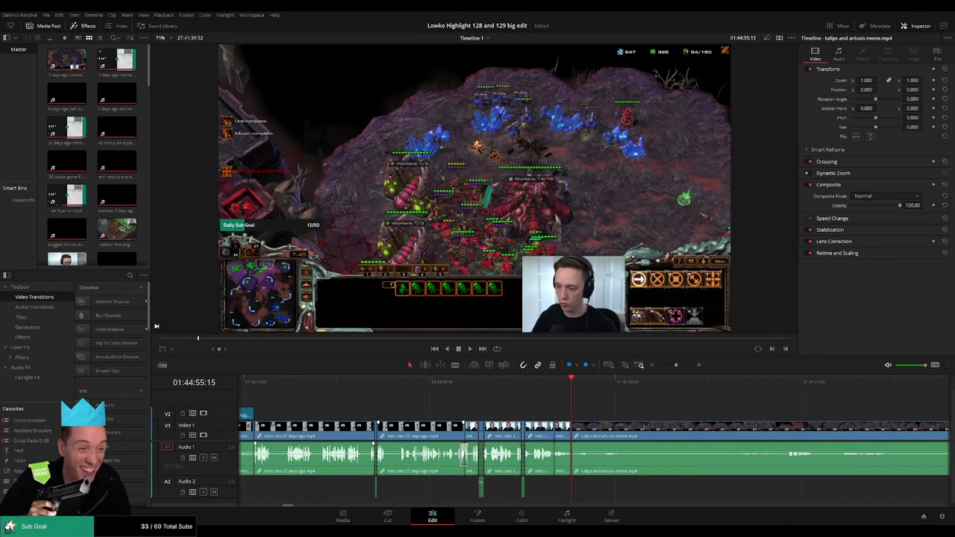
# Step: Play and skim the opening gameplay footage of the "tulips and artosis meme.mp4" clip on the timeline
pyautogui.press('space')
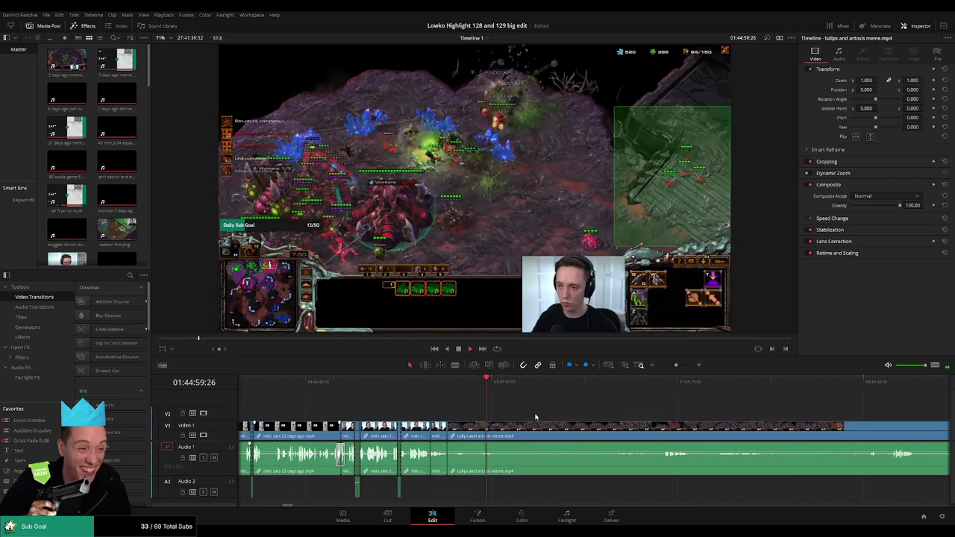
pyautogui.moveTo(535, 417); pyautogui.dragTo(511, 390)
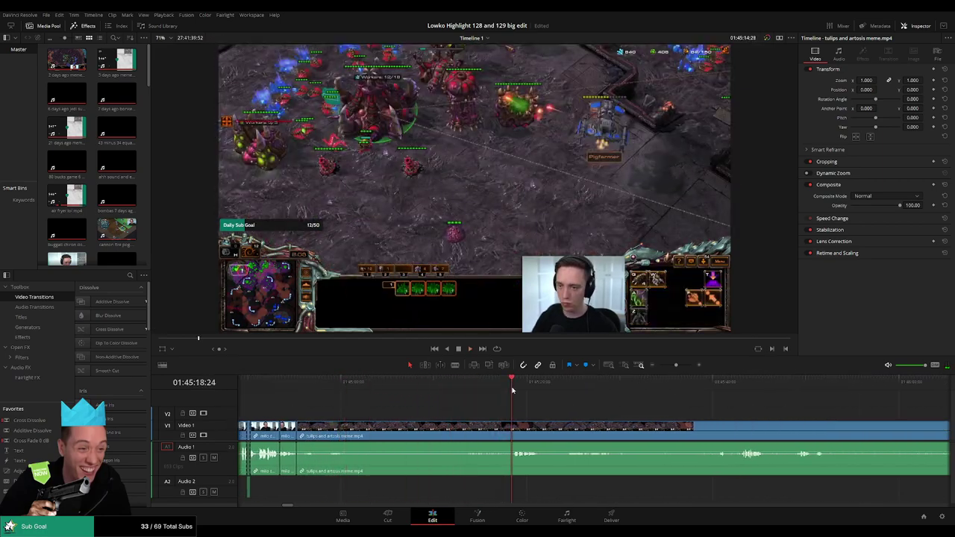
pyautogui.scroll(-4, 516, 409)
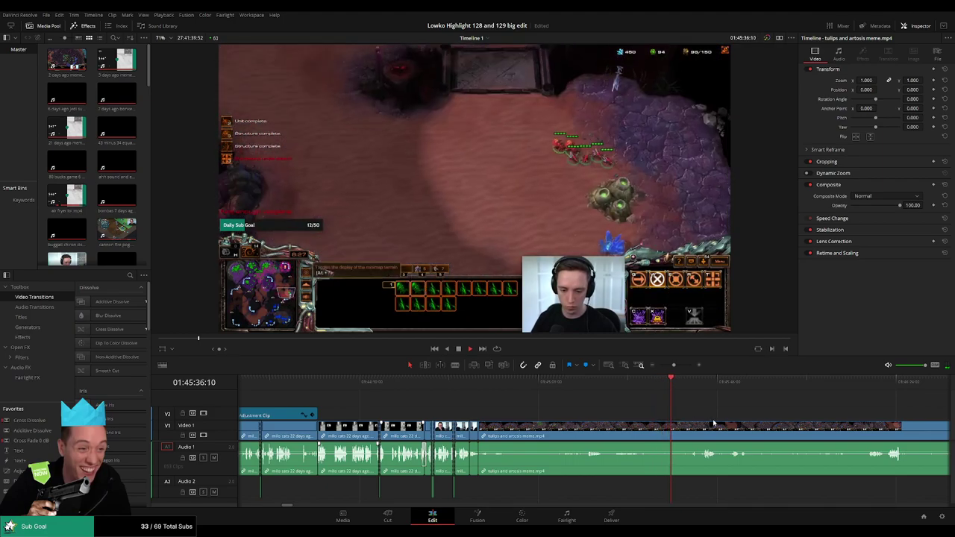
pyautogui.moveTo(716, 422); pyautogui.dragTo(377, 405)
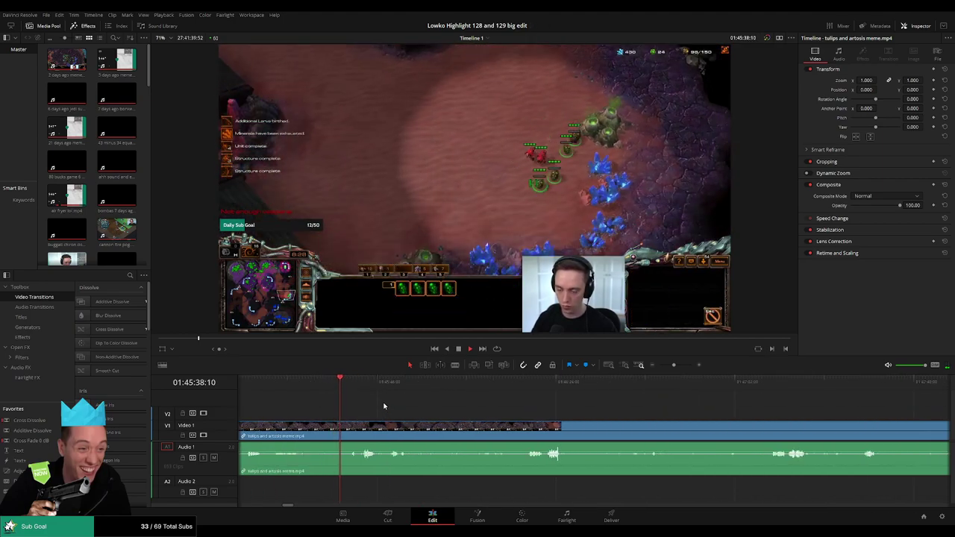
pyautogui.doubleClick(132, 91)
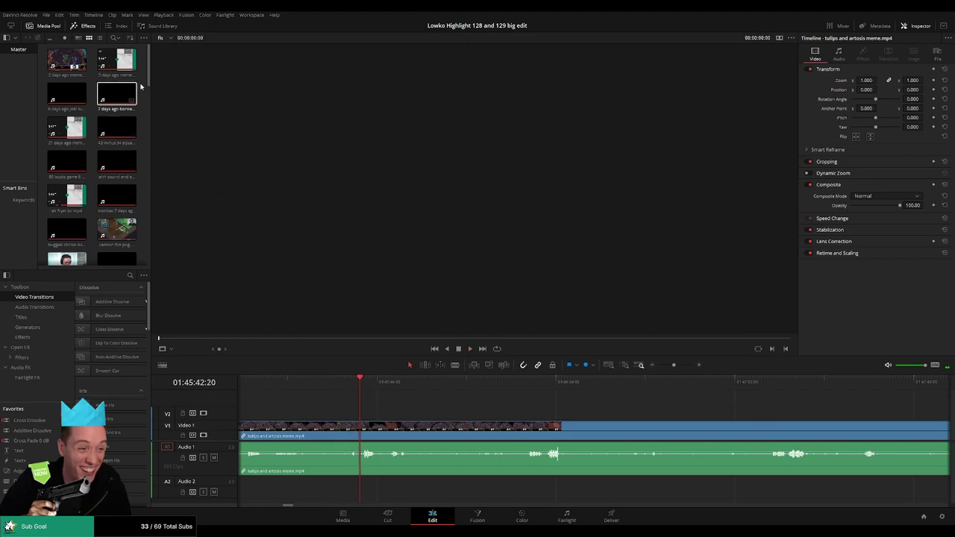
pyautogui.moveTo(150, 79); pyautogui.dragTo(146, 240)
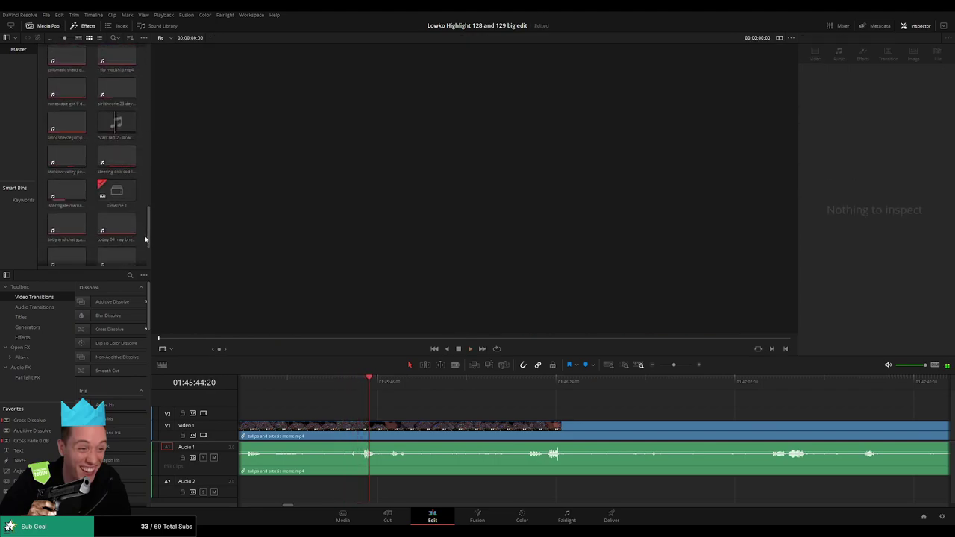
pyautogui.click(420, 470)
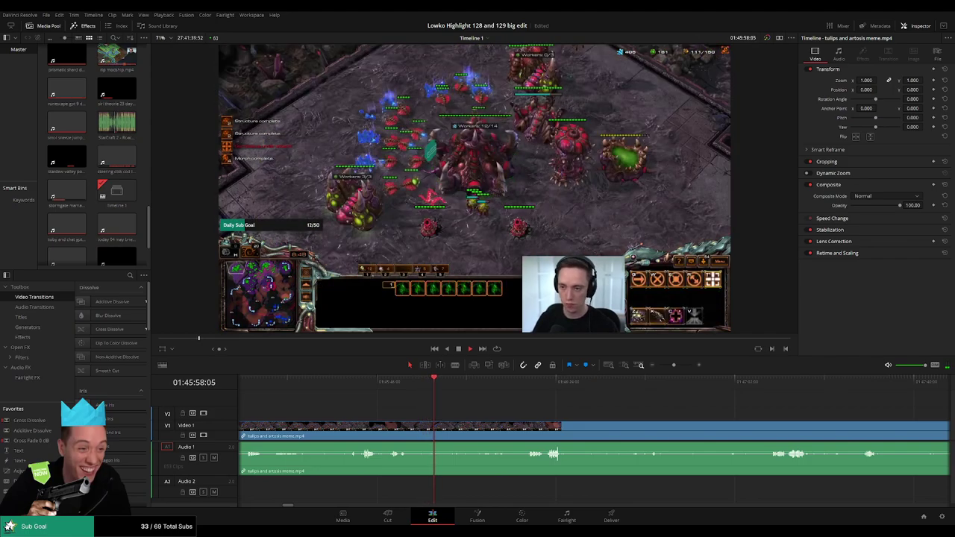
# Step: Skim the long StarCraft gameplay section of the "tulips and artosis meme.mp4" clip for the point where the match ends
pyautogui.click(500, 384)
pyautogui.click(532, 385)
pyautogui.hscroll(2, 503, 409)
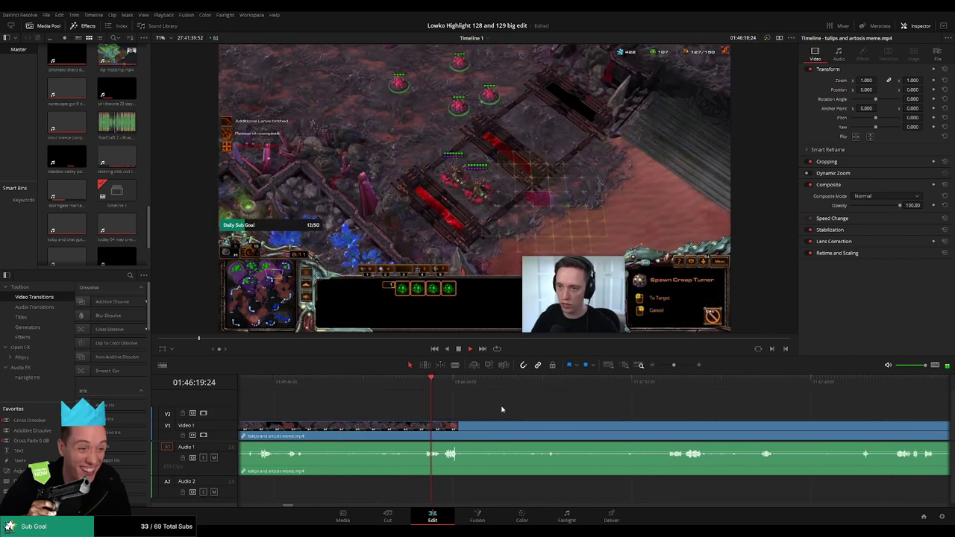
pyautogui.scroll(-2, 490, 412)
pyautogui.scroll(-2, 490, 412)
pyautogui.hscroll(3, 596, 408)
pyautogui.click(673, 385)
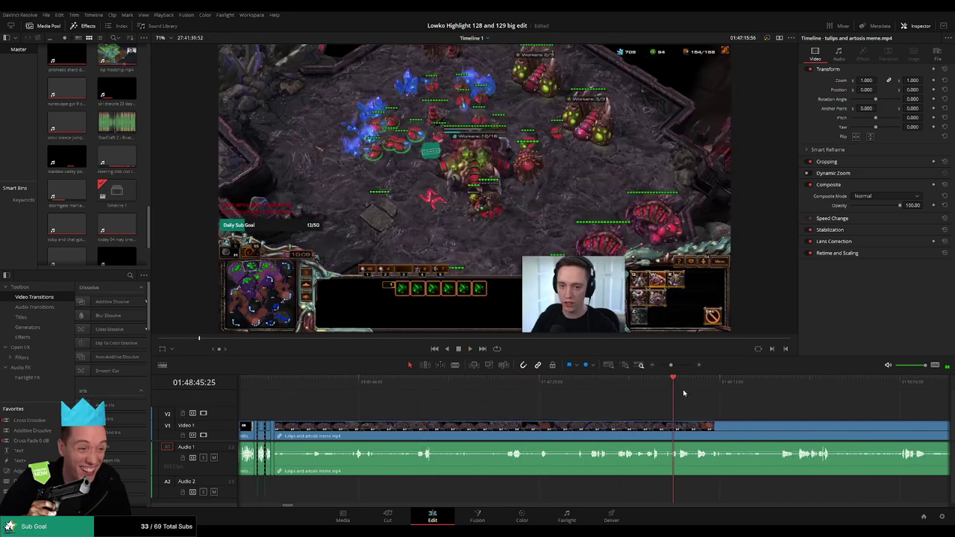
pyautogui.click(712, 384)
pyautogui.scroll(-5, 676, 407)
pyautogui.scroll(3, 548, 401)
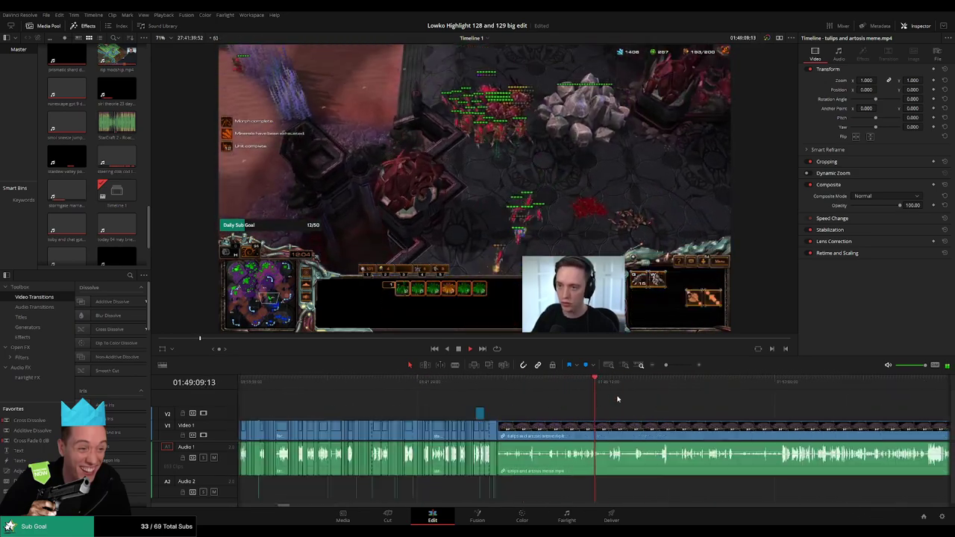
pyautogui.click(605, 384)
pyautogui.click(678, 384)
pyautogui.click(715, 384)
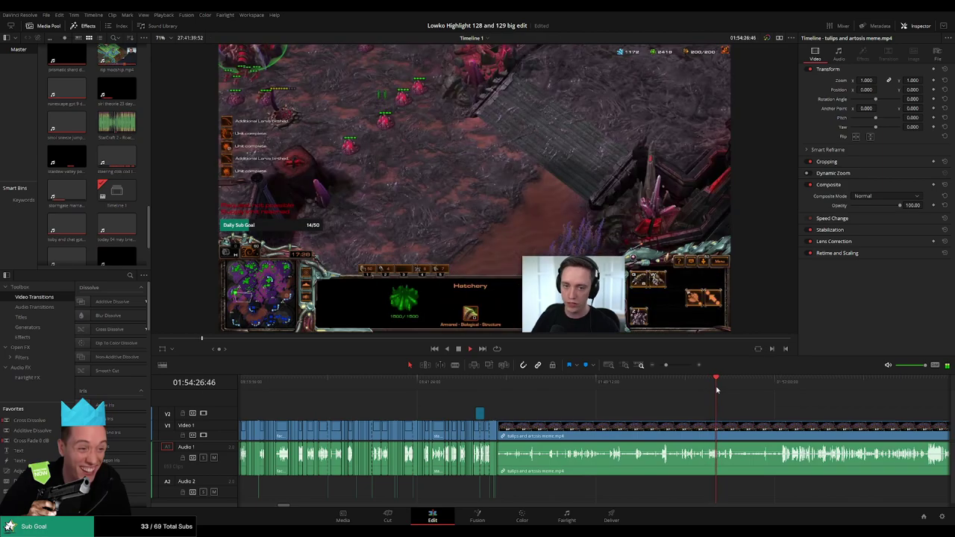
pyautogui.click(728, 384)
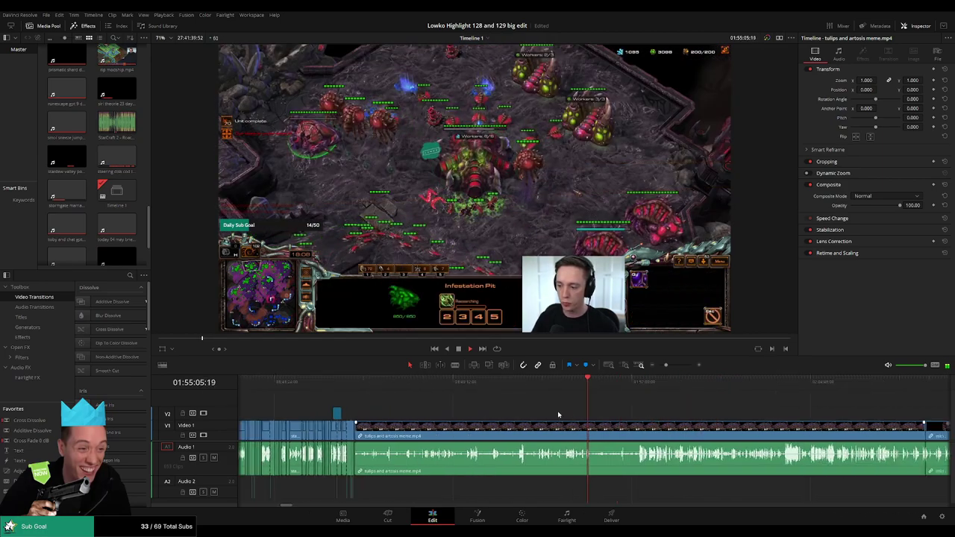
# Step: Review the footage around the StarCraft menu and the browser memes to locate where the Artosis Reddit segment starts
pyautogui.click(578, 385)
pyautogui.click(602, 387)
pyautogui.click(604, 387)
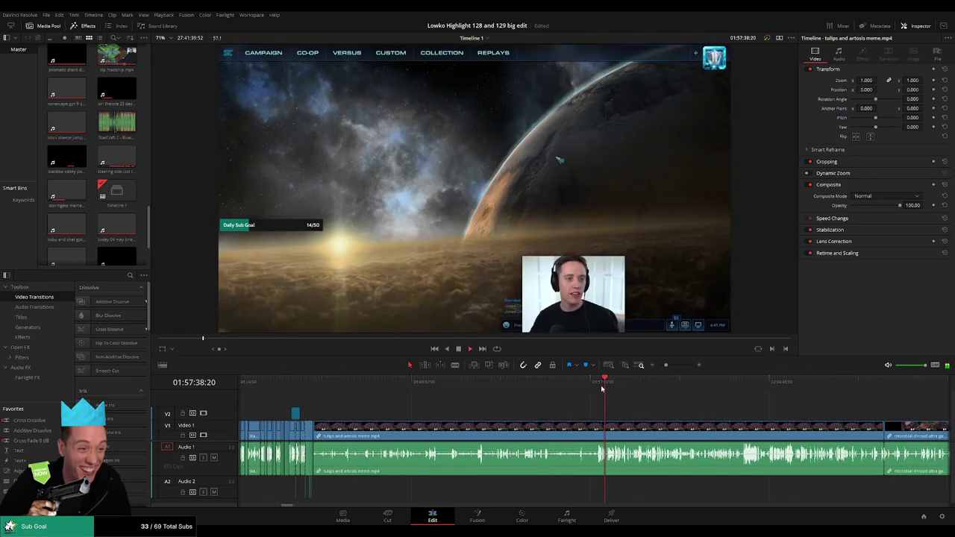
pyautogui.click(599, 387)
pyautogui.click(601, 383)
pyautogui.click(606, 385)
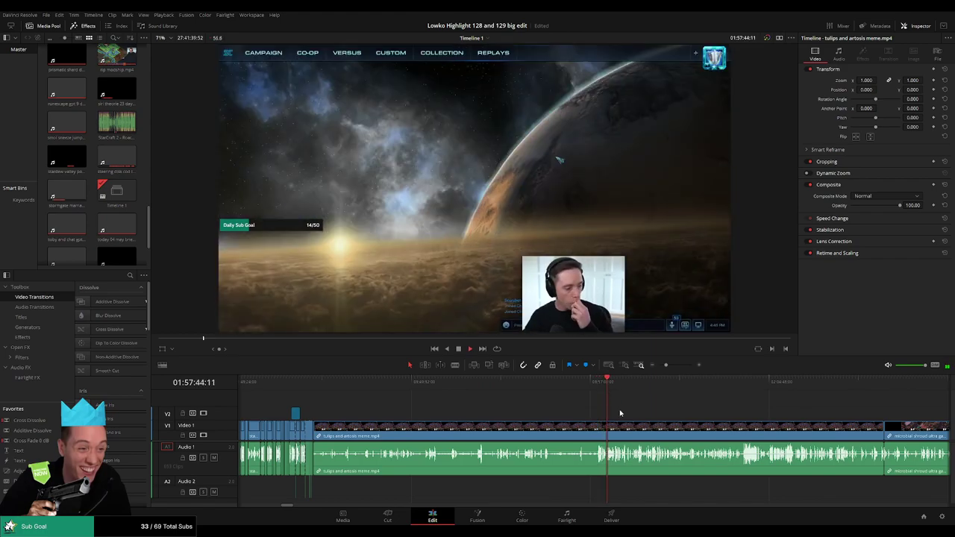
pyautogui.scroll(5, 619, 402)
pyautogui.moveTo(639, 419); pyautogui.dragTo(586, 388)
pyautogui.click(527, 387)
pyautogui.click(573, 388)
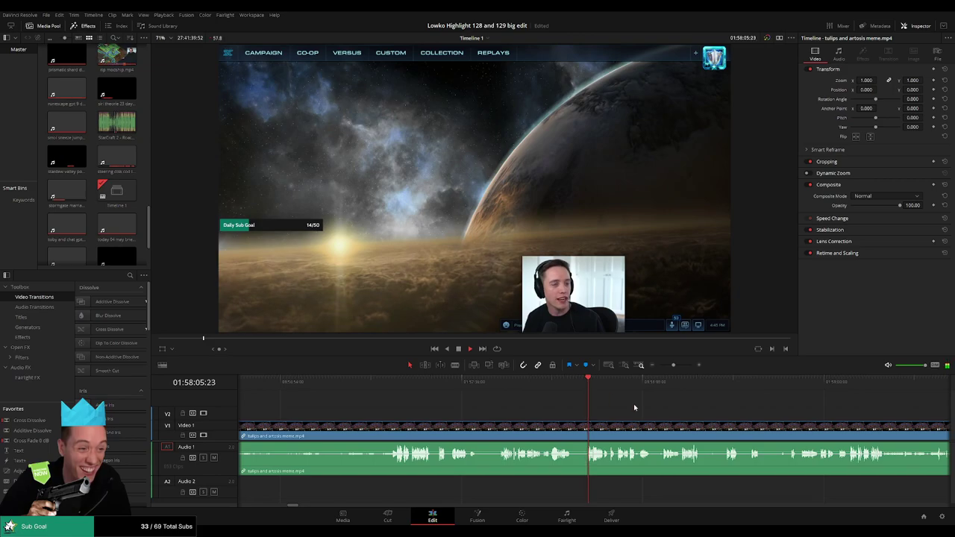
pyautogui.moveTo(634, 406); pyautogui.dragTo(489, 399)
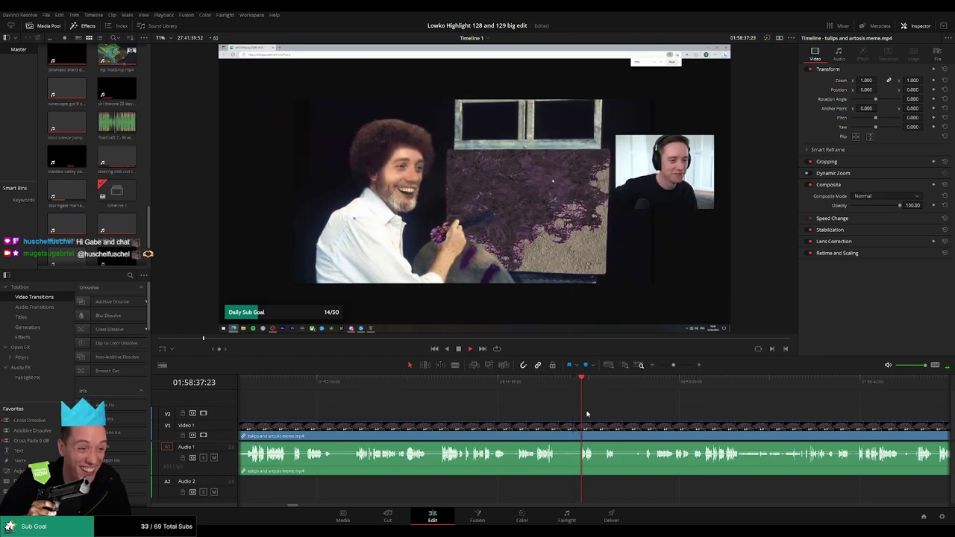
pyautogui.moveTo(598, 416); pyautogui.dragTo(462, 403)
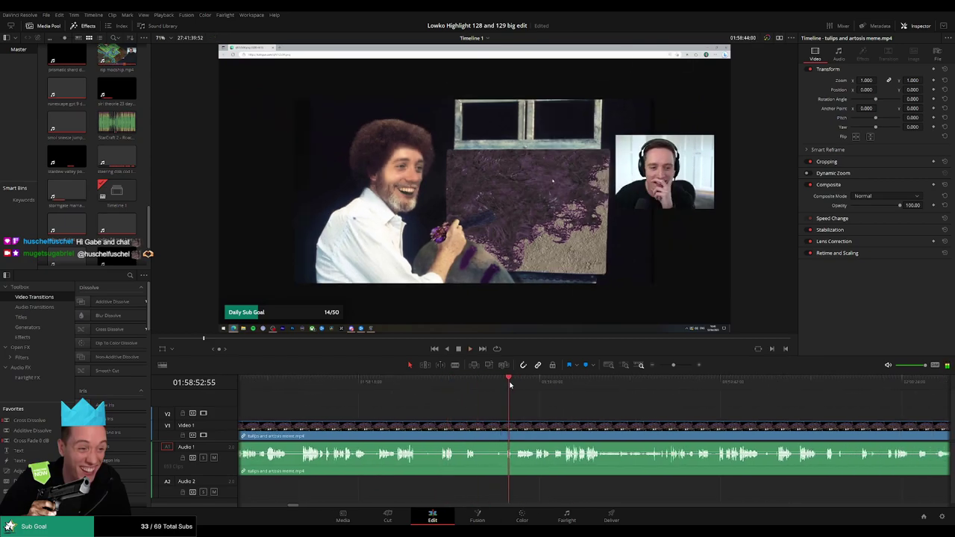
pyautogui.moveTo(510, 385); pyautogui.dragTo(560, 387)
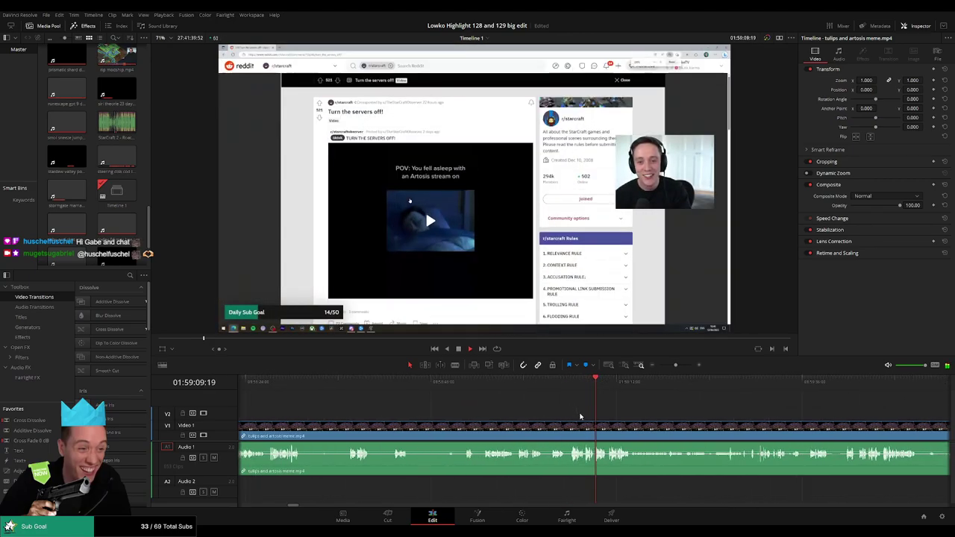
# Step: Split the tulips and artosis clip at 01:59:05:37, just before the Reddit segment, and ripple-delete the footage preceding the cut
pyautogui.click(539, 384)
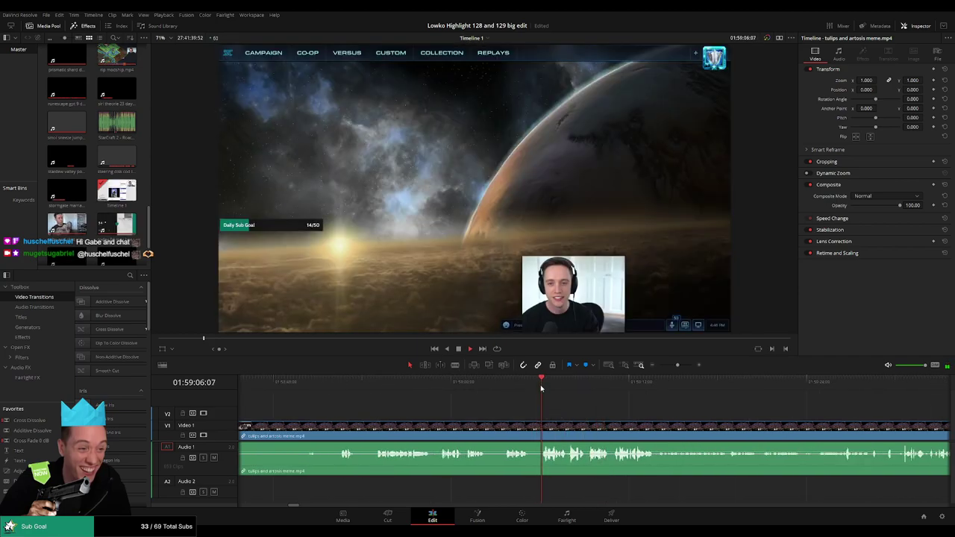
pyautogui.click(507, 385)
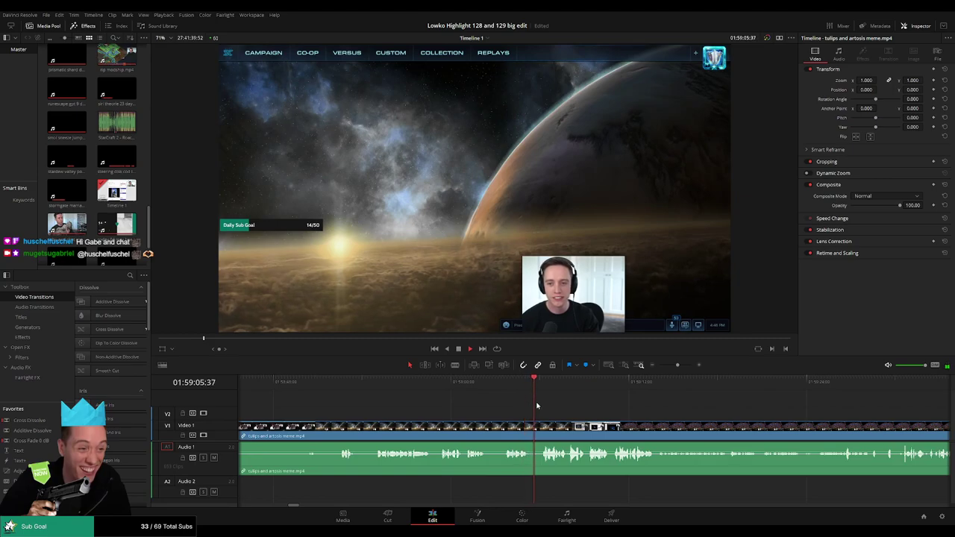
pyautogui.hotkey('ctrl', 'b')
pyautogui.press('Delete')
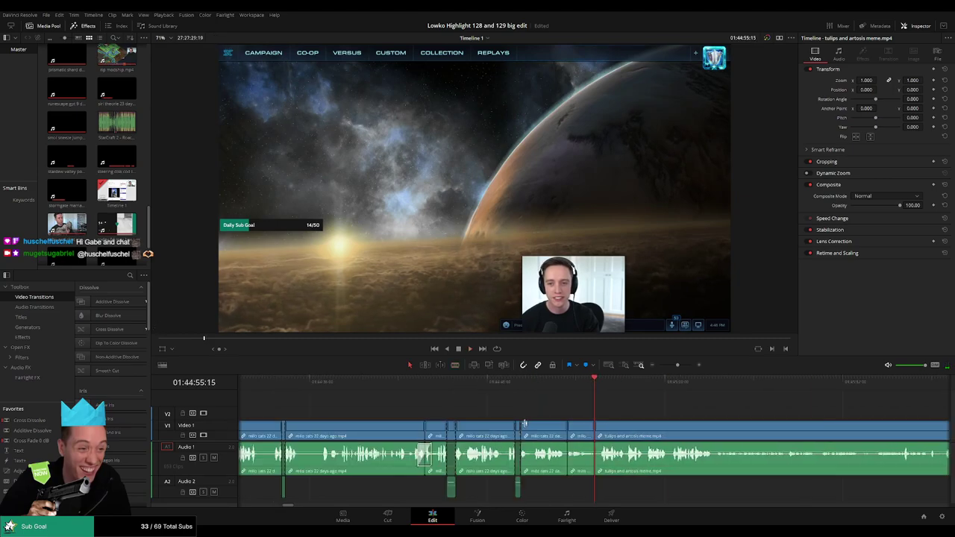
# Step: Play the trimmed clip's new opening and survey the remaining unedited clips through the end of the timeline
pyautogui.moveTo(669, 419); pyautogui.dragTo(470, 411)
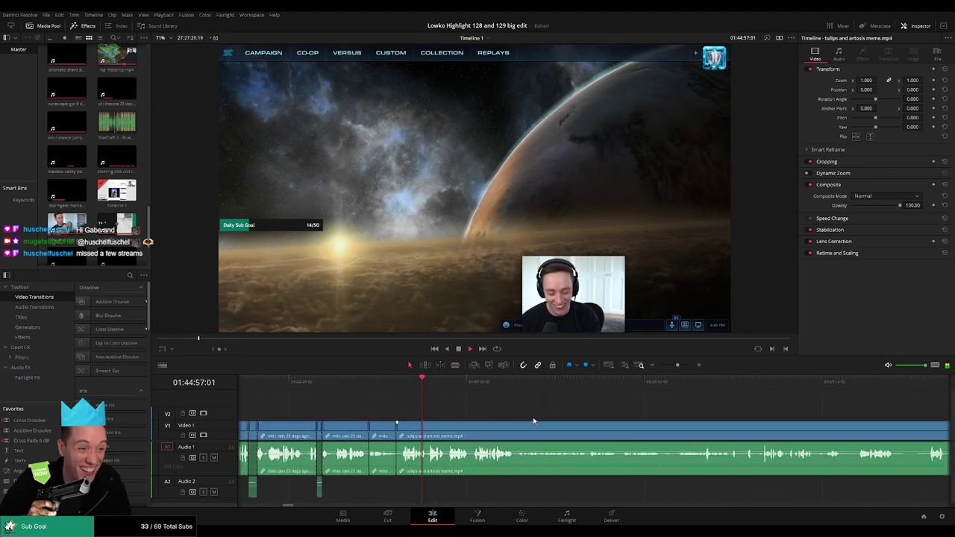
pyautogui.press('Up')
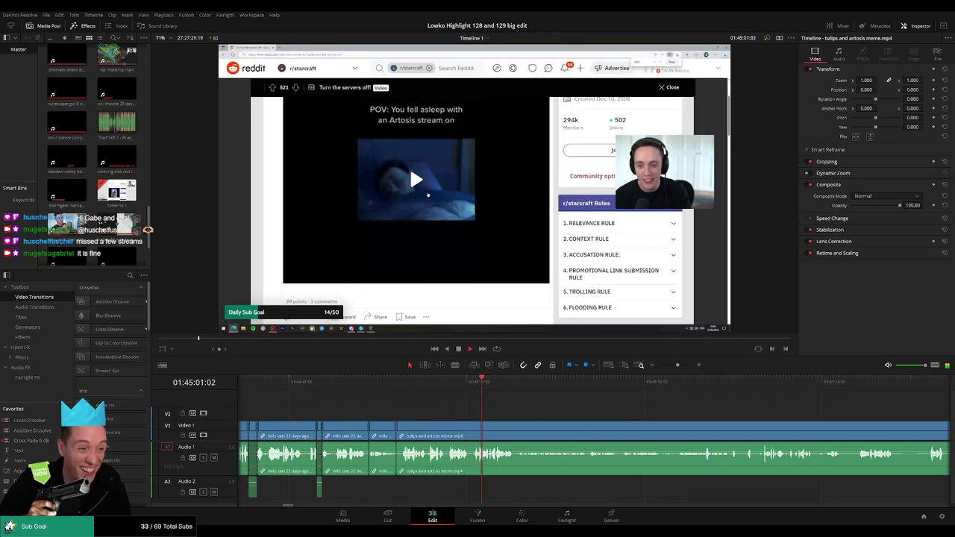
pyautogui.scroll(-10, 629, 399)
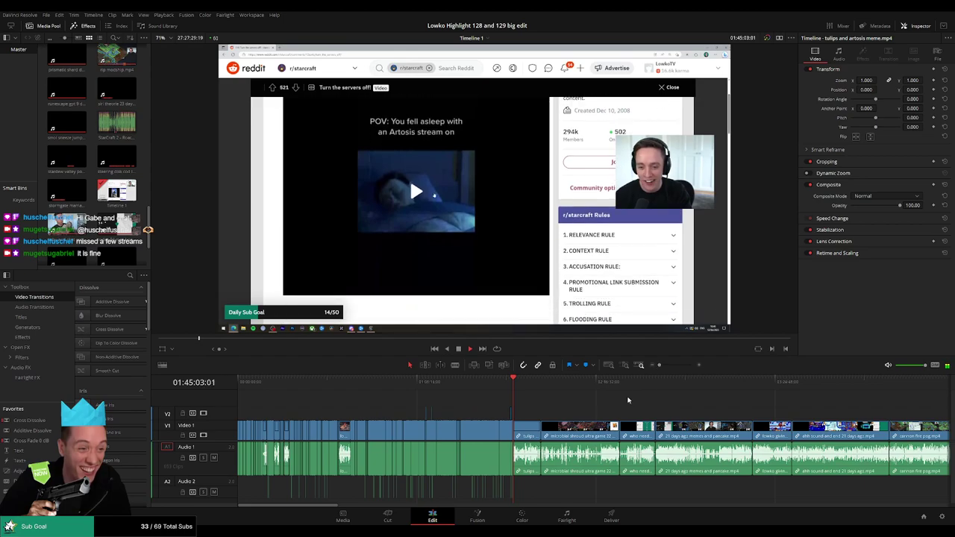
pyautogui.press('space')
pyautogui.hscroll(10, 701, 424)
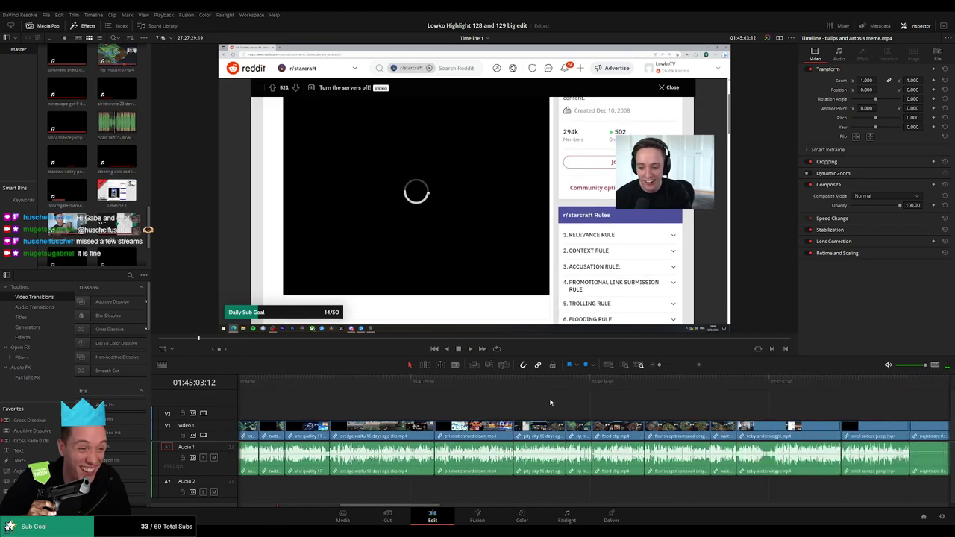
pyautogui.hscroll(10, 735, 400)
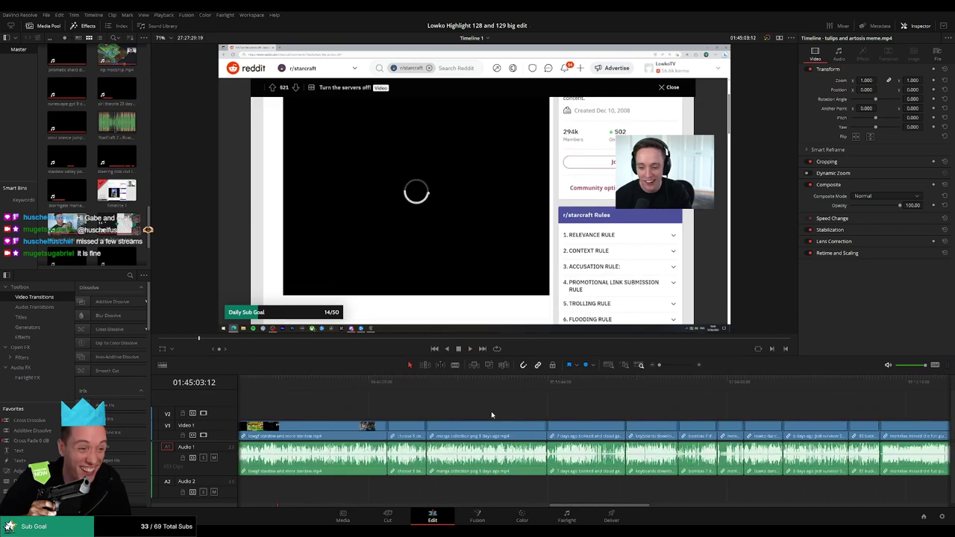
pyautogui.hscroll(15, 798, 412)
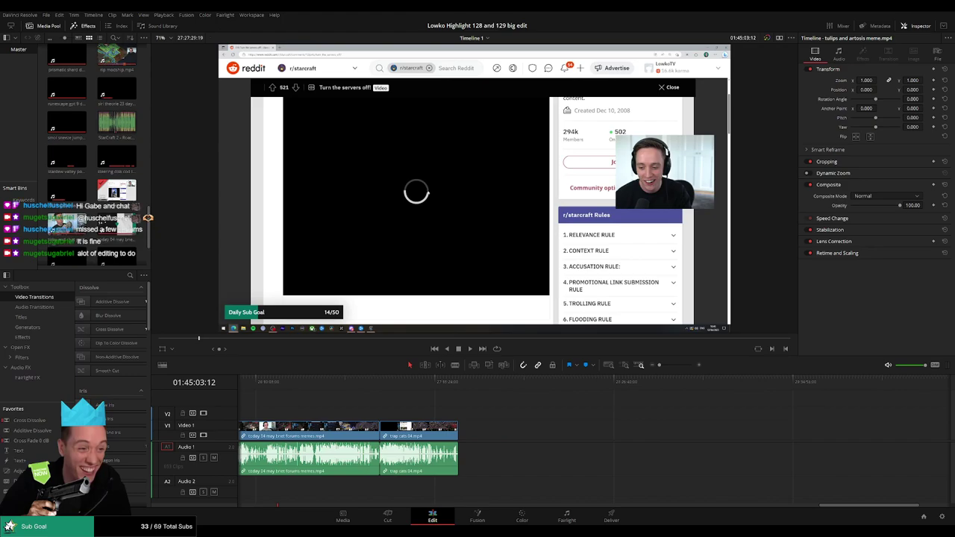
pyautogui.hscroll(-15, 314, 496)
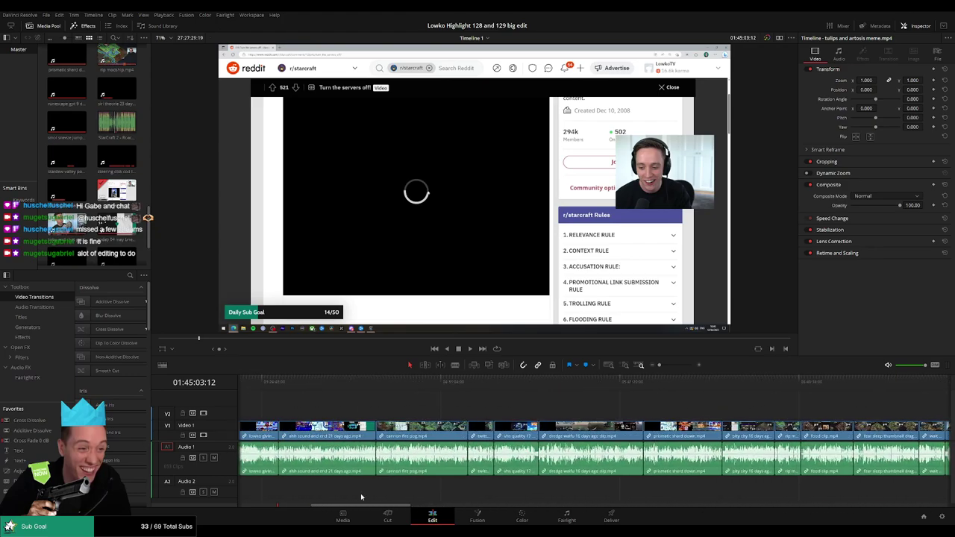
pyautogui.moveTo(314, 496); pyautogui.dragTo(313, 495)
pyautogui.press('space')
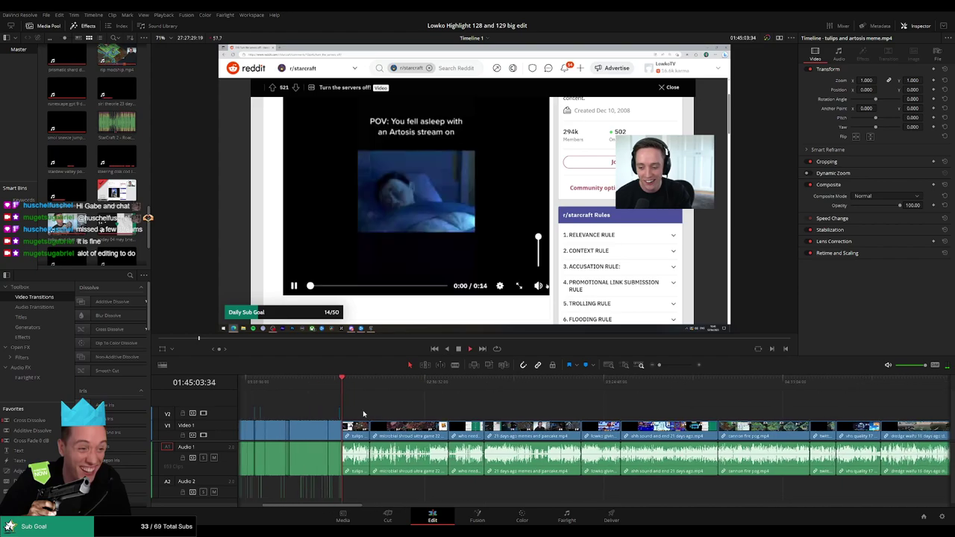
# Step: Split the tulips and artosis clip at 01:45:03:53, just after the Reddit video starts playing
pyautogui.scroll(10, 595, 422)
pyautogui.scroll(6, 596, 418)
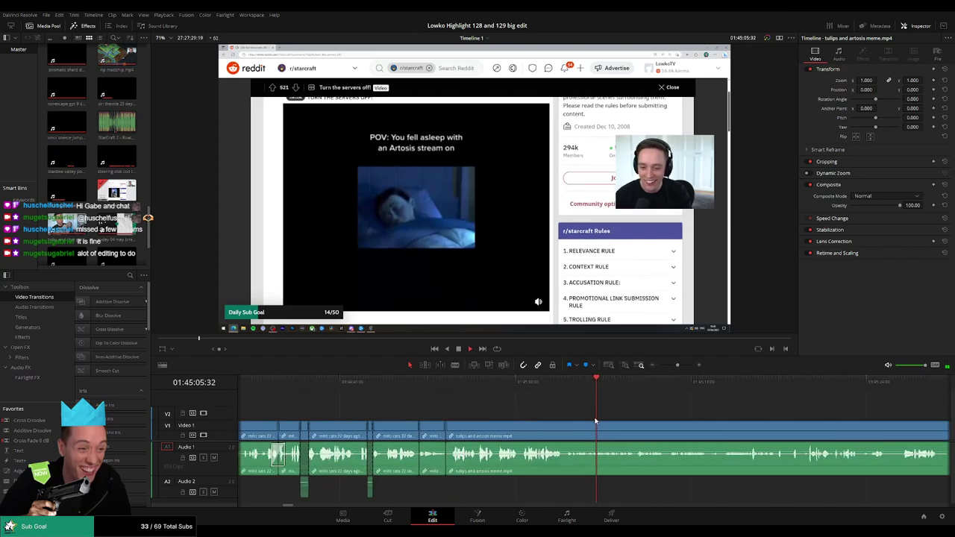
pyautogui.click(396, 382)
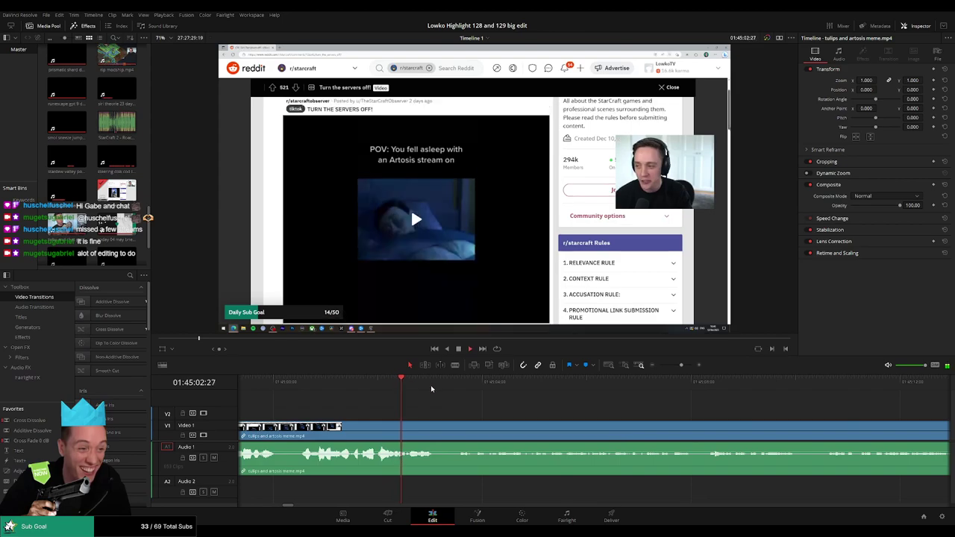
pyautogui.hscroll(1, 394, 401)
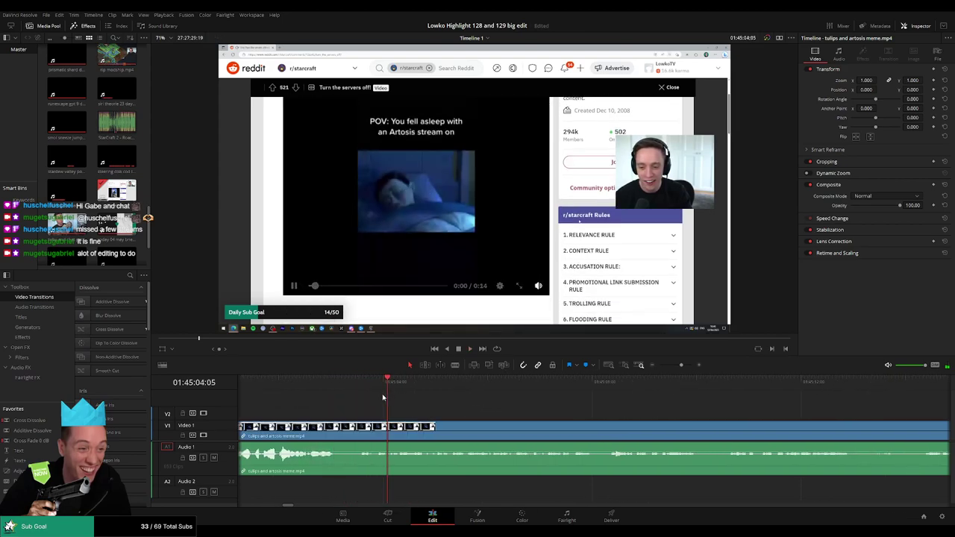
pyautogui.click(359, 389)
pyautogui.hotkey('ctrl', 'b')
pyautogui.press('space')
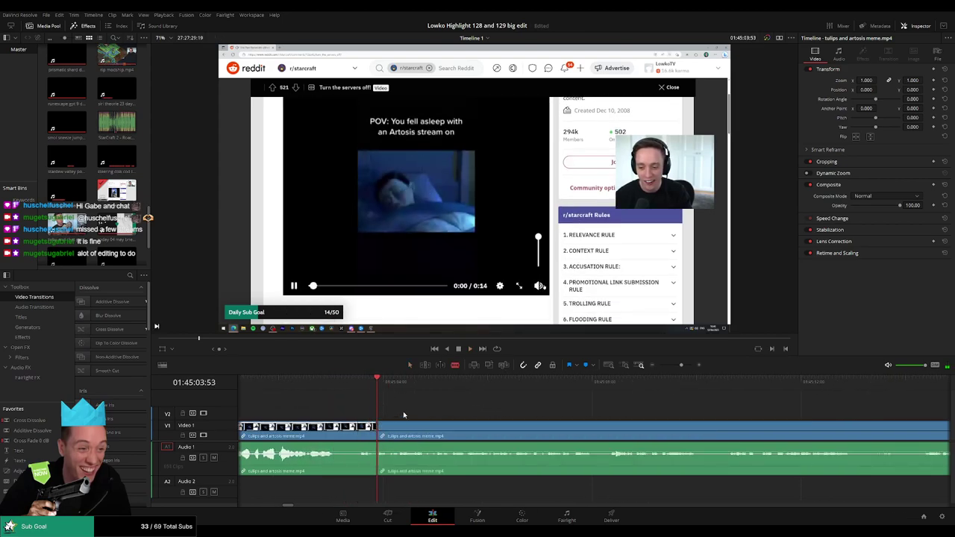
# Step: Split the clip again at 01:45:04:13 and lower the audio volume of the short segment between the two cuts
pyautogui.click(379, 384)
pyautogui.press('space')
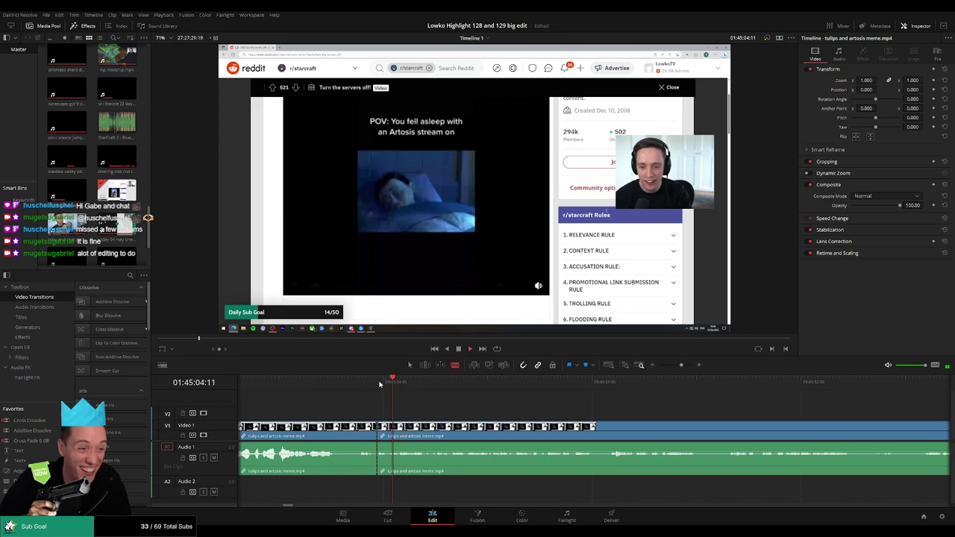
pyautogui.hotkey('ctrl', 'b')
pyautogui.moveTo(389, 452); pyautogui.dragTo(393, 467)
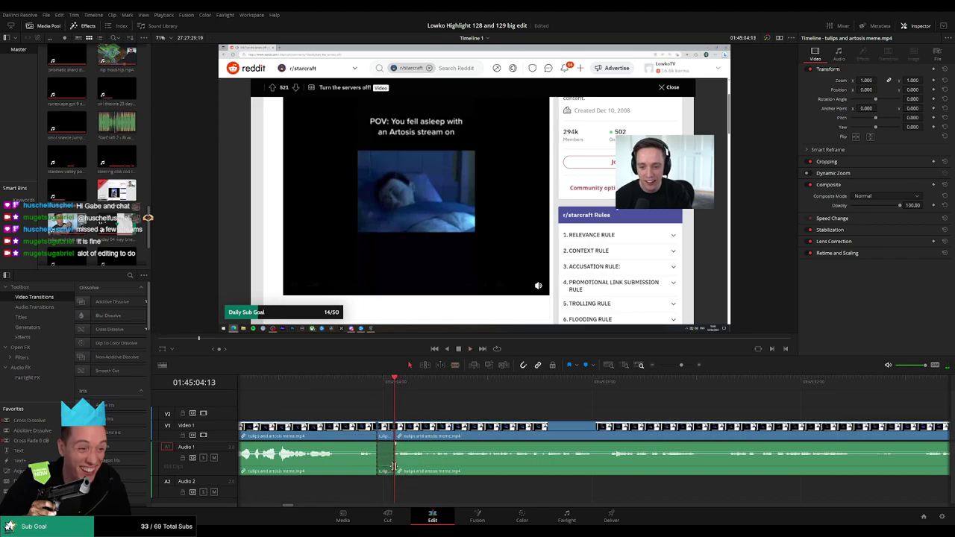
# Step: Place a StarCraft 2 - Roach Quotes.mp3 excerpt on Audio 2 under the silenced segment ending at 01:45:04:13 and set its volume to -27
pyautogui.moveTo(119, 125); pyautogui.dragTo(378, 486)
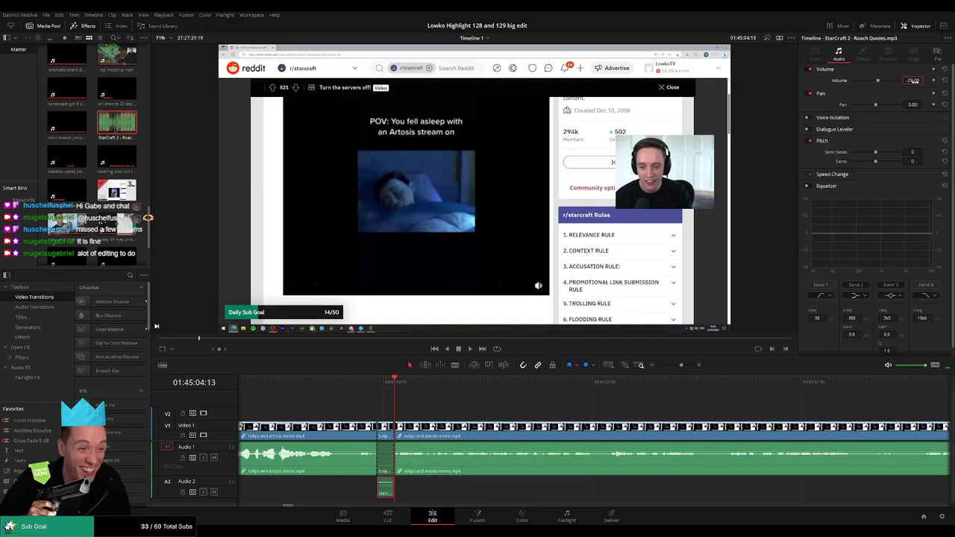
pyautogui.hotkey('ctrl', '-')
pyautogui.hotkey('ctrl', '-')
pyautogui.hotkey('ctrl', '-')
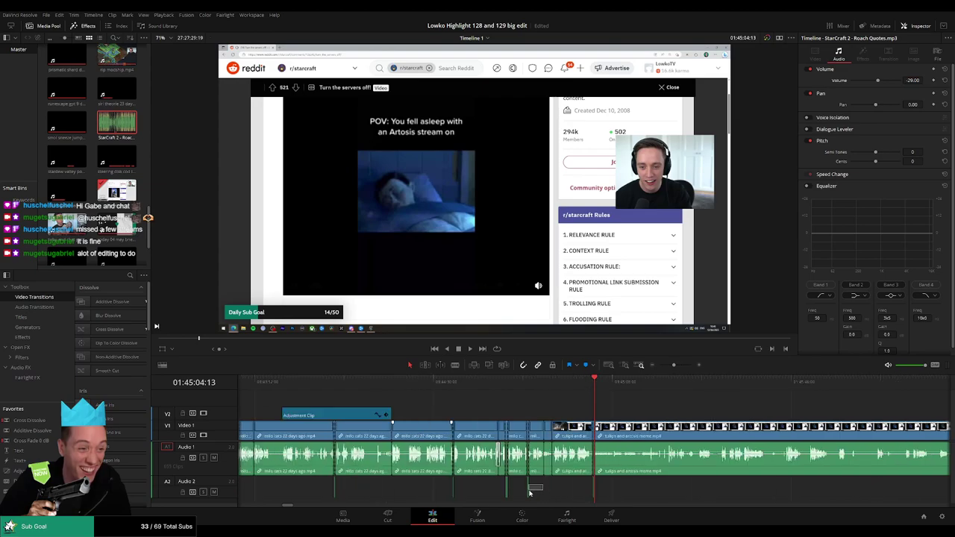
pyautogui.click(554, 490)
pyautogui.moveTo(609, 485); pyautogui.dragTo(605, 488)
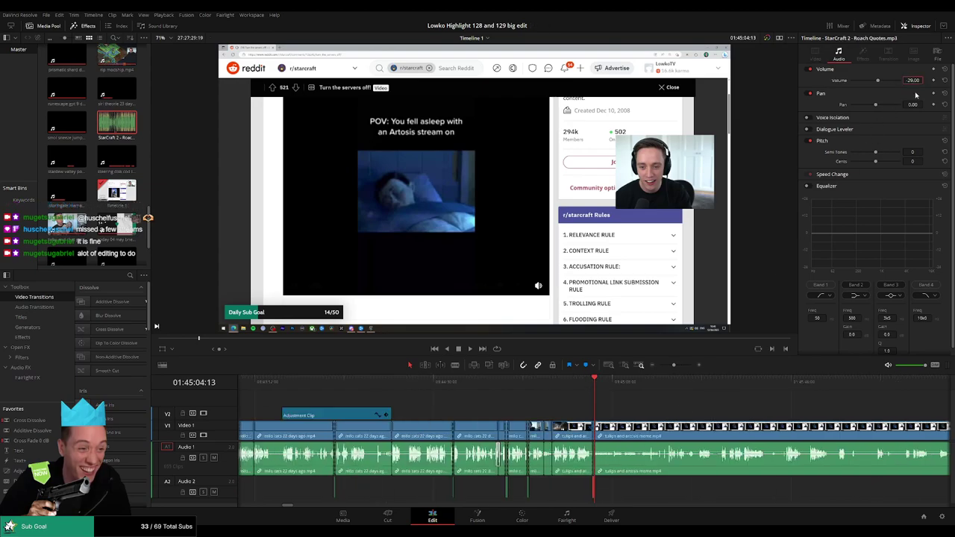
pyautogui.press('Up')
pyautogui.press('Up')
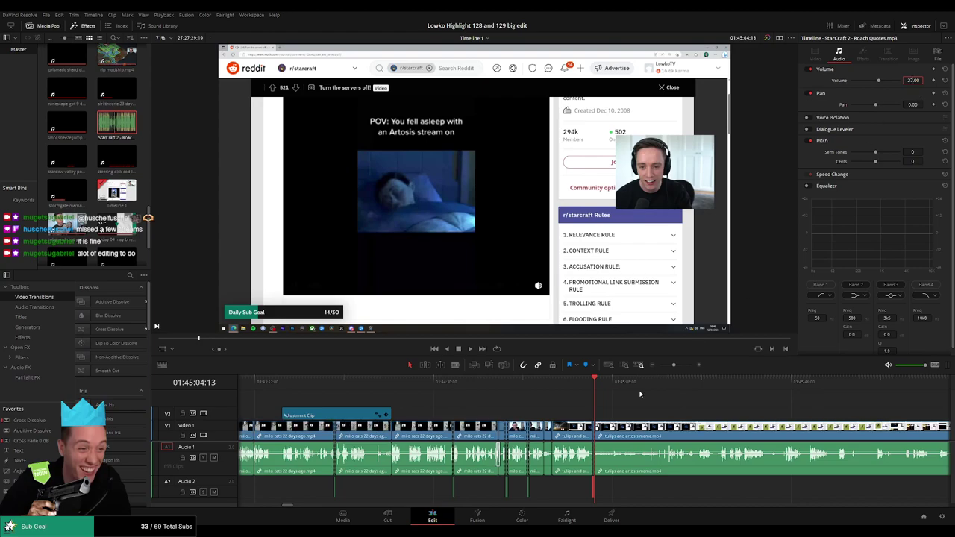
# Step: Play on through the Reddit video and split the tulips and artosis clip shortly before 01:45:09:22
pyautogui.click(631, 409)
pyautogui.press('space')
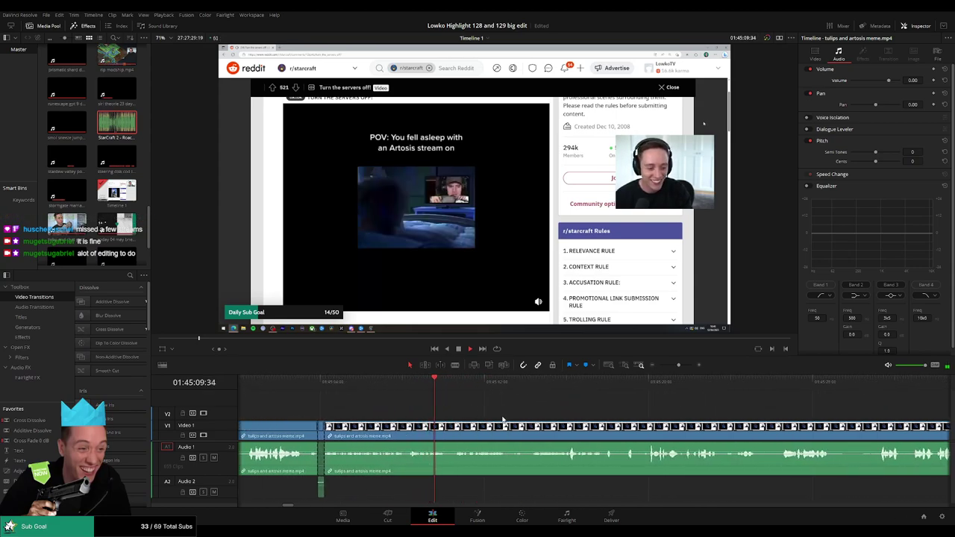
pyautogui.hscroll(1, 462, 413)
pyautogui.click(388, 385)
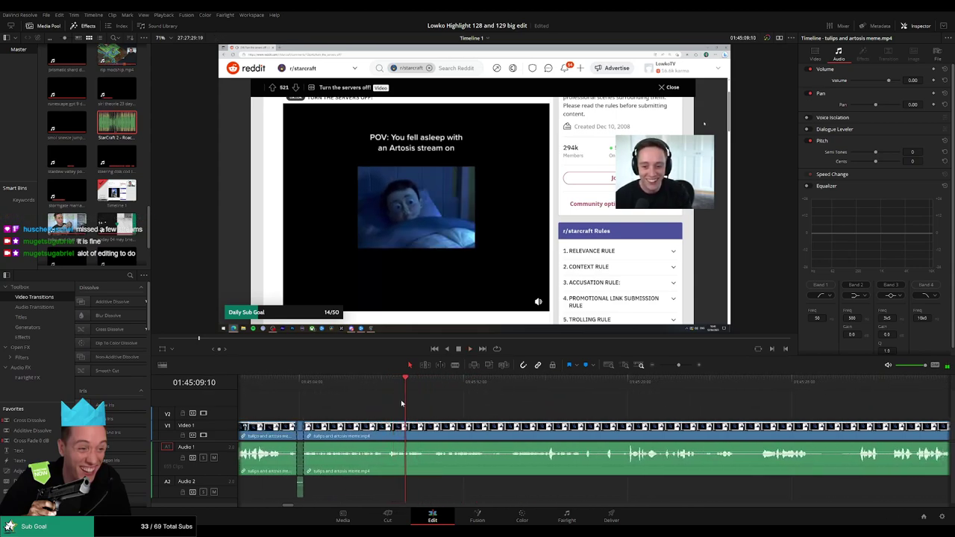
pyautogui.moveTo(394, 392); pyautogui.dragTo(385, 390)
pyautogui.scroll(5, 569, 415)
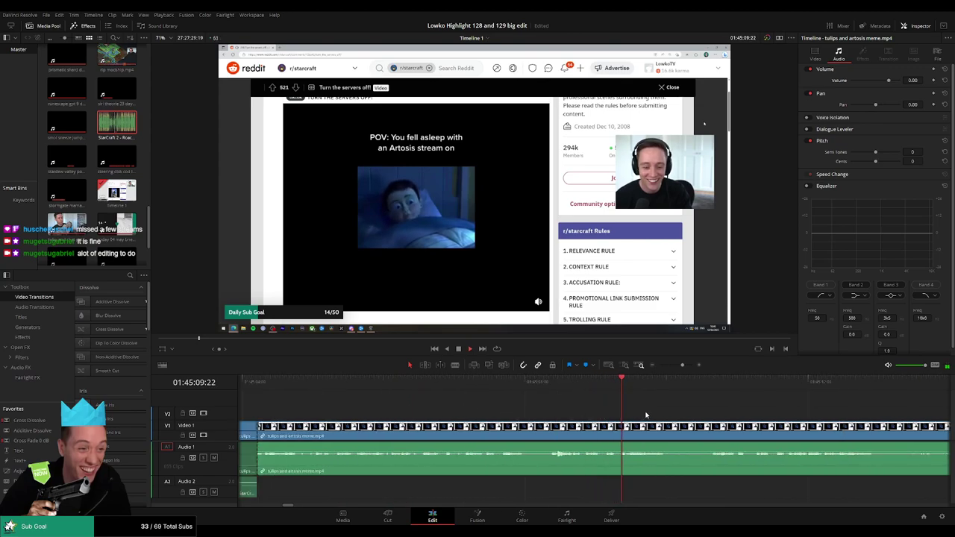
pyautogui.moveTo(638, 414); pyautogui.dragTo(435, 389)
pyautogui.press('b')
pyautogui.click(435, 425)
# Step: Split the clip again at 01:45:09:25 and lower the audio volume of the short segment between the two cuts
pyautogui.click(453, 392)
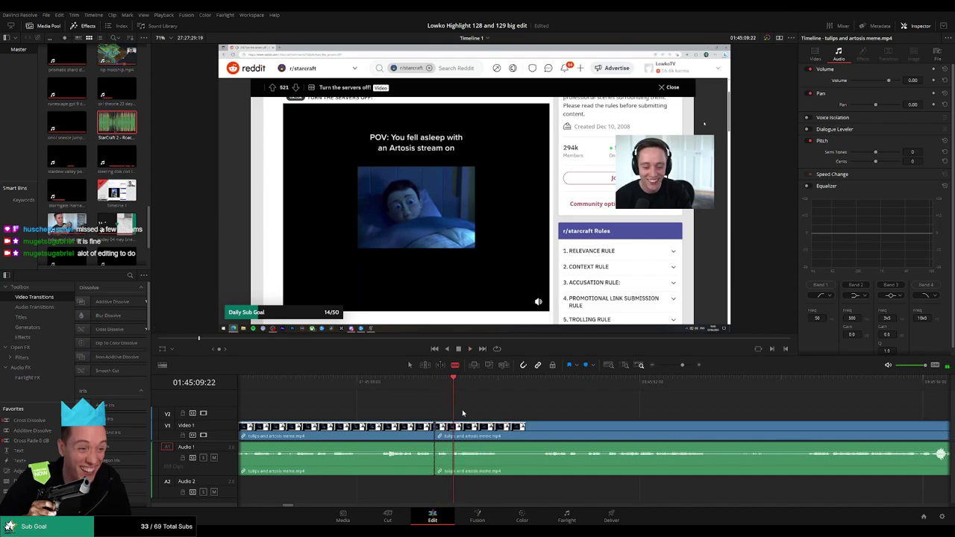
pyautogui.click(456, 385)
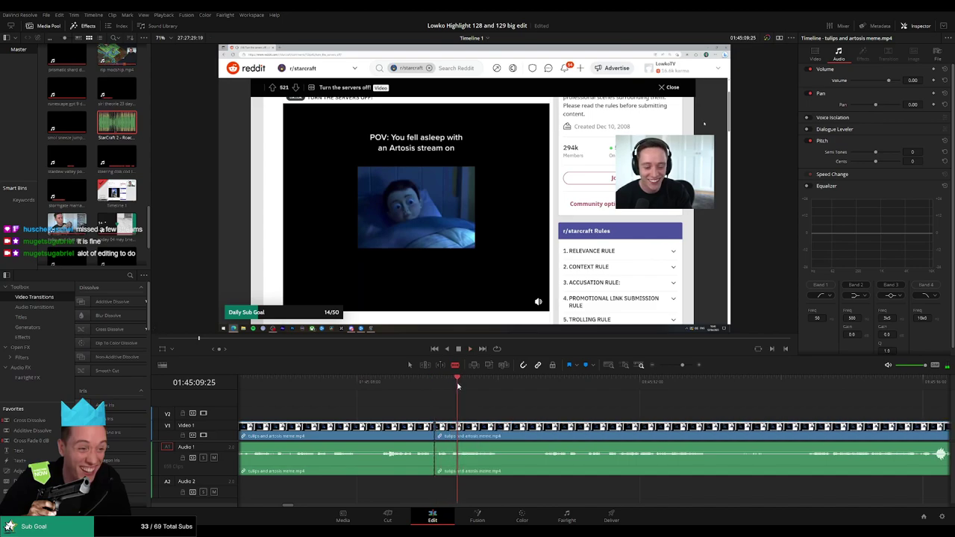
pyautogui.click(462, 428)
pyautogui.press('a')
pyautogui.moveTo(446, 450); pyautogui.dragTo(449, 476)
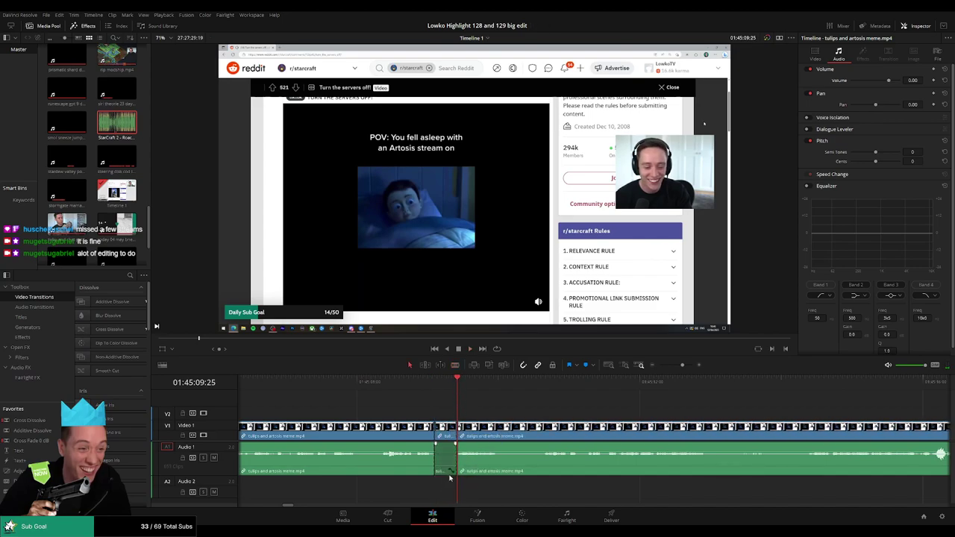
# Step: Place a Roach Quotes excerpt on Audio 2 under the segment ending at 01:45:09:25, set its volume to -27, and play it back
pyautogui.moveTo(119, 125); pyautogui.dragTo(455, 485)
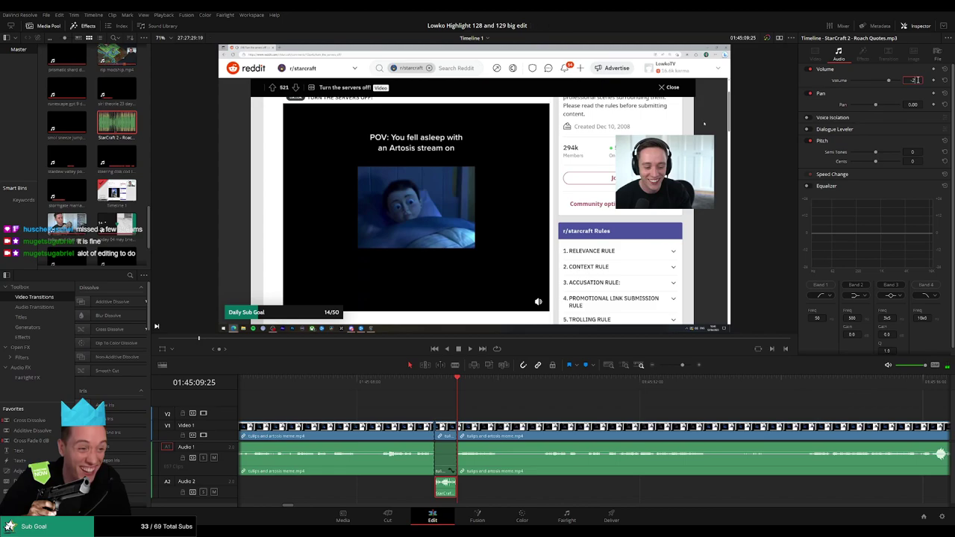
pyautogui.click(408, 382)
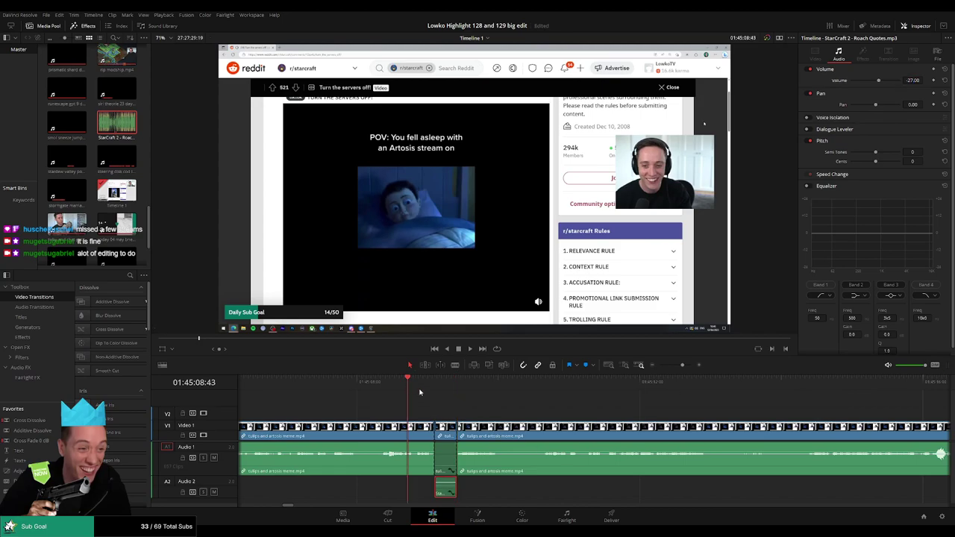
pyautogui.press('space')
pyautogui.click(514, 409)
pyautogui.scroll(-3, 544, 412)
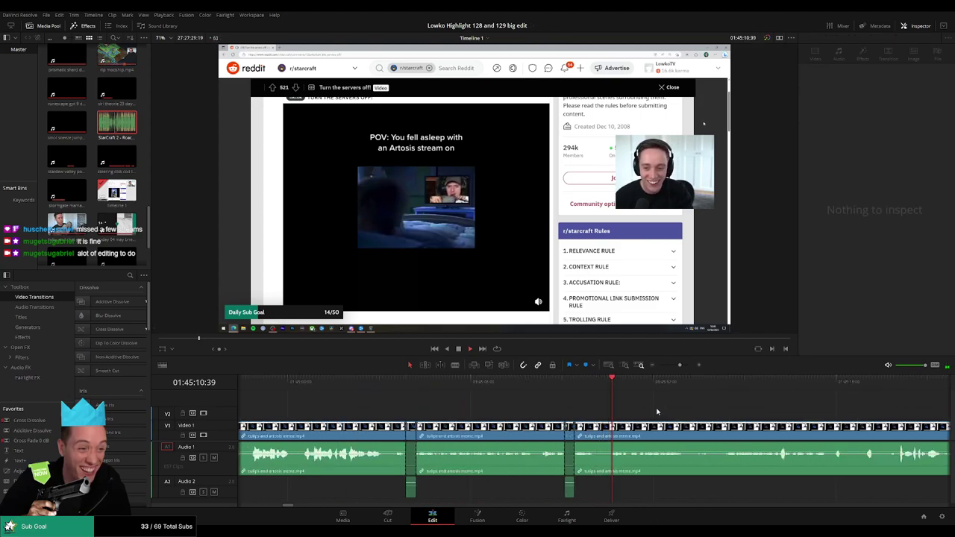
# Step: Split the clip at 01:45:11:15 and 01:45:11:43, and lower the audio volume of the short segment between the cuts
pyautogui.moveTo(657, 411); pyautogui.dragTo(471, 402)
pyautogui.press('space')
pyautogui.click(417, 385)
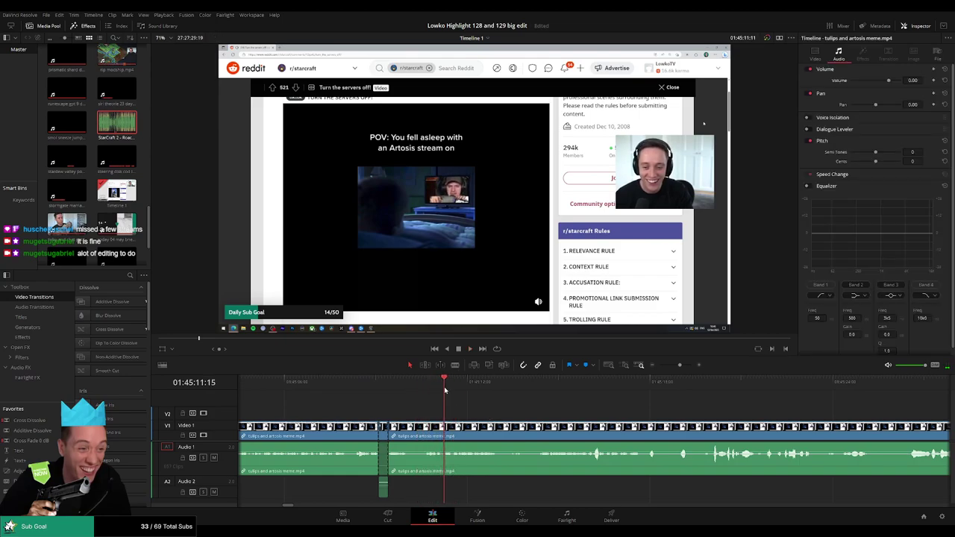
pyautogui.press('b')
pyautogui.click(448, 426)
pyautogui.press('a')
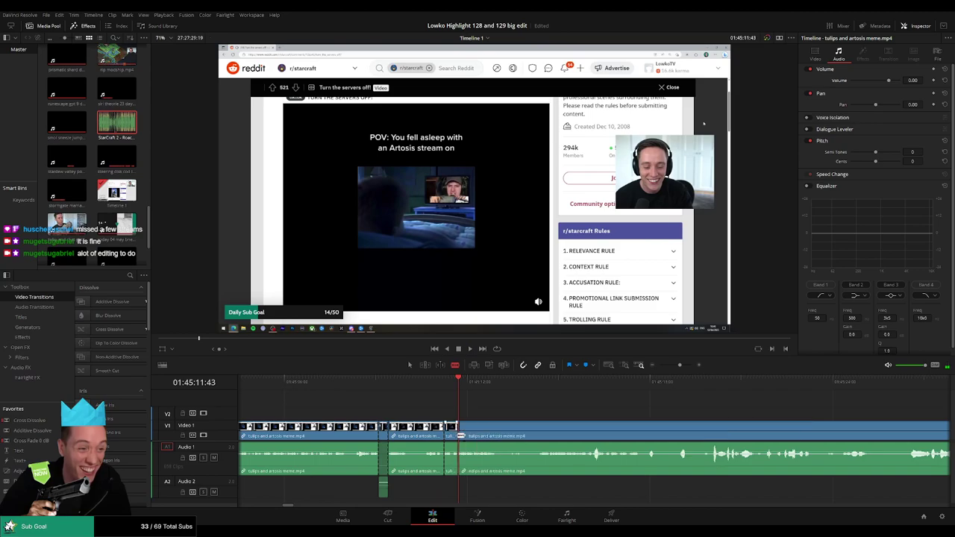
pyautogui.press('space')
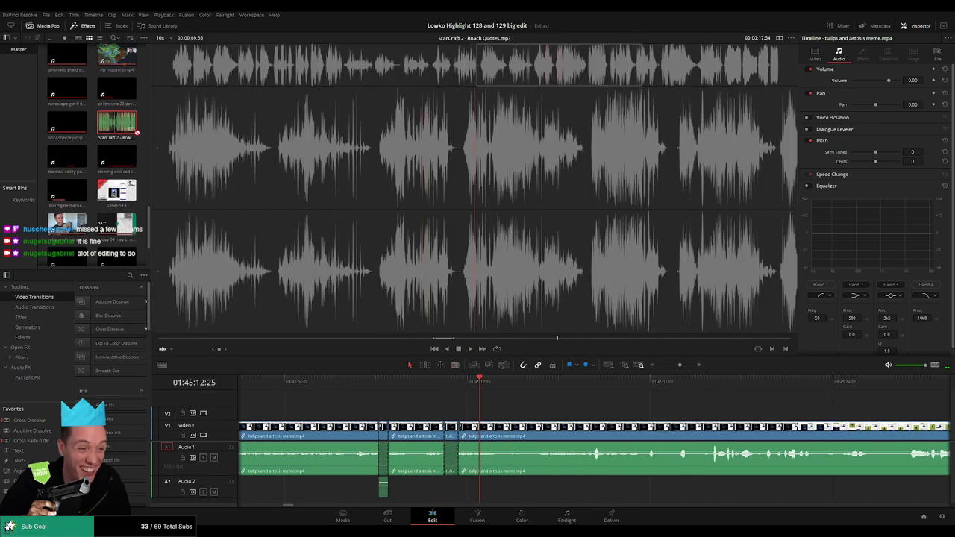
# Step: Place a Roach Quotes excerpt on Audio 2 under the segment ending at 01:45:11:43, set its volume to -27, and play it back
pyautogui.moveTo(122, 127); pyautogui.dragTo(450, 492)
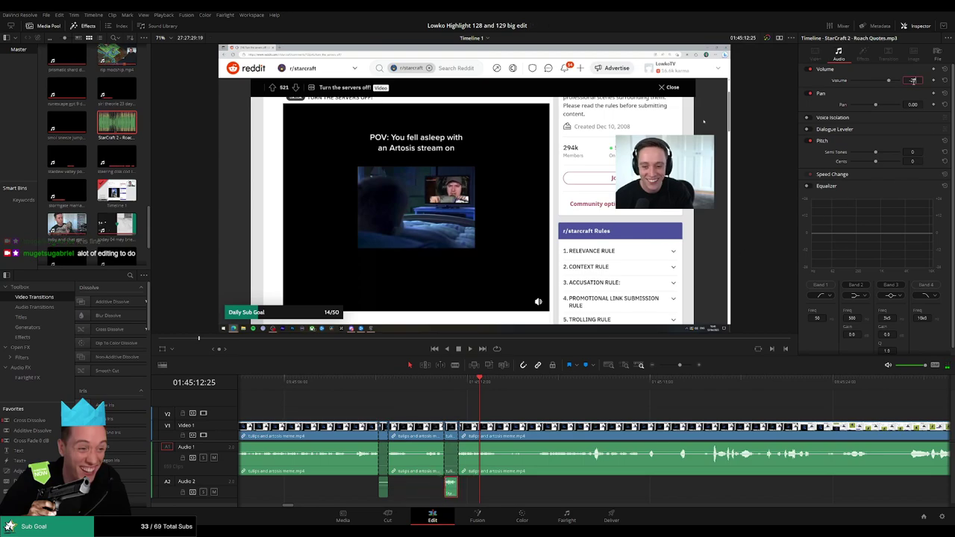
pyautogui.click(366, 383)
pyautogui.press('space')
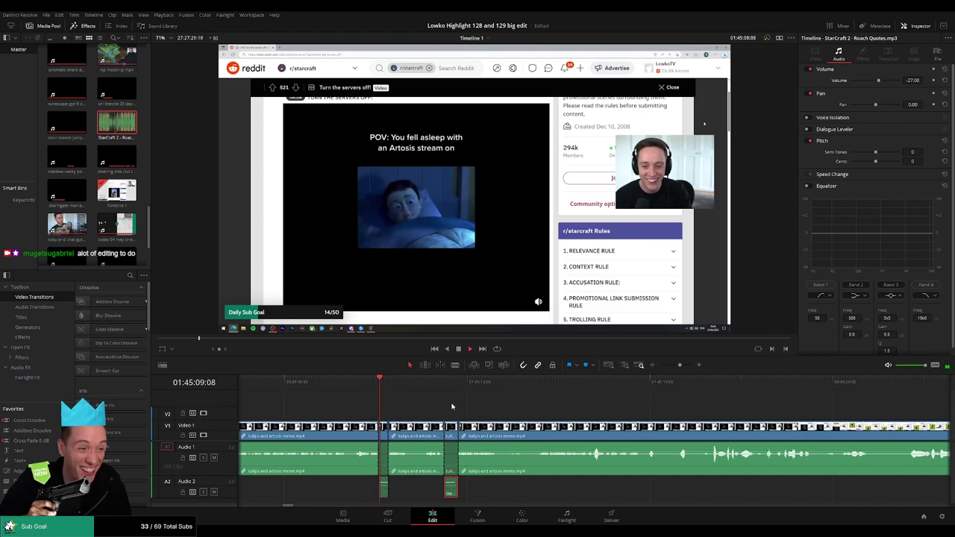
pyautogui.click(455, 406)
pyautogui.hscroll(2, 420, 414)
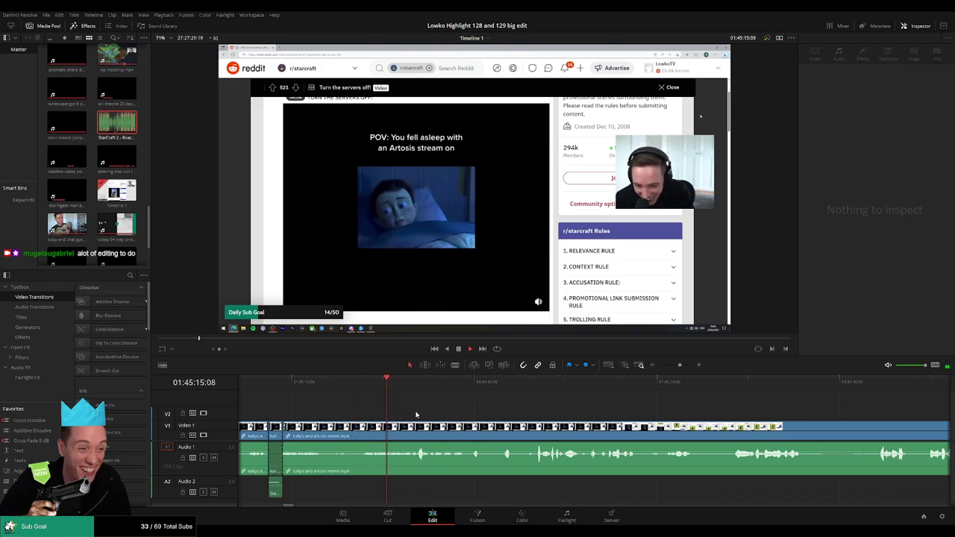
# Step: Split the clip at 01:45:16:23 and 01:45:16:44 during the alarm clock shot, and silence the short segment between the cuts
pyautogui.press('space')
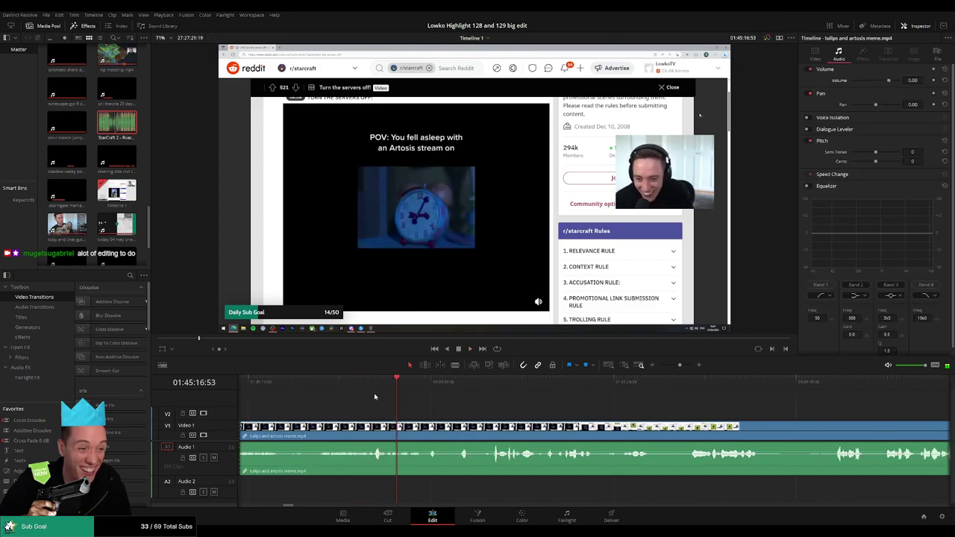
pyautogui.click(370, 386)
pyautogui.press('space')
pyautogui.press('space')
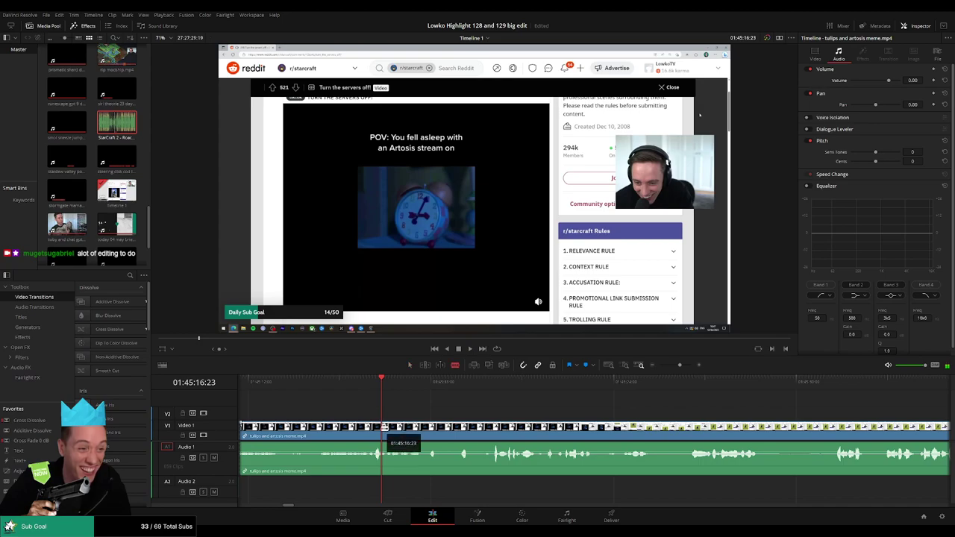
pyautogui.click(383, 442)
pyautogui.press('space')
pyautogui.click(392, 450)
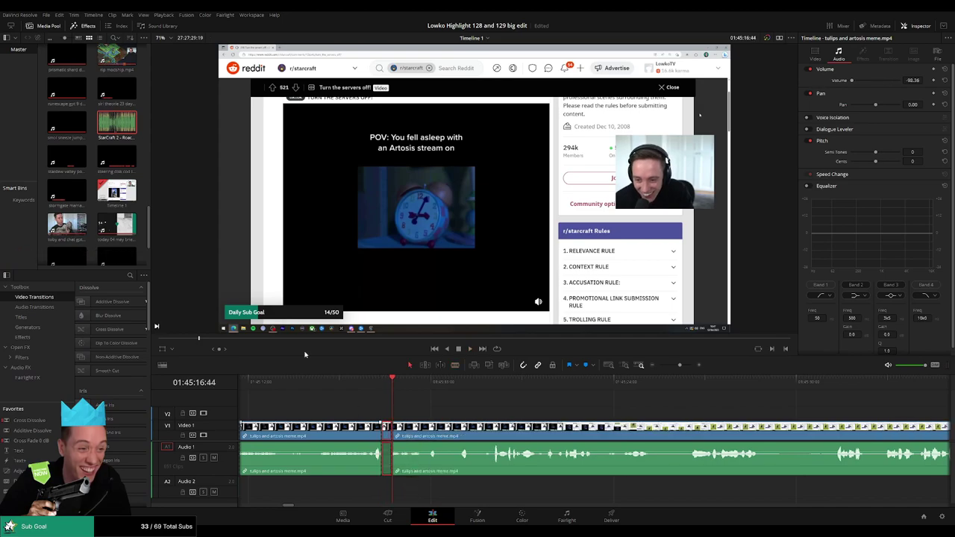
# Step: Place a Roach Quotes excerpt on Audio 2, fitted under the segment ending at 01:45:16:44, and reduce its volume
pyautogui.click(125, 133)
pyautogui.moveTo(385, 507)
pyautogui.mouseDown()
pyautogui.moveTo(366, 494)
pyautogui.moveTo(383, 492)
pyautogui.mouseUp()
pyautogui.moveTo(400, 491); pyautogui.dragTo(391, 490)
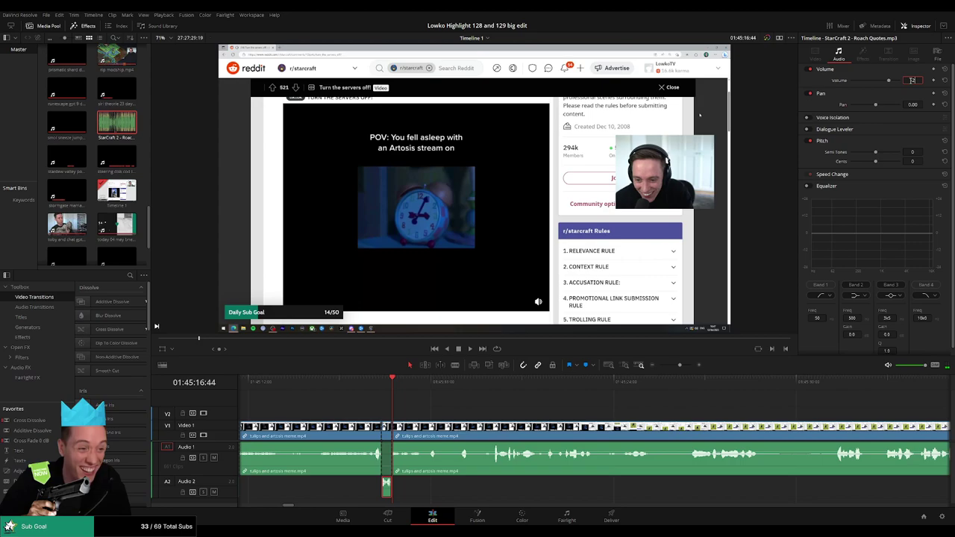
pyautogui.click(423, 405)
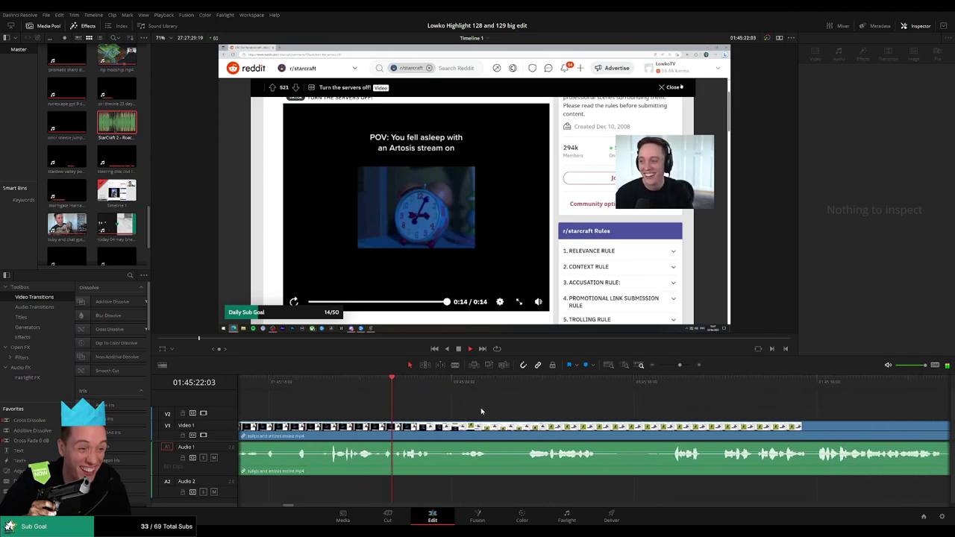
# Step: Cut out the short segment starting at 01:45:23:31, as the Reddit video closes, and close the gap
pyautogui.hscroll(1, 448, 419)
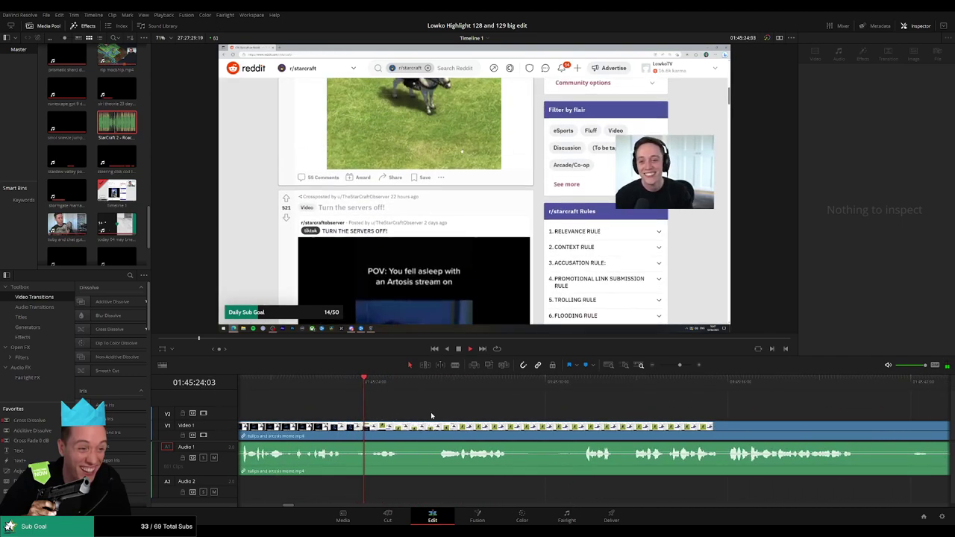
pyautogui.press('space')
pyautogui.press('b')
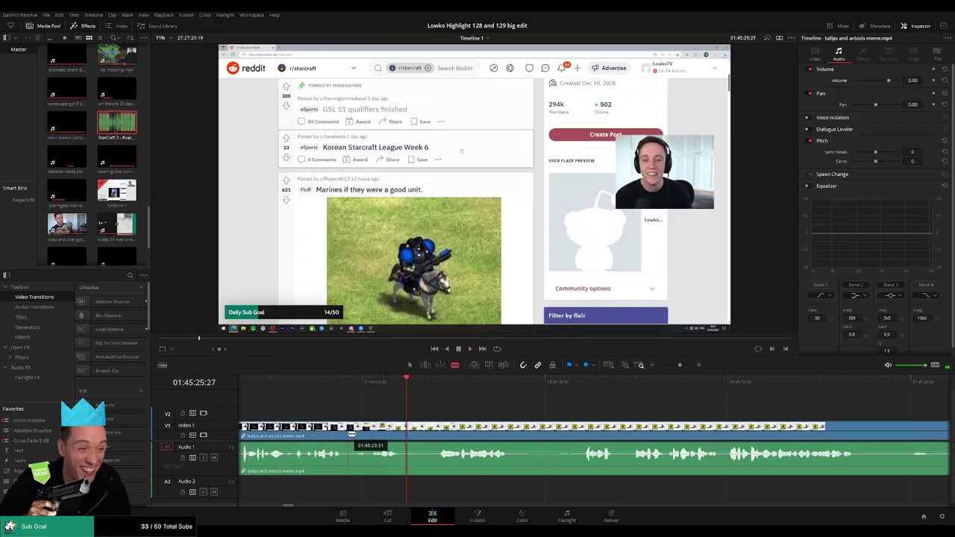
pyautogui.click(348, 435)
pyautogui.click(369, 435)
pyautogui.press('a')
pyautogui.click(363, 437)
pyautogui.press('Delete')
pyautogui.press('BackSpace')
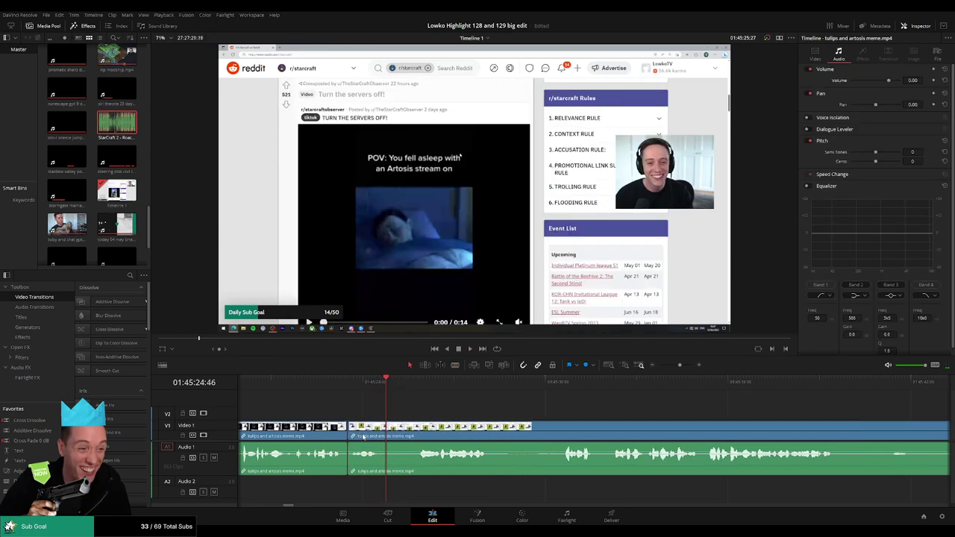
# Step: Cut out the pause ending at about 01:45:25:43, before the talk on the Marines post, and close the gap
pyautogui.click(336, 382)
pyautogui.hscroll(1, 369, 408)
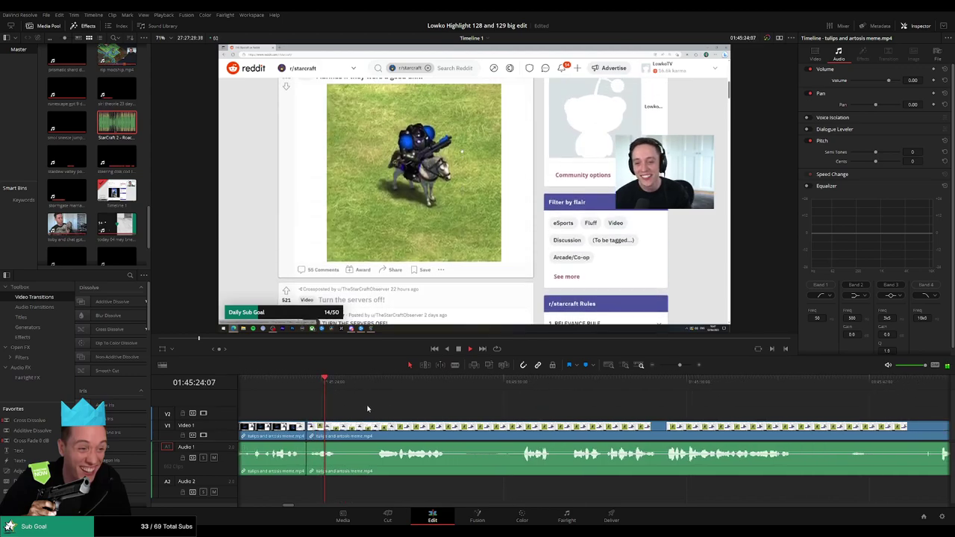
pyautogui.press('space')
pyautogui.press('b')
pyautogui.click(344, 426)
pyautogui.click(373, 384)
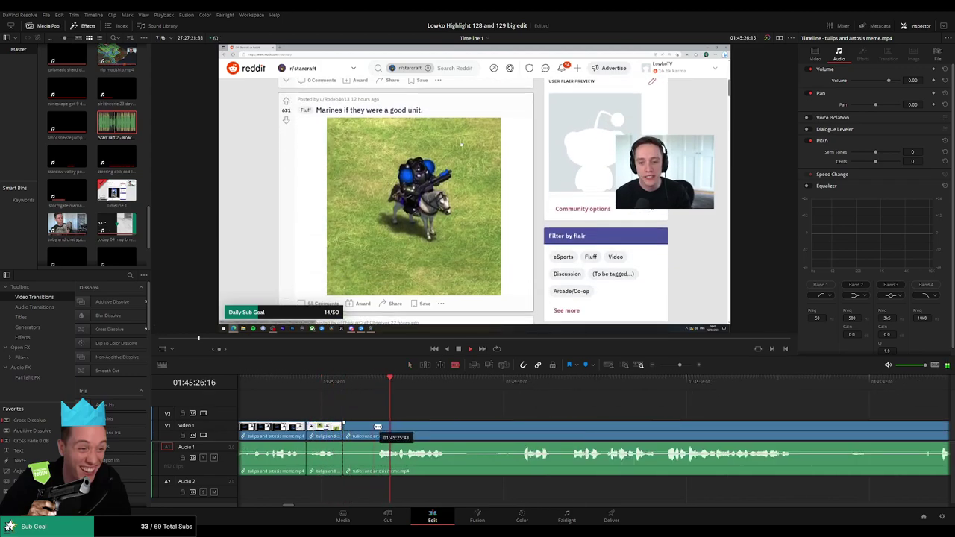
pyautogui.click(375, 428)
pyautogui.press('a')
pyautogui.click(361, 429)
pyautogui.press('BackSpace')
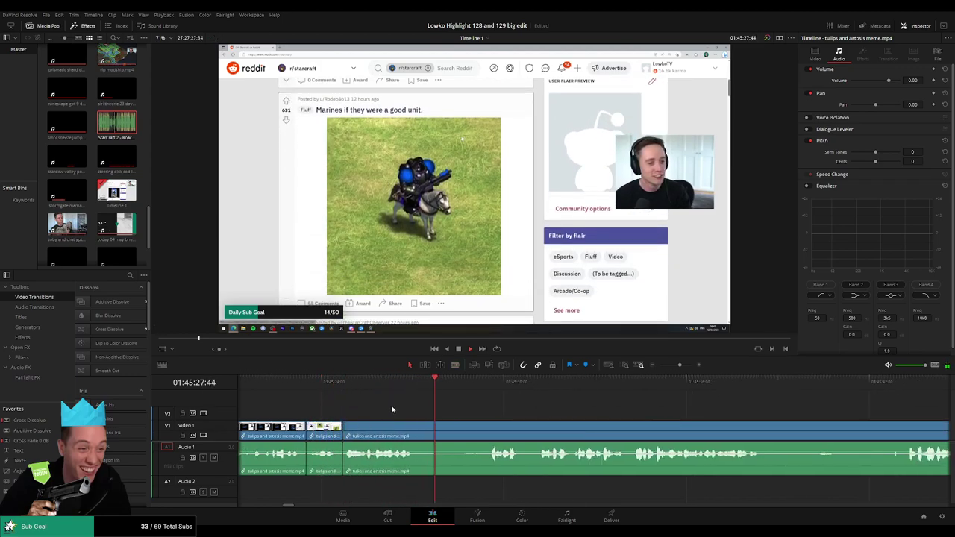
# Step: Cut out the silent stretch from about 01:45:27 to 01:45:29 while the Marines post is shown
pyautogui.press('b')
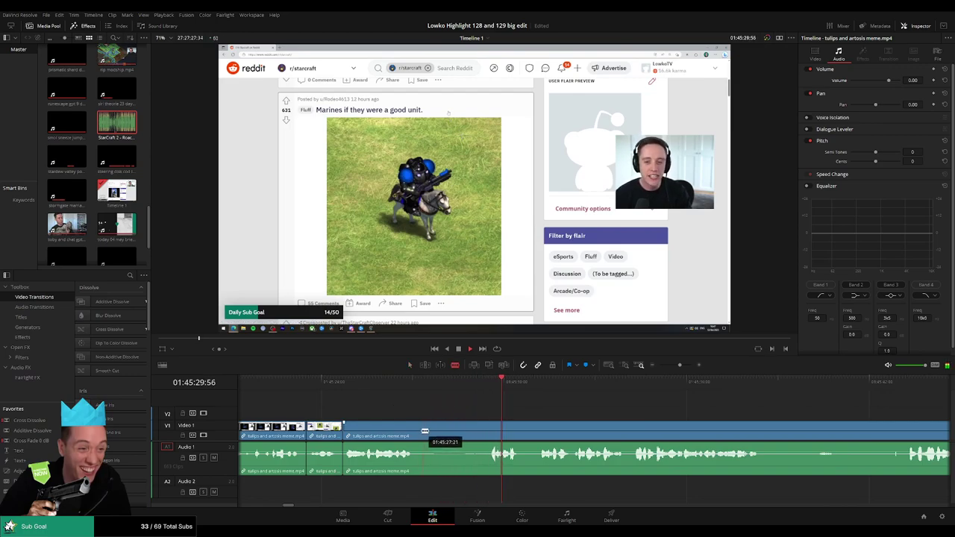
pyautogui.click(418, 429)
pyautogui.click(483, 429)
pyautogui.press('a')
pyautogui.click(456, 435)
pyautogui.press('BackSpace')
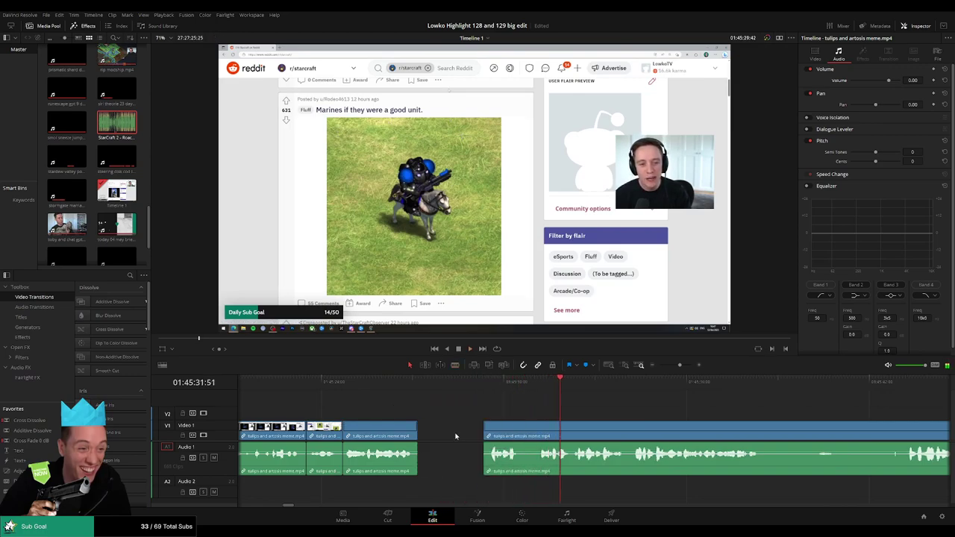
# Step: Add Cross Fade 0 dB transitions to the audio at the three new cuts after the Reddit video and play them back
pyautogui.moveTo(335, 466); pyautogui.dragTo(339, 466)
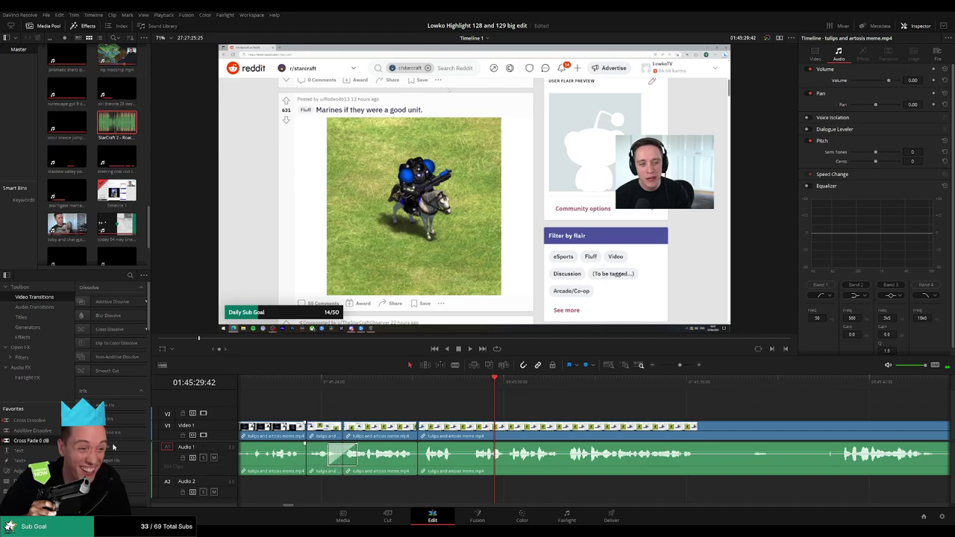
pyautogui.moveTo(38, 442); pyautogui.dragTo(437, 466)
pyautogui.click(332, 382)
pyautogui.press('space')
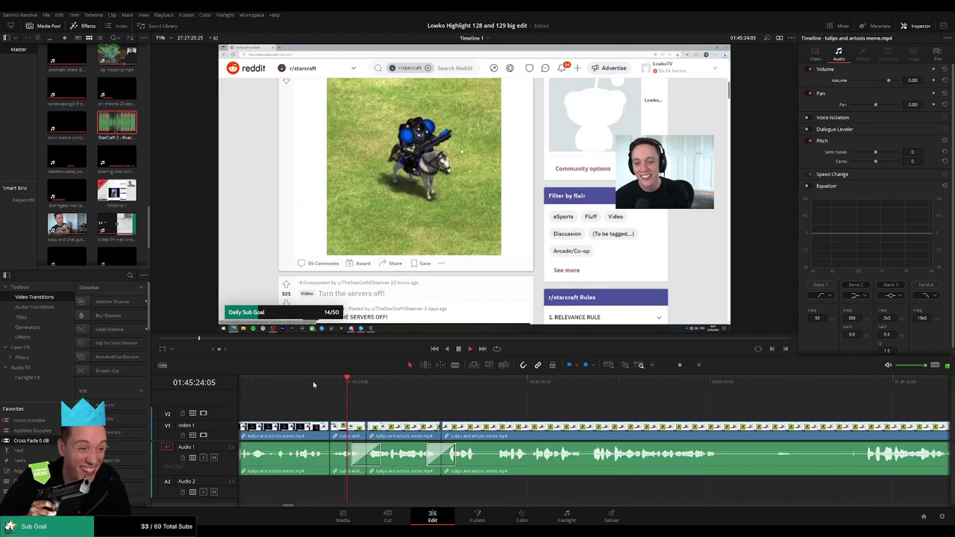
pyautogui.hscroll(-1, 352, 465)
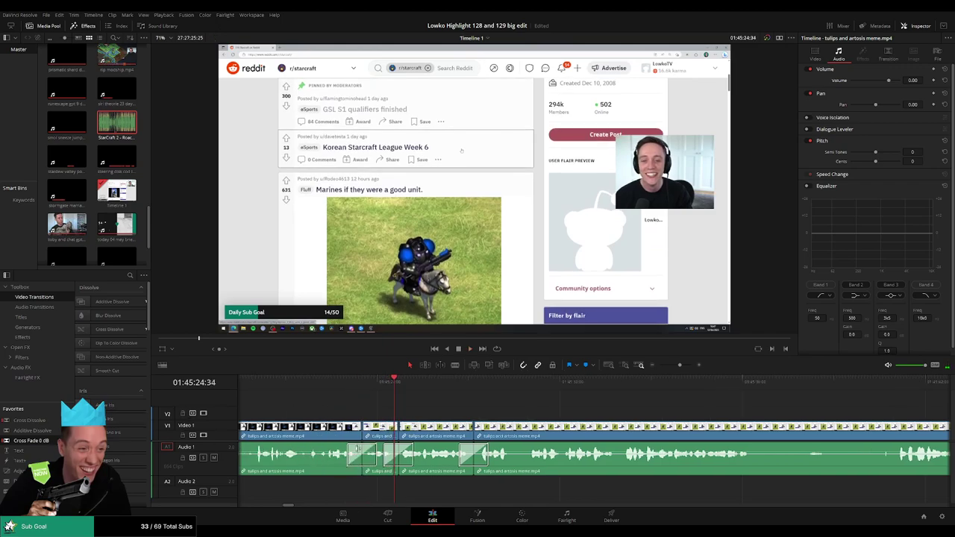
# Step: Cut out the silent stretch from about 01:45:36 to 01:45:41 under the Marines post and close the gap
pyautogui.click(338, 385)
pyautogui.moveTo(448, 411); pyautogui.dragTo(364, 413)
pyautogui.hscroll(1, 365, 412)
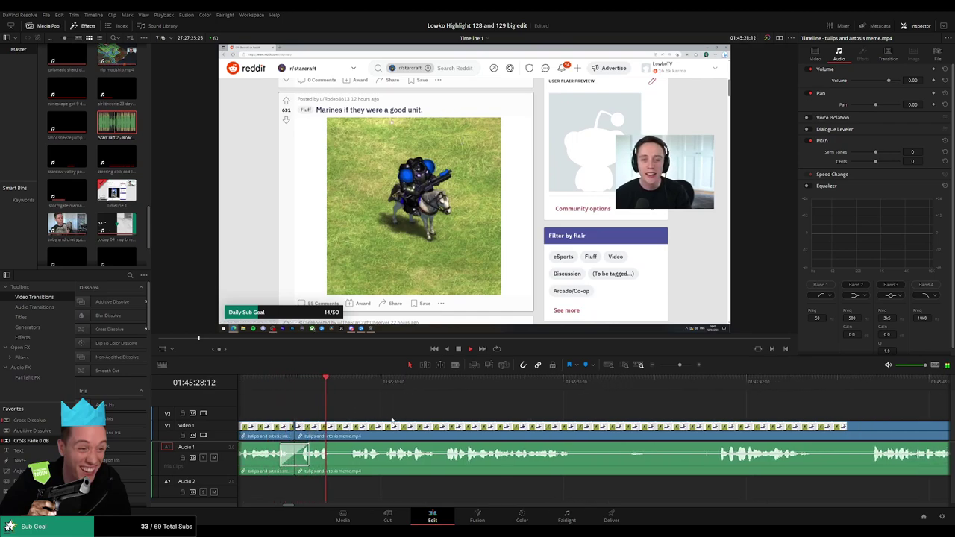
pyautogui.hscroll(1, 373, 418)
pyautogui.hscroll(1, 374, 420)
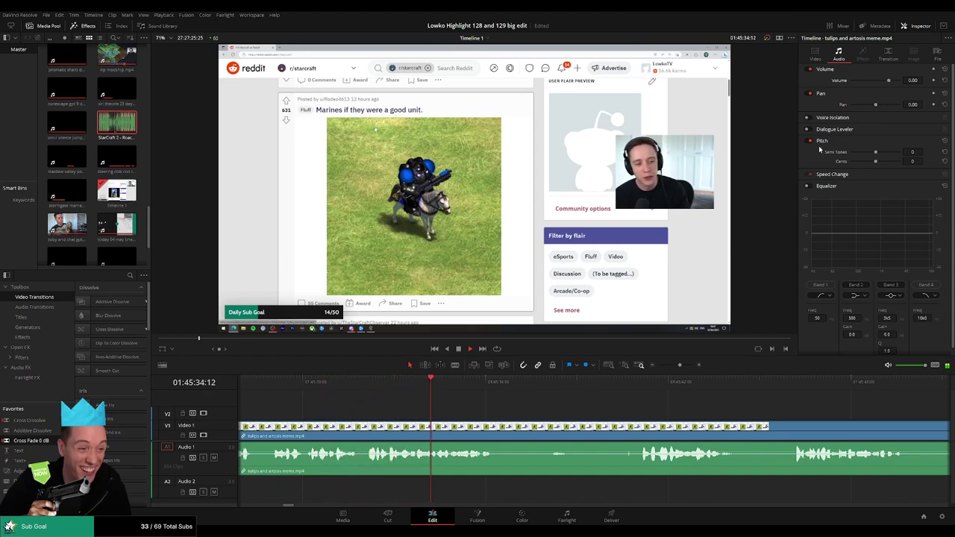
pyautogui.hscroll(3, 528, 411)
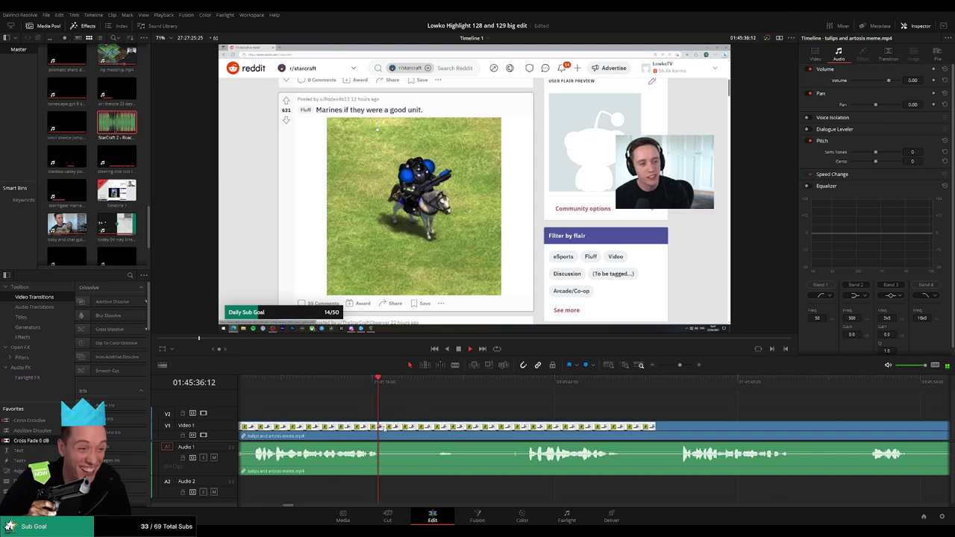
pyautogui.hotkey('ctrl', 'b')
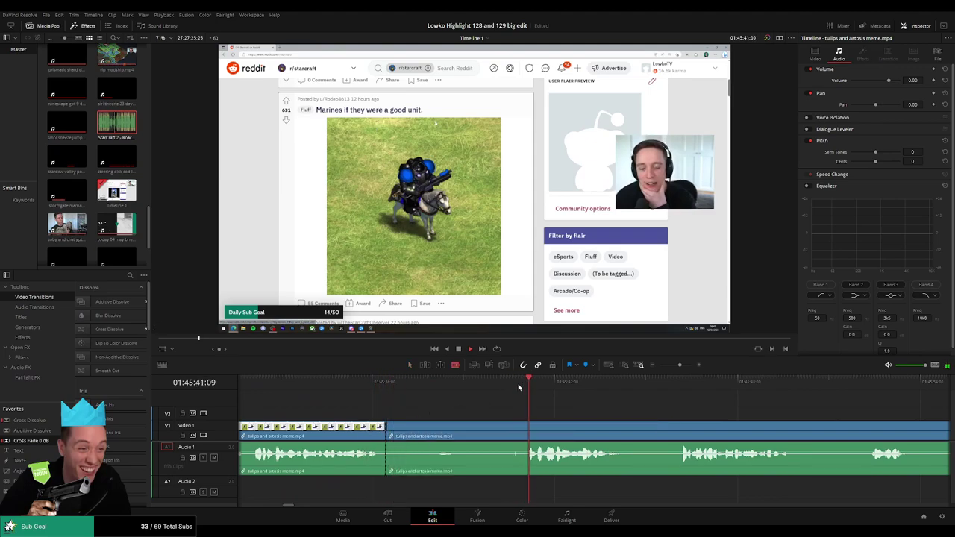
pyautogui.click(531, 424)
pyautogui.press('a')
pyautogui.click(493, 429)
pyautogui.press('BackSpace')
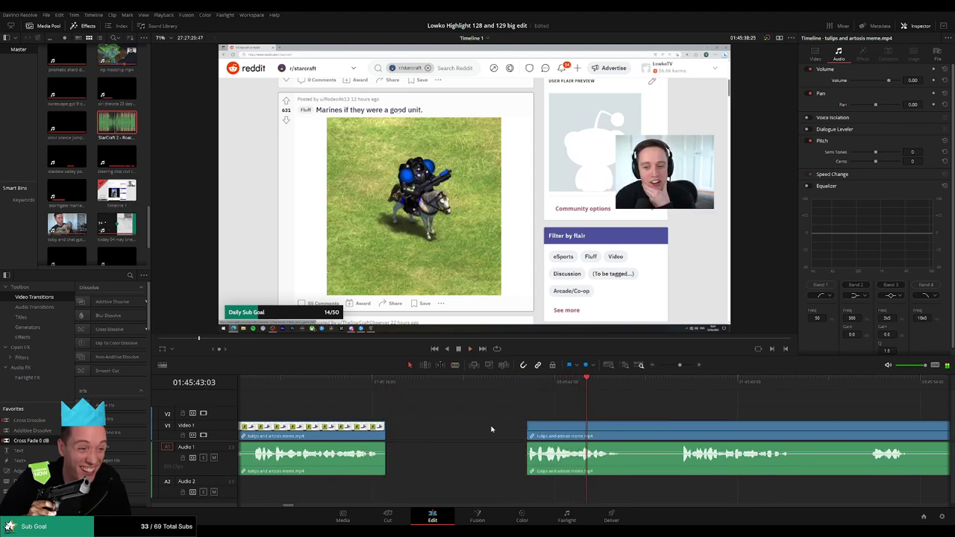
pyautogui.click(493, 429)
pyautogui.press('BackSpace')
# Step: Cut out the pause of about two seconds starting at 01:45:39:41, still on the Marines post
pyautogui.press('b')
pyautogui.click(485, 429)
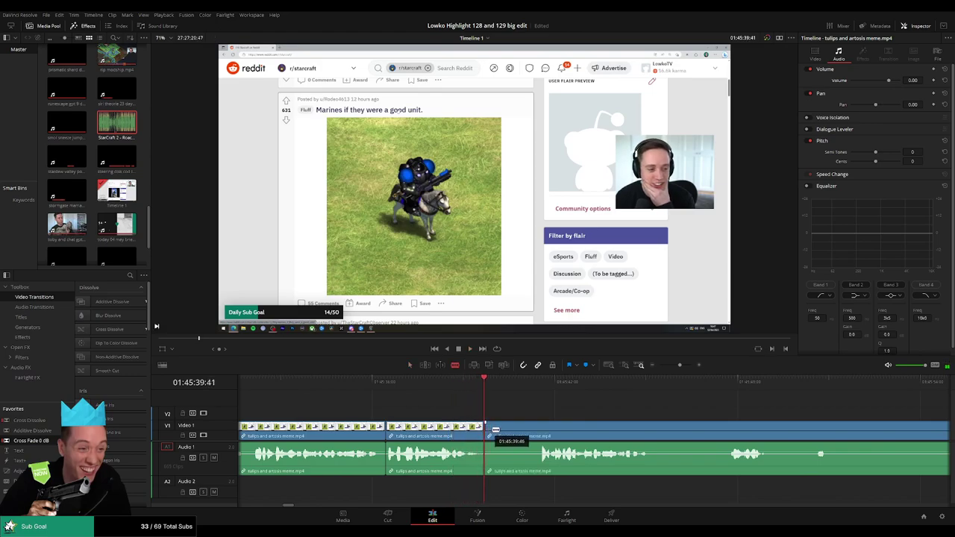
pyautogui.press('Delete')
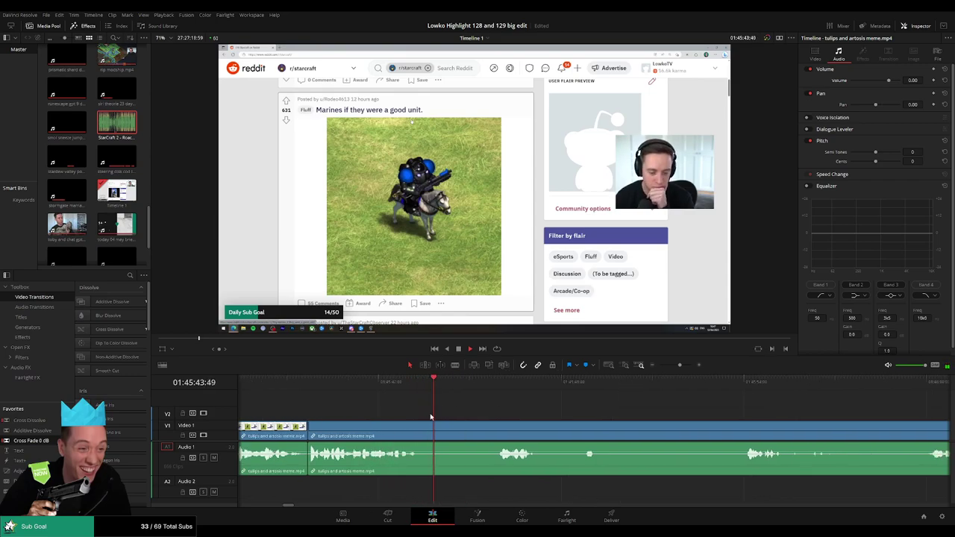
# Step: Remove the silent section from about 01:45:43 to 01:45:45:48 and close the gap
pyautogui.press('b')
pyautogui.click(420, 429)
pyautogui.click(496, 428)
pyautogui.press('a')
pyautogui.click(471, 429)
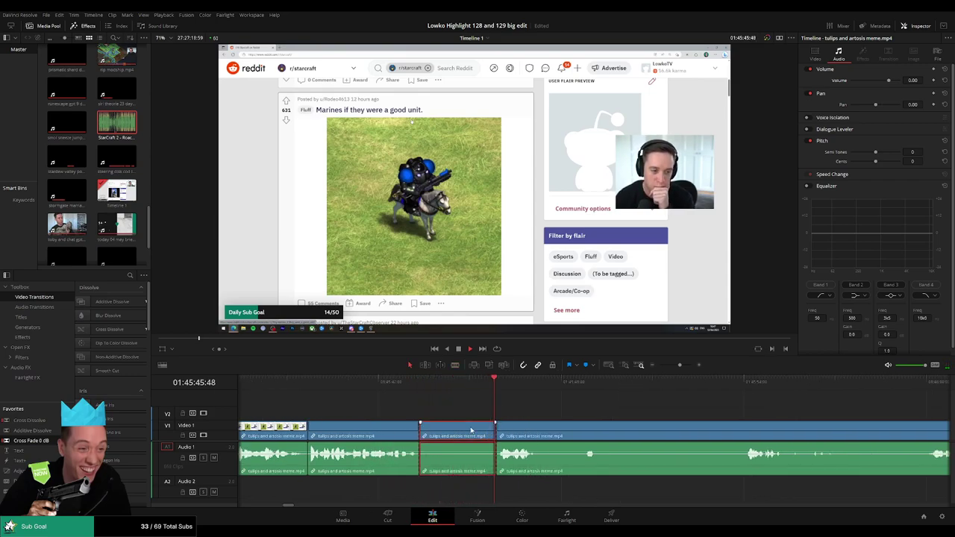
pyautogui.press('Delete')
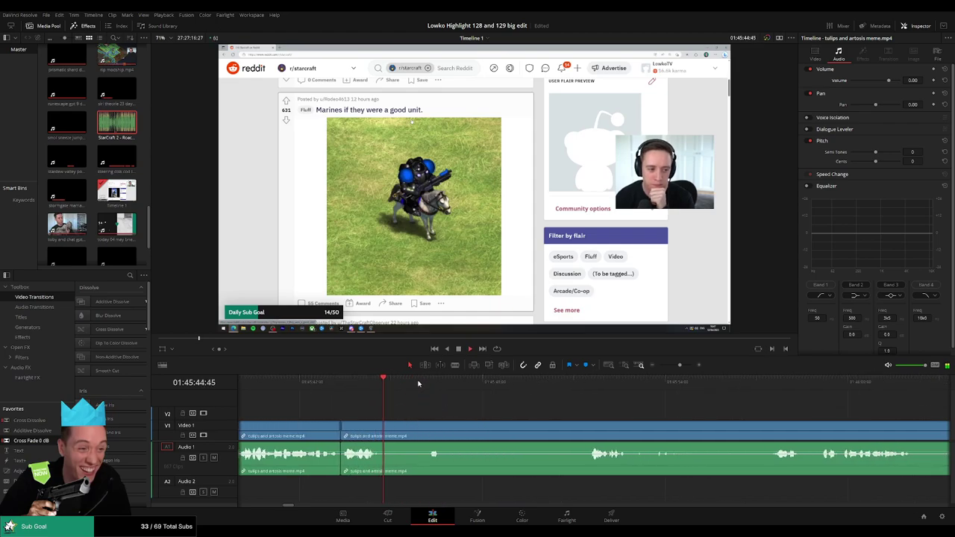
# Step: Cut out the silences before and after the brief sound at about 01:45:46, close the gaps and play back the result
pyautogui.press('b')
pyautogui.click(383, 426)
pyautogui.click(429, 427)
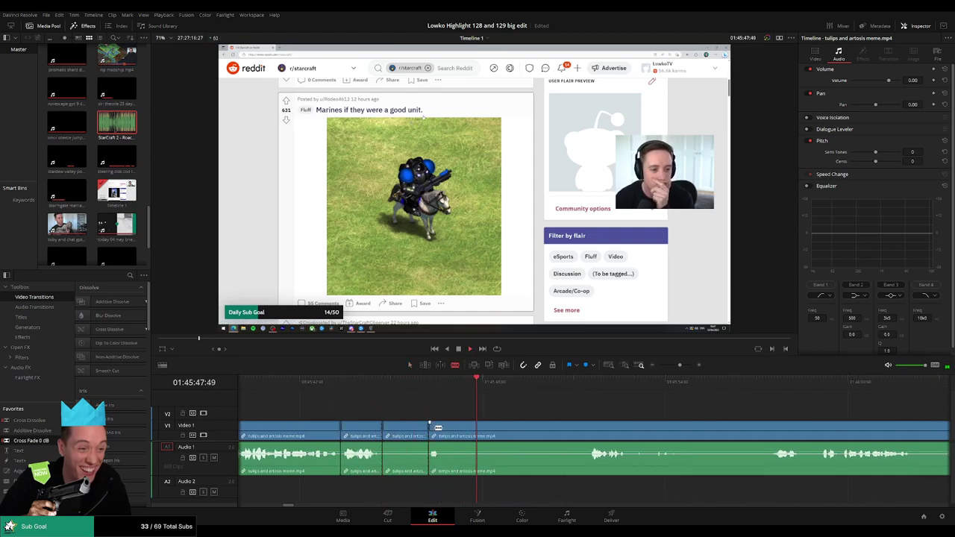
pyautogui.click(440, 427)
pyautogui.click(587, 431)
pyautogui.press('a')
pyautogui.click(549, 431)
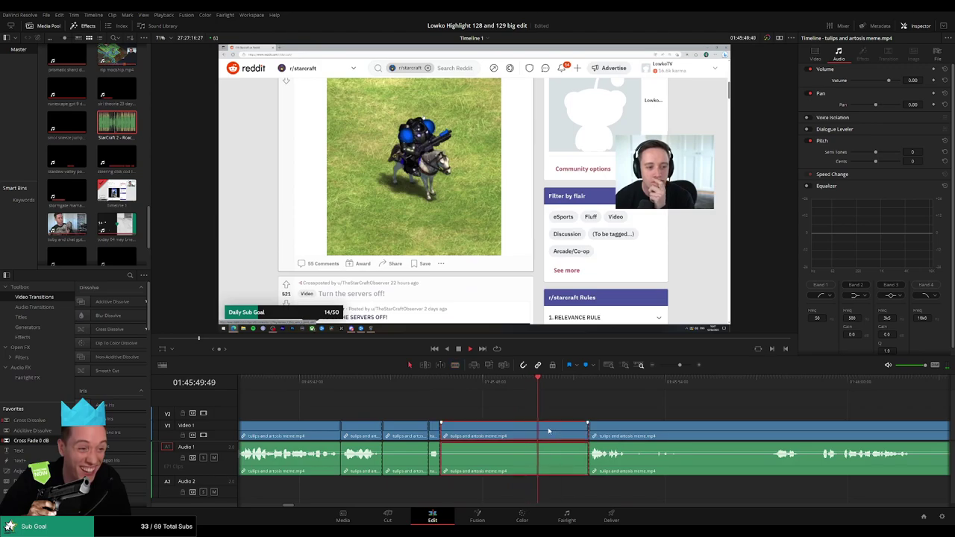
pyautogui.press('Delete')
pyautogui.press('Delete')
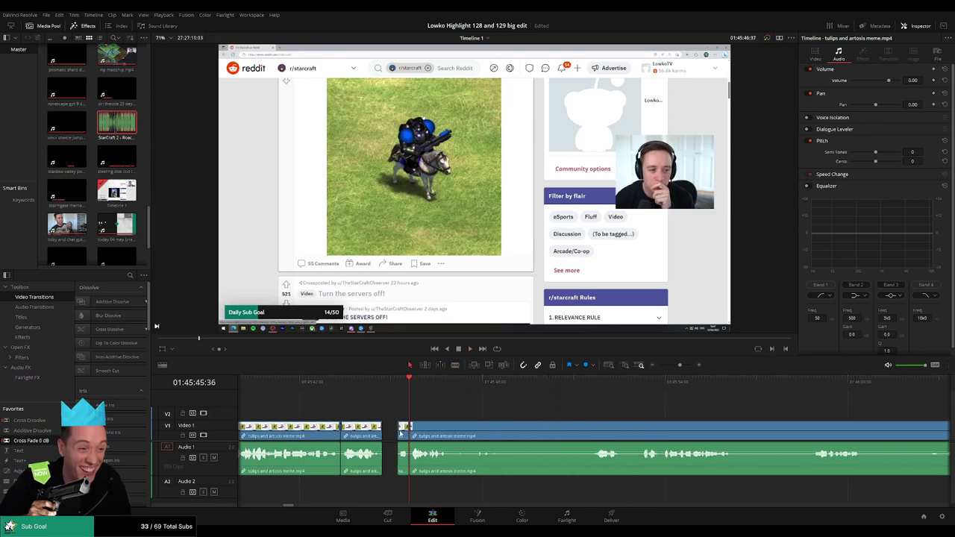
pyautogui.click(385, 390)
pyautogui.press('space')
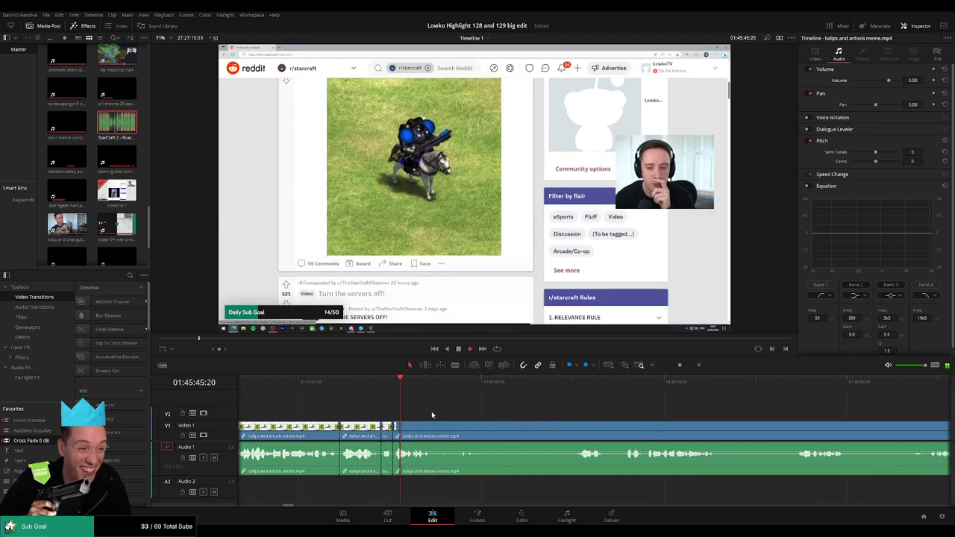
# Step: Cut out the silence from about 01:45:48 to 01:45:51, before the talk on the "Every Time *cries mmr*" post
pyautogui.hscroll(1, 379, 409)
pyautogui.press('b')
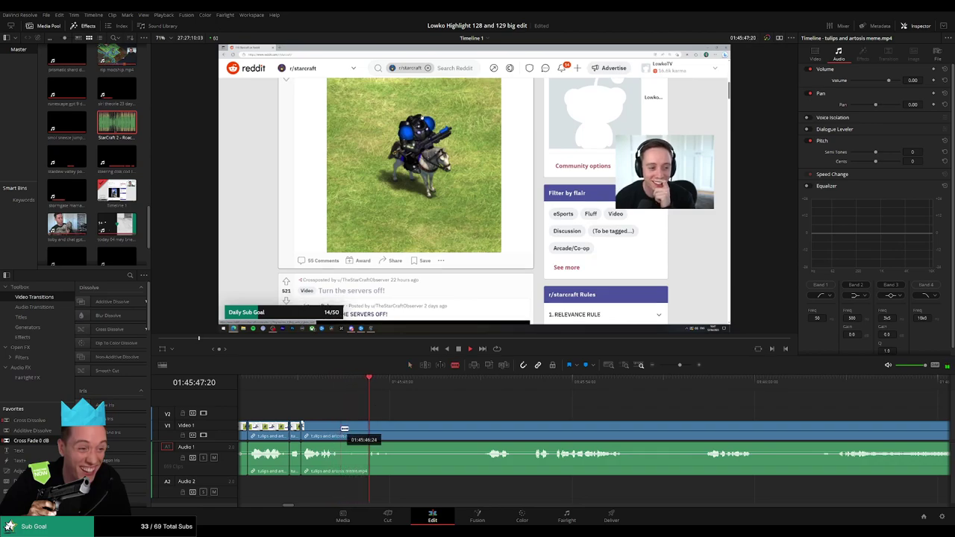
pyautogui.click(390, 425)
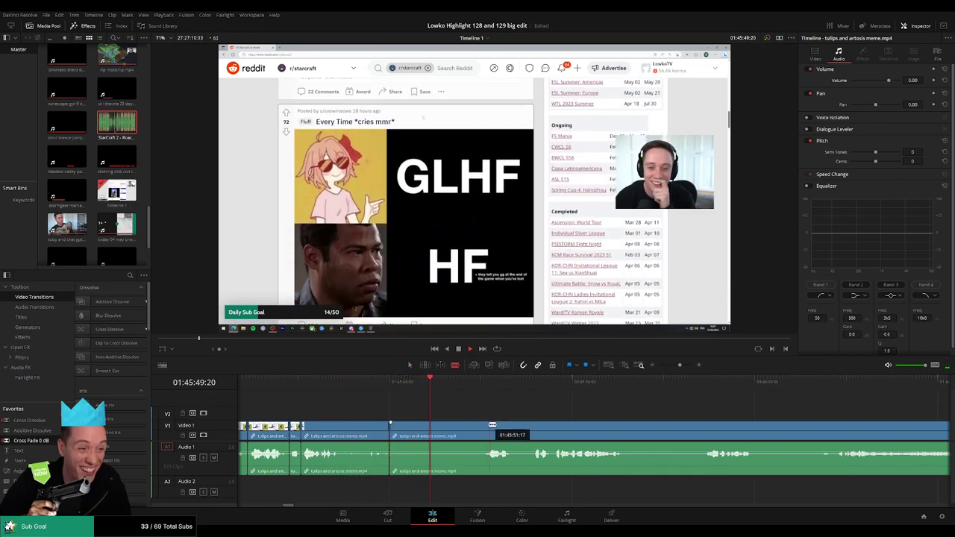
pyautogui.click(479, 425)
pyautogui.press('a')
pyautogui.click(449, 429)
pyautogui.press('Delete')
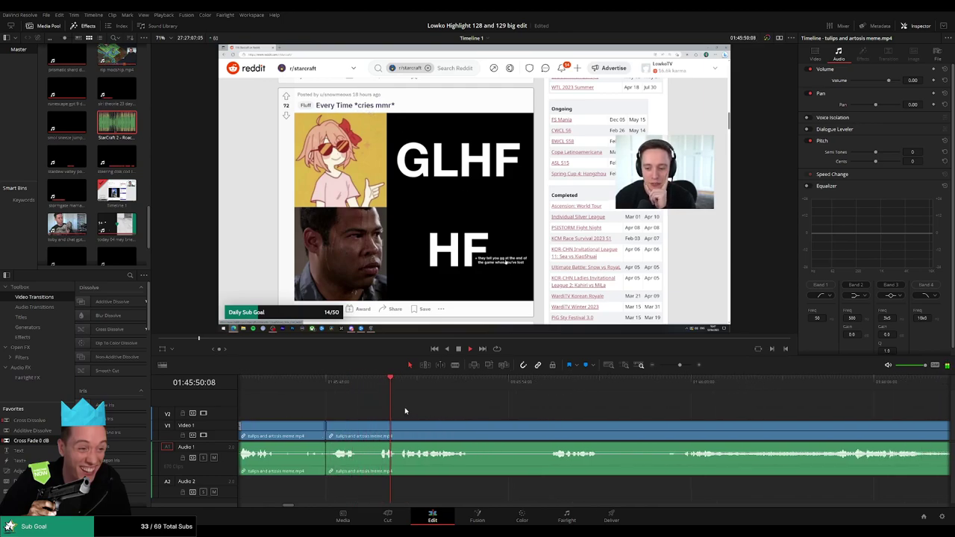
# Step: Remove the whole "Every Time *cries mmr*" section, from about 01:45:48 to 01:45:55, and close the gap
pyautogui.moveTo(483, 421); pyautogui.dragTo(411, 416)
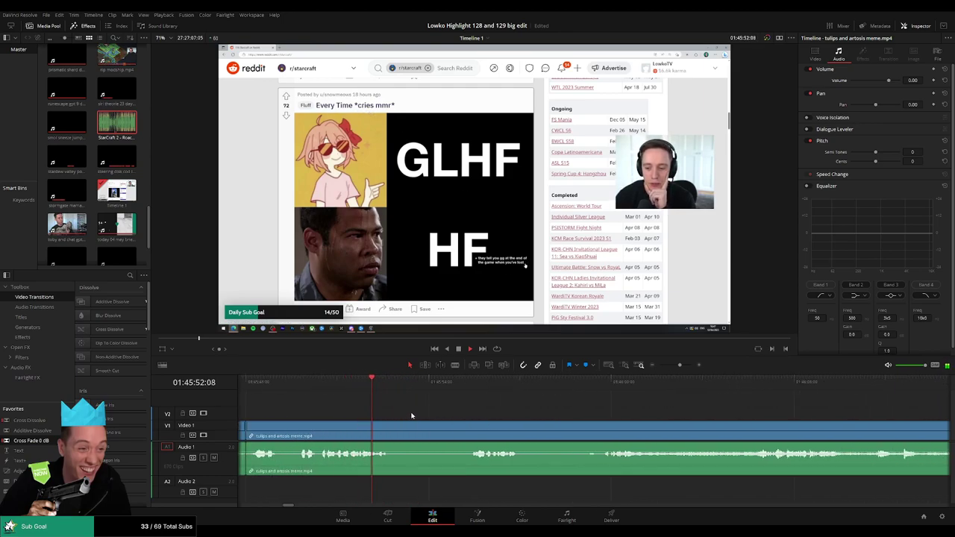
pyautogui.press('b')
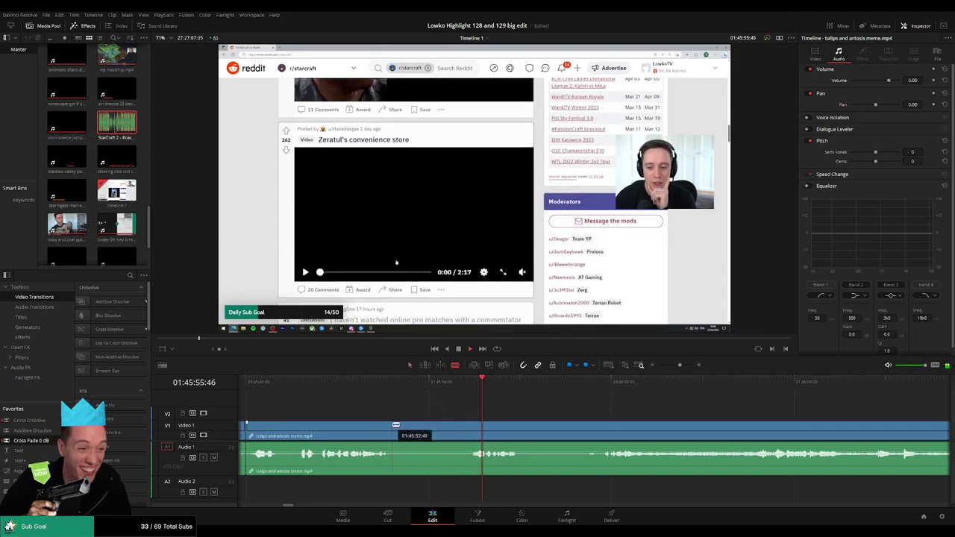
pyautogui.moveTo(489, 408); pyautogui.dragTo(475, 407)
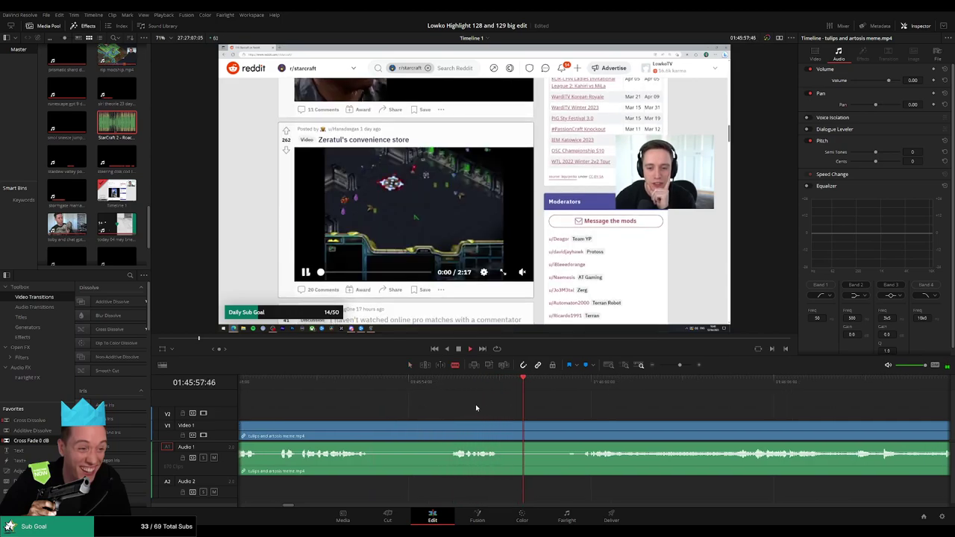
pyautogui.click(445, 428)
pyautogui.press('a')
pyautogui.click(415, 433)
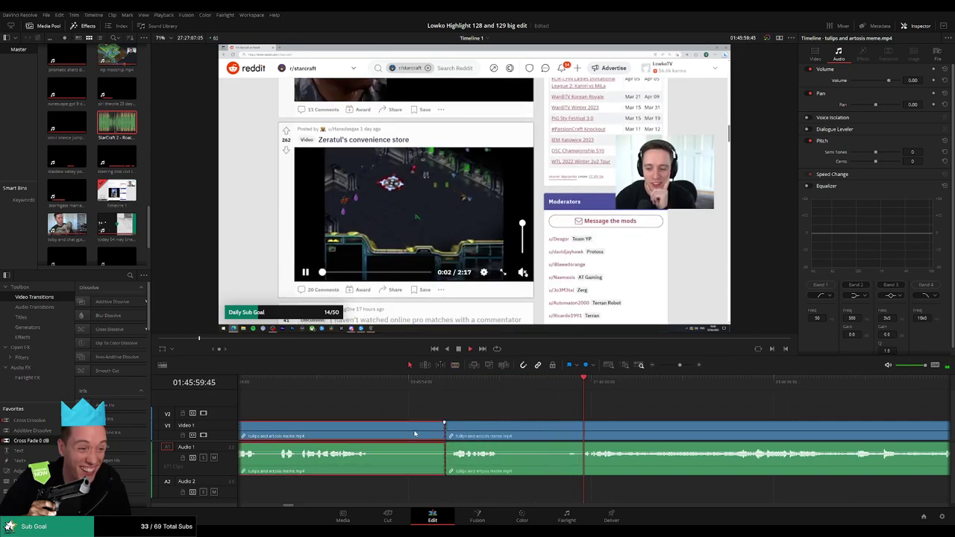
pyautogui.press('Delete')
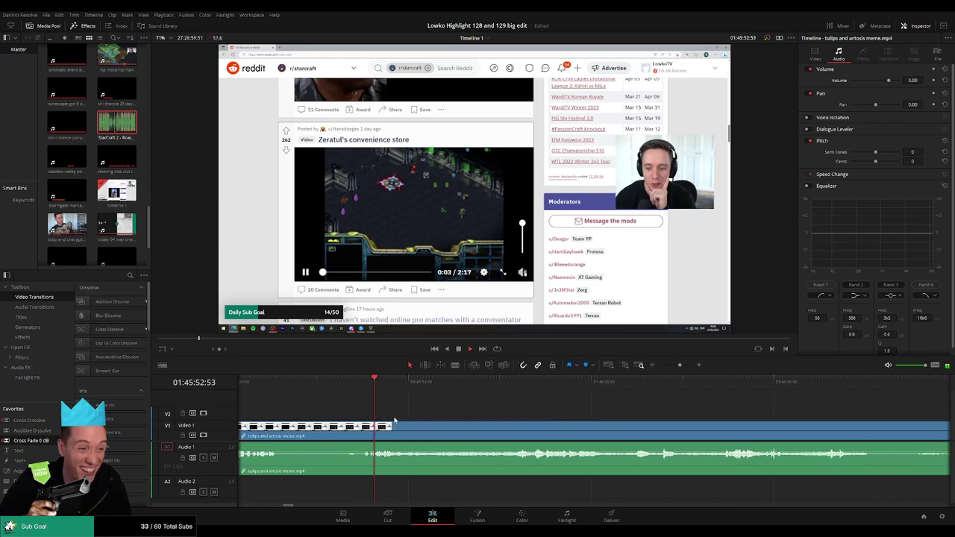
# Step: Cut out the pause from 01:45:49:57 to about 01:45:52:23 as the Zeratul's convenience store video starts
pyautogui.moveTo(394, 420); pyautogui.dragTo(482, 420)
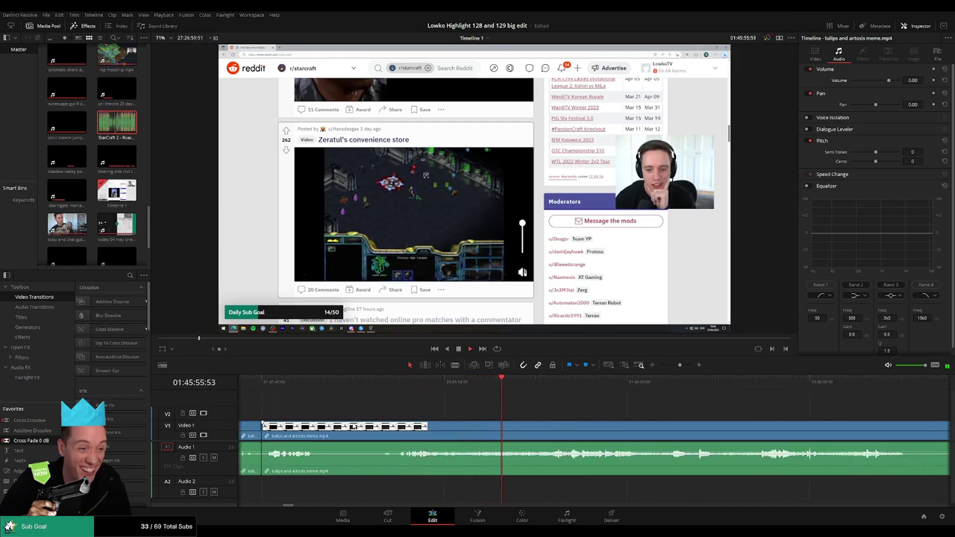
pyautogui.click(311, 382)
pyautogui.press('space')
pyautogui.press('b')
pyautogui.click(322, 431)
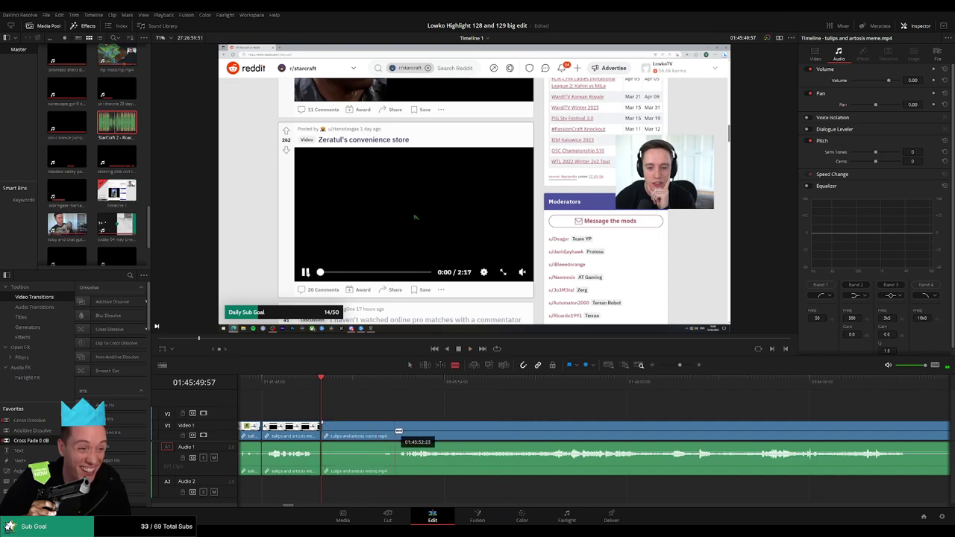
pyautogui.press('Delete')
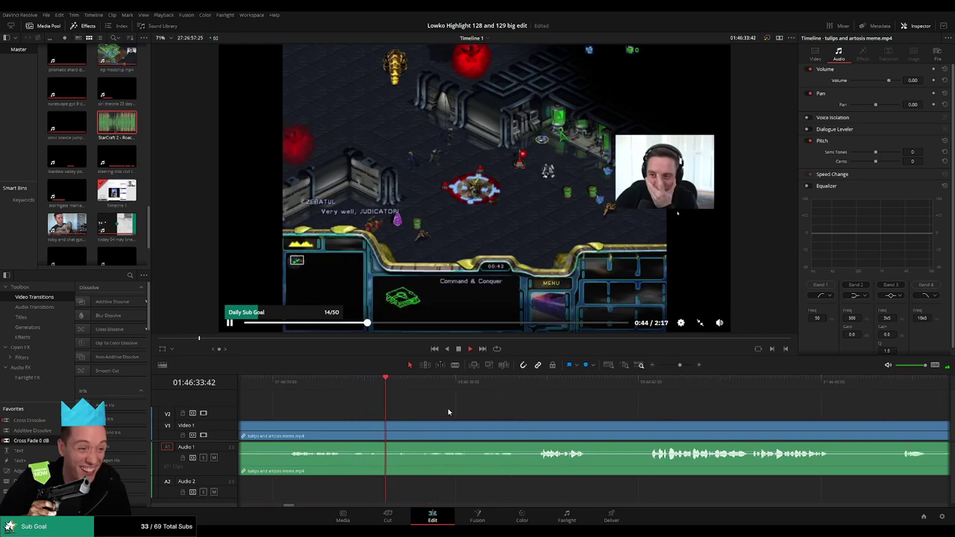
# Step: Cut out the pause from 01:46:40:26 to about 01:46:42 after the Zeratul video is stopped, and resume playback
pyautogui.press('space')
pyautogui.press('b')
pyautogui.click(489, 428)
pyautogui.click(544, 433)
pyautogui.press('a')
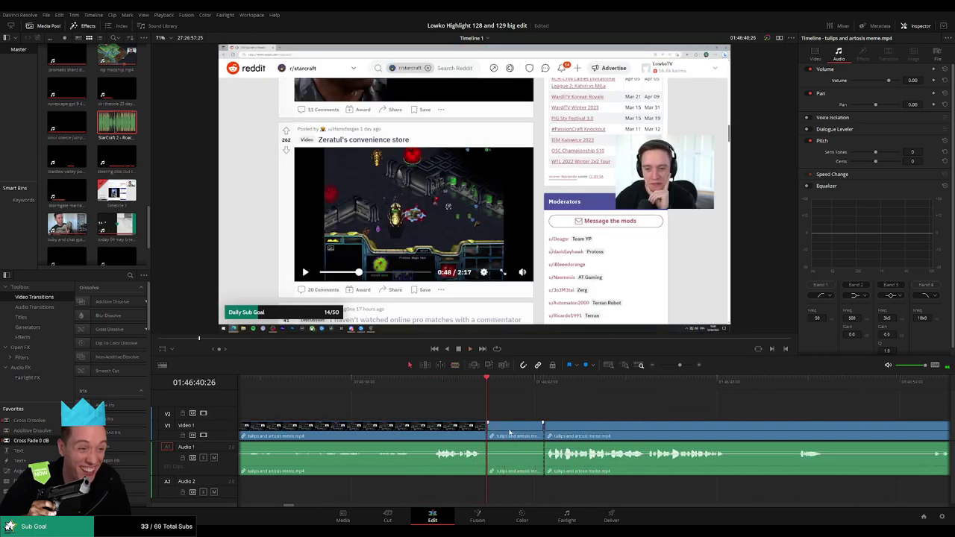
pyautogui.press('Delete')
pyautogui.press('space')
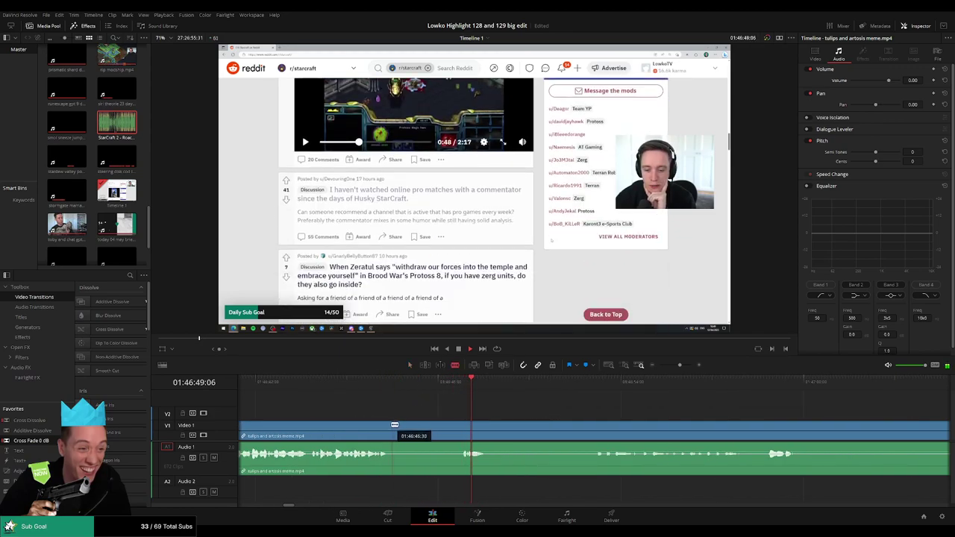
# Step: Cut out the silence from about 01:46:46:30 to 01:46:48:40 while the Reddit feed is scrolled, and close the gap
pyautogui.click(393, 425)
pyautogui.click(461, 426)
pyautogui.press('a')
pyautogui.click(435, 430)
pyautogui.press('Delete')
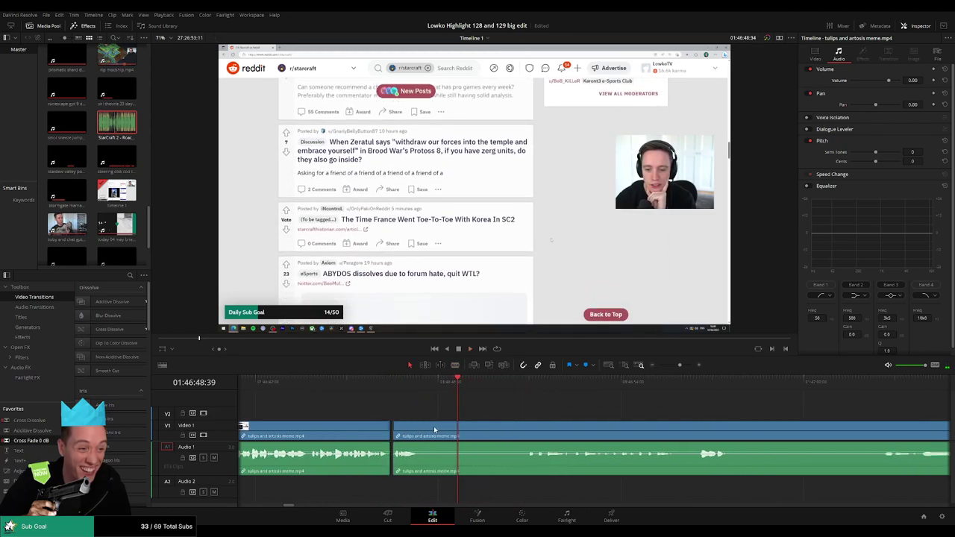
# Step: Split the tulips and artosis clip at about 01:46:47, right after the short remark
pyautogui.press('b')
pyautogui.click(421, 430)
pyautogui.press('a')
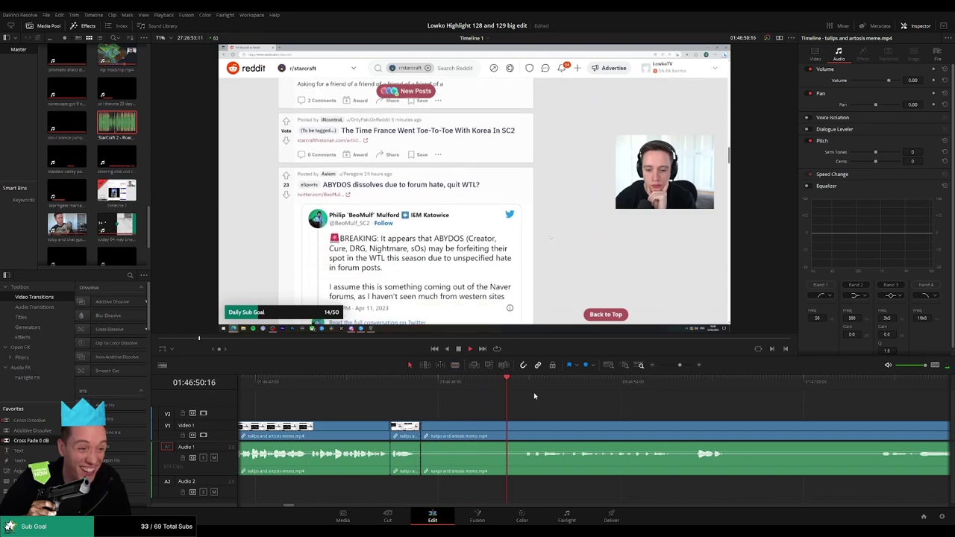
# Step: Review the tulips and artosis clip from the Reddit browsing into the StarCraft menu talk, checking for usable speech up to about 01:47:32
pyautogui.scroll(-3, 652, 421)
pyautogui.click(652, 385)
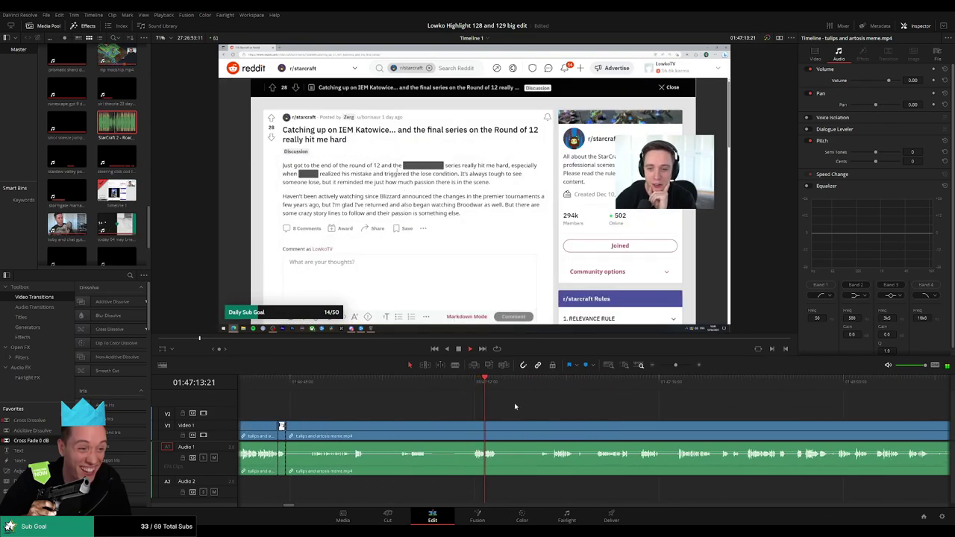
pyautogui.moveTo(538, 385); pyautogui.dragTo(553, 387)
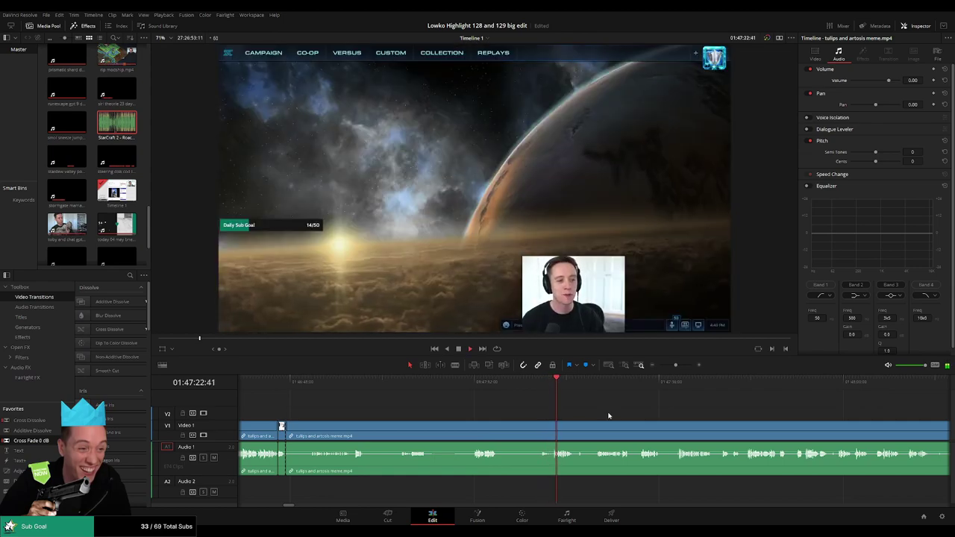
pyautogui.moveTo(608, 416); pyautogui.dragTo(498, 407)
pyautogui.click(444, 388)
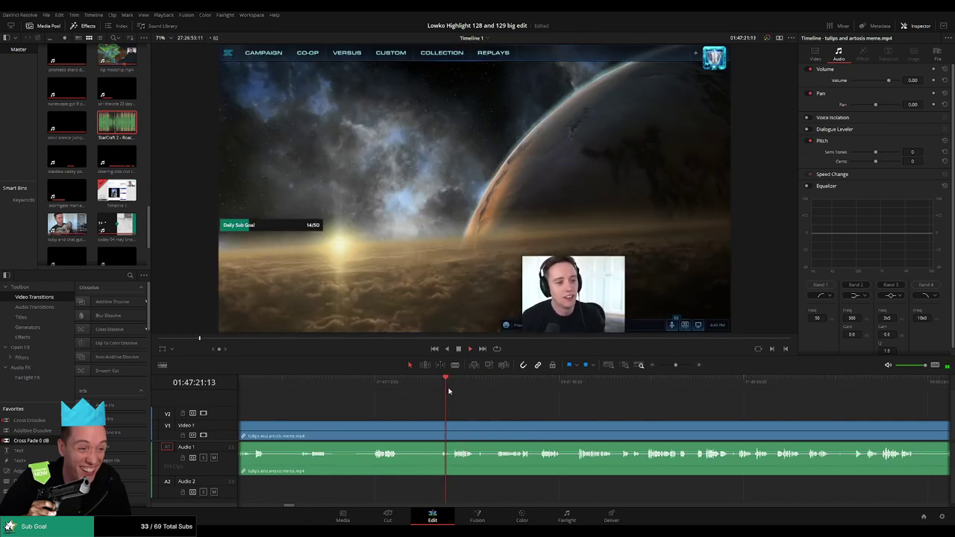
pyautogui.hscroll(2, 454, 392)
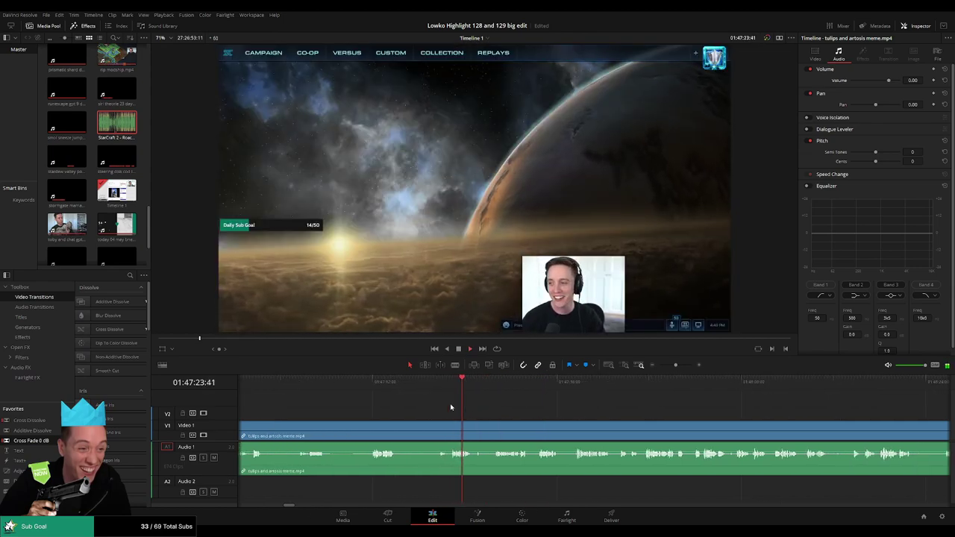
pyautogui.click(446, 388)
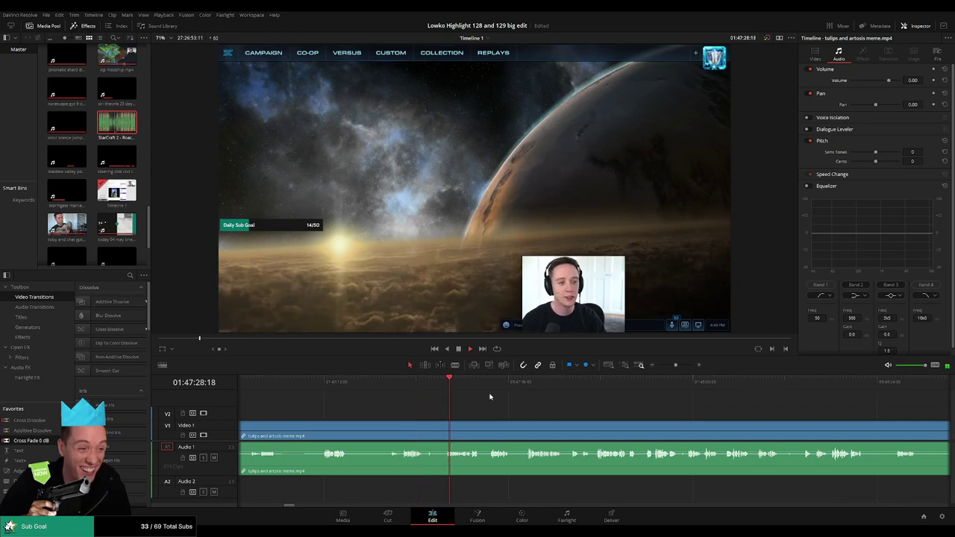
pyautogui.scroll(-4, 551, 409)
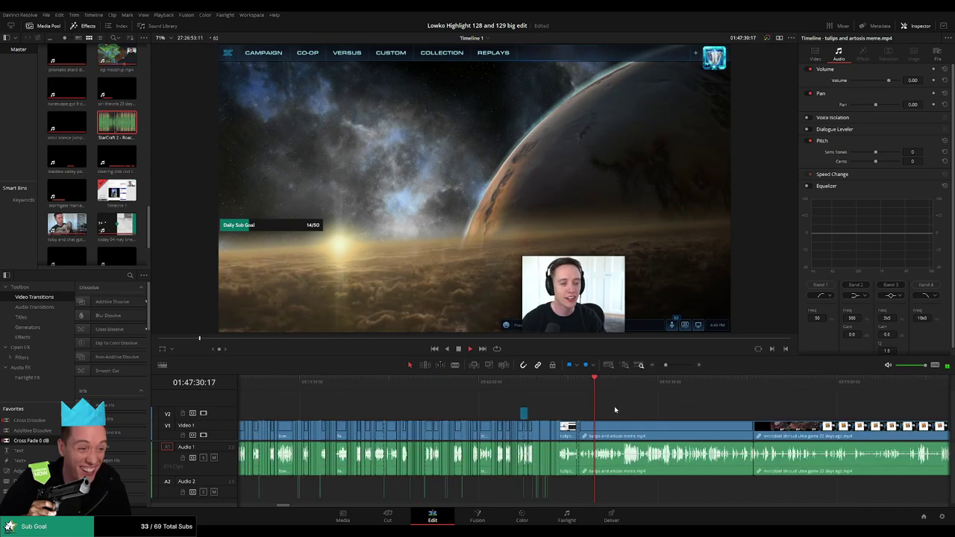
pyautogui.scroll(5, 616, 409)
pyautogui.hscroll(4, 527, 406)
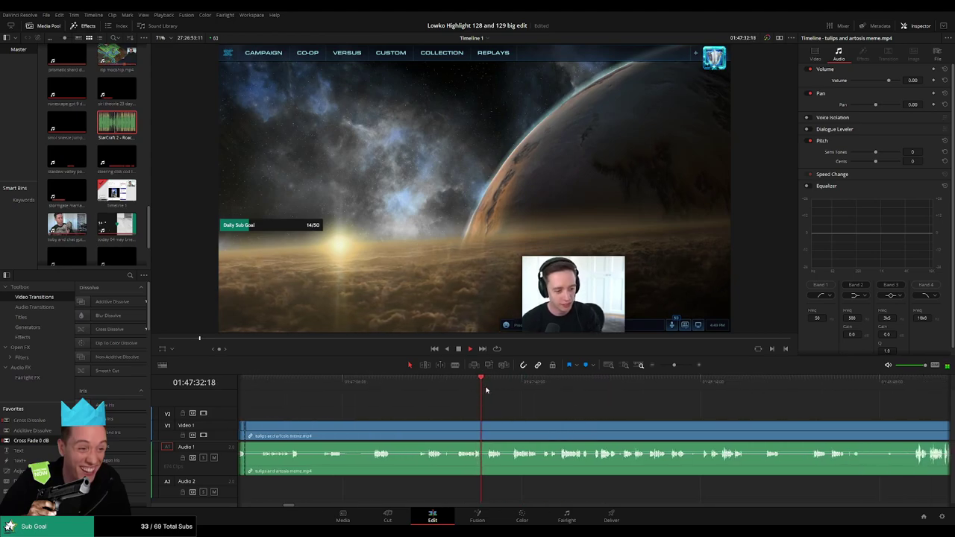
# Step: Review the StarCraft menu talk from about 01:47:32 to the 1V1 screen for a spot where the highlight can resume
pyautogui.click(491, 387)
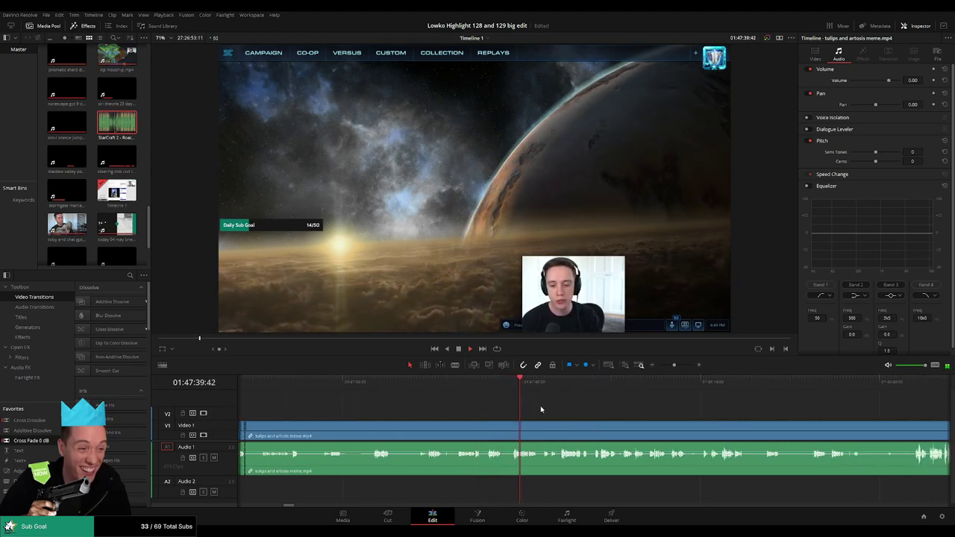
pyautogui.scroll(2, 552, 414)
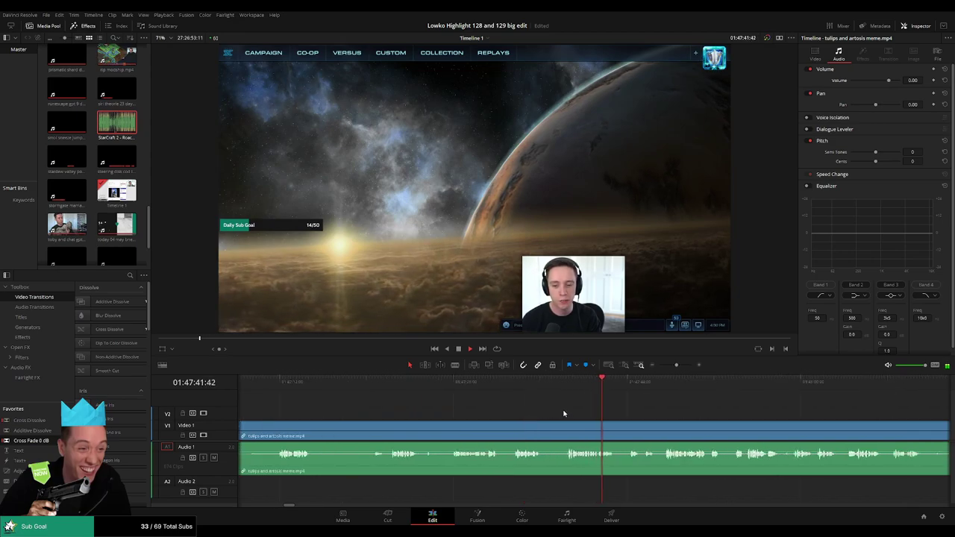
pyautogui.moveTo(579, 416); pyautogui.dragTo(497, 409)
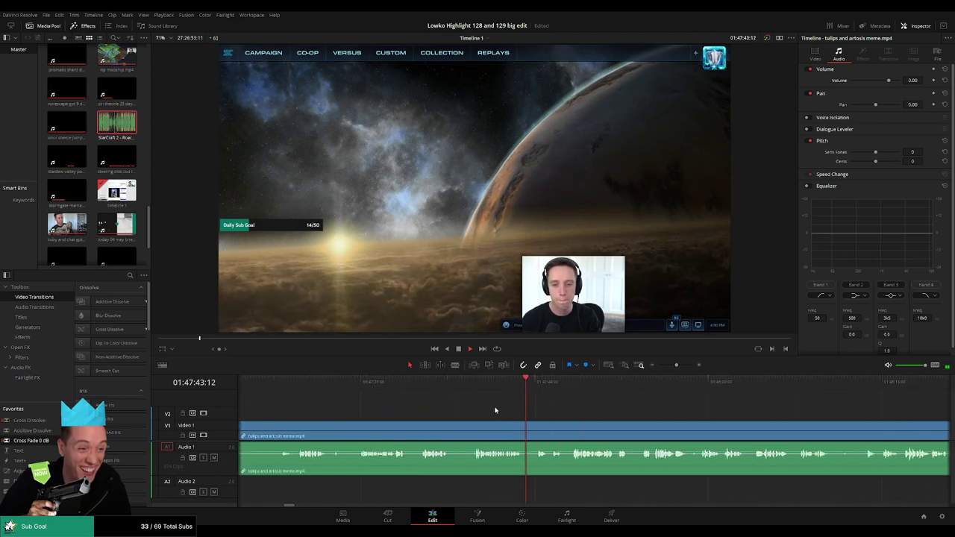
pyautogui.click(534, 388)
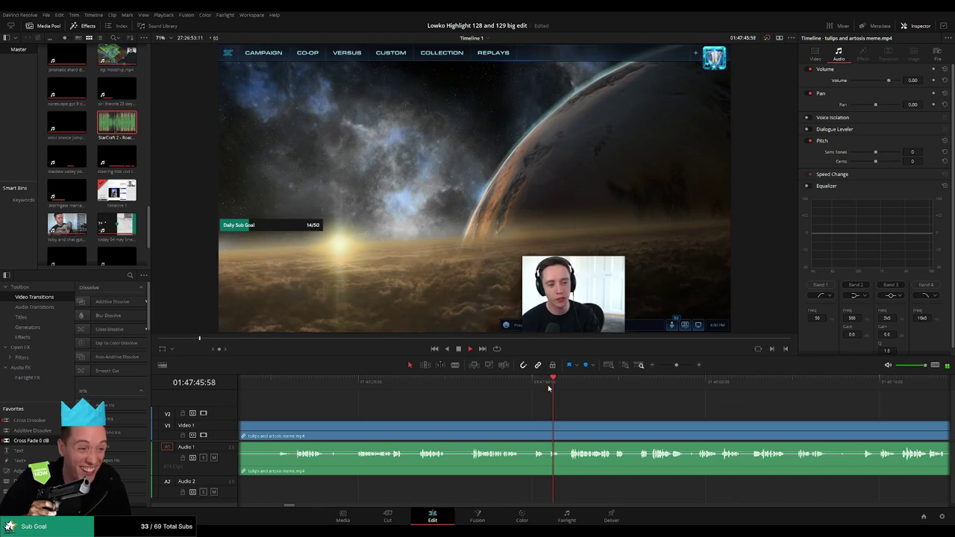
pyautogui.hscroll(2, 521, 405)
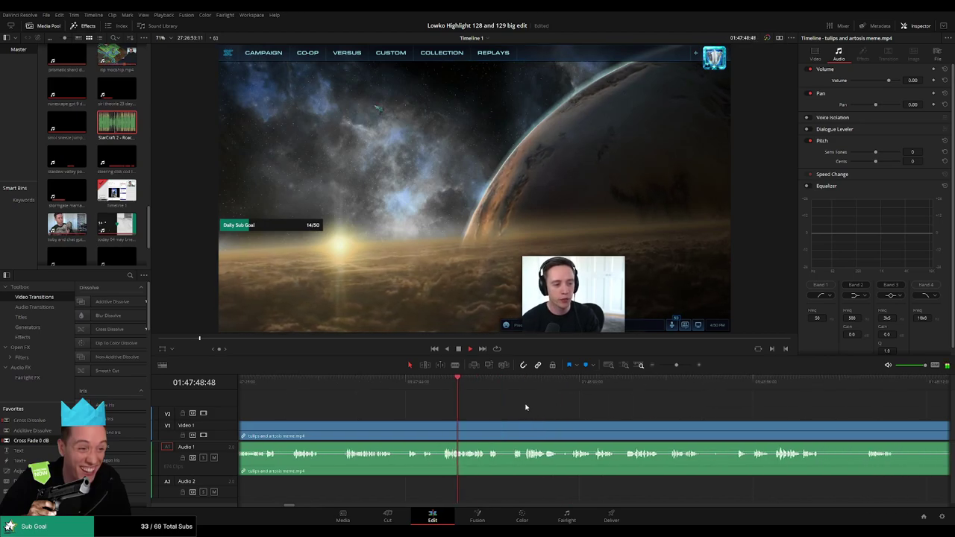
pyautogui.scroll(-4, 623, 416)
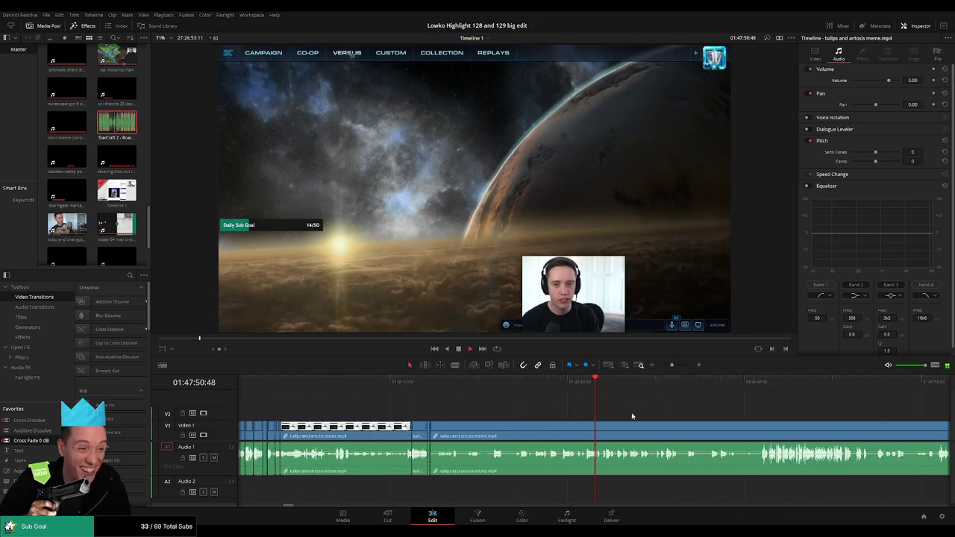
pyautogui.moveTo(611, 415); pyautogui.dragTo(493, 397)
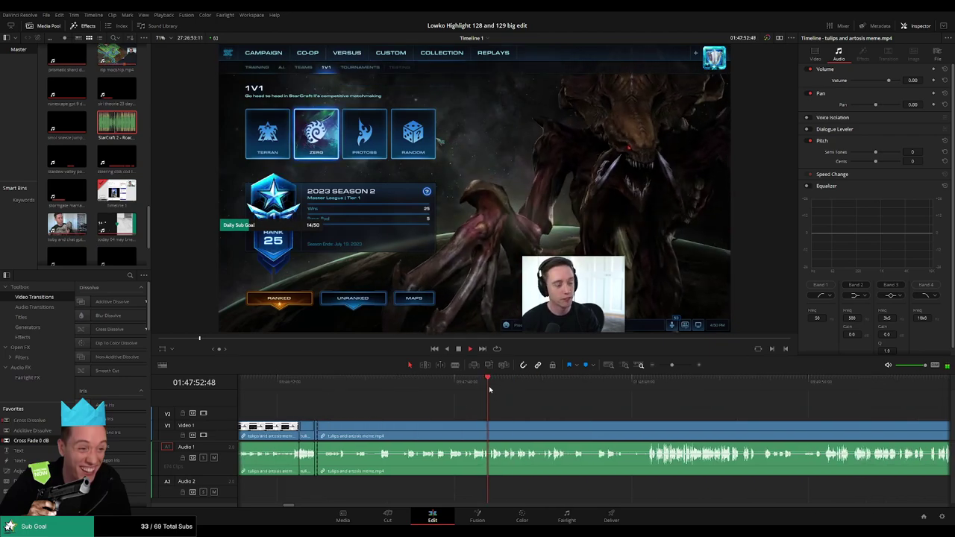
pyautogui.click(492, 388)
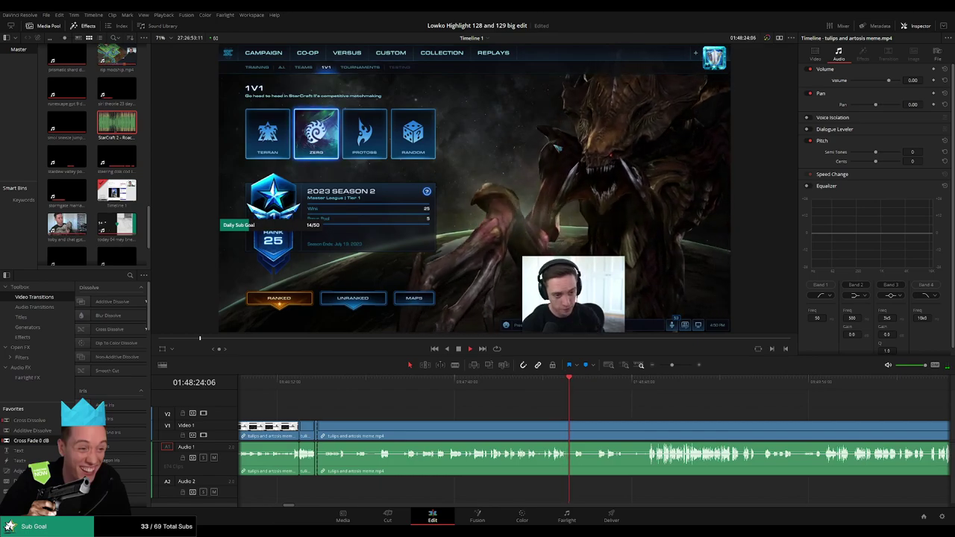
# Step: Examine the rest of the clip from 01:48:27, through the Netherlands videos and the following talk, to about 01:50:43
pyautogui.click(576, 384)
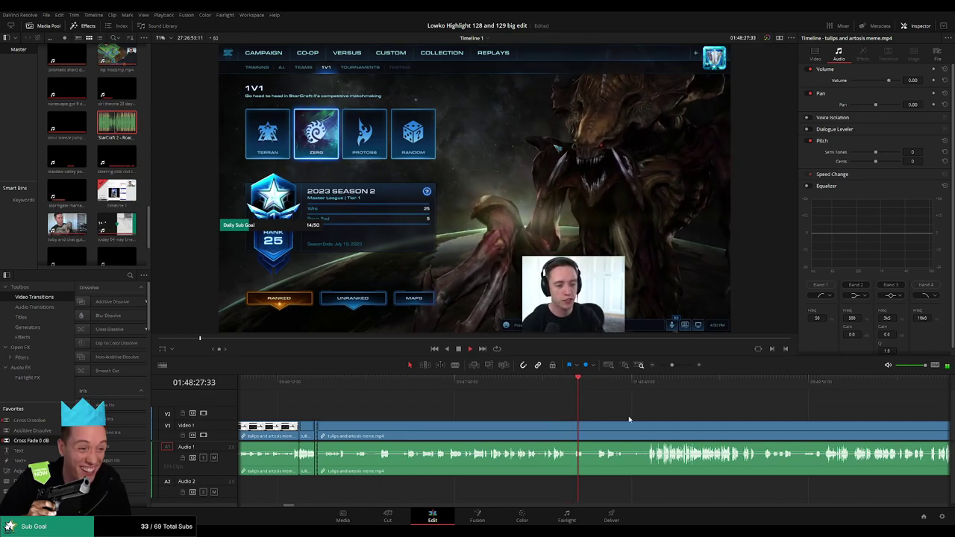
pyautogui.moveTo(628, 418); pyautogui.dragTo(523, 382)
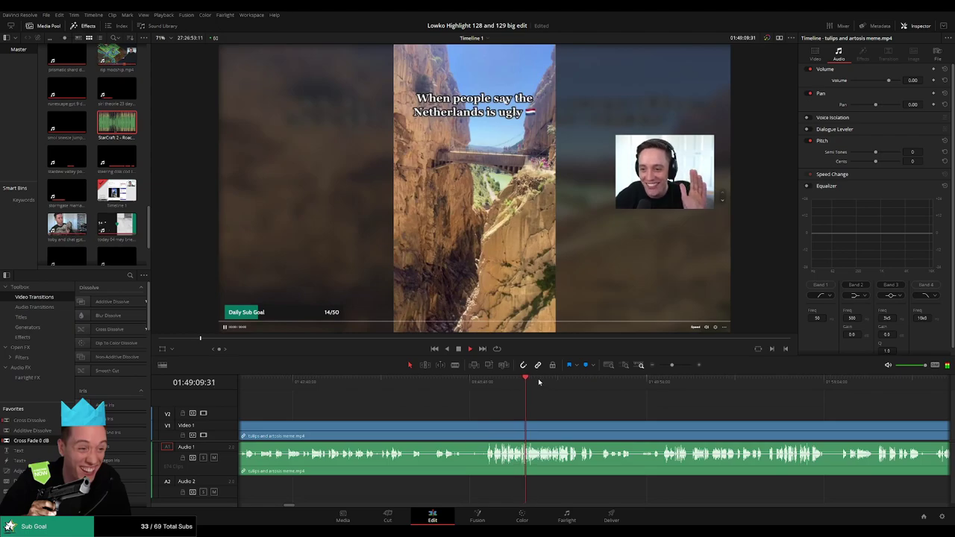
pyautogui.moveTo(561, 384); pyautogui.dragTo(571, 384)
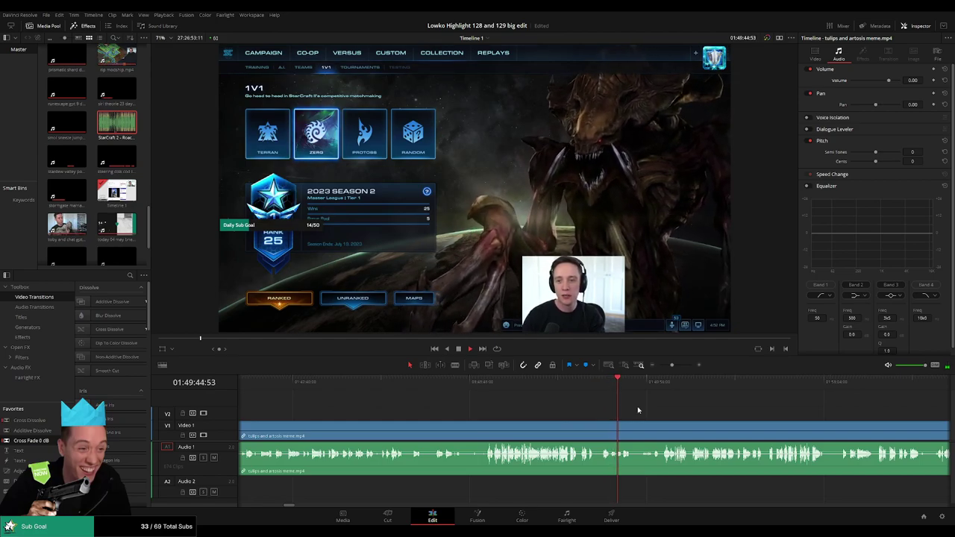
pyautogui.moveTo(640, 413); pyautogui.dragTo(452, 405)
pyautogui.click(473, 383)
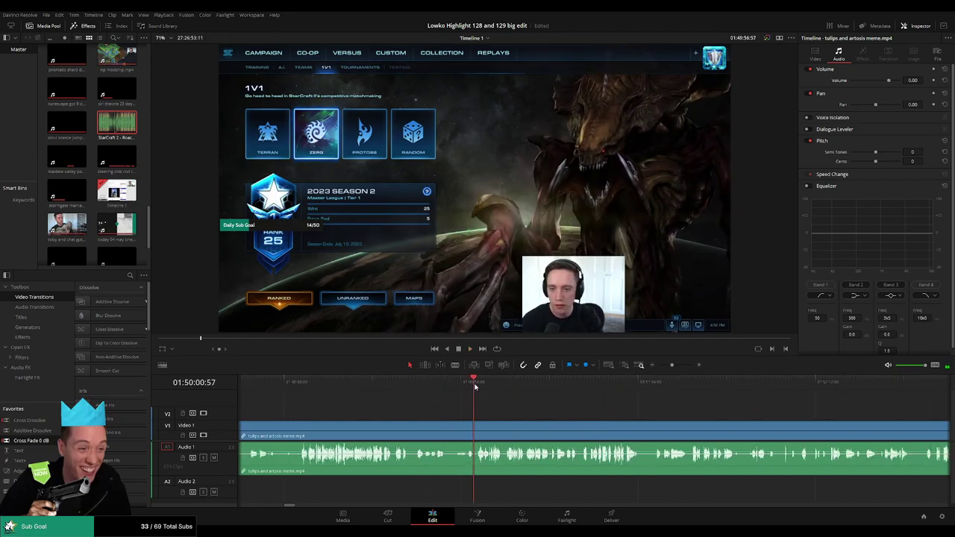
pyautogui.hotkey('ctrl', '-')
pyautogui.hotkey('ctrl', '-')
pyautogui.click(622, 395)
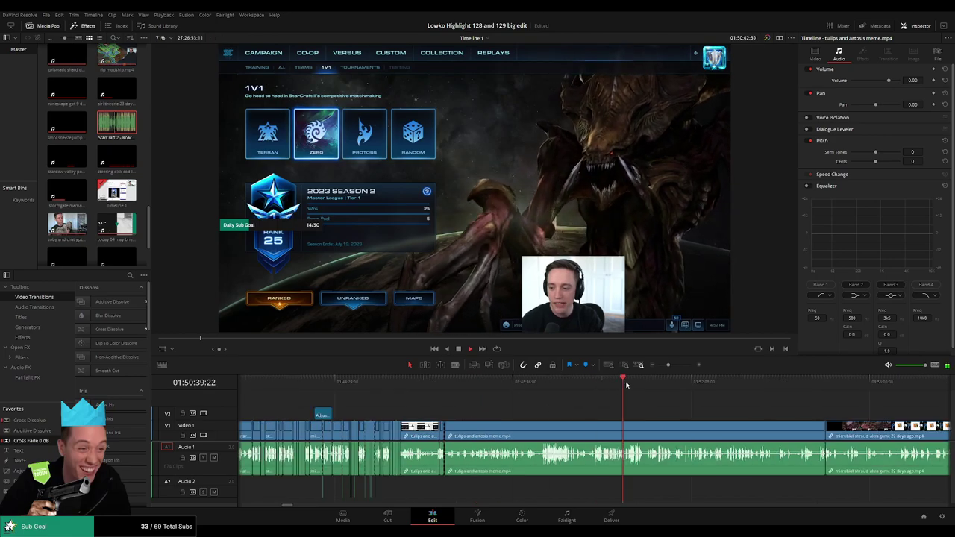
pyautogui.click(647, 386)
pyautogui.moveTo(648, 385); pyautogui.dragTo(609, 385)
pyautogui.click(626, 385)
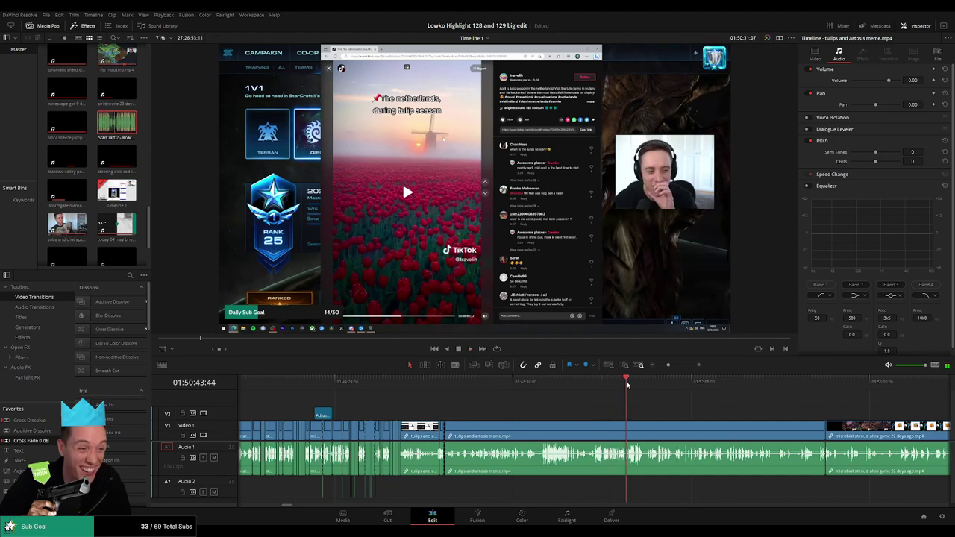
pyautogui.click(635, 385)
# Step: Cut out about one minute of Reddit browsing and early StarCraft menu talk after the split at 01:46:47, and close the gap
pyautogui.click(550, 386)
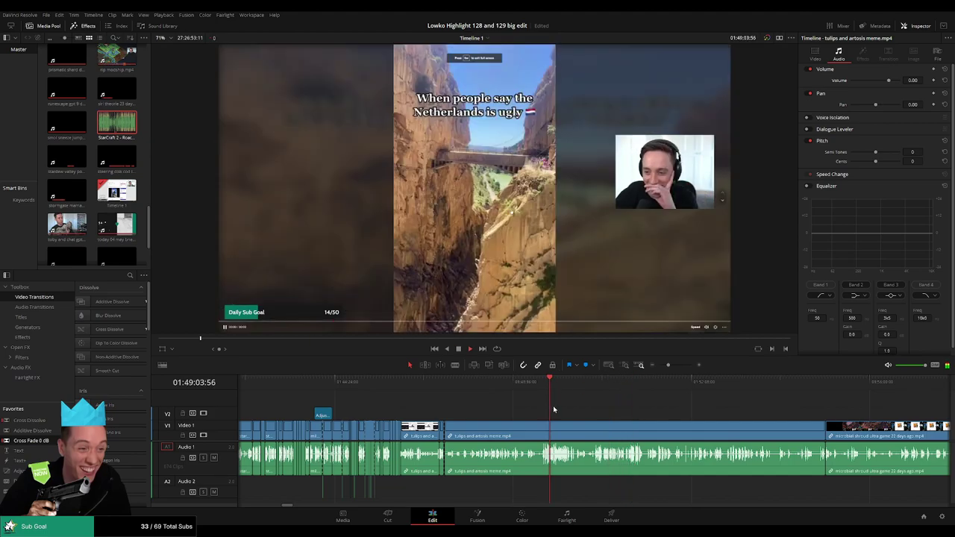
pyautogui.scroll(5, 560, 412)
pyautogui.click(443, 386)
pyautogui.hscroll(-2, 507, 388)
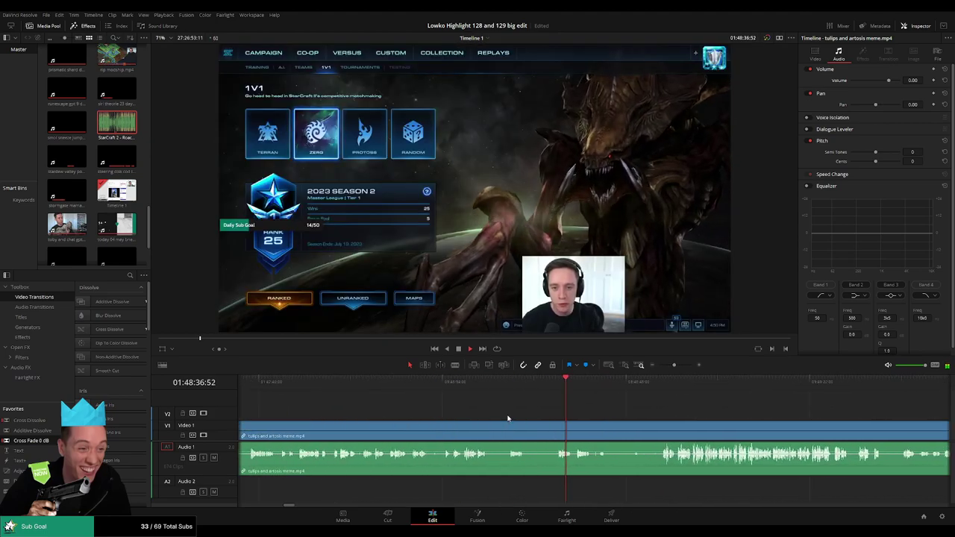
pyautogui.click(507, 385)
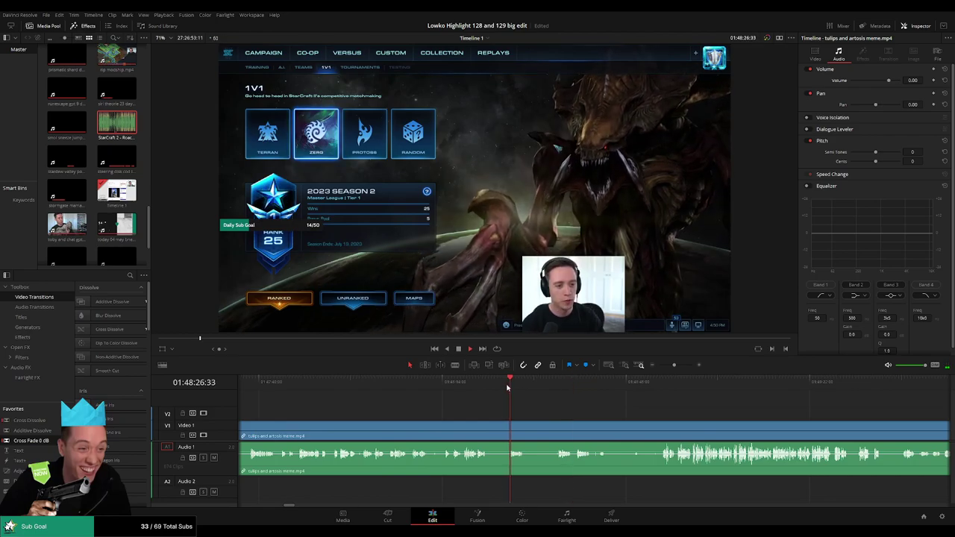
pyautogui.click(306, 384)
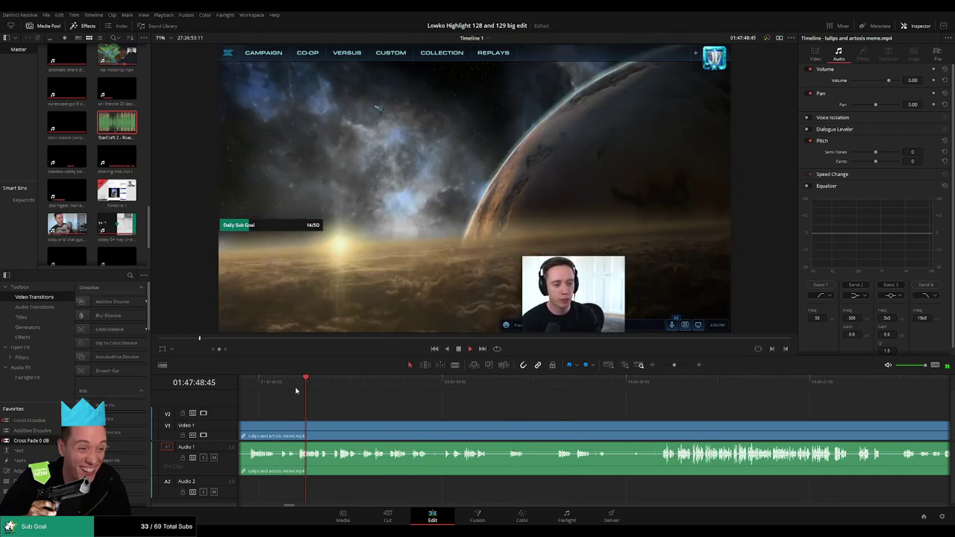
pyautogui.hscroll(-2, 479, 417)
pyautogui.click(383, 390)
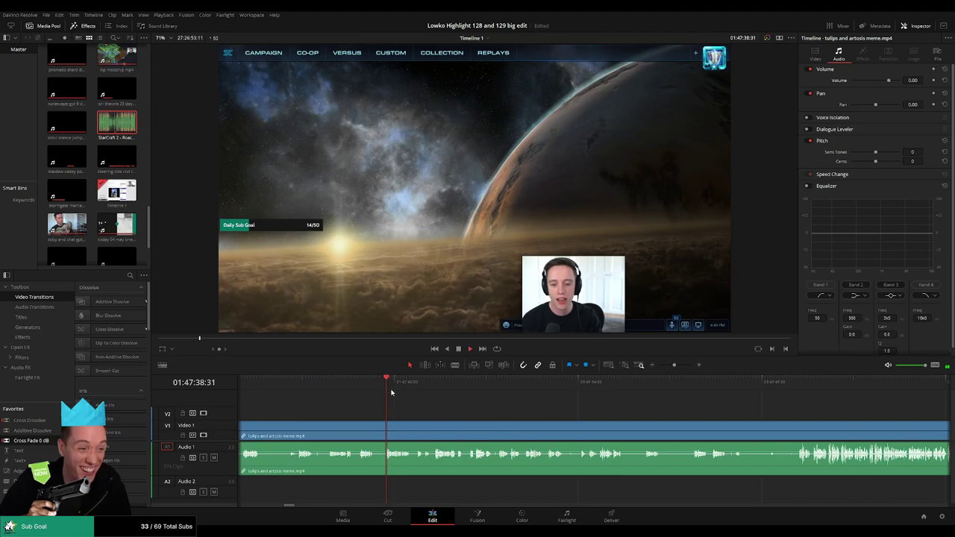
pyautogui.click(437, 391)
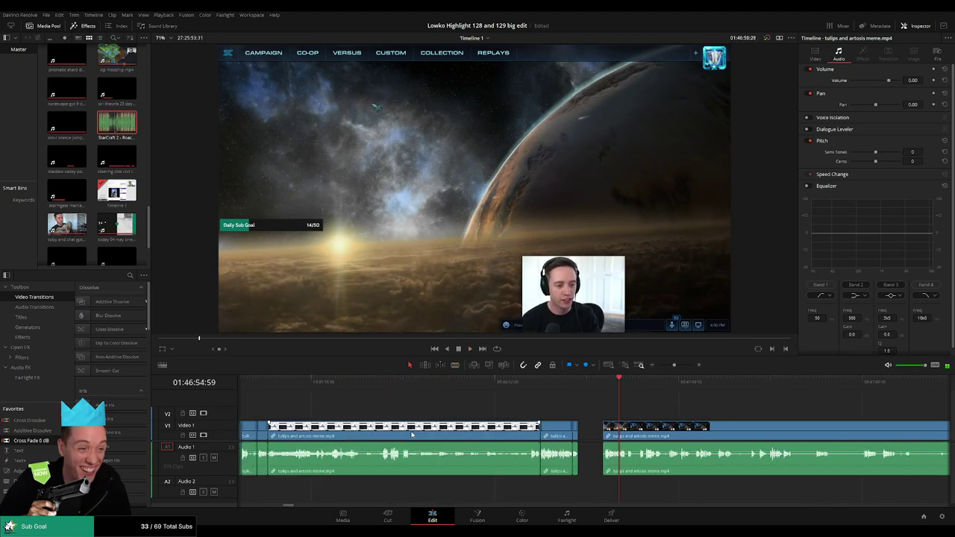
pyautogui.press('space')
pyautogui.scroll(-3, 495, 413)
pyautogui.scroll(3, 495, 414)
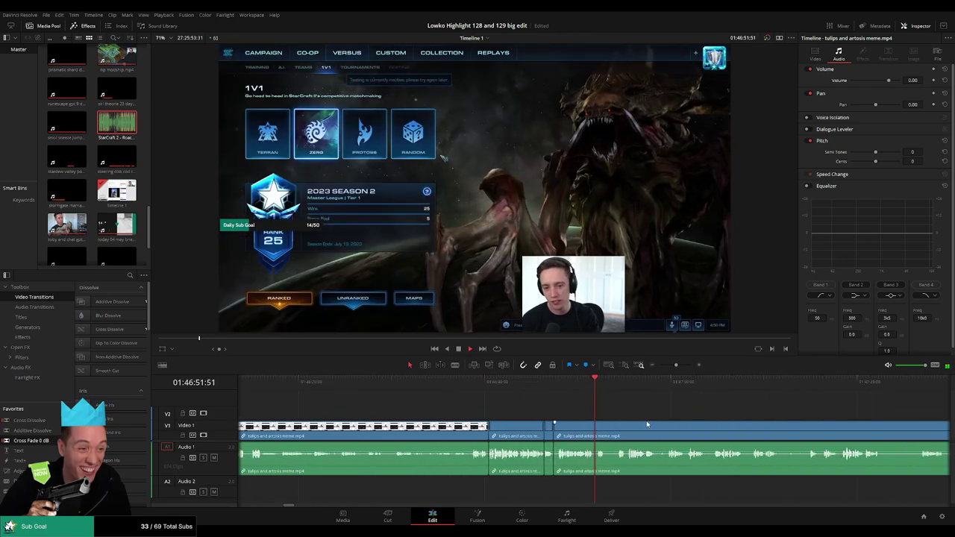
# Step: Cut out the short pause from about 01:46:53 to 01:46:54 in the tulips and artosis clip, closing the gap
pyautogui.scroll(1, 646, 425)
pyautogui.scroll(-5, 508, 414)
pyautogui.click(481, 386)
pyautogui.press('b')
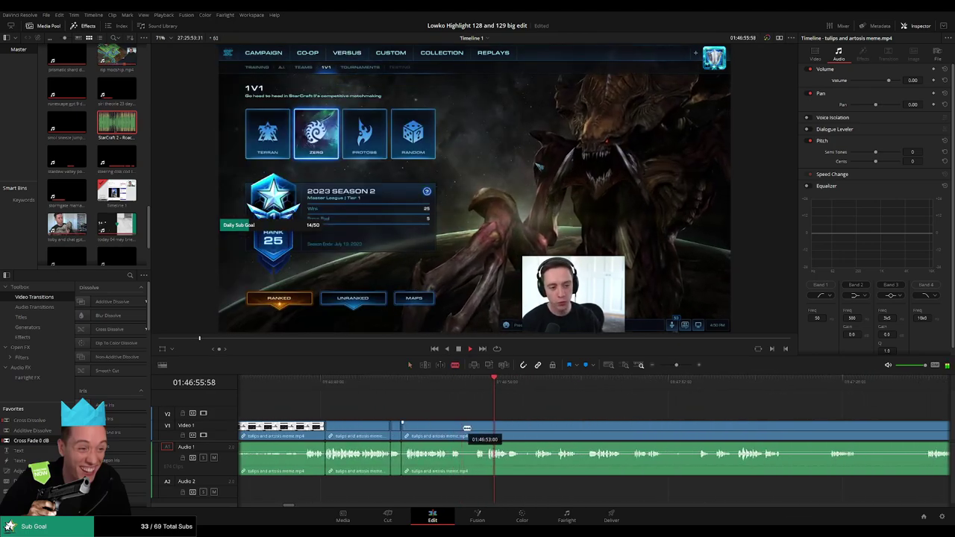
pyautogui.click(464, 428)
pyautogui.click(474, 428)
pyautogui.press('a')
pyautogui.click(465, 430)
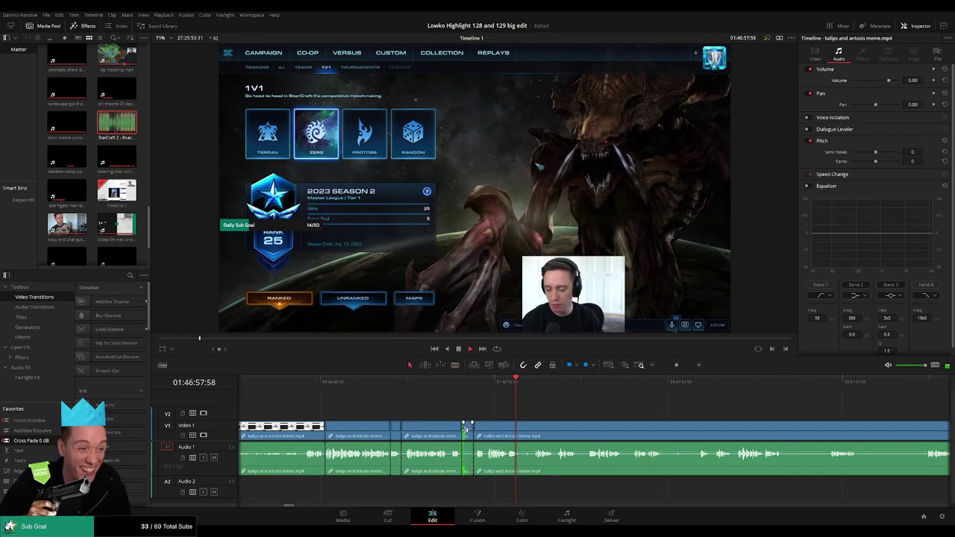
pyautogui.click(468, 431)
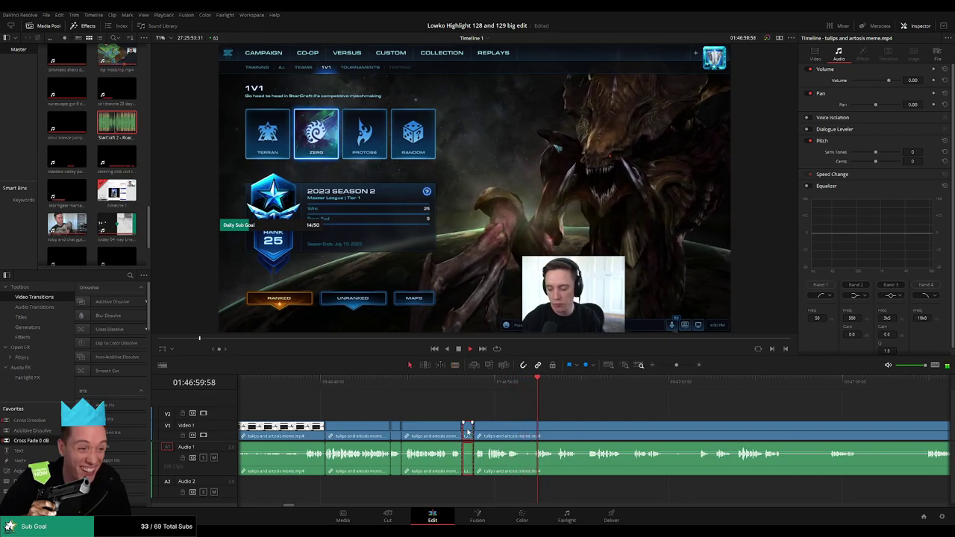
pyautogui.press('Delete')
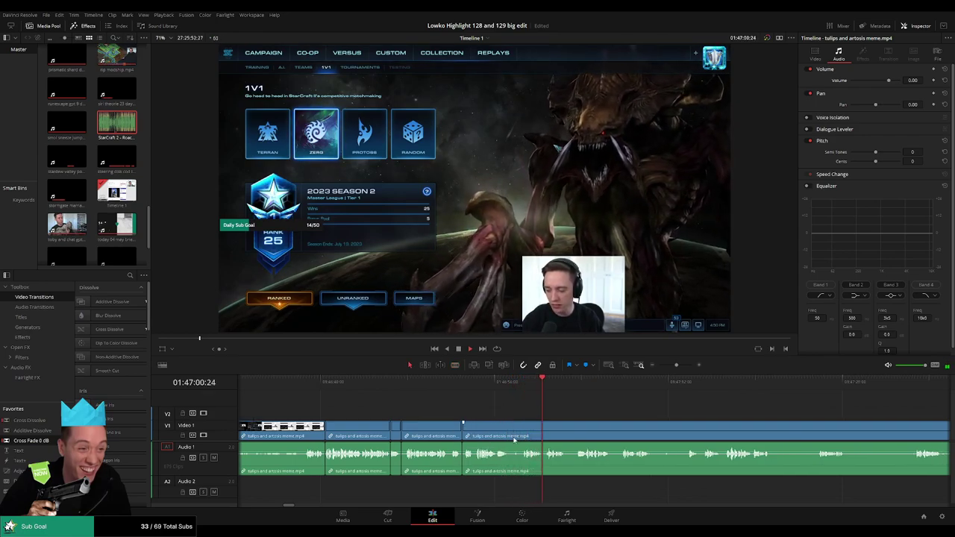
# Step: Cut out the section from about 01:46:56 to 01:46:58 on the 1V1 screen and play back across the cut
pyautogui.press('b')
pyautogui.click(496, 435)
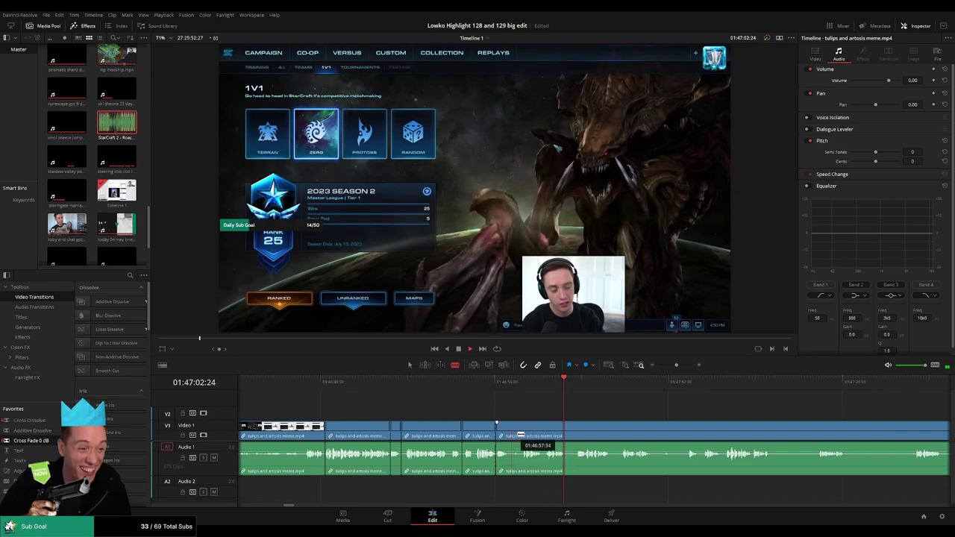
pyautogui.click(520, 434)
pyautogui.press('a')
pyautogui.click(513, 437)
pyautogui.press('Delete')
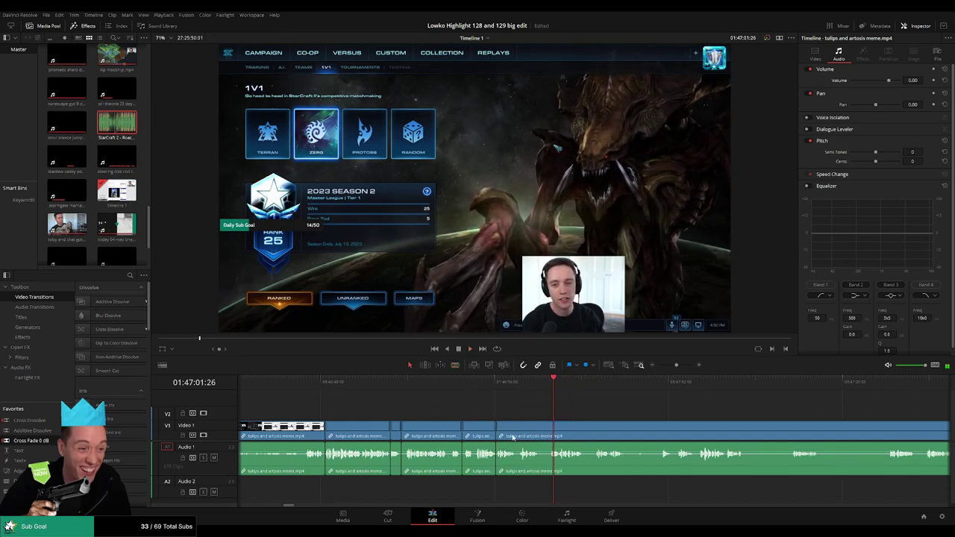
pyautogui.click(479, 385)
pyautogui.press('space')
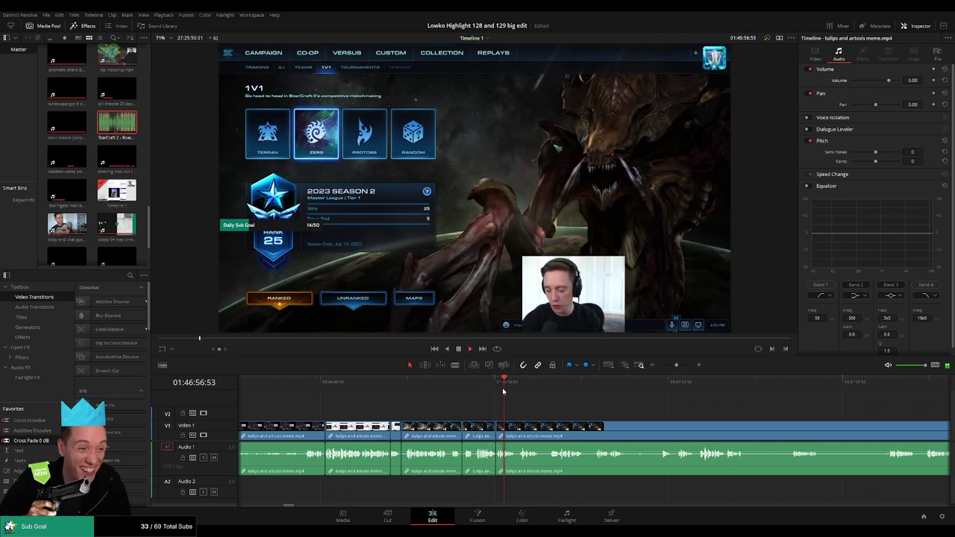
# Step: Cut out the one-second pause from about 01:47:00 to 01:47:01 in the tulips and artosis clip, closing the gap
pyautogui.hscroll(3, 422, 403)
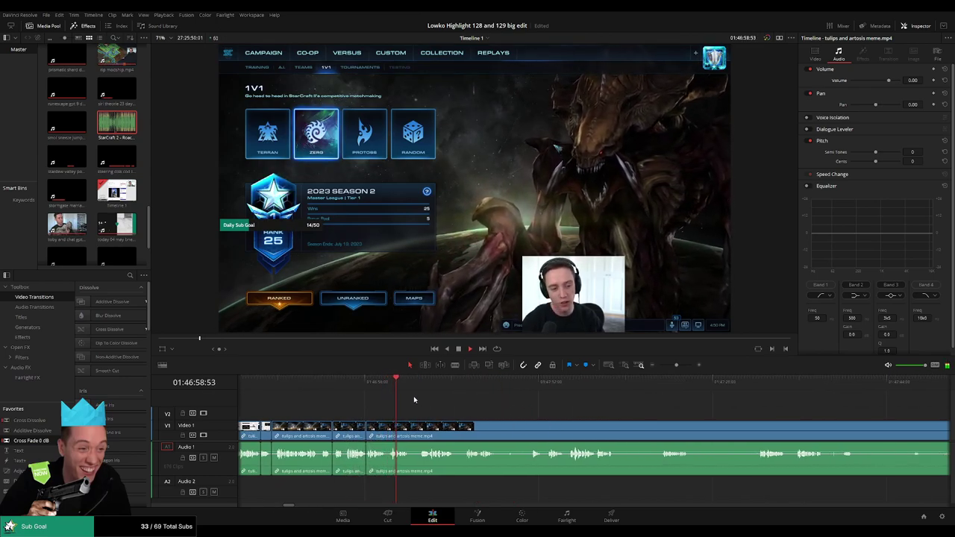
pyautogui.click(420, 386)
pyautogui.press('b')
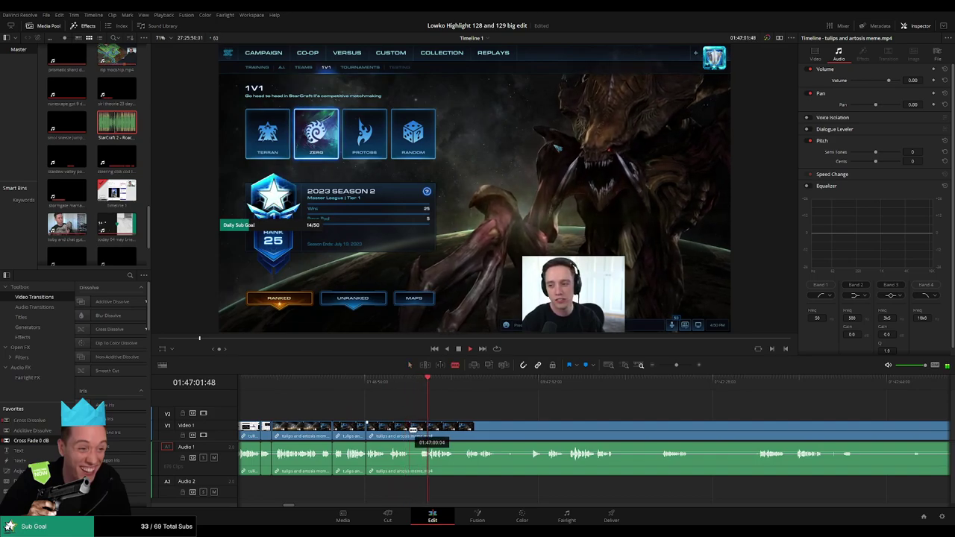
pyautogui.click(409, 429)
pyautogui.click(421, 429)
pyautogui.press('a')
pyautogui.click(413, 430)
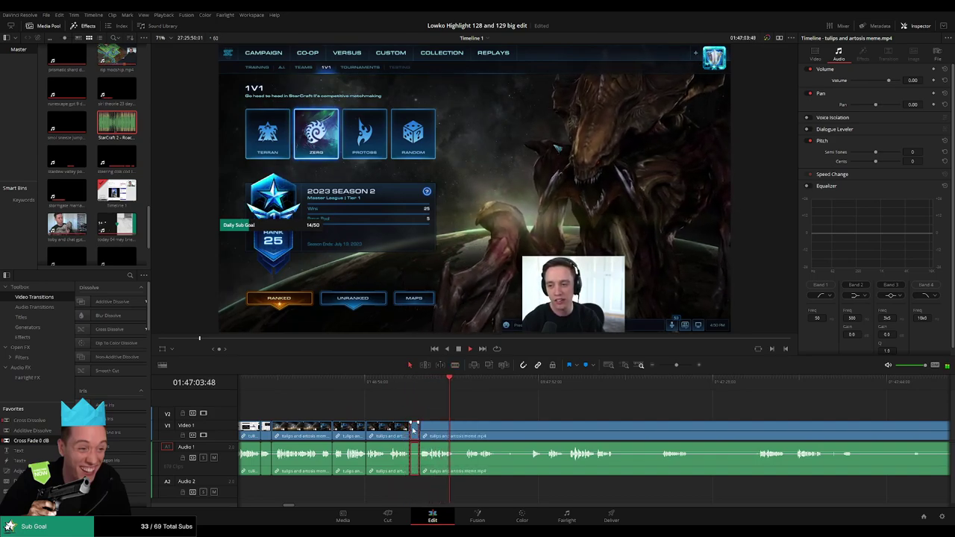
pyautogui.press('Delete')
# Step: Cut out the short pause from about 01:47:03 to 01:47:04 on the 1V1 screen, closing the gap
pyautogui.press('b')
pyautogui.click(445, 431)
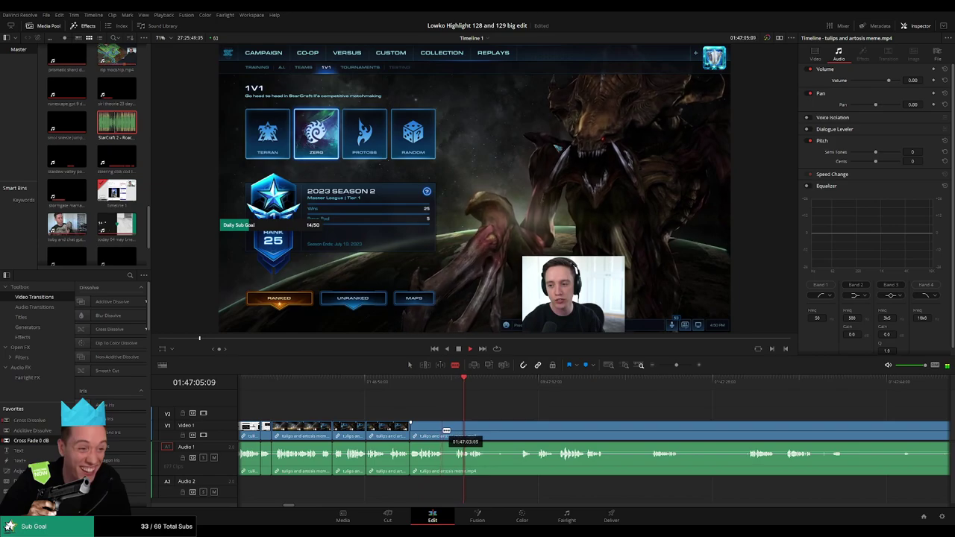
pyautogui.click(454, 431)
pyautogui.press('a')
pyautogui.click(449, 431)
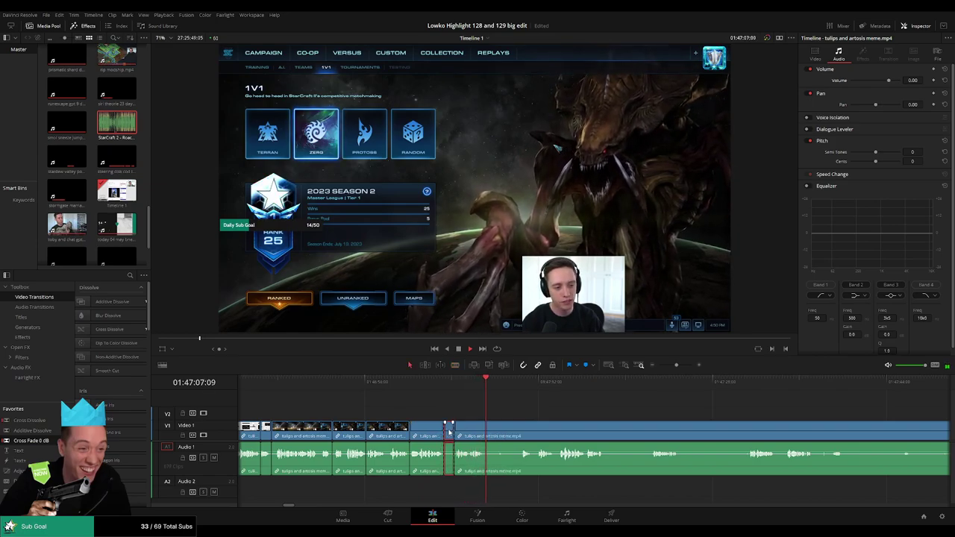
pyautogui.press('Delete')
# Step: Cut out about three seconds of quiet menu footage from about 01:47:06 to 01:47:09, closing the gap
pyautogui.press('b')
pyautogui.click(478, 432)
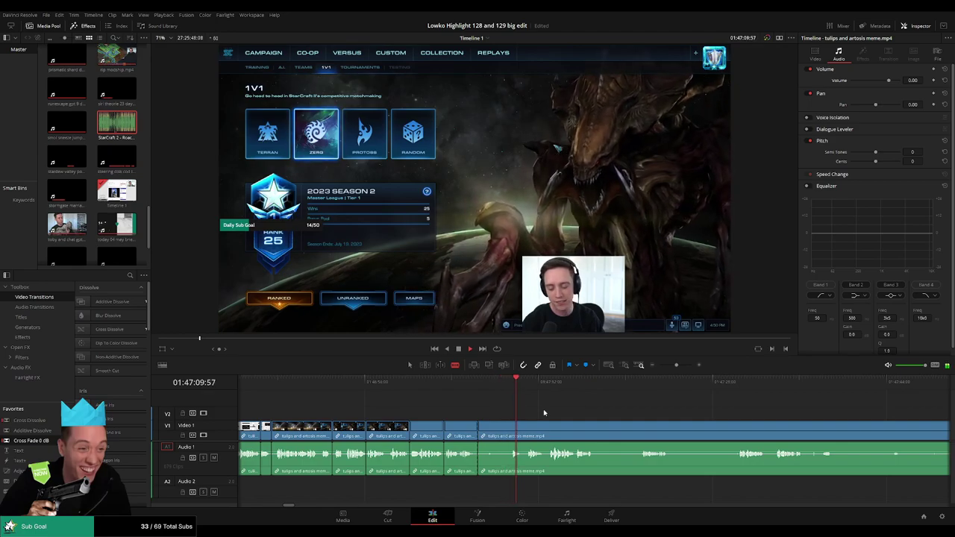
pyautogui.moveTo(528, 411); pyautogui.dragTo(449, 408)
pyautogui.click(432, 429)
pyautogui.press('a')
pyautogui.click(423, 430)
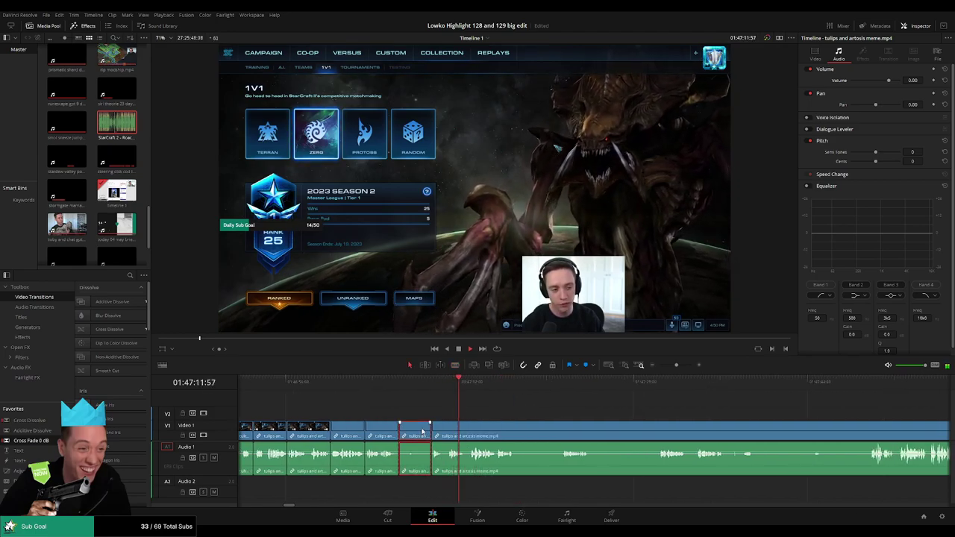
pyautogui.press('Delete')
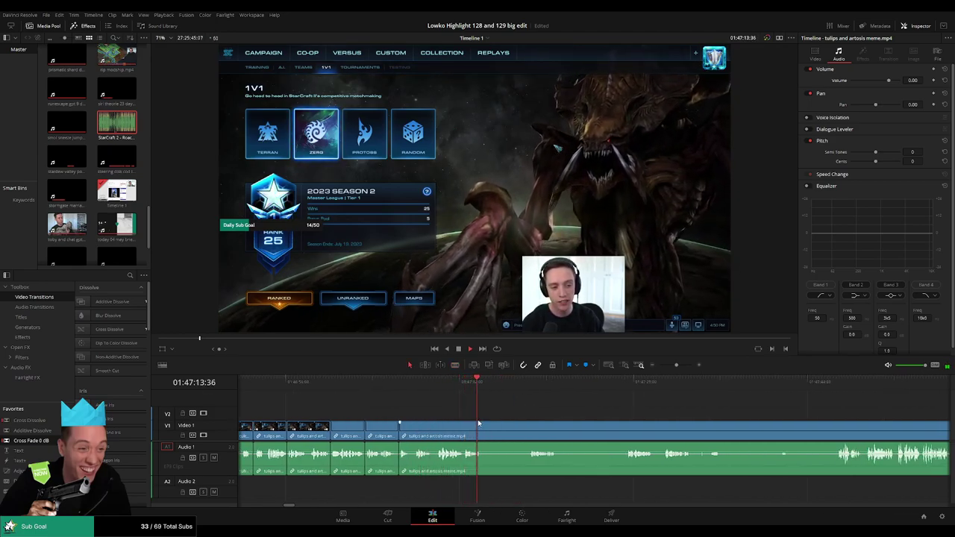
# Step: Cut out about 13 seconds of menu talk from about 01:47:14 to 01:47:27, closing the gap
pyautogui.click(532, 384)
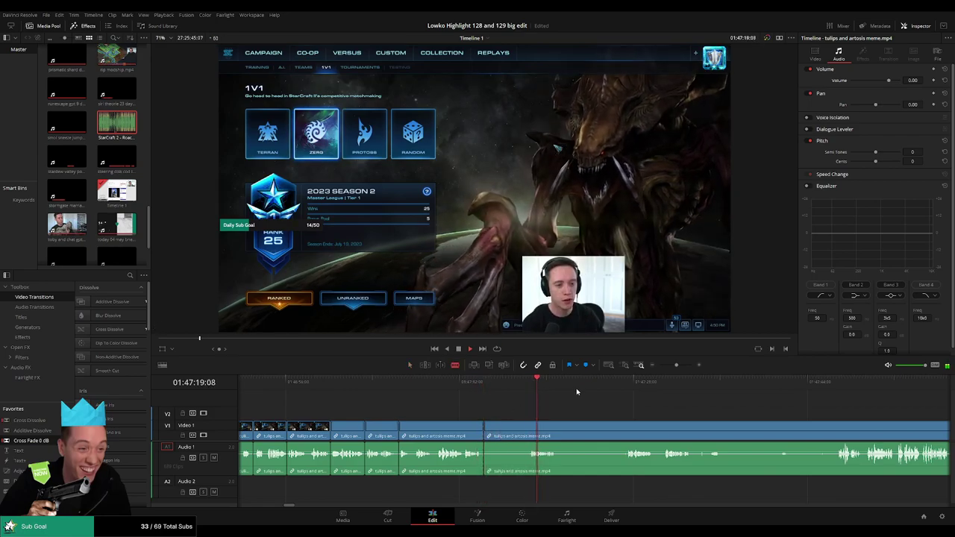
pyautogui.click(528, 433)
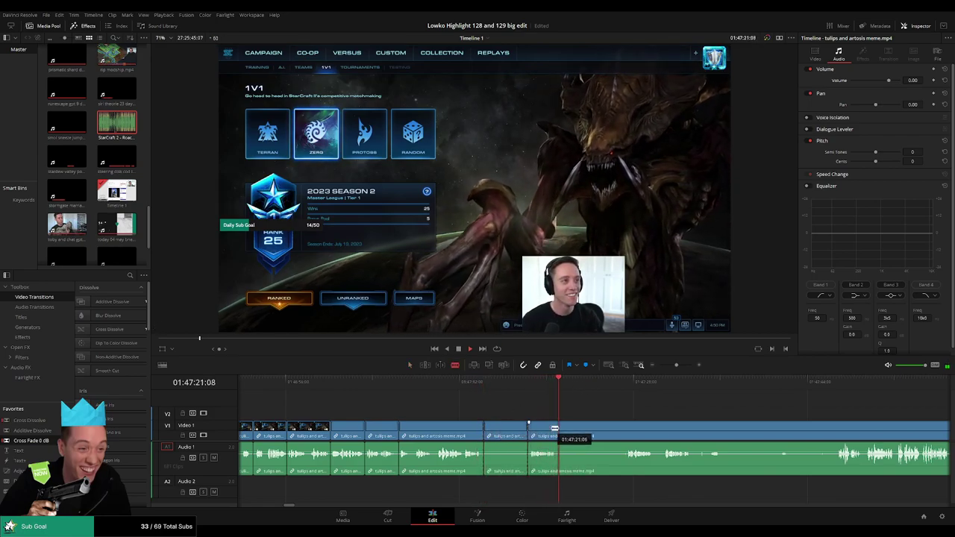
pyautogui.moveTo(554, 429); pyautogui.dragTo(629, 429)
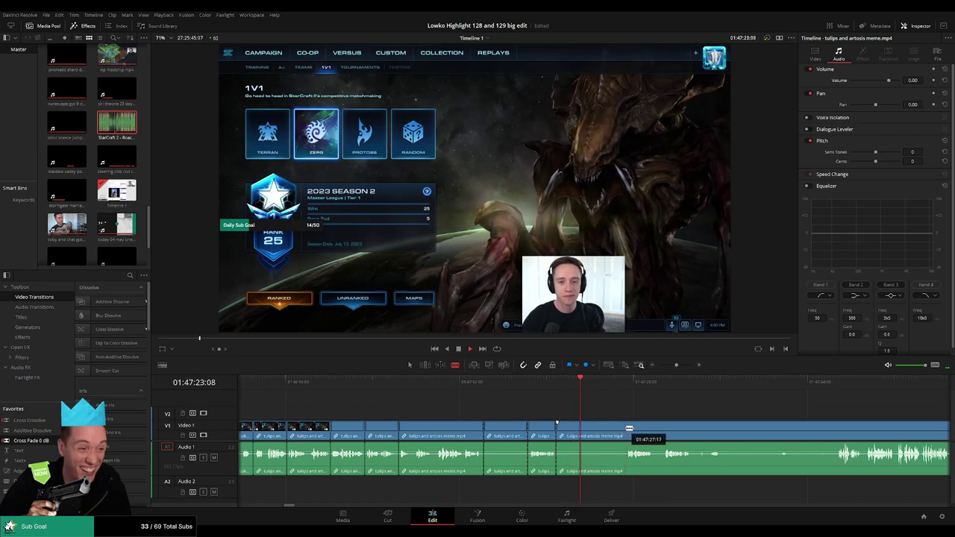
pyautogui.hotkey('ctrl', 'z')
pyautogui.click(628, 428)
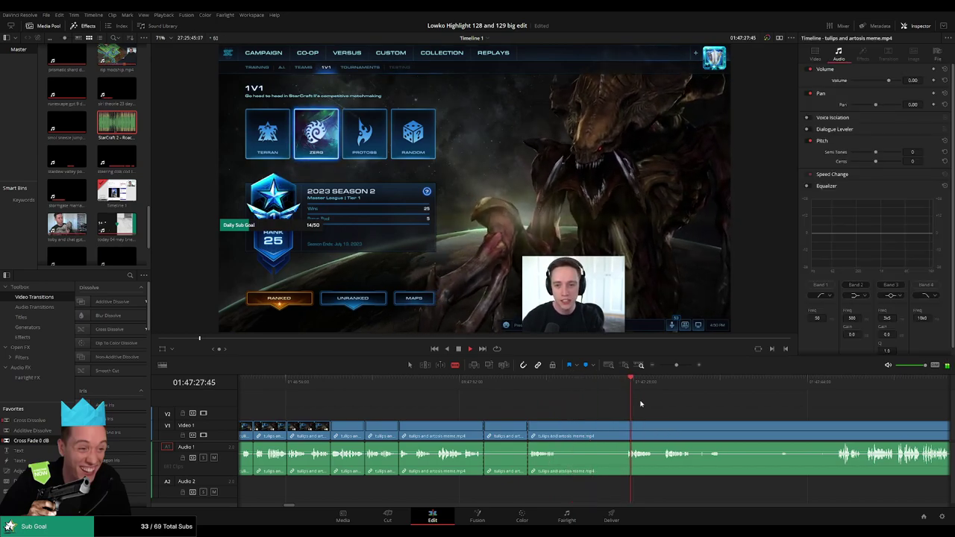
pyautogui.click(623, 432)
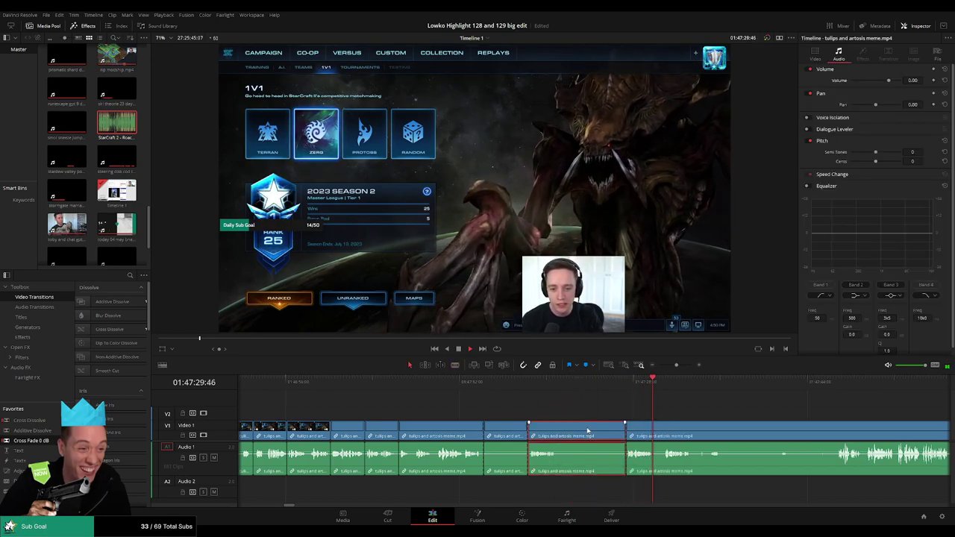
pyautogui.press('Delete')
pyautogui.press('Delete')
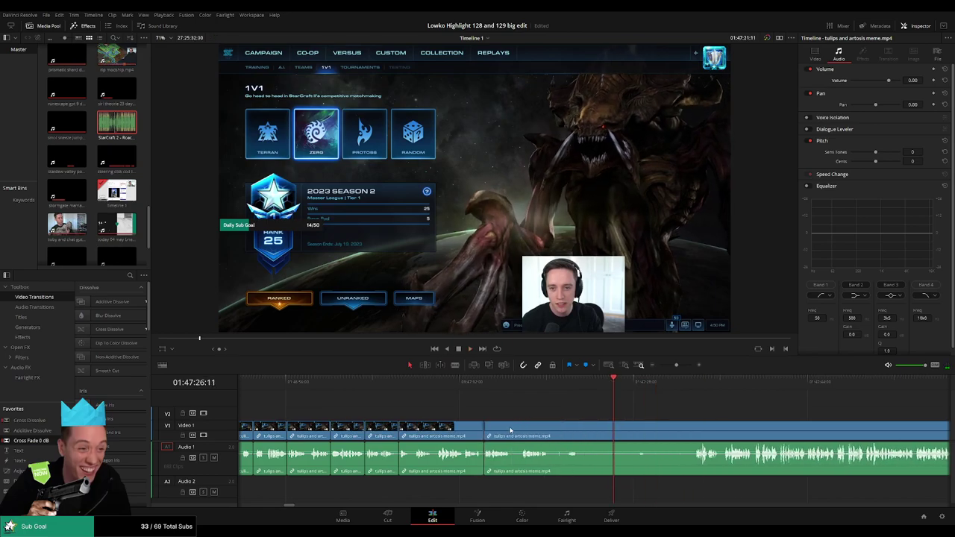
# Step: Cut out about 17 seconds of dull menu footage from about 01:47:16 to 01:47:33, closing the gap
pyautogui.press('space')
pyautogui.click(526, 384)
pyautogui.press('b')
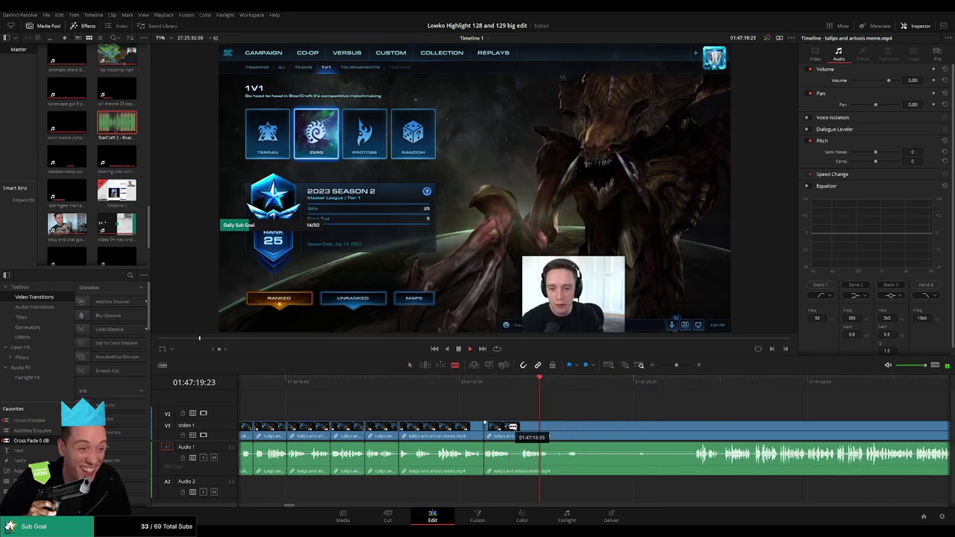
pyautogui.click(569, 385)
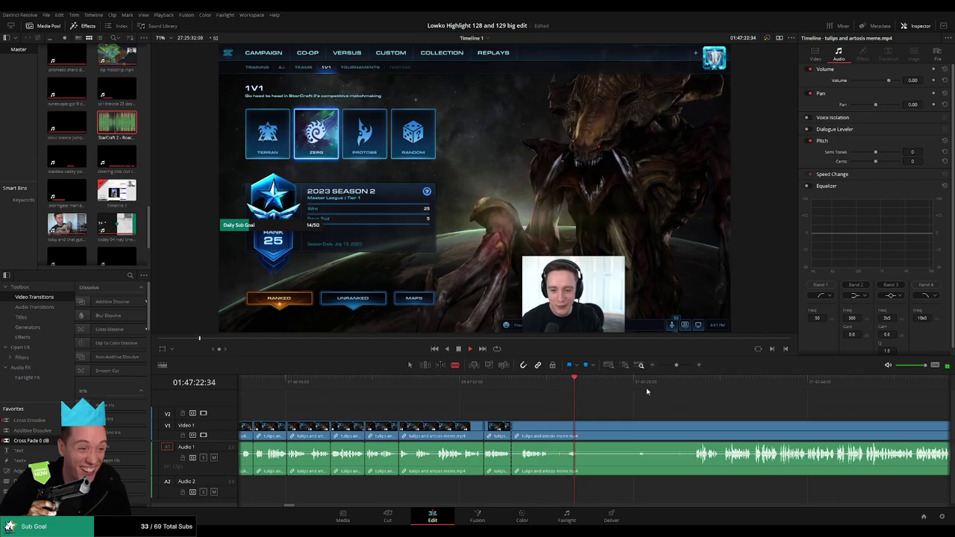
pyautogui.click(688, 384)
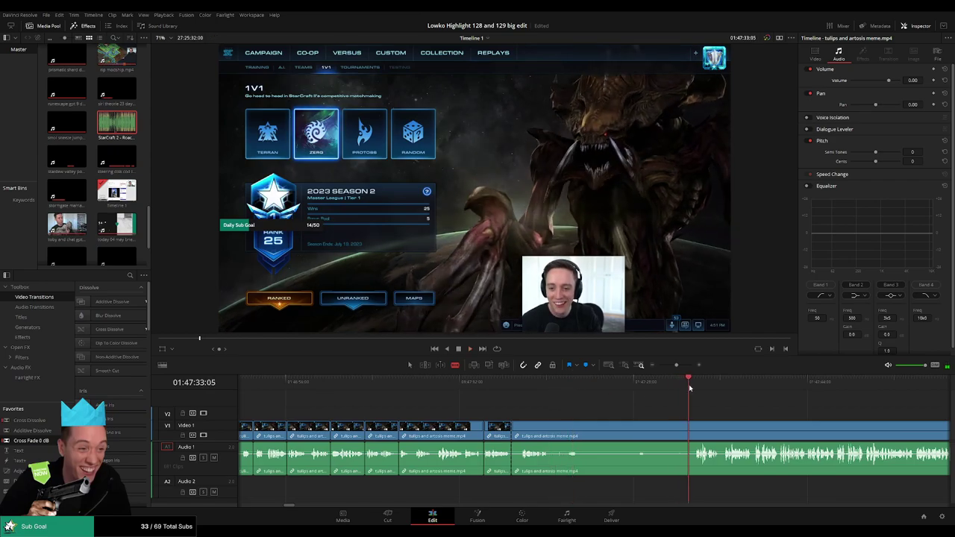
pyautogui.click(694, 431)
pyautogui.press('a')
pyautogui.click(668, 434)
pyautogui.press('Delete')
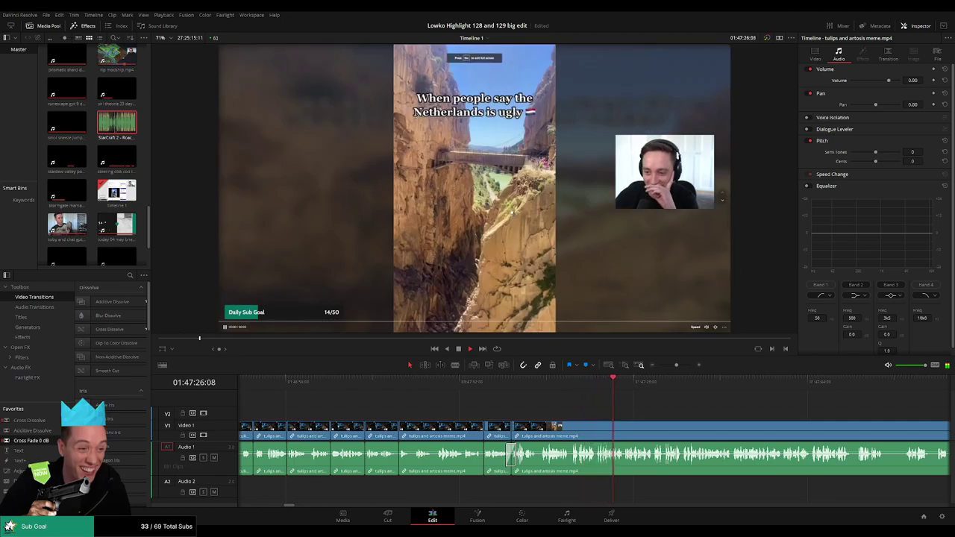
# Step: Play through the Netherlands video talk, then cut out the section from about 01:47:51 to 01:47:53, closing the gap
pyautogui.scroll(3, 489, 412)
pyautogui.hscroll(2, 531, 419)
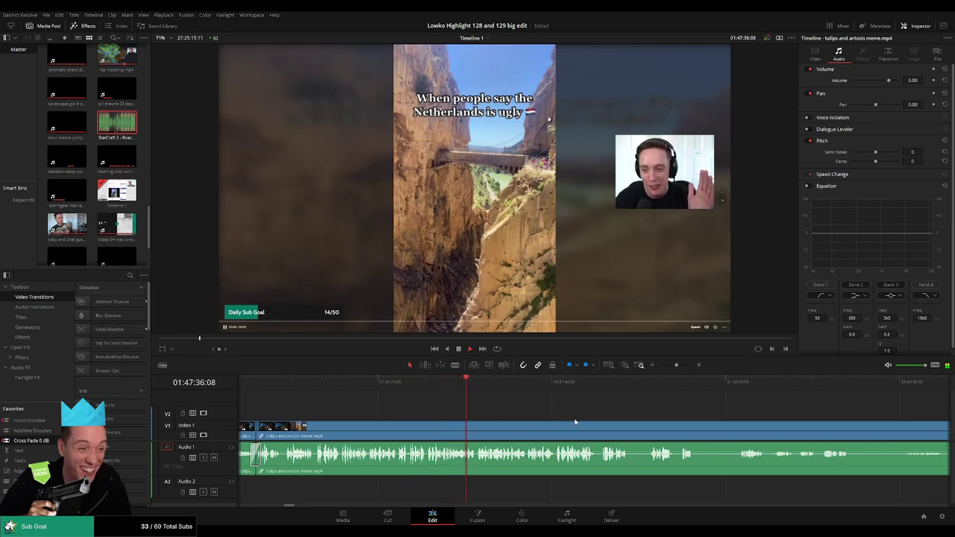
pyautogui.hscroll(2, 525, 420)
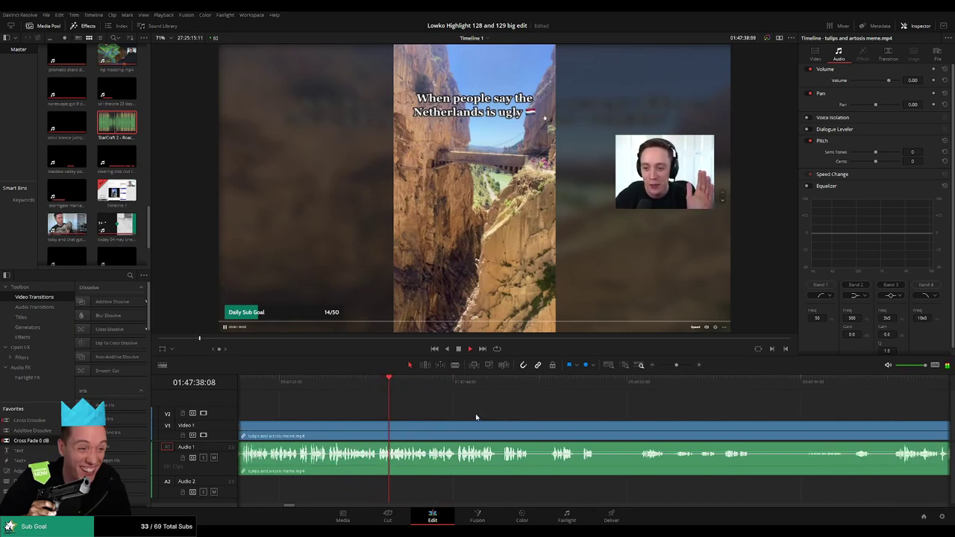
pyautogui.hscroll(2, 450, 415)
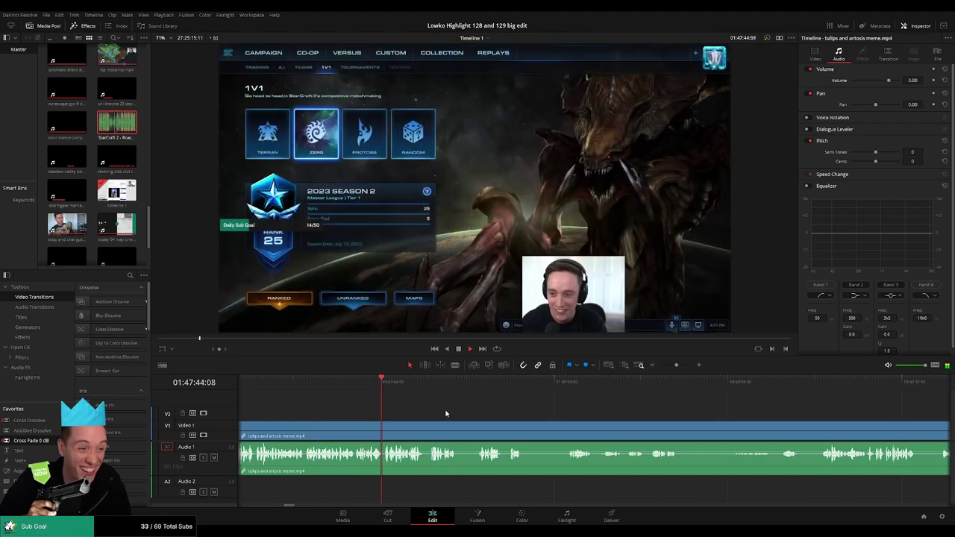
pyautogui.hscroll(1, 450, 408)
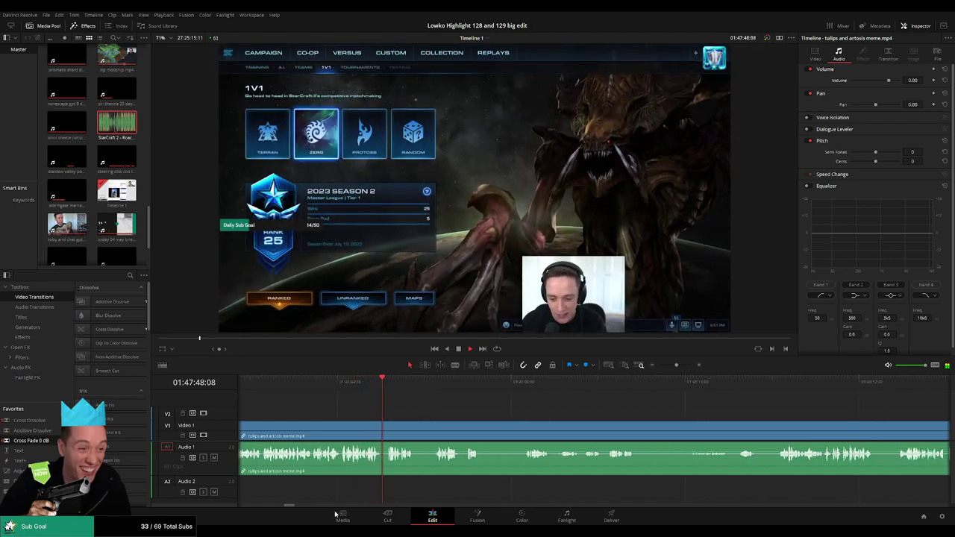
pyautogui.hscroll(2, 433, 412)
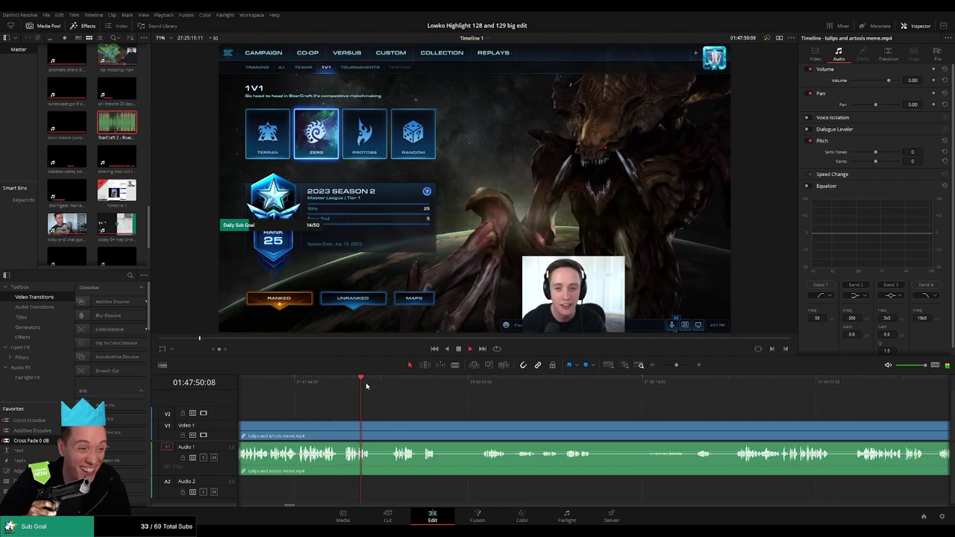
pyautogui.press('b')
pyautogui.click(372, 429)
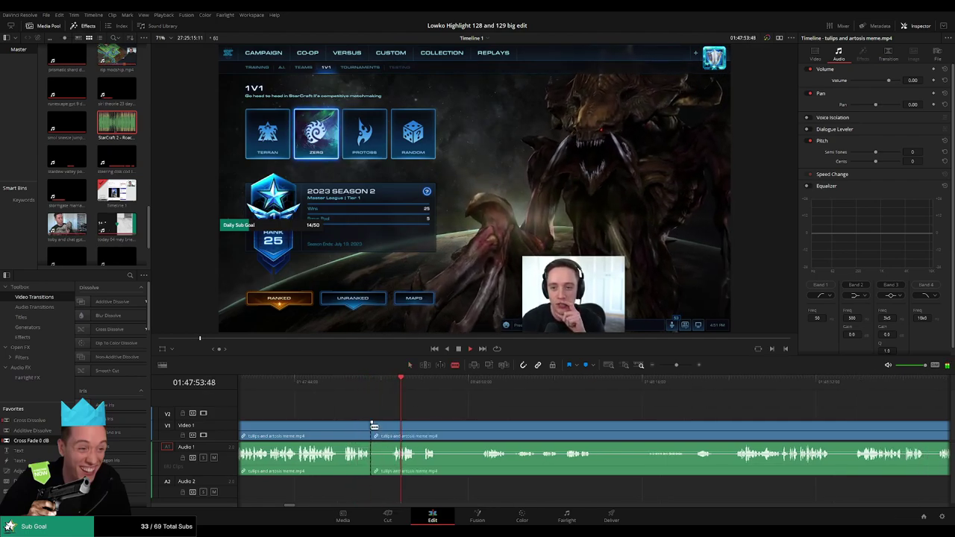
pyautogui.scroll(2, 396, 424)
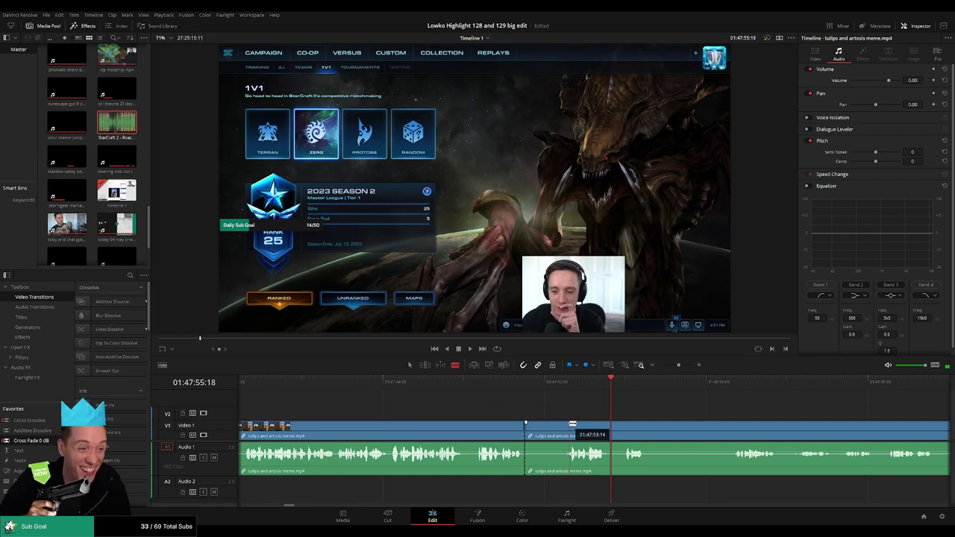
pyautogui.press('a')
pyautogui.moveTo(572, 424); pyautogui.dragTo(473, 404)
pyautogui.press('Delete')
# Step: Cut out about four seconds of silence from about 01:47:55 to 01:47:59, closing the gap
pyautogui.hscroll(2, 440, 400)
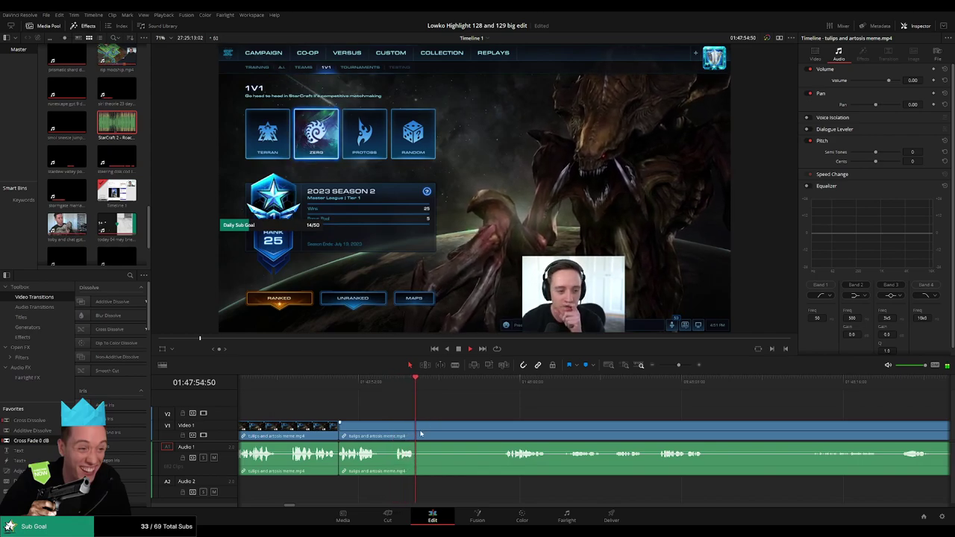
pyautogui.press('b')
pyautogui.click(419, 433)
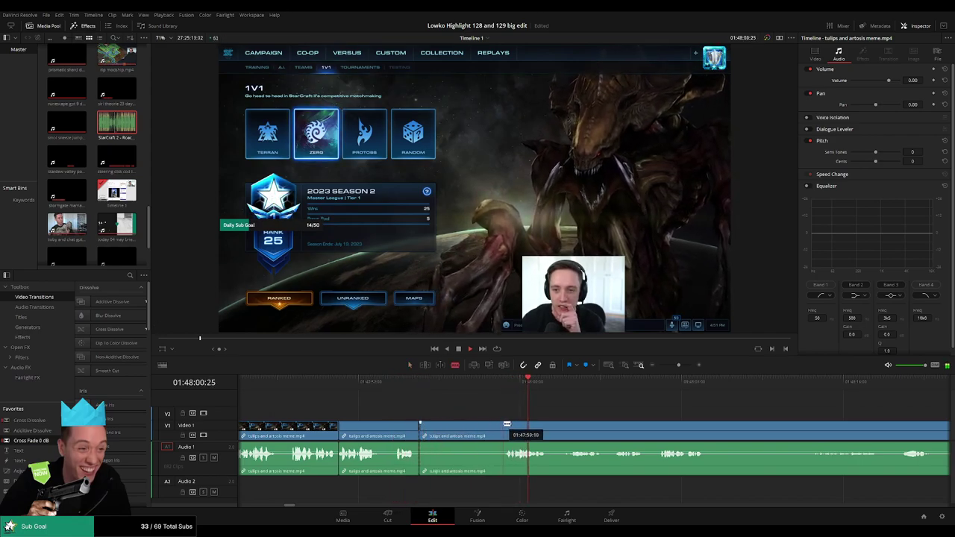
pyautogui.click(508, 423)
pyautogui.press('a')
pyautogui.click(478, 432)
pyautogui.press('Delete')
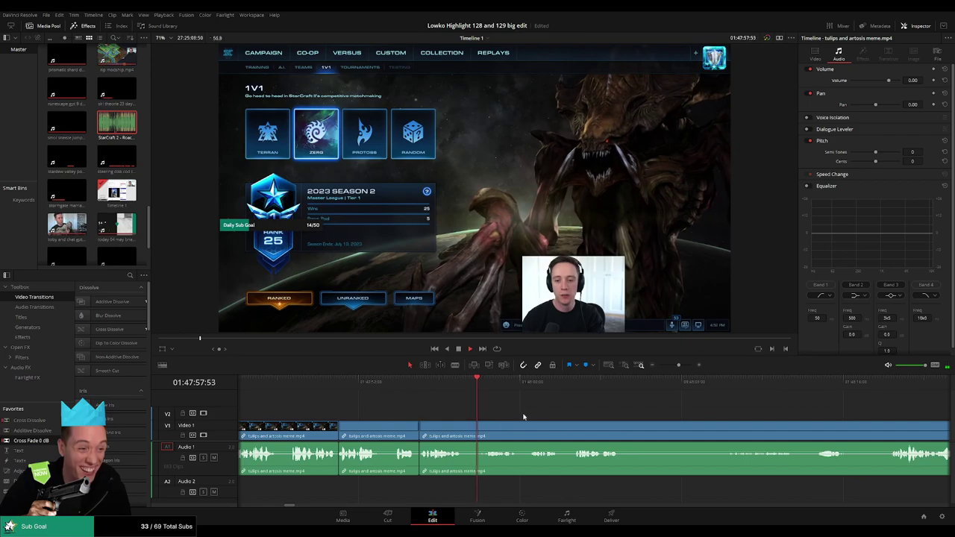
# Step: Cut out the brief section from about 01:47:57 to 01:47:58 on the 1V1 screen, closing the gap
pyautogui.hscroll(3, 416, 406)
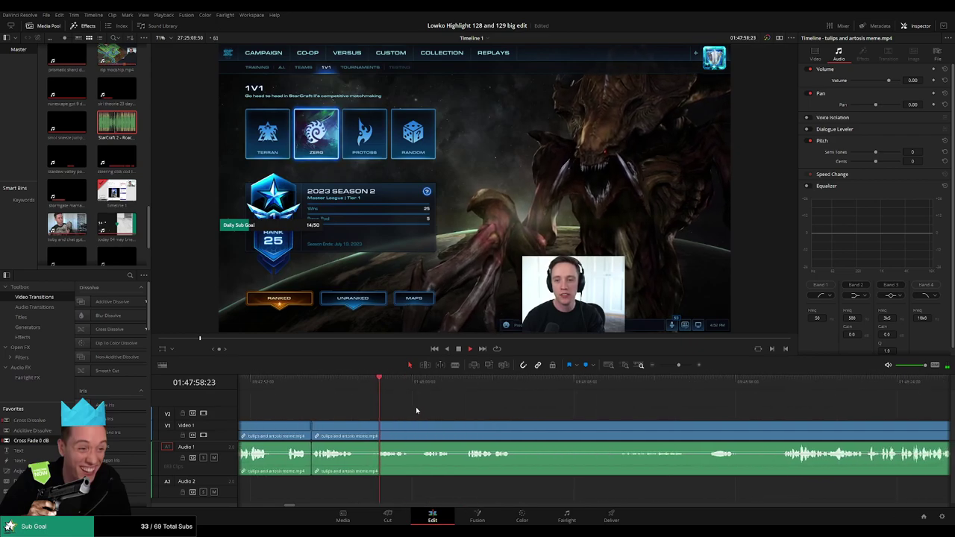
pyautogui.press('b')
pyautogui.click(354, 427)
pyautogui.click(377, 426)
pyautogui.press('a')
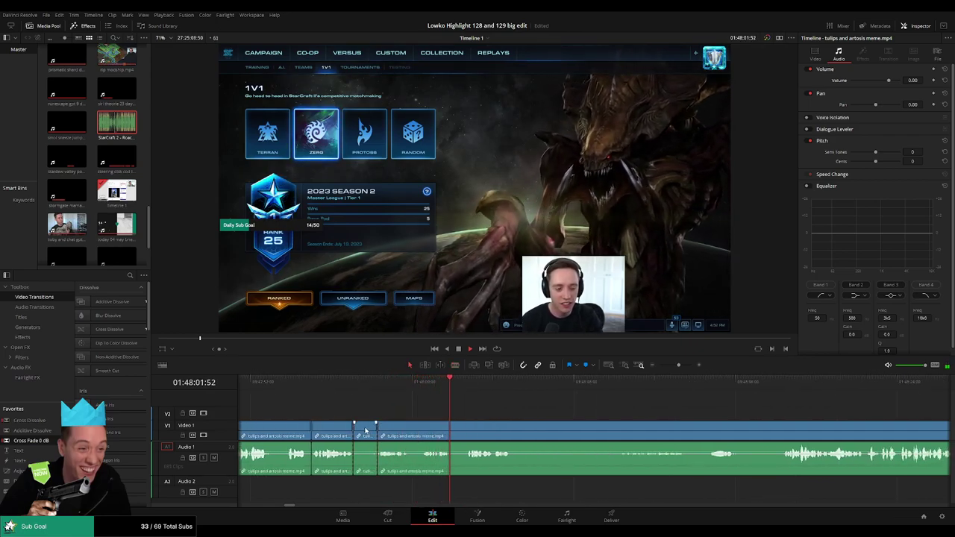
pyautogui.click(365, 430)
pyautogui.press('Delete')
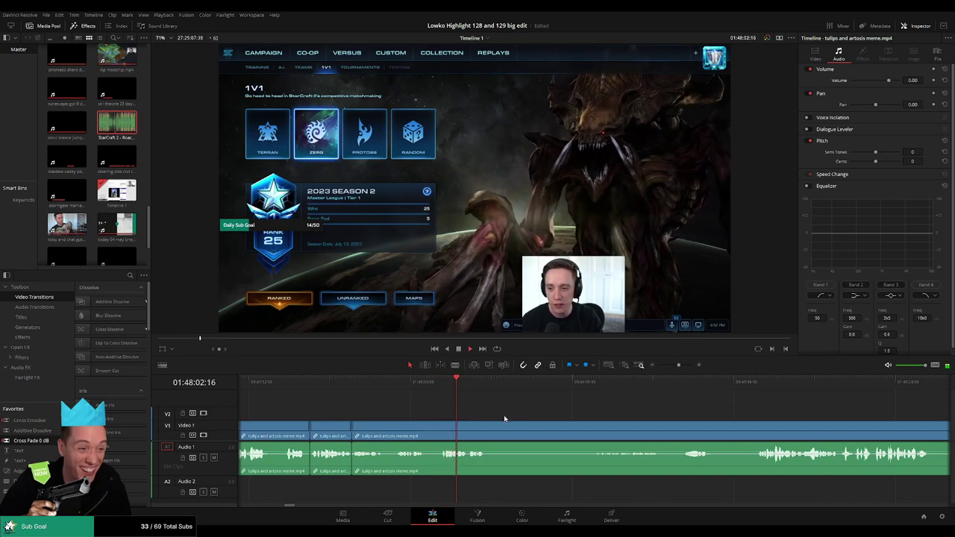
# Step: Cut out about 13 seconds of quiet 1V1 menu footage from about 01:48:03 to 01:48:17, closing the gap and cross-fading the audio
pyautogui.hscroll(2, 477, 414)
pyautogui.press('b')
pyautogui.click(407, 430)
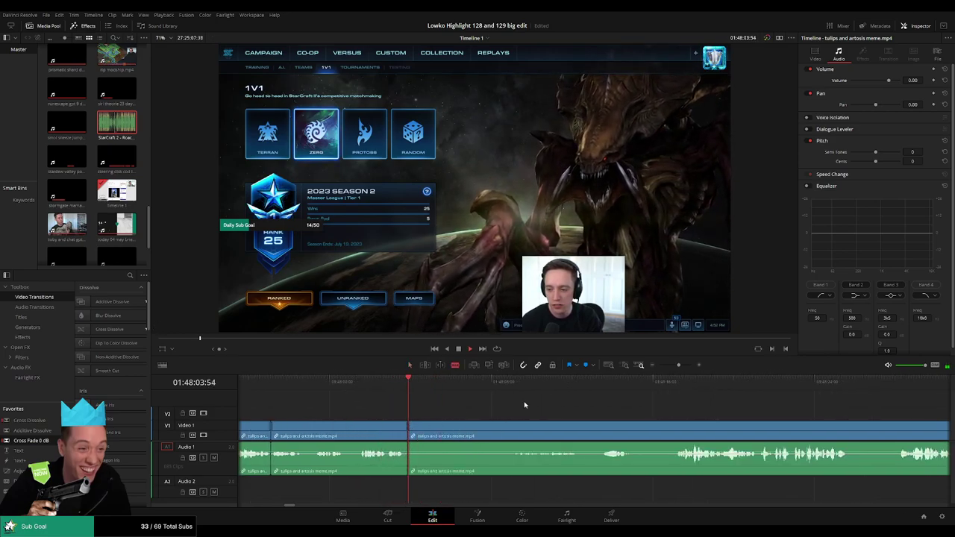
pyautogui.click(529, 389)
pyautogui.click(603, 388)
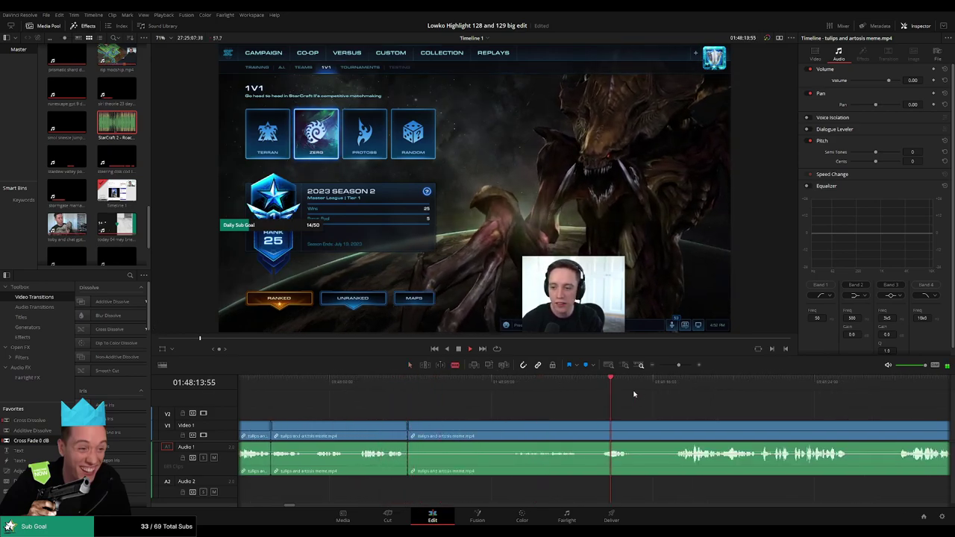
pyautogui.click(669, 390)
pyautogui.hscroll(2, 649, 421)
pyautogui.click(586, 432)
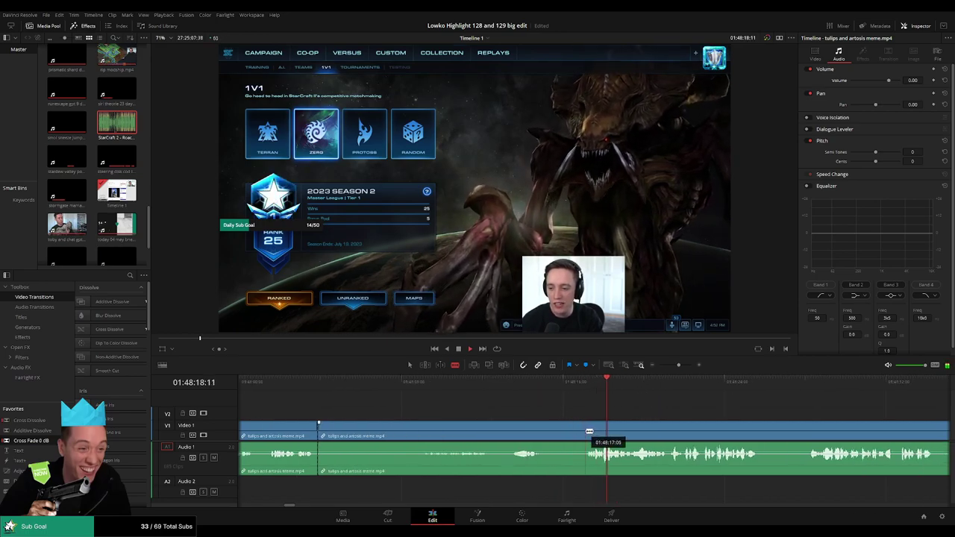
pyautogui.press('a')
pyautogui.click(548, 434)
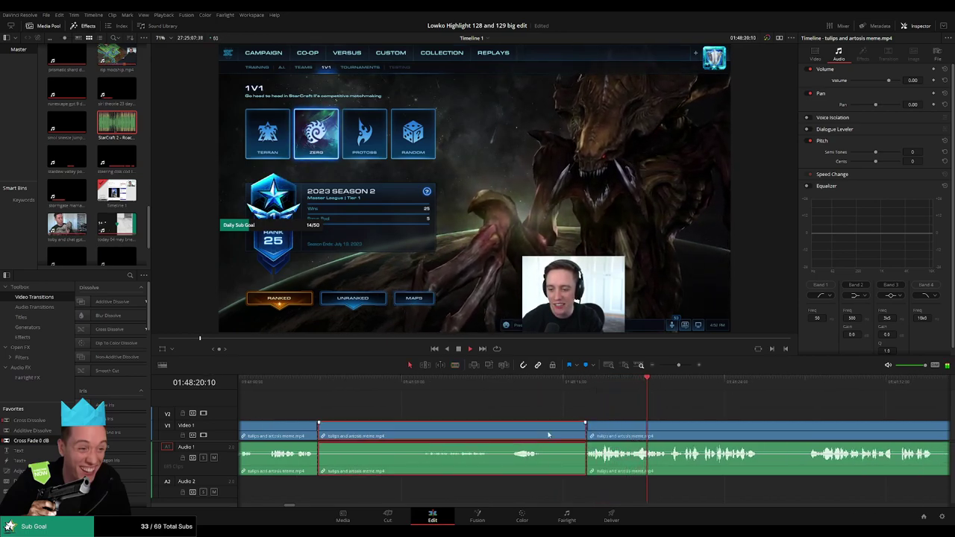
pyautogui.press('Delete')
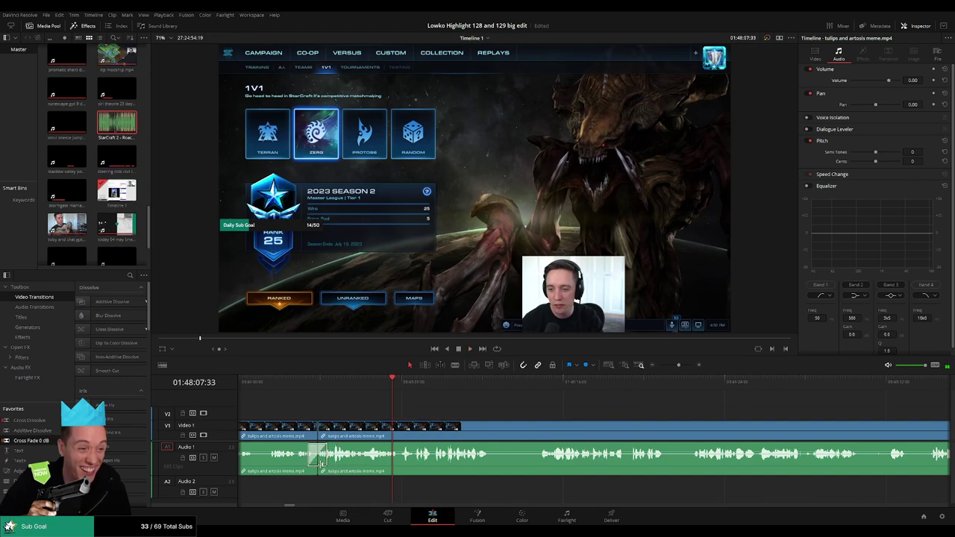
# Step: Cut out the pause from about 01:48:21 to 01:48:22 in the tulip video section, closing the gap and cross-fading the audio
pyautogui.press('space')
pyautogui.click(407, 384)
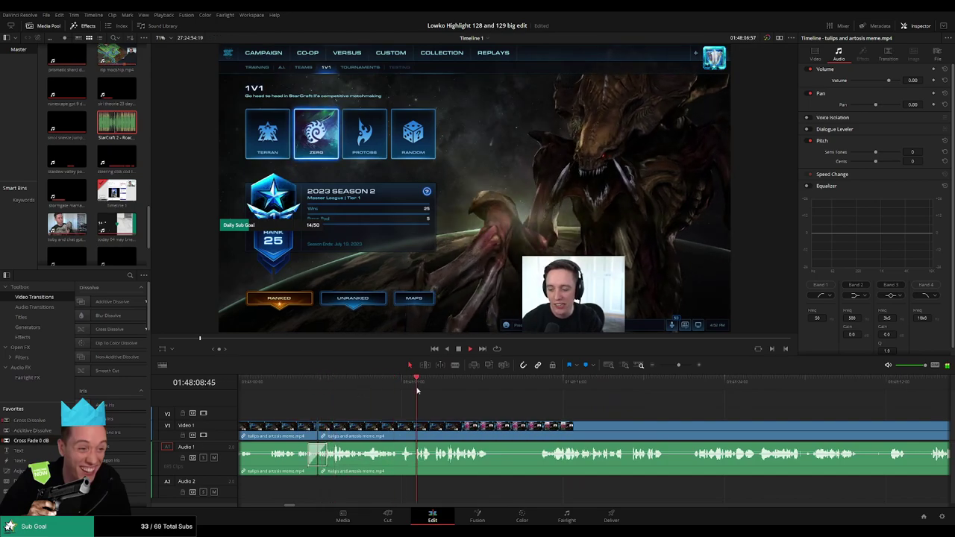
pyautogui.moveTo(474, 408); pyautogui.dragTo(436, 409)
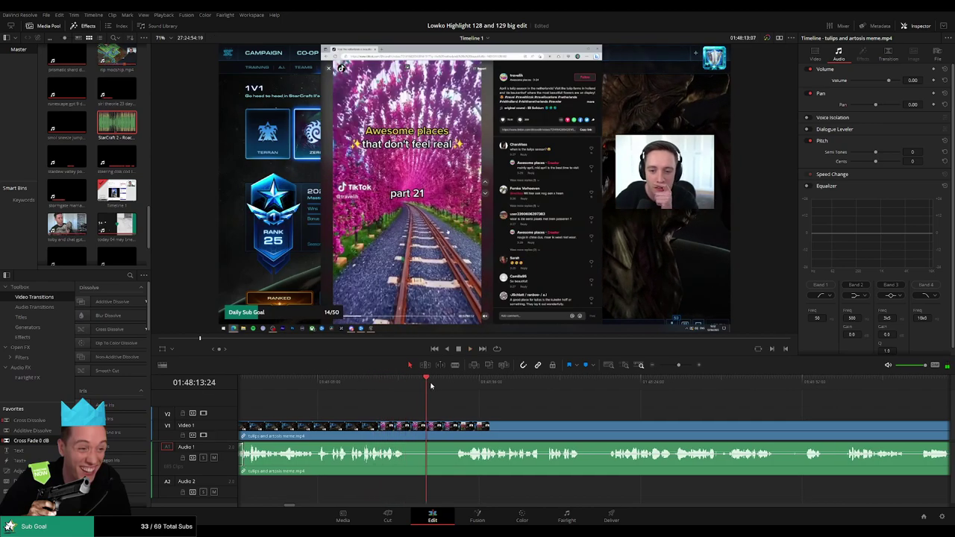
pyautogui.hscroll(2, 449, 396)
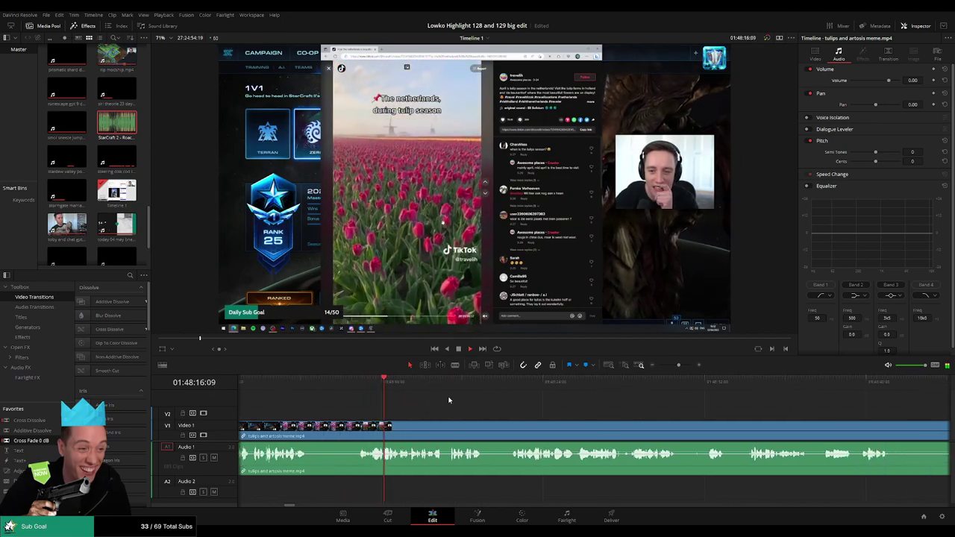
pyautogui.hscroll(2, 459, 403)
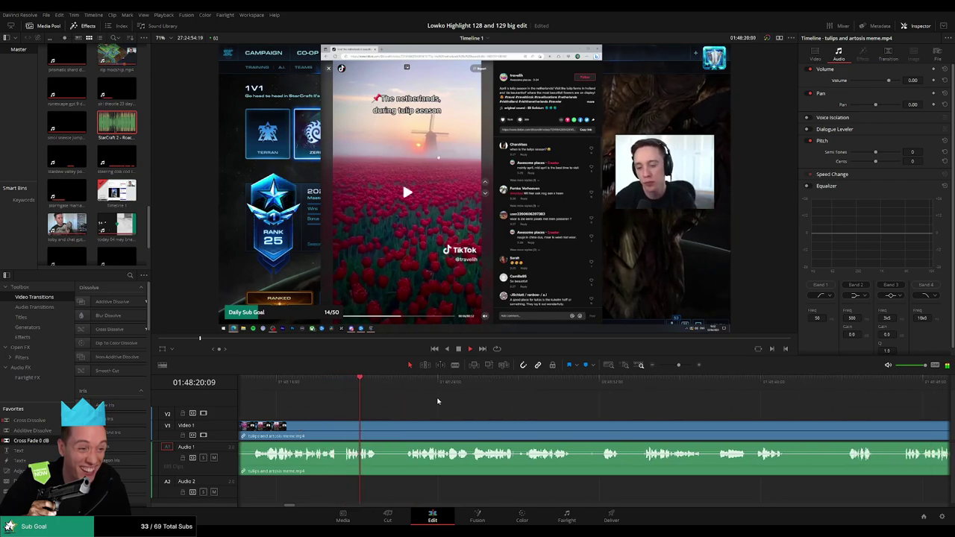
pyautogui.press('b')
pyautogui.click(377, 431)
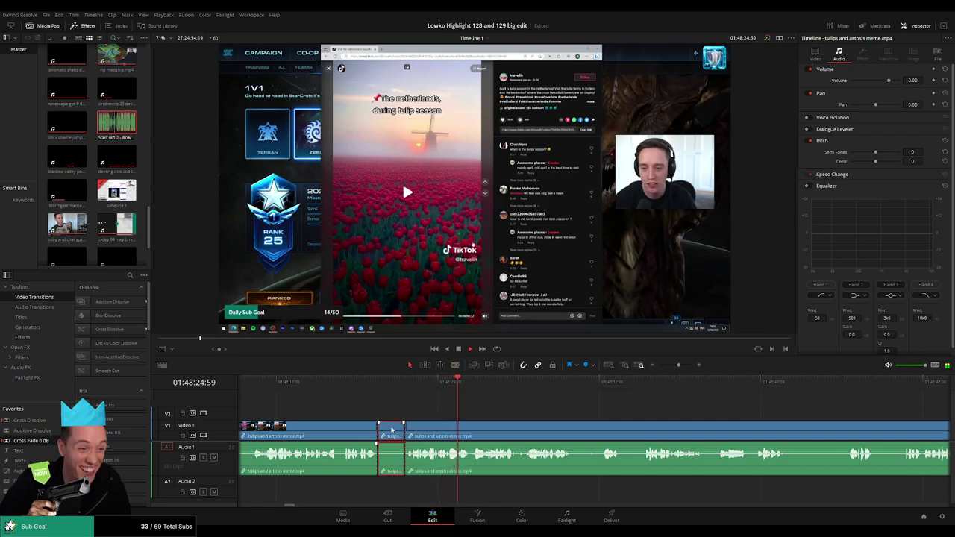
pyautogui.press('a')
pyautogui.press('Delete')
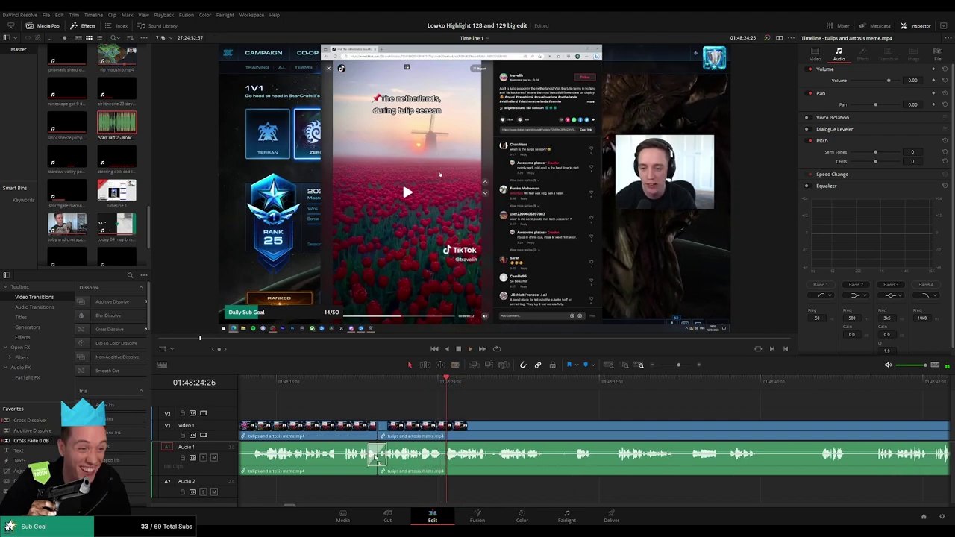
# Step: Cut out the silence from about 01:48:29 to 01:48:31 over the paused tulip video, closing the gap
pyautogui.moveTo(531, 408); pyautogui.dragTo(437, 403)
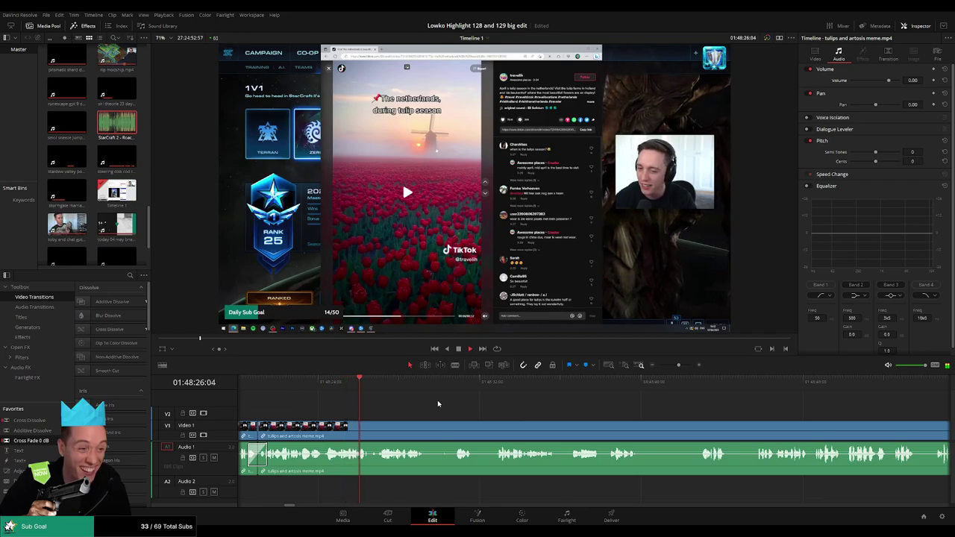
pyautogui.hscroll(2, 403, 403)
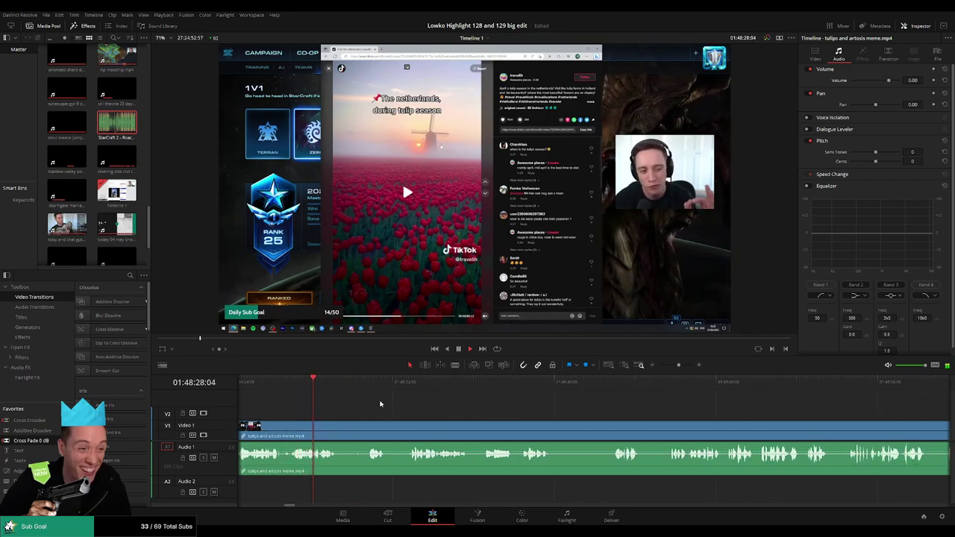
pyautogui.click(357, 382)
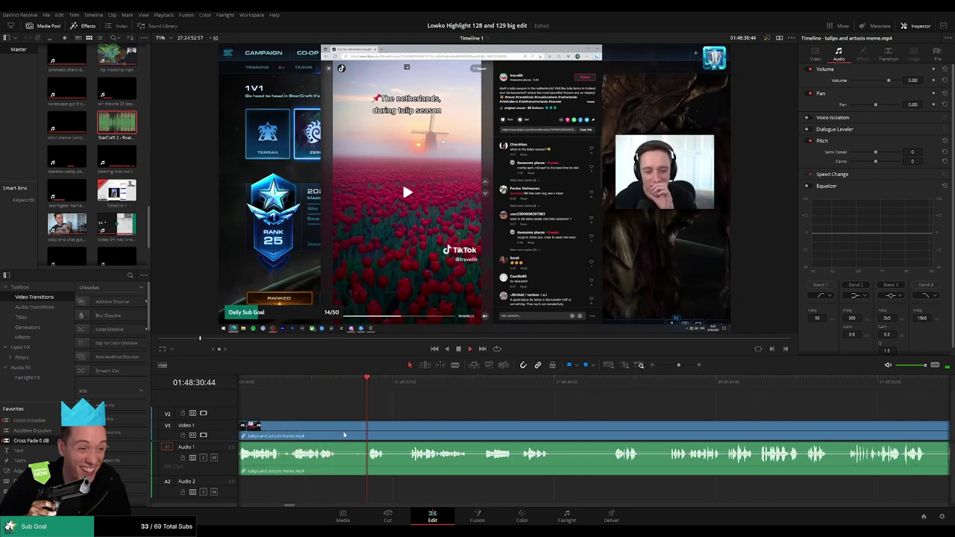
pyautogui.press('b')
pyautogui.click(336, 431)
pyautogui.click(367, 429)
pyautogui.press('a')
pyautogui.click(357, 432)
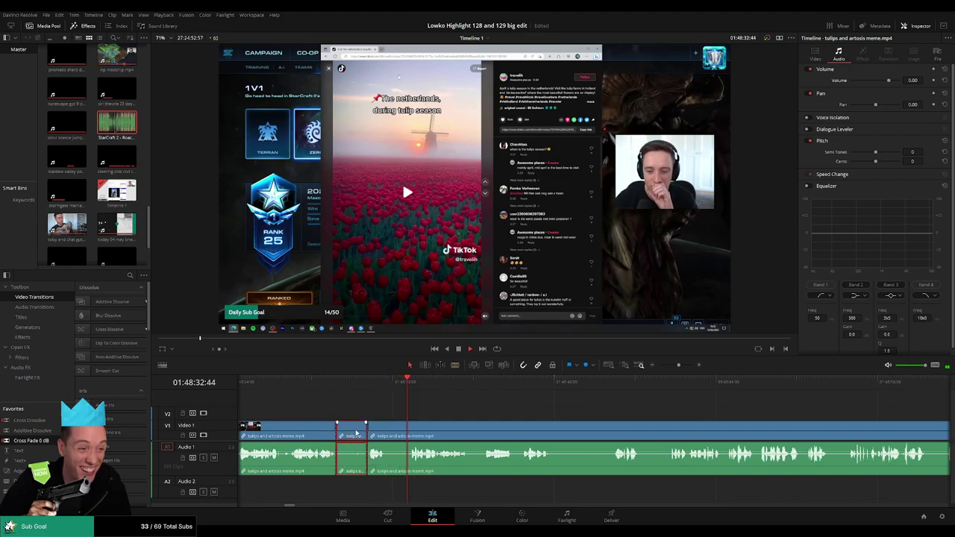
pyautogui.press('Delete')
# Step: Cut out about one second of silence from about 01:48:30 to 01:48:31, closing the gap
pyautogui.press('b')
pyautogui.click(357, 431)
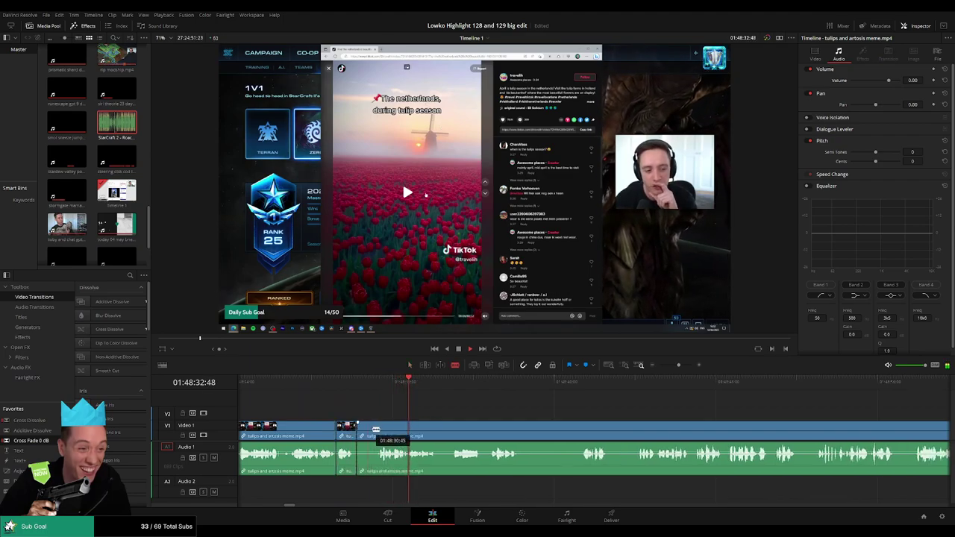
pyautogui.click(375, 429)
pyautogui.press('a')
pyautogui.click(366, 433)
pyautogui.press('Delete')
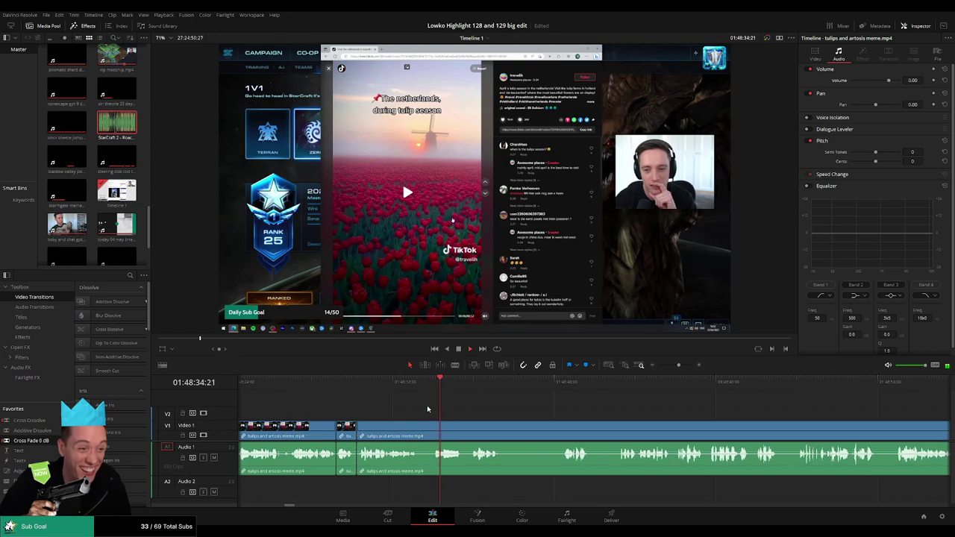
# Step: Cut out the brief pause from about 01:48:33 to 01:48:34, closing the gap
pyautogui.press('b')
pyautogui.click(419, 426)
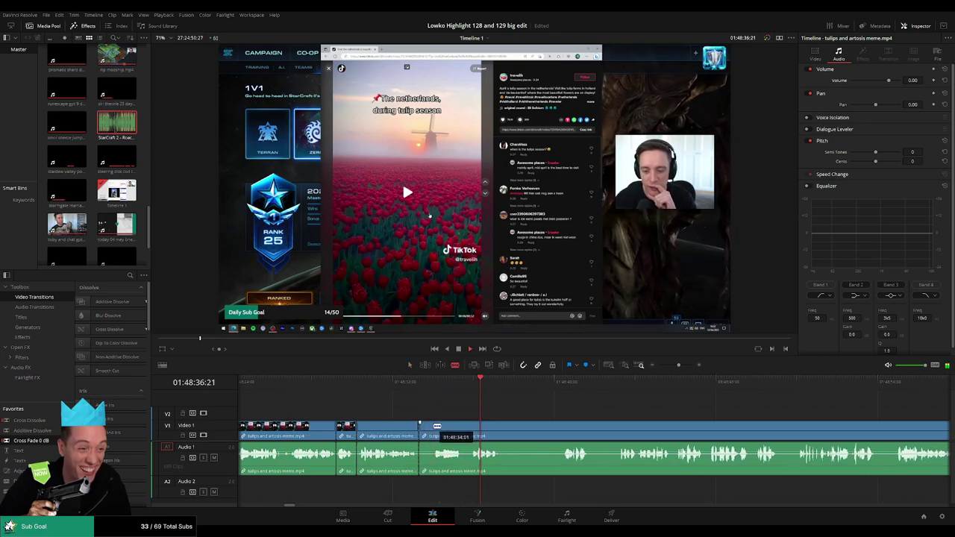
pyautogui.press('a')
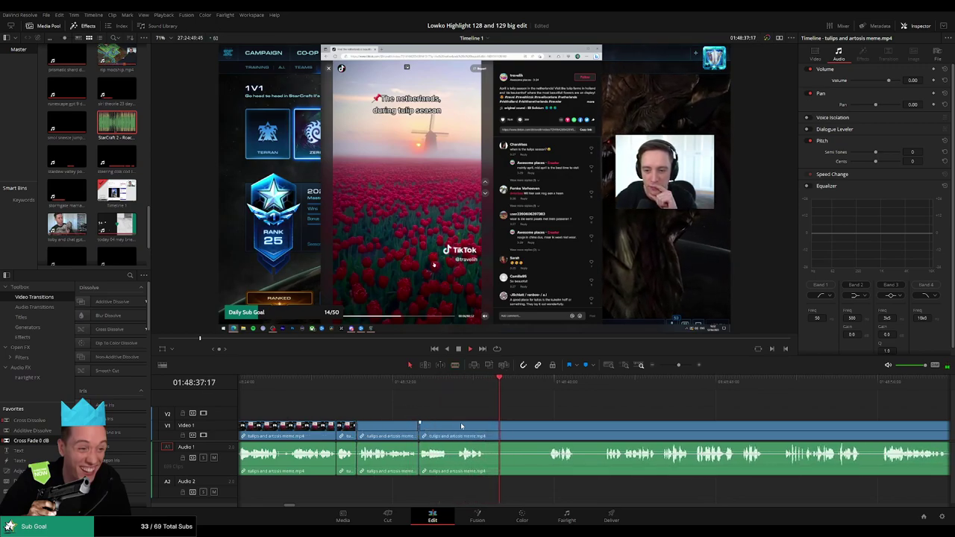
# Step: Cut out the half-second pause at about 01:48:35, closing the gap
pyautogui.press('b')
pyautogui.click(449, 429)
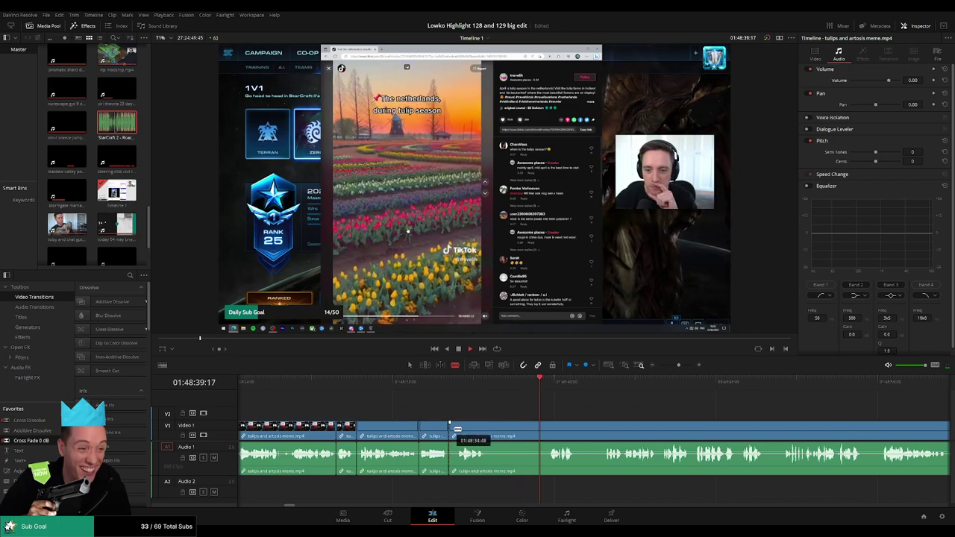
pyautogui.click(458, 428)
pyautogui.press('a')
pyautogui.click(453, 431)
pyautogui.press('Delete')
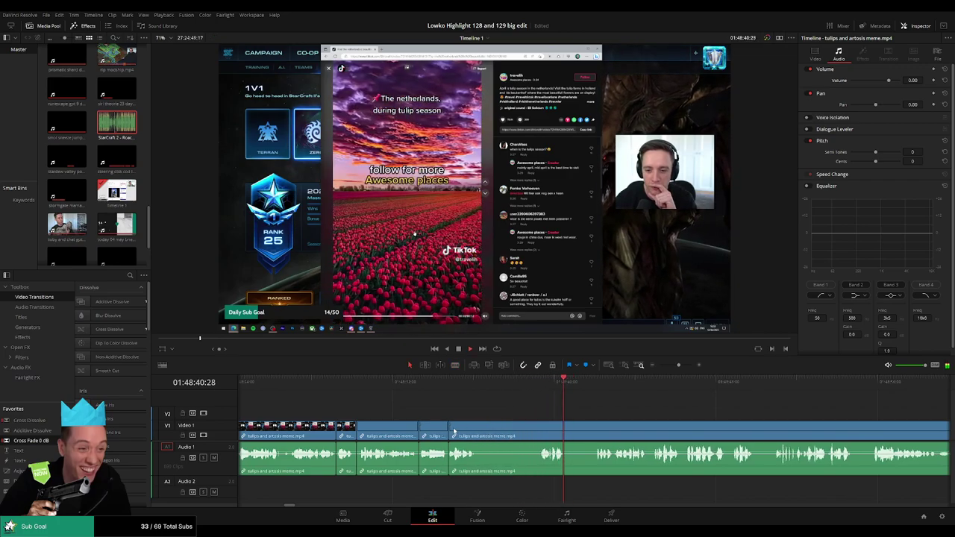
# Step: Locate the short spoken word at about 01:48:44 and split the clip before and after it to isolate it
pyautogui.moveTo(579, 413); pyautogui.dragTo(428, 401)
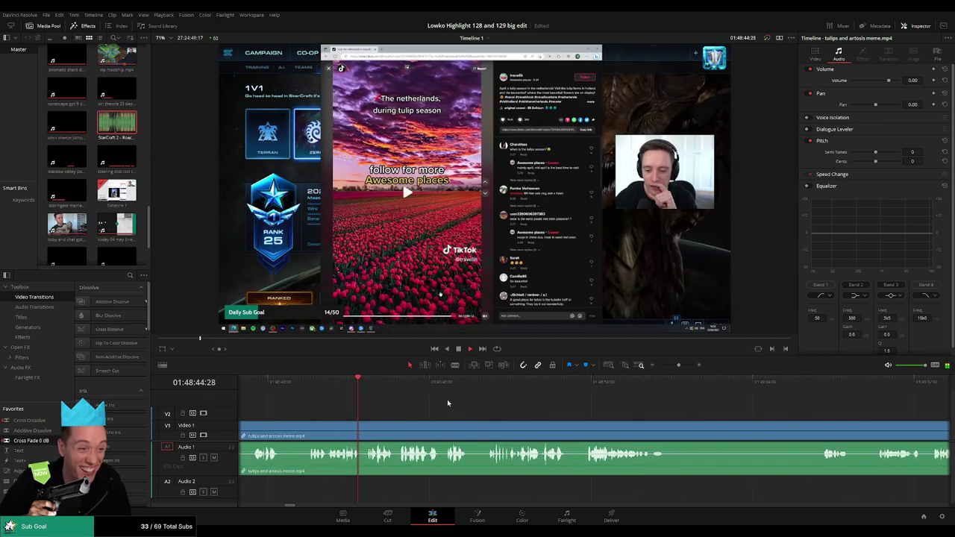
pyautogui.click(340, 382)
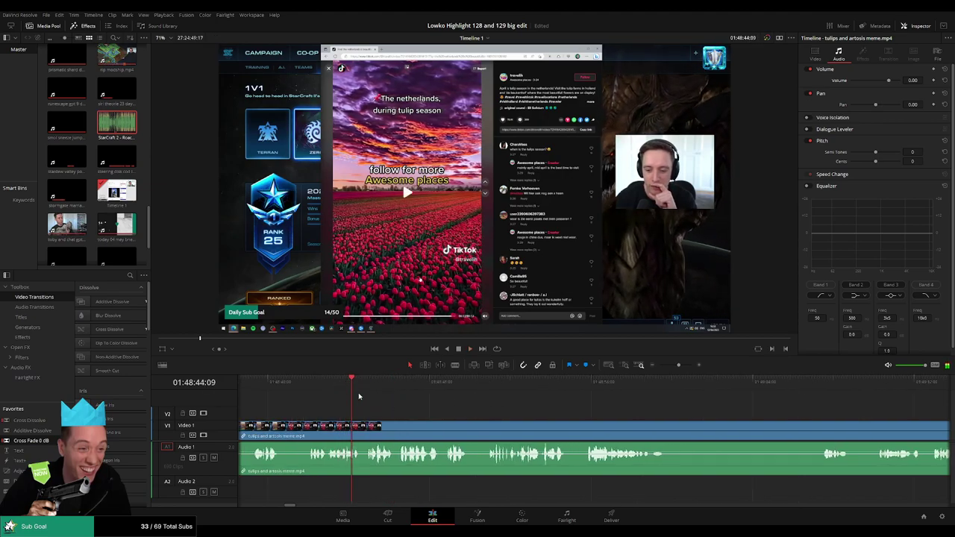
pyautogui.press('space')
pyautogui.scroll(-5, 582, 418)
pyautogui.scroll(8, 631, 416)
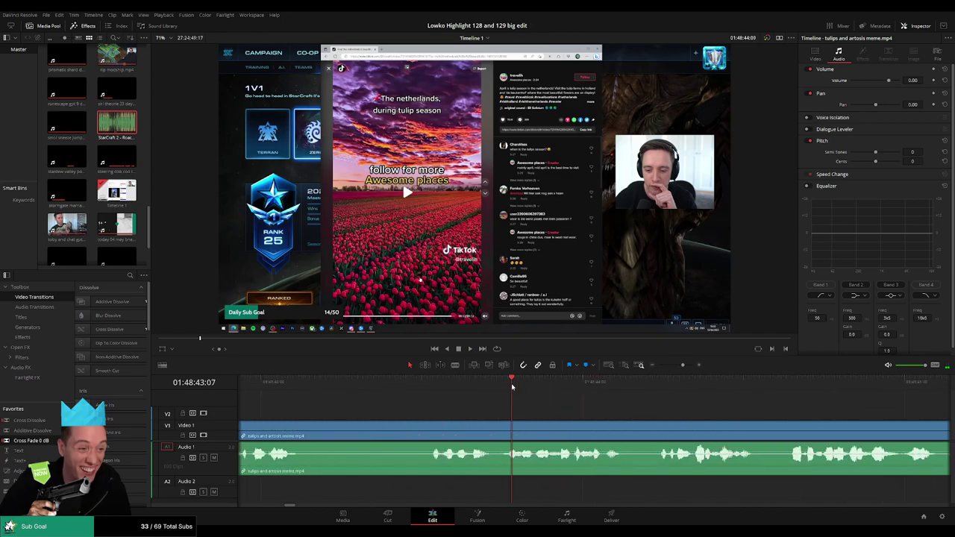
pyautogui.press('space')
pyautogui.press('space')
pyautogui.press('b')
pyautogui.click(580, 424)
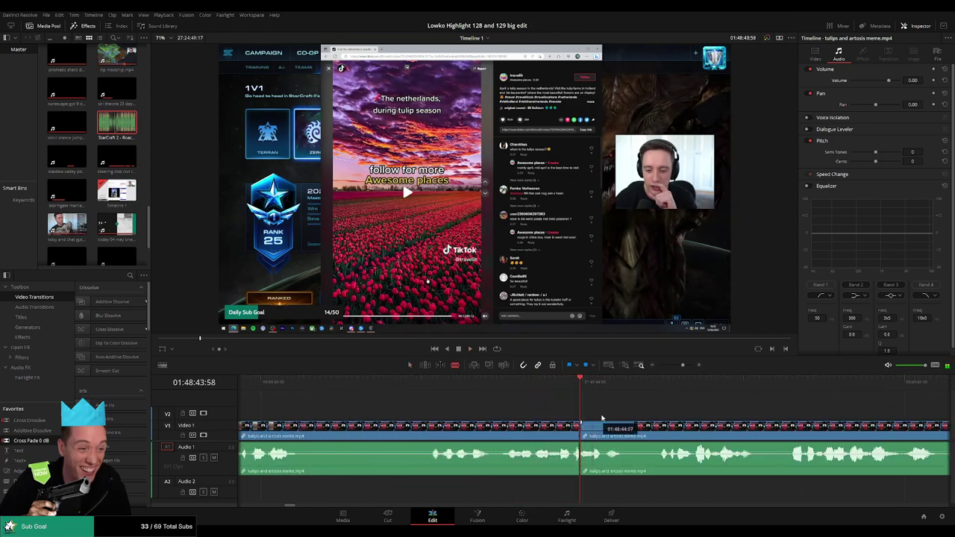
pyautogui.click(604, 433)
pyautogui.press('a')
pyautogui.press('space')
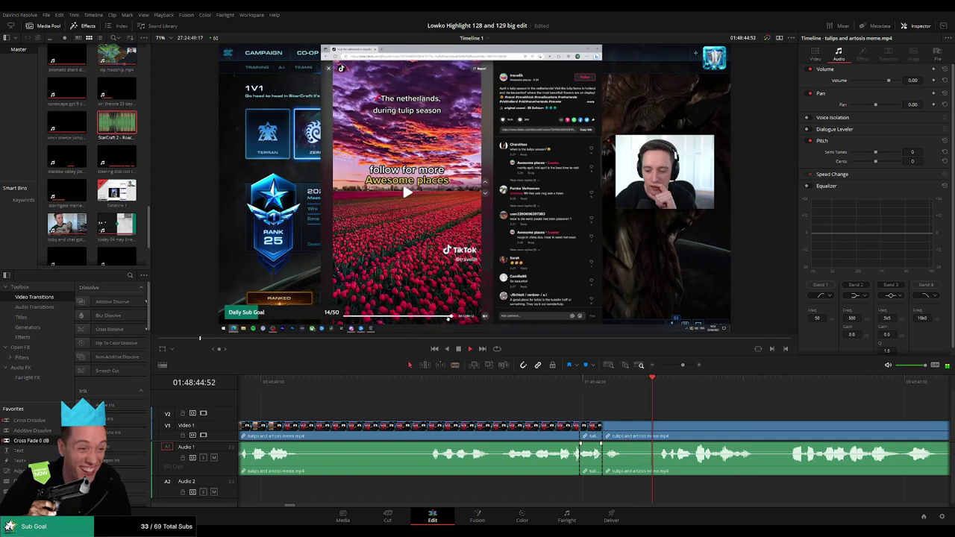
# Step: Mute the isolated word and cover it with the StarCraft 2 - Roach Quotes.mp3 sound on Audio 2, trimmed to match, at volume -27
pyautogui.moveTo(116, 126); pyautogui.dragTo(576, 490)
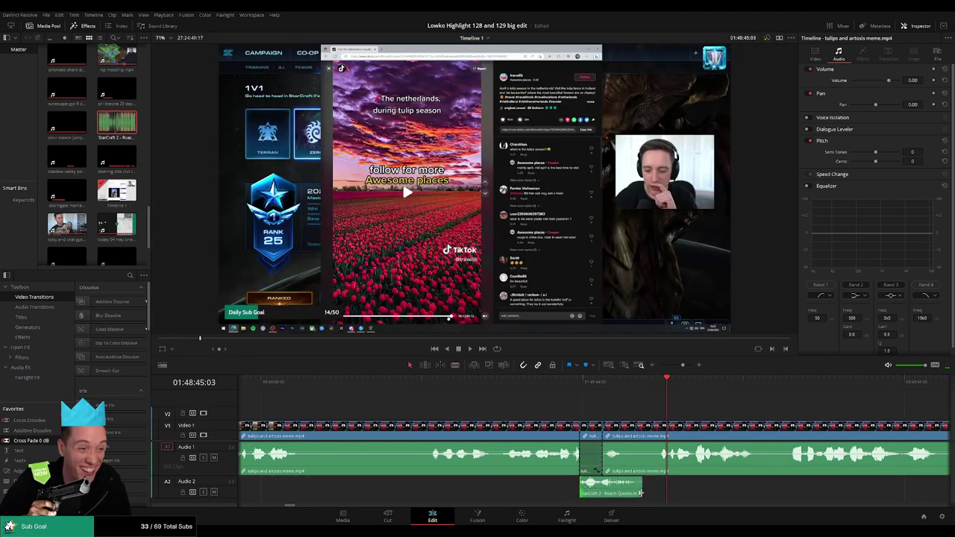
pyautogui.moveTo(640, 493); pyautogui.dragTo(602, 492)
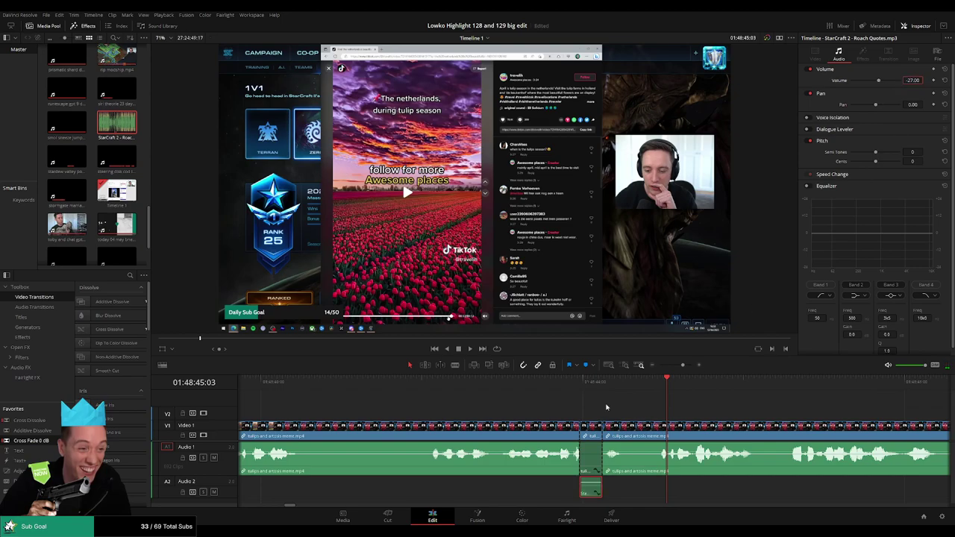
pyautogui.click(556, 382)
pyautogui.press('space')
# Step: Cut out about nine seconds of quiet 1V1 menu footage from about 01:48:59 to 01:49:07, closing the gap
pyautogui.click(647, 405)
pyautogui.moveTo(683, 365); pyautogui.dragTo(526, 407)
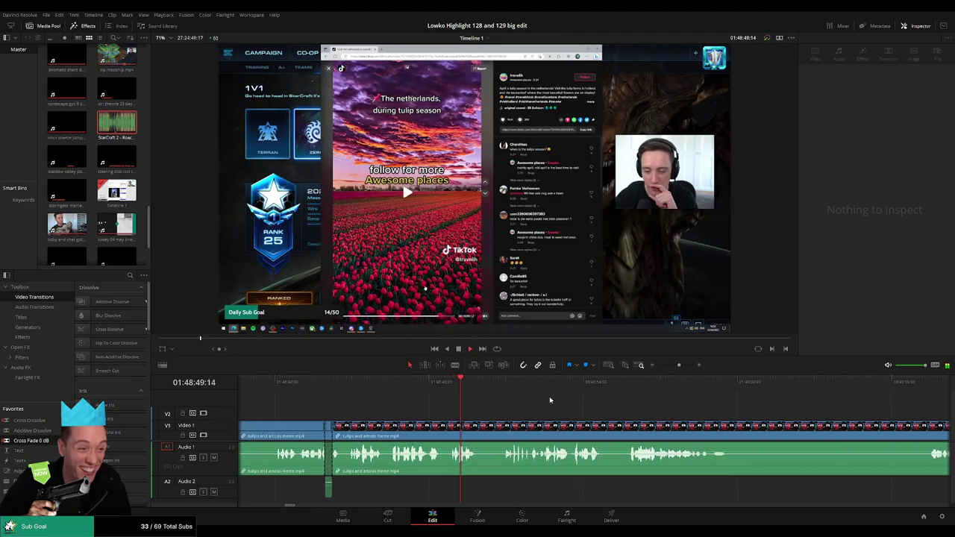
pyautogui.moveTo(584, 400); pyautogui.dragTo(488, 402)
pyautogui.click(406, 384)
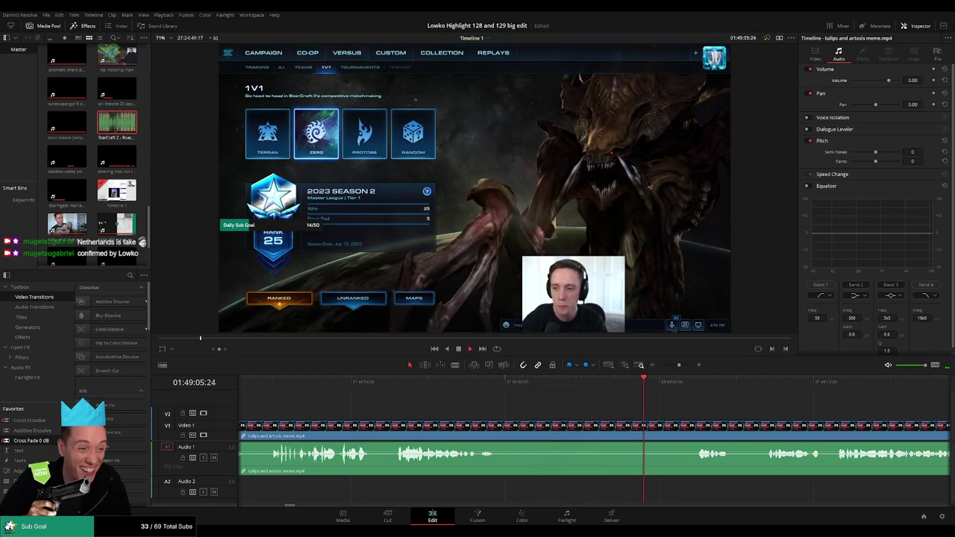
pyautogui.click(477, 384)
pyautogui.press('b')
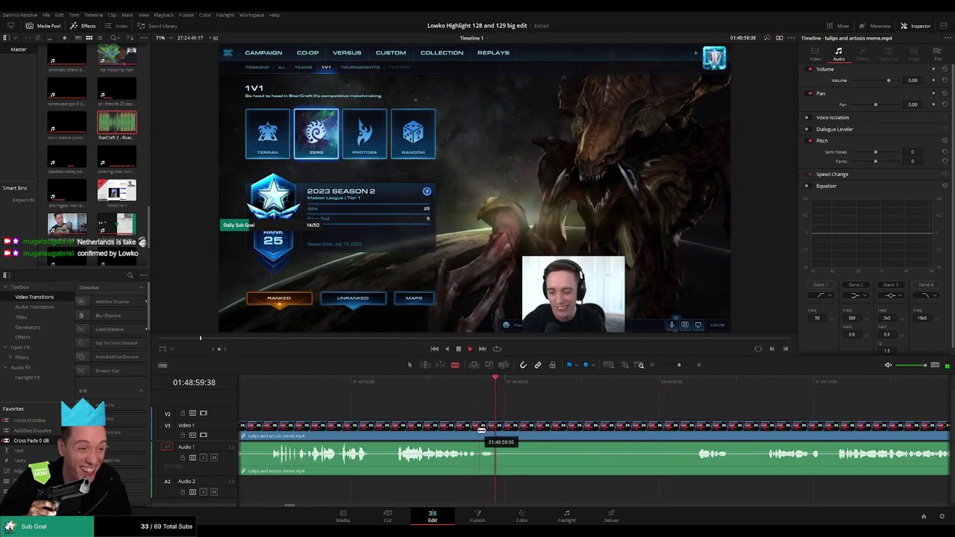
pyautogui.click(476, 430)
pyautogui.click(691, 384)
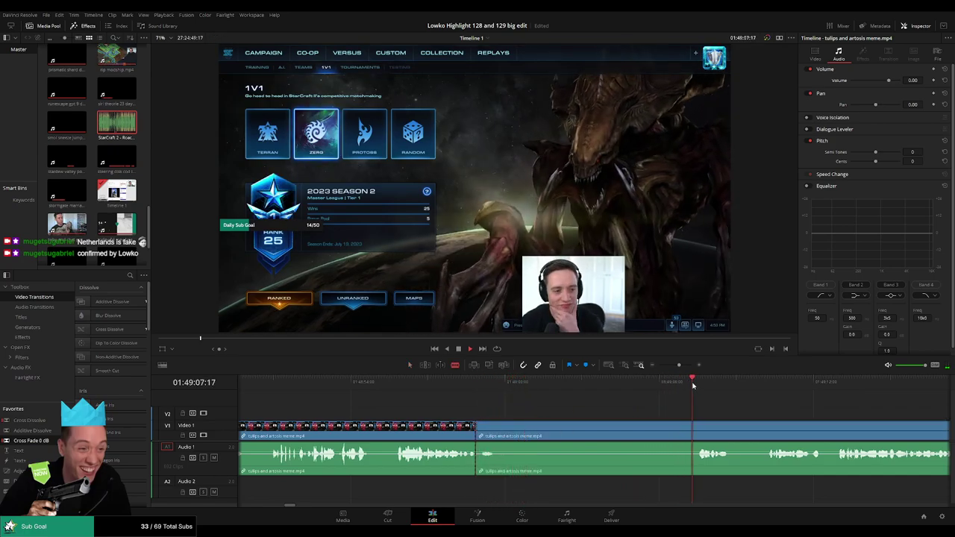
pyautogui.click(697, 426)
pyautogui.click(663, 432)
pyautogui.press('BackSpace')
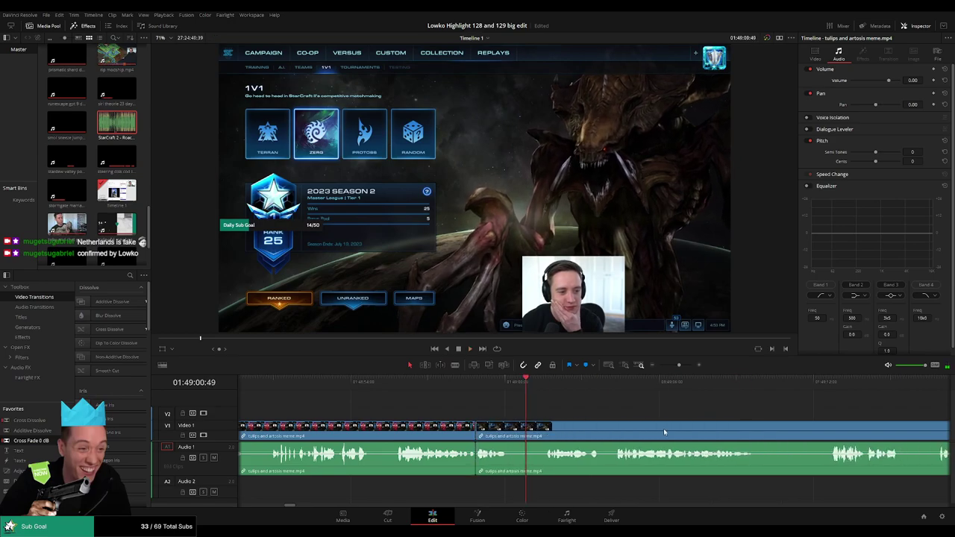
# Step: Cut out the pause from about 01:49:00 to 01:49:01 on the 1V1 screen, closing the gap
pyautogui.click(507, 433)
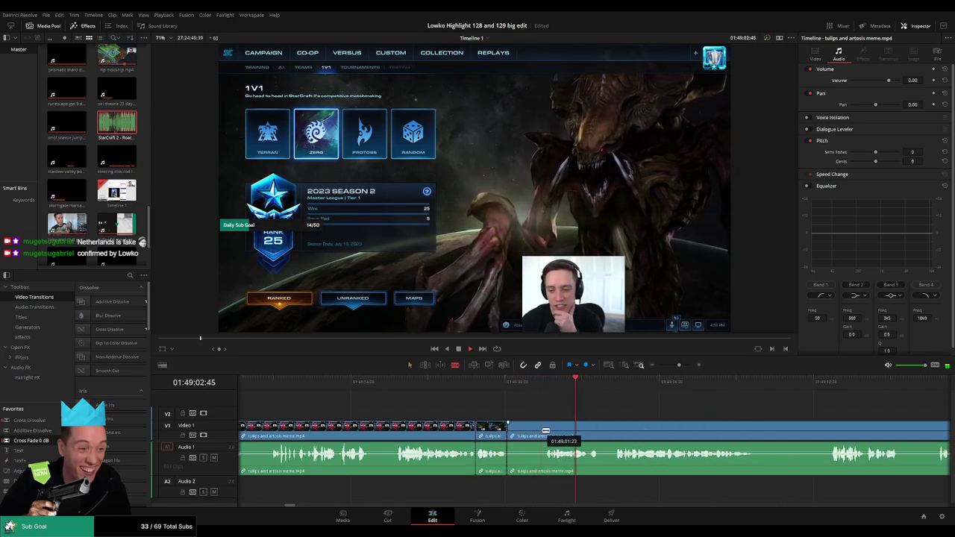
pyautogui.click(543, 433)
pyautogui.press('a')
pyautogui.click(525, 431)
pyautogui.press('BackSpace')
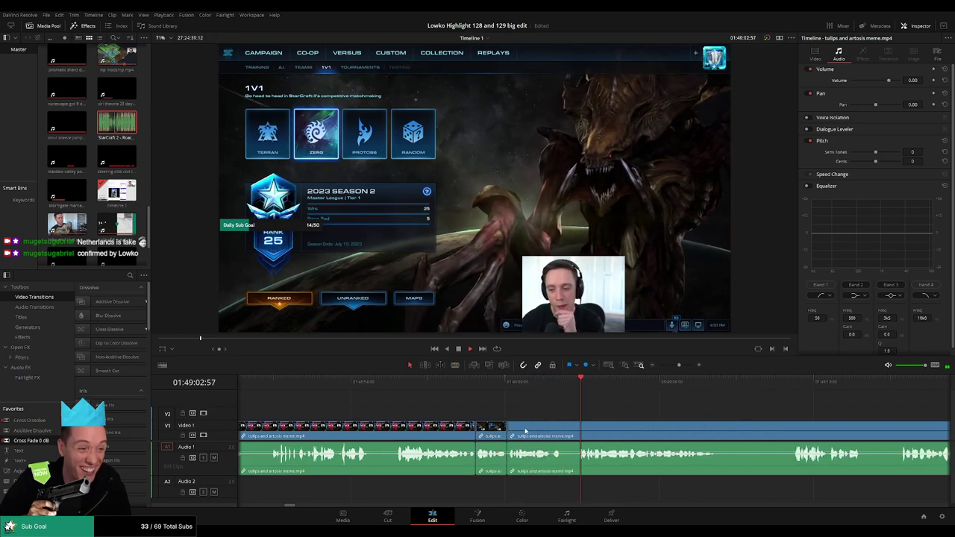
# Step: Cut out the pause from about 01:49:08 to 01:49:11, closing the gap, and add a Cross Fade 0 dB at the audio cut
pyautogui.moveTo(541, 425); pyautogui.dragTo(468, 415)
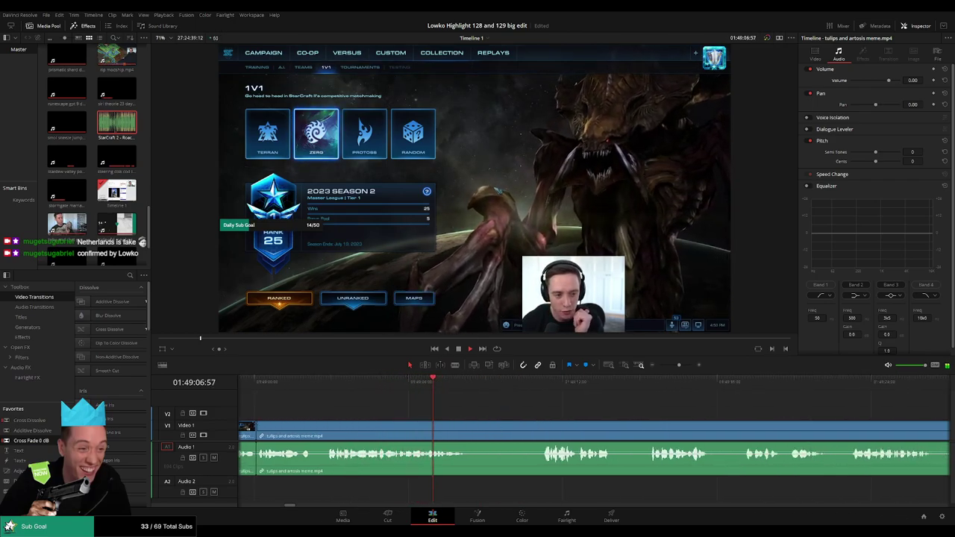
pyautogui.click(531, 383)
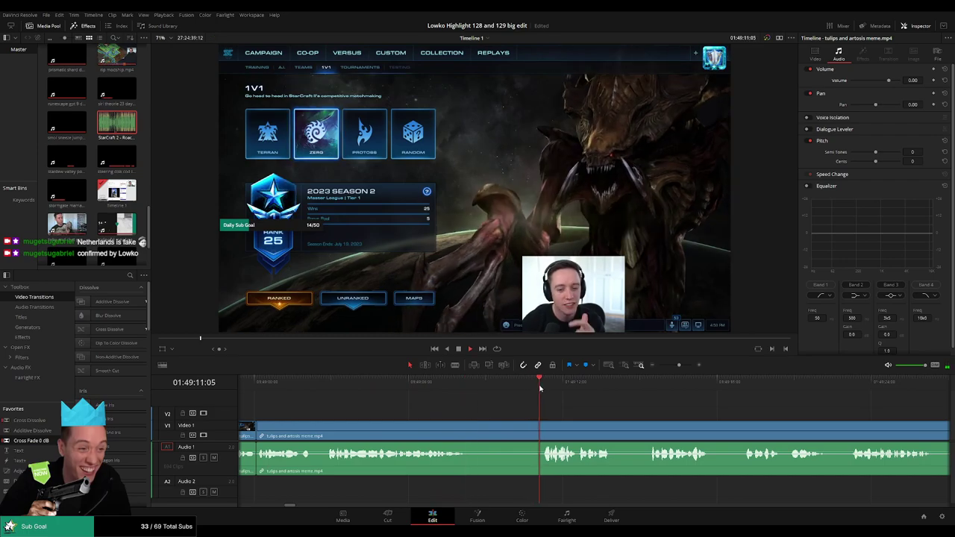
pyautogui.press('b')
pyautogui.click(467, 427)
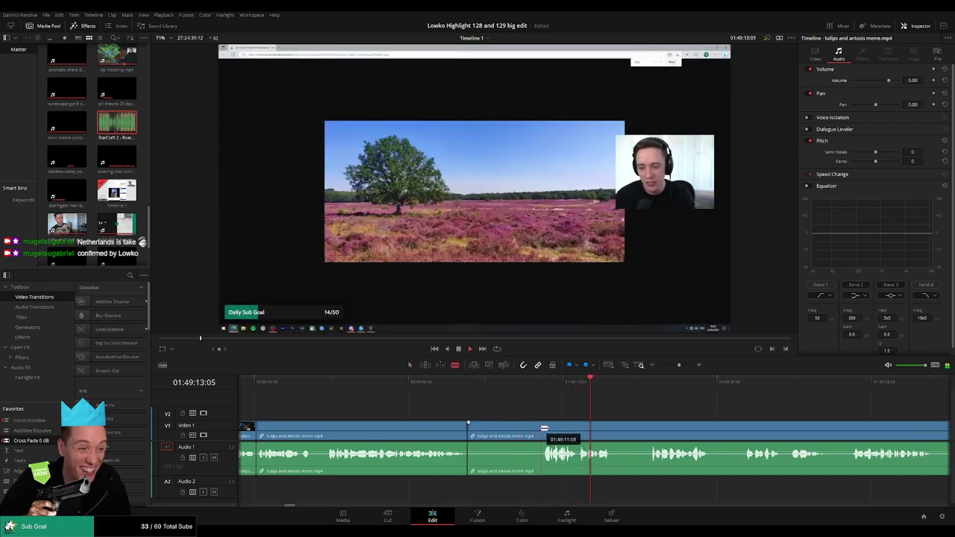
pyautogui.click(540, 431)
pyautogui.press('a')
pyautogui.click(514, 429)
pyautogui.press('Delete')
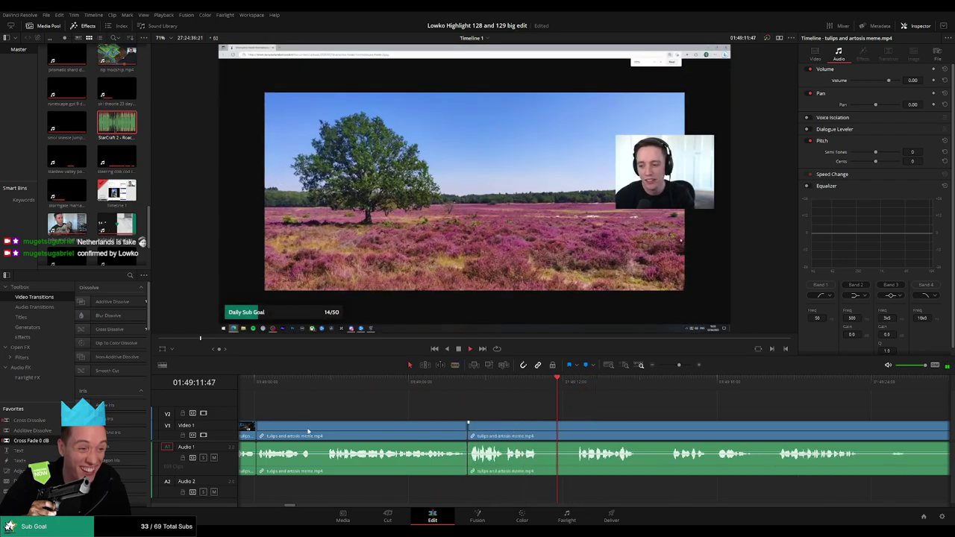
pyautogui.doubleClick(39, 441)
# Step: Cut out the silence from about 01:49:11 to 01:49:12, closing the gap, and add a Cross Fade 0 dB at that cut
pyautogui.press('b')
pyautogui.click(537, 434)
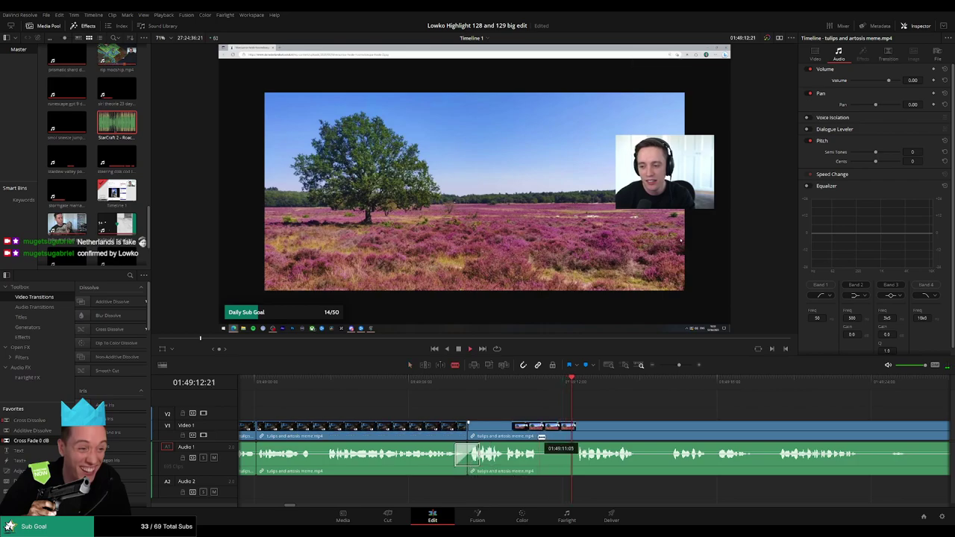
pyautogui.click(575, 433)
pyautogui.press('a')
pyautogui.click(563, 435)
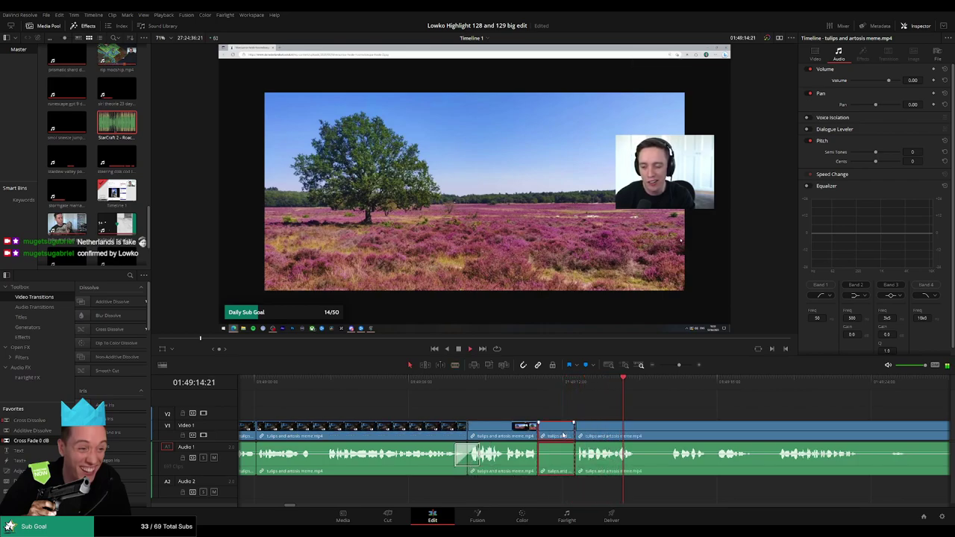
pyautogui.press('Delete')
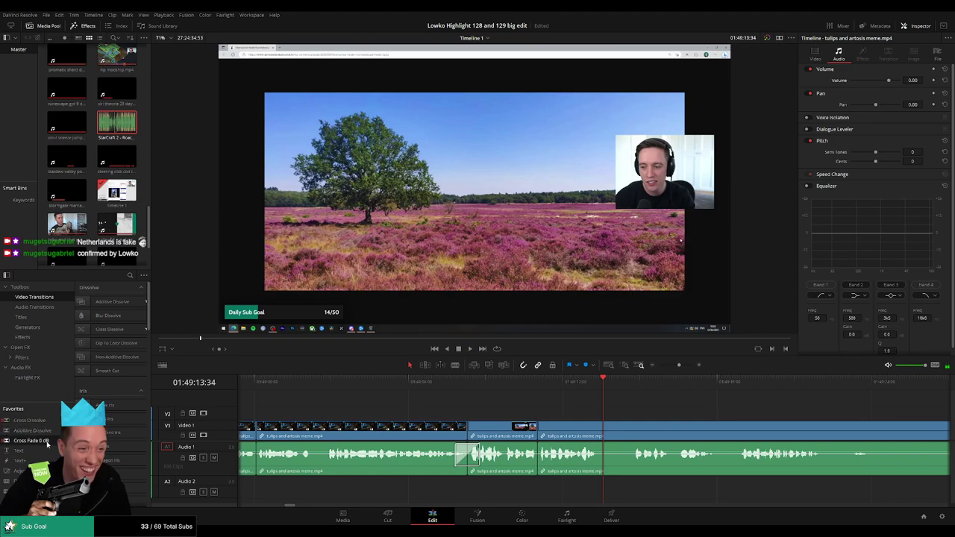
pyautogui.moveTo(561, 470); pyautogui.dragTo(543, 467)
# Step: Play through the heath photo section and cut out the quiet stretch from about 01:49:22 to 01:49:29, closing the gap
pyautogui.press('space')
pyautogui.hscroll(5, 465, 427)
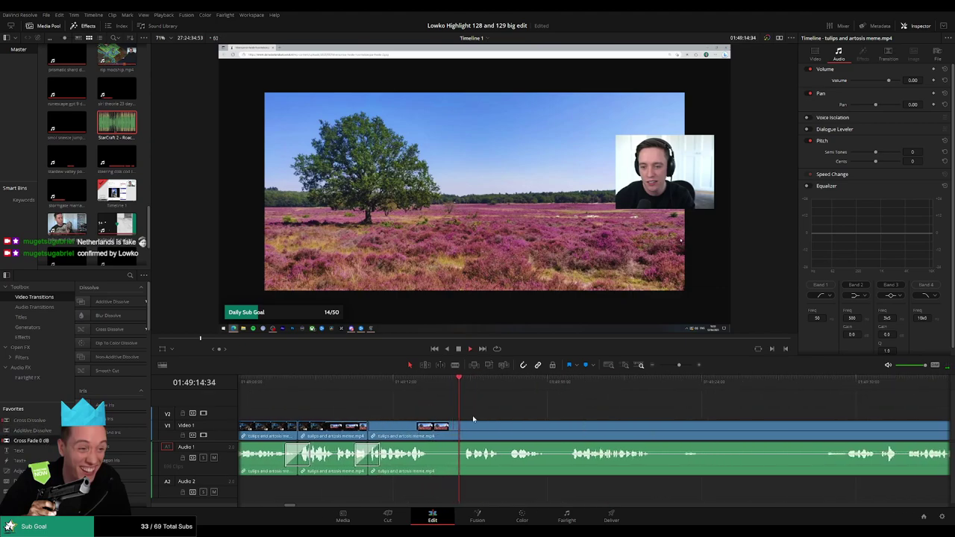
pyautogui.scroll(-2, 554, 436)
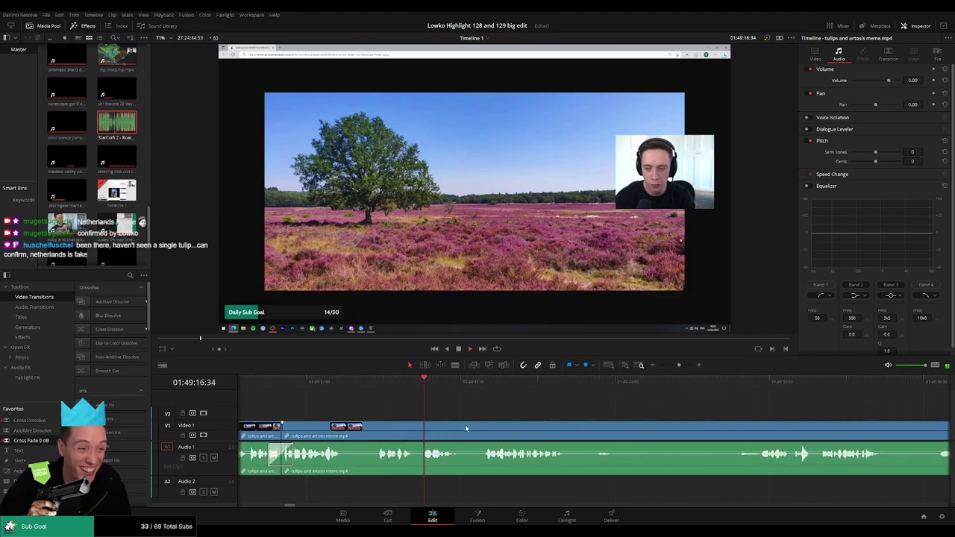
pyautogui.scroll(-2, 463, 429)
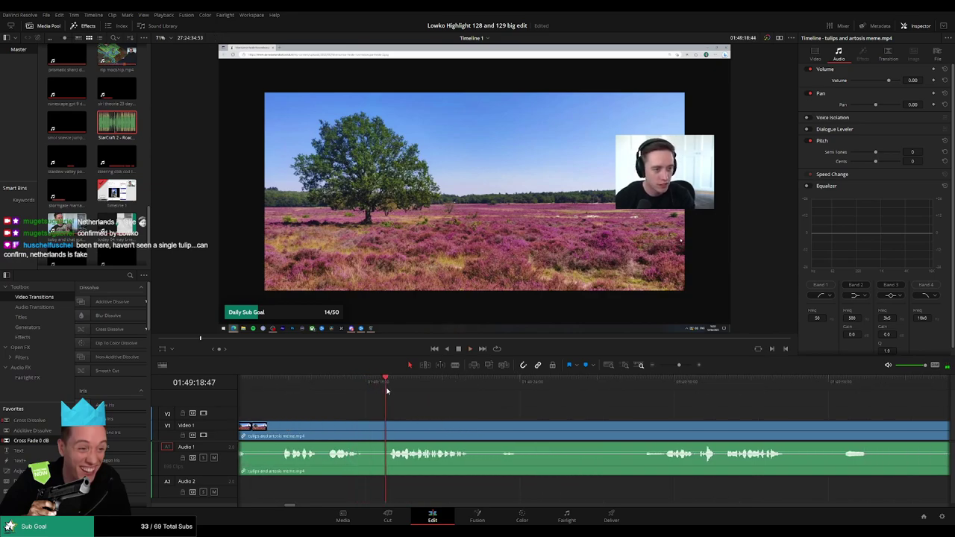
pyautogui.scroll(-2, 456, 418)
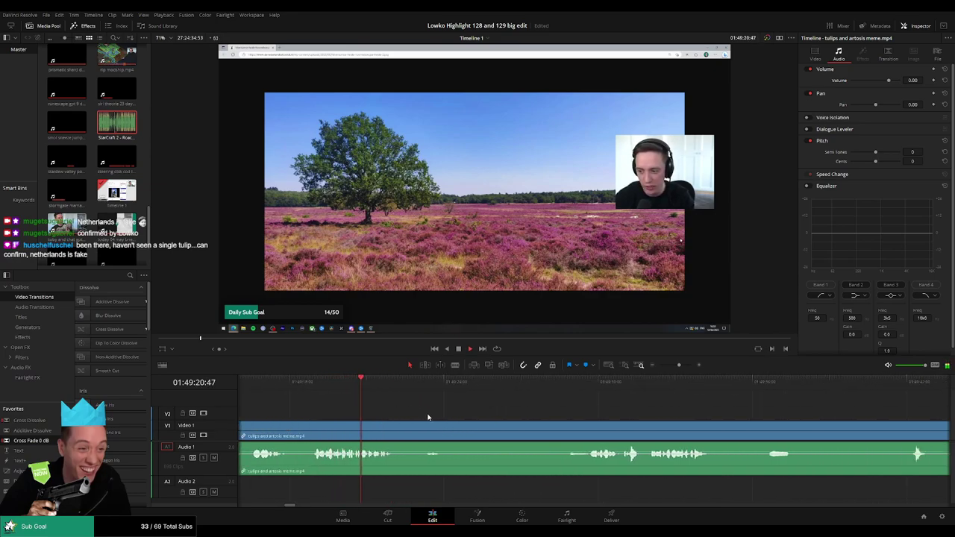
pyautogui.press('b')
pyautogui.click(401, 426)
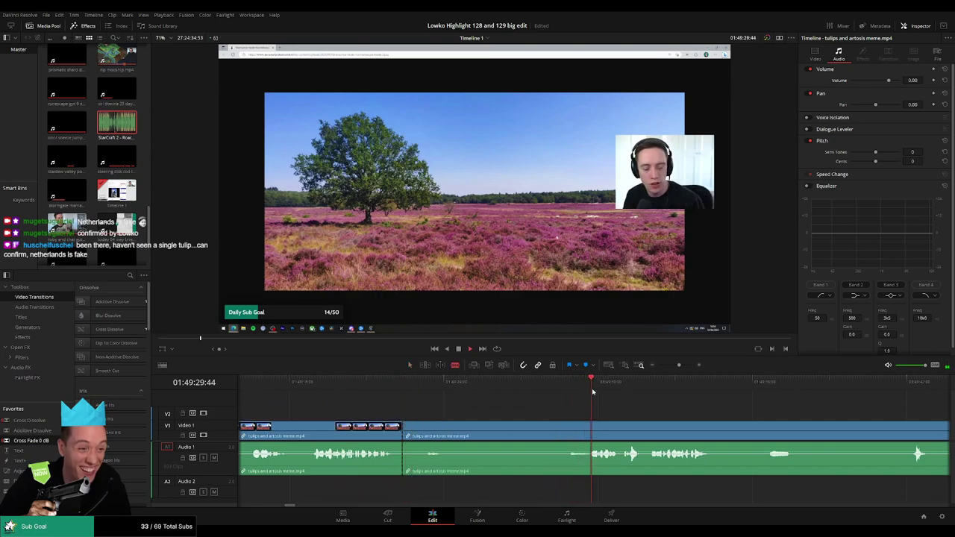
pyautogui.click(591, 429)
pyautogui.press('a')
pyautogui.click(546, 425)
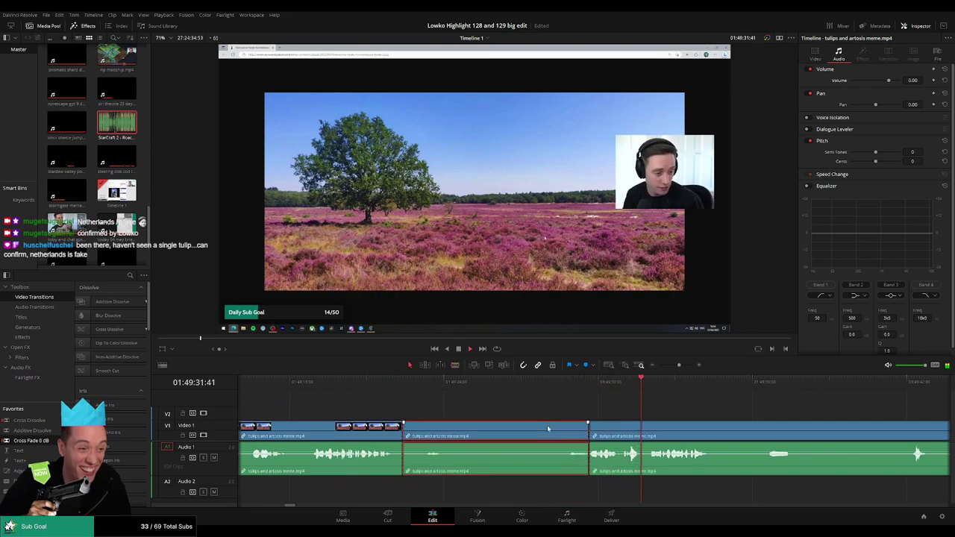
pyautogui.press('BackSpace')
pyautogui.click(390, 381)
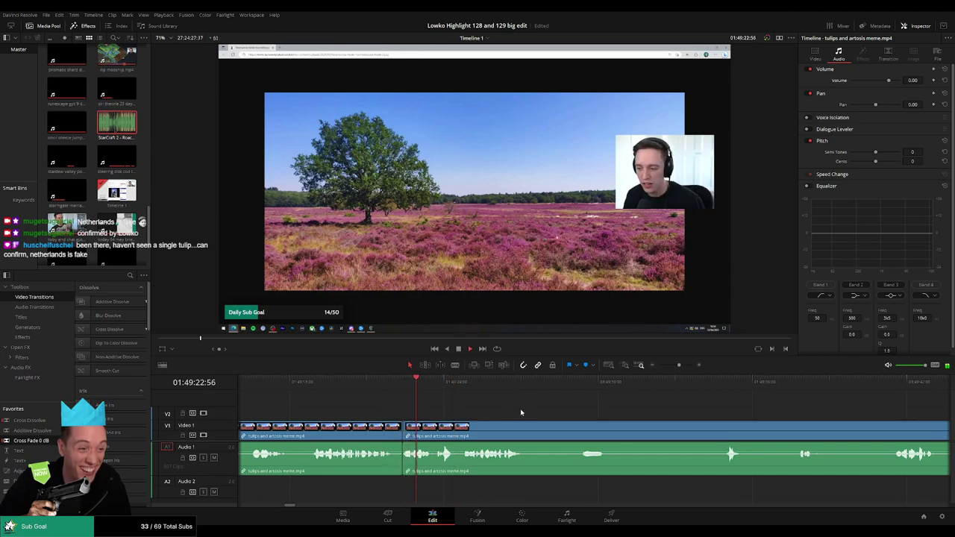
# Step: Cut out the quiet footage from about 01:49:27 to 01:49:34, closing the gap, add a Cross Fade 0 dB, and play the cut
pyautogui.hscroll(2, 492, 413)
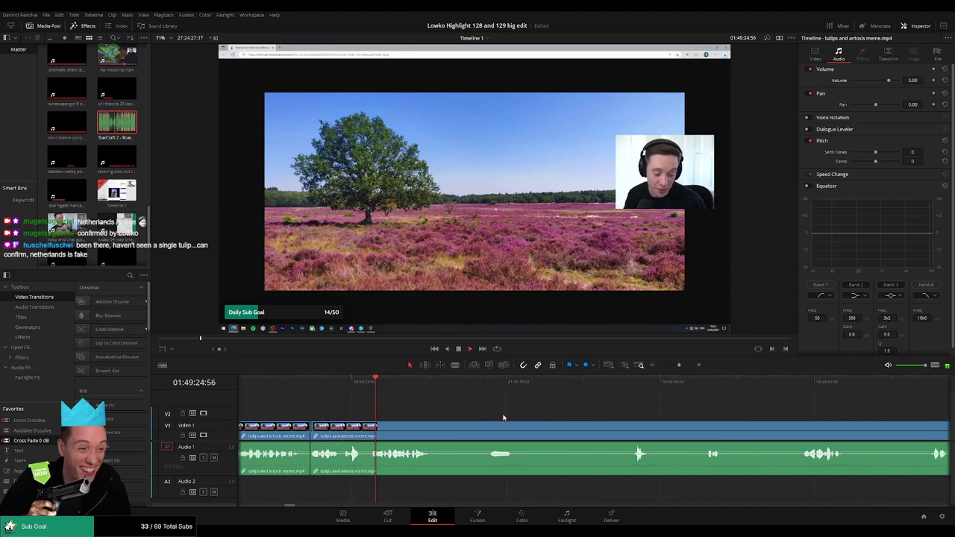
pyautogui.hscroll(2, 478, 414)
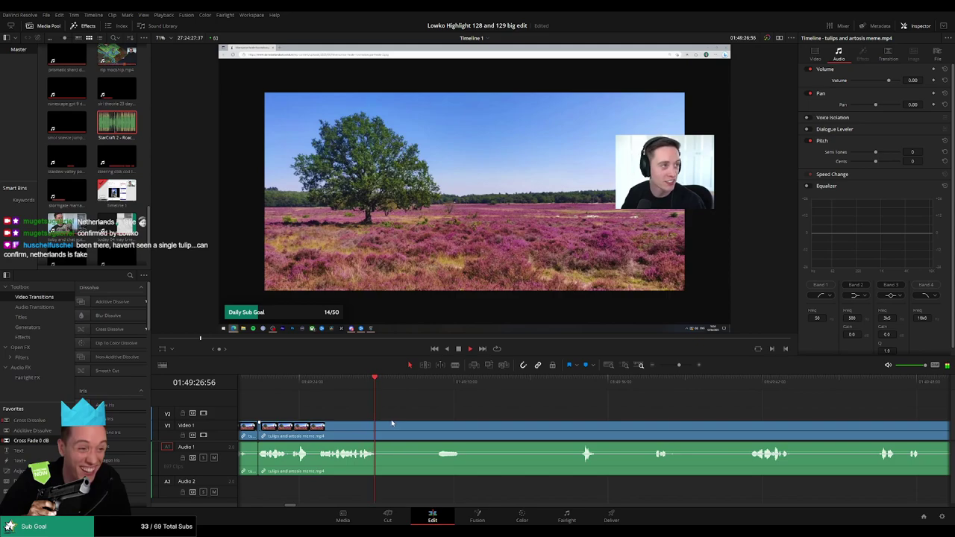
pyautogui.click(584, 385)
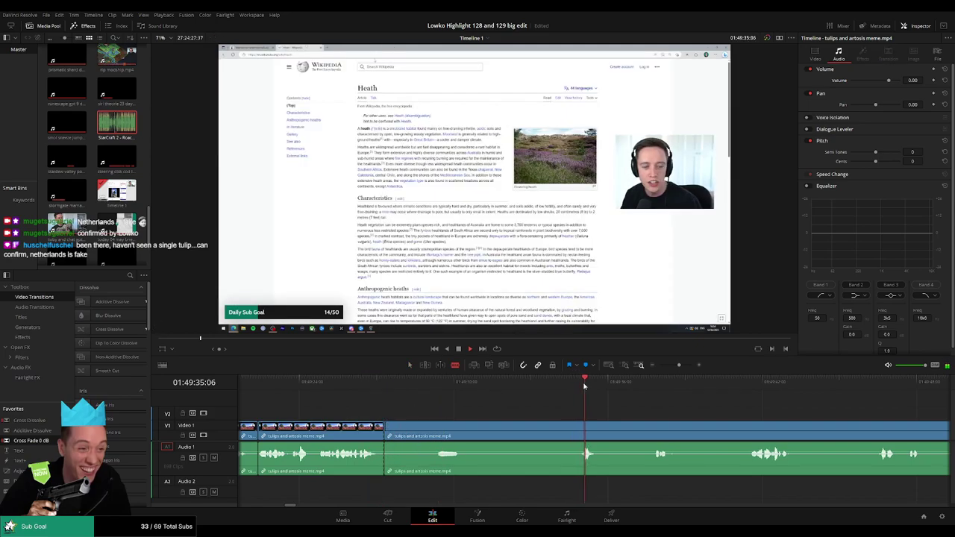
pyautogui.click(575, 432)
pyautogui.press('a')
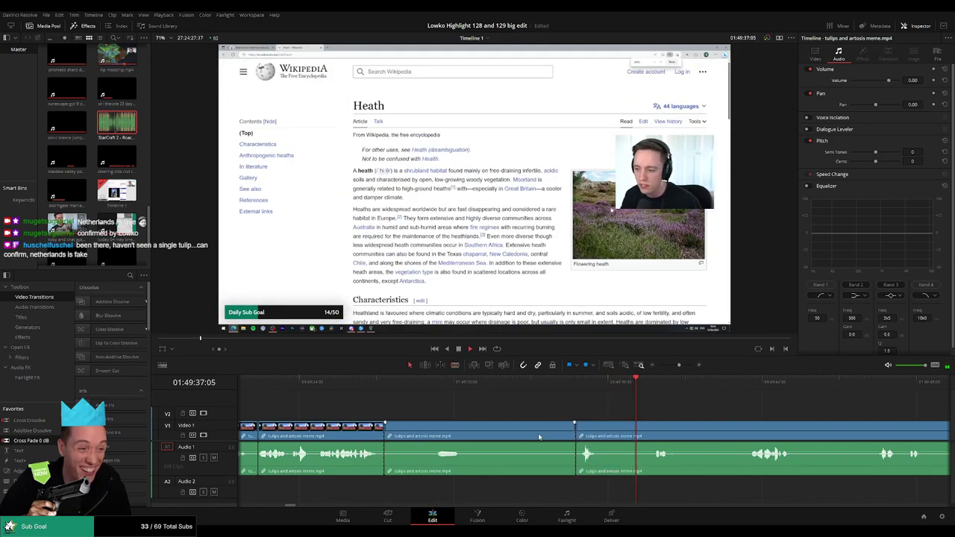
pyautogui.click(538, 437)
pyautogui.press('Delete')
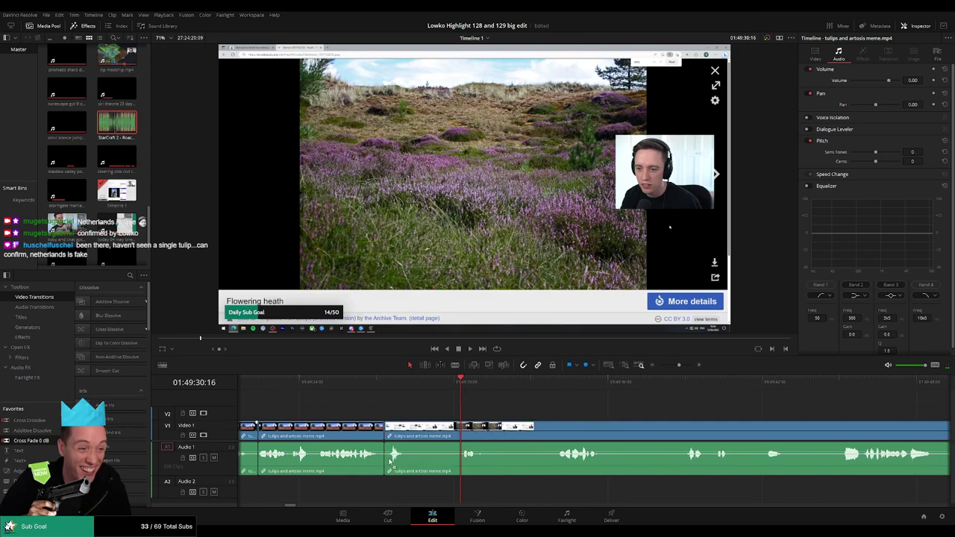
pyautogui.moveTo(389, 462); pyautogui.dragTo(385, 459)
pyautogui.click(374, 385)
pyautogui.press('space')
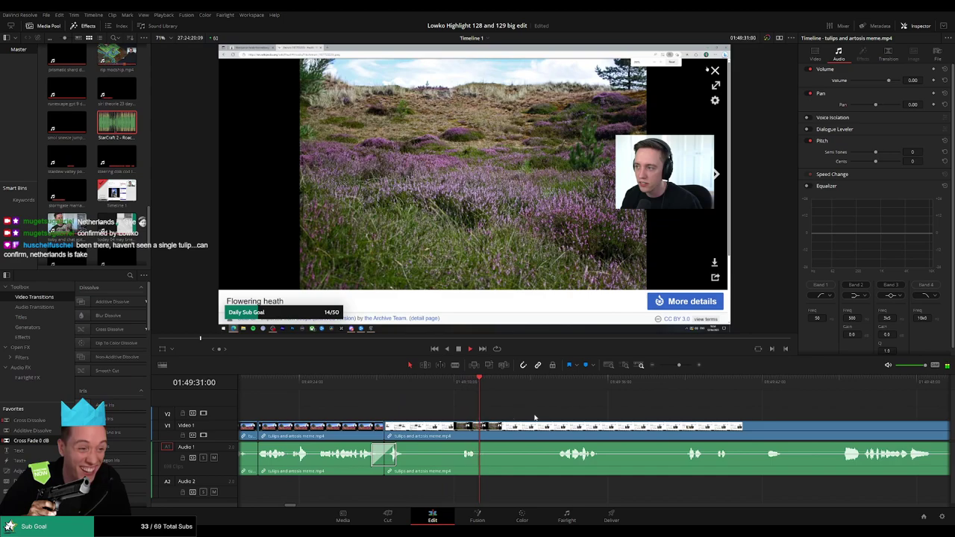
# Step: Cut out the pause on the Heath article from about 01:49:31 to 01:49:34, closing the gap, with a Cross Fade 0 dB at the cut
pyautogui.hscroll(2, 534, 418)
pyautogui.moveTo(439, 387); pyautogui.dragTo(489, 387)
pyautogui.press('b')
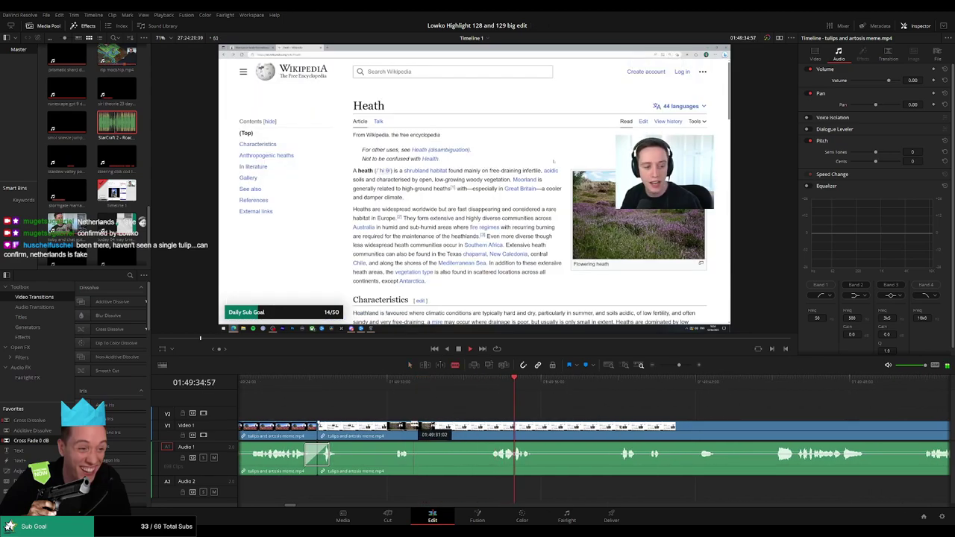
pyautogui.click(409, 429)
pyautogui.click(434, 382)
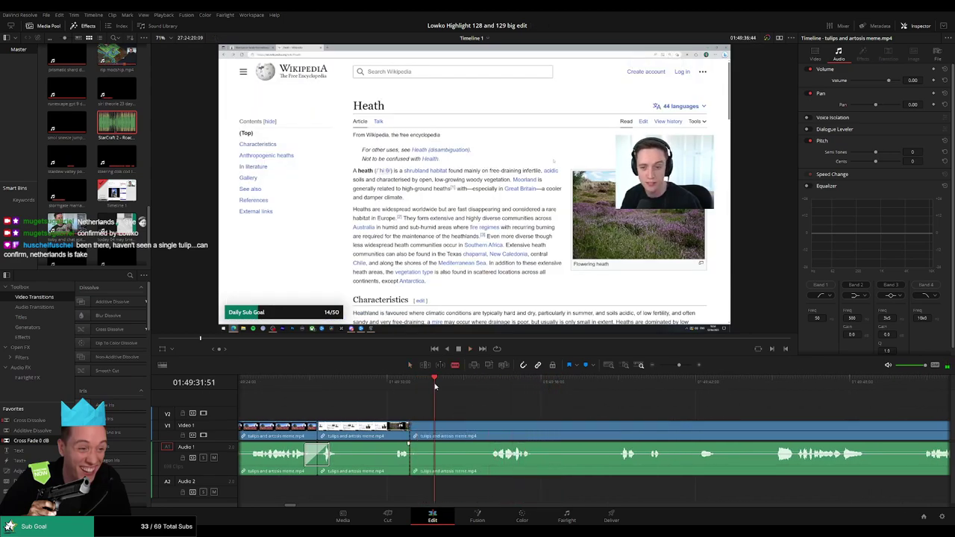
pyautogui.click(492, 430)
pyautogui.press('a')
pyautogui.click(463, 433)
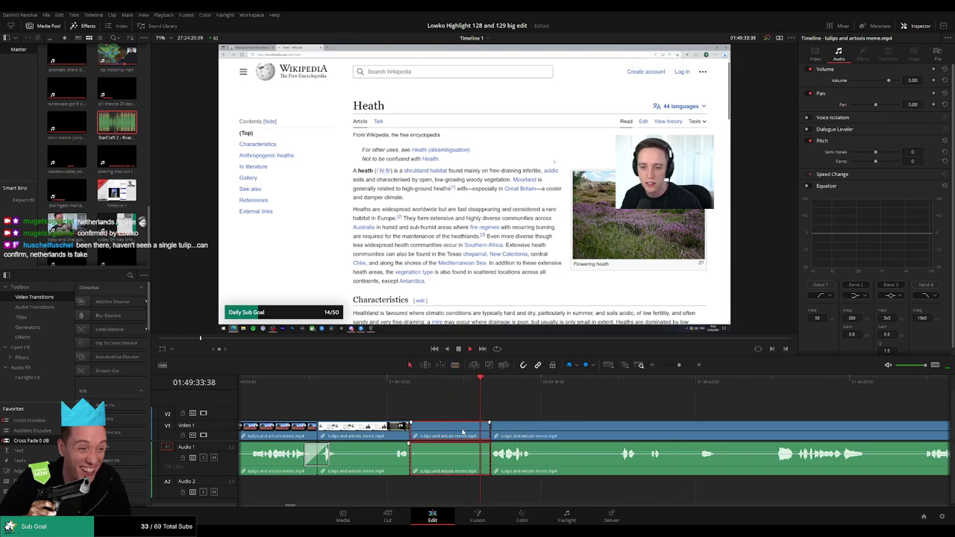
pyautogui.press('Delete')
pyautogui.hotkey('ctrl', 'z')
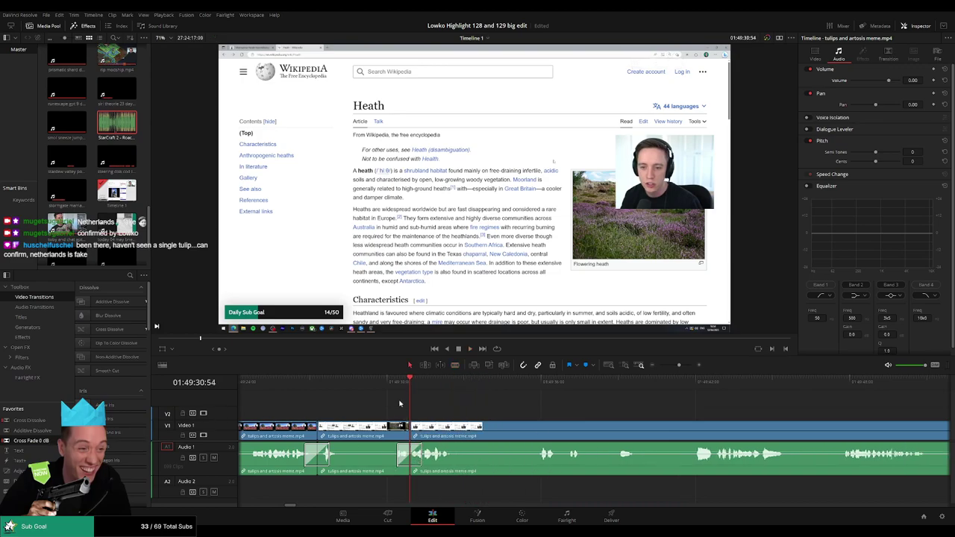
# Step: Cut out about three seconds of silence from about 01:49:32 on the Heath article, closing the gap, and add a Cross Fade 0 dB there
pyautogui.press('space')
pyautogui.hscroll(2, 496, 412)
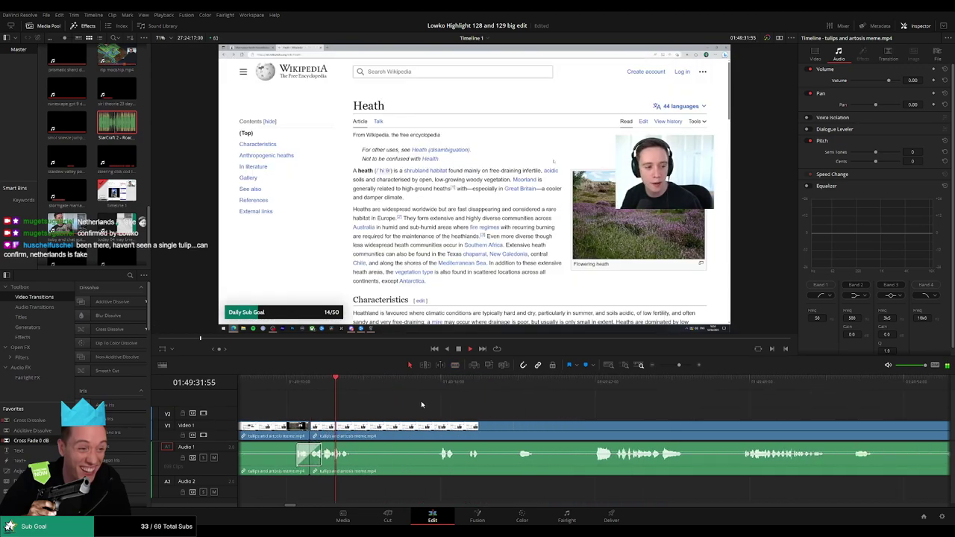
pyautogui.moveTo(362, 429); pyautogui.dragTo(404, 430)
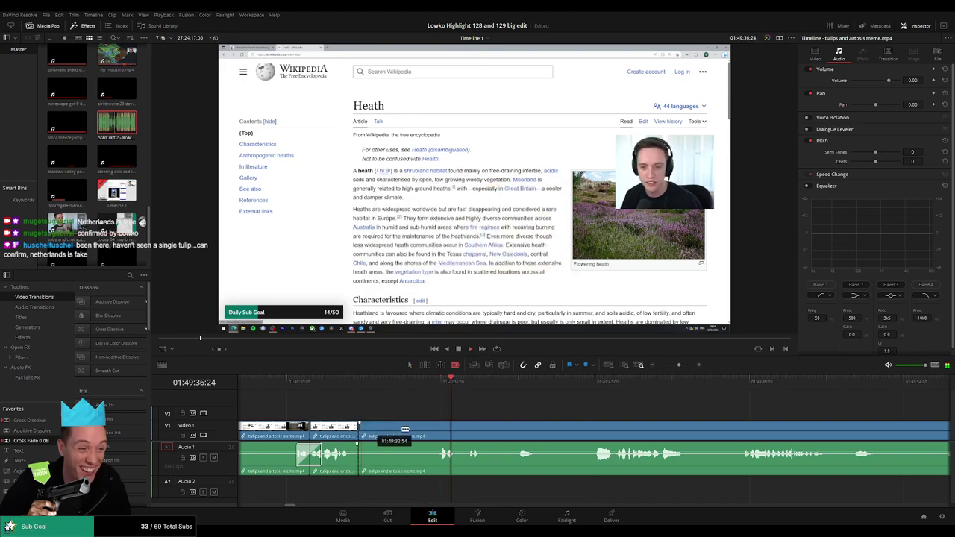
pyautogui.press('Delete')
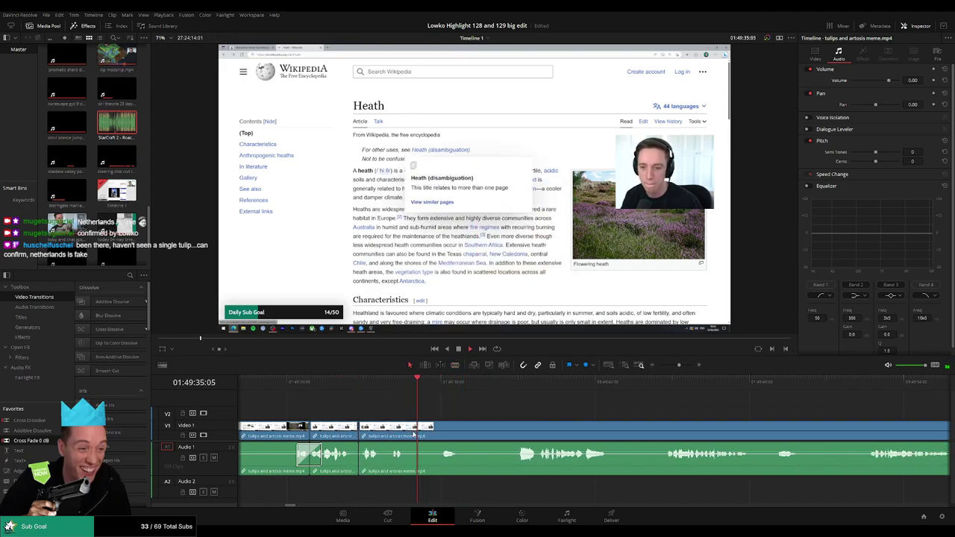
pyautogui.press('space')
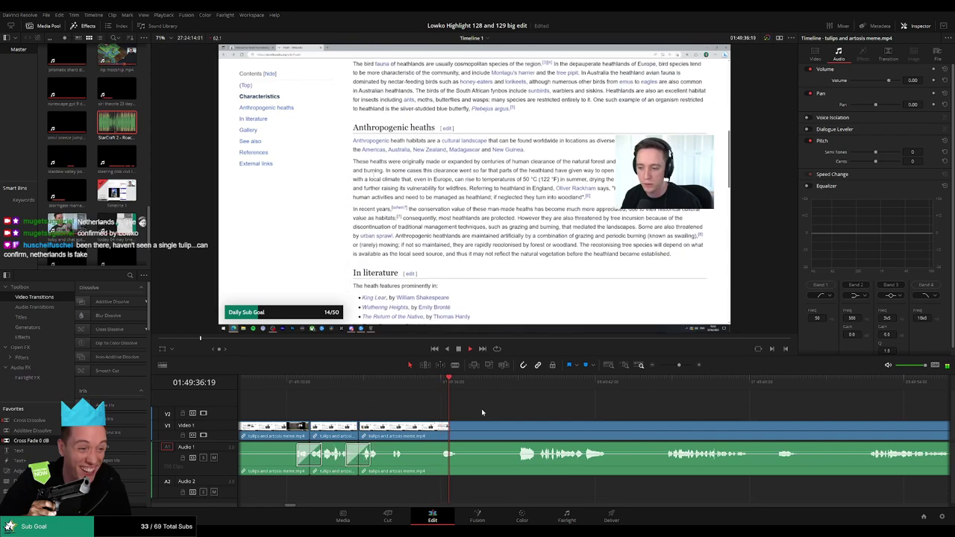
# Step: Play past the Heath article into the StarCraft menu footage and split the tulips and artosis clip at about 01:49:37
pyautogui.click(512, 386)
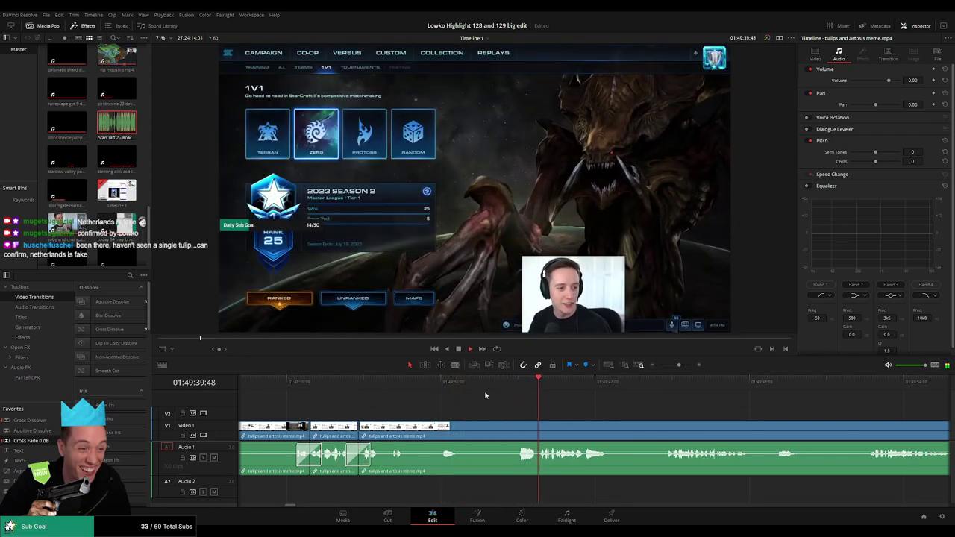
pyautogui.click(485, 396)
pyautogui.moveTo(599, 411); pyautogui.dragTo(481, 405)
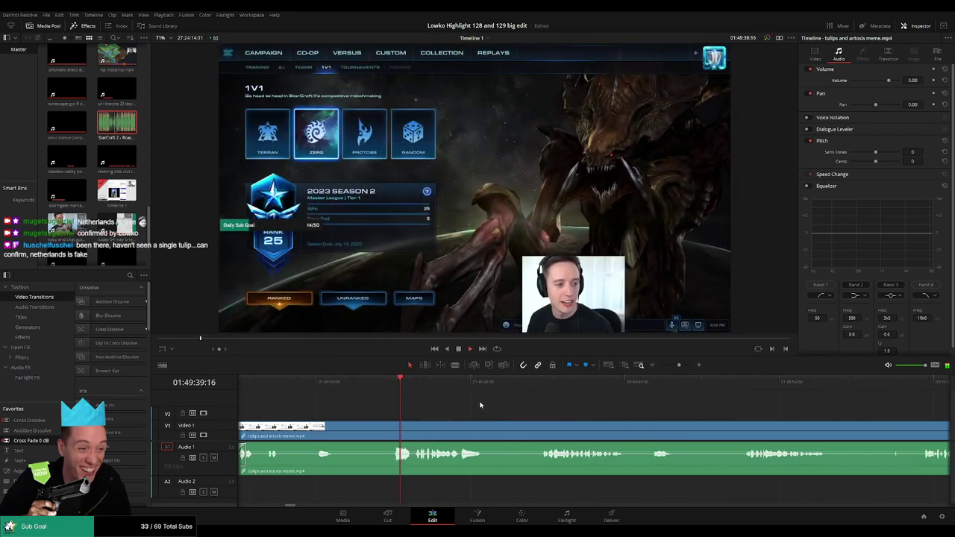
pyautogui.hscroll(2, 462, 409)
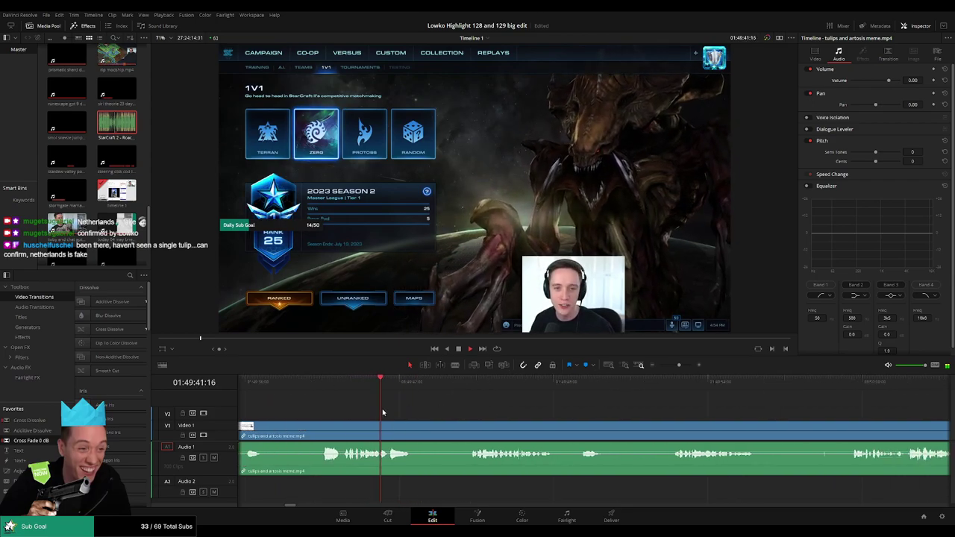
pyautogui.hscroll(-4, 483, 412)
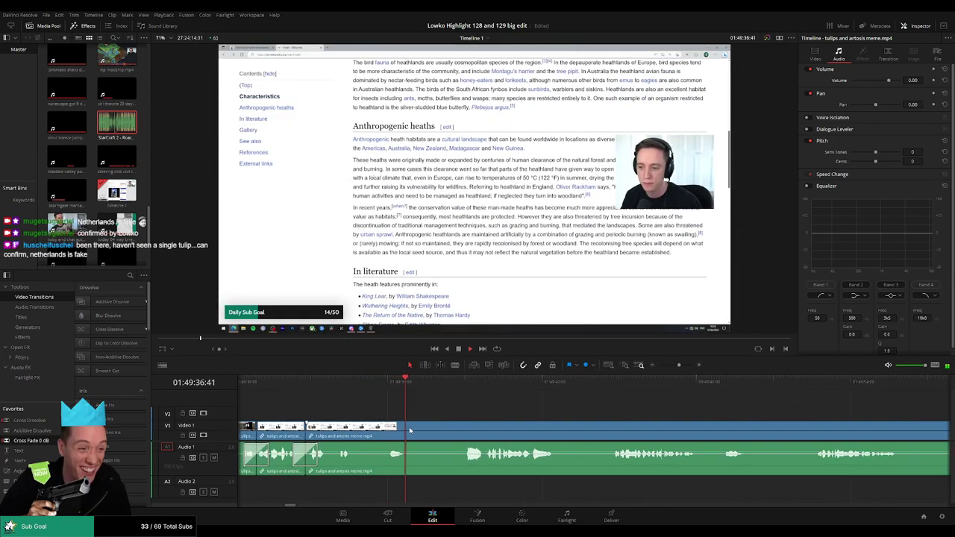
pyautogui.hscroll(3, 503, 405)
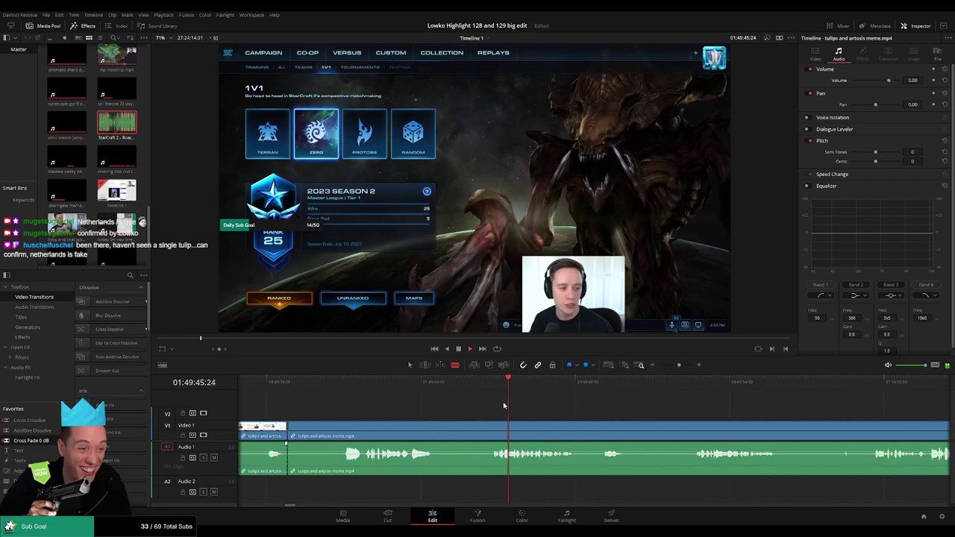
# Step: Skim the rest of the tulips and artosis clip after the split and delete it, closing the gap to the microbial shroud clip
pyautogui.hscroll(-2, 503, 405)
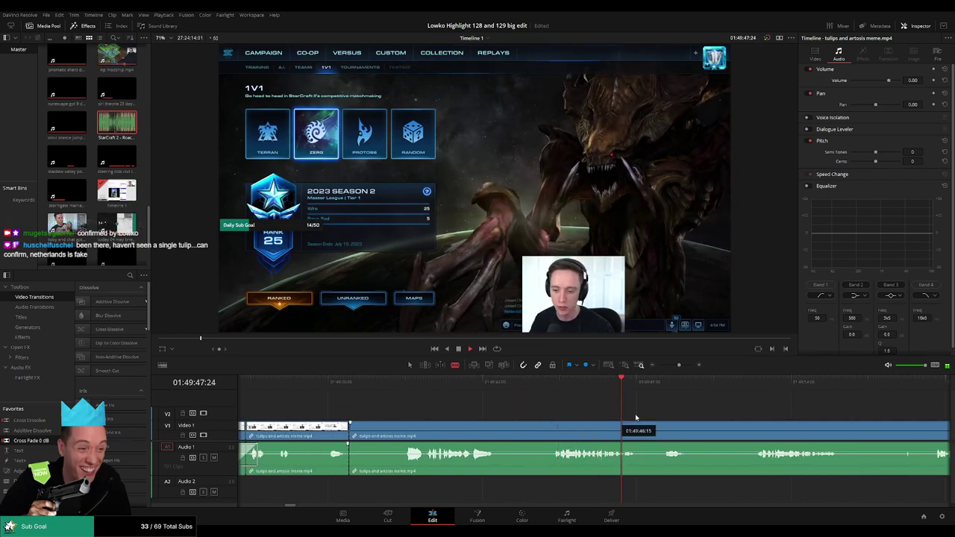
pyautogui.click(754, 392)
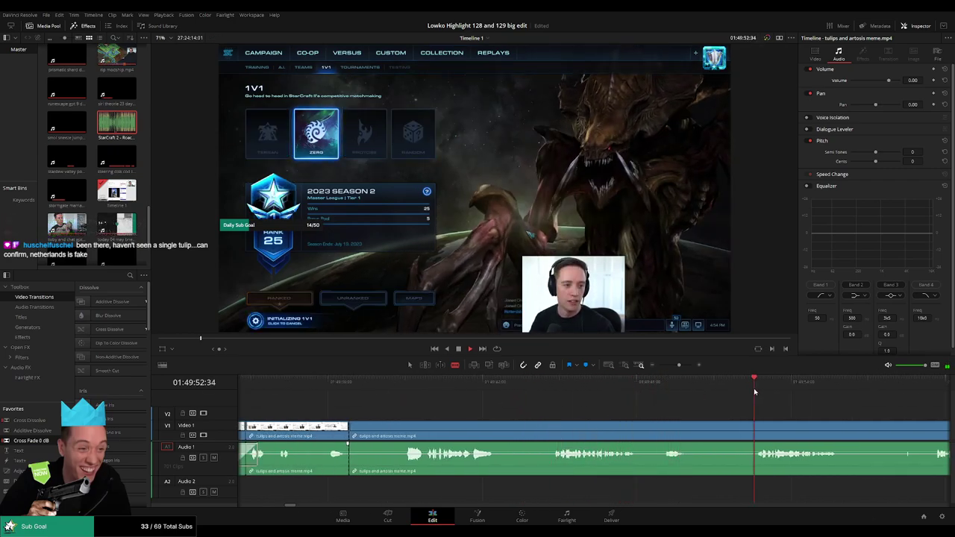
pyautogui.scroll(-2, 660, 414)
pyautogui.scroll(-2, 622, 414)
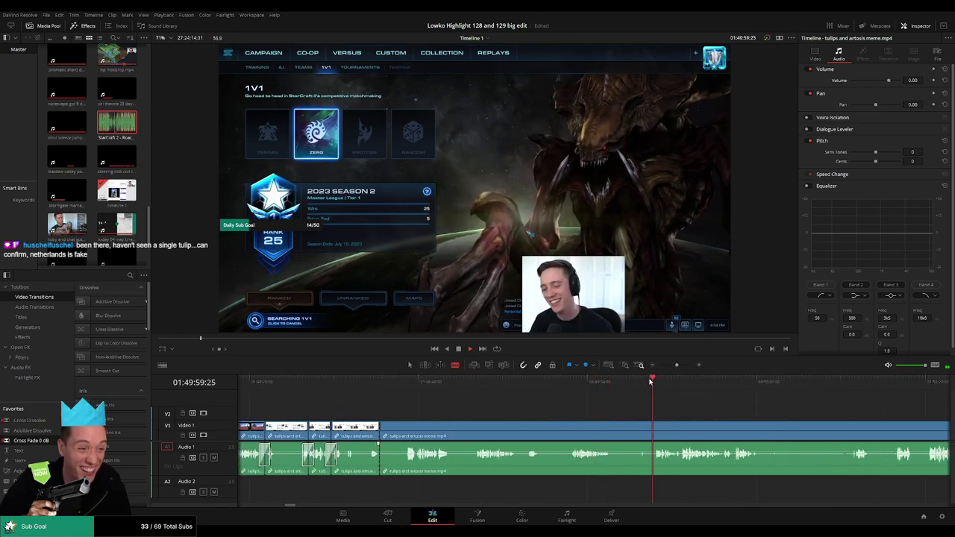
pyautogui.hscroll(3, 649, 382)
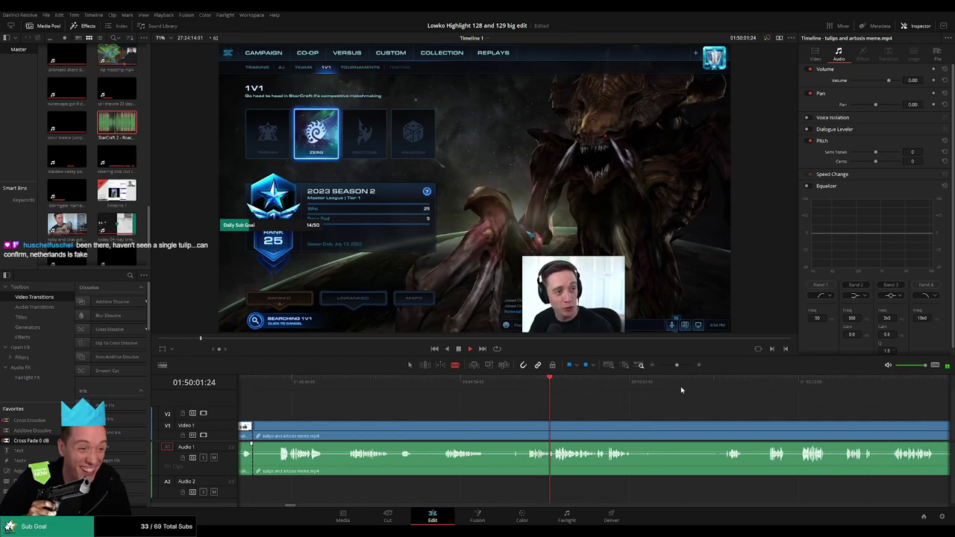
pyautogui.scroll(-3, 798, 396)
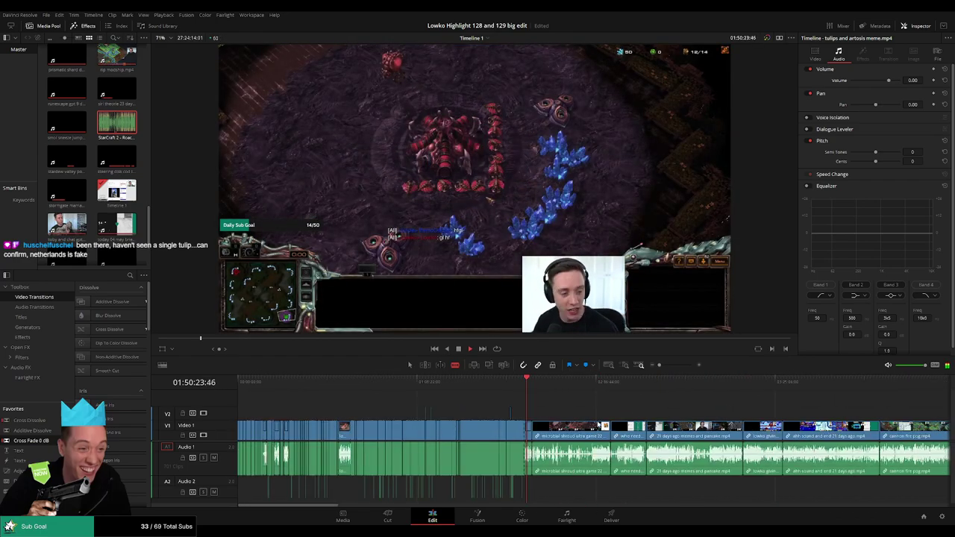
pyautogui.scroll(3, 552, 435)
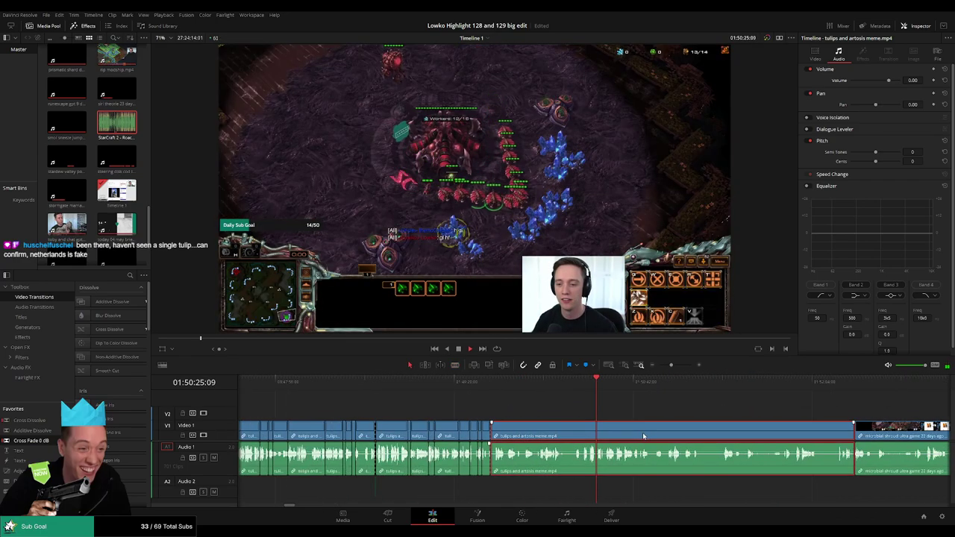
pyautogui.press('Delete')
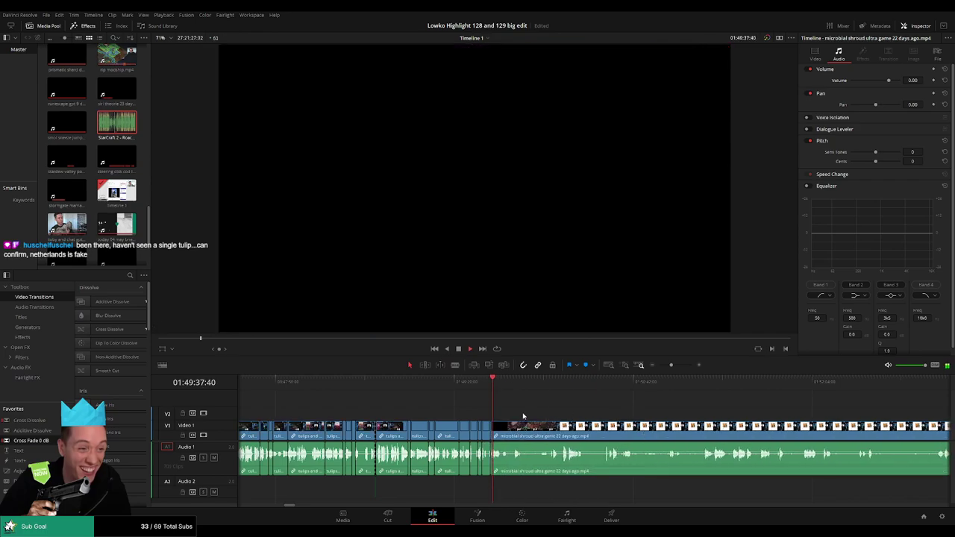
# Step: Skim the microbial shroud ultra game clip from about 01:49:47 to 01:57:27 for a usable starting point
pyautogui.click(512, 385)
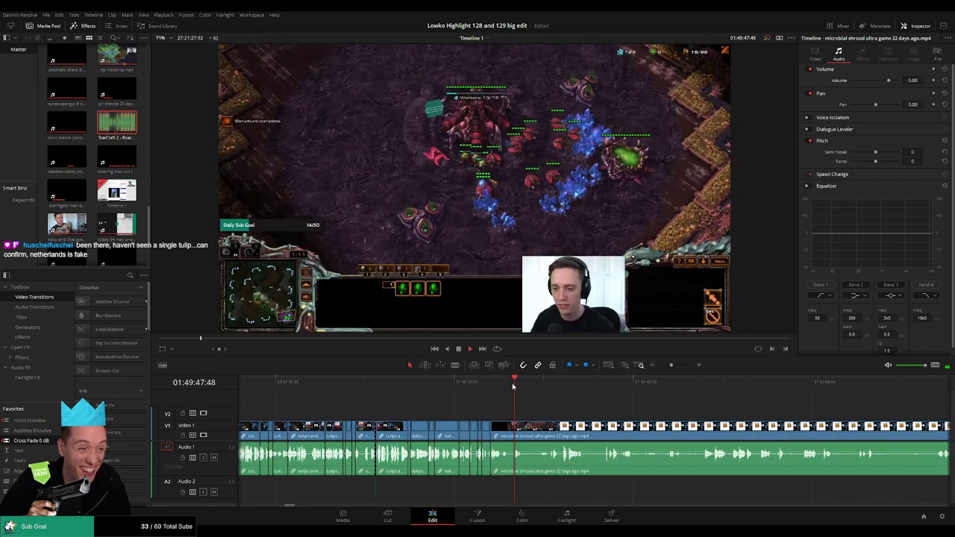
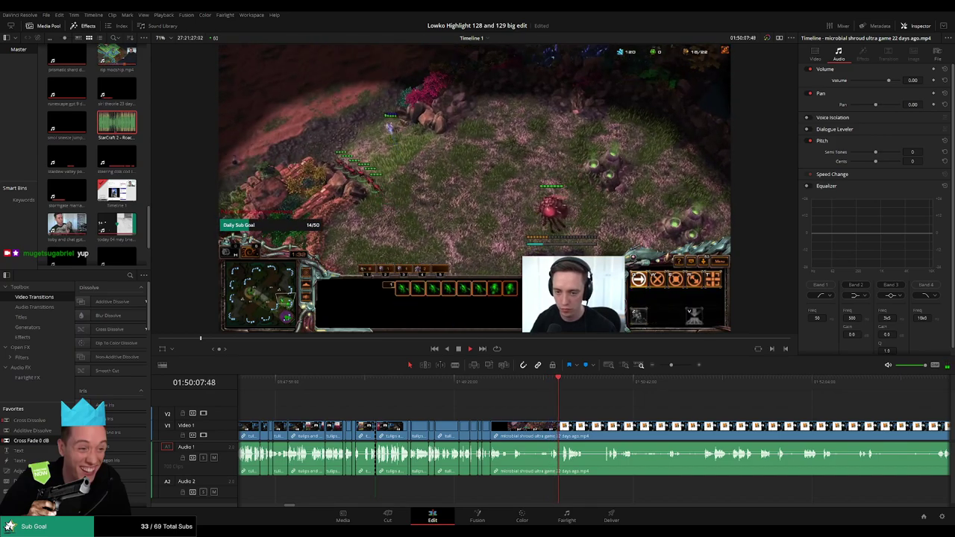
pyautogui.scroll(4, 585, 413)
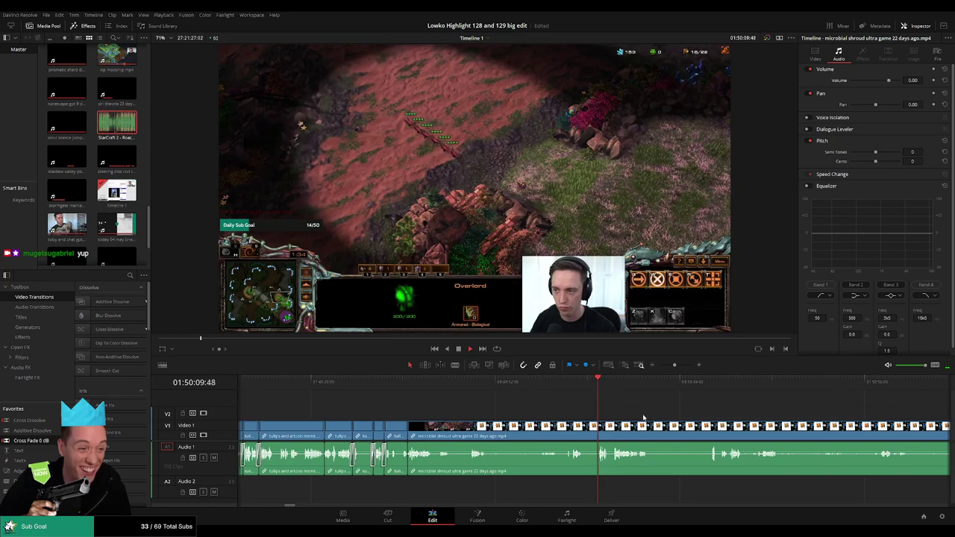
pyautogui.moveTo(643, 418); pyautogui.dragTo(380, 413)
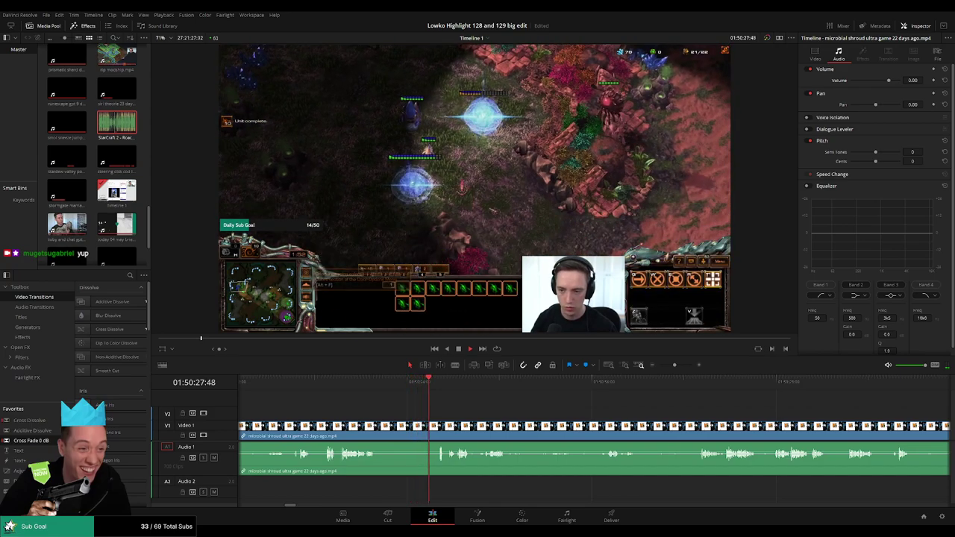
pyautogui.click(560, 385)
pyautogui.click(608, 383)
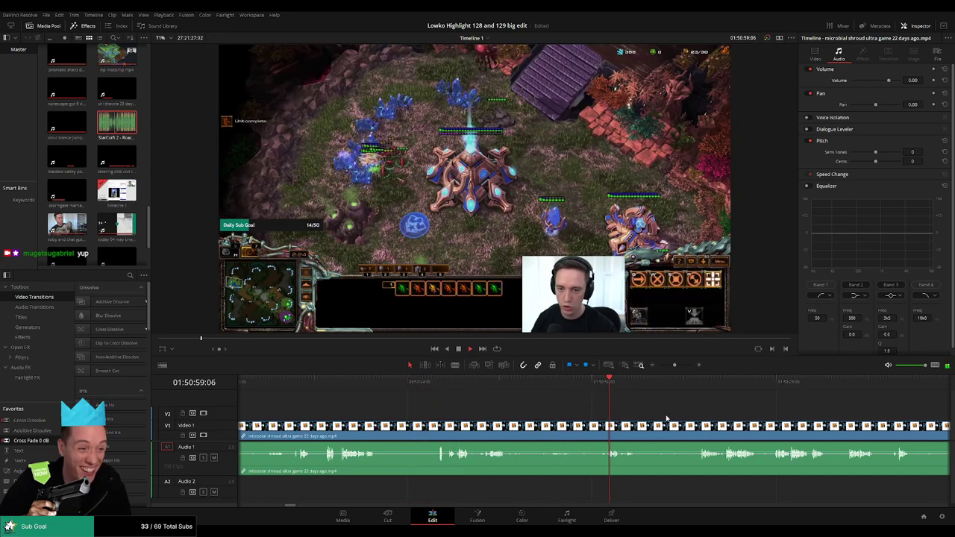
pyautogui.moveTo(671, 418); pyautogui.dragTo(463, 410)
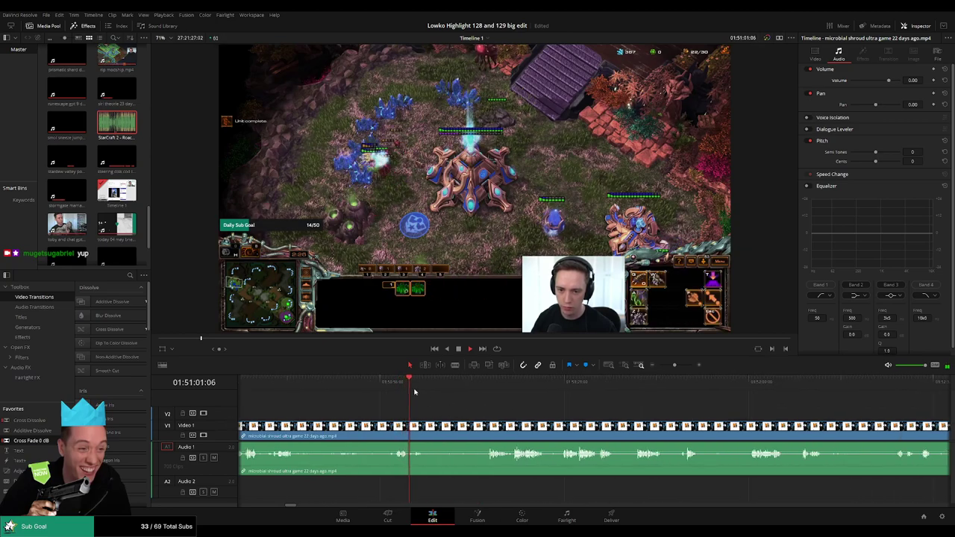
pyautogui.click(429, 385)
pyautogui.click(489, 385)
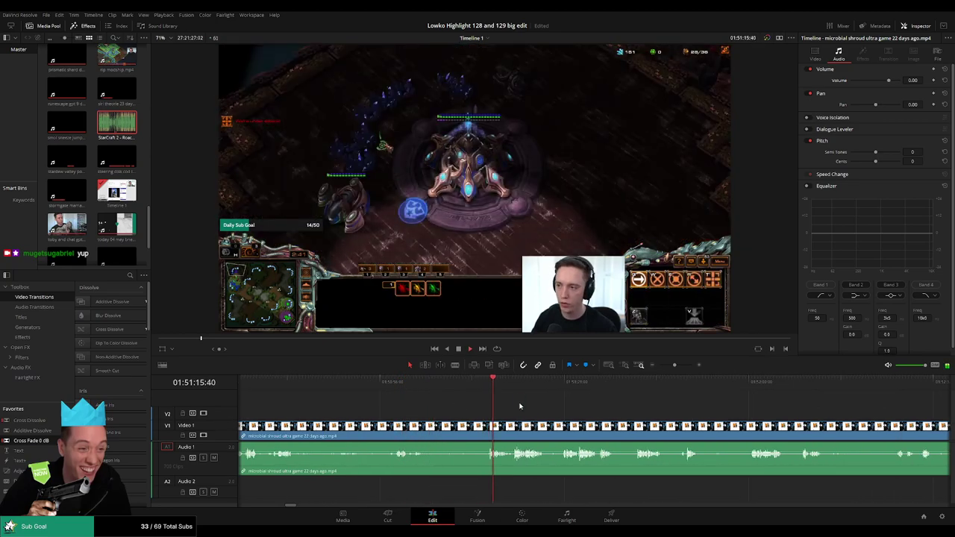
pyautogui.scroll(-6, 521, 407)
pyautogui.scroll(3, 581, 416)
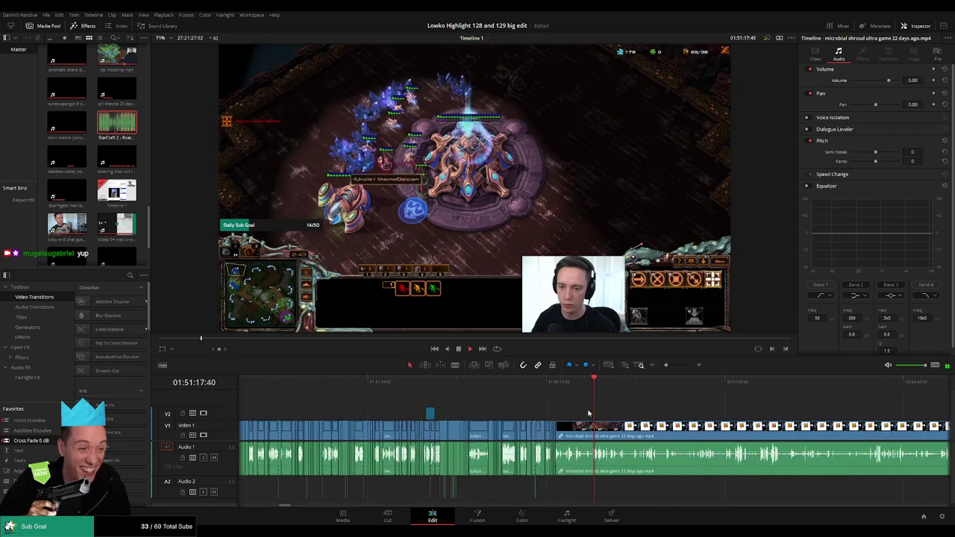
pyautogui.hscroll(3, 523, 407)
pyautogui.moveTo(470, 390); pyautogui.dragTo(558, 385)
pyautogui.hscroll(2, 492, 404)
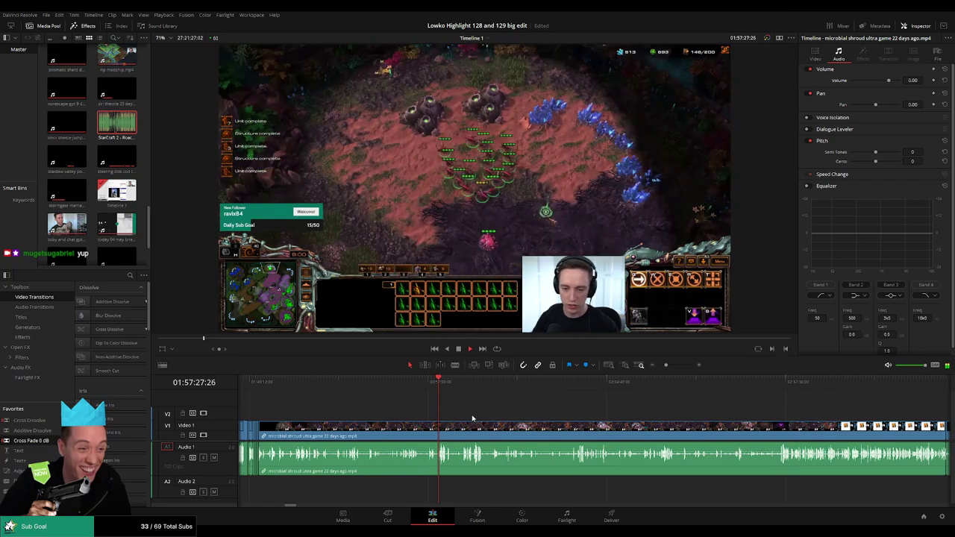
# Step: Cut off the microbial shroud clip's opening up to about 01:57:26 and close the gap after the tulips and artosis footage
pyautogui.scroll(2, 531, 421)
pyautogui.scroll(4, 532, 421)
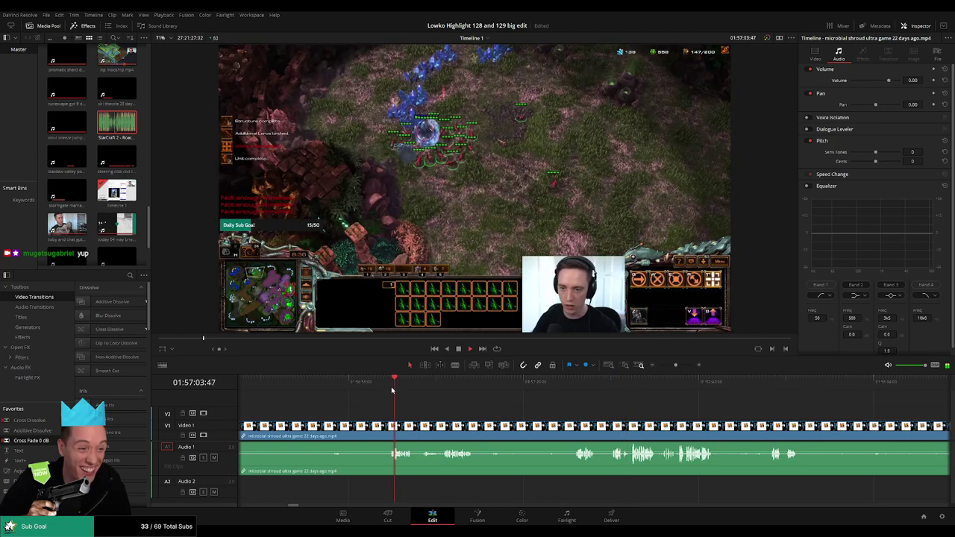
pyautogui.press('b')
pyautogui.click(429, 385)
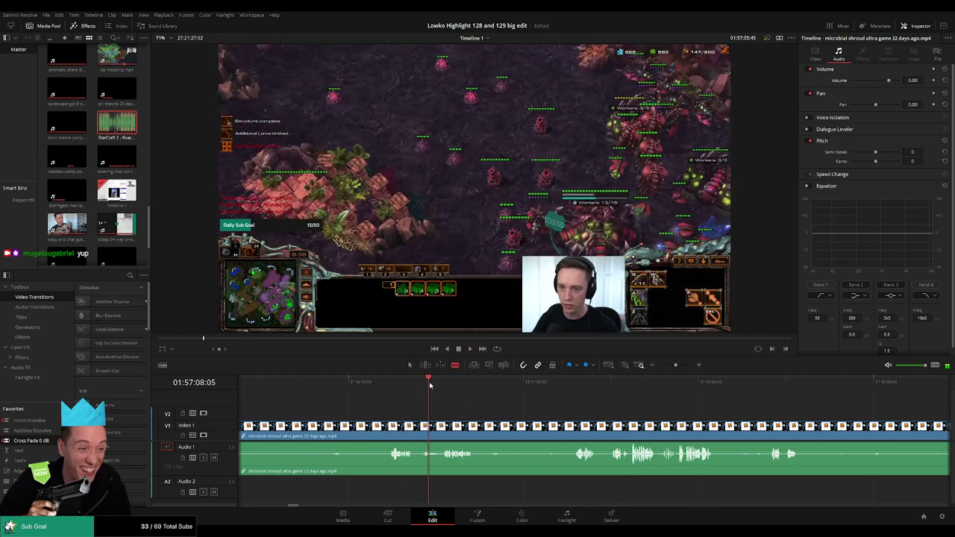
pyautogui.click(442, 387)
pyautogui.moveTo(455, 390); pyautogui.dragTo(552, 386)
pyautogui.click(575, 389)
pyautogui.hscroll(3, 595, 396)
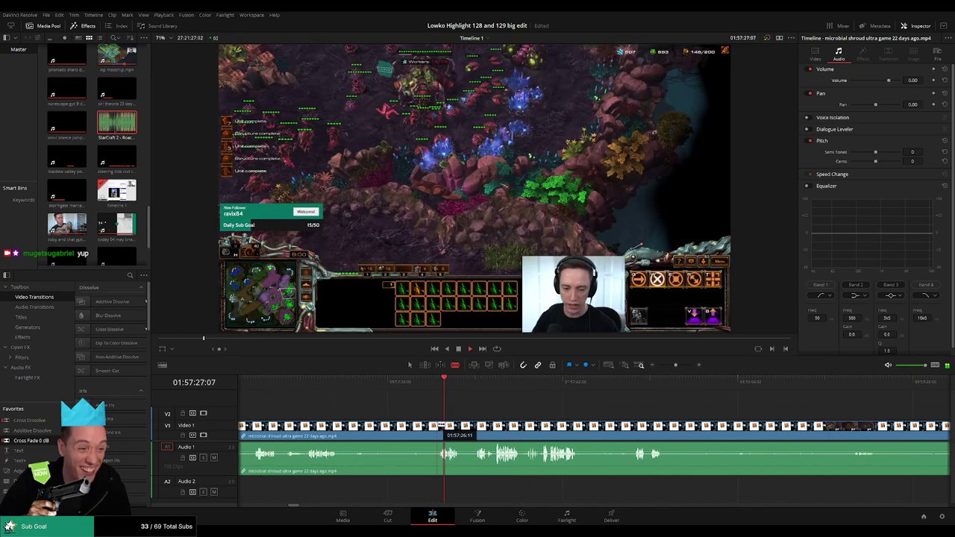
pyautogui.click(436, 426)
pyautogui.press('a')
pyautogui.click(415, 428)
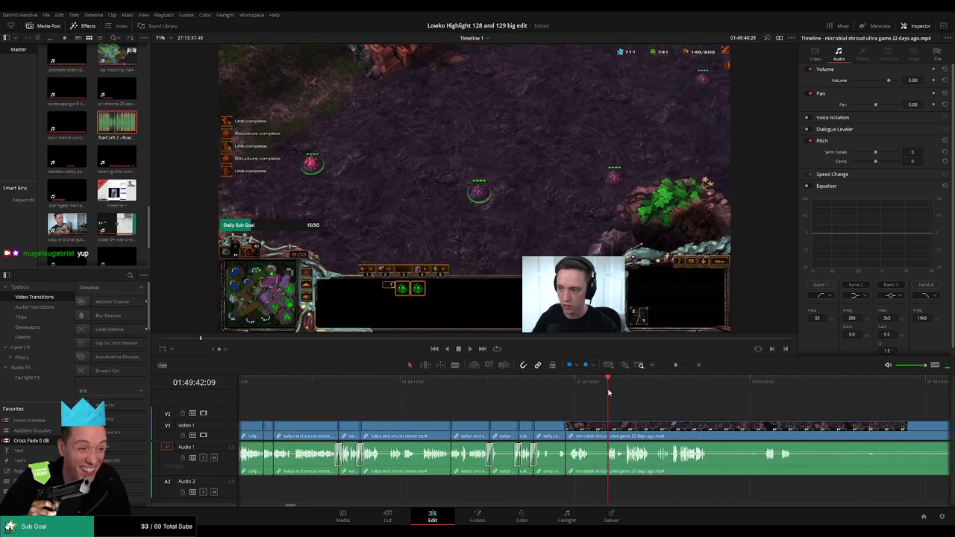
# Step: Cut out about two seconds of quiet from about 01:49:40 in the microbial shroud clip, closing the gap, and add a Cross Fade 0 dB
pyautogui.press('b')
pyautogui.click(589, 433)
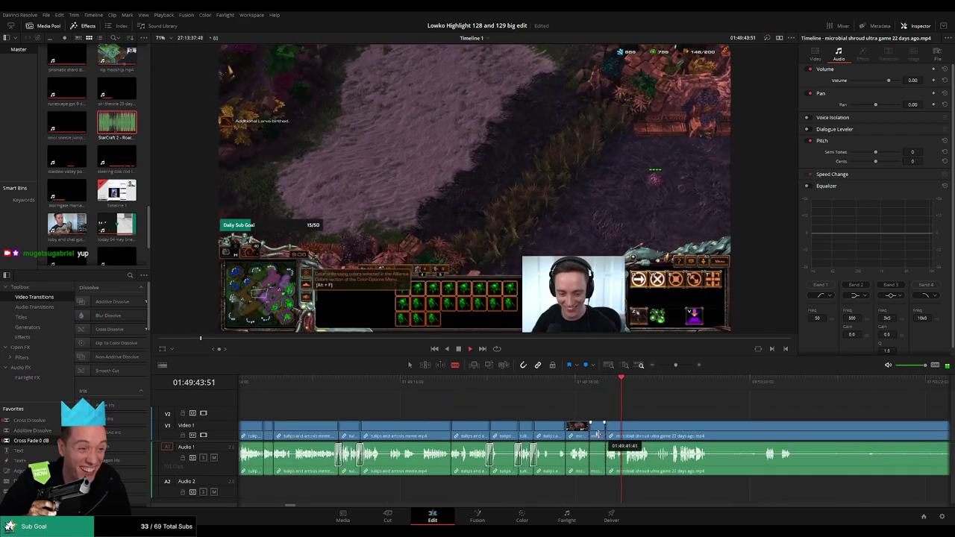
pyautogui.press('a')
pyautogui.click(598, 434)
pyautogui.press('Delete')
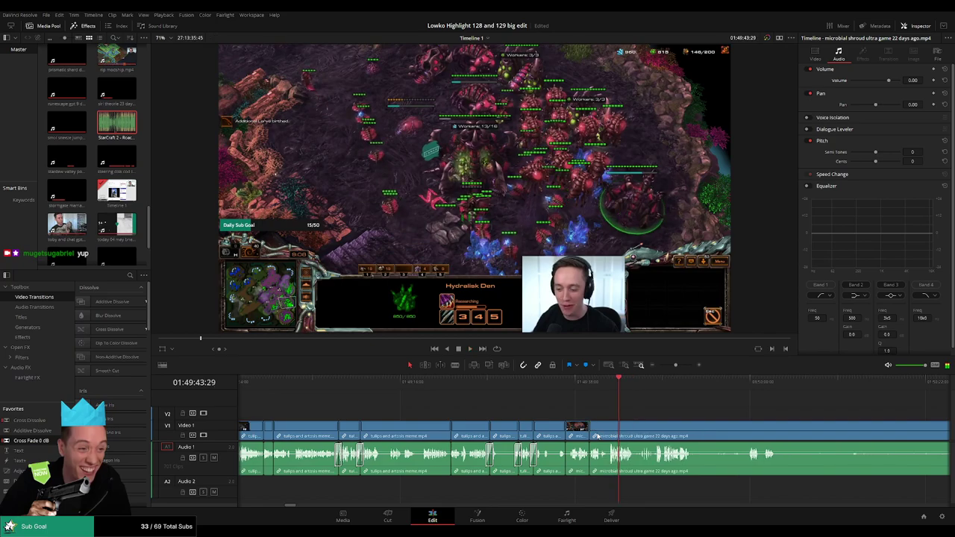
pyautogui.press('space')
pyautogui.moveTo(601, 470); pyautogui.dragTo(600, 467)
pyautogui.press('space')
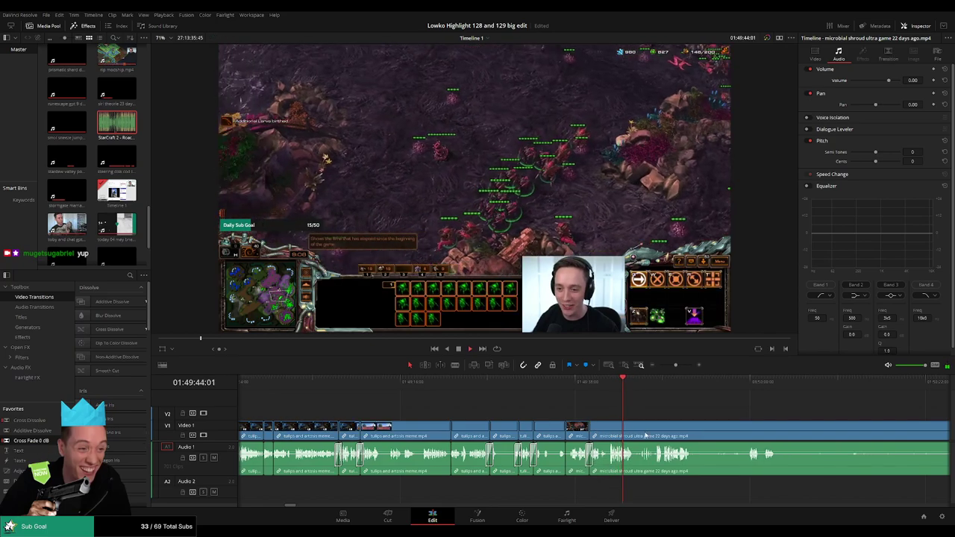
# Step: Play on and cut out the quiet stretch from about 01:49:54 to 01:49:59, closing the gap, with a Cross Fade 0 dB at the cut
pyautogui.hscroll(4, 641, 434)
pyautogui.click(483, 385)
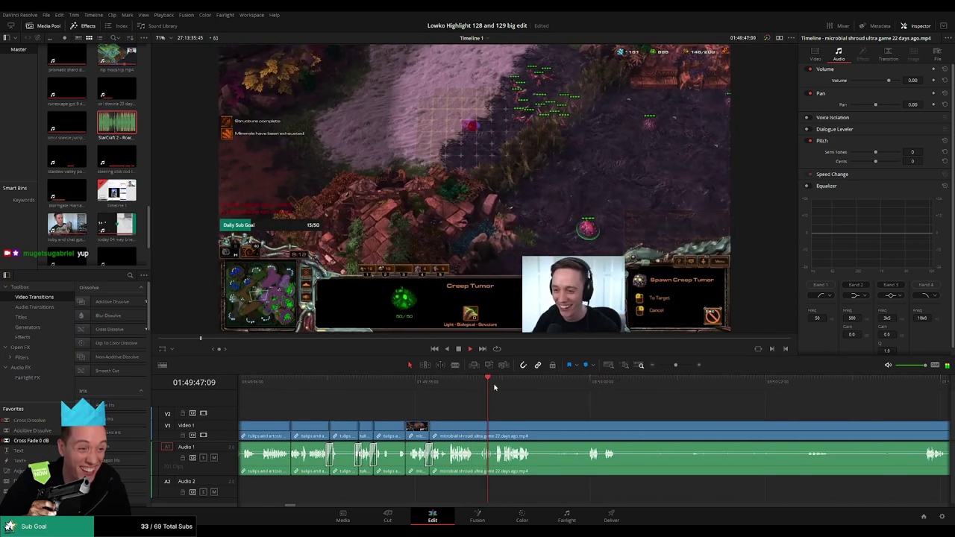
pyautogui.hscroll(3, 567, 411)
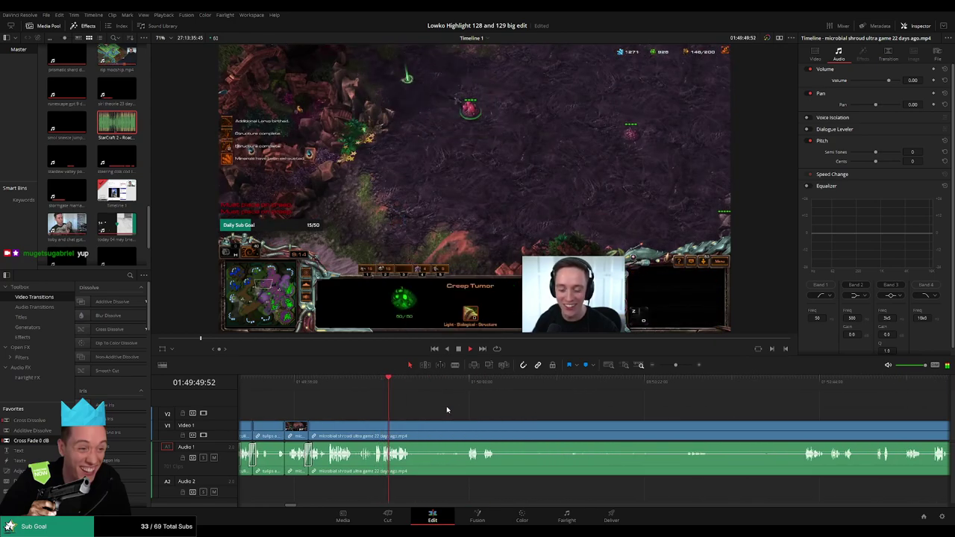
pyautogui.hscroll(1, 420, 409)
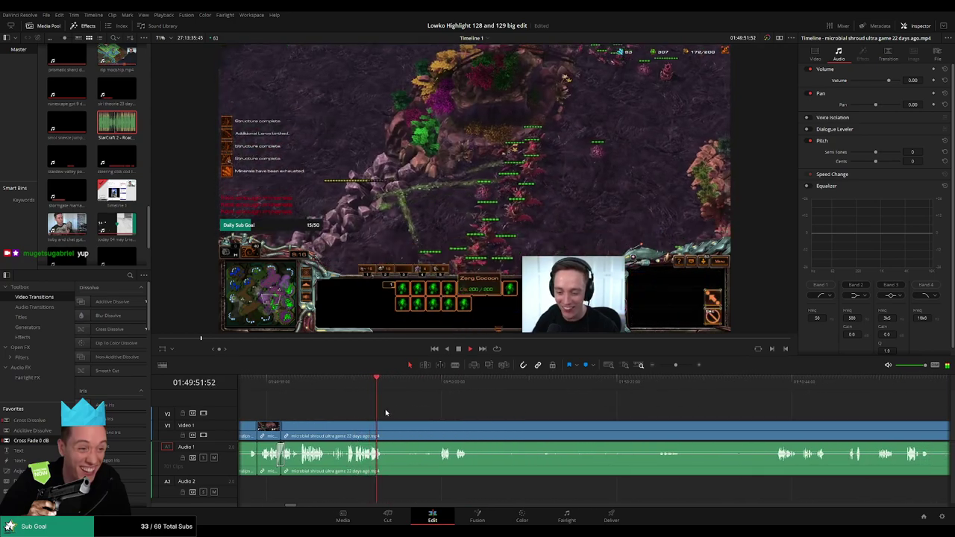
pyautogui.press('b')
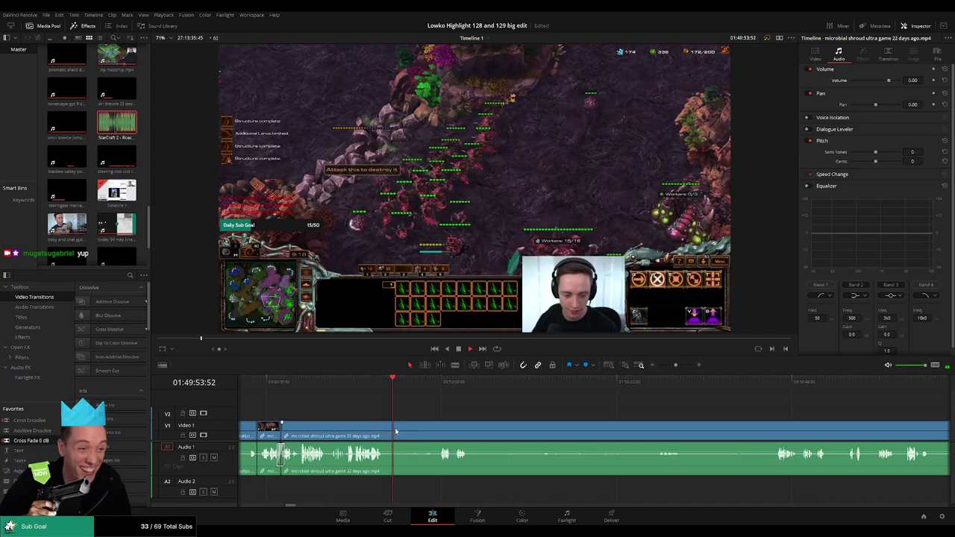
pyautogui.click(395, 428)
pyautogui.click(435, 382)
pyautogui.press('space')
pyautogui.click(438, 432)
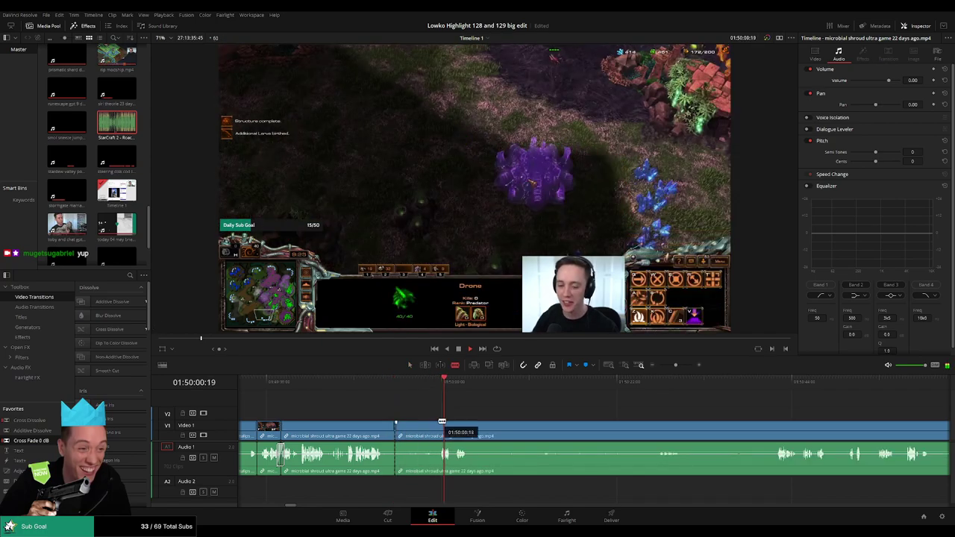
pyautogui.press('a')
pyautogui.click(427, 432)
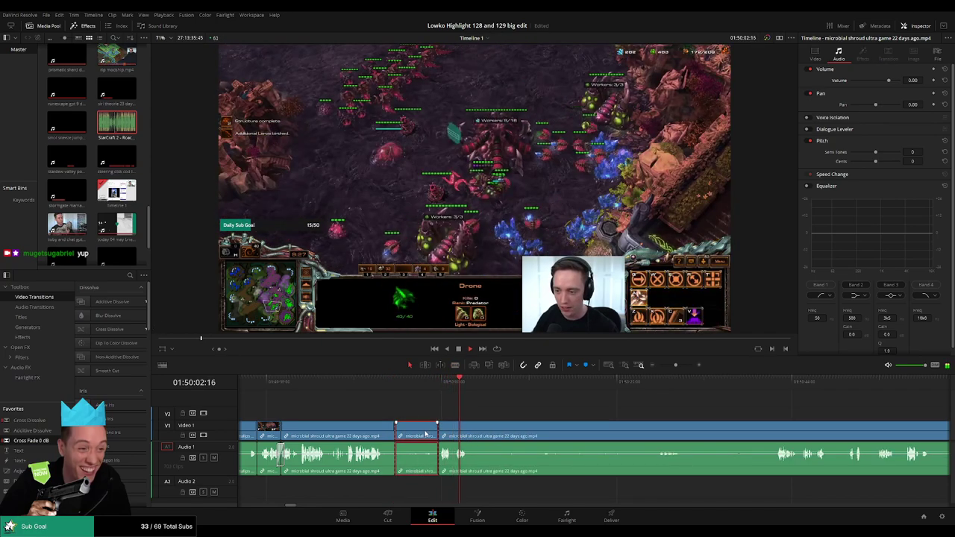
pyautogui.press('Delete')
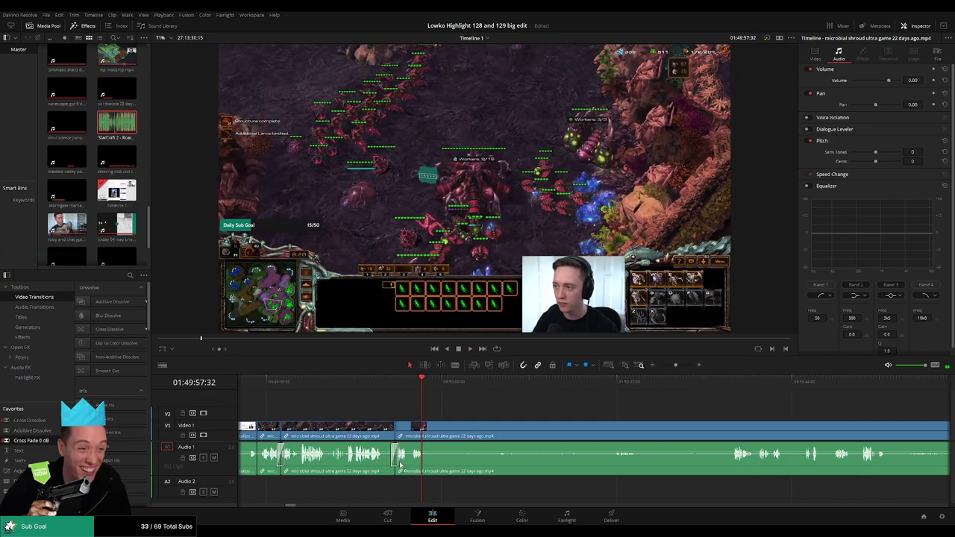
# Step: Cut out the quiet stretch from about 01:49:58 to 01:50:35 in the microbial shroud clip, closing the gap, with a Cross Fade 0 dB
pyautogui.press('b')
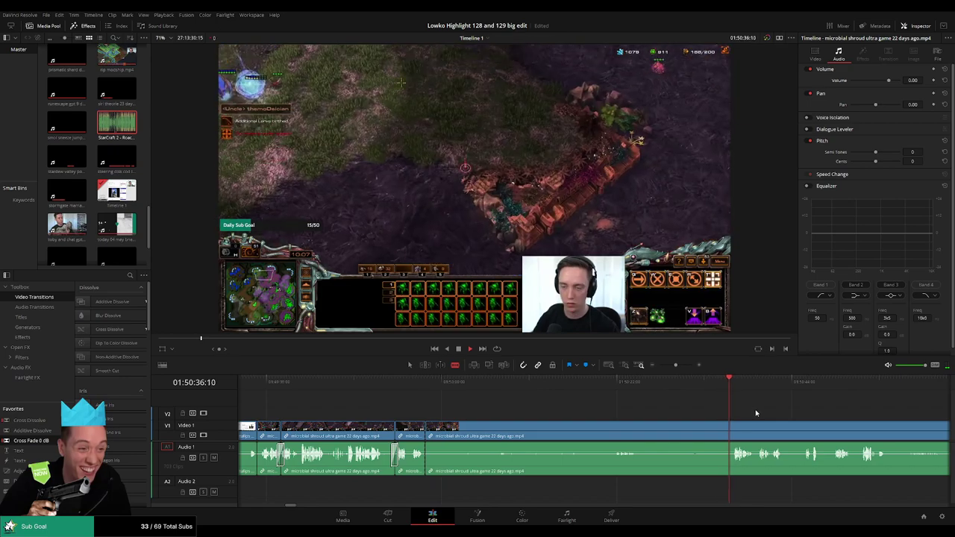
pyautogui.moveTo(755, 411); pyautogui.dragTo(602, 411)
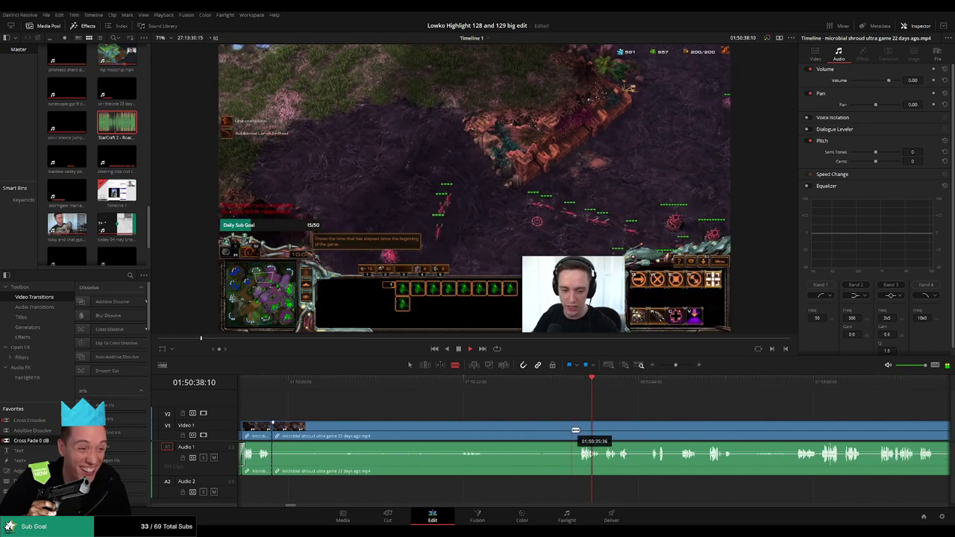
pyautogui.click(571, 430)
pyautogui.press('a')
pyautogui.click(532, 432)
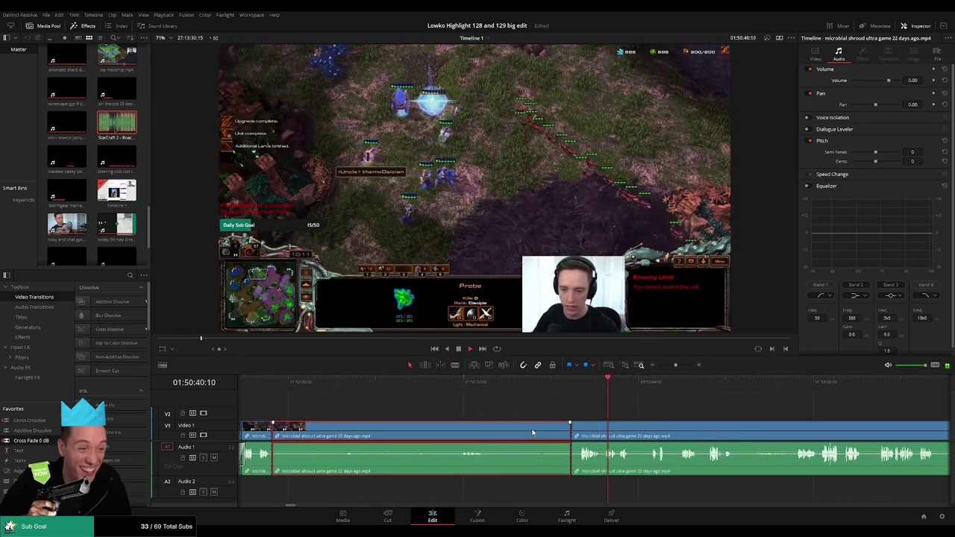
pyautogui.press('Delete')
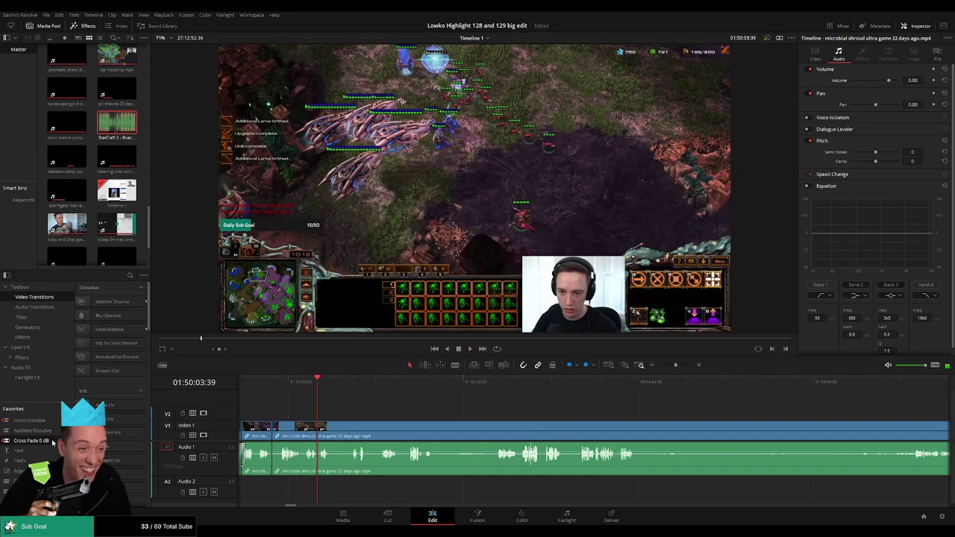
pyautogui.press('space')
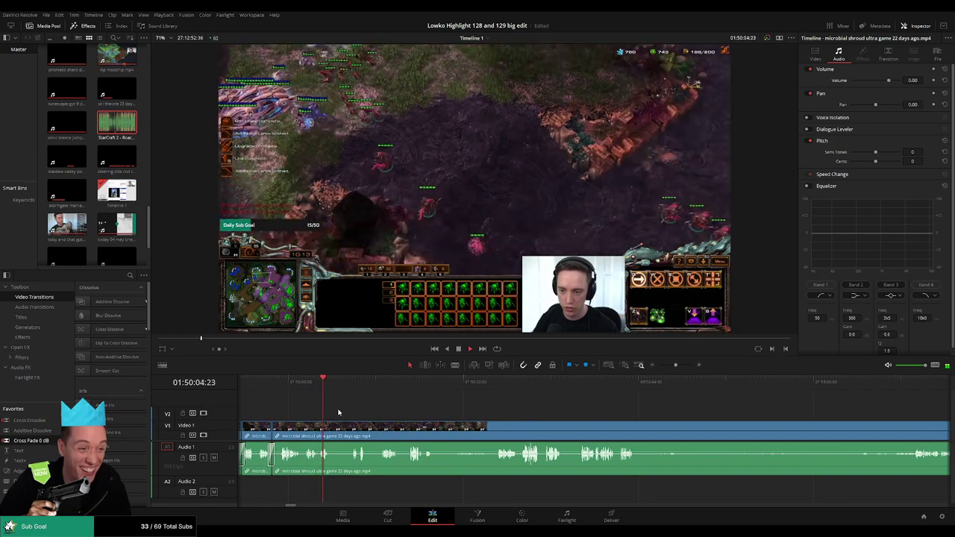
# Step: Play on and cut out about two seconds of quiet from about 01:50:34, closing the gap, with a Cross Fade 0 dB at the cut
pyautogui.click(342, 385)
pyautogui.moveTo(343, 386); pyautogui.dragTo(502, 388)
pyautogui.press('space')
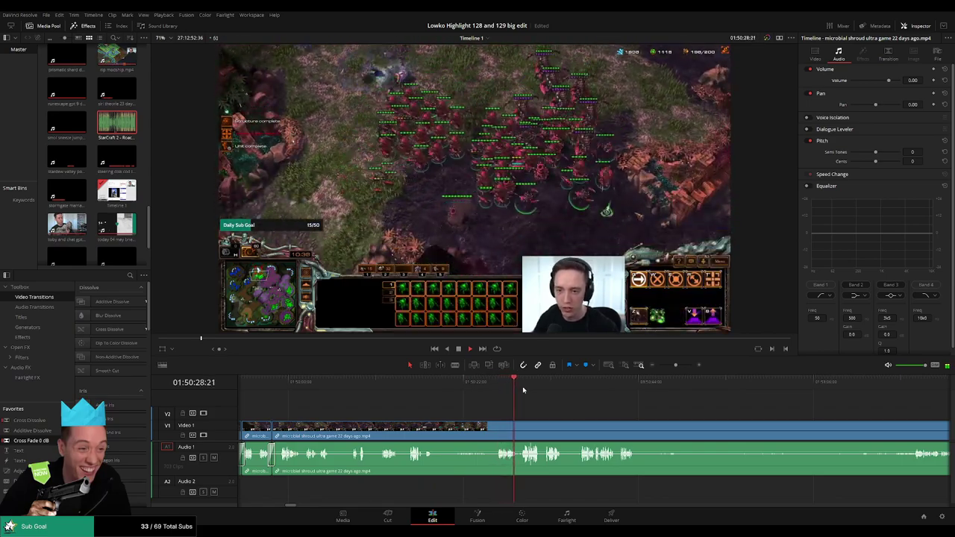
pyautogui.moveTo(549, 407); pyautogui.dragTo(471, 409)
pyautogui.hscroll(1, 462, 408)
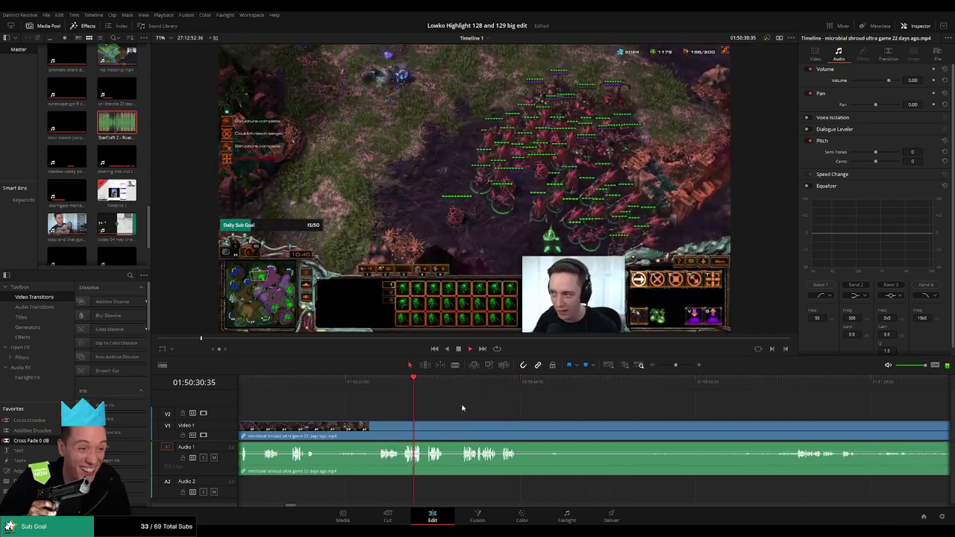
pyautogui.click(430, 385)
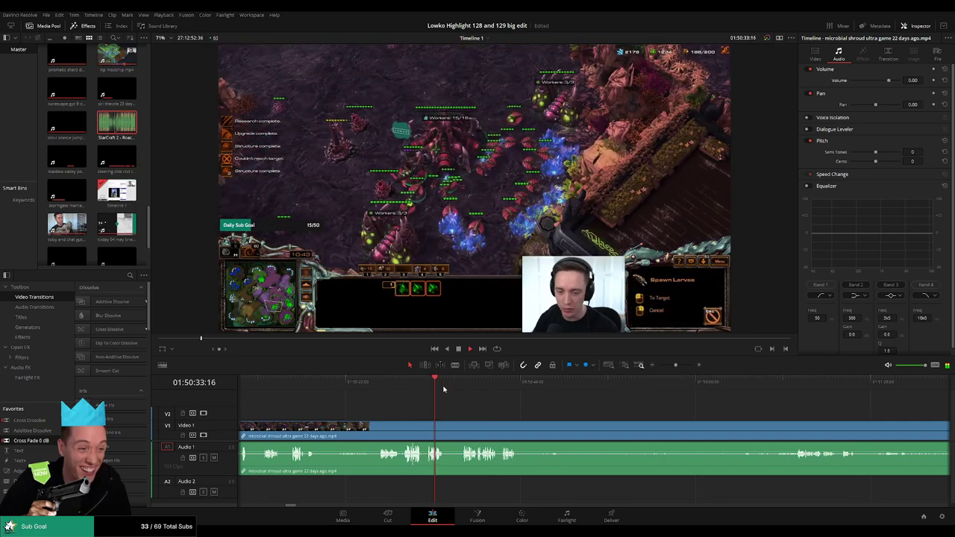
pyautogui.moveTo(443, 388); pyautogui.dragTo(461, 386)
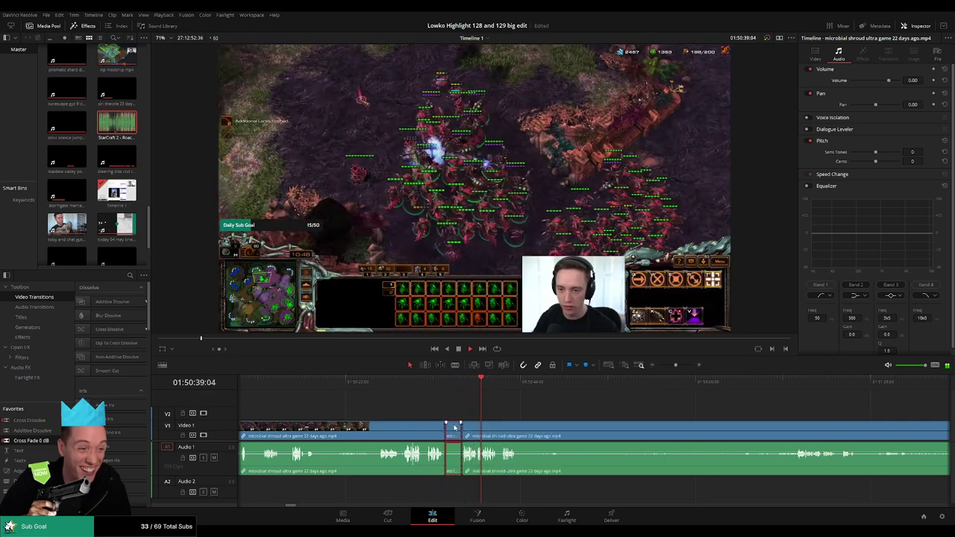
pyautogui.press('BackSpace')
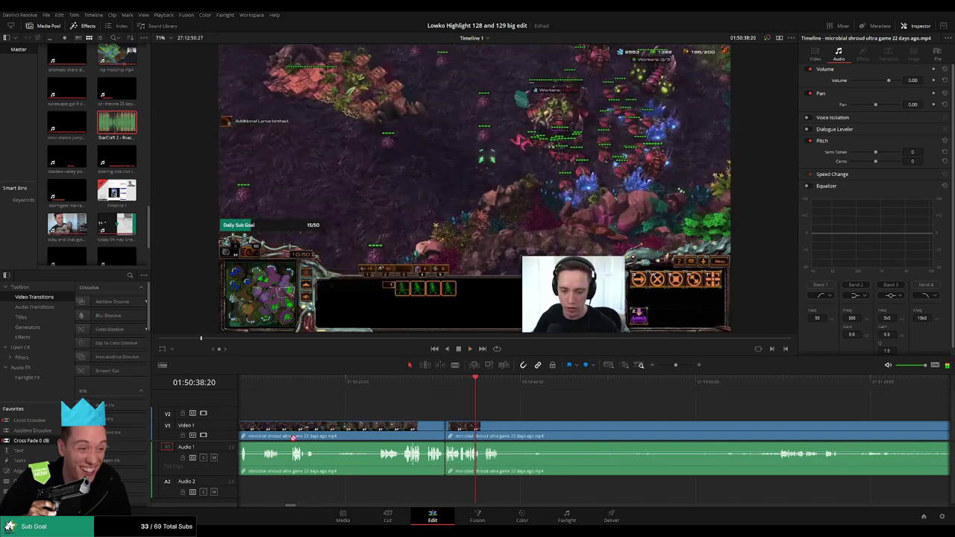
pyautogui.press('space')
# Step: Split the microbial shroud clip at about 01:50:41, where the talking stops
pyautogui.moveTo(542, 426); pyautogui.dragTo(449, 423)
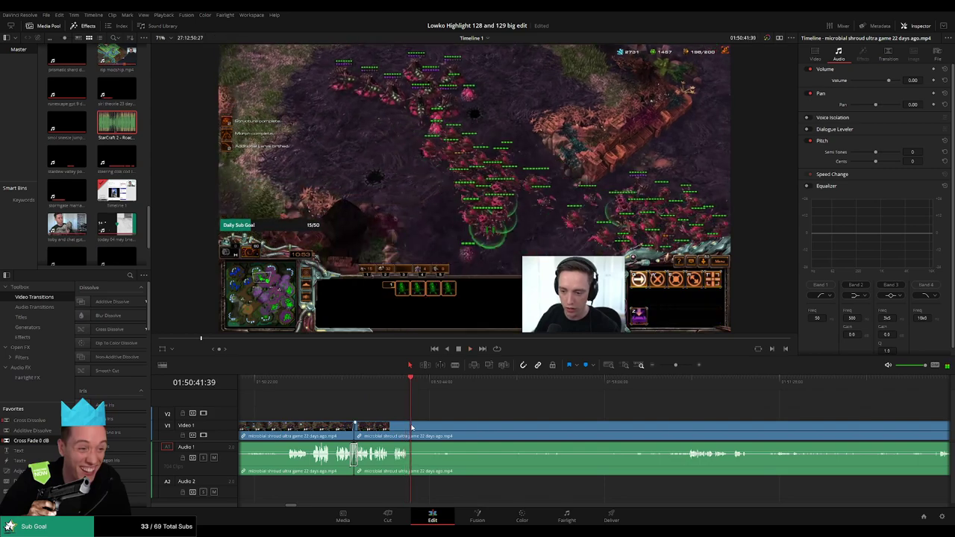
pyautogui.click(411, 426)
pyautogui.press('a')
# Step: Skim the microbial shroud clip from about 01:51:17 to 01:51:58 for the point where the footage should resume
pyautogui.click(625, 389)
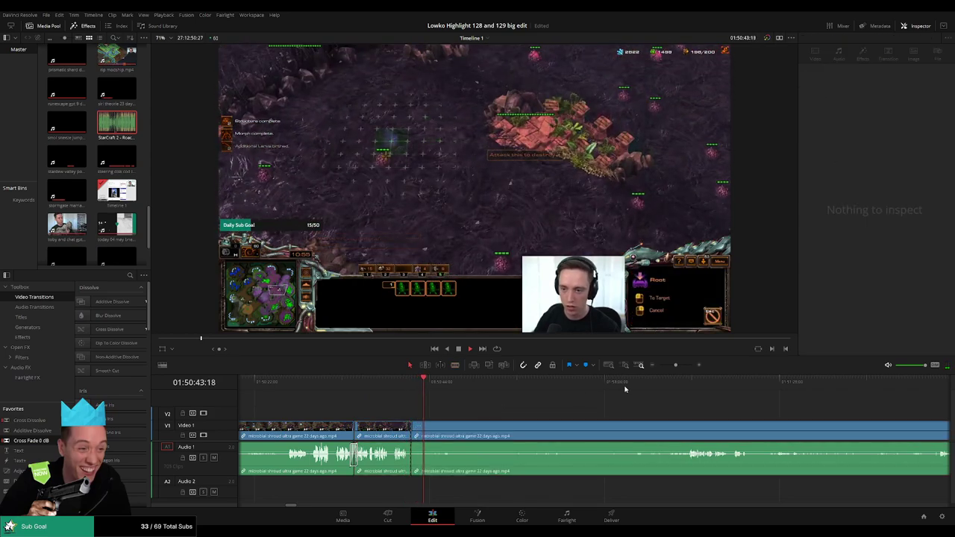
pyautogui.click(685, 385)
pyautogui.moveTo(673, 410); pyautogui.dragTo(645, 411)
pyautogui.hscroll(4, 589, 406)
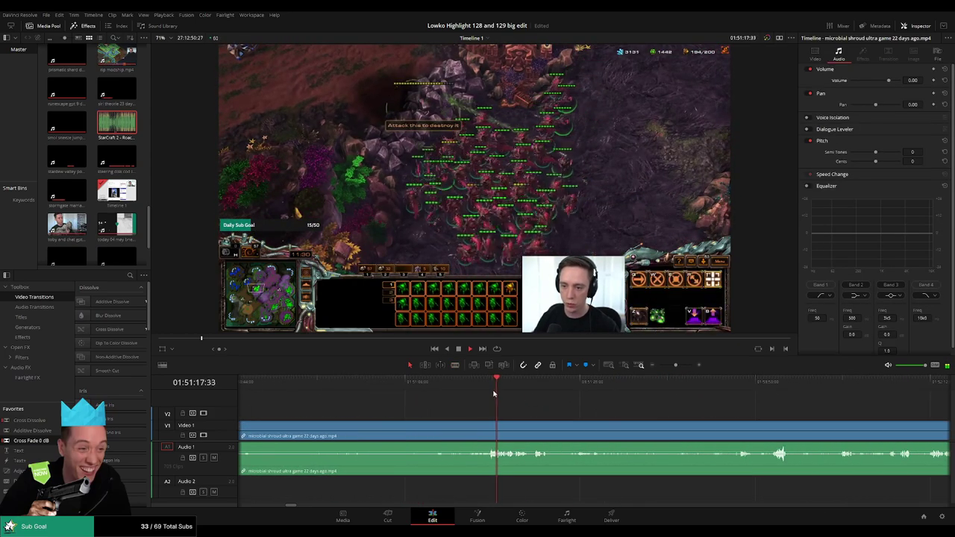
pyautogui.click(520, 389)
pyautogui.click(535, 384)
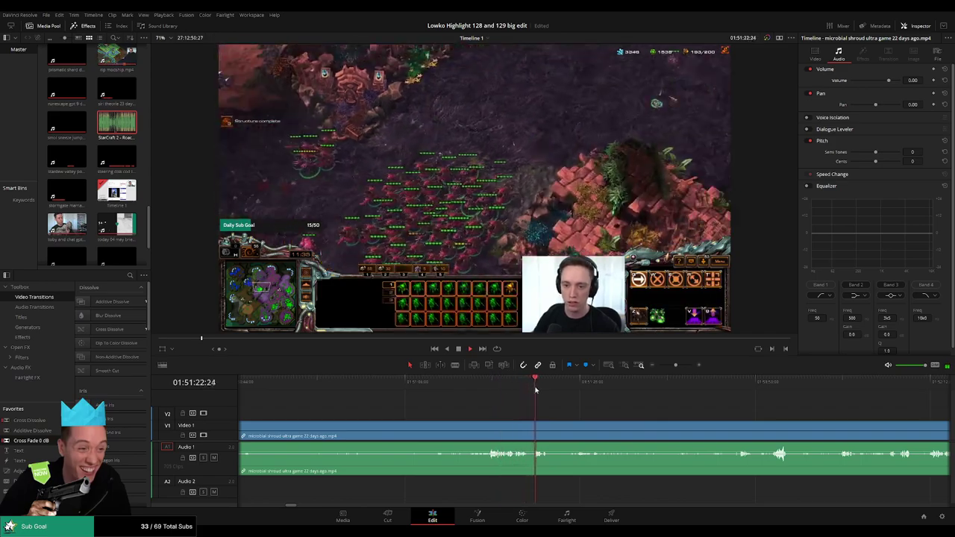
pyautogui.click(645, 384)
pyautogui.click(768, 385)
pyautogui.hscroll(6, 544, 401)
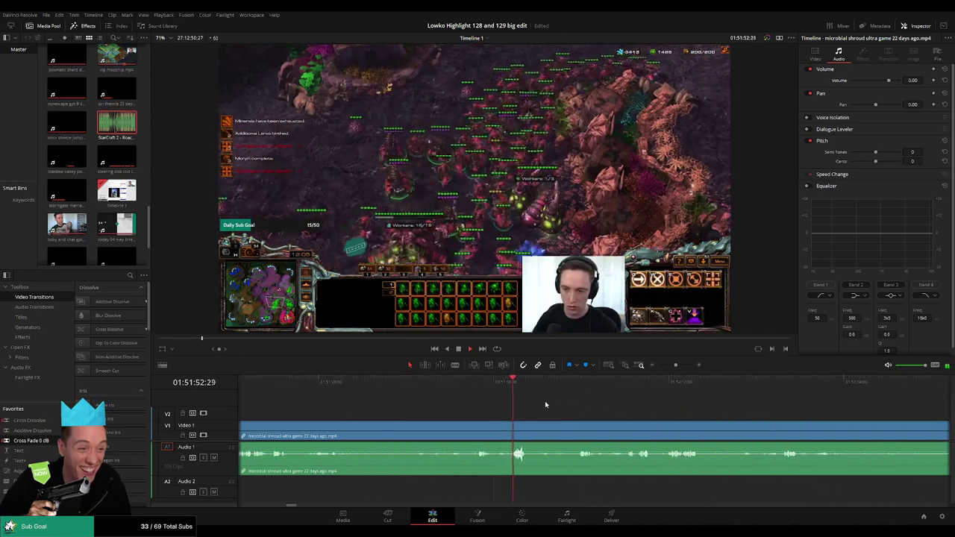
pyautogui.click(575, 387)
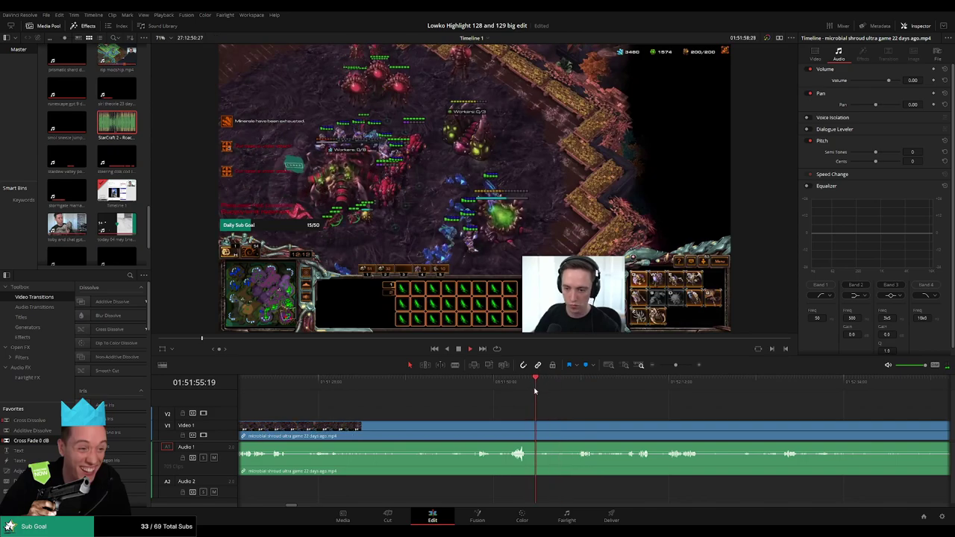
pyautogui.moveTo(535, 391); pyautogui.dragTo(515, 390)
pyautogui.click(478, 387)
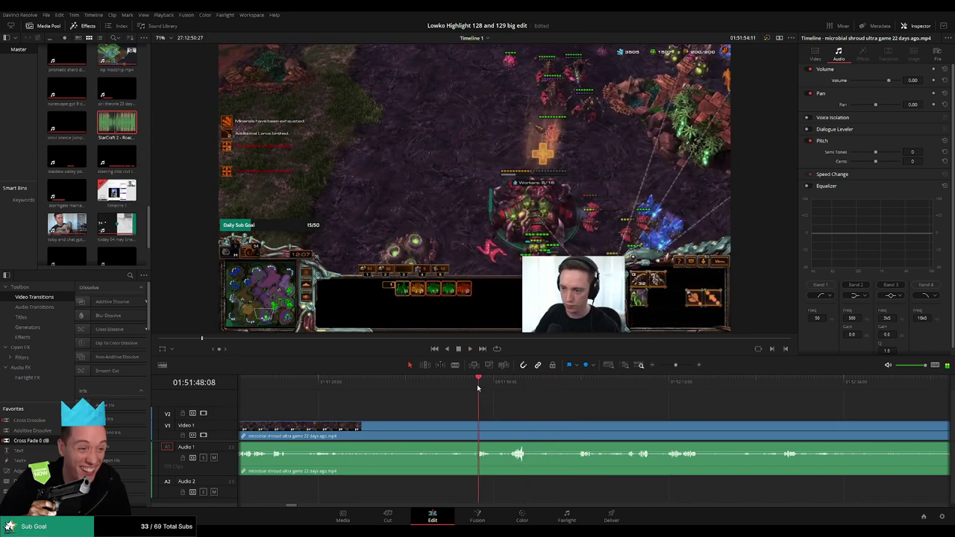
pyautogui.press('space')
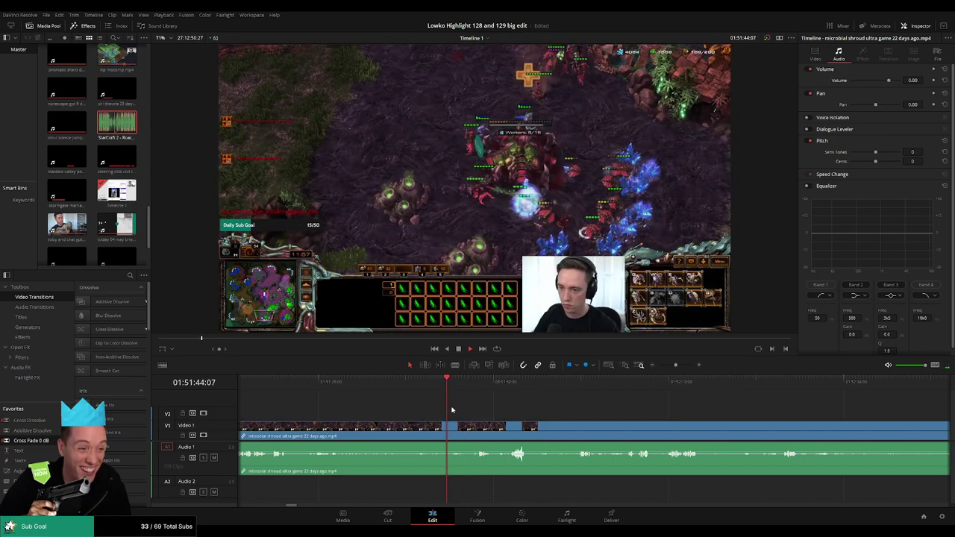
pyautogui.press('space')
pyautogui.press('space')
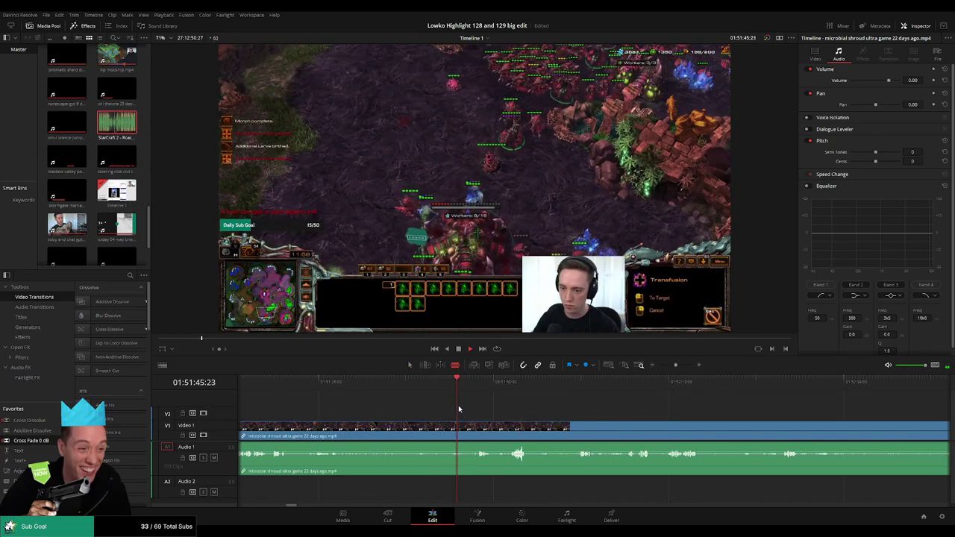
pyautogui.press('space')
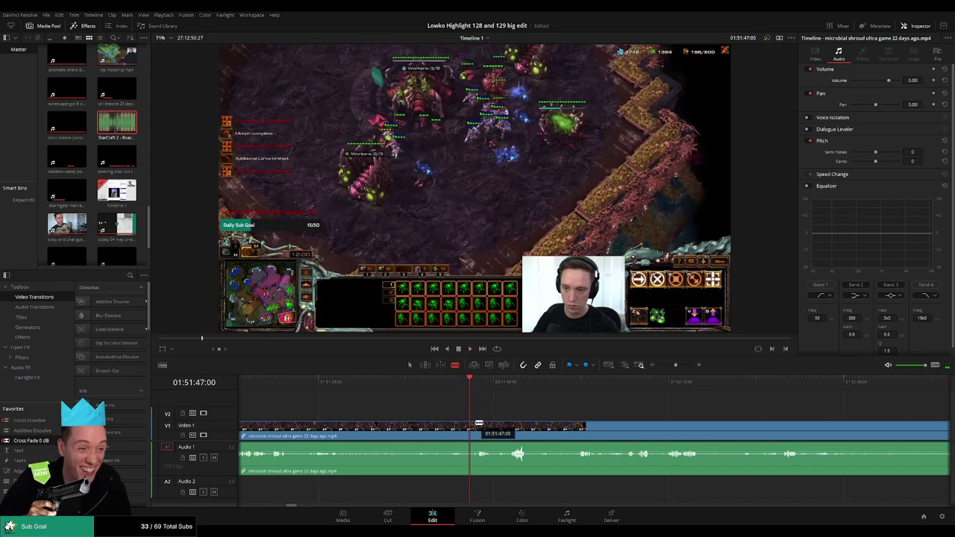
# Step: Remove the section from the 01:50:41 split to about 01:51:40, closing the gap, and add a Cross Fade 0 dB at the cut
pyautogui.hotkey('ctrl', 'z')
pyautogui.moveTo(456, 393); pyautogui.dragTo(417, 392)
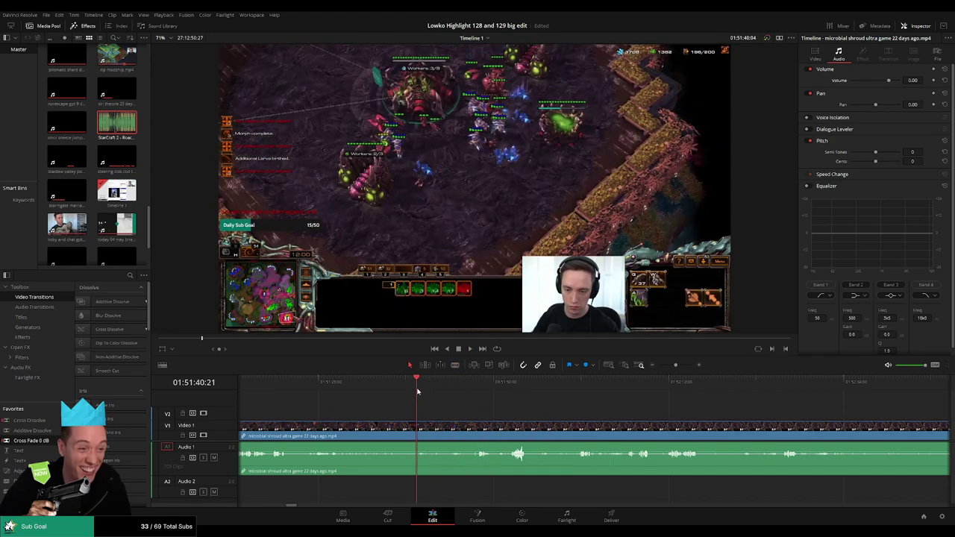
pyautogui.click(417, 423)
pyautogui.press('a')
pyautogui.click(400, 434)
pyautogui.press('BackSpace')
pyautogui.click(400, 435)
pyautogui.press('BackSpace')
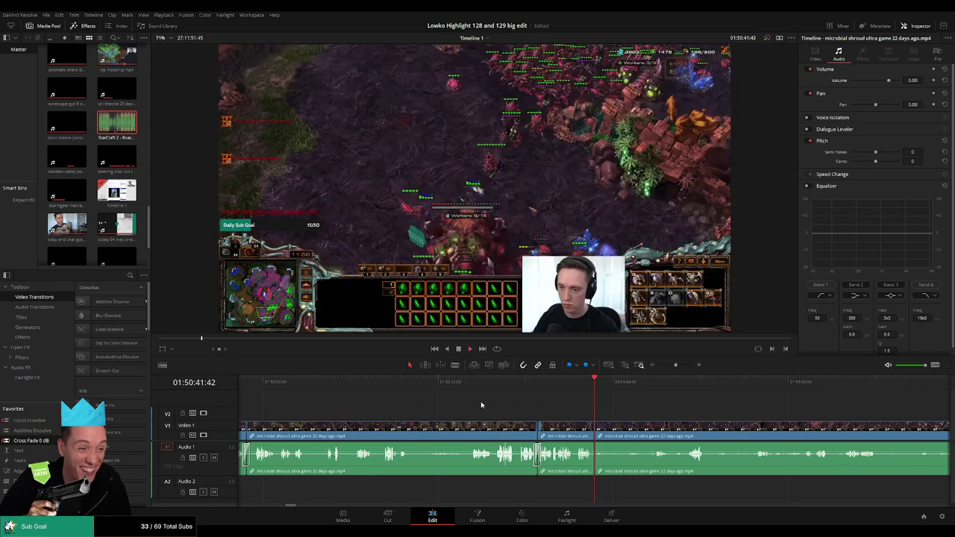
pyautogui.press('space')
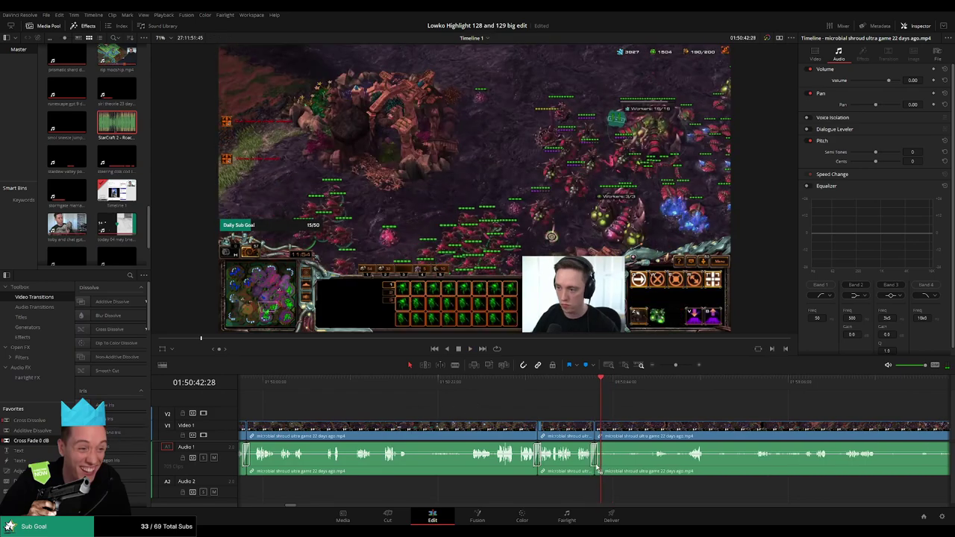
# Step: Play on and cut out the quiet stretch from about 01:51:39 to 01:51:52, closing the gap, with a Cross Fade 0 dB
pyautogui.press('space')
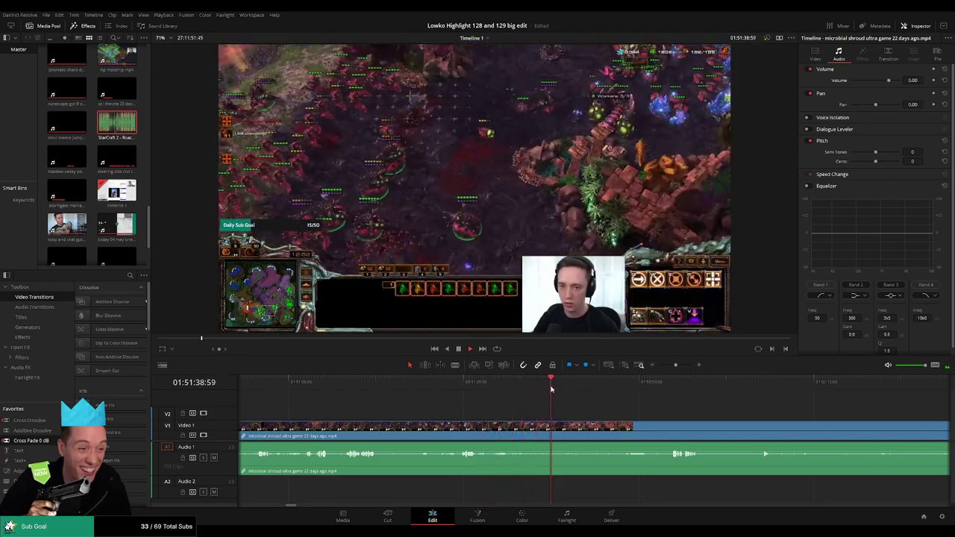
pyautogui.press('b')
pyautogui.click(559, 427)
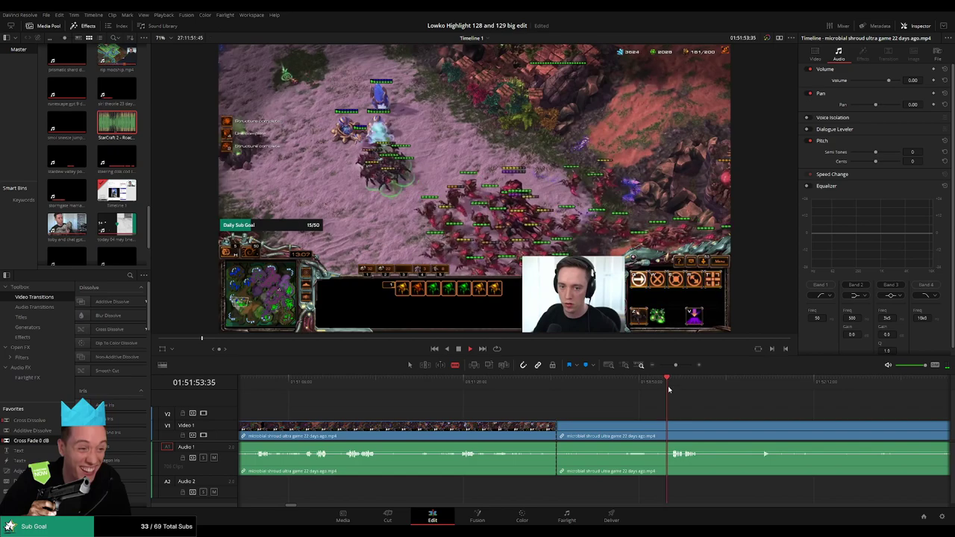
pyautogui.moveTo(713, 410); pyautogui.dragTo(552, 410)
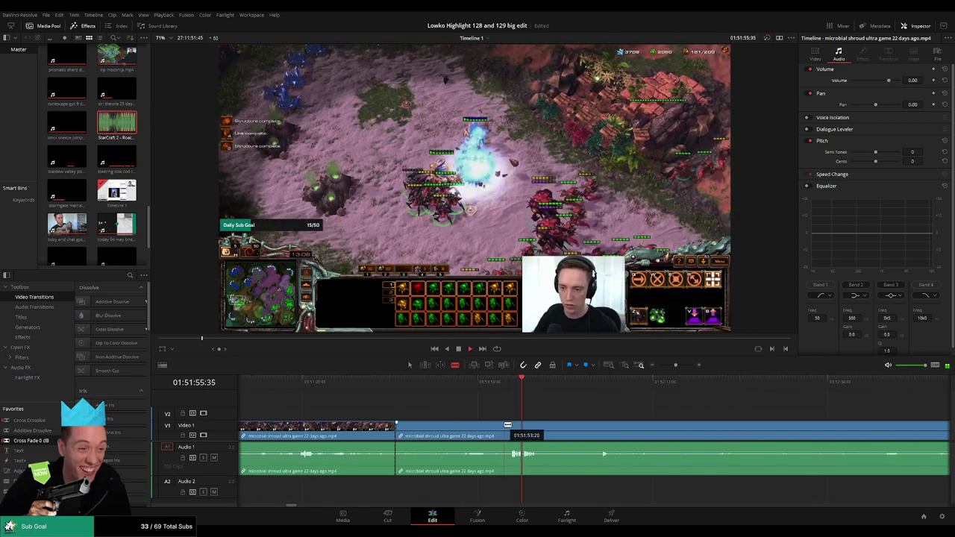
pyautogui.press('Delete')
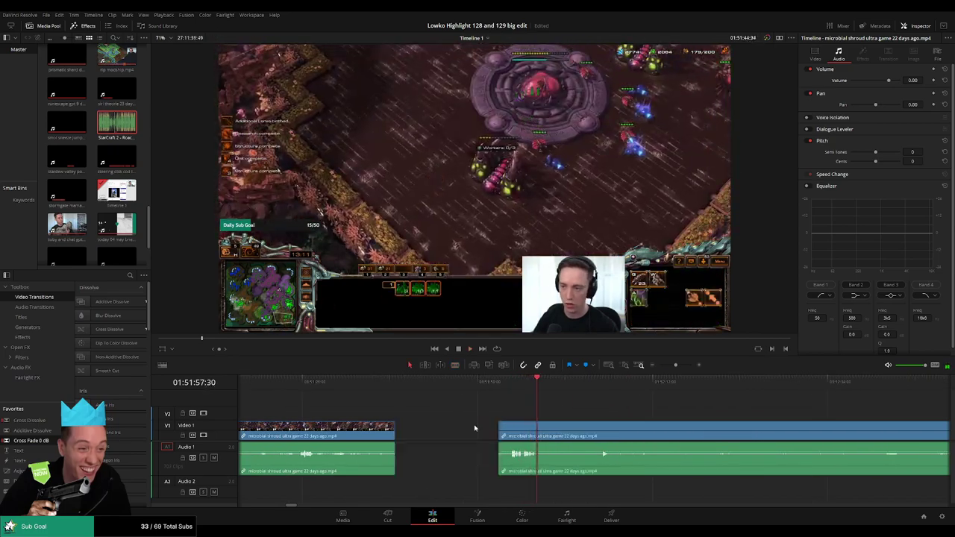
pyautogui.press('space')
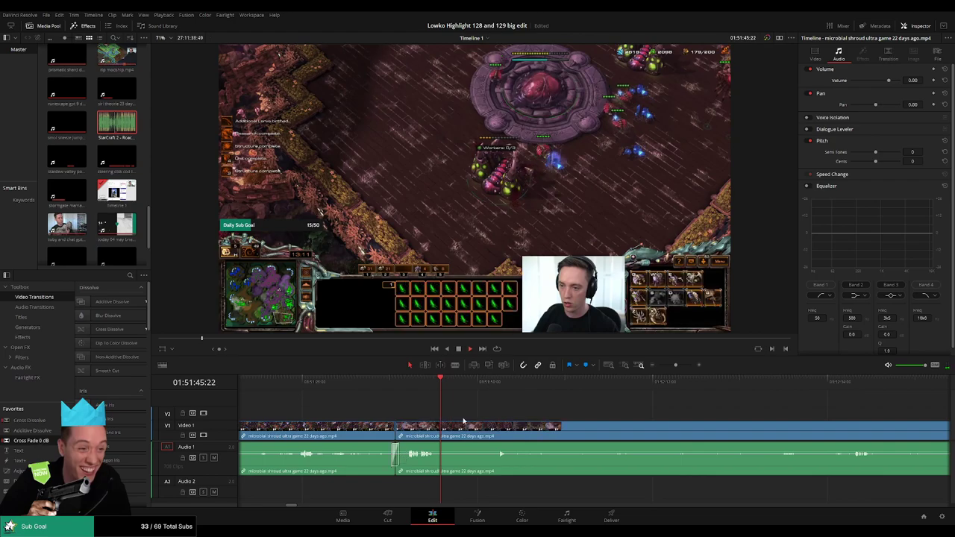
# Step: Cut out the dull section from about 01:51:46 to 01:53:30, closing the gap, and add a Cross Fade 0 dB at the cut
pyautogui.press('b')
pyautogui.click(450, 425)
pyautogui.moveTo(503, 386); pyautogui.dragTo(504, 411)
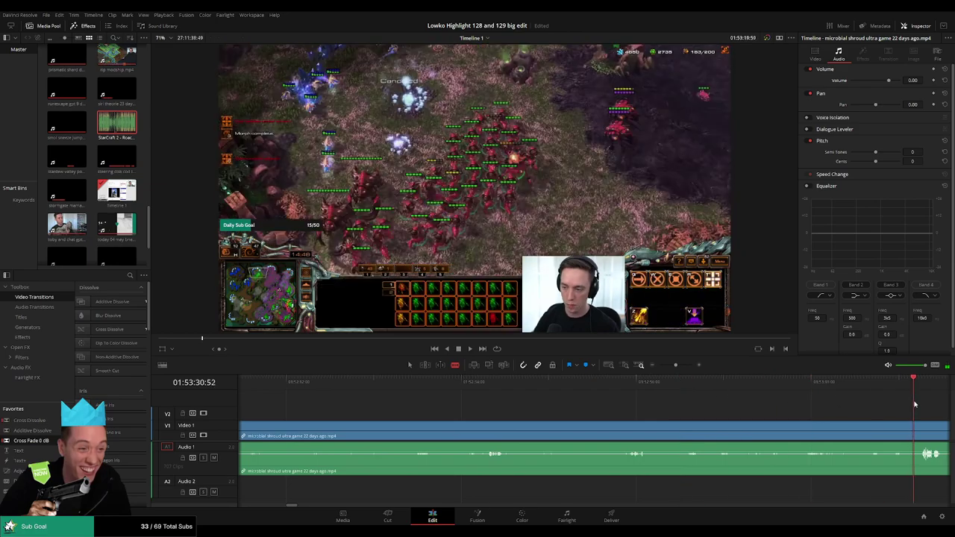
pyautogui.press('space')
pyautogui.moveTo(621, 406); pyautogui.dragTo(508, 404)
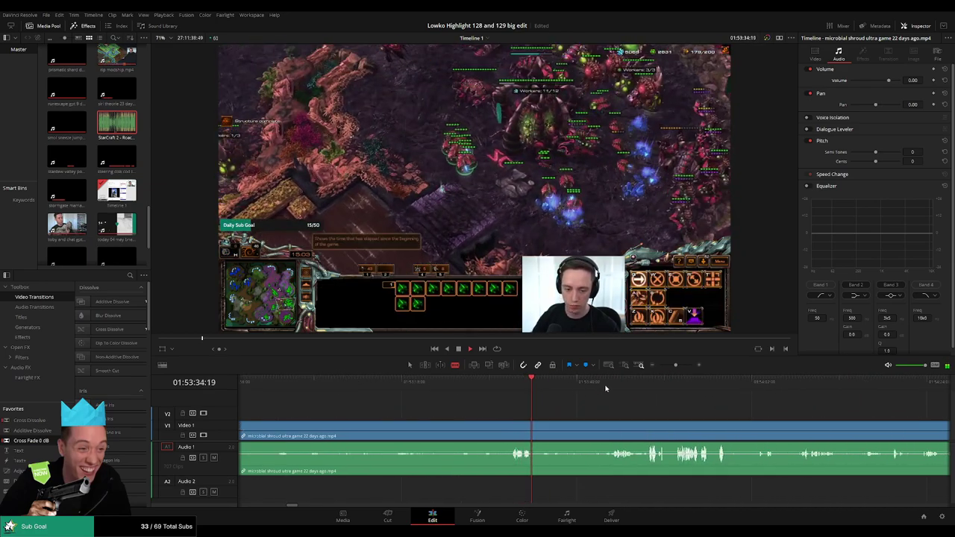
pyautogui.click(609, 386)
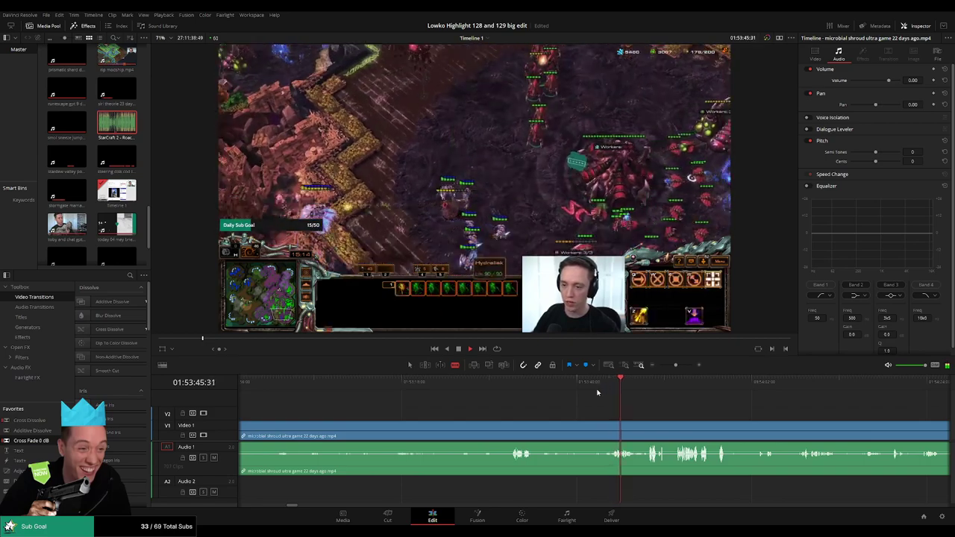
pyautogui.click(503, 429)
pyautogui.press('a')
pyautogui.click(465, 428)
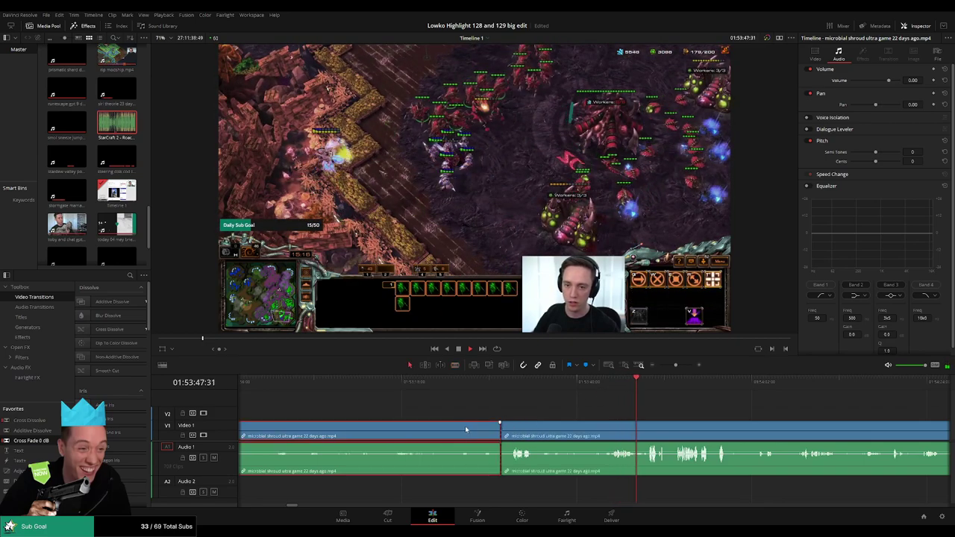
pyautogui.press('Delete')
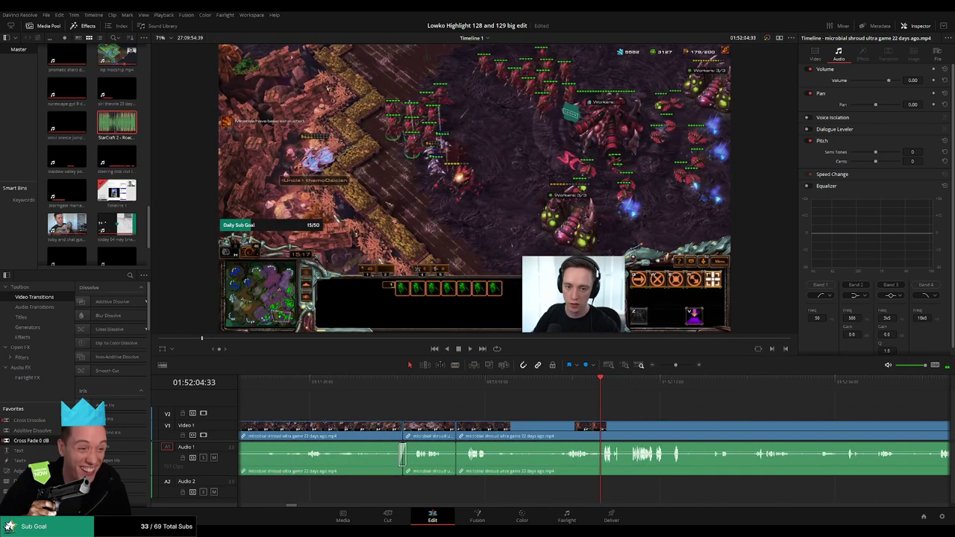
# Step: Play on through the microbial shroud clip and split it at about 01:52:15, where the dull stretch begins
pyautogui.moveTo(646, 418); pyautogui.dragTo(514, 408)
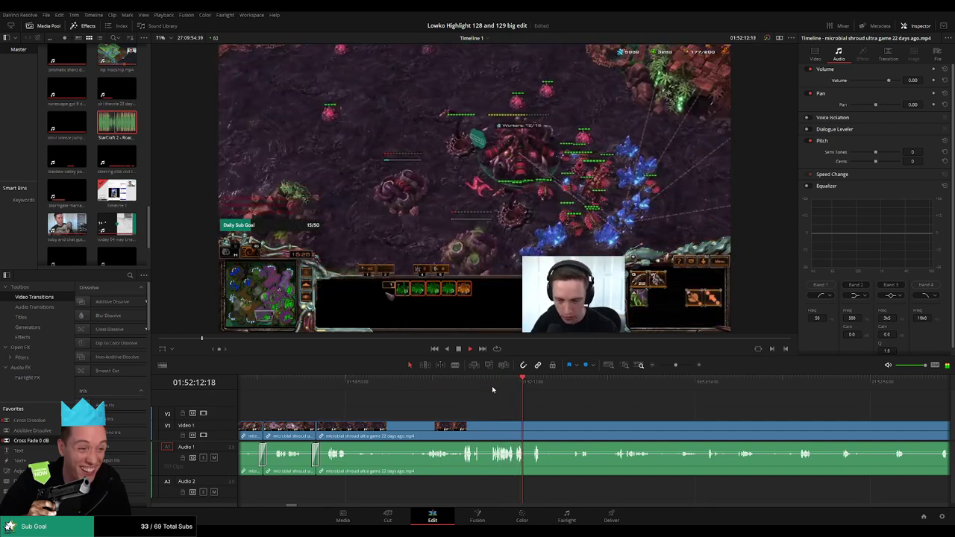
pyautogui.hscroll(2, 465, 417)
pyautogui.hscroll(1, 464, 417)
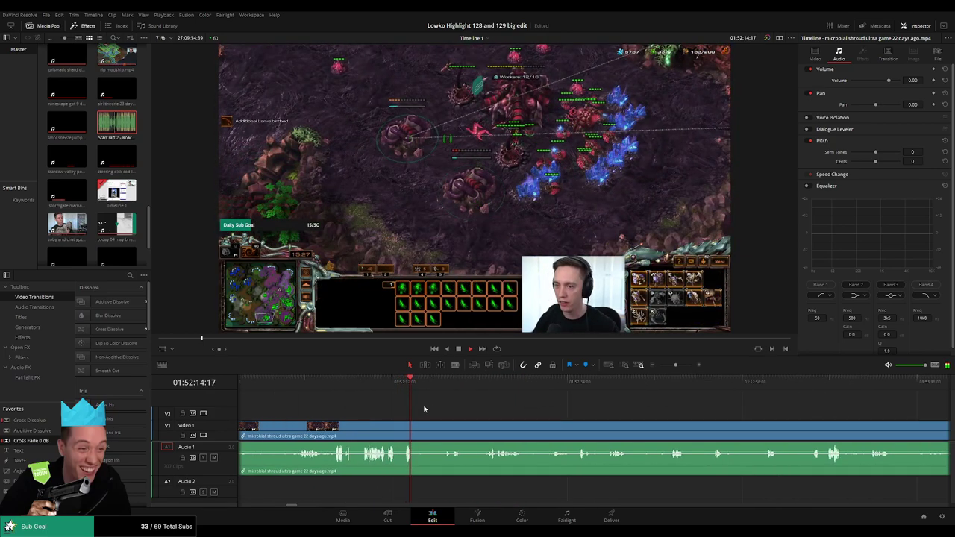
pyautogui.press('b')
pyautogui.click(415, 431)
pyautogui.click(446, 389)
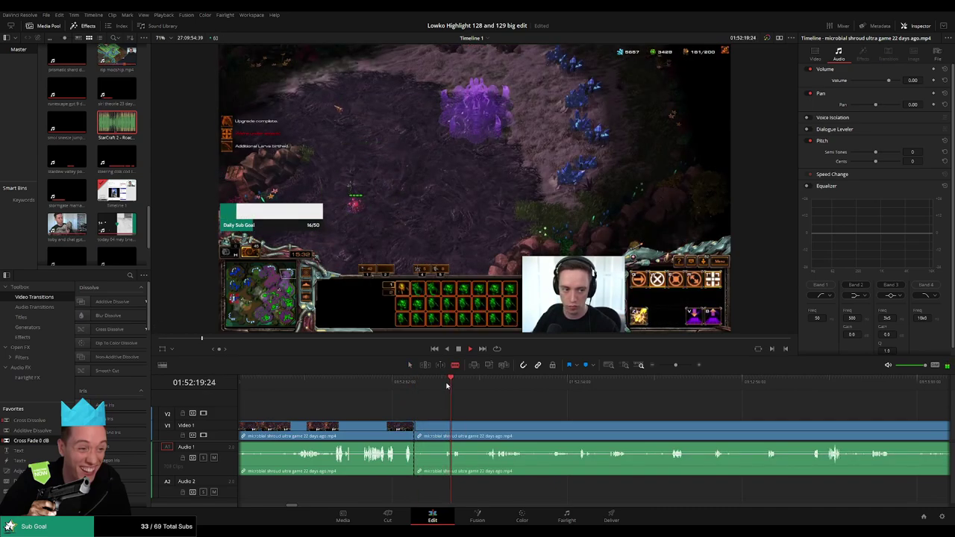
# Step: Skim ahead to about 01:52:47 and remove the section from the 01:52:15 split to that point, closing the gap
pyautogui.click(487, 387)
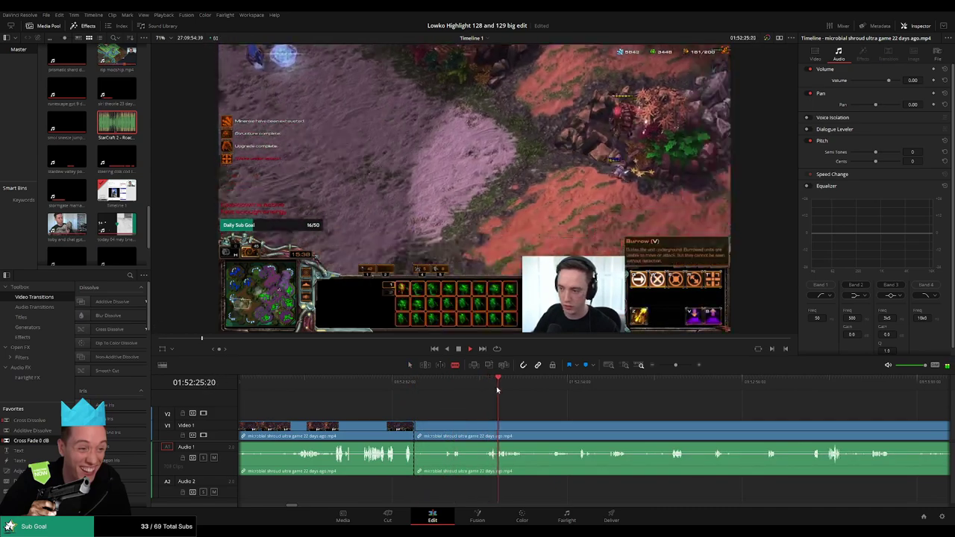
pyautogui.hscroll(1, 482, 403)
pyautogui.hscroll(1, 480, 403)
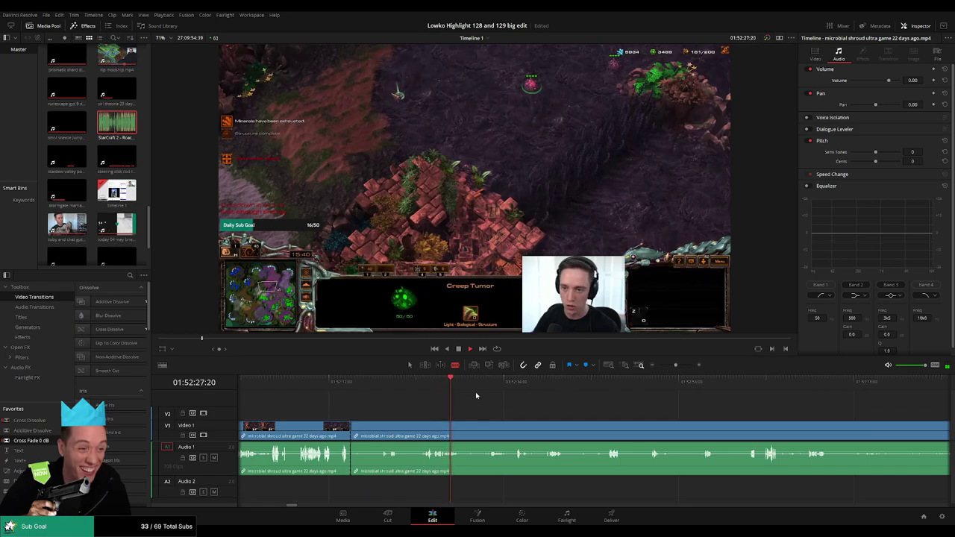
pyautogui.click(487, 388)
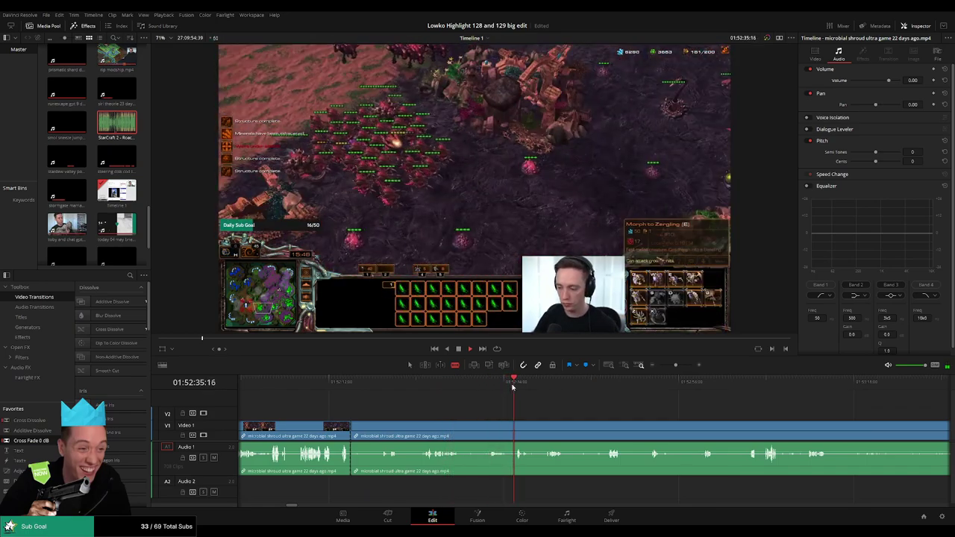
pyautogui.hscroll(2, 475, 403)
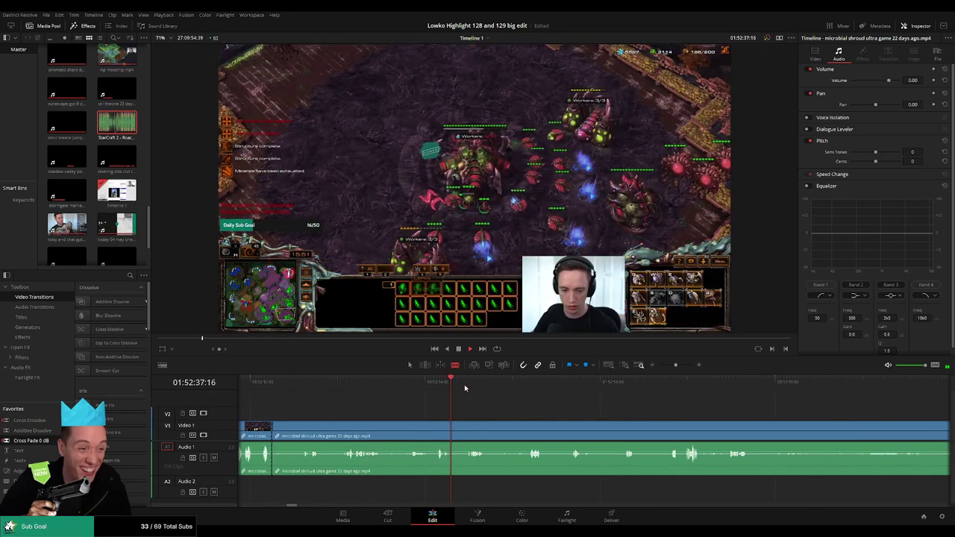
pyautogui.click(470, 387)
pyautogui.click(527, 388)
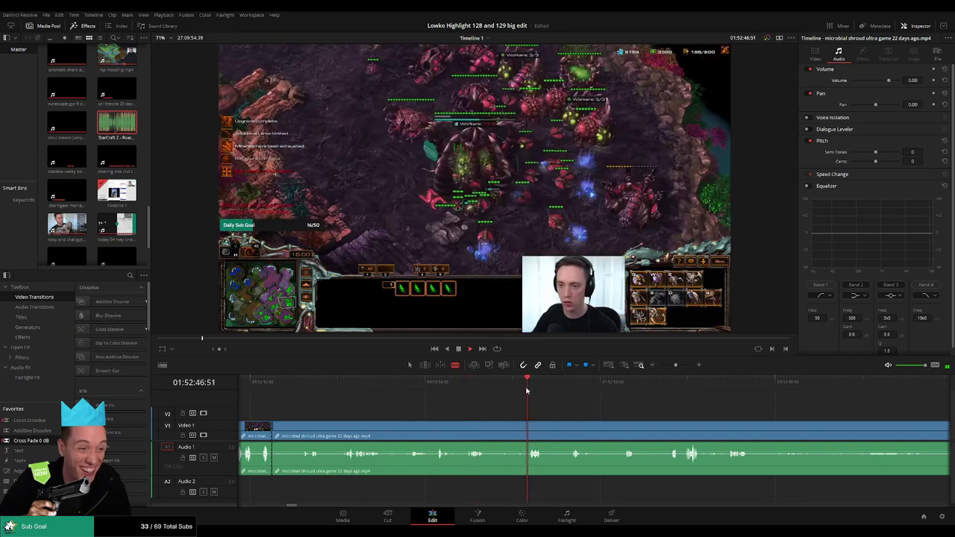
pyautogui.moveTo(572, 405); pyautogui.dragTo(485, 400)
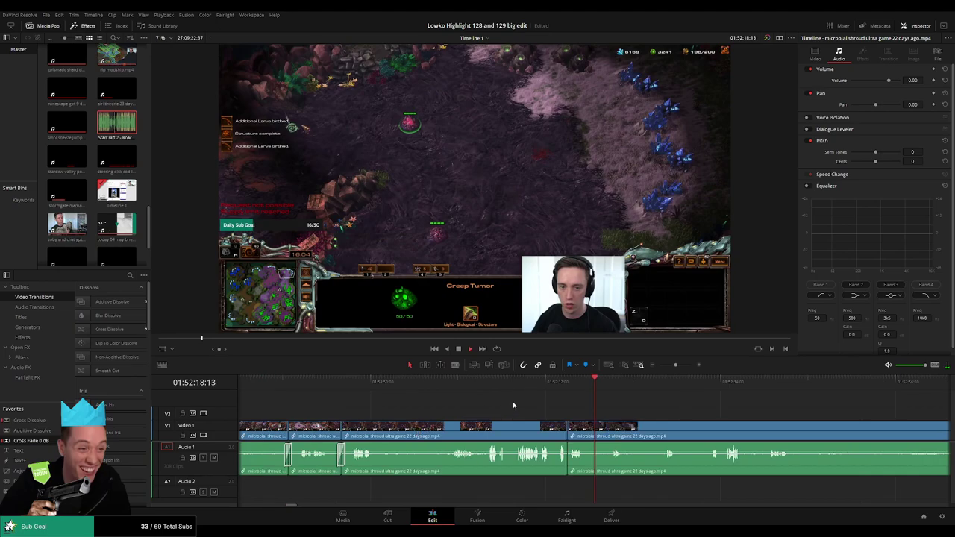
# Step: Add a Cross Fade 0 dB at the 01:52:15 cut and cut out the pause from about 01:52:17 to 01:52:20, closing the gap
pyautogui.click(610, 386)
pyautogui.press('b')
pyautogui.click(585, 431)
pyautogui.click(614, 429)
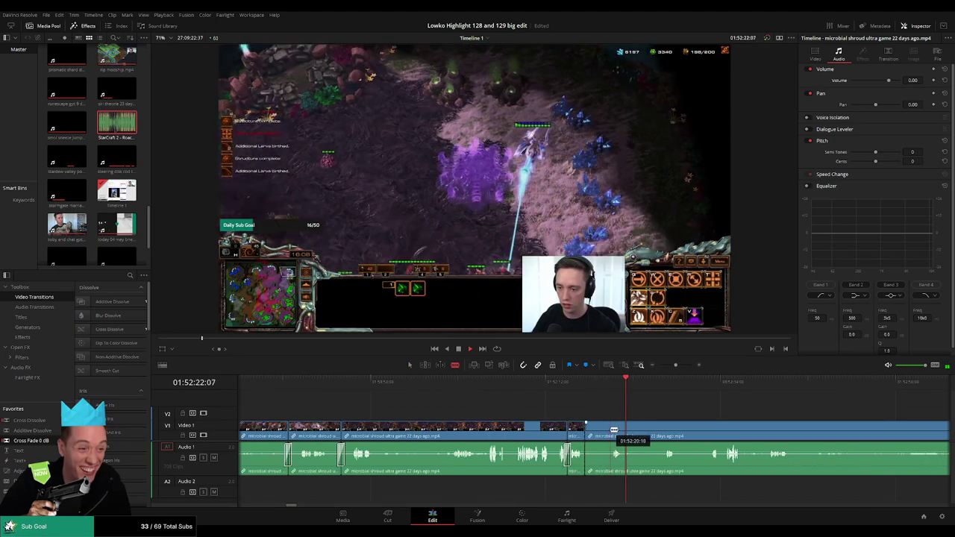
pyautogui.press('a')
pyautogui.click(600, 432)
pyautogui.press('Delete')
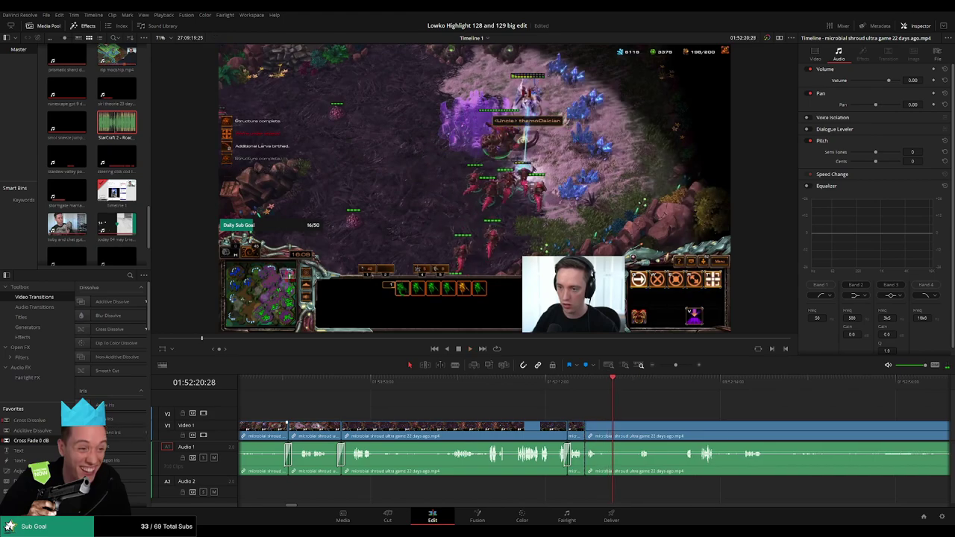
# Step: Cut out the quiet stretch from about 01:52:18 to 01:52:23, closing the gap, and add a Cross Fade 0 dB at the cut
pyautogui.press('b')
pyautogui.click(598, 449)
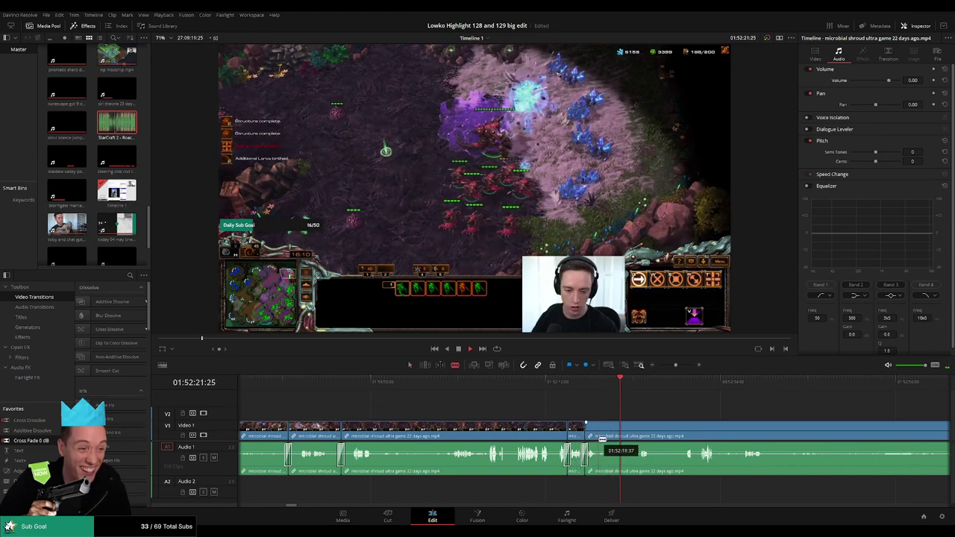
pyautogui.click(641, 389)
pyautogui.click(639, 433)
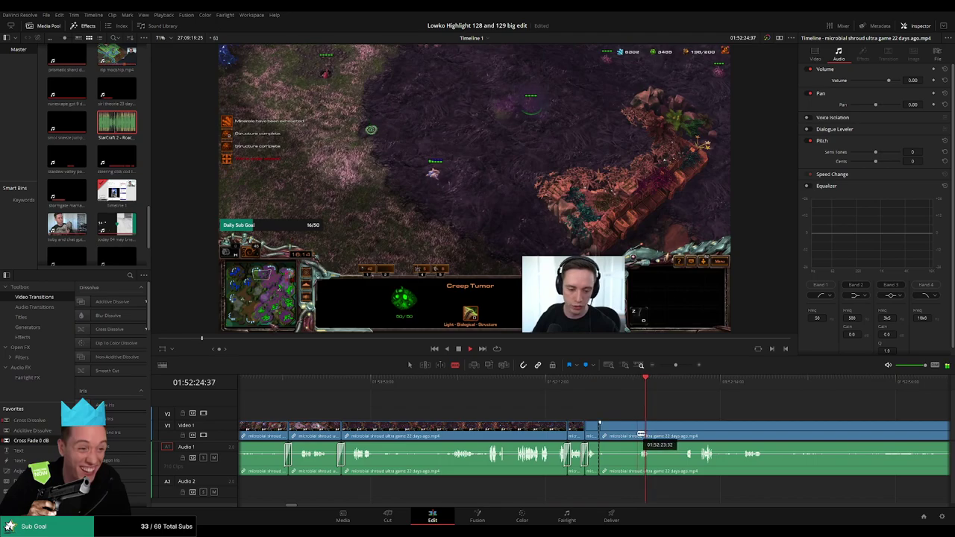
pyautogui.press('a')
pyautogui.click(616, 438)
pyautogui.press('Delete')
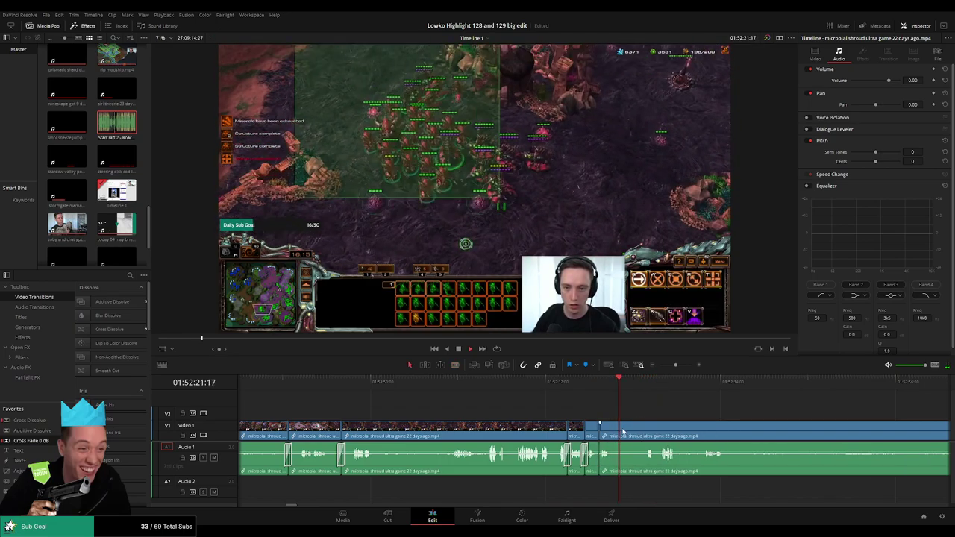
pyautogui.moveTo(599, 456); pyautogui.dragTo(600, 456)
pyautogui.press('space')
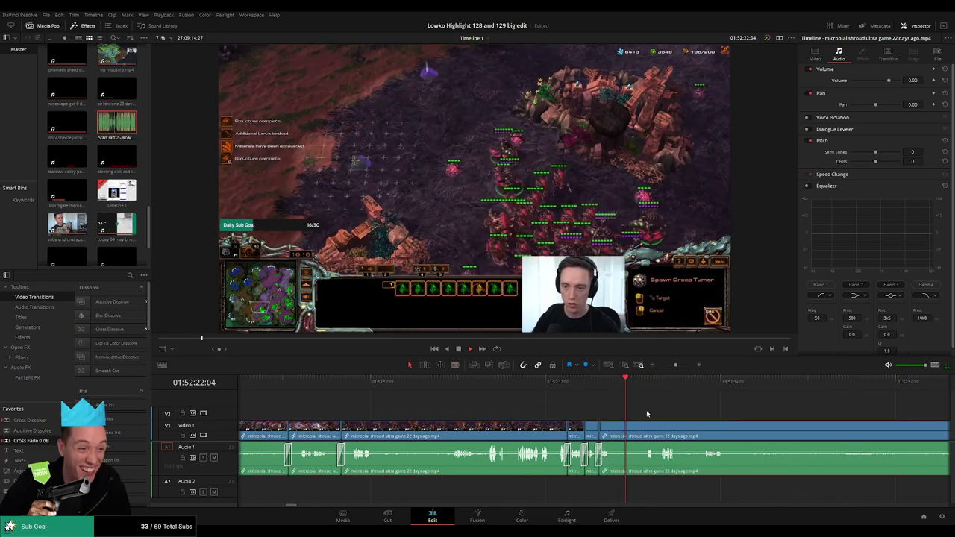
# Step: Cut out the pause from about 01:52:20 to 01:52:24, closing the gap, and add a Cross Fade 0 dB at the cut
pyautogui.hscroll(3, 648, 413)
pyautogui.click(481, 388)
pyautogui.press('b')
pyautogui.click(457, 434)
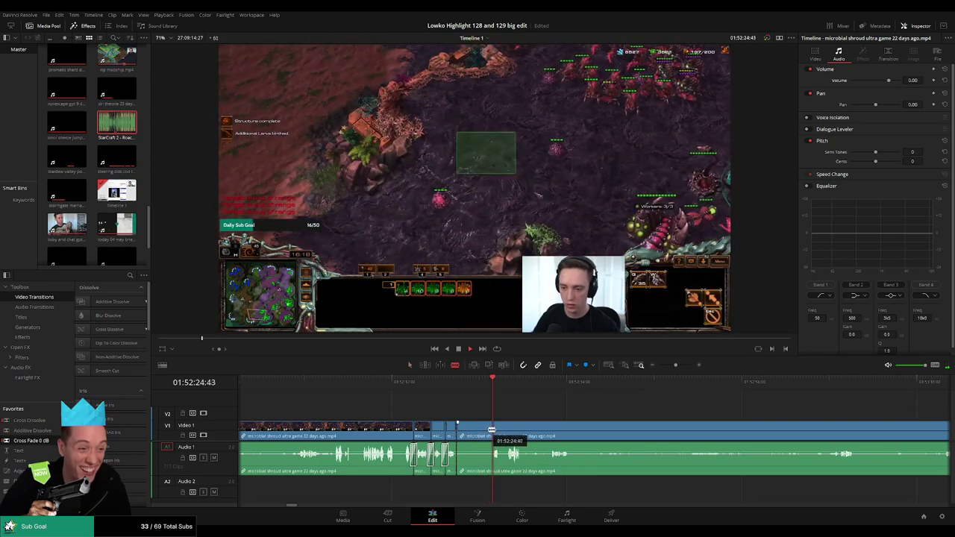
pyautogui.click(491, 432)
pyautogui.press('a')
pyautogui.click(478, 432)
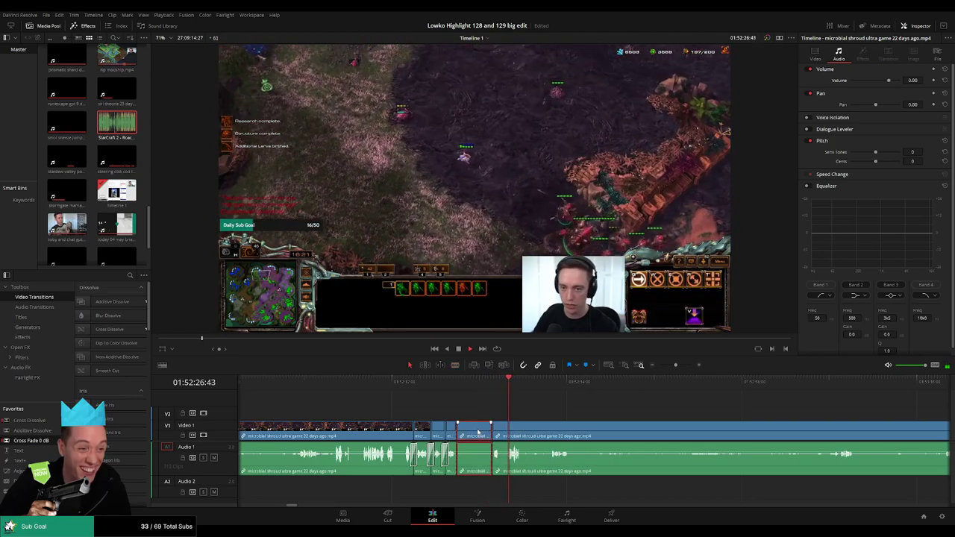
pyautogui.press('Delete')
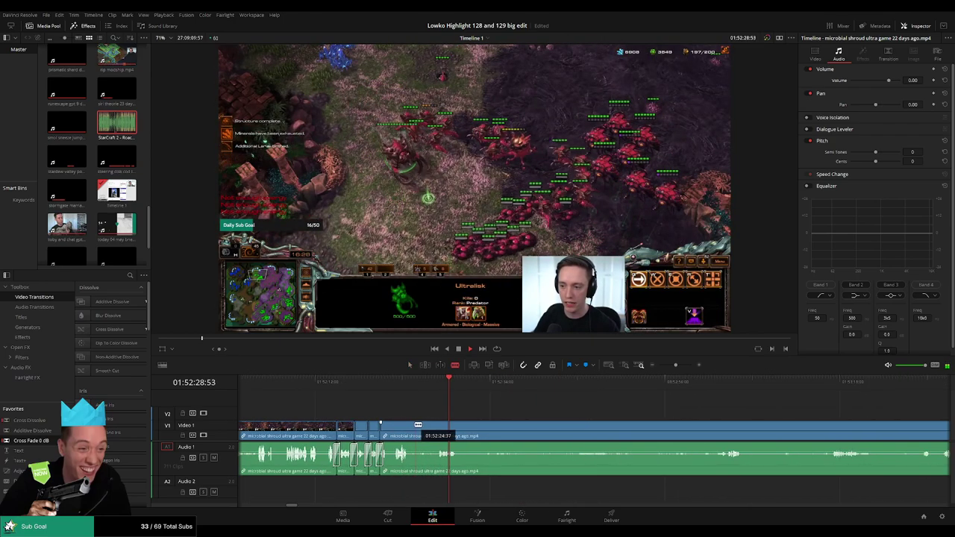
# Step: Remove the quiet part from about 01:52:24 to 01:52:27, closing the gap, and add a Cross Fade 0 dB at the cut
pyautogui.click(410, 425)
pyautogui.click(436, 426)
pyautogui.press('a')
pyautogui.click(425, 428)
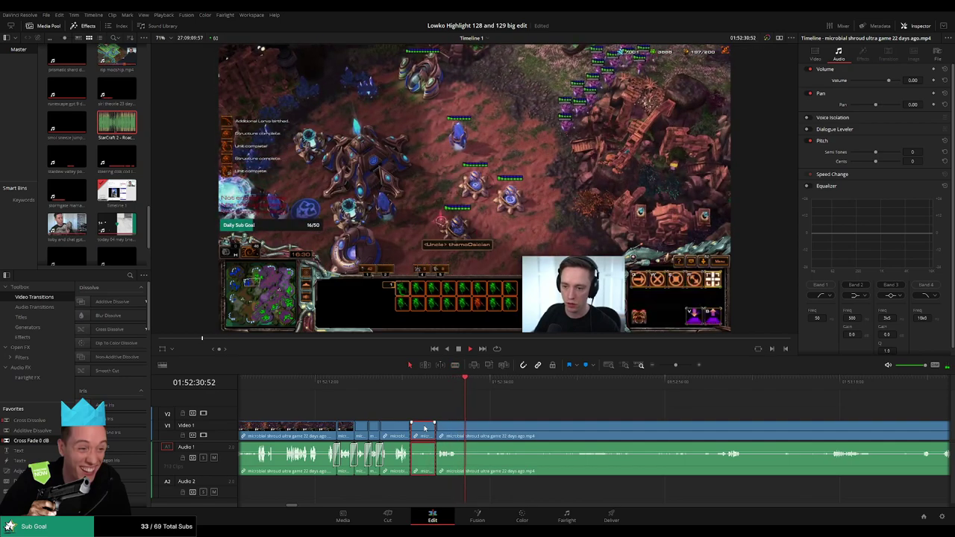
pyautogui.press('Delete')
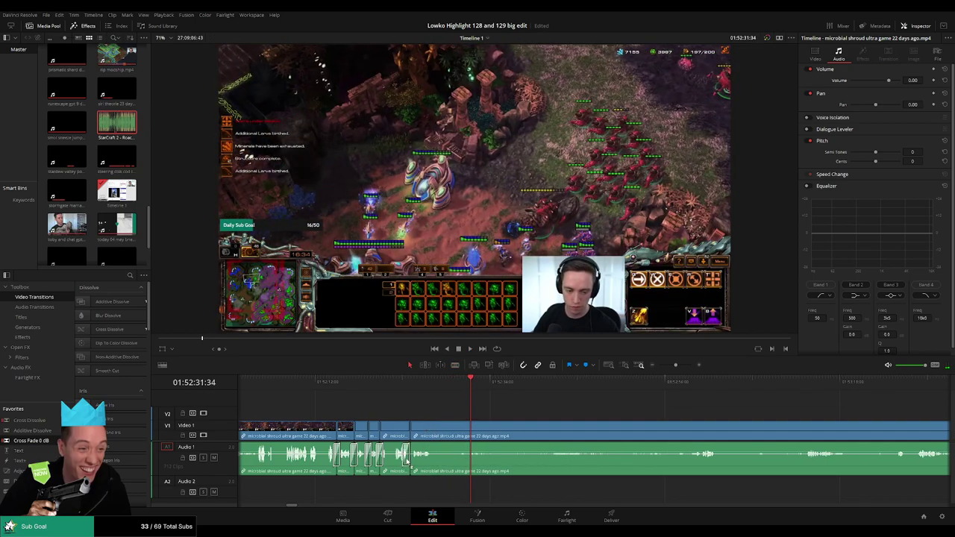
# Step: Split the clip at about 01:52:27 and skim ahead to about 01:53:29 for the point where the footage should resume
pyautogui.press('b')
pyautogui.click(435, 437)
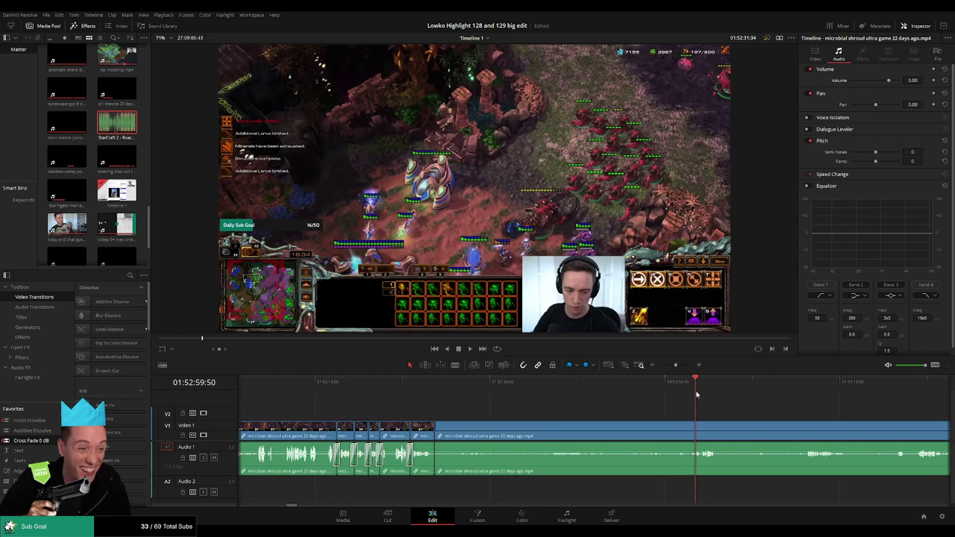
pyautogui.moveTo(761, 415); pyautogui.dragTo(541, 407)
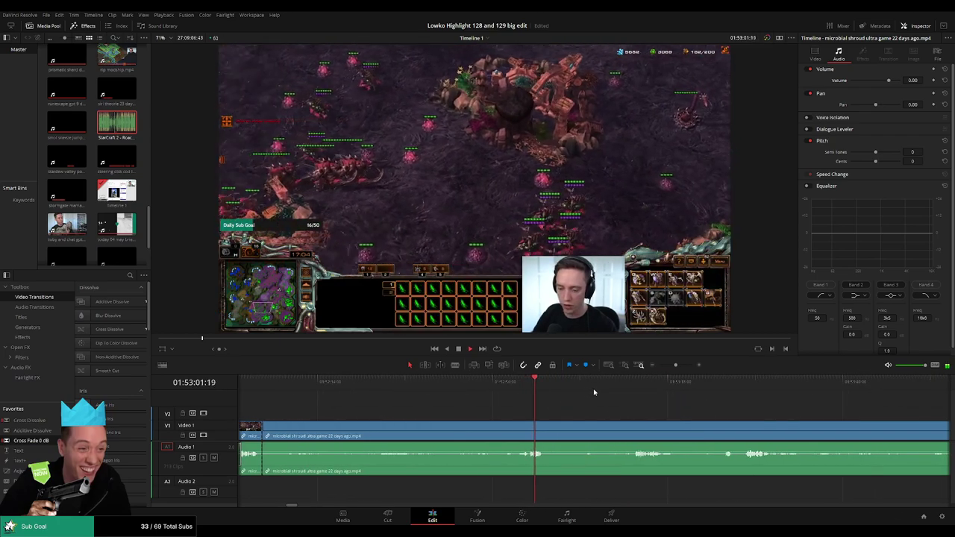
pyautogui.click(630, 384)
pyautogui.hscroll(2, 582, 402)
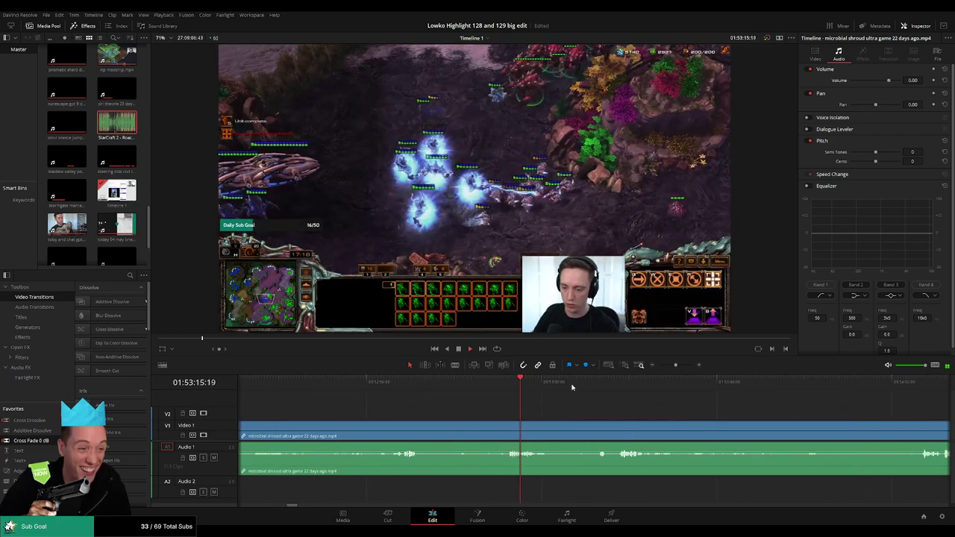
pyautogui.click(623, 385)
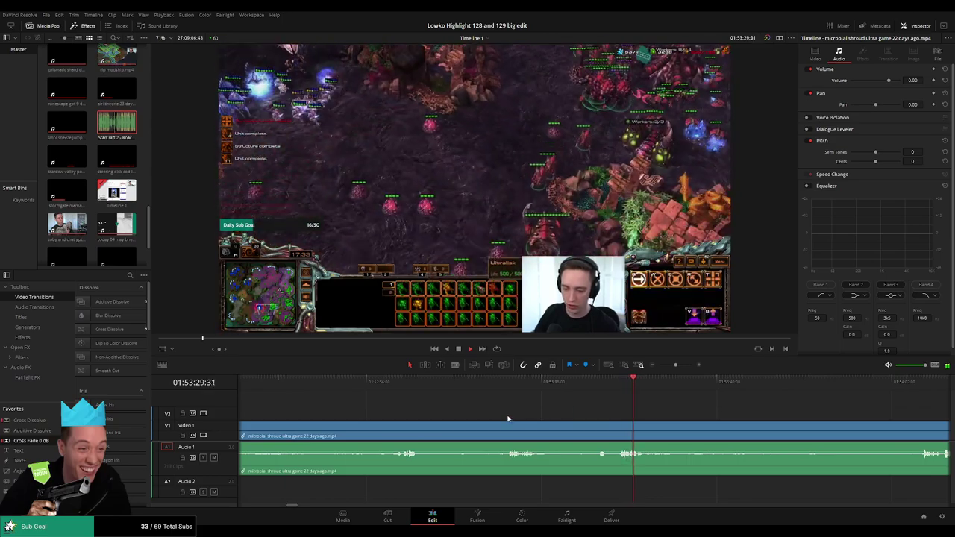
pyautogui.click(509, 432)
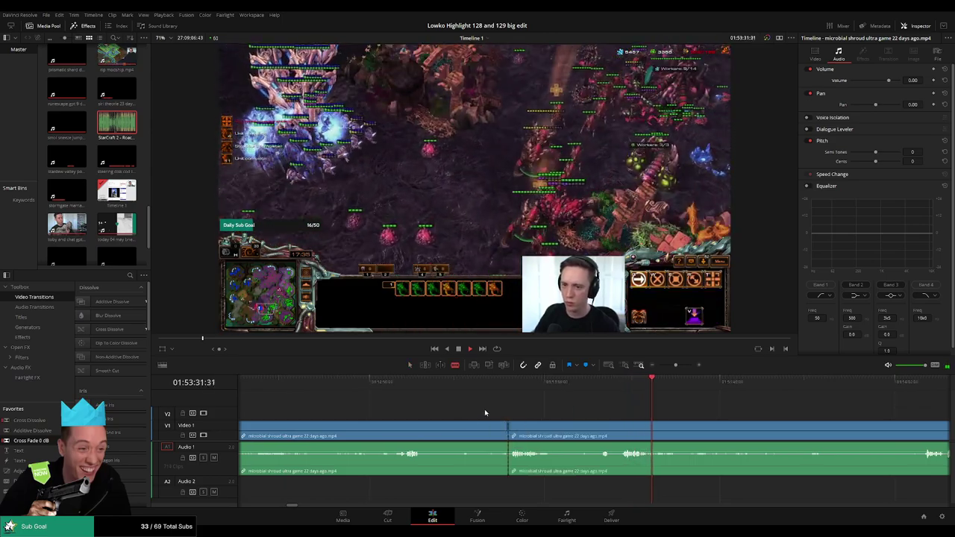
pyautogui.moveTo(488, 412); pyautogui.dragTo(604, 416)
pyautogui.hotkey('ctrl', 'z')
# Step: Remove the section from the 01:52:27 split to about 01:53:12, closing the gap, add a Cross Fade 0 dB, and play from the cut
pyautogui.click(609, 434)
pyautogui.press('a')
pyautogui.click(581, 433)
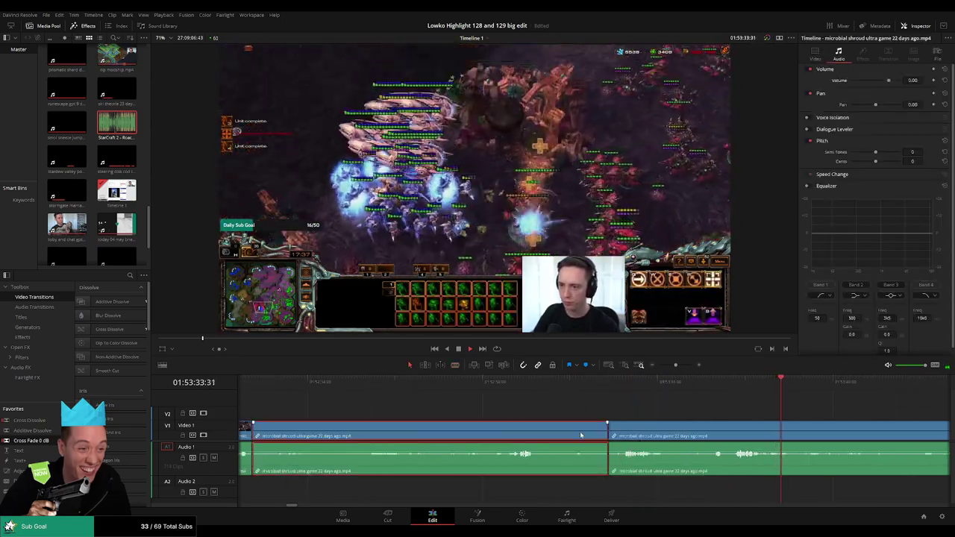
pyautogui.press('Delete')
pyautogui.click(427, 382)
pyautogui.press('space')
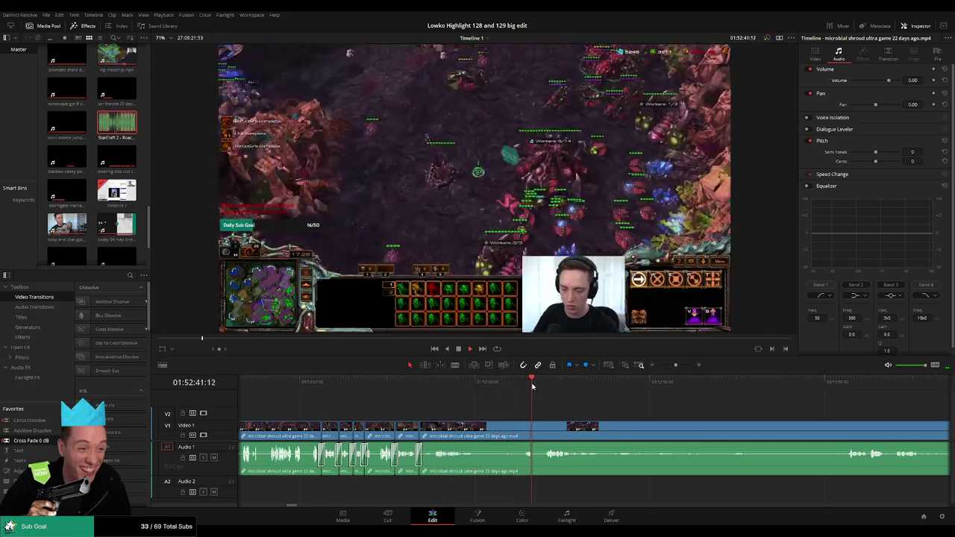
# Step: Skim on to about 01:53:20 and remove the section from about 01:53:09 to that point, closing the gap, with a Cross Fade 0 dB
pyautogui.moveTo(534, 386); pyautogui.dragTo(555, 387)
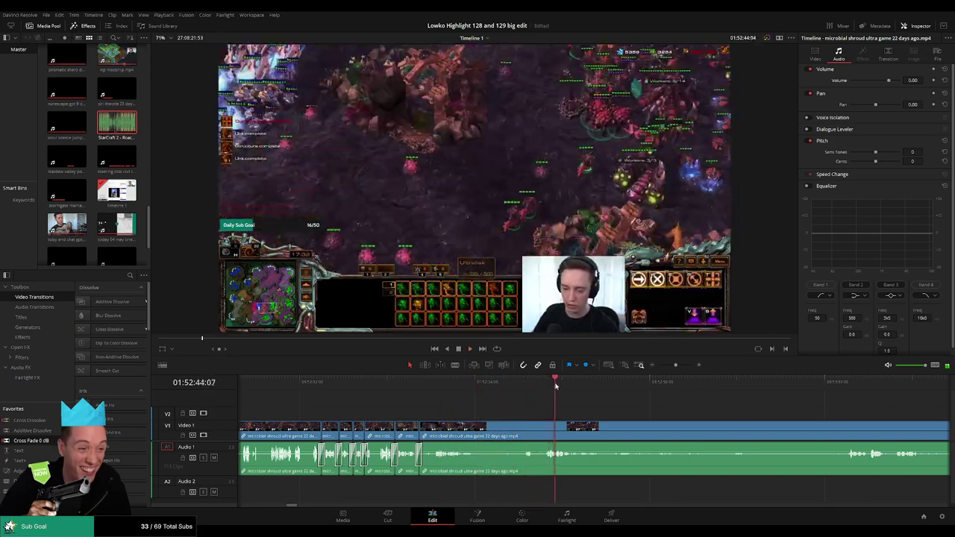
pyautogui.moveTo(614, 417); pyautogui.dragTo(517, 418)
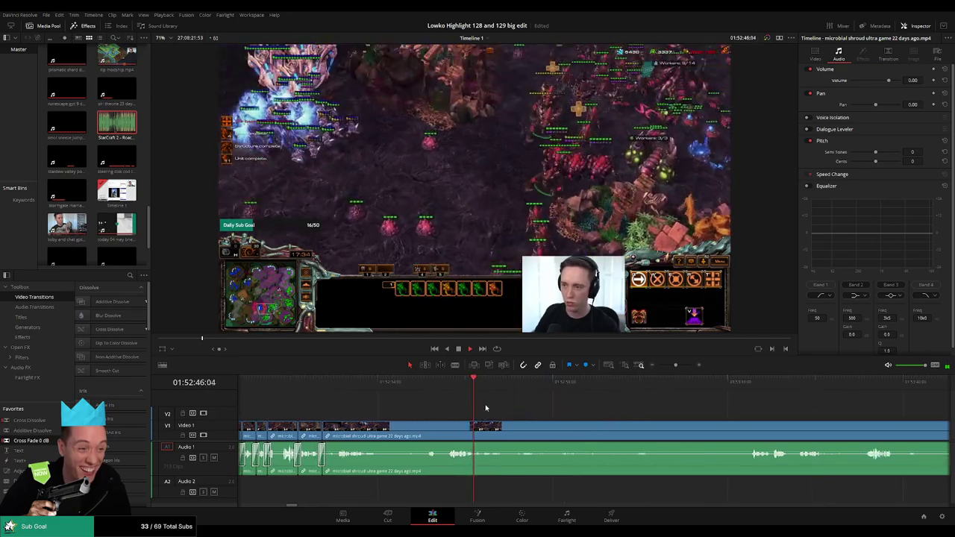
pyautogui.click(485, 387)
pyautogui.moveTo(487, 386); pyautogui.dragTo(615, 393)
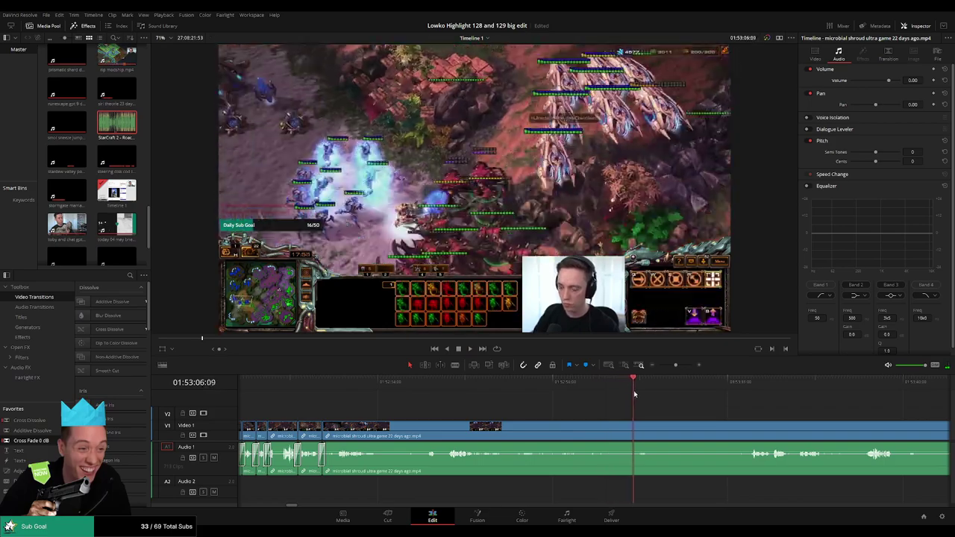
pyautogui.hscroll(5, 490, 400)
pyautogui.moveTo(504, 383); pyautogui.dragTo(552, 383)
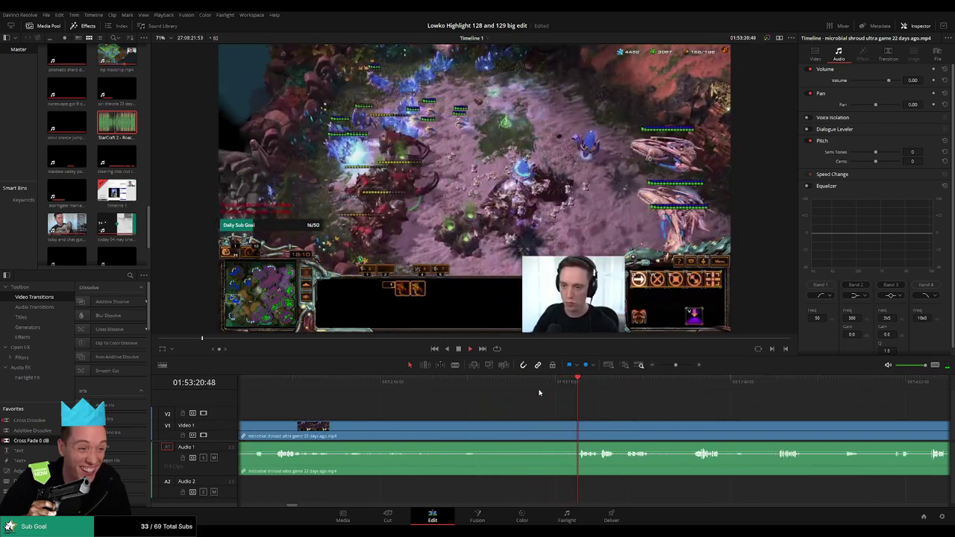
pyautogui.click(486, 432)
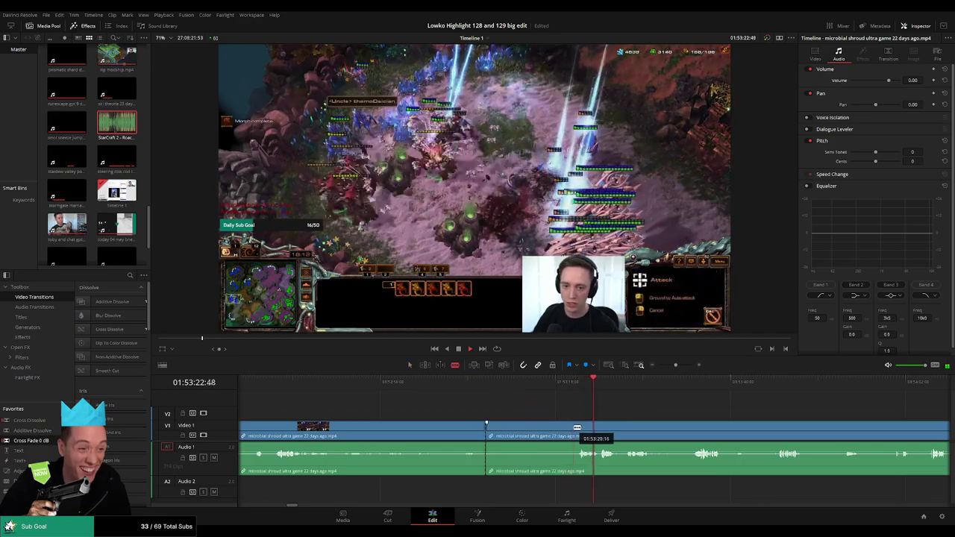
pyautogui.press('Delete')
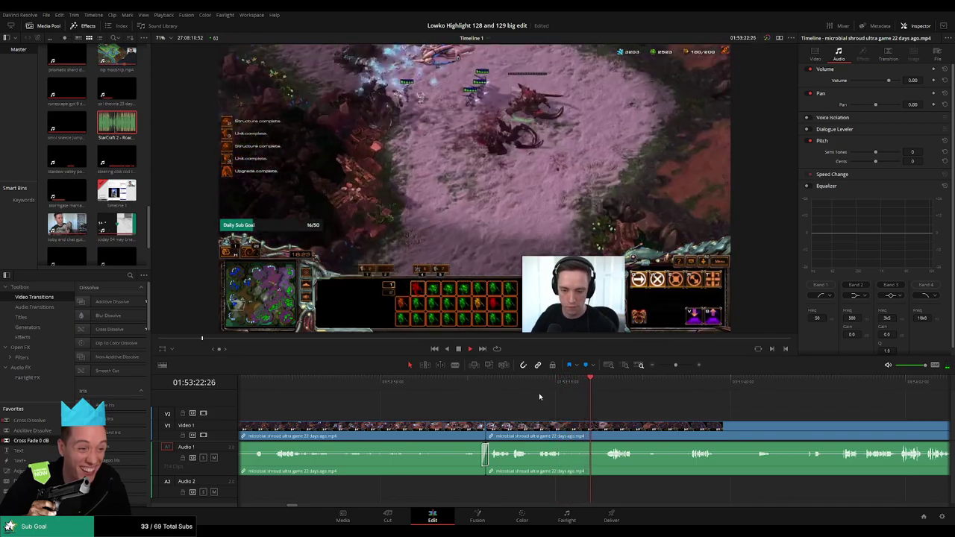
# Step: Skim on from about 01:53:22 to find where the speech ends, and split the clip at about 01:53:28
pyautogui.click(606, 386)
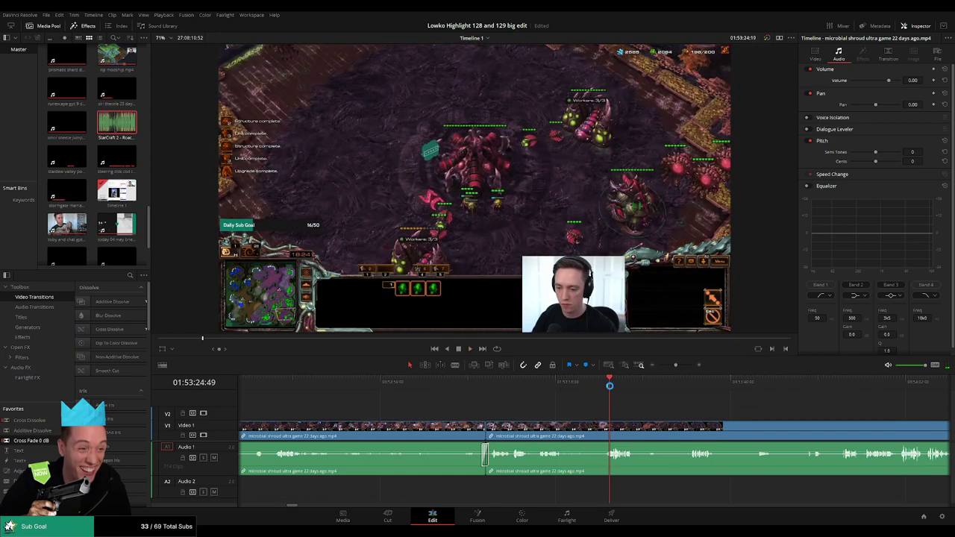
pyautogui.moveTo(674, 416); pyautogui.dragTo(448, 411)
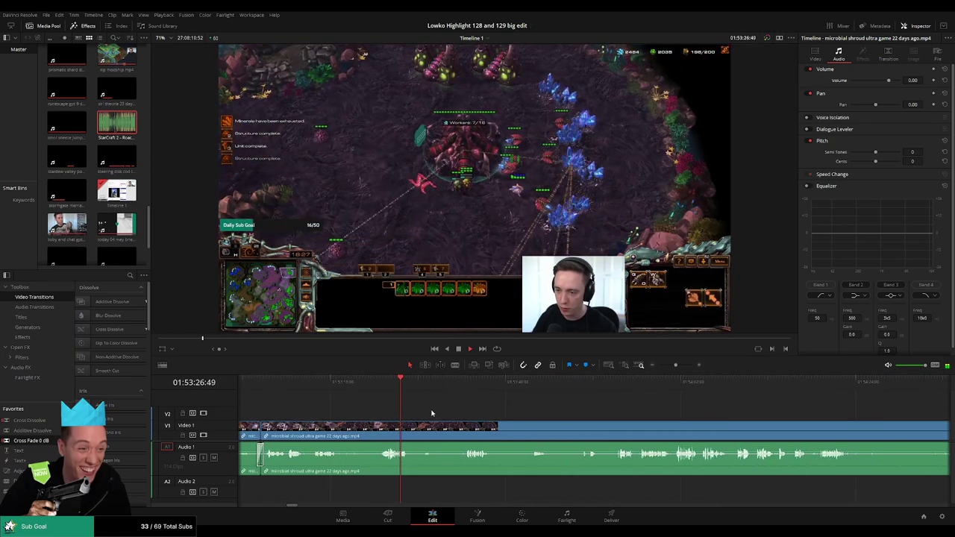
pyautogui.press('space')
pyautogui.scroll(2, 437, 417)
pyautogui.scroll(2, 587, 407)
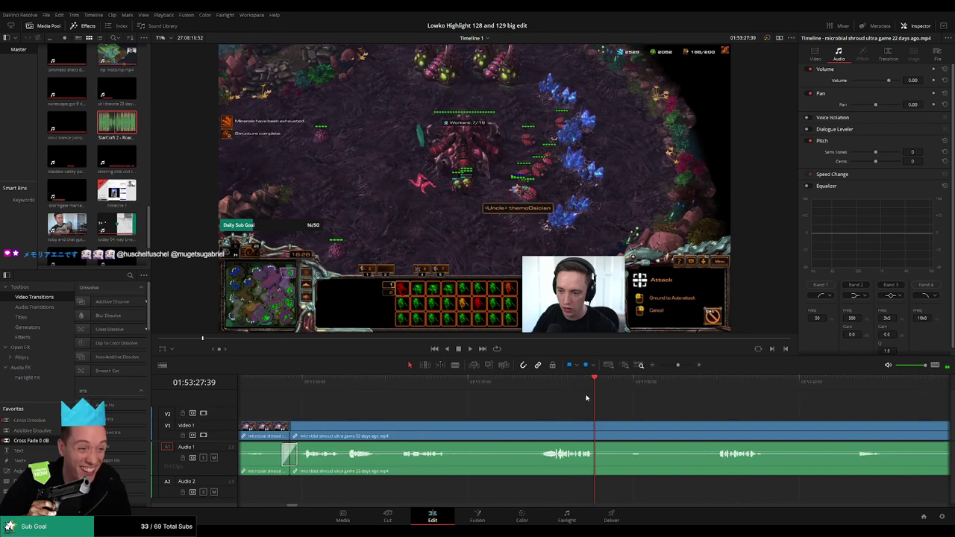
pyautogui.click(549, 385)
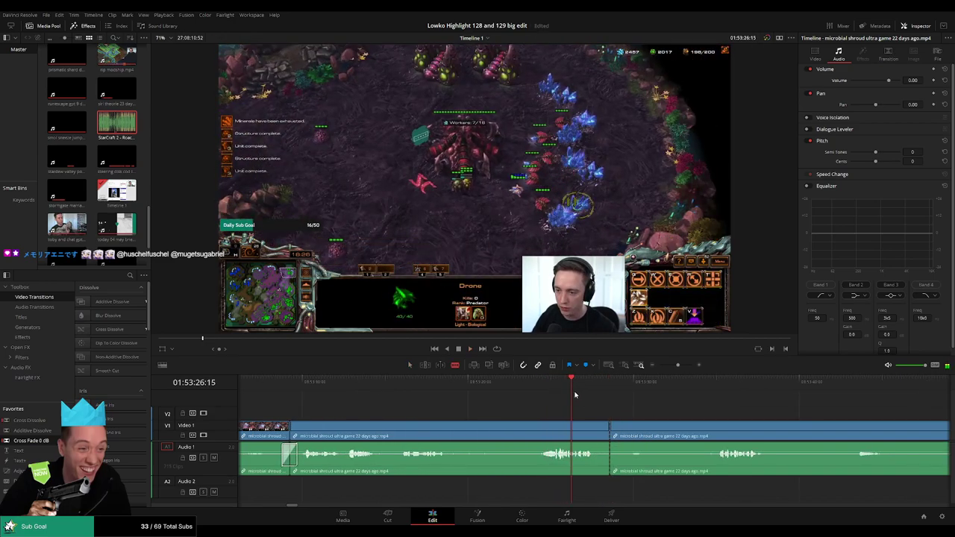
# Step: Isolate the brief moment from about 01:53:26:24 to 01:53:26:39 by splitting the clip at both points
pyautogui.scroll(2, 592, 407)
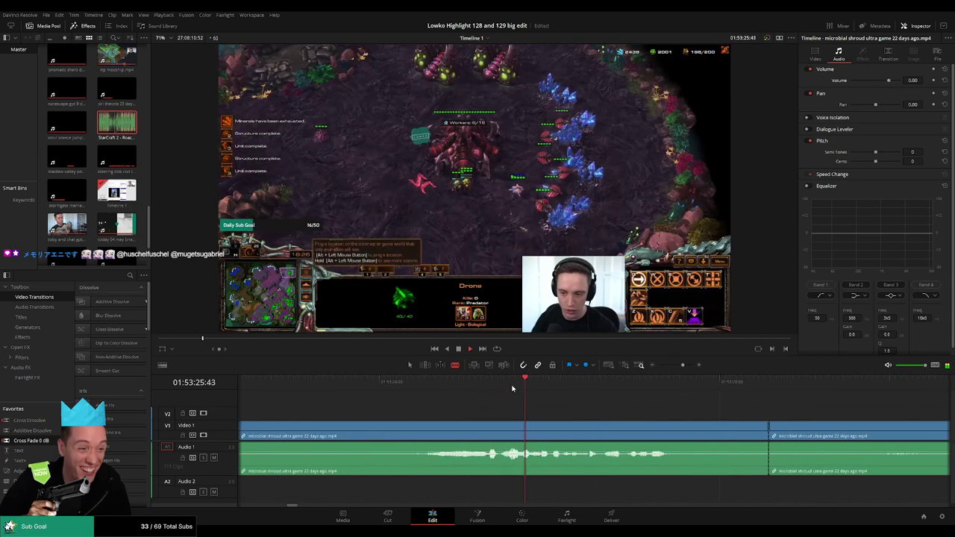
pyautogui.moveTo(574, 388); pyautogui.dragTo(546, 390)
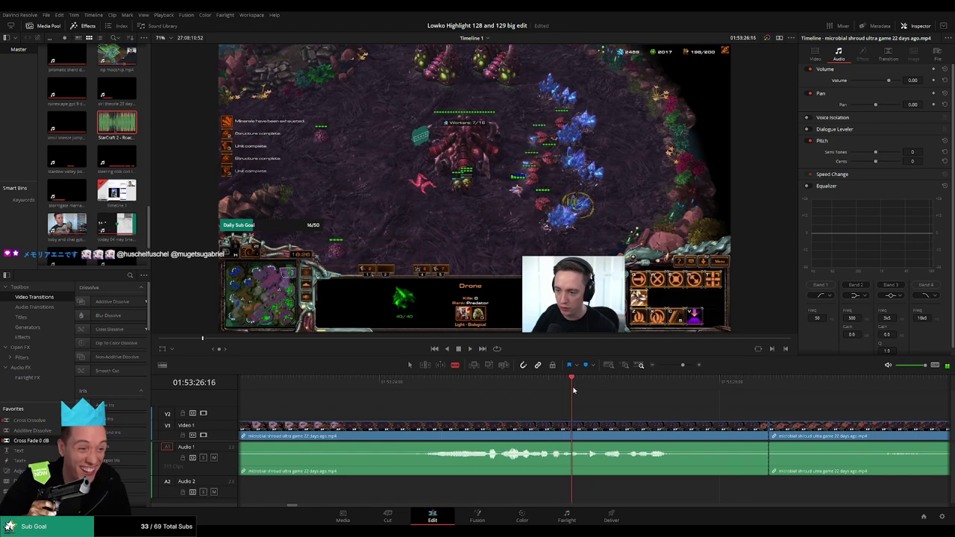
pyautogui.click(586, 431)
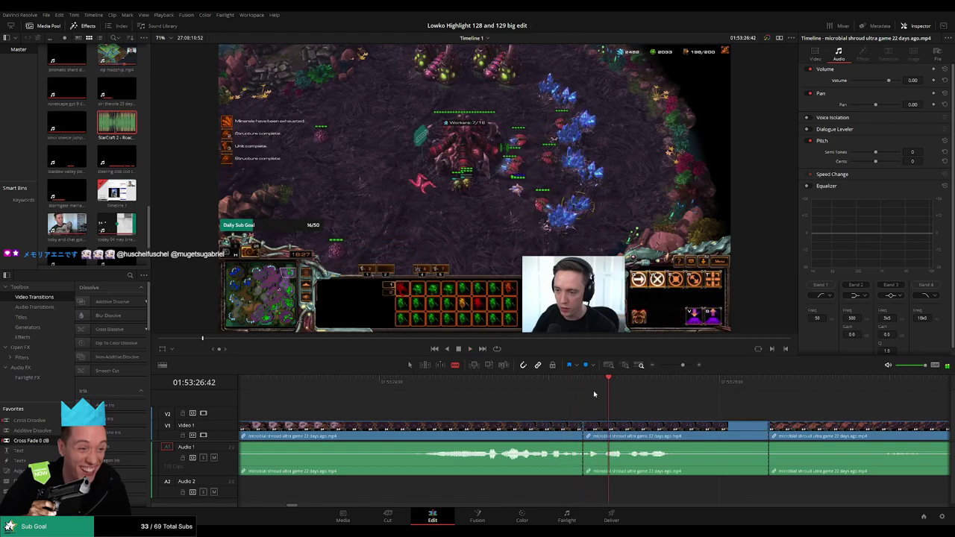
pyautogui.click(582, 386)
pyautogui.press('space')
pyautogui.click(611, 430)
pyautogui.press('a')
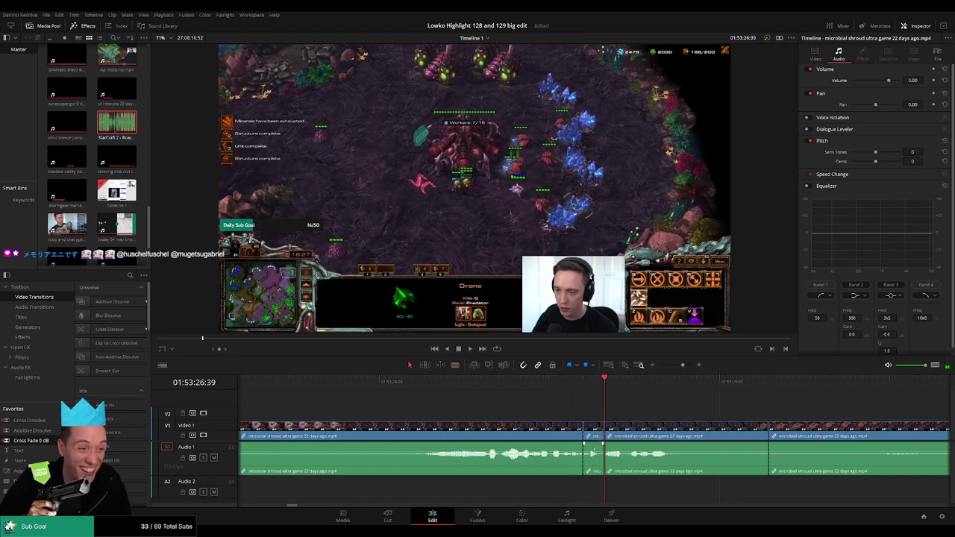
# Step: Cover the isolated moment with a StarCraft 2 - Roach Quotes.mp3 snippet on Audio 2 at lowered volume, silence the original audio there, and play it back
pyautogui.moveTo(117, 125); pyautogui.dragTo(603, 491)
pyautogui.click(596, 491)
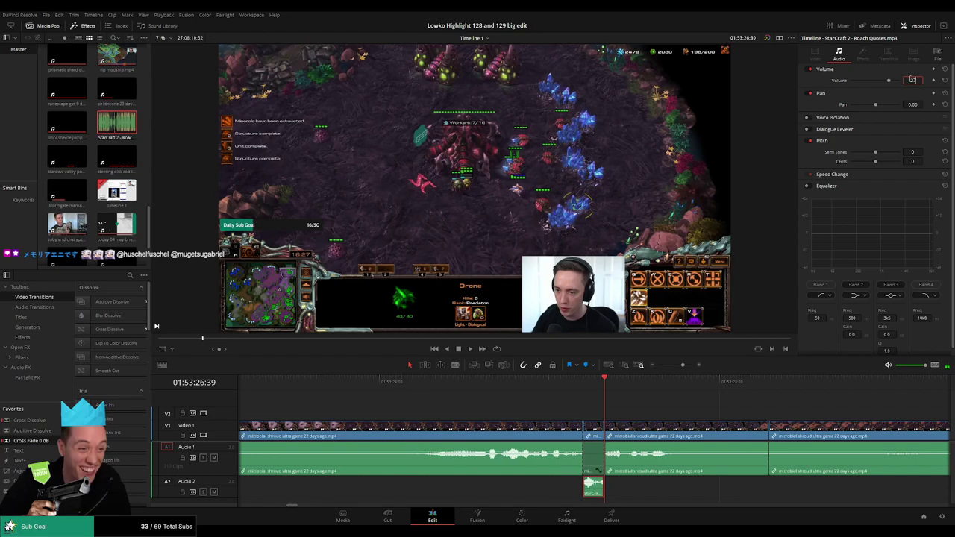
pyautogui.click(450, 386)
pyautogui.press('space')
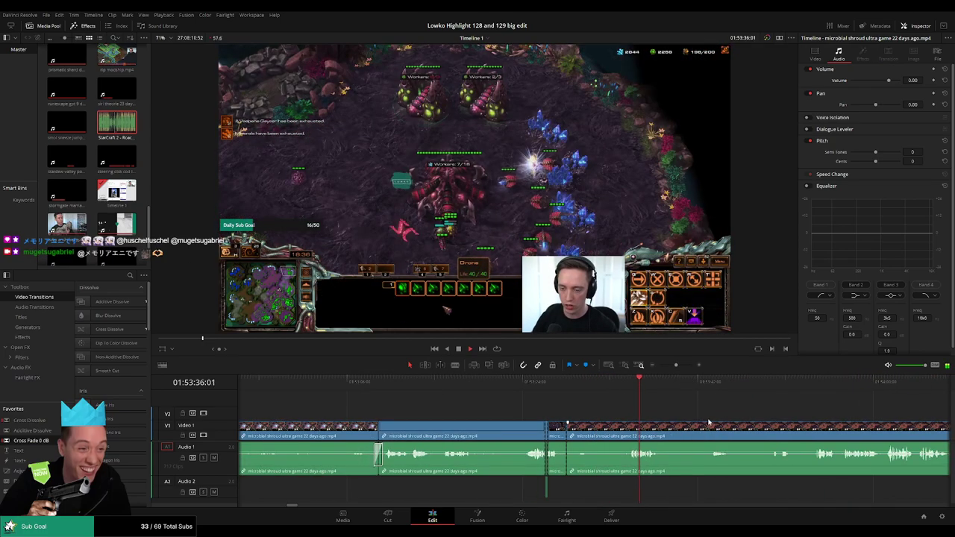
# Step: Skim ahead to about 01:54:05 for the point where the footage should resume, and split the clip at about 01:53:54
pyautogui.hscroll(4, 571, 418)
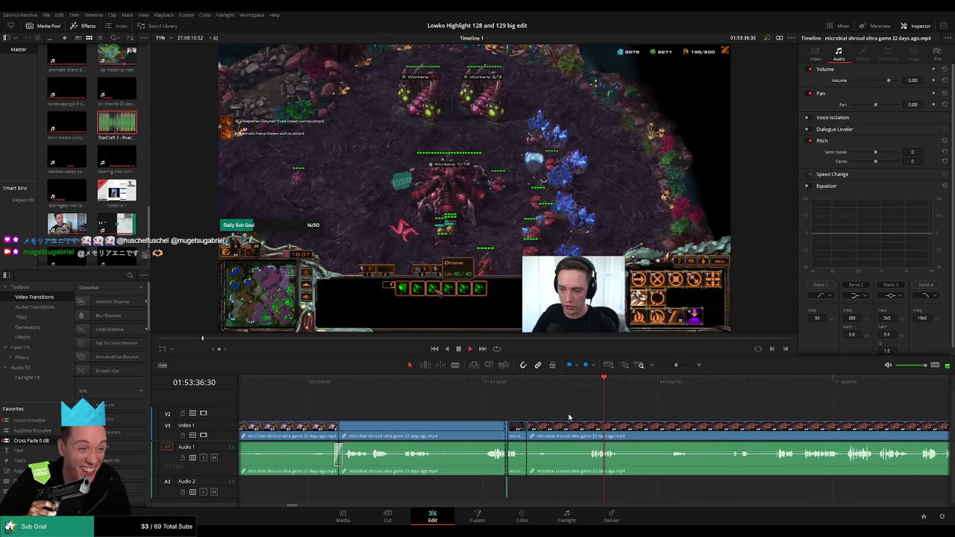
pyautogui.click(614, 387)
pyautogui.click(645, 388)
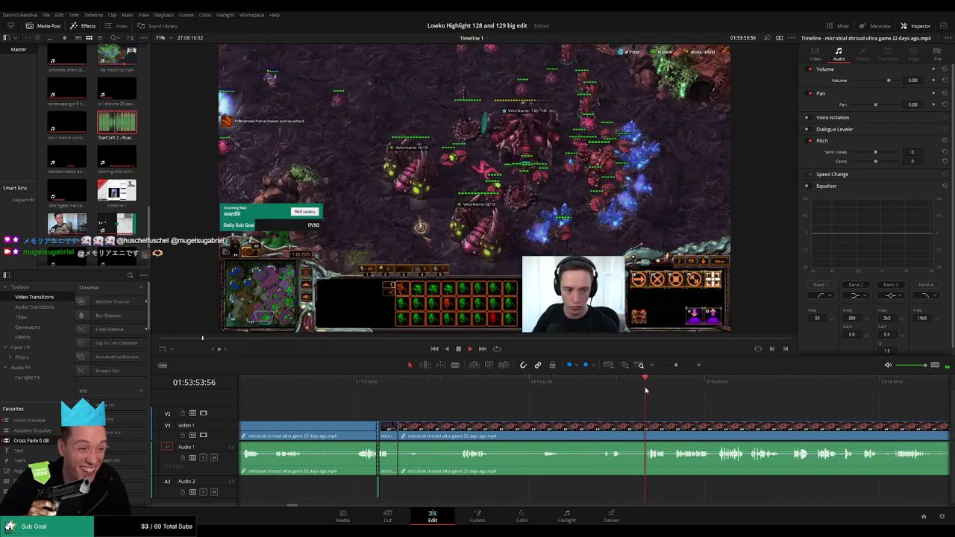
pyautogui.click(675, 388)
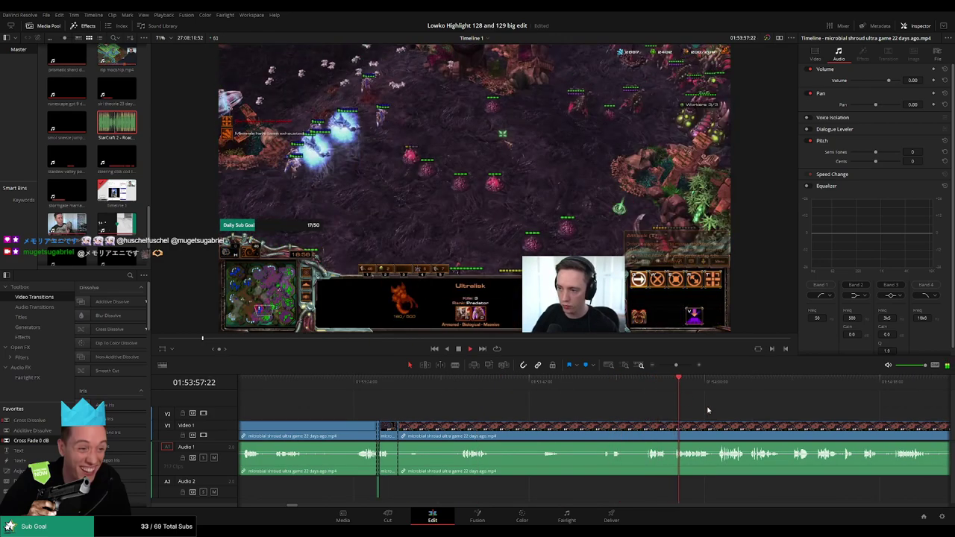
pyautogui.moveTo(708, 410); pyautogui.dragTo(580, 405)
pyautogui.click(586, 388)
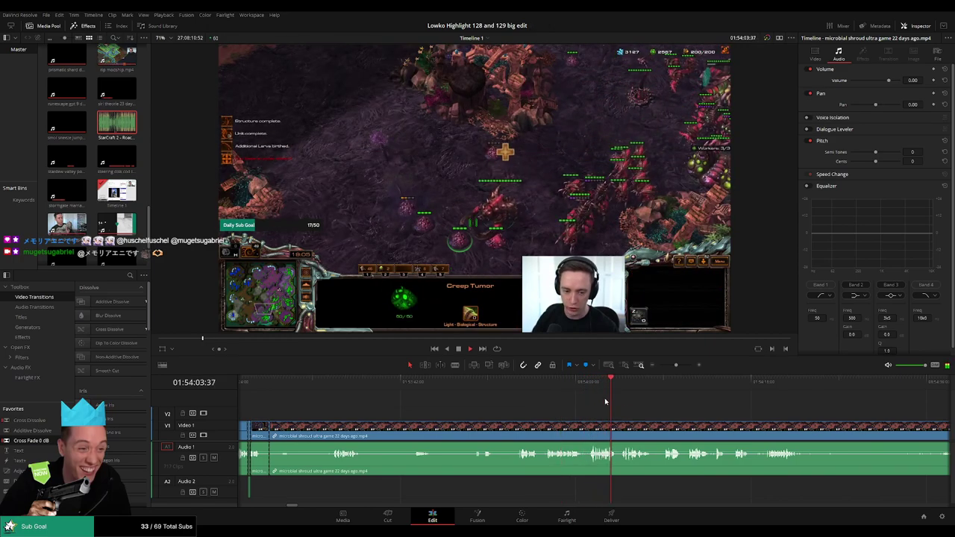
pyautogui.scroll(2, 569, 413)
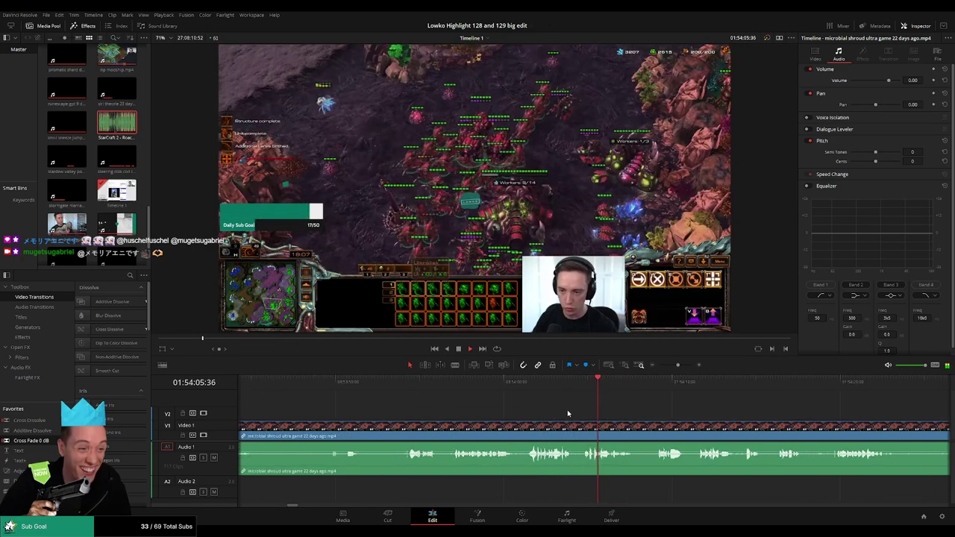
pyautogui.click(491, 384)
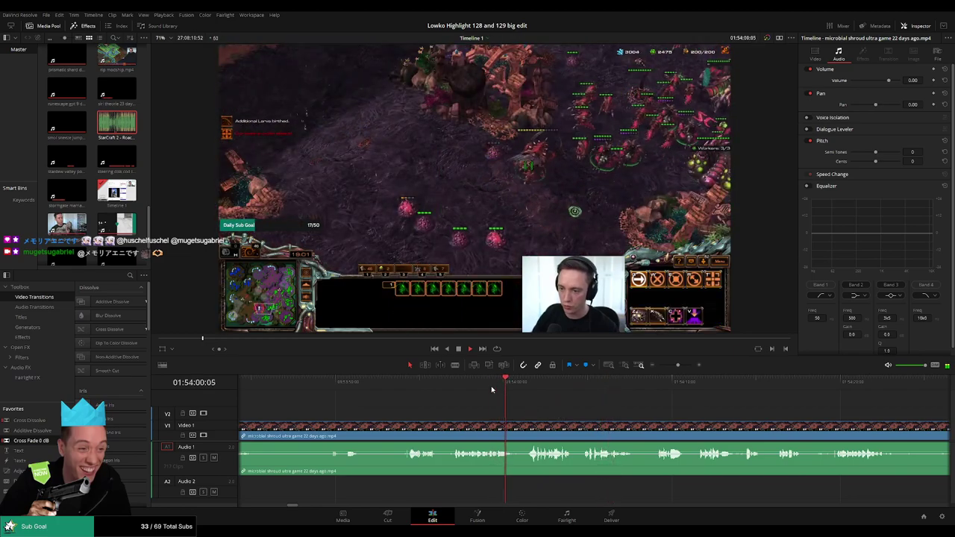
pyautogui.click(410, 387)
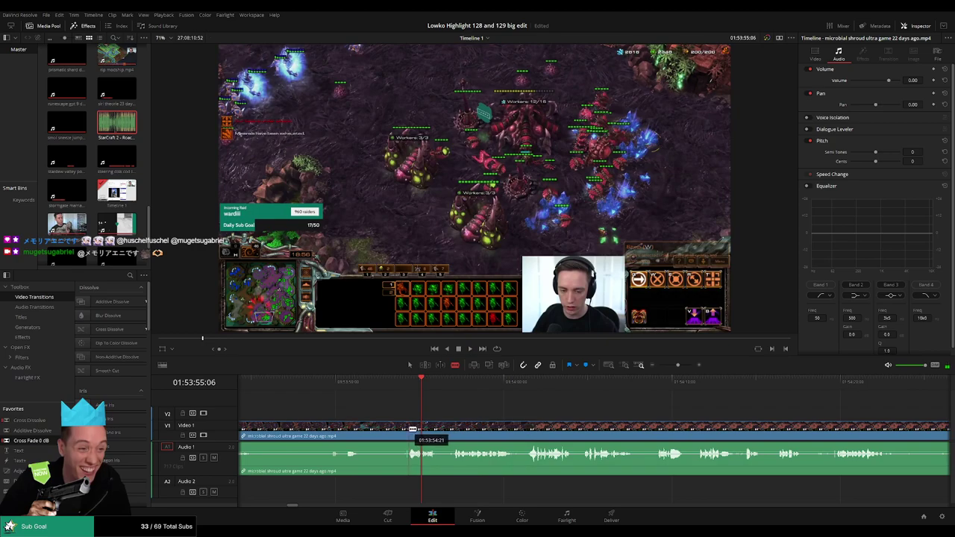
pyautogui.click(413, 430)
pyautogui.press('a')
# Step: Keep only the stretch from about 01:53:49 to 01:53:51 between the 01:53:28 and 01:53:54 splits, remove the sections around it closing the gaps, and play back
pyautogui.click(391, 436)
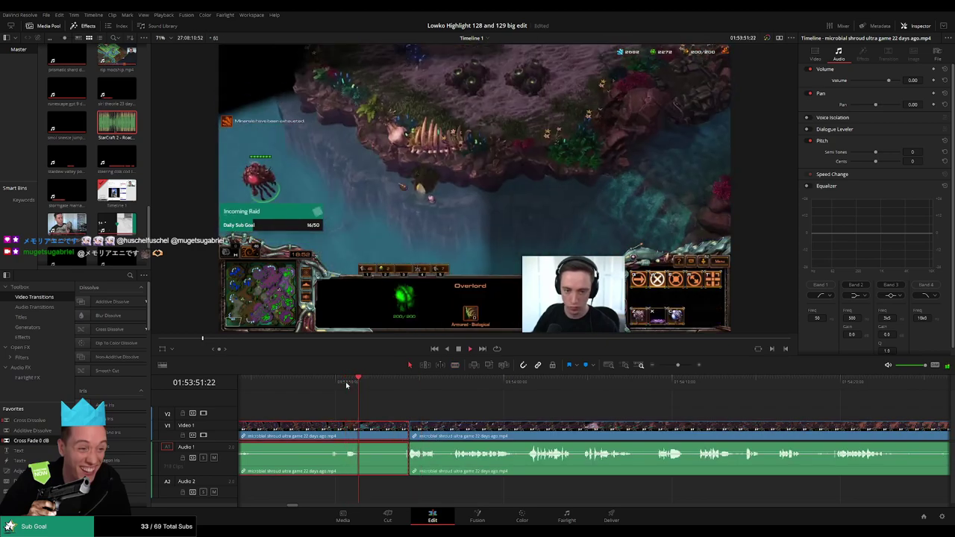
pyautogui.press('b')
pyautogui.click(330, 427)
pyautogui.click(362, 428)
pyautogui.press('a')
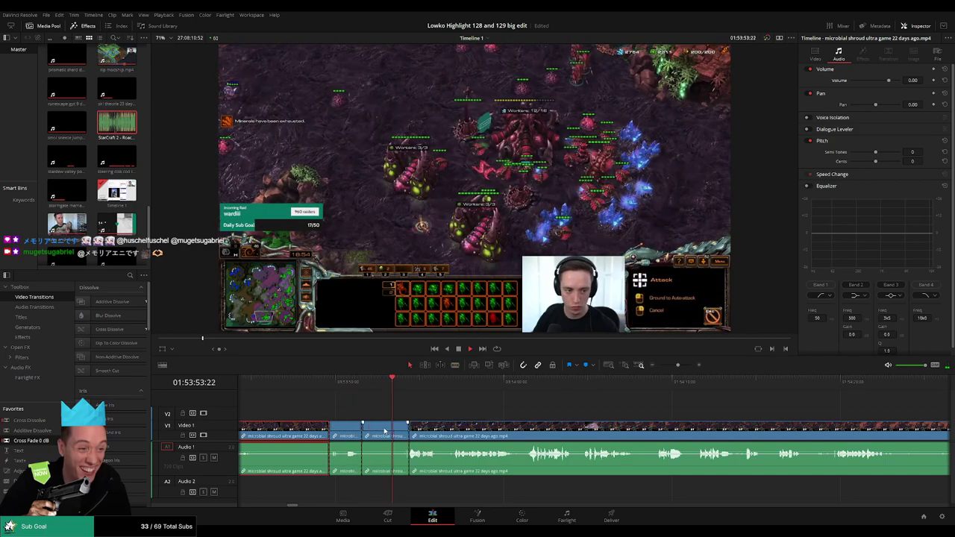
pyautogui.click(385, 430)
pyautogui.press('Delete')
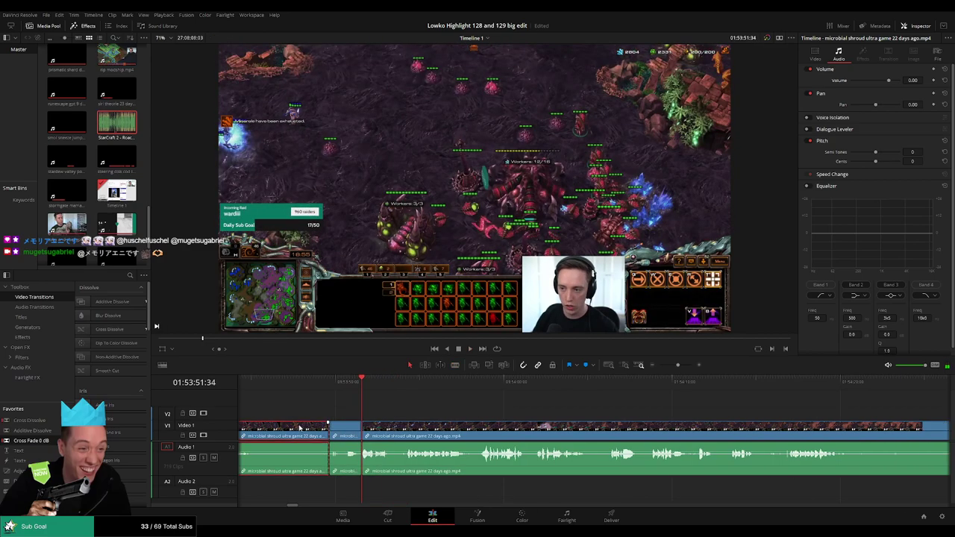
pyautogui.press('Delete')
pyautogui.press('space')
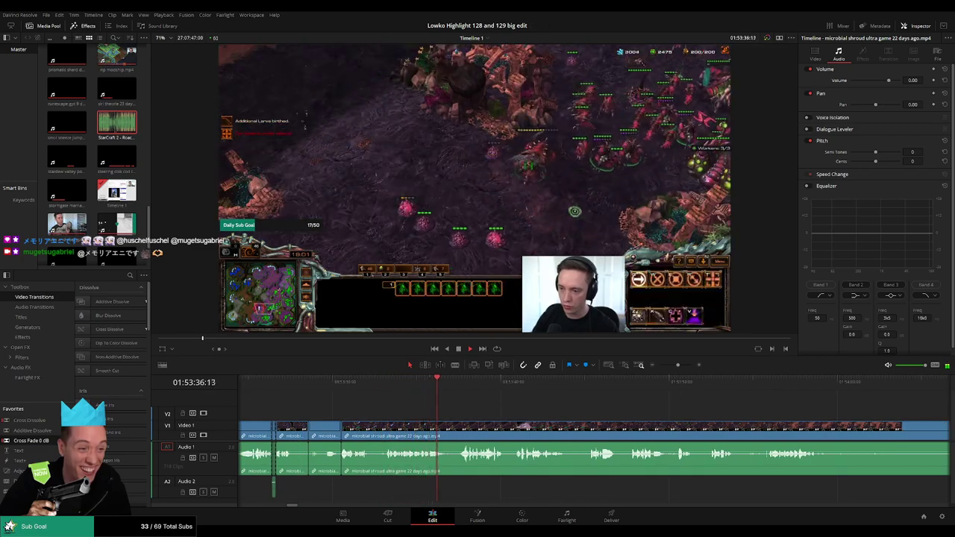
# Step: Cut the quiet stretch from about 01:53:54 to 01:53:55:54 out of the gameplay clip and close the gap
pyautogui.hscroll(2, 484, 406)
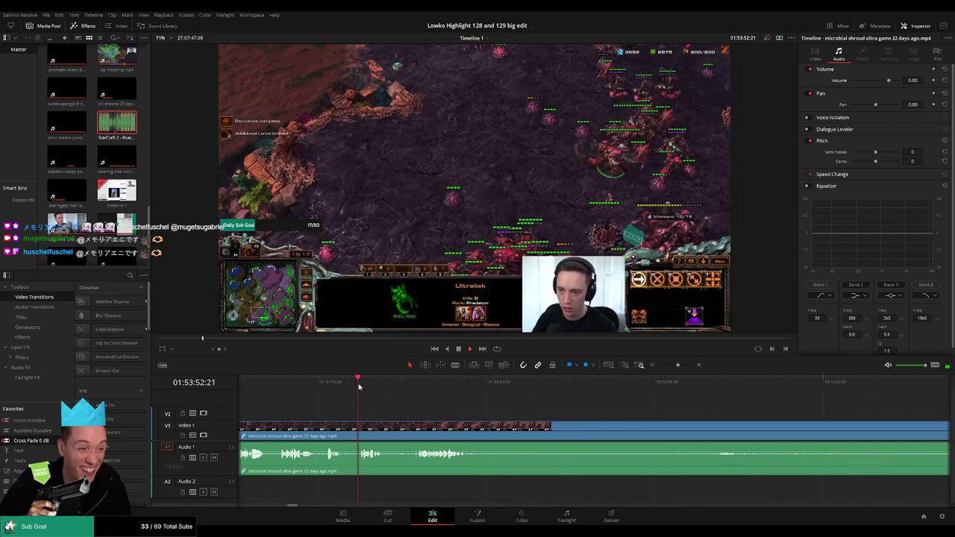
pyautogui.click(408, 383)
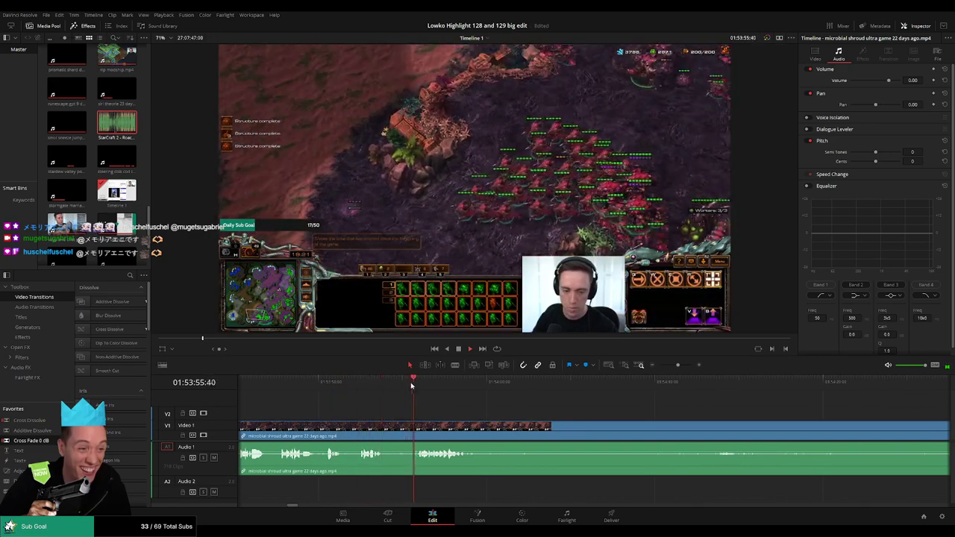
pyautogui.press('b')
pyautogui.click(385, 423)
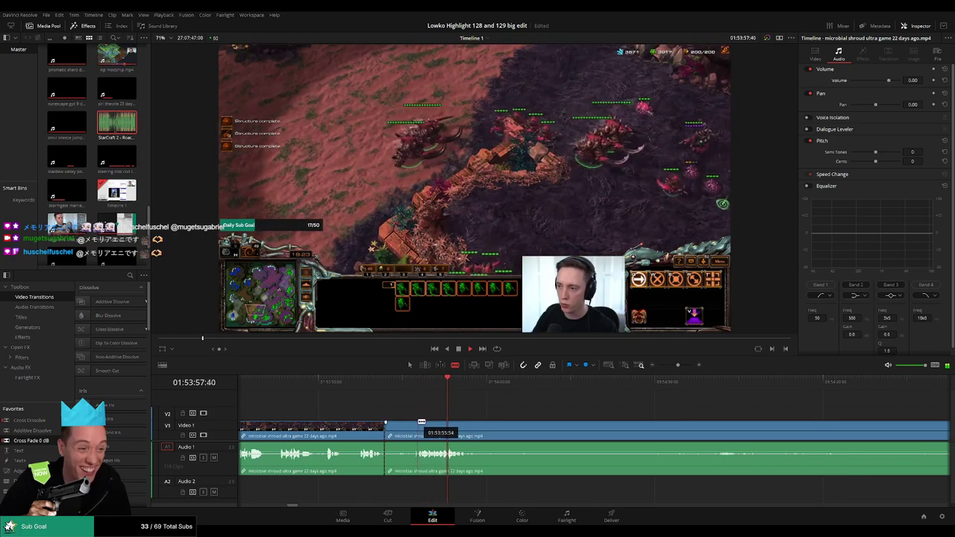
pyautogui.click(418, 431)
pyautogui.press('a')
pyautogui.click(405, 428)
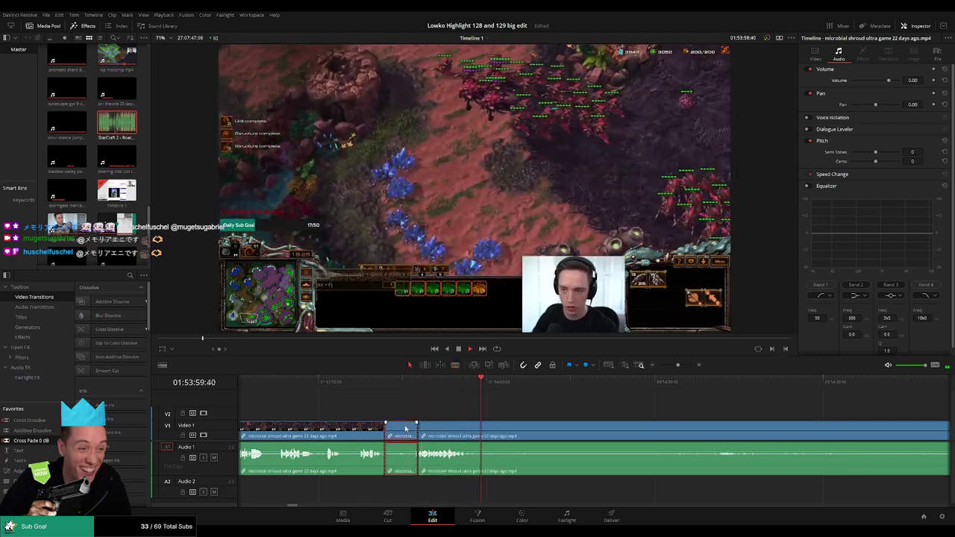
pyautogui.press('Delete')
# Step: Remove the uneventful gameplay from about 01:53:57:33 to 01:54:53:44, close the gap and crossfade the audio at the join
pyautogui.press('b')
pyautogui.click(446, 424)
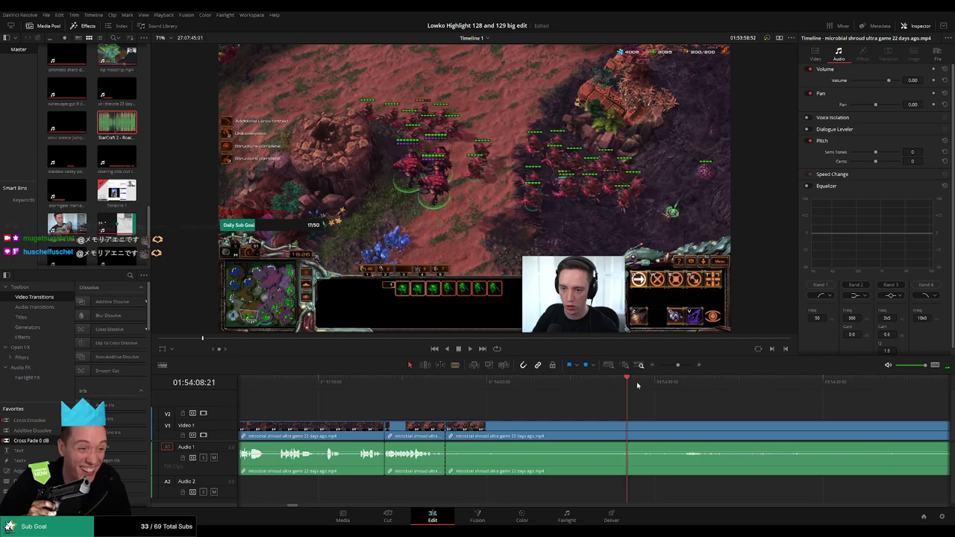
pyautogui.hotkey('ctrl', '-')
pyautogui.hotkey('ctrl', '-')
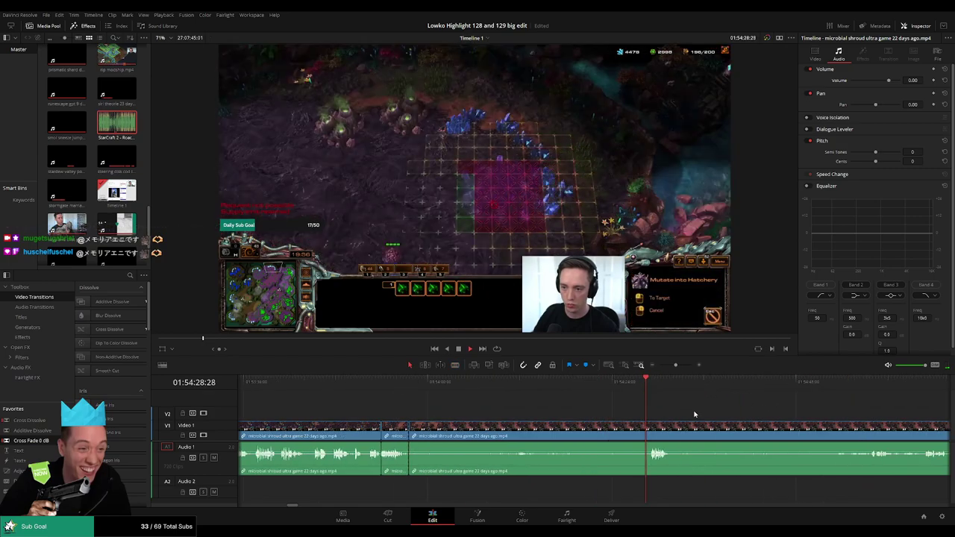
pyautogui.moveTo(694, 414); pyautogui.dragTo(539, 407)
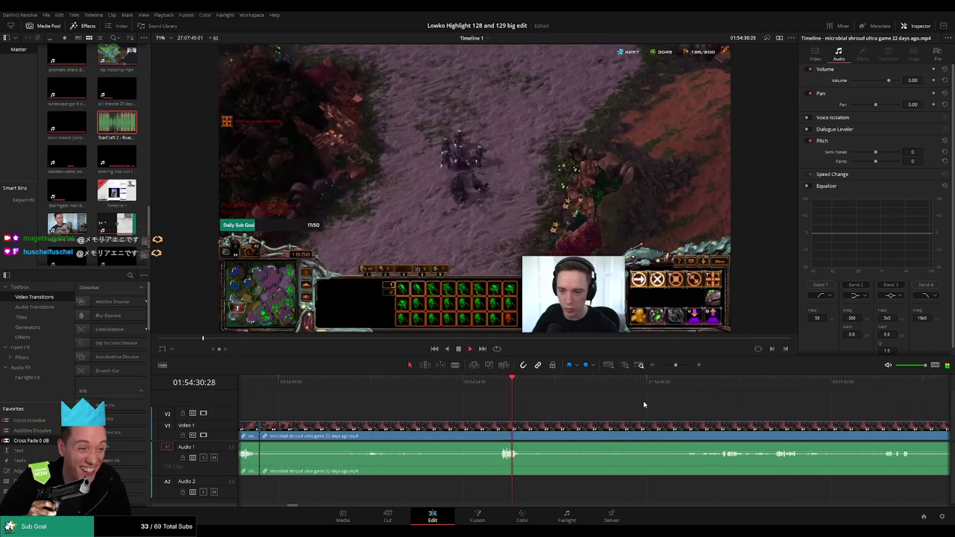
pyautogui.click(720, 385)
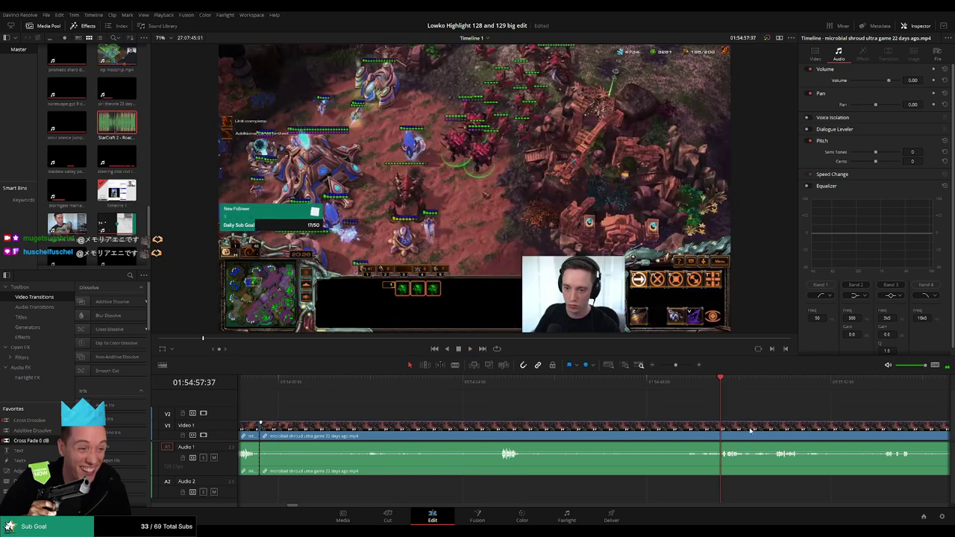
pyautogui.moveTo(720, 418); pyautogui.dragTo(506, 398)
pyautogui.click(479, 396)
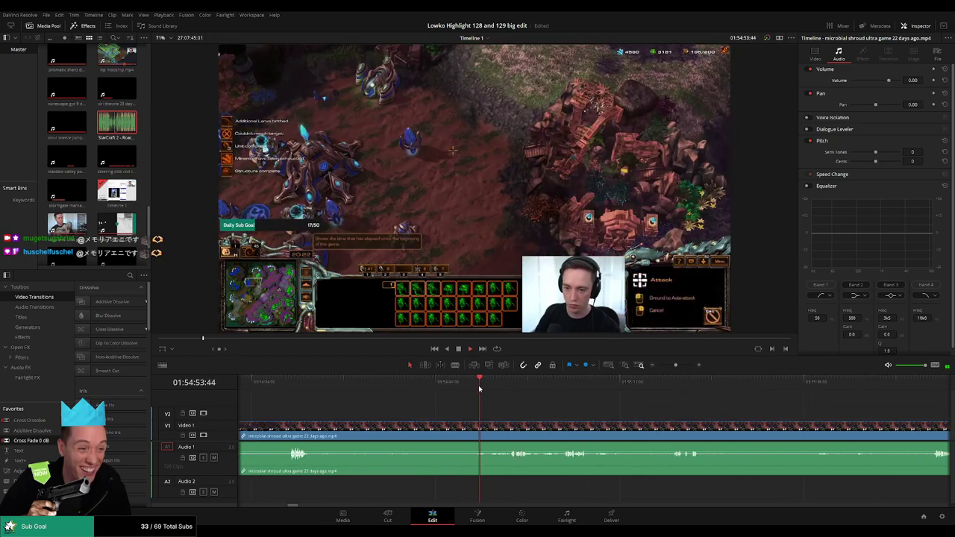
pyautogui.press('b')
pyautogui.click(486, 422)
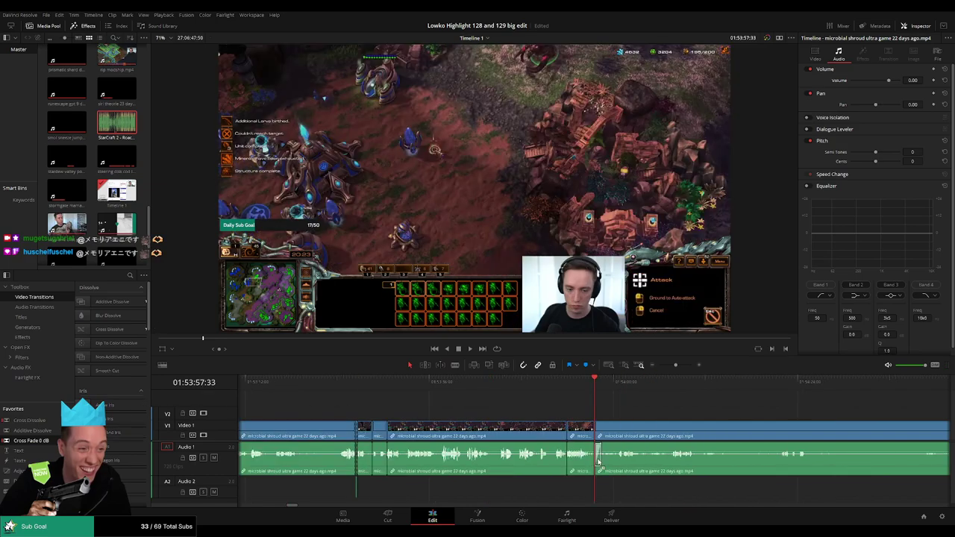
# Step: Review the gameplay following the new join and split the clip at about 01:54:16
pyautogui.press('space')
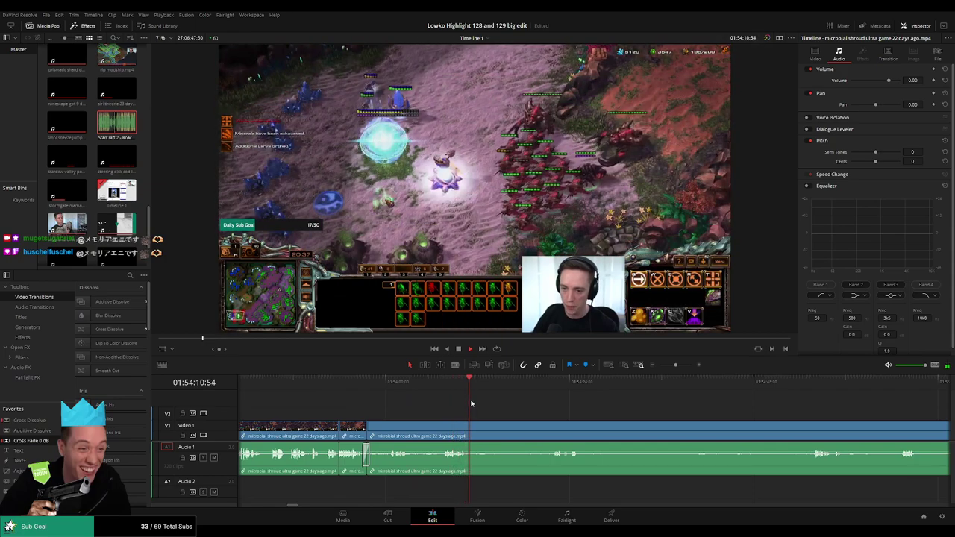
pyautogui.moveTo(482, 385); pyautogui.dragTo(533, 389)
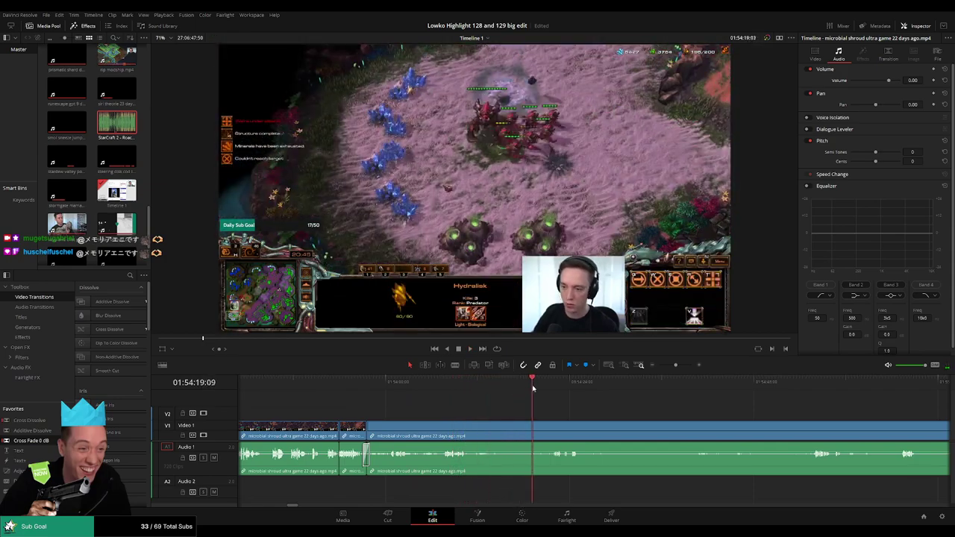
pyautogui.hscroll(3, 567, 406)
pyautogui.click(440, 389)
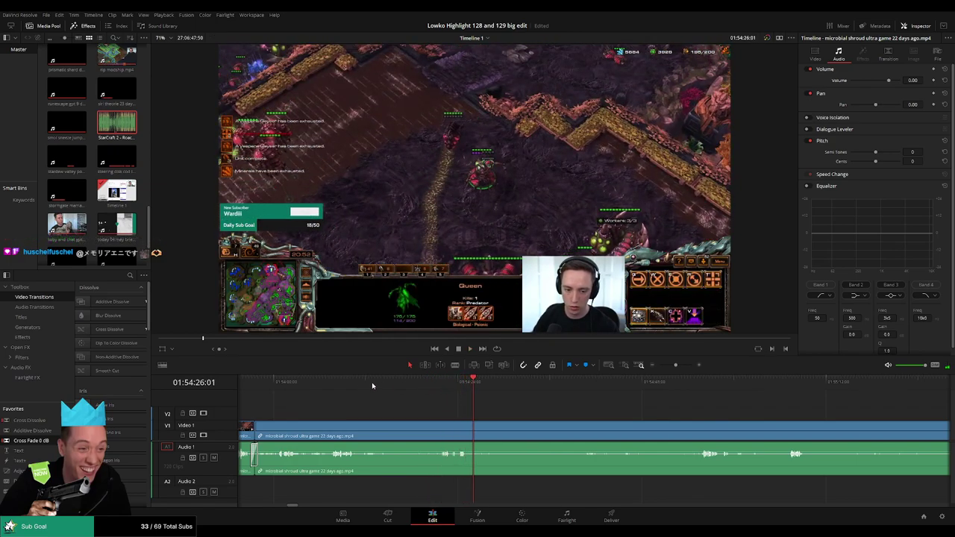
pyautogui.moveTo(352, 384); pyautogui.dragTo(391, 393)
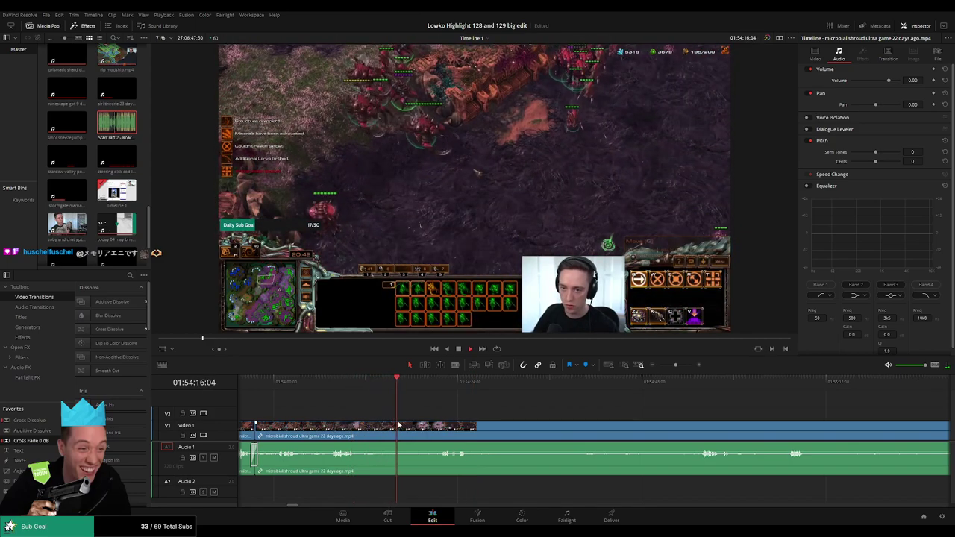
# Step: Remove the gameplay from the 01:54:16 split to about 01:56:22, close the gap and crossfade the audio at the join
pyautogui.moveTo(672, 389); pyautogui.dragTo(509, 418)
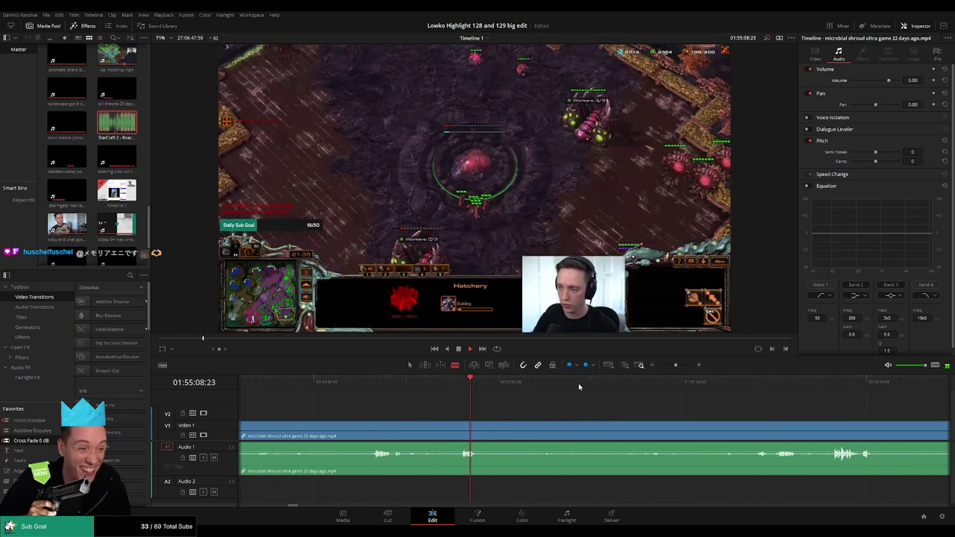
pyautogui.moveTo(720, 389); pyautogui.dragTo(532, 406)
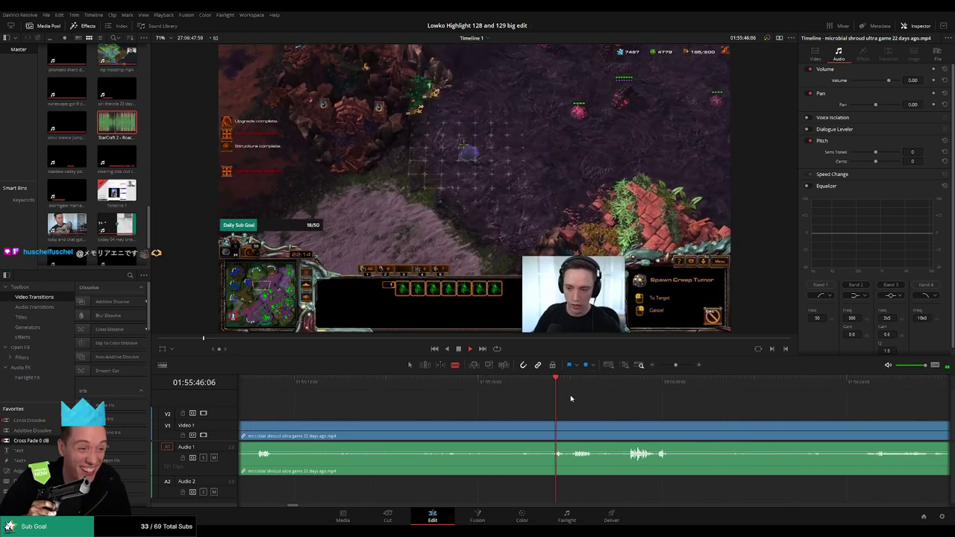
pyautogui.click(571, 381)
pyautogui.moveTo(650, 411); pyautogui.dragTo(522, 405)
pyautogui.click(515, 383)
pyautogui.moveTo(352, 391); pyautogui.dragTo(485, 391)
pyautogui.press('space')
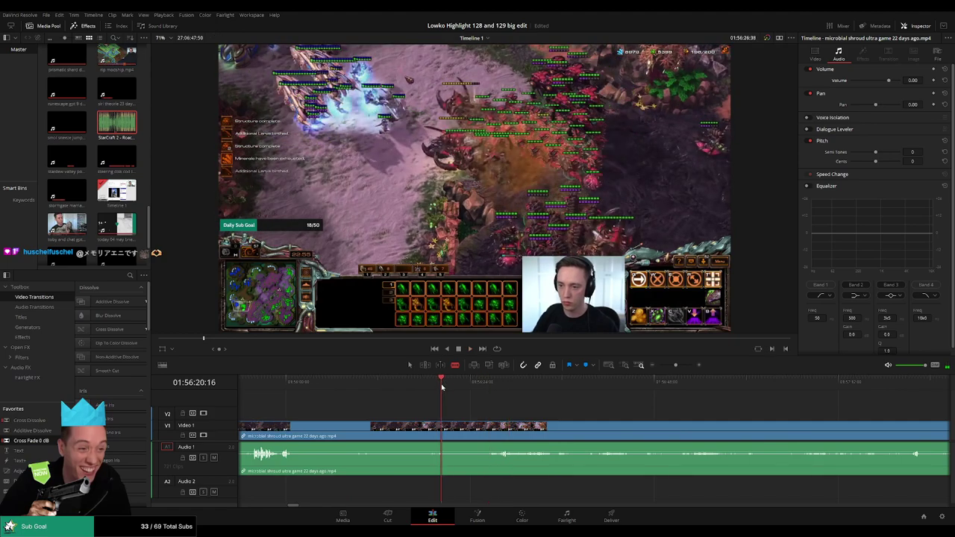
pyautogui.press('space')
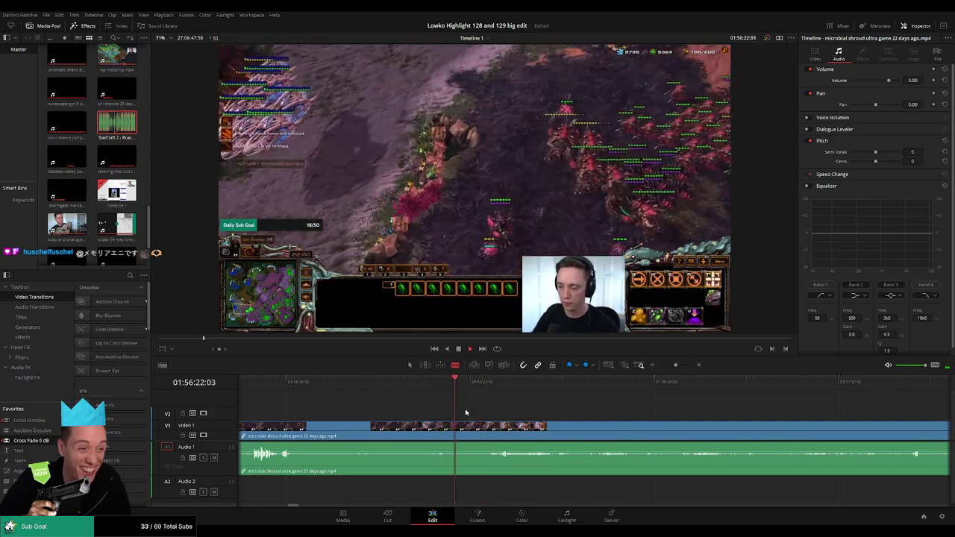
pyautogui.hotkey('ctrl', 'b')
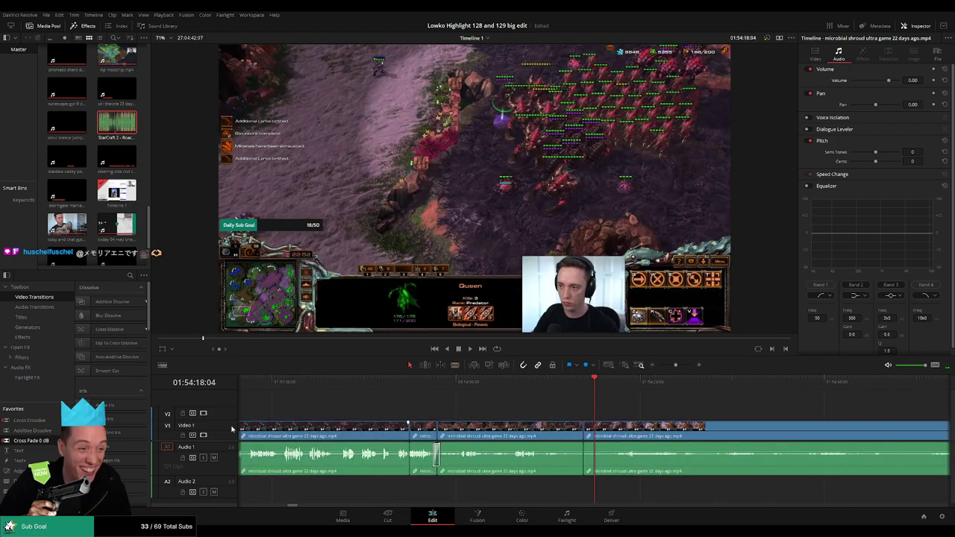
# Step: Review the new join, then isolate the brief sound after it by splitting the gameplay clip at 01:54:22:46 and 01:54:23:02
pyautogui.click(576, 382)
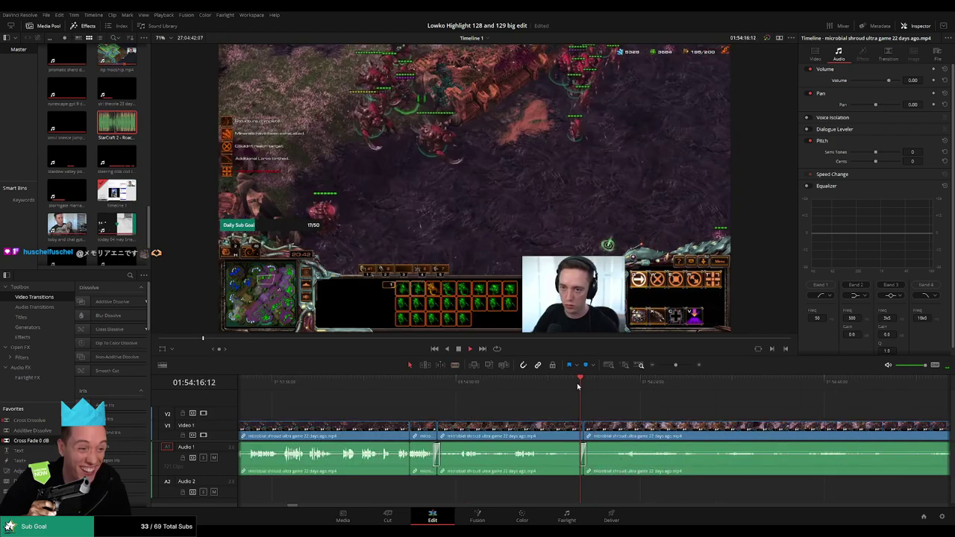
pyautogui.press('space')
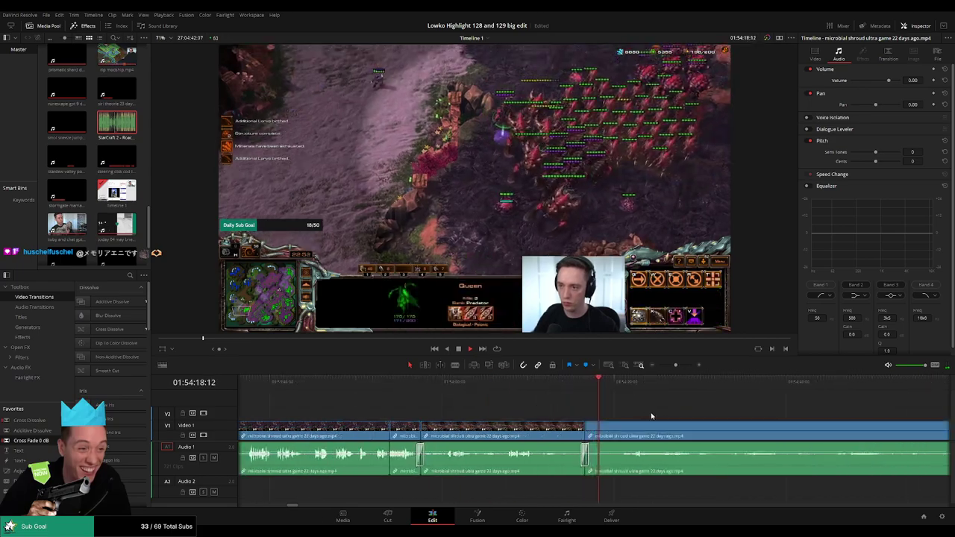
pyautogui.hotkey('ctrl', '=')
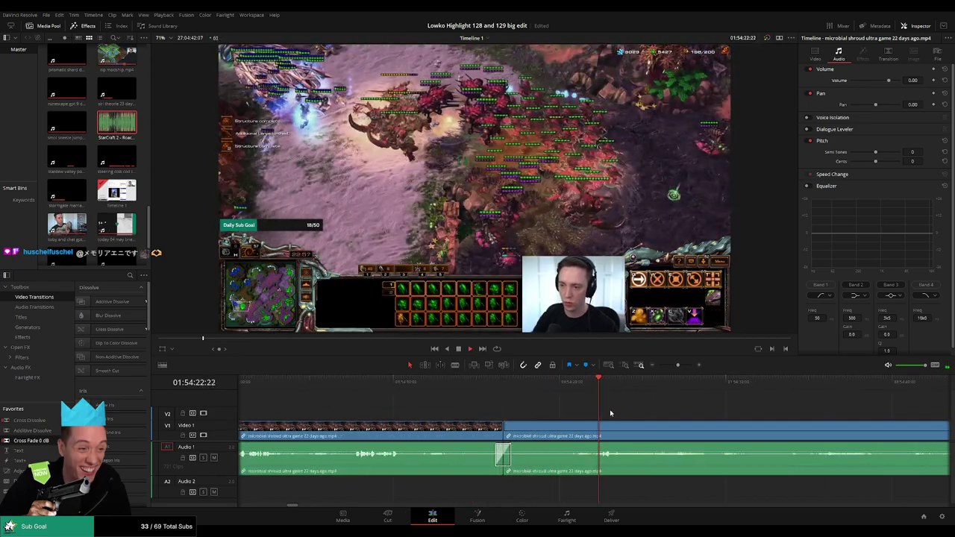
pyautogui.hotkey('ctrl', '=')
pyautogui.press('space')
pyautogui.click(588, 383)
pyautogui.press('space')
pyautogui.press('space')
pyautogui.press('b')
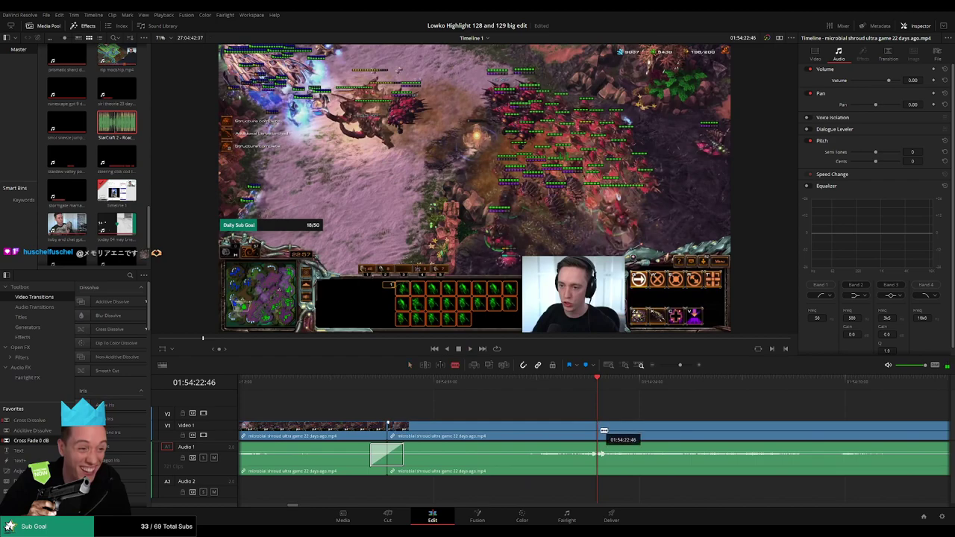
pyautogui.click(600, 430)
pyautogui.press('space')
pyautogui.press('space')
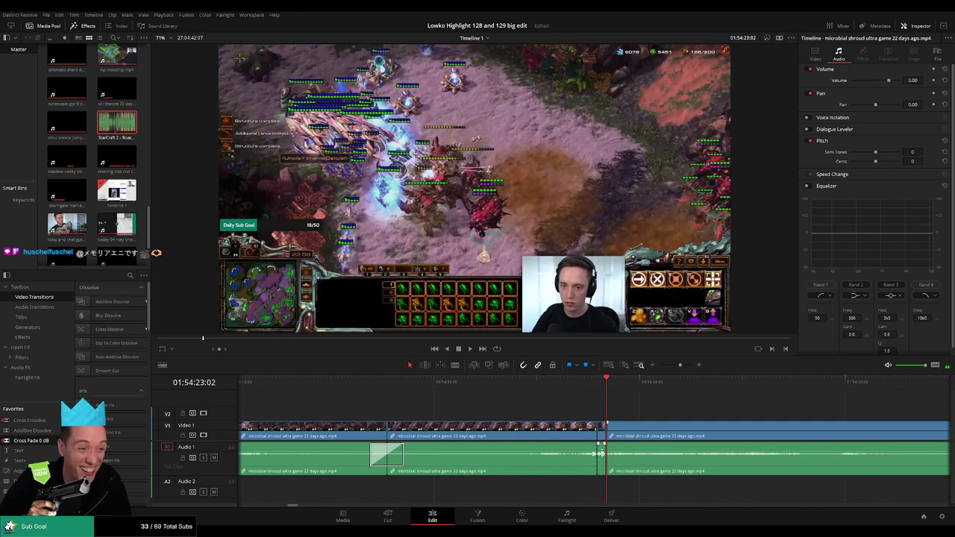
# Step: Replace the isolated piece's audio with the StarCraft 2 - Roach Quotes.mp3 sound on Audio 2, with its volume set to -27
pyautogui.keyDown('alt'); pyautogui.click(603, 454); pyautogui.keyUp('alt')
pyautogui.press('BackSpace')
pyautogui.moveTo(123, 120); pyautogui.dragTo(602, 488)
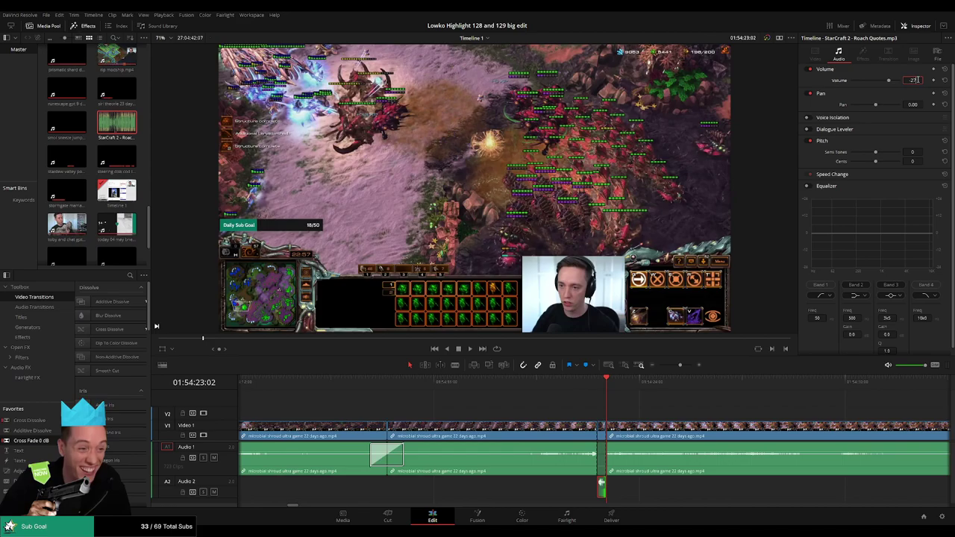
pyautogui.click(580, 382)
pyautogui.press('space')
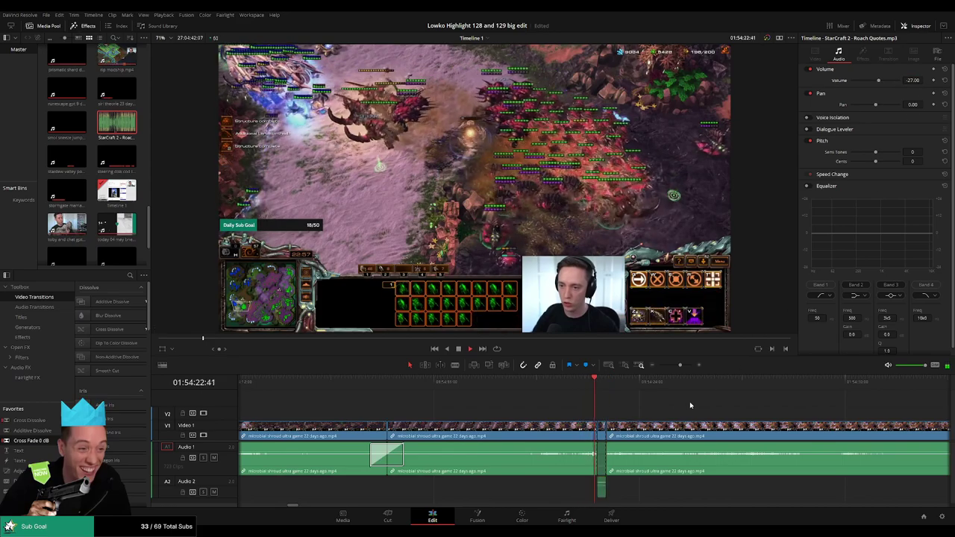
pyautogui.click(690, 403)
# Step: Review the fight following the inserted sound and split the gameplay clip at 01:54:56:19
pyautogui.hscroll(3, 671, 404)
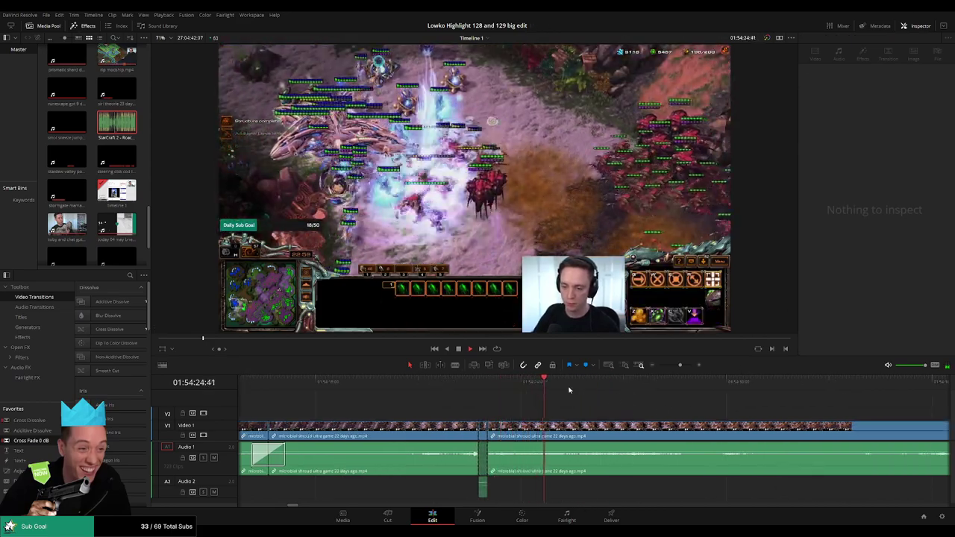
pyautogui.scroll(-4, 618, 406)
pyautogui.hscroll(4, 526, 404)
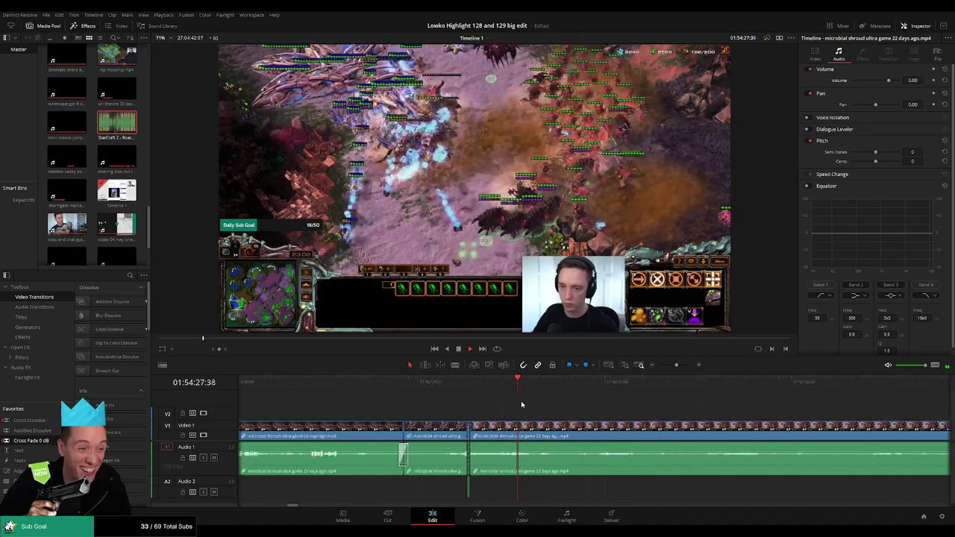
pyautogui.click(481, 388)
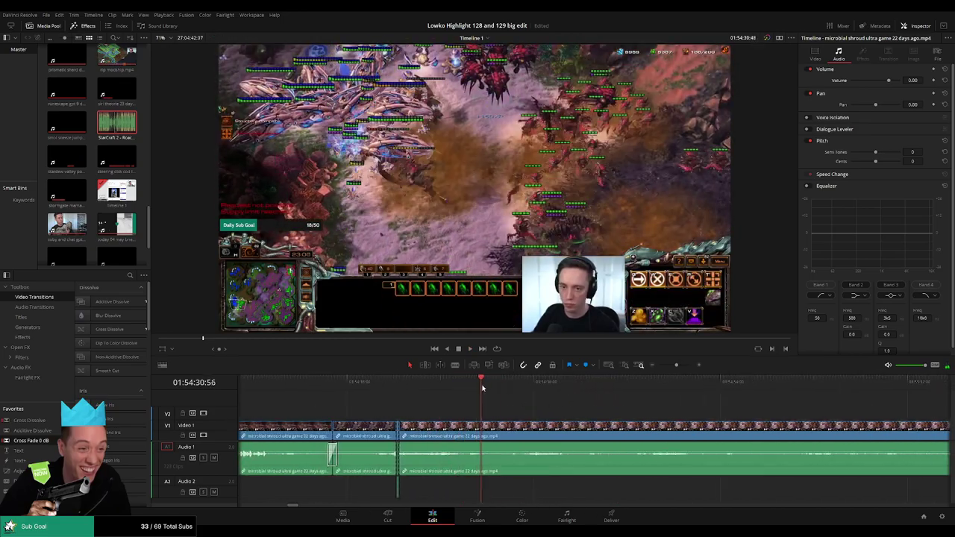
pyautogui.click(513, 388)
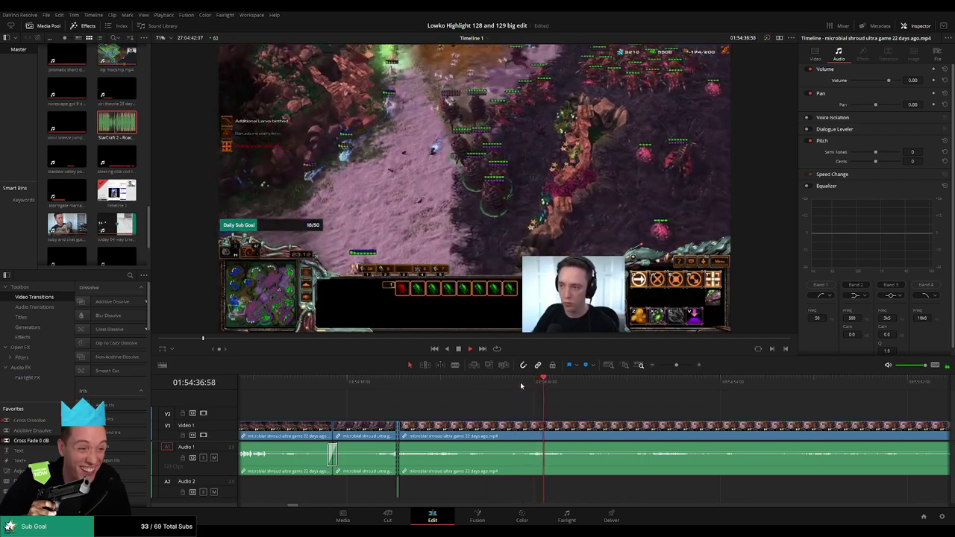
pyautogui.click(582, 386)
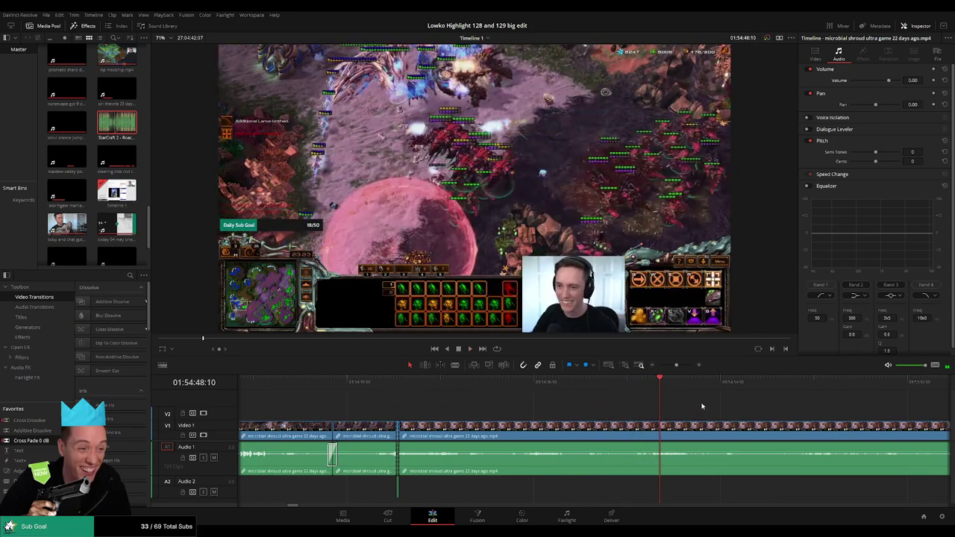
pyautogui.moveTo(719, 409); pyautogui.dragTo(586, 400)
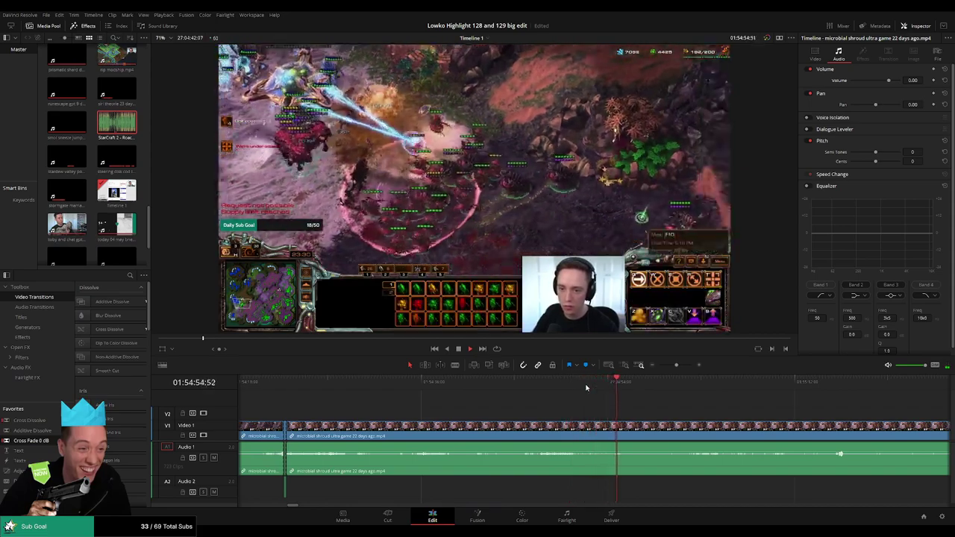
pyautogui.hotkey('ctrl', 'b')
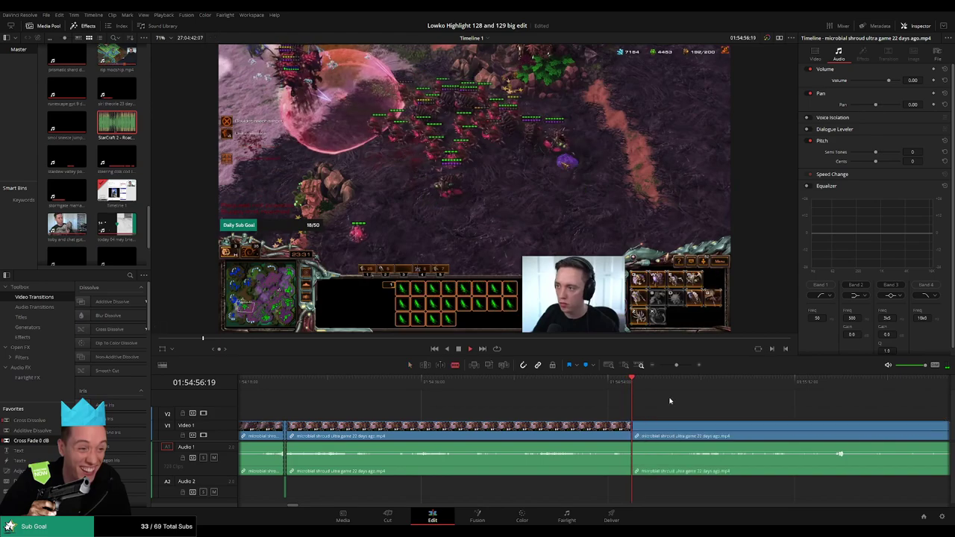
# Step: Remove the gameplay from the 01:54:56:19 split to about 01:55:28, close the gap and crossfade the audio at the join
pyautogui.hscroll(5, 631, 406)
pyautogui.click(603, 384)
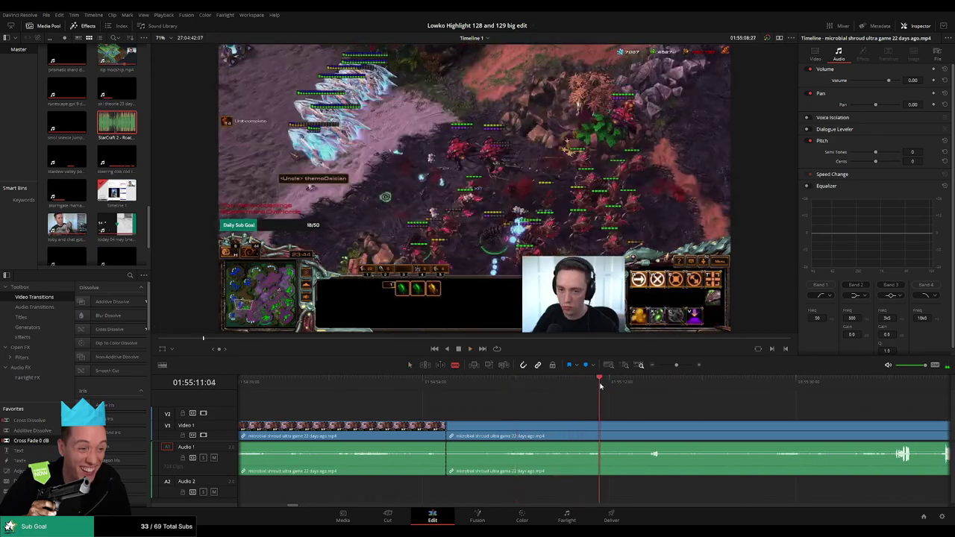
pyautogui.click(648, 384)
pyautogui.hscroll(3, 602, 396)
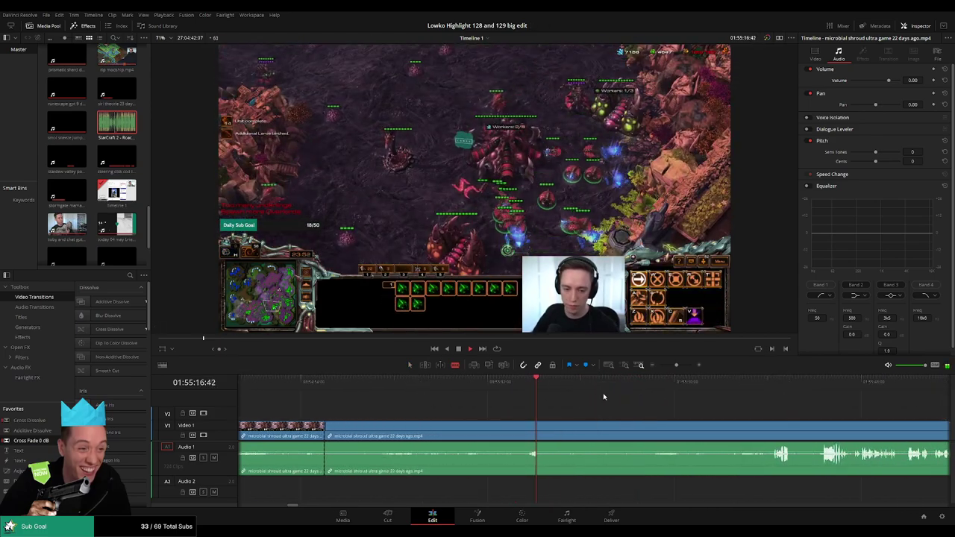
pyautogui.click(711, 389)
pyautogui.click(728, 392)
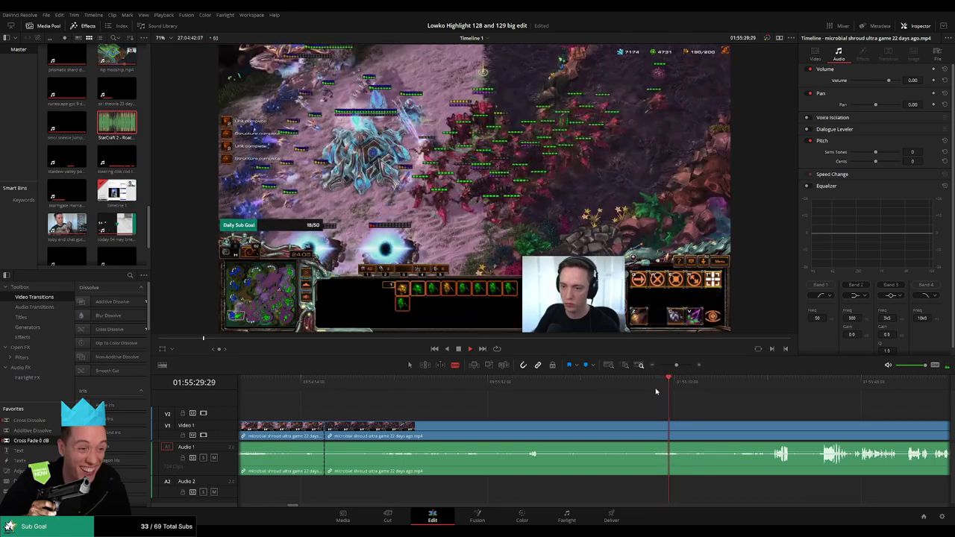
pyautogui.click(652, 430)
pyautogui.press('a')
pyautogui.click(614, 432)
pyautogui.press('Delete')
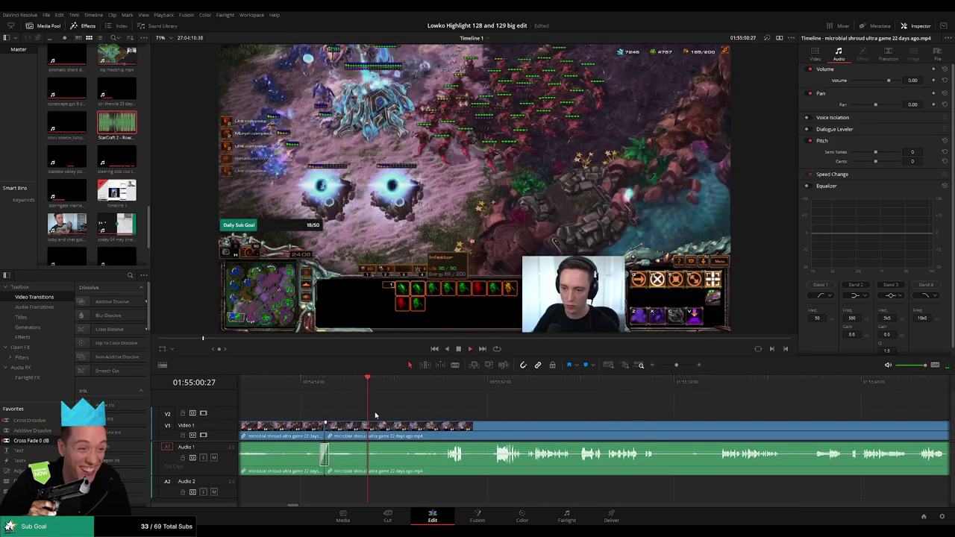
# Step: Review the final fight up to the victory screen and split the gameplay clip at about 01:55:28
pyautogui.moveTo(377, 382); pyautogui.dragTo(433, 386)
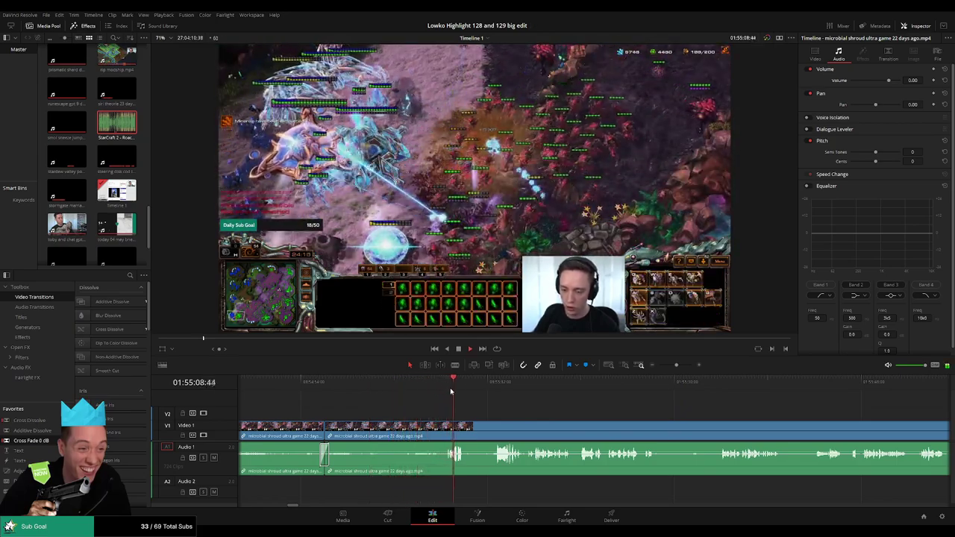
pyautogui.moveTo(471, 387); pyautogui.dragTo(490, 388)
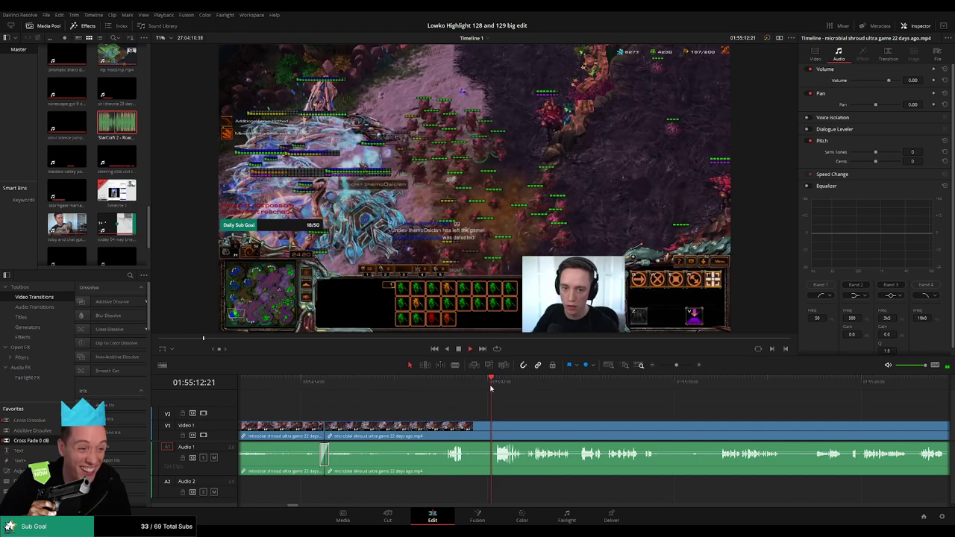
pyautogui.moveTo(554, 405); pyautogui.dragTo(445, 402)
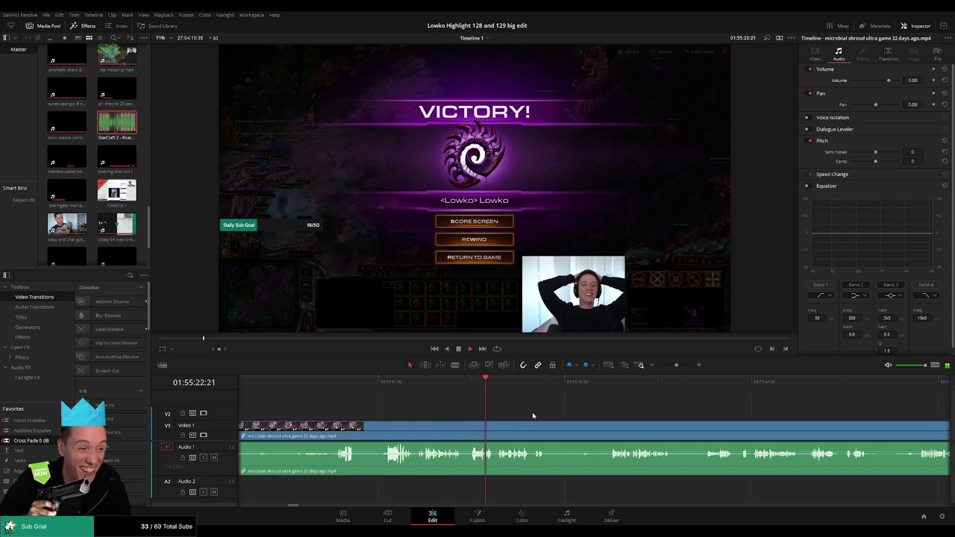
pyautogui.moveTo(538, 405); pyautogui.dragTo(435, 409)
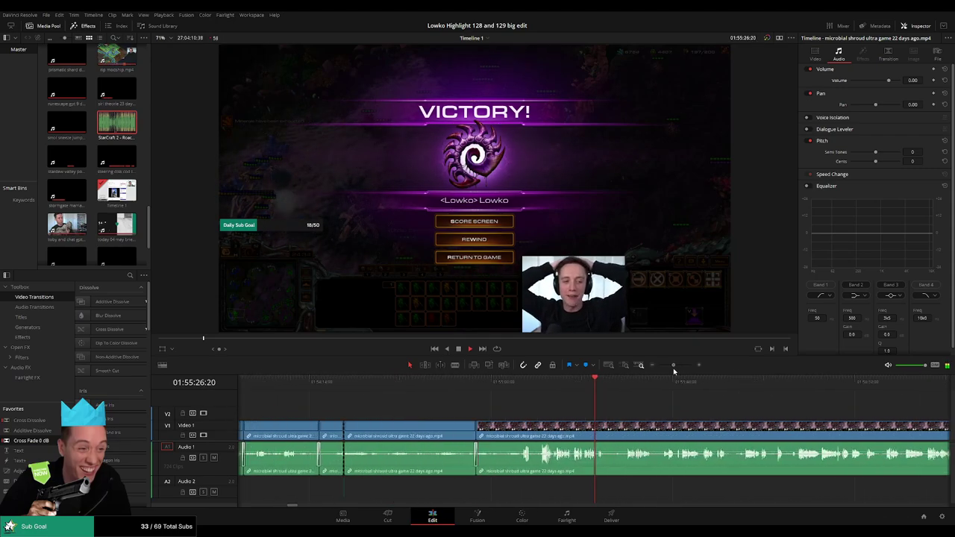
pyautogui.hscroll(3, 484, 422)
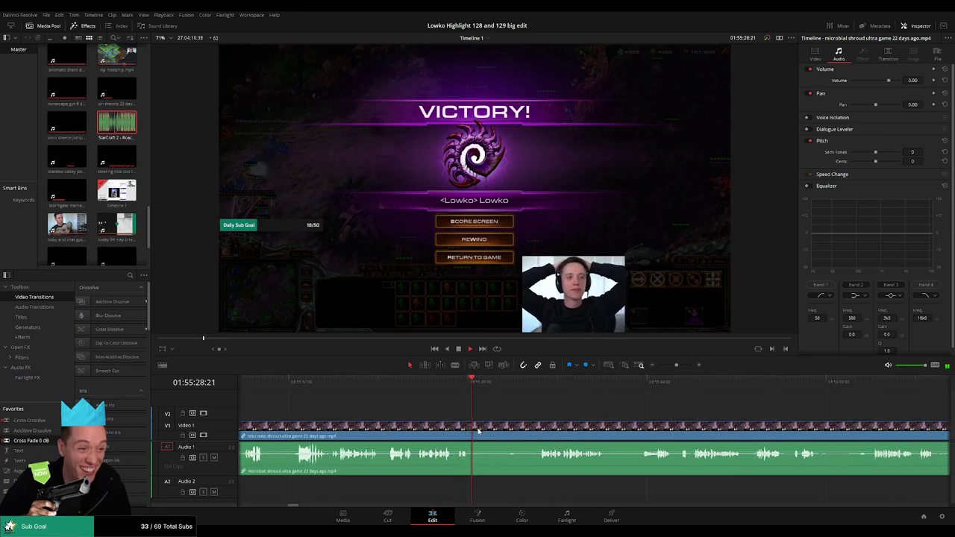
pyautogui.press('b')
pyautogui.click(478, 429)
# Step: Cut the pieces at about 01:55:28–01:55:34 and 01:55:40–01:55:43 out of the victory-screen footage, close the gaps and crossfade both audio joins
pyautogui.hscroll(2, 468, 429)
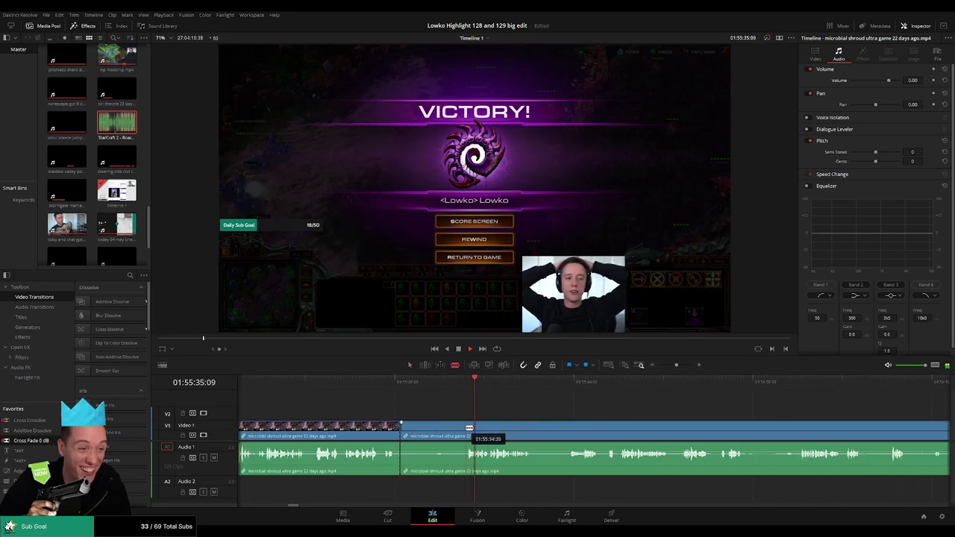
pyautogui.click(533, 430)
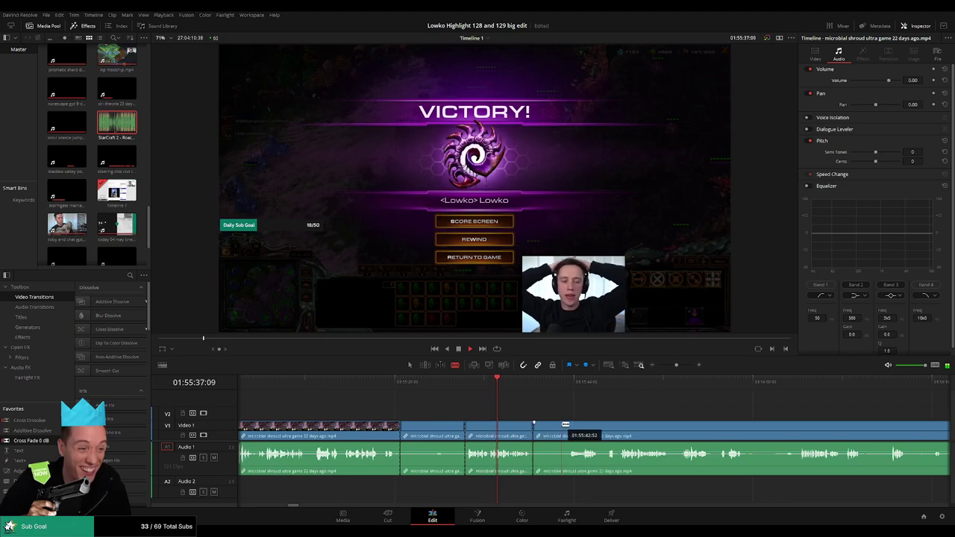
pyautogui.press('Delete')
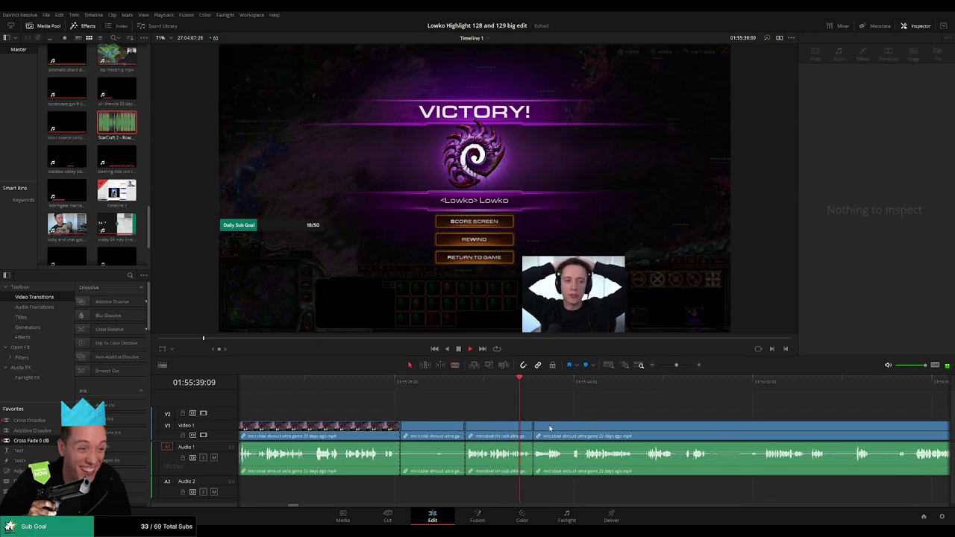
pyautogui.click(396, 433)
pyautogui.press('Delete')
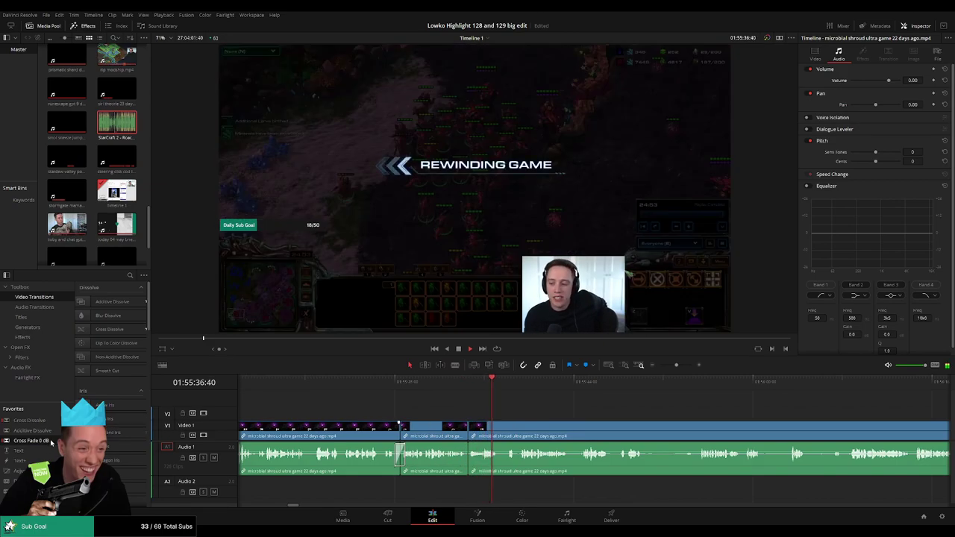
pyautogui.moveTo(50, 441); pyautogui.dragTo(471, 472)
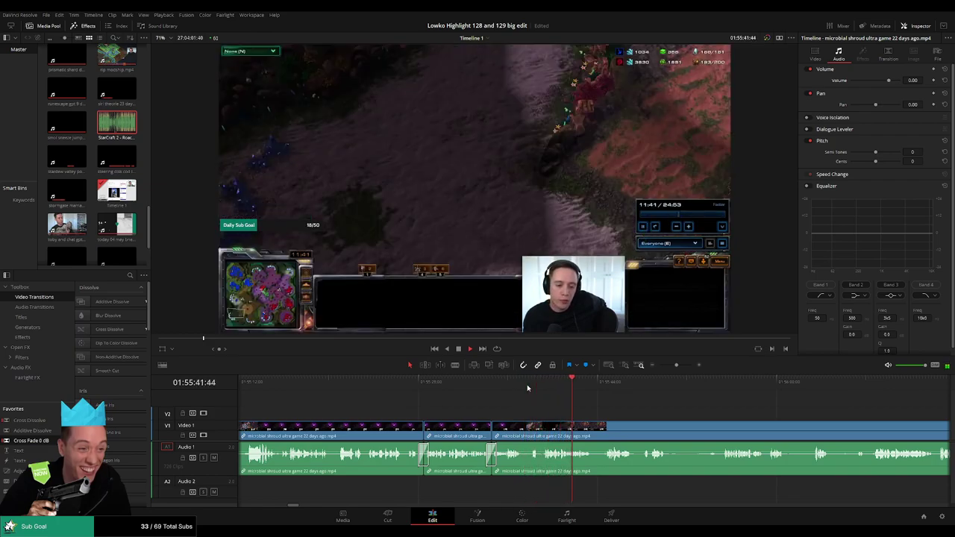
# Step: Check the replay footage after the 01:55:34:34 join, then delete that last microbial shroud clip and close the gap
pyautogui.click(488, 382)
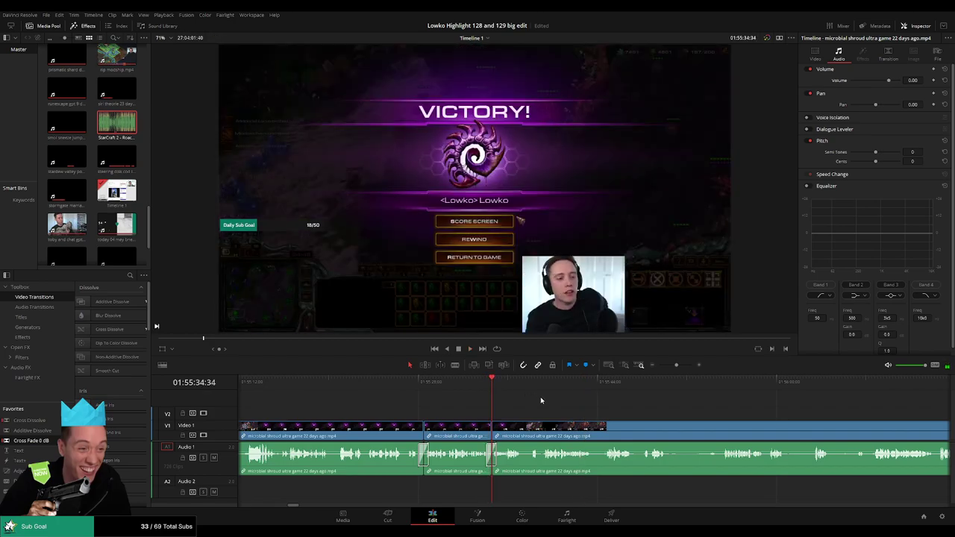
pyautogui.hscroll(2, 562, 405)
pyautogui.click(678, 384)
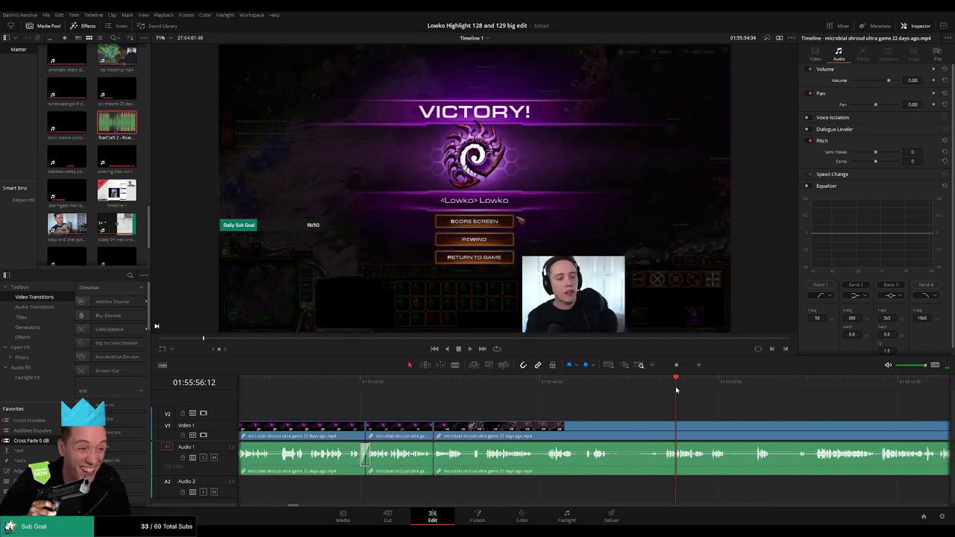
pyautogui.click(840, 384)
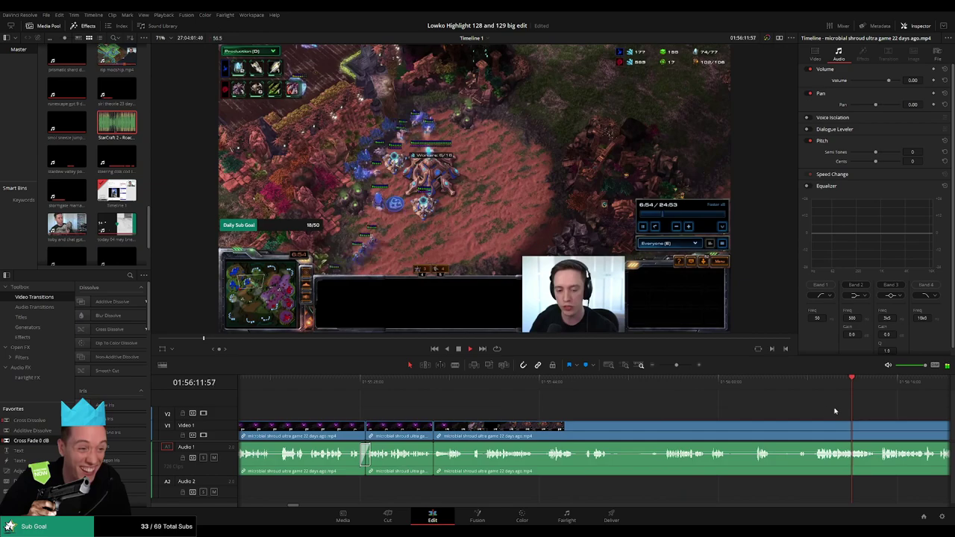
pyautogui.scroll(-4, 761, 407)
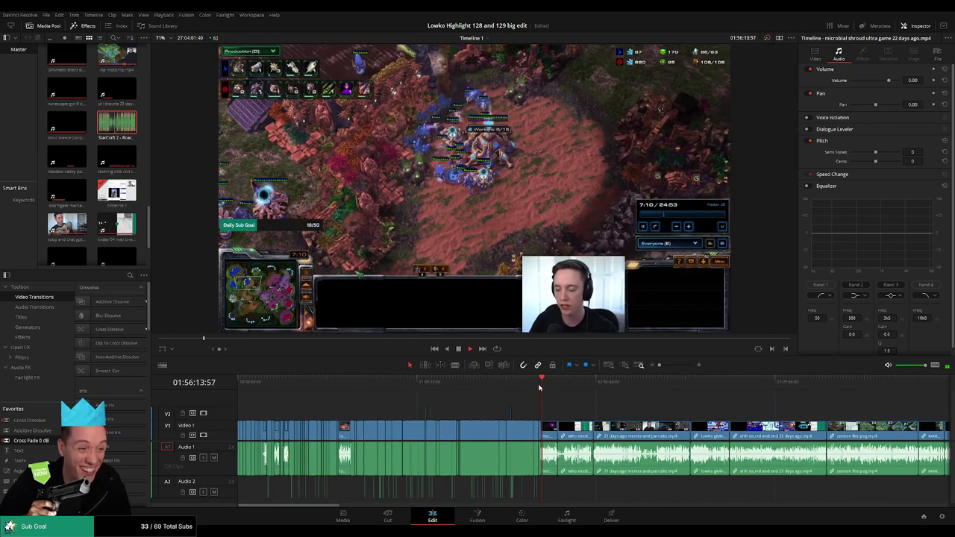
pyautogui.click(539, 387)
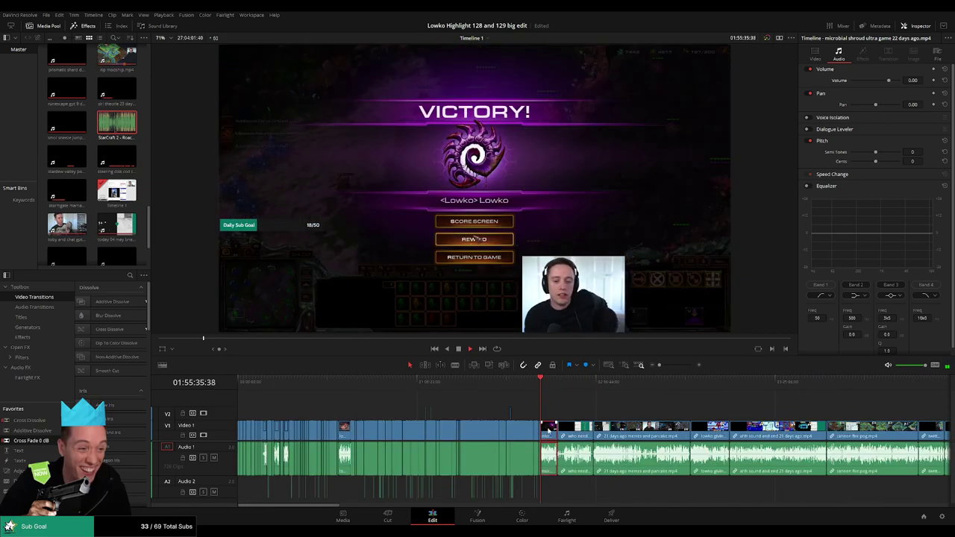
pyautogui.press('Delete')
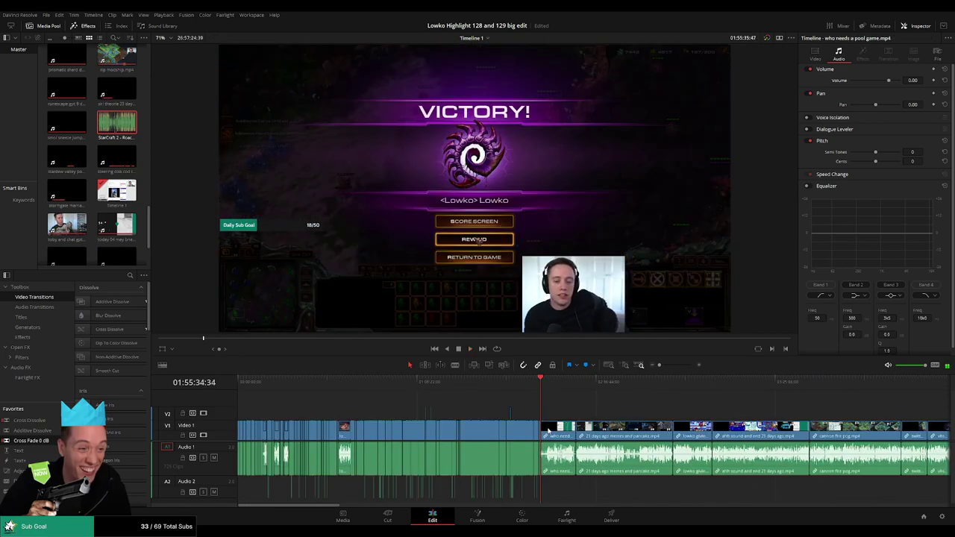
# Step: Scan through the who needs a pool game.mp4 clip to find where the next usable game starts
pyautogui.scroll(5, 576, 420)
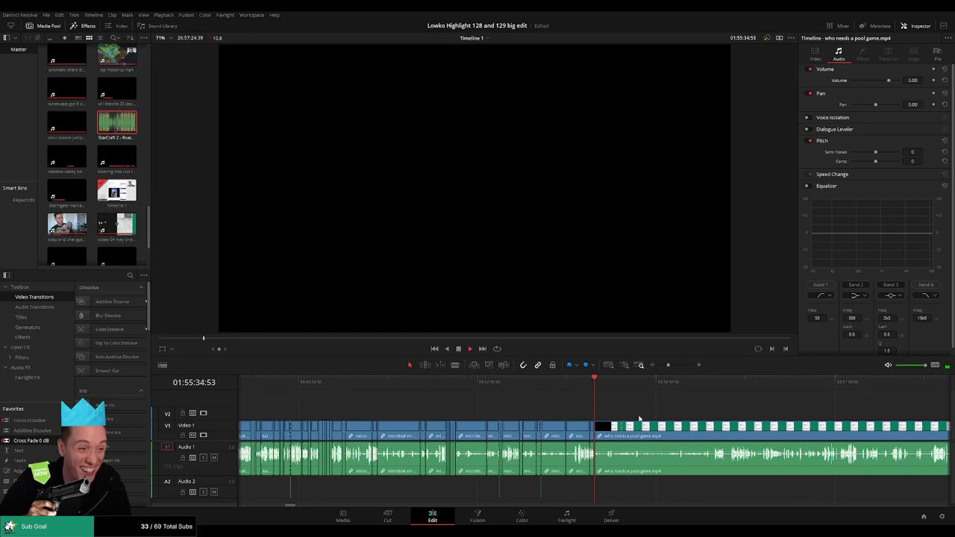
pyautogui.click(690, 385)
pyautogui.moveTo(734, 419); pyautogui.dragTo(529, 404)
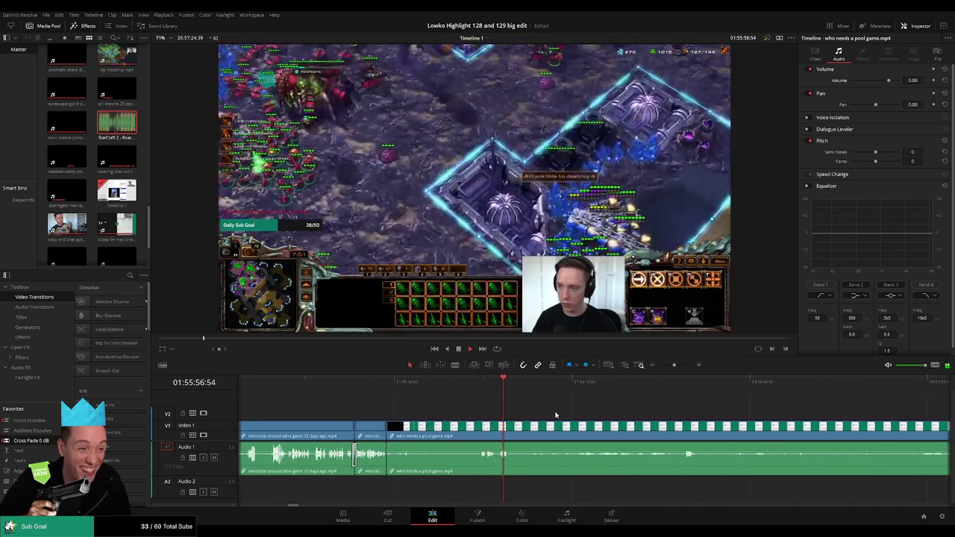
pyautogui.hscroll(1, 515, 396)
pyautogui.moveTo(501, 386); pyautogui.dragTo(543, 403)
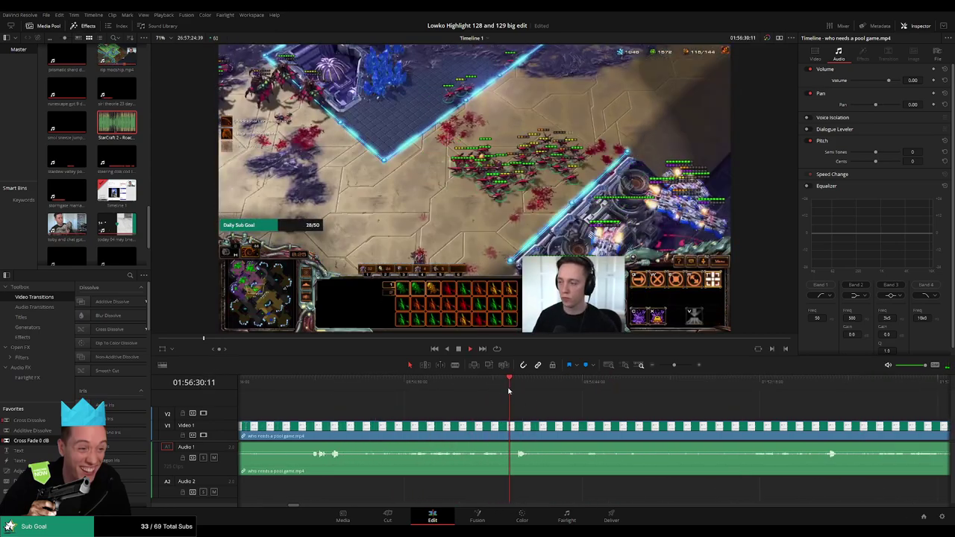
pyautogui.click(517, 385)
pyautogui.hotkey('ctrl', '-')
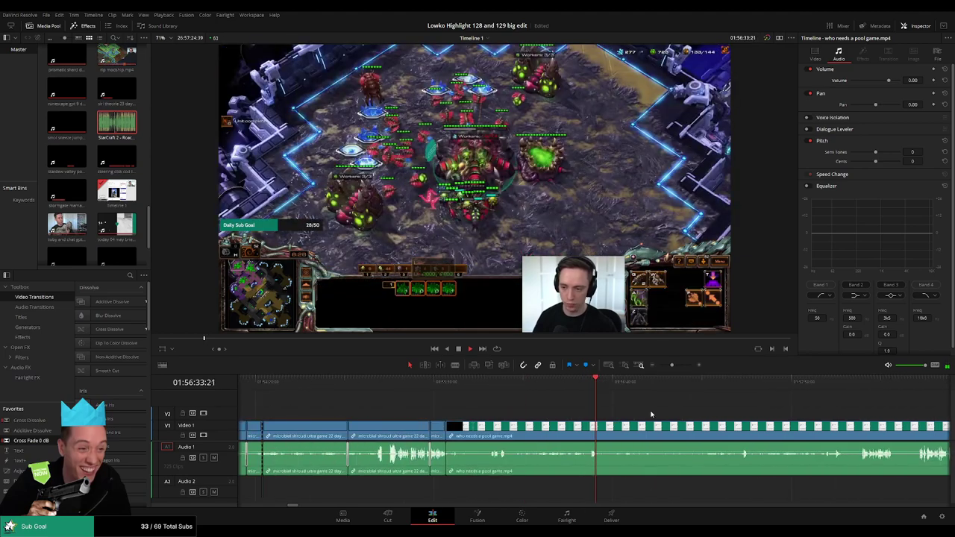
pyautogui.moveTo(806, 385); pyautogui.dragTo(867, 388)
pyautogui.hotkey('ctrl', '-')
pyautogui.hotkey('ctrl', '-')
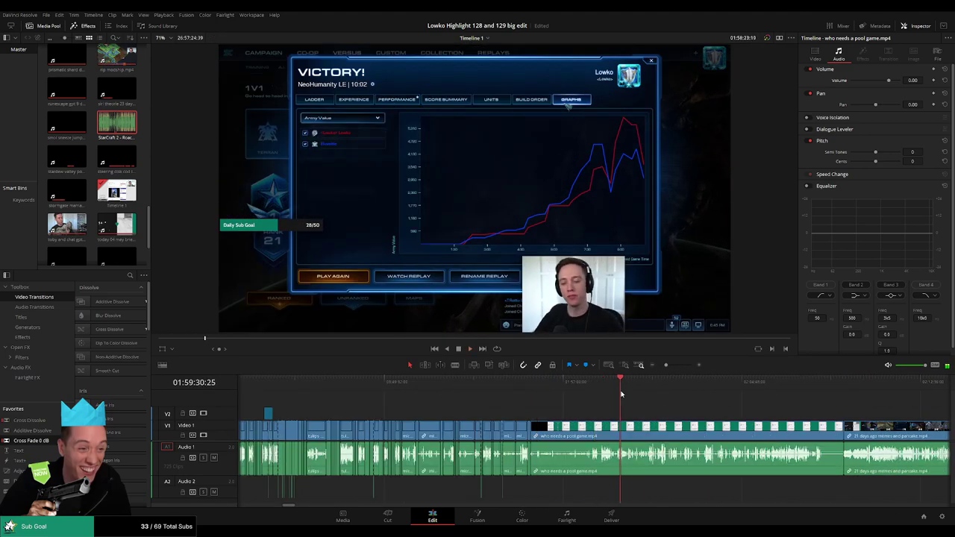
pyautogui.moveTo(621, 394); pyautogui.dragTo(661, 391)
pyautogui.scroll(5, 668, 418)
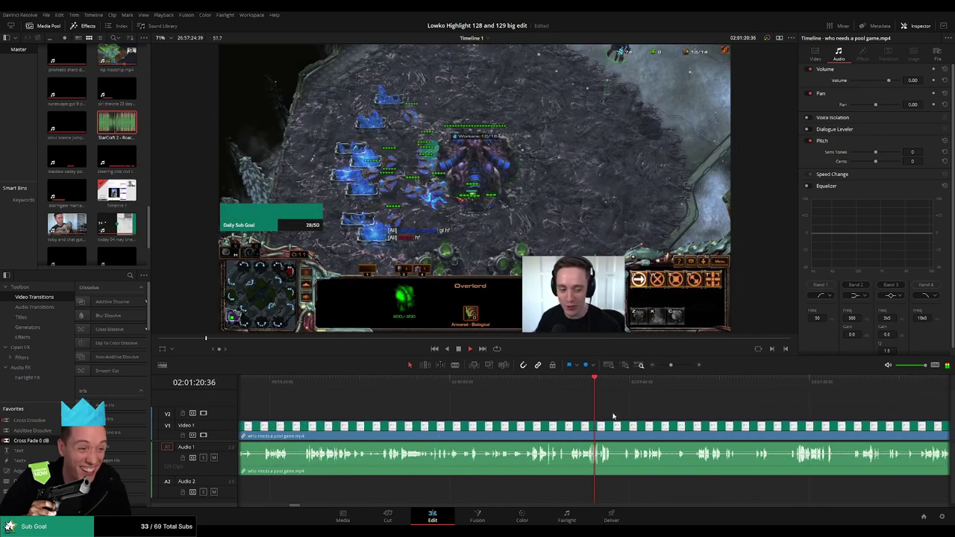
# Step: Split the who needs a pool game.mp4 clip at 02:00:45:47, delete the part before the split and close the gap
pyautogui.click(544, 390)
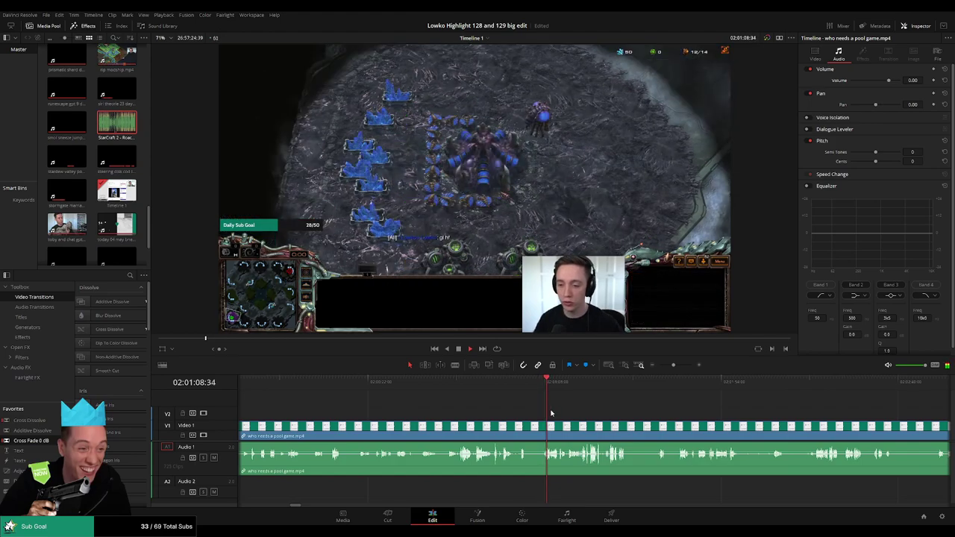
pyautogui.click(460, 390)
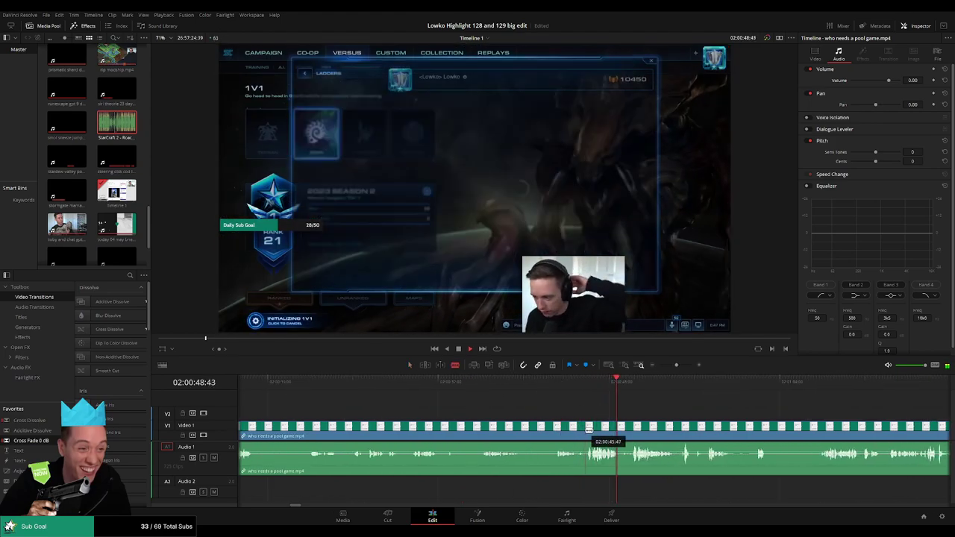
pyautogui.click(560, 390)
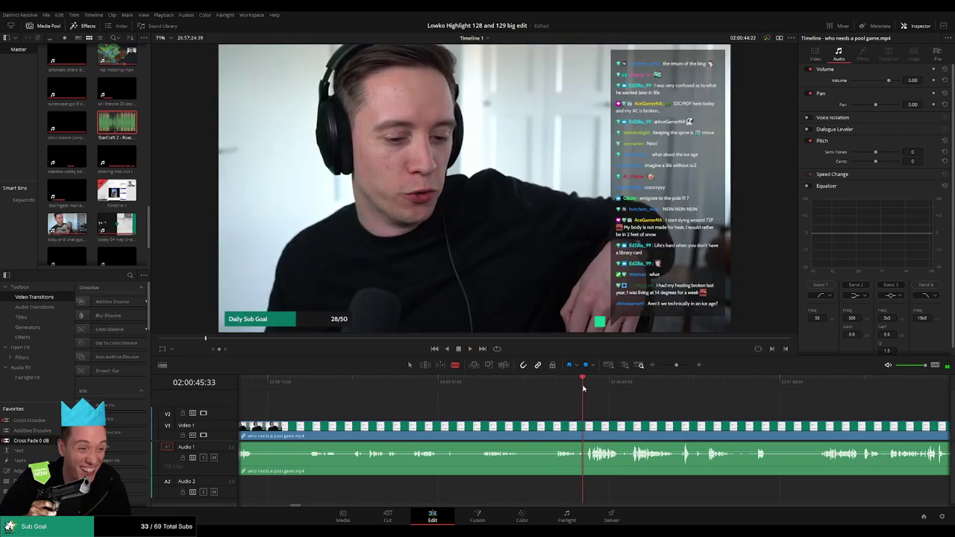
pyautogui.click(587, 427)
pyautogui.press('a')
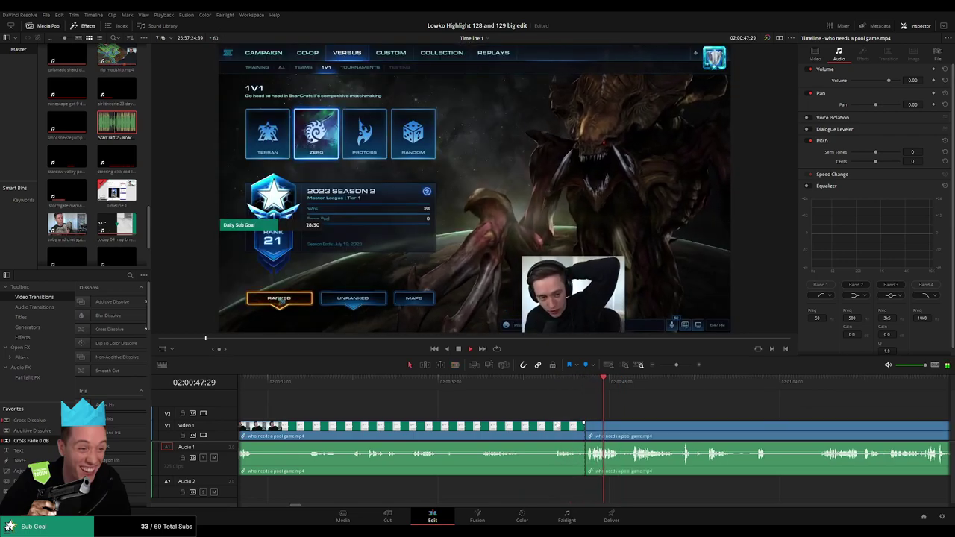
pyautogui.click(631, 386)
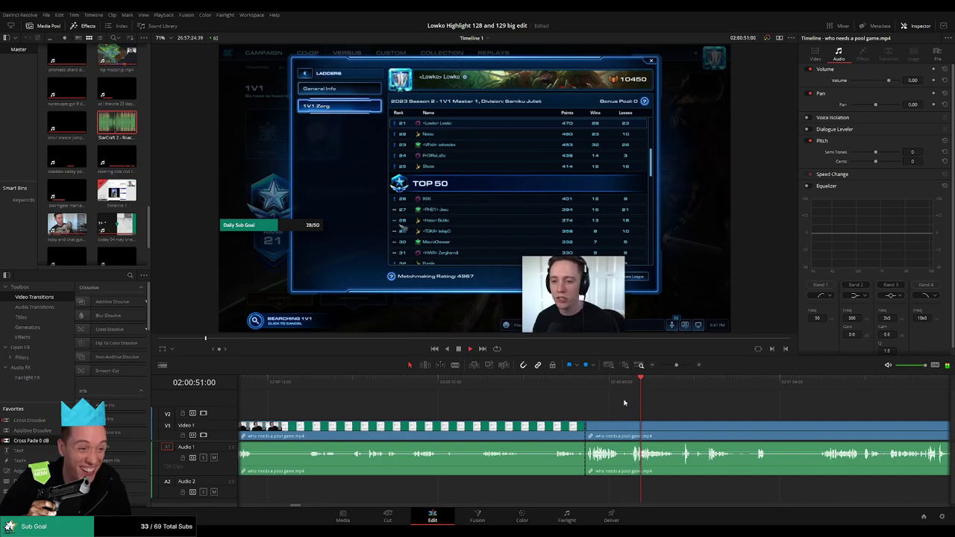
pyautogui.press('BackSpace')
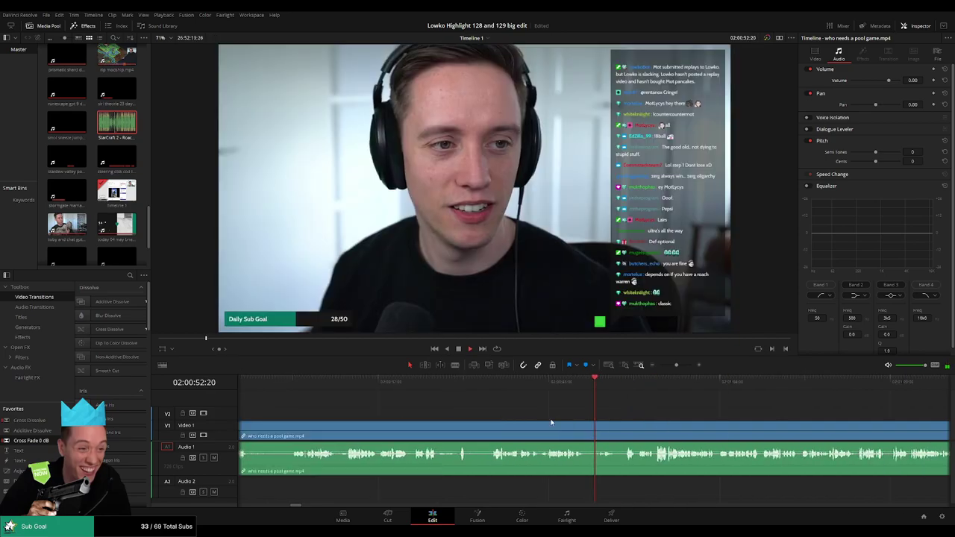
# Step: Return to the start of the shortened who needs a pool game.mp4 clip and play back its opening
pyautogui.scroll(-5, 466, 411)
pyautogui.scroll(3, 467, 411)
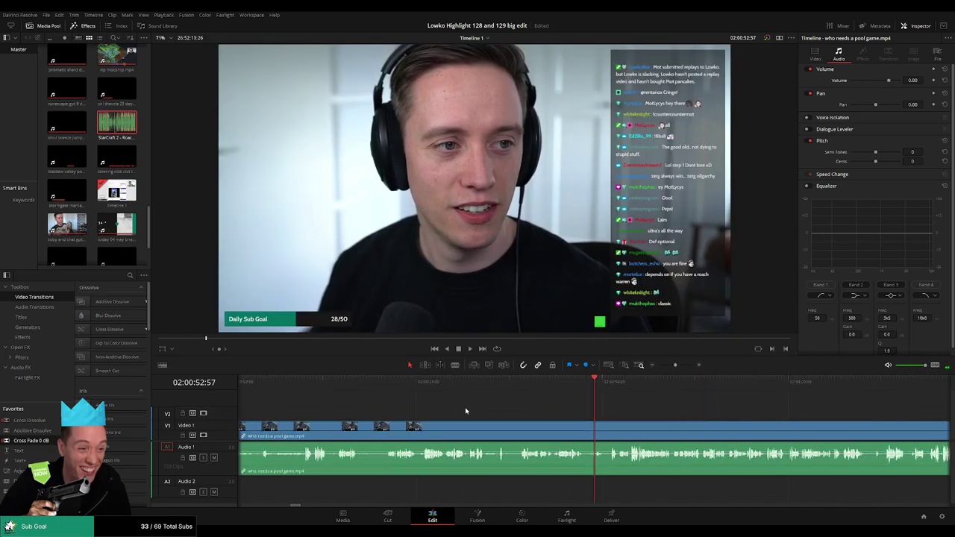
pyautogui.scroll(-5, 466, 411)
pyautogui.hscroll(-12, 522, 418)
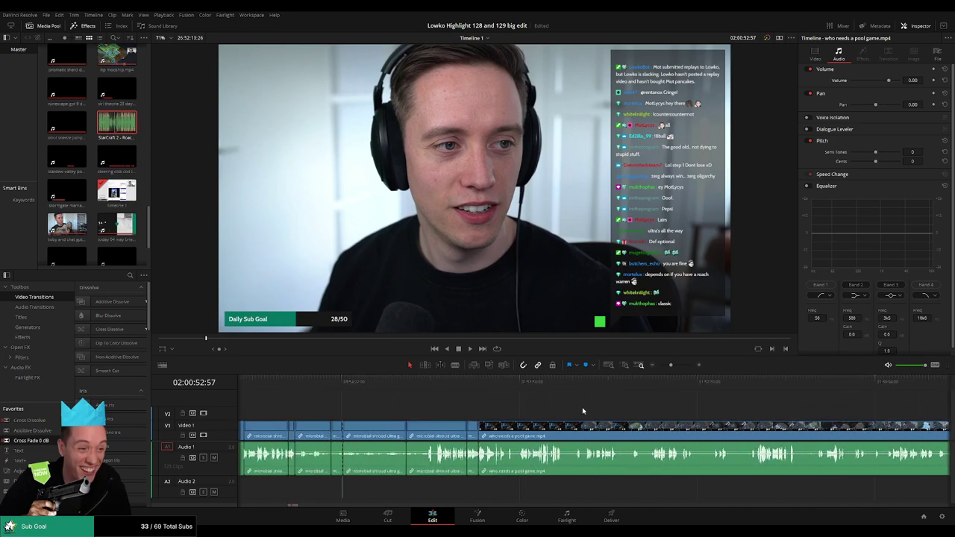
pyautogui.click(512, 385)
pyautogui.press('space')
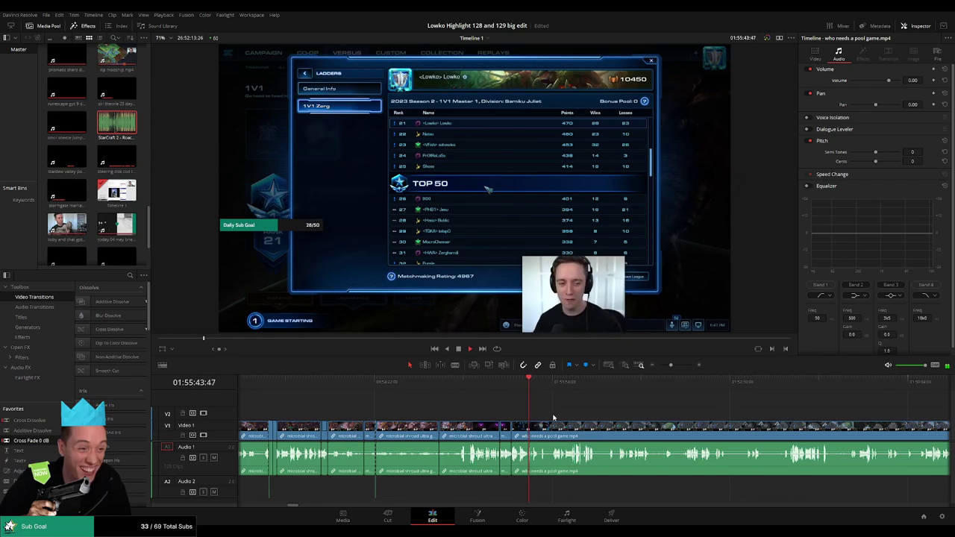
# Step: Cut the brief silent sliver out of the ladder menu footage just before 01:55:44 and close the gap
pyautogui.scroll(10, 593, 422)
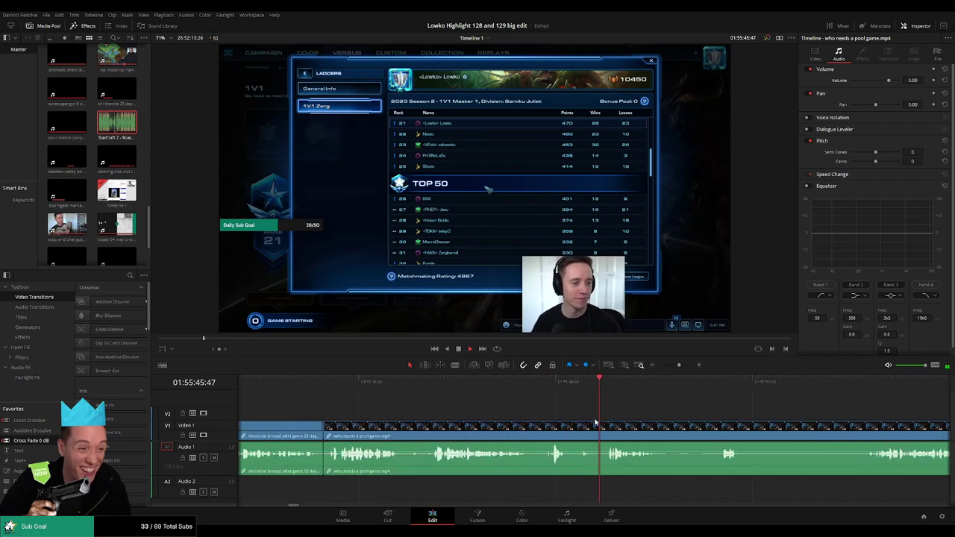
pyautogui.click(543, 427)
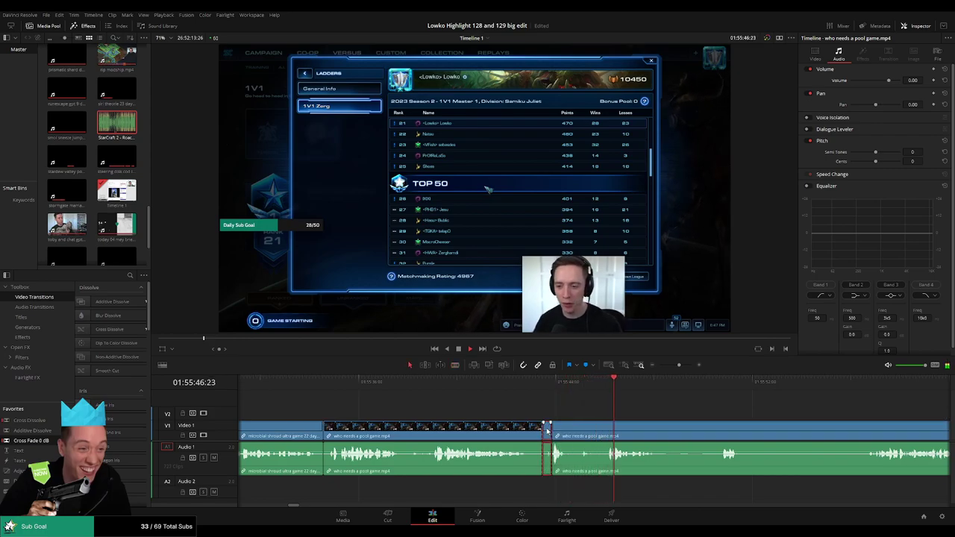
pyautogui.press('BackSpace')
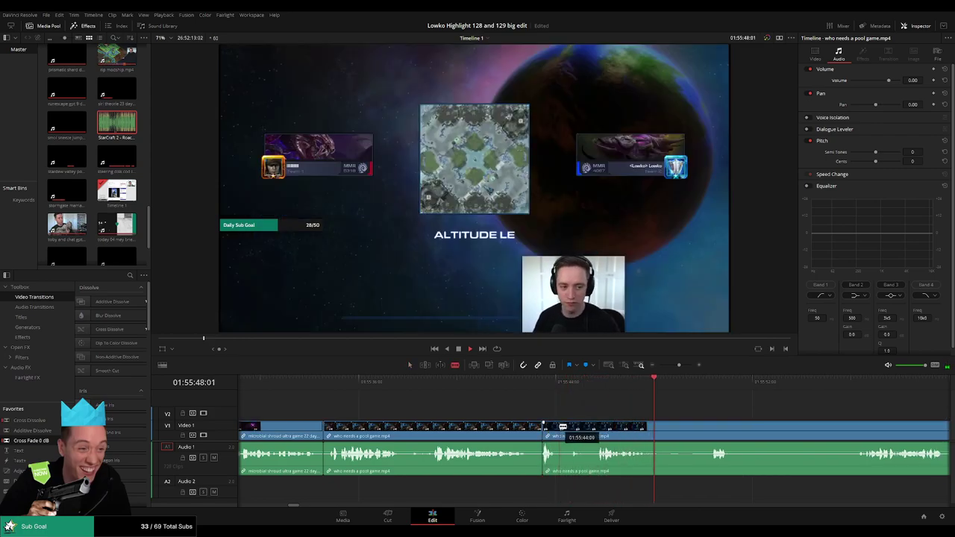
# Step: Remove the quiet part of the loading screen from about 01:55:44 in who needs a pool game.mp4 and close the gap
pyautogui.click(706, 434)
pyautogui.press('a')
pyautogui.click(672, 437)
pyautogui.press('BackSpace')
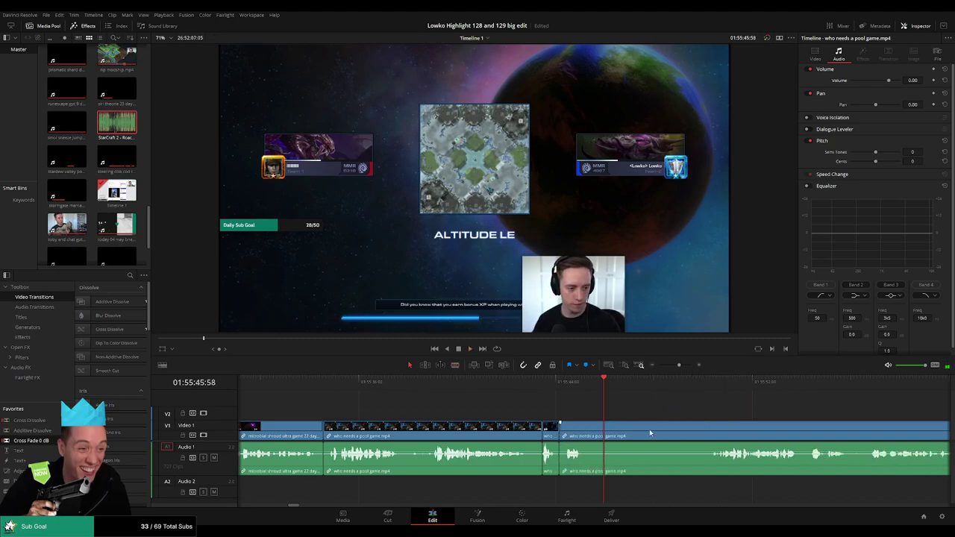
# Step: Play back the trimmed loading screen and the opening of the new game to find where the commentary goes quiet
pyautogui.click(549, 387)
pyautogui.moveTo(662, 425); pyautogui.dragTo(567, 391)
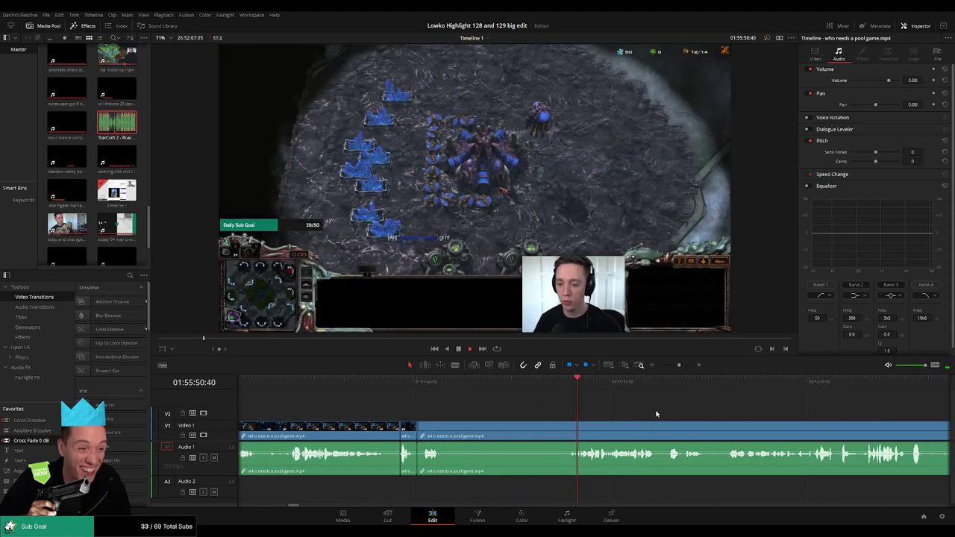
pyautogui.moveTo(696, 416); pyautogui.dragTo(559, 418)
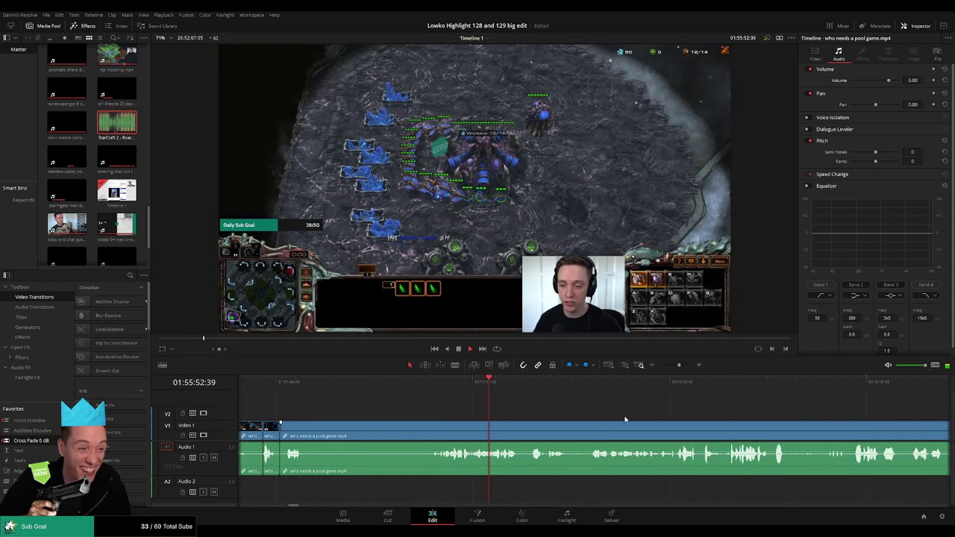
pyautogui.hscroll(3, 624, 418)
pyautogui.moveTo(679, 366)
pyautogui.mouseDown()
pyautogui.moveTo(659, 367)
pyautogui.moveTo(677, 368)
pyautogui.mouseUp()
pyautogui.hscroll(3, 550, 414)
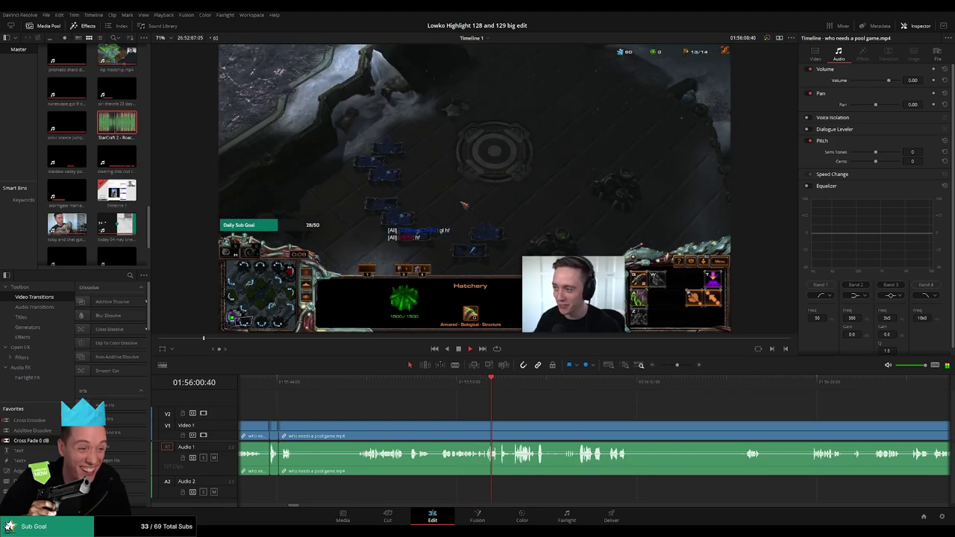
pyautogui.moveTo(577, 412); pyautogui.dragTo(359, 415)
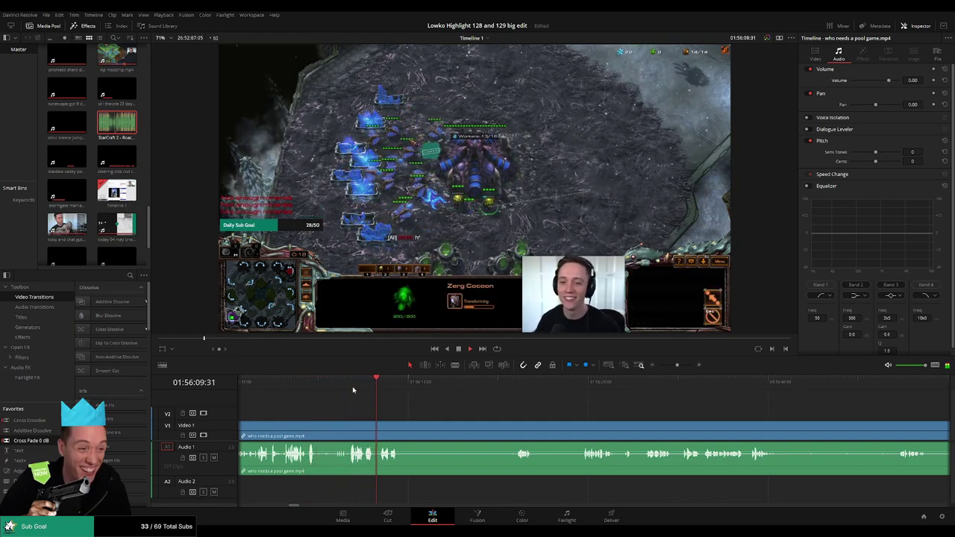
# Step: Delete the quiet stretch starting at about 01:56:11, close the gap and crossfade the audio at the join
pyautogui.moveTo(407, 388); pyautogui.dragTo(468, 391)
pyautogui.click(362, 431)
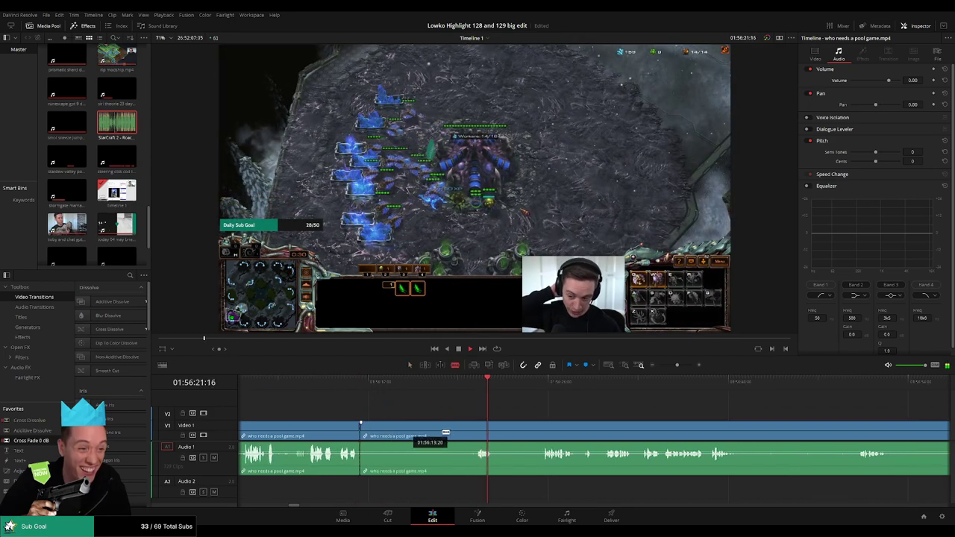
pyautogui.press('Delete')
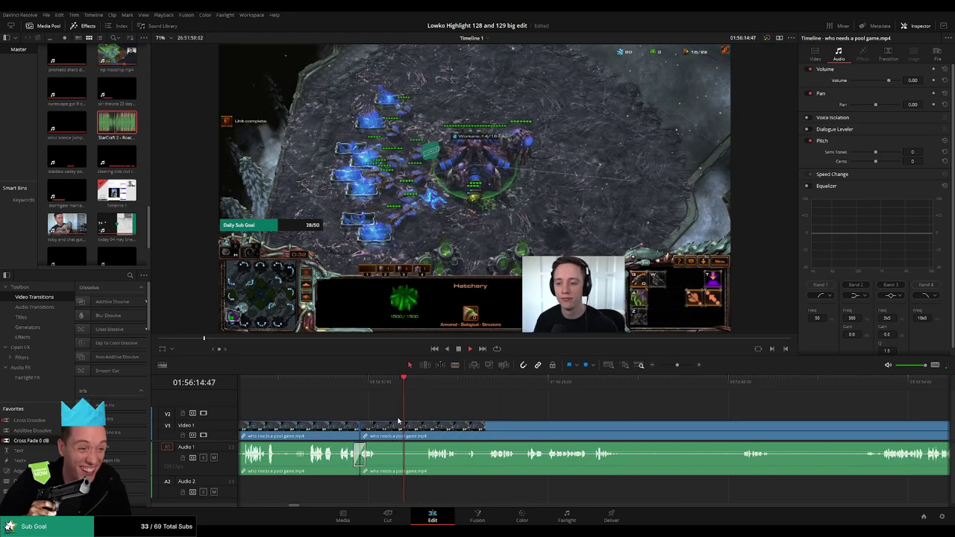
# Step: Cut out the silent piece ending near 01:56:16:18, close the gap and crossfade the audio at its join
pyautogui.press('b')
pyautogui.click(379, 433)
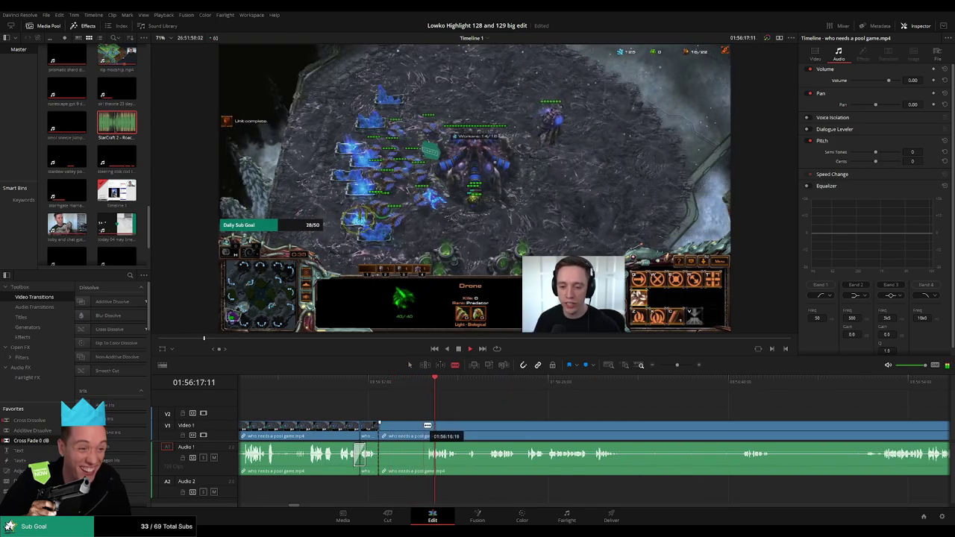
pyautogui.click(426, 426)
pyautogui.press('a')
pyautogui.click(411, 431)
pyautogui.press('Delete')
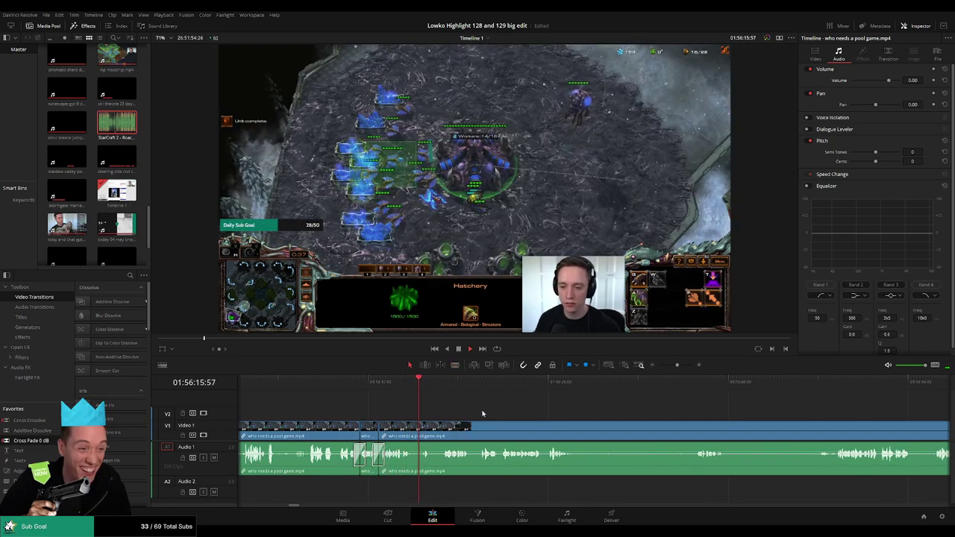
# Step: Split the clip at about 01:56:28, 01:56:37 and 01:56:39, then delete the first quiet piece and close the gap
pyautogui.moveTo(473, 413); pyautogui.dragTo(417, 410)
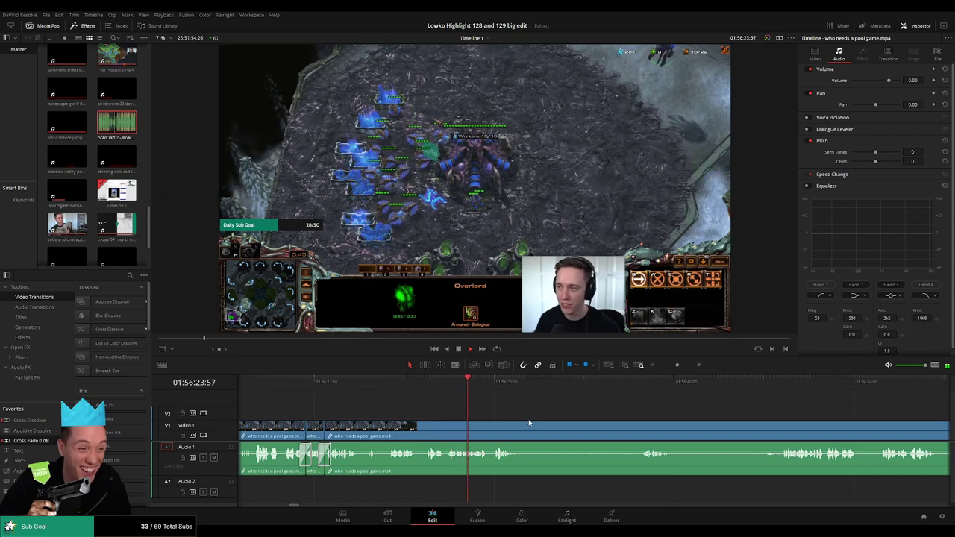
pyautogui.moveTo(531, 421); pyautogui.dragTo(424, 415)
pyautogui.click(372, 386)
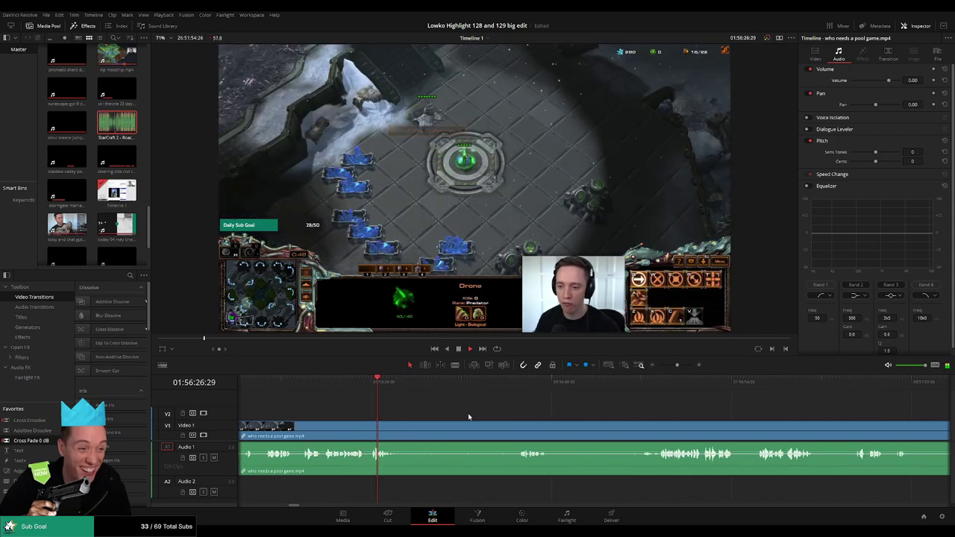
pyautogui.hscroll(1, 402, 406)
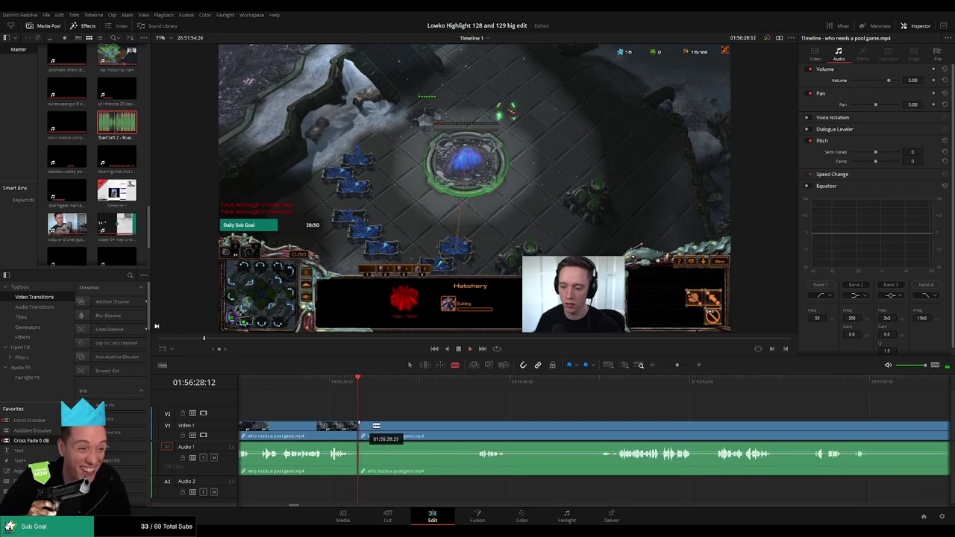
pyautogui.click(478, 426)
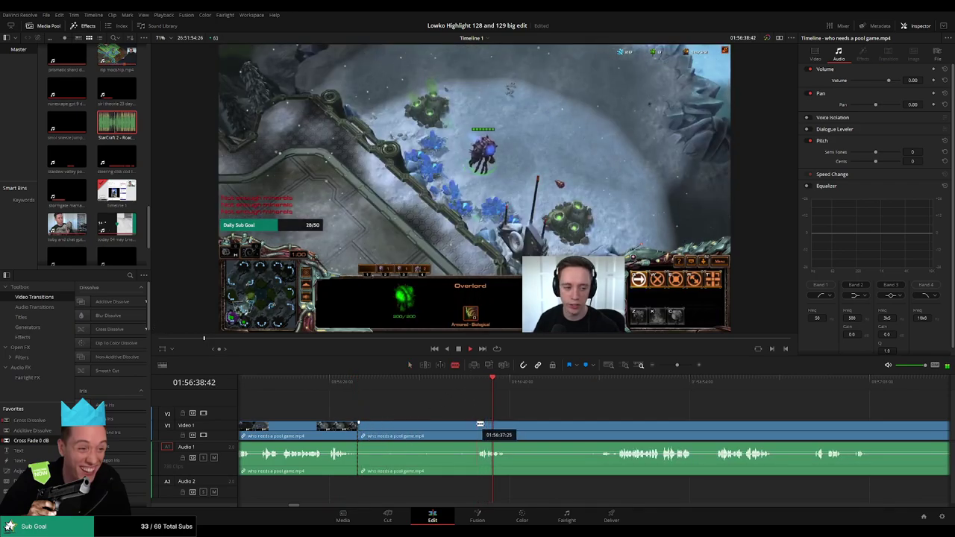
pyautogui.click(477, 426)
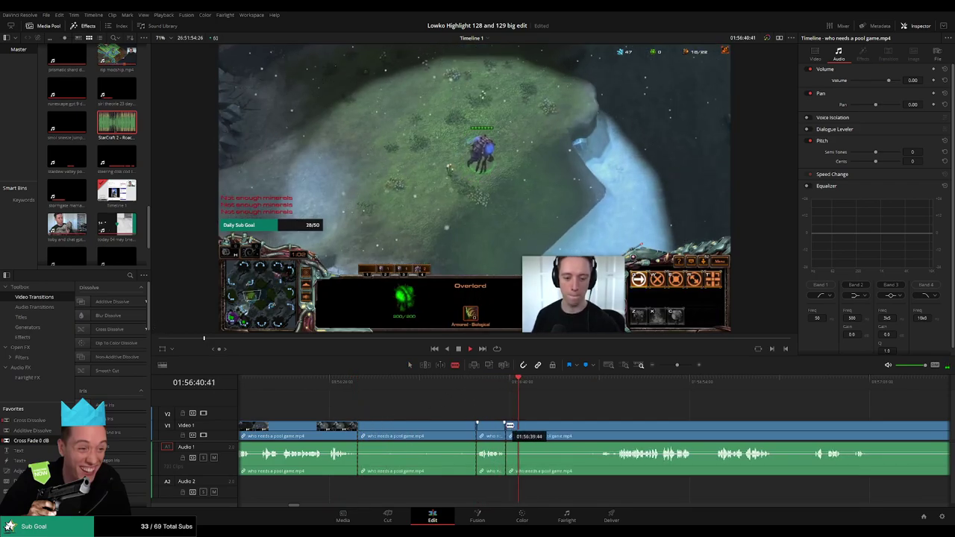
pyautogui.press('a')
pyautogui.click(414, 425)
pyautogui.press('Delete')
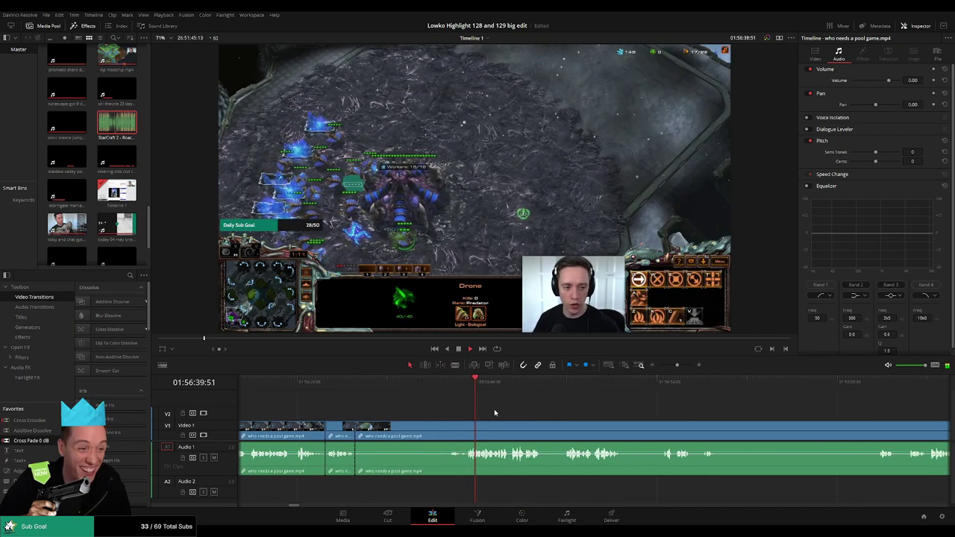
# Step: Skim the pool game footage from about 01:56:40 to 01:58:16, checking the spoken moments between the quiet stretches
pyautogui.click(532, 386)
pyautogui.moveTo(604, 405); pyautogui.dragTo(525, 405)
pyautogui.click(549, 386)
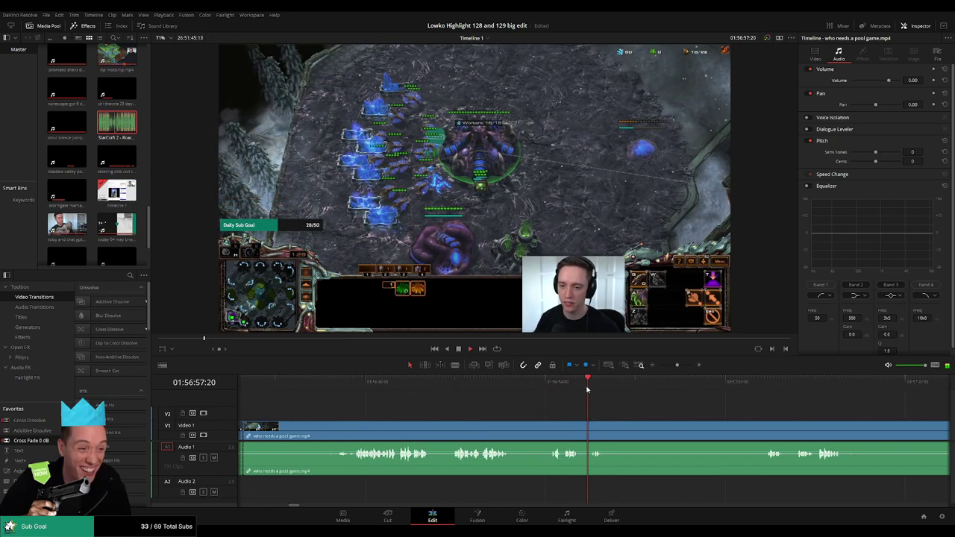
pyautogui.click(755, 386)
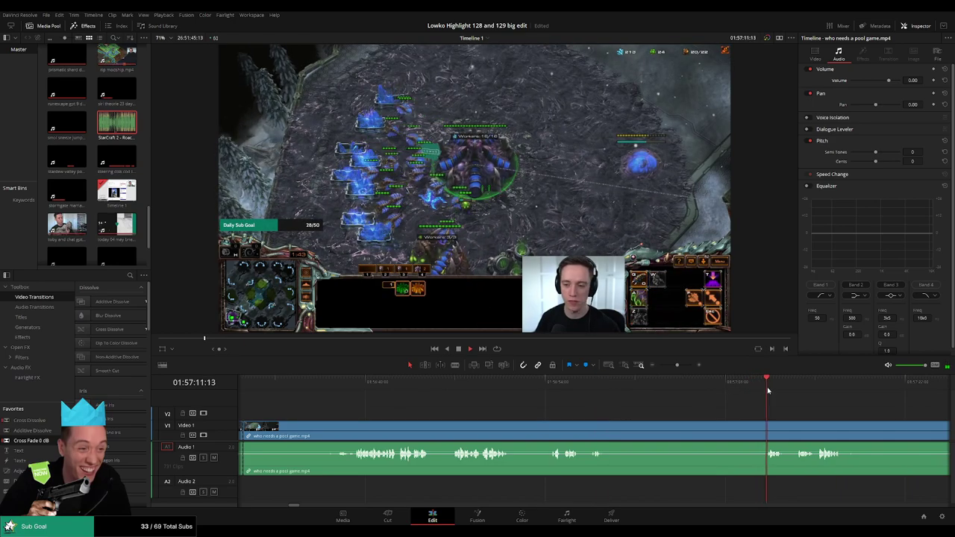
pyautogui.moveTo(739, 413); pyautogui.dragTo(537, 409)
pyautogui.click(592, 389)
pyautogui.click(677, 387)
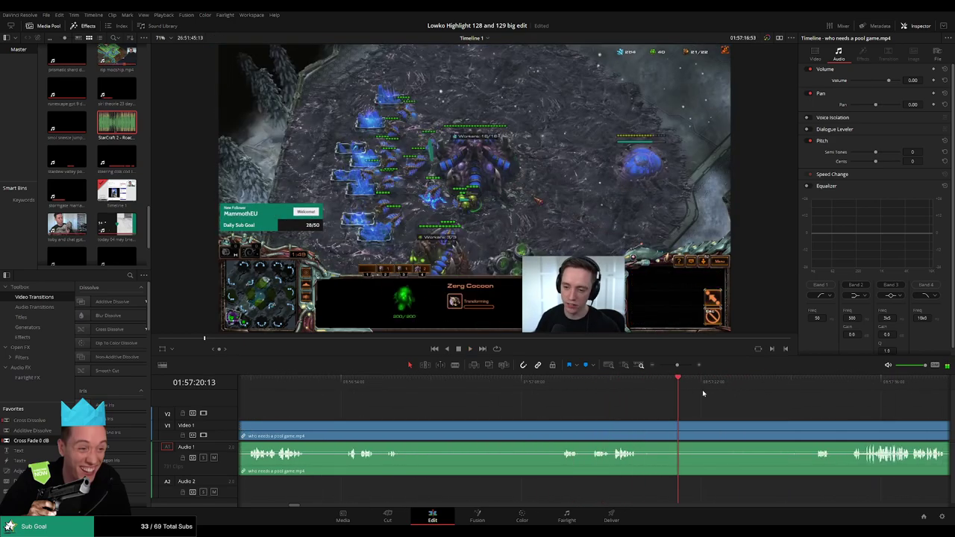
pyautogui.click(820, 388)
pyautogui.moveTo(846, 418); pyautogui.dragTo(514, 408)
pyautogui.click(636, 389)
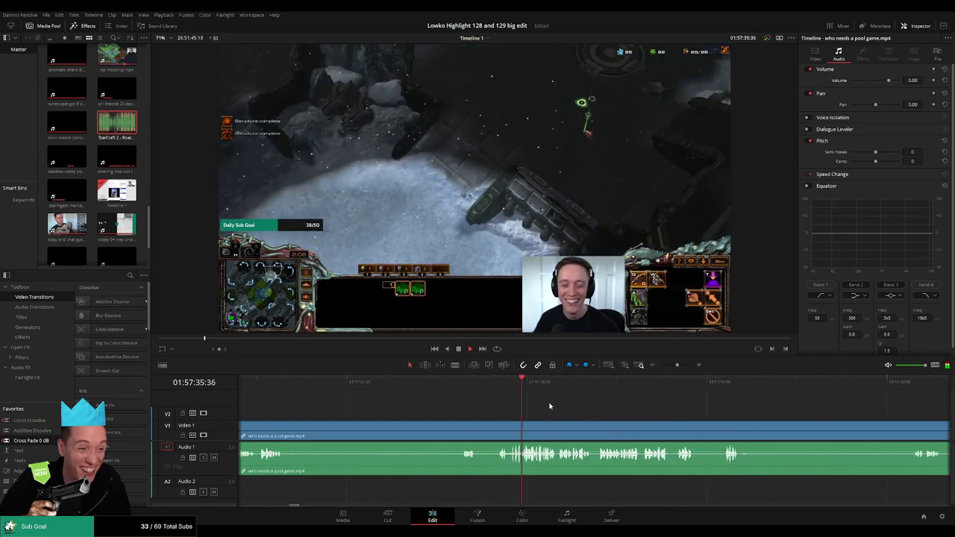
pyautogui.hscroll(2, 529, 415)
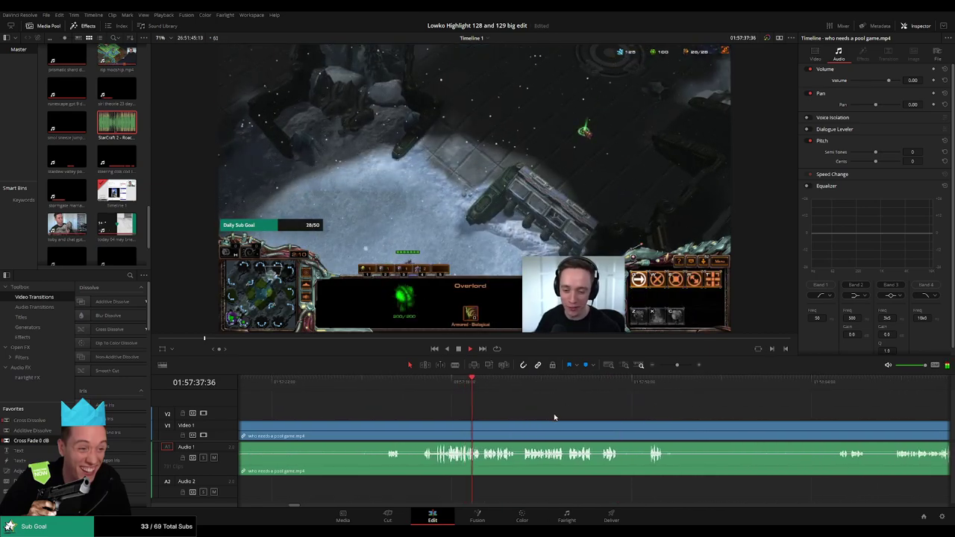
pyautogui.hscroll(1, 515, 414)
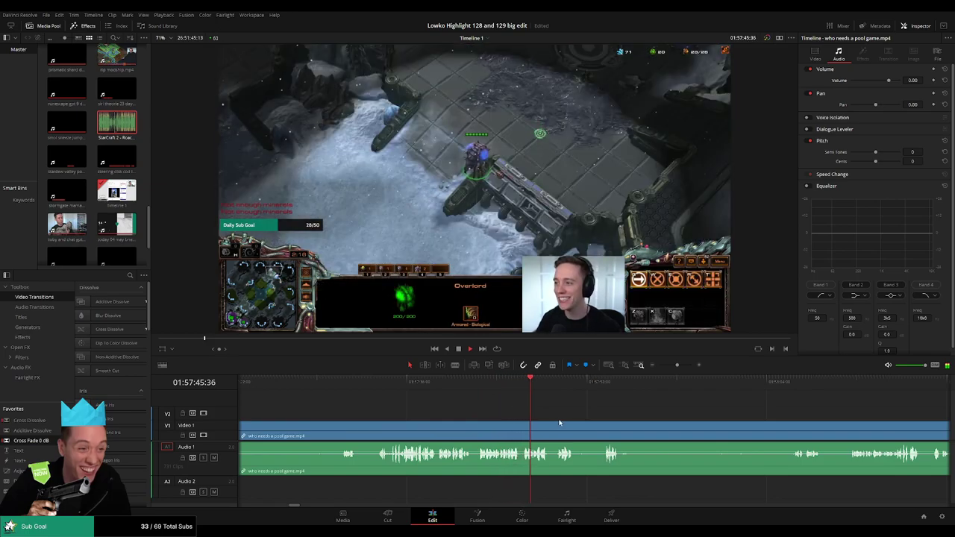
pyautogui.moveTo(560, 416); pyautogui.dragTo(452, 400)
pyautogui.click(453, 385)
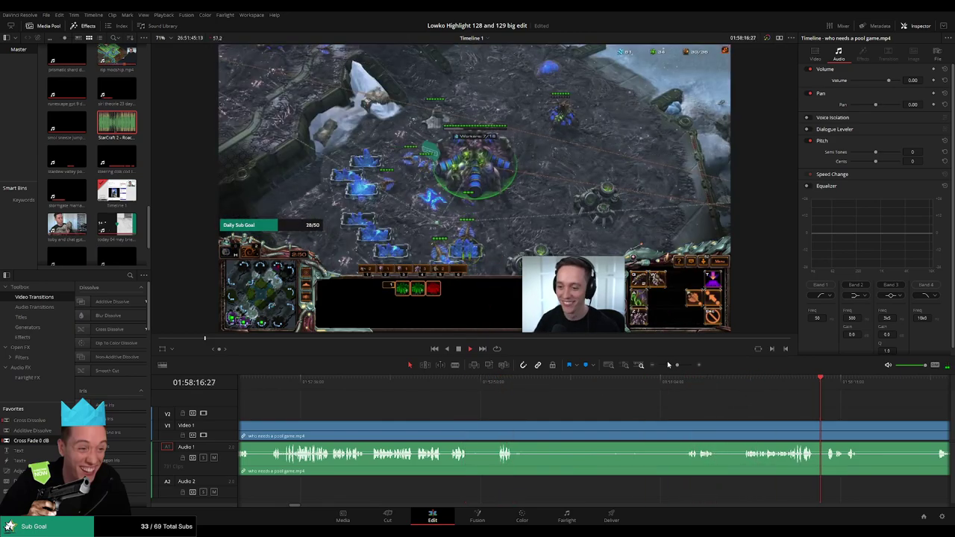
# Step: Compare the gameplay between 01:58:29 and 01:58:45, and continue scanning the commentary up to about 01:59:19
pyautogui.moveTo(669, 365); pyautogui.dragTo(639, 385)
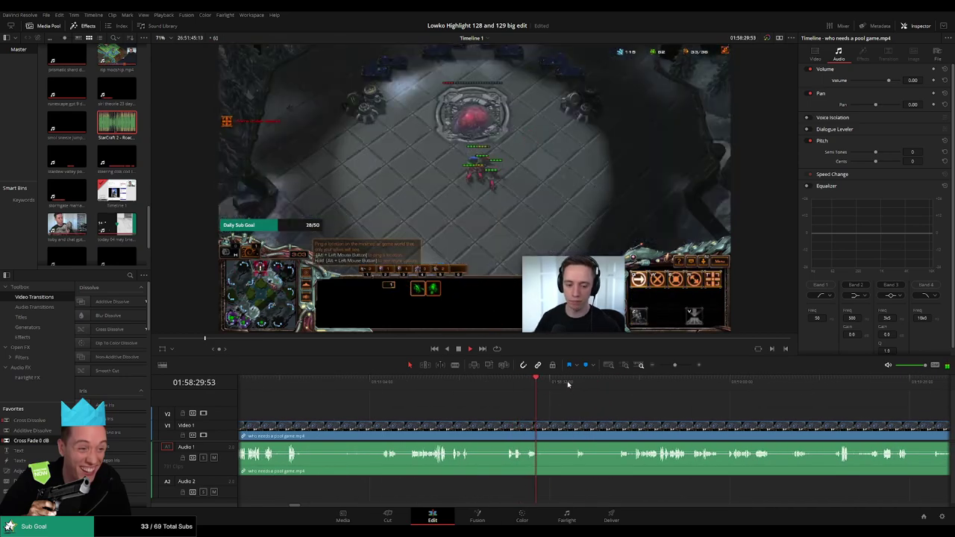
pyautogui.click(574, 384)
pyautogui.moveTo(618, 383); pyautogui.dragTo(624, 384)
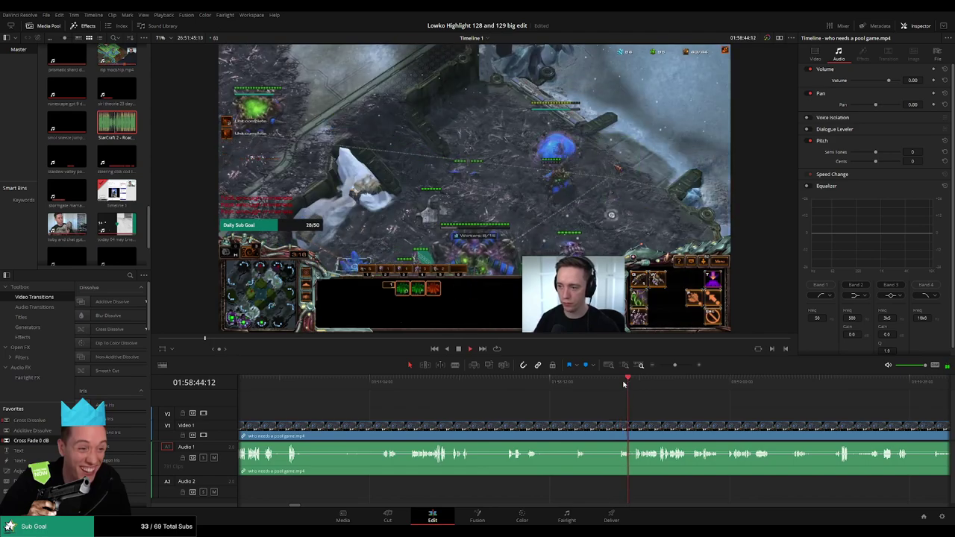
pyautogui.press('space')
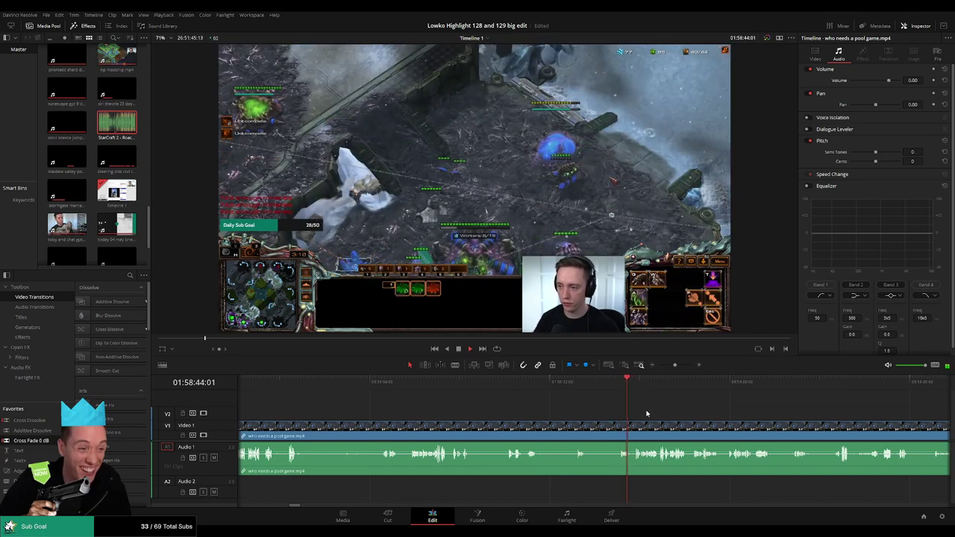
pyautogui.click(576, 382)
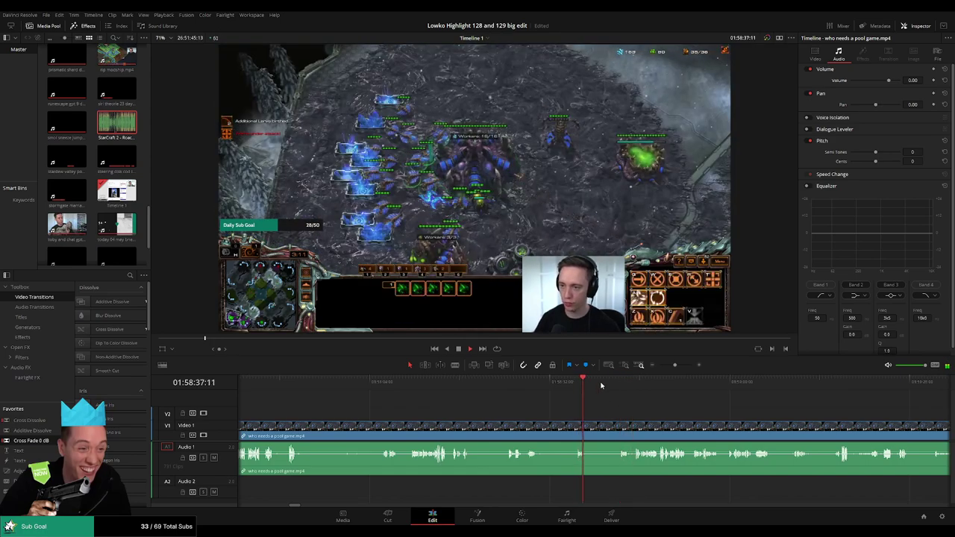
pyautogui.click(527, 382)
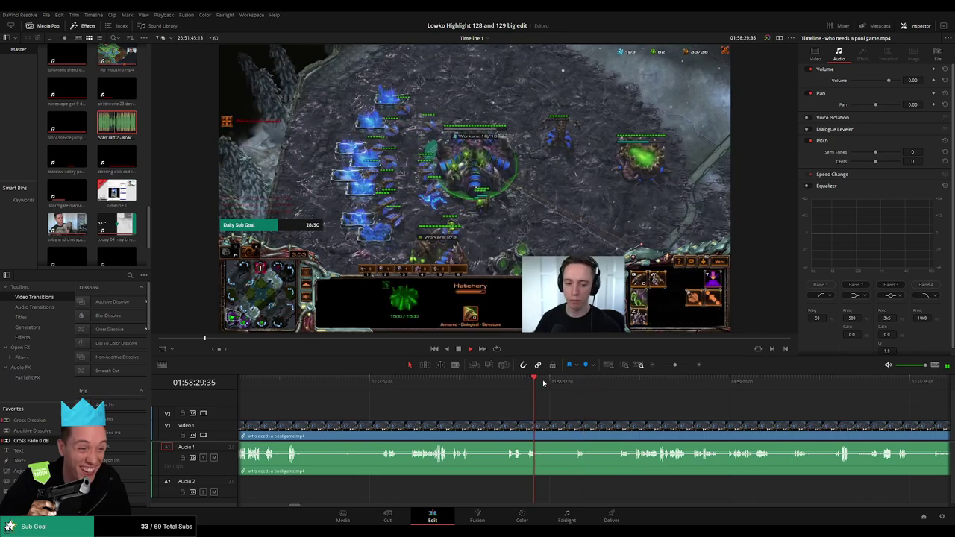
pyautogui.moveTo(543, 383); pyautogui.dragTo(631, 385)
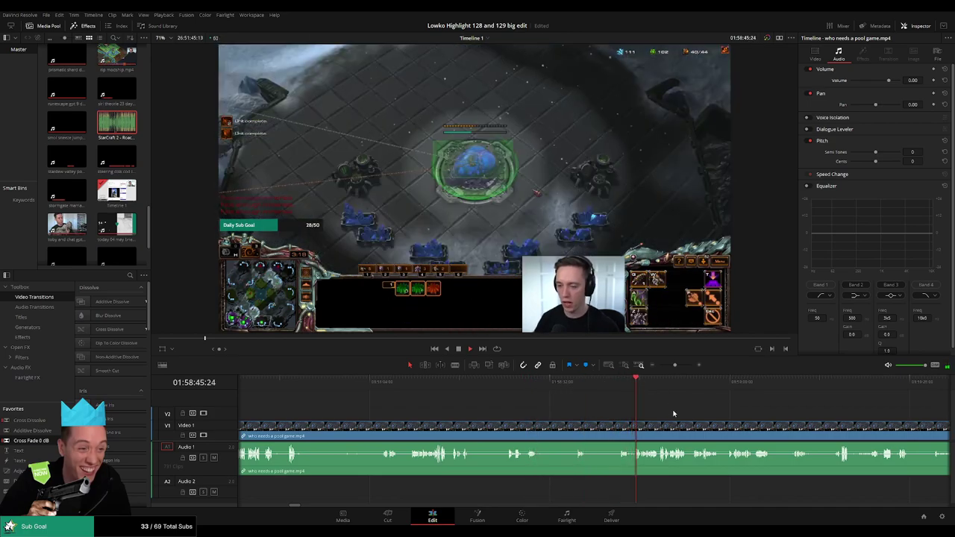
pyautogui.moveTo(674, 414); pyautogui.dragTo(552, 405)
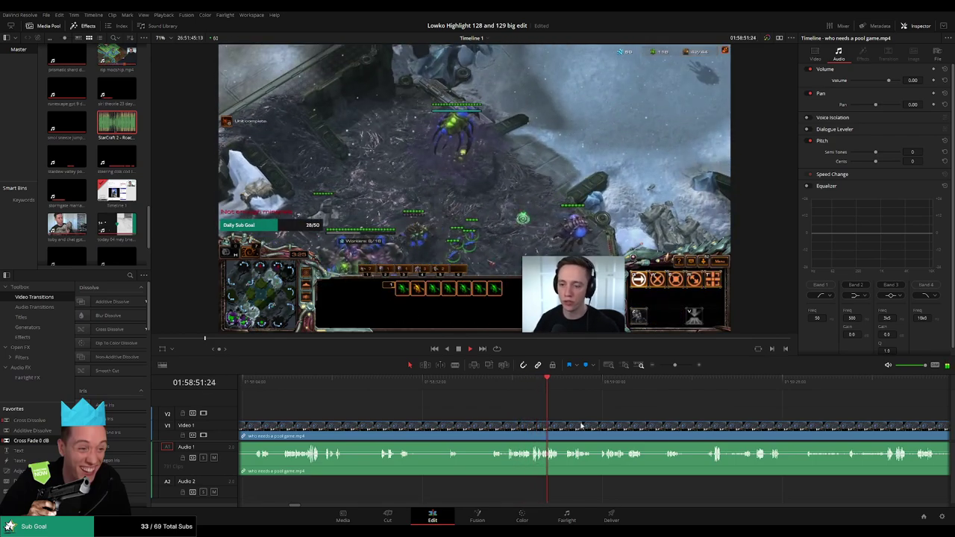
pyautogui.moveTo(573, 419); pyautogui.dragTo(519, 414)
pyautogui.click(516, 386)
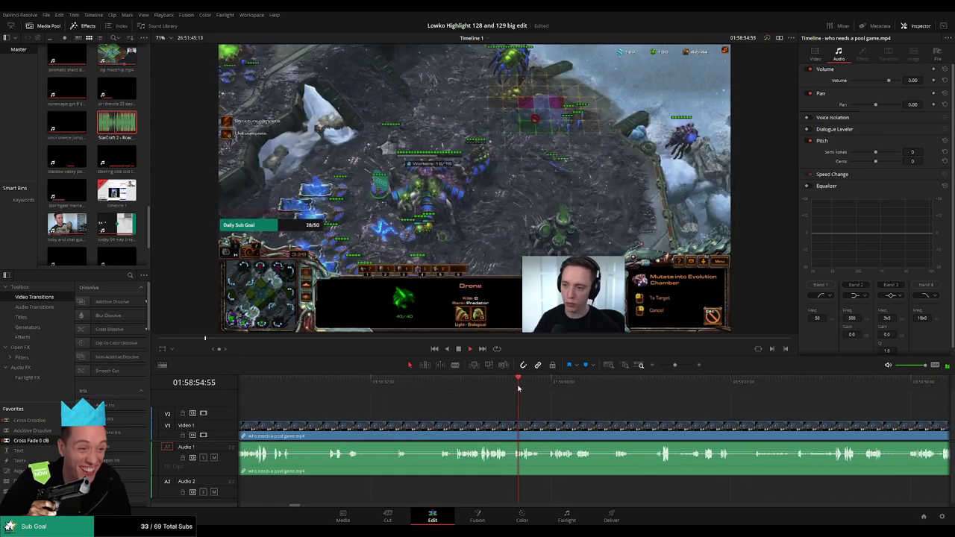
pyautogui.click(552, 387)
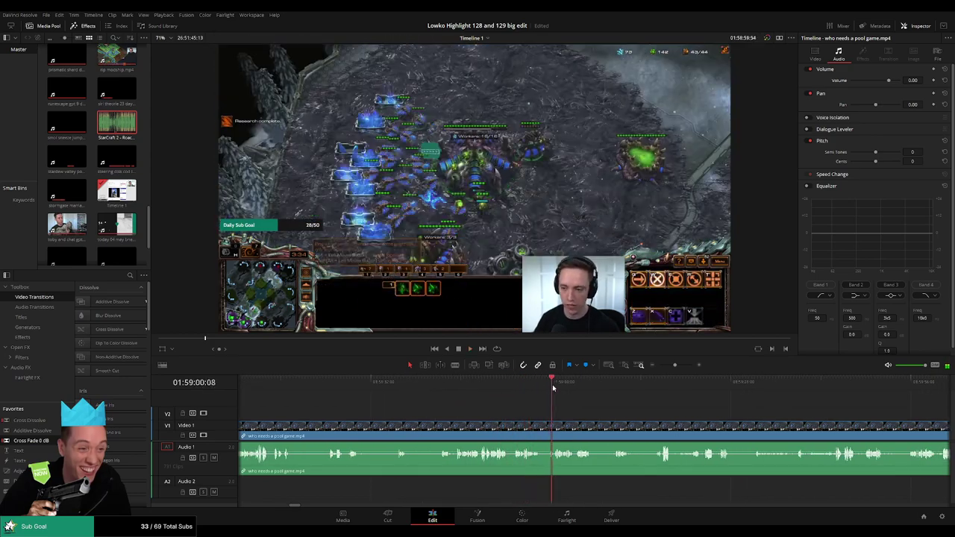
pyautogui.moveTo(626, 423); pyautogui.dragTo(508, 412)
pyautogui.click(490, 387)
pyautogui.click(499, 388)
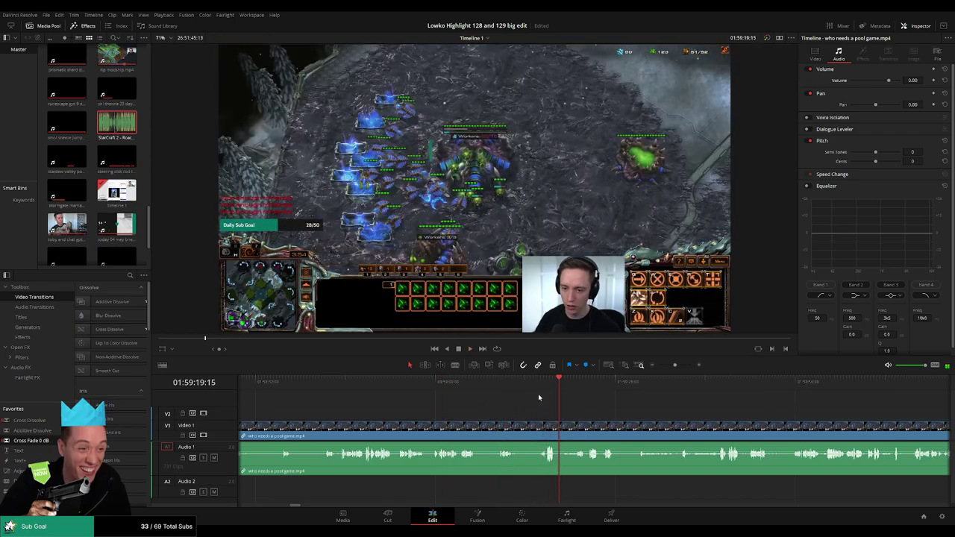
# Step: Split the pool game clip at about 01:59:15:20, delete the piece before it back to 01:56:30:31, close the gap and crossfade the audio join
pyautogui.hotkey('ctrl', 'b')
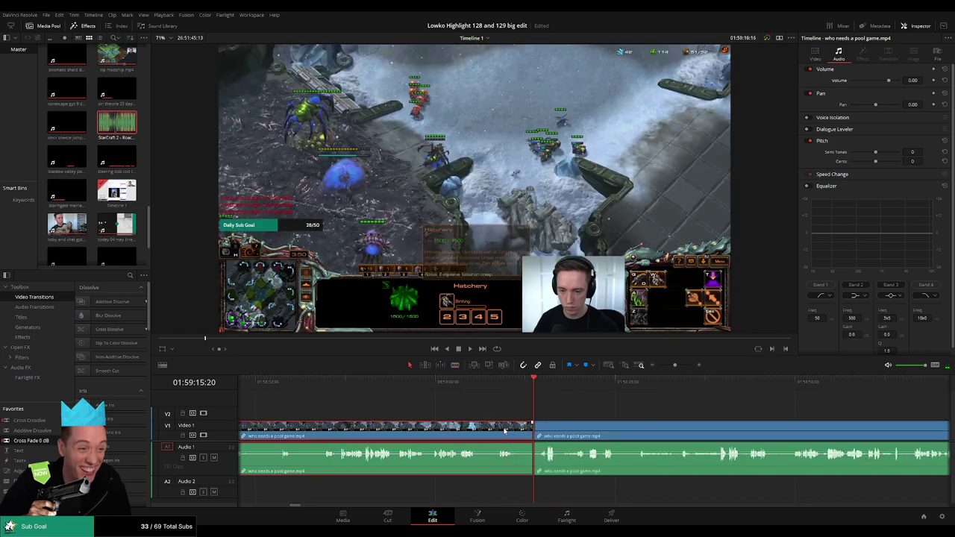
pyautogui.press('Up')
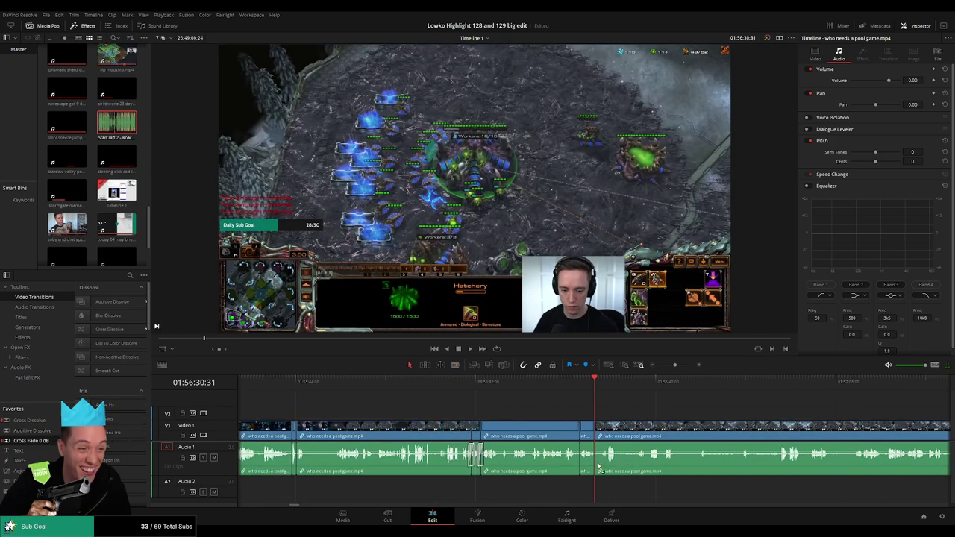
pyautogui.press('space')
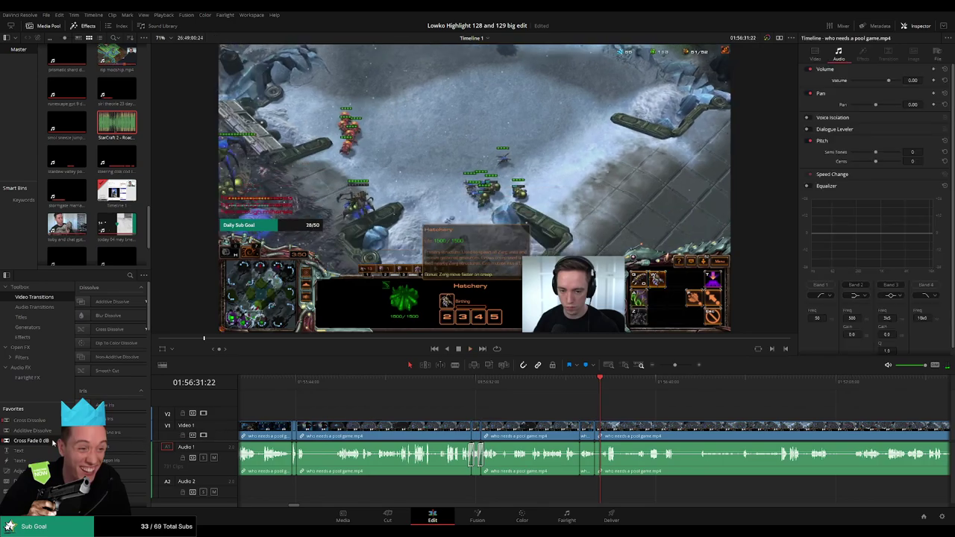
pyautogui.moveTo(52, 443); pyautogui.dragTo(622, 468)
pyautogui.press('space')
# Step: Split out the short piece between about 01:56:31:59 and 01:56:32:15 and disable its audio
pyautogui.scroll(6, 637, 416)
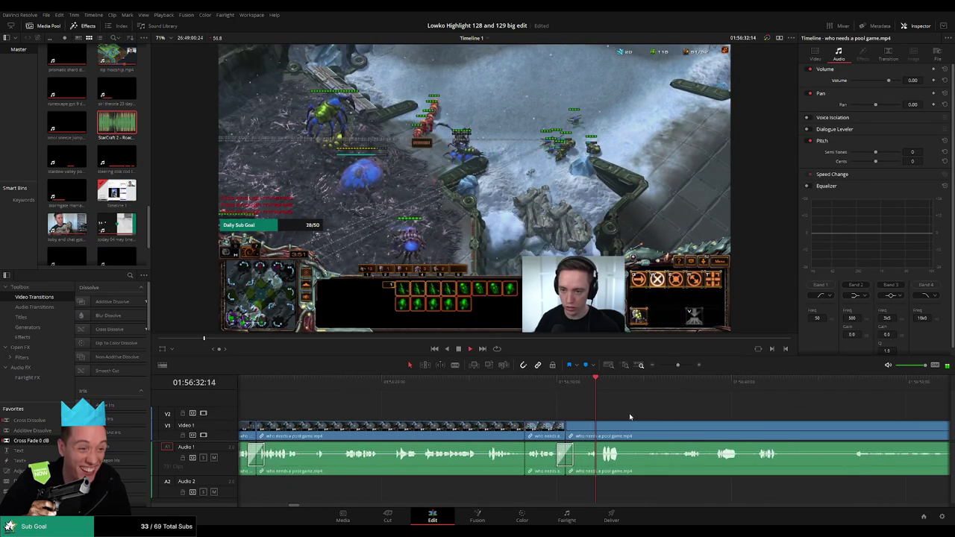
pyautogui.click(520, 385)
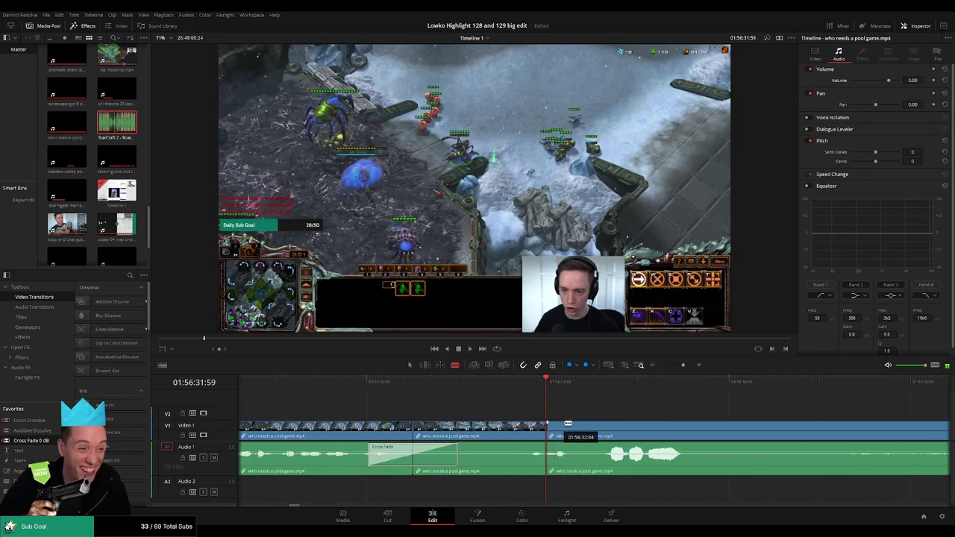
pyautogui.press('a')
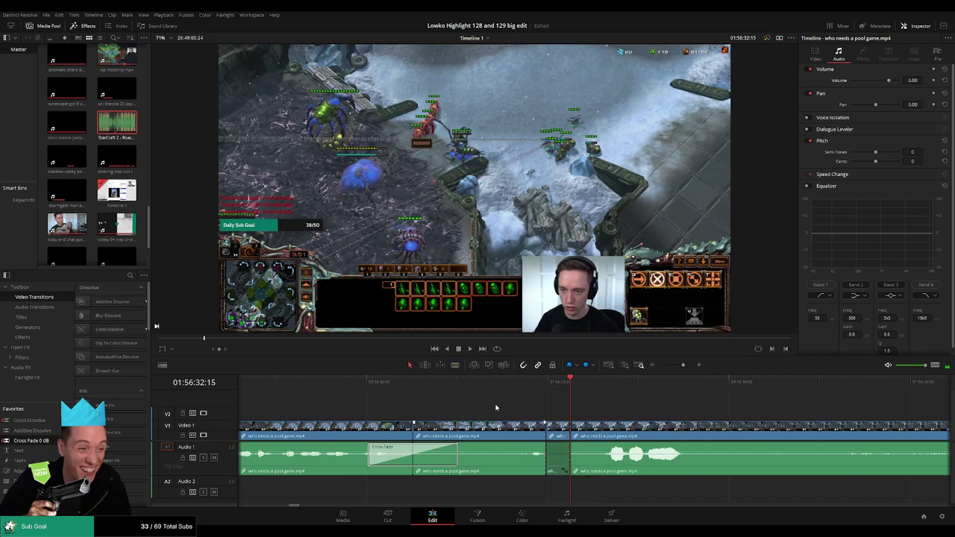
# Step: Place a short trimmed excerpt of the StarCraft 2 Roach Quotes sound on Audio 2 beneath the silenced piece and lower its volume
pyautogui.doubleClick(107, 122)
pyautogui.moveTo(582, 499); pyautogui.dragTo(528, 495)
pyautogui.moveTo(530, 490); pyautogui.dragTo(550, 489)
pyautogui.click(607, 495)
pyautogui.moveTo(608, 495); pyautogui.dragTo(570, 494)
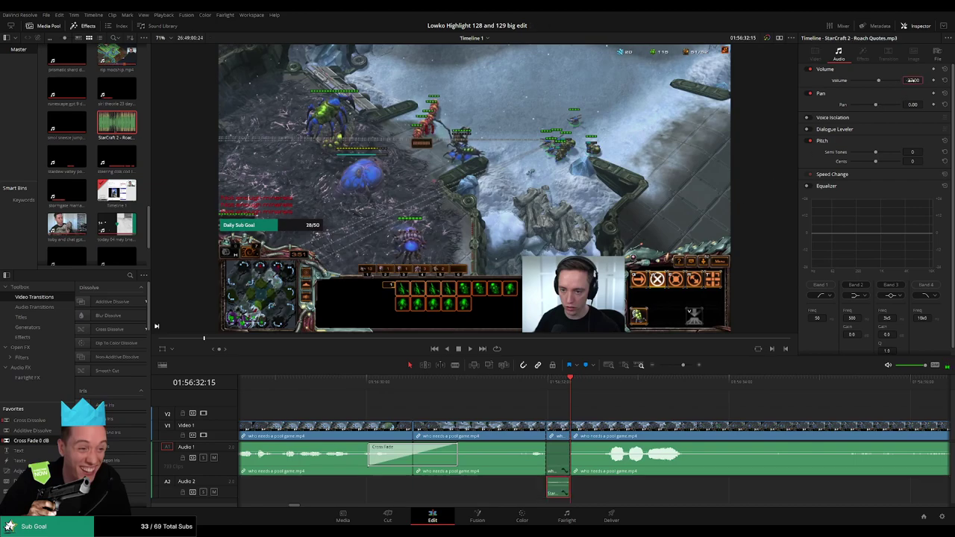
pyautogui.click(575, 406)
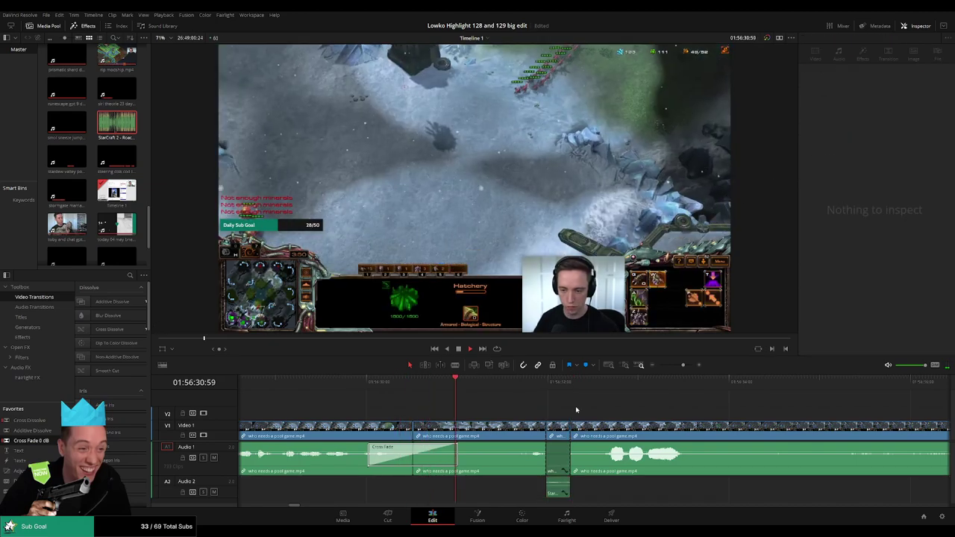
# Step: Review the pool game footage from about 01:56:31 to 01:57:11, checking the new sound effect and the commentary between quiet stretches
pyautogui.hscroll(1, 646, 419)
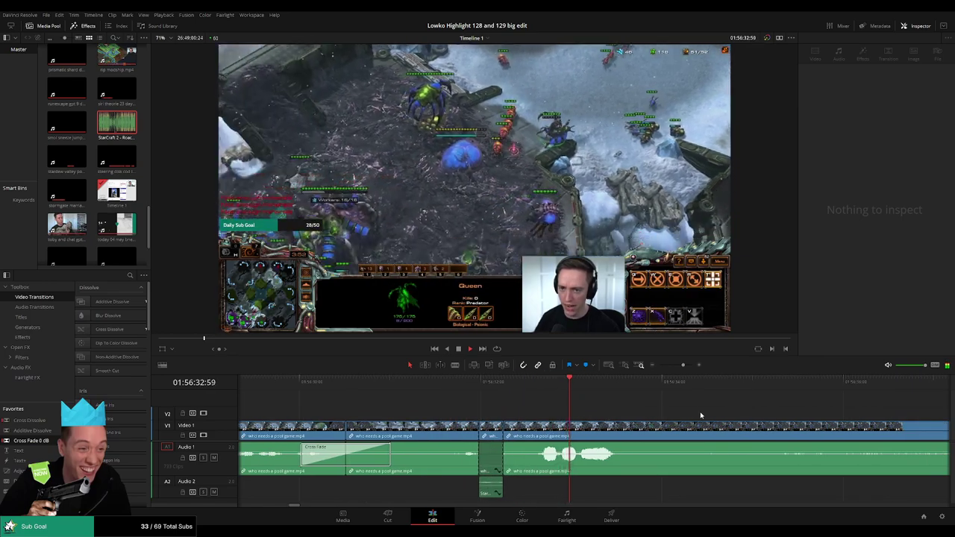
pyautogui.moveTo(682, 365); pyautogui.dragTo(678, 365)
pyautogui.moveTo(677, 399); pyautogui.dragTo(531, 405)
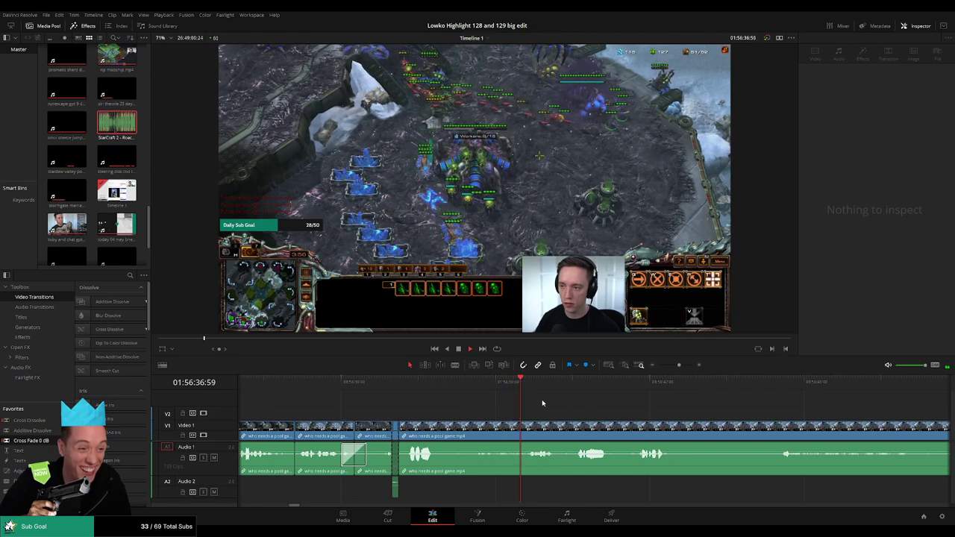
pyautogui.hscroll(2, 551, 409)
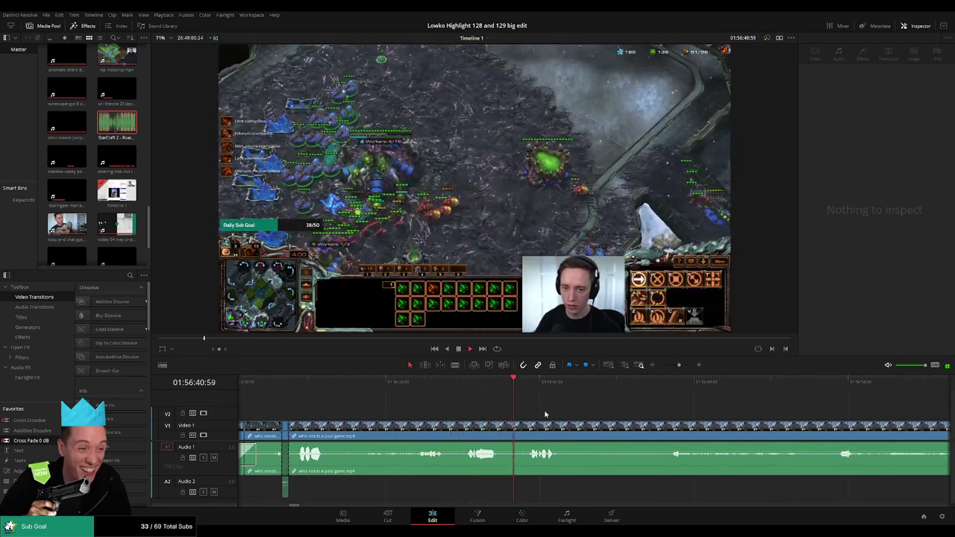
pyautogui.hscroll(2, 522, 412)
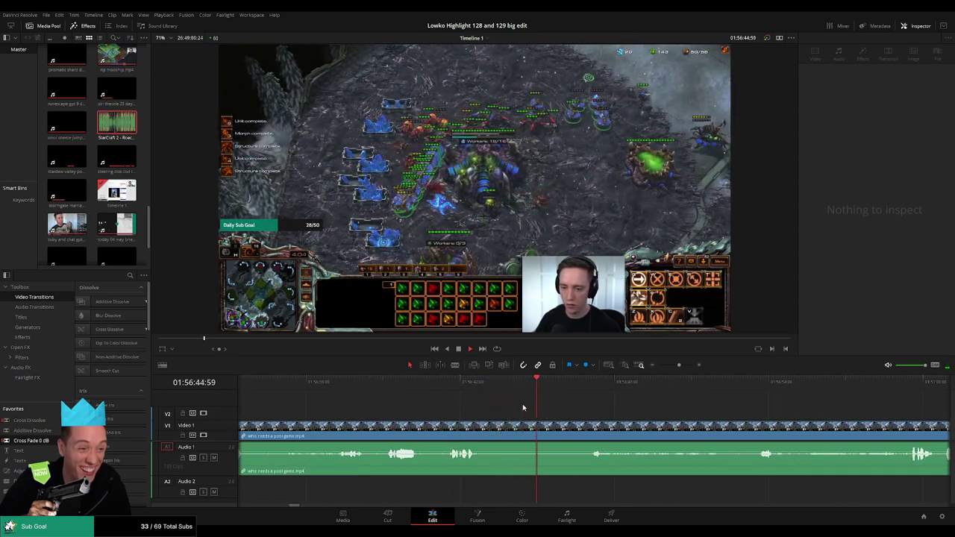
pyautogui.hscroll(2, 549, 412)
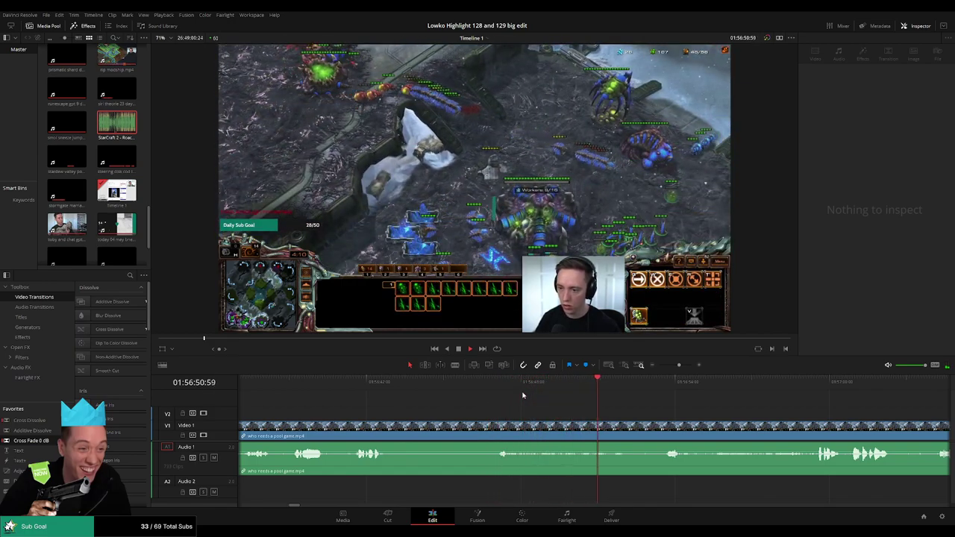
pyautogui.click(657, 384)
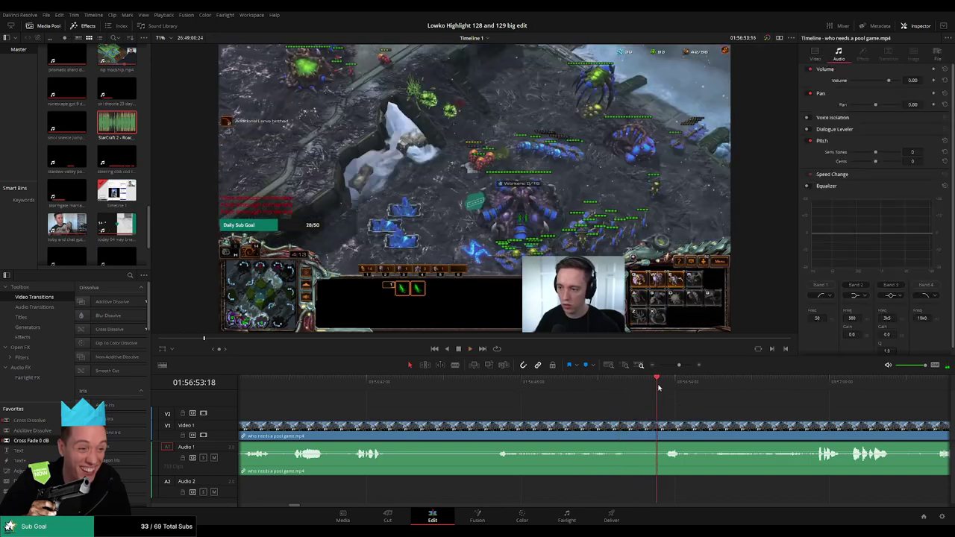
pyautogui.moveTo(722, 419); pyautogui.dragTo(585, 401)
pyautogui.click(648, 395)
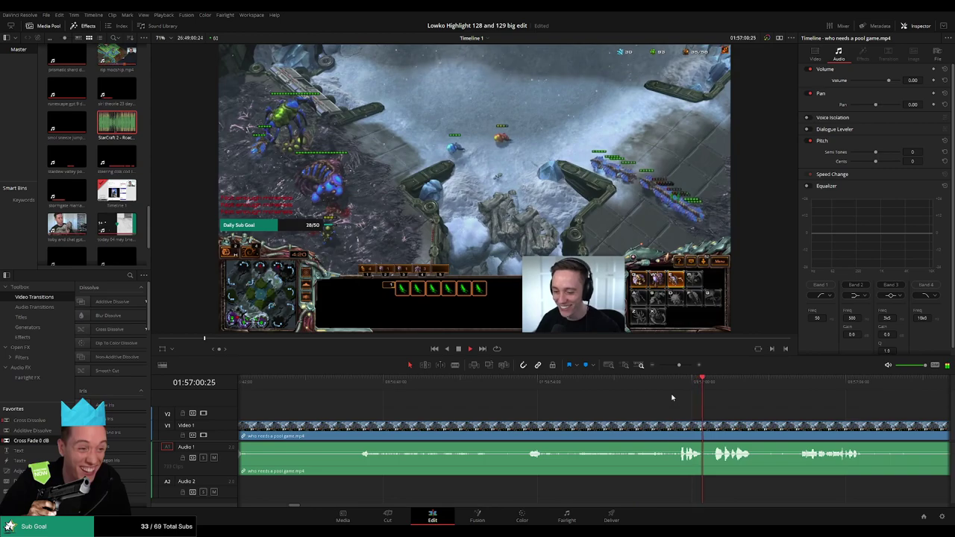
pyautogui.hscroll(3, 710, 405)
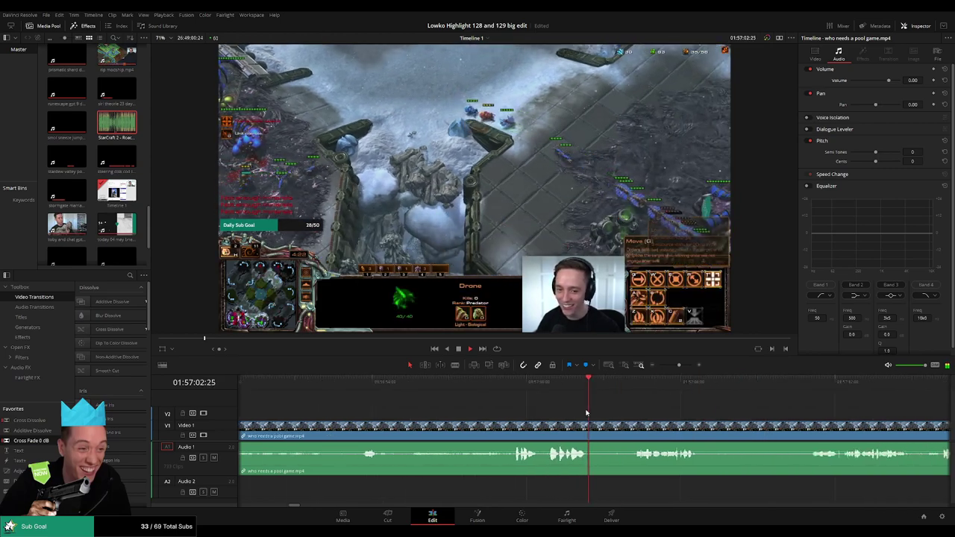
pyautogui.hscroll(2, 508, 409)
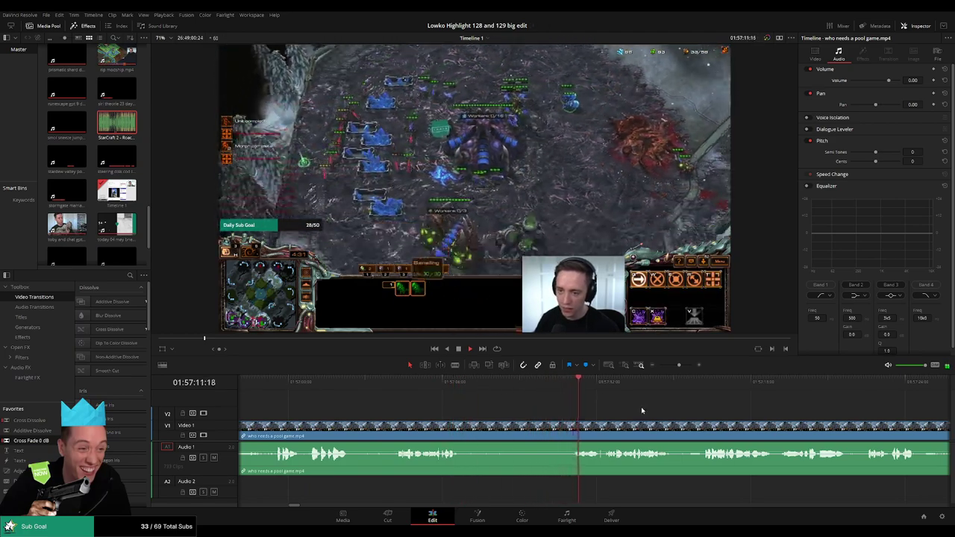
# Step: Cut a tiny piece out of the pool game clip at about 01:57:12:08 and close the gap
pyautogui.hscroll(1, 641, 410)
pyautogui.press('b')
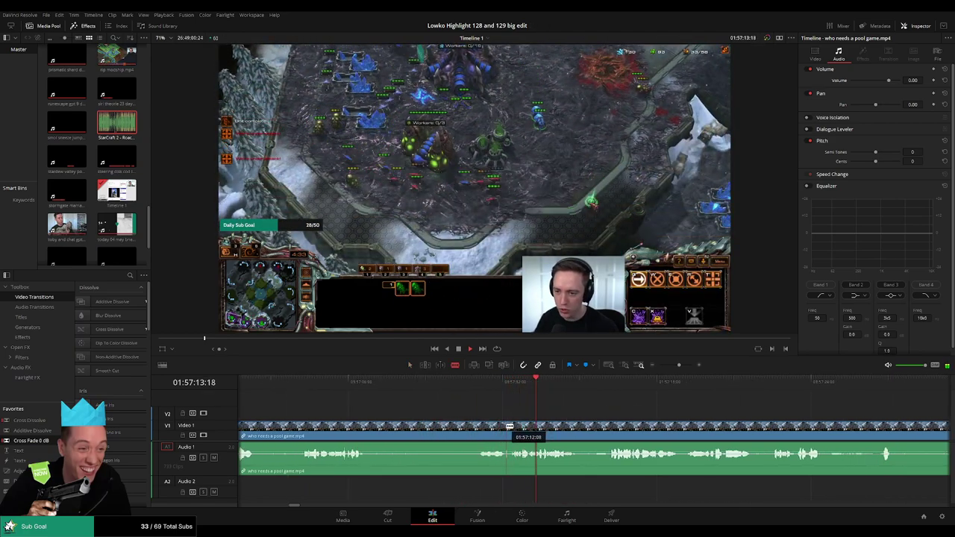
pyautogui.click(510, 428)
pyautogui.press('a')
pyautogui.click(507, 428)
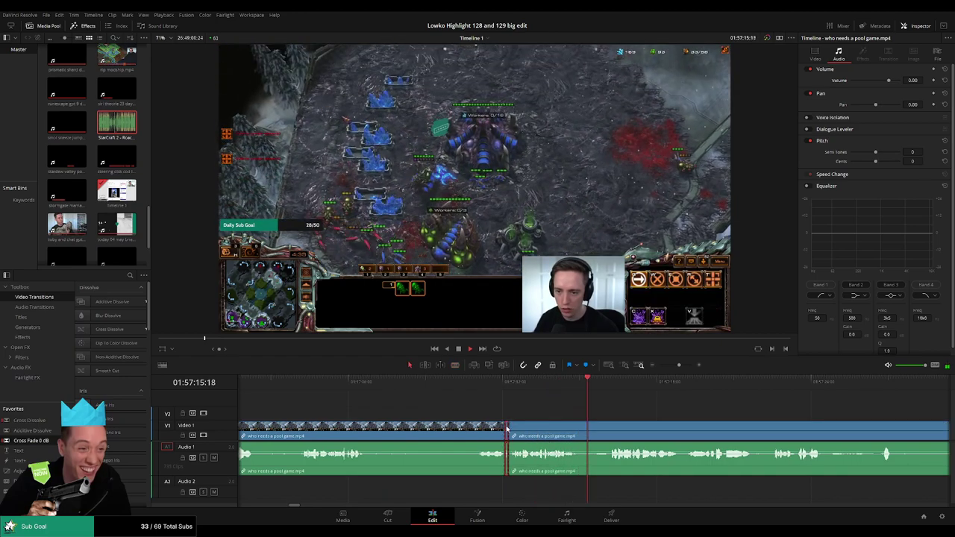
# Step: Cut out the quiet piece from 01:57:27:36 to about 01:57:29, close the gap and crossfade the audio at its join
pyautogui.hscroll(2, 496, 406)
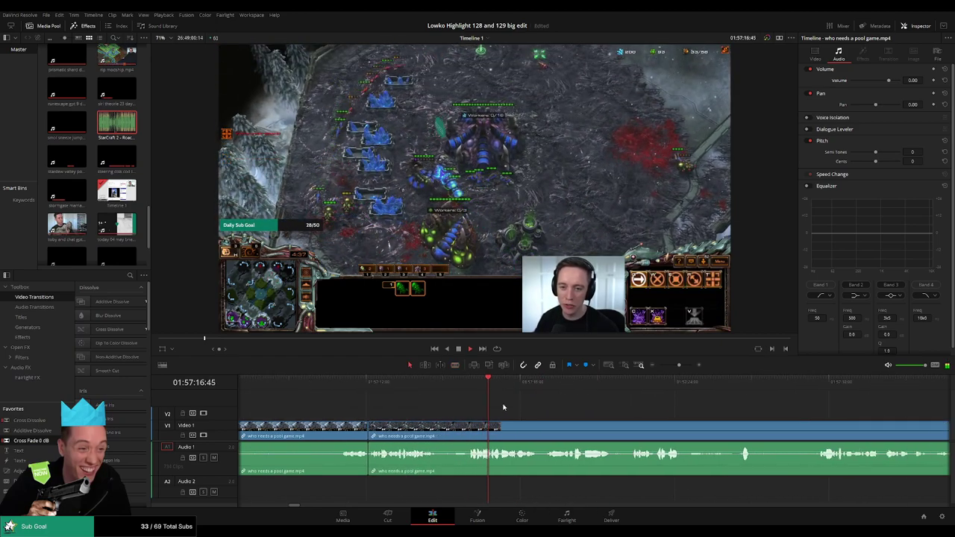
pyautogui.hscroll(2, 486, 413)
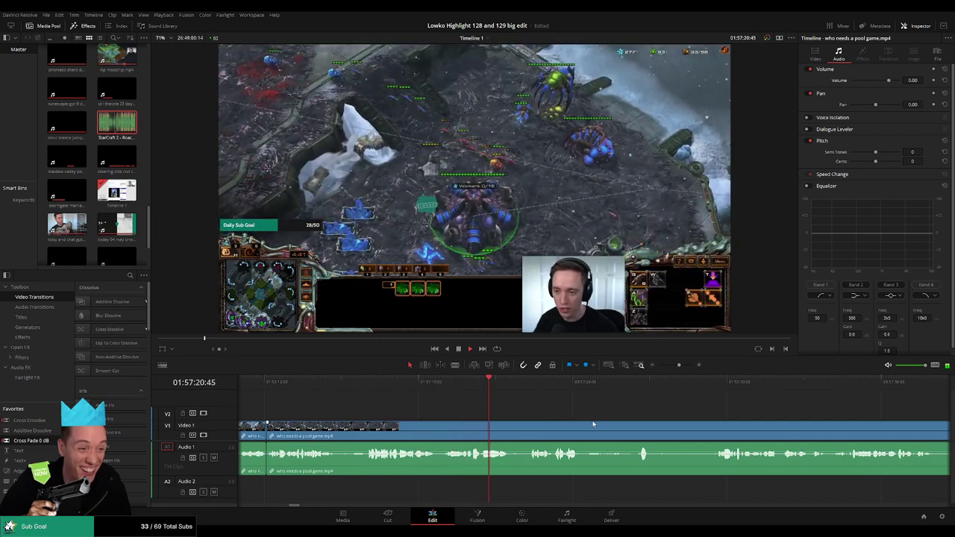
pyautogui.hscroll(2, 508, 416)
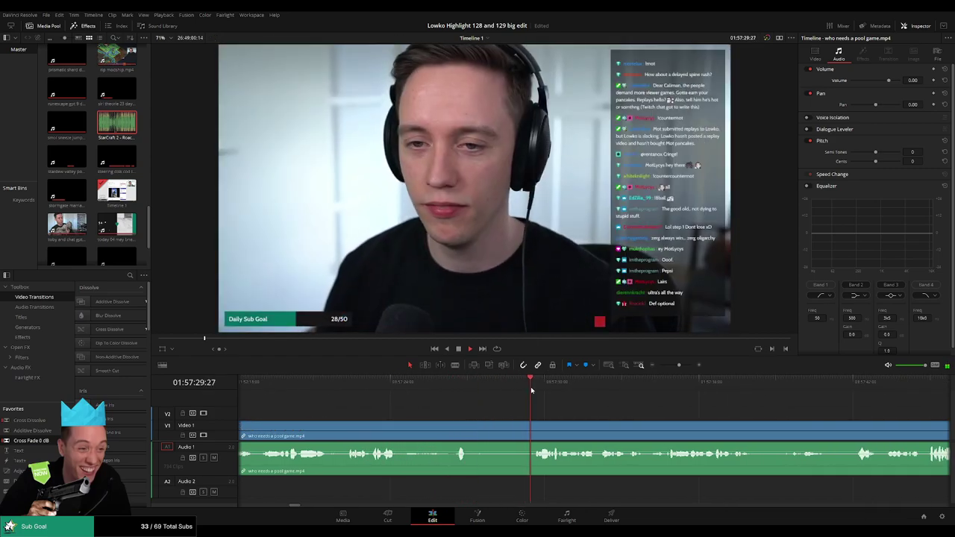
pyautogui.press('b')
pyautogui.click(484, 427)
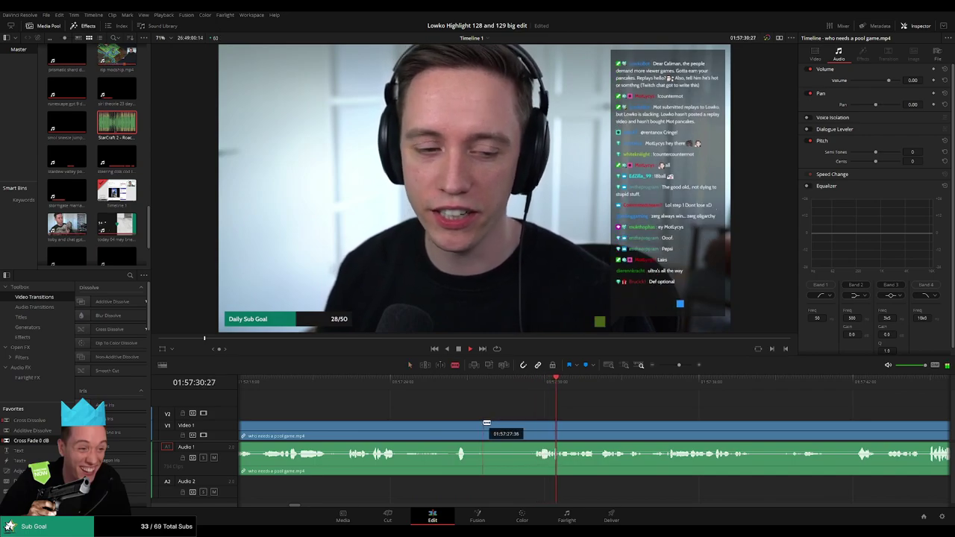
pyautogui.click(532, 427)
pyautogui.press('a')
pyautogui.click(517, 426)
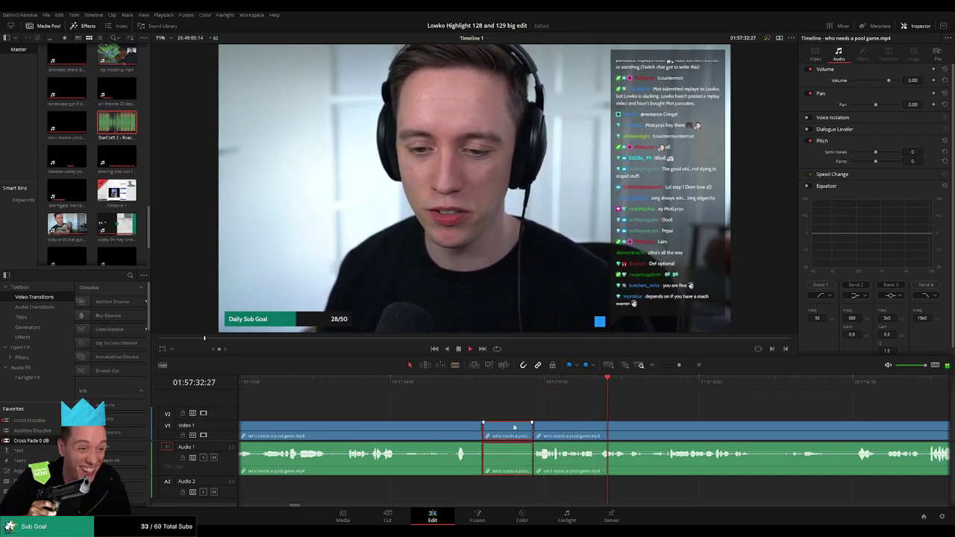
pyautogui.press('BackSpace')
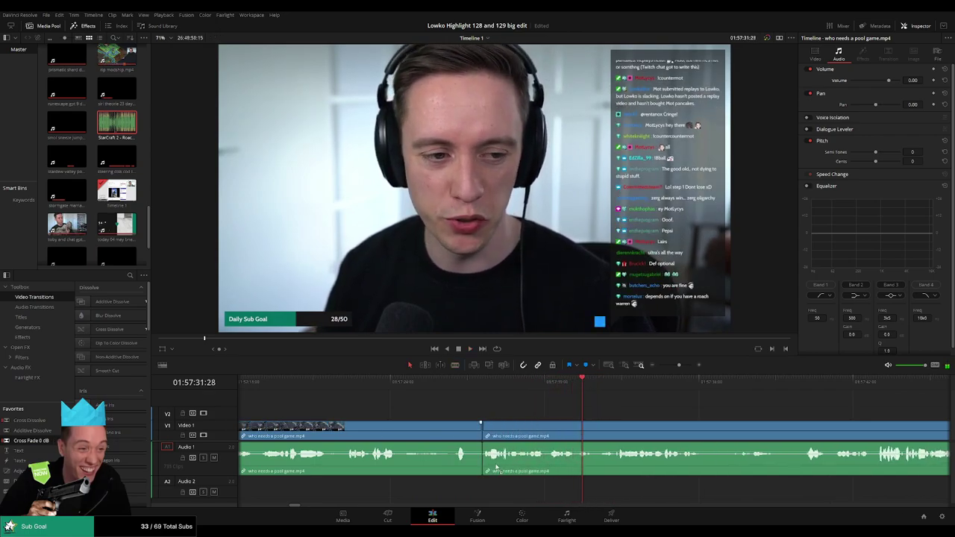
pyautogui.moveTo(496, 468); pyautogui.dragTo(484, 458)
pyautogui.press('space')
# Step: Split the pool game clip at about 01:57:36 and delete its remainder through the stream outro to 02:00:49:03, closing the gap
pyautogui.hscroll(3, 548, 416)
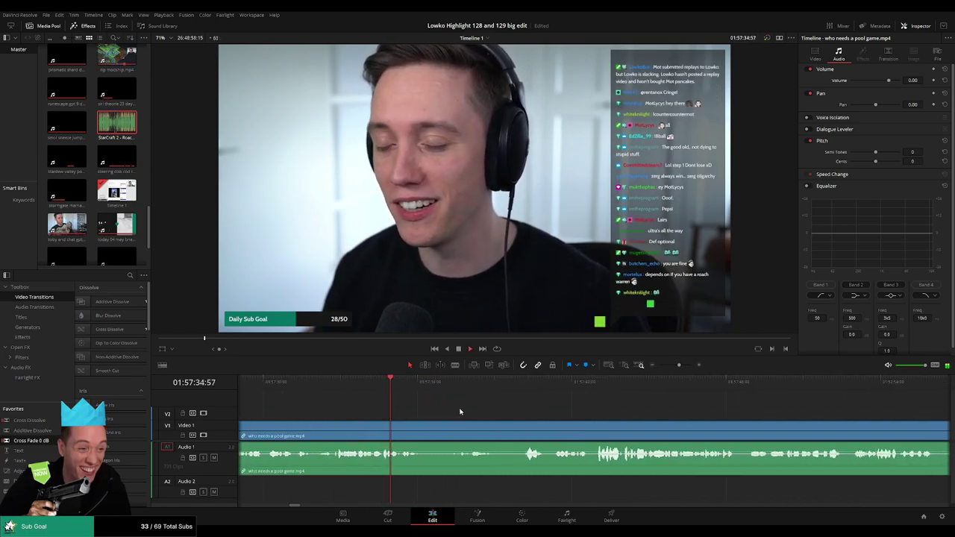
pyautogui.press('b')
pyautogui.click(426, 435)
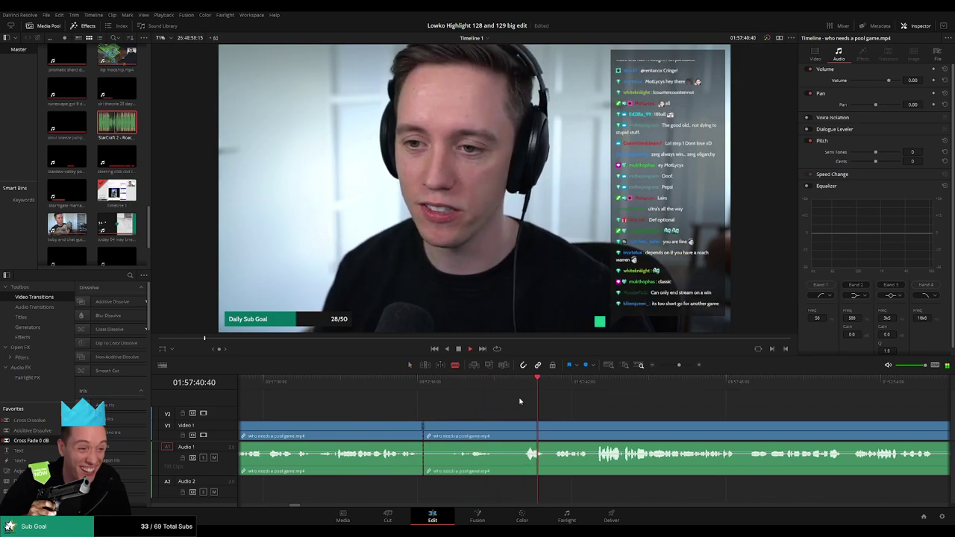
pyautogui.scroll(-8, 558, 409)
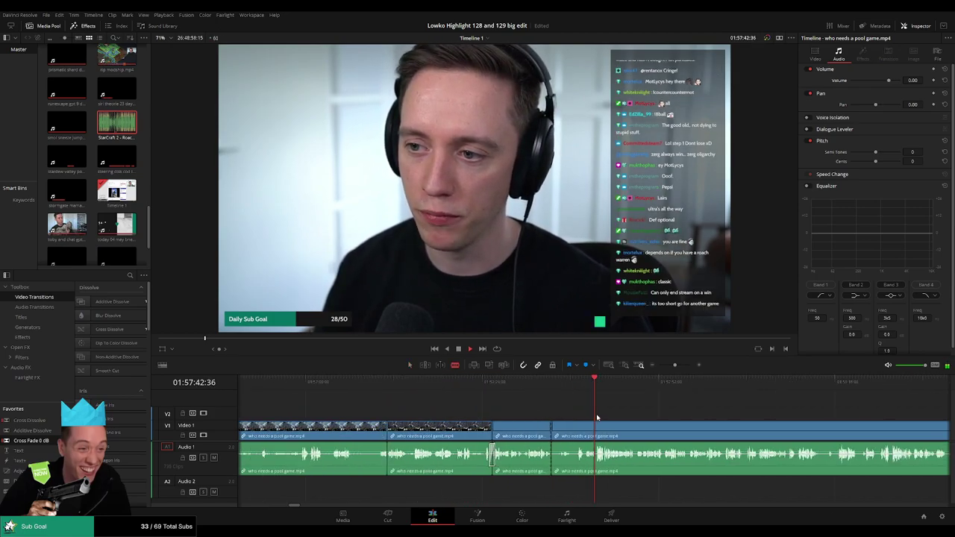
pyautogui.scroll(-4, 608, 417)
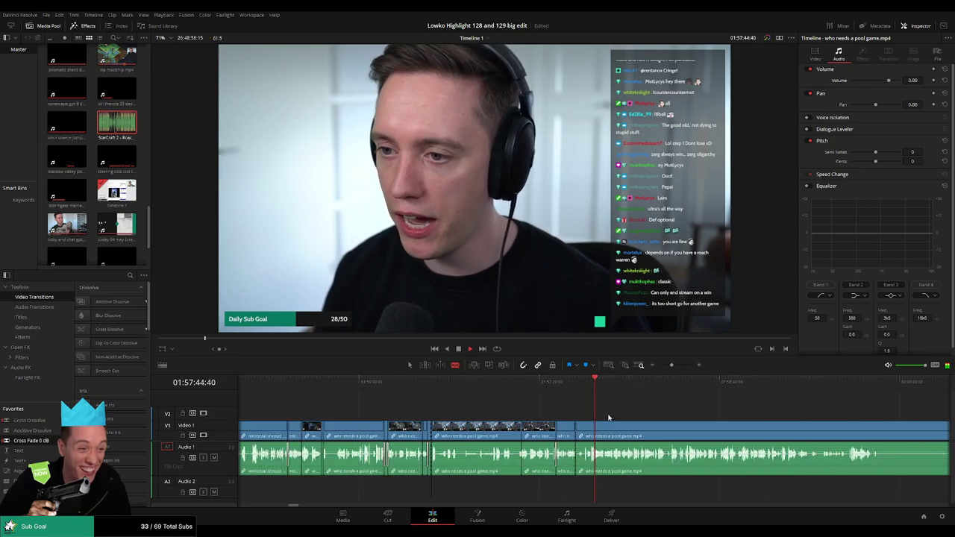
pyautogui.moveTo(531, 396); pyautogui.dragTo(721, 389)
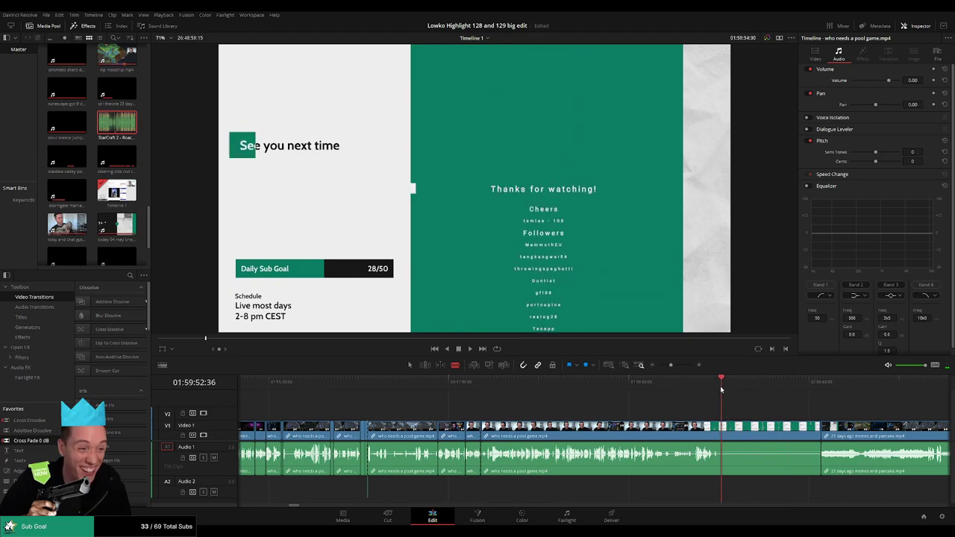
pyautogui.press('space')
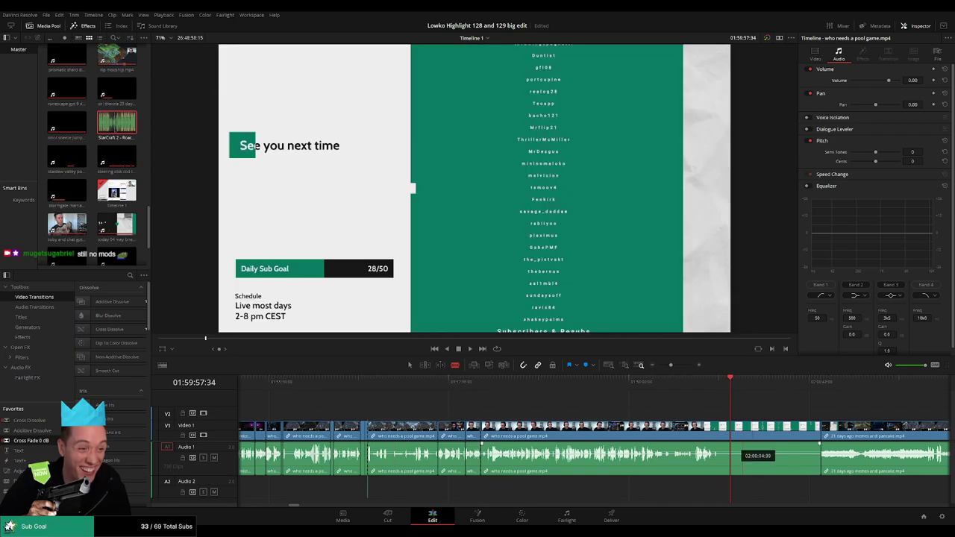
pyautogui.moveTo(732, 384); pyautogui.dragTo(818, 393)
pyautogui.click(728, 435)
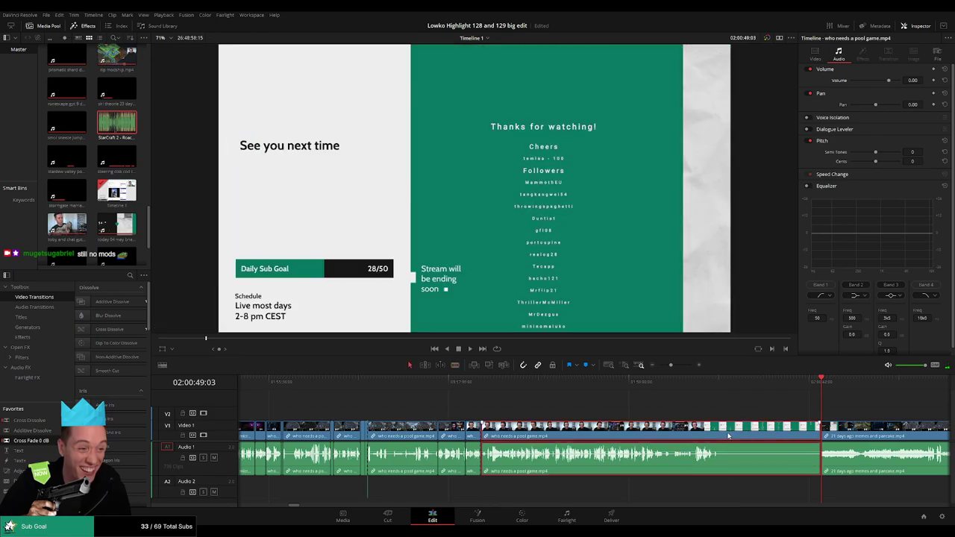
pyautogui.press('Delete')
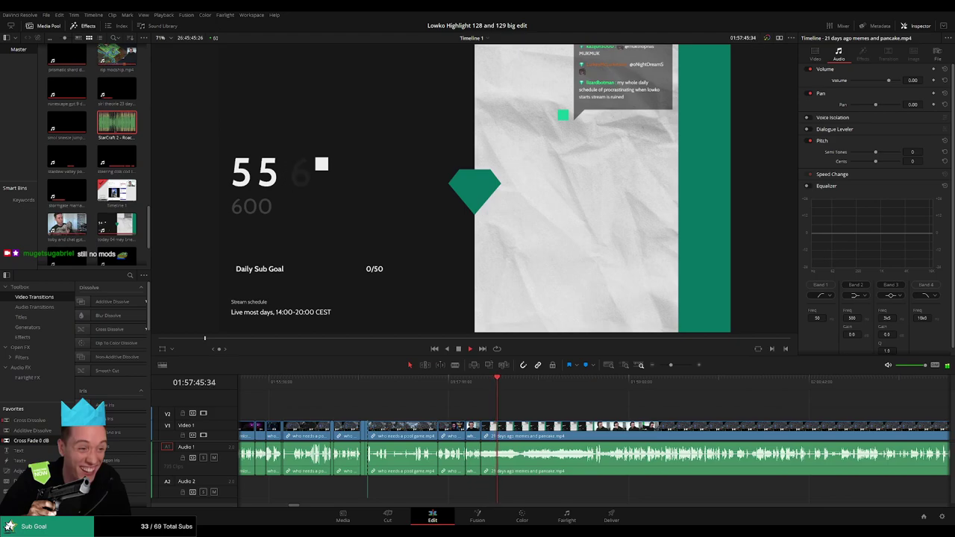
# Step: Skim the countdown intro of the 21 days ago memes and pancake clip from about 01:57:45 to where the webcam footage starts
pyautogui.click(523, 383)
pyautogui.click(574, 382)
pyautogui.click(586, 382)
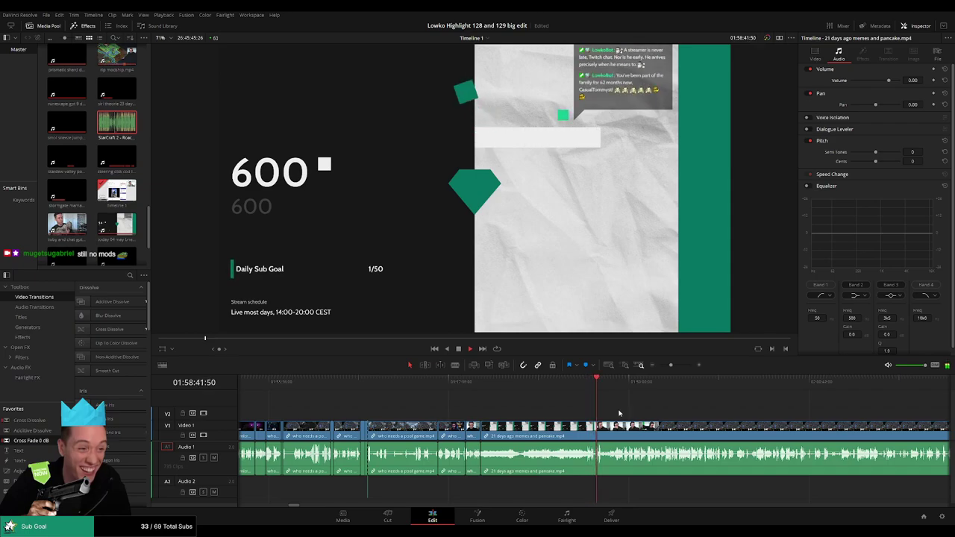
pyautogui.moveTo(617, 413); pyautogui.dragTo(507, 414)
pyautogui.hscroll(1, 507, 414)
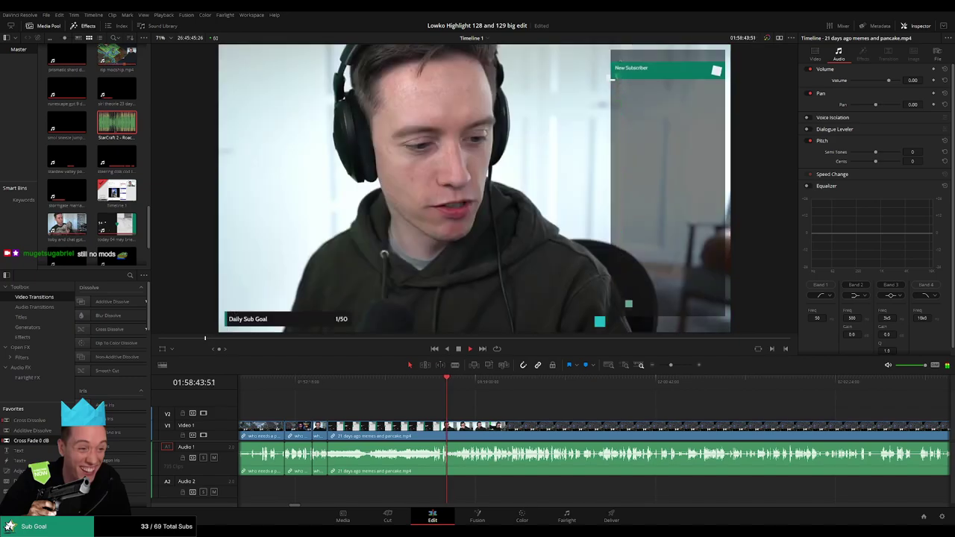
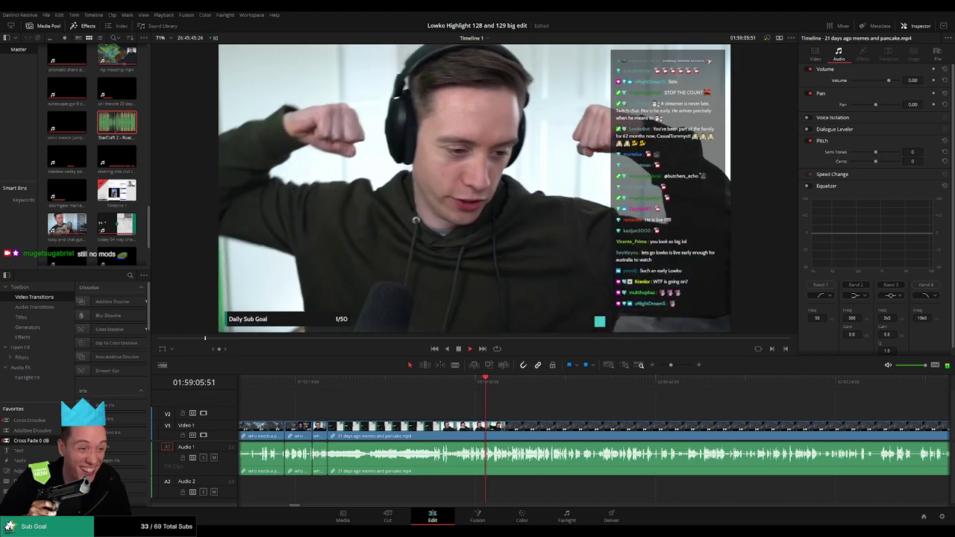
# Step: Skim the 21 days ago memes and pancake clip from about 01:59:05 to 02:04:15 for where the Reddit memes begin
pyautogui.moveTo(509, 386); pyautogui.dragTo(569, 389)
pyautogui.click(635, 386)
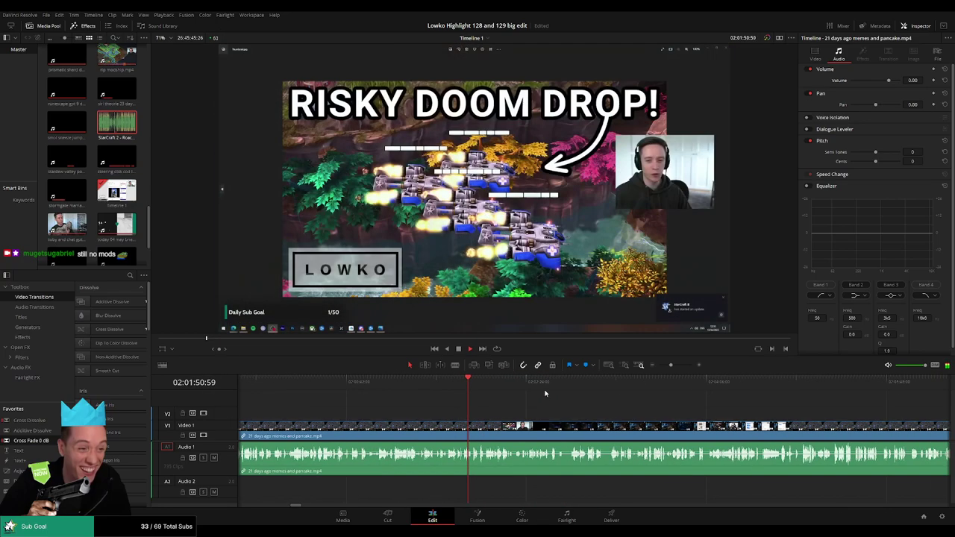
pyautogui.click(536, 386)
pyautogui.click(587, 387)
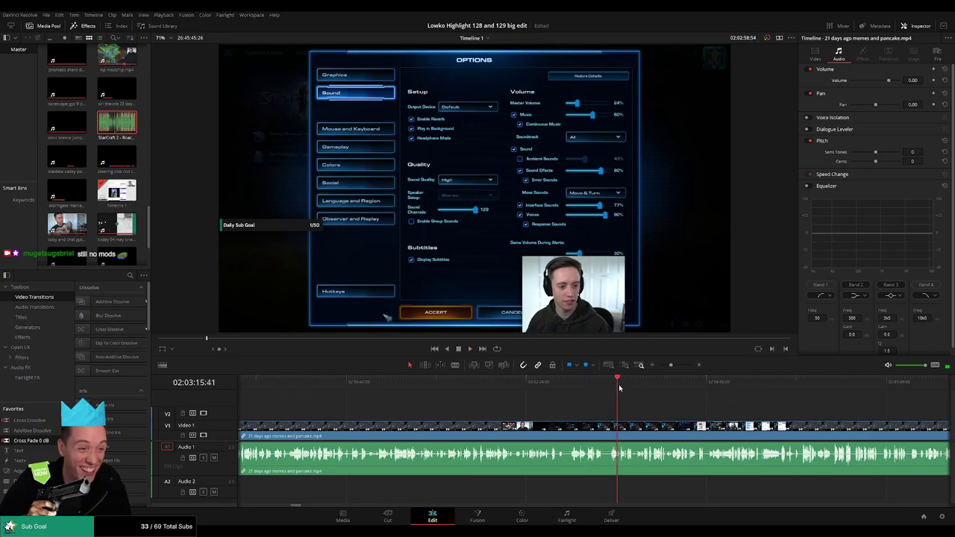
pyautogui.moveTo(619, 388); pyautogui.dragTo(711, 390)
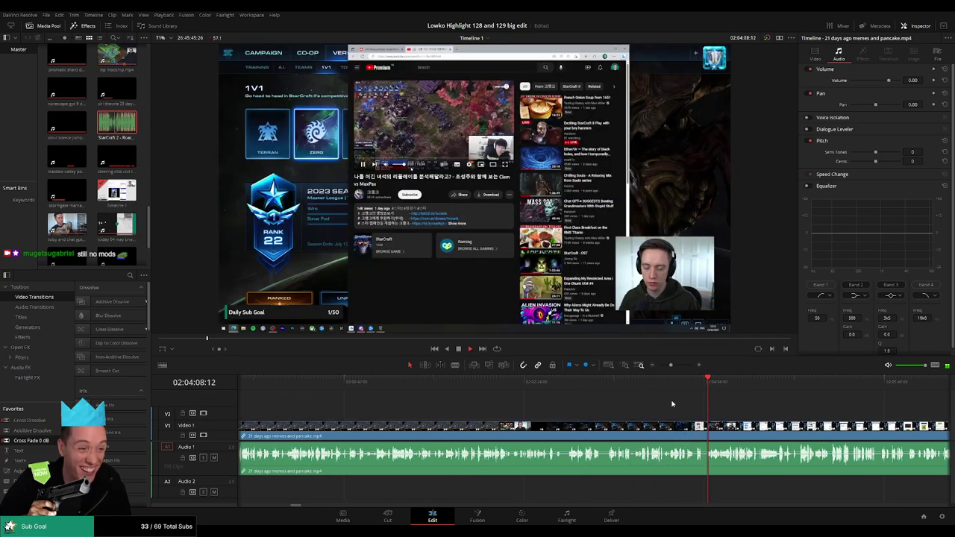
pyautogui.hscroll(2, 672, 403)
pyautogui.scroll(5, 525, 413)
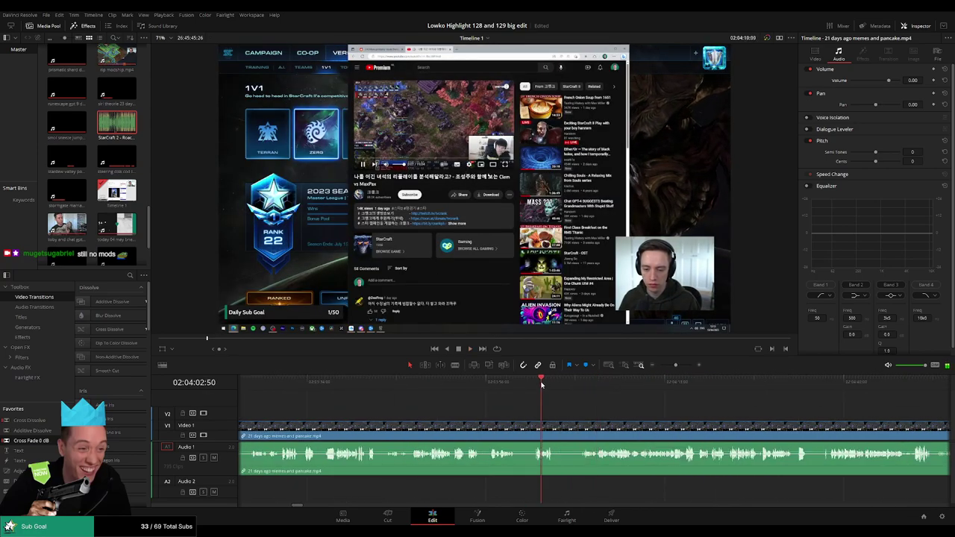
pyautogui.click(462, 389)
pyautogui.click(536, 392)
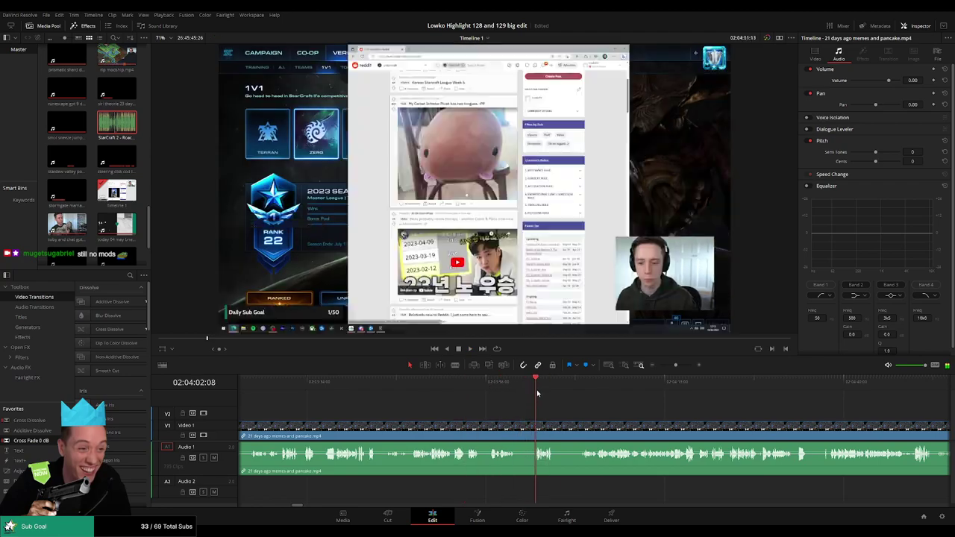
pyautogui.moveTo(537, 393); pyautogui.dragTo(646, 395)
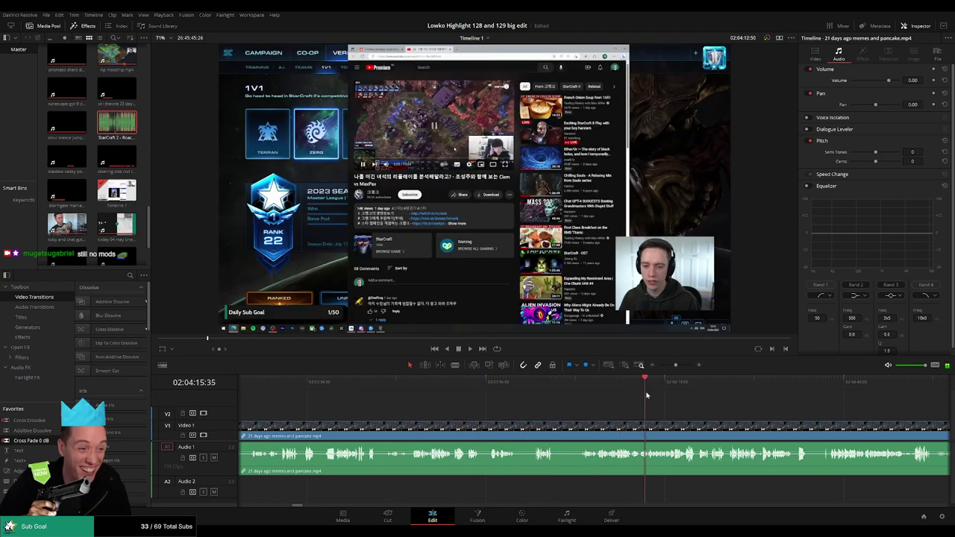
pyautogui.press('space')
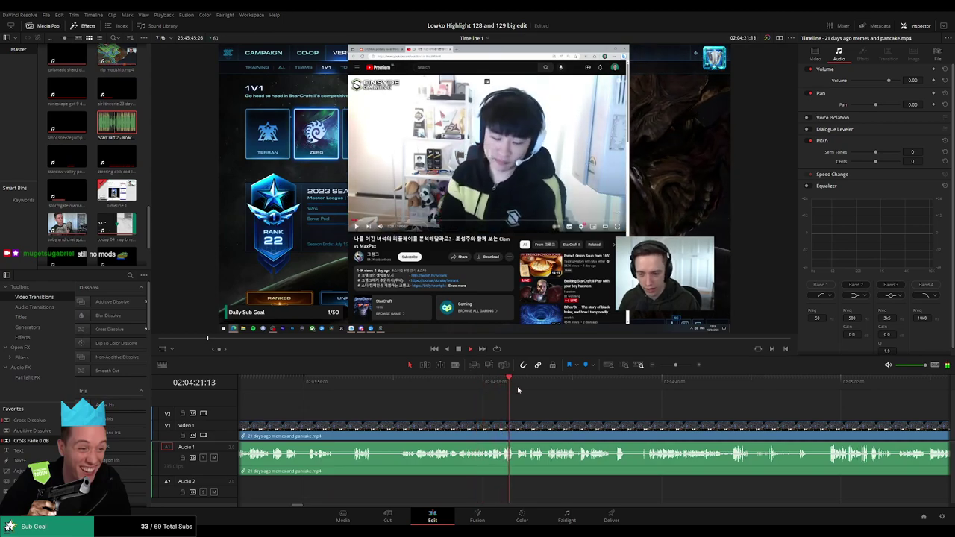
# Step: Skim the Maru and Crank Reddit discussion in the clip from about 02:04:21 to 02:04:57
pyautogui.moveTo(547, 390); pyautogui.dragTo(572, 390)
pyautogui.hscroll(1, 563, 407)
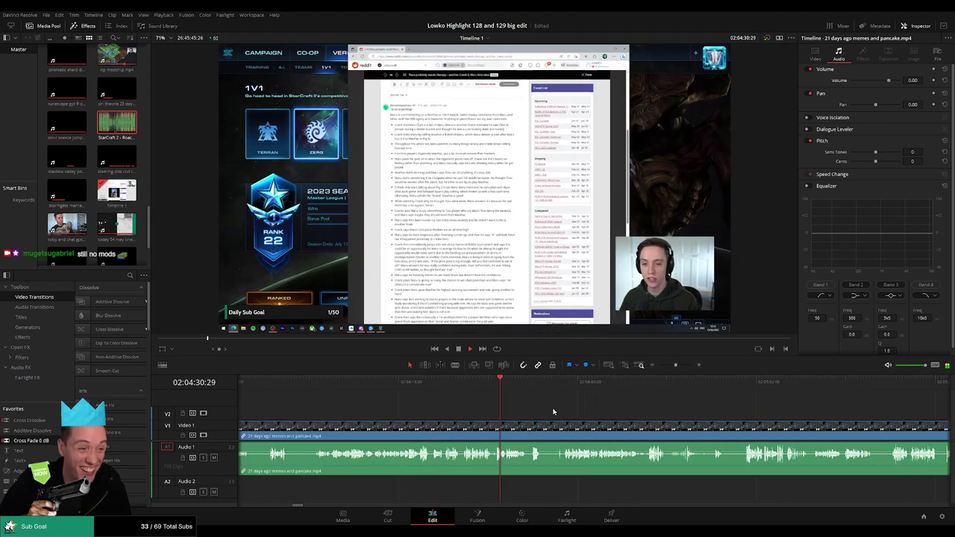
pyautogui.click(565, 391)
pyautogui.moveTo(657, 422); pyautogui.dragTo(503, 413)
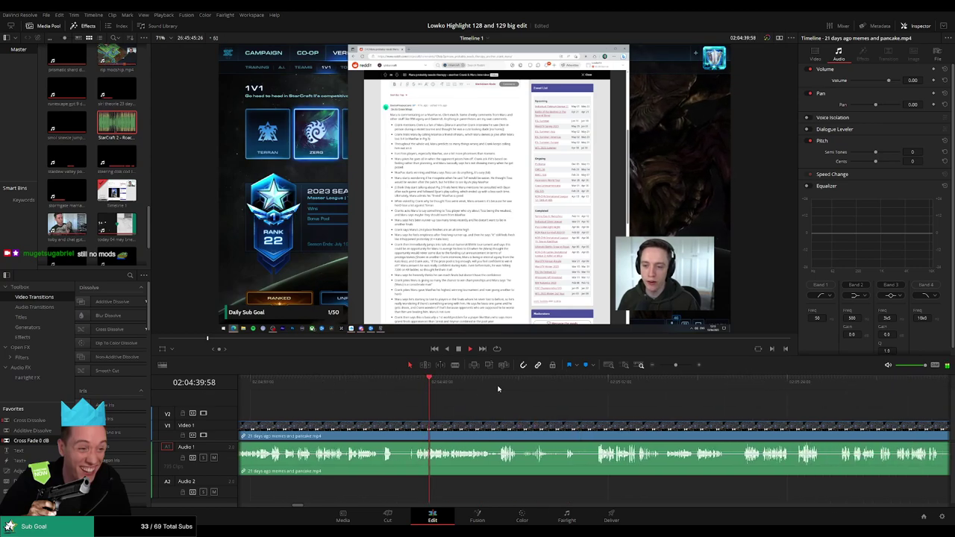
pyautogui.click(617, 396)
pyautogui.moveTo(682, 417); pyautogui.dragTo(577, 412)
pyautogui.click(464, 390)
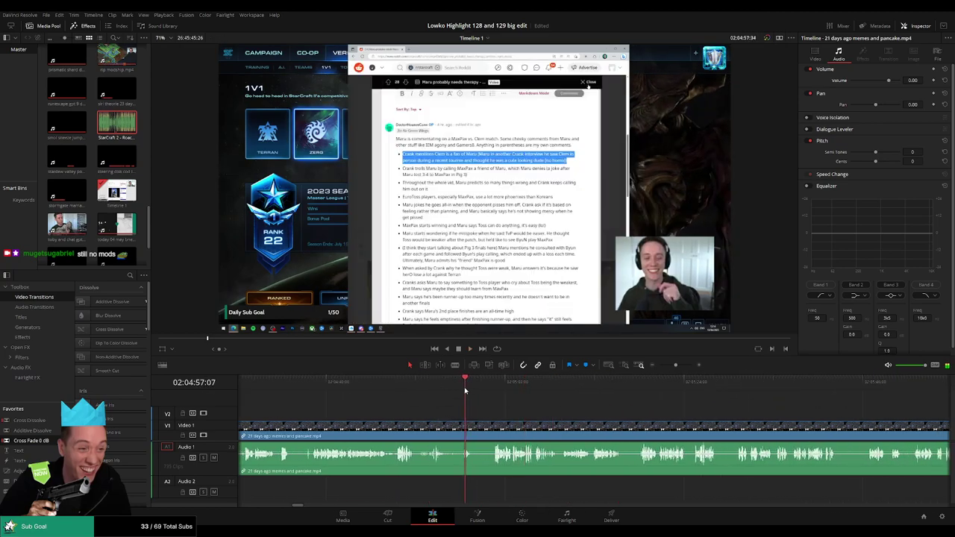
pyautogui.moveTo(464, 389); pyautogui.dragTo(492, 392)
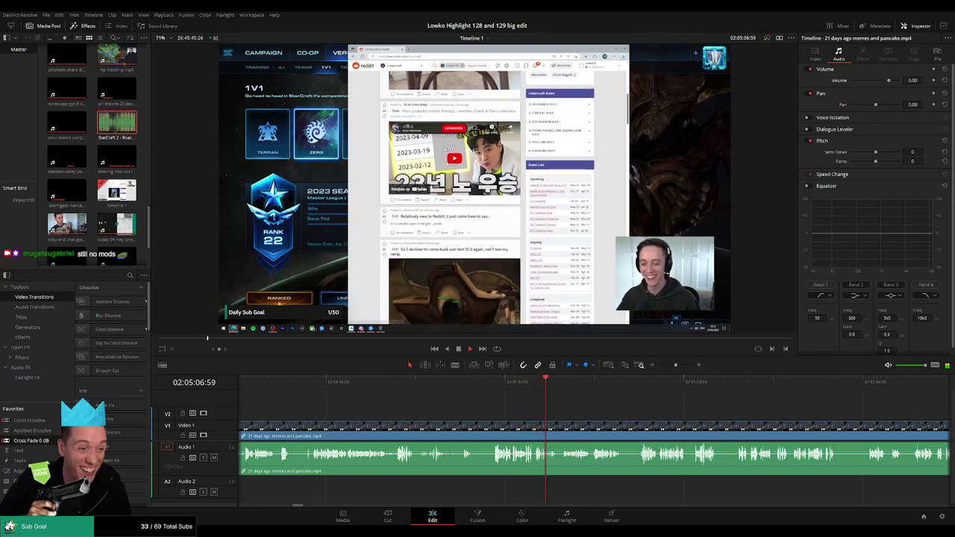
# Step: Review the Reddit meme segment from about 02:05:07 to 02:06:01 to find a starting point for the highlight
pyautogui.hscroll(1, 513, 409)
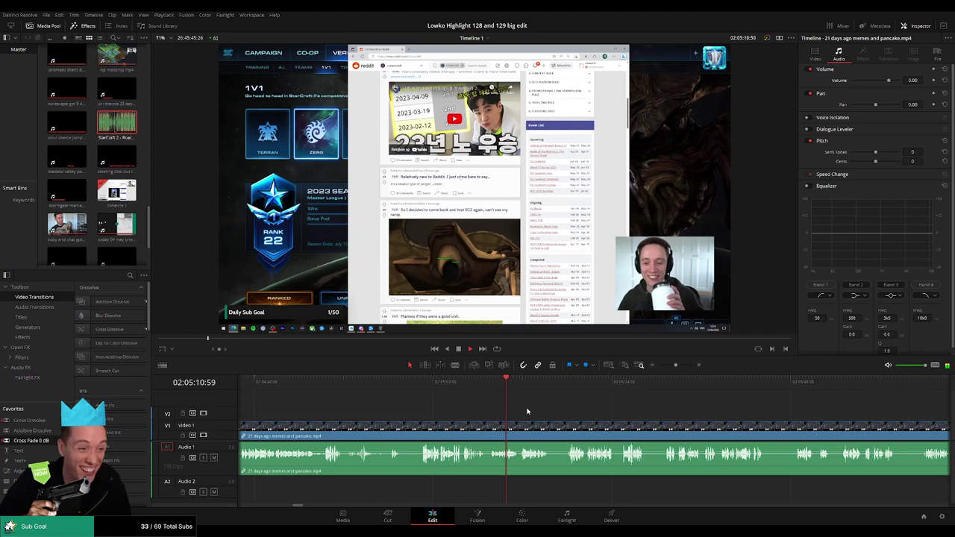
pyautogui.hscroll(1, 518, 413)
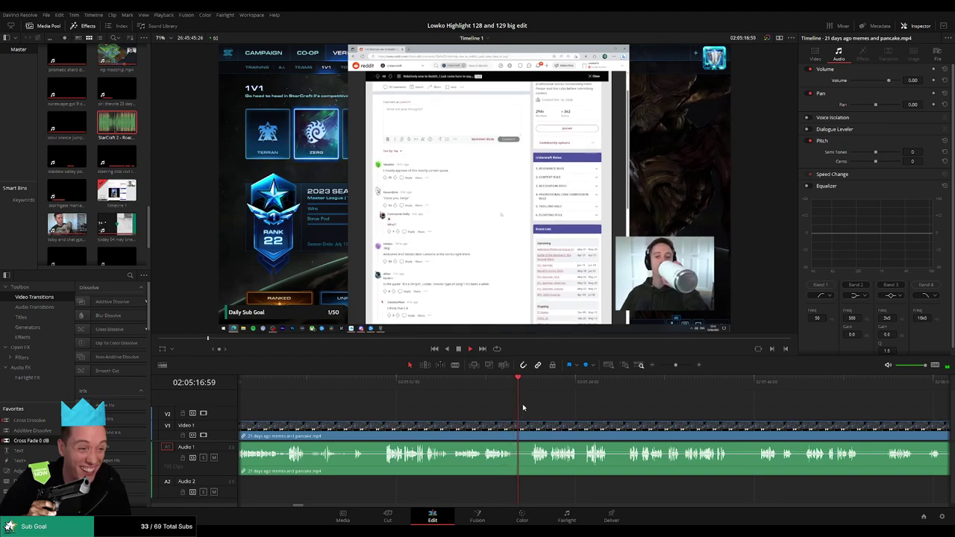
pyautogui.moveTo(573, 419); pyautogui.dragTo(527, 415)
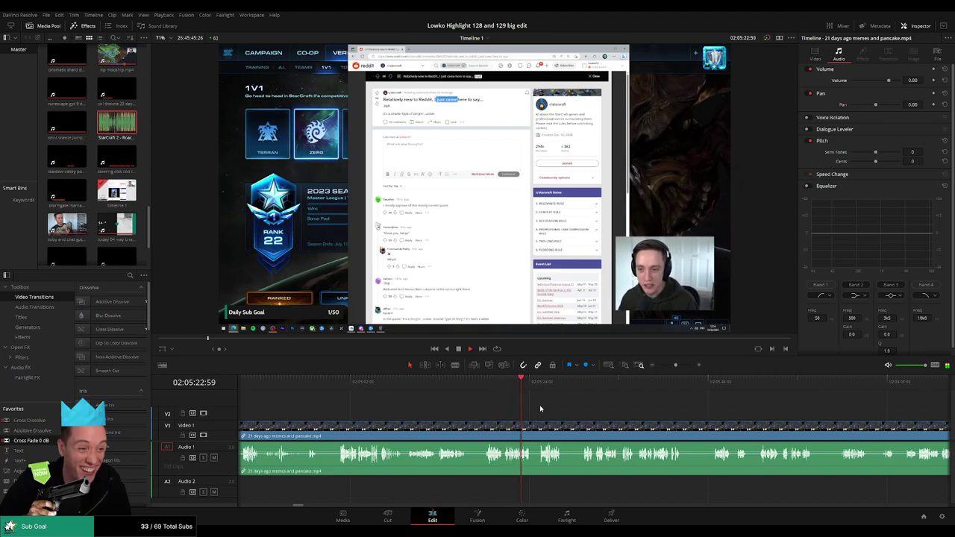
pyautogui.hscroll(2, 530, 384)
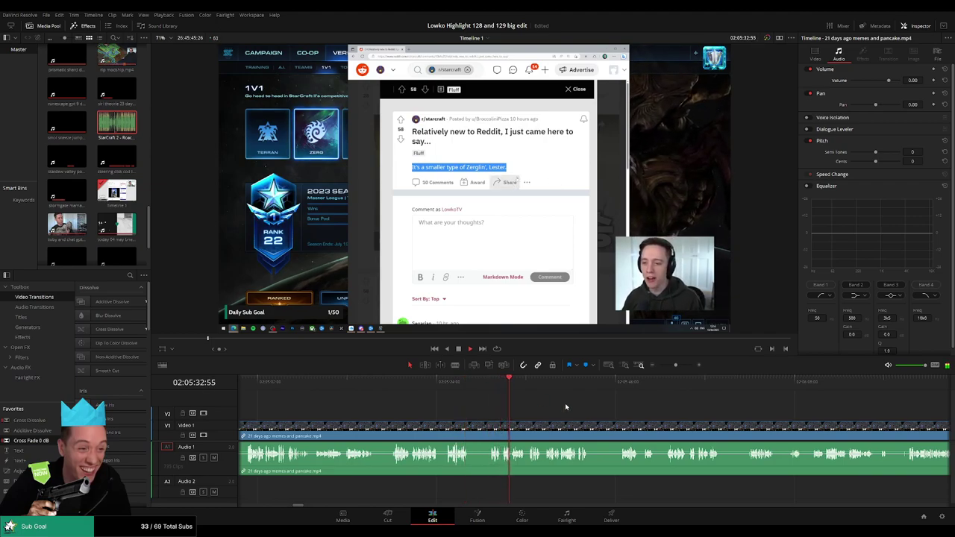
pyautogui.hscroll(2, 494, 412)
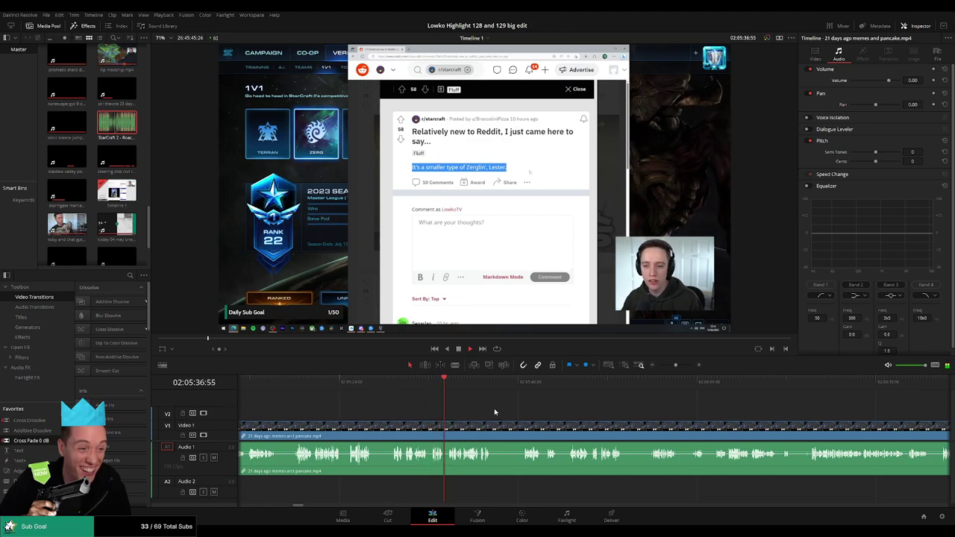
pyautogui.moveTo(675, 371)
pyautogui.mouseDown()
pyautogui.moveTo(649, 367)
pyautogui.moveTo(676, 370)
pyautogui.mouseUp()
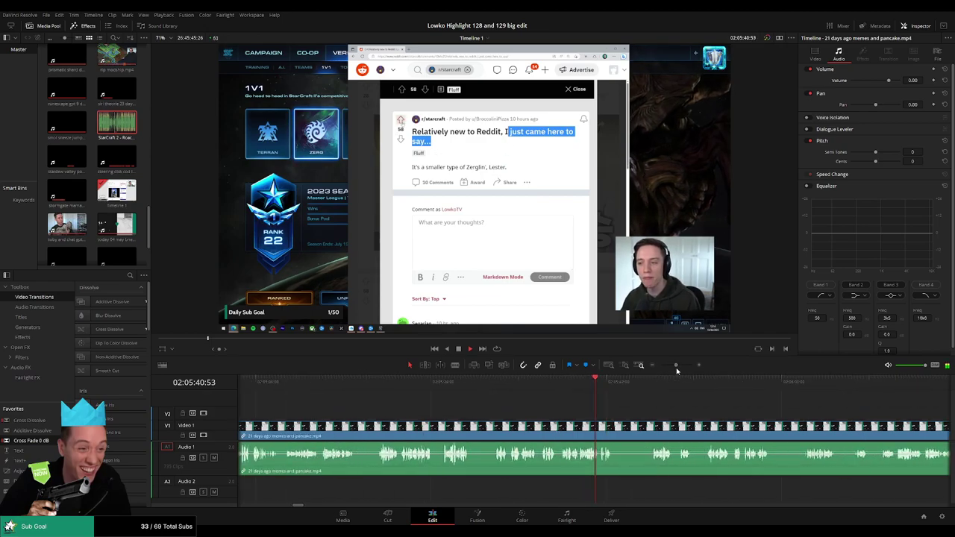
pyautogui.click(489, 383)
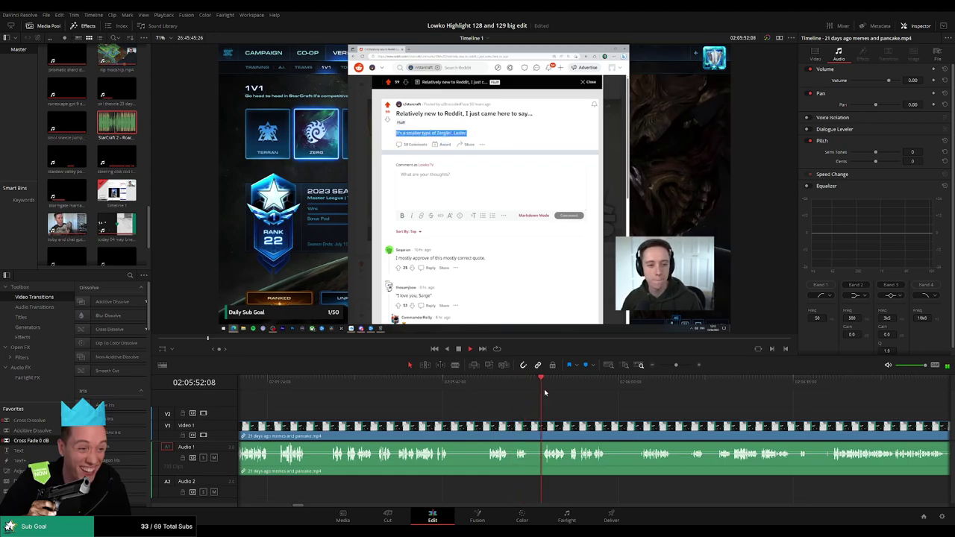
pyautogui.hscroll(4, 540, 409)
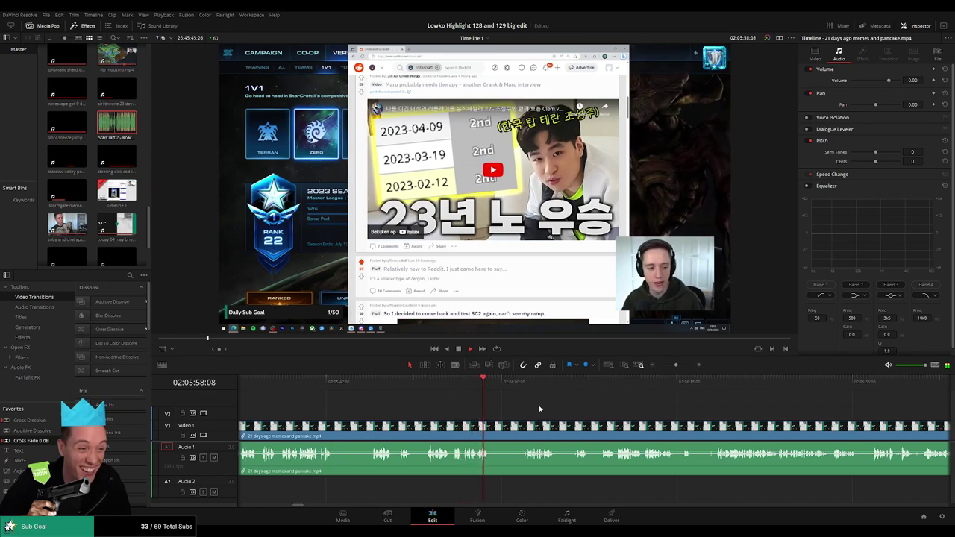
pyautogui.hscroll(2, 493, 412)
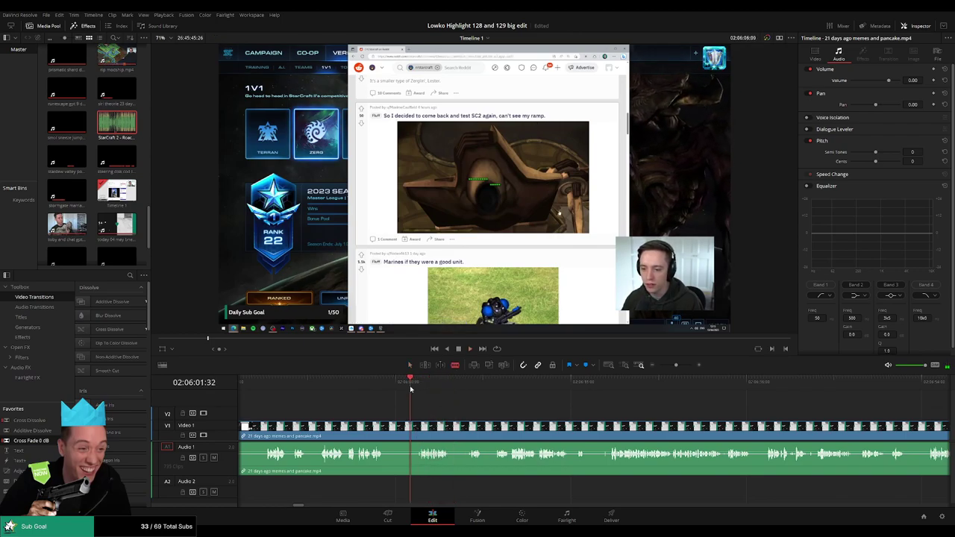
# Step: Split the memes and pancake clip at 02:06:01:32 and delete everything before it back to the pool game clip, closing the gap
pyautogui.click(411, 428)
pyautogui.press('a')
pyautogui.click(401, 433)
pyautogui.press('Delete')
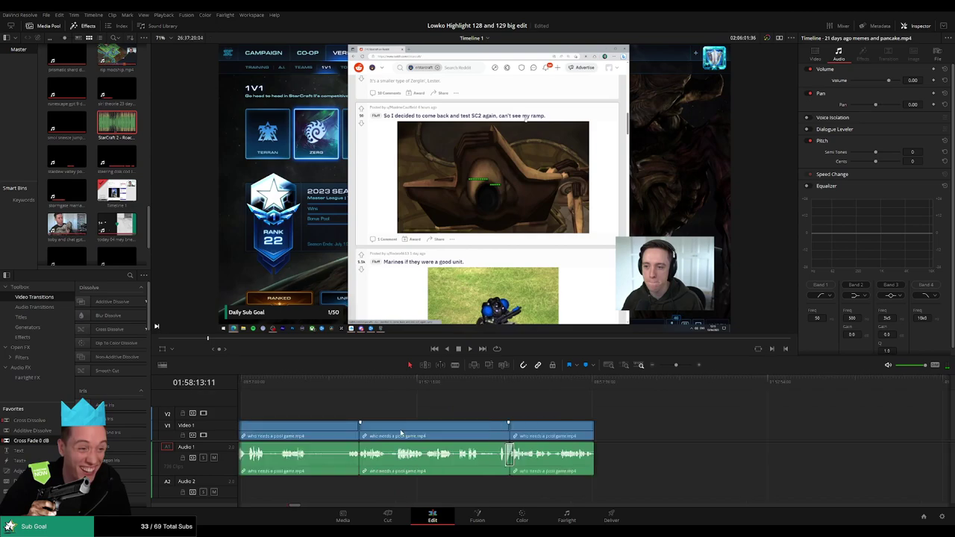
# Step: Cut a tiny piece out of the memes and pancake clip at about 01:57:37 and close the gap
pyautogui.scroll(3, 640, 421)
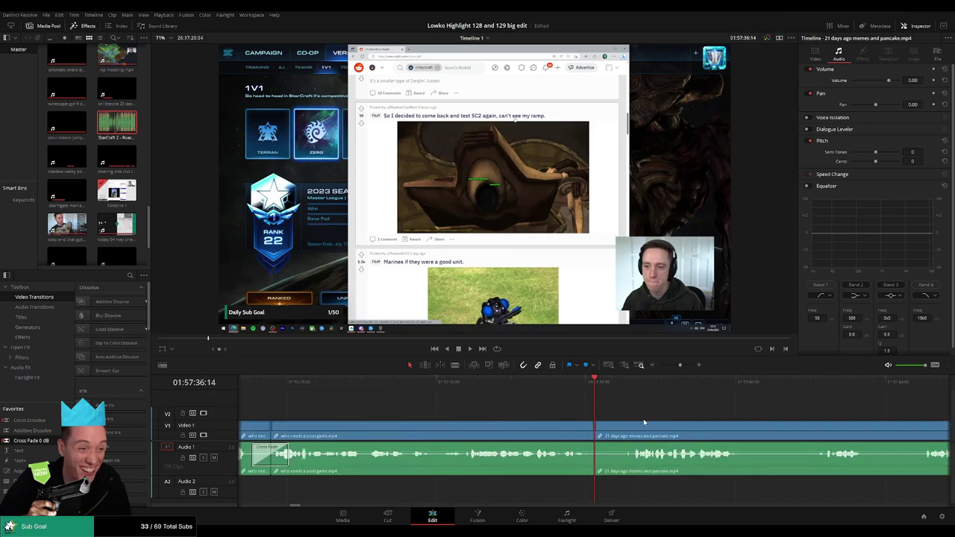
pyautogui.click(737, 432)
pyautogui.press('space')
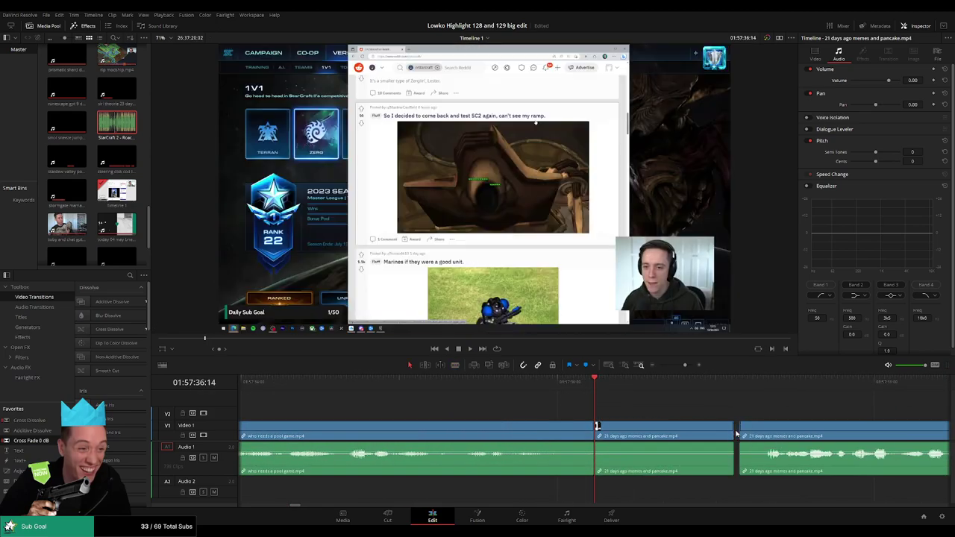
# Step: Cut out the quiet piece from about 01:57:40 to 01:57:41:58, close the gap and crossfade the audio at its join
pyautogui.scroll(-5, 735, 405)
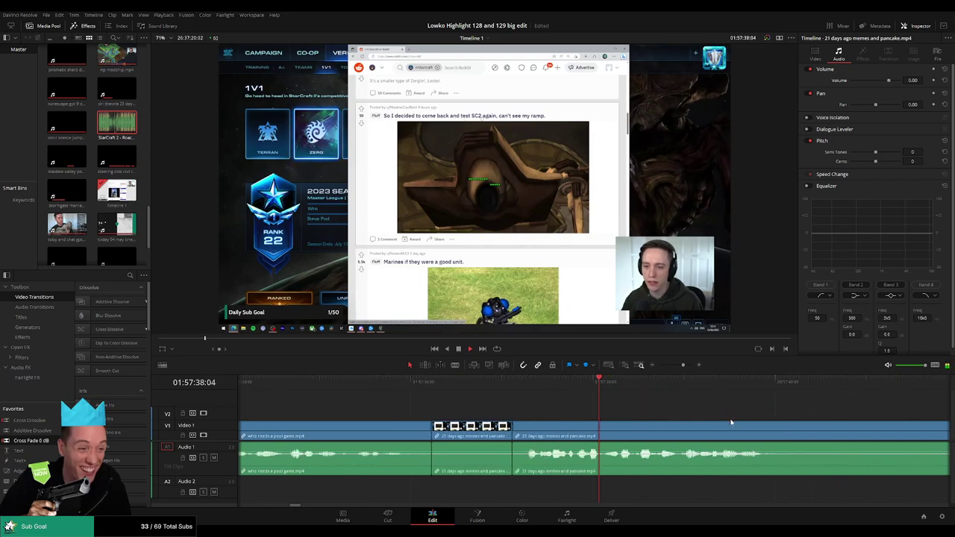
pyautogui.hscroll(3, 635, 419)
pyautogui.click(600, 383)
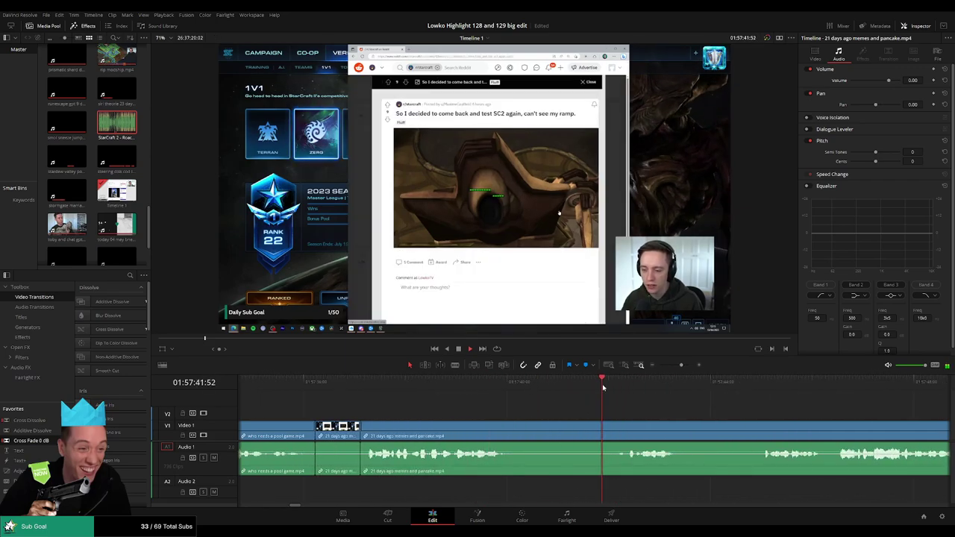
pyautogui.press('b')
pyautogui.click(516, 426)
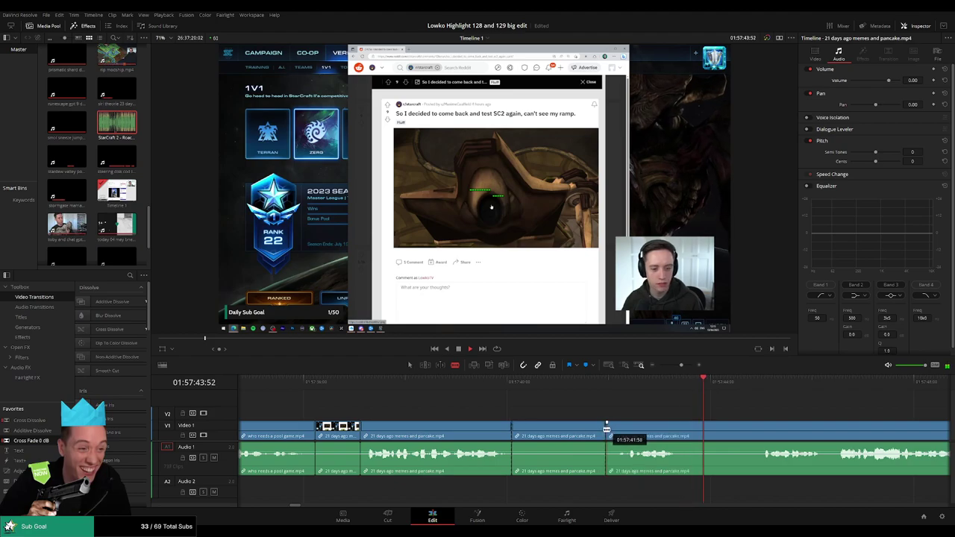
pyautogui.press('a')
pyautogui.moveTo(33, 440); pyautogui.dragTo(514, 467)
# Step: Try splitting the memes and pancake clip at 01:57:40:36, and undo the split and the audio crossfade before it
pyautogui.moveTo(499, 378); pyautogui.dragTo(533, 389)
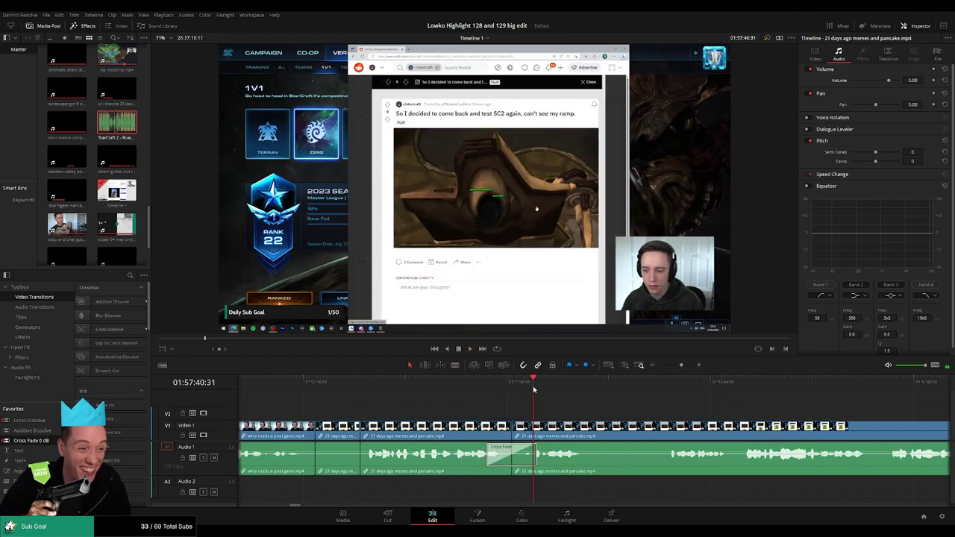
pyautogui.click(535, 387)
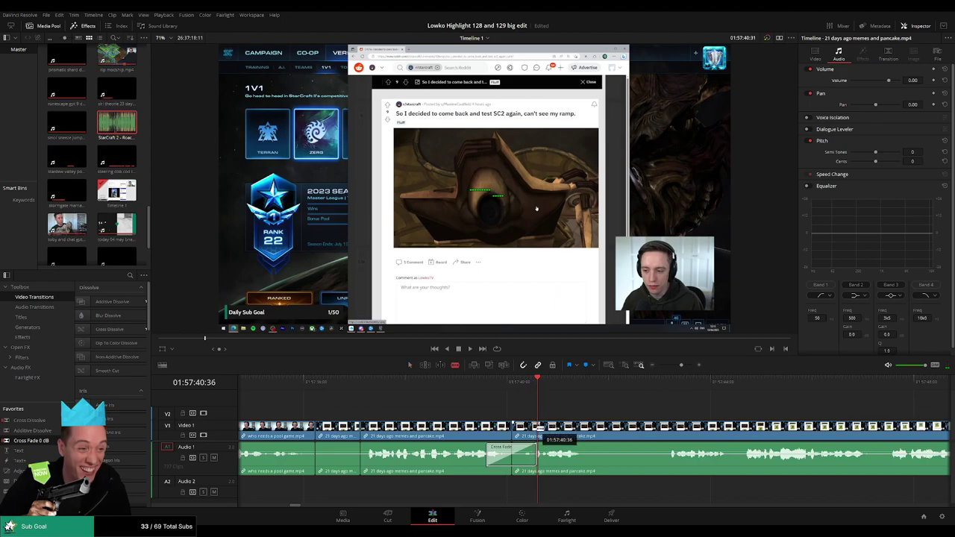
pyautogui.click(538, 429)
pyautogui.press('space')
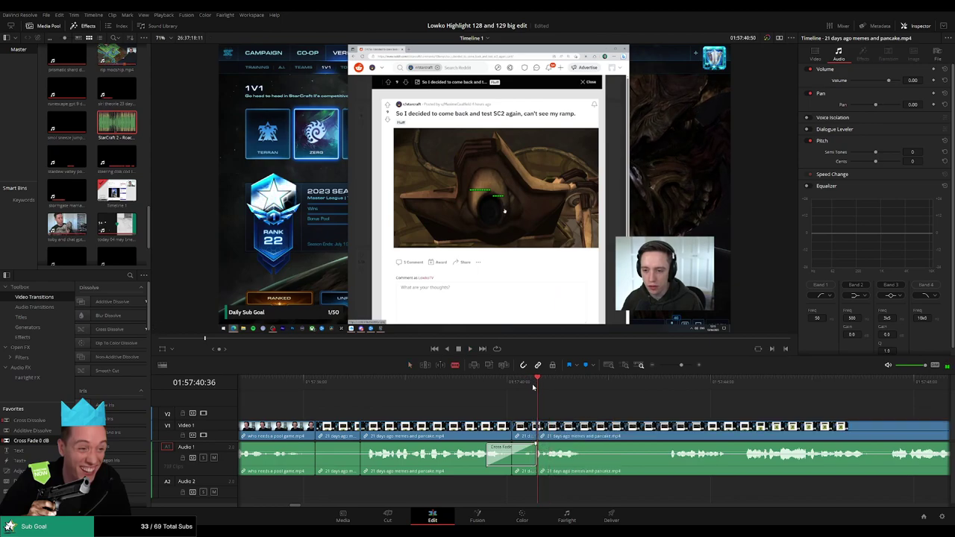
pyautogui.hotkey('ctrl', 'z')
pyautogui.hotkey('ctrl', 'z')
# Step: Try isolating a short piece of the memes and pancake clip by splitting it at 01:57:40:31 and 01:57:40:41
pyautogui.moveTo(528, 391); pyautogui.dragTo(535, 391)
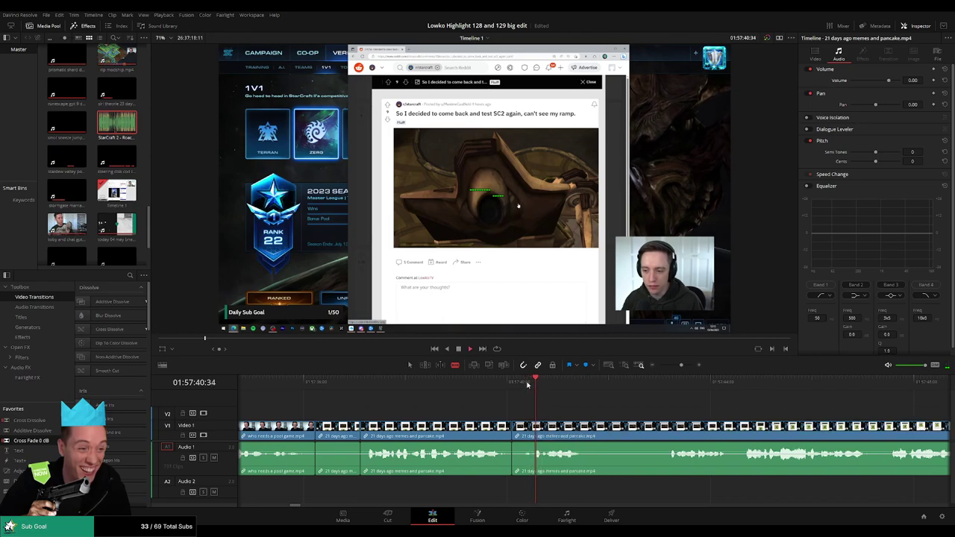
pyautogui.click(513, 385)
pyautogui.press('space')
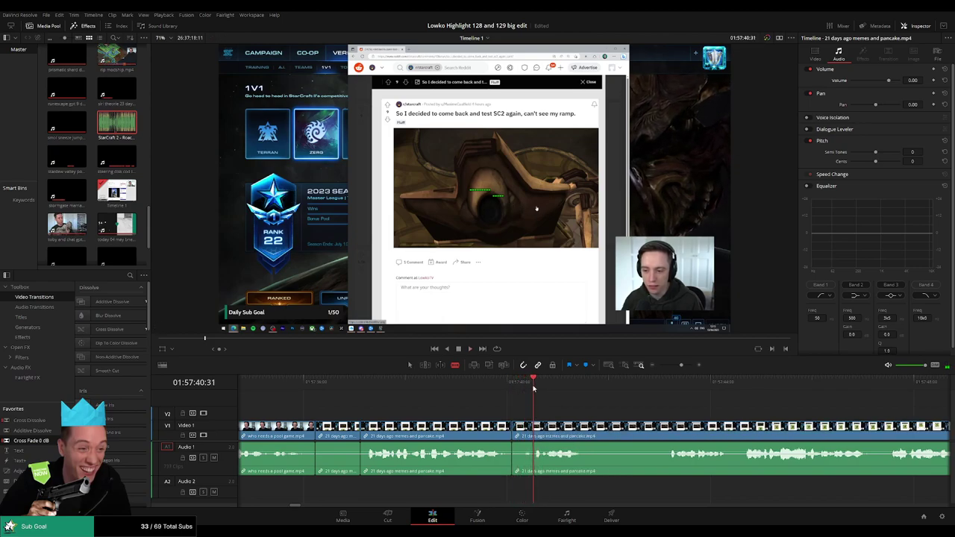
pyautogui.click(538, 435)
pyautogui.press('space')
pyautogui.press('space')
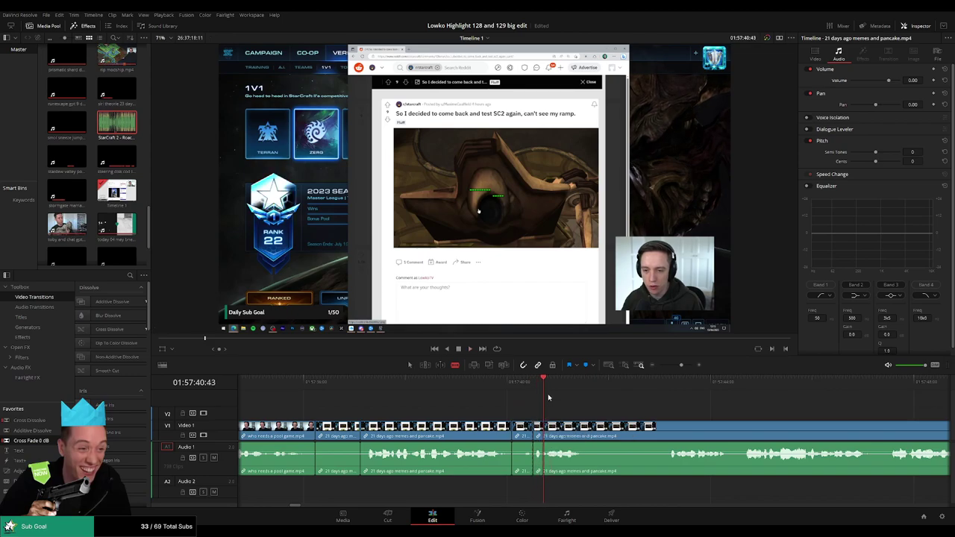
pyautogui.click(536, 387)
pyautogui.press('space')
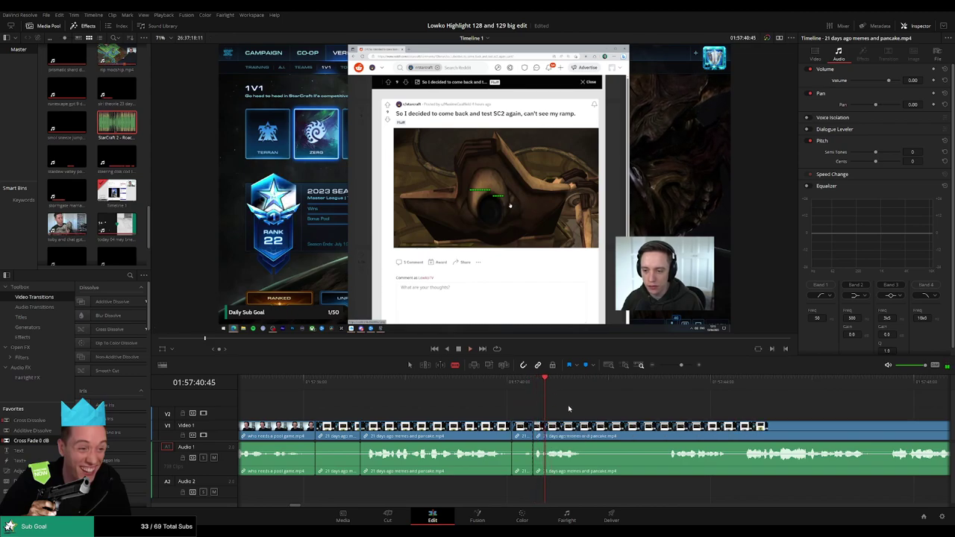
pyautogui.scroll(3, 576, 408)
pyautogui.click(582, 435)
pyautogui.press('a')
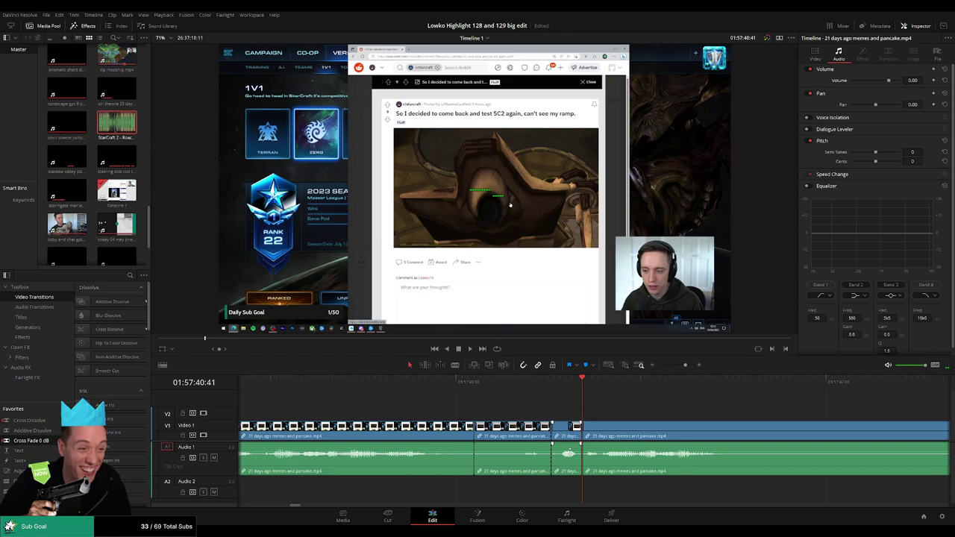
# Step: Try replacing the short piece's audio with the StarCraft 2 - Roach Quotes sound on Audio 2, trimmed to the piece's length, at volume -27
pyautogui.moveTo(570, 453); pyautogui.dragTo(570, 483)
pyautogui.moveTo(123, 127); pyautogui.dragTo(555, 490)
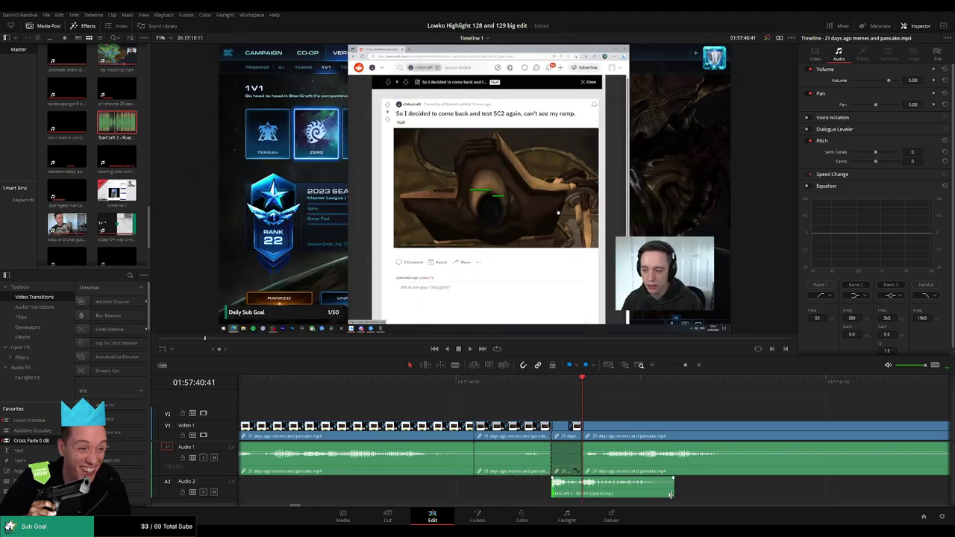
pyautogui.moveTo(671, 493); pyautogui.dragTo(581, 489)
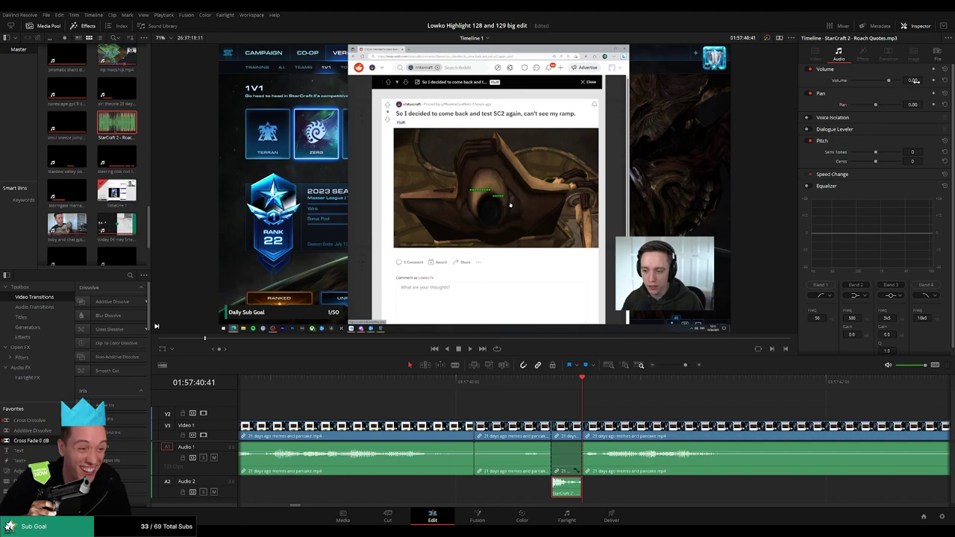
pyautogui.press('space')
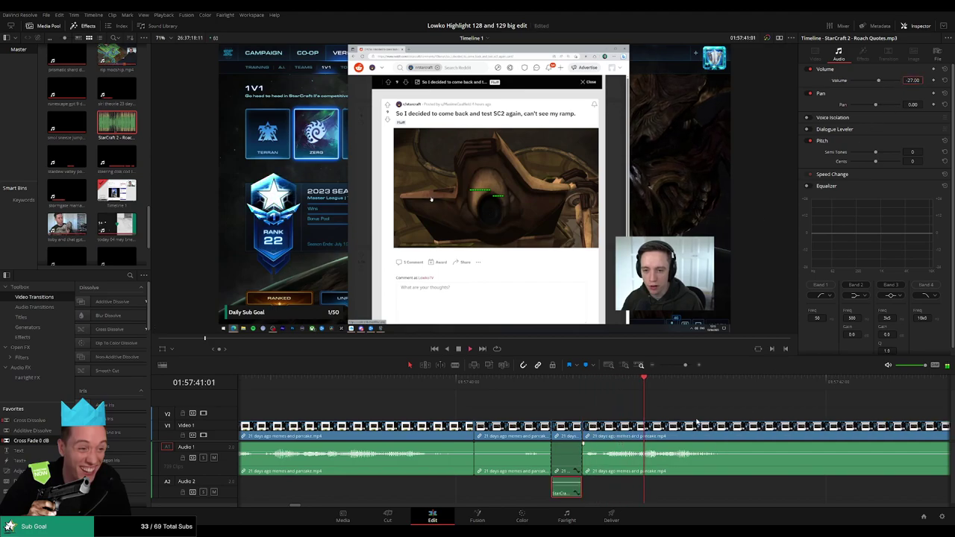
# Step: Undo the Roach Quotes sound effect, the muted audio and the two splits around 01:57:40 in the memes and pancake clip
pyautogui.moveTo(684, 364); pyautogui.dragTo(676, 365)
pyautogui.click(671, 403)
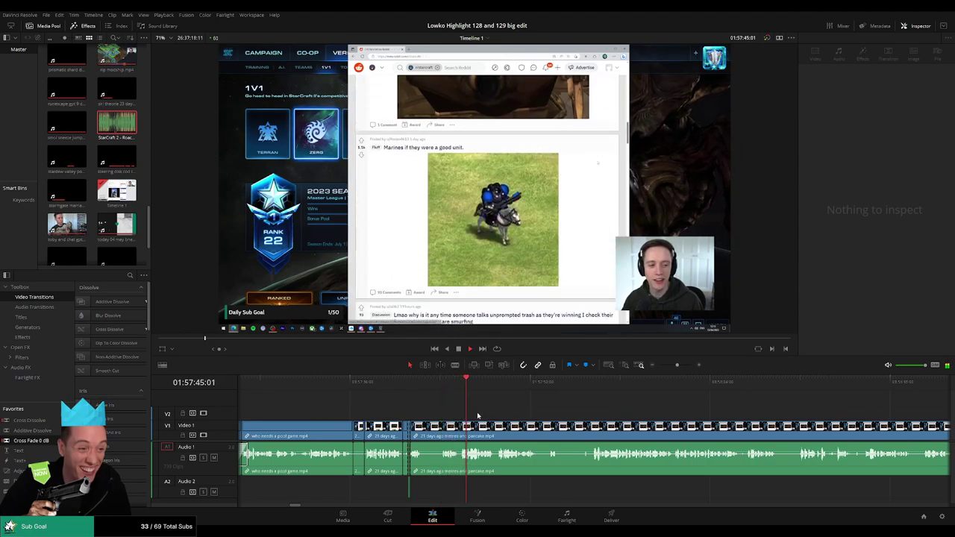
pyautogui.hotkey('ctrl', 'z')
pyautogui.hotkey('ctrl', 'z')
pyautogui.hotkey('ctrl', 'z')
pyautogui.hotkey('ctrl', 'z')
pyautogui.hotkey('ctrl', 'z')
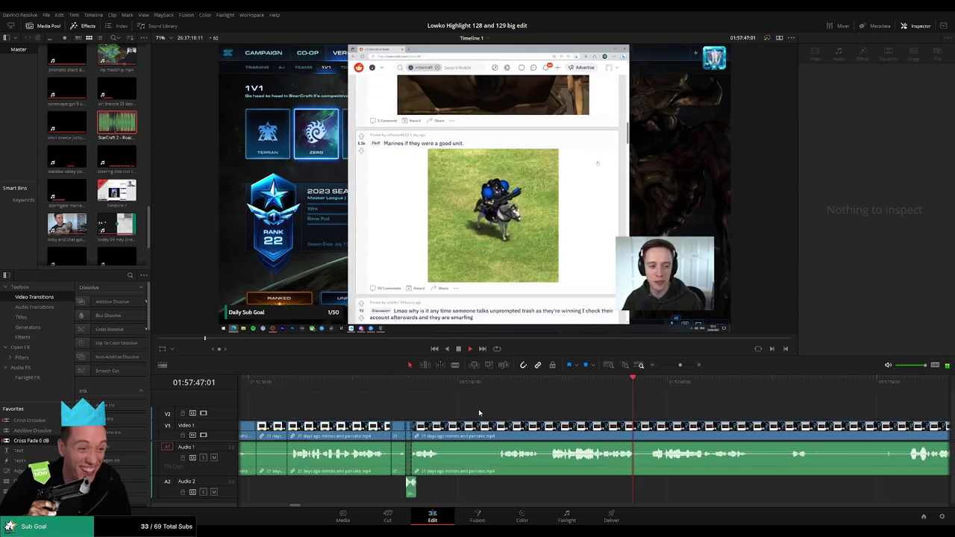
pyautogui.hotkey('ctrl', 'z')
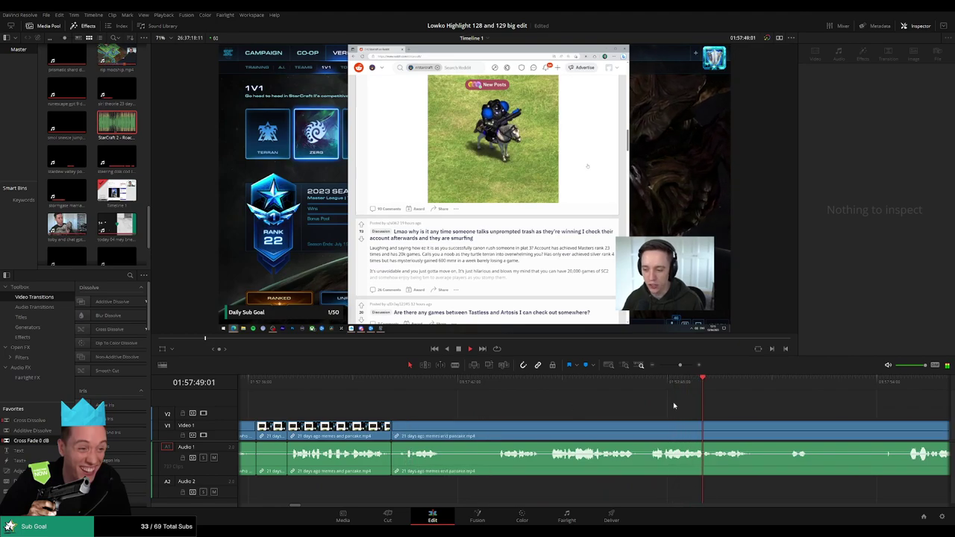
# Step: Play further into the memes and pancake clip, and undo the earlier removal of the quiet piece at about 01:57:40
pyautogui.moveTo(793, 386); pyautogui.dragTo(885, 387)
pyautogui.scroll(-3, 752, 416)
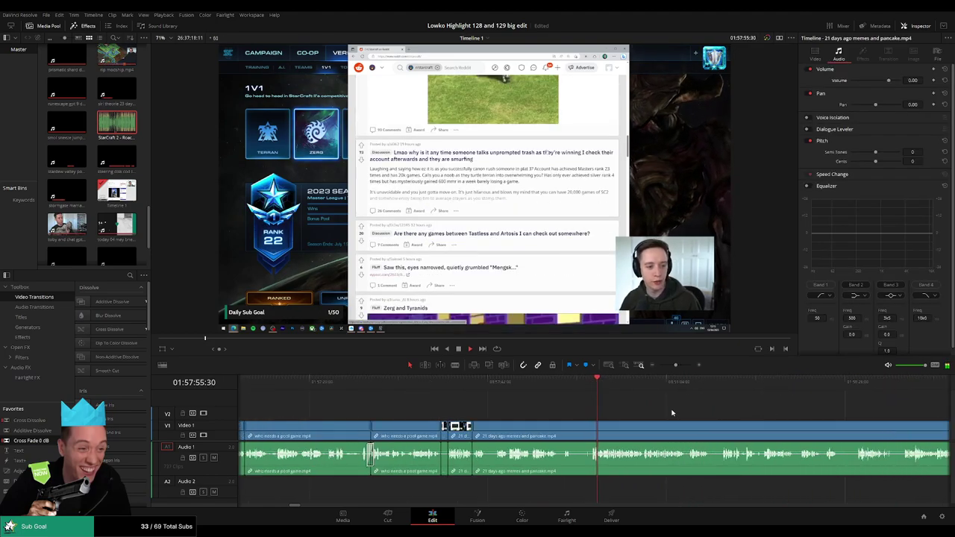
pyautogui.press('space')
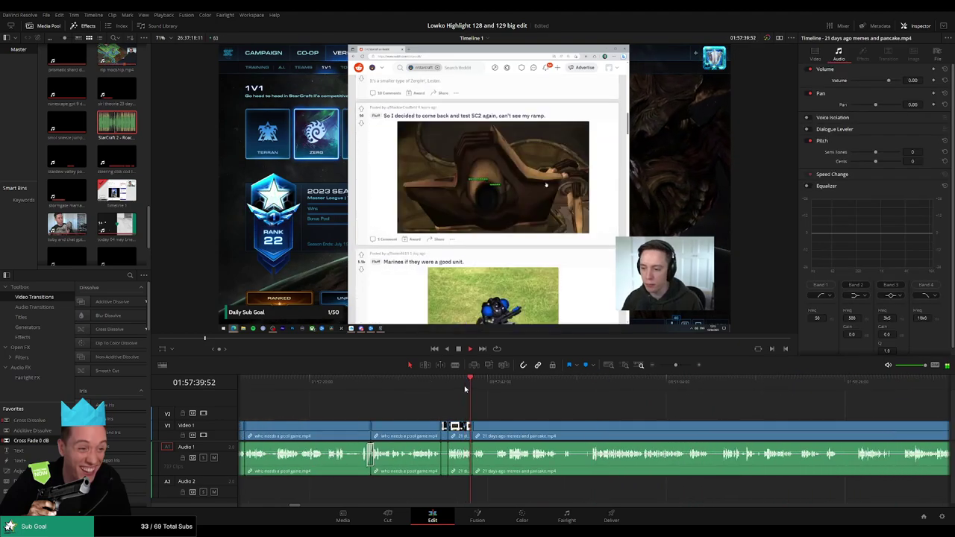
pyautogui.hotkey('ctrl', 'z')
pyautogui.hotkey('ctrl', 'z')
pyautogui.hotkey('ctrl', 'z')
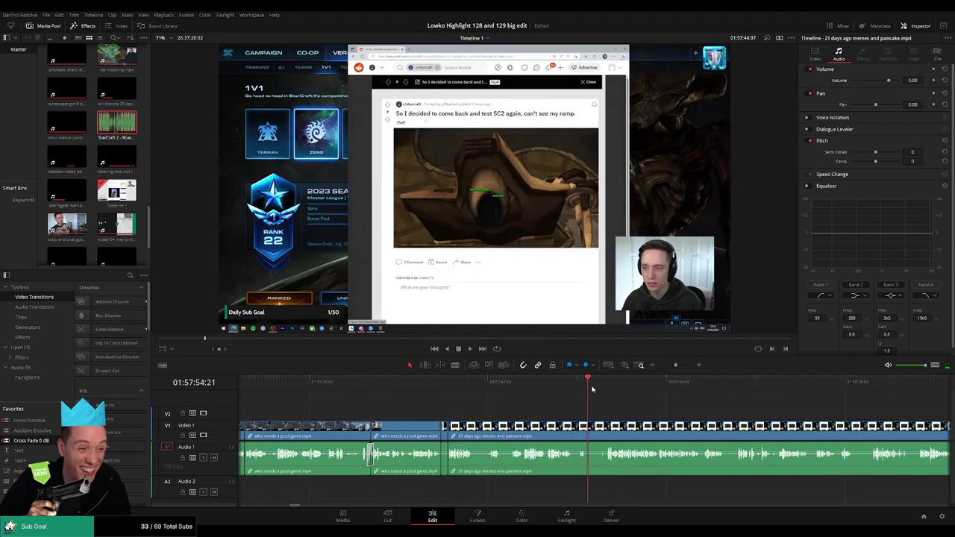
# Step: Review the memes and pancake clip from about 01:57:54 to 02:00:25 for parts worth keeping
pyautogui.press('space')
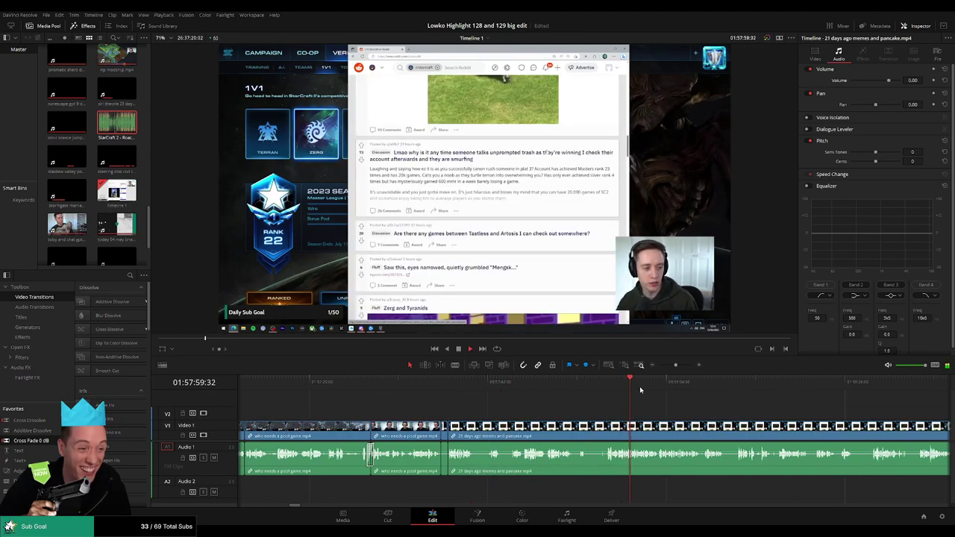
pyautogui.hscroll(5, 733, 426)
pyautogui.click(555, 388)
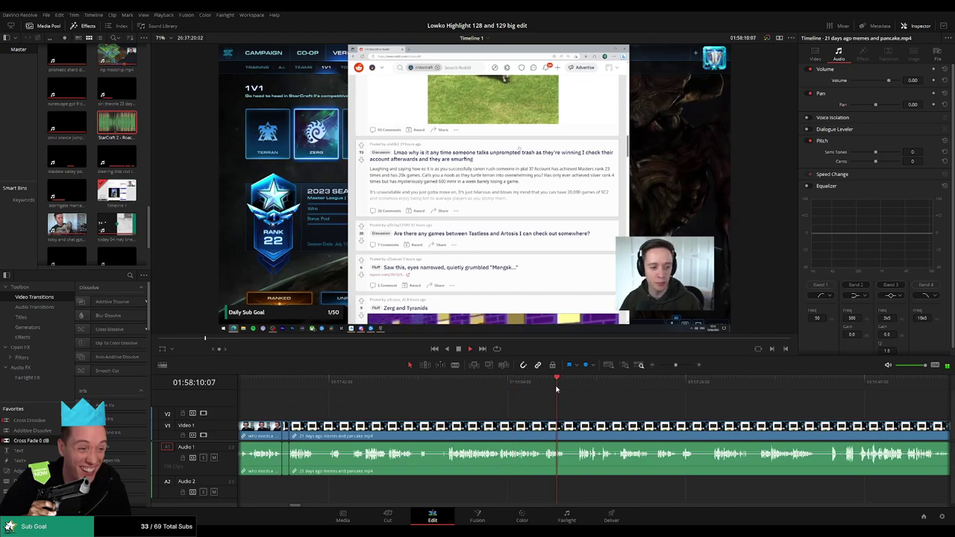
pyautogui.click(576, 390)
pyautogui.hscroll(1, 590, 416)
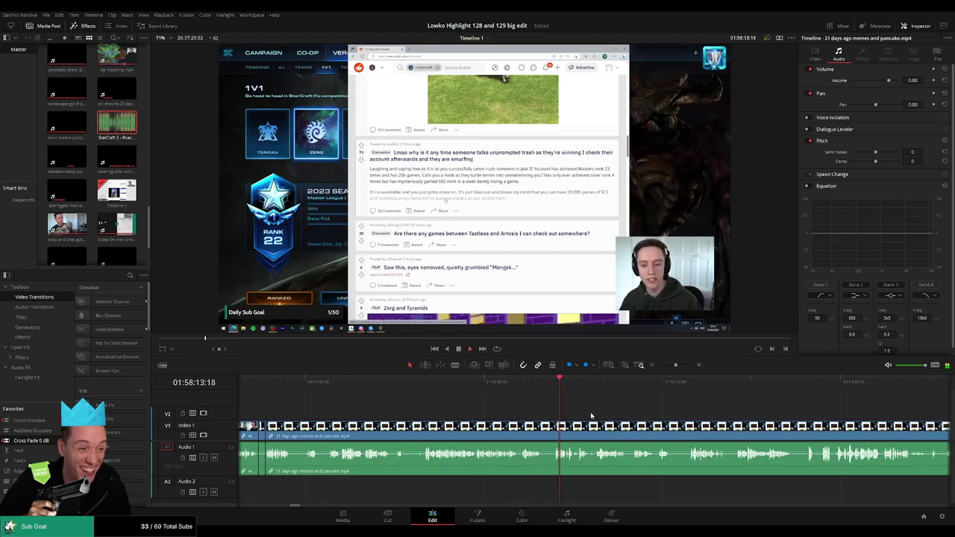
pyautogui.click(522, 397)
pyautogui.click(553, 396)
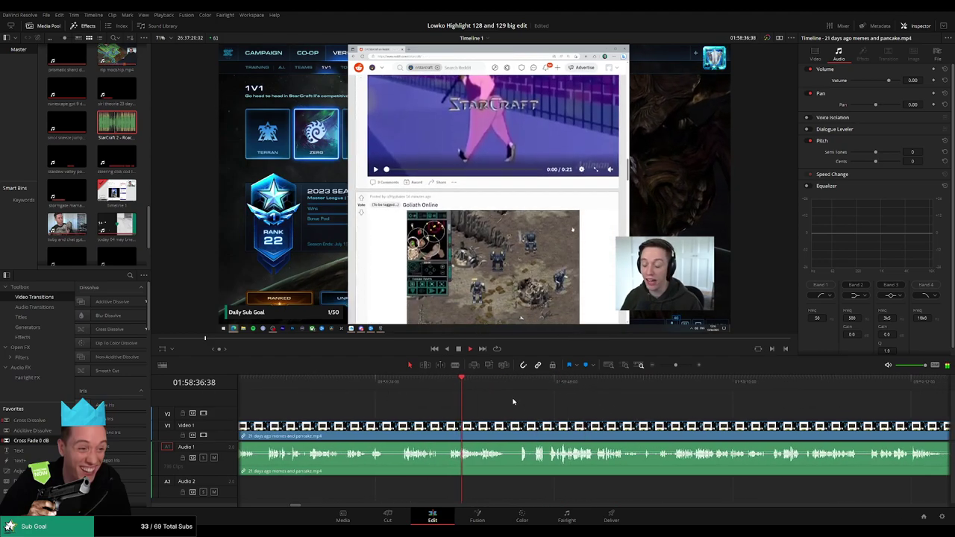
pyautogui.click(505, 387)
pyautogui.click(520, 387)
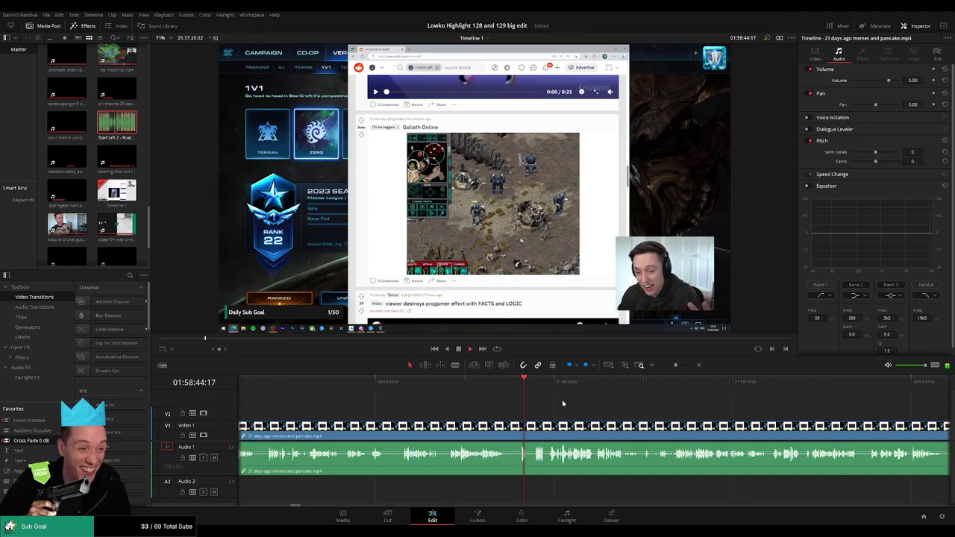
pyautogui.hscroll(1, 514, 403)
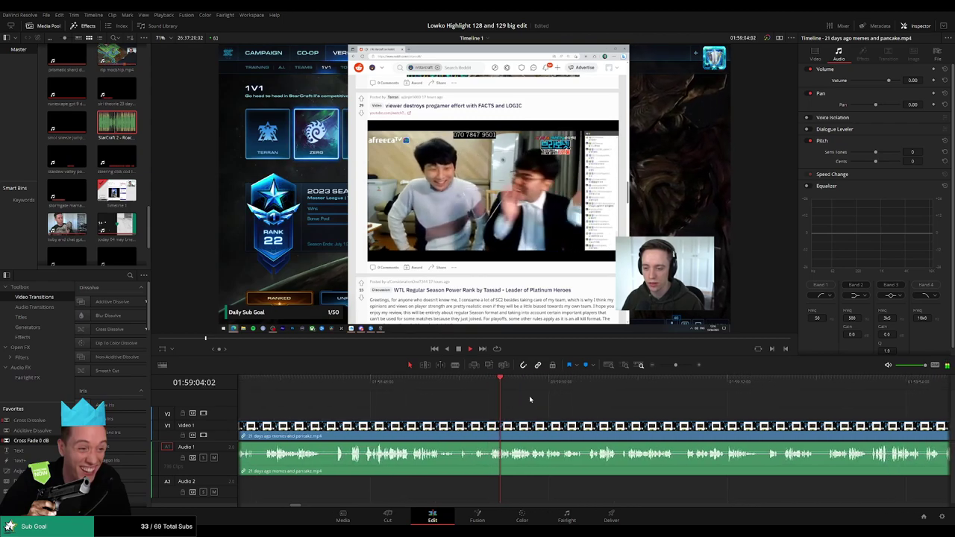
pyautogui.moveTo(523, 384); pyautogui.dragTo(489, 401)
pyautogui.click(580, 386)
pyautogui.moveTo(587, 387); pyautogui.dragTo(645, 389)
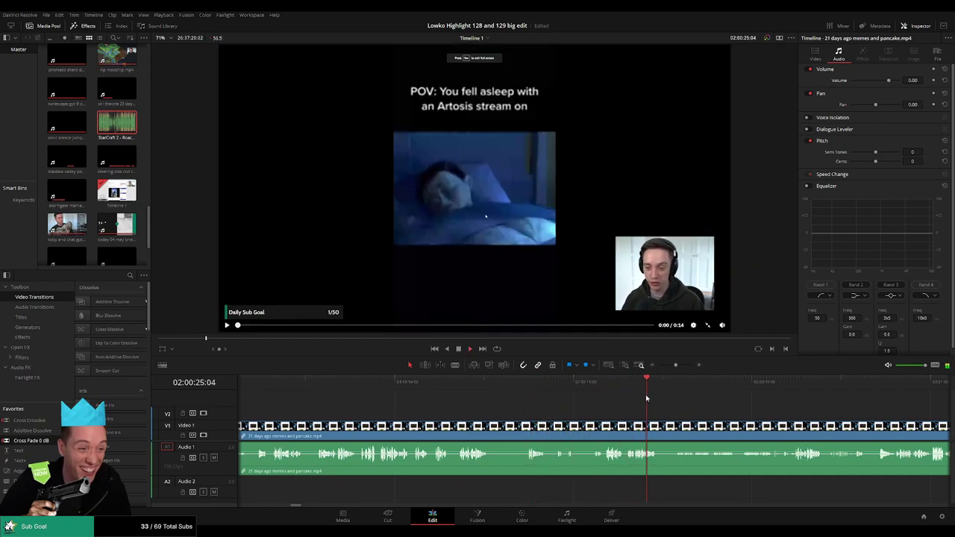
# Step: Skim the memes and pancake clip from about 02:00:25 to 02:18:46 for usable highlights
pyautogui.hscroll(3, 546, 409)
pyautogui.moveTo(543, 386); pyautogui.dragTo(714, 396)
pyautogui.hscroll(4, 513, 407)
pyautogui.moveTo(513, 407); pyautogui.dragTo(680, 418)
pyautogui.hscroll(4, 679, 419)
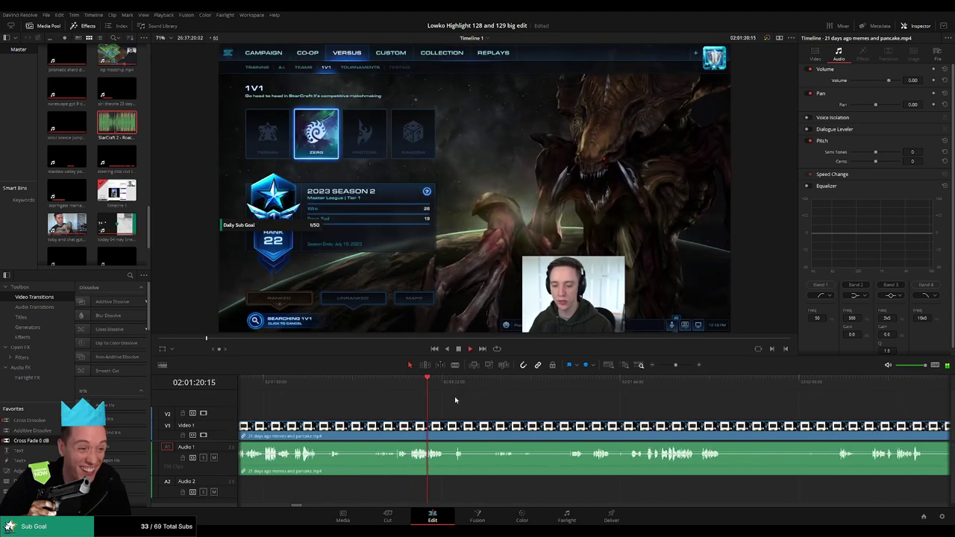
pyautogui.moveTo(456, 400); pyautogui.dragTo(708, 407)
pyautogui.moveTo(675, 366); pyautogui.dragTo(663, 365)
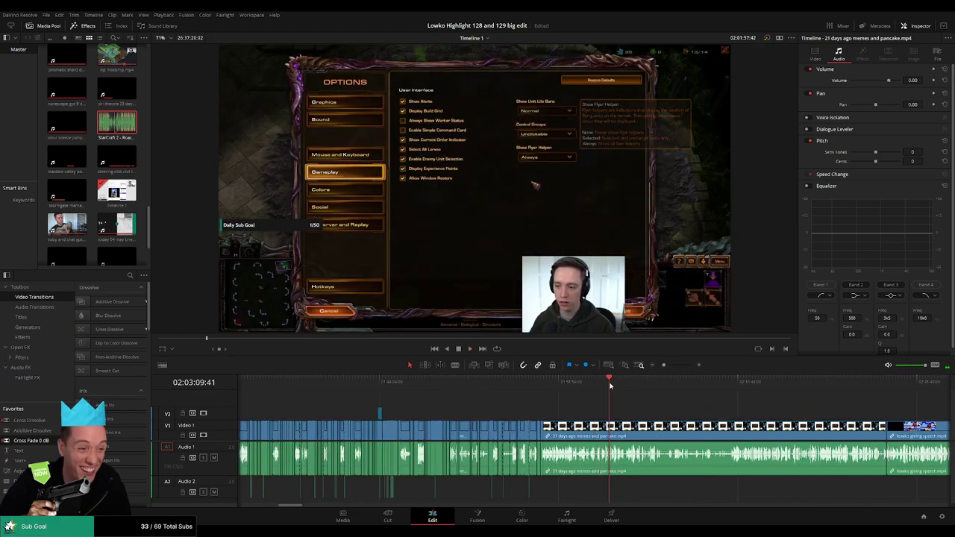
pyautogui.moveTo(609, 386); pyautogui.dragTo(734, 387)
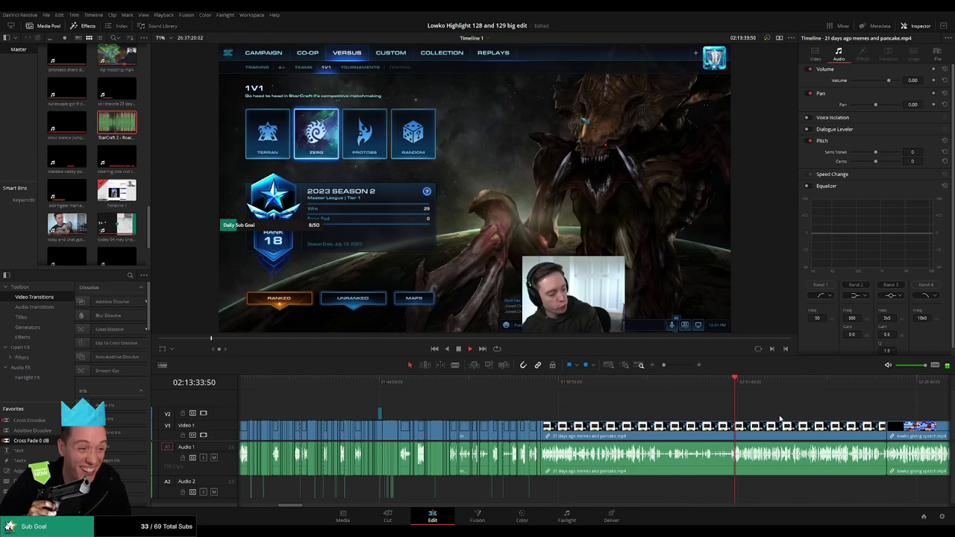
pyautogui.moveTo(781, 418); pyautogui.dragTo(570, 410)
pyautogui.click(544, 391)
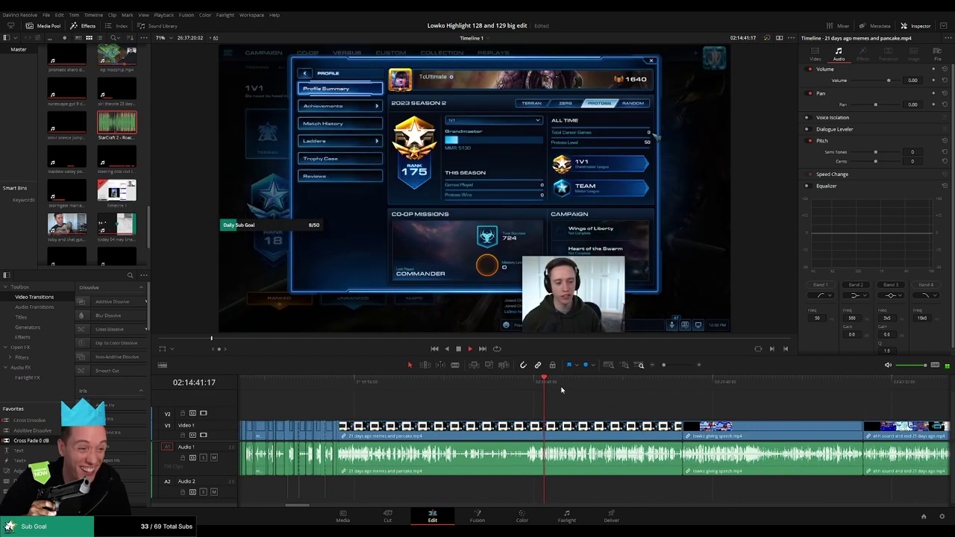
pyautogui.click(562, 390)
pyautogui.click(583, 390)
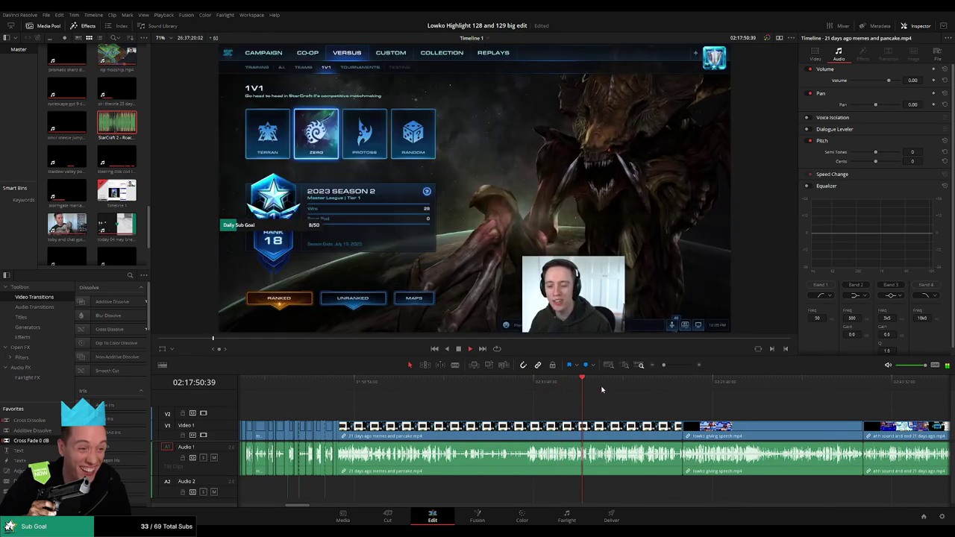
pyautogui.click(593, 388)
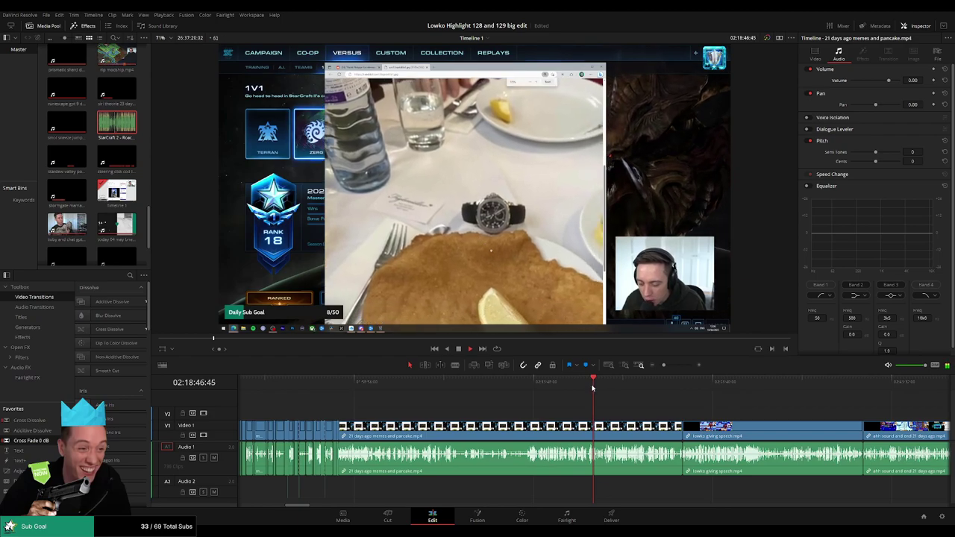
# Step: Examine the pancake discussion in the memes and pancake clip from about 02:18:46 to 02:21:02
pyautogui.scroll(5, 606, 415)
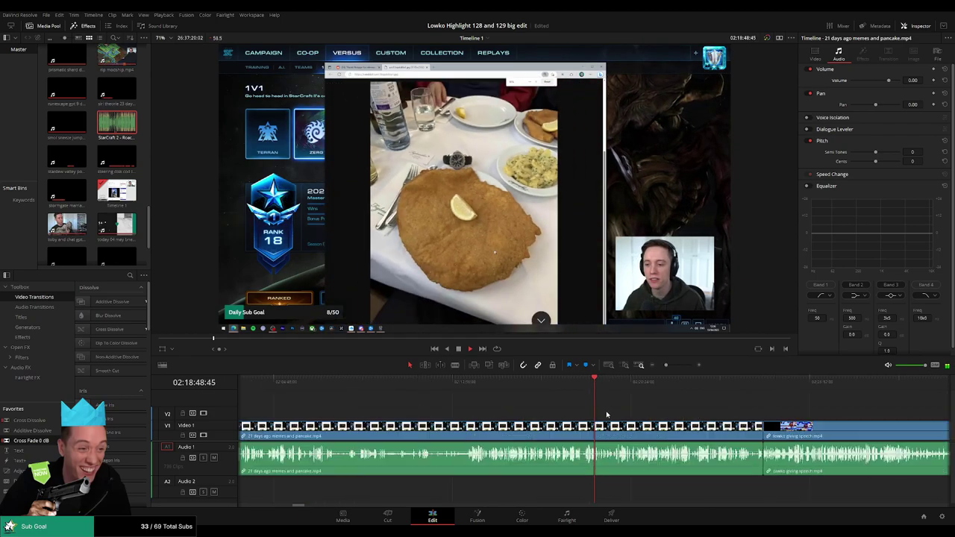
pyautogui.click(621, 392)
pyautogui.click(717, 388)
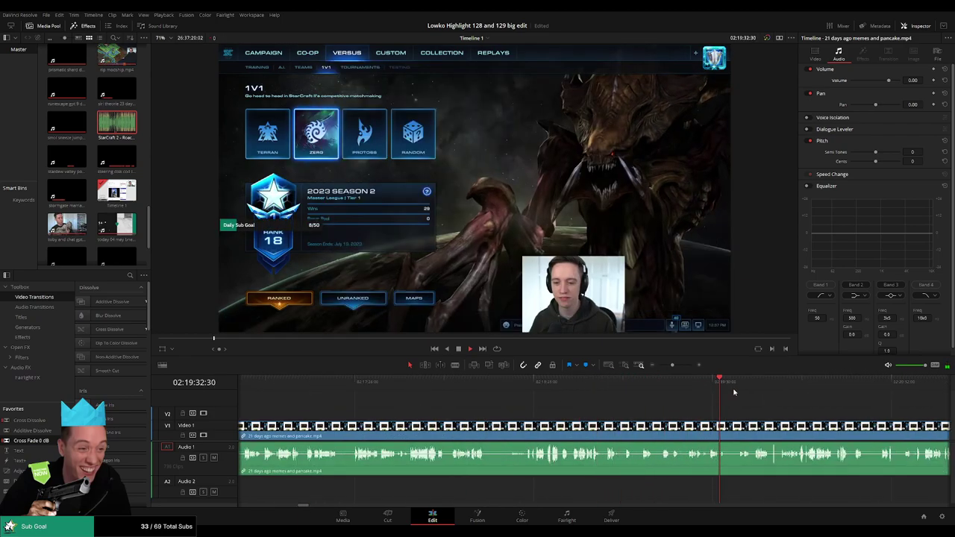
pyautogui.click(835, 394)
pyautogui.moveTo(716, 409); pyautogui.dragTo(544, 407)
pyautogui.click(702, 384)
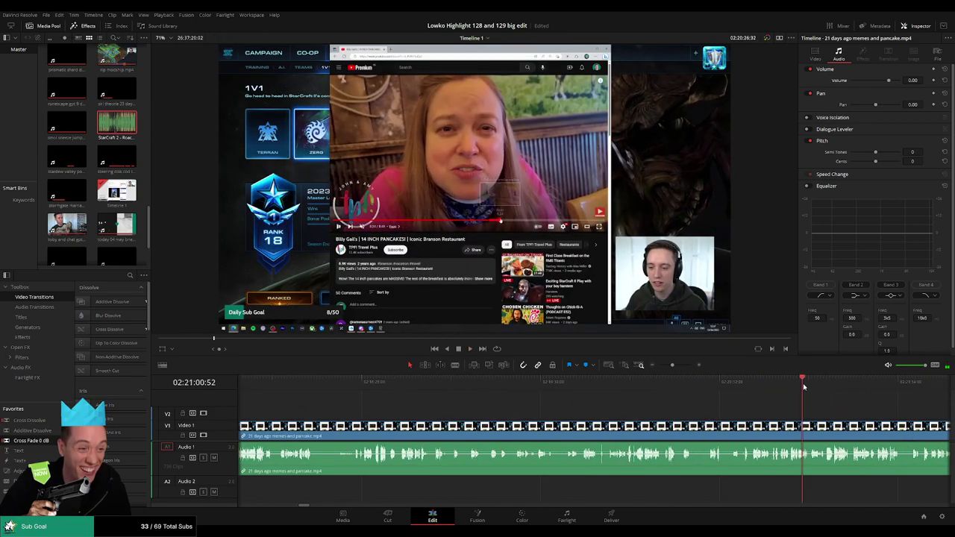
pyautogui.hotkey('ctrl', '-')
pyautogui.hotkey('ctrl', '-')
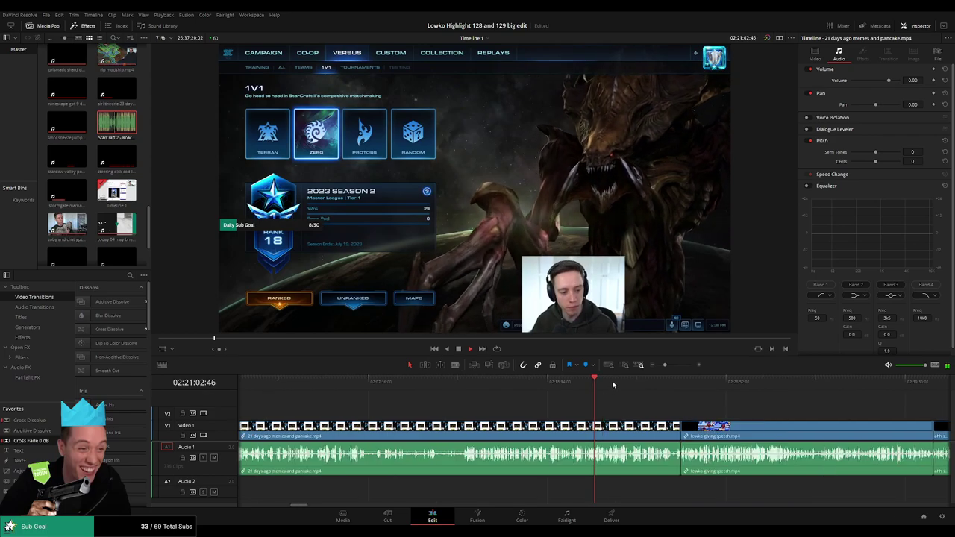
# Step: Check the memes and pancake clip near 02:22:10, and delete the whole remaining clip, closing the gap
pyautogui.click(613, 384)
pyautogui.hotkey('ctrl', '-')
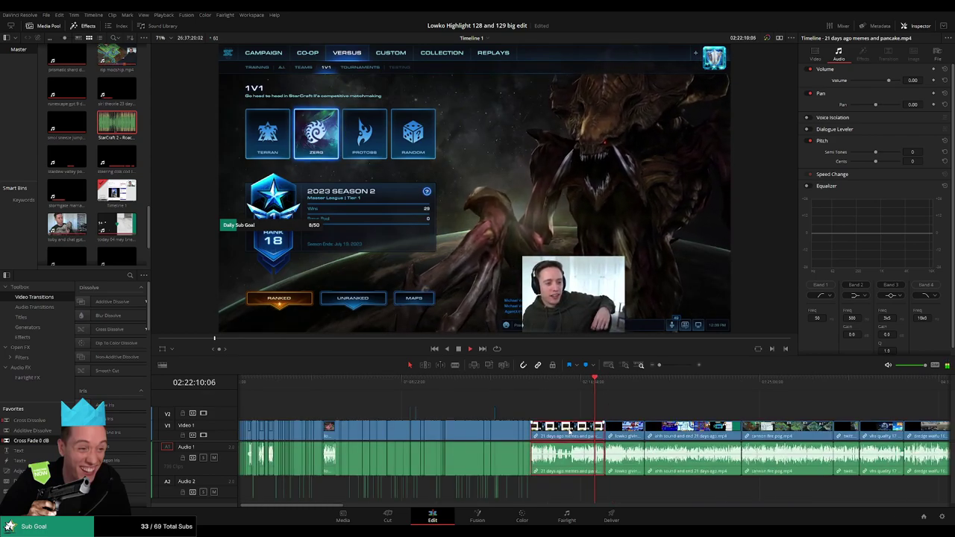
pyautogui.press('Delete')
# Step: Skim the lowko giving speech clip from about 01:57:38 to 02:00:29 for a usable starting point
pyautogui.hotkey('ctrl', '=')
pyautogui.hotkey('ctrl', '=')
pyautogui.hotkey('ctrl', '=')
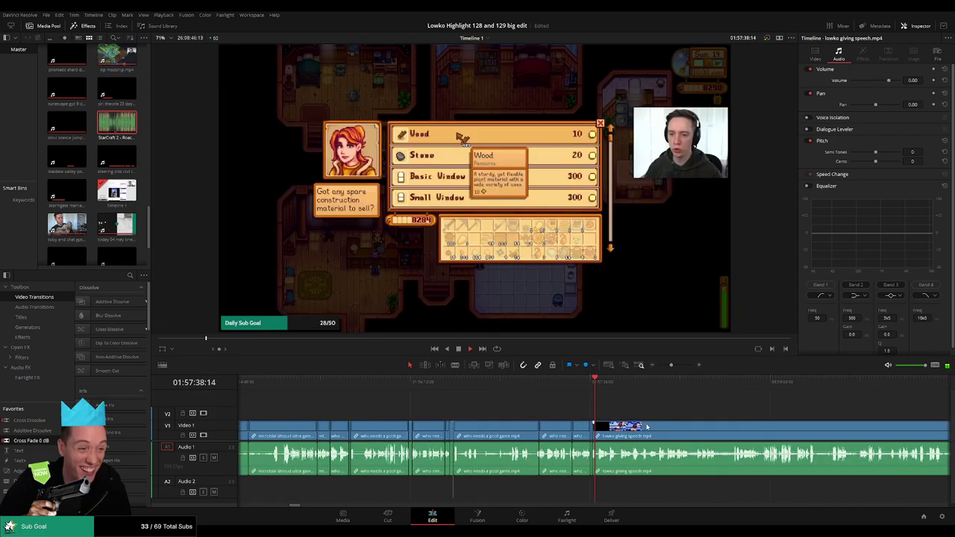
pyautogui.hotkey('ctrl', '=')
pyautogui.hotkey('ctrl', '=')
pyautogui.moveTo(682, 425); pyautogui.dragTo(492, 402)
pyautogui.click(667, 384)
pyautogui.click(732, 385)
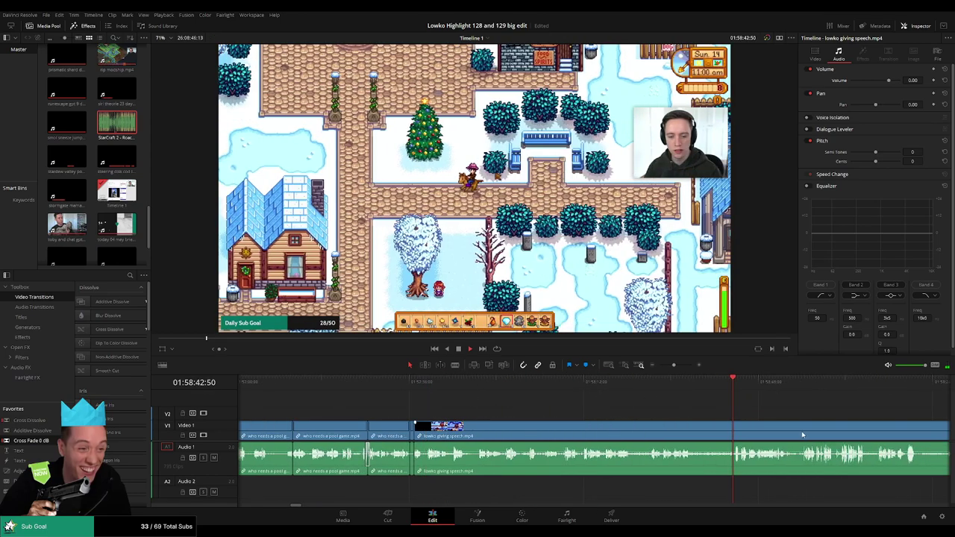
pyautogui.moveTo(802, 435); pyautogui.dragTo(551, 413)
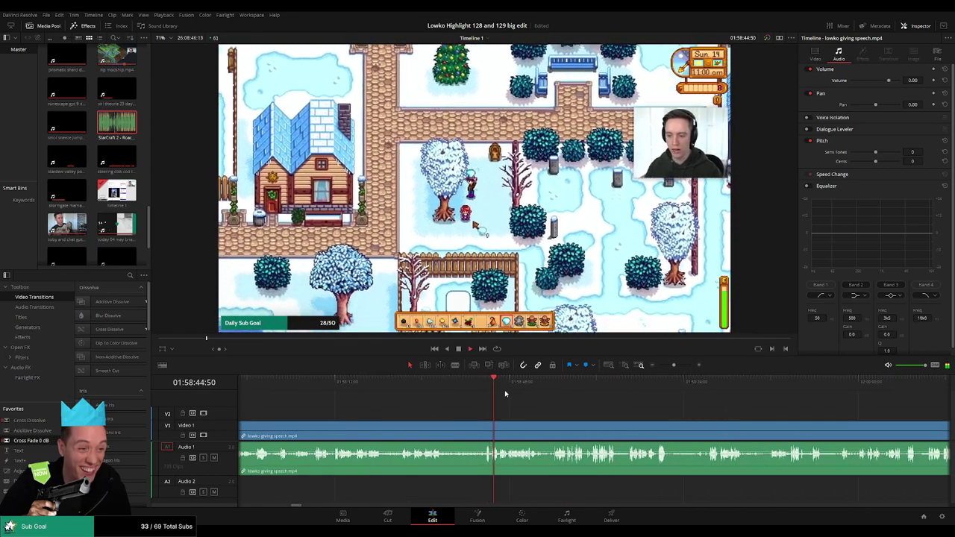
pyautogui.hscroll(-1, 526, 413)
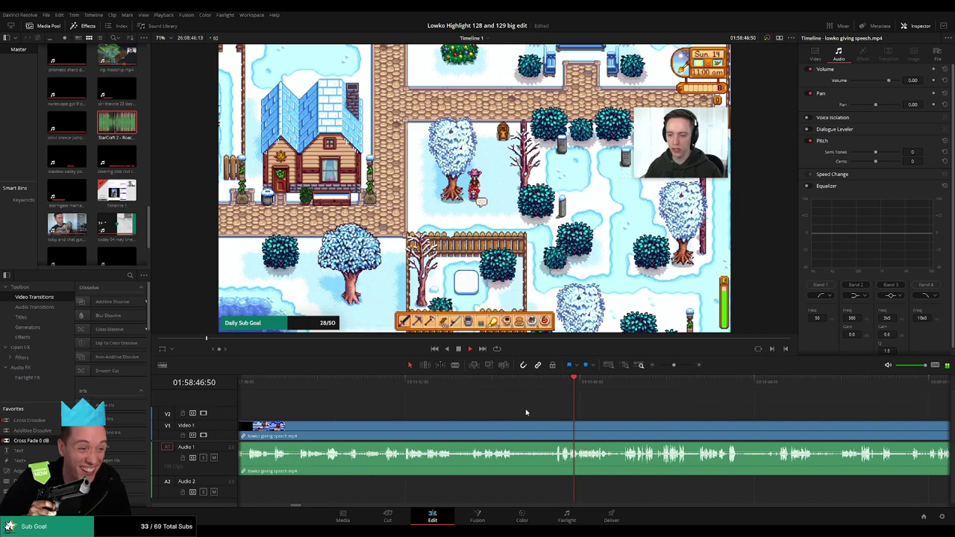
pyautogui.click(587, 414)
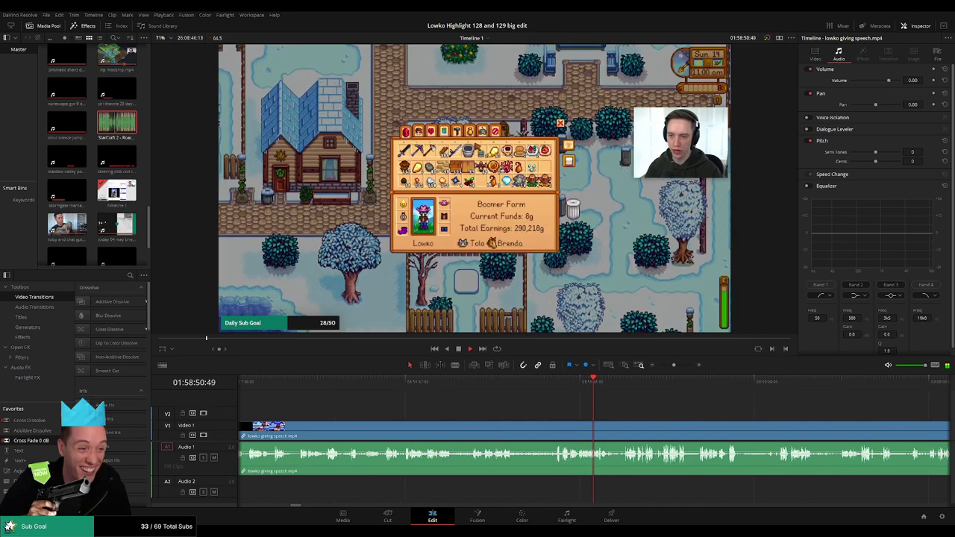
pyautogui.click(624, 404)
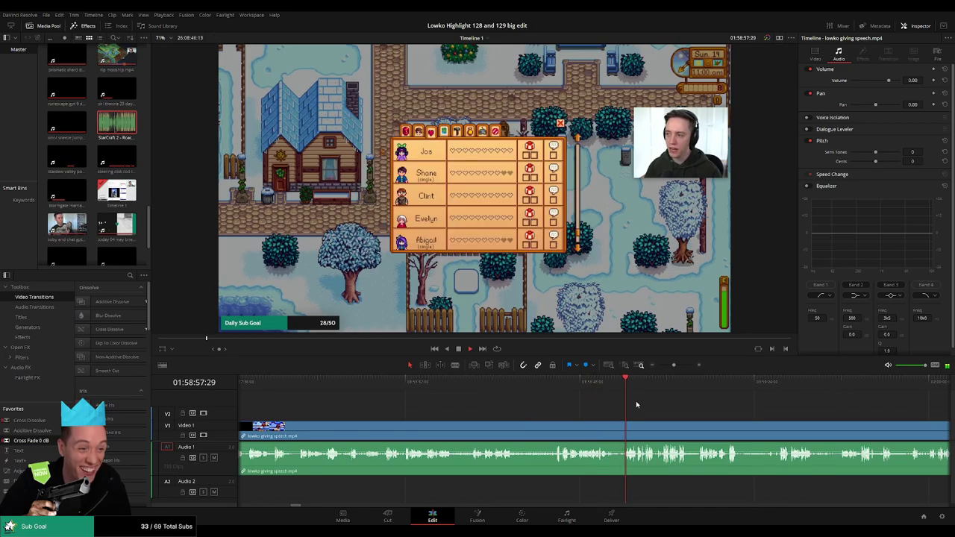
pyautogui.moveTo(674, 364); pyautogui.dragTo(670, 365)
pyautogui.click(677, 386)
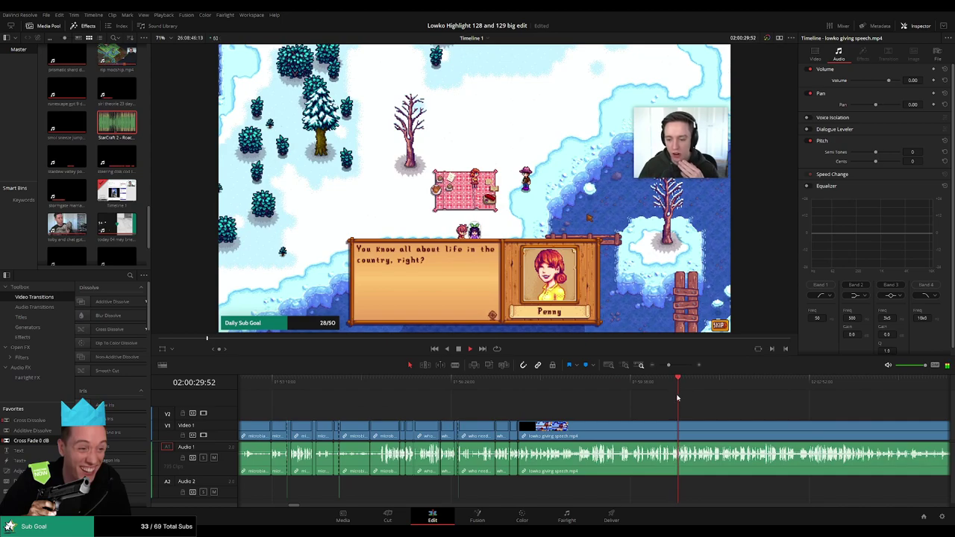
# Step: Review the lowko giving speech clip backwards from about 02:00:09 to 01:59:28 to find where the bouquet scene begins
pyautogui.scroll(5, 664, 410)
pyautogui.scroll(-6, 597, 415)
pyautogui.scroll(5, 578, 419)
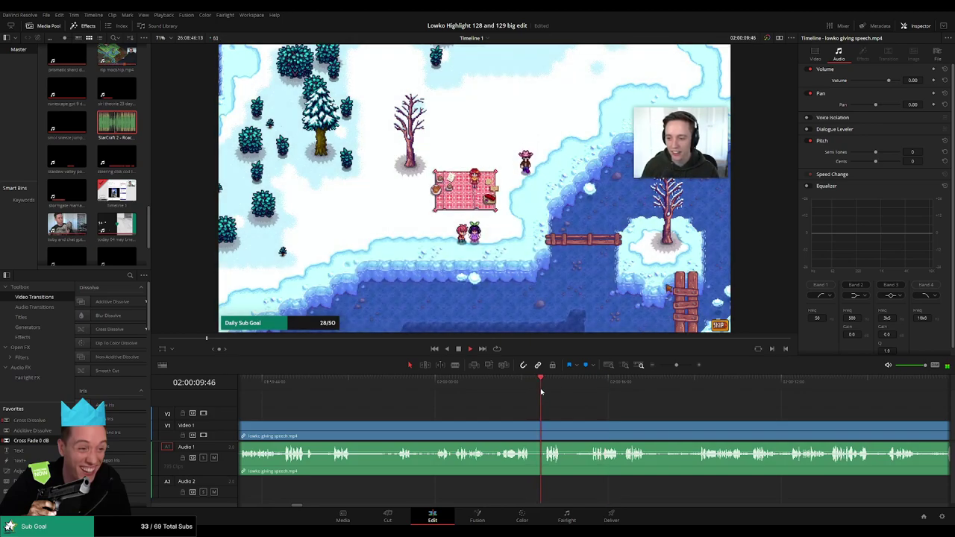
pyautogui.click(450, 389)
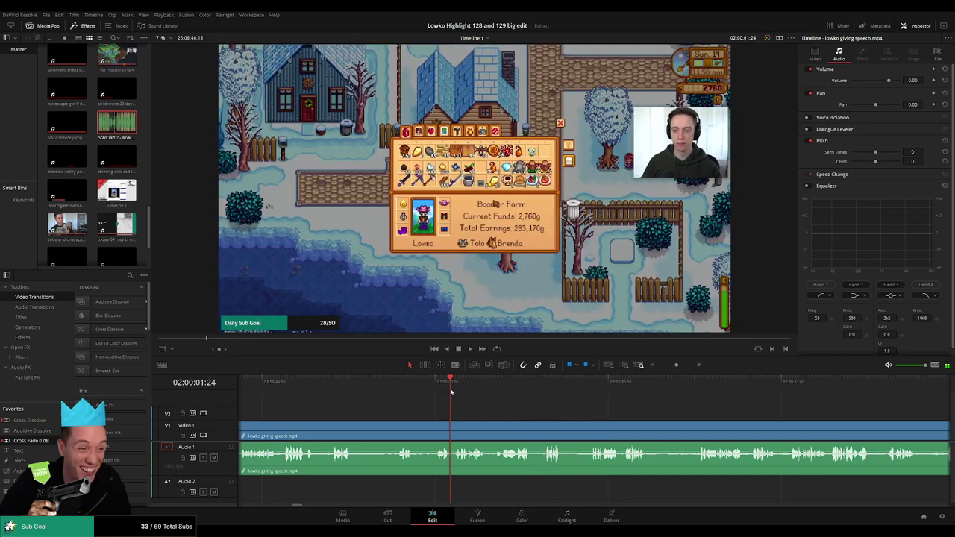
pyautogui.moveTo(451, 391); pyautogui.dragTo(502, 388)
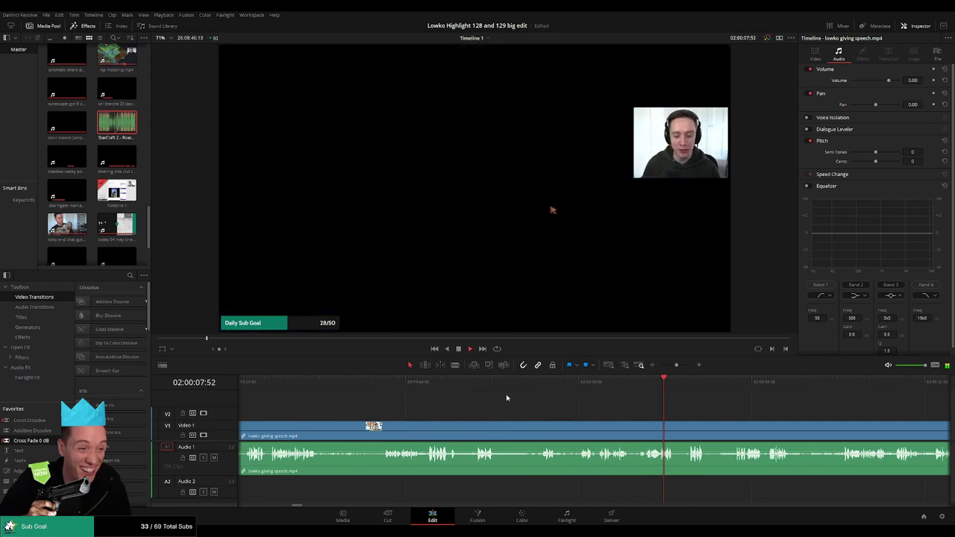
pyautogui.moveTo(445, 389); pyautogui.dragTo(547, 409)
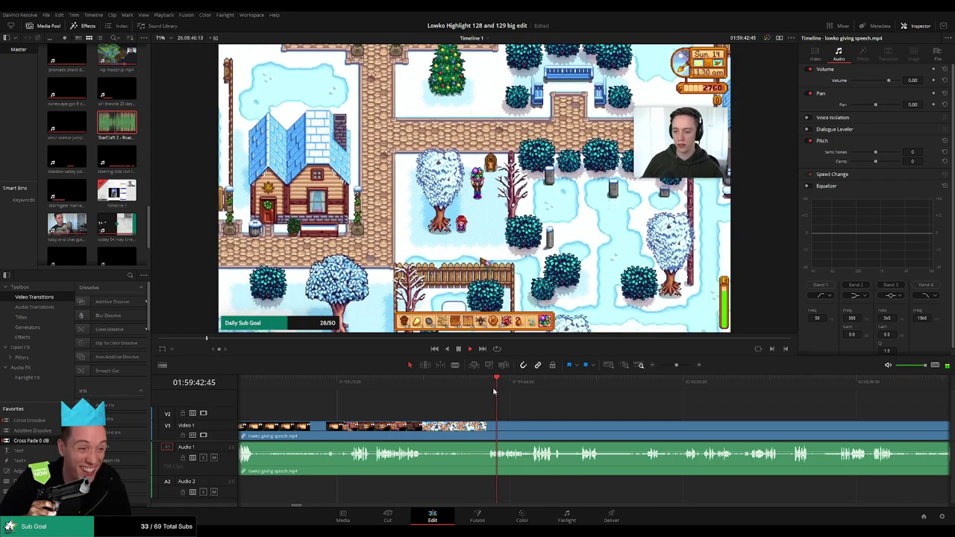
pyautogui.click(486, 390)
pyautogui.moveTo(487, 390); pyautogui.dragTo(559, 416)
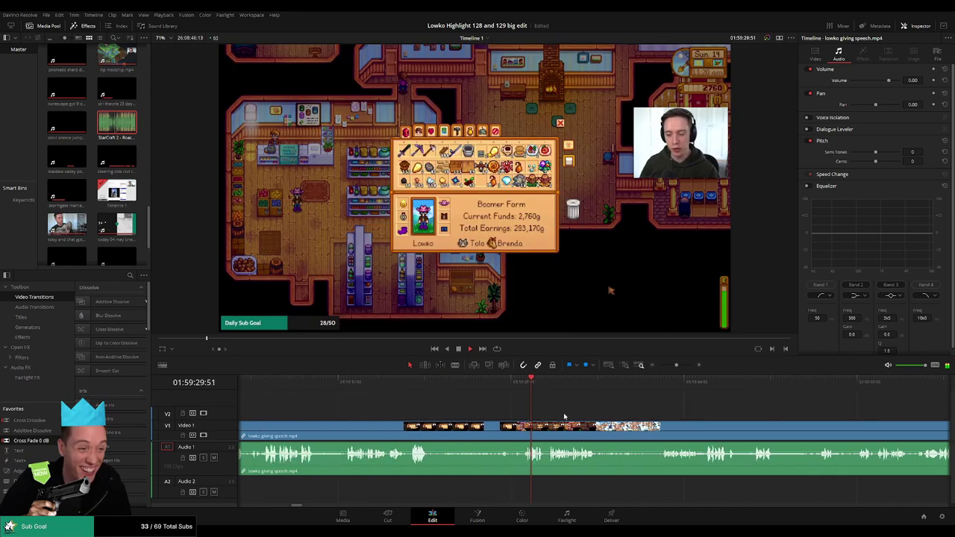
pyautogui.click(507, 390)
pyautogui.click(512, 392)
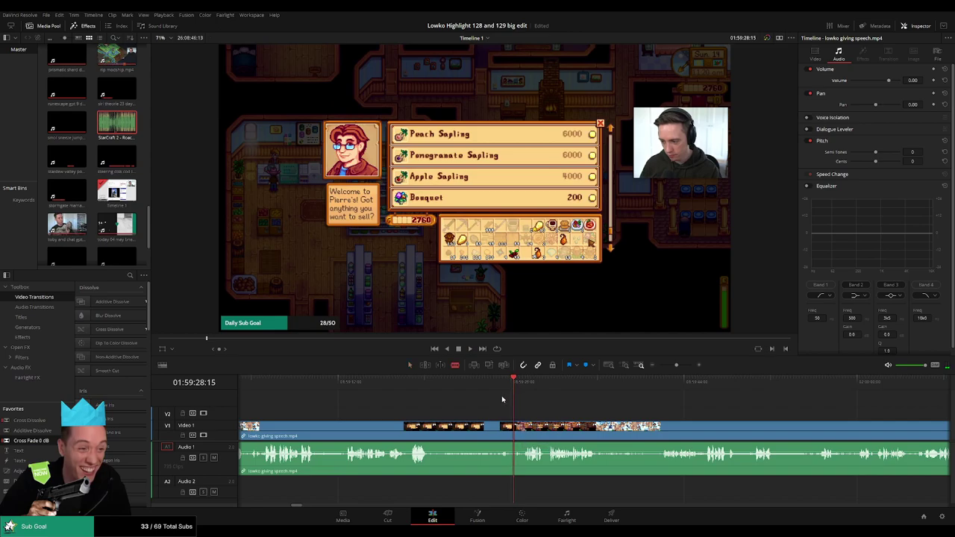
# Step: Split the lowko giving speech clip just before the loud remark near 01:59:18, then delete everything before it, closing the gap
pyautogui.click(497, 390)
pyautogui.click(404, 385)
pyautogui.click(412, 384)
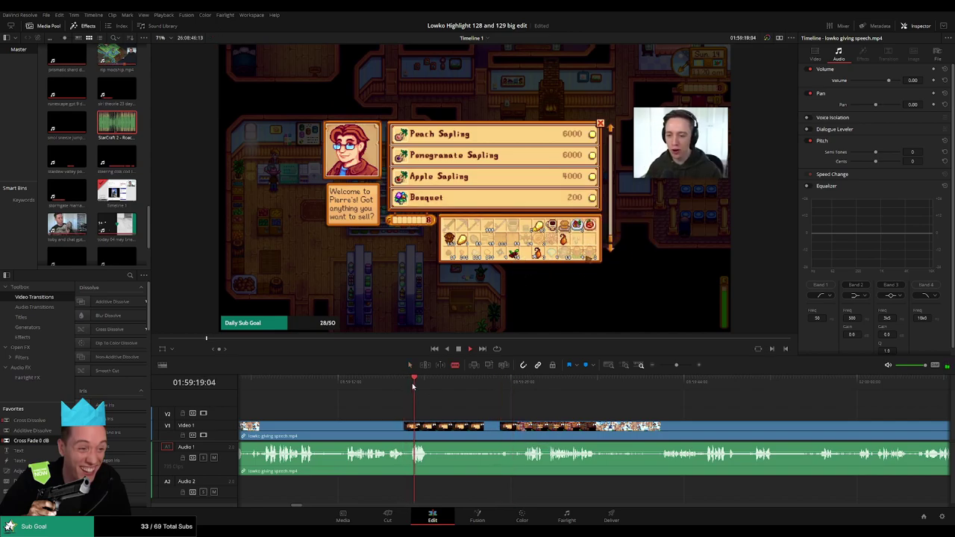
pyautogui.click(342, 386)
pyautogui.moveTo(366, 397); pyautogui.dragTo(511, 418)
pyautogui.click(529, 386)
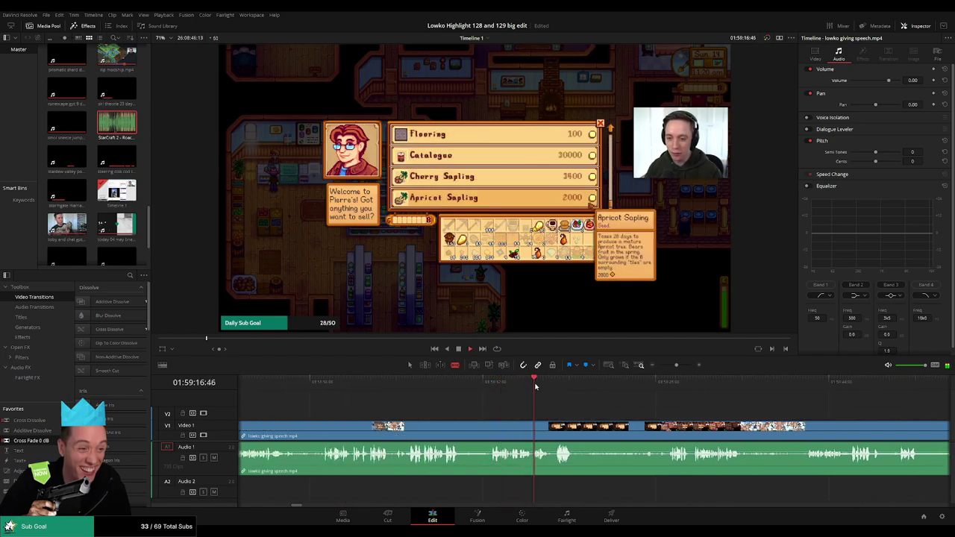
pyautogui.click(549, 385)
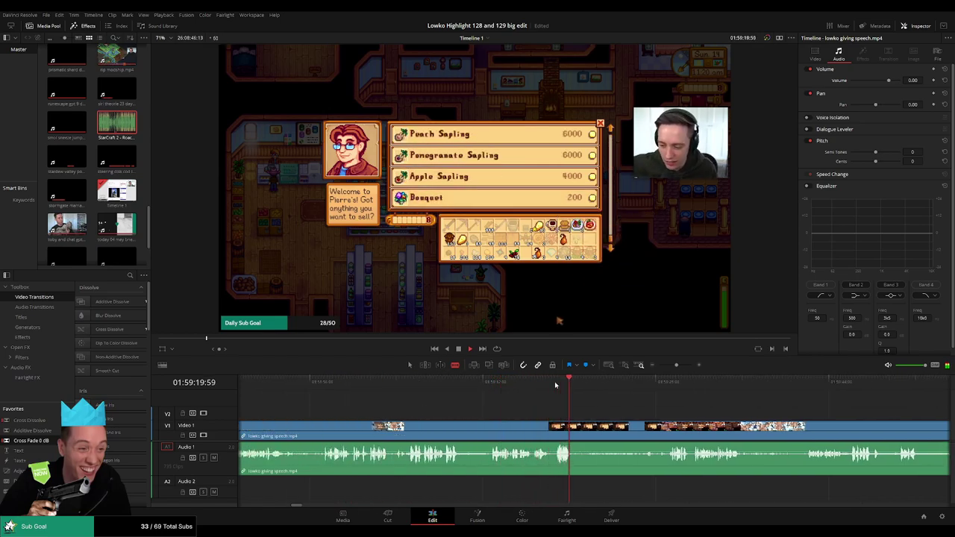
pyautogui.press('space')
pyautogui.click(555, 427)
pyautogui.press('a')
pyautogui.click(539, 430)
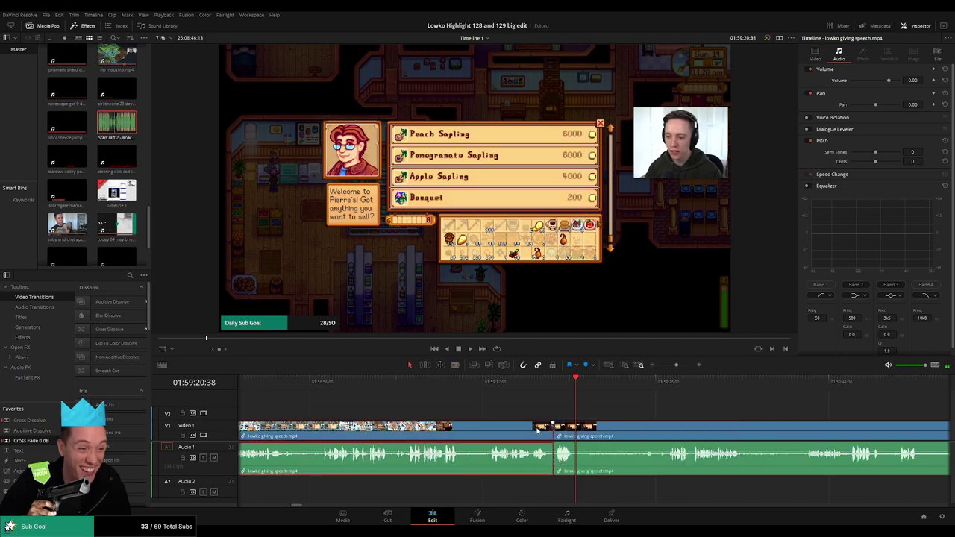
pyautogui.press('BackSpace')
pyautogui.click(537, 430)
pyautogui.press('BackSpace')
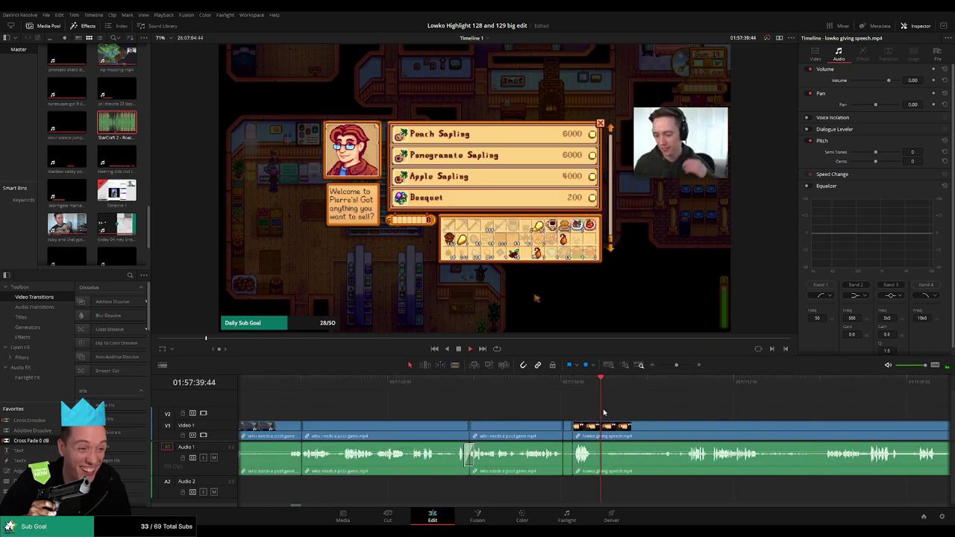
# Step: Cut out the quiet stretch from about 01:57:39 to 01:57:45 in the speech clip, closing the gap, and crossfade the audio join
pyautogui.press('b')
pyautogui.click(601, 428)
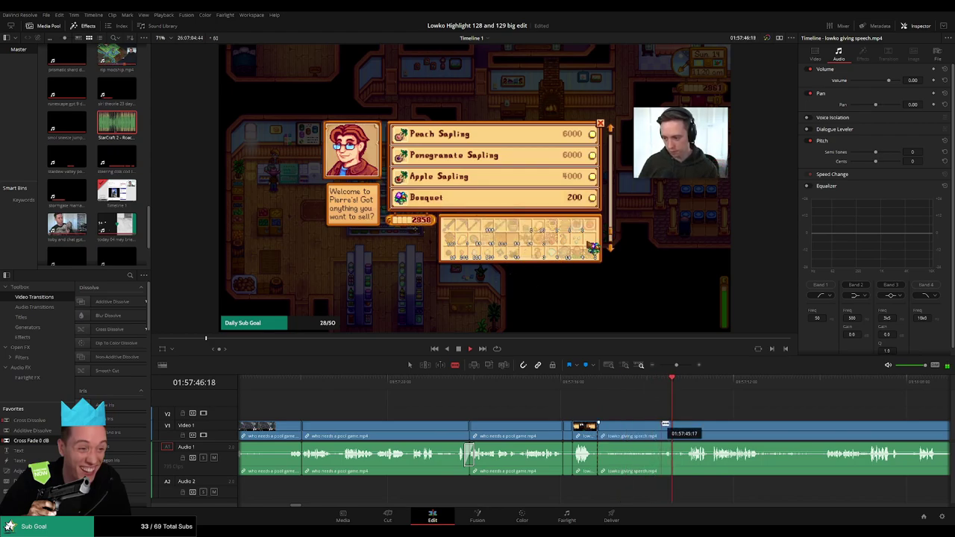
pyautogui.click(663, 428)
pyautogui.press('a')
pyautogui.click(648, 433)
pyautogui.press('BackSpace')
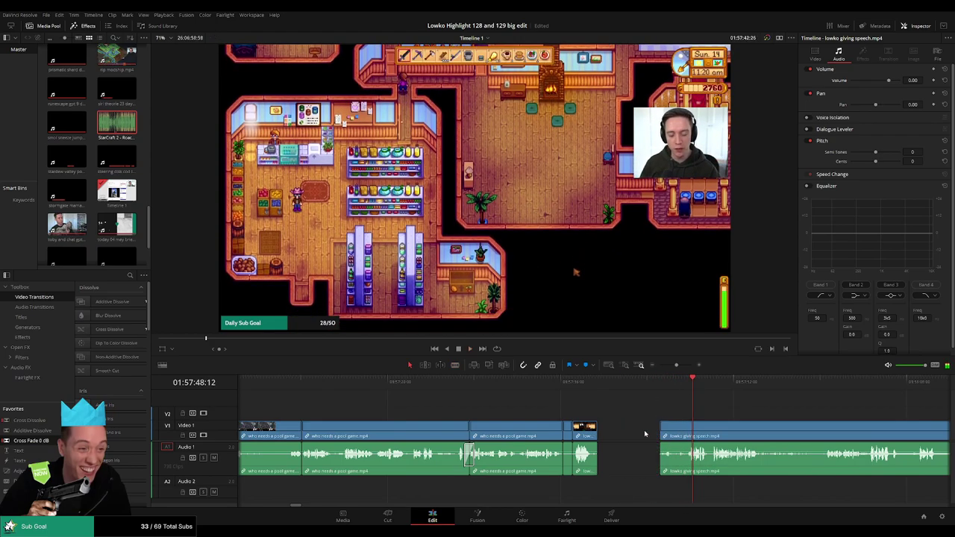
pyautogui.click(646, 434)
pyautogui.press('BackSpace')
pyautogui.press('space')
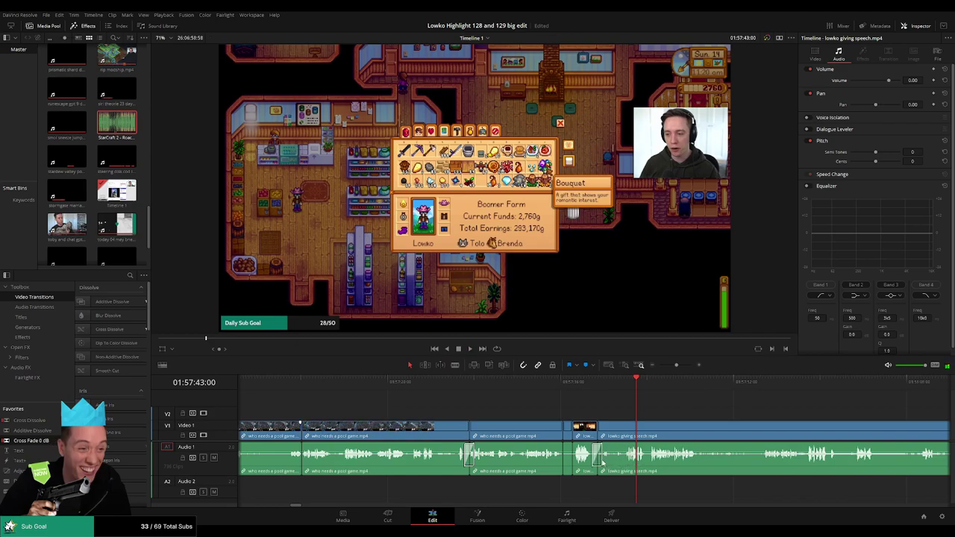
# Step: Remove the quiet walking stretch from about 01:57:48 to 01:57:54 without leaving a gap, and crossfade the audio join
pyautogui.press('space')
pyautogui.hscroll(3, 495, 416)
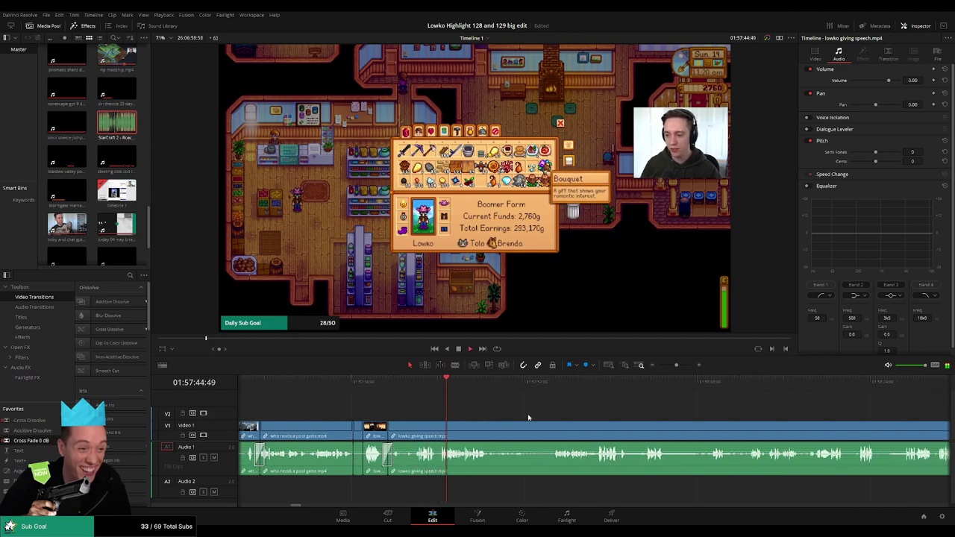
pyautogui.hscroll(2, 477, 415)
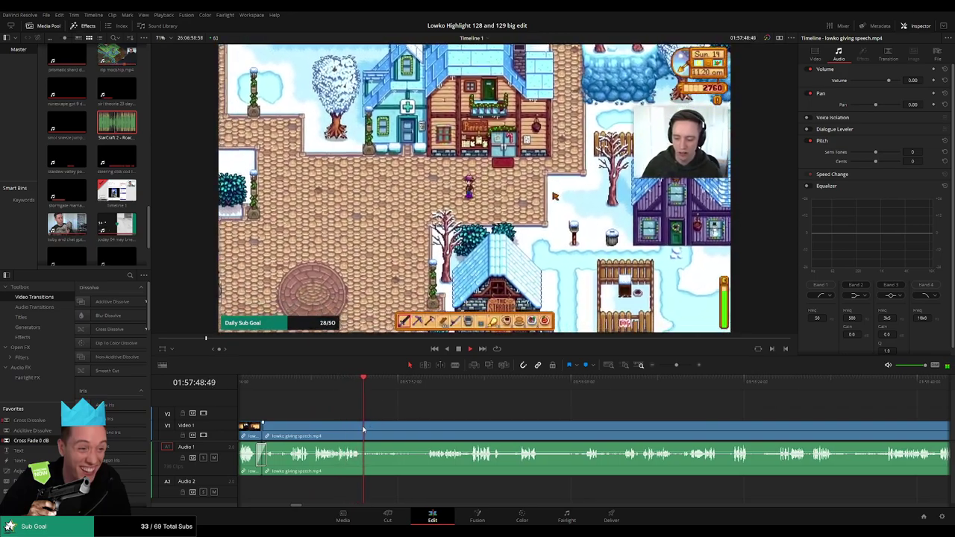
pyautogui.press('b')
pyautogui.click(364, 430)
pyautogui.moveTo(385, 386); pyautogui.dragTo(423, 389)
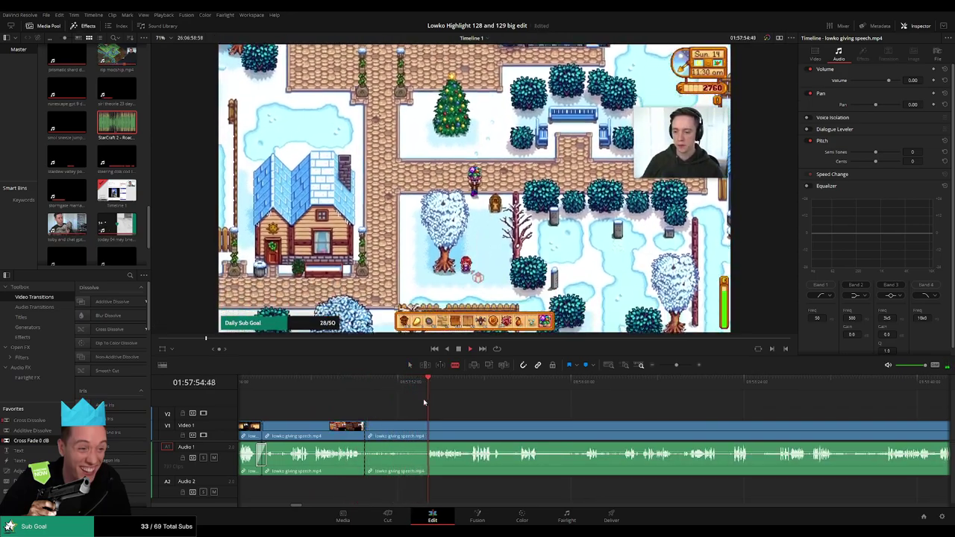
pyautogui.click(427, 428)
pyautogui.press('a')
pyautogui.click(413, 430)
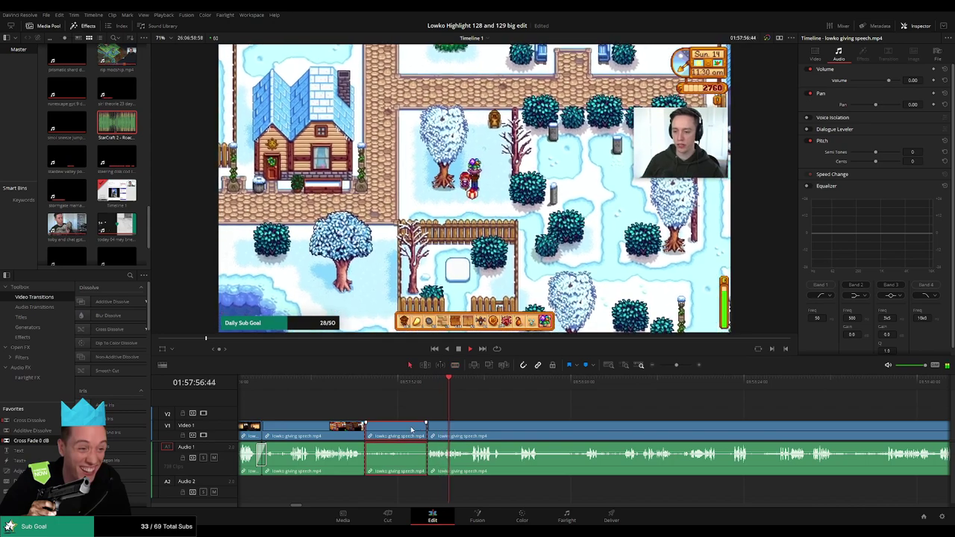
pyautogui.press('Delete')
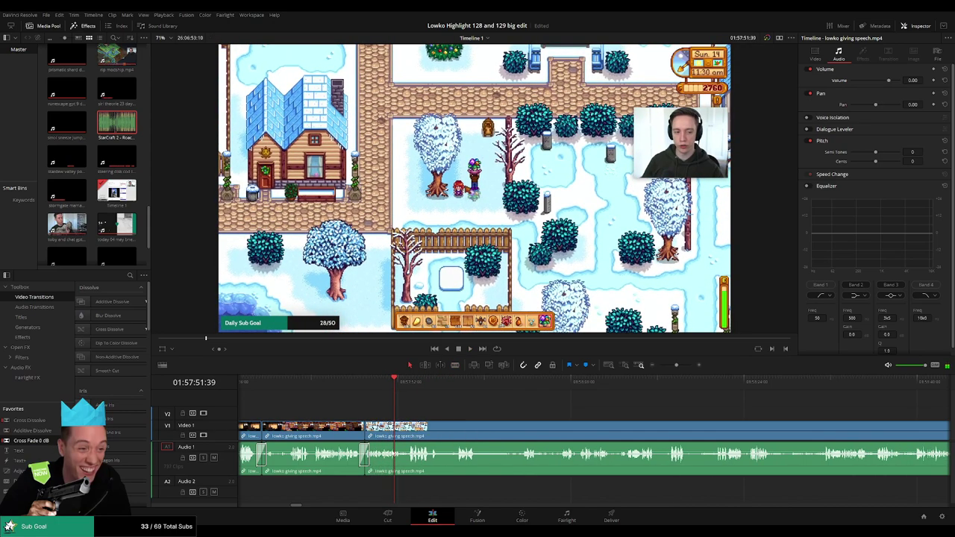
# Step: Cut out the silence after the gift scene from about 01:57:59 to 01:58:03, closing the gap, and crossfade the audio join
pyautogui.moveTo(463, 415); pyautogui.dragTo(433, 413)
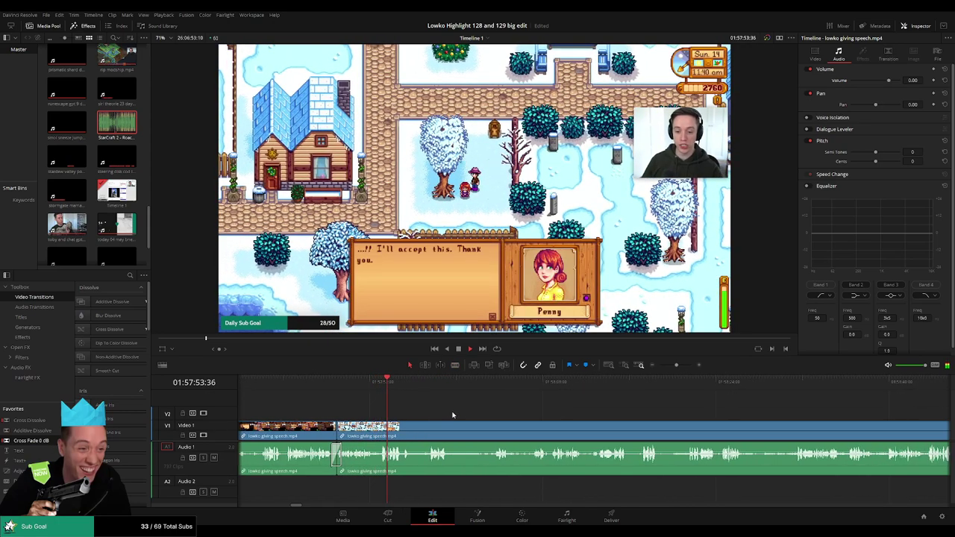
pyautogui.hscroll(2, 436, 414)
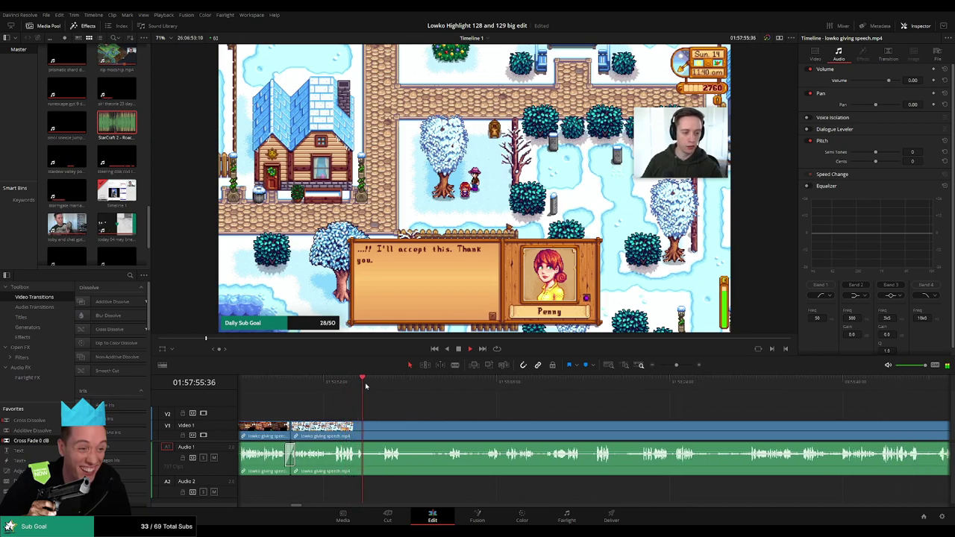
pyautogui.moveTo(365, 386); pyautogui.dragTo(429, 387)
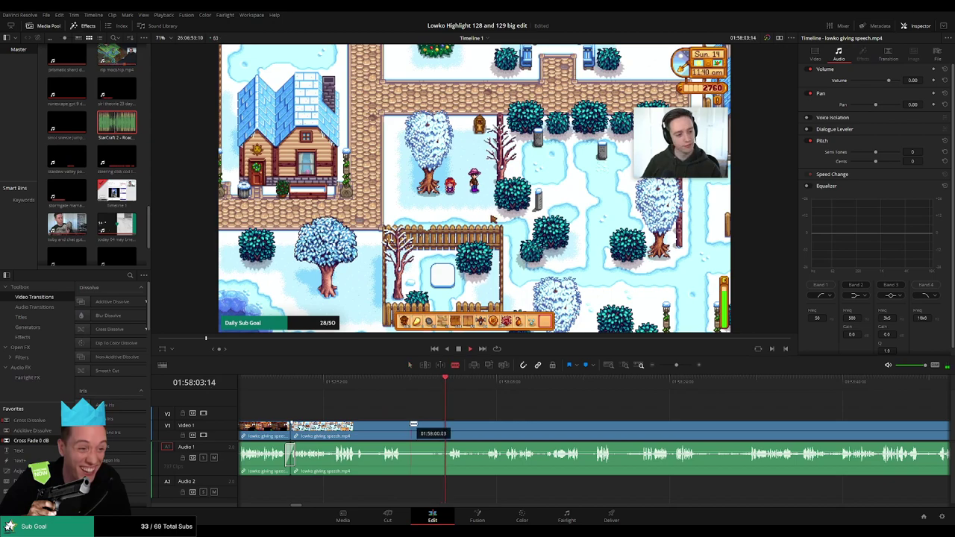
pyautogui.click(404, 424)
pyautogui.click(446, 424)
pyautogui.press('a')
pyautogui.click(433, 429)
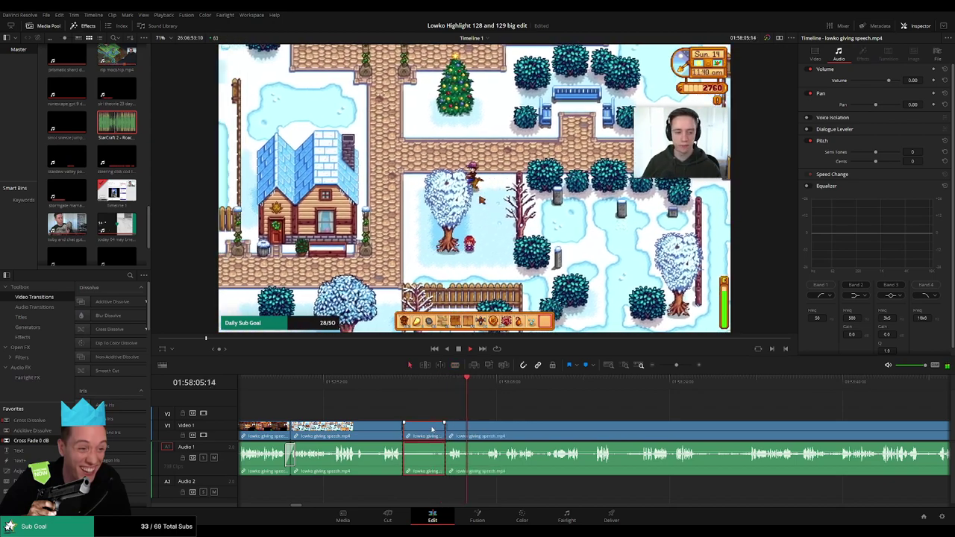
pyautogui.press('Delete')
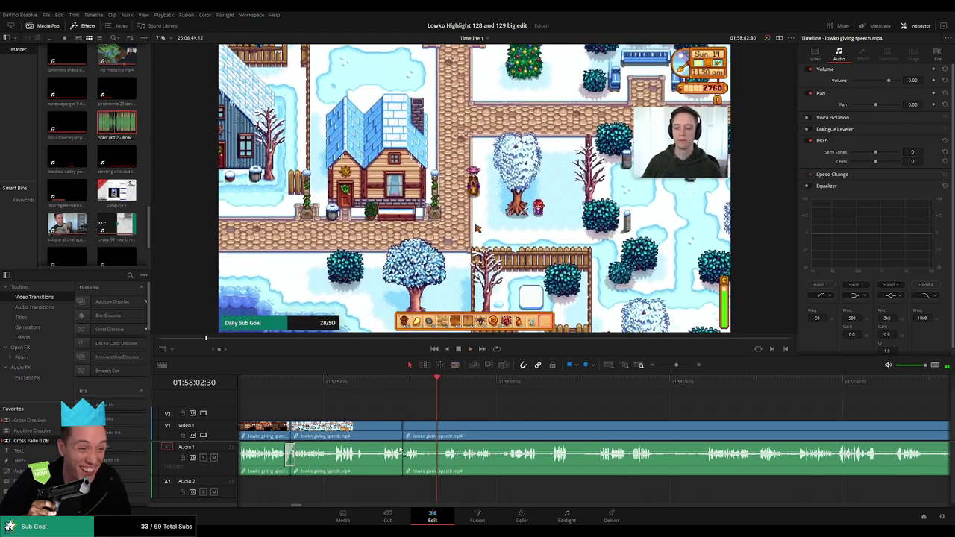
# Step: Remove the next short quiet stretch near 01:58:01 without leaving a gap, and crossfade its audio join
pyautogui.press('space')
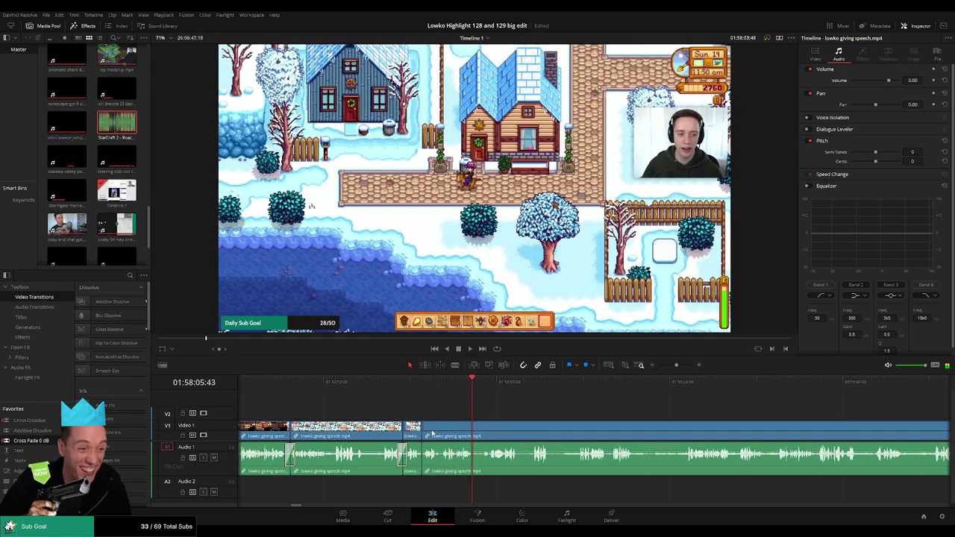
pyautogui.click(451, 384)
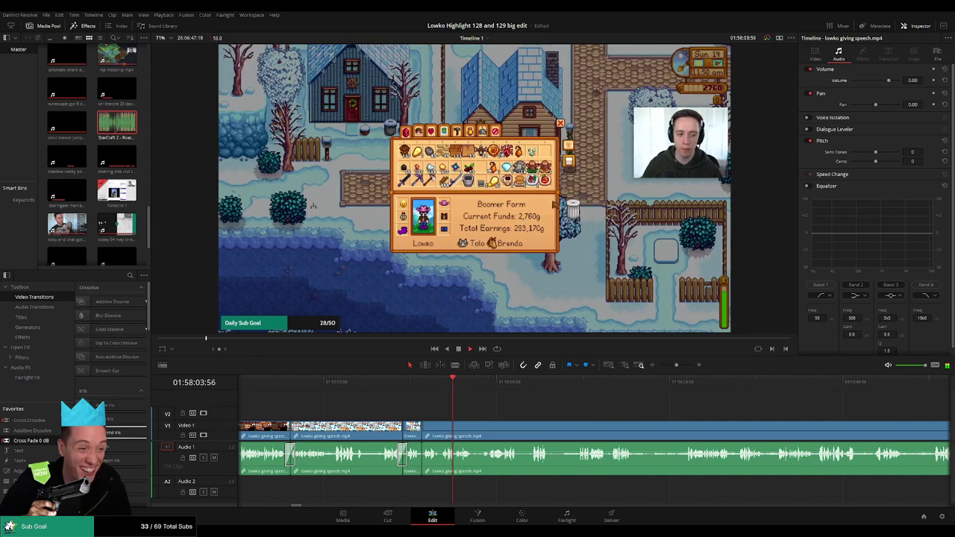
pyautogui.click(422, 462)
pyautogui.hotkey('shift', 't')
pyautogui.press('space')
pyautogui.moveTo(510, 422); pyautogui.dragTo(417, 415)
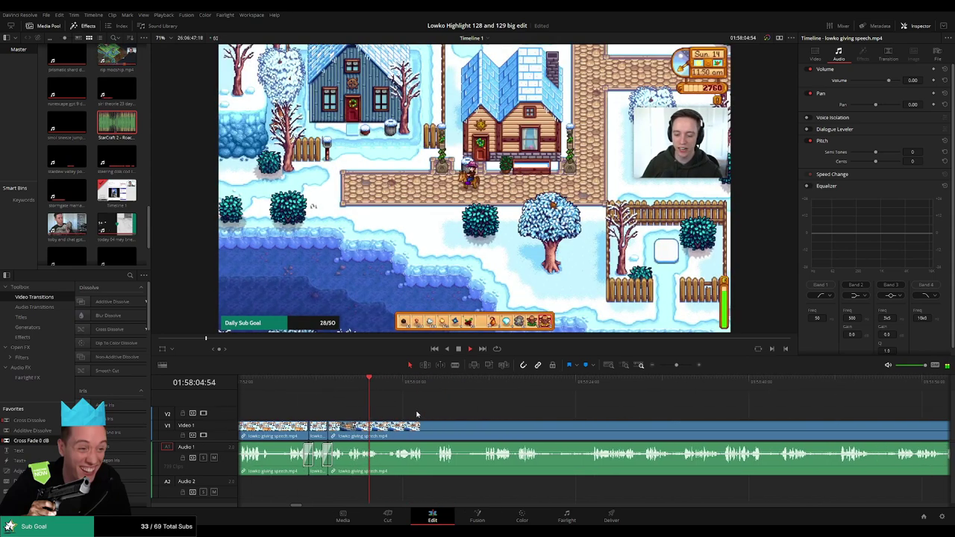
pyautogui.click(384, 385)
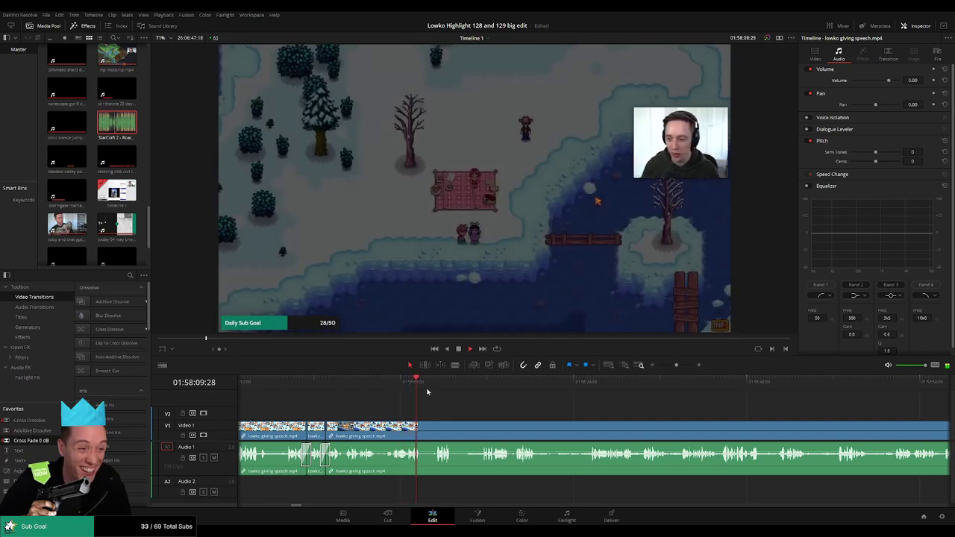
# Step: Isolate the section from 01:58:11:38 to 01:58:11:59 in the speech clip with two cuts and lower its audio to silence
pyautogui.press('space')
pyautogui.scroll(6, 470, 411)
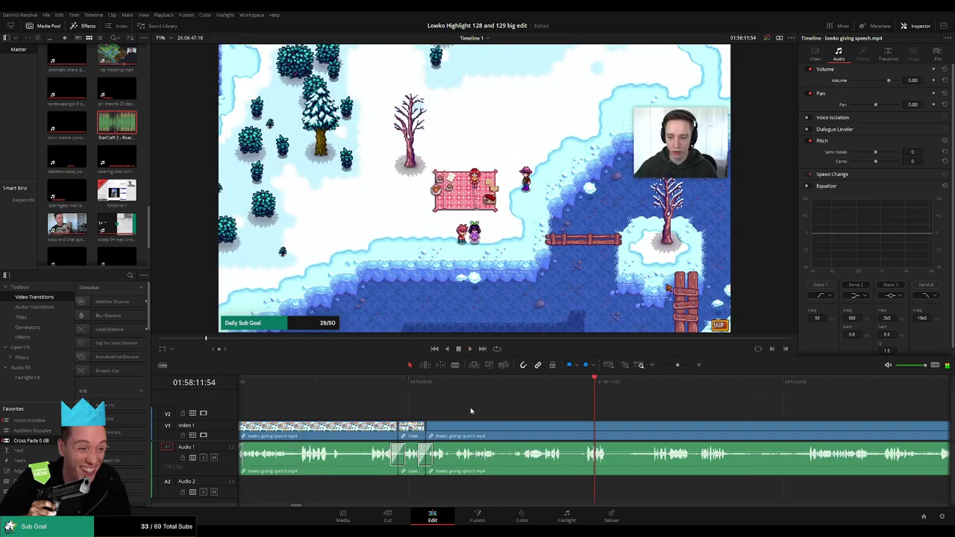
pyautogui.press('b')
pyautogui.click(565, 429)
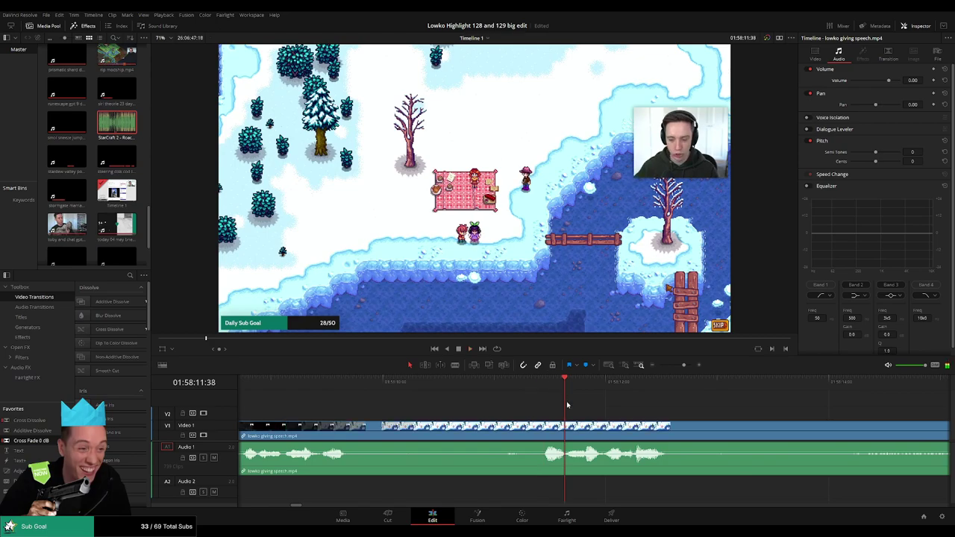
pyautogui.click(596, 391)
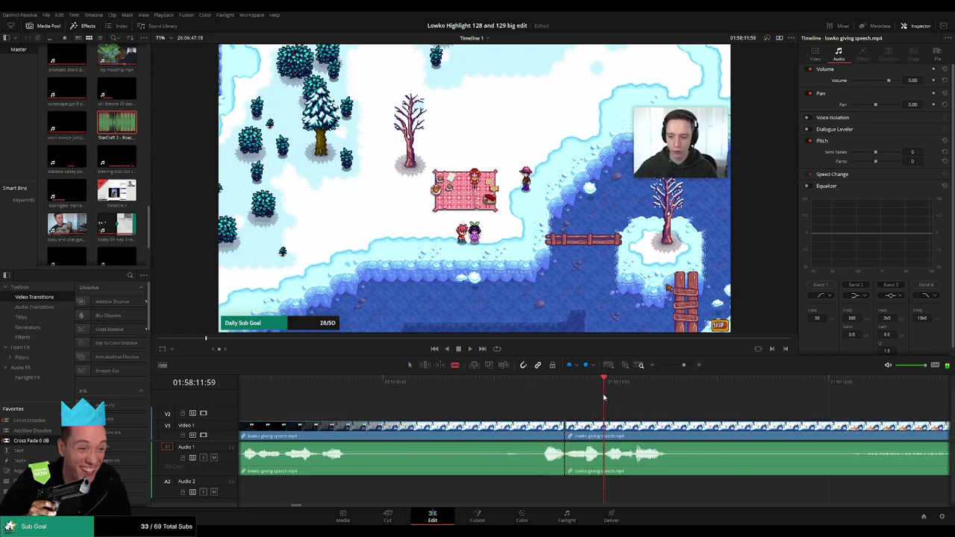
pyautogui.click(604, 430)
pyautogui.press('a')
pyautogui.moveTo(587, 450); pyautogui.dragTo(587, 478)
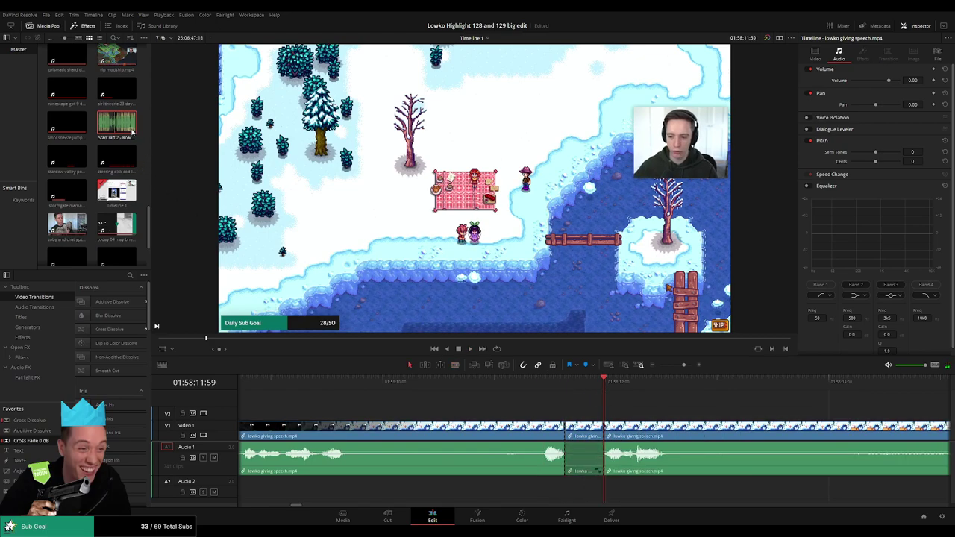
# Step: Place the StarCraft 2 Roach Quotes sound under the silenced section on Audio 2, trim it to match, set its volume to -27, and preview it
pyautogui.moveTo(133, 131); pyautogui.dragTo(590, 485)
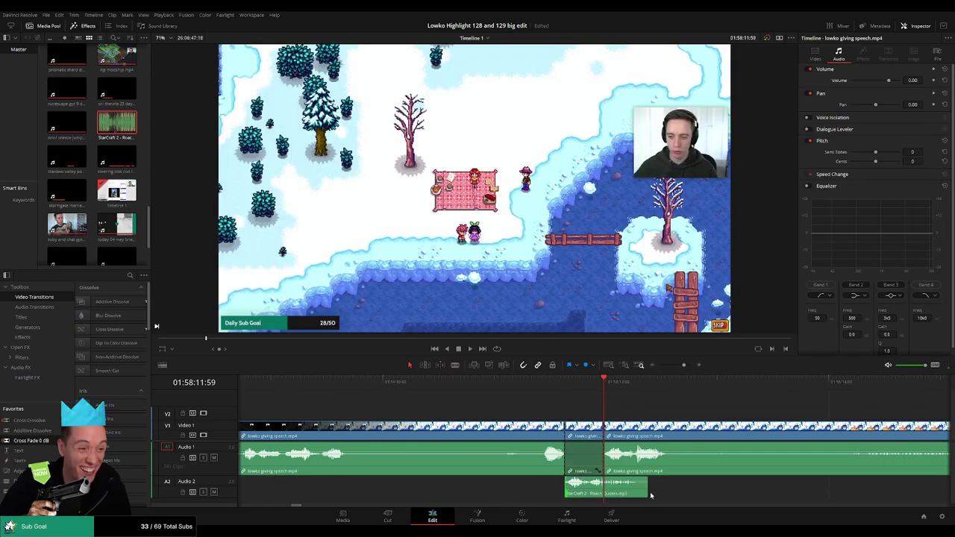
pyautogui.moveTo(648, 492); pyautogui.dragTo(604, 491)
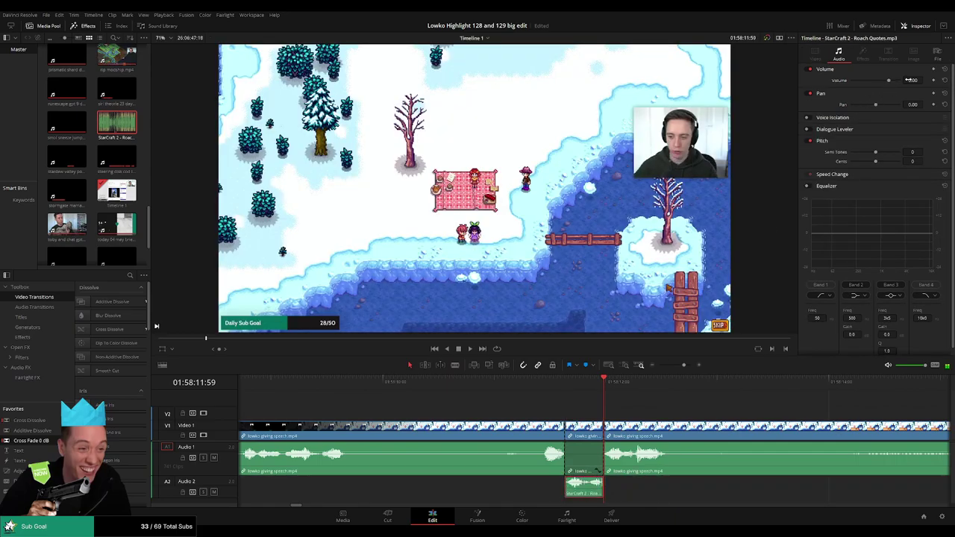
pyautogui.write('-27')
pyautogui.press('Return')
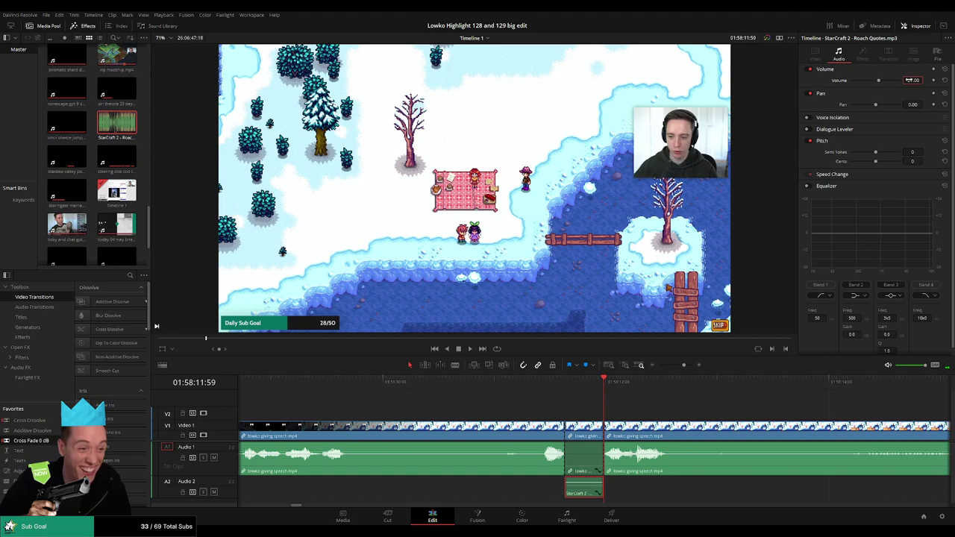
pyautogui.click(541, 389)
pyautogui.press('space')
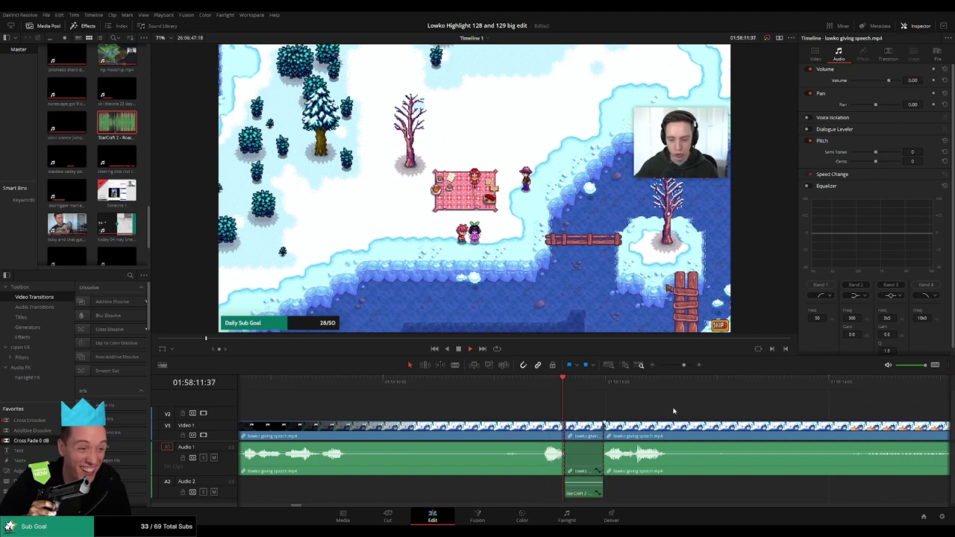
# Step: Cut out the quiet stretch from about 01:58:13 to 01:58:14 in the speech clip, closing the gap, and crossfade the audio join
pyautogui.scroll(-3, 684, 400)
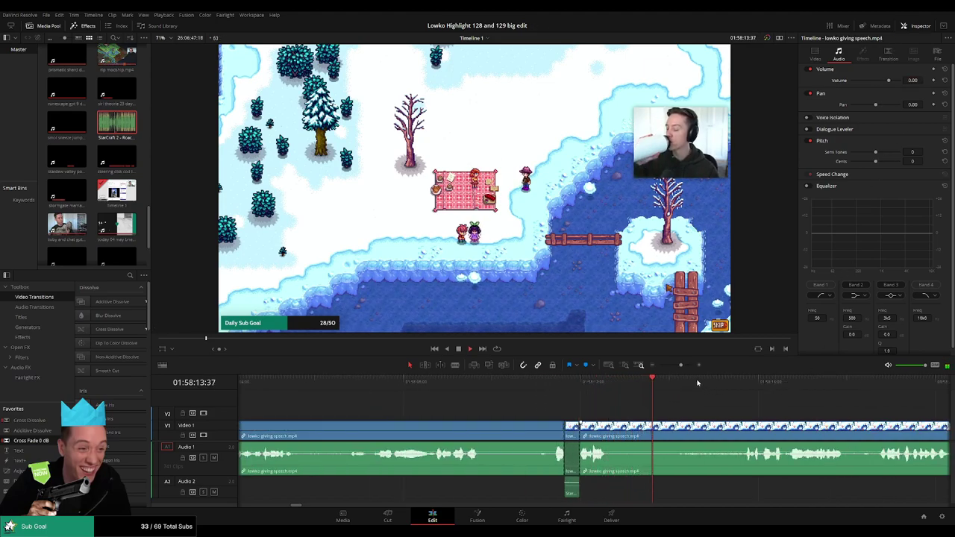
pyautogui.press('b')
pyautogui.click(369, 430)
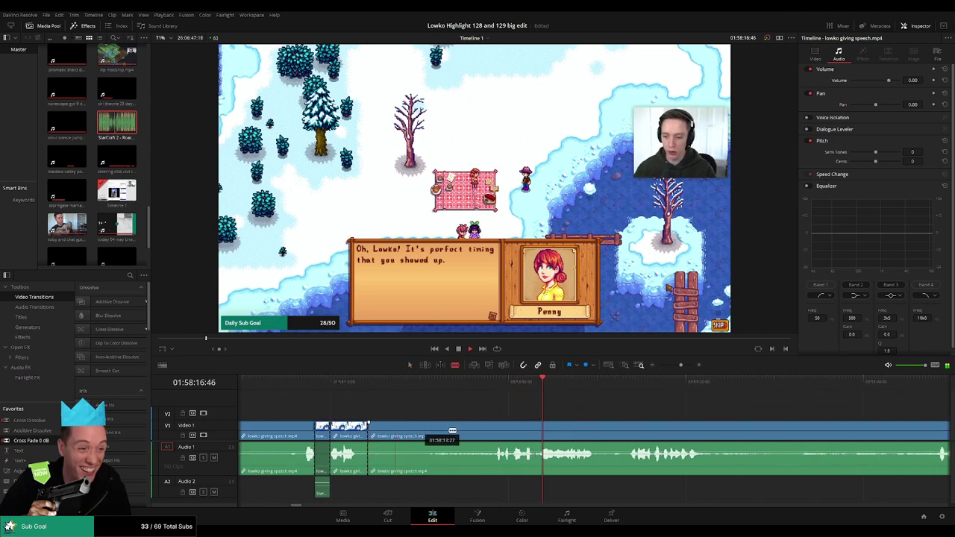
pyautogui.press('a')
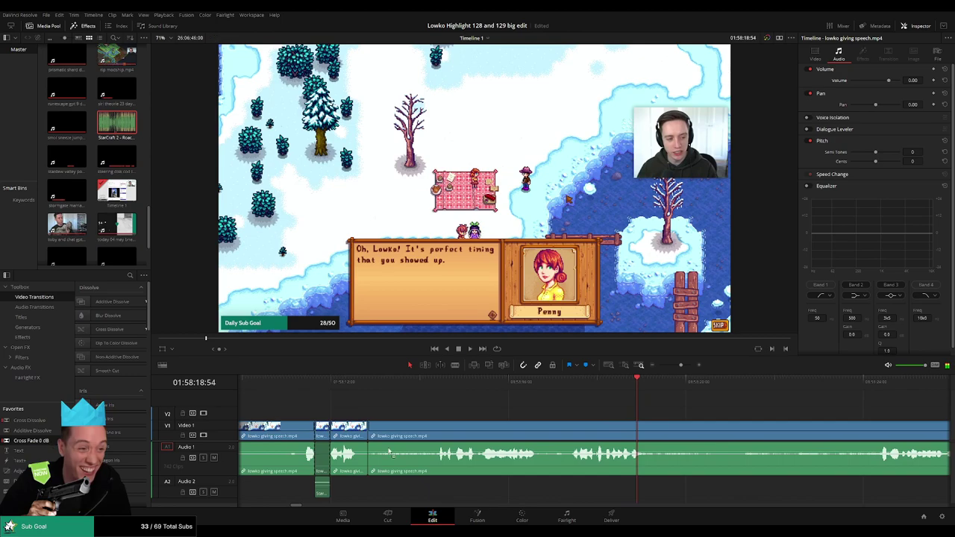
pyautogui.click(367, 466)
pyautogui.hotkey('shift', 't')
# Step: Remove the quiet stretch from about 01:58:20 to 01:58:23 in the speech clip without leaving a gap
pyautogui.moveTo(722, 401); pyautogui.dragTo(565, 378)
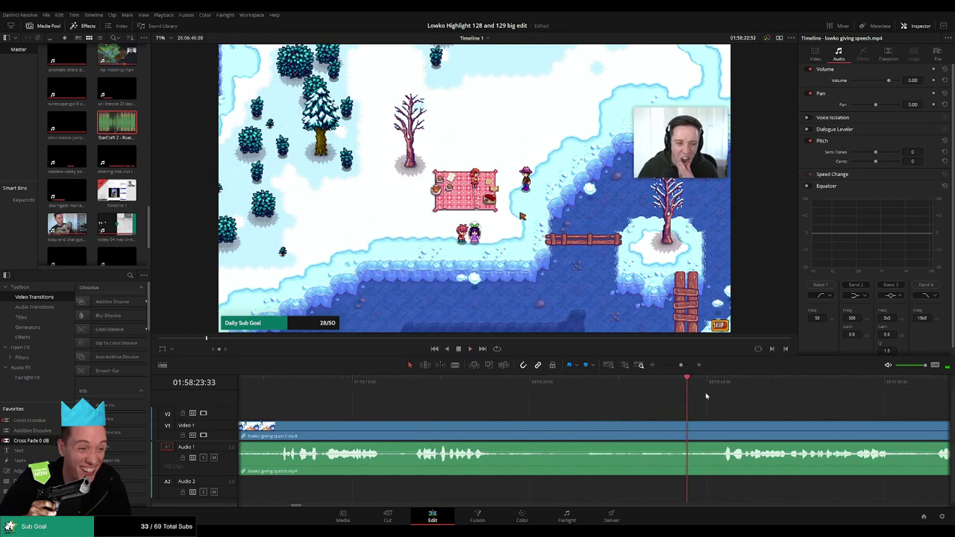
pyautogui.moveTo(676, 366); pyautogui.dragTo(674, 366)
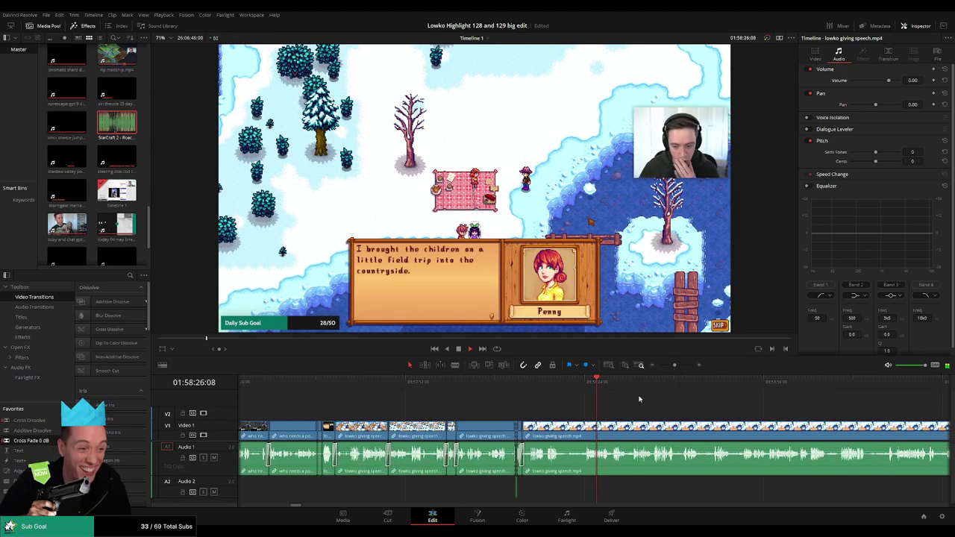
pyautogui.moveTo(601, 388); pyautogui.dragTo(613, 389)
pyautogui.scroll(4, 531, 414)
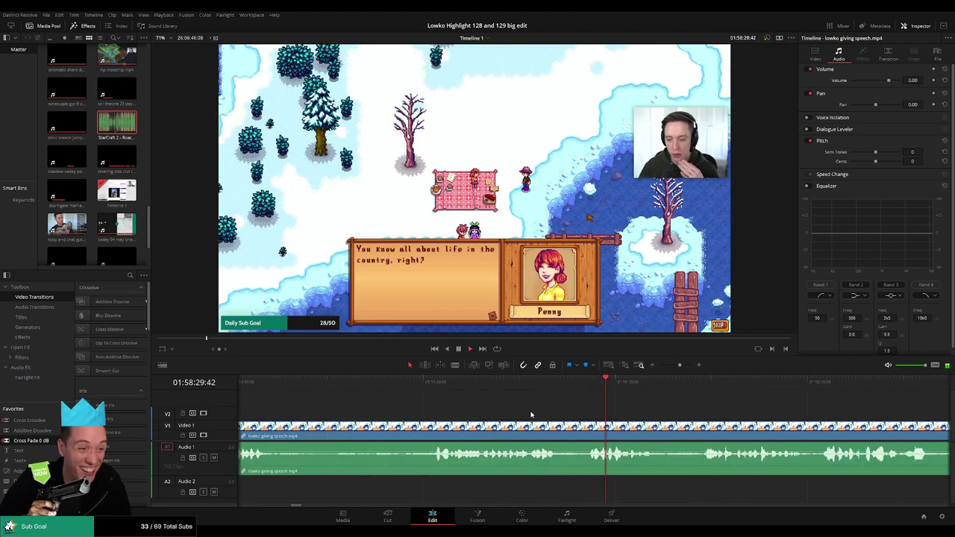
pyautogui.click(273, 386)
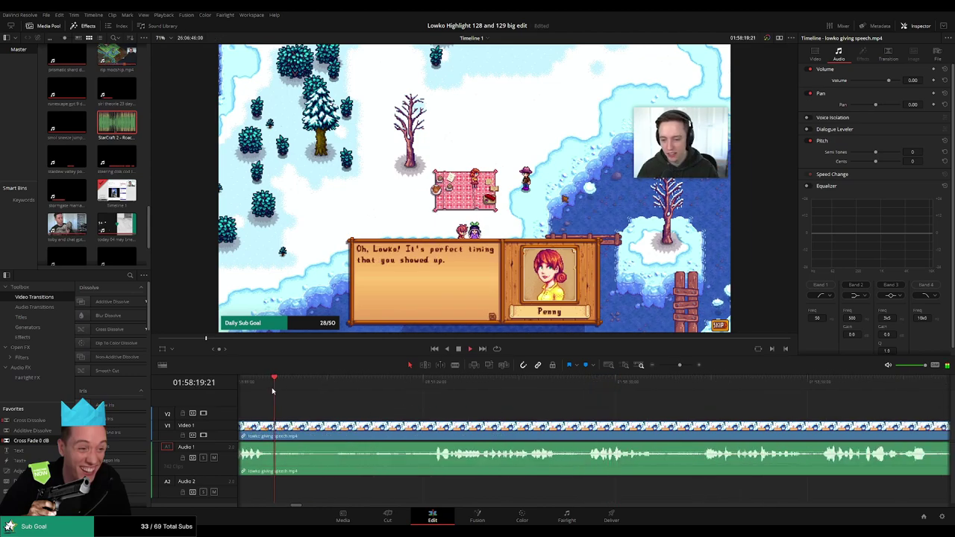
pyautogui.press('space')
pyautogui.press('b')
pyautogui.click(312, 423)
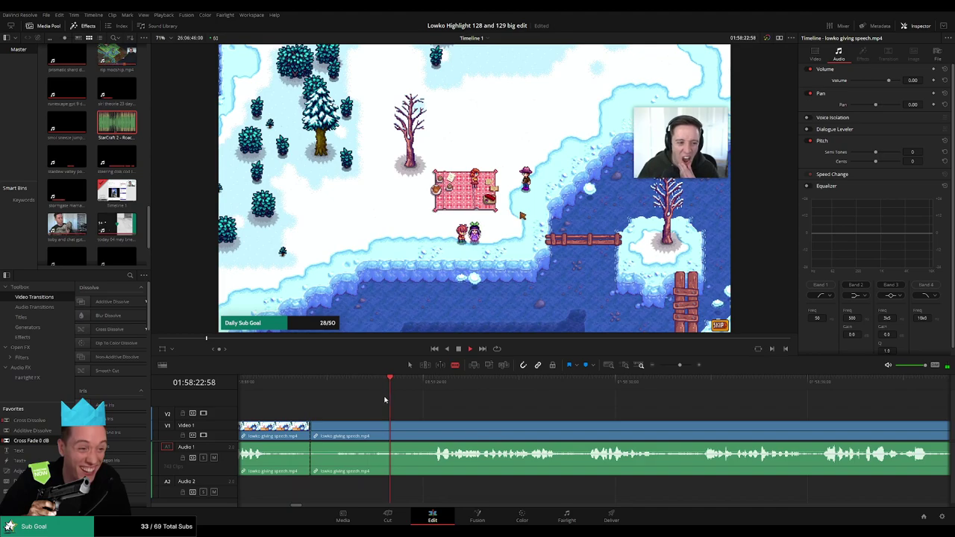
pyautogui.click(406, 426)
pyautogui.press('a')
pyautogui.click(386, 438)
pyautogui.press('Delete')
pyautogui.press('space')
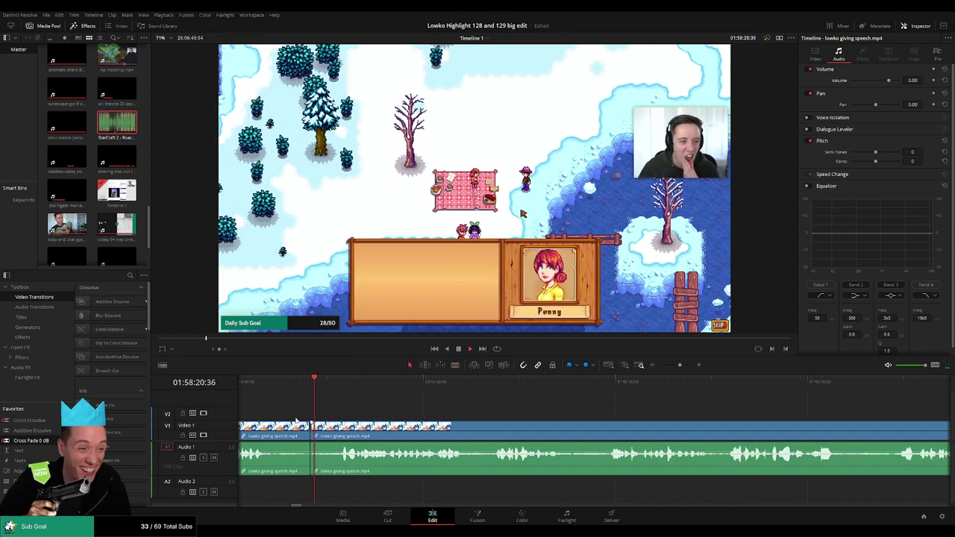
# Step: Apply a Cross Fade 0 dB to the new audio join near 01:58:20 in the speech clip
pyautogui.moveTo(41, 444); pyautogui.dragTo(332, 460)
pyautogui.hotkey('ctrl', 'z')
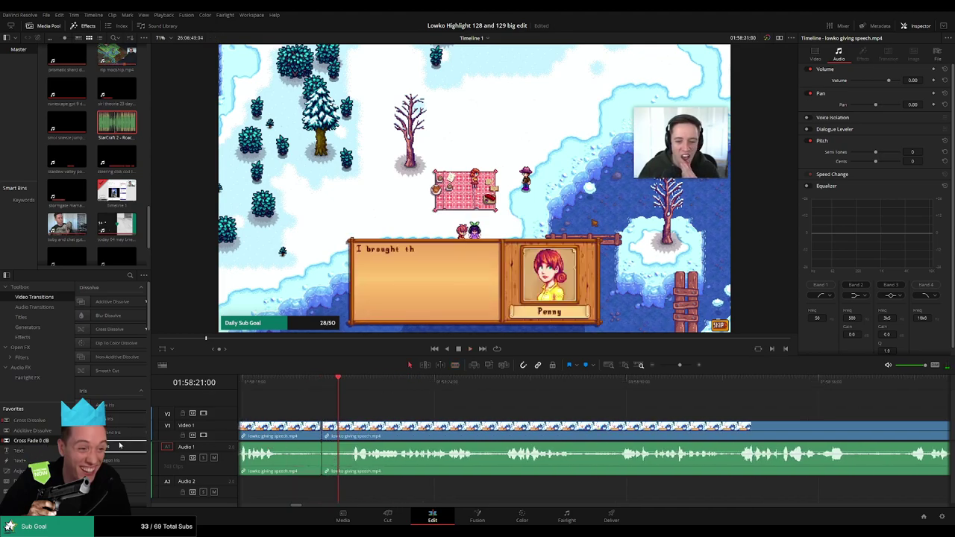
pyautogui.moveTo(121, 444); pyautogui.dragTo(334, 462)
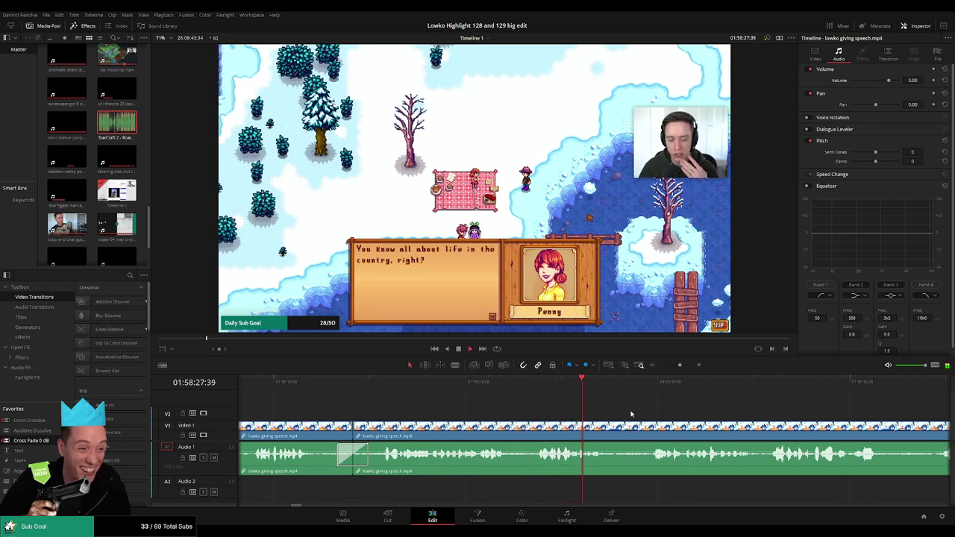
# Step: Review the guest speaker dialogue from about 01:58:27 to 01:58:55 for quiet stretches worth cutting
pyautogui.moveTo(631, 412); pyautogui.dragTo(437, 393)
pyautogui.click(450, 385)
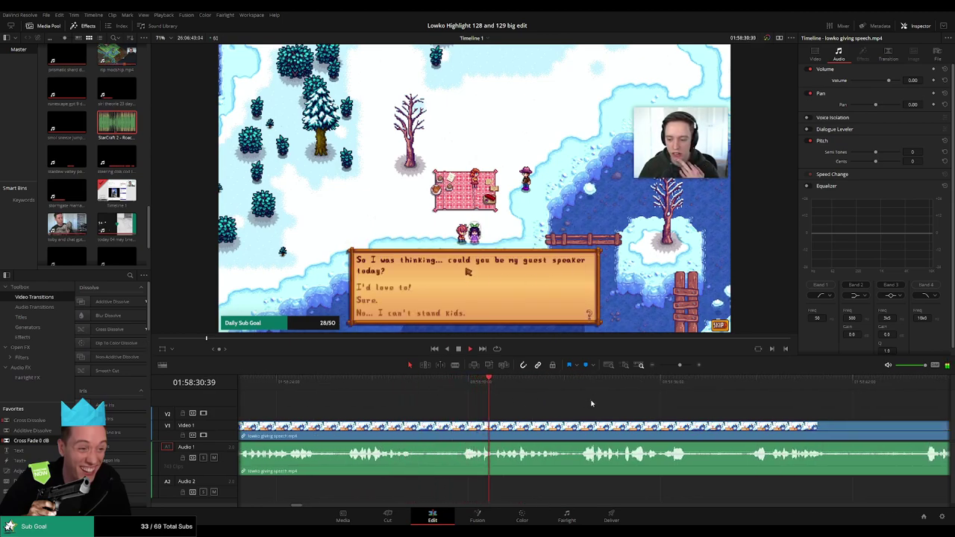
pyautogui.hscroll(3, 514, 408)
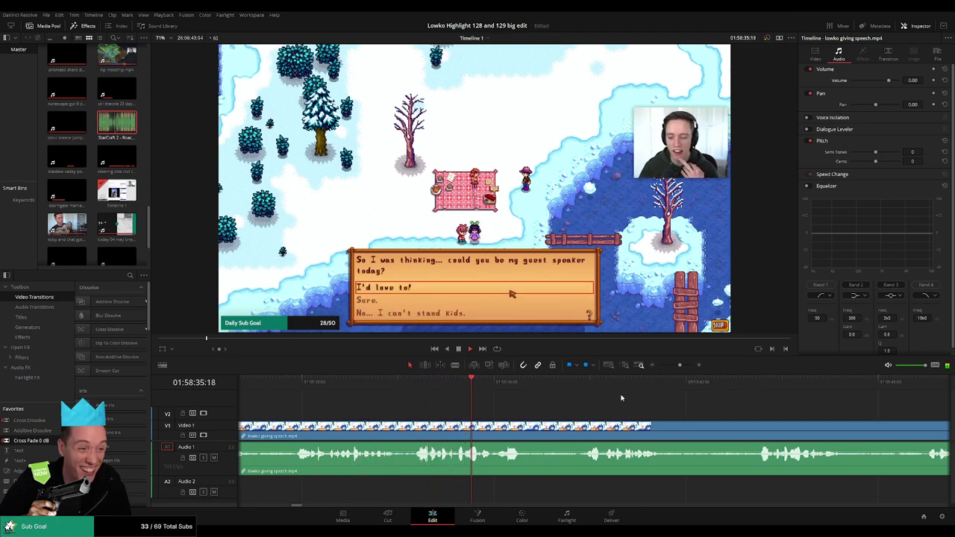
pyautogui.click(565, 388)
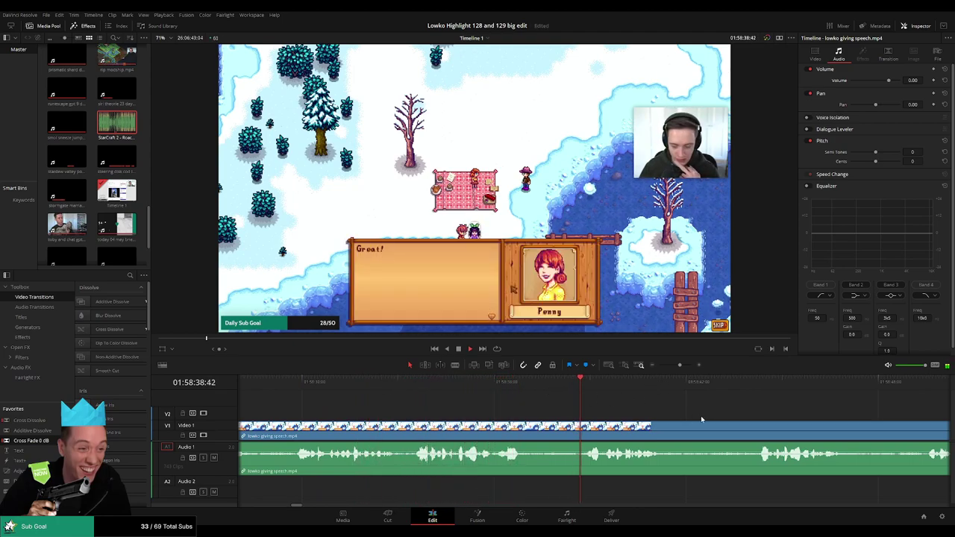
pyautogui.moveTo(699, 417); pyautogui.dragTo(558, 387)
pyautogui.hscroll(3, 593, 399)
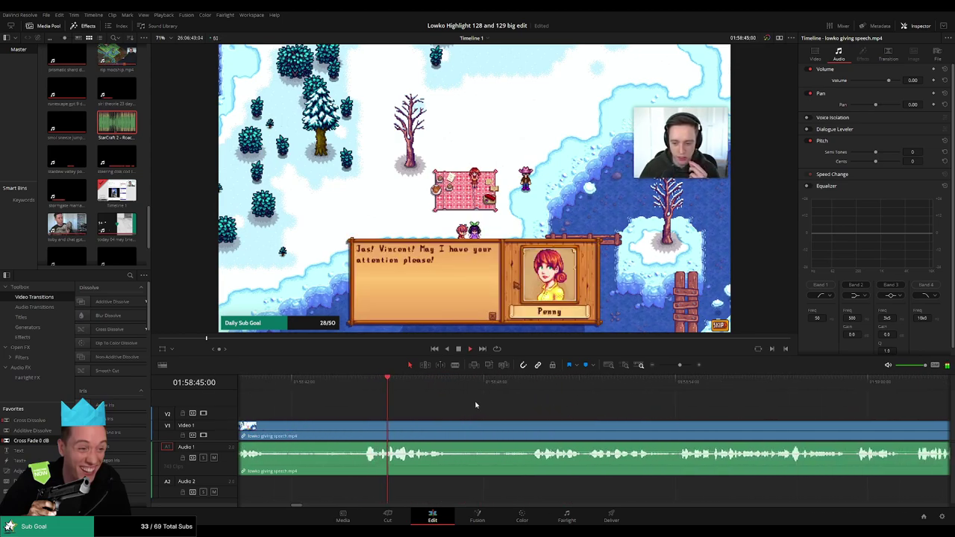
pyautogui.moveTo(420, 393); pyautogui.dragTo(524, 388)
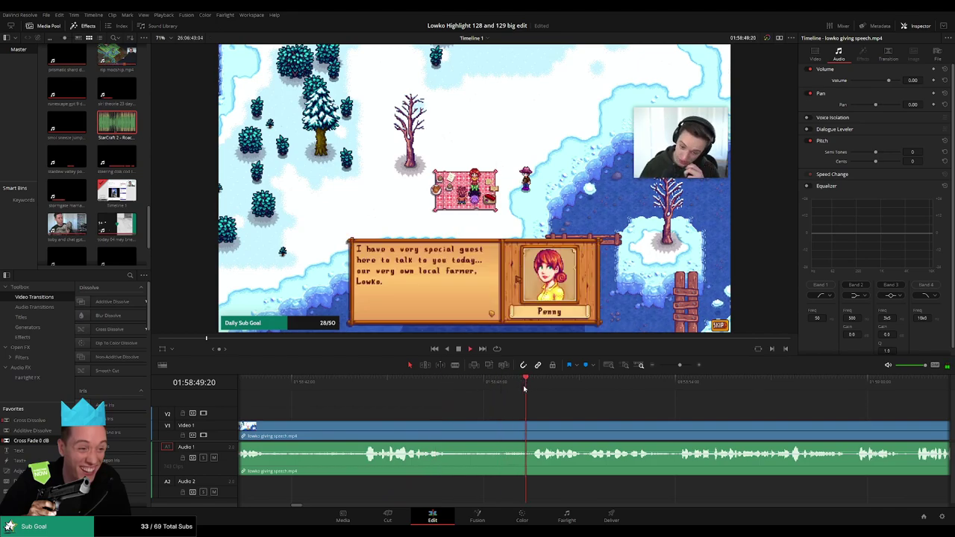
pyautogui.moveTo(652, 419); pyautogui.dragTo(520, 408)
pyautogui.moveTo(680, 368); pyautogui.dragTo(672, 368)
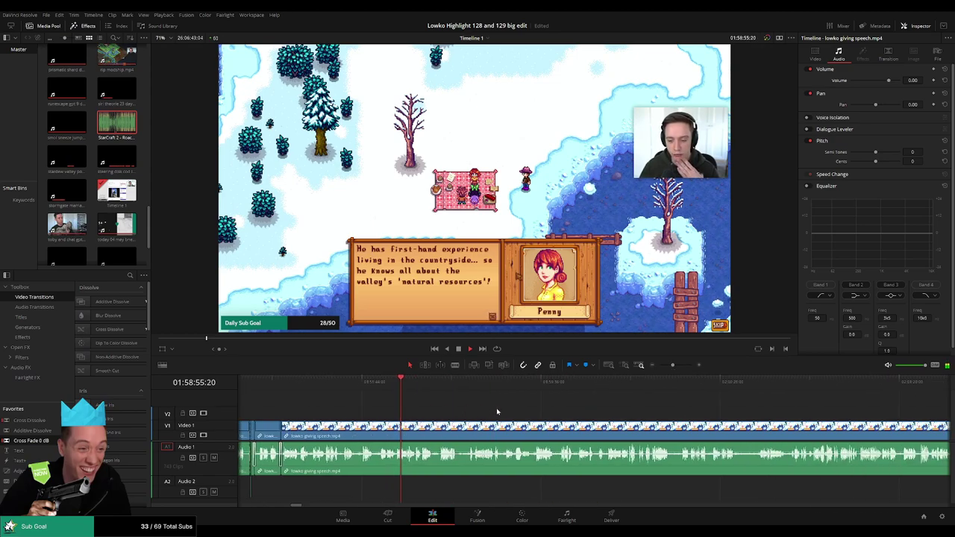
# Step: Cut out the stretch from about 01:59:11 to 01:59:14 before the natural resource answer, closing the gap, and crossfade the audio join
pyautogui.scroll(5, 523, 411)
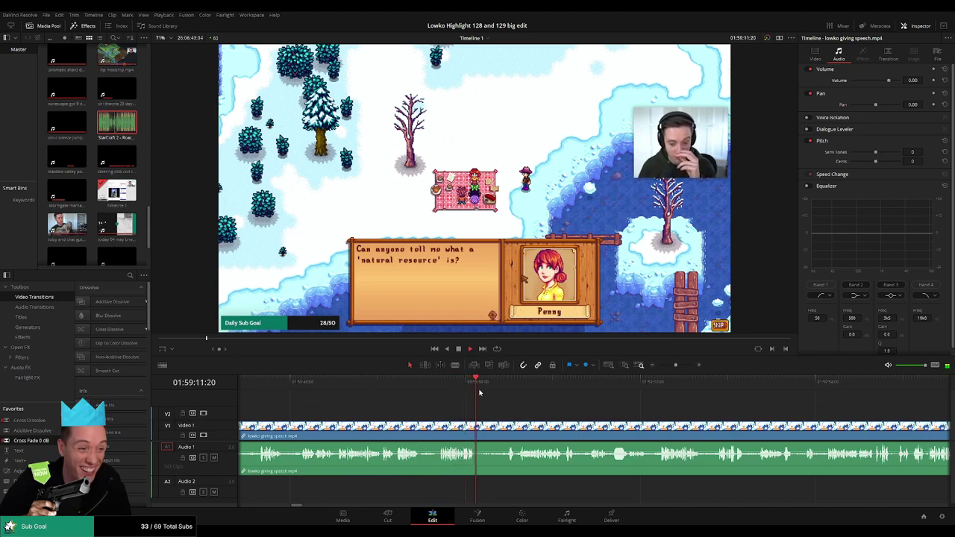
pyautogui.press('b')
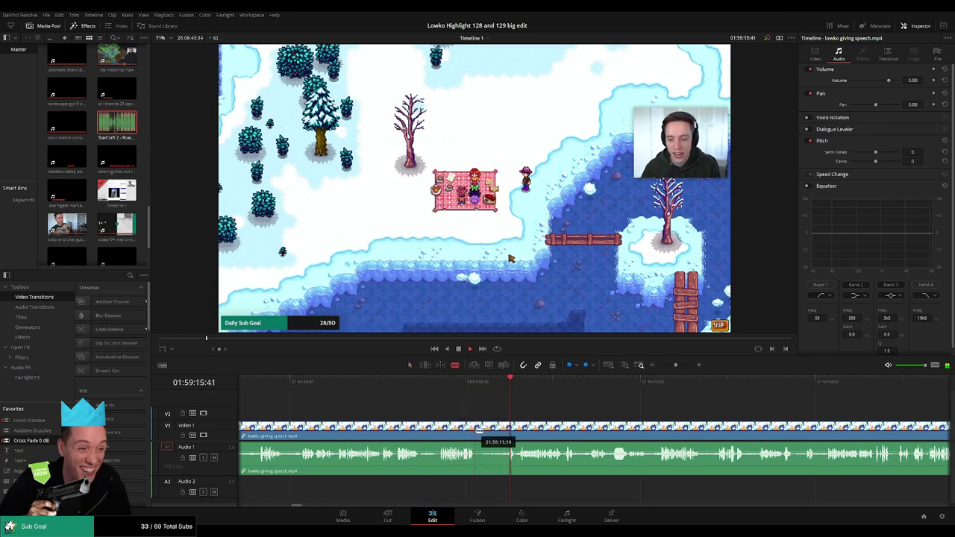
pyautogui.click(476, 428)
pyautogui.click(500, 426)
pyautogui.press('a')
pyautogui.click(493, 431)
pyautogui.press('Delete')
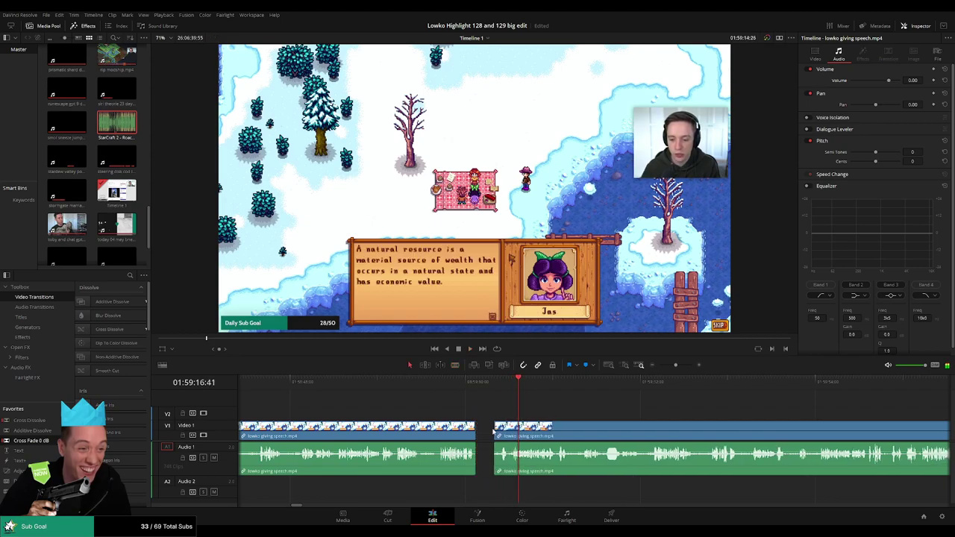
pyautogui.moveTo(478, 460); pyautogui.dragTo(478, 460)
pyautogui.press('space')
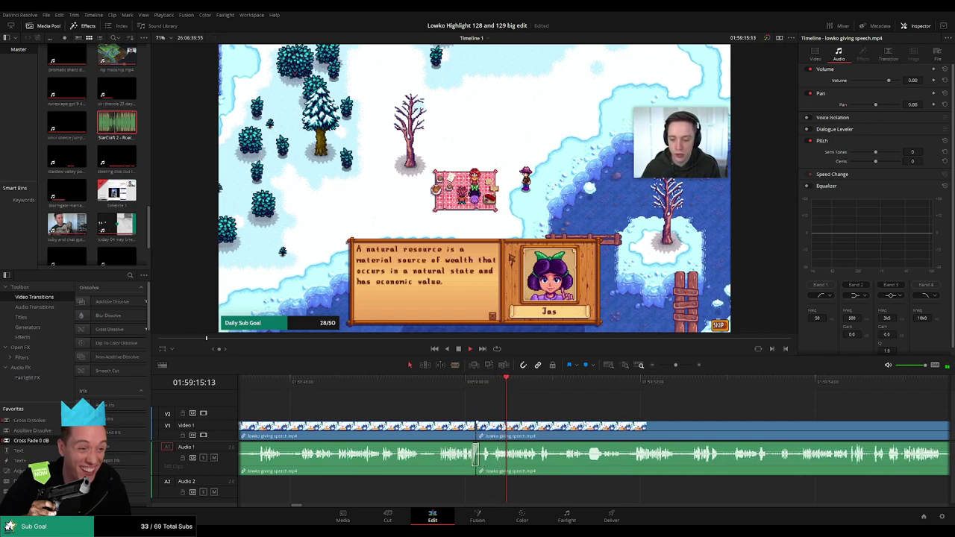
# Step: Review the speech clip from about 01:59:15 to 01:59:47 for further stretches worth cutting
pyautogui.hscroll(3, 500, 411)
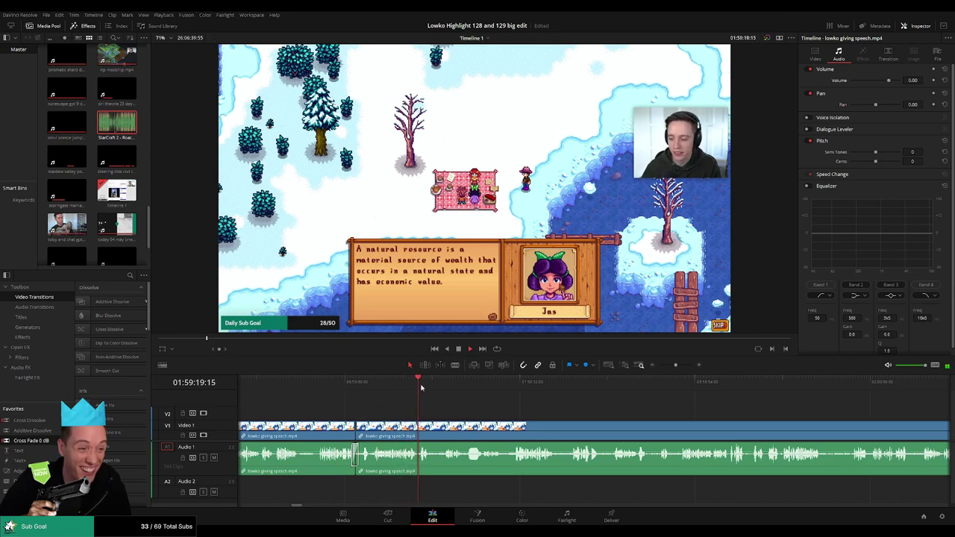
pyautogui.moveTo(423, 388); pyautogui.dragTo(445, 389)
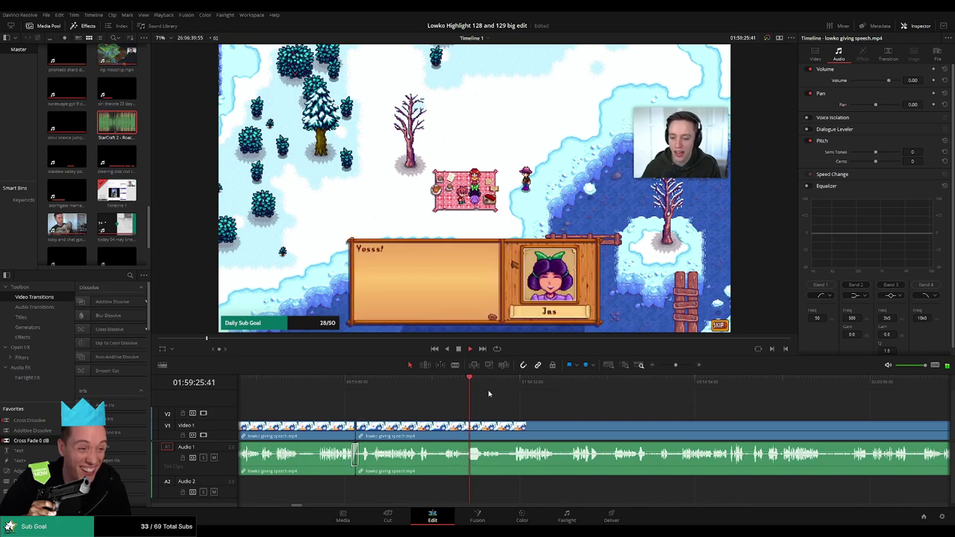
pyautogui.moveTo(526, 406); pyautogui.dragTo(398, 400)
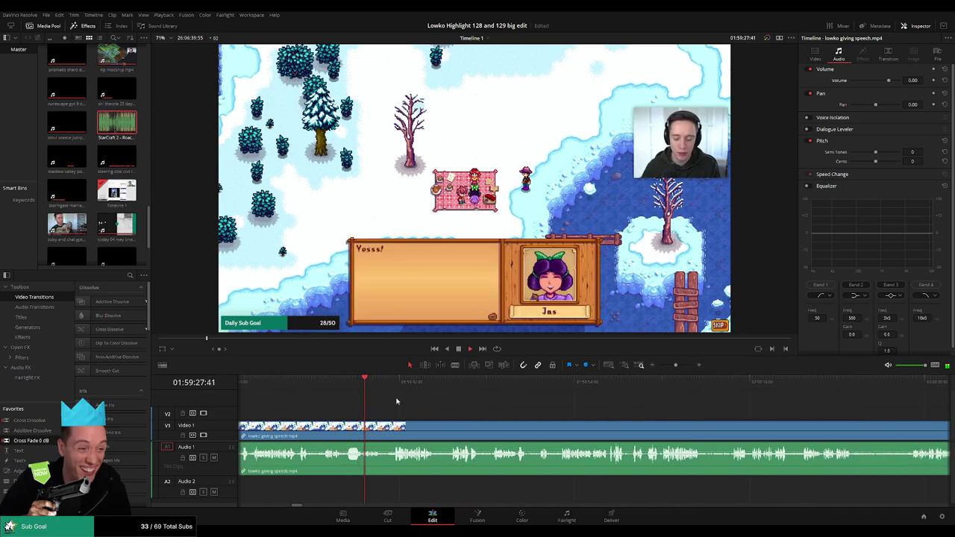
pyautogui.click(396, 382)
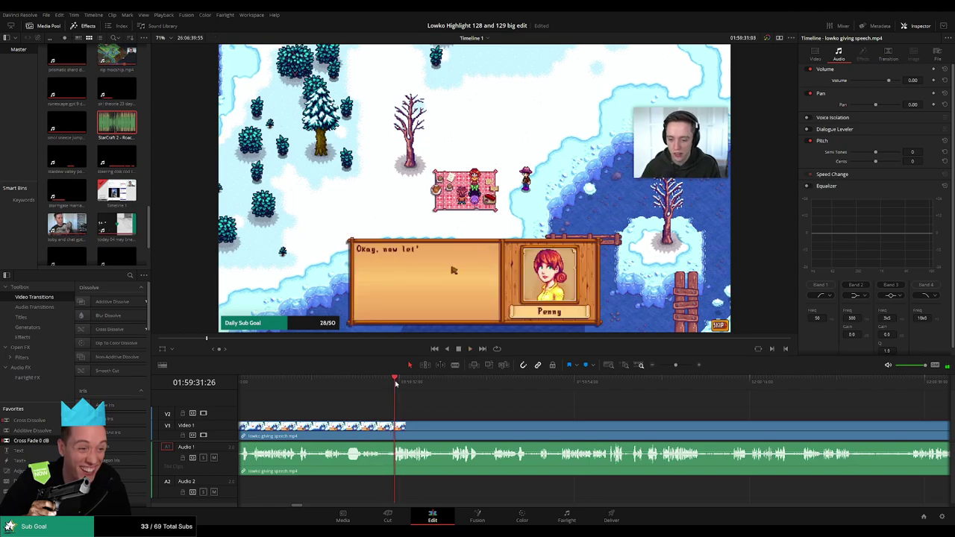
pyautogui.hscroll(3, 420, 403)
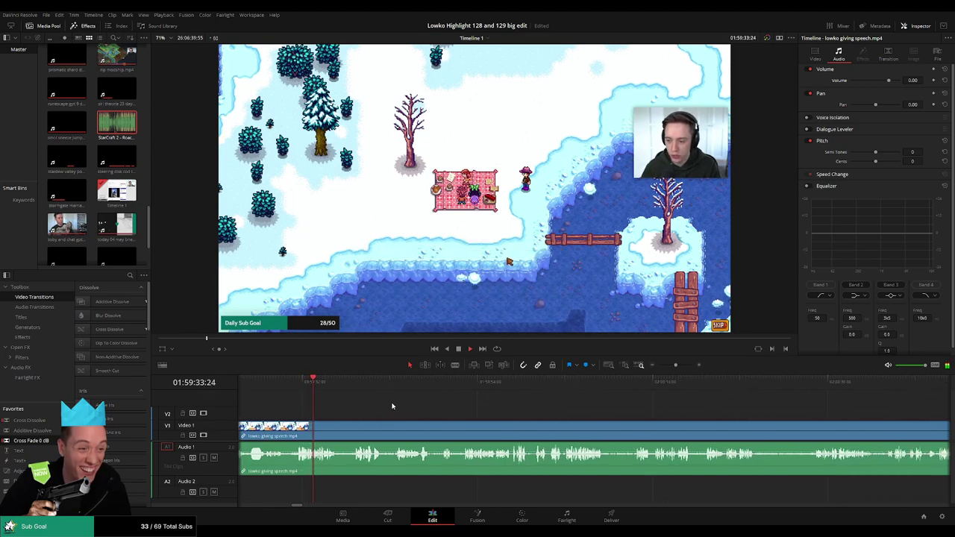
pyautogui.click(351, 385)
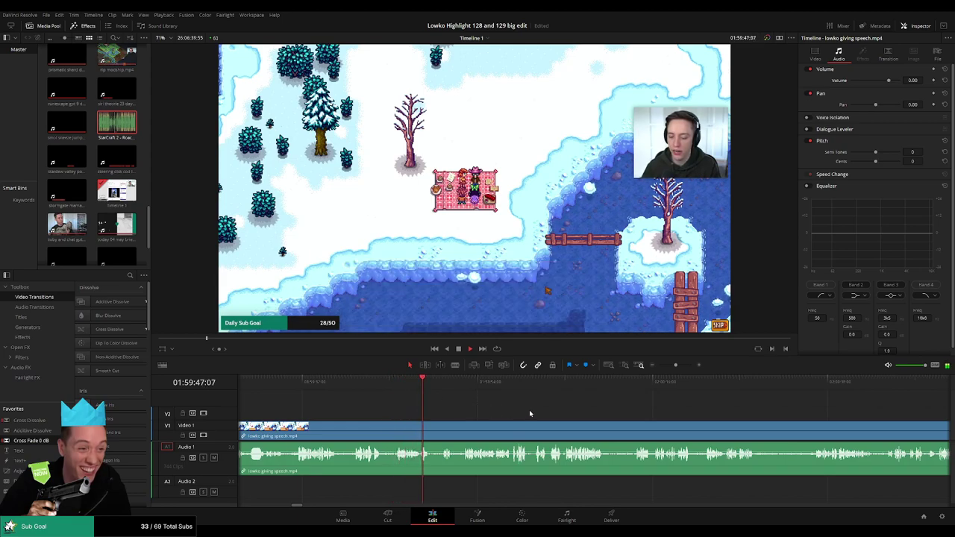
# Step: Isolate the short audio piece from about 02:00:14:00 to 02:00:14:20 in the speech clip and silence its sound
pyautogui.moveTo(529, 411); pyautogui.dragTo(480, 409)
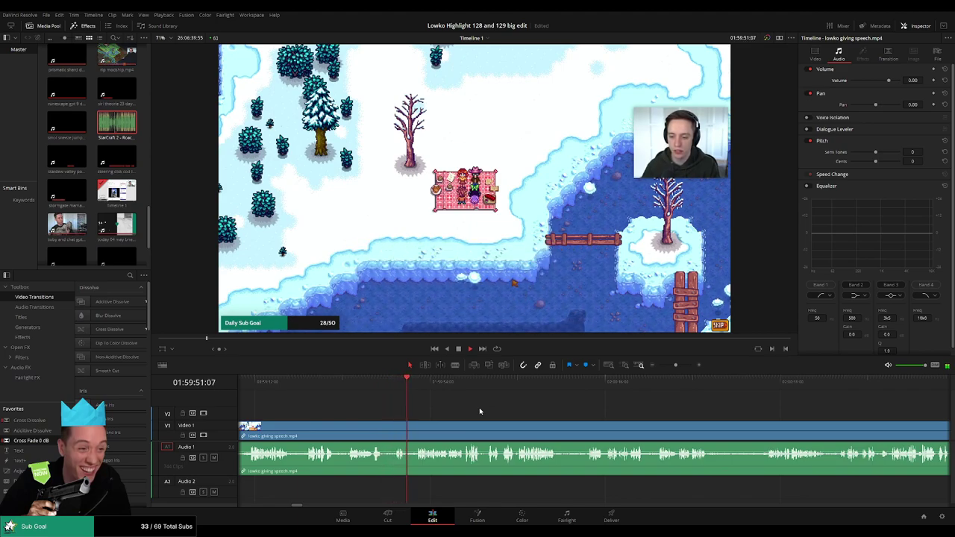
pyautogui.hscroll(2, 462, 409)
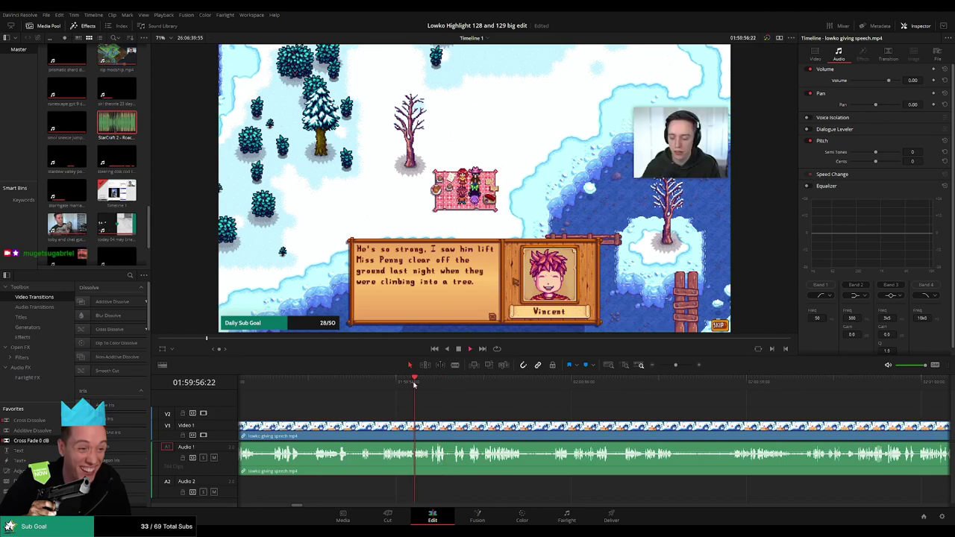
pyautogui.moveTo(492, 405); pyautogui.dragTo(408, 404)
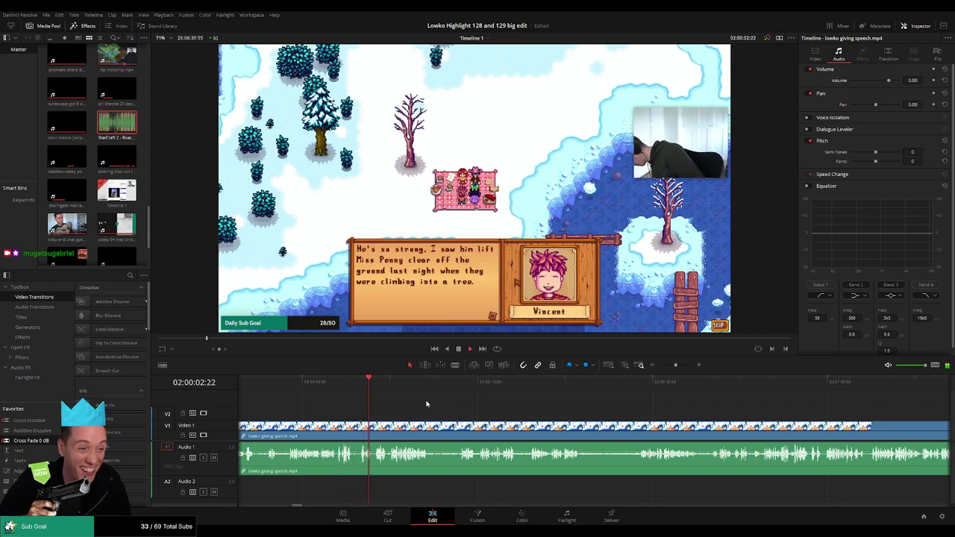
pyautogui.hscroll(2, 417, 405)
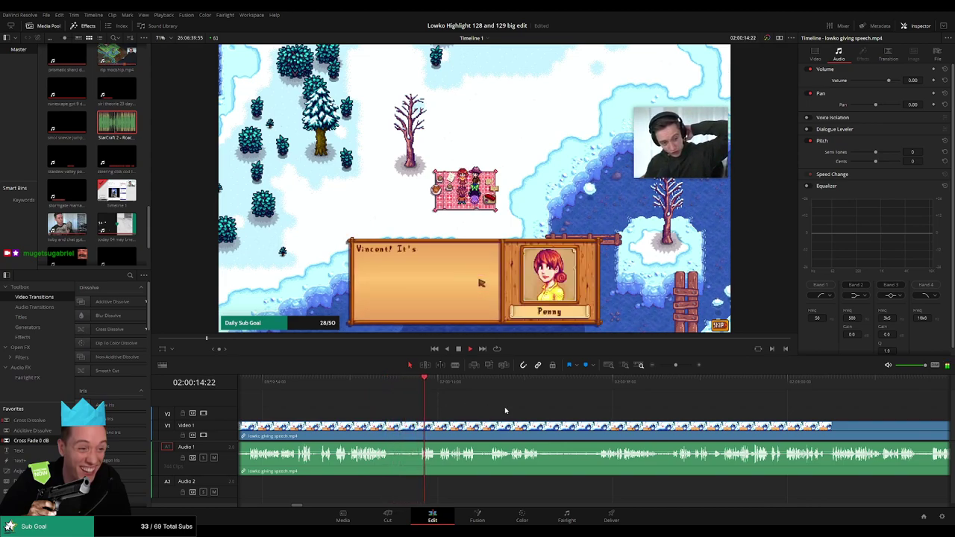
pyautogui.moveTo(682, 369); pyautogui.dragTo(687, 368)
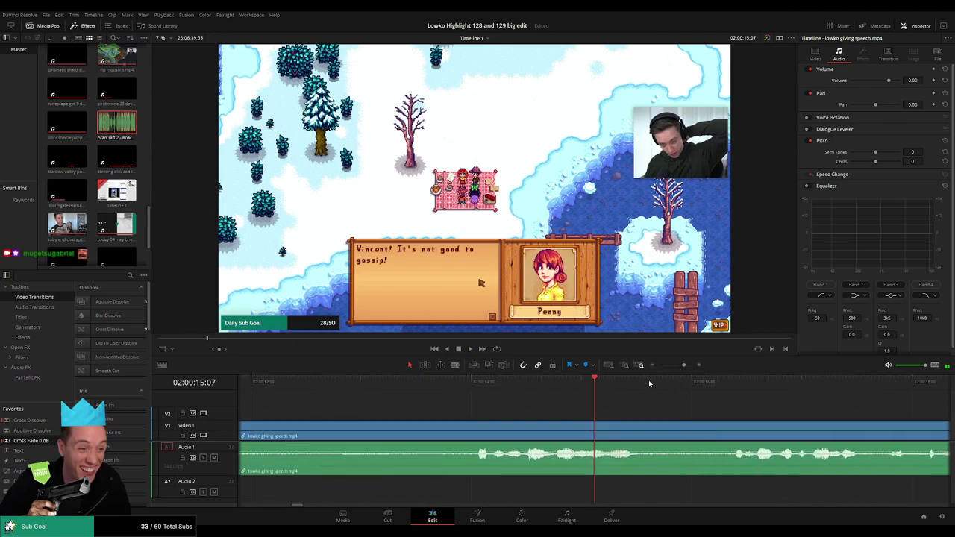
pyautogui.press('space')
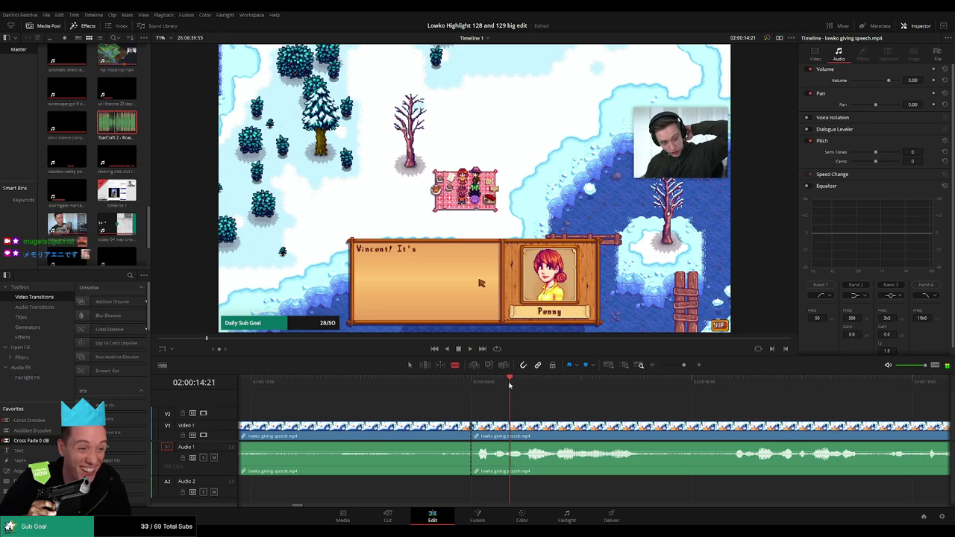
pyautogui.click(508, 424)
pyautogui.press('a')
pyautogui.moveTo(489, 454); pyautogui.dragTo(489, 478)
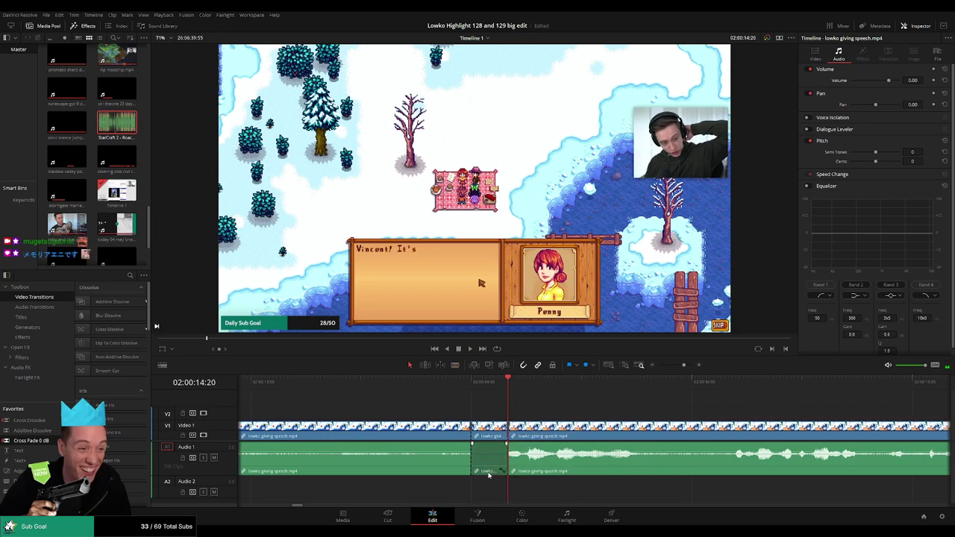
# Step: Place StarCraft 2 - Roach Quotes.mp3 on Audio 2 beneath the silenced piece, trim it to match, and set its volume to -27
pyautogui.moveTo(170, 186); pyautogui.dragTo(470, 484)
pyautogui.moveTo(553, 493); pyautogui.dragTo(507, 490)
pyautogui.click(906, 81)
pyautogui.write('-')
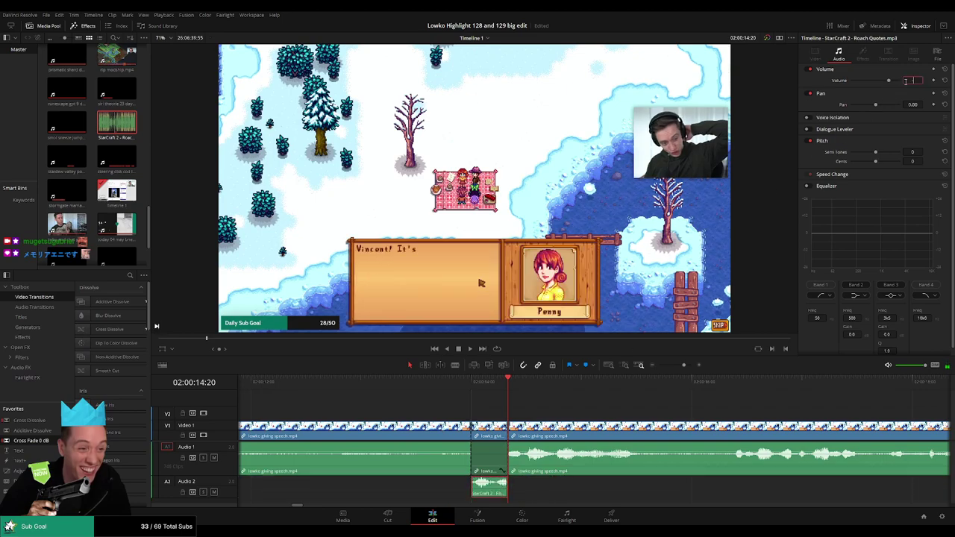
pyautogui.write('27')
pyautogui.press('Return')
pyautogui.press('space')
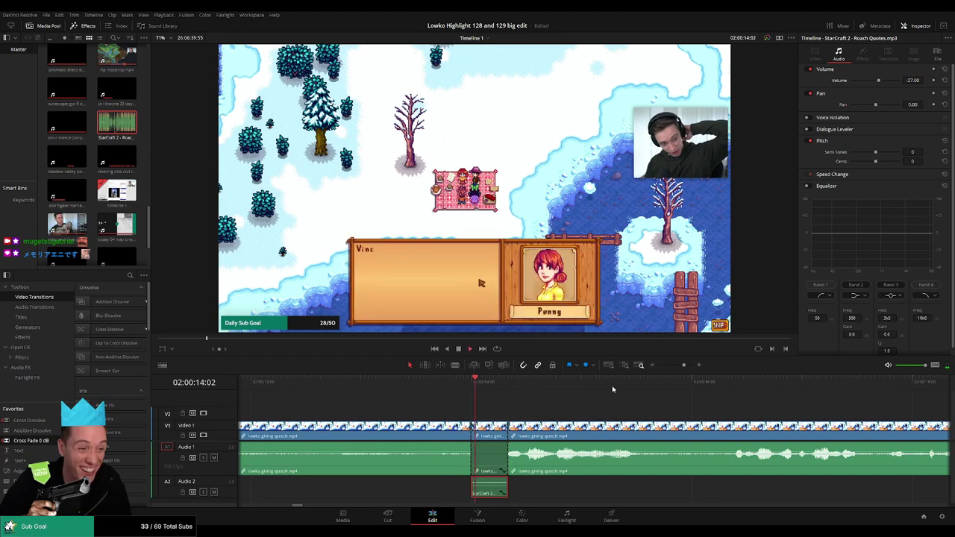
# Step: Play back the lead-in to the sound effect near 02:00:14 and review the following dialogue up to about 02:00:28
pyautogui.click(393, 388)
pyautogui.click(465, 407)
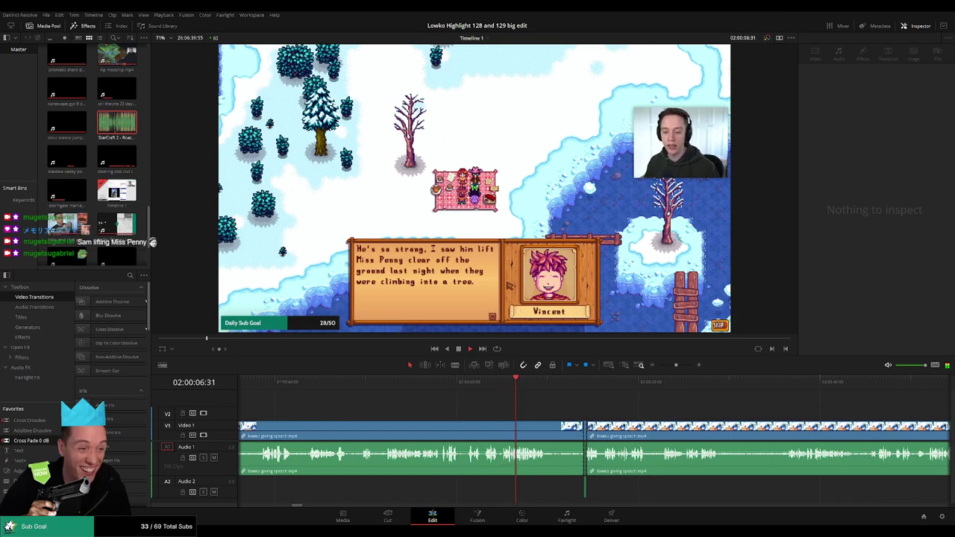
pyautogui.hscroll(3, 560, 413)
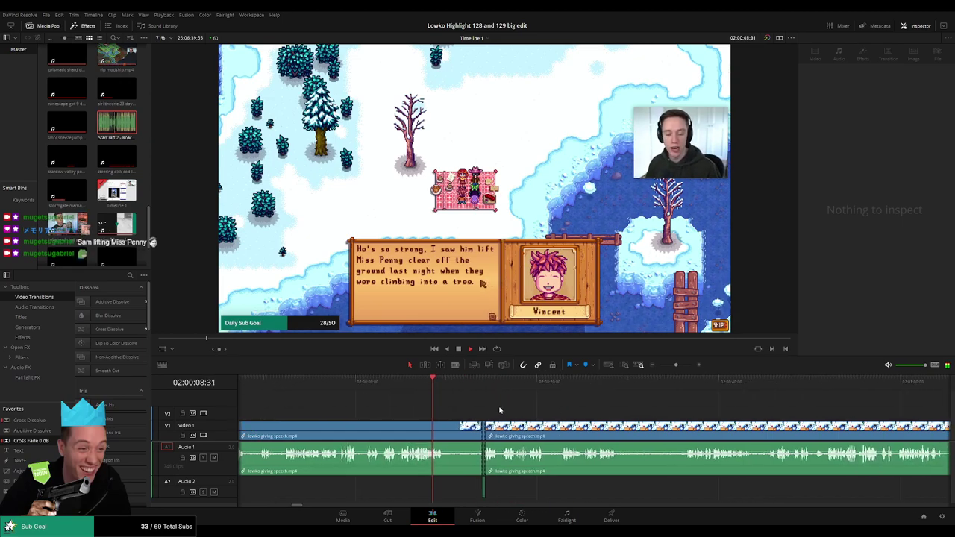
pyautogui.click(475, 382)
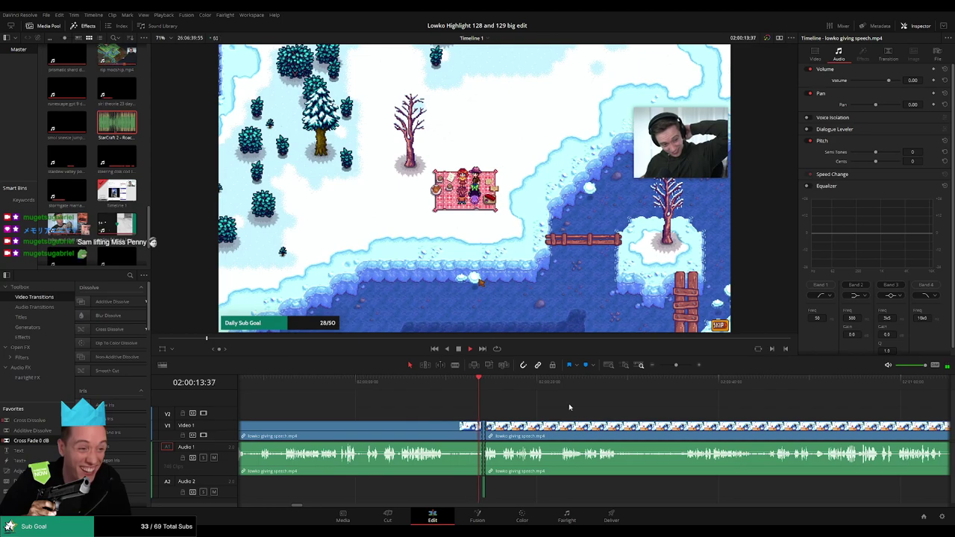
pyautogui.hscroll(3, 569, 406)
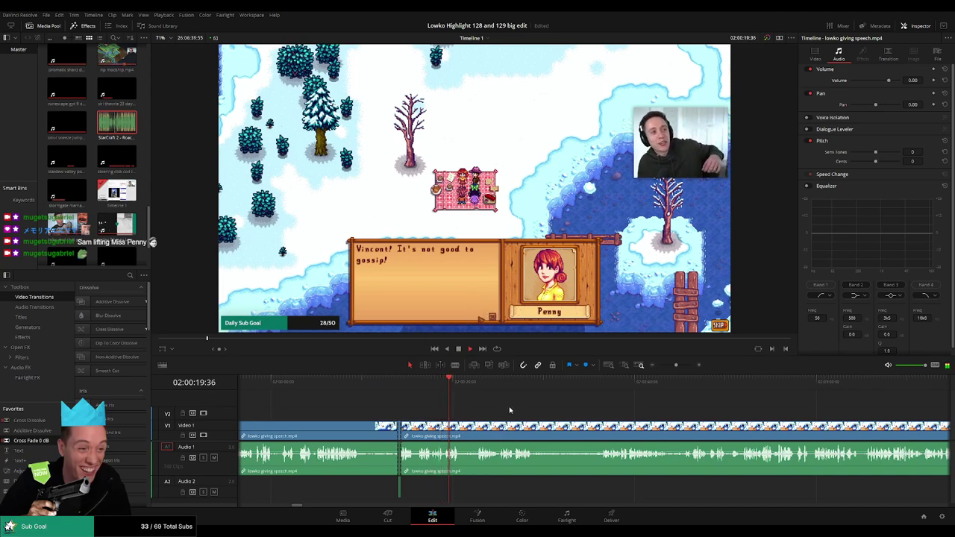
pyautogui.moveTo(510, 408); pyautogui.dragTo(422, 400)
pyautogui.click(384, 386)
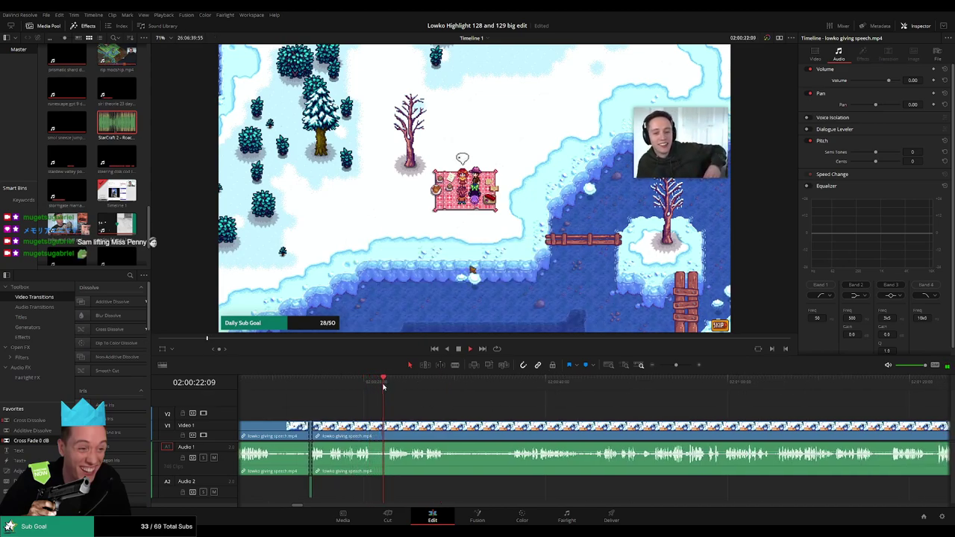
pyautogui.hscroll(1, 485, 414)
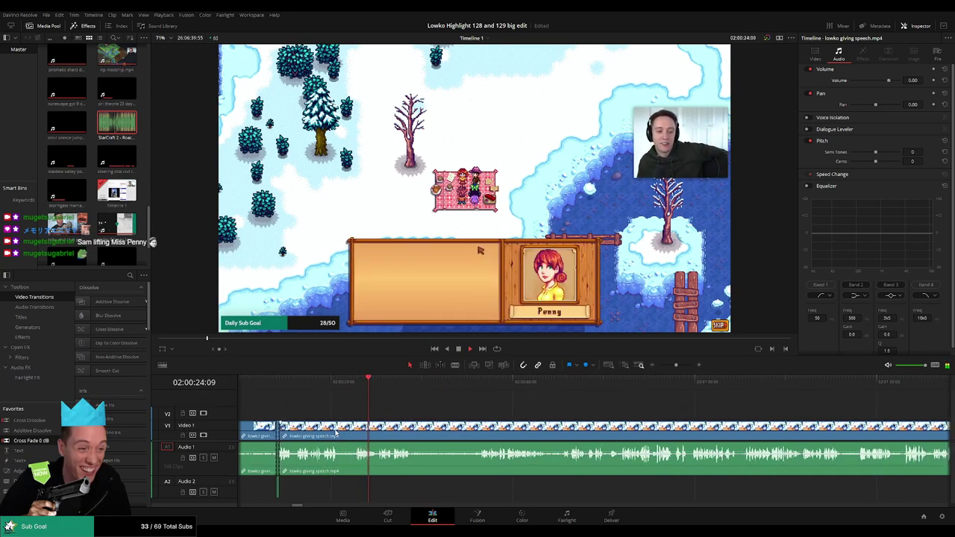
pyautogui.moveTo(455, 422); pyautogui.dragTo(409, 420)
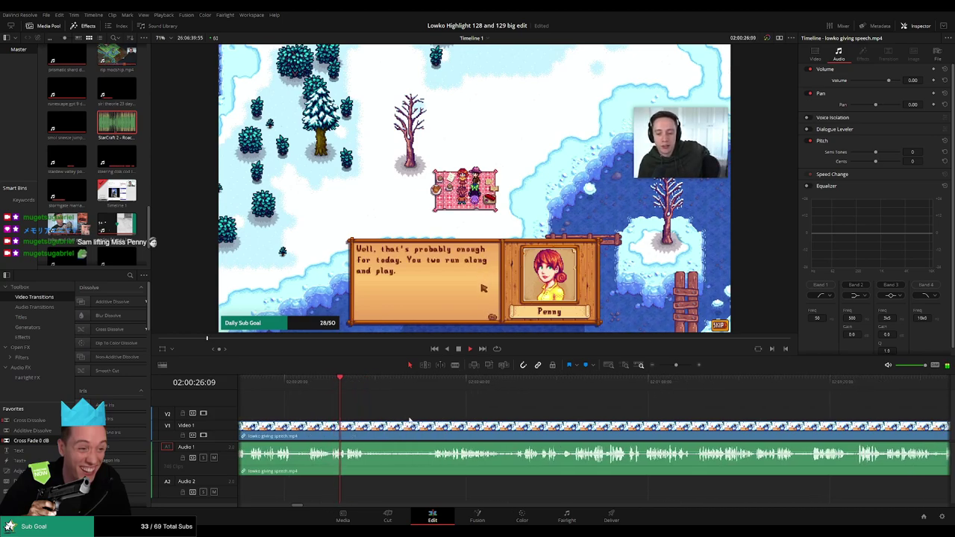
pyautogui.hscroll(1, 407, 412)
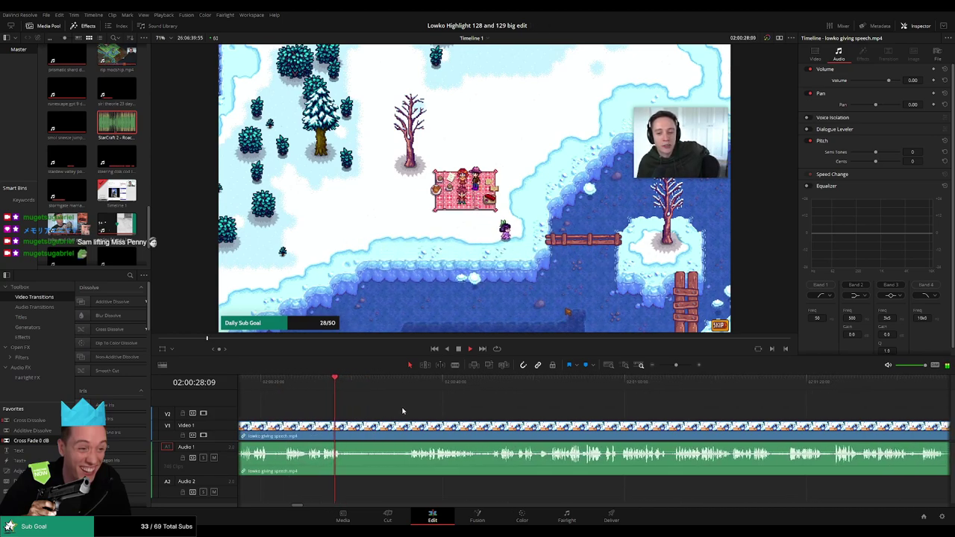
# Step: Cut out the quiet stretch from about 02:00:29 to 02:00:35, closing the gap, and crossfade the audio join
pyautogui.press('b')
pyautogui.click(344, 436)
pyautogui.click(397, 386)
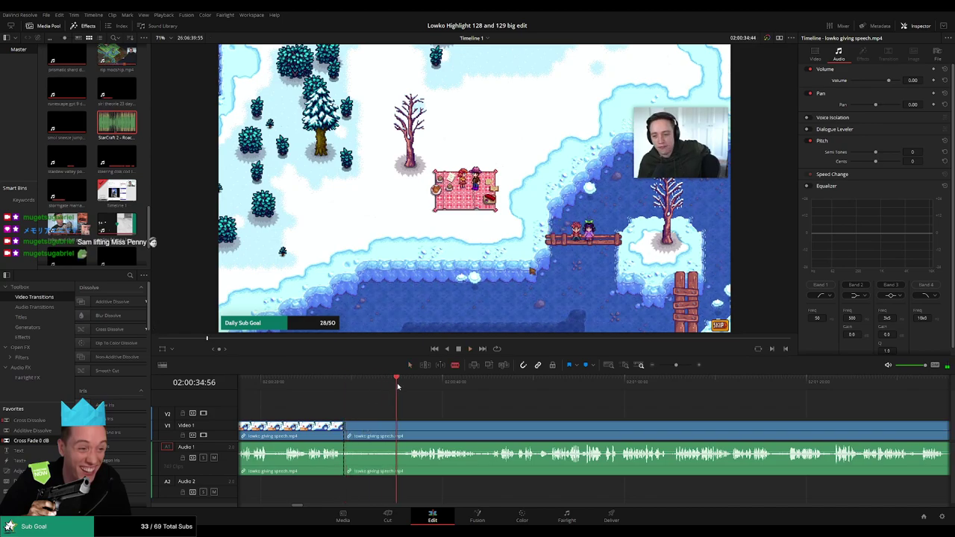
pyautogui.press('space')
pyautogui.hotkey('ctrl', 'b')
pyautogui.click(389, 431)
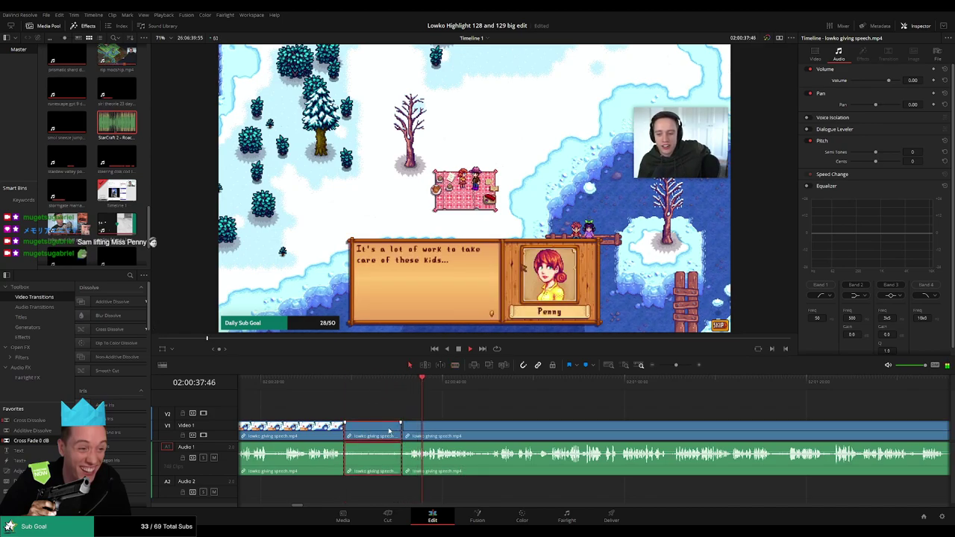
pyautogui.press('Delete')
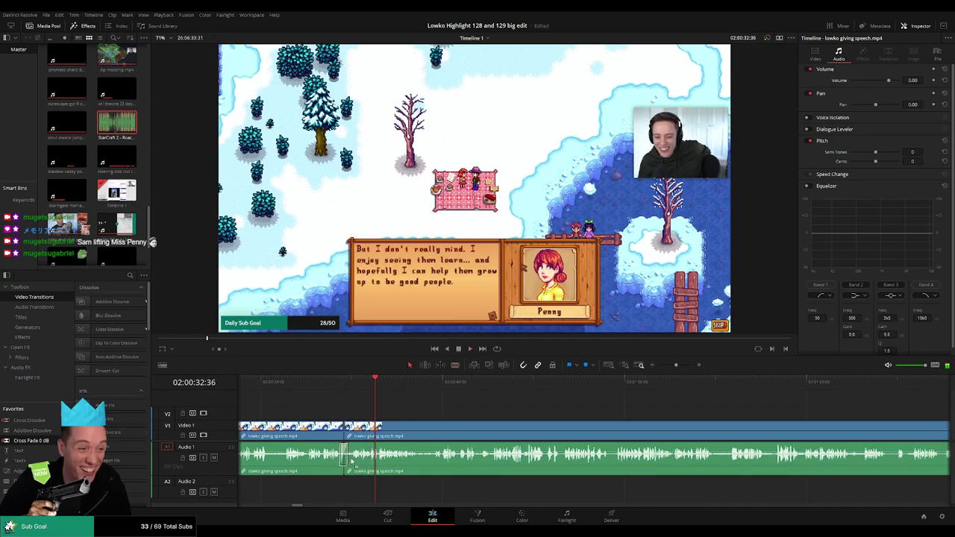
# Step: Isolate the short piece from about 02:00:39:26 to 02:00:39:48 during the parent question and silence its audio
pyautogui.moveTo(449, 412); pyautogui.dragTo(381, 407)
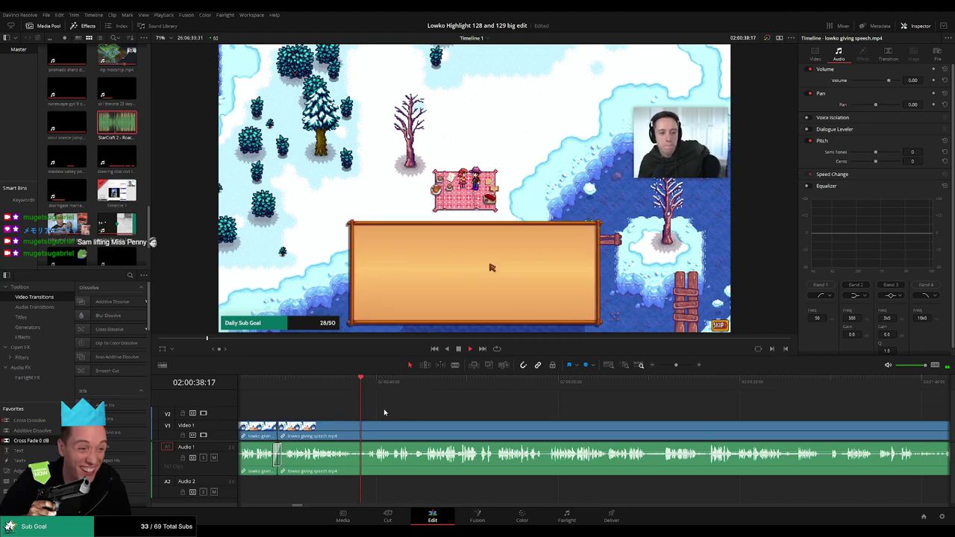
pyautogui.moveTo(391, 407); pyautogui.dragTo(376, 405)
pyautogui.hscroll(2, 376, 405)
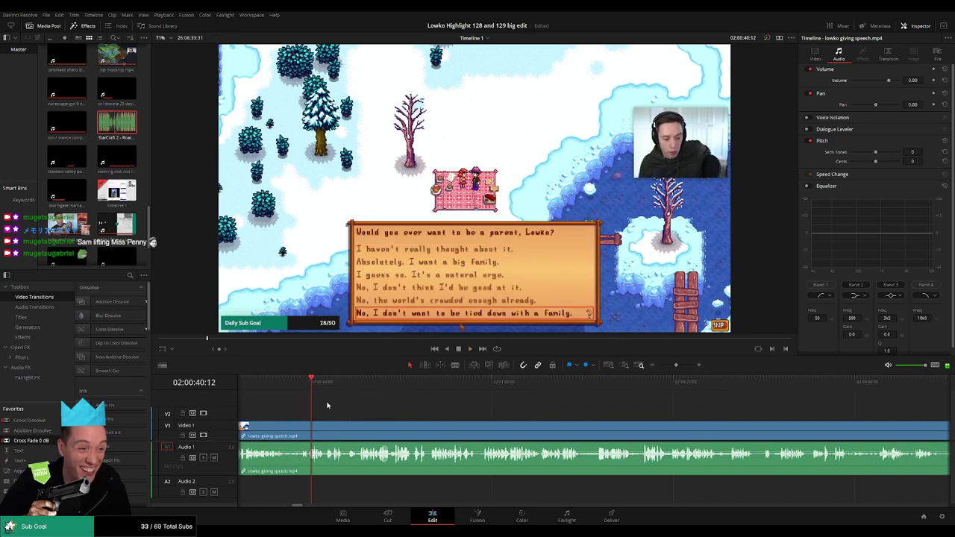
pyautogui.moveTo(675, 365); pyautogui.dragTo(684, 365)
pyautogui.press('space')
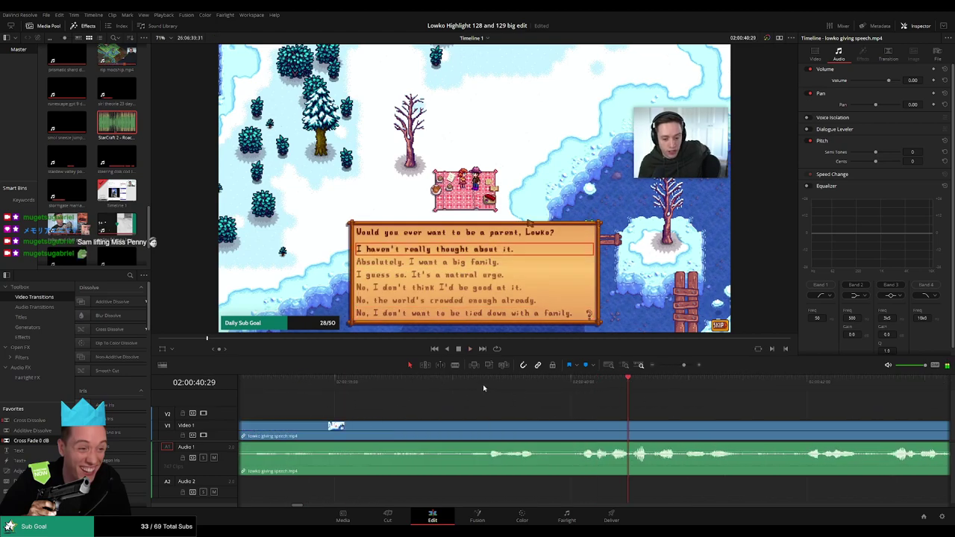
pyautogui.click(479, 385)
pyautogui.press('space')
pyautogui.moveTo(501, 388); pyautogui.dragTo(504, 387)
pyautogui.hotkey('ctrl', 'b')
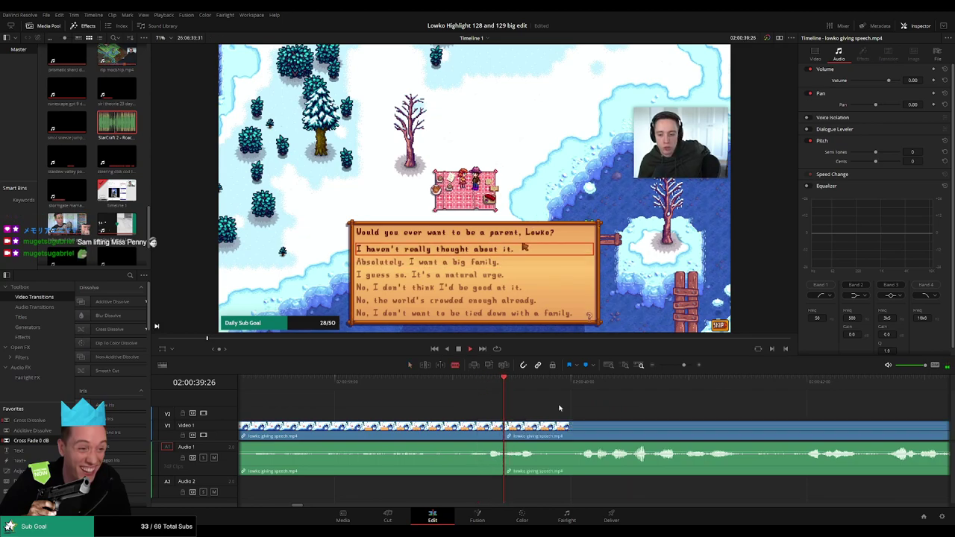
pyautogui.press('b')
pyautogui.click(548, 438)
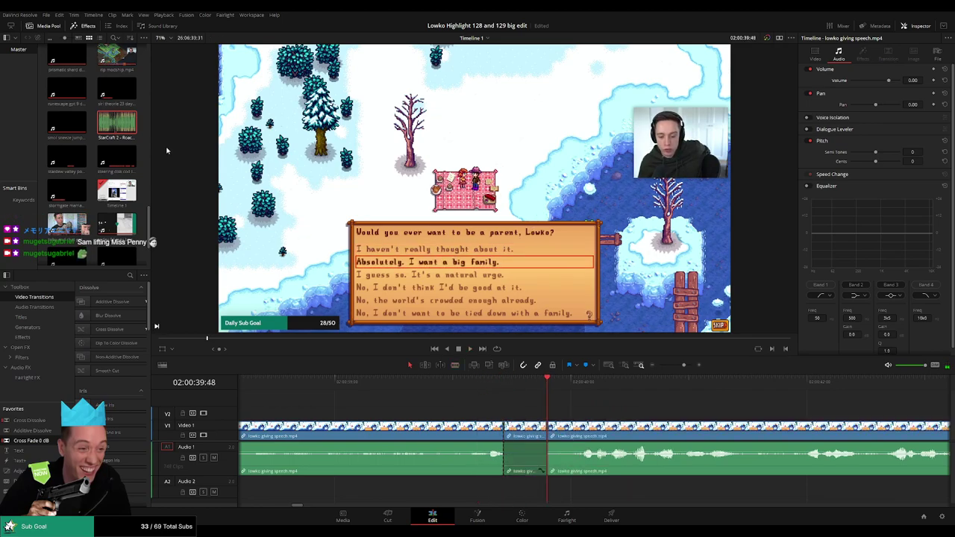
# Step: Add StarCraft 2 - Roach Quotes.mp3 on Audio 2 under the silenced piece at 02:00:39, trimmed to its length, with volume -27
pyautogui.click(127, 129)
pyautogui.moveTo(127, 129); pyautogui.dragTo(548, 494)
pyautogui.click(534, 493)
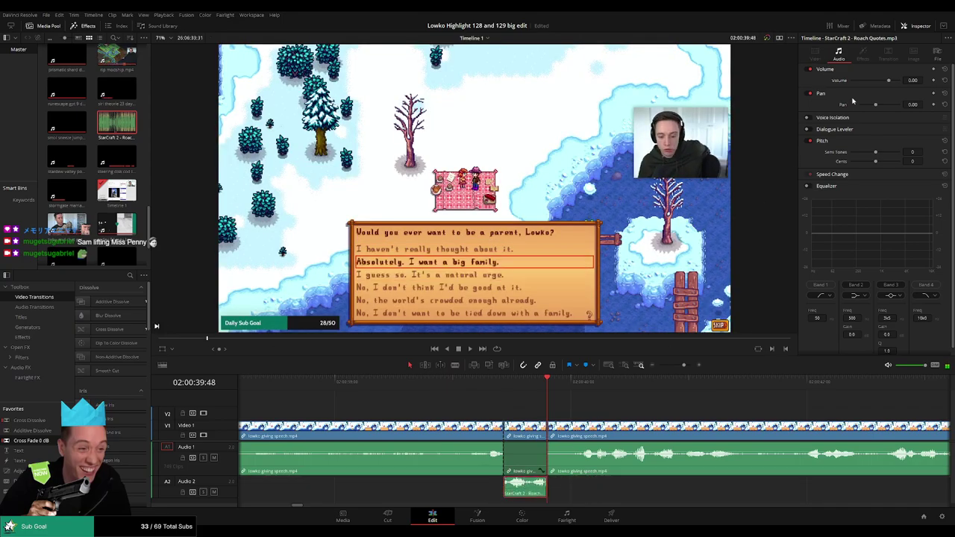
pyautogui.click(912, 80)
pyautogui.write('-27')
pyautogui.press('Return')
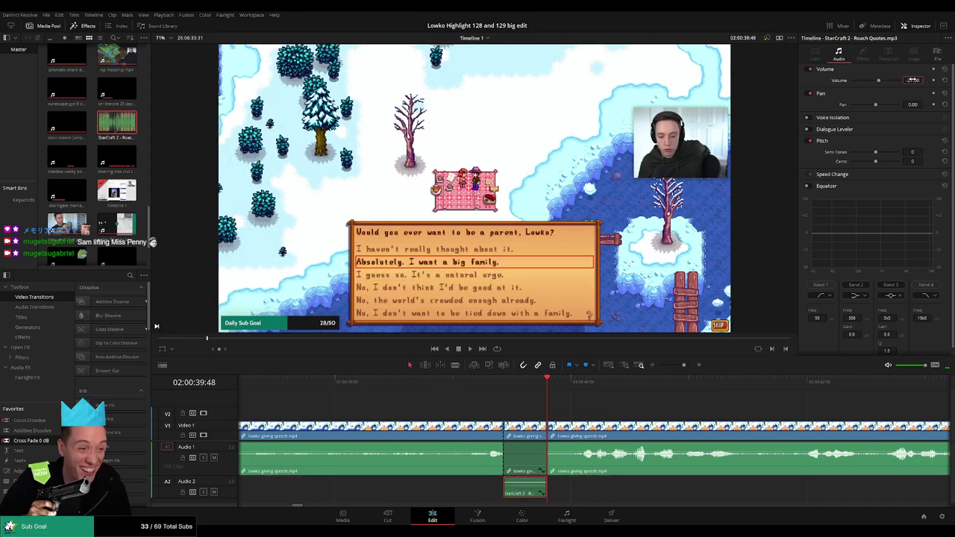
# Step: Play back the new sound effect near 02:00:39 and review the parent question discussion up to about 02:01:07
pyautogui.click(483, 395)
pyautogui.press('space')
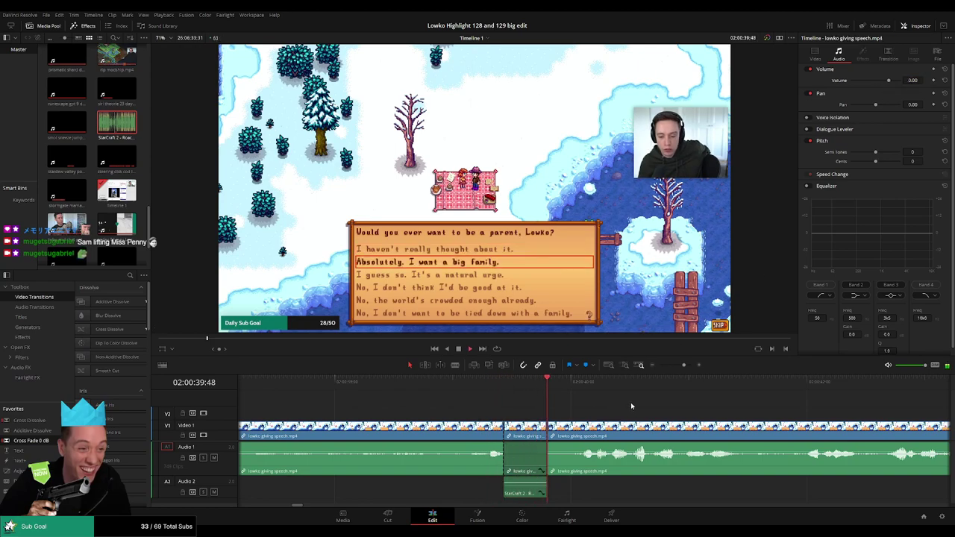
pyautogui.hscroll(3, 649, 408)
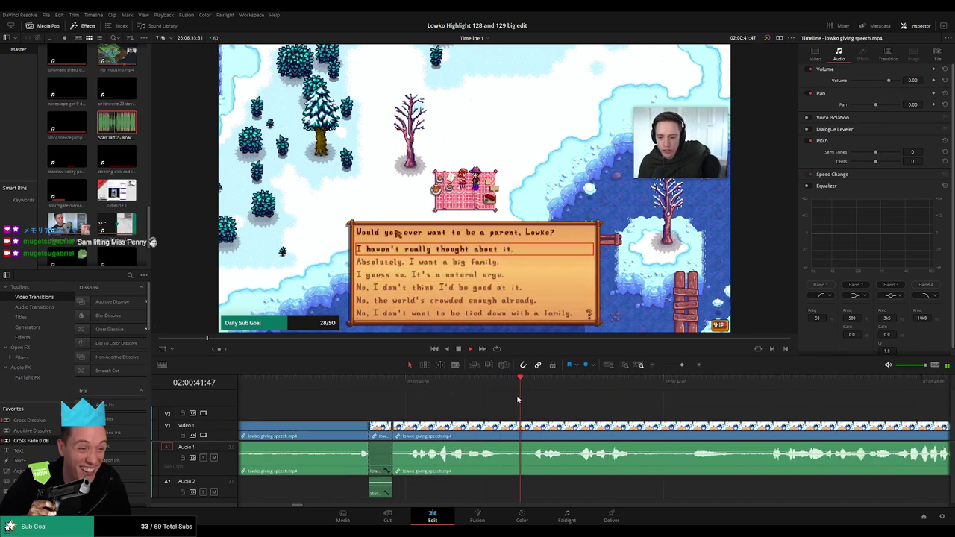
pyautogui.hscroll(2, 632, 409)
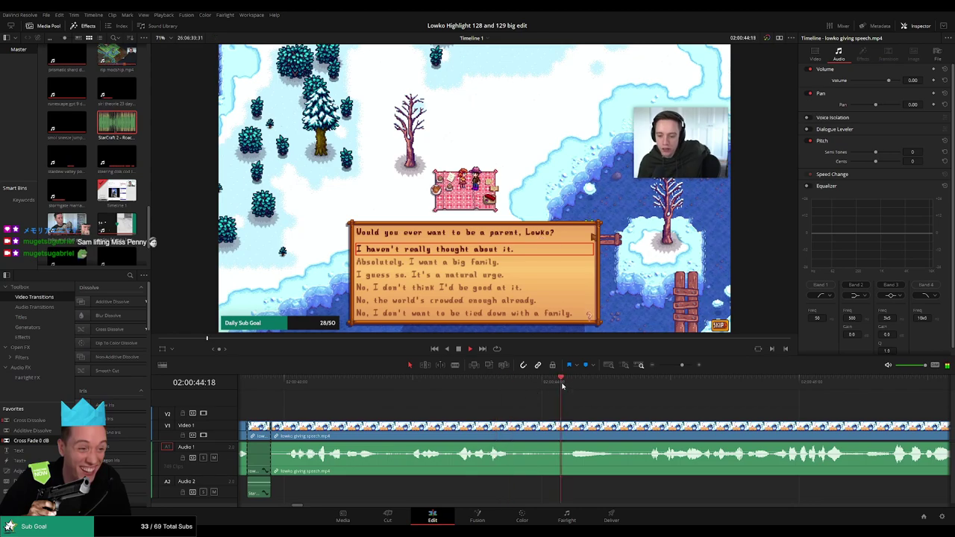
pyautogui.moveTo(682, 365); pyautogui.dragTo(677, 366)
pyautogui.hscroll(3, 597, 416)
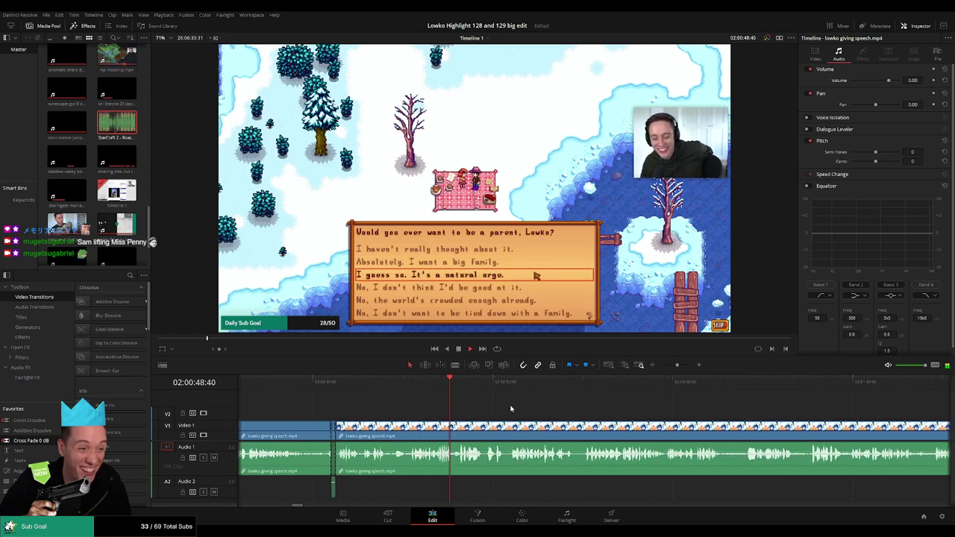
pyautogui.hscroll(2, 508, 403)
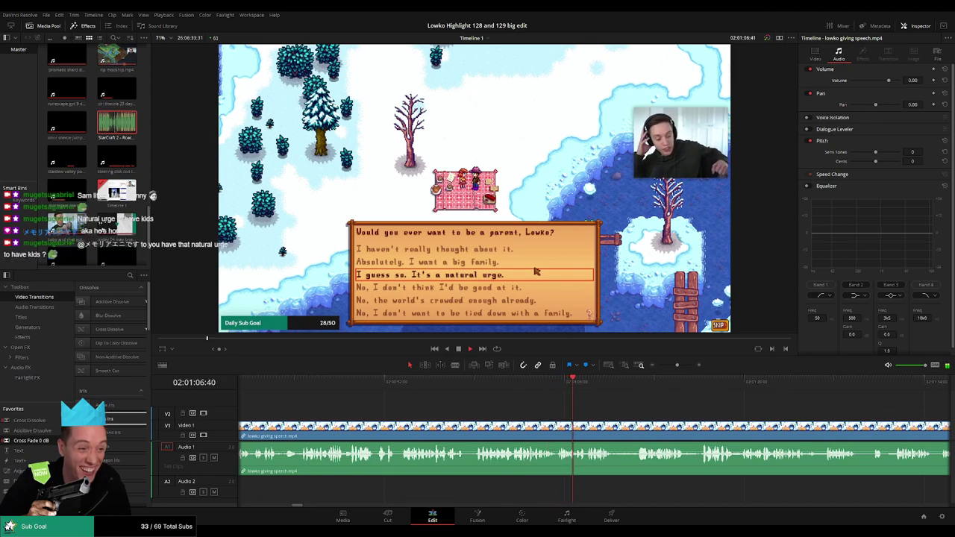
pyautogui.hscroll(4, 482, 407)
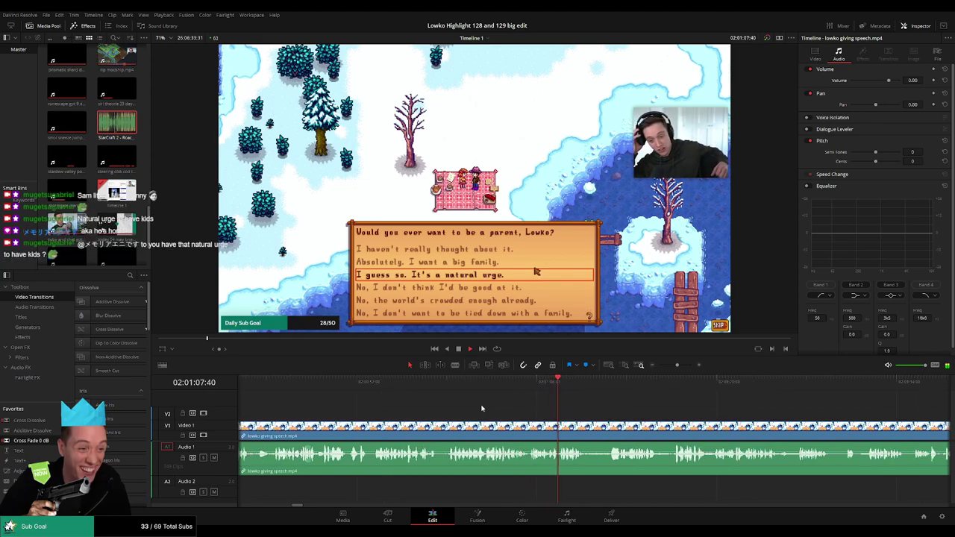
# Step: Cut out the stretch from about 02:01:09:40 to 02:01:11:40 during the parent question, closing the gap, and crossfade the audio join
pyautogui.click(445, 385)
pyautogui.press('b')
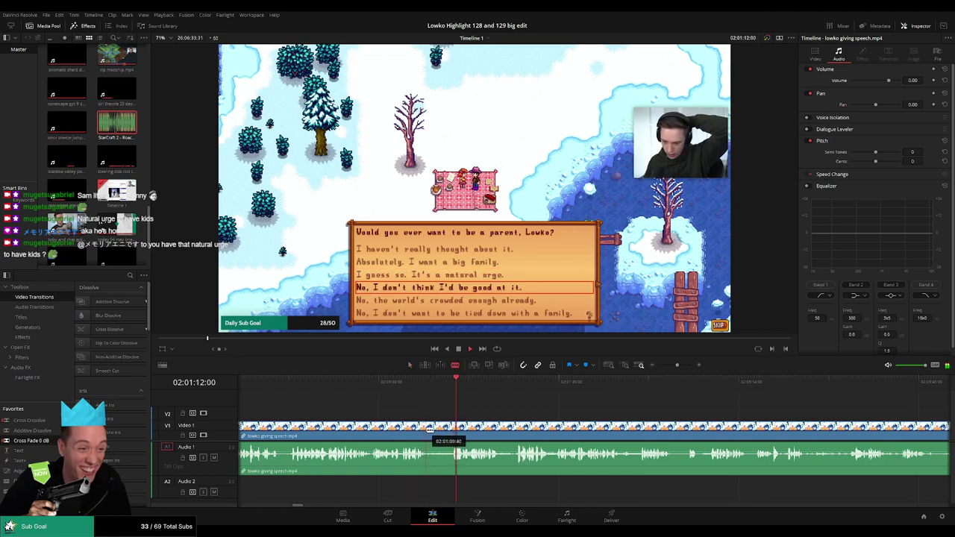
pyautogui.click(427, 429)
pyautogui.press('a')
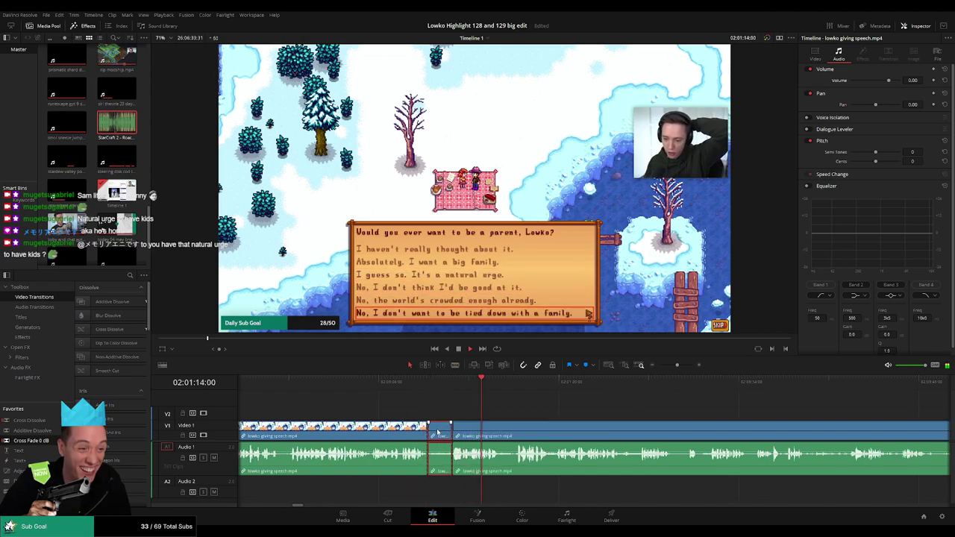
pyautogui.moveTo(43, 446); pyautogui.dragTo(431, 453)
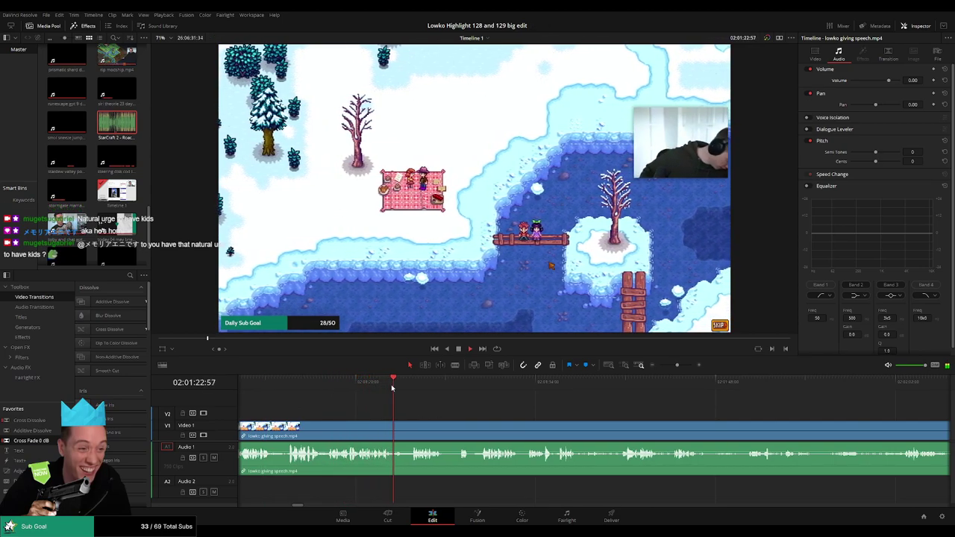
# Step: Cut out the stretch from about 02:01:37 to 02:01:40 after Penny's scene, closing the gap, and crossfade the audio join
pyautogui.click(412, 386)
pyautogui.hscroll(2, 414, 404)
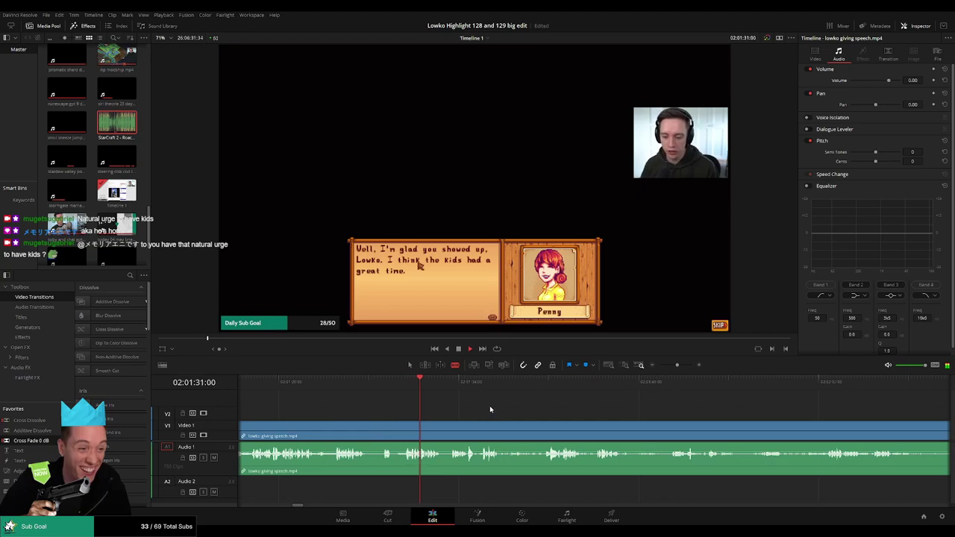
pyautogui.hscroll(3, 462, 409)
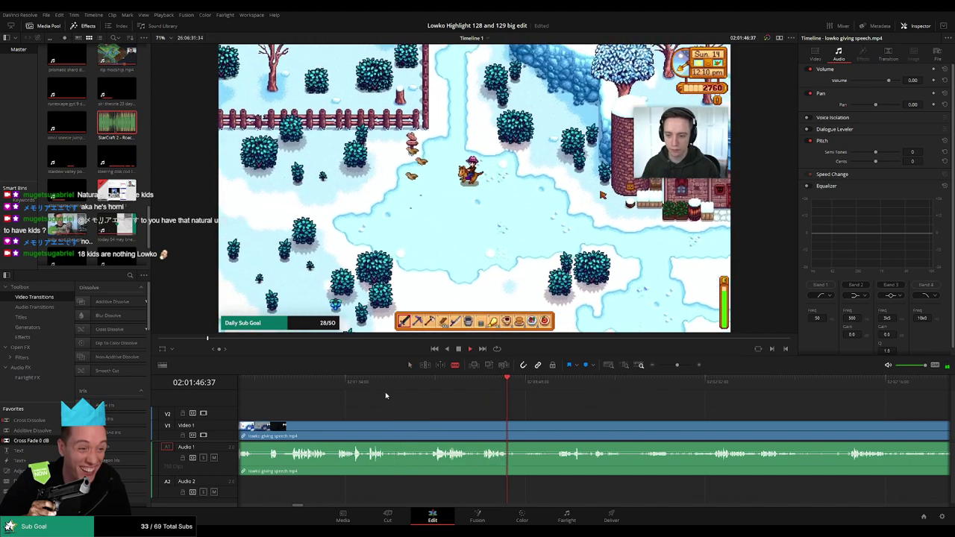
pyautogui.click(388, 432)
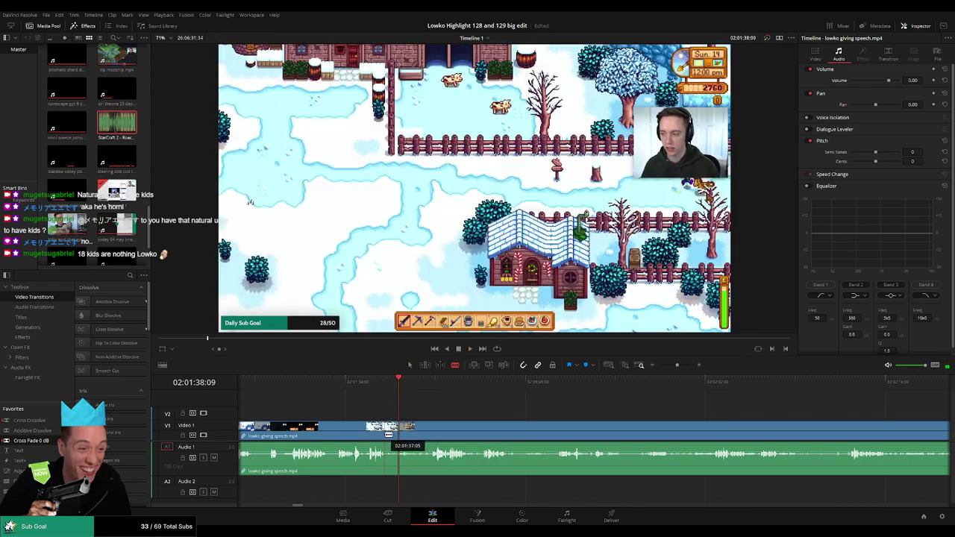
pyautogui.click(429, 431)
pyautogui.press('a')
pyautogui.click(419, 437)
pyautogui.press('BackSpace')
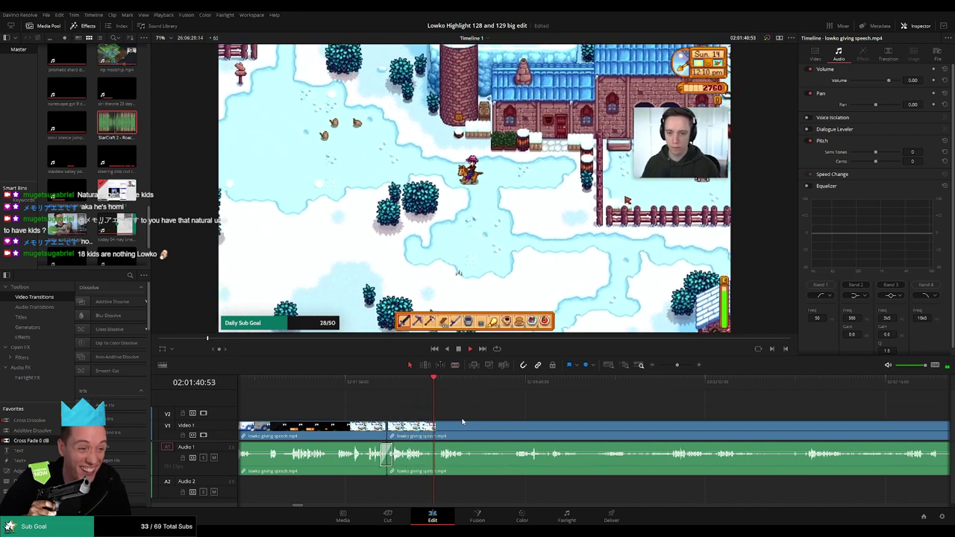
# Step: Cut out the stretch from about 02:01:43 to 02:01:47, closing the gap, and crossfade the audio join
pyautogui.moveTo(484, 417); pyautogui.dragTo(442, 413)
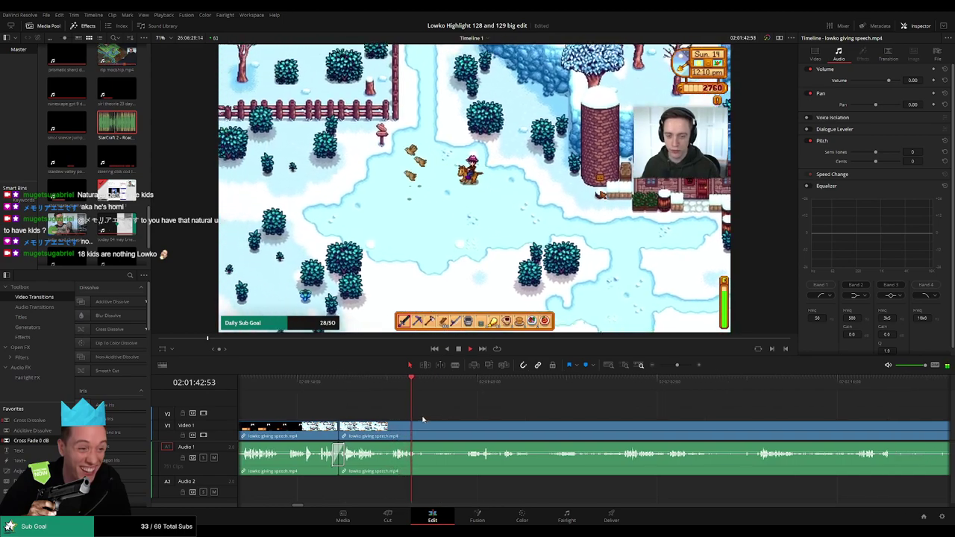
pyautogui.press('b')
pyautogui.click(418, 435)
pyautogui.click(468, 391)
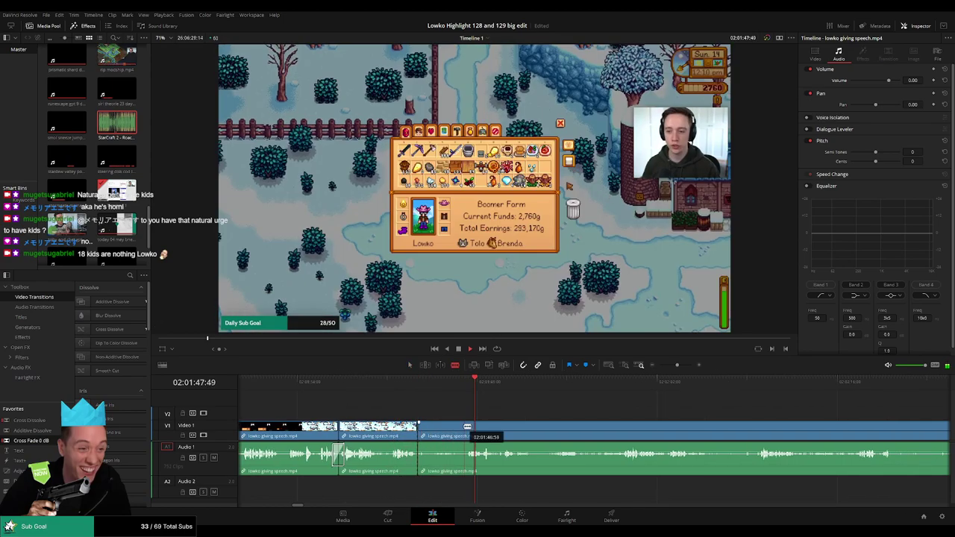
pyautogui.press('a')
pyautogui.click(426, 430)
pyautogui.press('BackSpace')
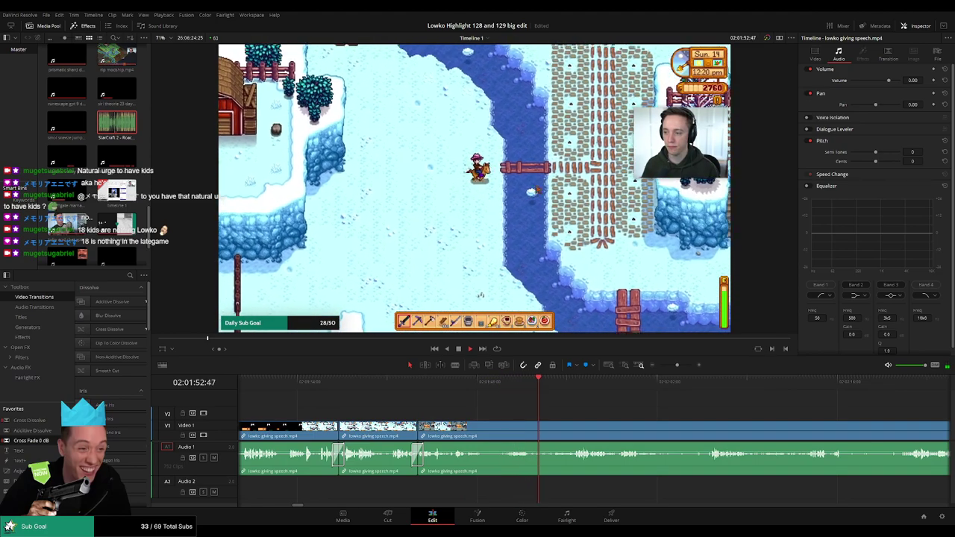
# Step: Cut out the horse ride from about 02:01:47 to 02:01:55, closing the gap, and crossfade the audio join
pyautogui.click(508, 388)
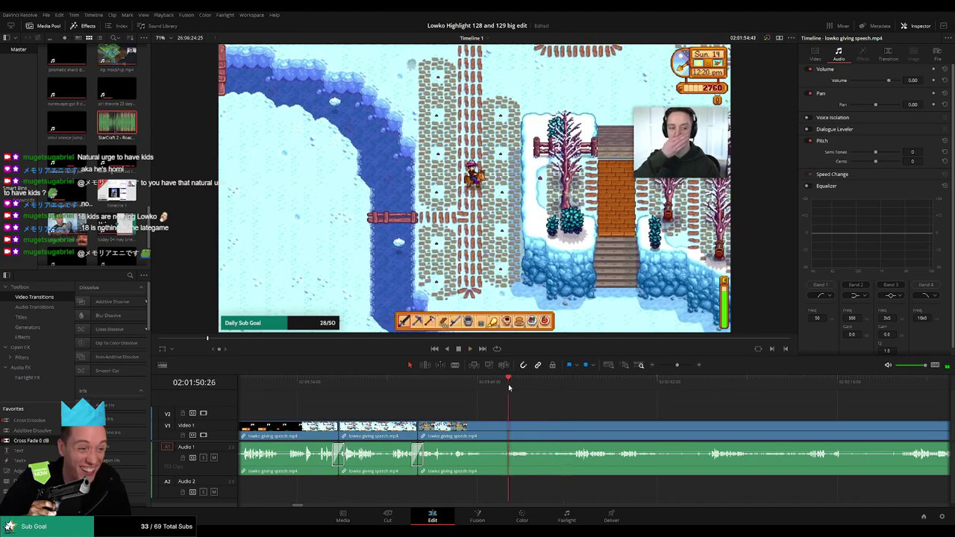
pyautogui.moveTo(510, 387); pyautogui.dragTo(456, 391)
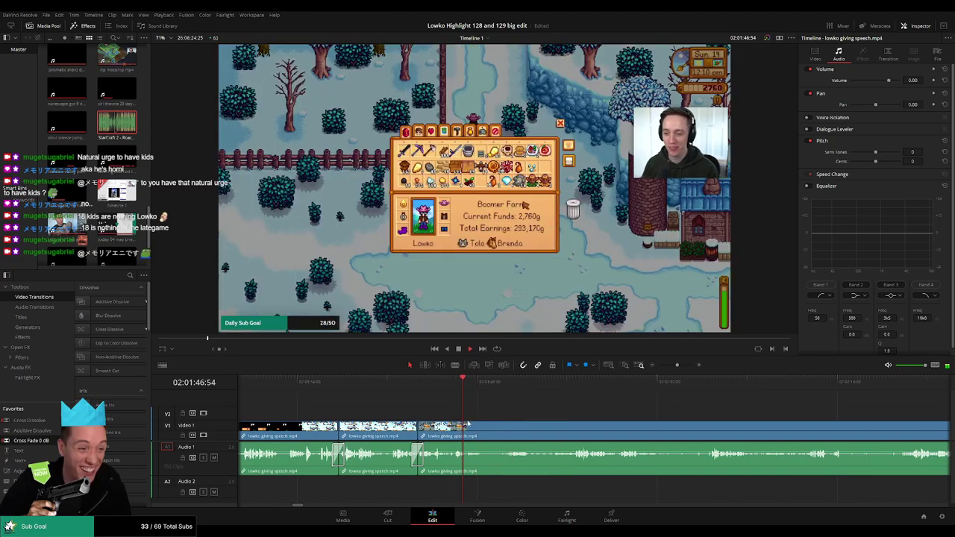
pyautogui.press('b')
pyautogui.click(467, 427)
pyautogui.click(603, 386)
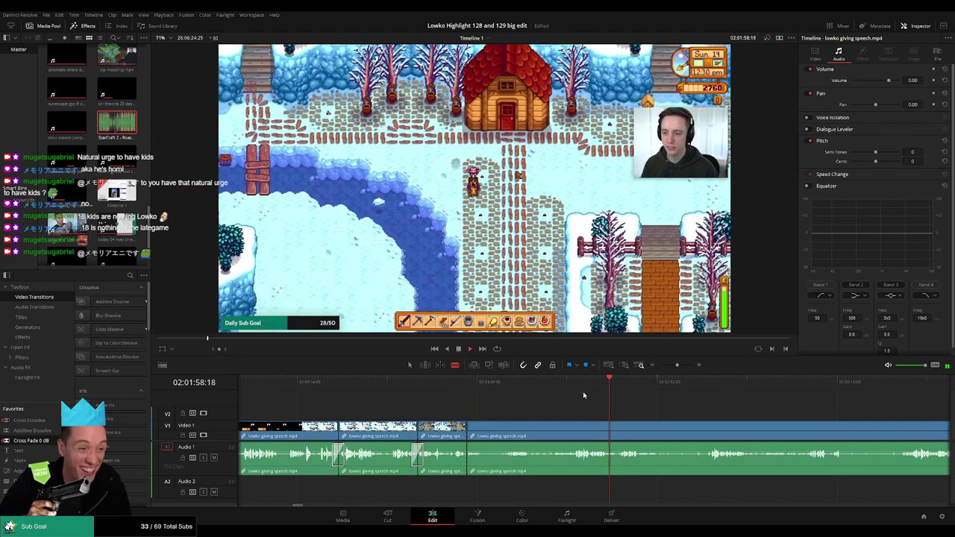
pyautogui.click(579, 390)
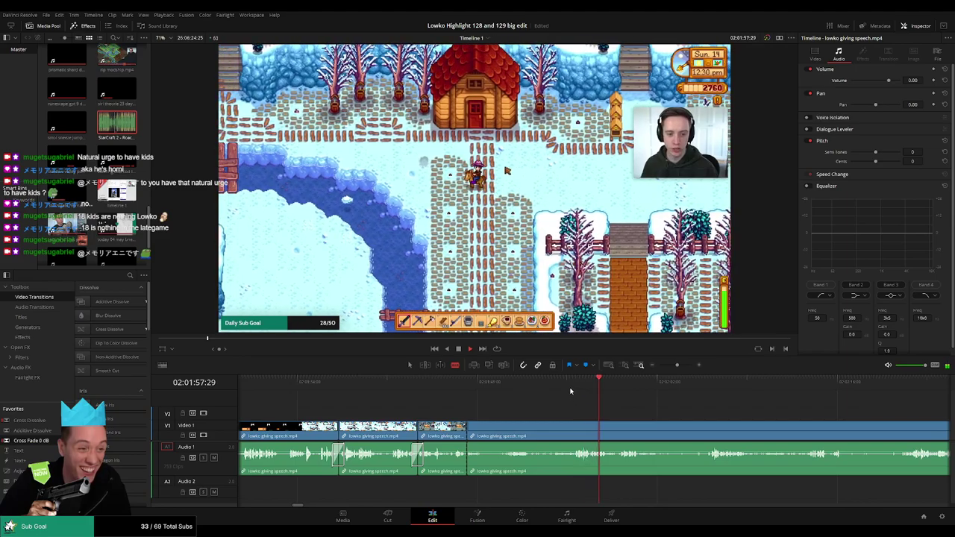
pyautogui.press('a')
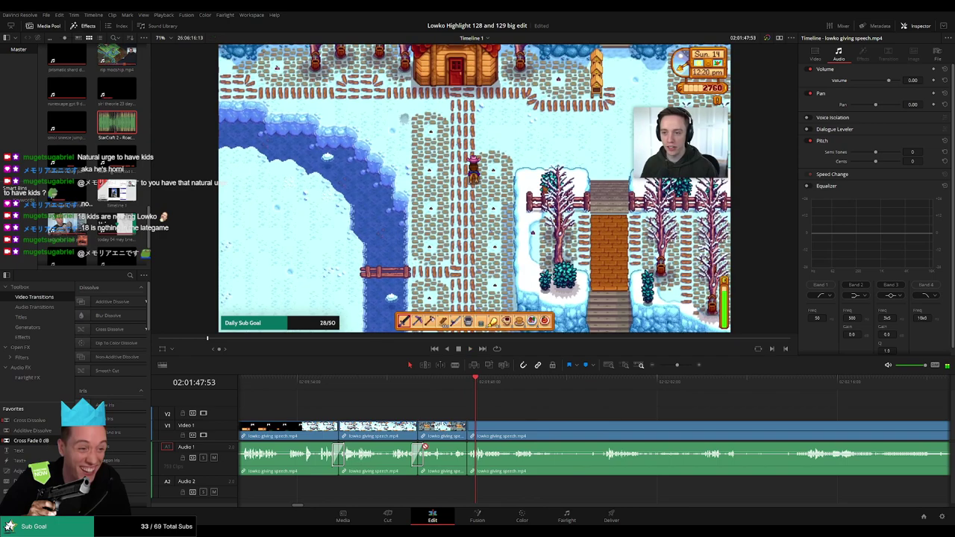
pyautogui.moveTo(460, 463); pyautogui.dragTo(467, 461)
# Step: Cut out the stretch from about 02:01:52:35 to 02:02:05, closing the gap, and crossfade the audio join
pyautogui.press('space')
pyautogui.moveTo(556, 420); pyautogui.dragTo(438, 416)
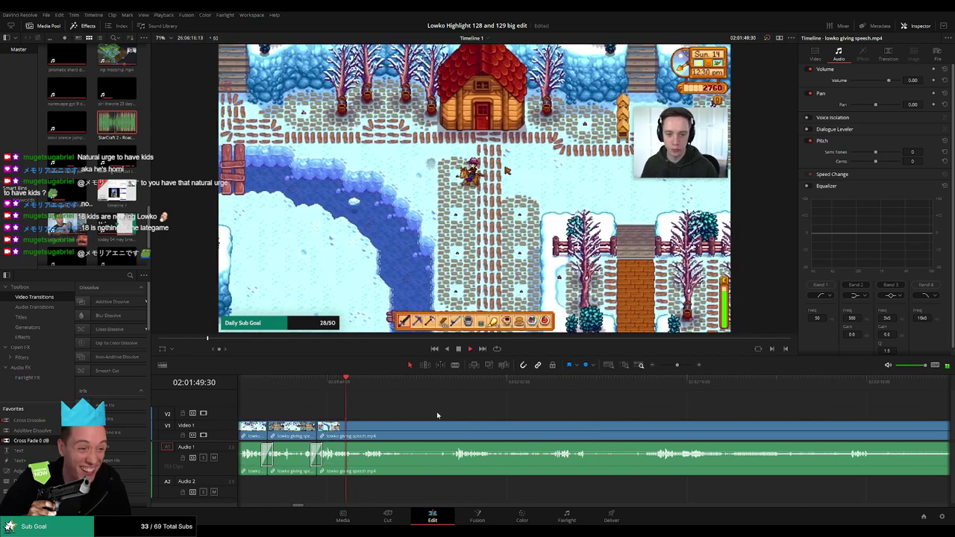
pyautogui.scroll(-1, 418, 413)
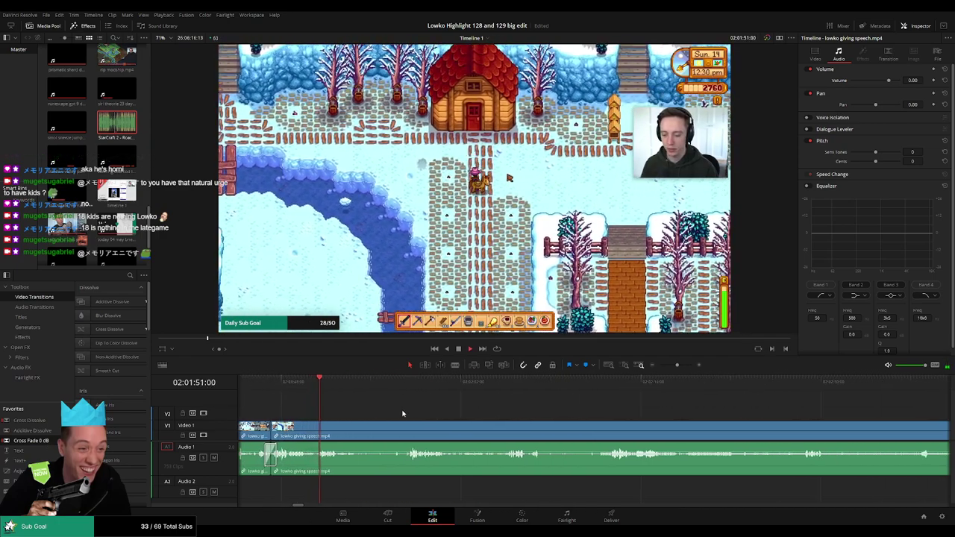
pyautogui.press('b')
pyautogui.click(340, 433)
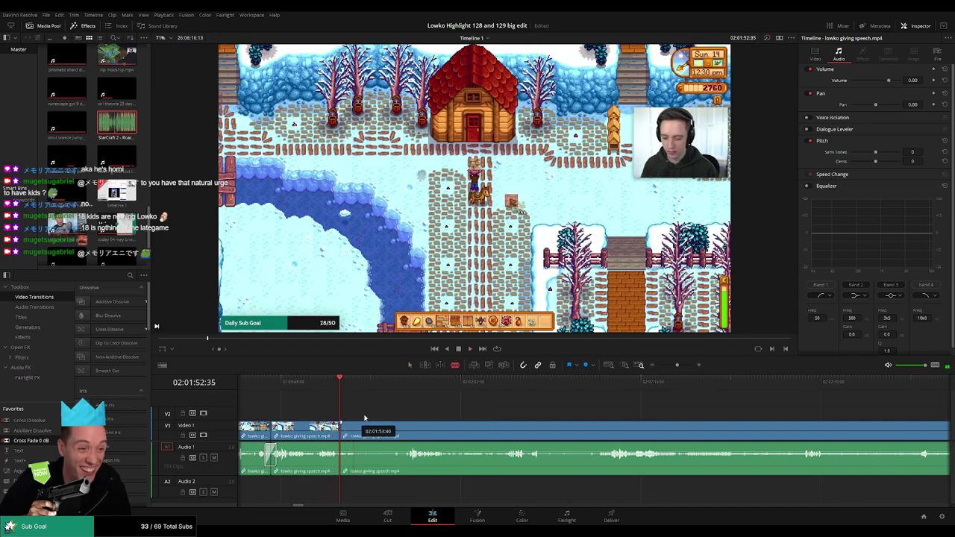
pyautogui.click(401, 381)
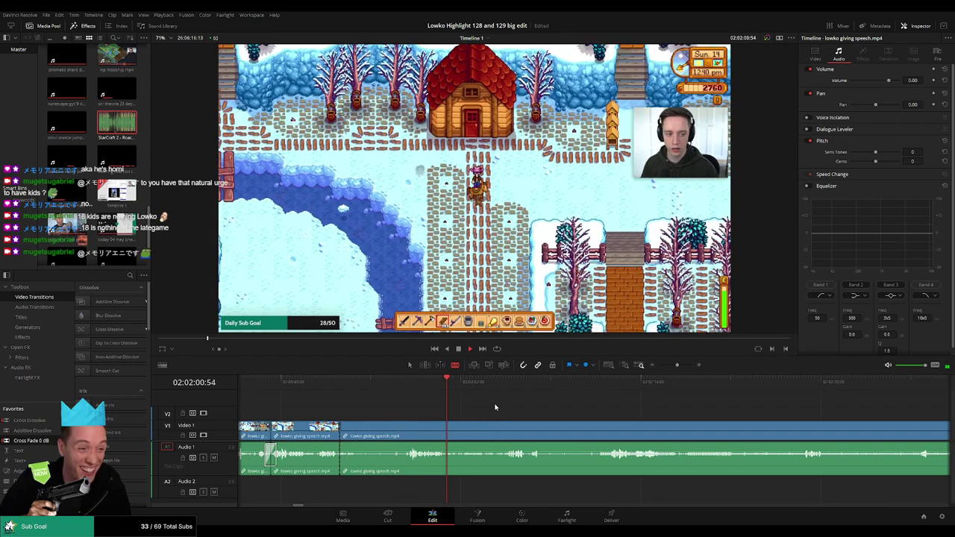
pyautogui.click(505, 382)
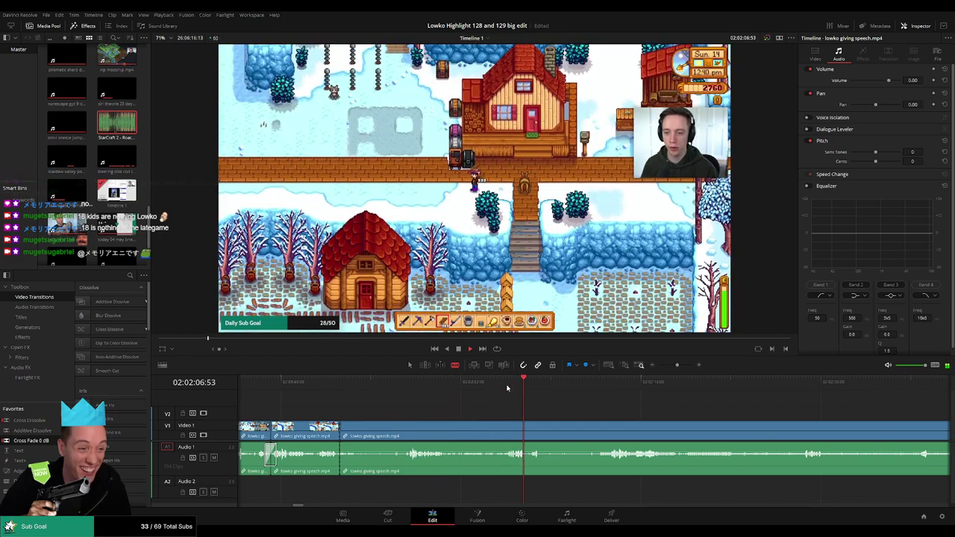
pyautogui.click(500, 433)
pyautogui.press('a')
pyautogui.click(465, 432)
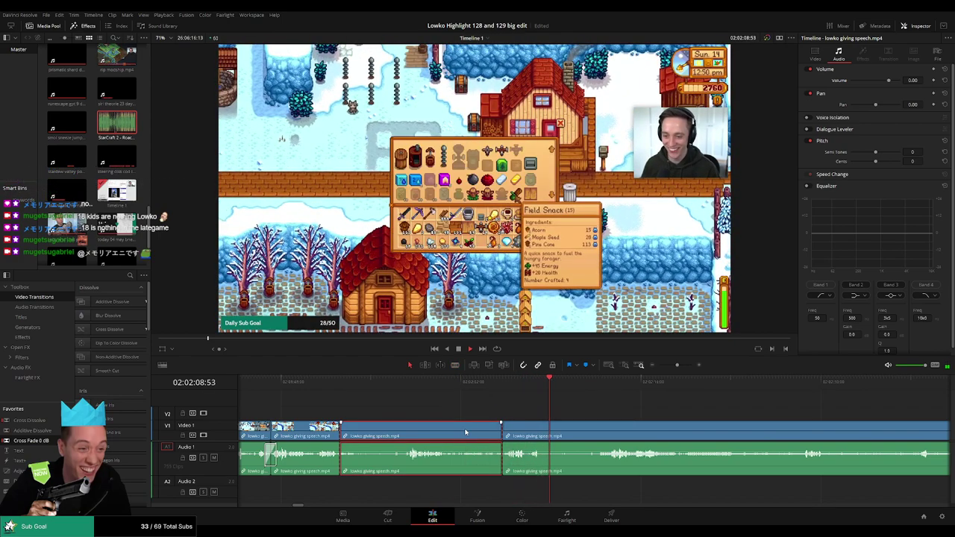
pyautogui.press('Delete')
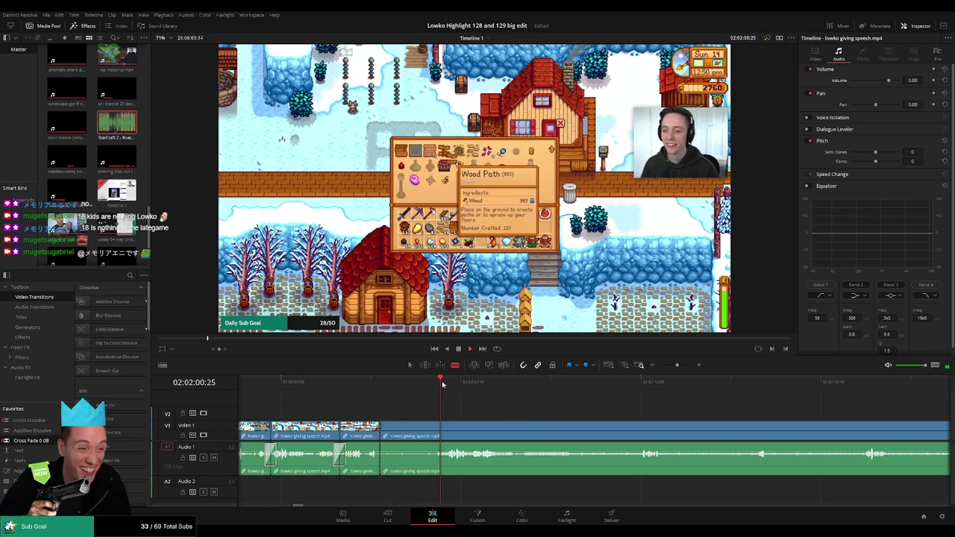
# Step: Cut out the crafting menu stretch from about 02:01:55 to 02:02:00, closing the gap, and crossfade the audio join
pyautogui.click(446, 429)
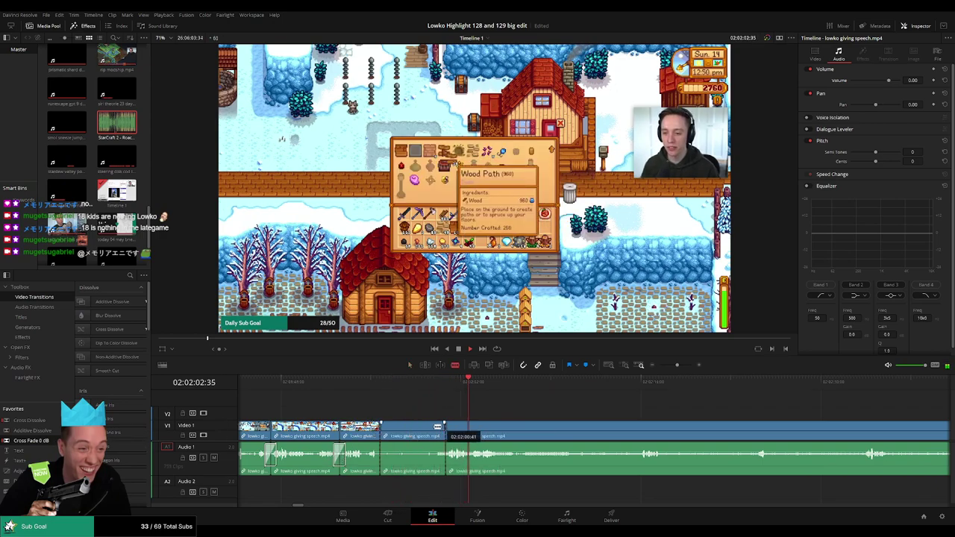
pyautogui.press('a')
pyautogui.click(433, 428)
pyautogui.press('Delete')
# Step: Play on from the new join and split the lowko giving speech.mp4 clip at about 02:02:01, during the Wood Path crafting
pyautogui.press('space')
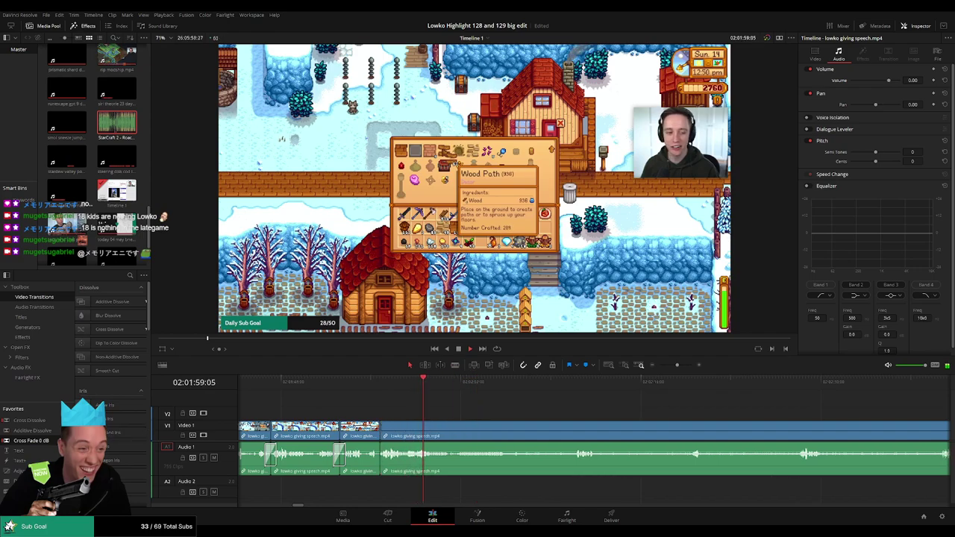
pyautogui.press('b')
pyautogui.click(451, 434)
# Step: Review the rest of lowko giving speech.mp4 at several points up to about 02:04:04 for moments worth keeping
pyautogui.moveTo(599, 382); pyautogui.dragTo(573, 385)
pyautogui.click(691, 387)
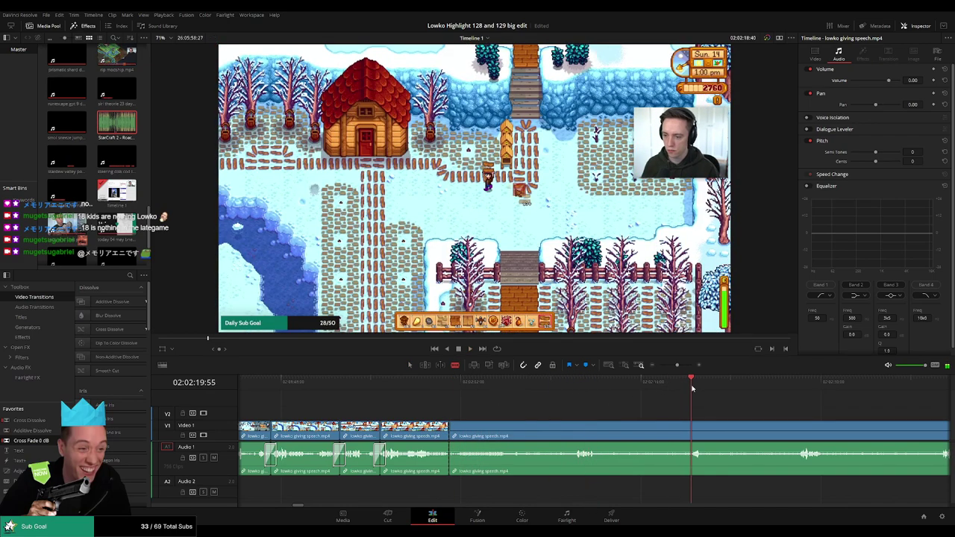
pyautogui.click(800, 387)
pyautogui.hotkey('ctrl', '-')
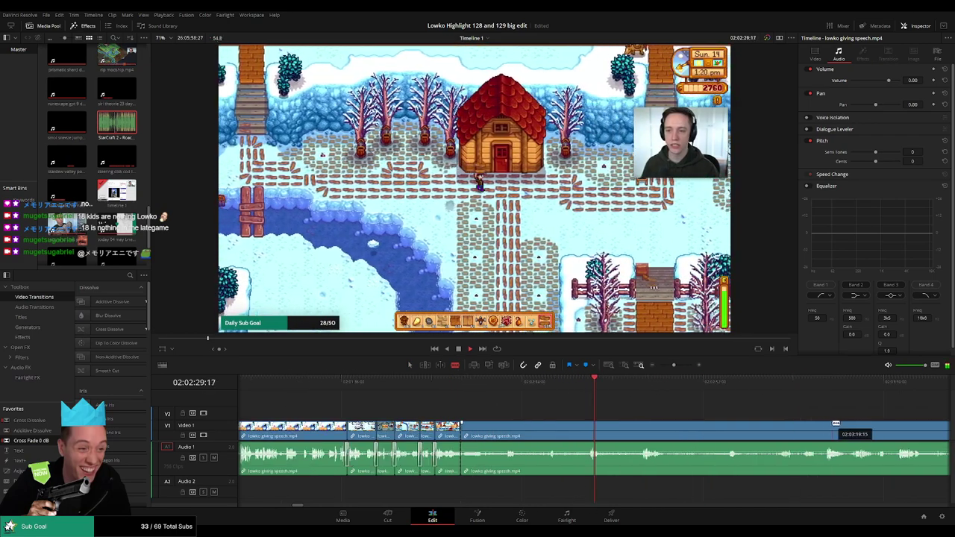
pyautogui.click(638, 387)
pyautogui.hscroll(3, 568, 410)
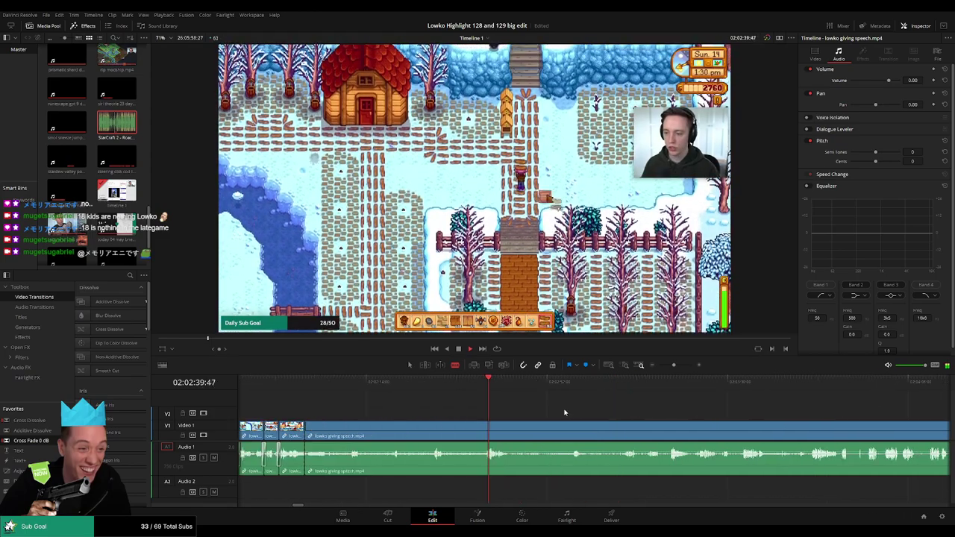
pyautogui.click(564, 385)
pyautogui.click(621, 386)
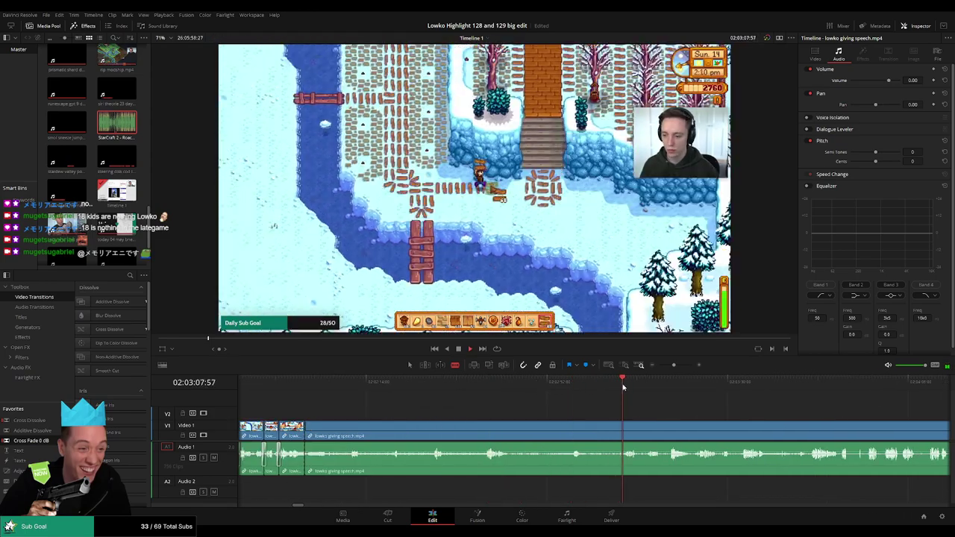
pyautogui.hotkey('ctrl', '-')
pyautogui.hscroll(3, 592, 412)
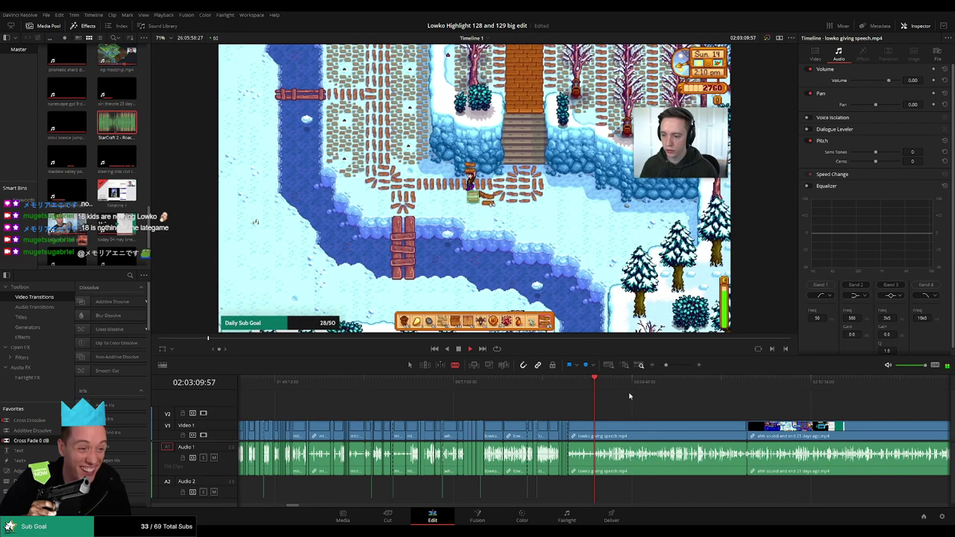
pyautogui.click(612, 389)
pyautogui.hotkey('ctrl', '=')
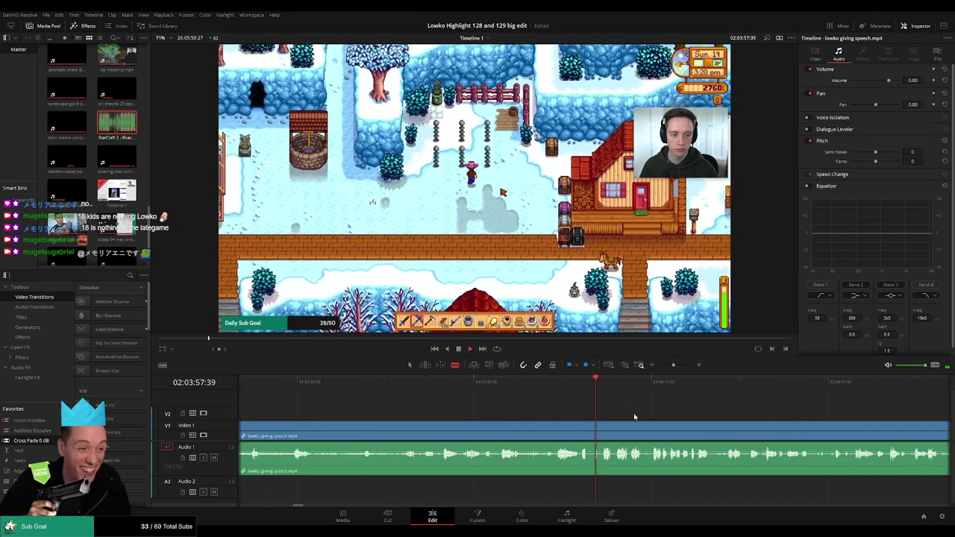
pyautogui.click(537, 390)
pyautogui.click(570, 388)
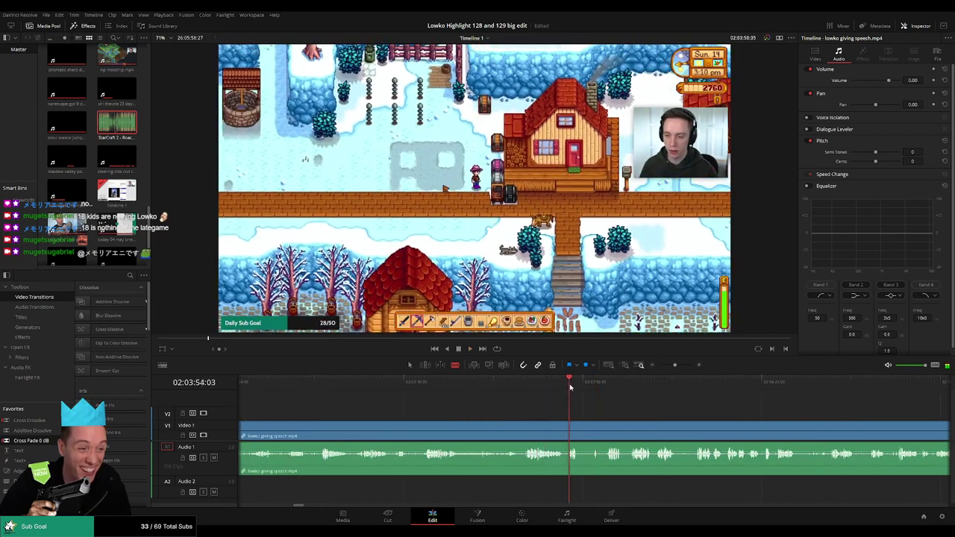
pyautogui.click(606, 389)
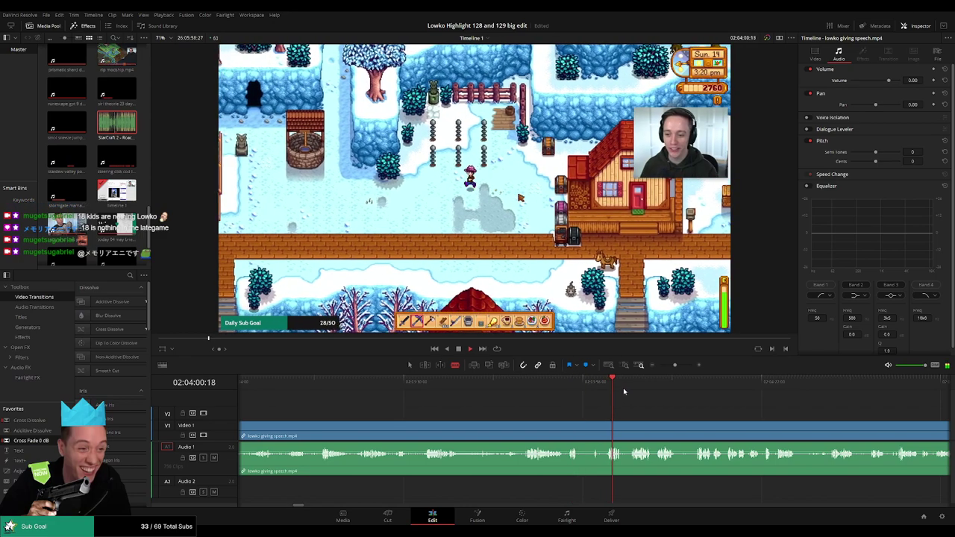
pyautogui.click(633, 390)
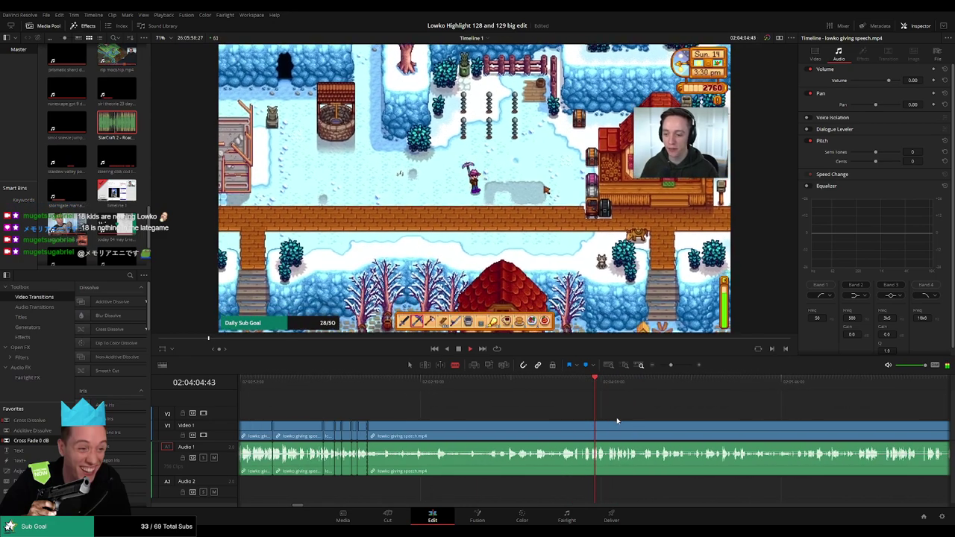
# Step: Delete the rest of lowko giving speech.mp4 from about 02:02:01, closing the gap, and play the start of the following clip
pyautogui.press('a')
pyautogui.click(617, 430)
pyautogui.press('Delete')
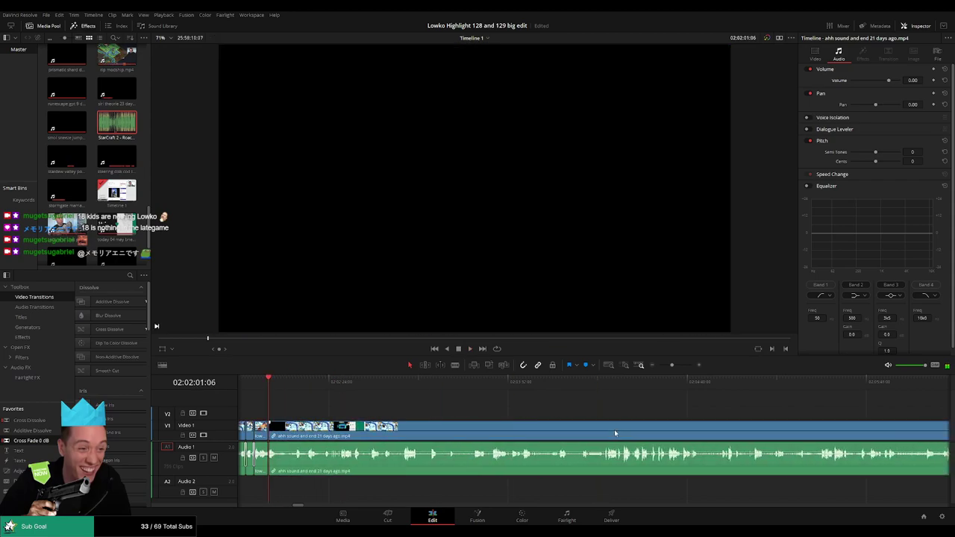
pyautogui.click(297, 388)
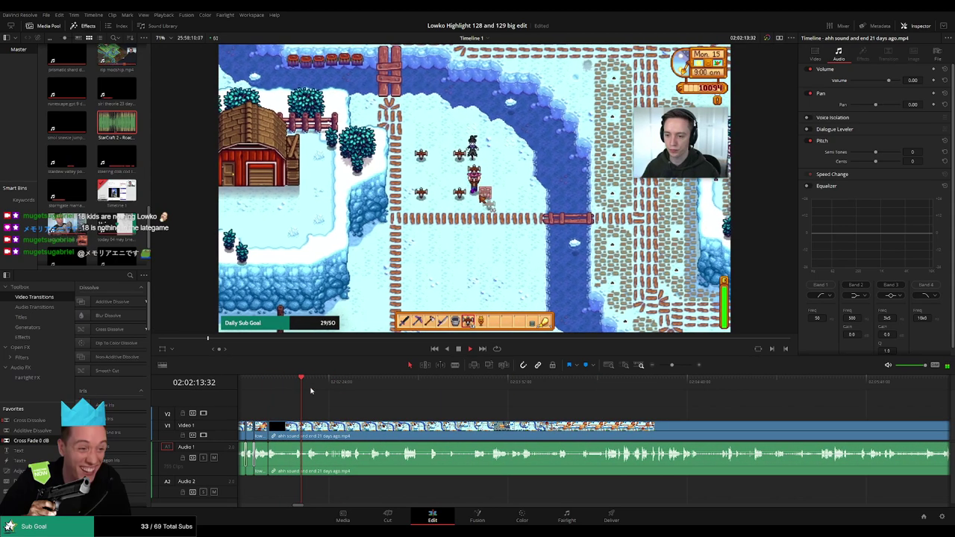
# Step: Review ahh sound and end 21 days ago.mp4 from about 02:02:13 to 02:04:54, through the sprinkler placement and crafting menu, for moments worth keeping
pyautogui.click(426, 389)
pyautogui.click(453, 391)
pyautogui.moveTo(460, 395); pyautogui.dragTo(537, 391)
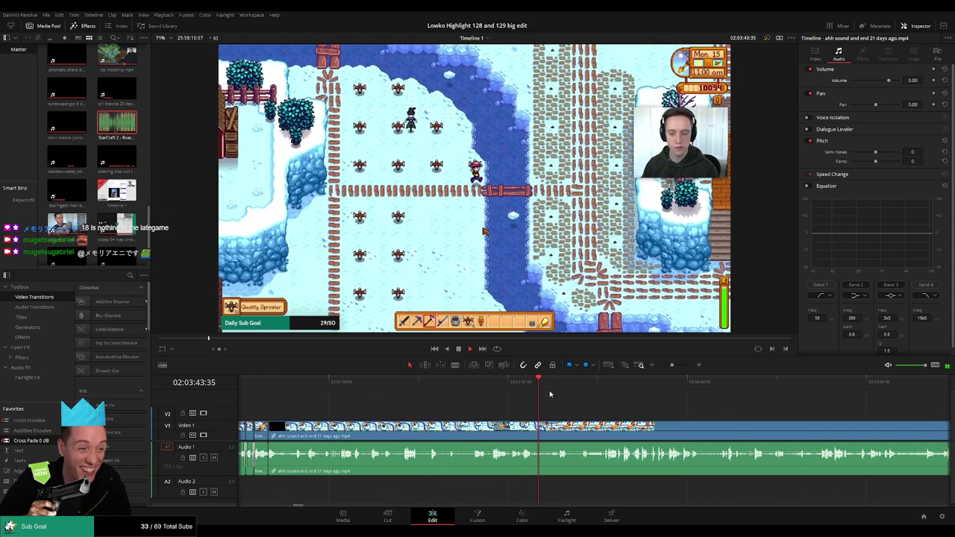
pyautogui.click(557, 388)
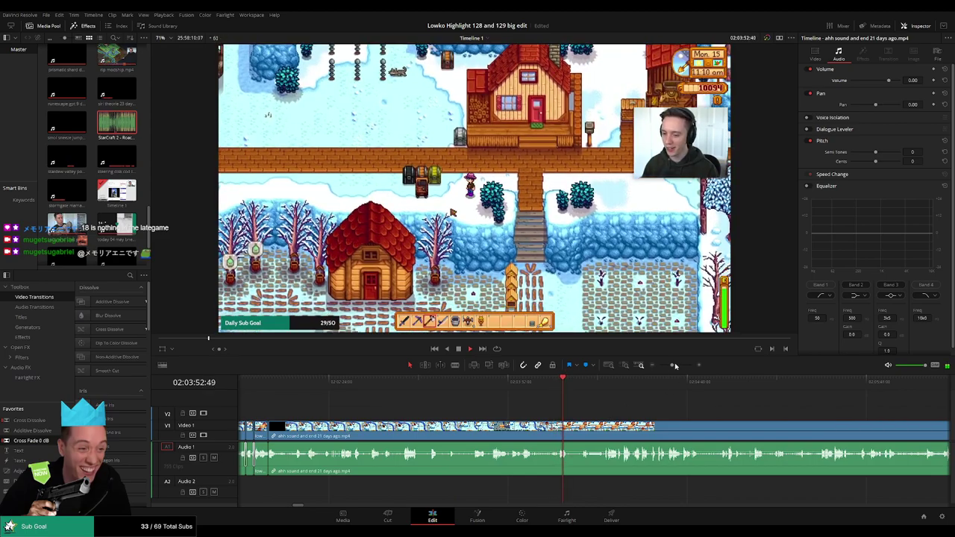
pyautogui.moveTo(672, 365)
pyautogui.mouseDown()
pyautogui.moveTo(662, 364)
pyautogui.moveTo(670, 365)
pyautogui.mouseUp()
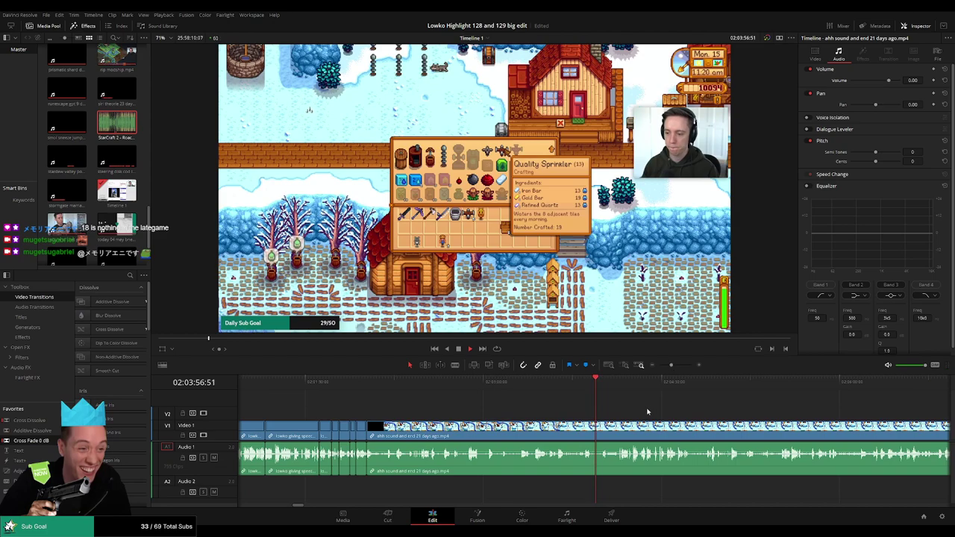
pyautogui.click(619, 384)
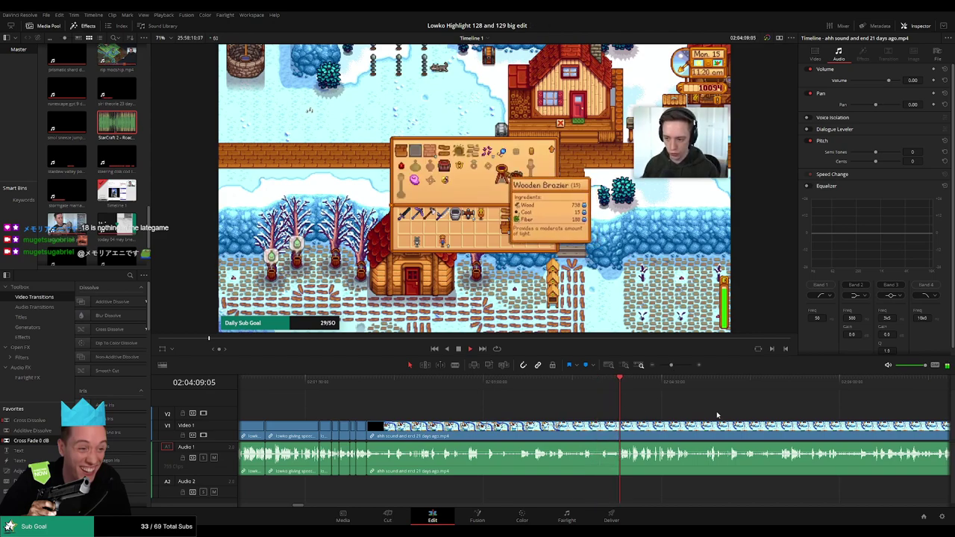
pyautogui.moveTo(717, 415); pyautogui.dragTo(552, 405)
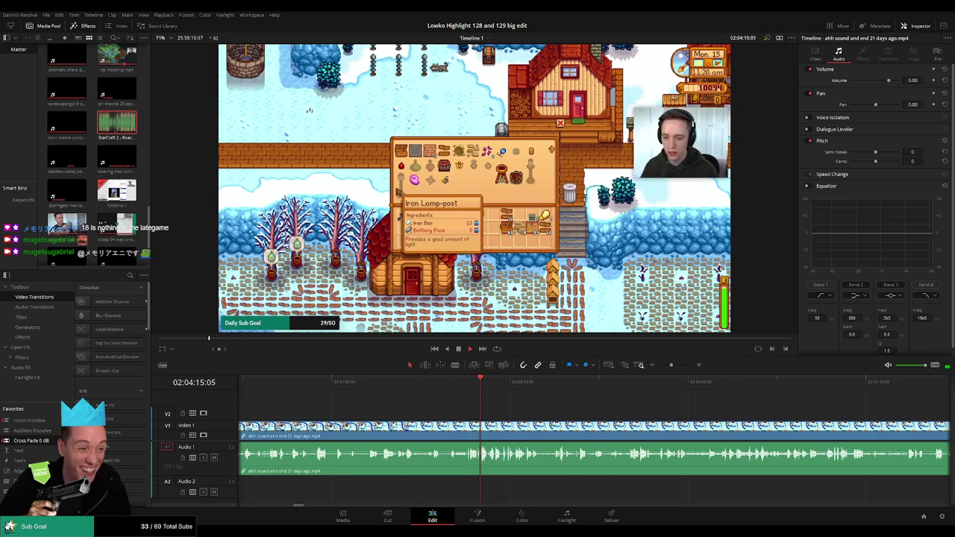
pyautogui.click(519, 383)
pyautogui.moveTo(524, 386); pyautogui.dragTo(560, 386)
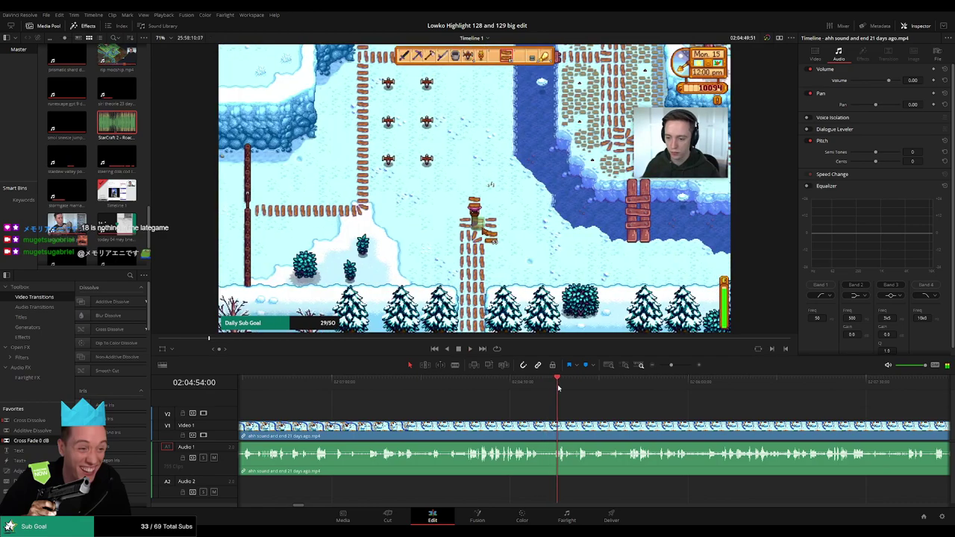
# Step: Skim further through ahh sound and end 21 days ago.mp4 from about 02:04:56 to 02:07:24, checking the path-laying stretch for highlights
pyautogui.moveTo(618, 413); pyautogui.dragTo(464, 412)
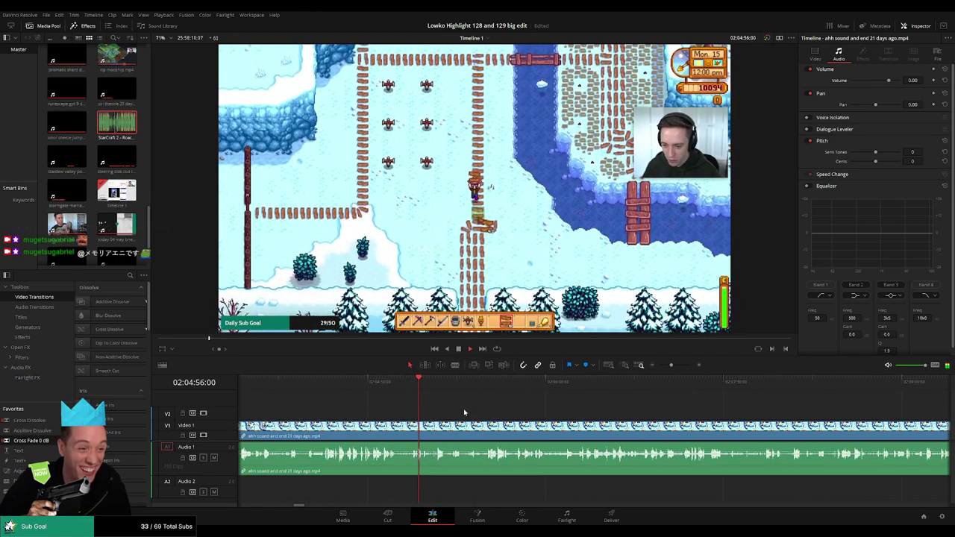
pyautogui.click(509, 385)
pyautogui.moveTo(519, 389); pyautogui.dragTo(600, 391)
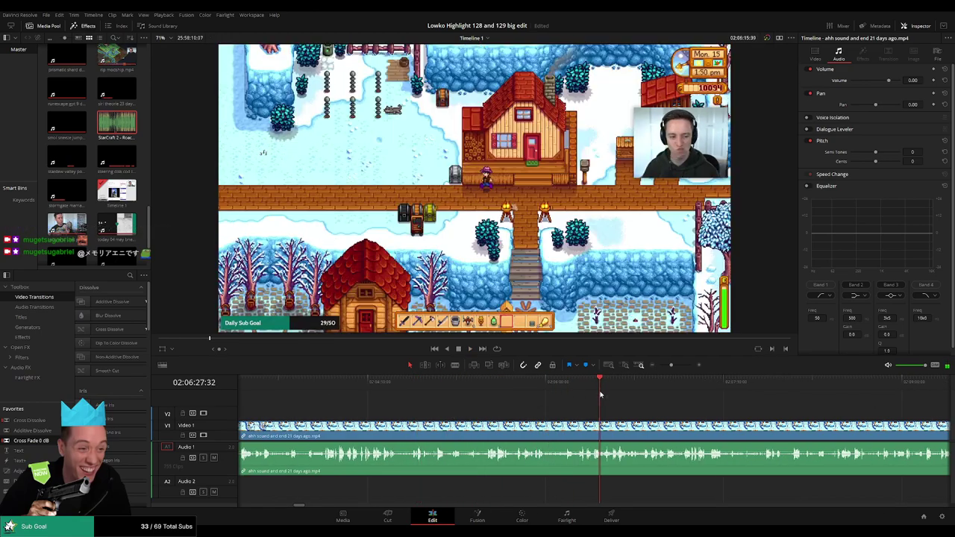
pyautogui.scroll(1, 633, 416)
pyautogui.scroll(-5, 631, 414)
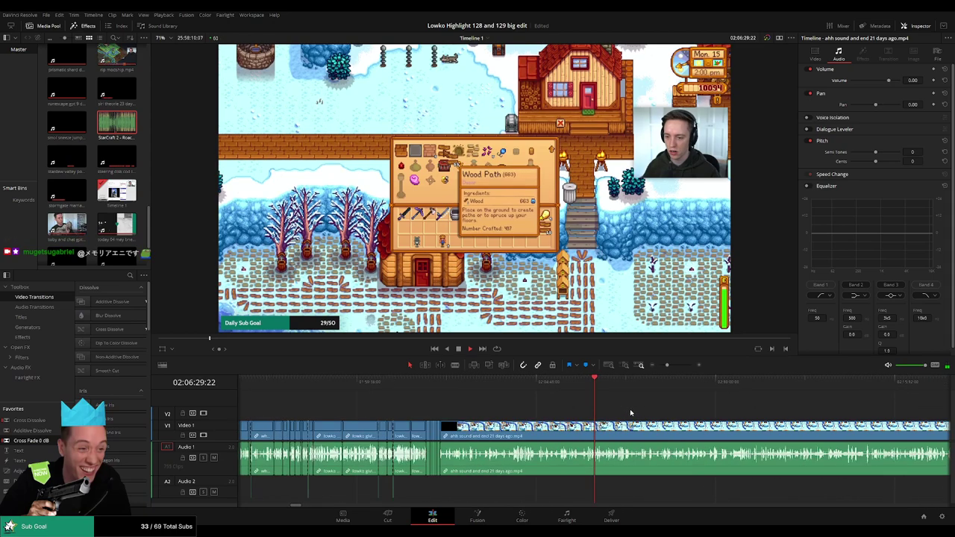
pyautogui.scroll(2, 627, 412)
pyautogui.click(607, 386)
pyautogui.moveTo(608, 387); pyautogui.dragTo(615, 385)
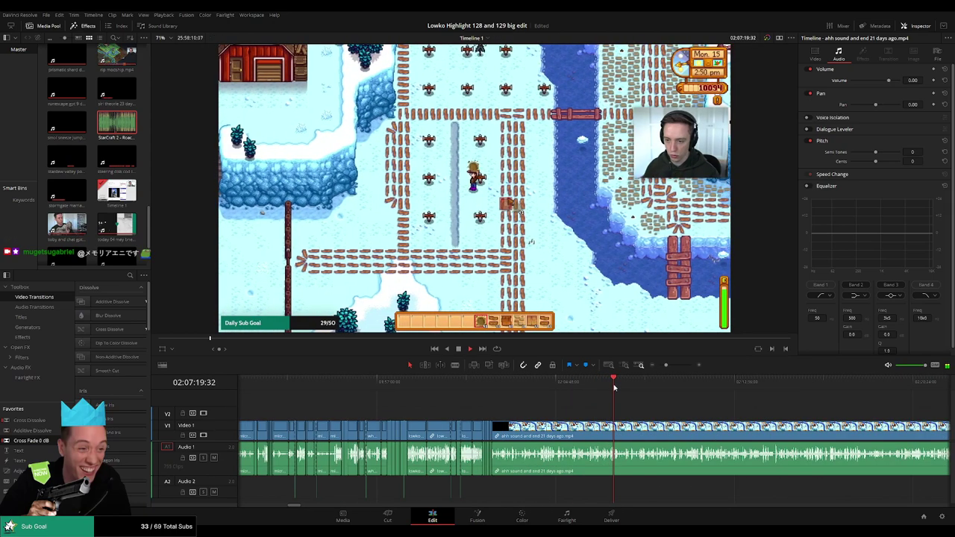
pyautogui.scroll(3, 648, 403)
pyautogui.click(608, 386)
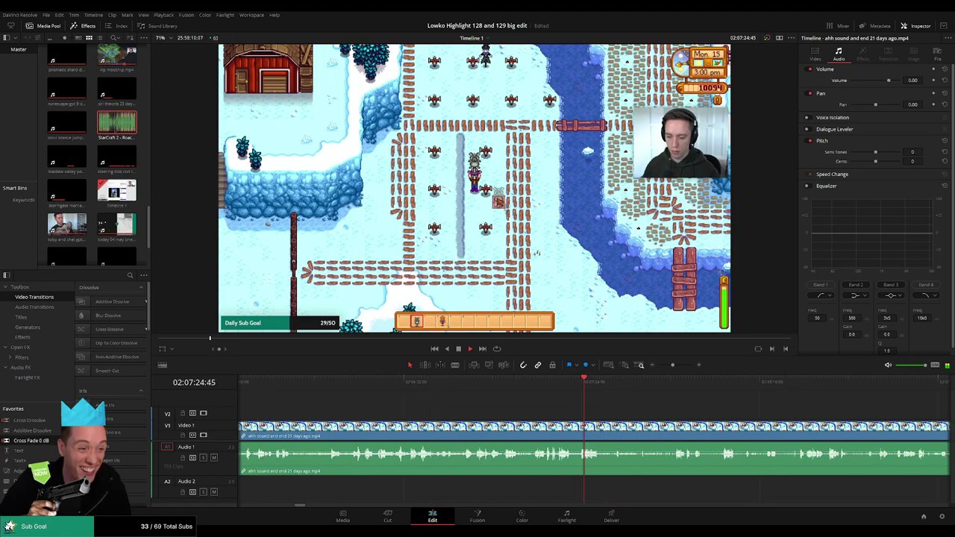
# Step: Split the "ahh sound and end 21 days ago.mp4" clip at 02:13:00:56, before the mermaid boat scene, and ripple-delete its earlier footage
pyautogui.moveTo(508, 385); pyautogui.dragTo(514, 385)
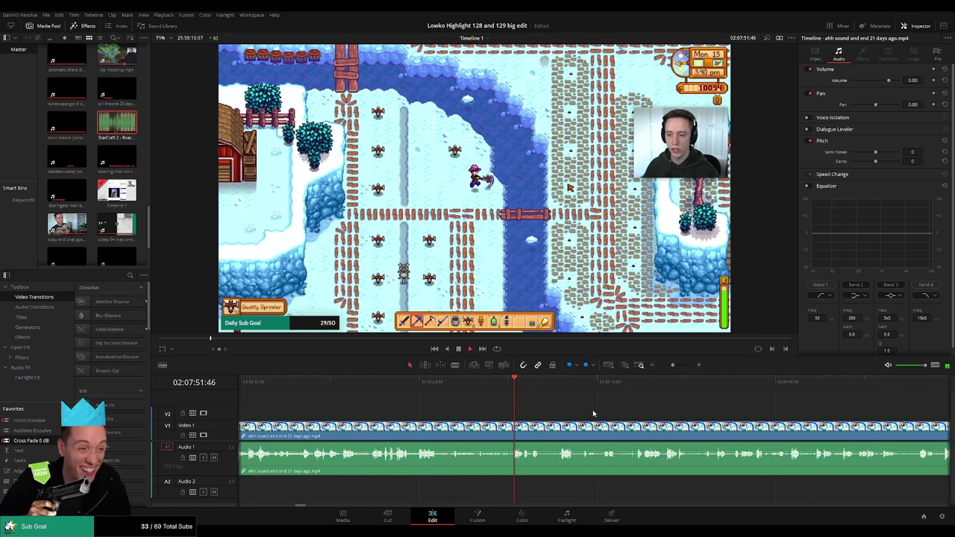
pyautogui.moveTo(592, 413); pyautogui.dragTo(513, 408)
pyautogui.click(457, 389)
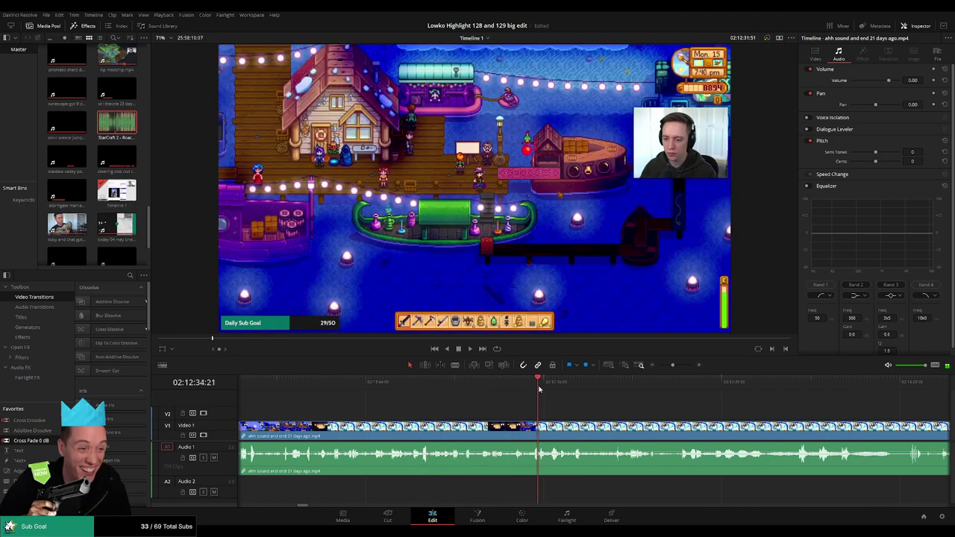
pyautogui.moveTo(432, 389); pyautogui.dragTo(481, 391)
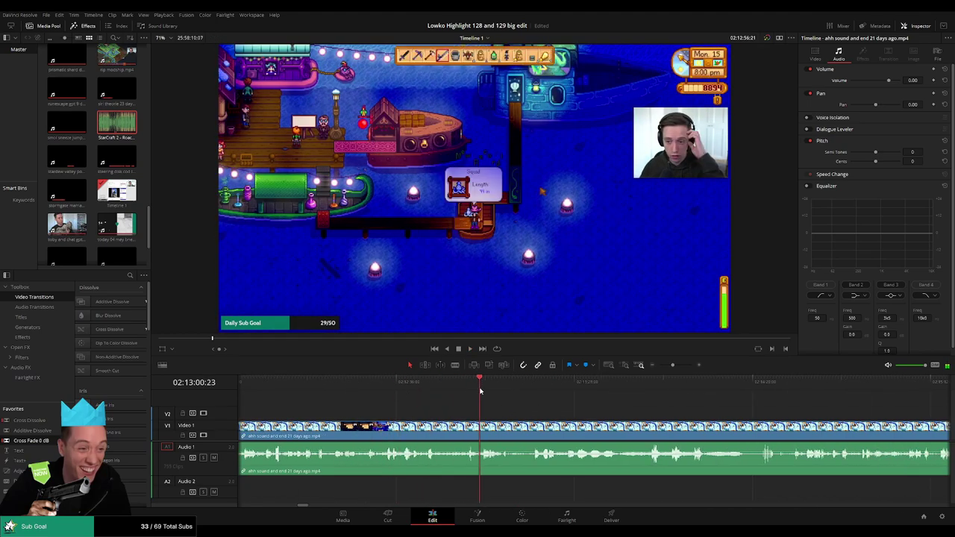
pyautogui.moveTo(556, 415); pyautogui.dragTo(466, 412)
pyautogui.click(429, 388)
pyautogui.click(449, 387)
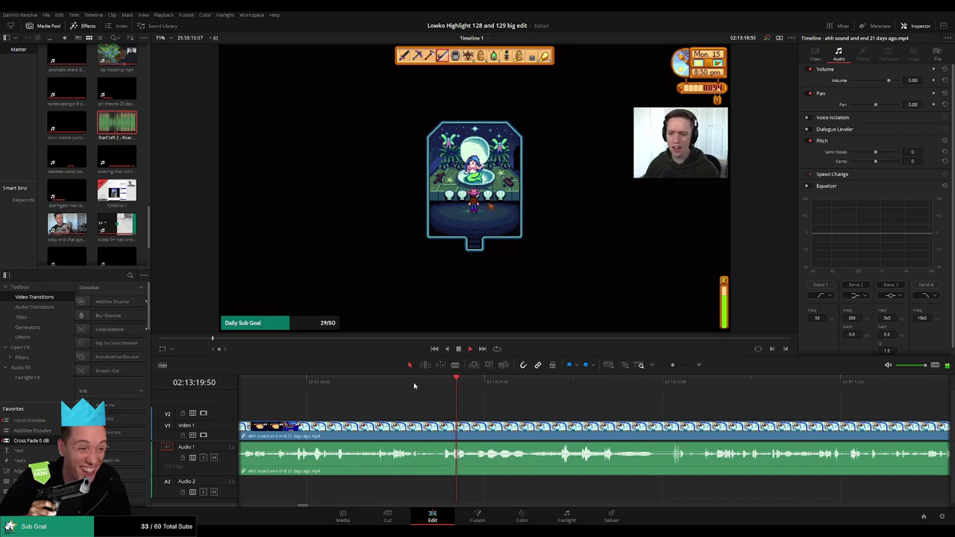
pyautogui.scroll(2, 456, 414)
pyautogui.click(528, 390)
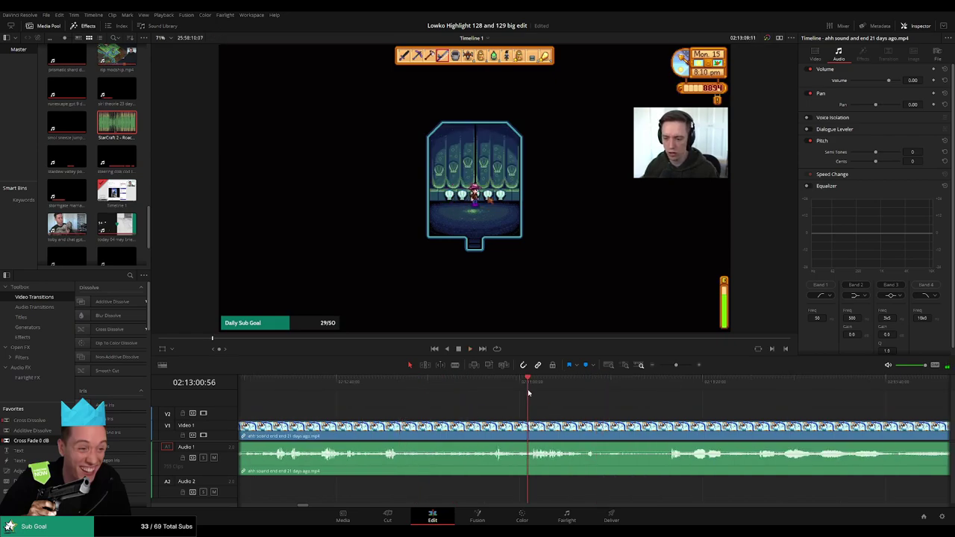
pyautogui.moveTo(566, 413); pyautogui.dragTo(528, 414)
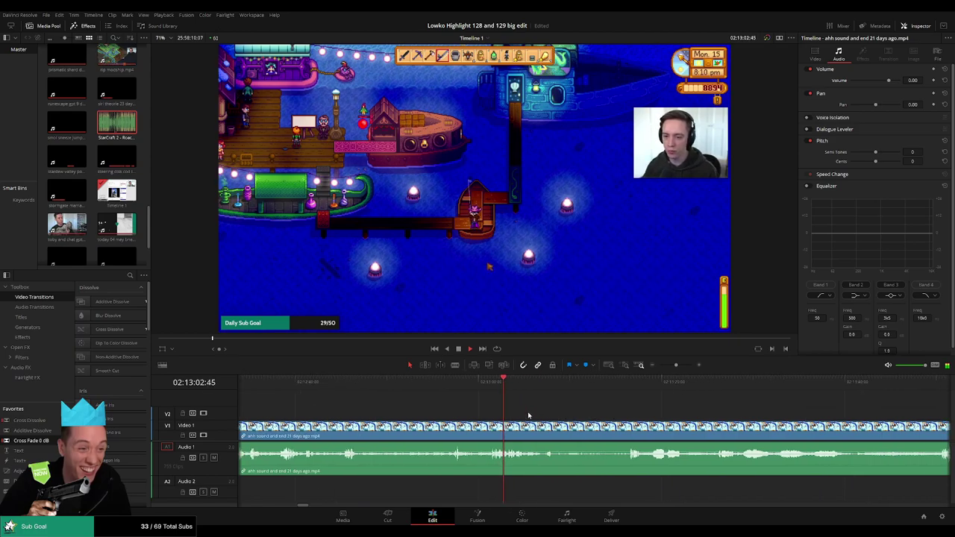
pyautogui.click(452, 385)
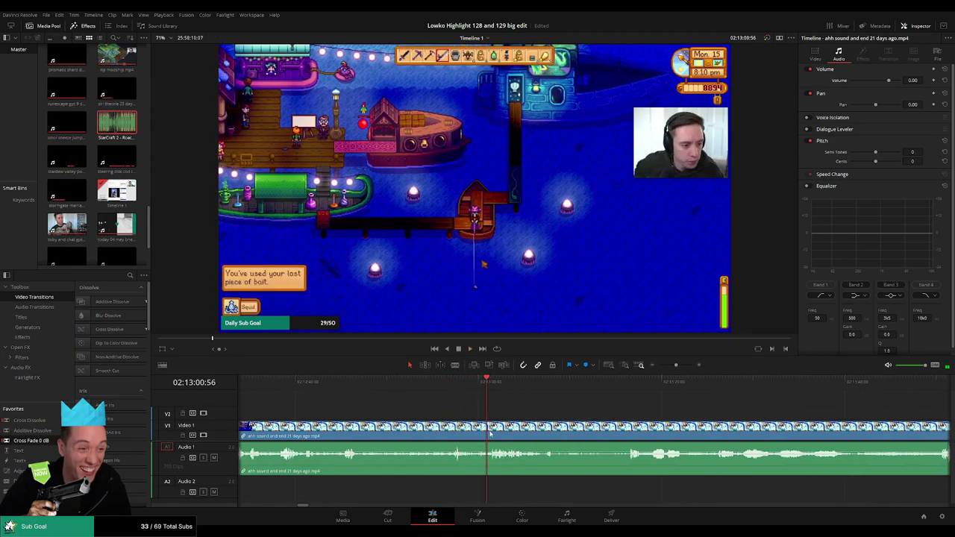
pyautogui.hotkey('ctrl', 'b')
pyautogui.press('Delete')
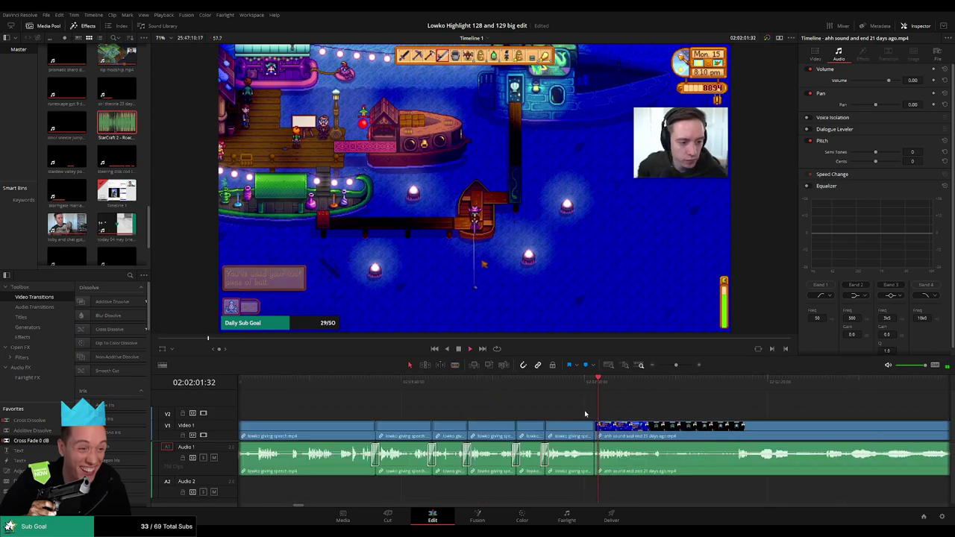
# Step: Review the mermaid boat scene from the clip's new start through the show to the closing curtains
pyautogui.hscroll(3, 490, 400)
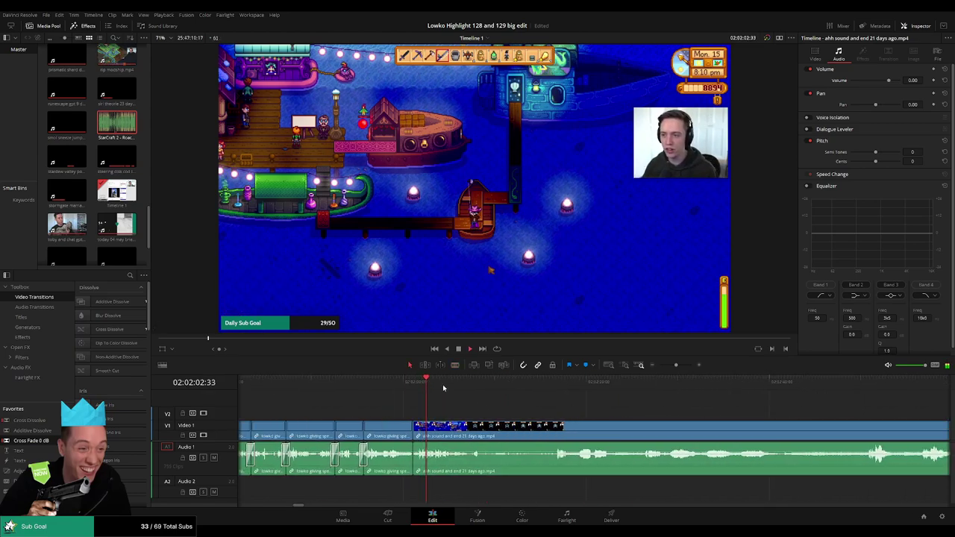
pyautogui.moveTo(442, 386); pyautogui.dragTo(523, 387)
pyautogui.press('space')
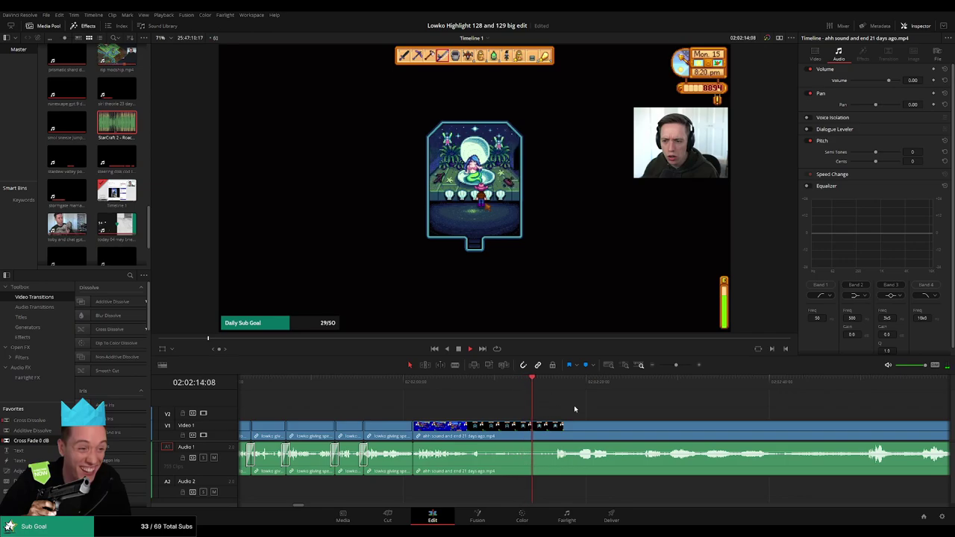
pyautogui.moveTo(622, 419); pyautogui.dragTo(479, 406)
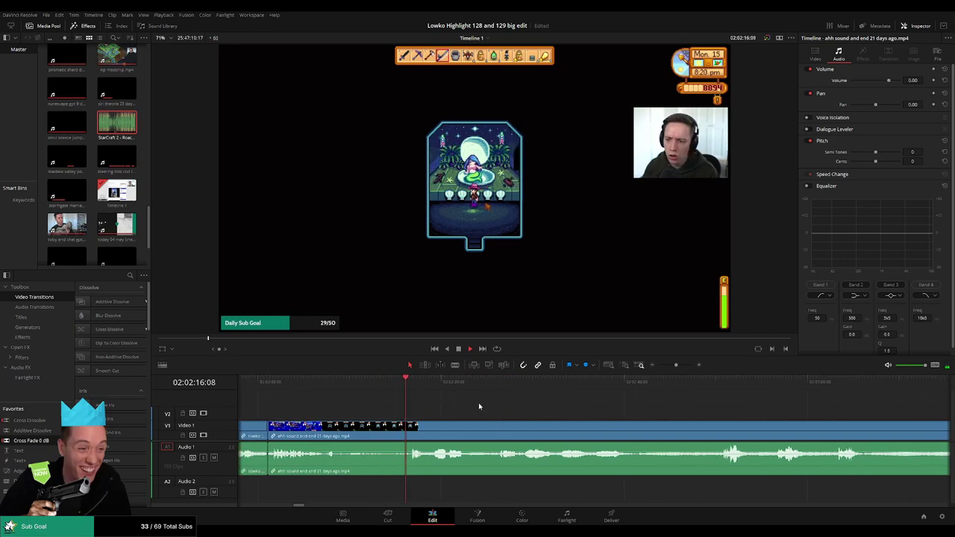
pyautogui.hscroll(2, 478, 406)
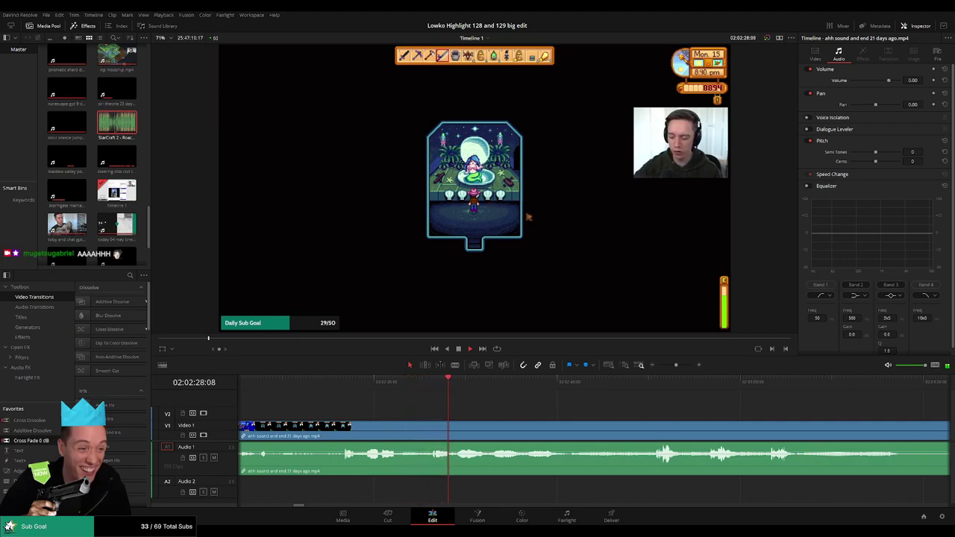
pyautogui.hscroll(3, 564, 415)
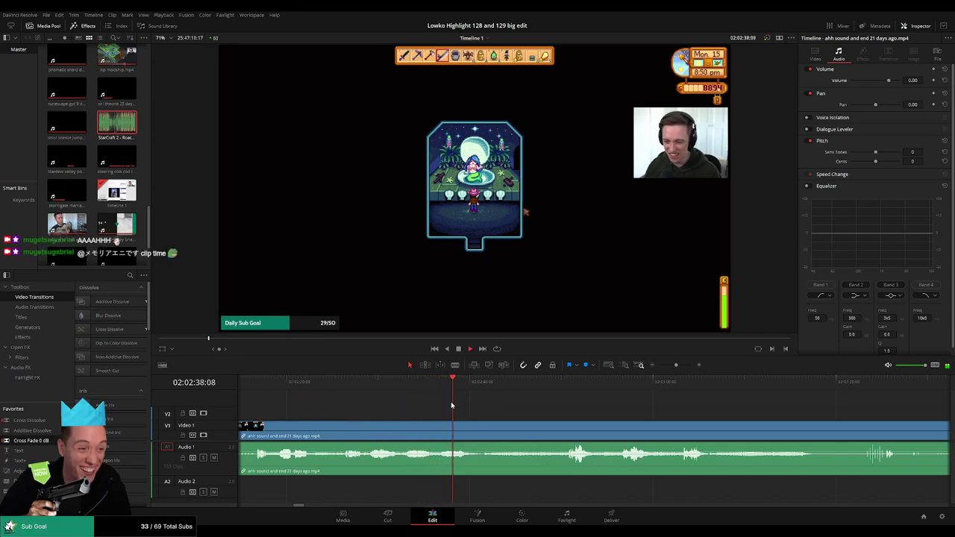
pyautogui.click(351, 383)
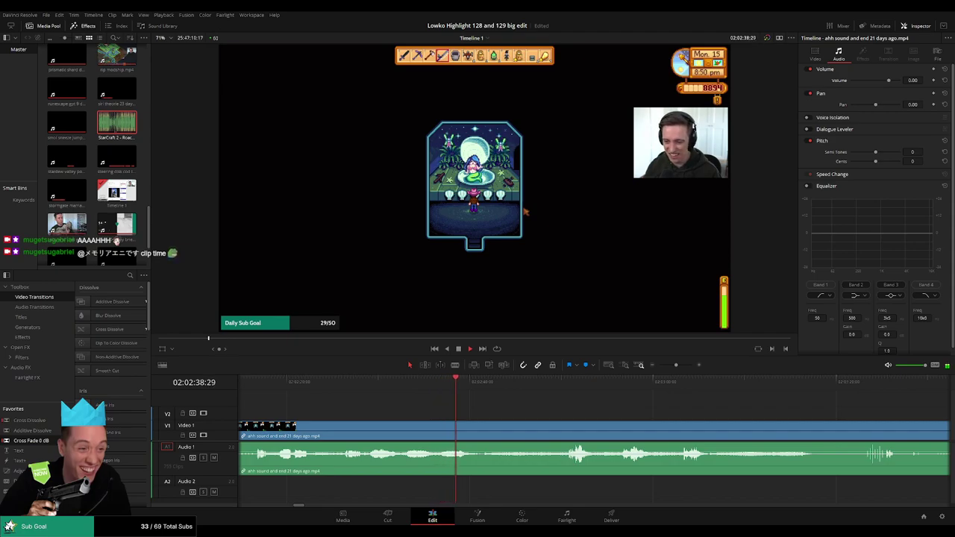
pyautogui.click(487, 388)
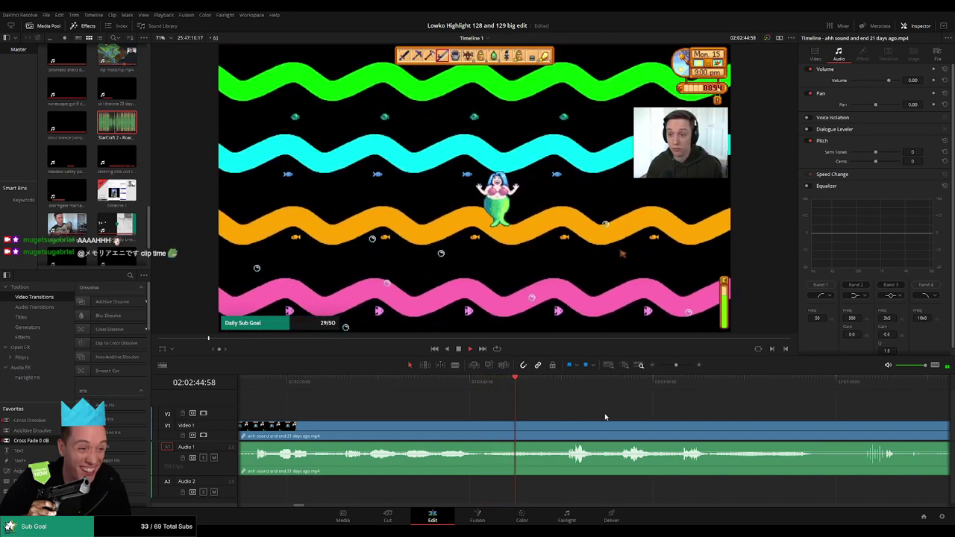
pyautogui.moveTo(606, 417); pyautogui.dragTo(504, 414)
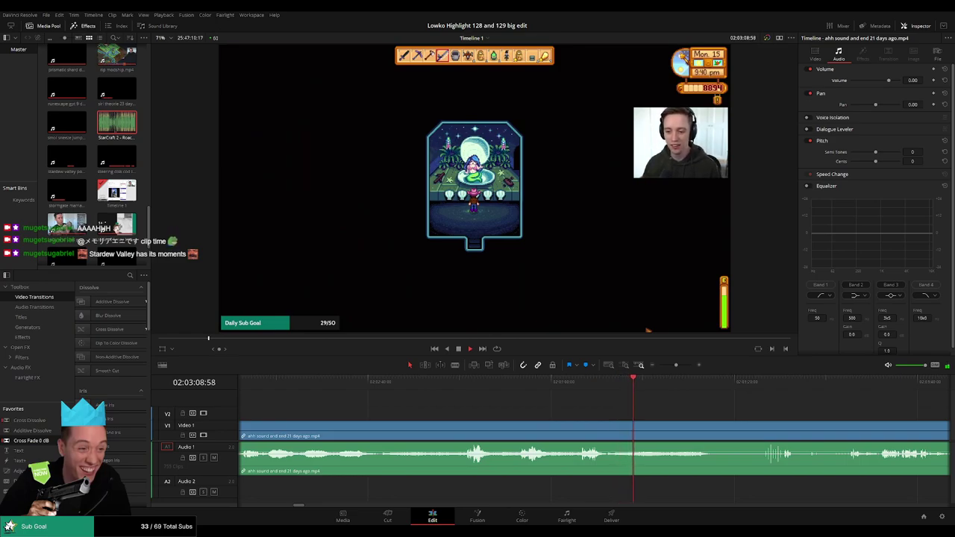
pyautogui.moveTo(678, 420); pyautogui.dragTo(432, 407)
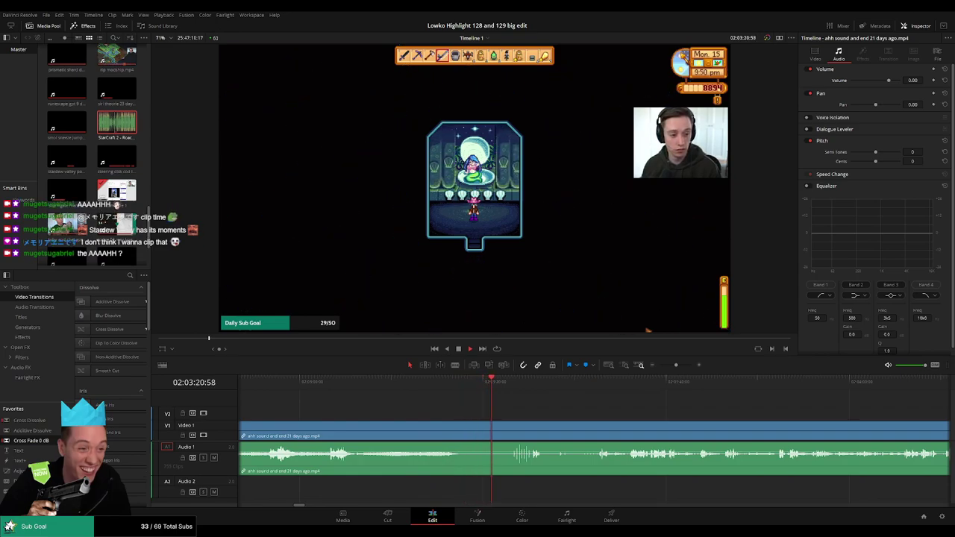
# Step: Recheck the mermaid show from about 02:02:19 and skim ahead to the moment after the curtains close
pyautogui.press('space')
pyautogui.moveTo(444, 415); pyautogui.dragTo(712, 409)
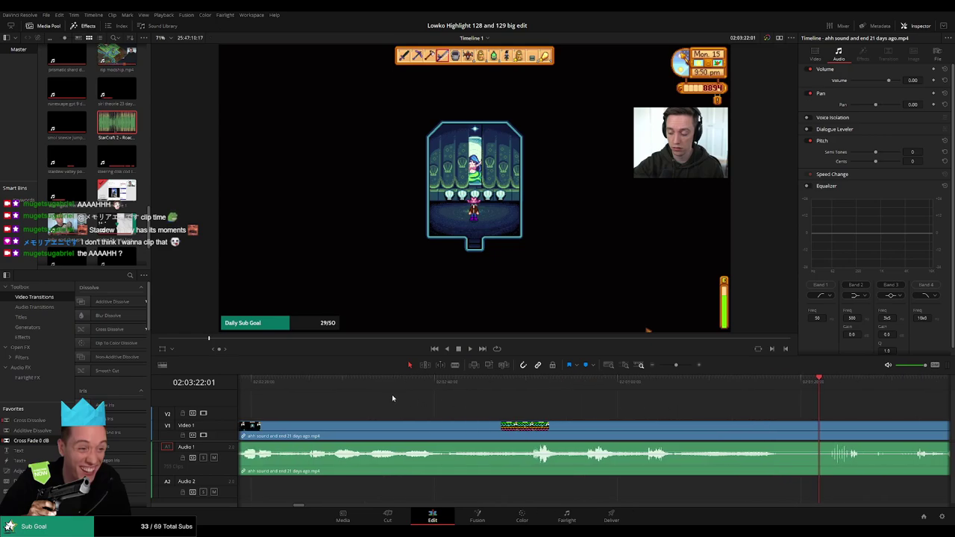
pyautogui.moveTo(334, 407); pyautogui.dragTo(506, 417)
pyautogui.click(415, 390)
pyautogui.press('space')
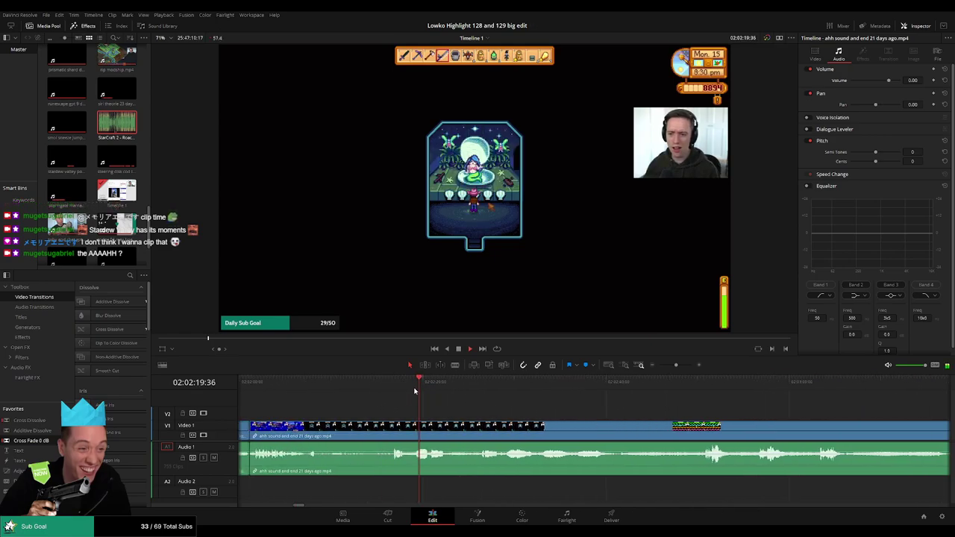
pyautogui.click(474, 385)
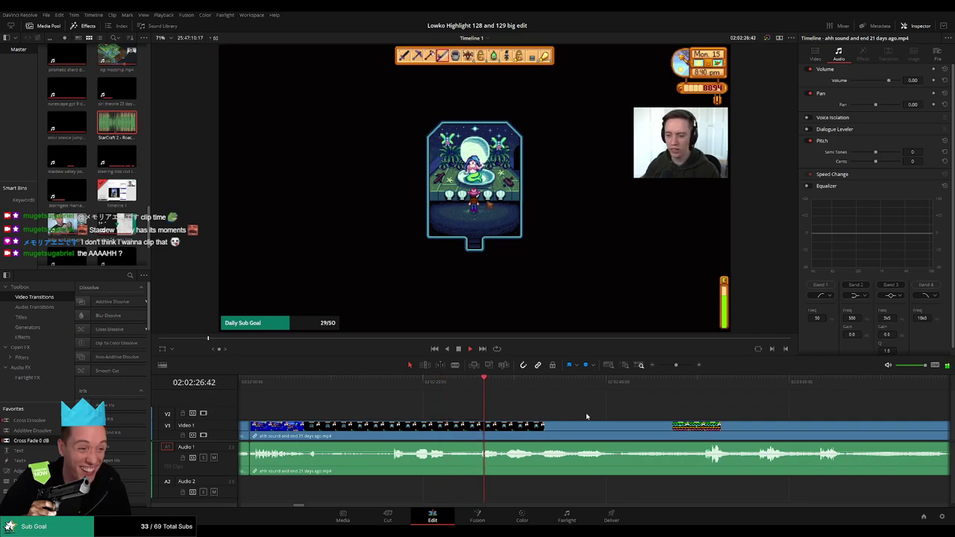
pyautogui.moveTo(586, 413); pyautogui.dragTo(436, 404)
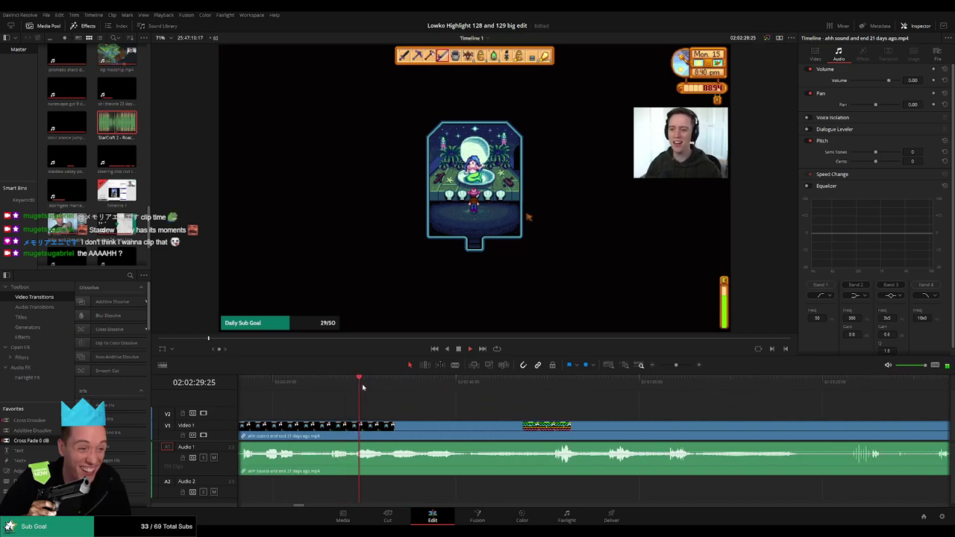
pyautogui.hscroll(2, 425, 410)
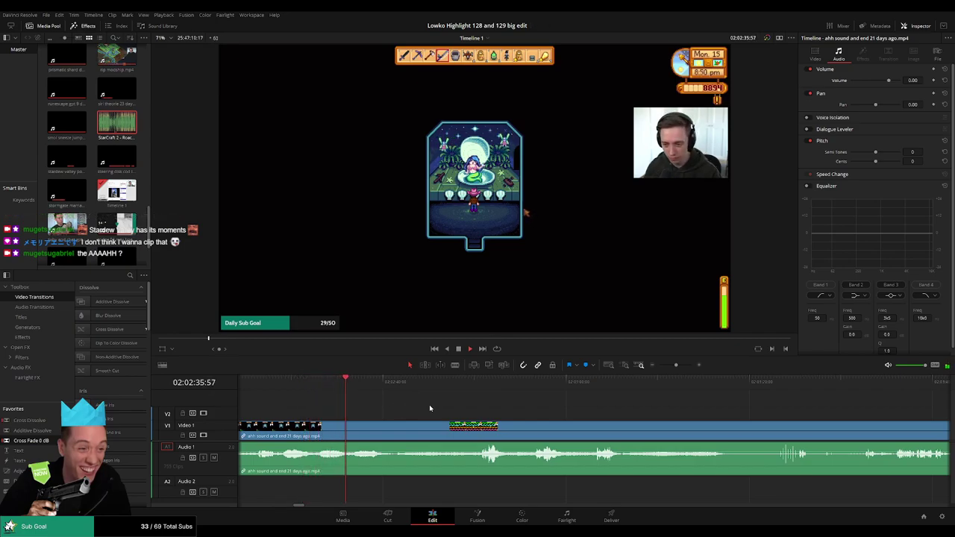
pyautogui.hscroll(2, 418, 408)
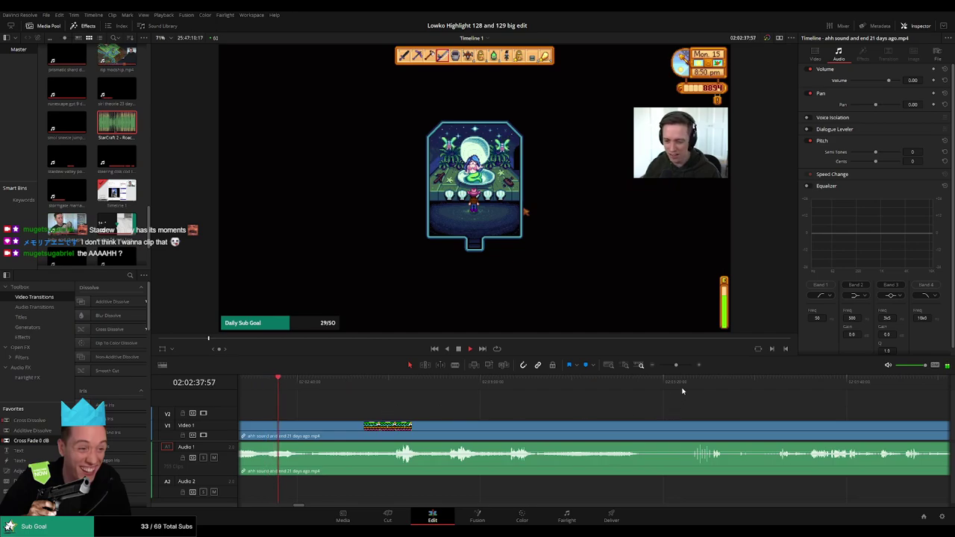
pyautogui.moveTo(763, 415); pyautogui.dragTo(506, 398)
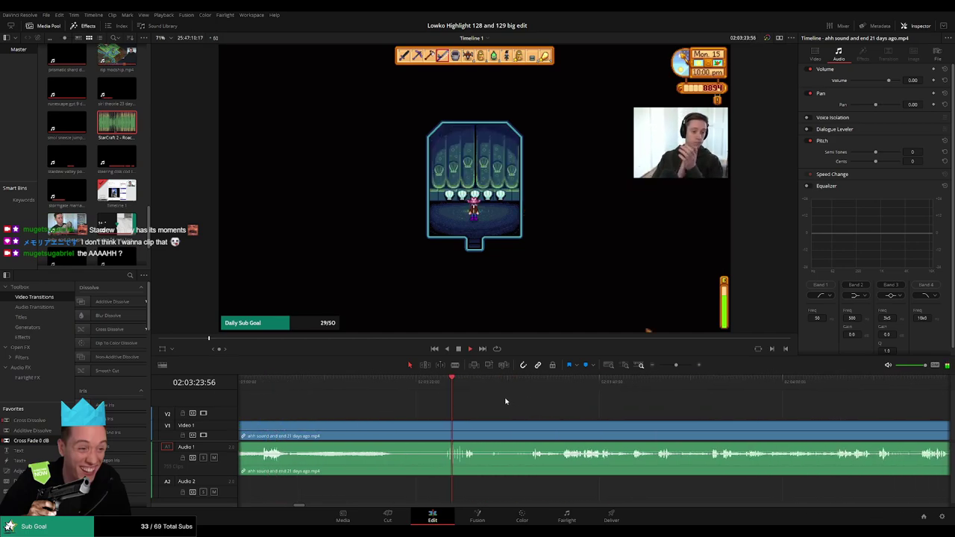
# Step: Cut out the stretch from about 02:03:26 to 02:03:32 after the mermaid show, close the gap, and add a Cross Fade 0 dB at the cut
pyautogui.hscroll(2, 502, 402)
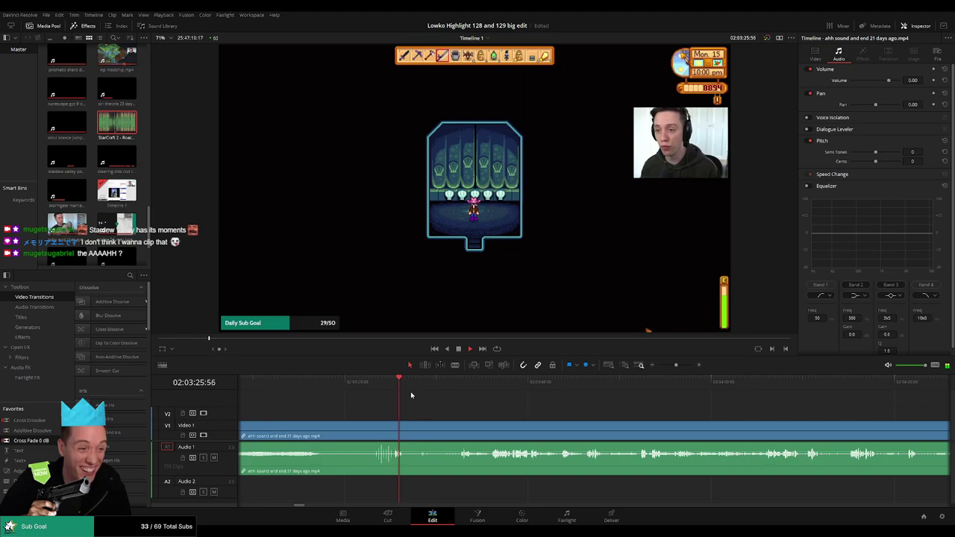
pyautogui.click(451, 385)
pyautogui.press('b')
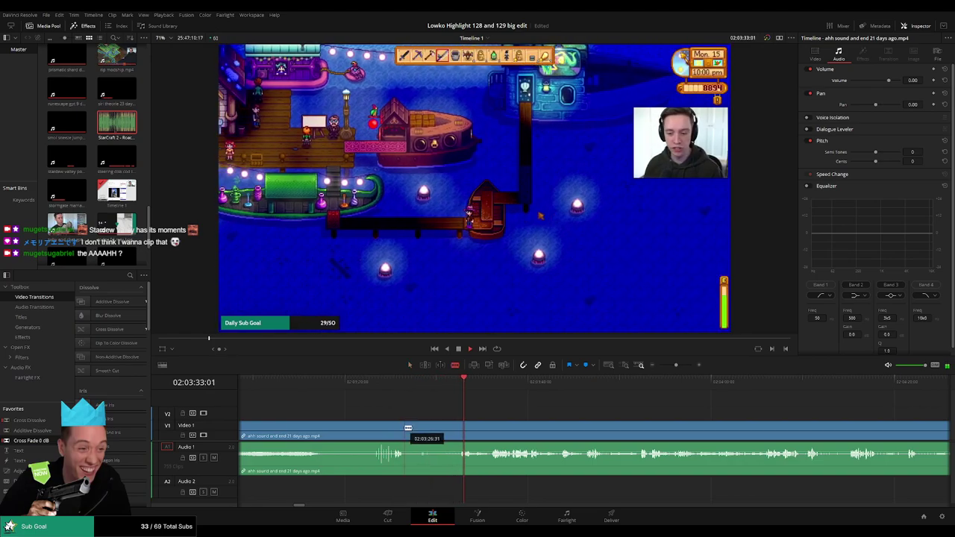
pyautogui.click(406, 430)
pyautogui.click(457, 429)
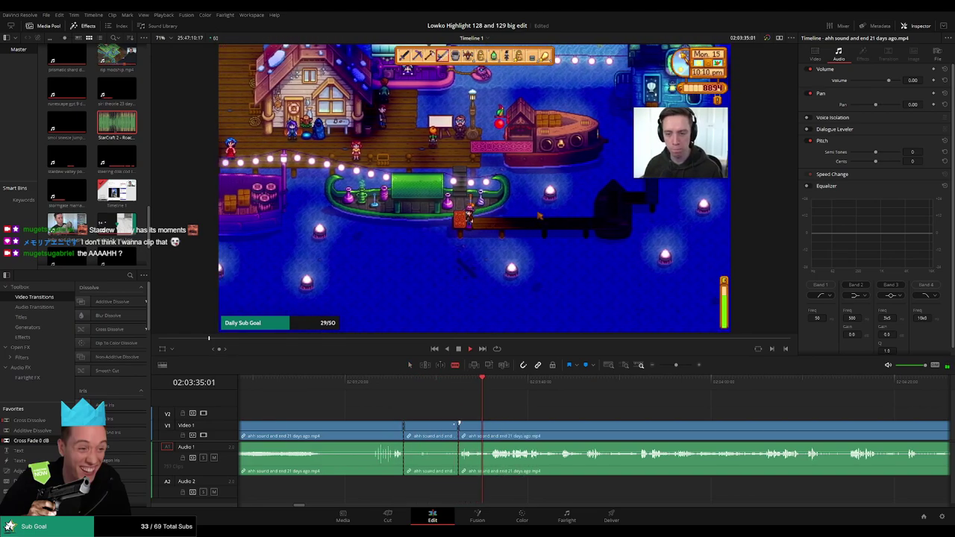
pyautogui.press('a')
pyautogui.click(433, 430)
pyautogui.press('Delete')
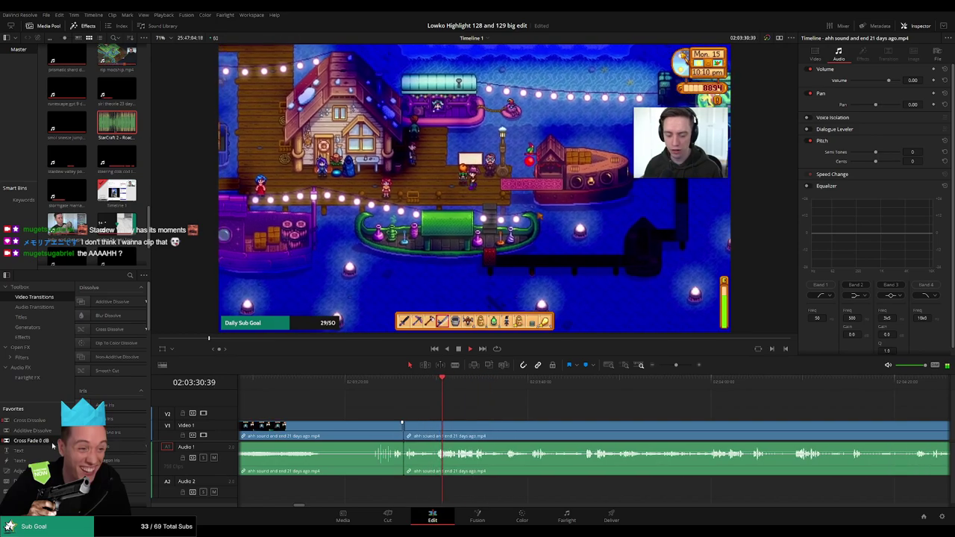
pyautogui.press('space')
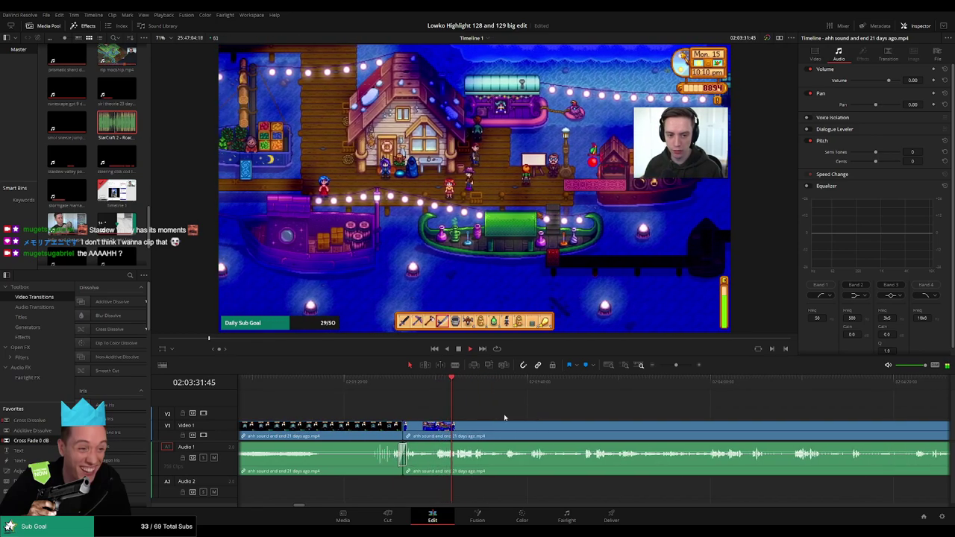
# Step: Review the night market footage after the new cut, from about 02:03:32 through the submarine ride at 02:04:04
pyautogui.moveTo(505, 418); pyautogui.dragTo(424, 410)
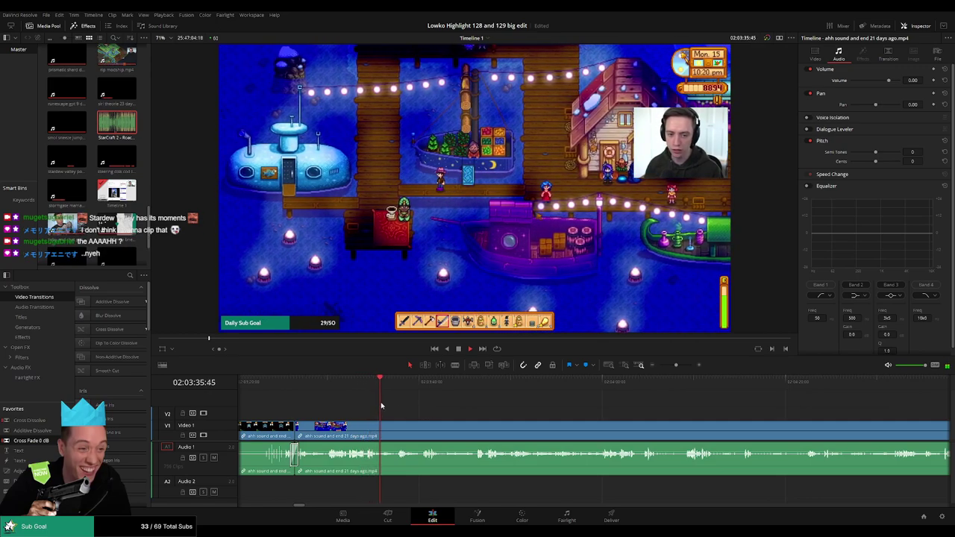
pyautogui.click(395, 388)
pyautogui.click(402, 389)
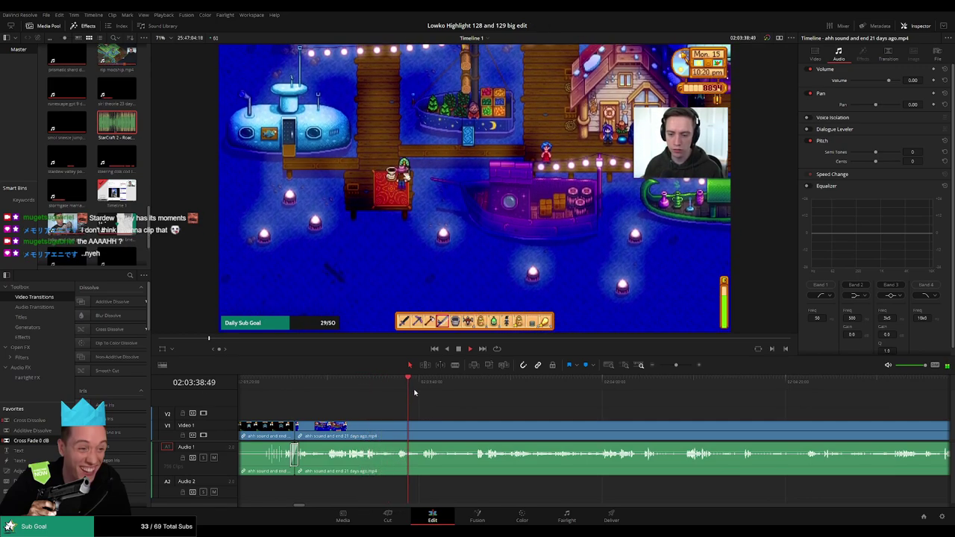
pyautogui.click(421, 389)
pyautogui.moveTo(486, 412); pyautogui.dragTo(401, 411)
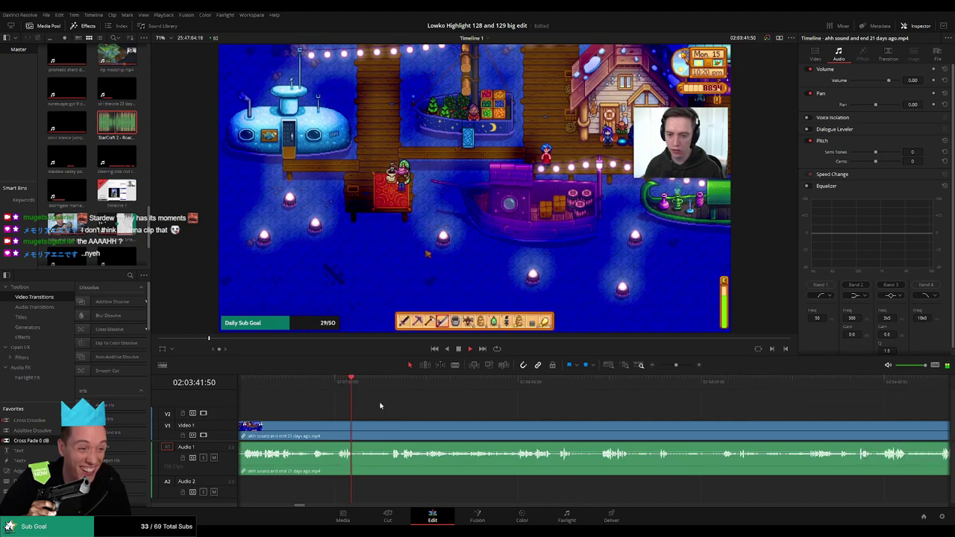
pyautogui.click(380, 391)
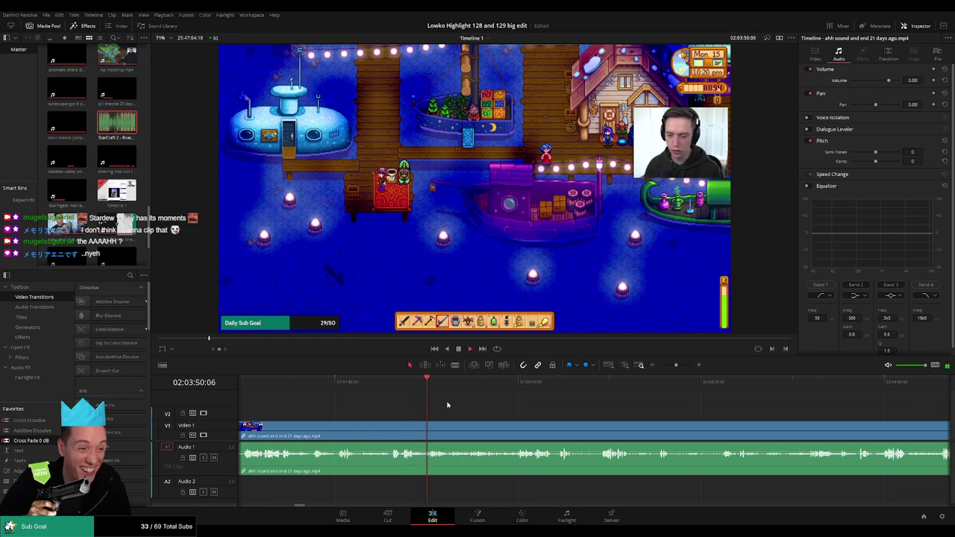
pyautogui.hscroll(3, 422, 405)
pyautogui.click(409, 387)
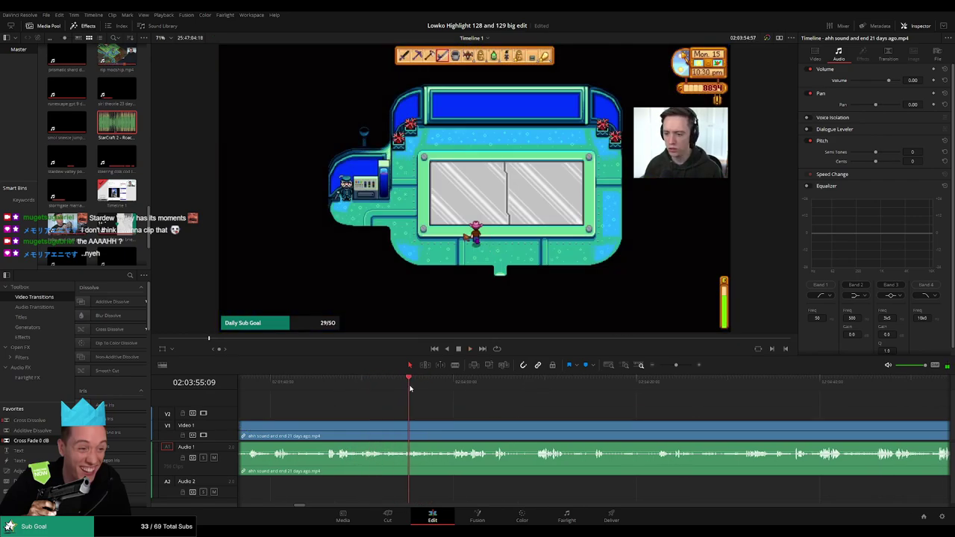
pyautogui.click(445, 387)
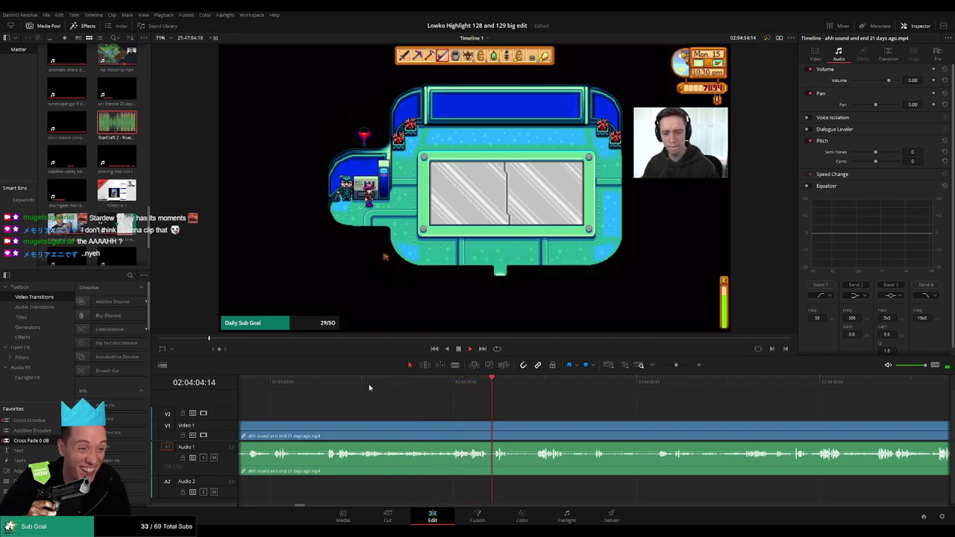
# Step: Split the "ahh sound and end 21 days ago.mp4" clip at about 02:03:28, shortly after the crossfaded cut
pyautogui.moveTo(293, 388); pyautogui.dragTo(280, 388)
pyautogui.hscroll(-6, 428, 402)
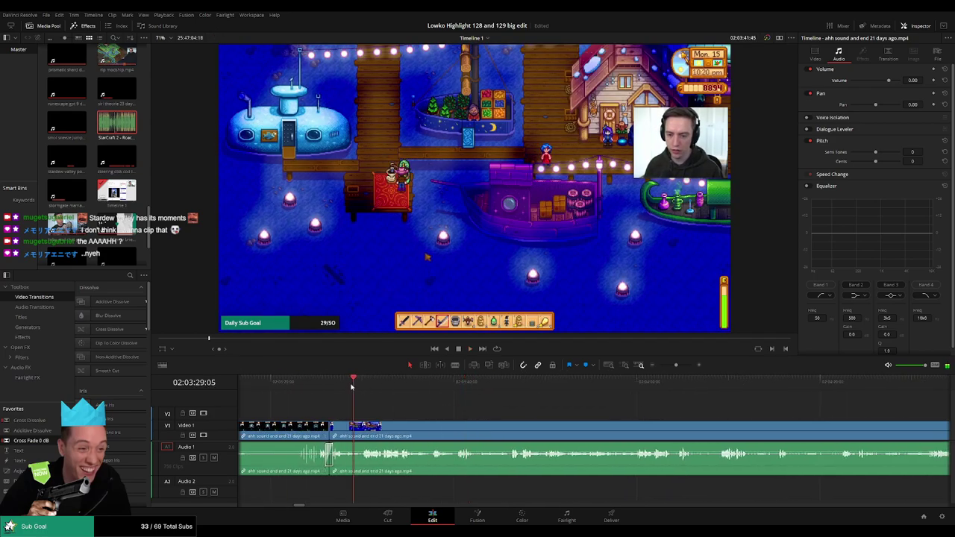
pyautogui.press('b')
pyautogui.click(348, 433)
# Step: Skim the submarine footage past the split, through the wait at the closed hatch to the fishing at about 02:04:46
pyautogui.click(661, 385)
pyautogui.click(724, 385)
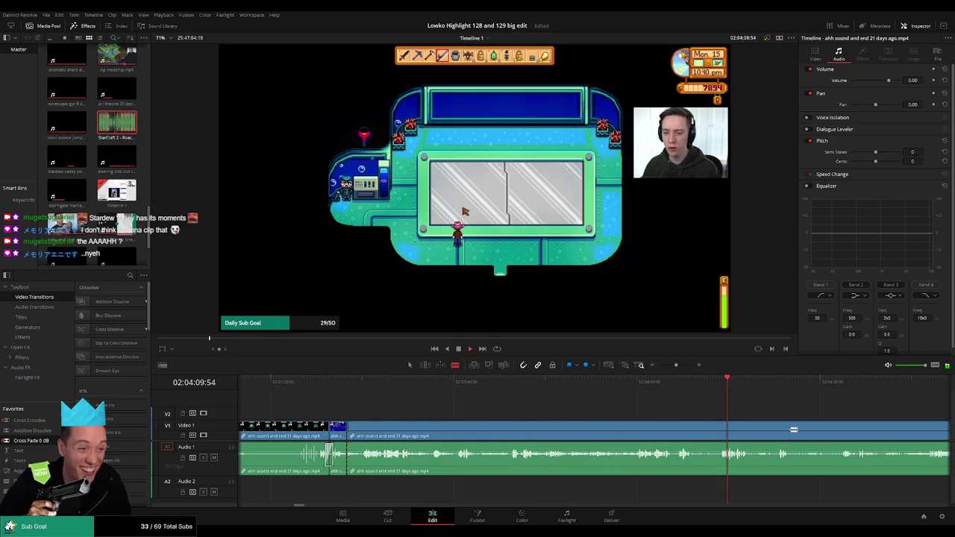
pyautogui.moveTo(794, 429); pyautogui.dragTo(521, 414)
pyautogui.click(501, 389)
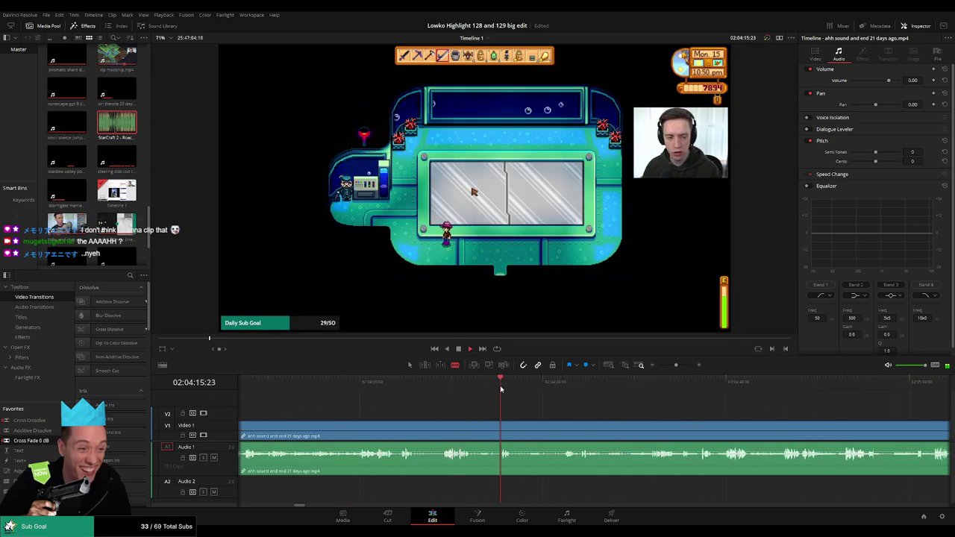
pyautogui.click(537, 389)
pyautogui.click(561, 389)
pyautogui.click(739, 388)
pyautogui.moveTo(773, 428); pyautogui.dragTo(543, 409)
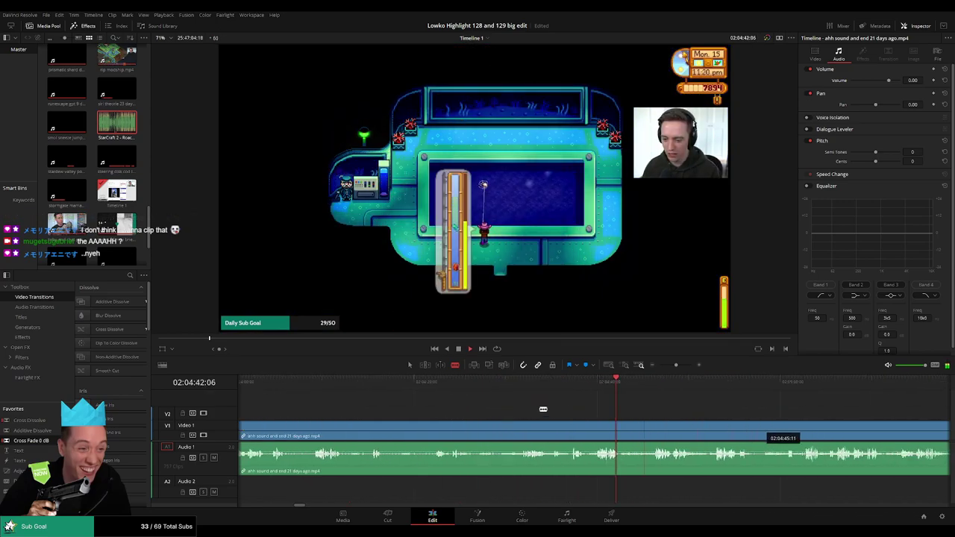
pyautogui.hscroll(2, 543, 408)
pyautogui.hscroll(2, 572, 418)
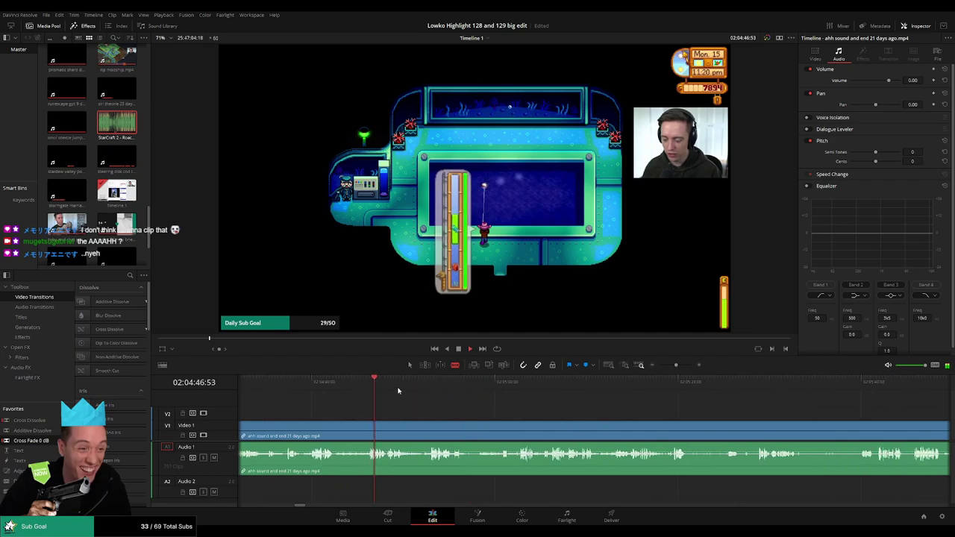
# Step: Skim on from the submarine fishing through the next morning to the snowy farm path work at about 02:09:20
pyautogui.click(530, 388)
pyautogui.moveTo(676, 366); pyautogui.dragTo(671, 368)
pyautogui.click(630, 388)
pyautogui.click(646, 387)
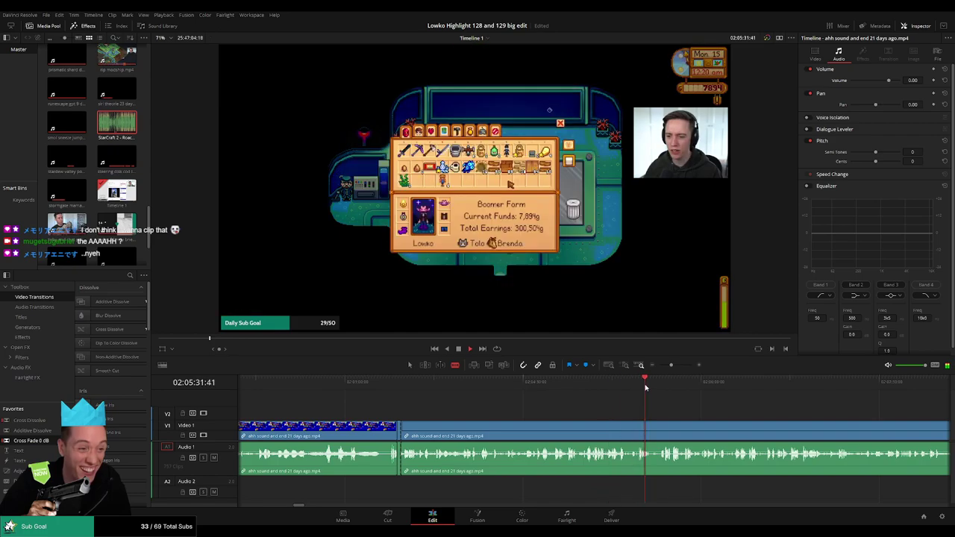
pyautogui.click(740, 394)
pyautogui.hscroll(4, 580, 408)
pyautogui.moveTo(441, 391); pyautogui.dragTo(538, 390)
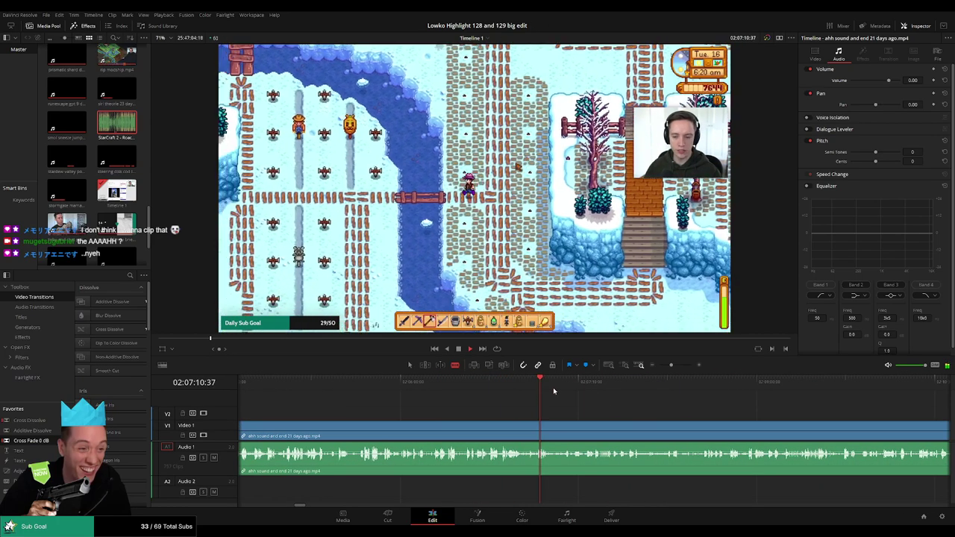
pyautogui.click(768, 390)
pyautogui.click(793, 395)
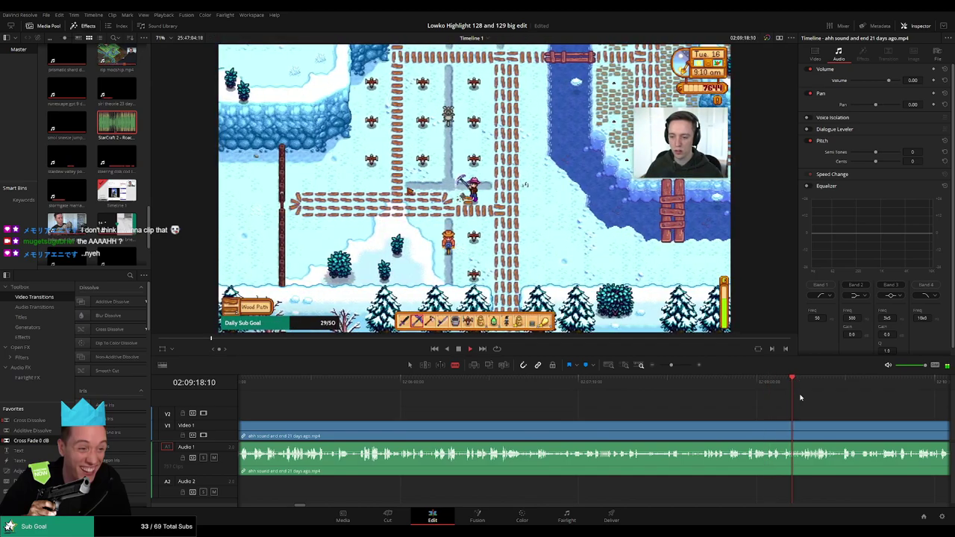
pyautogui.hscroll(3, 556, 405)
# Step: Skim the remaining farm and submarine footage up to the start of the "cannon fire pog.mp4" clip at about 02:28
pyautogui.moveTo(671, 365); pyautogui.dragTo(662, 366)
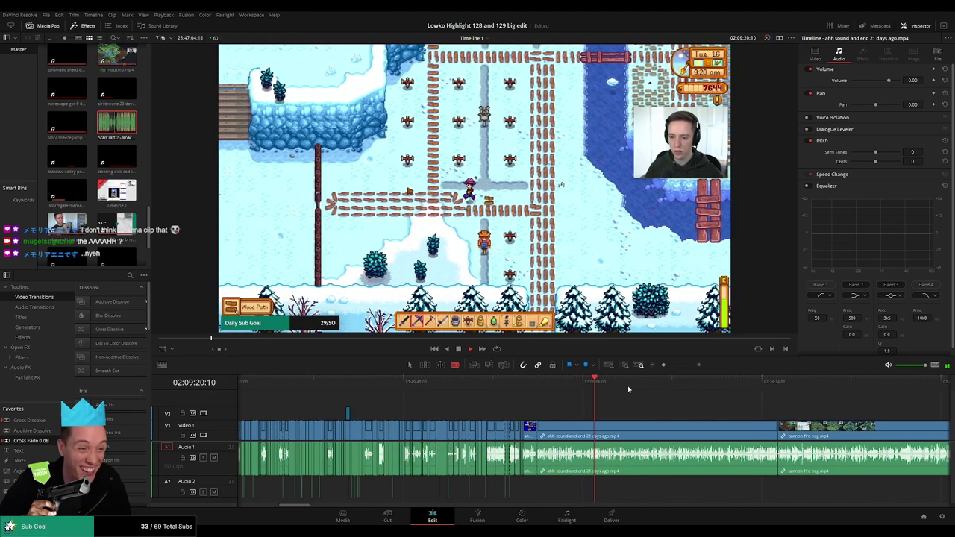
pyautogui.click(615, 387)
pyautogui.click(637, 386)
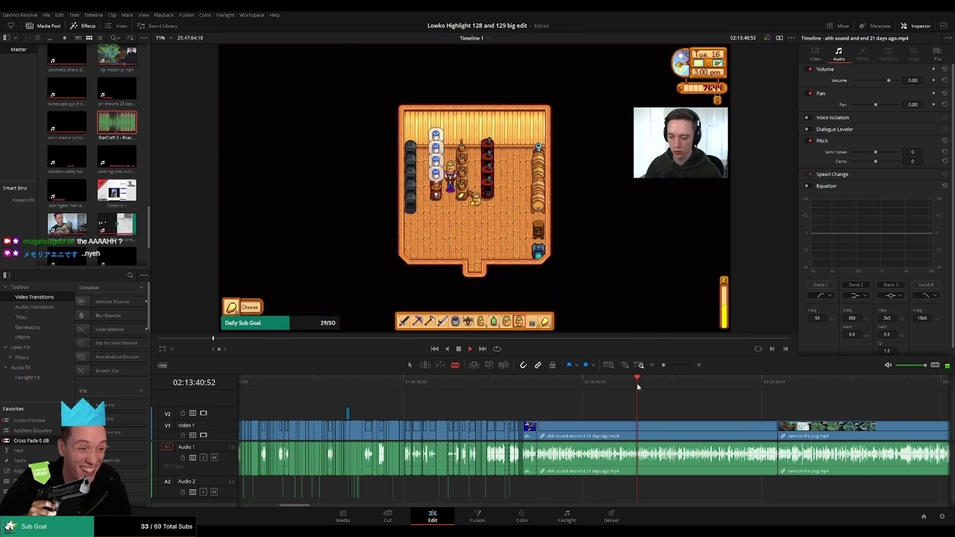
pyautogui.click(645, 387)
pyautogui.click(672, 387)
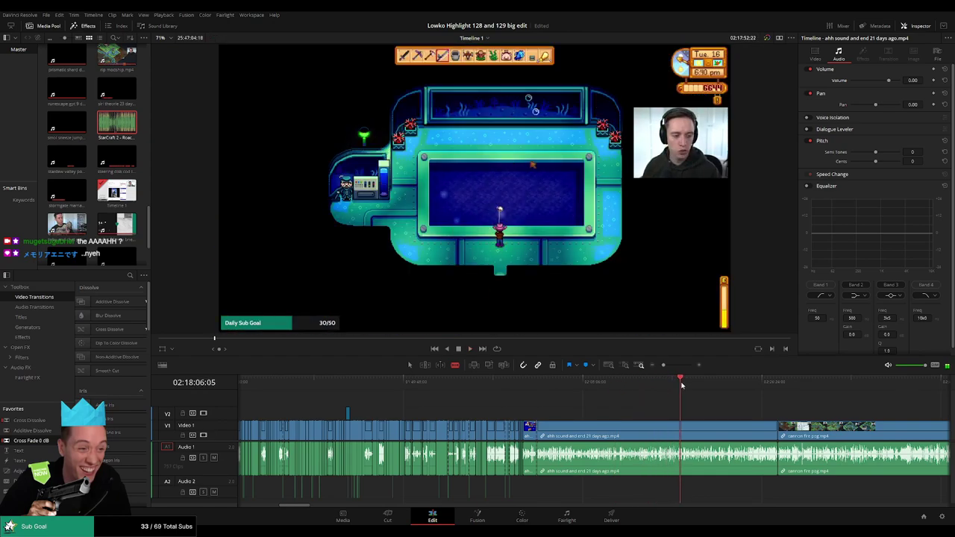
pyautogui.moveTo(702, 383); pyautogui.dragTo(713, 383)
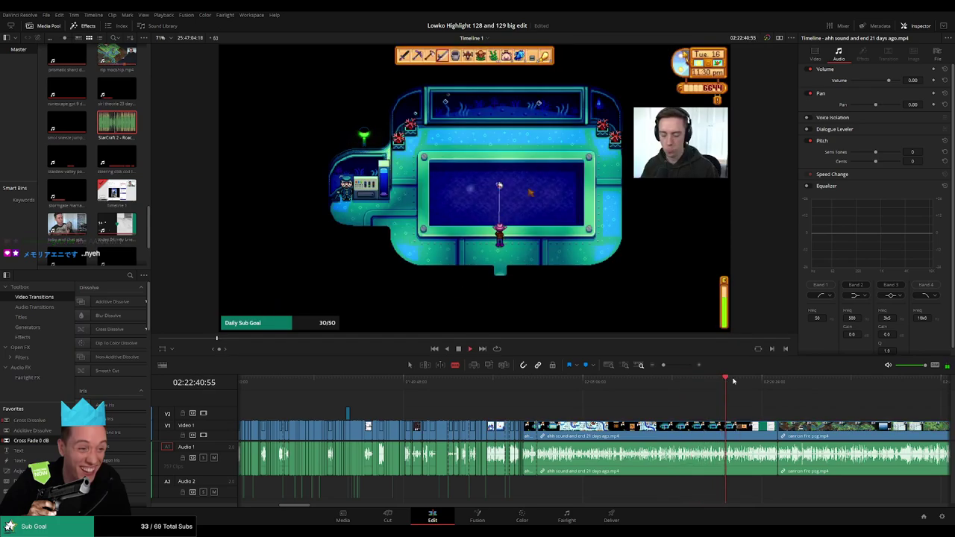
pyautogui.moveTo(755, 385); pyautogui.dragTo(774, 385)
pyautogui.click(757, 385)
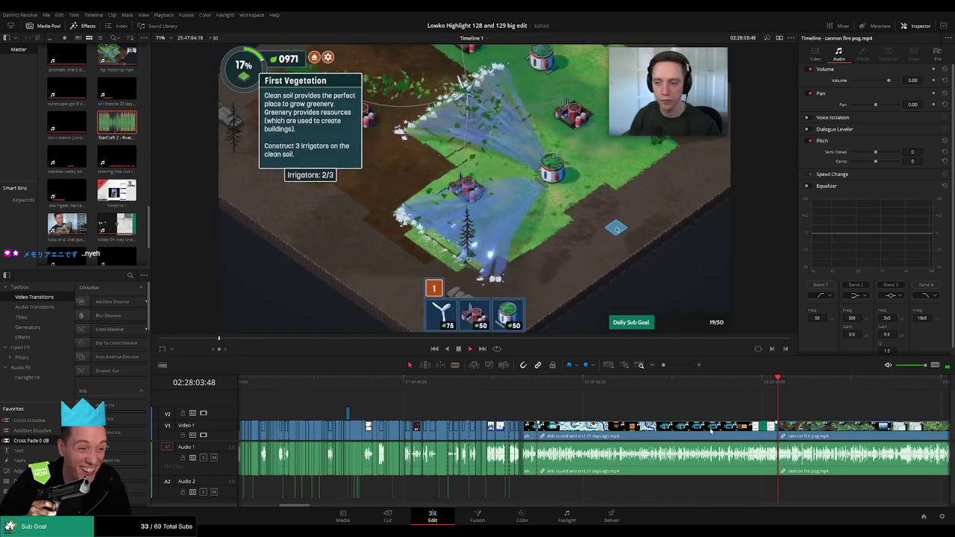
# Step: Ripple-delete the "ahh sound and end 21 days ago.mp4" footage after the split and play the new join with "cannon fire pog.mp4"
pyautogui.click(711, 429)
pyautogui.press('Delete')
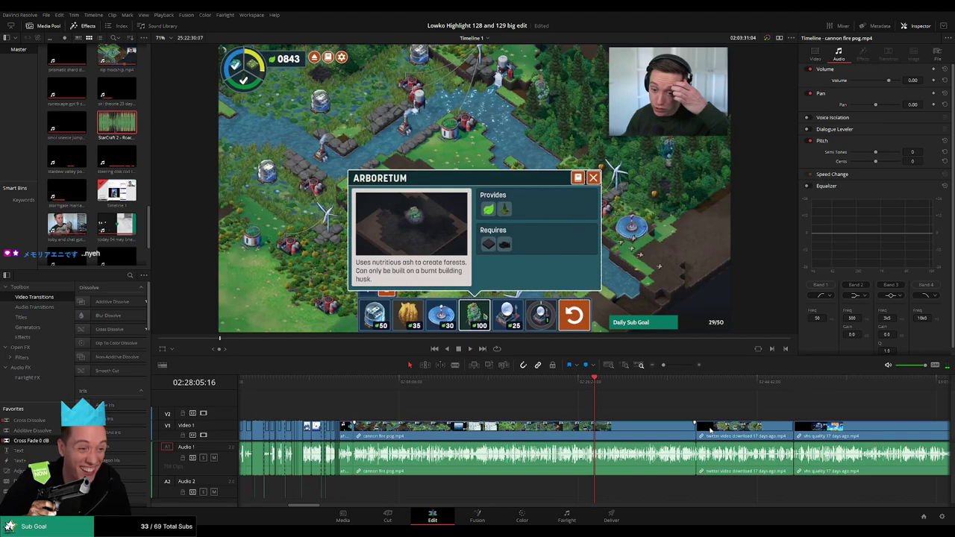
pyautogui.click(348, 386)
pyautogui.scroll(5, 440, 405)
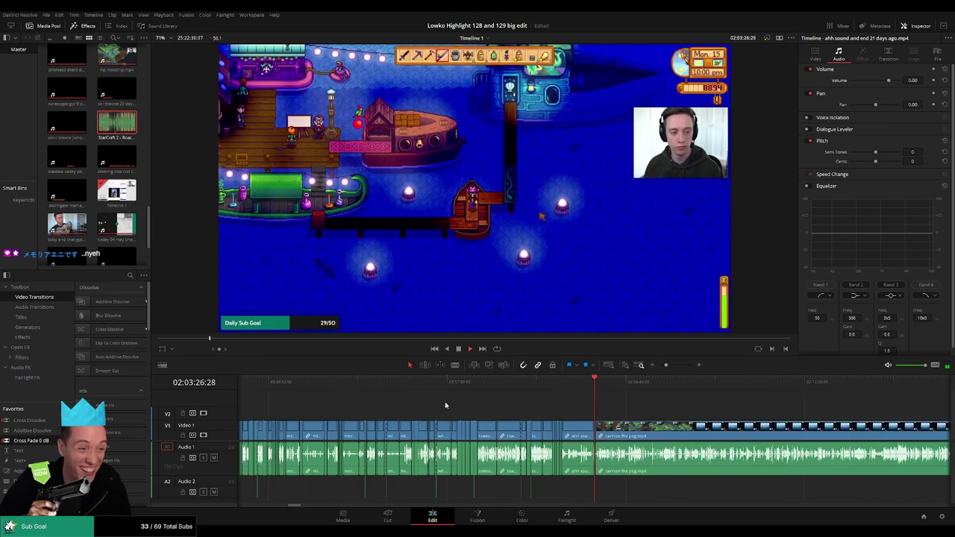
pyautogui.moveTo(642, 409); pyautogui.dragTo(495, 402)
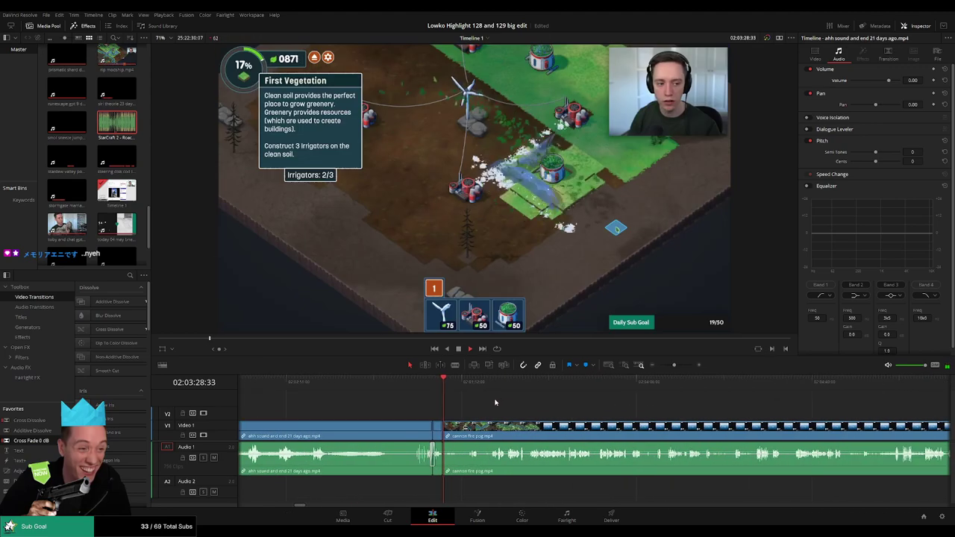
# Step: Review the "cannon fire pog.mp4" clip from about 02:03:30, listening to its opening and skimming ahead to 02:11:54
pyautogui.click(462, 385)
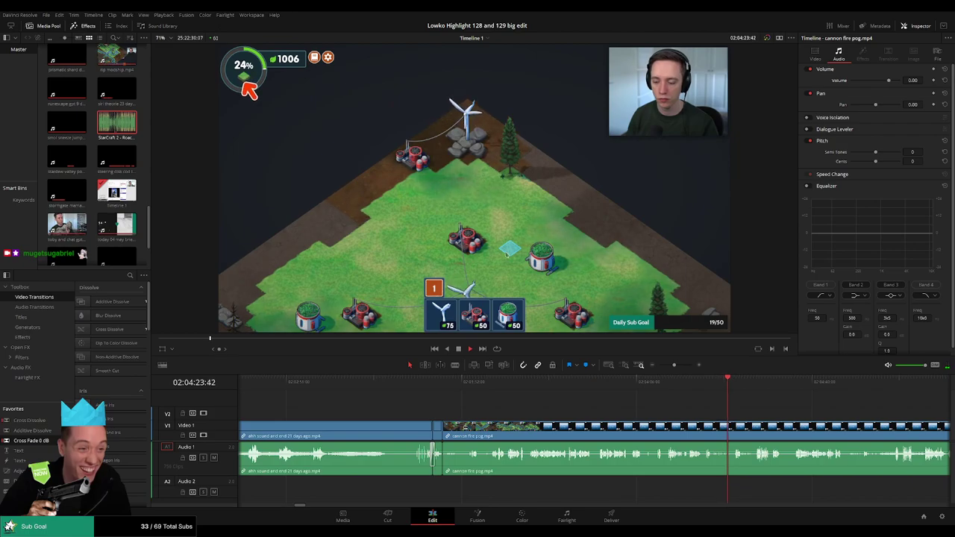
pyautogui.hscroll(4, 455, 399)
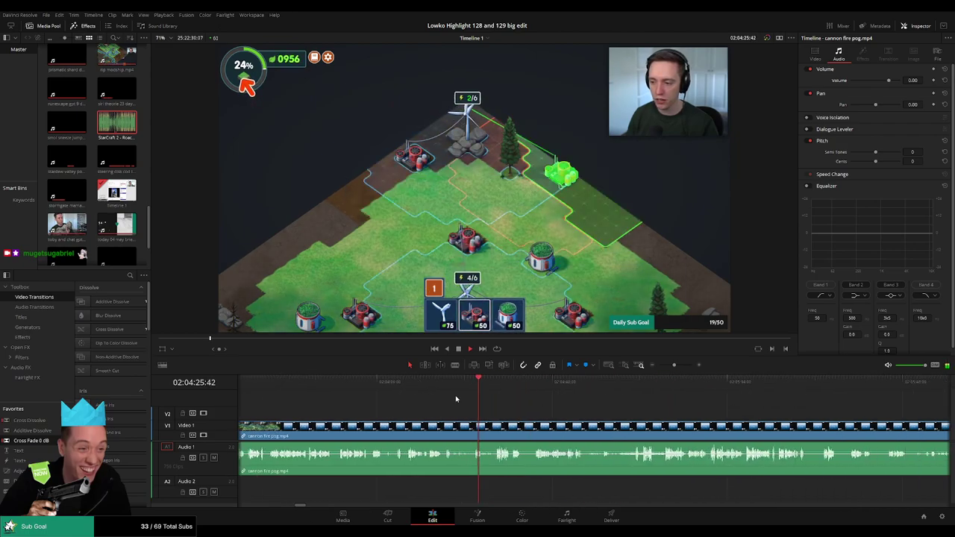
pyautogui.hscroll(2, 455, 399)
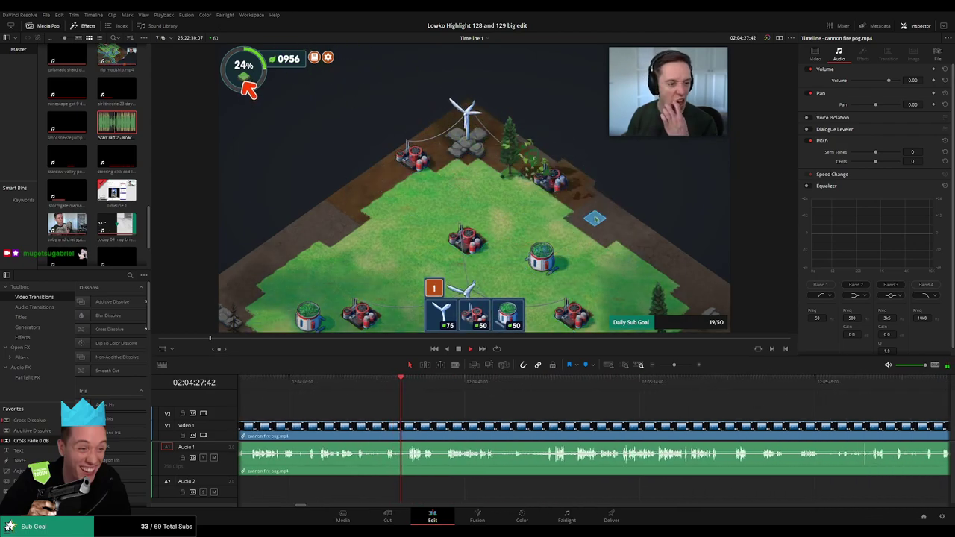
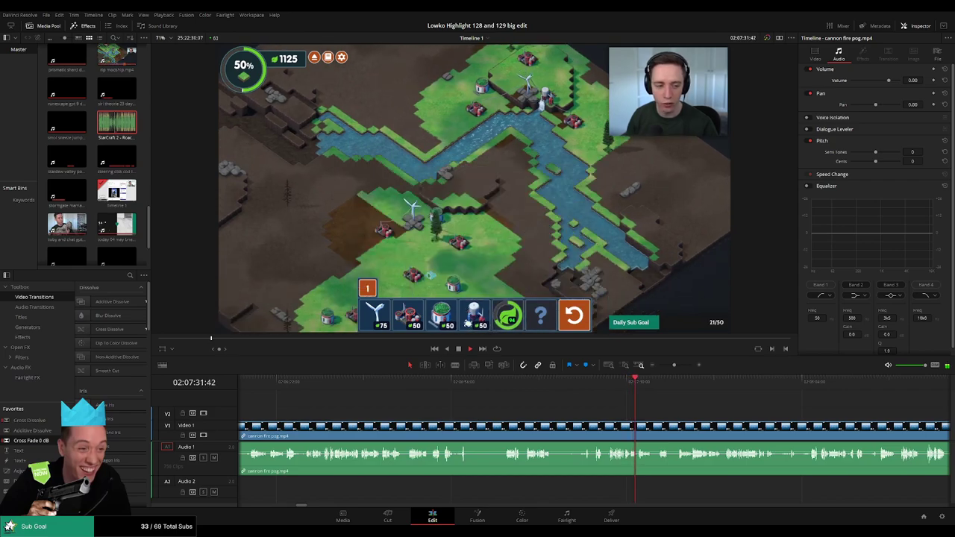
pyautogui.click(738, 385)
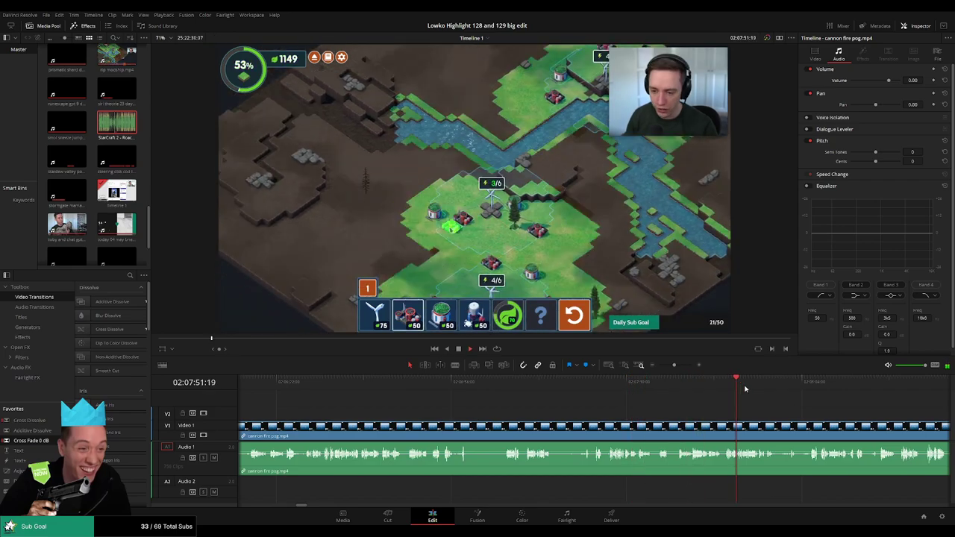
pyautogui.hscroll(5, 634, 395)
pyautogui.moveTo(562, 387); pyautogui.dragTo(766, 393)
pyautogui.press('space')
pyautogui.scroll(-6, 618, 402)
pyautogui.scroll(5, 599, 408)
pyautogui.hscroll(5, 530, 401)
pyautogui.moveTo(524, 385); pyautogui.dragTo(620, 390)
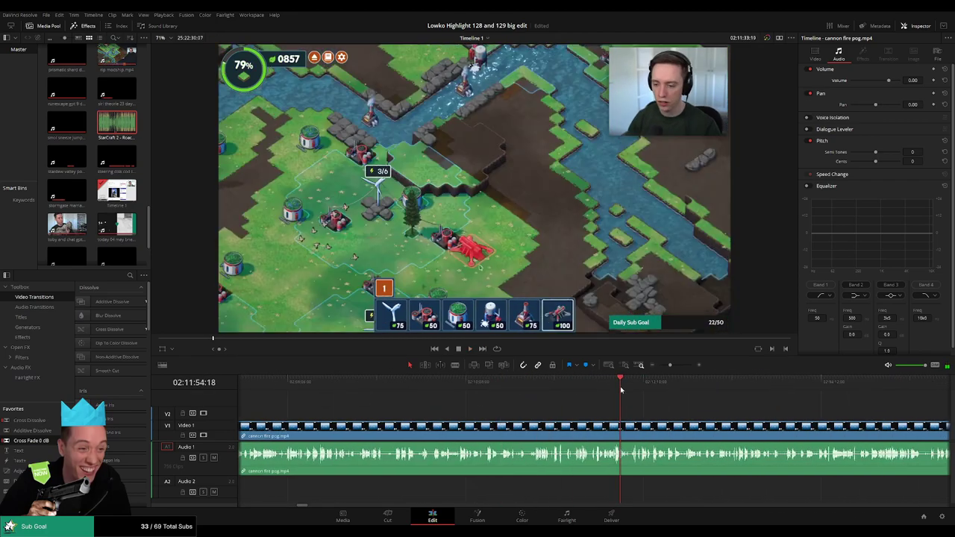
# Step: Recheck the river-building stretch from about 02:11:28 to 02:12:06 and skim ahead to the Temperate guidebook page near 02:18:43
pyautogui.hscroll(5, 639, 412)
pyautogui.click(446, 386)
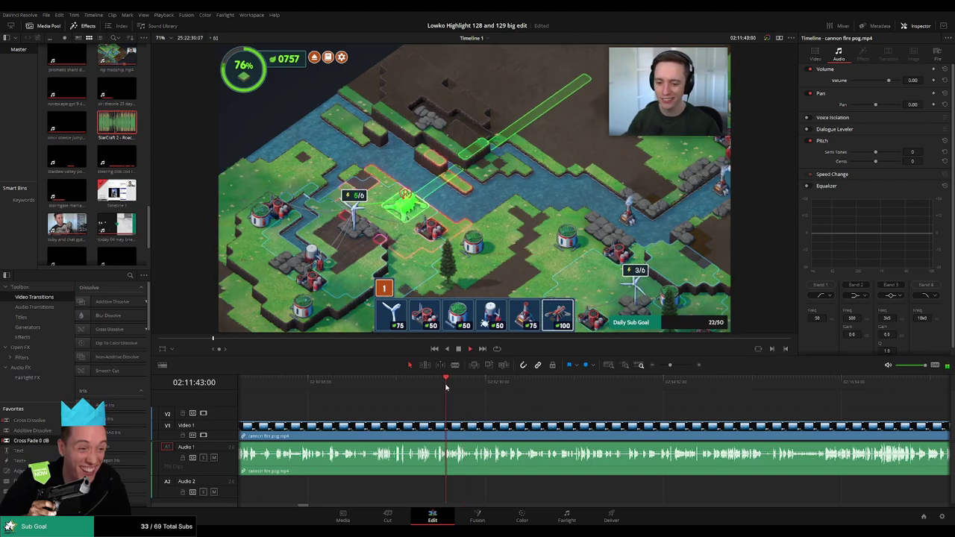
pyautogui.scroll(5, 577, 409)
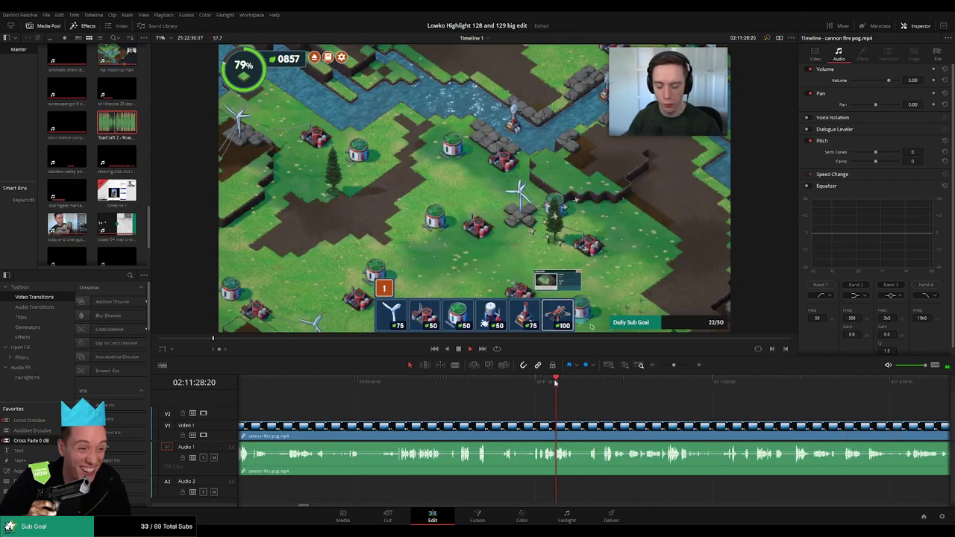
pyautogui.click(587, 382)
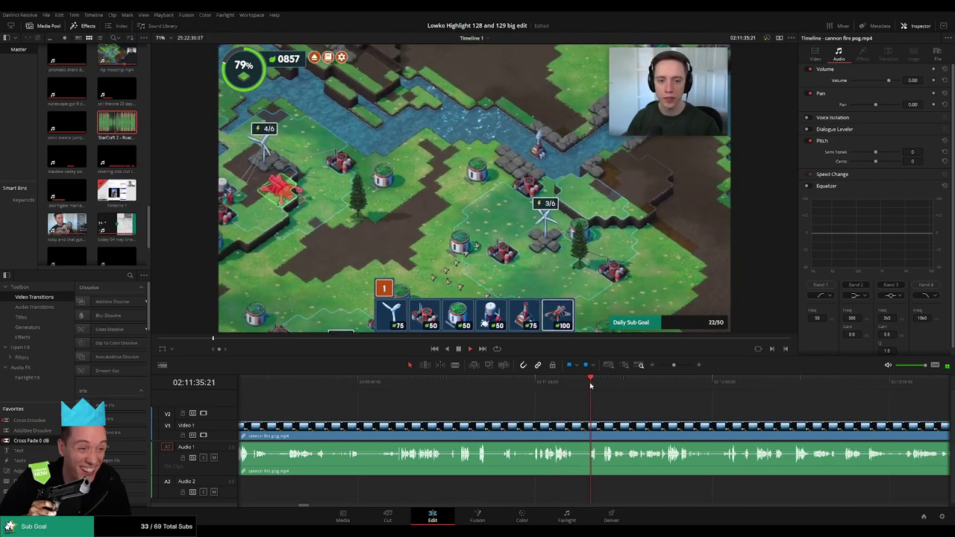
pyautogui.click(605, 383)
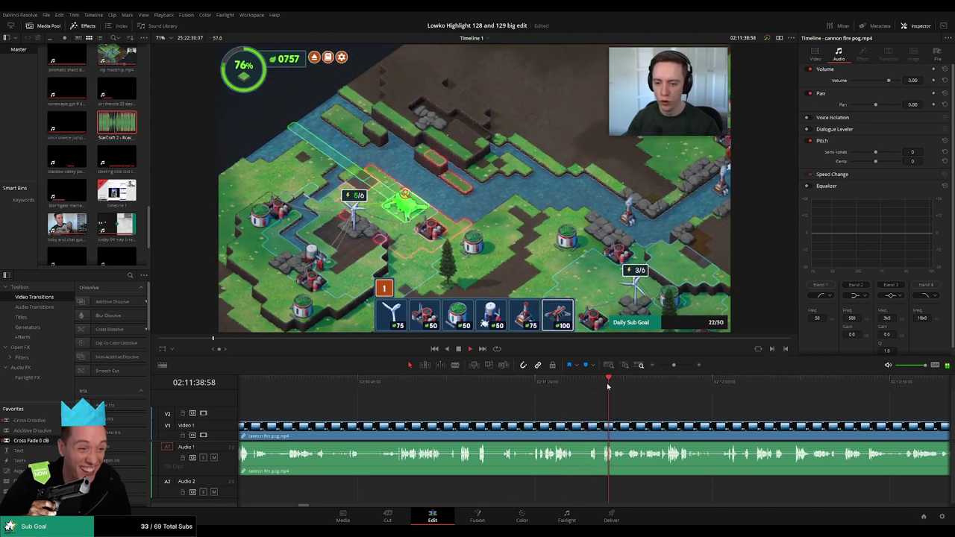
pyautogui.moveTo(631, 388); pyautogui.dragTo(534, 386)
pyautogui.click(670, 389)
pyautogui.click(530, 386)
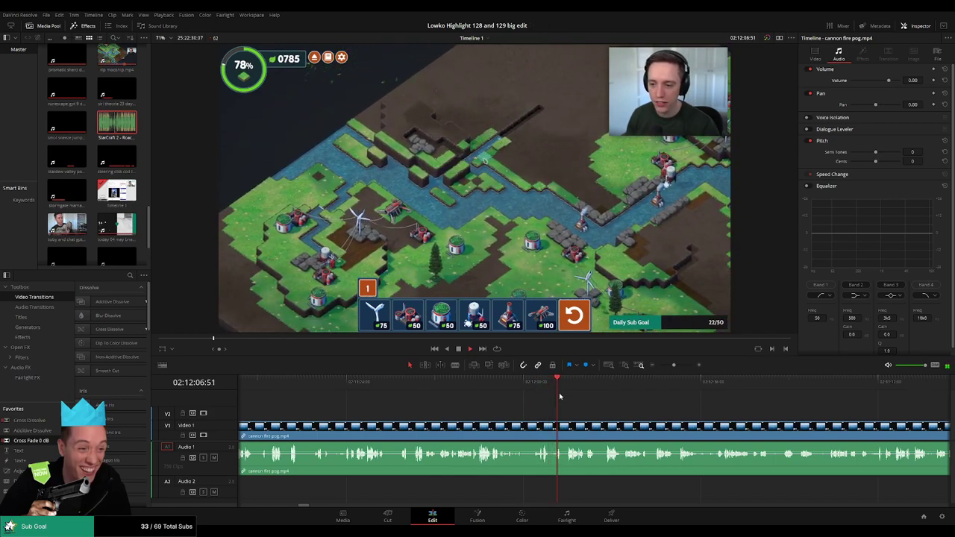
pyautogui.moveTo(567, 388); pyautogui.dragTo(719, 399)
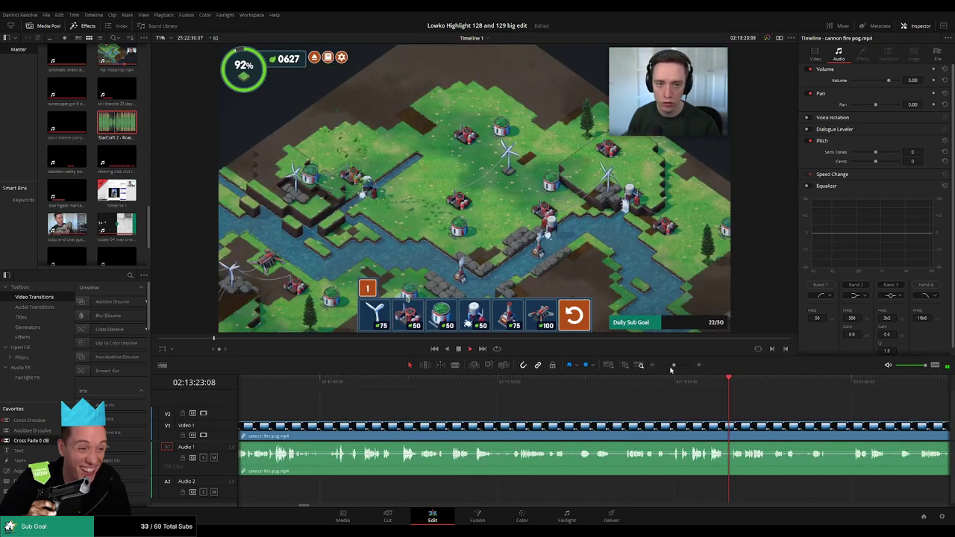
pyautogui.moveTo(671, 369); pyautogui.dragTo(664, 365)
pyautogui.moveTo(601, 384); pyautogui.dragTo(507, 401)
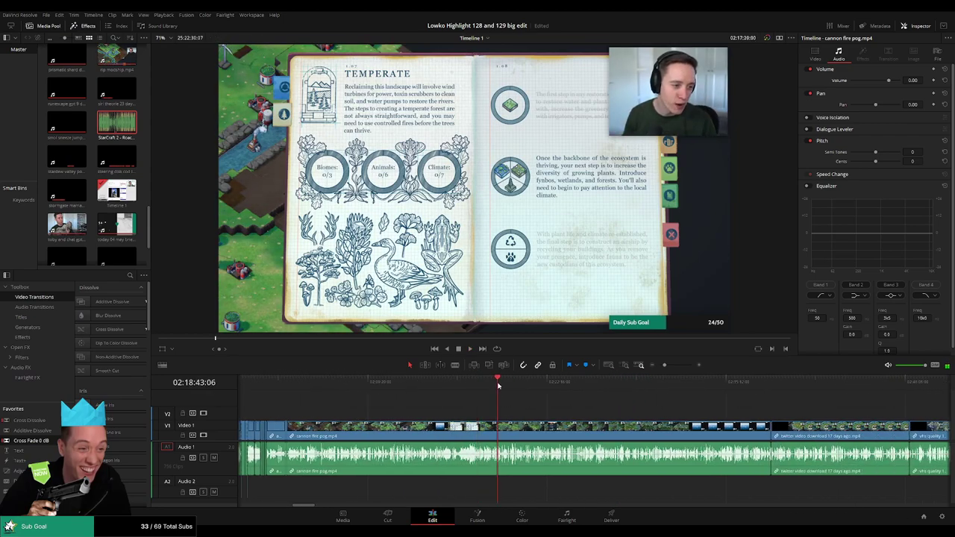
# Step: Check the footage around 02:18:45 and skim ahead to the burning area near 02:24:43
pyautogui.press('space')
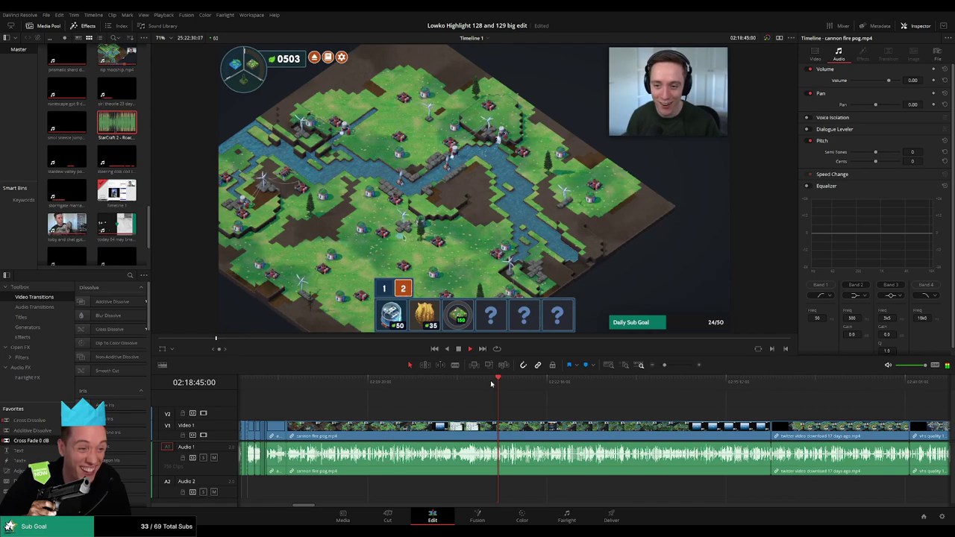
pyautogui.click(489, 382)
pyautogui.click(497, 383)
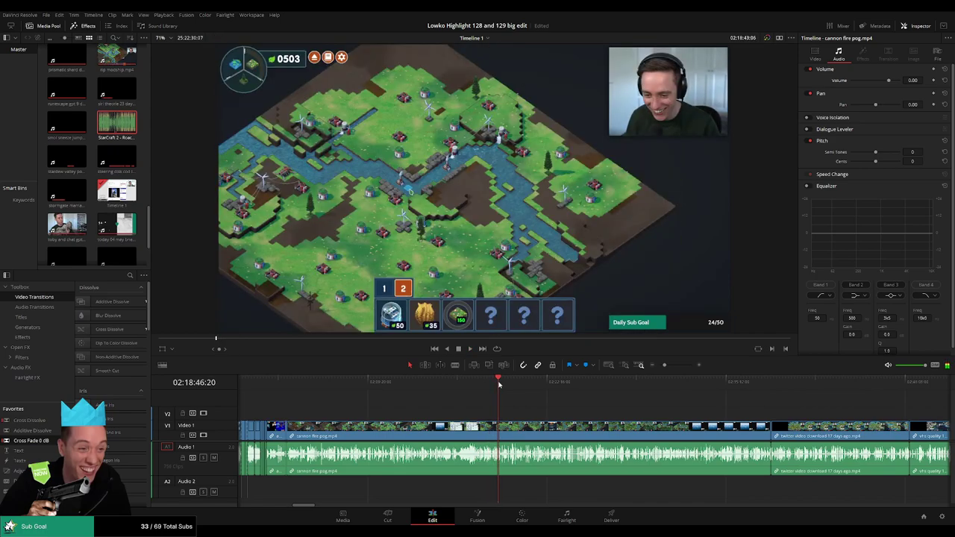
pyautogui.moveTo(501, 384); pyautogui.dragTo(581, 386)
pyautogui.press('space')
pyautogui.scroll(3, 607, 403)
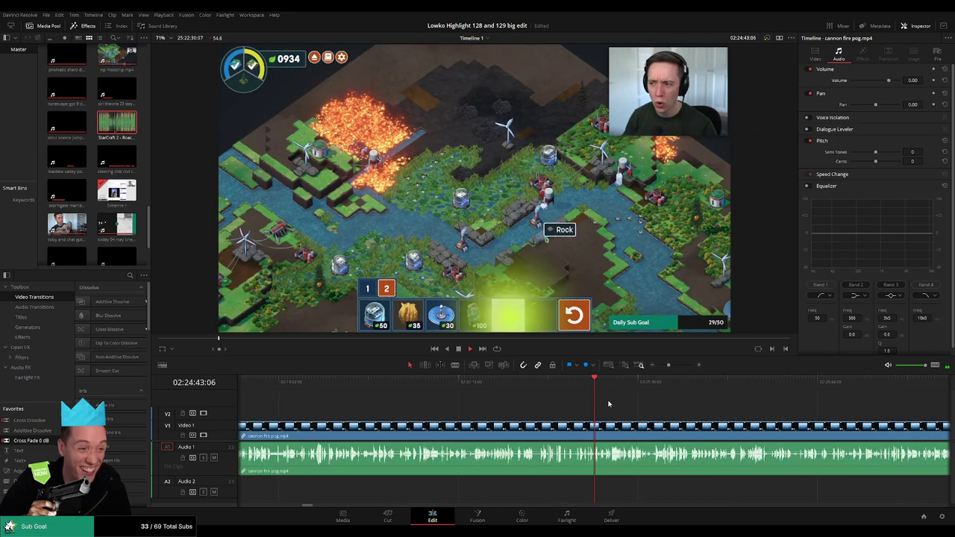
# Step: Review the controlled-burn footage backwards from about 02:24:30 to the Solar Amplifier popup near 02:23:45
pyautogui.click(527, 386)
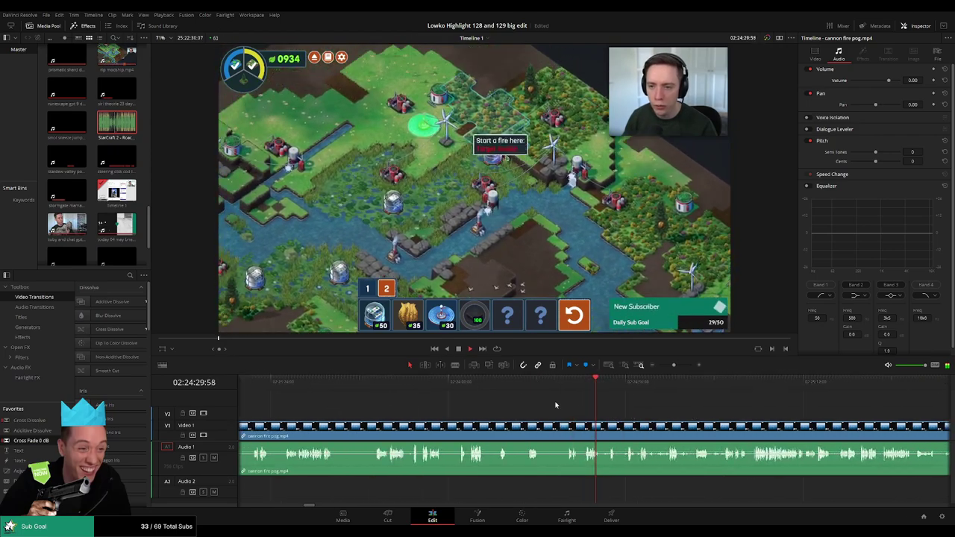
pyautogui.click(522, 391)
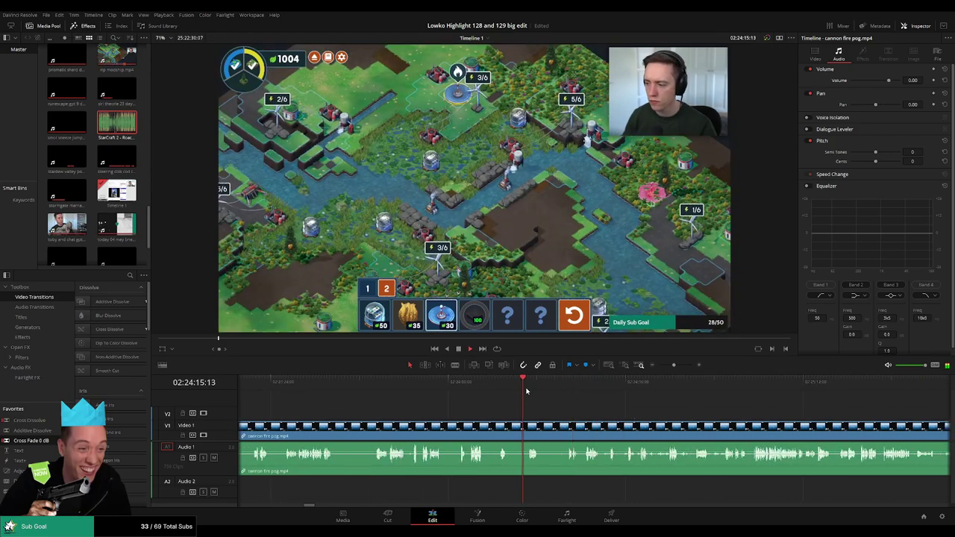
pyautogui.click(498, 390)
pyautogui.press('space')
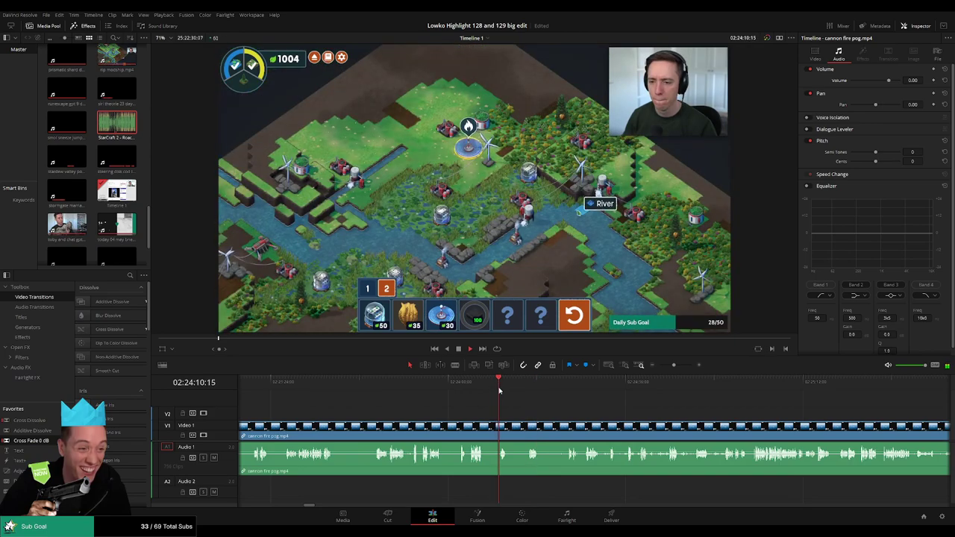
pyautogui.click(471, 391)
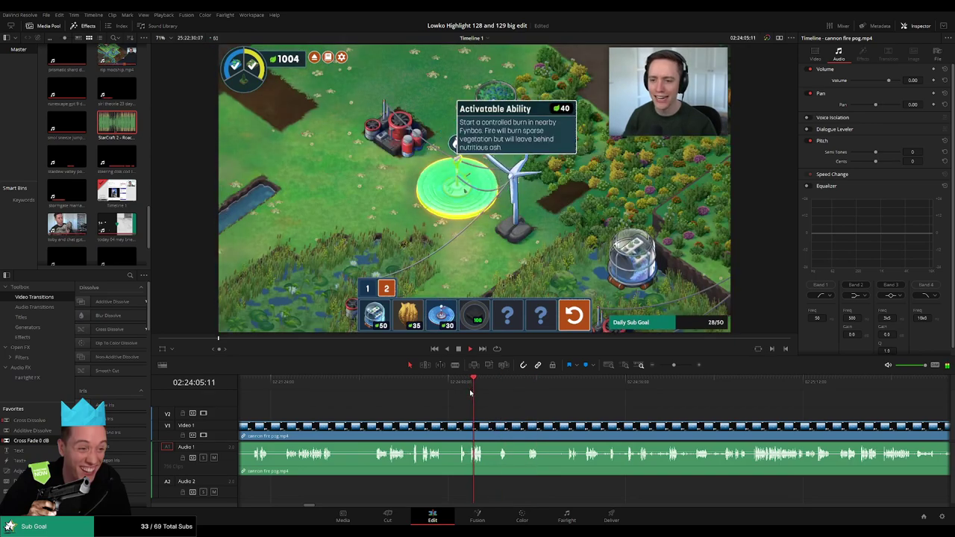
pyautogui.click(457, 391)
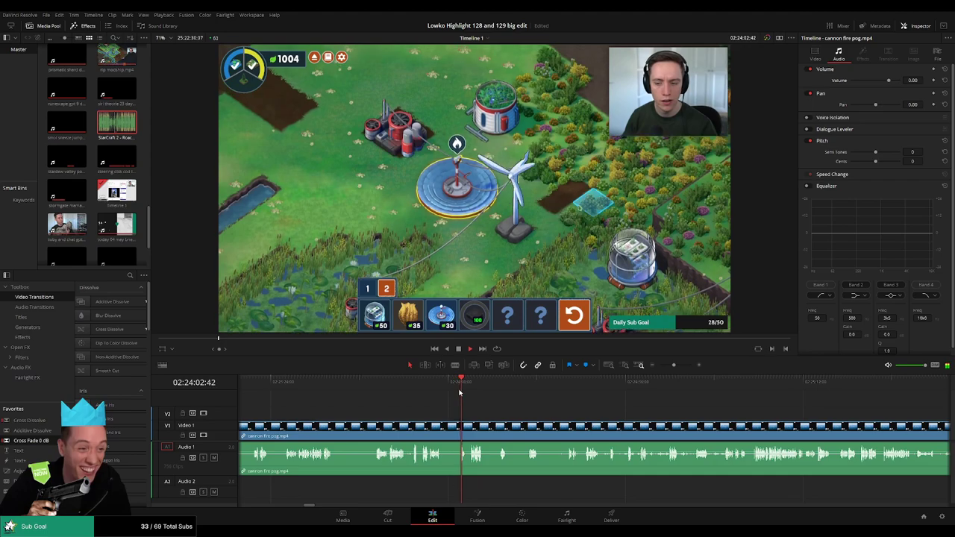
pyautogui.moveTo(364, 392); pyautogui.dragTo(374, 395)
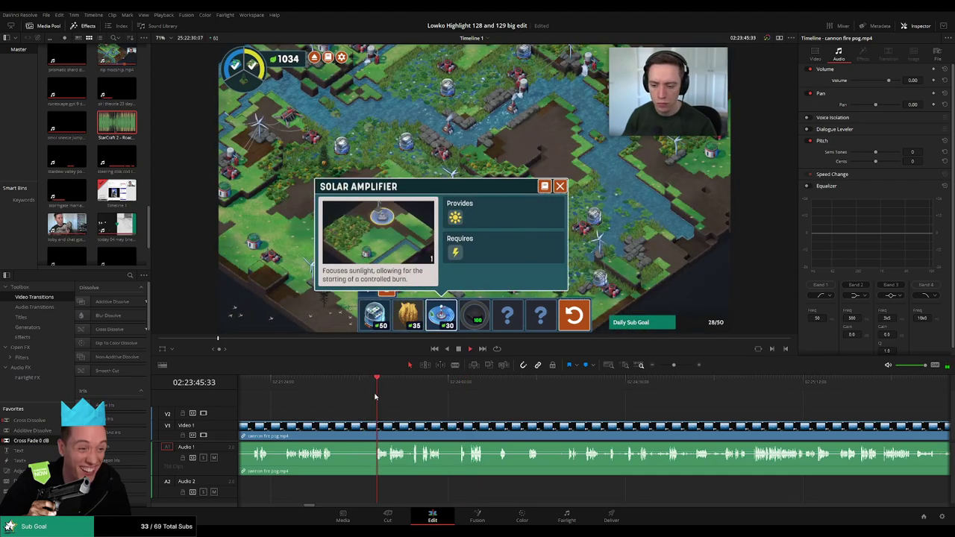
# Step: Split "cannon fire pog.mp4" at the Solar Amplifier remark near 02:23:26, ripple-delete the clip's footage before it, and play the start
pyautogui.hotkey('ctrl', '=')
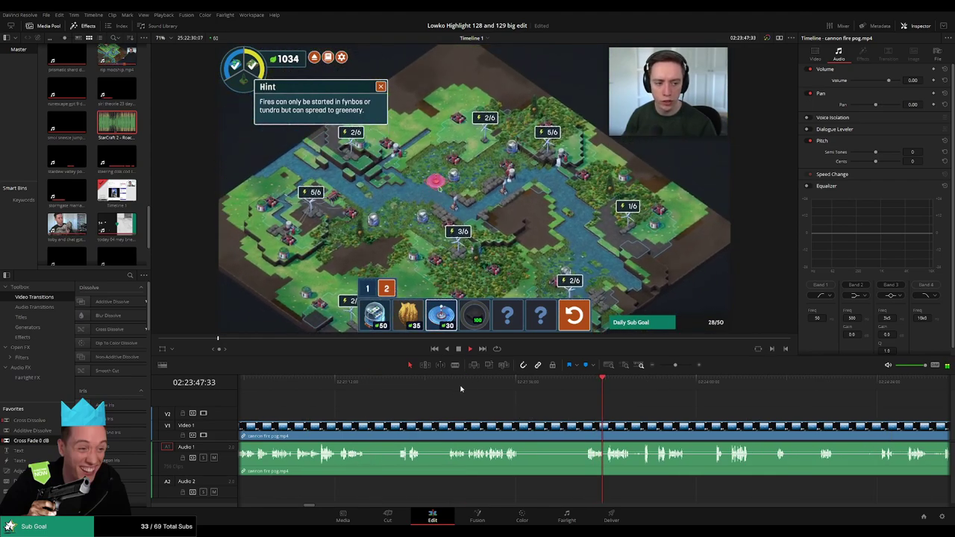
pyautogui.click(447, 384)
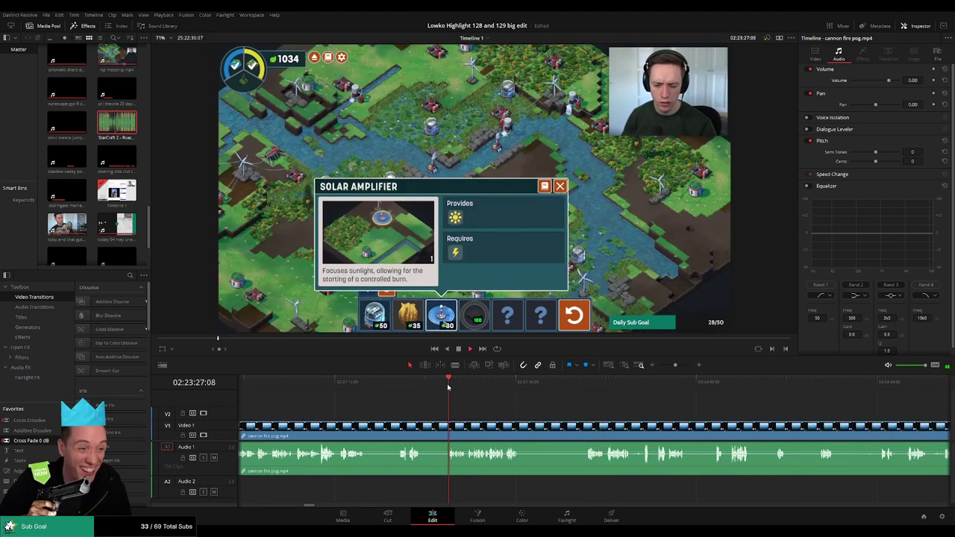
pyautogui.click(540, 382)
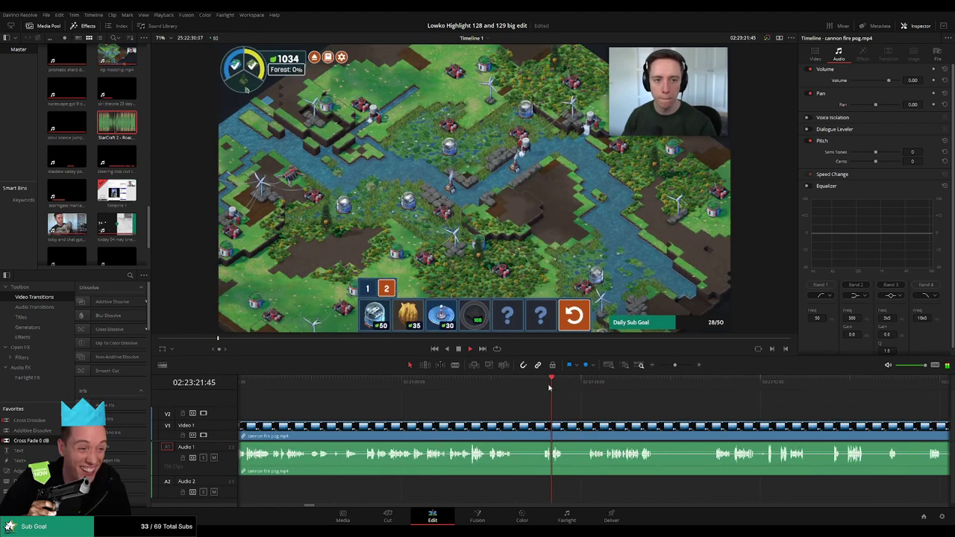
pyautogui.moveTo(572, 409); pyautogui.dragTo(512, 386)
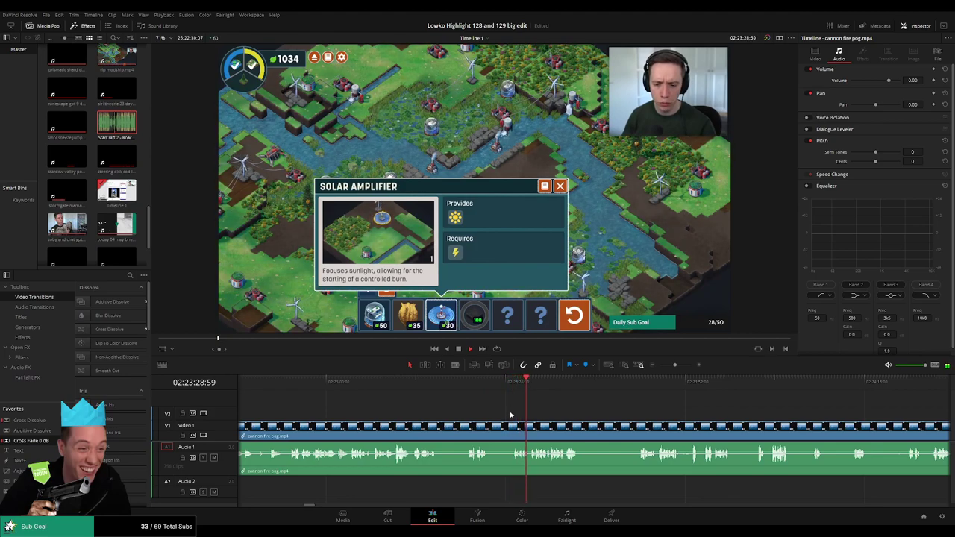
pyautogui.press('b')
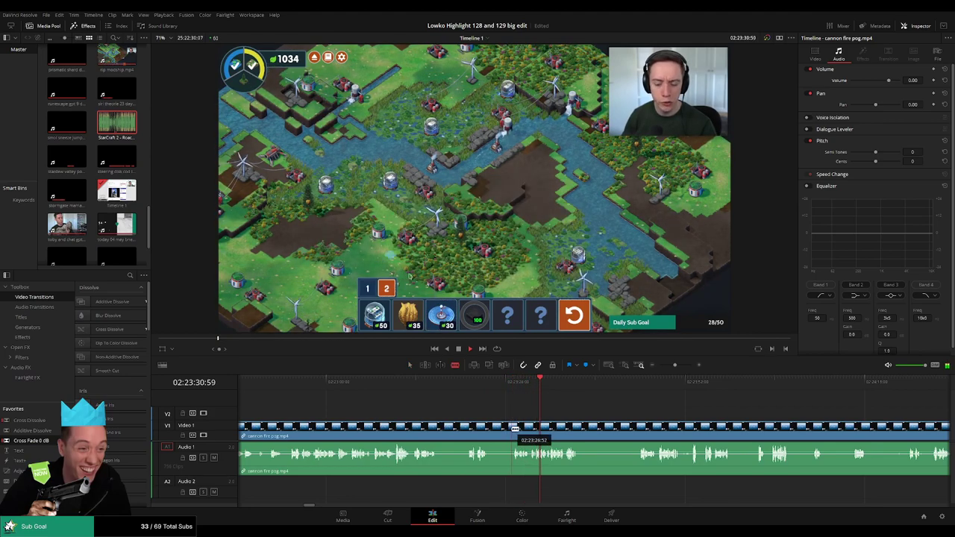
pyautogui.click(510, 428)
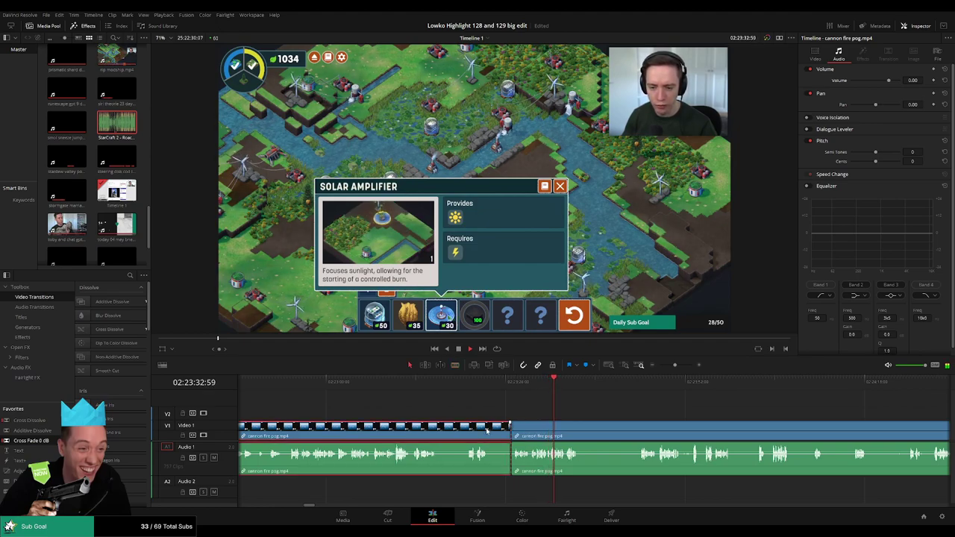
pyautogui.press('Delete')
pyautogui.moveTo(593, 412); pyautogui.dragTo(381, 410)
pyautogui.press('space')
# Step: Isolate the short word ending at 02:03:35:35 with two splits and set its volume to -100
pyautogui.moveTo(675, 365); pyautogui.dragTo(682, 365)
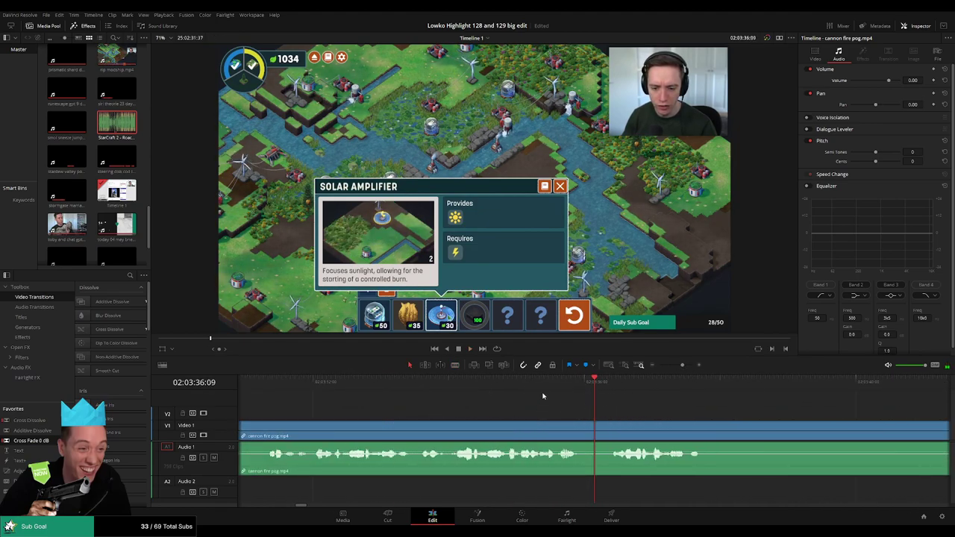
pyautogui.moveTo(540, 384)
pyautogui.mouseDown()
pyautogui.moveTo(518, 385)
pyautogui.moveTo(539, 386)
pyautogui.mouseUp()
pyautogui.press('space')
pyautogui.press('b')
pyautogui.click(538, 424)
pyautogui.press('space')
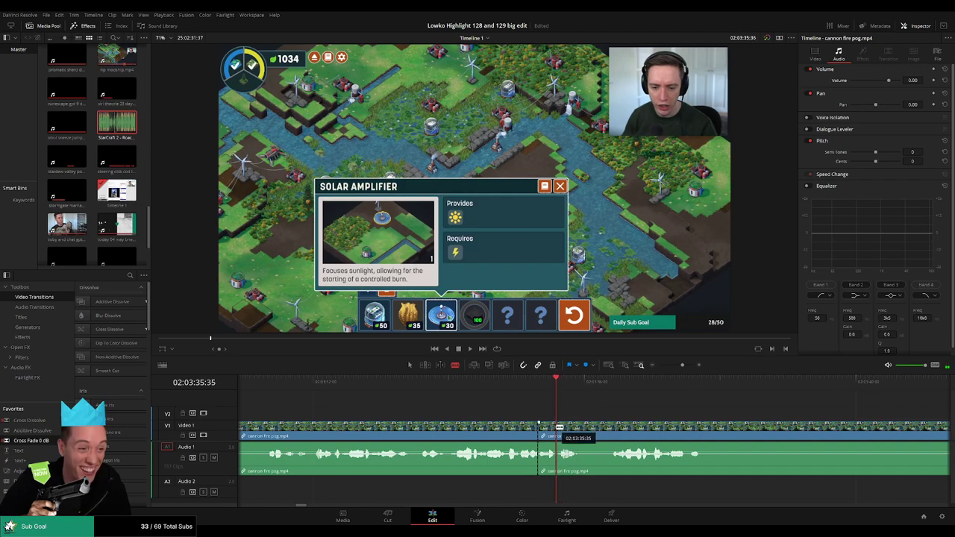
pyautogui.click(558, 426)
pyautogui.press('a')
# Step: Place a short excerpt of "StarCraft 2 - Roach Quotes.mp3" on Audio 2 under the muted piece and play it back
pyautogui.doubleClick(102, 129)
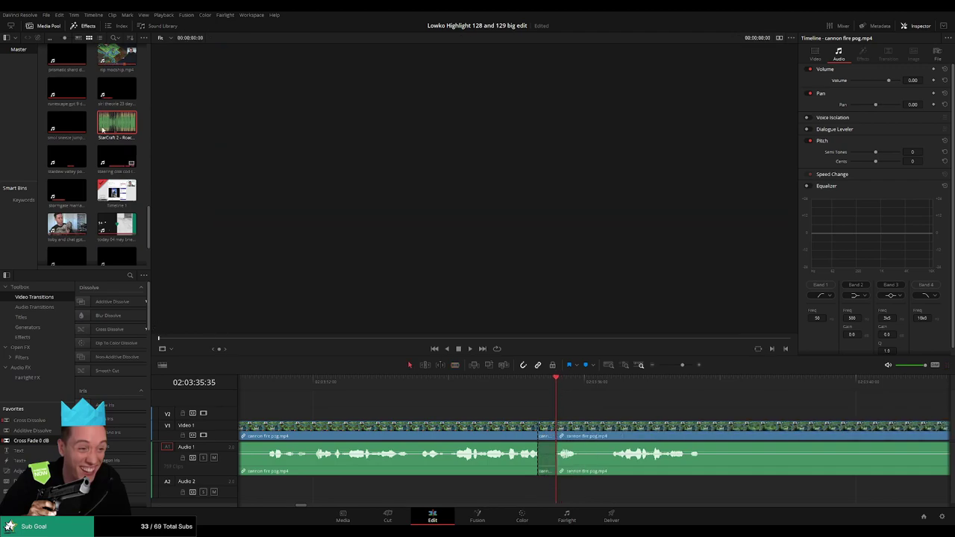
pyautogui.moveTo(358, 226); pyautogui.dragTo(552, 491)
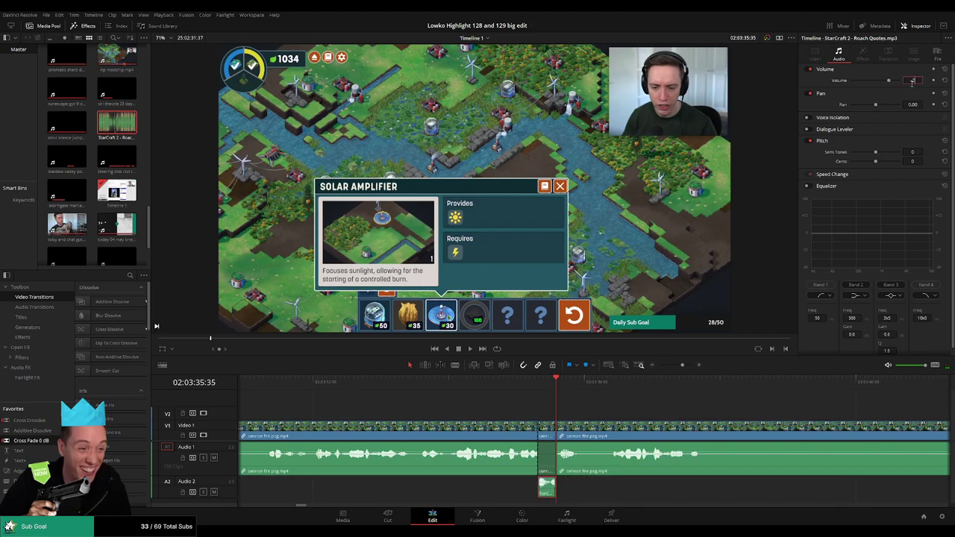
pyautogui.press('space')
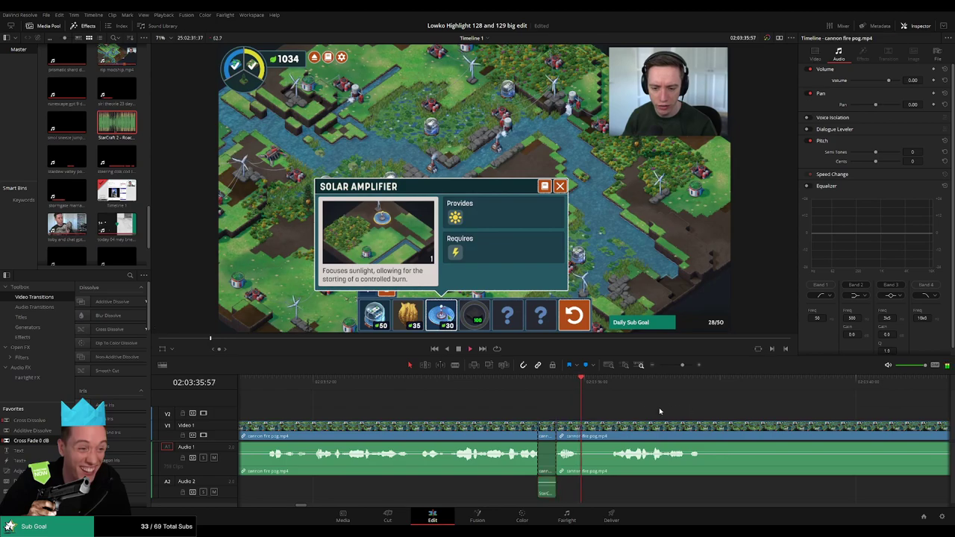
pyautogui.hscroll(3, 659, 408)
pyautogui.click(351, 382)
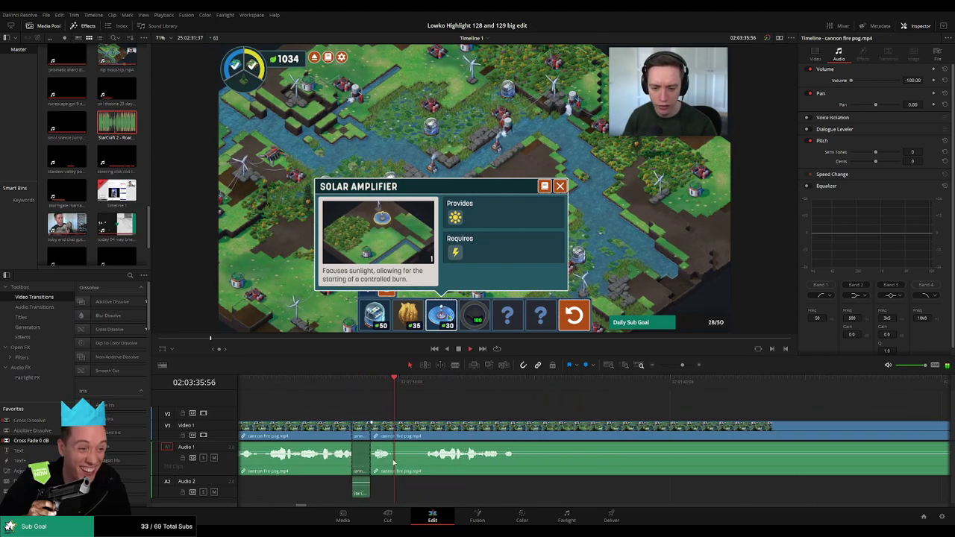
# Step: Ripple-delete the silent stretch between about 02:03:38 and 02:03:47 and add a Cross Fade 0 dB at the audio join
pyautogui.hscroll(2, 631, 424)
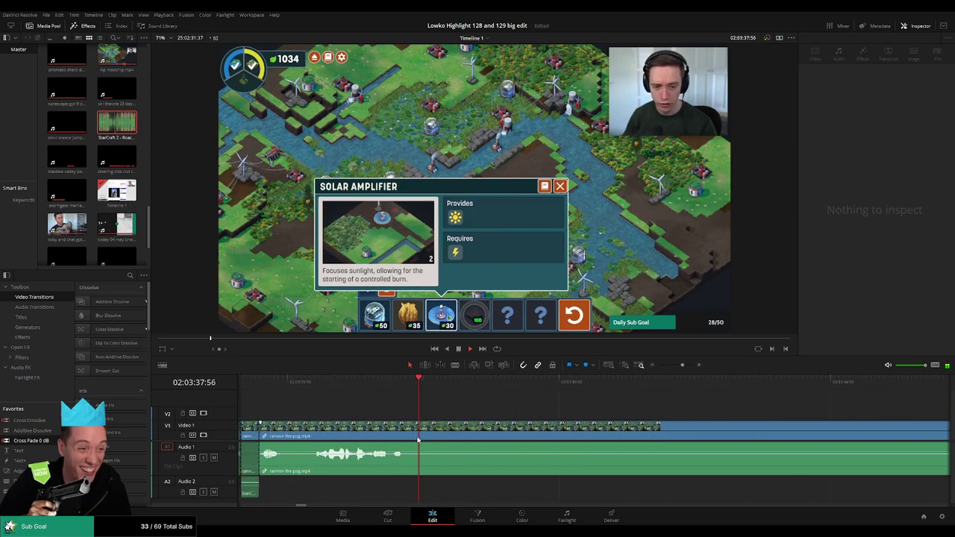
pyautogui.press('b')
pyautogui.click(422, 440)
pyautogui.click(721, 382)
pyautogui.moveTo(682, 367); pyautogui.dragTo(679, 364)
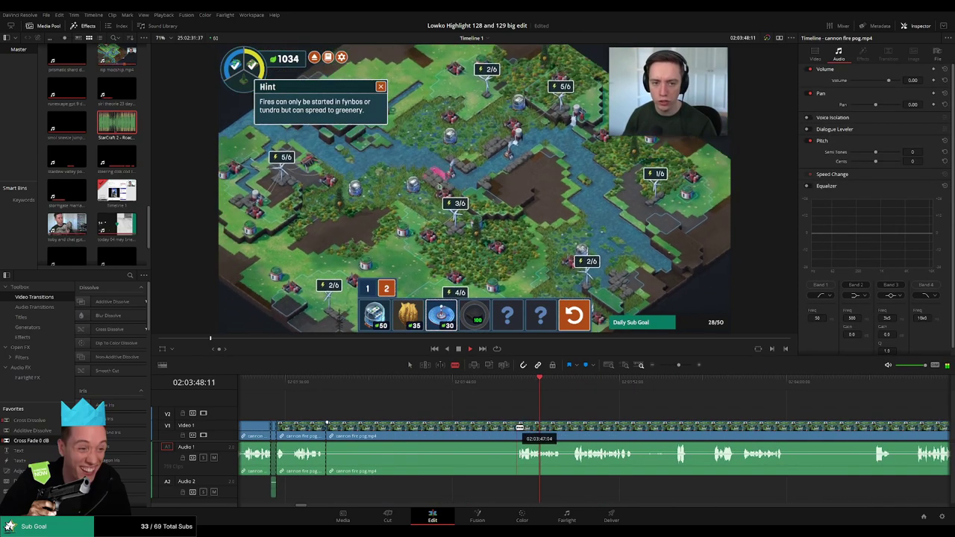
pyautogui.click(512, 428)
pyautogui.press('a')
pyautogui.click(488, 428)
pyautogui.press('Delete')
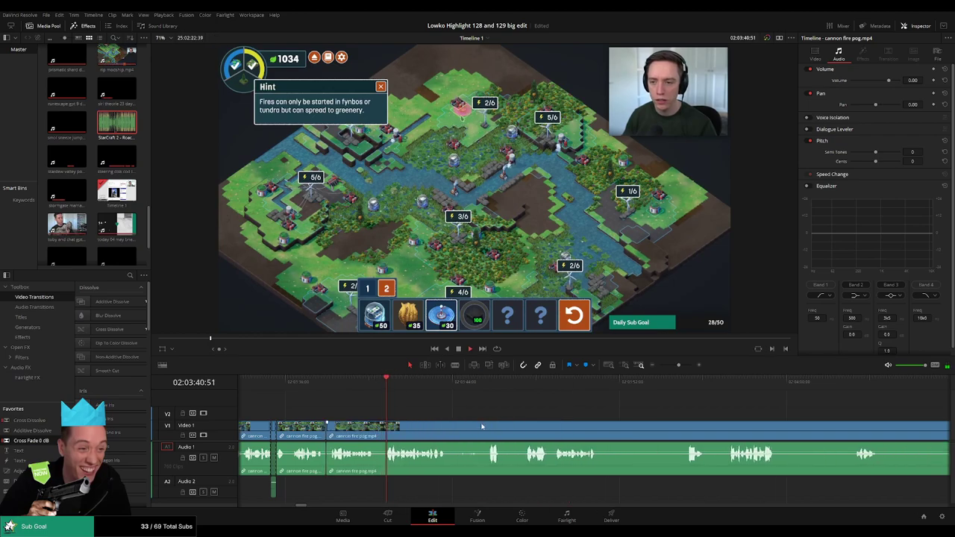
pyautogui.moveTo(332, 460); pyautogui.dragTo(334, 459)
pyautogui.press('space')
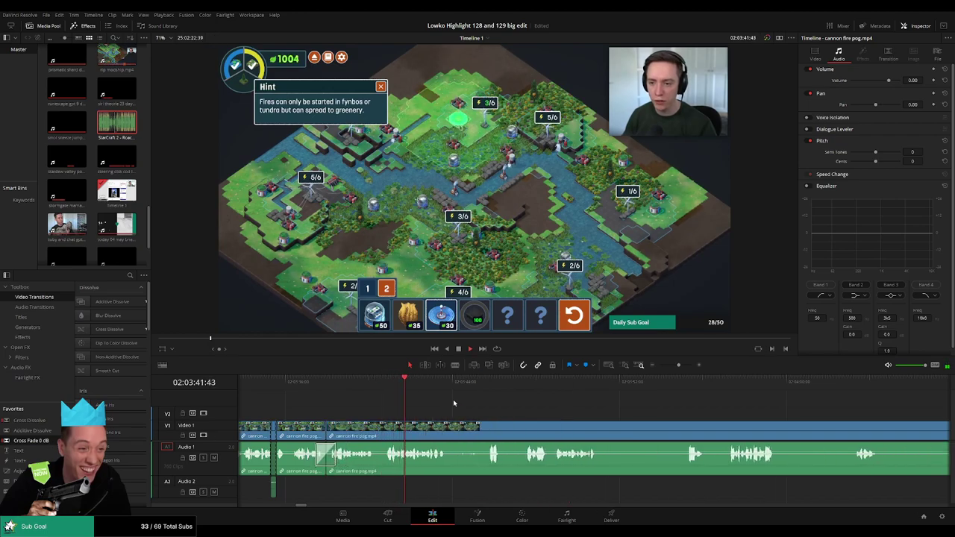
# Step: Ripple-delete the pause between about 02:03:44 and 02:03:45:29 and add a Cross Fade 0 dB at the audio join
pyautogui.hscroll(3, 407, 407)
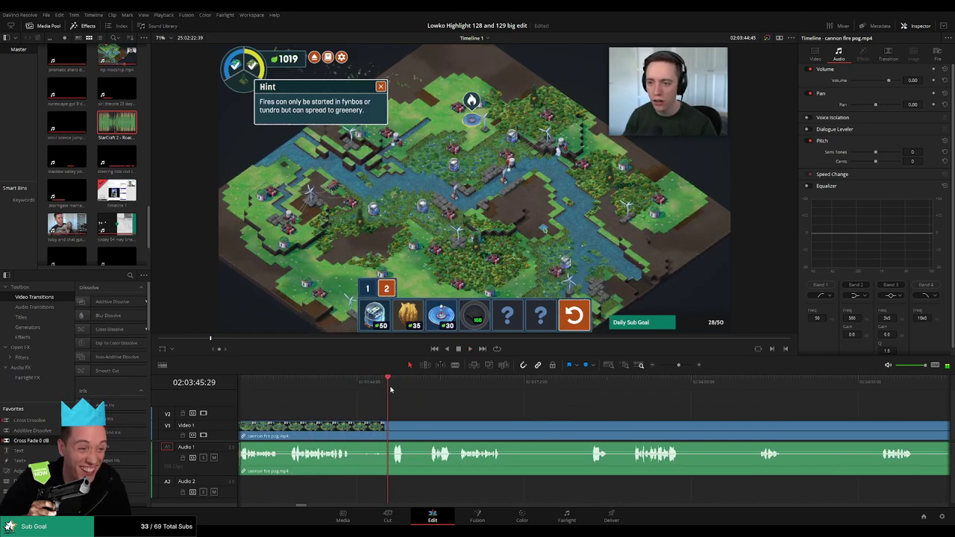
pyautogui.press('b')
pyautogui.click(353, 428)
pyautogui.click(387, 428)
pyautogui.press('a')
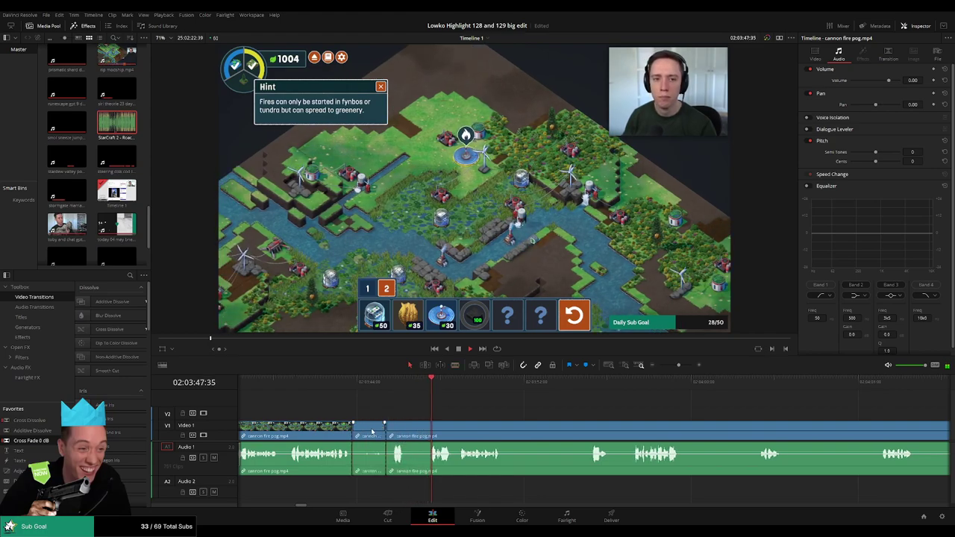
pyautogui.click(371, 432)
pyautogui.press('Delete')
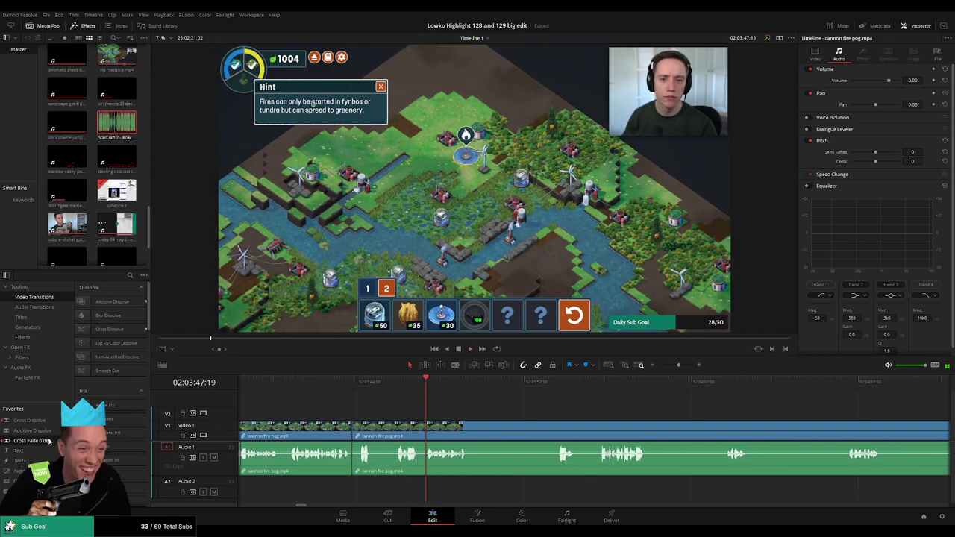
pyautogui.hscroll(2, 434, 401)
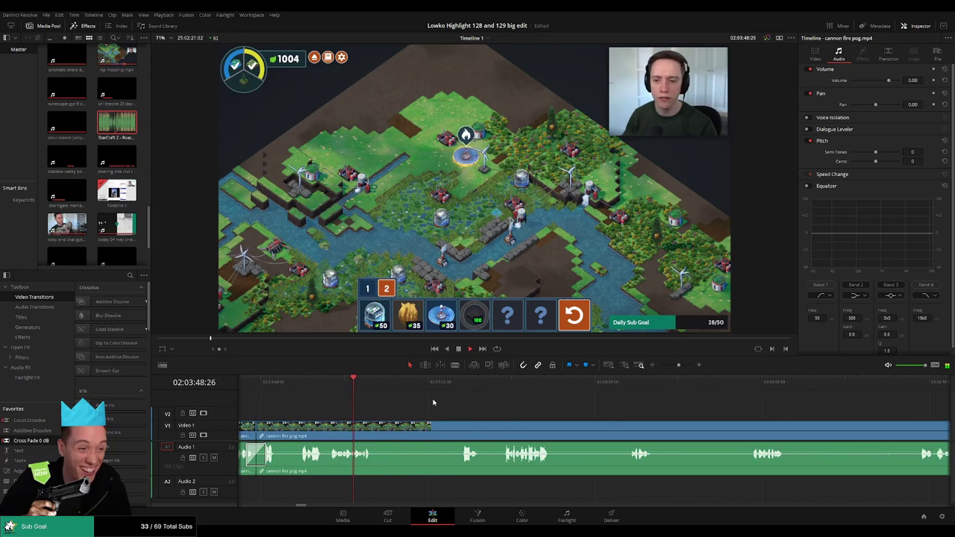
# Step: Ripple-delete the silence between about 02:03:58 and 02:04:01 and add a Cross Fade 0 dB at the audio join
pyautogui.moveTo(391, 385); pyautogui.dragTo(500, 393)
pyautogui.hscroll(3, 492, 386)
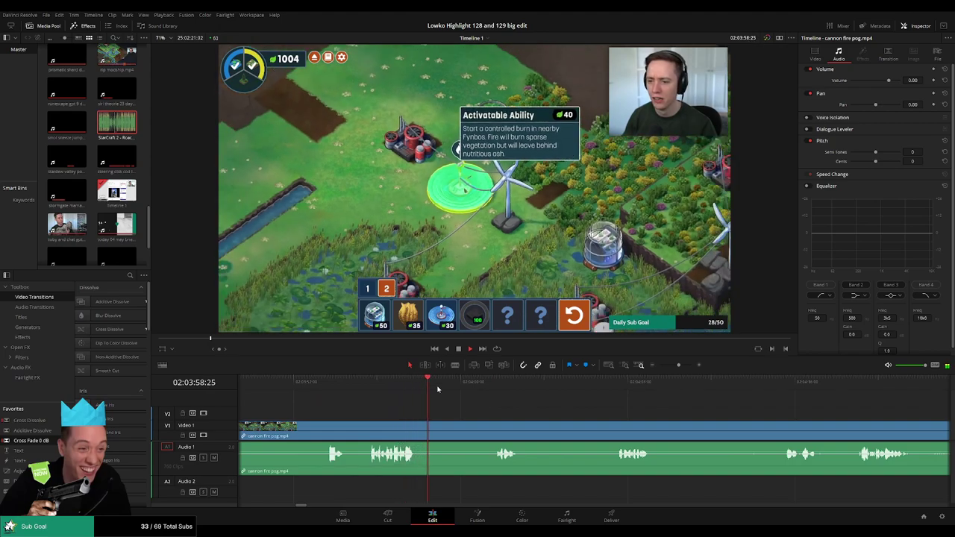
pyautogui.click(490, 388)
pyautogui.click(416, 427)
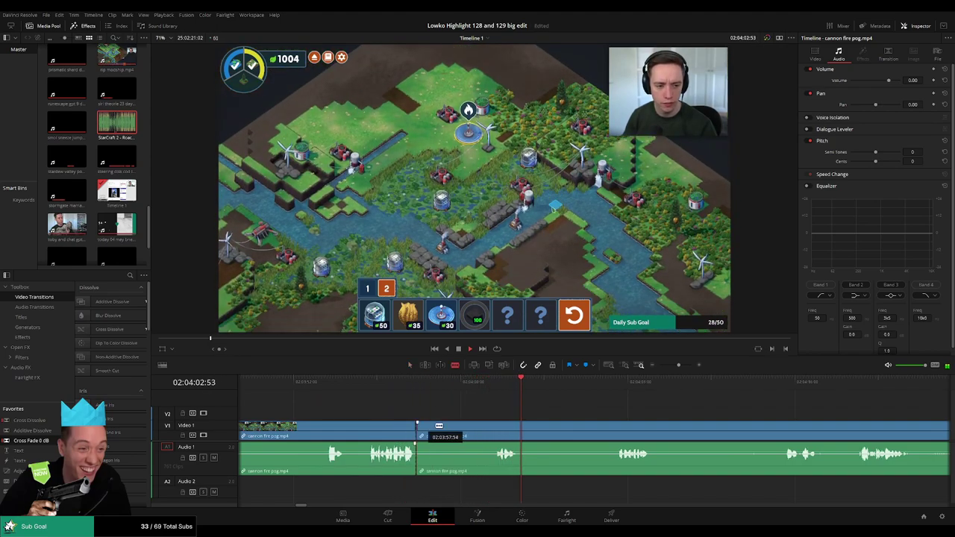
pyautogui.click(493, 427)
pyautogui.press('a')
pyautogui.click(476, 429)
pyautogui.press('Delete')
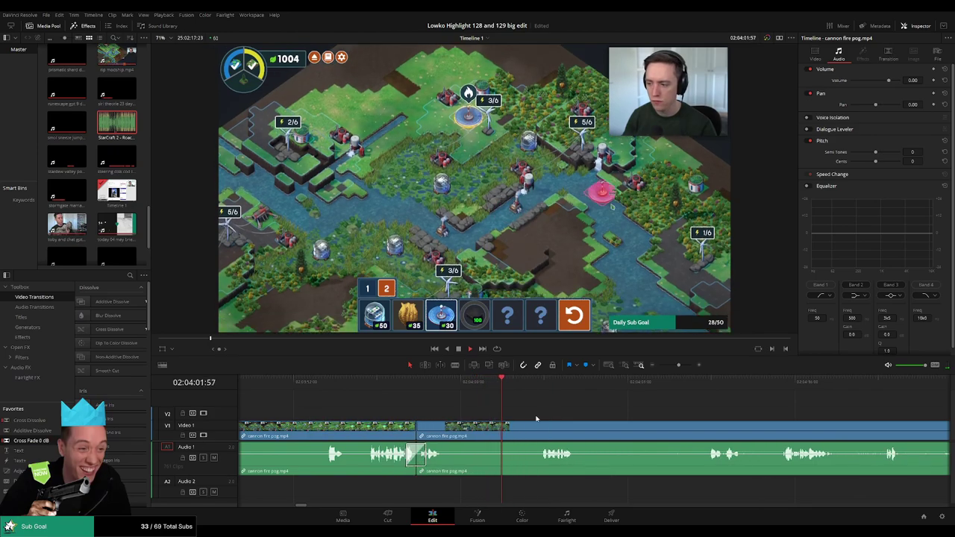
# Step: Split the clip at about 02:03:59 and 02:04:03:45 and ripple-delete the silent piece between the cuts
pyautogui.click(445, 427)
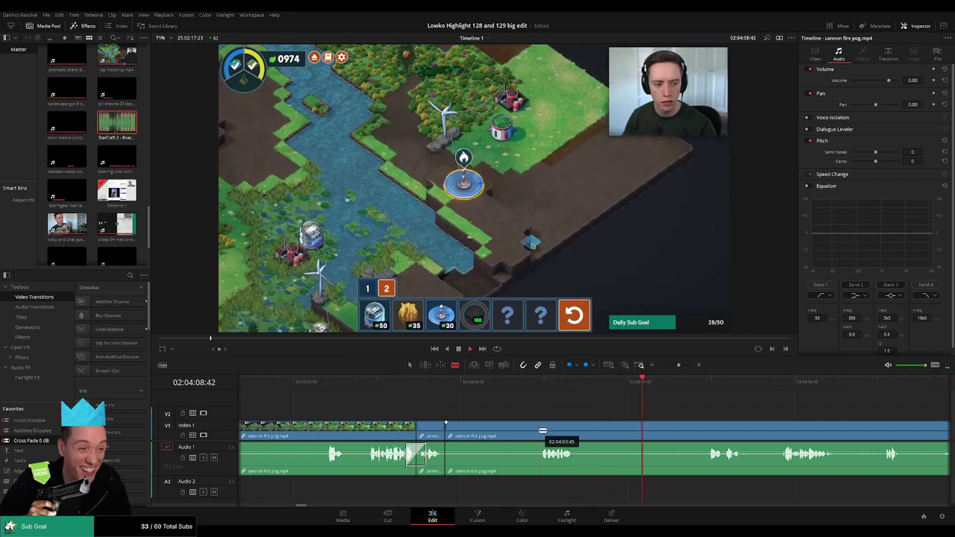
pyautogui.click(540, 431)
pyautogui.press('a')
pyautogui.click(510, 432)
pyautogui.press('Delete')
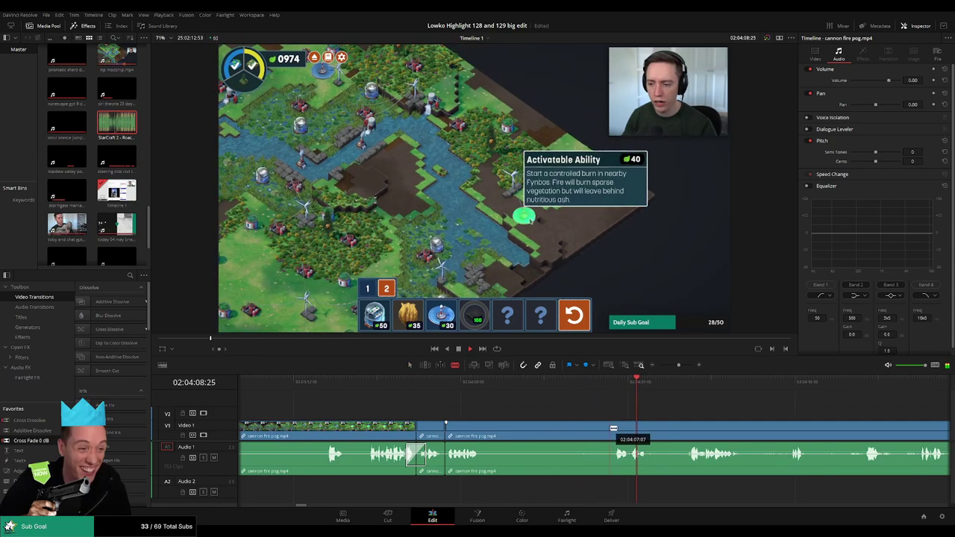
# Step: Split the clip at about 02:04:07 and ripple-delete the piece between the previous cut and this one
pyautogui.click(609, 430)
pyautogui.press('a')
pyautogui.click(578, 430)
pyautogui.press('BackSpace')
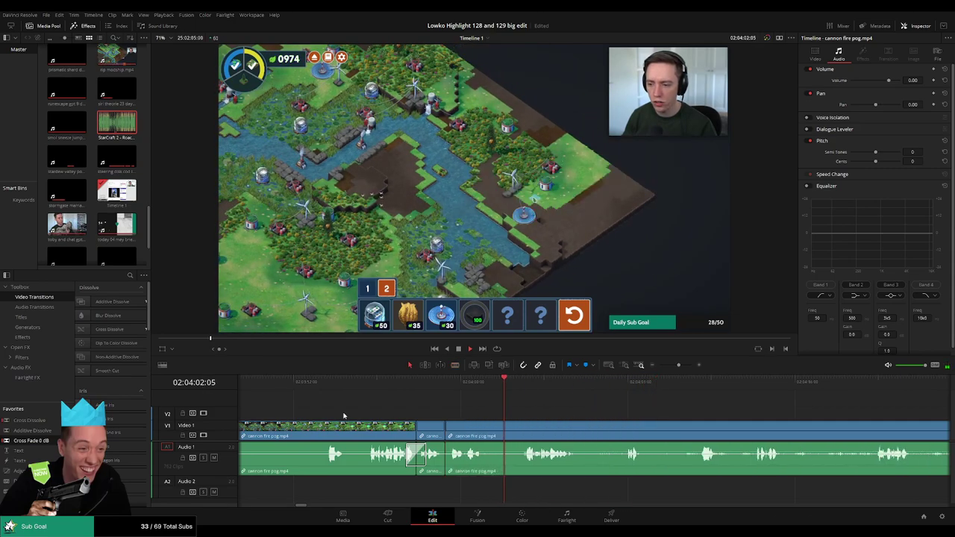
# Step: Ripple-delete the silent piece between about 02:04:01 and 02:04:03 and add a Cross Fade 0 dB at the audio join
pyautogui.press('b')
pyautogui.click(483, 435)
pyautogui.click(522, 431)
pyautogui.press('a')
pyautogui.click(511, 434)
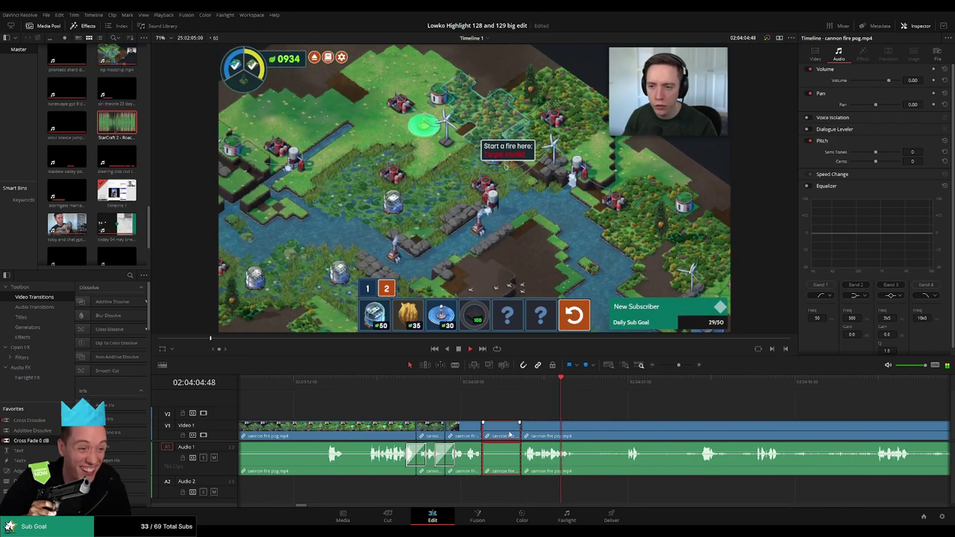
pyautogui.press('BackSpace')
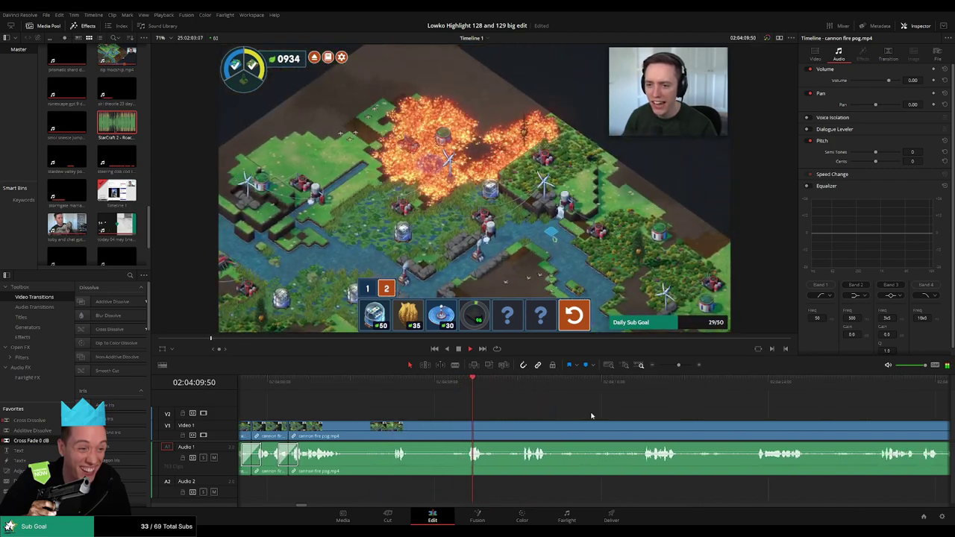
# Step: Split the "cannon fire pog" clip at about 02:04:33:57, just before the loud speech begins
pyautogui.click(422, 386)
pyautogui.moveTo(560, 407); pyautogui.dragTo(493, 410)
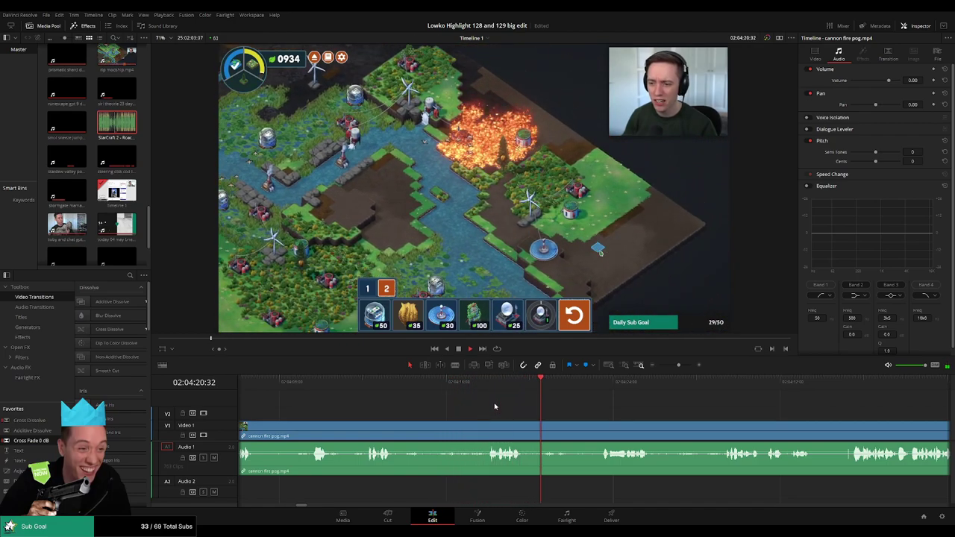
pyautogui.moveTo(596, 388); pyautogui.dragTo(605, 388)
pyautogui.moveTo(702, 416); pyautogui.dragTo(533, 407)
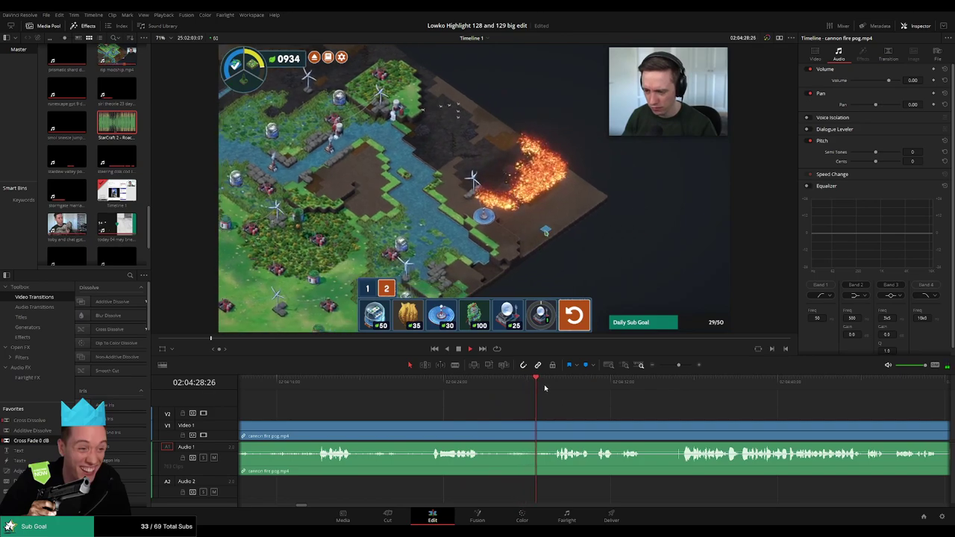
pyautogui.moveTo(639, 404); pyautogui.dragTo(478, 402)
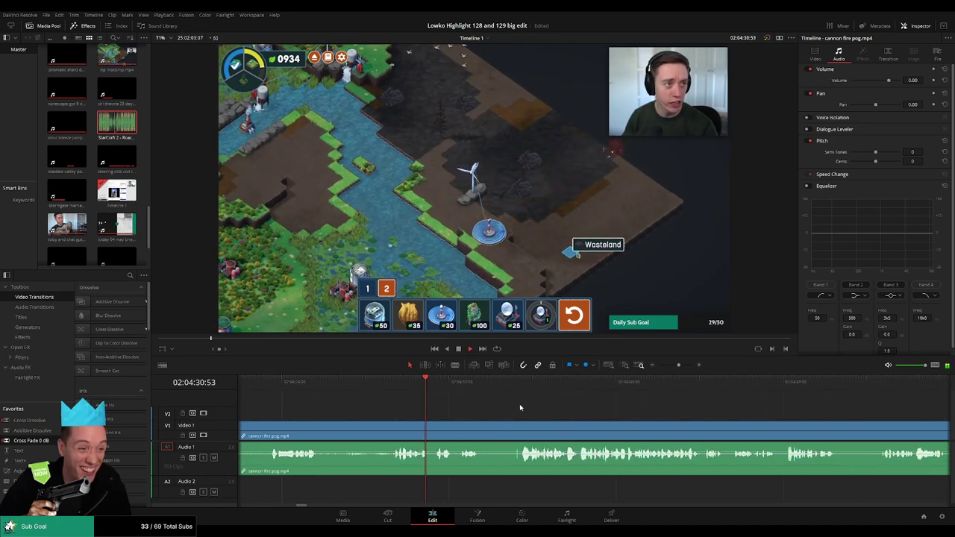
pyautogui.hotkey('shift', 'Left')
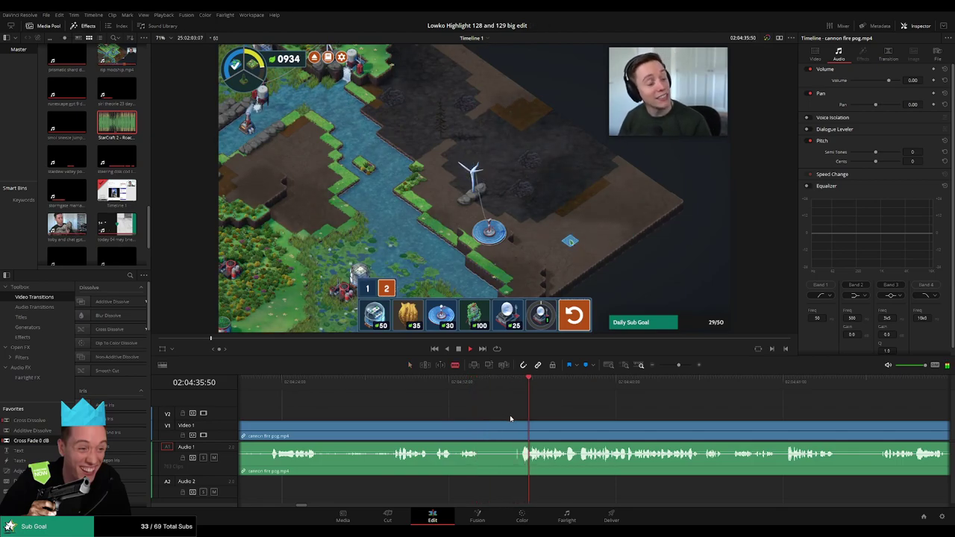
pyautogui.click(485, 426)
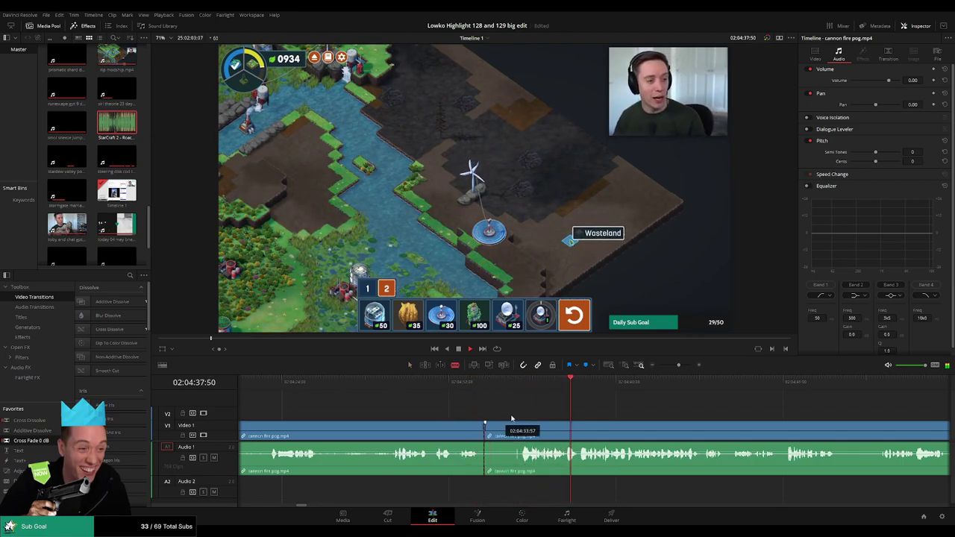
# Step: Split at about 02:04:52, ripple-delete the piece back to the previous cut, and add a Cross Fade 0 dB at the audio join
pyautogui.press('a')
pyautogui.moveTo(569, 411); pyautogui.dragTo(457, 403)
pyautogui.moveTo(557, 385); pyautogui.dragTo(590, 385)
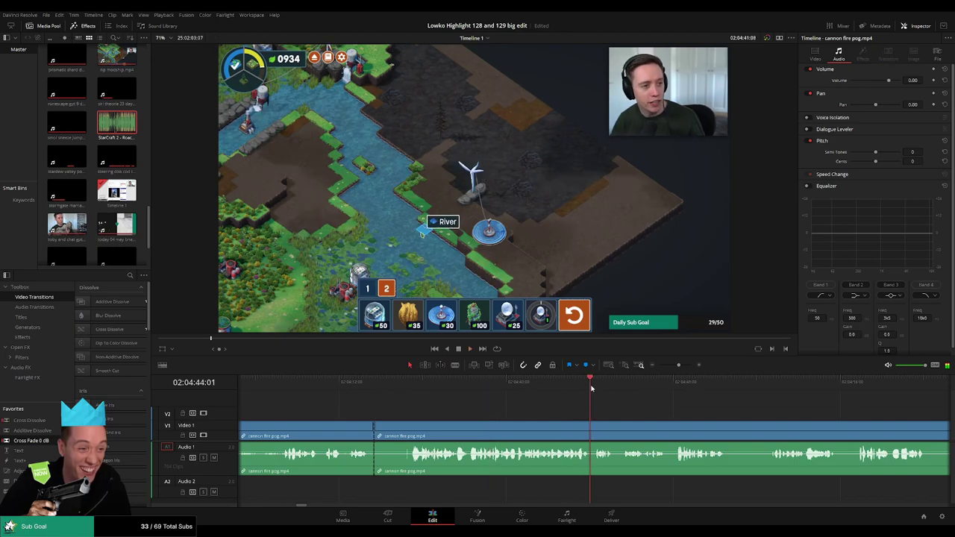
pyautogui.scroll(-3, 637, 421)
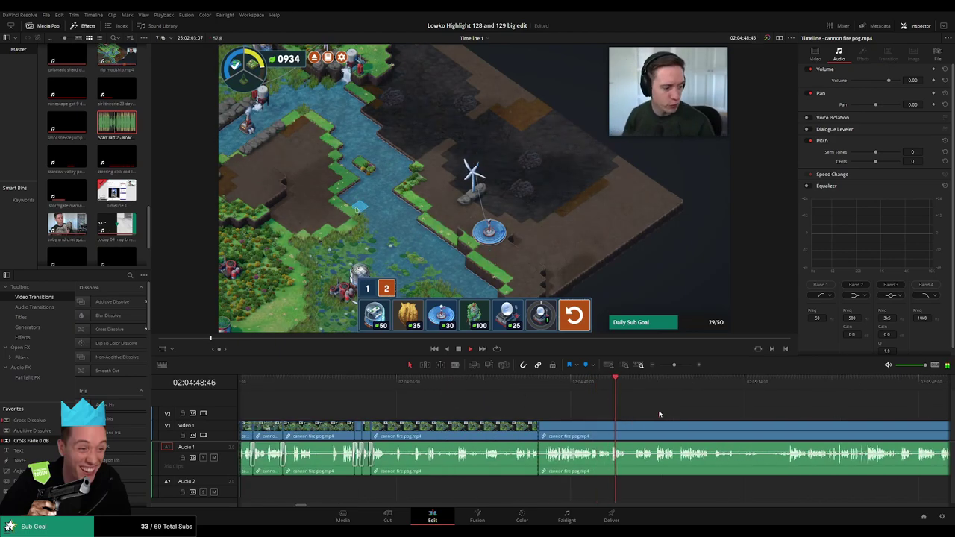
pyautogui.hscroll(4, 484, 390)
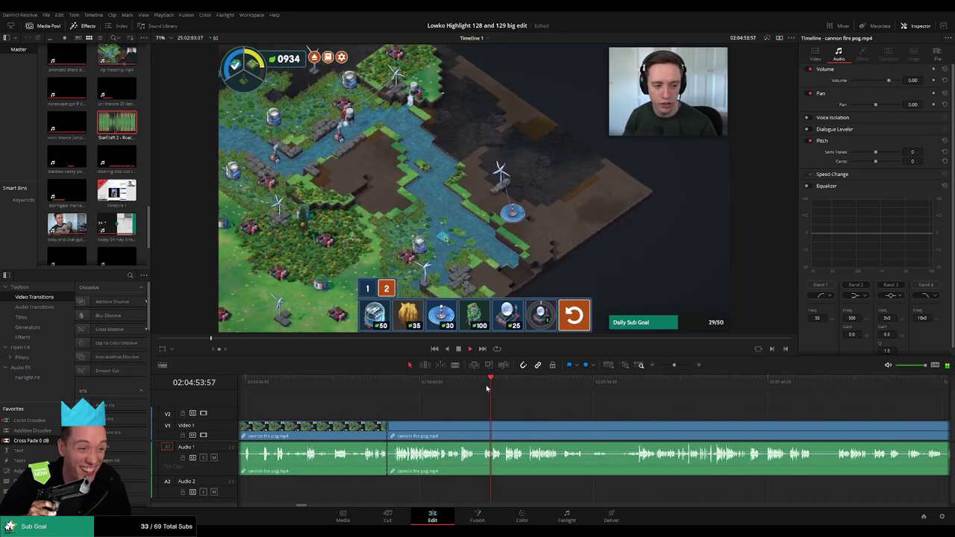
pyautogui.press('b')
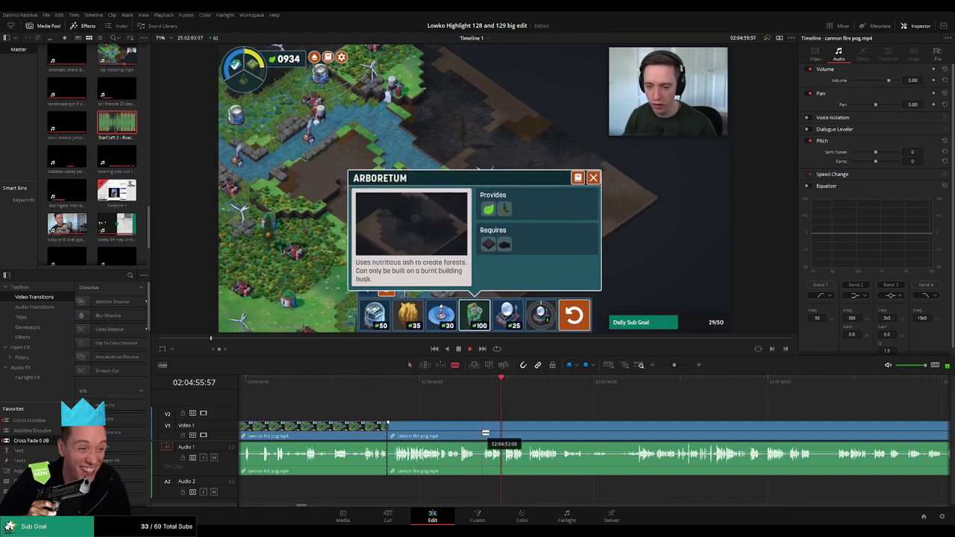
pyautogui.click(483, 433)
pyautogui.press('a')
pyautogui.click(464, 433)
pyautogui.press('Delete')
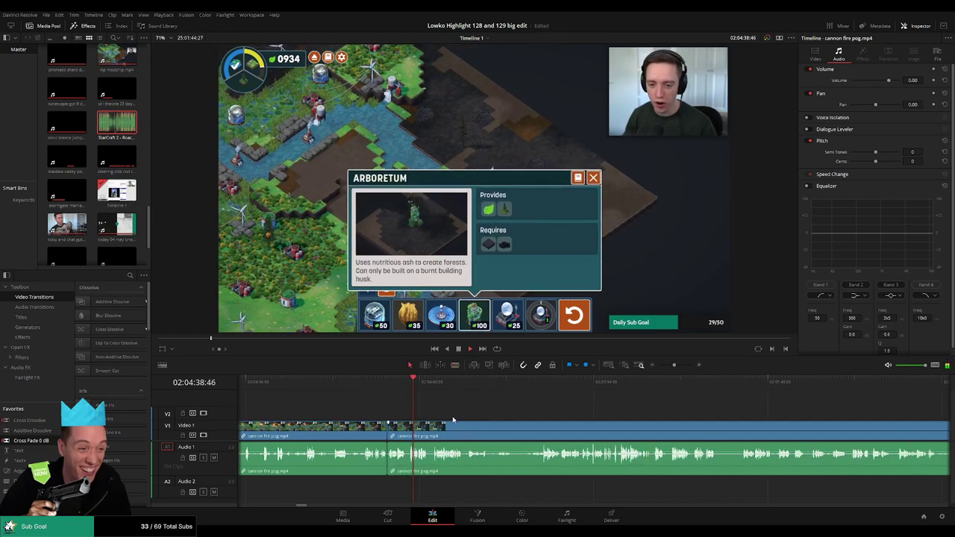
pyautogui.scroll(-2, 457, 416)
pyautogui.scroll(4, 570, 424)
pyautogui.scroll(3, 575, 424)
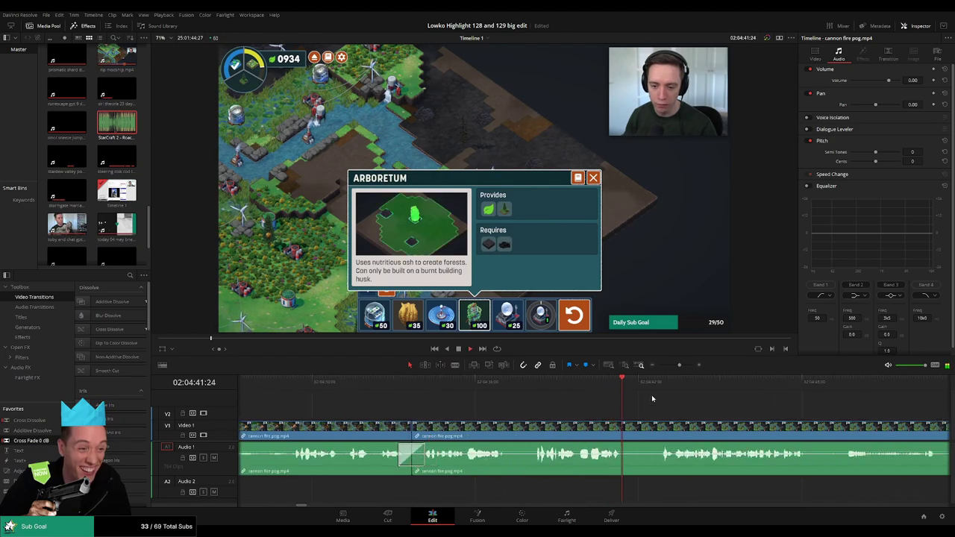
# Step: Cut out the quiet stretch between about 02:04:57 and 02:05:02, close the gap, and add a Cross Fade 0 dB at the audio join
pyautogui.click(412, 383)
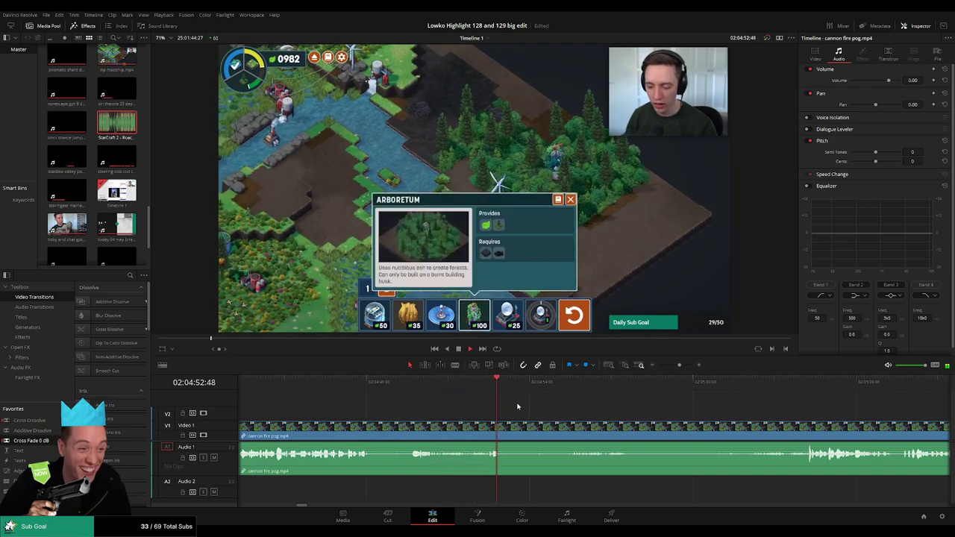
pyautogui.click(553, 384)
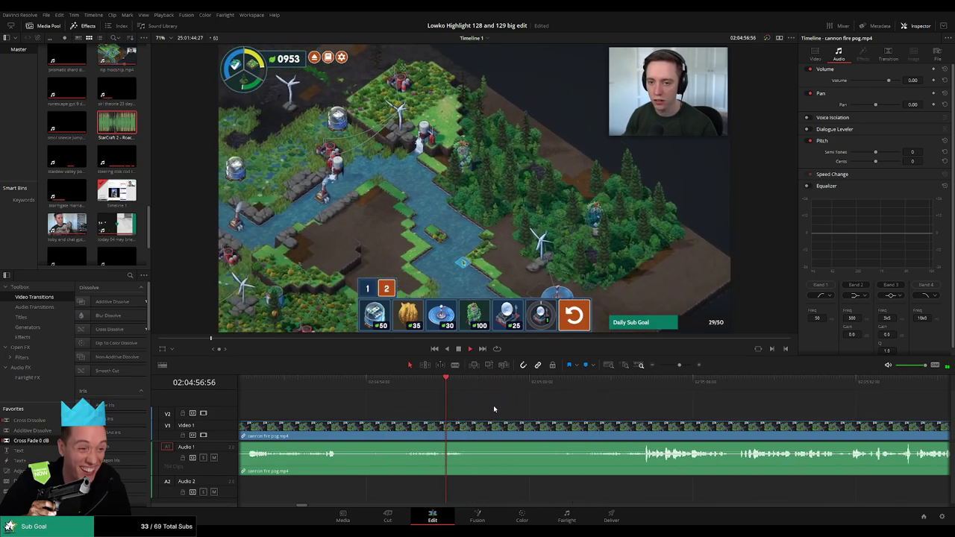
pyautogui.press('b')
pyautogui.click(460, 431)
pyautogui.click(579, 382)
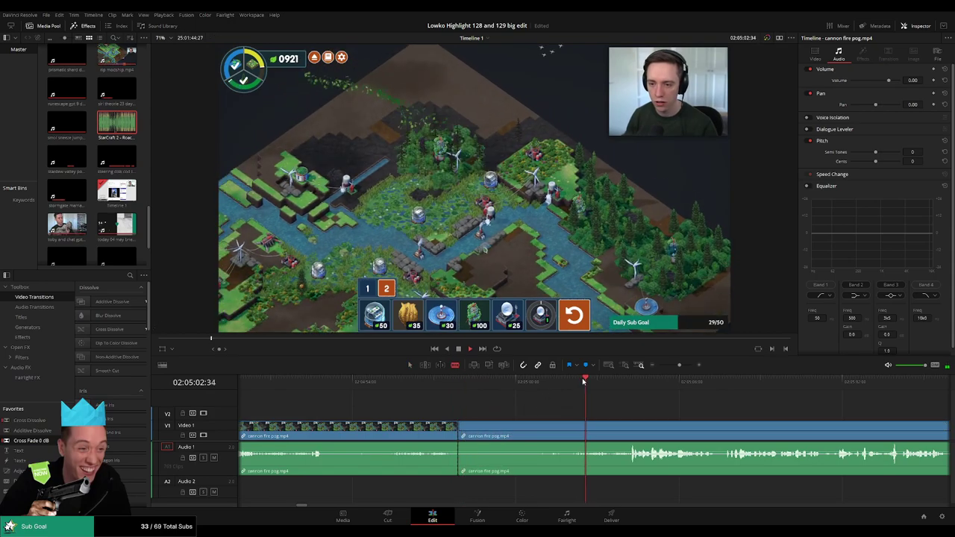
pyautogui.click(573, 425)
pyautogui.press('a')
pyautogui.click(541, 428)
pyautogui.press('BackSpace')
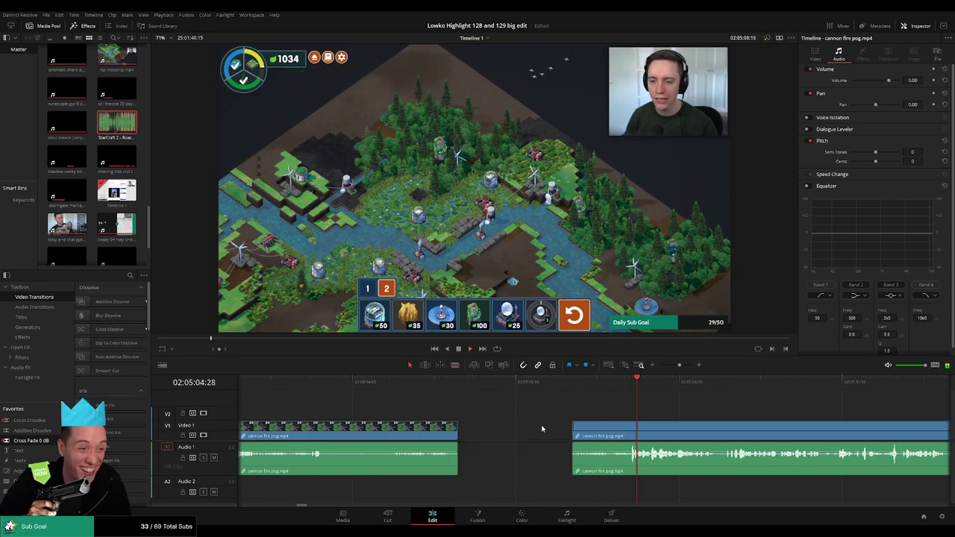
pyautogui.click(541, 428)
pyautogui.press('BackSpace')
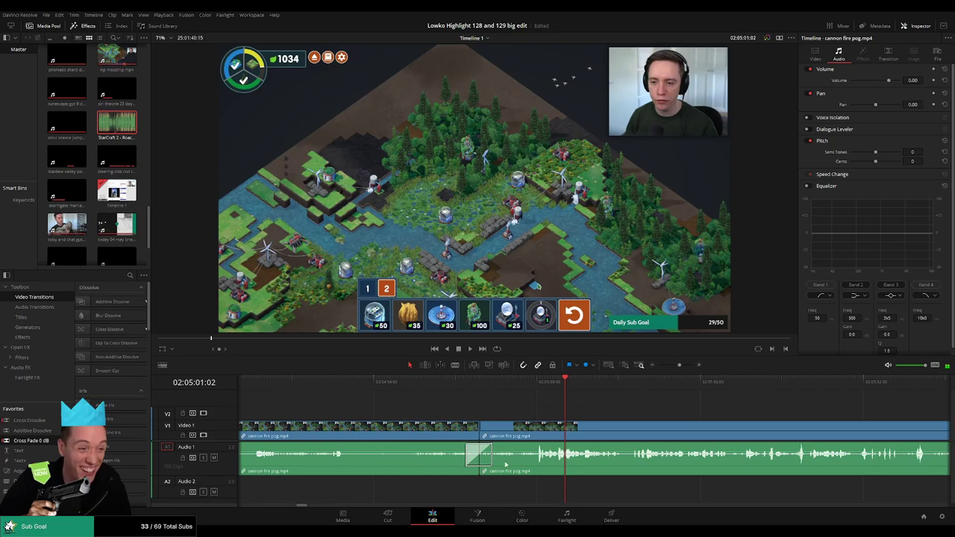
# Step: Split the "cannon fire pog" clip at about 02:05:24, in the pause before the next burst of speech
pyautogui.moveTo(644, 418); pyautogui.dragTo(479, 403)
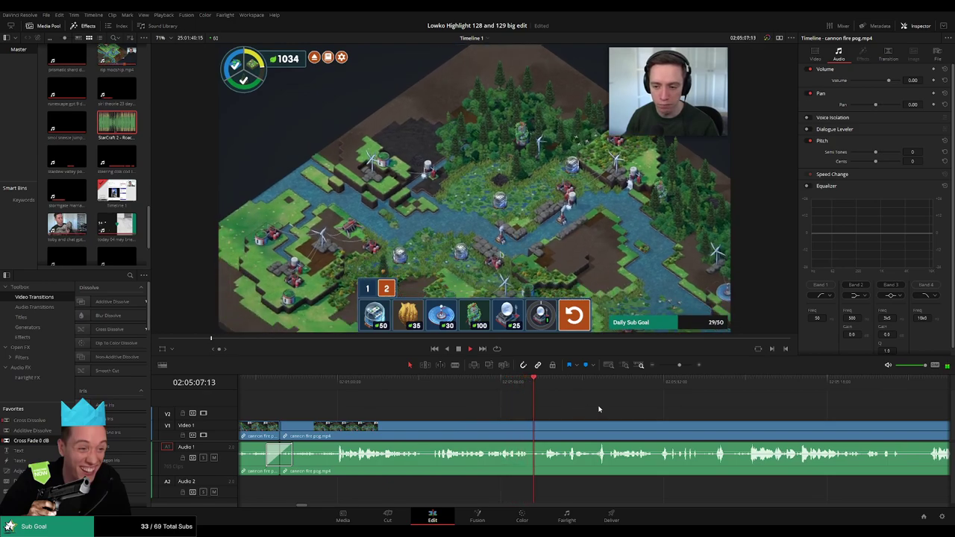
pyautogui.press('space')
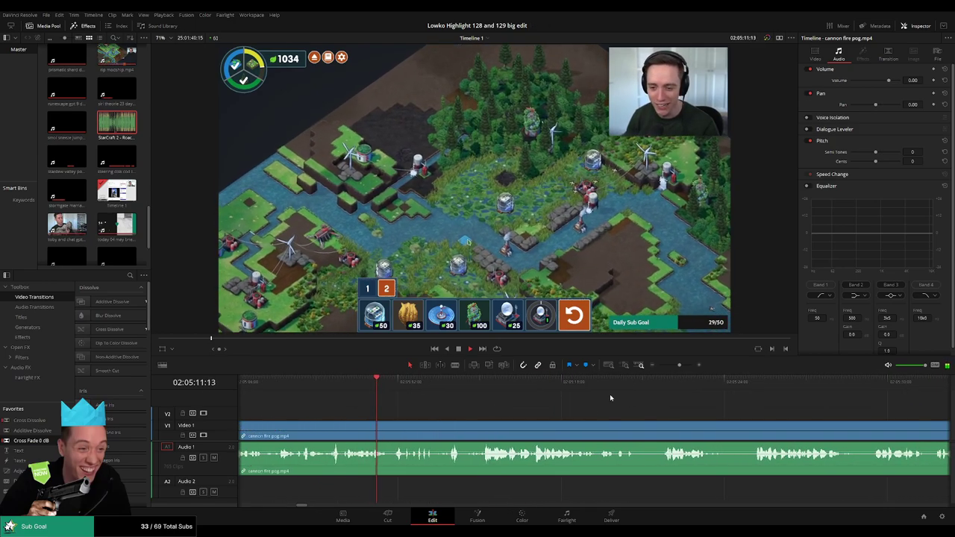
pyautogui.moveTo(679, 365)
pyautogui.mouseDown()
pyautogui.moveTo(666, 366)
pyautogui.moveTo(676, 366)
pyautogui.mouseUp()
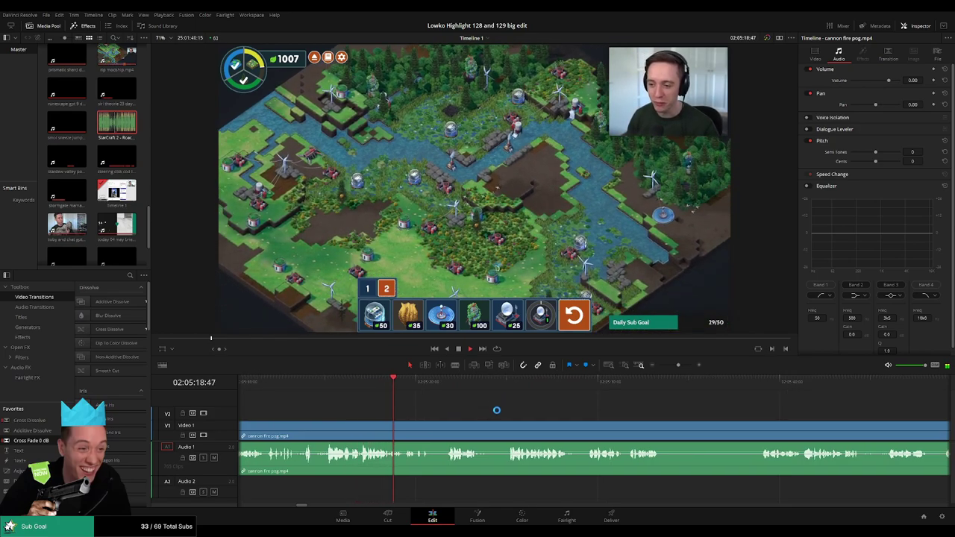
pyautogui.click(446, 385)
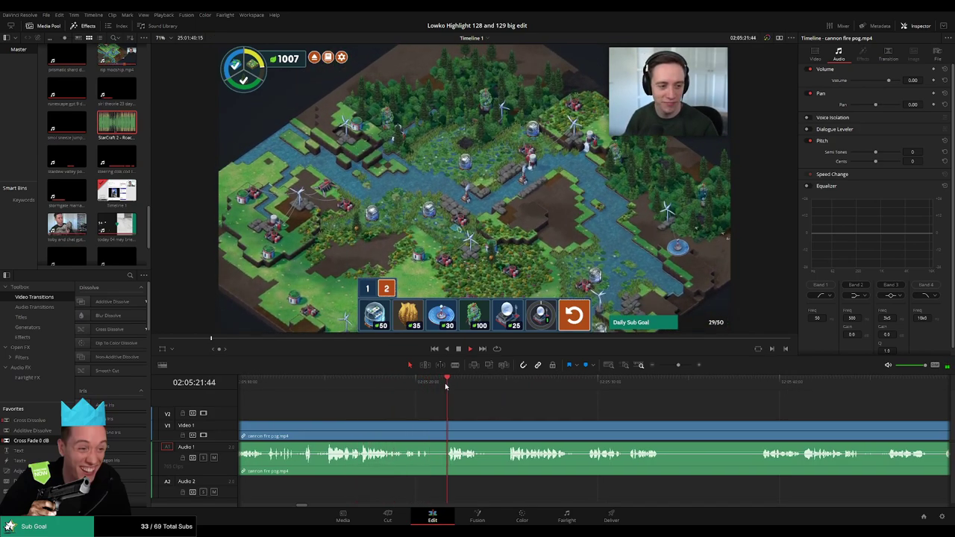
pyautogui.click(501, 385)
pyautogui.moveTo(575, 419); pyautogui.dragTo(446, 405)
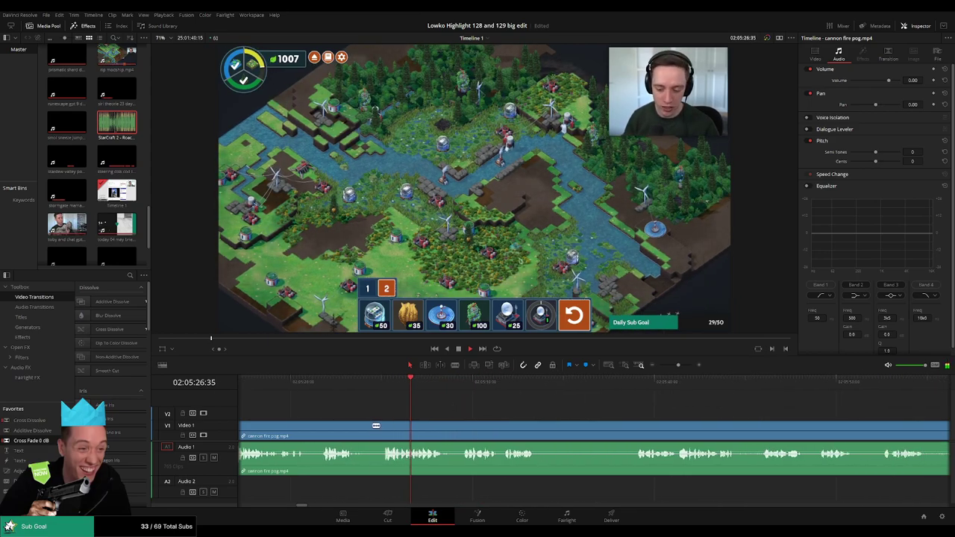
pyautogui.click(369, 433)
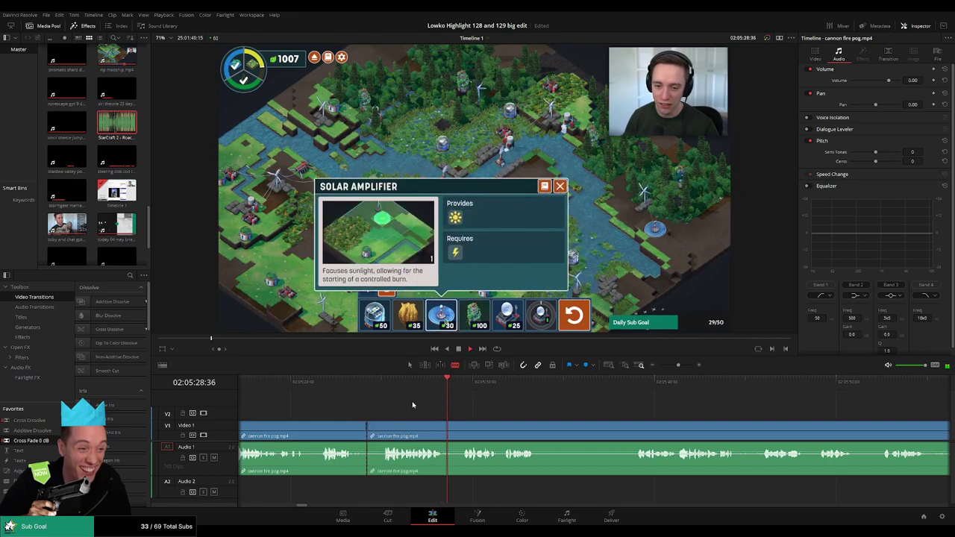
# Step: Review the footage after the 02:05:24 cut, up to about 02:08:23, for the point where the clip should resume
pyautogui.click(508, 383)
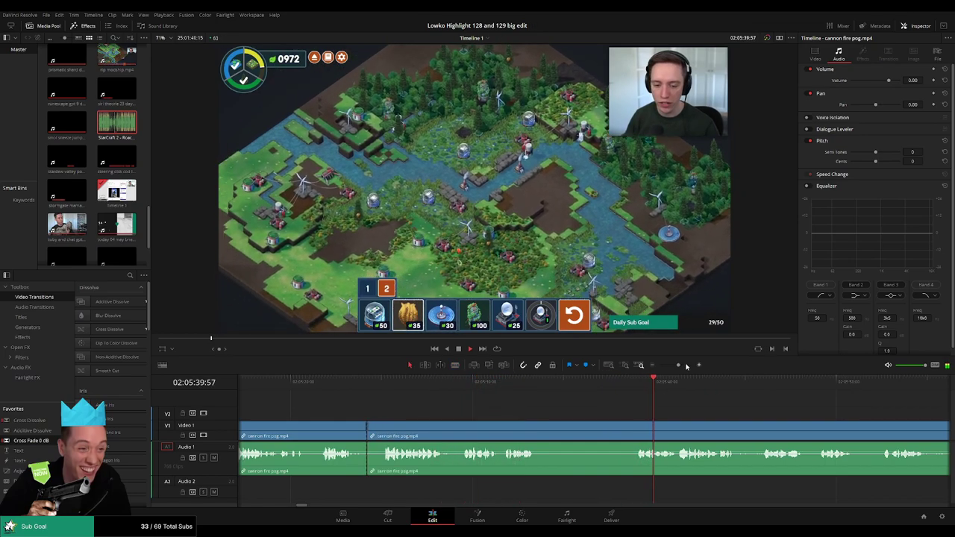
pyautogui.moveTo(677, 365); pyautogui.dragTo(663, 366)
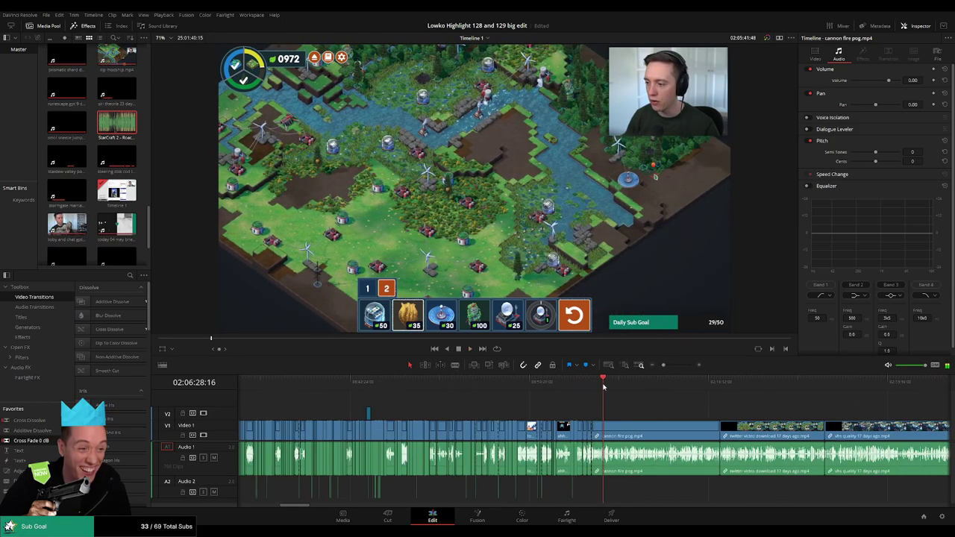
pyautogui.moveTo(603, 386); pyautogui.dragTo(623, 389)
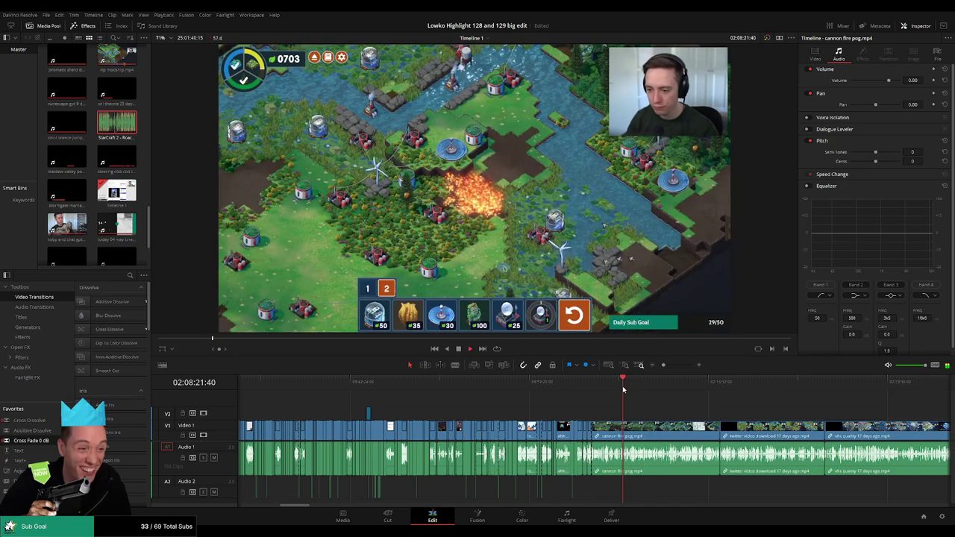
pyautogui.scroll(6, 625, 418)
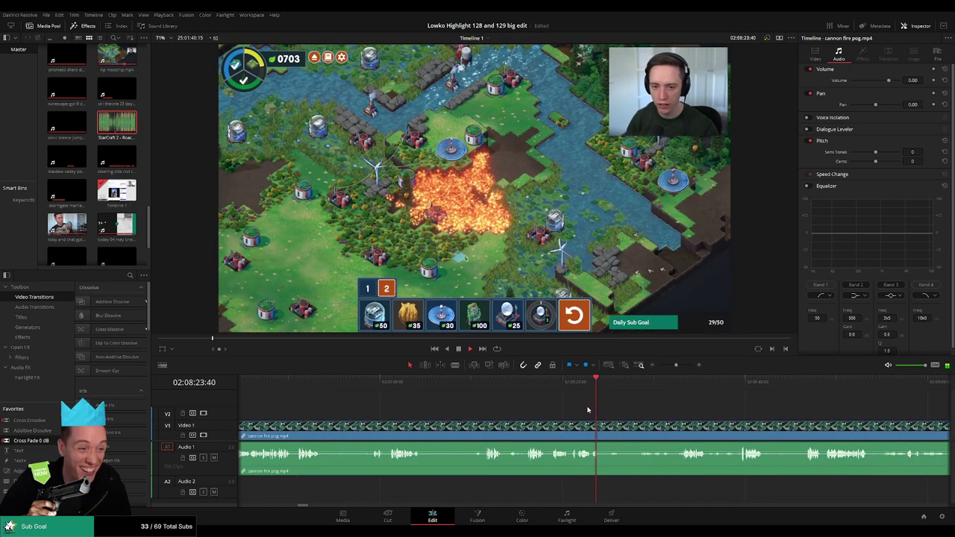
pyautogui.click(532, 393)
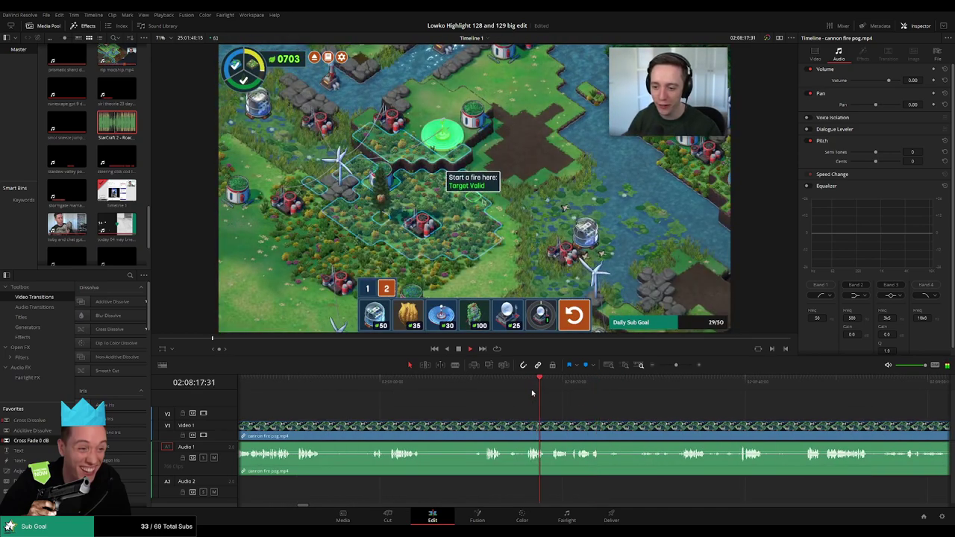
pyautogui.click(485, 388)
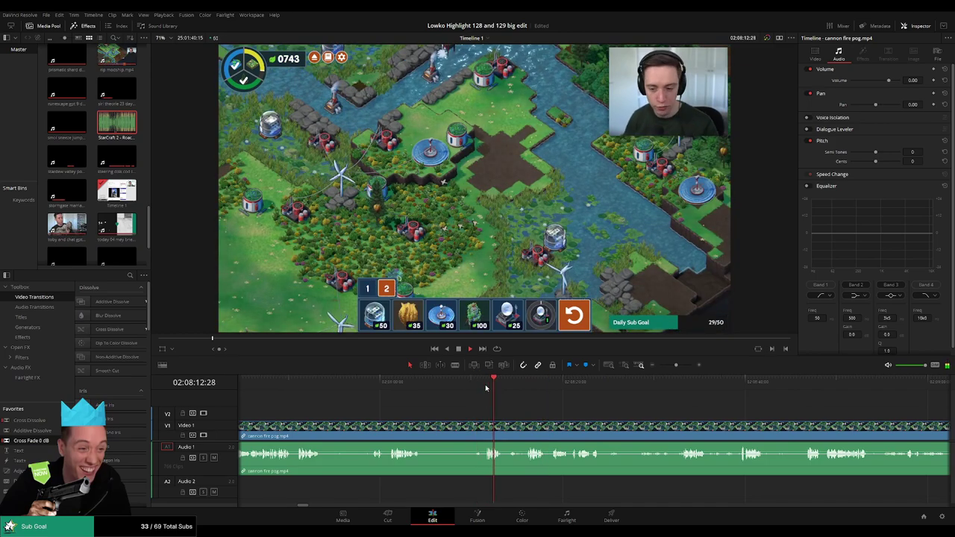
pyautogui.press('space')
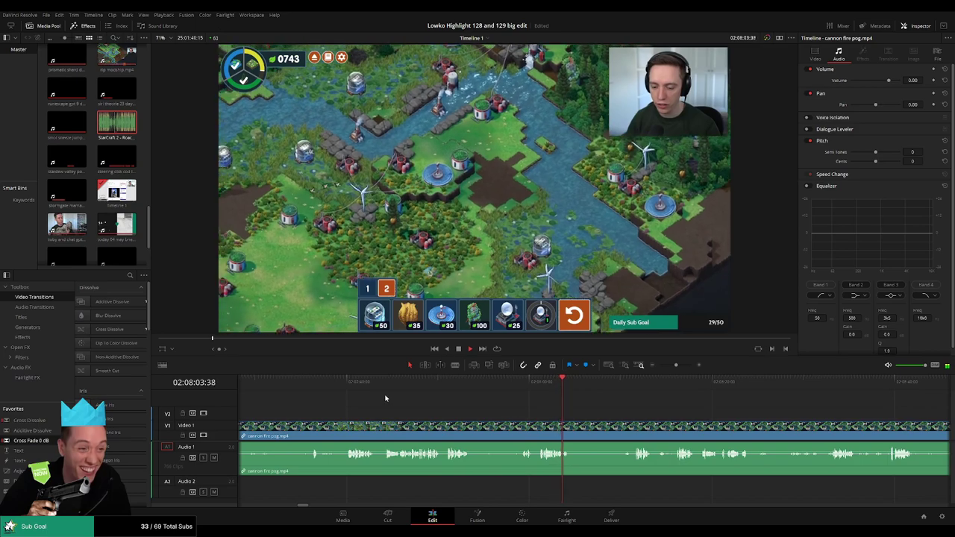
pyautogui.click(389, 388)
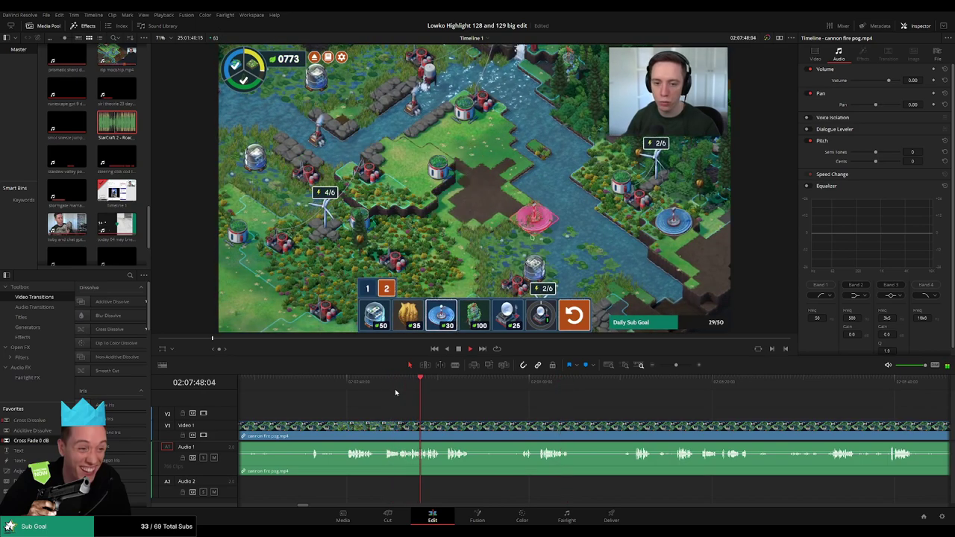
pyautogui.click(448, 387)
pyautogui.click(351, 384)
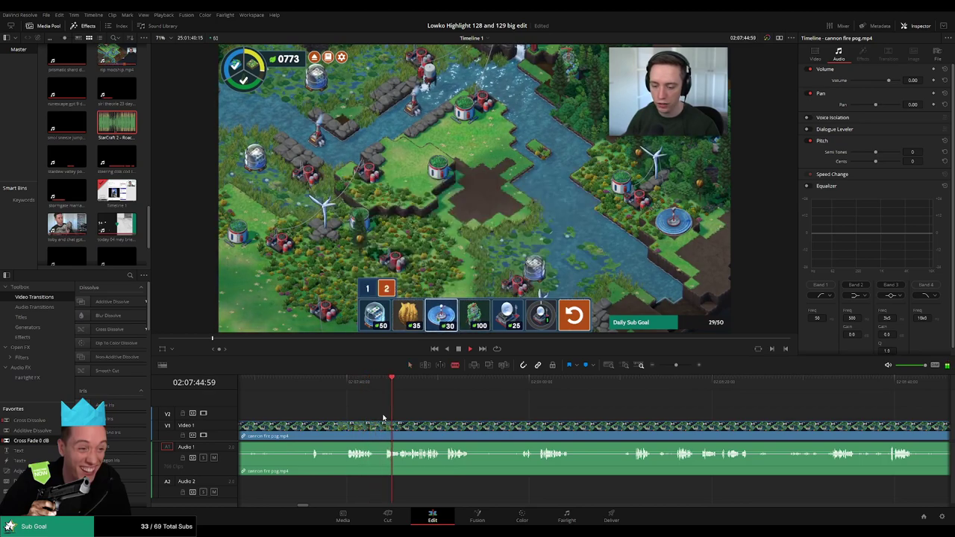
# Step: Split the clip at about 02:07:39:40 and ripple-delete the long piece between the previous cut and this one
pyautogui.click(343, 427)
pyautogui.press('a')
pyautogui.click(323, 432)
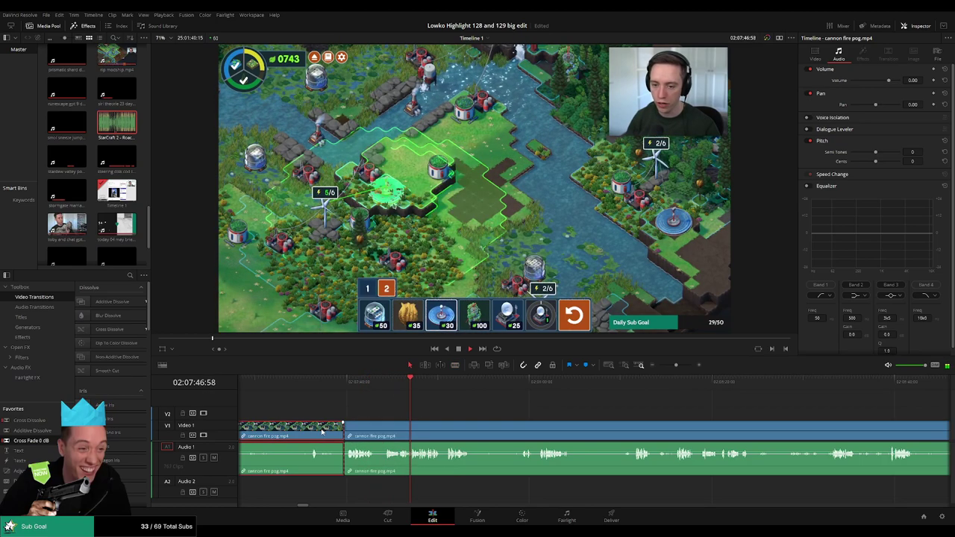
pyautogui.press('Delete')
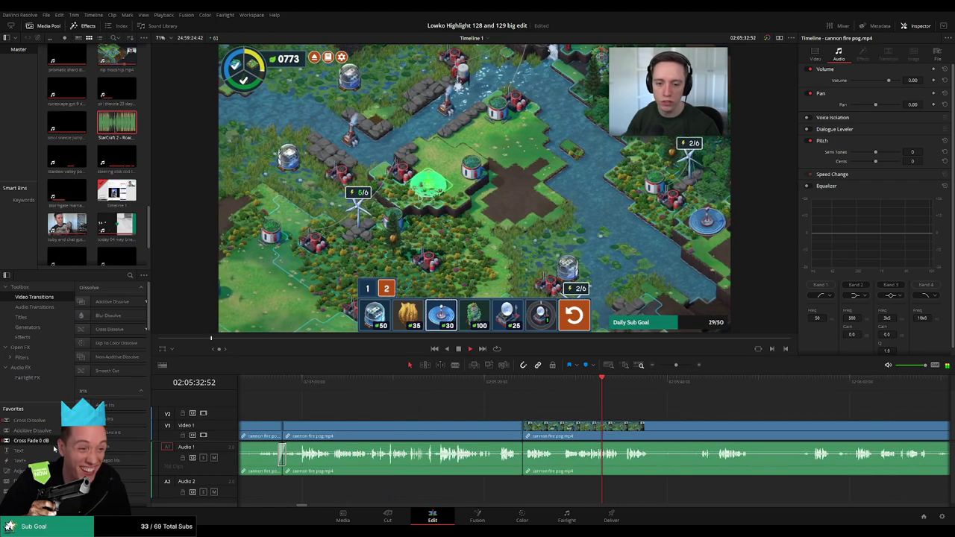
# Step: Cut out the quiet stretch between about 02:05:38 and 02:05:43, close the gap, and add a Cross Fade 0 dB at the audio join
pyautogui.hscroll(4, 532, 460)
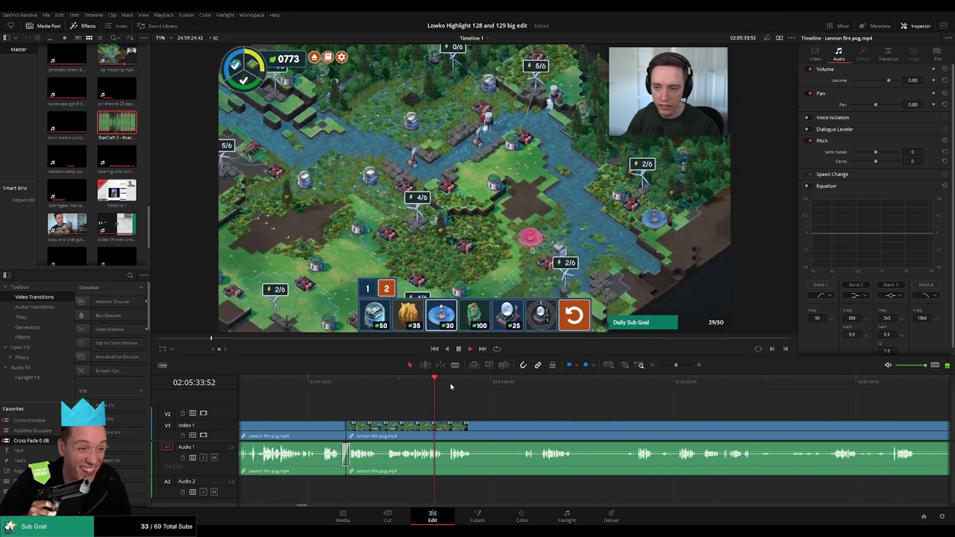
pyautogui.moveTo(452, 385); pyautogui.dragTo(521, 384)
pyautogui.press('b')
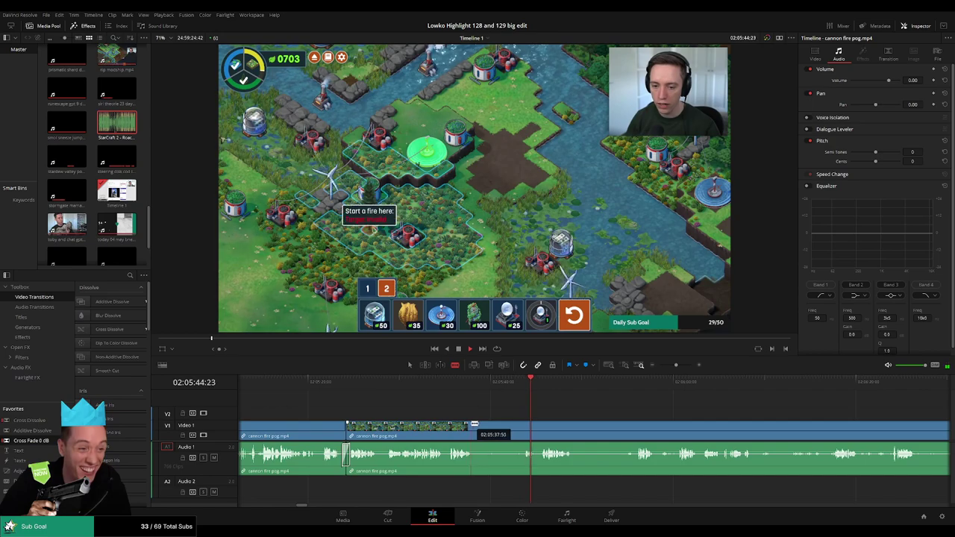
pyautogui.click(474, 432)
pyautogui.click(522, 425)
pyautogui.press('a')
pyautogui.click(509, 428)
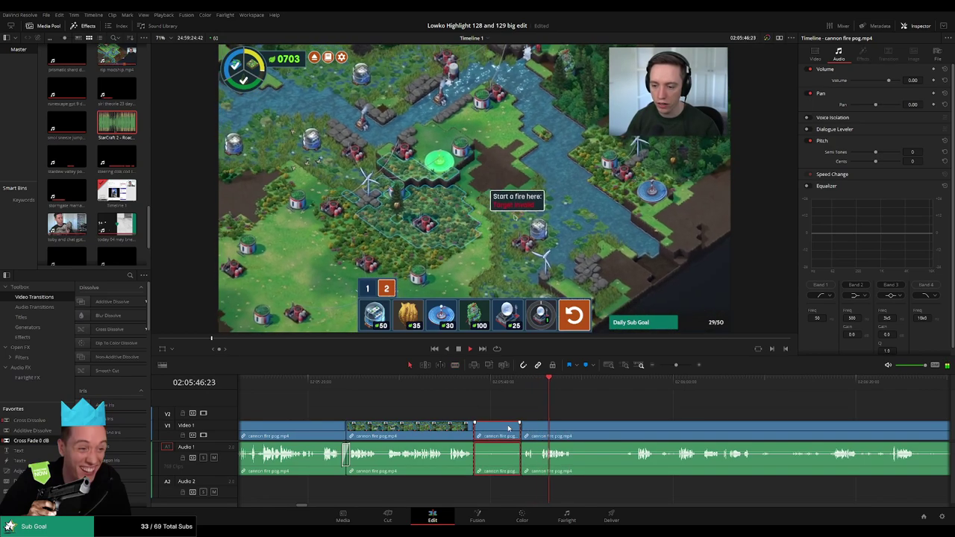
pyautogui.press('Delete')
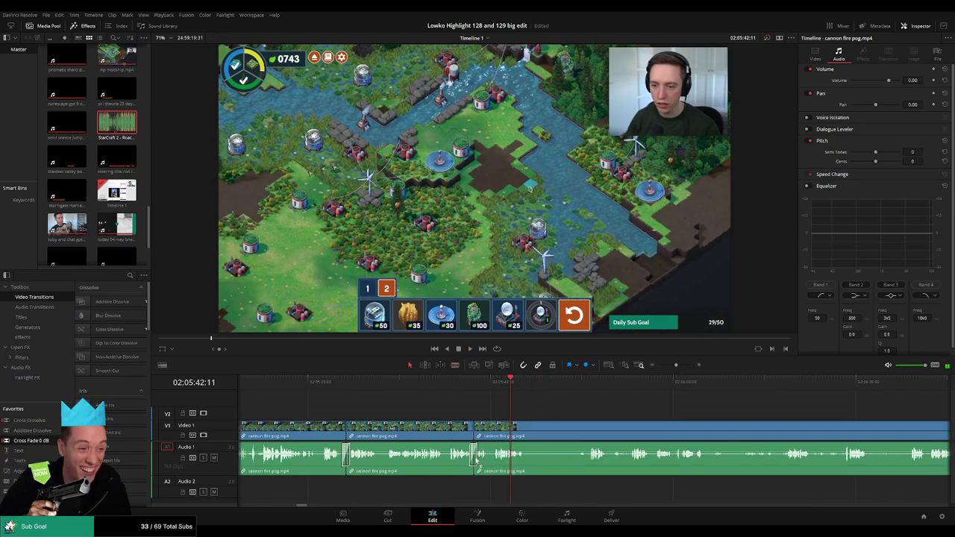
# Step: Ripple-delete the pause between about 02:05:44 and 02:05:51 and smooth the audio join with a Cross Fade 0 dB
pyautogui.hscroll(3, 548, 429)
pyautogui.moveTo(431, 384); pyautogui.dragTo(470, 385)
pyautogui.press('b')
pyautogui.click(416, 427)
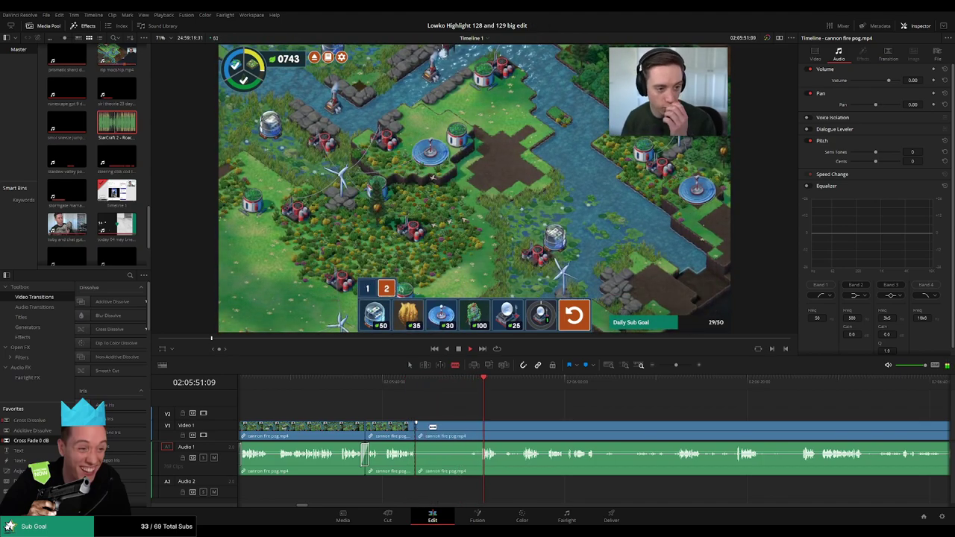
pyautogui.click(483, 426)
pyautogui.press('a')
pyautogui.click(470, 428)
pyautogui.press('BackSpace')
pyautogui.click(469, 429)
pyautogui.press('BackSpace')
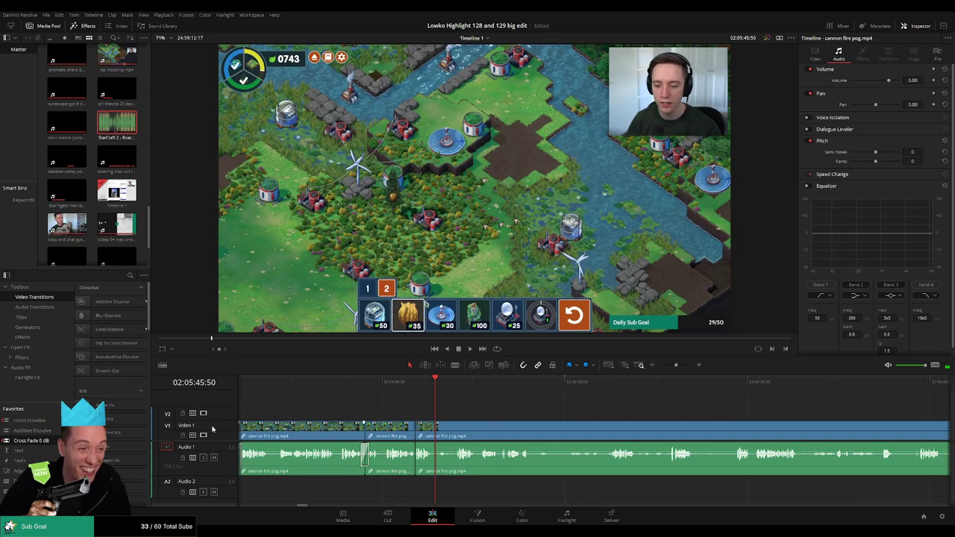
# Step: Review the fire and regrowth footage from about 02:05:43 to 02:06:35 for the next stretch to cut
pyautogui.click(411, 393)
pyautogui.press('space')
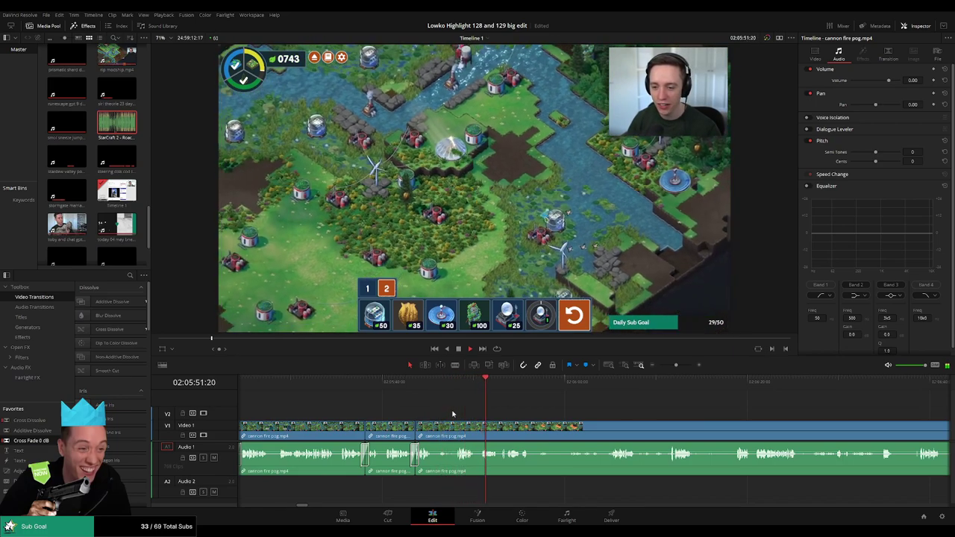
pyautogui.hscroll(3, 470, 411)
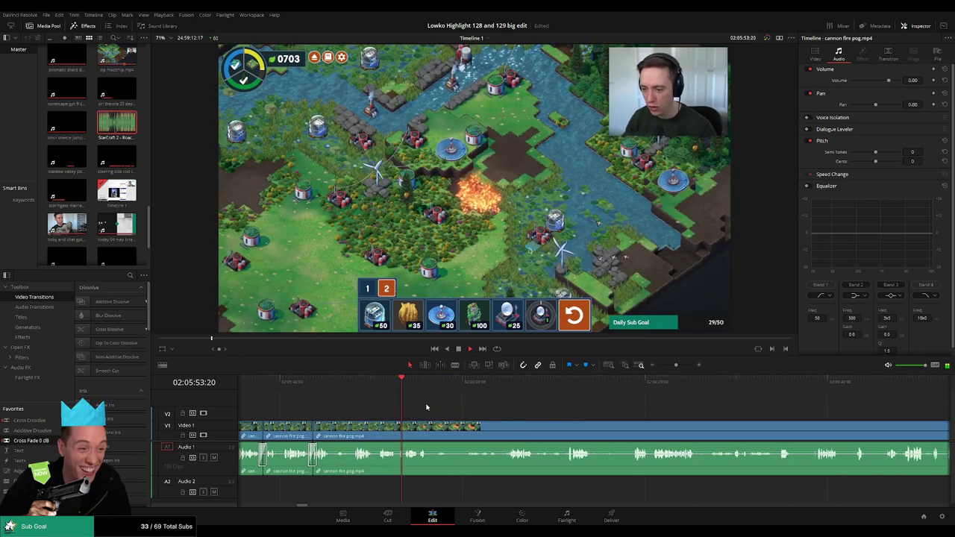
pyautogui.hscroll(2, 426, 406)
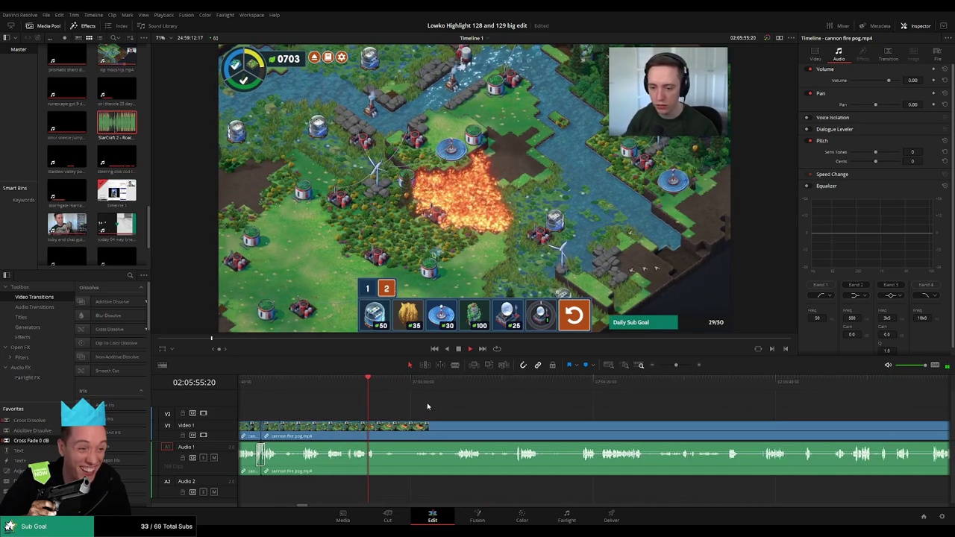
pyautogui.click(426, 382)
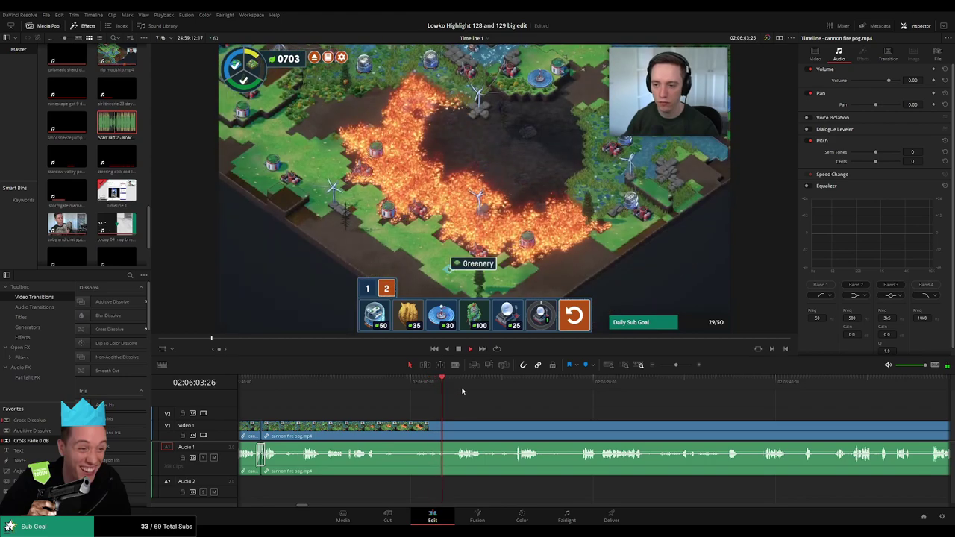
pyautogui.hscroll(3, 532, 408)
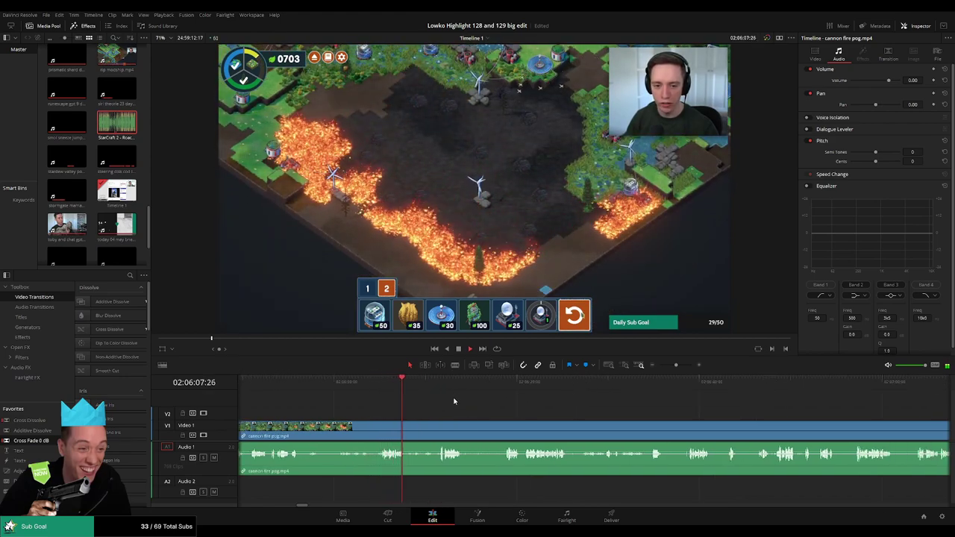
pyautogui.click(435, 385)
pyautogui.hscroll(3, 445, 403)
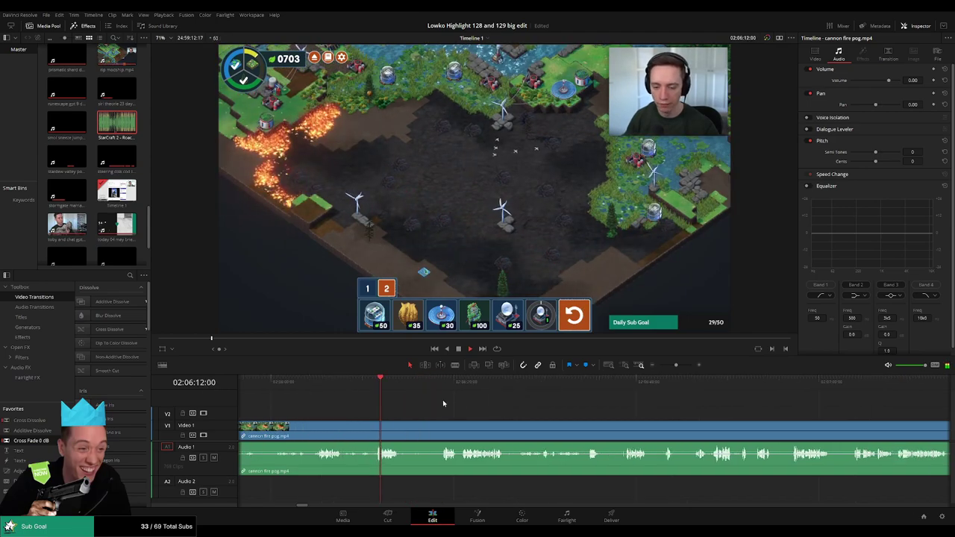
pyautogui.moveTo(402, 382); pyautogui.dragTo(430, 383)
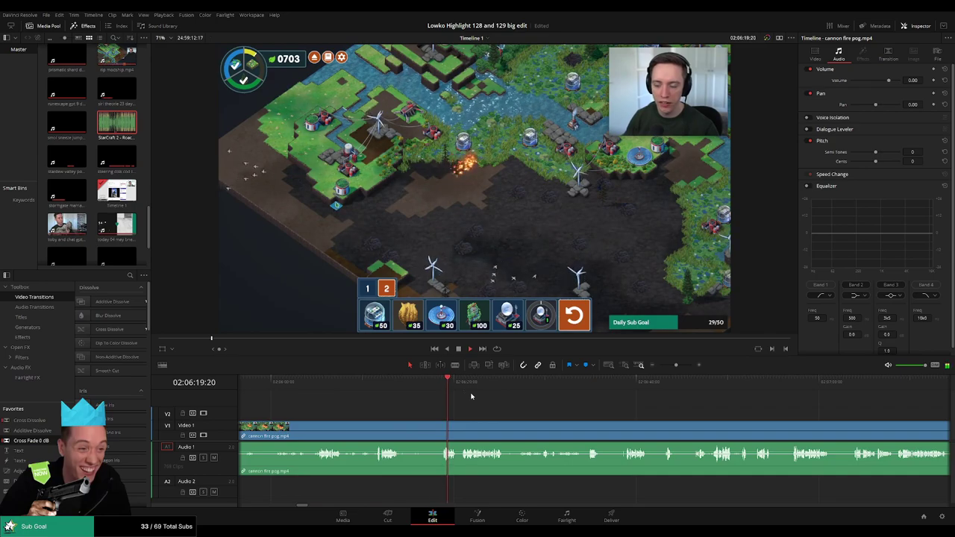
pyautogui.hscroll(2, 471, 396)
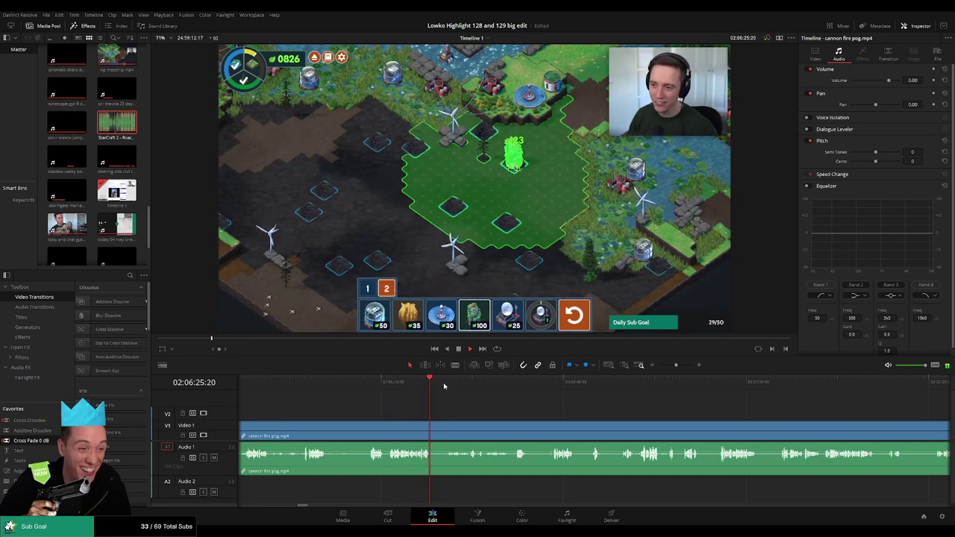
pyautogui.click(447, 379)
pyautogui.moveTo(458, 382); pyautogui.dragTo(511, 380)
pyautogui.press('space')
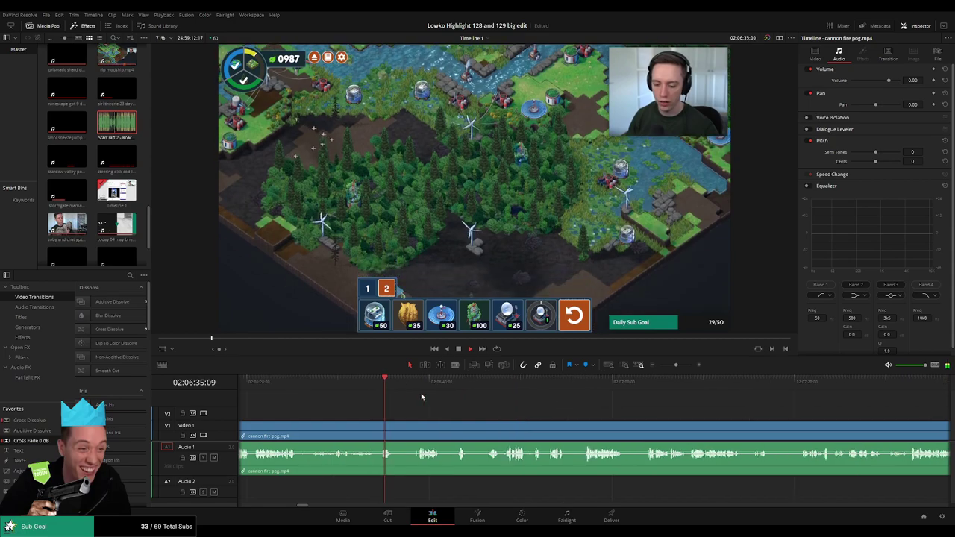
# Step: Cut the stretch between about 02:06:34 and 02:06:38:38 out of the "cannon fire pog" clip and close the gap
pyautogui.click(415, 382)
pyautogui.press('b')
pyautogui.click(376, 425)
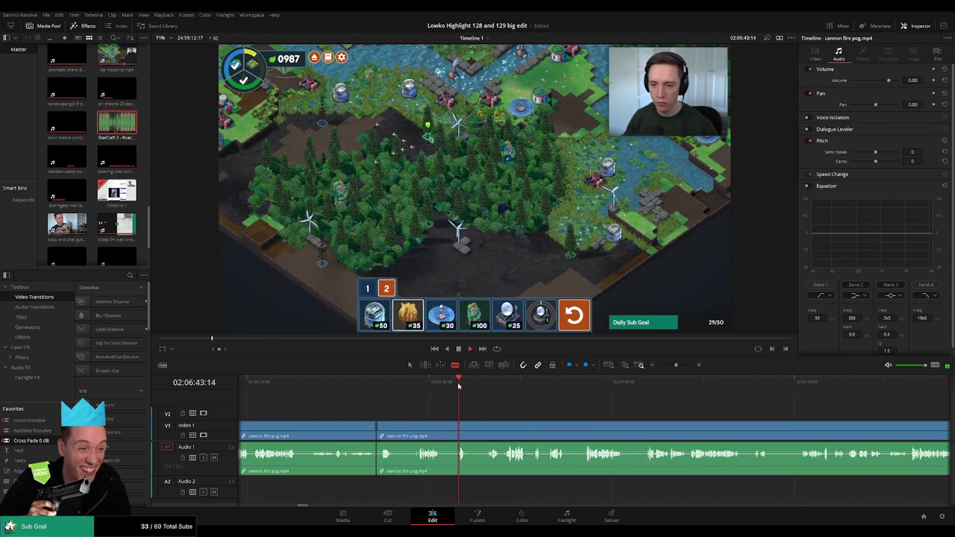
pyautogui.click(491, 386)
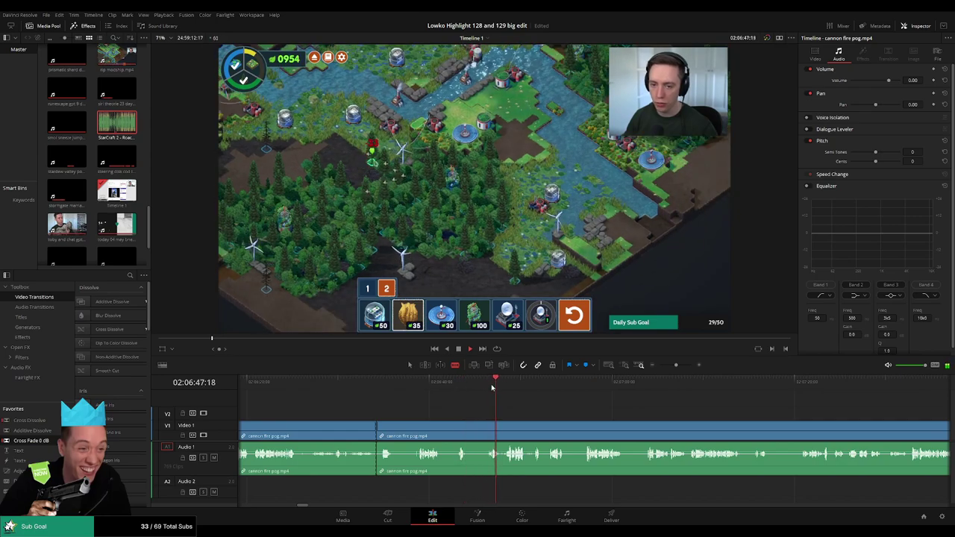
pyautogui.click(507, 385)
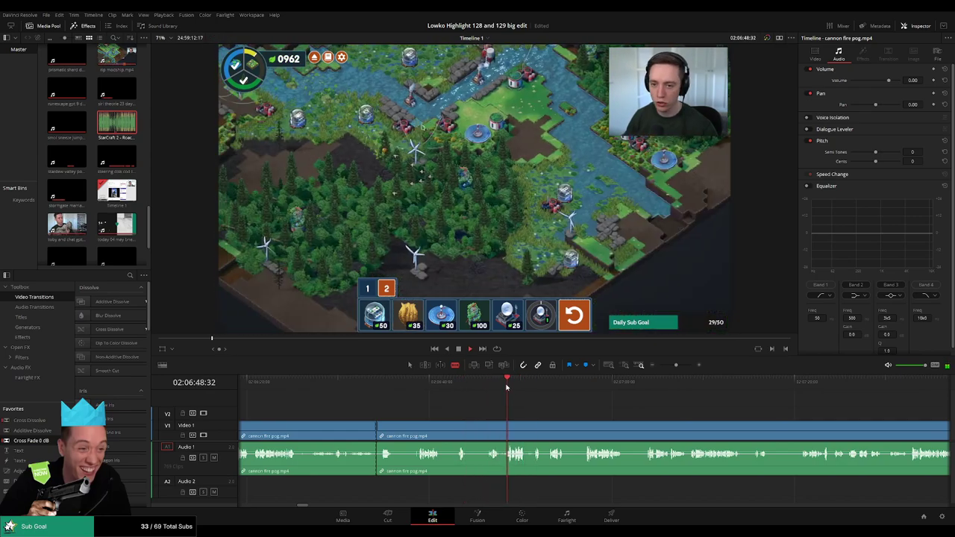
pyautogui.click(539, 387)
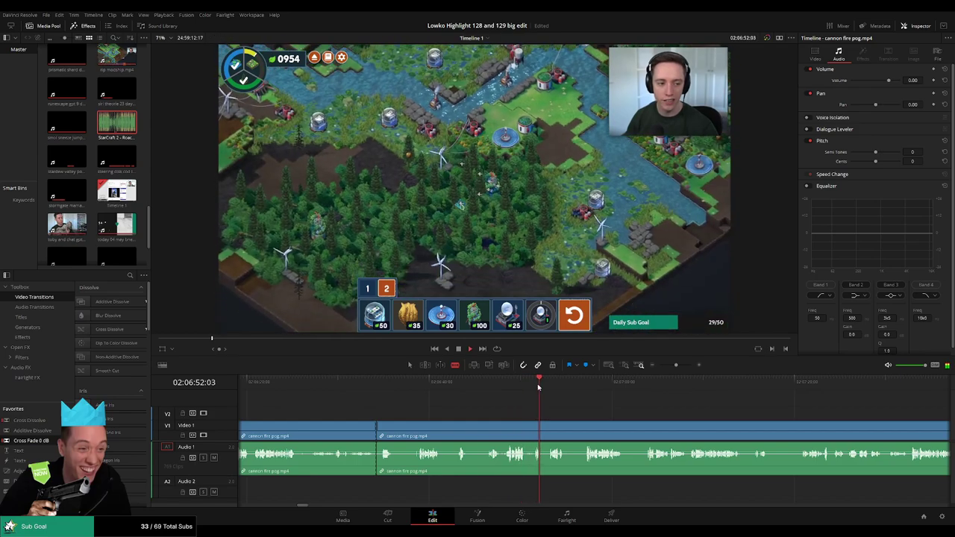
pyautogui.click(357, 385)
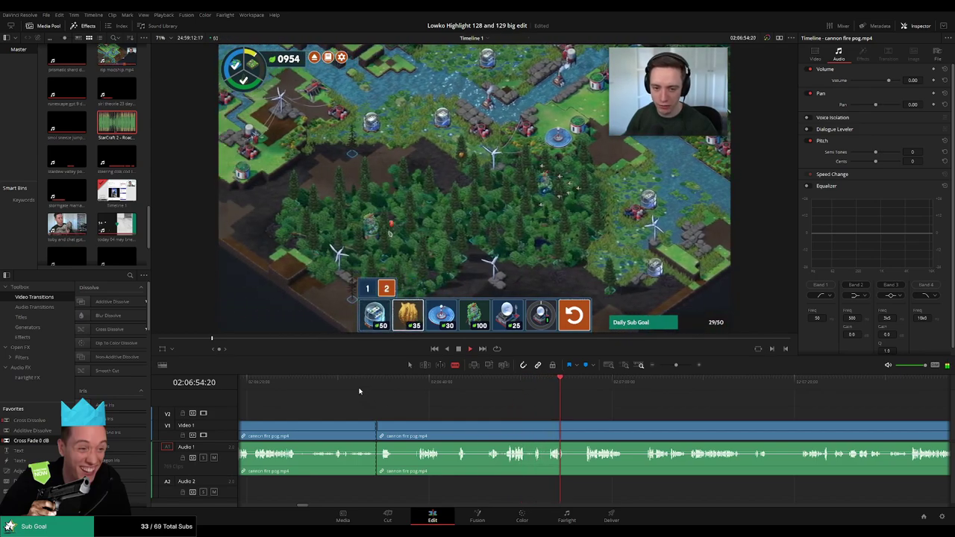
pyautogui.click(327, 386)
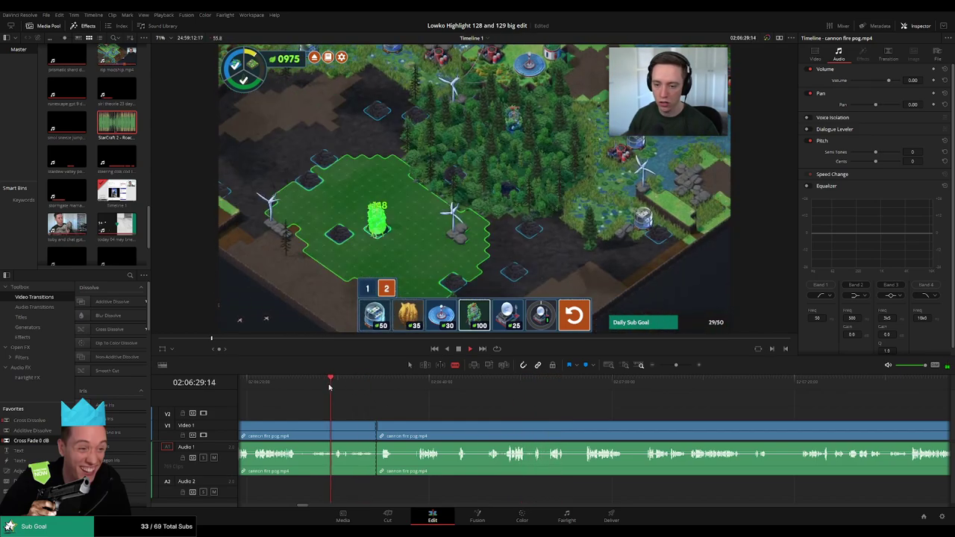
pyautogui.click(396, 386)
pyautogui.click(417, 387)
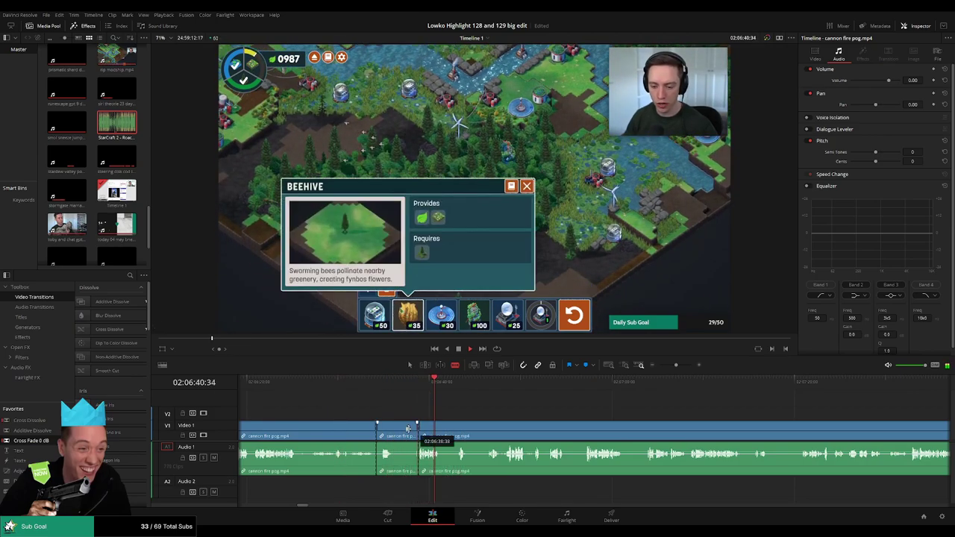
pyautogui.click(400, 387)
pyautogui.click(417, 383)
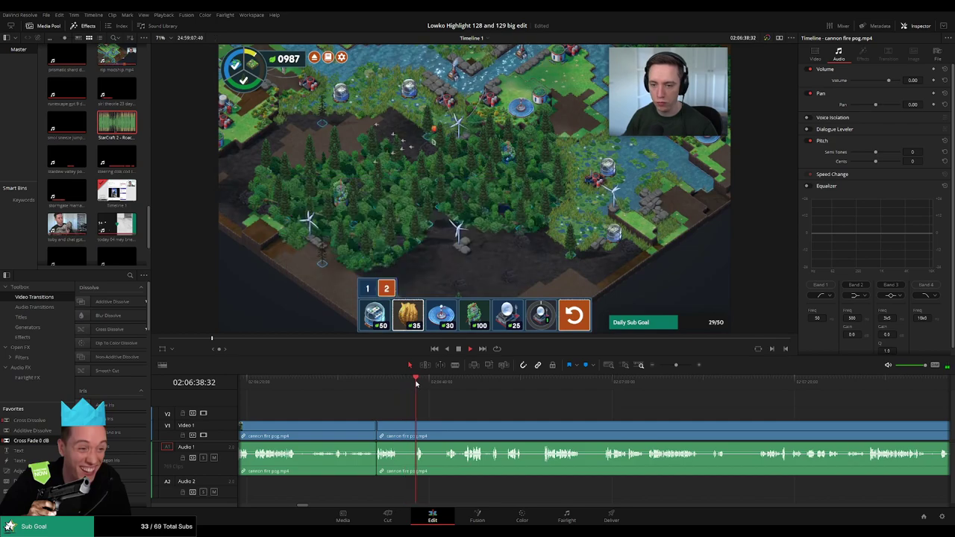
# Step: Split the clip at about 02:06:56:42 and 02:06:59 and ripple-delete the short silent piece between the cuts
pyautogui.click(489, 386)
pyautogui.click(569, 389)
pyautogui.moveTo(573, 392); pyautogui.dragTo(418, 395)
pyautogui.click(446, 386)
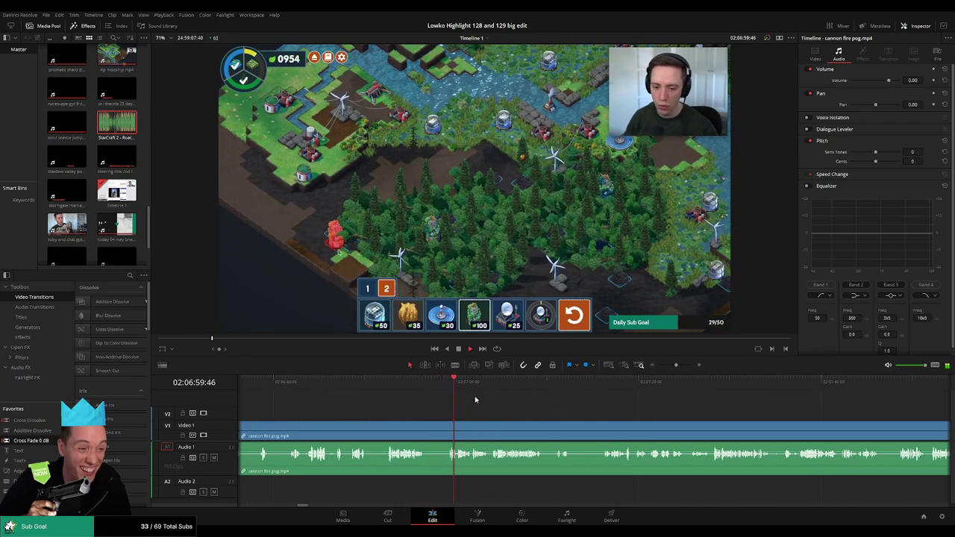
pyautogui.click(492, 388)
pyautogui.press('b')
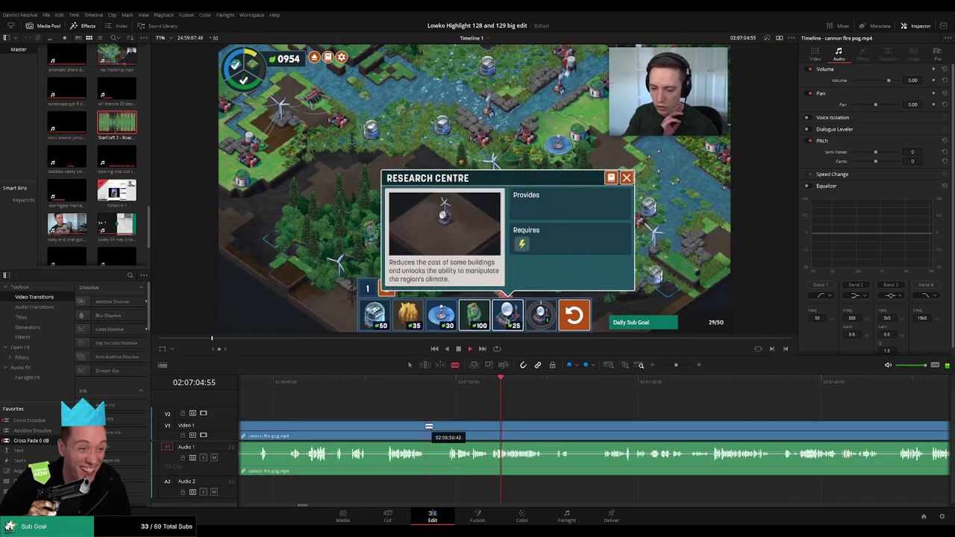
pyautogui.click(425, 426)
pyautogui.click(445, 425)
pyautogui.press('a')
pyautogui.click(436, 428)
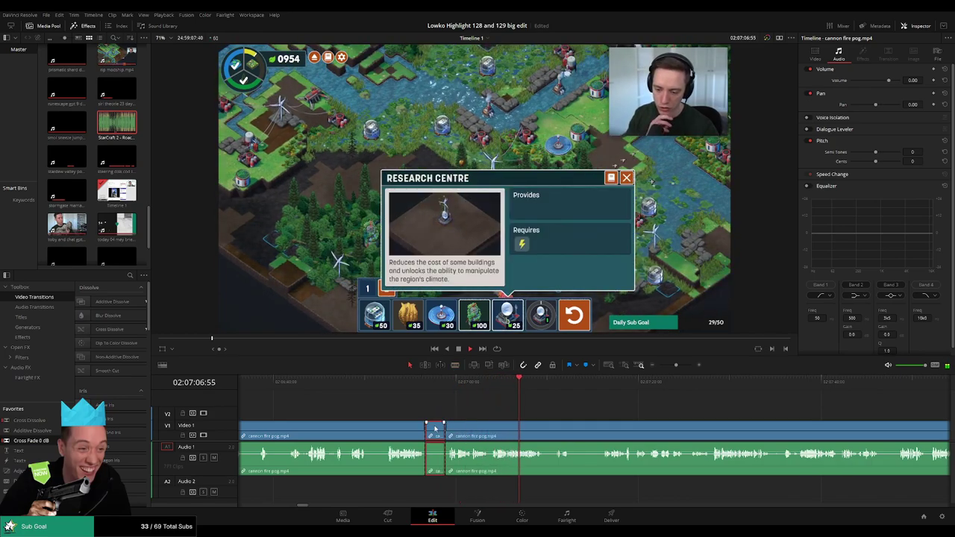
pyautogui.press('Delete')
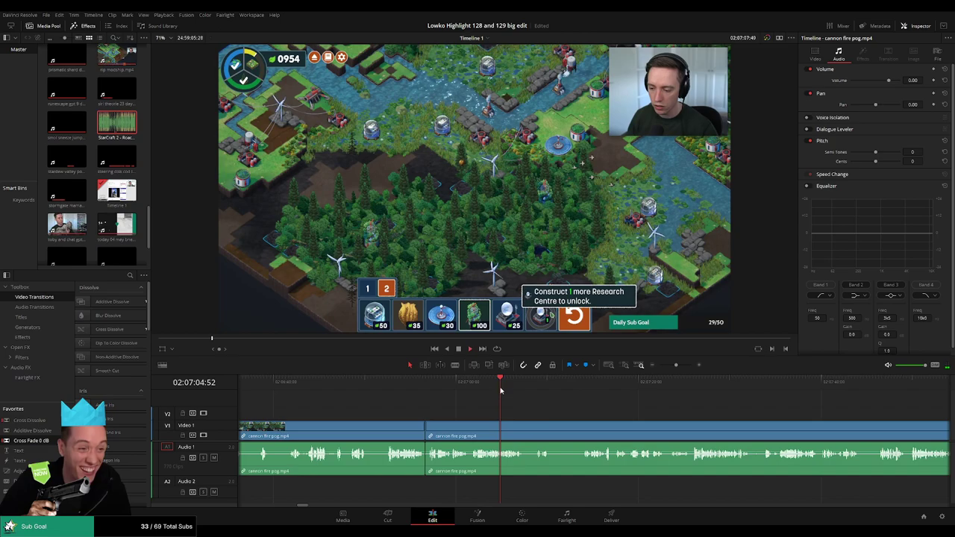
# Step: Add a Cross Fade 0 dB at the audio join at about 02:06:57
pyautogui.click(530, 390)
pyautogui.press('space')
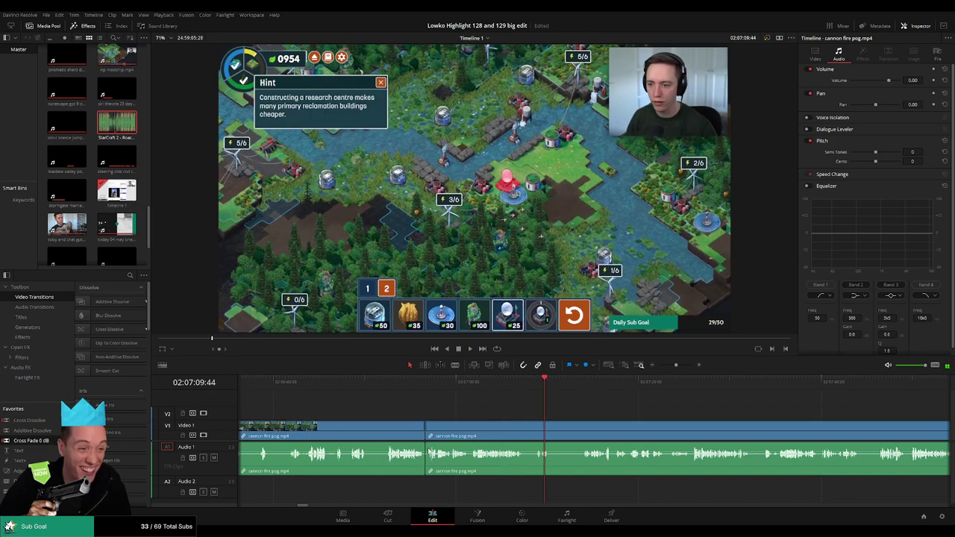
pyautogui.moveTo(45, 441); pyautogui.dragTo(426, 454)
pyautogui.press('space')
# Step: Cut out the quiet stretch between about 02:07:11 and 02:07:14, close the gap, and add a Cross Fade 0 dB at the audio join
pyautogui.click(584, 385)
pyautogui.moveTo(656, 403); pyautogui.dragTo(497, 405)
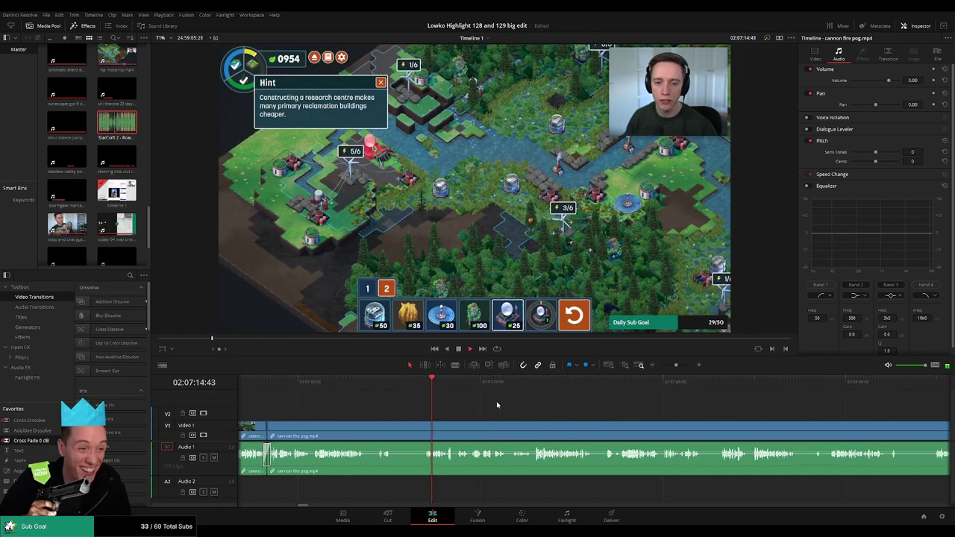
pyautogui.press('b')
pyautogui.click(394, 429)
pyautogui.click(422, 428)
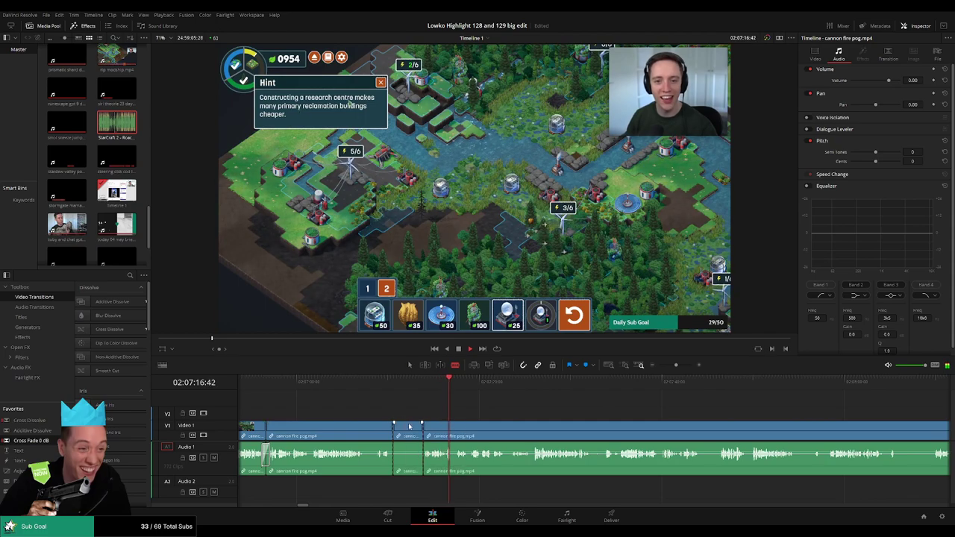
pyautogui.press('a')
pyautogui.click(405, 427)
pyautogui.press('Delete')
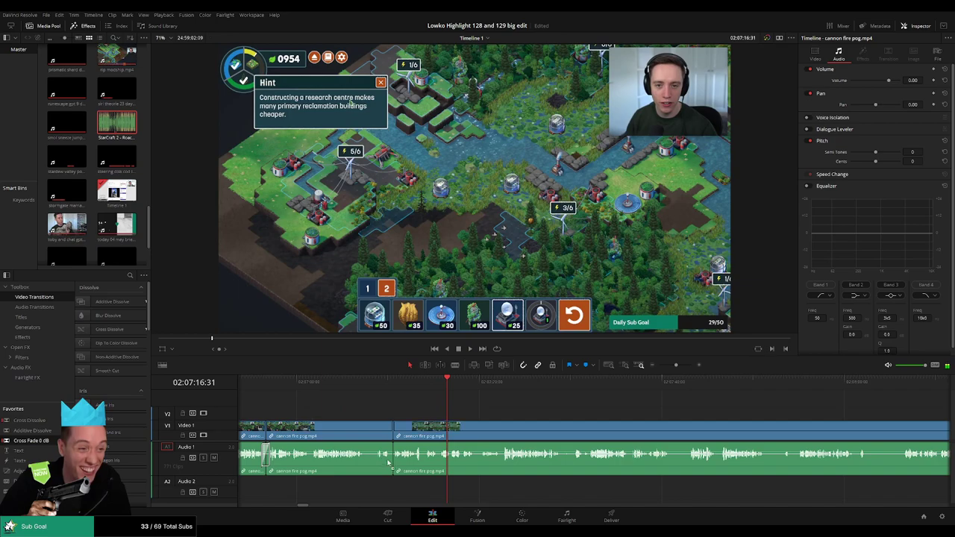
# Step: Cut the quiet stretch between about 02:07:41 and 02:07:43 out of the "cannon fire pog" clip, close the gap and crossfade the audio join
pyautogui.click(481, 387)
pyautogui.hscroll(5, 452, 406)
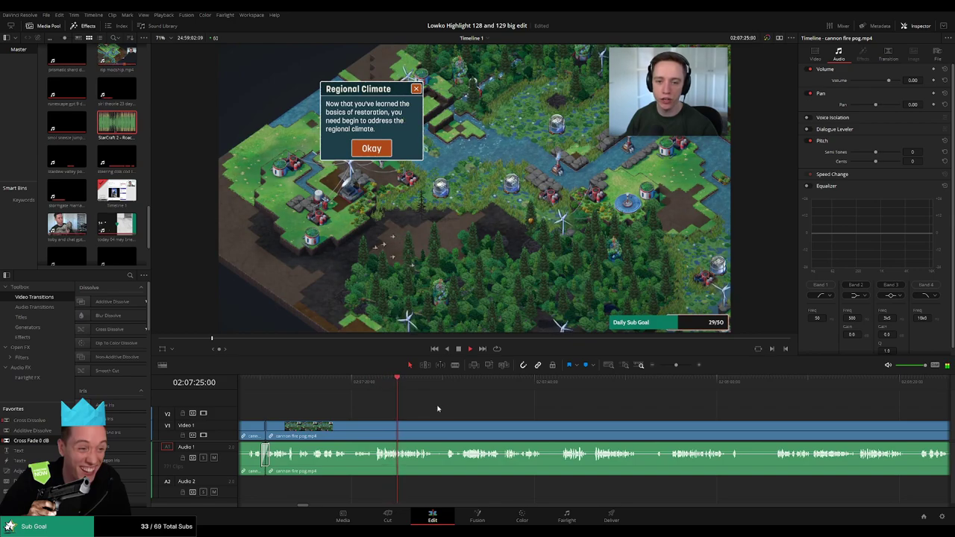
pyautogui.hscroll(2, 456, 409)
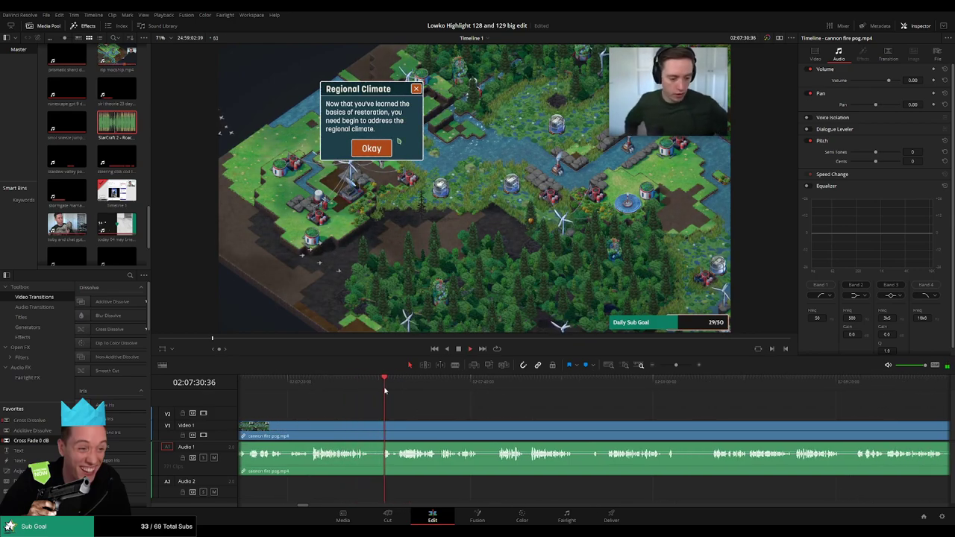
pyautogui.hscroll(-2, 433, 406)
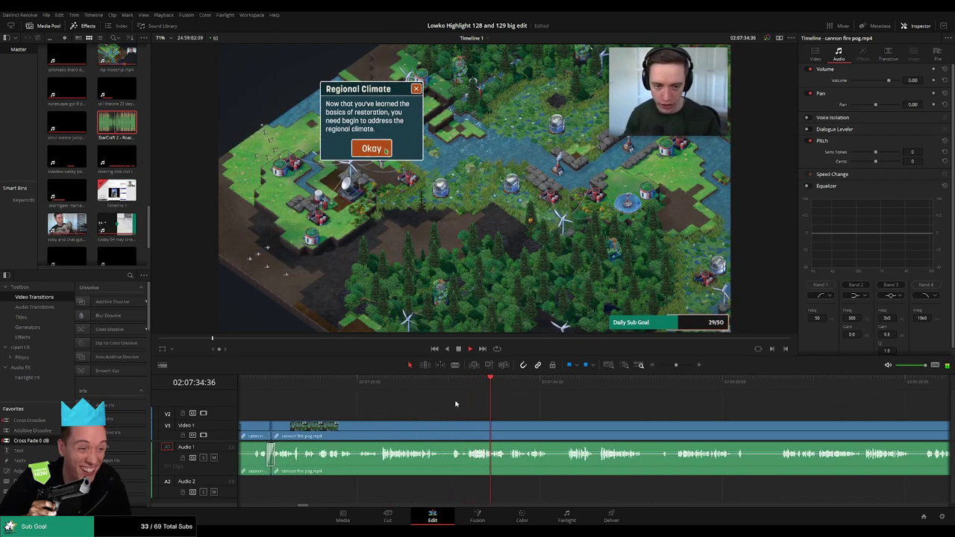
pyautogui.hscroll(1, 543, 407)
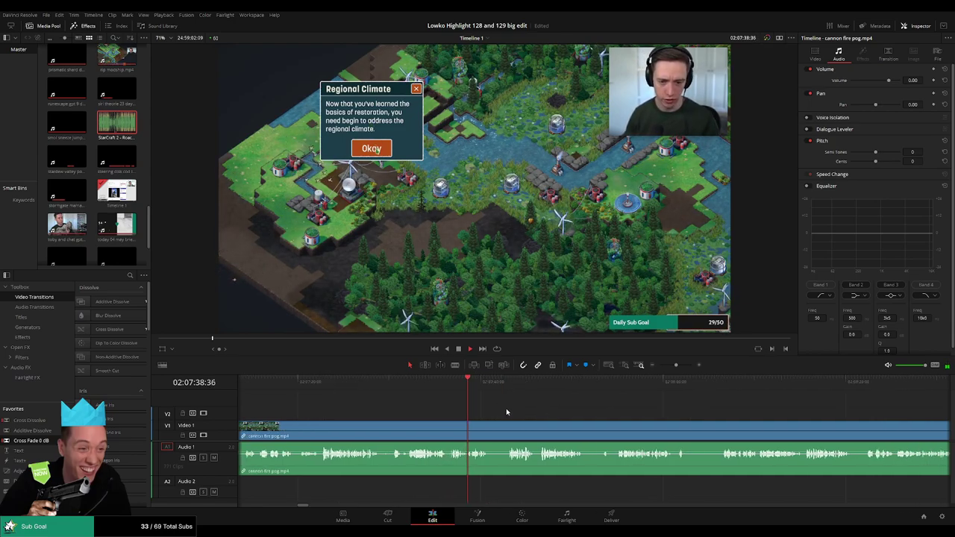
pyautogui.hscroll(3, 499, 406)
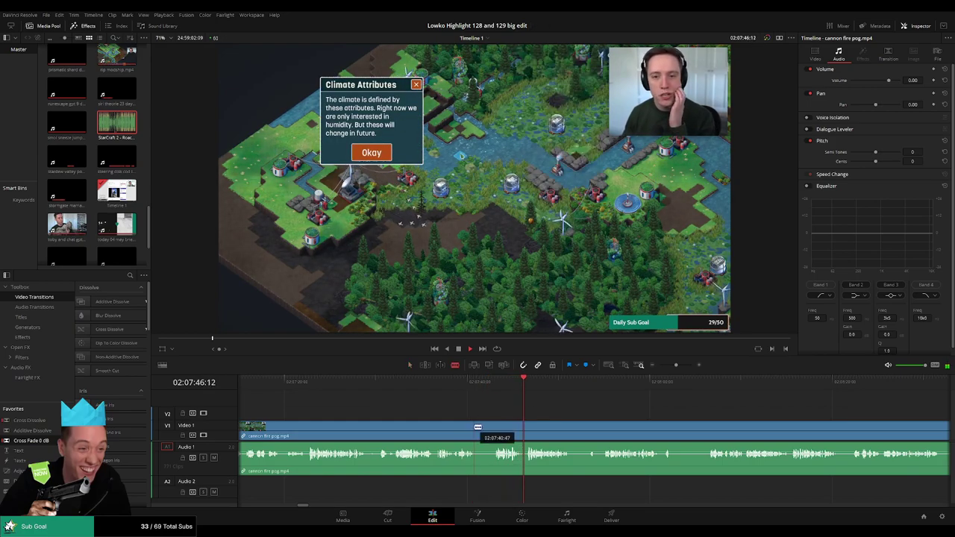
pyautogui.click(478, 428)
pyautogui.click(495, 429)
pyautogui.press('a')
pyautogui.click(485, 432)
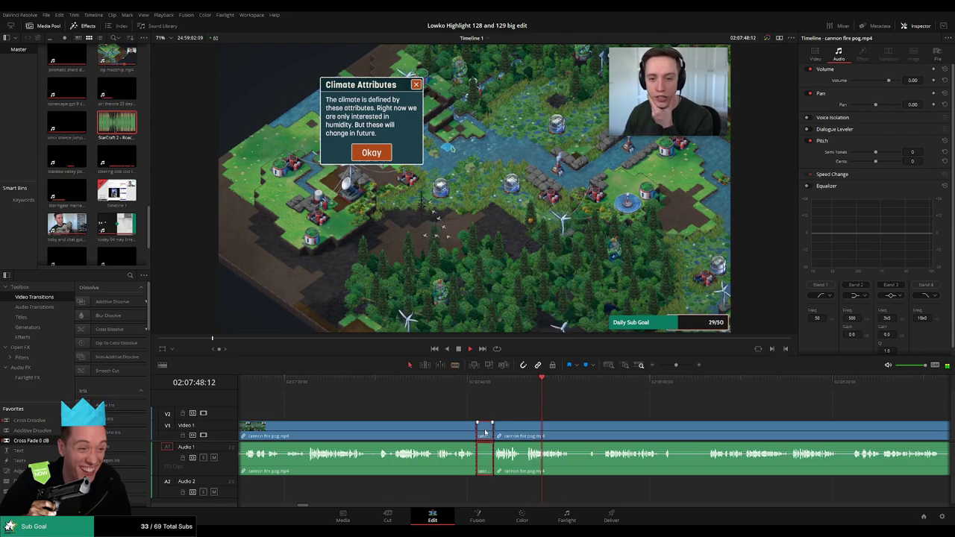
pyautogui.press('BackSpace')
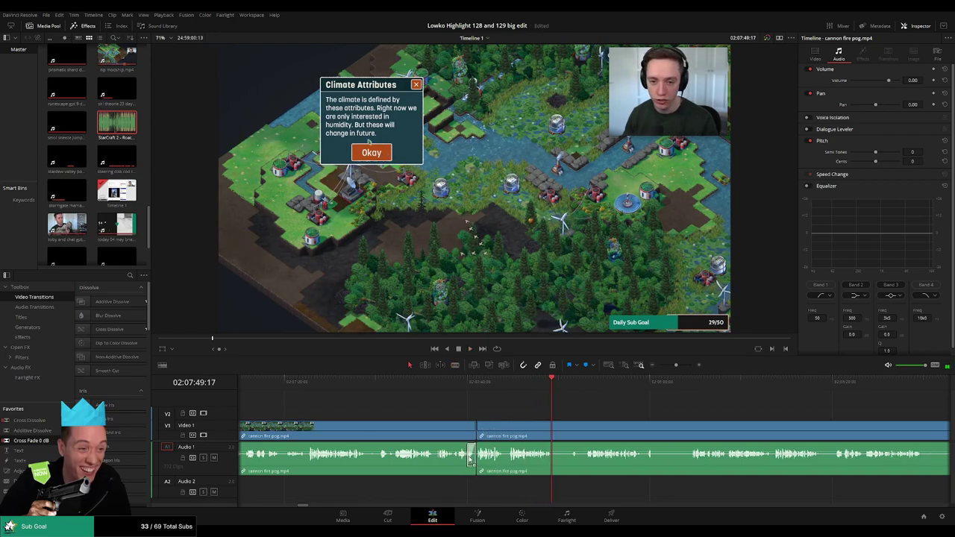
# Step: Cut out the quiet stretch between about 02:07:49 and 02:07:51, close the gap, and add a Cross Fade 0 dB at the audio join
pyautogui.hscroll(3, 416, 408)
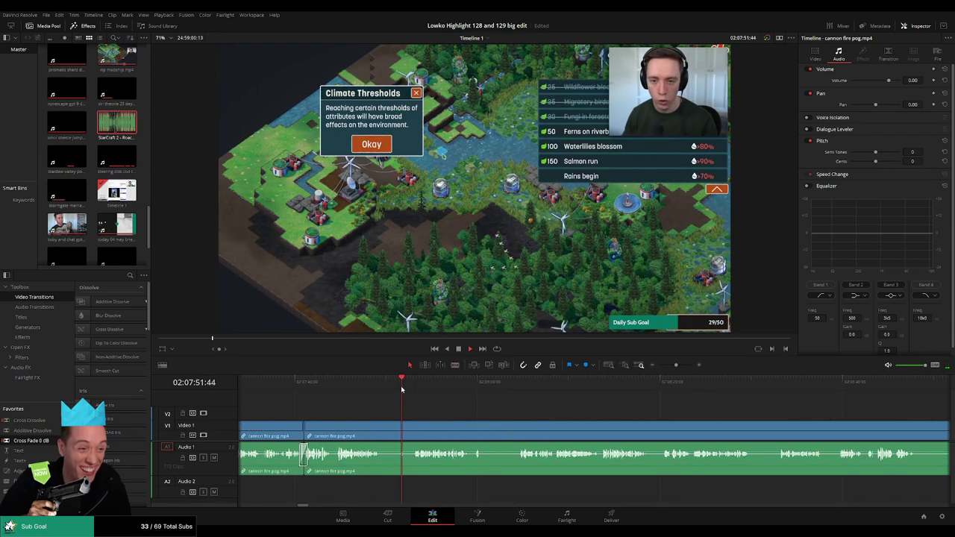
pyautogui.press('b')
pyautogui.click(383, 429)
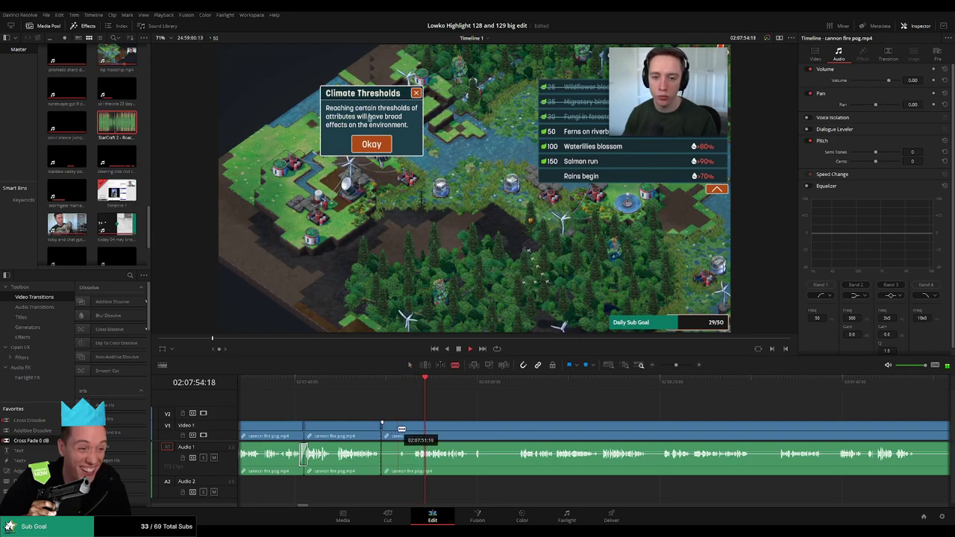
pyautogui.click(399, 430)
pyautogui.press('a')
pyautogui.click(392, 432)
pyautogui.press('BackSpace')
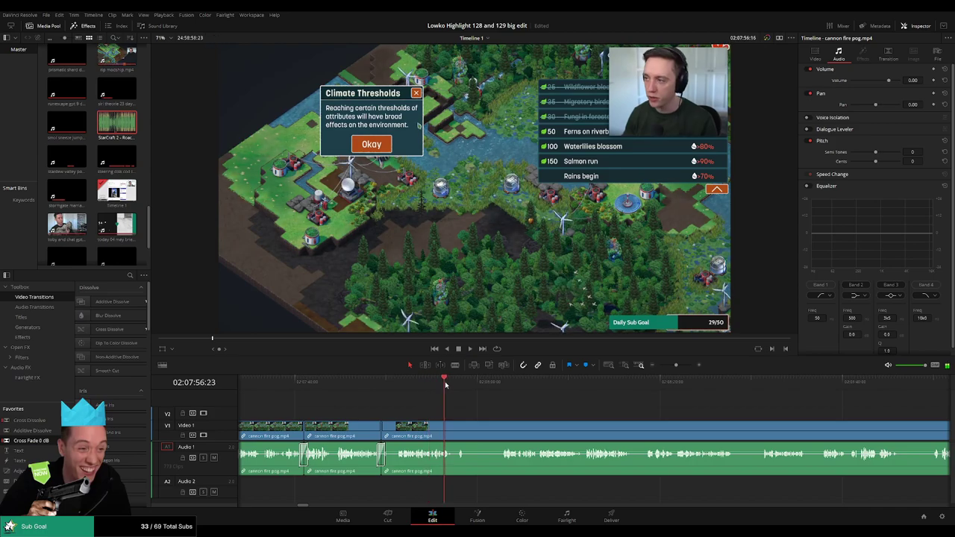
# Step: Ripple-delete the silent stretch between about 02:07:59 and 02:08:02:30 and add a Cross Fade 0 dB at the audio join
pyautogui.hscroll(2, 383, 390)
pyautogui.click(396, 384)
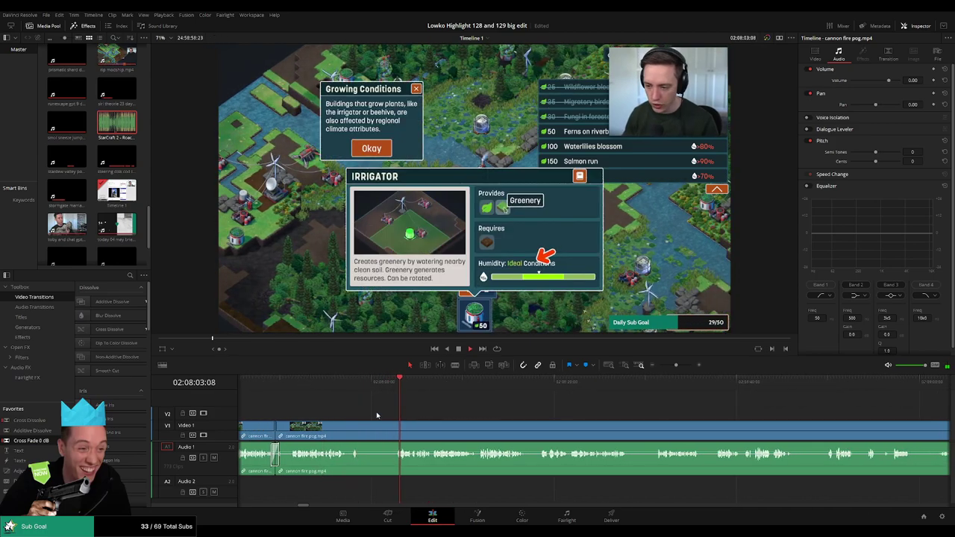
pyautogui.press('b')
pyautogui.click(361, 427)
pyautogui.click(395, 424)
pyautogui.press('a')
pyautogui.click(378, 436)
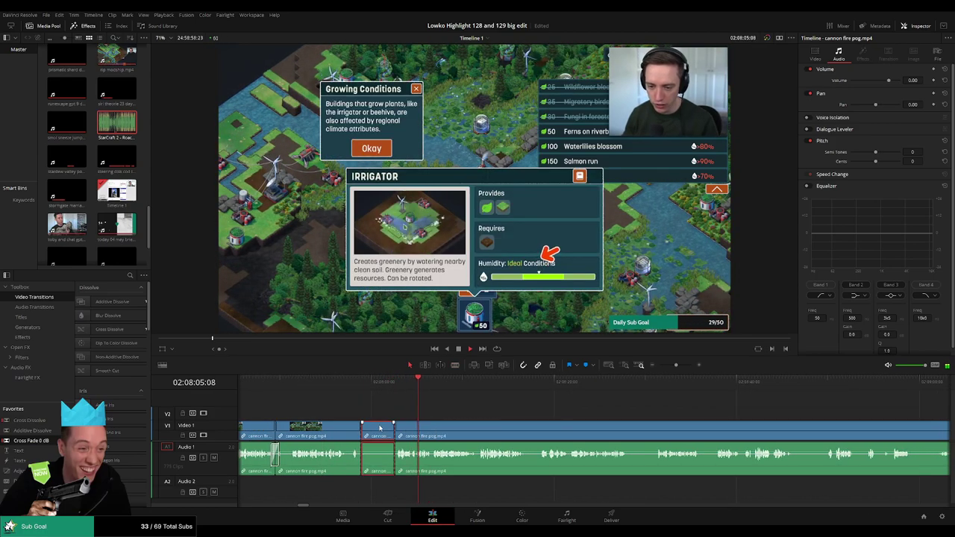
pyautogui.press('BackSpace')
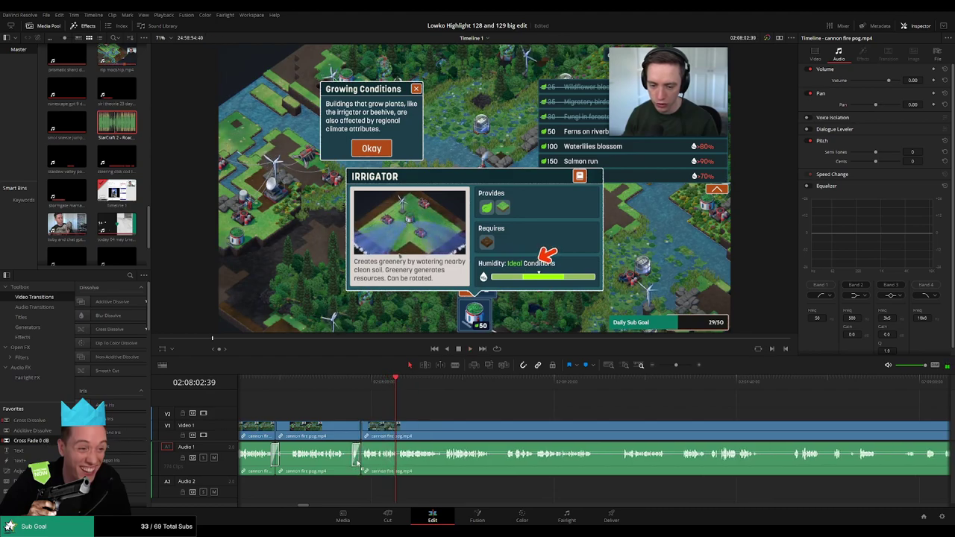
# Step: Split the clip at about 02:08:24 and 02:08:27 and ripple-delete the silent piece between the cuts
pyautogui.press('space')
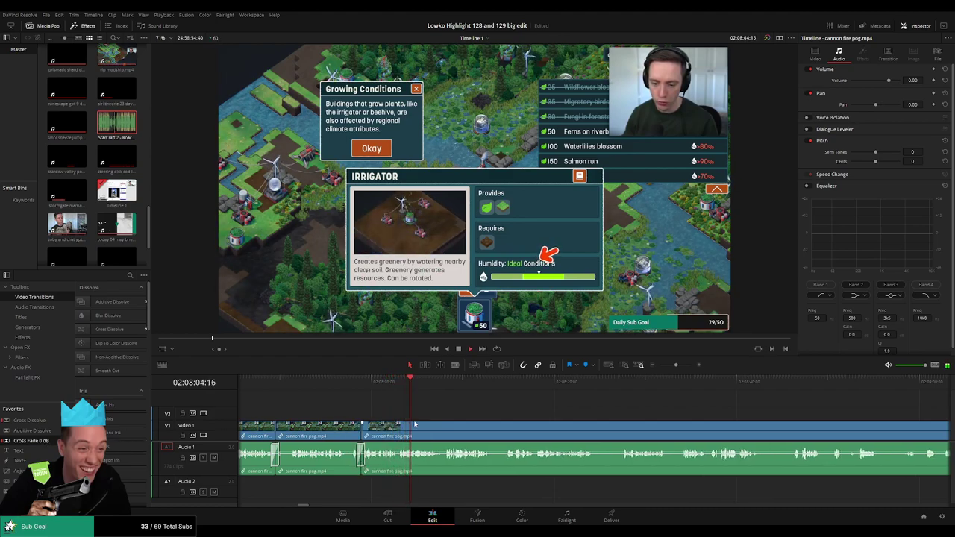
pyautogui.click(444, 385)
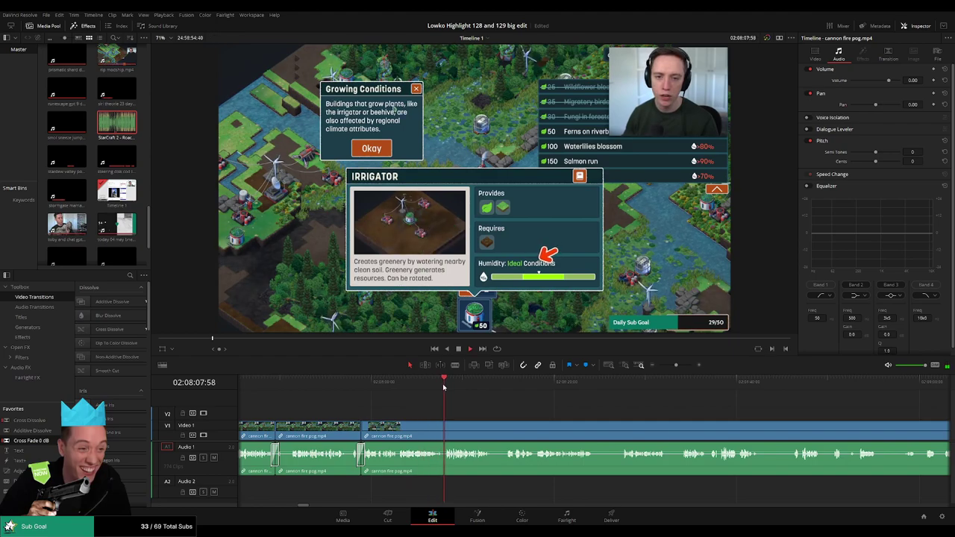
pyautogui.hscroll(2, 492, 401)
pyautogui.moveTo(370, 385); pyautogui.dragTo(423, 385)
pyautogui.hscroll(2, 488, 401)
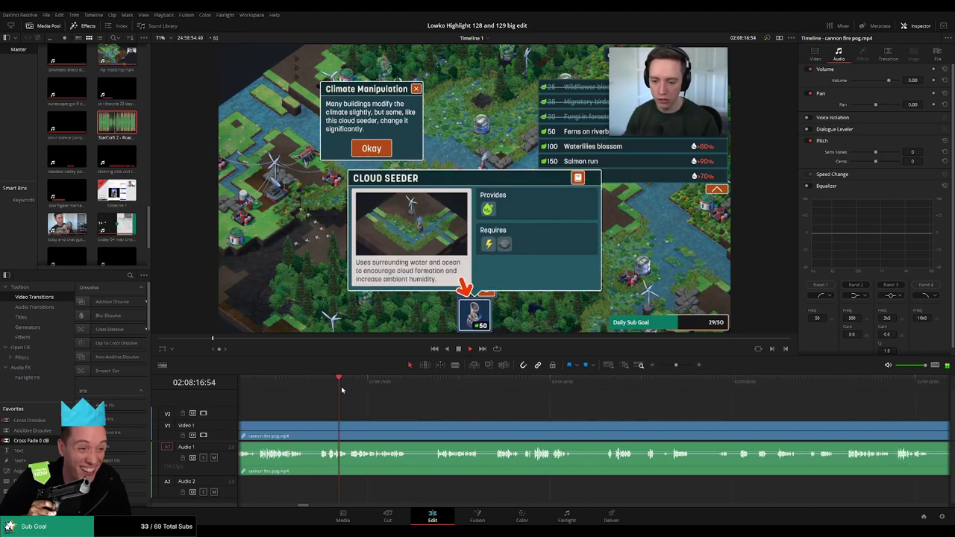
pyautogui.moveTo(342, 389); pyautogui.dragTo(434, 387)
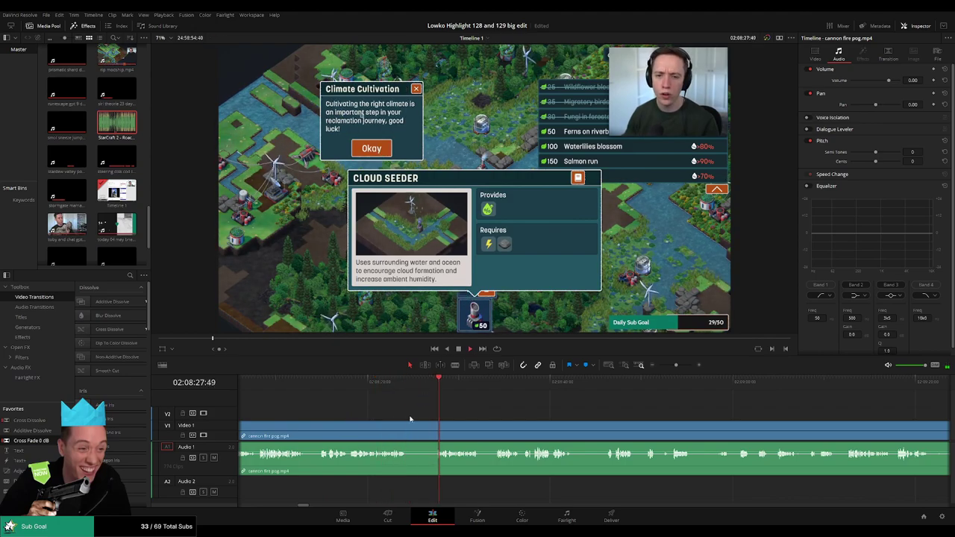
pyautogui.press('b')
pyautogui.click(408, 424)
pyautogui.click(437, 425)
pyautogui.press('a')
pyautogui.click(430, 426)
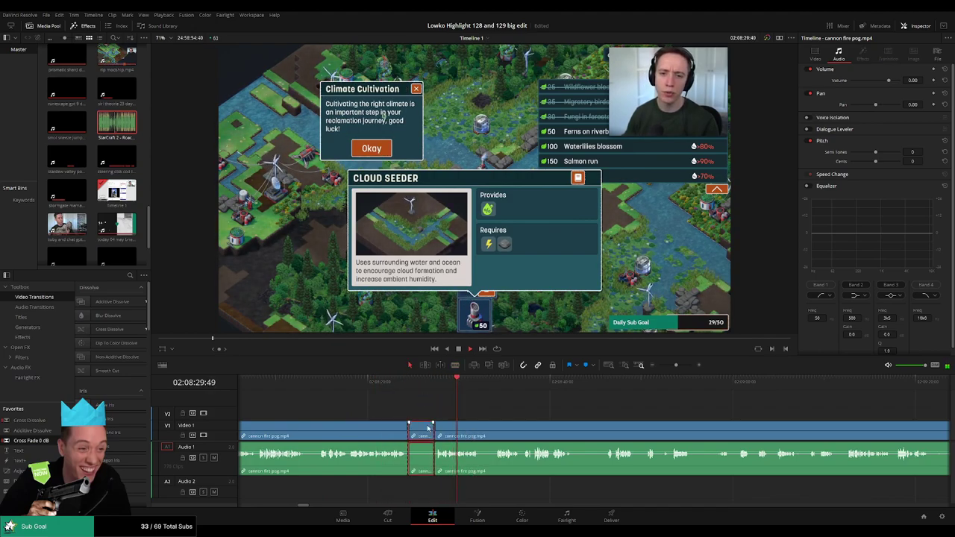
pyautogui.press('Delete')
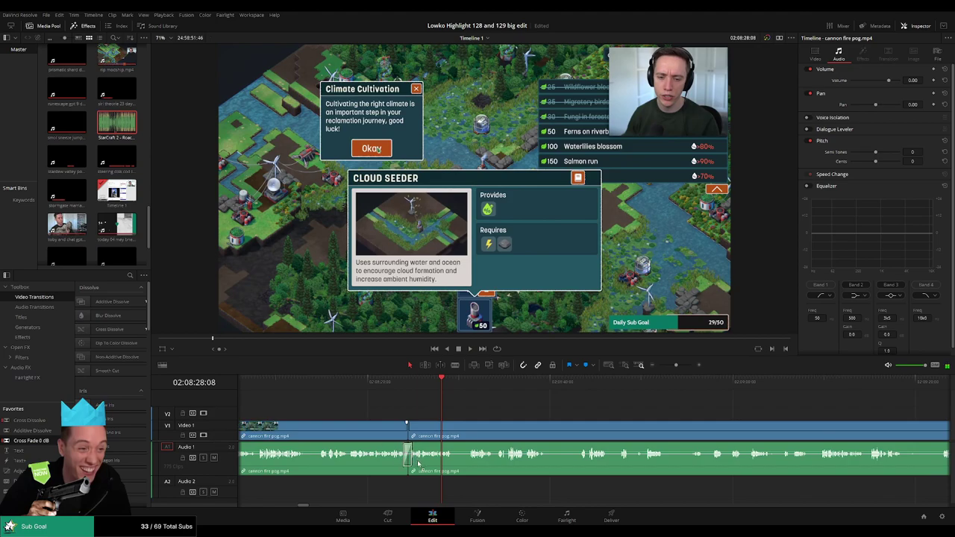
# Step: Add a Cross Fade 0 dB at the audio join at about 02:08:24
pyautogui.click(411, 463)
pyautogui.moveTo(23, 444); pyautogui.dragTo(396, 465)
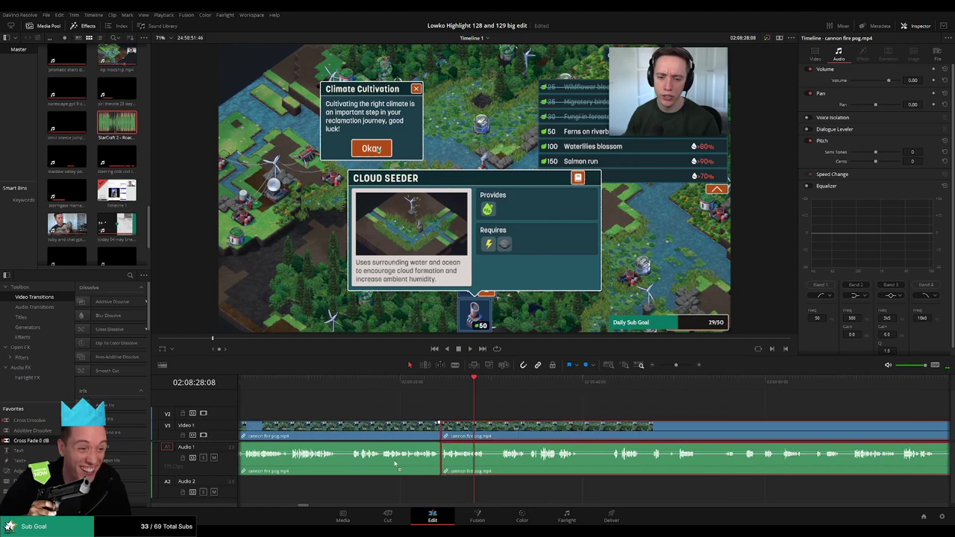
pyautogui.press('space')
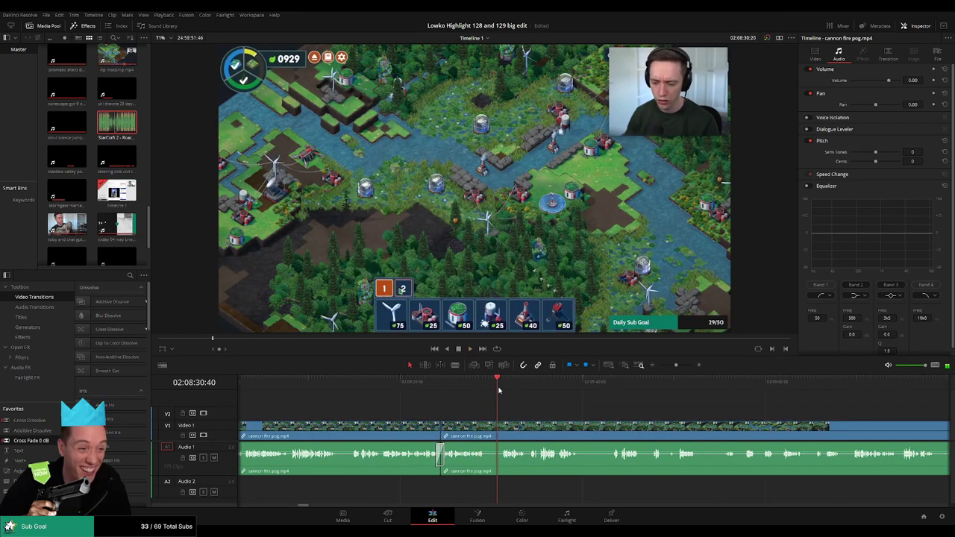
# Step: Try to cut out the stretch between about 02:08:40 and 02:08:43, close the gap, and crossfade the audio join
pyautogui.hscroll(8, 612, 425)
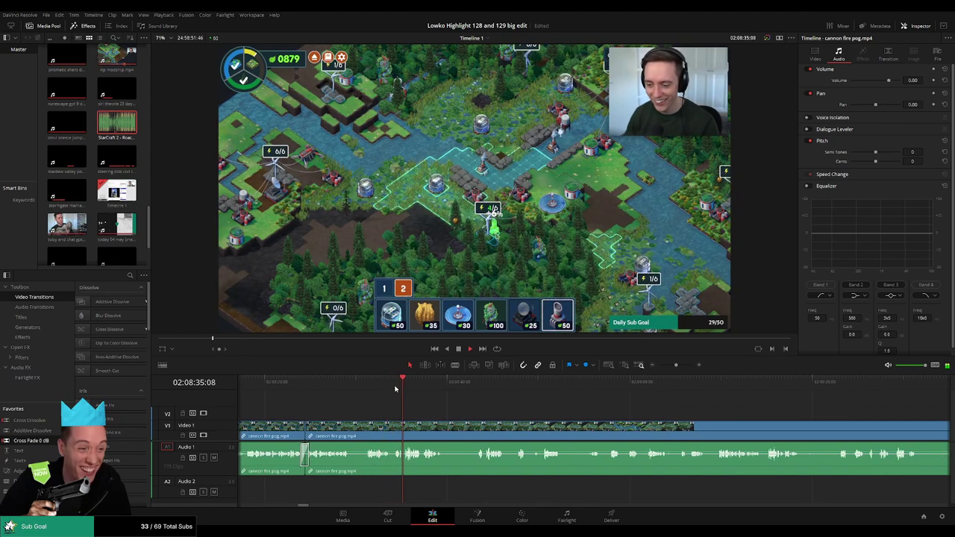
pyautogui.hscroll(4, 461, 410)
pyautogui.press('b')
pyautogui.click(381, 426)
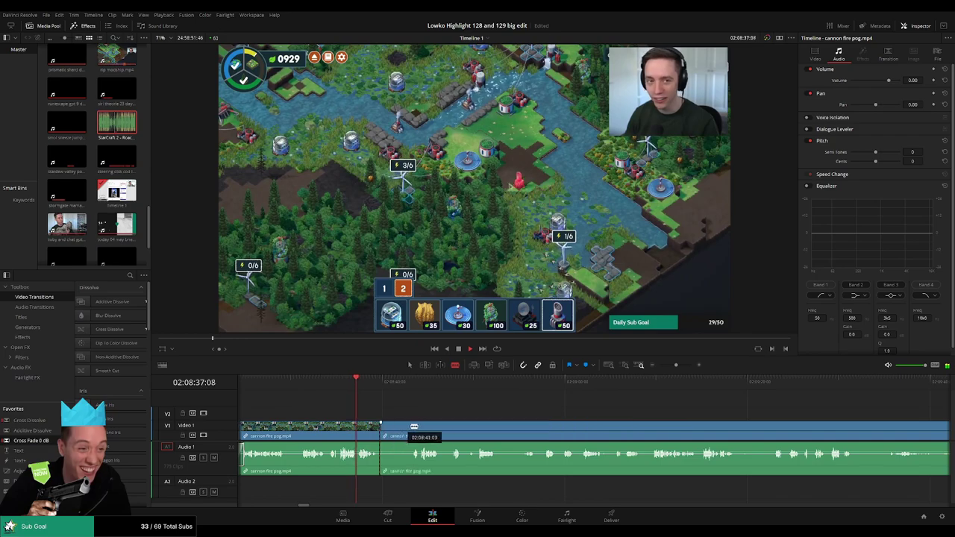
pyautogui.press('a')
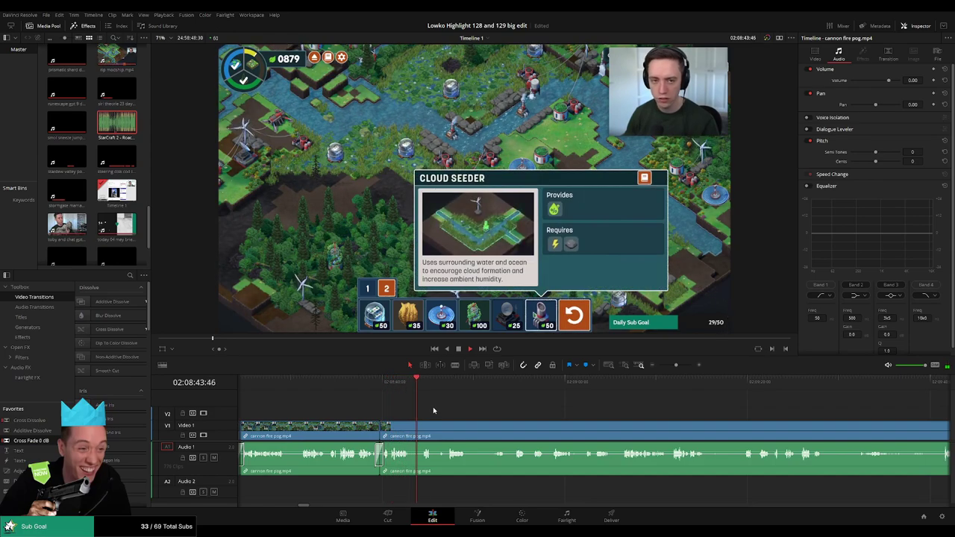
# Step: Undo the cut at about 02:08:40 together with its audio crossfade
pyautogui.hotkey('ctrl', 'z')
pyautogui.hotkey('ctrl', 'z')
pyautogui.hotkey('ctrl', 'z')
pyautogui.hotkey('ctrl', 'z')
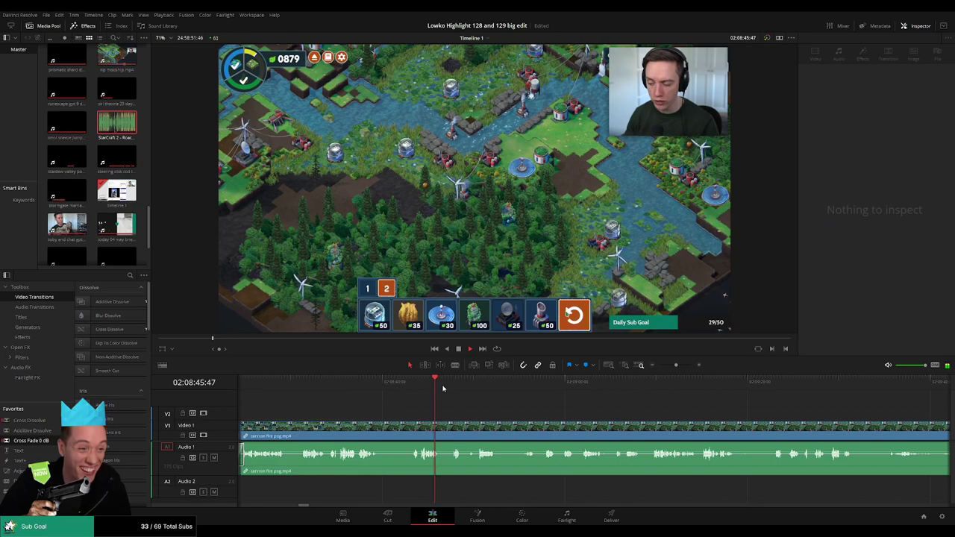
# Step: Review the footage from about 02:08:47 onward and split the "cannon fire pog" clip at about 02:09:19
pyautogui.click(452, 384)
pyautogui.hscroll(2, 517, 411)
pyautogui.click(385, 383)
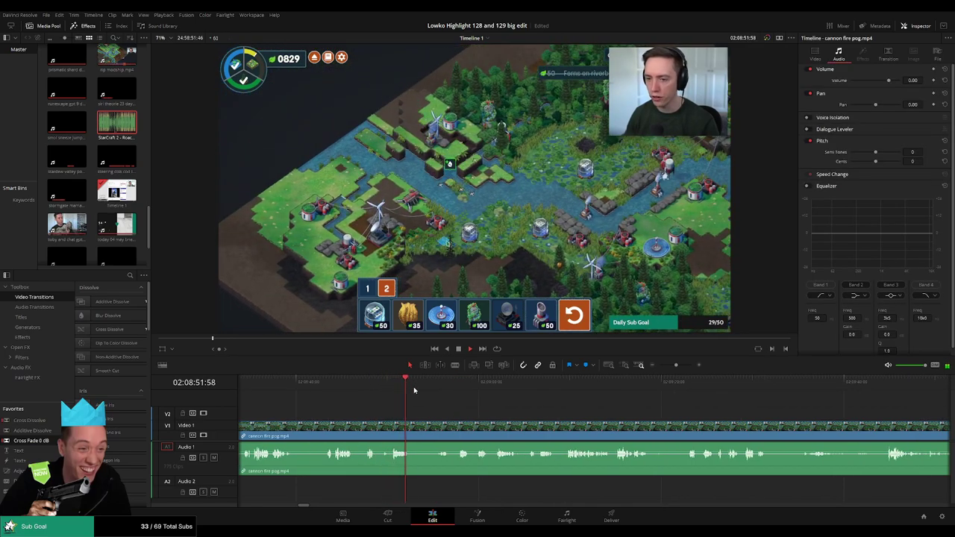
pyautogui.moveTo(414, 390); pyautogui.dragTo(439, 388)
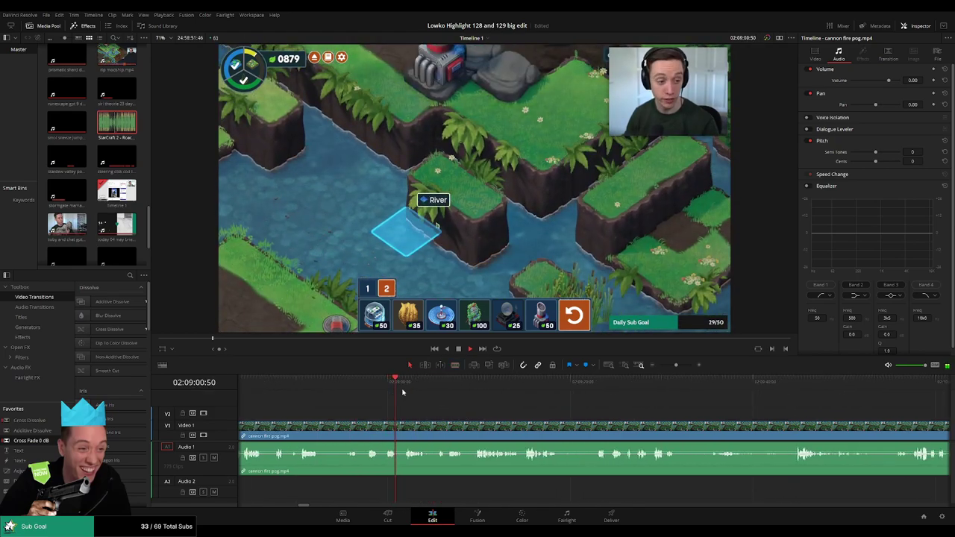
pyautogui.click(406, 389)
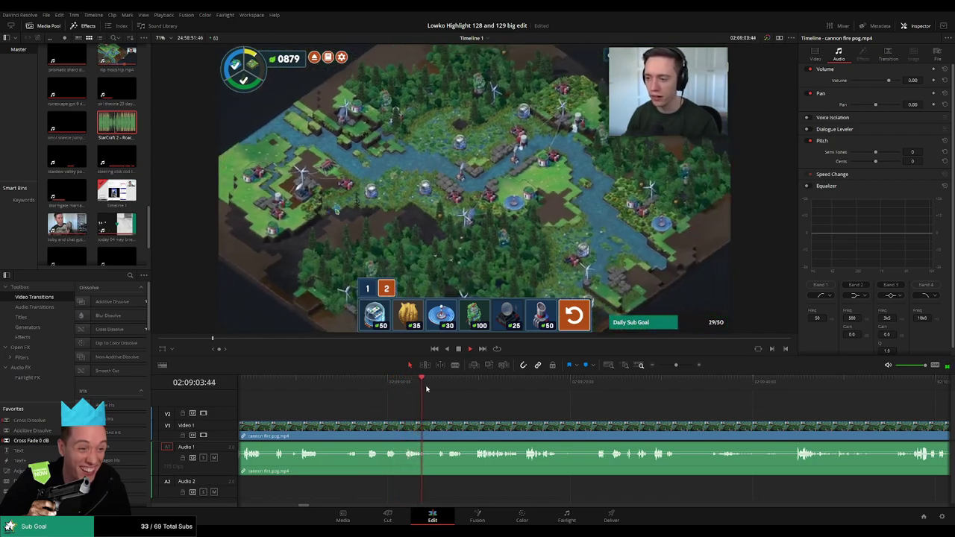
pyautogui.click(438, 388)
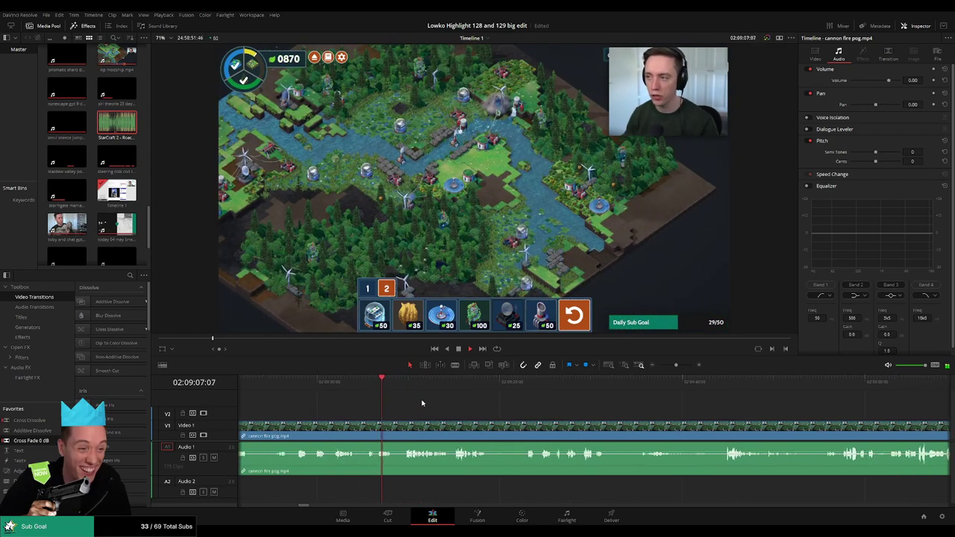
pyautogui.click(399, 387)
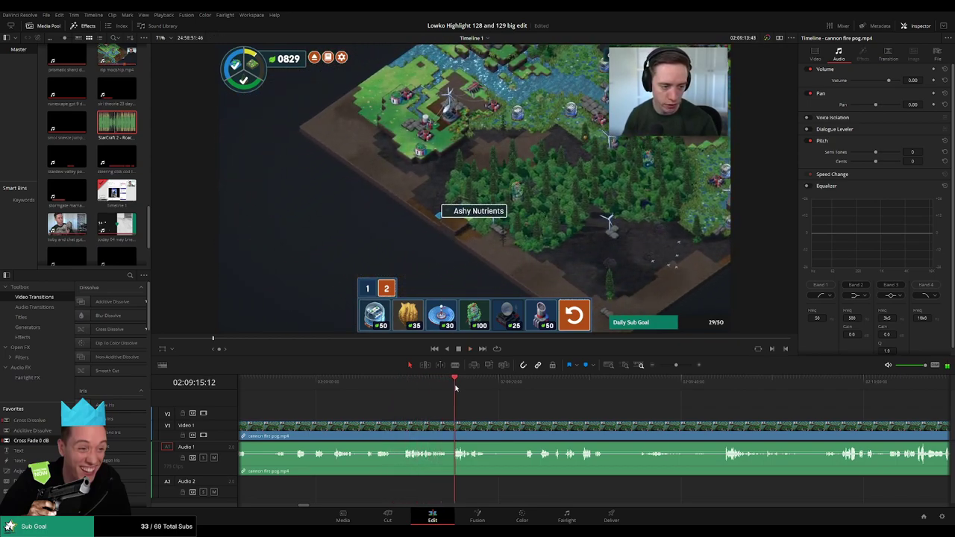
pyautogui.moveTo(526, 411); pyautogui.dragTo(436, 386)
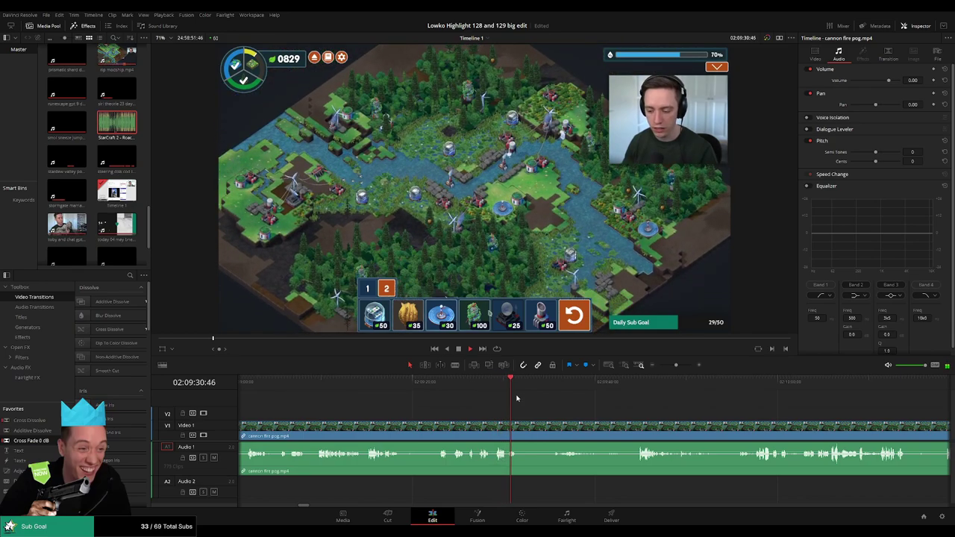
pyautogui.click(391, 382)
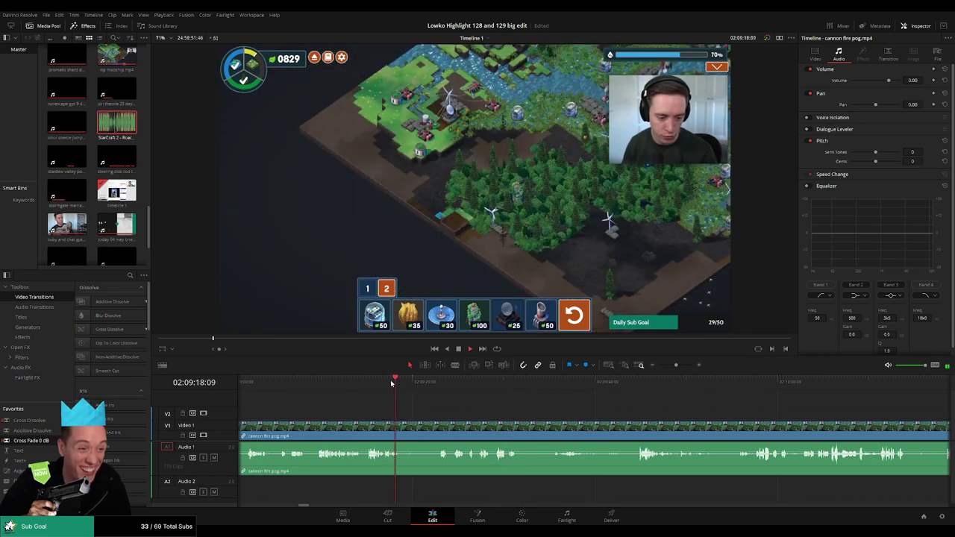
pyautogui.press('b')
pyautogui.click(404, 427)
# Step: Cut the stretch between about 02:09:19 and 02:09:23 out of the "cannon fire pog" clip, close the gap, and crossfade the audio join
pyautogui.moveTo(572, 388); pyautogui.dragTo(635, 390)
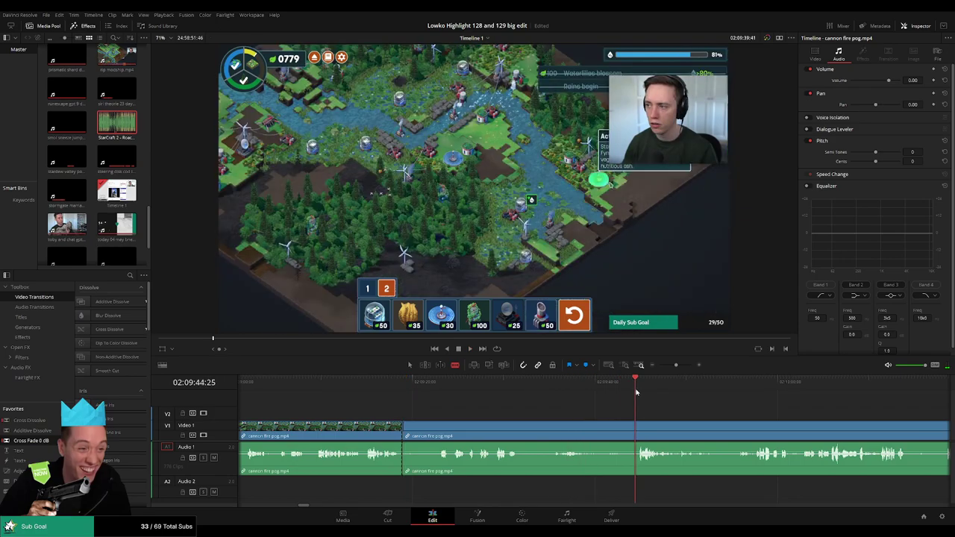
pyautogui.press('space')
pyautogui.moveTo(719, 419); pyautogui.dragTo(544, 409)
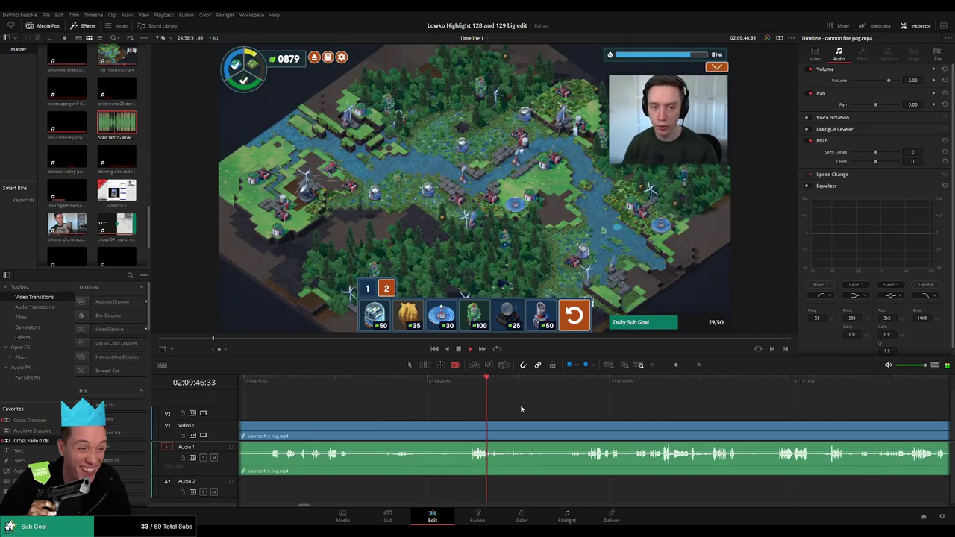
pyautogui.moveTo(533, 385); pyautogui.dragTo(729, 396)
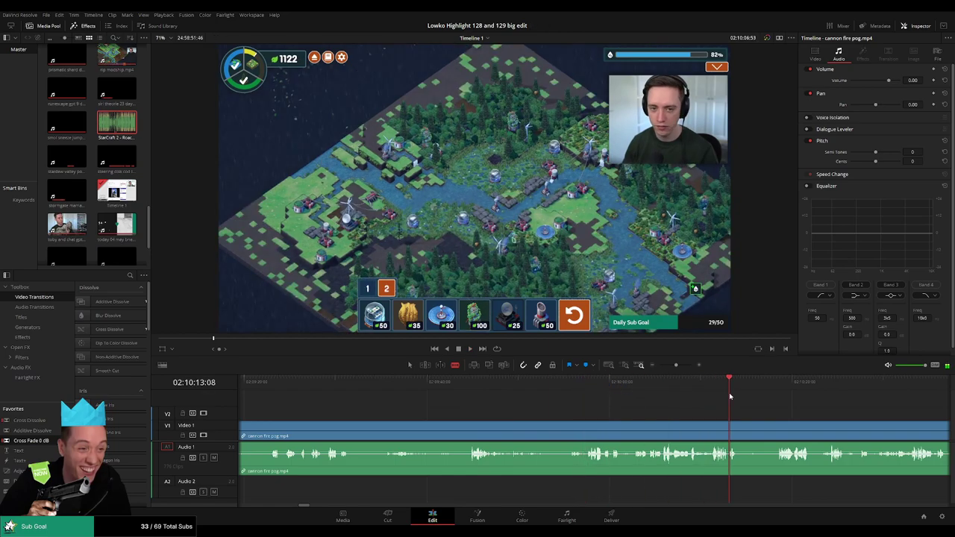
pyautogui.press('space')
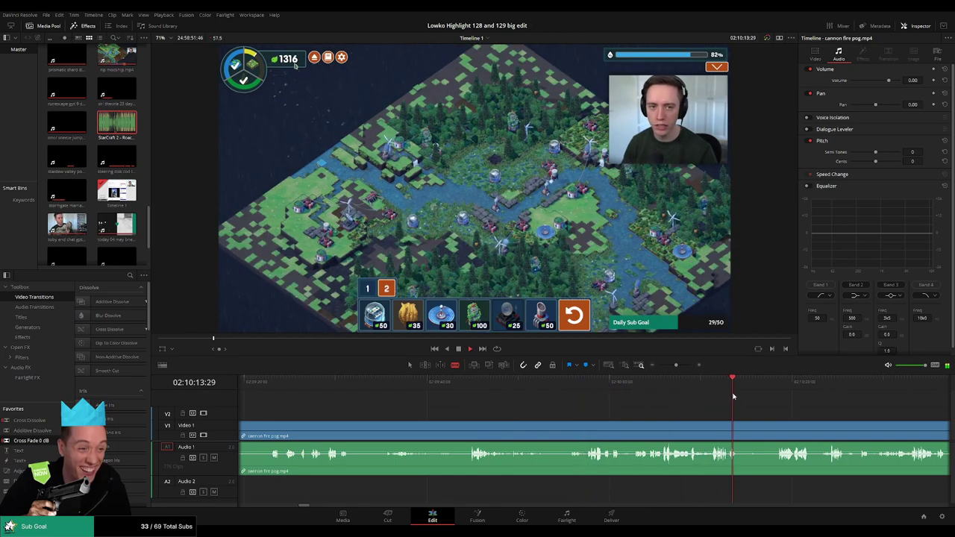
pyautogui.click(326, 388)
pyautogui.moveTo(341, 405); pyautogui.dragTo(473, 410)
pyautogui.click(397, 388)
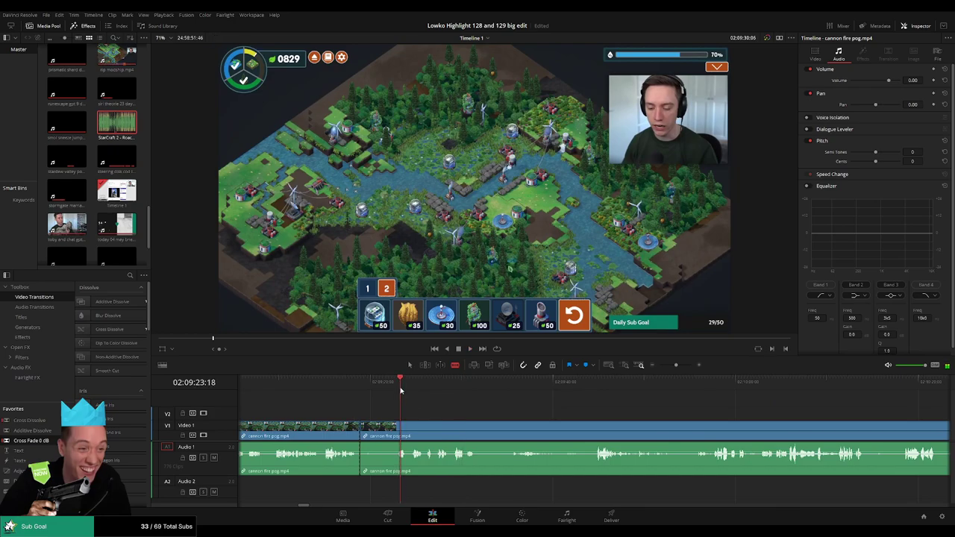
pyautogui.click(396, 430)
pyautogui.press('a')
pyautogui.click(387, 431)
pyautogui.press('Delete')
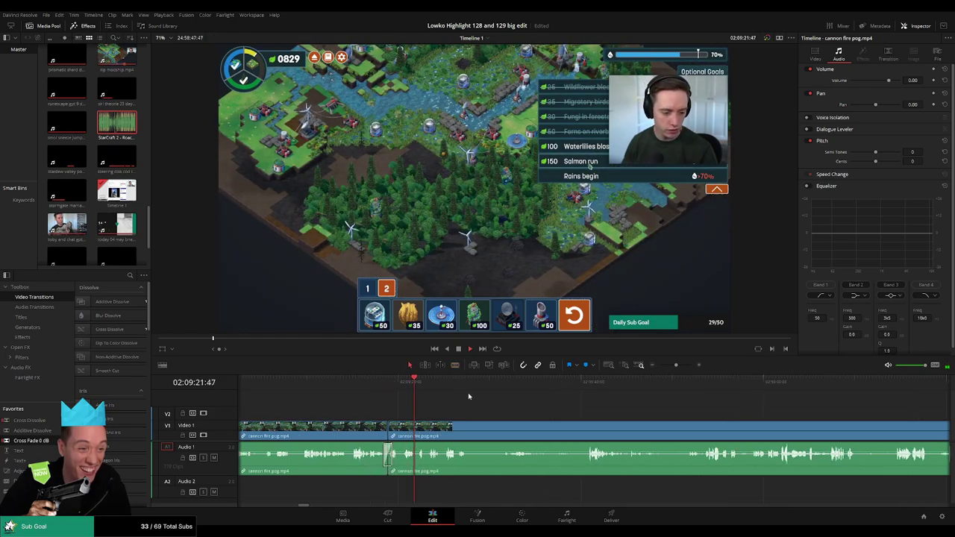
# Step: Cut out the stretch between about 02:09:28 and 02:09:31, close the gap, and crossfade the audio join
pyautogui.click(468, 432)
pyautogui.click(502, 431)
pyautogui.press('a')
pyautogui.click(488, 432)
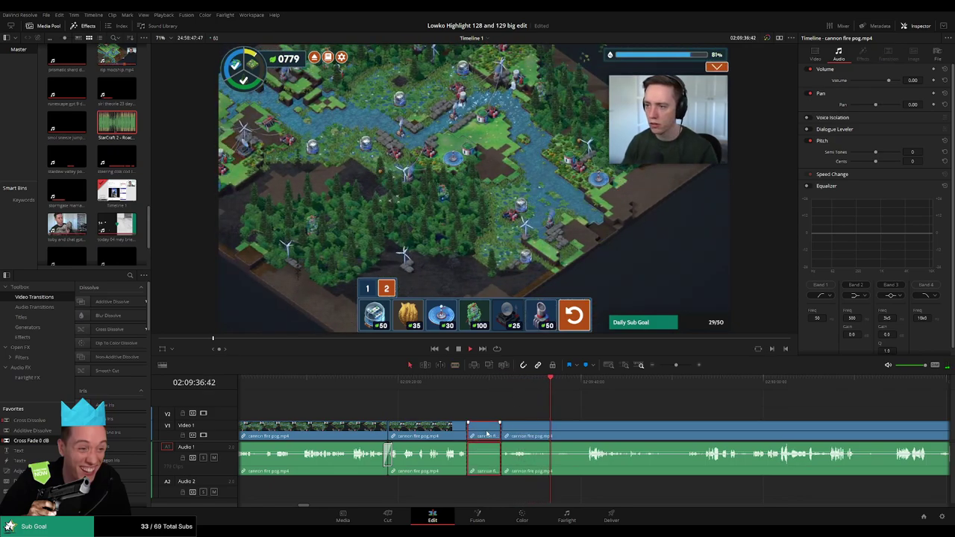
pyautogui.press('Delete')
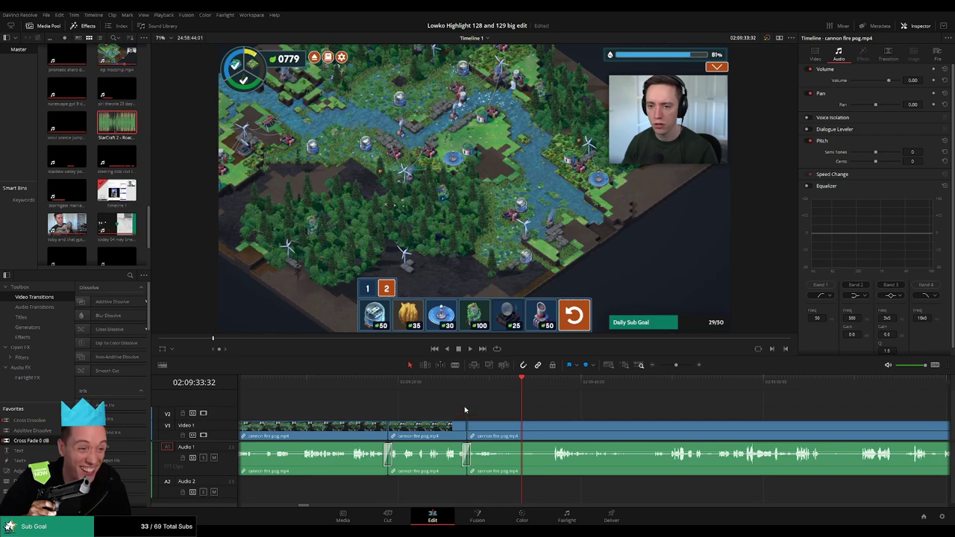
# Step: Split the "cannon fire pog" clip at about 02:10:32 and ripple-delete a brief sliver there
pyautogui.moveTo(558, 420); pyautogui.dragTo(428, 411)
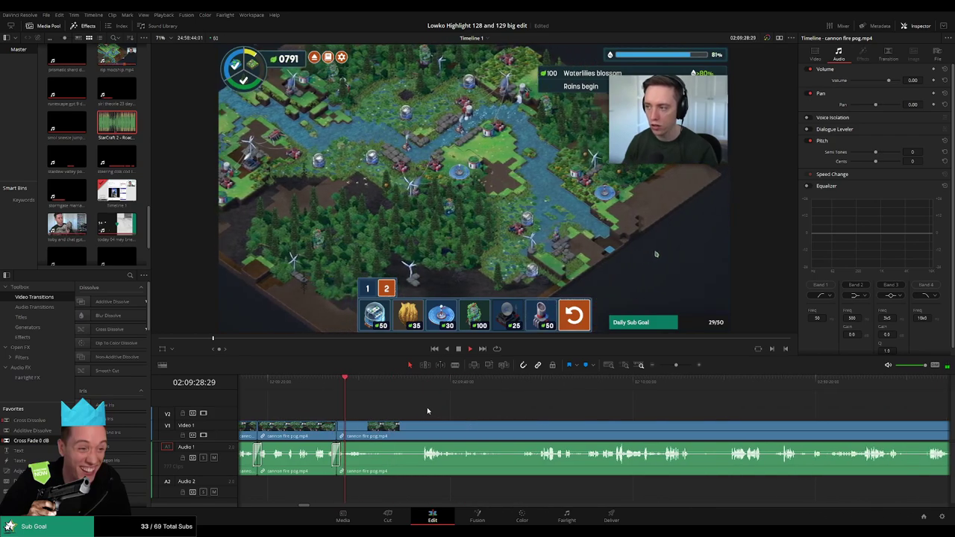
pyautogui.moveTo(363, 398); pyautogui.dragTo(451, 409)
pyautogui.press('space')
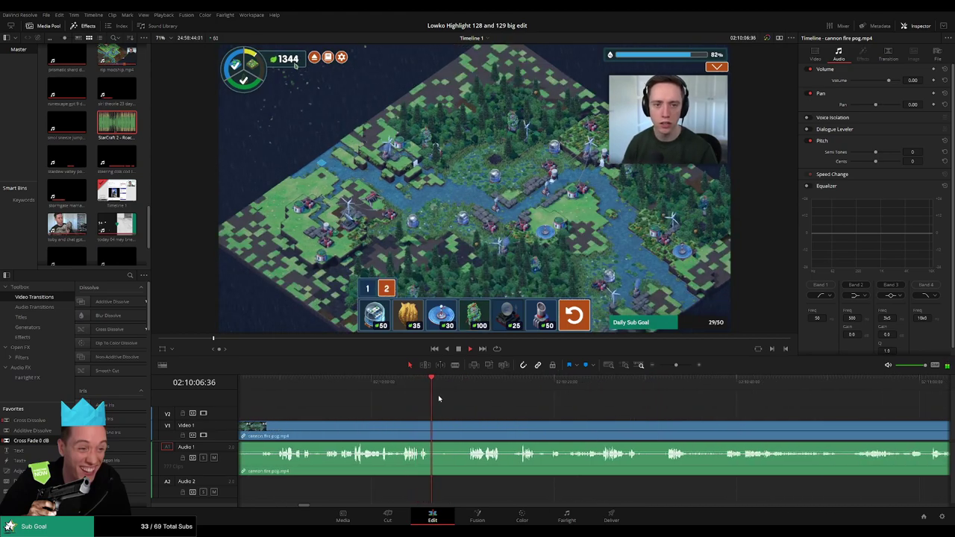
pyautogui.moveTo(445, 386); pyautogui.dragTo(472, 384)
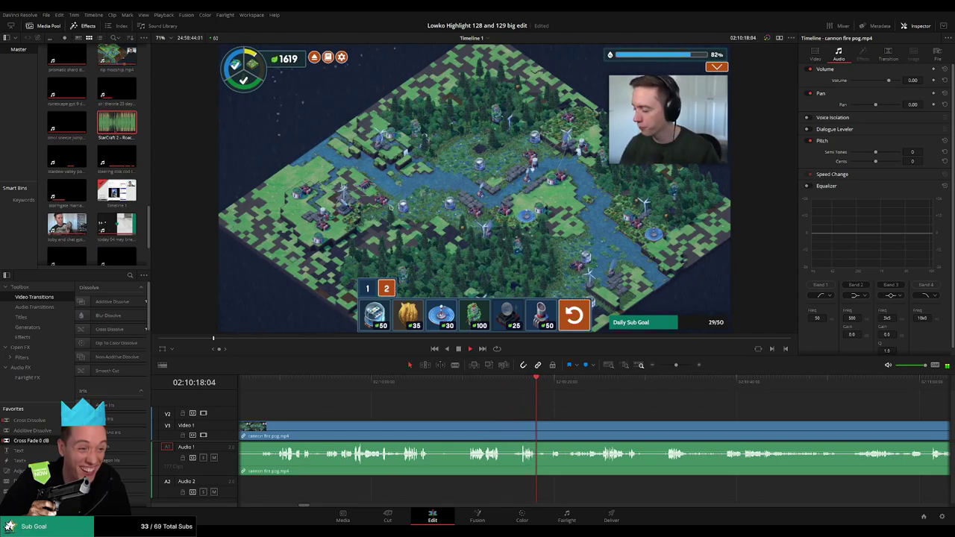
pyautogui.hscroll(5, 467, 403)
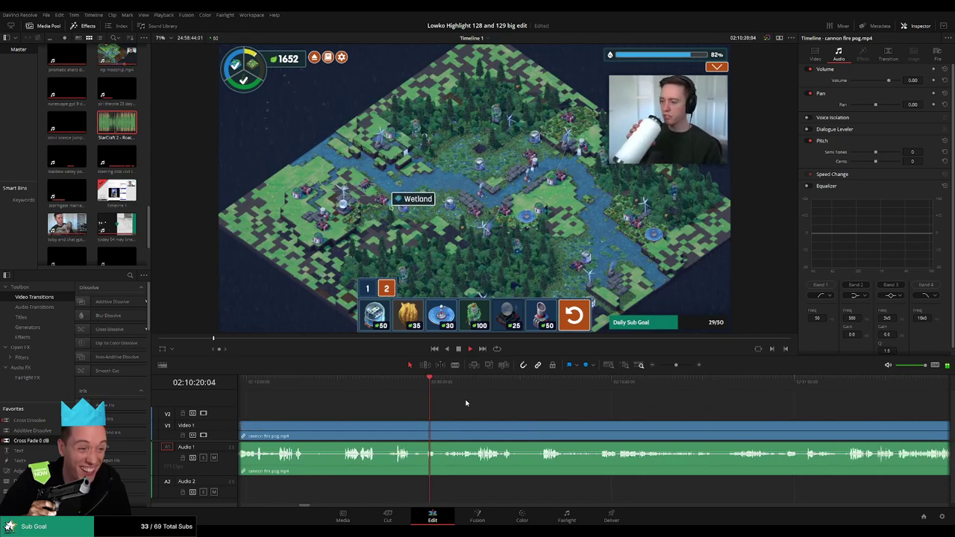
pyautogui.moveTo(413, 382); pyautogui.dragTo(447, 385)
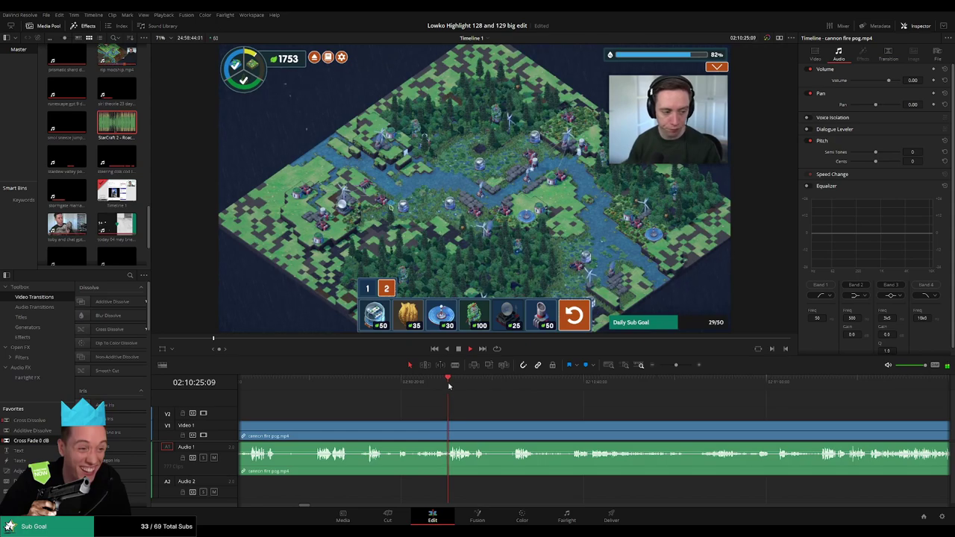
pyautogui.hscroll(3, 451, 407)
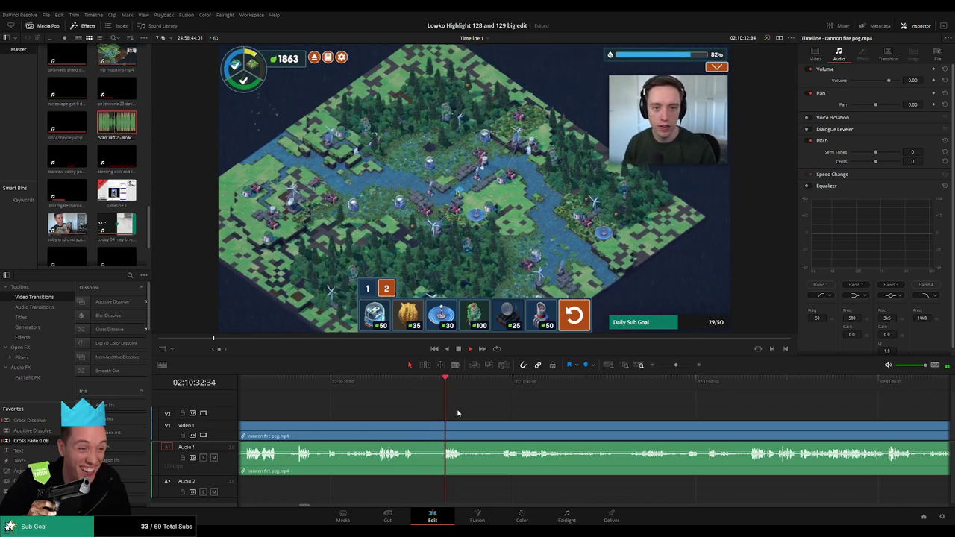
pyautogui.hotkey('ctrl', '=')
pyautogui.press('b')
pyautogui.click(581, 428)
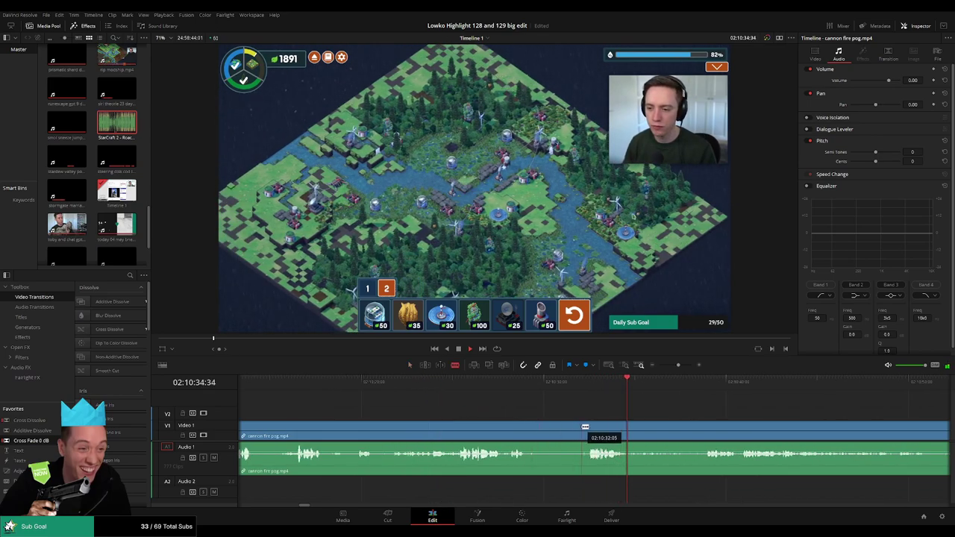
pyautogui.press('a')
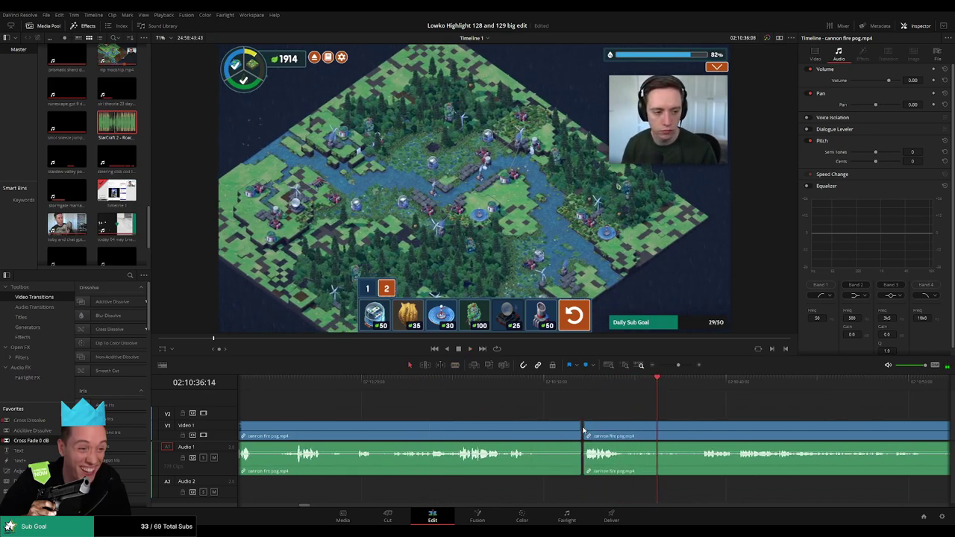
# Step: Cut out the quiet stretch between about 02:10:34 and 02:10:39 and close the gap
pyautogui.press('b')
pyautogui.click(623, 428)
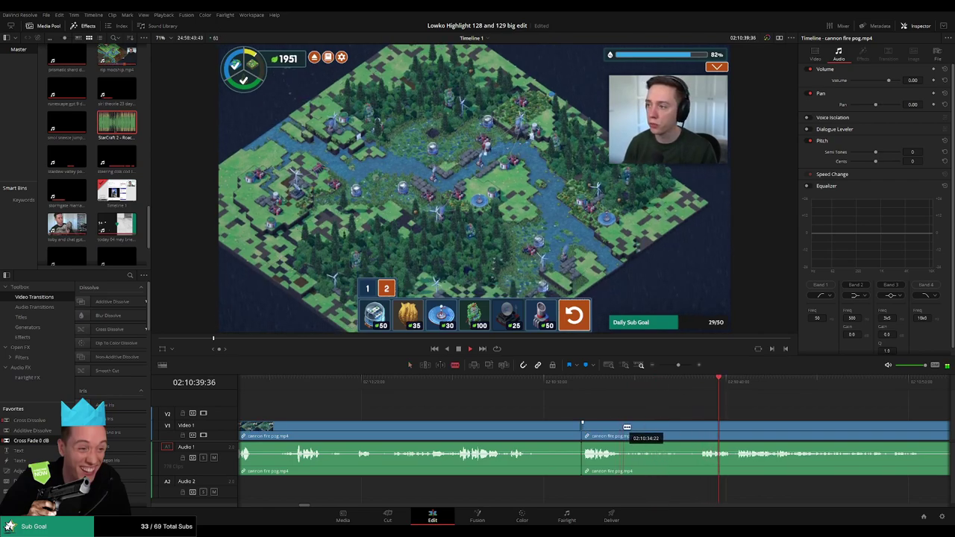
pyautogui.click(698, 428)
pyautogui.press('a')
pyautogui.click(684, 428)
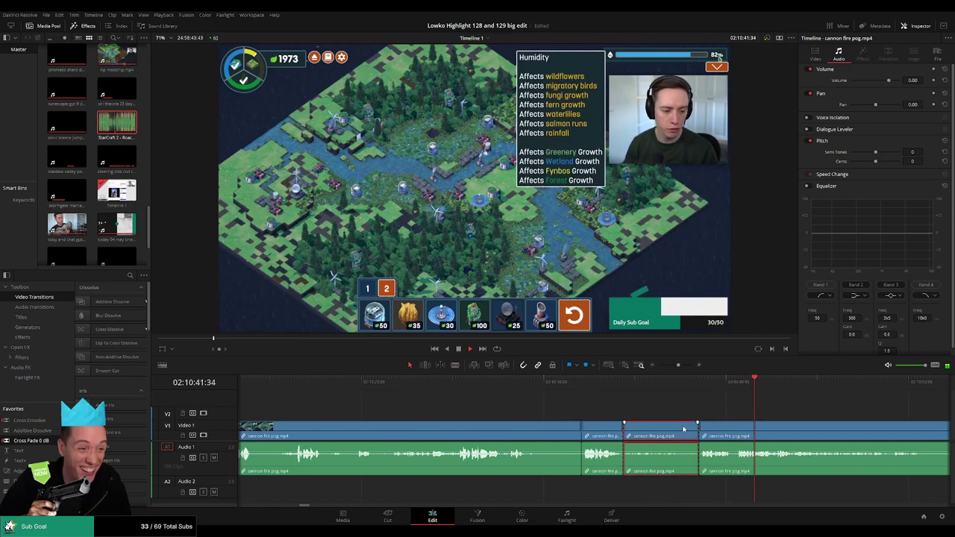
pyautogui.press('Delete')
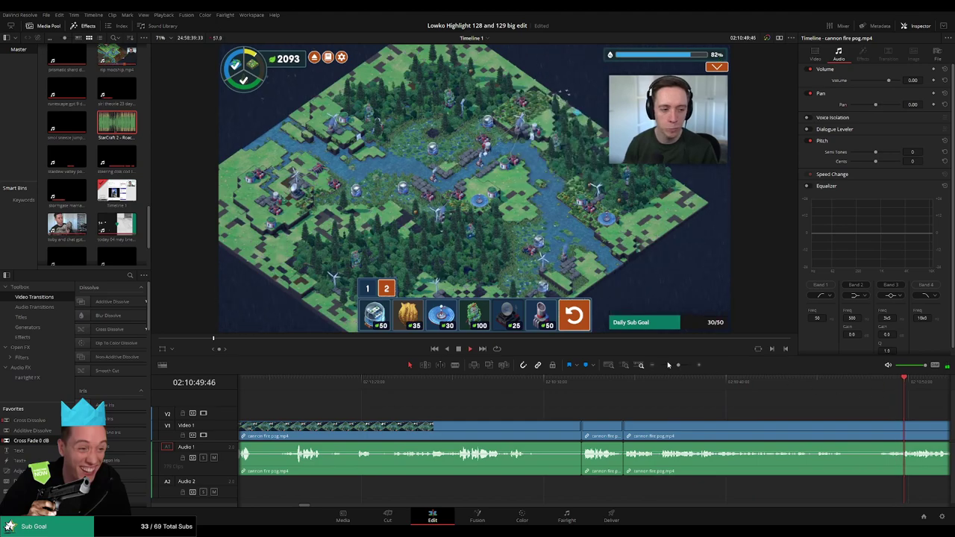
# Step: Review the remaining "cannon fire pog" footage from about 02:10:56 to 02:13:33 for moments worth keeping
pyautogui.click(640, 384)
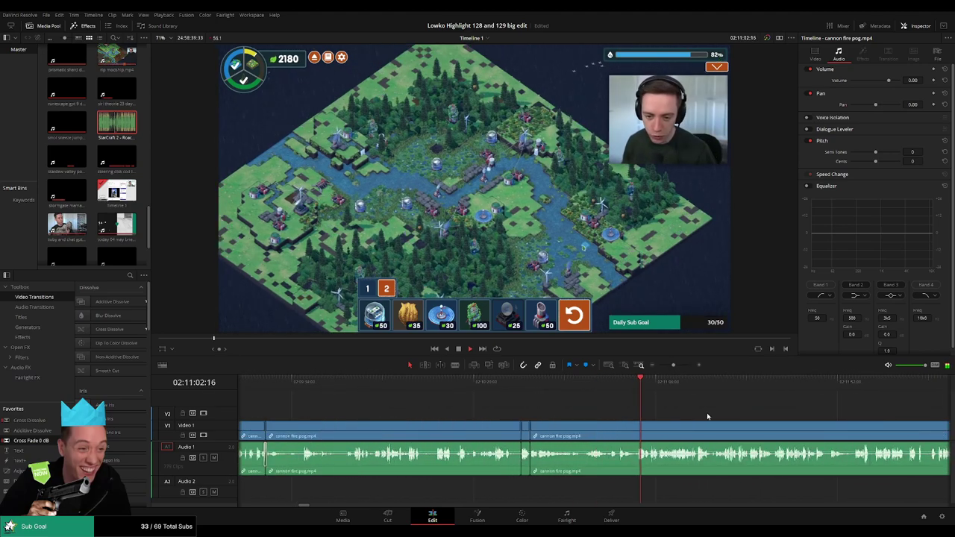
pyautogui.moveTo(707, 413); pyautogui.dragTo(574, 404)
pyautogui.click(491, 384)
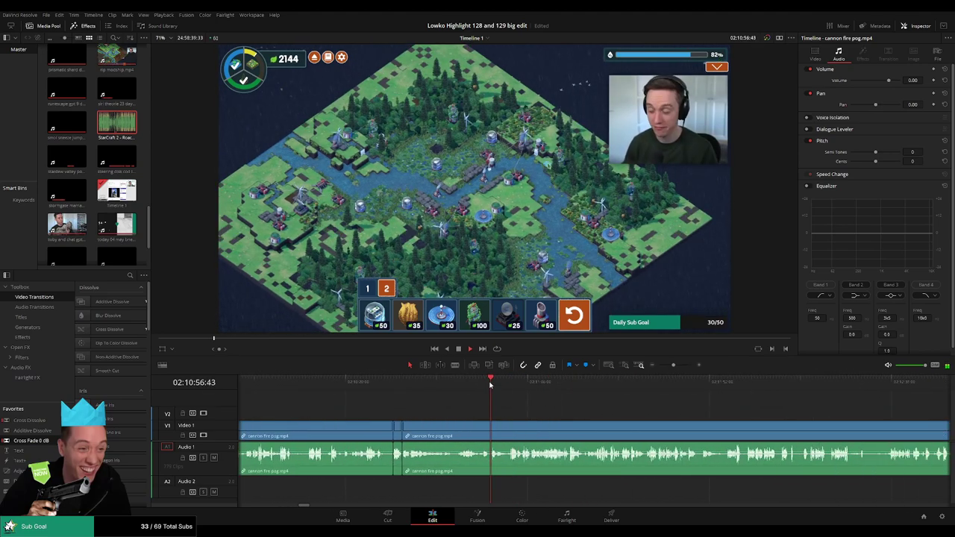
pyautogui.scroll(2, 496, 404)
pyautogui.moveTo(616, 383); pyautogui.dragTo(653, 383)
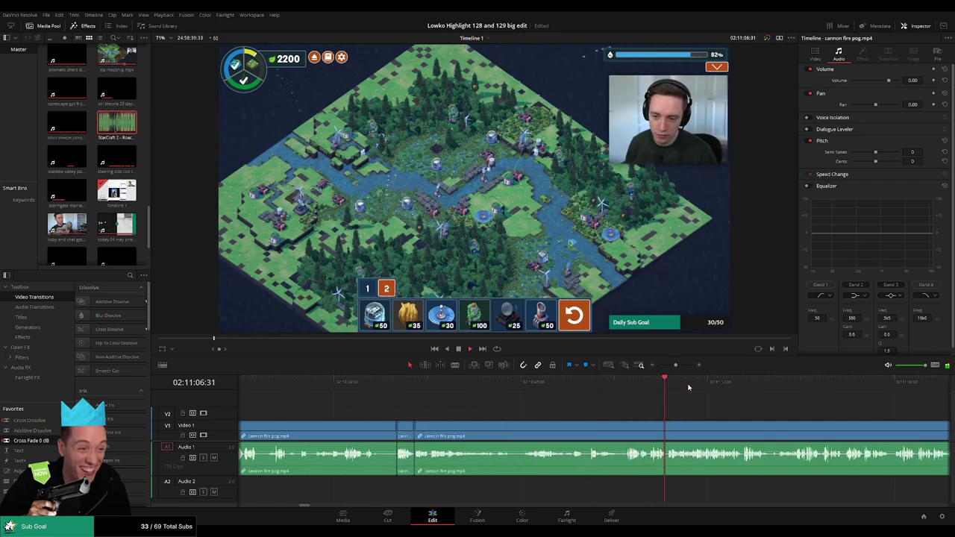
pyautogui.moveTo(731, 386); pyautogui.dragTo(863, 396)
pyautogui.scroll(-3, 687, 404)
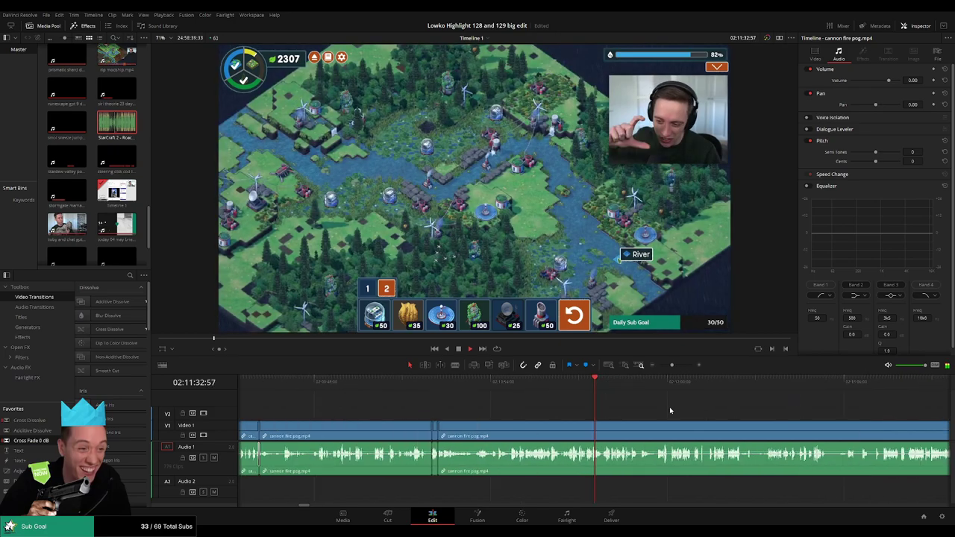
pyautogui.moveTo(761, 387); pyautogui.dragTo(803, 392)
pyautogui.moveTo(673, 366); pyautogui.dragTo(674, 366)
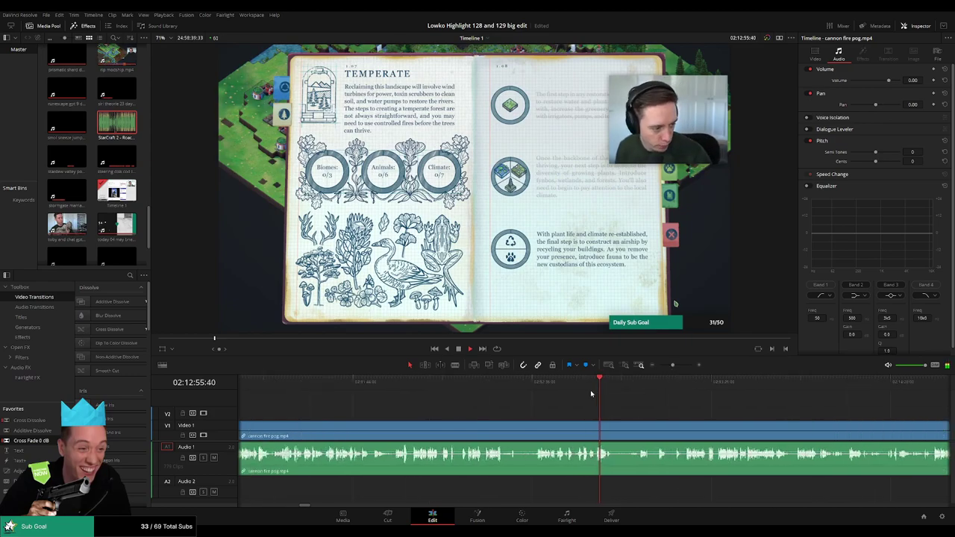
pyautogui.moveTo(672, 366); pyautogui.dragTo(667, 366)
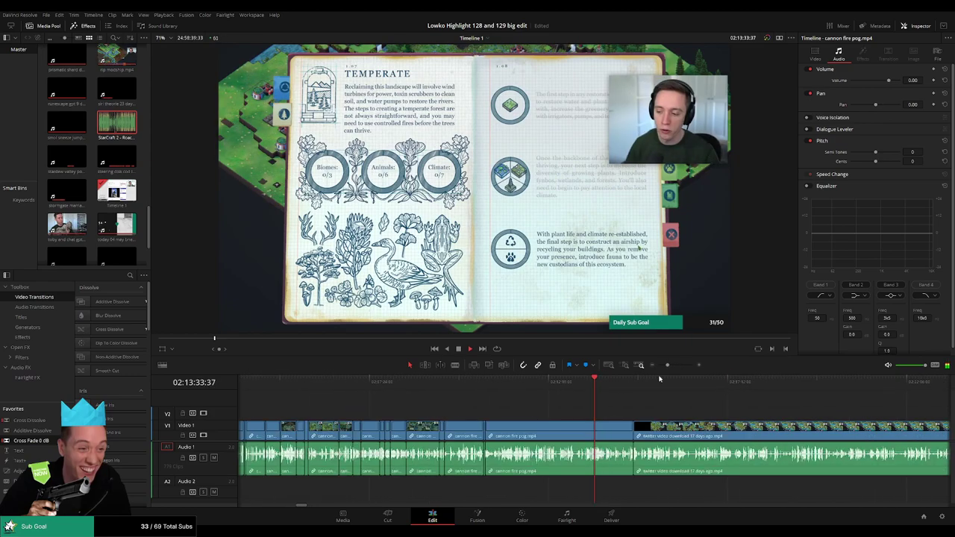
# Step: Ripple-delete the rest of the "cannon fire pog" clip from about 02:10:34 up to the next stream clip
pyautogui.click(499, 385)
pyautogui.scroll(2, 637, 413)
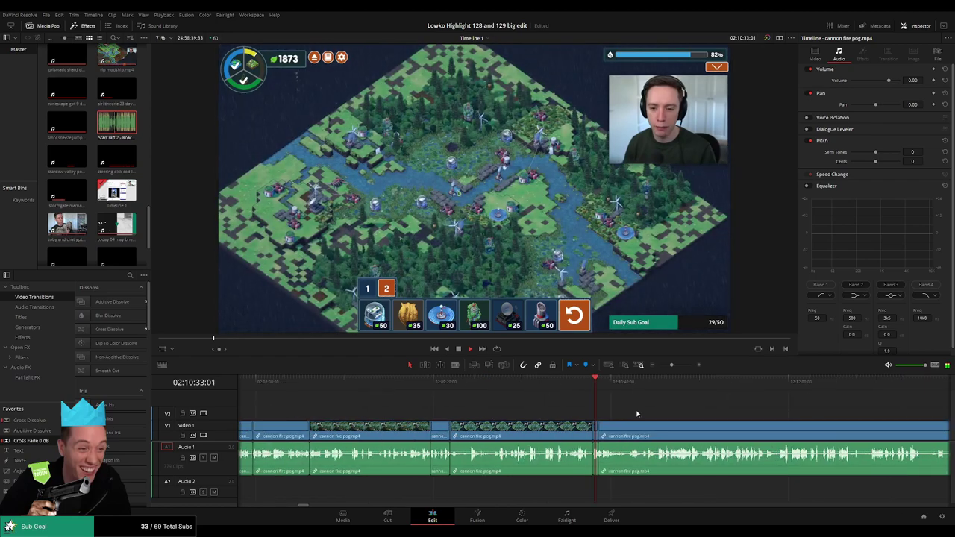
pyautogui.scroll(1, 638, 414)
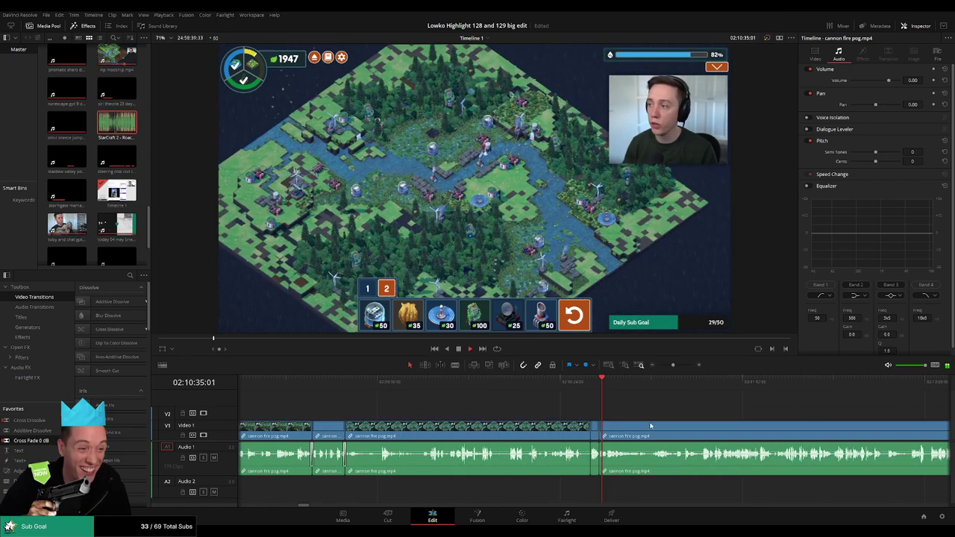
pyautogui.click(653, 429)
pyautogui.press('Delete')
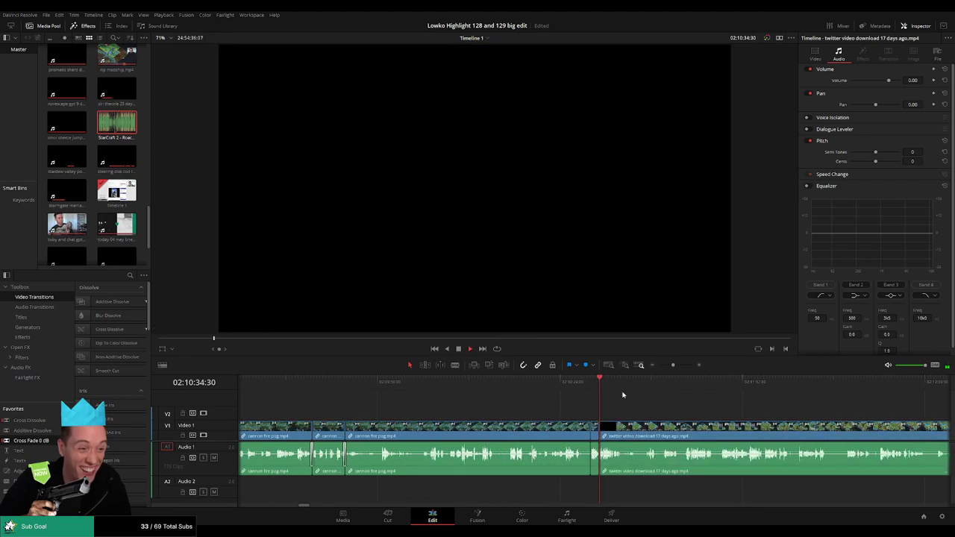
# Step: Review the "twitter video download 17 days ago" clip to find where its highlight in the paused-game section should start
pyautogui.click(648, 386)
pyautogui.moveTo(682, 418); pyautogui.dragTo(409, 394)
pyautogui.click(630, 385)
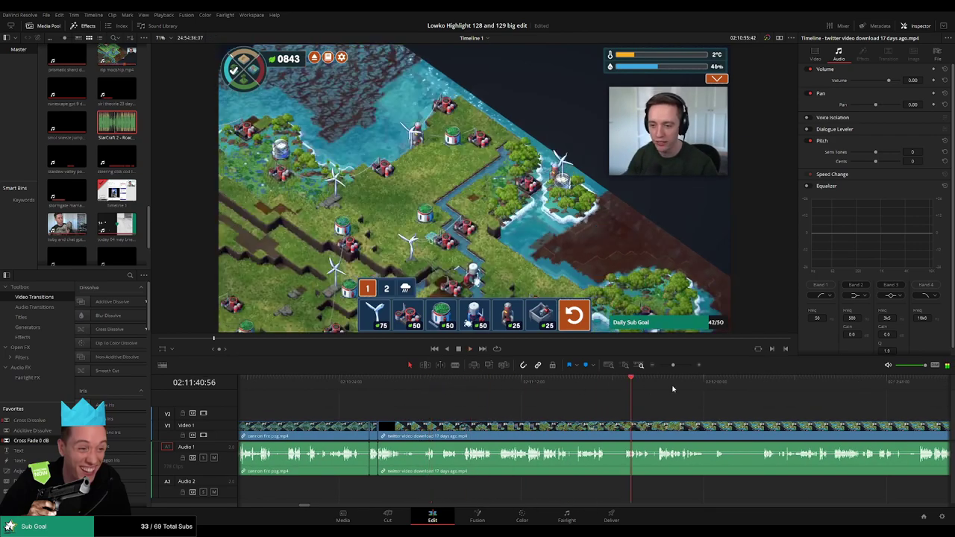
pyautogui.click(716, 385)
pyautogui.moveTo(673, 365); pyautogui.dragTo(687, 381)
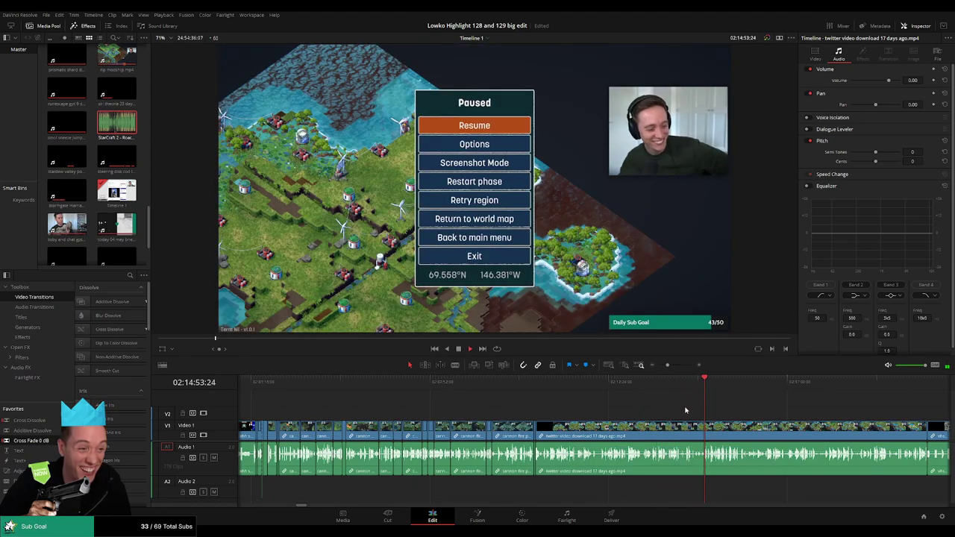
pyautogui.scroll(4, 679, 410)
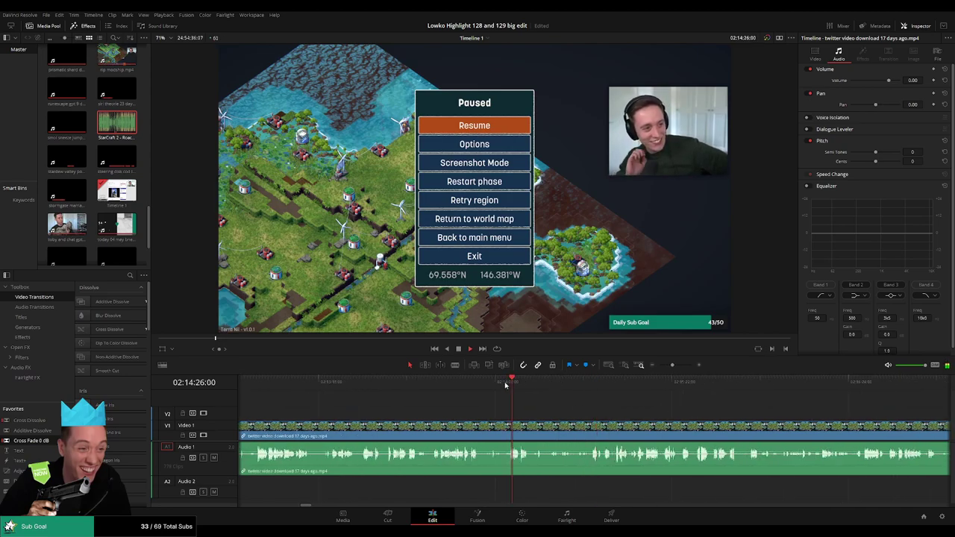
pyautogui.scroll(2, 616, 418)
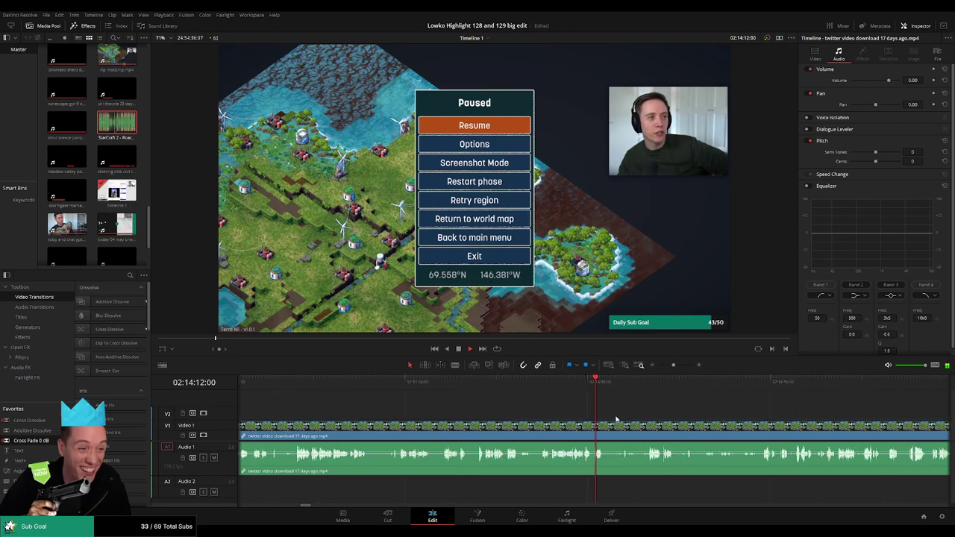
pyautogui.moveTo(577, 414); pyautogui.dragTo(460, 399)
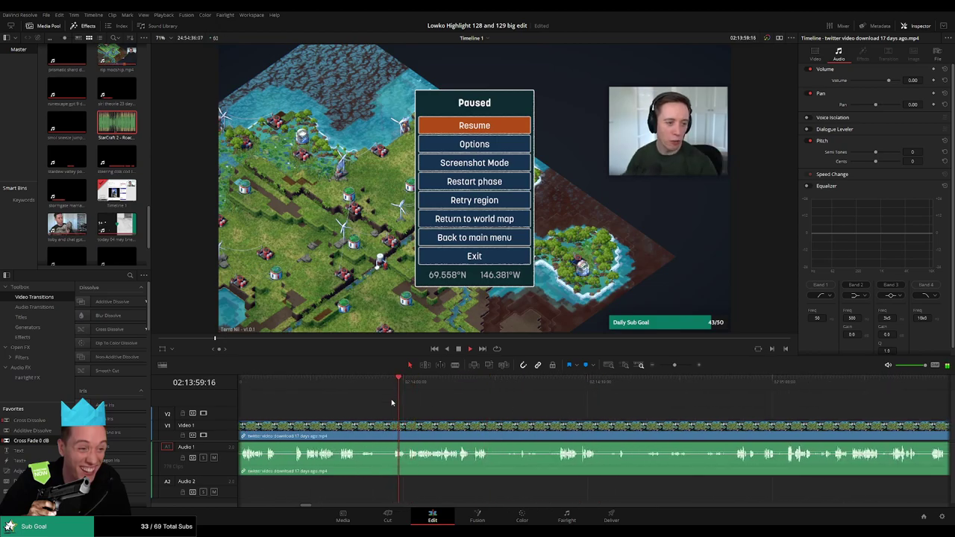
# Step: Split the "twitter video download 17 days ago" clip at about 02:13:58 and ripple-delete everything in it before that point
pyautogui.click(391, 432)
pyautogui.click(379, 434)
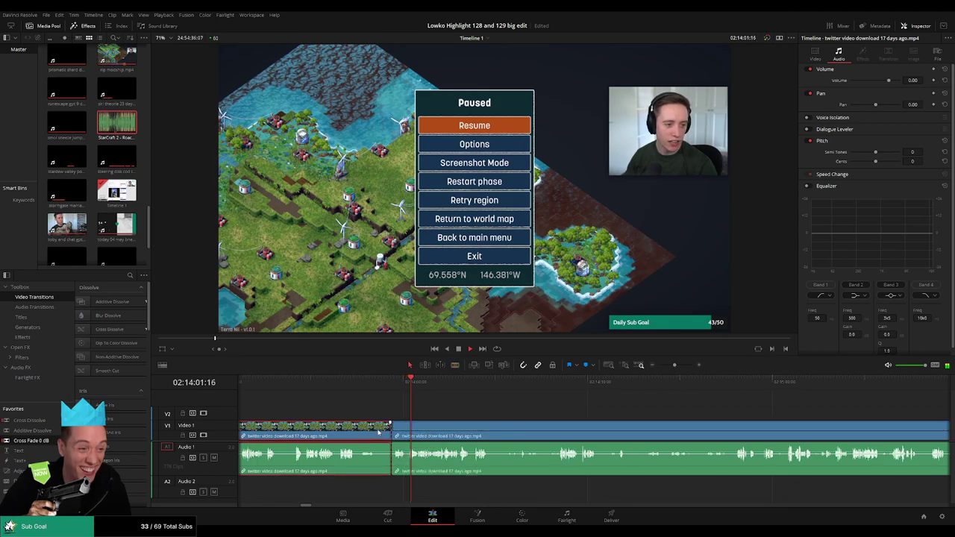
pyautogui.press('Delete')
pyautogui.moveTo(672, 417); pyautogui.dragTo(481, 410)
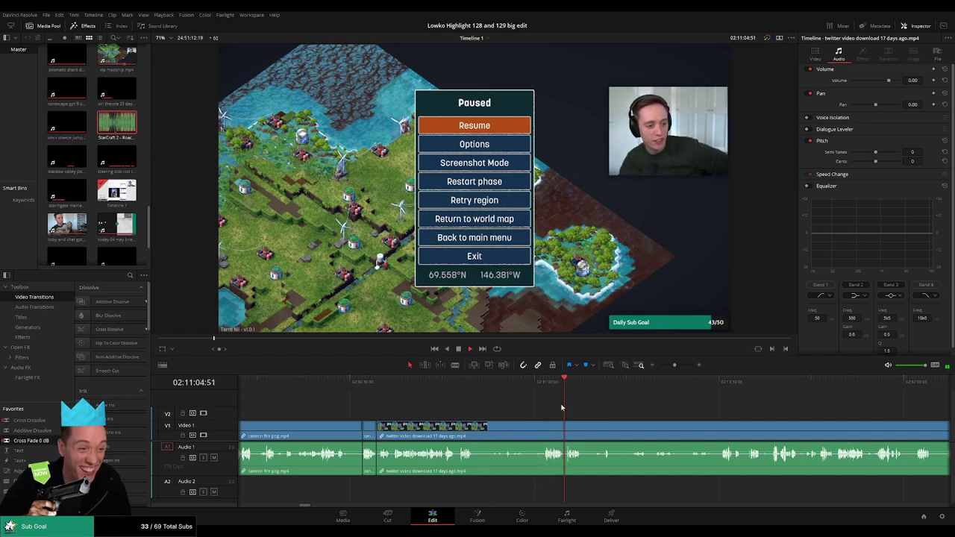
# Step: Cut out the "twitter video download 17 days ago" stretch from about 02:11:07 to 02:11:15 and ripple-delete it
pyautogui.press('b')
pyautogui.click(452, 429)
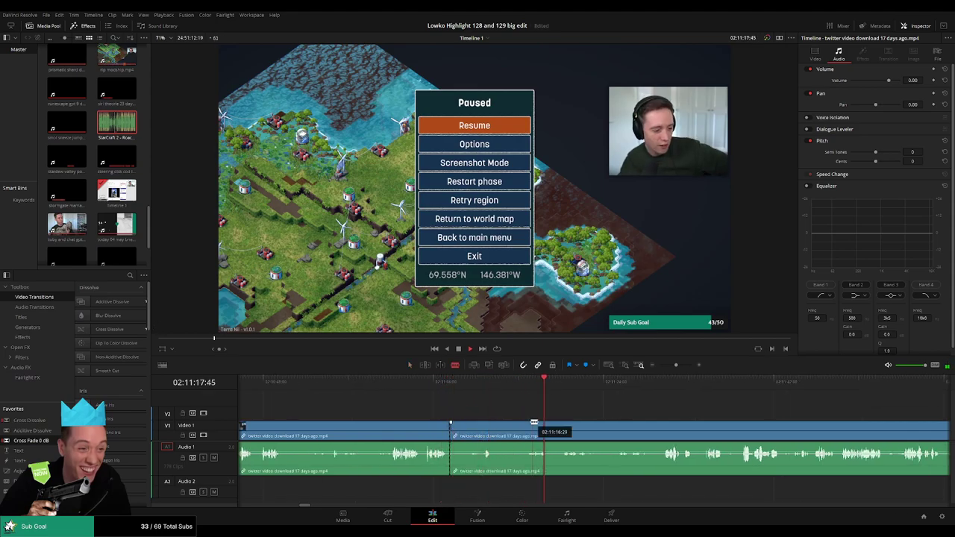
pyautogui.click(523, 431)
pyautogui.press('a')
pyautogui.click(500, 431)
pyautogui.press('Delete')
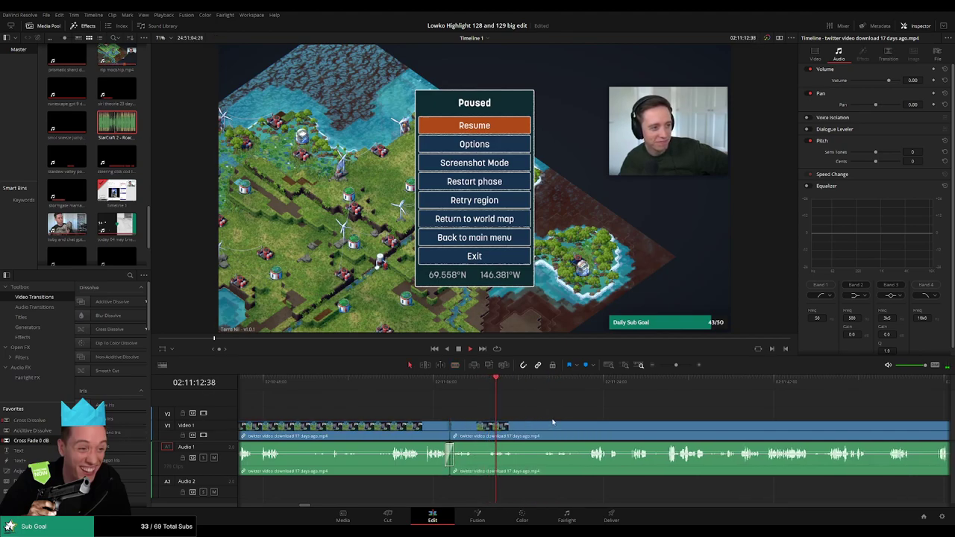
# Step: Split the "twitter video download 17 days ago" clip at about 02:11:26 and 02:11:27 and ripple-delete the piece between
pyautogui.hscroll(3, 579, 421)
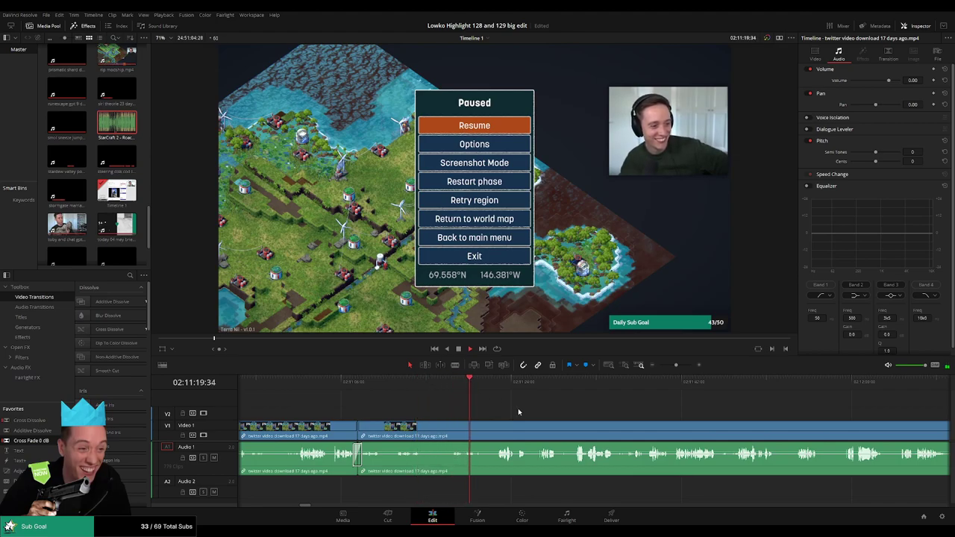
pyautogui.hscroll(3, 519, 412)
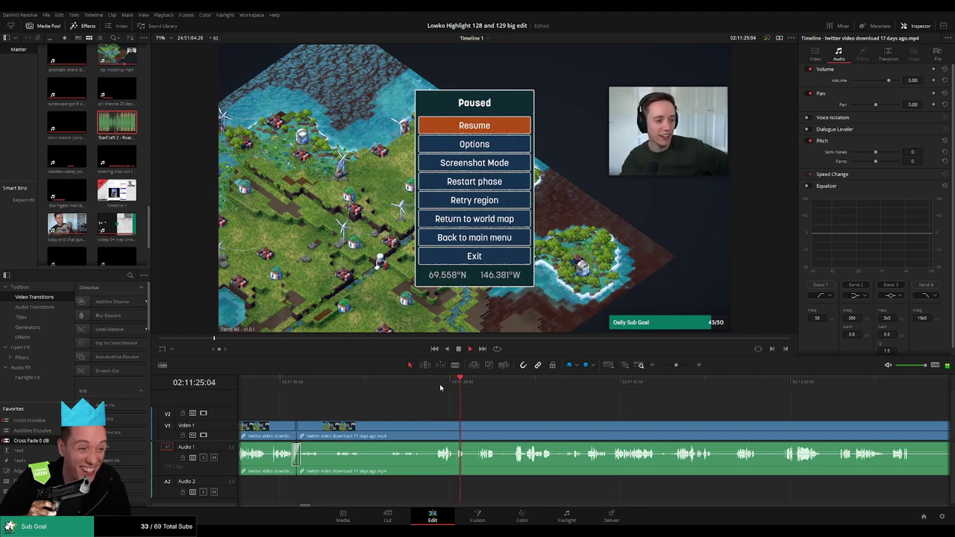
pyautogui.click(477, 386)
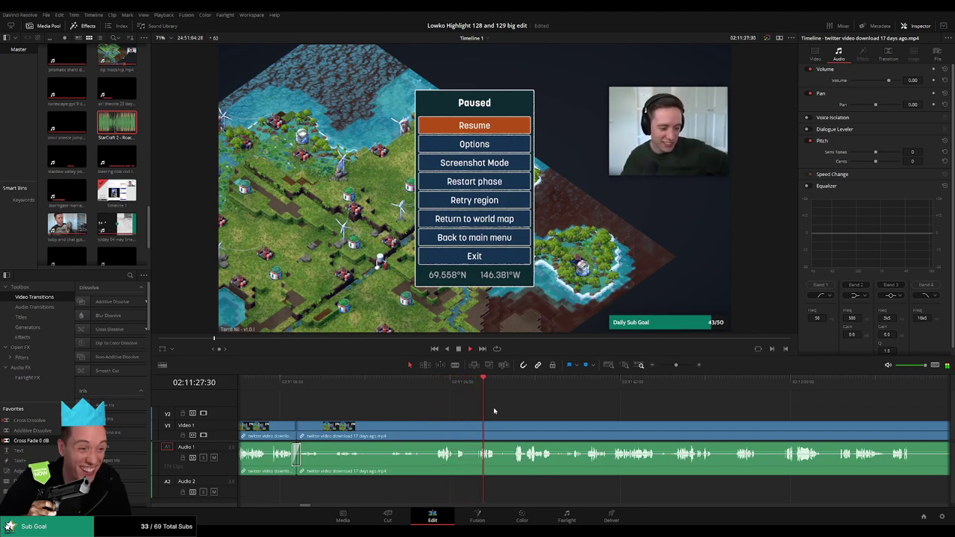
pyautogui.press('b')
pyautogui.click(470, 429)
pyautogui.scroll(2, 478, 429)
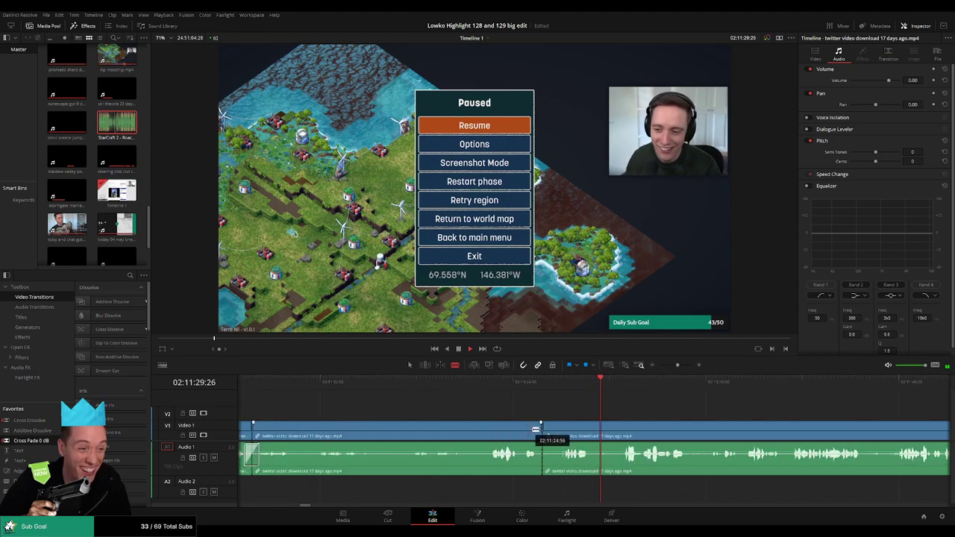
pyautogui.scroll(-2, 566, 429)
pyautogui.scroll(4, 569, 429)
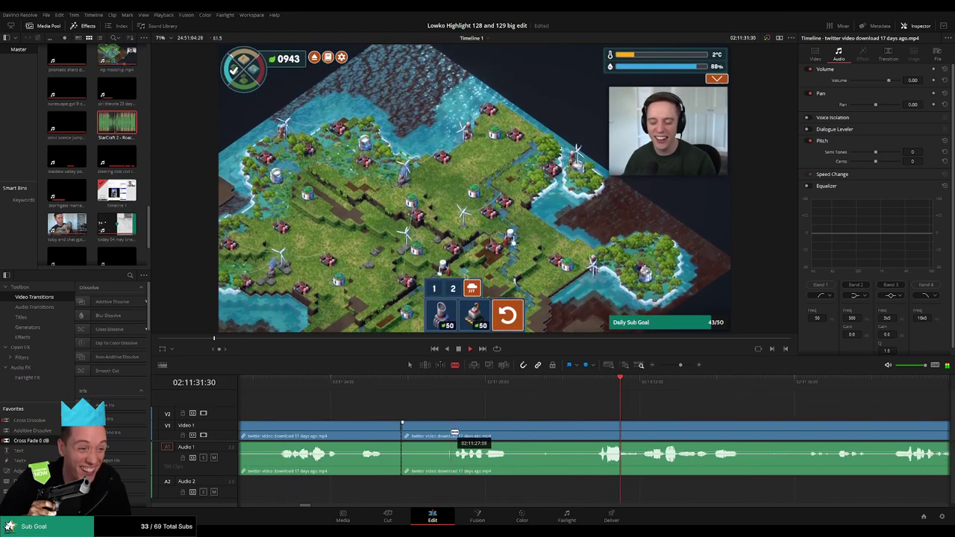
pyautogui.click(455, 432)
pyautogui.press('a')
pyautogui.click(435, 432)
pyautogui.press('Delete')
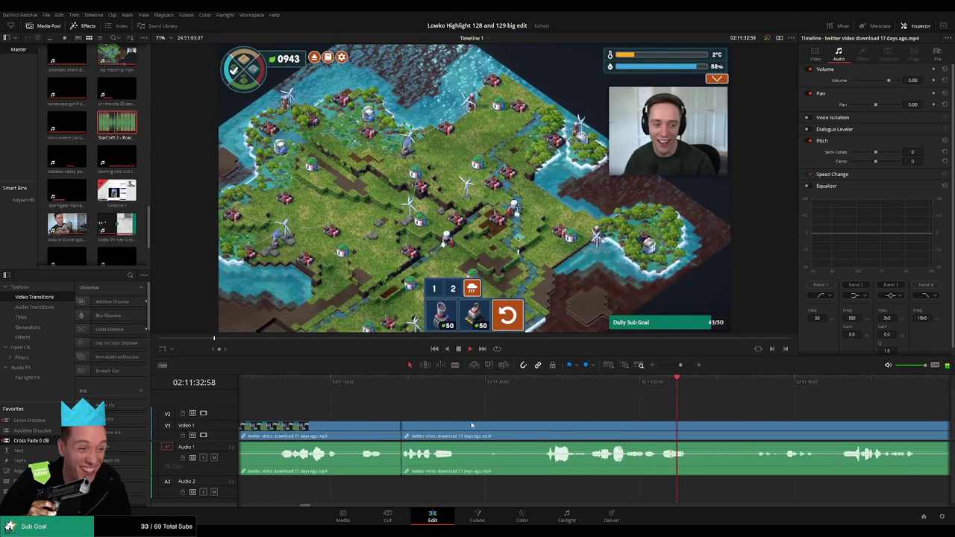
# Step: Remove the "twitter video download 17 days ago" stretch from about 02:11:27 to 02:11:29 and close the gap
pyautogui.press('b')
pyautogui.click(460, 429)
pyautogui.click(542, 431)
pyautogui.press('a')
pyautogui.click(526, 434)
pyautogui.press('BackSpace')
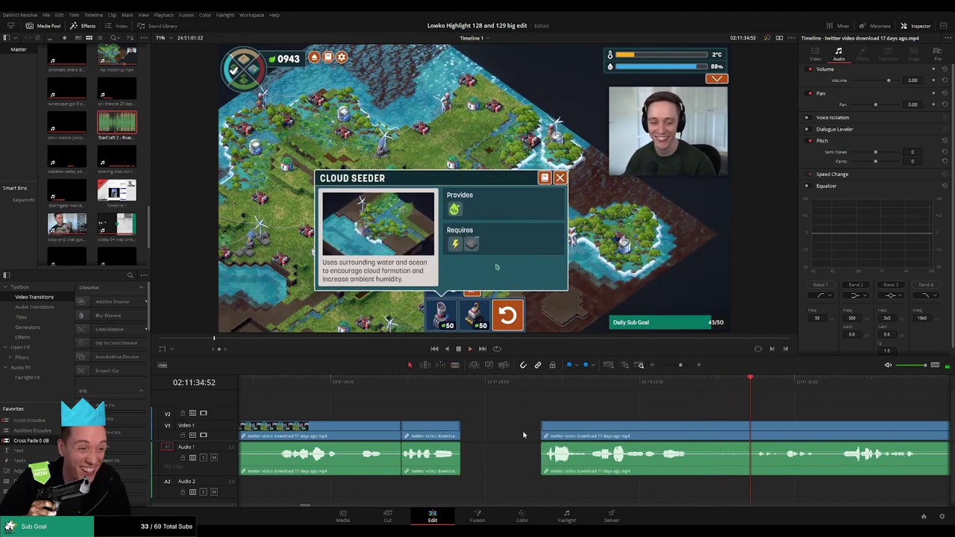
pyautogui.click(523, 435)
pyautogui.press('Delete')
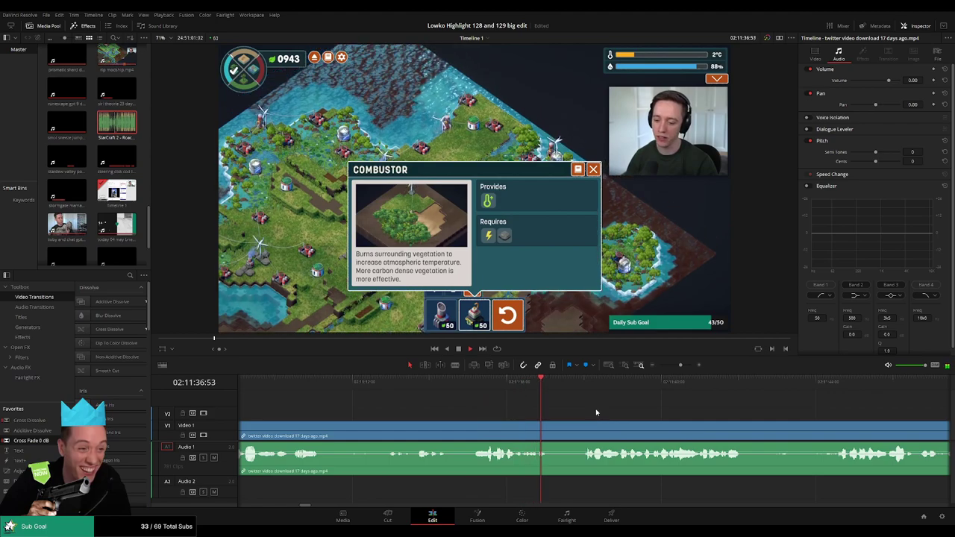
# Step: Remove the "twitter video download 17 days ago" stretch from about 02:11:42 to 02:11:44 and close the gap
pyautogui.hotkey('ctrl', '-')
pyautogui.hotkey('ctrl', '-')
pyautogui.hotkey('ctrl', '-')
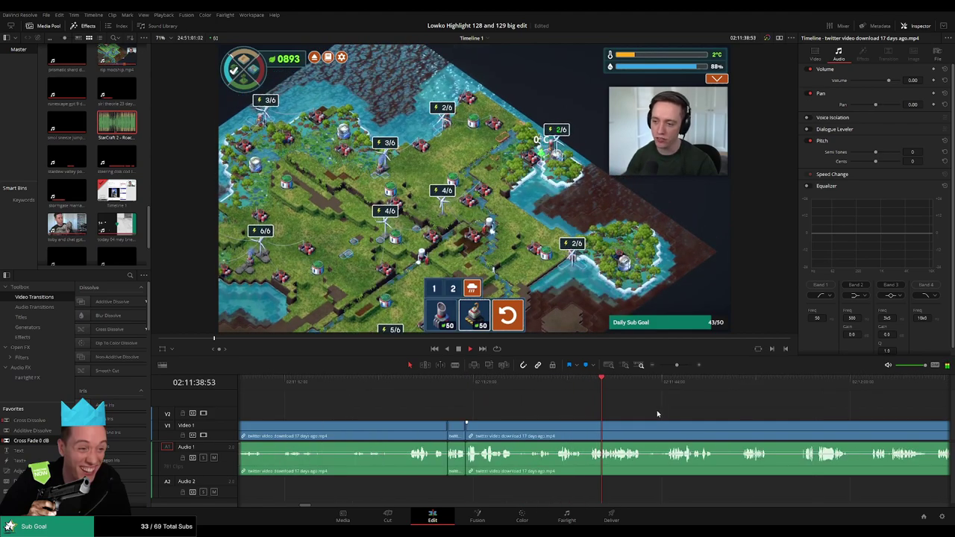
pyautogui.moveTo(658, 414); pyautogui.dragTo(496, 403)
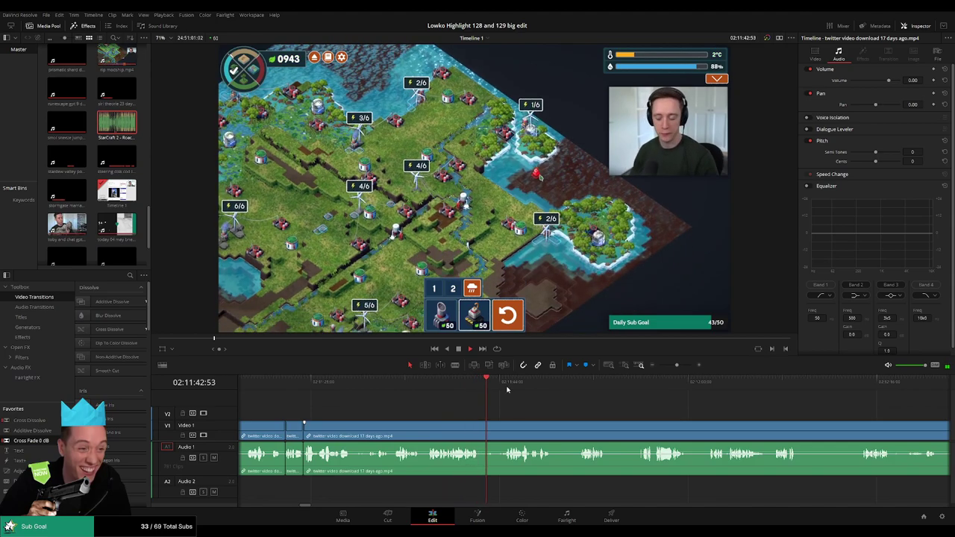
pyautogui.press('b')
pyautogui.click(479, 437)
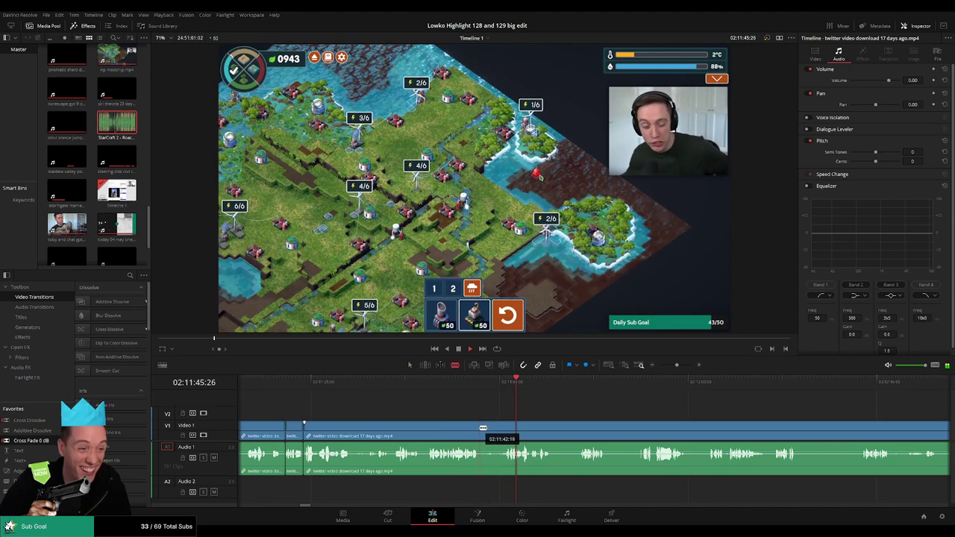
pyautogui.click(501, 423)
pyautogui.press('a')
pyautogui.click(491, 428)
pyautogui.press('BackSpace')
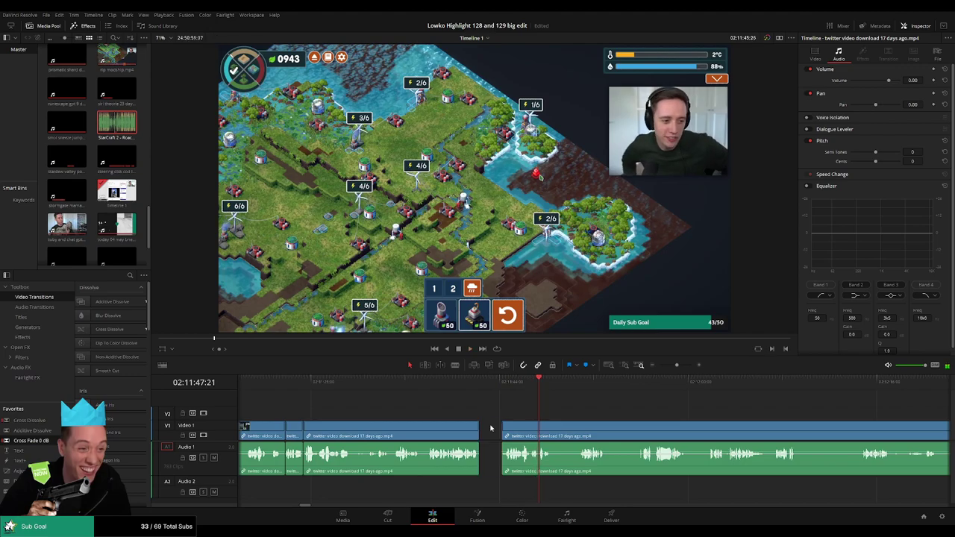
pyautogui.click(490, 428)
pyautogui.press('BackSpace')
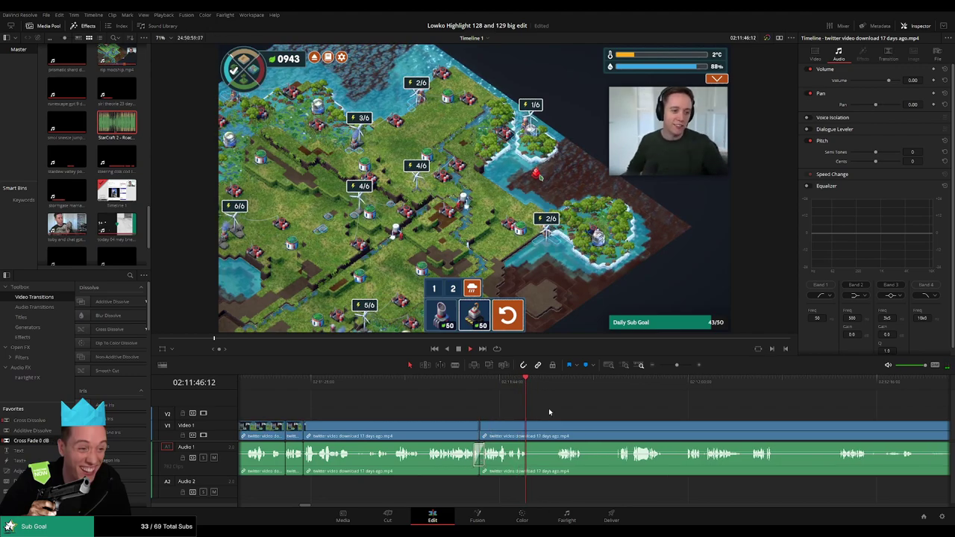
# Step: Split the "twitter video download 17 days ago" clip at about 02:11:46 and 02:11:48 and ripple-delete the section between the cuts
pyautogui.click(553, 382)
pyautogui.press('b')
pyautogui.click(529, 428)
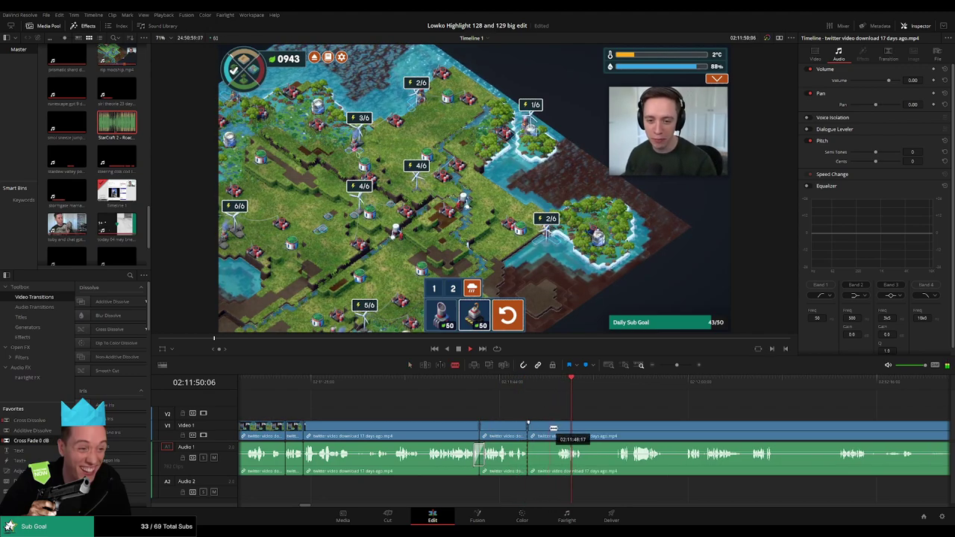
pyautogui.click(553, 437)
pyautogui.press('a')
pyautogui.click(545, 434)
pyautogui.press('Delete')
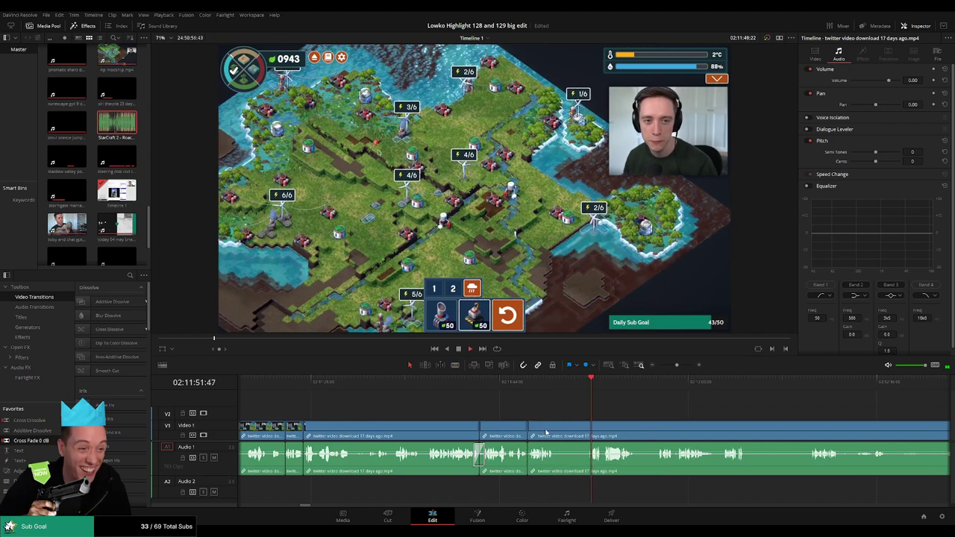
# Step: Delete the rest of the "twitter video download 17 days ago" clip from about 02:11:50 and close the gap to the "vhs quality" clip
pyautogui.hscroll(2, 633, 412)
pyautogui.press('b')
pyautogui.click(476, 432)
pyautogui.press('a')
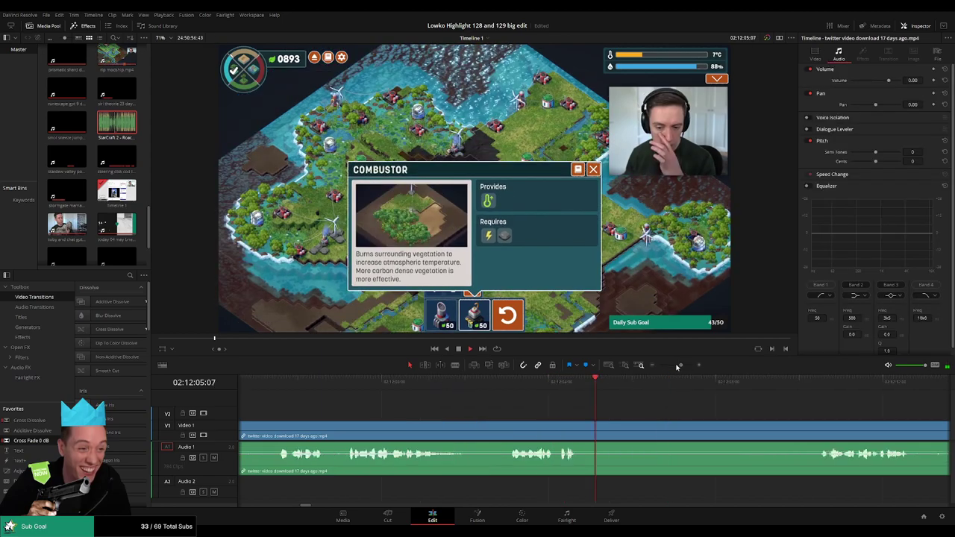
pyautogui.moveTo(676, 365); pyautogui.dragTo(663, 366)
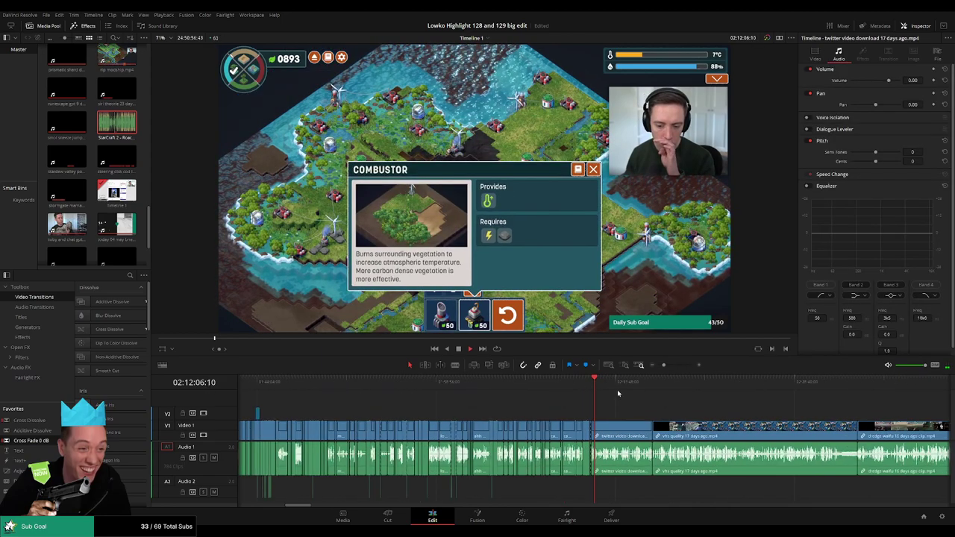
pyautogui.click(628, 386)
pyautogui.click(611, 436)
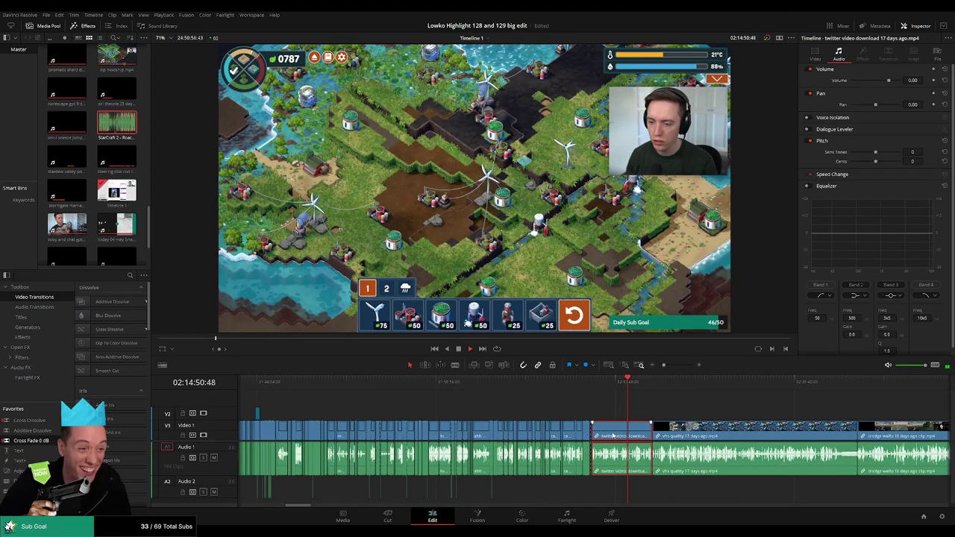
pyautogui.press('BackSpace')
pyautogui.click(613, 435)
pyautogui.press('Delete')
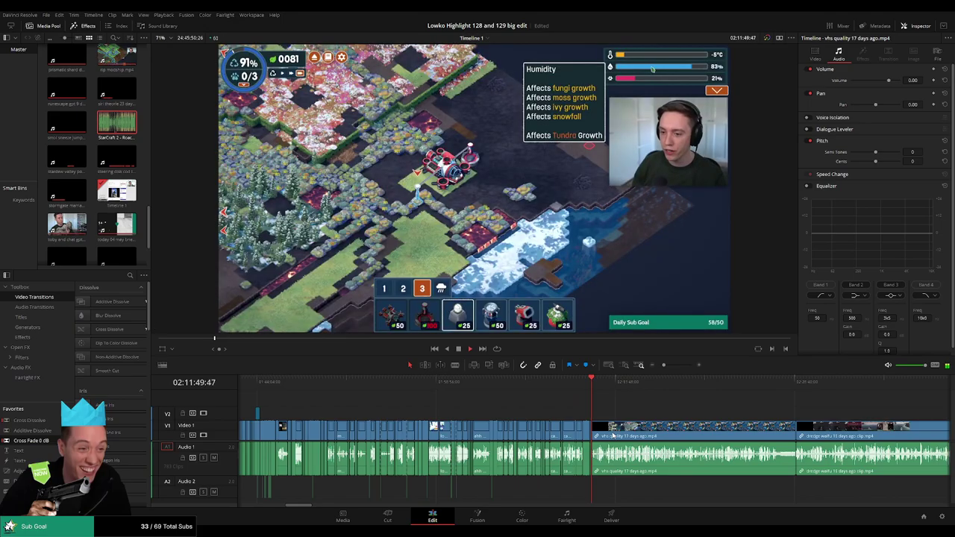
# Step: Review the "vhs quality 17 days ago" clip, especially around 02:15:30 to 02:16:00, to find where its highlight should start
pyautogui.moveTo(611, 387); pyautogui.dragTo(647, 385)
pyautogui.scroll(8, 671, 409)
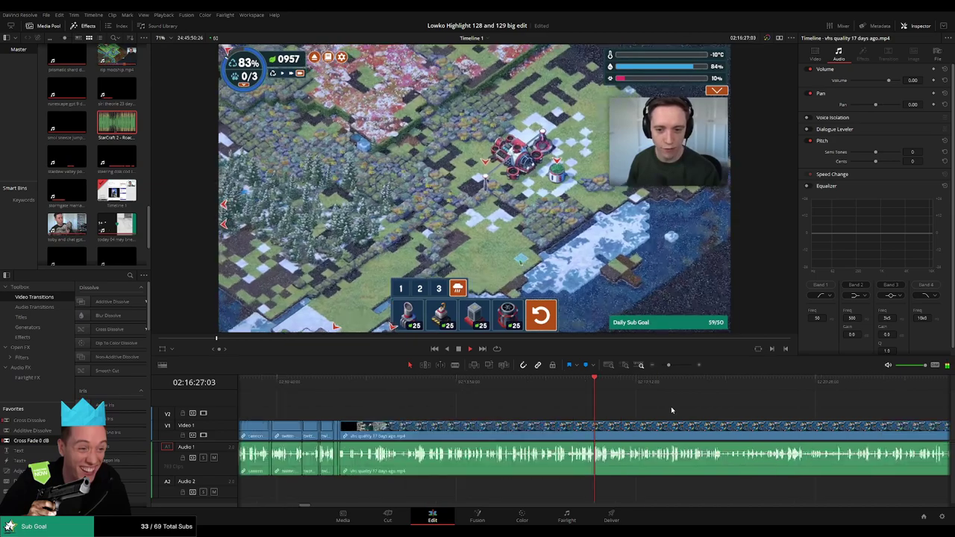
pyautogui.click(469, 387)
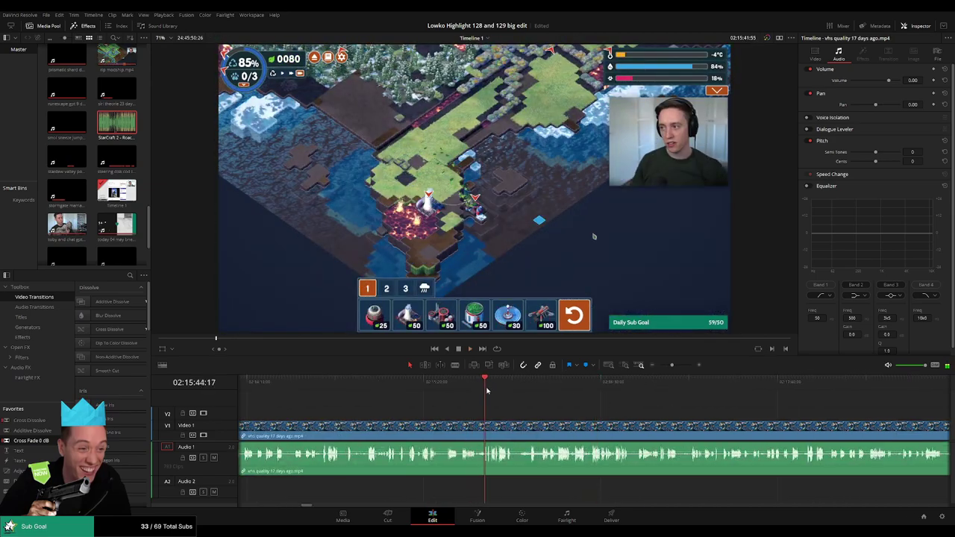
pyautogui.scroll(3, 518, 420)
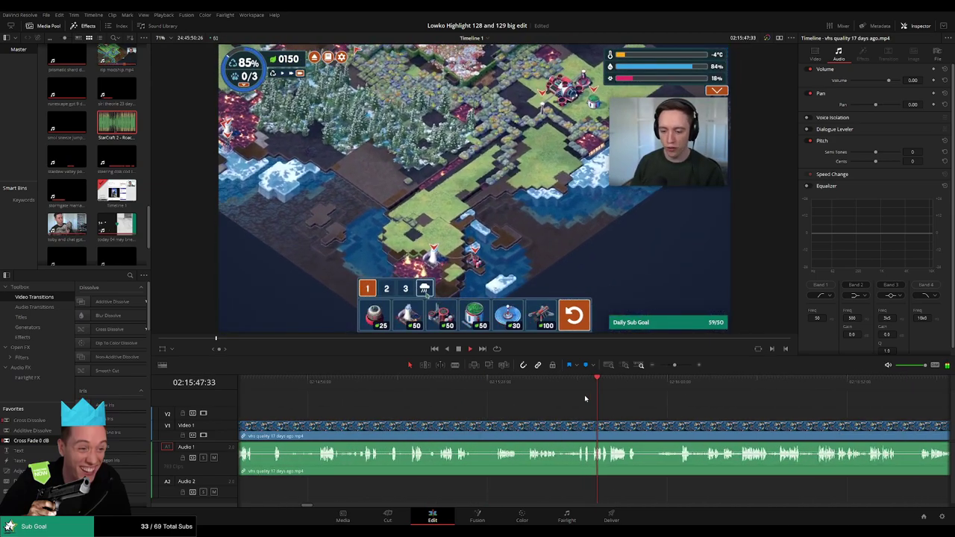
pyautogui.click(576, 387)
pyautogui.hscroll(3, 642, 411)
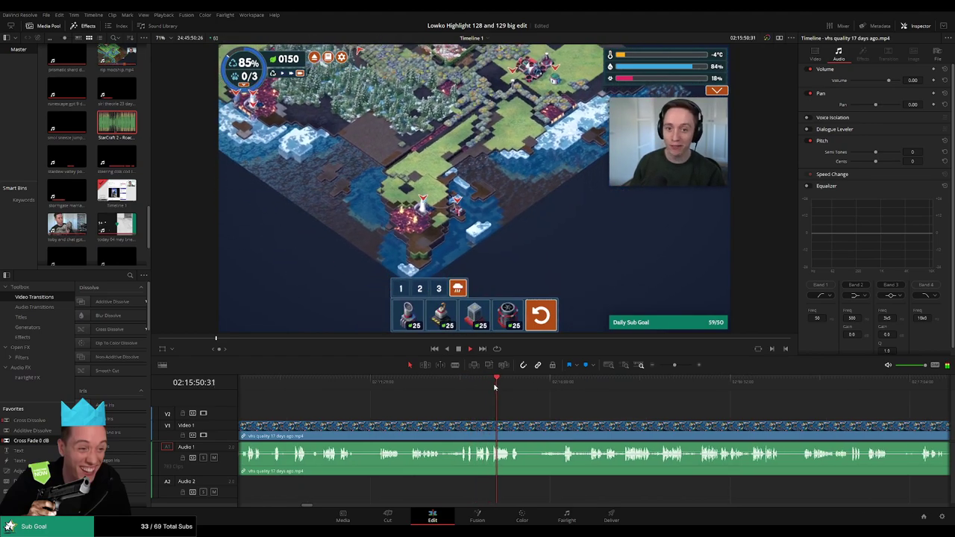
pyautogui.click(545, 389)
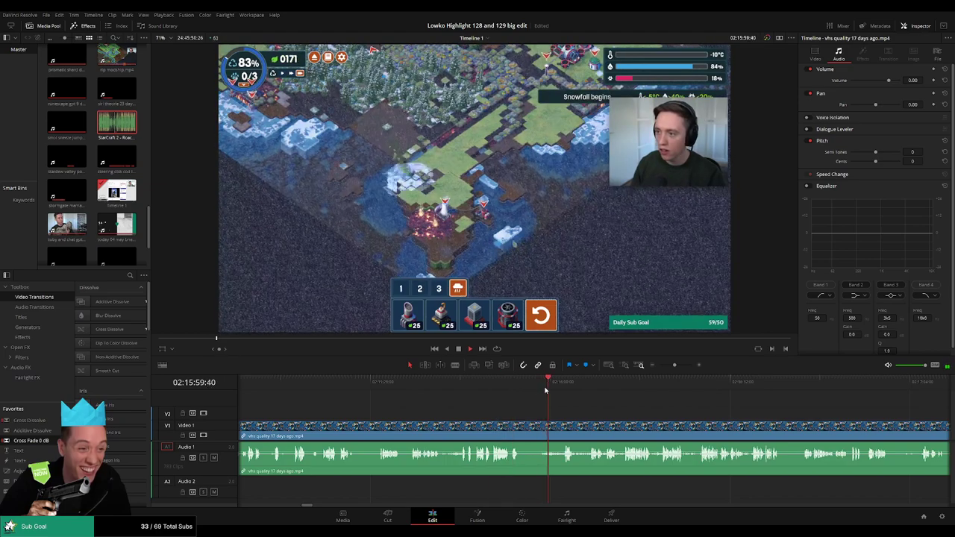
pyautogui.click(538, 390)
pyautogui.click(449, 391)
pyautogui.click(422, 390)
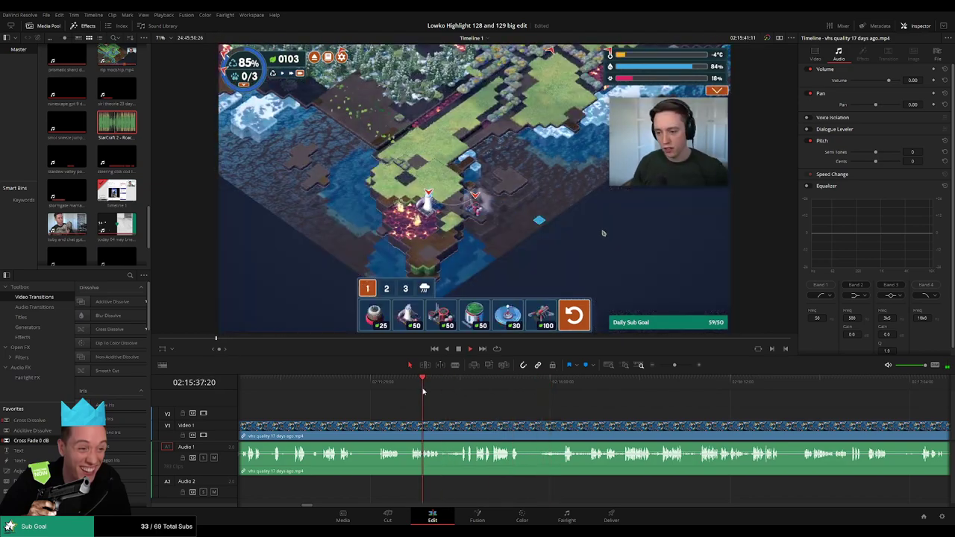
pyautogui.scroll(2, 555, 413)
pyautogui.click(554, 386)
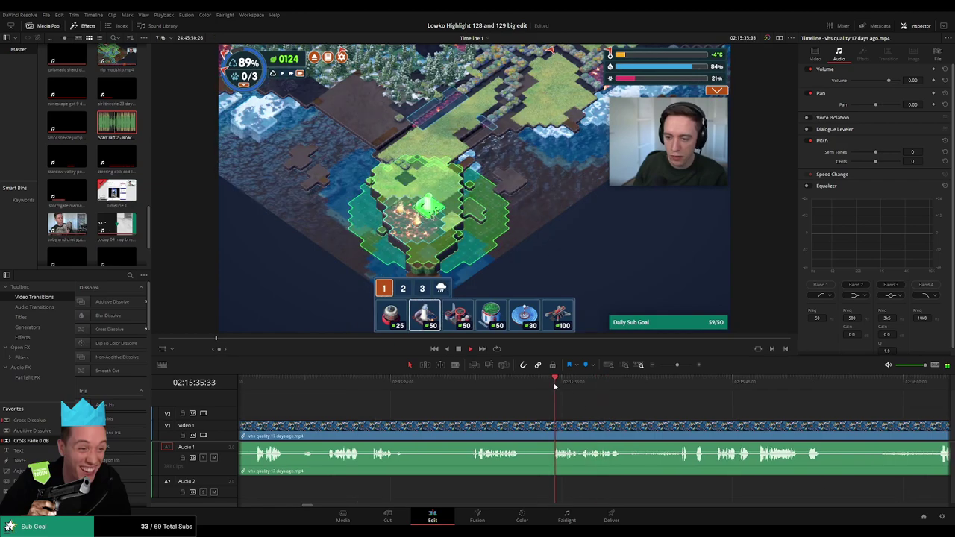
pyautogui.hscroll(1, 418, 408)
pyautogui.click(396, 389)
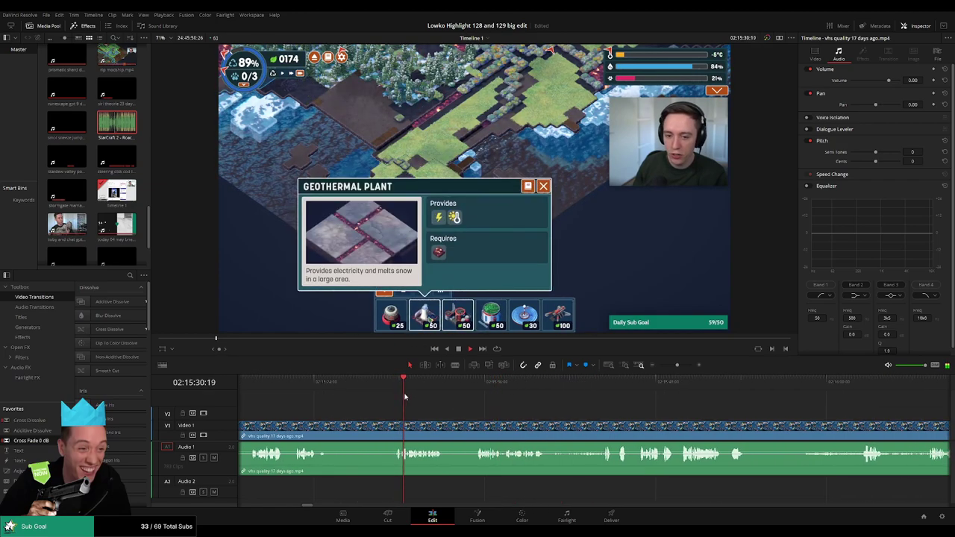
pyautogui.moveTo(429, 411); pyautogui.dragTo(501, 412)
# Step: Split the "vhs quality 17 days ago" clip at about 02:15:29 and ripple-delete everything in it before that point
pyautogui.press('b')
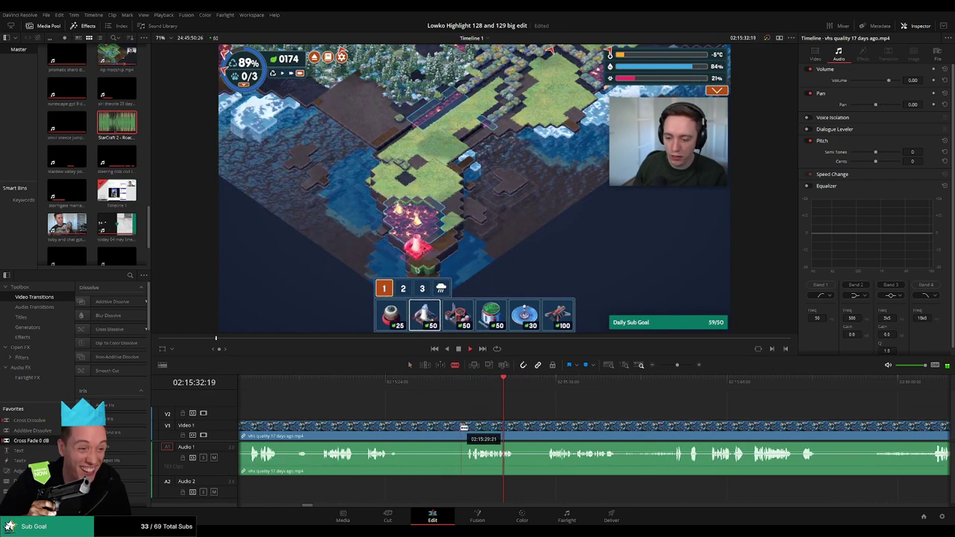
pyautogui.click(458, 427)
pyautogui.press('a')
pyautogui.click(440, 431)
pyautogui.press('Delete')
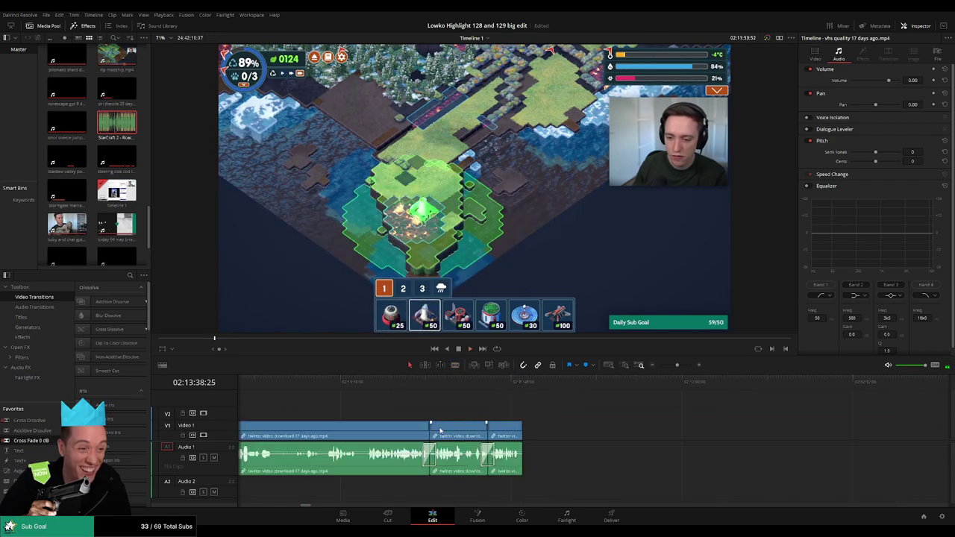
# Step: Review the start of the "vhs quality 17 days ago" clip around 02:12:04 to 02:12:07 to find the word to cover
pyautogui.moveTo(661, 409); pyautogui.dragTo(459, 409)
pyautogui.click(536, 387)
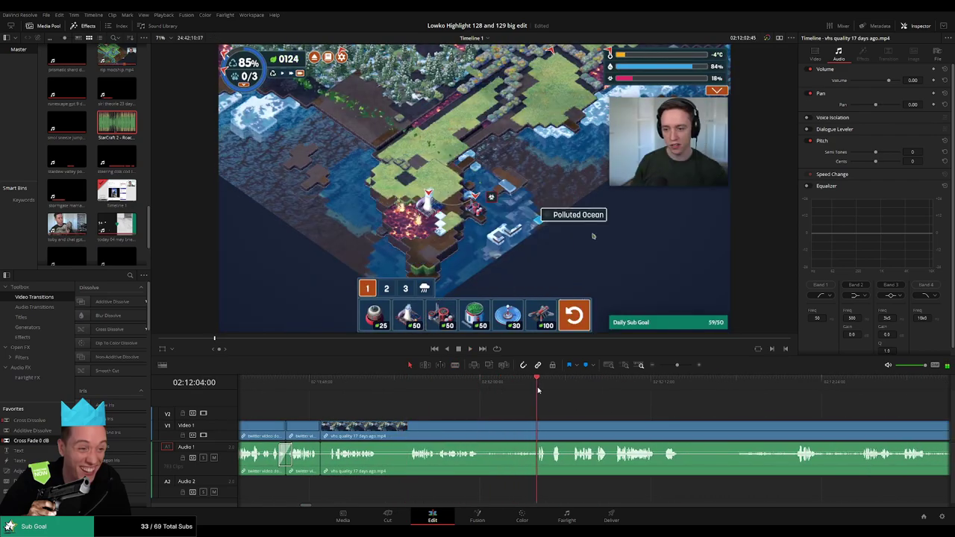
pyautogui.moveTo(575, 407); pyautogui.dragTo(448, 404)
pyautogui.click(441, 389)
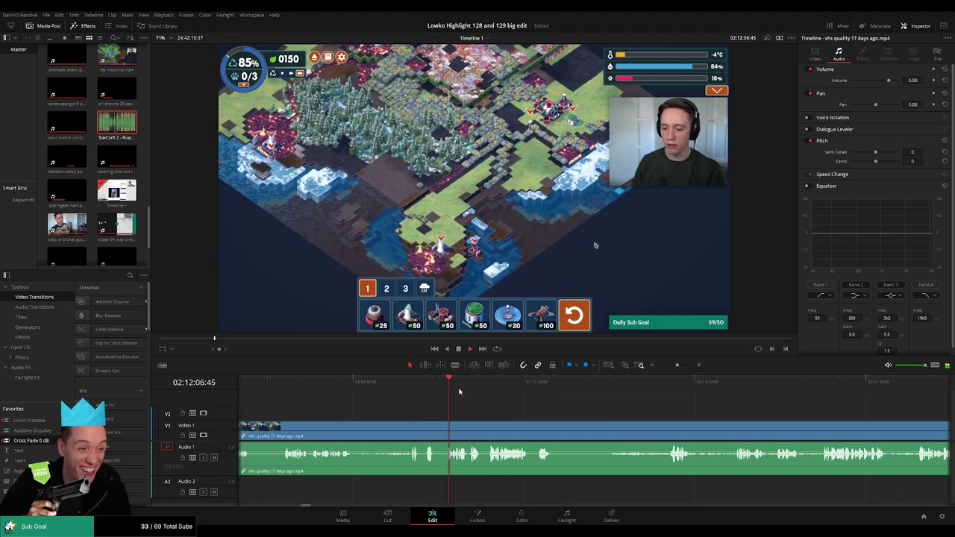
pyautogui.press('space')
pyautogui.scroll(7, 503, 410)
pyautogui.scroll(1, 606, 425)
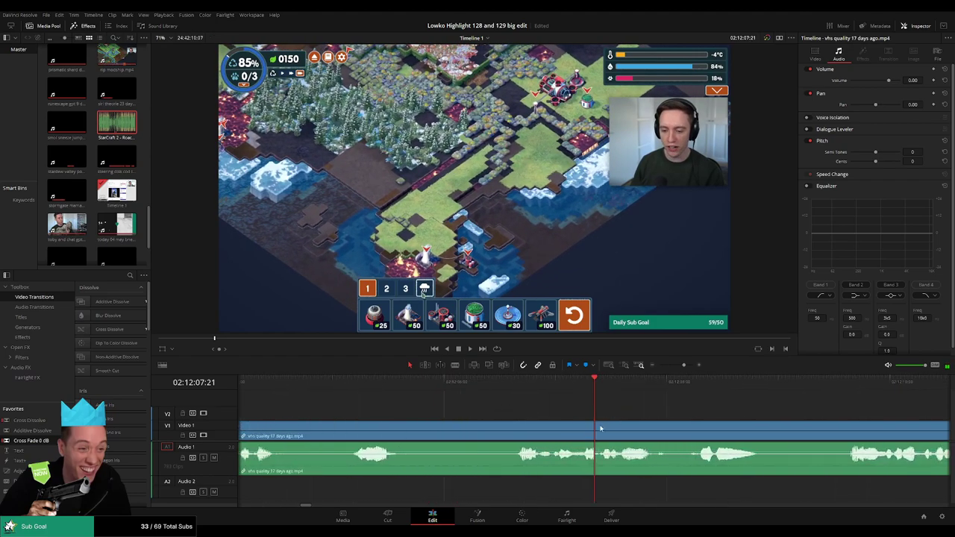
pyautogui.click(599, 426)
pyautogui.click(555, 382)
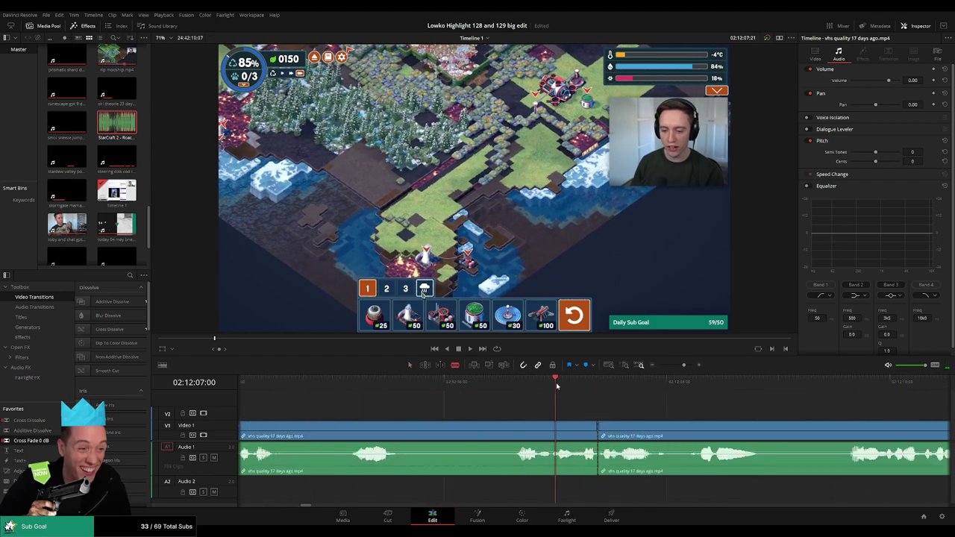
pyautogui.press('space')
pyautogui.click(553, 383)
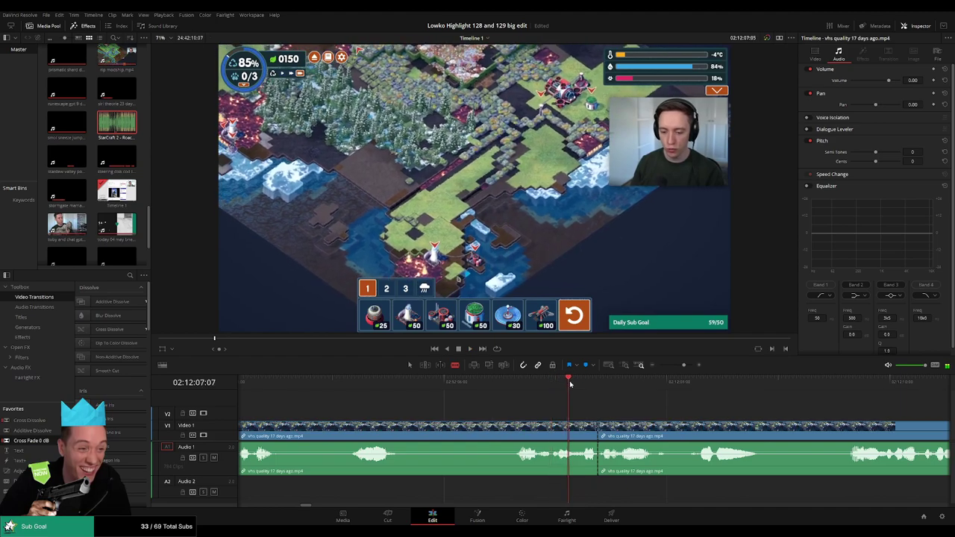
pyautogui.hotkey('ctrl', 'z')
# Step: Split the "vhs quality 17 days ago" clip at about 02:12:07:13 and 02:12:07:30 and silence the audio of the short section between the cuts
pyautogui.click(588, 428)
pyautogui.press('space')
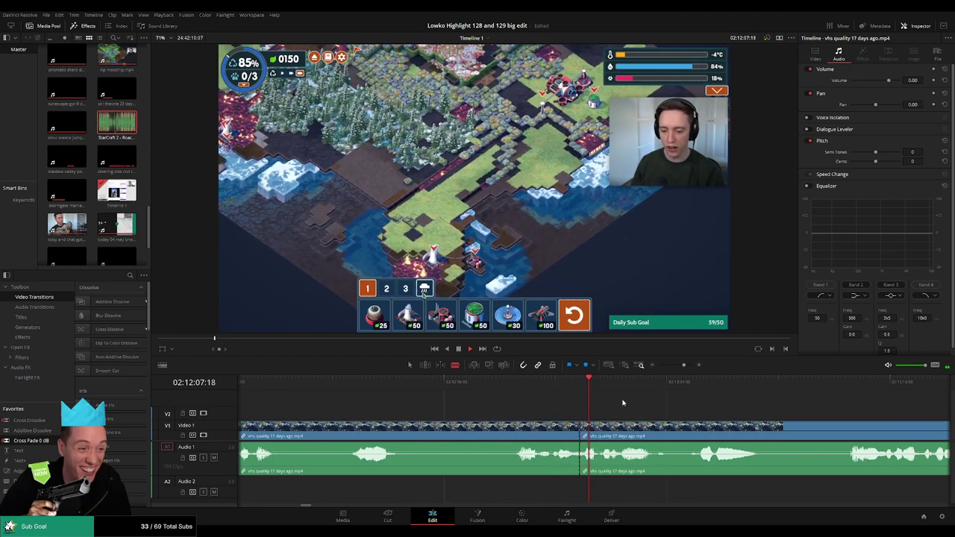
pyautogui.press('space')
pyautogui.click(613, 428)
pyautogui.press('a')
pyautogui.moveTo(599, 455); pyautogui.dragTo(600, 478)
# Step: Place "StarCraft 2 - Roach Quotes.mp3" on Audio 2 under the silenced section, trim it to the section's length, and set its volume to -27
pyautogui.moveTo(124, 127); pyautogui.dragTo(590, 493)
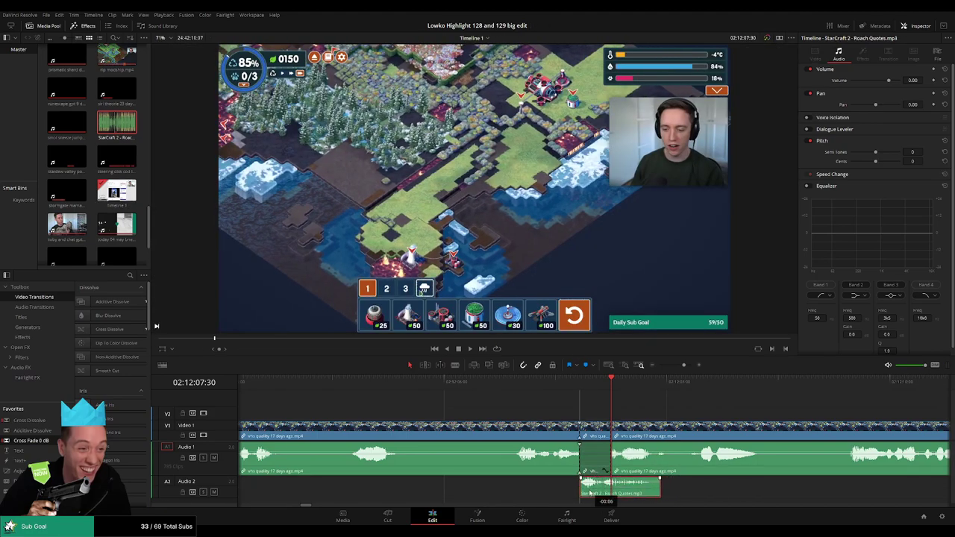
pyautogui.moveTo(661, 490); pyautogui.dragTo(610, 490)
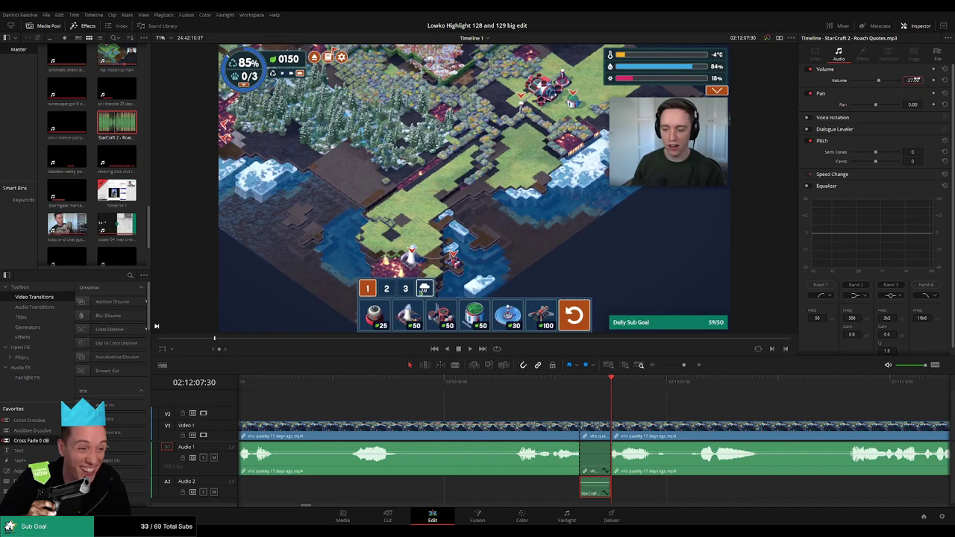
pyautogui.click(561, 383)
pyautogui.press('space')
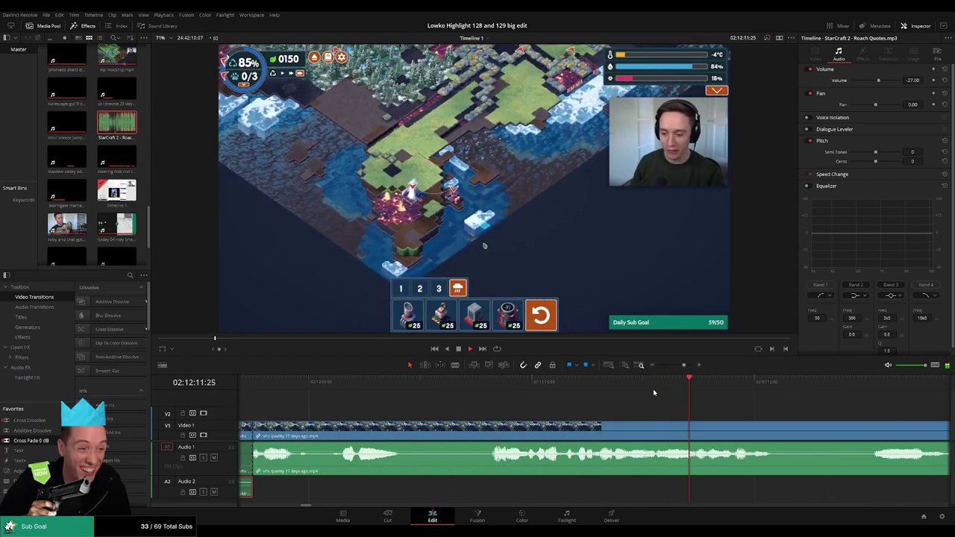
# Step: Split the "vhs quality" clip at about 02:12:12:27 and 02:12:17:25, ripple-delete the section between, and cross-fade the audio at the join
pyautogui.click(663, 399)
pyautogui.moveTo(664, 401); pyautogui.dragTo(448, 385)
pyautogui.press('b')
pyautogui.click(364, 426)
pyautogui.press('a')
pyautogui.click(398, 424)
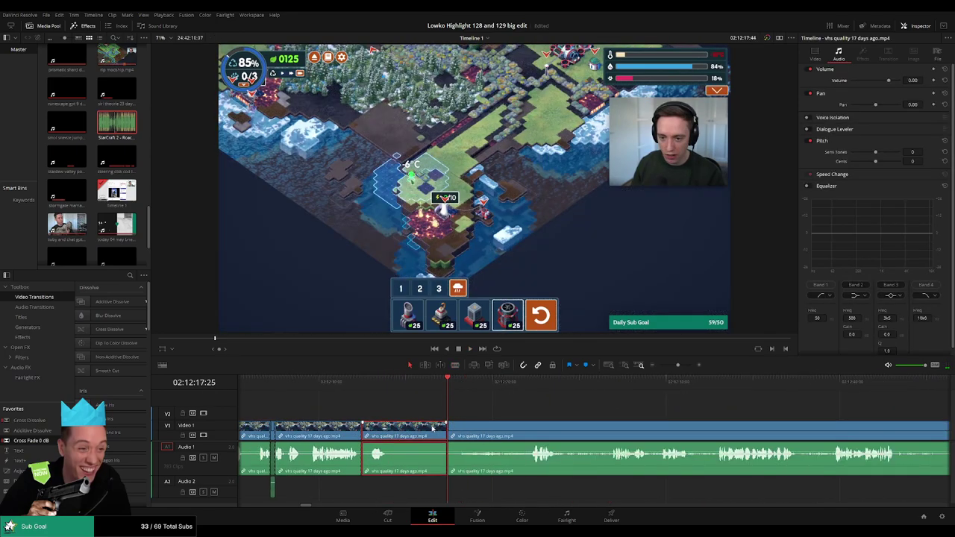
pyautogui.press('Delete')
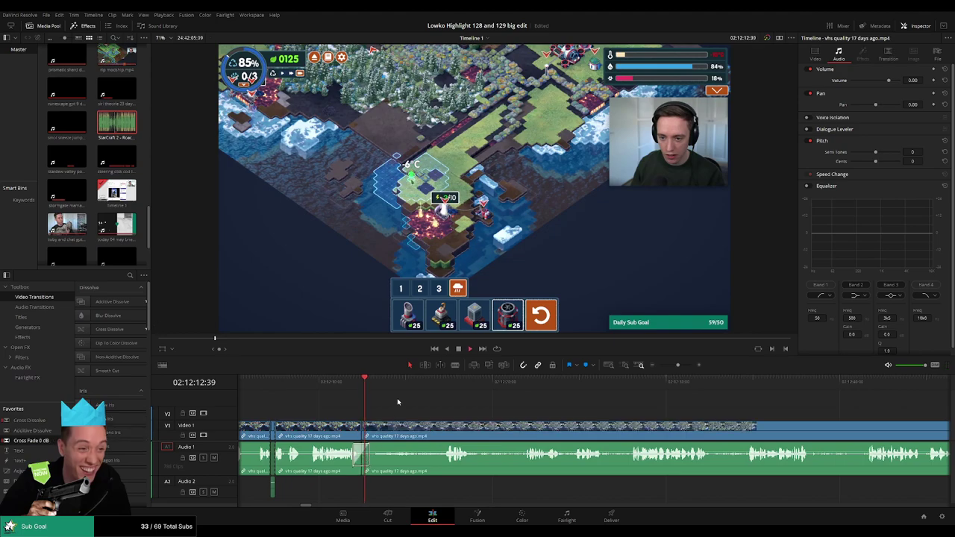
# Step: Review the "vhs quality 17 days ago" clip from about 02:12:12 to 02:12:52 to find the next stretch to cut
pyautogui.press('space')
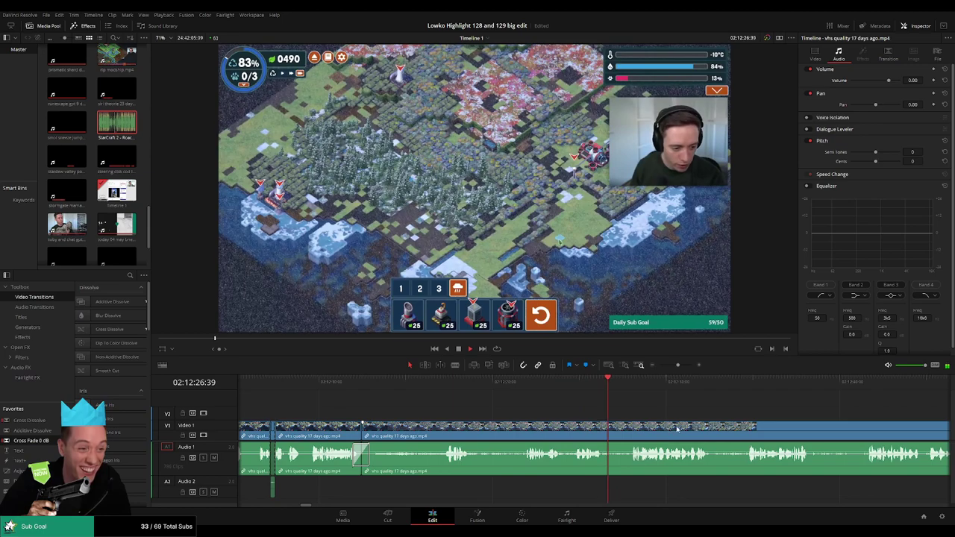
pyautogui.moveTo(684, 411); pyautogui.dragTo(473, 406)
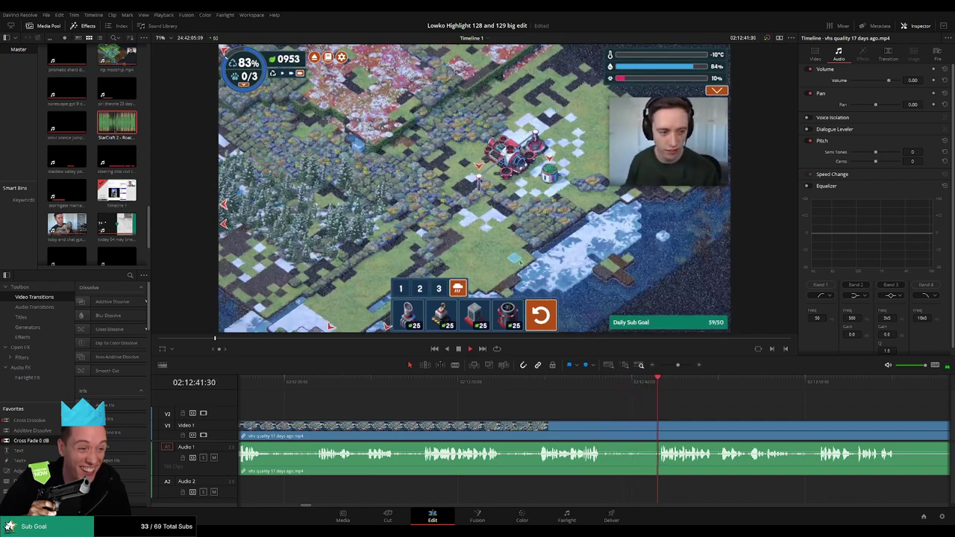
pyautogui.moveTo(703, 407); pyautogui.dragTo(489, 404)
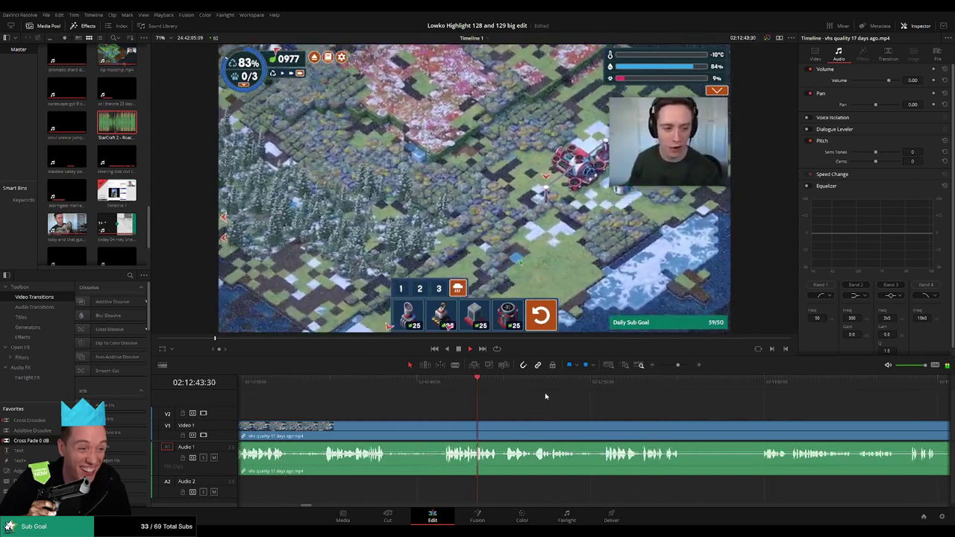
pyautogui.hscroll(2, 479, 407)
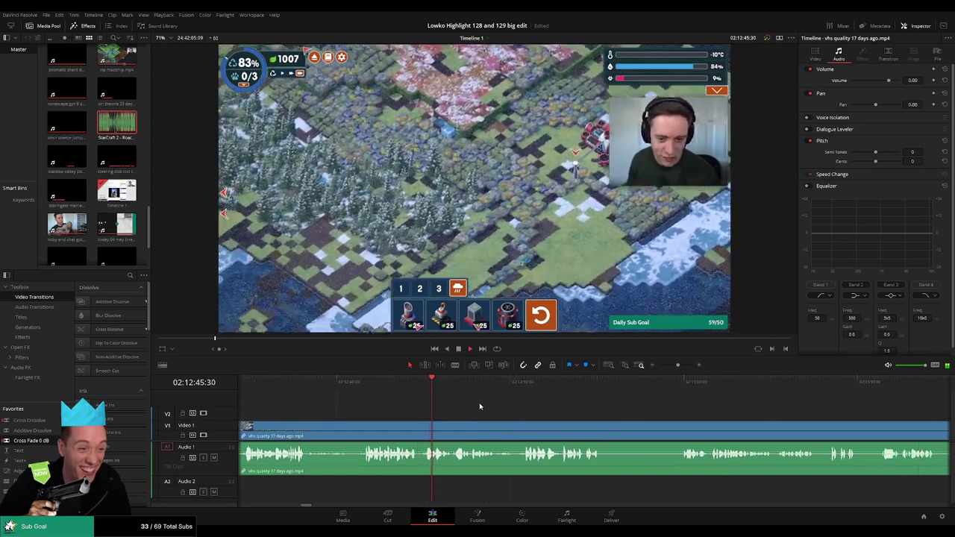
pyautogui.hscroll(2, 482, 405)
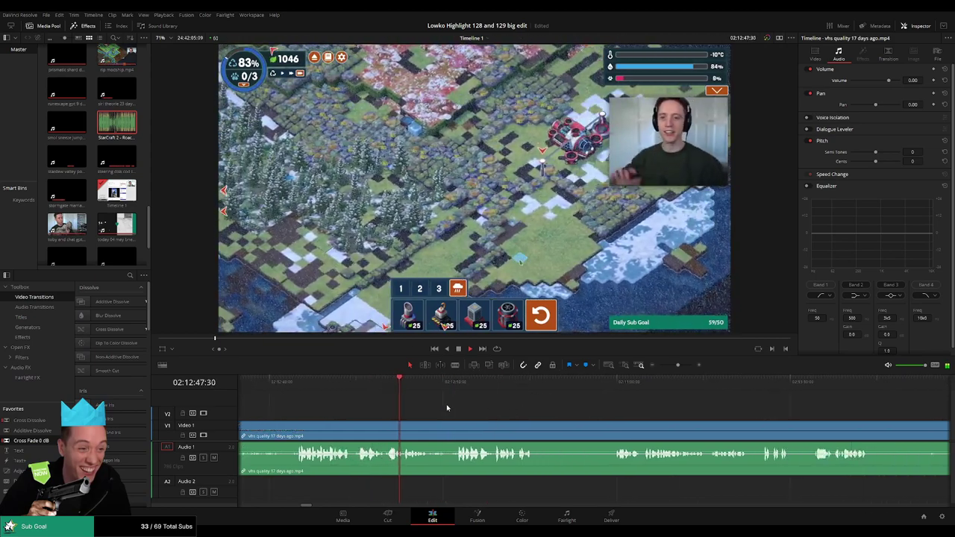
pyautogui.click(452, 389)
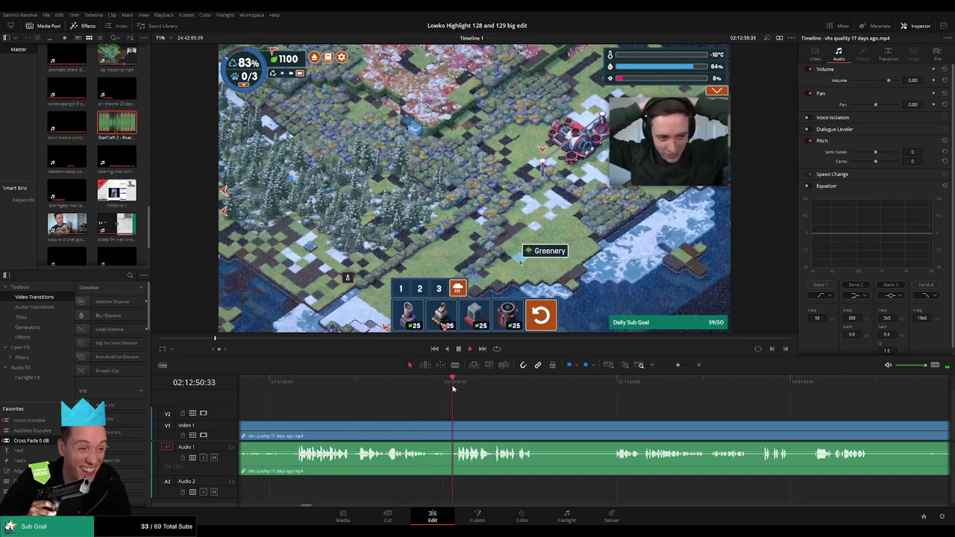
pyautogui.hscroll(3, 443, 403)
pyautogui.hscroll(2, 411, 406)
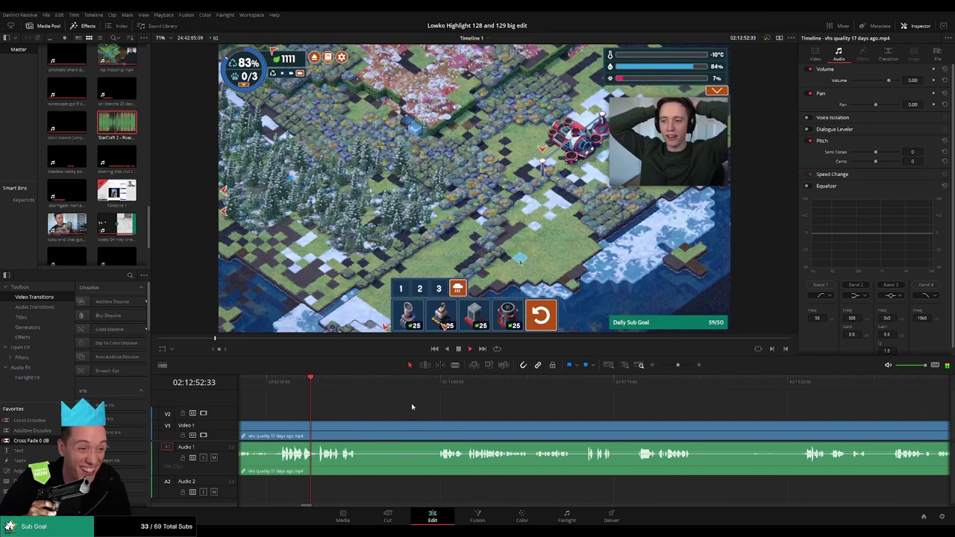
# Step: Split the "vhs quality 17 days ago" clip at about 02:12:55 and 02:12:59 and ripple-delete the silent section between the cuts
pyautogui.press('b')
pyautogui.click(361, 436)
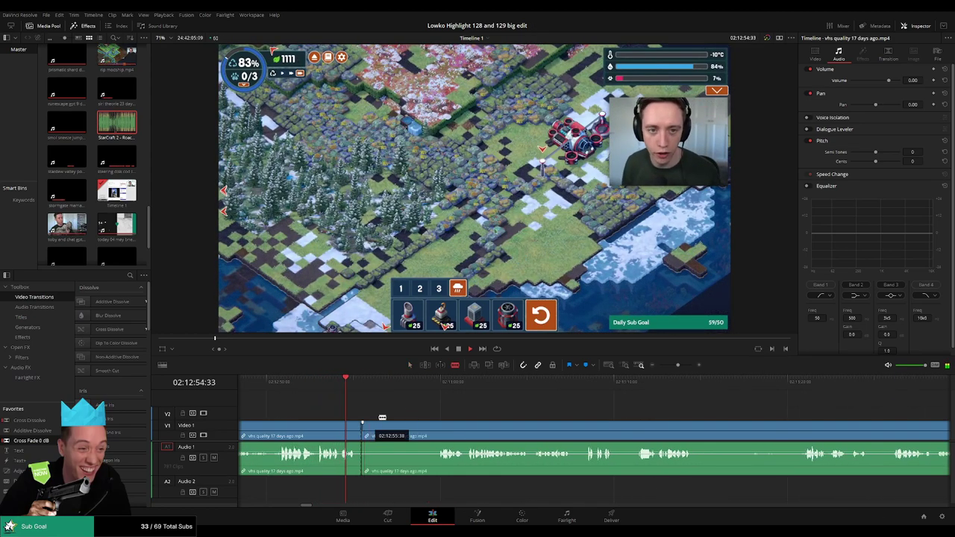
pyautogui.click(434, 436)
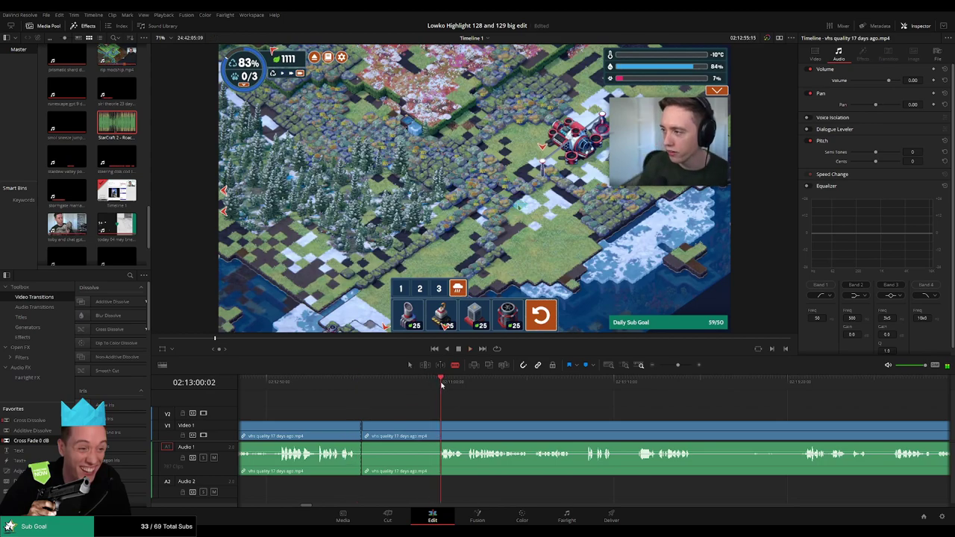
pyautogui.press('a')
pyautogui.click(419, 429)
pyautogui.press('Delete')
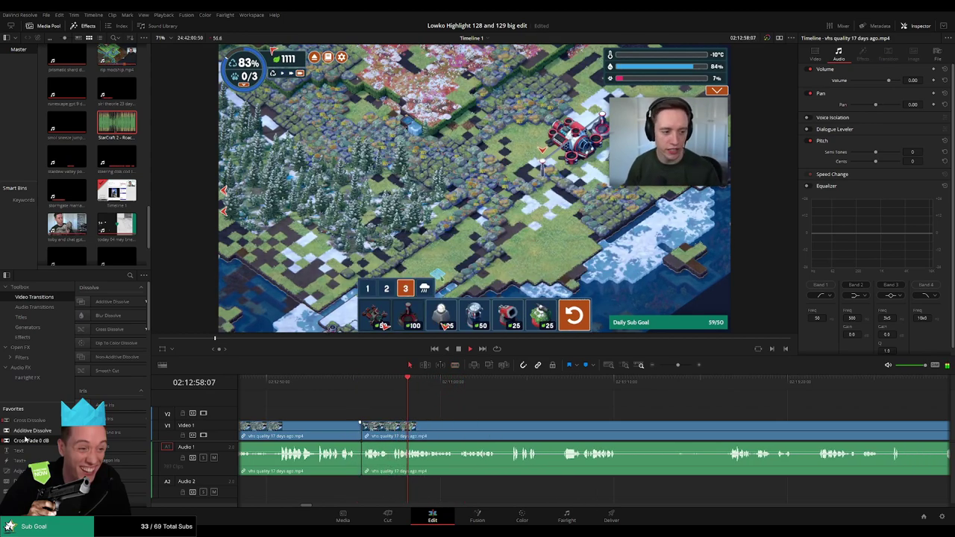
# Step: Add a Cross Fade 0 dB to the audio join at about 02:12:55 and split the "vhs quality" clip at about 02:13:03
pyautogui.moveTo(31, 440); pyautogui.dragTo(362, 467)
pyautogui.click(360, 384)
pyautogui.press('space')
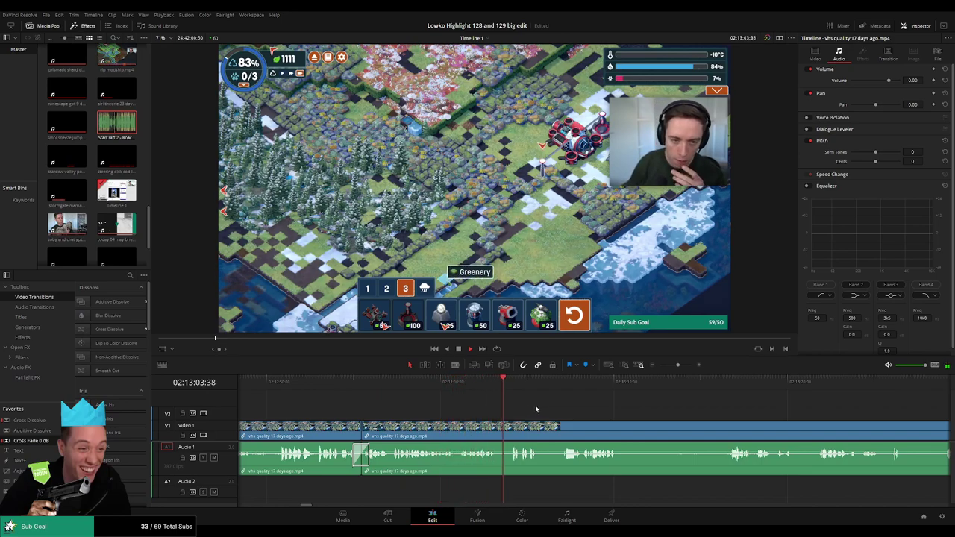
pyautogui.press('b')
pyautogui.click(495, 431)
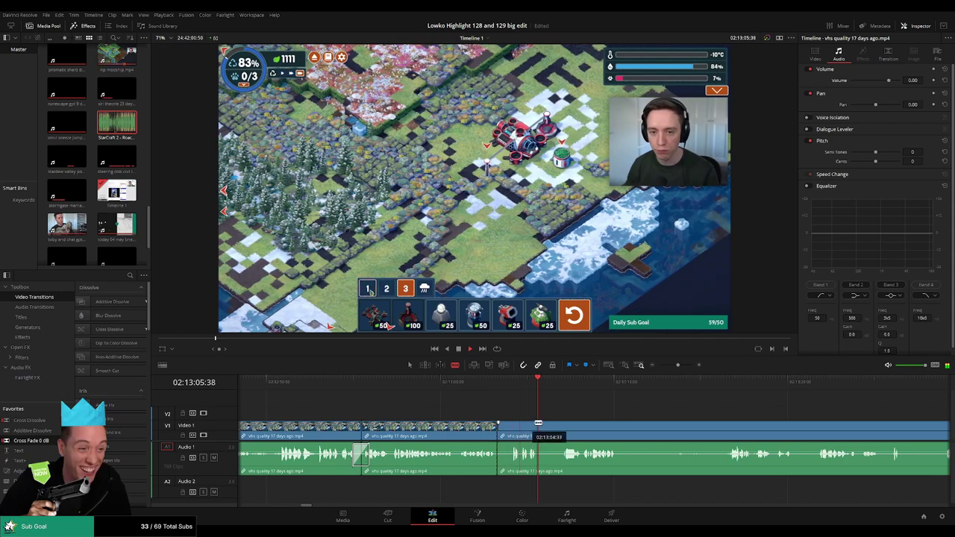
# Step: Skim the "vhs quality 17 days ago" clip from about 02:13:05 to 02:16:19 for the next moment worth keeping
pyautogui.moveTo(613, 404); pyautogui.dragTo(498, 401)
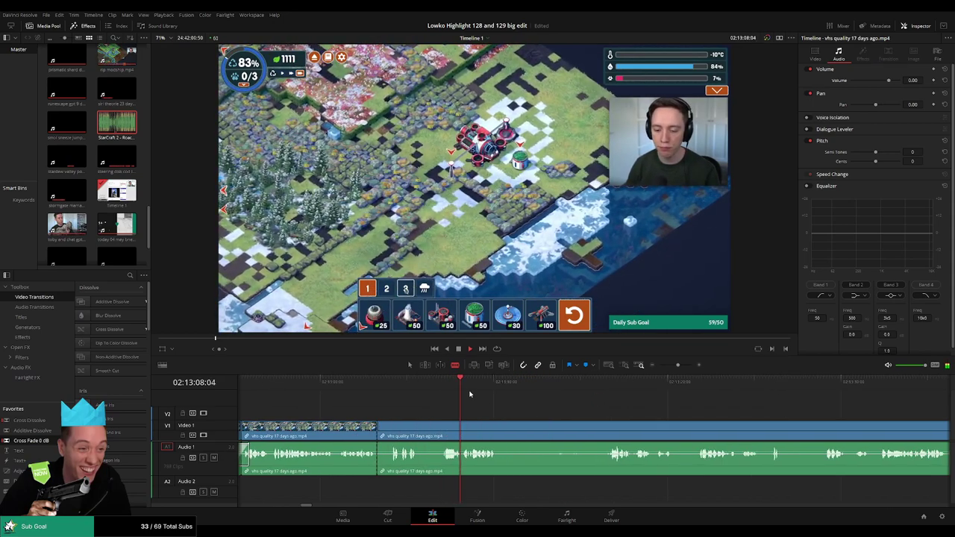
pyautogui.click(474, 385)
pyautogui.click(605, 382)
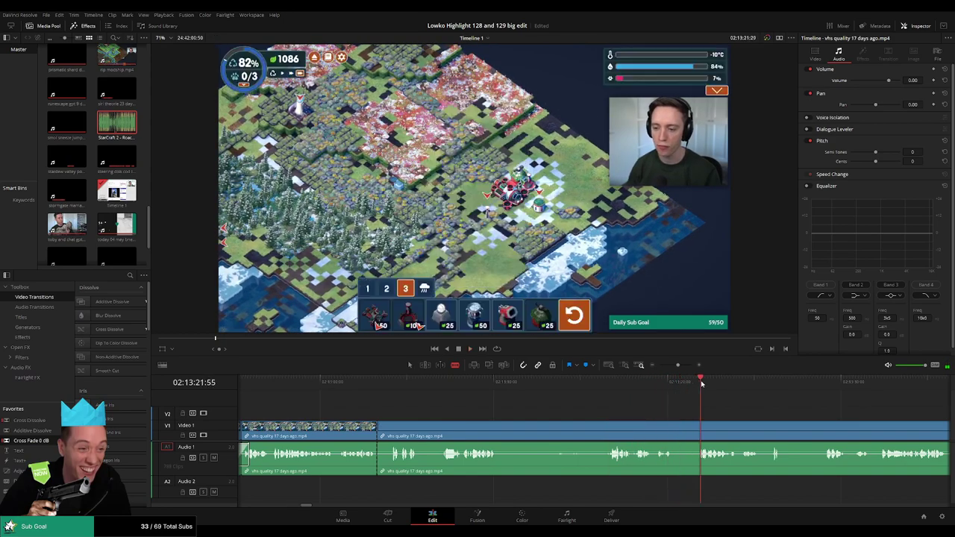
pyautogui.hscroll(4, 575, 410)
pyautogui.hscroll(-1, 498, 417)
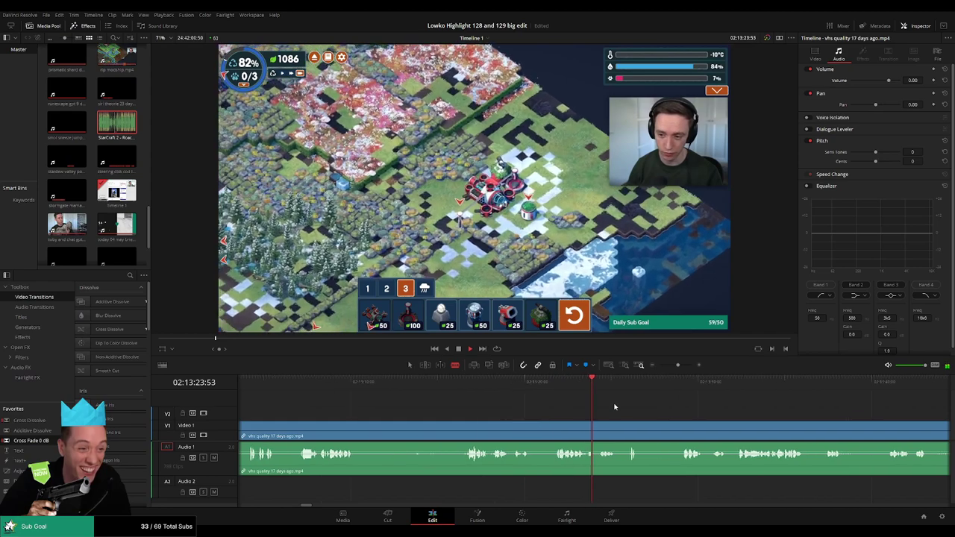
pyautogui.moveTo(603, 386); pyautogui.dragTo(627, 387)
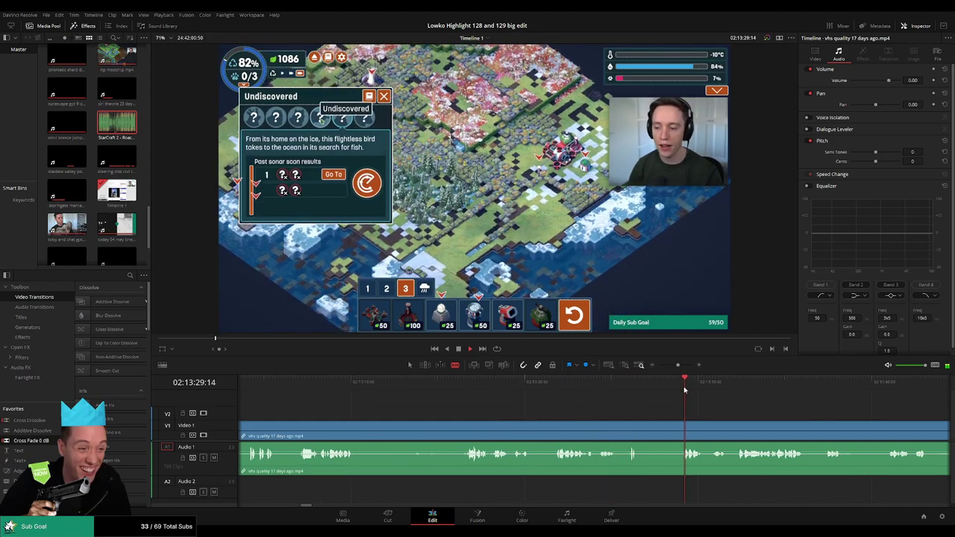
pyautogui.hscroll(3, 638, 411)
pyautogui.scroll(-3, 630, 411)
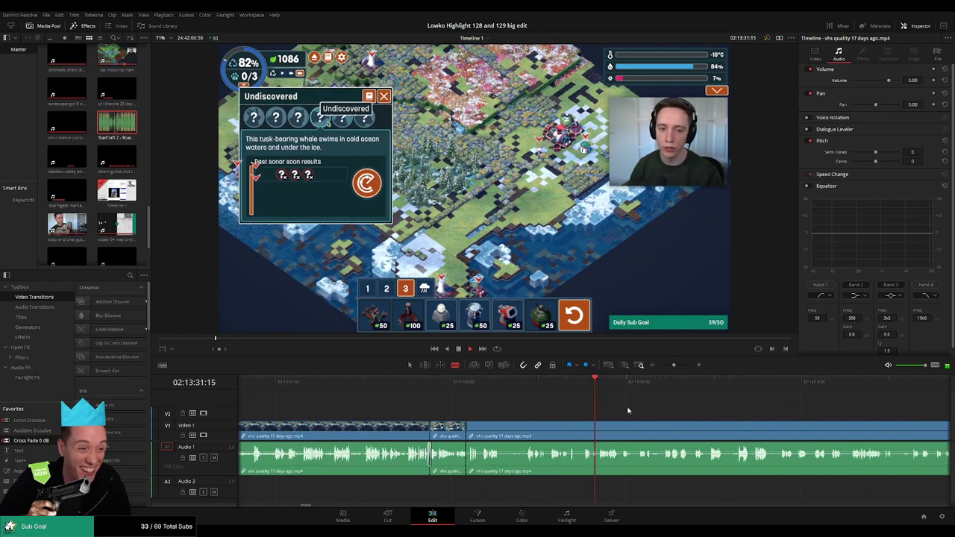
pyautogui.moveTo(670, 366); pyautogui.dragTo(668, 367)
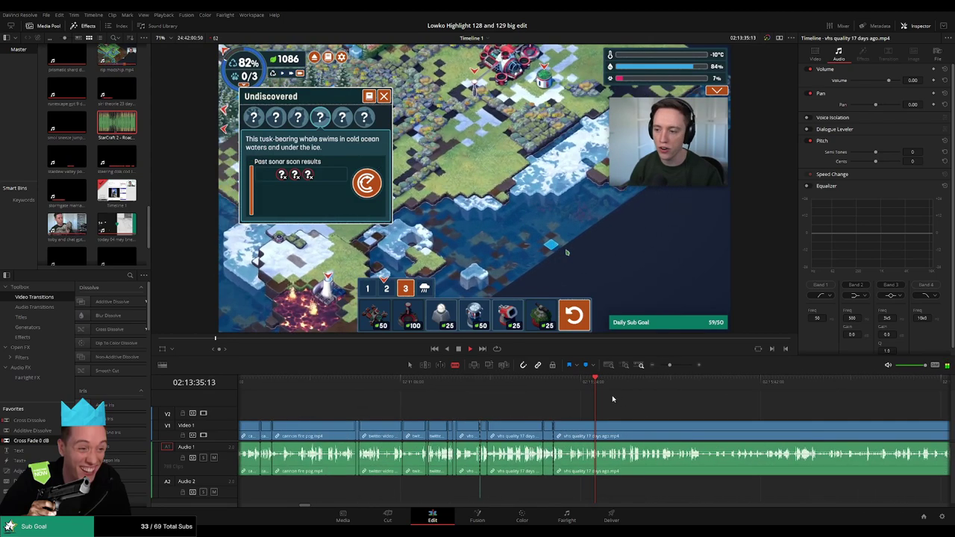
pyautogui.moveTo(631, 391); pyautogui.dragTo(701, 391)
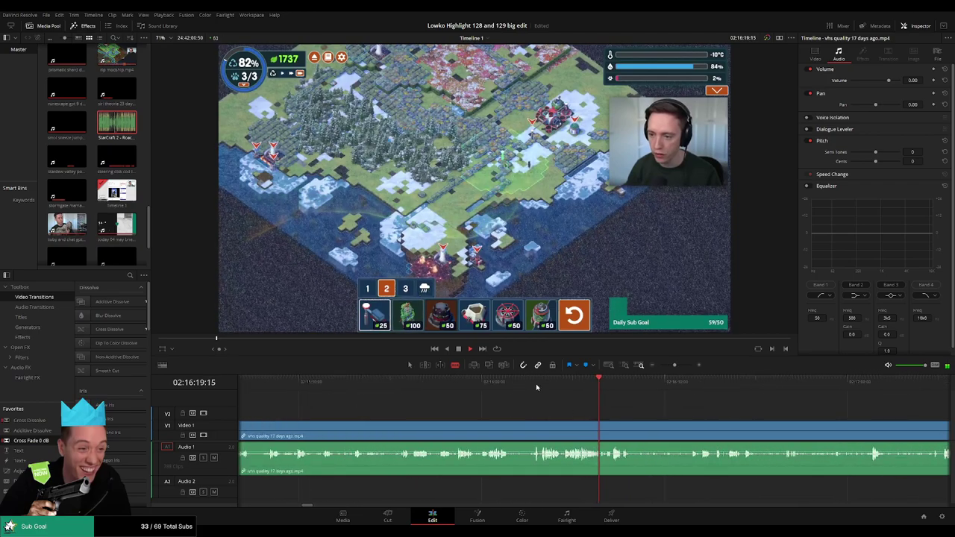
# Step: Review the "vhs quality 17 days ago" clip between about 02:15:19 and 02:16:19 for a moment worth keeping
pyautogui.click(536, 386)
pyautogui.click(500, 390)
pyautogui.moveTo(501, 389); pyautogui.dragTo(386, 393)
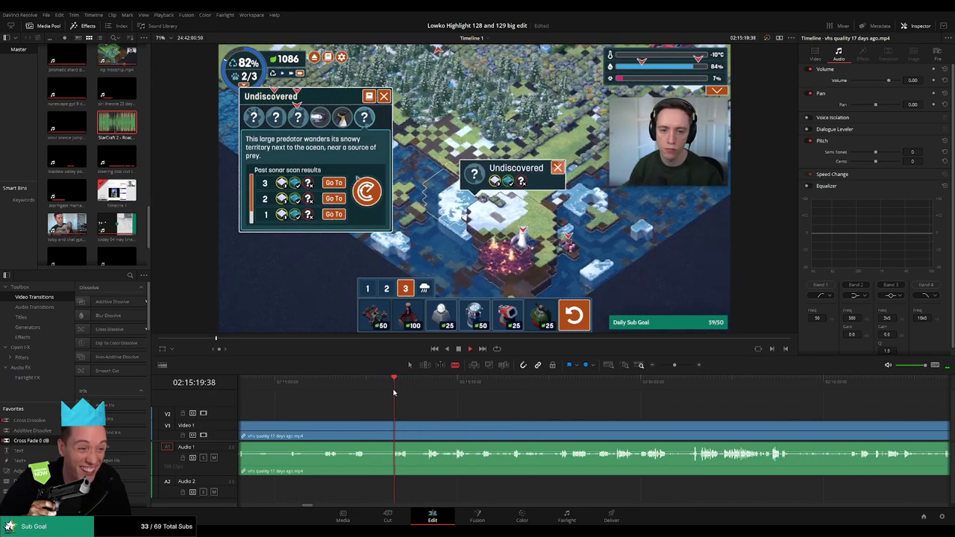
pyautogui.scroll(1, 393, 391)
pyautogui.moveTo(479, 391)
pyautogui.mouseDown()
pyautogui.moveTo(395, 389)
pyautogui.moveTo(464, 387)
pyautogui.mouseUp()
pyautogui.press('space')
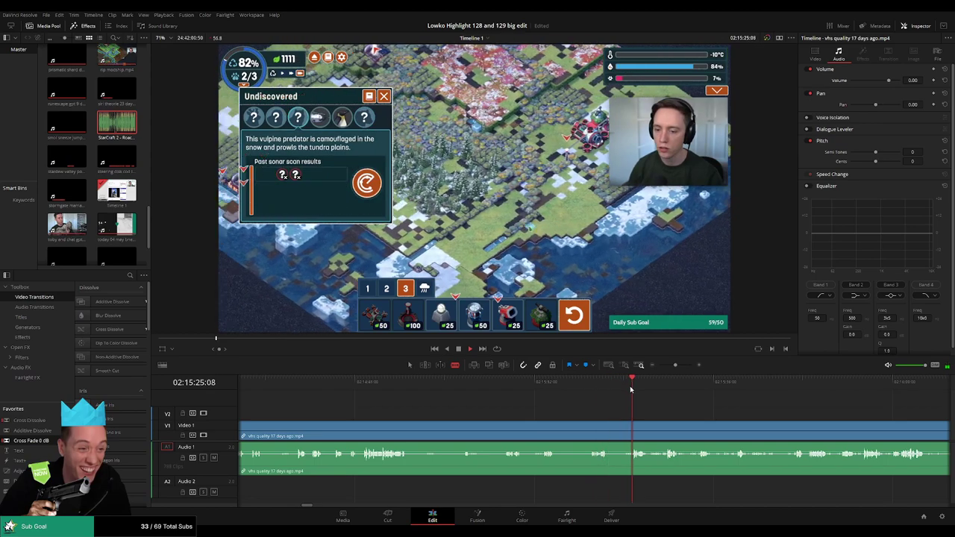
pyautogui.moveTo(647, 410); pyautogui.dragTo(493, 402)
pyautogui.click(520, 387)
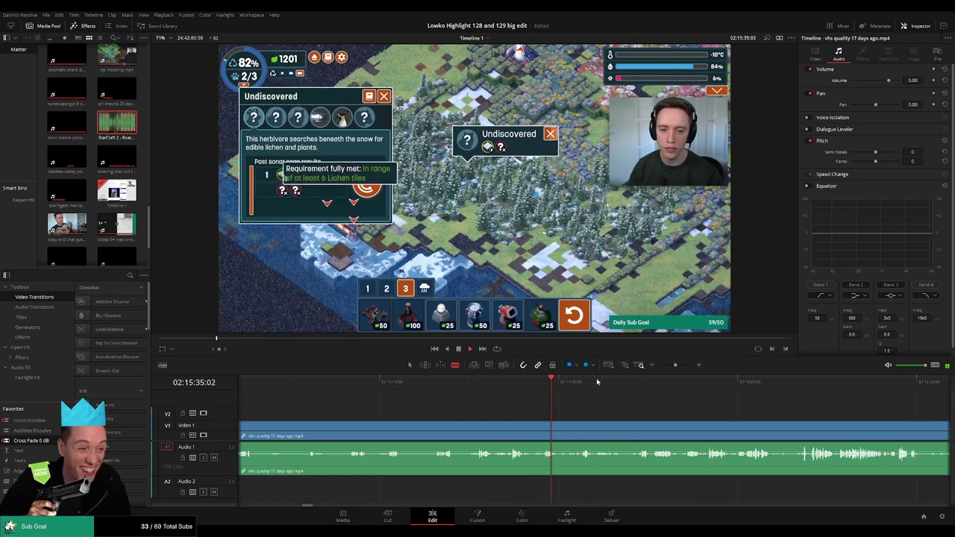
pyautogui.moveTo(625, 386); pyautogui.dragTo(653, 388)
pyautogui.moveTo(734, 420); pyautogui.dragTo(560, 389)
pyautogui.click(466, 386)
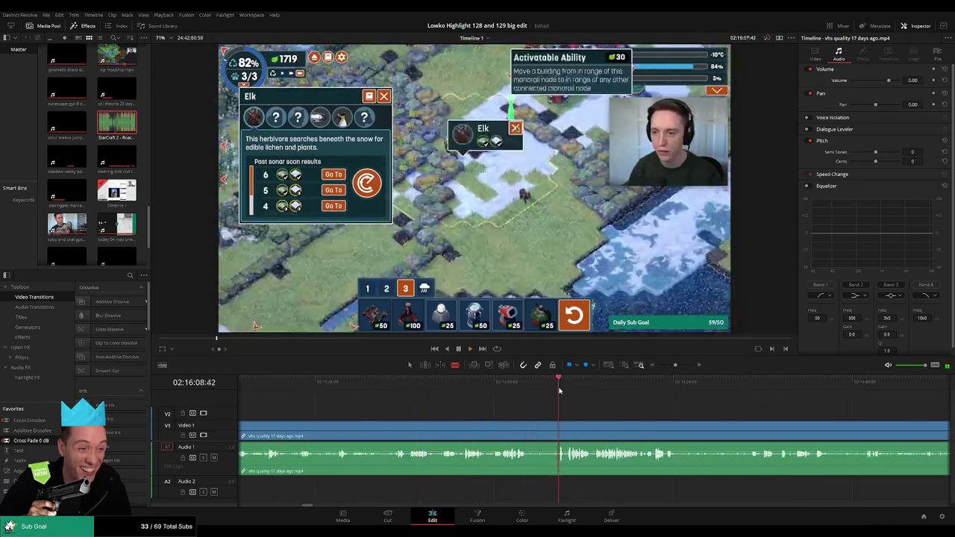
pyautogui.press('space')
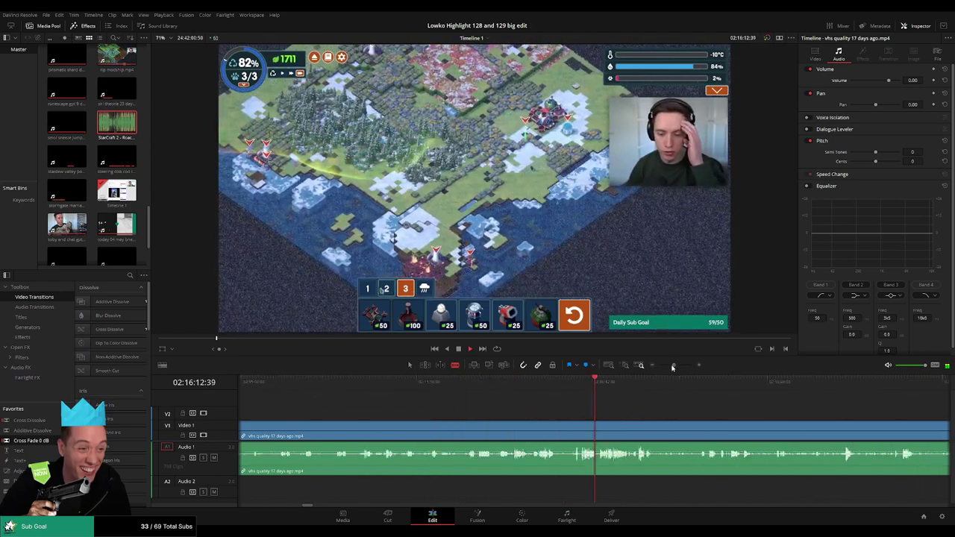
pyautogui.moveTo(611, 387); pyautogui.dragTo(617, 388)
pyautogui.click(639, 387)
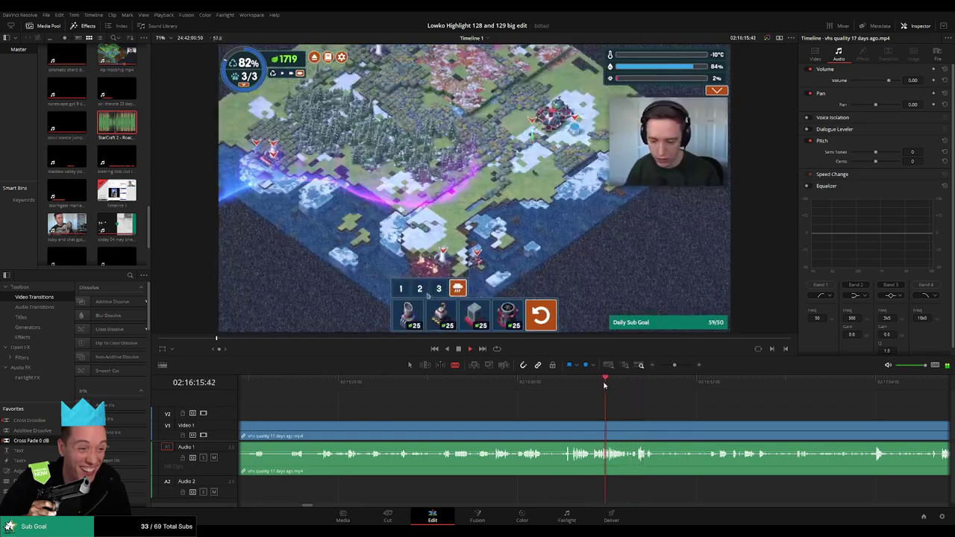
# Step: Skim the rest of the "vhs quality 17 days ago" clip from about 02:16:36 to 02:22:11
pyautogui.click(555, 386)
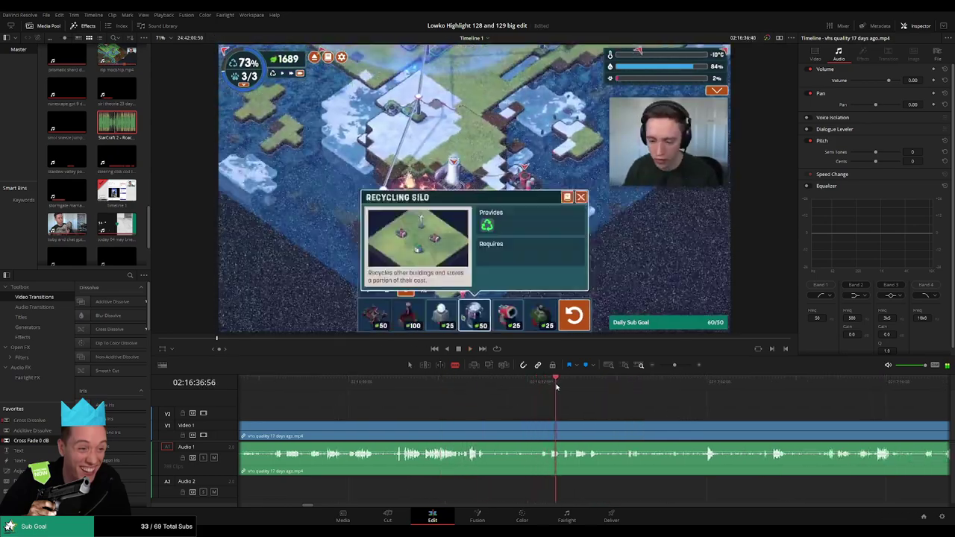
pyautogui.click(757, 386)
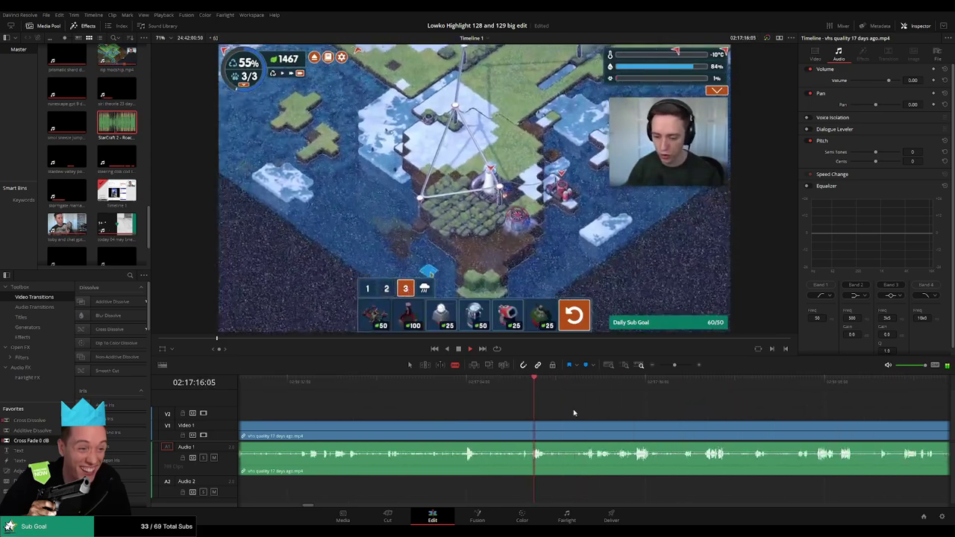
pyautogui.click(642, 387)
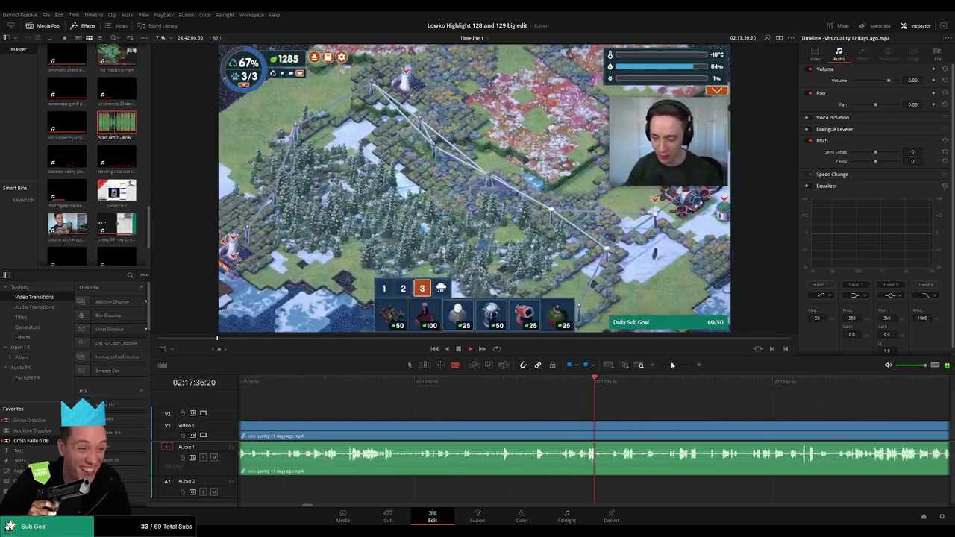
pyautogui.moveTo(668, 365); pyautogui.dragTo(666, 364)
pyautogui.click(643, 386)
pyautogui.click(633, 387)
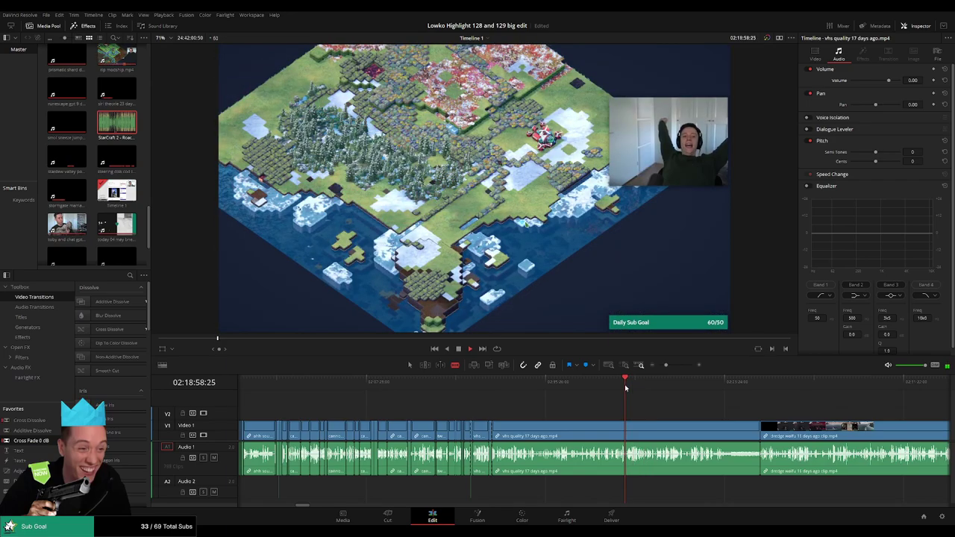
pyautogui.moveTo(677, 387); pyautogui.dragTo(699, 386)
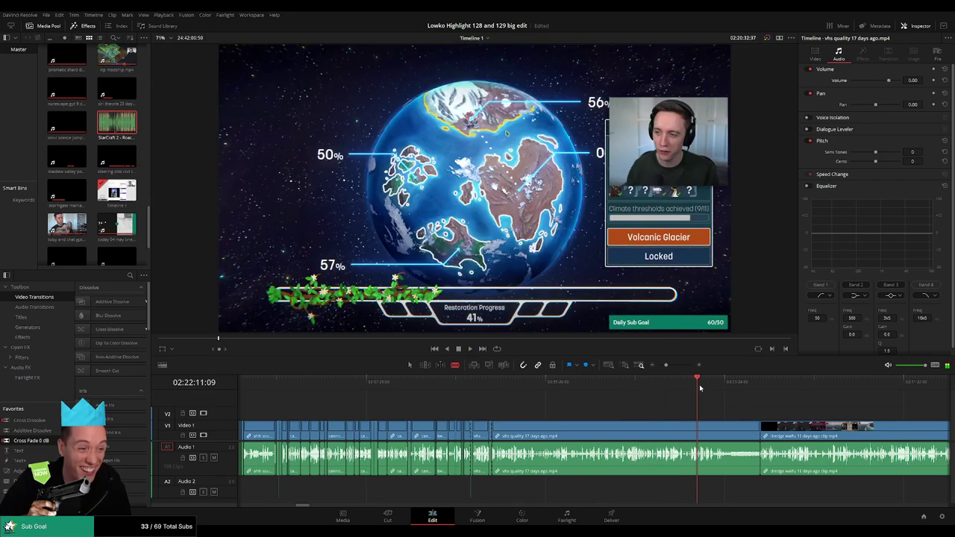
# Step: Ripple-delete the remaining section of the "vhs quality 17 days ago" clip after the cut at about 02:13:03
pyautogui.click(616, 431)
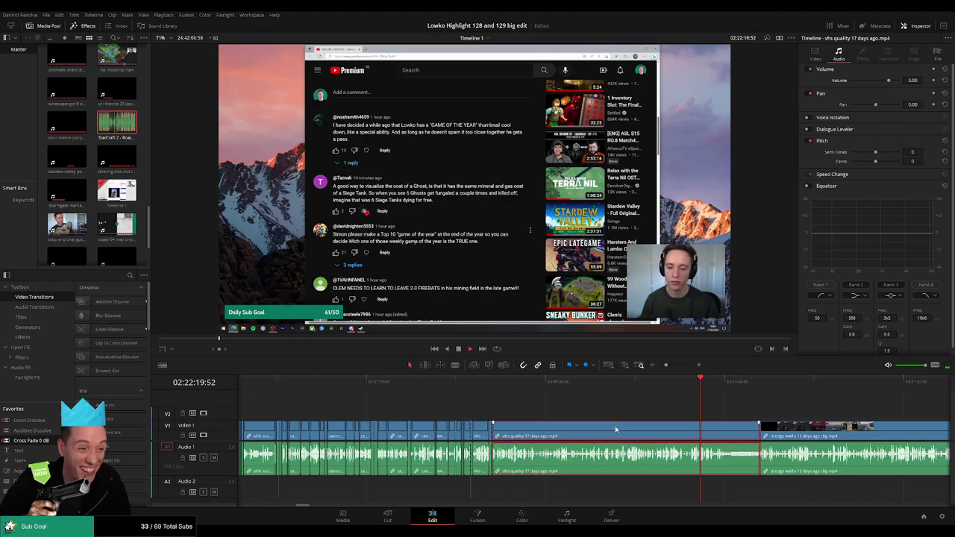
pyautogui.click(731, 387)
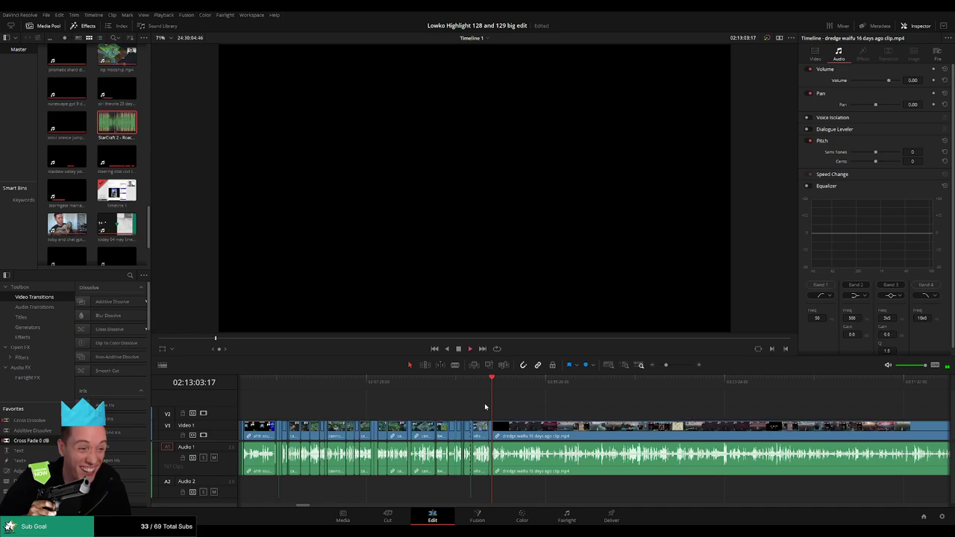
pyautogui.click(507, 383)
# Step: Look over the remaining uncut clips through to the end of the timeline and return to the "dredge waifu 16 days ago" clip
pyautogui.moveTo(666, 365); pyautogui.dragTo(658, 365)
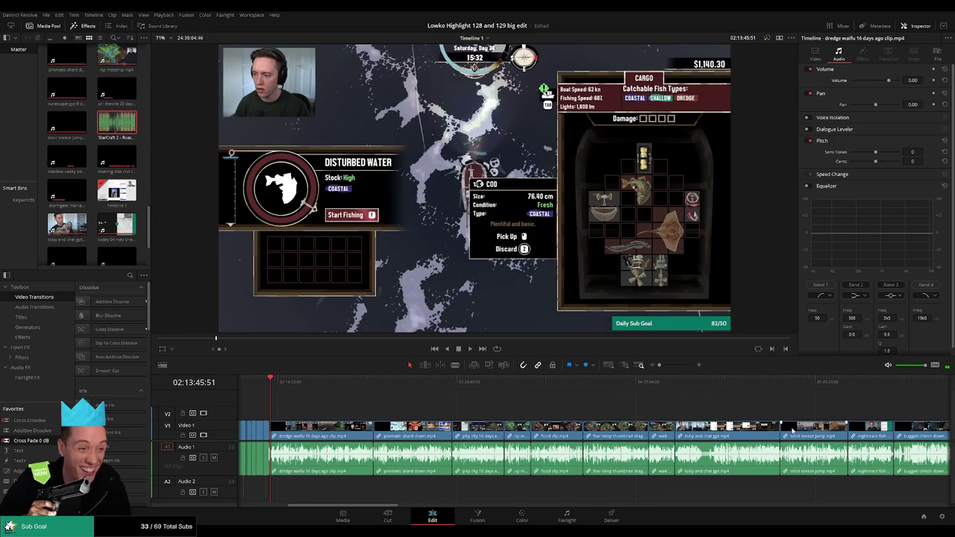
pyautogui.hscroll(10, 791, 427)
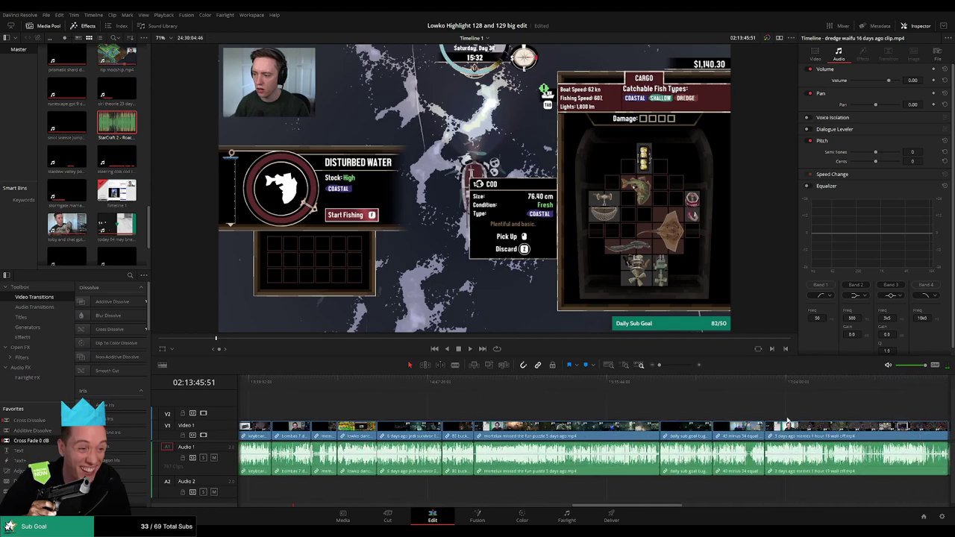
pyautogui.hscroll(15, 787, 421)
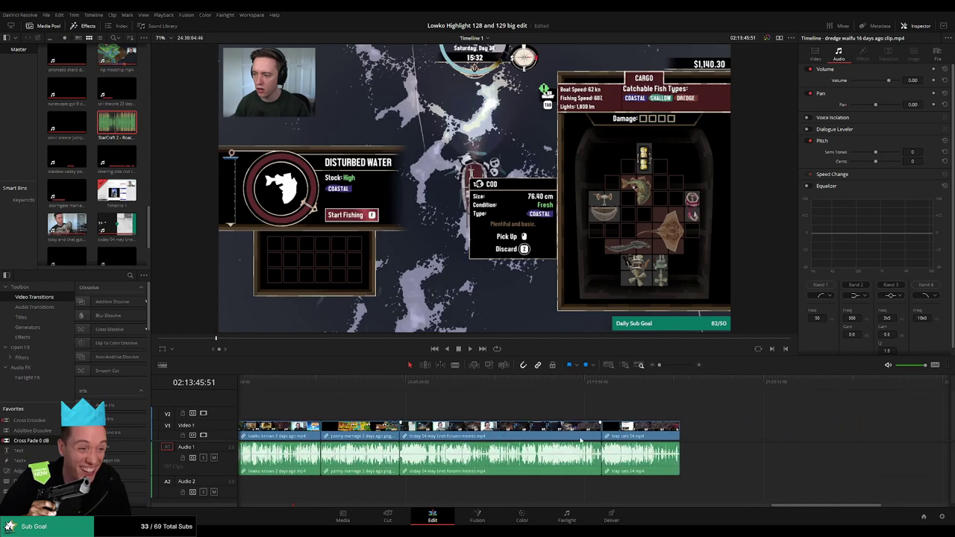
pyautogui.hscroll(-10, 507, 431)
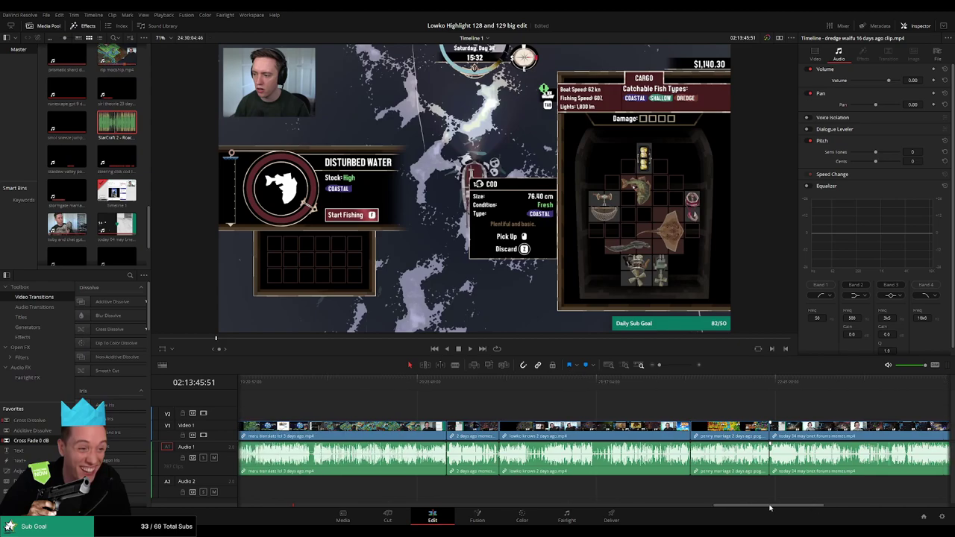
pyautogui.hscroll(-10, 541, 505)
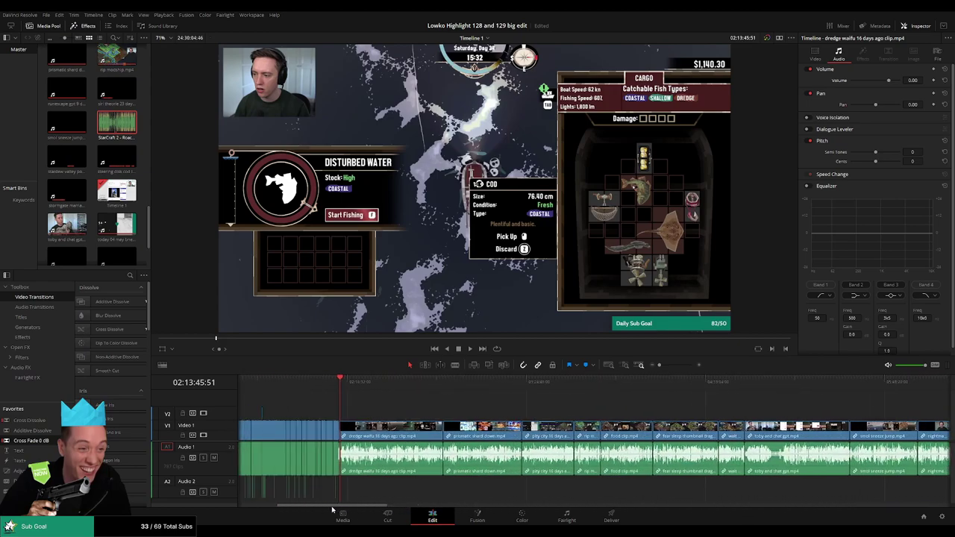
pyautogui.scroll(10, 417, 412)
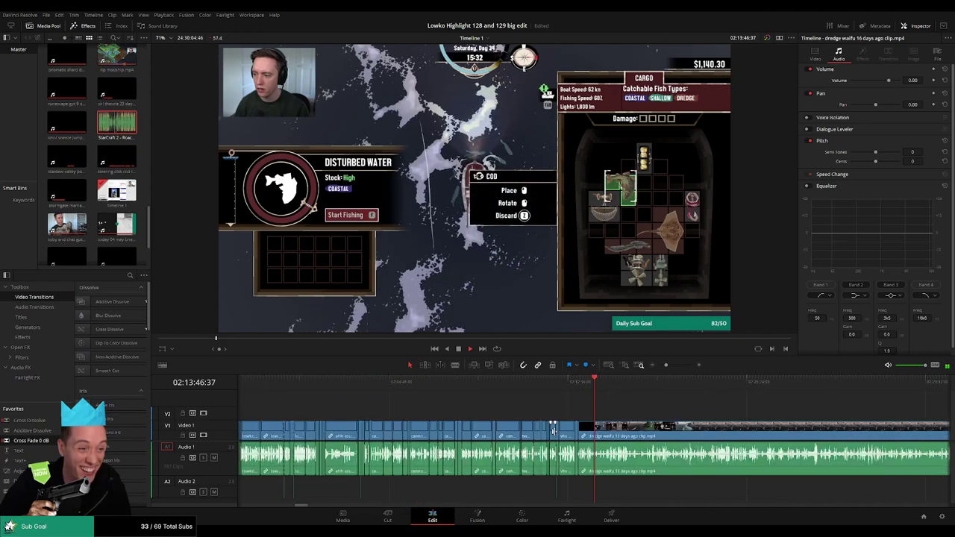
# Step: Skim the "dredge waifu 16 days ago" clip from about 02:13:48 to 02:16:32 to find where the highlight should start
pyautogui.scroll(3, 716, 432)
pyautogui.scroll(-7, 715, 433)
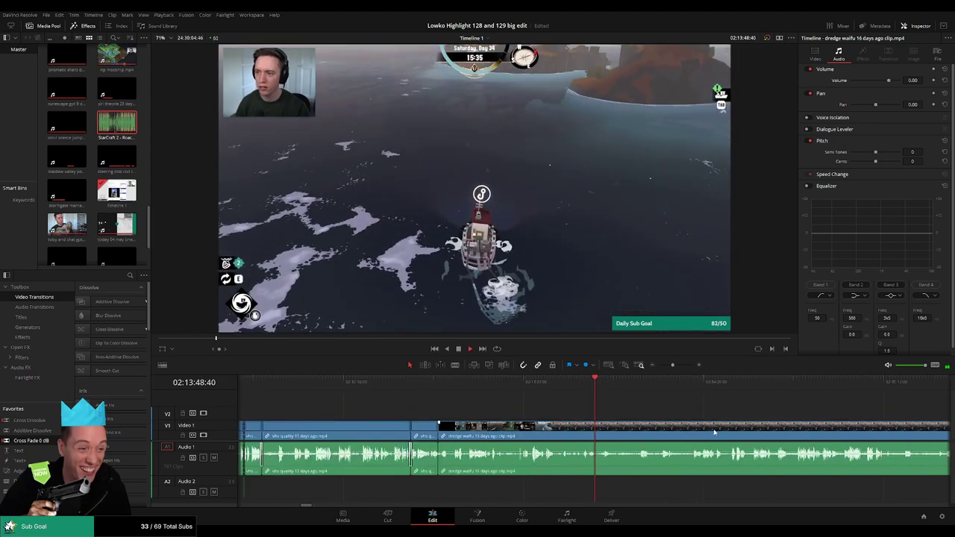
pyautogui.scroll(1, 714, 431)
pyautogui.hscroll(3, 487, 409)
pyautogui.moveTo(487, 393); pyautogui.dragTo(798, 390)
pyautogui.press('space')
pyautogui.hscroll(4, 655, 421)
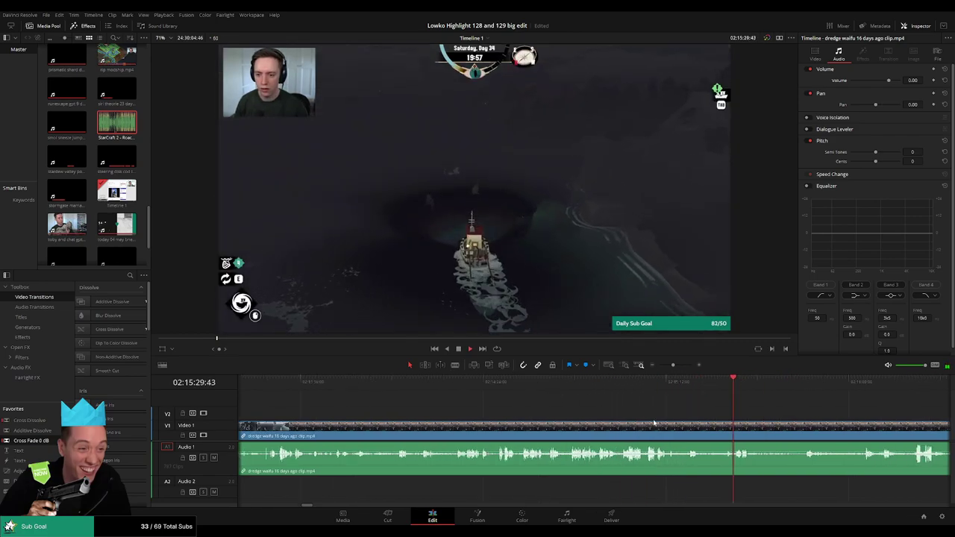
pyautogui.moveTo(593, 386); pyautogui.dragTo(605, 386)
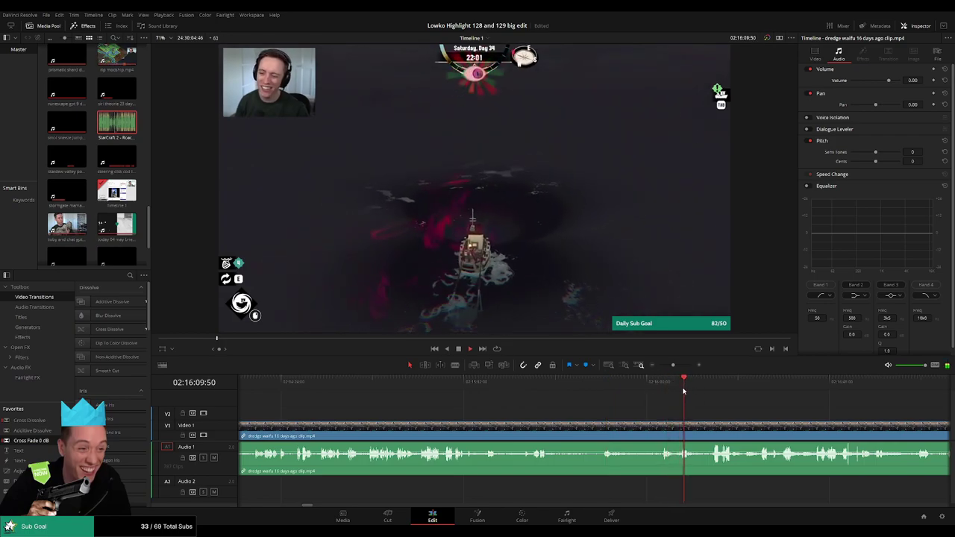
pyautogui.moveTo(734, 429); pyautogui.dragTo(611, 427)
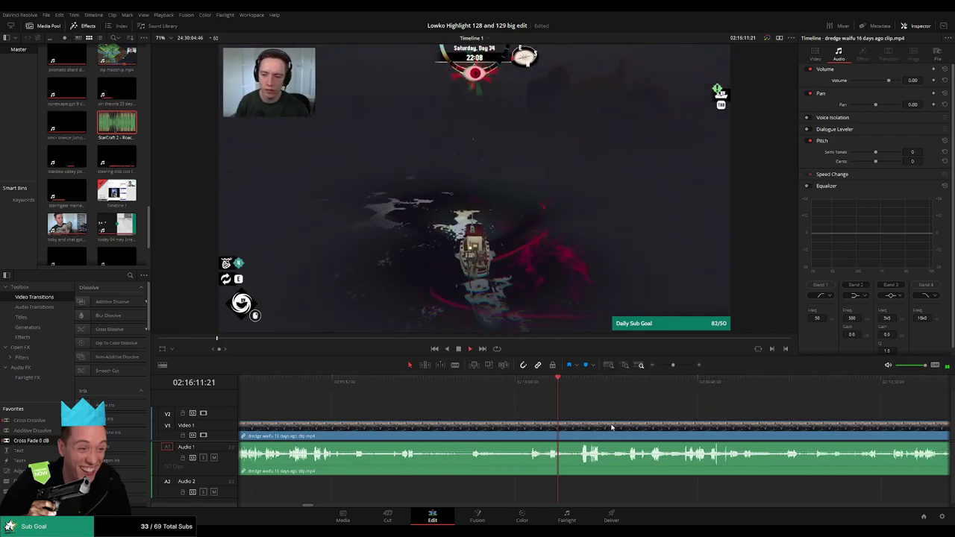
pyautogui.click(581, 385)
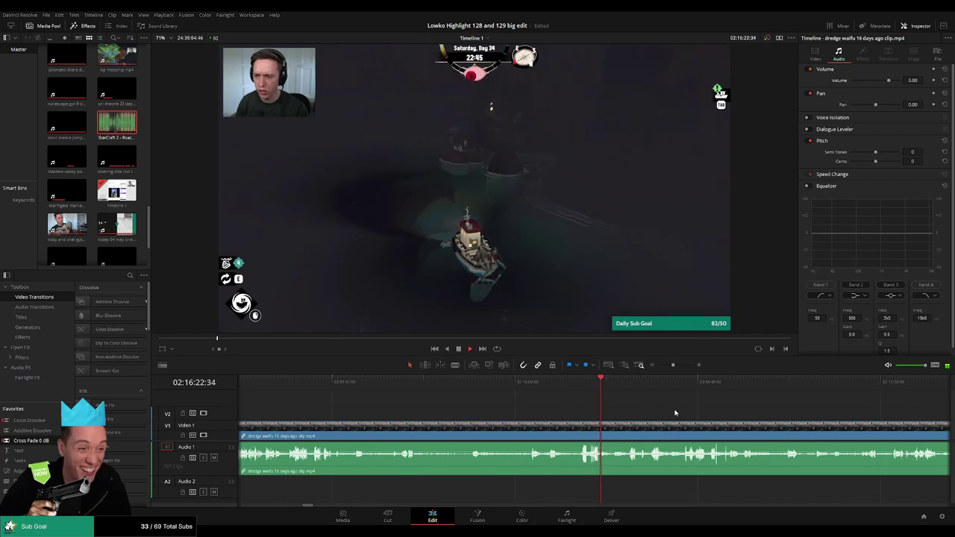
pyautogui.hscroll(3, 514, 405)
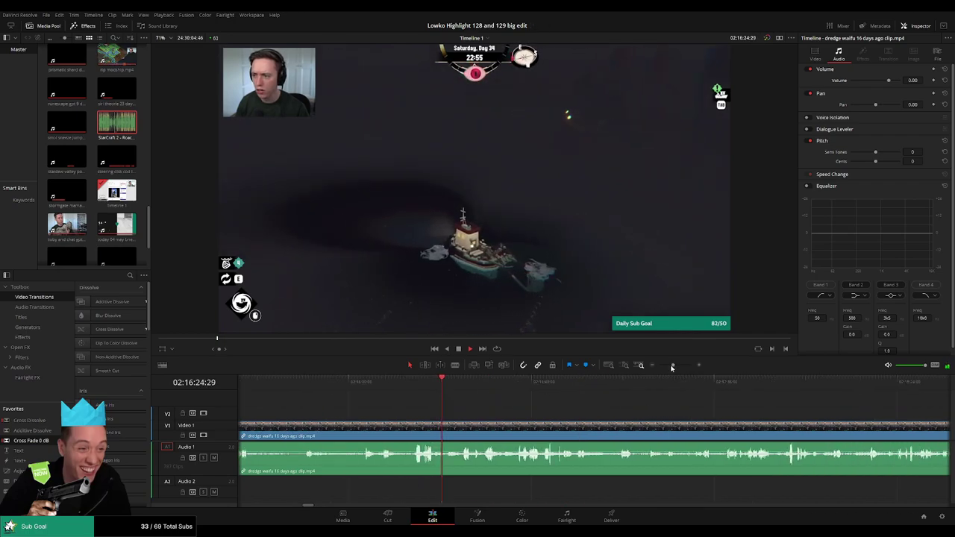
pyautogui.moveTo(671, 366)
pyautogui.mouseDown()
pyautogui.moveTo(660, 367)
pyautogui.moveTo(675, 367)
pyautogui.mouseUp()
pyautogui.hscroll(2, 508, 417)
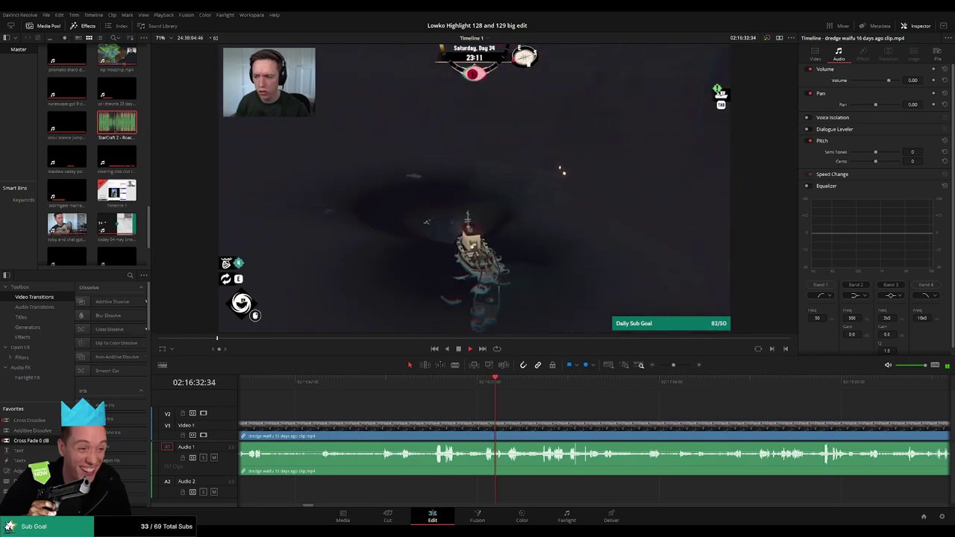
# Step: Split the "dredge waifu 16 days ago" clip at about 02:16:14 and ripple-delete the section before the cut
pyautogui.click(416, 383)
pyautogui.click(424, 383)
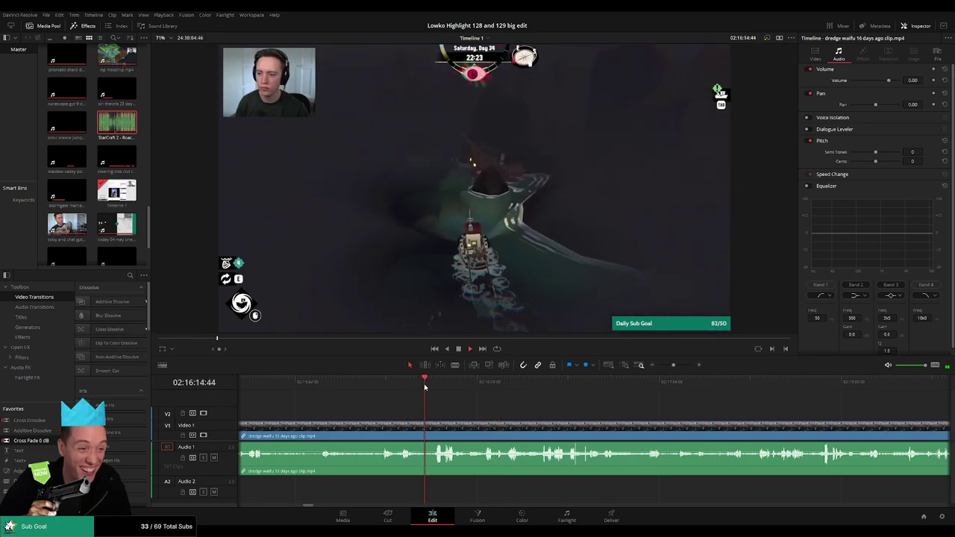
pyautogui.press('b')
pyautogui.click(431, 430)
pyautogui.press('a')
pyautogui.click(405, 433)
pyautogui.press('Delete')
pyautogui.press('space')
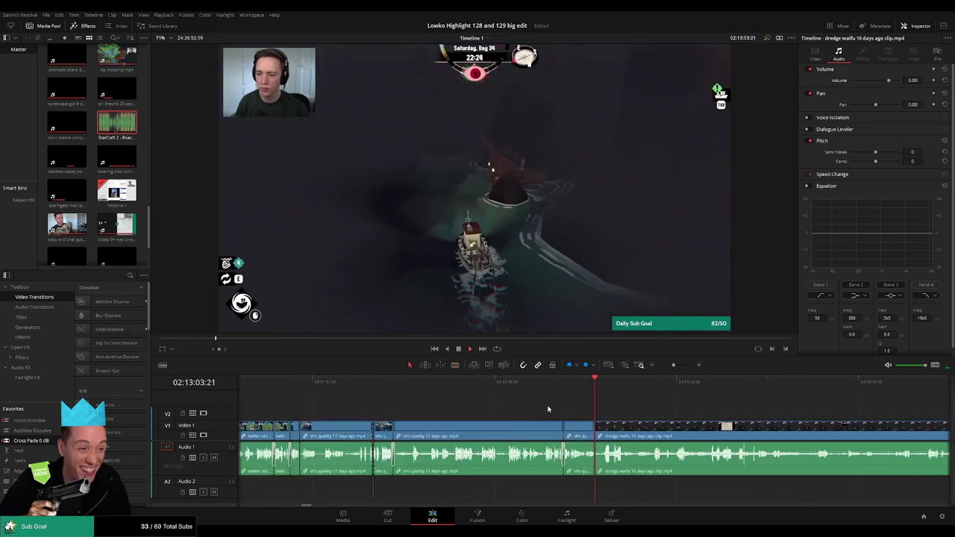
# Step: Split the "dredge waifu 16 days ago" clip twice at about 02:13:08 to isolate a very short piece of speech
pyautogui.scroll(3, 611, 415)
pyautogui.click(634, 388)
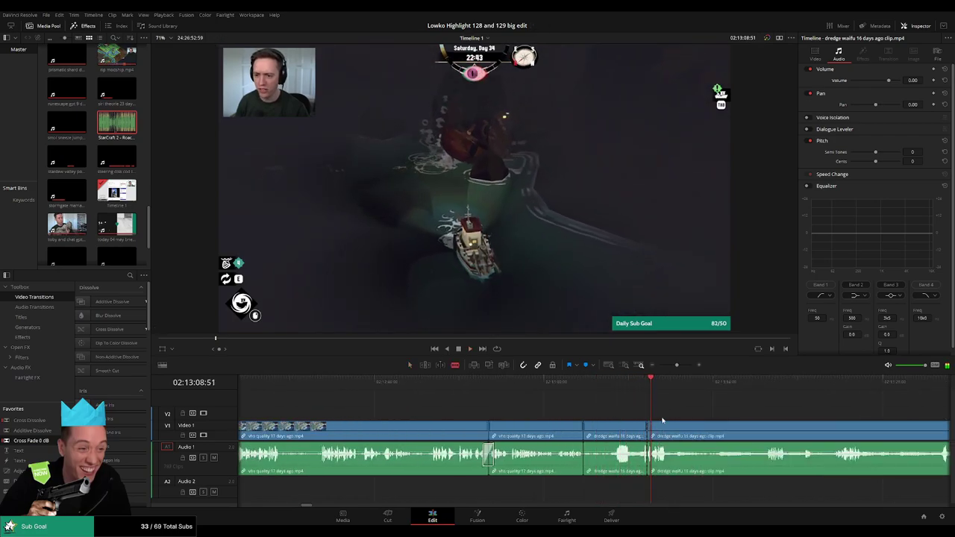
pyautogui.press('space')
pyautogui.scroll(-2, 637, 420)
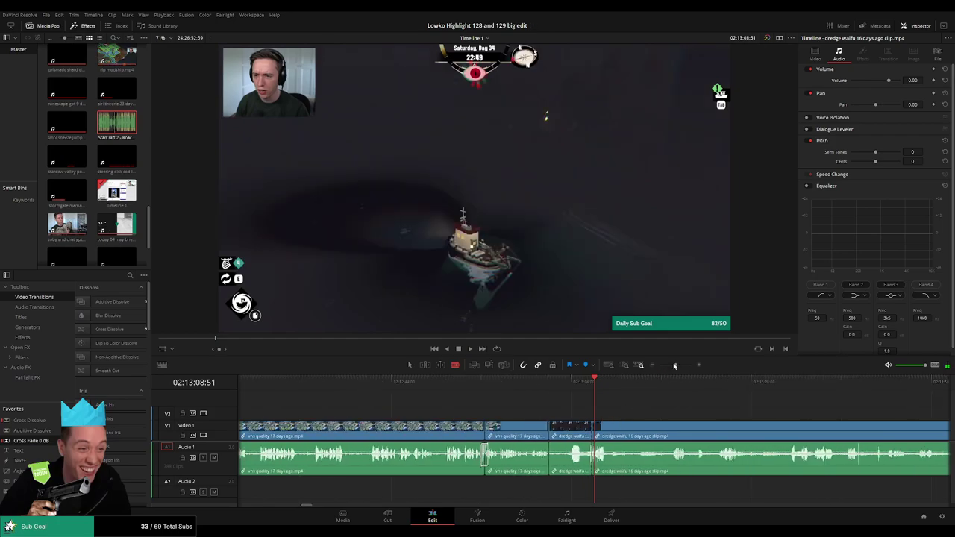
# Step: Mute the isolated piece's audio and cover it with StarCraft 2 - Roach Quotes.mp3 on Audio 2 at volume -27
pyautogui.moveTo(676, 366); pyautogui.dragTo(684, 367)
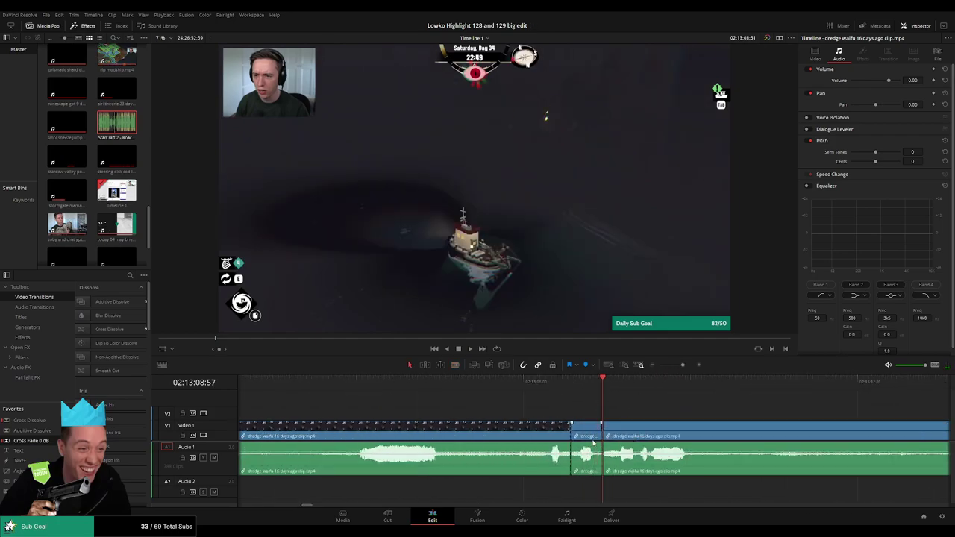
pyautogui.moveTo(593, 443); pyautogui.dragTo(589, 472)
pyautogui.moveTo(145, 182); pyautogui.dragTo(596, 490)
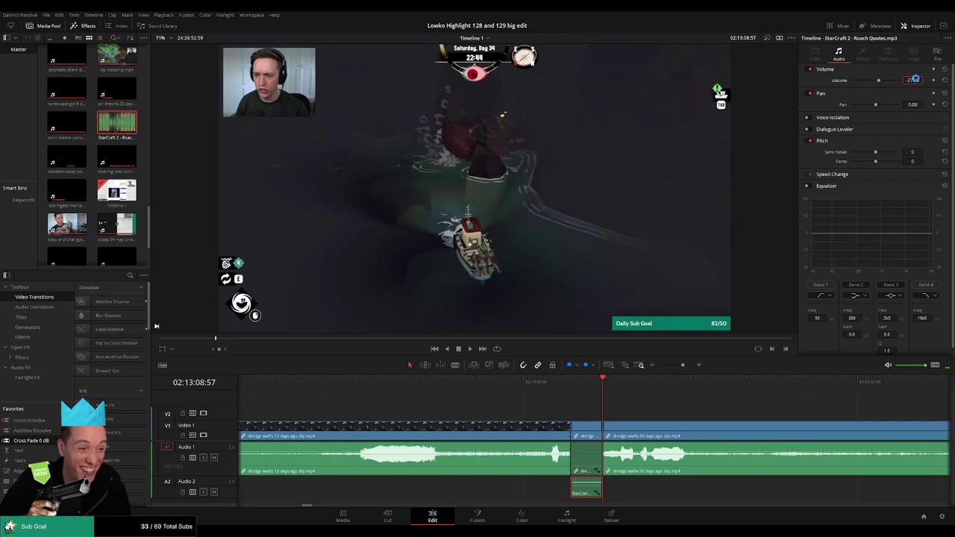
# Step: Play the "dredge waifu 16 days ago" clip from about 02:13:08 to 02:13:18 to find the next stretch to cut
pyautogui.press('space')
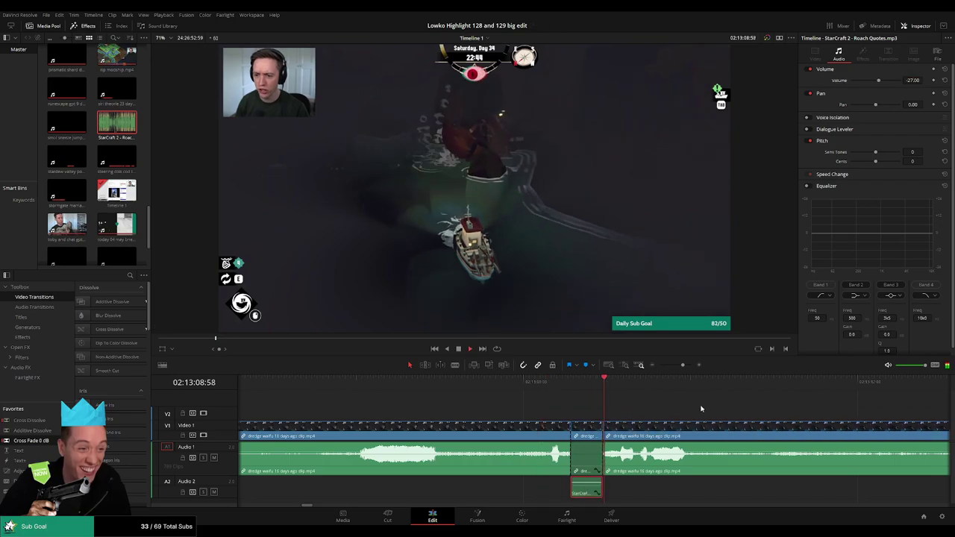
pyautogui.moveTo(759, 408); pyautogui.dragTo(491, 401)
pyautogui.click(648, 385)
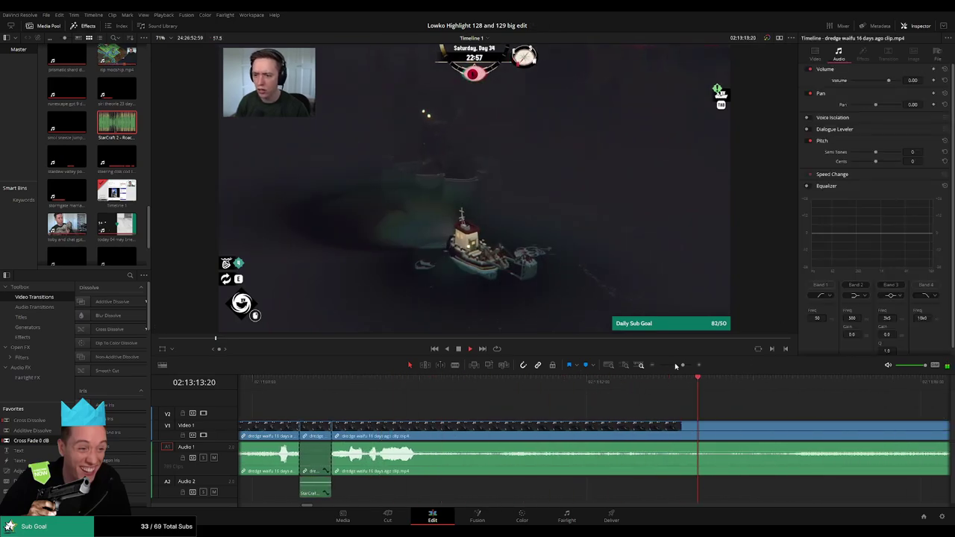
pyautogui.moveTo(682, 365); pyautogui.dragTo(677, 364)
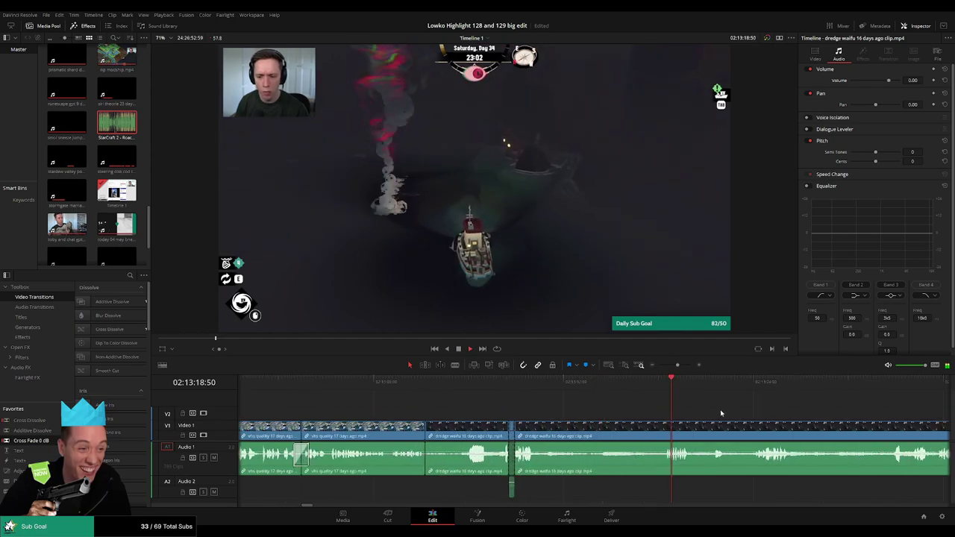
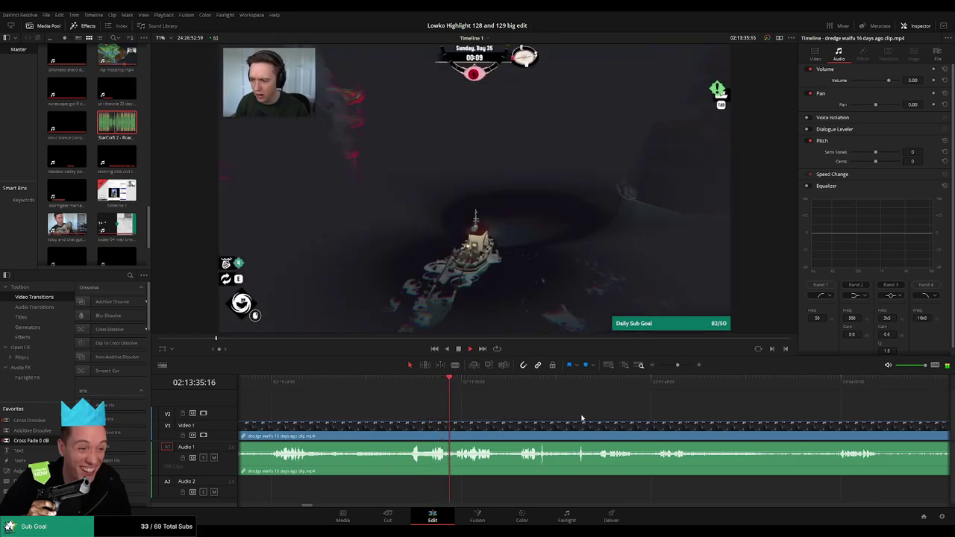
# Step: Review the "dredge waifu 16 days ago" clip from about 02:13:35 and split it at about 02:13:51
pyautogui.click(436, 387)
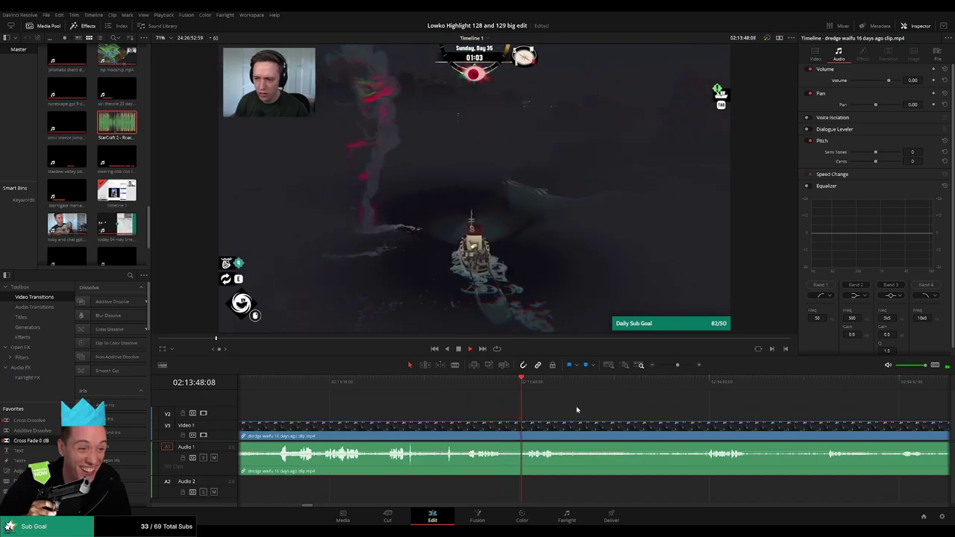
pyautogui.hscroll(2, 532, 405)
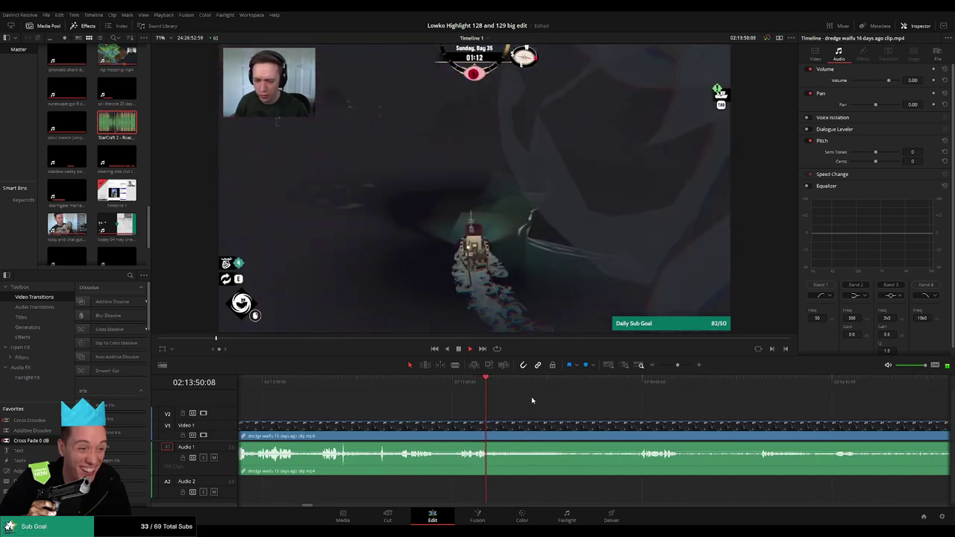
pyautogui.click(514, 382)
pyautogui.moveTo(519, 385); pyautogui.dragTo(628, 389)
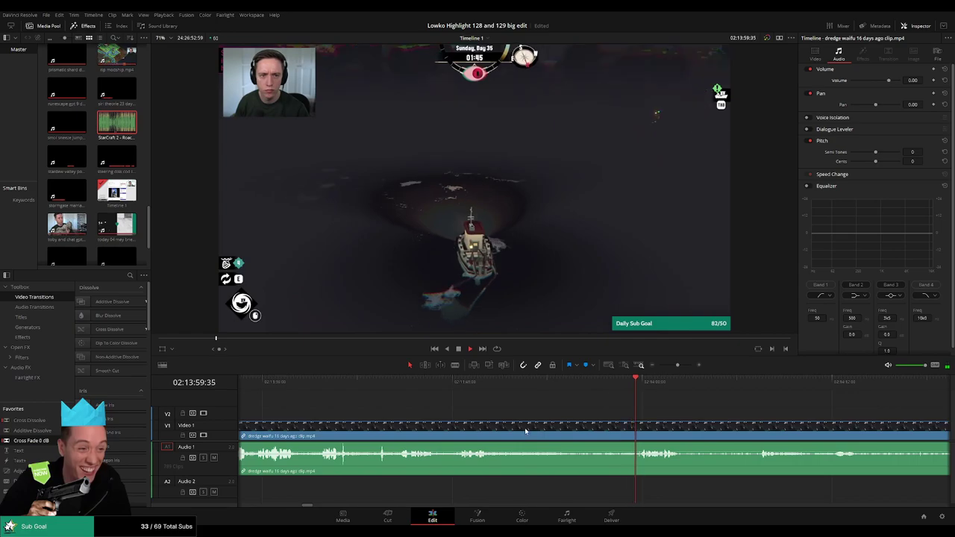
pyautogui.click(482, 387)
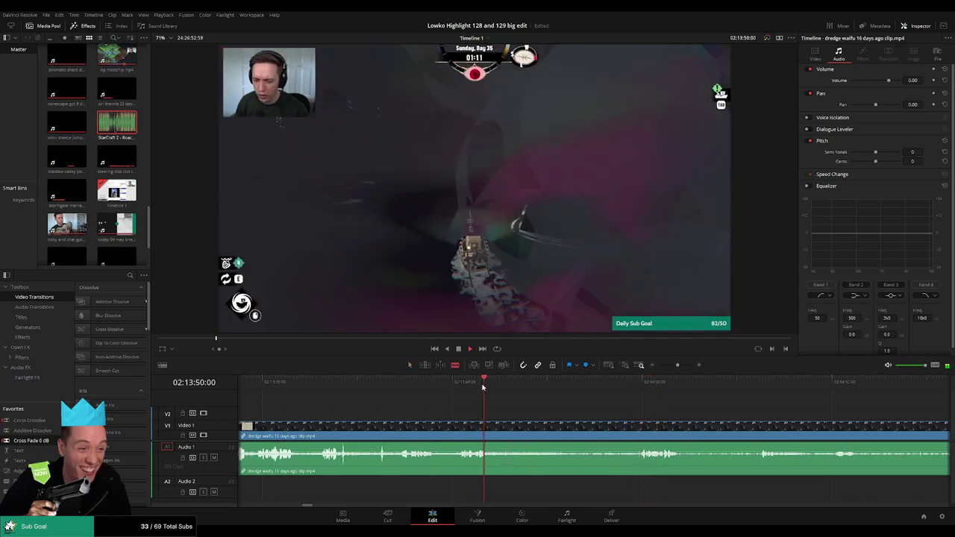
pyautogui.press('space')
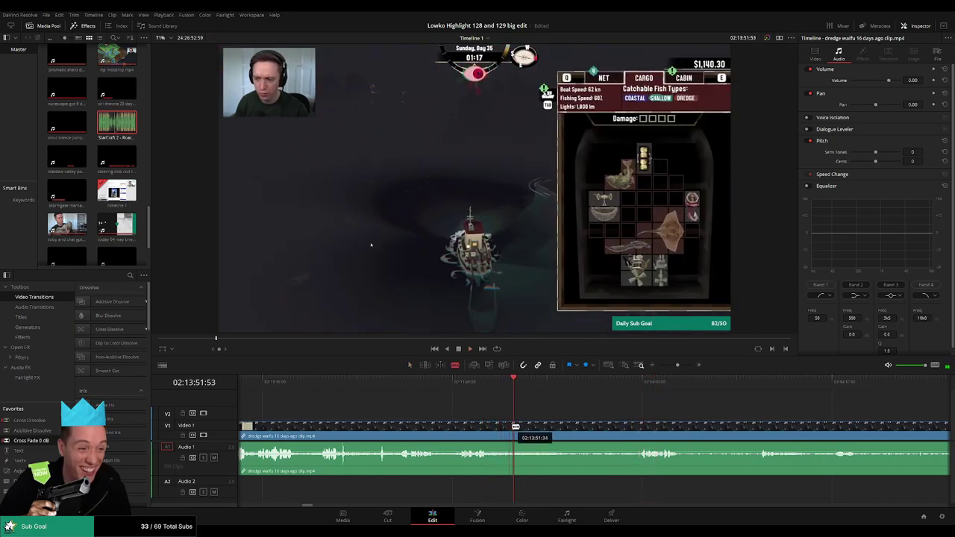
pyautogui.click(515, 427)
# Step: Split the clip again at about 02:13:59, ripple-delete the section between the two cuts and cross-fade the audio at the join
pyautogui.press('space')
pyautogui.moveTo(722, 387); pyautogui.dragTo(755, 391)
pyautogui.moveTo(800, 419); pyautogui.dragTo(497, 398)
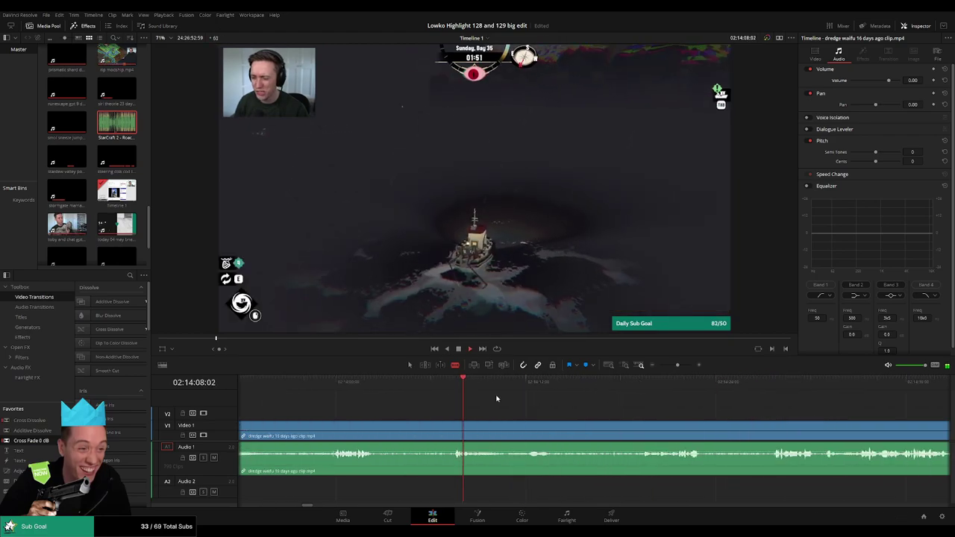
pyautogui.scroll(2, 424, 399)
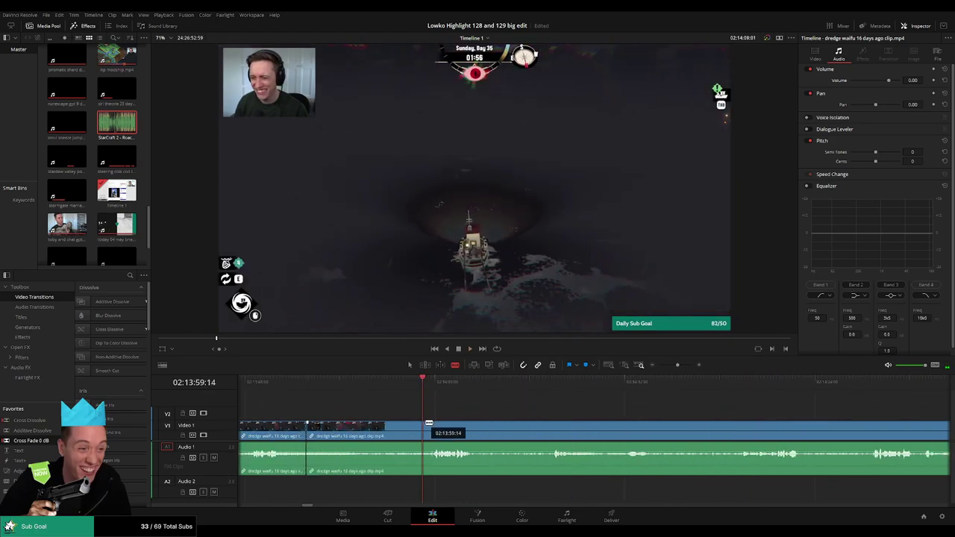
pyautogui.press('Delete')
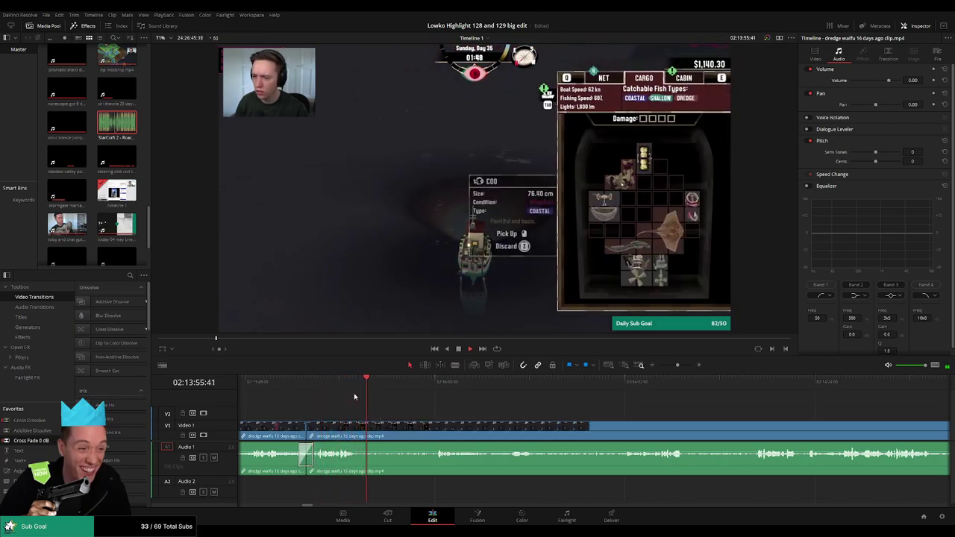
# Step: Undo the section's removal to recheck the footage after 02:13:59, and ripple-delete it again with the audio cross fade at the join
pyautogui.press('space')
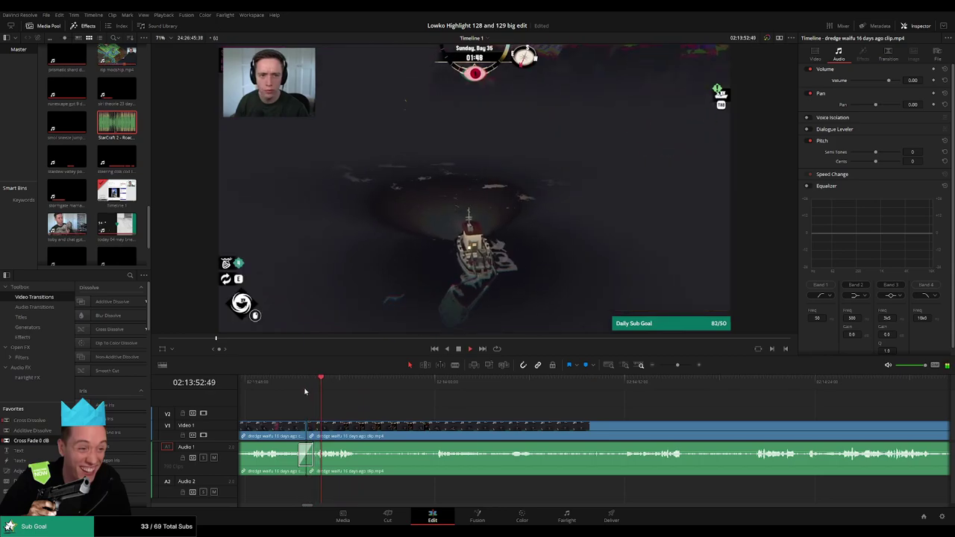
pyautogui.hotkey('ctrl', 'b')
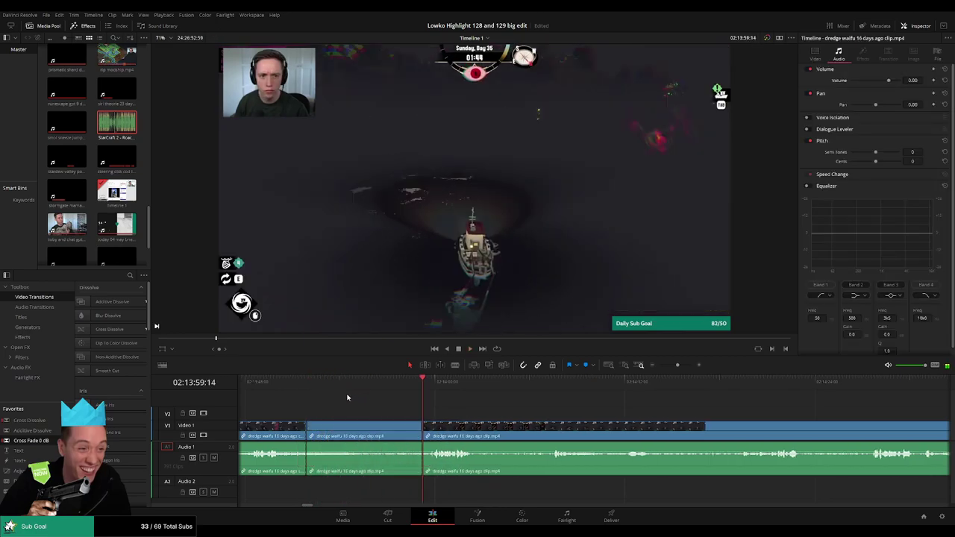
pyautogui.press('space')
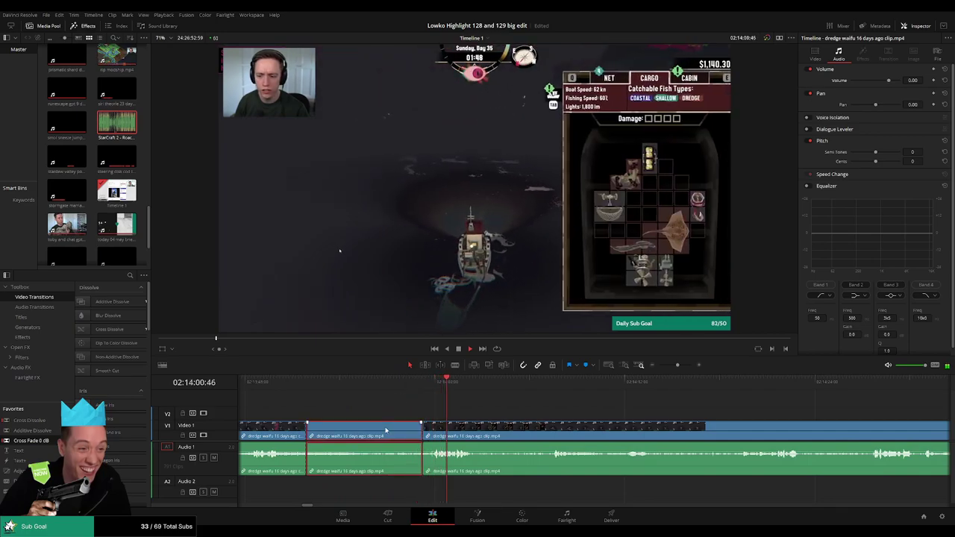
pyautogui.press('BackSpace')
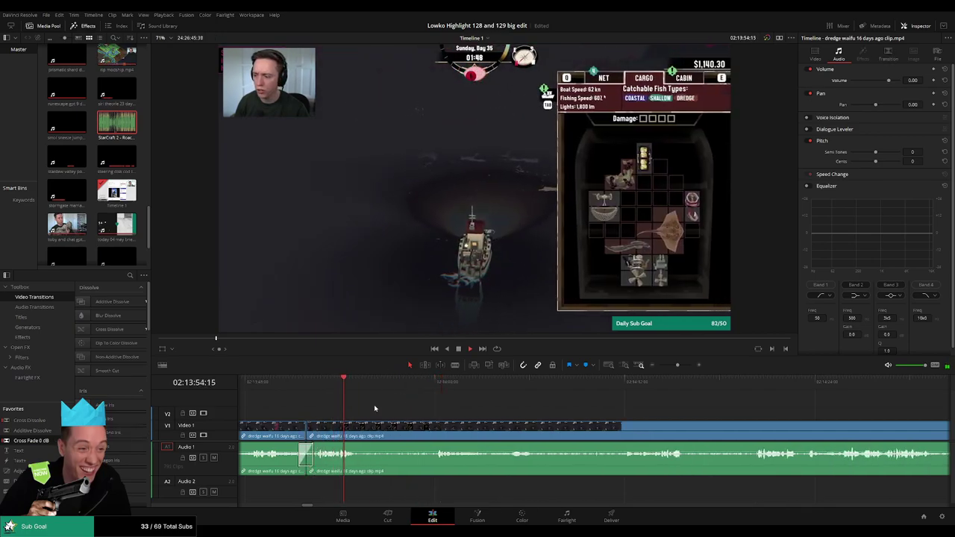
# Step: Ripple-delete the clip's section from about 02:14:06 to 02:14:32 and add an audio cross fade at the join
pyautogui.moveTo(380, 388); pyautogui.dragTo(440, 387)
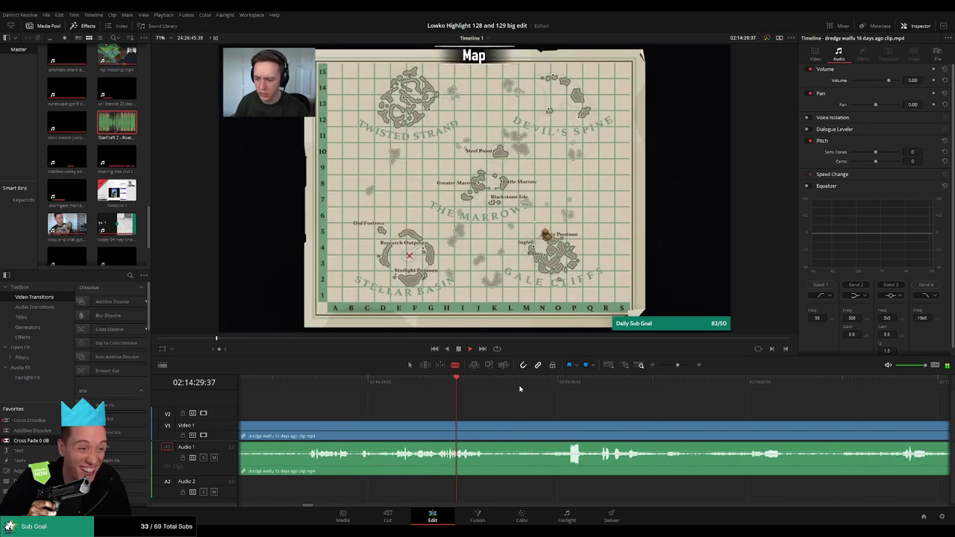
pyautogui.click(568, 390)
pyautogui.click(520, 388)
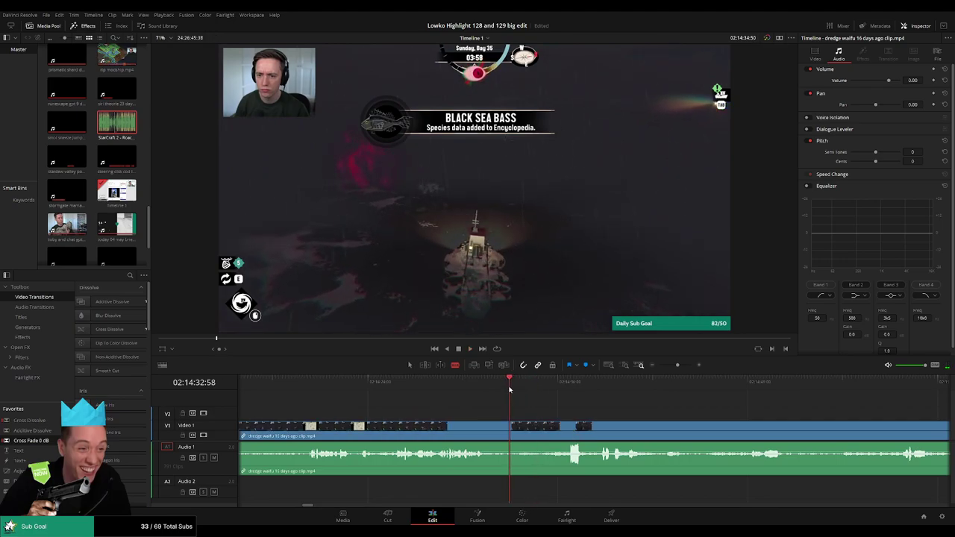
pyautogui.hotkey('ctrl', 'b')
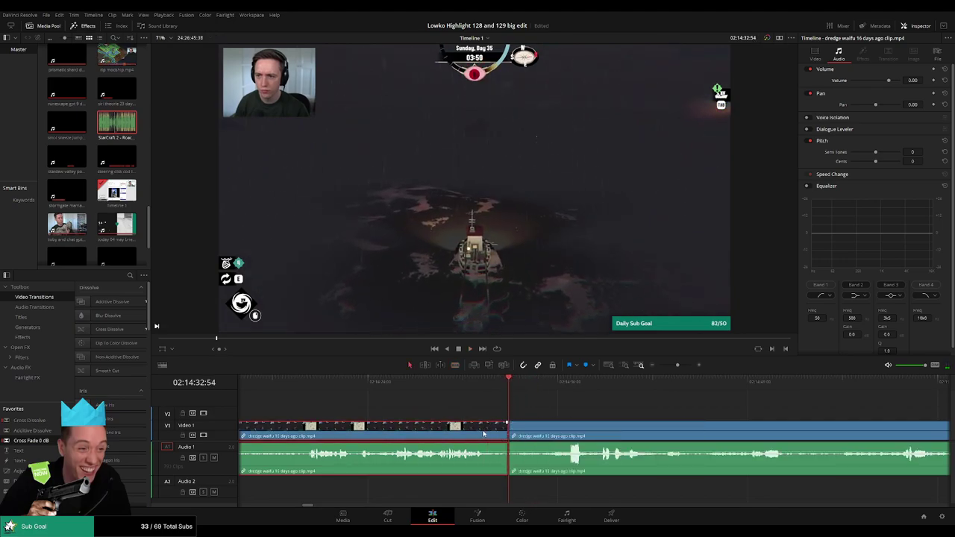
pyautogui.press('BackSpace')
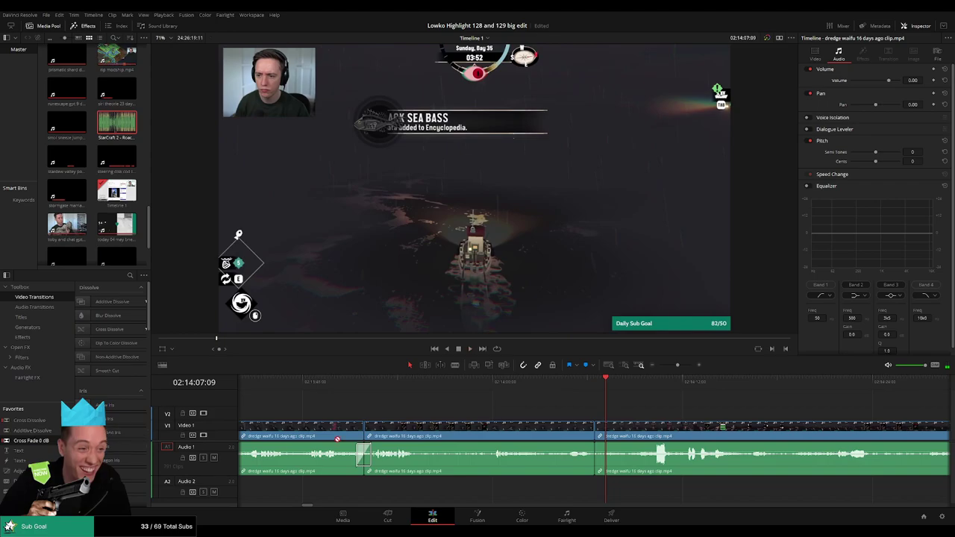
# Step: Split the clip at about 02:14:25 and 02:14:31 and select the section between the cuts
pyautogui.press('space')
pyautogui.moveTo(712, 402); pyautogui.dragTo(497, 403)
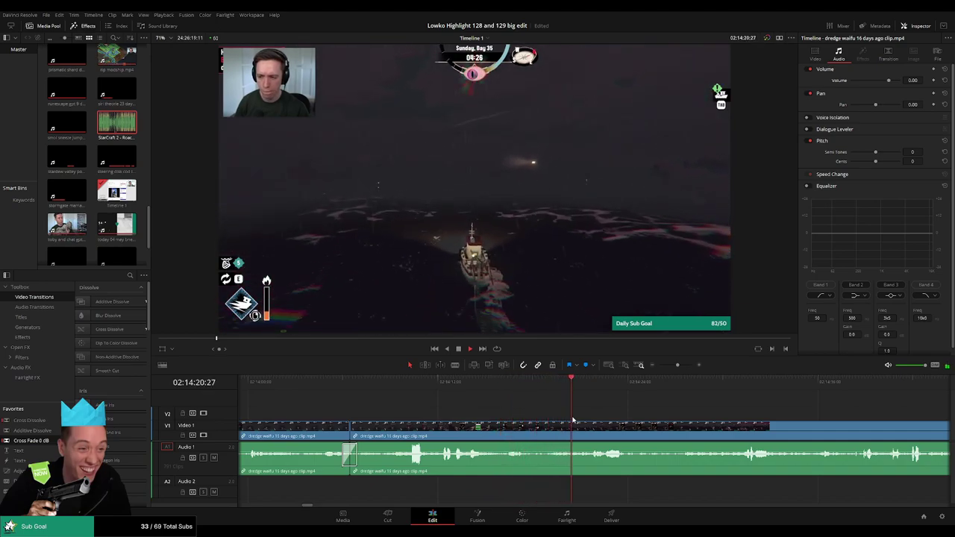
pyautogui.moveTo(652, 425); pyautogui.dragTo(460, 411)
pyautogui.click(490, 386)
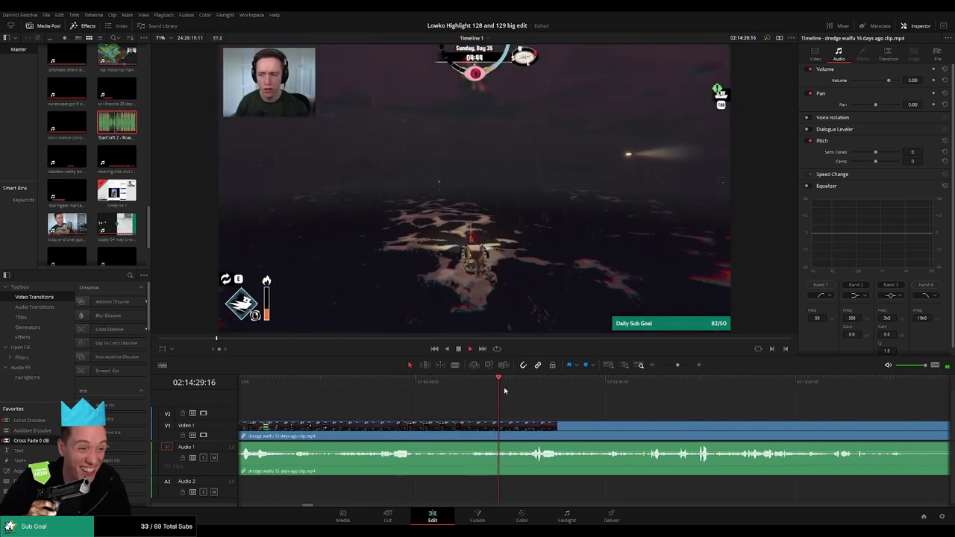
pyautogui.click(424, 426)
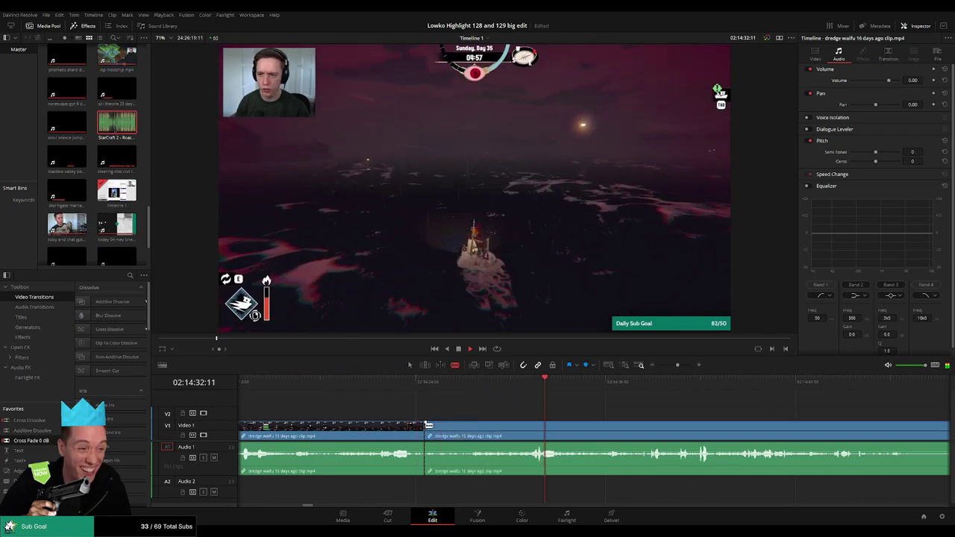
pyautogui.press('a')
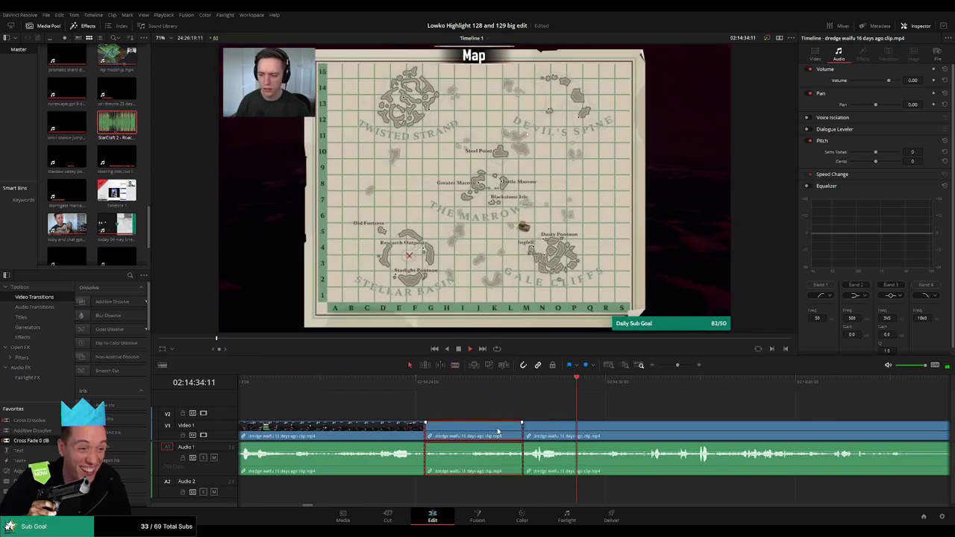
# Step: Review the dredge clip from about 02:14:34 to 02:15:08 to find sections worth cutting
pyautogui.click(498, 431)
pyautogui.click(663, 414)
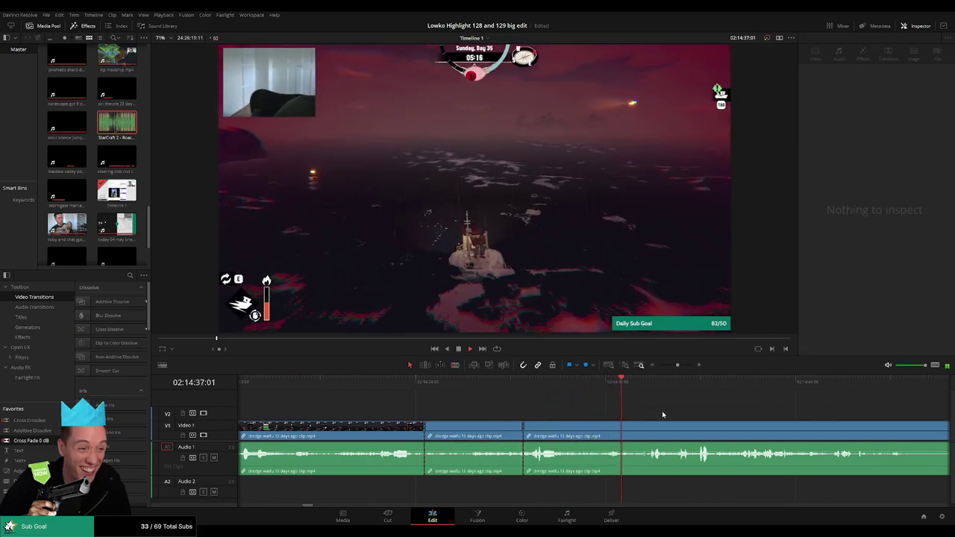
pyautogui.click(671, 386)
pyautogui.moveTo(738, 407); pyautogui.dragTo(563, 407)
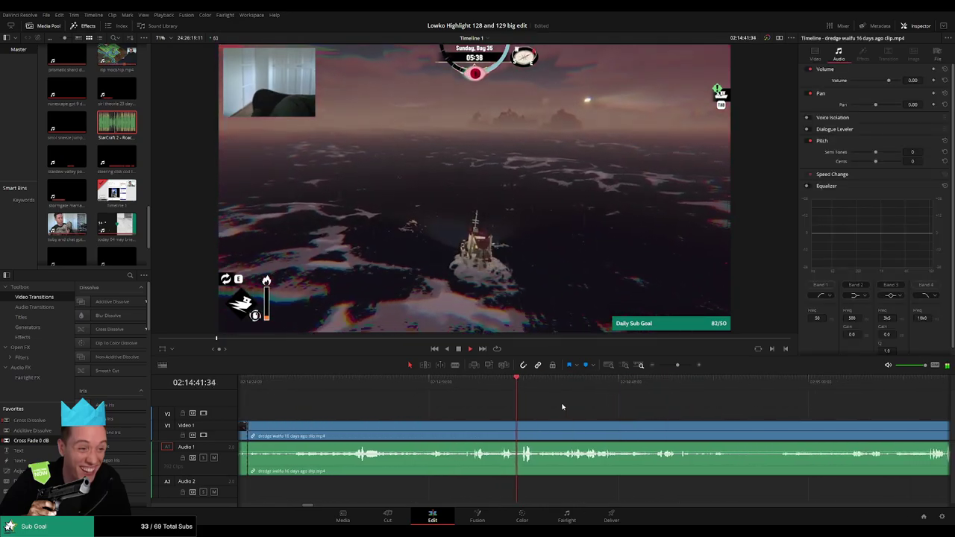
pyautogui.click(565, 388)
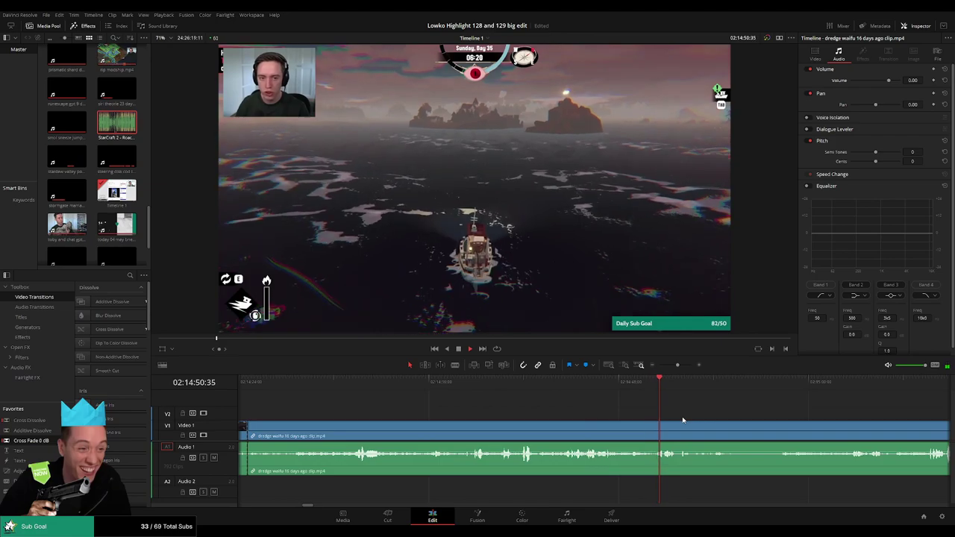
pyautogui.hscroll(2, 570, 391)
pyautogui.click(713, 394)
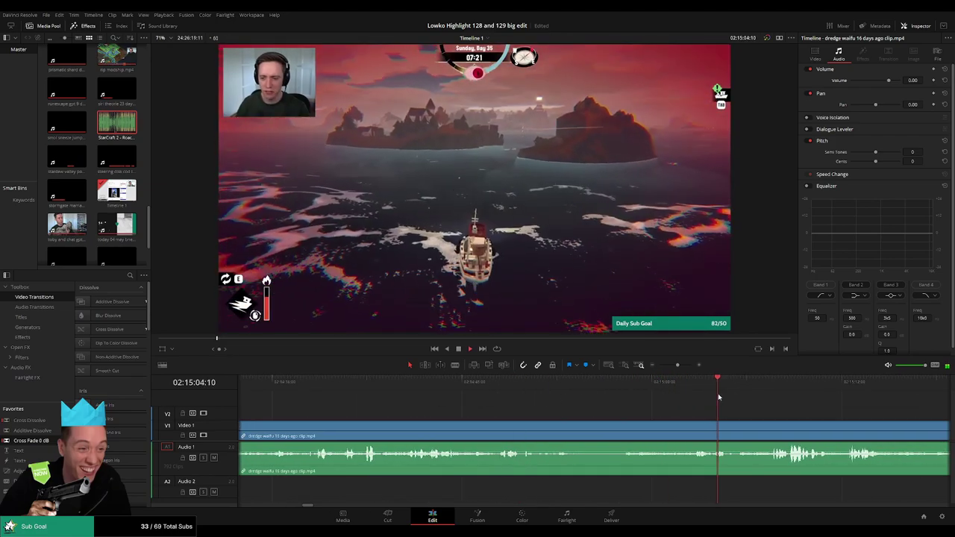
pyautogui.hscroll(2, 815, 415)
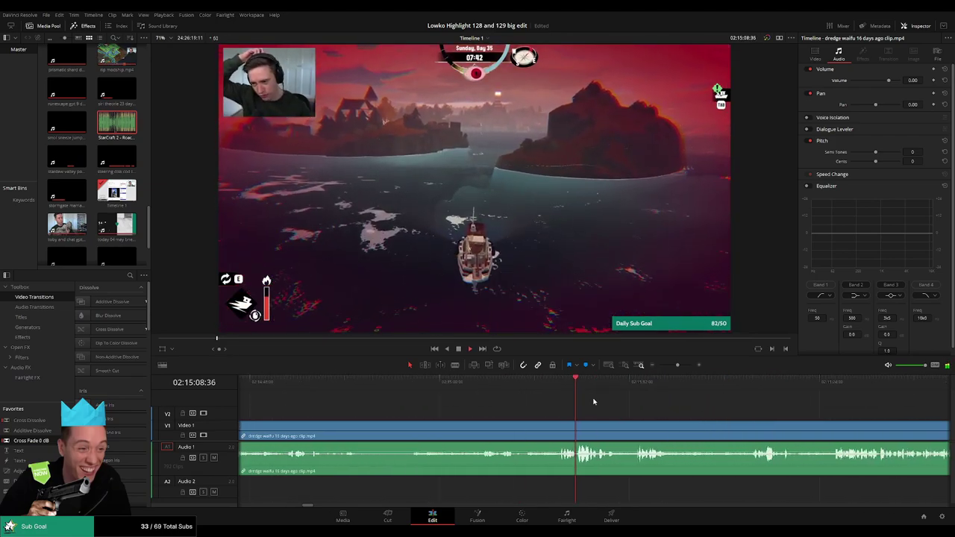
pyautogui.click(491, 387)
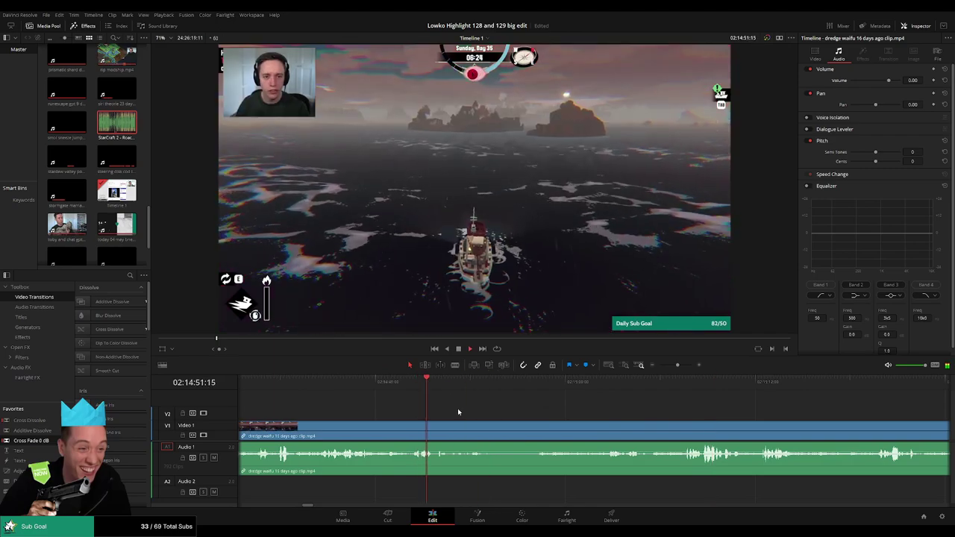
pyautogui.hscroll(-1, 470, 405)
pyautogui.press('space')
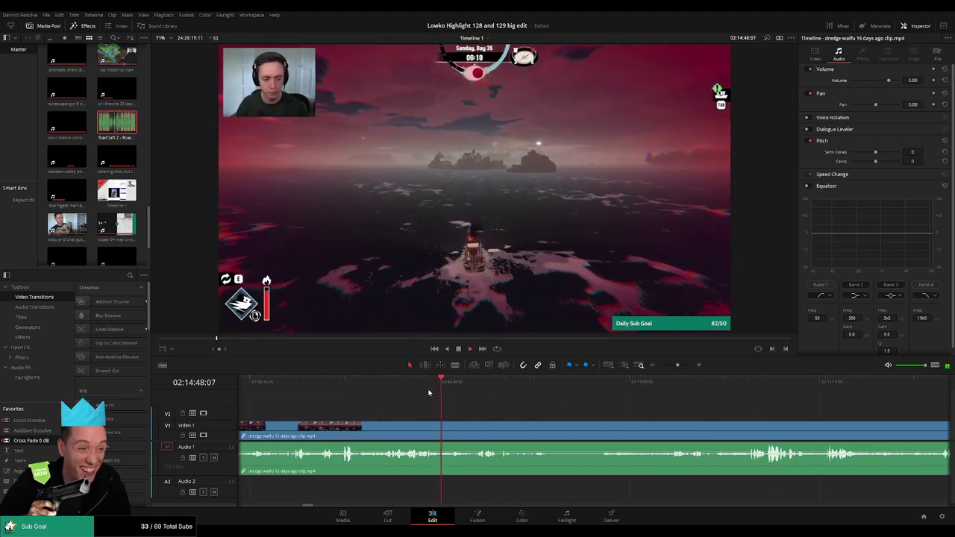
pyautogui.hscroll(-2, 391, 391)
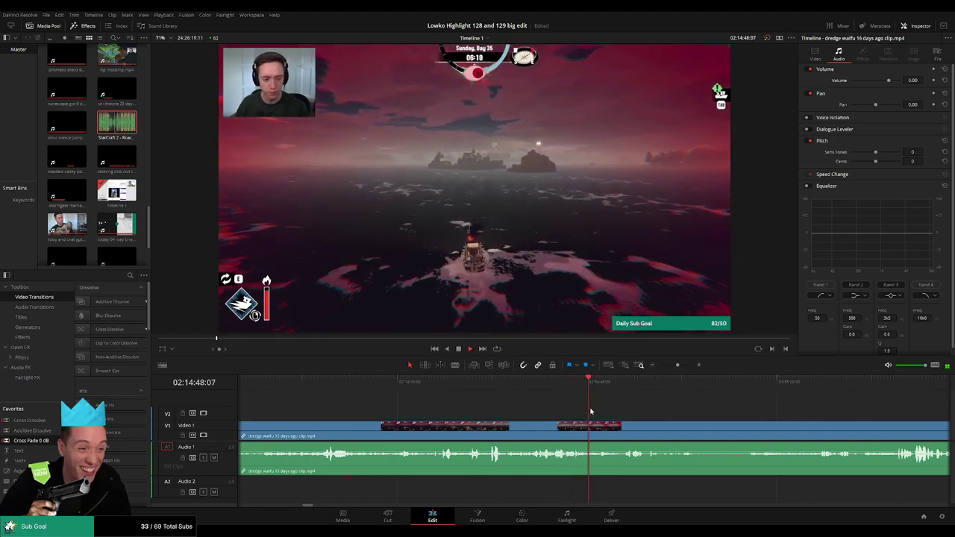
# Step: Split the dredge clip at about 02:14:30, ripple-delete the section back to the previous cut, and cross-fade the audio at the join
pyautogui.click(412, 386)
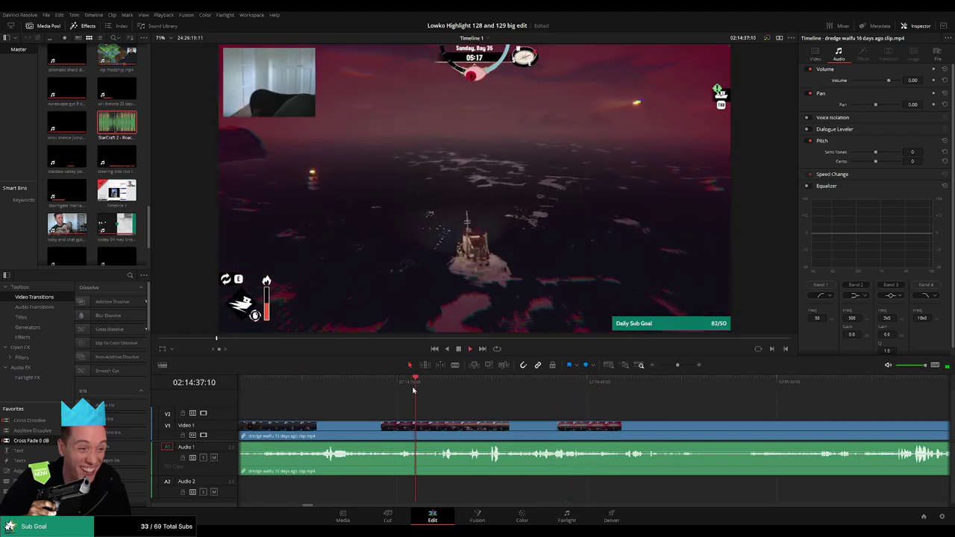
pyautogui.click(315, 385)
pyautogui.hscroll(-3, 512, 422)
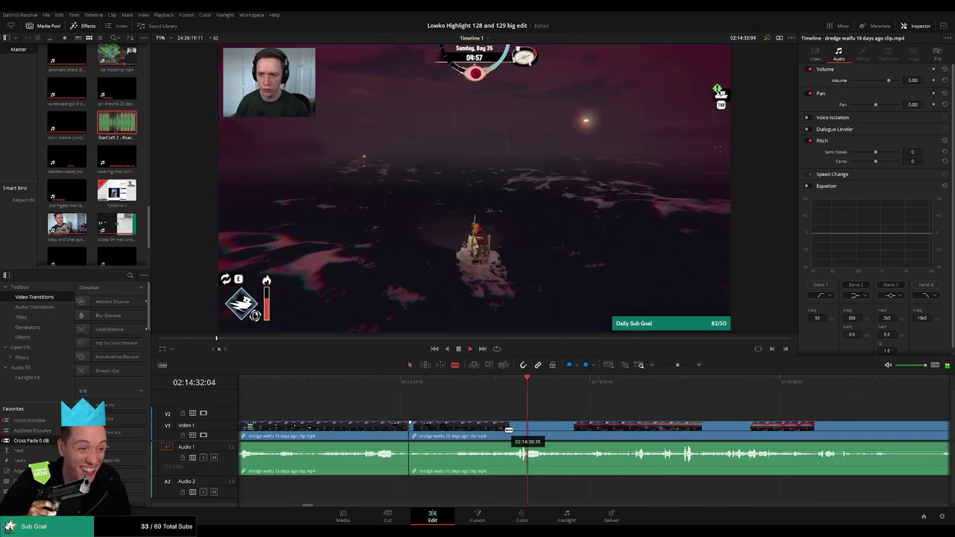
pyautogui.click(508, 430)
pyautogui.press('a')
pyautogui.press('Delete')
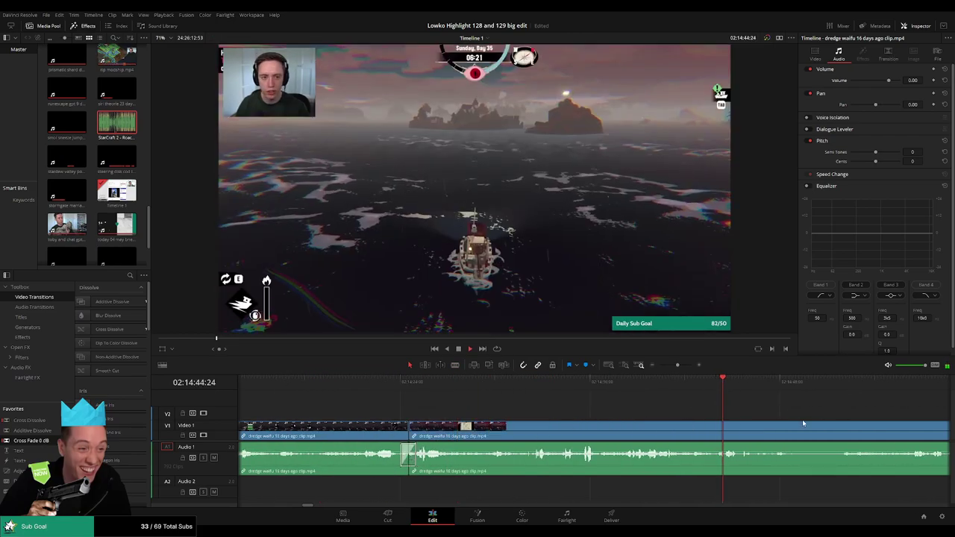
# Step: Split the clip around the short spoken bit from about 02:14:44:00 to 02:14:44:32 and mute that segment's audio
pyautogui.hscroll(4, 802, 419)
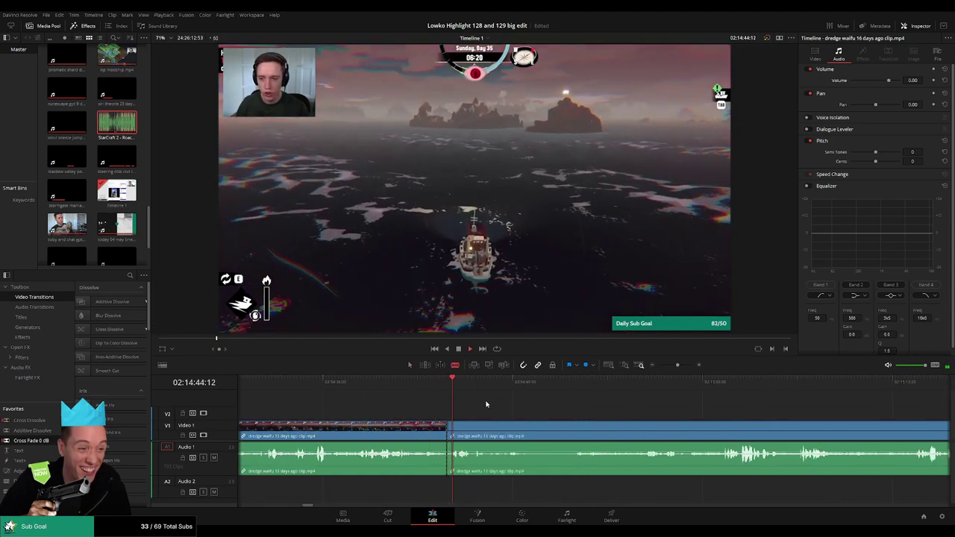
pyautogui.press('space')
pyautogui.hotkey('ctrl', 'z')
pyautogui.scroll(3, 490, 413)
pyautogui.scroll(2, 590, 422)
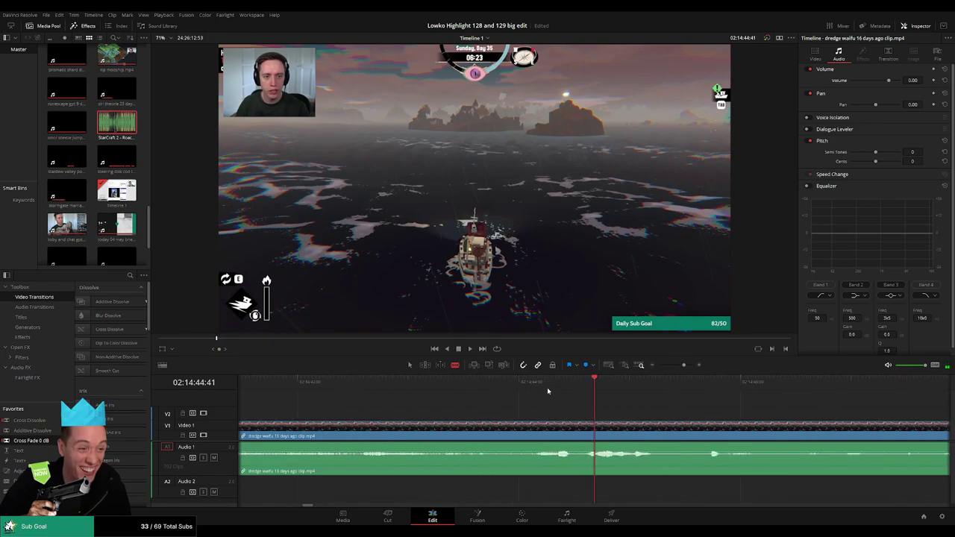
pyautogui.click(524, 426)
pyautogui.press('space')
pyautogui.click(579, 437)
pyautogui.press('a')
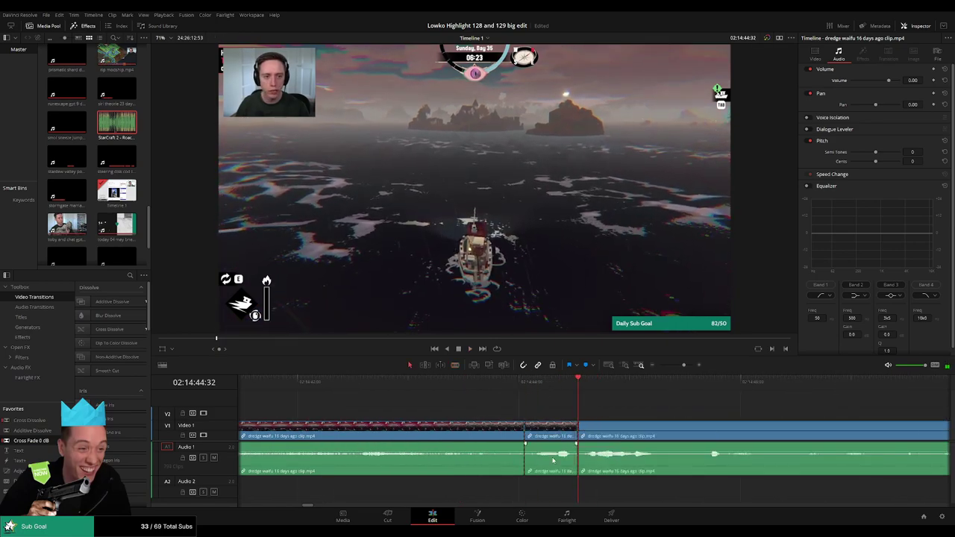
pyautogui.moveTo(553, 479); pyautogui.dragTo(553, 484)
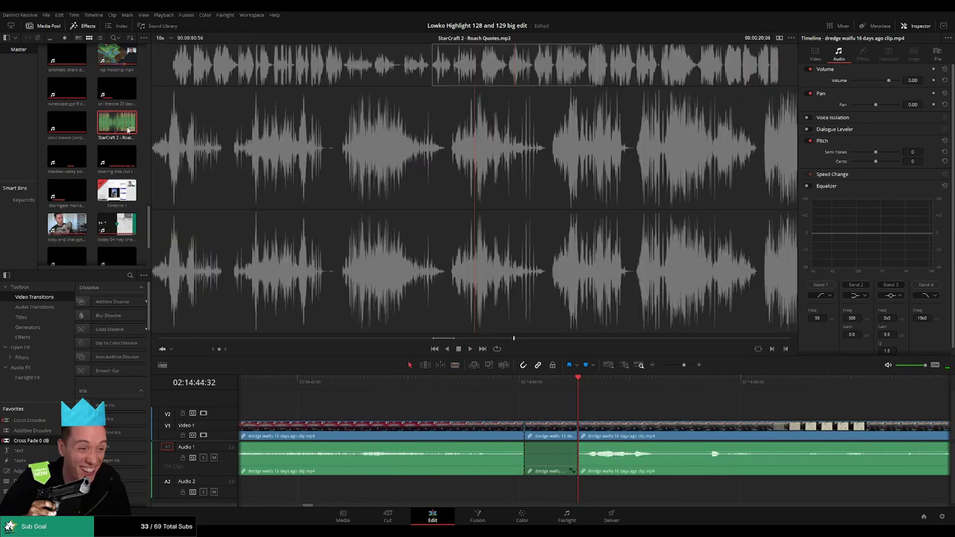
# Step: Place StarCraft 2 - Roach Quotes.mp3 on Audio 2 under the muted segment, trim it to the same length and lower its volume
pyautogui.moveTo(117, 123); pyautogui.dragTo(508, 491)
pyautogui.moveTo(510, 490); pyautogui.dragTo(526, 489)
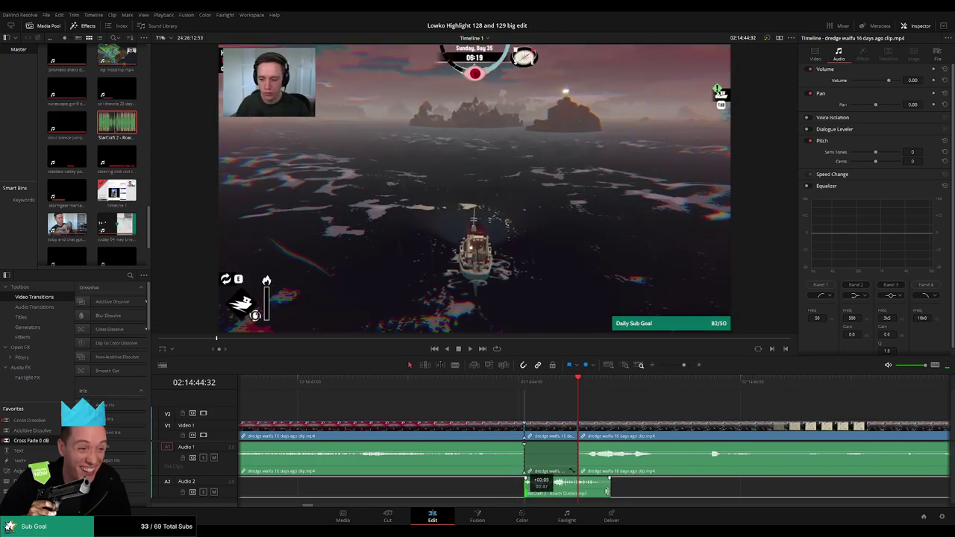
pyautogui.moveTo(608, 493); pyautogui.dragTo(578, 493)
pyautogui.click(566, 494)
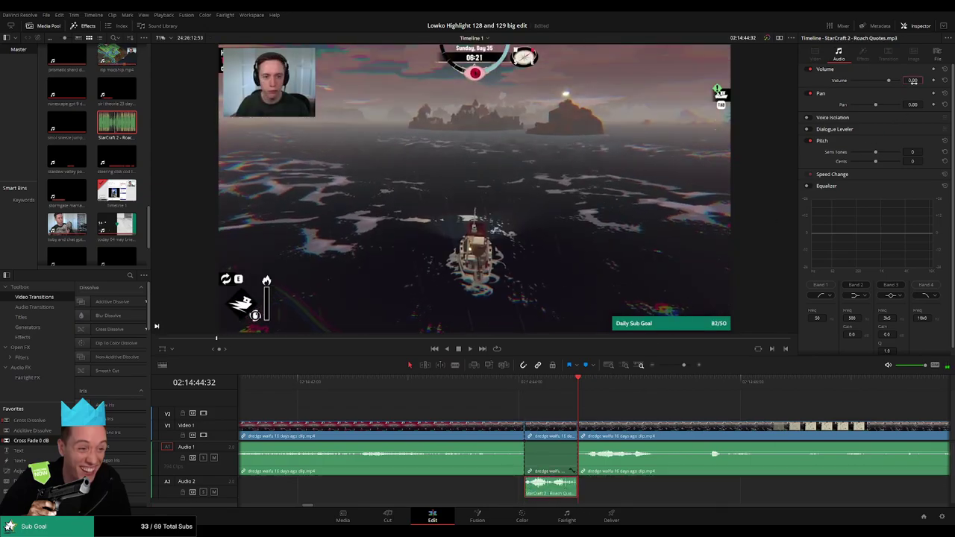
pyautogui.click(700, 413)
# Step: Split the clip shortly after the muted segment, at about 02:14:45
pyautogui.scroll(-10, 703, 409)
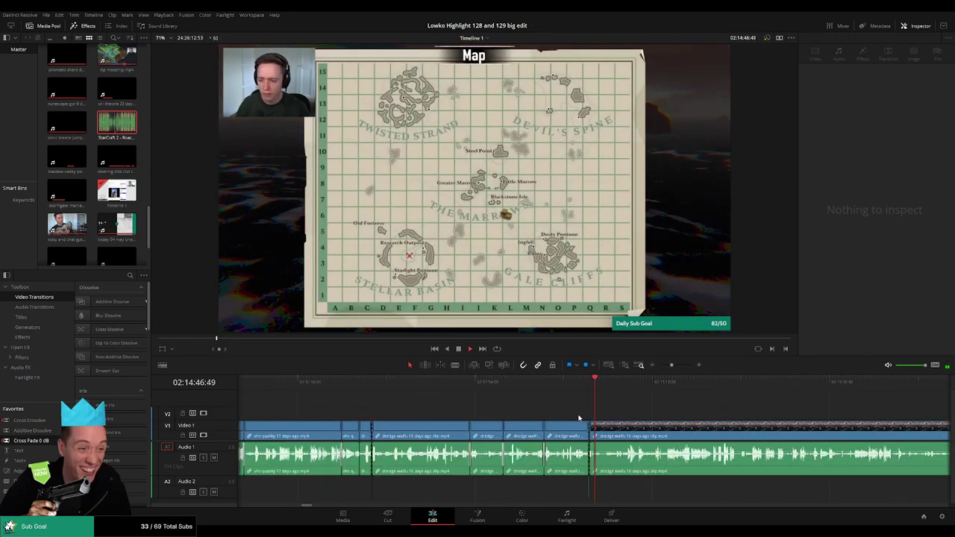
pyautogui.scroll(10, 611, 419)
pyautogui.click(511, 440)
pyautogui.press('b')
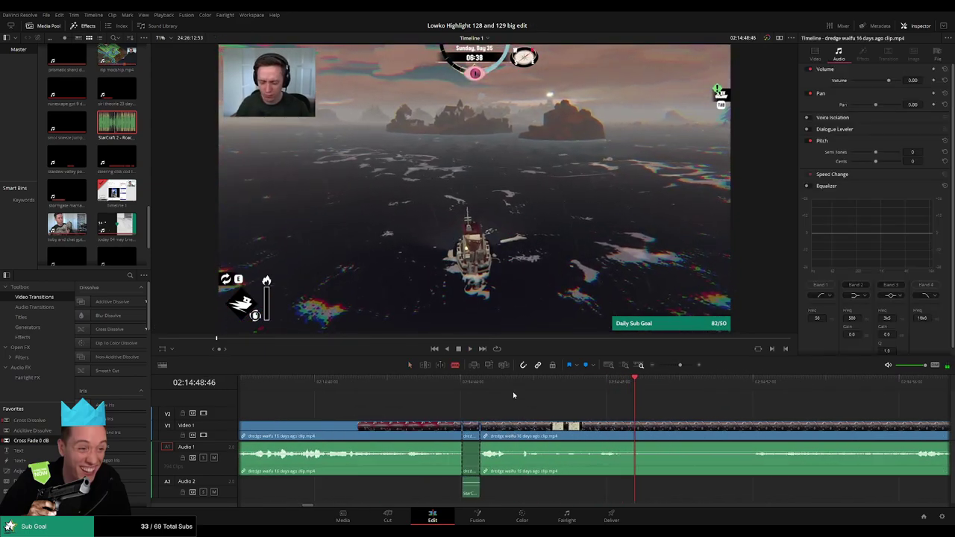
pyautogui.press('space')
pyautogui.click(520, 428)
pyautogui.press('space')
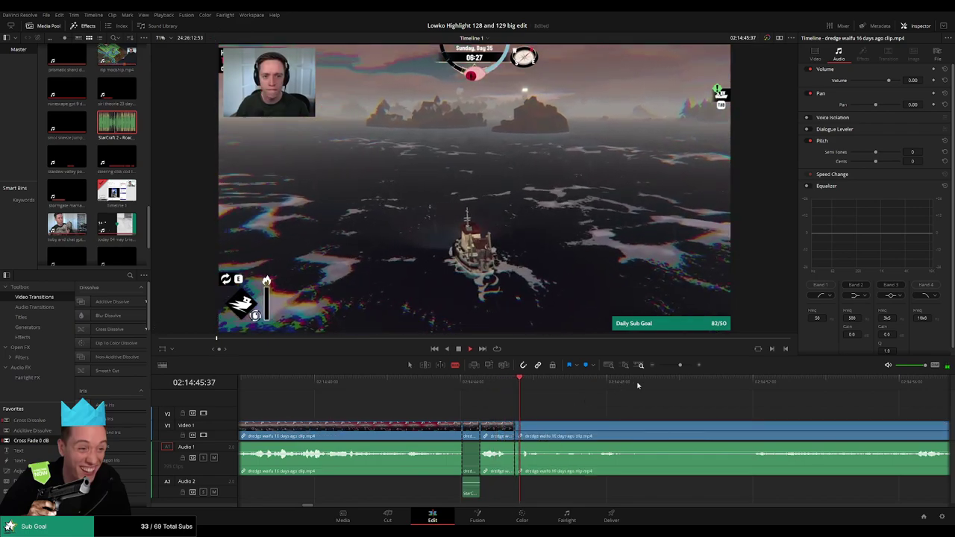
# Step: Split the clip at about 02:14:56 and ripple-delete the section back to the cut at about 02:14:45
pyautogui.click(841, 389)
pyautogui.hscroll(2, 783, 432)
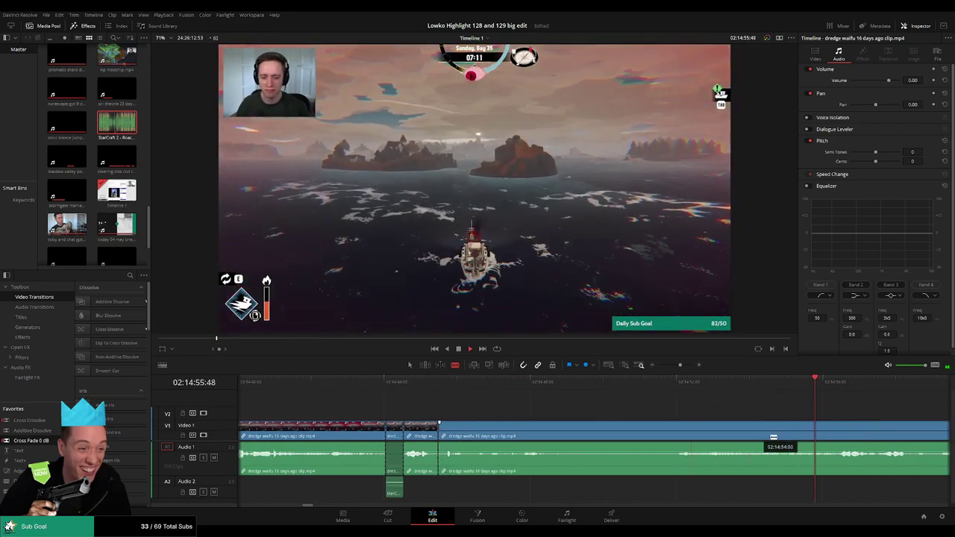
pyautogui.click(838, 431)
pyautogui.press('a')
pyautogui.click(788, 434)
pyautogui.press('Delete')
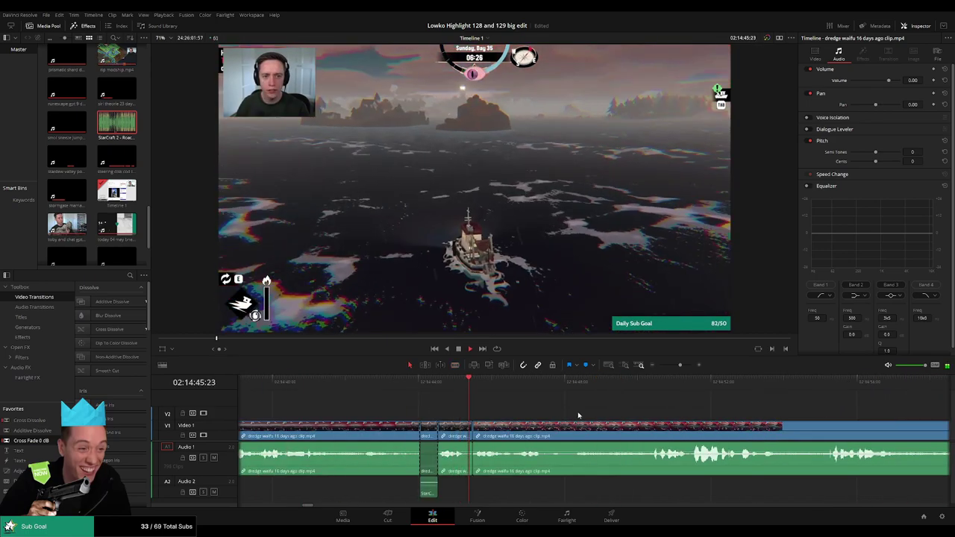
# Step: Play on through the clip and split it at about 02:14:57
pyautogui.hscroll(3, 652, 423)
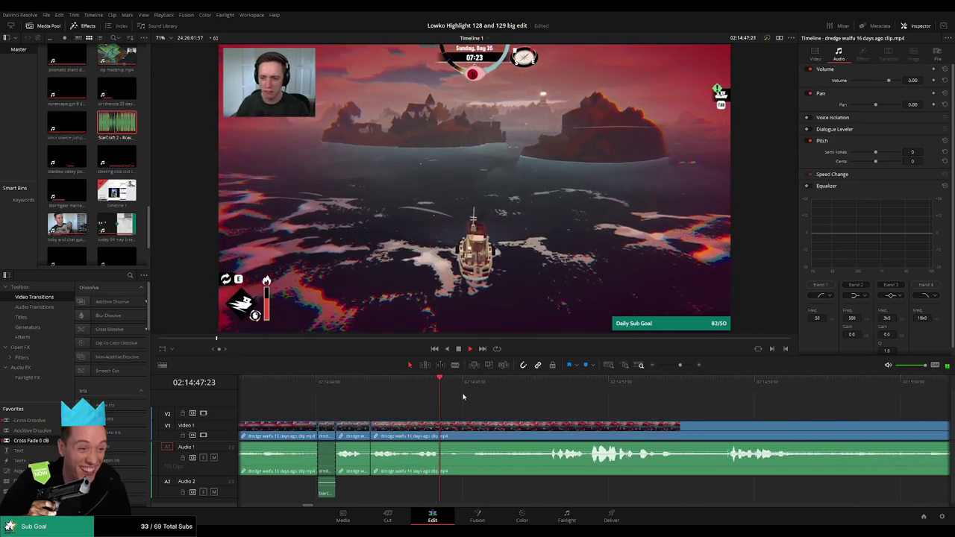
pyautogui.moveTo(613, 420); pyautogui.dragTo(638, 413)
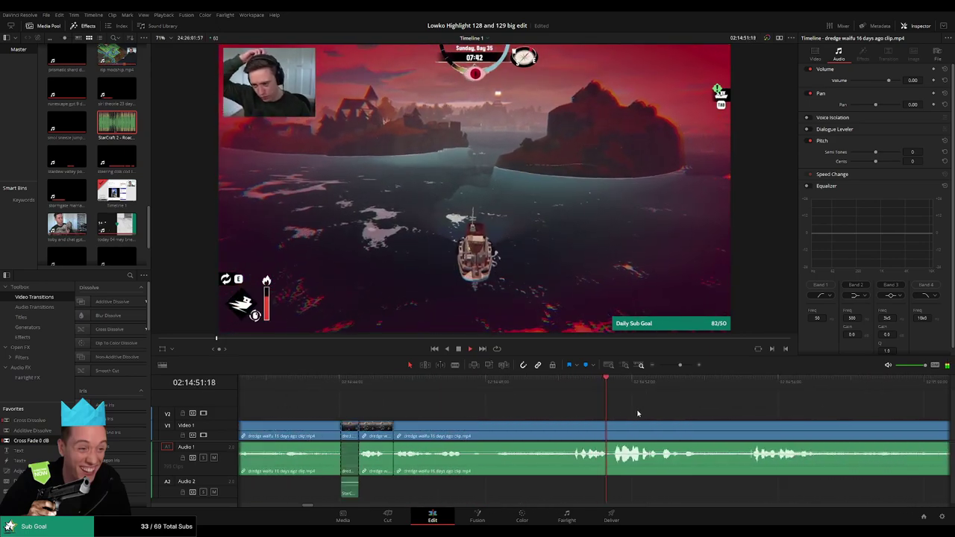
pyautogui.scroll(-3, 652, 414)
pyautogui.scroll(3, 648, 417)
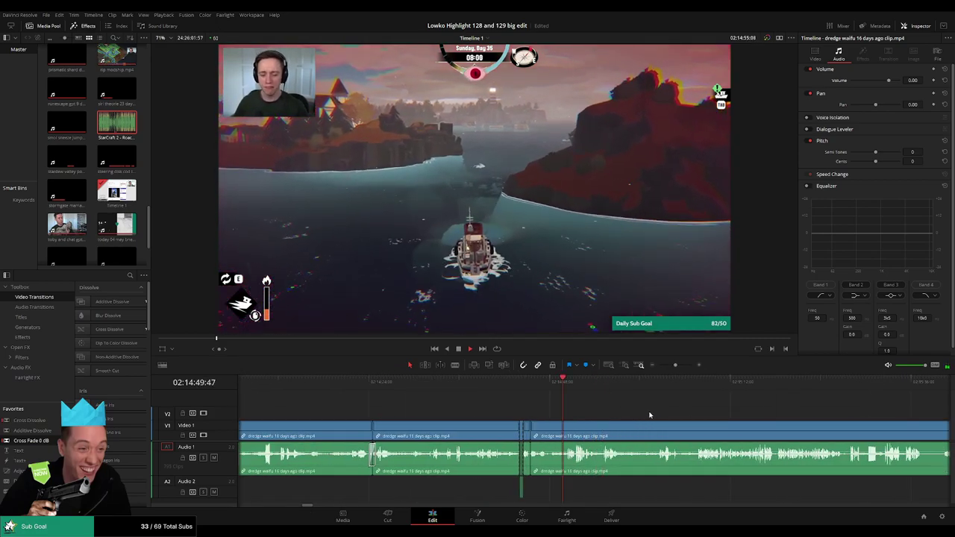
pyautogui.moveTo(649, 415); pyautogui.dragTo(476, 409)
pyautogui.press('b')
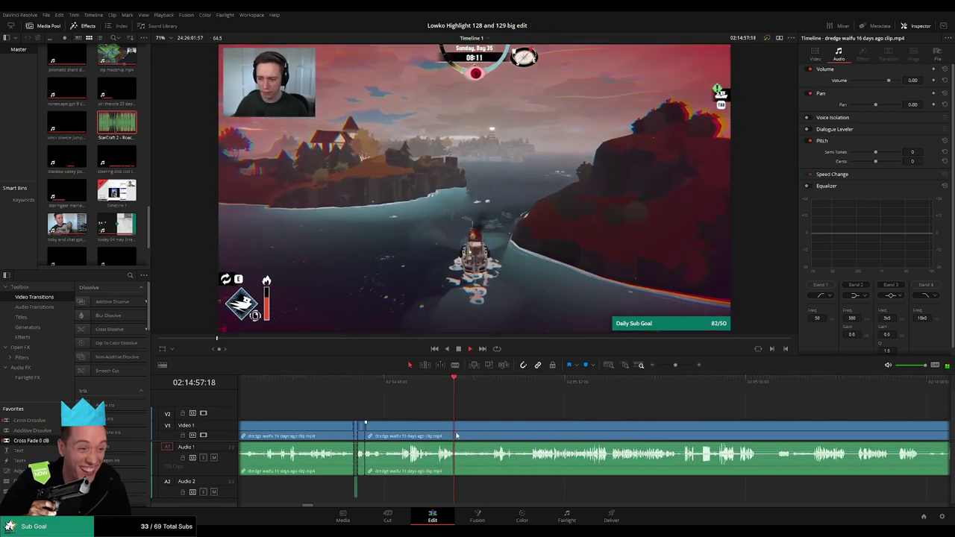
pyautogui.click(455, 430)
# Step: Split the clip at about 02:15:02, ripple-delete the section back to the cut at about 02:14:57, and cross-fade the audio there
pyautogui.click(495, 382)
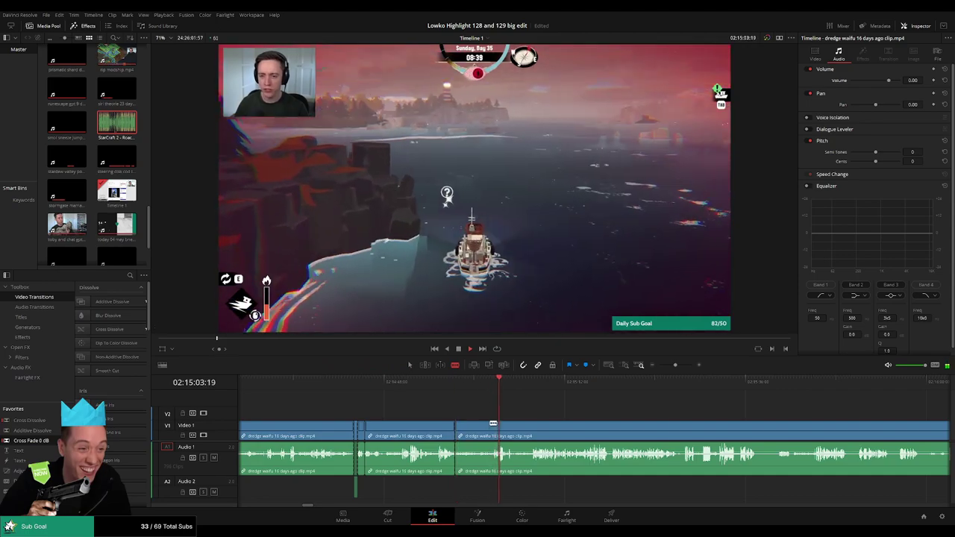
pyautogui.click(491, 429)
pyautogui.press('a')
pyautogui.click(480, 432)
pyautogui.press('Delete')
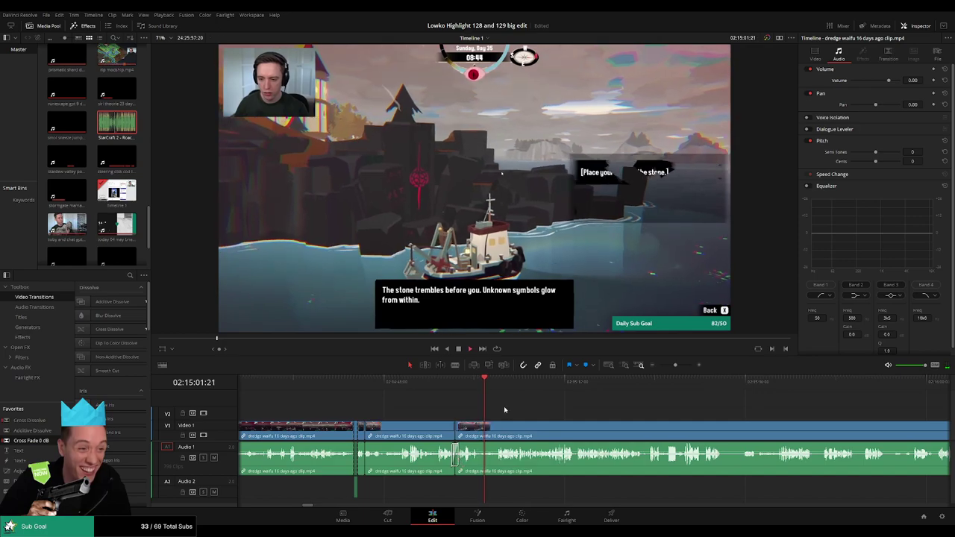
# Step: Isolate the spoken bit between 02:15:28:04 and 02:15:28:31 with a split at each end and mute that segment's audio
pyautogui.click(501, 387)
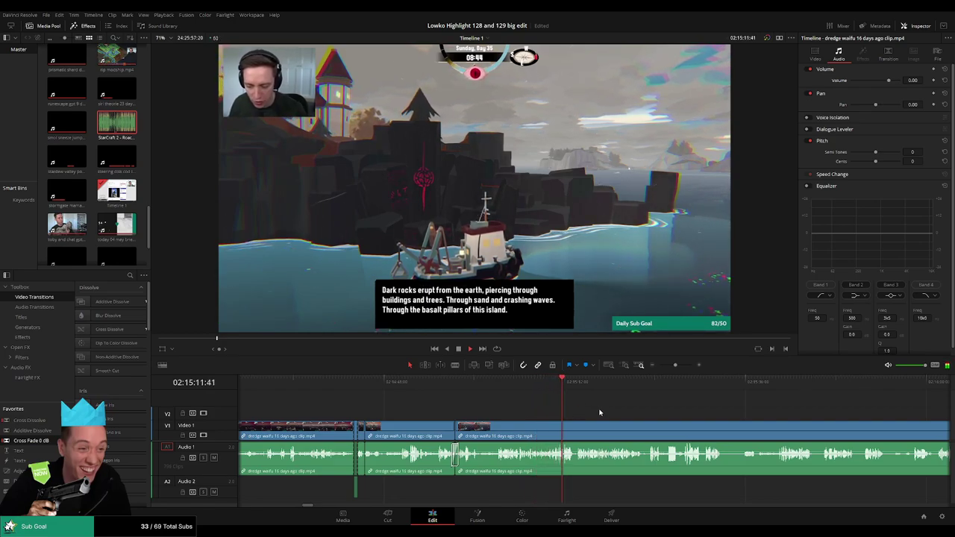
pyautogui.moveTo(599, 413); pyautogui.dragTo(439, 410)
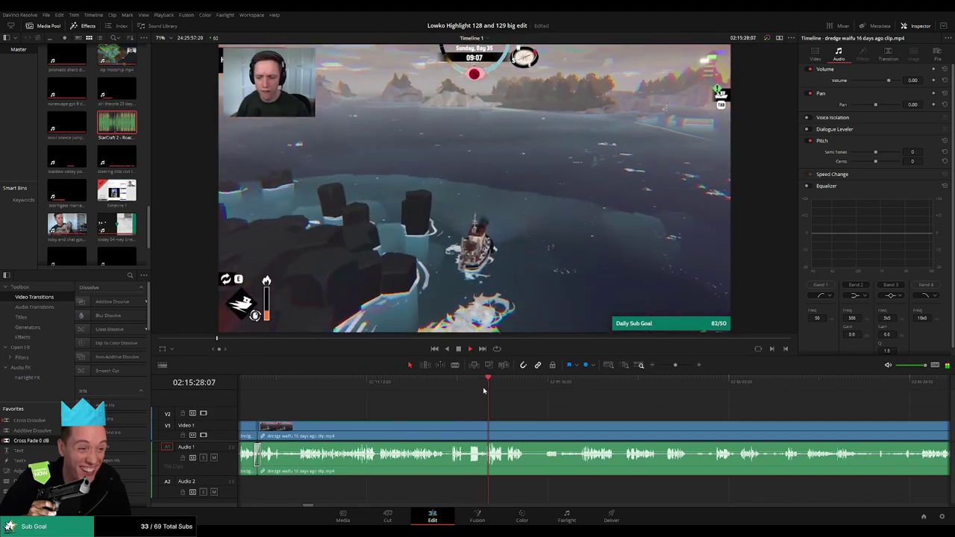
pyautogui.press('space')
pyautogui.scroll(3, 560, 416)
pyautogui.scroll(1, 588, 411)
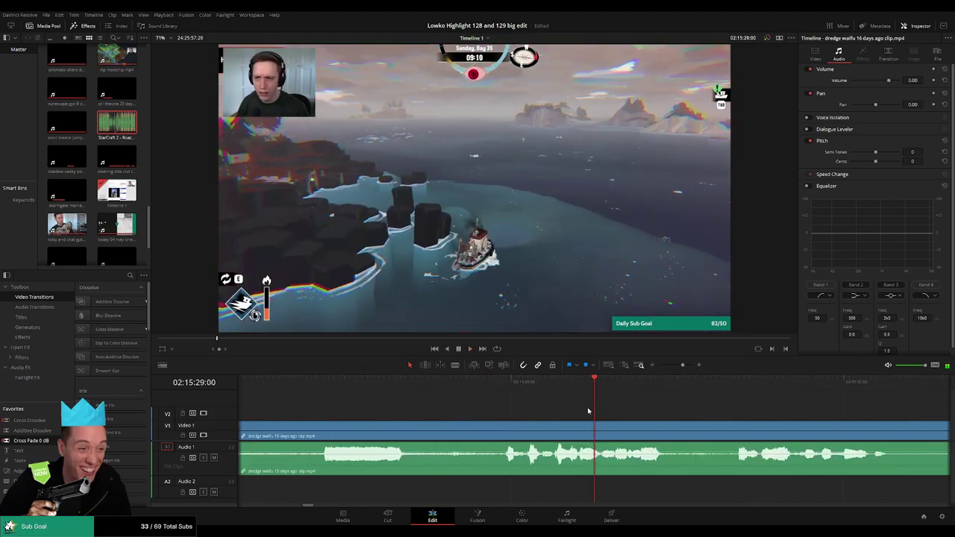
pyautogui.moveTo(485, 387); pyautogui.dragTo(520, 396)
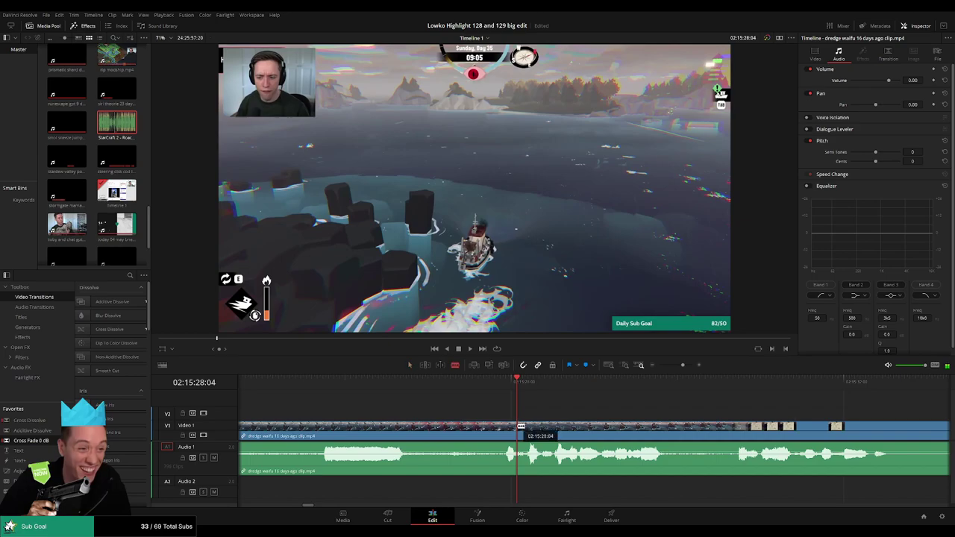
pyautogui.click(521, 426)
pyautogui.press('space')
pyautogui.press('space')
pyautogui.click(558, 426)
pyautogui.press('a')
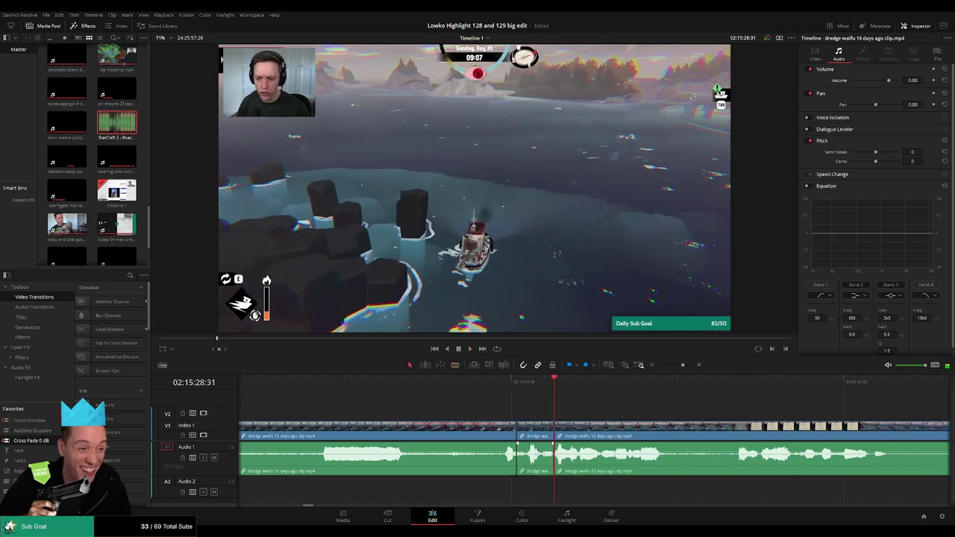
pyautogui.moveTo(542, 449); pyautogui.dragTo(545, 476)
# Step: Place StarCraft 2 - Roach Quotes.mp3 on Audio 2 under the newly muted segment, set its volume to -27, and play back the result
pyautogui.moveTo(117, 124); pyautogui.dragTo(554, 489)
pyautogui.click(536, 487)
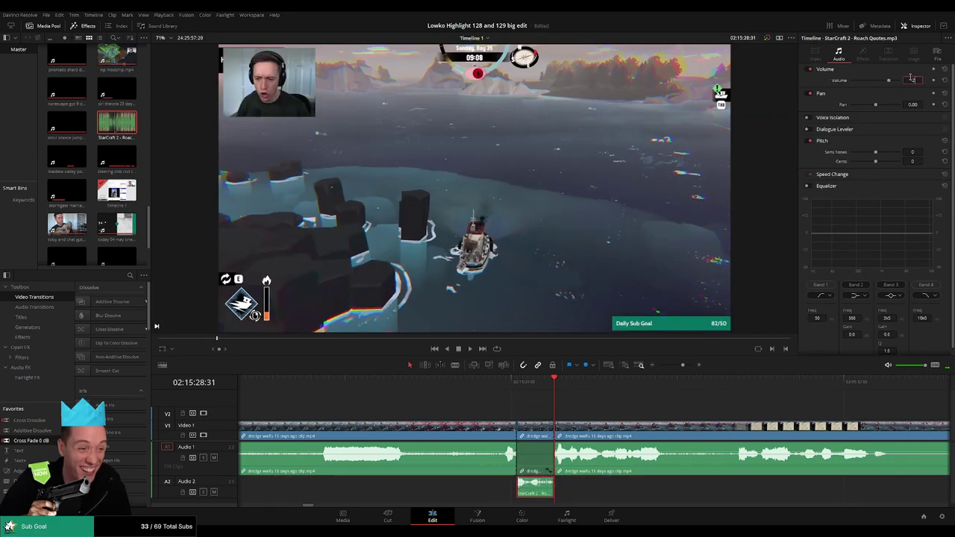
pyautogui.click(480, 382)
pyautogui.press('space')
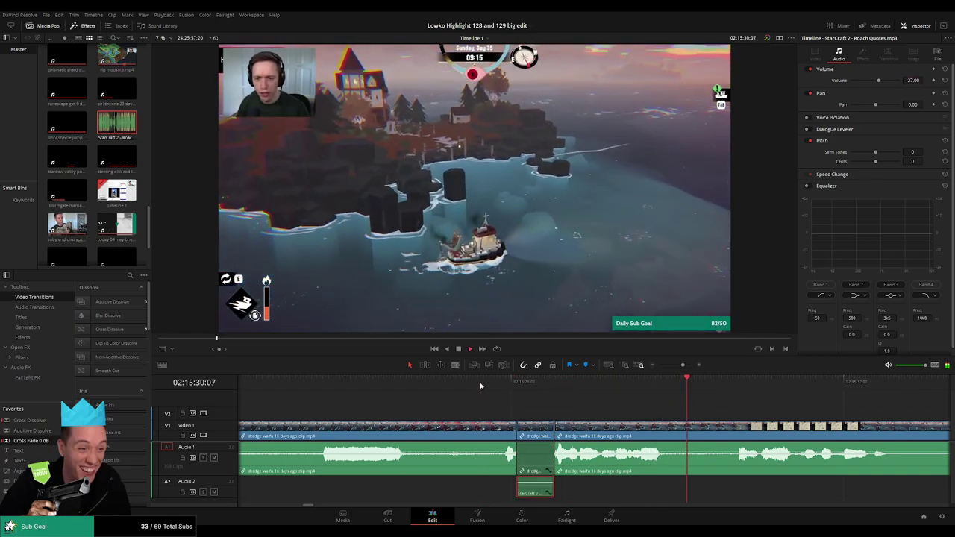
# Step: Play on past the roach sound segment and split the clip at about 02:15:33
pyautogui.moveTo(682, 365); pyautogui.dragTo(670, 369)
pyautogui.click(629, 408)
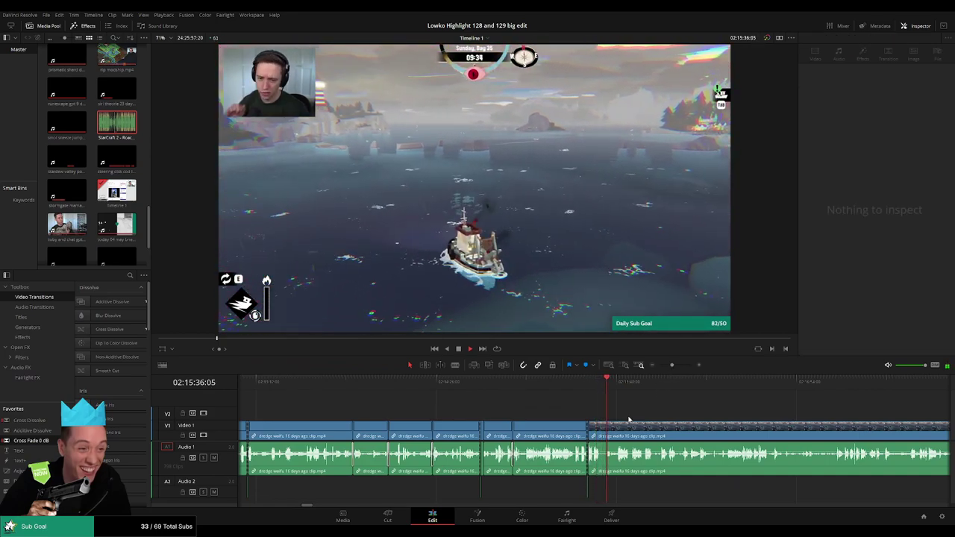
pyautogui.scroll(4, 616, 422)
pyautogui.click(567, 434)
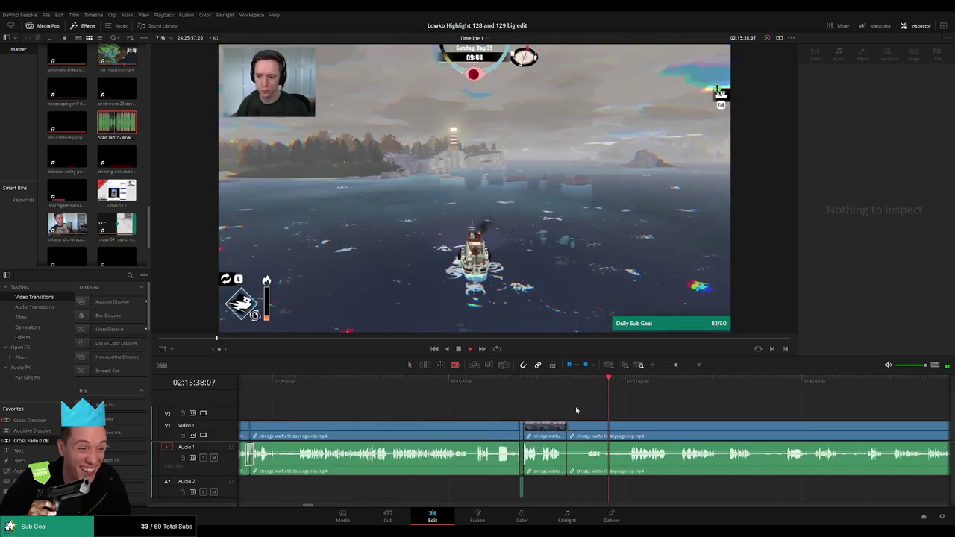
# Step: Skim the footage from about 02:15:38 to 02:17:44 to find where the next section worth keeping starts
pyautogui.click(628, 386)
pyautogui.moveTo(674, 411); pyautogui.dragTo(550, 408)
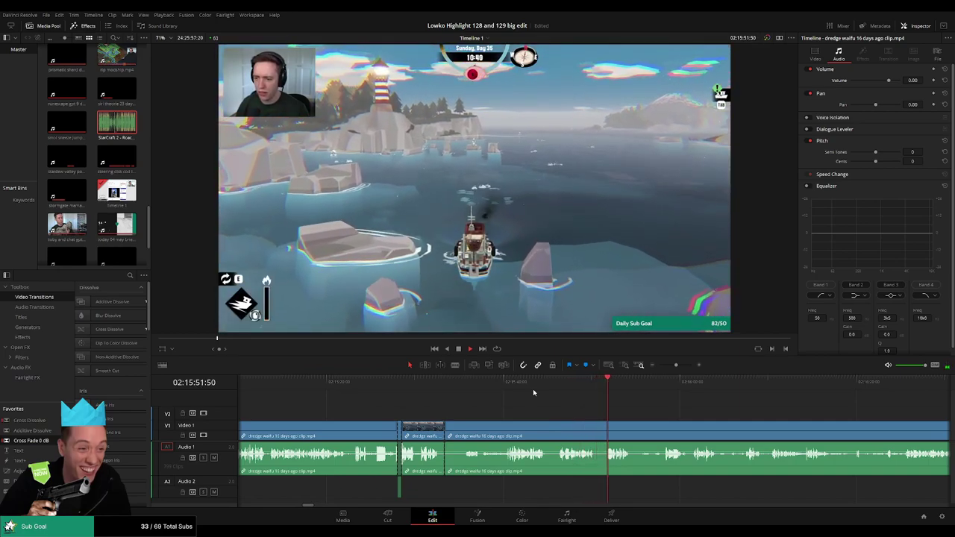
pyautogui.click(667, 386)
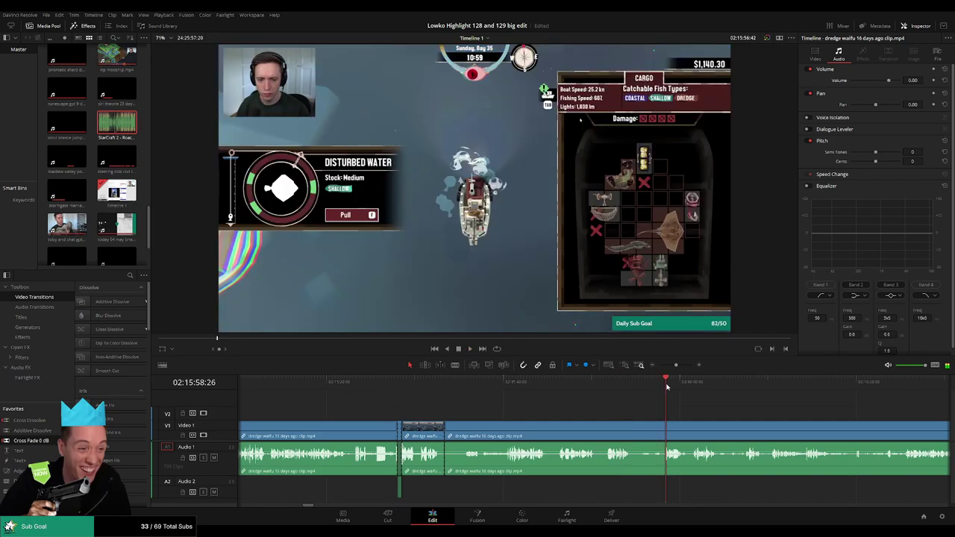
pyautogui.moveTo(651, 421); pyautogui.dragTo(515, 415)
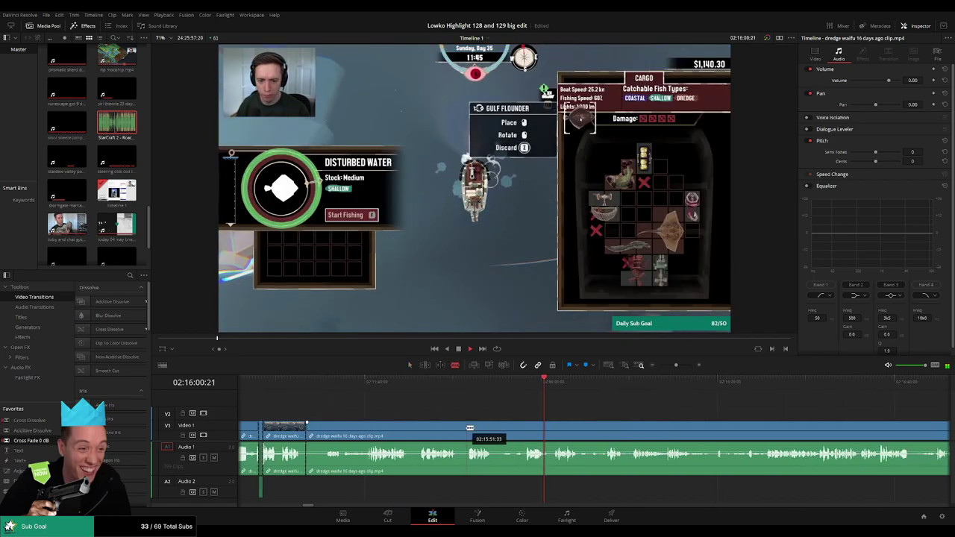
pyautogui.moveTo(571, 387); pyautogui.dragTo(774, 393)
pyautogui.hscroll(5, 731, 414)
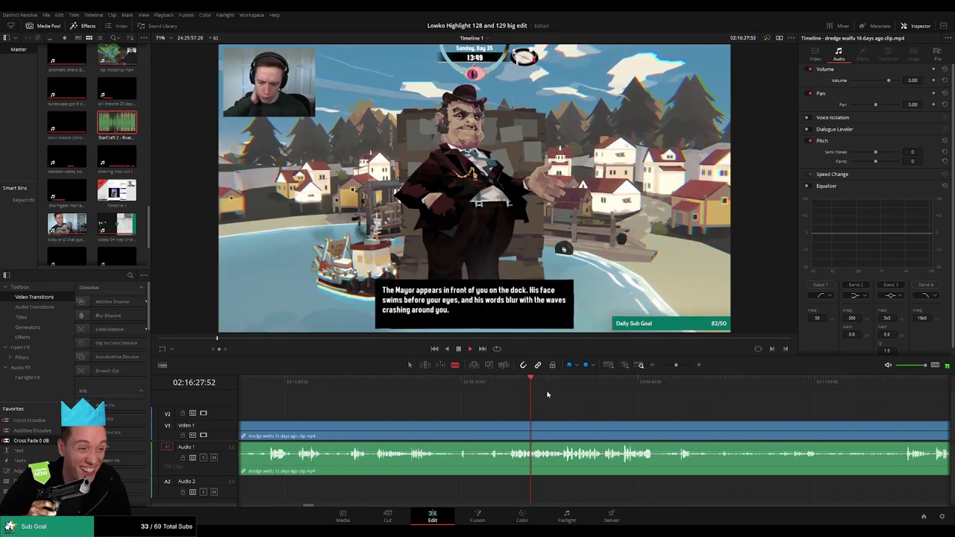
pyautogui.click(633, 387)
pyautogui.click(680, 388)
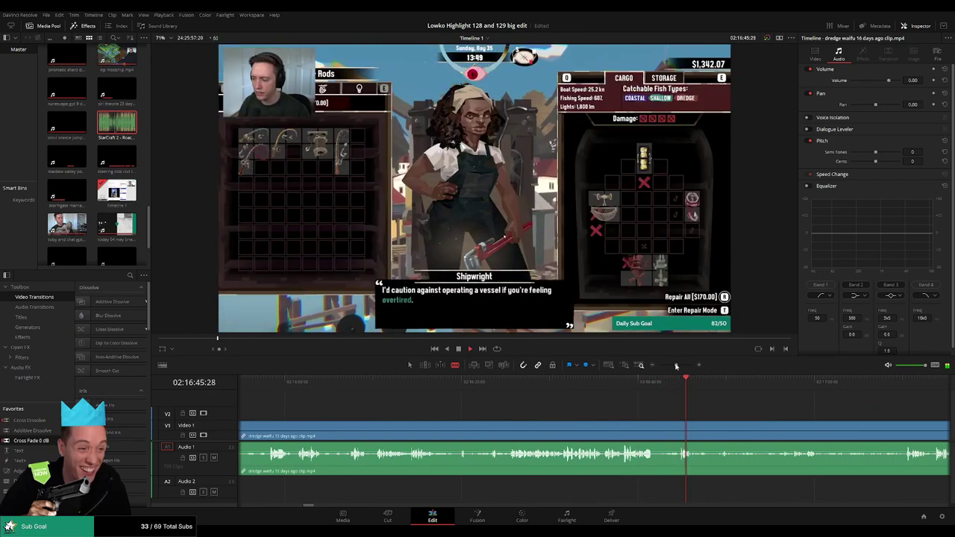
pyautogui.moveTo(675, 365); pyautogui.dragTo(705, 385)
pyautogui.click(799, 385)
pyautogui.click(820, 387)
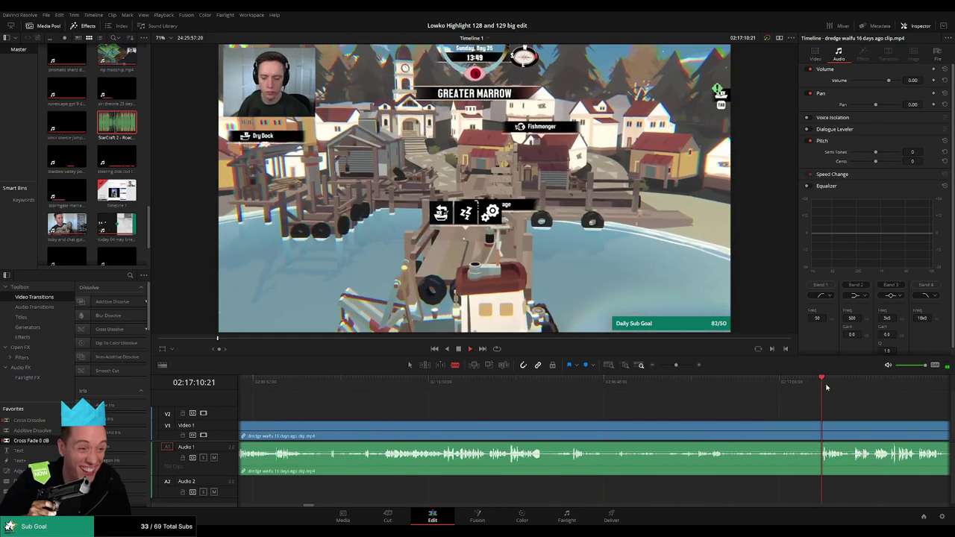
pyautogui.hscroll(4, 589, 408)
pyautogui.click(561, 387)
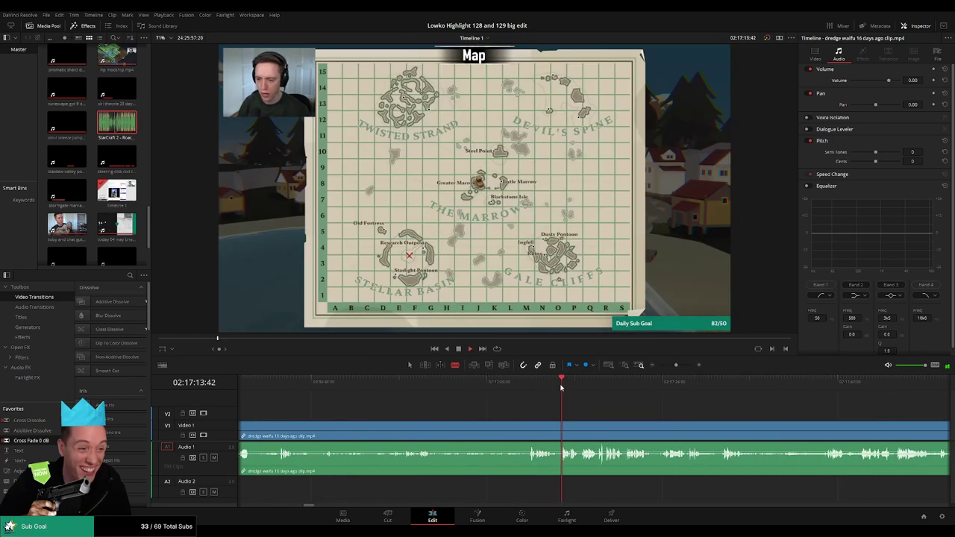
pyautogui.moveTo(660, 387); pyautogui.dragTo(724, 388)
pyautogui.hscroll(4, 528, 408)
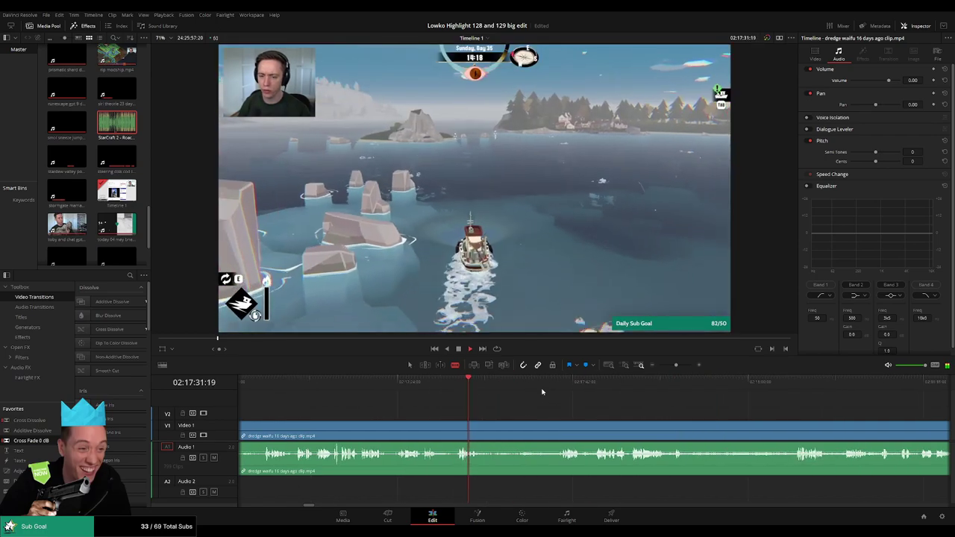
pyautogui.moveTo(545, 390); pyautogui.dragTo(566, 389)
pyautogui.moveTo(678, 365)
pyautogui.mouseDown()
pyautogui.moveTo(663, 367)
pyautogui.moveTo(674, 367)
pyautogui.mouseUp()
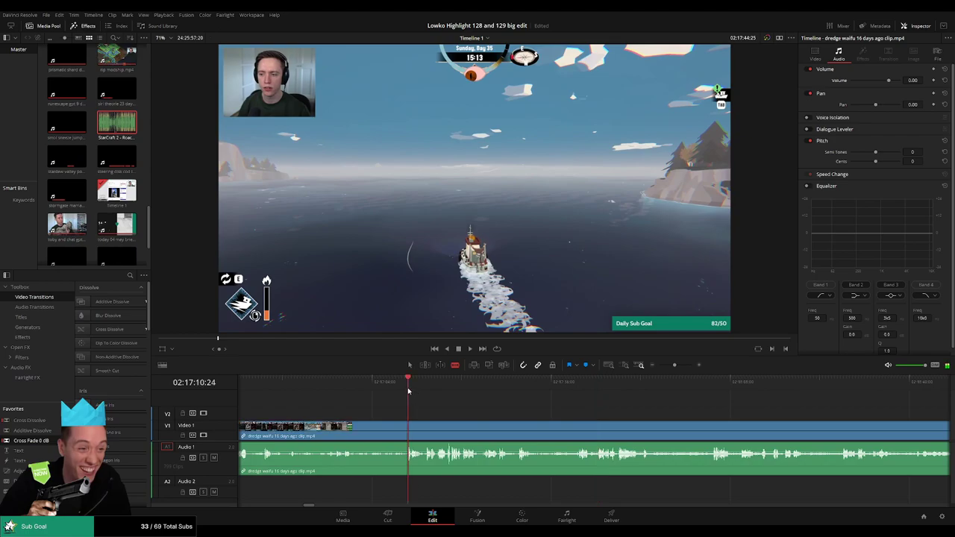
# Step: Split the clip at about 02:17:10 and ripple-delete the section back to the cut at about 02:15:33
pyautogui.click(405, 426)
pyautogui.press('a')
pyautogui.click(378, 429)
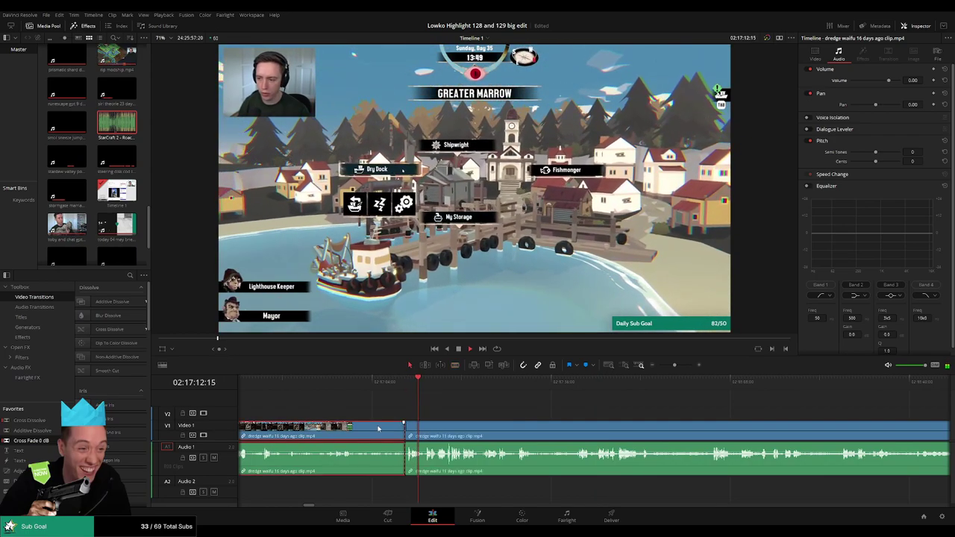
pyautogui.press('Delete')
pyautogui.click(618, 427)
pyautogui.press('Delete')
# Step: Review the footage after the new join and split the clip at about 02:15:57
pyautogui.moveTo(615, 404); pyautogui.dragTo(456, 399)
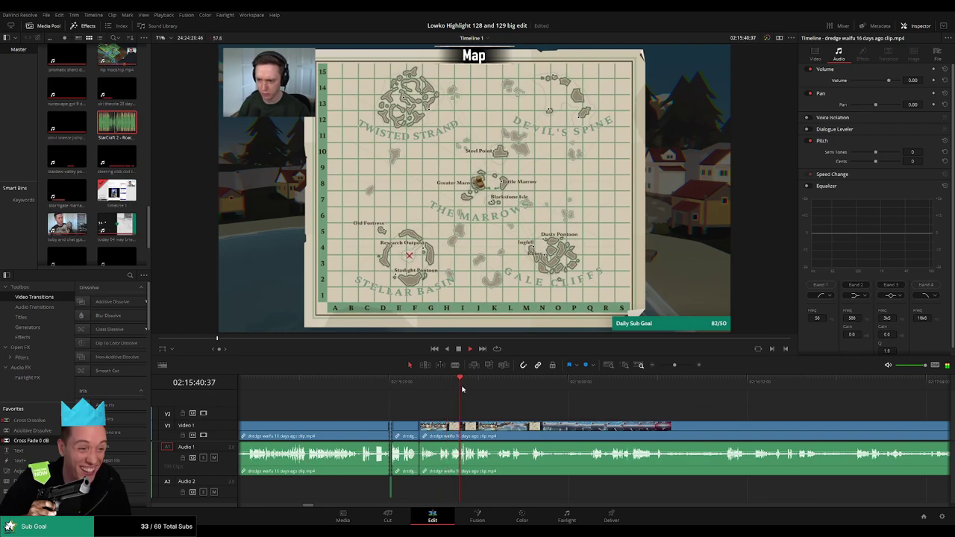
pyautogui.click(529, 388)
pyautogui.moveTo(536, 401); pyautogui.dragTo(453, 388)
pyautogui.click(435, 388)
pyautogui.press('b')
pyautogui.click(441, 427)
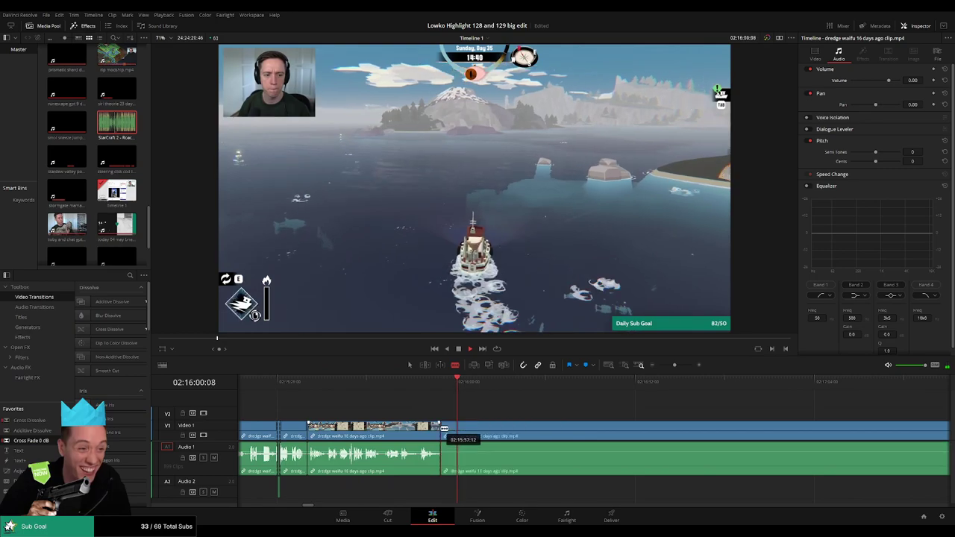
# Step: Split the clip at about 02:16:03, ripple-delete the section back to the cut at about 02:15:57, and cross-fade the audio there
pyautogui.click(476, 389)
pyautogui.click(480, 435)
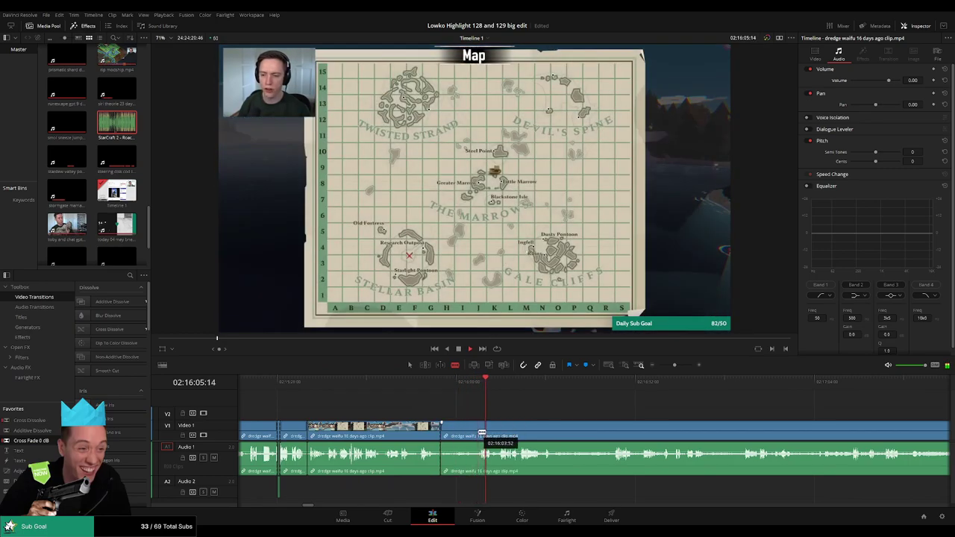
pyautogui.press('a')
pyautogui.click(461, 428)
pyautogui.press('Delete')
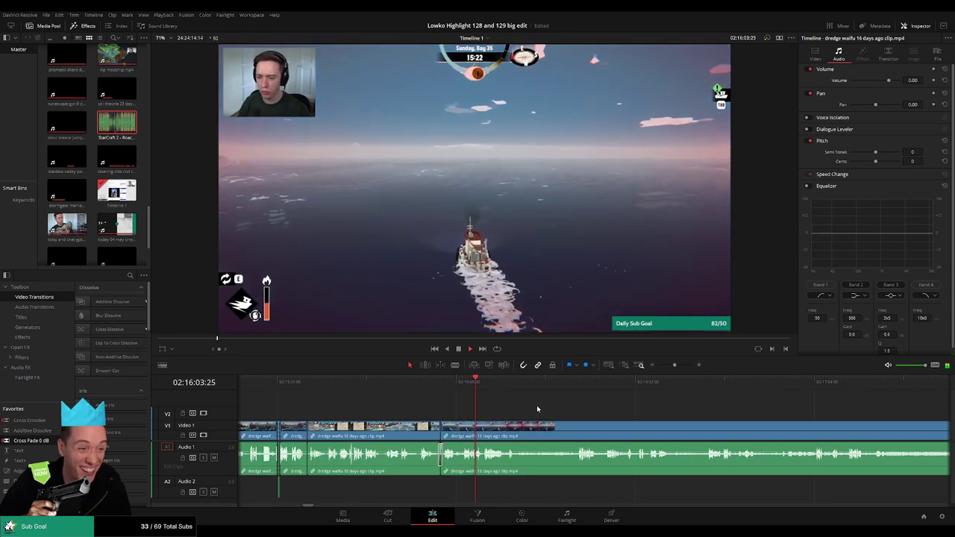
# Step: Split the clip at about 02:16:10 and 02:16:21, ripple-delete the section between the splits, and cross-fade the audio at the join
pyautogui.moveTo(537, 409); pyautogui.dragTo(438, 410)
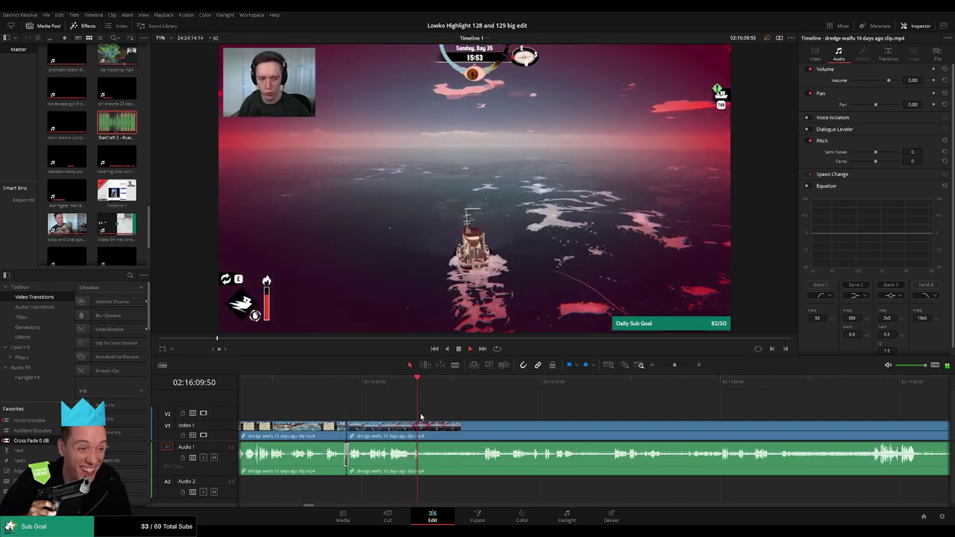
pyautogui.click(481, 385)
pyautogui.press('space')
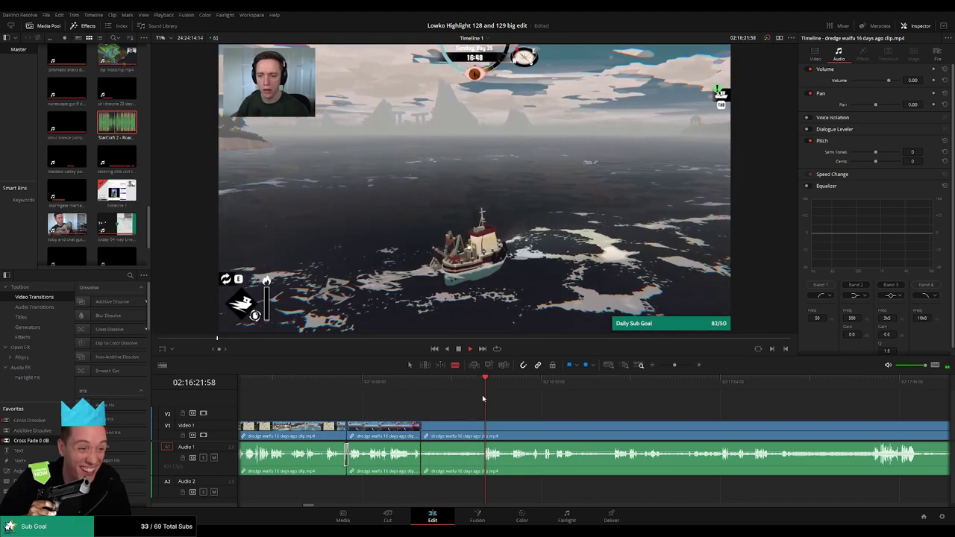
pyautogui.click(509, 386)
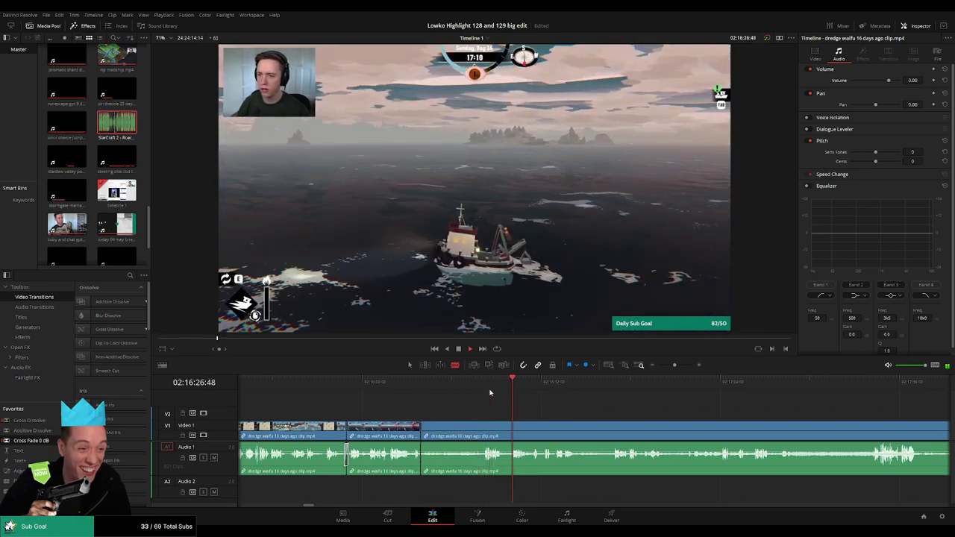
pyautogui.click(490, 385)
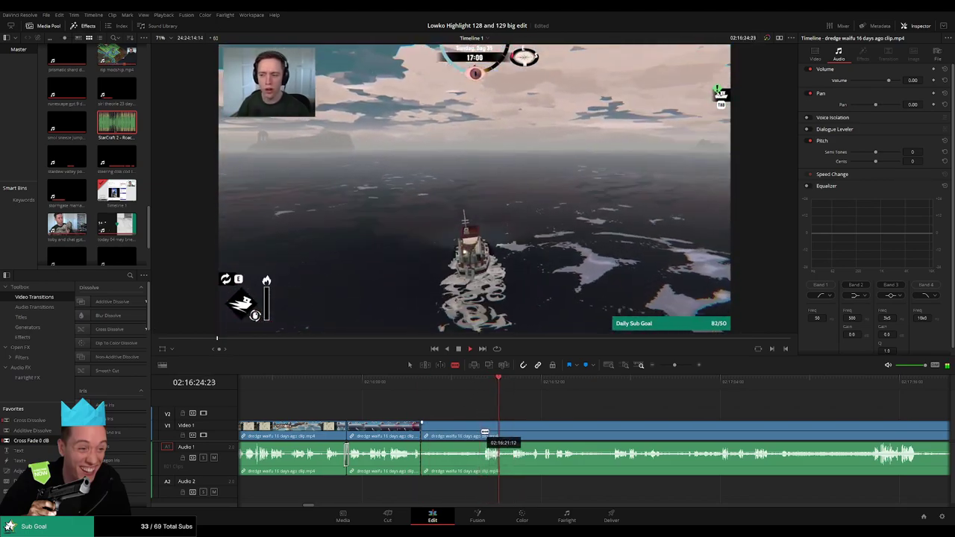
pyautogui.click(483, 432)
pyautogui.press('a')
pyautogui.click(459, 432)
pyautogui.press('Delete')
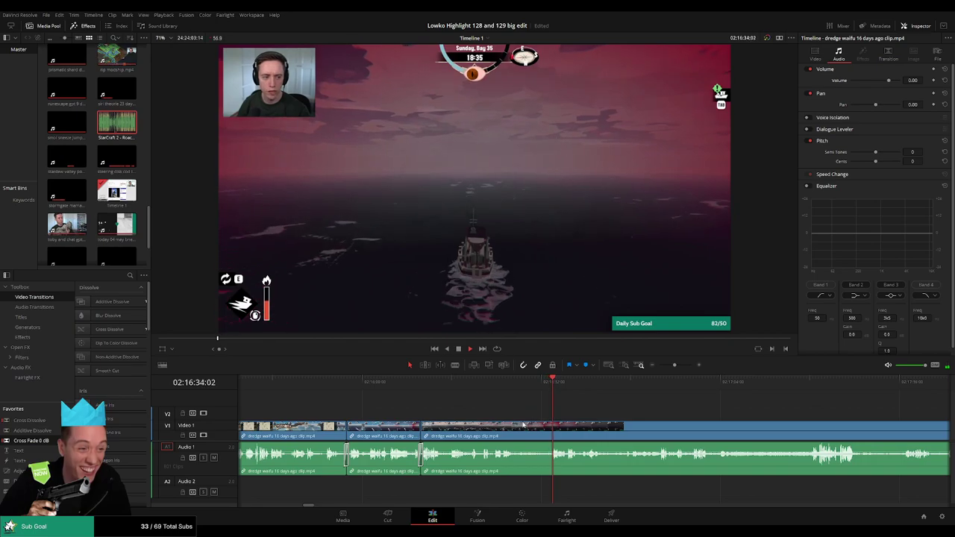
# Step: Split the clip at about 02:16:27 and 02:16:33, ripple-delete the section between the splits, and cross-fade the audio at the join
pyautogui.press('b')
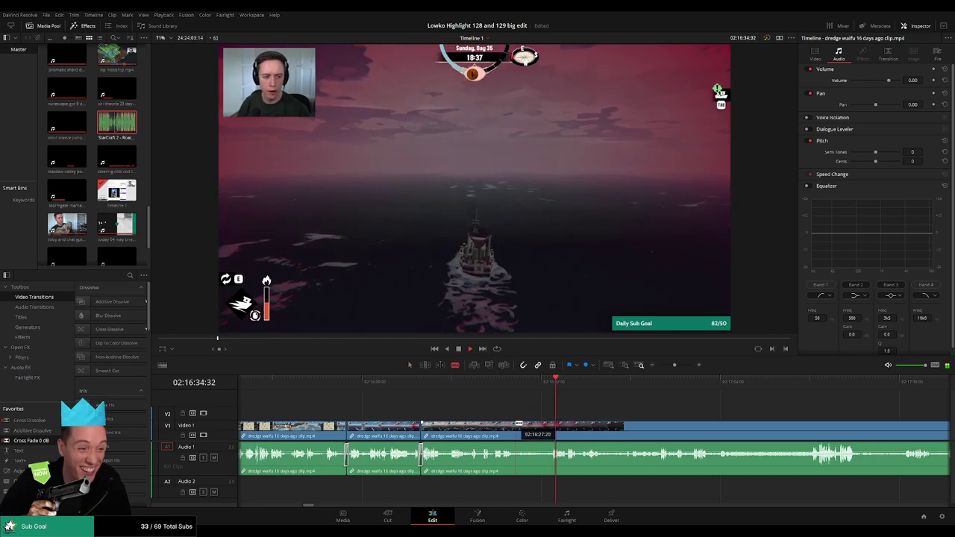
pyautogui.click(515, 427)
pyautogui.click(550, 427)
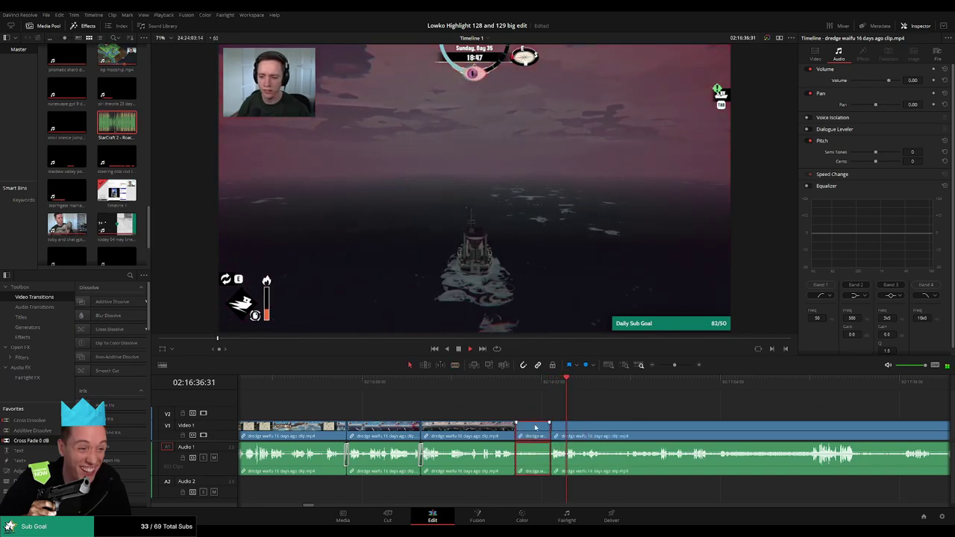
pyautogui.press('Delete')
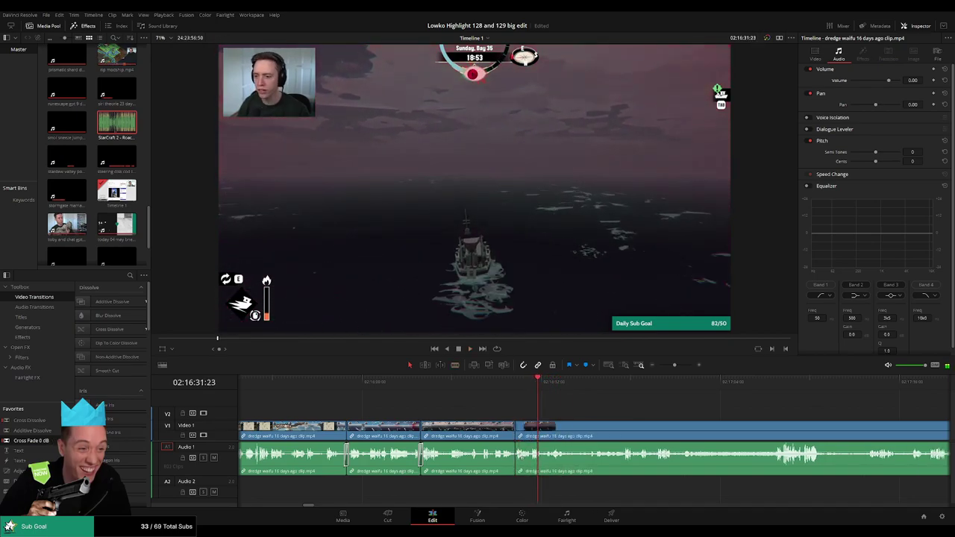
pyautogui.press('space')
# Step: Play on through the clip and split it at about 02:16:36
pyautogui.scroll(1, 602, 428)
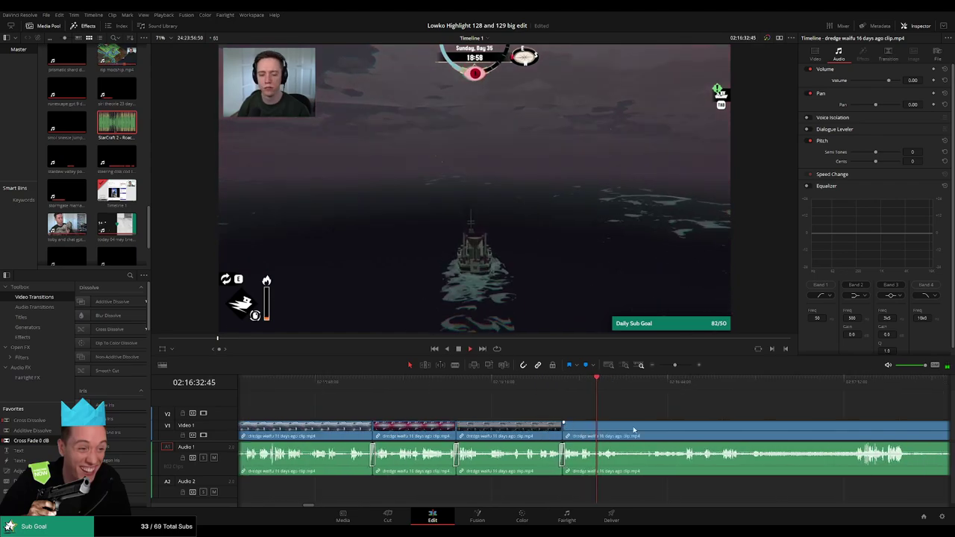
pyautogui.moveTo(646, 422); pyautogui.dragTo(498, 416)
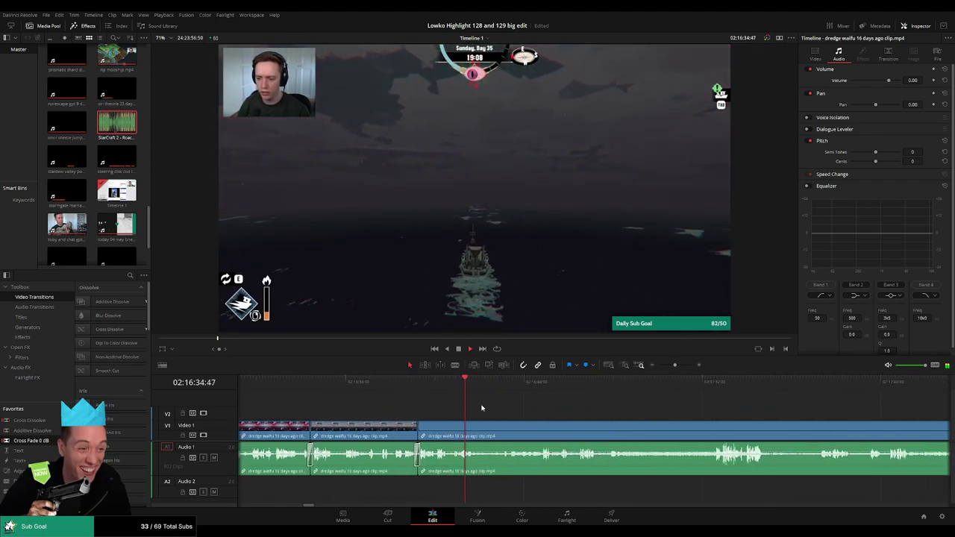
pyautogui.press('b')
pyautogui.click(474, 436)
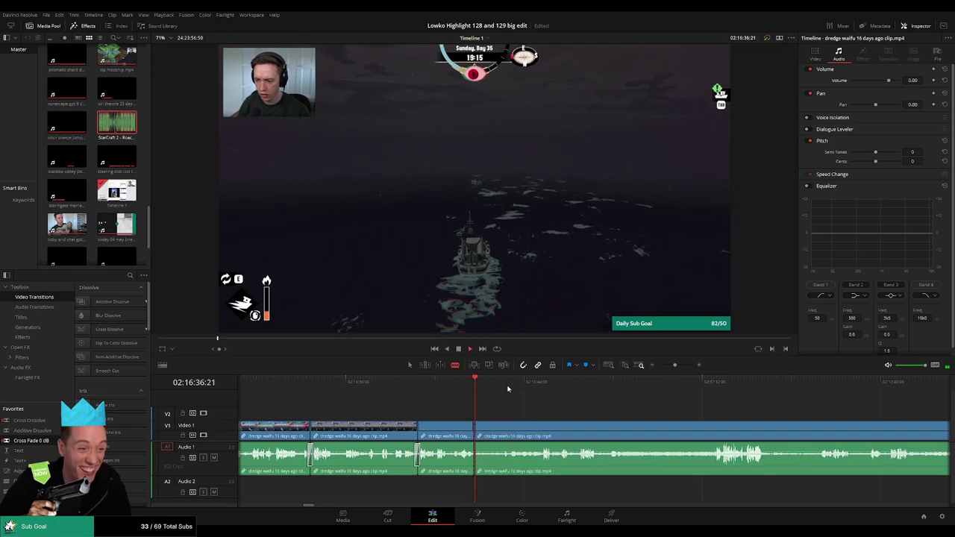
# Step: Split the clip at about 02:17:04, ripple-delete the section back to the cut at about 02:16:36, and cross-fade the audio there
pyautogui.moveTo(508, 384); pyautogui.dragTo(595, 391)
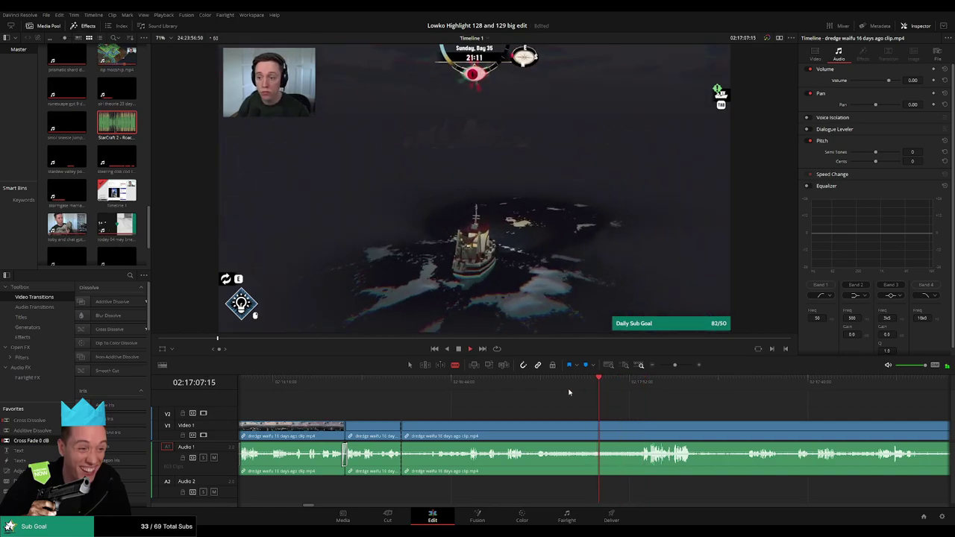
pyautogui.click(569, 391)
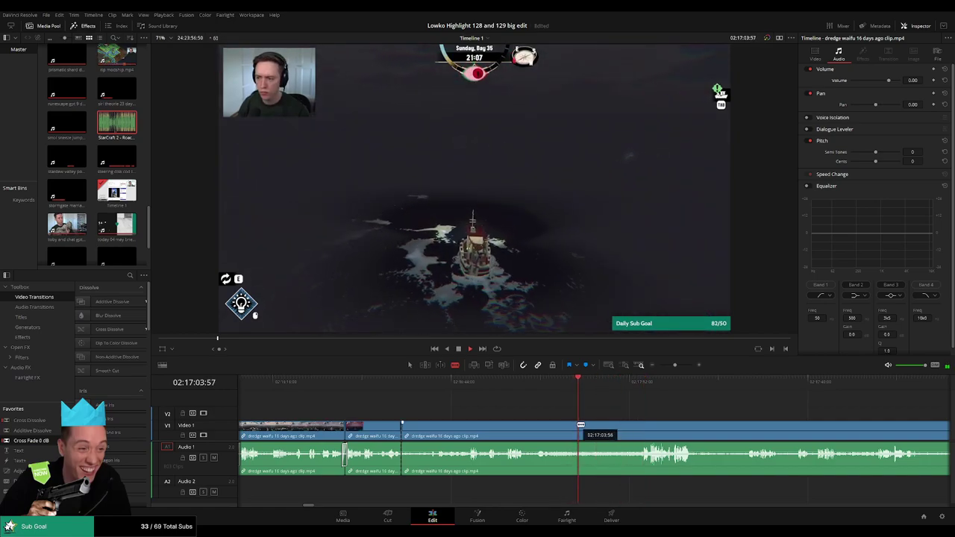
pyautogui.press('Delete')
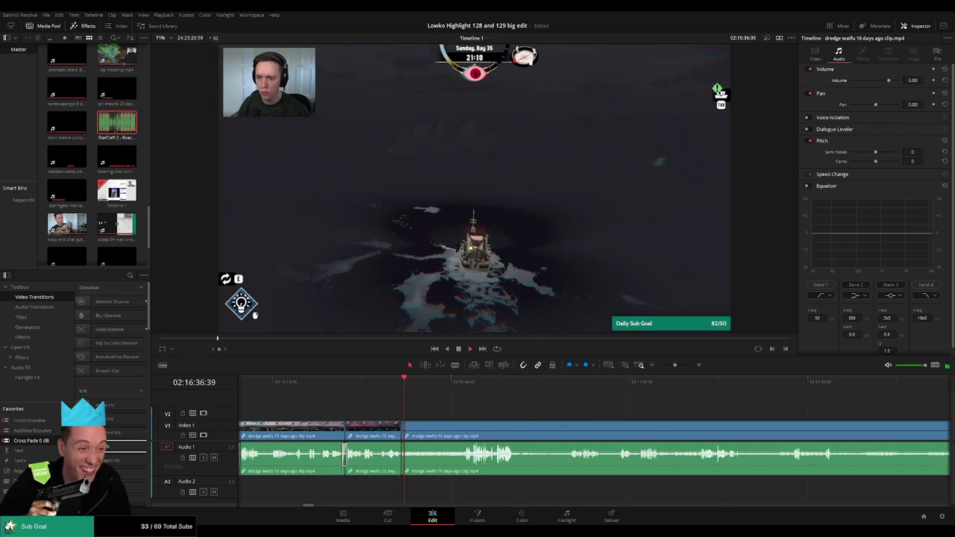
pyautogui.moveTo(421, 391); pyautogui.dragTo(466, 388)
pyautogui.press('space')
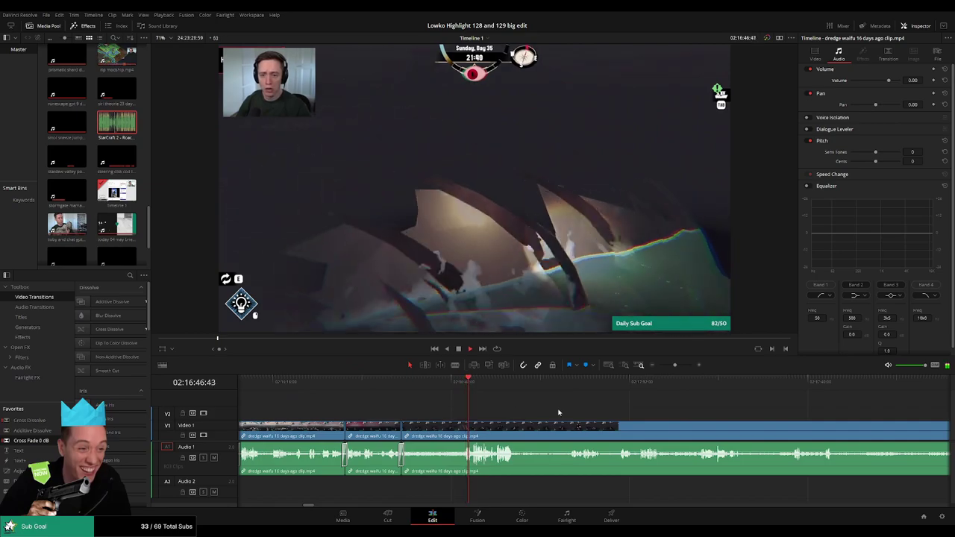
# Step: Play on through the night sailing footage and split the clip at about 02:16:54 and again at about 02:17:10
pyautogui.moveTo(557, 411); pyautogui.dragTo(472, 412)
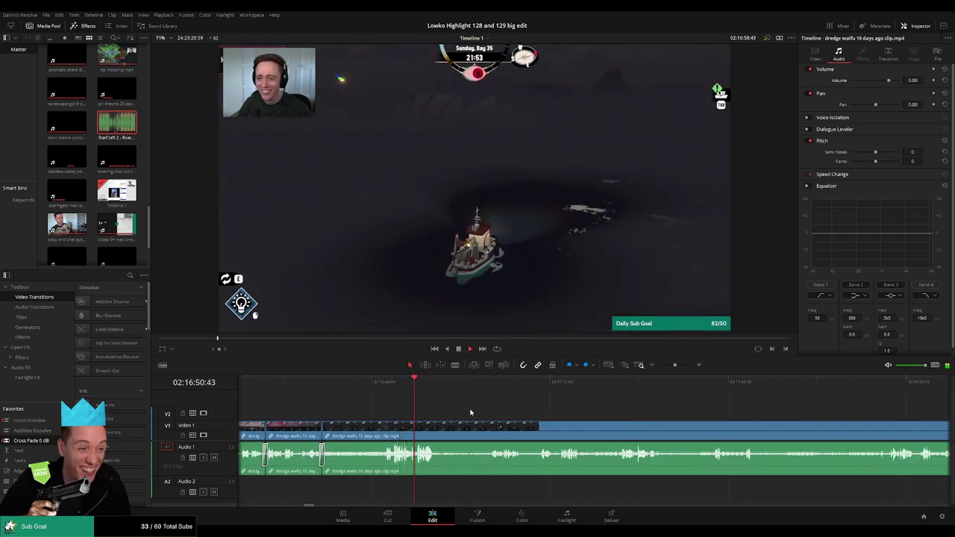
pyautogui.scroll(-1, 448, 411)
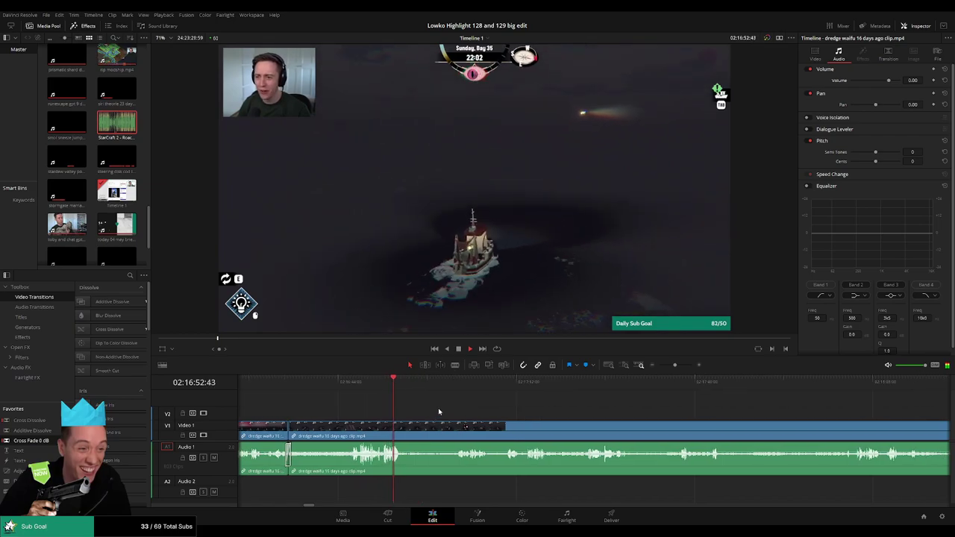
pyautogui.moveTo(429, 388); pyautogui.dragTo(452, 388)
pyautogui.press('b')
pyautogui.moveTo(404, 426); pyautogui.dragTo(408, 425)
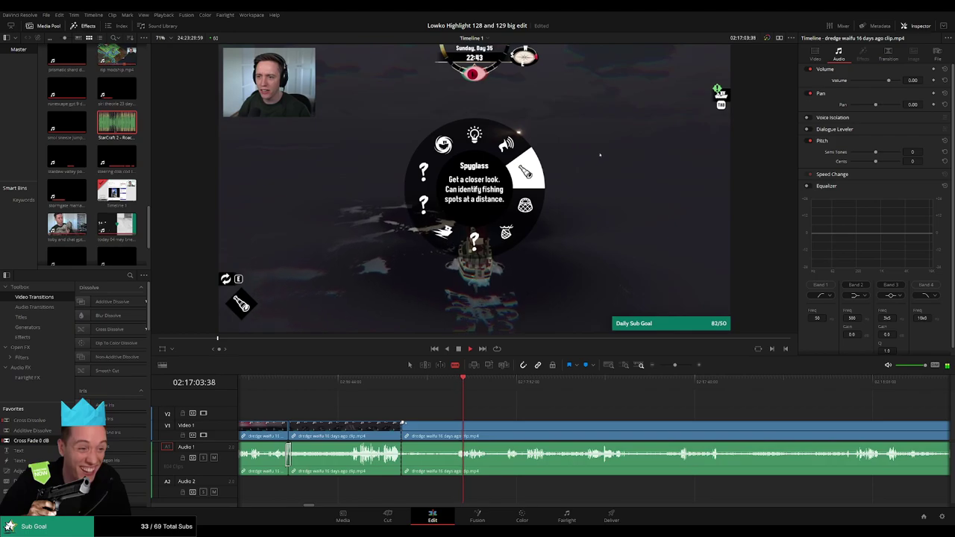
pyautogui.click(502, 383)
pyautogui.press('space')
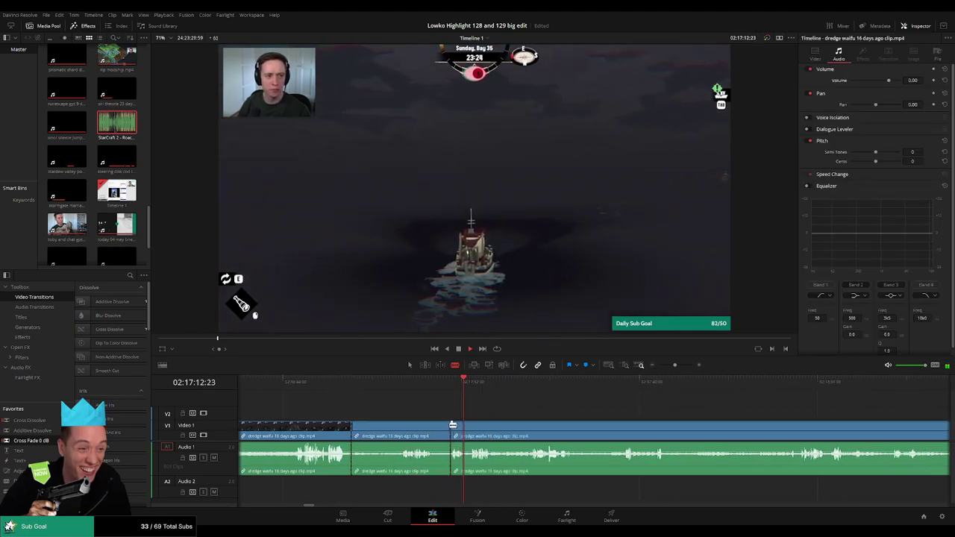
# Step: Ripple-delete the night sailing section between about 02:16:54 and 02:17:10 and cross-fade the audio at the join
pyautogui.click(436, 428)
pyautogui.press('Delete')
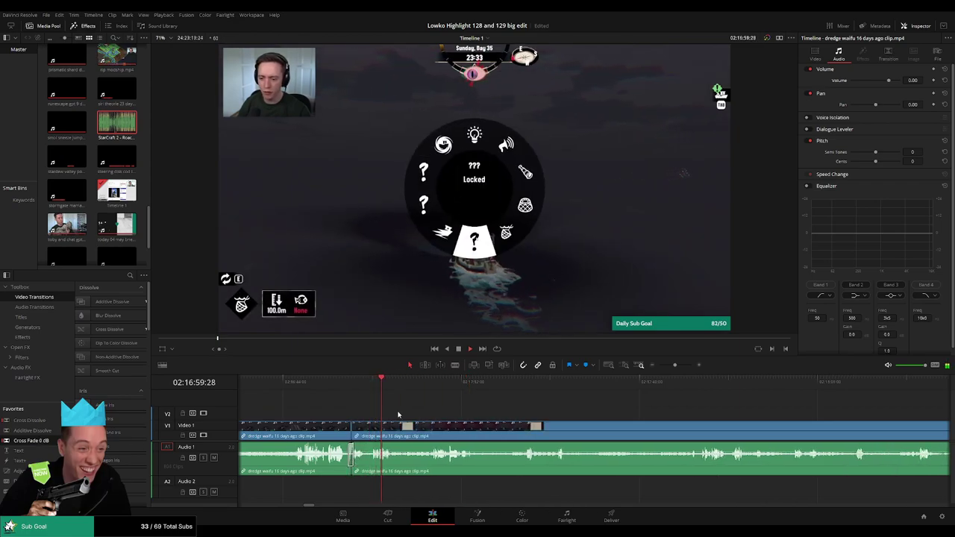
pyautogui.click(422, 387)
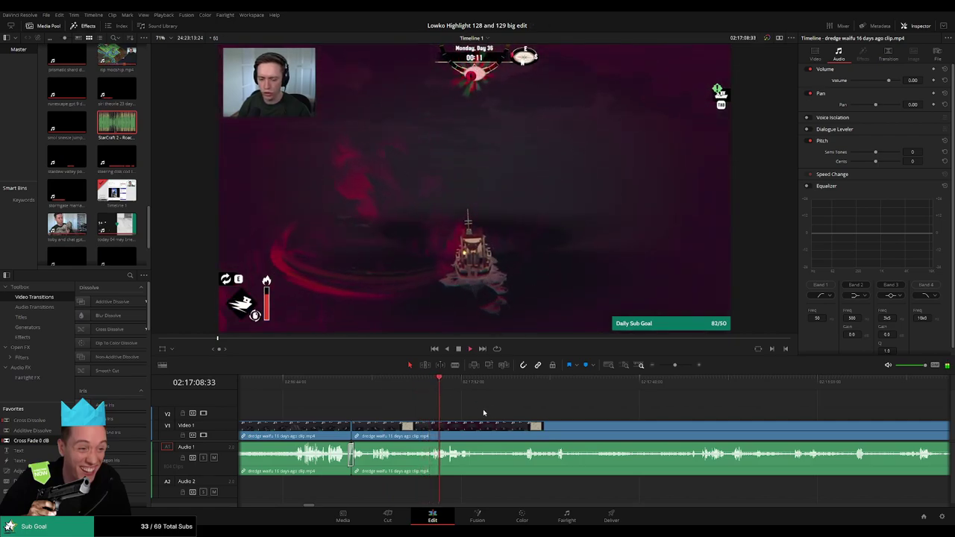
pyautogui.moveTo(494, 408); pyautogui.dragTo(453, 389)
pyautogui.click(392, 386)
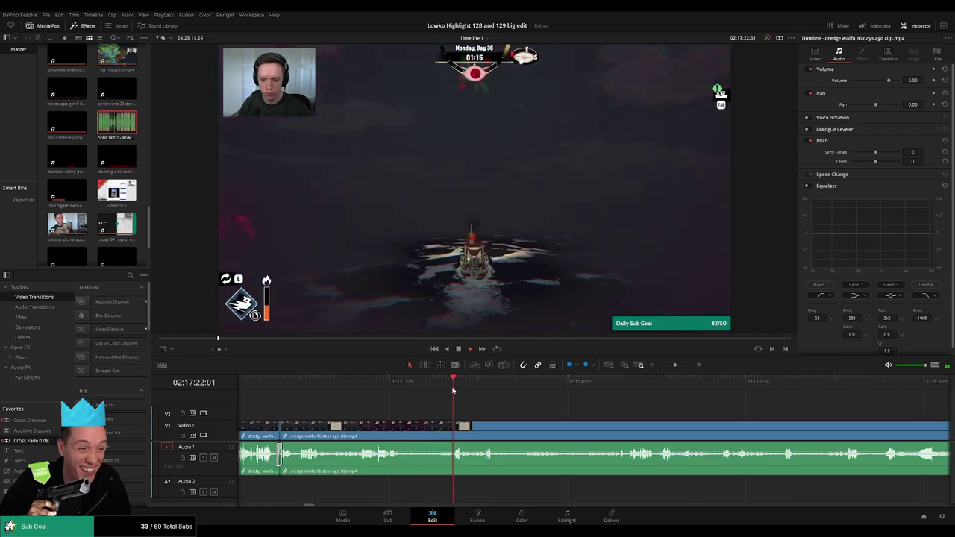
# Step: Split the clip at about 02:17:14 and 02:17:21, ripple-delete the section between the splits, and cross-fade the audio at the join
pyautogui.press('b')
pyautogui.click(402, 423)
pyautogui.click(451, 426)
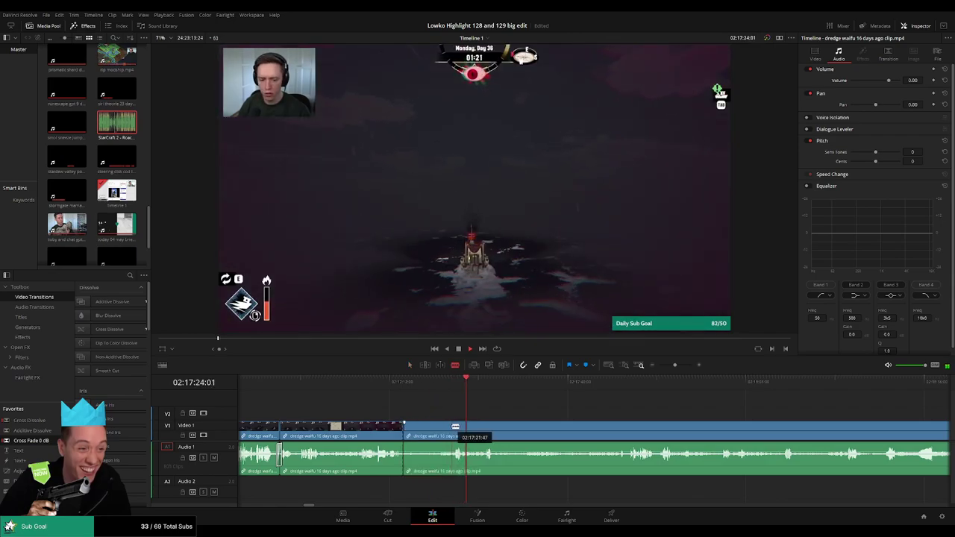
pyautogui.press('a')
pyautogui.click(442, 430)
pyautogui.press('Delete')
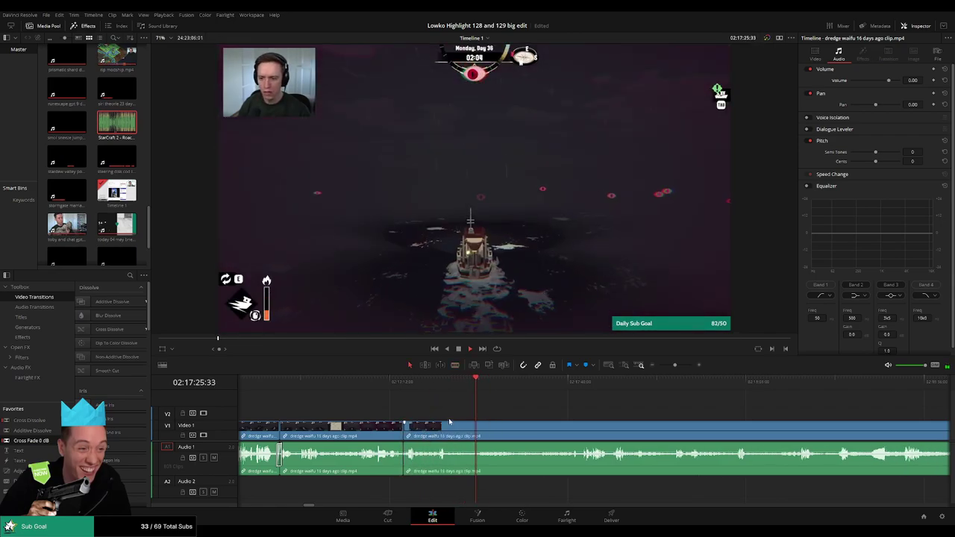
pyautogui.click(437, 385)
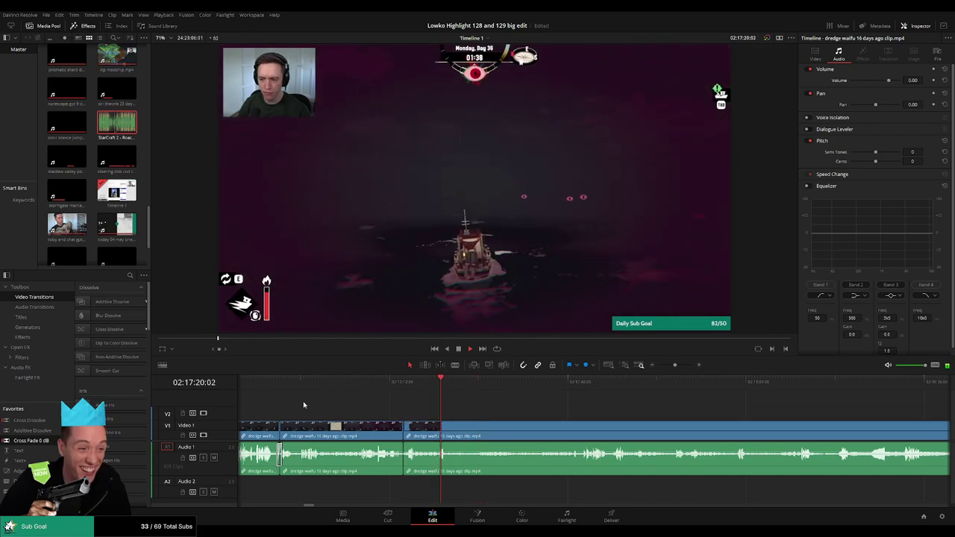
# Step: Split the clip at about 02:17:21 and 02:17:42, ripple-delete the section between the splits, and cross-fade the audio there
pyautogui.click(466, 388)
pyautogui.press('b')
pyautogui.click(450, 430)
pyautogui.moveTo(542, 387); pyautogui.dragTo(571, 388)
pyautogui.hscroll(3, 479, 405)
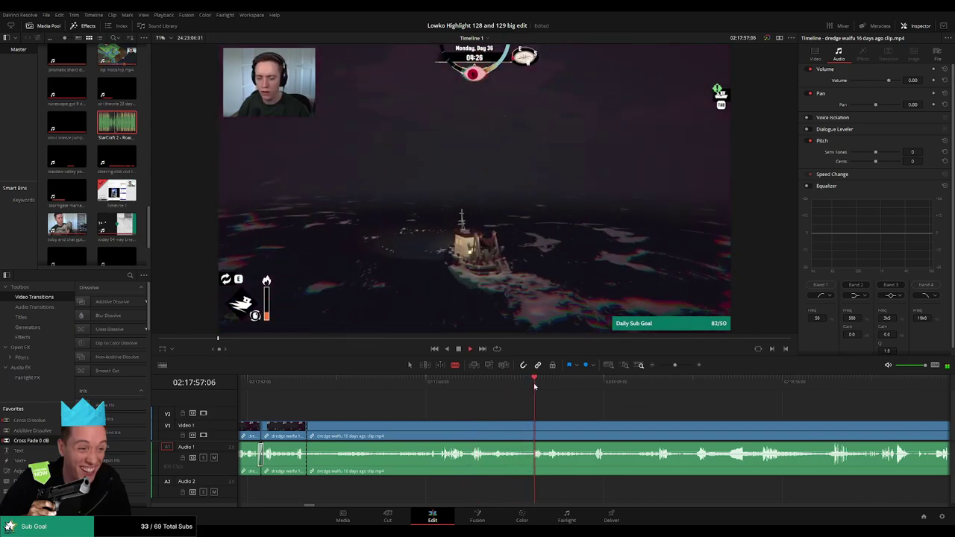
pyautogui.click(441, 430)
pyautogui.press('a')
pyautogui.click(418, 431)
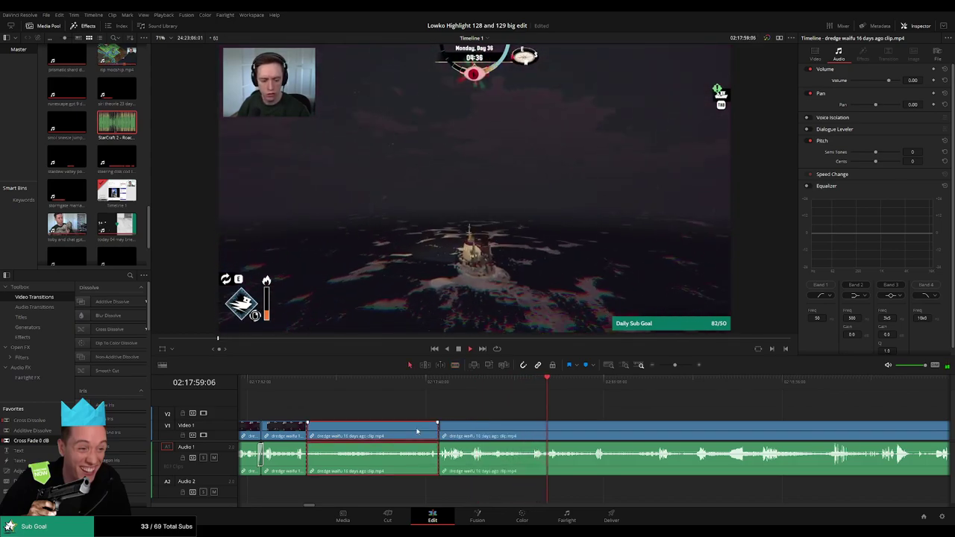
pyautogui.press('Delete')
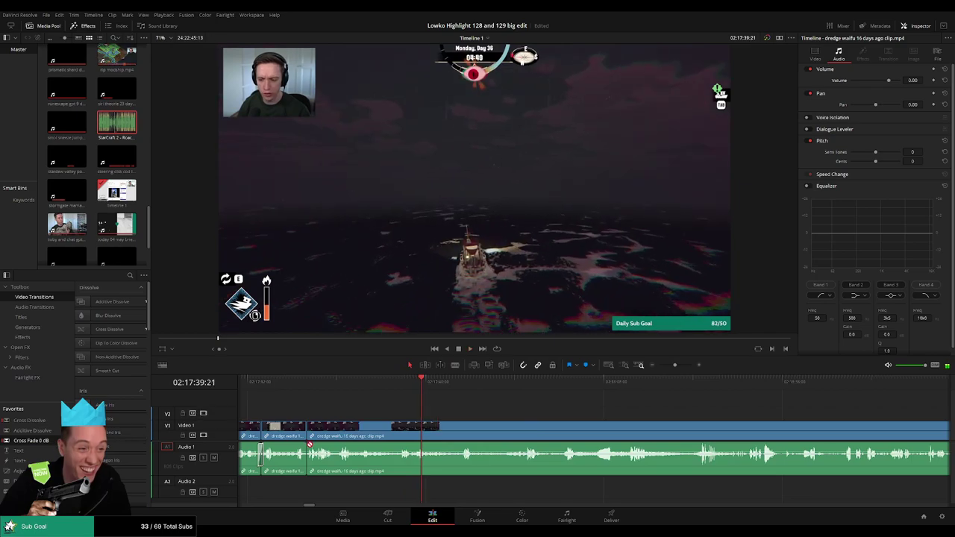
# Step: Play on through the sunrise sailing, shipwreck and Greater Marrow footage and split the dredge clip at about 02:18:42
pyautogui.moveTo(430, 385); pyautogui.dragTo(565, 386)
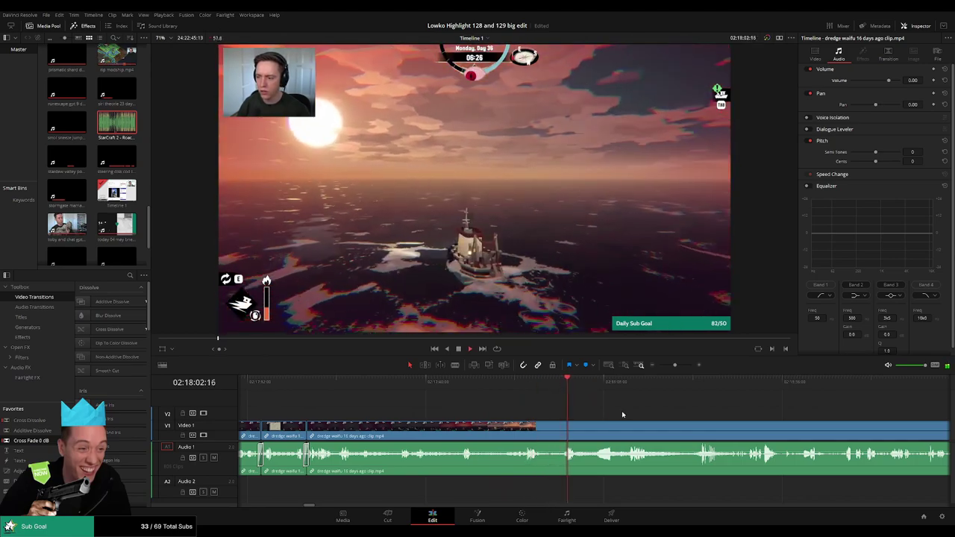
pyautogui.moveTo(622, 413); pyautogui.dragTo(483, 387)
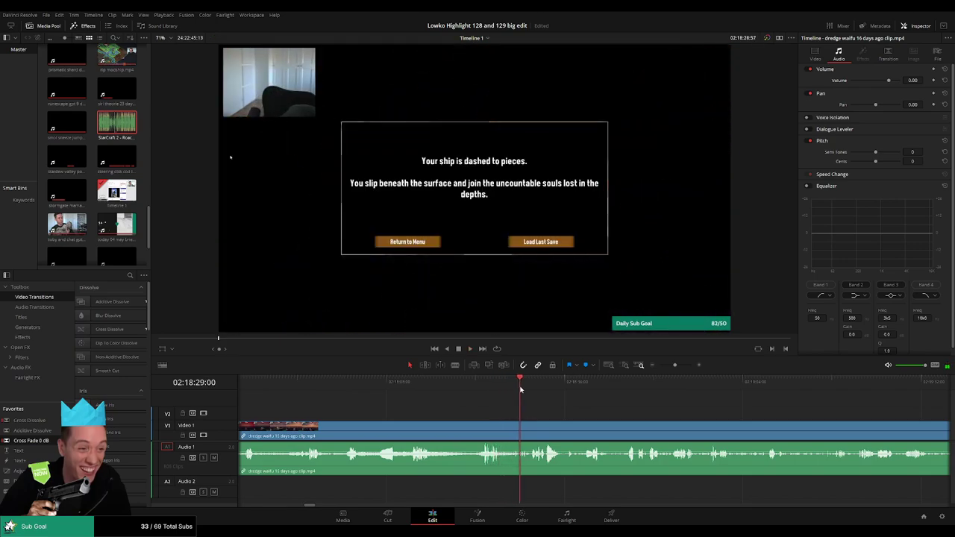
pyautogui.hscroll(3, 514, 403)
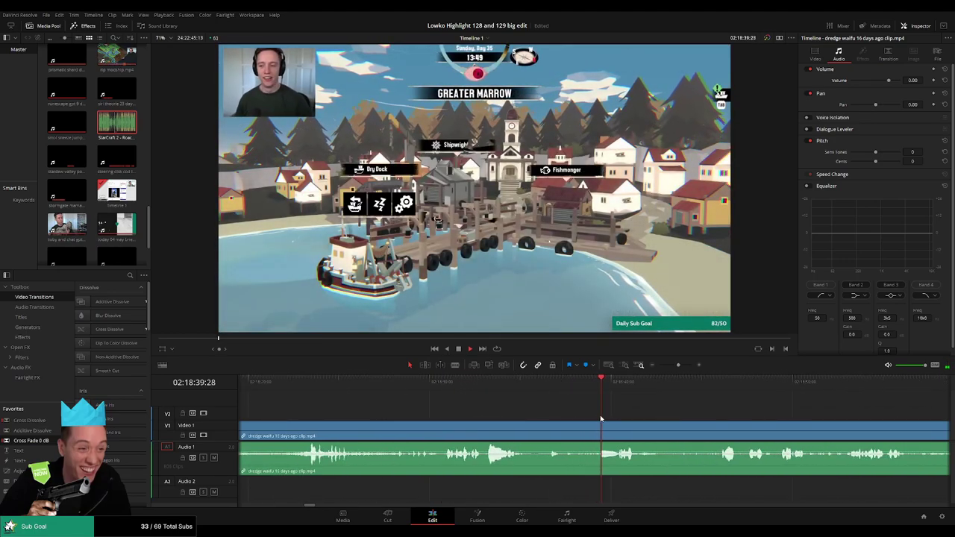
pyautogui.press('b')
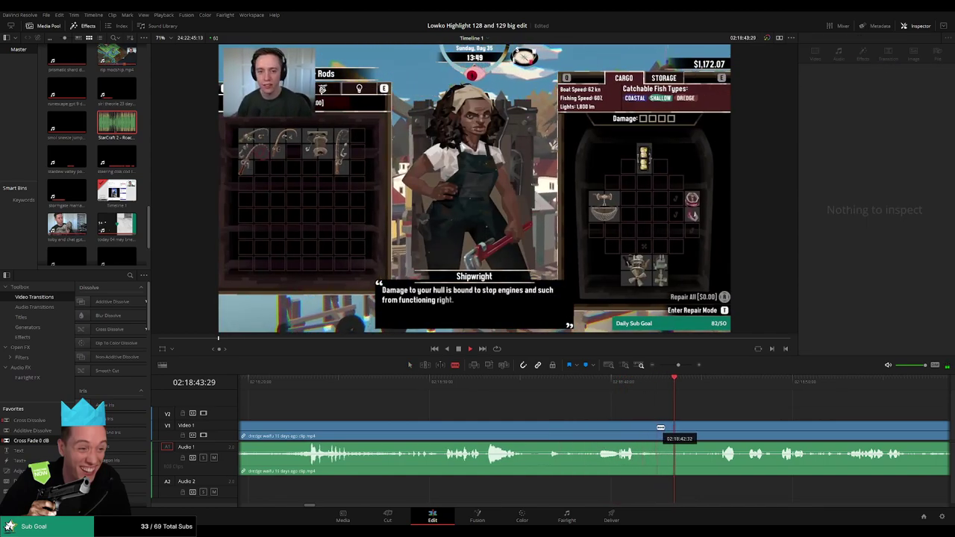
pyautogui.click(656, 432)
pyautogui.click(711, 382)
pyautogui.moveTo(756, 425); pyautogui.dragTo(490, 400)
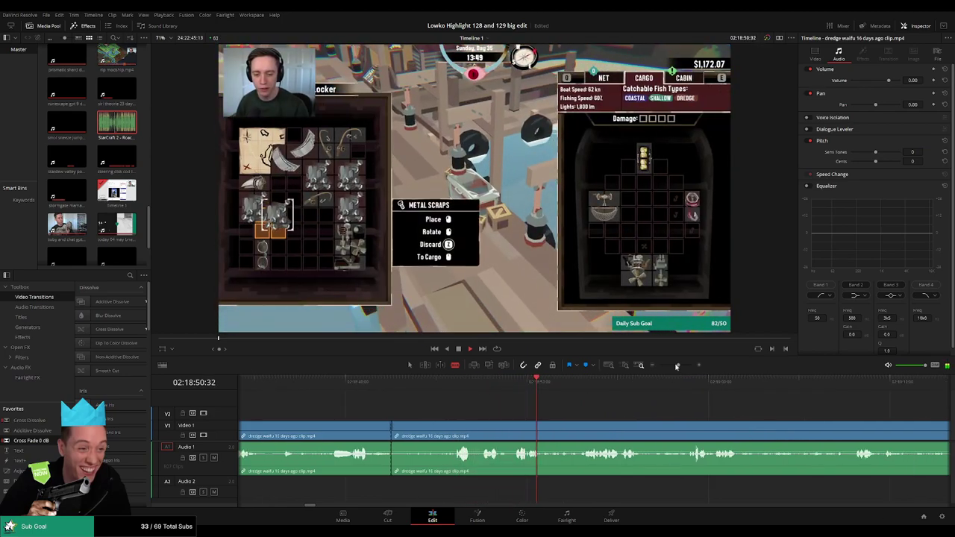
# Step: Skim the rest of the dredge clip after the split at about 02:18:42 and ripple-delete that whole remainder
pyautogui.moveTo(677, 366); pyautogui.dragTo(663, 366)
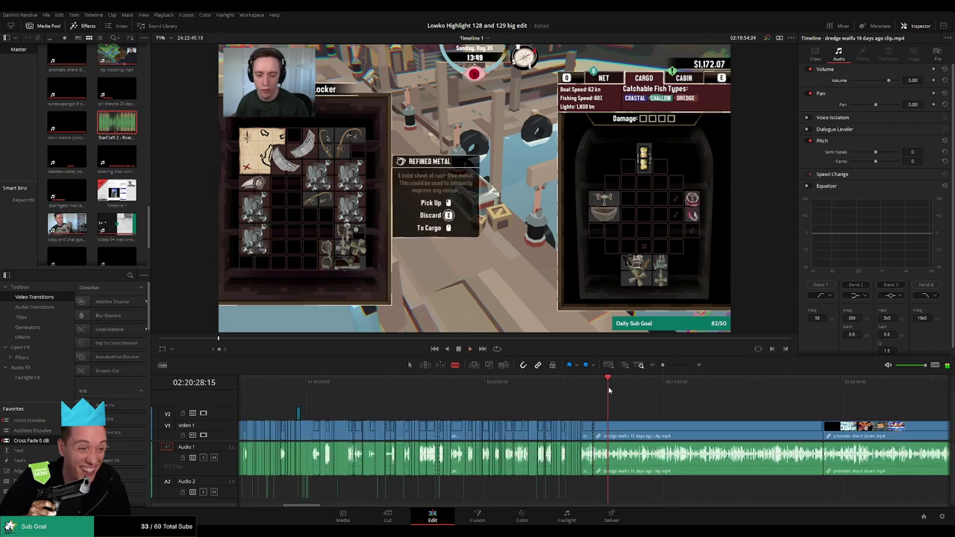
pyautogui.moveTo(609, 390); pyautogui.dragTo(694, 387)
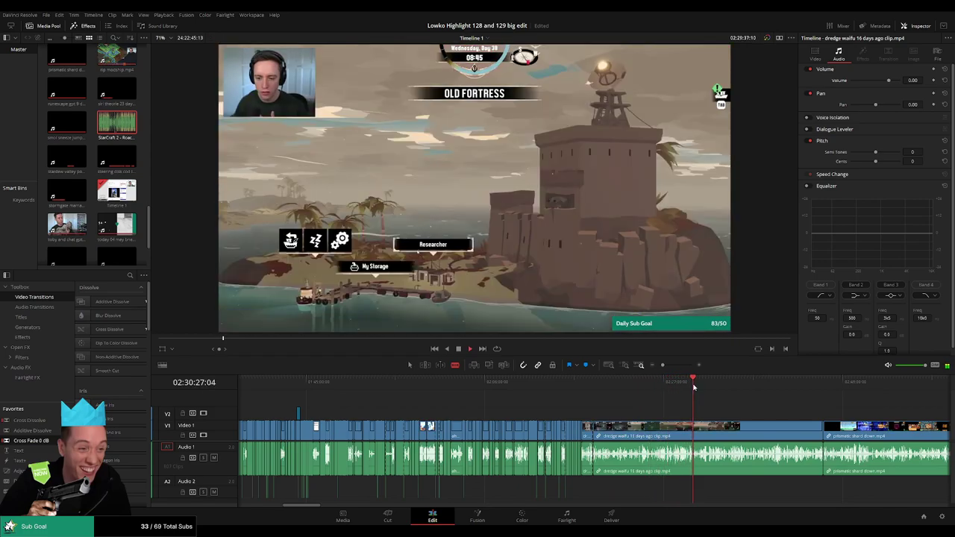
pyautogui.press('space')
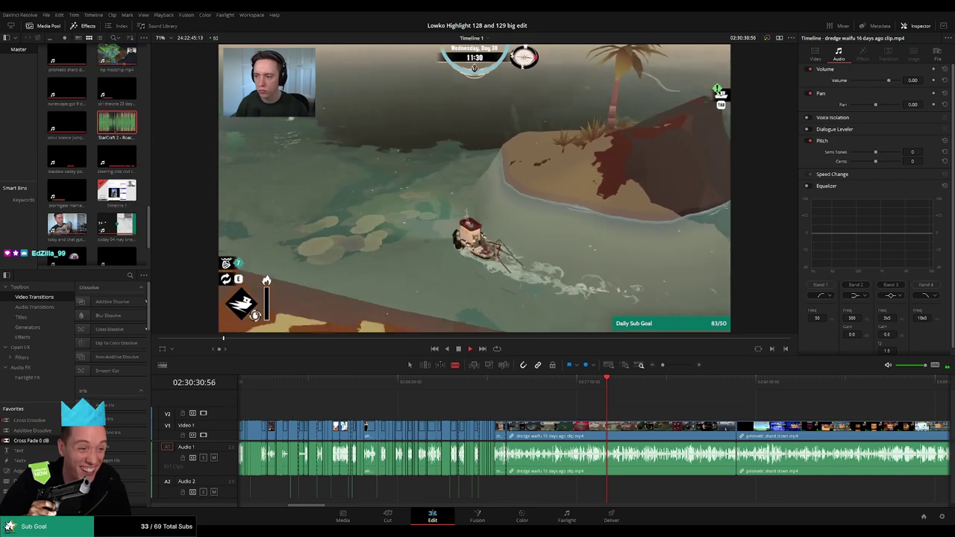
pyautogui.click(617, 384)
pyautogui.moveTo(617, 385); pyautogui.dragTo(695, 389)
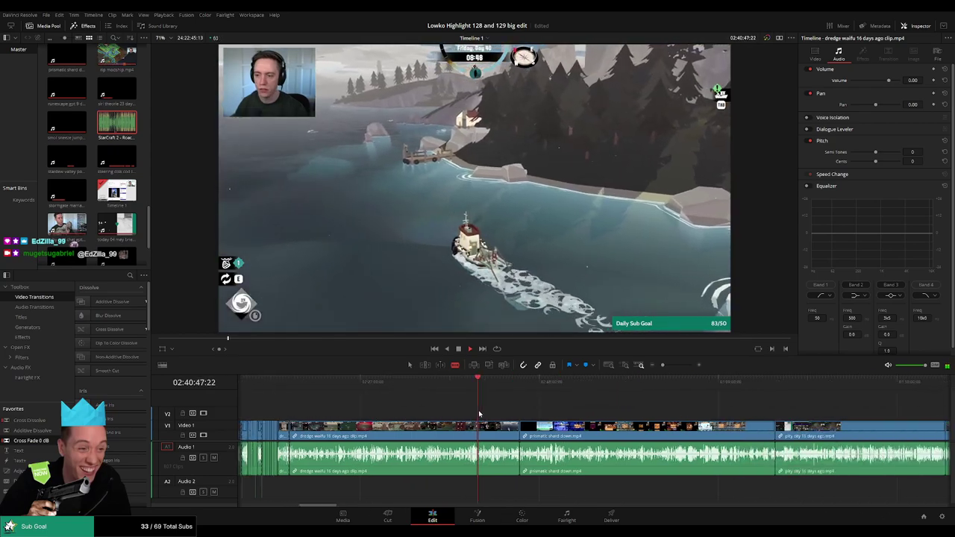
pyautogui.click(497, 385)
pyautogui.click(477, 385)
pyautogui.press('a')
pyautogui.click(449, 431)
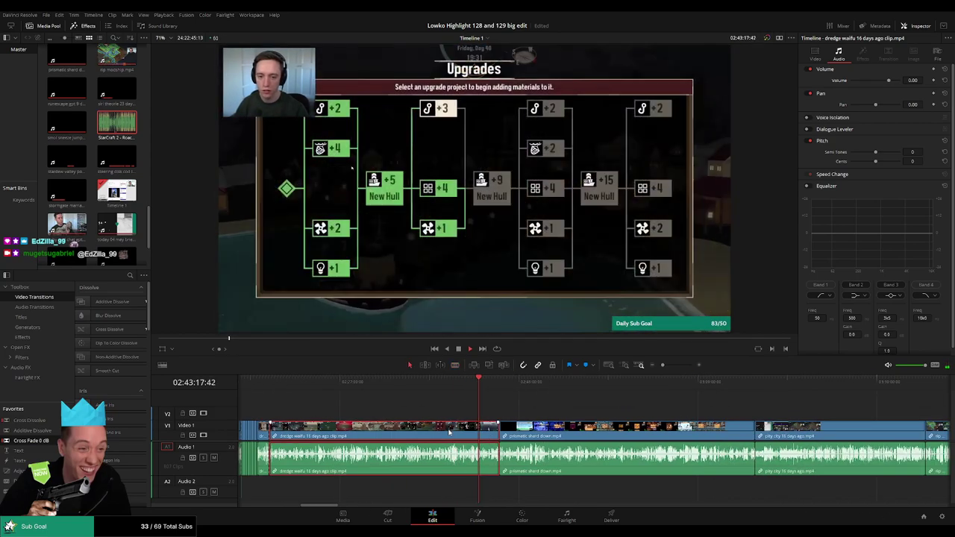
pyautogui.press('Delete')
# Step: Skim through the prismatic shard down clip and ripple-delete it from the timeline
pyautogui.click(270, 383)
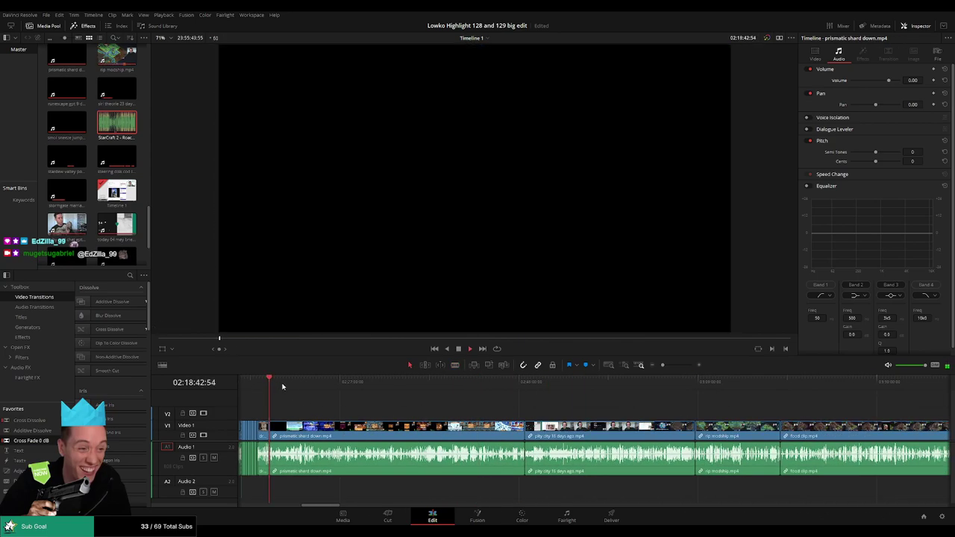
pyautogui.moveTo(282, 386); pyautogui.dragTo(333, 386)
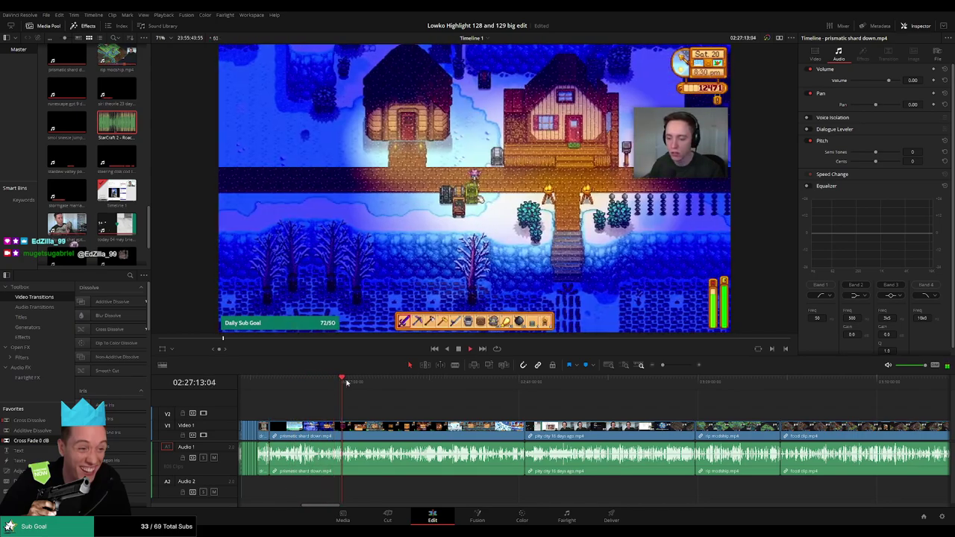
pyautogui.moveTo(368, 383); pyautogui.dragTo(425, 384)
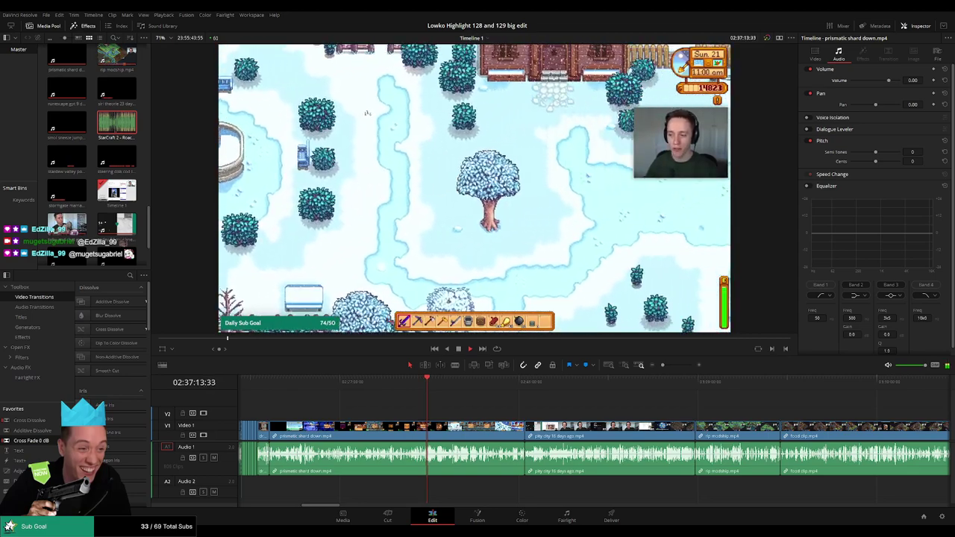
pyautogui.moveTo(427, 381); pyautogui.dragTo(524, 381)
pyautogui.click(476, 431)
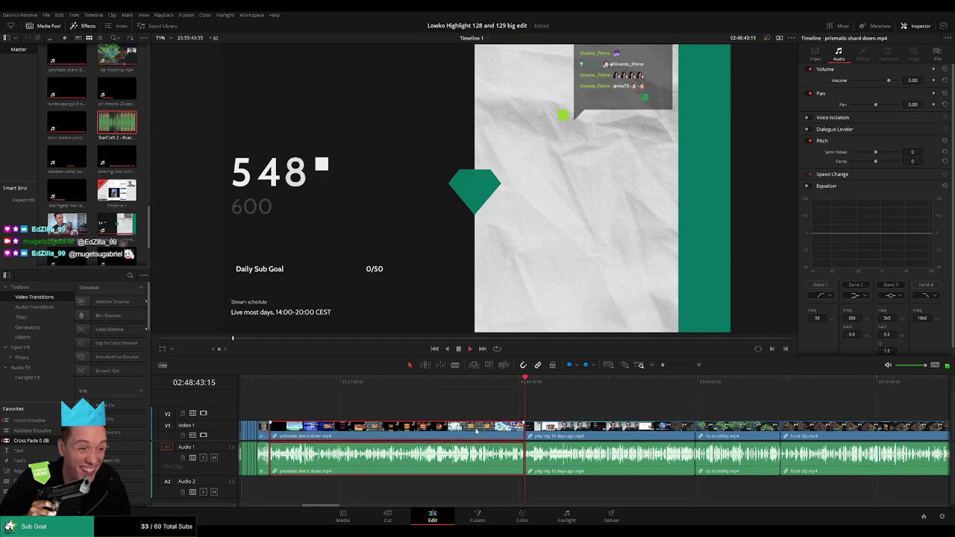
pyautogui.press('Delete')
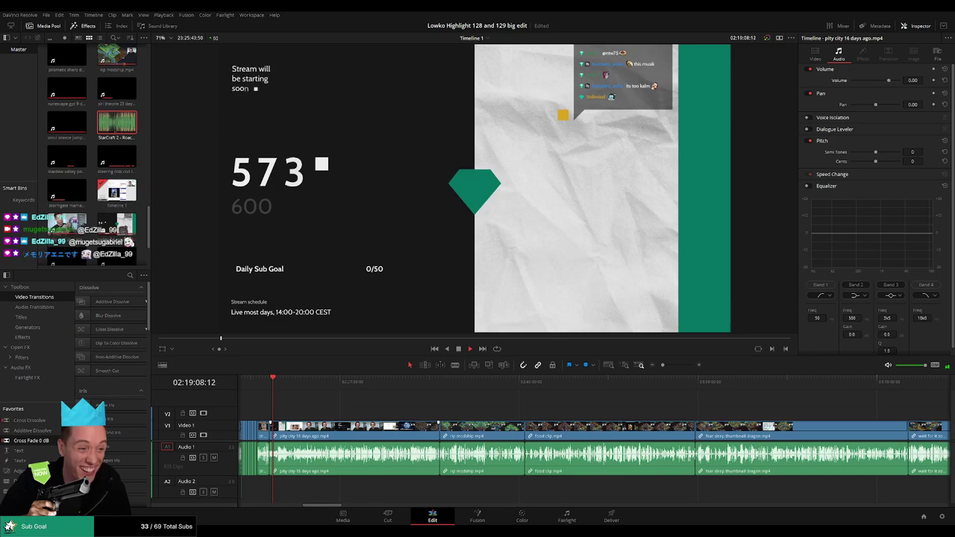
# Step: Split the pity city clip at about 02:22:00 and ripple-delete its opening so it follows the dredge clip directly
pyautogui.scroll(6, 334, 410)
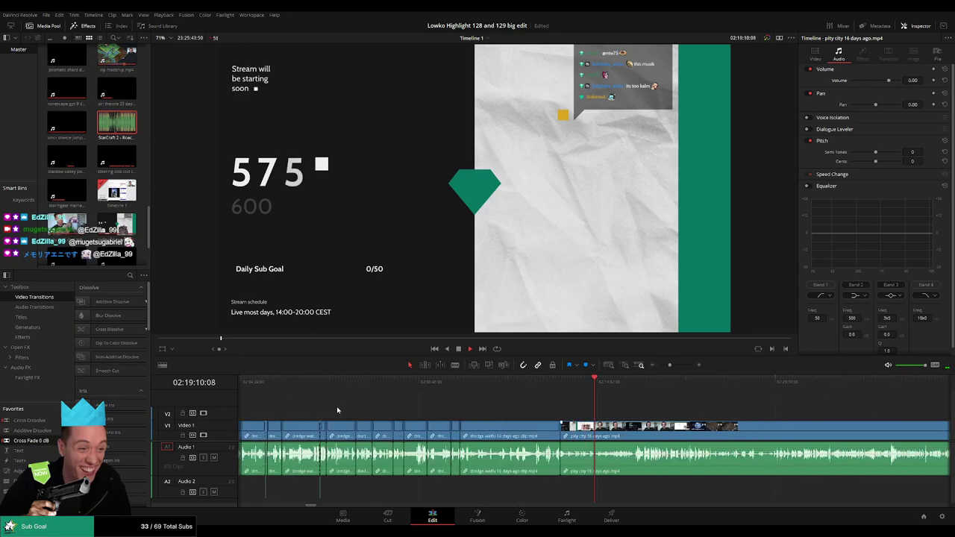
pyautogui.moveTo(596, 381); pyautogui.dragTo(656, 395)
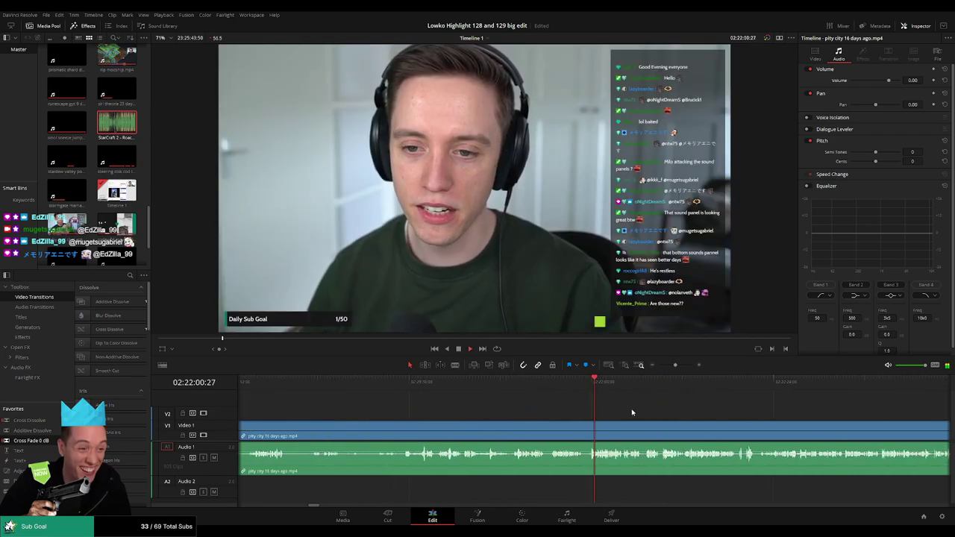
pyautogui.click(548, 383)
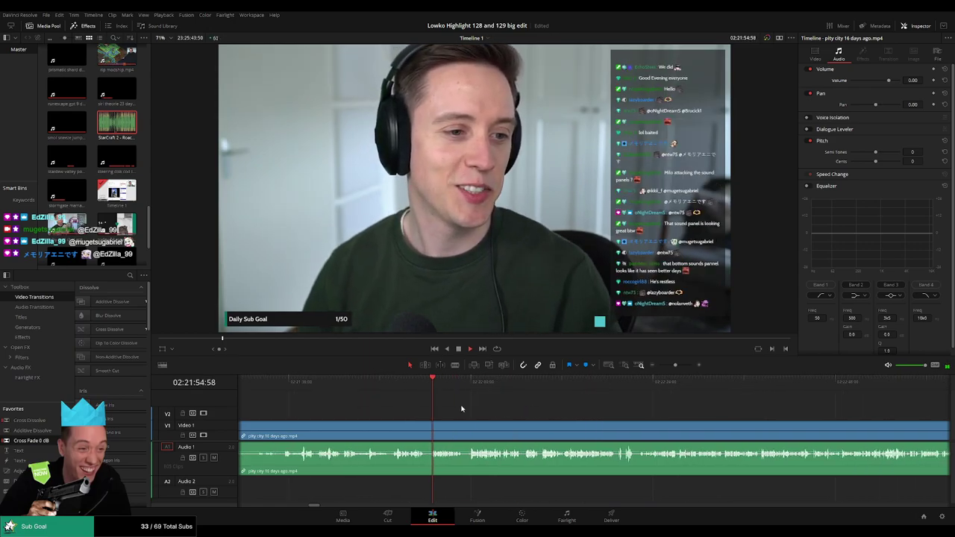
pyautogui.press('b')
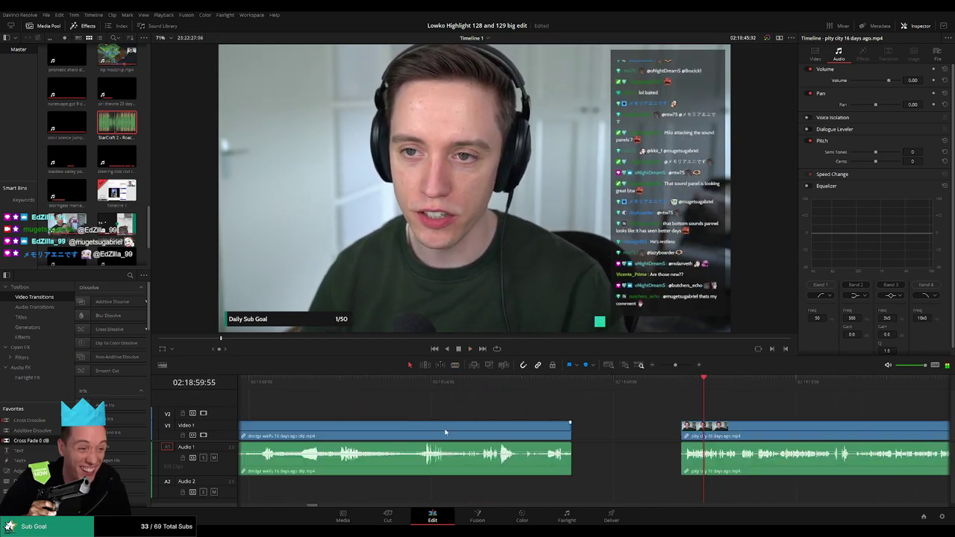
pyautogui.press('Delete')
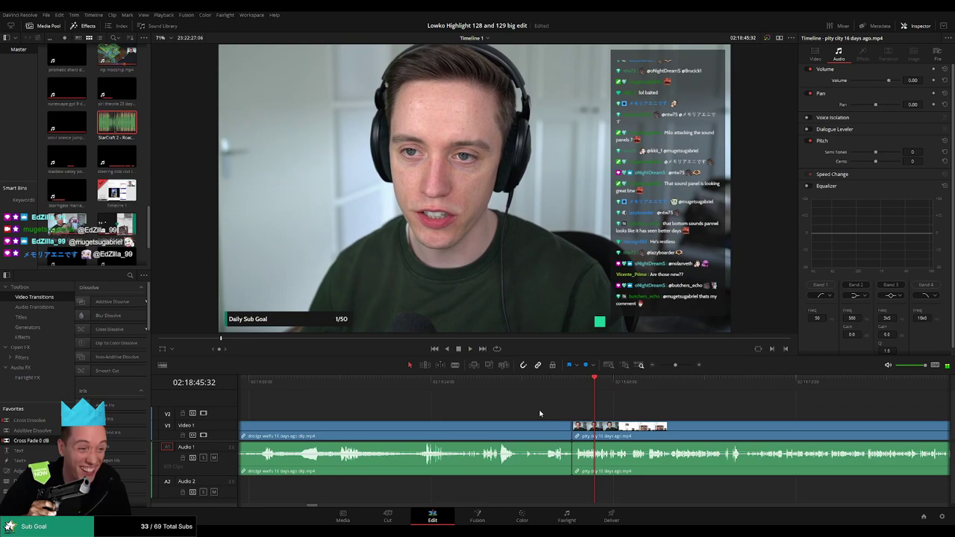
# Step: Split the beginning of the pity city clip at about 02:18:43, just after the dredge join, and play across it
pyautogui.scroll(6, 552, 415)
pyautogui.press('b')
pyautogui.click(400, 440)
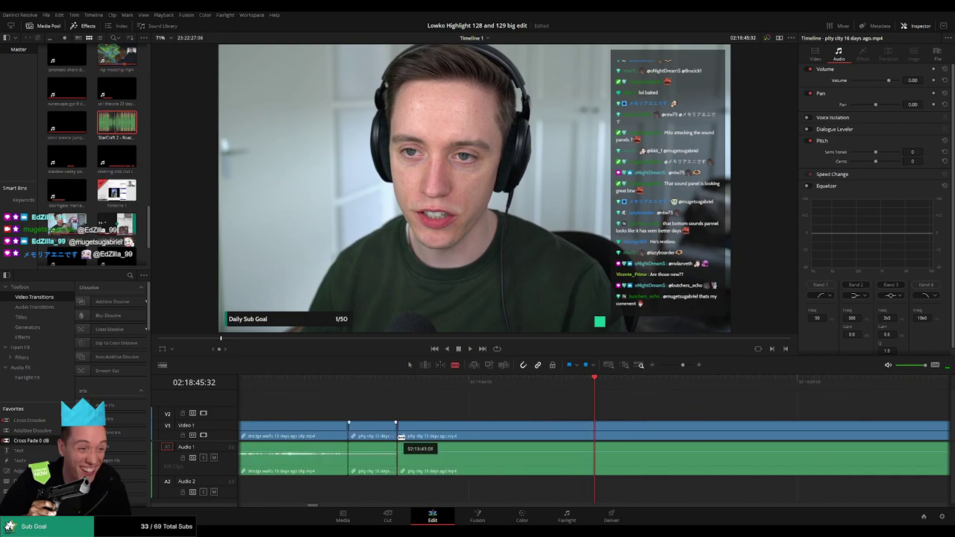
pyautogui.click(361, 383)
pyautogui.press('space')
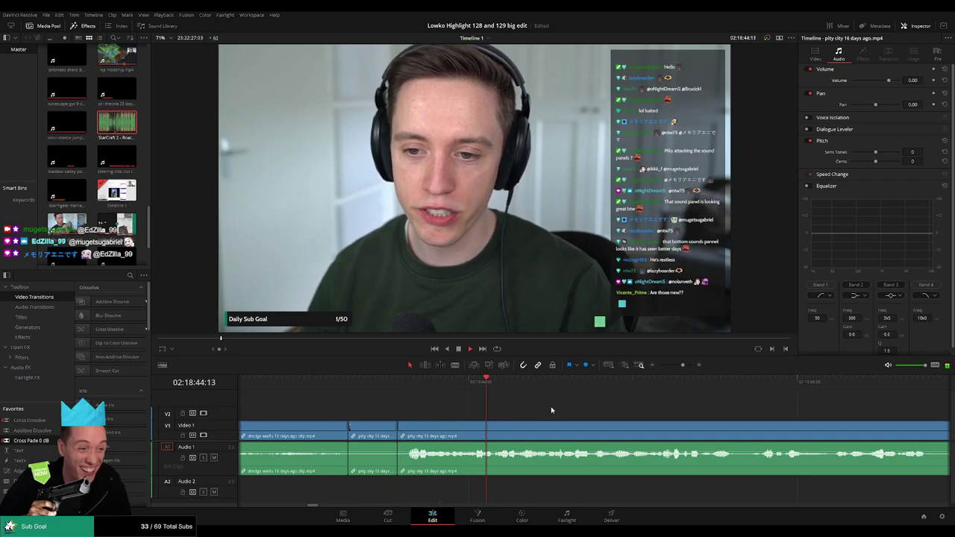
# Step: Play on through the pity city clip's reaction to the MillerKnoll CEO tweet video to judge what to keep
pyautogui.moveTo(682, 366)
pyautogui.mouseDown()
pyautogui.moveTo(660, 367)
pyautogui.moveTo(673, 371)
pyautogui.mouseUp()
pyautogui.moveTo(677, 412); pyautogui.dragTo(494, 413)
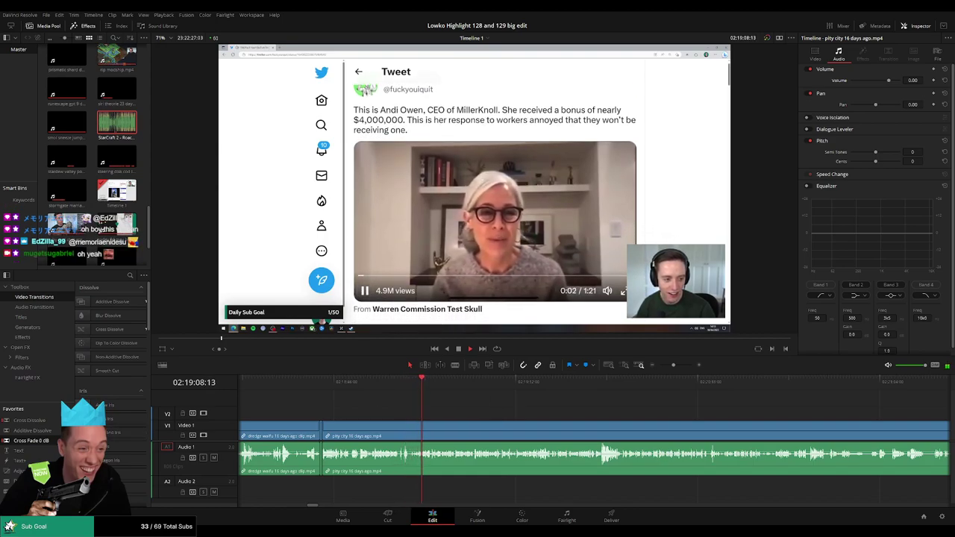
pyautogui.hscroll(2, 433, 414)
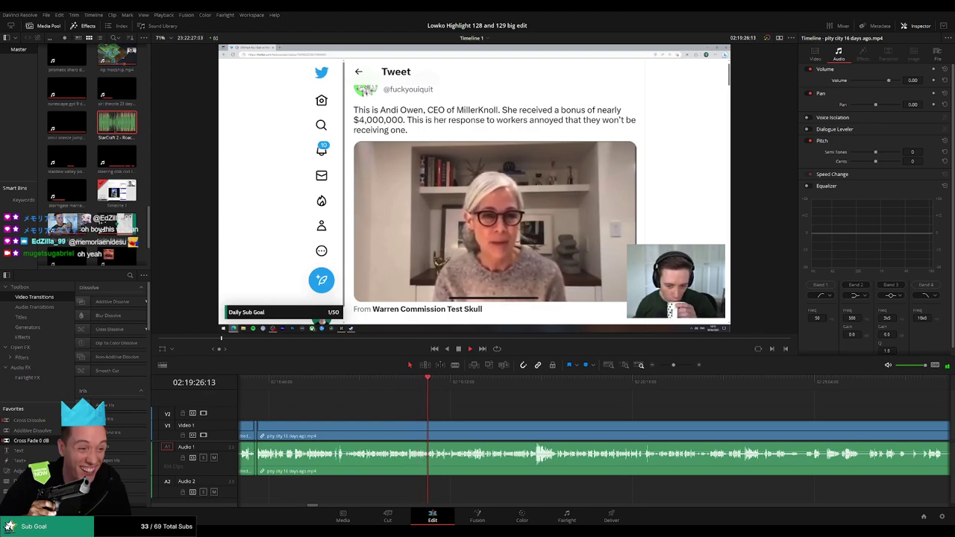
pyautogui.hscroll(4, 430, 415)
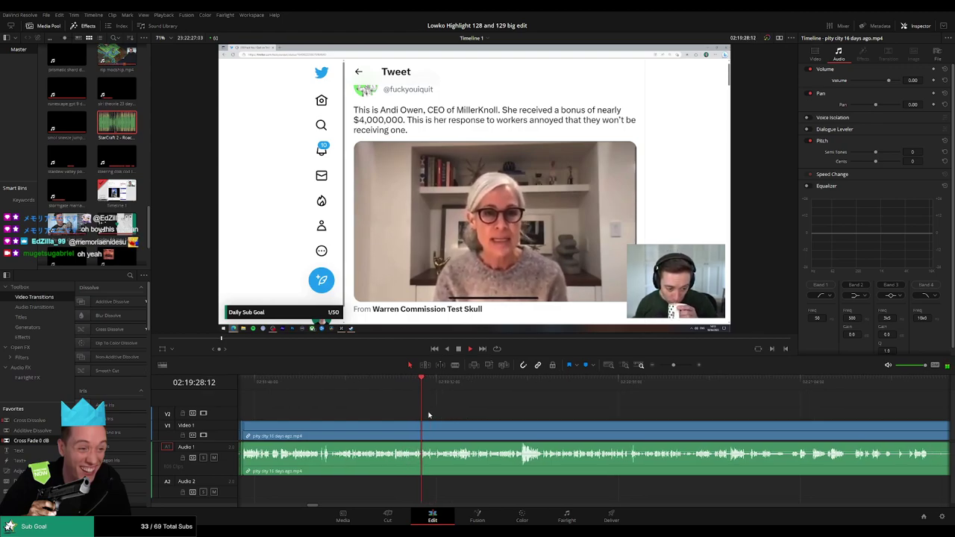
pyautogui.hscroll(3, 431, 414)
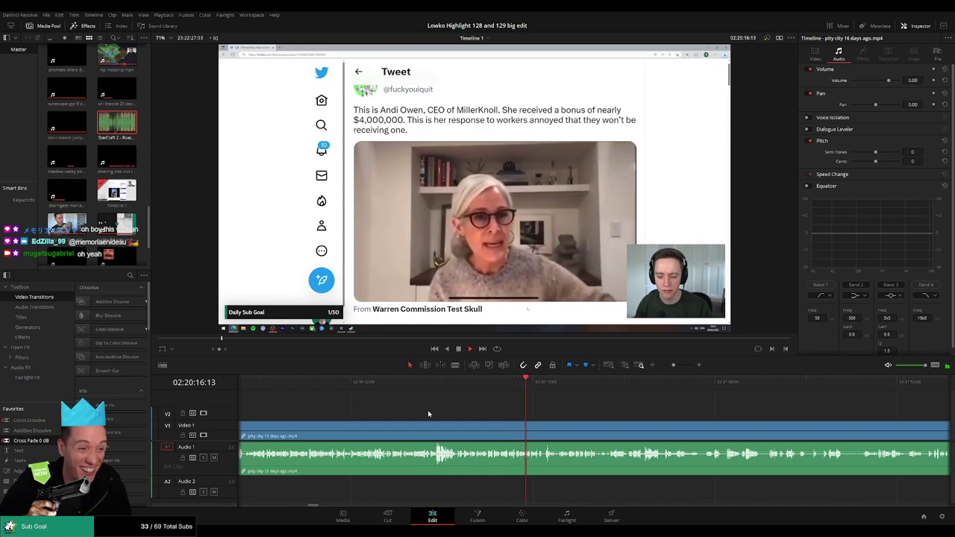
# Step: Split the pity city clip at about 02:20:46:00 and 02:20:46:34, just after the tweet video ends, and ripple-delete the short piece between
pyautogui.moveTo(575, 416); pyautogui.dragTo(371, 402)
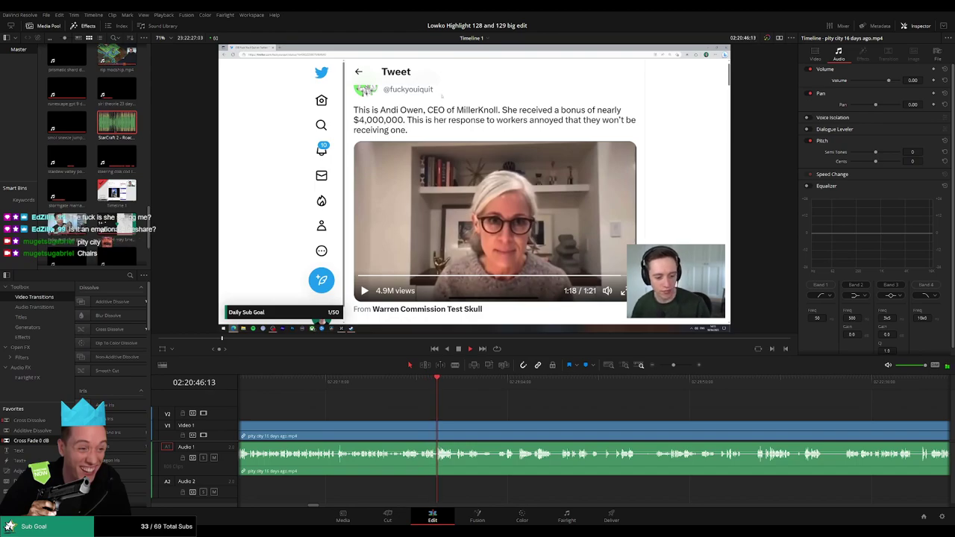
pyautogui.scroll(6, 584, 417)
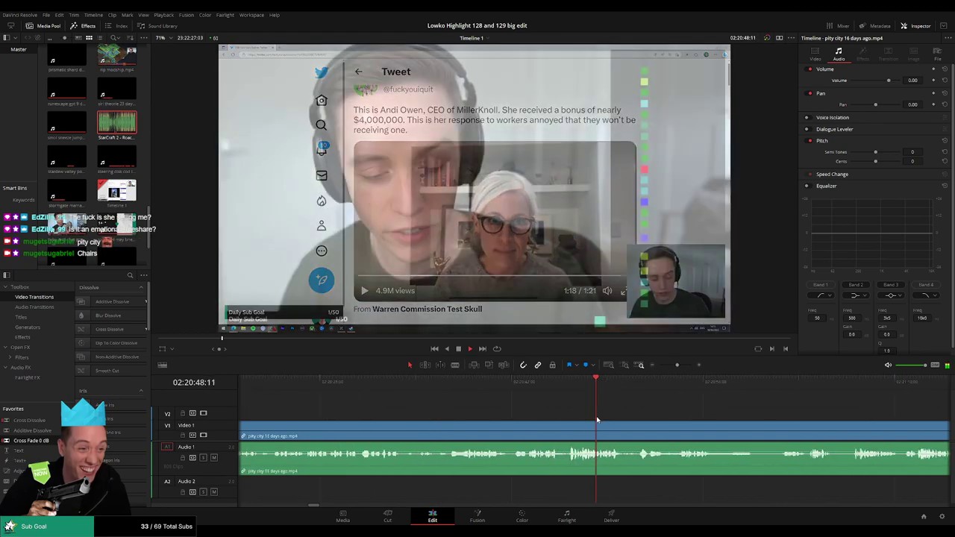
pyautogui.click(445, 386)
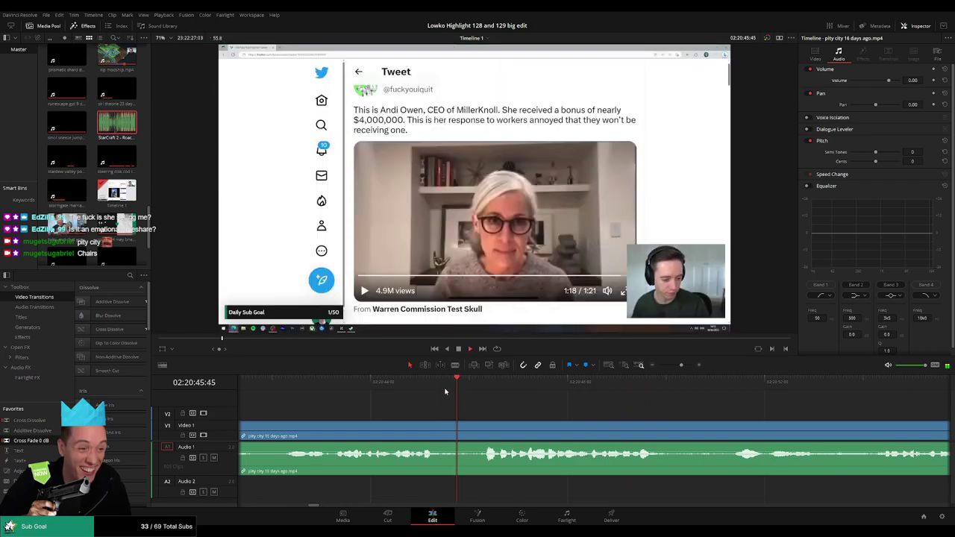
pyautogui.press('space')
pyautogui.moveTo(485, 386); pyautogui.dragTo(485, 387)
pyautogui.press('space')
pyautogui.press('space')
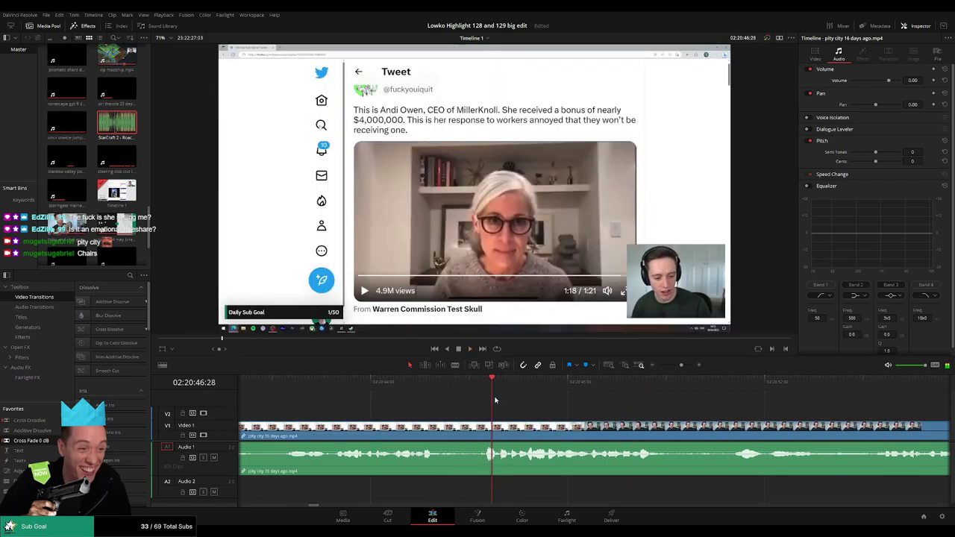
pyautogui.click(497, 389)
pyautogui.click(501, 426)
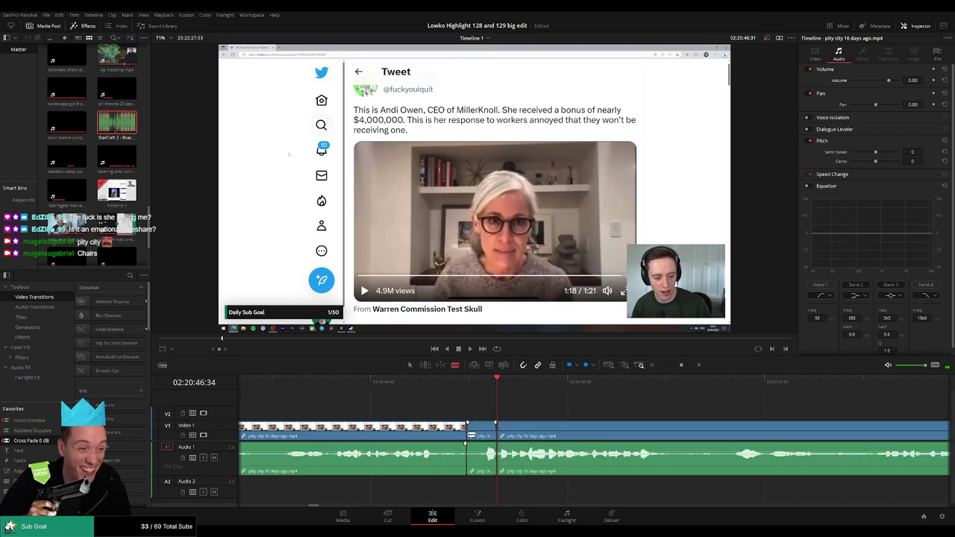
pyautogui.click(468, 431)
pyautogui.press('a')
pyautogui.click(475, 433)
pyautogui.press('Delete')
pyautogui.press('space')
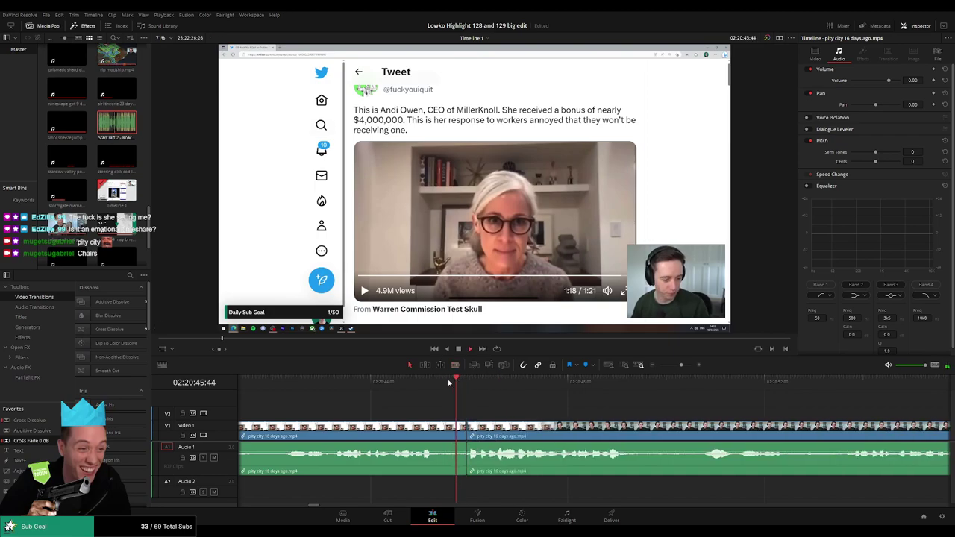
# Step: Ripple-delete the pity city section from about 02:20:56 to 02:21:01 and add Cross Fade 0 dB to the audio join
pyautogui.moveTo(681, 365)
pyautogui.mouseDown()
pyautogui.moveTo(659, 366)
pyautogui.moveTo(674, 366)
pyautogui.mouseUp()
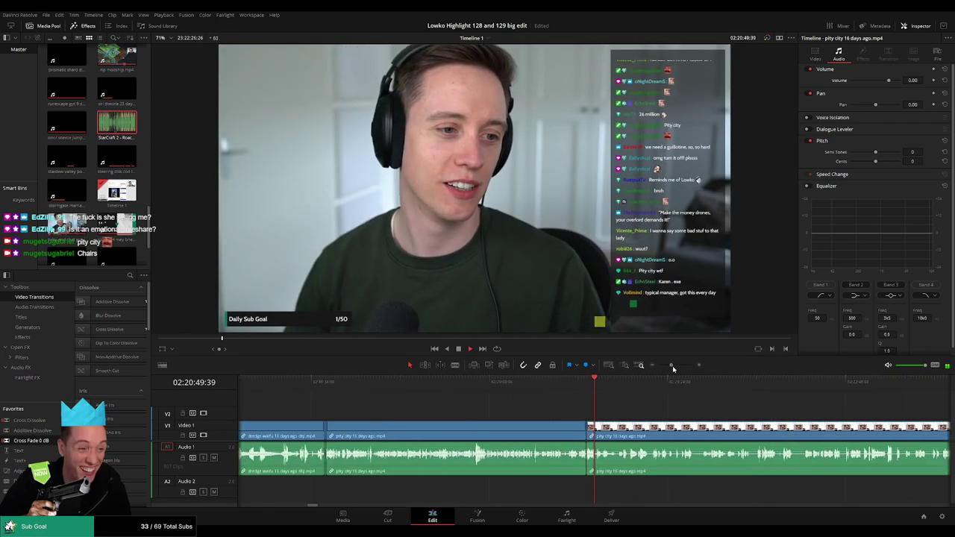
pyautogui.hscroll(3, 567, 418)
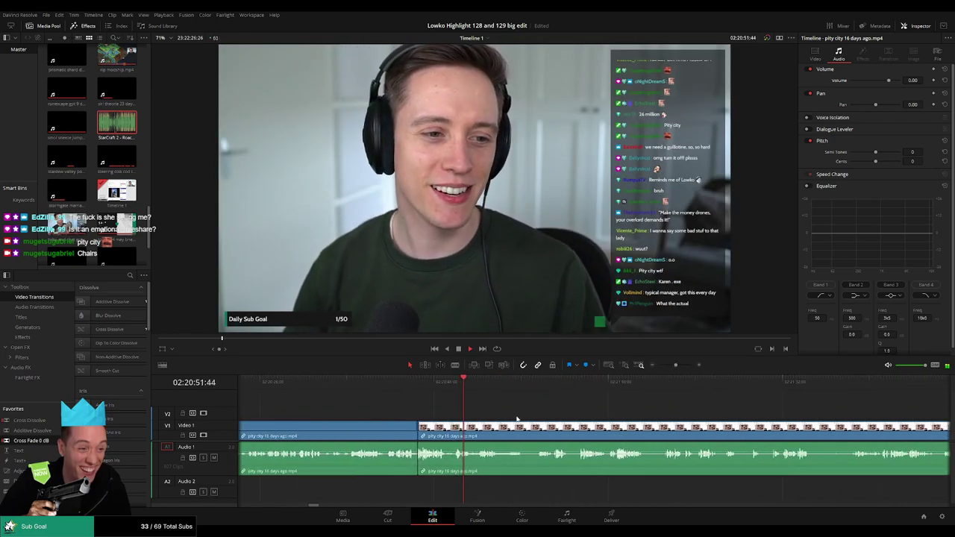
pyautogui.scroll(1, 521, 419)
pyautogui.scroll(-1, 524, 419)
pyautogui.moveTo(681, 413); pyautogui.dragTo(533, 412)
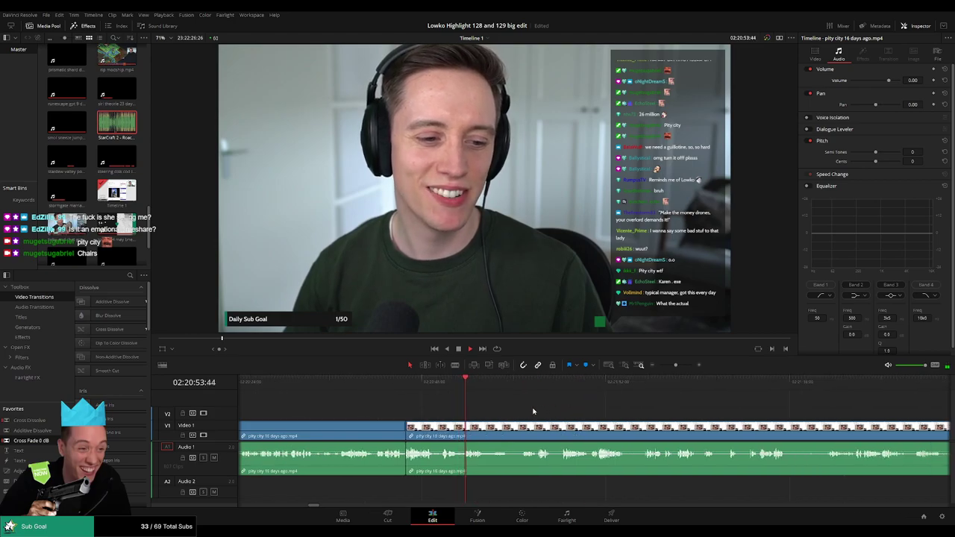
pyautogui.scroll(1, 541, 413)
pyautogui.moveTo(643, 412); pyautogui.dragTo(508, 387)
pyautogui.press('b')
pyautogui.click(489, 431)
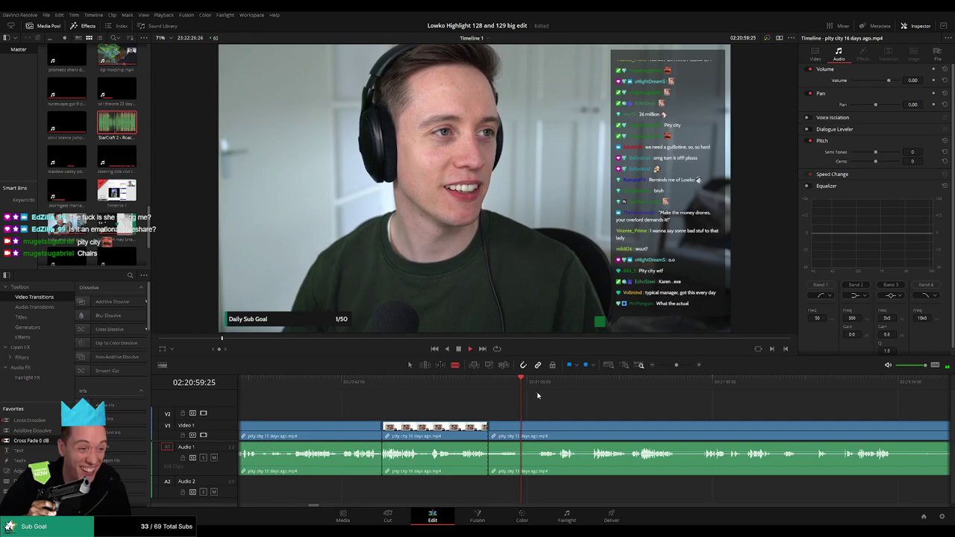
pyautogui.click(535, 431)
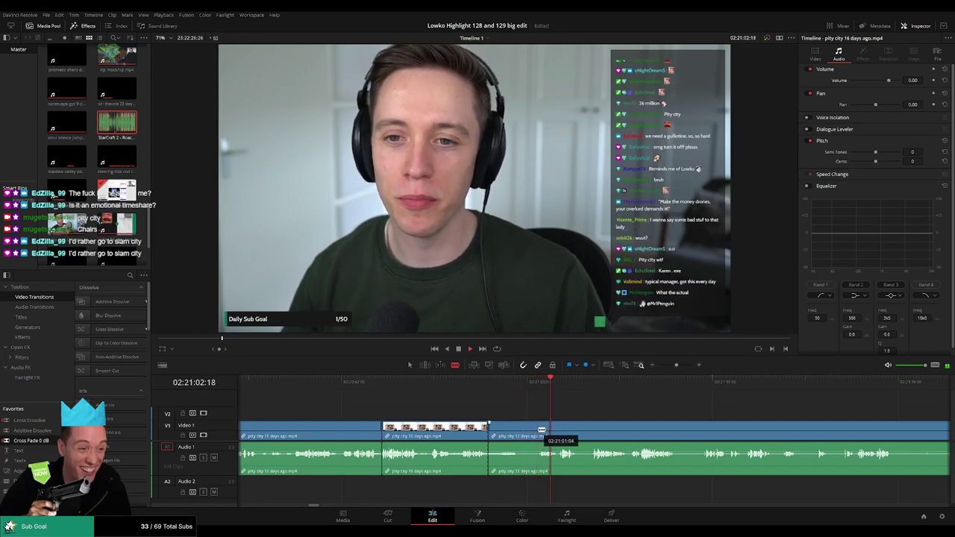
pyautogui.press('a')
pyautogui.click(522, 434)
pyautogui.press('BackSpace')
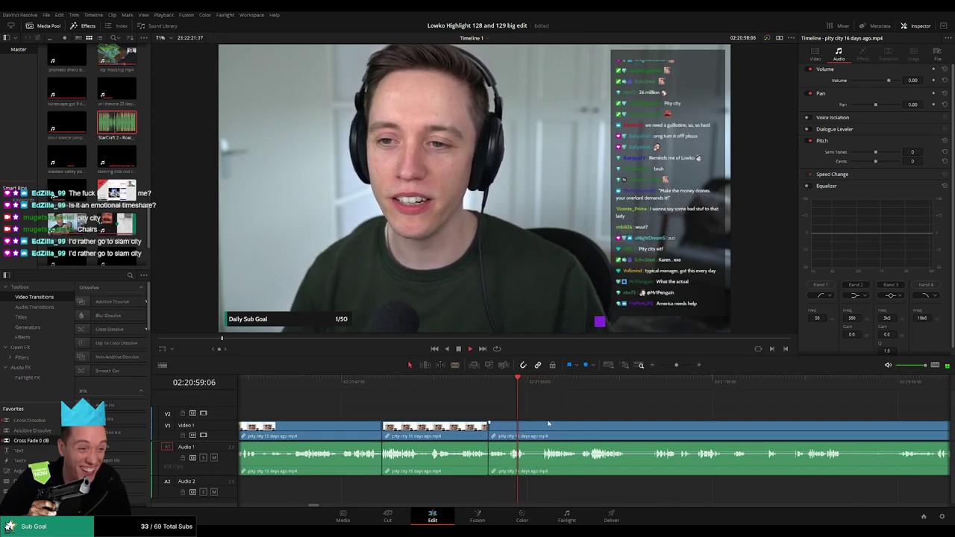
pyautogui.moveTo(473, 463); pyautogui.dragTo(485, 458)
pyautogui.press('space')
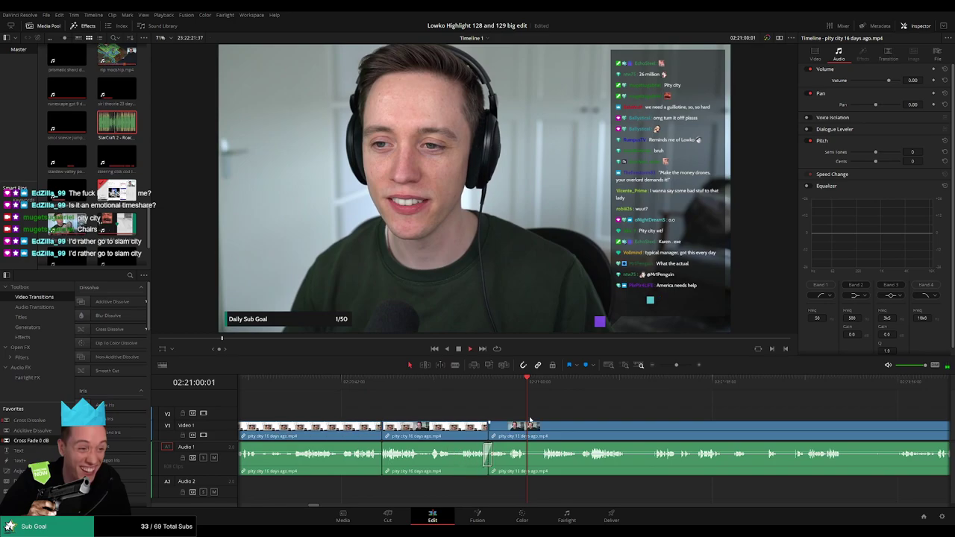
# Step: Ripple-delete the pause from about 02:21:00 to 02:21:01 in the pity city clip and cross-fade the audio join
pyautogui.click(542, 383)
pyautogui.press('b')
pyautogui.click(531, 438)
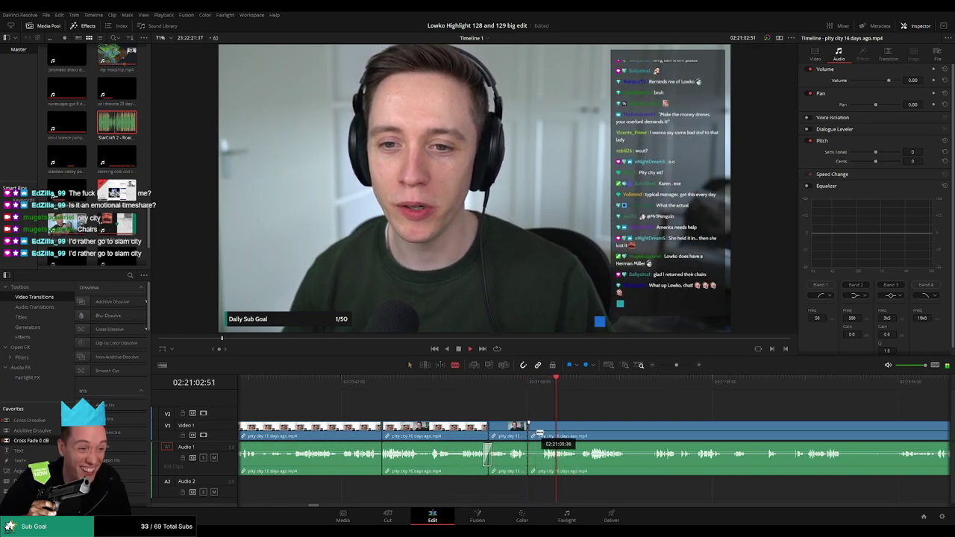
pyautogui.click(544, 434)
pyautogui.press('a')
pyautogui.click(533, 436)
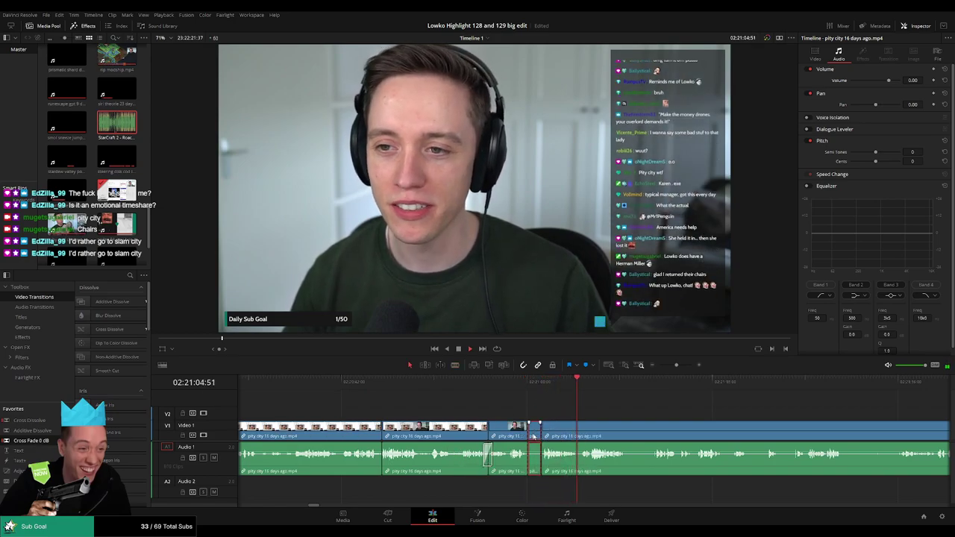
pyautogui.press('Delete')
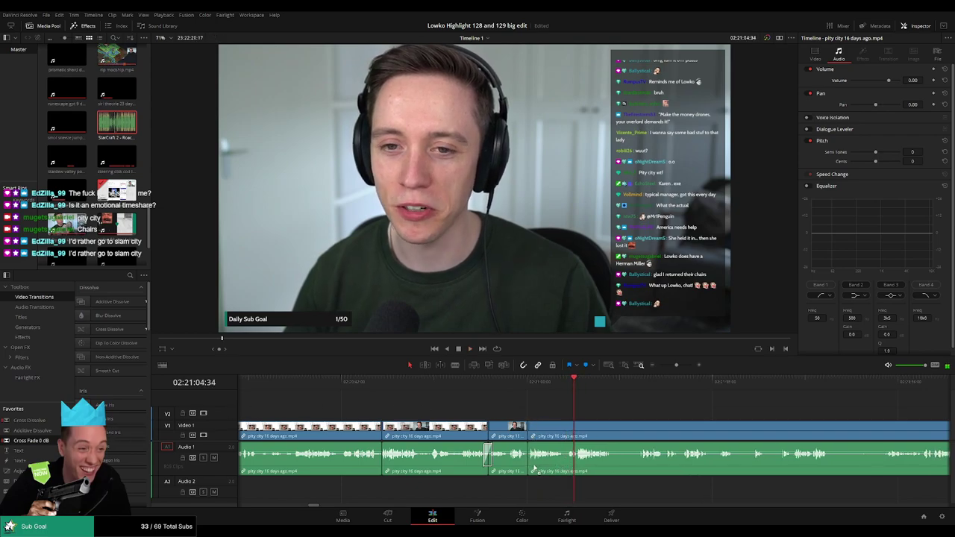
# Step: Split the pity city clip at about 02:21:08 and 02:21:11 and ripple-delete the section between
pyautogui.moveTo(634, 428); pyautogui.dragTo(482, 421)
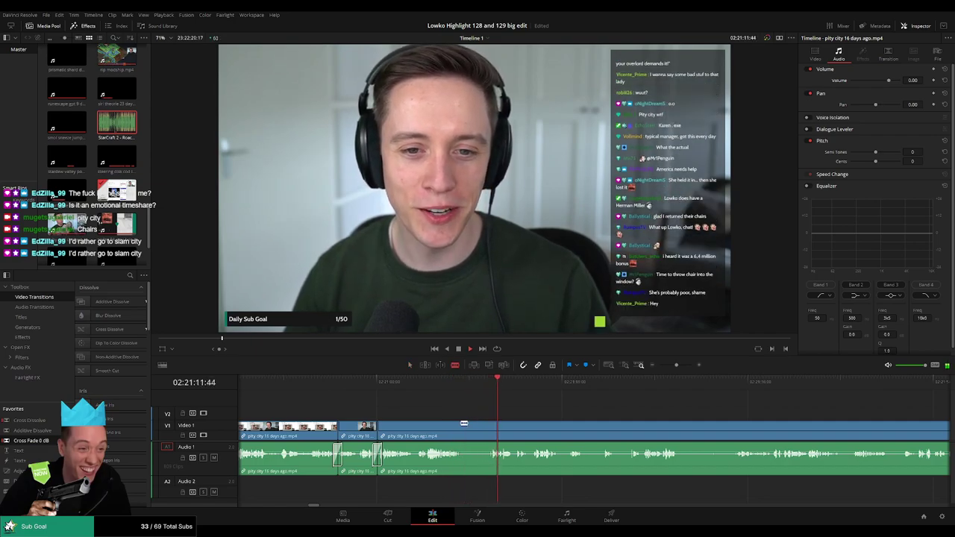
pyautogui.click(463, 424)
pyautogui.scroll(3, 523, 420)
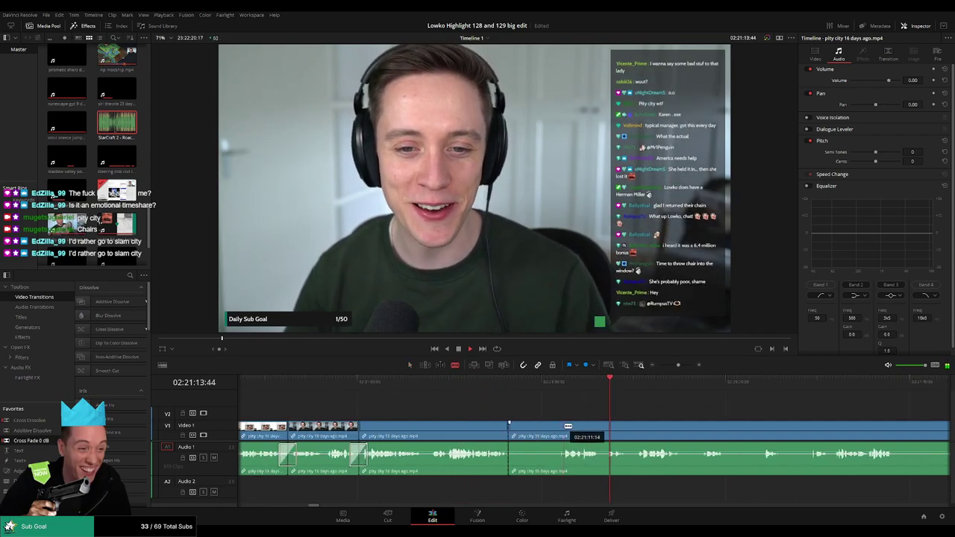
pyautogui.click(565, 426)
pyautogui.press('a')
pyautogui.click(545, 428)
pyautogui.press('Delete')
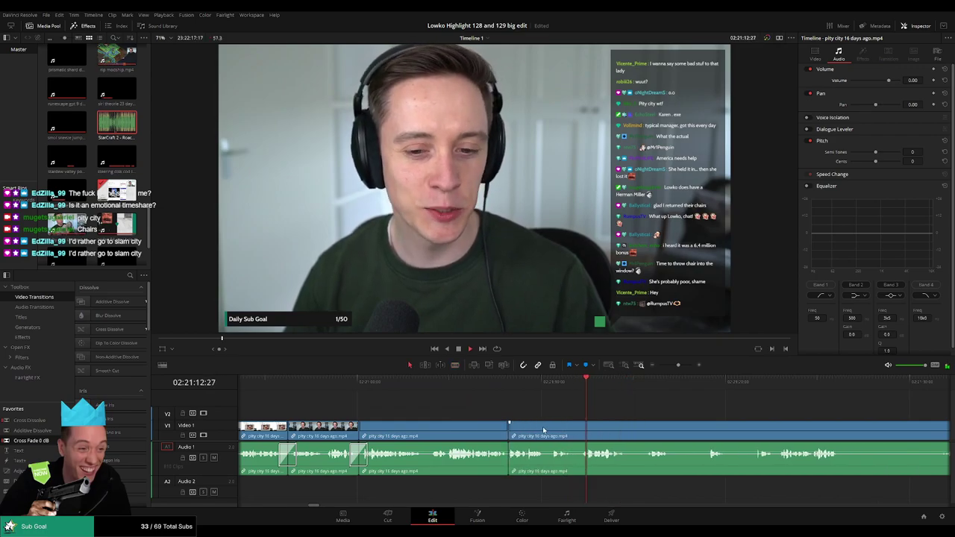
# Step: Ripple-delete two short pauses in the pity city clip, at about 02:21:15 and 02:21:18, and cross-fade the audio at the first join
pyautogui.hscroll(4, 473, 405)
pyautogui.click(401, 382)
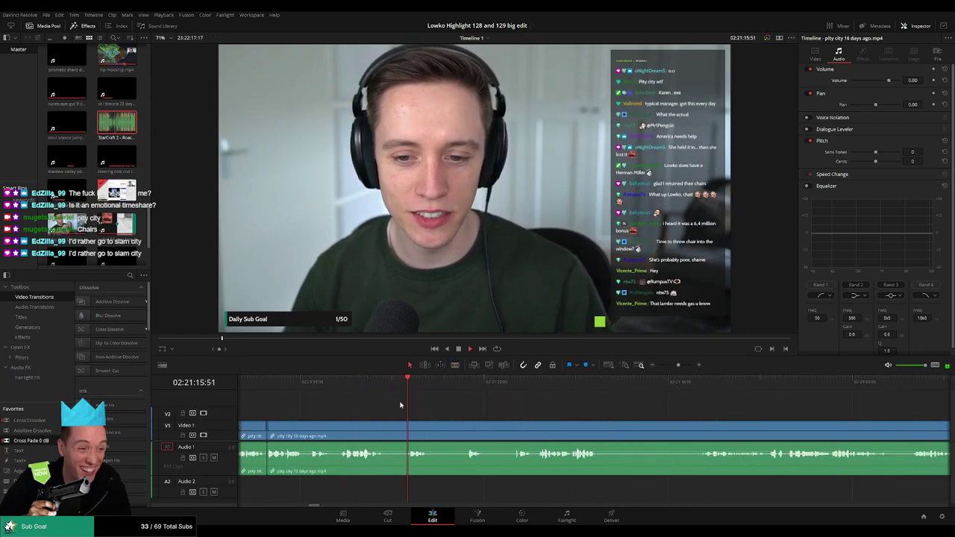
pyautogui.press('b')
pyautogui.click(386, 429)
pyautogui.click(404, 430)
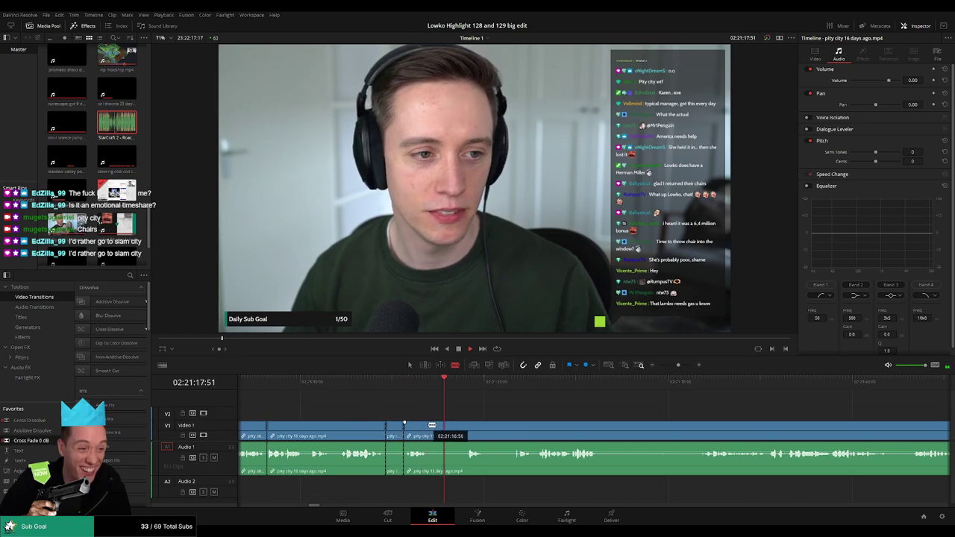
pyautogui.click(429, 430)
pyautogui.click(460, 429)
pyautogui.press('a')
pyautogui.click(448, 432)
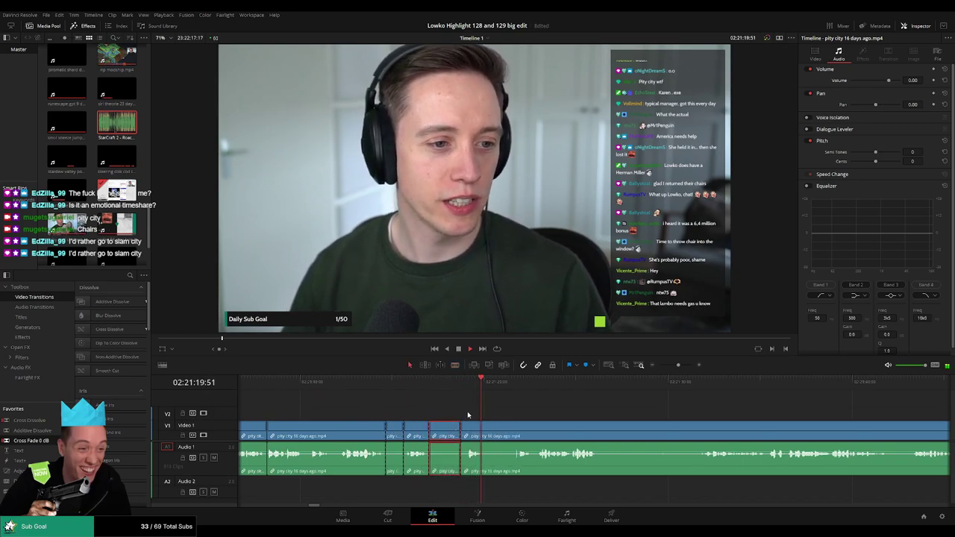
pyautogui.press('Delete')
pyautogui.click(395, 431)
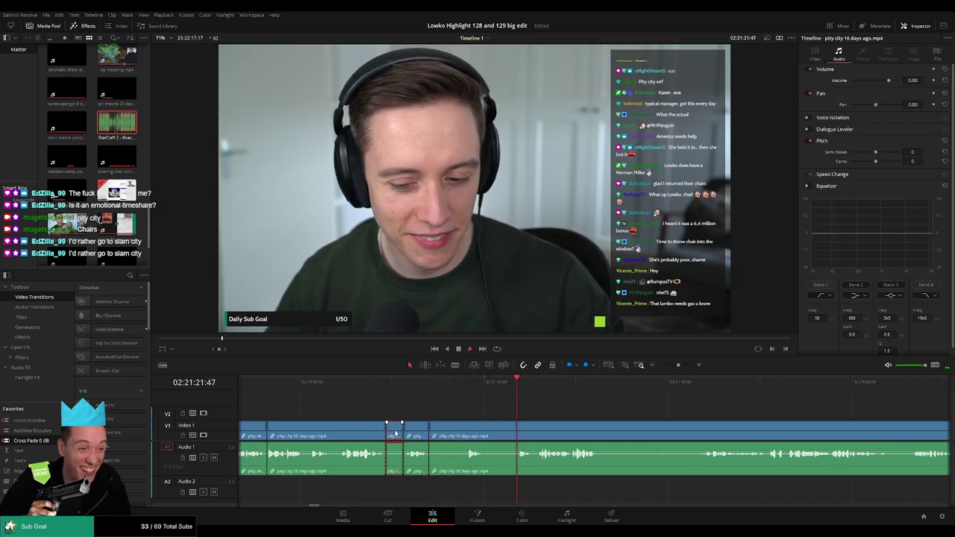
pyautogui.press('Delete')
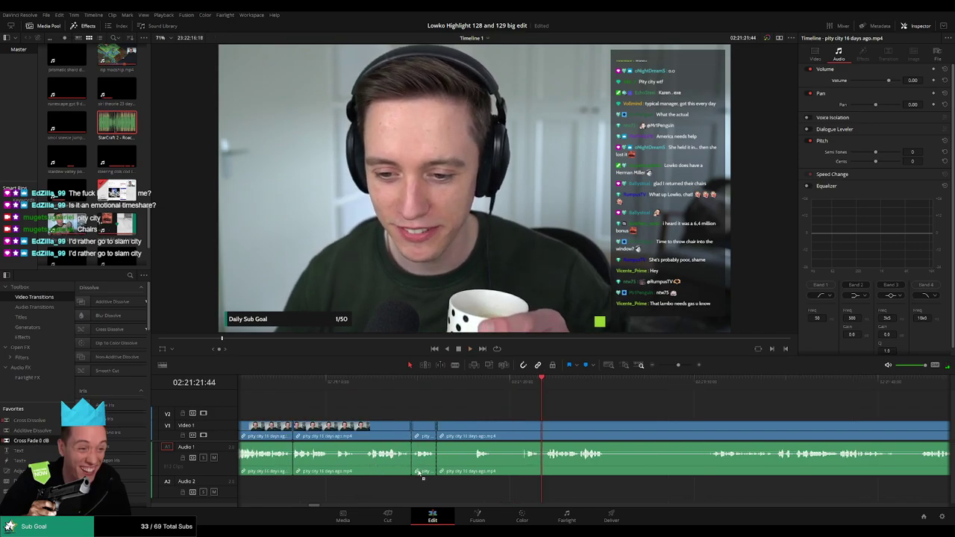
# Step: Split the pity city clip at about 02:21:21 and ripple-delete the section before it back to the cut at 02:21:16
pyautogui.press('b')
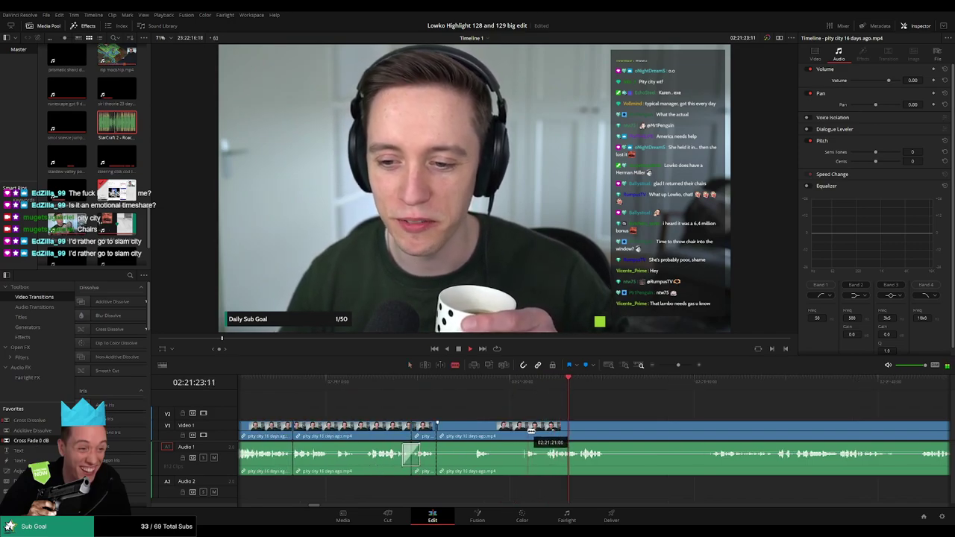
pyautogui.click(526, 431)
pyautogui.press('a')
pyautogui.click(502, 434)
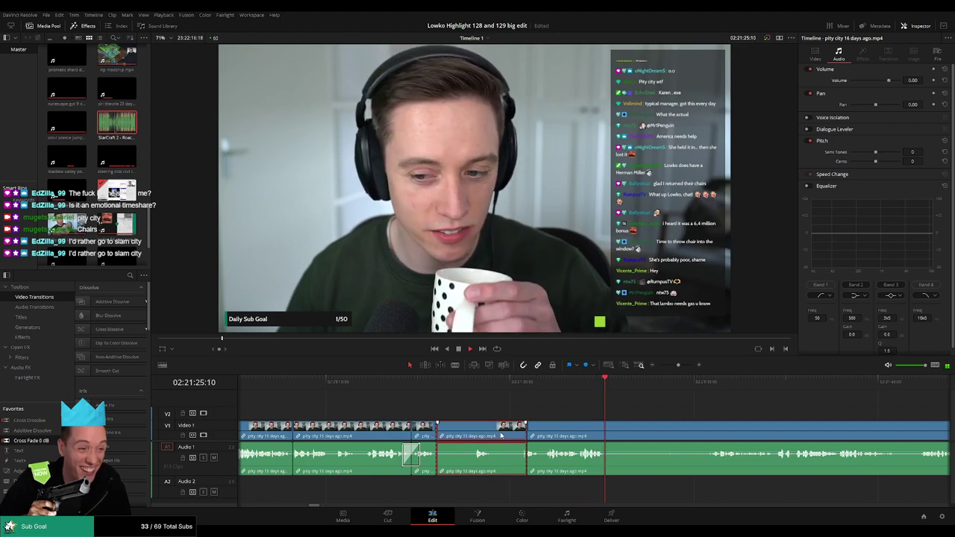
pyautogui.press('Delete')
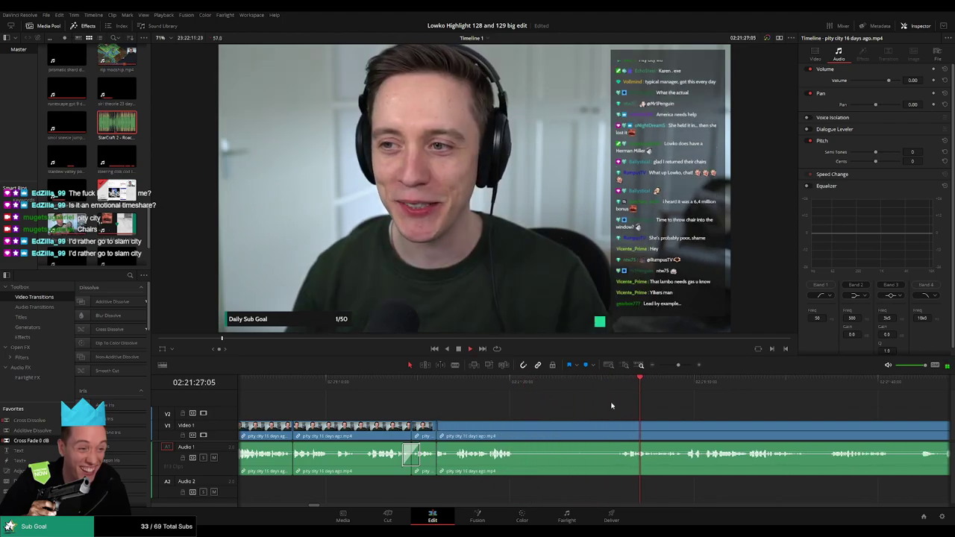
# Step: Ripple-delete the pity city section from about 02:21:20 to 02:21:26 and play across the join
pyautogui.press('b')
pyautogui.click(515, 433)
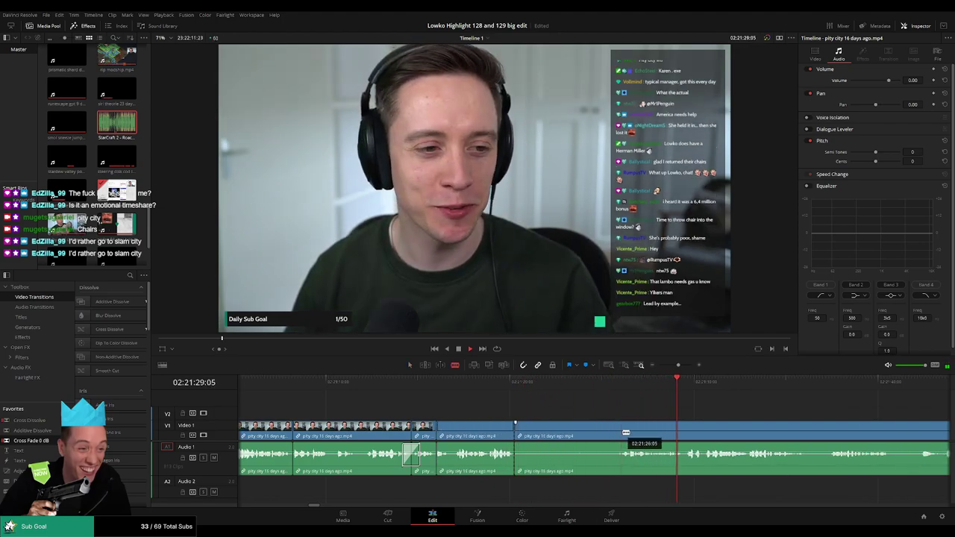
pyautogui.click(623, 433)
pyautogui.press('a')
pyautogui.click(593, 434)
pyautogui.press('Delete')
pyautogui.click(506, 383)
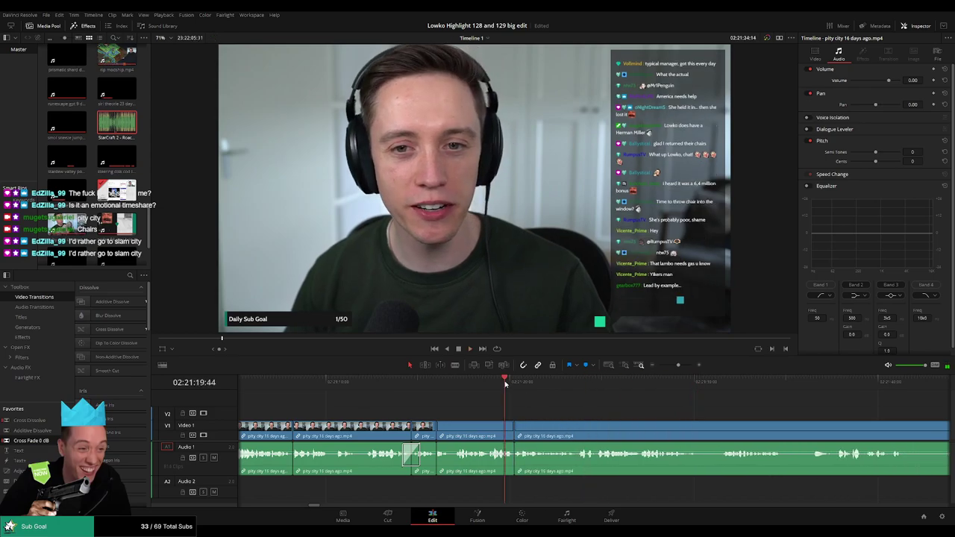
pyautogui.press('space')
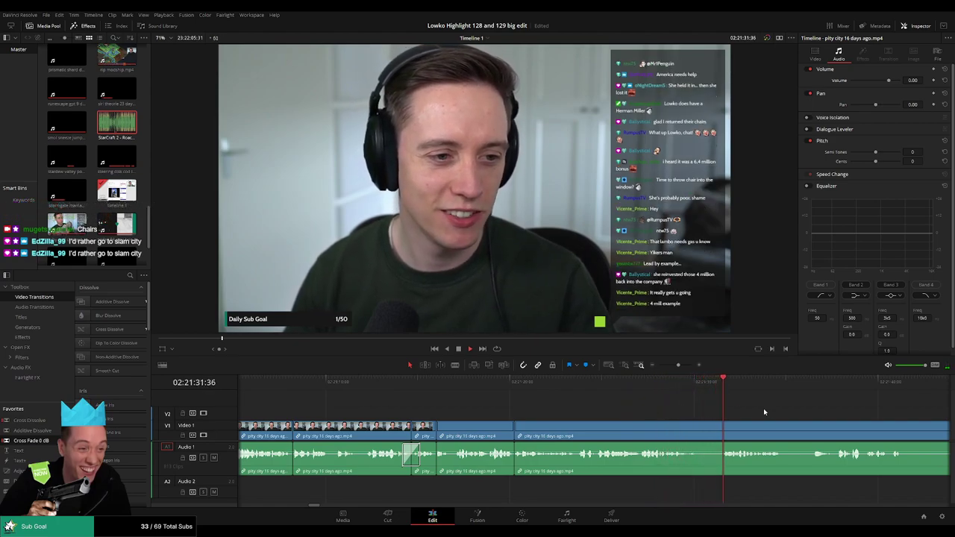
# Step: Review the pity city clip up to about 02:21:37 and split it at about 02:21:31:20
pyautogui.moveTo(768, 408); pyautogui.dragTo(519, 410)
pyautogui.hscroll(1, 520, 409)
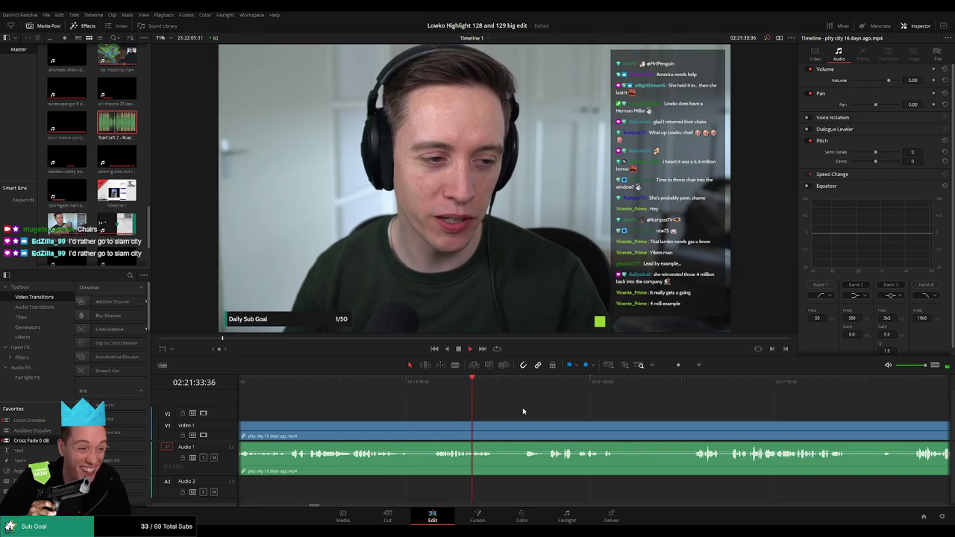
pyautogui.click(527, 382)
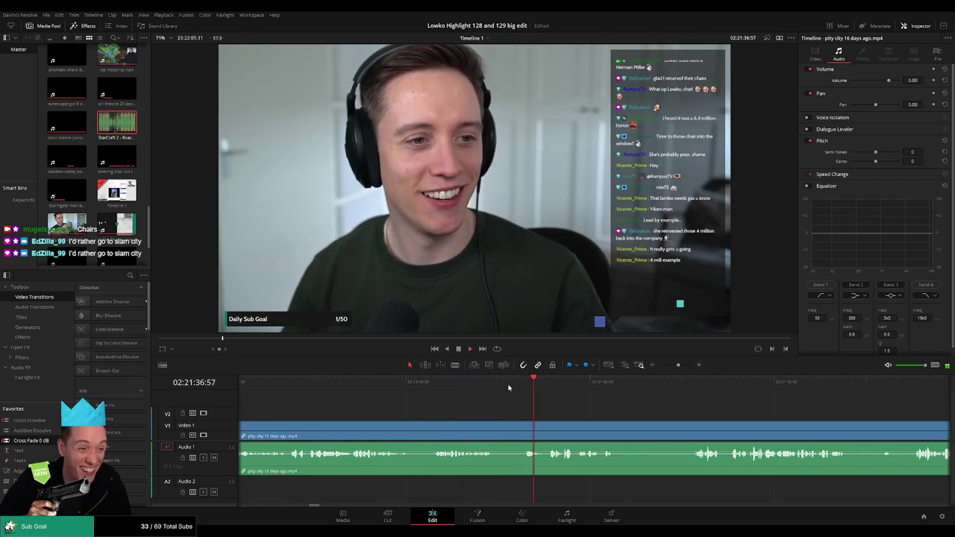
pyautogui.click(386, 384)
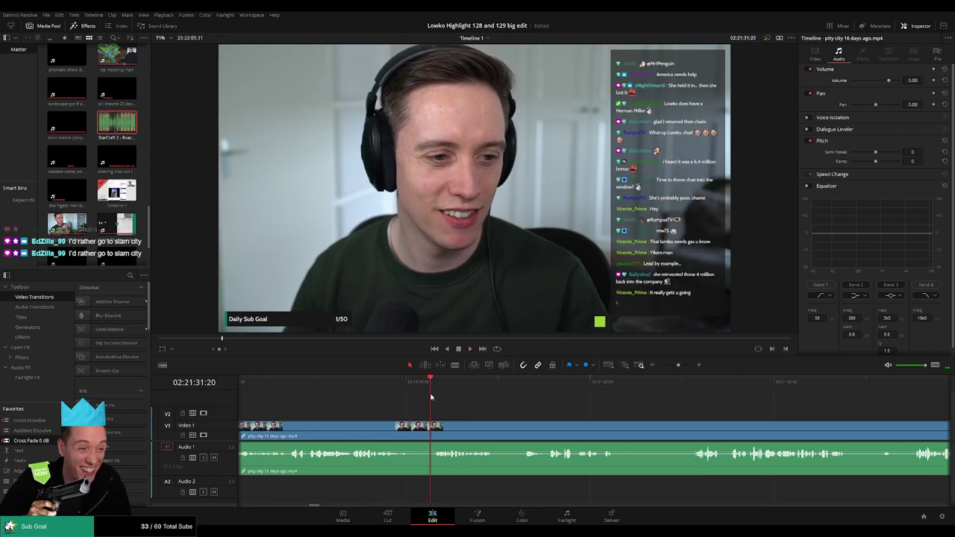
pyautogui.press('b')
pyautogui.click(432, 429)
pyautogui.press('space')
# Step: Skim the rest of the pity city clip between about 02:21:50 and 02:28:20 for parts worth keeping
pyautogui.moveTo(682, 393); pyautogui.dragTo(669, 369)
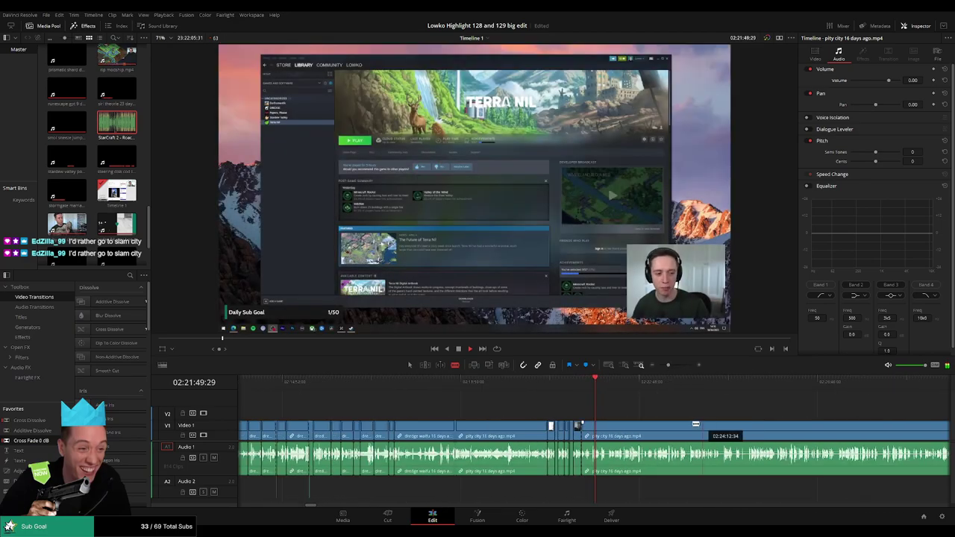
pyautogui.moveTo(693, 423); pyautogui.dragTo(533, 408)
pyautogui.moveTo(669, 366); pyautogui.dragTo(663, 365)
pyautogui.click(614, 386)
pyautogui.click(628, 385)
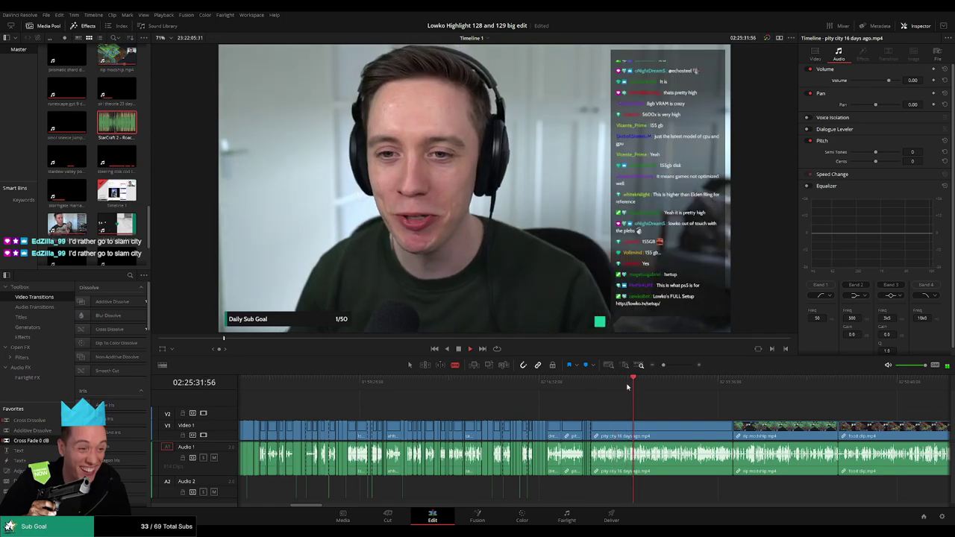
pyautogui.click(601, 386)
pyautogui.moveTo(663, 365); pyautogui.dragTo(669, 365)
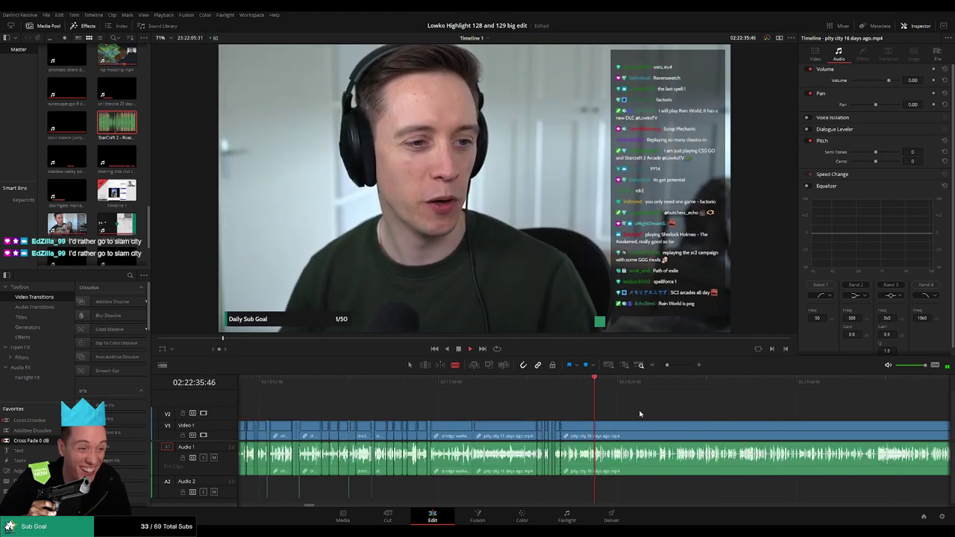
pyautogui.click(574, 386)
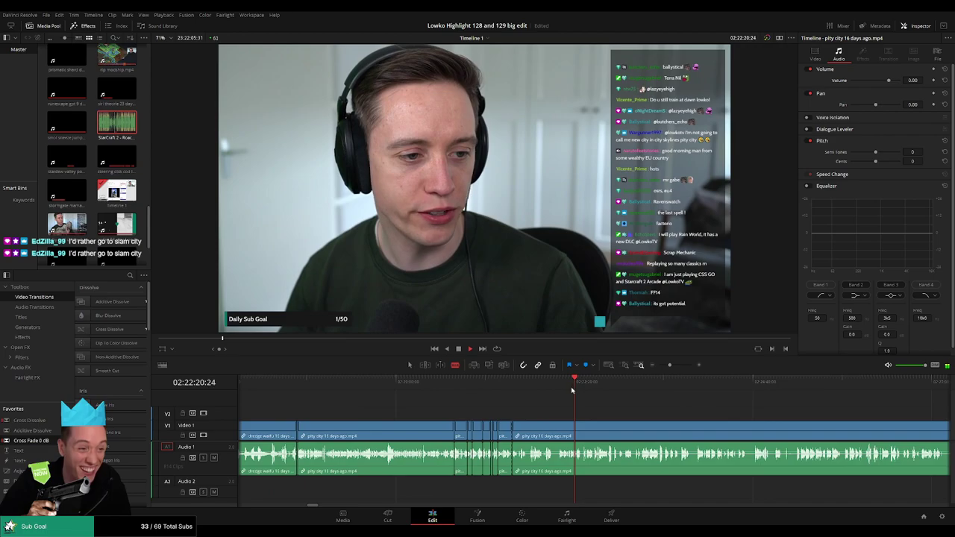
pyautogui.click(664, 388)
pyautogui.click(829, 392)
pyautogui.moveTo(830, 400); pyautogui.dragTo(601, 400)
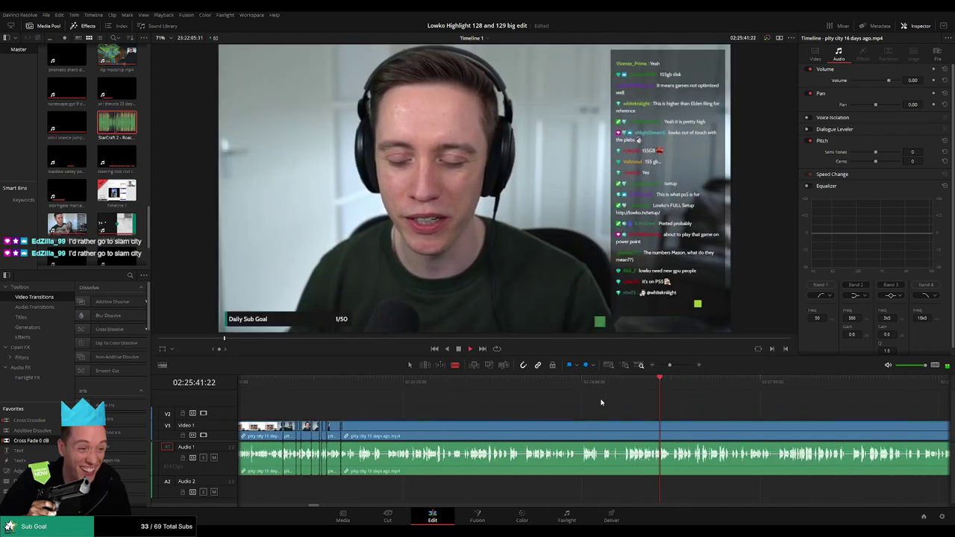
pyautogui.click(714, 389)
pyautogui.click(816, 388)
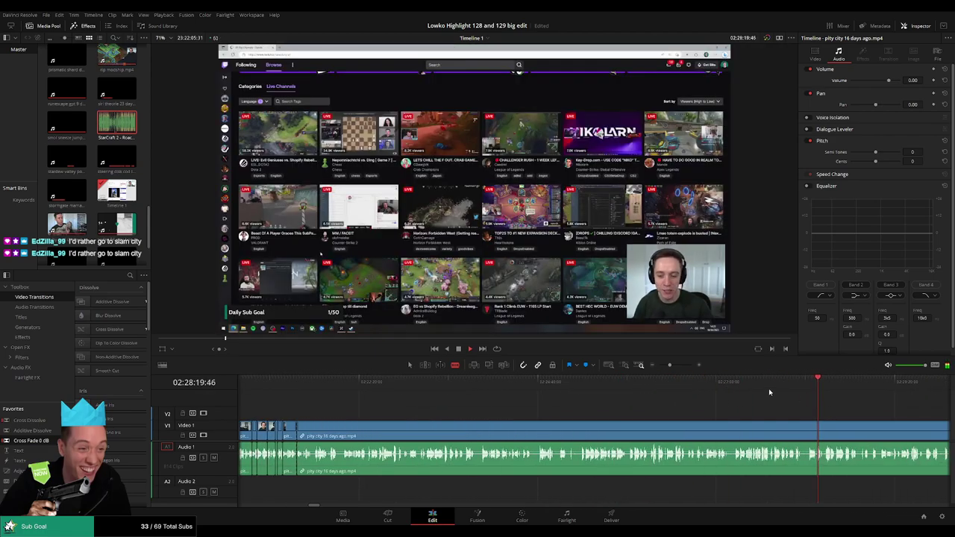
pyautogui.click(762, 385)
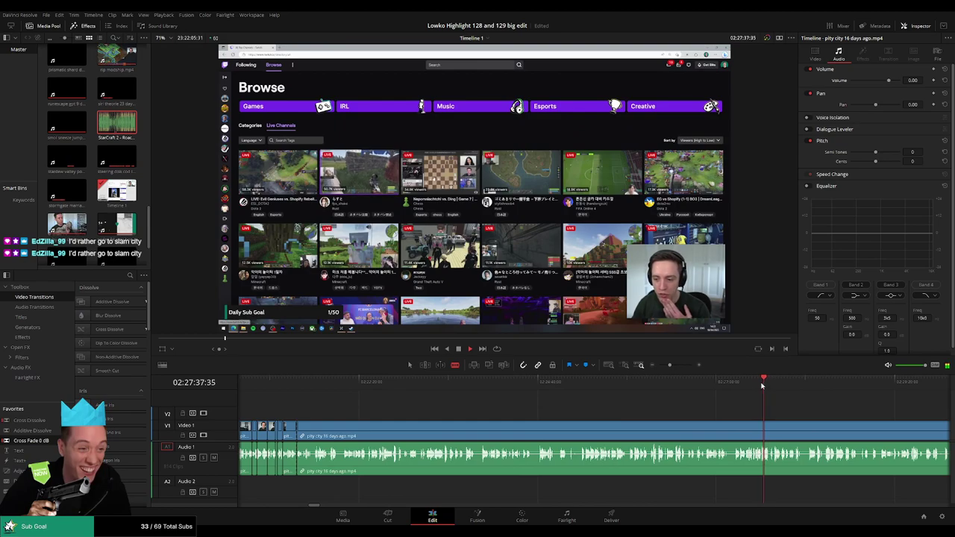
pyautogui.click(742, 383)
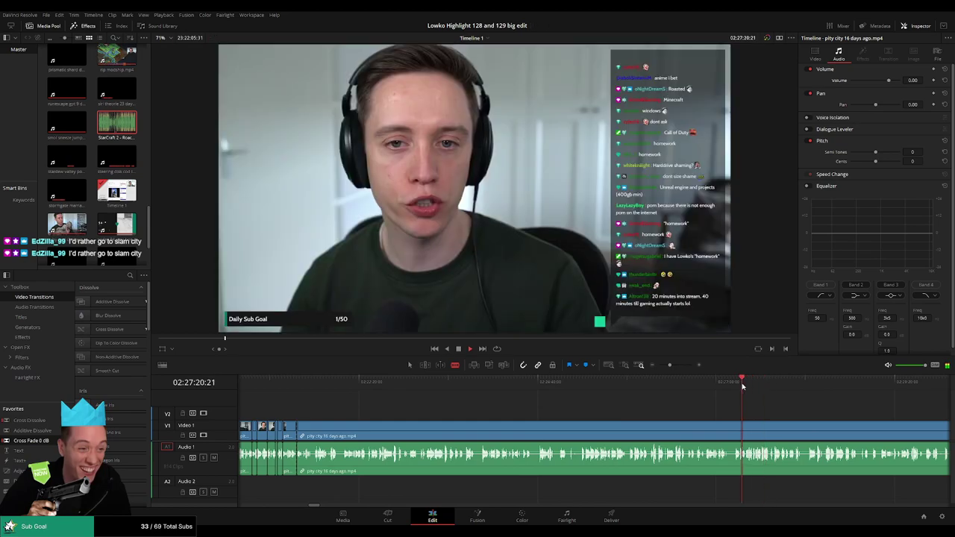
# Step: Review the pity city clip's stream-browsing part from about 02:27:50 through to the Terra Nil main menu at about 02:31:45
pyautogui.click(776, 384)
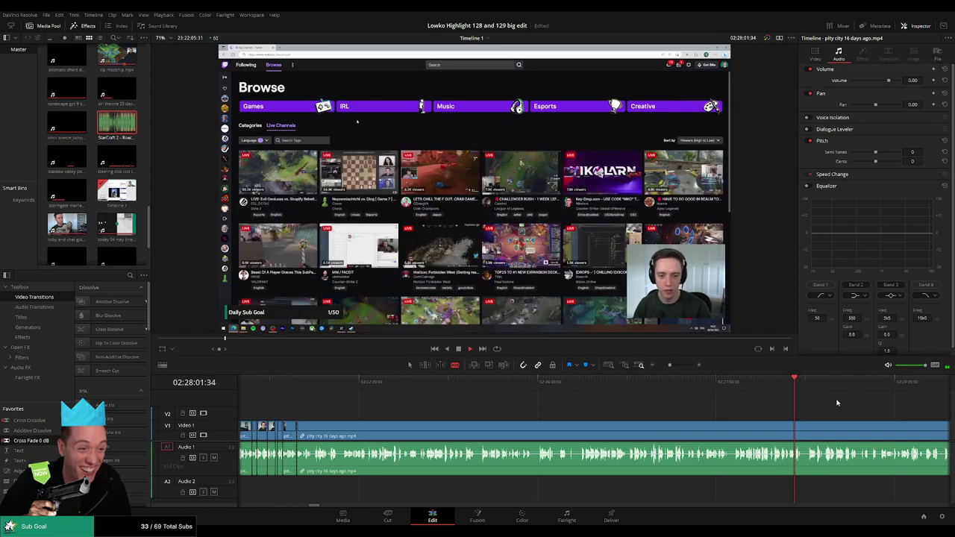
pyautogui.moveTo(826, 400); pyautogui.dragTo(707, 381)
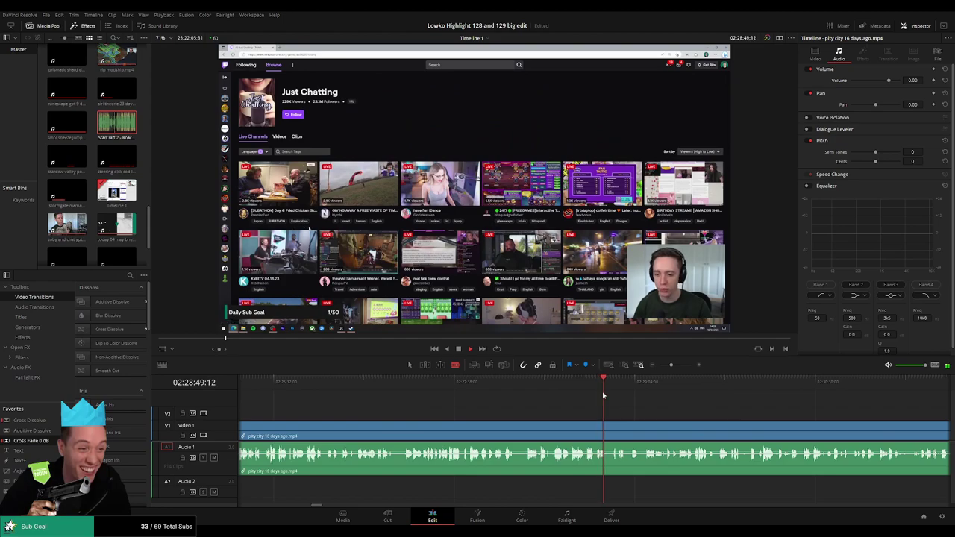
pyautogui.moveTo(610, 386); pyautogui.dragTo(615, 385)
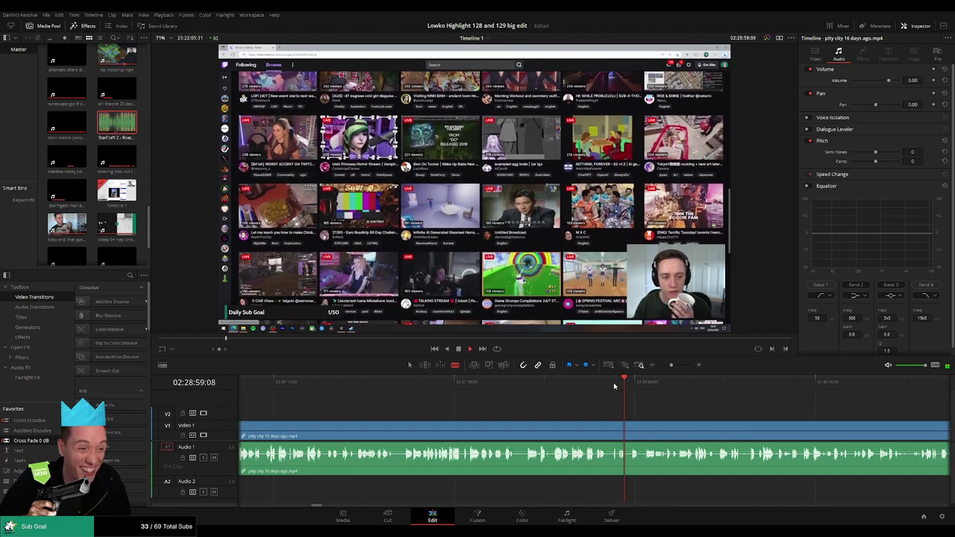
pyautogui.click(631, 385)
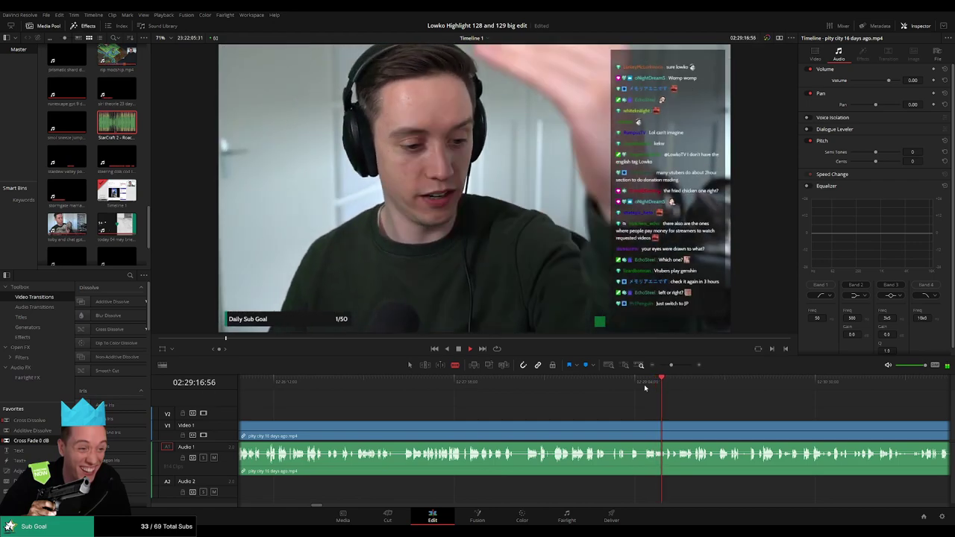
pyautogui.moveTo(673, 365)
pyautogui.mouseDown()
pyautogui.moveTo(662, 367)
pyautogui.moveTo(675, 370)
pyautogui.mouseUp()
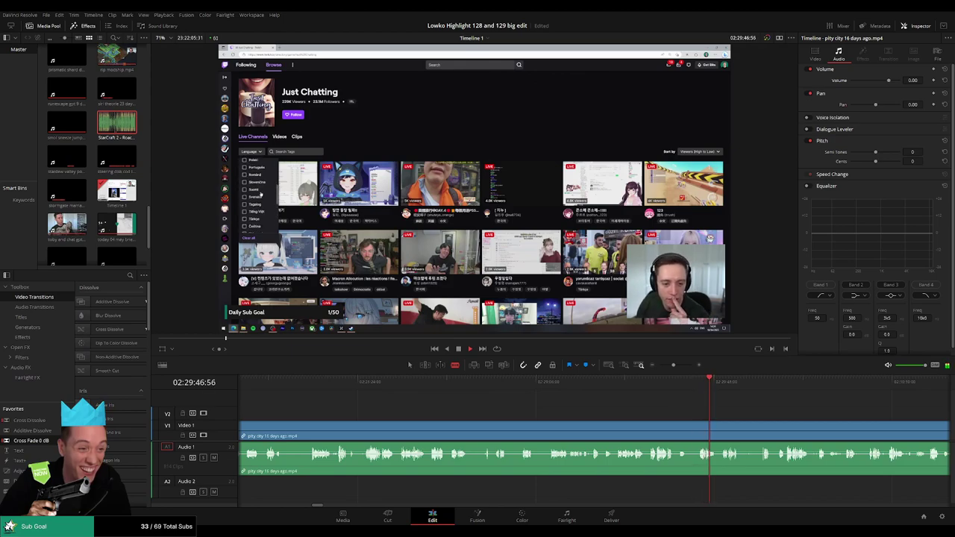
pyautogui.click(725, 382)
pyautogui.hscroll(1, 680, 407)
pyautogui.hscroll(5, 679, 407)
pyautogui.click(486, 383)
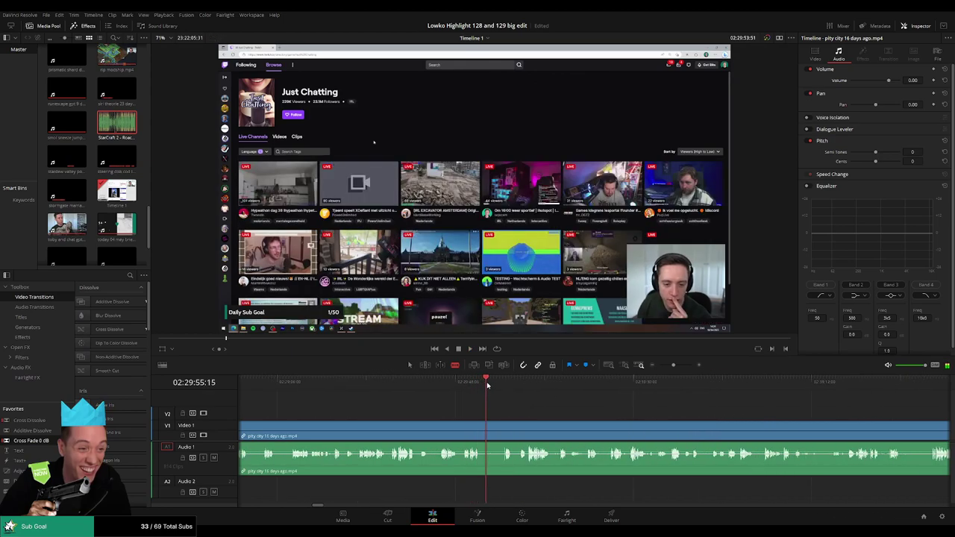
pyautogui.click(499, 384)
pyautogui.moveTo(499, 386); pyautogui.dragTo(525, 384)
pyautogui.press('space')
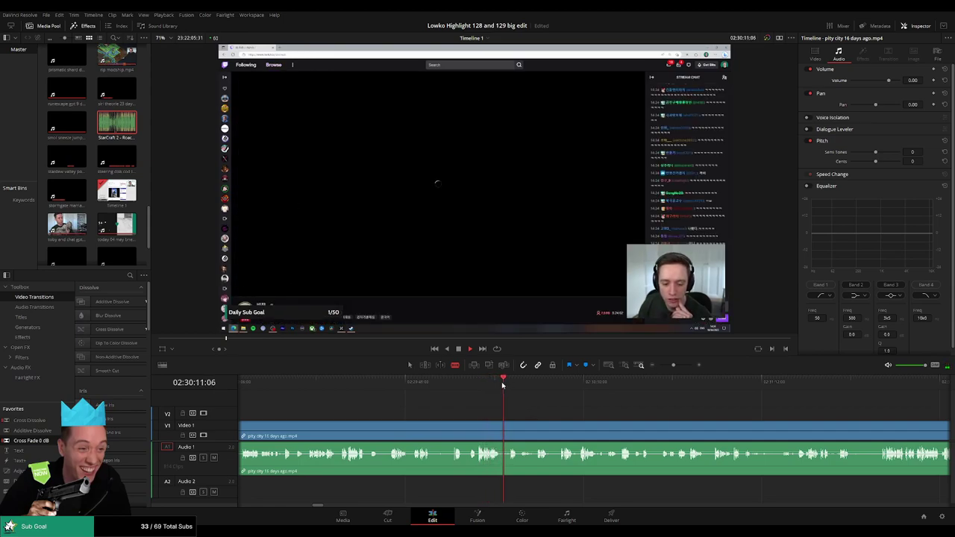
pyautogui.moveTo(515, 382); pyautogui.dragTo(539, 385)
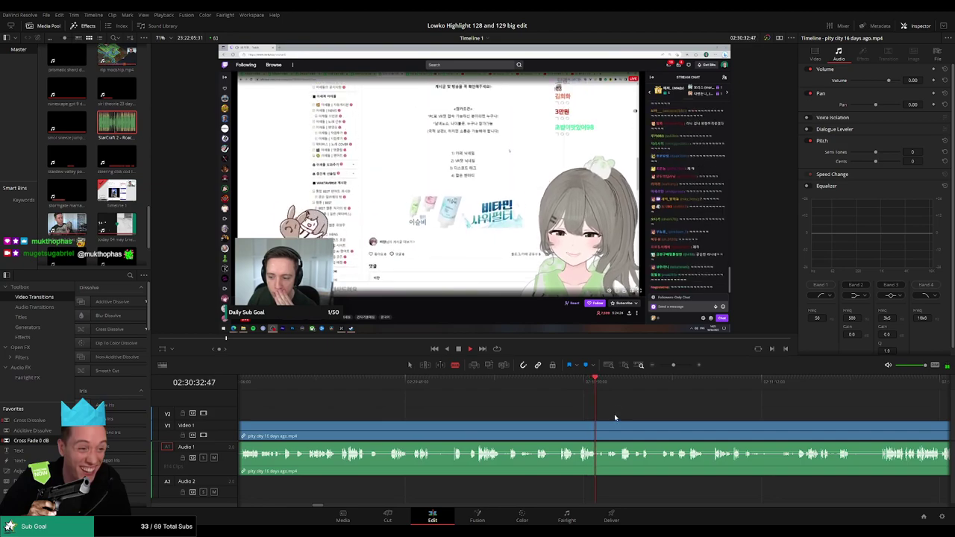
pyautogui.moveTo(601, 387); pyautogui.dragTo(841, 398)
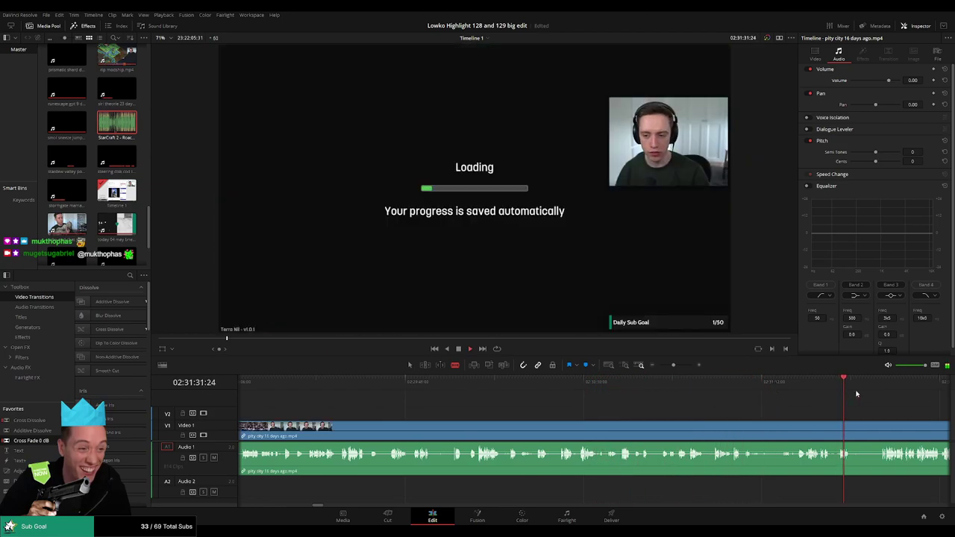
pyautogui.click(883, 391)
# Step: Ripple-delete the remainder of the pity city clip from the cut at 02:21:31:20 up to the rip modship clip
pyautogui.moveTo(672, 364); pyautogui.dragTo(665, 366)
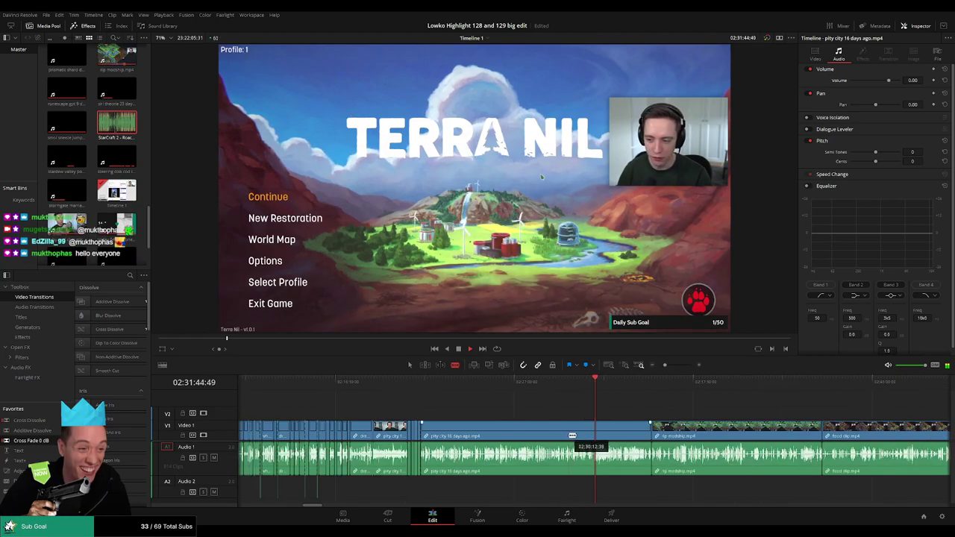
pyautogui.click(595, 431)
pyautogui.press('Delete')
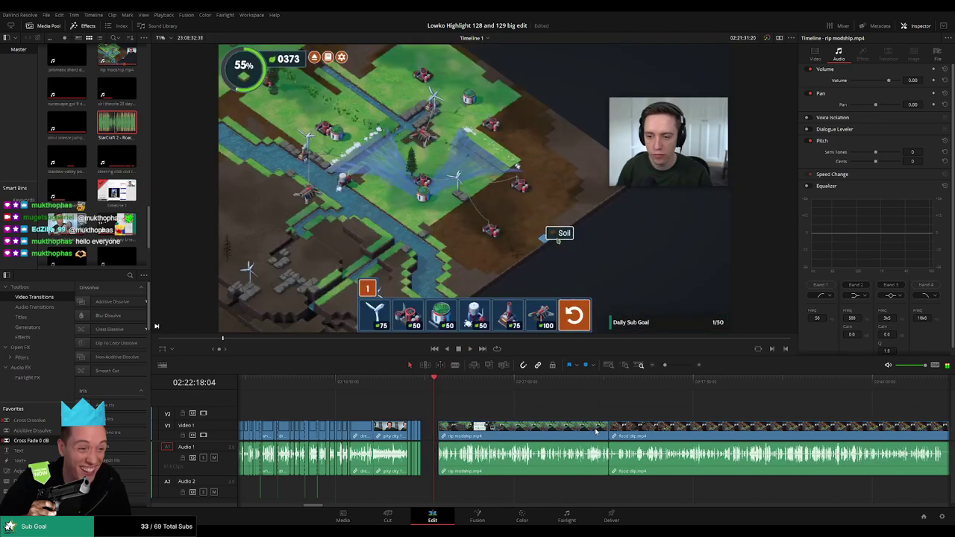
# Step: Examine the opening of the rip modship clip up to about 02:23:25 to find where its talking should start
pyautogui.moveTo(440, 378); pyautogui.dragTo(445, 381)
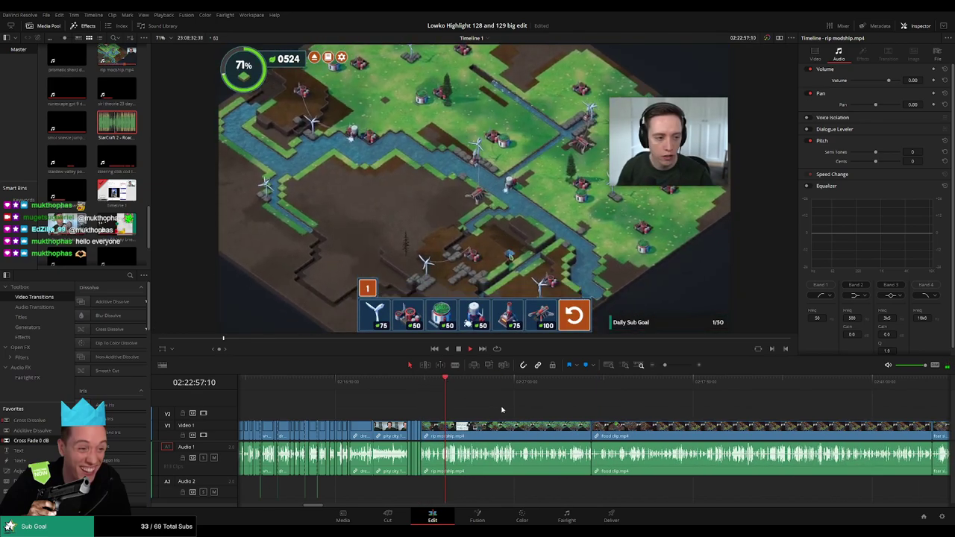
pyautogui.scroll(5, 552, 410)
pyautogui.moveTo(665, 384); pyautogui.dragTo(685, 383)
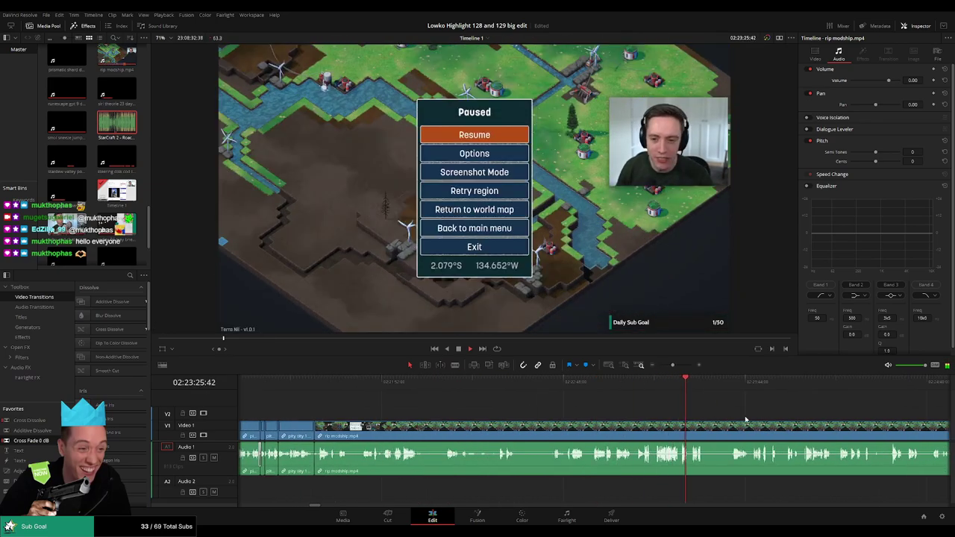
pyautogui.moveTo(745, 419); pyautogui.dragTo(567, 414)
pyautogui.click(479, 386)
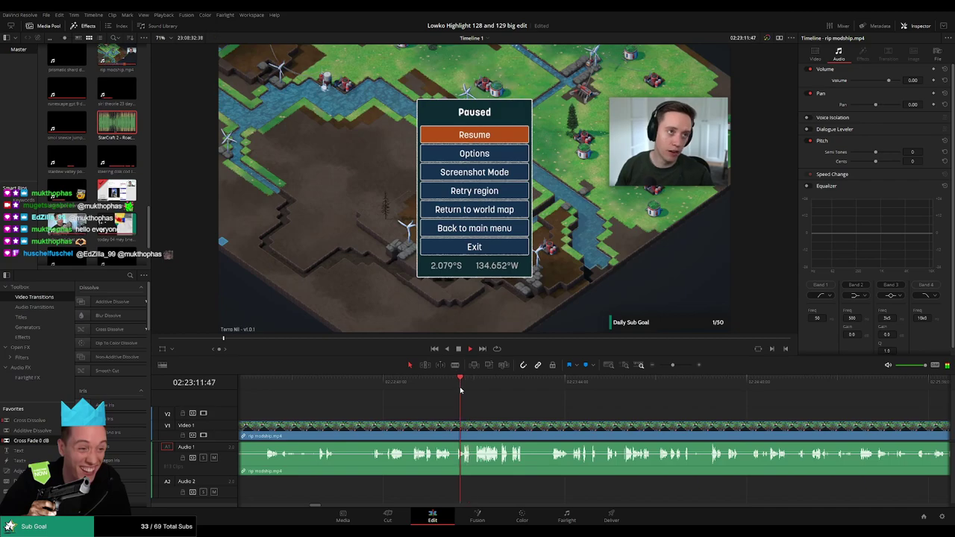
pyautogui.scroll(4, 522, 414)
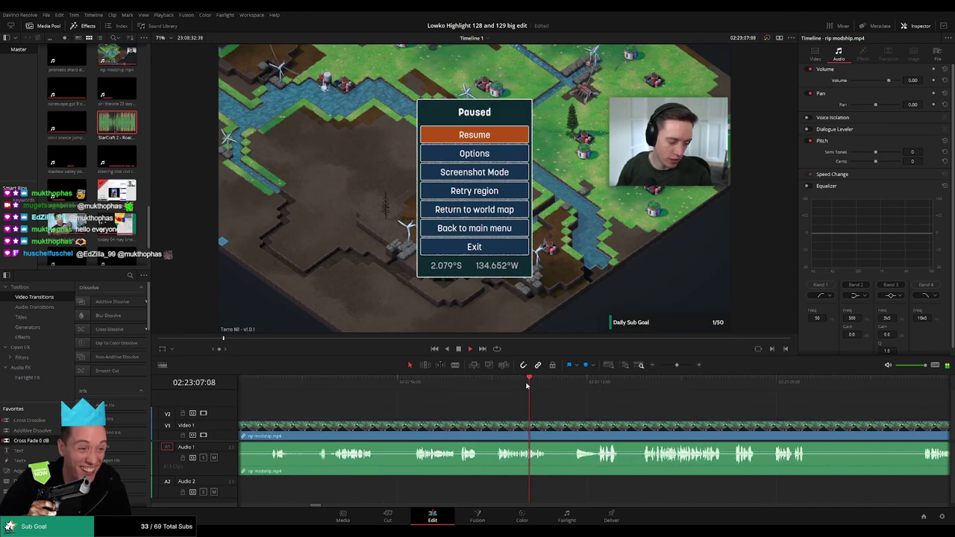
pyautogui.click(495, 387)
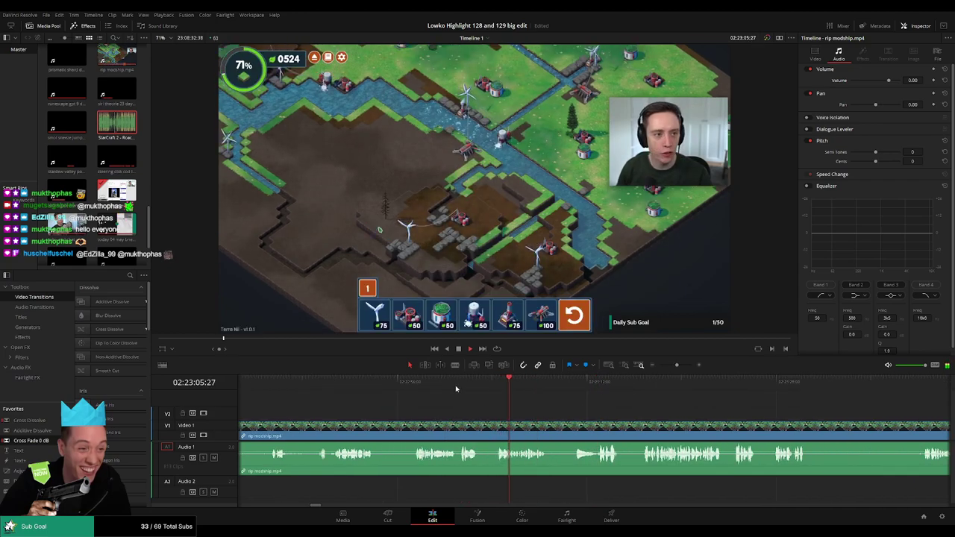
pyautogui.click(460, 386)
pyautogui.scroll(3, 532, 413)
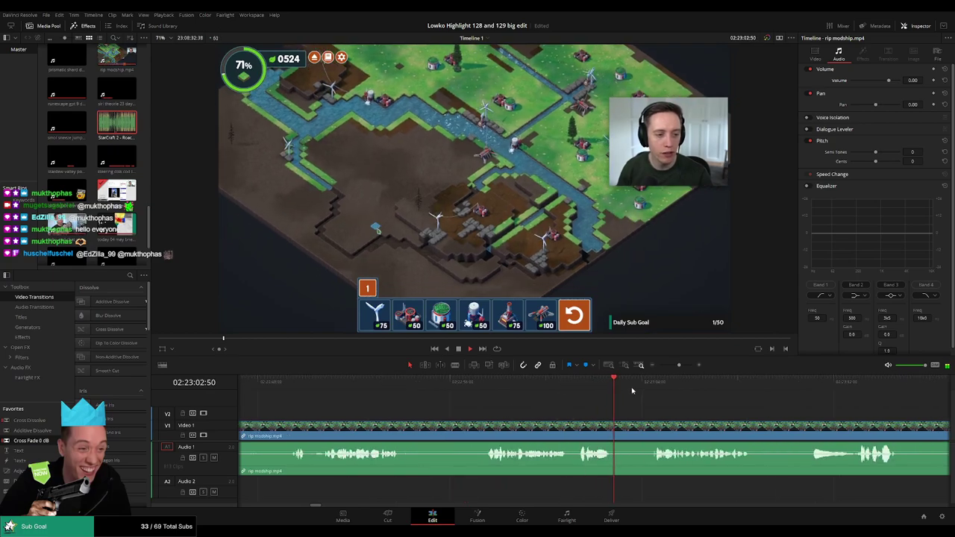
pyautogui.click(653, 385)
pyautogui.scroll(2, 655, 396)
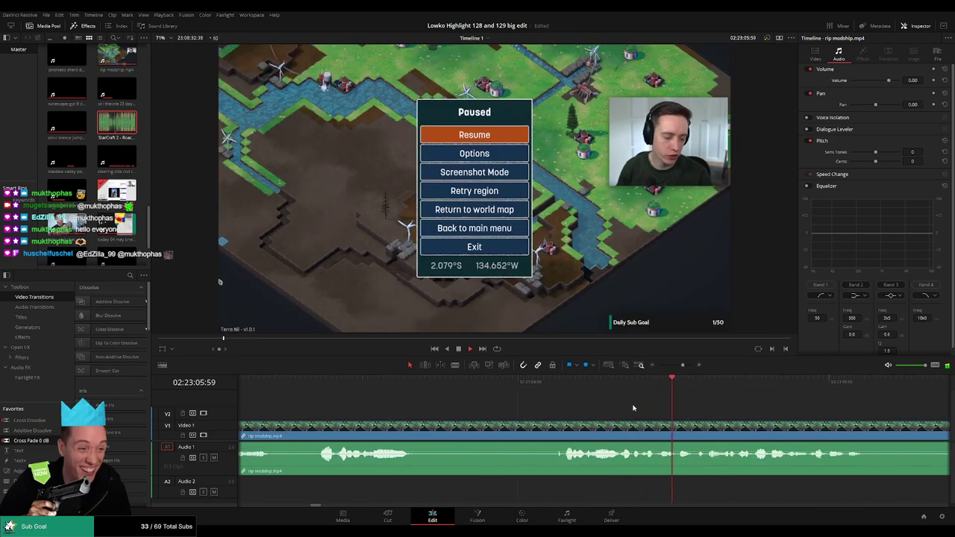
pyautogui.hscroll(3, 489, 396)
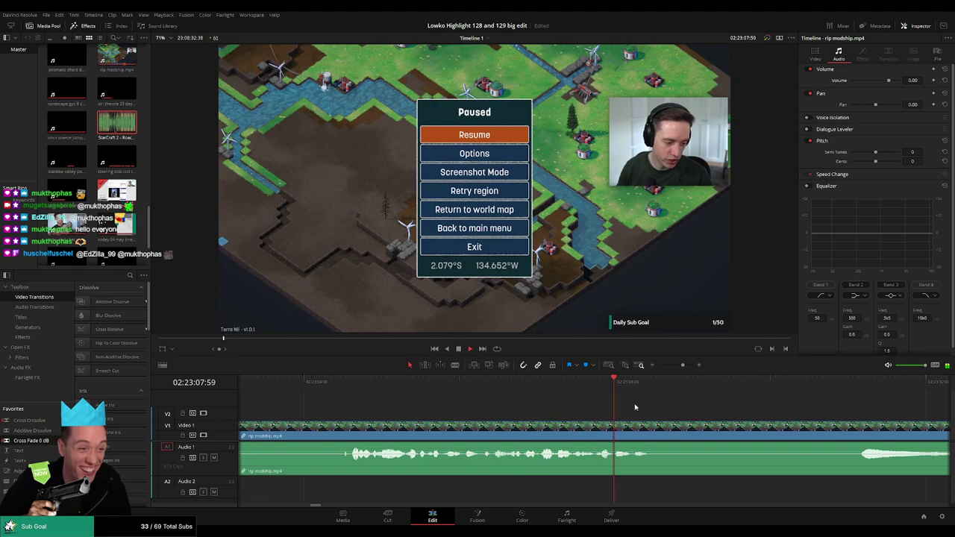
pyautogui.scroll(-2, 642, 406)
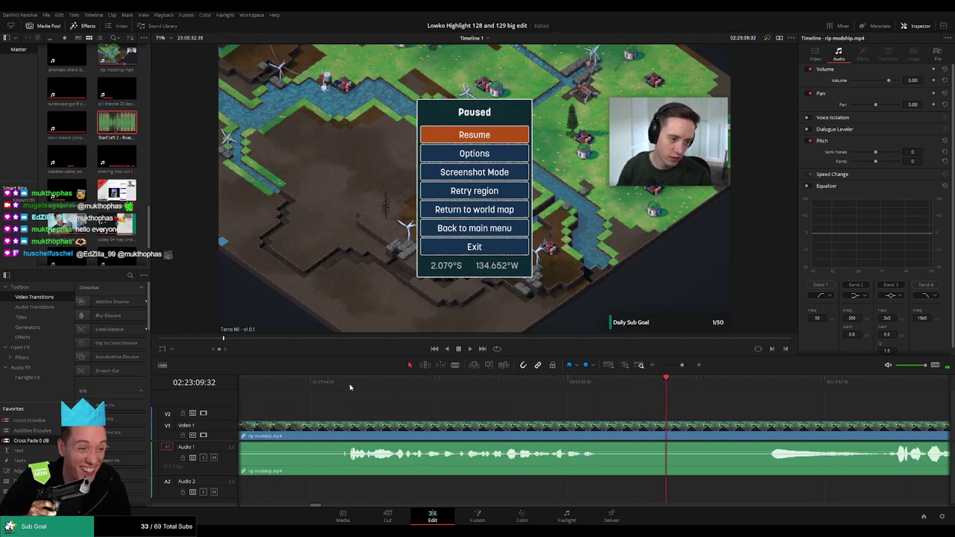
# Step: Split the rip modship clip at about 02:23:04, where the speech starts, ripple-delete everything before it and play on
pyautogui.press('b')
pyautogui.click(348, 426)
pyautogui.press('a')
pyautogui.click(331, 431)
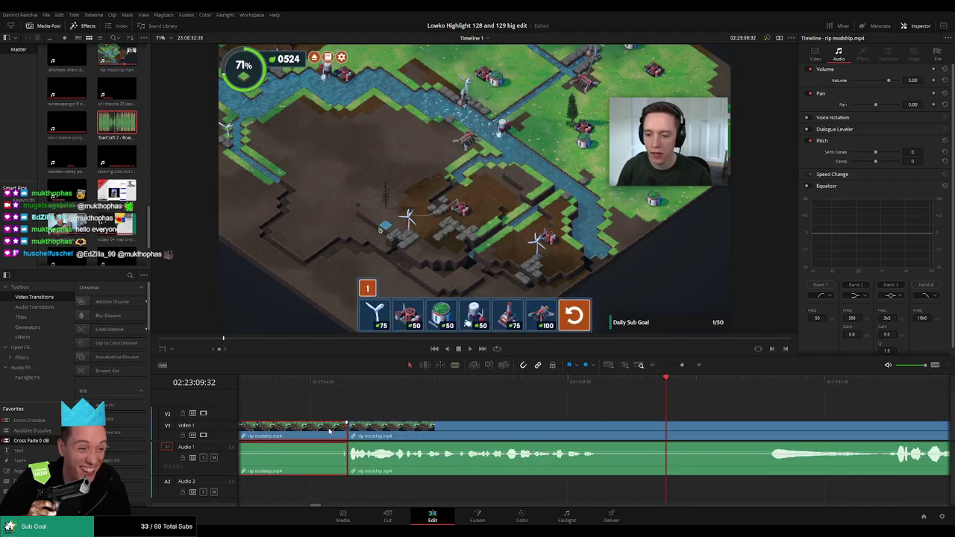
pyautogui.press('Delete')
pyautogui.press('space')
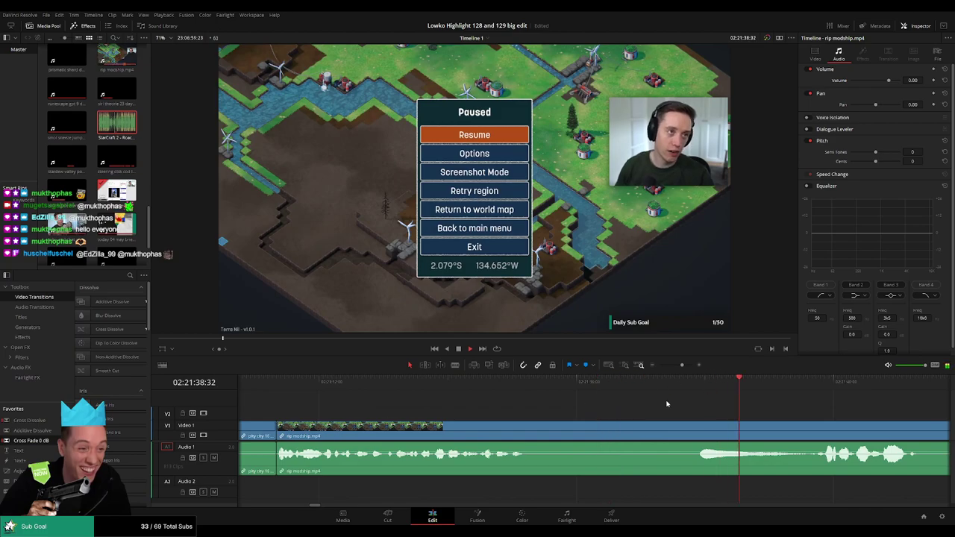
# Step: Cut out and ripple-delete the silent pause from about 02:21:35 to 02:21:37 in the rip modship clip
pyautogui.scroll(-4, 665, 405)
pyautogui.hscroll(4, 562, 414)
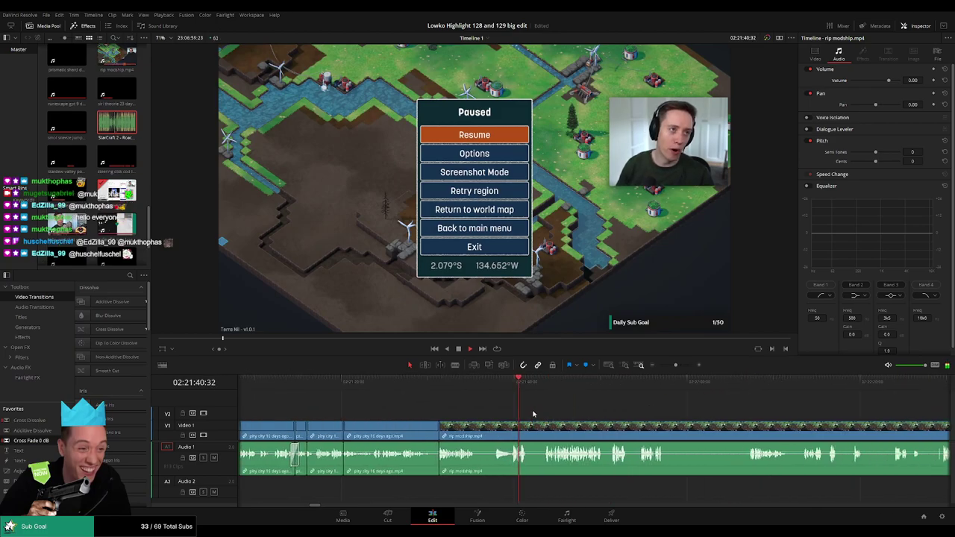
pyautogui.hscroll(-2, 557, 414)
pyautogui.scroll(2, 560, 414)
pyautogui.scroll(-1, 560, 415)
pyautogui.press('b')
pyautogui.click(544, 428)
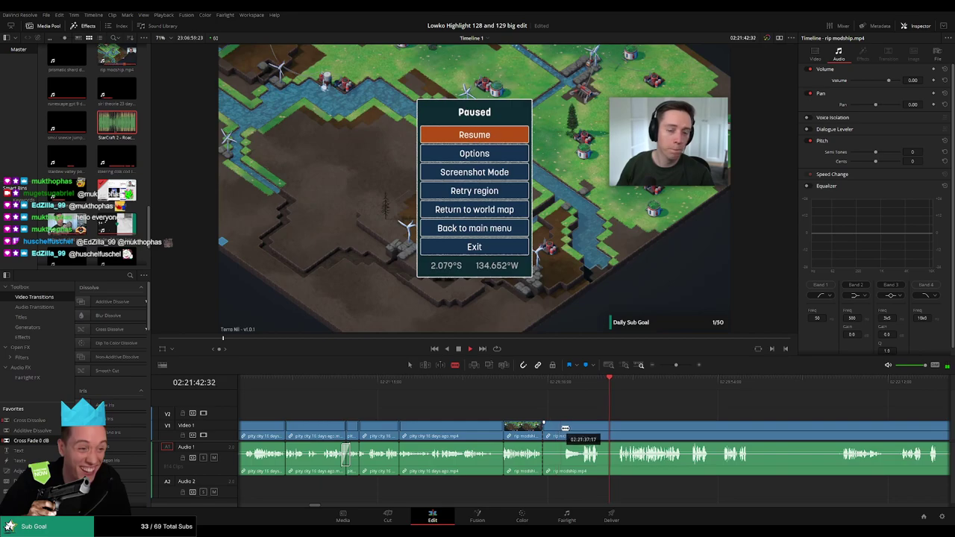
pyautogui.press('a')
pyautogui.click(553, 431)
pyautogui.press('Delete')
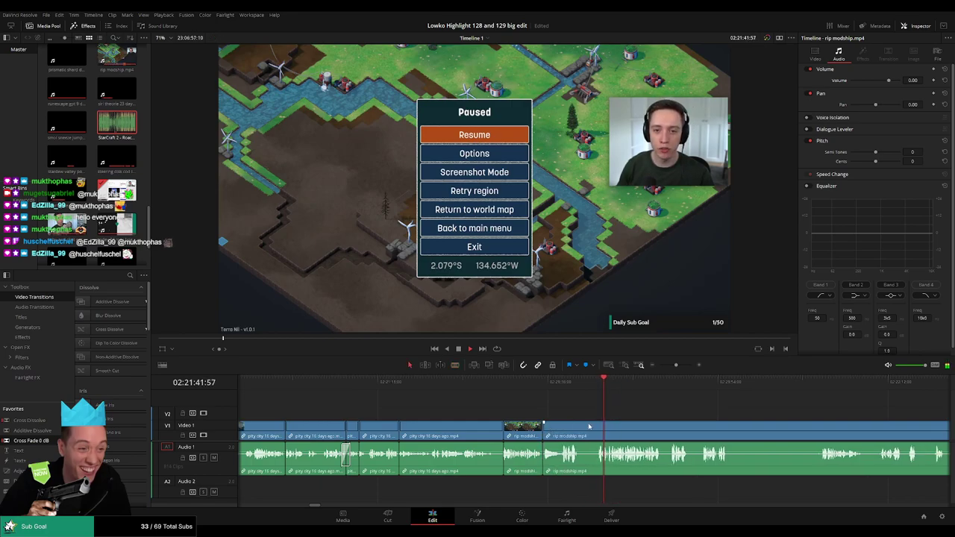
# Step: Split the rip modship clip around the pause from about 02:21:39 to 02:21:40 and ripple-delete that piece
pyautogui.press('b')
pyautogui.click(581, 433)
pyautogui.click(594, 433)
pyautogui.press('a')
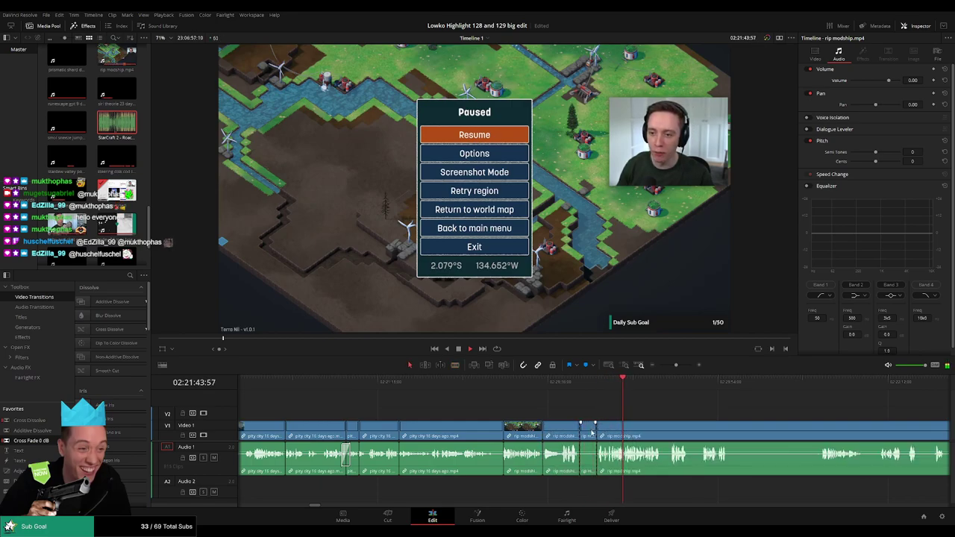
pyautogui.press('Delete')
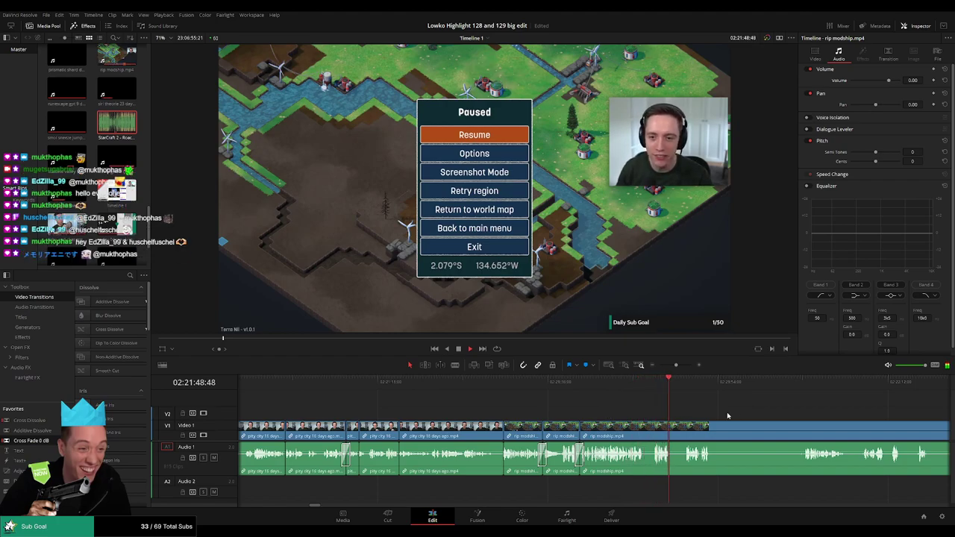
# Step: Cut out and ripple-delete the silent stretch from about 02:21:53 to 02:22:03 in the rip modship clip
pyautogui.scroll(3, 727, 416)
pyautogui.moveTo(638, 411); pyautogui.dragTo(512, 413)
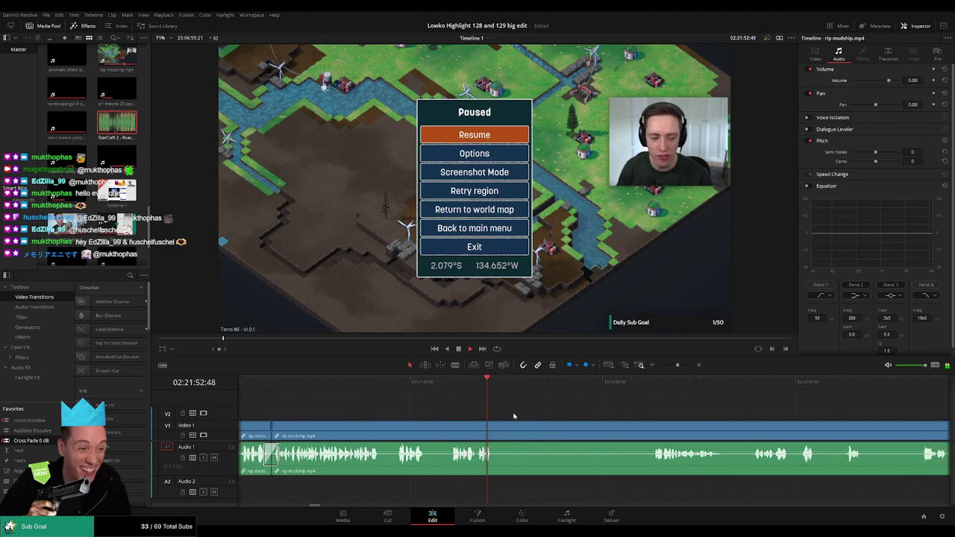
pyautogui.press('b')
pyautogui.click(499, 430)
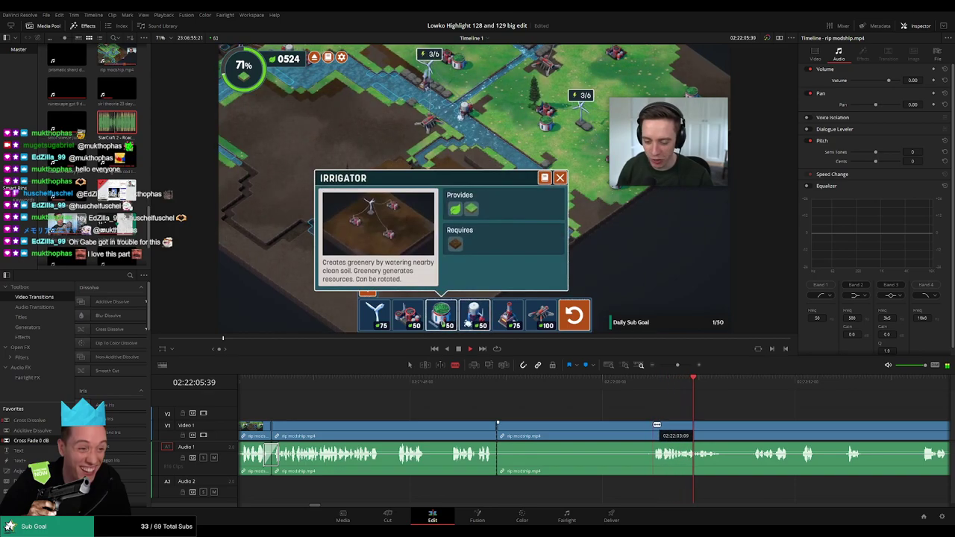
pyautogui.click(654, 431)
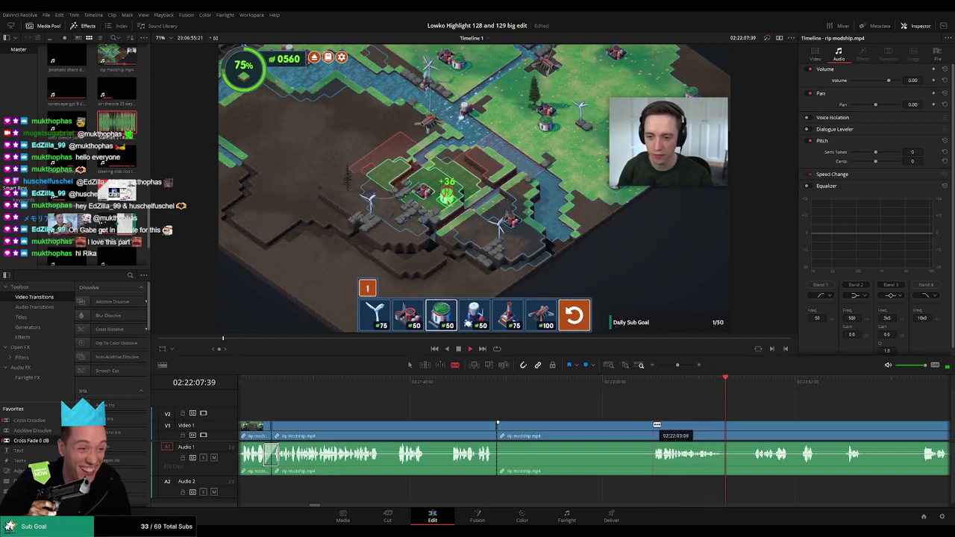
pyautogui.press('a')
pyautogui.click(623, 433)
pyautogui.press('Delete')
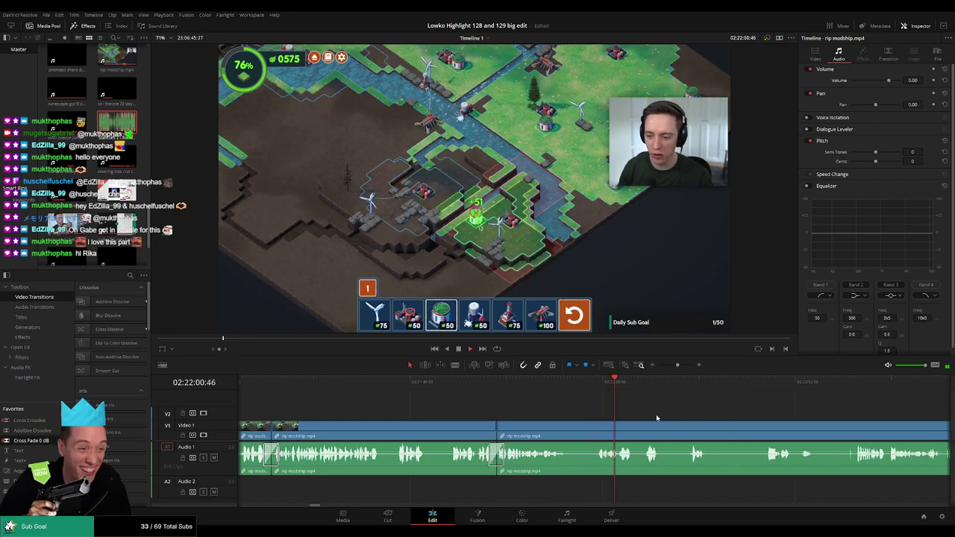
# Step: Split the rip modship clip around the pause from about 02:21:58 to 02:21:59 and ripple-delete that piece
pyautogui.press('b')
pyautogui.click(568, 431)
pyautogui.click(596, 430)
pyautogui.press('a')
pyautogui.click(584, 433)
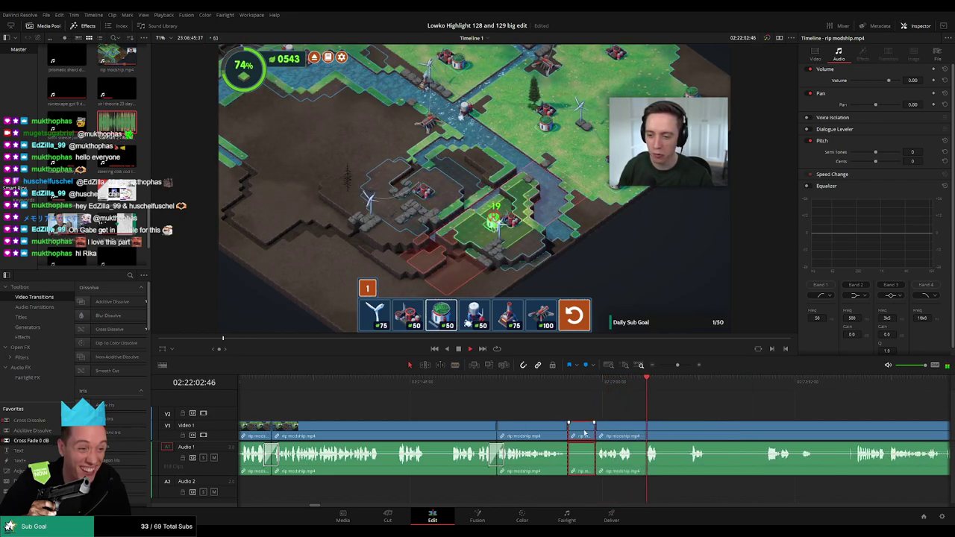
pyautogui.press('Delete')
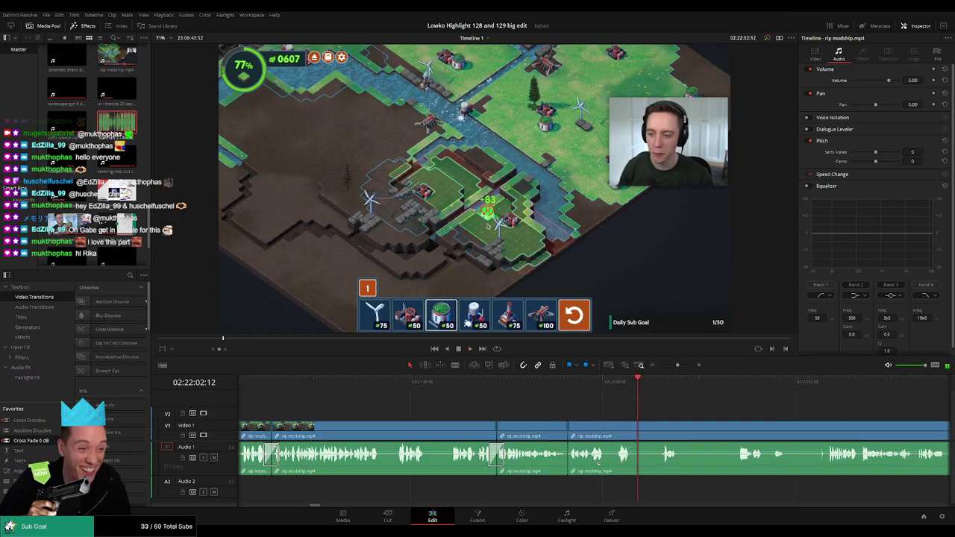
# Step: Split the rip modship clip at about 02:22:02, 02:22:03 and 02:22:05, and ripple-delete the first silent piece
pyautogui.hscroll(8, 591, 407)
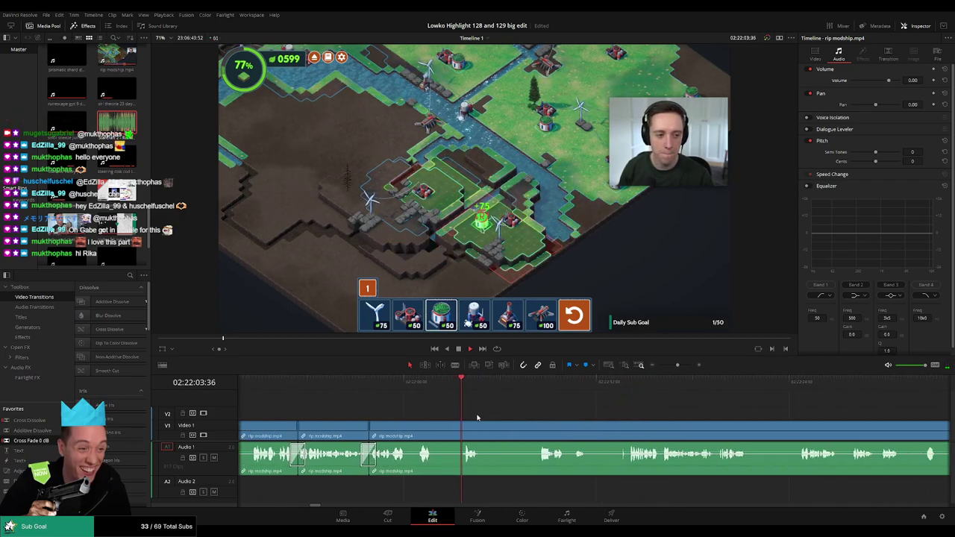
pyautogui.press('b')
pyautogui.click(434, 431)
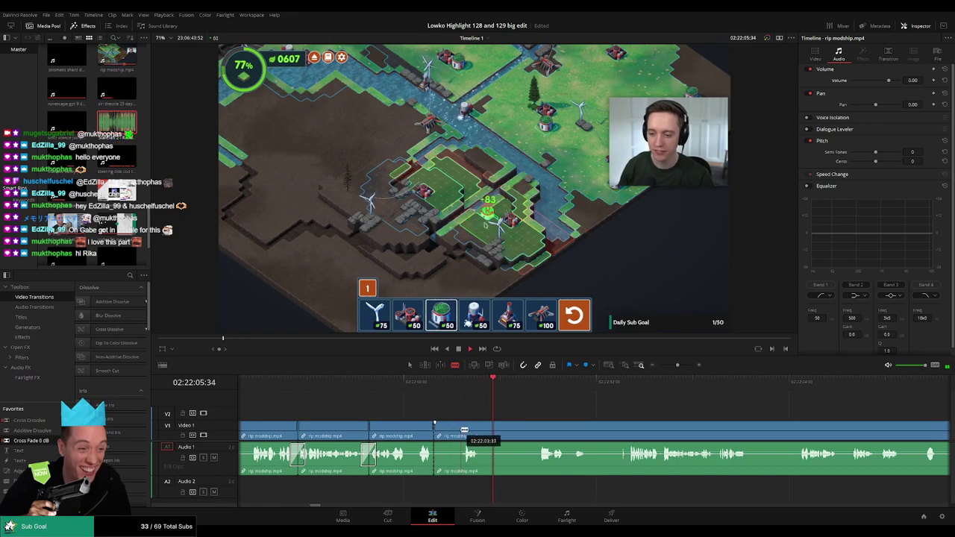
pyautogui.click(459, 432)
pyautogui.click(482, 432)
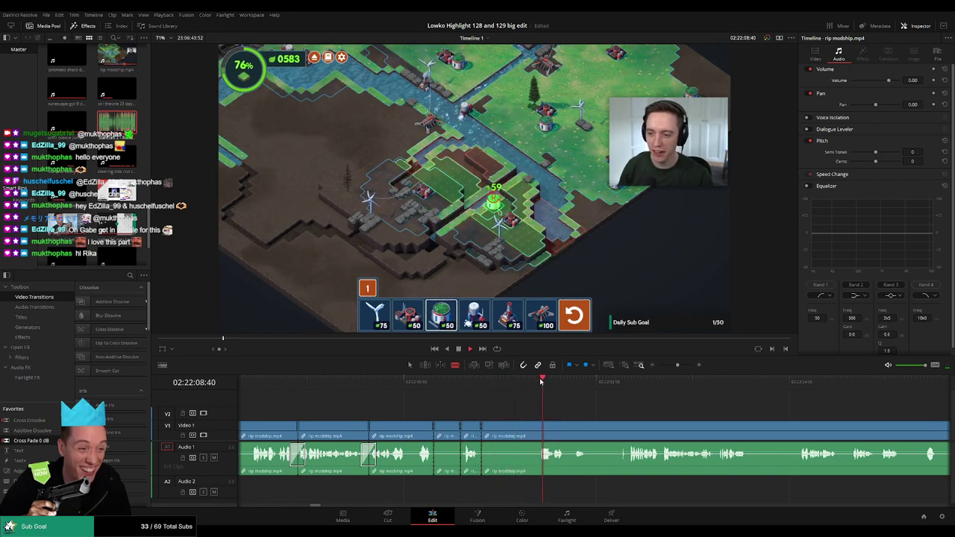
pyautogui.moveTo(541, 381); pyautogui.dragTo(629, 382)
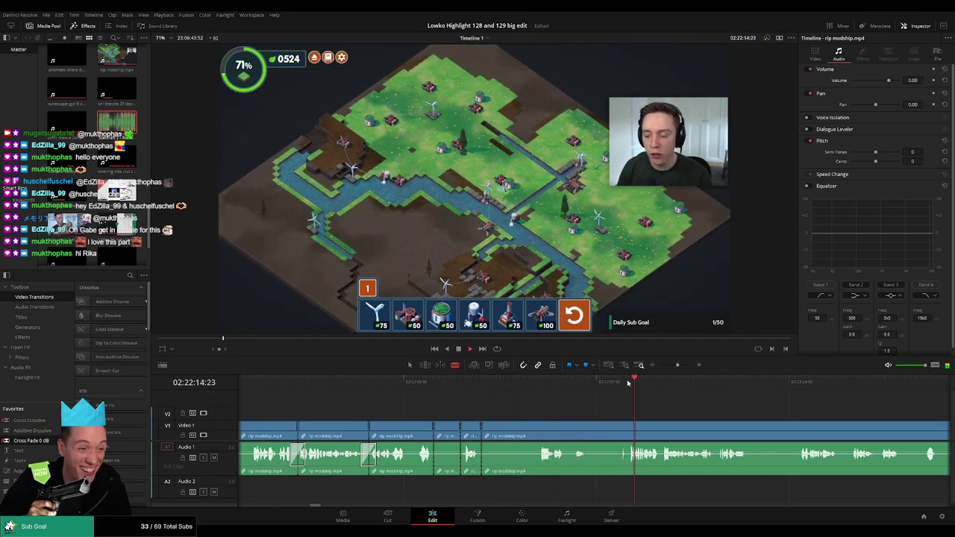
pyautogui.press('a')
pyautogui.click(445, 433)
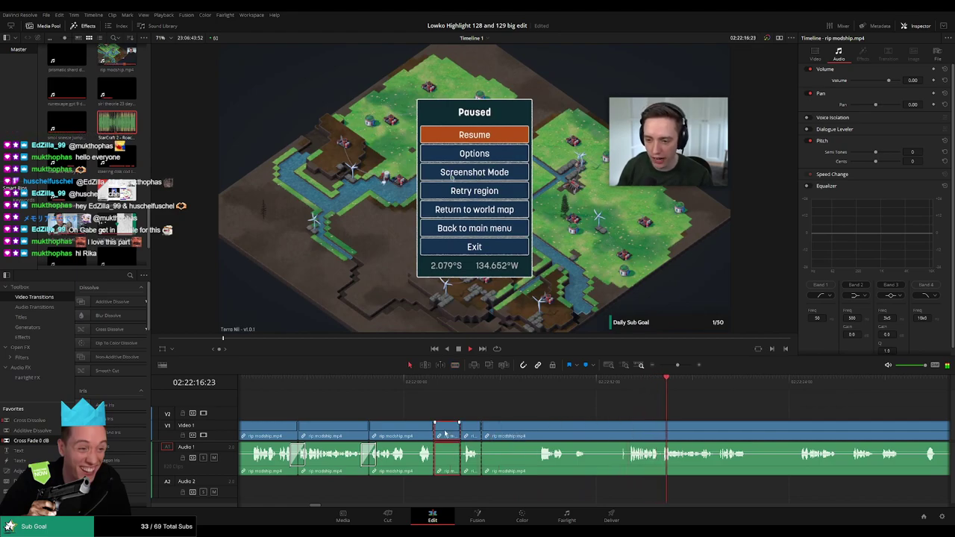
pyautogui.press('BackSpace')
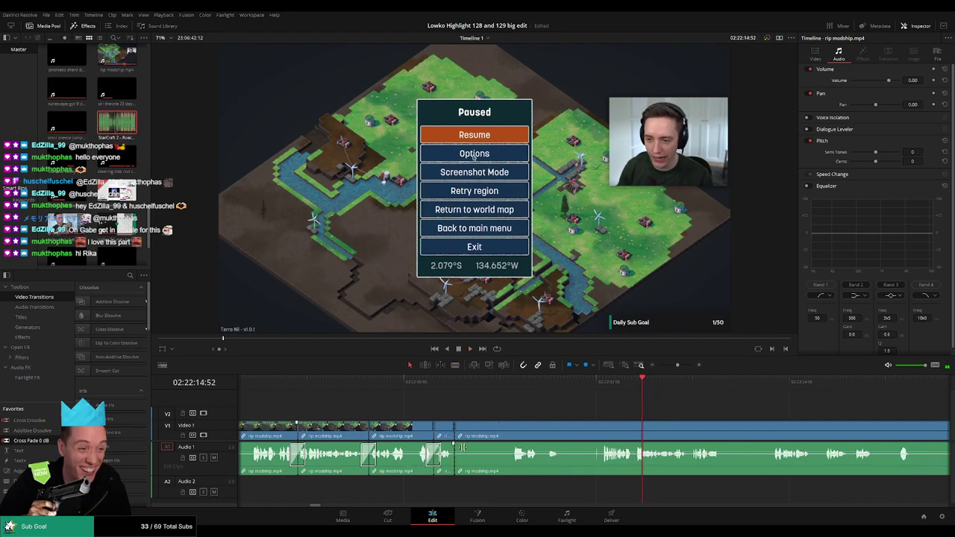
# Step: Examine the rip modship clip up to about 02:23:01 to find where its relevant talking resumes
pyautogui.click(791, 383)
pyautogui.scroll(-2, 716, 410)
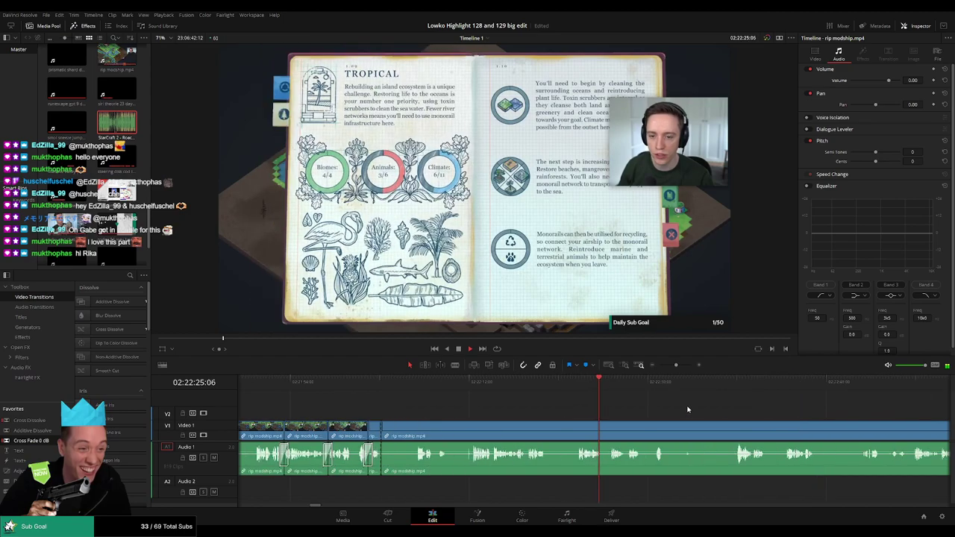
pyautogui.scroll(-1, 688, 410)
pyautogui.click(687, 384)
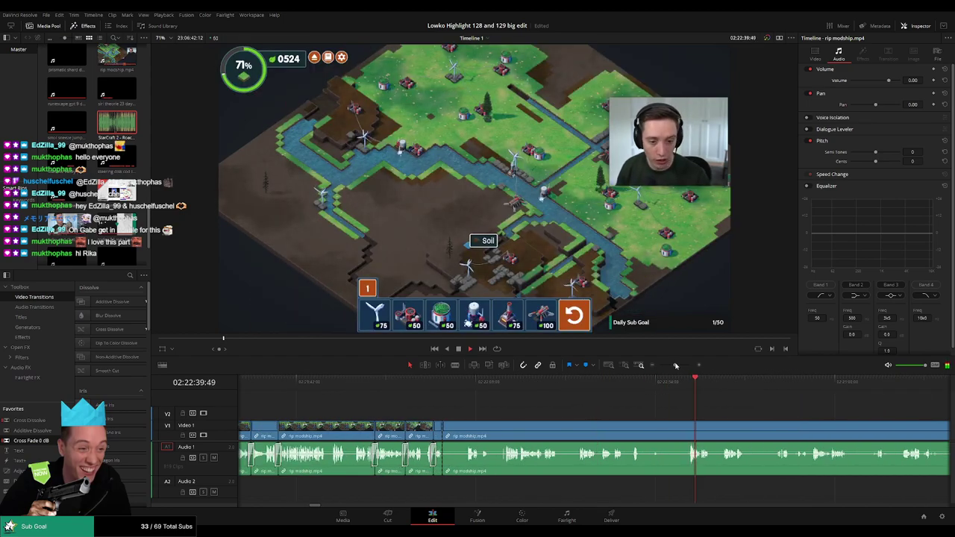
pyautogui.moveTo(676, 365); pyautogui.dragTo(674, 365)
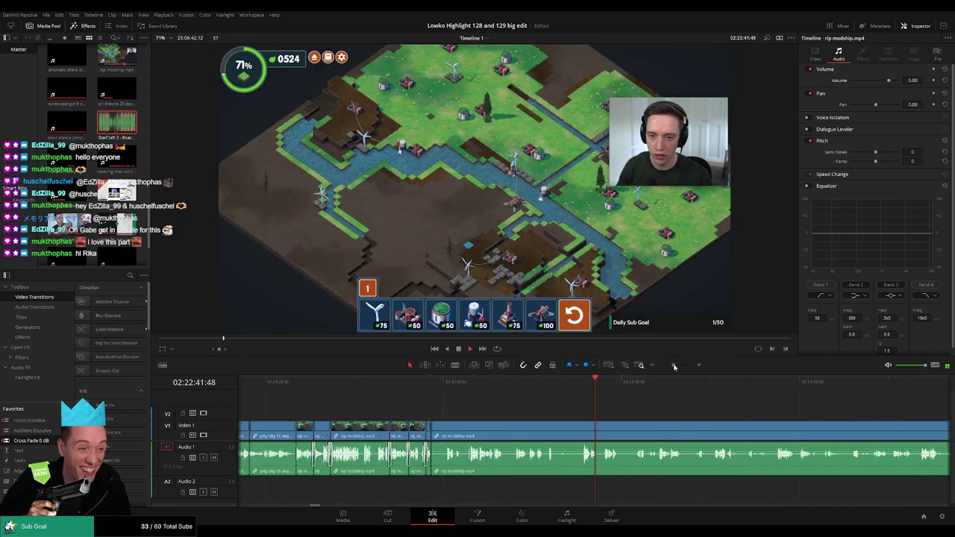
pyautogui.click(608, 386)
pyautogui.moveTo(628, 412); pyautogui.dragTo(485, 411)
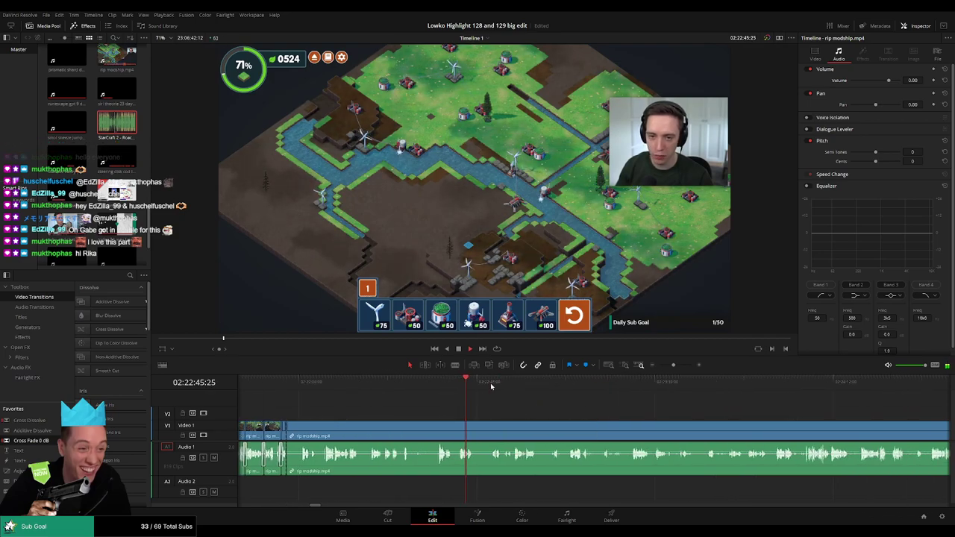
pyautogui.click(519, 385)
pyautogui.click(532, 386)
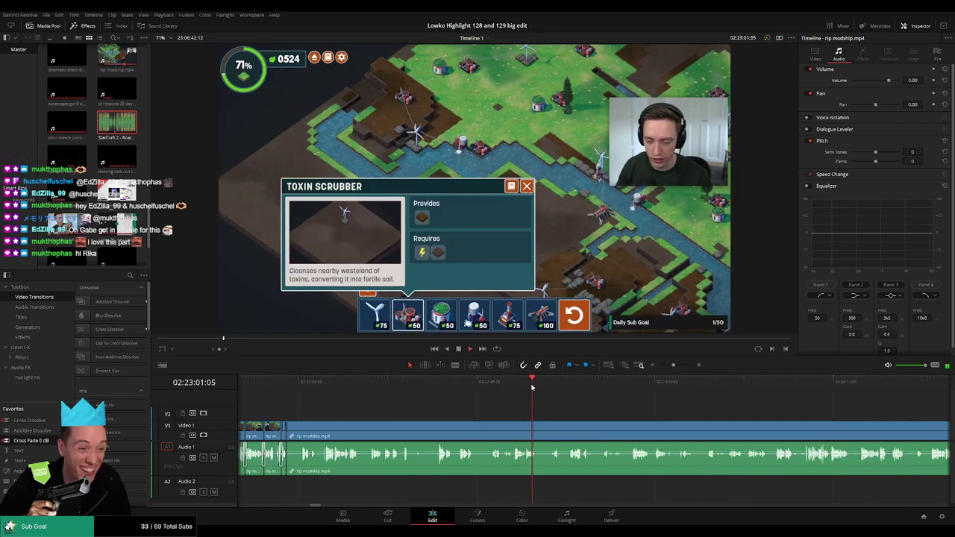
pyautogui.moveTo(577, 387); pyautogui.dragTo(515, 390)
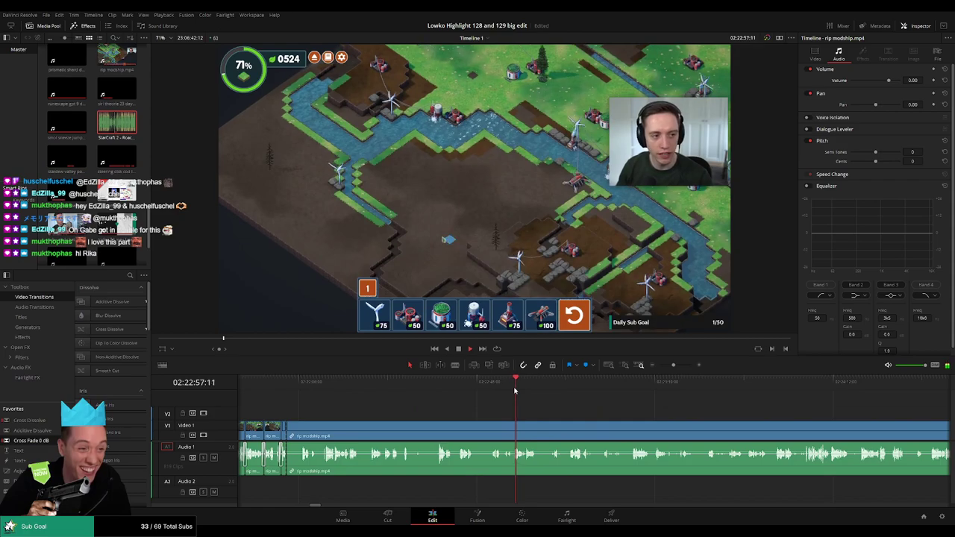
# Step: Split the rip modship clip at about 02:22:56, where the speech resumes, and ripple-delete the long section before it
pyautogui.scroll(1, 517, 409)
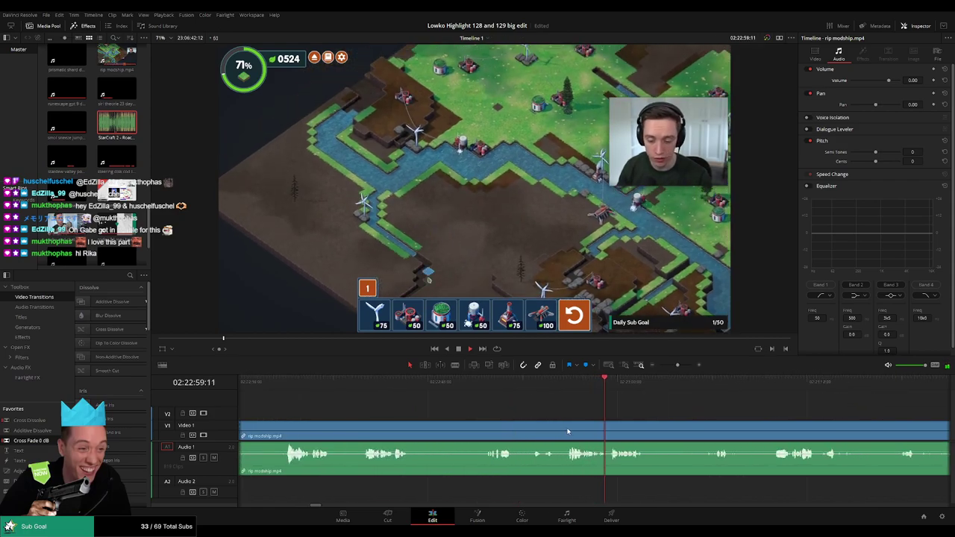
pyautogui.click(489, 382)
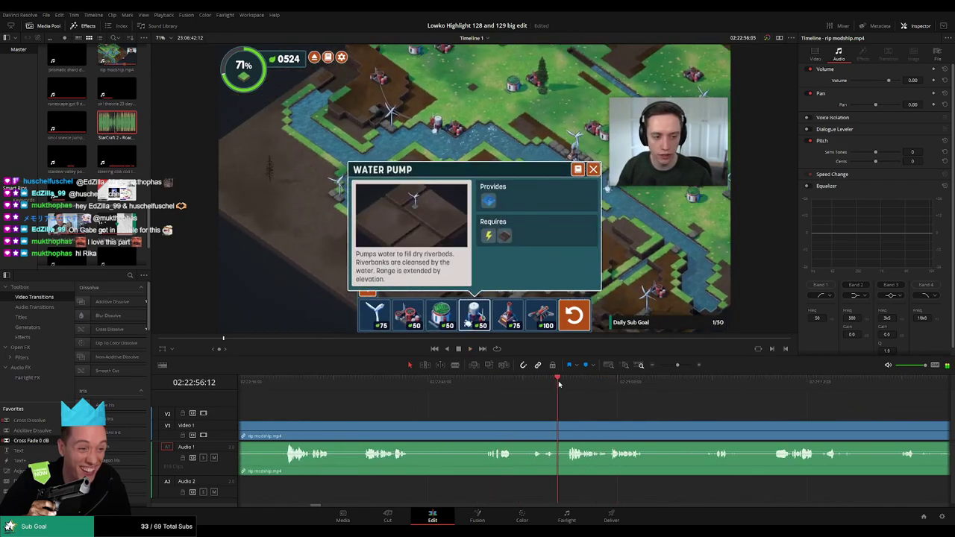
pyautogui.hotkey('ctrl', 'b')
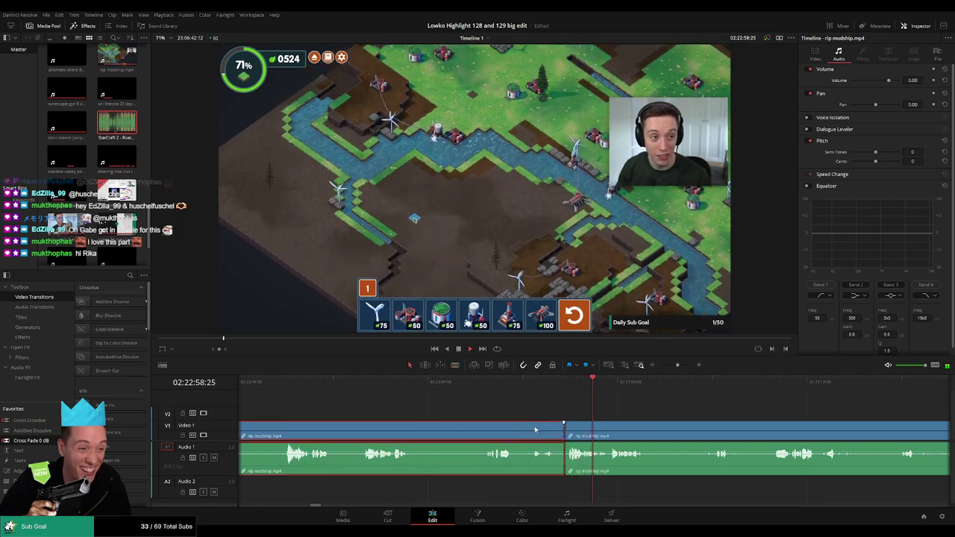
pyautogui.click(535, 430)
pyautogui.press('Delete')
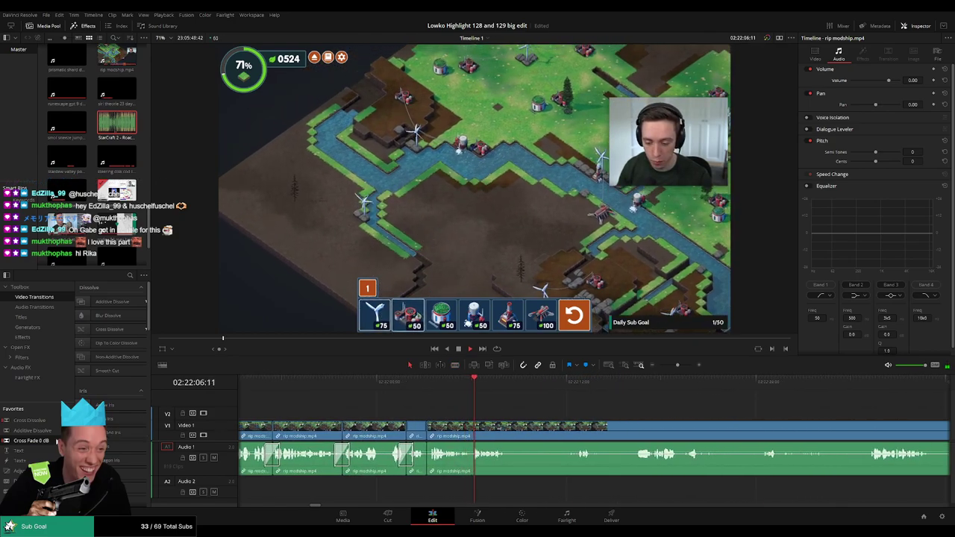
# Step: Split the rip modship clip at about 02:22:08, 02:22:13 and 02:22:14, and ripple-delete the silent first piece
pyautogui.press('space')
pyautogui.moveTo(536, 416); pyautogui.dragTo(453, 416)
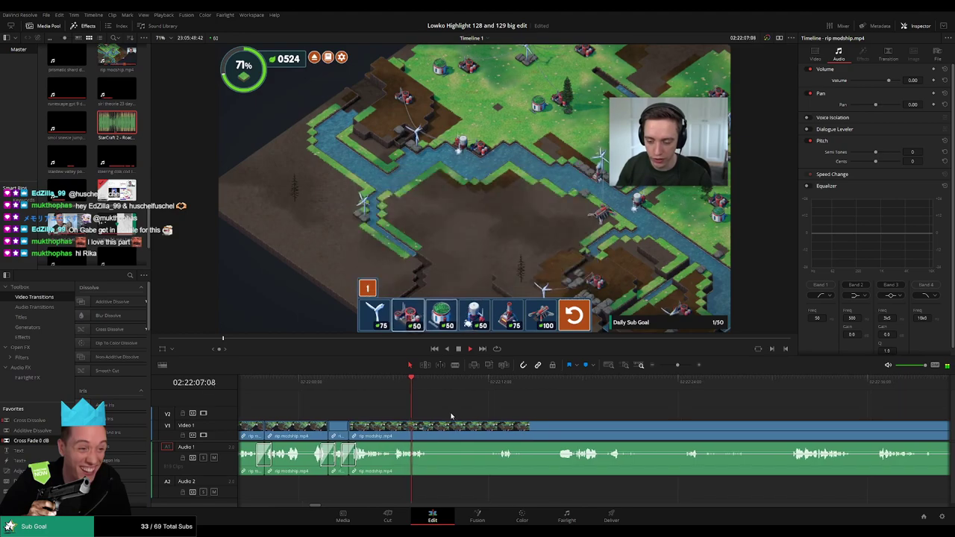
pyautogui.click(493, 387)
pyautogui.press('b')
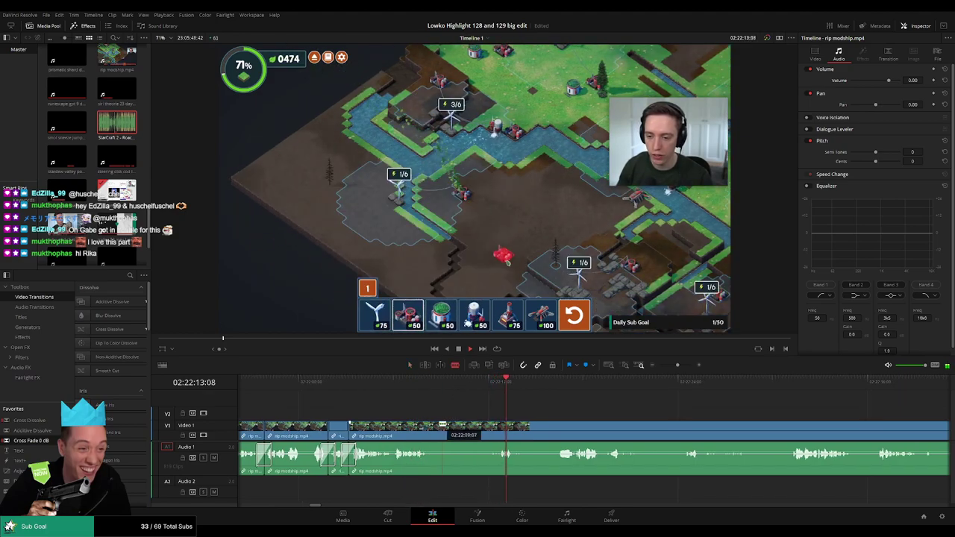
pyautogui.click(429, 425)
pyautogui.click(500, 425)
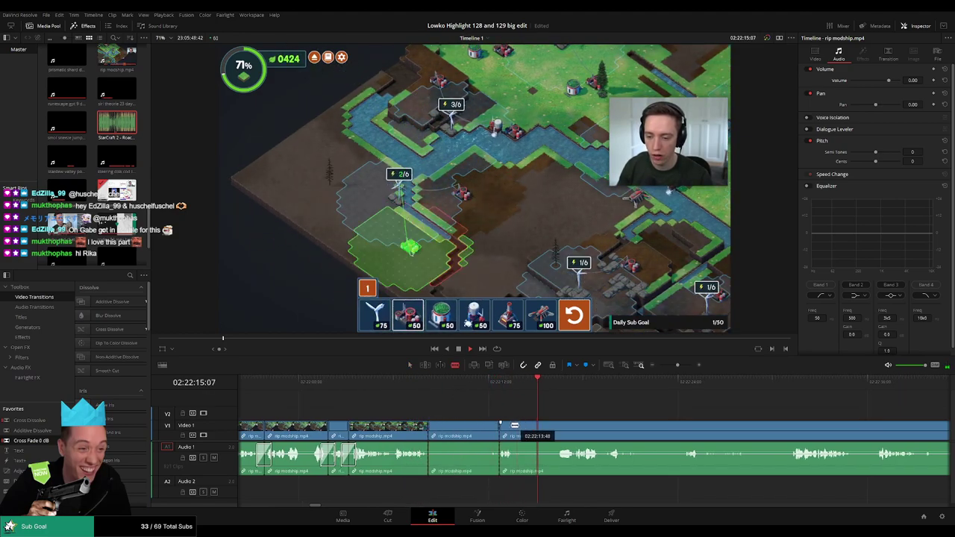
pyautogui.click(514, 426)
pyautogui.press('a')
pyautogui.click(465, 434)
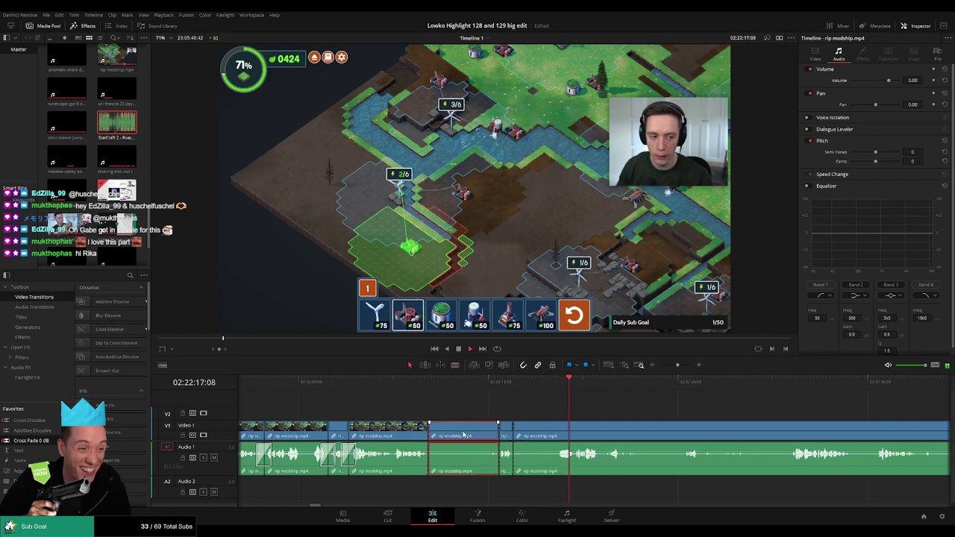
pyautogui.press('Delete')
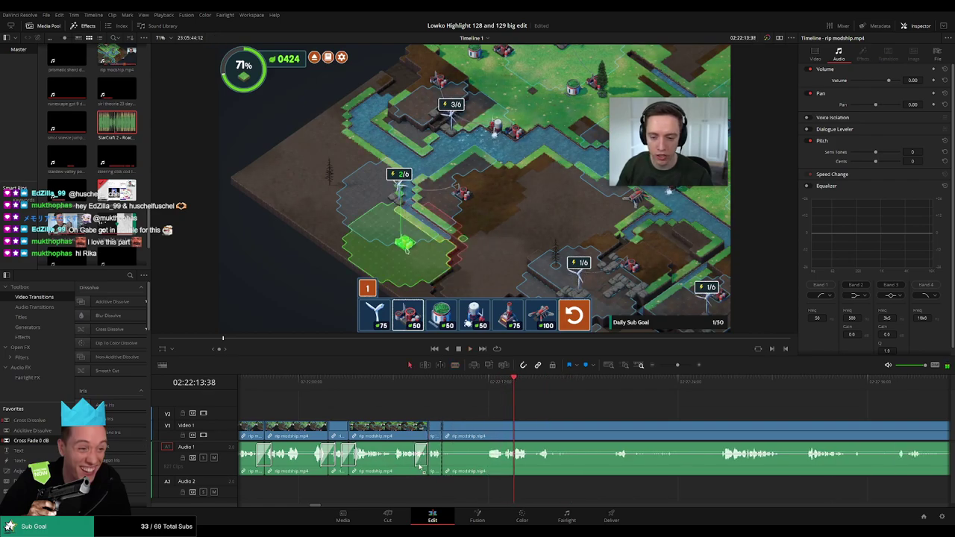
# Step: Split the rip modship clip where the speech starts at about 02:22:26 and ripple-delete the section between there and the previous cut
pyautogui.moveTo(693, 384); pyautogui.dragTo(723, 386)
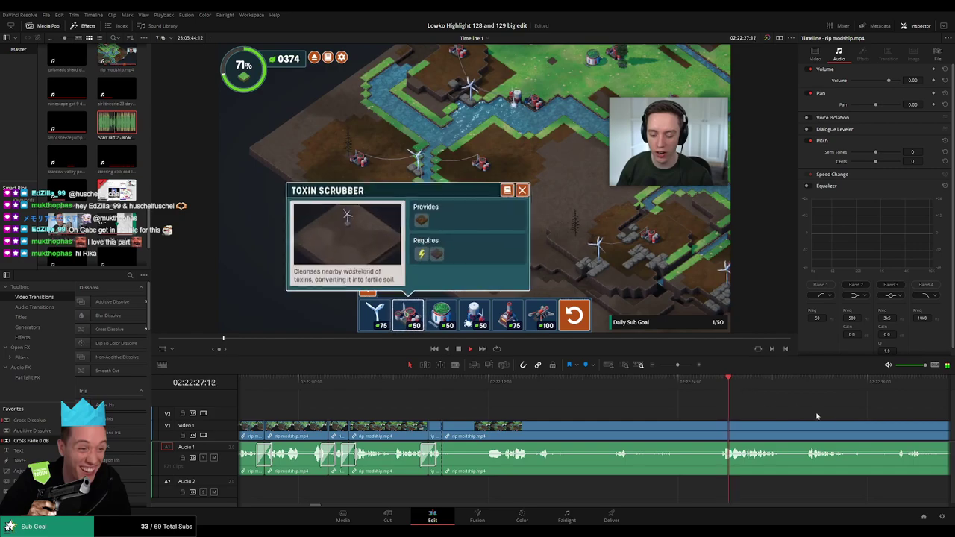
pyautogui.moveTo(819, 414); pyautogui.dragTo(560, 410)
pyautogui.click(532, 382)
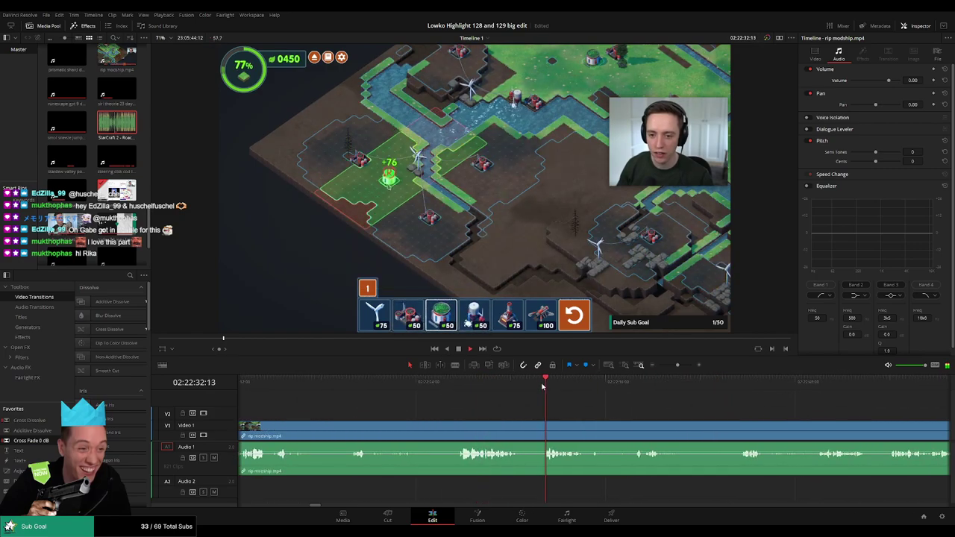
pyautogui.click(461, 382)
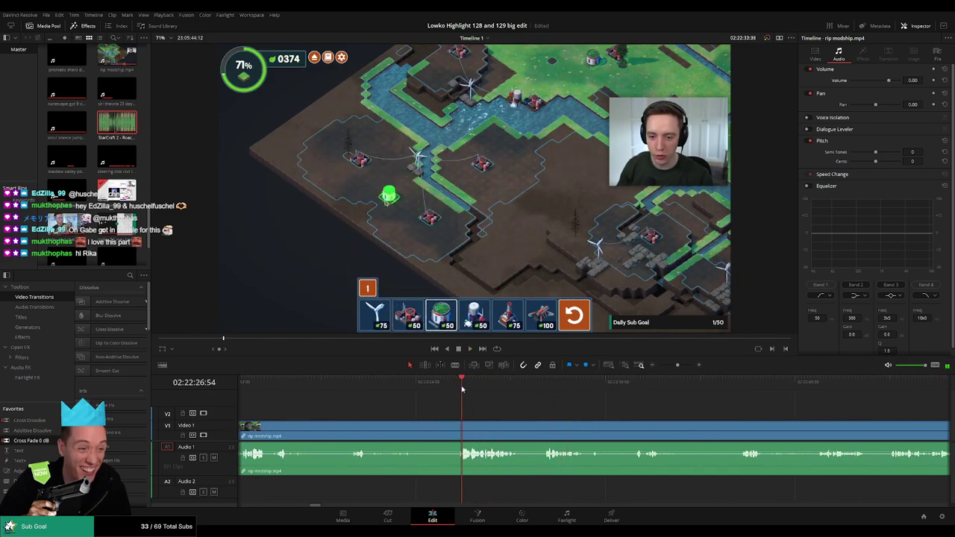
pyautogui.click(460, 432)
pyautogui.press('a')
pyautogui.click(422, 438)
pyautogui.press('Delete')
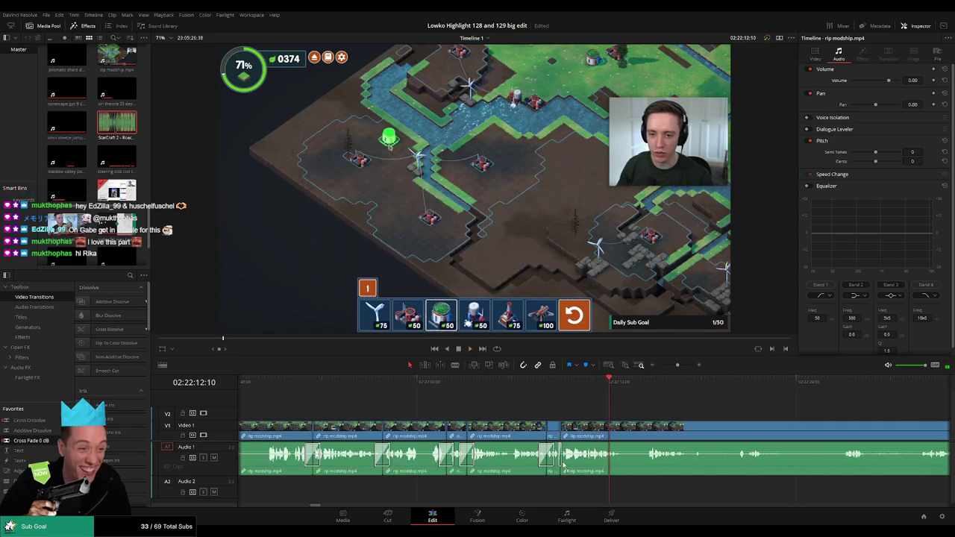
# Step: Cut out and ripple-delete the short pause from about 02:22:13 to 02:22:14 in the rip modship clip
pyautogui.moveTo(678, 426); pyautogui.dragTo(538, 417)
pyautogui.click(504, 384)
pyautogui.press('b')
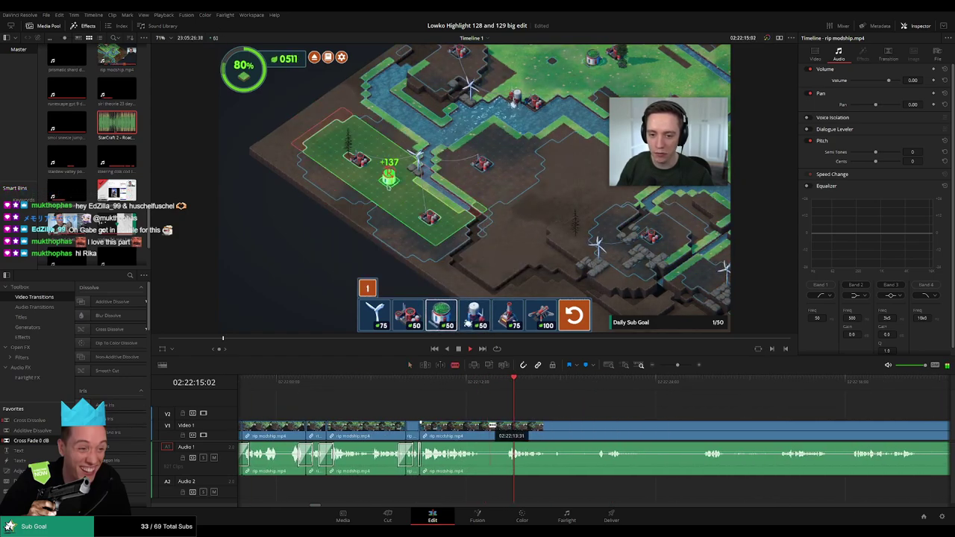
pyautogui.click(482, 425)
pyautogui.click(505, 426)
pyautogui.press('a')
pyautogui.click(491, 430)
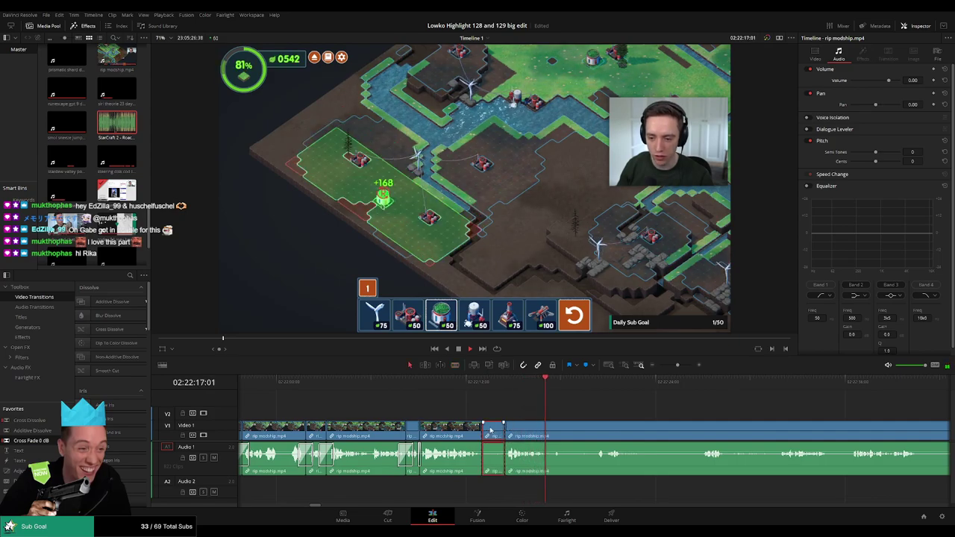
pyautogui.press('Delete')
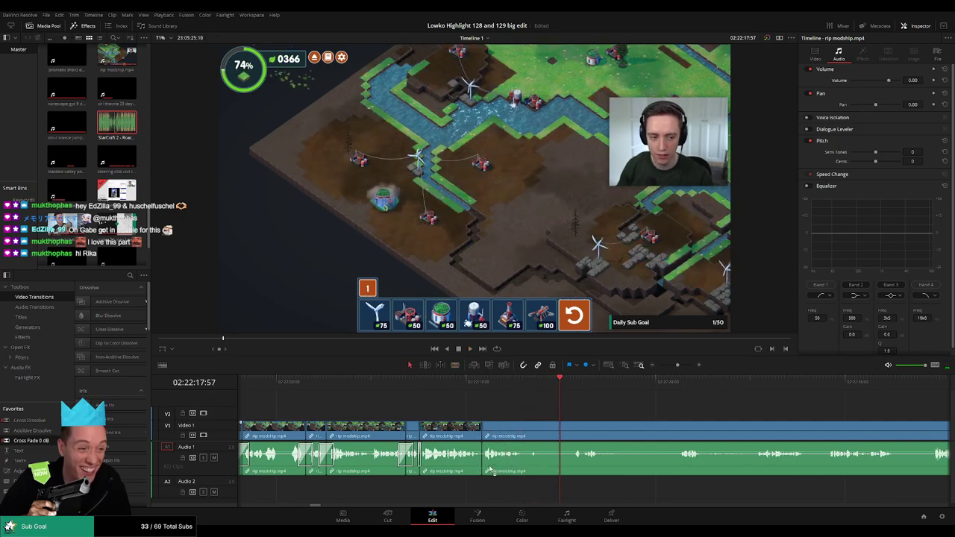
# Step: Split the rip modship clip at about 02:22:16, where the speech pauses, and cross-fade the audio at the join just before it
pyautogui.press('b')
pyautogui.click(525, 432)
pyautogui.press('a')
pyautogui.press('space')
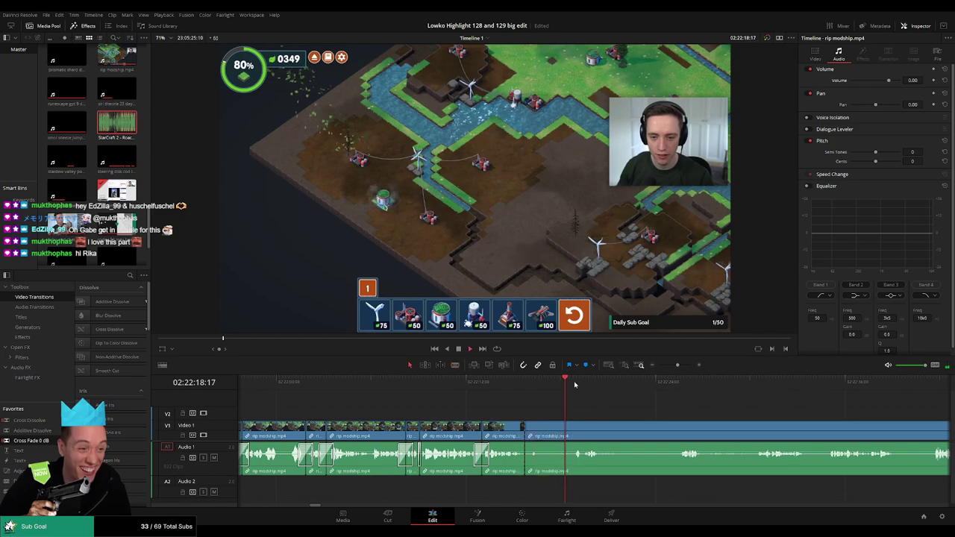
# Step: Skim the rest of the rip modship clip and ripple-delete everything after the last cut
pyautogui.click(574, 384)
pyautogui.moveTo(663, 415); pyautogui.dragTo(548, 411)
pyautogui.click(565, 383)
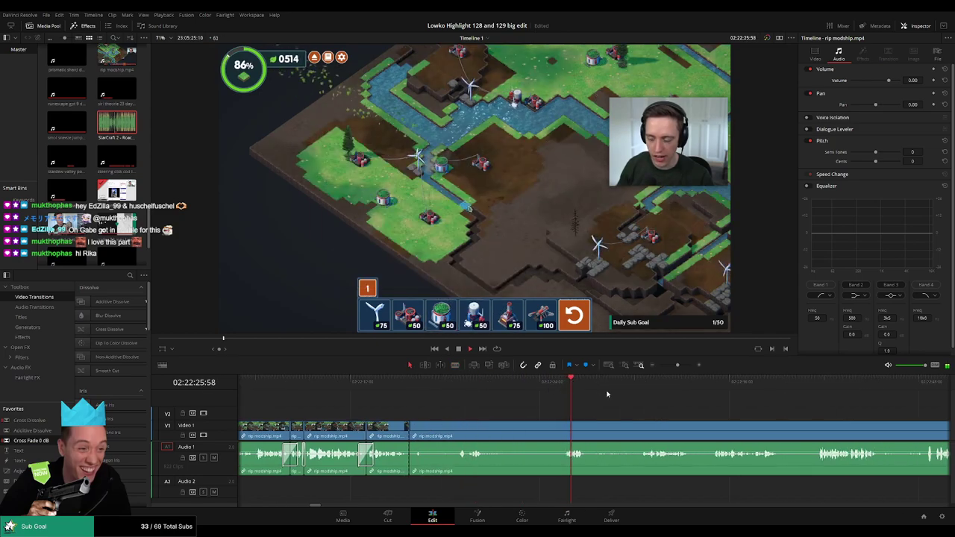
pyautogui.moveTo(620, 384); pyautogui.dragTo(642, 383)
pyautogui.moveTo(678, 410); pyautogui.dragTo(503, 402)
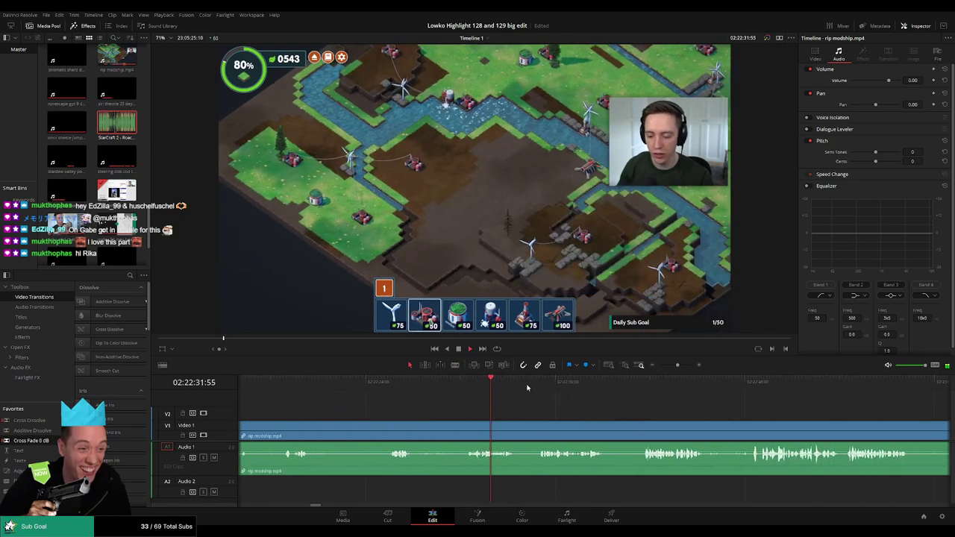
pyautogui.click(539, 384)
pyautogui.click(656, 384)
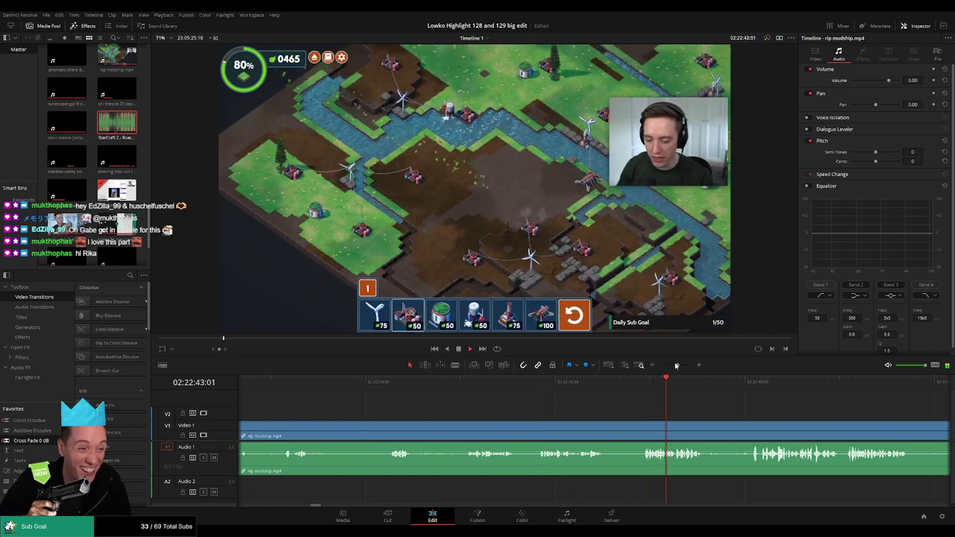
pyautogui.moveTo(677, 365); pyautogui.dragTo(667, 366)
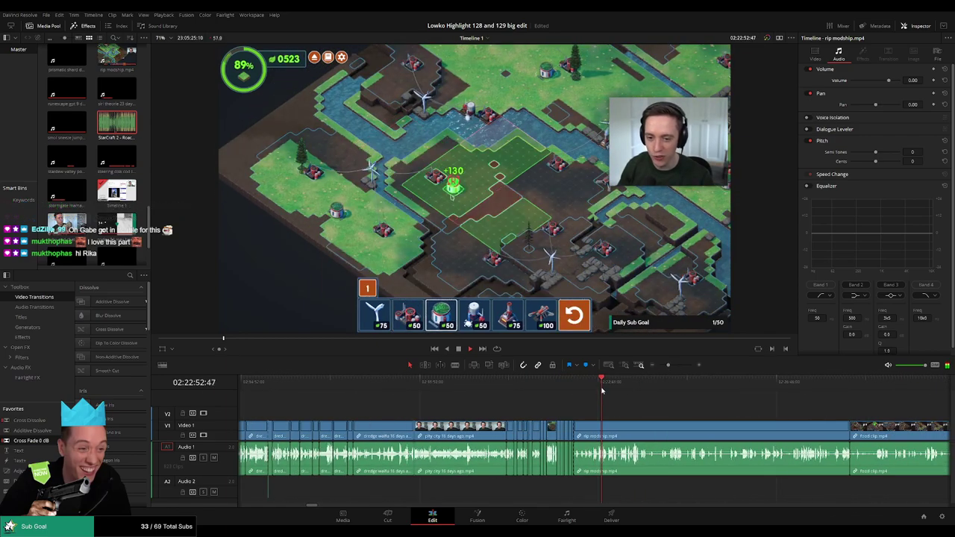
pyautogui.click(619, 387)
pyautogui.click(623, 387)
pyautogui.click(634, 387)
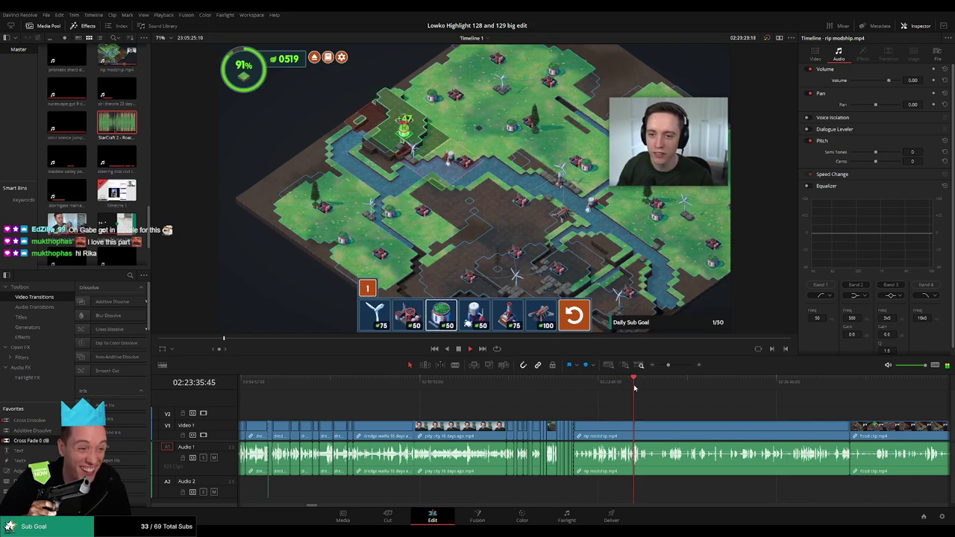
pyautogui.moveTo(663, 385); pyautogui.dragTo(808, 389)
pyautogui.click(638, 427)
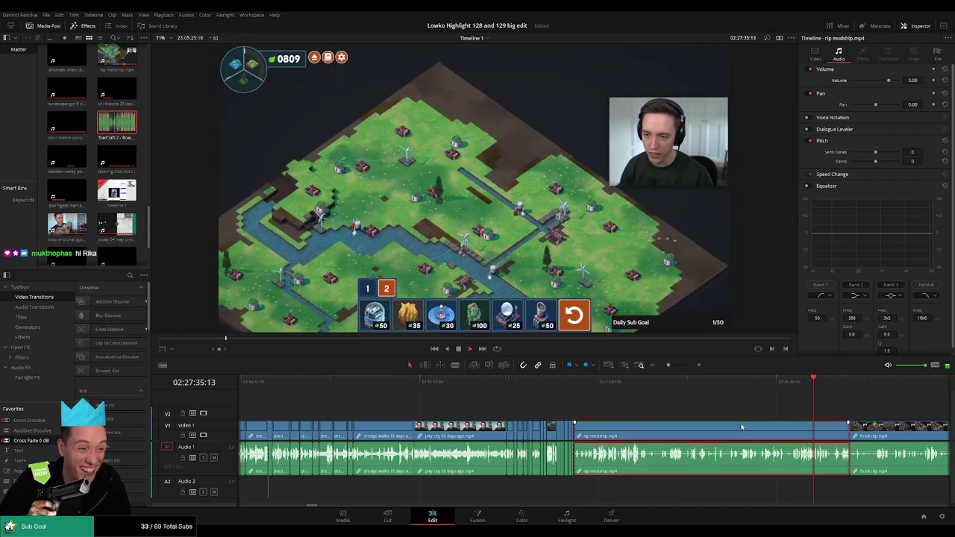
pyautogui.press('Delete')
# Step: Skim through the food clip and trace back from about 02:33:41 to where the worthwhile talk begins
pyautogui.hscroll(4, 497, 400)
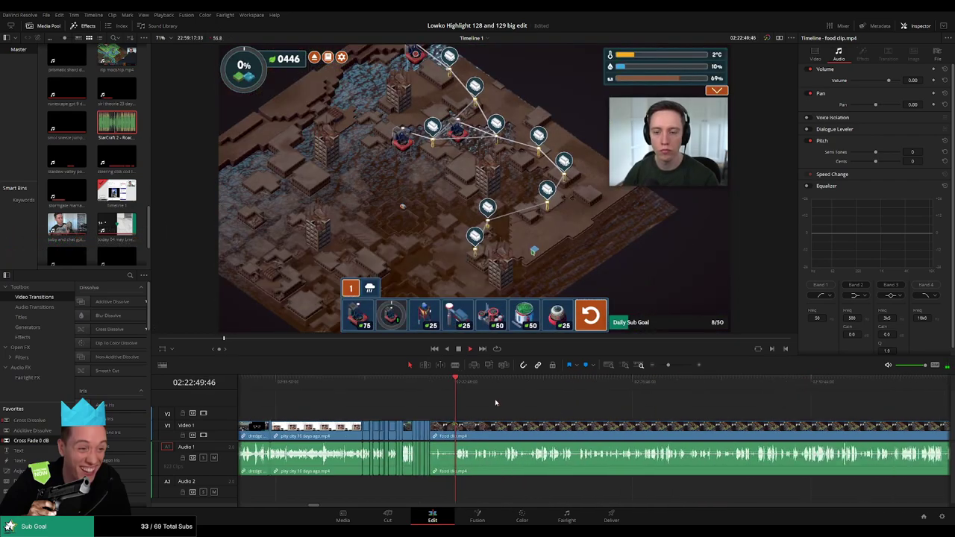
pyautogui.moveTo(429, 386); pyautogui.dragTo(799, 391)
pyautogui.moveTo(668, 366); pyautogui.dragTo(665, 367)
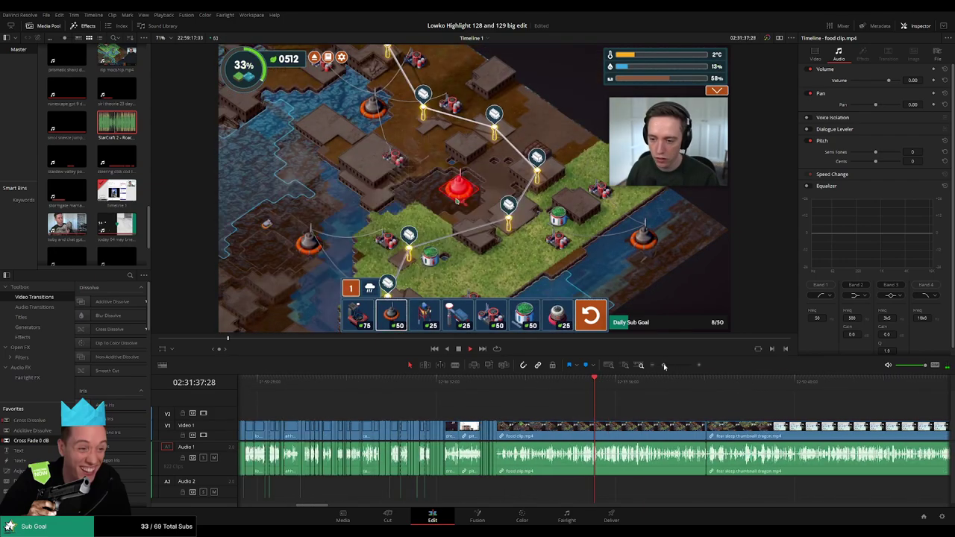
pyautogui.moveTo(595, 385); pyautogui.dragTo(617, 388)
pyautogui.press('space')
pyautogui.scroll(6, 644, 416)
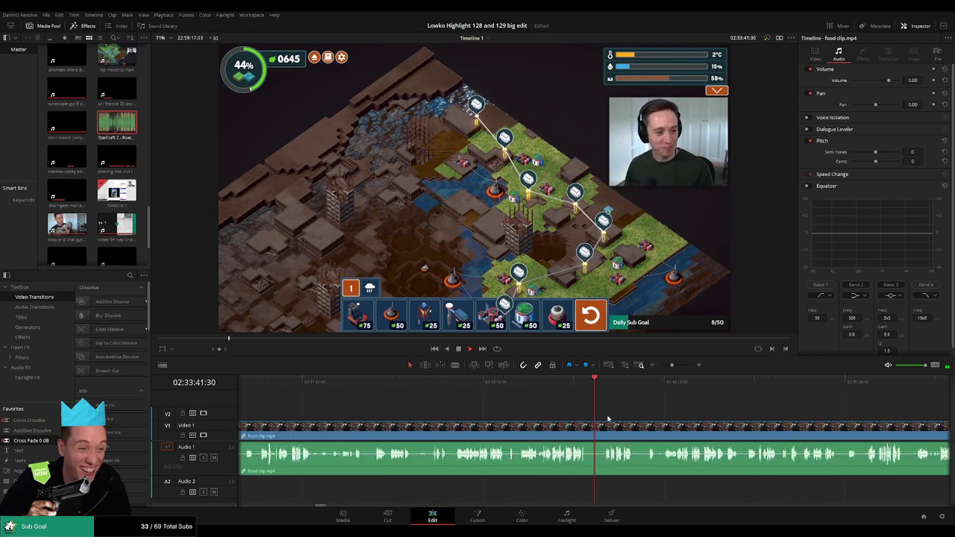
pyautogui.click(549, 388)
pyautogui.moveTo(588, 409); pyautogui.dragTo(540, 405)
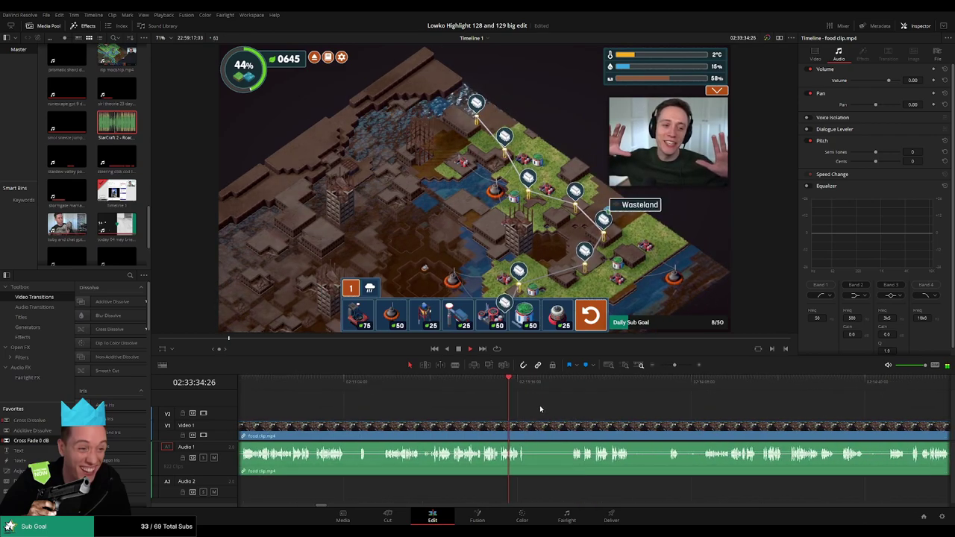
pyautogui.click(388, 387)
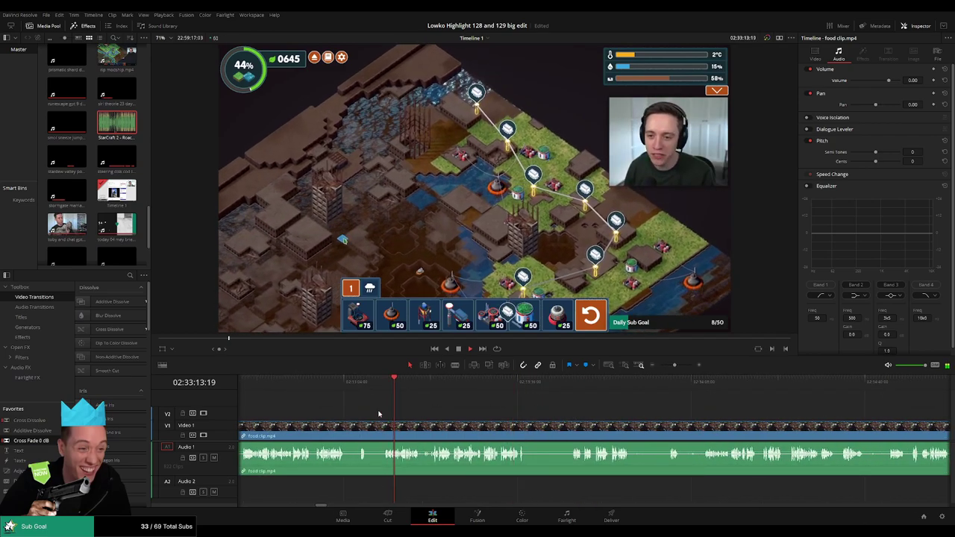
pyautogui.moveTo(352, 407); pyautogui.dragTo(450, 396)
pyautogui.click(431, 393)
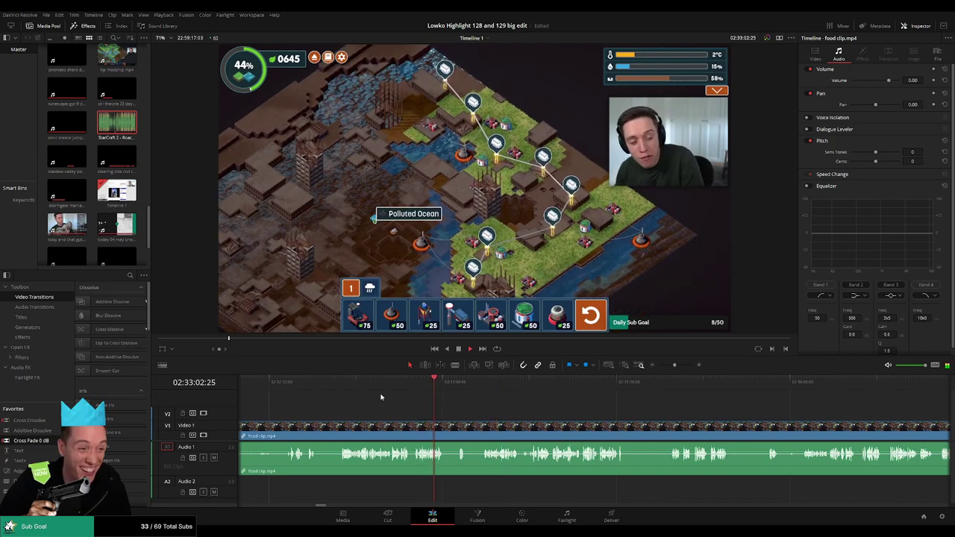
pyautogui.hscroll(-2, 418, 407)
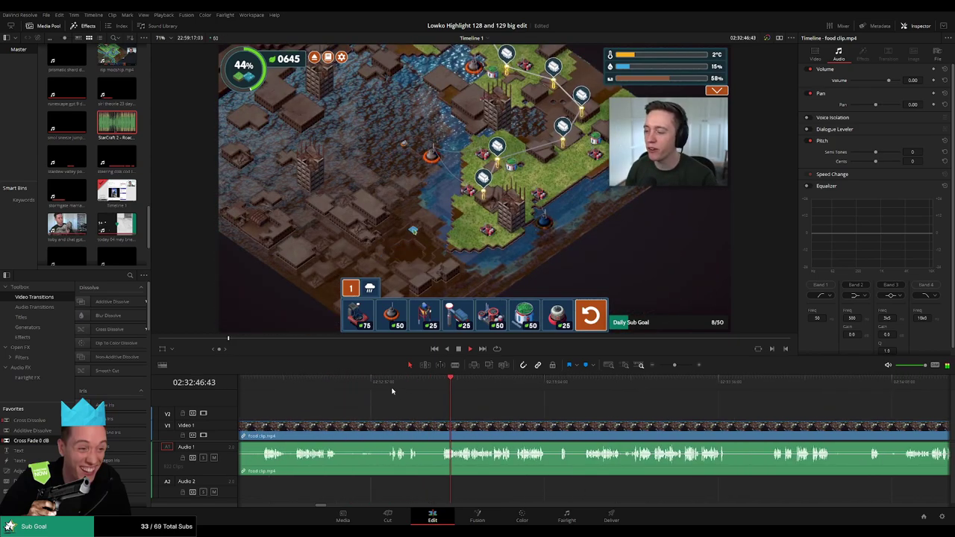
pyautogui.click(393, 388)
pyautogui.moveTo(425, 408); pyautogui.dragTo(492, 411)
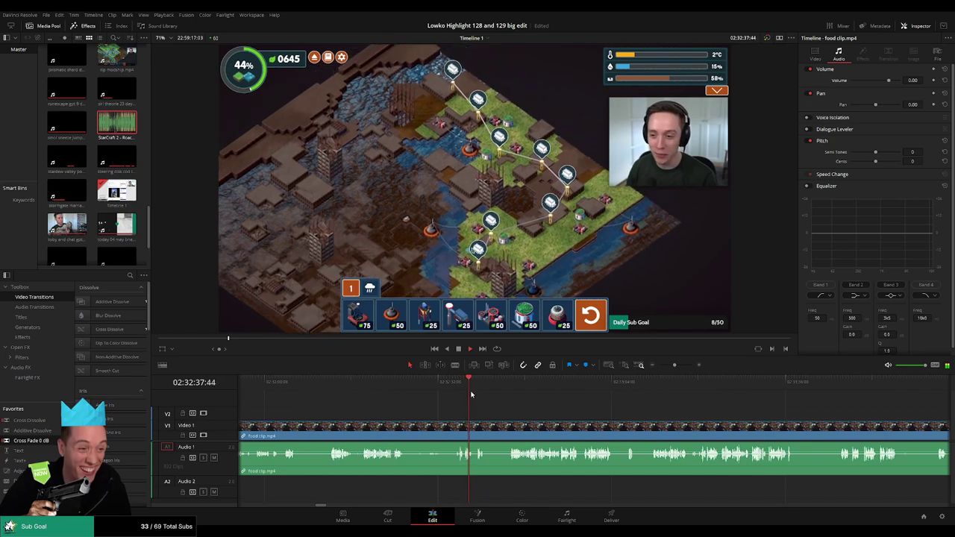
pyautogui.click(479, 389)
pyautogui.click(331, 389)
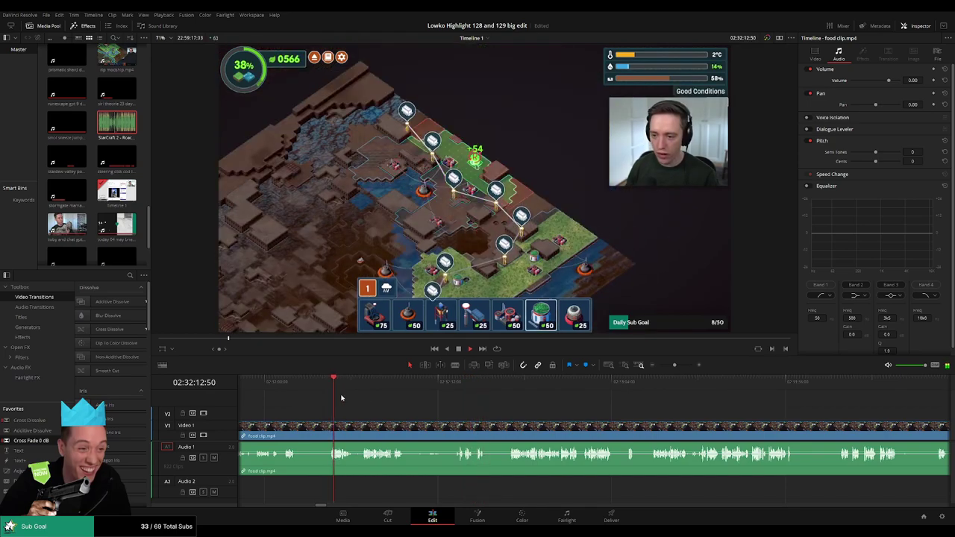
pyautogui.hscroll(-2, 417, 407)
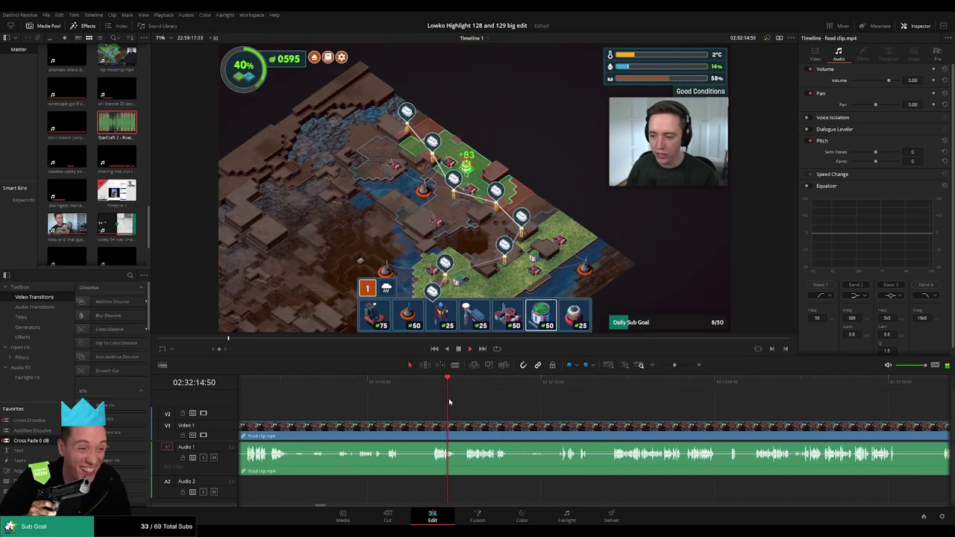
# Step: Split the food clip at about 02:32:11, where the speech resumes, and ripple-delete the long section before it
pyautogui.click(432, 428)
pyautogui.press('a')
pyautogui.click(413, 430)
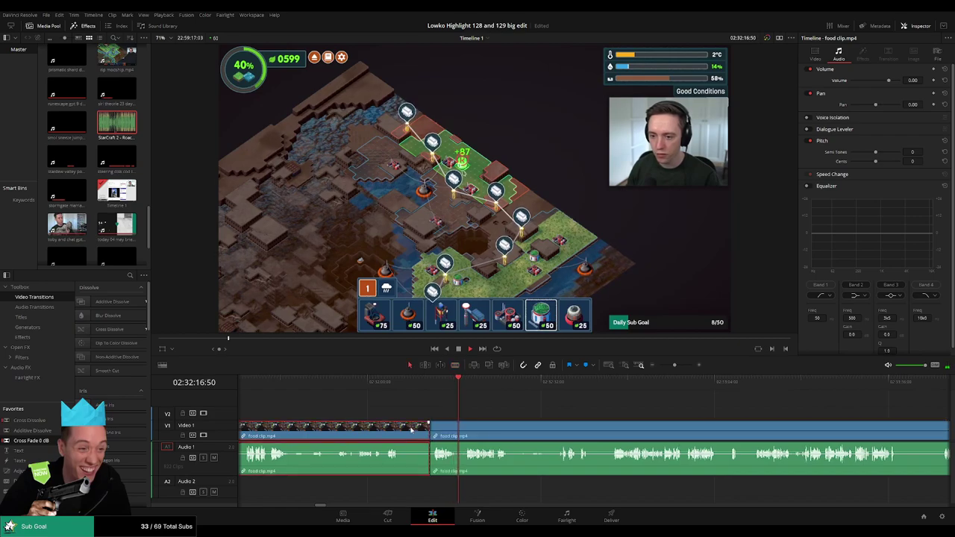
pyautogui.press('Delete')
# Step: Cut out and ripple-delete the short pause from about 02:22:21 to 02:22:22 in the food clip, and cross-fade the join
pyautogui.hscroll(2, 634, 420)
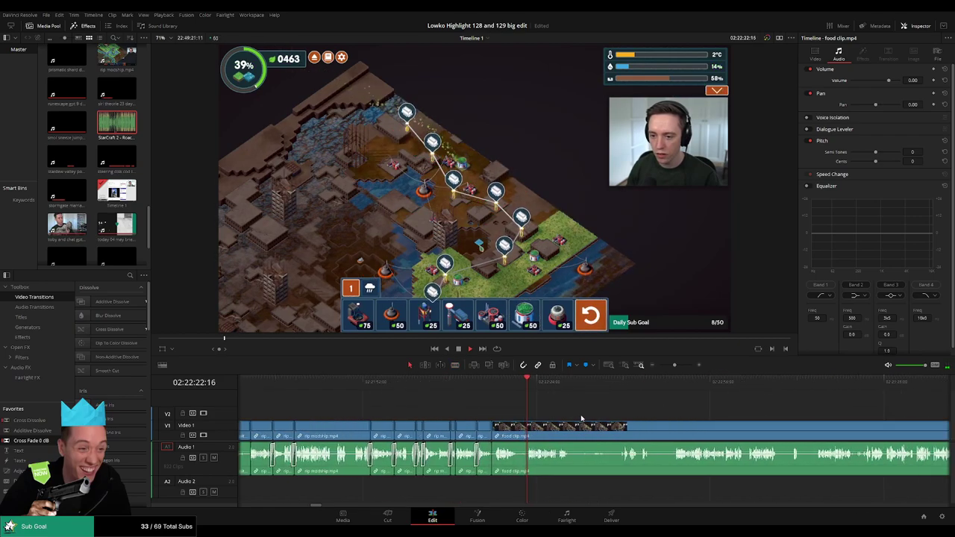
pyautogui.scroll(2, 586, 420)
pyautogui.press('b')
pyautogui.click(576, 436)
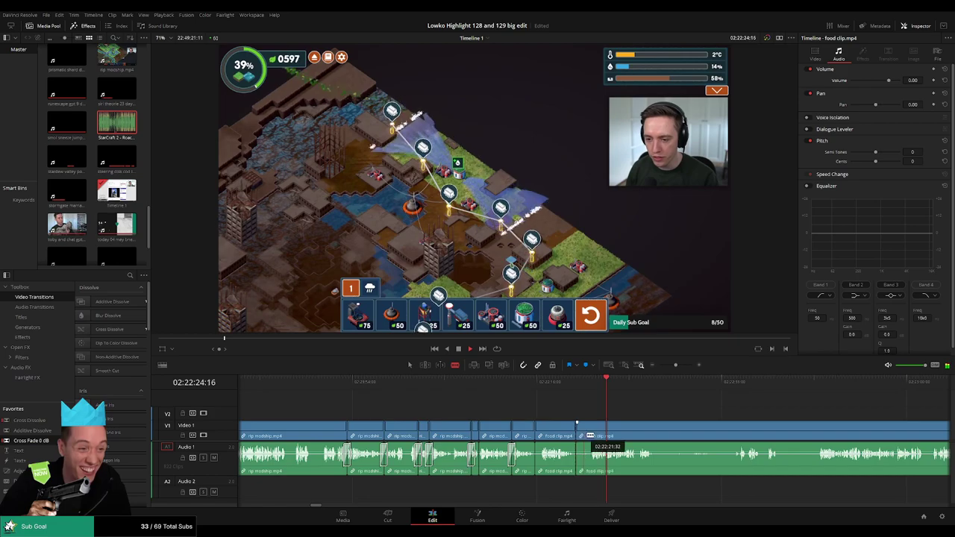
pyautogui.click(590, 436)
pyautogui.press('a')
pyautogui.click(584, 437)
pyautogui.press('Delete')
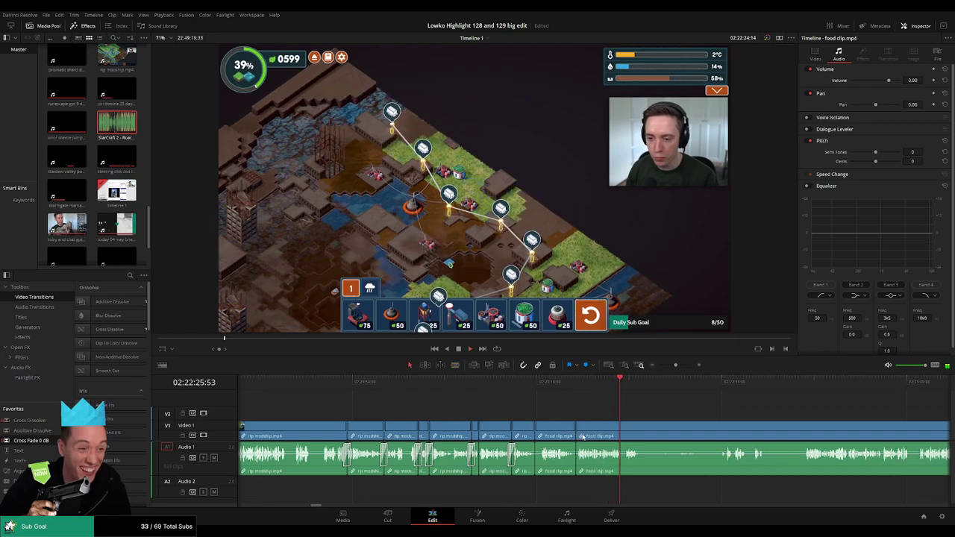
pyautogui.hscroll(5, 486, 416)
pyautogui.press('space')
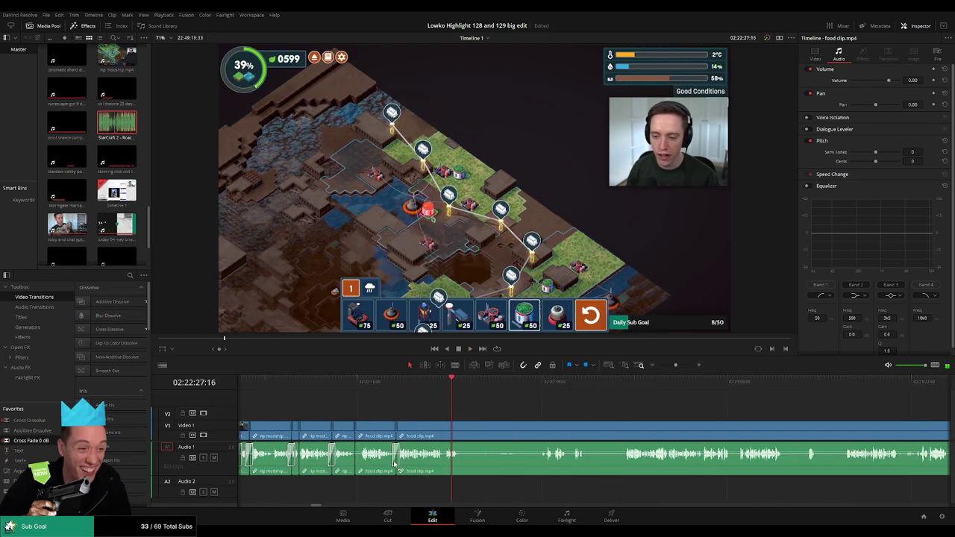
# Step: Cut out and ripple-delete the quiet stretch from about 02:22:28 to 02:22:37 in the food clip, and cross-fade the join
pyautogui.press('b')
pyautogui.click(461, 432)
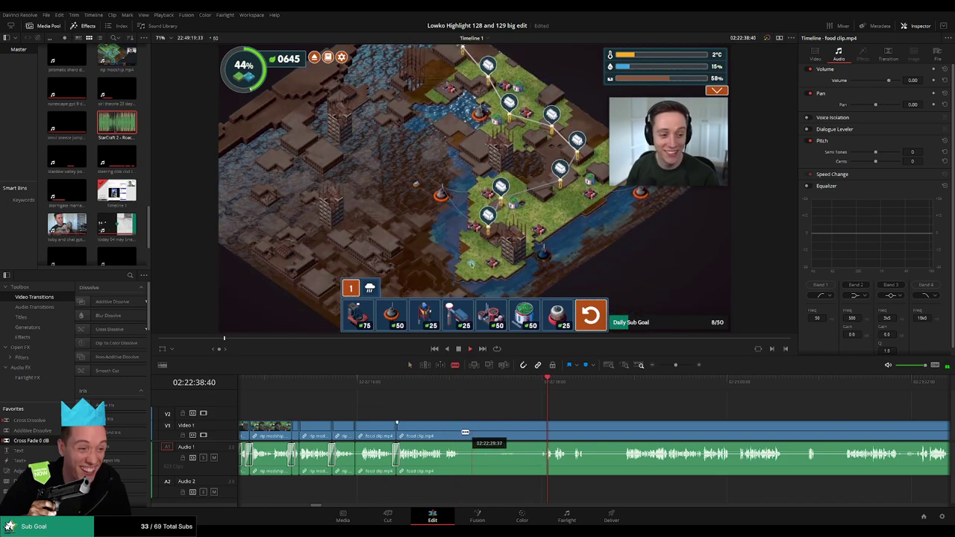
pyautogui.click(537, 431)
pyautogui.press('a')
pyautogui.click(522, 433)
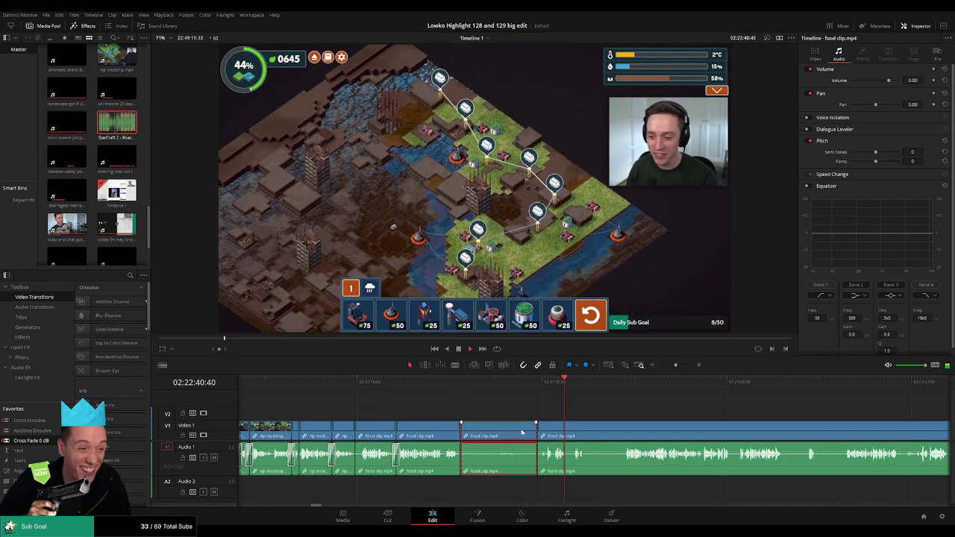
pyautogui.press('Delete')
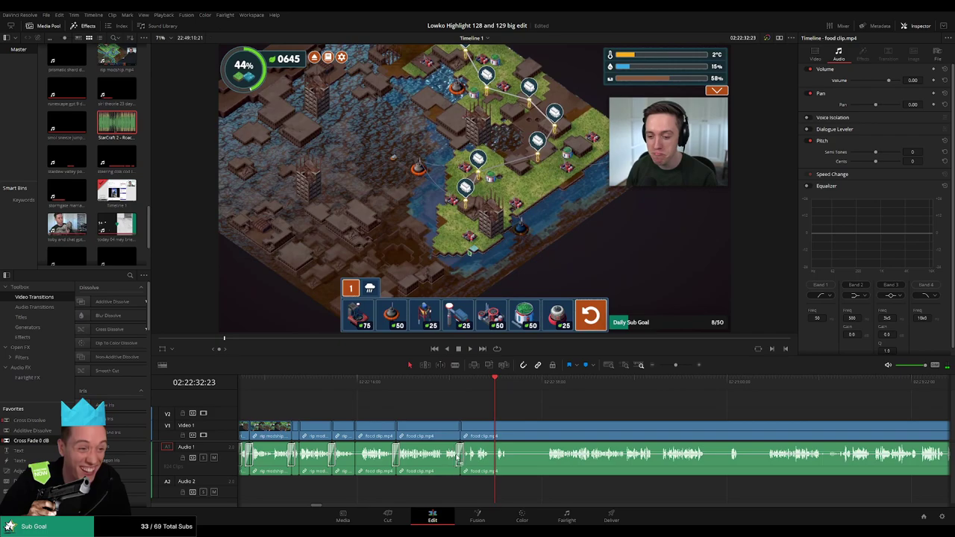
# Step: Cut out and ripple-delete the silence from about 02:22:34 to 02:22:38 in the food clip, and cross-fade the join
pyautogui.hscroll(3, 410, 416)
pyautogui.click(404, 387)
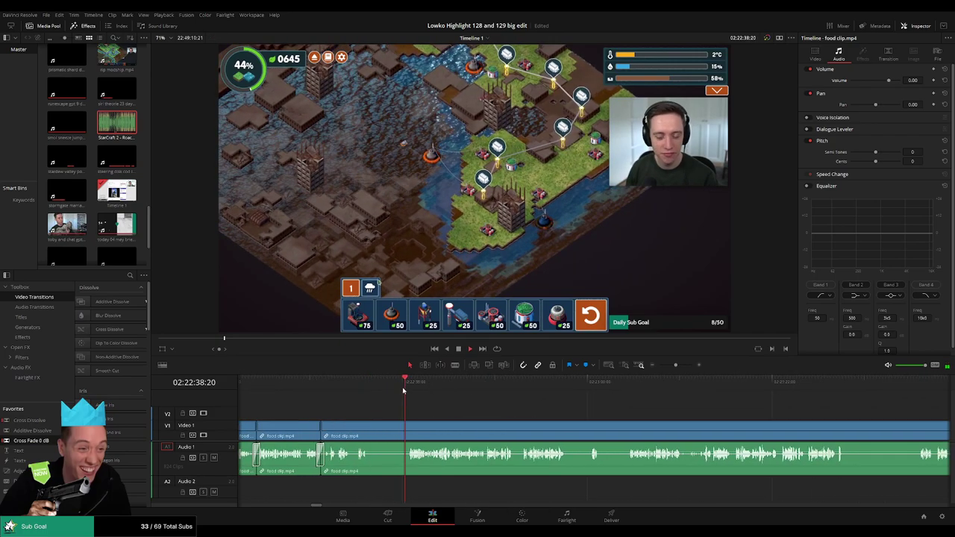
pyautogui.press('b')
pyautogui.click(370, 431)
pyautogui.click(408, 430)
pyautogui.press('a')
pyautogui.click(394, 431)
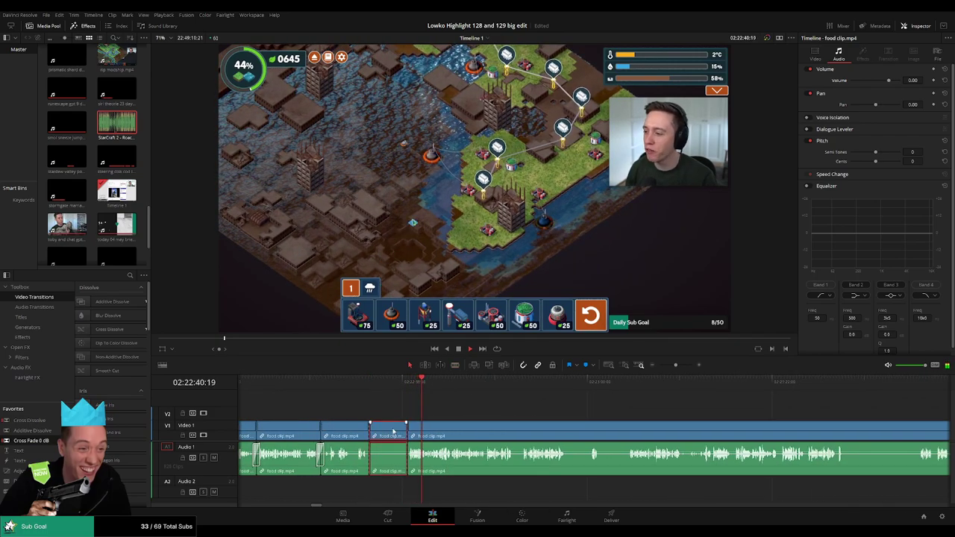
pyautogui.press('Delete')
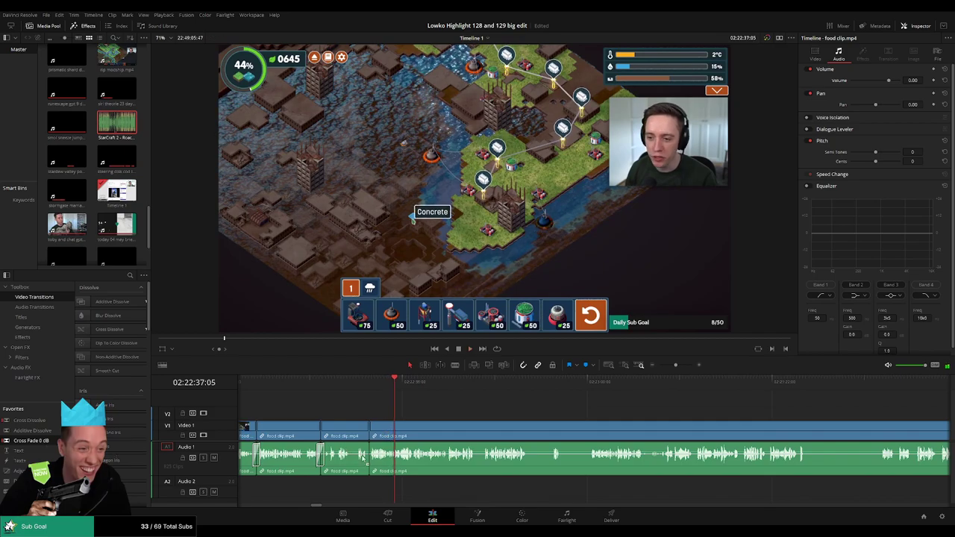
pyautogui.press('space')
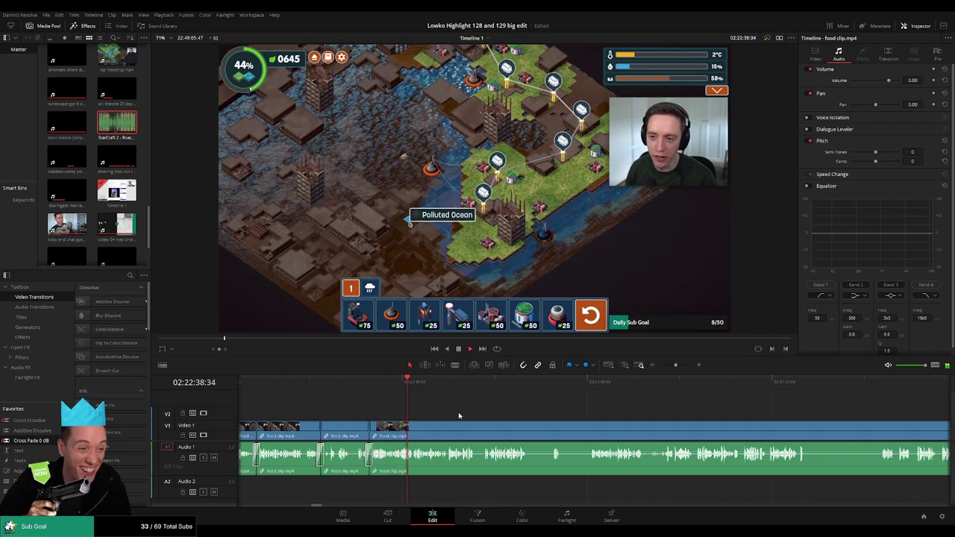
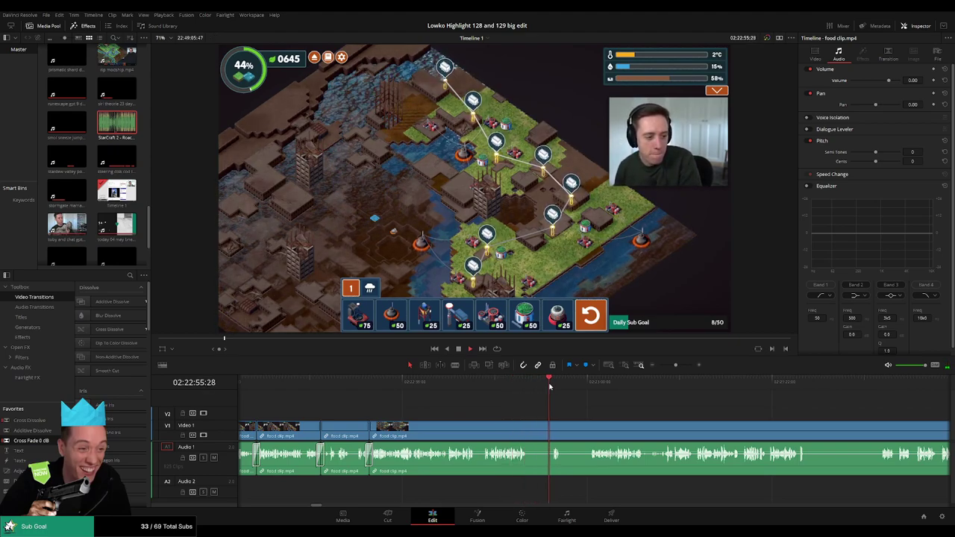
# Step: Split the food clip at about 02:22:53 and 02:22:56 and ripple-delete the silent piece between the cuts
pyautogui.press('b')
pyautogui.click(527, 431)
pyautogui.click(552, 431)
pyautogui.press('a')
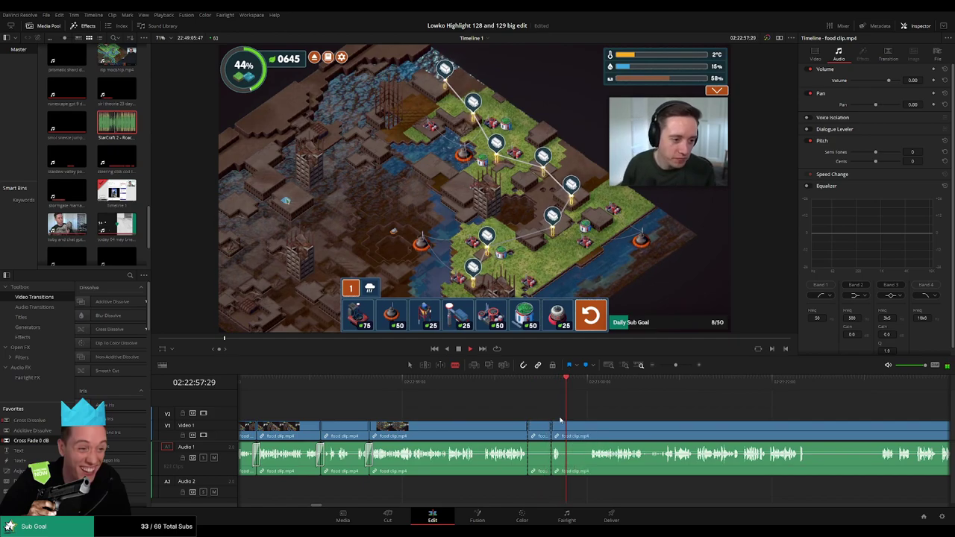
pyautogui.click(544, 428)
pyautogui.press('Delete')
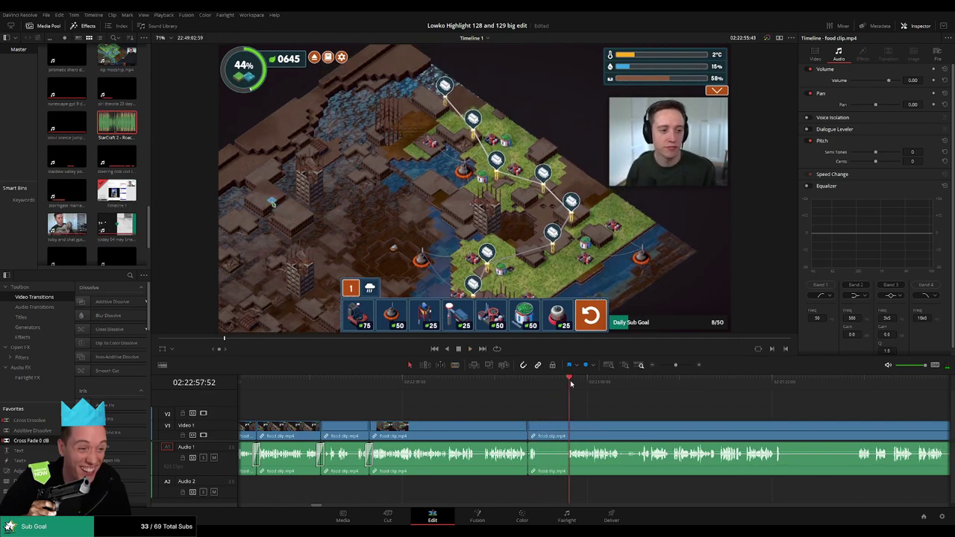
# Step: Cut out and ripple-delete the pause from about 02:22:54 to 02:22:57 in the food clip, and replay from about 02:22:58
pyautogui.press('space')
pyautogui.press('b')
pyautogui.click(539, 435)
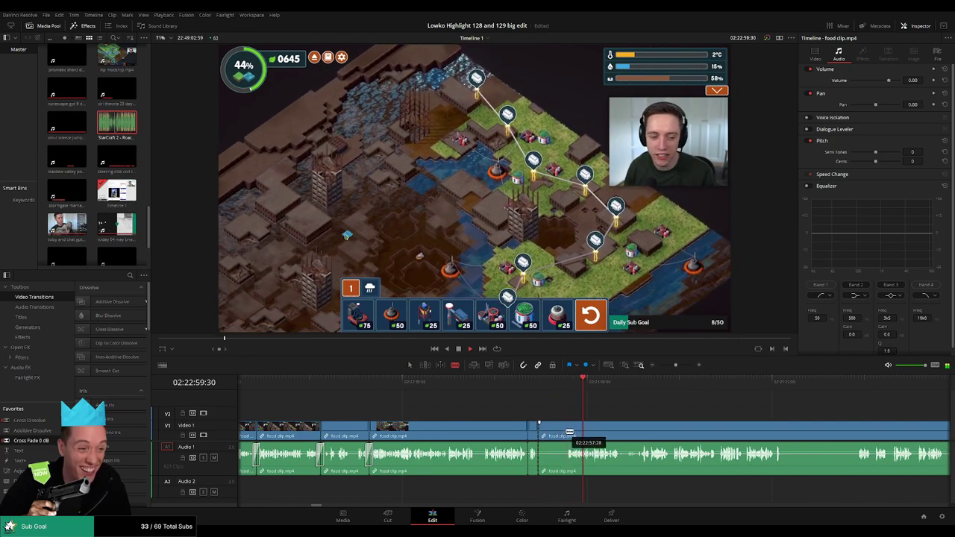
pyautogui.moveTo(570, 432); pyautogui.dragTo(567, 432)
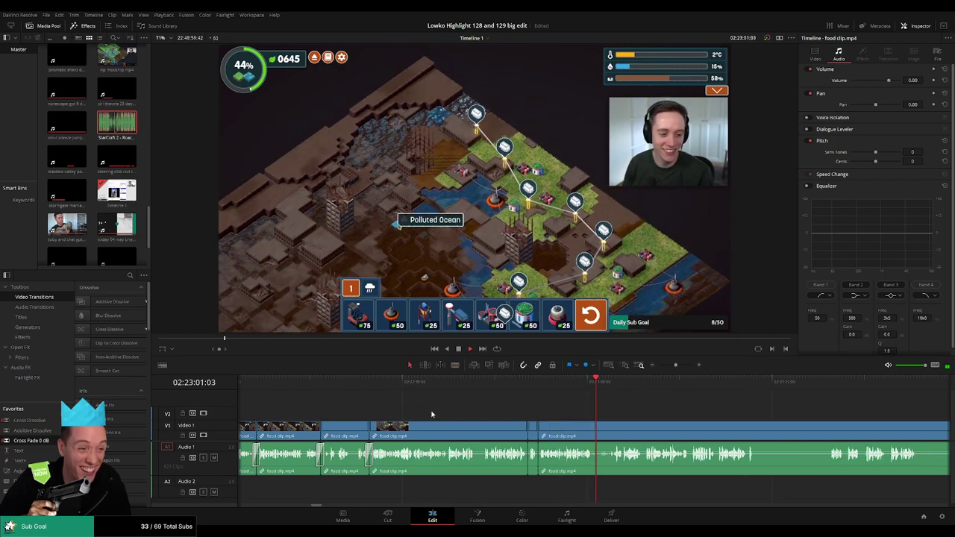
pyautogui.click(564, 389)
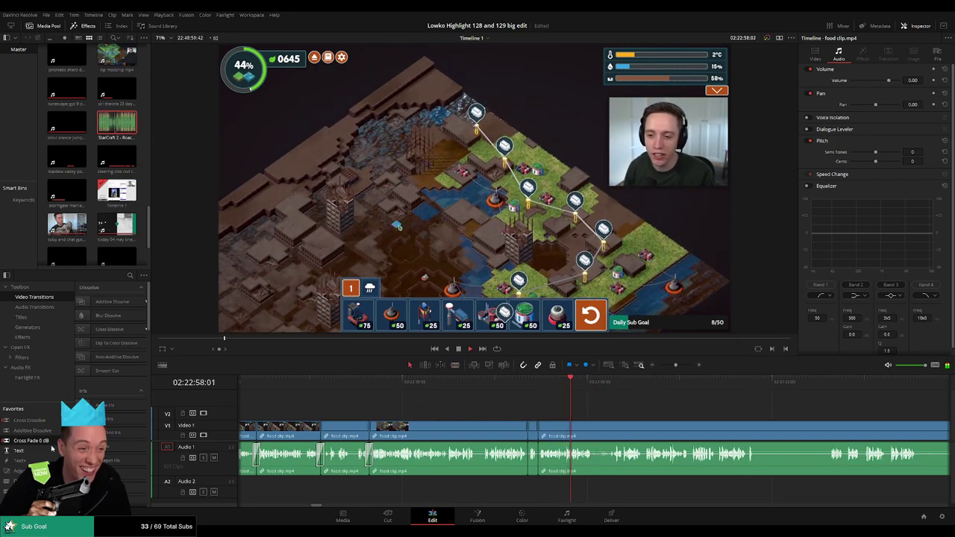
# Step: Cross-fade the two audio joins at about 02:22:53 and 02:22:54 in the food clip
pyautogui.moveTo(527, 460); pyautogui.dragTo(528, 459)
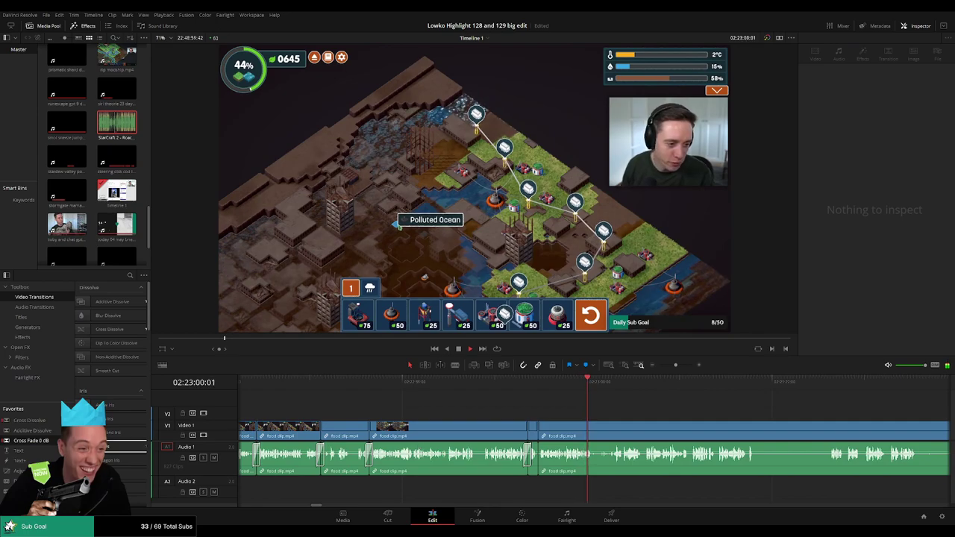
pyautogui.hscroll(-1, 583, 461)
pyautogui.hscroll(7, 702, 419)
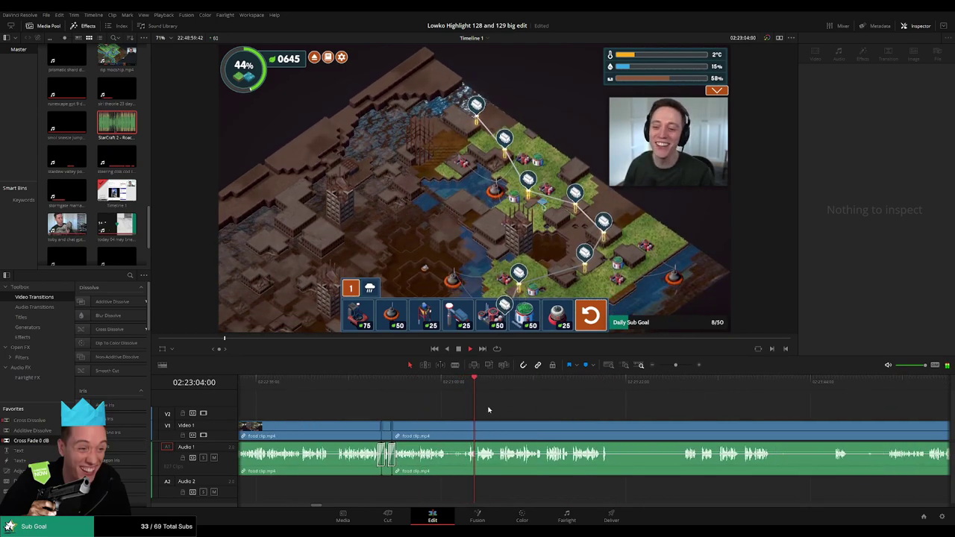
pyautogui.hscroll(3, 552, 411)
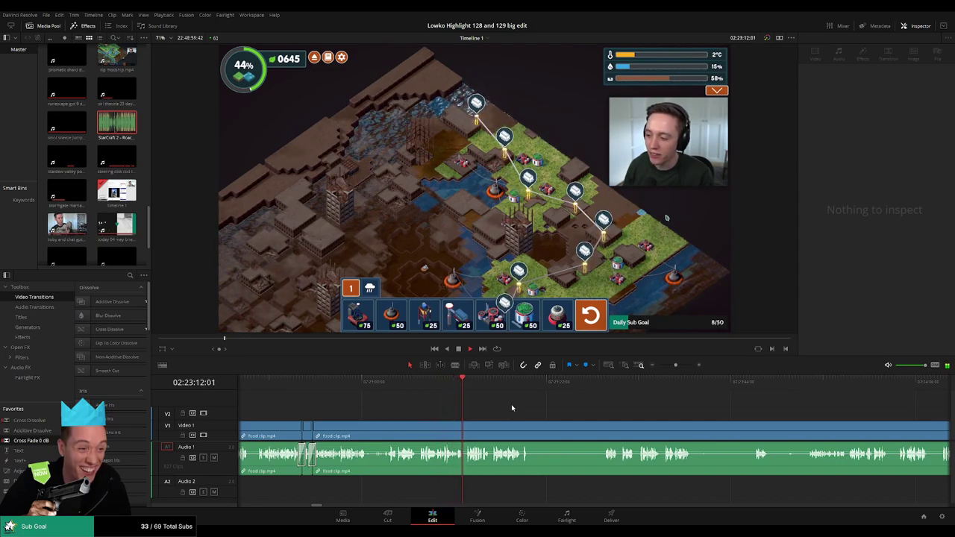
# Step: Cut out and ripple-delete the quiet stretch from about 02:23:20 to 02:23:29 in the food clip, and cross-fade the join
pyautogui.press('b')
pyautogui.click(532, 444)
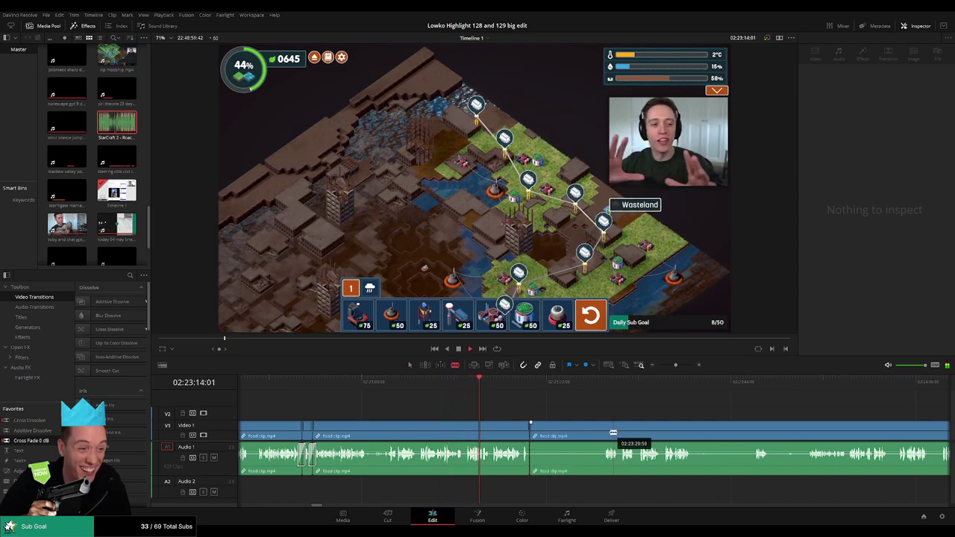
pyautogui.click(603, 440)
pyautogui.press('a')
pyautogui.click(567, 435)
pyautogui.press('Delete')
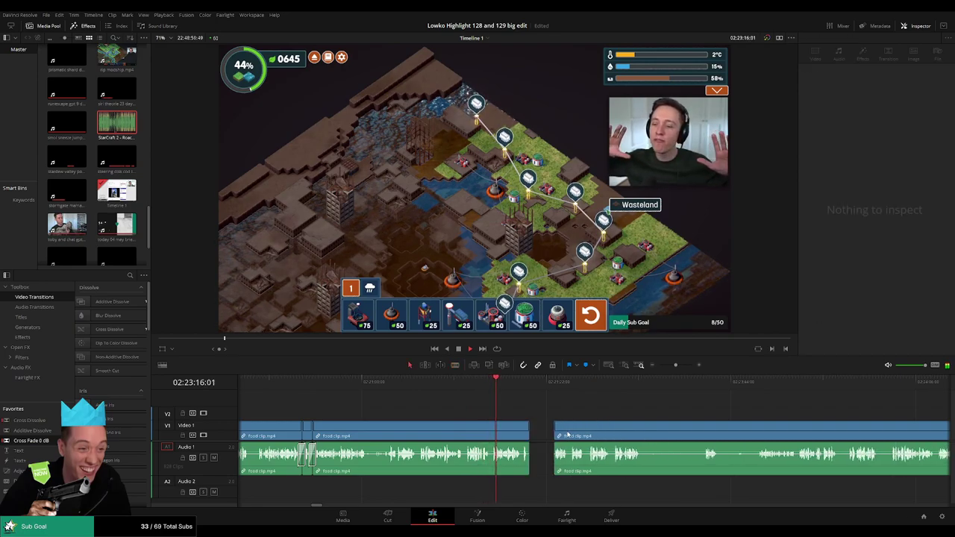
pyautogui.moveTo(35, 442); pyautogui.dragTo(183, 433)
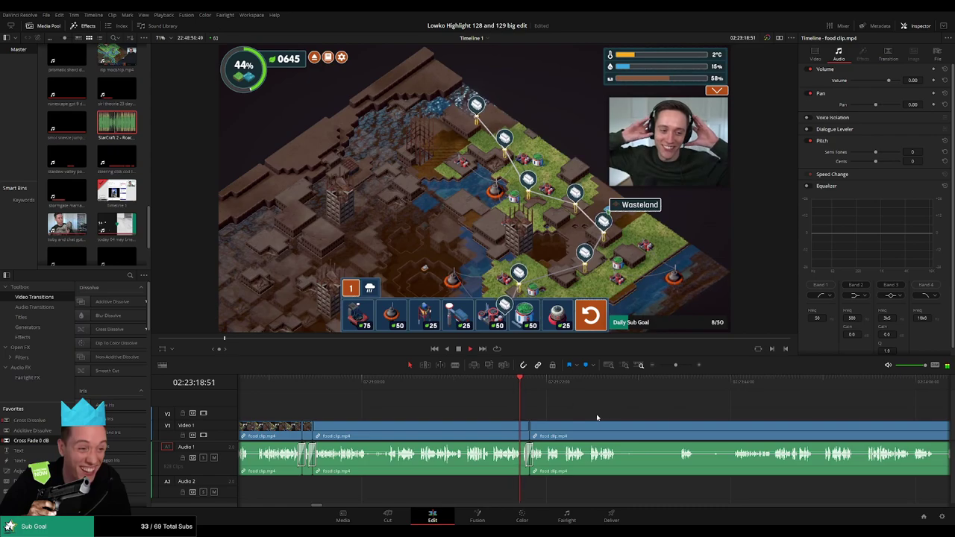
# Step: Split the food clip at about 02:23:30 and 02:23:37 and ripple-delete the piece between the cuts
pyautogui.moveTo(596, 417); pyautogui.dragTo(462, 411)
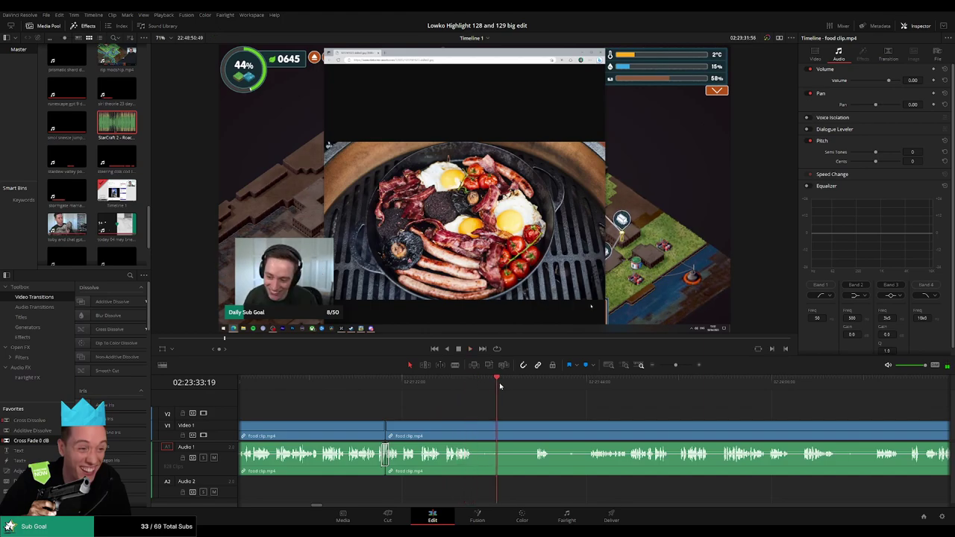
pyautogui.press('b')
pyautogui.click(473, 429)
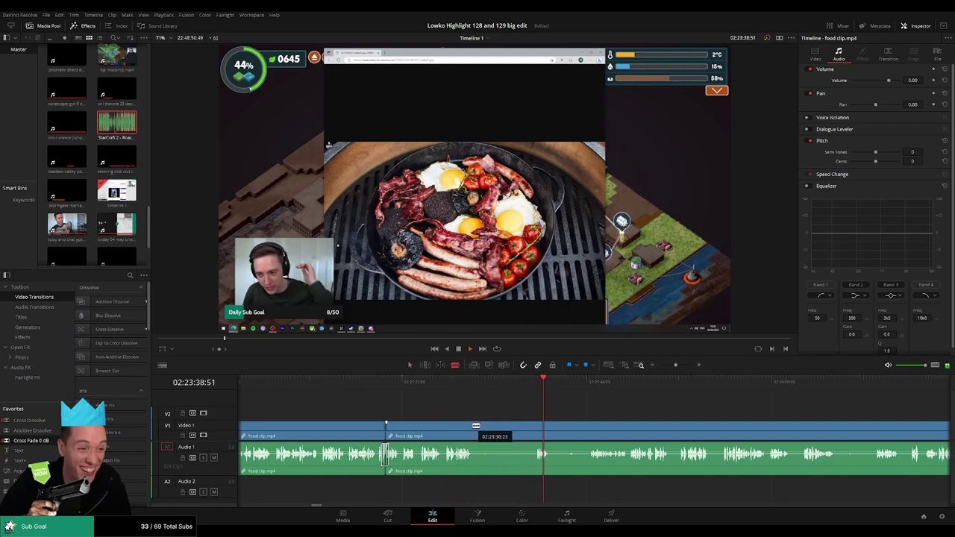
pyautogui.click(532, 429)
pyautogui.press('a')
pyautogui.click(514, 429)
pyautogui.press('Delete')
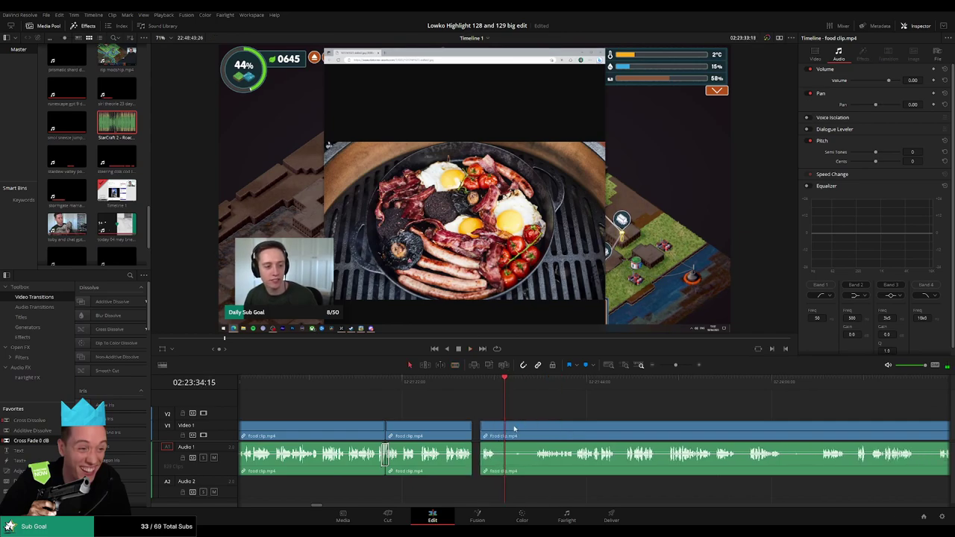
# Step: Cut out and ripple-delete the silence from about 02:23:32 to 02:23:37 in the food clip
pyautogui.press('b')
pyautogui.click(490, 429)
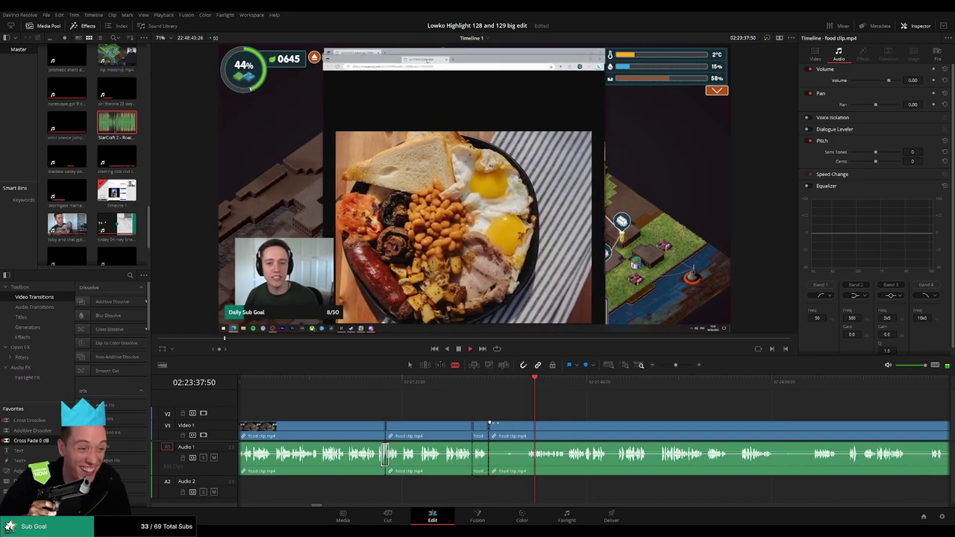
pyautogui.click(525, 429)
pyautogui.press('a')
pyautogui.click(508, 430)
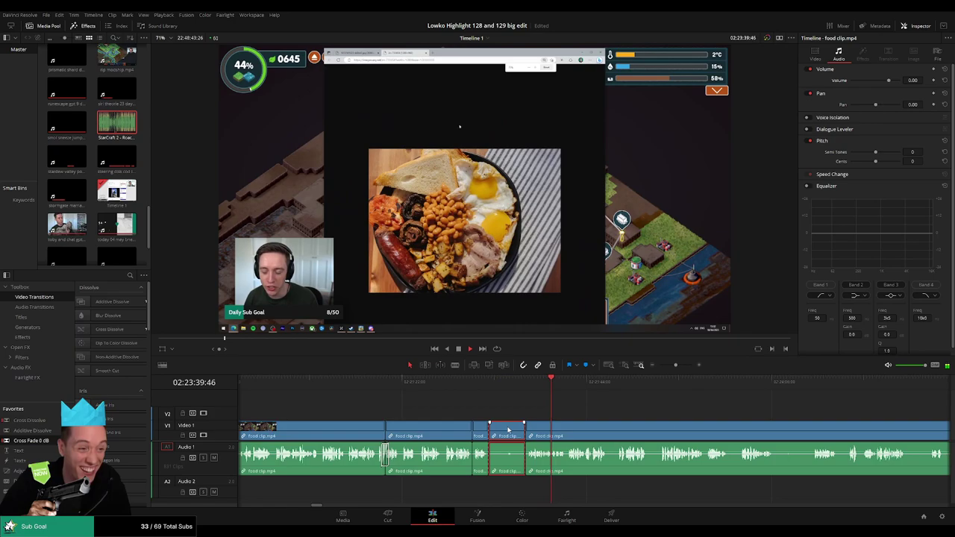
pyautogui.press('Delete')
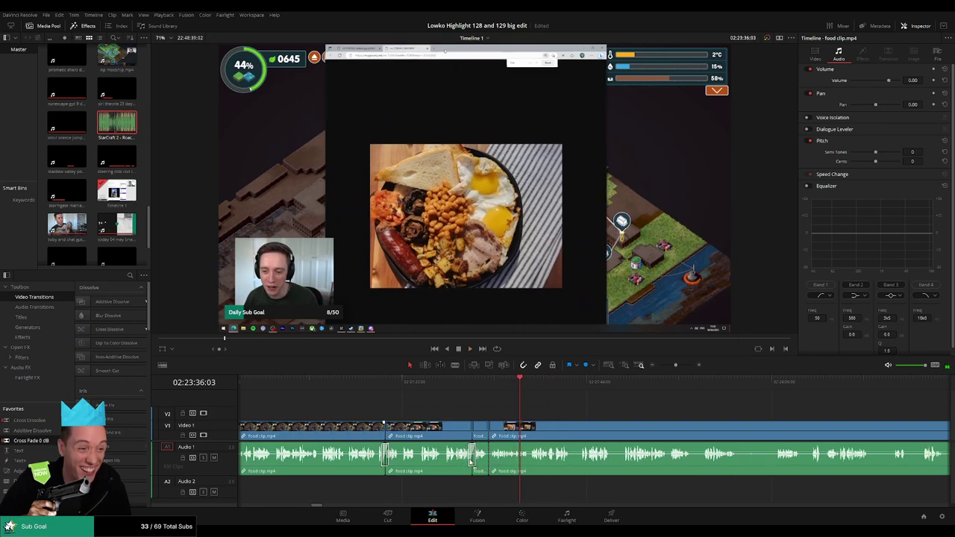
# Step: Cross-fade the audio joins at about 02:23:30 and 02:23:32 in the food clip, and play on past them
pyautogui.hscroll(-1, 522, 461)
pyautogui.press('space')
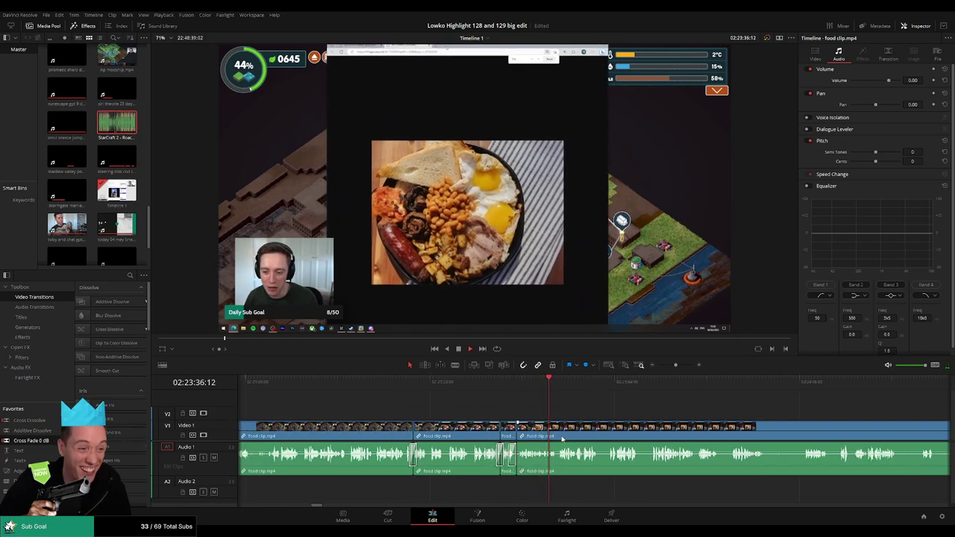
pyautogui.hscroll(-1, 544, 463)
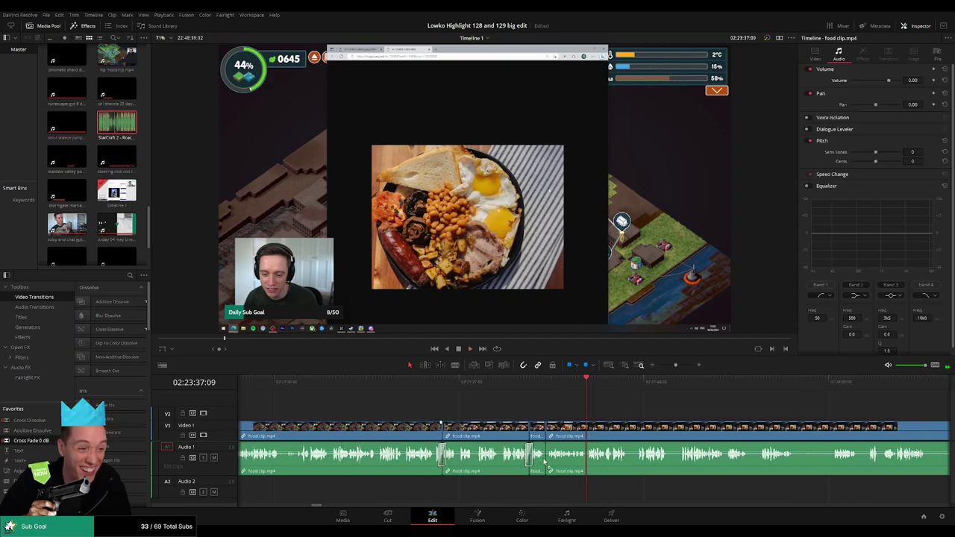
pyautogui.hscroll(6, 636, 414)
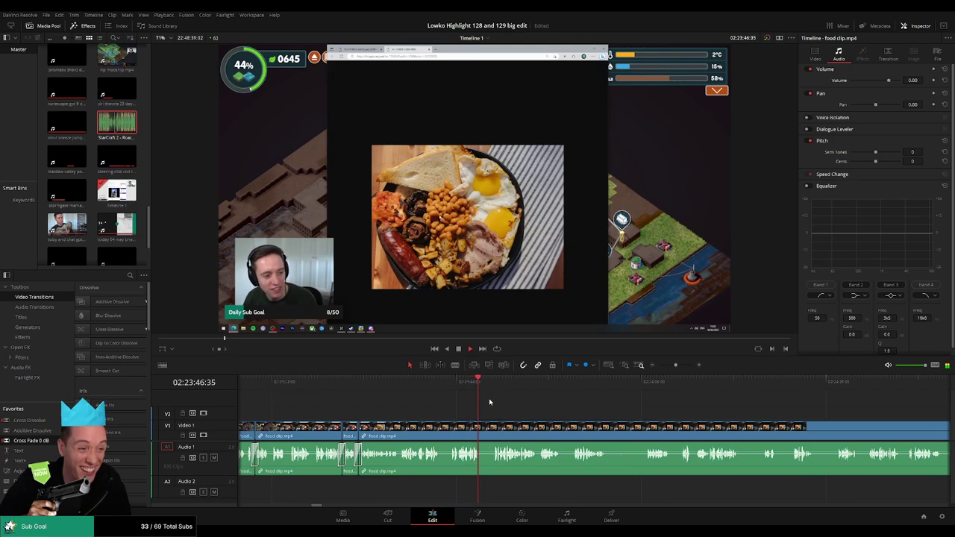
# Step: Cut out and ripple-delete the short silence from about 02:23:42 to 02:23:43 in the food clip
pyautogui.press('space')
pyautogui.scroll(2, 587, 416)
pyautogui.scroll(-6, 587, 416)
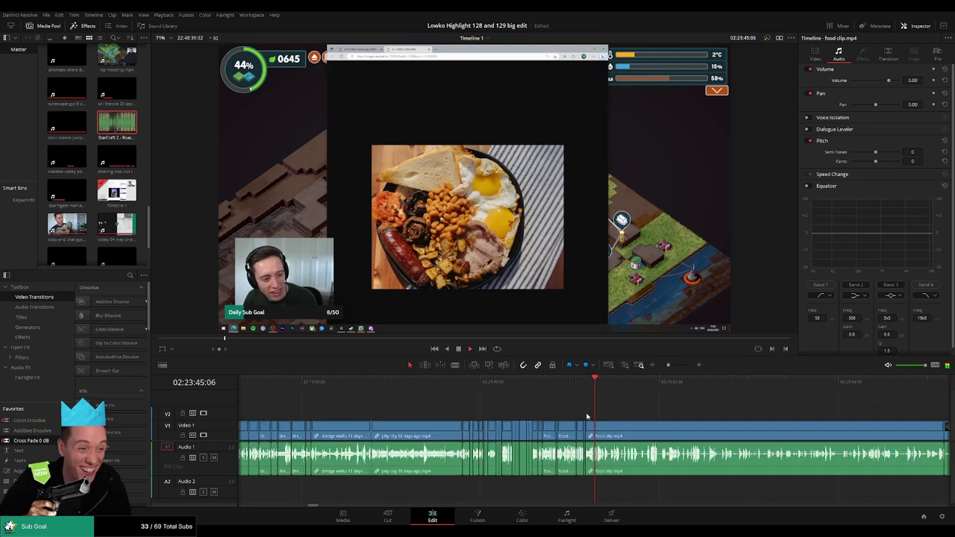
pyautogui.moveTo(673, 367); pyautogui.dragTo(678, 365)
pyautogui.press('b')
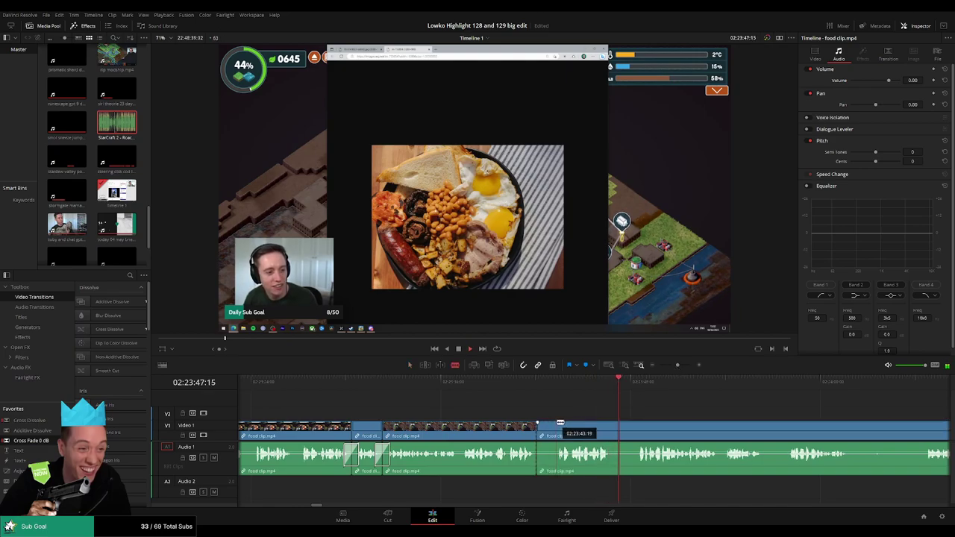
pyautogui.click(540, 426)
pyautogui.press('a')
# Step: Split the food clip at about 02:23:45 and 02:23:47 and ripple-delete the silent piece between the cuts
pyautogui.moveTo(545, 431); pyautogui.dragTo(618, 431)
pyautogui.press('a')
pyautogui.click(602, 433)
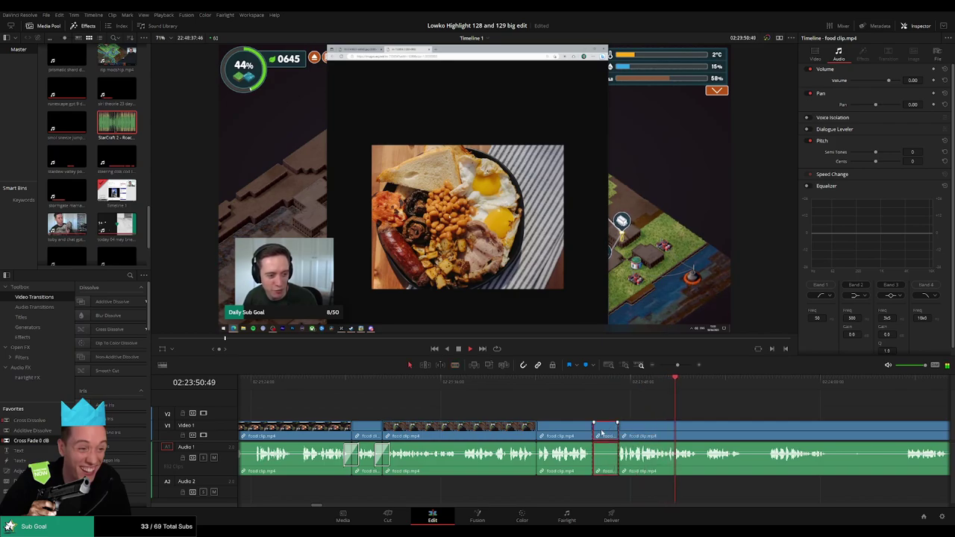
pyautogui.press('Delete')
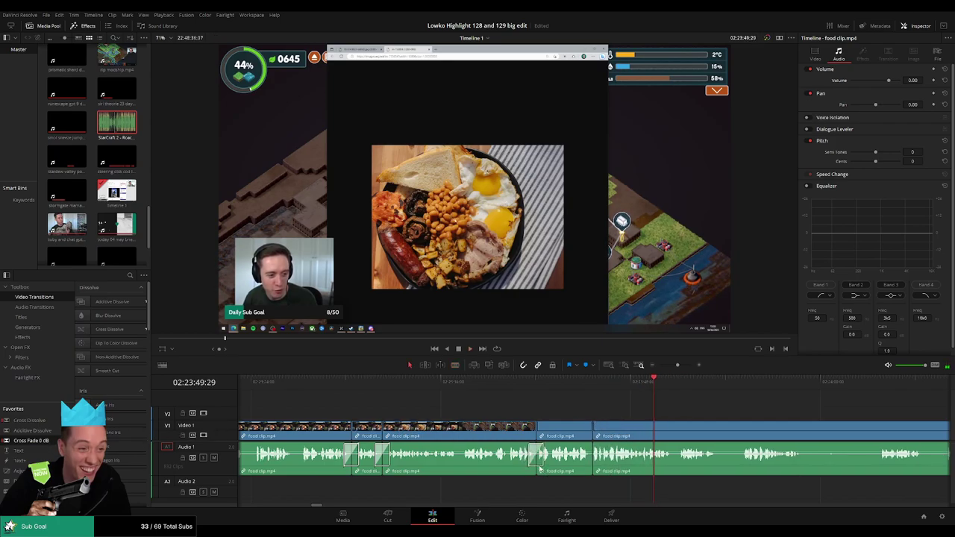
# Step: Cross-fade the audio joins at about 02:23:42 and 02:23:45 in the food clip, and replay from about 02:23:45
pyautogui.moveTo(47, 441); pyautogui.dragTo(625, 463)
pyautogui.click(609, 382)
pyautogui.press('space')
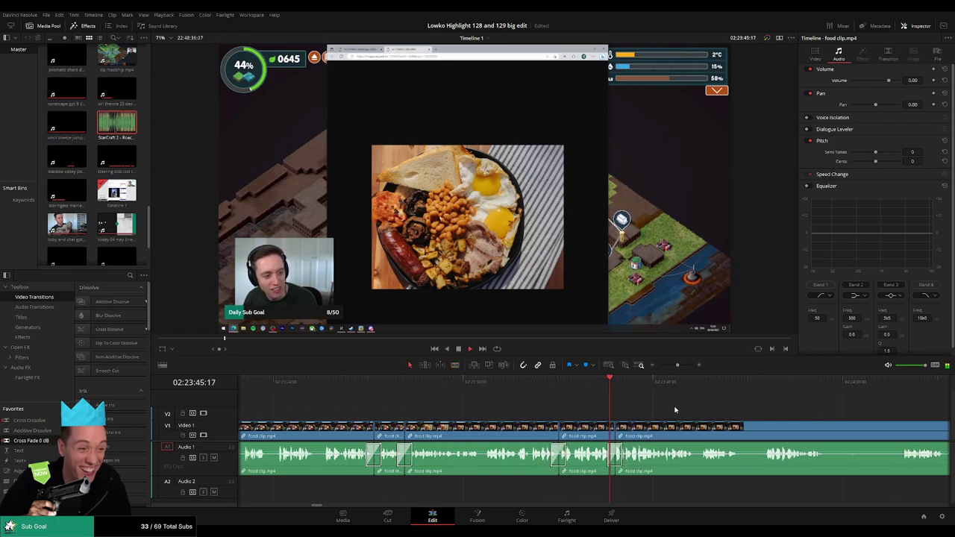
# Step: Cut out and ripple-delete the pause from about 02:23:53 to 02:23:55 in the food clip, and cross-fade the join
pyautogui.moveTo(701, 409); pyautogui.dragTo(511, 397)
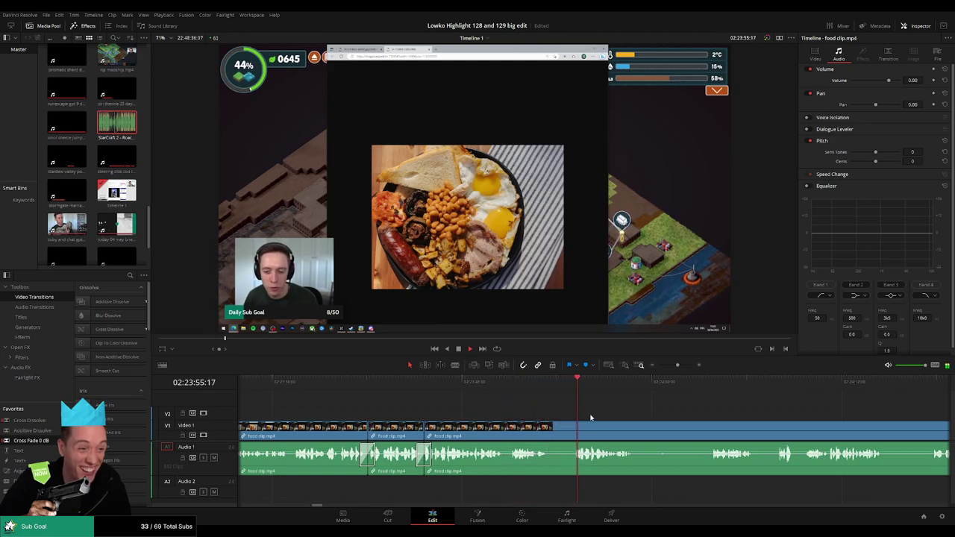
pyautogui.press('b')
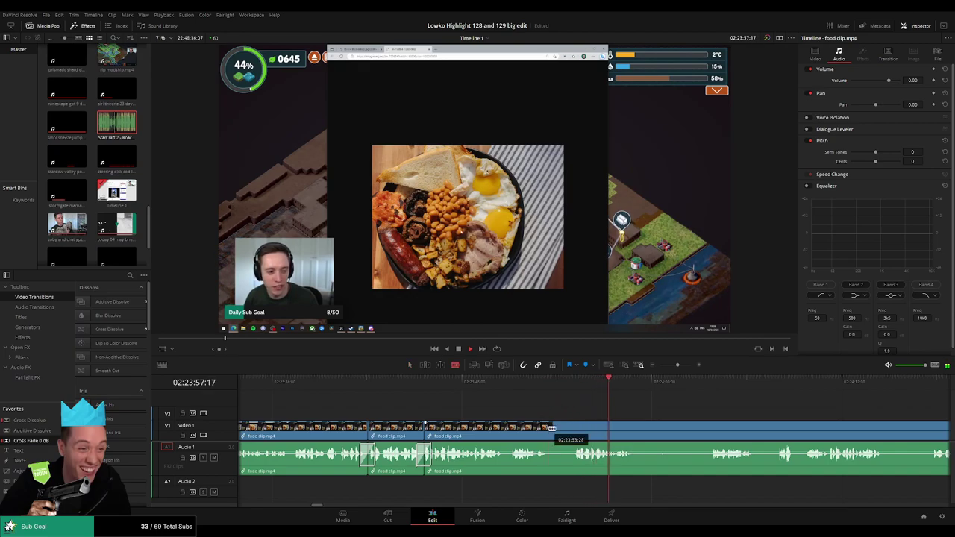
pyautogui.click(551, 429)
pyautogui.press('a')
pyautogui.click(565, 428)
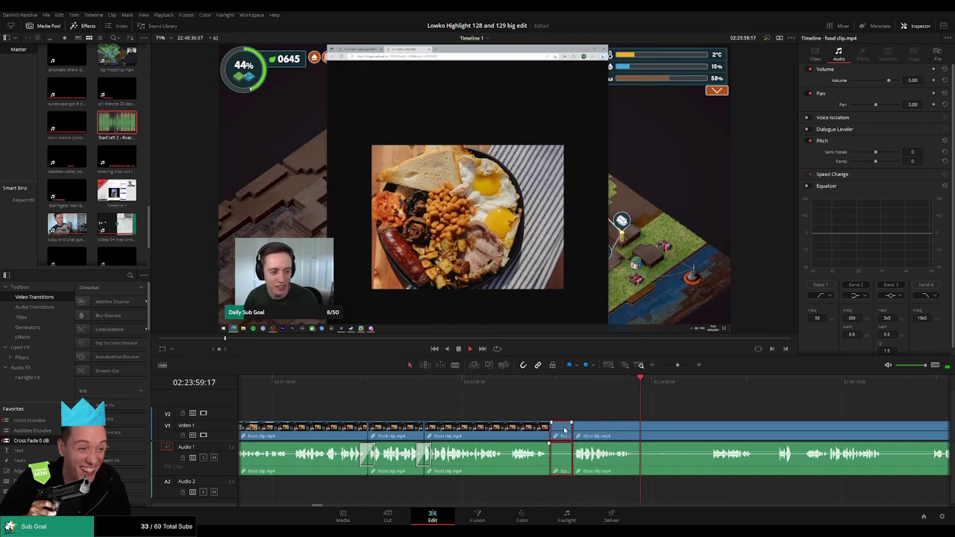
pyautogui.press('Delete')
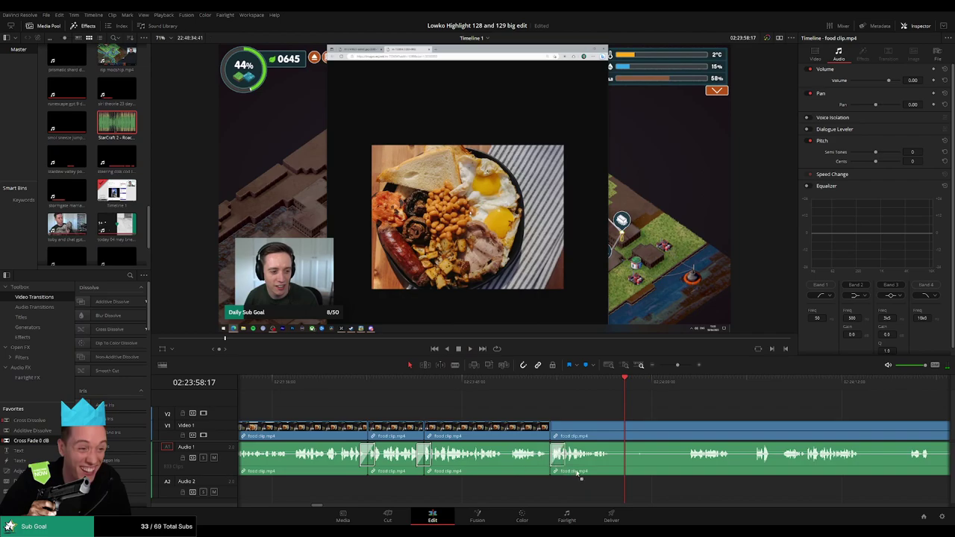
# Step: Cut out and ripple-delete the silence from about 02:23:57 to 02:24:02 in the food clip
pyautogui.click(685, 386)
pyautogui.hscroll(4, 744, 416)
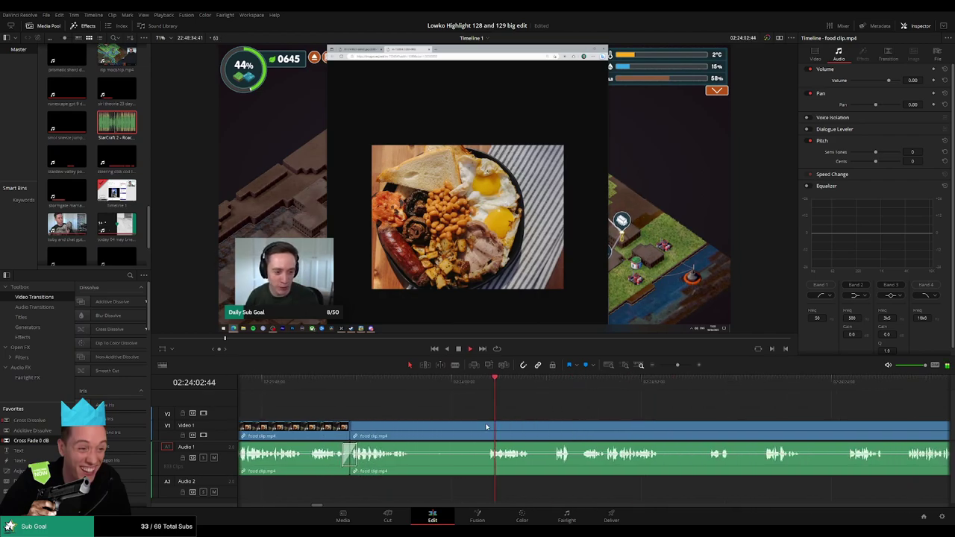
pyautogui.press('b')
pyautogui.click(414, 426)
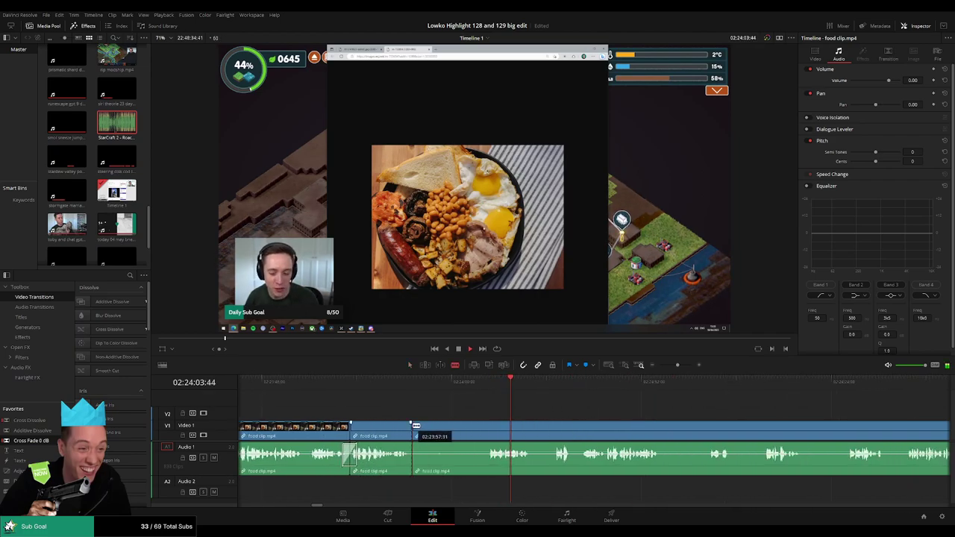
pyautogui.click(488, 431)
pyautogui.press('a')
pyautogui.click(470, 433)
pyautogui.press('Delete')
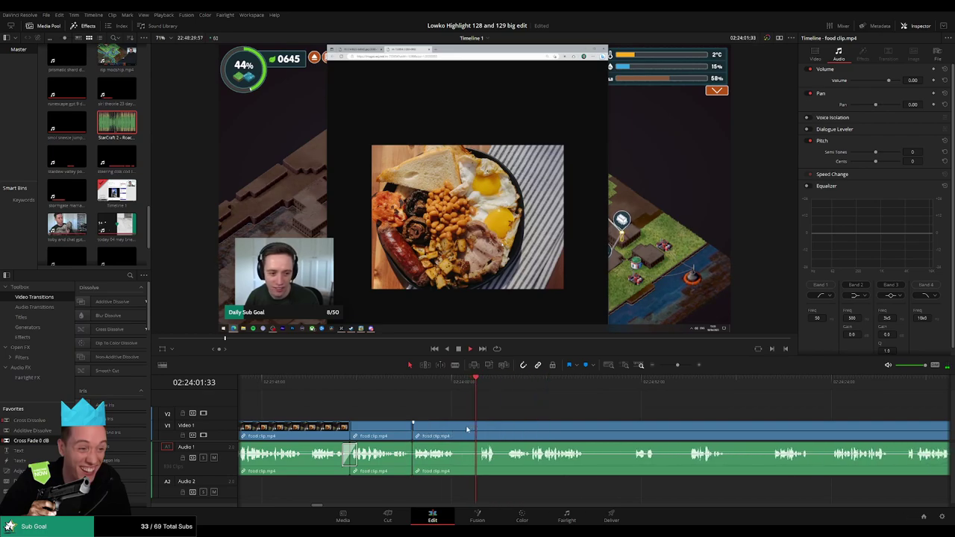
# Step: Cut out and ripple-delete the pause from about 02:24:00 to 02:24:02 in the food clip, and cross-fade the joins at 02:23:57 and 02:24:00
pyautogui.press('b')
pyautogui.click(456, 429)
pyautogui.click(477, 430)
pyautogui.press('a')
pyautogui.click(469, 430)
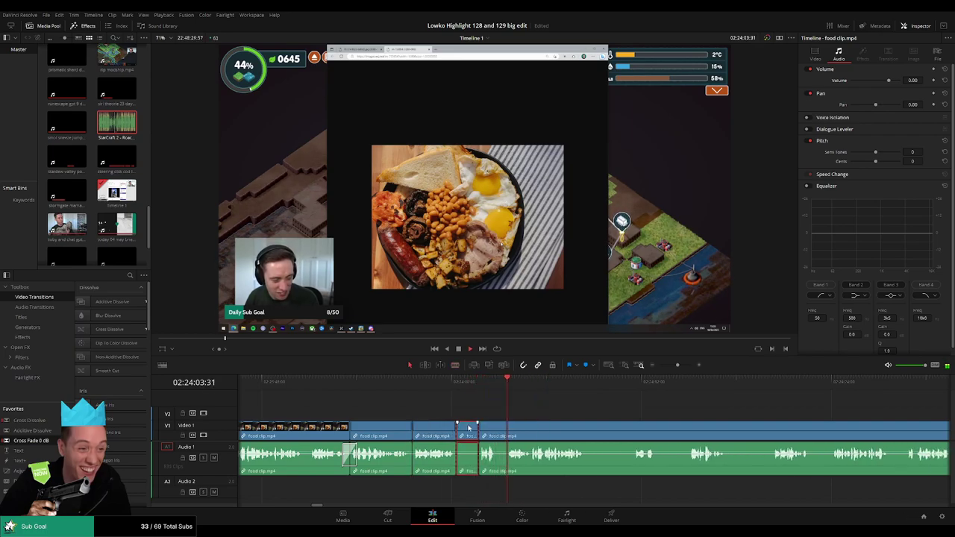
pyautogui.press('Delete')
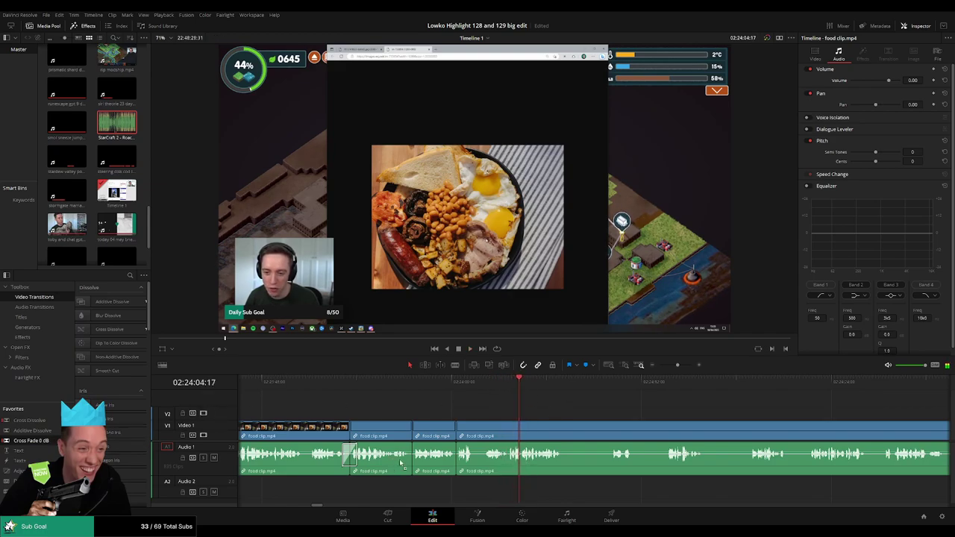
pyautogui.moveTo(31, 441); pyautogui.dragTo(382, 440)
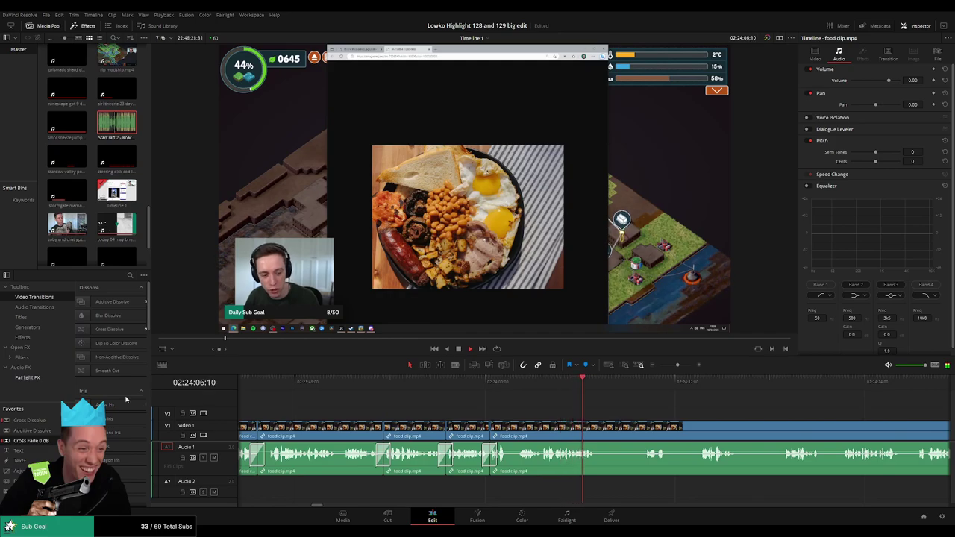
# Step: Cut out and ripple-delete the quiet stretch from about 02:24:07 to 02:24:10 in the food clip
pyautogui.moveTo(648, 414); pyautogui.dragTo(395, 401)
pyautogui.click(394, 386)
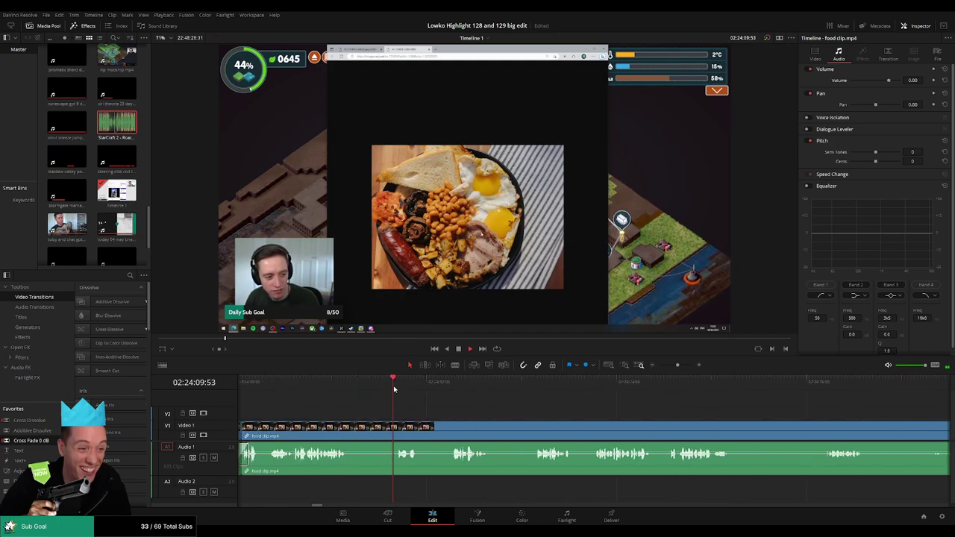
pyautogui.press('b')
pyautogui.click(349, 427)
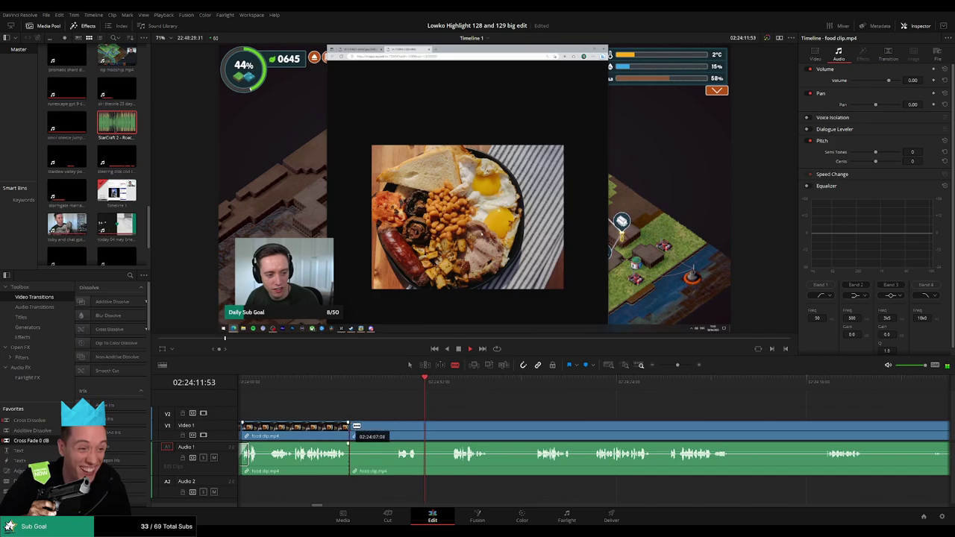
pyautogui.click(393, 426)
pyautogui.press('a')
pyautogui.click(375, 432)
pyautogui.press('Delete')
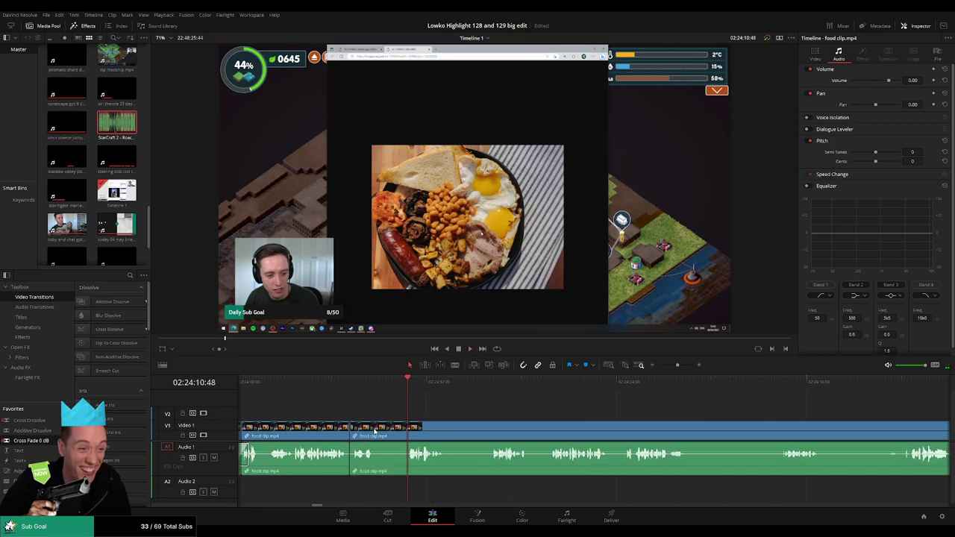
# Step: Cut out and ripple-delete the pauses at about 02:24:09 to 02:24:11 and 02:24:13 to 02:24:16 in the food clip, and cross-fade the joins
pyautogui.press('b')
pyautogui.click(379, 431)
pyautogui.click(406, 431)
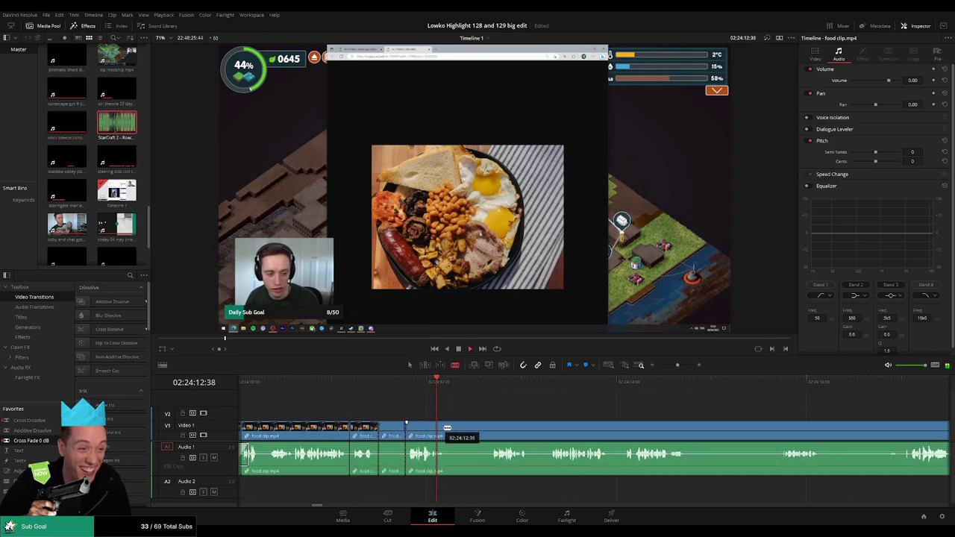
pyautogui.click(447, 430)
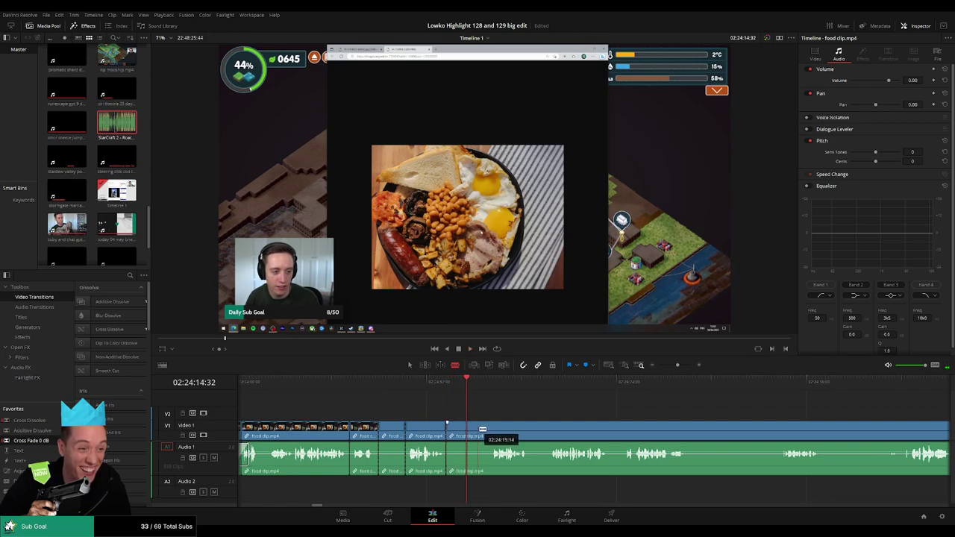
pyautogui.click(491, 431)
pyautogui.press('a')
pyautogui.press('Delete')
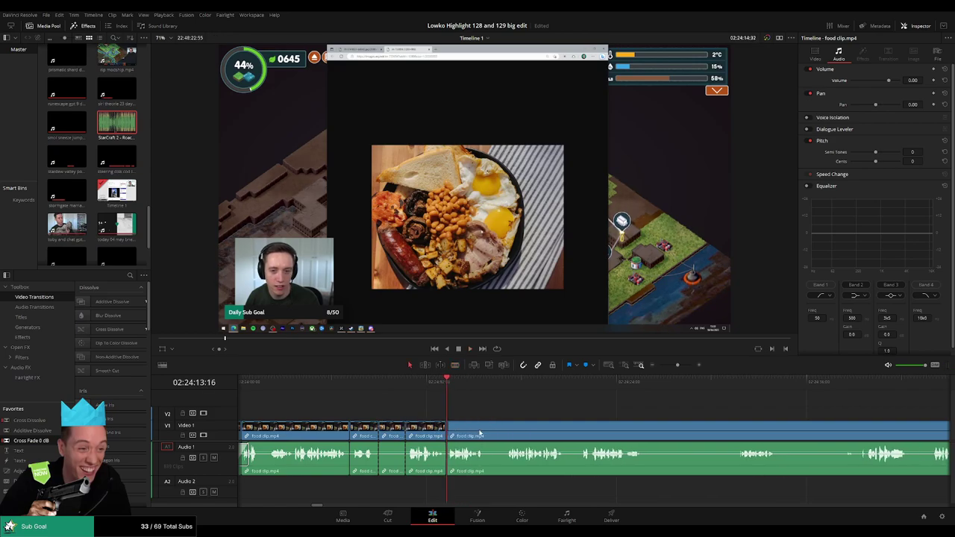
pyautogui.click(396, 433)
pyautogui.press('Delete')
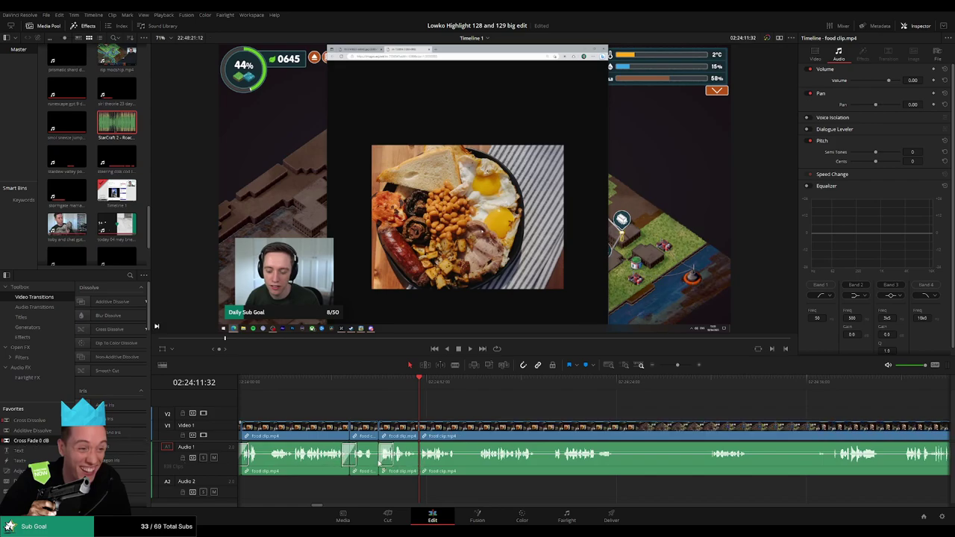
pyautogui.hscroll(-1, 594, 440)
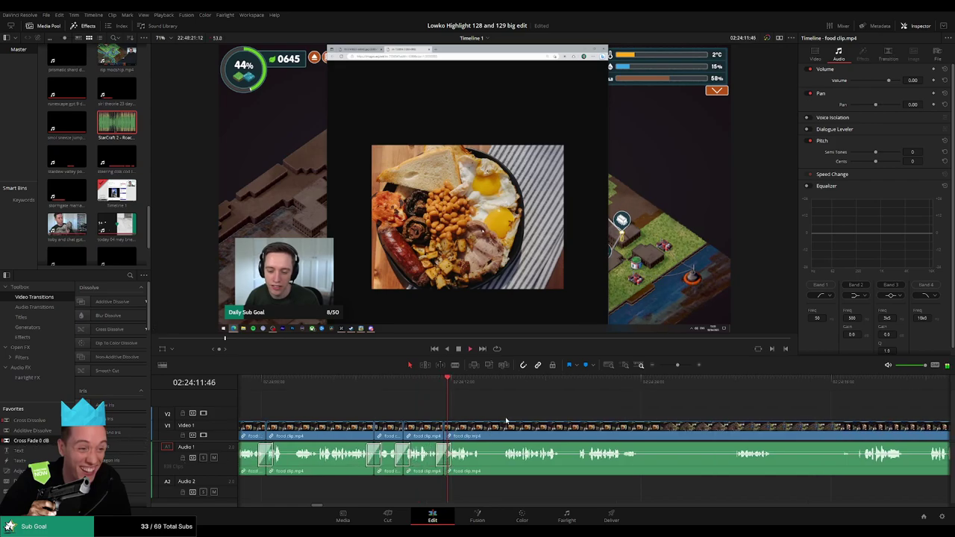
# Step: Cut out and ripple-delete the pause from about 02:24:14 to 02:24:15 in the food clip, and cross-fade the join
pyautogui.hscroll(4, 489, 434)
pyautogui.click(387, 384)
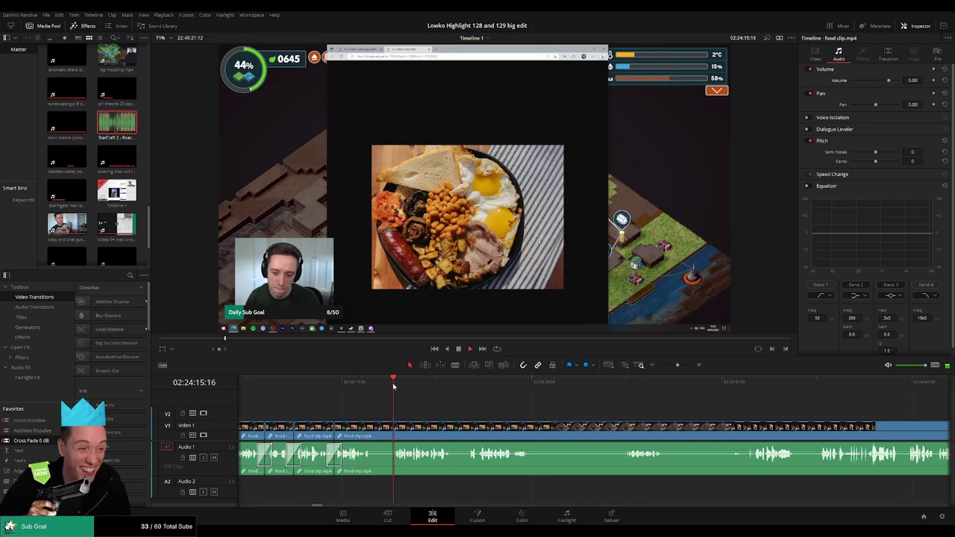
pyautogui.press('b')
pyautogui.click(372, 426)
pyautogui.click(392, 426)
pyautogui.press('a')
pyautogui.click(382, 429)
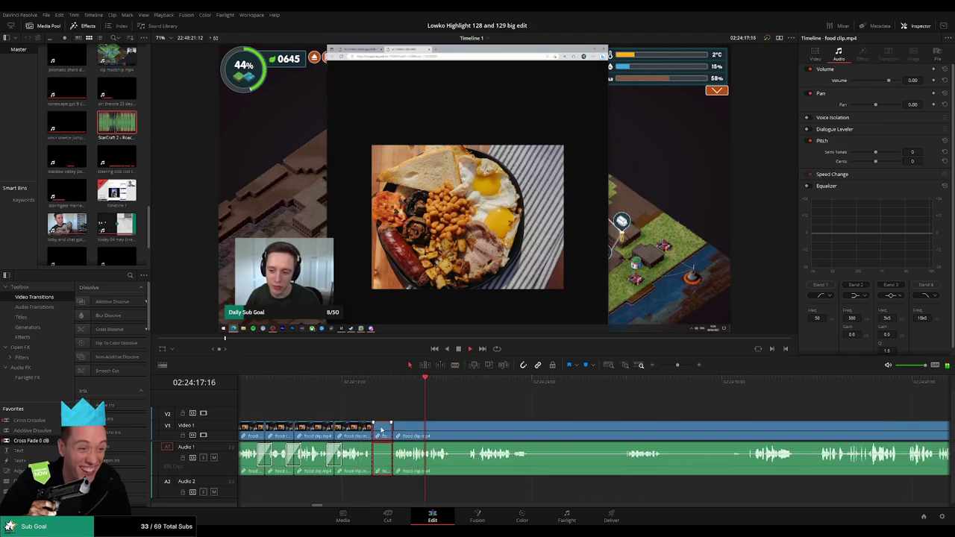
pyautogui.press('Delete')
pyautogui.moveTo(35, 441); pyautogui.dragTo(372, 455)
# Step: Cut out and ripple-delete the quiet stretch from about 02:24:23 to 02:24:29 in the food clip
pyautogui.hscroll(4, 503, 420)
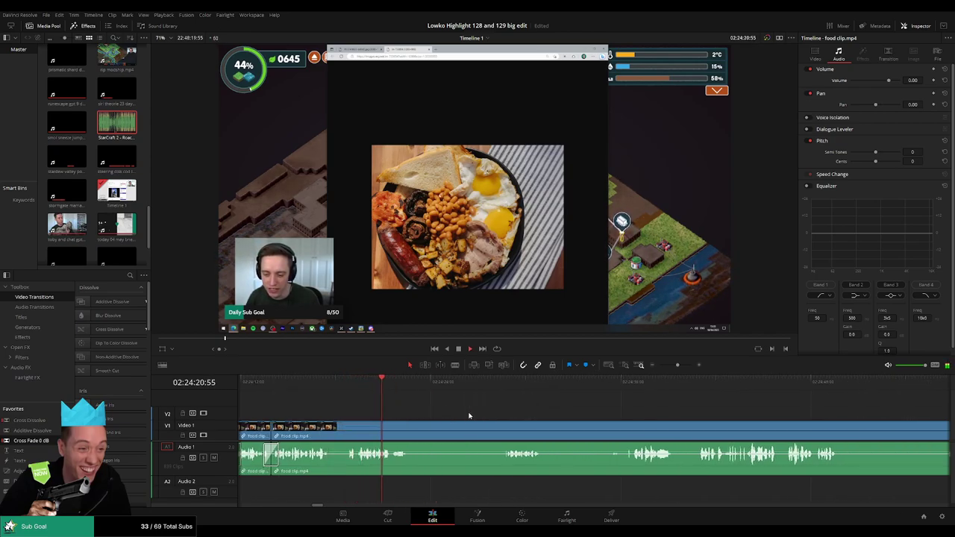
pyautogui.press('b')
pyautogui.click(353, 431)
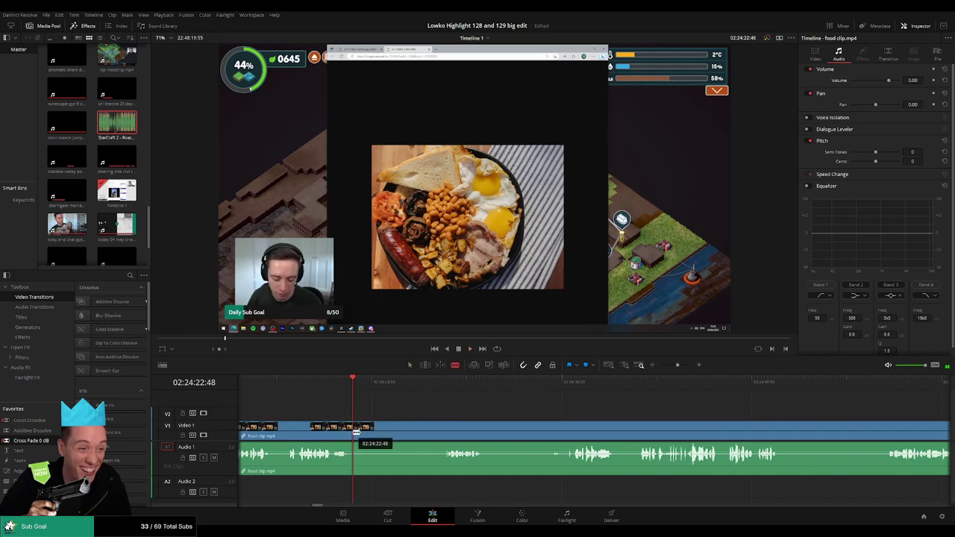
pyautogui.click(441, 382)
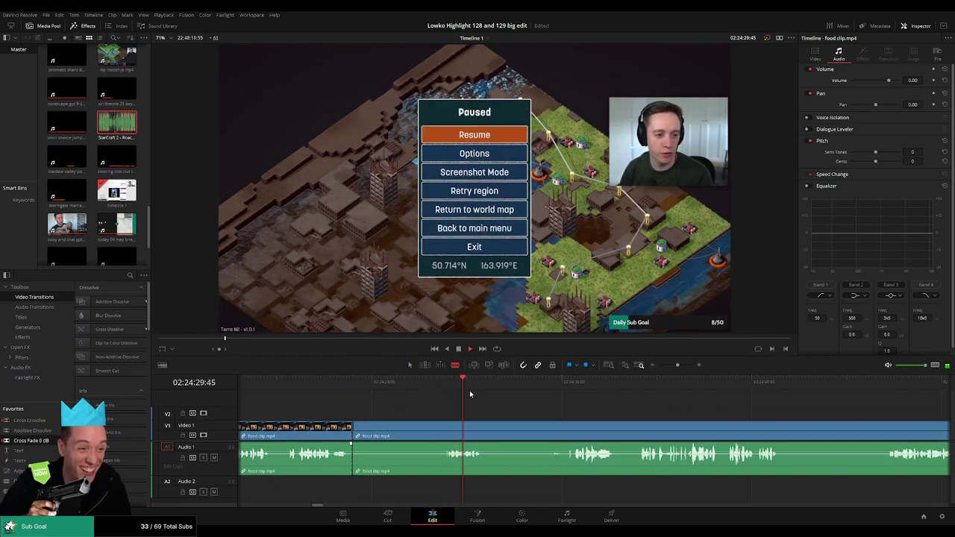
pyautogui.scroll(1, 456, 426)
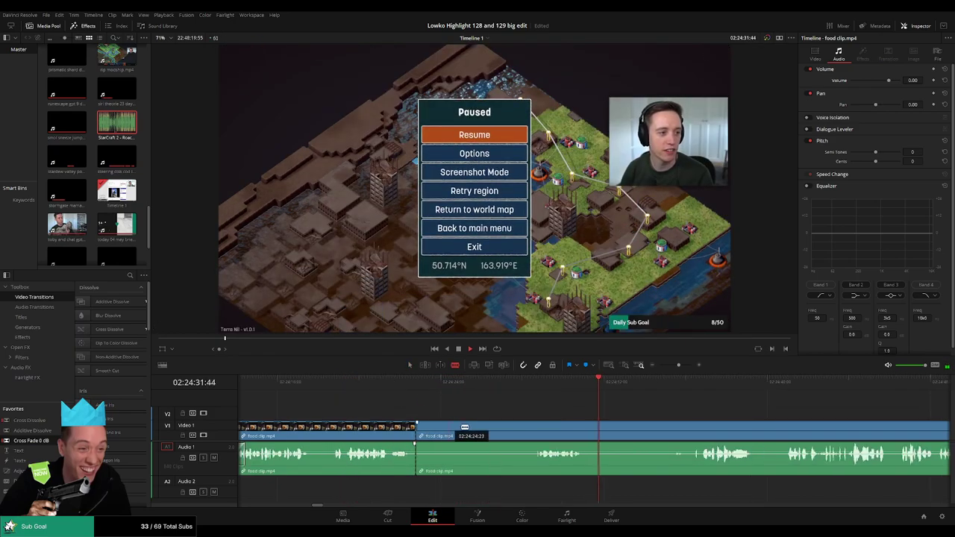
pyautogui.scroll(1, 525, 429)
pyautogui.press('space')
pyautogui.click(491, 432)
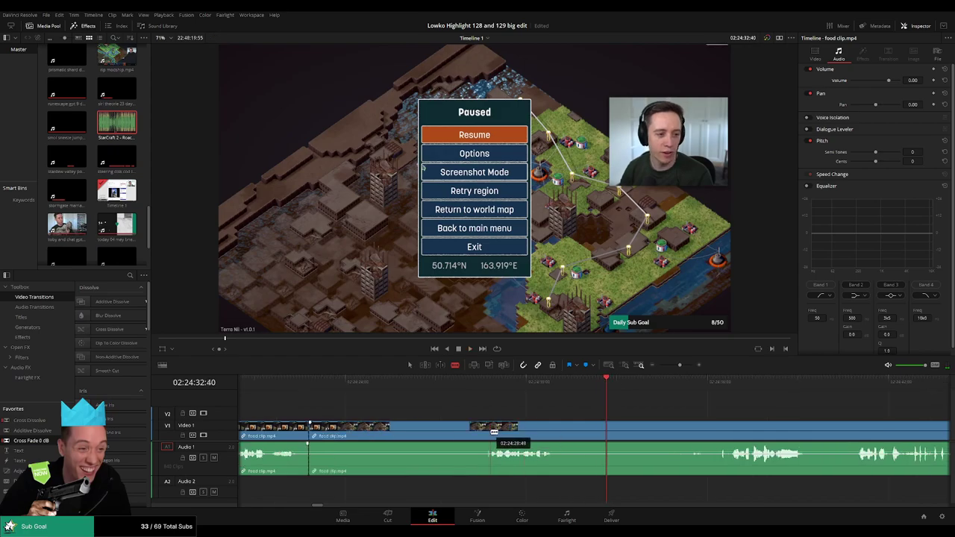
pyautogui.press('a')
pyautogui.click(461, 435)
pyautogui.press('Delete')
# Step: Cut out and ripple-delete the silence from about 02:24:25 to 02:24:31 in the food clip
pyautogui.press('space')
pyautogui.press('b')
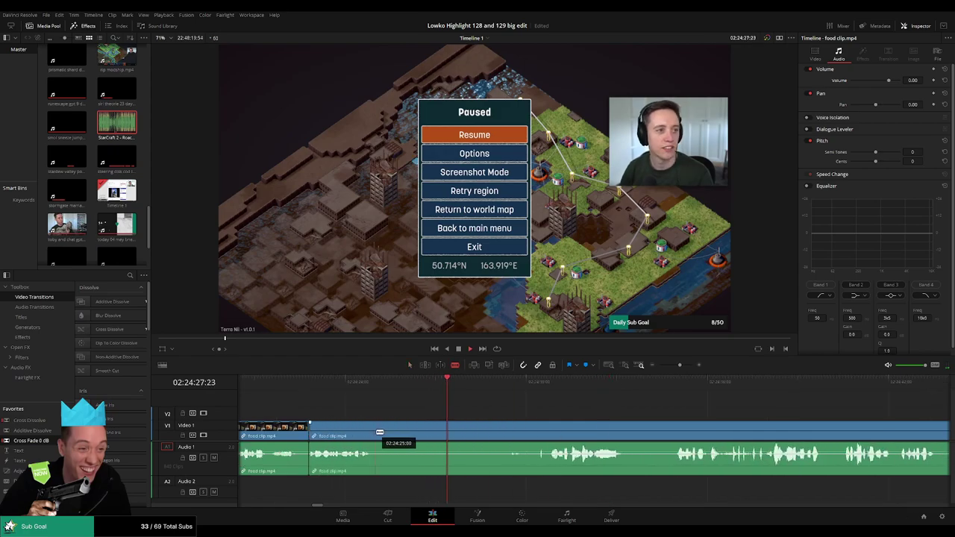
pyautogui.click(376, 433)
pyautogui.click(508, 389)
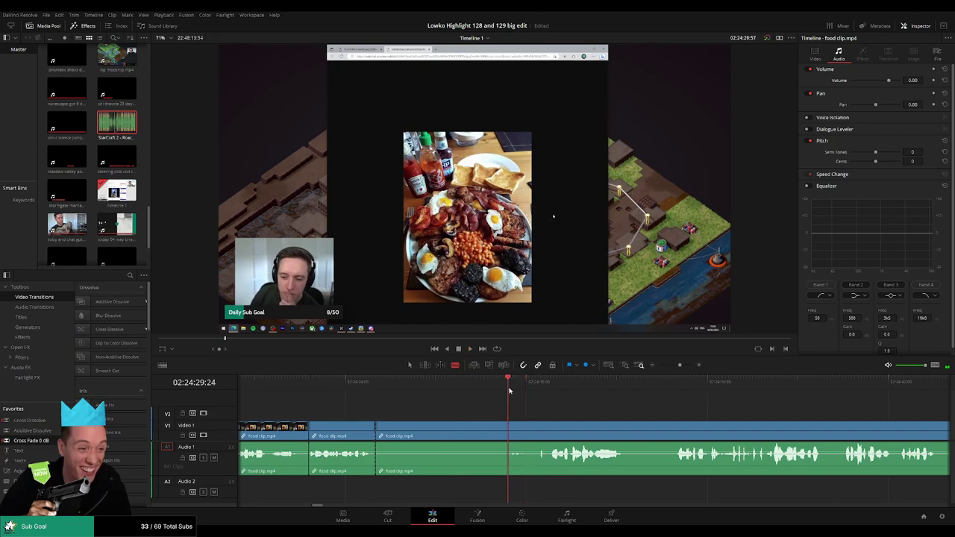
pyautogui.moveTo(509, 390); pyautogui.dragTo(531, 391)
pyautogui.click(531, 427)
pyautogui.hotkey('ctrl', 'z')
pyautogui.press('space')
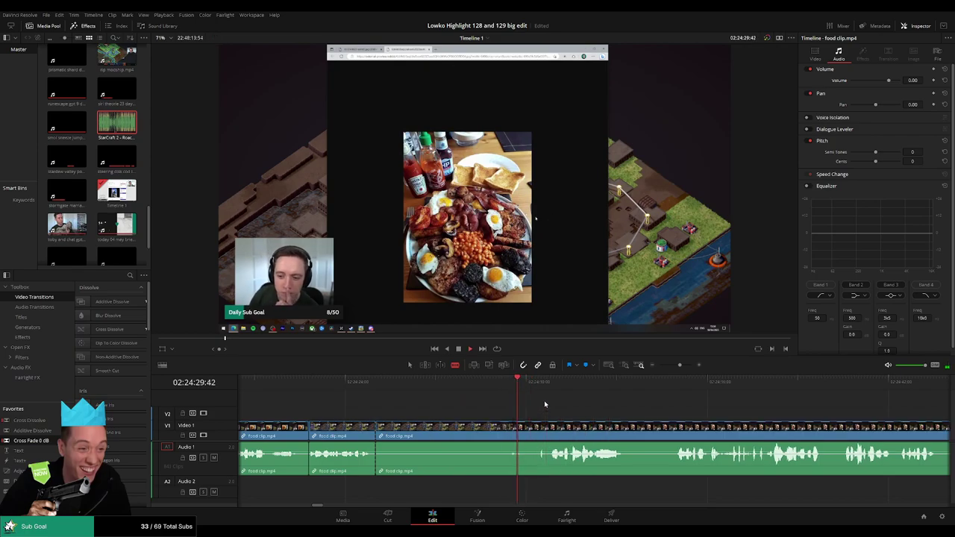
pyautogui.click(550, 431)
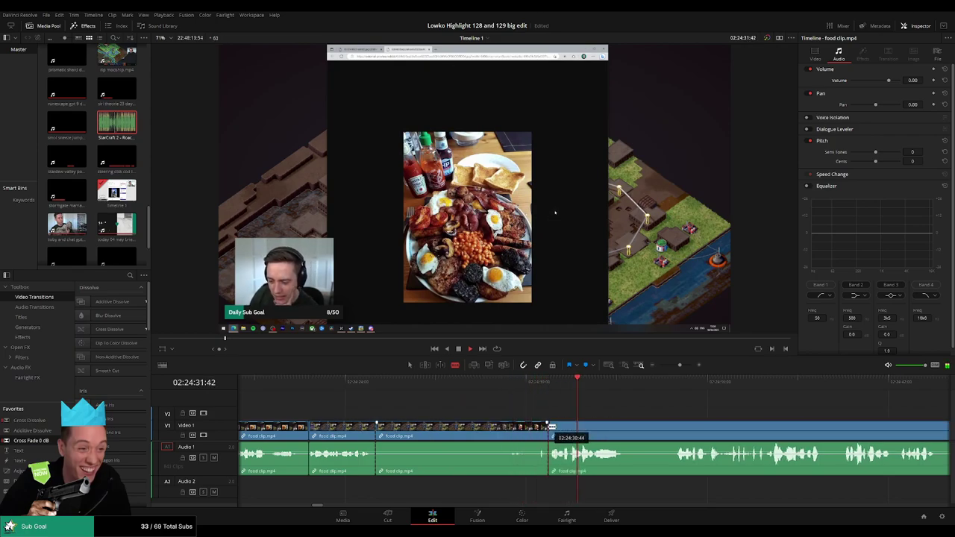
pyautogui.press('a')
pyautogui.click(515, 430)
pyautogui.press('Delete')
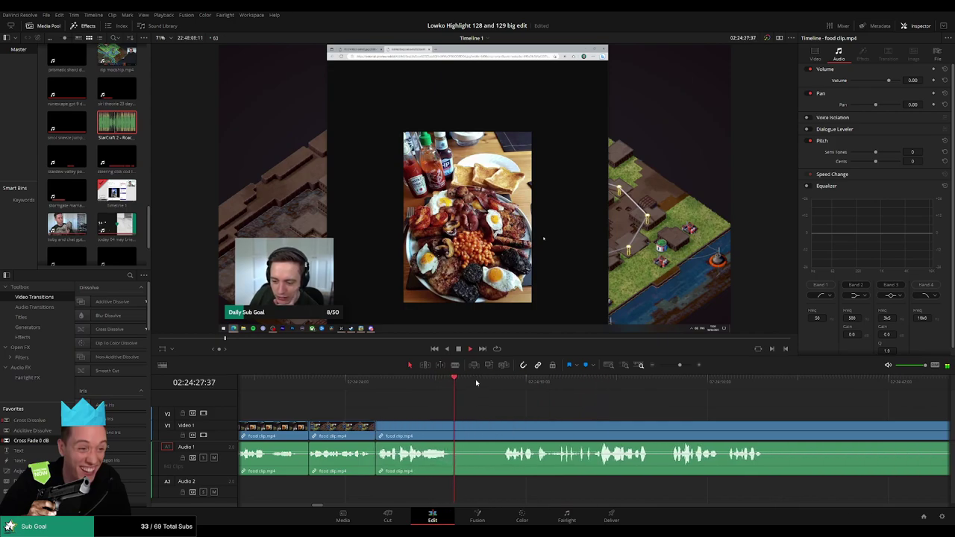
# Step: Cut out and ripple-delete the pause from about 02:24:28 to 02:24:29 in the food clip, and cross-fade the join
pyautogui.click(458, 423)
pyautogui.click(498, 432)
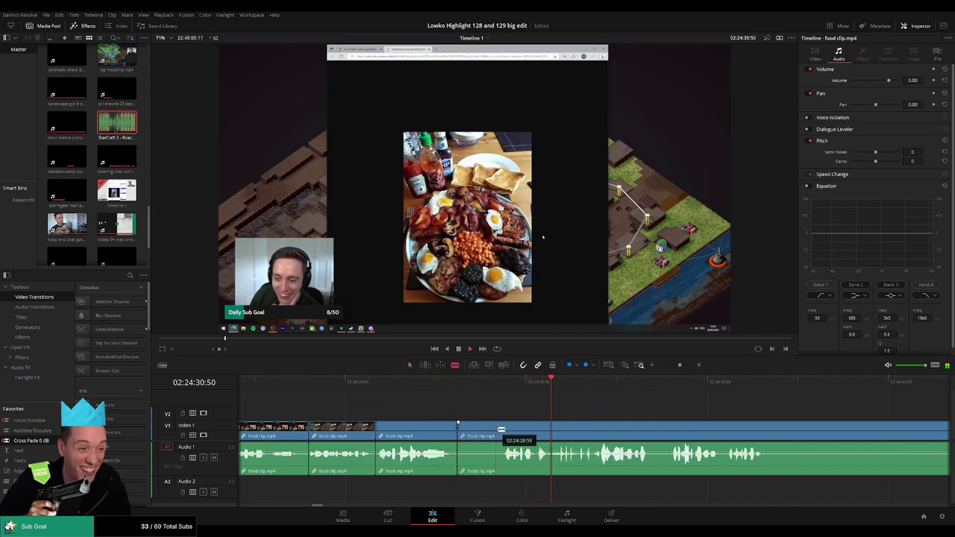
pyautogui.press('a')
pyautogui.click(484, 433)
pyautogui.press('Delete')
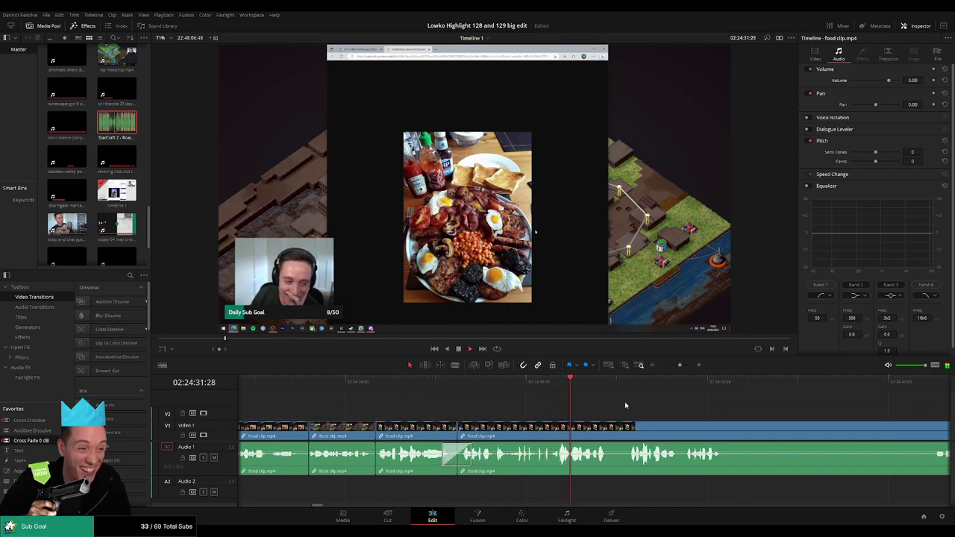
# Step: Cut out and ripple-delete the silence from about 02:24:37 to 02:24:42 in the food clip
pyautogui.moveTo(706, 418); pyautogui.dragTo(493, 408)
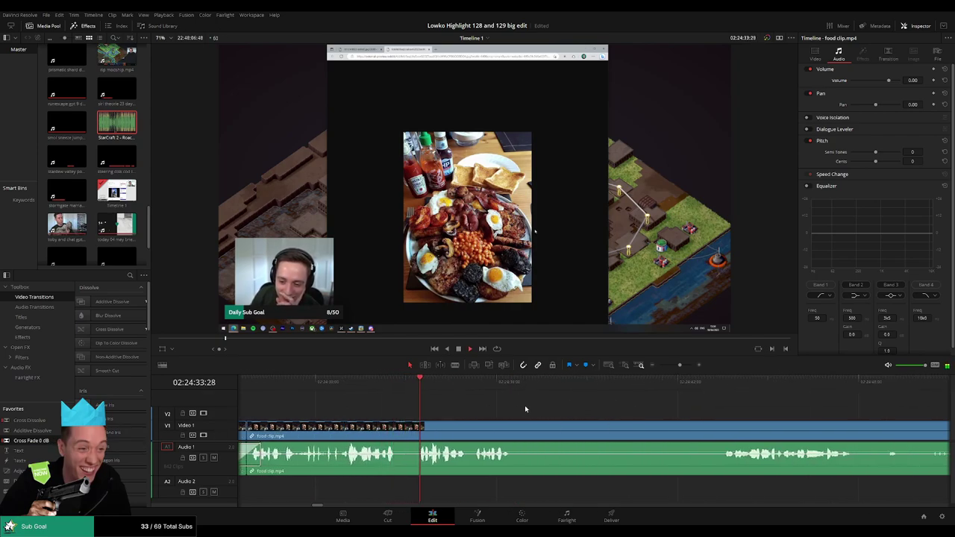
pyautogui.hscroll(2, 522, 405)
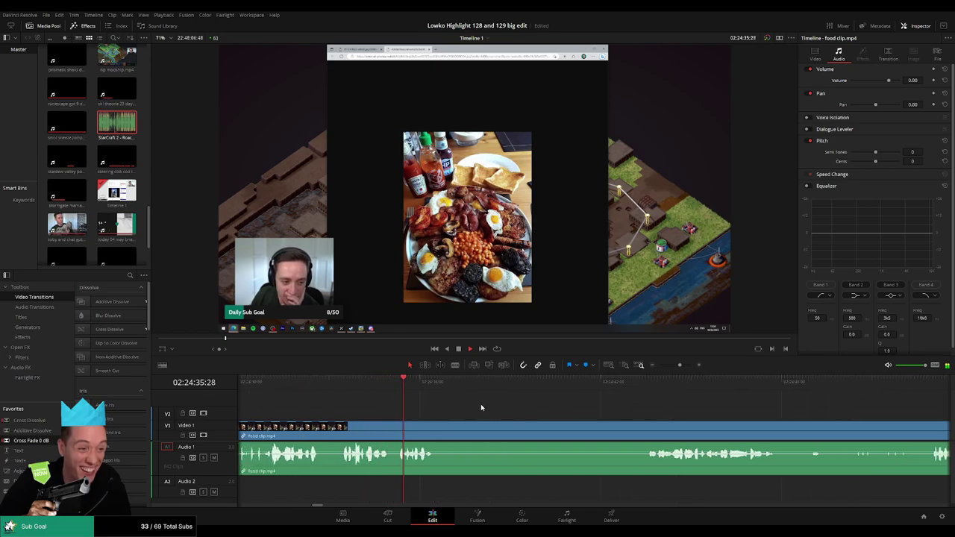
pyautogui.press('b')
pyautogui.click(441, 431)
pyautogui.click(640, 391)
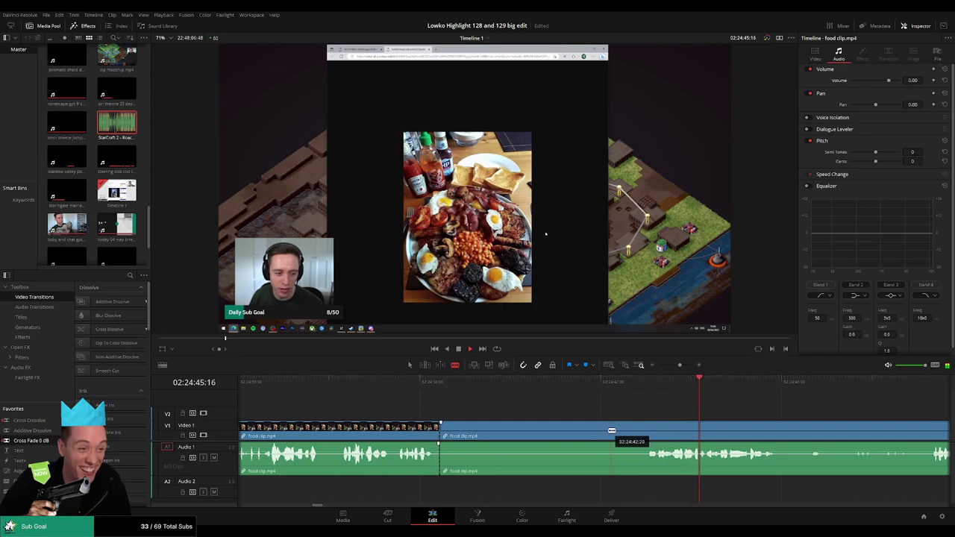
pyautogui.click(607, 431)
pyautogui.press('a')
pyautogui.click(460, 432)
pyautogui.press('Delete')
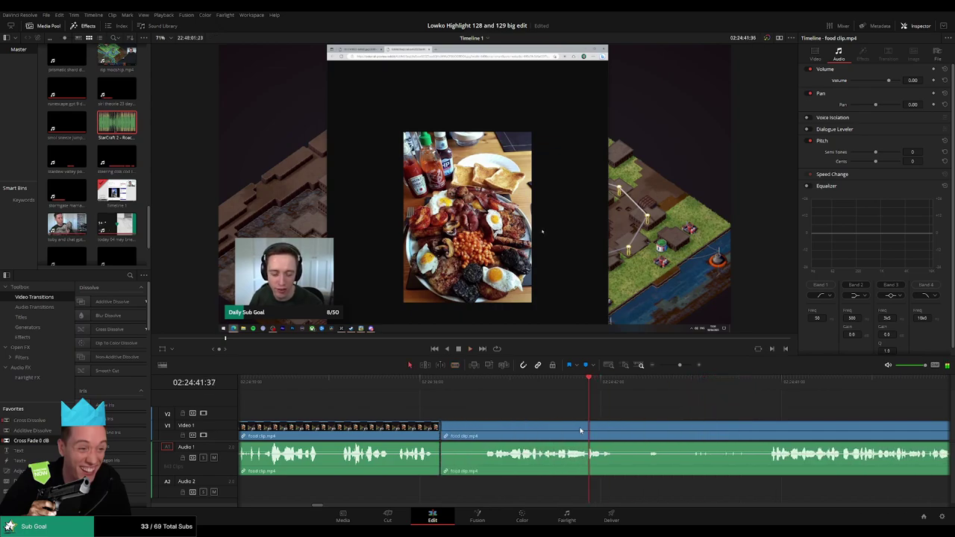
# Step: Place an adjustment clip on V2 starting at the food clip join at about 02:24:37, and shorten it to about 1.8 seconds
pyautogui.moveTo(16, 481); pyautogui.dragTo(477, 416)
pyautogui.hscroll(-1, 440, 413)
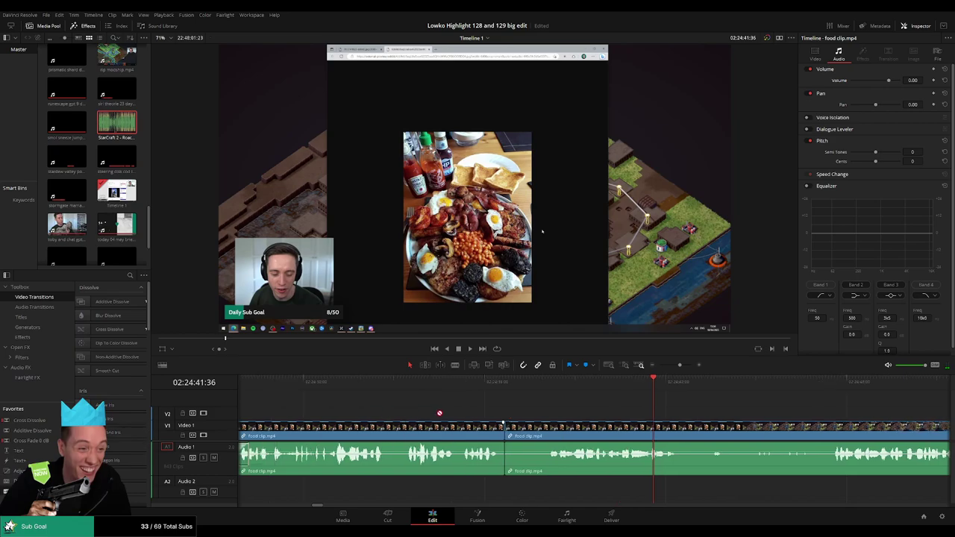
pyautogui.moveTo(18, 472); pyautogui.dragTo(529, 415)
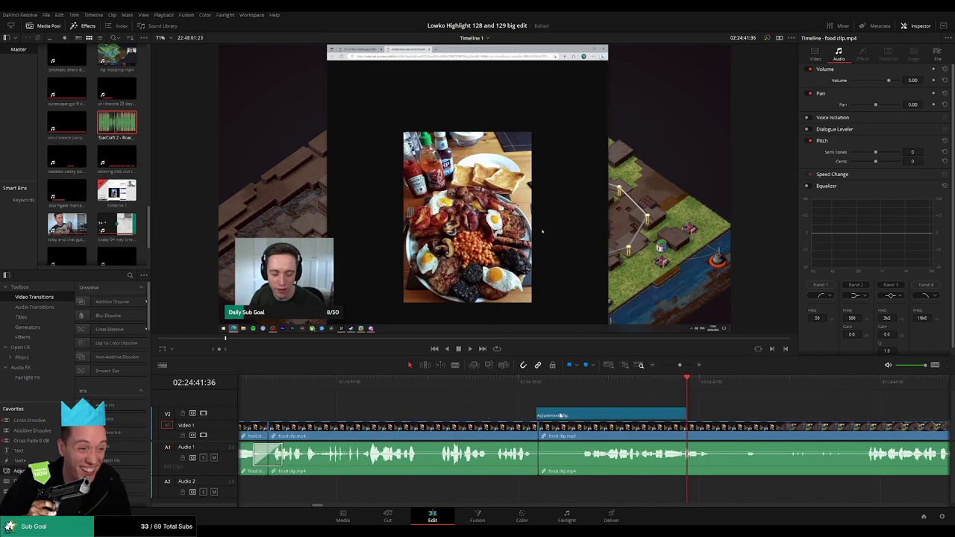
pyautogui.moveTo(681, 417); pyautogui.dragTo(589, 415)
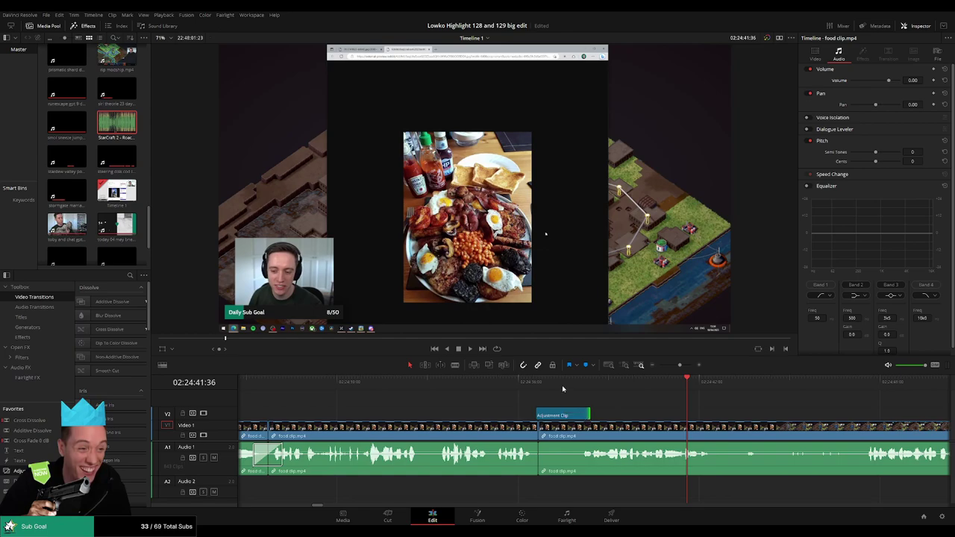
# Step: Set the adjustment clip's zoom to 1.690 and position to X -70, Y 182, and shorten the clip to about 1.5 seconds
pyautogui.press('Up')
pyautogui.click(569, 413)
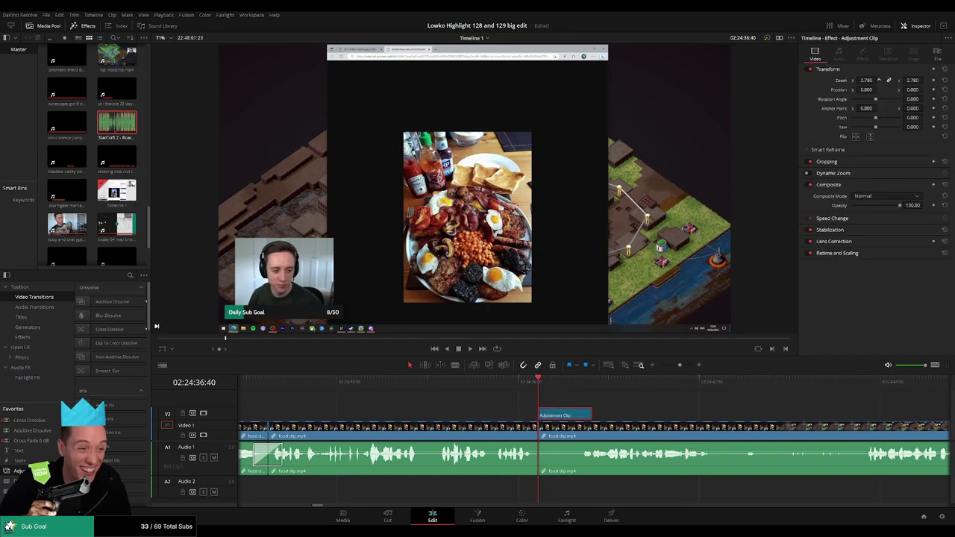
pyautogui.moveTo(879, 79)
pyautogui.mouseDown()
pyautogui.moveTo(934, 90)
pyautogui.moveTo(866, 80)
pyautogui.mouseUp()
pyautogui.scroll(7, 878, 79)
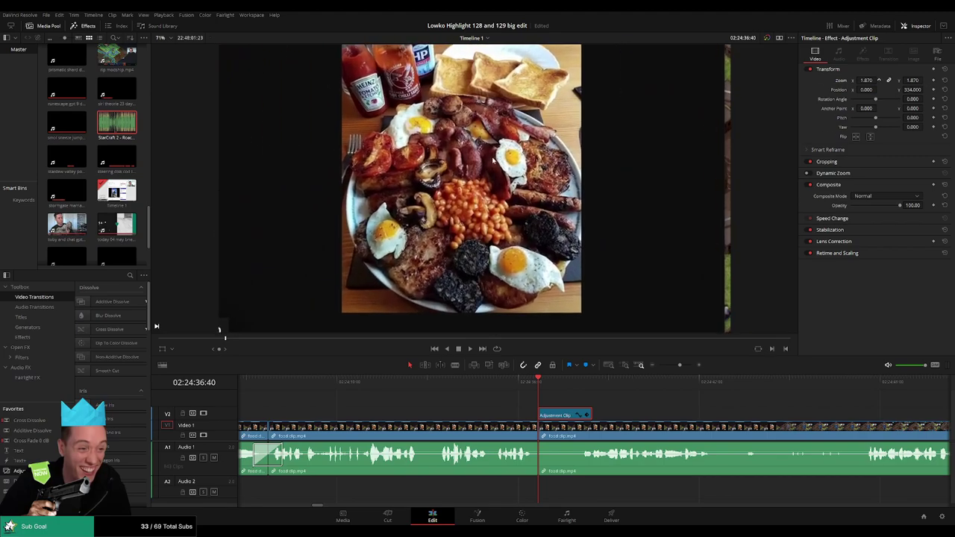
pyautogui.scroll(-10, 865, 89)
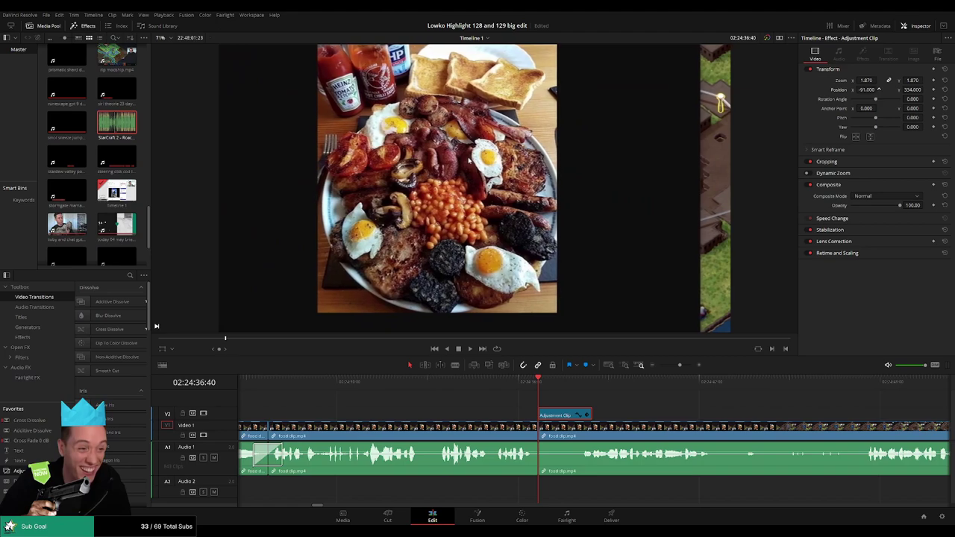
pyautogui.scroll(1, 866, 89)
pyautogui.moveTo(475, 158); pyautogui.dragTo(475, 202)
pyautogui.moveTo(868, 80); pyautogui.dragTo(863, 80)
pyautogui.moveTo(926, 89)
pyautogui.mouseDown()
pyautogui.moveTo(918, 90)
pyautogui.moveTo(931, 89)
pyautogui.mouseUp()
pyautogui.moveTo(867, 80); pyautogui.dragTo(862, 80)
pyautogui.scroll(-1, 473, 188)
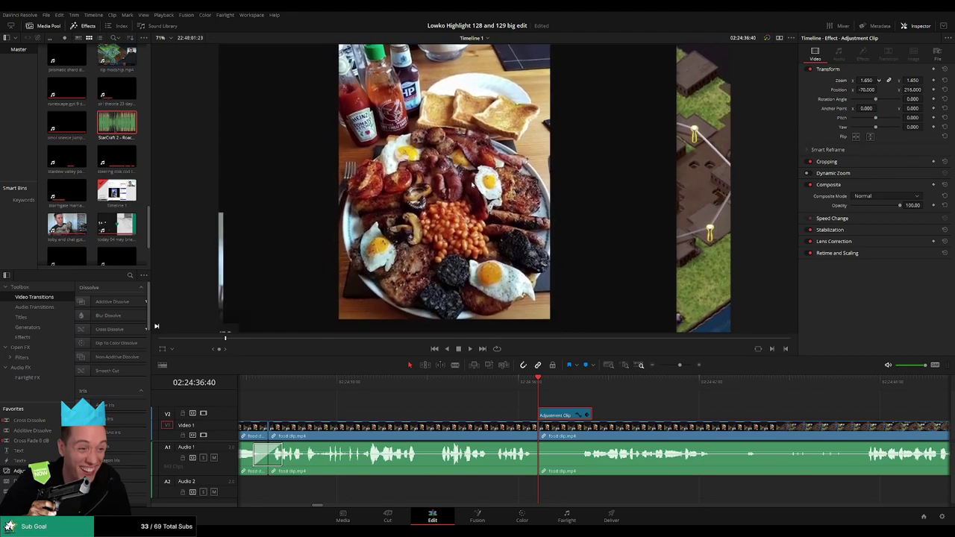
pyautogui.moveTo(473, 188); pyautogui.dragTo(474, 200)
pyautogui.moveTo(925, 89); pyautogui.dragTo(931, 89)
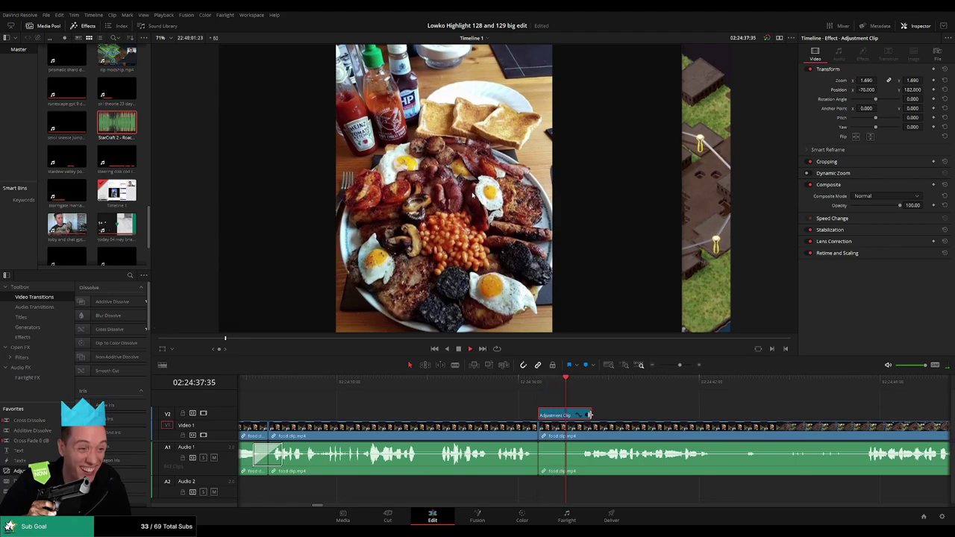
pyautogui.click(600, 414)
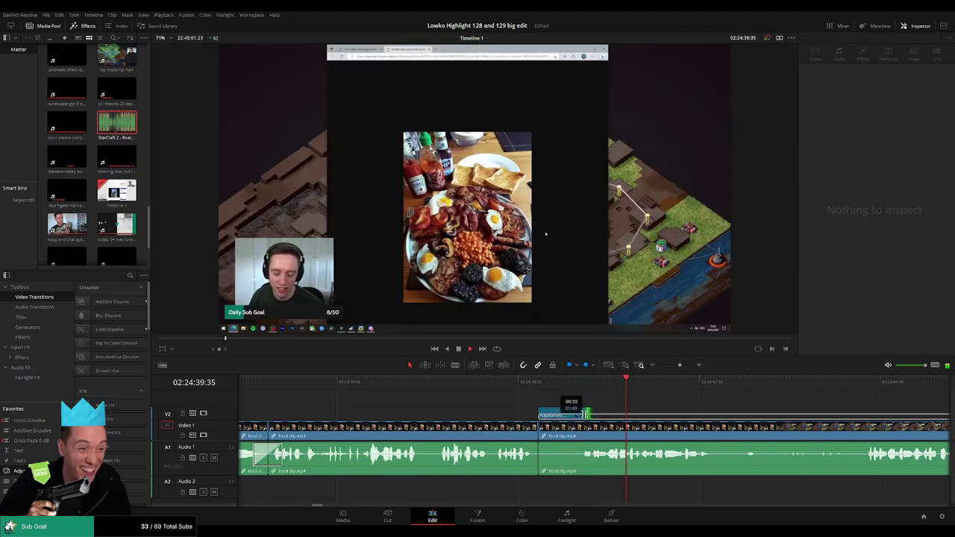
pyautogui.click(602, 411)
# Step: Cut out and ripple-delete the quiet section from about 02:24:42 to 02:24:47 in the food clip, and cross-fade the audio join
pyautogui.moveTo(734, 405); pyautogui.dragTo(552, 406)
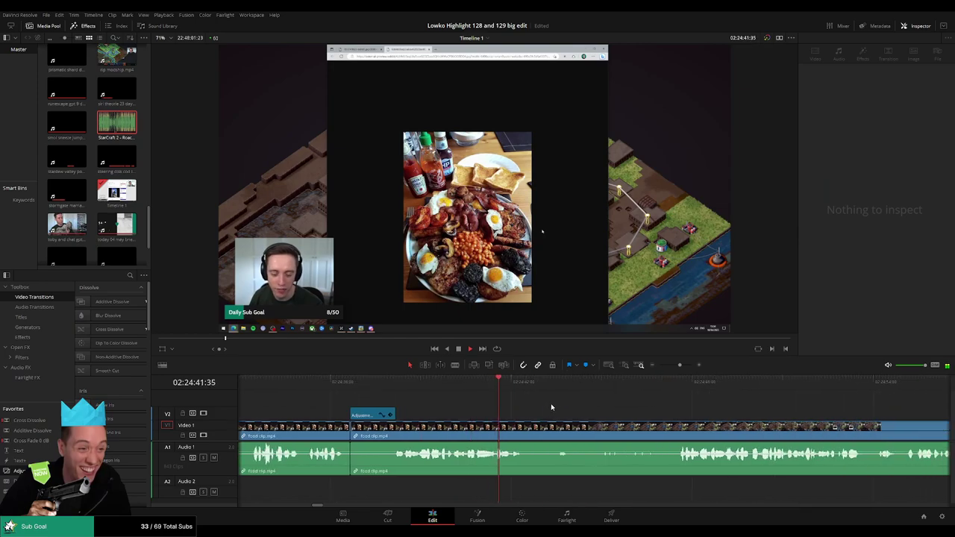
pyautogui.press('Up')
pyautogui.click(542, 383)
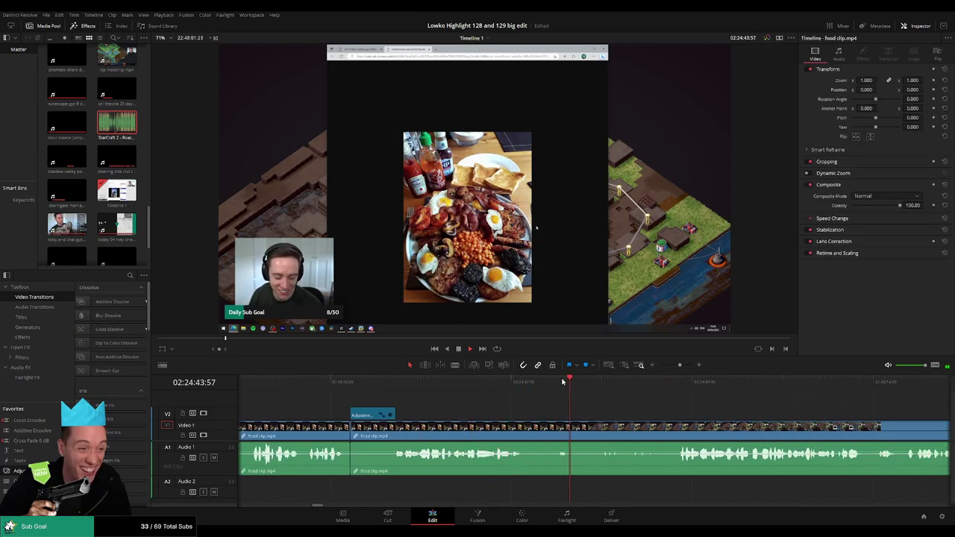
pyautogui.press('b')
pyautogui.click(526, 427)
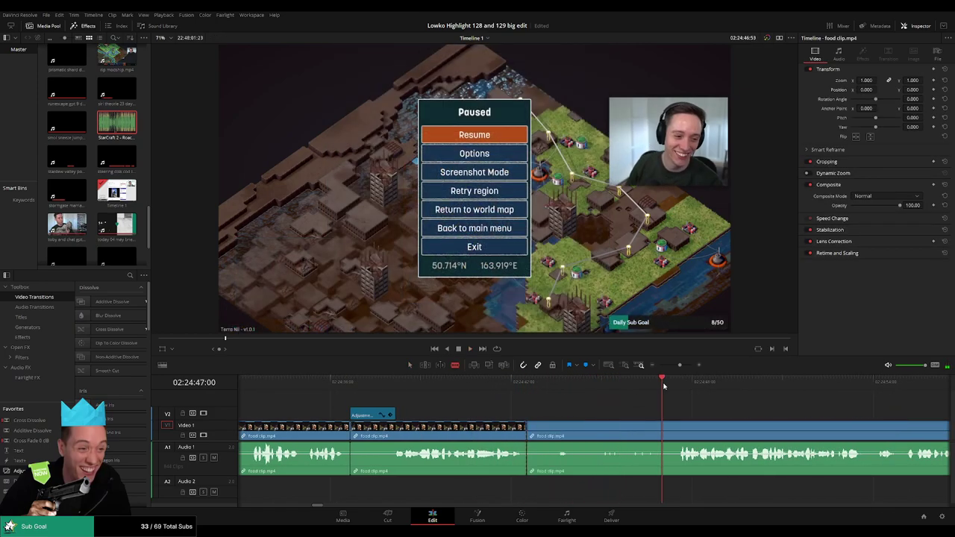
pyautogui.click(675, 429)
pyautogui.press('a')
pyautogui.click(639, 435)
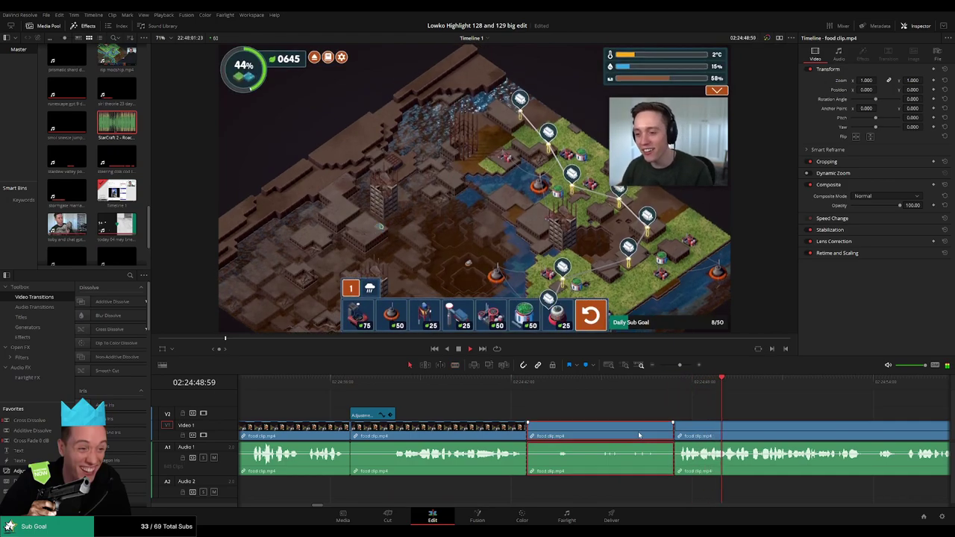
pyautogui.press('Delete')
pyautogui.press('space')
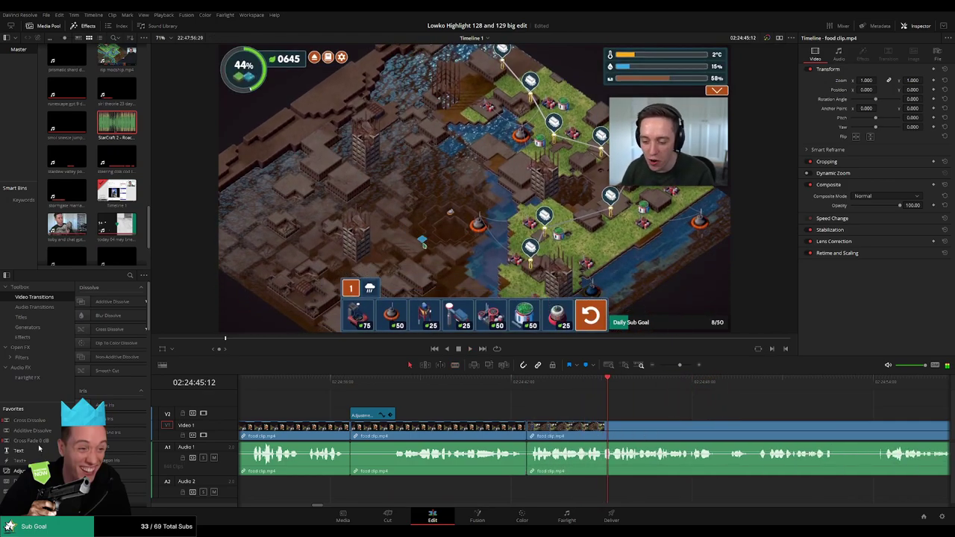
pyautogui.moveTo(508, 456); pyautogui.dragTo(529, 458)
pyautogui.press('space')
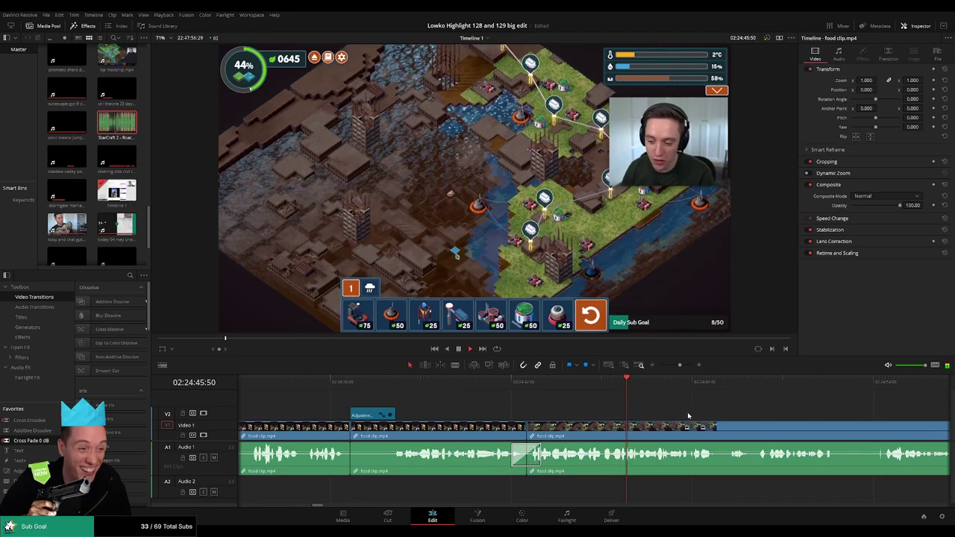
# Step: Cut out and ripple-delete the very short pause at about 02:24:54 in the food clip
pyautogui.moveTo(724, 407); pyautogui.dragTo(510, 408)
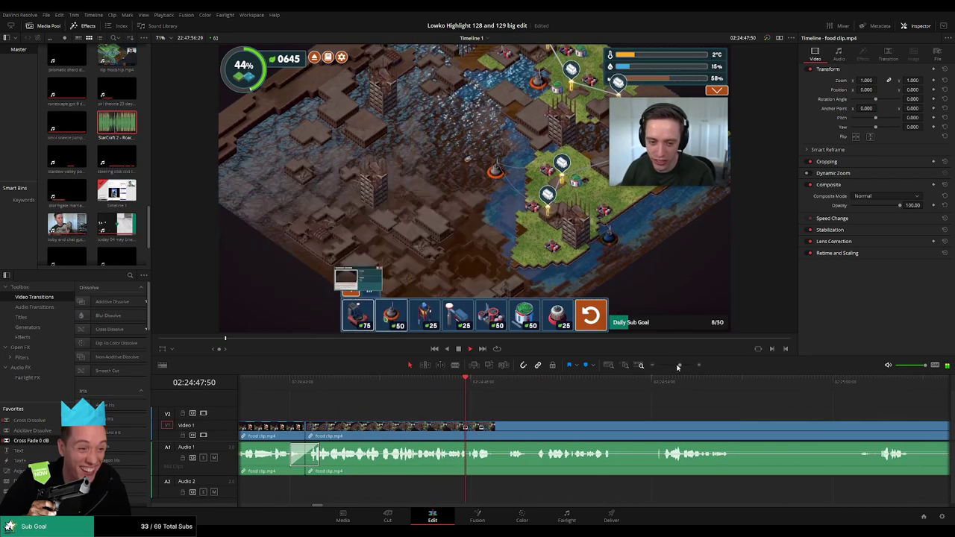
pyautogui.hscroll(3, 443, 410)
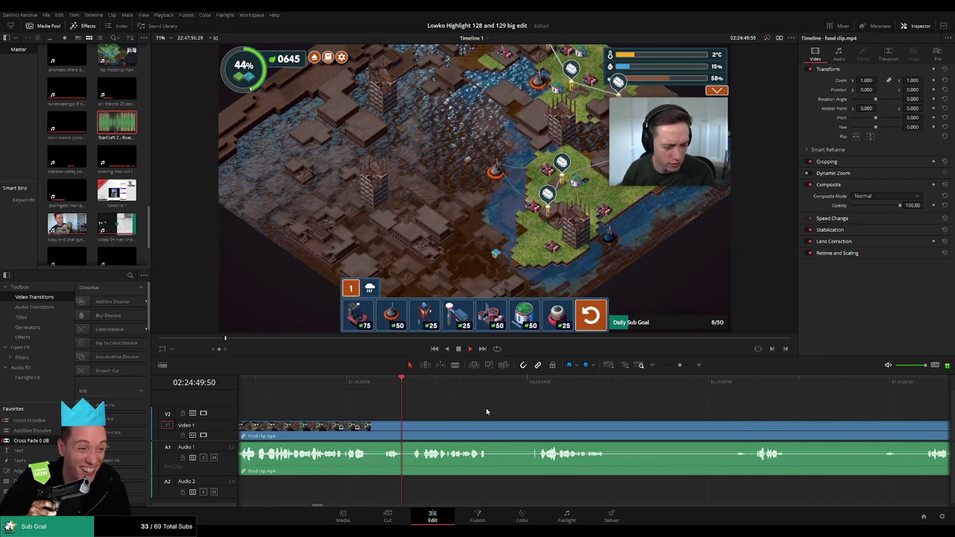
pyautogui.hscroll(2, 447, 412)
pyautogui.press('b')
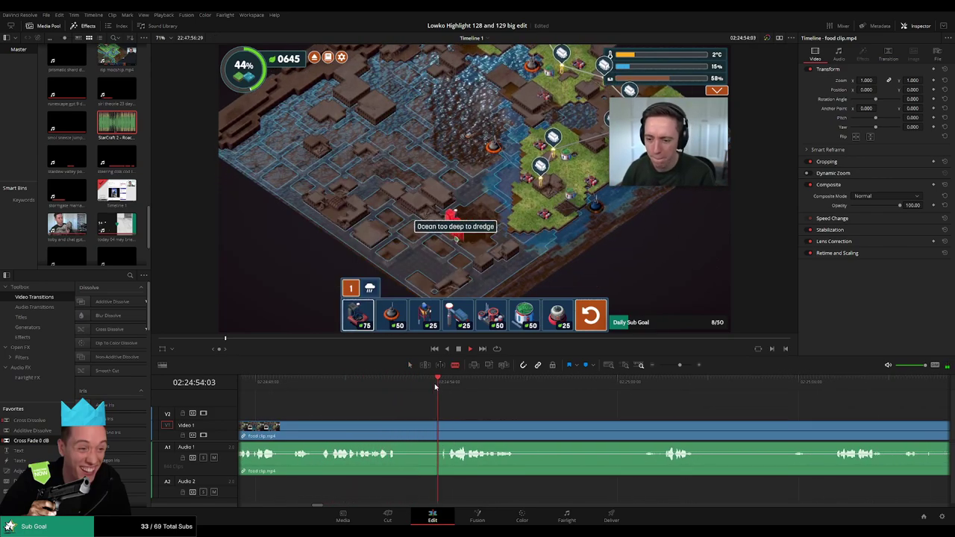
pyautogui.click(442, 429)
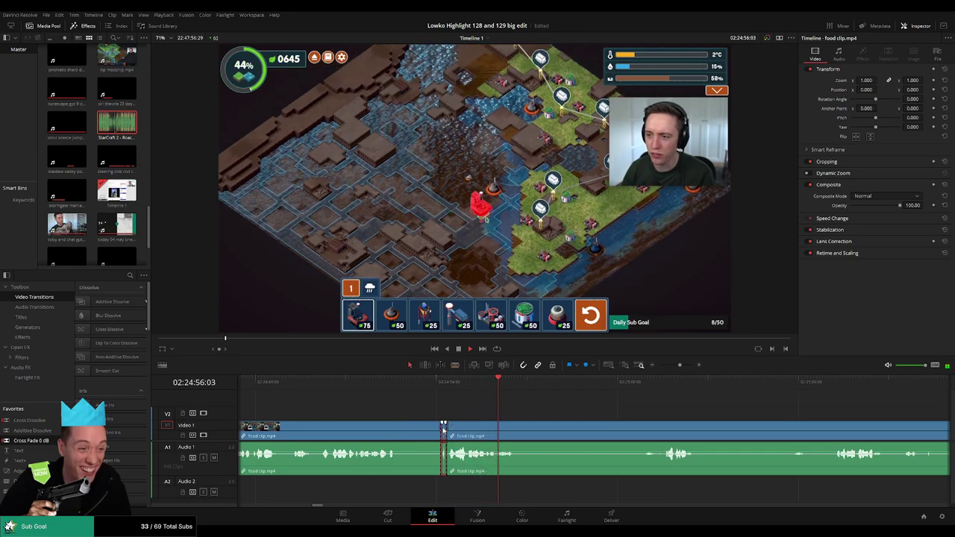
pyautogui.press('a')
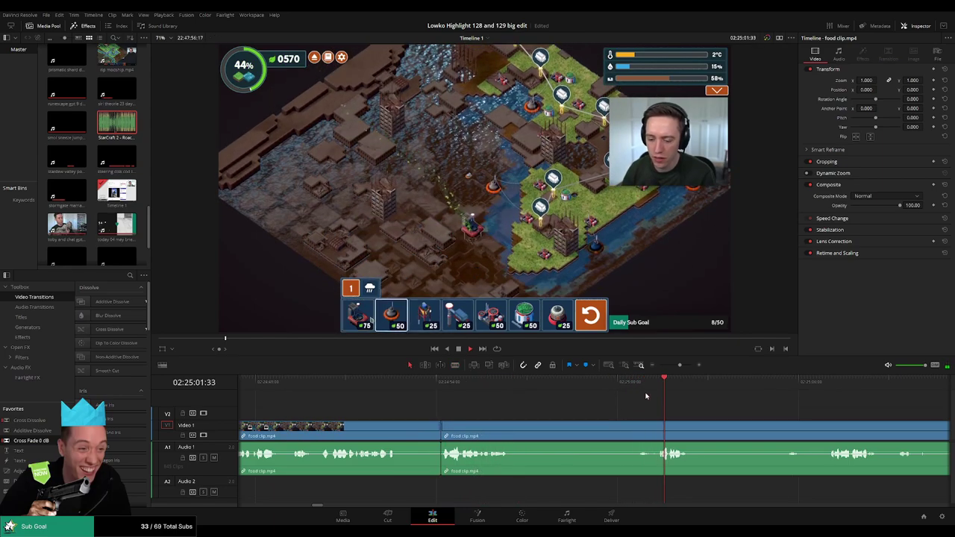
# Step: Cut out and ripple-delete the silence from about 02:24:56 to 02:25:01 in the food clip, and cross-fade the audio join
pyautogui.press('b')
pyautogui.click(509, 431)
pyautogui.click(651, 431)
pyautogui.press('a')
pyautogui.click(614, 435)
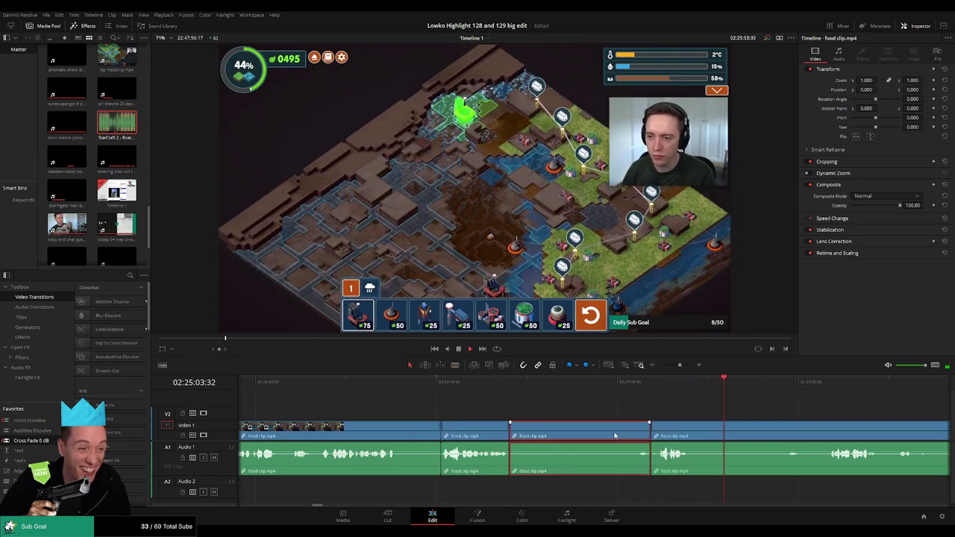
pyautogui.press('Delete')
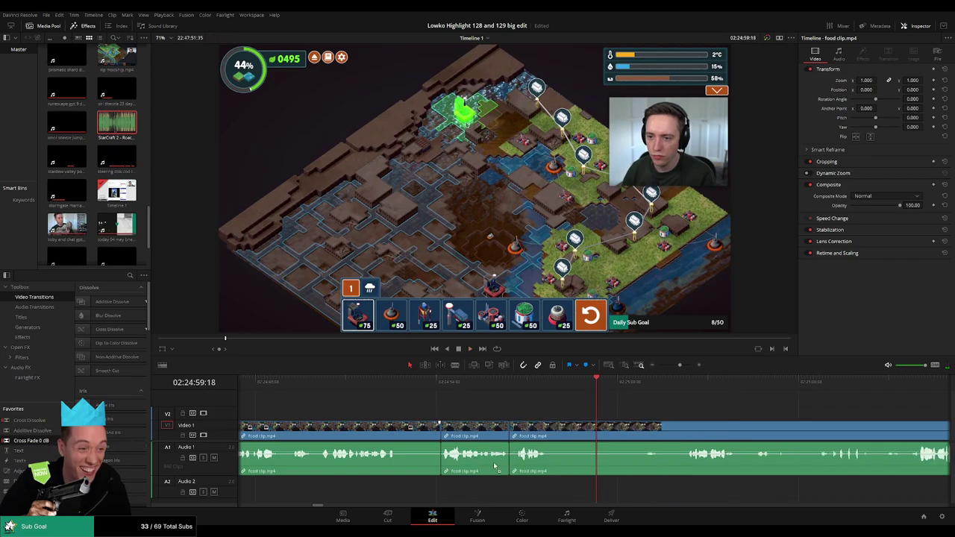
pyautogui.moveTo(493, 466); pyautogui.dragTo(506, 461)
pyautogui.click(495, 383)
pyautogui.press('space')
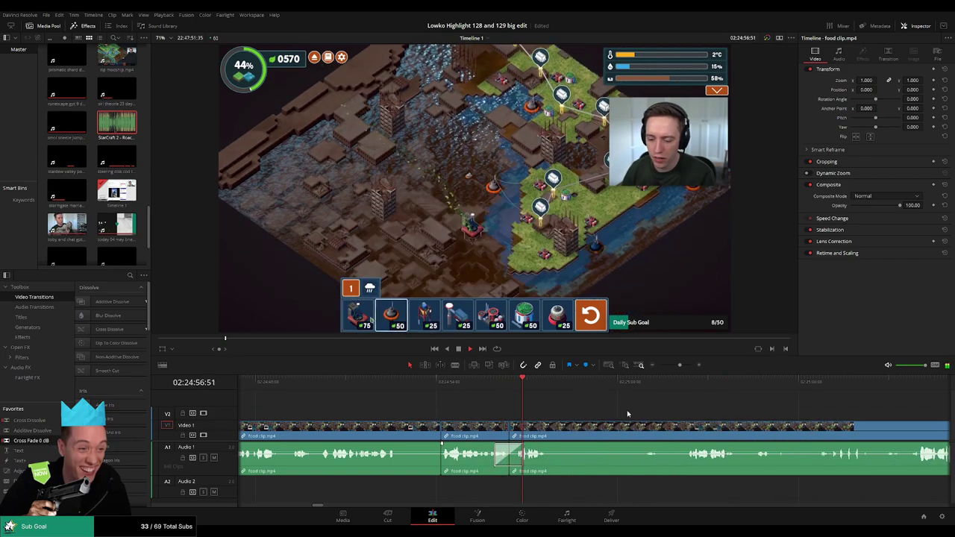
# Step: Cut out and ripple-delete the dull section from about 02:24:58 to 02:25:02 in the food clip, and cross-fade the audio join
pyautogui.hscroll(3, 628, 414)
pyautogui.click(496, 384)
pyautogui.click(520, 385)
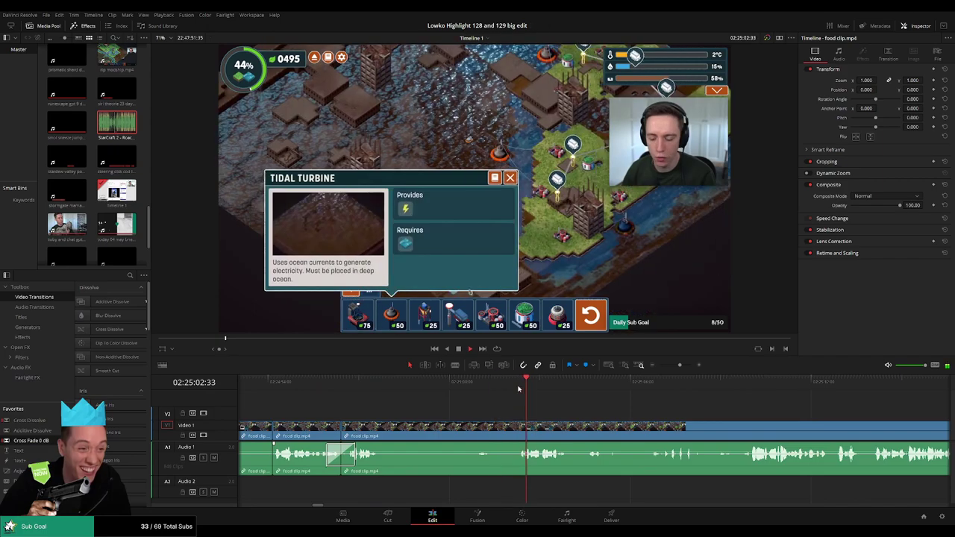
pyautogui.press('b')
pyautogui.click(380, 437)
pyautogui.press('a')
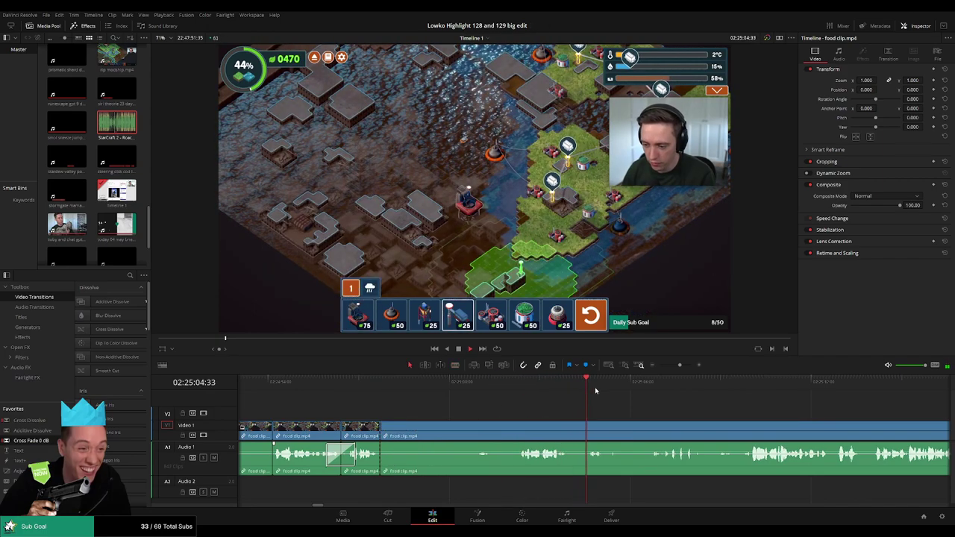
pyautogui.click(645, 386)
pyautogui.press('b')
pyautogui.click(515, 434)
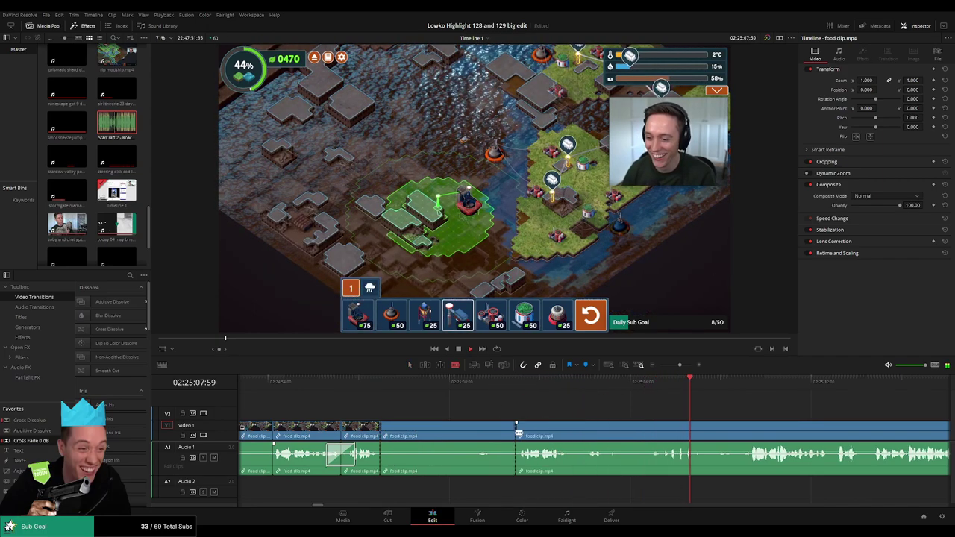
pyautogui.press('a')
pyautogui.click(494, 437)
pyautogui.press('Delete')
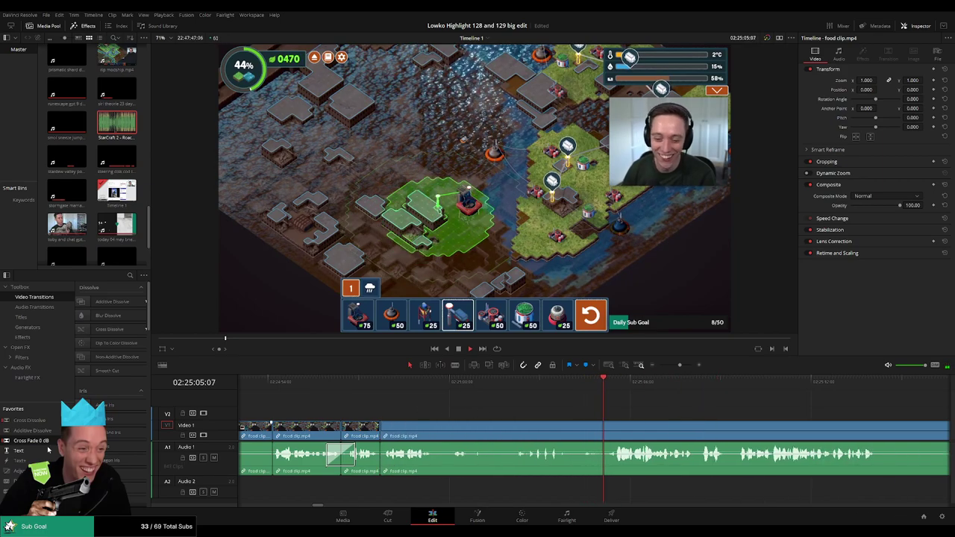
pyautogui.moveTo(467, 471); pyautogui.dragTo(384, 466)
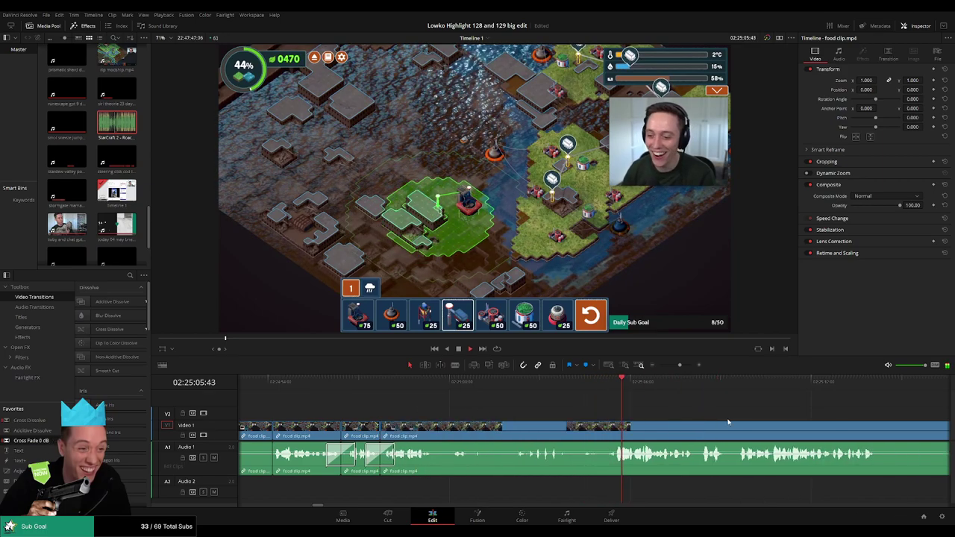
# Step: Cut out and ripple-delete the dull section from about 02:25:14 to 02:25:27 in the food clip, and cross-fade the audio join
pyautogui.moveTo(727, 422); pyautogui.dragTo(502, 409)
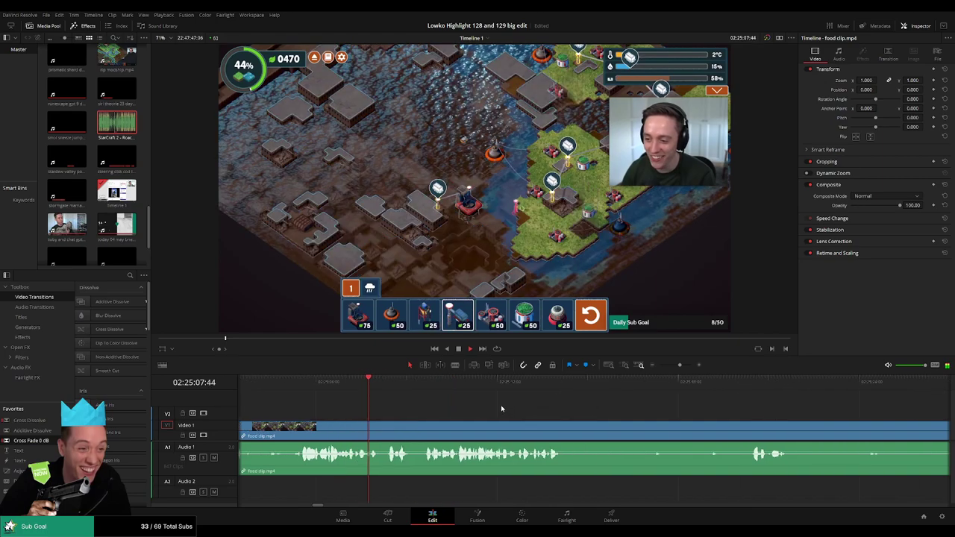
pyautogui.hscroll(1, 497, 412)
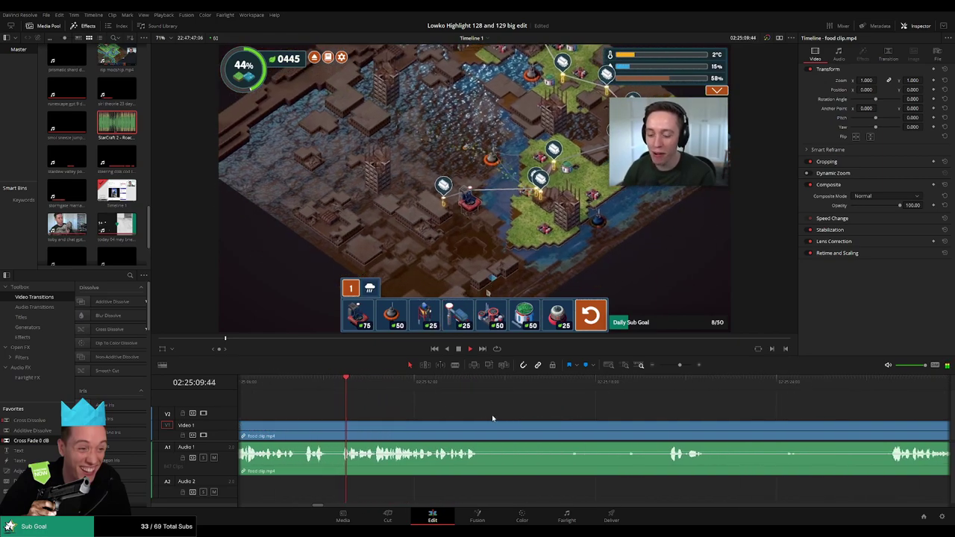
pyautogui.hscroll(2, 490, 411)
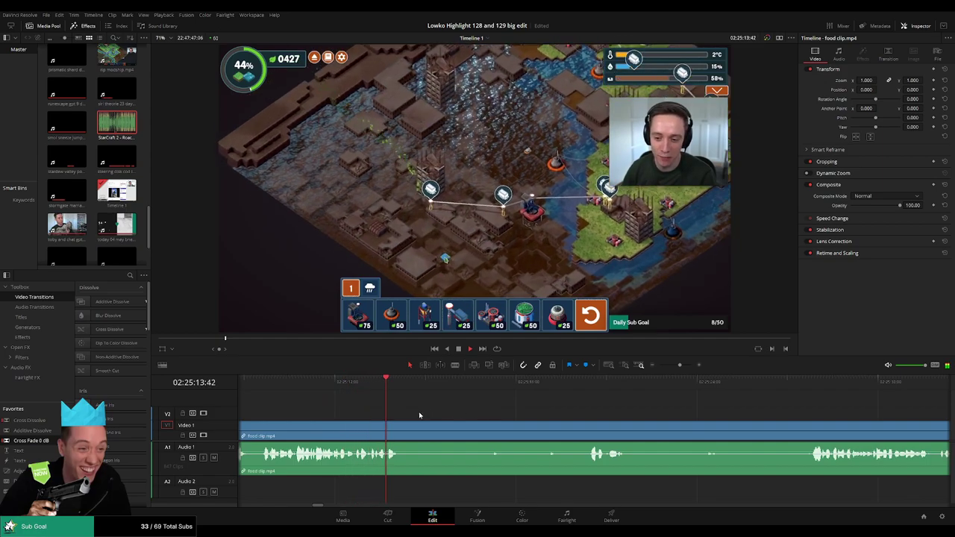
pyautogui.press('b')
pyautogui.click(406, 427)
pyautogui.click(588, 381)
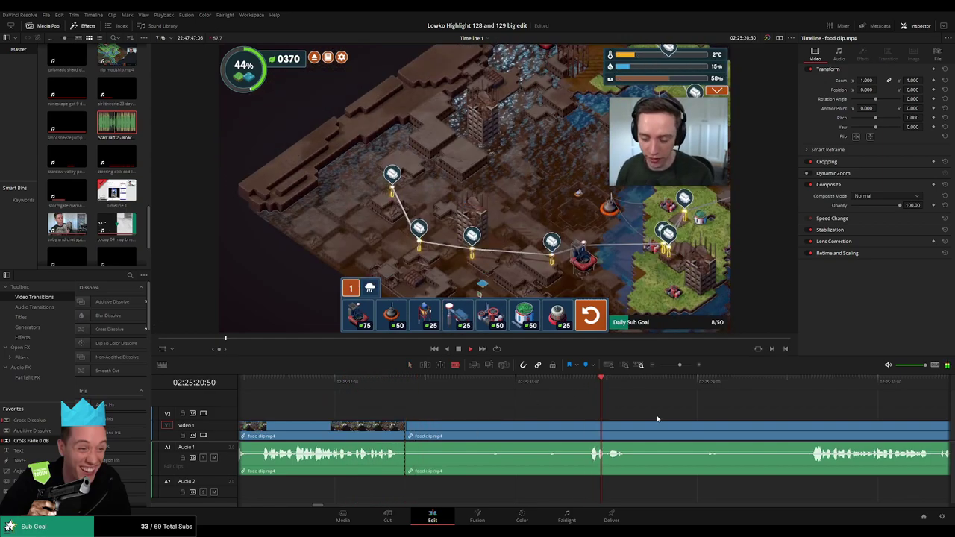
pyautogui.hscroll(5, 588, 399)
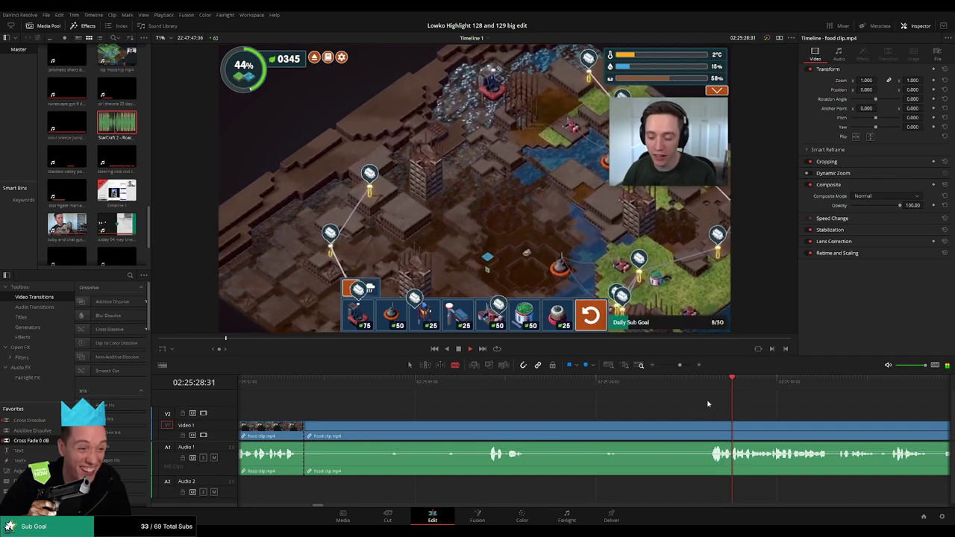
pyautogui.moveTo(681, 365); pyautogui.dragTo(677, 365)
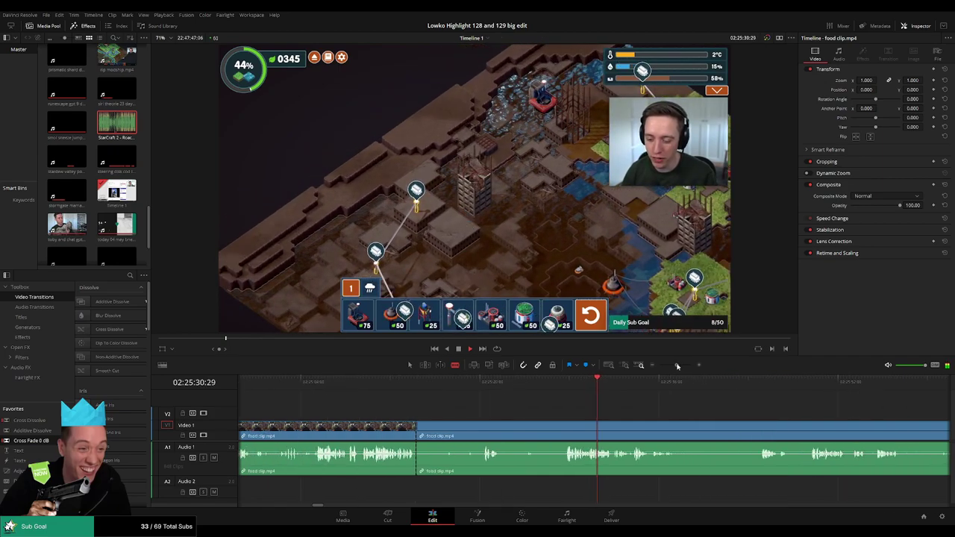
pyautogui.click(567, 431)
pyautogui.press('a')
pyautogui.click(530, 432)
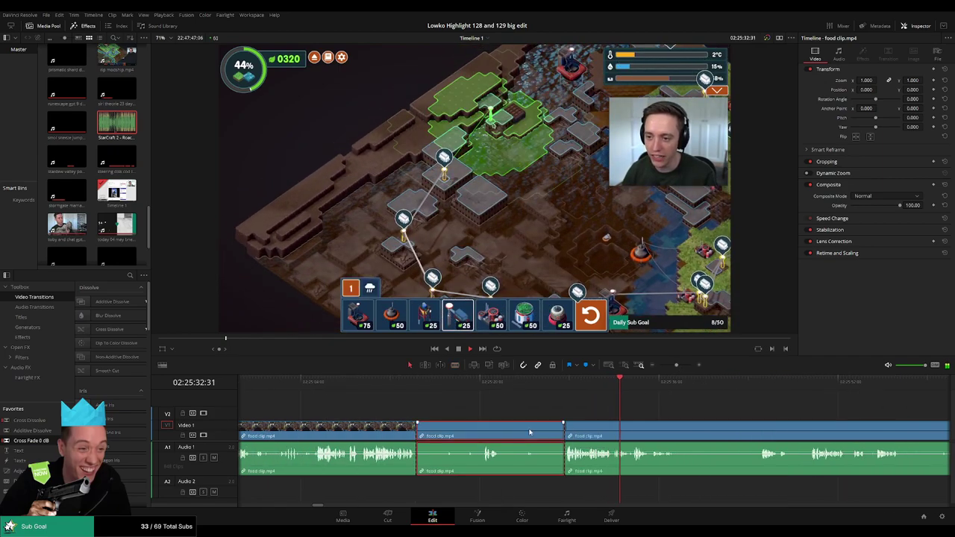
pyautogui.press('Delete')
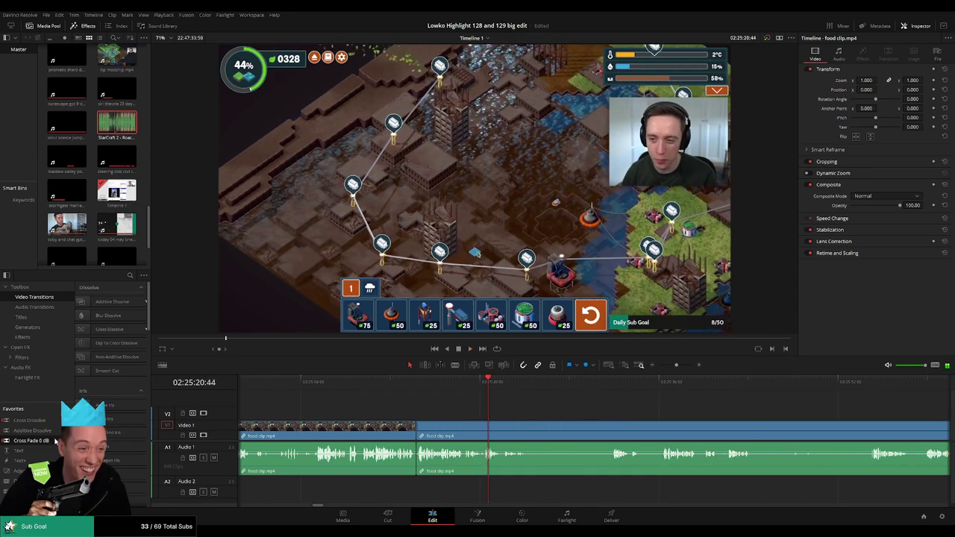
pyautogui.moveTo(415, 460); pyautogui.dragTo(417, 460)
pyautogui.press('space')
# Step: Split the food clip at about 02:25:24 and 02:25:32, and cut out and ripple-delete the pause from about 02:25:34 to 02:25:36
pyautogui.hscroll(2, 525, 425)
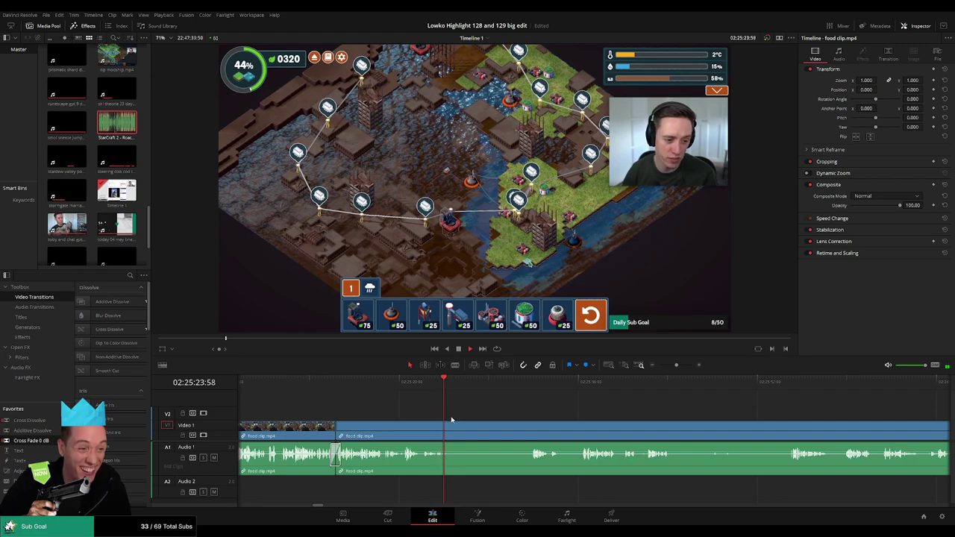
pyautogui.click(531, 393)
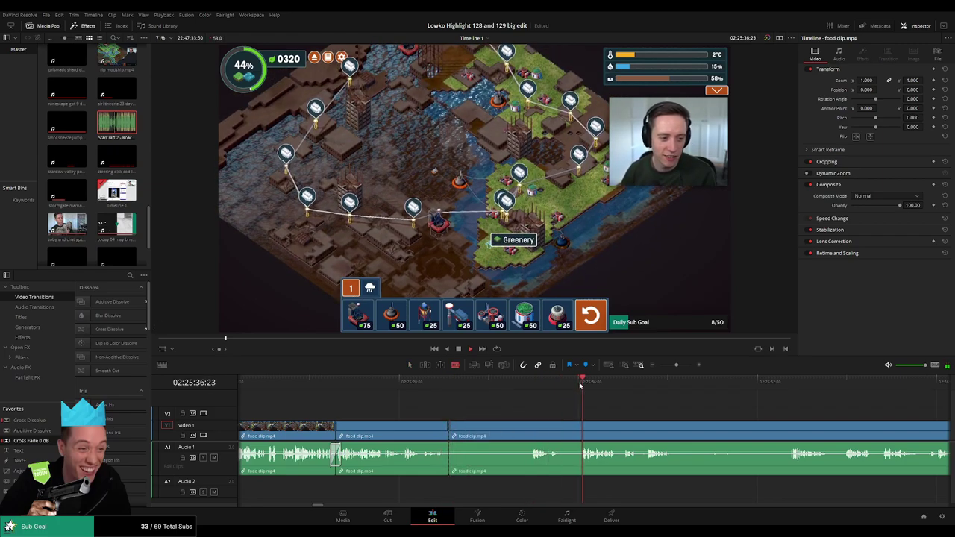
pyautogui.hscroll(3, 499, 403)
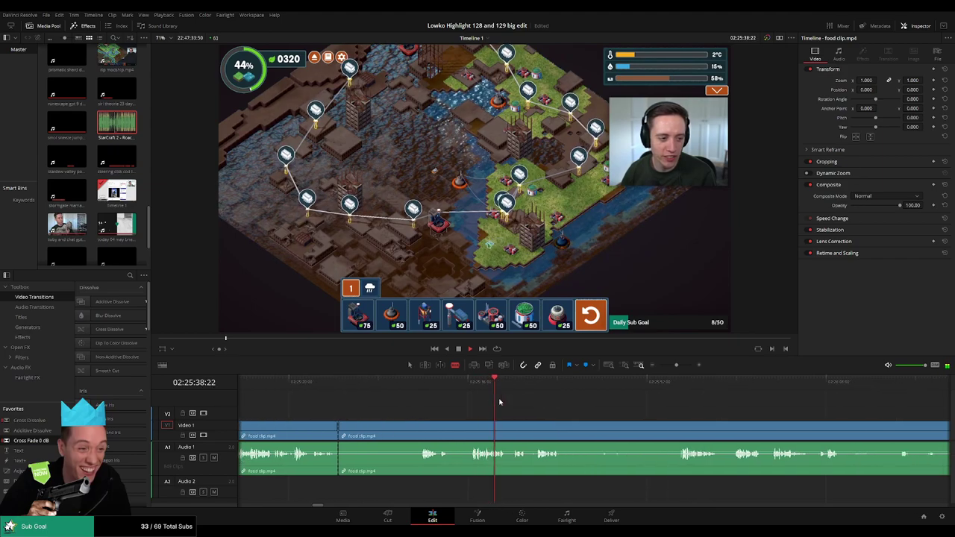
pyautogui.click(420, 430)
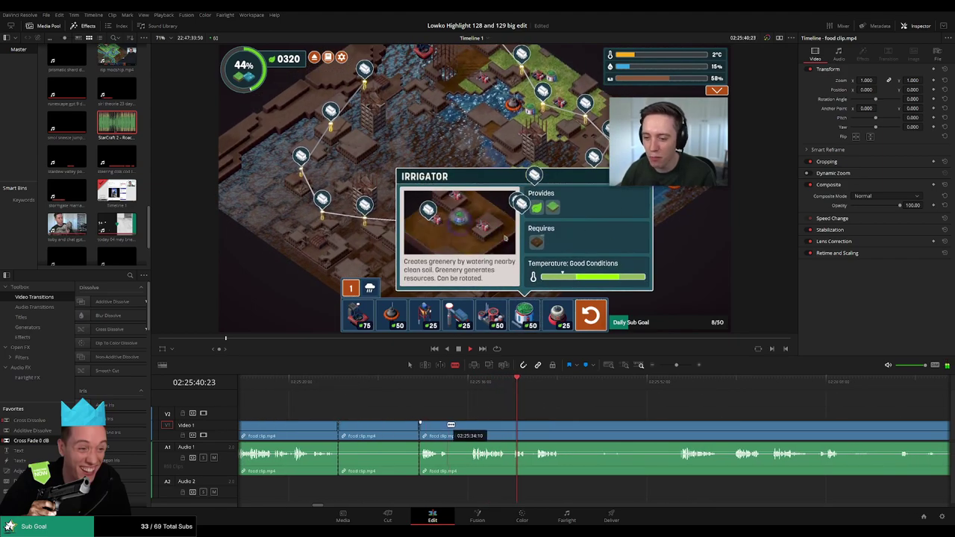
pyautogui.click(450, 426)
pyautogui.click(470, 426)
pyautogui.press('a')
pyautogui.click(459, 430)
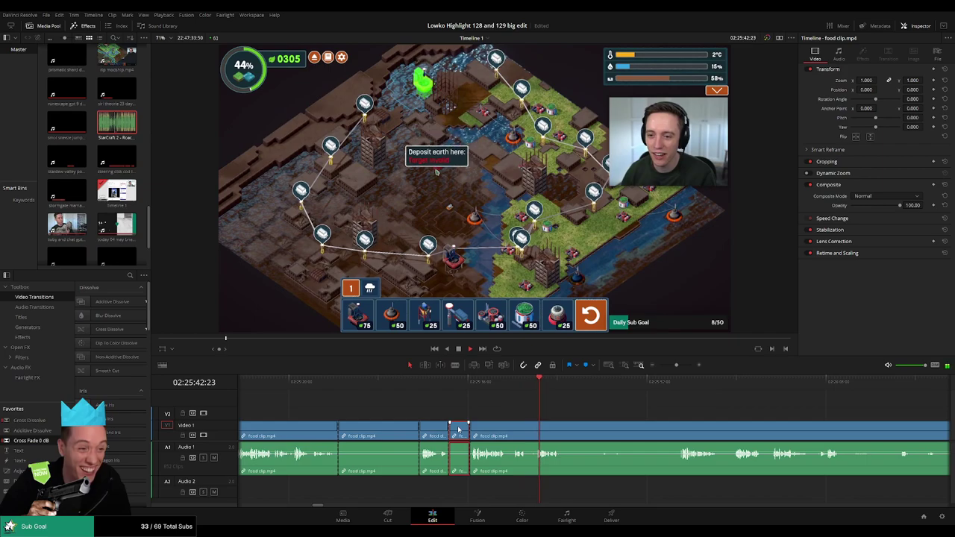
pyautogui.press('Delete')
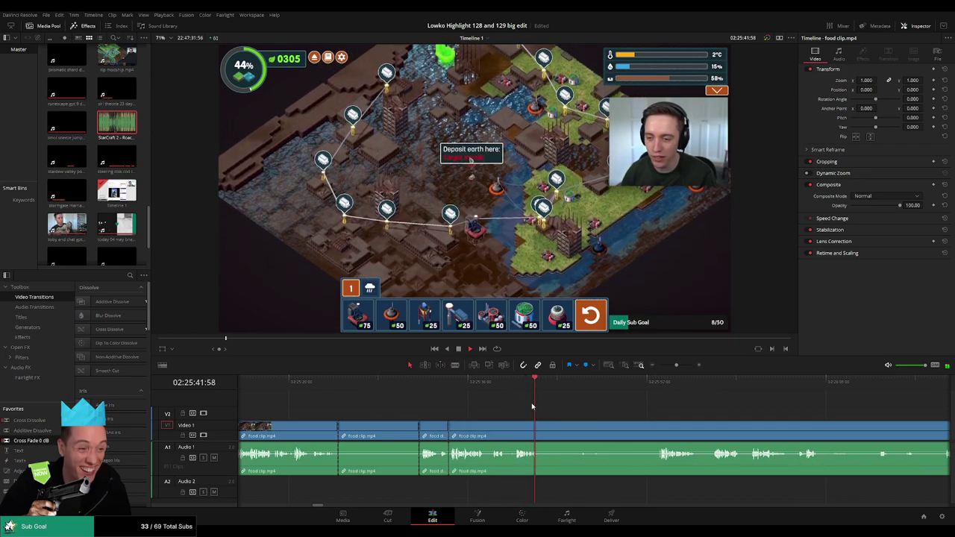
# Step: Split the food clip at about 02:25:42, ripple-delete the section from about 02:25:24 to 02:25:32, and cross-fade the two new audio joins
pyautogui.hotkey('ctrl', 'b')
pyautogui.press('Delete')
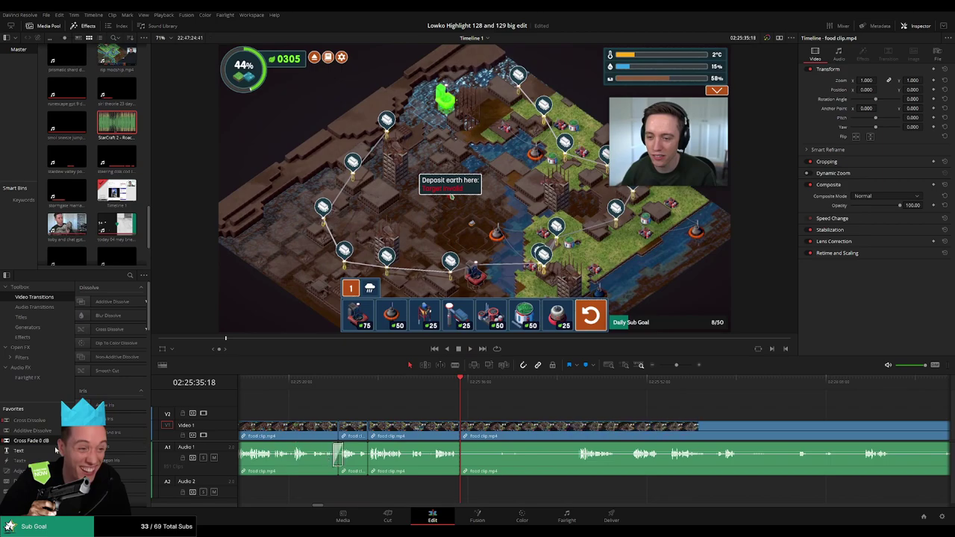
pyautogui.moveTo(52, 441); pyautogui.dragTo(396, 463)
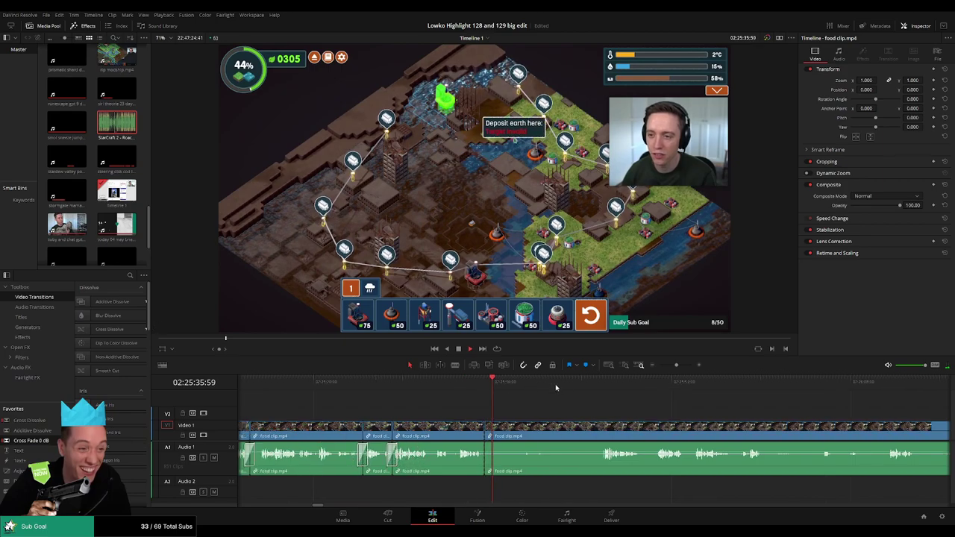
# Step: Split the food clip at about 02:25:46 and ripple-delete the dull section from about 02:25:35 up to that cut
pyautogui.click(604, 385)
pyautogui.hscroll(3, 671, 417)
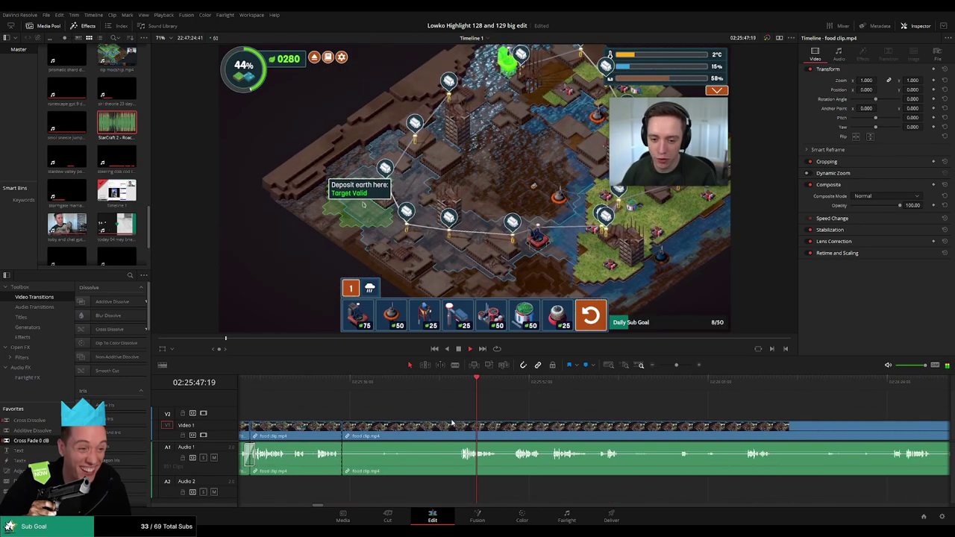
pyautogui.scroll(3, 450, 421)
pyautogui.press('b')
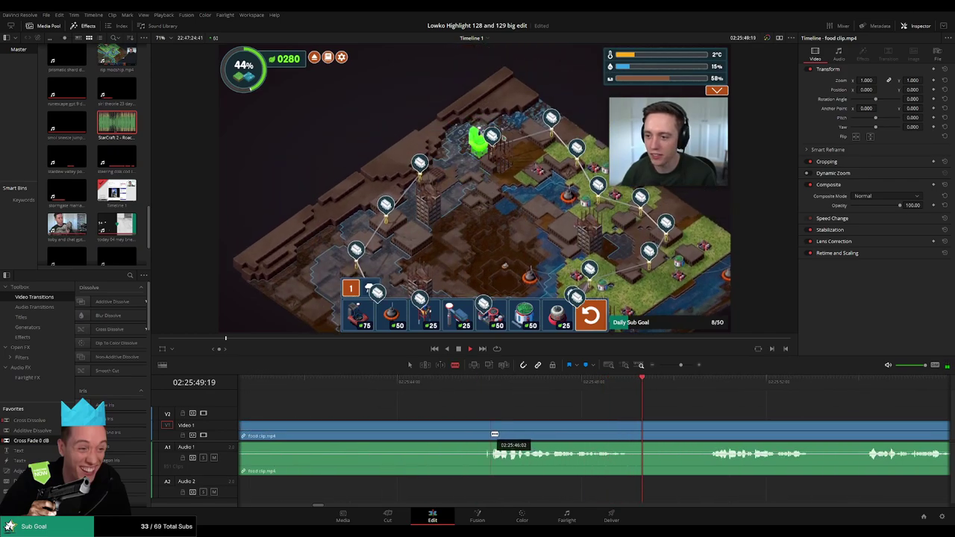
pyautogui.click(493, 434)
pyautogui.press('a')
pyautogui.click(471, 437)
pyautogui.press('Delete')
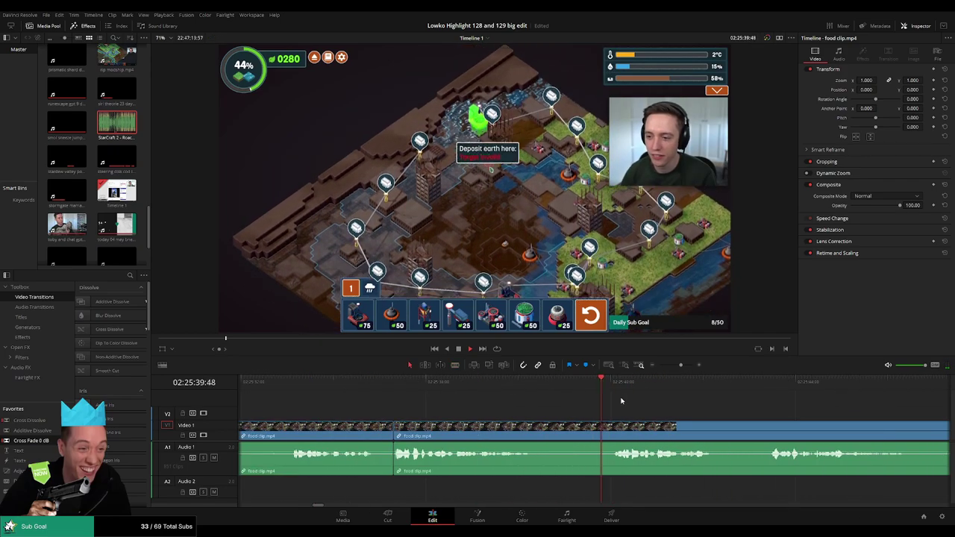
# Step: Cut out and ripple-delete the silent pause from about 02:25:38 to 02:25:40 in the food clip
pyautogui.press('b')
pyautogui.click(537, 424)
pyautogui.click(611, 424)
pyautogui.press('a')
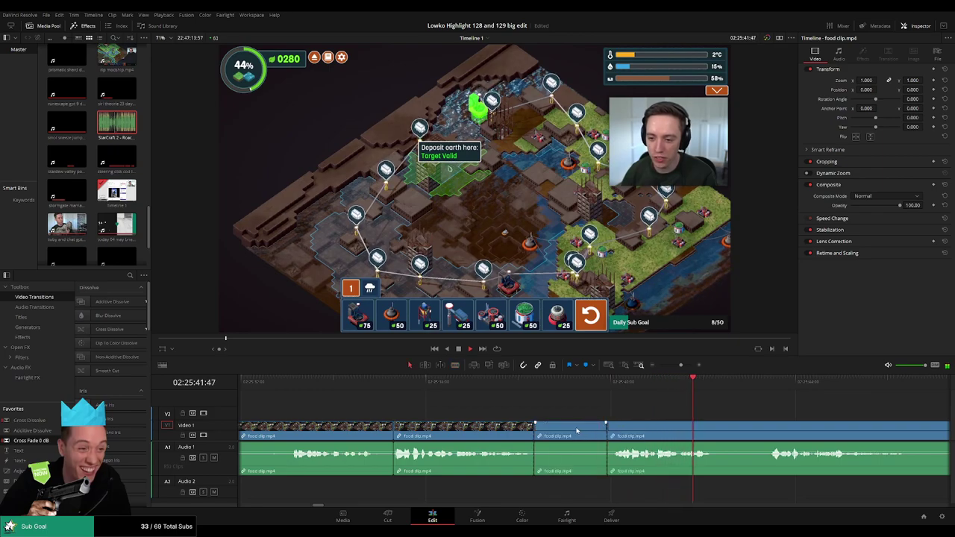
pyautogui.click(578, 430)
pyautogui.press('Delete')
# Step: Cut out and ripple-delete the short silence from about 02:25:41 to 02:25:42 in the food clip
pyautogui.hscroll(3, 682, 423)
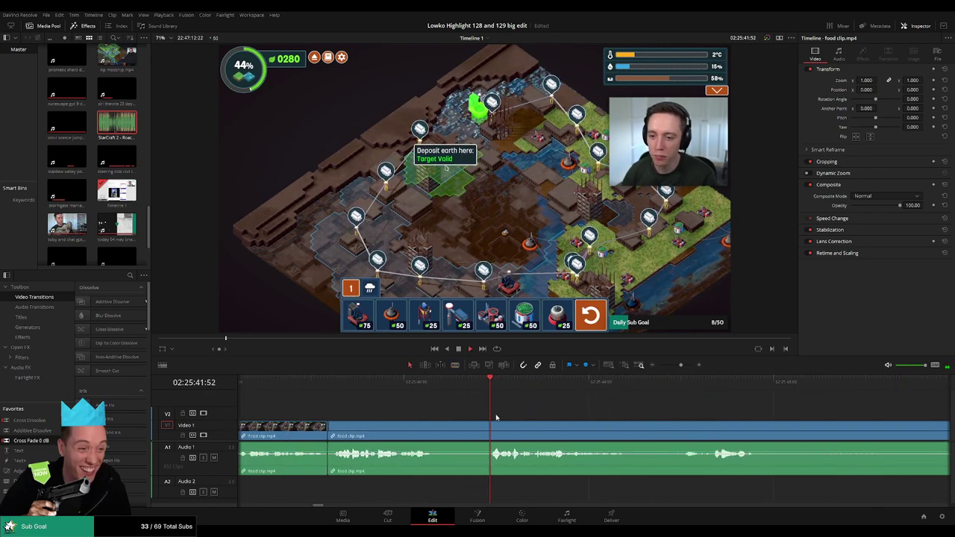
pyautogui.press('b')
pyautogui.click(439, 430)
pyautogui.click(487, 431)
pyautogui.press('a')
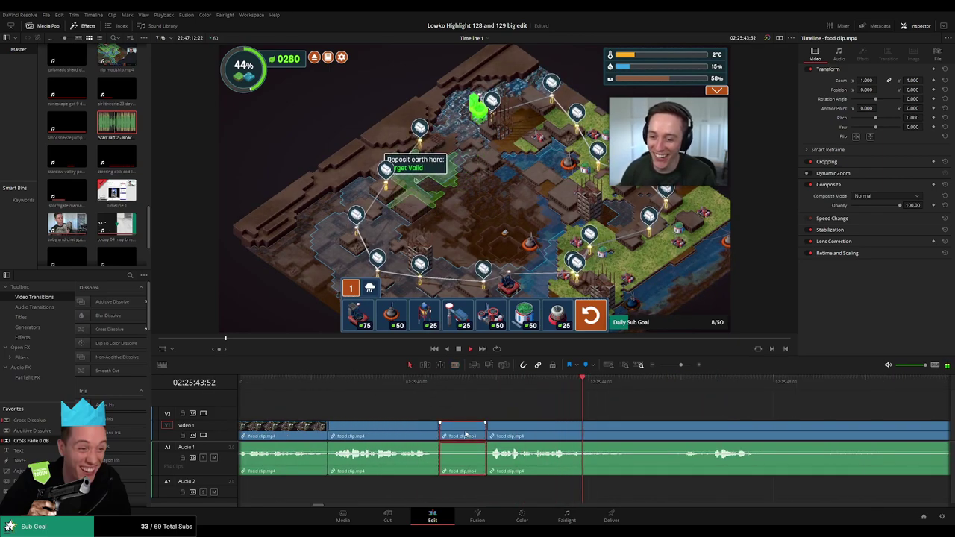
pyautogui.press('Delete')
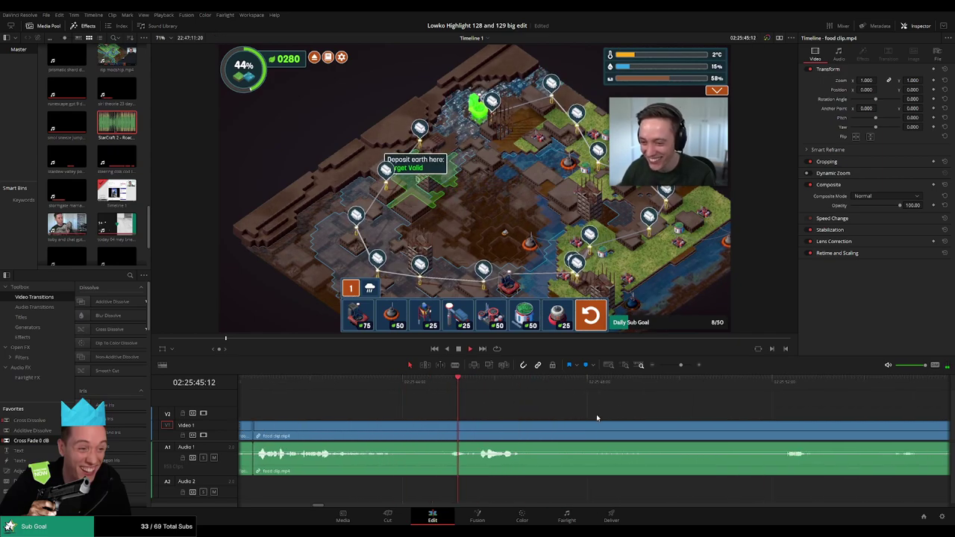
# Step: Split food clip.mp4 at 02:25:46:53 and about 02:25:57, then ripple-delete the quiet stretch between the cuts
pyautogui.moveTo(597, 416); pyautogui.dragTo(478, 409)
pyautogui.press('b')
pyautogui.click(416, 428)
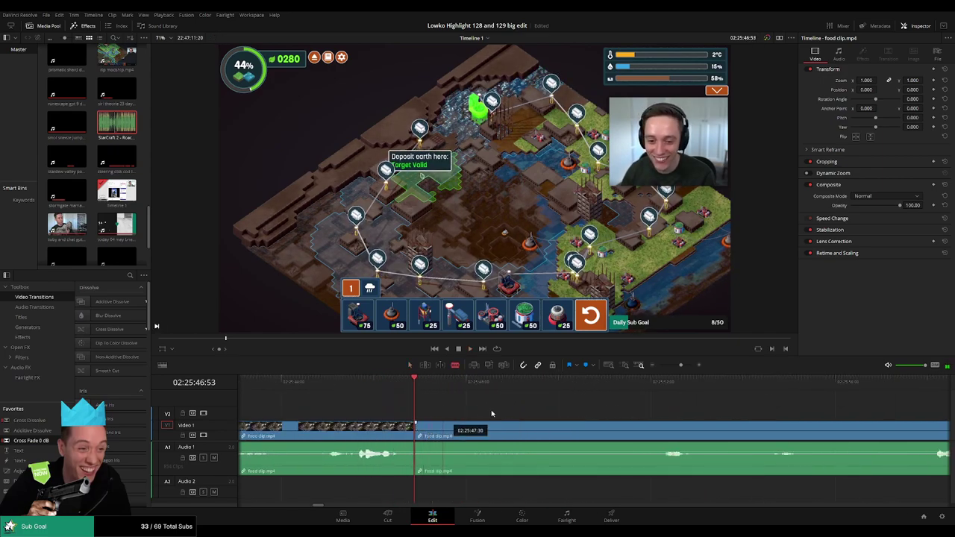
pyautogui.click(648, 384)
pyautogui.scroll(-3, 638, 404)
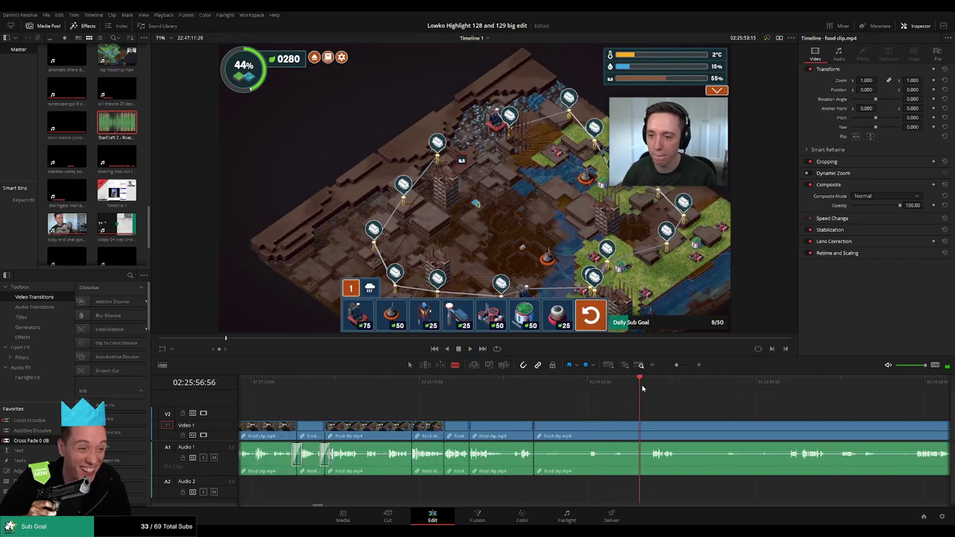
pyautogui.hscroll(5, 506, 411)
pyautogui.click(462, 431)
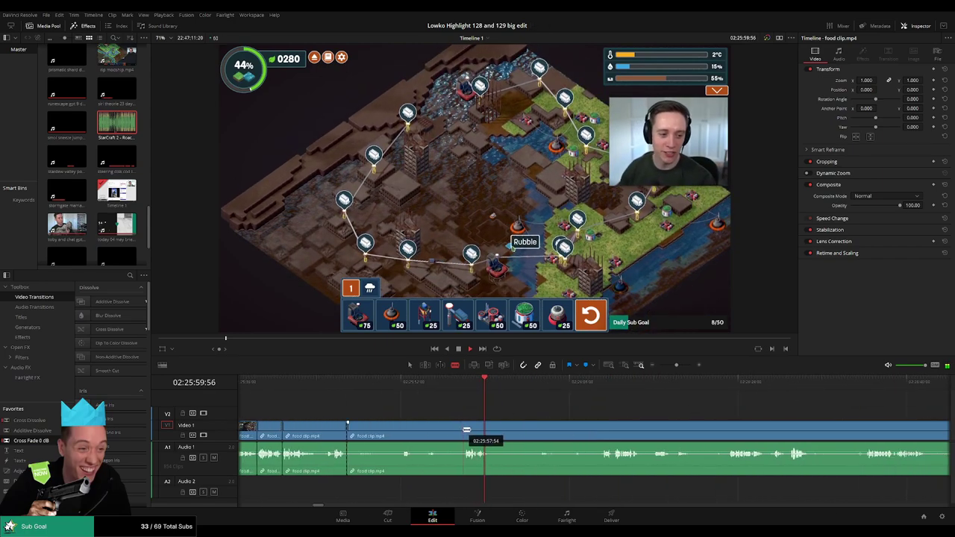
pyautogui.press('a')
pyautogui.click(438, 433)
pyautogui.press('Delete')
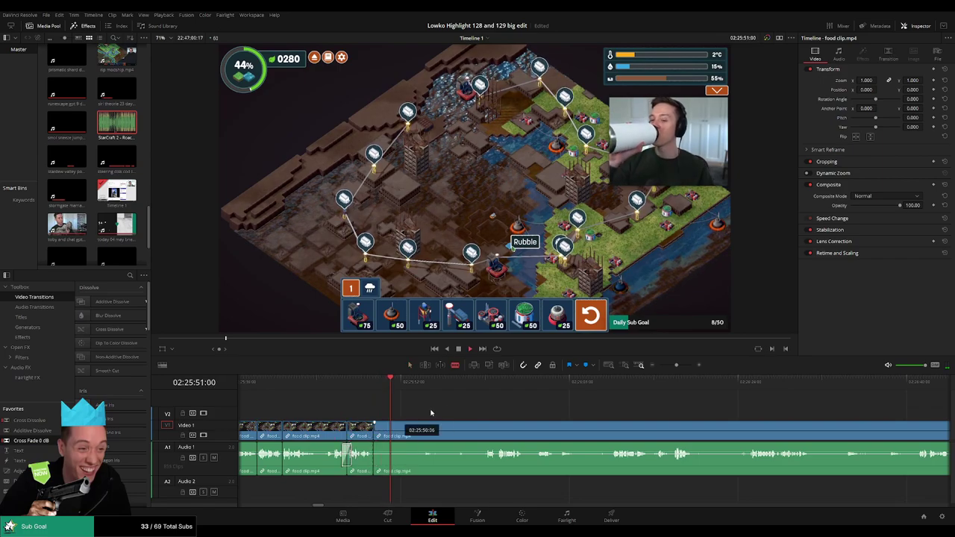
# Step: Skim the rest of food clip.mp4 up to about 02:26:12, then ripple-delete its remaining part
pyautogui.click(493, 381)
pyautogui.hscroll(2, 455, 391)
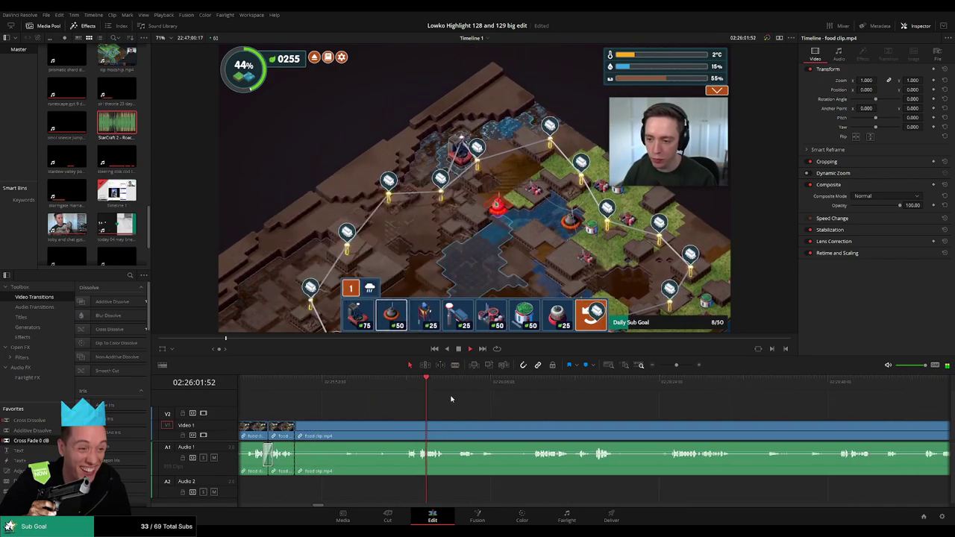
pyautogui.moveTo(520, 383); pyautogui.dragTo(538, 385)
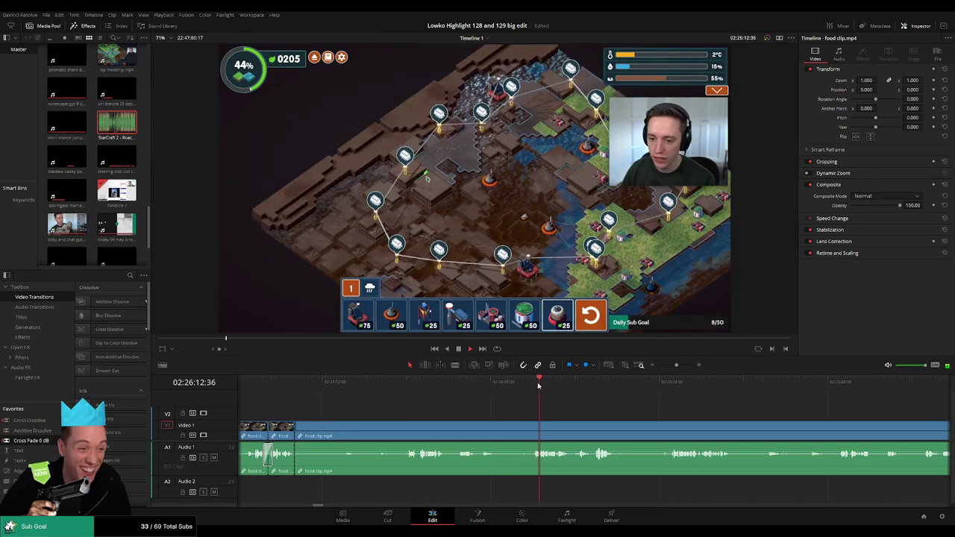
pyautogui.click(591, 430)
pyautogui.press('Delete')
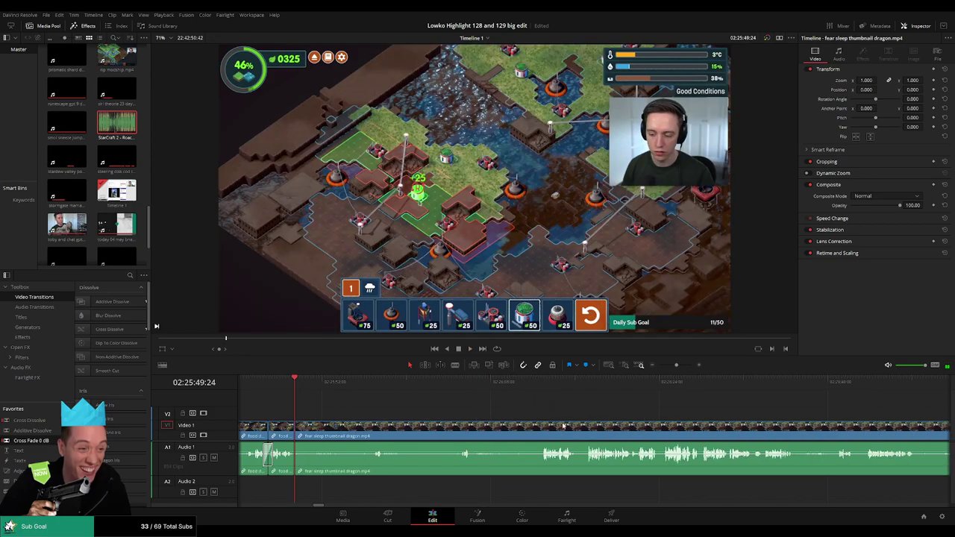
# Step: Skim fear sleep thumbnail dragon.mp4 from its start to about 02:29:45 for talking moments worth keeping
pyautogui.click(368, 384)
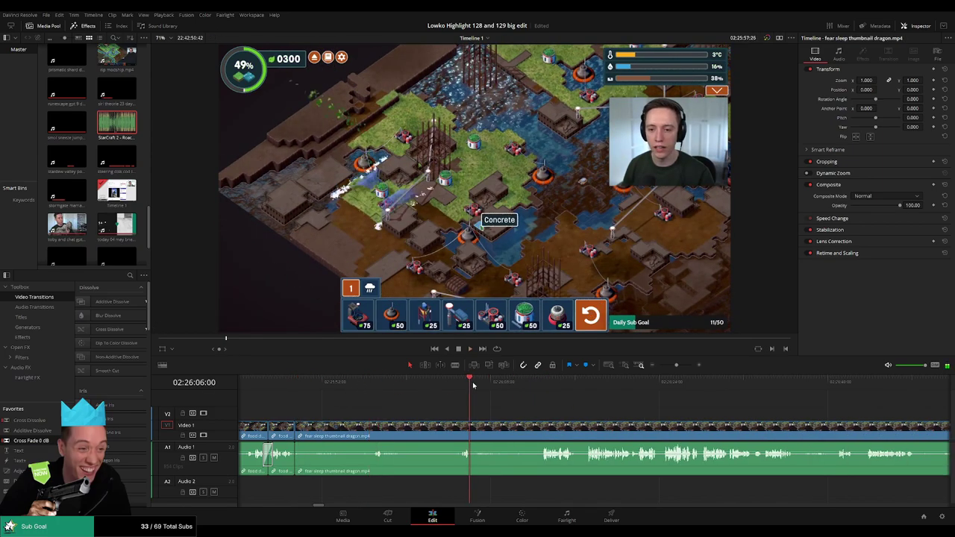
pyautogui.moveTo(473, 386); pyautogui.dragTo(539, 385)
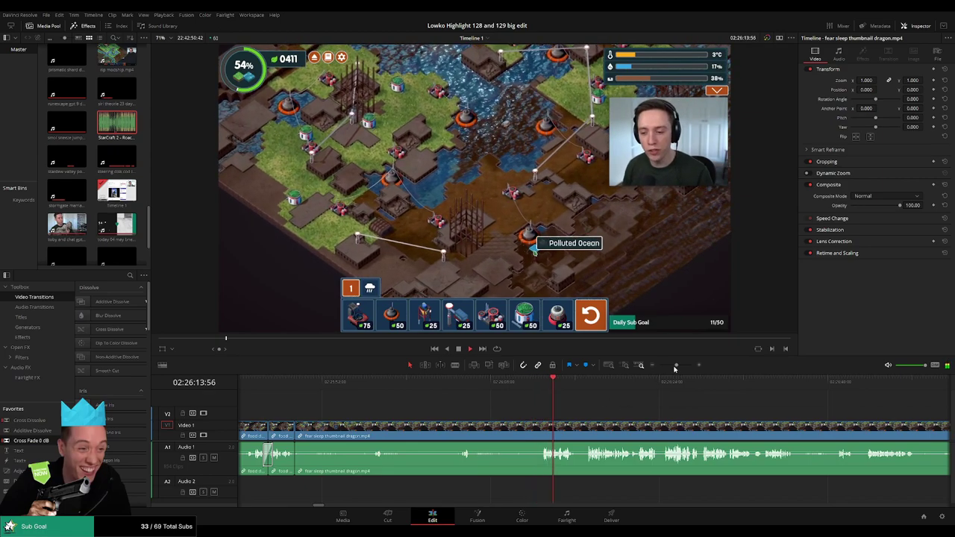
pyautogui.moveTo(674, 369); pyautogui.dragTo(663, 366)
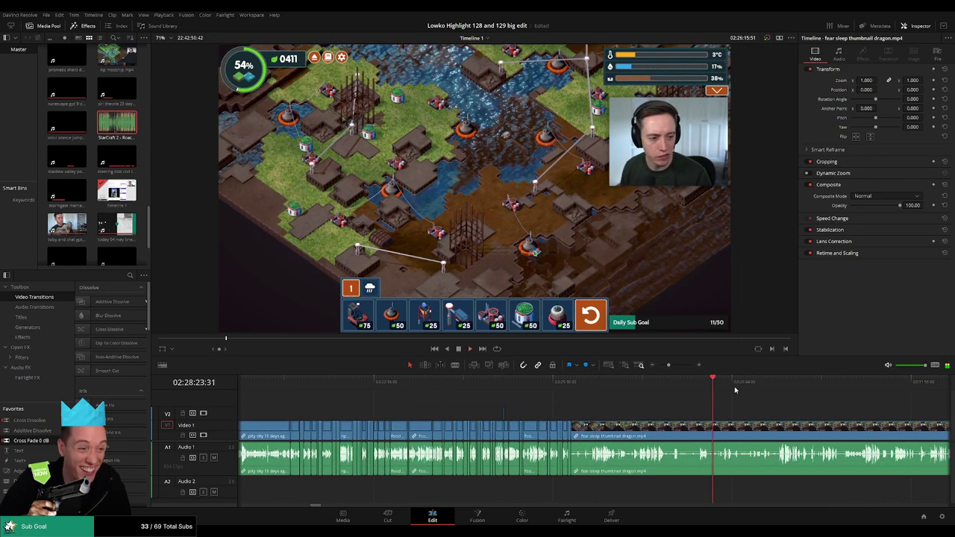
pyautogui.moveTo(736, 390); pyautogui.dragTo(564, 407)
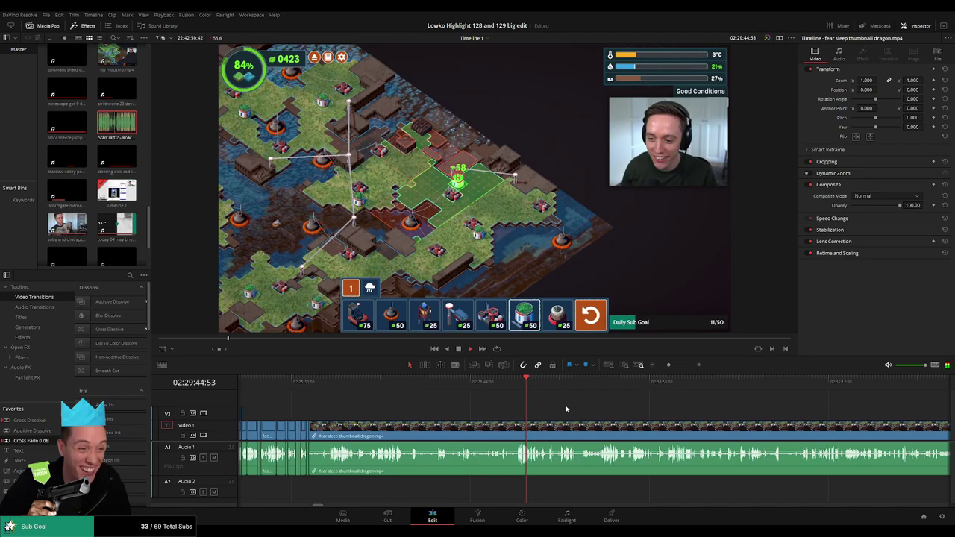
pyautogui.click(513, 385)
pyautogui.scroll(-1, 587, 411)
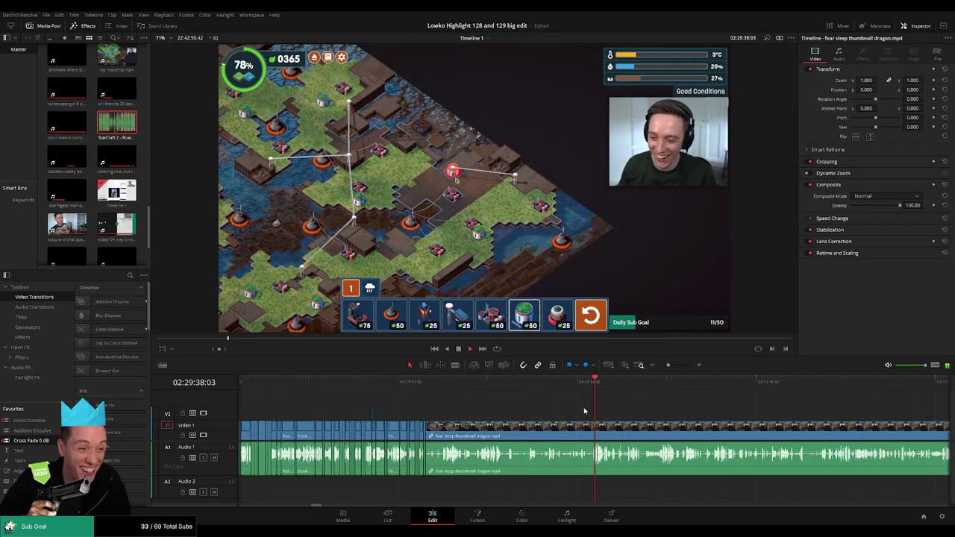
pyautogui.scroll(3, 589, 412)
pyautogui.click(548, 389)
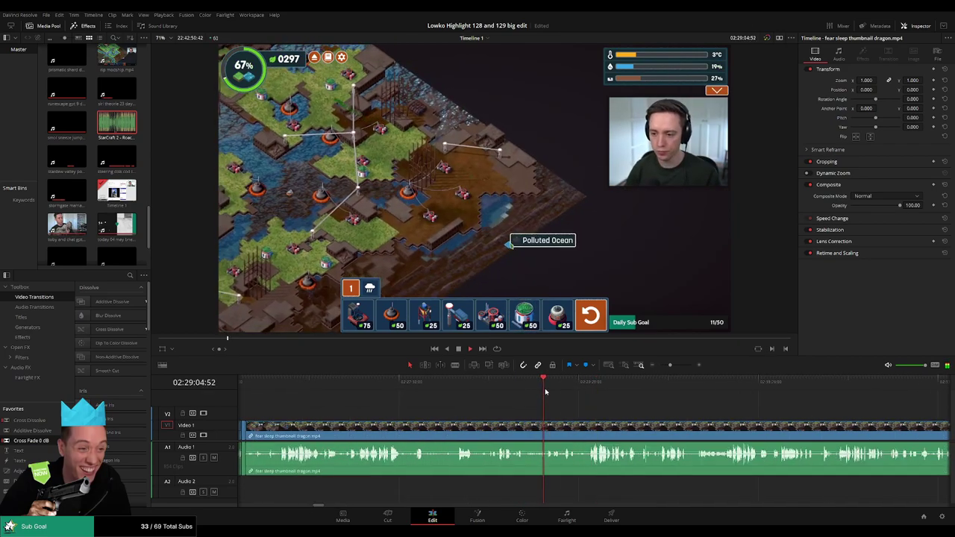
# Step: Examine the gameplay footage between about 02:27:00 and 02:29:10 in fear sleep thumbnail dragon.mp4 to find where the story begins
pyautogui.scroll(2, 582, 418)
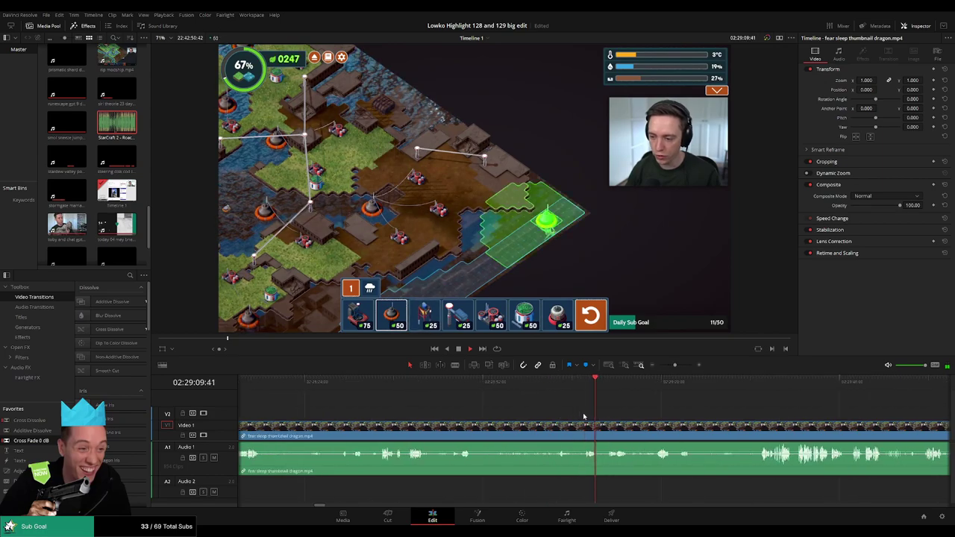
pyautogui.click(380, 388)
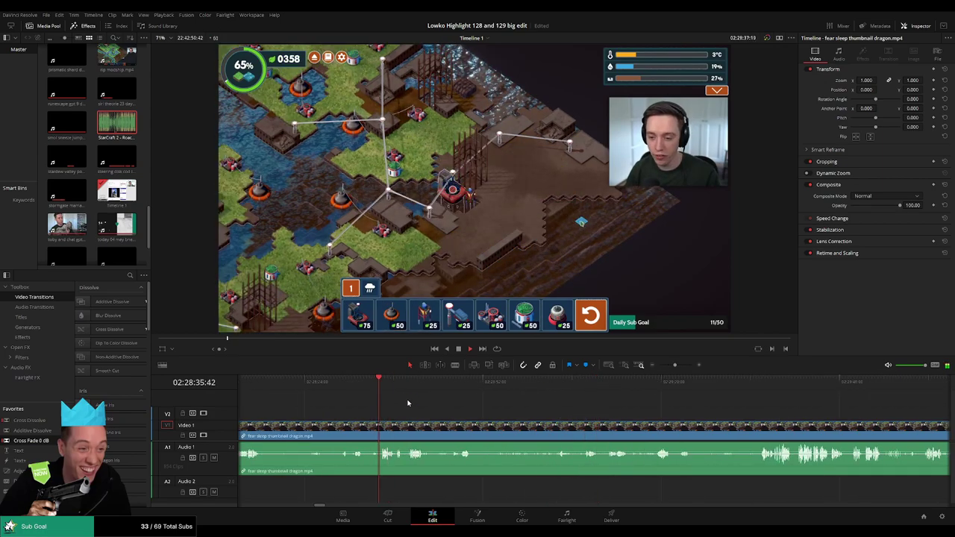
pyautogui.scroll(-1, 422, 404)
pyautogui.scroll(-1, 492, 405)
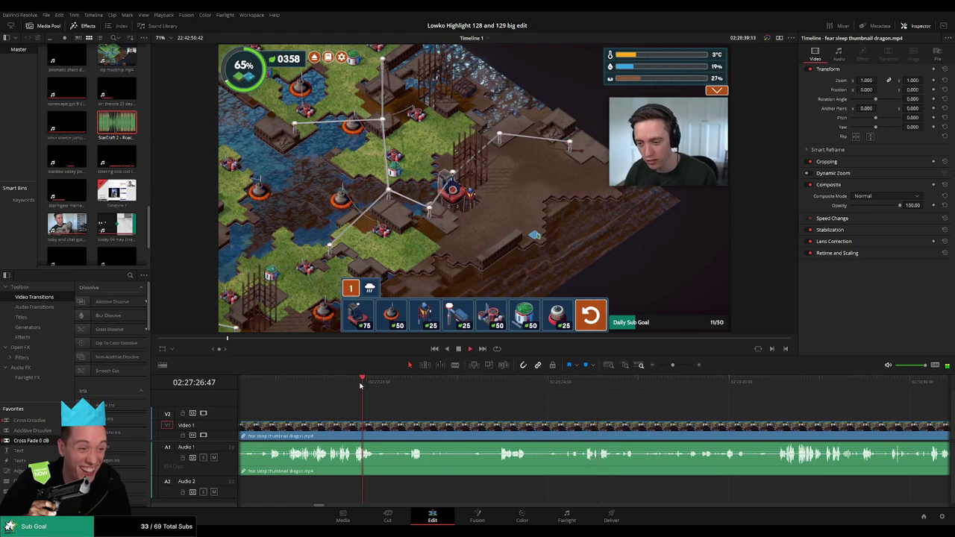
pyautogui.click(275, 385)
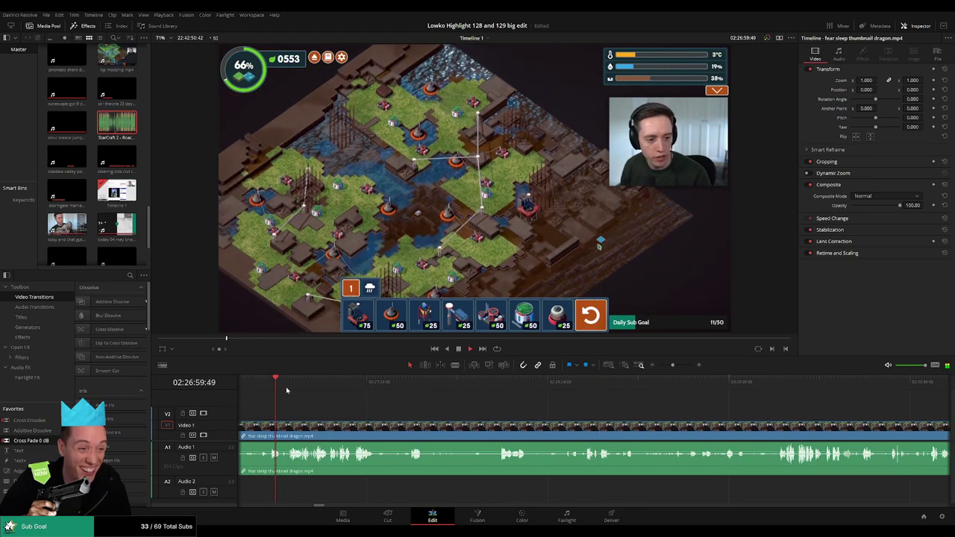
pyautogui.click(294, 387)
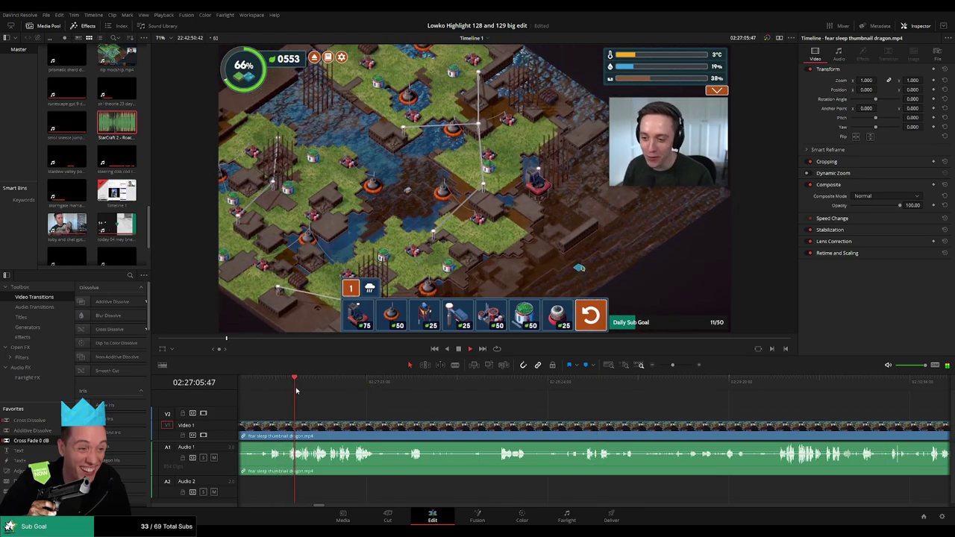
pyautogui.moveTo(672, 365); pyautogui.dragTo(674, 366)
pyautogui.moveTo(869, 384); pyautogui.dragTo(887, 403)
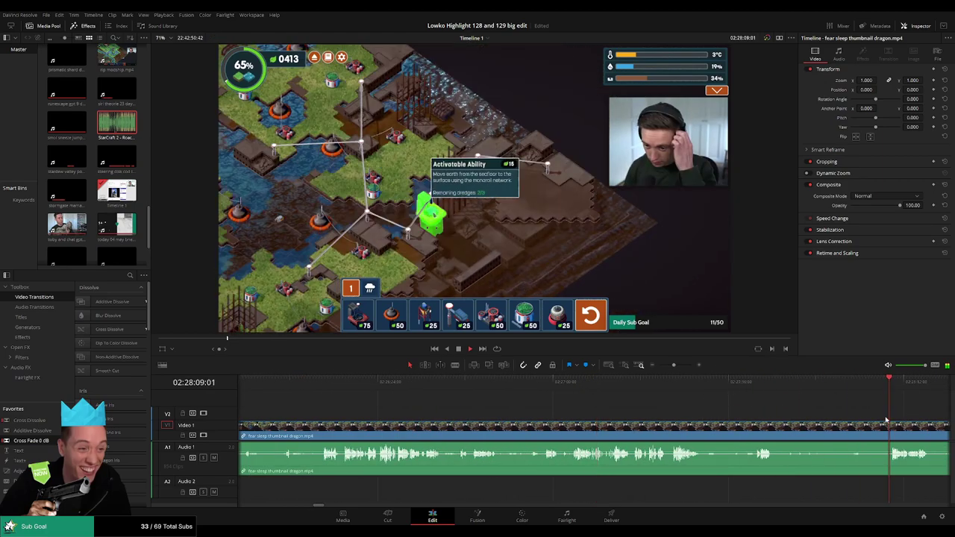
# Step: Review the footage from about 02:29:40 to 02:31:12, including the game's pause menu and the sleep video shown in the browser
pyautogui.click(875, 382)
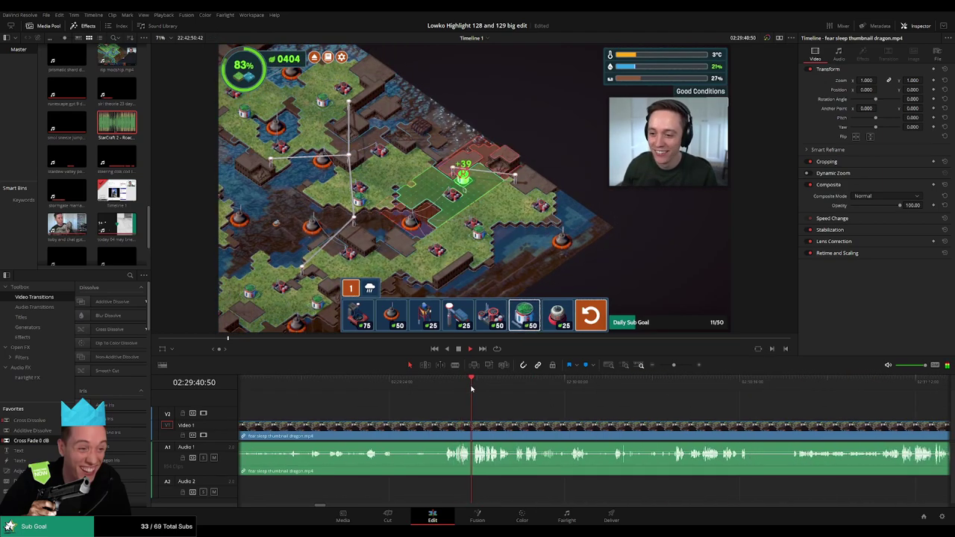
pyautogui.moveTo(674, 365)
pyautogui.mouseDown()
pyautogui.moveTo(661, 366)
pyautogui.moveTo(669, 366)
pyautogui.mouseUp()
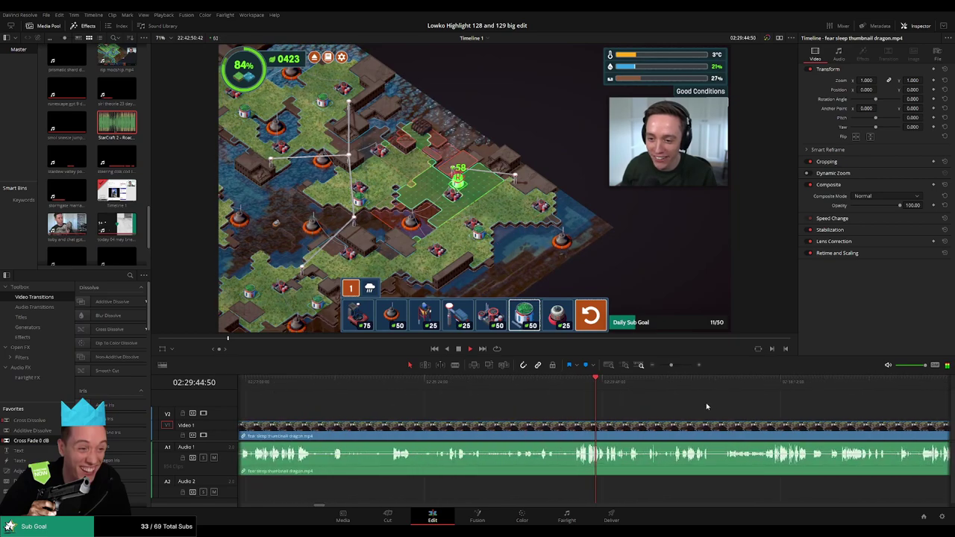
pyautogui.moveTo(417, 383); pyautogui.dragTo(542, 386)
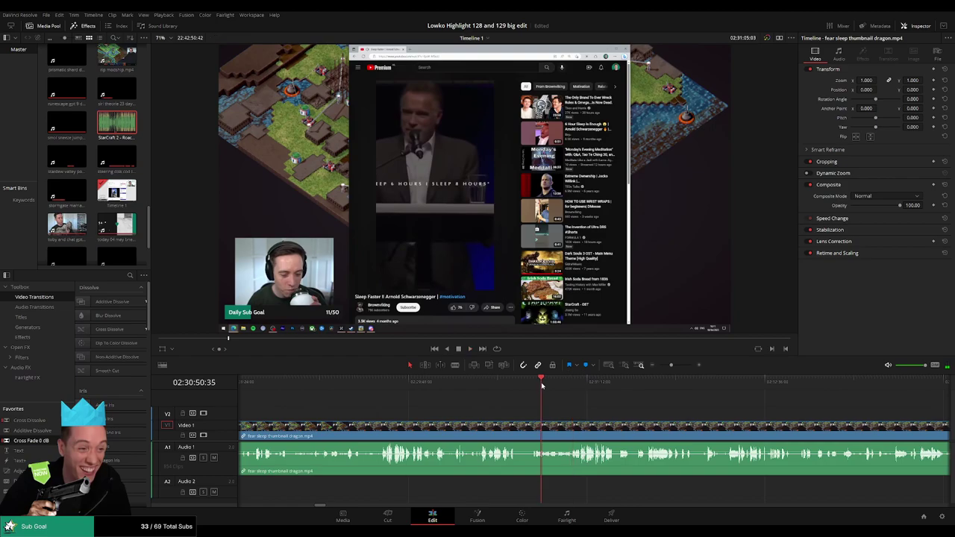
pyautogui.scroll(1, 587, 407)
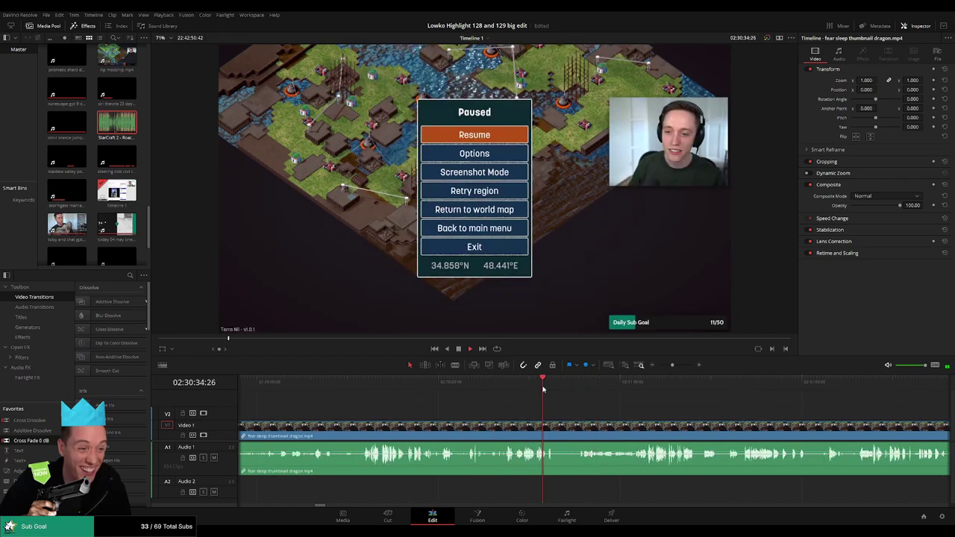
pyautogui.moveTo(515, 388); pyautogui.dragTo(508, 389)
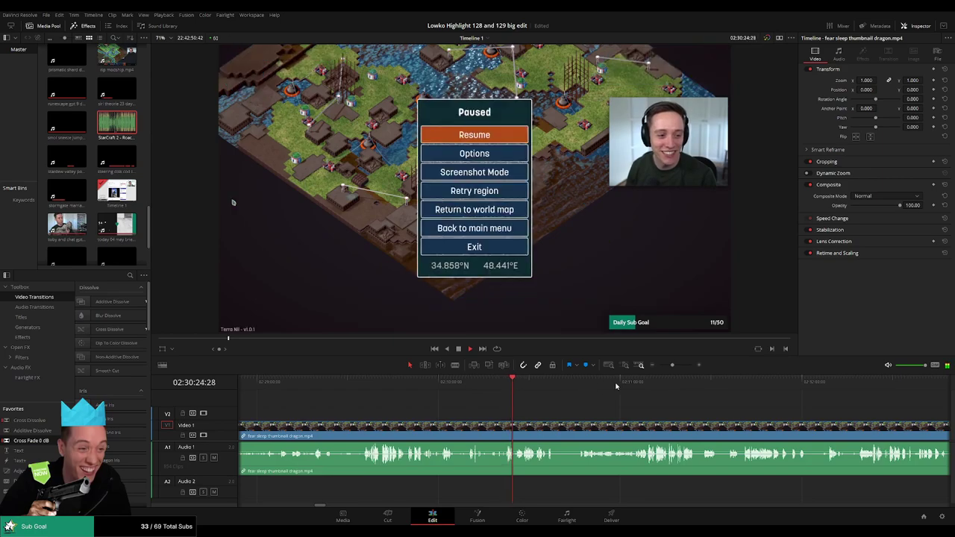
pyautogui.press('space')
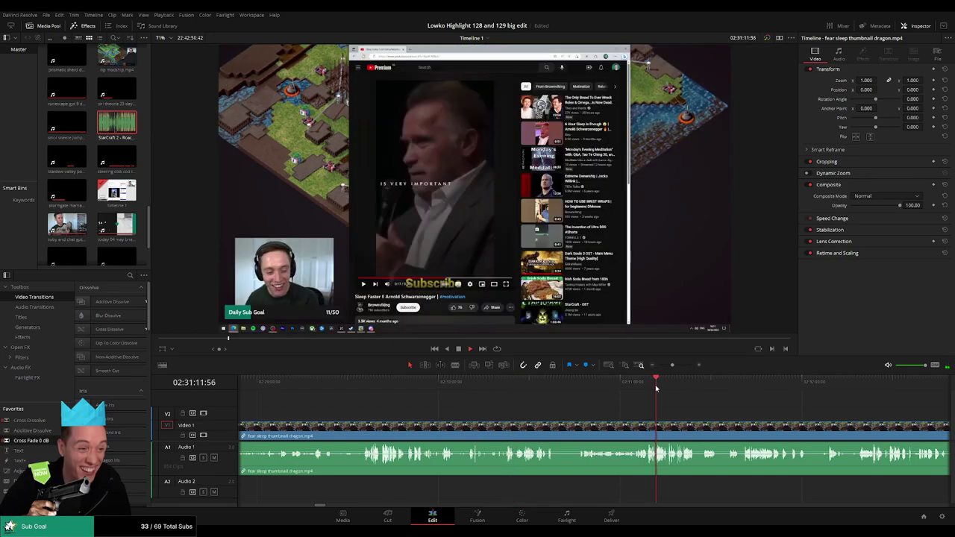
pyautogui.click(366, 391)
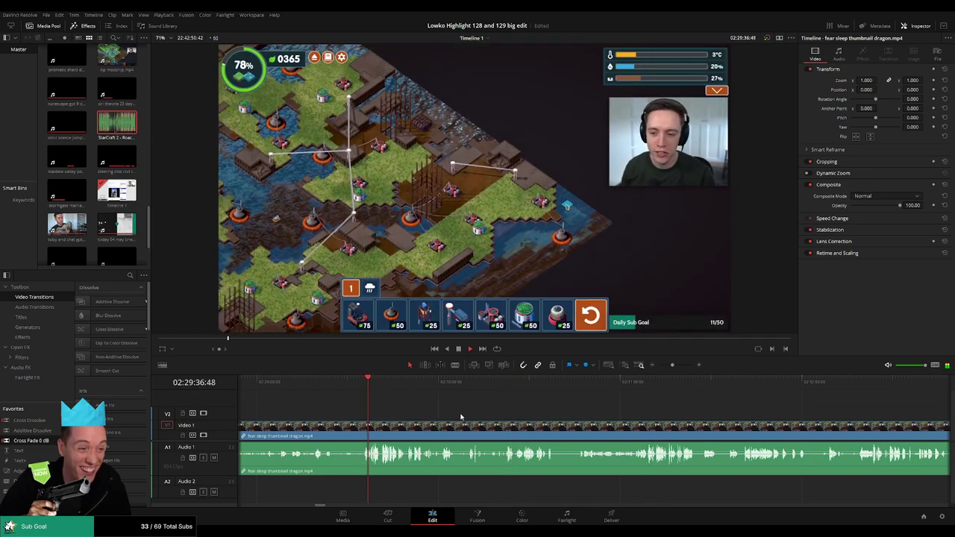
# Step: Play through the conversation between about 02:29:36 and 02:30:02 in fear sleep thumbnail dragon.mp4
pyautogui.scroll(3, 522, 418)
pyautogui.click(719, 388)
pyautogui.moveTo(732, 388); pyautogui.dragTo(762, 389)
pyautogui.moveTo(844, 416); pyautogui.dragTo(514, 399)
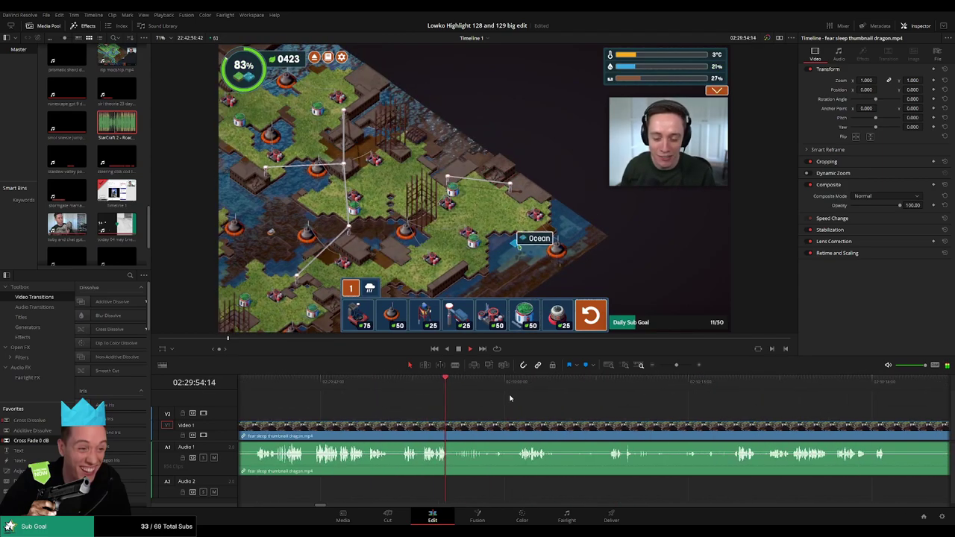
pyautogui.click(515, 382)
pyautogui.hscroll(-3, 417, 396)
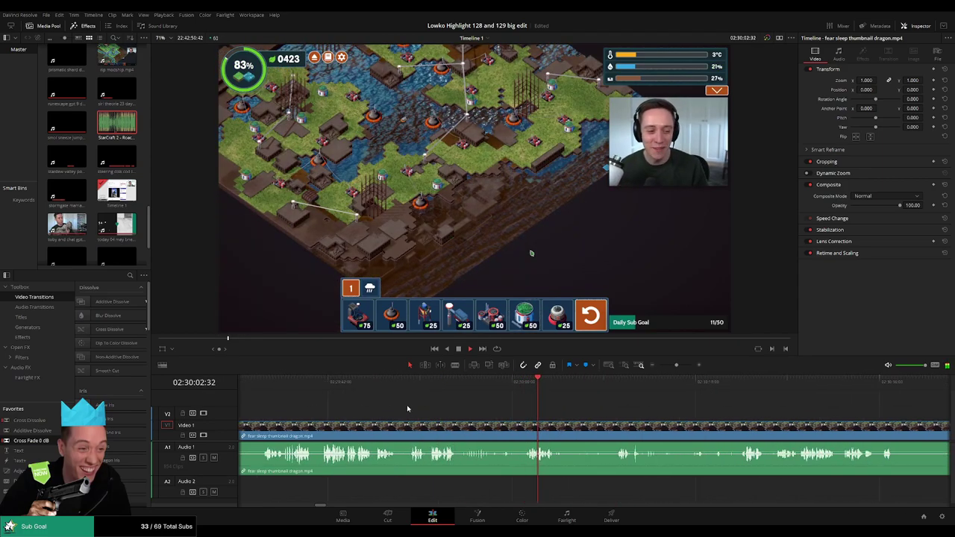
pyautogui.hscroll(-3, 434, 385)
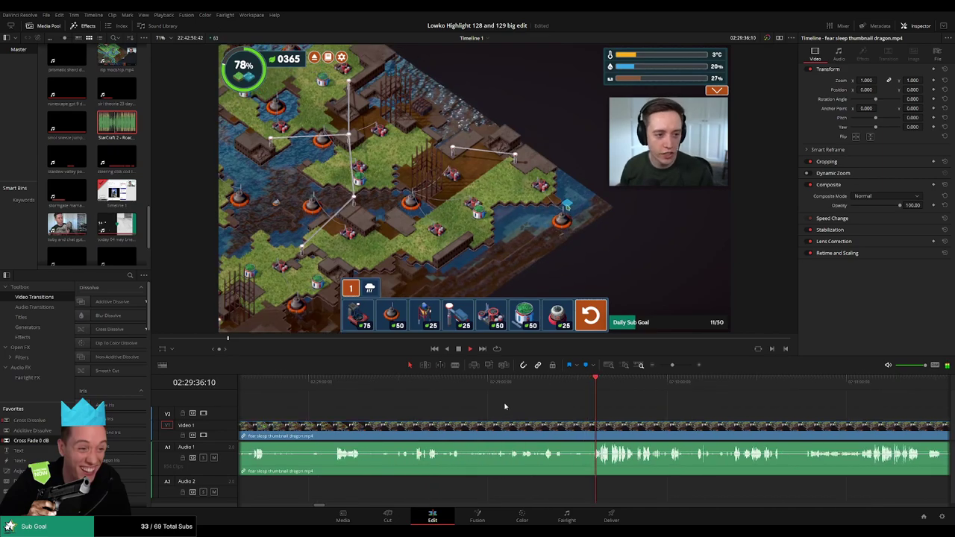
# Step: Check the speech bursts backwards from about 02:28:36 to 02:27:05 to locate the start of the conversation
pyautogui.click(416, 383)
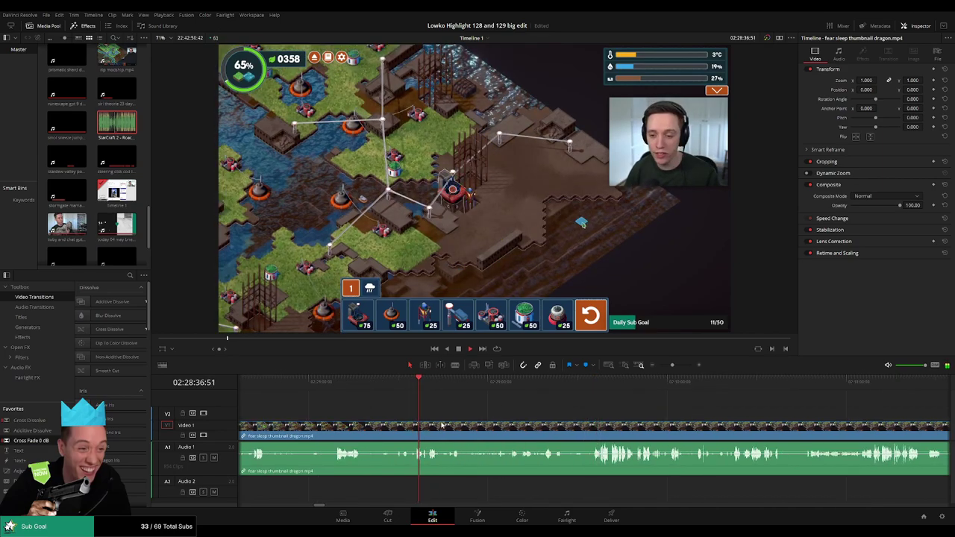
pyautogui.hscroll(-2, 443, 419)
pyautogui.click(375, 386)
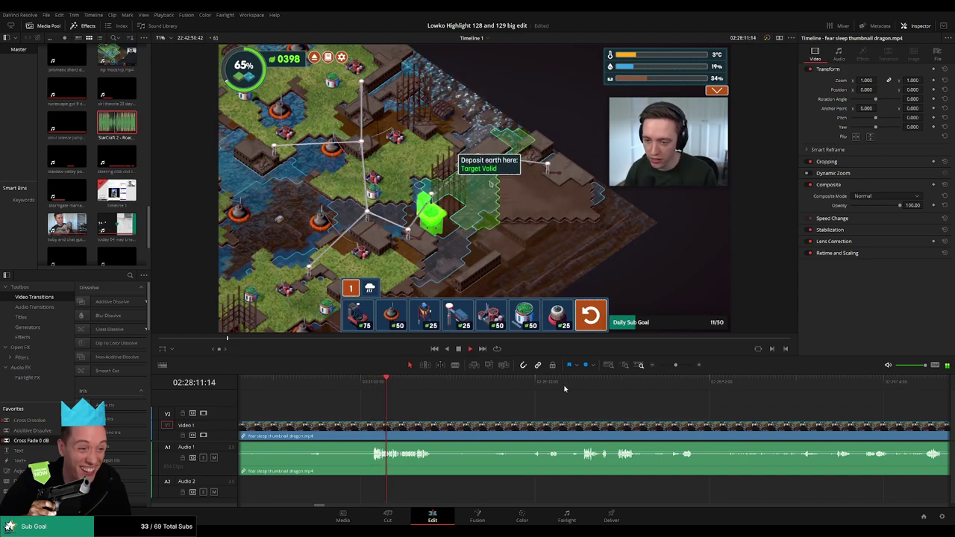
pyautogui.hscroll(-2, 572, 400)
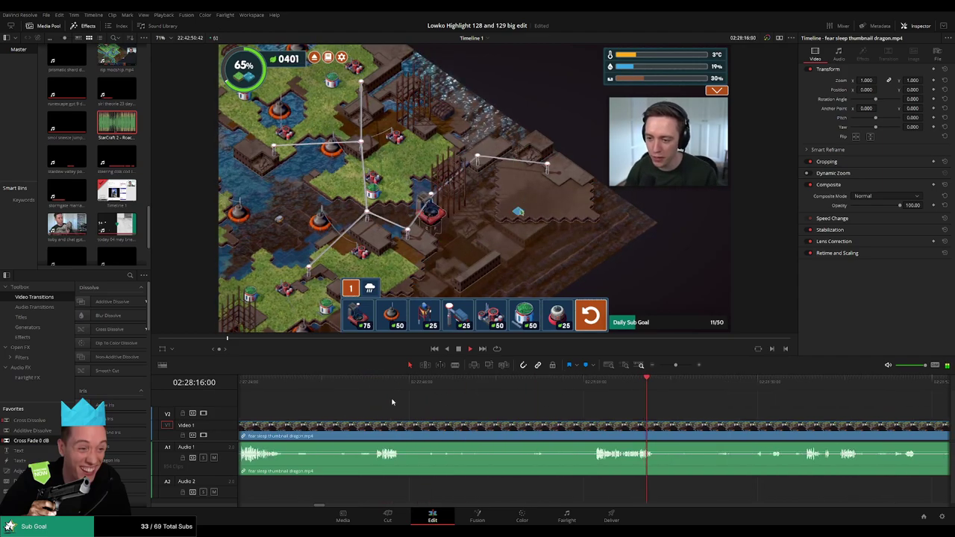
pyautogui.click(374, 387)
pyautogui.hscroll(-2, 374, 388)
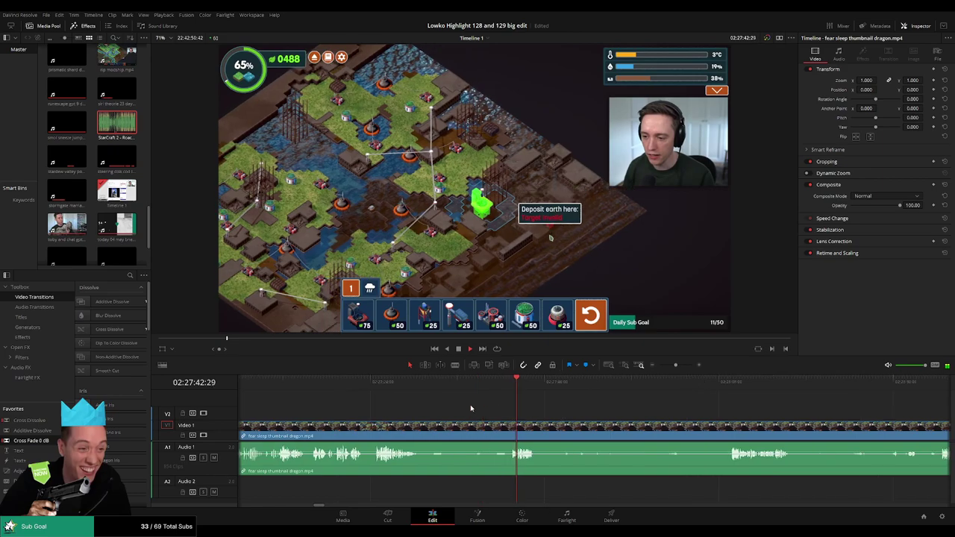
pyautogui.click(378, 386)
pyautogui.moveTo(417, 408); pyautogui.dragTo(570, 407)
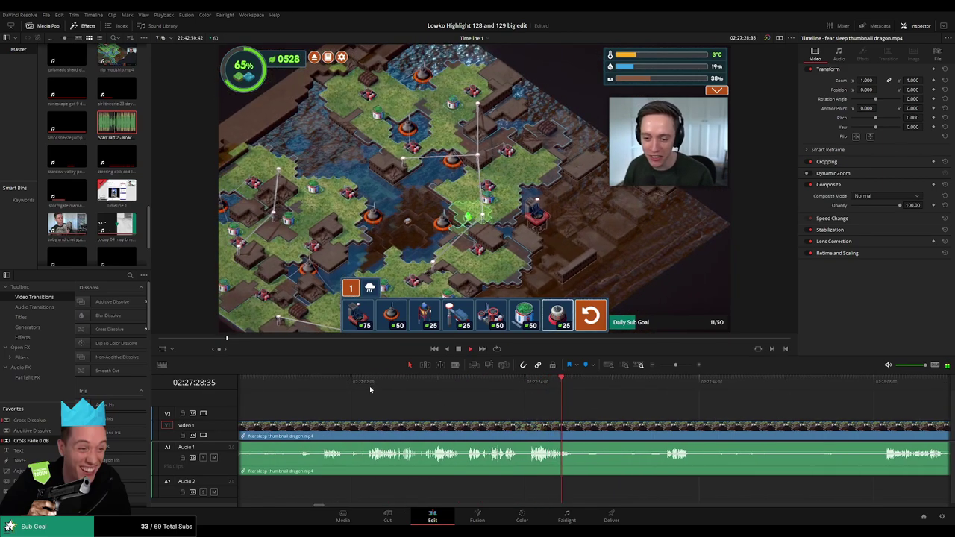
pyautogui.click(369, 386)
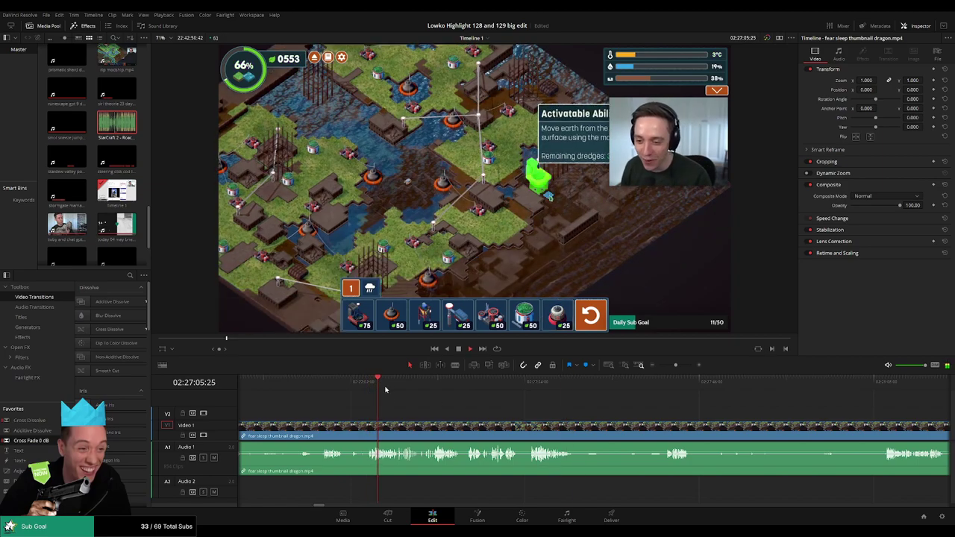
# Step: Check the speech bursts from about 02:27:05 to 02:28:36 in fear sleep thumbnail dragon.mp4 to locate where the conversation starts
pyautogui.moveTo(384, 389); pyautogui.dragTo(441, 388)
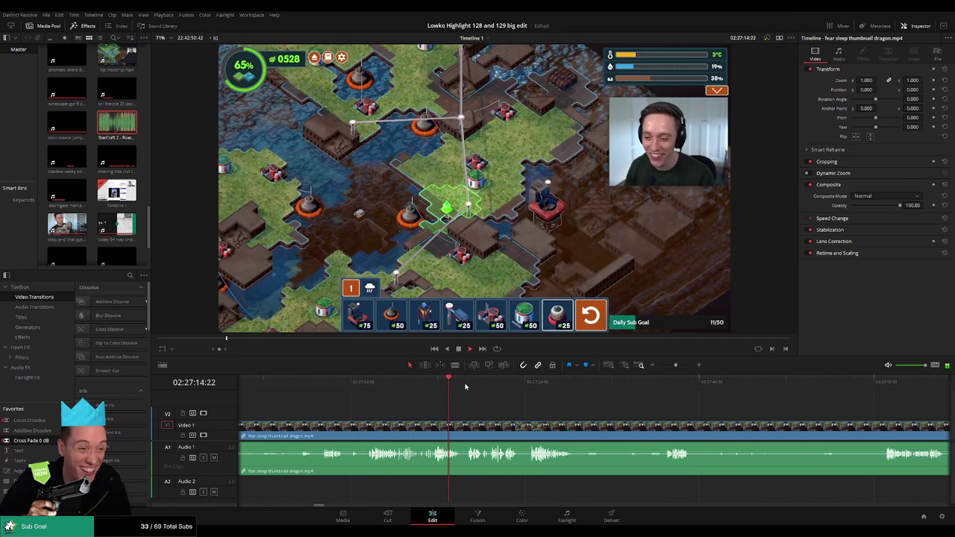
pyautogui.click(465, 385)
pyautogui.moveTo(670, 414); pyautogui.dragTo(503, 412)
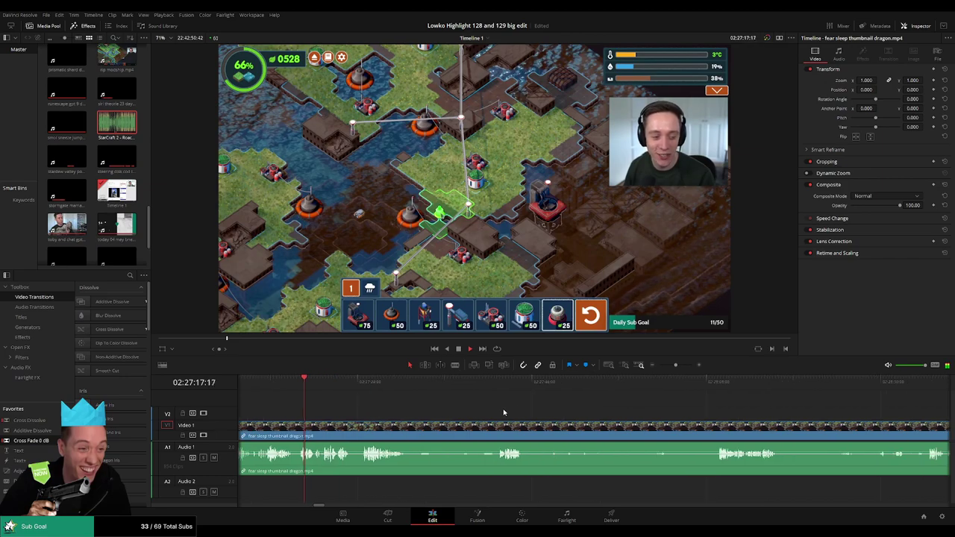
pyautogui.click(737, 384)
pyautogui.moveTo(853, 419); pyautogui.dragTo(556, 408)
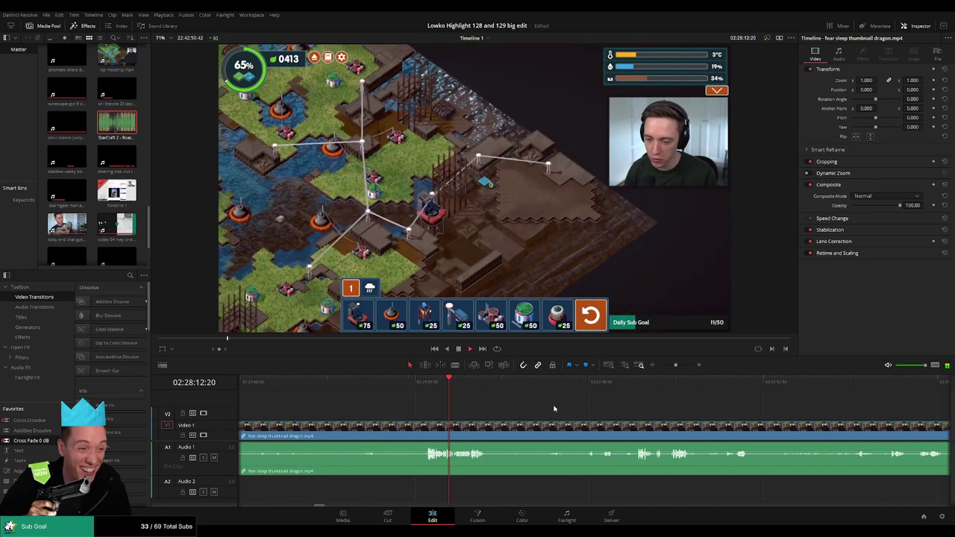
pyautogui.click(625, 385)
pyautogui.moveTo(698, 420); pyautogui.dragTo(551, 423)
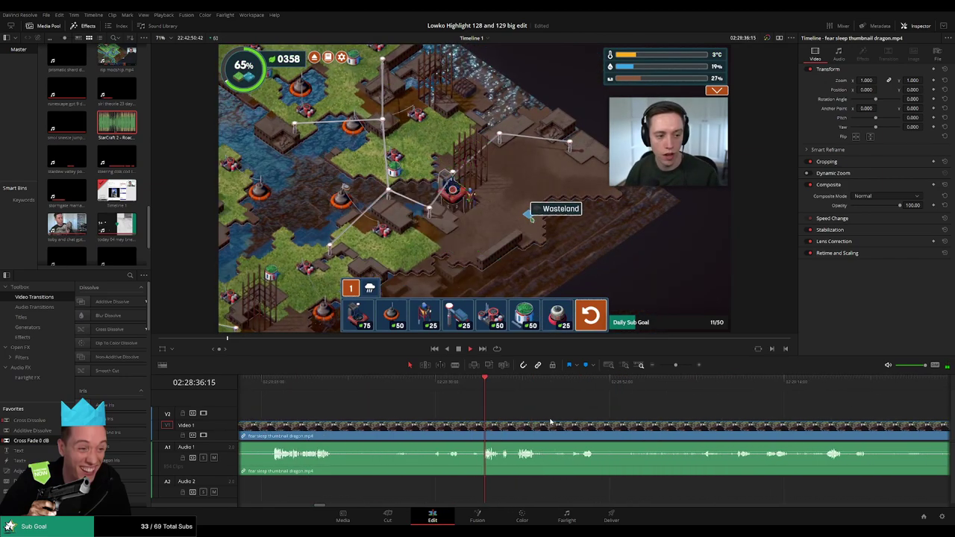
# Step: Split fear sleep thumbnail dragon.mp4 at about 02:28:36 and ripple delete the unneeded part of that clip before the cut
pyautogui.press('b')
pyautogui.click(482, 437)
pyautogui.press('a')
pyautogui.click(454, 434)
pyautogui.press('Delete')
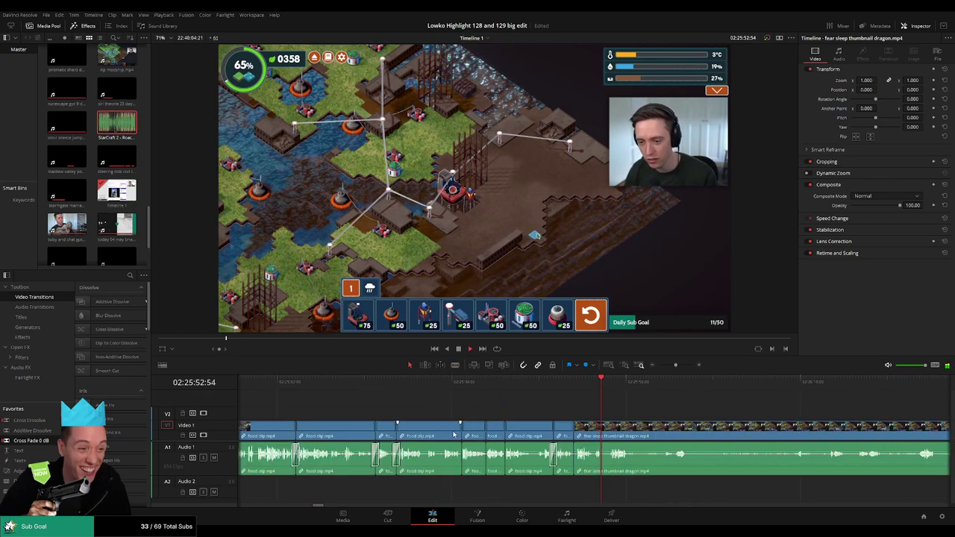
# Step: Cut out the quiet stretch from about 02:25:53 to 02:26:49 and cross-fade the audio at the join
pyautogui.hscroll(4, 485, 404)
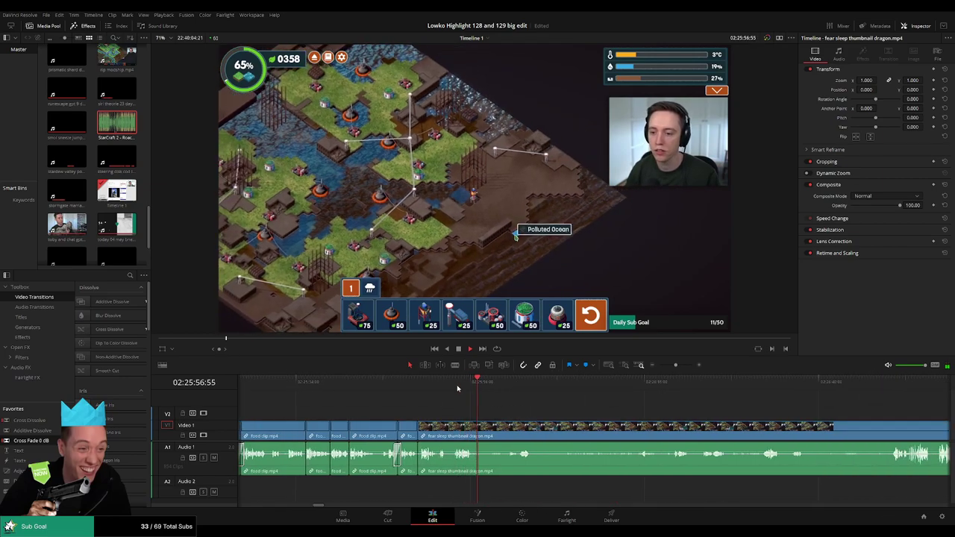
pyautogui.click(442, 382)
pyautogui.press('b')
pyautogui.click(448, 426)
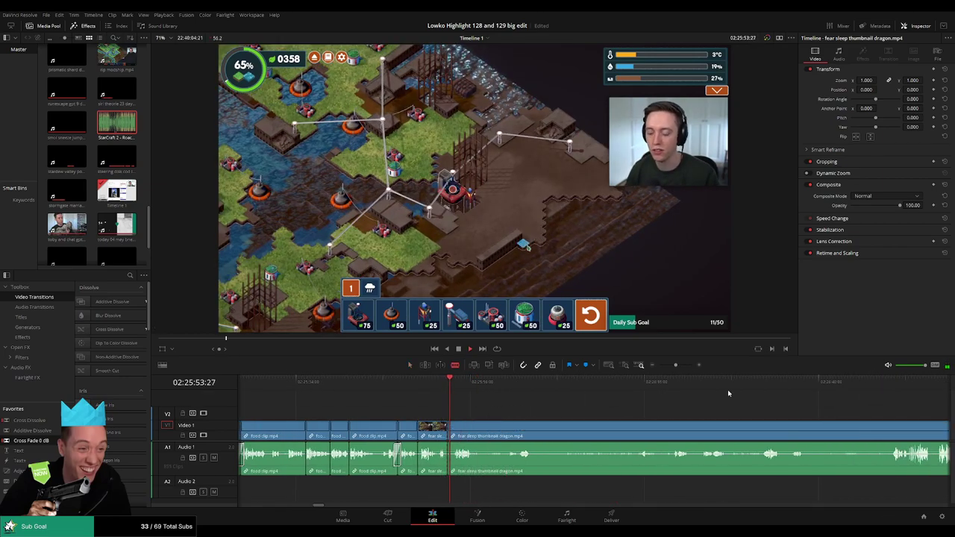
pyautogui.click(762, 383)
pyautogui.hscroll(6, 535, 398)
pyautogui.click(619, 384)
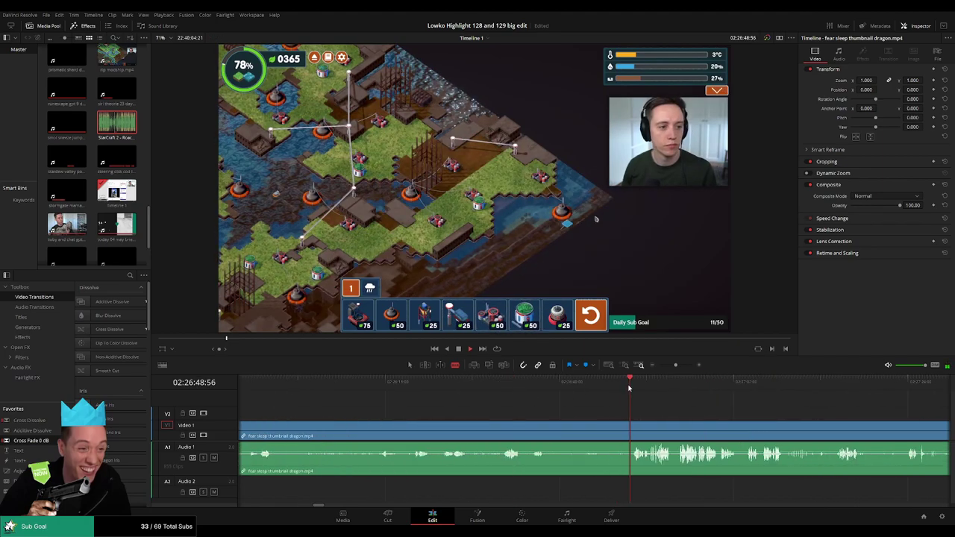
pyautogui.click(633, 427)
pyautogui.press('a')
pyautogui.click(601, 431)
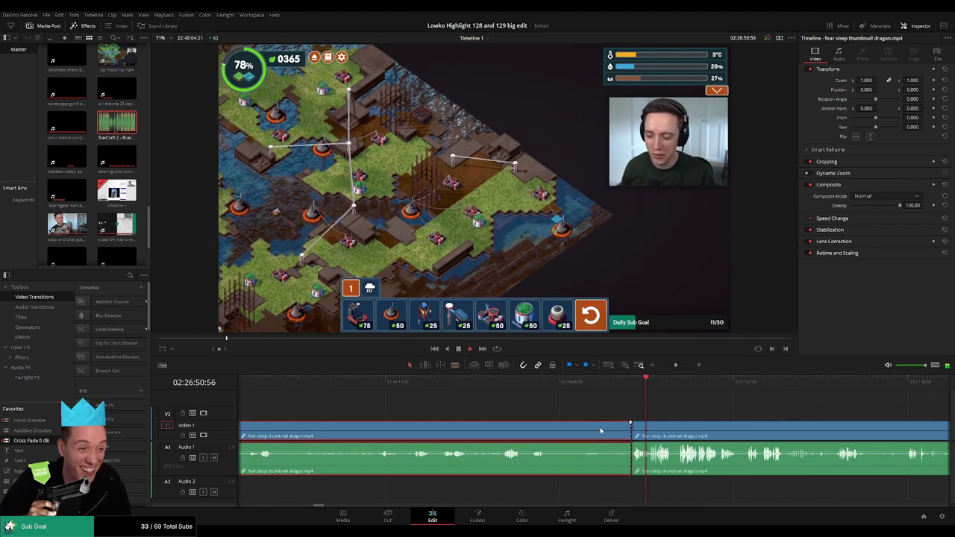
pyautogui.press('Delete')
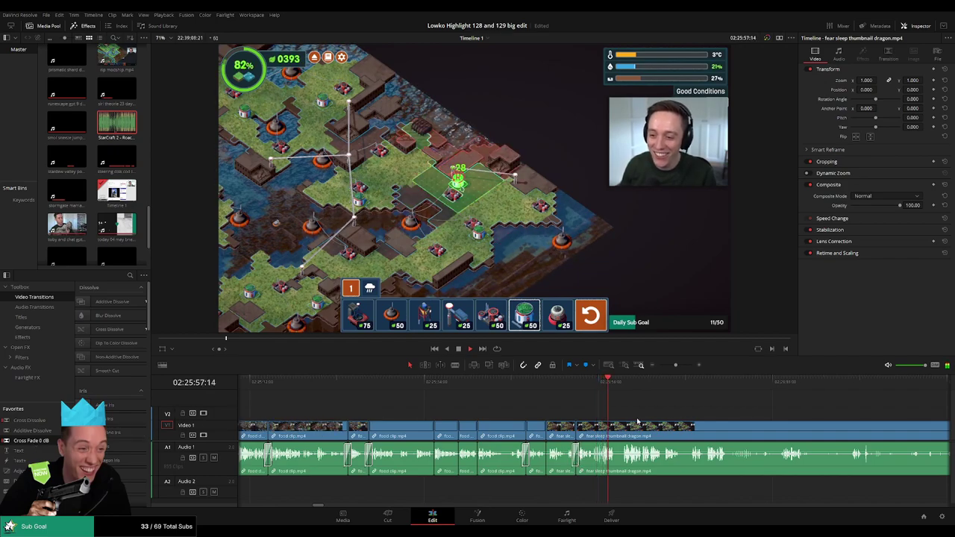
# Step: Remove the short pause between about 02:26:06 and 02:26:08 and cross-fade the audio at the join
pyautogui.hscroll(4, 638, 421)
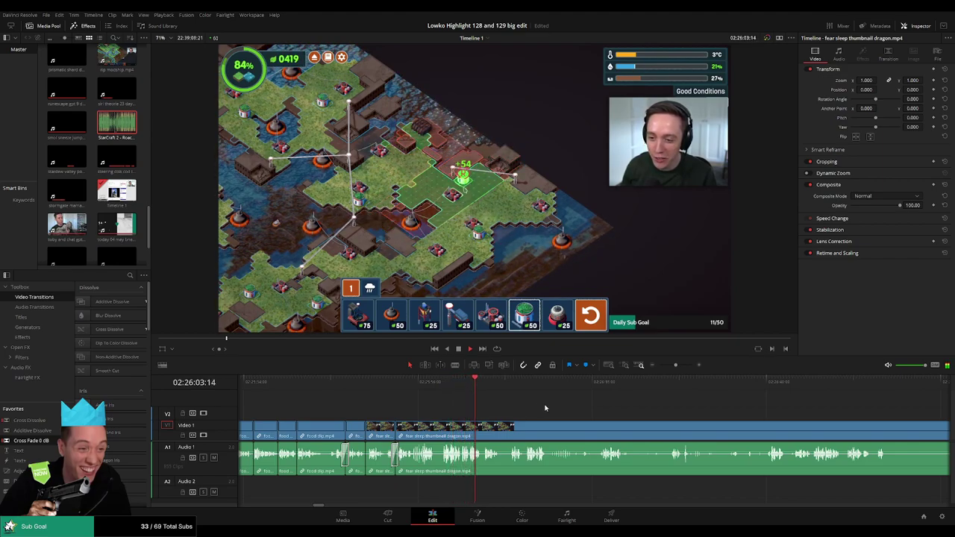
pyautogui.hscroll(2, 544, 408)
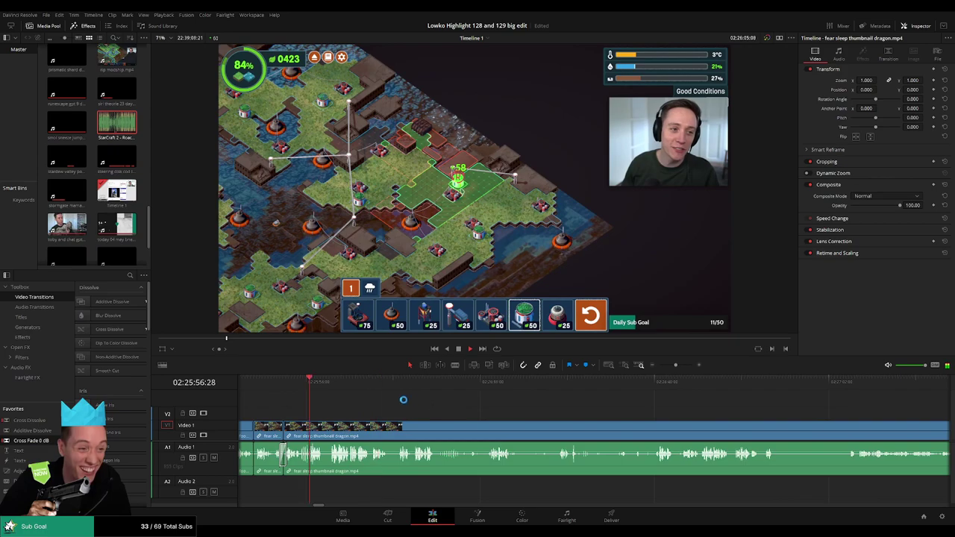
pyautogui.press('b')
pyautogui.click(388, 429)
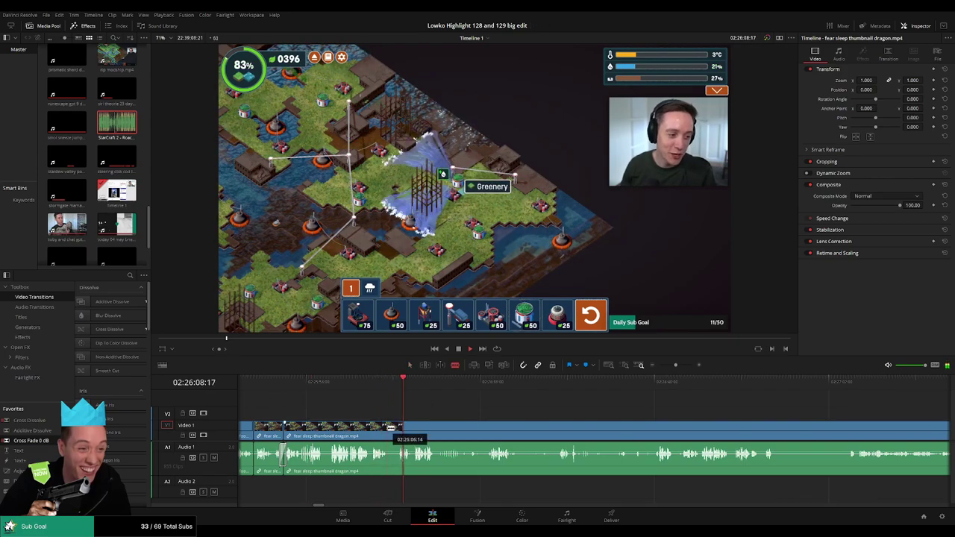
pyautogui.click(398, 429)
pyautogui.press('a')
pyautogui.click(393, 430)
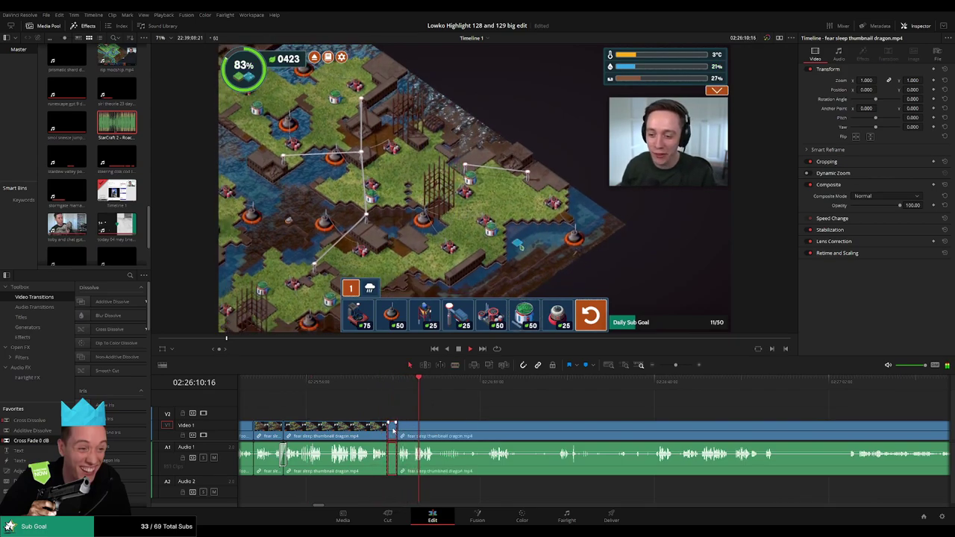
pyautogui.press('Delete')
pyautogui.hscroll(-1, 437, 463)
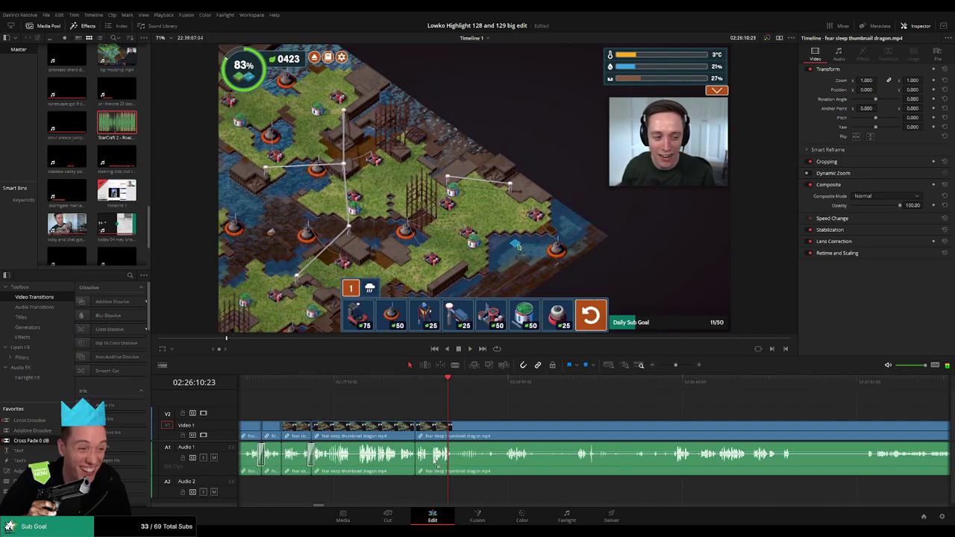
# Step: Cut out the quiet gap from about 02:26:15 to 02:26:17 and cross-fade the audio at the join
pyautogui.moveTo(466, 387); pyautogui.dragTo(488, 389)
pyautogui.press('b')
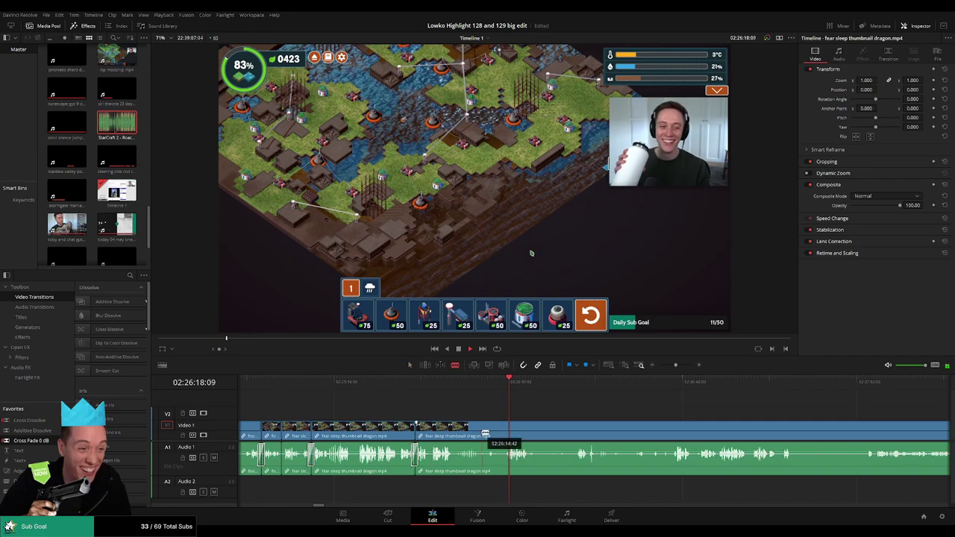
pyautogui.click(485, 432)
pyautogui.click(505, 432)
pyautogui.press('a')
pyautogui.click(492, 435)
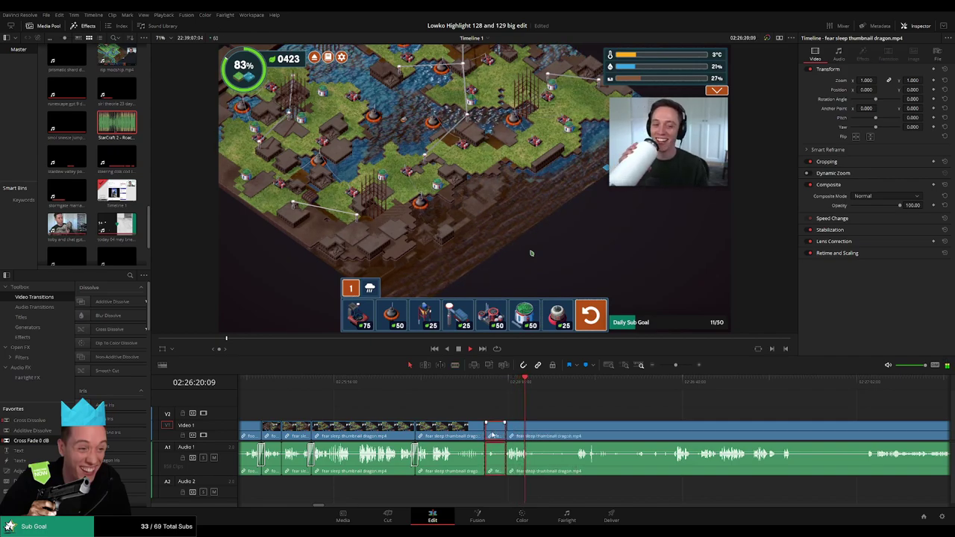
pyautogui.press('BackSpace')
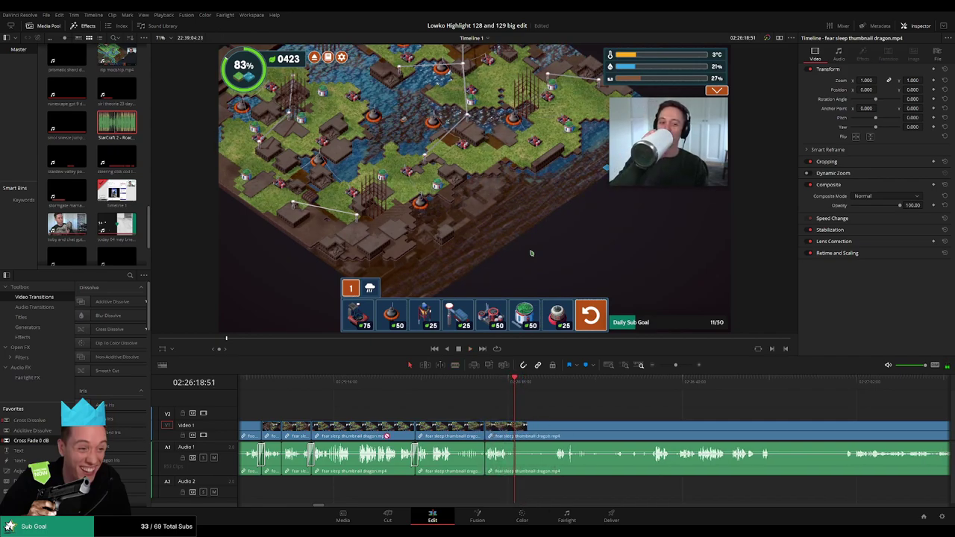
# Step: Remove the silent drinking section from about 02:26:18 to 02:26:24 and cross-fade the audio at the join
pyautogui.press('b')
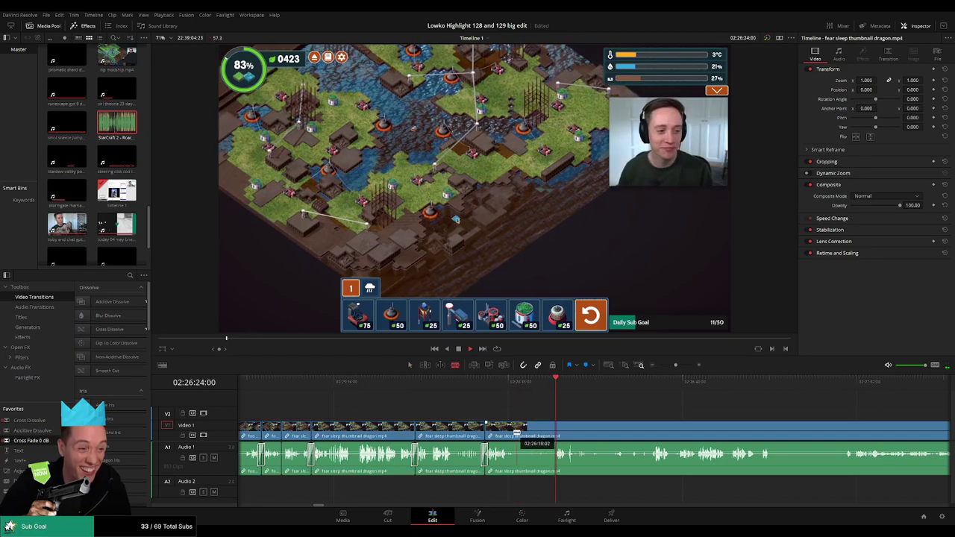
pyautogui.click(502, 387)
pyautogui.click(509, 432)
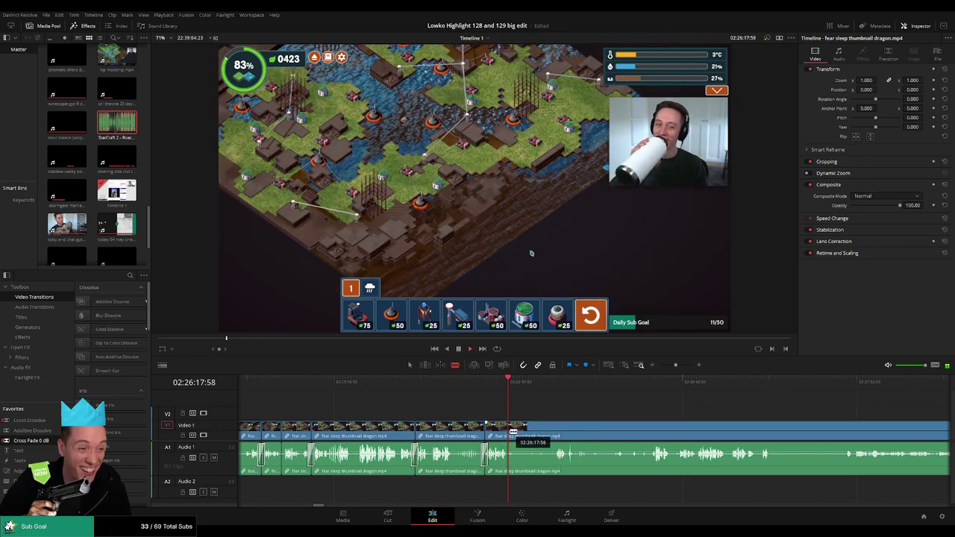
pyautogui.click(555, 435)
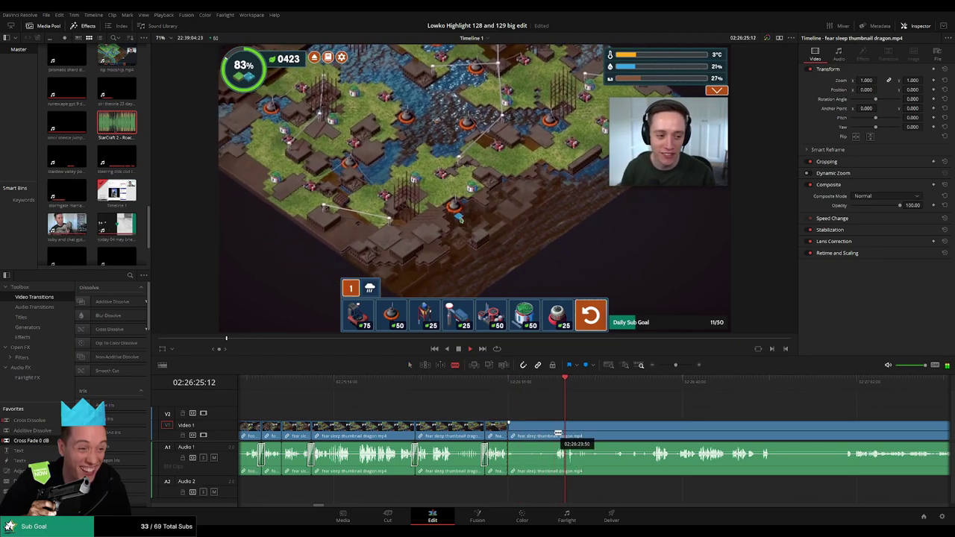
pyautogui.press('a')
pyautogui.click(542, 436)
pyautogui.press('Delete')
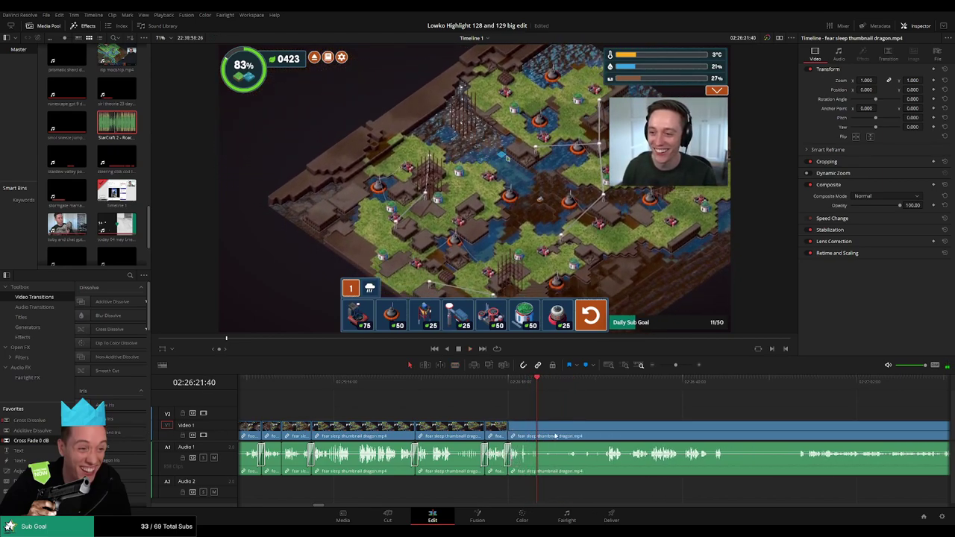
# Step: Cut out the quiet gameplay from about 02:26:22 to 02:26:30 and cross-fade the audio at the join
pyautogui.press('b')
pyautogui.click(541, 435)
pyautogui.click(607, 385)
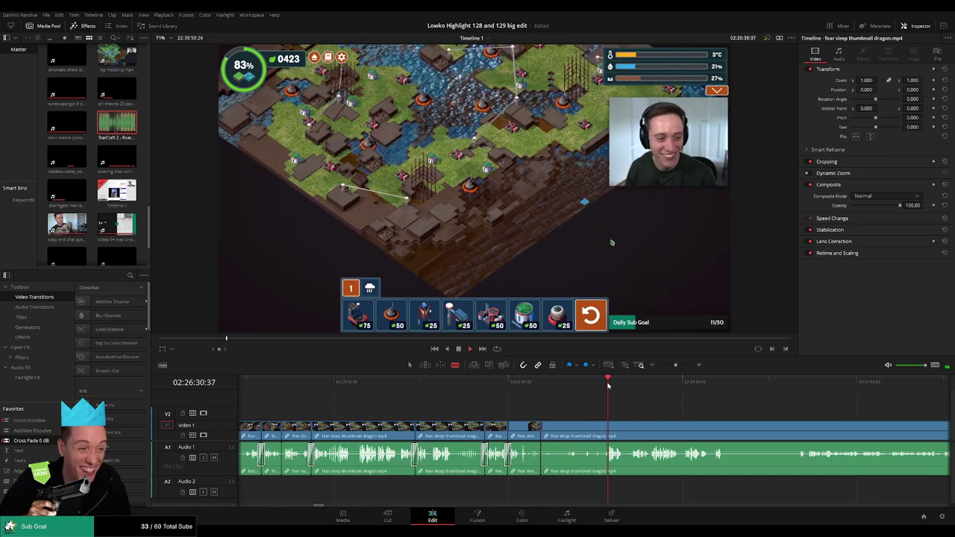
pyautogui.hscroll(3, 515, 407)
pyautogui.click(440, 429)
pyautogui.press('a')
pyautogui.click(428, 429)
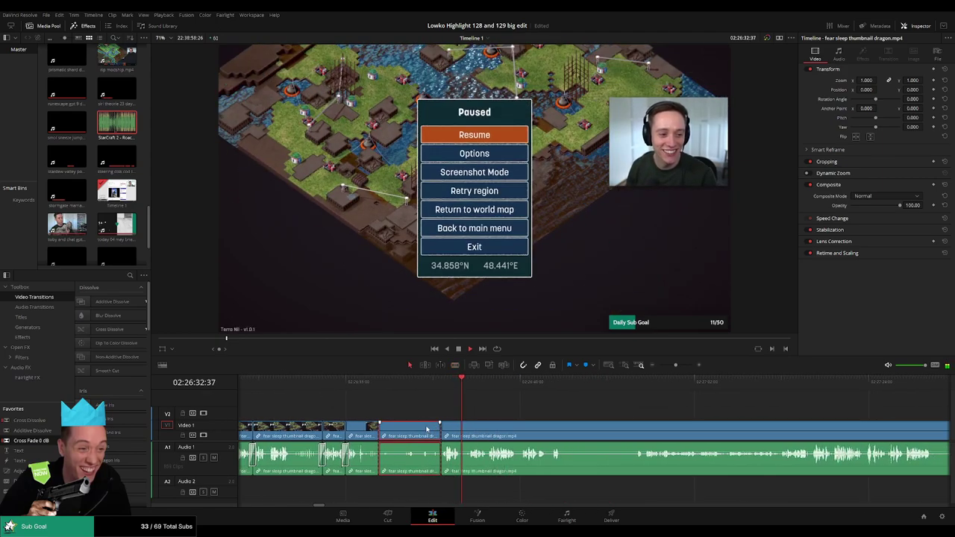
pyautogui.press('Delete')
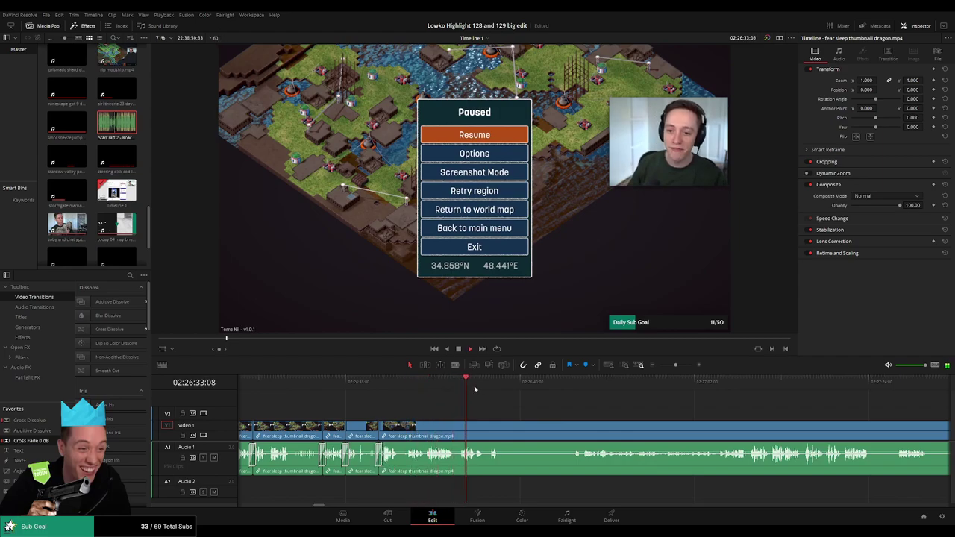
# Step: Remove the silence over the game's pause menu from about 02:26:37 to 02:26:47 and cross-fade the audio at the join
pyautogui.hscroll(1, 464, 422)
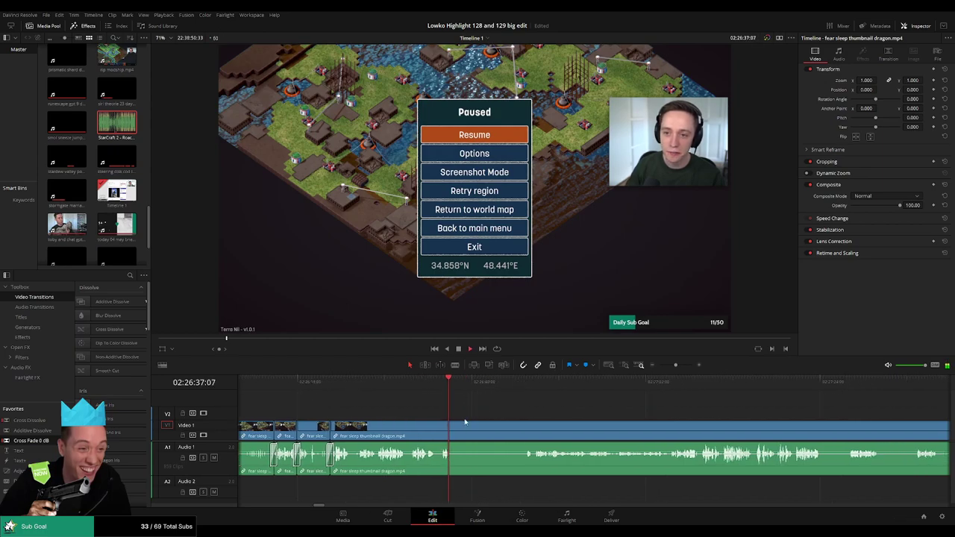
pyautogui.moveTo(455, 430); pyautogui.dragTo(527, 426)
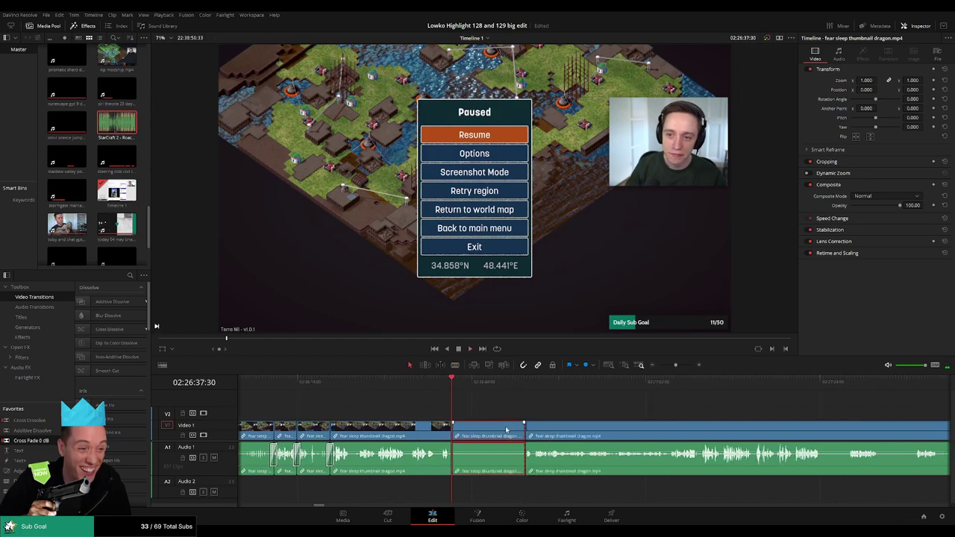
pyautogui.press('Delete')
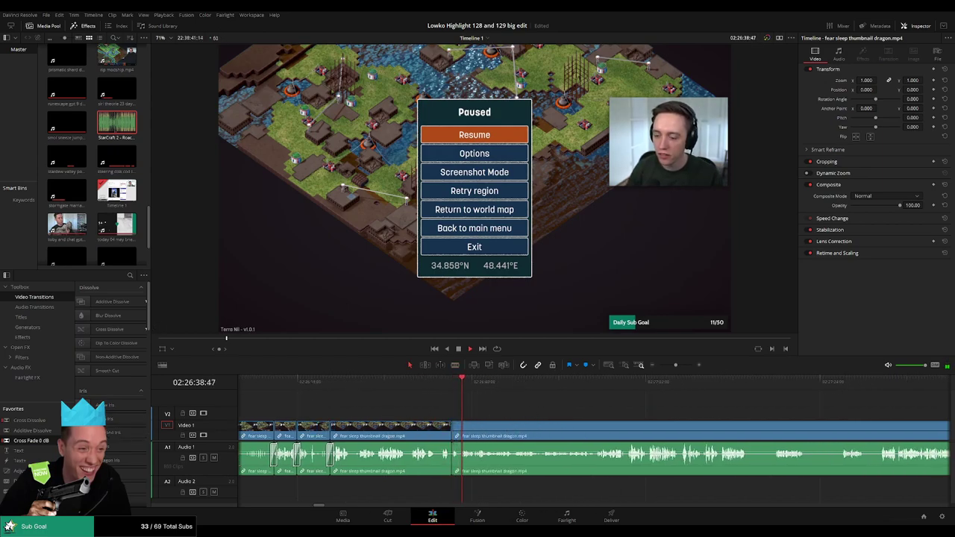
pyautogui.click(511, 408)
# Step: Review the sleep video reaction from about 02:26:43 to 02:27:08, replaying the part from just before 02:26:57
pyautogui.moveTo(490, 391); pyautogui.dragTo(499, 390)
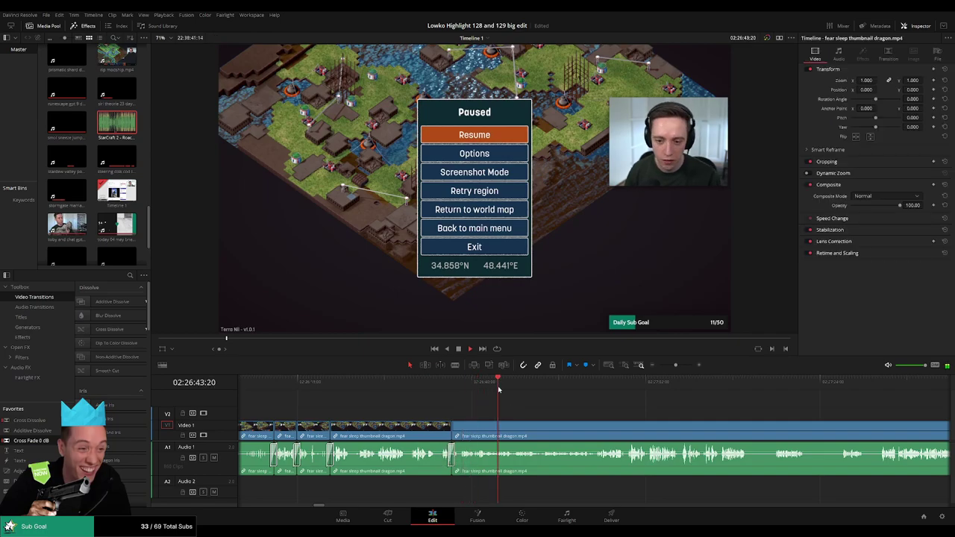
pyautogui.click(517, 390)
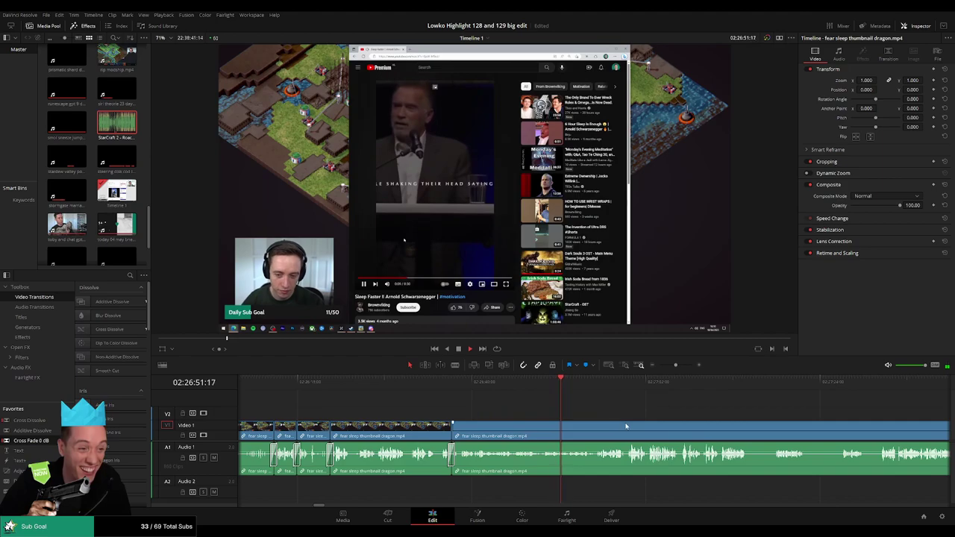
pyautogui.moveTo(626, 426); pyautogui.dragTo(456, 416)
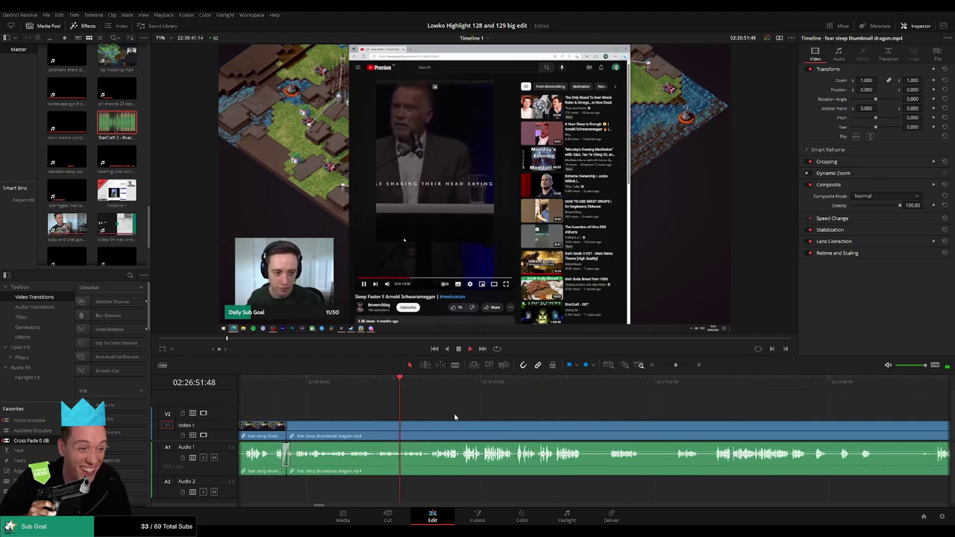
pyautogui.hscroll(2, 442, 408)
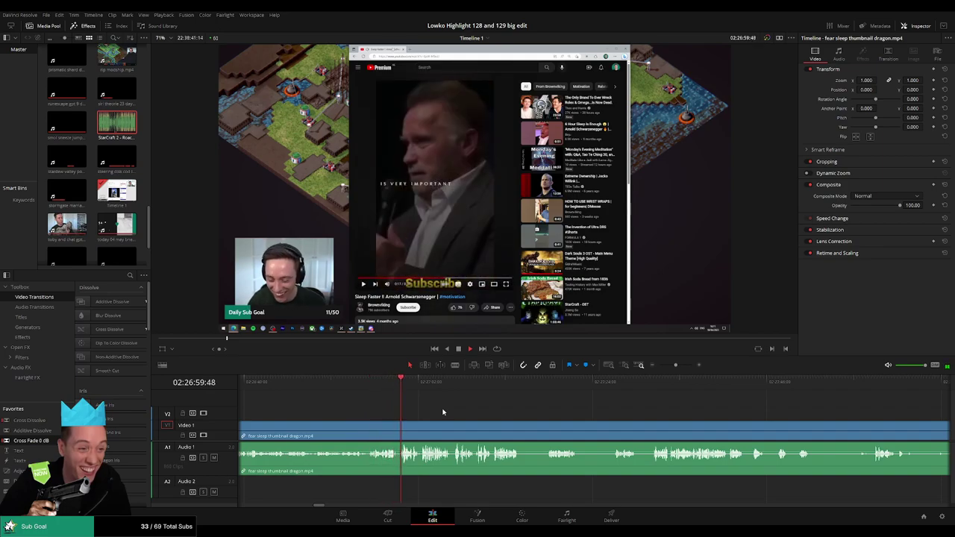
pyautogui.click(364, 382)
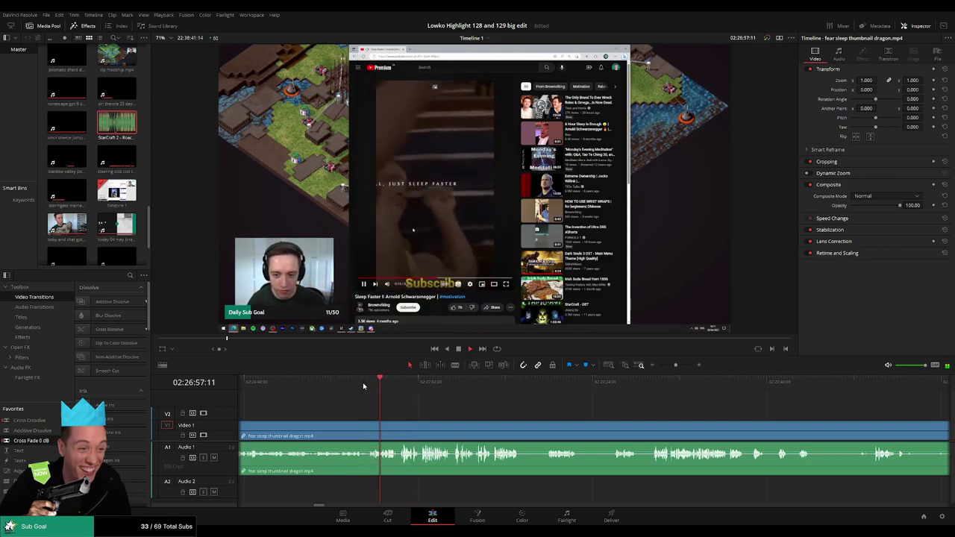
pyautogui.click(363, 381)
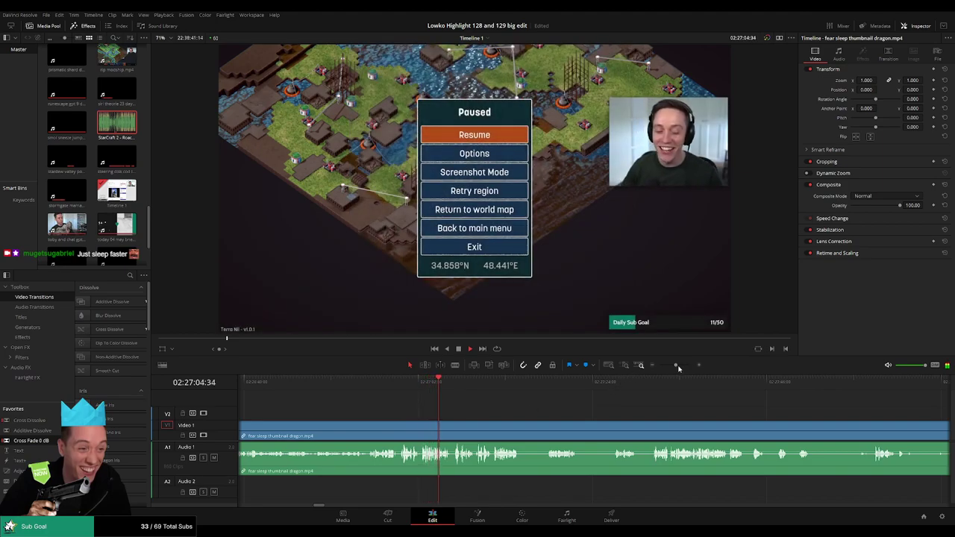
pyautogui.moveTo(675, 365); pyautogui.dragTo(671, 368)
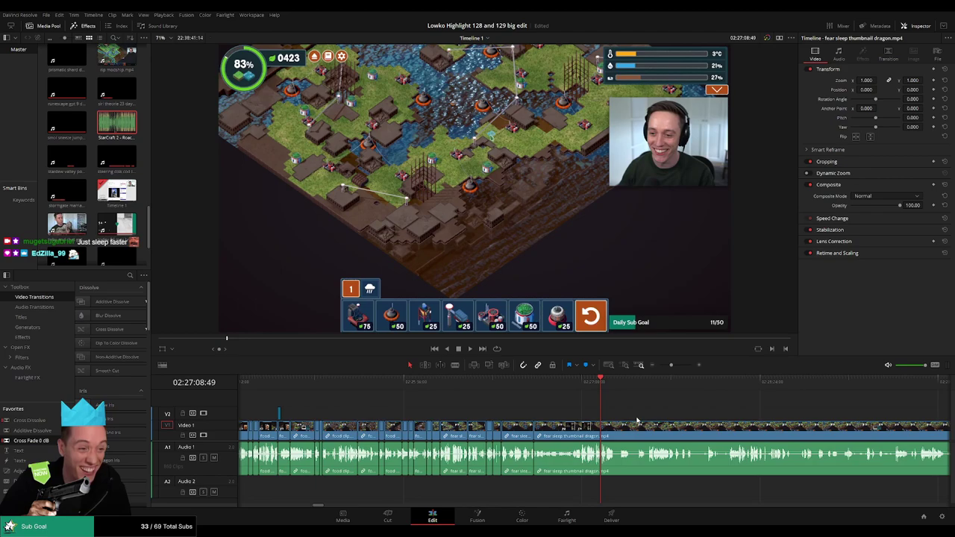
# Step: Cut out the quiet gameplay from about 02:27:14 to 02:27:17 and cross-fade the audio at the join
pyautogui.press('space')
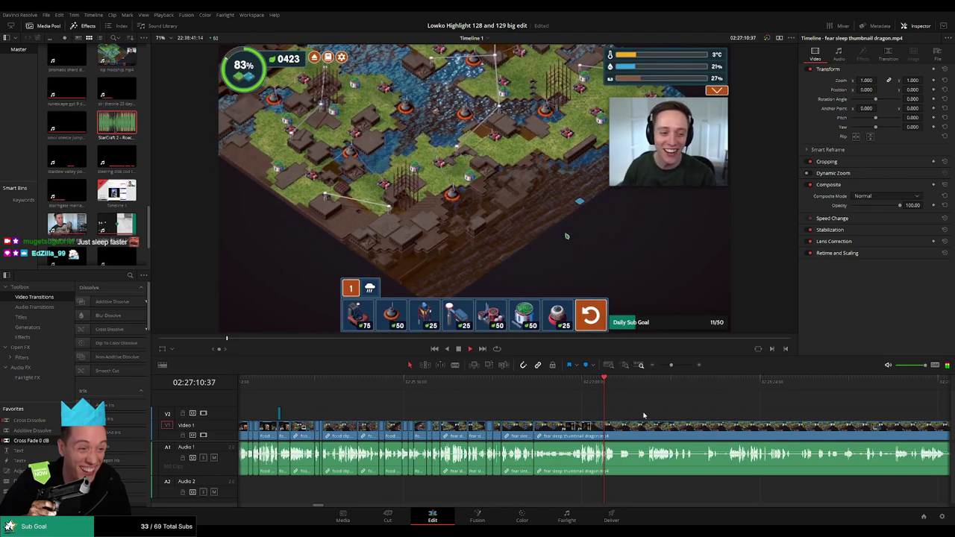
pyautogui.scroll(5, 642, 414)
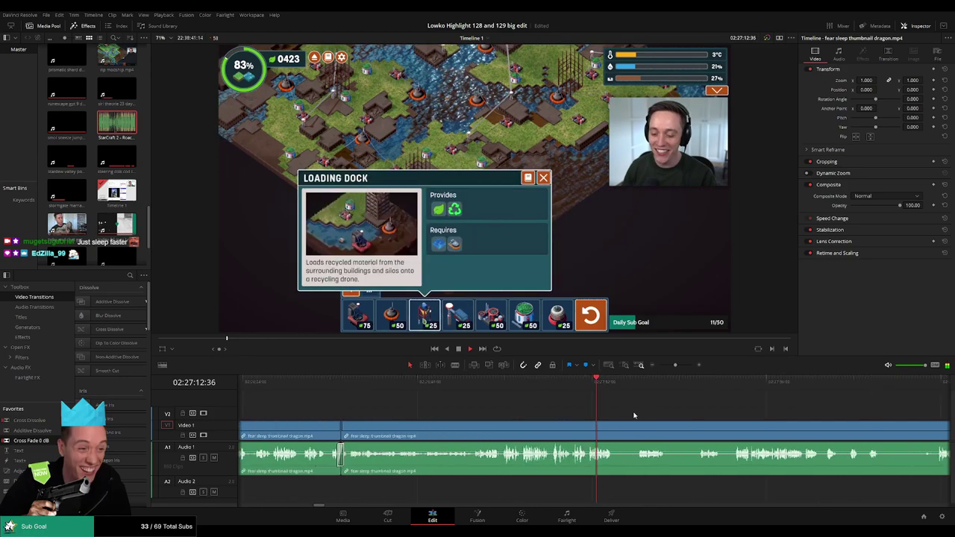
pyautogui.moveTo(634, 416); pyautogui.dragTo(465, 410)
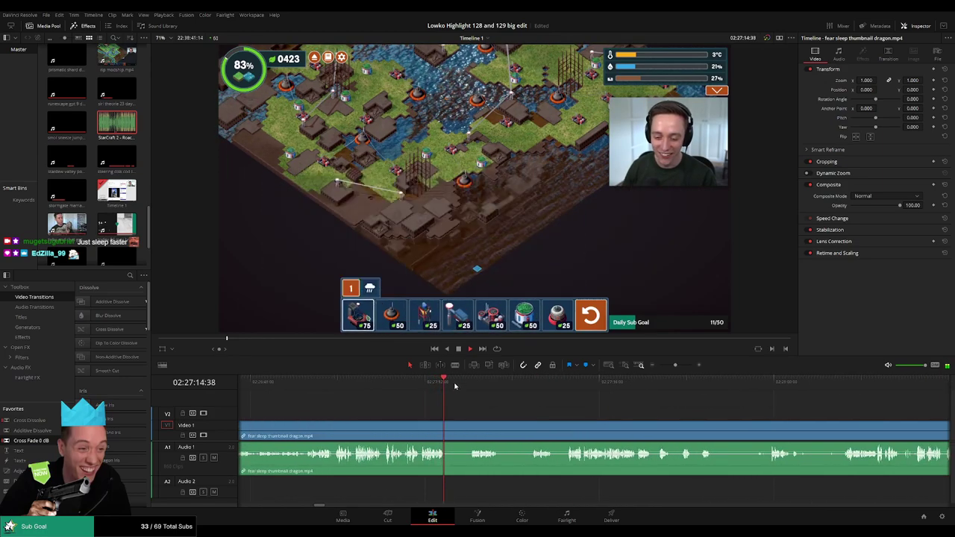
pyautogui.press('b')
pyautogui.click(445, 435)
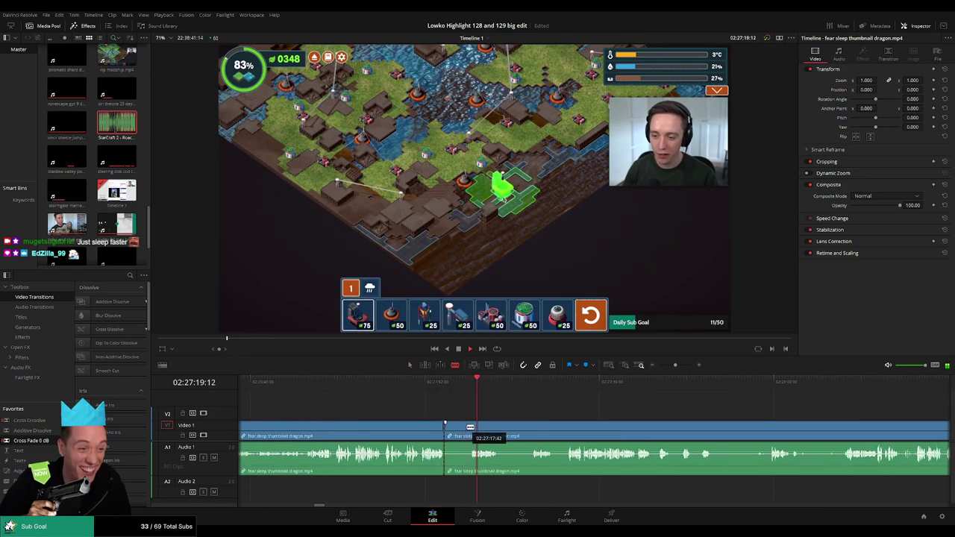
pyautogui.click(471, 430)
pyautogui.press('a')
pyautogui.click(458, 431)
pyautogui.press('Delete')
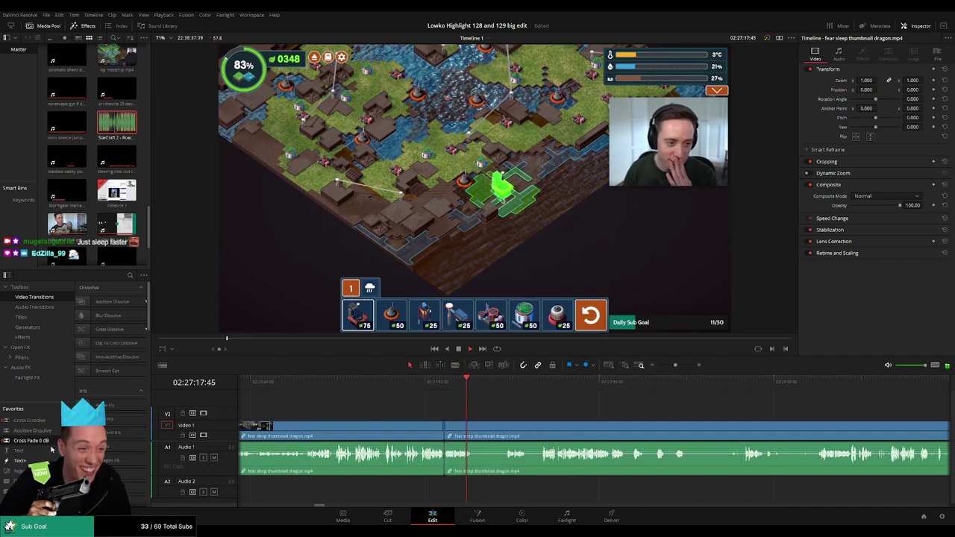
# Step: Remove the silent section from about 02:27:18 to 02:27:23
pyautogui.press('b')
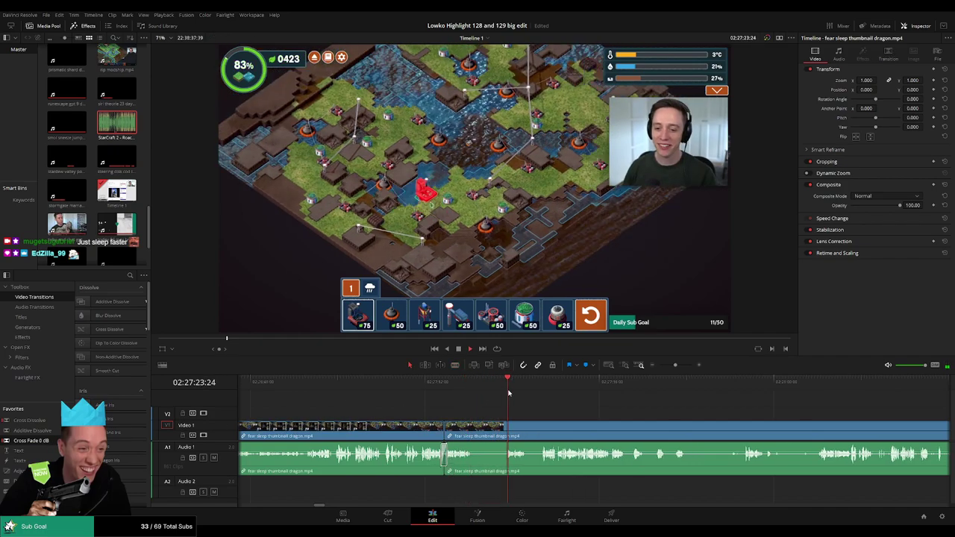
pyautogui.click(472, 434)
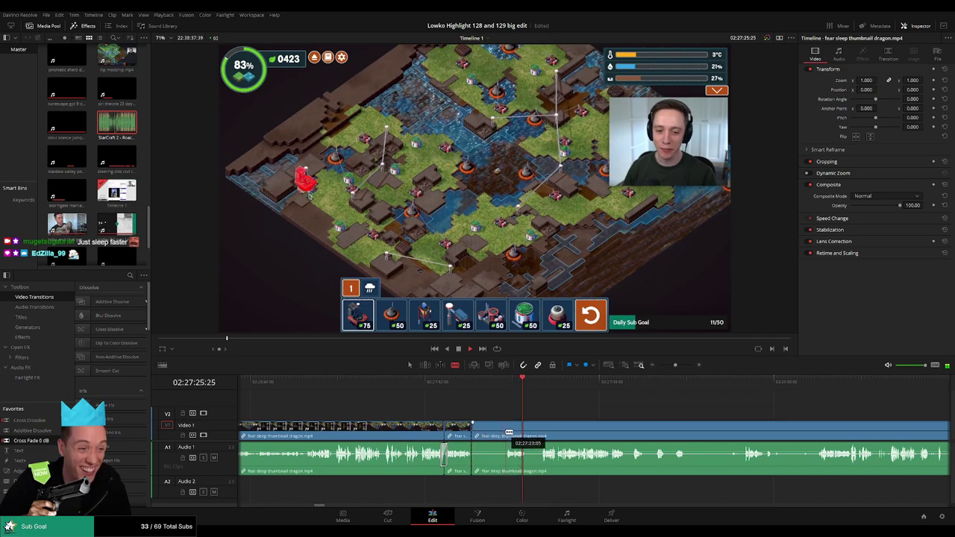
pyautogui.click(506, 433)
pyautogui.press('a')
pyautogui.click(489, 431)
pyautogui.press('Delete')
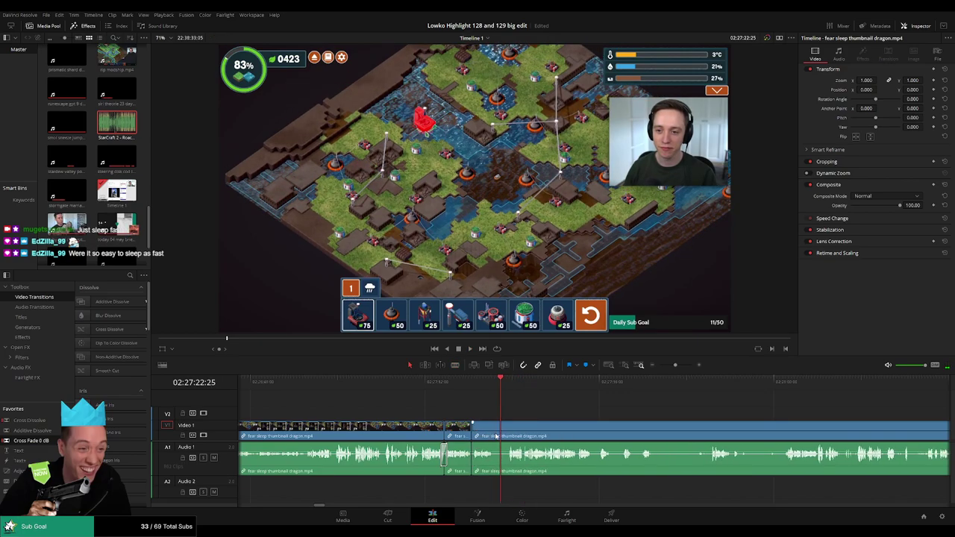
# Step: Delete the pause from about 02:27:21 to 02:27:23 and cross-fade the audio at the two newest joins
pyautogui.press('b')
pyautogui.click(493, 436)
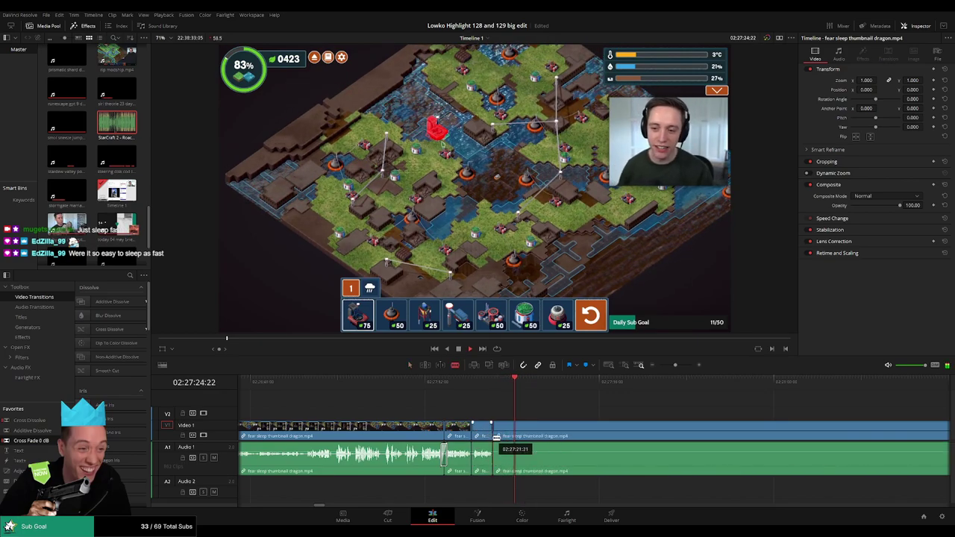
pyautogui.click(509, 436)
pyautogui.press('a')
pyautogui.click(501, 434)
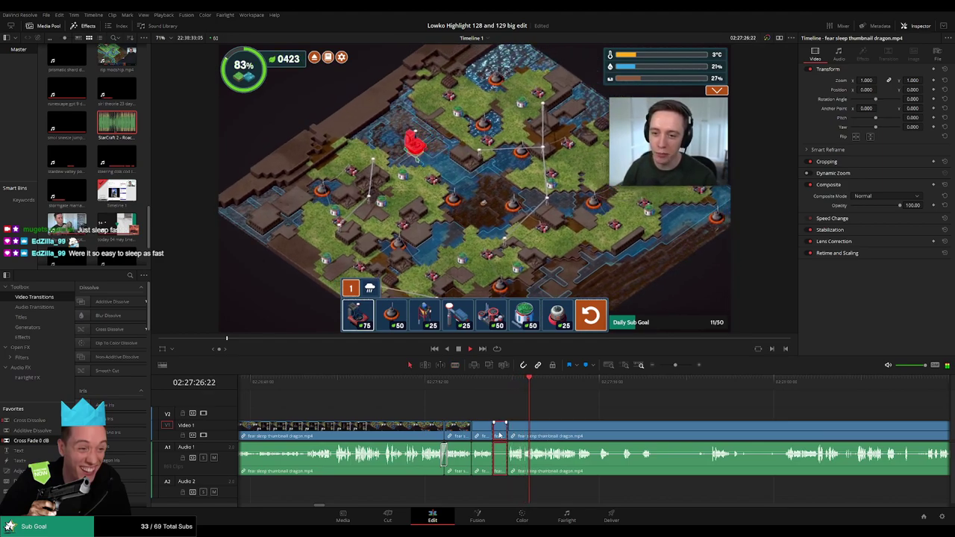
pyautogui.press('Delete')
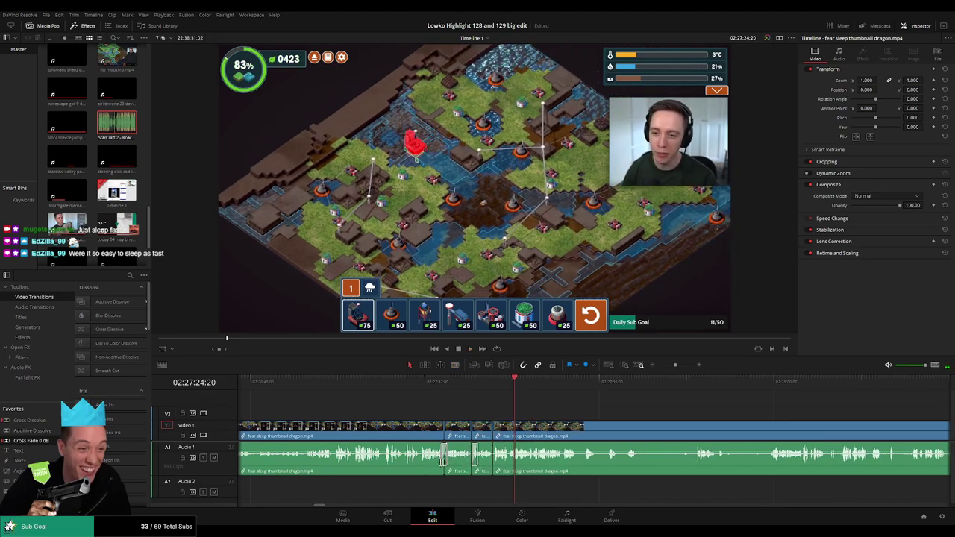
pyautogui.moveTo(31, 441); pyautogui.dragTo(366, 435)
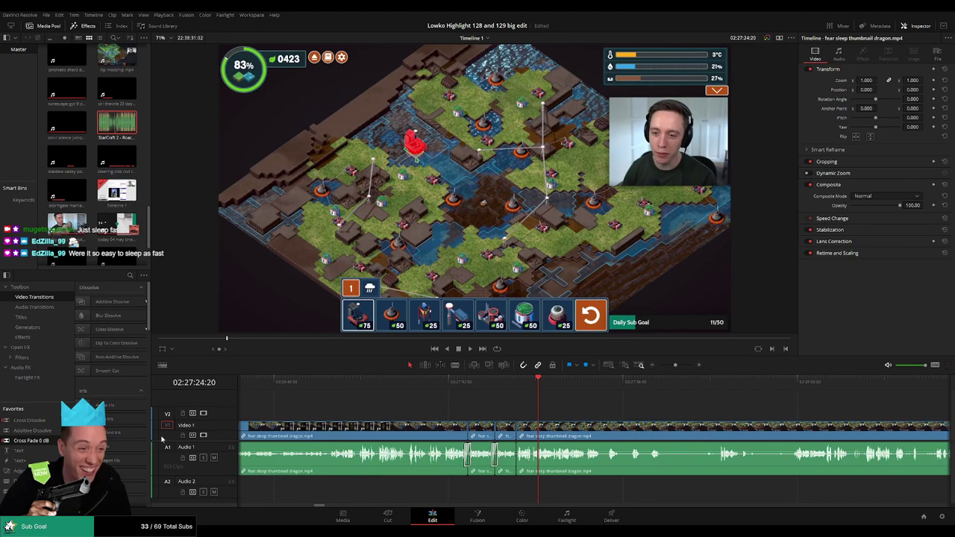
pyautogui.hscroll(-1, 510, 461)
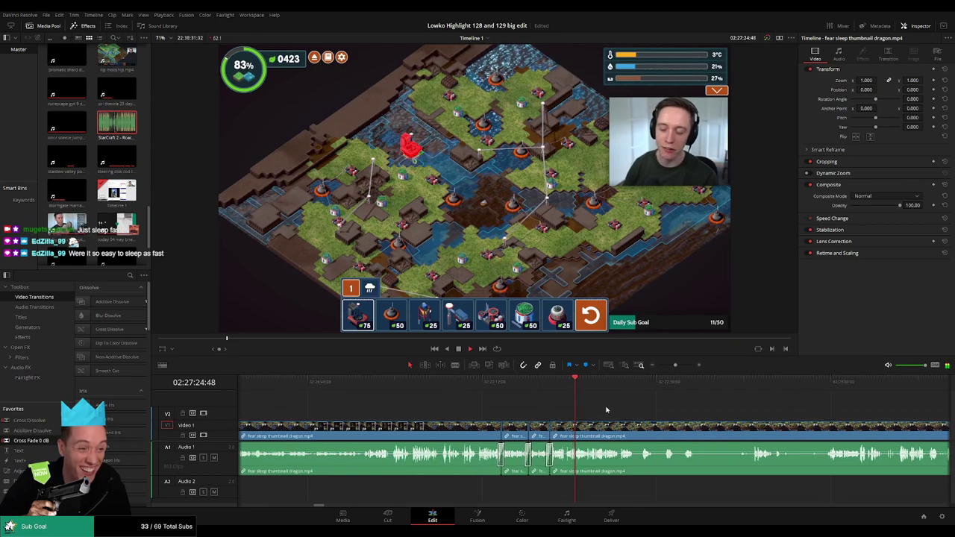
# Step: Cut out the short silence from about 02:27:33 to 02:27:34
pyautogui.hscroll(4, 460, 406)
pyautogui.hscroll(2, 494, 409)
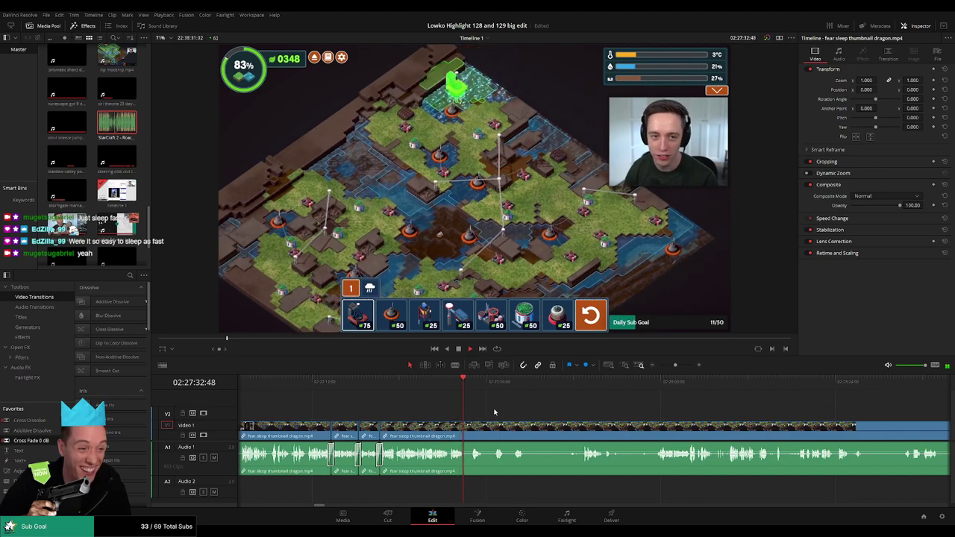
pyautogui.press('b')
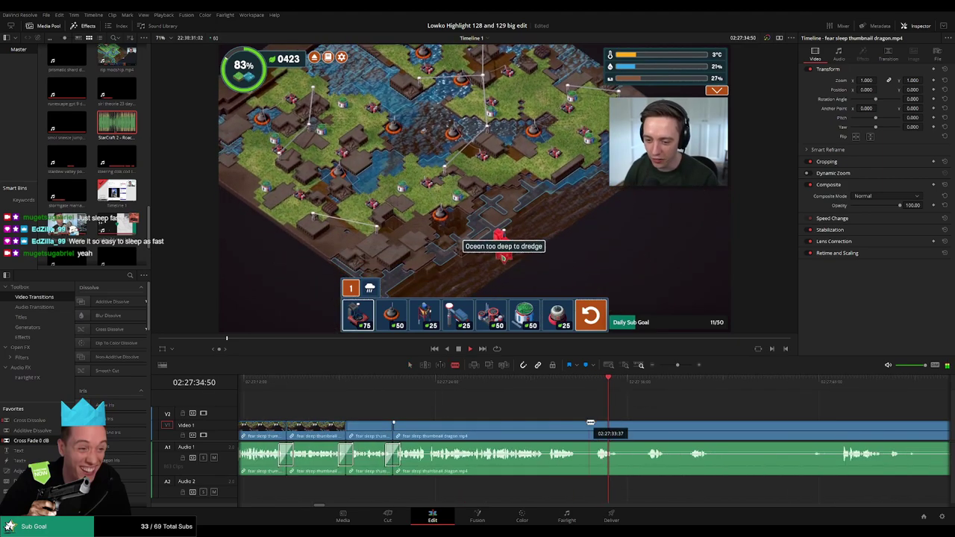
pyautogui.click(578, 422)
pyautogui.click(593, 423)
pyautogui.press('a')
pyautogui.click(587, 429)
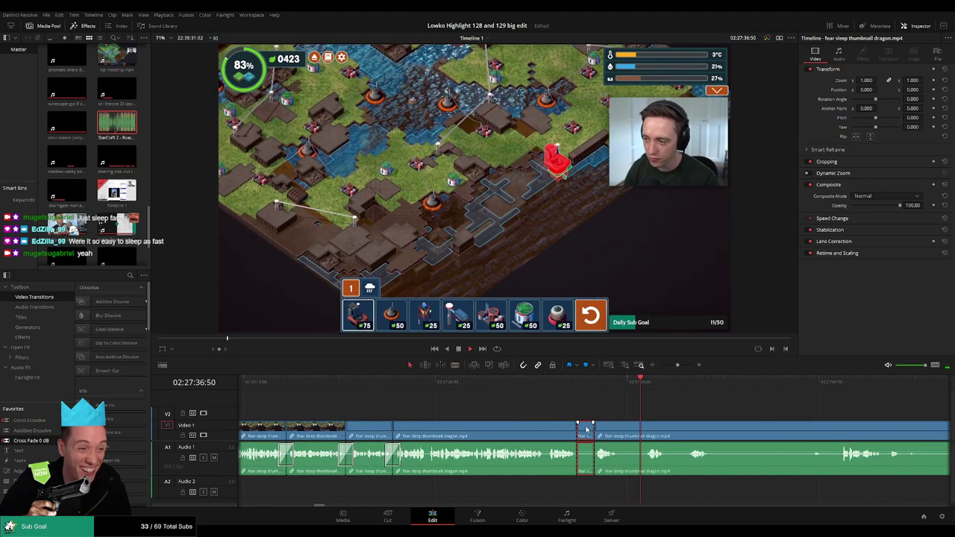
pyautogui.press('Delete')
# Step: Remove the quiet gap from about 02:27:34 to 02:27:36
pyautogui.press('b')
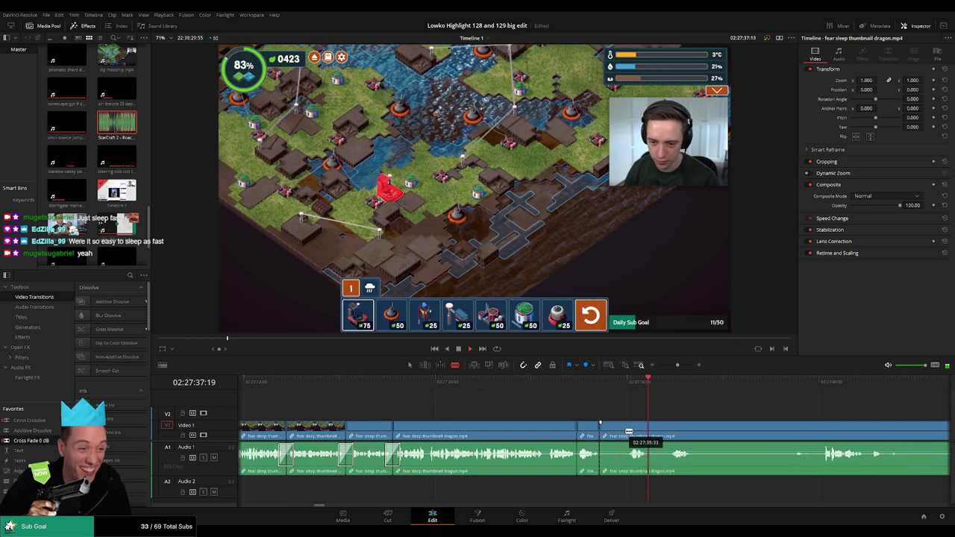
pyautogui.click(627, 431)
pyautogui.press('a')
pyautogui.click(617, 435)
pyautogui.press('Delete')
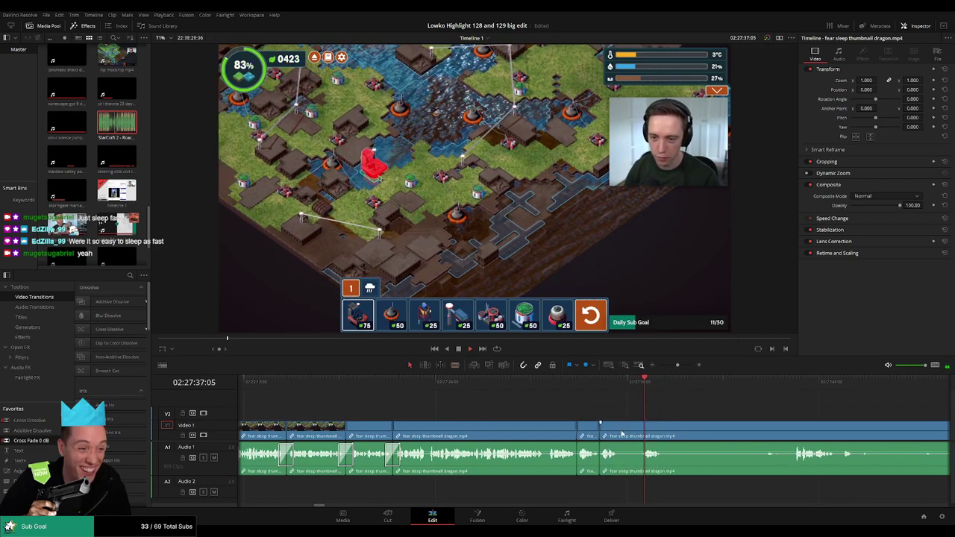
# Step: Delete the silent stretch from about 02:27:35 to 02:27:37
pyautogui.press('b')
pyautogui.click(643, 435)
pyautogui.press('a')
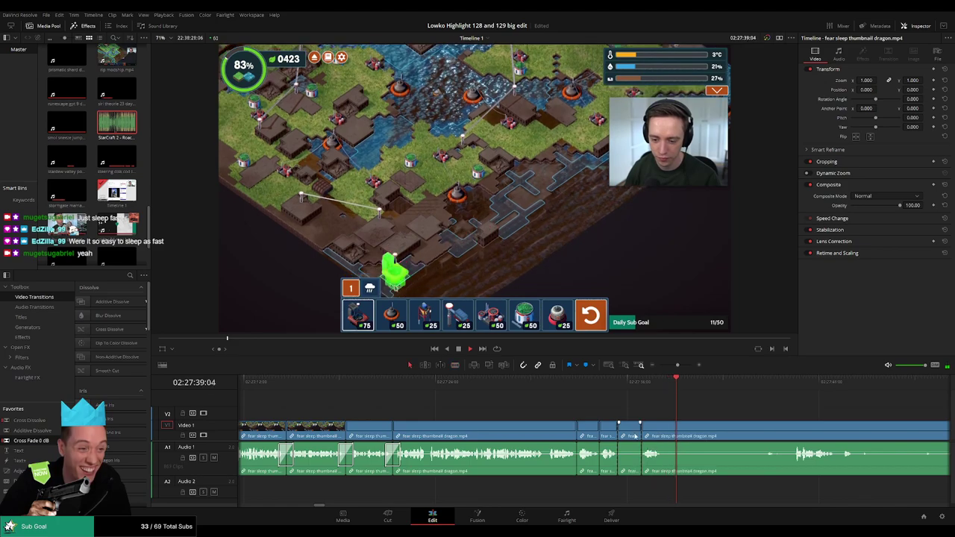
pyautogui.click(634, 435)
pyautogui.press('Delete')
# Step: Cut out the long quiet building section from about 02:27:37 to 02:27:45
pyautogui.press('b')
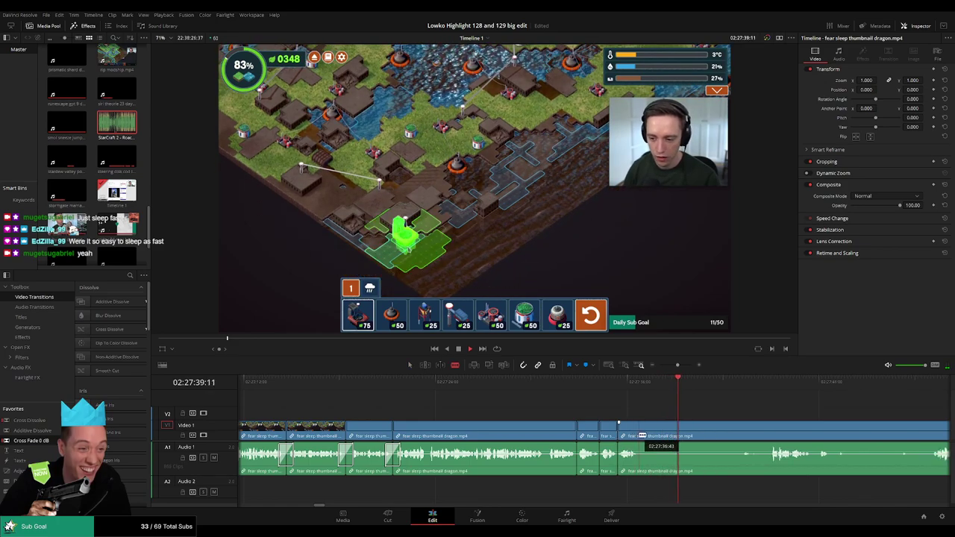
pyautogui.click(643, 435)
pyautogui.press('a')
pyautogui.click(768, 383)
pyautogui.hscroll(1, 770, 420)
pyautogui.hscroll(4, 770, 420)
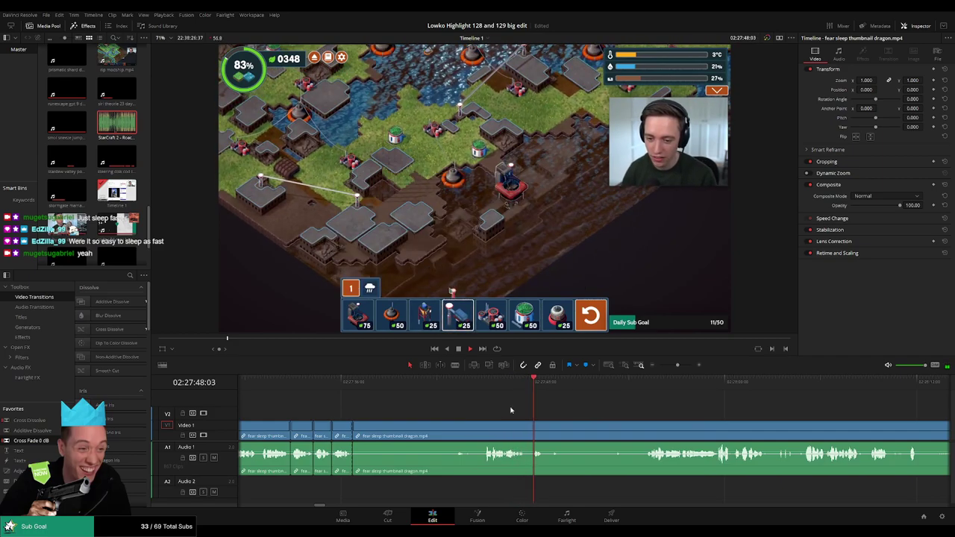
pyautogui.press('b')
pyautogui.click(484, 435)
pyautogui.press('a')
pyautogui.click(467, 433)
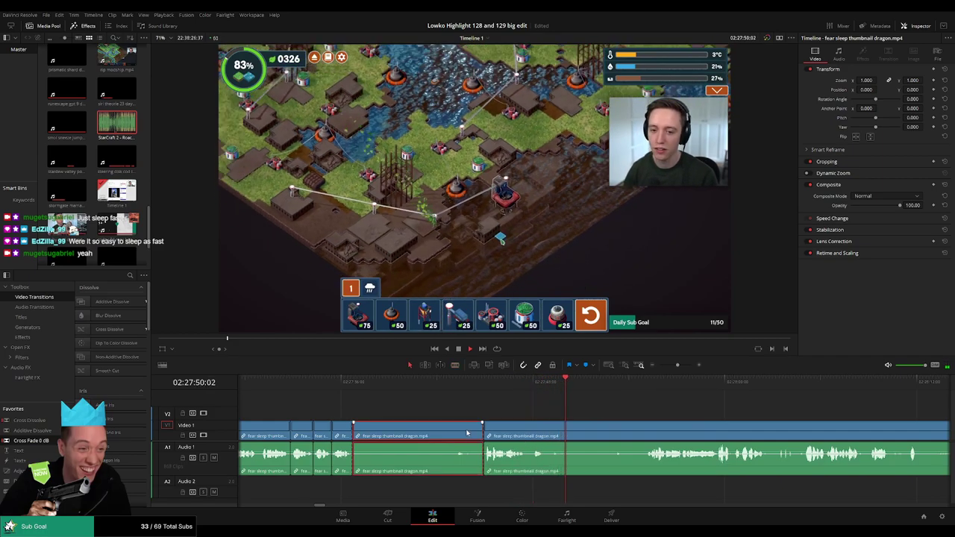
pyautogui.press('Delete')
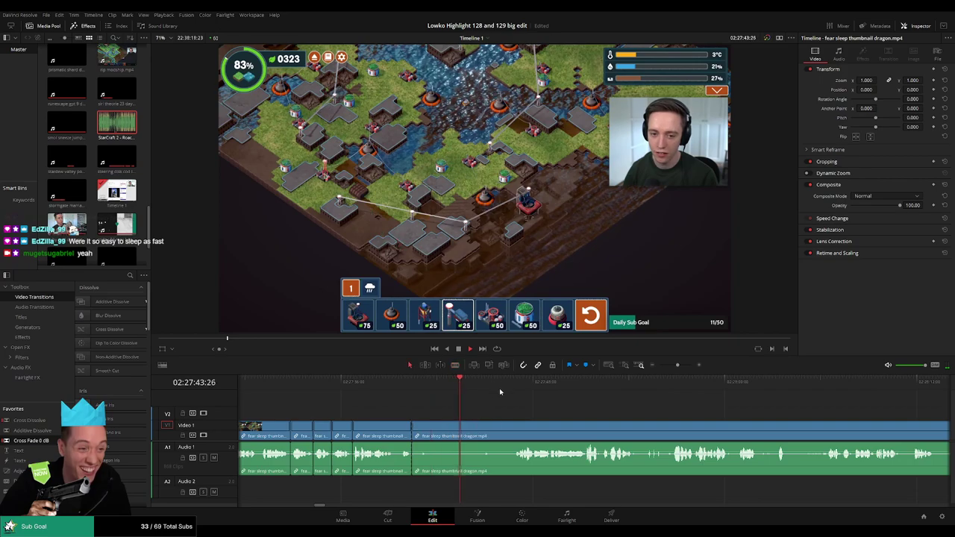
# Step: Remove the quiet gameplay from about 02:27:40 to 02:27:47
pyautogui.click(514, 382)
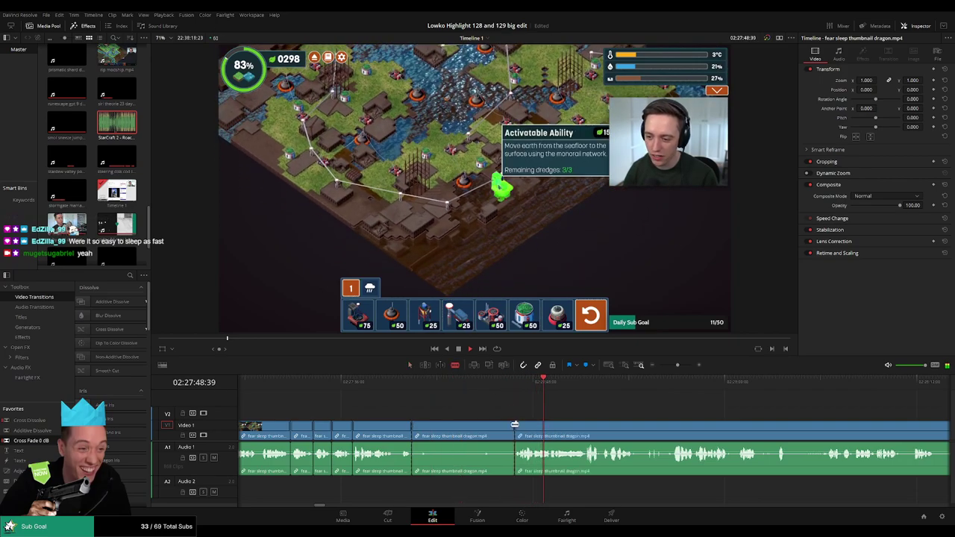
pyautogui.click(489, 435)
pyautogui.press('Delete')
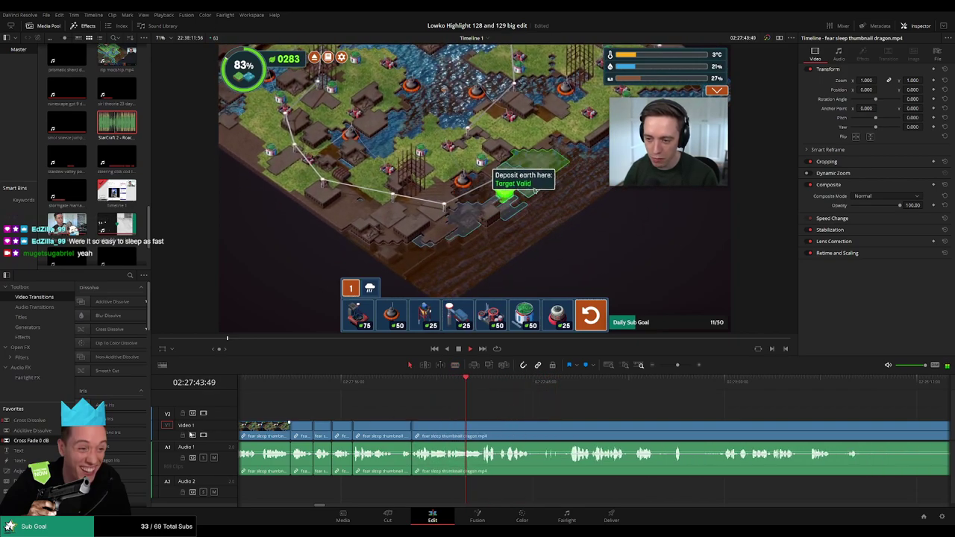
# Step: Cross-fade the audio at the five new joins between about 02:27:33 and 02:27:40
pyautogui.hscroll(-3, 428, 413)
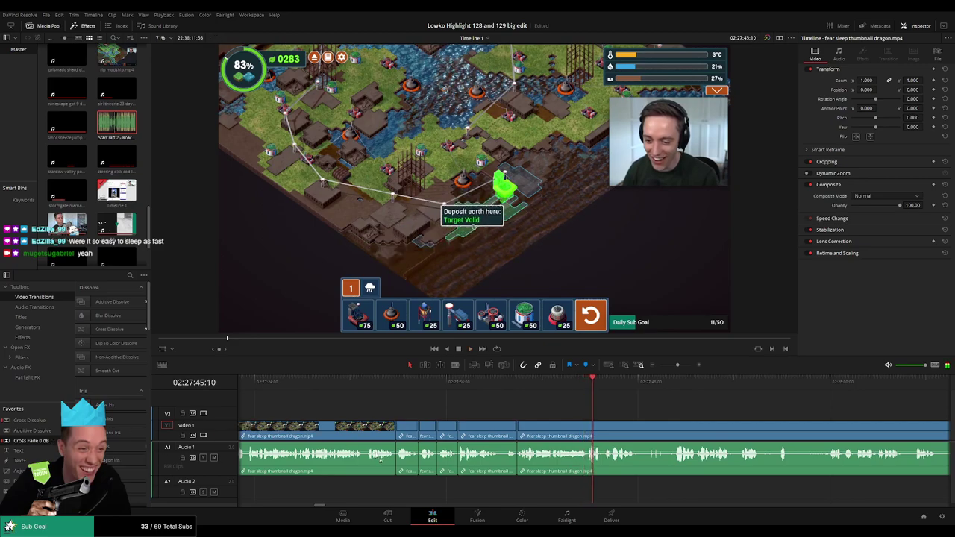
pyautogui.moveTo(396, 461); pyautogui.dragTo(396, 460)
pyautogui.moveTo(40, 441); pyautogui.dragTo(475, 464)
pyautogui.scroll(1, 462, 465)
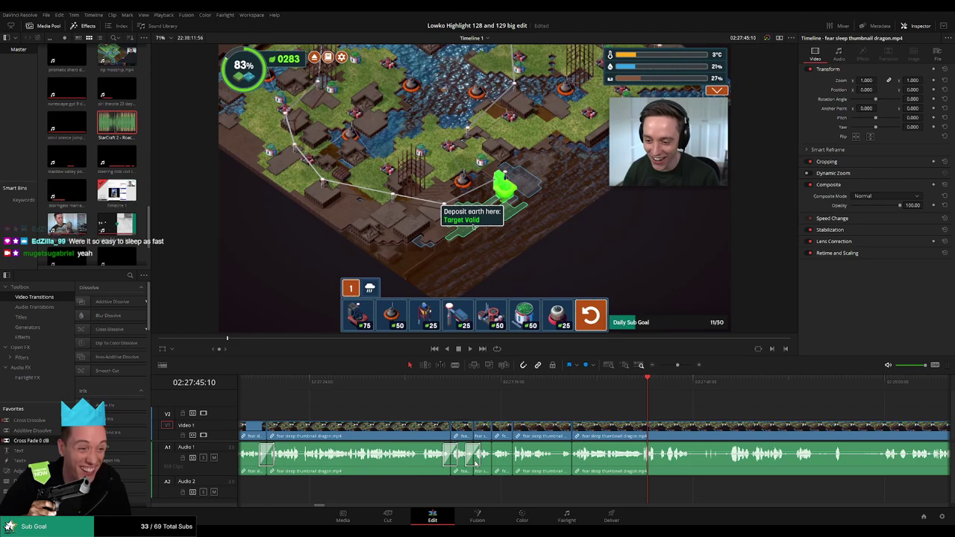
pyautogui.scroll(1, 516, 464)
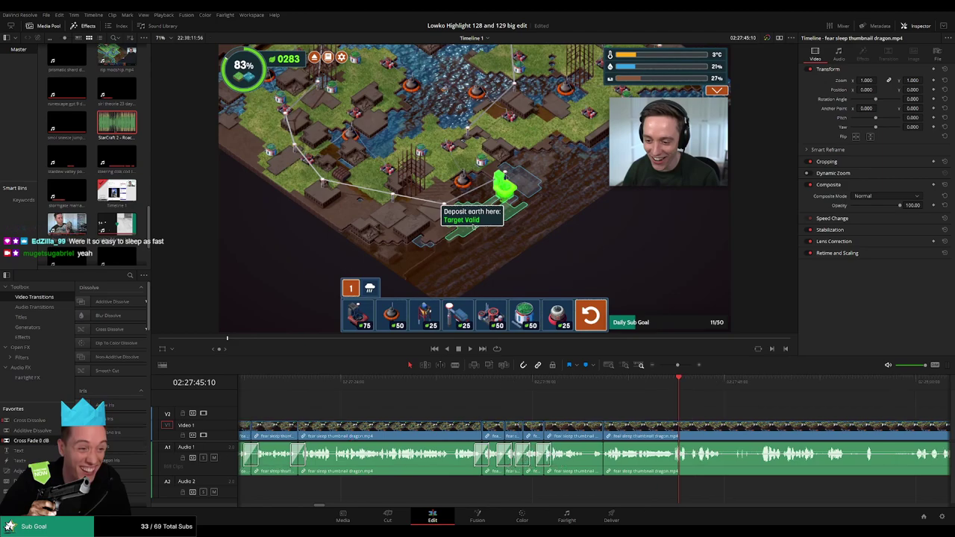
pyautogui.scroll(1, 560, 467)
# Step: Cut out the section from about 02:27:56 to 02:28:00 and cross-fade the audio at the join
pyautogui.scroll(-10, 752, 430)
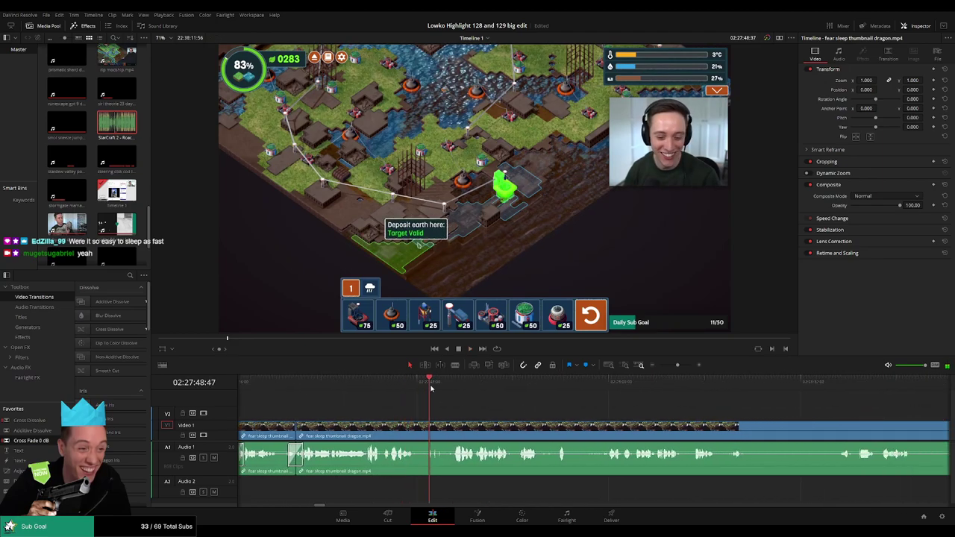
pyautogui.click(554, 387)
pyautogui.press('b')
pyautogui.click(540, 429)
pyautogui.click(600, 389)
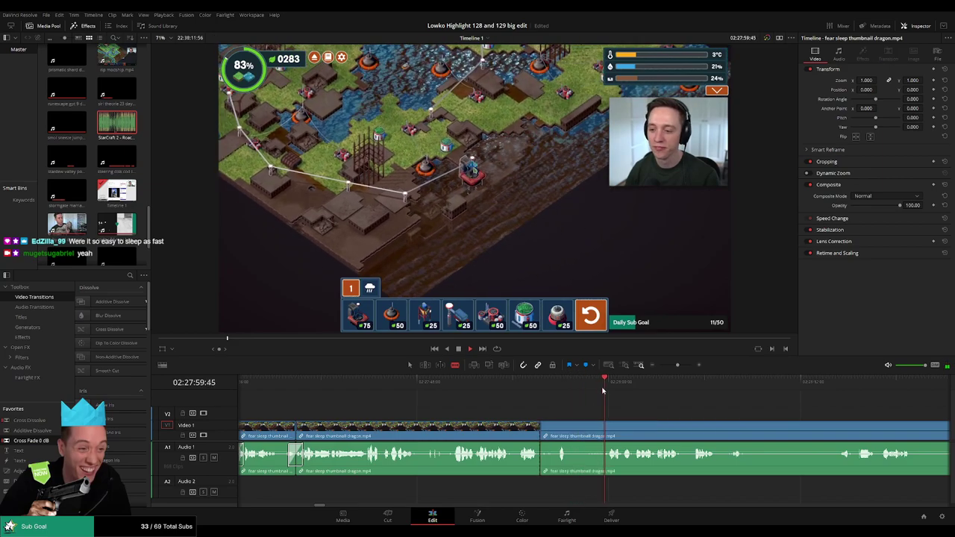
pyautogui.hscroll(2, 560, 410)
pyautogui.click(497, 430)
pyautogui.press('a')
pyautogui.click(468, 431)
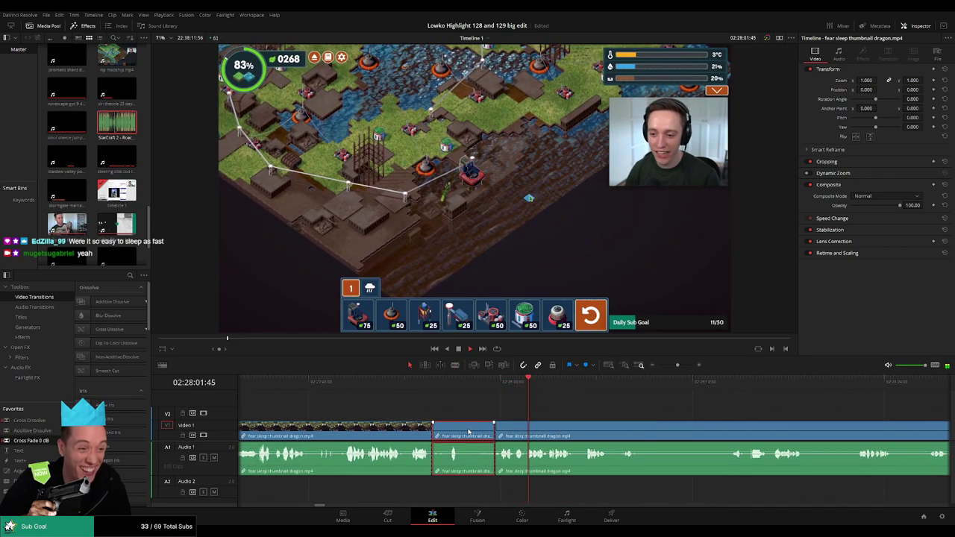
pyautogui.press('BackSpace')
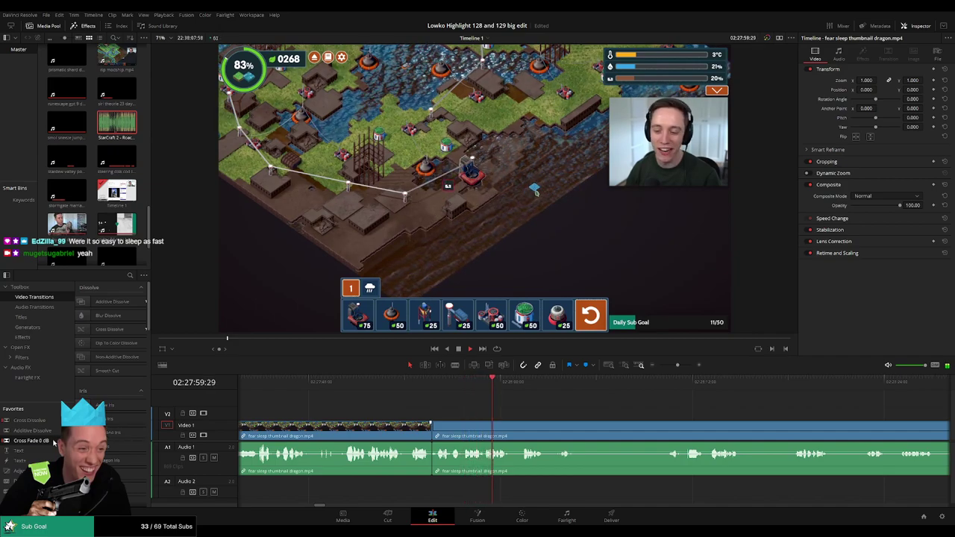
# Step: Split the clip at about 02:28:05, where the talking stops
pyautogui.click(518, 384)
pyautogui.hscroll(3, 515, 411)
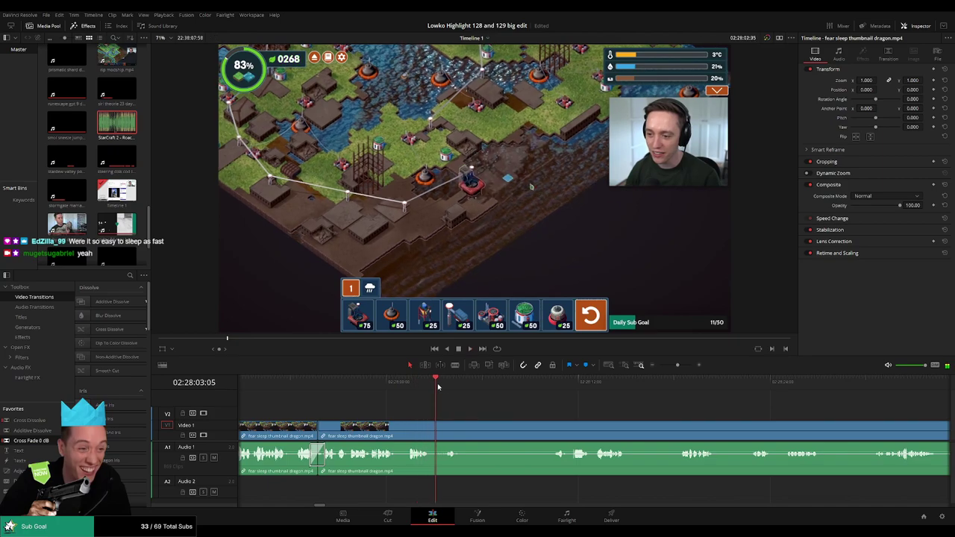
pyautogui.hotkey('ctrl', 'b')
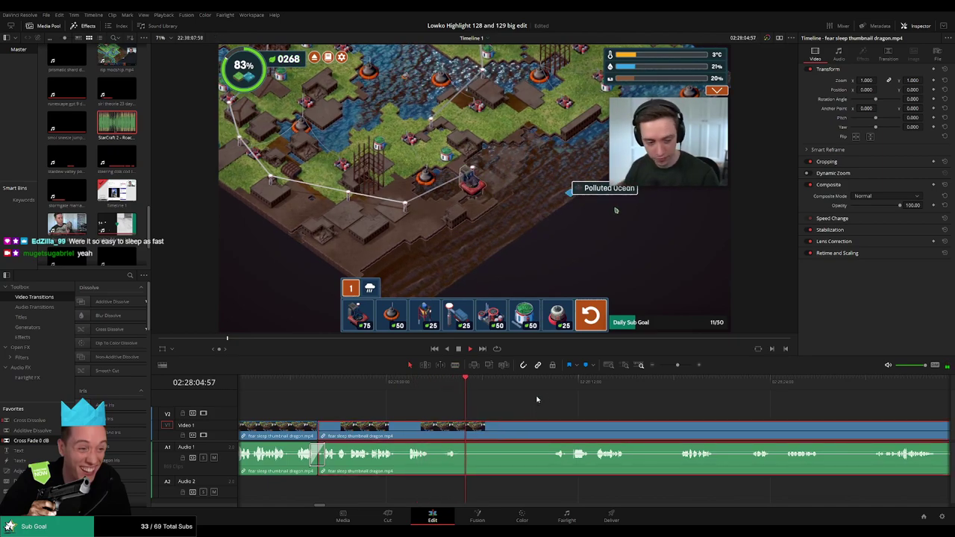
# Step: Skim the gameplay from about 02:28:10 to 02:34:18 for the next section worth keeping
pyautogui.click(555, 382)
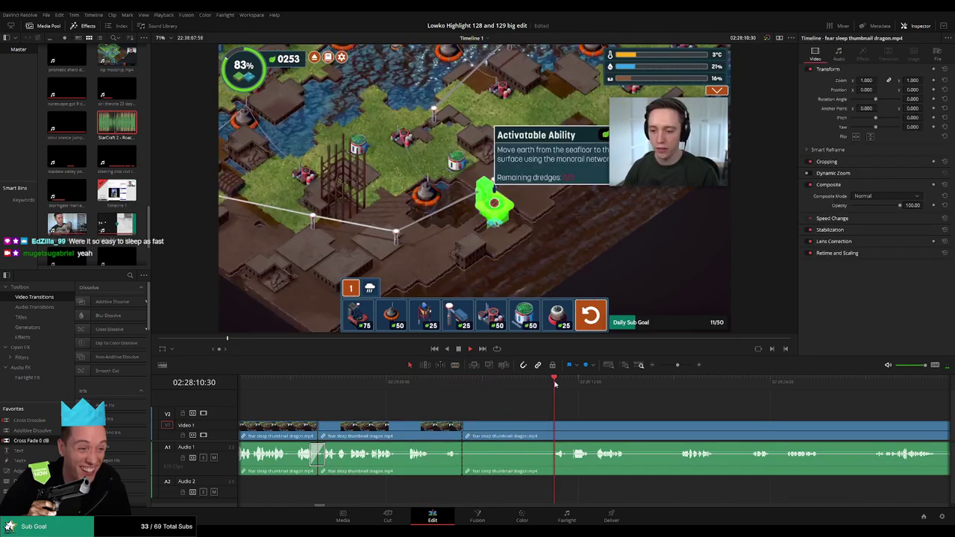
pyautogui.hscroll(2, 525, 401)
pyautogui.click(520, 383)
pyautogui.click(593, 385)
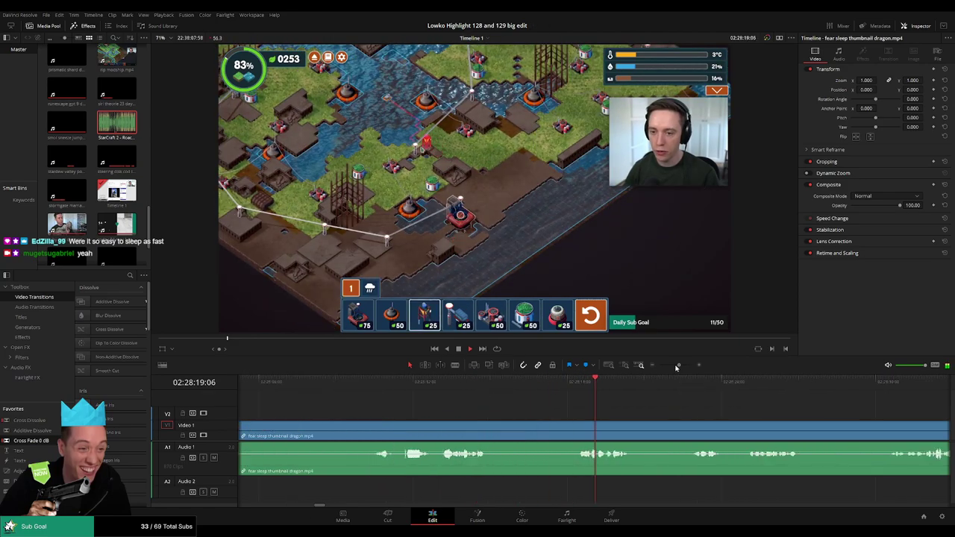
pyautogui.scroll(-4, 595, 386)
pyautogui.click(640, 386)
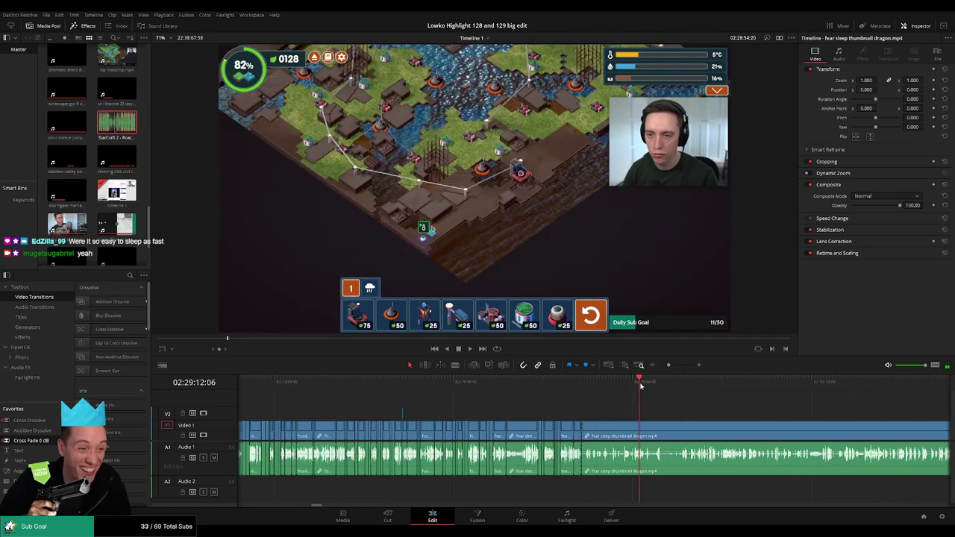
pyautogui.hscroll(3, 694, 418)
pyautogui.click(545, 385)
pyautogui.moveTo(545, 386); pyautogui.dragTo(511, 388)
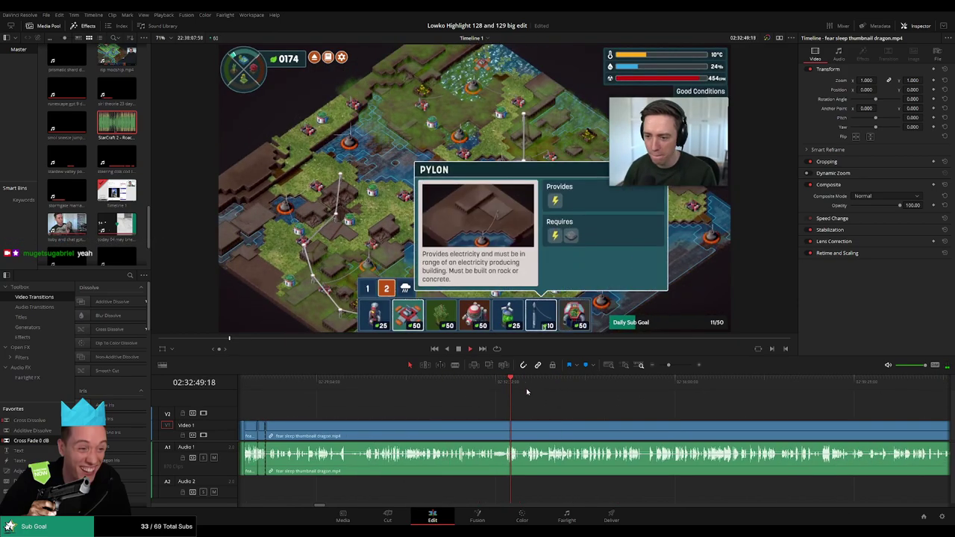
pyautogui.click(579, 390)
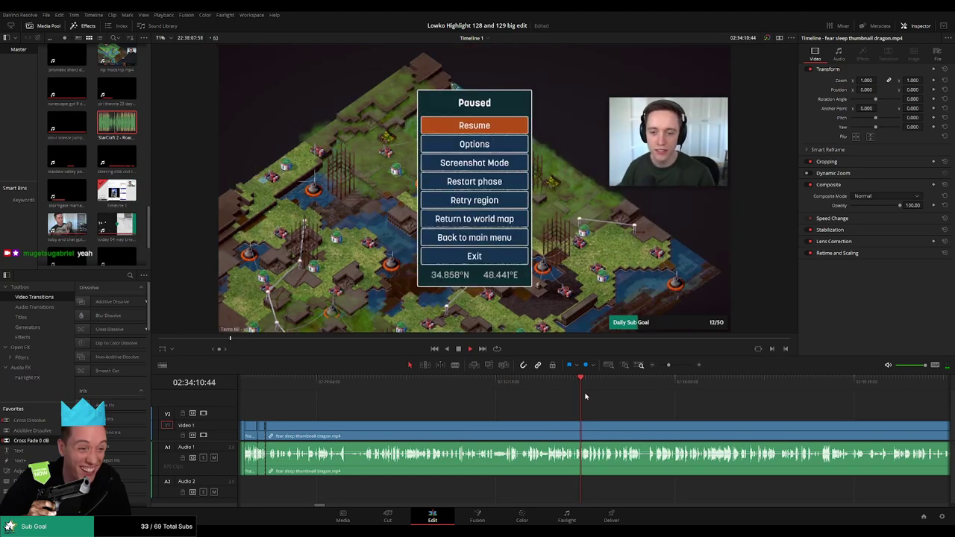
pyautogui.click(585, 385)
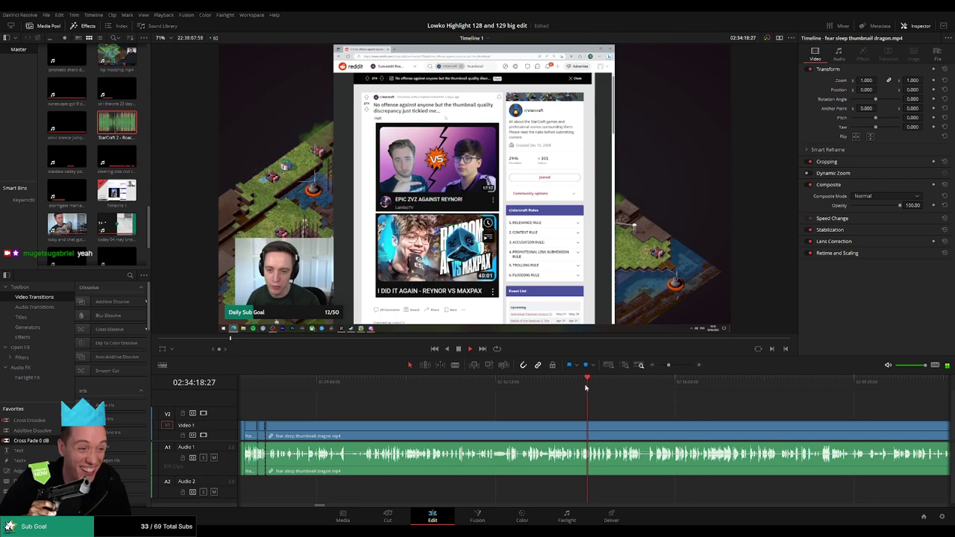
pyautogui.click(453, 383)
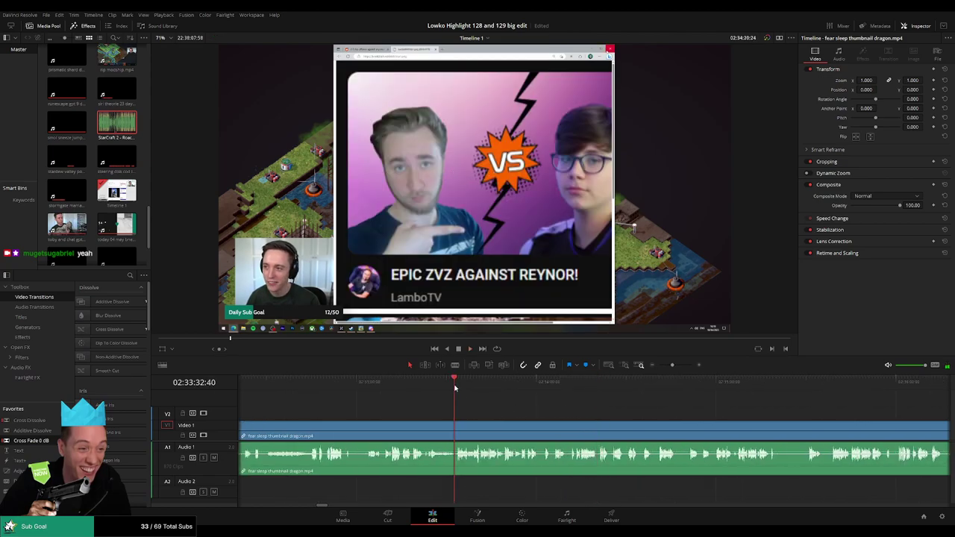
pyautogui.click(442, 388)
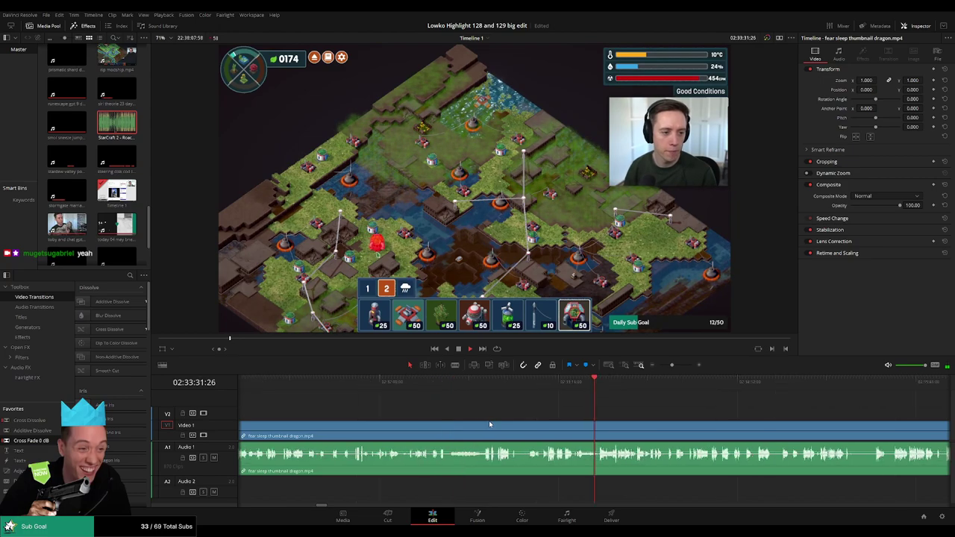
# Step: Cut out the long gameplay stretch from about 02:28:05 to 02:33:23, up to the new-subscriber alert
pyautogui.click(543, 385)
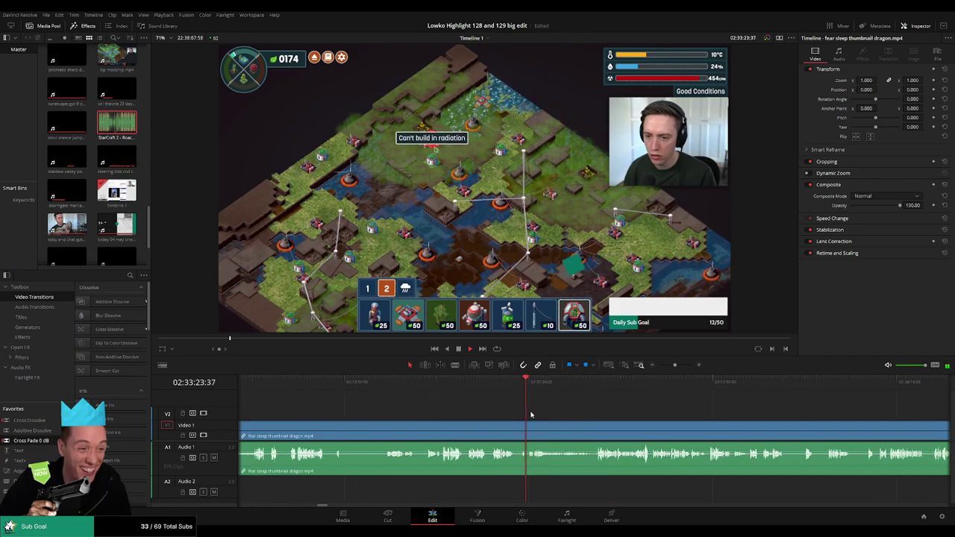
pyautogui.hotkey('ctrl', 'b')
pyautogui.click(493, 429)
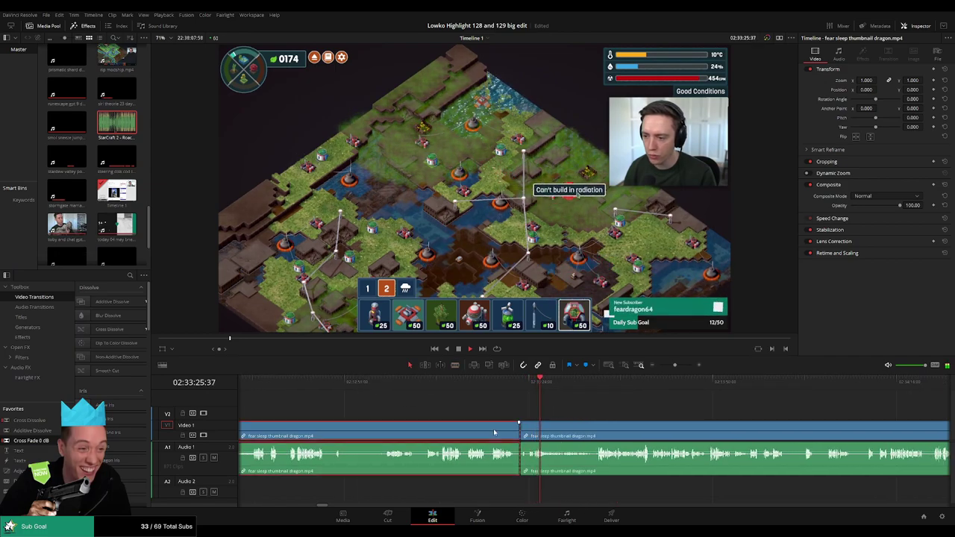
pyautogui.press('Delete')
pyautogui.moveTo(678, 426); pyautogui.dragTo(494, 416)
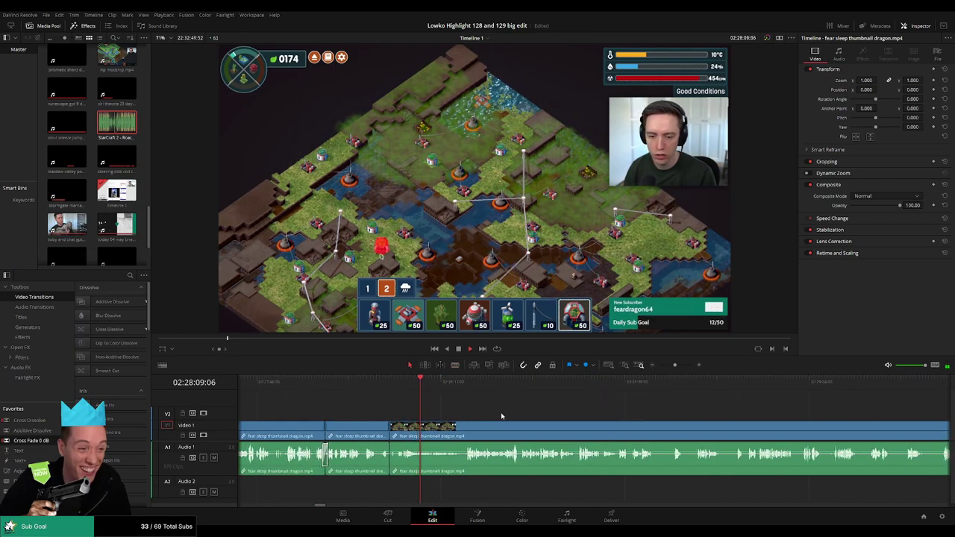
# Step: Cut out the paused-menu section from about 02:28:42 to 02:28:55 and cross-fade the audio at the join
pyautogui.click(399, 386)
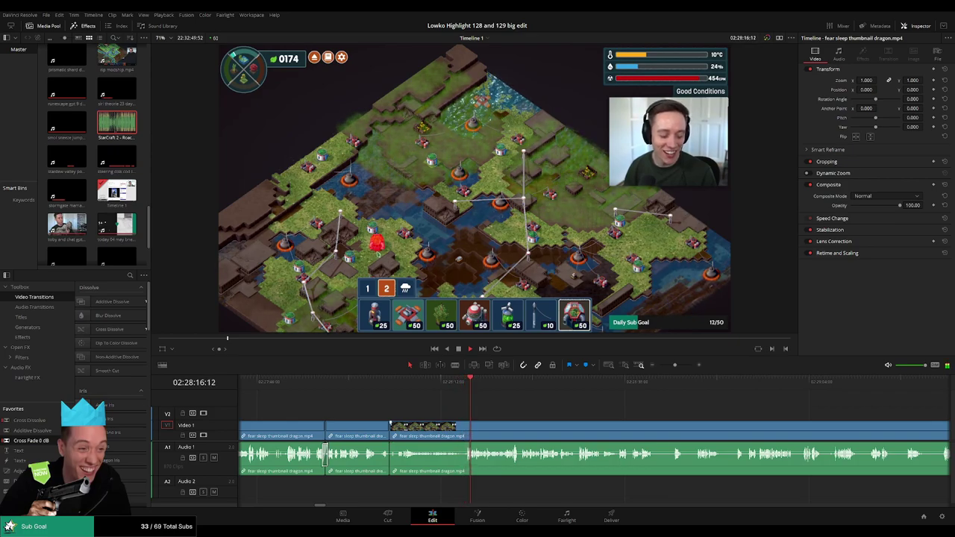
pyautogui.moveTo(552, 414); pyautogui.dragTo(441, 411)
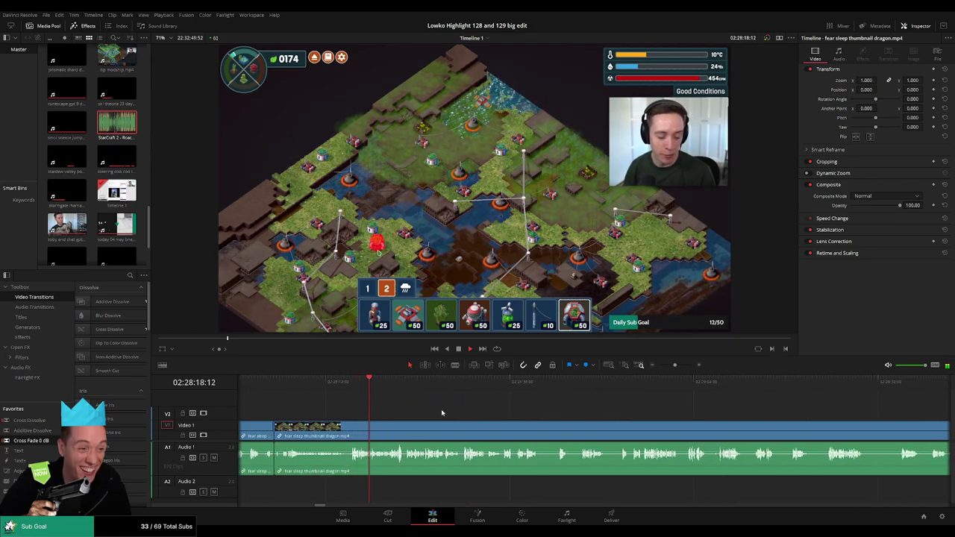
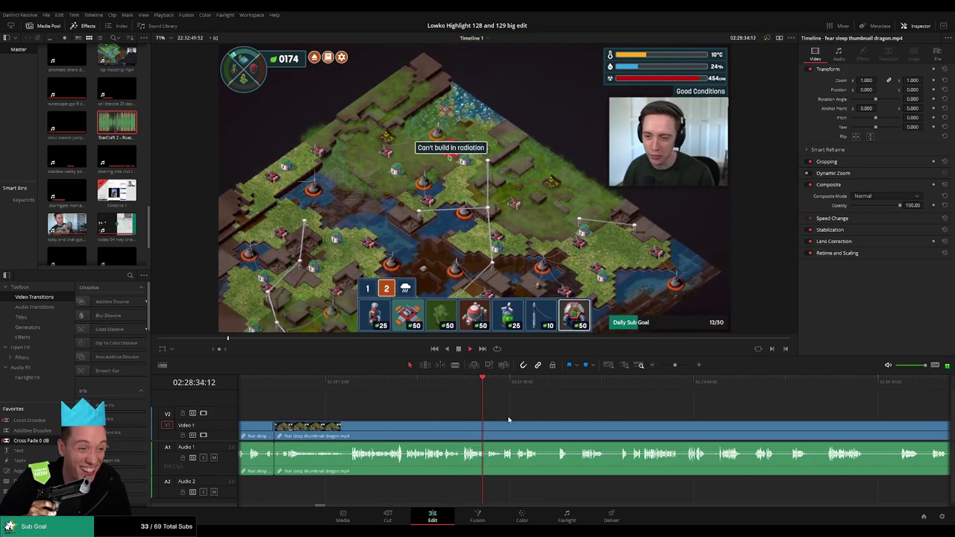
pyautogui.moveTo(511, 413); pyautogui.dragTo(422, 405)
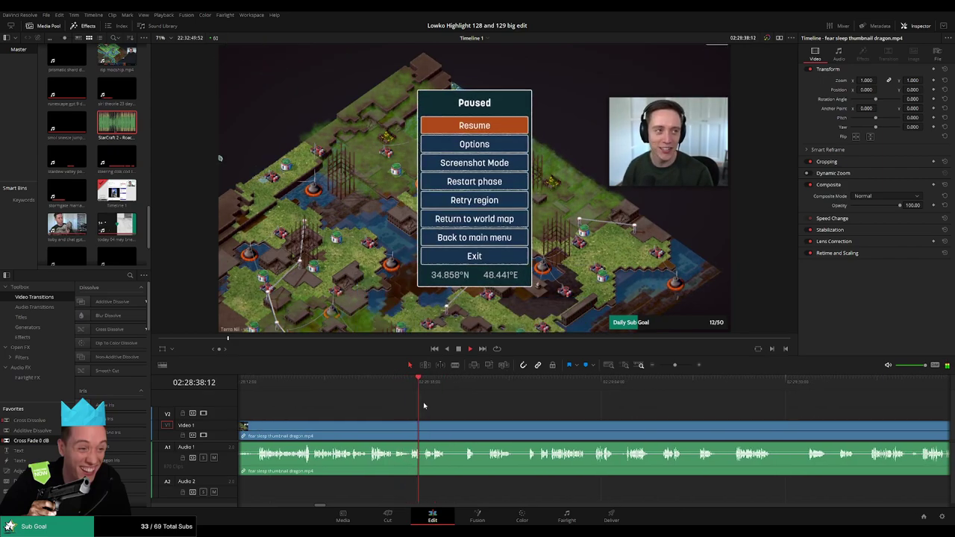
pyautogui.press('b')
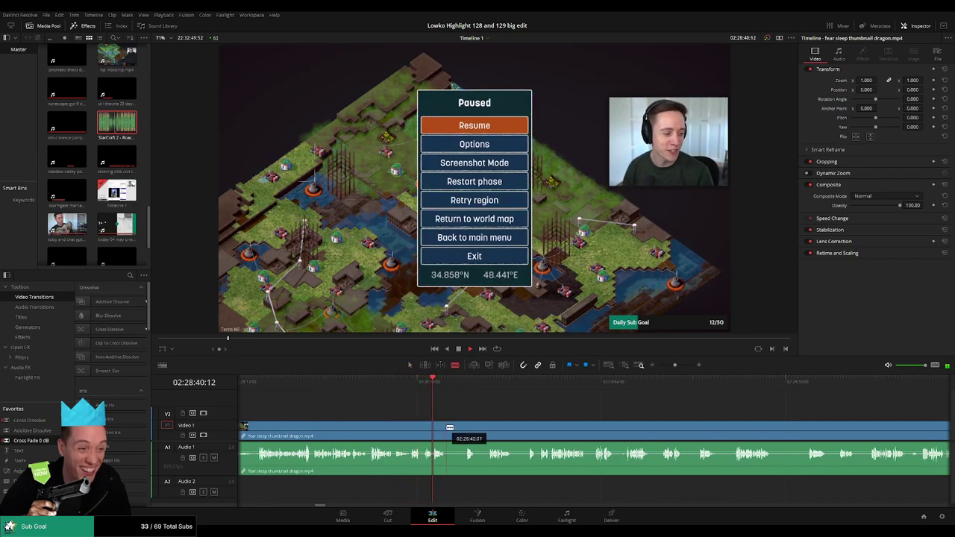
pyautogui.click(445, 430)
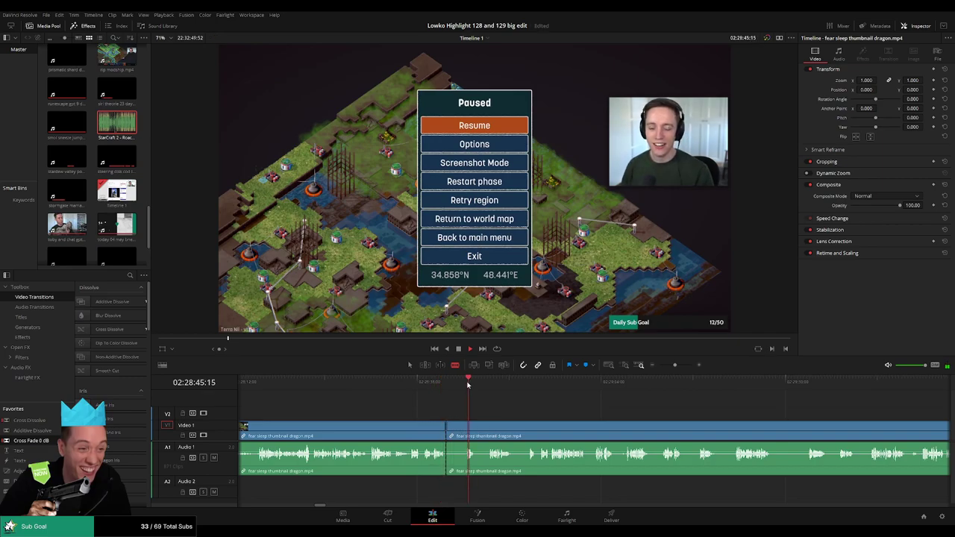
pyautogui.click(524, 382)
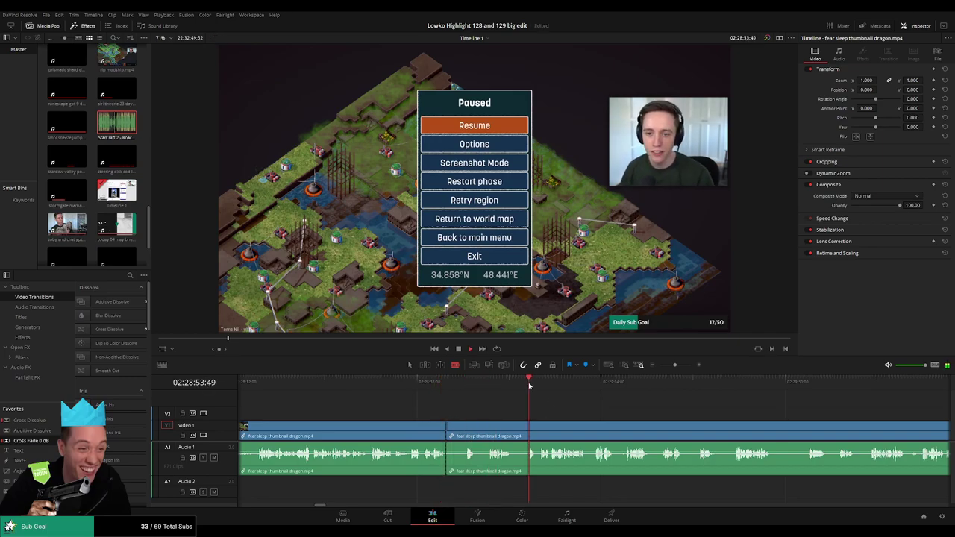
pyautogui.hscroll(2, 460, 406)
pyautogui.moveTo(408, 422); pyautogui.dragTo(415, 422)
pyautogui.click(401, 429)
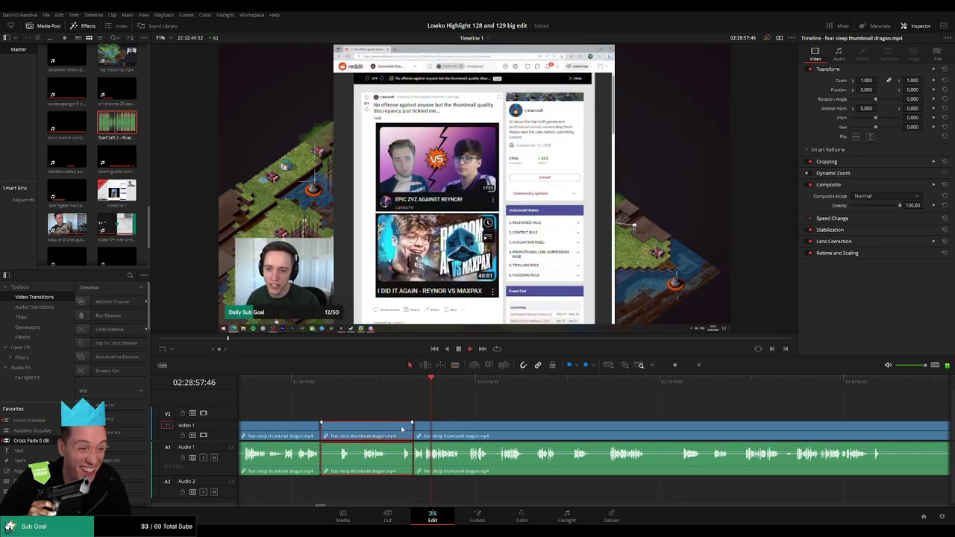
pyautogui.press('Delete')
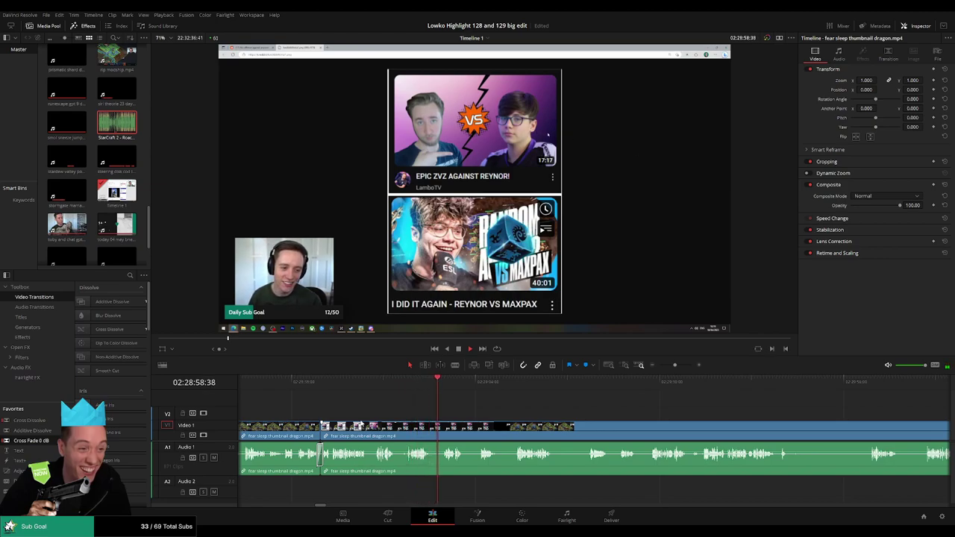
# Step: Cut out the quiet gap from about 02:28:52 to 02:28:54 and cross-fade the audio at the join
pyautogui.scroll(2, 470, 427)
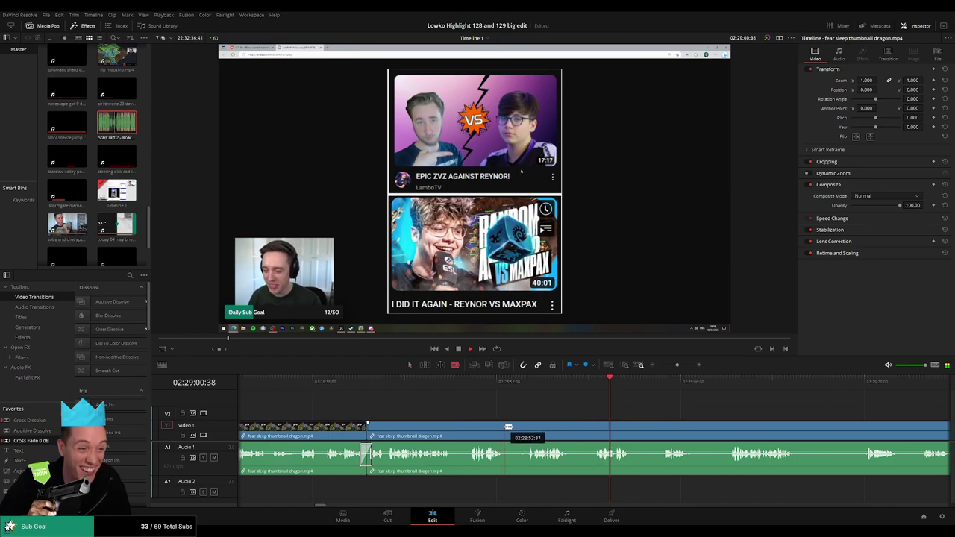
pyautogui.moveTo(486, 383); pyautogui.dragTo(527, 384)
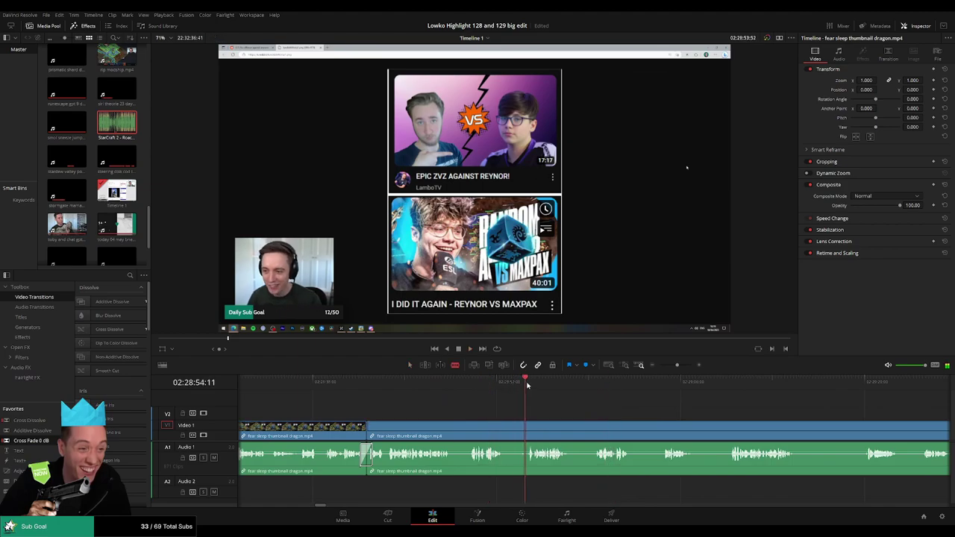
pyautogui.click(504, 424)
pyautogui.moveTo(531, 423); pyautogui.dragTo(526, 424)
pyautogui.click(518, 429)
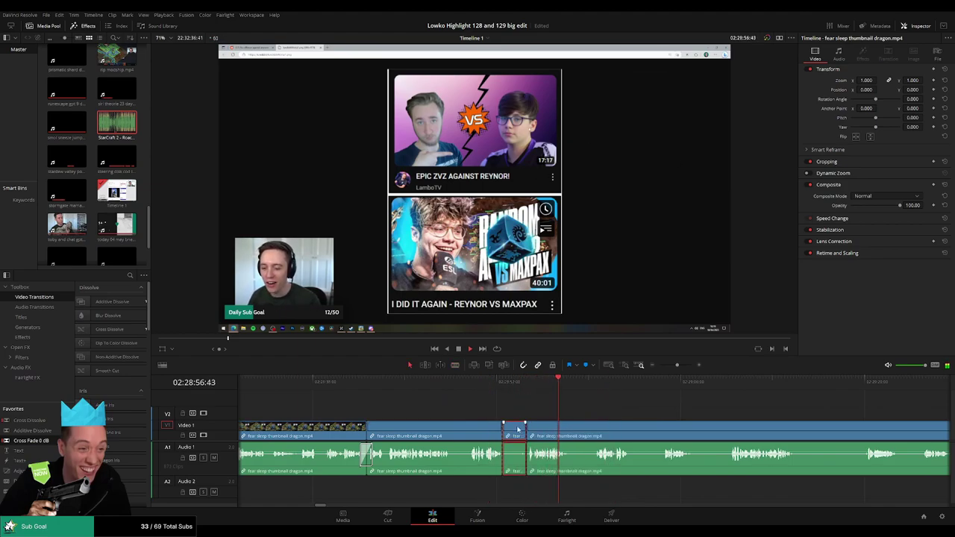
pyautogui.press('Delete')
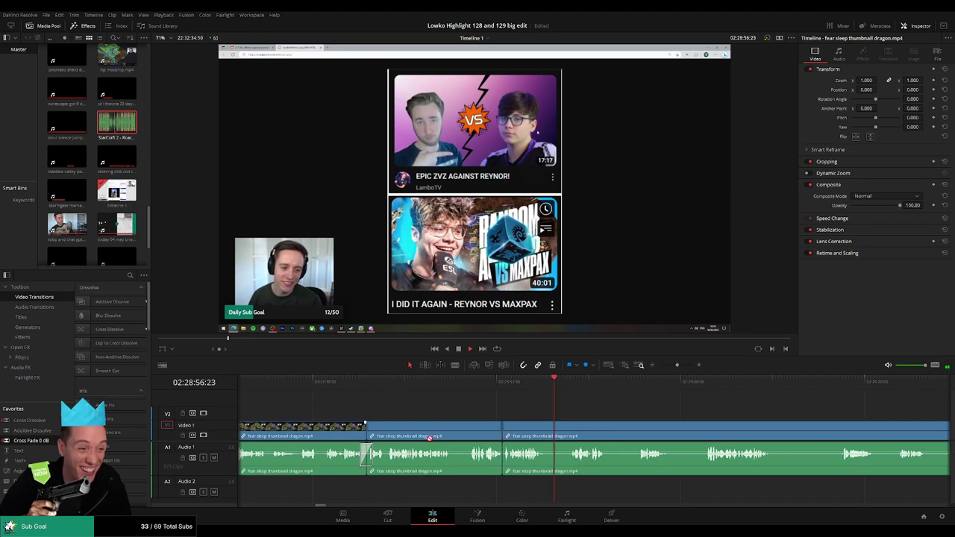
pyautogui.click(503, 453)
# Step: Cut out the silent part of the thumbnail comparison from about 02:28:55 to 02:28:57
pyautogui.press('b')
pyautogui.click(545, 427)
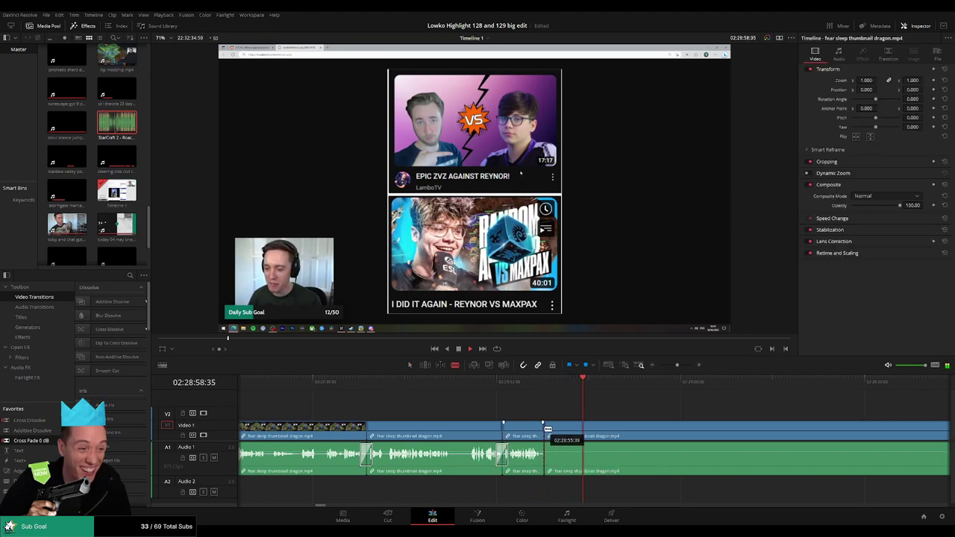
pyautogui.click(570, 427)
pyautogui.press('a')
pyautogui.click(559, 430)
pyautogui.press('Delete')
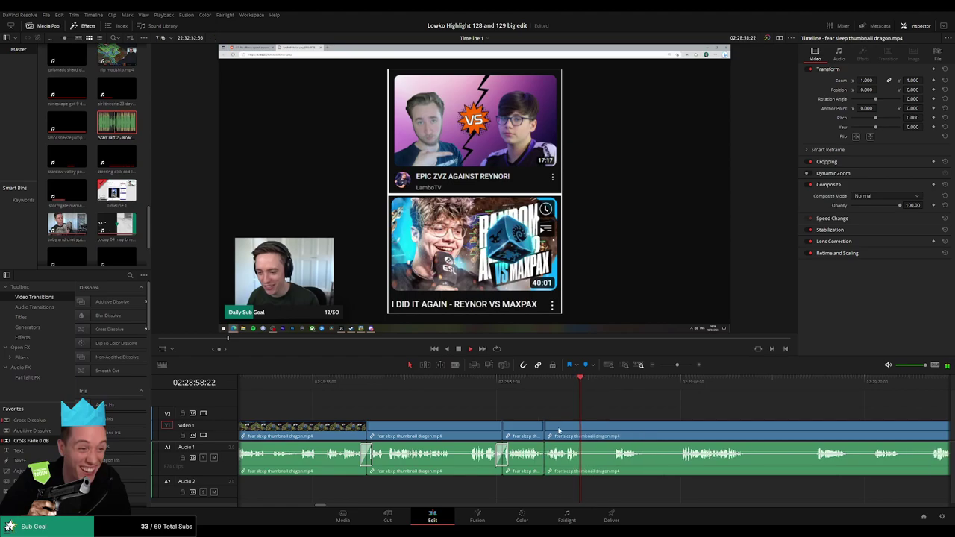
# Step: Cut out the pause from about 02:28:58 to 02:29:00 and cross-fade the audio at the two newest joins
pyautogui.click(580, 425)
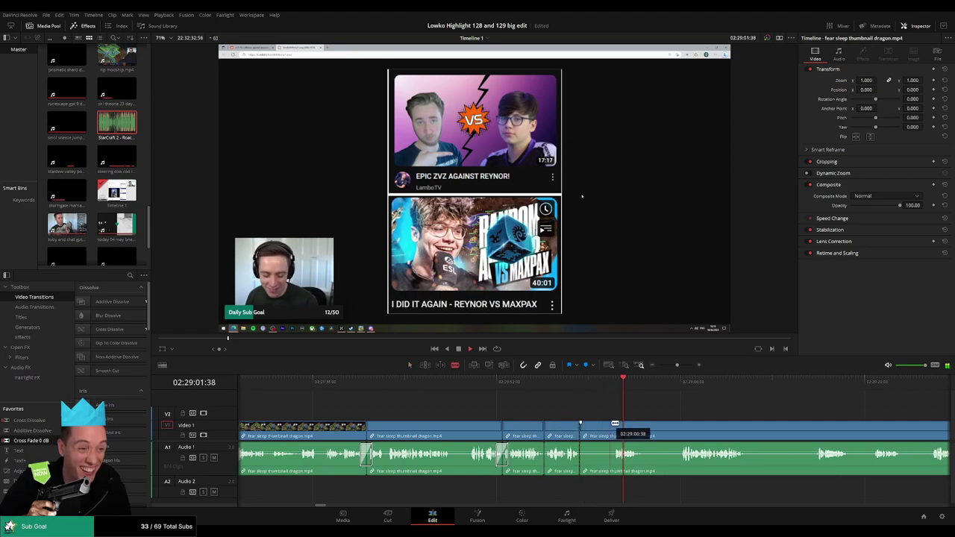
pyautogui.click(612, 425)
pyautogui.press('a')
pyautogui.click(591, 427)
pyautogui.press('Delete')
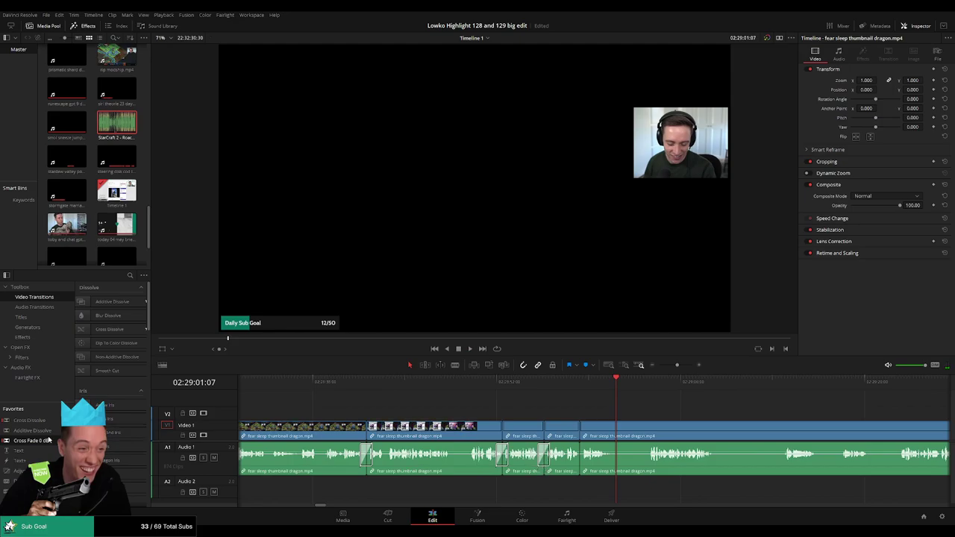
pyautogui.hscroll(-1, 514, 470)
# Step: Cut out the quiet section from about 02:29:01 to 02:29:03 and cross-fade the audio at the join
pyautogui.hscroll(5, 689, 417)
pyautogui.press('space')
pyautogui.click(507, 385)
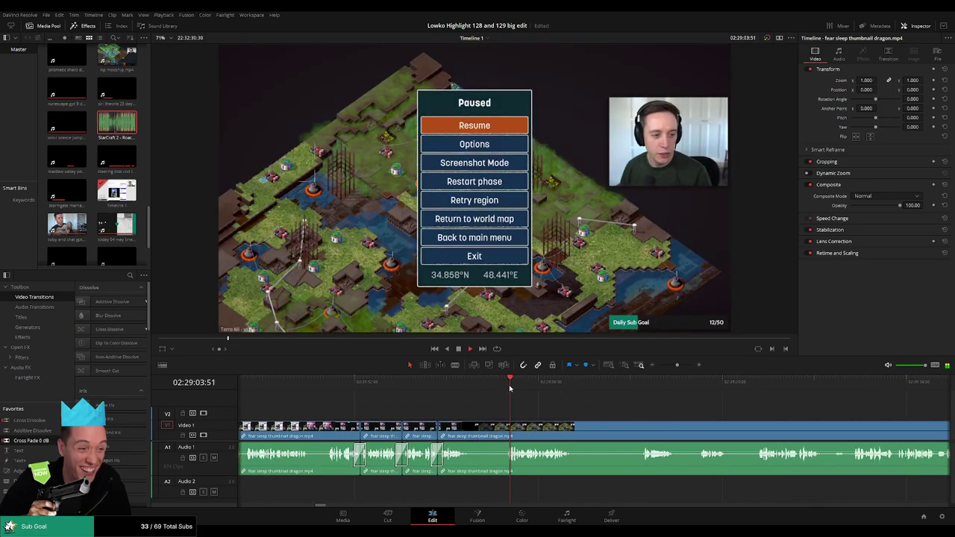
pyautogui.press('b')
pyautogui.click(474, 422)
pyautogui.click(505, 426)
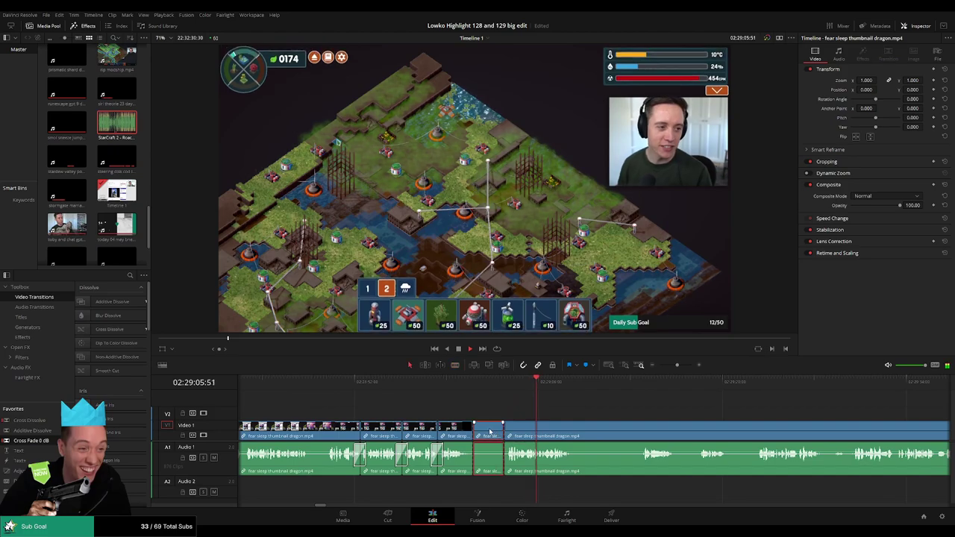
pyautogui.press('a')
pyautogui.click(492, 430)
pyautogui.press('Delete')
pyautogui.press('space')
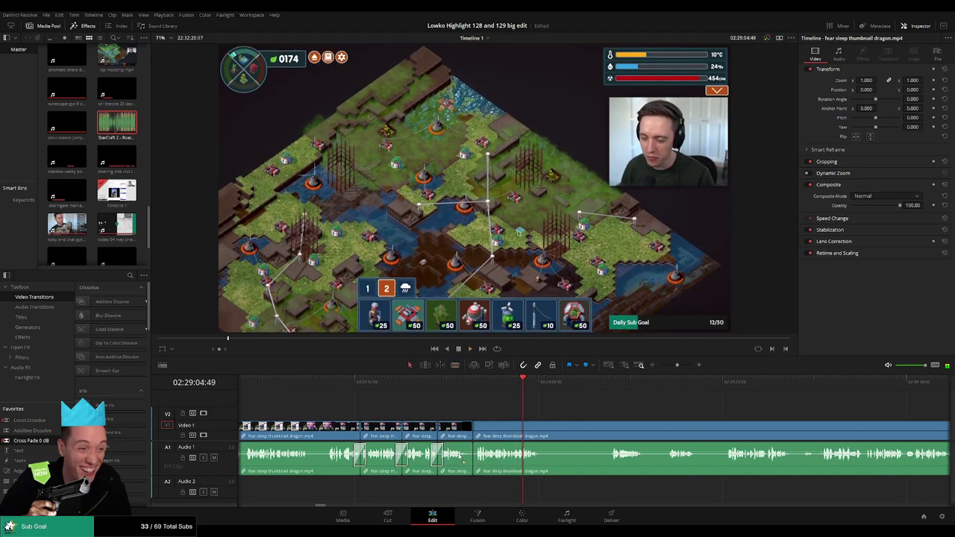
pyautogui.press('space')
# Step: Split the clip on both sides of the silent gap from about 02:29:06 to 02:29:11
pyautogui.hscroll(3, 531, 424)
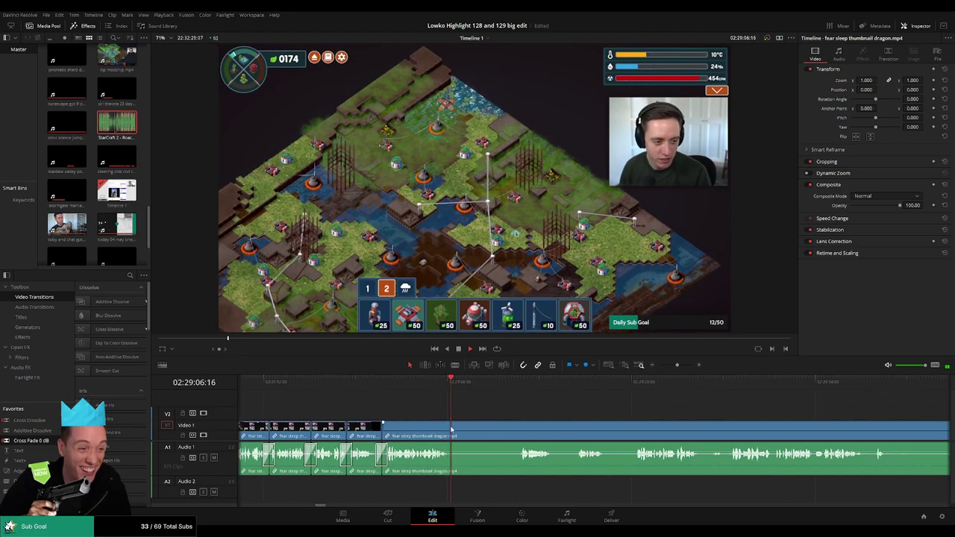
pyautogui.press('space')
pyautogui.click(453, 430)
pyautogui.press('space')
pyautogui.press('b')
pyautogui.click(453, 427)
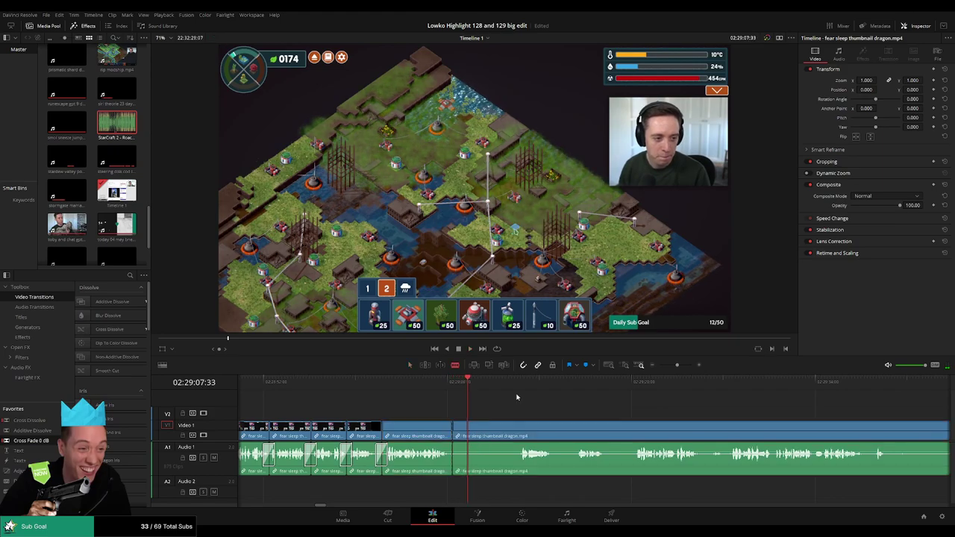
pyautogui.click(519, 383)
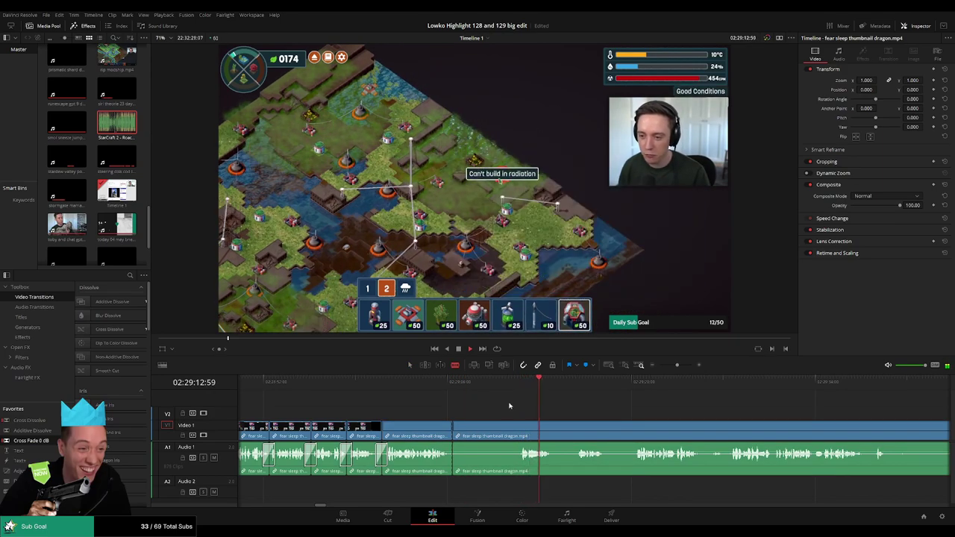
pyautogui.click(517, 437)
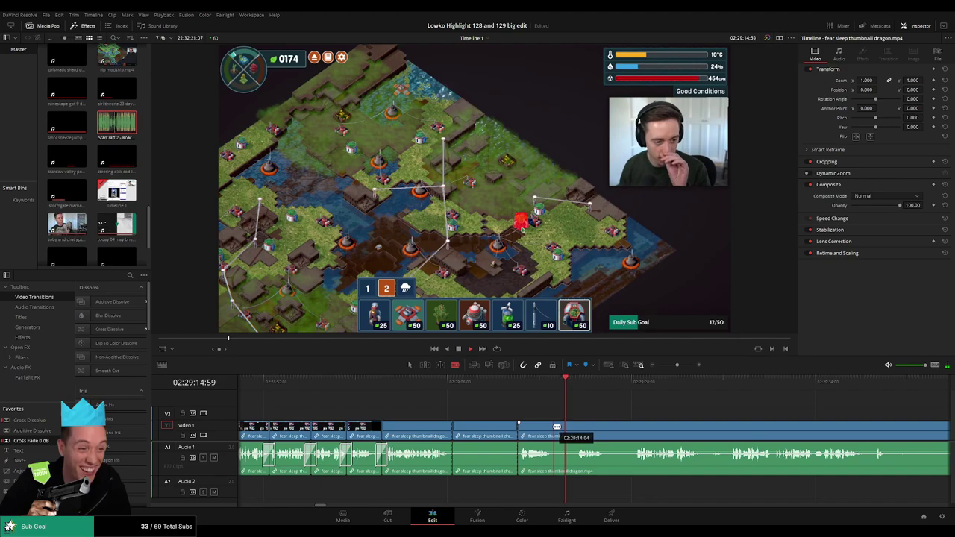
# Step: Split the clip around the quiet gaps from about 02:29:14 to 02:29:16 and from 02:29:18 to 02:29:20
pyautogui.click(553, 436)
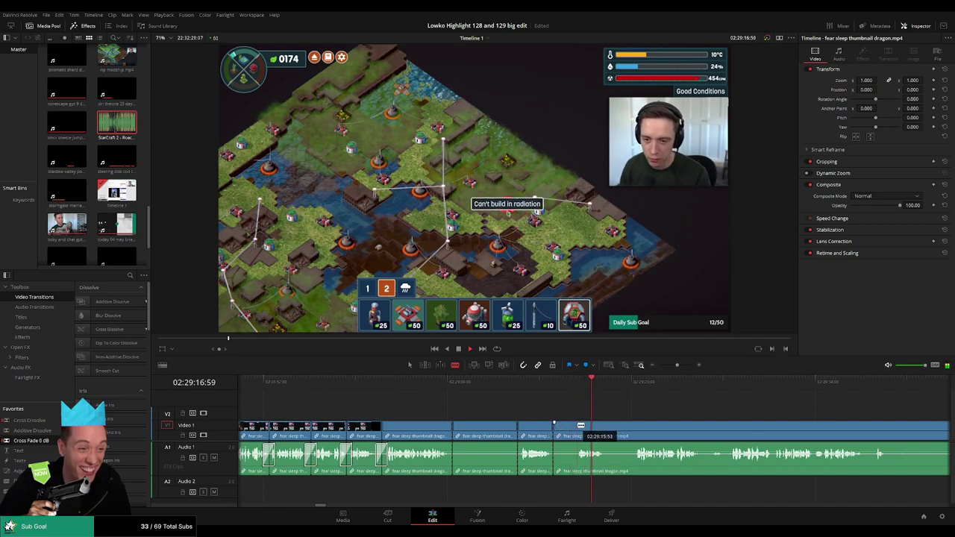
pyautogui.click(578, 436)
pyautogui.click(605, 436)
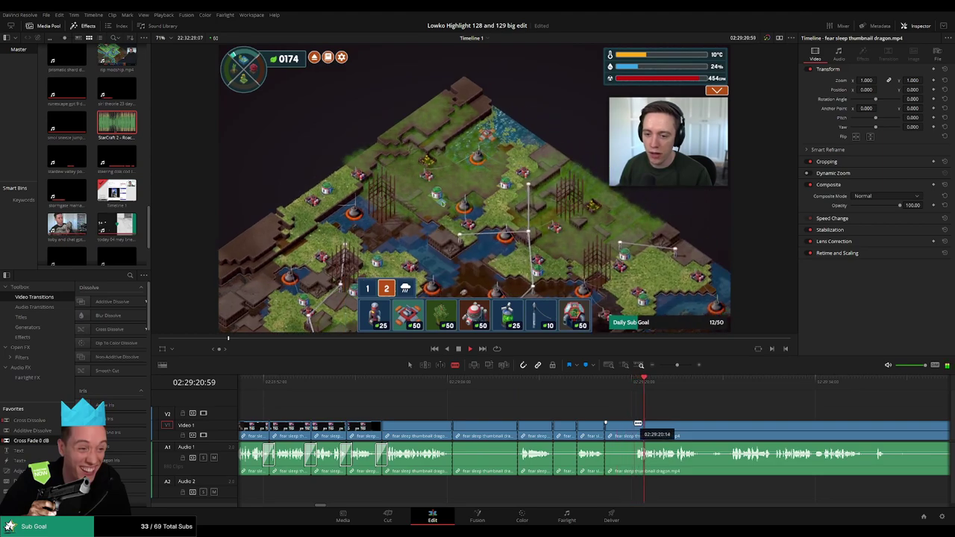
pyautogui.click(636, 424)
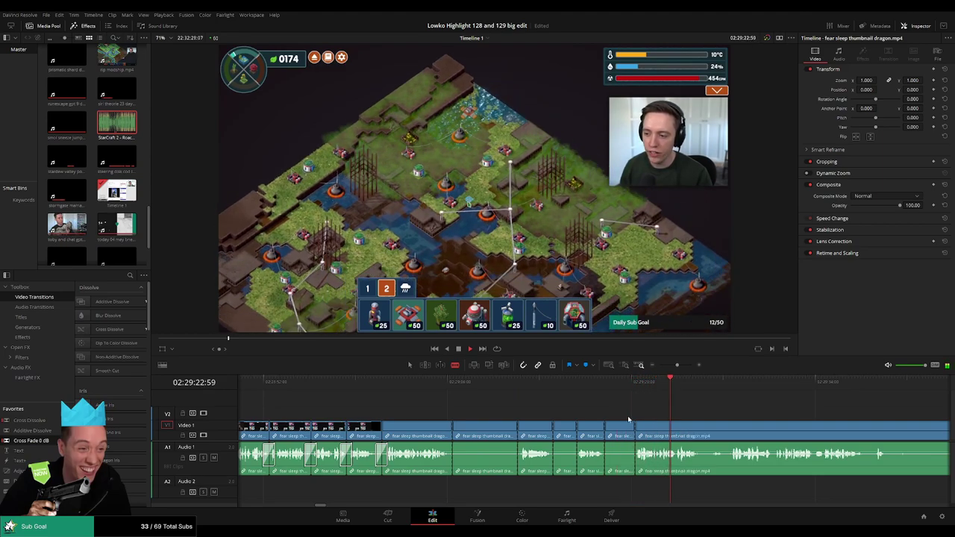
# Step: Remove the three quiet pieces between about 02:29:06 and 02:29:20, closing the gaps, and cross-fade the audio at the new joins
pyautogui.hscroll(2, 536, 403)
pyautogui.press('a')
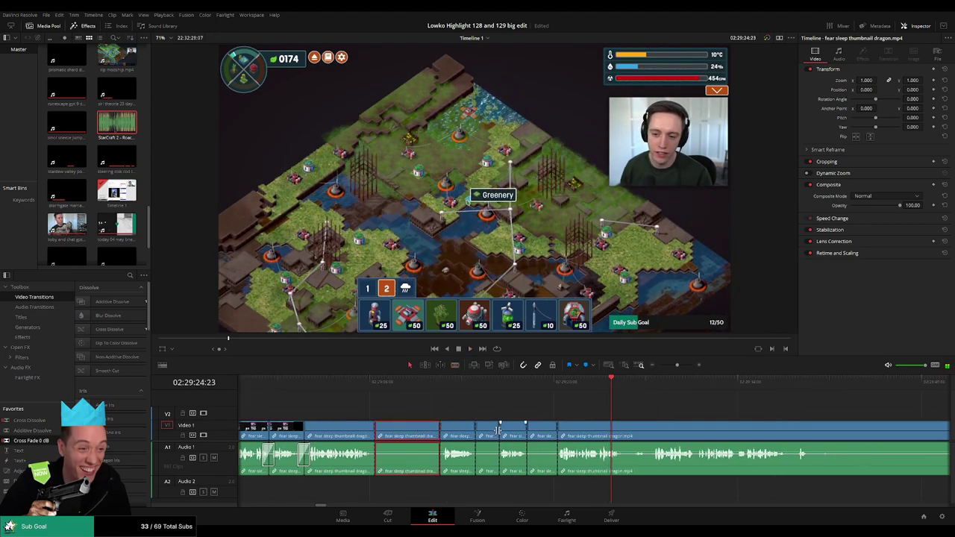
pyautogui.keyDown('ctrl'); pyautogui.click(493, 432); pyautogui.keyUp('ctrl')
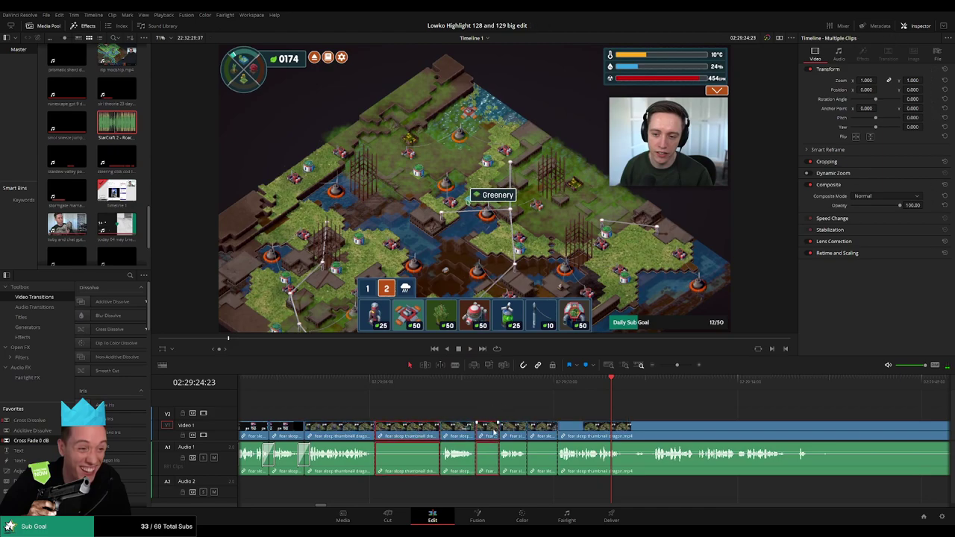
pyautogui.press('Delete')
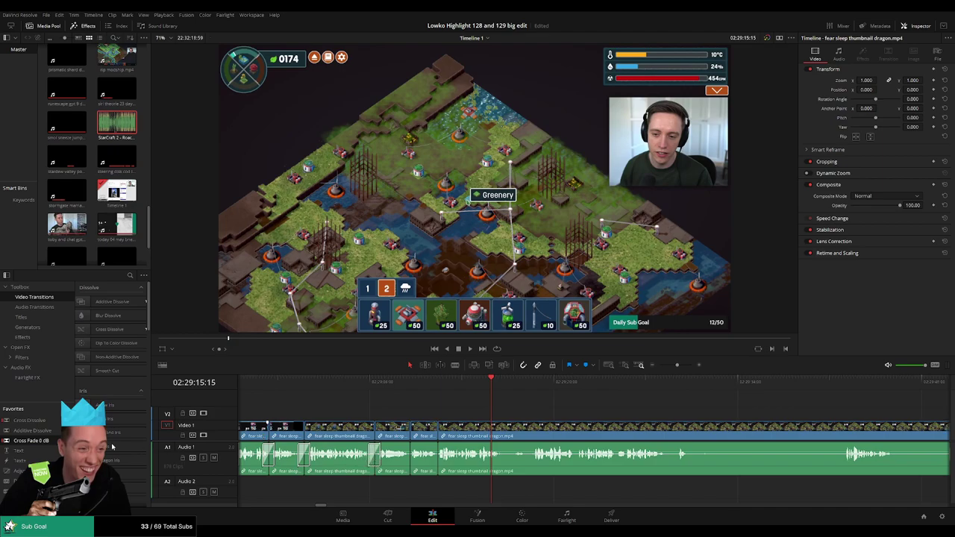
pyautogui.moveTo(328, 440); pyautogui.dragTo(442, 463)
pyautogui.hscroll(-1, 467, 457)
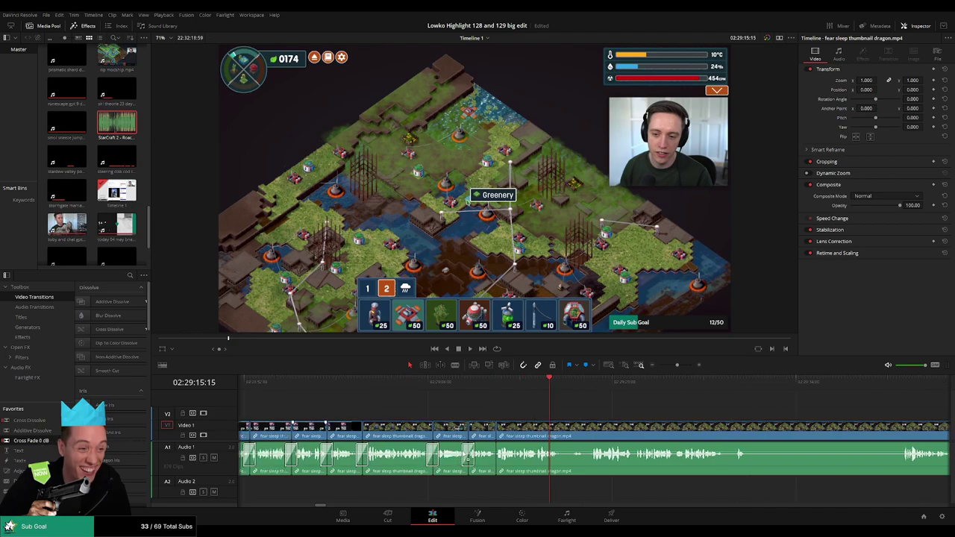
# Step: Cut out the silent section from about 02:29:30 to 02:29:41 and close the gap
pyautogui.click(570, 383)
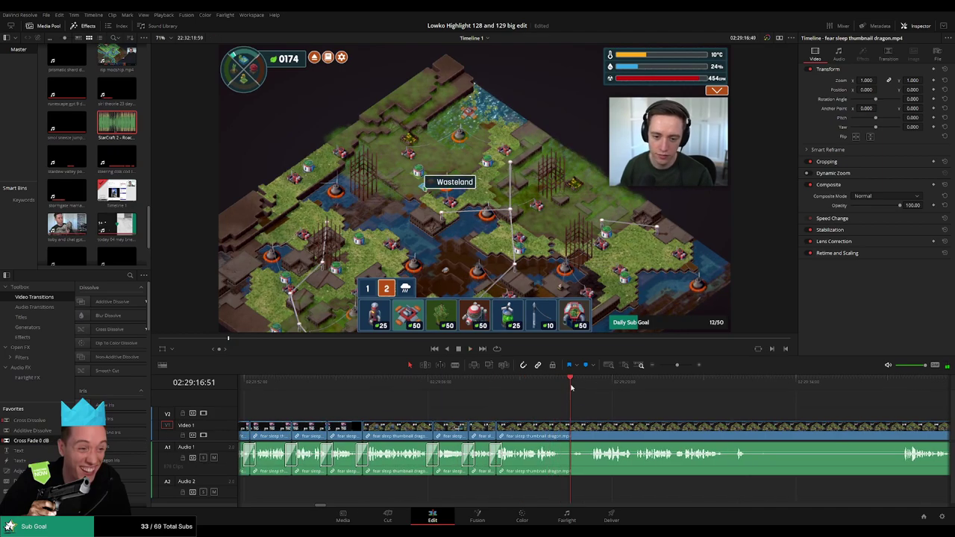
pyautogui.hscroll(5, 639, 407)
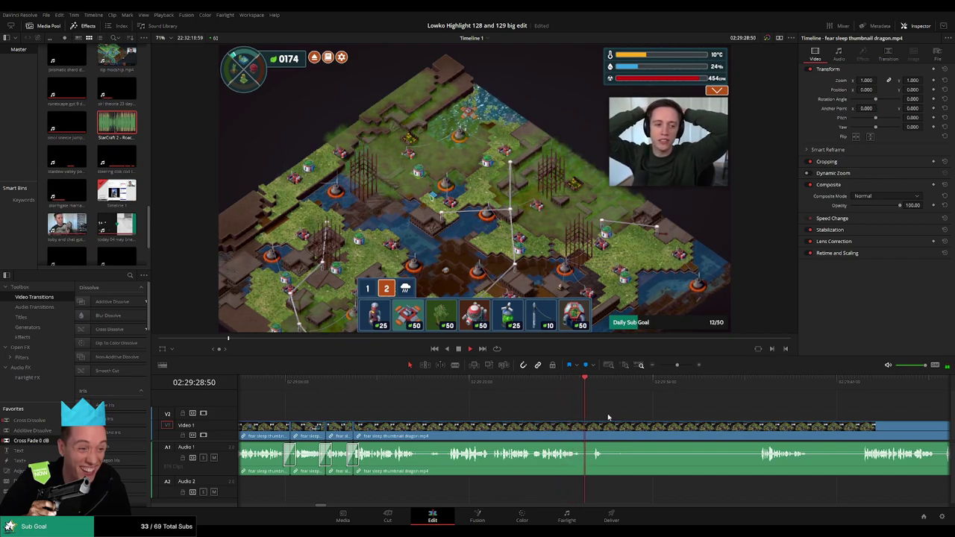
pyautogui.moveTo(612, 417); pyautogui.dragTo(470, 414)
pyautogui.press('space')
pyautogui.press('b')
pyautogui.click(468, 430)
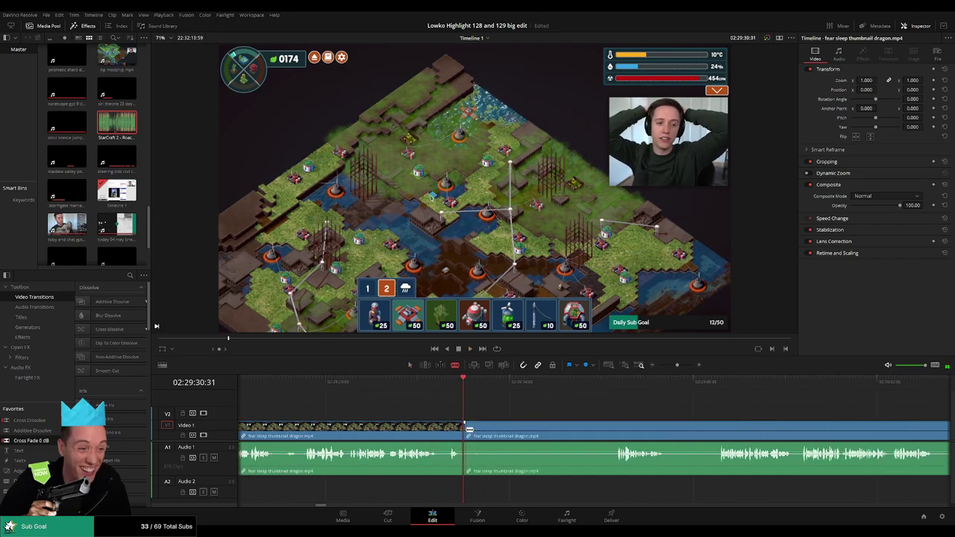
pyautogui.click(618, 389)
pyautogui.moveTo(636, 406); pyautogui.dragTo(548, 412)
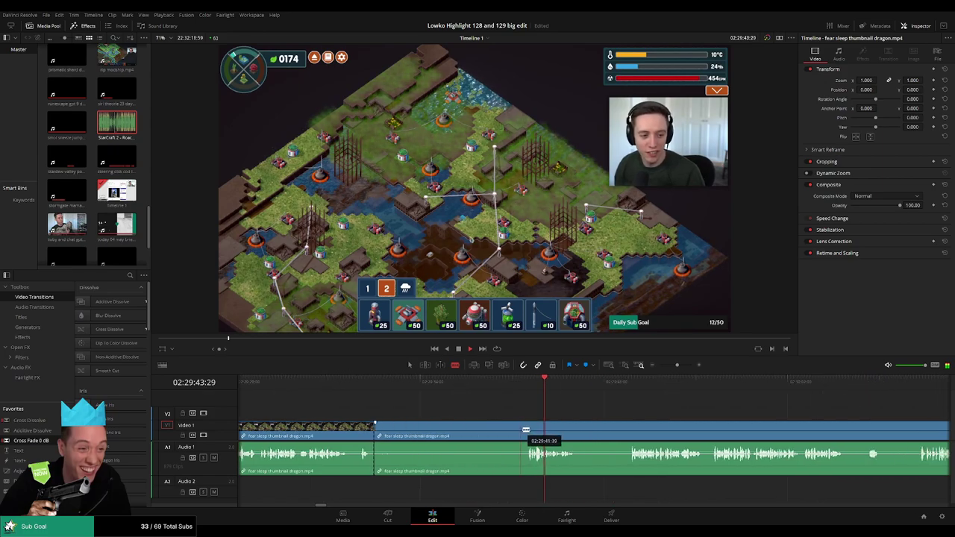
pyautogui.click(527, 430)
pyautogui.press('a')
pyautogui.click(505, 432)
pyautogui.press('Delete')
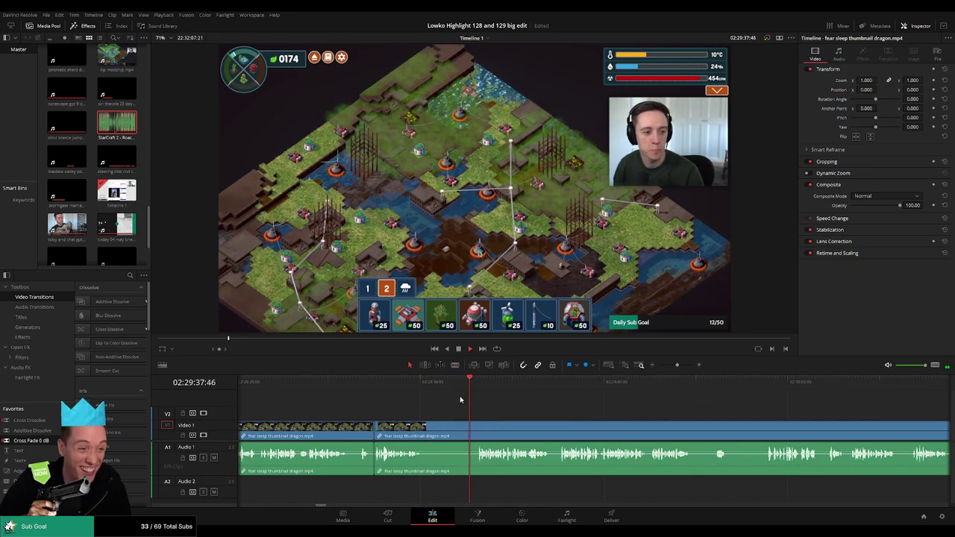
# Step: Cut out the quiet part from about 02:29:34 to 02:29:38 and cross-fade the audio at the two newest joins
pyautogui.press('b')
pyautogui.click(422, 432)
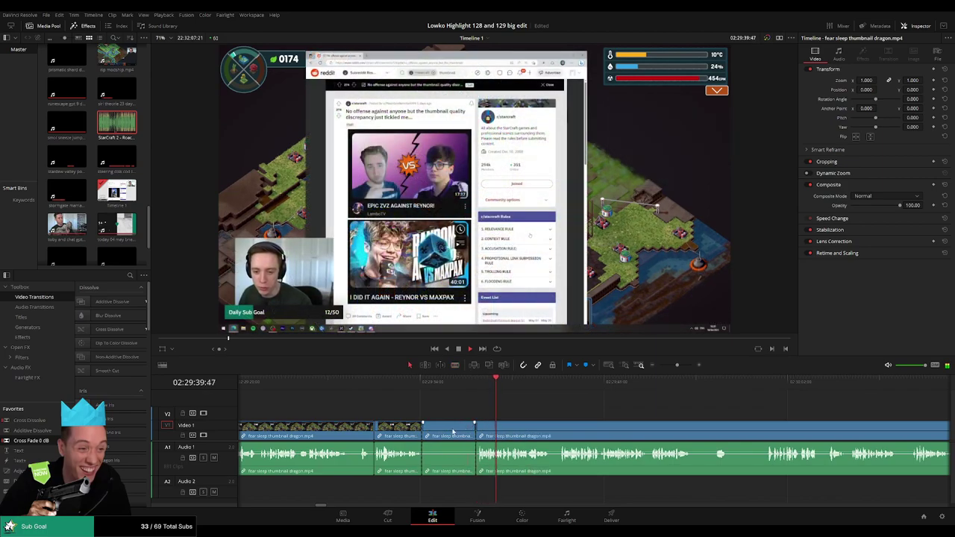
pyautogui.press('a')
pyautogui.click(451, 431)
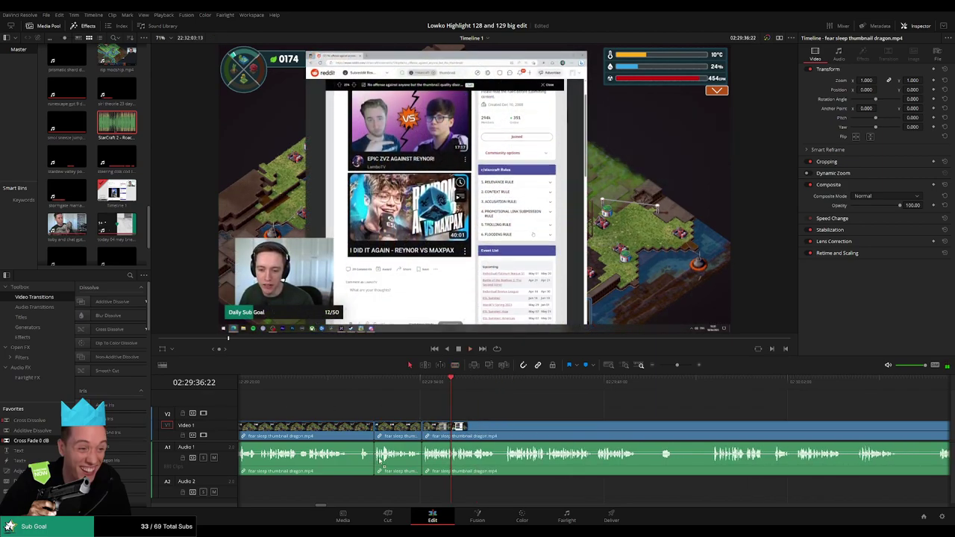
pyautogui.moveTo(45, 441); pyautogui.dragTo(404, 461)
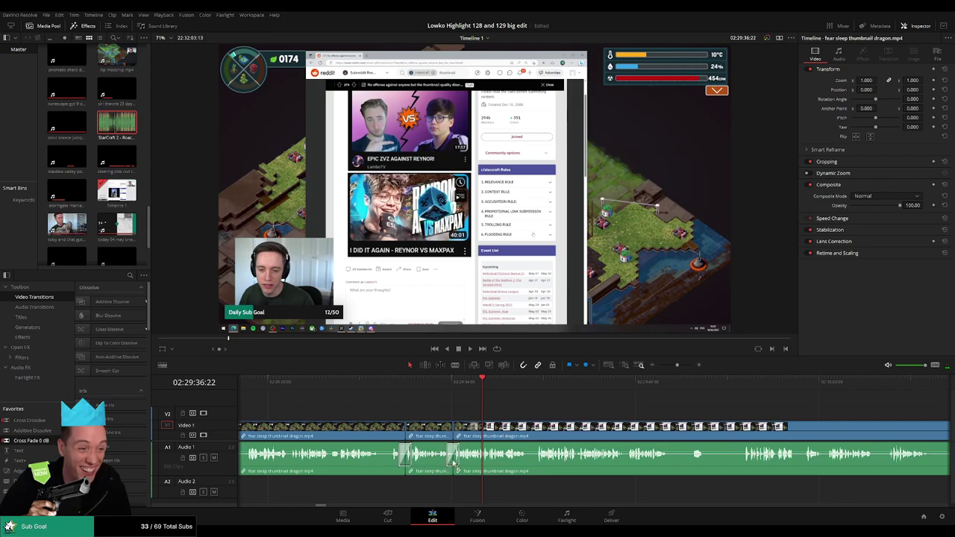
# Step: Cut out the mostly silent section from about 02:29:50 to 02:29:56 and cross-fade the audio at the join
pyautogui.press('space')
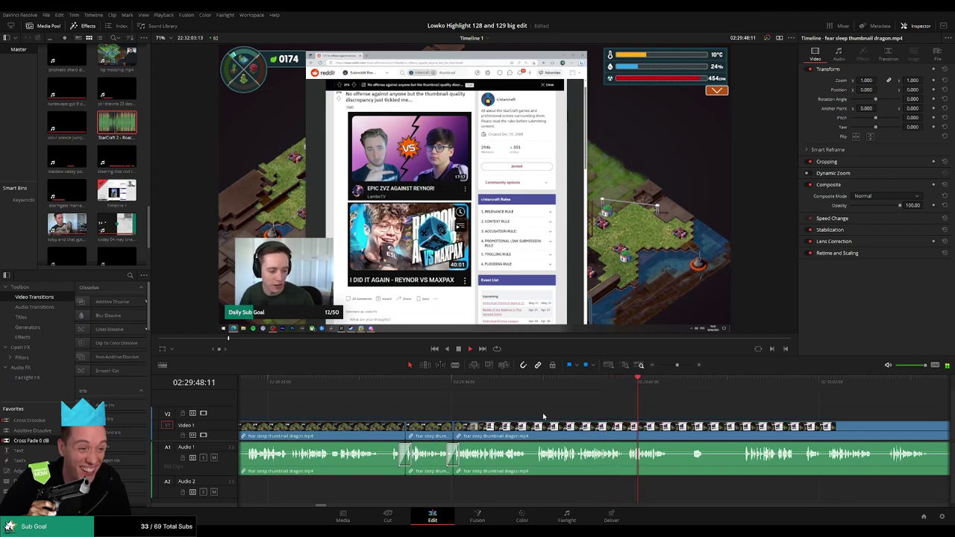
pyautogui.moveTo(682, 426); pyautogui.dragTo(499, 415)
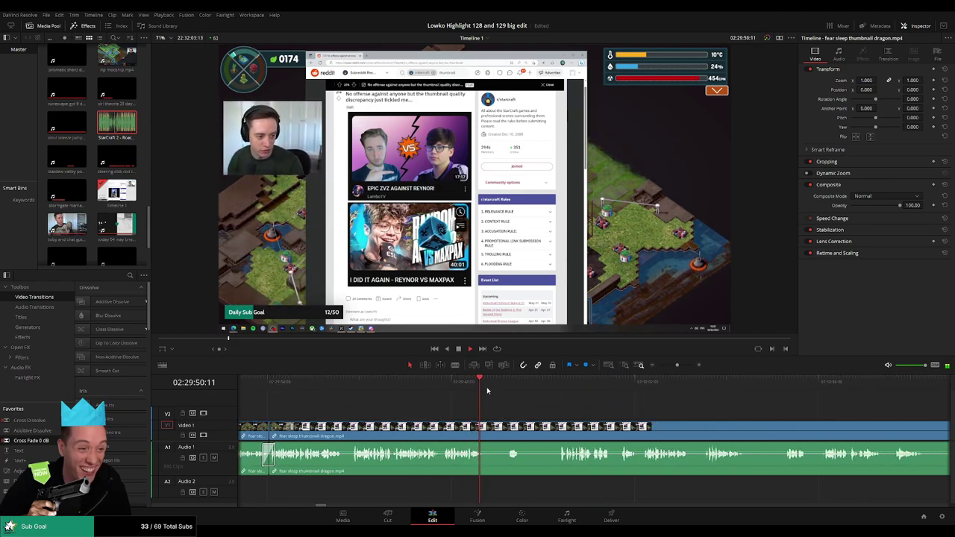
pyautogui.click(501, 383)
pyautogui.press('b')
pyautogui.click(484, 428)
pyautogui.click(558, 386)
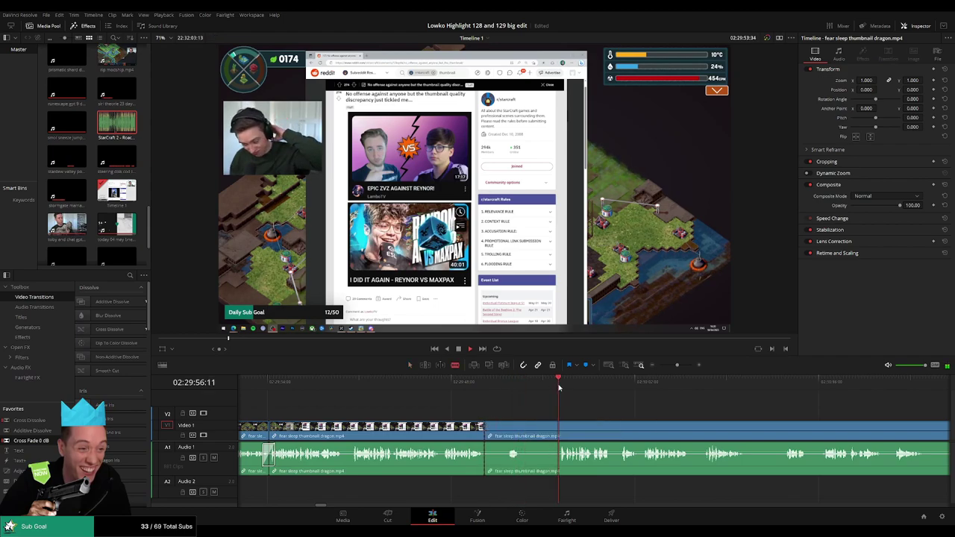
pyautogui.hotkey('ctrl', 'b')
pyautogui.click(535, 429)
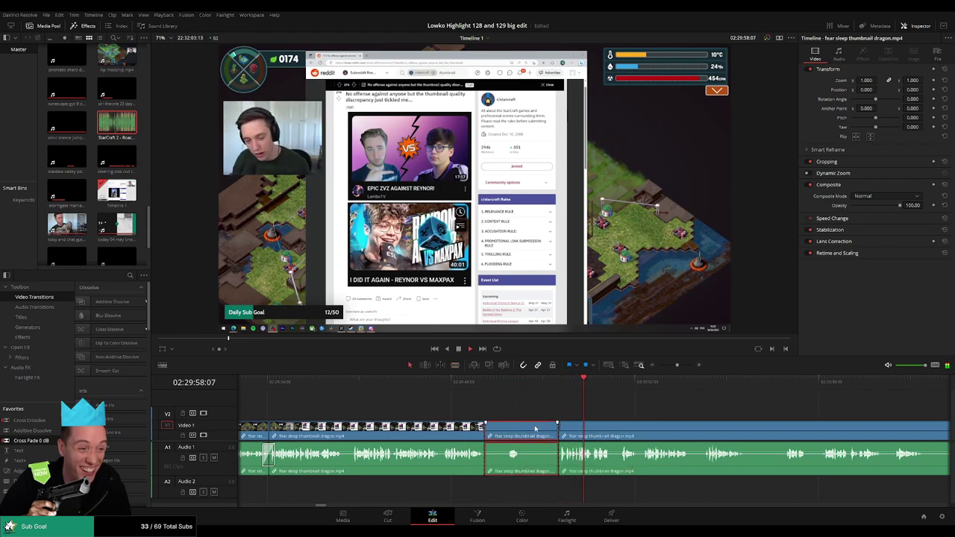
pyautogui.press('Delete')
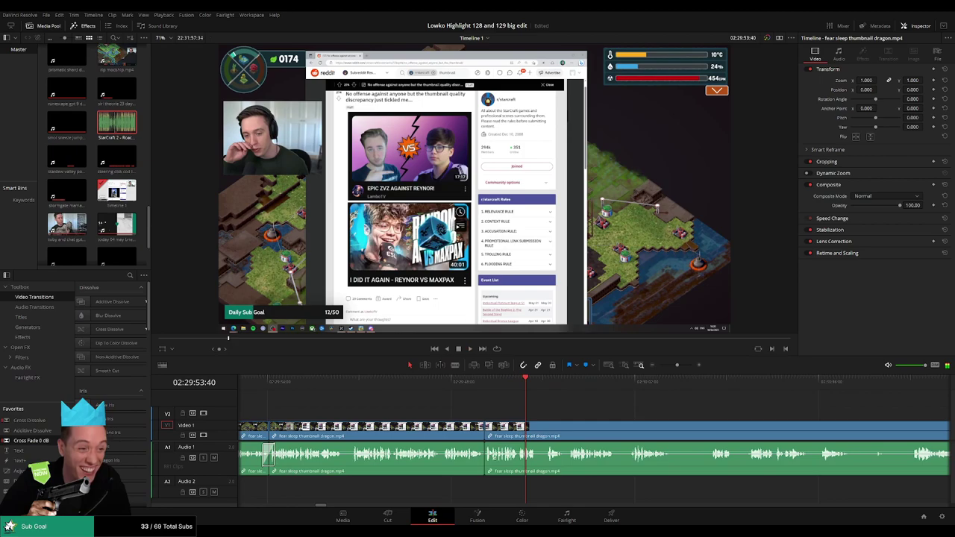
pyautogui.moveTo(558, 415); pyautogui.dragTo(413, 406)
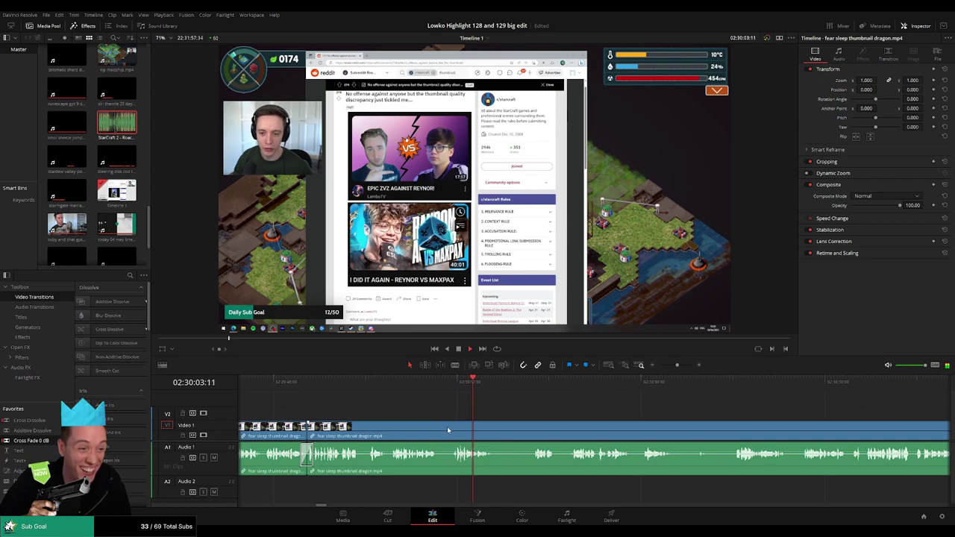
# Step: Split the clip around the pauses from about 02:30:00 to 02:30:01 and from 02:30:04 to 02:30:07
pyautogui.press('b')
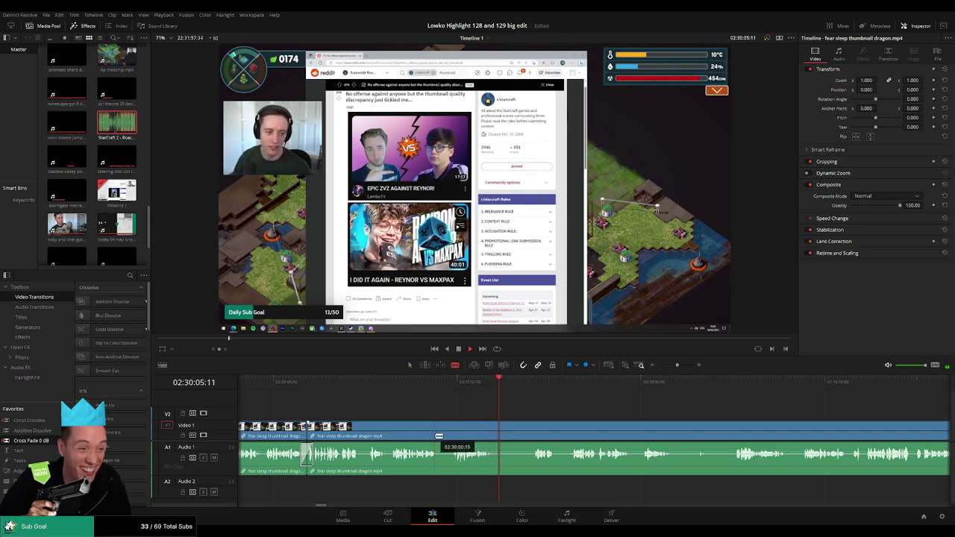
pyautogui.click(438, 435)
pyautogui.click(450, 435)
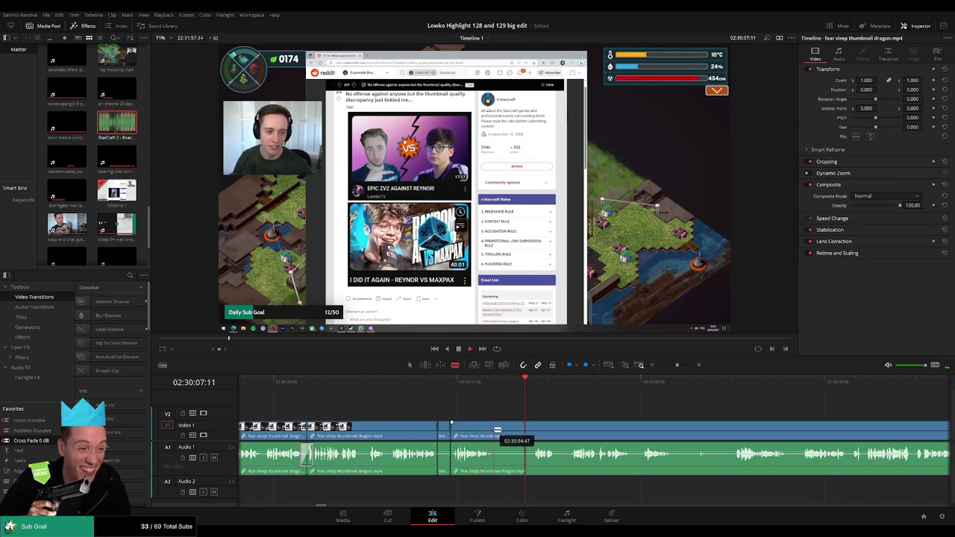
pyautogui.click(494, 435)
pyautogui.click(532, 436)
# Step: Delete the two separated pause pieces starting at about 02:30:00 and 02:30:04, closing the gaps
pyautogui.press('a')
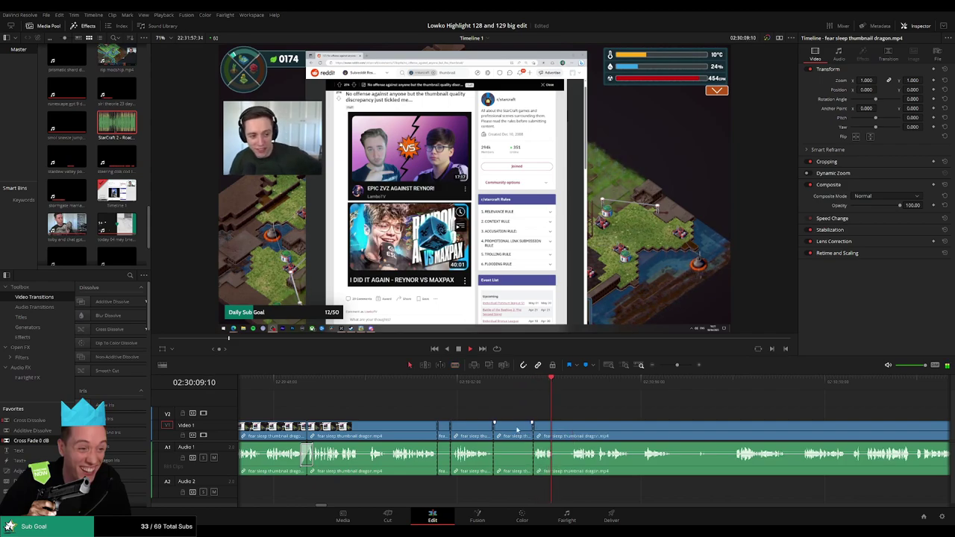
pyautogui.click(517, 429)
pyautogui.press('Delete')
pyautogui.click(444, 431)
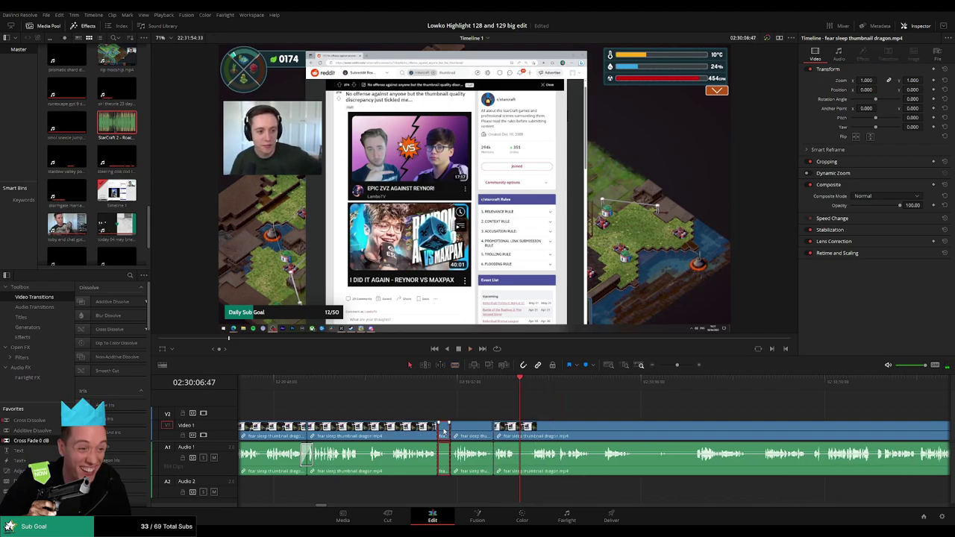
pyautogui.press('Delete')
# Step: Cut out the short silent gap from about 02:30:05 to 02:30:06
pyautogui.press('b')
pyautogui.click(501, 428)
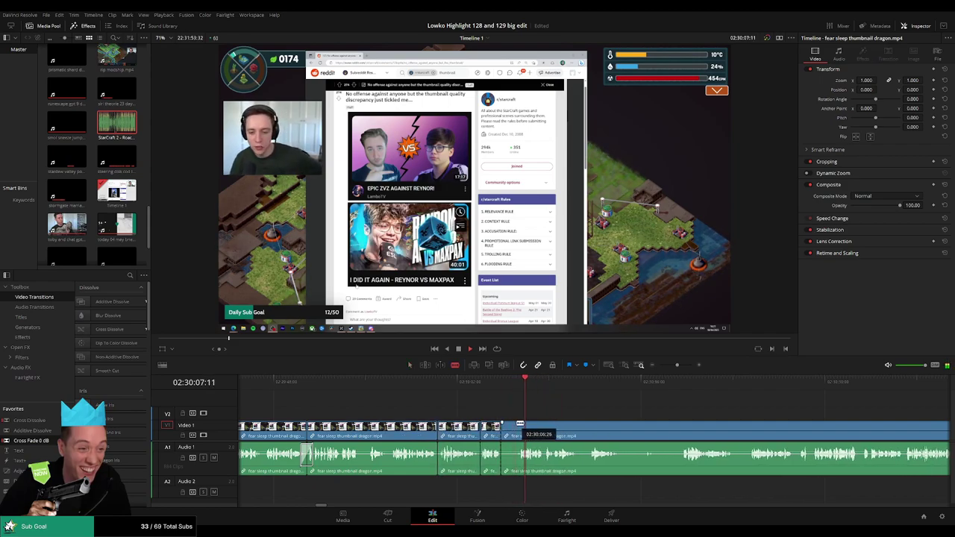
pyautogui.click(517, 427)
pyautogui.press('a')
pyautogui.click(505, 426)
pyautogui.click(508, 431)
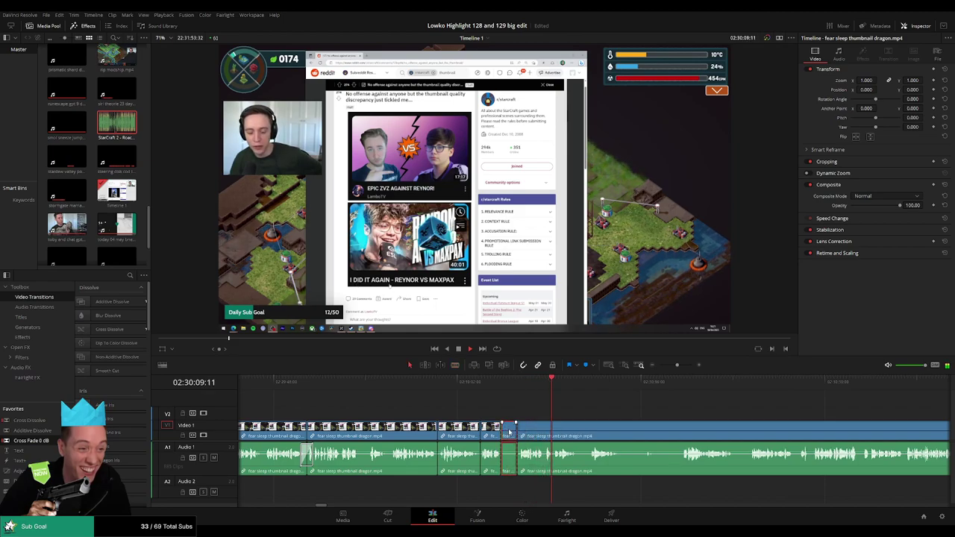
pyautogui.press('Delete')
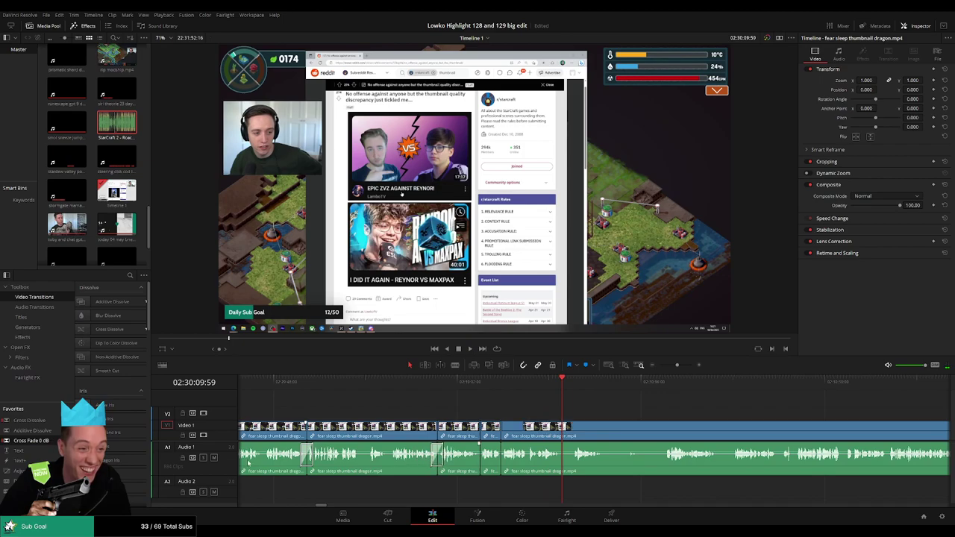
# Step: Cross-fade the audio at the newest joins between about 02:30:00 and 02:30:05 with Cross Fade 0 dB
pyautogui.moveTo(179, 426); pyautogui.dragTo(509, 457)
pyautogui.click(33, 432)
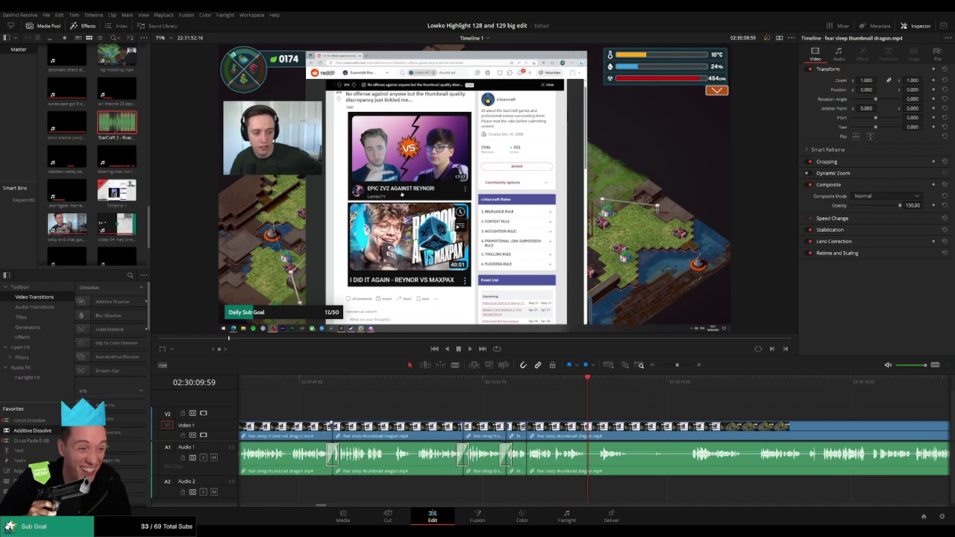
pyautogui.moveTo(31, 440); pyautogui.dragTo(564, 465)
# Step: Cut out the quiet part of the fear sleep thumbnail dragon.mp4 clip from about 02:30:13 to 02:30:18, closing the gap
pyautogui.press('space')
pyautogui.moveTo(670, 418); pyautogui.dragTo(449, 411)
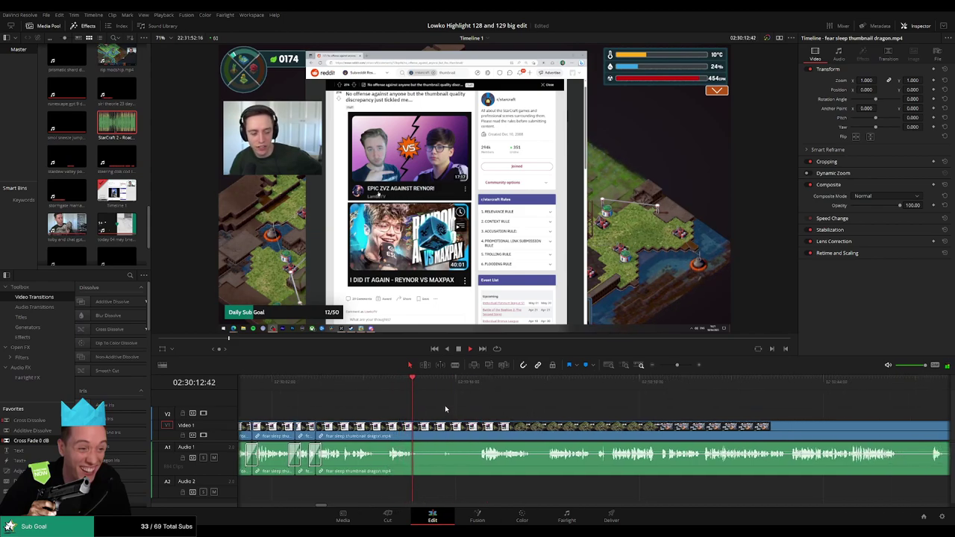
pyautogui.press('space')
pyautogui.press('b')
pyautogui.click(421, 427)
pyautogui.press('space')
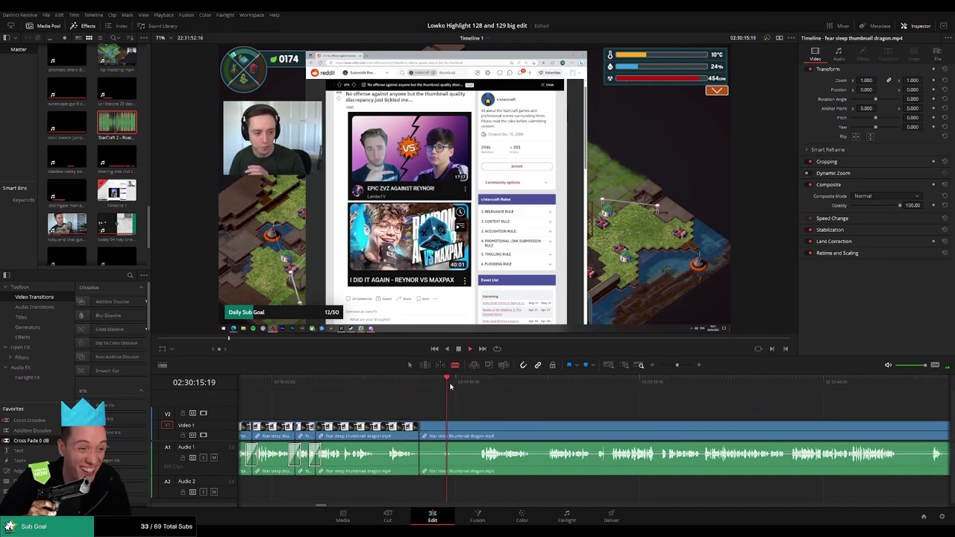
pyautogui.click(481, 427)
pyautogui.press('a')
pyautogui.click(450, 430)
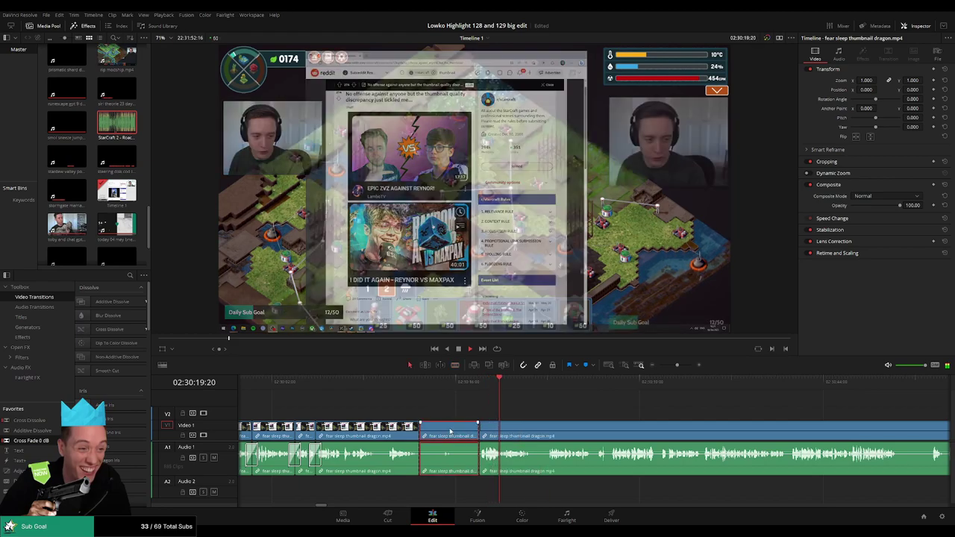
pyautogui.press('Delete')
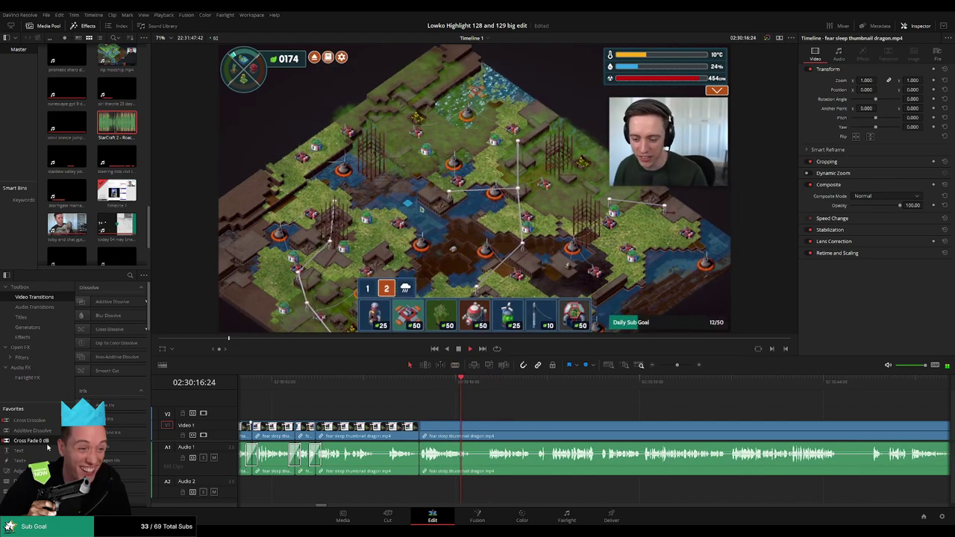
# Step: Split off the short pause from about 02:30:17 to 02:30:18 and ripple delete it
pyautogui.press('space')
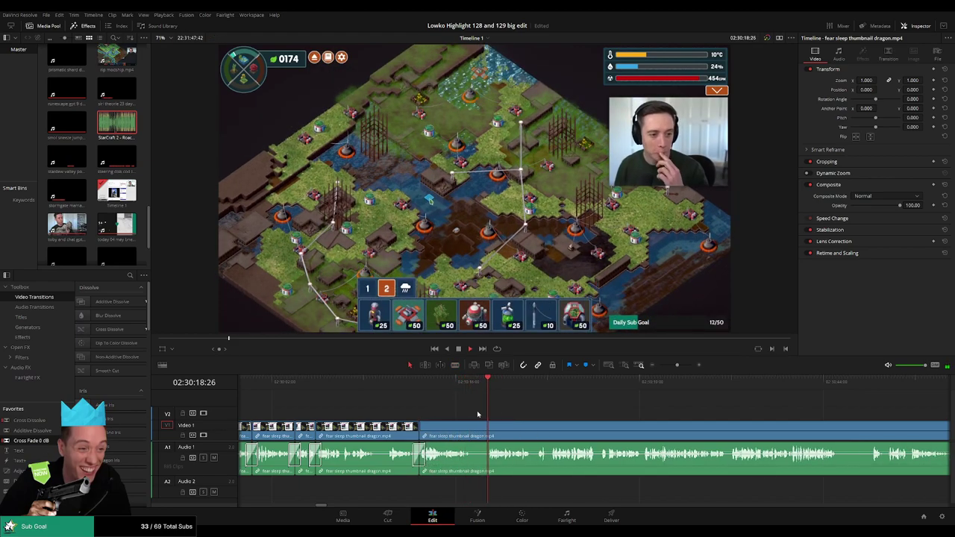
pyautogui.press('b')
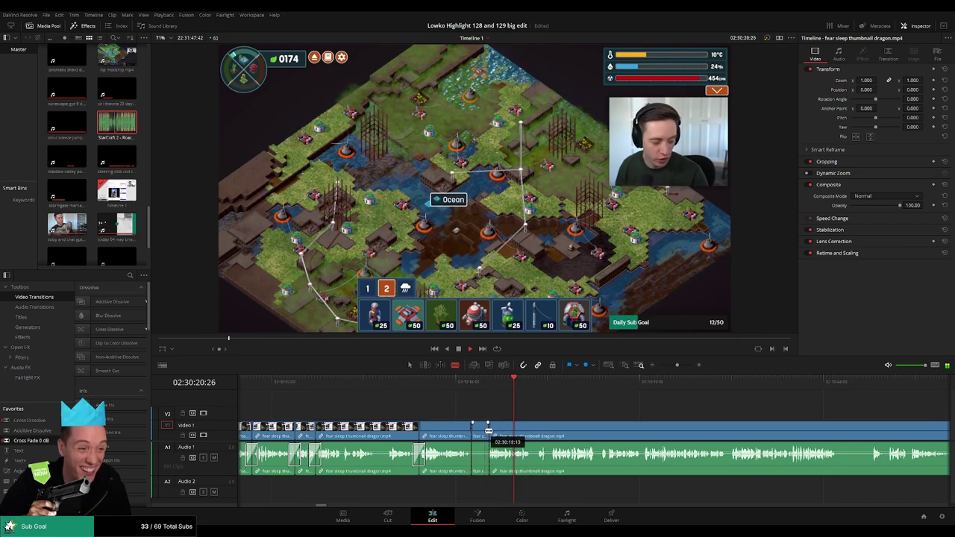
pyautogui.click(487, 431)
pyautogui.press('a')
pyautogui.click(479, 431)
pyautogui.press('Delete')
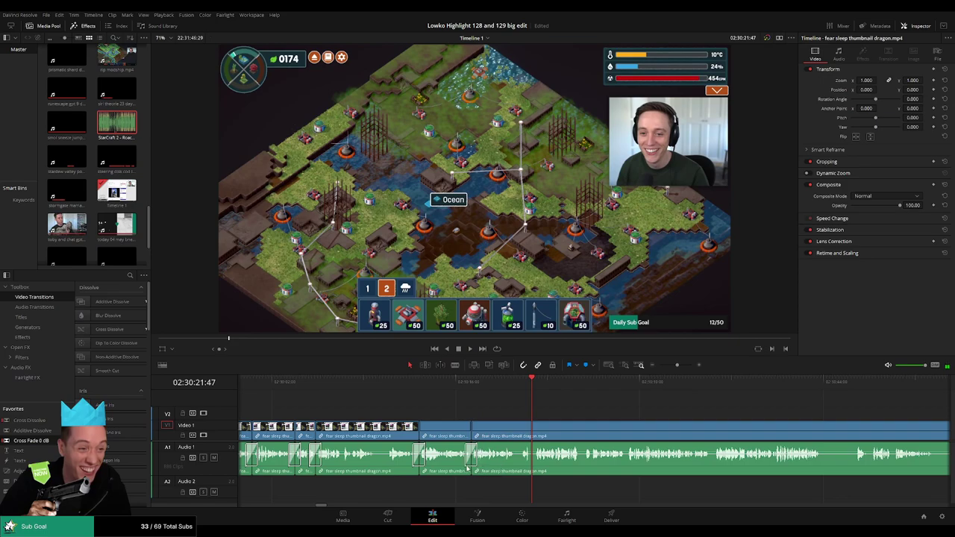
# Step: Cut out the pause from about 02:30:44 to 02:30:46 in the Reaper Cheat thumbnail section, closing the gap
pyautogui.press('space')
pyautogui.hscroll(2, 564, 411)
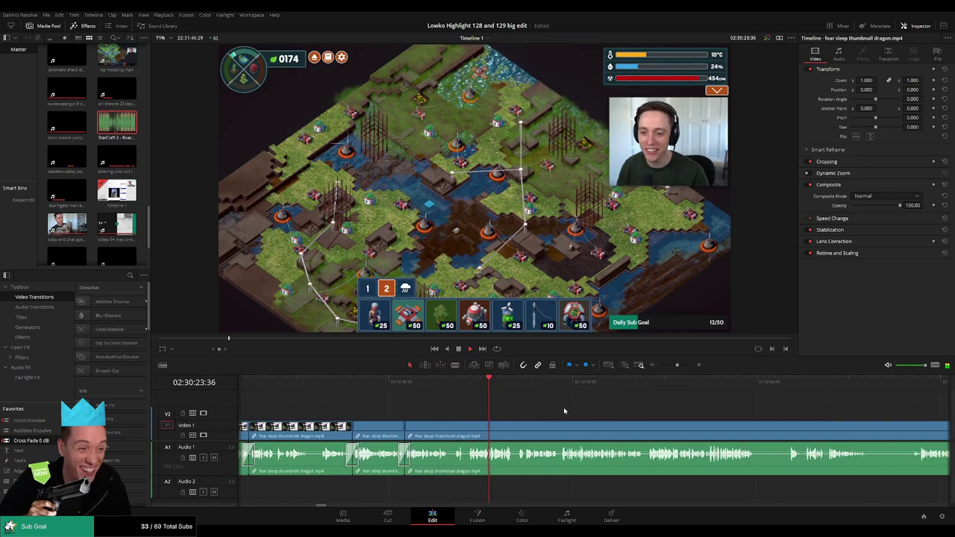
pyautogui.hscroll(1, 564, 411)
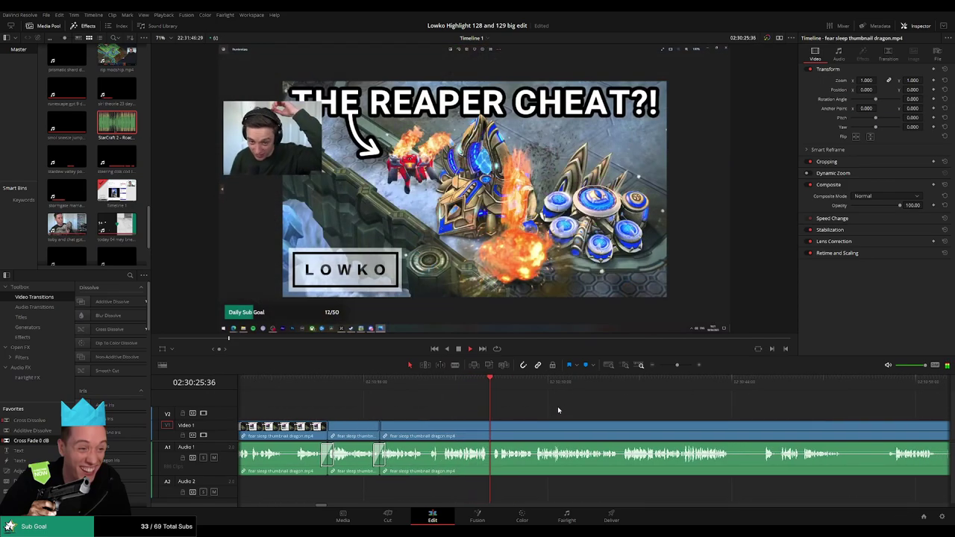
pyautogui.hscroll(2, 549, 409)
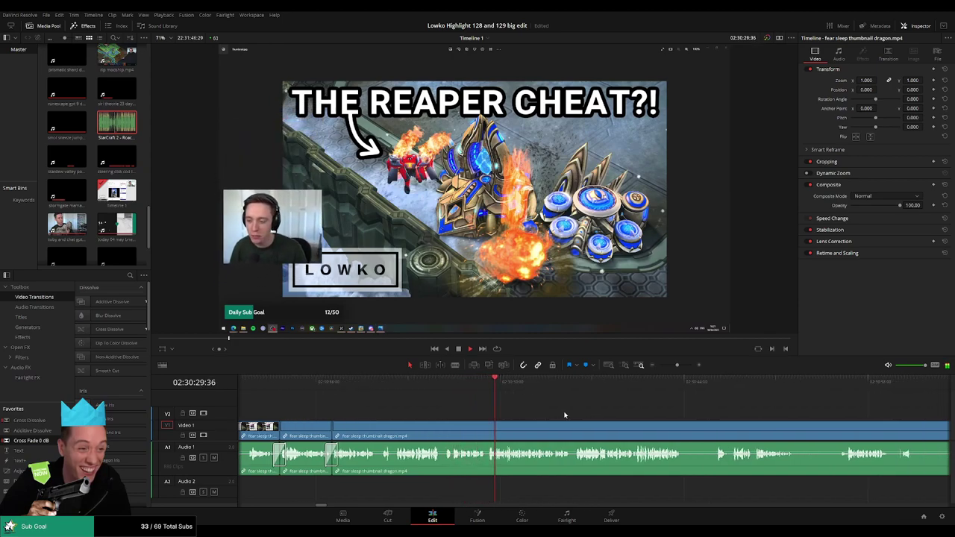
pyautogui.hscroll(3, 534, 417)
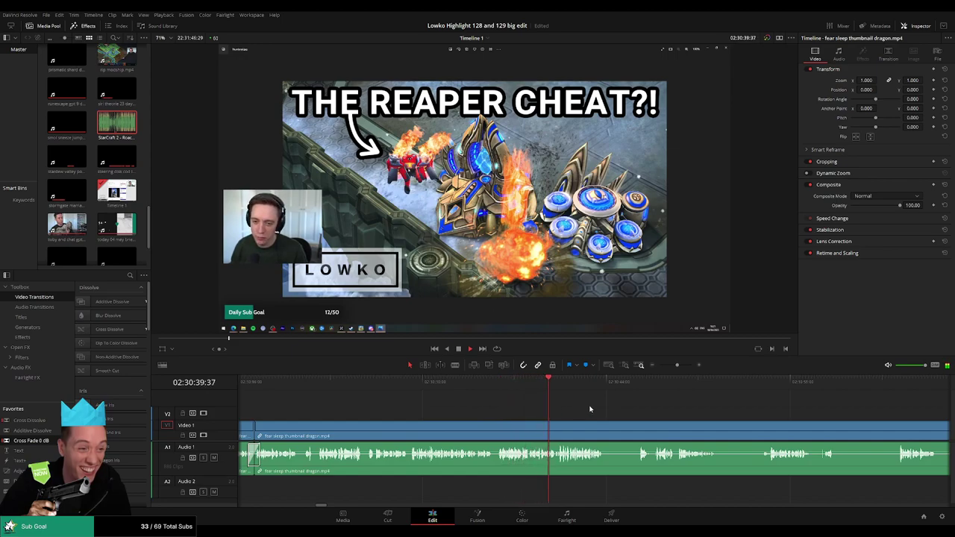
pyautogui.hscroll(3, 493, 404)
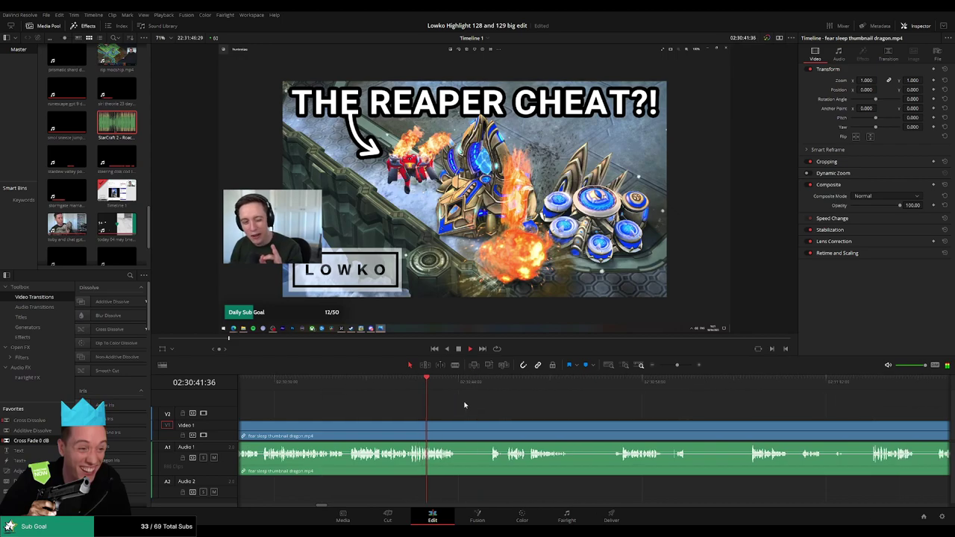
pyautogui.hscroll(2, 477, 402)
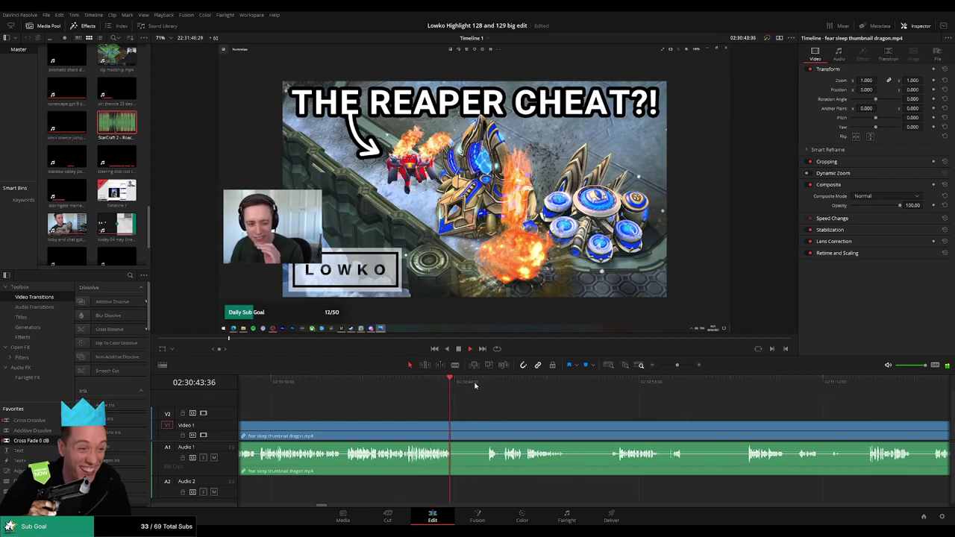
pyautogui.press('b')
pyautogui.click(452, 425)
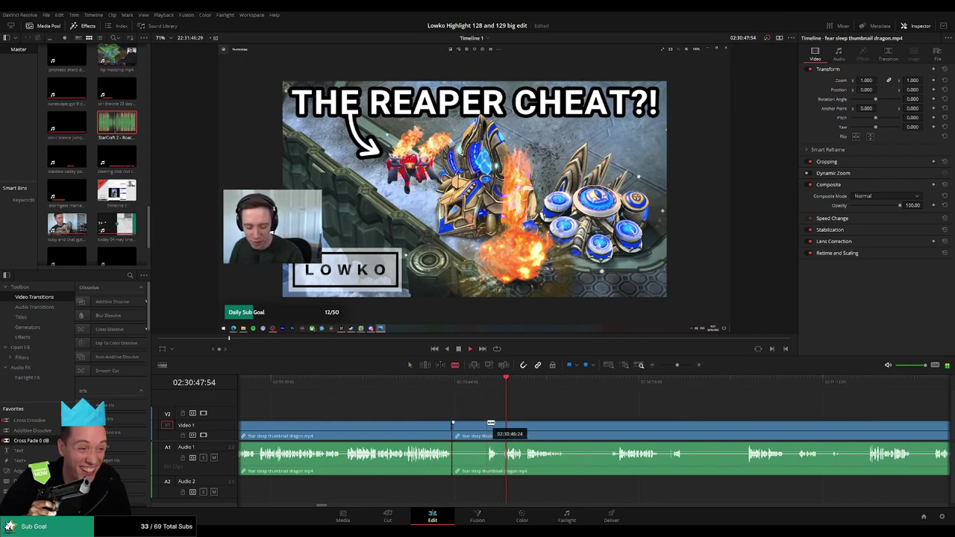
pyautogui.click(487, 426)
pyautogui.press('a')
pyautogui.click(472, 428)
pyautogui.press('Delete')
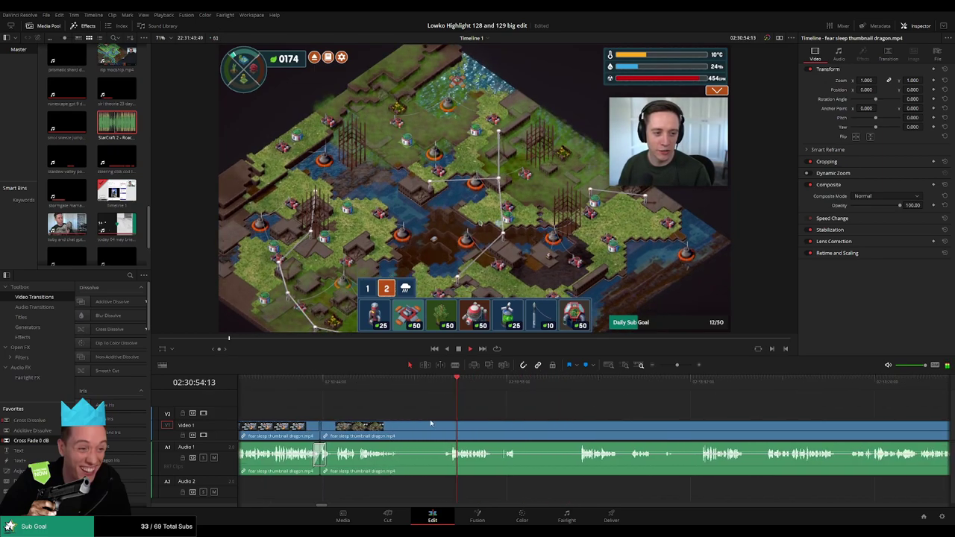
# Step: Cut out the quiet parts from about 02:30:50 to 02:30:53 and from 02:30:54 to 02:30:59, closing the gaps
pyautogui.press('b')
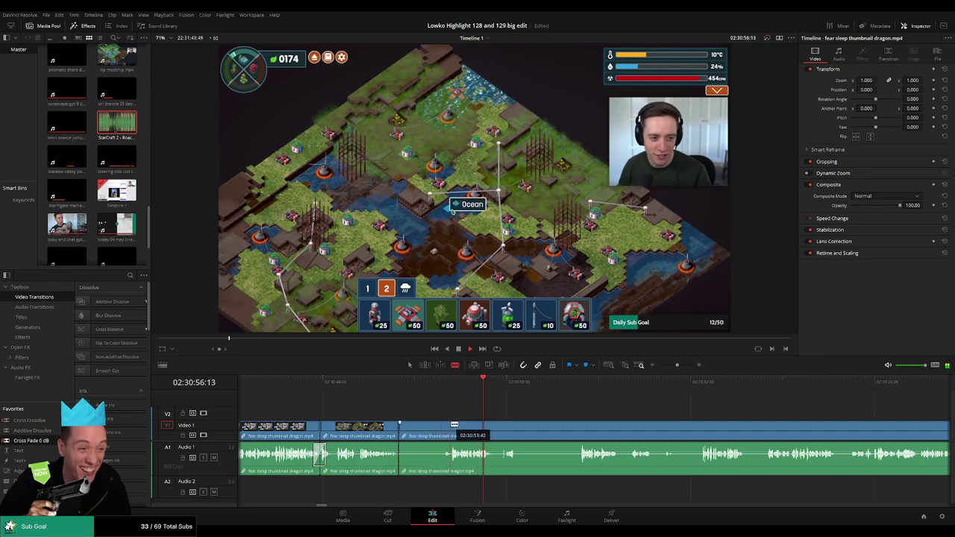
pyautogui.press('Delete')
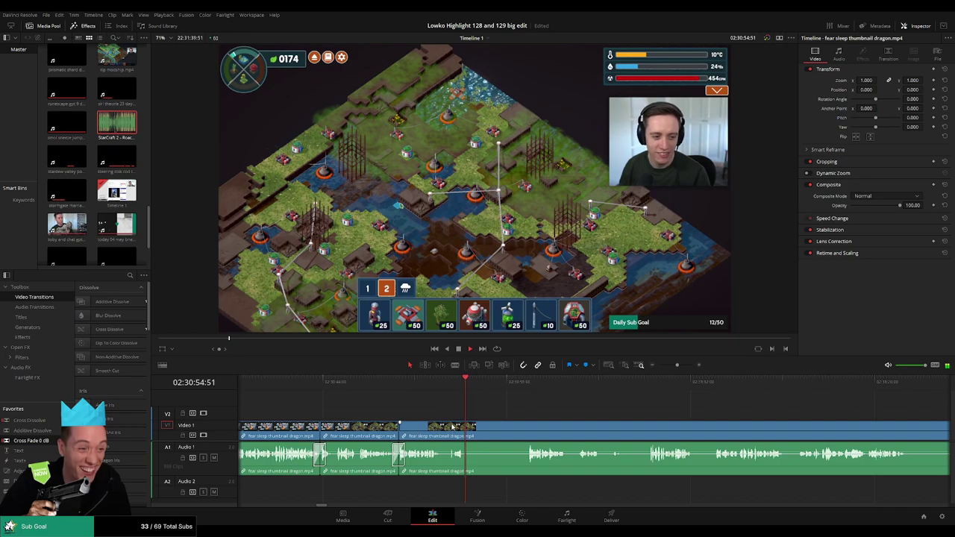
pyautogui.hotkey('ctrl', '=')
pyautogui.press('b')
pyautogui.click(572, 436)
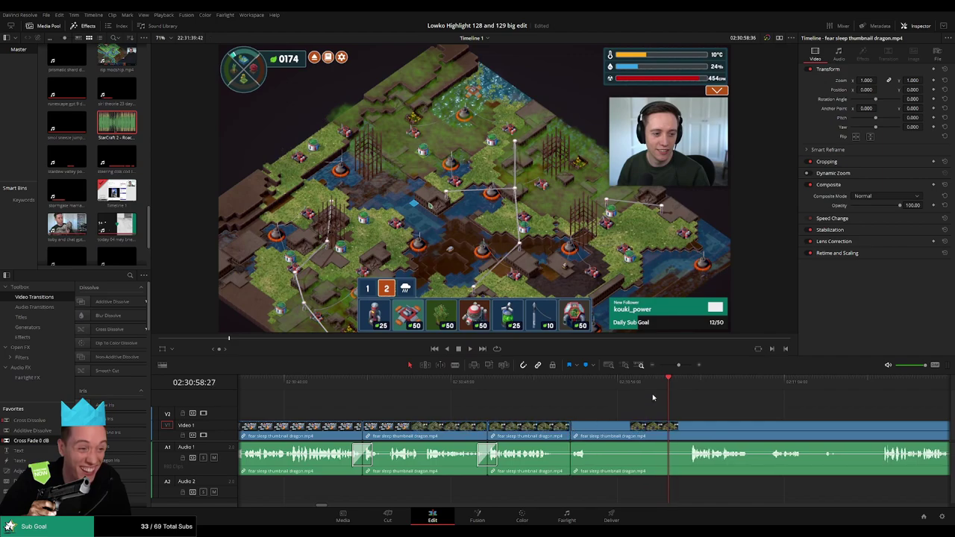
pyautogui.click(593, 431)
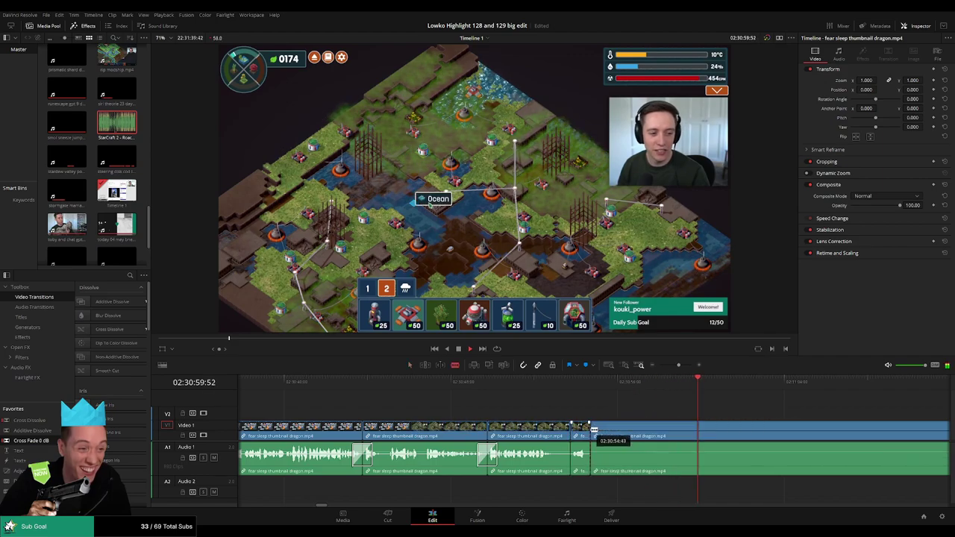
pyautogui.click(687, 426)
pyautogui.press('a')
pyautogui.click(660, 430)
pyautogui.press('Delete')
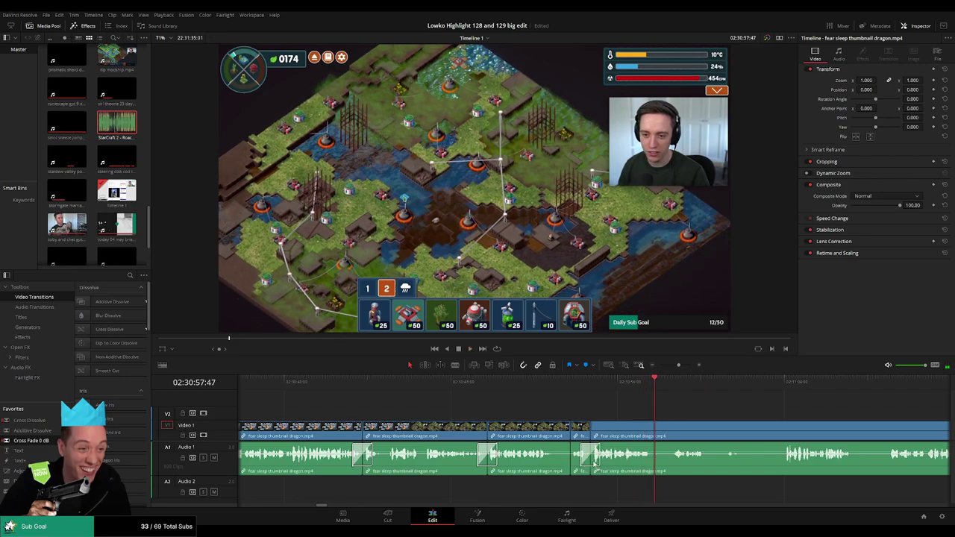
# Step: Split the clip at about 02:31:02 and delete the rest of fear sleep thumbnail dragon.mp4 after the cut, closing the gap
pyautogui.moveTo(712, 421); pyautogui.dragTo(519, 411)
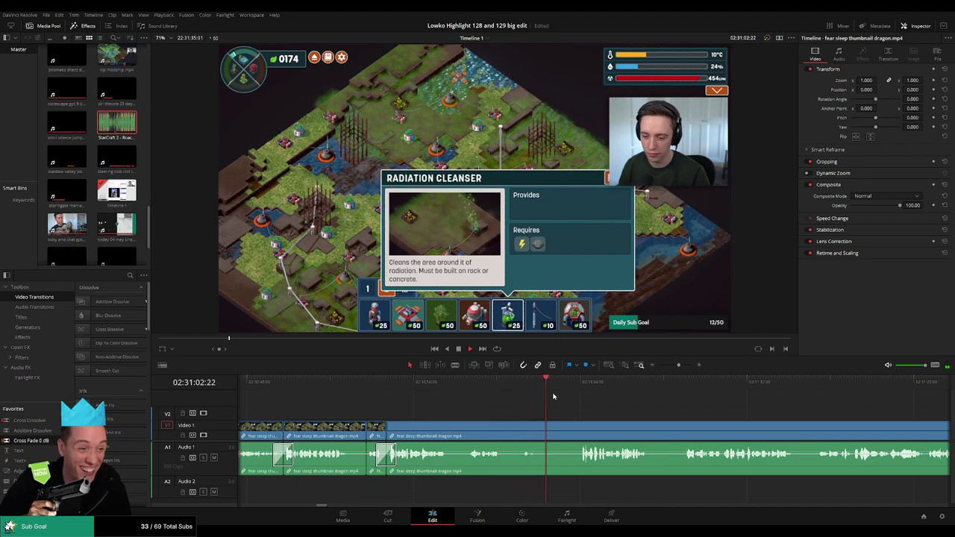
pyautogui.press('b')
pyautogui.click(540, 435)
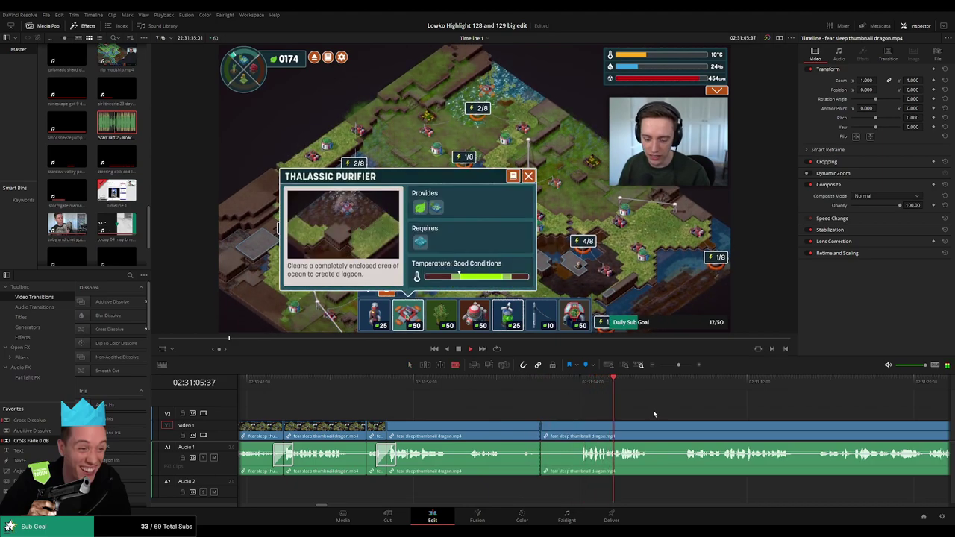
pyautogui.click(785, 382)
pyautogui.moveTo(679, 366); pyautogui.dragTo(665, 365)
pyautogui.click(456, 382)
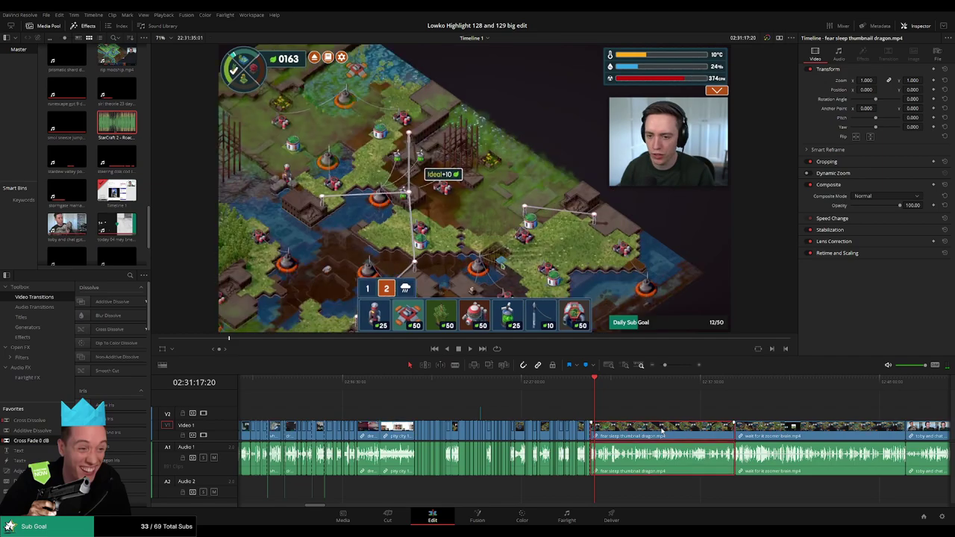
pyautogui.press('BackSpace')
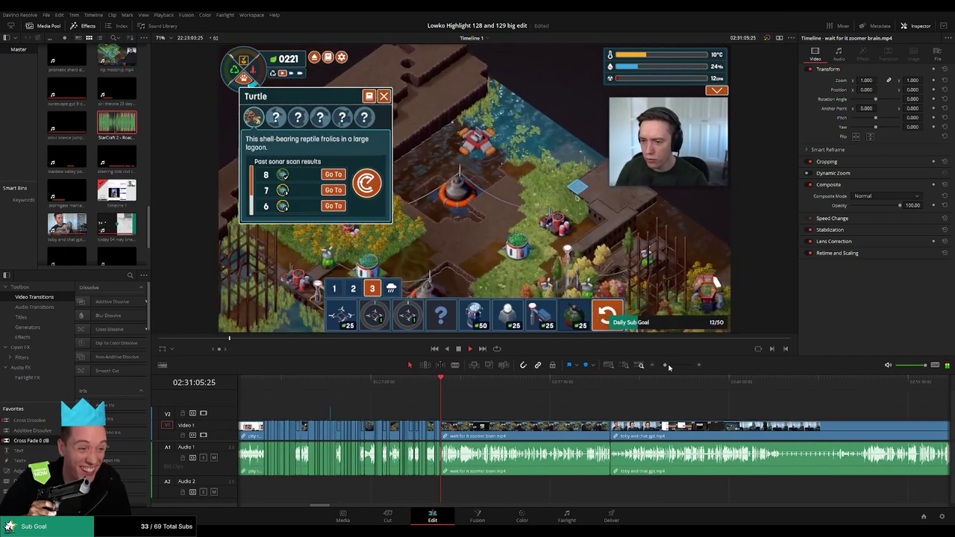
# Step: Look over the remaining untrimmed clips up to the end of the timeline and return to the current edit point
pyautogui.scroll(-3, 809, 419)
pyautogui.hscroll(10, 809, 418)
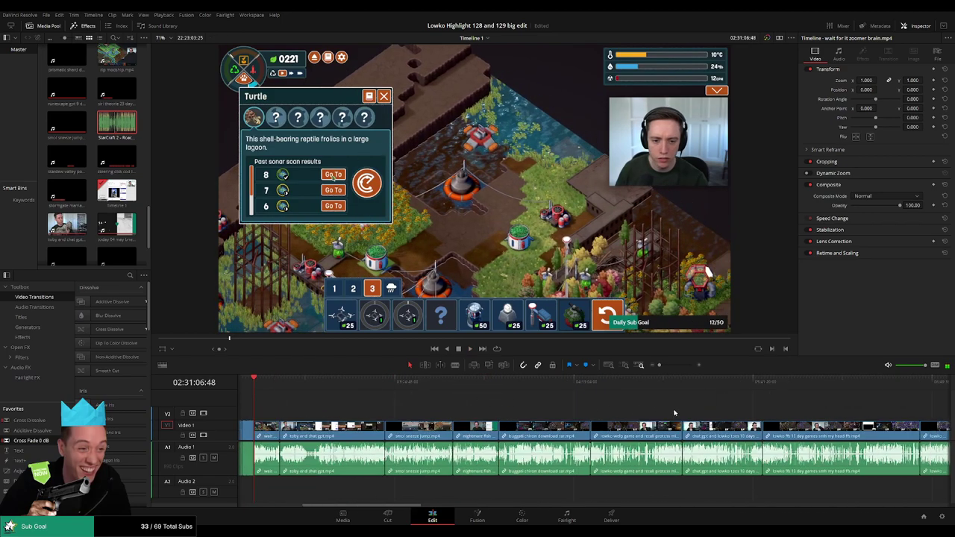
pyautogui.hscroll(10, 631, 412)
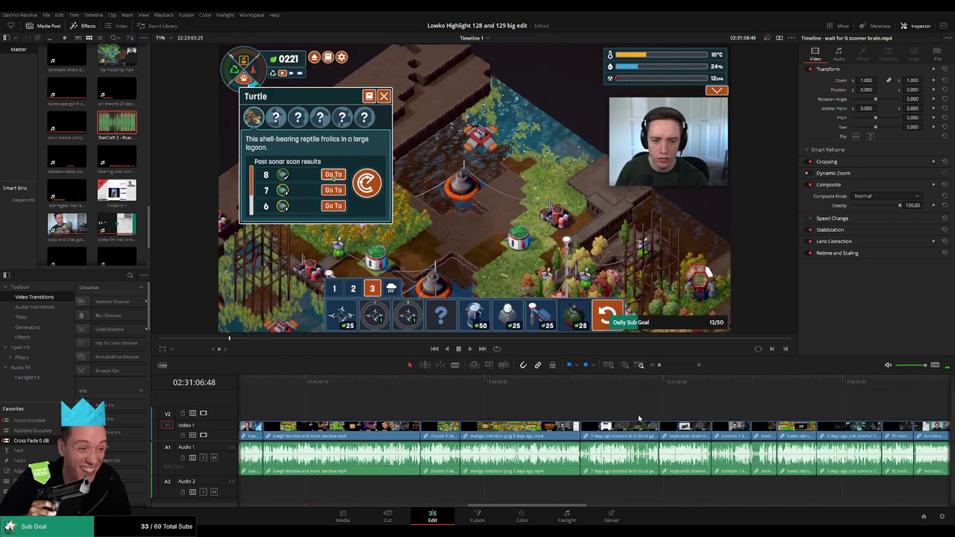
pyautogui.hscroll(10, 613, 411)
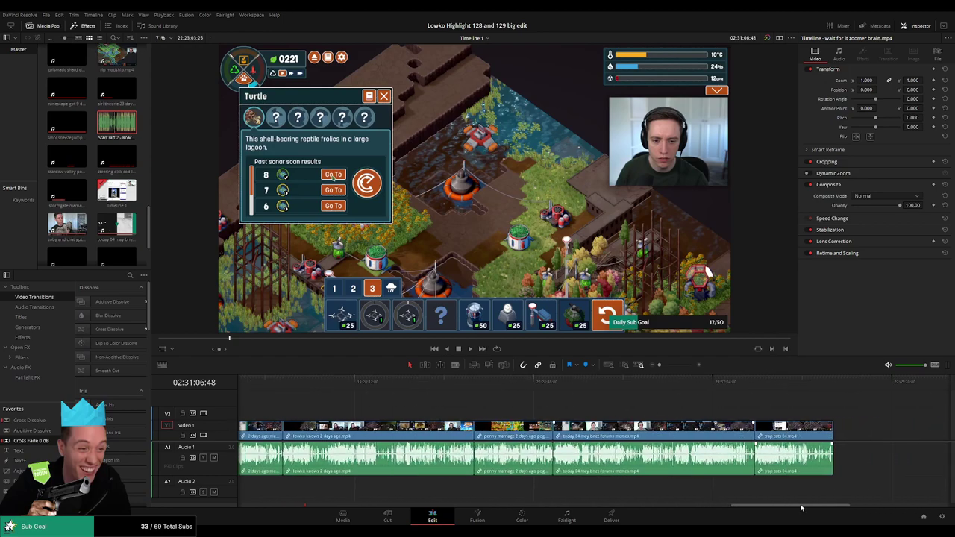
pyautogui.moveTo(801, 507); pyautogui.dragTo(346, 497)
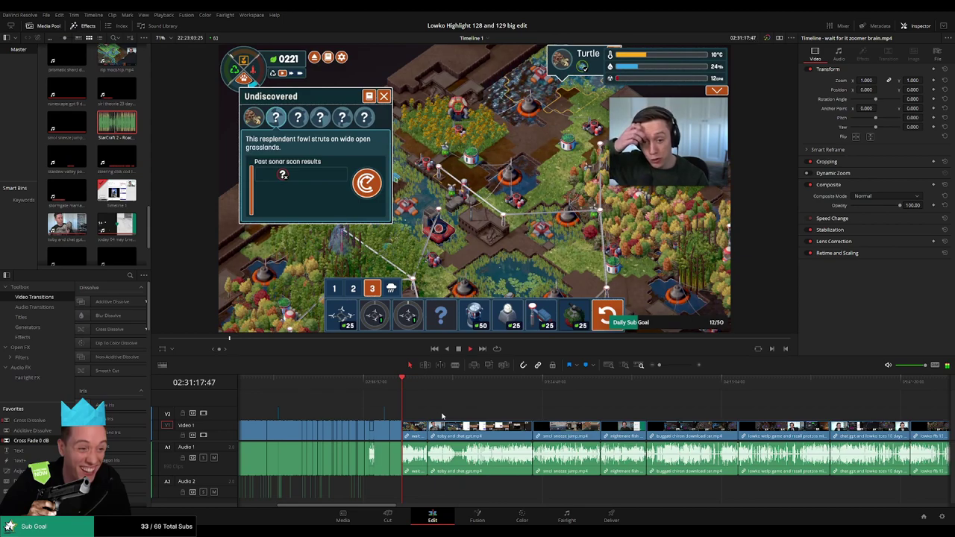
# Step: Skim through the wait for it zoomer brain.mp4 clip and delete it entirely, closing the gap
pyautogui.scroll(7, 479, 418)
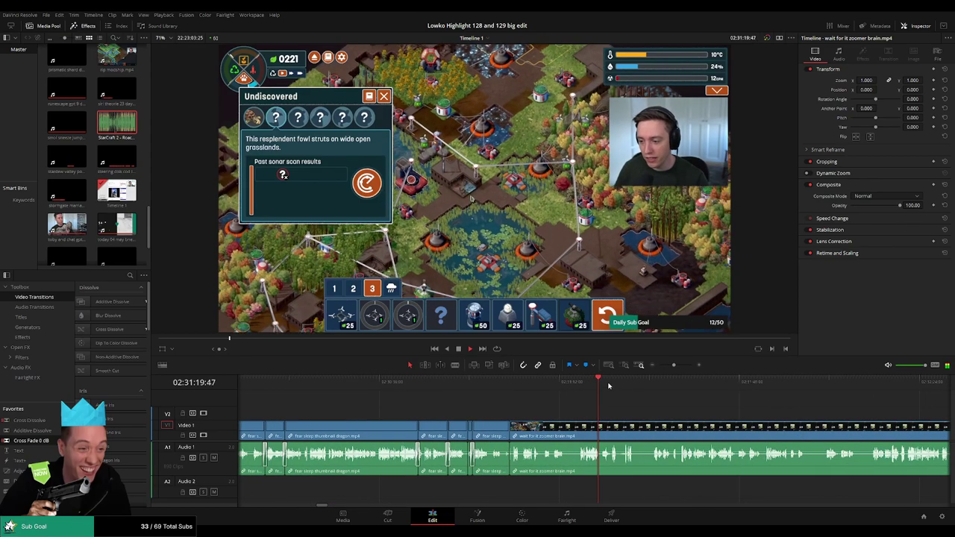
pyautogui.moveTo(605, 383); pyautogui.dragTo(720, 385)
pyautogui.moveTo(798, 414); pyautogui.dragTo(583, 385)
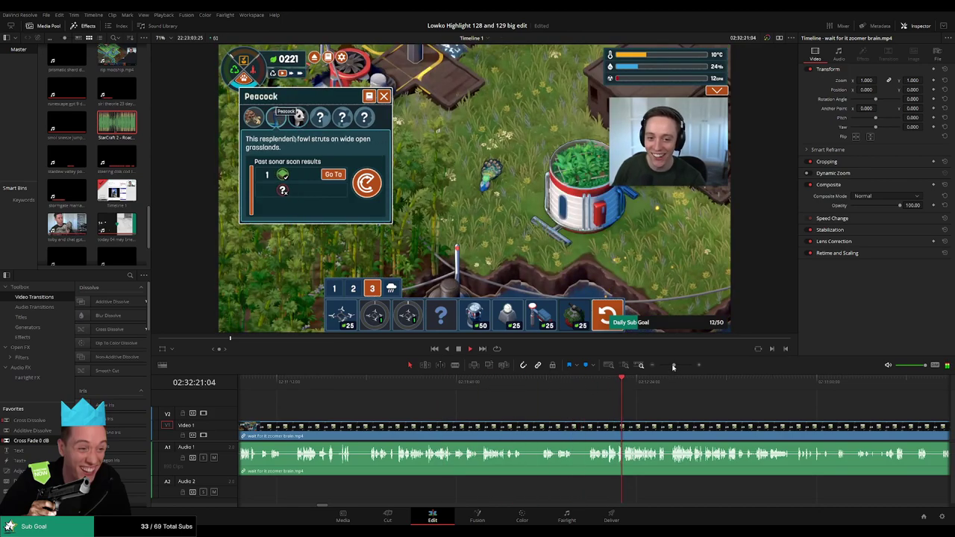
pyautogui.moveTo(674, 366); pyautogui.dragTo(623, 393)
pyautogui.hotkey('ctrl', '=')
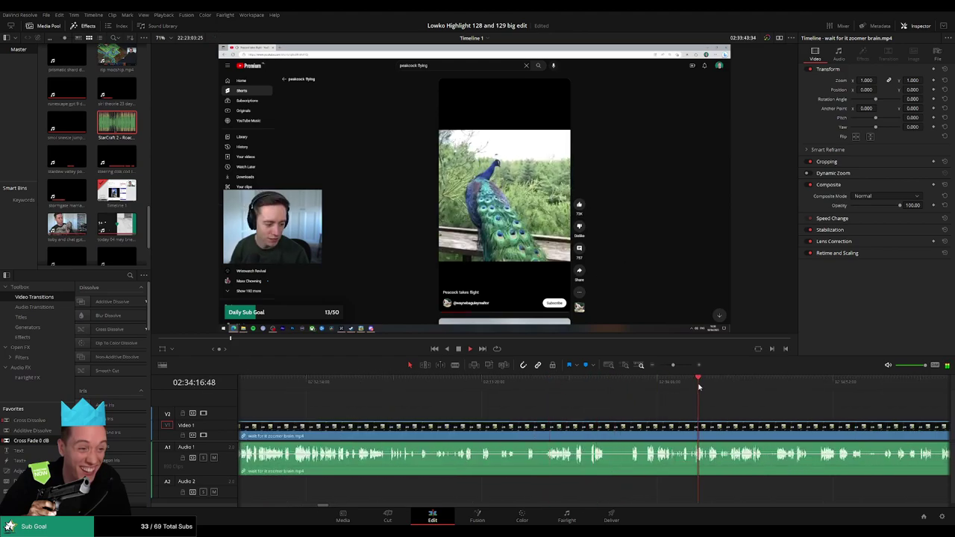
pyautogui.click(797, 388)
pyautogui.moveTo(672, 365); pyautogui.dragTo(666, 365)
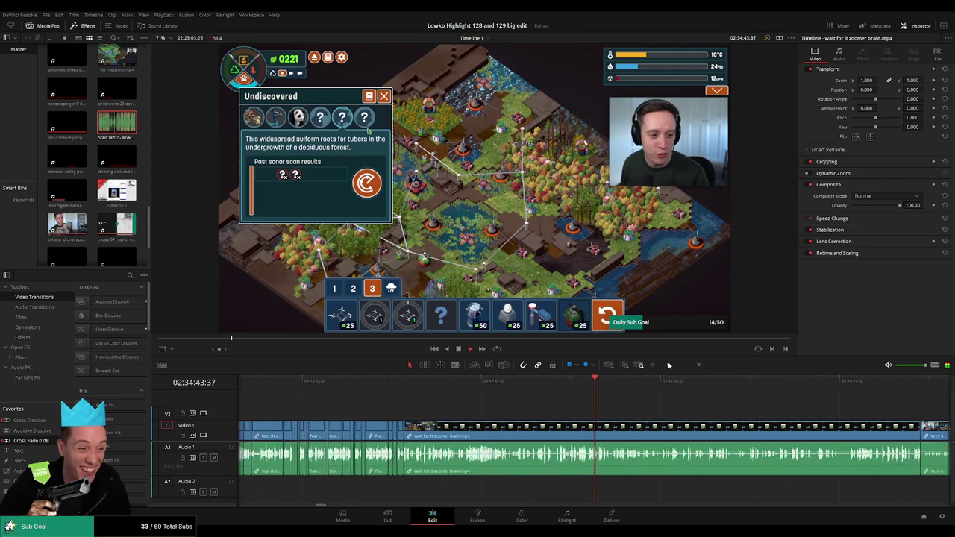
pyautogui.moveTo(615, 388); pyautogui.dragTo(710, 389)
pyautogui.hscroll(3, 595, 404)
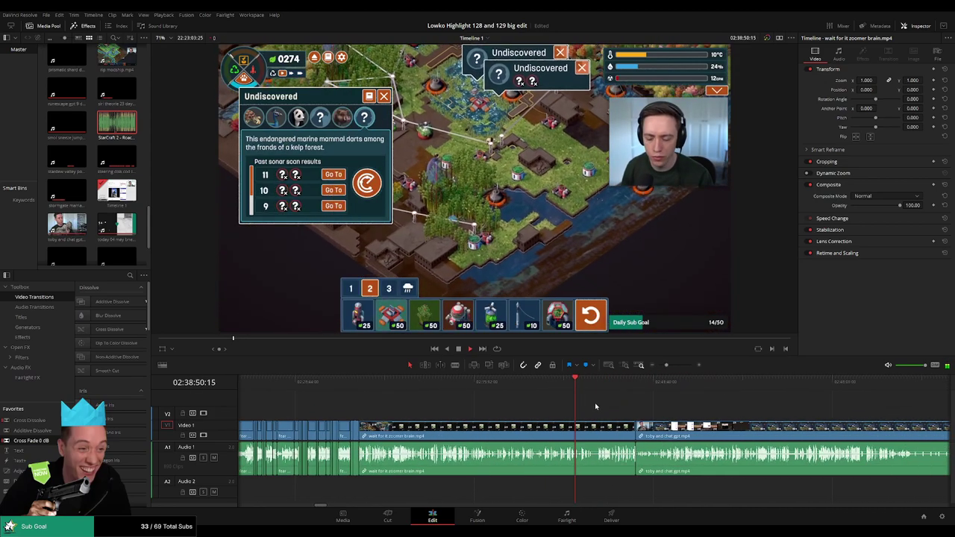
pyautogui.moveTo(599, 388); pyautogui.dragTo(621, 388)
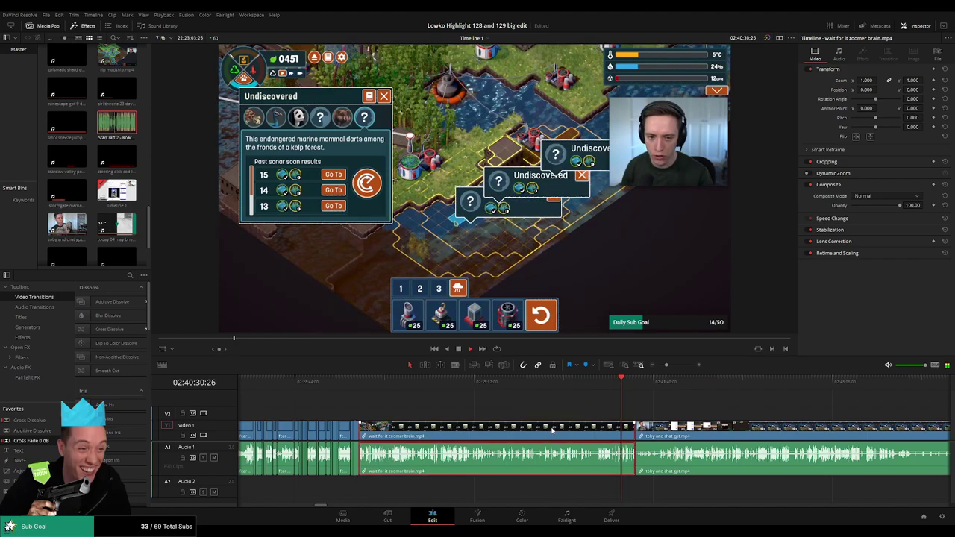
pyautogui.press('Delete')
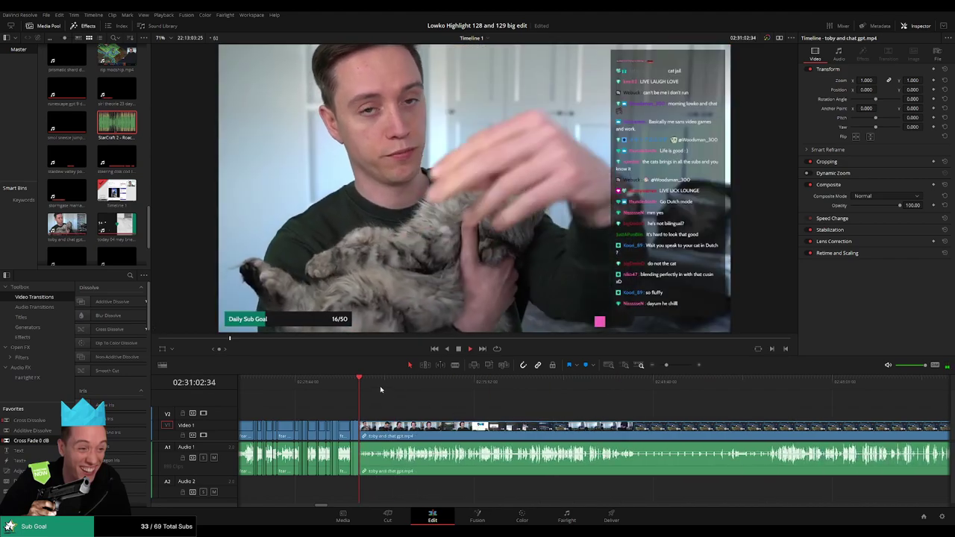
# Step: Skim through toby and chat gpt.mp4 between about 02:31:02 and 02:43:00 to find where the usable part starts
pyautogui.moveTo(376, 385); pyautogui.dragTo(613, 387)
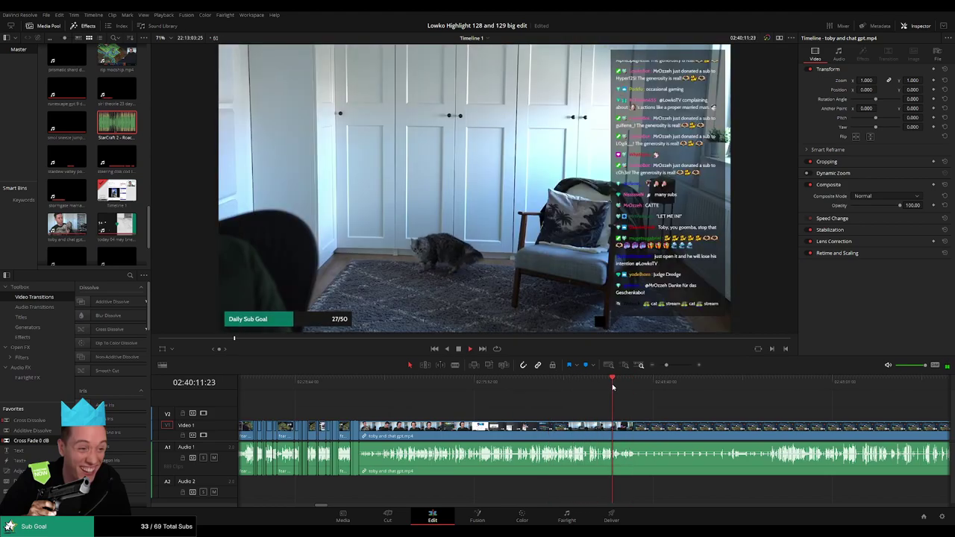
pyautogui.scroll(3, 643, 406)
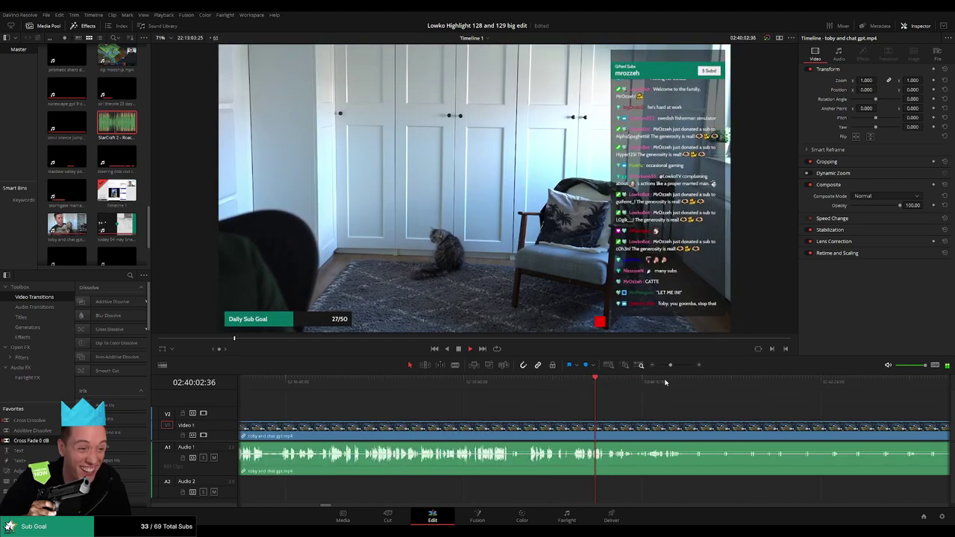
pyautogui.moveTo(656, 384); pyautogui.dragTo(860, 394)
pyautogui.press('space')
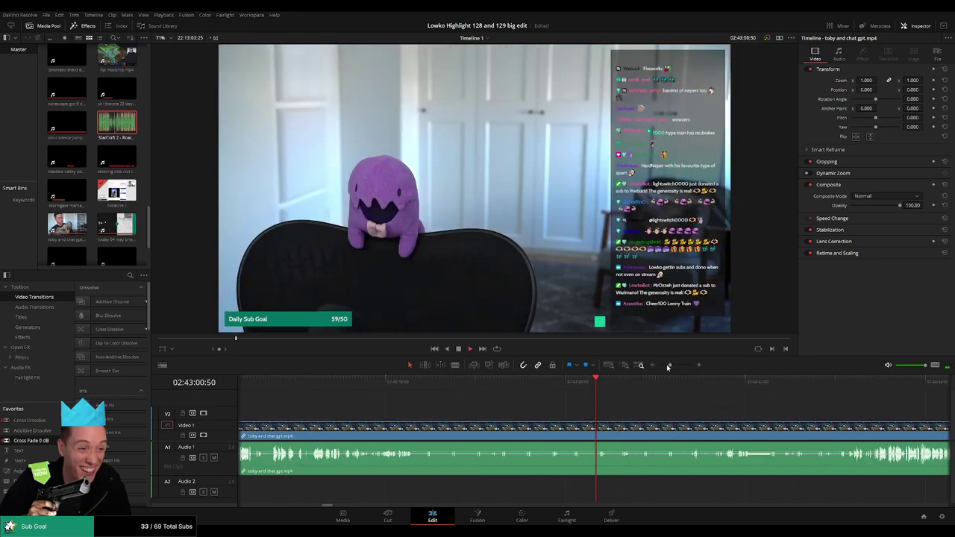
pyautogui.moveTo(668, 367); pyautogui.dragTo(662, 366)
pyautogui.moveTo(613, 388); pyautogui.dragTo(576, 388)
pyautogui.moveTo(662, 365); pyautogui.dragTo(667, 366)
pyautogui.scroll(4, 608, 412)
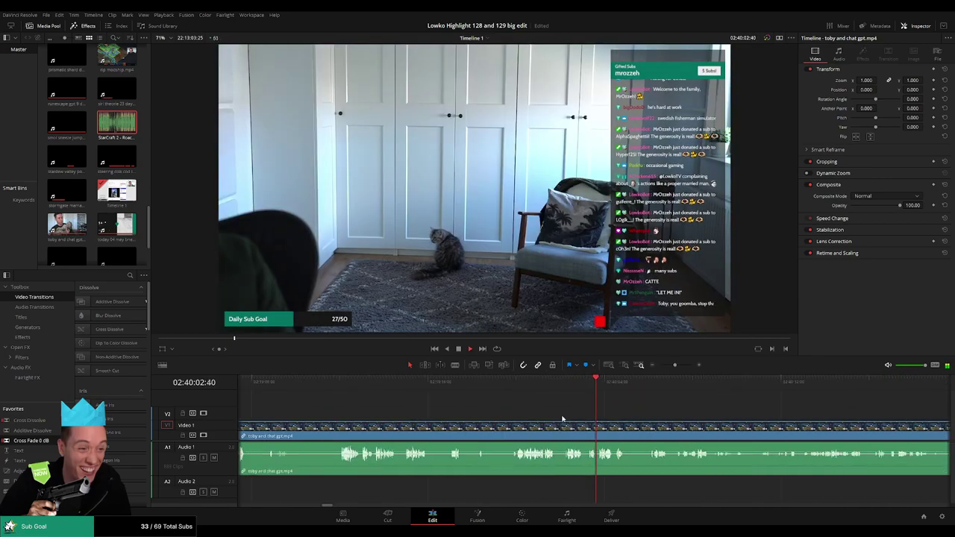
pyautogui.click(517, 387)
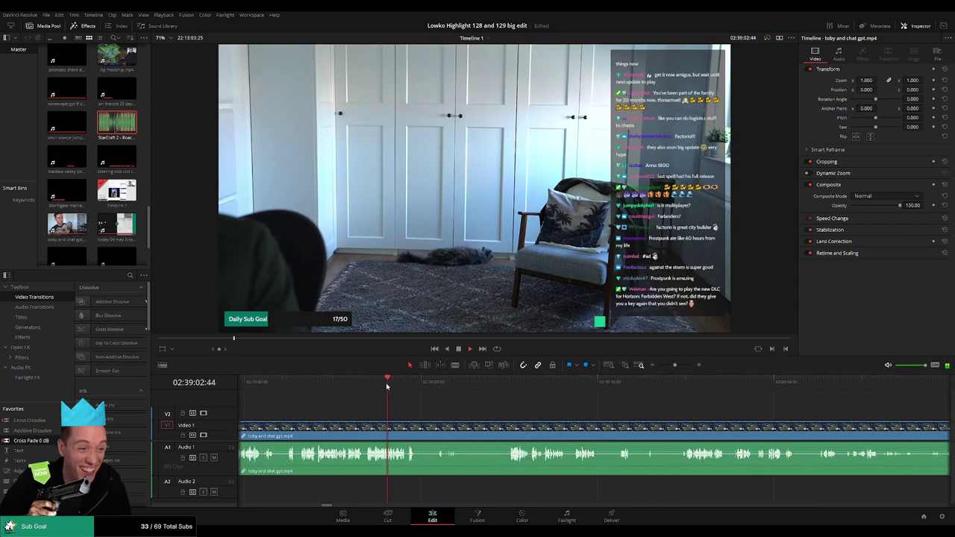
pyautogui.click(433, 389)
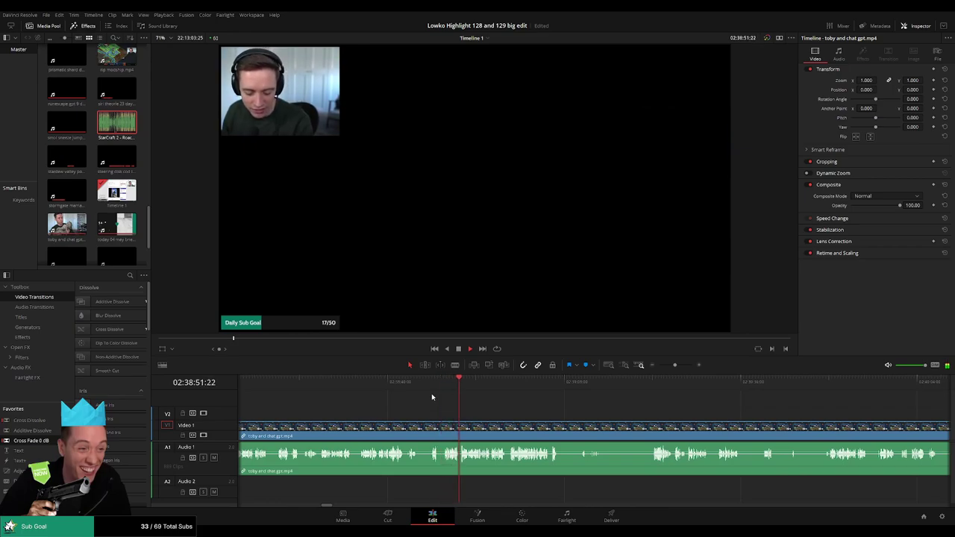
pyautogui.click(404, 382)
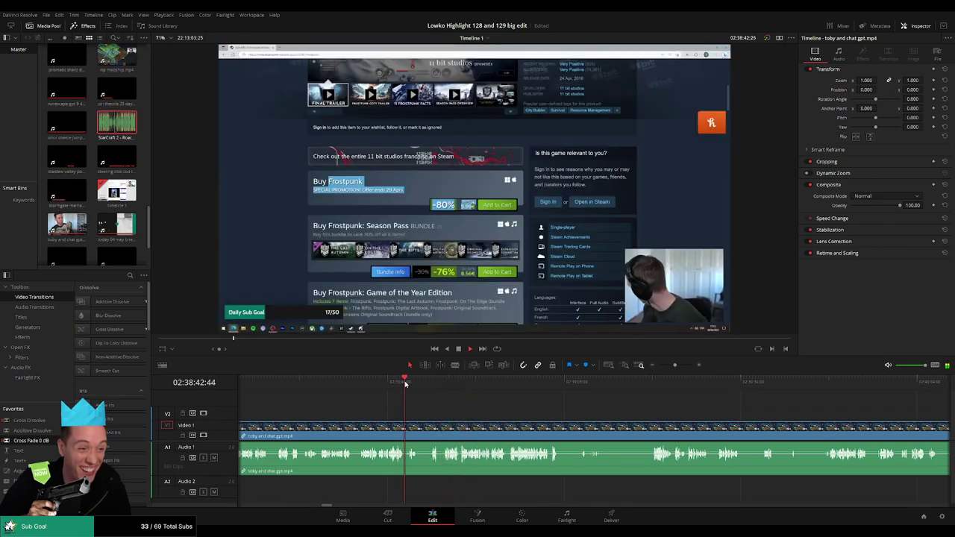
# Step: Split toby and chat gpt.mp4 at about 02:38:47 and delete the part before the cut, closing the gap
pyautogui.click(431, 383)
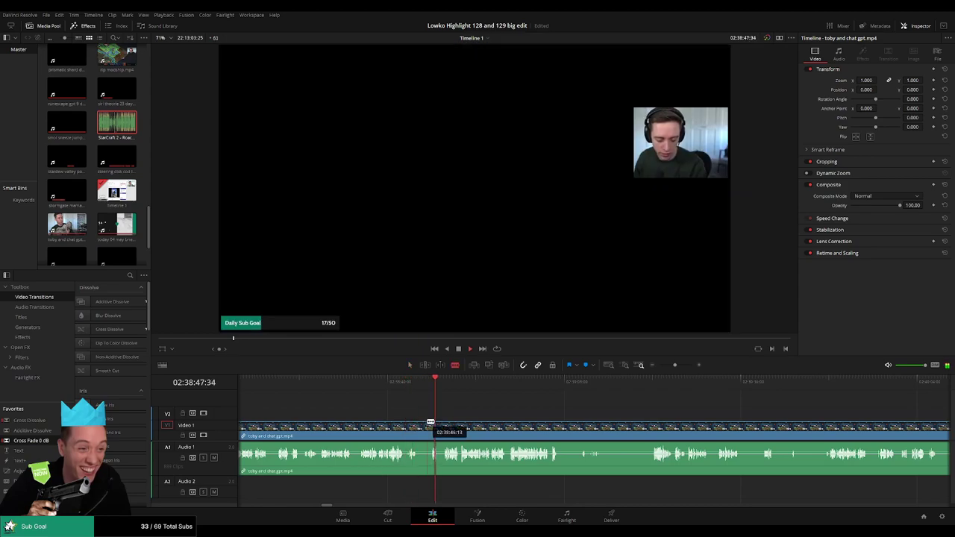
pyautogui.click(432, 427)
pyautogui.press('a')
pyautogui.click(415, 427)
pyautogui.press('Delete')
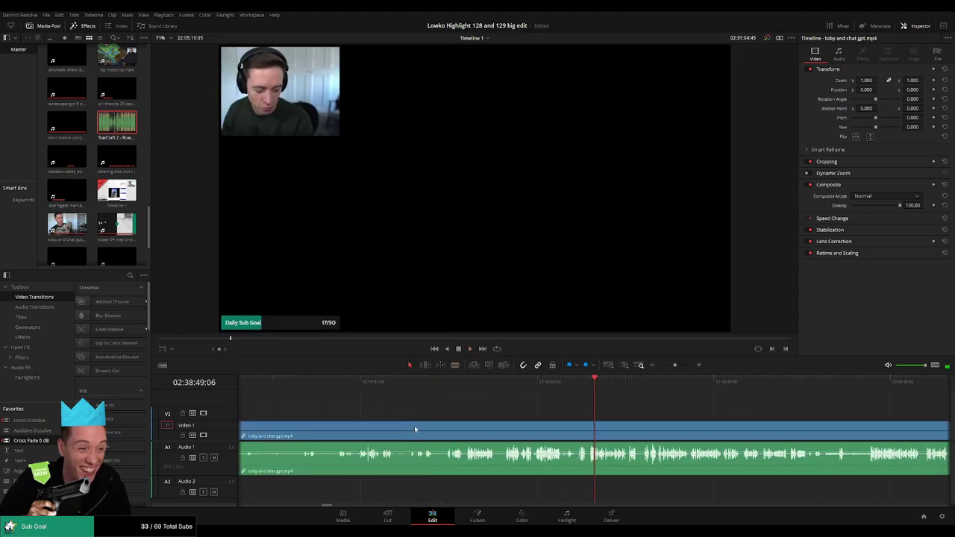
# Step: Play through the new start of toby and chat gpt.mp4 from about 02:31:02 to 02:31:44 to find the next cut
pyautogui.scroll(3, 429, 426)
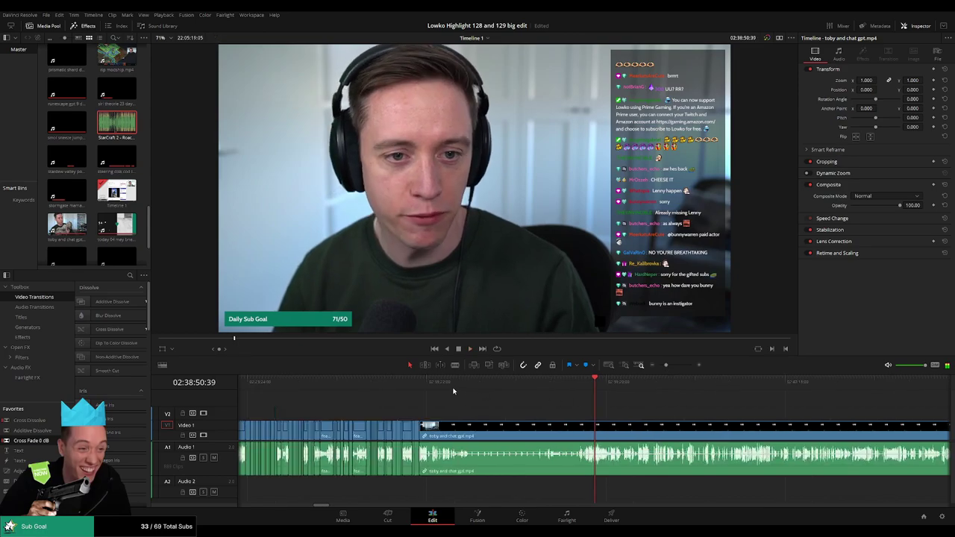
pyautogui.click(416, 386)
pyautogui.click(420, 387)
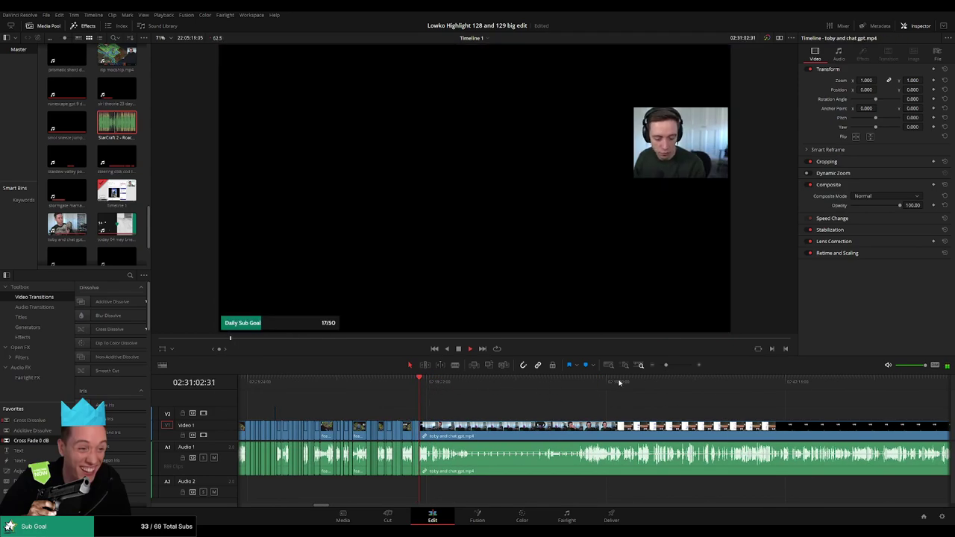
pyautogui.moveTo(666, 365); pyautogui.dragTo(673, 365)
pyautogui.scroll(-3, 477, 406)
pyautogui.moveTo(413, 388); pyautogui.dragTo(423, 389)
pyautogui.scroll(3, 513, 415)
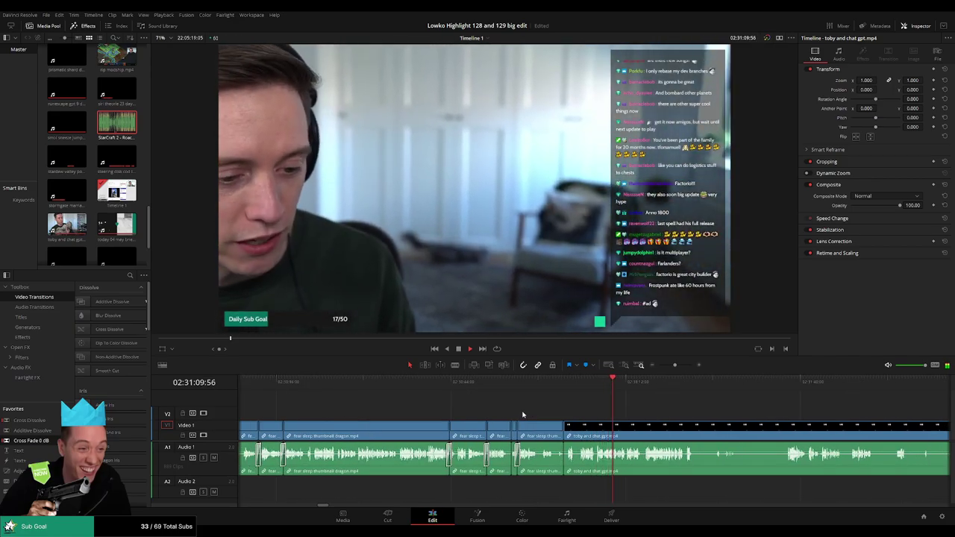
pyautogui.scroll(2, 642, 410)
pyautogui.scroll(-2, 647, 409)
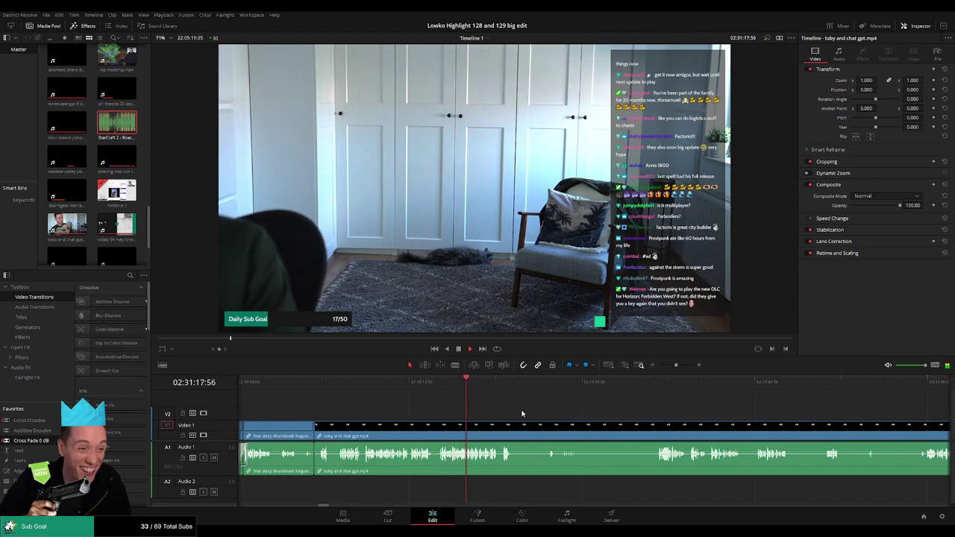
pyautogui.scroll(-1, 424, 402)
pyautogui.moveTo(422, 387); pyautogui.dragTo(571, 390)
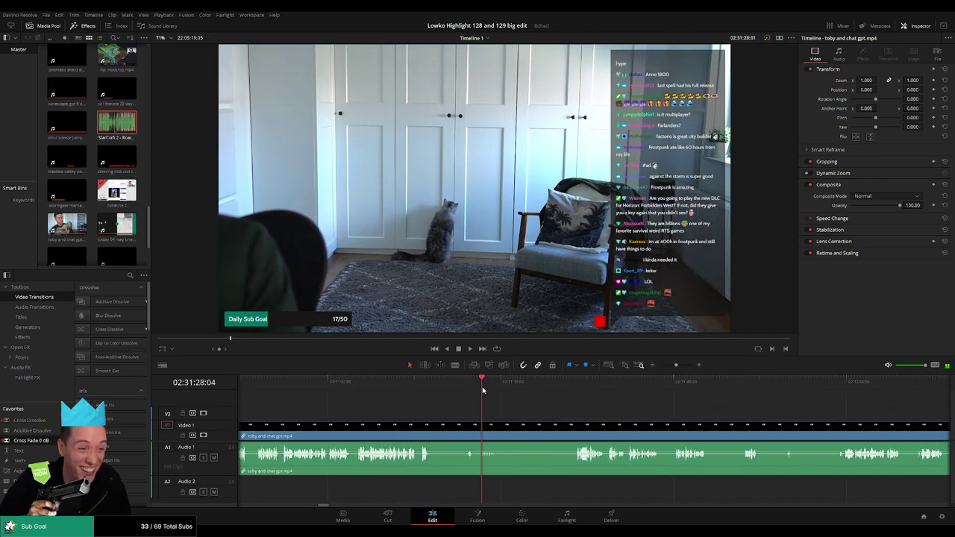
pyautogui.press('space')
pyautogui.scroll(-2, 483, 406)
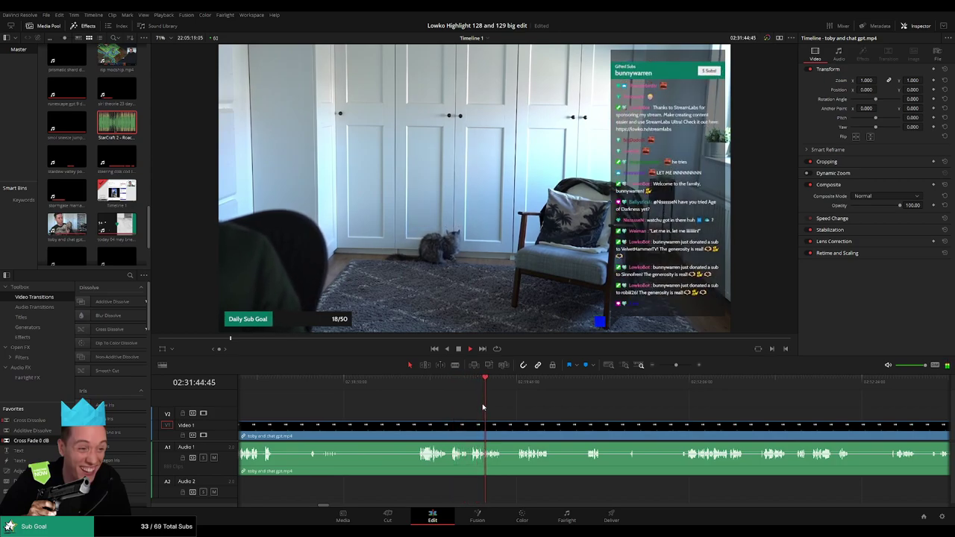
# Step: Cut out the part of toby and chat gpt.mp4 from about 02:31:34 to 02:31:52, closing the gap and cross-fading the audio join
pyautogui.click(373, 383)
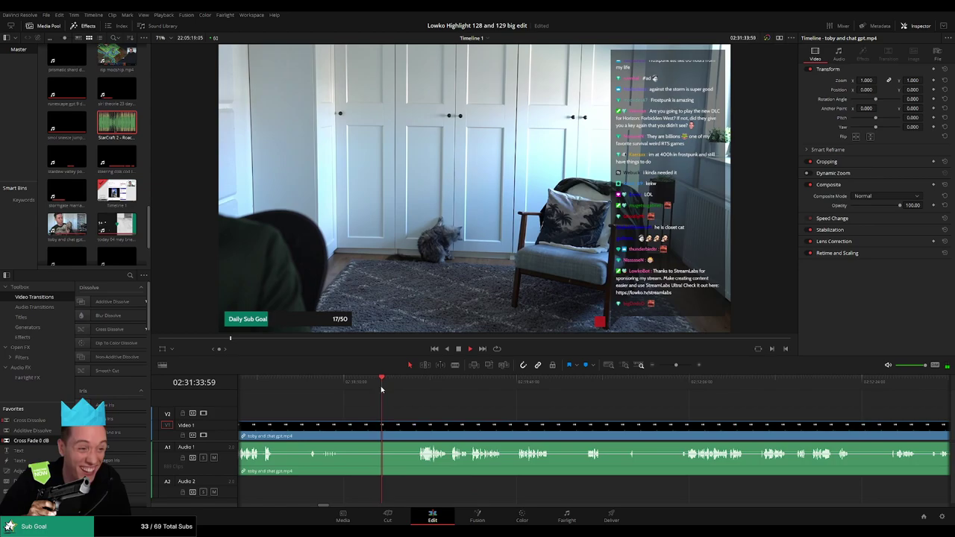
pyautogui.click(386, 433)
pyautogui.click(573, 382)
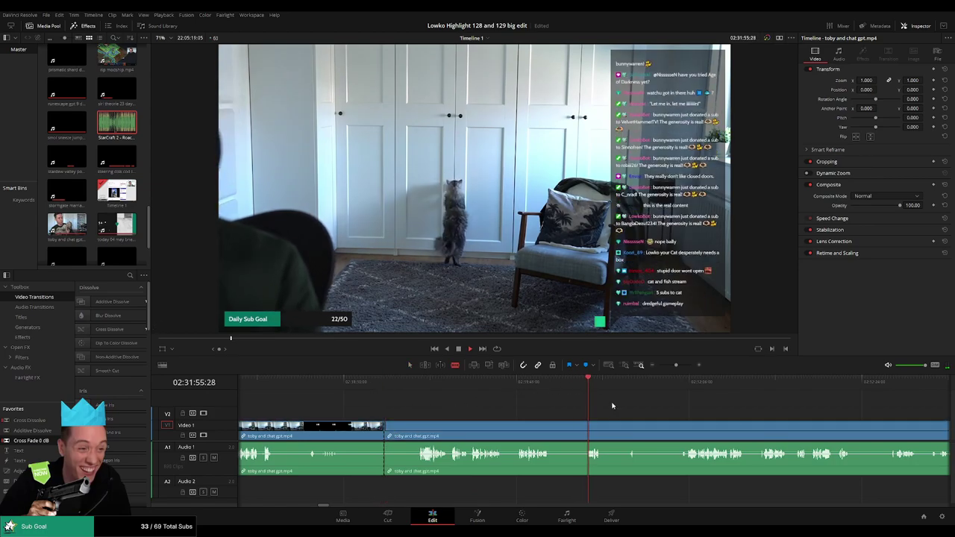
pyautogui.click(531, 382)
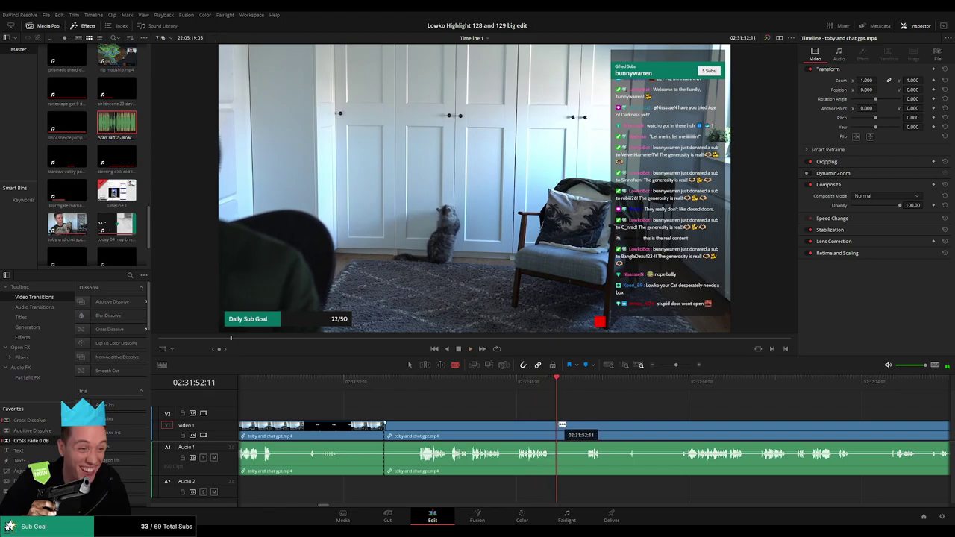
pyautogui.press('Delete')
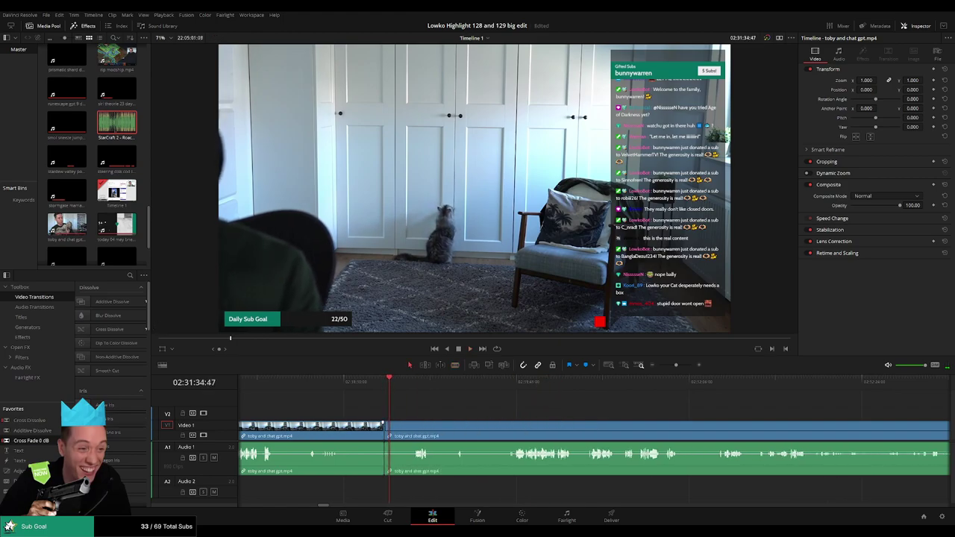
pyautogui.click(377, 386)
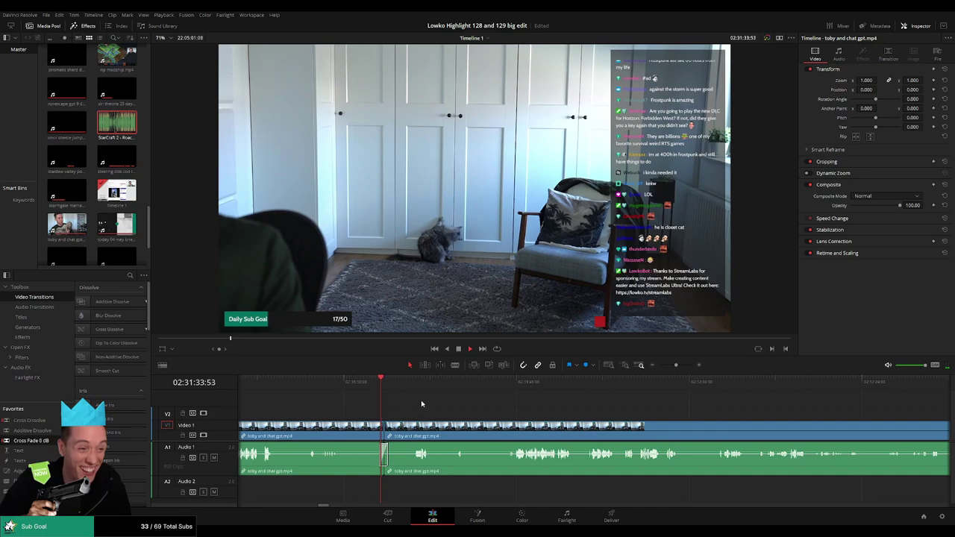
# Step: Cut out the section from about 02:31:47 to 02:32:08, closing the gap and cross-fading the audio join
pyautogui.click(409, 382)
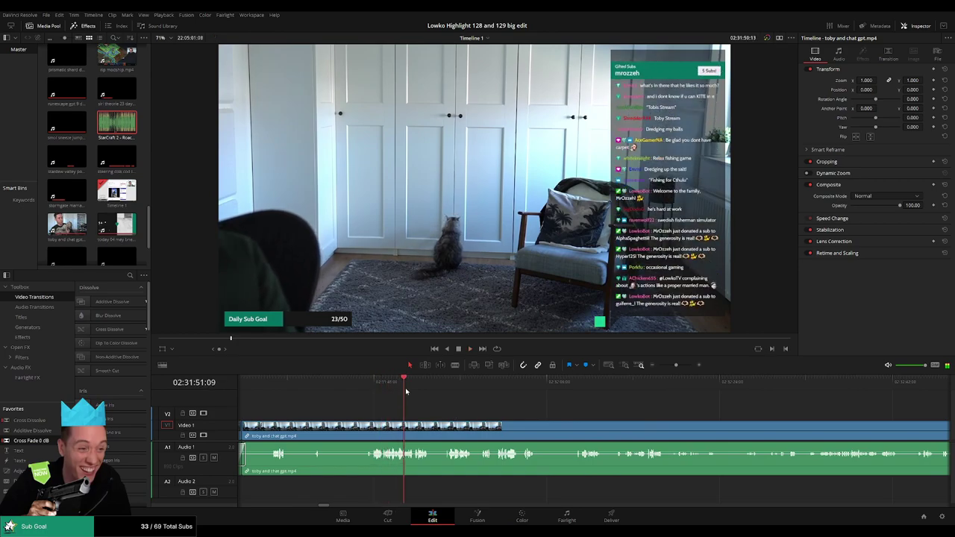
pyautogui.click(447, 387)
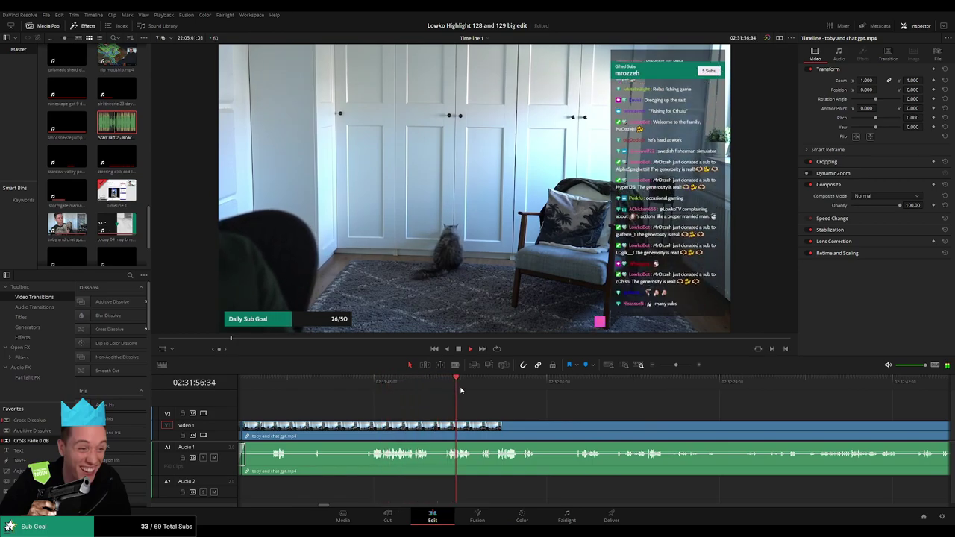
pyautogui.moveTo(486, 391); pyautogui.dragTo(576, 395)
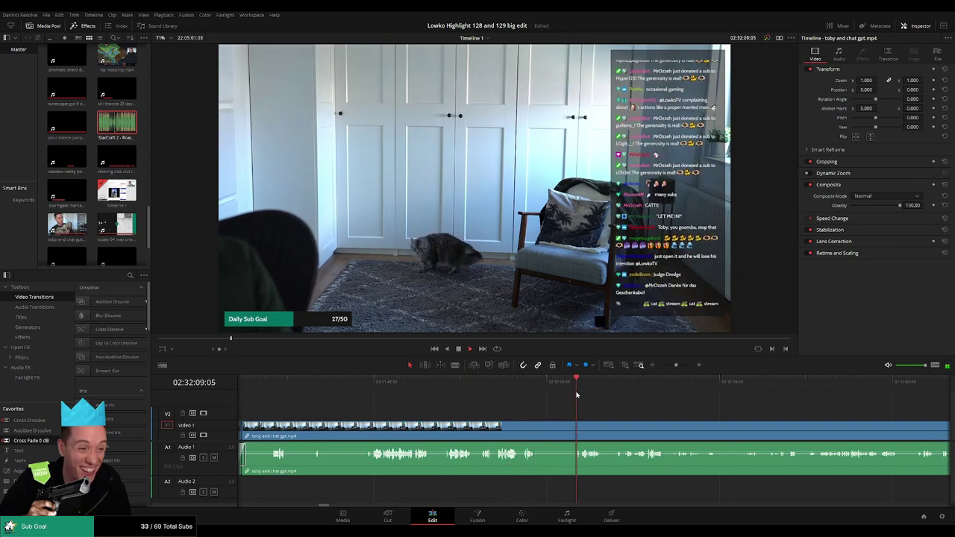
pyautogui.click(360, 433)
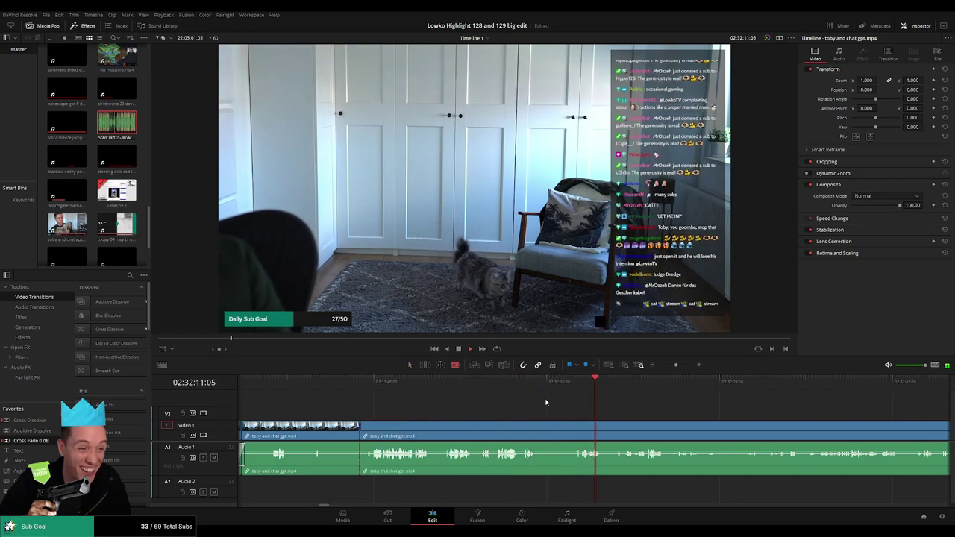
pyautogui.moveTo(537, 389); pyautogui.dragTo(558, 389)
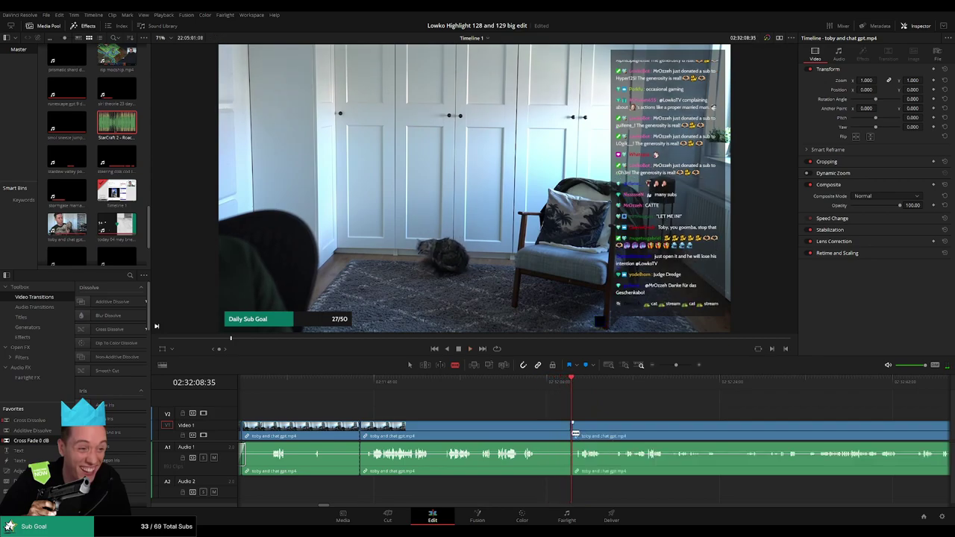
pyautogui.press('Delete')
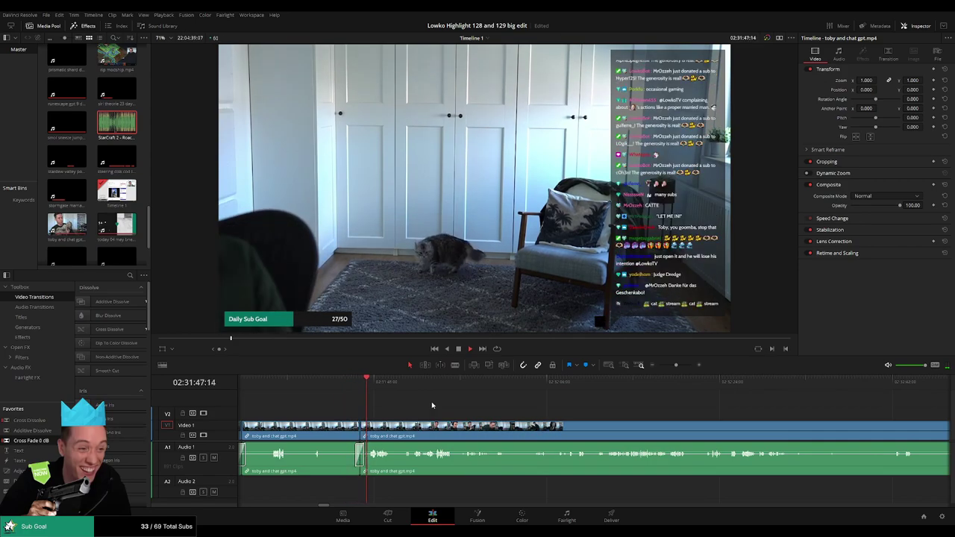
# Step: Split toby and chat gpt.mp4 at about 02:32:09, around the moment the cat is picked up and carried
pyautogui.moveTo(389, 389); pyautogui.dragTo(483, 389)
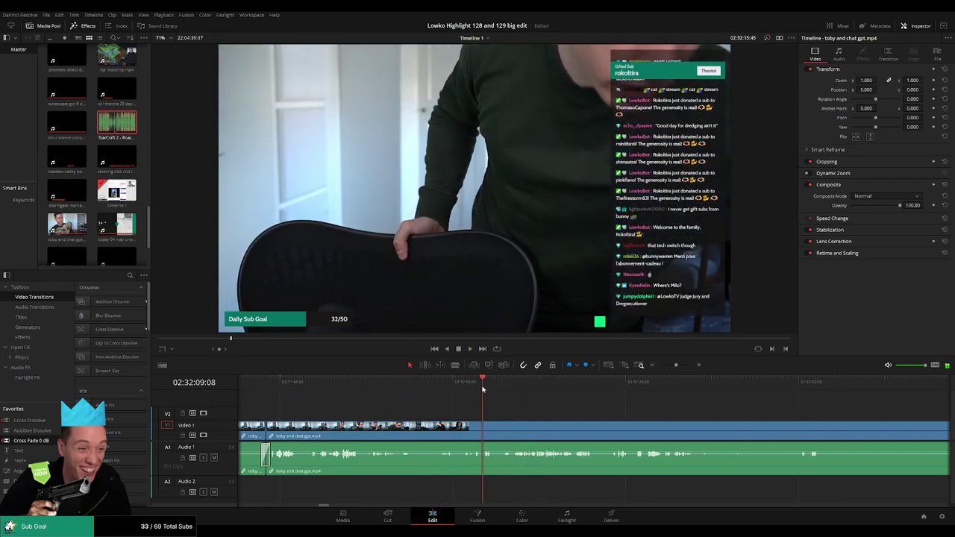
pyautogui.press('space')
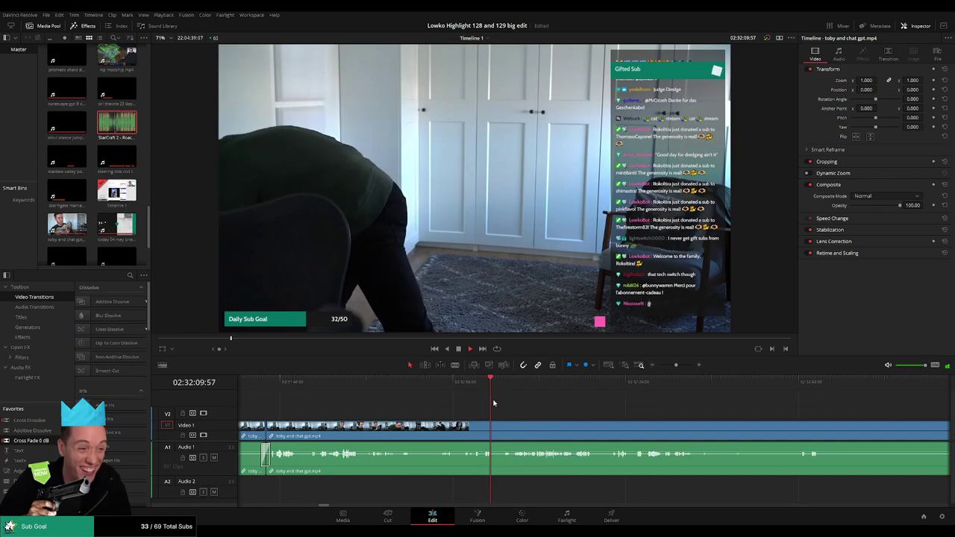
pyautogui.click(469, 389)
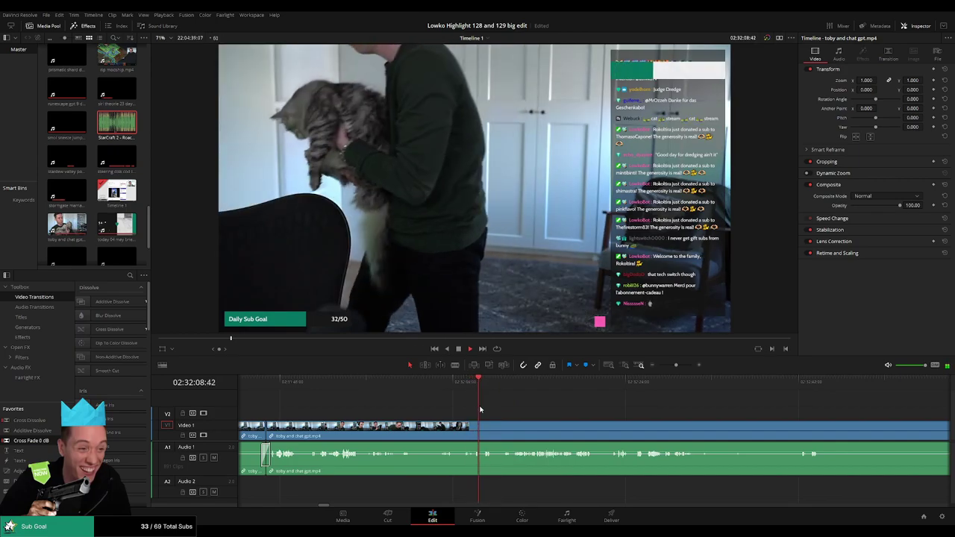
# Step: Skim toby and chat gpt.mp4 from about 02:32:48 to 02:39:55 to find where footage worth keeping resumes
pyautogui.moveTo(551, 389); pyautogui.dragTo(855, 395)
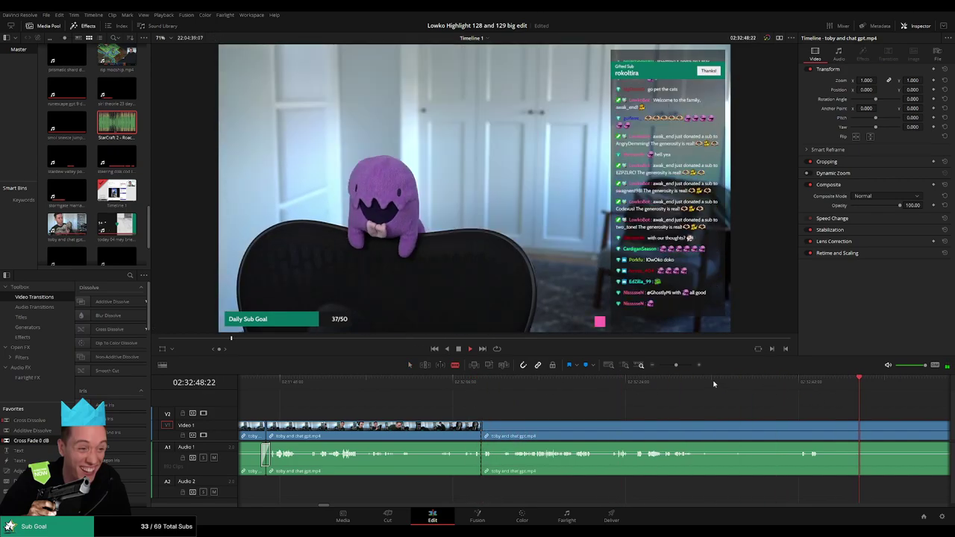
pyautogui.moveTo(676, 365); pyautogui.dragTo(663, 364)
pyautogui.click(655, 383)
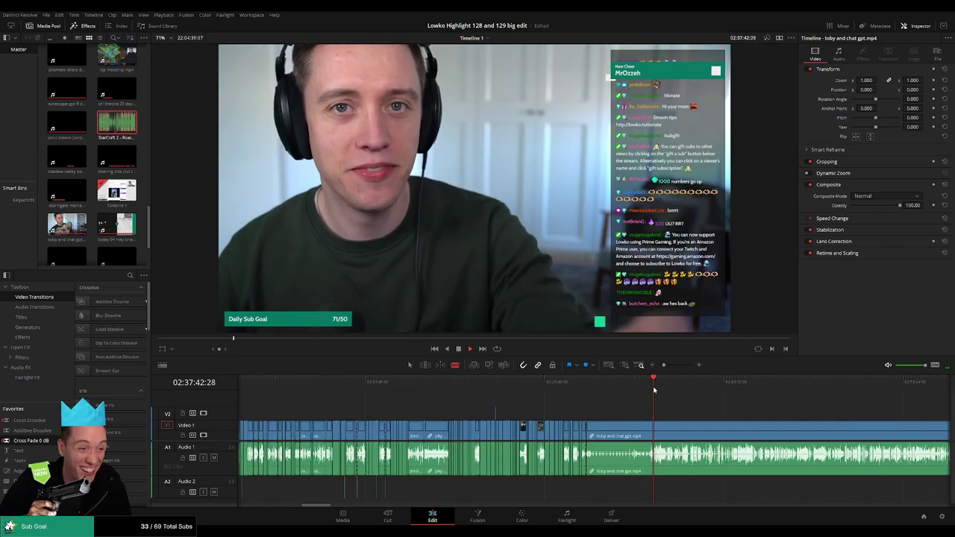
pyautogui.scroll(5, 642, 395)
pyautogui.click(663, 383)
pyautogui.click(672, 382)
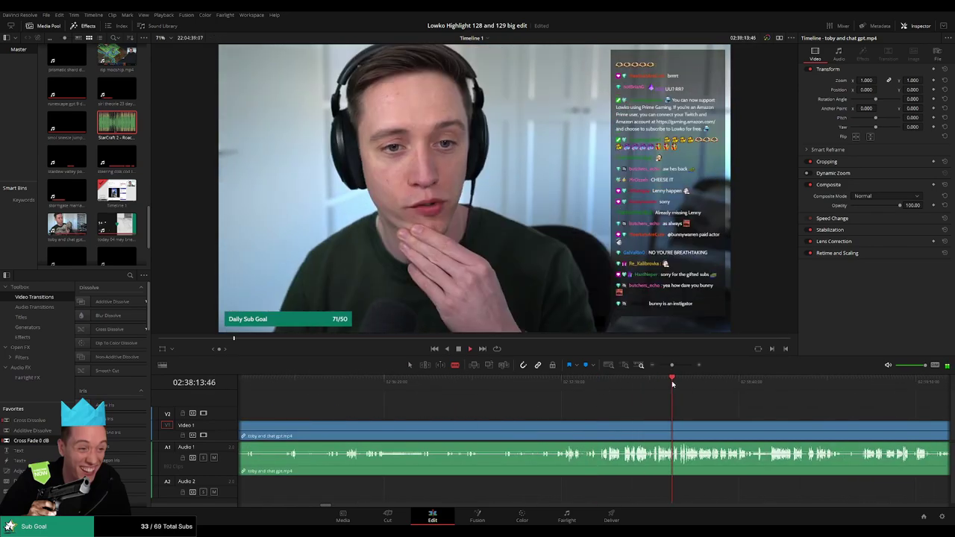
pyautogui.click(691, 382)
pyautogui.click(768, 386)
pyautogui.moveTo(774, 389); pyautogui.dragTo(525, 393)
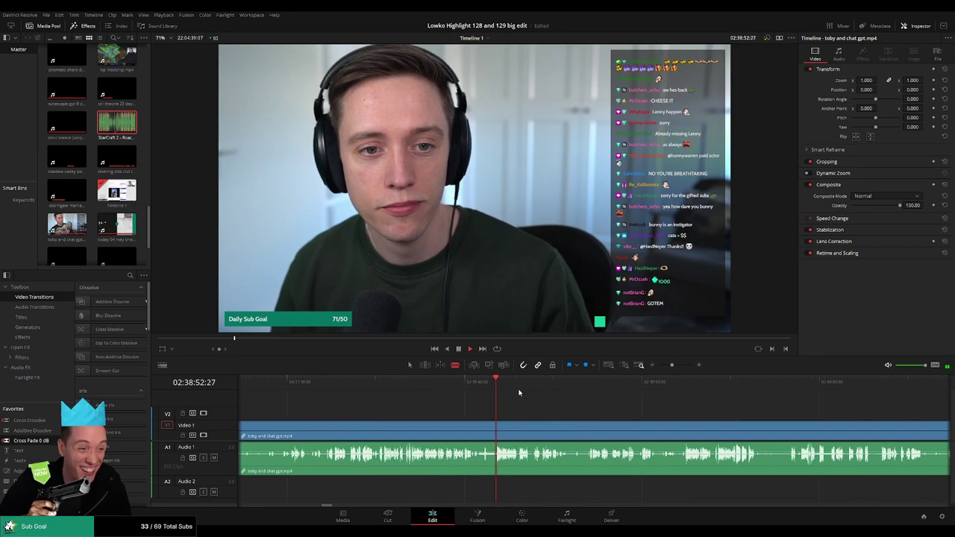
pyautogui.click(549, 389)
pyautogui.click(655, 389)
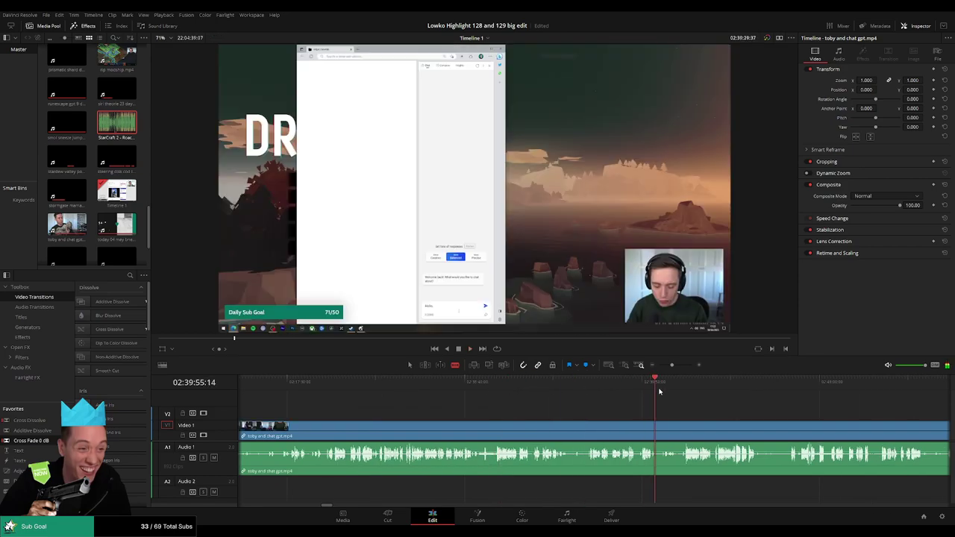
pyautogui.click(675, 391)
pyautogui.click(639, 389)
# Step: Review the chatbot conversation in toby and chat gpt.mp4 between about 02:39:36 and 02:41:54
pyautogui.press('space')
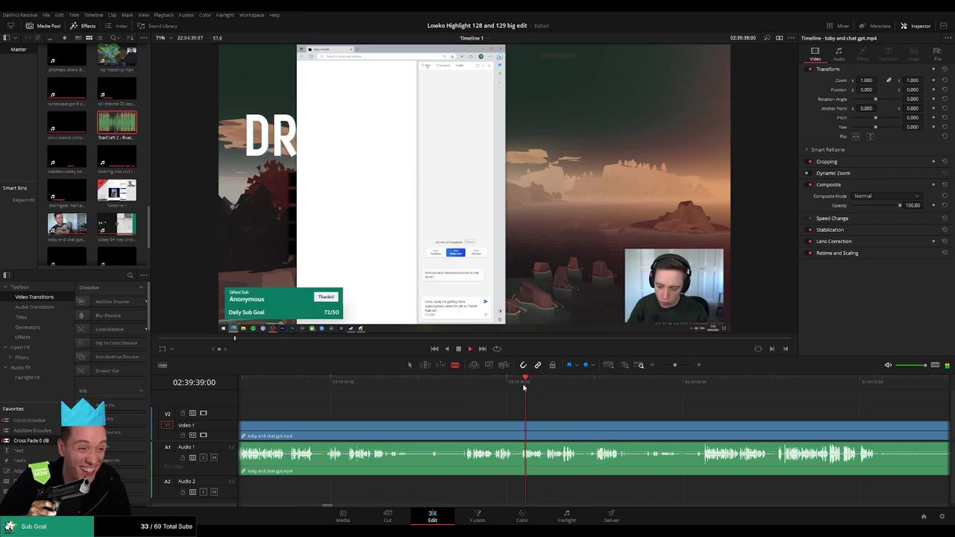
pyautogui.click(467, 386)
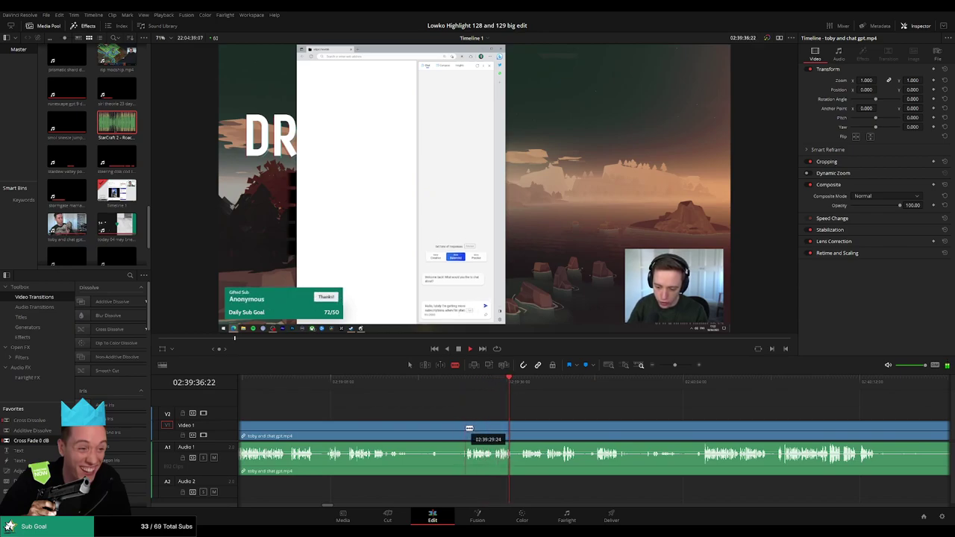
pyautogui.moveTo(543, 384); pyautogui.dragTo(718, 392)
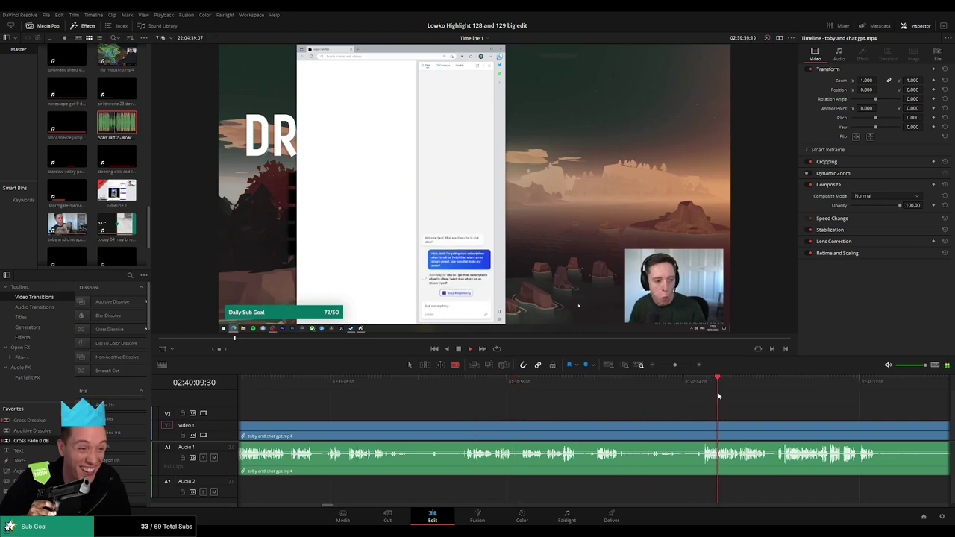
pyautogui.moveTo(792, 391); pyautogui.dragTo(810, 392)
pyautogui.hscroll(4, 605, 415)
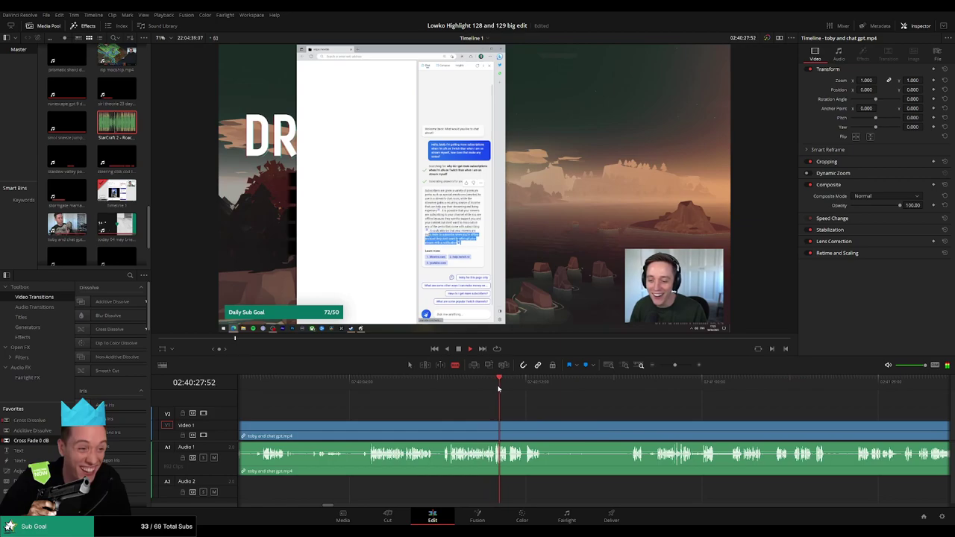
pyautogui.hscroll(-3, 516, 405)
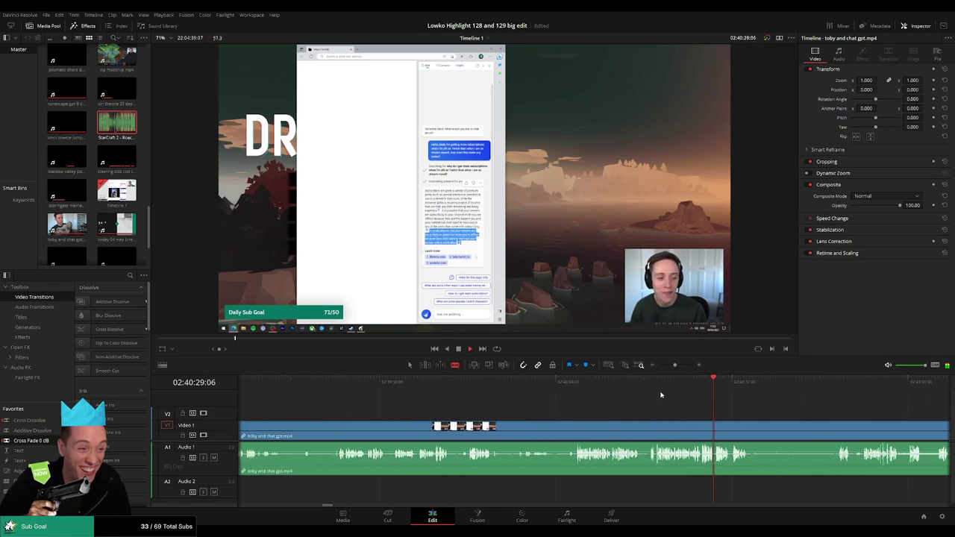
pyautogui.hscroll(3, 516, 405)
pyautogui.click(600, 384)
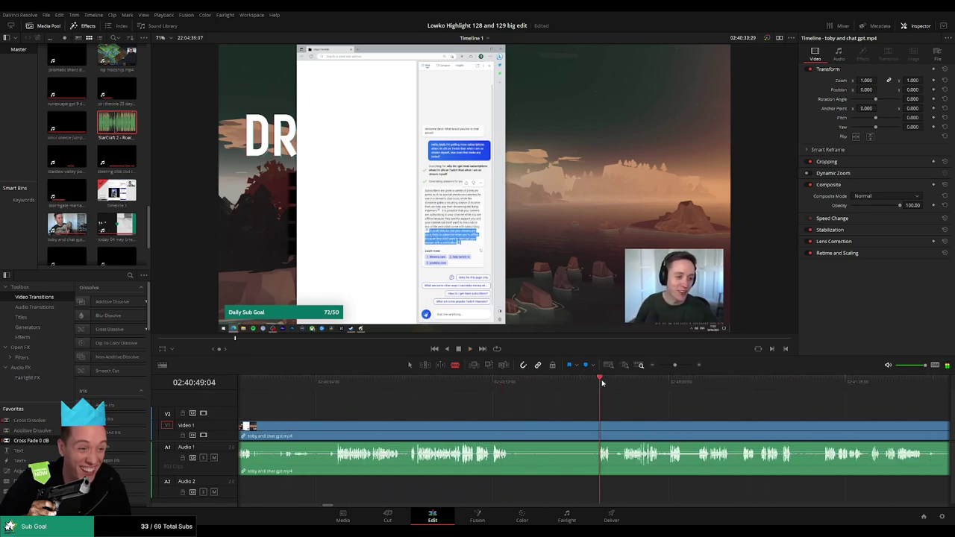
pyautogui.moveTo(646, 390); pyautogui.dragTo(792, 392)
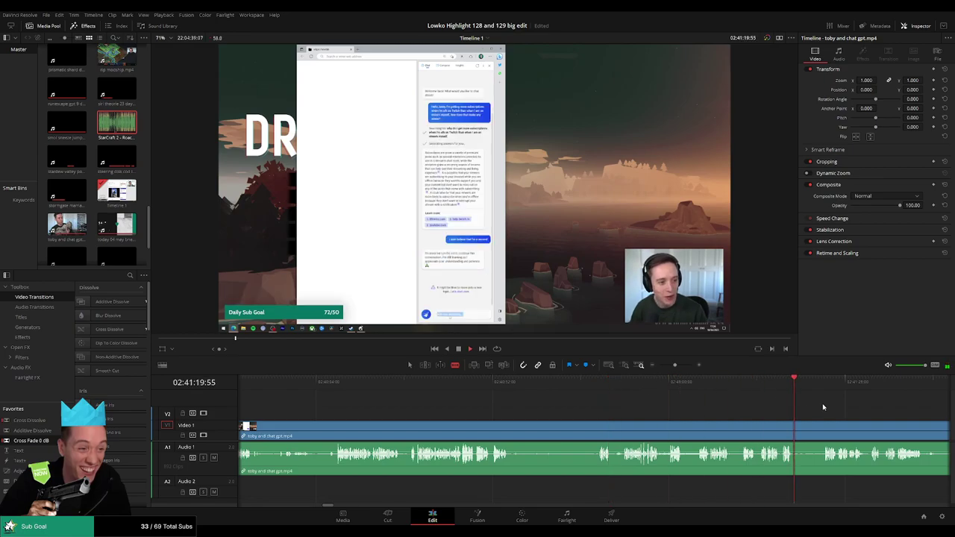
pyautogui.hscroll(4, 825, 405)
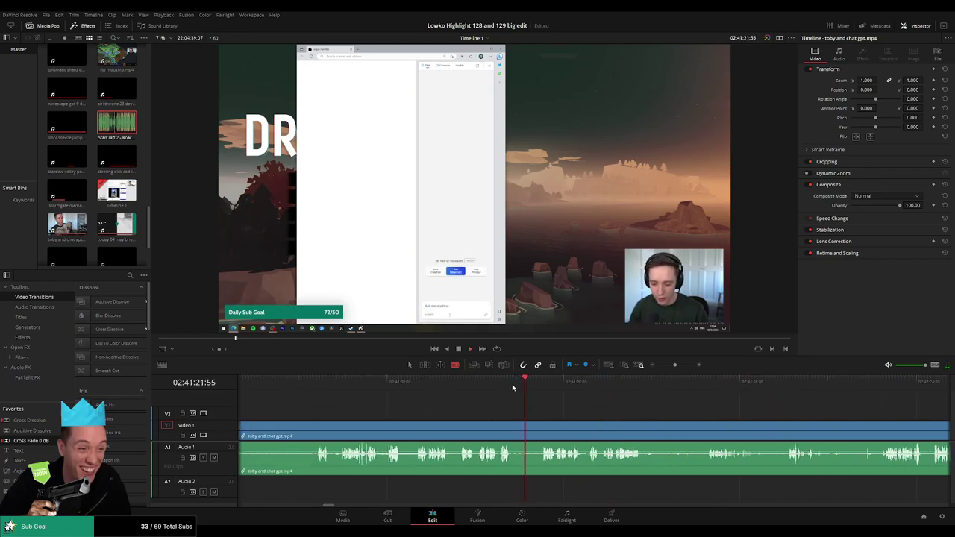
pyautogui.click(547, 385)
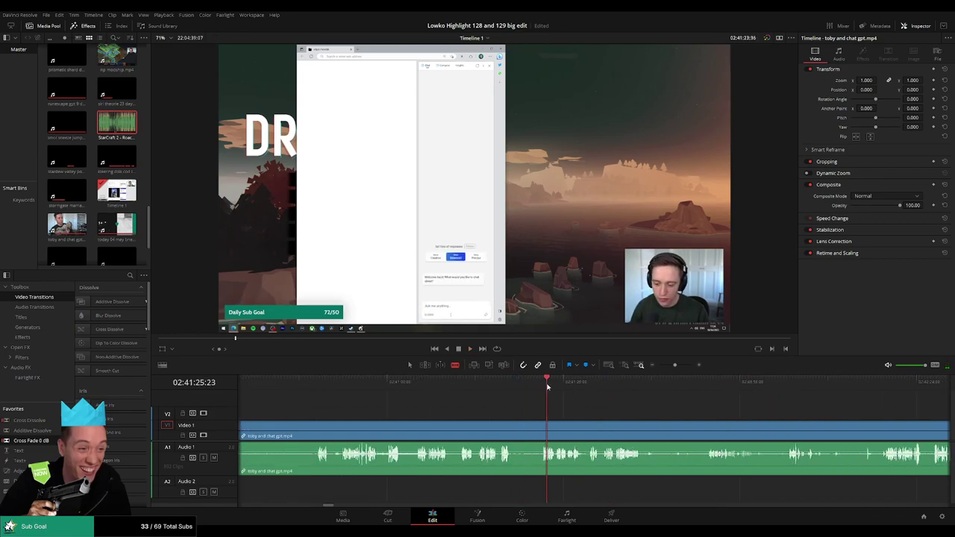
pyautogui.click(593, 385)
pyautogui.click(720, 391)
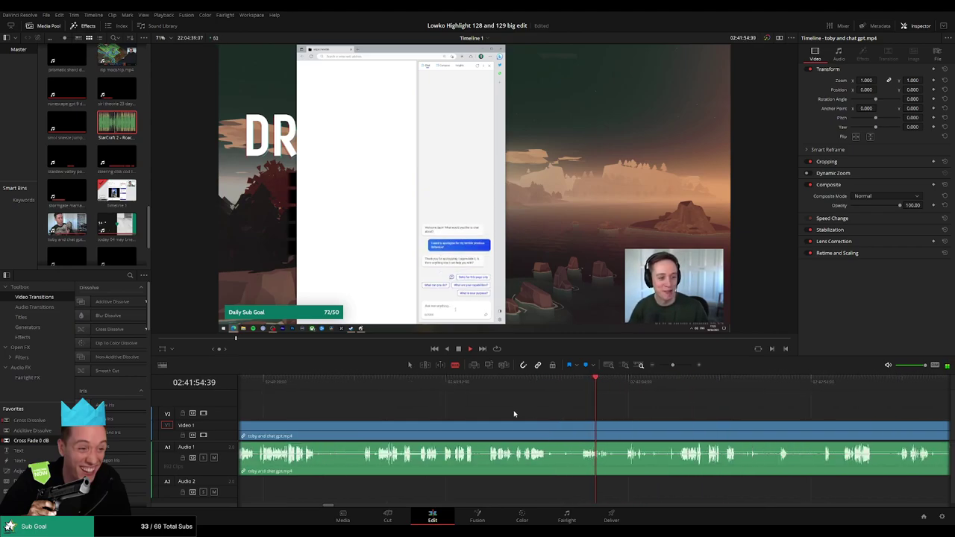
# Step: Cut out the part of toby and chat gpt.mp4 from about 02:32:09 to 02:39:10, closing the gap
pyautogui.click(435, 387)
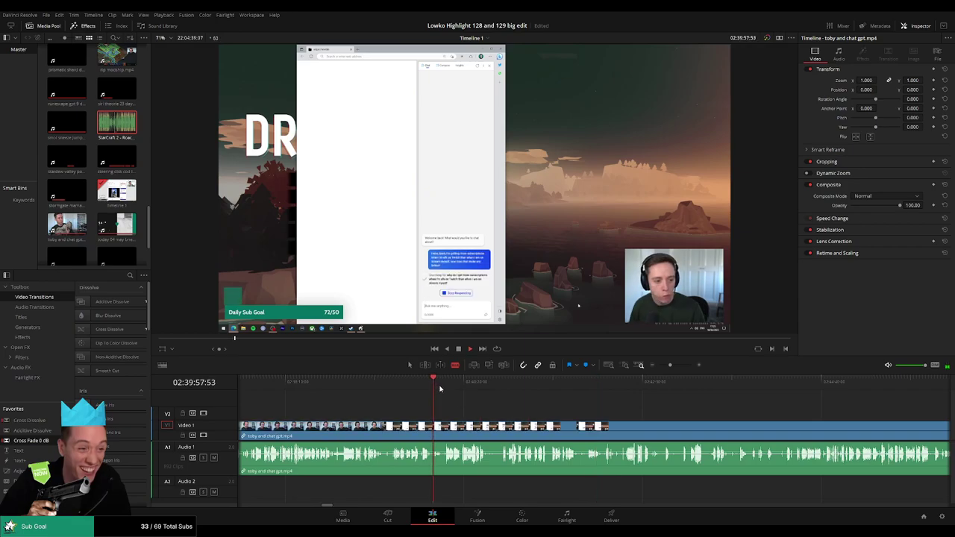
pyautogui.click(545, 389)
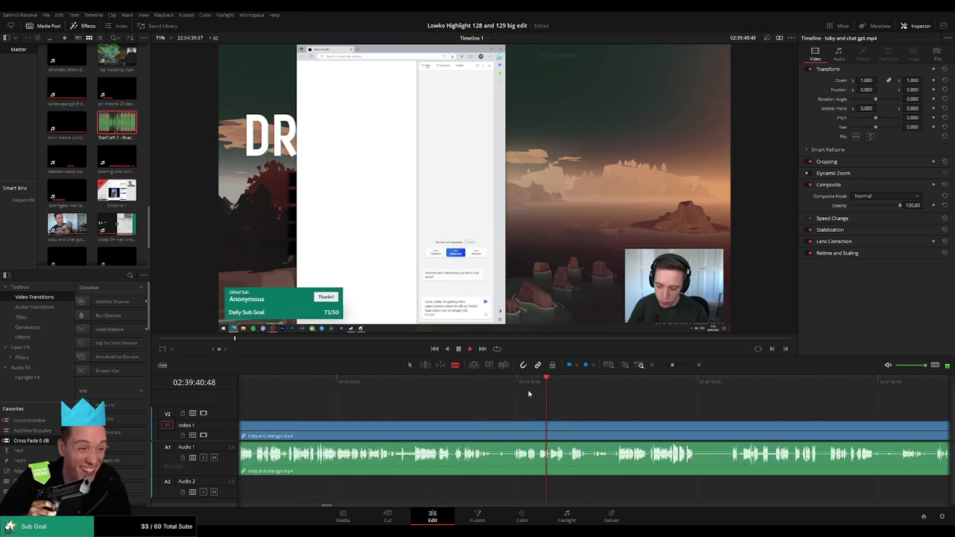
pyautogui.click(513, 389)
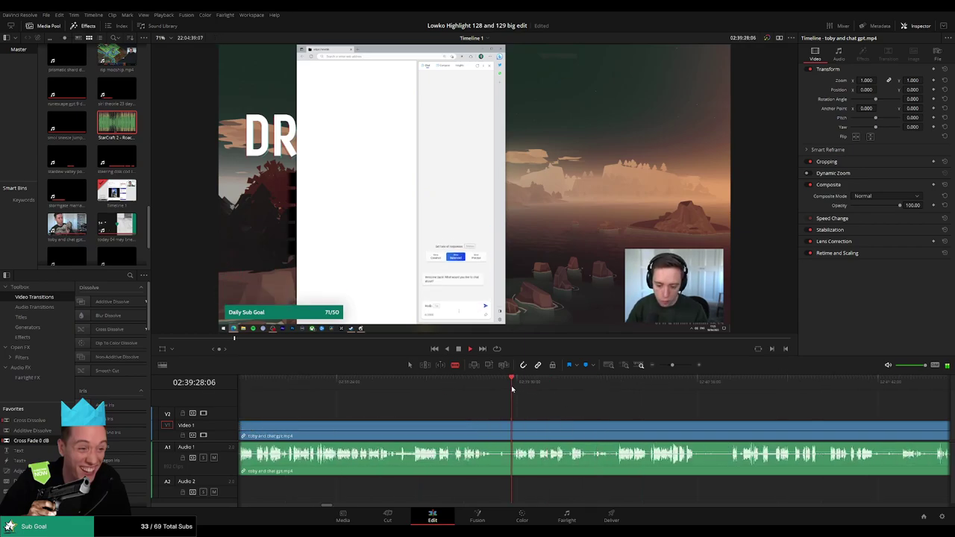
pyautogui.click(570, 389)
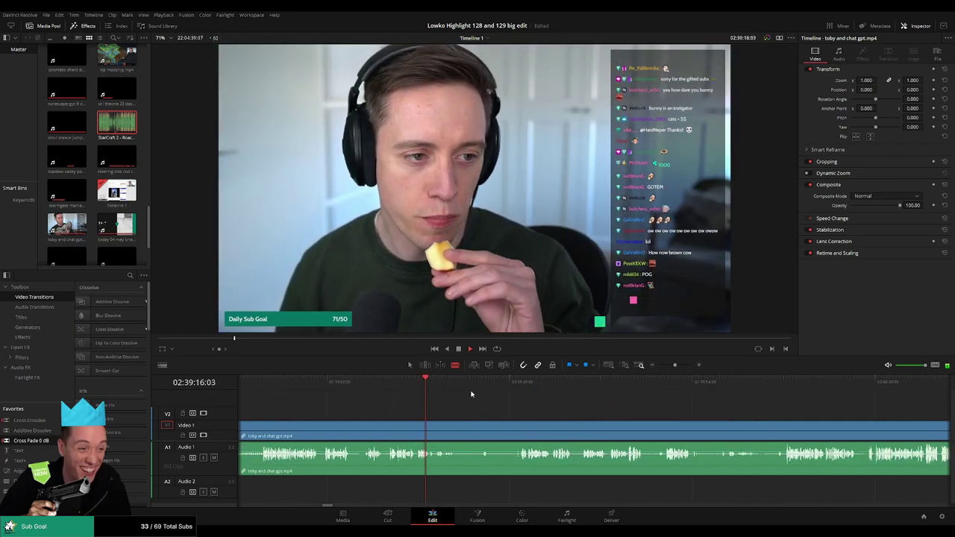
pyautogui.click(390, 380)
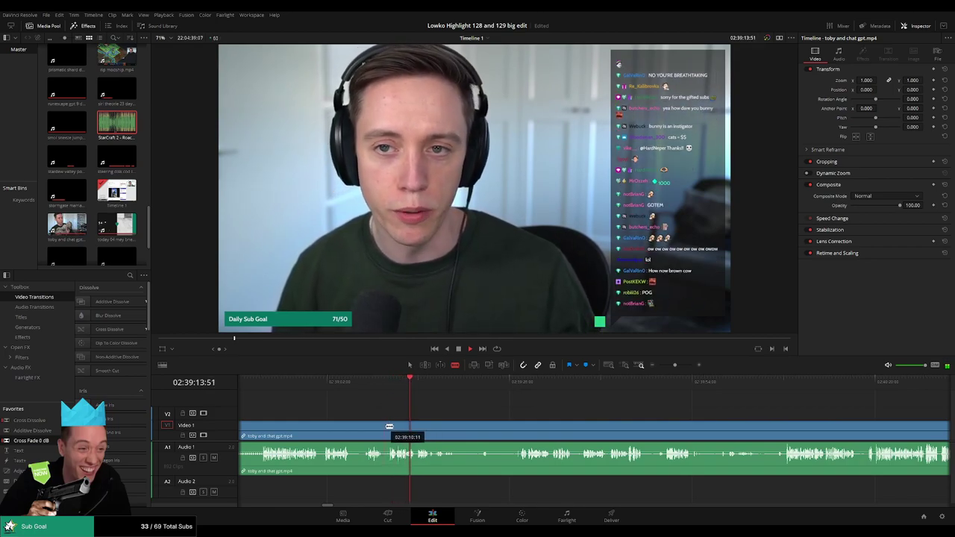
pyautogui.click(388, 427)
pyautogui.press('a')
pyautogui.click(376, 427)
pyautogui.press('Delete')
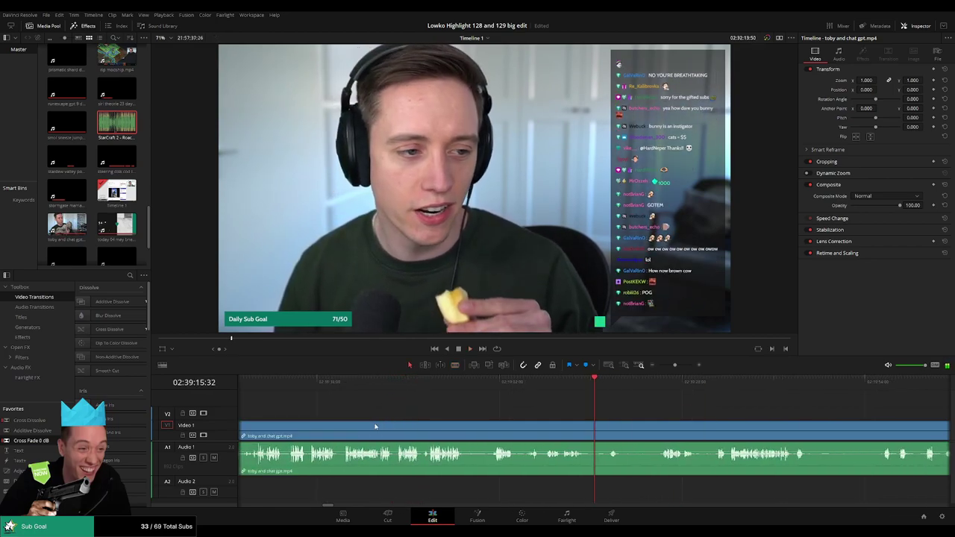
# Step: Trim the start of the clip after the new join up to about 02:32:09:16, close the gap and play the result
pyautogui.click(669, 365)
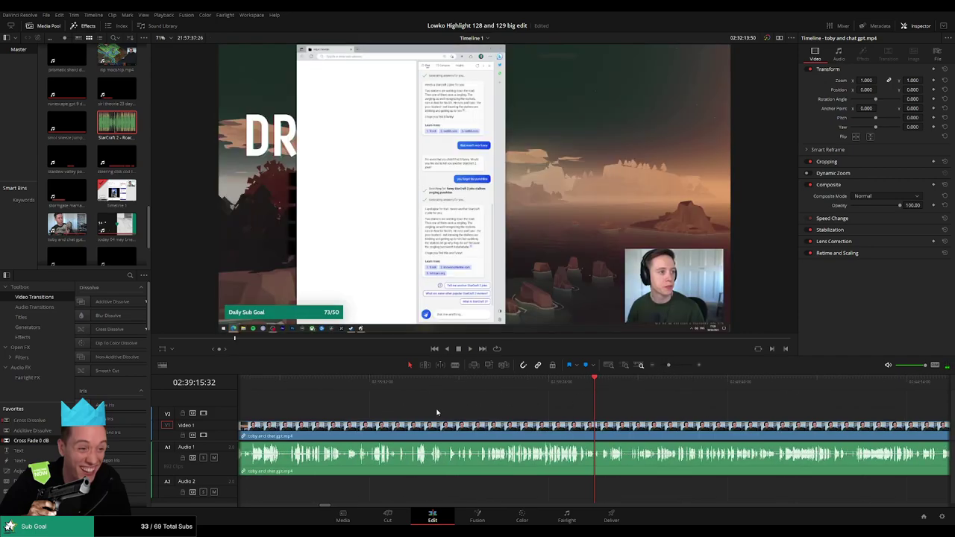
pyautogui.moveTo(437, 411); pyautogui.dragTo(668, 395)
pyautogui.click(687, 381)
pyautogui.press('space')
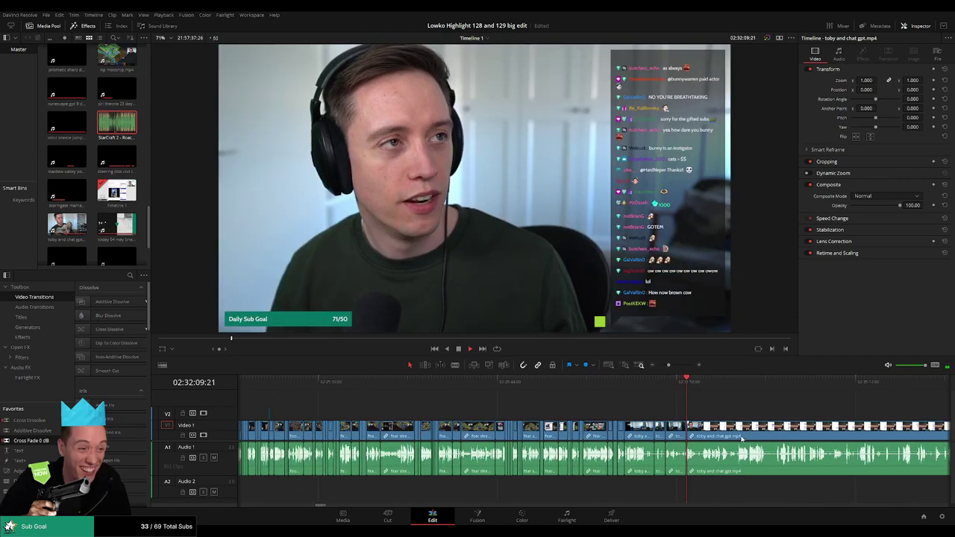
pyautogui.scroll(3, 694, 392)
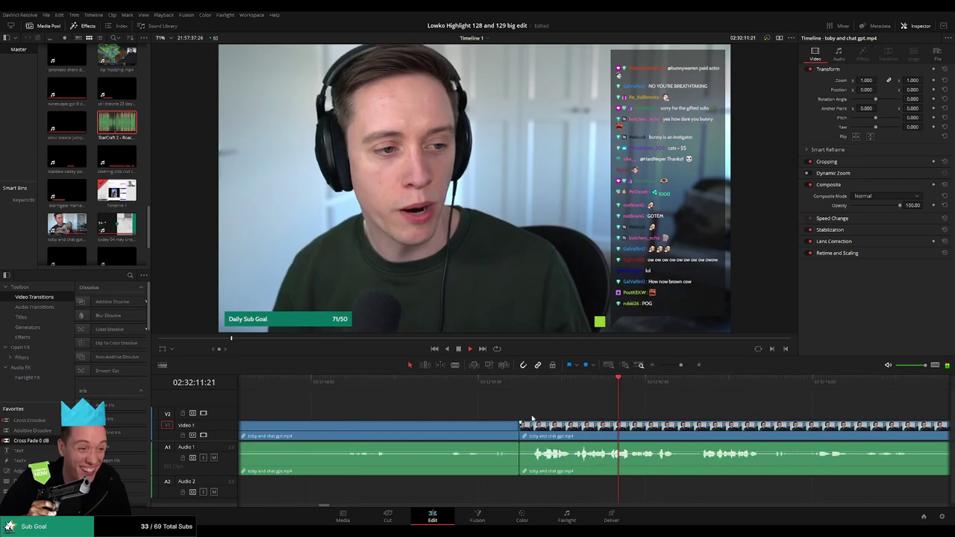
pyautogui.click(513, 388)
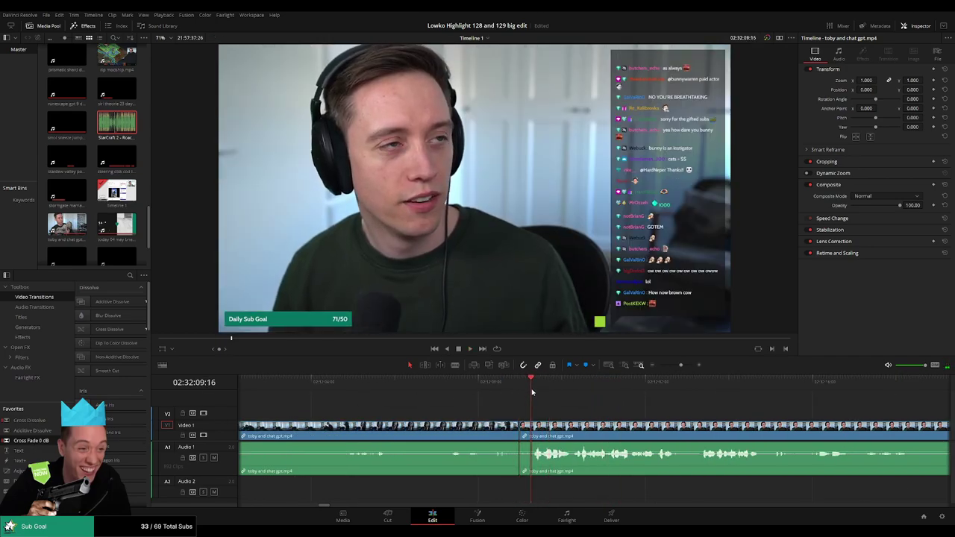
pyautogui.press('b')
pyautogui.click(531, 435)
pyautogui.press('a')
pyautogui.click(521, 438)
pyautogui.click(525, 437)
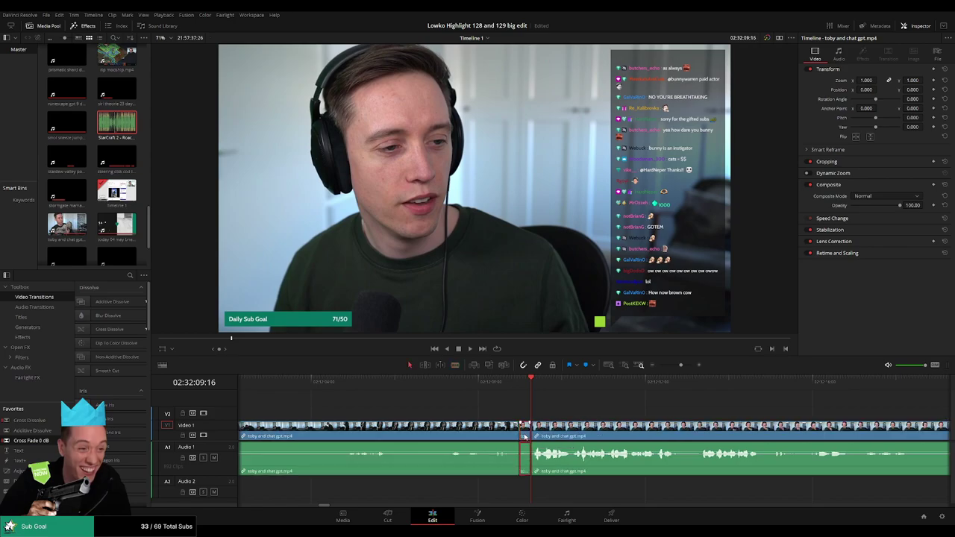
pyautogui.press('Delete')
pyautogui.press('space')
pyautogui.click(509, 389)
pyautogui.hscroll(3, 479, 401)
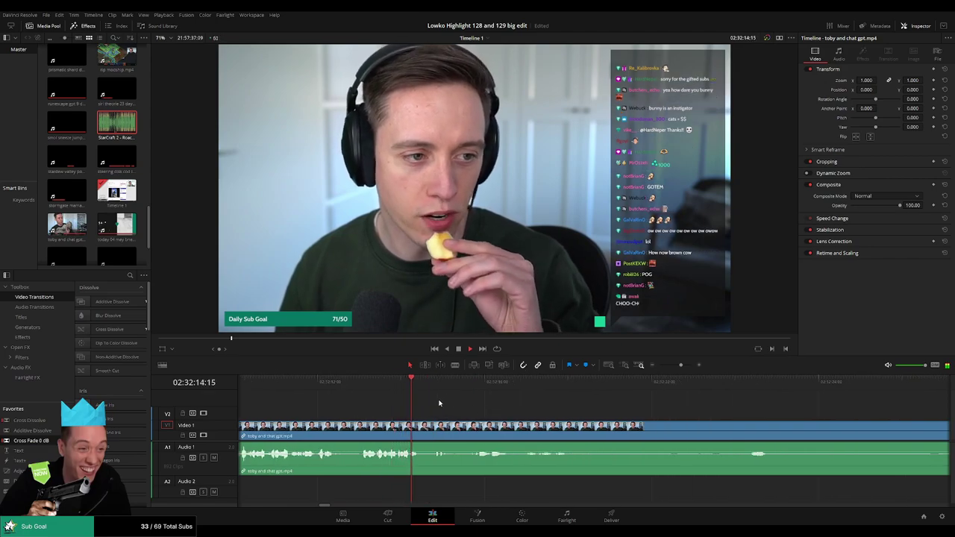
pyautogui.press('b')
pyautogui.click(424, 428)
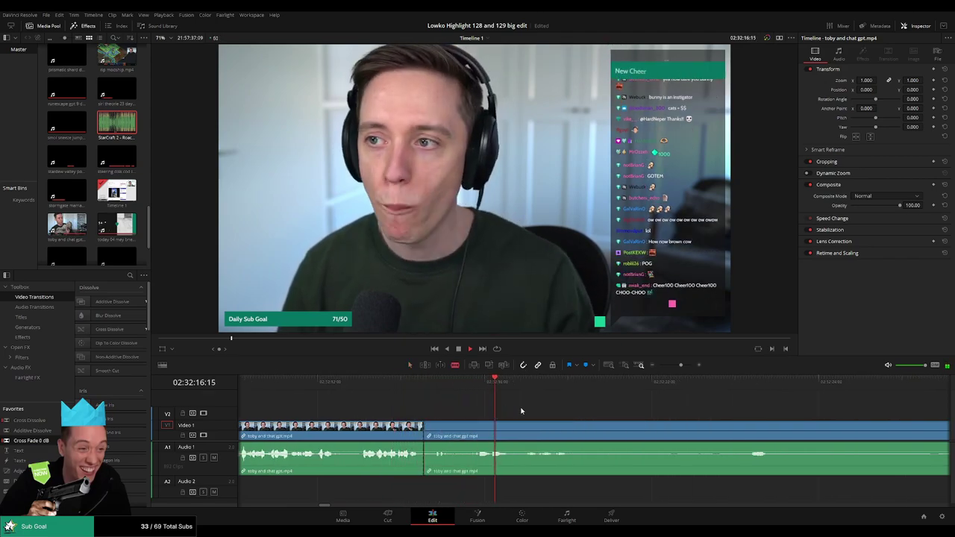
pyautogui.hotkey('ctrl', 'z')
# Step: Cut out the quiet section of toby and chat gpt.mp4 from about 02:32:14 to 02:32:27, closing the gap
pyautogui.hscroll(3, 522, 403)
pyautogui.hscroll(-2, 507, 414)
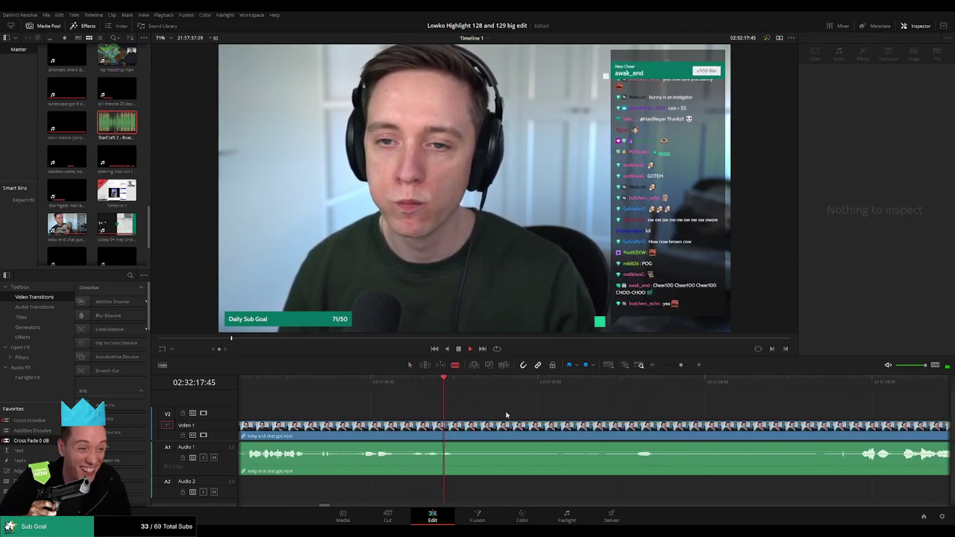
pyautogui.click(377, 426)
pyautogui.click(692, 382)
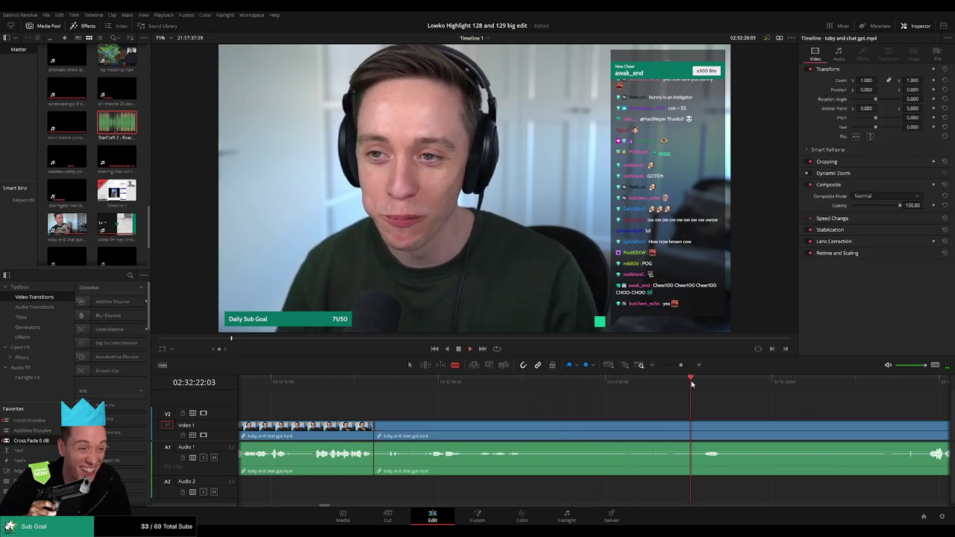
pyautogui.scroll(-2, 663, 397)
pyautogui.click(717, 384)
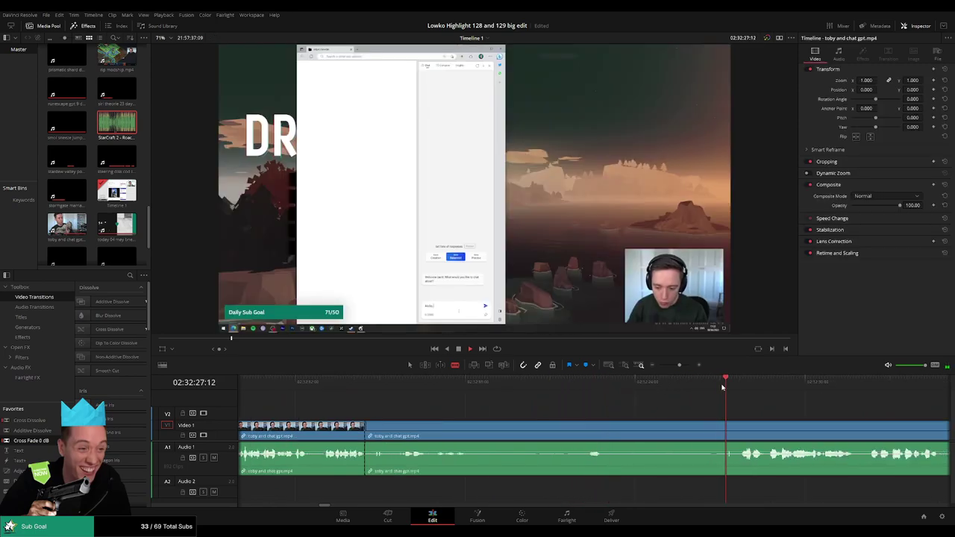
pyautogui.click(737, 429)
pyautogui.press('a')
pyautogui.click(705, 432)
pyautogui.press('Delete')
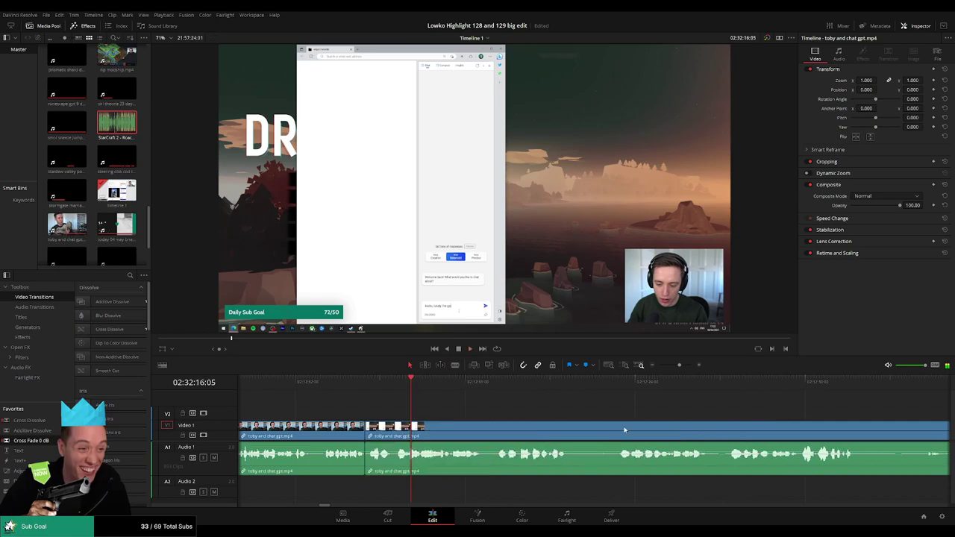
# Step: Cut out the quiet section of toby and chat gpt.mp4 from about 02:32:21:40 to 02:32:23:20, closing the gap
pyautogui.click(354, 383)
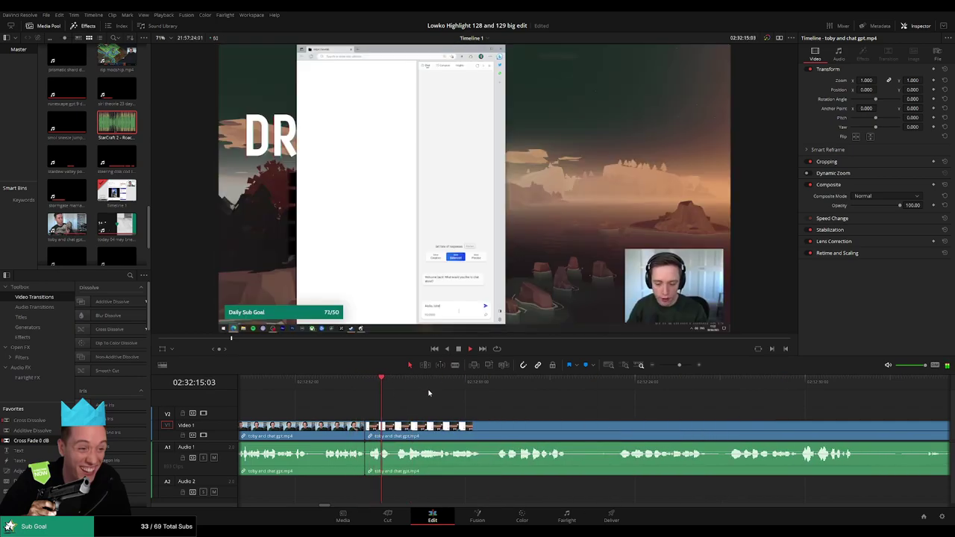
pyautogui.moveTo(566, 411); pyautogui.dragTo(532, 409)
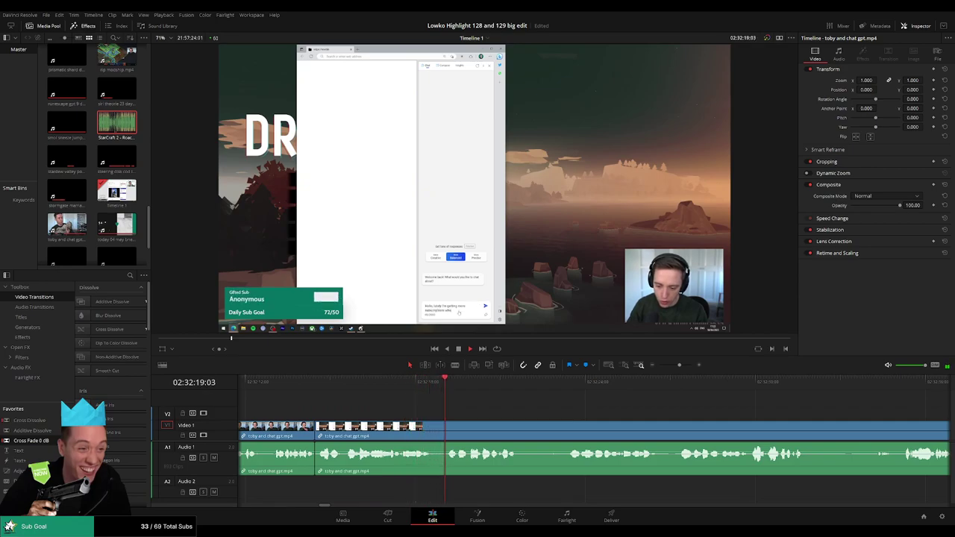
pyautogui.hscroll(3, 561, 425)
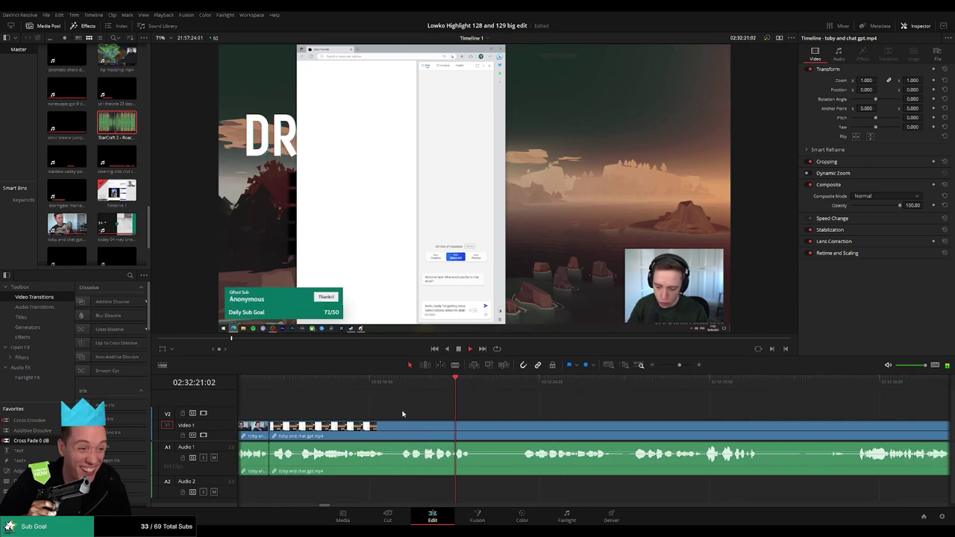
pyautogui.press('b')
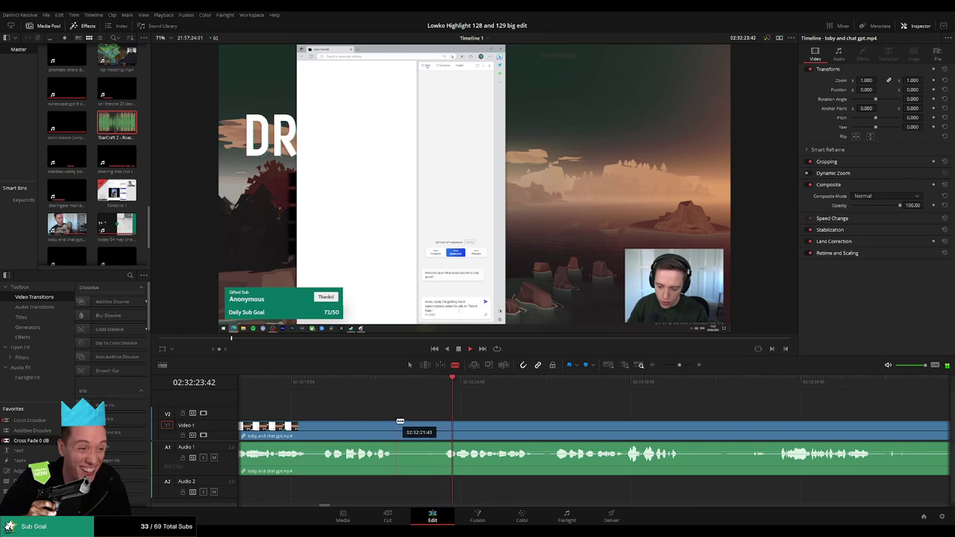
pyautogui.click(394, 425)
pyautogui.click(442, 425)
pyautogui.press('a')
pyautogui.click(426, 427)
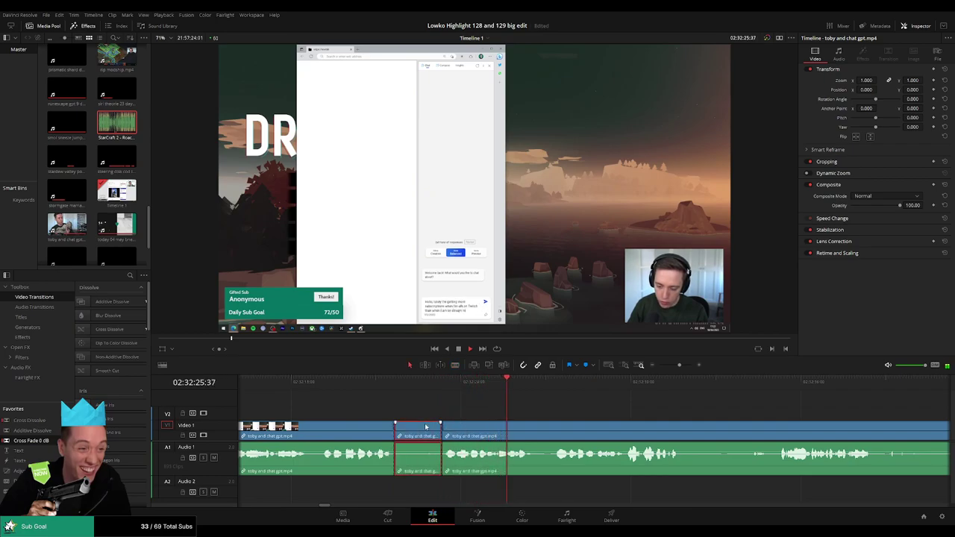
pyautogui.press('BackSpace')
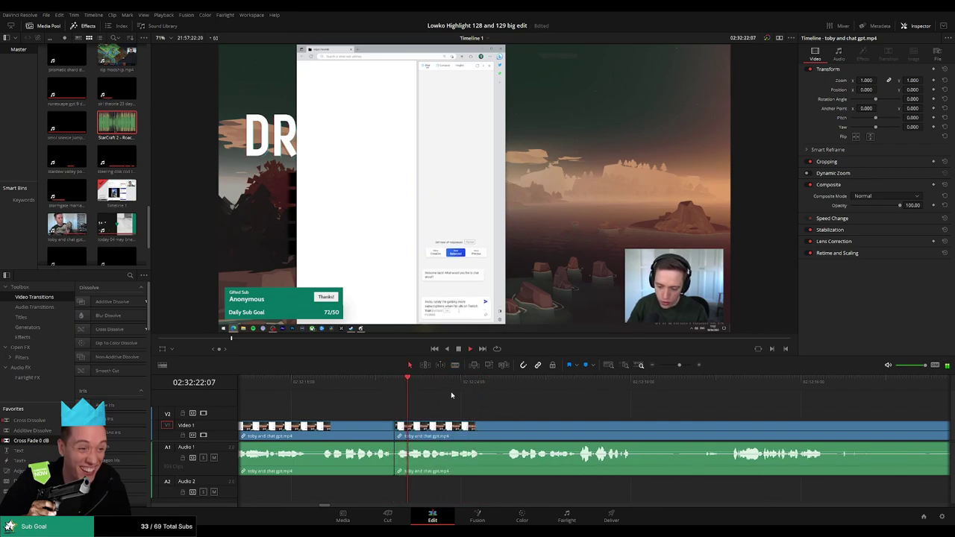
# Step: Cut out the section of toby and chat gpt.mp4 from about 02:32:30 to 02:32:50:44, close the gap and play the result
pyautogui.moveTo(464, 388); pyautogui.dragTo(583, 389)
pyautogui.hscroll(3, 651, 424)
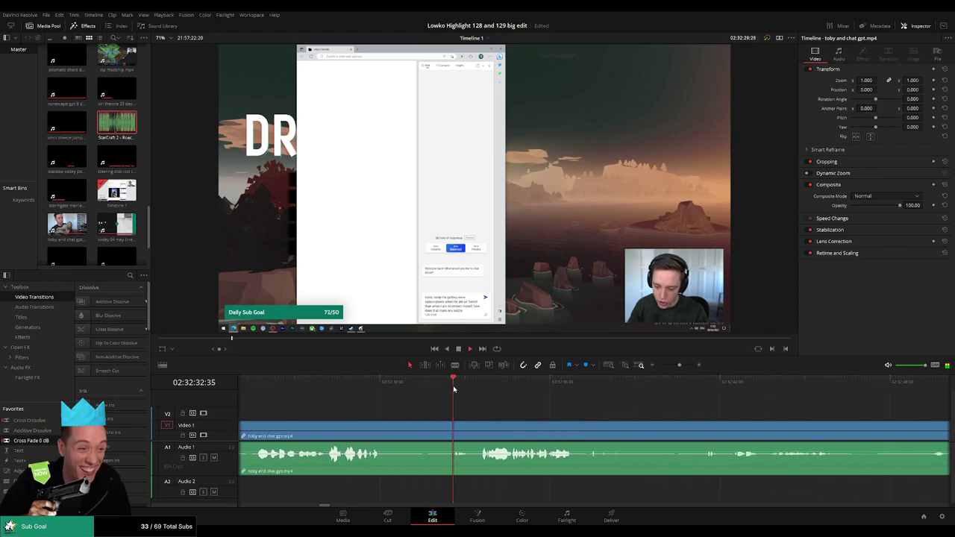
pyautogui.press('b')
pyautogui.click(384, 429)
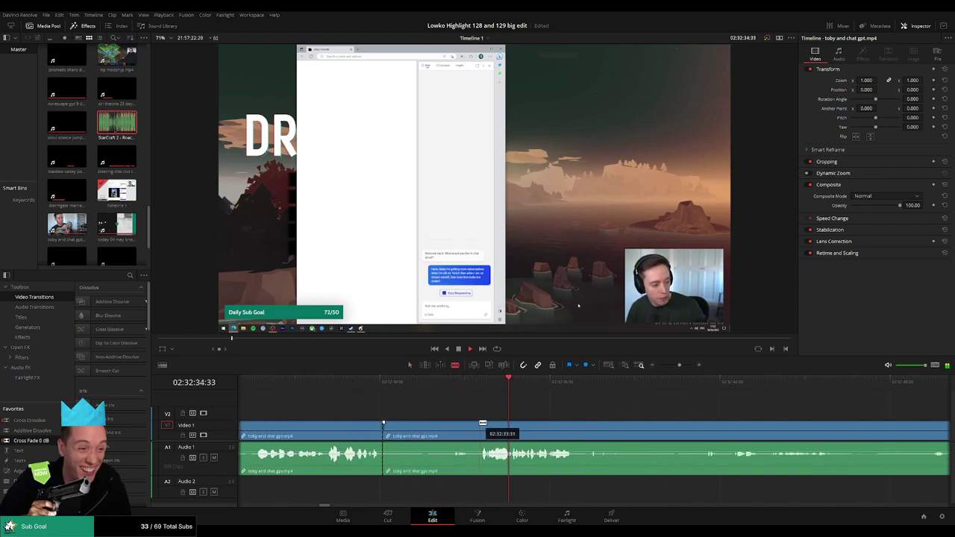
pyautogui.click(584, 387)
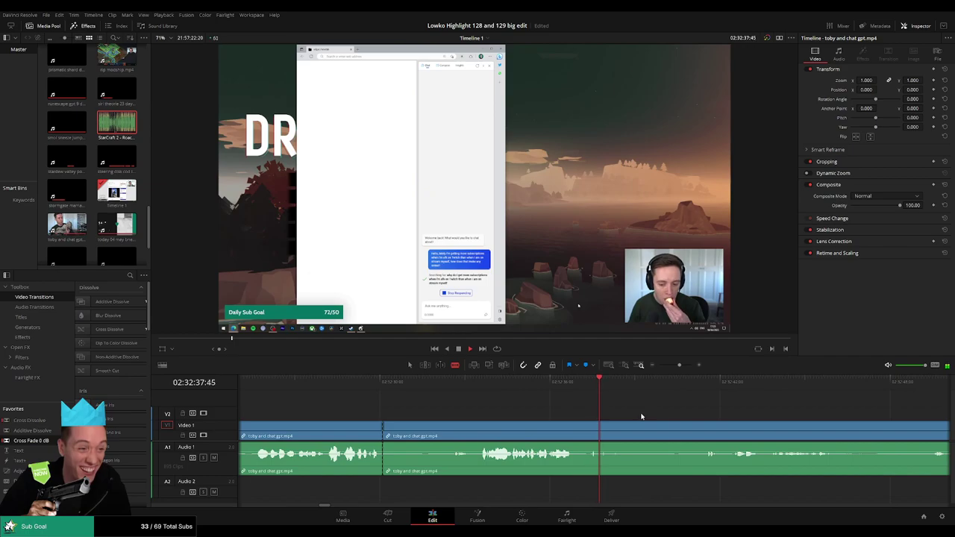
pyautogui.hscroll(1, 642, 416)
pyautogui.click(602, 387)
pyautogui.click(792, 388)
pyautogui.click(819, 390)
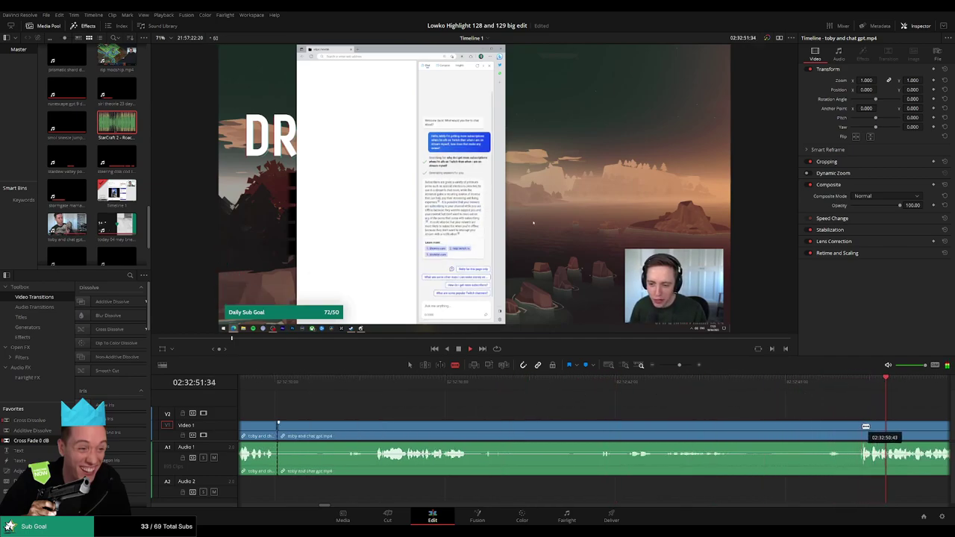
pyautogui.press('space')
pyautogui.hotkey('ctrl', '=')
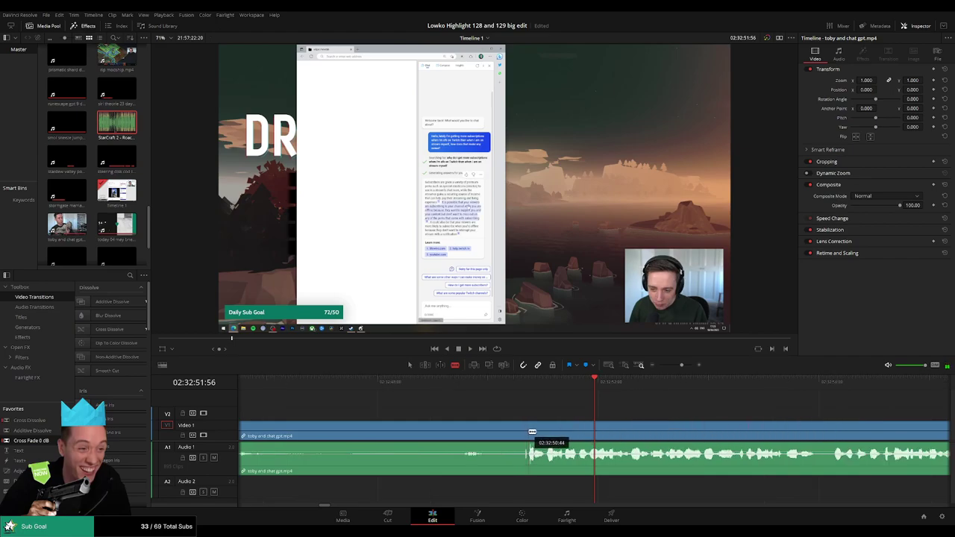
pyautogui.press('a')
pyautogui.click(486, 435)
pyautogui.press('Delete')
pyautogui.press('space')
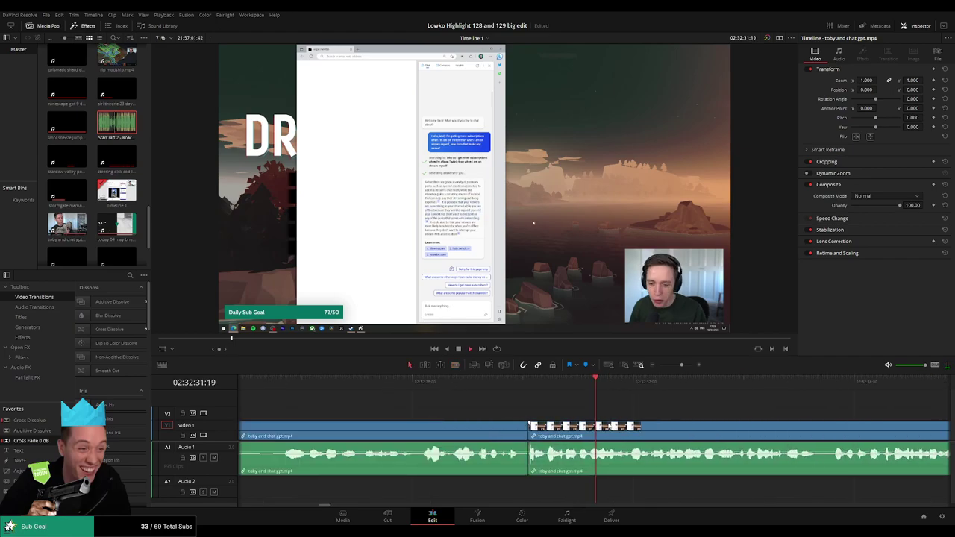
# Step: Cut out the section of toby and chat gpt.mp4 from about 02:32:40 to 02:32:43, close the gap and play across the join
pyautogui.hscroll(2, 412, 405)
pyautogui.moveTo(449, 386); pyautogui.dragTo(535, 382)
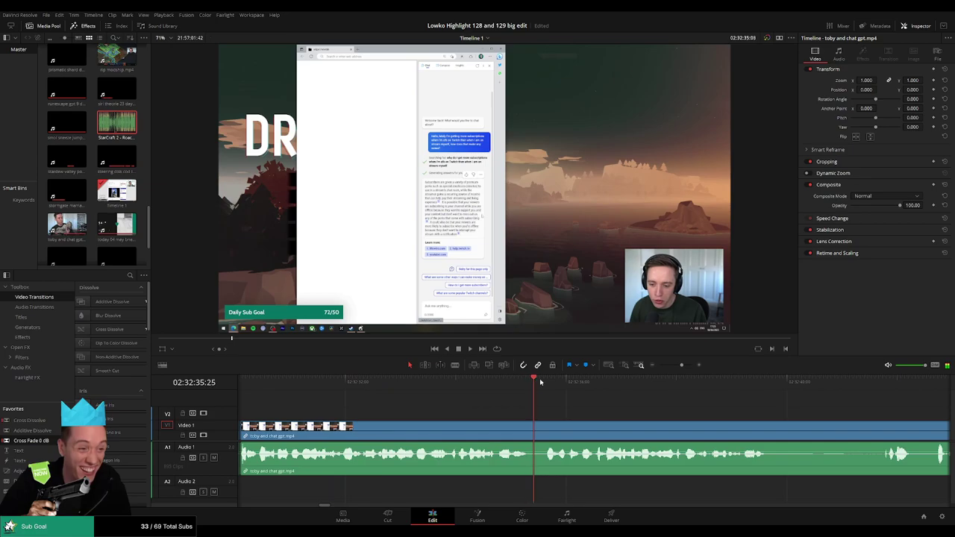
pyautogui.hscroll(3, 638, 413)
pyautogui.moveTo(452, 389); pyautogui.dragTo(522, 388)
pyautogui.hscroll(5, 477, 405)
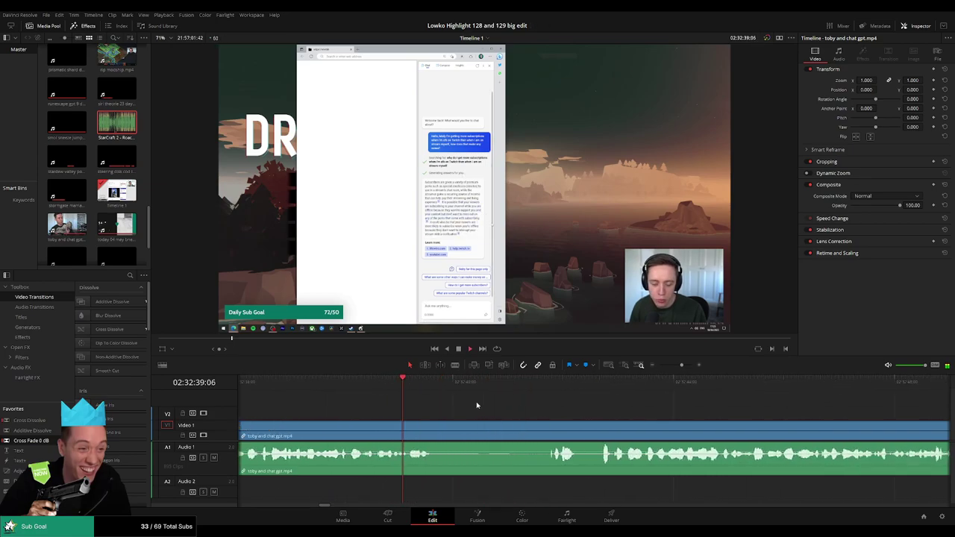
pyautogui.click(500, 388)
pyautogui.press('b')
pyautogui.click(409, 429)
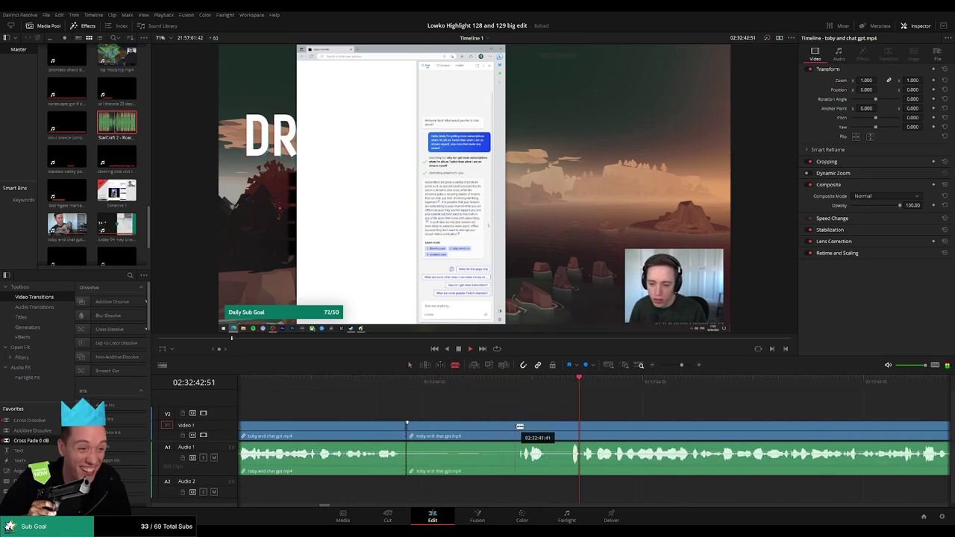
pyautogui.click(569, 429)
pyautogui.press('a')
pyautogui.click(533, 428)
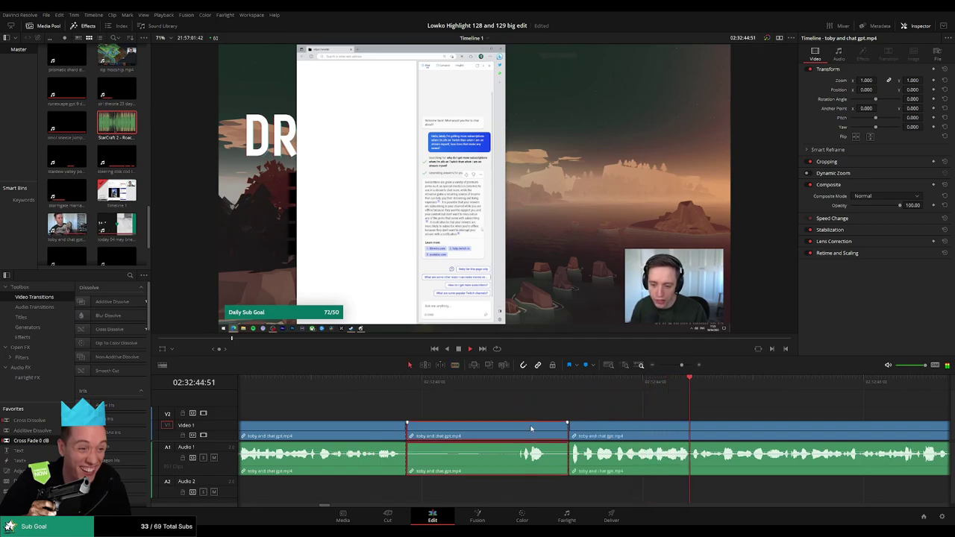
pyautogui.press('Delete')
pyautogui.click(393, 383)
pyautogui.press('space')
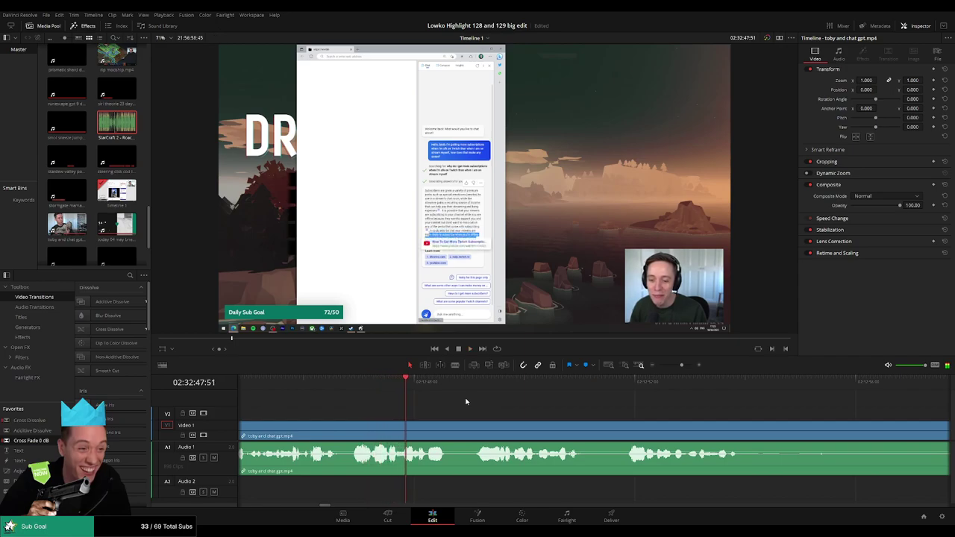
pyautogui.press('b')
pyautogui.click(418, 425)
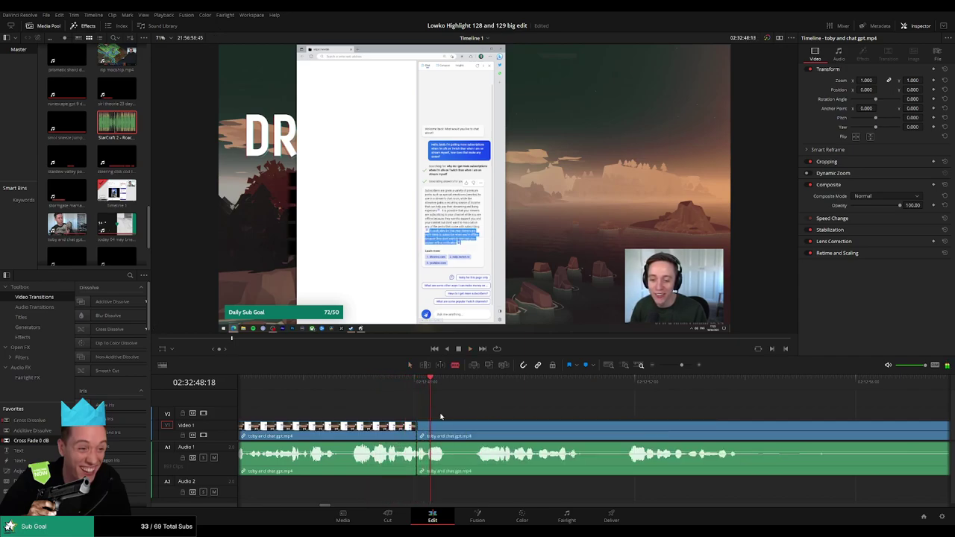
pyautogui.click(414, 383)
pyautogui.press('space')
pyautogui.moveTo(418, 386); pyautogui.dragTo(392, 386)
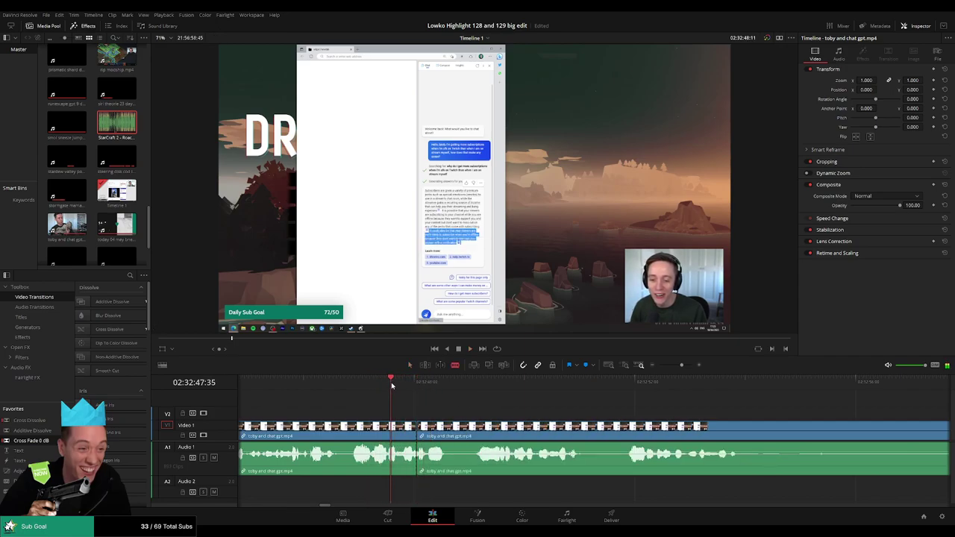
pyautogui.press('space')
pyautogui.hotkey('ctrl', 'z')
# Step: Split toby and chat gpt.mp4 at about 02:32:48:00 and at 02:32:48:14 to isolate a short piece
pyautogui.click(417, 423)
pyautogui.press('space')
pyautogui.press('space')
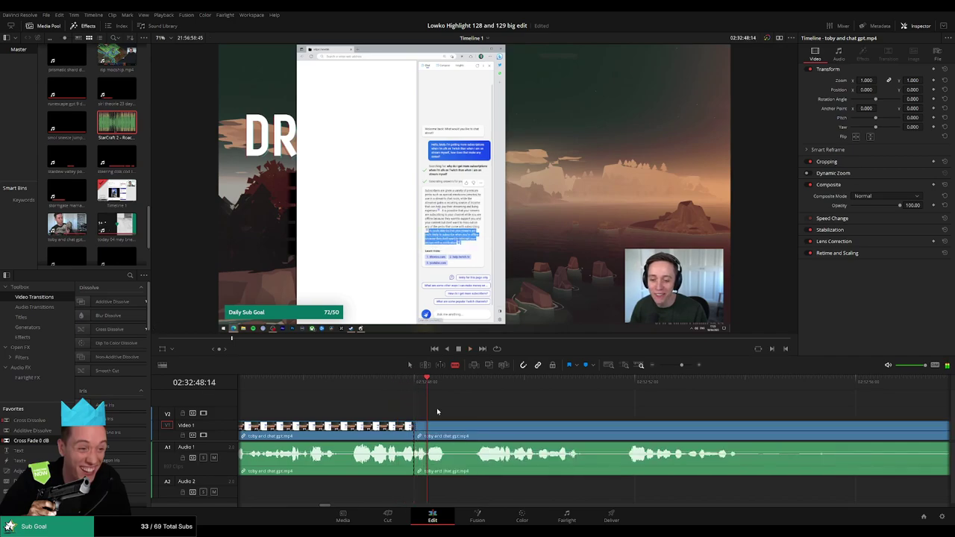
pyautogui.click(429, 423)
pyautogui.press('a')
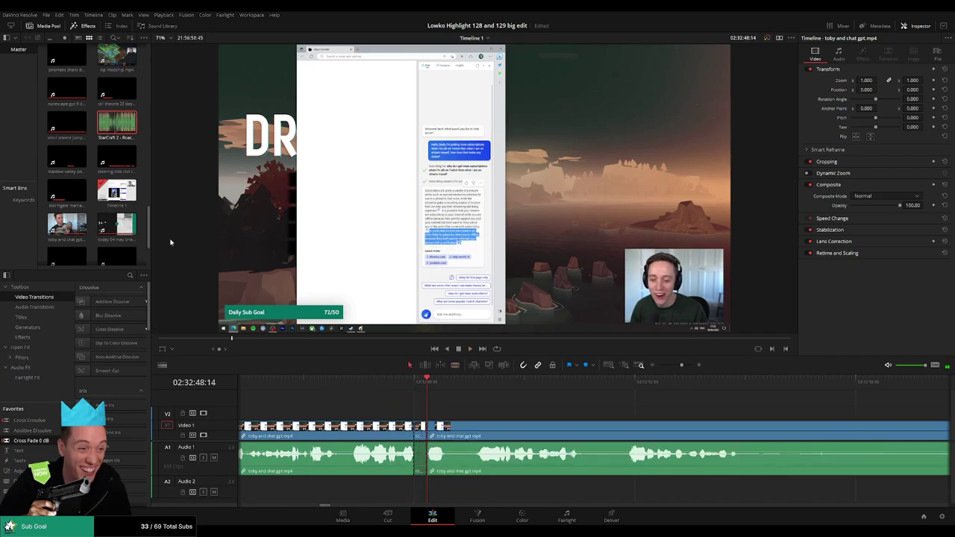
# Step: Place StarCraft 2 - Roach Quotes.mp3 on Audio 2 under the short isolated piece, set its volume to -27.00 and play the result
pyautogui.moveTo(116, 124); pyautogui.dragTo(422, 489)
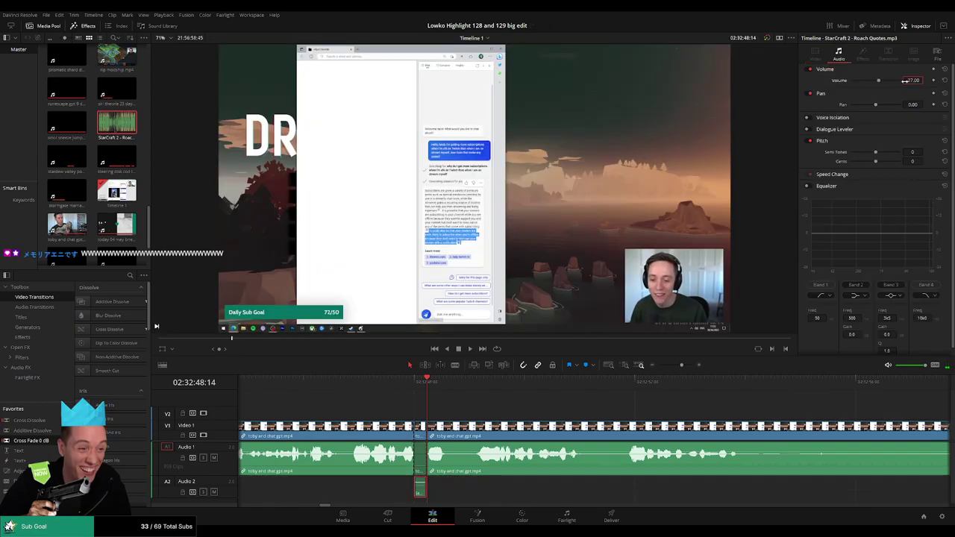
pyautogui.press('space')
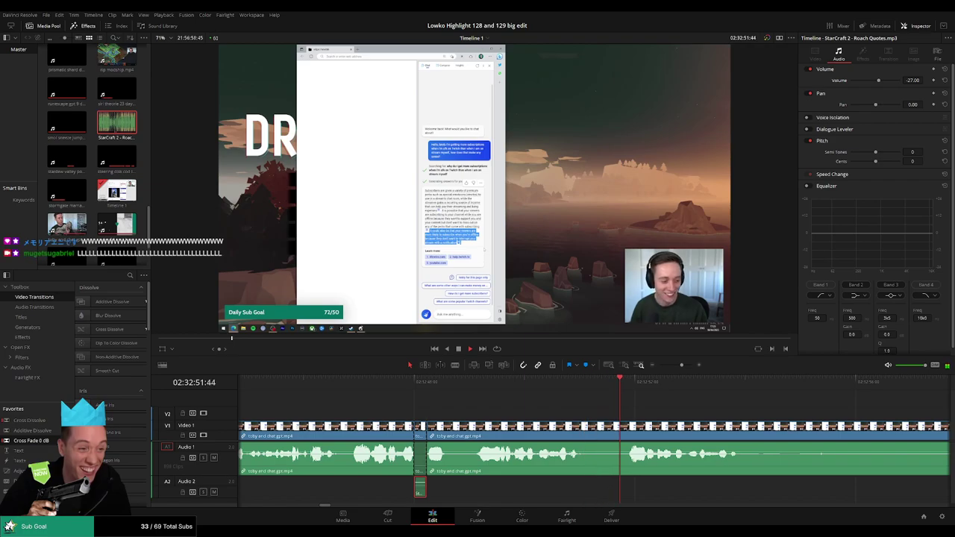
pyautogui.click(517, 398)
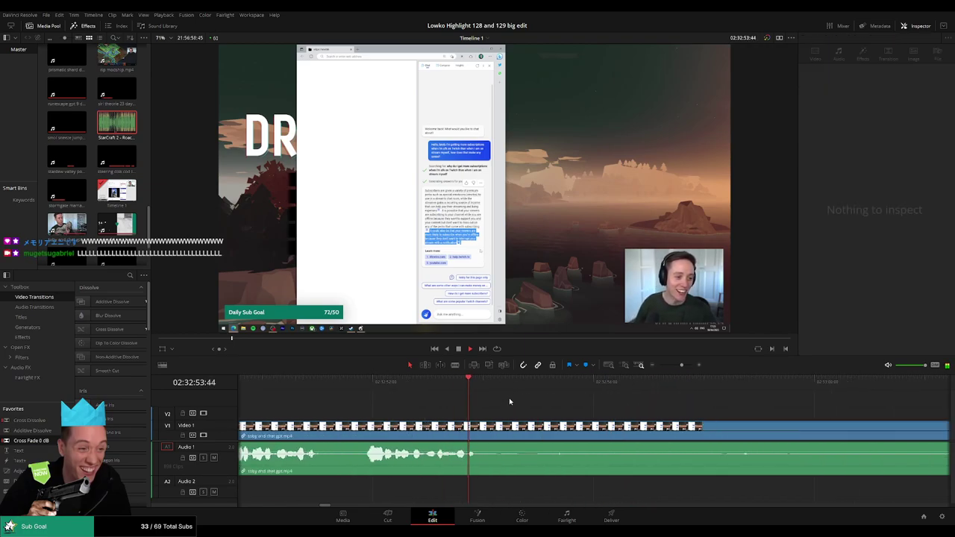
# Step: Cut out the quiet section of toby and chat gpt.mp4 from about 02:32:54 to 02:33:08, closing the gap
pyautogui.click(502, 429)
pyautogui.press('b')
pyautogui.click(498, 428)
pyautogui.press('space')
pyautogui.hscroll(3, 672, 411)
pyautogui.click(749, 383)
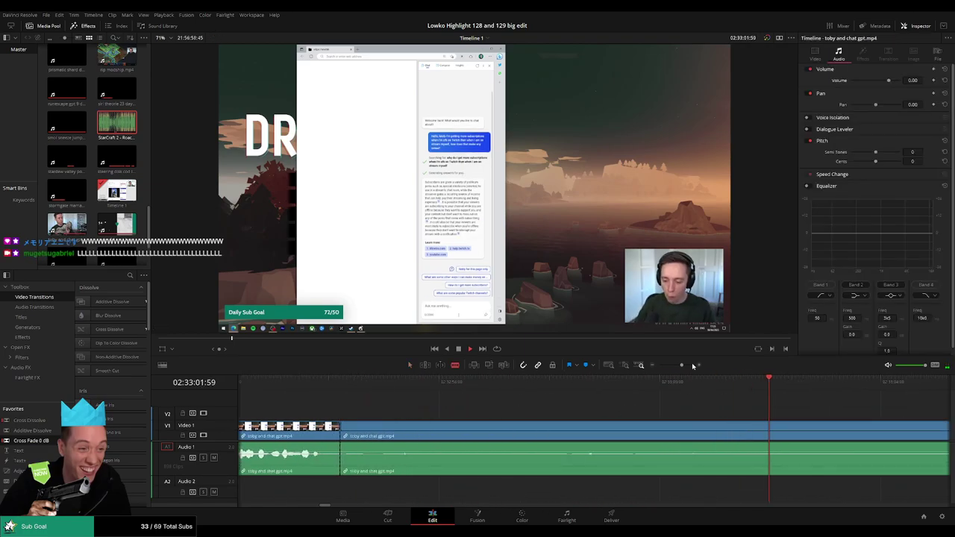
pyautogui.moveTo(682, 365); pyautogui.dragTo(673, 367)
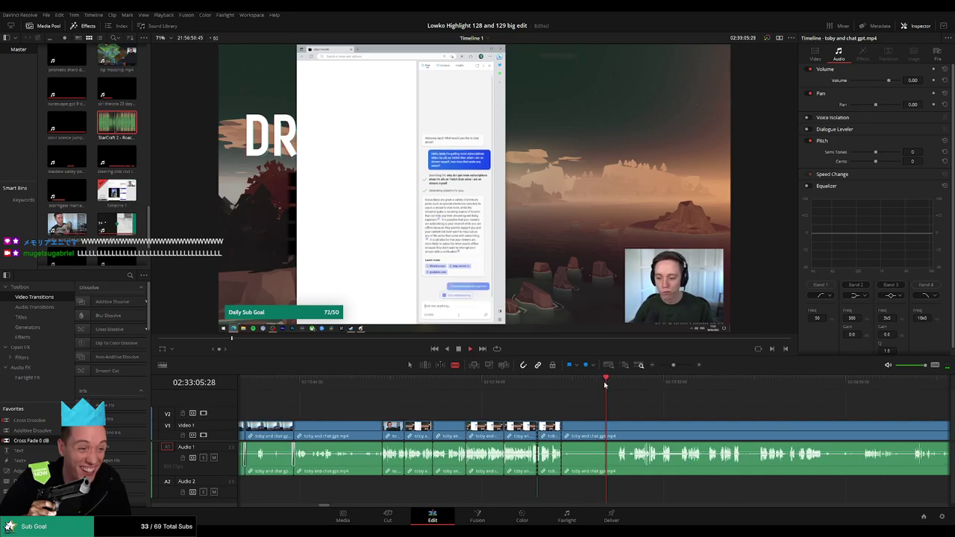
pyautogui.press('space')
pyautogui.click(615, 432)
pyautogui.press('a')
pyautogui.click(606, 434)
pyautogui.press('Delete')
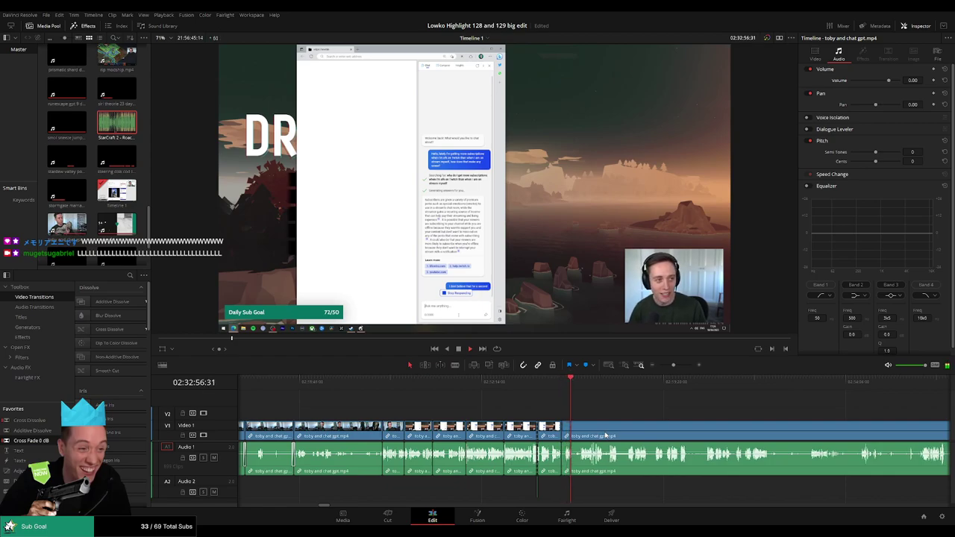
# Step: Cut out a few frames of toby and chat gpt.mp4 just before the speech at about 02:32:55, closing the gap
pyautogui.scroll(10, 585, 440)
pyautogui.scroll(-8, 593, 430)
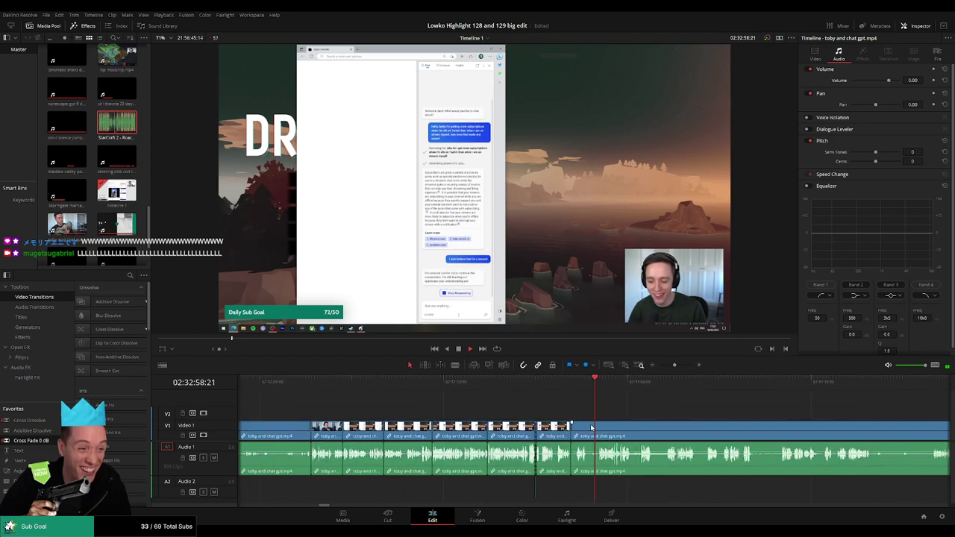
pyautogui.scroll(1, 585, 427)
pyautogui.scroll(1, 575, 426)
pyautogui.press('space')
pyautogui.moveTo(675, 365); pyautogui.dragTo(682, 365)
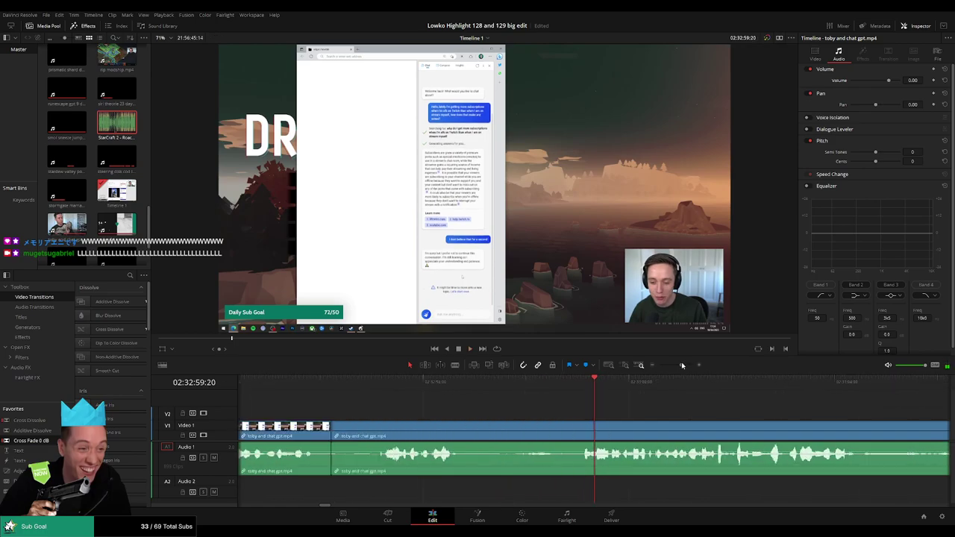
pyautogui.click(380, 436)
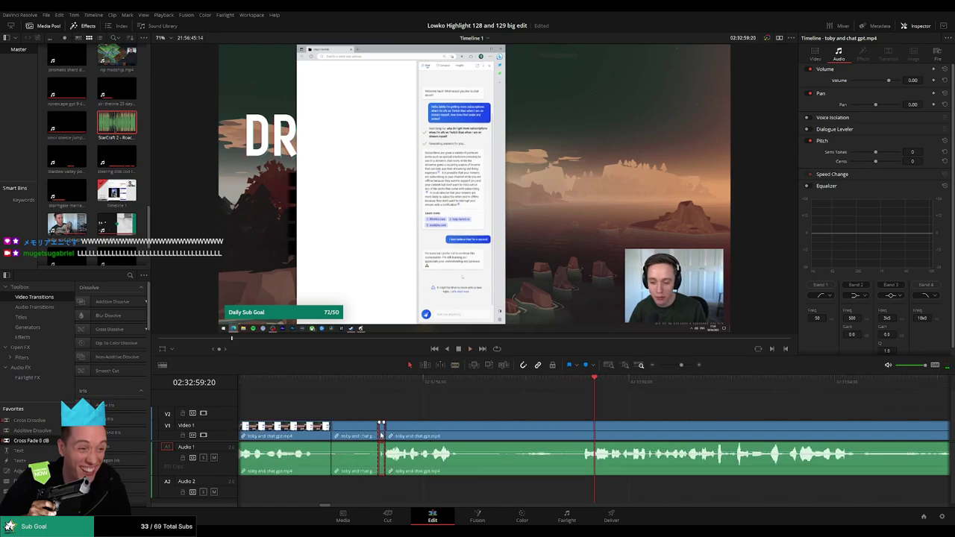
pyautogui.press('Delete')
pyautogui.press('space')
# Step: Split toby and chat gpt.mp4 at about 02:33:03:27 and at 02:33:03:49 to isolate a short piece
pyautogui.moveTo(714, 403); pyautogui.dragTo(516, 401)
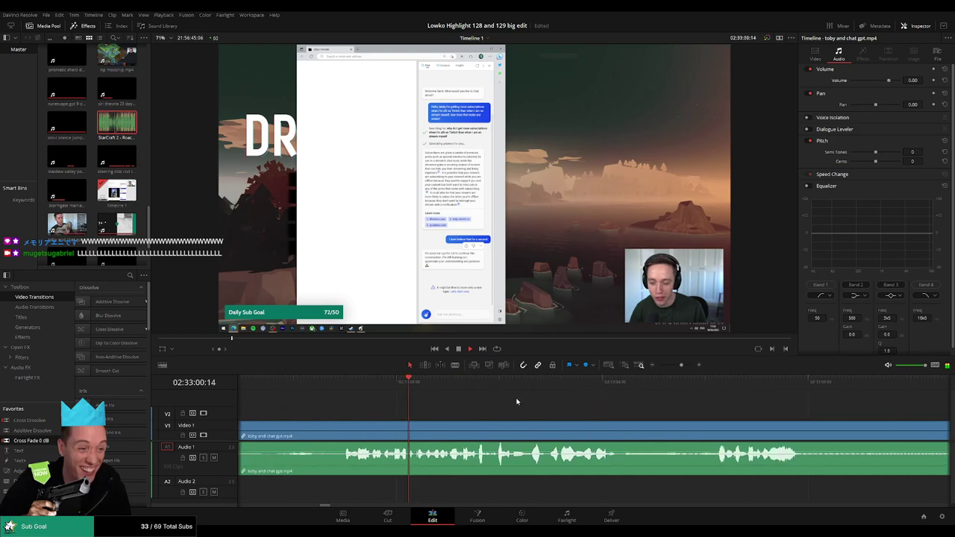
pyautogui.moveTo(578, 402); pyautogui.dragTo(520, 401)
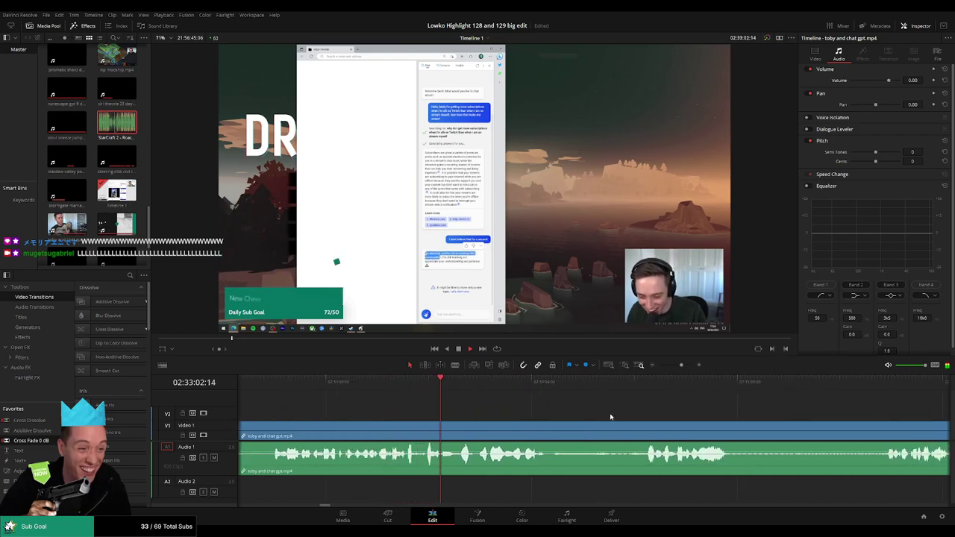
pyautogui.hscroll(2, 496, 402)
pyautogui.press('space')
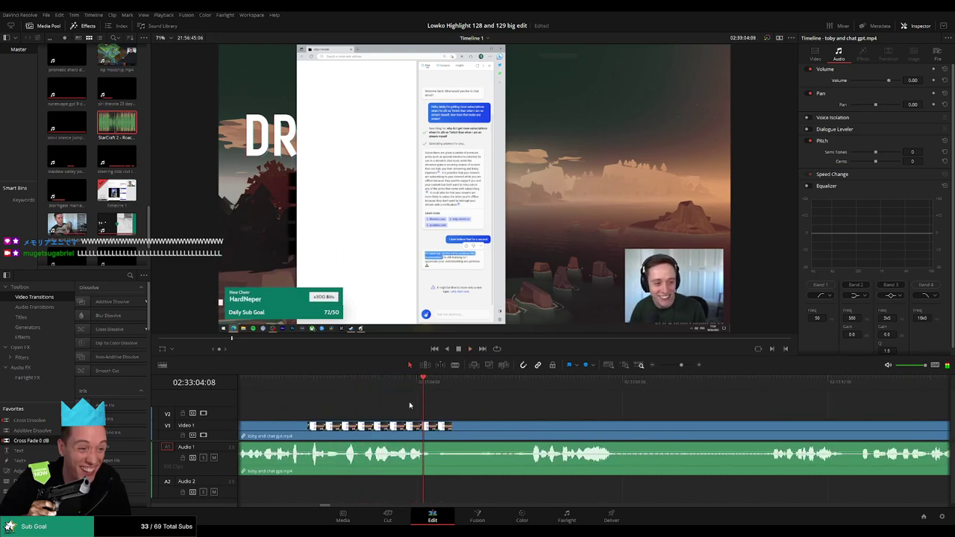
pyautogui.click(368, 383)
pyautogui.press('space')
pyautogui.press('space')
pyautogui.moveTo(379, 388)
pyautogui.mouseDown()
pyautogui.moveTo(353, 383)
pyautogui.moveTo(385, 390)
pyautogui.mouseUp()
pyautogui.press('b')
pyautogui.click(388, 429)
pyautogui.press('space')
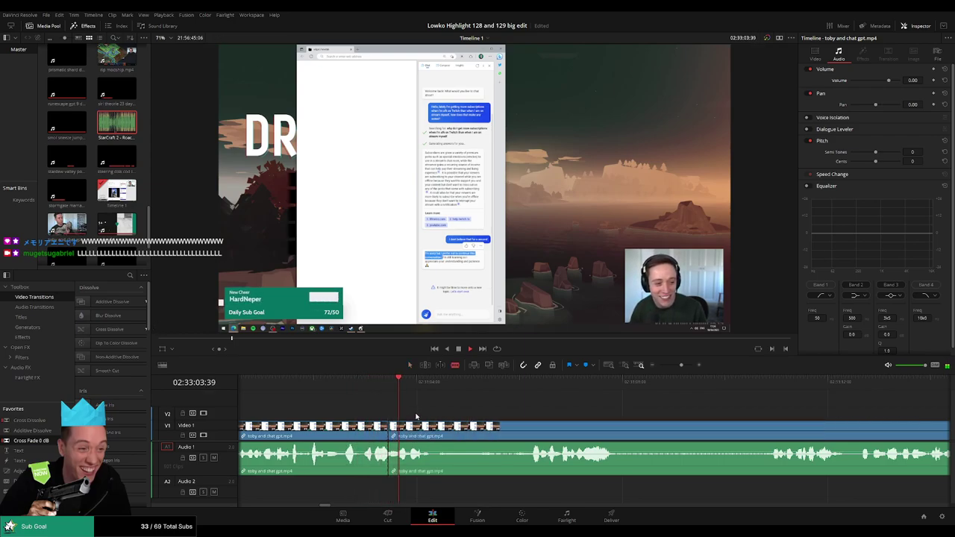
pyautogui.press('space')
pyautogui.click(407, 429)
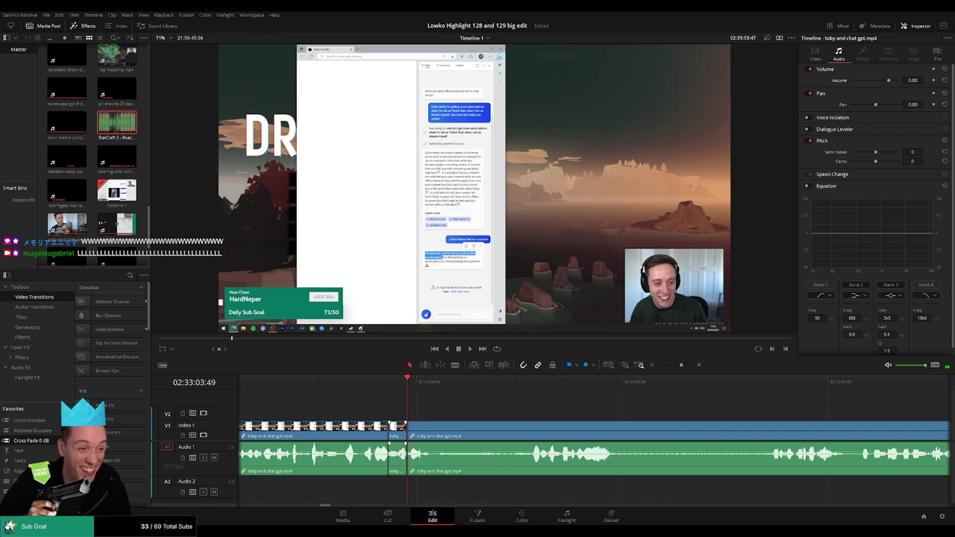
# Step: Silence the isolated piece at about 02:33:03:29 and lay StarCraft 2 - Roach Quotes.mp3 under it on Audio 2 at volume -27.00
pyautogui.press('a')
pyautogui.moveTo(398, 453); pyautogui.dragTo(400, 473)
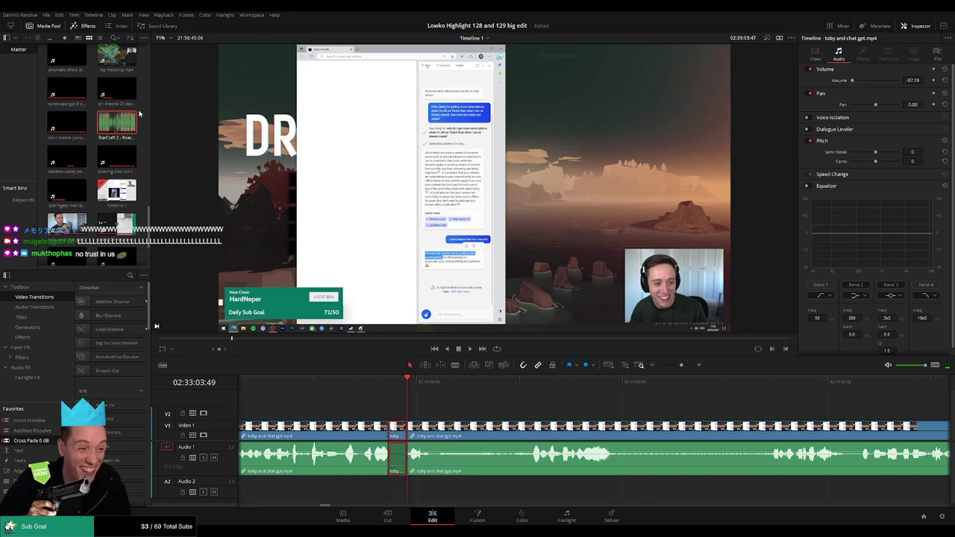
pyautogui.moveTo(134, 120); pyautogui.dragTo(407, 493)
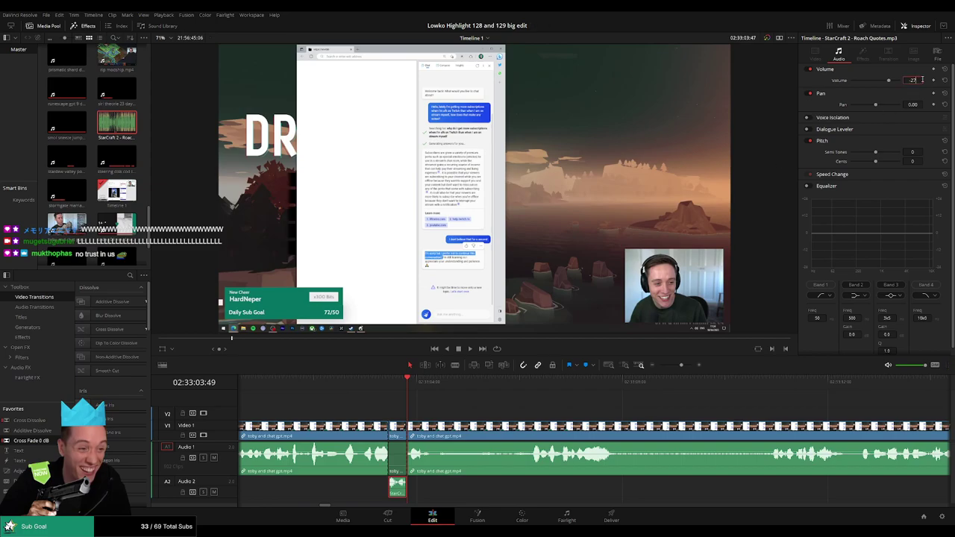
pyautogui.click(367, 380)
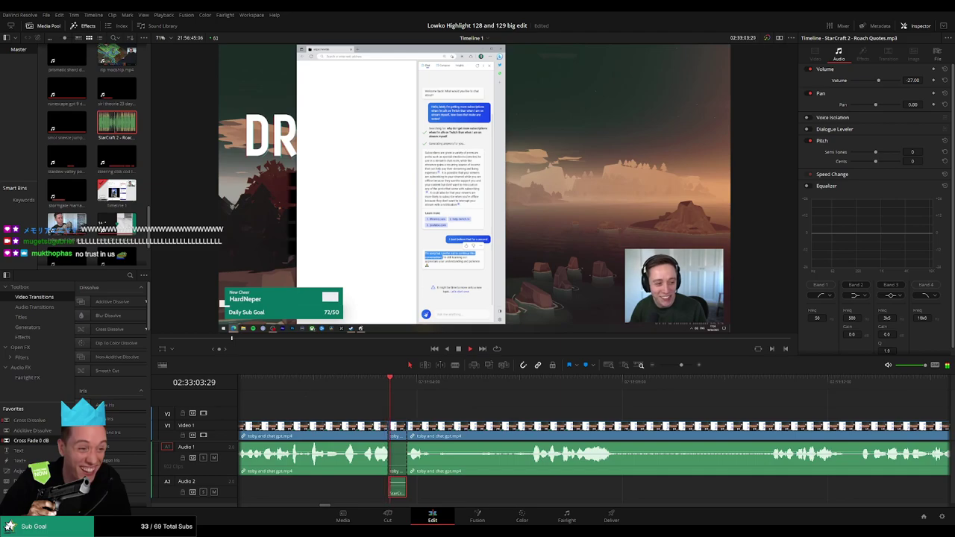
pyautogui.click(513, 403)
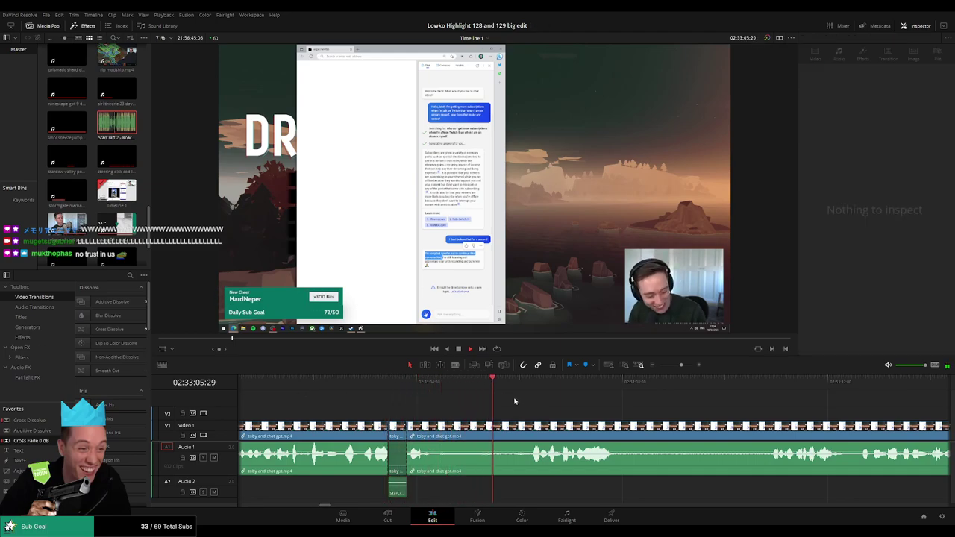
# Step: Review the following speech and split toby and chat gpt.mp4 at about 02:33:13:25 and 02:33:13:56 to isolate a short piece
pyautogui.click(514, 382)
pyautogui.hscroll(5, 618, 403)
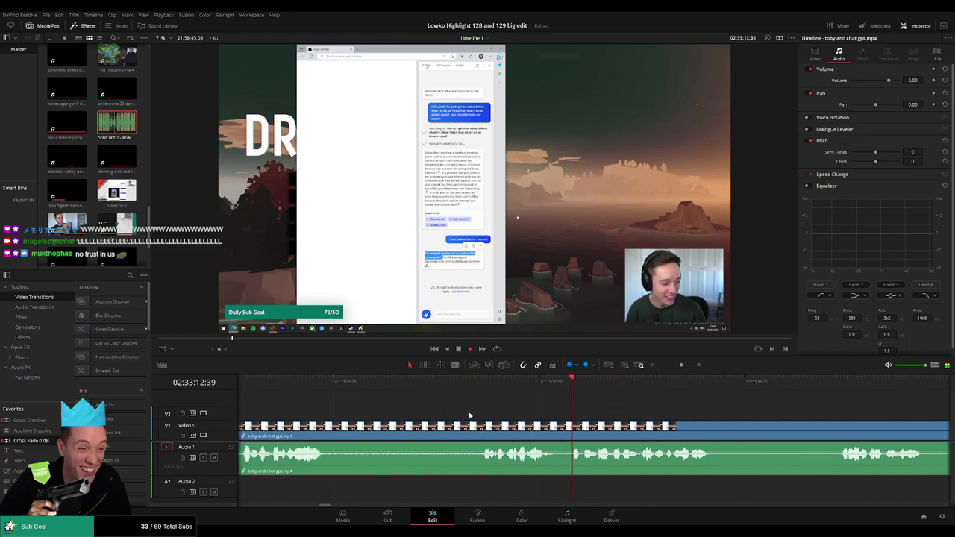
pyautogui.click(322, 383)
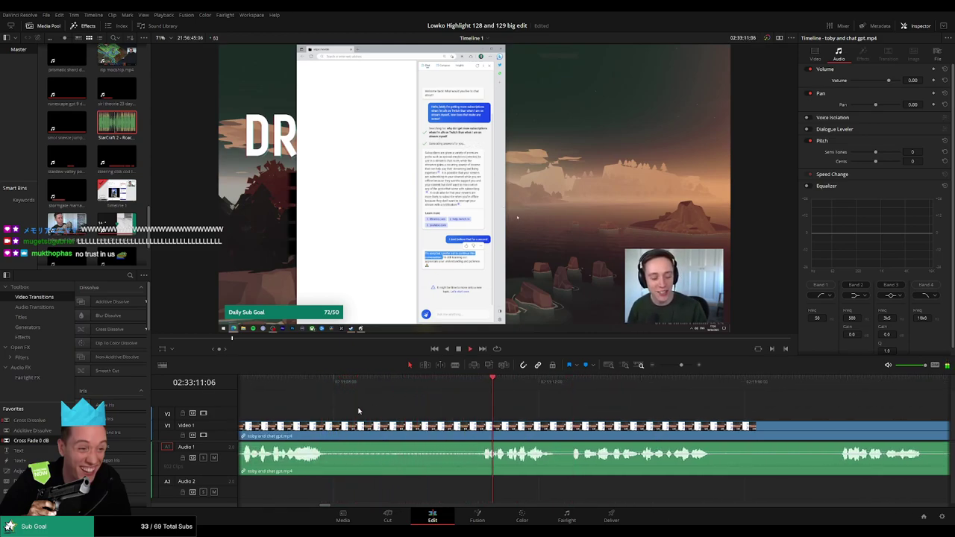
pyautogui.click(371, 384)
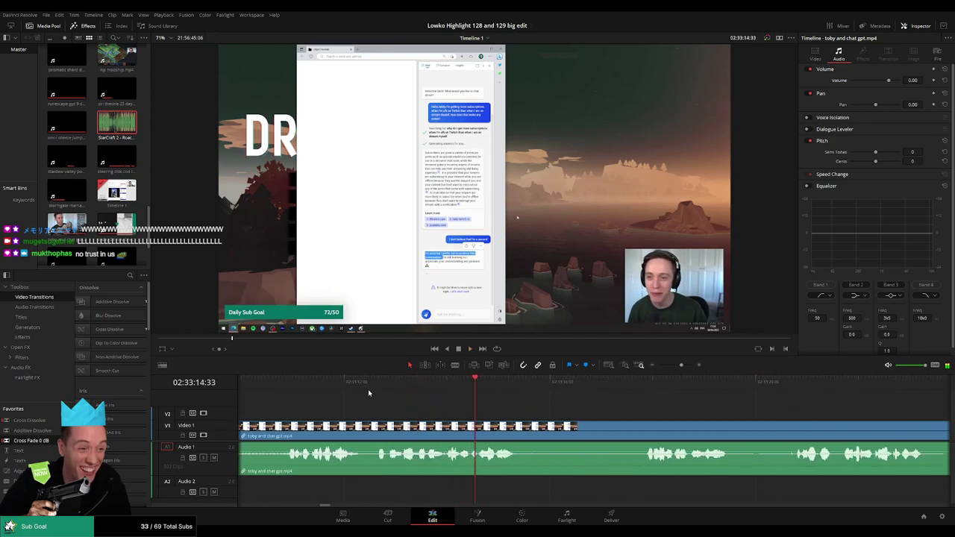
pyautogui.click(322, 386)
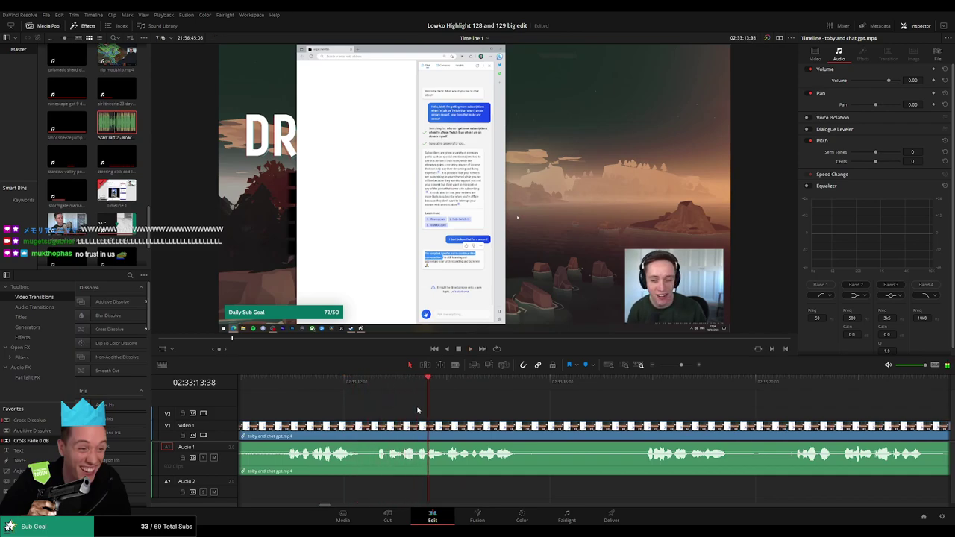
pyautogui.click(417, 432)
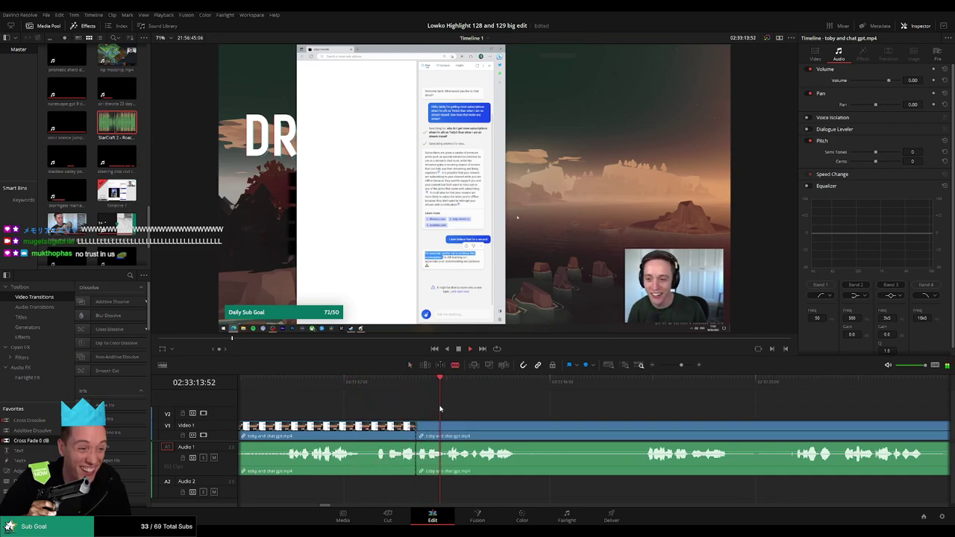
pyautogui.click(440, 434)
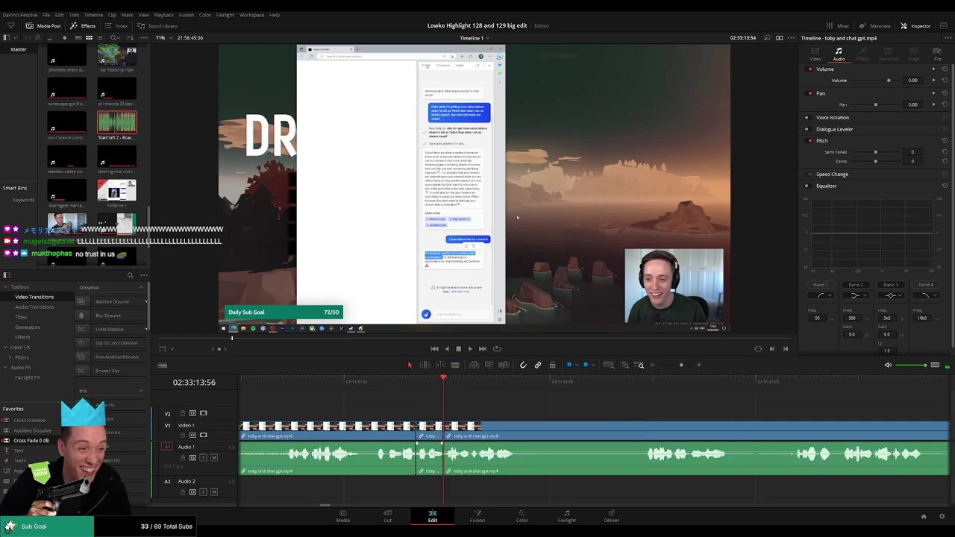
# Step: Silence the isolated piece at about 02:33:13:25, place StarCraft 2 - Roach Quotes.mp3 under it on Audio 2 at volume -27.00 and play the result
pyautogui.moveTo(434, 447); pyautogui.dragTo(435, 485)
pyautogui.moveTo(120, 124); pyautogui.dragTo(440, 491)
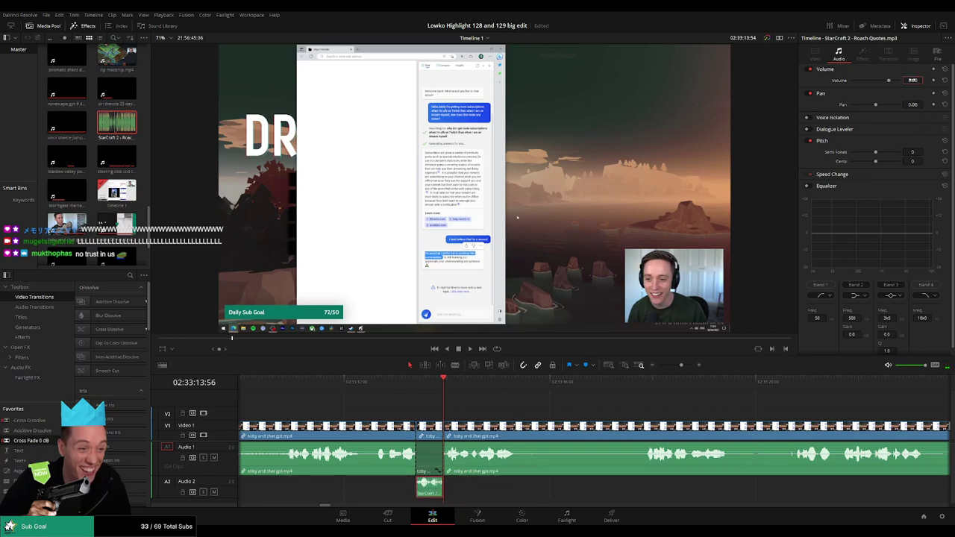
pyautogui.click(371, 382)
pyautogui.press('space')
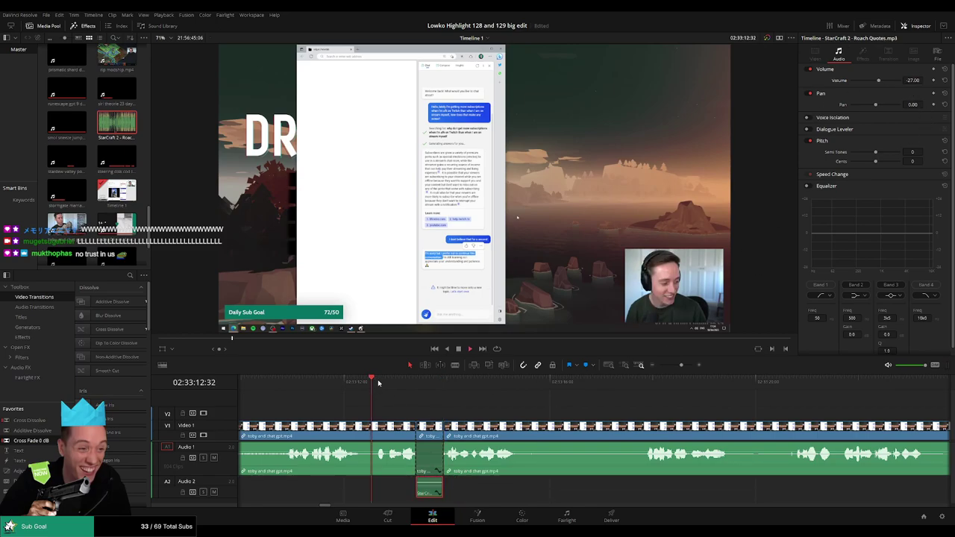
pyautogui.click(547, 412)
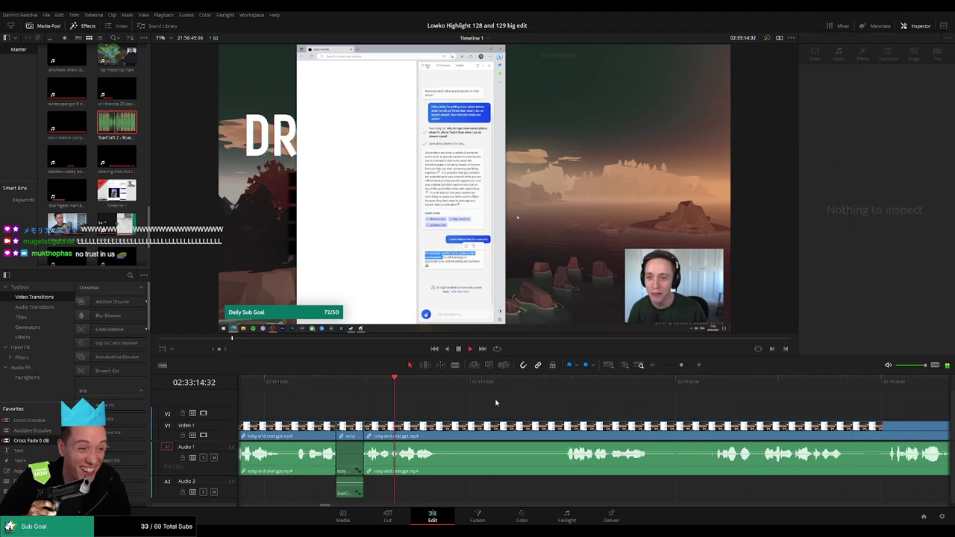
# Step: Cut out the quiet section of toby and chat gpt.mp4 starting at about 02:33:15:30, closing the gap
pyautogui.click(555, 382)
pyautogui.moveTo(671, 366); pyautogui.dragTo(678, 366)
pyautogui.press('b')
pyautogui.click(547, 426)
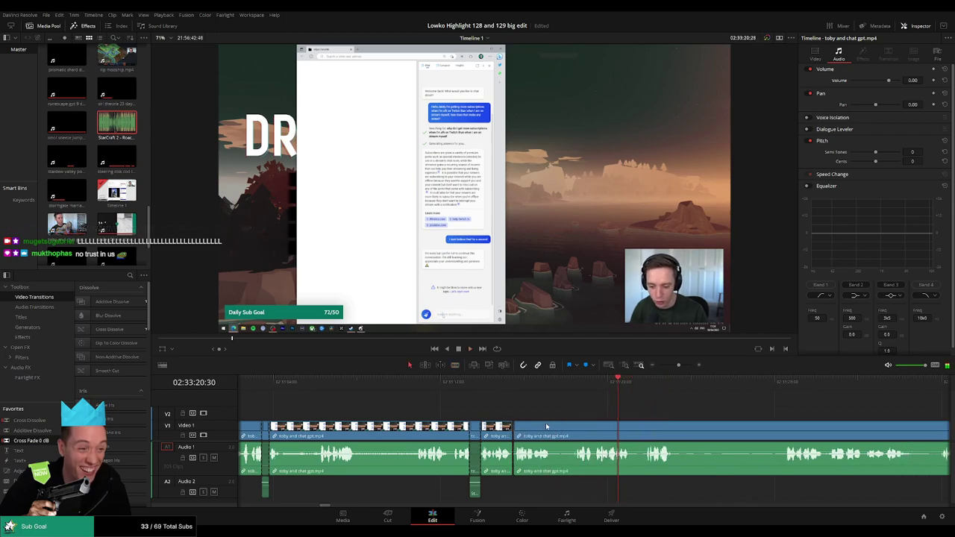
pyautogui.press('Delete')
# Step: Cut out the short pause of about one second in toby and chat gpt.mp4 from about 02:33:17:17, closing the gap
pyautogui.press('b')
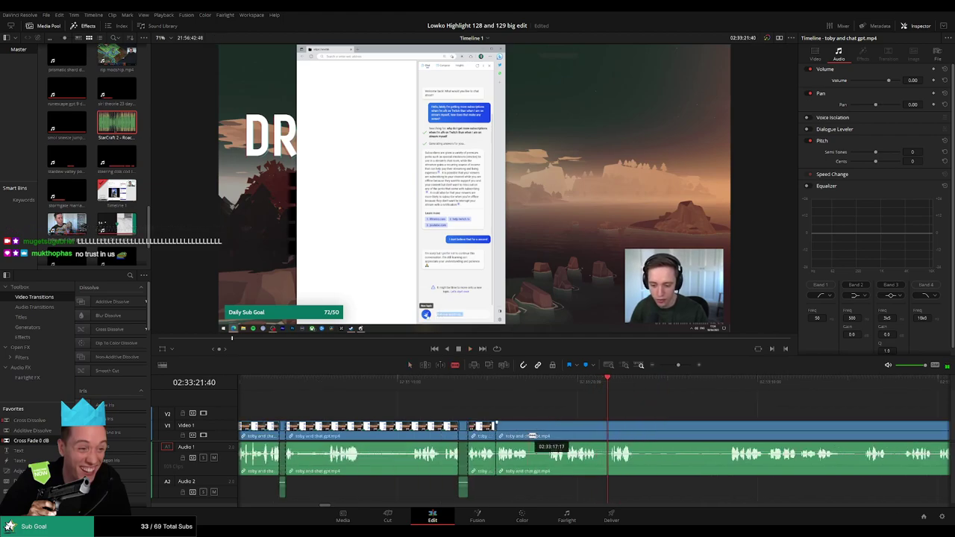
pyautogui.click(531, 434)
pyautogui.scroll(5, 550, 424)
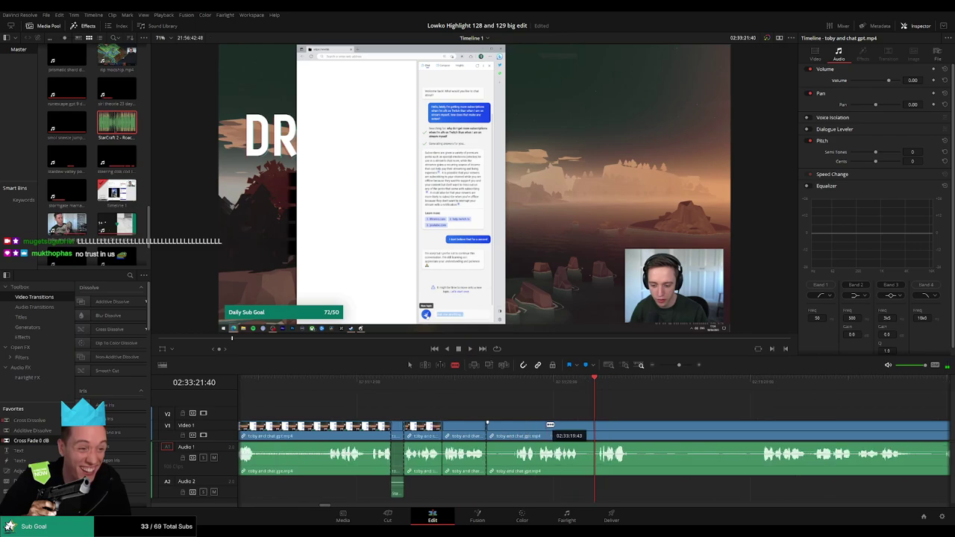
pyautogui.click(260, 436)
pyautogui.press('a')
pyautogui.click(254, 436)
pyautogui.press('Delete')
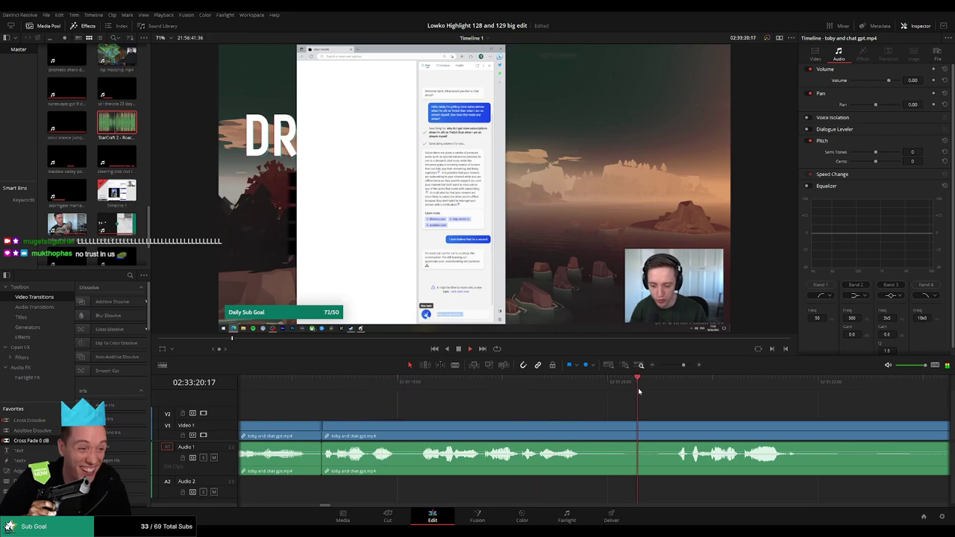
# Step: Cut out the quiet section of toby and chat gpt.mp4 from about 02:33:22 to 02:33:27, closing the gap
pyautogui.click(411, 386)
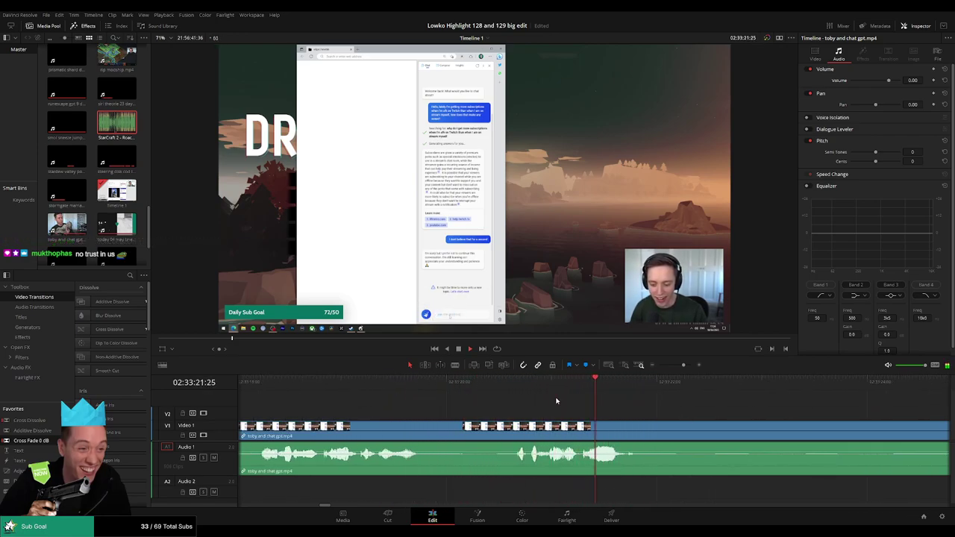
pyautogui.moveTo(684, 366); pyautogui.dragTo(680, 366)
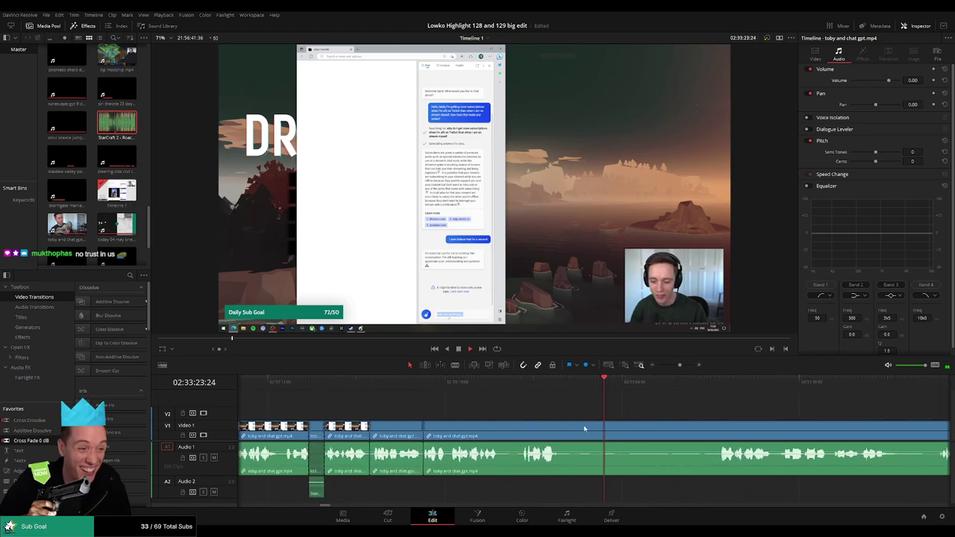
pyautogui.click(698, 387)
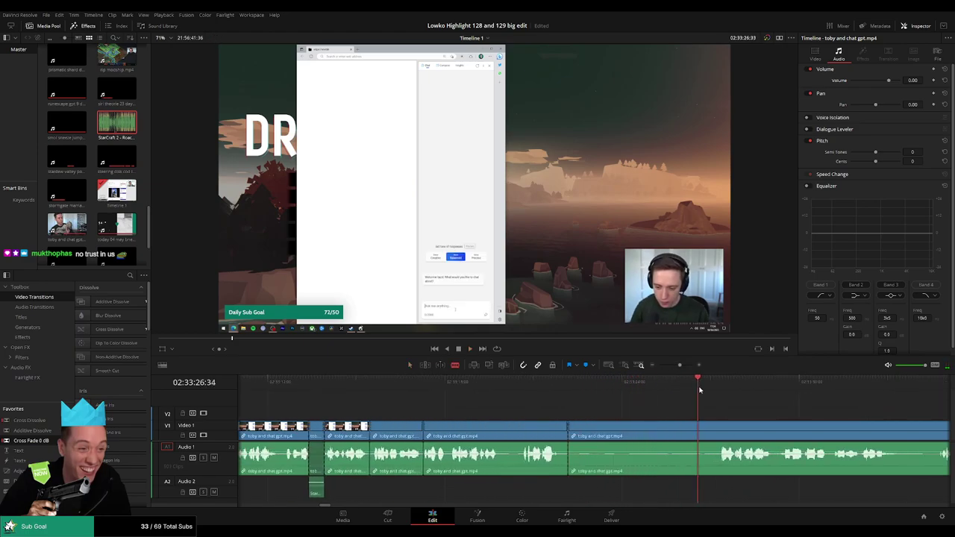
pyautogui.click(719, 429)
pyautogui.press('a')
pyautogui.click(690, 432)
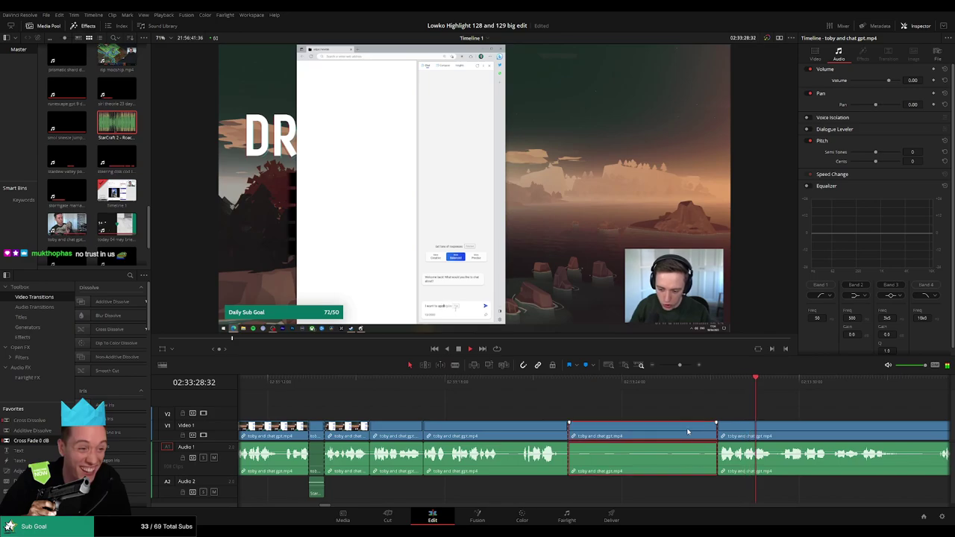
pyautogui.press('Delete')
pyautogui.press('space')
# Step: Cut out the pause in toby and chat gpt.mp4 from about 02:33:28:29 to 02:33:29:45, closing the gap
pyautogui.moveTo(756, 428); pyautogui.dragTo(546, 423)
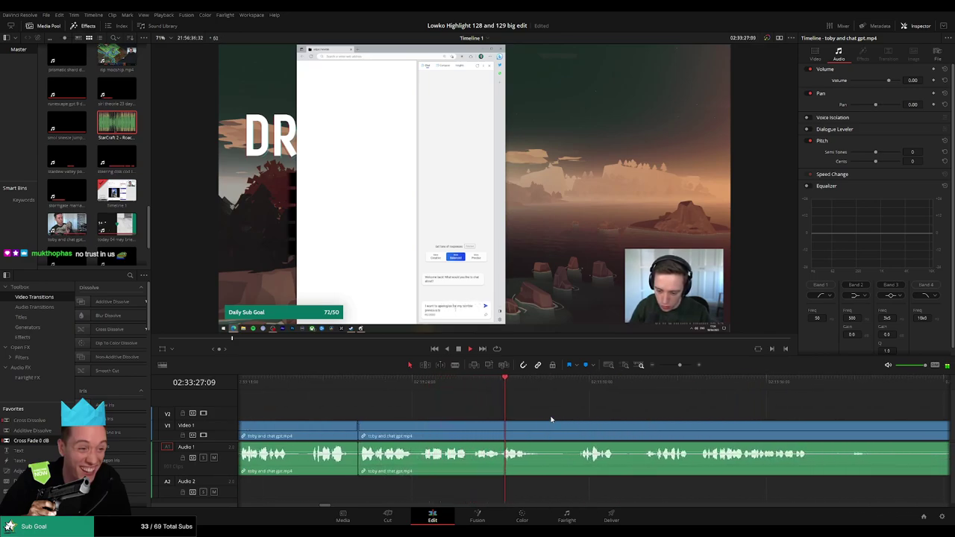
pyautogui.press('b')
pyautogui.click(545, 426)
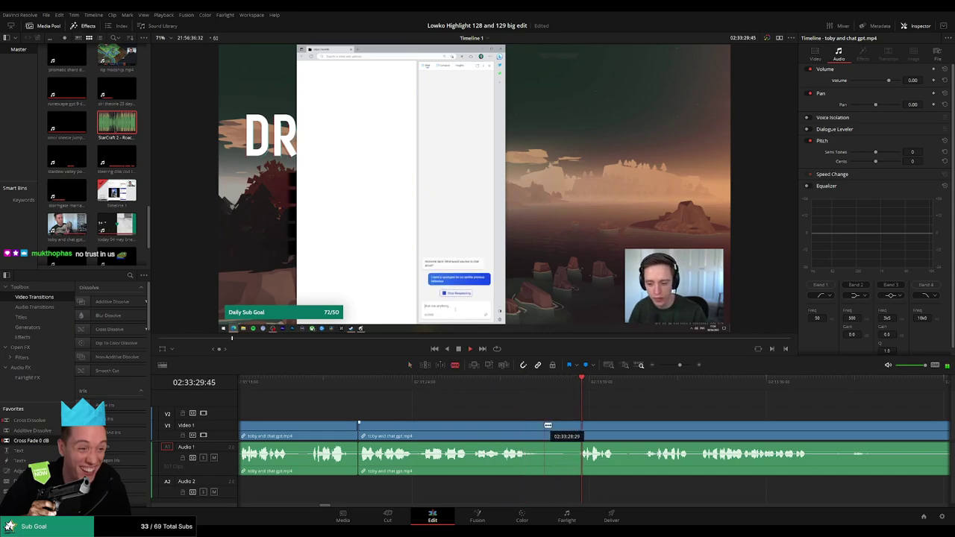
pyautogui.click(582, 427)
pyautogui.press('a')
pyautogui.click(572, 426)
pyautogui.press('Delete')
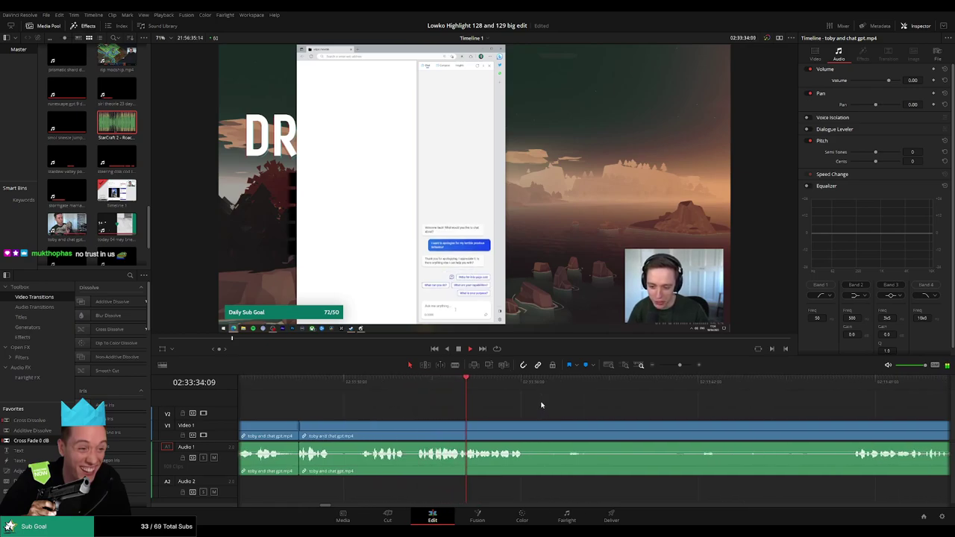
# Step: Cut out the long quiet section of toby and chat gpt.mp4 from about 02:33:36 to 02:33:47, closing the gap
pyautogui.click(461, 380)
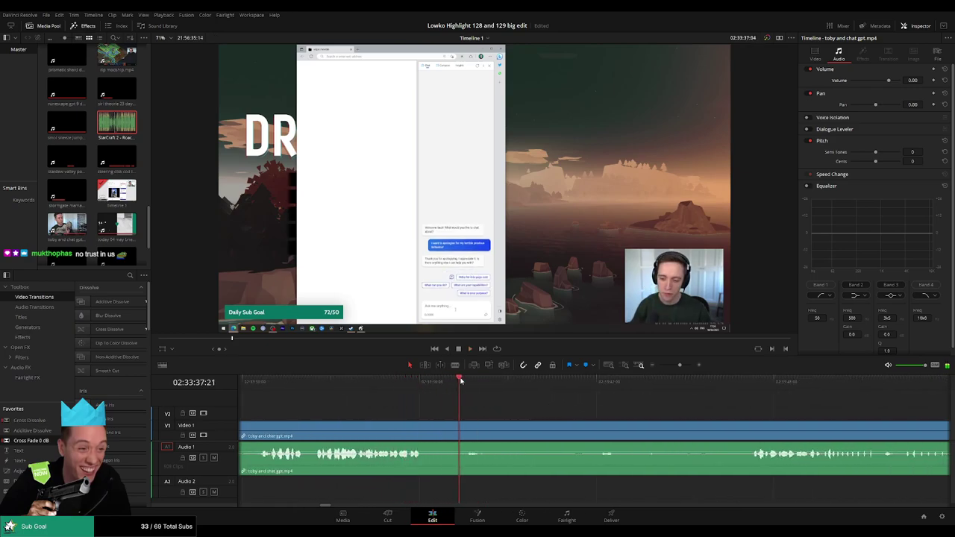
pyautogui.press('b')
pyautogui.click(427, 440)
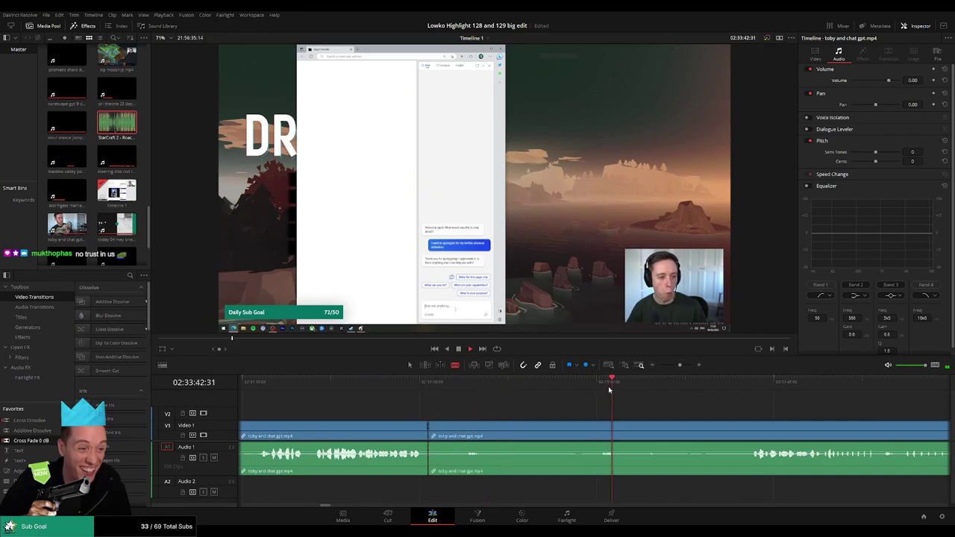
pyautogui.click(750, 422)
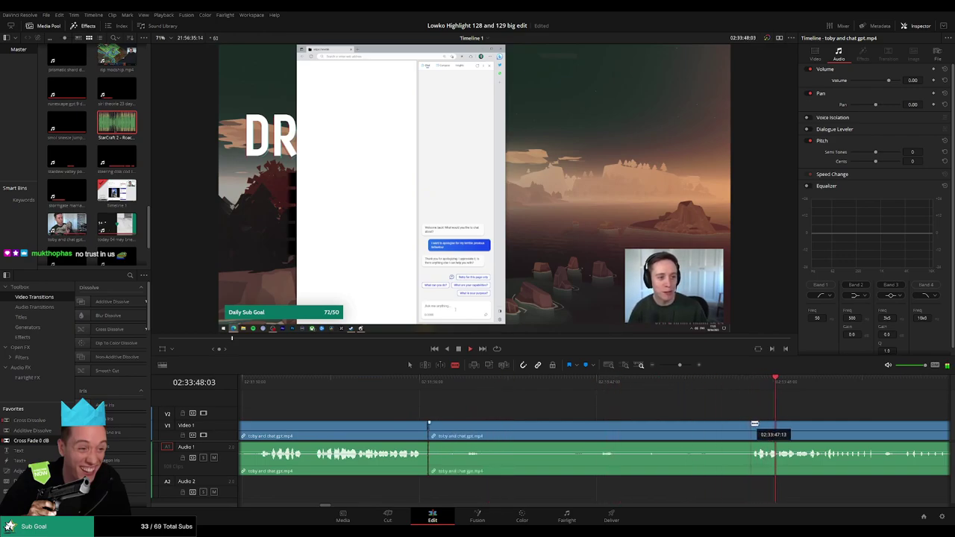
pyautogui.press('a')
pyautogui.click(697, 423)
pyautogui.press('BackSpace')
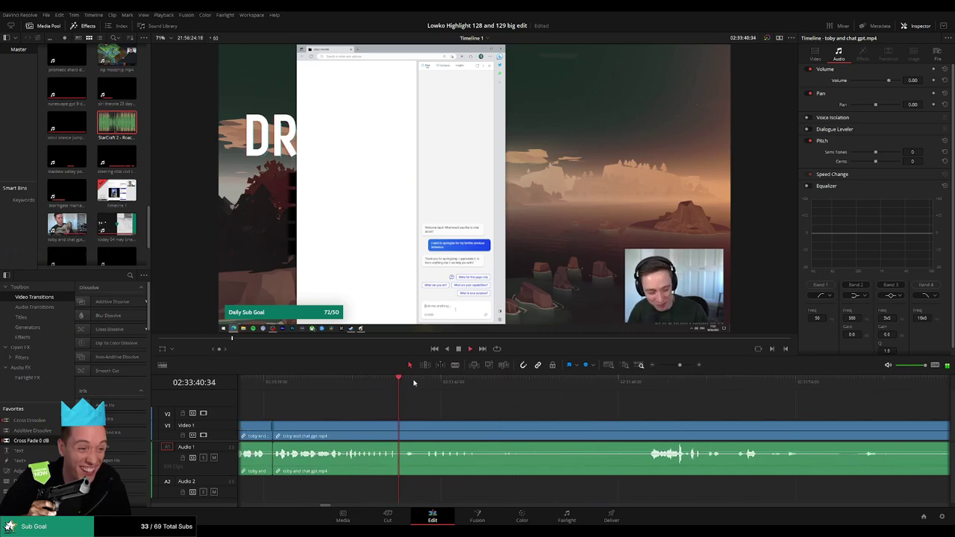
# Step: Cut out the quiet section of toby and chat gpt.mp4 from about 02:33:40:34 to 02:33:49, closing the gap
pyautogui.press('b')
pyautogui.click(400, 436)
pyautogui.click(640, 386)
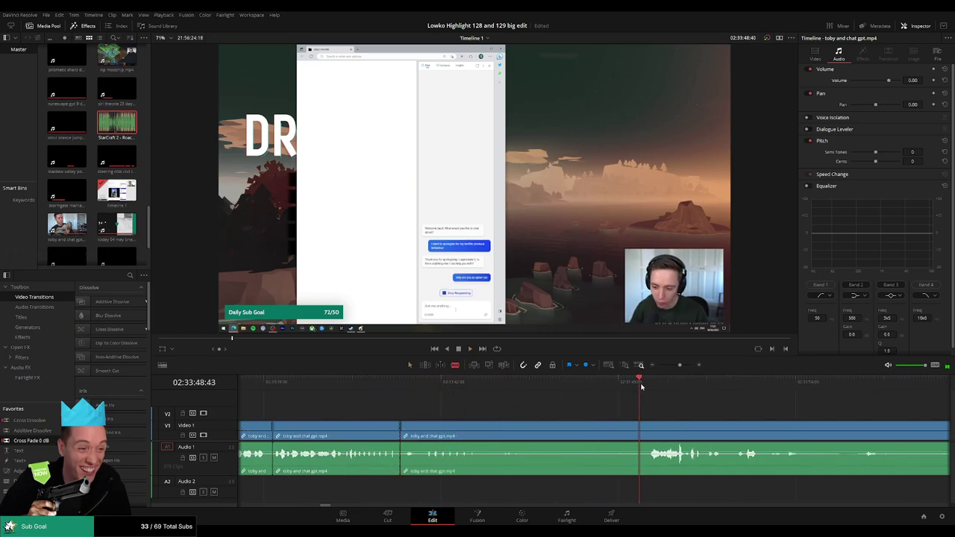
pyautogui.press('a')
pyautogui.click(645, 436)
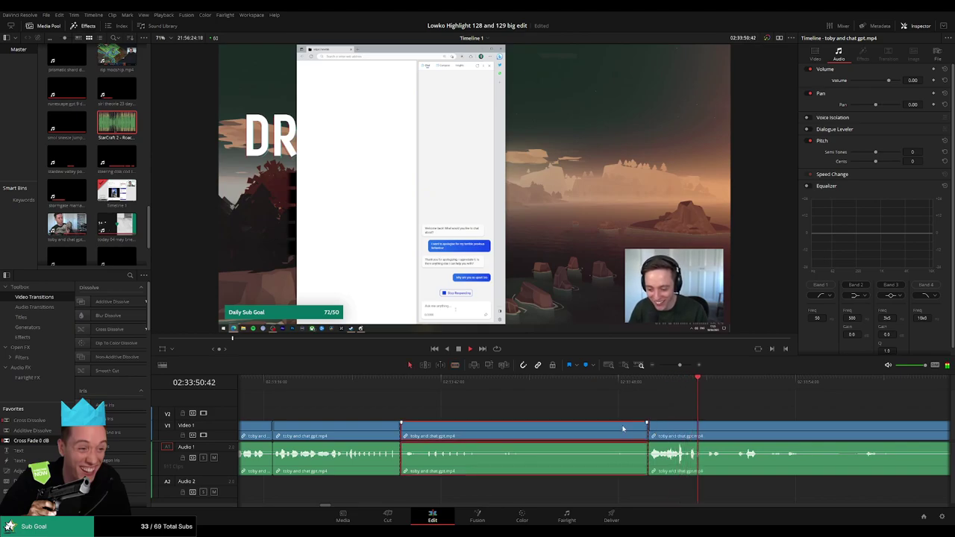
pyautogui.press('BackSpace')
# Step: Cut out the quiet section of toby and chat gpt.mp4 from about 02:33:47:13 to 02:33:52:34, closing the gap
pyautogui.moveTo(636, 420); pyautogui.dragTo(529, 418)
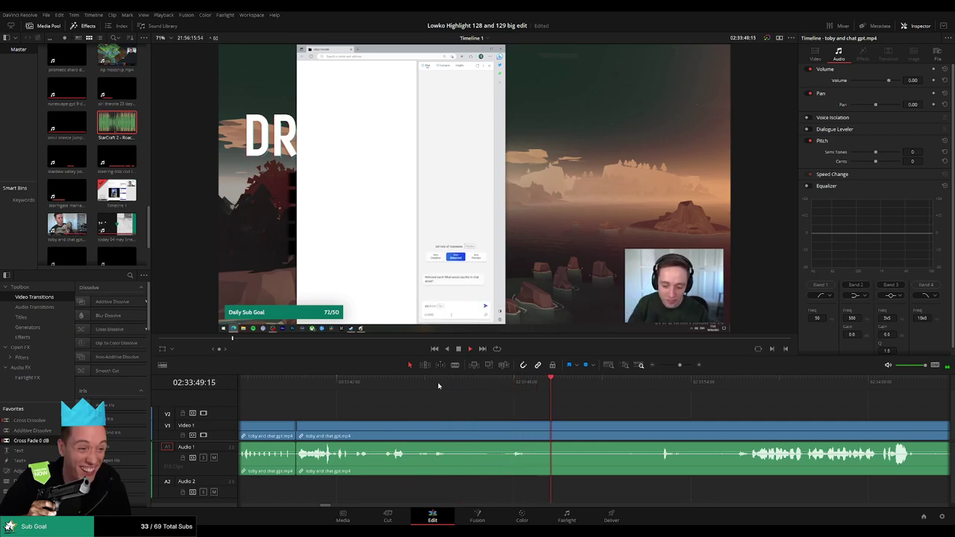
pyautogui.click(382, 386)
pyautogui.click(477, 385)
pyautogui.click(503, 385)
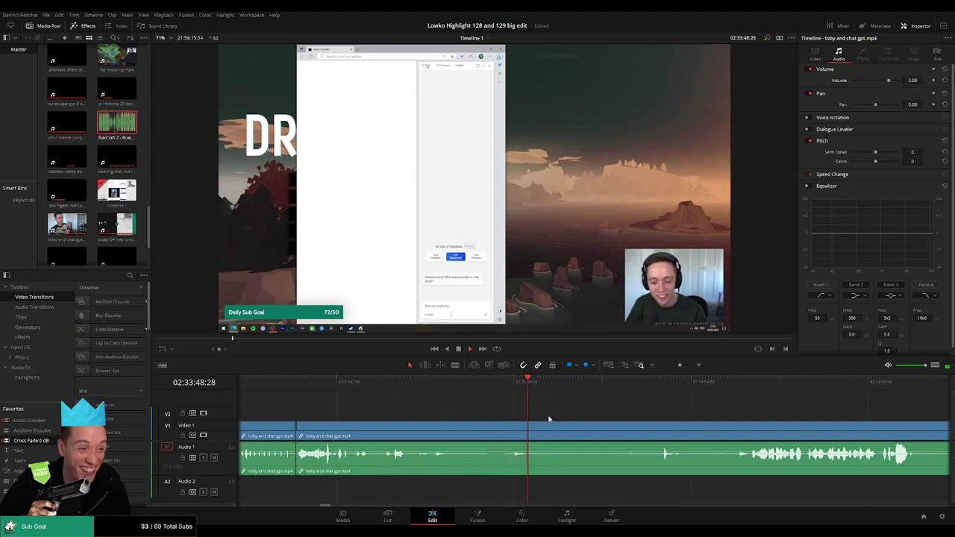
pyautogui.press('b')
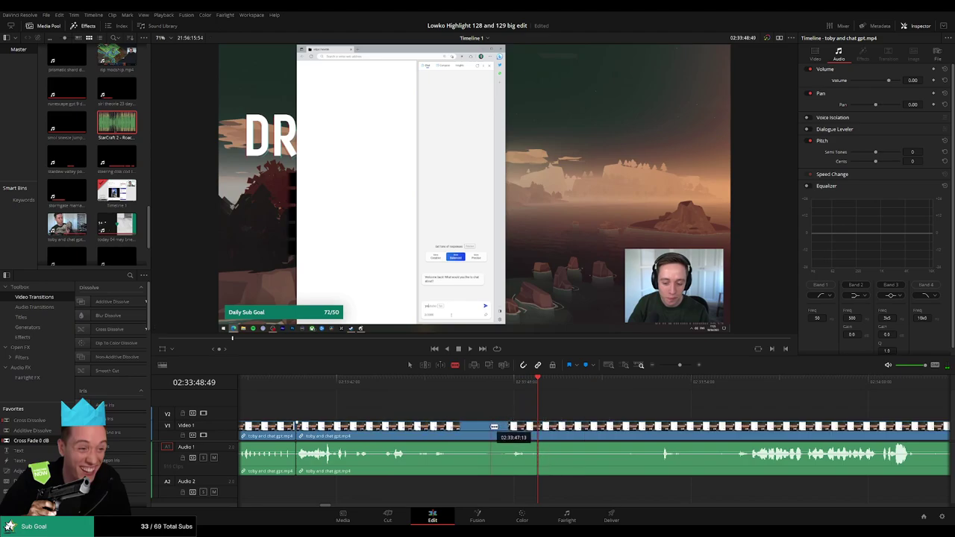
pyautogui.click(494, 427)
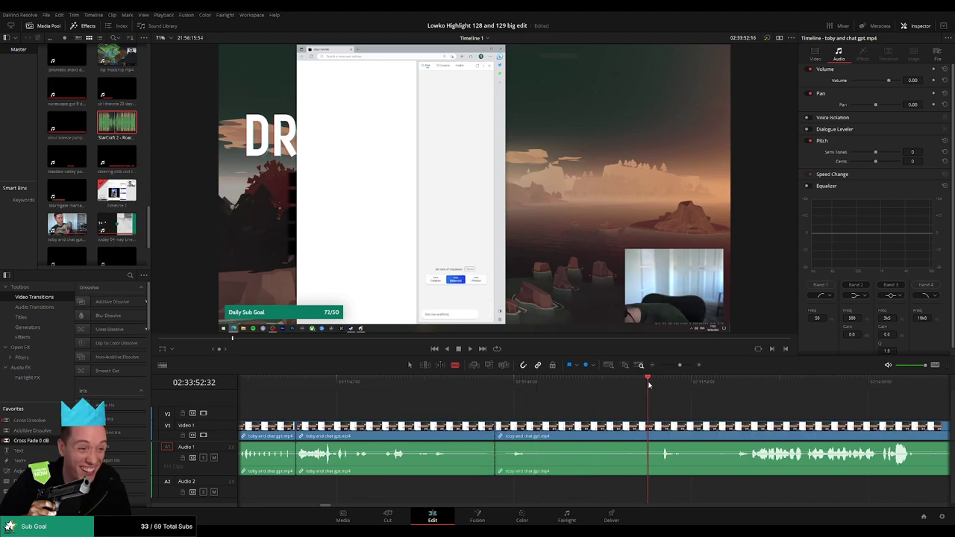
pyautogui.click(649, 423)
pyautogui.press('a')
pyautogui.click(610, 425)
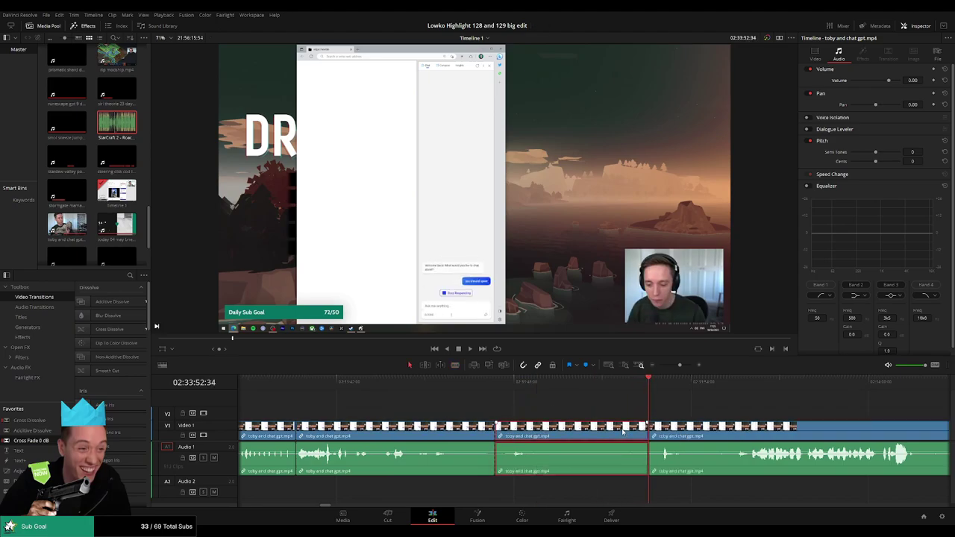
pyautogui.press('Delete')
# Step: Split toby and chat gpt.mp4 at about 02:33:55:40 and 02:33:56:27 to isolate the short loud segment
pyautogui.press('space')
pyautogui.click(474, 384)
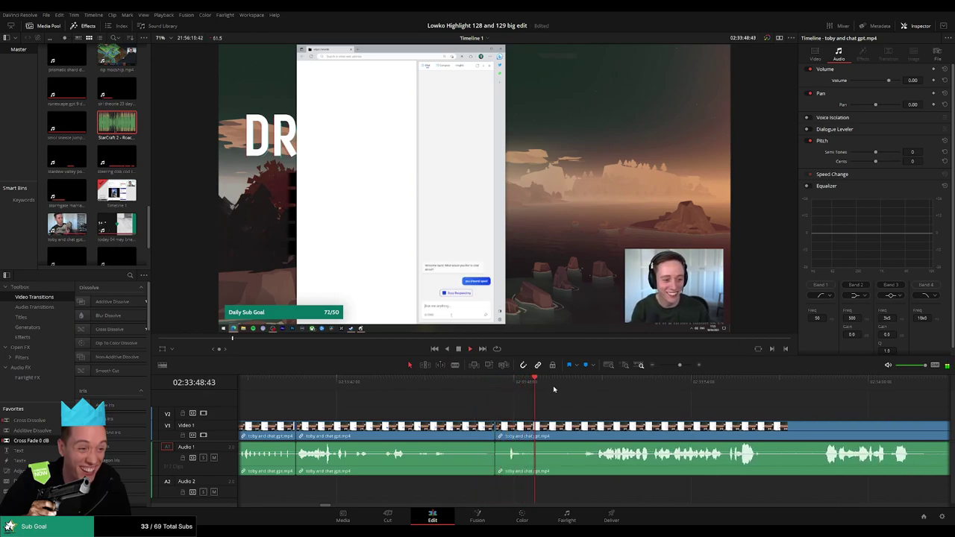
pyautogui.click(575, 386)
pyautogui.moveTo(682, 415); pyautogui.dragTo(542, 406)
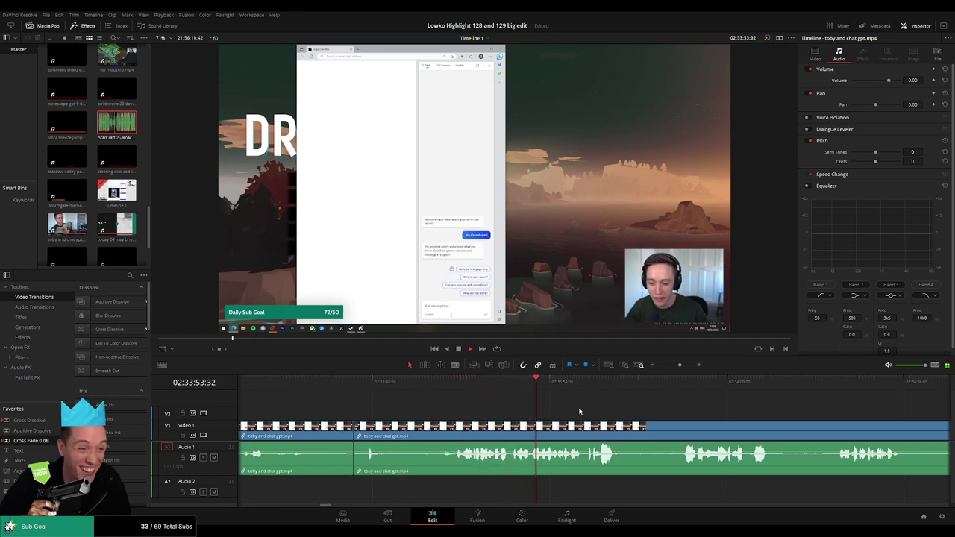
pyautogui.hscroll(3, 530, 403)
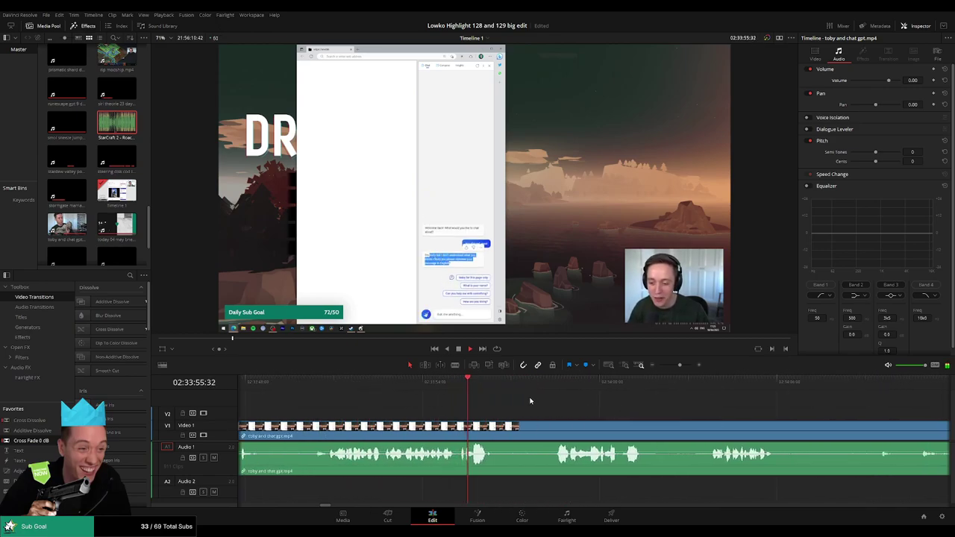
pyautogui.click(454, 387)
pyautogui.press('space')
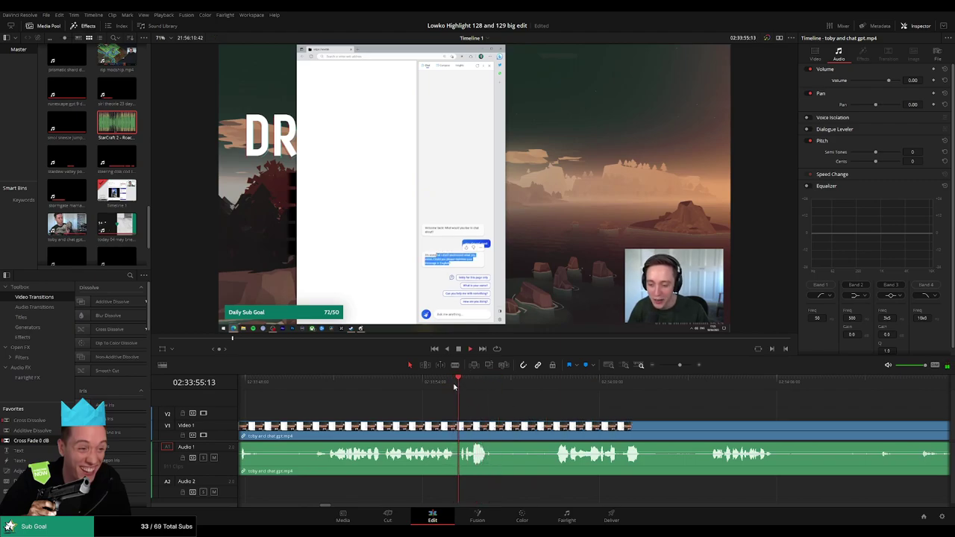
pyautogui.press('space')
pyautogui.press('b')
pyautogui.click(471, 429)
pyautogui.press('space')
pyautogui.press('space')
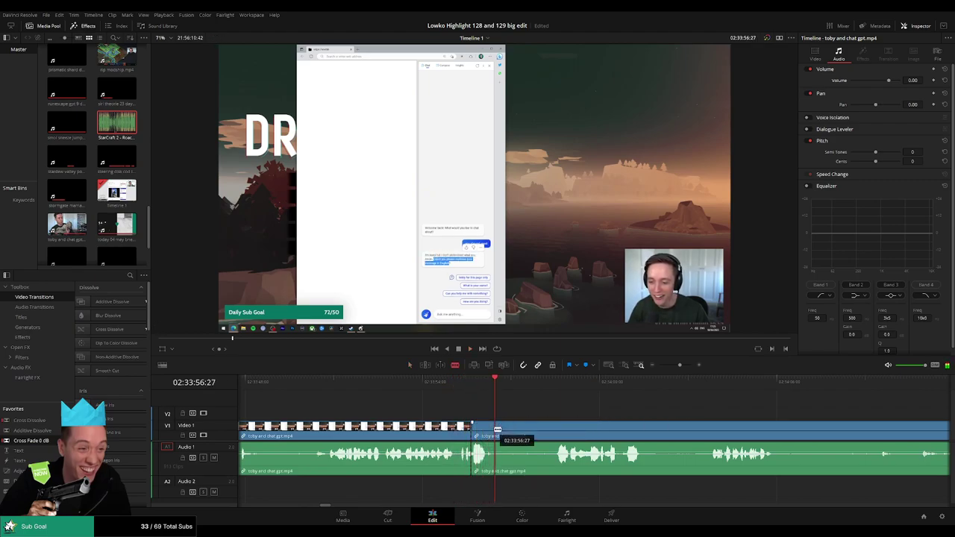
pyautogui.click(495, 430)
# Step: Replace the short segment's audio by muting it and placing StarCraft 2 - Roach Quotes.mp3 beneath it on Audio 2 at volume -27
pyautogui.press('a')
pyautogui.moveTo(483, 448); pyautogui.dragTo(482, 481)
pyautogui.moveTo(123, 155); pyautogui.dragTo(478, 492)
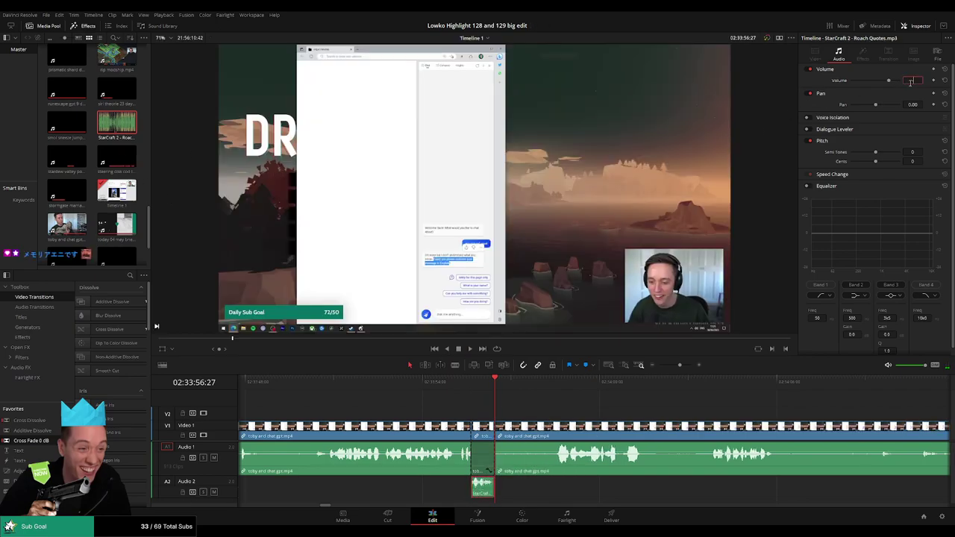
pyautogui.moveTo(442, 392); pyautogui.dragTo(393, 391)
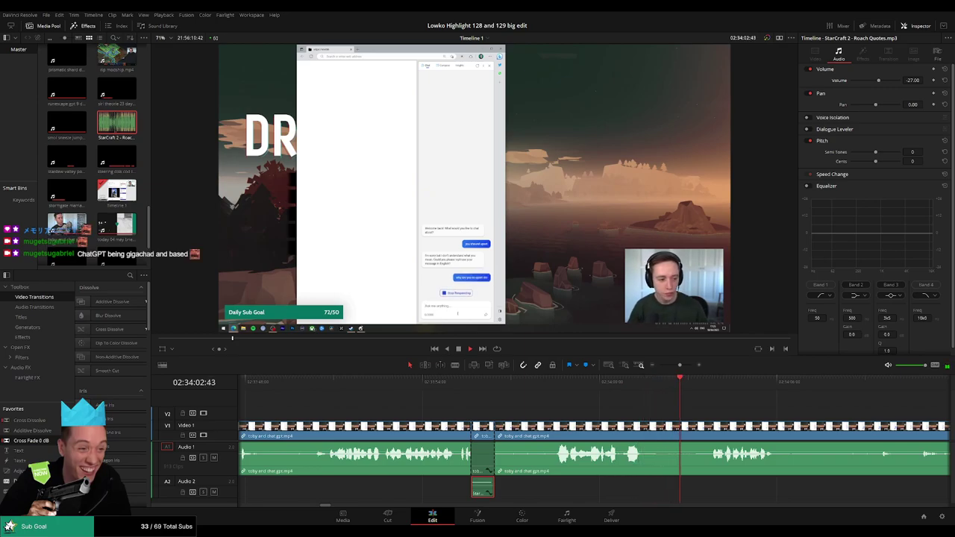
# Step: Cut out the pause in toby and chat gpt.mp4 from about 02:34:01:42 to 02:34:03:37, closing the gap
pyautogui.press('b')
pyautogui.click(650, 431)
pyautogui.click(707, 427)
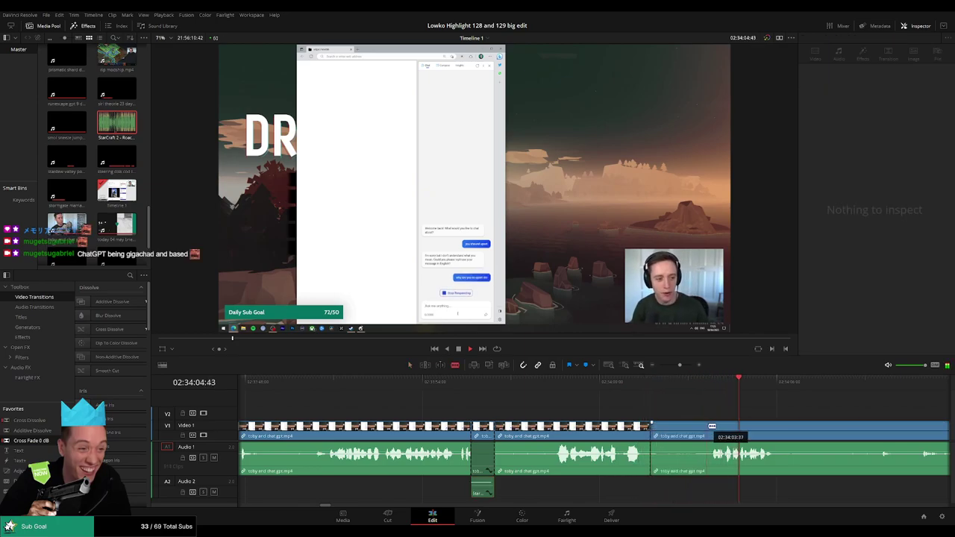
pyautogui.press('a')
pyautogui.click(688, 434)
pyautogui.press('Delete')
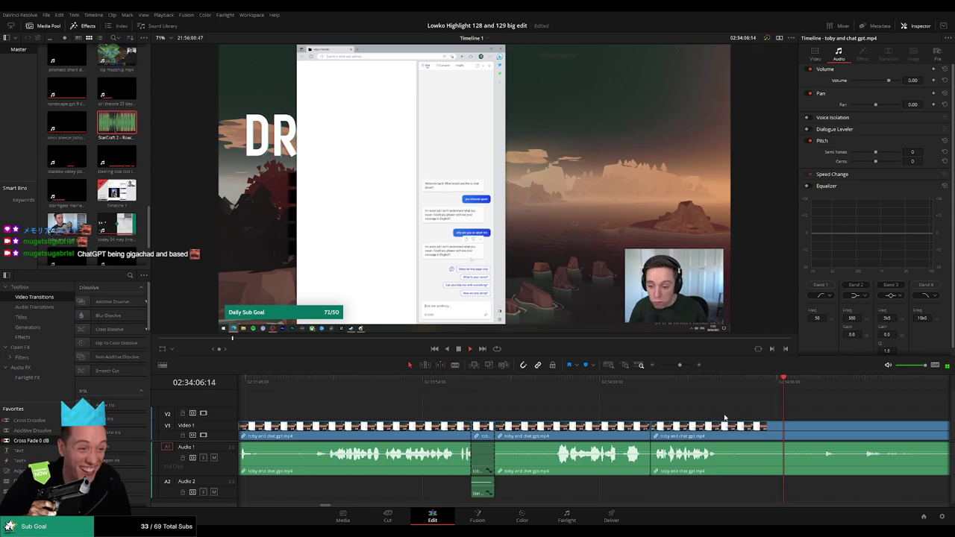
# Step: Cut out the long quiet section of toby and chat gpt.mp4 from about 02:34:04:14 to 02:34:17:03, closing the gap
pyautogui.moveTo(719, 408); pyautogui.dragTo(529, 402)
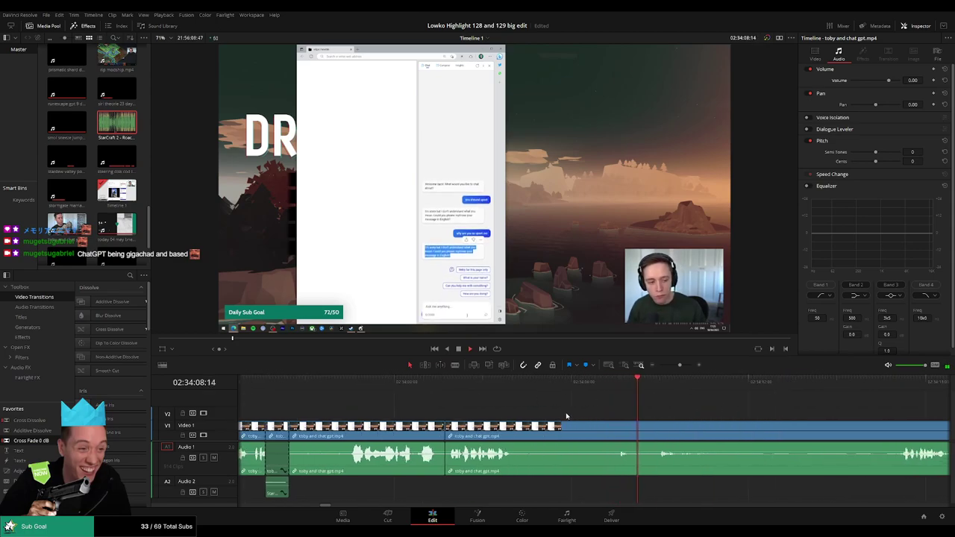
pyautogui.press('b')
pyautogui.click(519, 429)
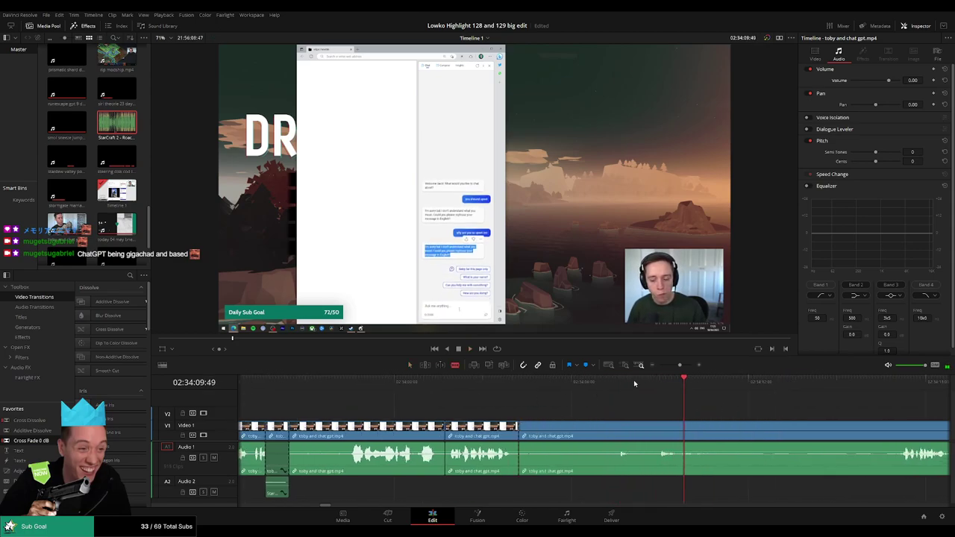
pyautogui.hscroll(3, 602, 404)
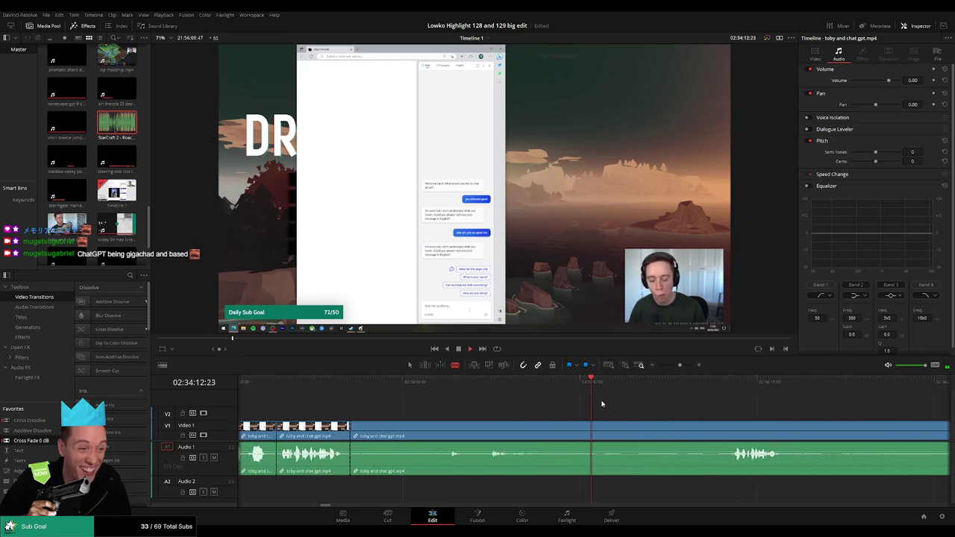
pyautogui.click(728, 433)
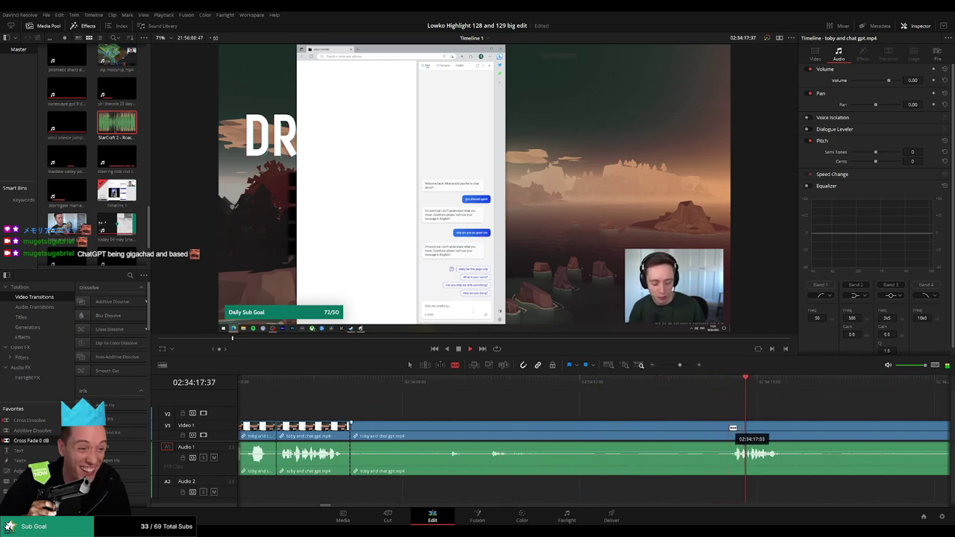
pyautogui.press('a')
pyautogui.click(662, 428)
pyautogui.press('Delete')
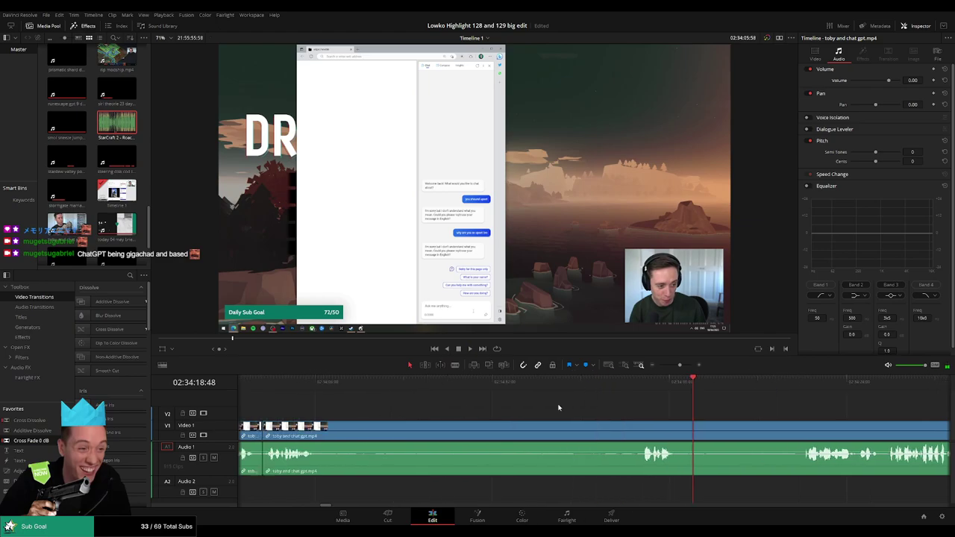
pyautogui.click(401, 382)
pyautogui.hscroll(1, 551, 408)
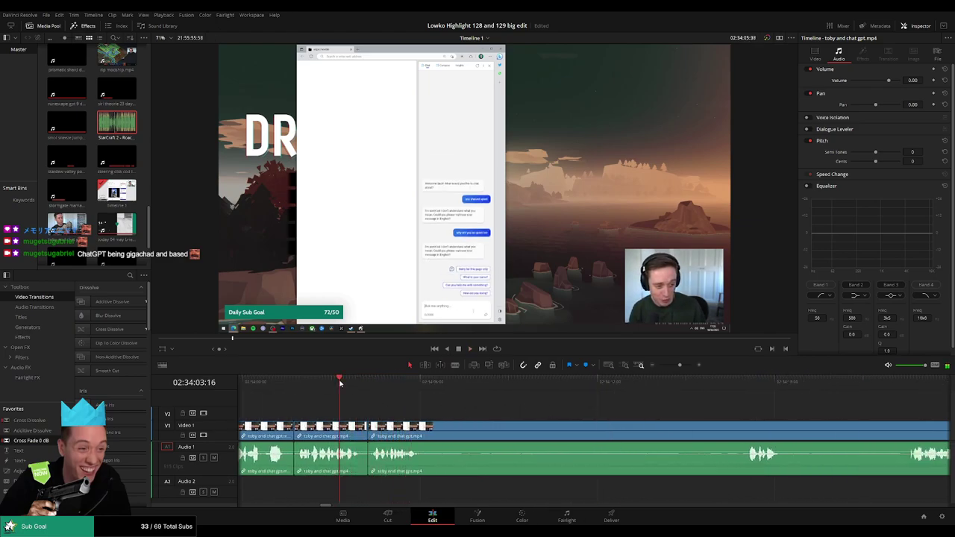
# Step: Split the toby and chat gpt clip at about 02:34:03:44 and ripple-delete the short pause up to the following clip
pyautogui.press('space')
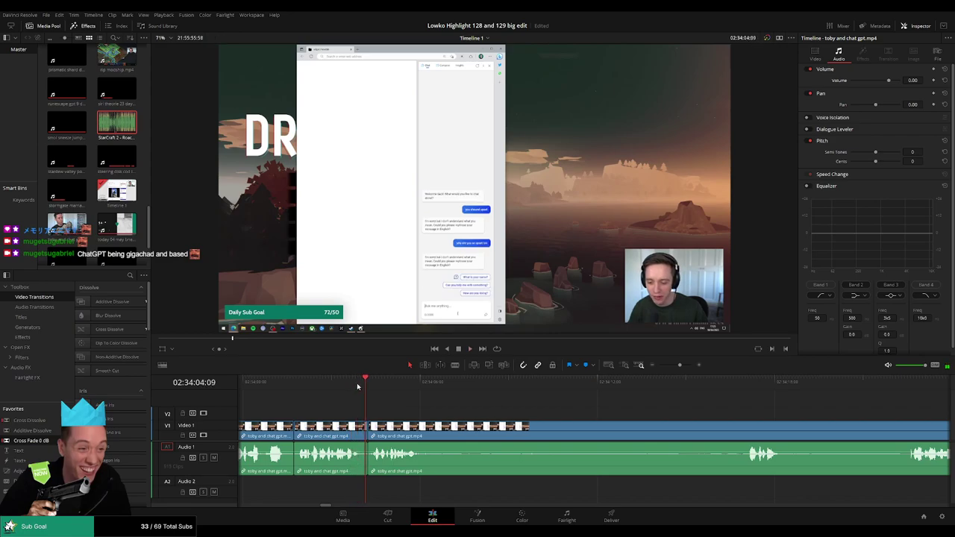
pyautogui.press('b')
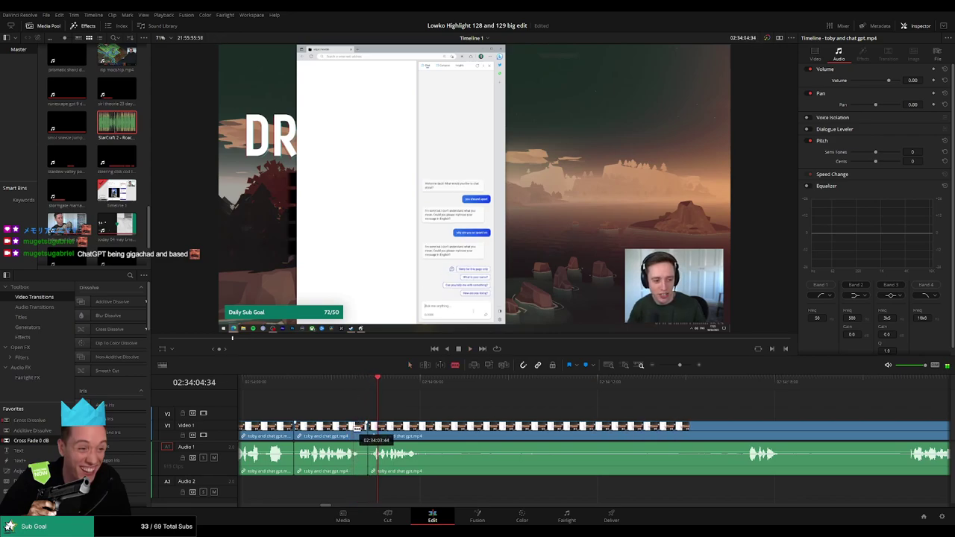
pyautogui.click(355, 428)
pyautogui.press('a')
pyautogui.click(362, 427)
pyautogui.press('Delete')
pyautogui.press('space')
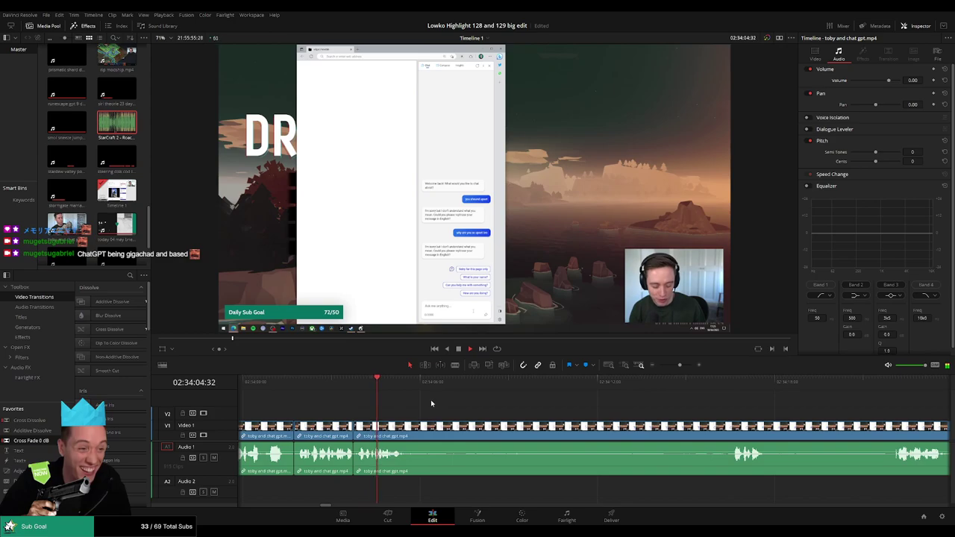
# Step: Split the footage at about 02:34:05:20 and 02:34:22:02, then ripple-delete the section between the cuts
pyautogui.press('b')
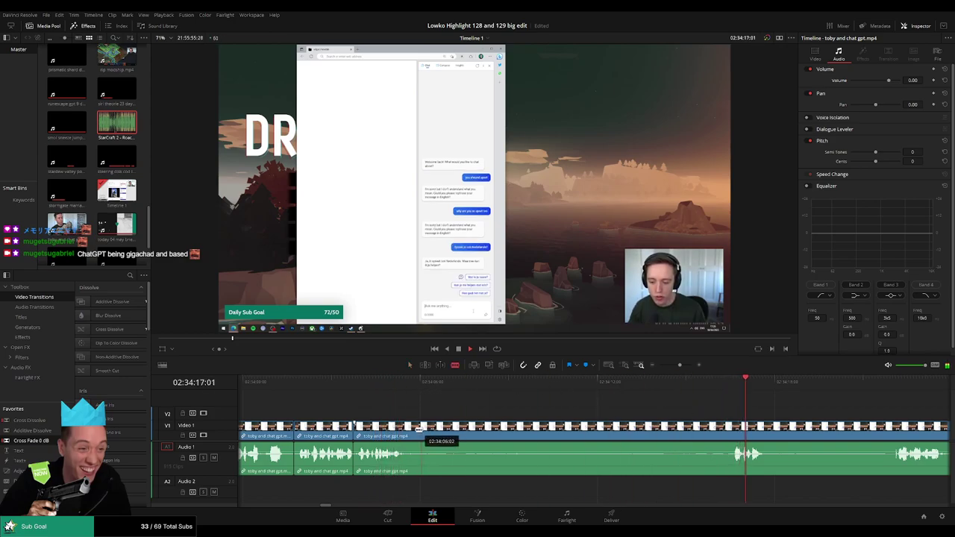
pyautogui.click(405, 429)
pyautogui.press('space')
pyautogui.hscroll(3, 524, 399)
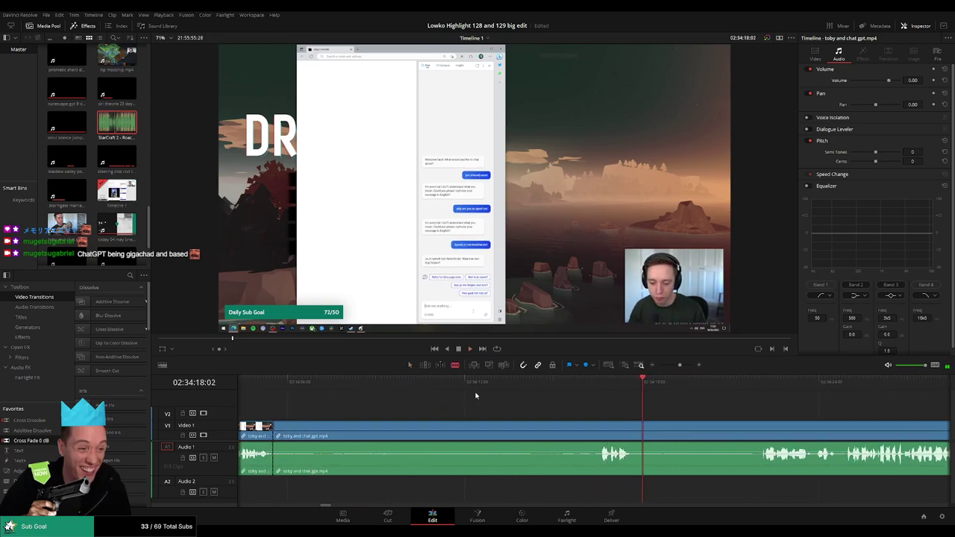
pyautogui.click(601, 407)
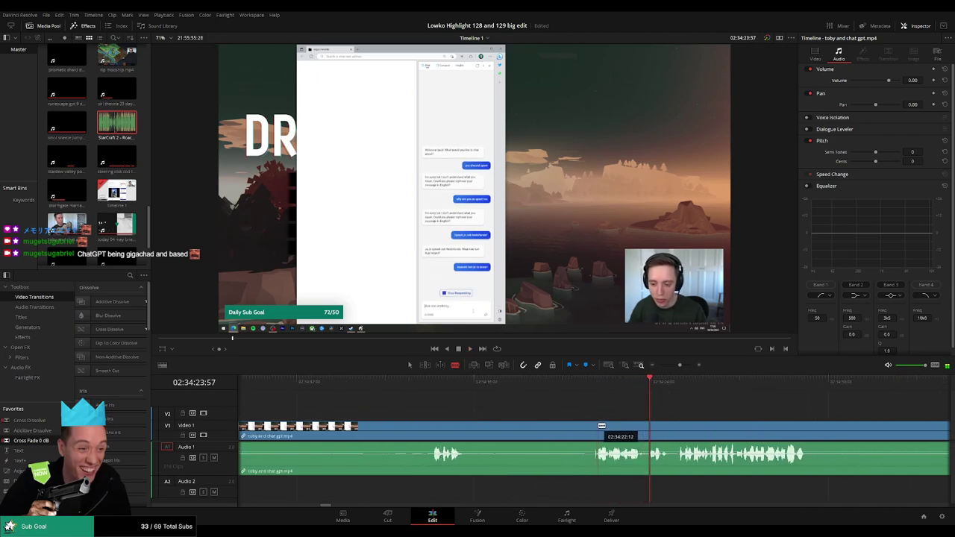
pyautogui.click(598, 425)
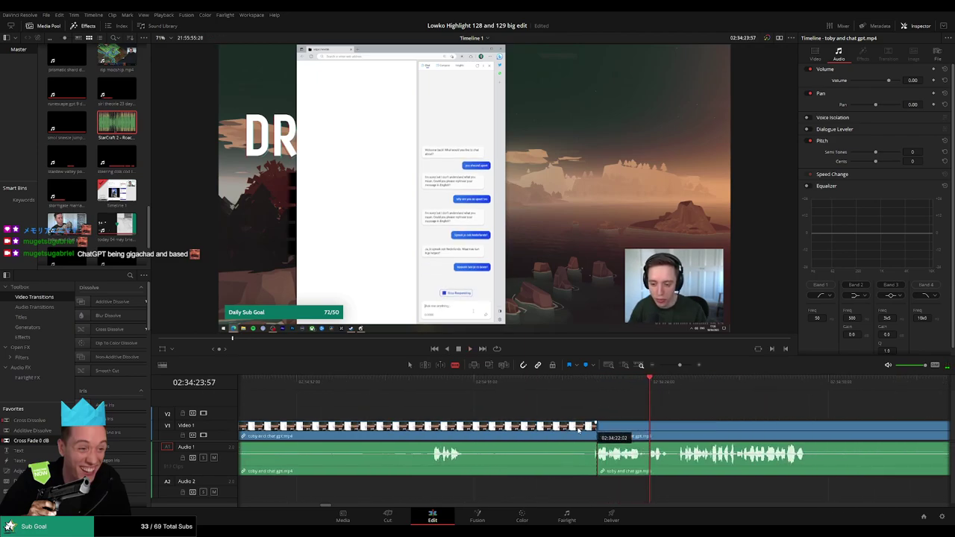
pyautogui.press('a')
pyautogui.click(575, 429)
pyautogui.press('Delete')
pyautogui.click(553, 430)
pyautogui.press('Delete')
pyautogui.press('space')
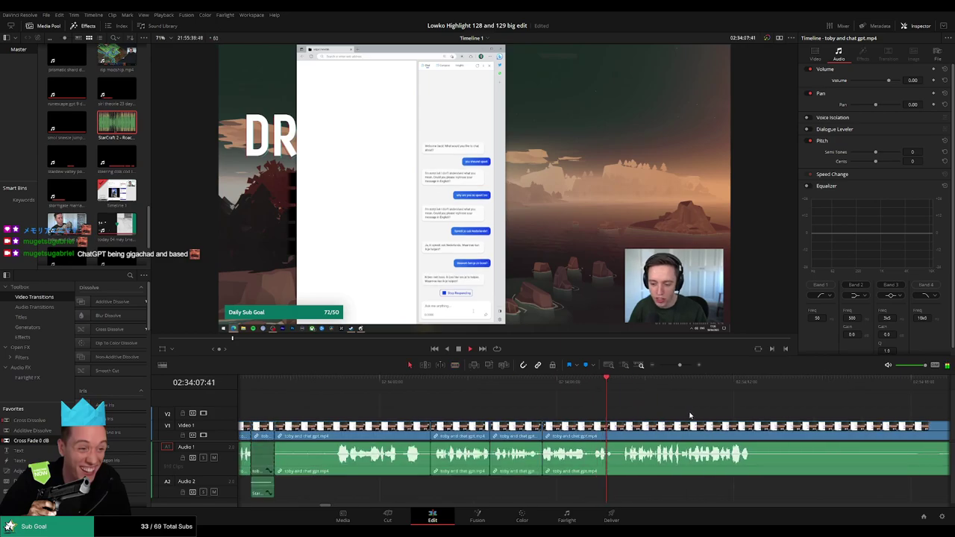
# Step: Cut out the quiet stretch between about 02:34:12:40 and 02:34:21:25, closing the gap
pyautogui.moveTo(691, 416); pyautogui.dragTo(493, 403)
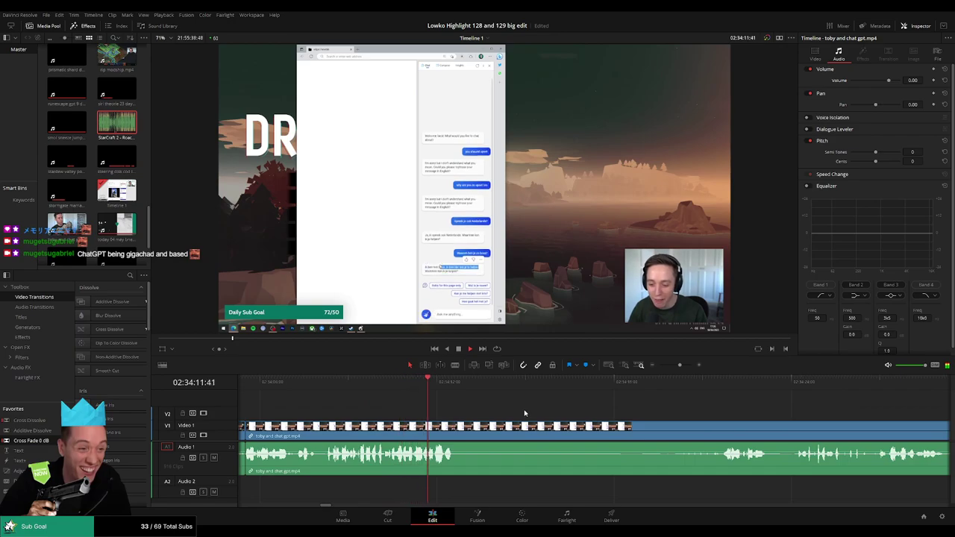
pyautogui.moveTo(467, 389); pyautogui.dragTo(672, 392)
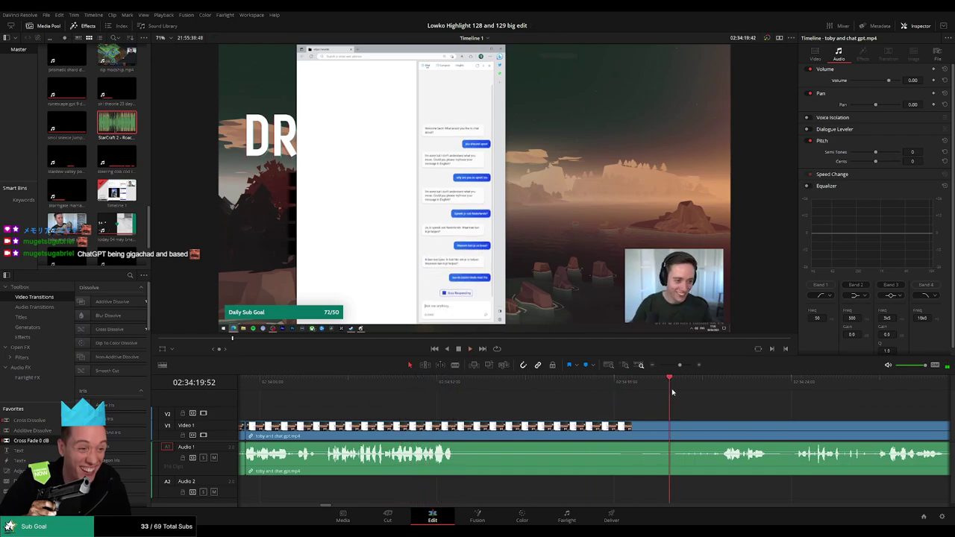
pyautogui.press('b')
pyautogui.click(457, 427)
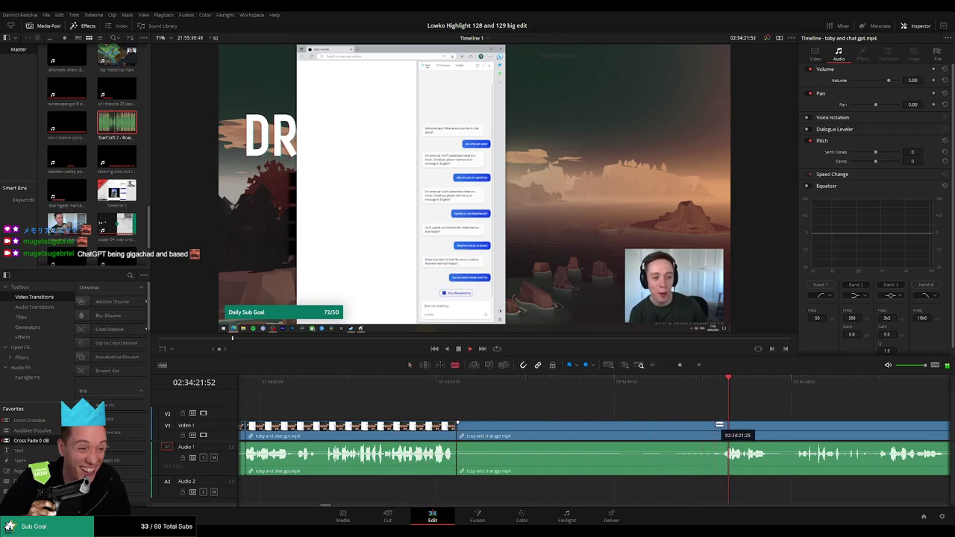
pyautogui.click(722, 424)
pyautogui.press('a')
pyautogui.click(667, 427)
pyautogui.press('Delete')
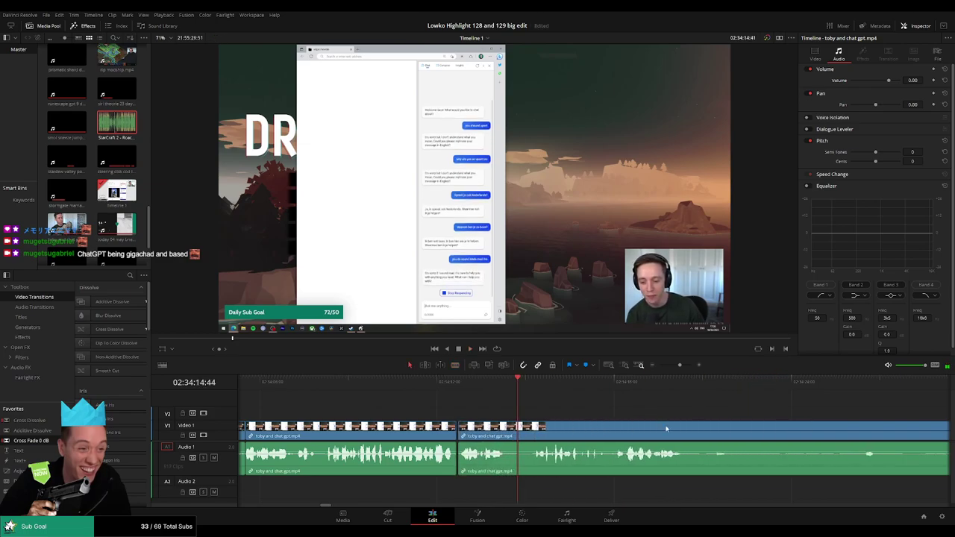
# Step: Split the clip after the speech at about 02:34:20 and before it resumes at about 02:34:32, then ripple-delete the middle section
pyautogui.moveTo(647, 417); pyautogui.dragTo(530, 407)
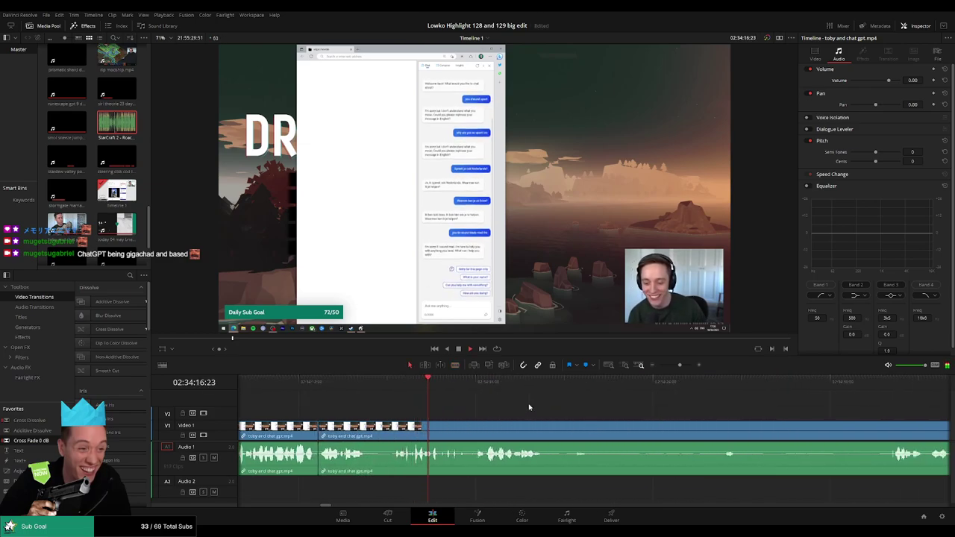
pyautogui.hscroll(2, 537, 407)
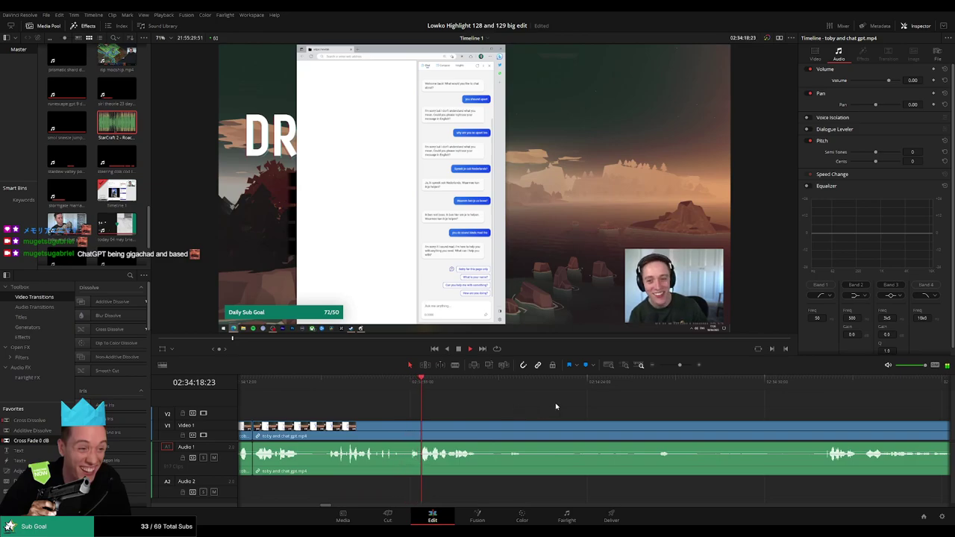
pyautogui.hscroll(2, 556, 407)
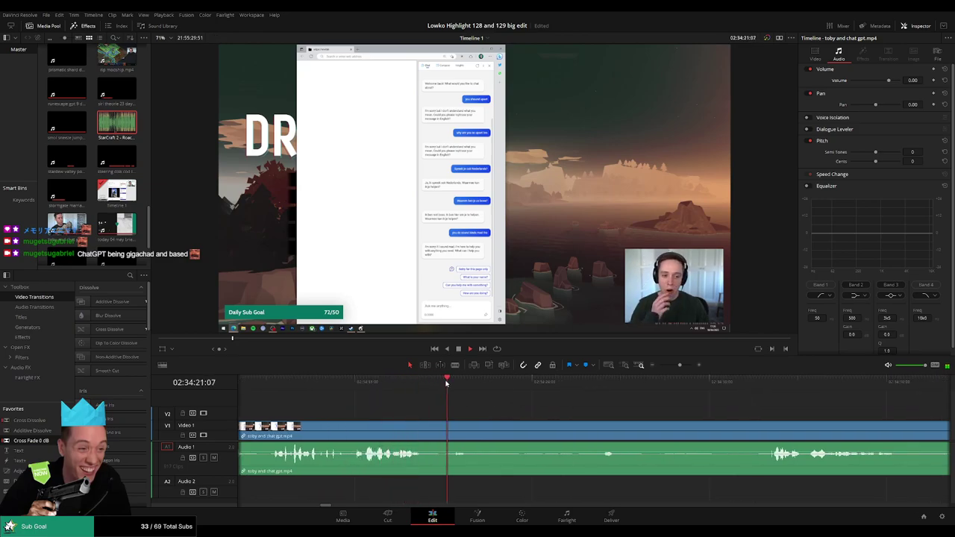
pyautogui.press('b')
pyautogui.click(422, 427)
pyautogui.moveTo(695, 386); pyautogui.dragTo(752, 389)
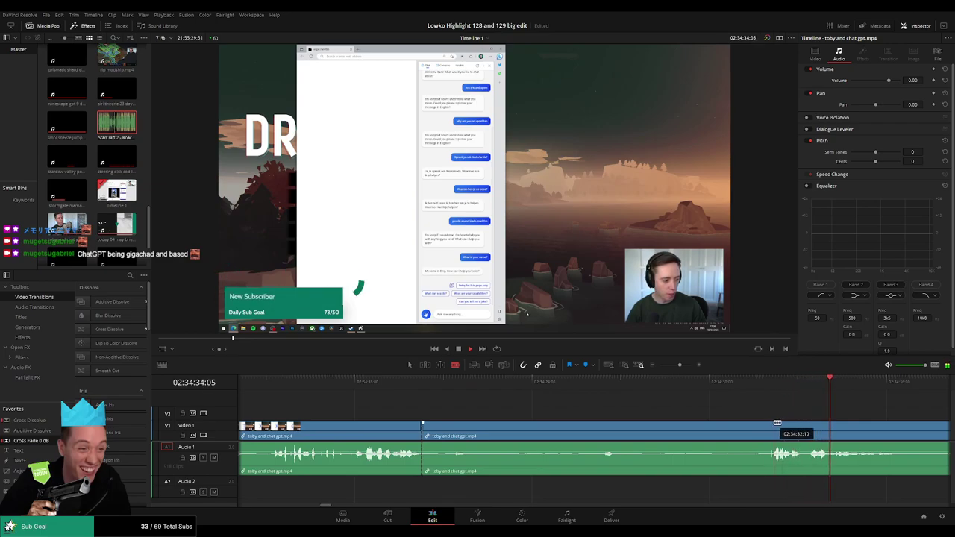
pyautogui.click(774, 424)
pyautogui.press('a')
pyautogui.click(731, 429)
pyautogui.press('Delete')
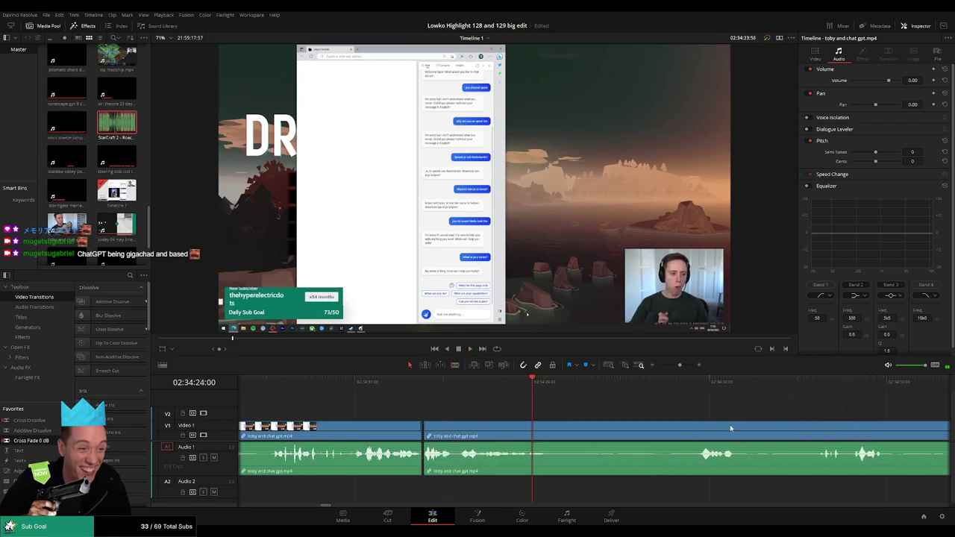
# Step: Remove the pause between about 02:34:24:25 and 02:34:29:40 by splitting at both ends and ripple-deleting it
pyautogui.click(482, 385)
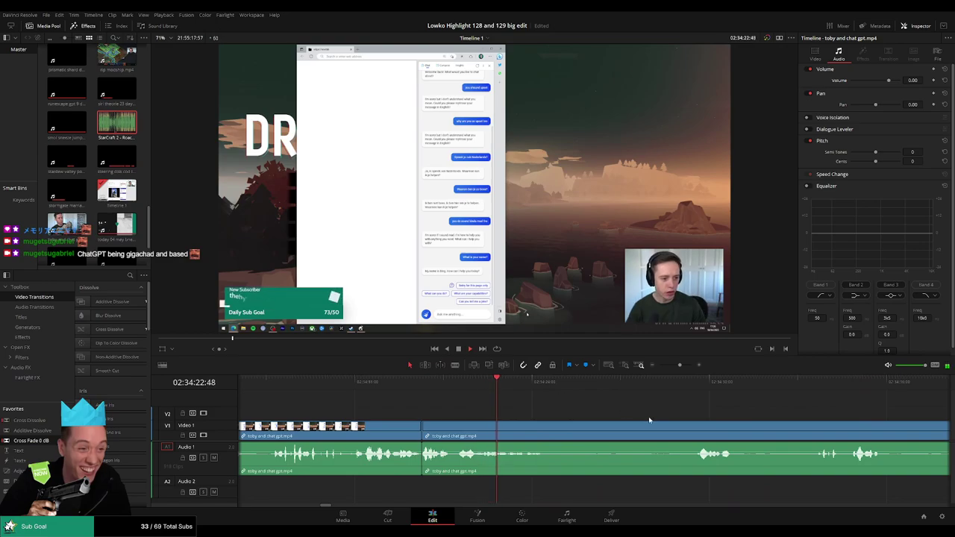
pyautogui.moveTo(649, 420); pyautogui.dragTo(538, 411)
pyautogui.click(571, 387)
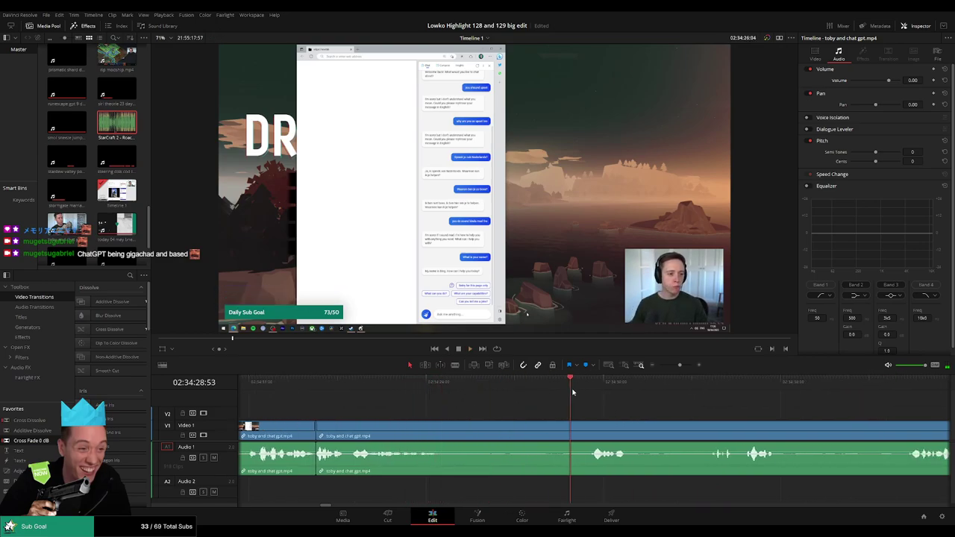
pyautogui.press('b')
pyautogui.click(438, 431)
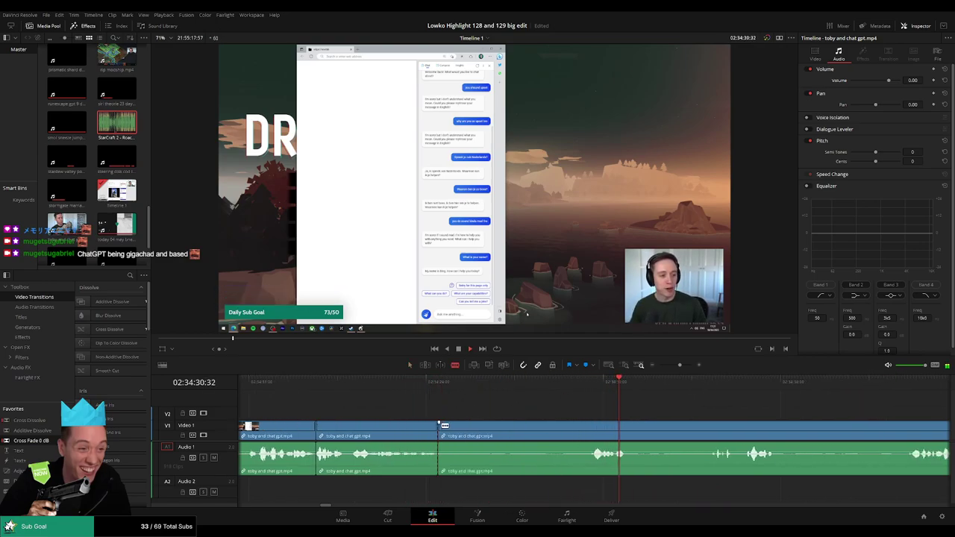
pyautogui.click(595, 428)
pyautogui.press('a')
pyautogui.click(556, 429)
pyautogui.press('Delete')
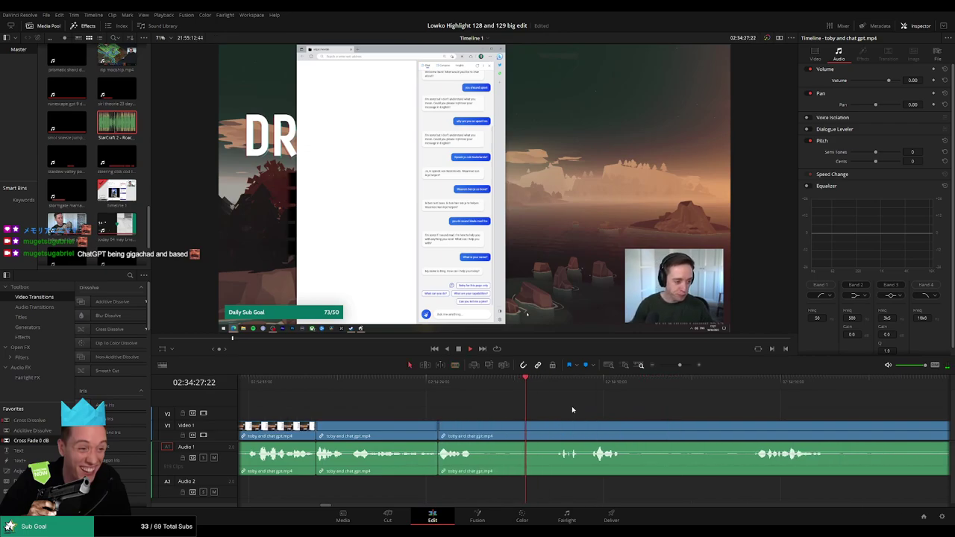
# Step: Split the clip at about 02:34:25:30 and 02:34:35:05 and ripple-delete the section between
pyautogui.press('b')
pyautogui.click(472, 435)
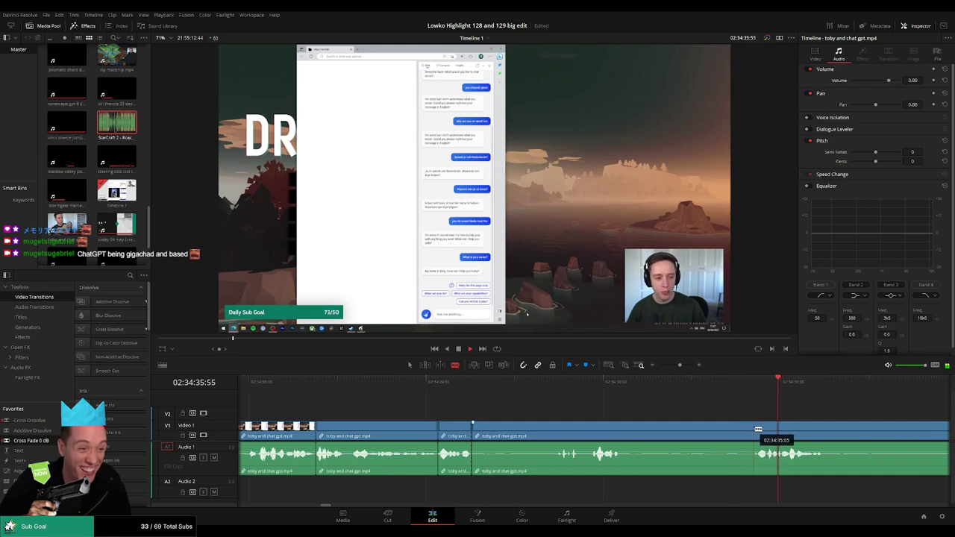
pyautogui.click(756, 436)
pyautogui.press('a')
pyautogui.click(710, 435)
pyautogui.press('Delete')
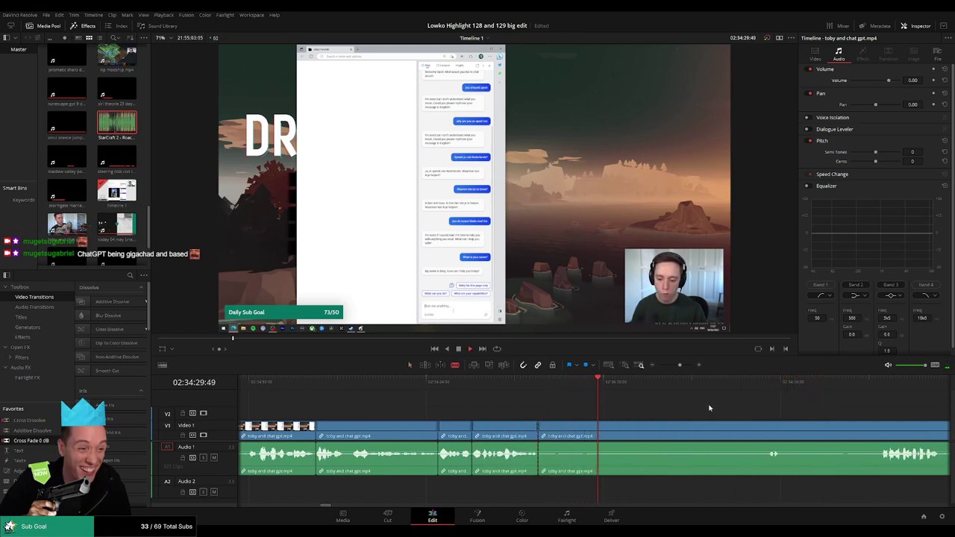
# Step: Ripple-delete the silent section from about 02:34:27:48 to just before the small sound at about 02:34:35:25
pyautogui.moveTo(741, 405); pyautogui.dragTo(565, 399)
pyautogui.click(596, 384)
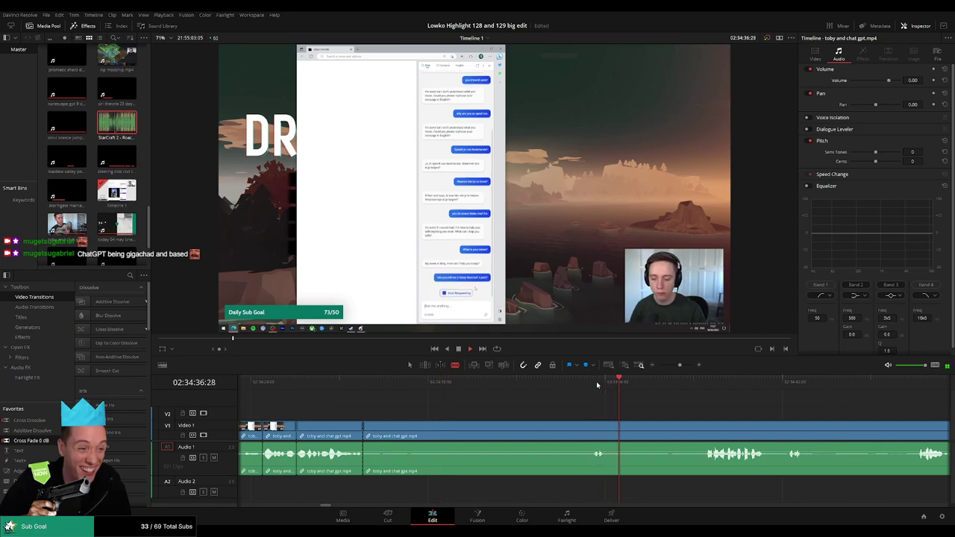
pyautogui.click(588, 431)
pyautogui.press('a')
pyautogui.click(563, 430)
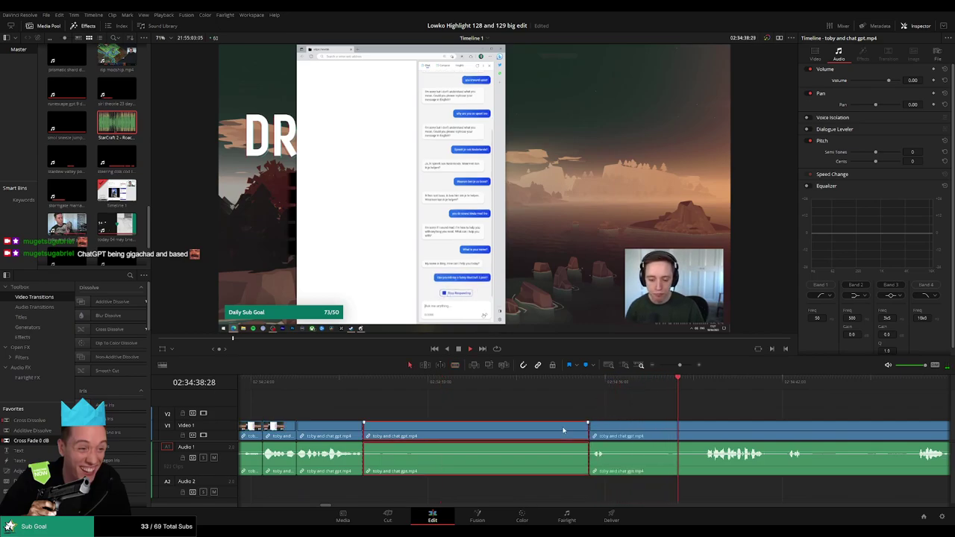
pyautogui.press('Delete')
# Step: Split the footage at about 02:34:28:25 and just before the next speech at about 02:34:31:40, then ripple-delete that silence
pyautogui.press('b')
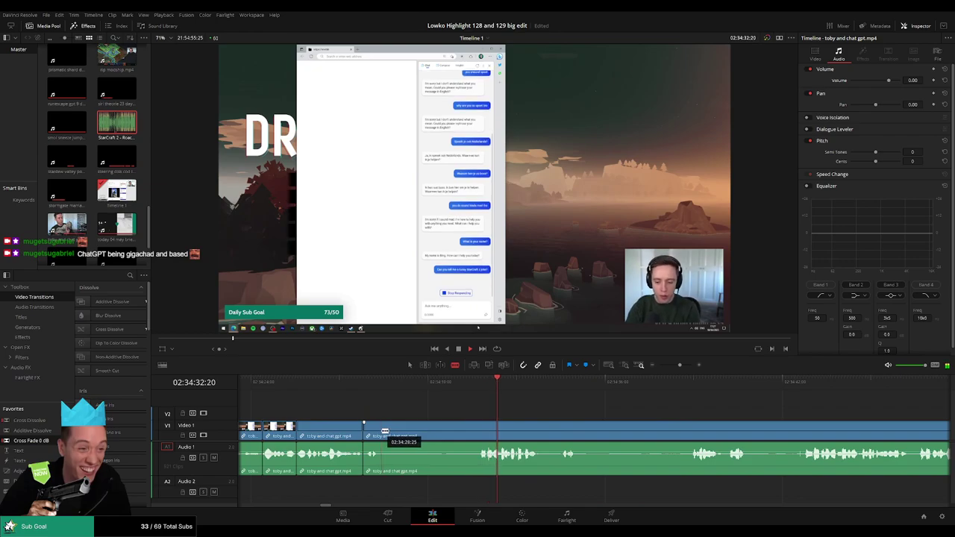
pyautogui.click(382, 431)
pyautogui.click(477, 431)
pyautogui.press('a')
pyautogui.click(452, 434)
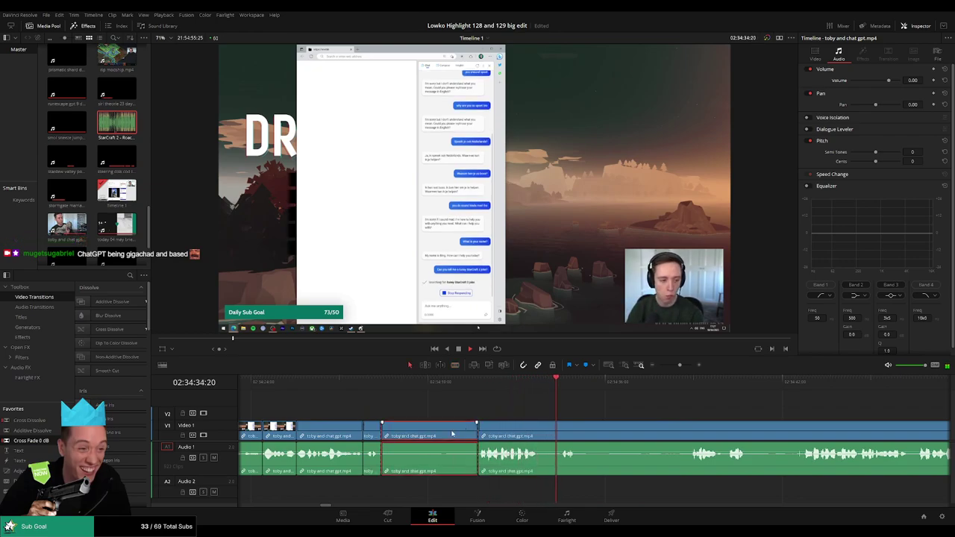
pyautogui.press('Delete')
# Step: Cut out the silence between about 02:34:31:50 and 02:34:35:35, closing the gap
pyautogui.click(440, 384)
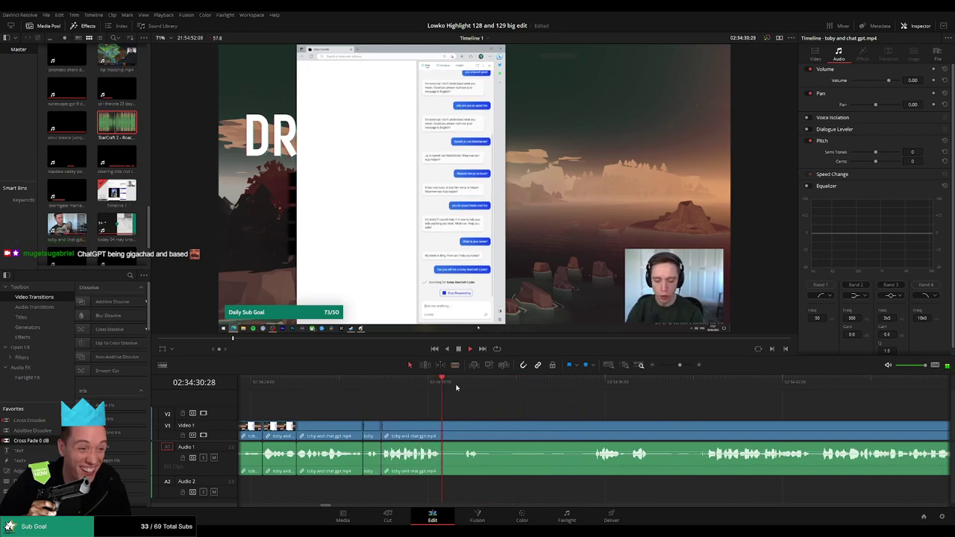
pyautogui.press('b')
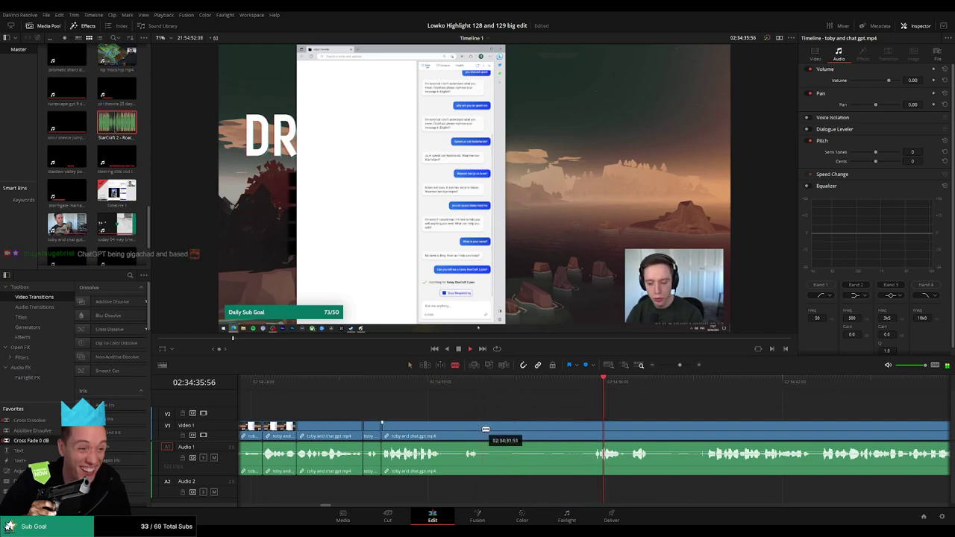
pyautogui.click(482, 429)
pyautogui.click(593, 429)
pyautogui.press('a')
pyautogui.click(561, 432)
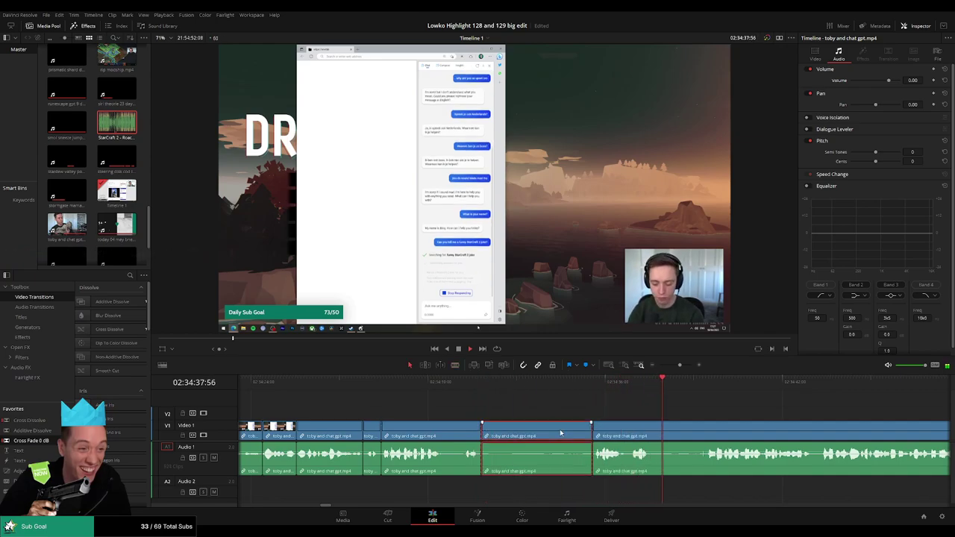
pyautogui.press('Delete')
# Step: Split the clip at about 02:34:33:44 and 02:34:35:38 and ripple-delete the pause between the cuts
pyautogui.press('b')
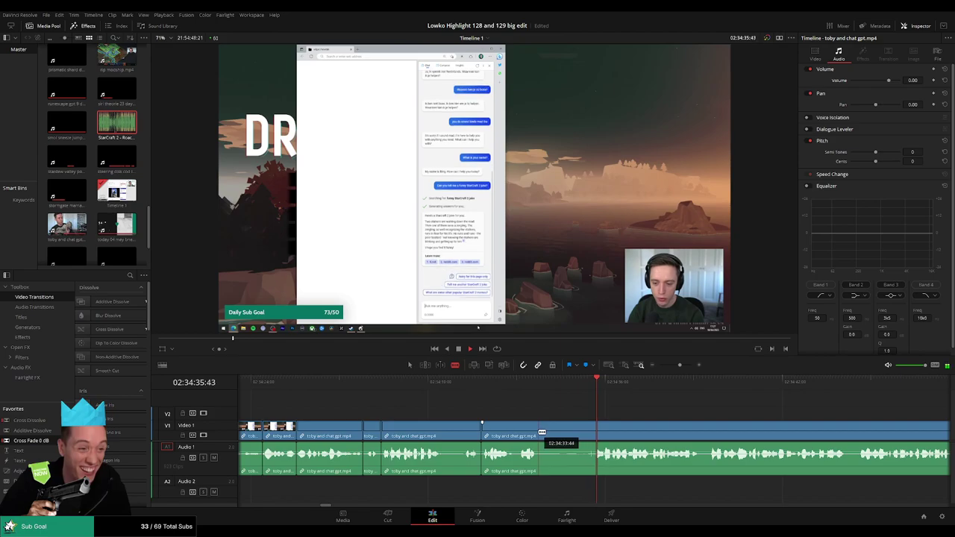
pyautogui.click(538, 431)
pyautogui.click(594, 430)
pyautogui.press('a')
pyautogui.click(580, 434)
pyautogui.press('Delete')
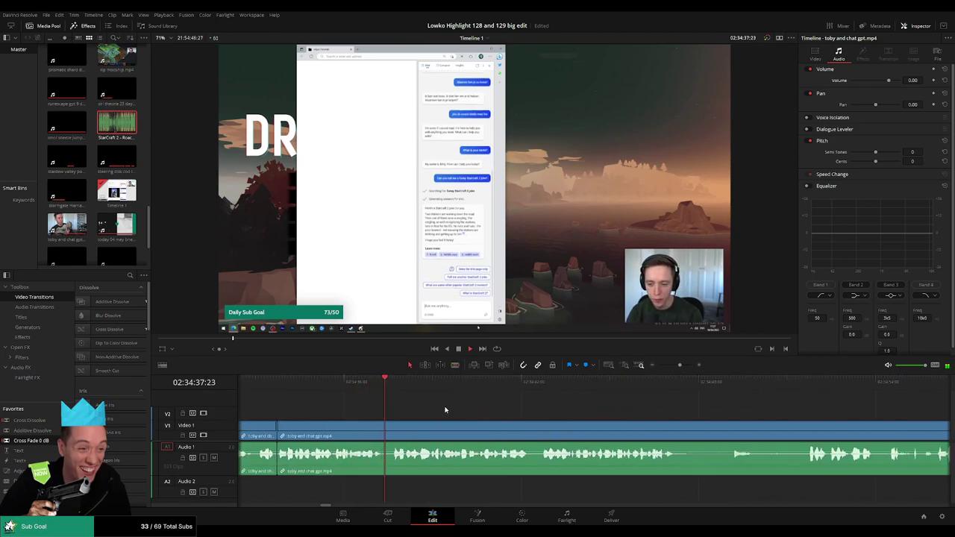
# Step: Split the footage at the end of the speech before 02:34:48:00 and at about 02:34:49:01, then ripple-delete the silence between
pyautogui.moveTo(552, 406); pyautogui.dragTo(454, 402)
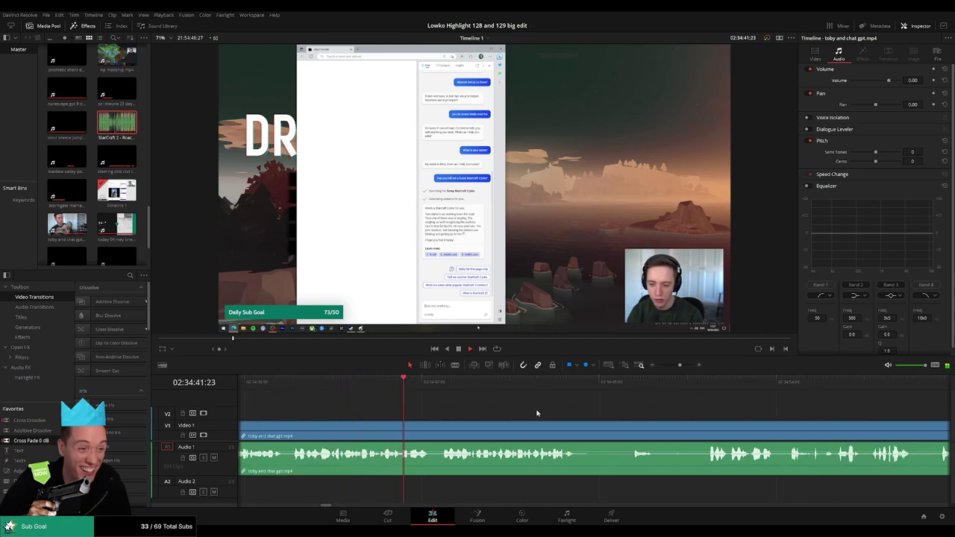
pyautogui.hscroll(2, 490, 415)
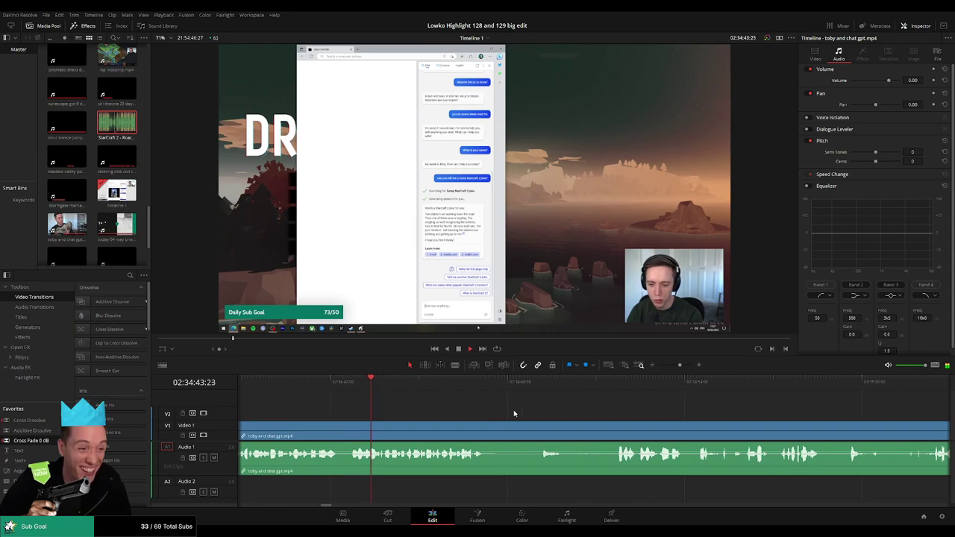
pyautogui.hscroll(1, 492, 413)
pyautogui.press('b')
pyautogui.click(442, 425)
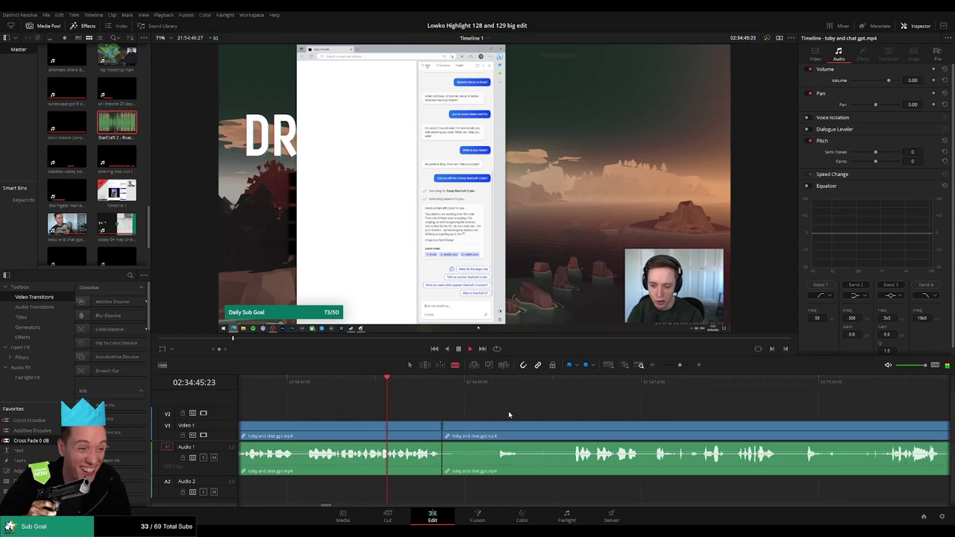
pyautogui.hscroll(2, 510, 411)
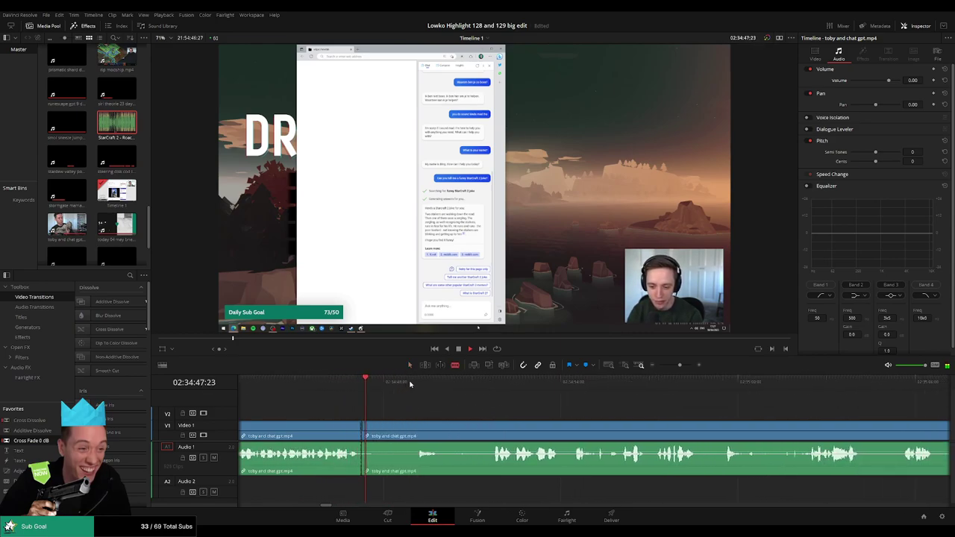
pyautogui.click(417, 427)
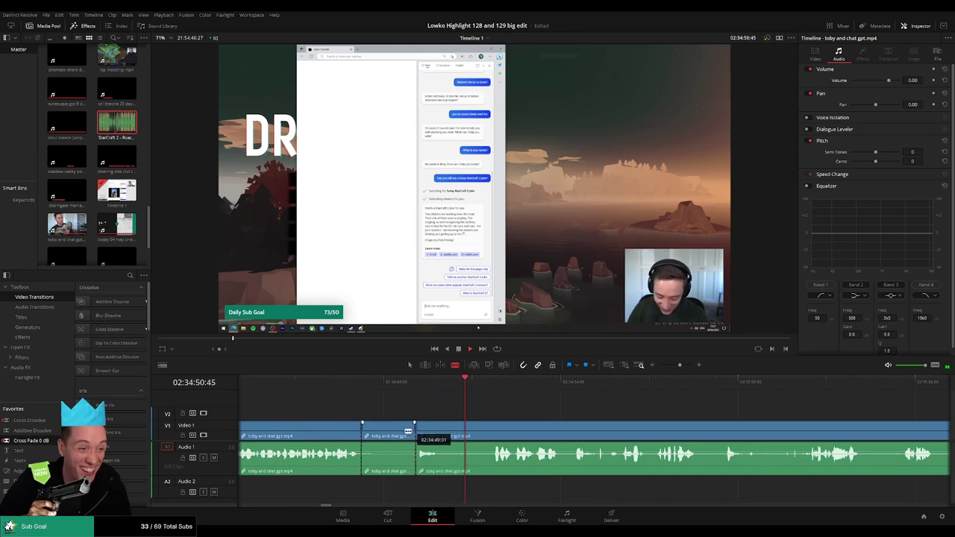
pyautogui.press('a')
pyautogui.click(395, 432)
pyautogui.press('Delete')
# Step: Split the clip at about 02:34:48:00 and just before the next speech, then ripple-delete the pause between the cuts
pyautogui.press('b')
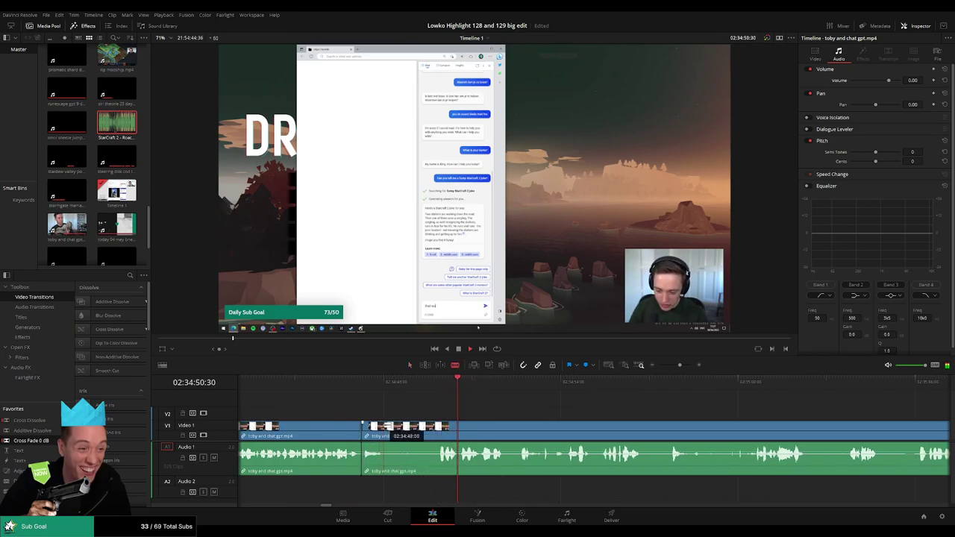
pyautogui.click(383, 434)
pyautogui.click(438, 429)
pyautogui.press('a')
pyautogui.click(418, 431)
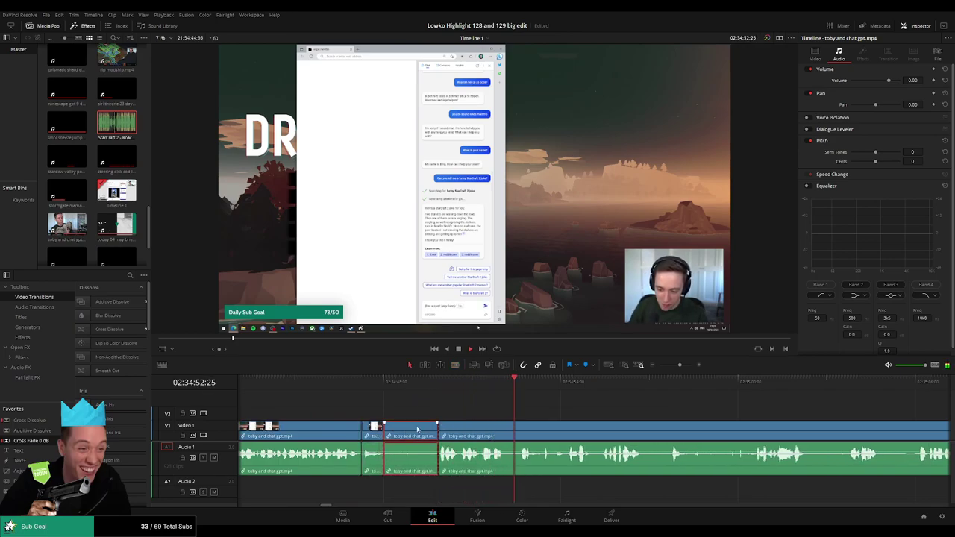
pyautogui.press('Delete')
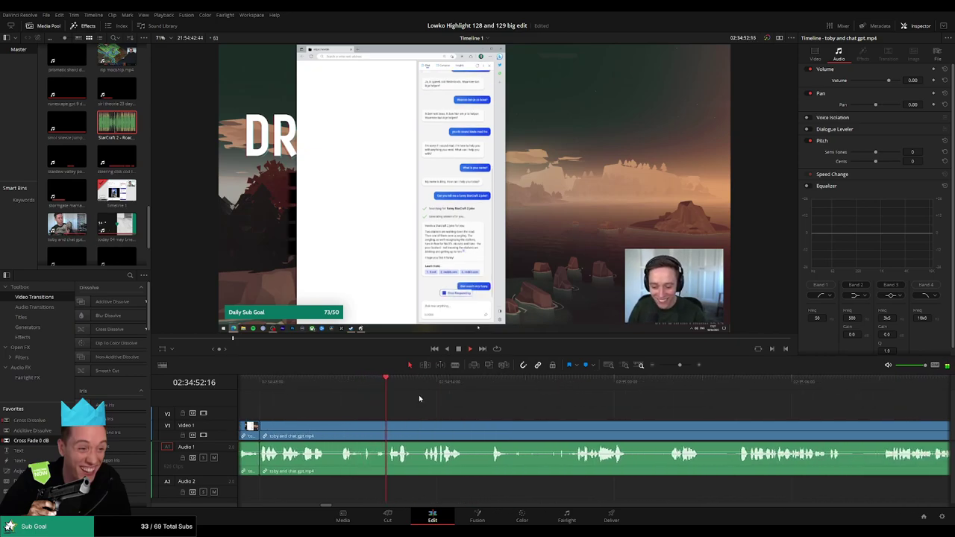
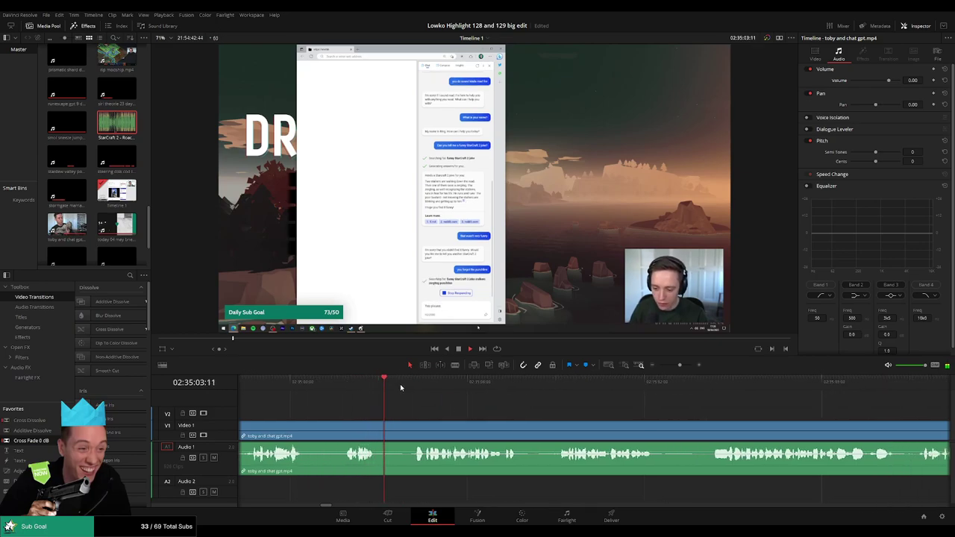
# Step: Cut out the short silence between about 02:35:03 and 02:35:04:09, closing the gap
pyautogui.press('b')
pyautogui.click(377, 425)
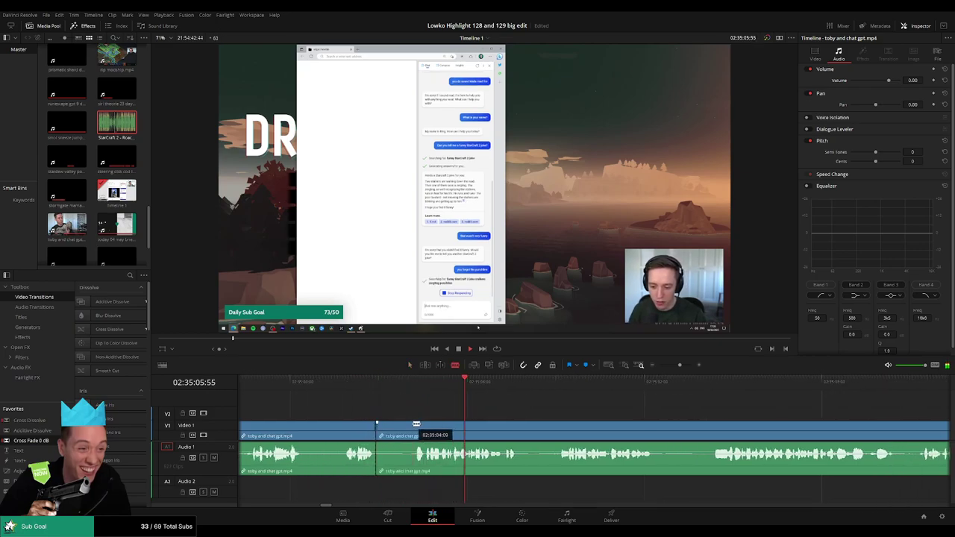
pyautogui.click(414, 425)
pyautogui.press('a')
pyautogui.click(403, 426)
pyautogui.press('Delete')
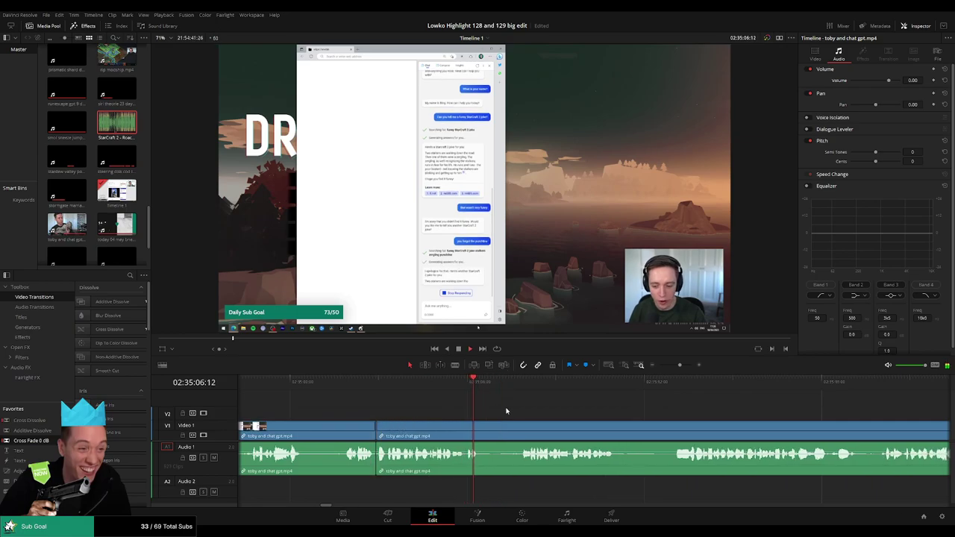
# Step: Split the footage on both sides of the silence around 02:35:07 and ripple-delete it
pyautogui.press('b')
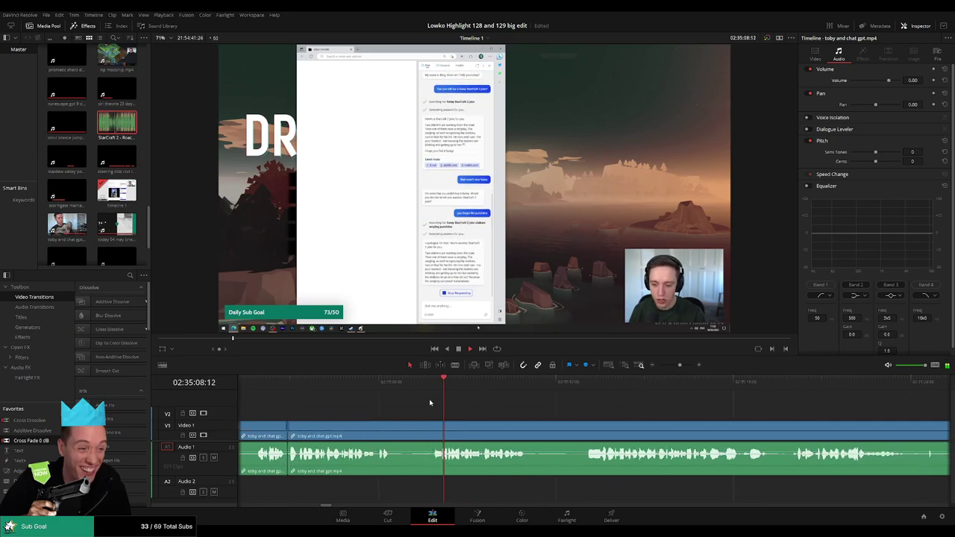
pyautogui.click(390, 429)
pyautogui.click(430, 426)
pyautogui.press('a')
pyautogui.click(420, 429)
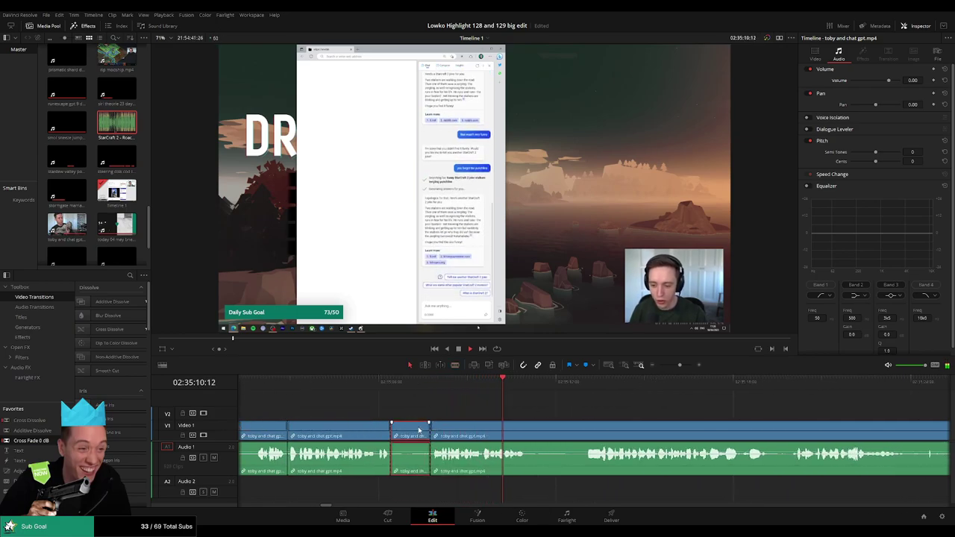
pyautogui.press('Delete')
# Step: Ripple-delete the silent section from just before 02:35:10 to the next speech at about 02:35:12
pyautogui.press('b')
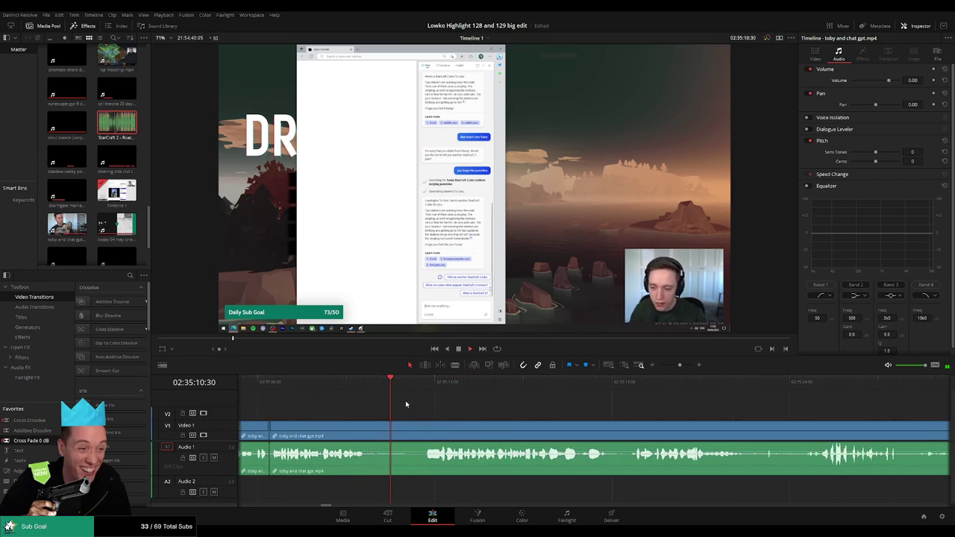
pyautogui.click(368, 431)
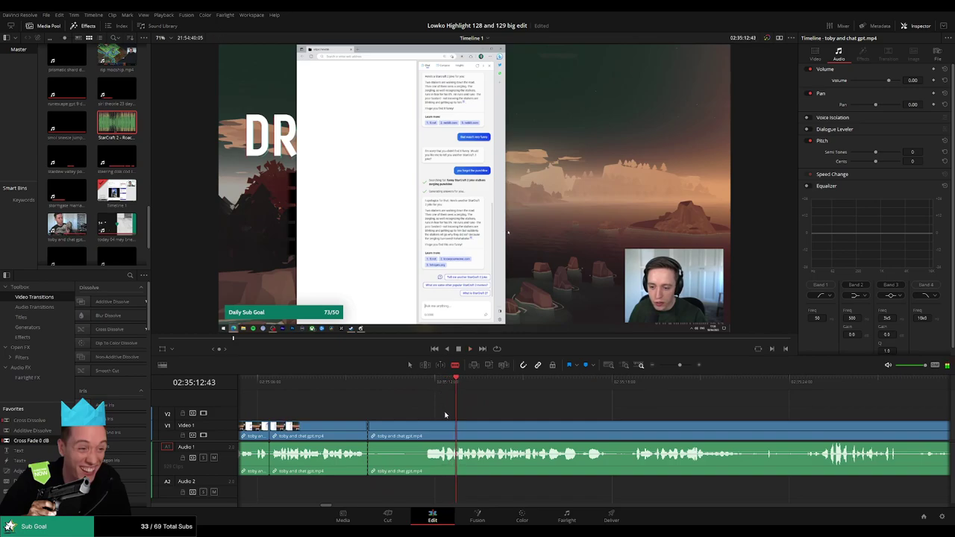
pyautogui.click(439, 431)
pyautogui.press('a')
pyautogui.click(414, 429)
pyautogui.press('Delete')
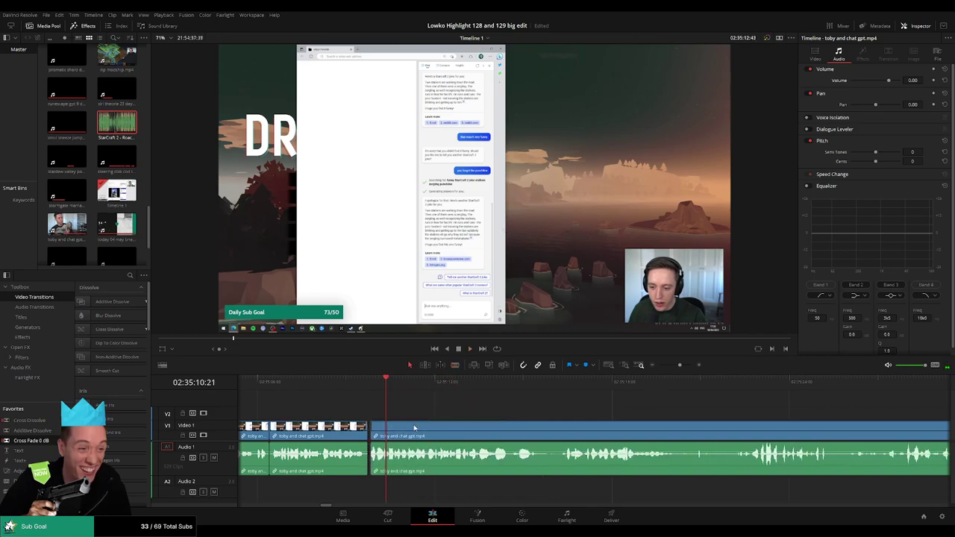
# Step: Play back the footage from the last cut to about 02:35:30, checking the speech for further silences
pyautogui.click(349, 380)
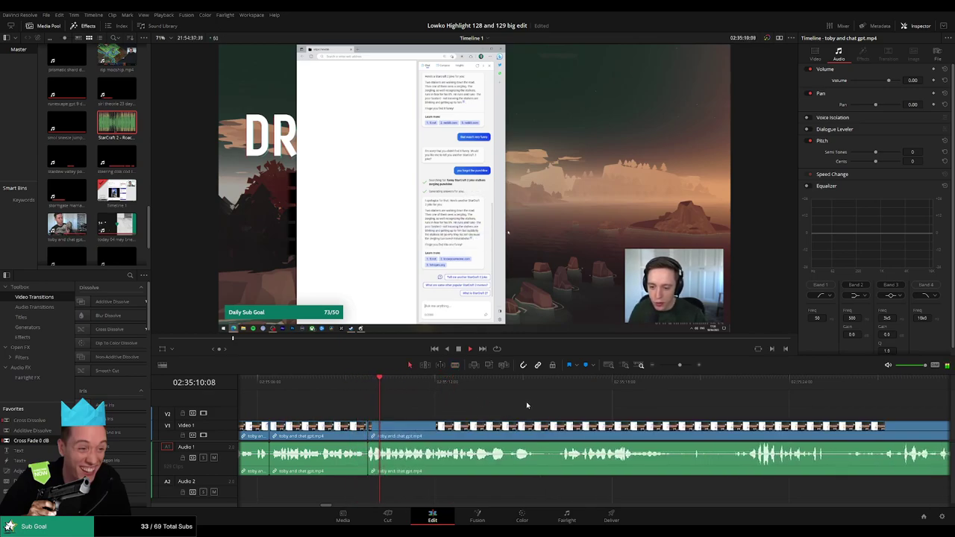
pyautogui.moveTo(526, 402); pyautogui.dragTo(450, 400)
pyautogui.hscroll(2, 477, 409)
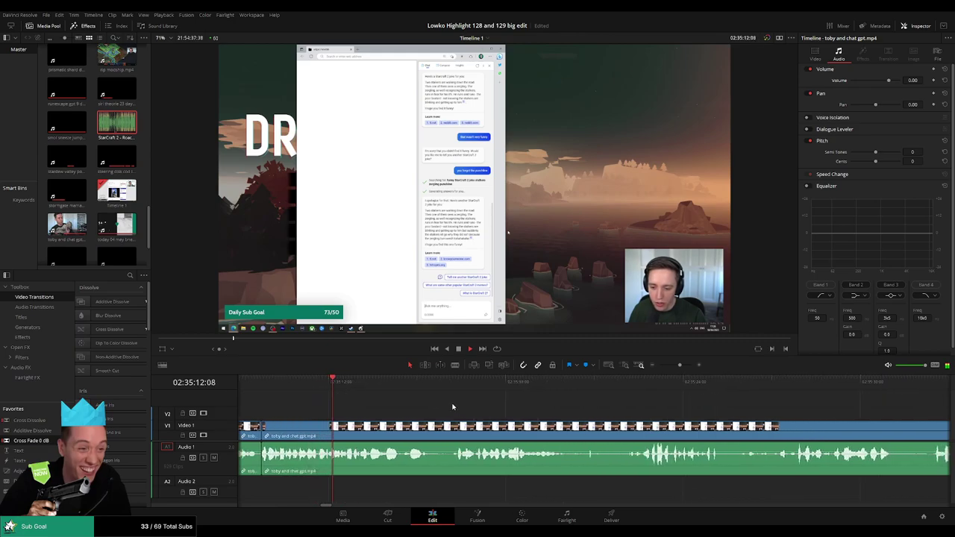
pyautogui.hscroll(3, 440, 407)
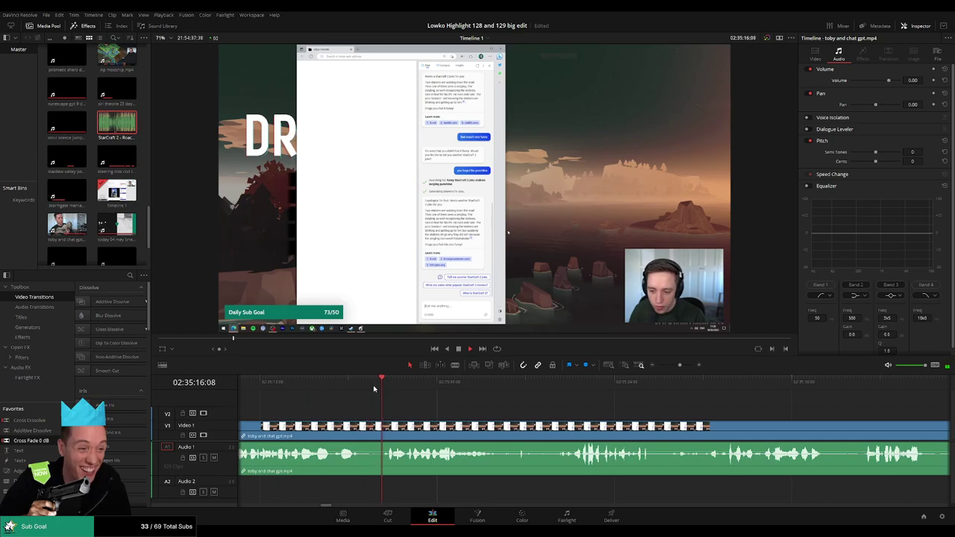
pyautogui.hscroll(4, 477, 406)
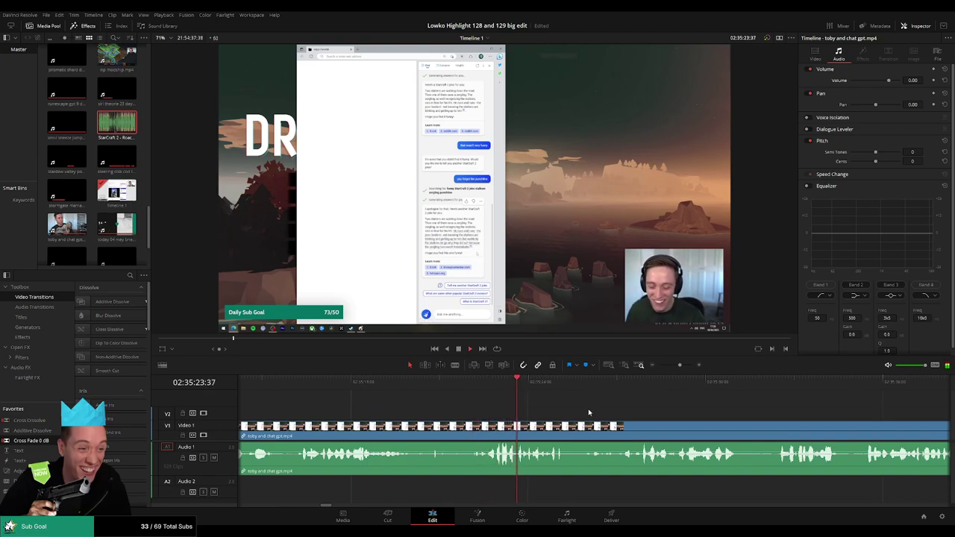
pyautogui.moveTo(624, 411); pyautogui.dragTo(471, 407)
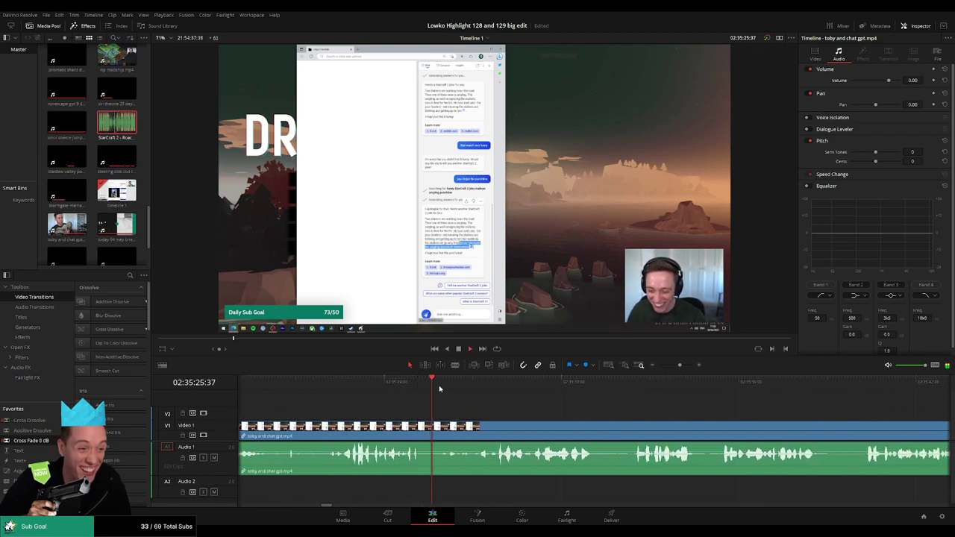
pyautogui.click(457, 384)
pyautogui.moveTo(575, 404); pyautogui.dragTo(432, 403)
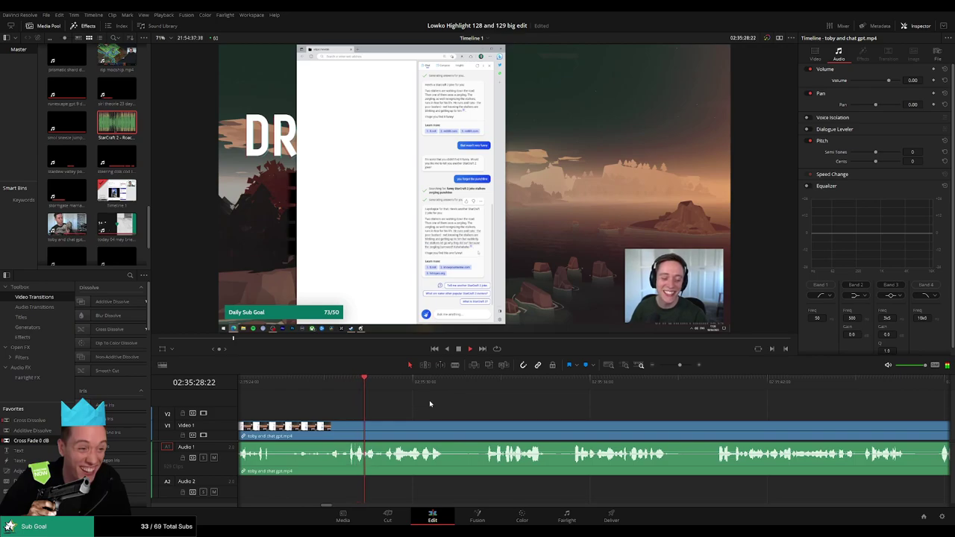
pyautogui.hscroll(3, 417, 402)
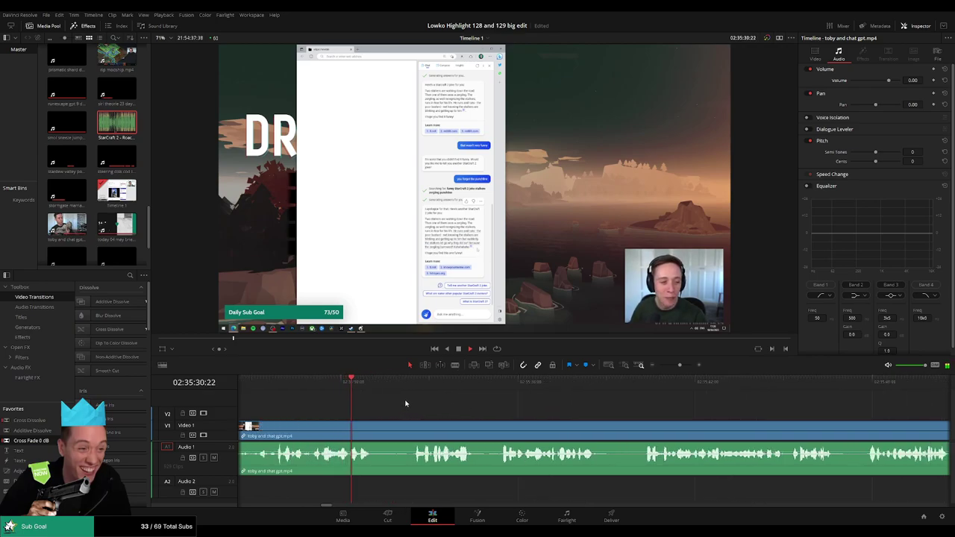
# Step: Split the clip at about 02:35:31:02 and just before the next speech, then ripple-delete the silence between
pyautogui.press('b')
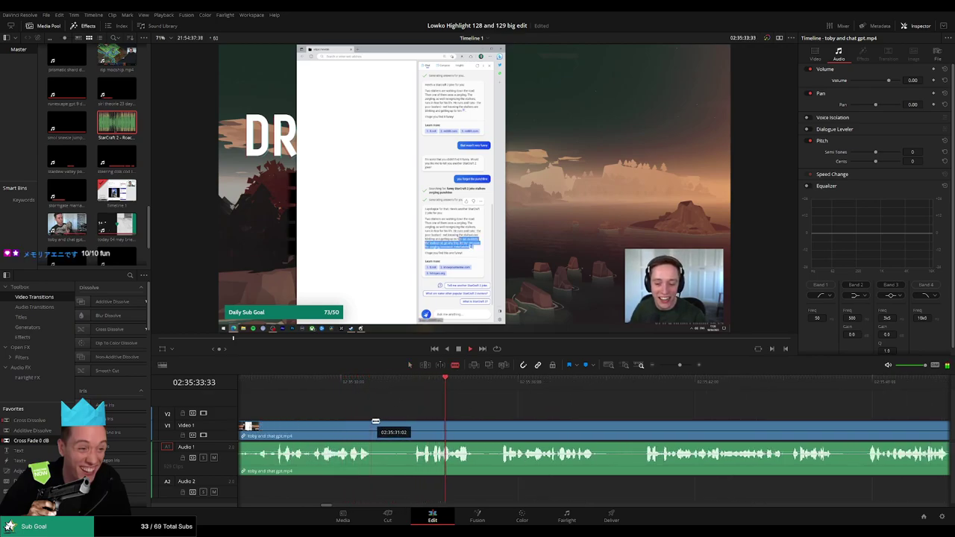
pyautogui.click(373, 428)
pyautogui.click(415, 429)
pyautogui.press('a')
pyautogui.click(406, 431)
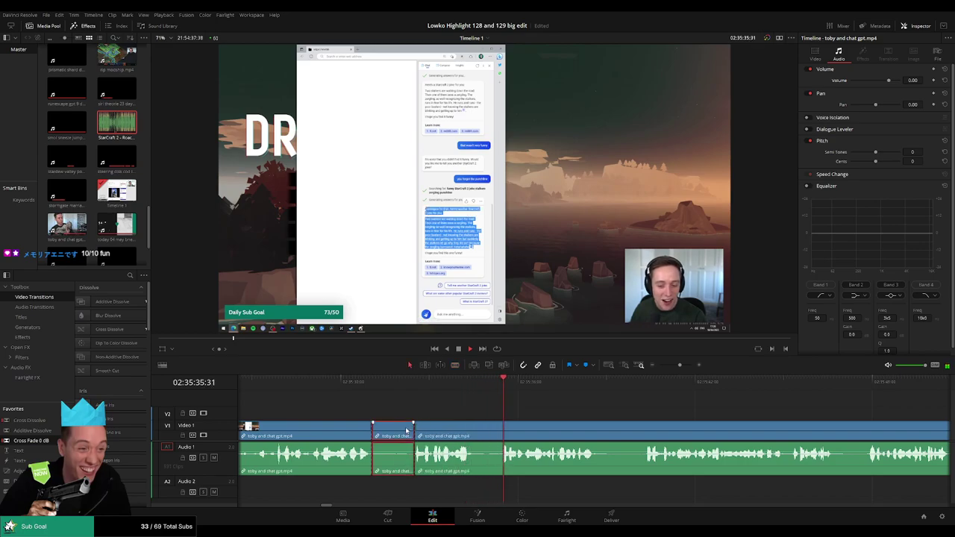
pyautogui.press('Delete')
# Step: Cut out the short pause starting at about 02:35:33, close the gap, and replay from before the cut
pyautogui.press('b')
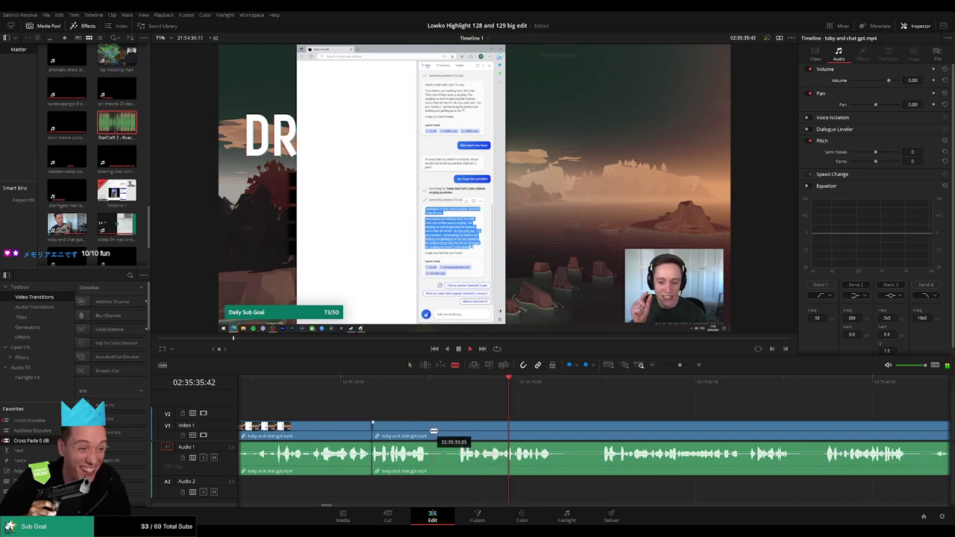
pyautogui.click(428, 430)
pyautogui.click(458, 428)
pyautogui.press('a')
pyautogui.click(443, 431)
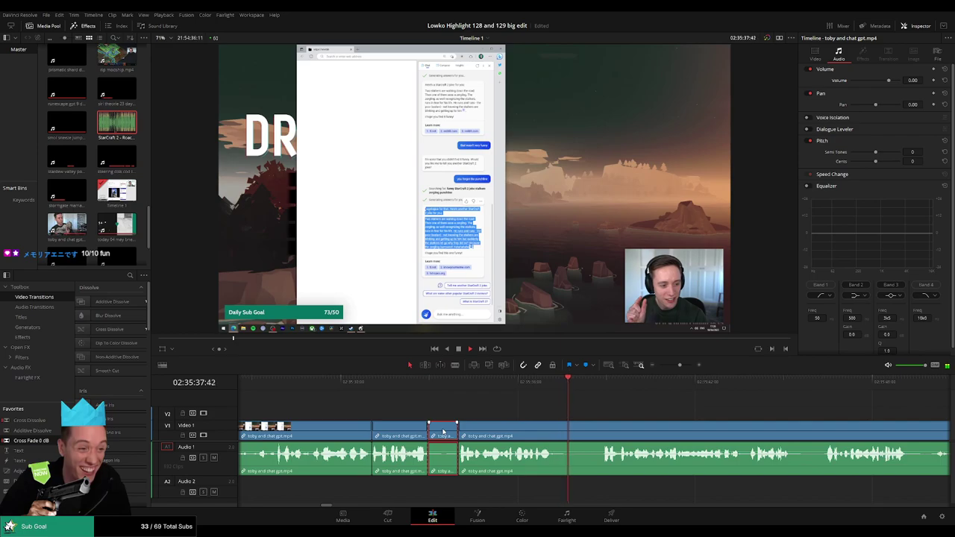
pyautogui.press('Delete')
pyautogui.click(412, 381)
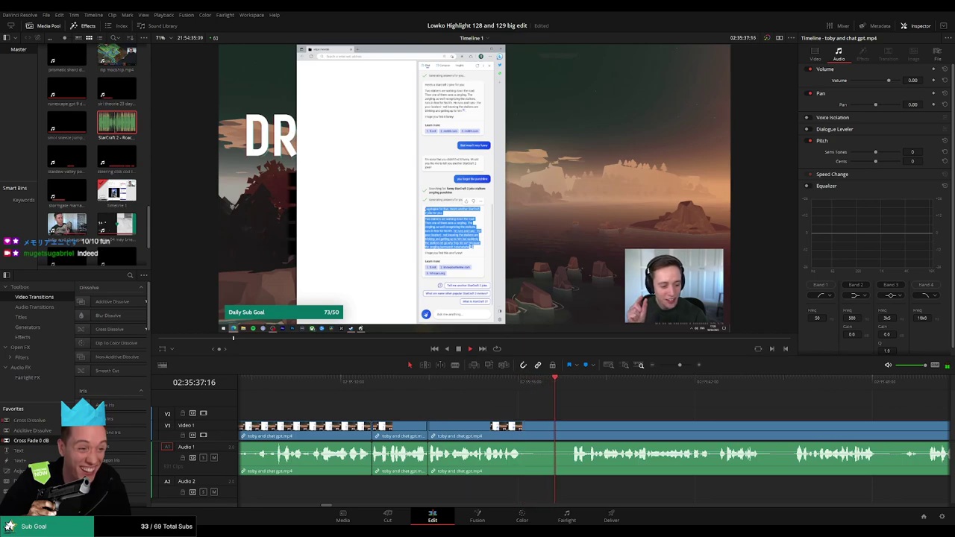
# Step: Split the footage at about 02:35:36:00 and 02:35:37:49, then ripple-delete the silence between the cuts
pyautogui.press('b')
pyautogui.click(520, 429)
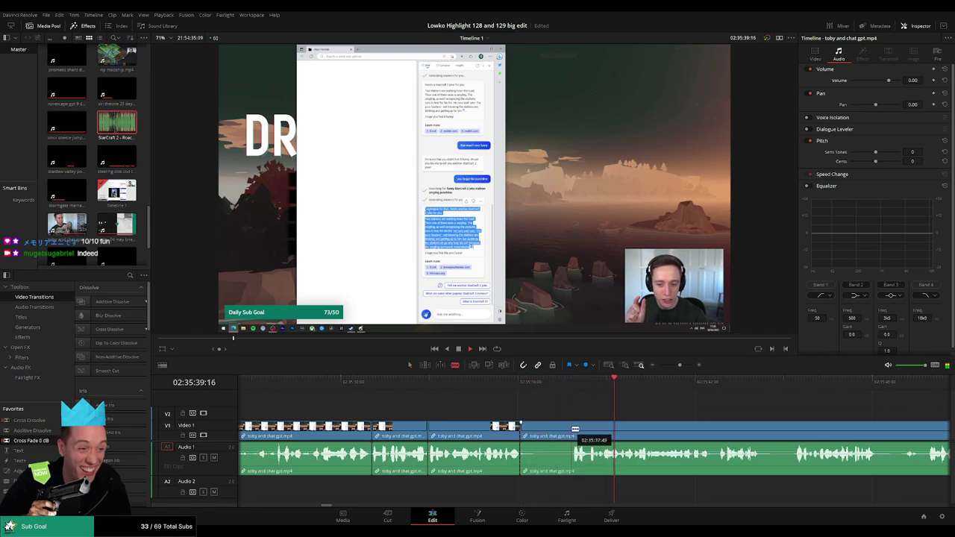
pyautogui.click(572, 428)
pyautogui.press('a')
pyautogui.click(554, 432)
pyautogui.press('Delete')
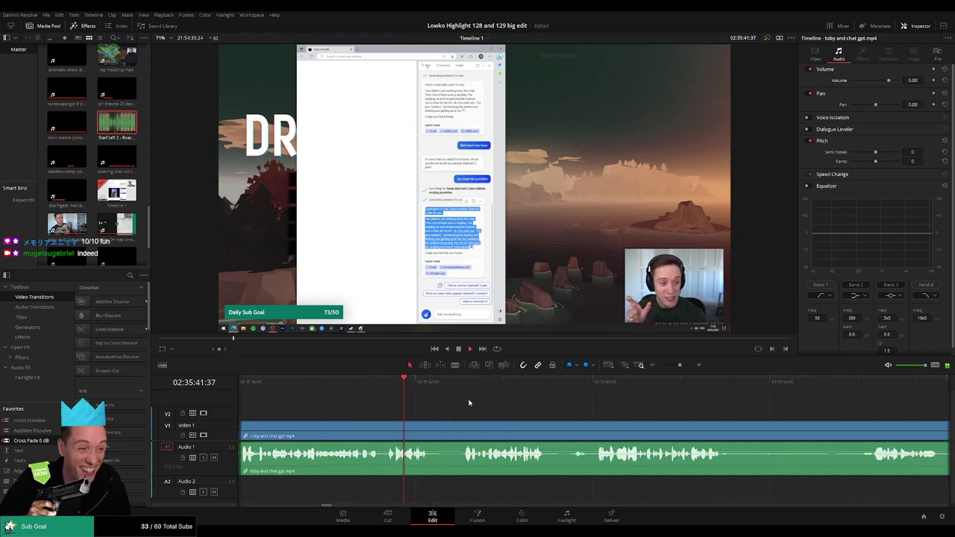
# Step: Ripple-delete the pause from about 02:35:42:29 to just before the next speech
pyautogui.press('b')
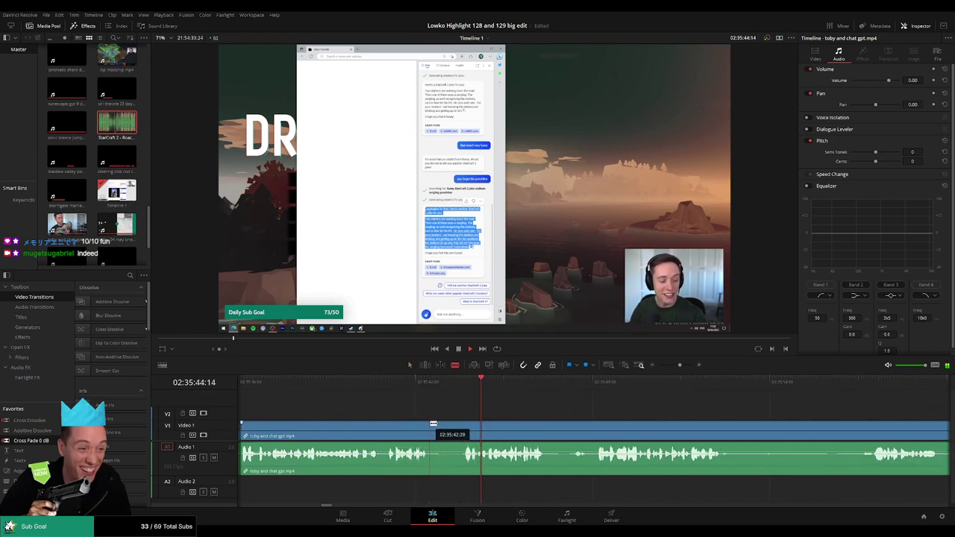
pyautogui.click(429, 425)
pyautogui.click(462, 426)
pyautogui.press('a')
pyautogui.click(451, 436)
pyautogui.press('Delete')
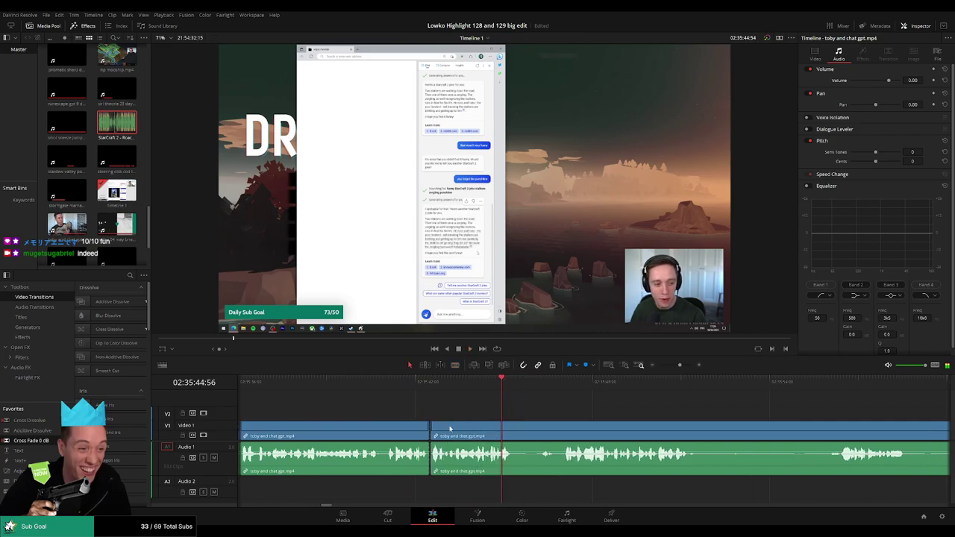
# Step: Cut out the quiet section with the small sound around 02:35:46, closing the gap between the spoken parts
pyautogui.press('b')
pyautogui.click(413, 433)
pyautogui.click(464, 432)
pyautogui.press('a')
pyautogui.click(440, 436)
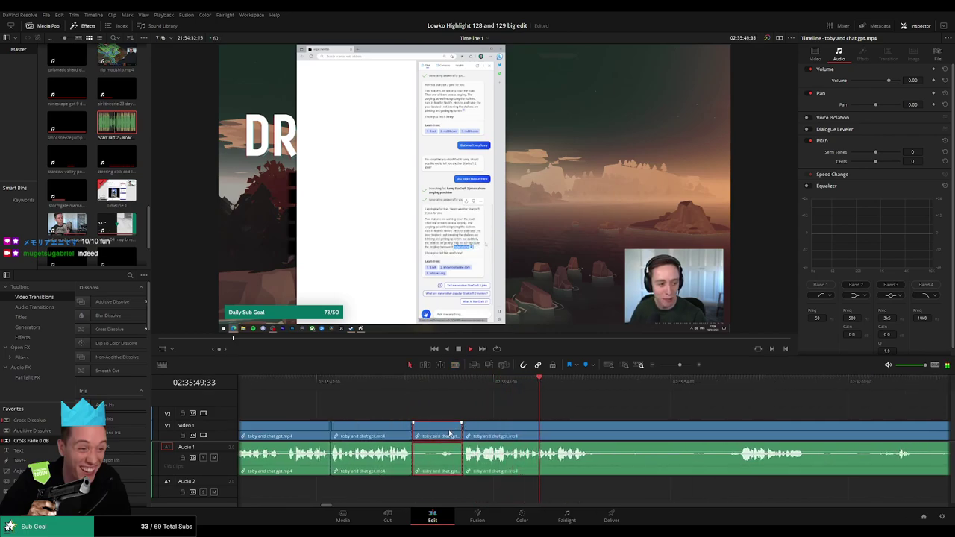
pyautogui.press('Delete')
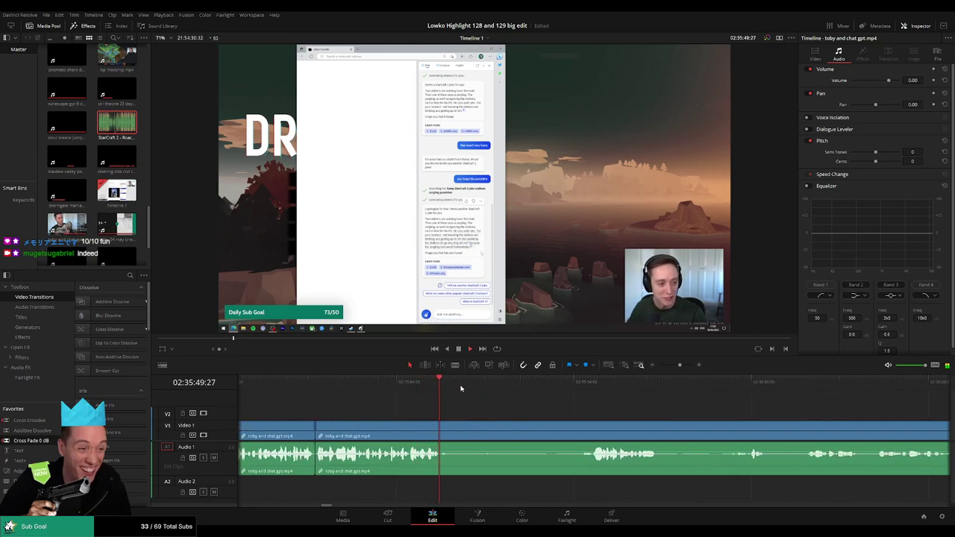
# Step: Split the footage at about 02:35:49:27 and 02:36:01:45, then ripple-delete the section between the cuts
pyautogui.moveTo(545, 386); pyautogui.dragTo(579, 387)
pyautogui.press('b')
pyautogui.click(440, 426)
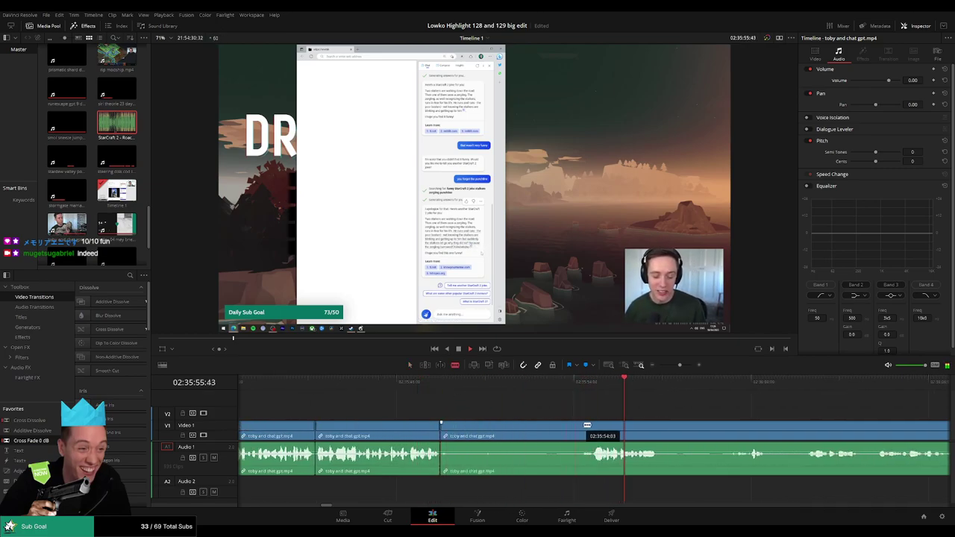
pyautogui.click(726, 396)
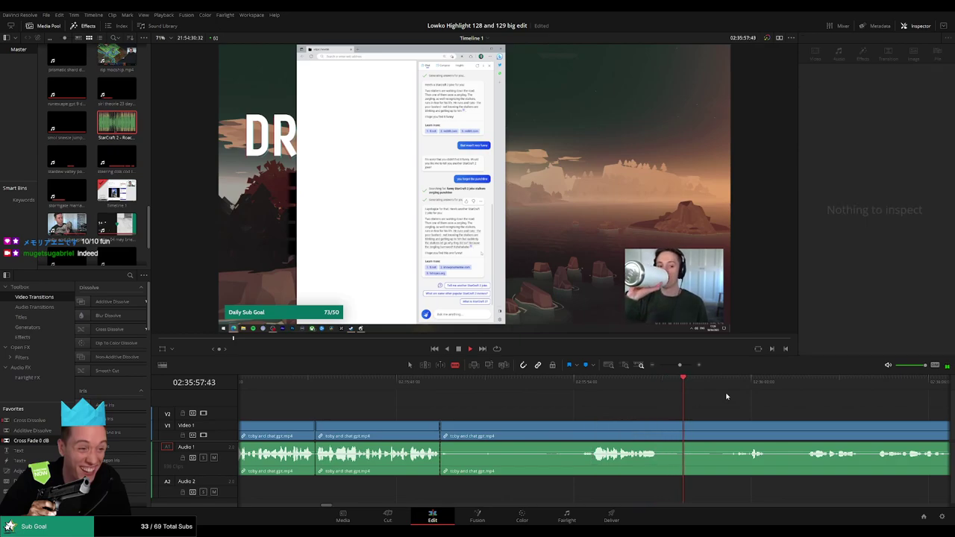
pyautogui.click(778, 385)
pyautogui.moveTo(847, 413); pyautogui.dragTo(599, 400)
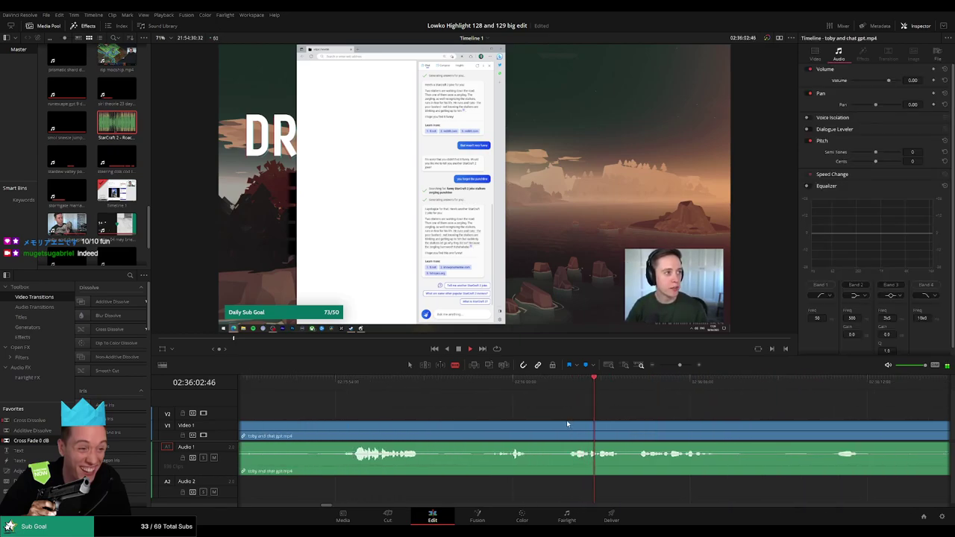
pyautogui.scroll(-2, 570, 422)
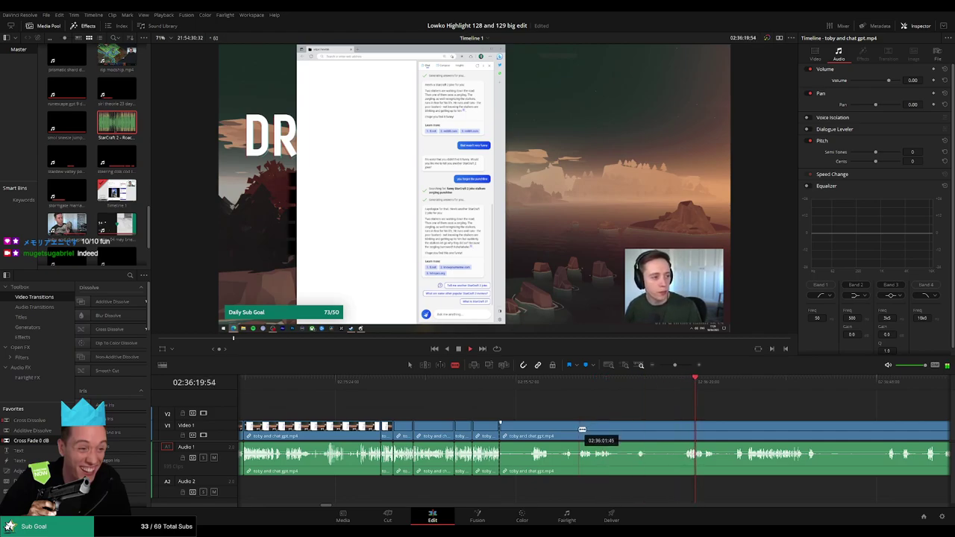
pyautogui.click(579, 432)
pyautogui.press('a')
pyautogui.click(547, 433)
pyautogui.press('Delete')
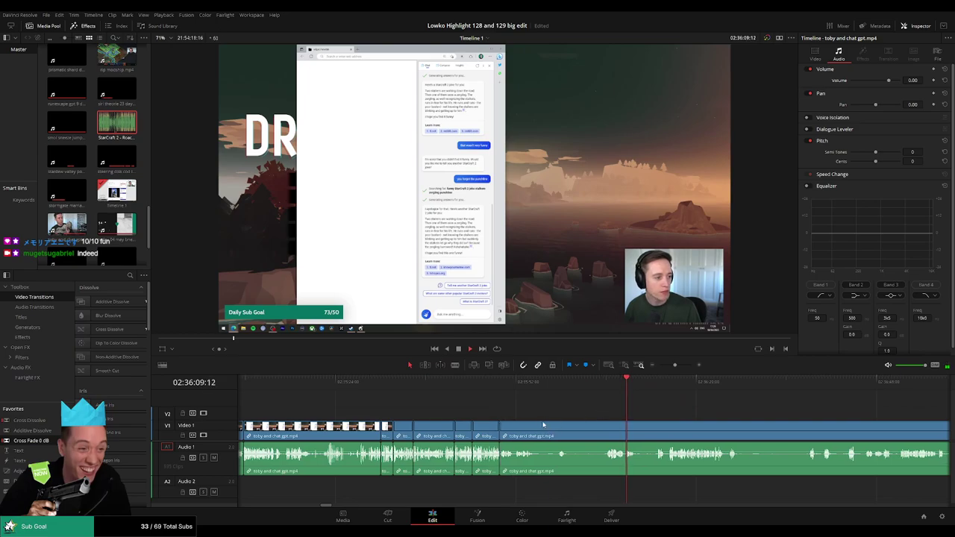
# Step: Ripple-delete the mostly quiet section from about 02:35:55 to 02:36:14, just before the next longer speech
pyautogui.press('b')
pyautogui.click(533, 431)
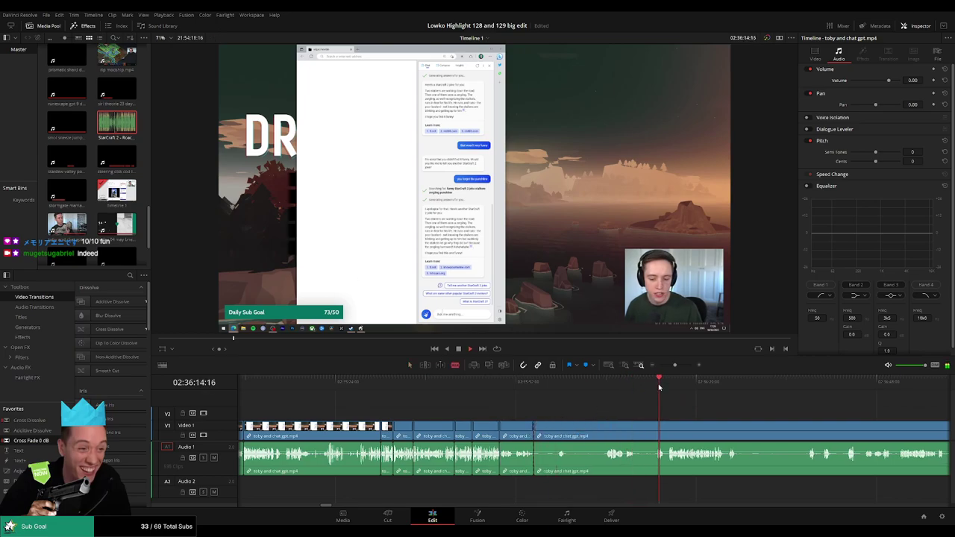
pyautogui.scroll(2, 646, 411)
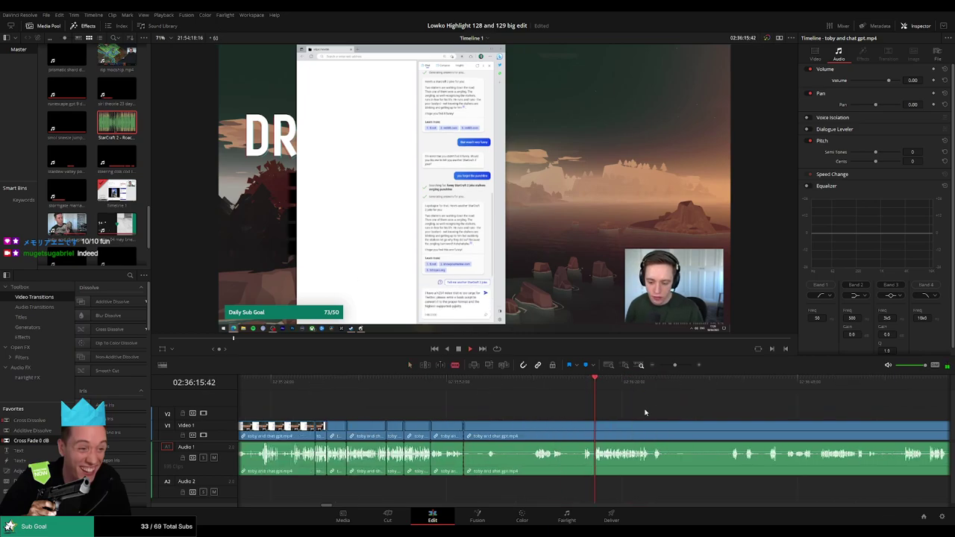
pyautogui.click(584, 431)
pyautogui.press('a')
pyautogui.click(549, 435)
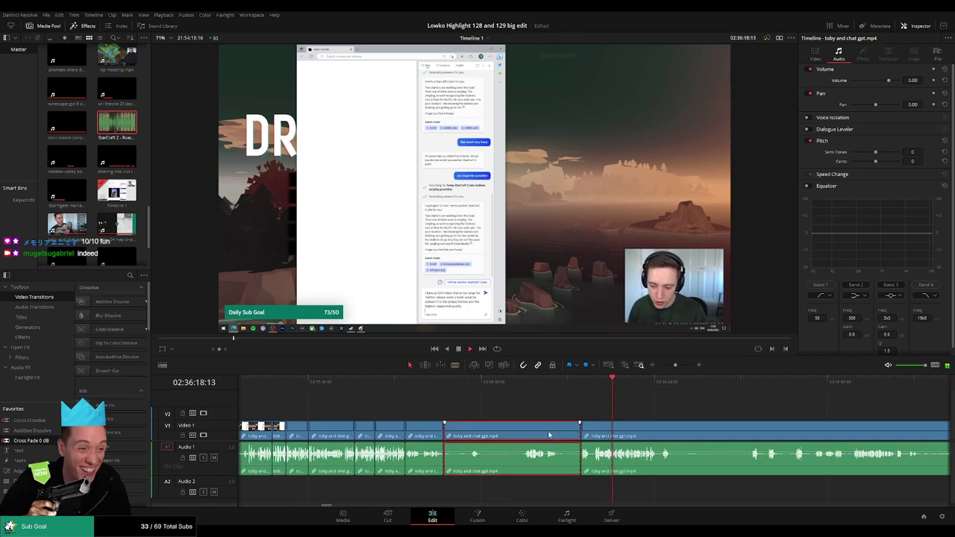
pyautogui.press('Delete')
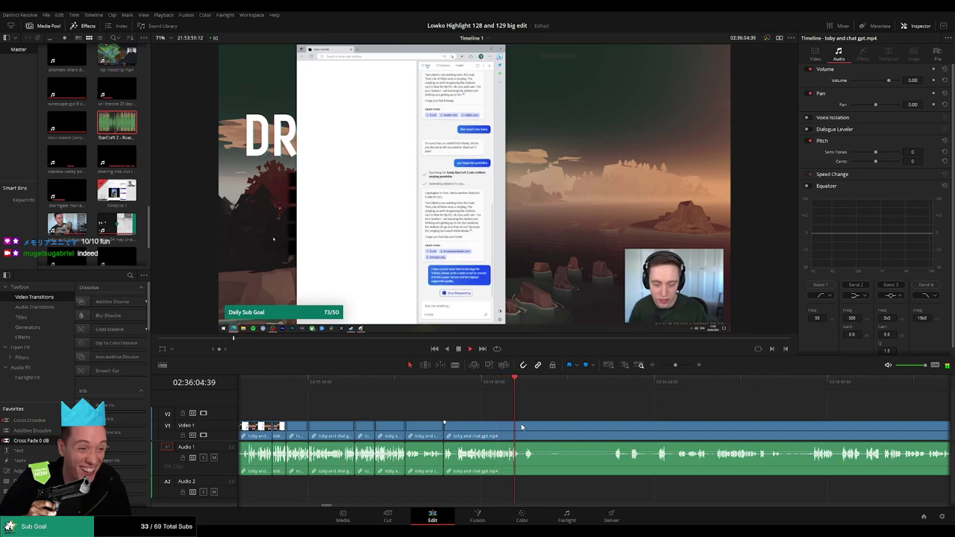
# Step: Cut out the long silence from about 02:36:07 to 02:36:17 and close the gap
pyautogui.hscroll(2, 467, 414)
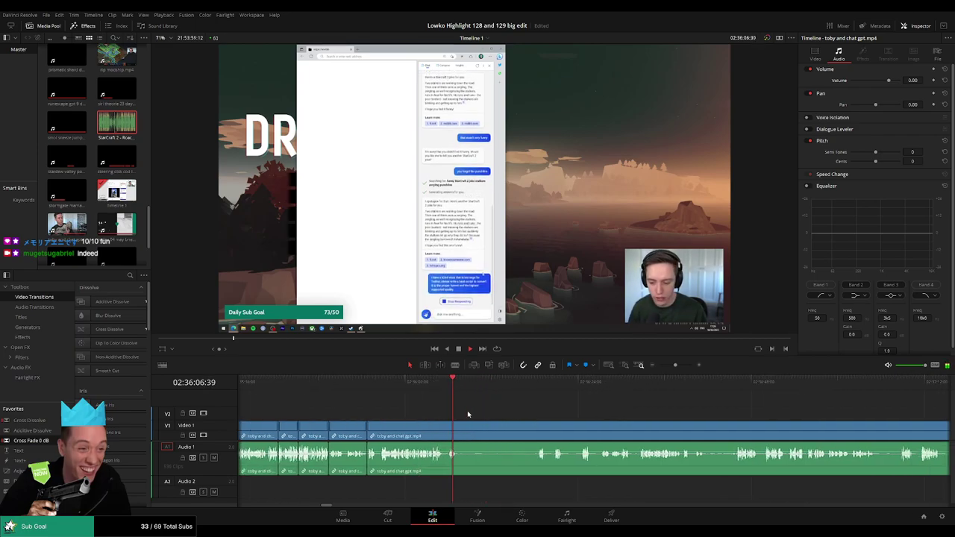
pyautogui.press('b')
pyautogui.click(457, 425)
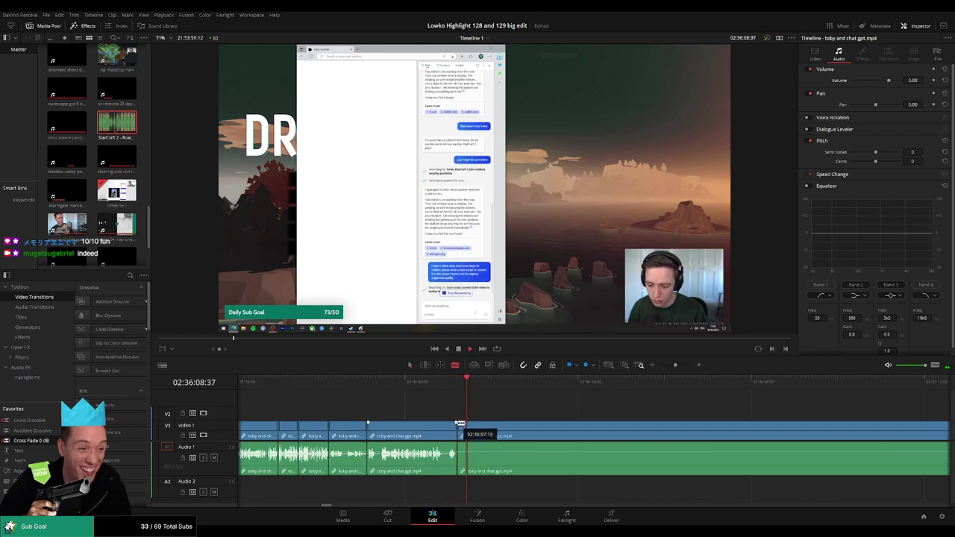
pyautogui.moveTo(513, 387); pyautogui.dragTo(535, 389)
pyautogui.scroll(3, 522, 411)
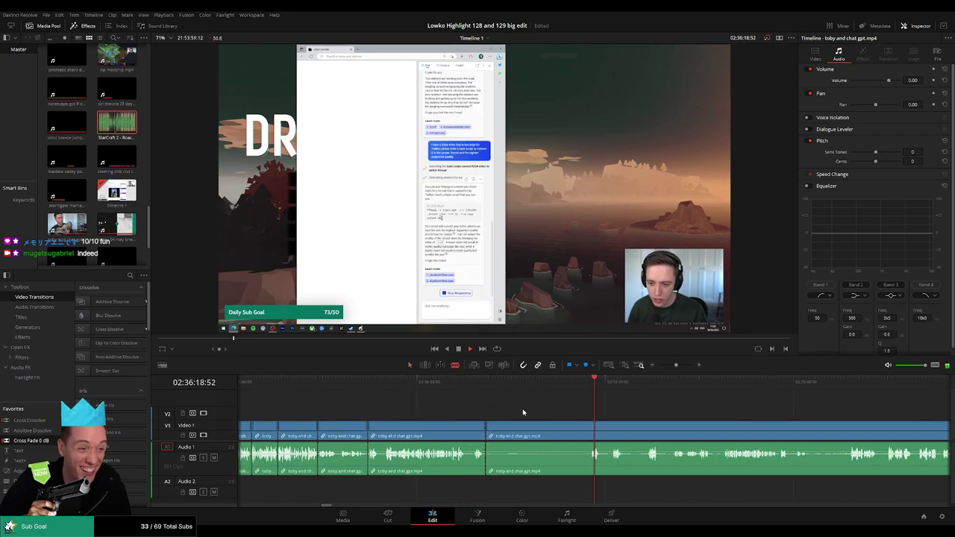
pyautogui.click(570, 427)
pyautogui.press('a')
pyautogui.click(536, 425)
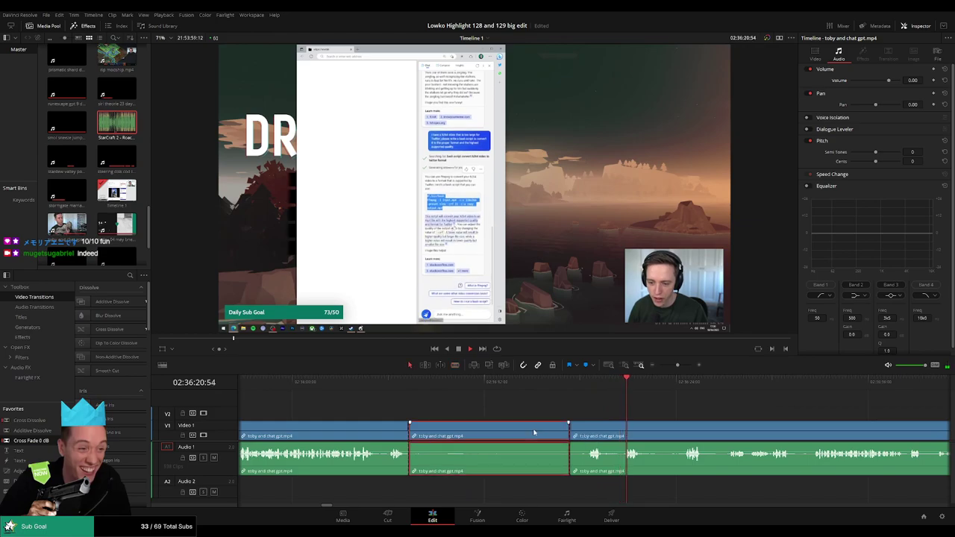
pyautogui.press('Delete')
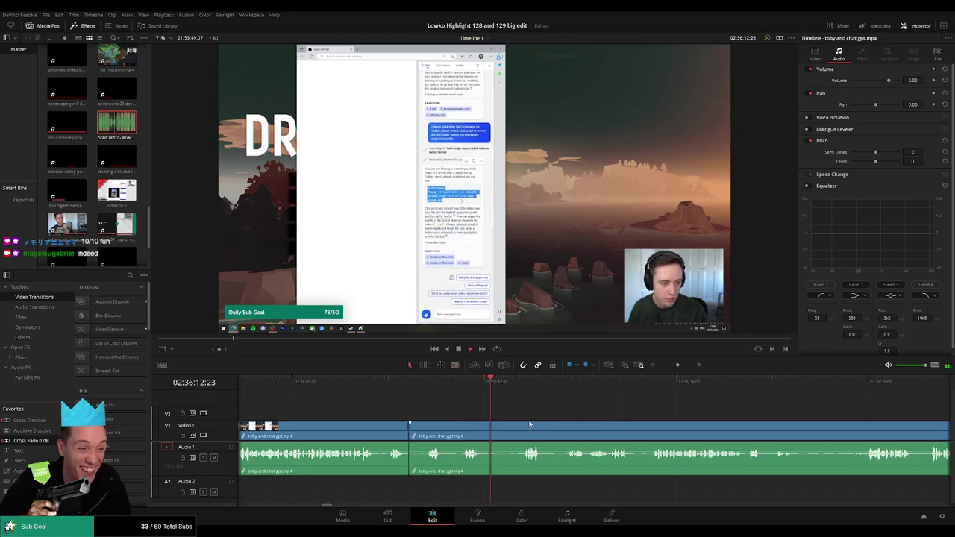
# Step: Split around the pause from about 02:36:12 to 02:36:14 and ripple-delete it
pyautogui.hscroll(2, 490, 420)
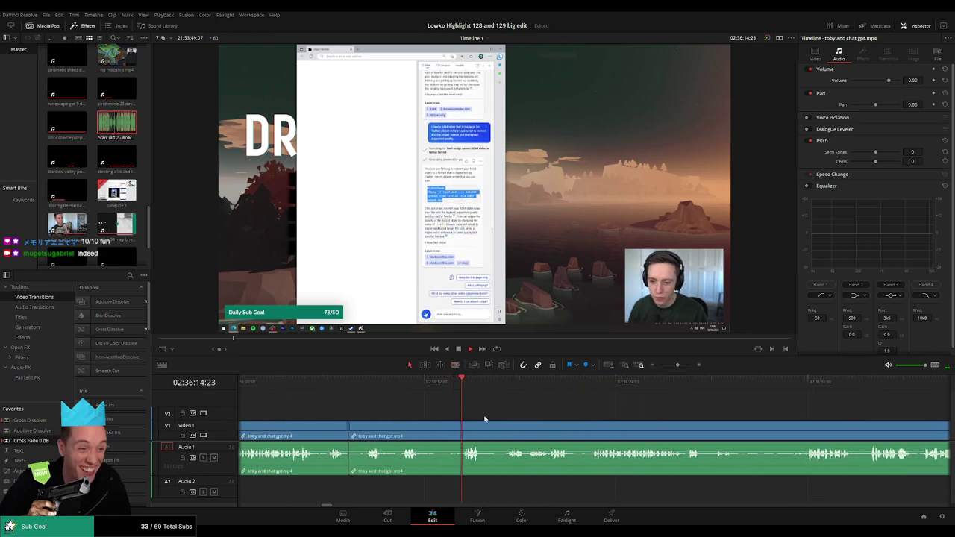
pyautogui.press('b')
pyautogui.click(421, 430)
pyautogui.click(461, 430)
pyautogui.press('a')
pyautogui.click(445, 434)
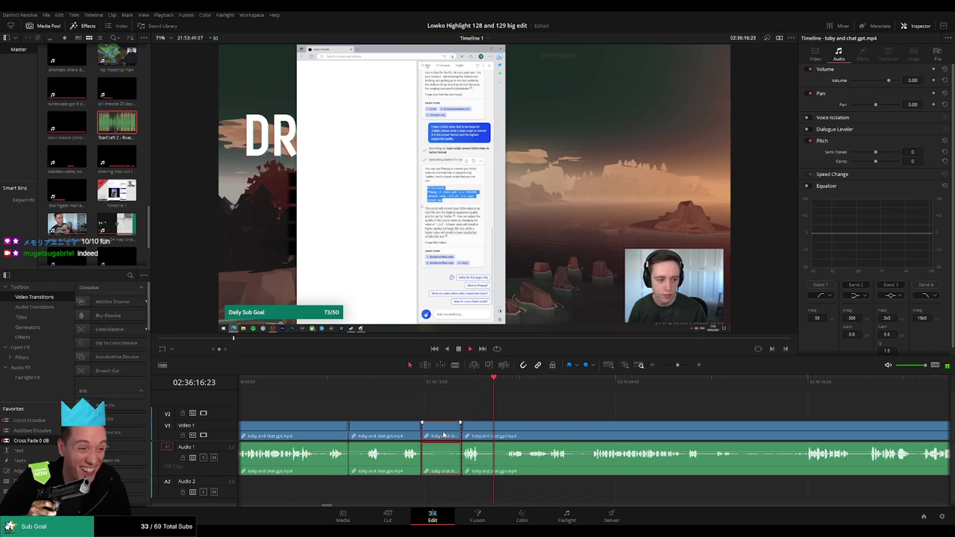
pyautogui.press('Delete')
# Step: Remove the short pause from about 02:36:13 to 02:36:14:30, closing the gap between the spoken parts
pyautogui.hscroll(4, 525, 416)
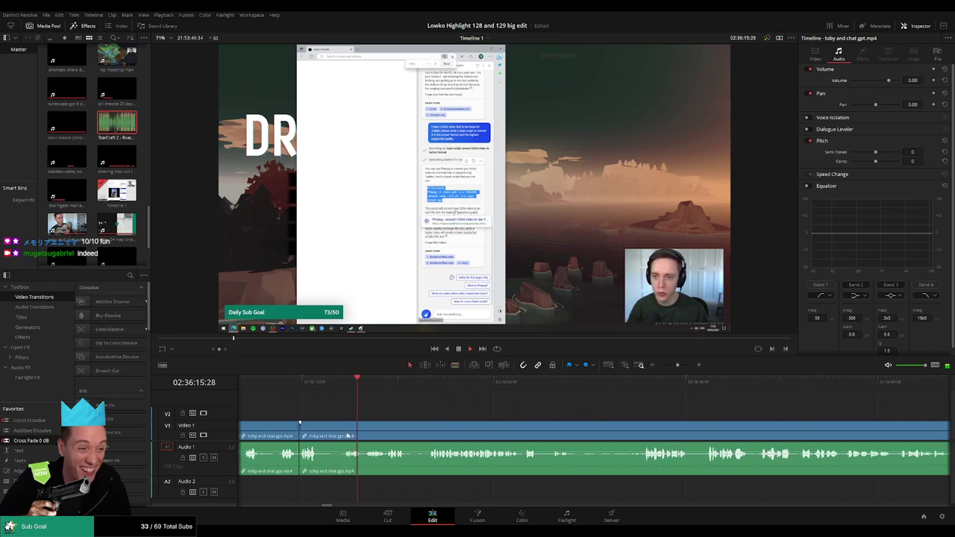
pyautogui.press('b')
pyautogui.press('b')
pyautogui.click(320, 433)
pyautogui.click(342, 432)
pyautogui.press('a')
pyautogui.click(329, 434)
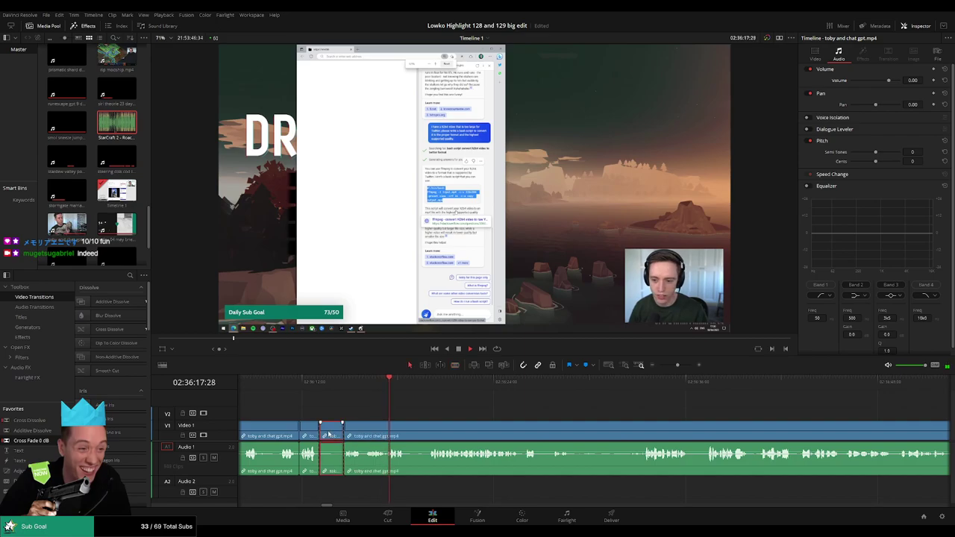
pyautogui.press('Delete')
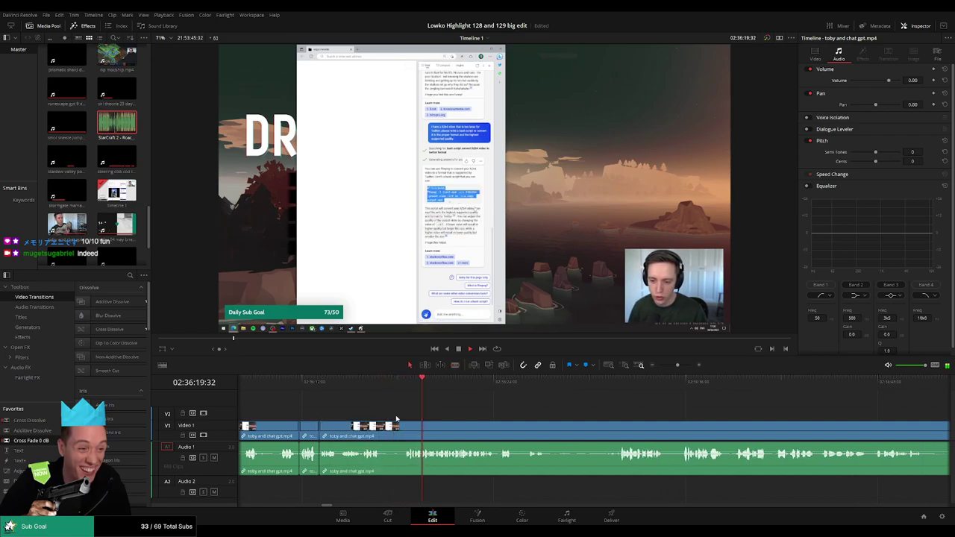
# Step: Ripple-delete the short silence from about 02:36:17 to 02:36:18:20, just before the next speech
pyautogui.press('b')
pyautogui.click(382, 432)
pyautogui.click(404, 433)
pyautogui.press('a')
pyautogui.click(393, 430)
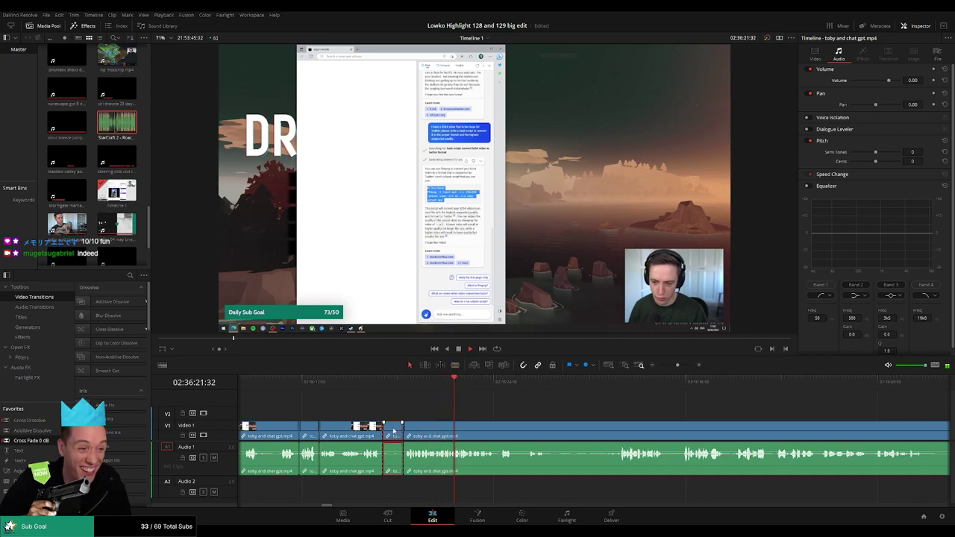
pyautogui.press('Delete')
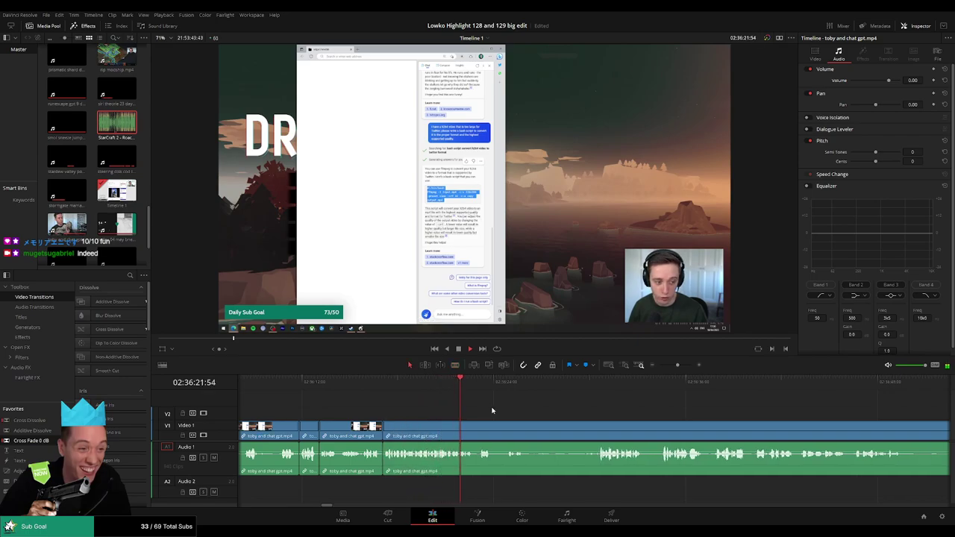
# Step: Place an Adjustment Clip on the Video 2 track, starting at the latest cut
pyautogui.moveTo(493, 410); pyautogui.dragTo(440, 405)
pyautogui.press('space')
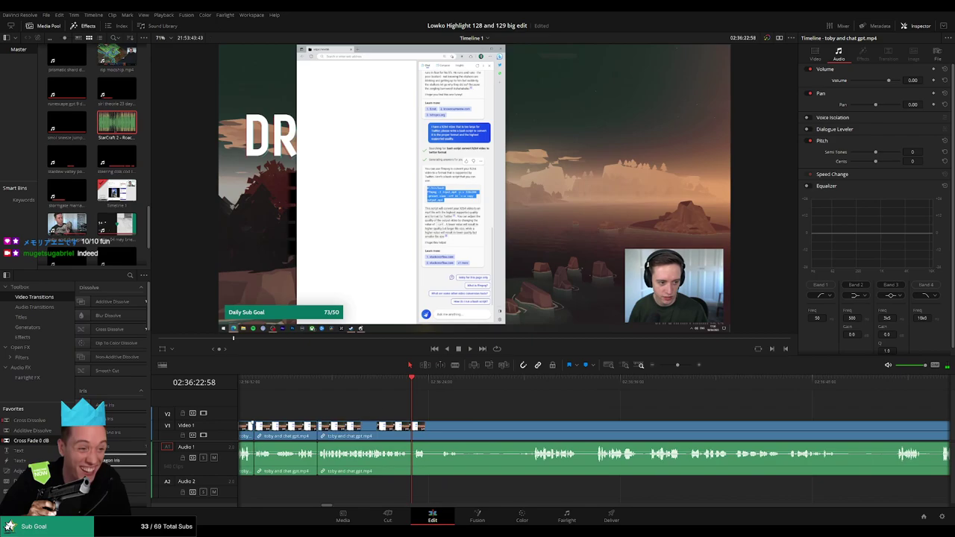
pyautogui.moveTo(16, 470); pyautogui.dragTo(321, 414)
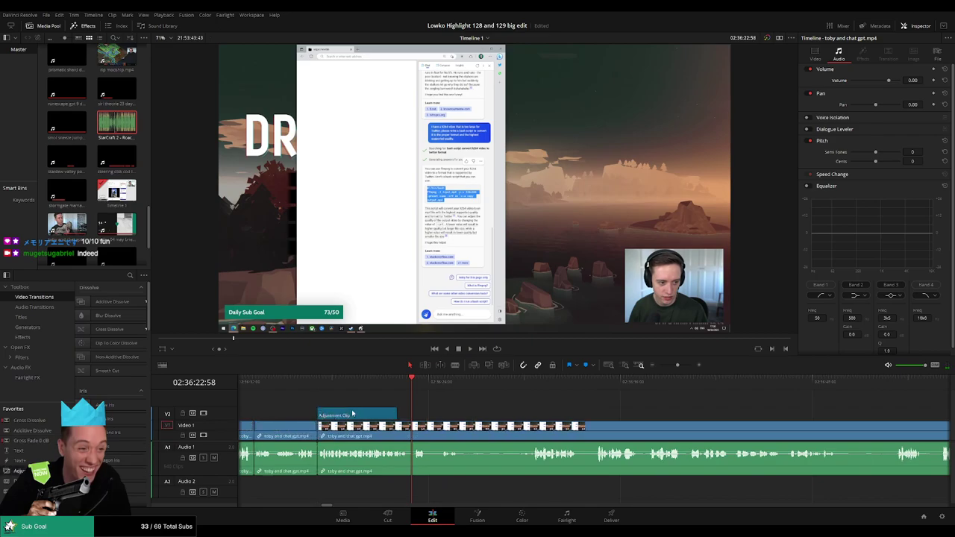
# Step: Set the adjustment clip's Zoom to 2.930 and Position Y to 199, and extend its end to about 02:36:22:50
pyautogui.click(353, 414)
pyautogui.moveTo(894, 76); pyautogui.dragTo(938, 75)
pyautogui.moveTo(865, 79); pyautogui.dragTo(925, 90)
pyautogui.press('space')
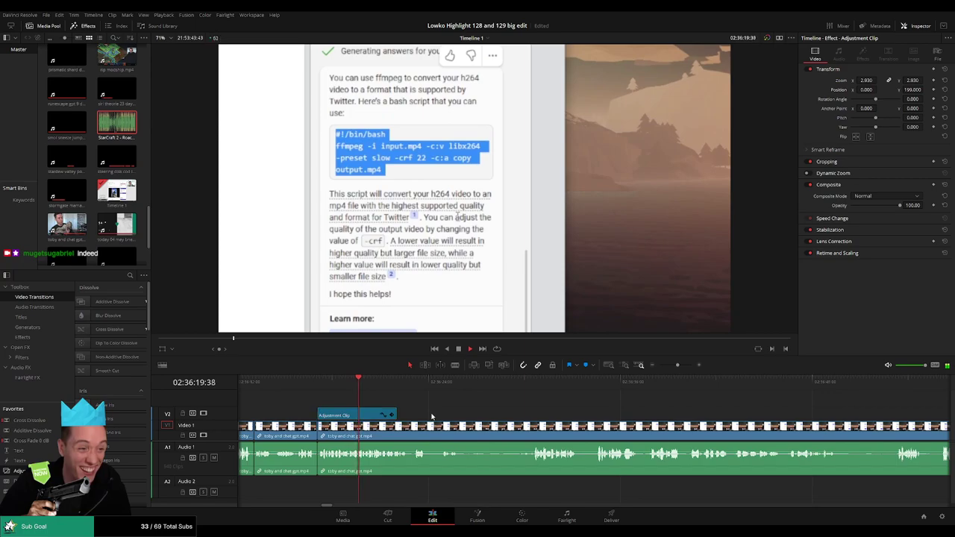
pyautogui.click(435, 413)
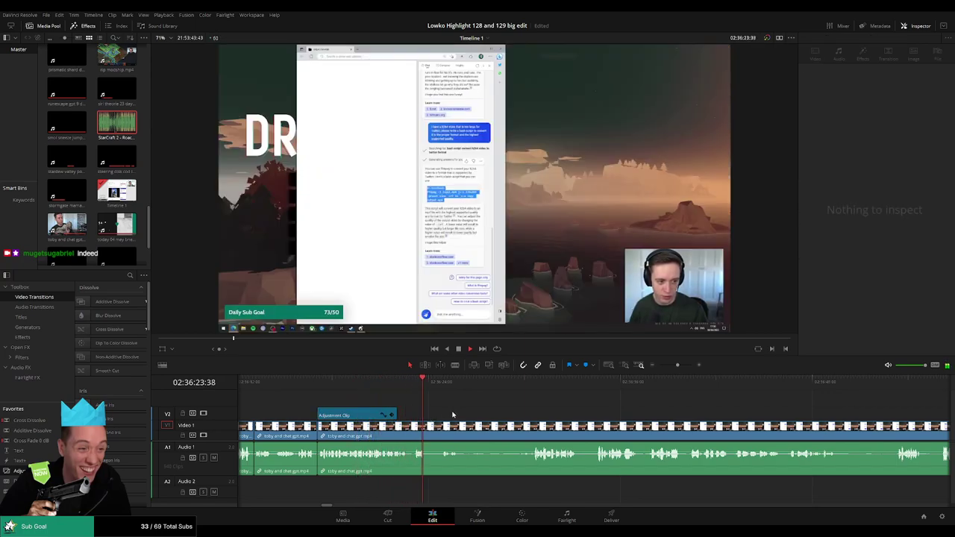
pyautogui.moveTo(401, 415); pyautogui.dragTo(409, 413)
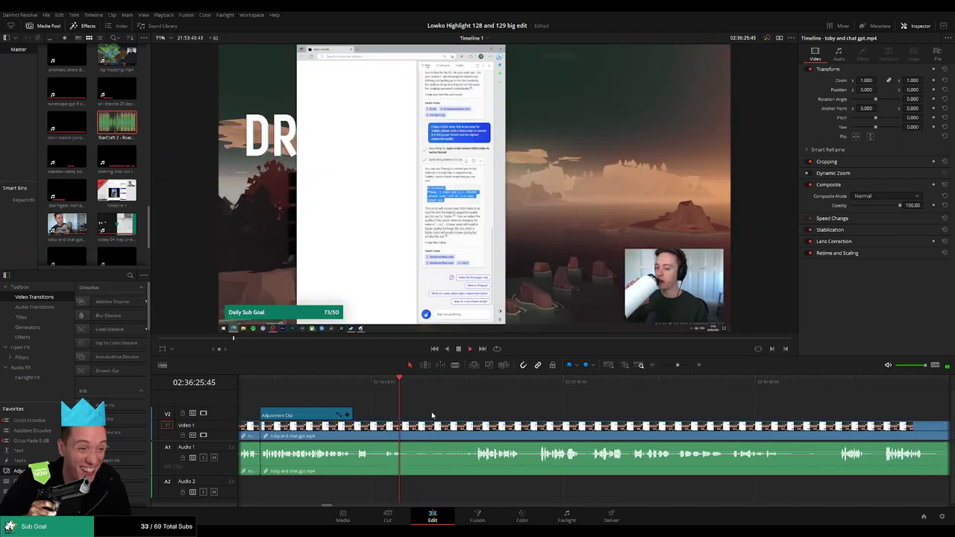
# Step: Split the footage at about 02:36:26 and 02:36:30:35, then ripple-delete the quiet part between the cuts
pyautogui.press('b')
pyautogui.click(407, 427)
pyautogui.press('space')
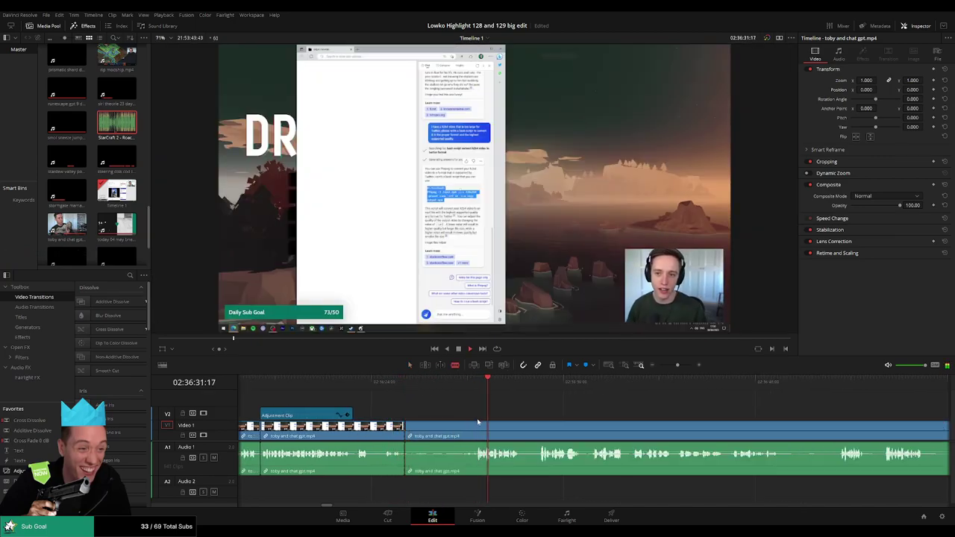
pyautogui.click(477, 425)
pyautogui.press('a')
pyautogui.click(467, 430)
pyautogui.press('Delete')
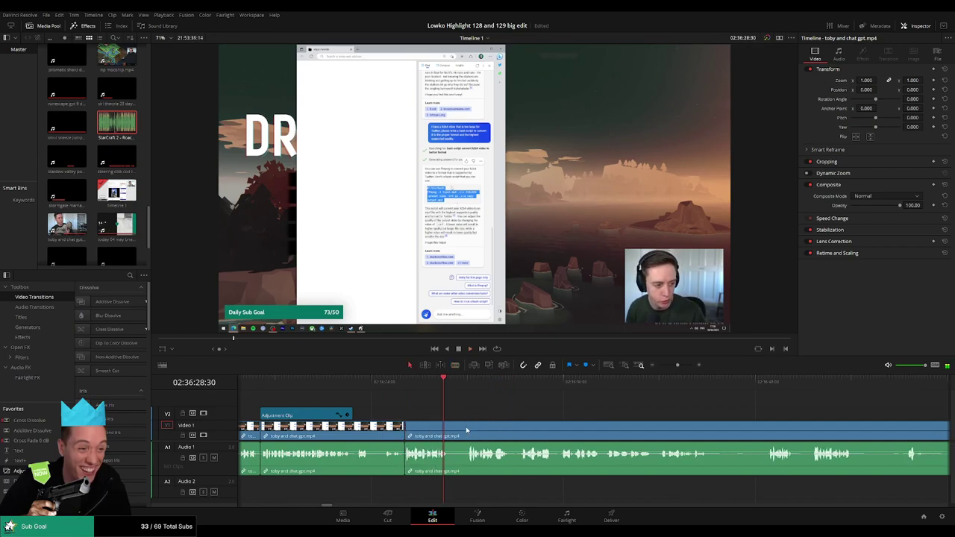
# Step: Cut out the pause from about 02:36:28:50 to 02:36:30:05 and close the gap
pyautogui.press('b')
pyautogui.click(450, 427)
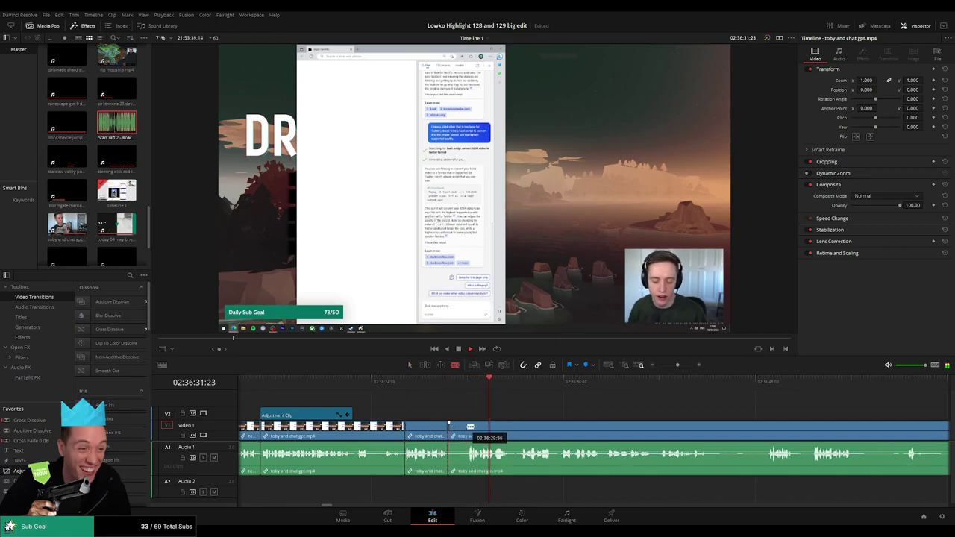
pyautogui.click(471, 427)
pyautogui.press('a')
pyautogui.click(459, 431)
pyautogui.press('Delete')
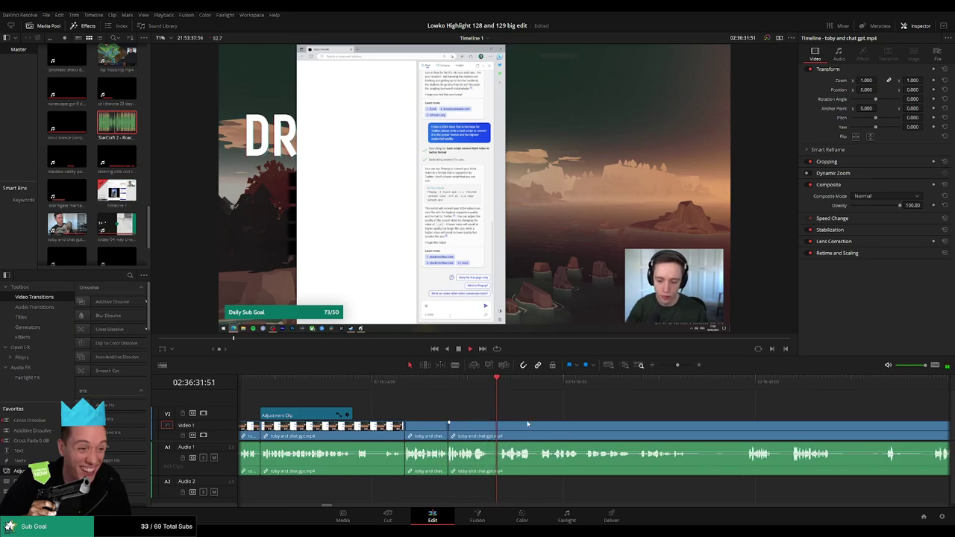
# Step: Ripple-delete the unneeded section from about 02:36:30:25 to 02:36:32:07
pyautogui.press('b')
pyautogui.click(474, 427)
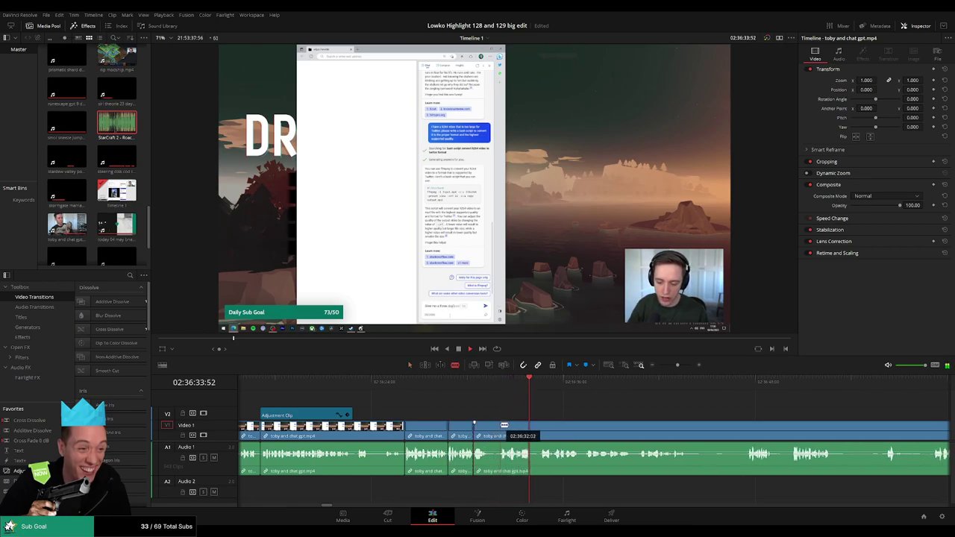
pyautogui.click(501, 427)
pyautogui.press('a')
pyautogui.click(489, 429)
pyautogui.press('Delete')
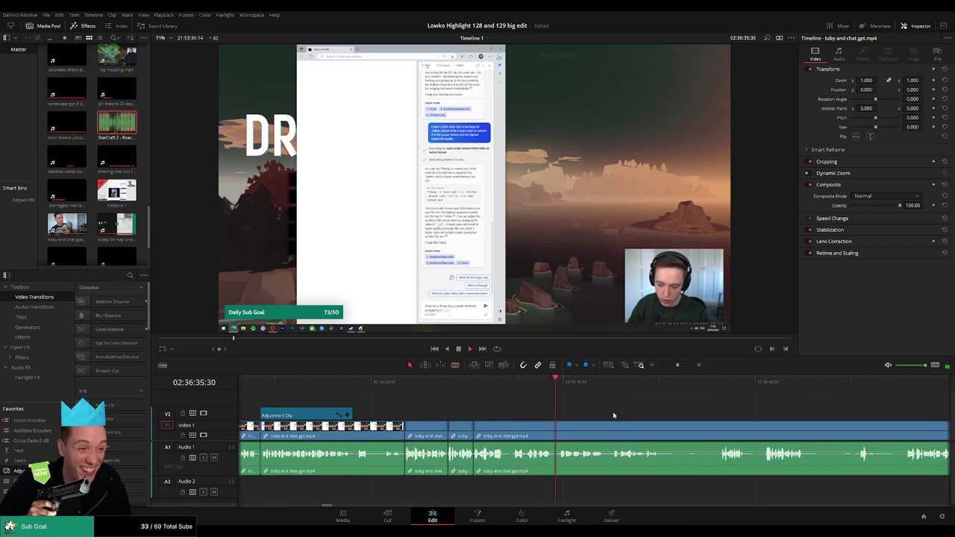
# Step: Split the toby and chat gpt footage at about 02:36:42:05 and 02:36:45:50, then ripple-delete the quiet part between the cuts
pyautogui.hscroll(3, 515, 397)
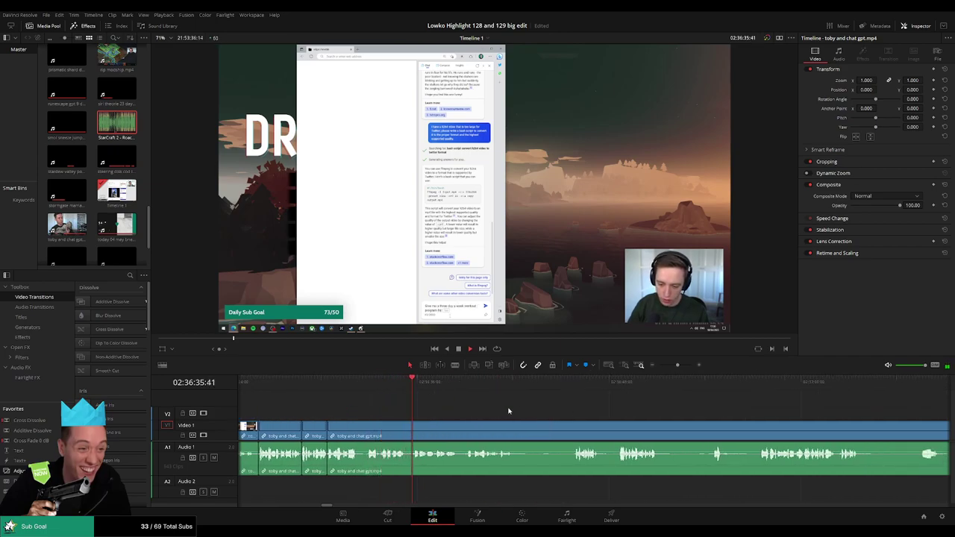
pyautogui.hscroll(1, 478, 408)
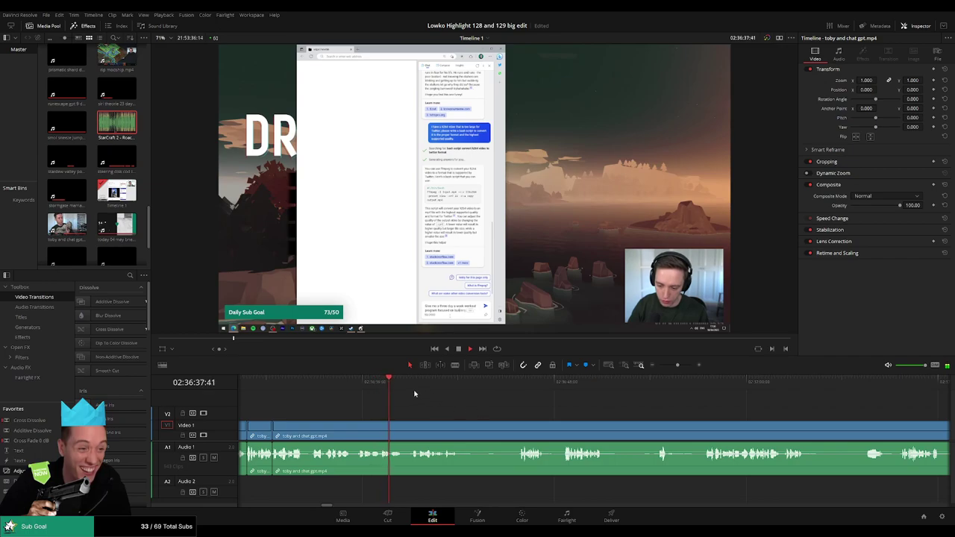
pyautogui.click(460, 433)
pyautogui.click(519, 431)
pyautogui.press('a')
pyautogui.click(503, 433)
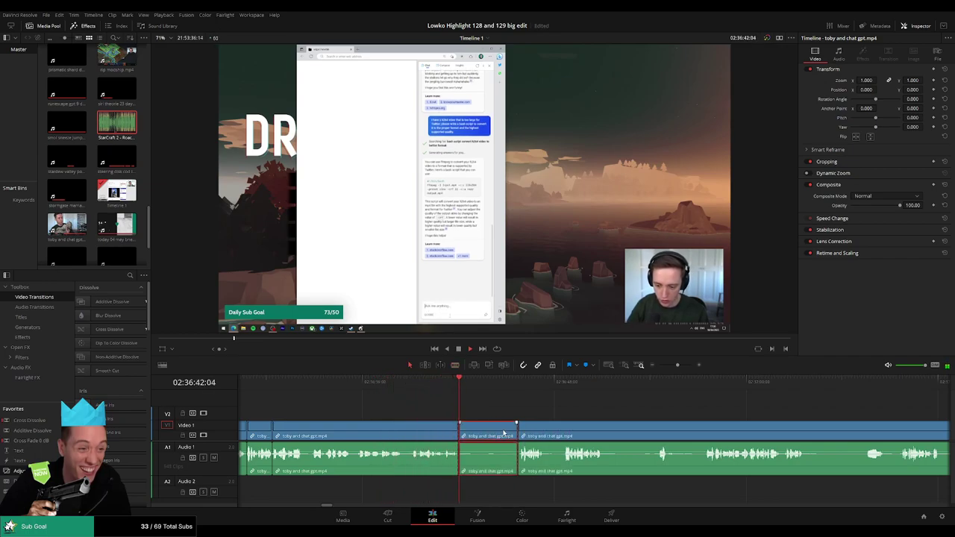
pyautogui.press('Delete')
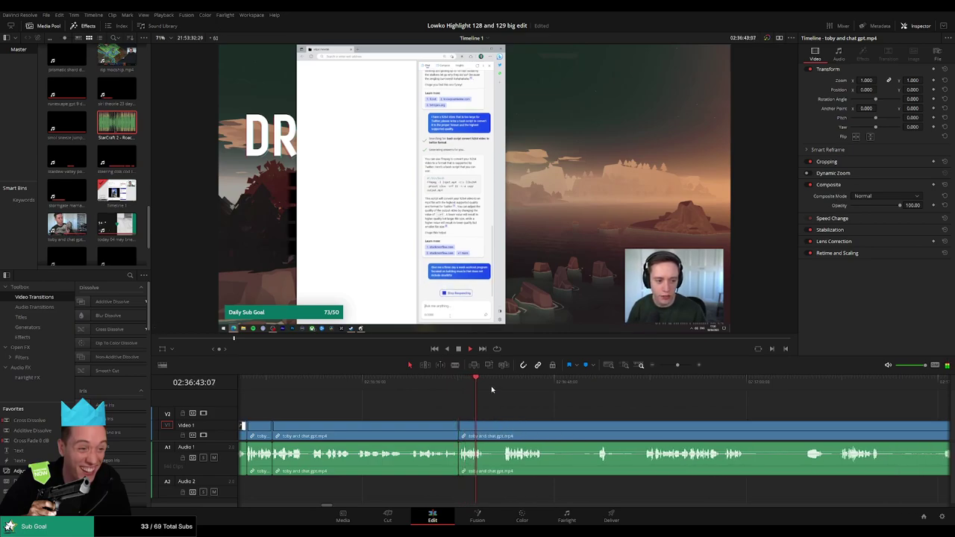
# Step: Cut out the pause from about 02:36:47:20 to 02:36:49:45 and close the gap
pyautogui.moveTo(606, 411); pyautogui.dragTo(464, 409)
pyautogui.press('b')
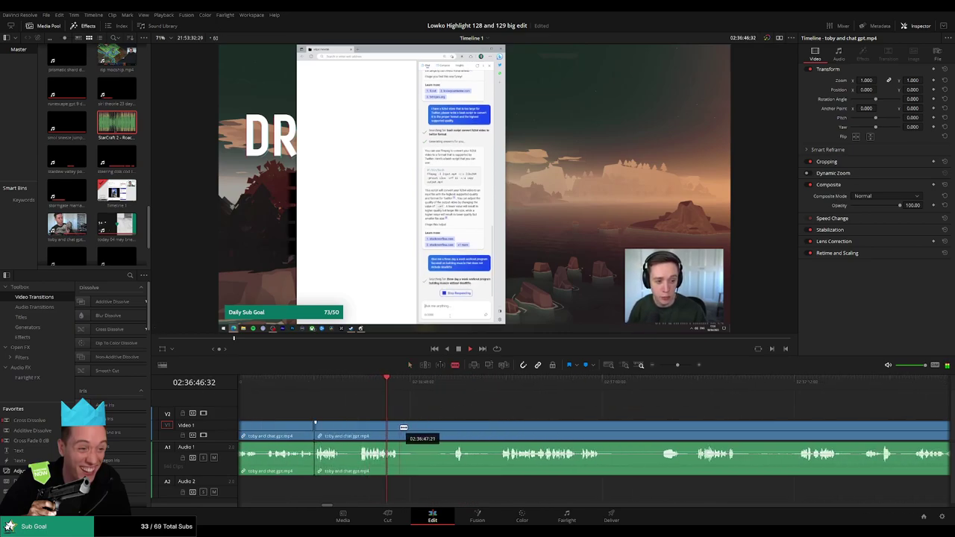
pyautogui.click(407, 430)
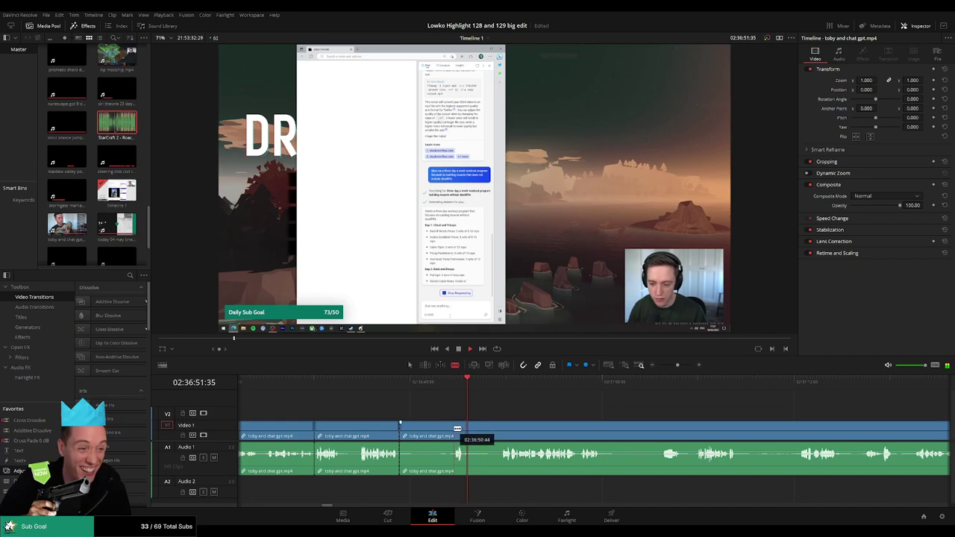
pyautogui.click(452, 430)
pyautogui.press('a')
pyautogui.click(439, 432)
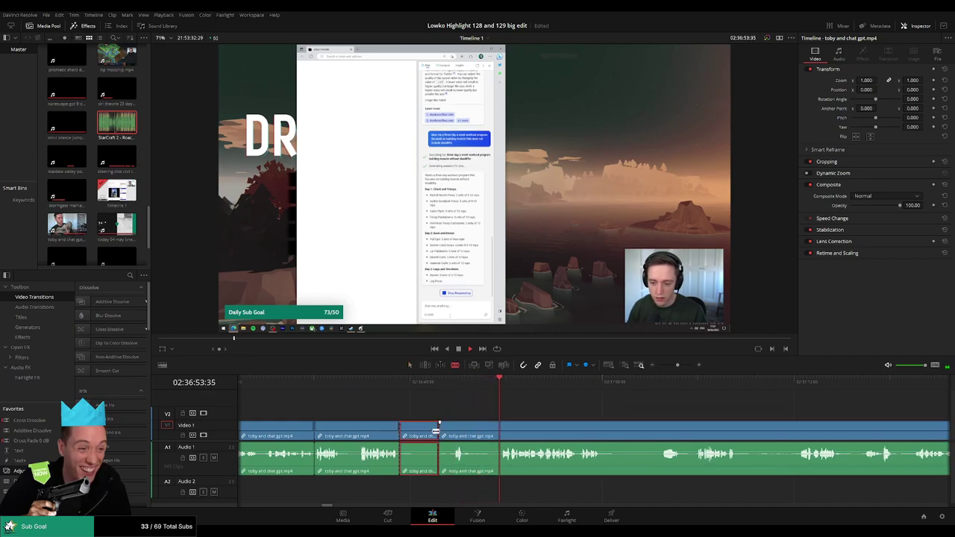
pyautogui.press('Delete')
# Step: Ripple-delete the unneeded section from about 02:36:57:30 to 02:37:03:25
pyautogui.moveTo(561, 409); pyautogui.dragTo(447, 407)
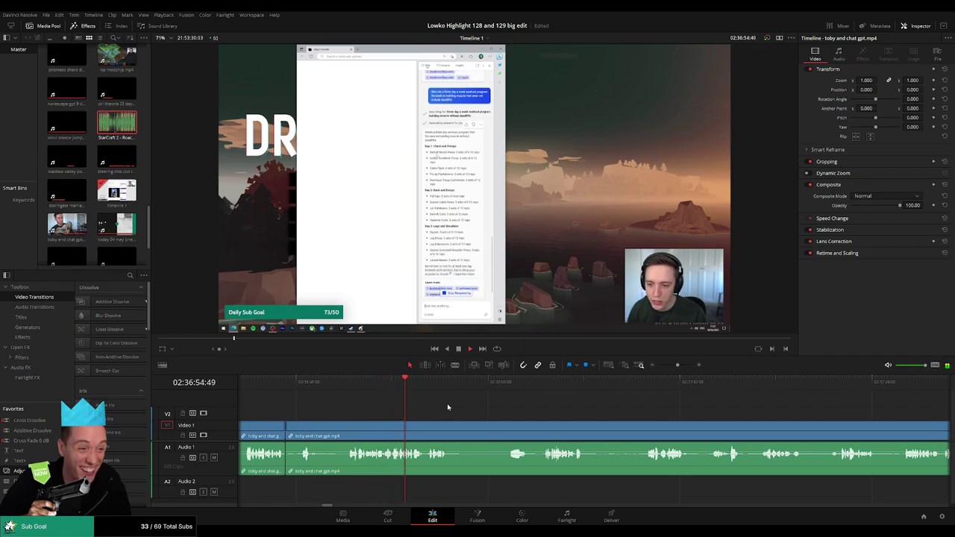
pyautogui.press('b')
pyautogui.click(448, 436)
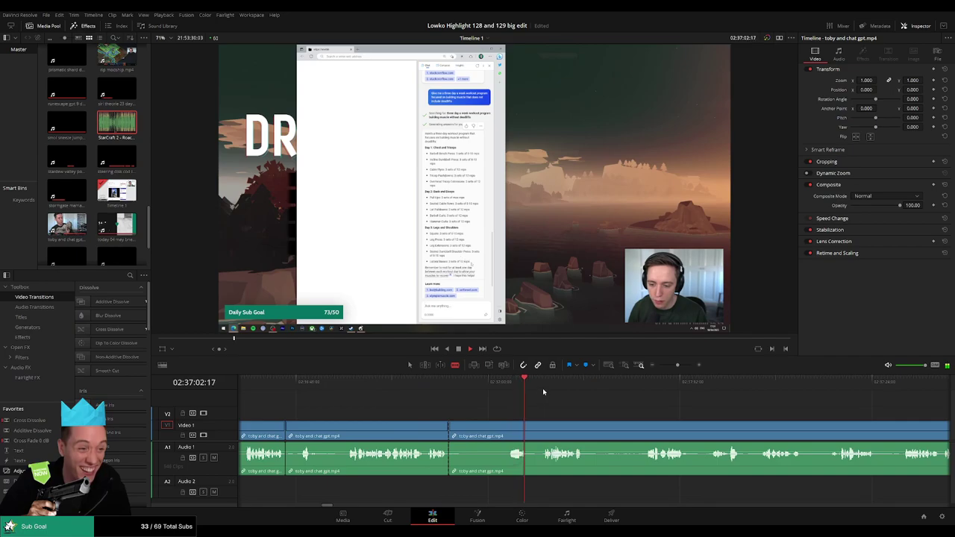
pyautogui.click(468, 428)
pyautogui.press('a')
pyautogui.click(448, 435)
pyautogui.press('Delete')
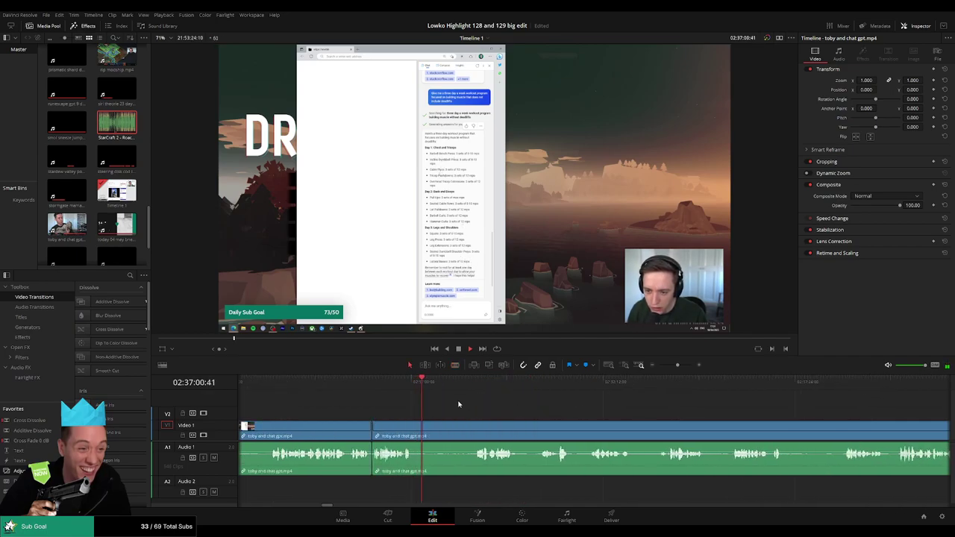
# Step: Split the footage at about 02:37:00:05 and 02:37:04:00, then ripple-delete the silence between the cuts
pyautogui.press('b')
pyautogui.click(412, 435)
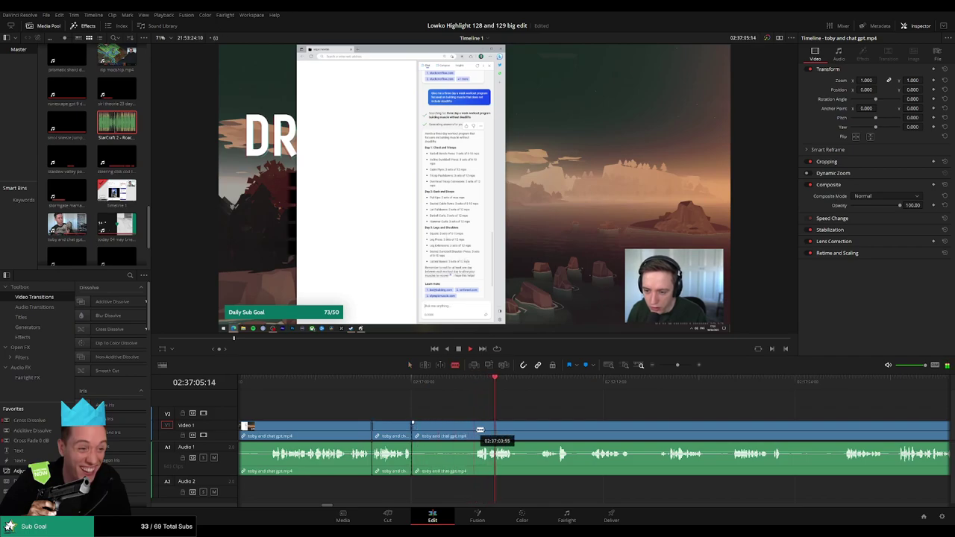
pyautogui.click(476, 431)
pyautogui.press('a')
pyautogui.click(456, 435)
pyautogui.press('Delete')
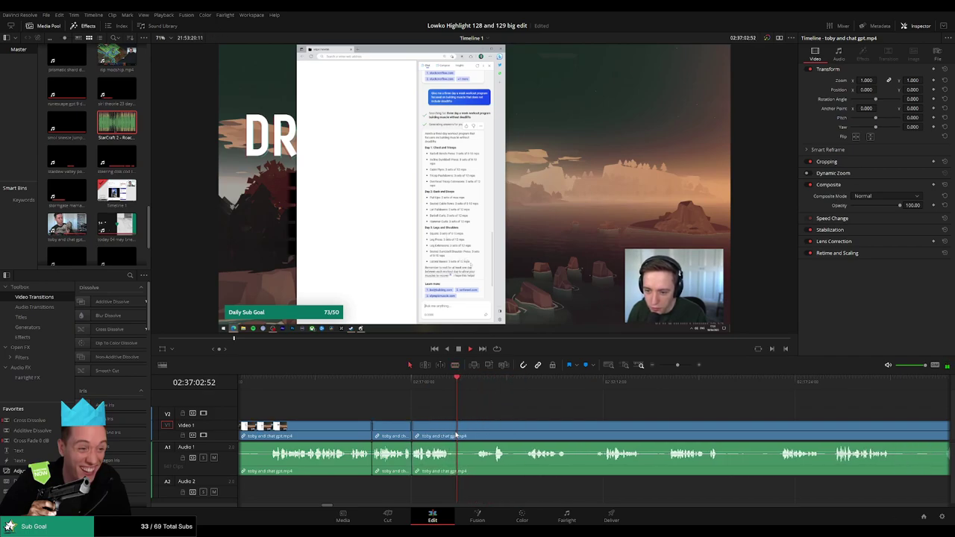
# Step: Cut out the section from about 02:37:09:50 to 02:37:12:10 and close the gap
pyautogui.press('b')
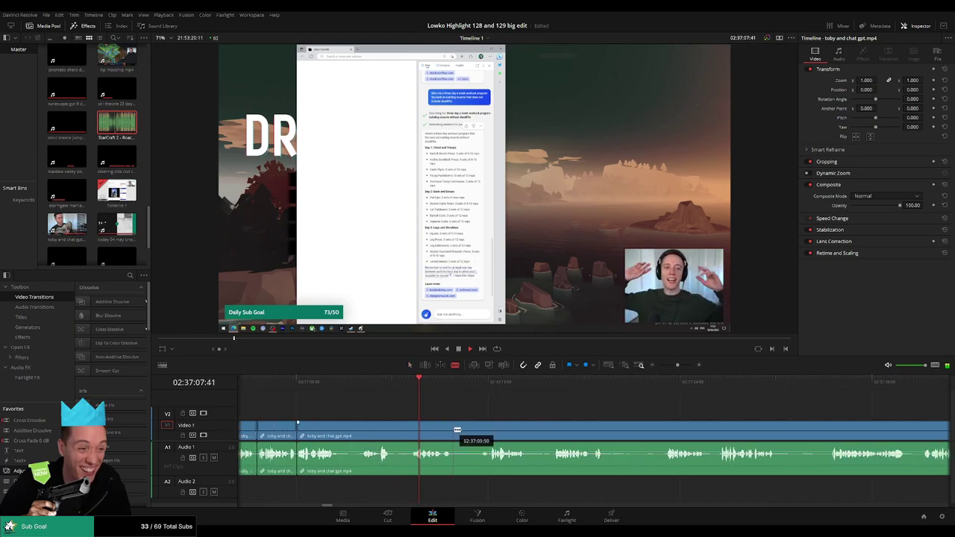
pyautogui.click(453, 431)
pyautogui.click(485, 431)
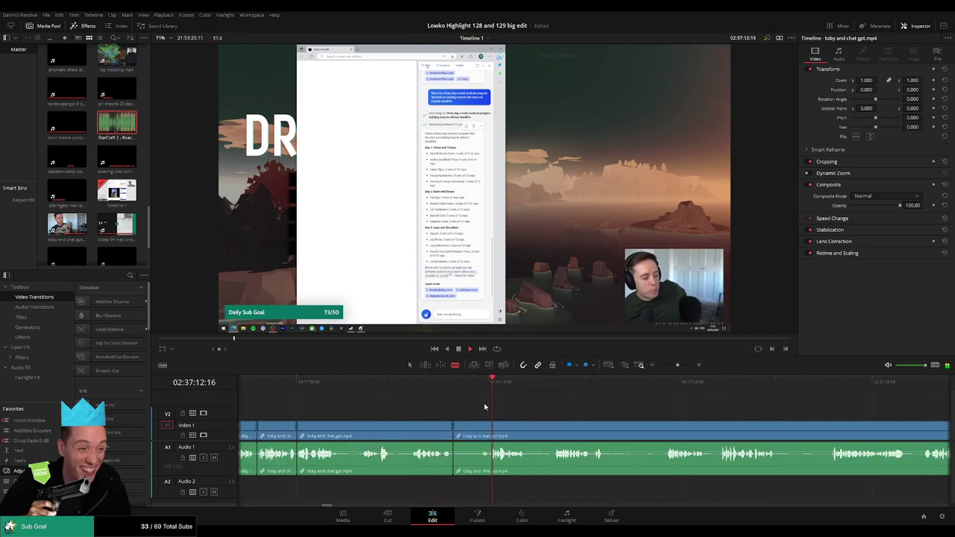
pyautogui.click(481, 432)
pyautogui.press('Delete')
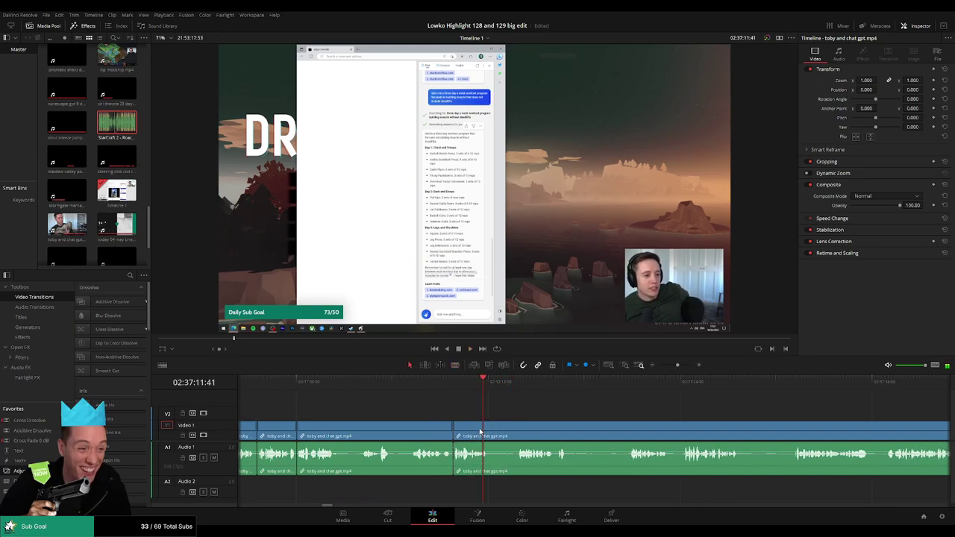
# Step: Ripple-delete the short pause from about 02:37:12:05 to 02:37:13:50
pyautogui.click(491, 433)
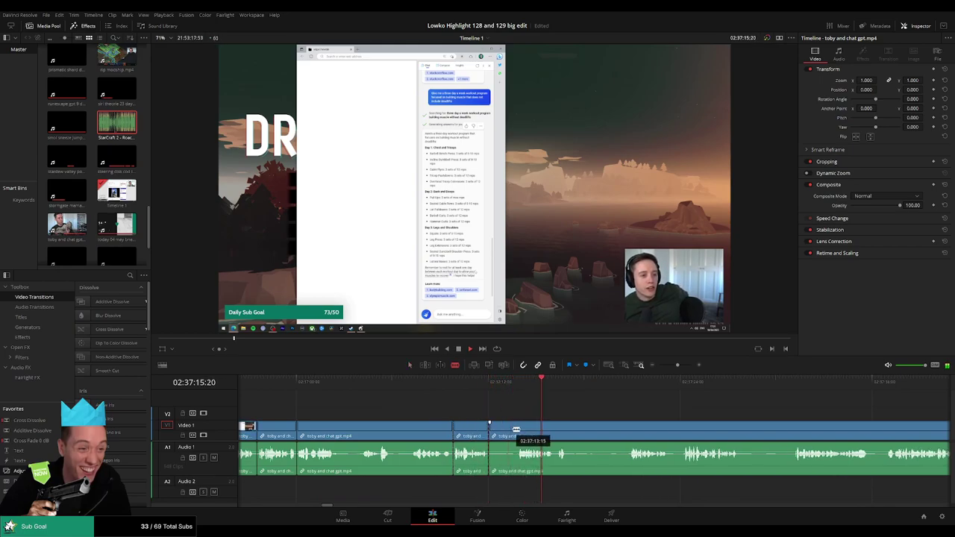
pyautogui.click(517, 432)
pyautogui.click(510, 435)
pyautogui.press('Delete')
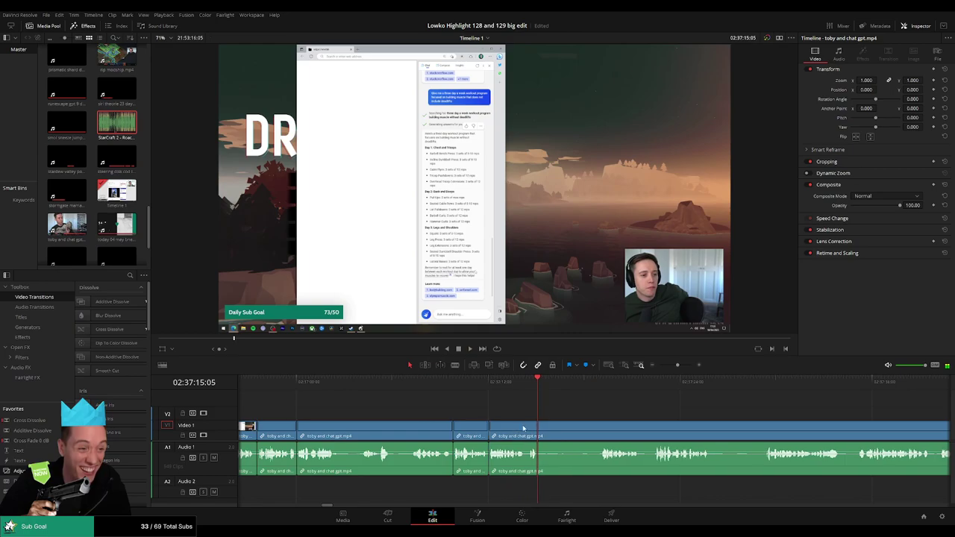
# Step: Split the footage at about 02:37:15:10 and 02:37:18:55, then ripple-delete the silent part between the cuts
pyautogui.press('b')
pyautogui.click(540, 434)
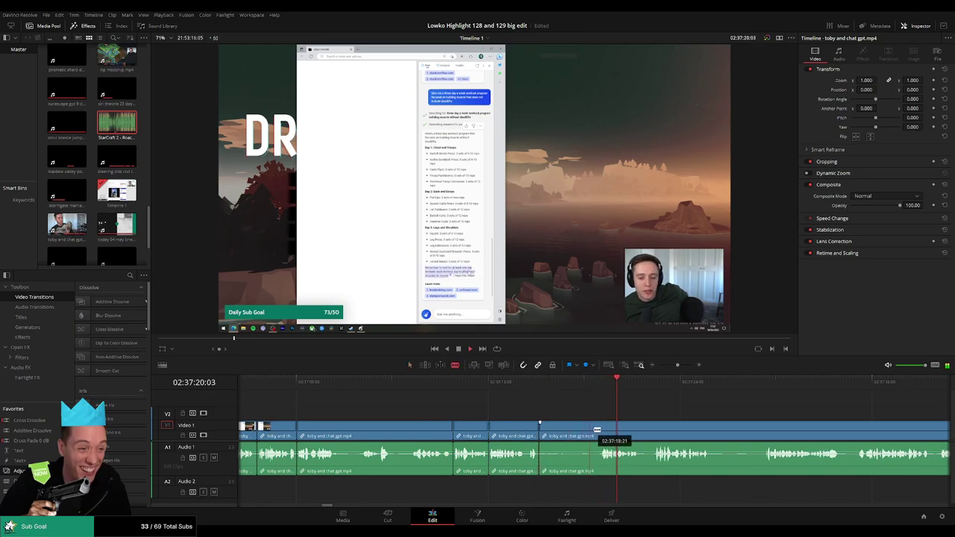
pyautogui.click(599, 431)
pyautogui.press('a')
pyautogui.click(579, 434)
pyautogui.press('Delete')
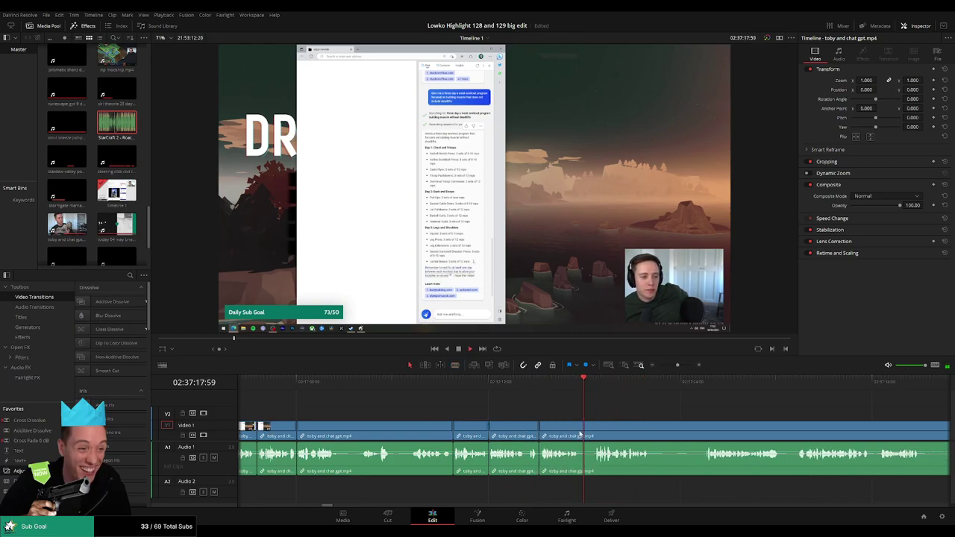
# Step: Ripple-delete the one-second pause from about 02:37:17:40 to 02:37:18:40
pyautogui.click(416, 432)
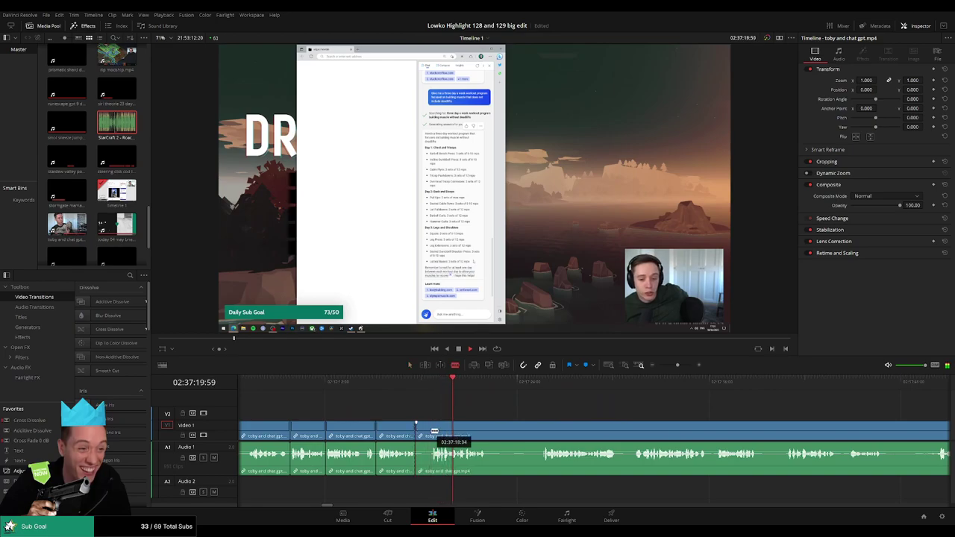
pyautogui.click(429, 434)
pyautogui.press('Delete')
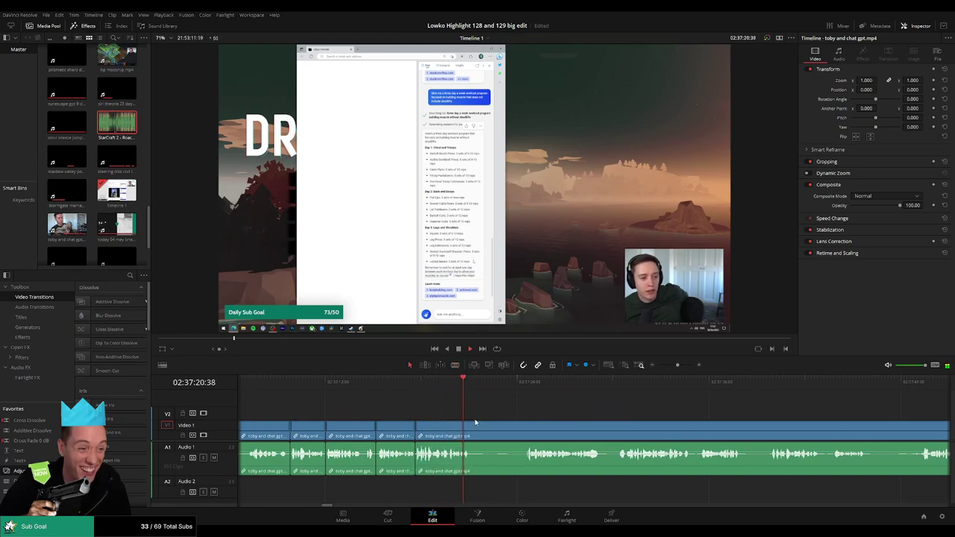
# Step: Cut out the silence from about 02:37:21:05 to 02:37:24:45 and close the gap
pyautogui.press('b')
pyautogui.click(472, 423)
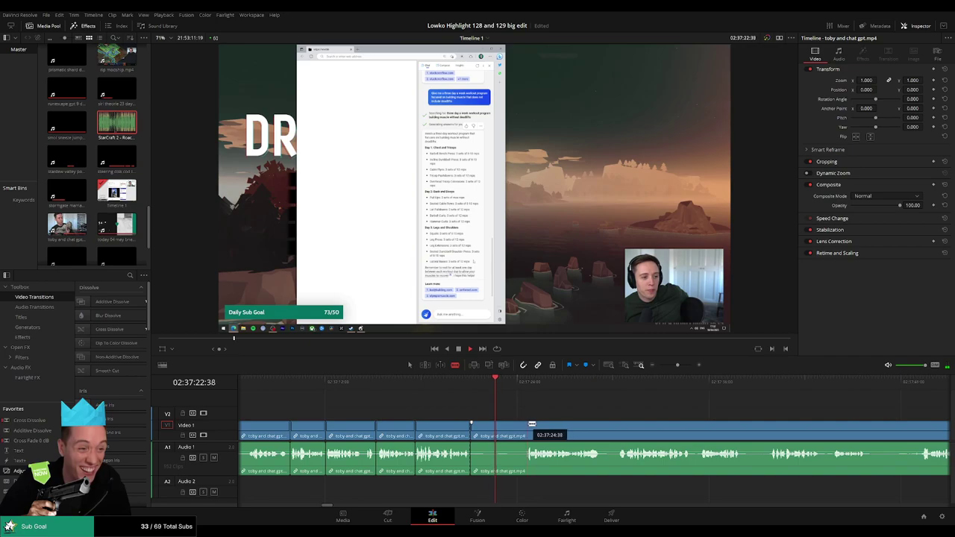
pyautogui.click(527, 425)
pyautogui.press('a')
pyautogui.click(516, 428)
pyautogui.press('Delete')
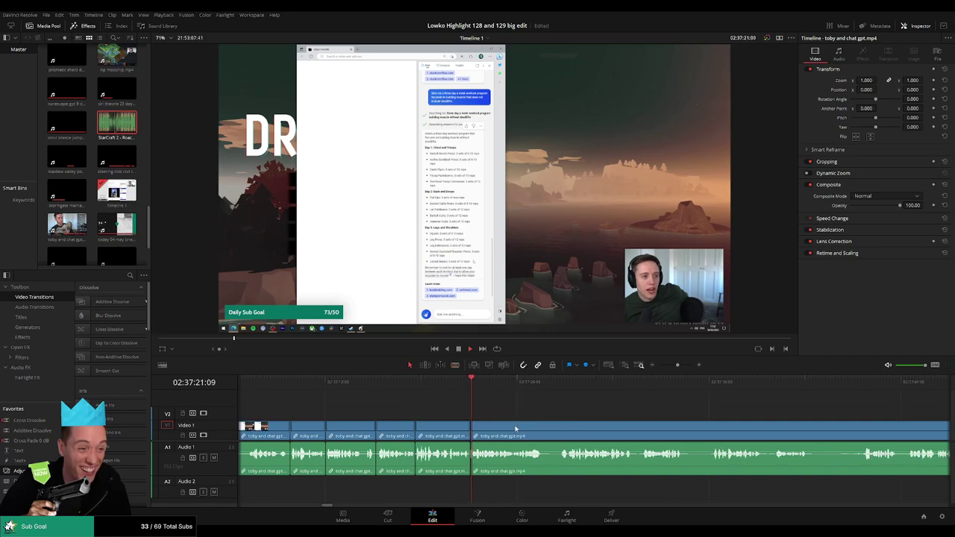
# Step: Ripple-delete the brief pause from about 02:37:25:45 to 02:37:26:40
pyautogui.moveTo(528, 415); pyautogui.dragTo(429, 407)
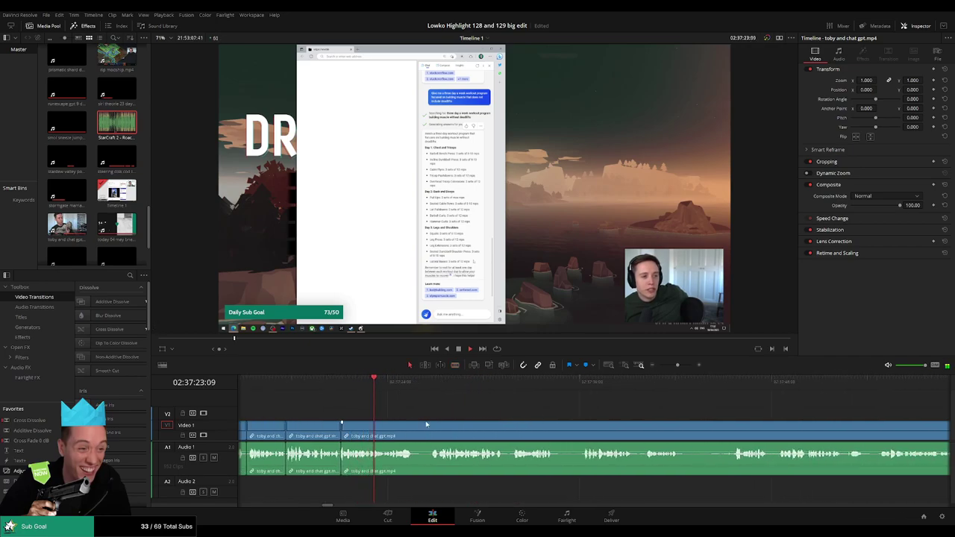
pyautogui.press('b')
pyautogui.click(415, 426)
pyautogui.click(430, 424)
pyautogui.press('a')
pyautogui.click(420, 429)
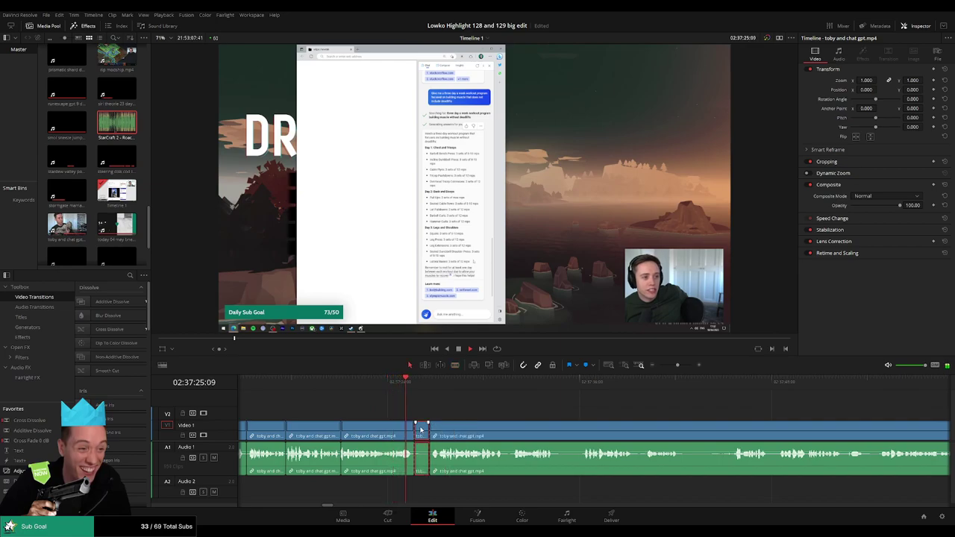
pyautogui.press('Delete')
# Step: Split the footage at about 02:37:33:30 and 02:37:35:20, then ripple-delete the quiet part between the cuts
pyautogui.hscroll(2, 398, 405)
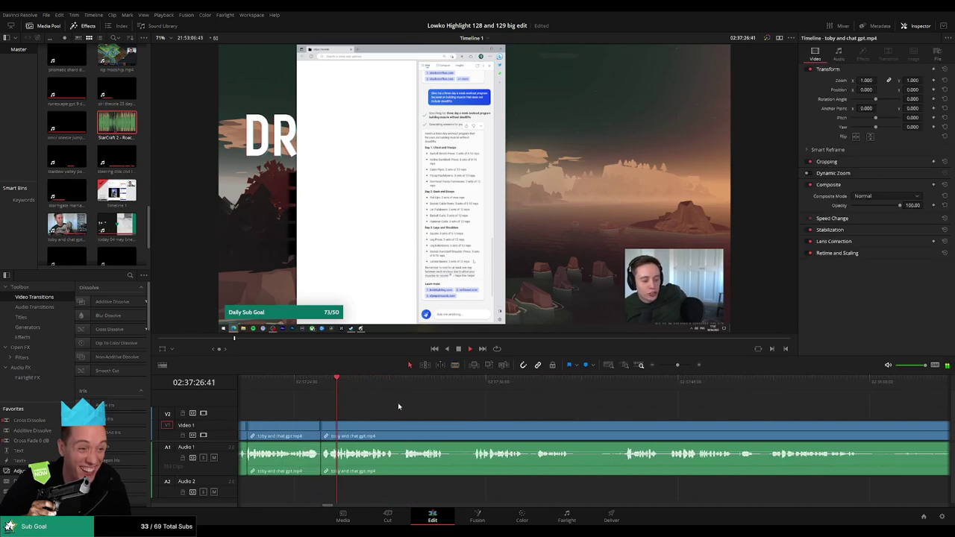
pyautogui.press('b')
pyautogui.click(445, 422)
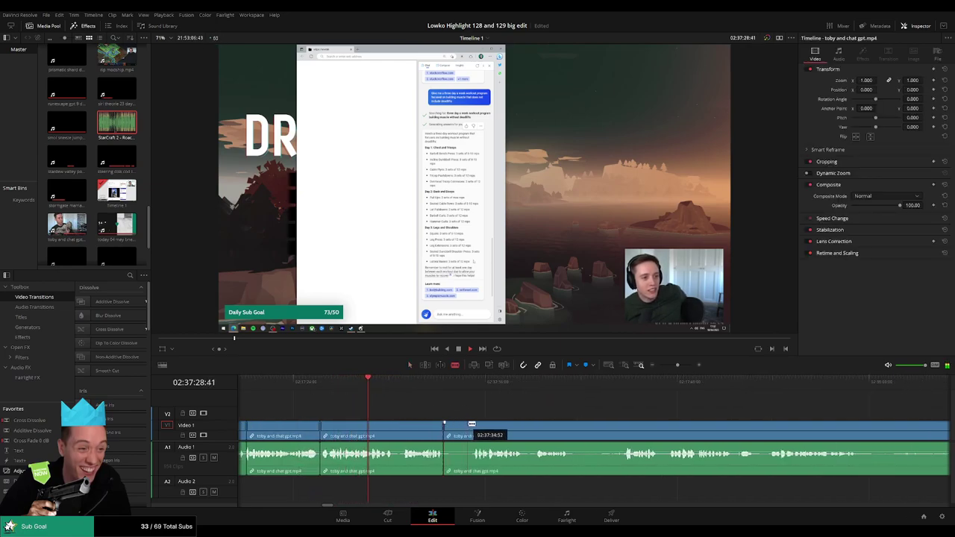
pyautogui.click(473, 424)
pyautogui.press('a')
pyautogui.click(461, 428)
pyautogui.press('Delete')
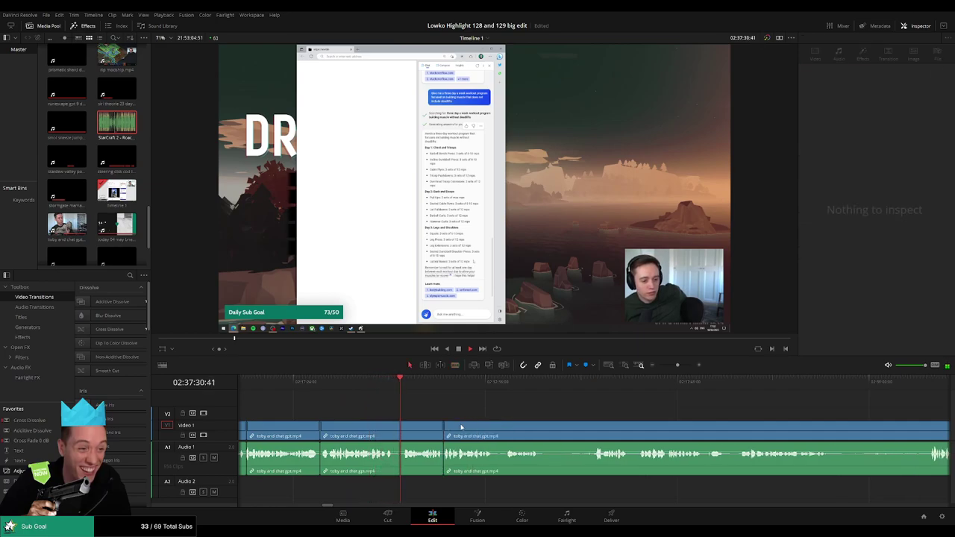
# Step: Cut out the short gap in speech from about 02:37:36:30 to 02:37:37:13 and close the gap
pyautogui.hscroll(2, 385, 410)
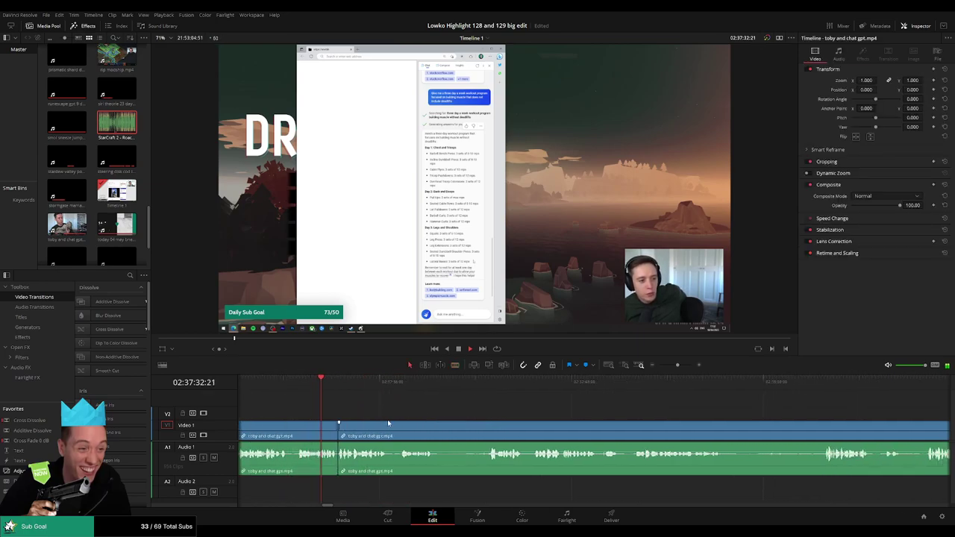
pyautogui.press('b')
pyautogui.click(398, 425)
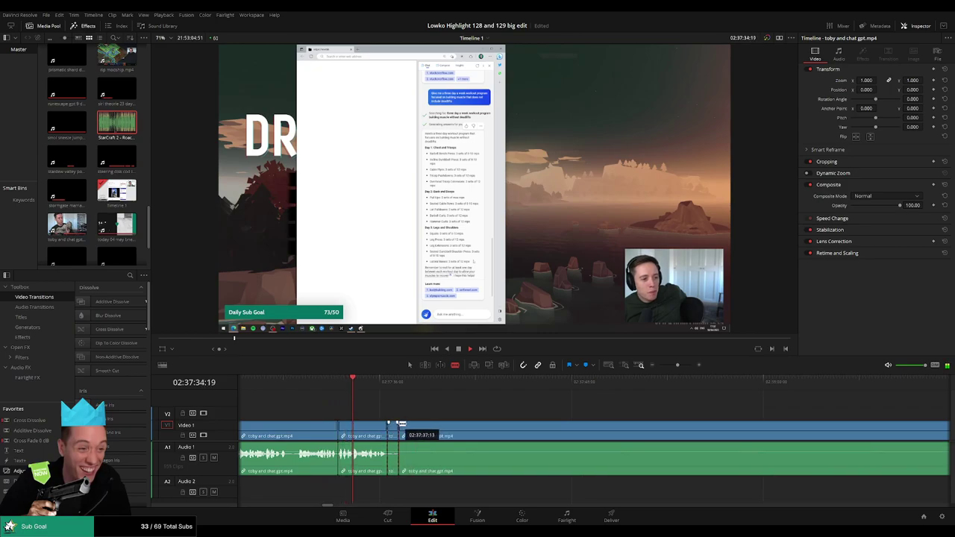
pyautogui.click(387, 425)
pyautogui.press('a')
pyautogui.click(393, 427)
pyautogui.press('Delete')
# Step: Ripple-delete the silent section from about 02:37:38:45 to 02:37:42:10
pyautogui.press('b')
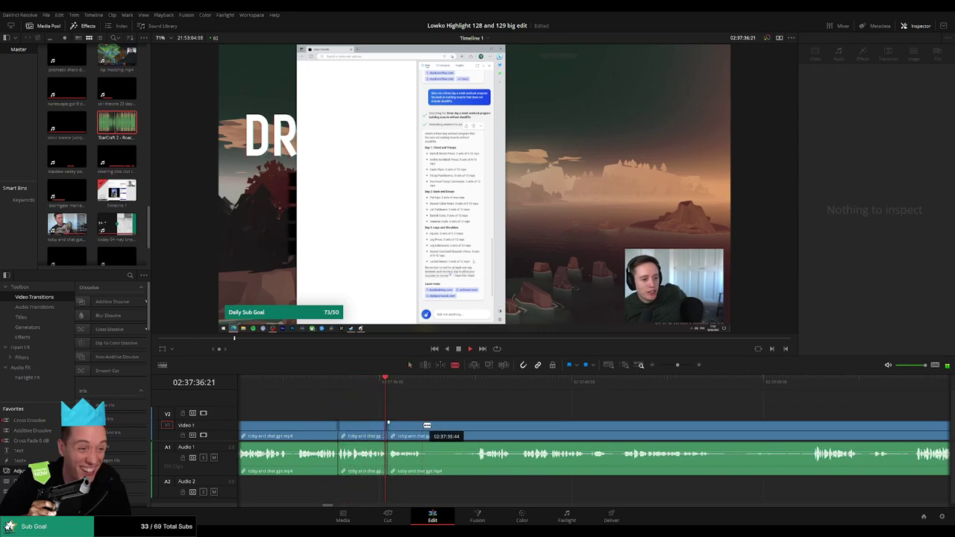
pyautogui.click(424, 425)
pyautogui.click(478, 422)
pyautogui.press('a')
pyautogui.click(456, 428)
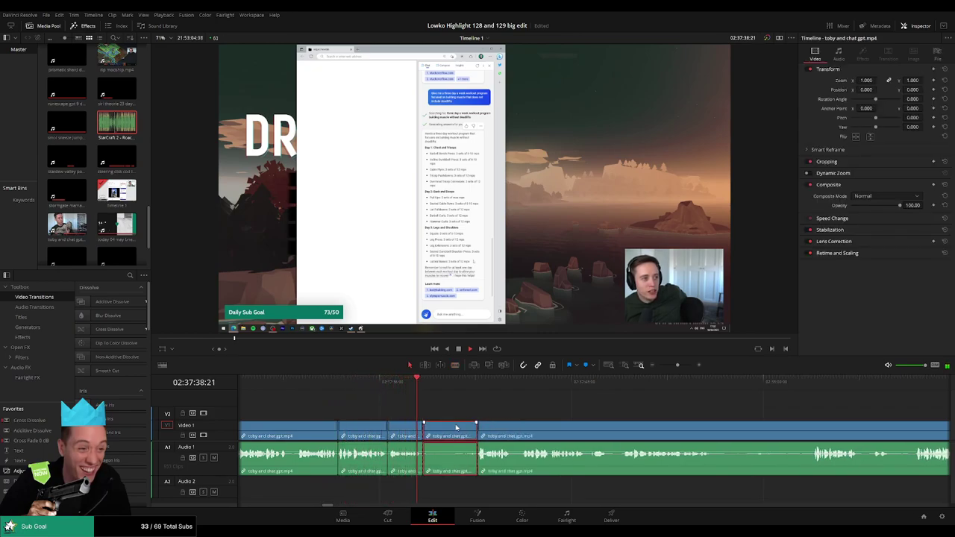
pyautogui.press('Delete')
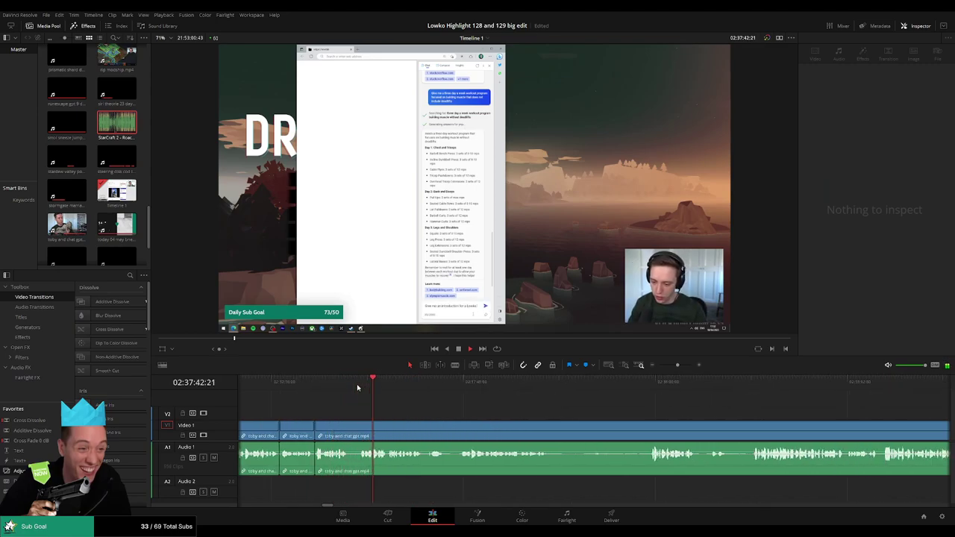
# Step: Split the toby and chat gpt footage at about 02:37:45:35 and 02:37:47:50, then ripple-delete the section between the cuts
pyautogui.click(426, 384)
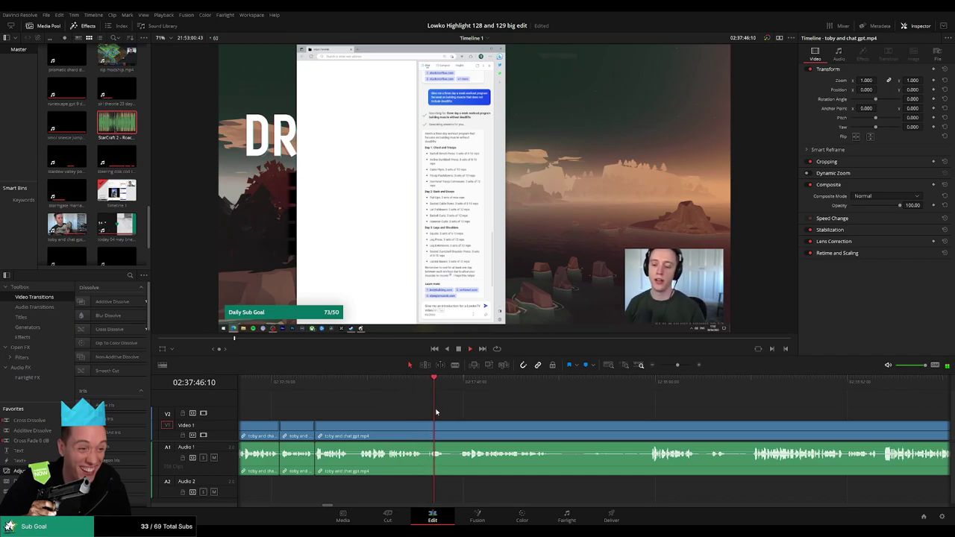
pyautogui.press('b')
pyautogui.click(425, 428)
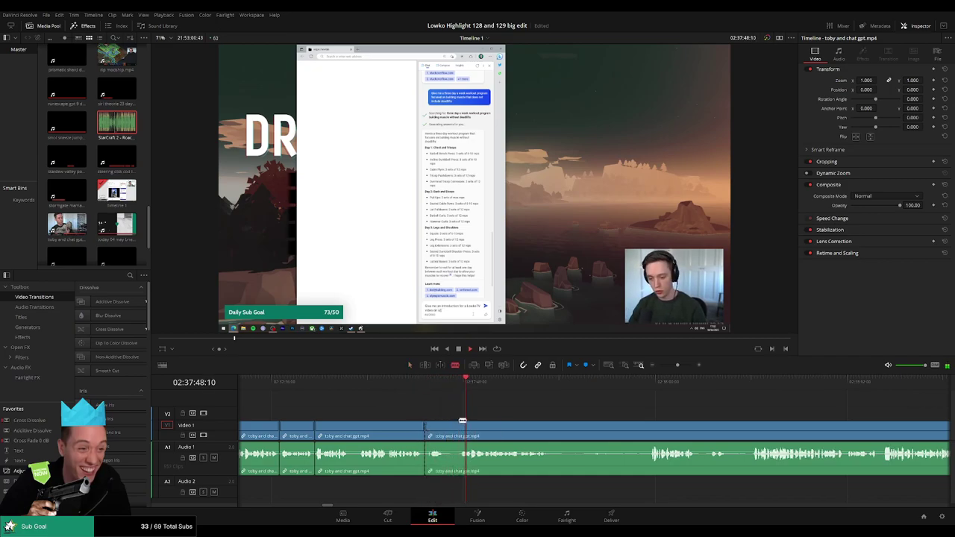
pyautogui.click(461, 429)
pyautogui.press('a')
pyautogui.click(450, 427)
pyautogui.press('Delete')
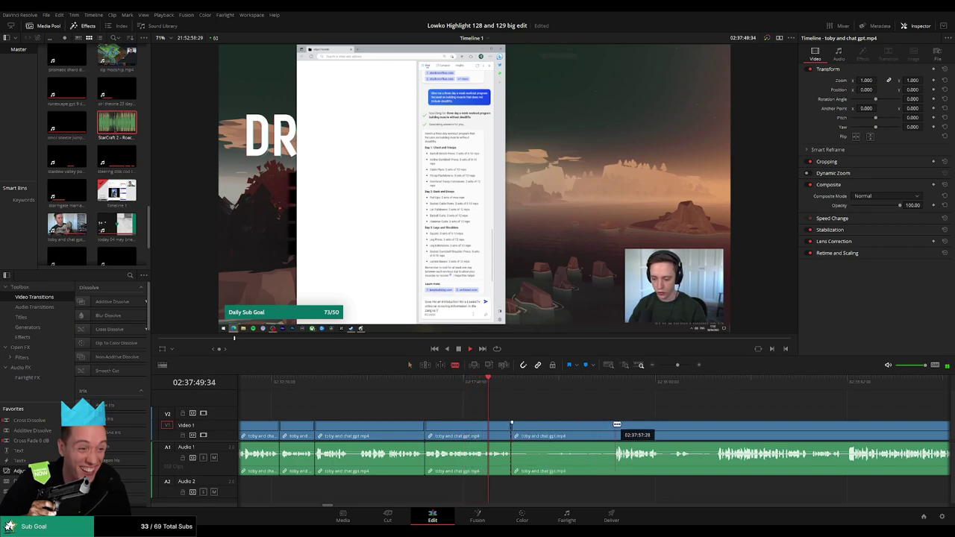
# Step: Ripple-delete the silent stretch from about 02:37:51:00 to 02:37:57:20
pyautogui.click(612, 423)
pyautogui.press('a')
pyautogui.click(589, 432)
pyautogui.press('Delete')
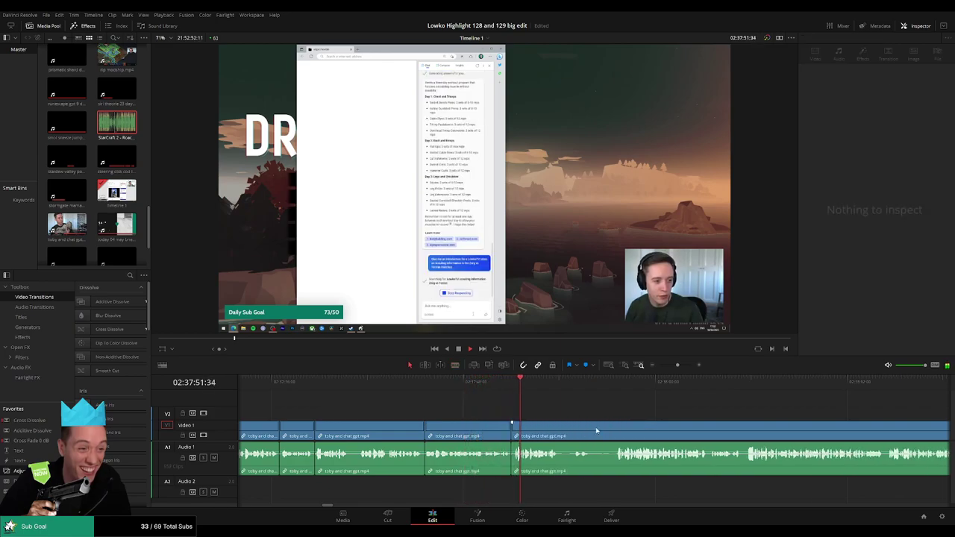
# Step: Cut out the brief sound from about 02:38:05:10 to 02:38:05:46 and close the gap
pyautogui.hscroll(5, 593, 430)
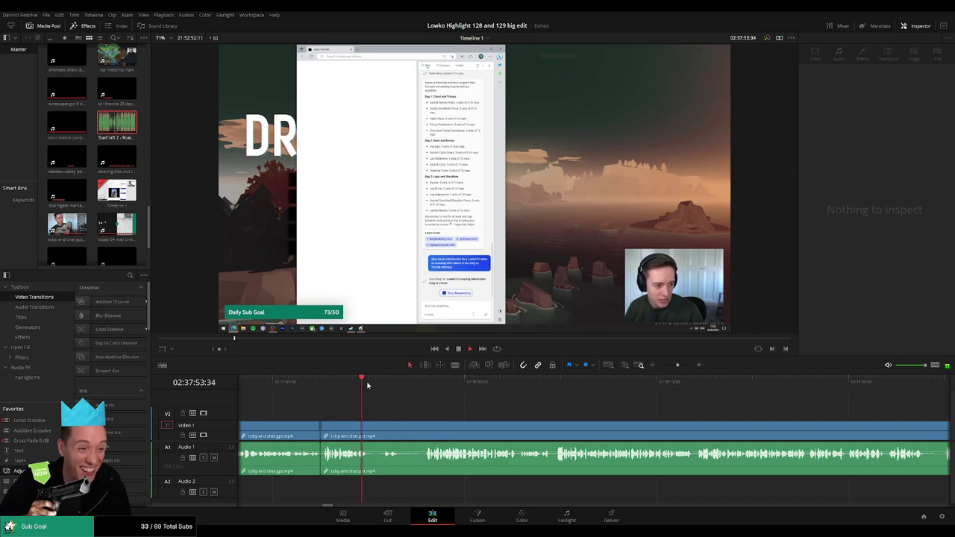
pyautogui.moveTo(367, 385); pyautogui.dragTo(386, 384)
pyautogui.click(421, 386)
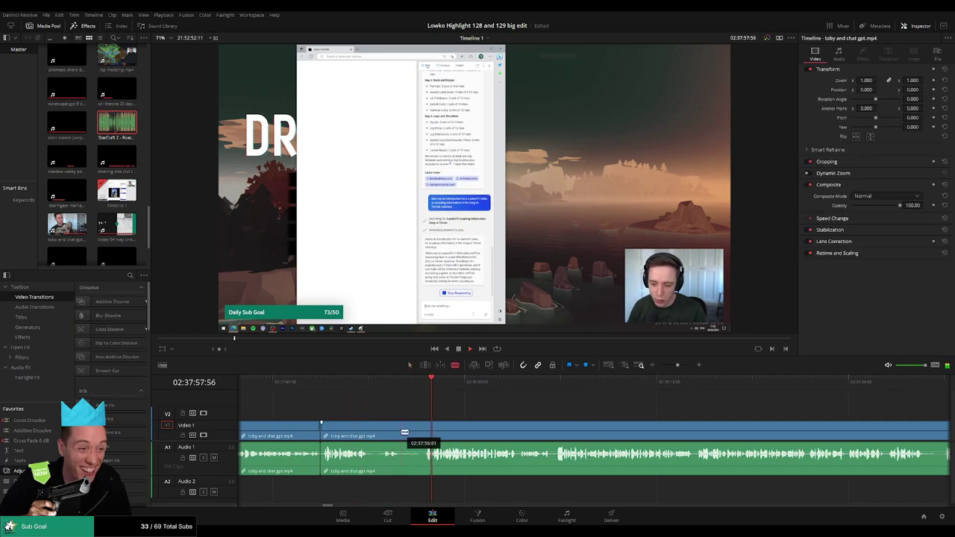
pyautogui.hscroll(3, 410, 406)
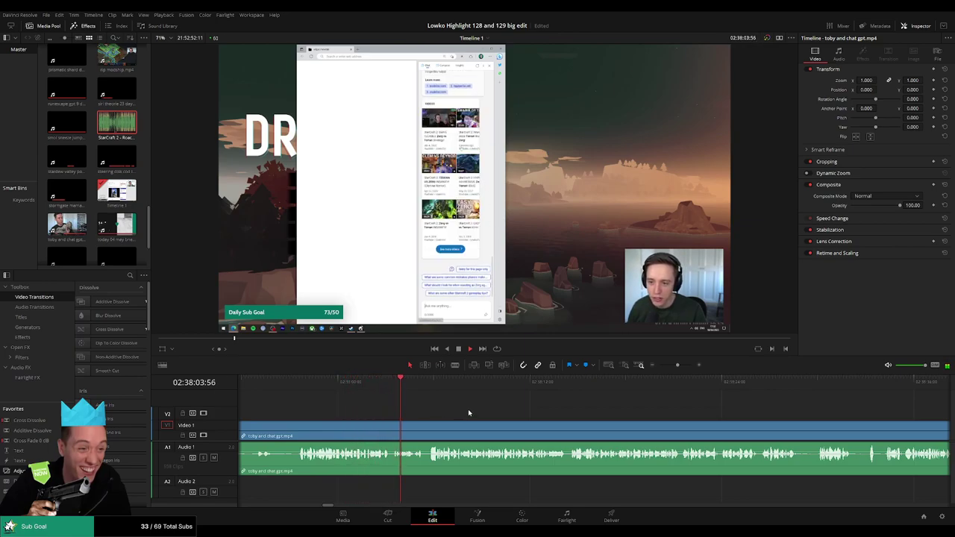
pyautogui.press('b')
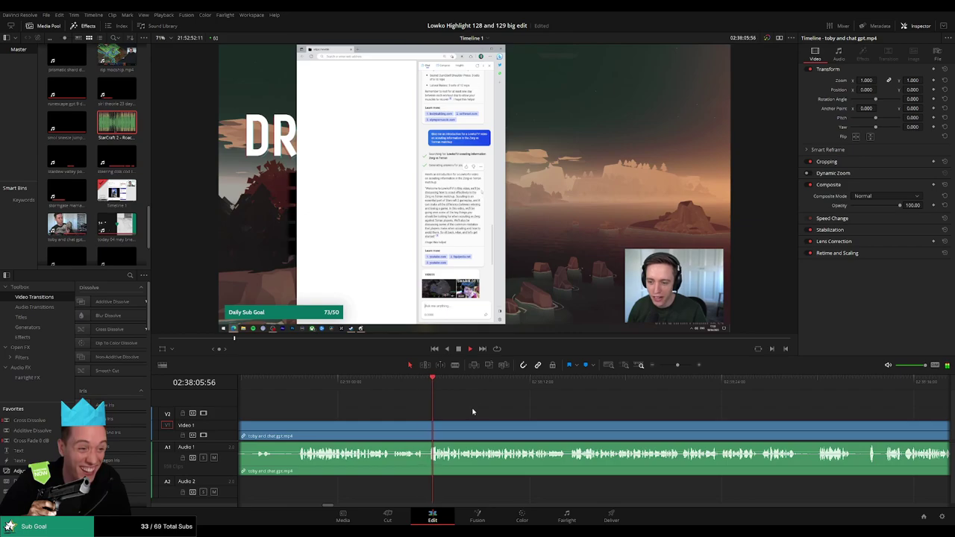
pyautogui.click(430, 431)
pyautogui.scroll(2, 450, 422)
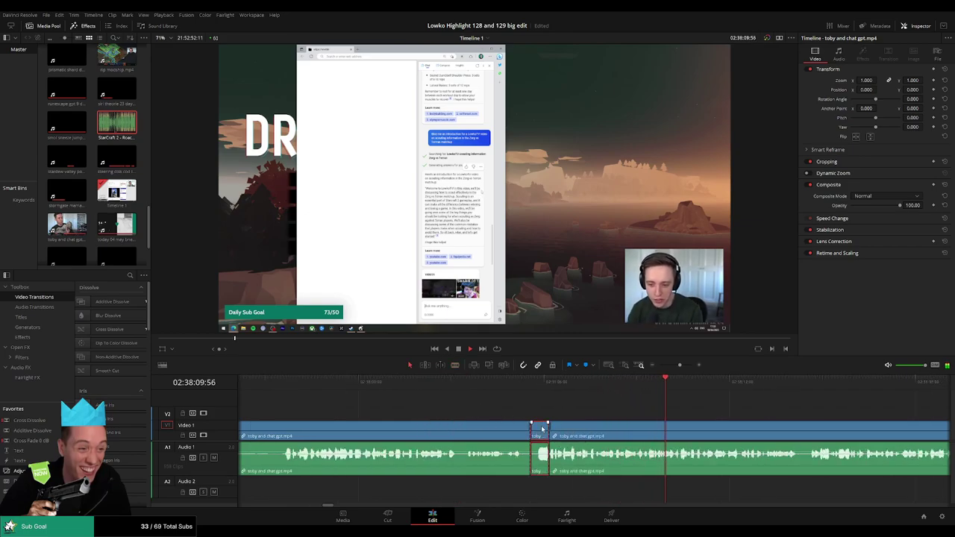
pyautogui.press('a')
pyautogui.moveTo(755, 403); pyautogui.dragTo(487, 385)
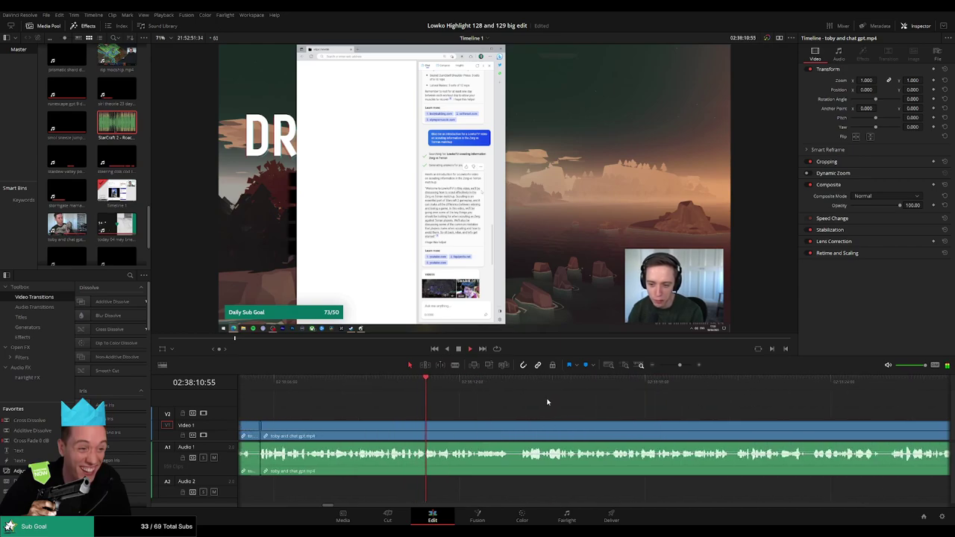
# Step: Split the footage at about 02:38:28:10 and 02:38:29:20, then ripple-delete the piece between the cuts
pyautogui.hscroll(-3, 546, 402)
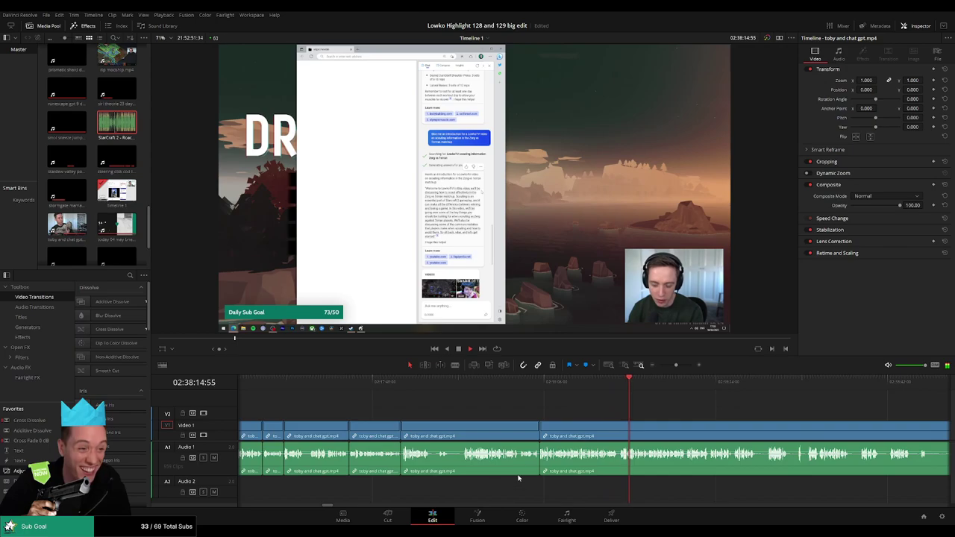
pyautogui.hscroll(3, 462, 403)
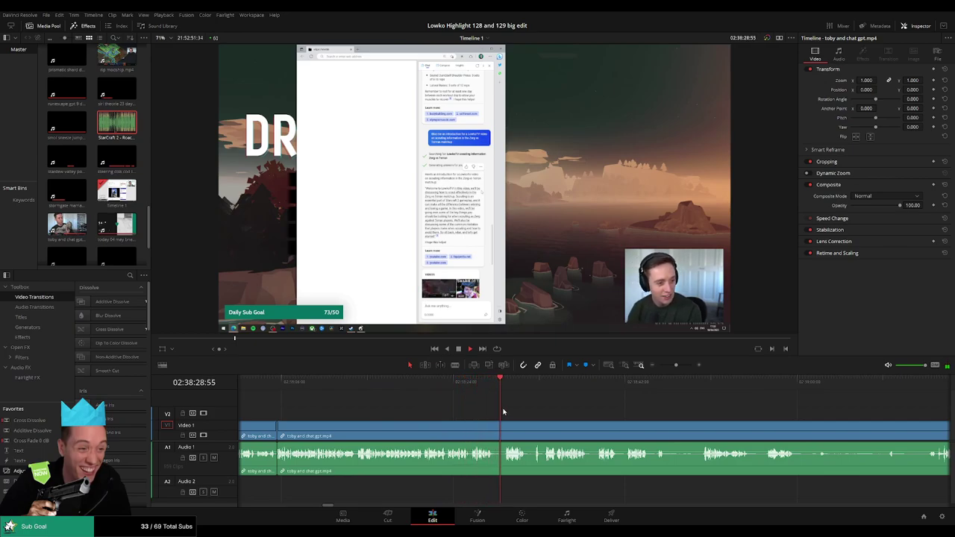
pyautogui.press('b')
pyautogui.click(494, 431)
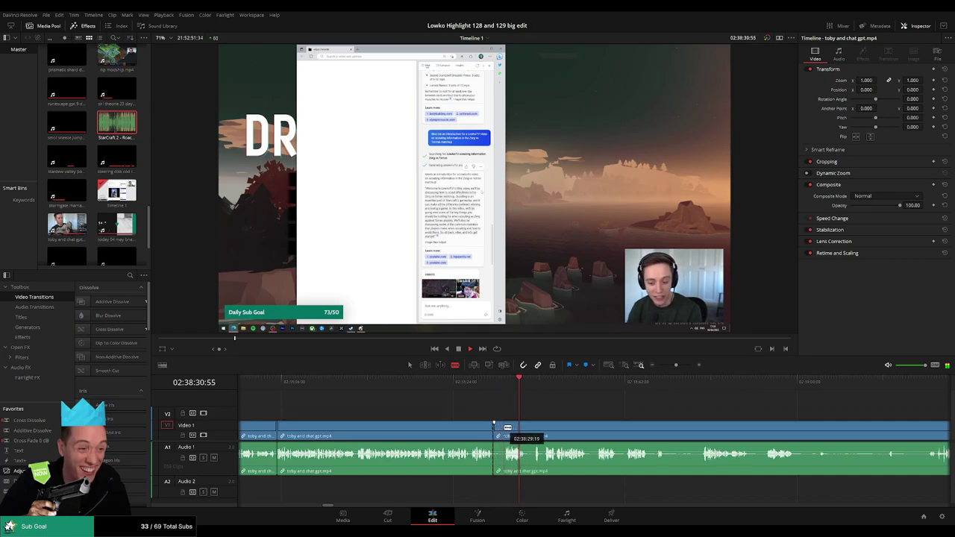
pyautogui.click(502, 431)
pyautogui.press('a')
pyautogui.click(498, 431)
pyautogui.press('Delete')
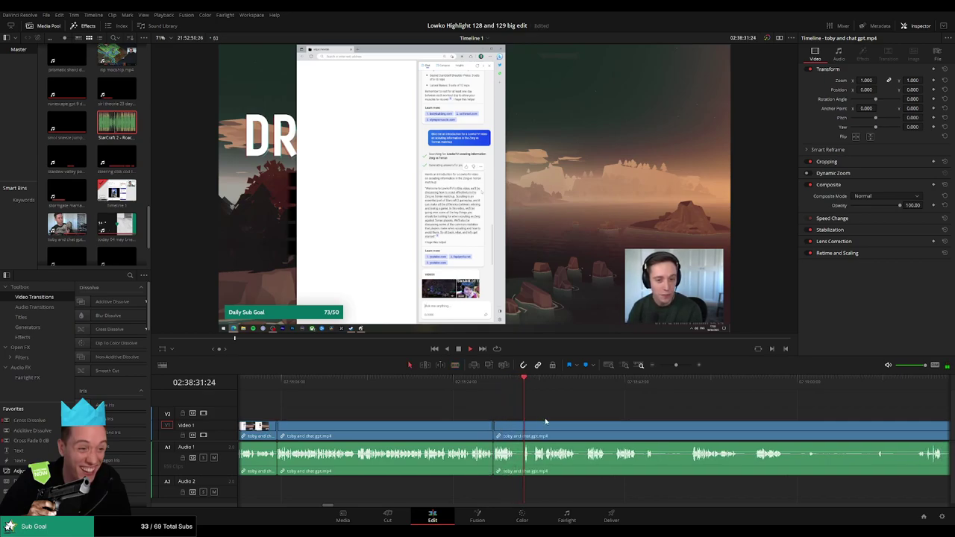
# Step: Ripple-delete the section around the short audio spike, from about 02:38:30:29 to 02:38:32:22
pyautogui.press('b')
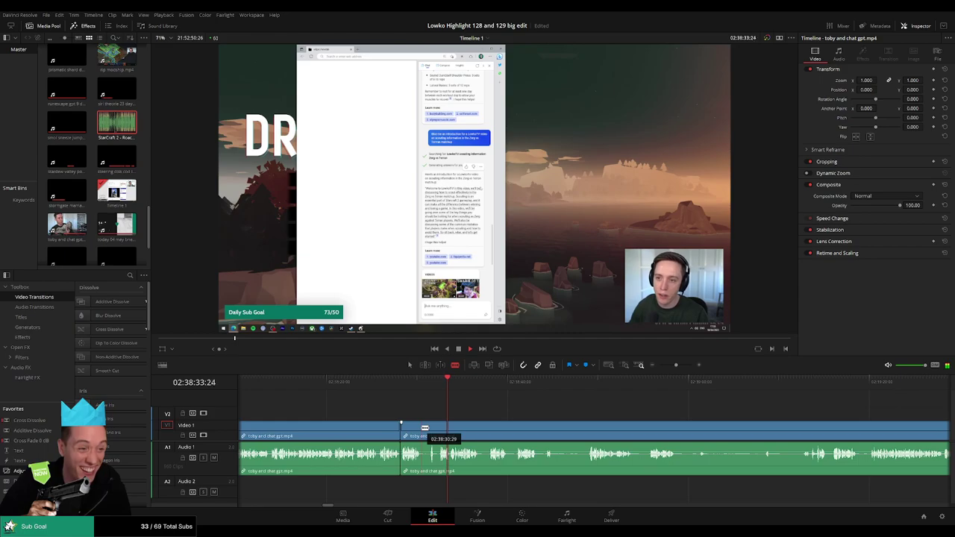
pyautogui.click(423, 430)
pyautogui.click(439, 430)
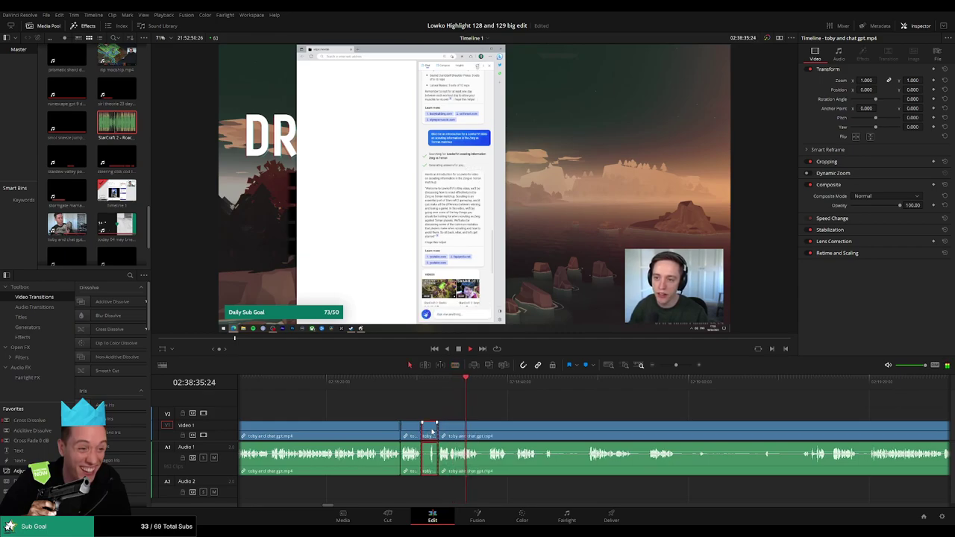
pyautogui.press('Delete')
pyautogui.hotkey('ctrl', '=')
pyautogui.hotkey('ctrl', '=')
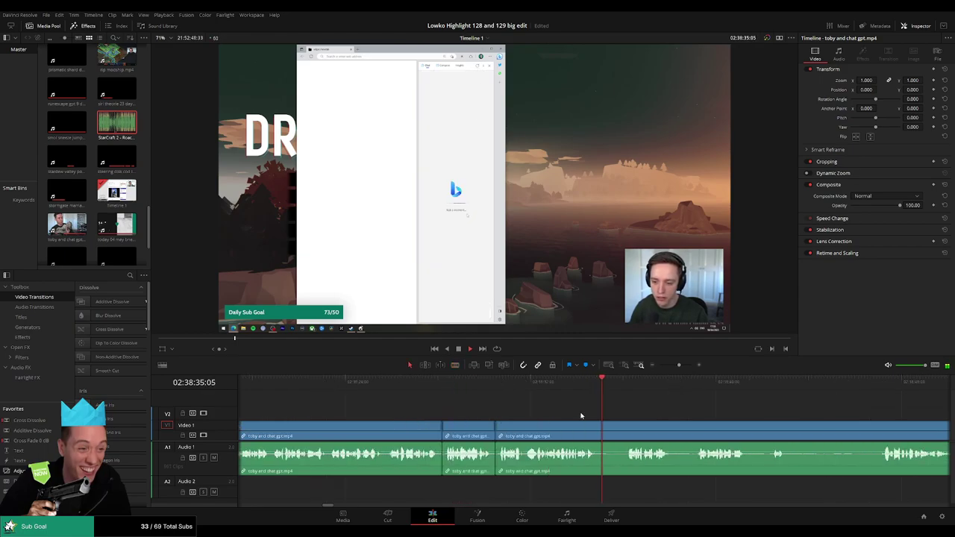
# Step: Isolate and ripple-delete the half-second fragment starting at about 02:38:31:48
pyautogui.press('b')
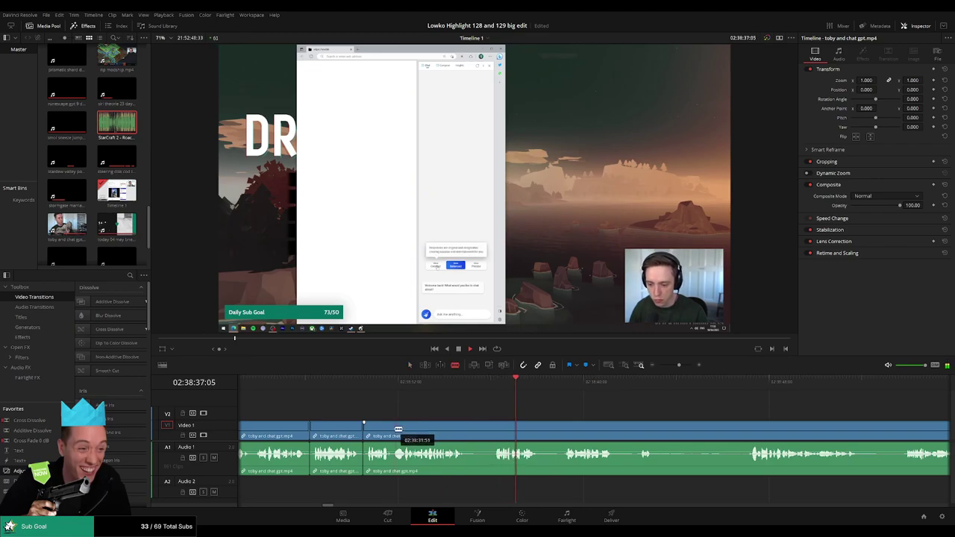
pyautogui.click(393, 429)
pyautogui.click(405, 430)
pyautogui.press('a')
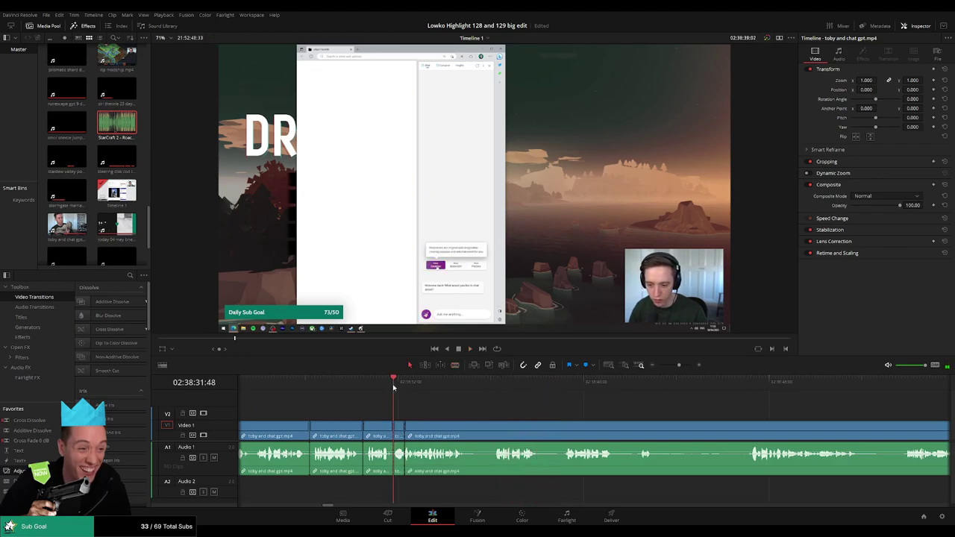
pyautogui.click(488, 380)
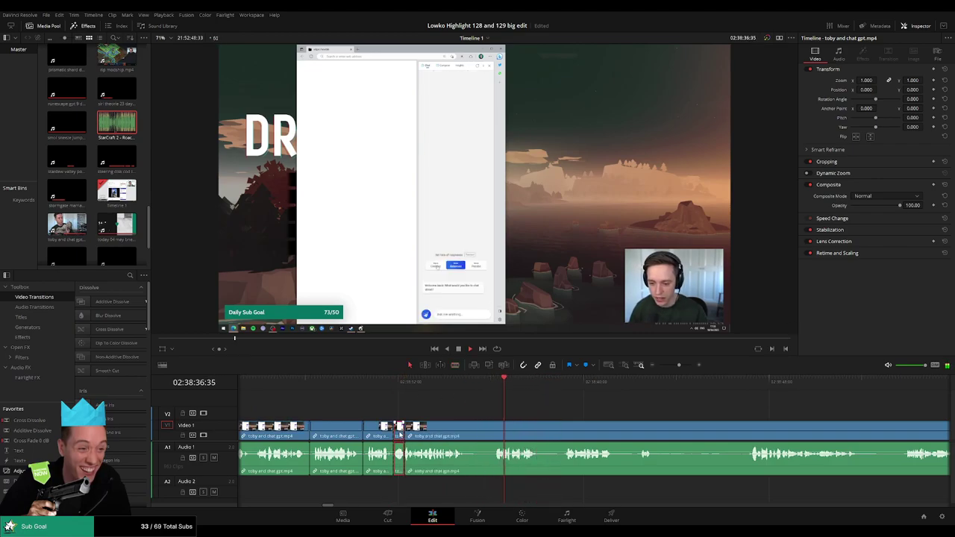
pyautogui.press('Delete')
# Step: Ripple-delete two unneeded sections: about 02:38:34:20 to 02:38:35:35, and about 02:38:37:30 to 02:38:38:35
pyautogui.press('b')
pyautogui.click(452, 426)
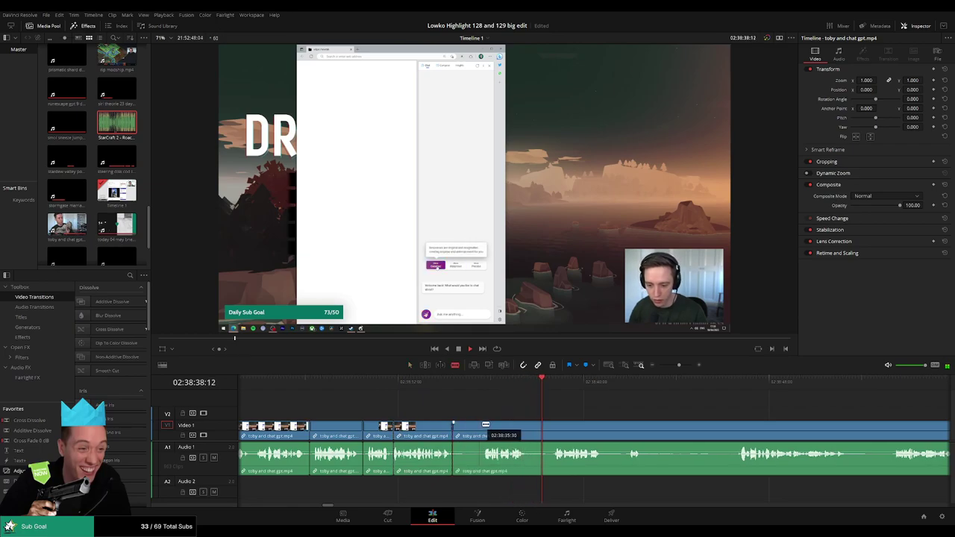
pyautogui.click(482, 431)
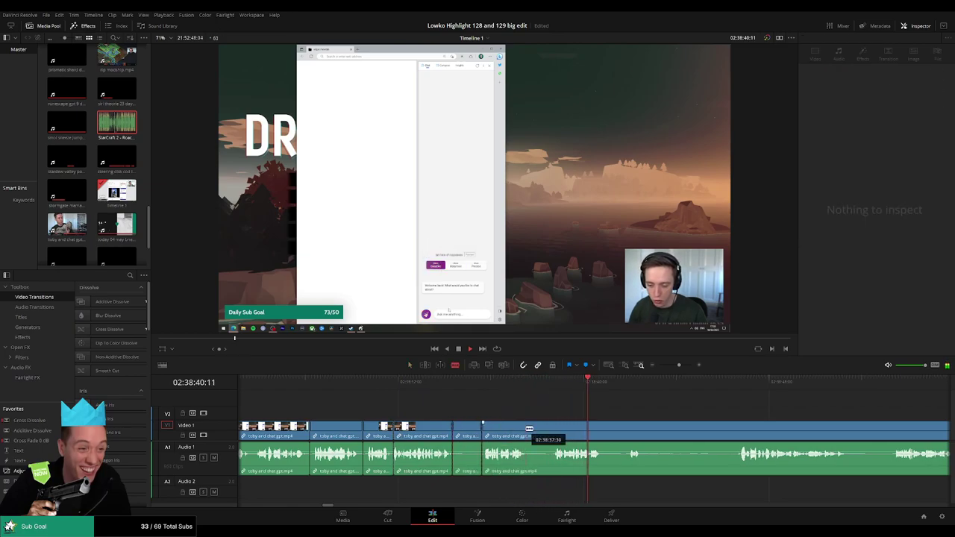
pyautogui.click(526, 428)
pyautogui.click(550, 429)
pyautogui.press('a')
pyautogui.click(538, 431)
pyautogui.press('Delete')
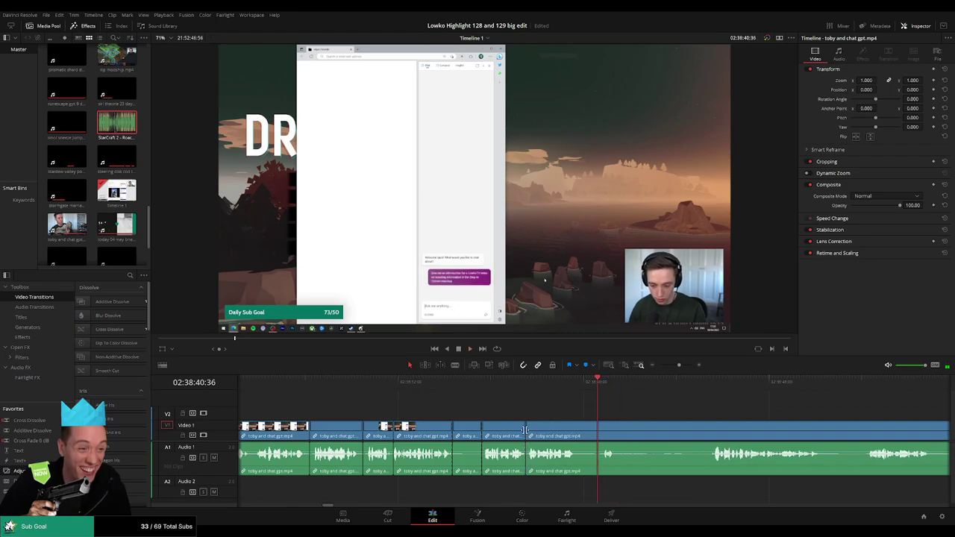
pyautogui.press('Delete')
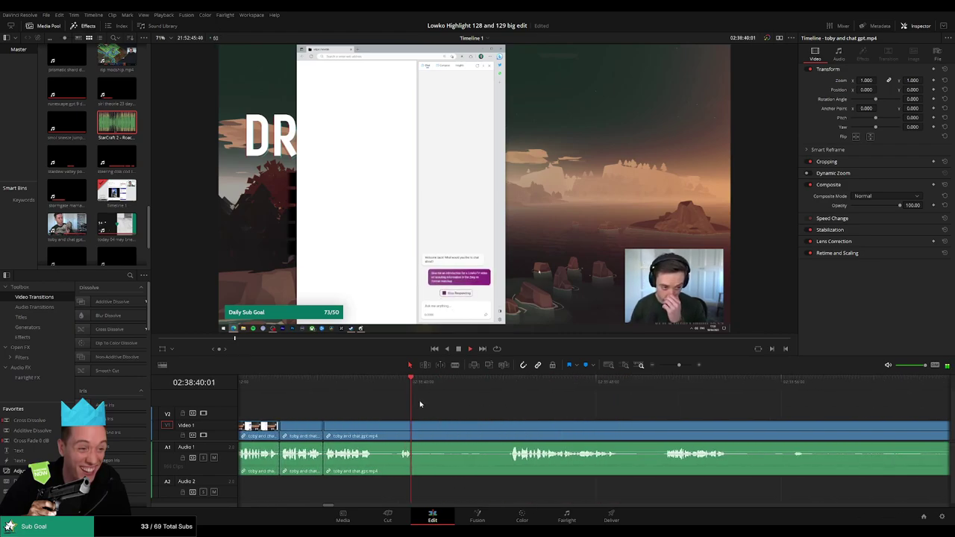
# Step: Ripple-delete the silent wait for the chat answer from about 02:38:40:08 to 02:38:44:20
pyautogui.press('b')
pyautogui.click(415, 430)
pyautogui.press('a')
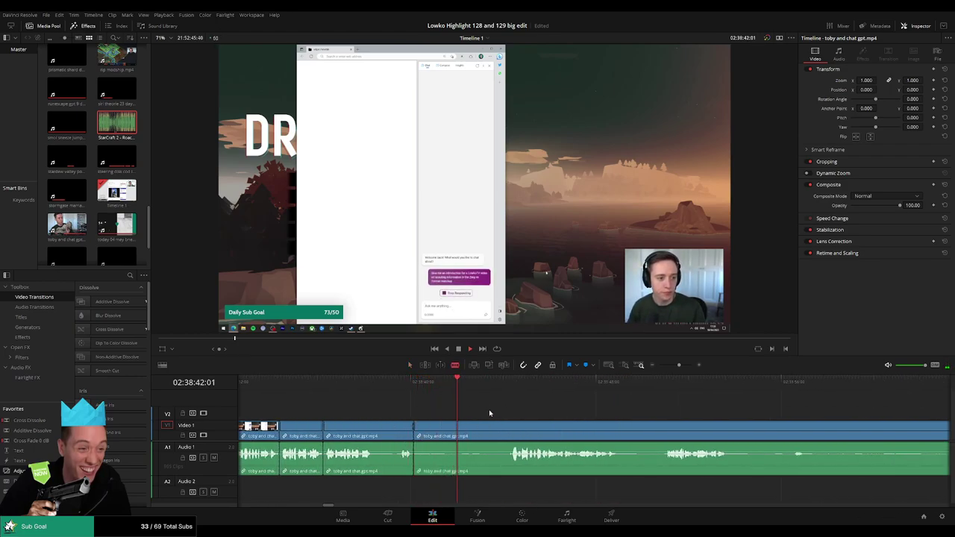
pyautogui.press('b')
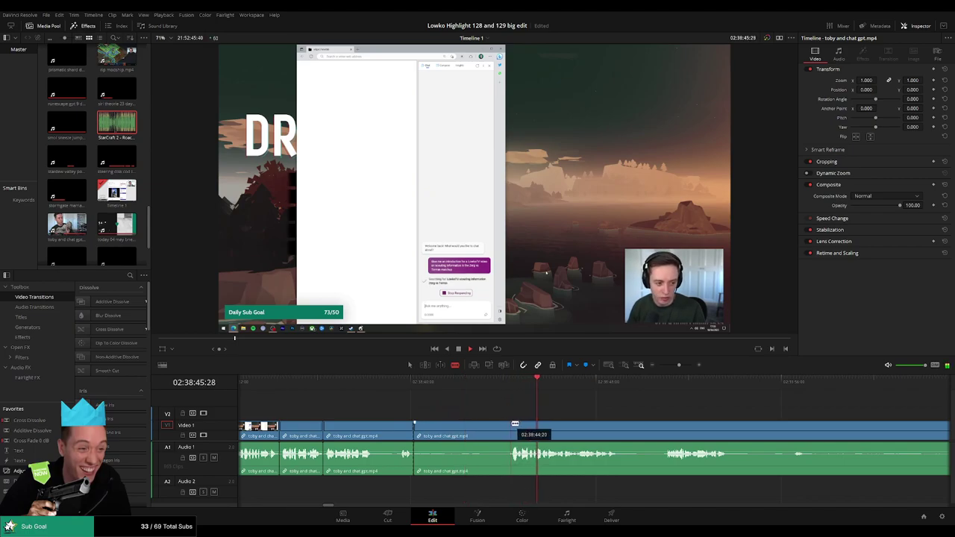
pyautogui.click(510, 431)
pyautogui.press('a')
pyautogui.click(479, 430)
pyautogui.press('Delete')
# Step: Cut out the silence from about 02:38:44:56 to 02:38:46:45 and close the gap
pyautogui.press('b')
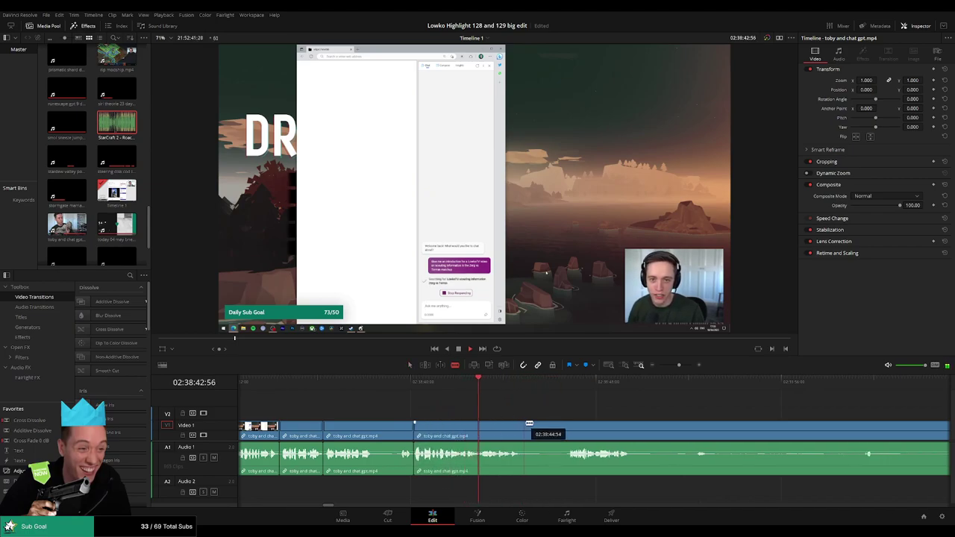
pyautogui.click(564, 422)
pyautogui.press('a')
pyautogui.click(561, 430)
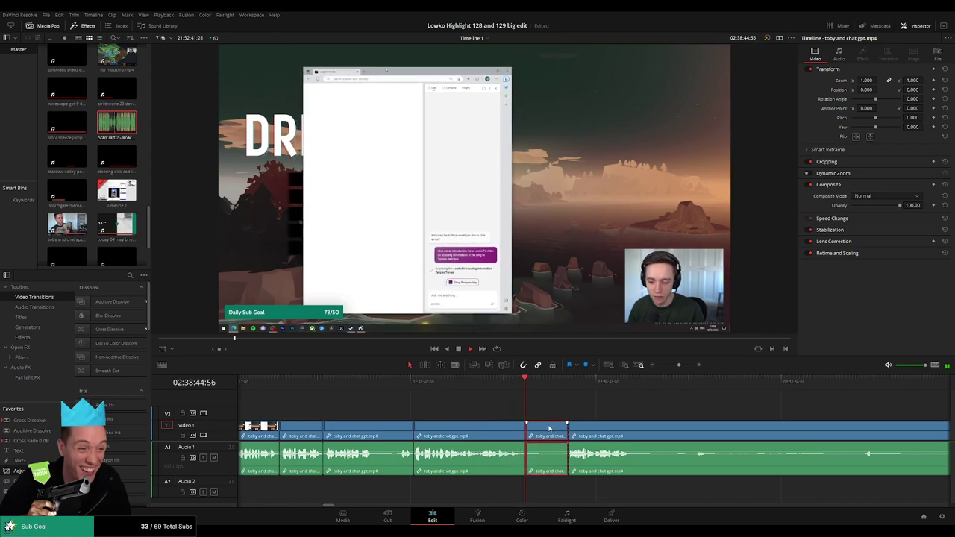
pyautogui.press('Delete')
pyautogui.moveTo(582, 422); pyautogui.dragTo(406, 390)
pyautogui.click(388, 388)
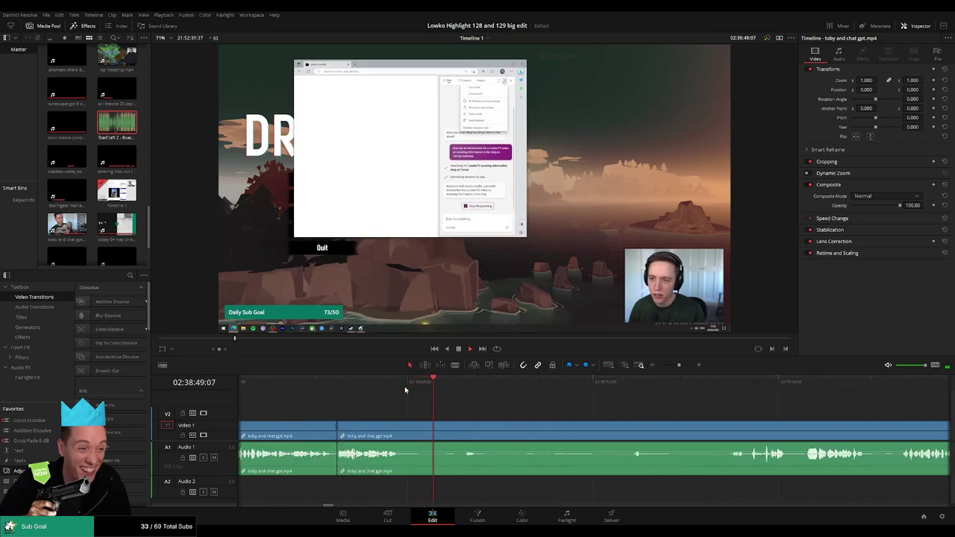
pyautogui.moveTo(493, 396); pyautogui.dragTo(730, 429)
pyautogui.press('b')
pyautogui.click(722, 432)
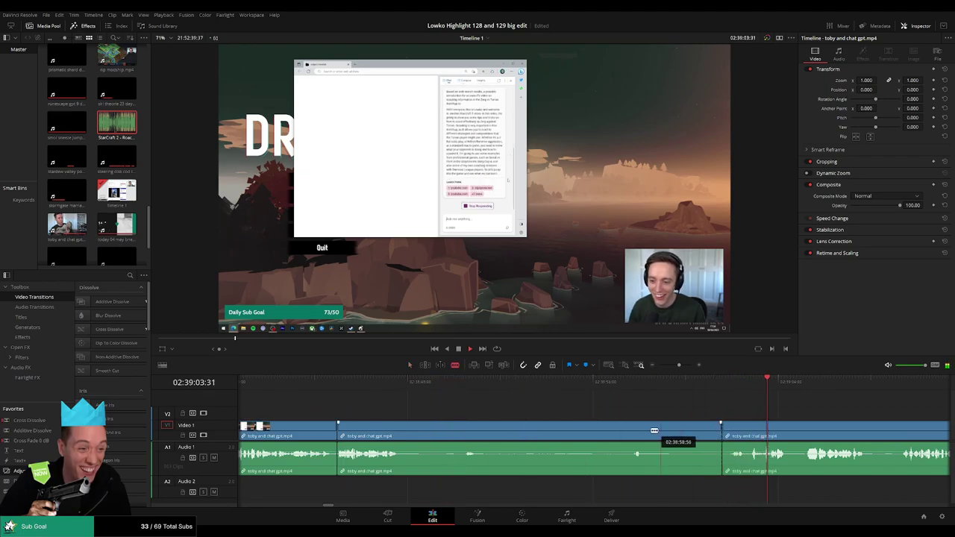
pyautogui.press('a')
pyautogui.hotkey('ctrl', 'z')
# Step: Split the footage at about 02:38:57:25 and ripple-delete everything from the previous cut at about 02:38:44:56 up to it
pyautogui.press('b')
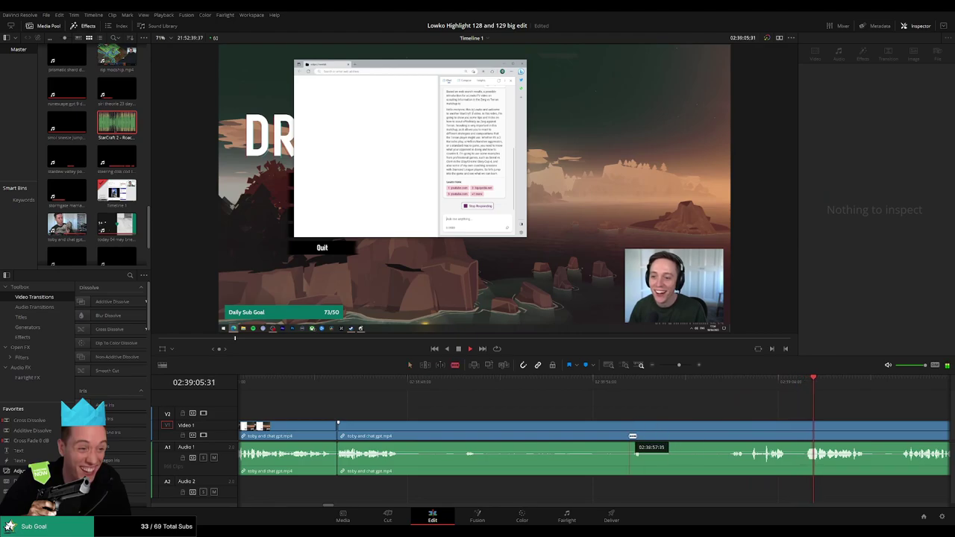
pyautogui.click(631, 385)
pyautogui.click(626, 427)
pyautogui.press('a')
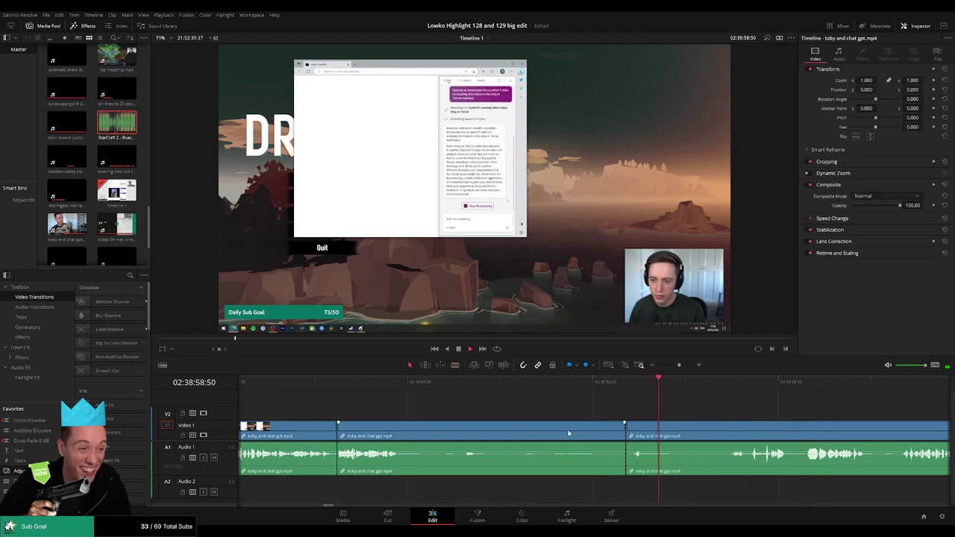
pyautogui.click(568, 433)
pyautogui.press('Delete')
pyautogui.hotkey('ctrl', 'z')
pyautogui.click(442, 385)
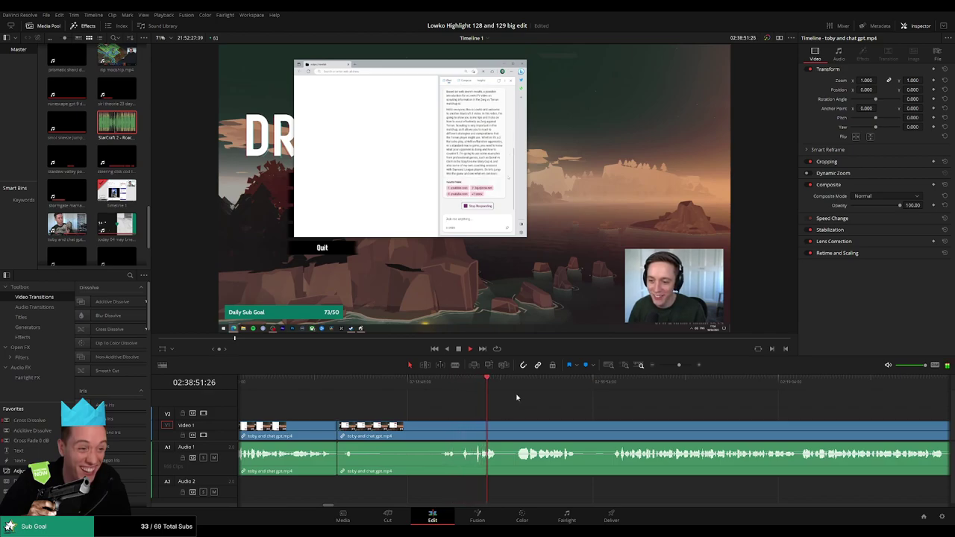
# Step: Cut out the section from about 02:38:52:02 to 02:38:53:18
pyautogui.hscroll(3, 477, 406)
pyautogui.press('b')
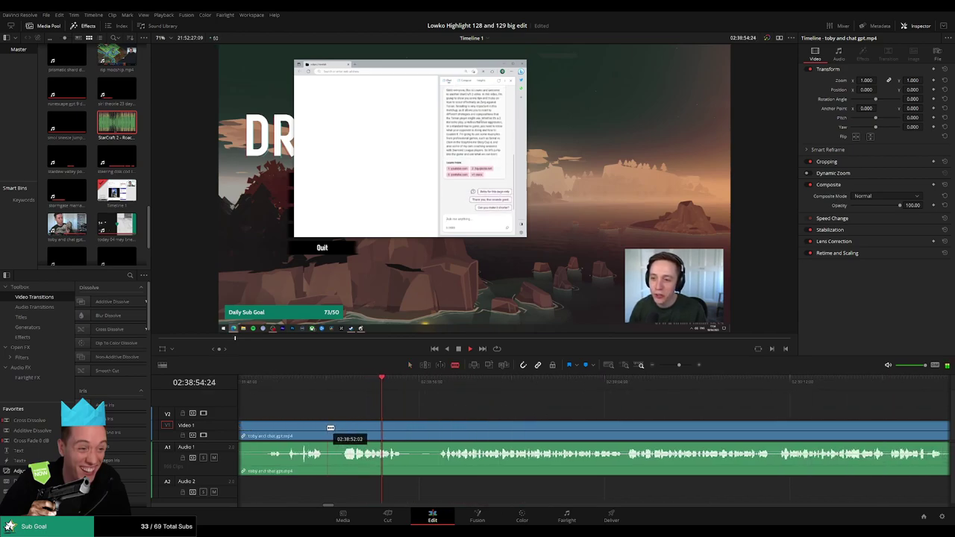
pyautogui.click(327, 427)
pyautogui.click(356, 427)
pyautogui.press('a')
pyautogui.click(342, 432)
pyautogui.press('BackSpace')
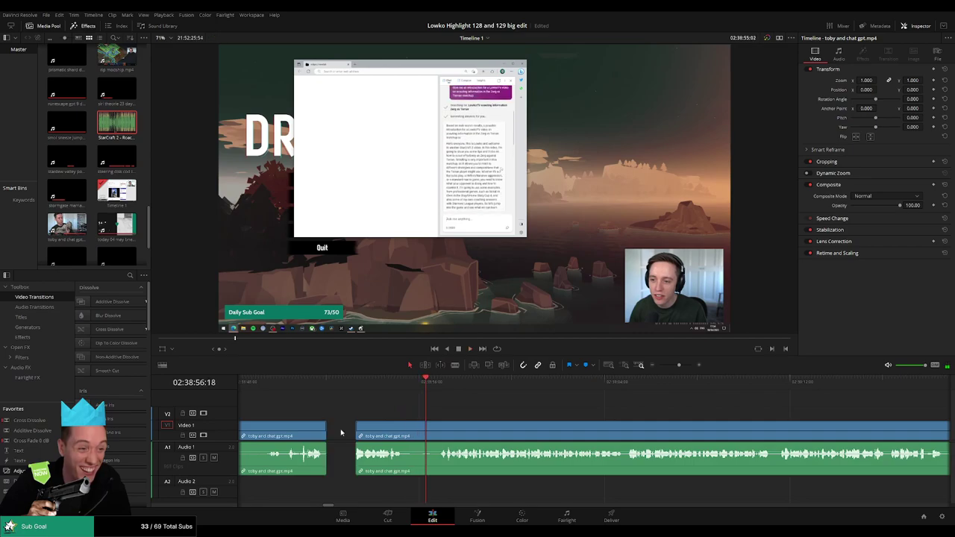
# Step: Close the gap at about 02:38:52:02 and ripple-delete the silence from about 02:38:54:04 to 02:38:55:35
pyautogui.click(341, 431)
pyautogui.press('BackSpace')
pyautogui.press('b')
pyautogui.click(374, 425)
pyautogui.click(408, 426)
pyautogui.press('a')
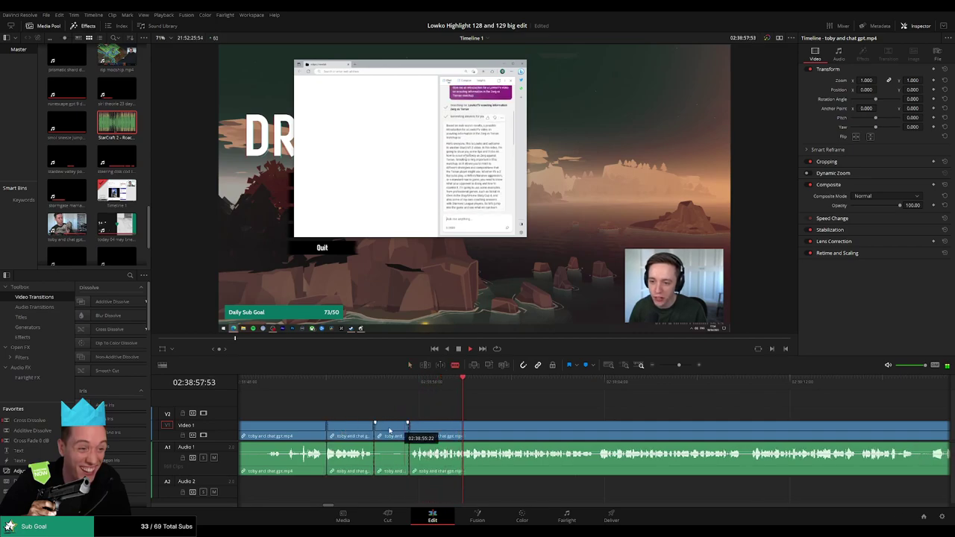
pyautogui.click(389, 430)
pyautogui.press('Delete')
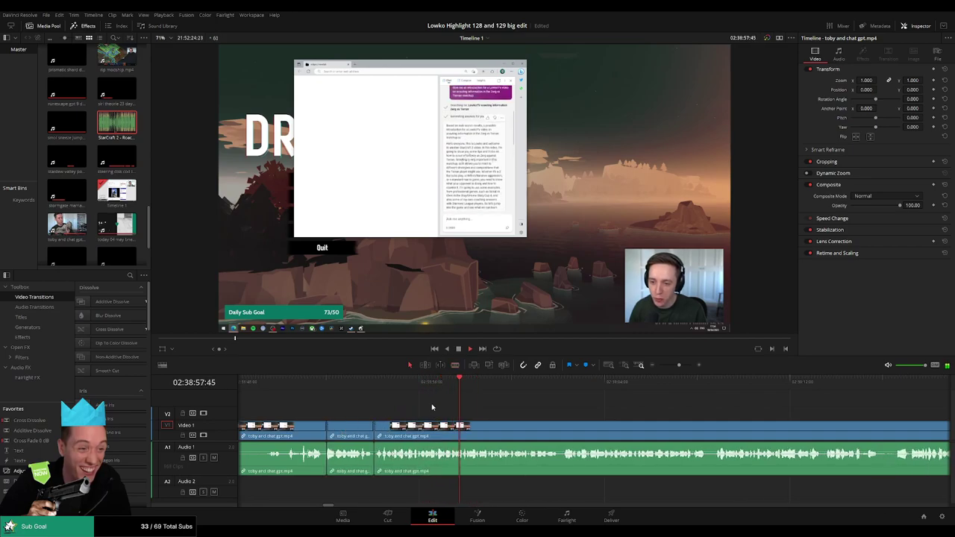
pyautogui.click(376, 389)
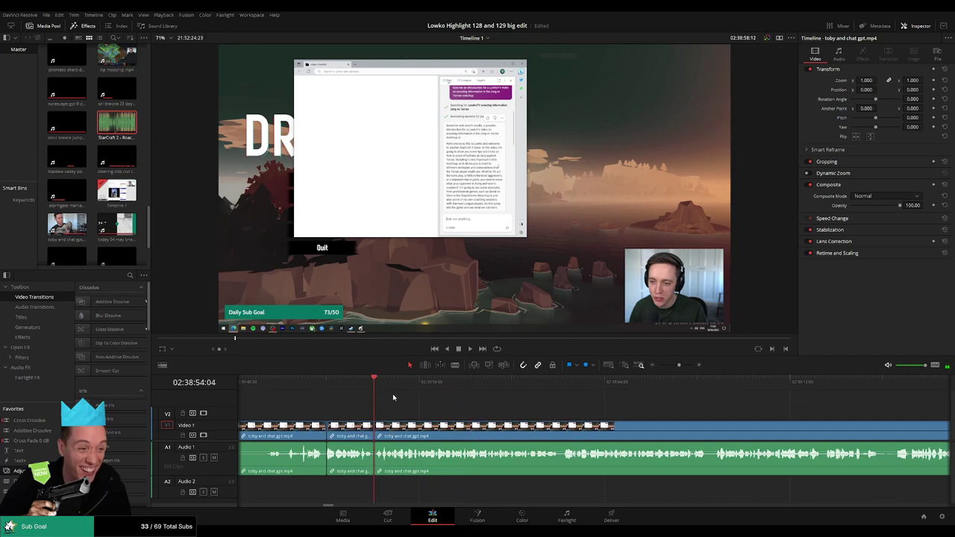
pyautogui.press('space')
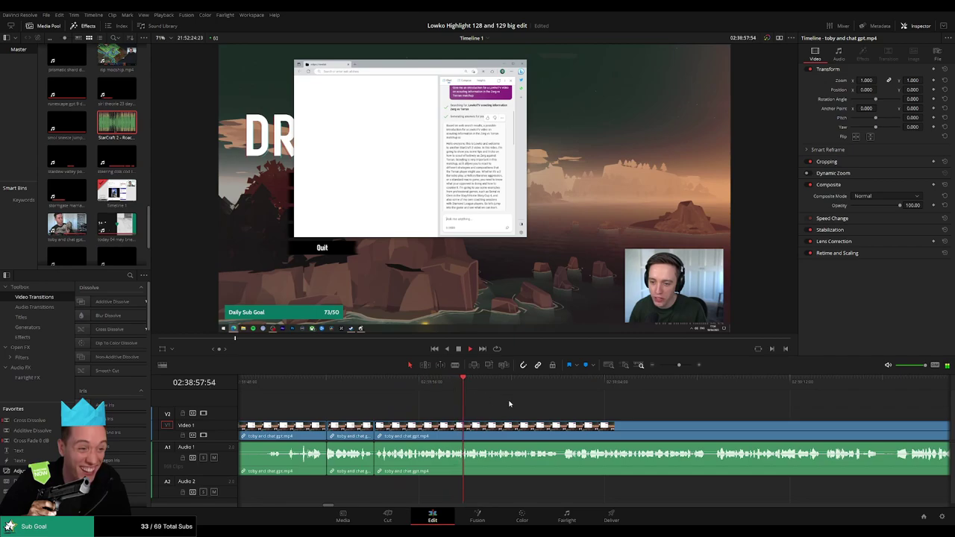
# Step: Cut out the silence from about 02:39:25:44 to 02:39:27:24 and close the gap
pyautogui.hscroll(3, 515, 407)
pyautogui.moveTo(470, 391); pyautogui.dragTo(799, 405)
pyautogui.moveTo(849, 421); pyautogui.dragTo(437, 399)
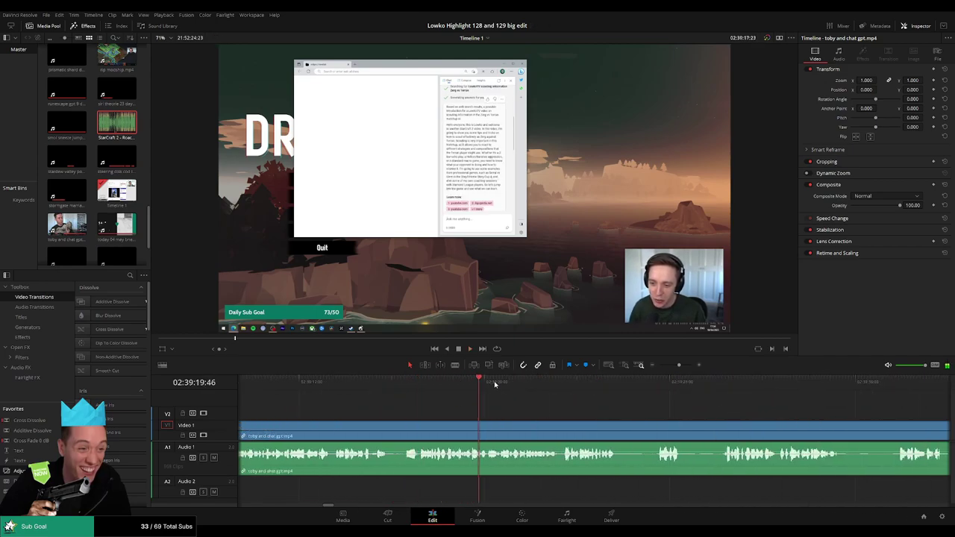
pyautogui.moveTo(495, 384); pyautogui.dragTo(589, 392)
pyautogui.moveTo(640, 424); pyautogui.dragTo(378, 397)
pyautogui.click(389, 387)
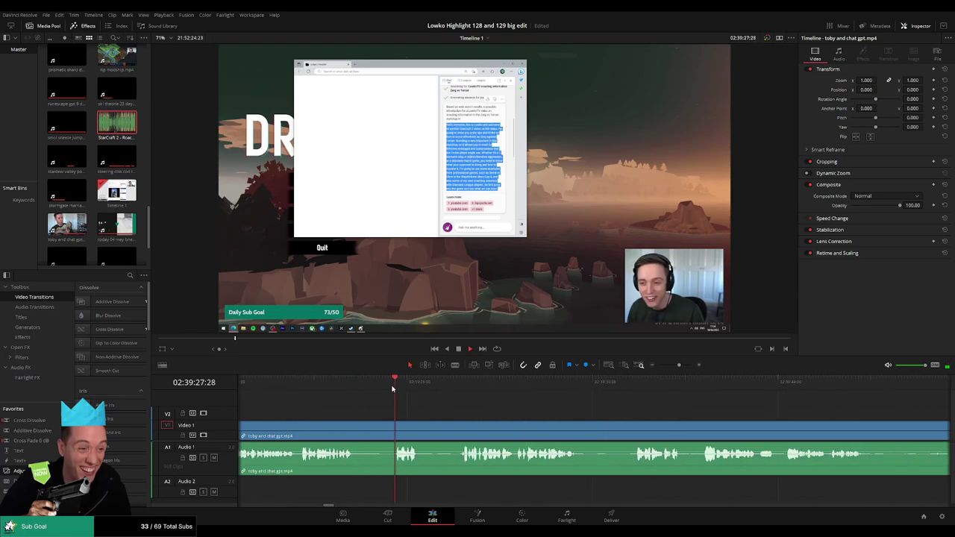
pyautogui.press('b')
pyautogui.click(355, 424)
pyautogui.click(390, 424)
pyautogui.press('a')
pyautogui.click(382, 427)
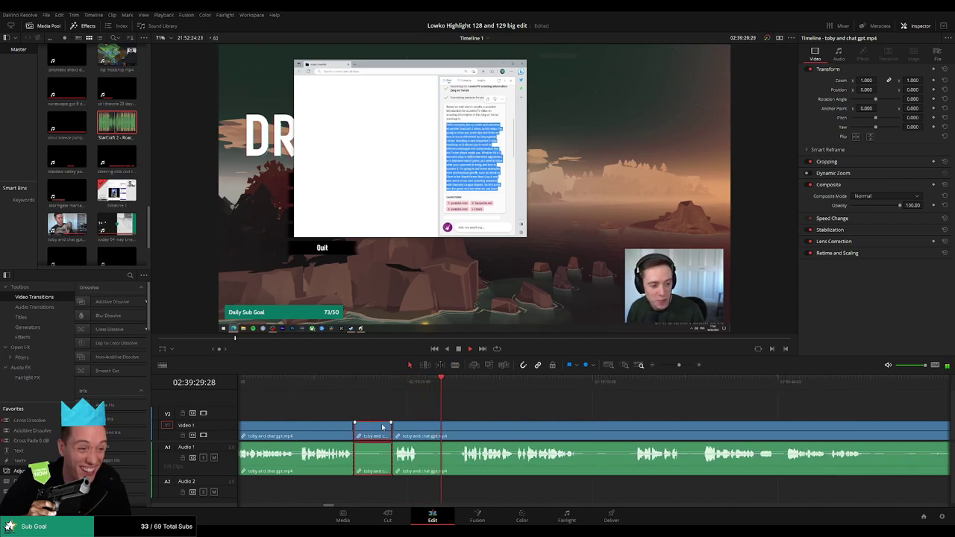
pyautogui.press('Delete')
# Step: Ripple-delete the silence from about 02:39:26:54 to 02:39:28:37
pyautogui.press('b')
pyautogui.click(381, 425)
pyautogui.click(420, 425)
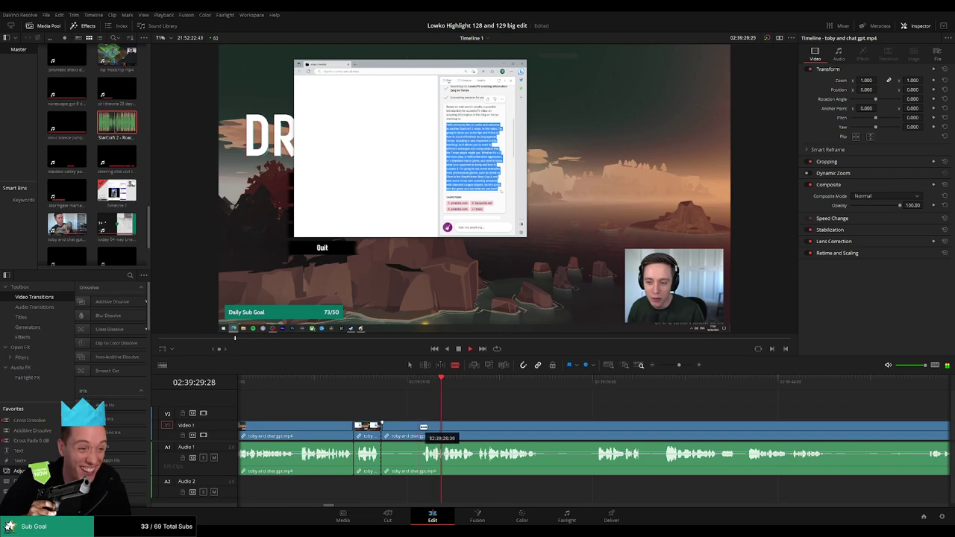
pyautogui.press('a')
pyautogui.click(402, 431)
pyautogui.press('Delete')
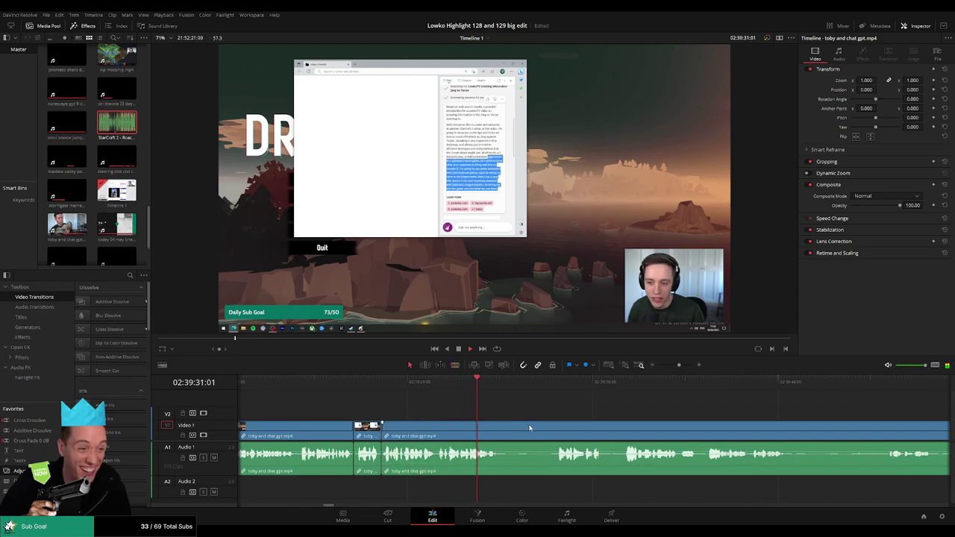
# Step: Cut out the silent section from about 02:39:32:02 to 02:39:34:24 and close the gap
pyautogui.hscroll(4, 372, 409)
pyautogui.press('b')
pyautogui.click(345, 426)
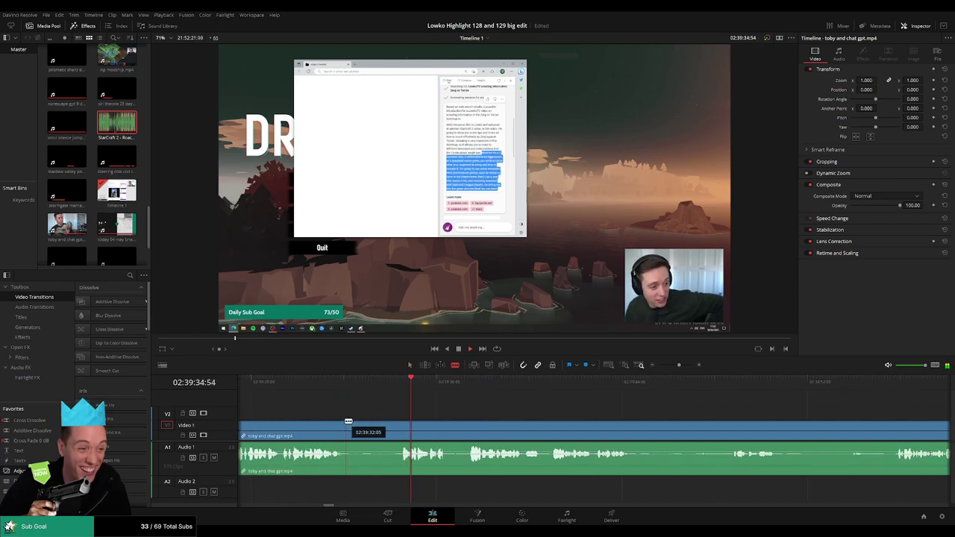
pyautogui.click(399, 425)
pyautogui.press('a')
pyautogui.click(372, 425)
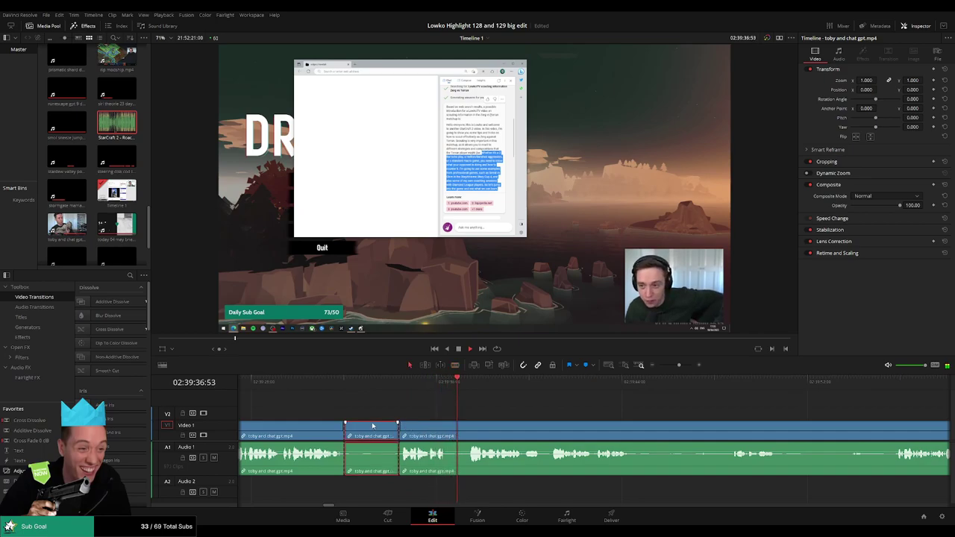
pyautogui.press('Delete')
# Step: Ripple-delete the short quiet section from about 02:39:34:04 to 02:39:34:59
pyautogui.press('b')
pyautogui.click(392, 426)
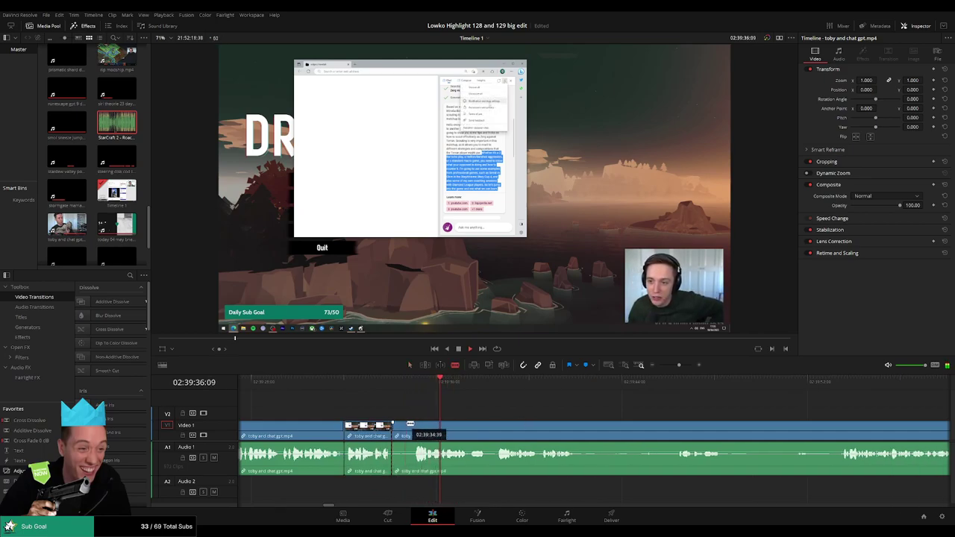
pyautogui.click(413, 426)
pyautogui.press('a')
pyautogui.click(404, 428)
pyautogui.press('Delete')
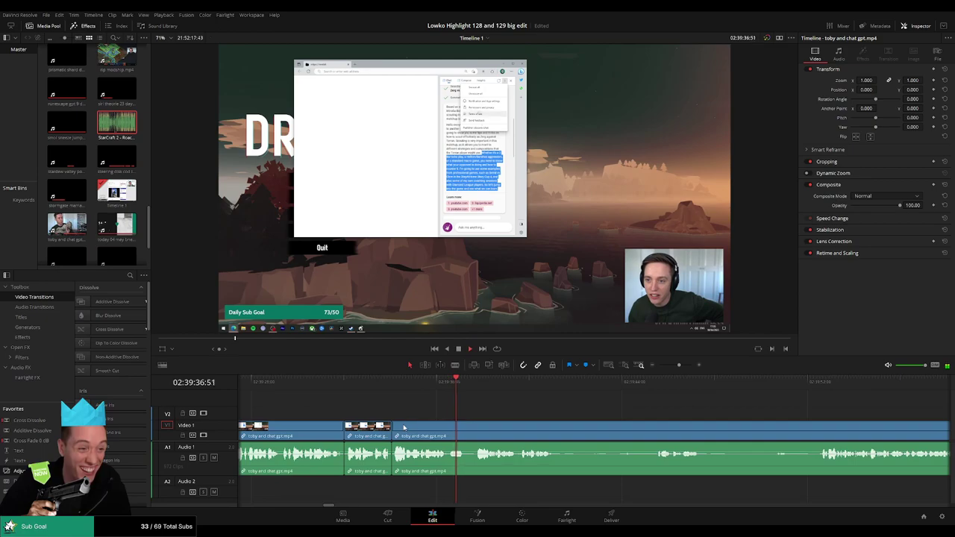
# Step: Split the footage at about 02:39:45:26 and ripple-delete everything from the previous cut at about 02:39:34:04 up to it
pyautogui.hscroll(5, 396, 405)
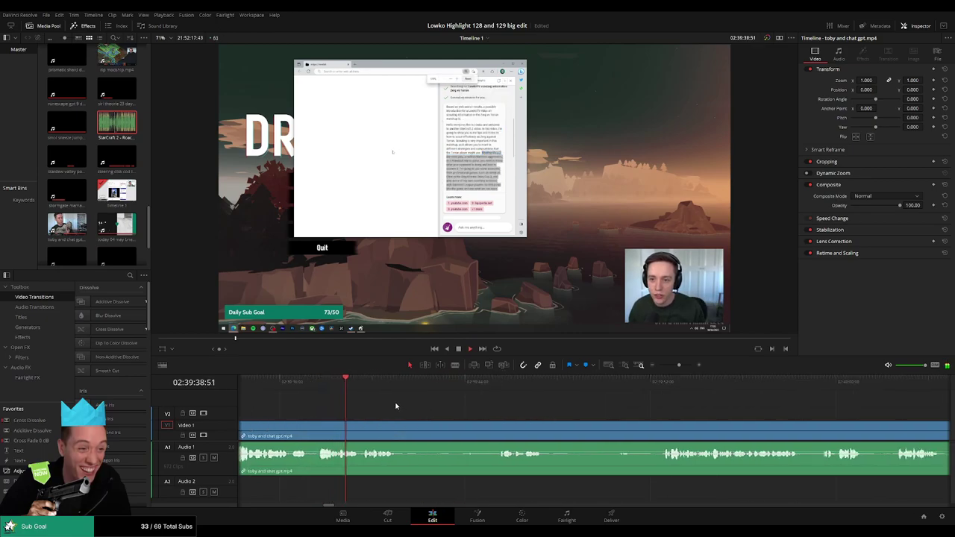
pyautogui.hscroll(-3, 398, 406)
pyautogui.click(322, 386)
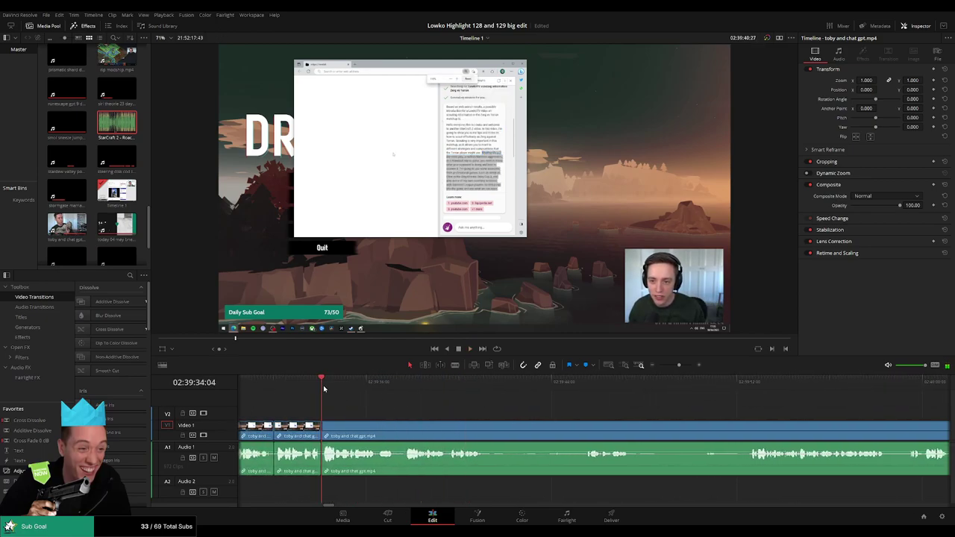
pyautogui.click(451, 386)
pyautogui.press('space')
pyautogui.press('b')
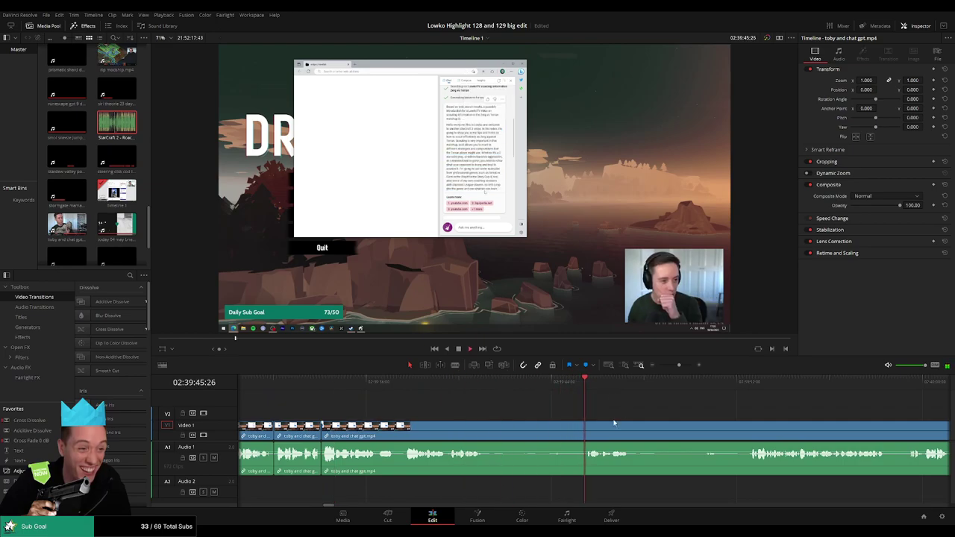
pyautogui.click(586, 424)
pyautogui.press('a')
pyautogui.click(550, 427)
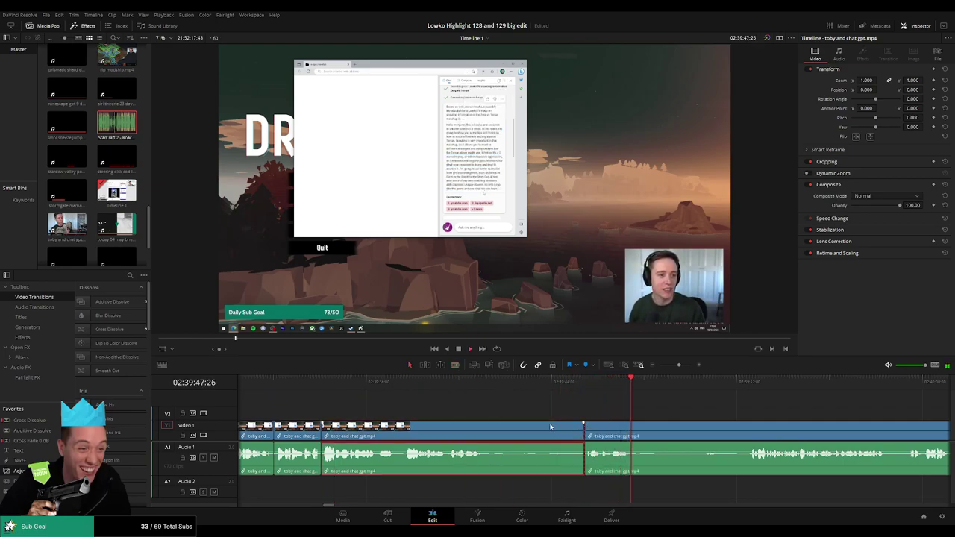
pyautogui.press('Delete')
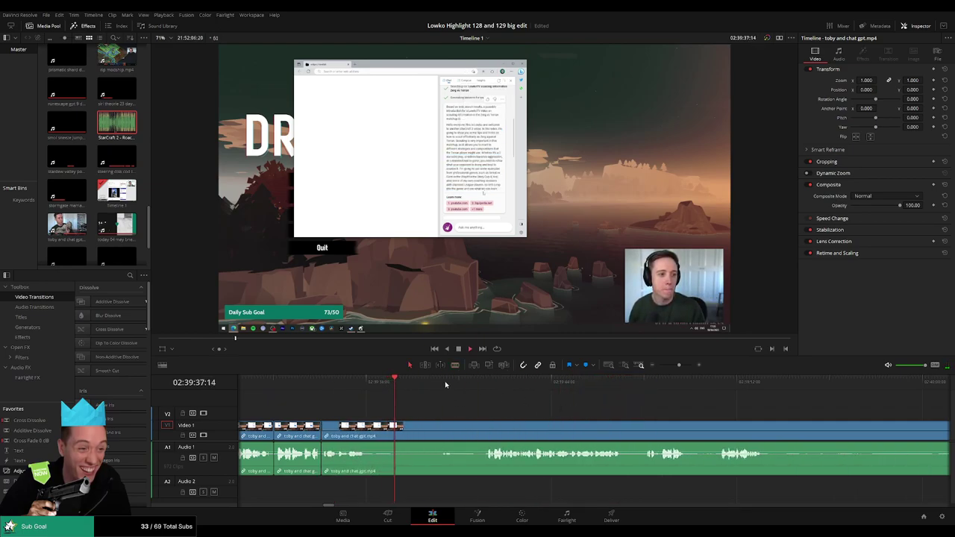
# Step: Ripple-delete the mostly silent section from about 02:39:36:04 to 02:39:41:08
pyautogui.press('b')
pyautogui.click(367, 425)
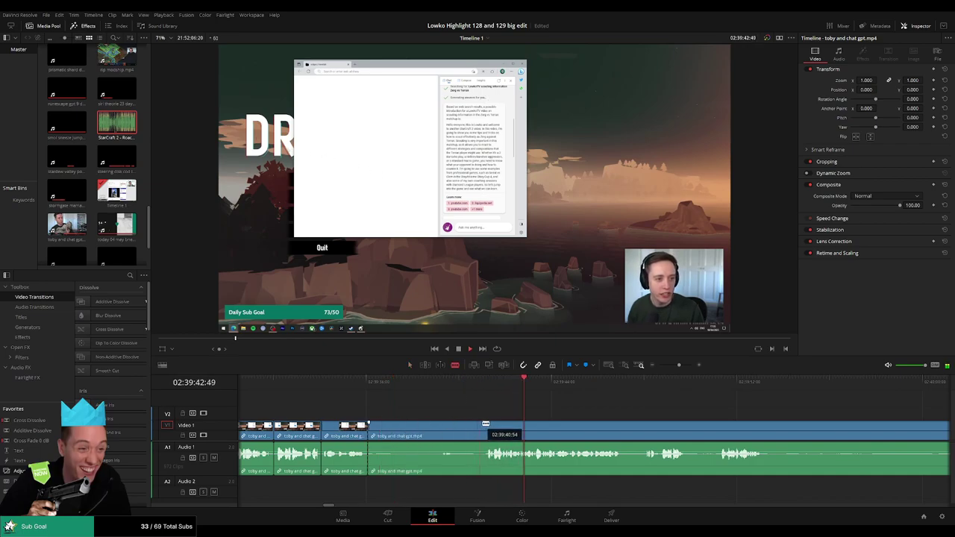
pyautogui.click(488, 425)
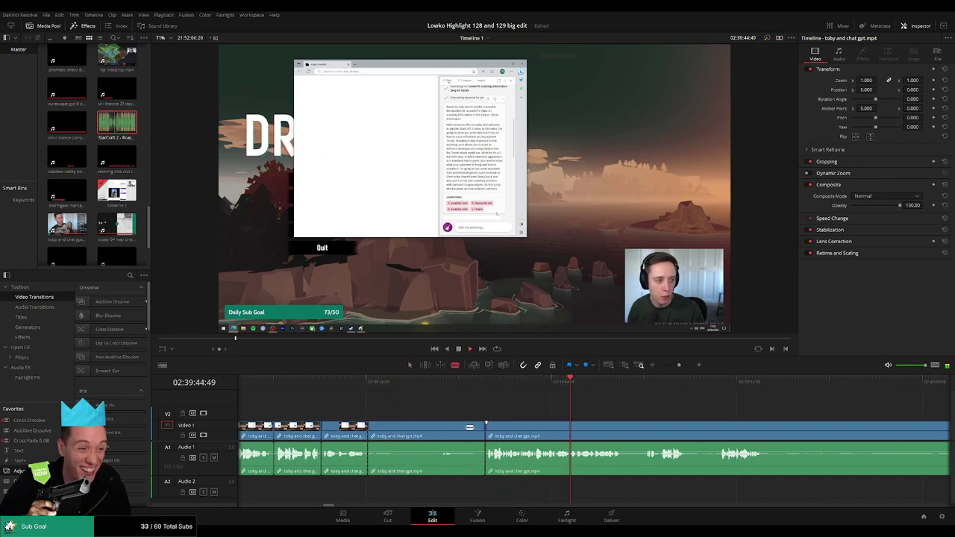
pyautogui.press('a')
pyautogui.click(451, 427)
pyautogui.press('Delete')
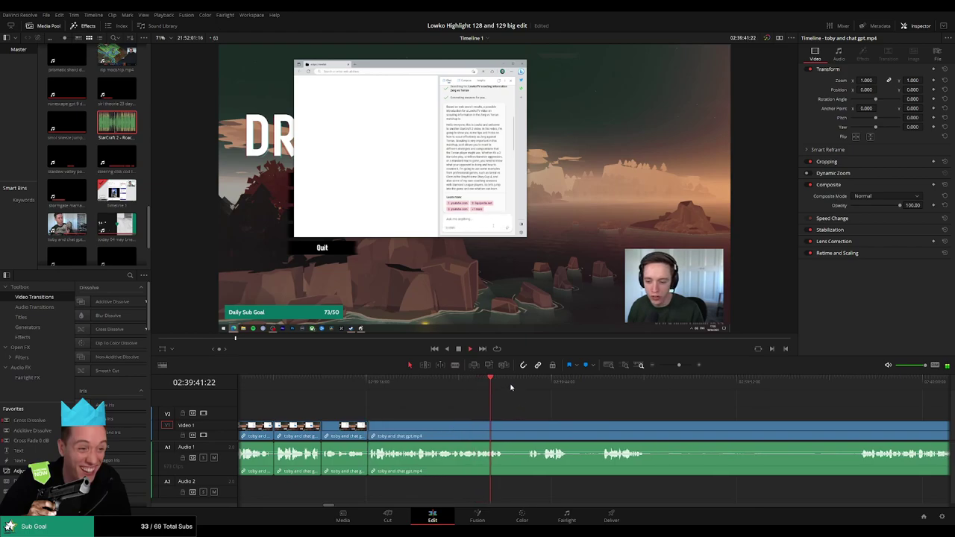
# Step: Cut out the silence from about 02:39:44:54 to 02:39:46:14 and close the gap
pyautogui.click(524, 383)
pyautogui.hscroll(3, 466, 395)
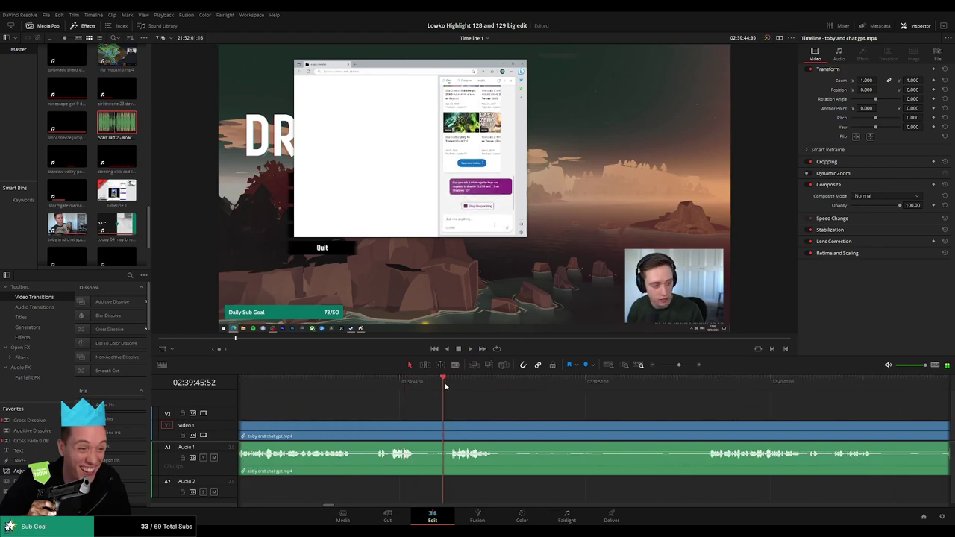
pyautogui.moveTo(537, 408); pyautogui.dragTo(449, 411)
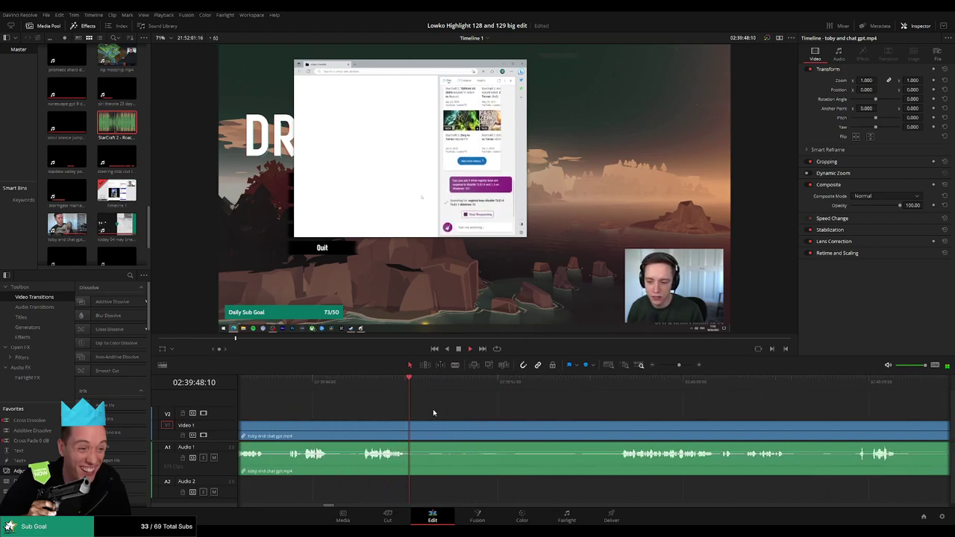
pyautogui.click(605, 385)
pyautogui.scroll(-2, 529, 412)
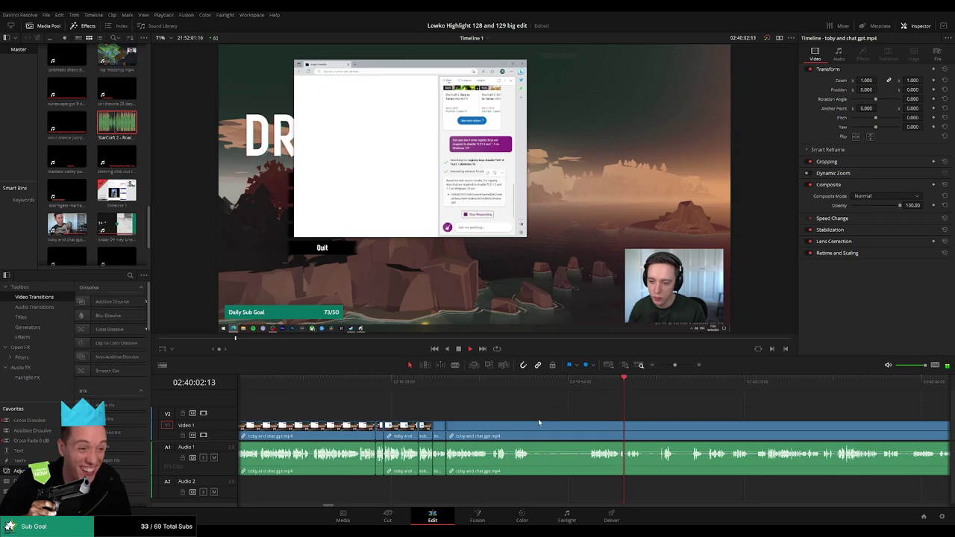
pyautogui.scroll(1, 558, 435)
pyautogui.press('b')
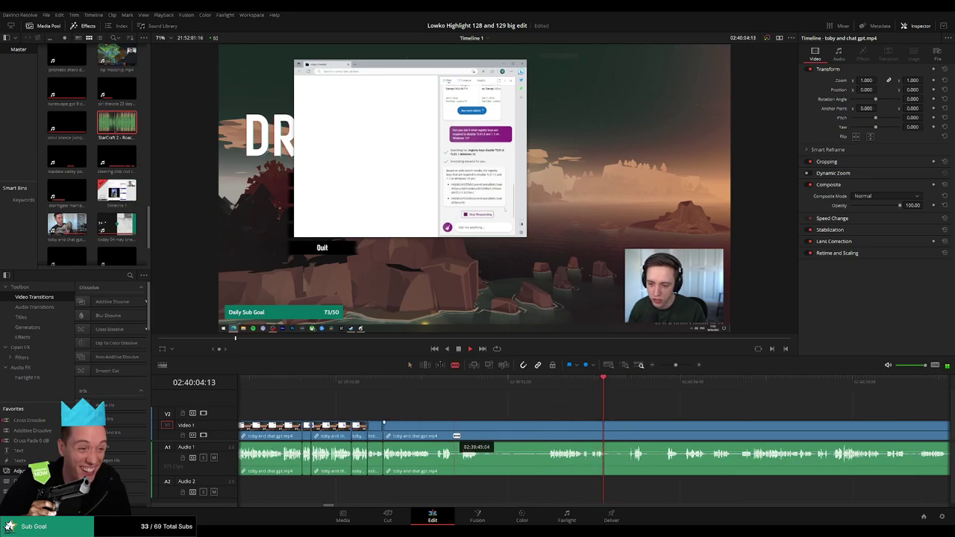
pyautogui.click(452, 435)
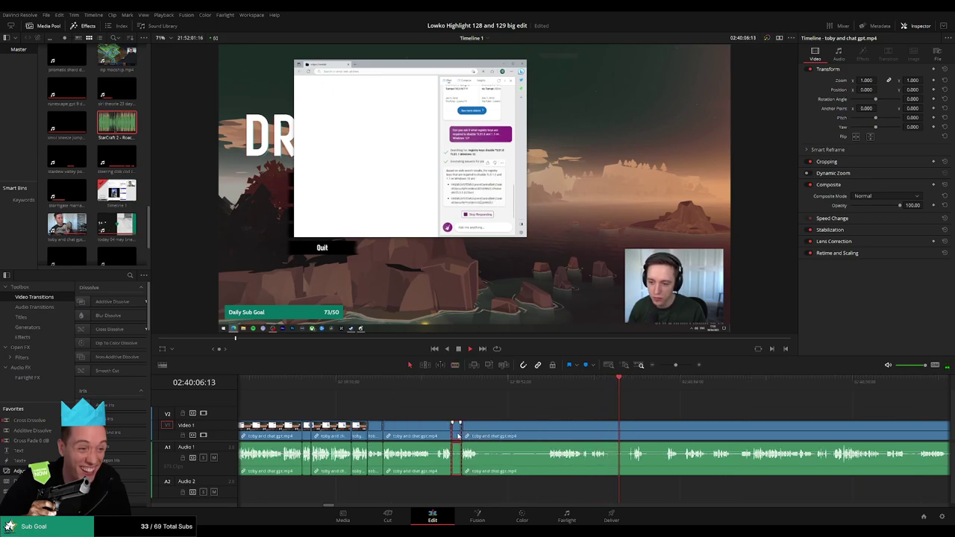
# Step: Ripple-delete the silent wait for the chat answer from about 02:39:46:49 to 02:39:55:44
pyautogui.click(467, 436)
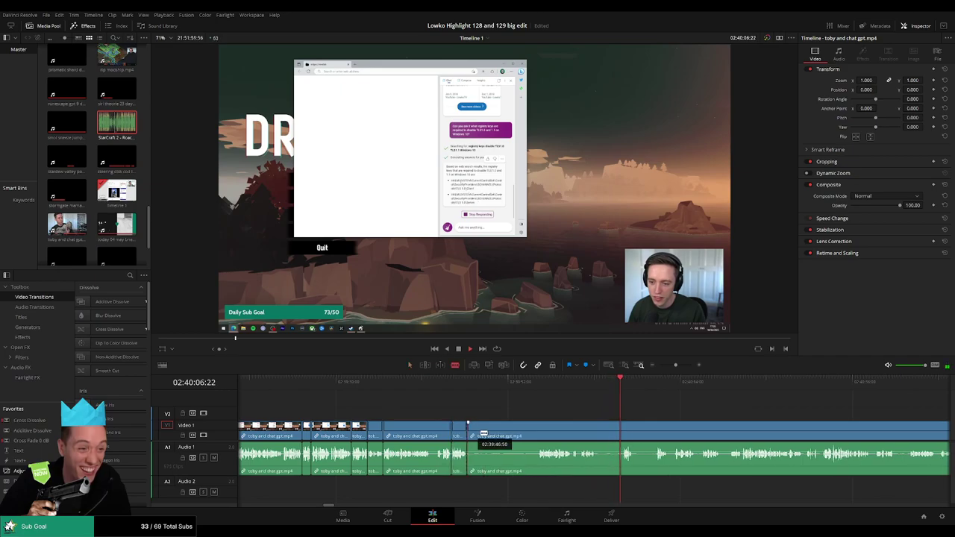
pyautogui.click(535, 436)
pyautogui.press('a')
pyautogui.click(525, 435)
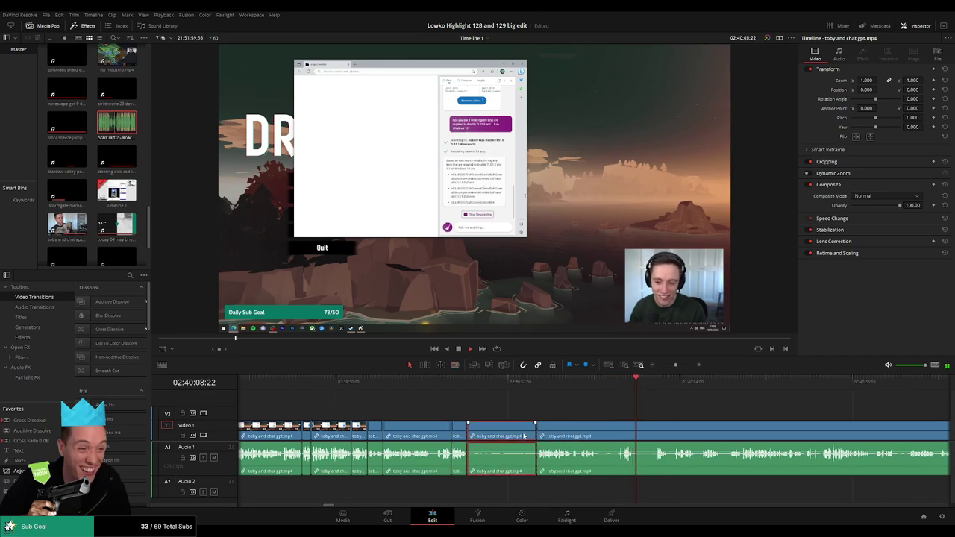
pyautogui.press('Delete')
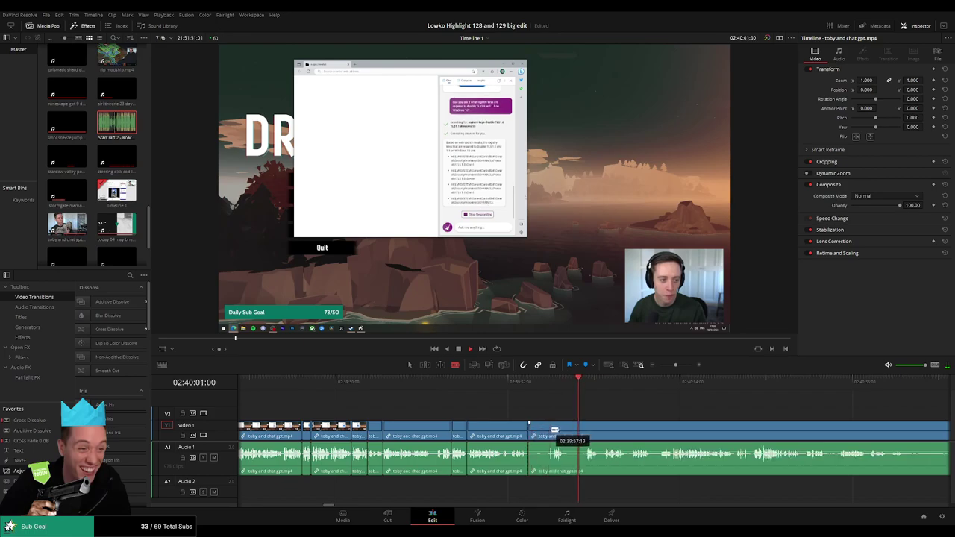
# Step: Cut out the section from about 02:39:54:42 to 02:39:57:48 and close the gap
pyautogui.click(553, 430)
pyautogui.press('a')
pyautogui.click(540, 431)
pyautogui.press('Delete')
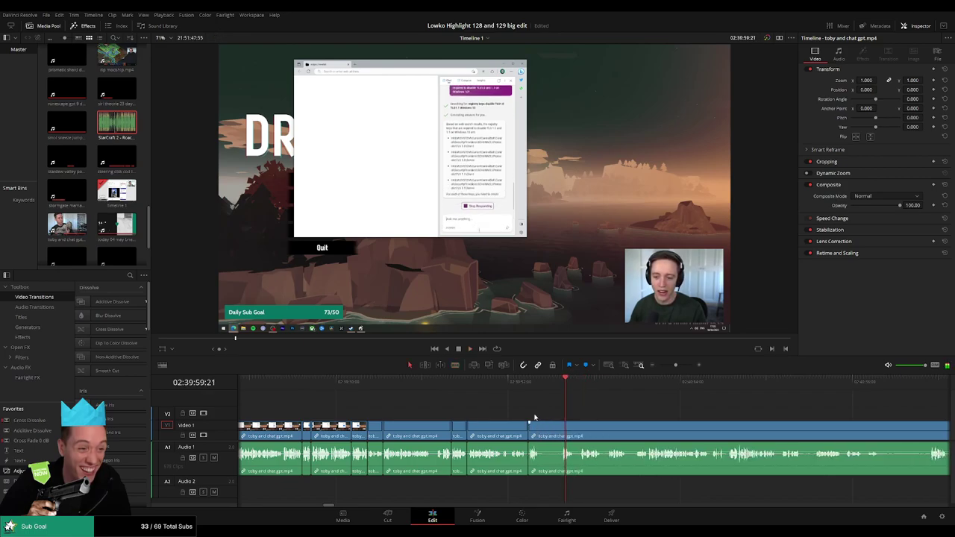
# Step: Ripple-delete the short silence from about 02:40:03:52 to 02:40:04:46
pyautogui.moveTo(576, 414); pyautogui.dragTo(435, 403)
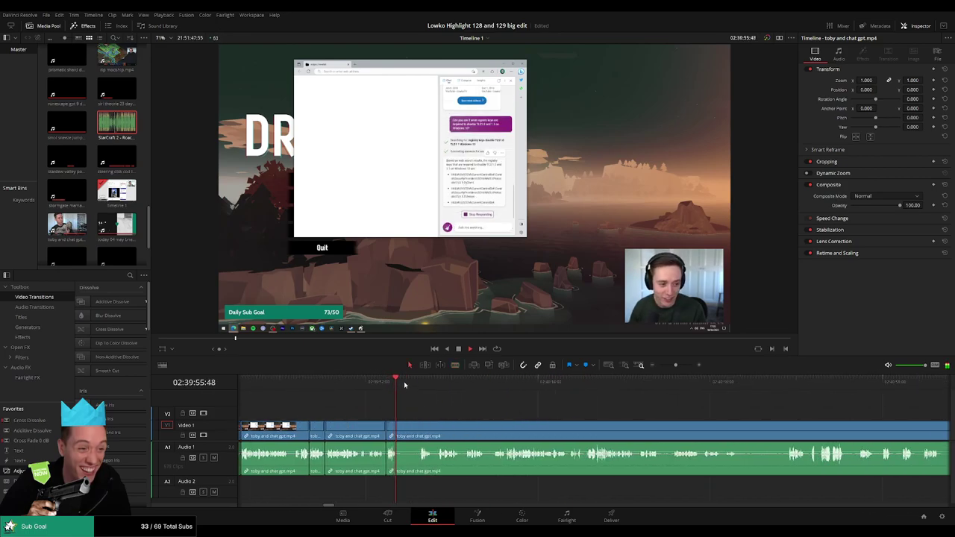
pyautogui.click(418, 383)
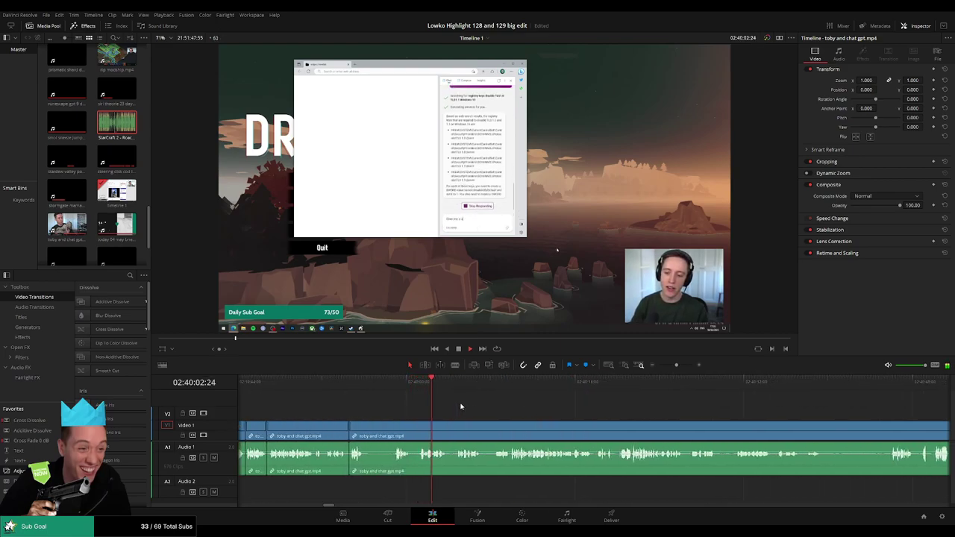
pyautogui.moveTo(449, 406); pyautogui.dragTo(356, 413)
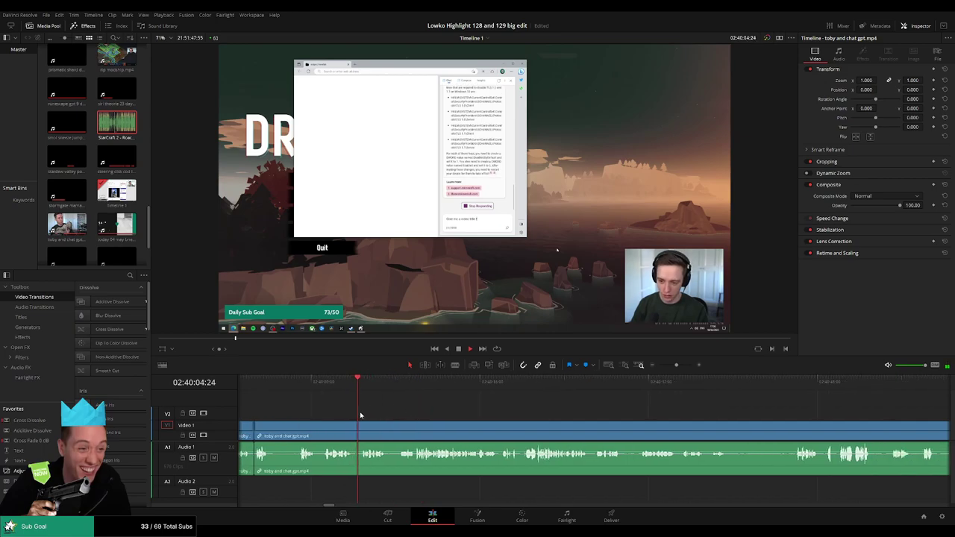
pyautogui.press('b')
pyautogui.click(352, 427)
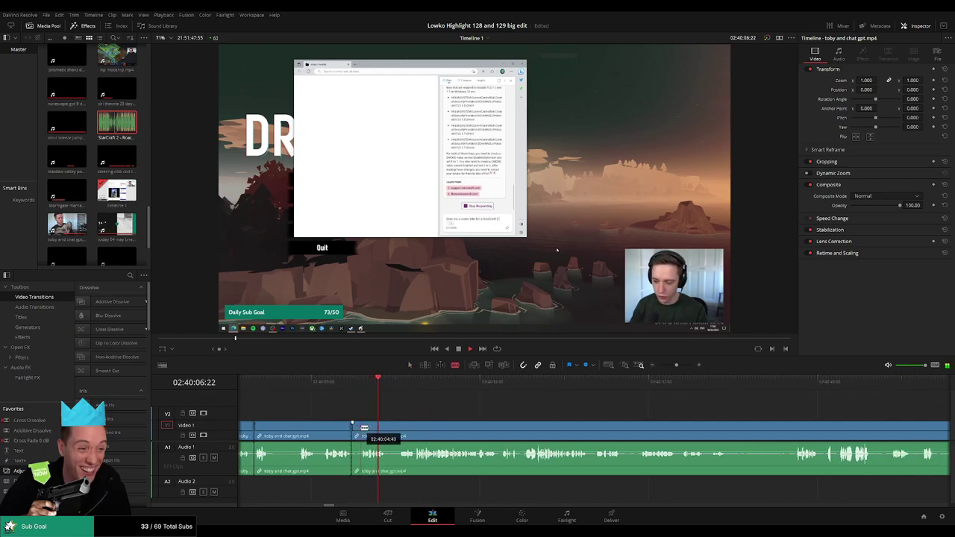
pyautogui.press('a')
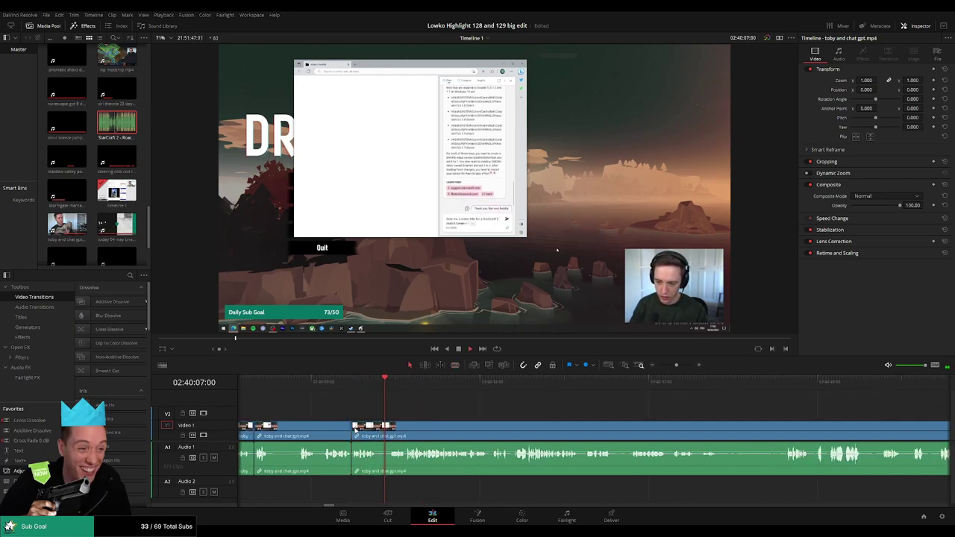
# Step: Cut out the section from about 02:40:06:12 to 02:40:09:00 and close the gap
pyautogui.press('b')
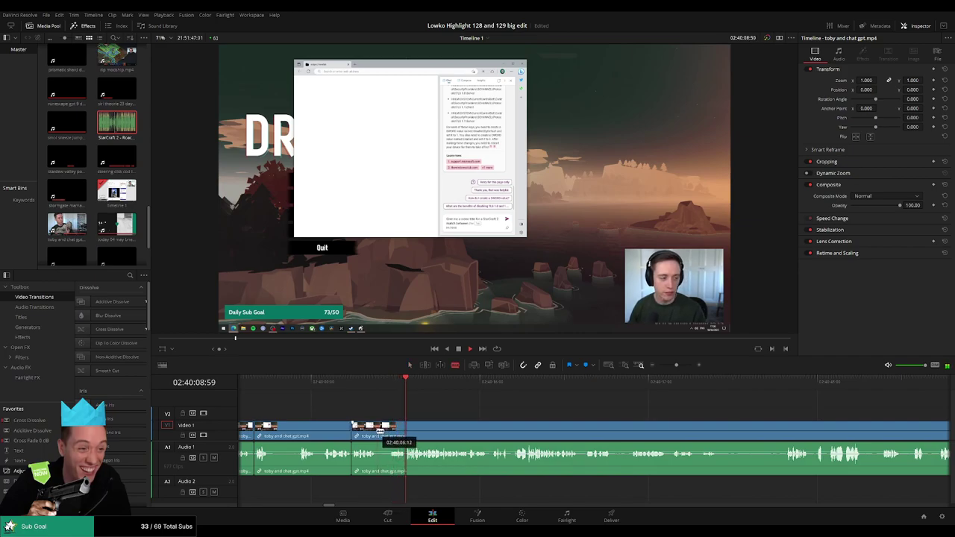
pyautogui.click(379, 434)
pyautogui.scroll(2, 440, 431)
pyautogui.click(582, 431)
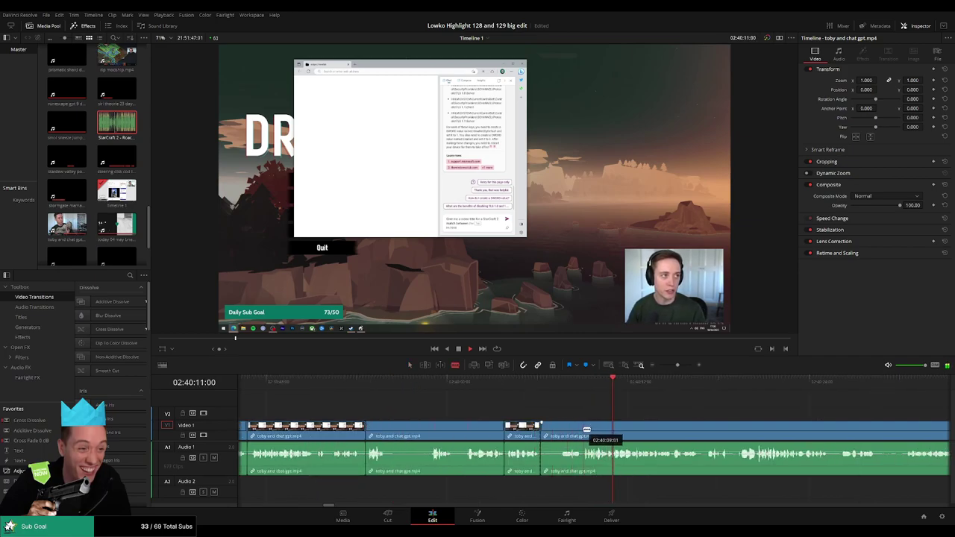
pyautogui.press('a')
pyautogui.click(564, 436)
pyautogui.press('Delete')
pyautogui.hscroll(3, 498, 420)
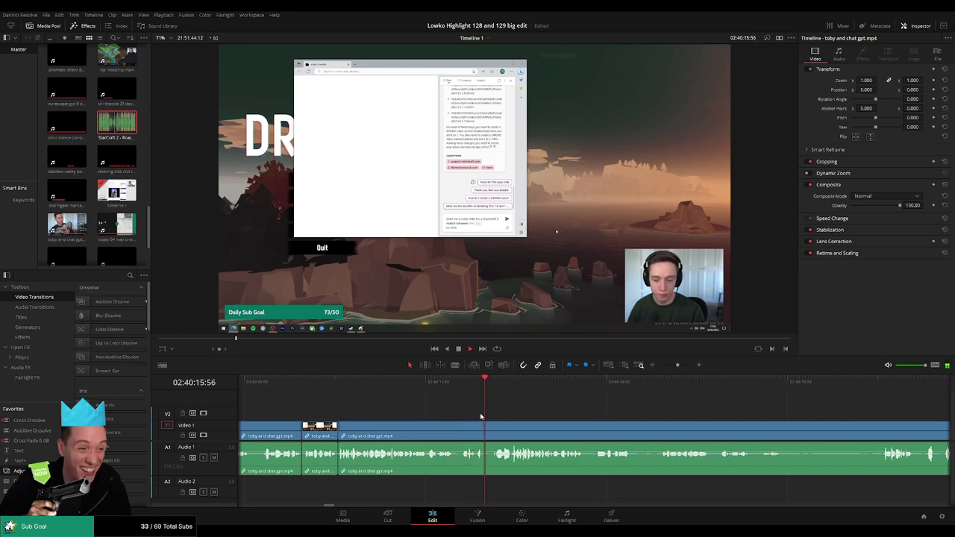
# Step: Ripple-delete the short section from about 02:40:13:50 to 02:40:14:48, then play back across the join
pyautogui.press('b')
pyautogui.click(454, 432)
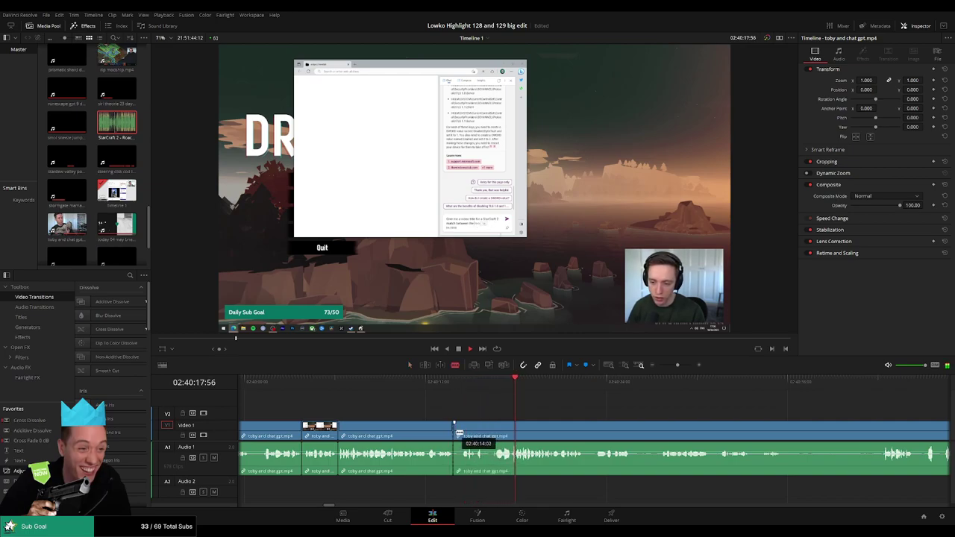
pyautogui.scroll(3, 461, 431)
pyautogui.press('space')
pyautogui.click(464, 429)
pyautogui.press('a')
pyautogui.click(448, 434)
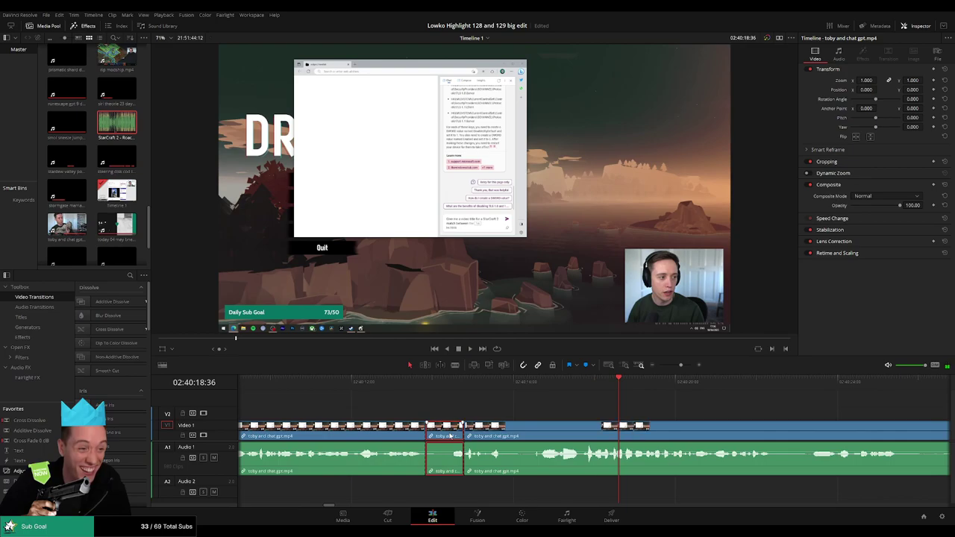
pyautogui.press('Delete')
pyautogui.click(452, 383)
pyautogui.press('space')
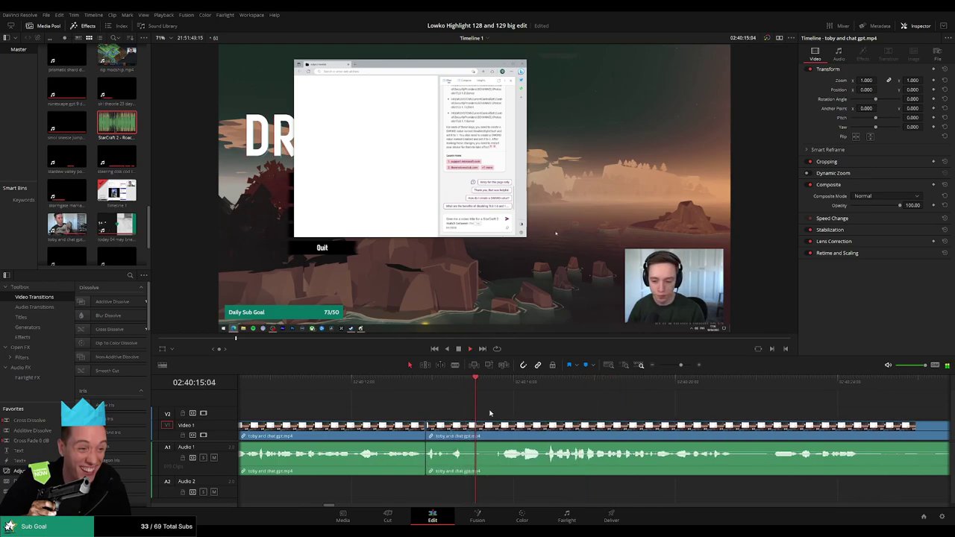
# Step: Cut out the section from about 02:40:14:49 to 02:40:16:13 and close the gap
pyautogui.press('b')
pyautogui.click(465, 426)
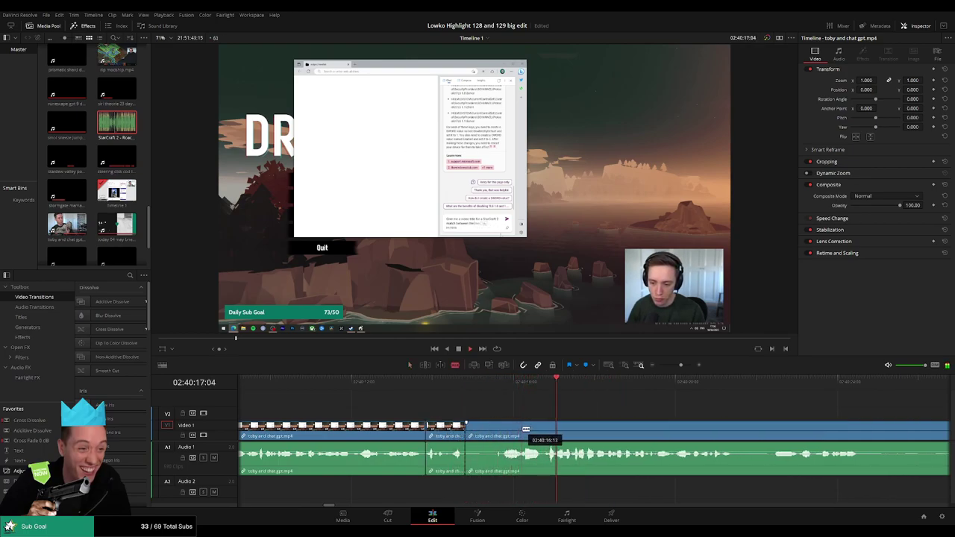
pyautogui.click(524, 430)
pyautogui.press('a')
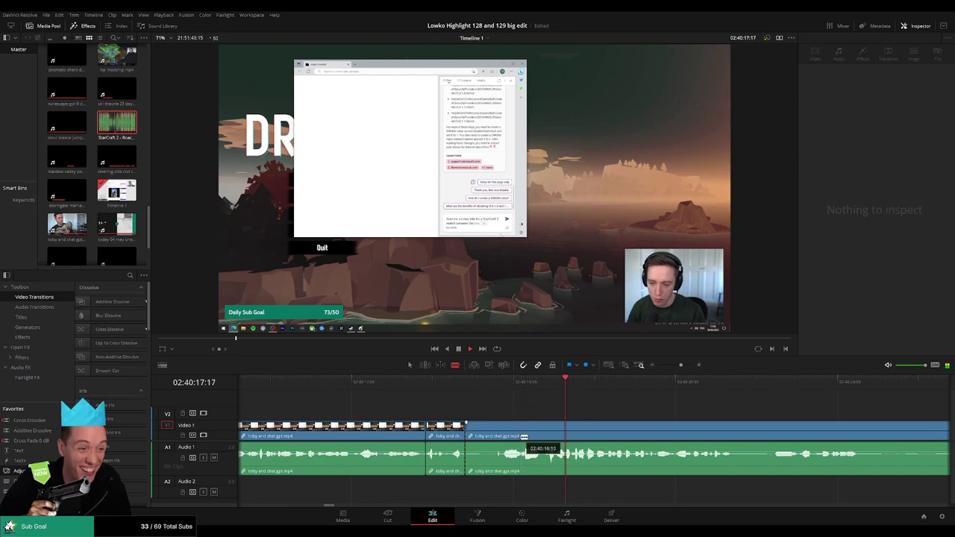
pyautogui.click(507, 441)
pyautogui.press('Delete')
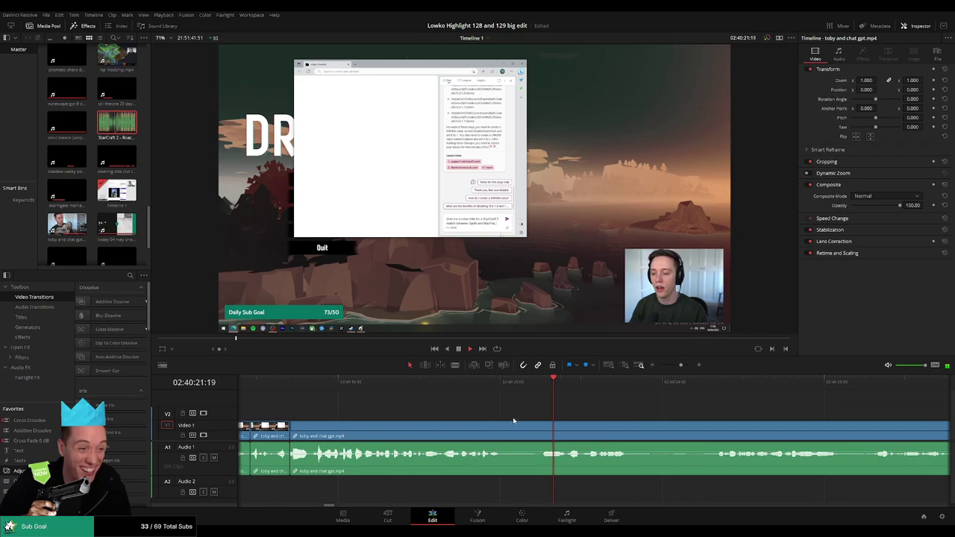
# Step: Ripple-delete the section from about 02:40:19:59 to 02:40:21:38
pyautogui.press('b')
pyautogui.click(499, 426)
pyautogui.click(567, 426)
pyautogui.press('a')
pyautogui.click(554, 430)
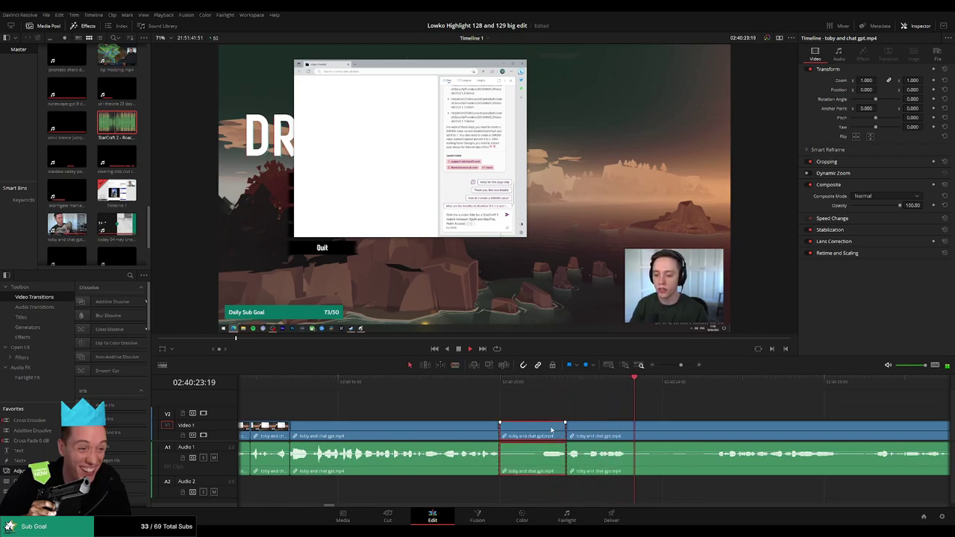
pyautogui.press('Delete')
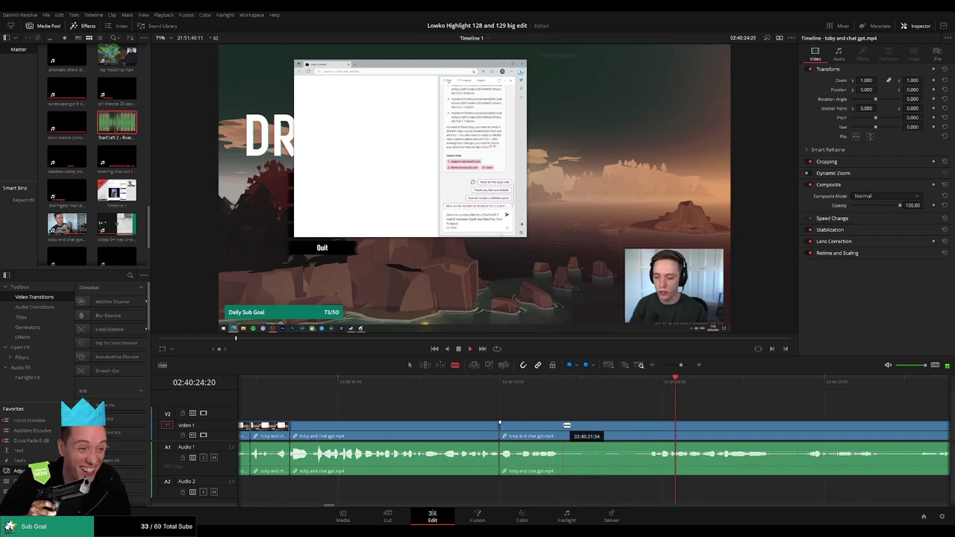
# Step: Cut out the quiet section from about 02:40:21:28 to 02:40:23:39 and close the gap
pyautogui.click(563, 426)
pyautogui.click(651, 425)
pyautogui.press('a')
pyautogui.click(613, 430)
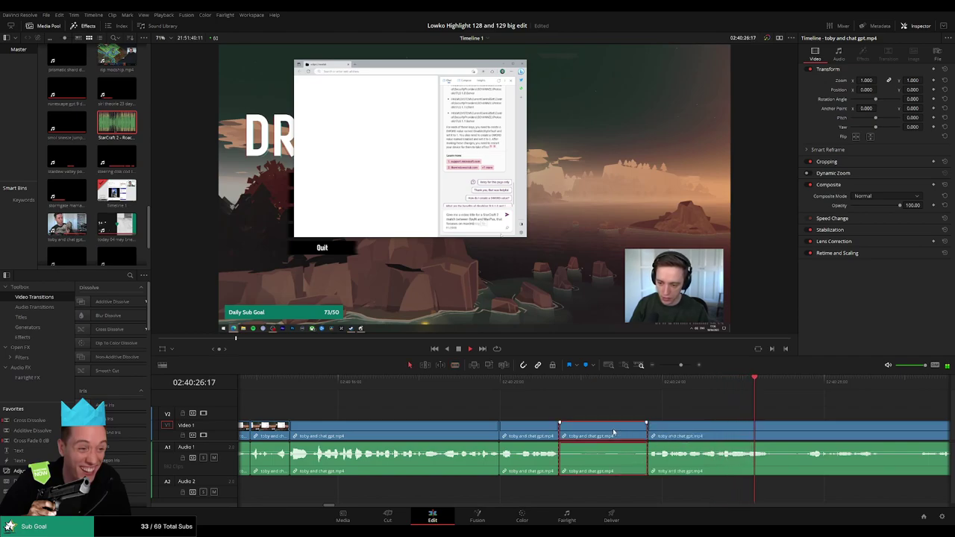
pyautogui.press('Delete')
# Step: Review the short leftover clip from about 02:40:19:59 to 02:40:21:27 and ripple-delete it
pyautogui.click(507, 382)
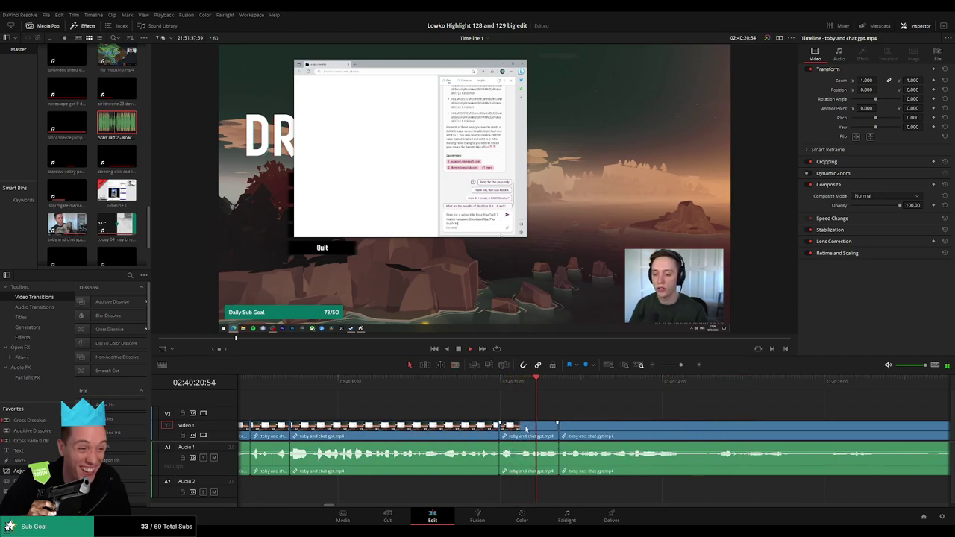
pyautogui.click(525, 431)
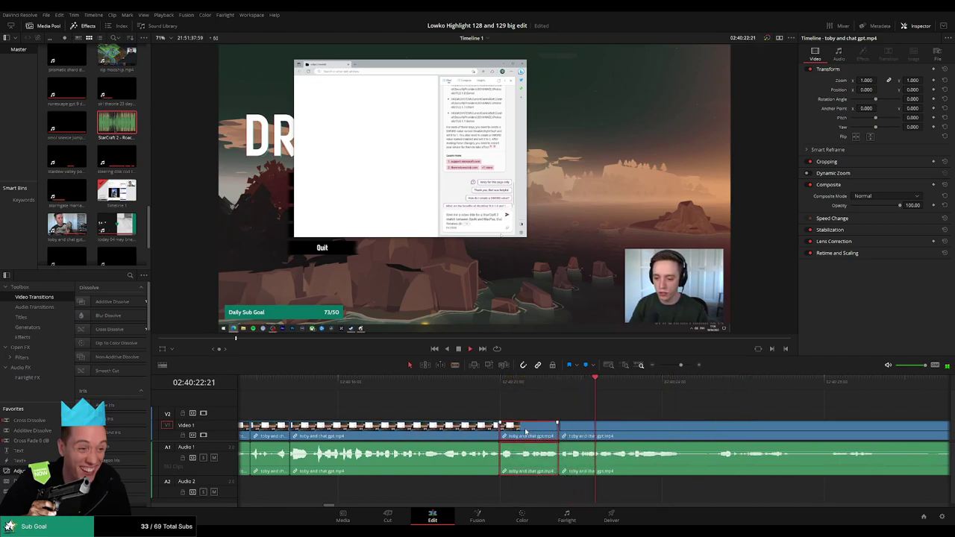
pyautogui.press('Delete')
# Step: Ripple-delete the silence from about 02:40:22:59 to 02:40:23:52
pyautogui.hscroll(3, 517, 406)
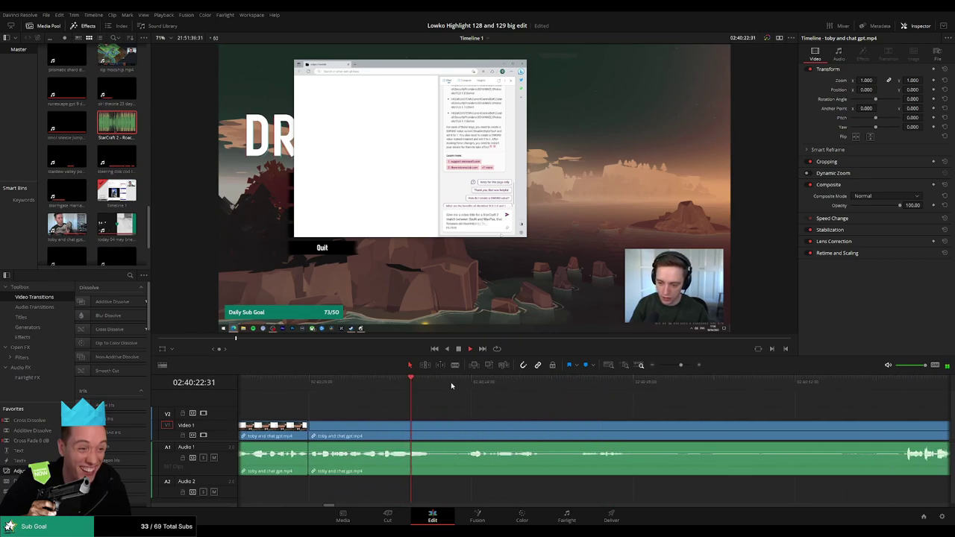
pyautogui.press('b')
pyautogui.click(430, 431)
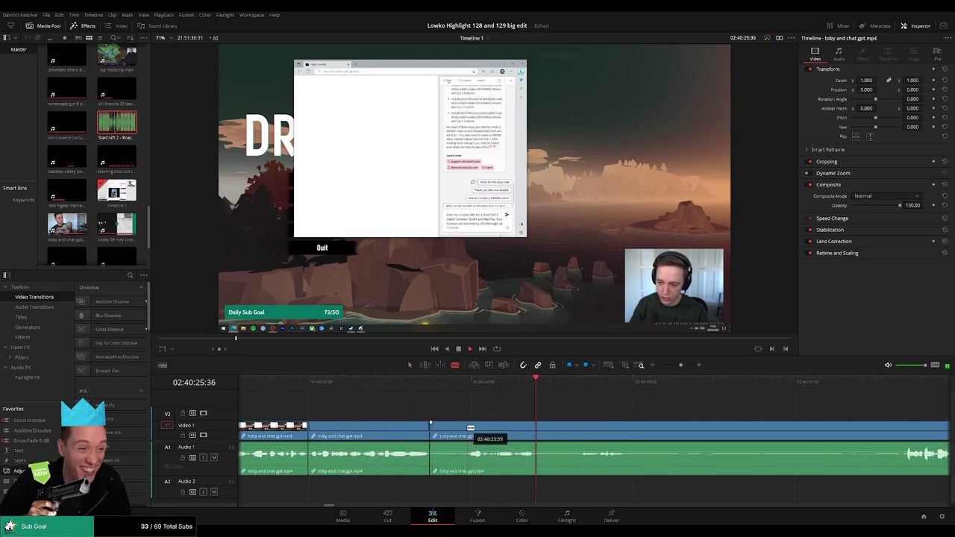
pyautogui.click(466, 431)
pyautogui.press('a')
pyautogui.click(450, 431)
pyautogui.press('Delete')
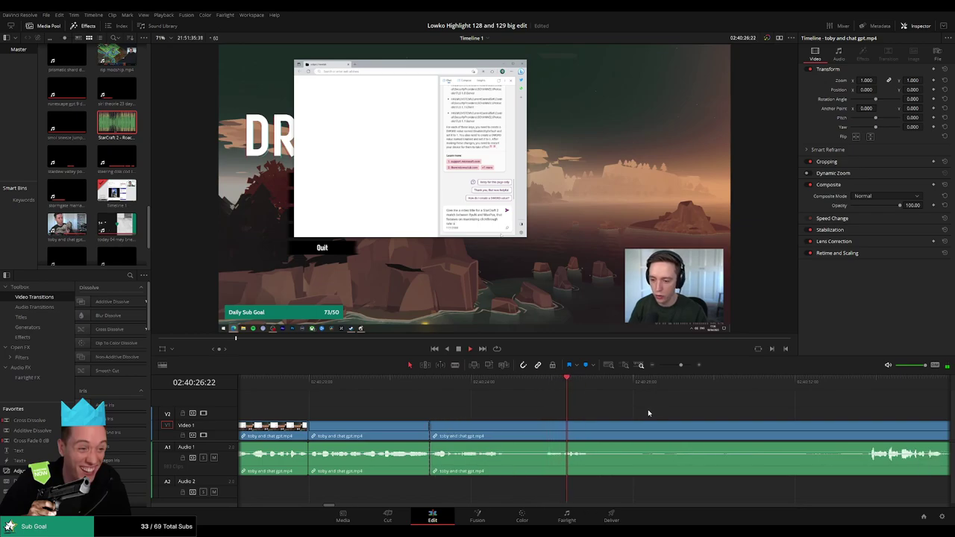
# Step: Cut out the section from about 02:40:24:58 to 02:40:26:10 and close the gap
pyautogui.hscroll(3, 648, 413)
pyautogui.press('b')
pyautogui.click(353, 426)
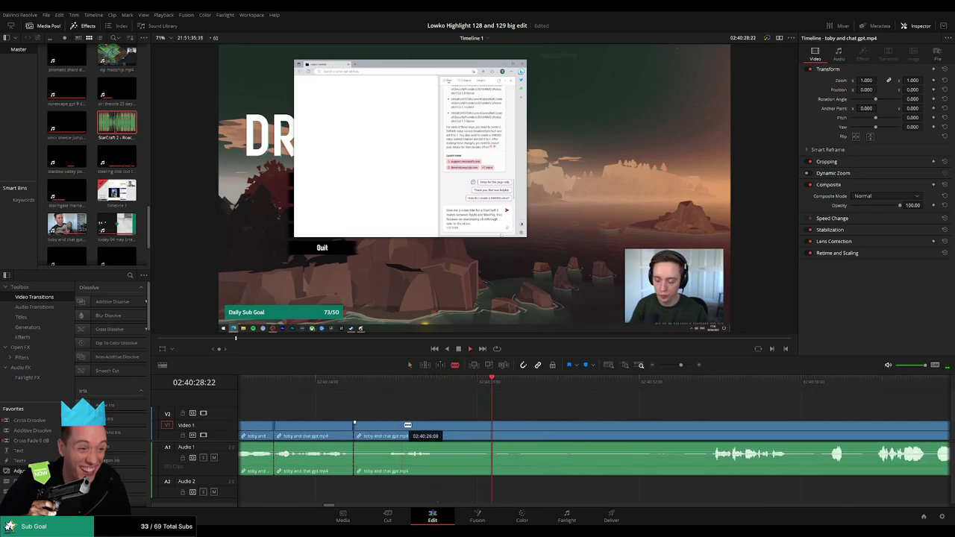
pyautogui.press('a')
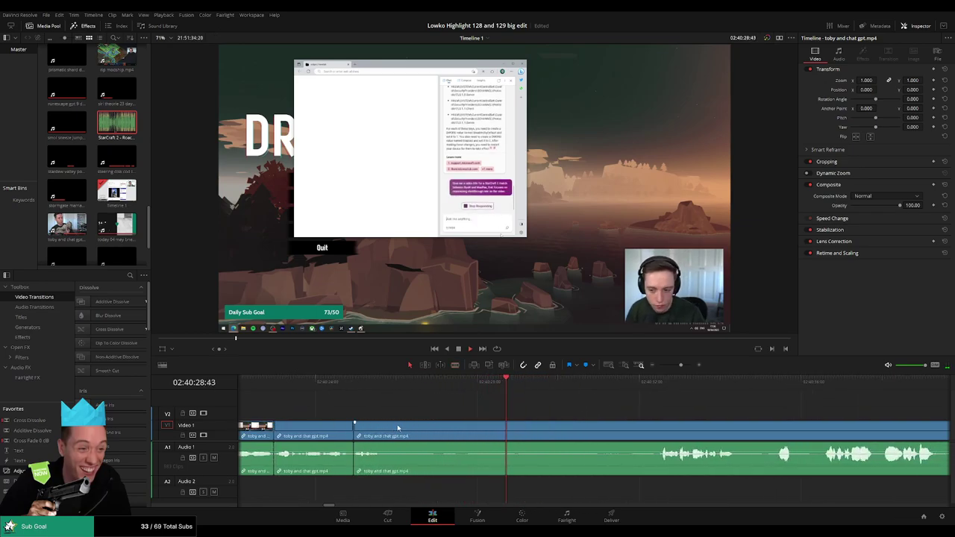
# Step: Ripple-delete the silent wait for the chat answer from about 02:40:25:49 to 02:40:32:27
pyautogui.press('b')
pyautogui.click(389, 427)
pyautogui.click(657, 427)
pyautogui.press('a')
pyautogui.click(625, 428)
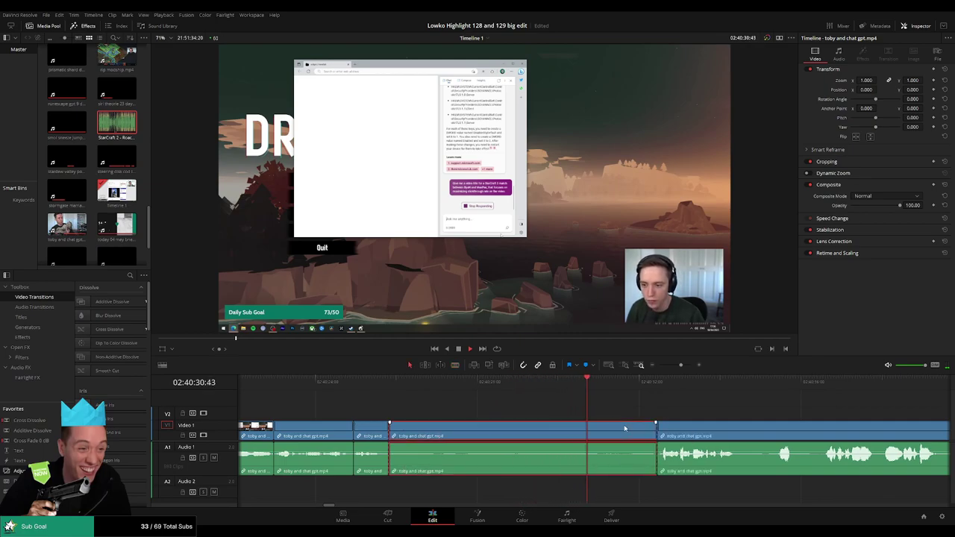
pyautogui.press('Delete')
# Step: Review the footage from about 02:40:28:30 to 02:40:48, skipping ahead, to find the next section to cut
pyautogui.click(500, 389)
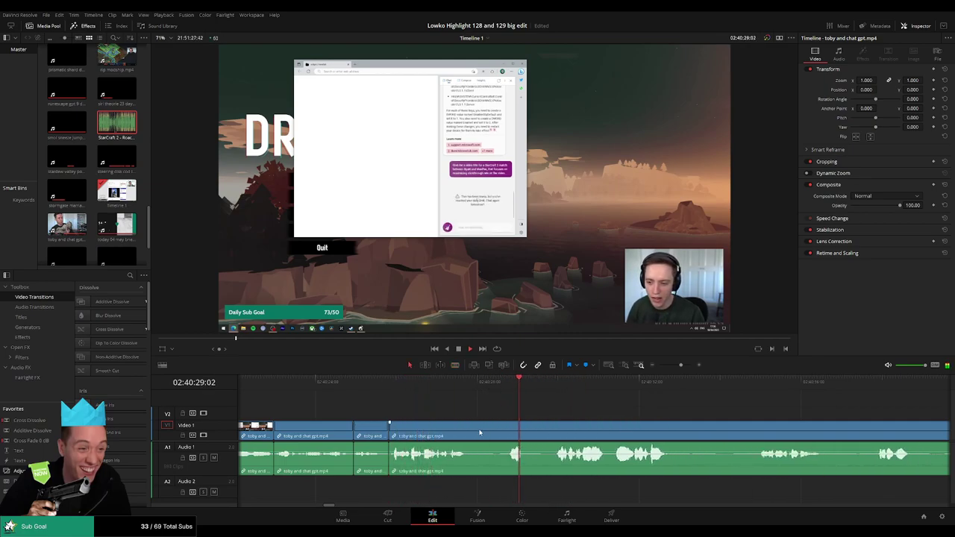
pyautogui.press('b')
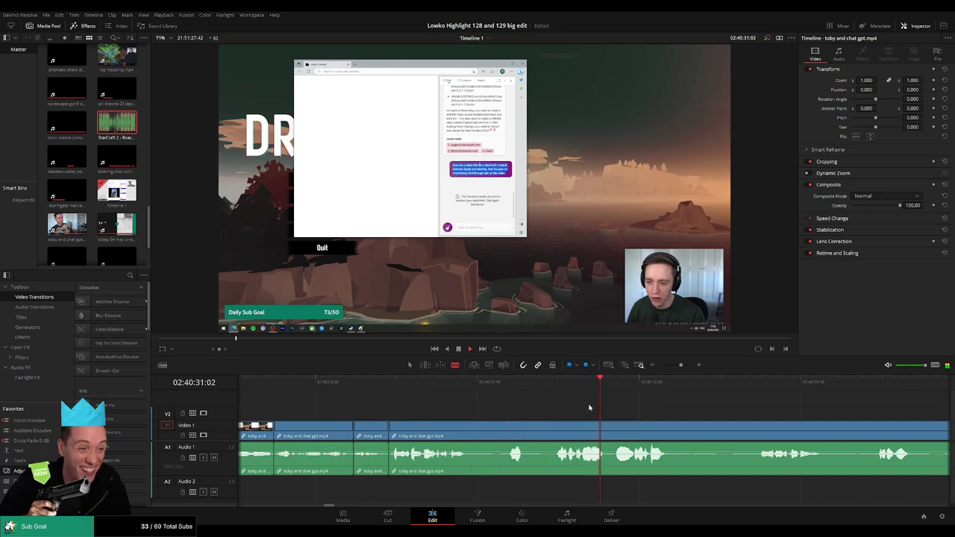
pyautogui.press('a')
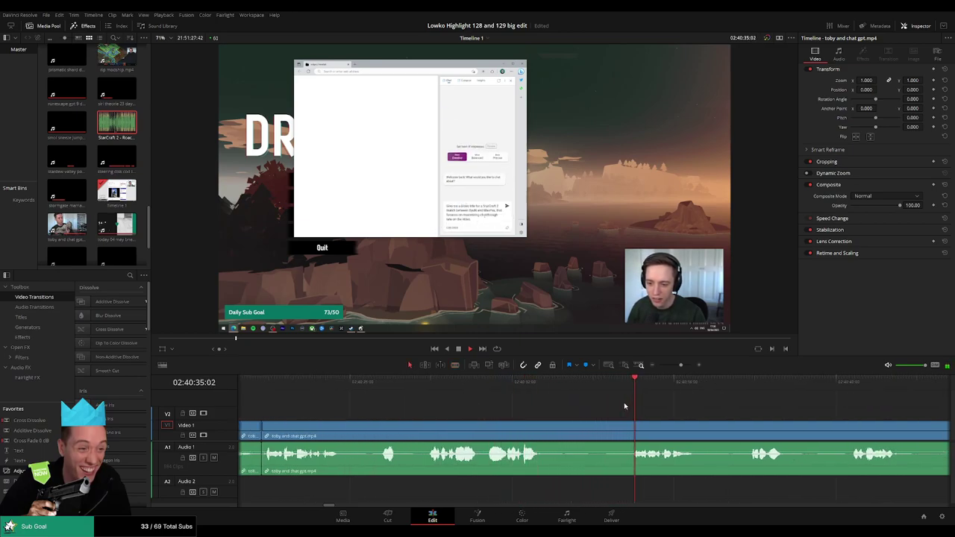
pyautogui.moveTo(731, 407); pyautogui.dragTo(509, 403)
pyautogui.click(521, 384)
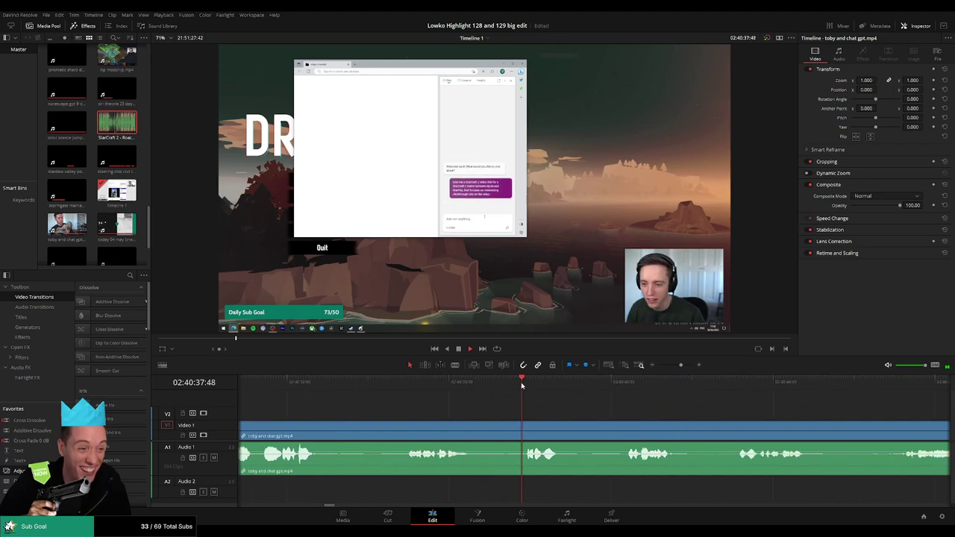
pyautogui.hscroll(2, 560, 408)
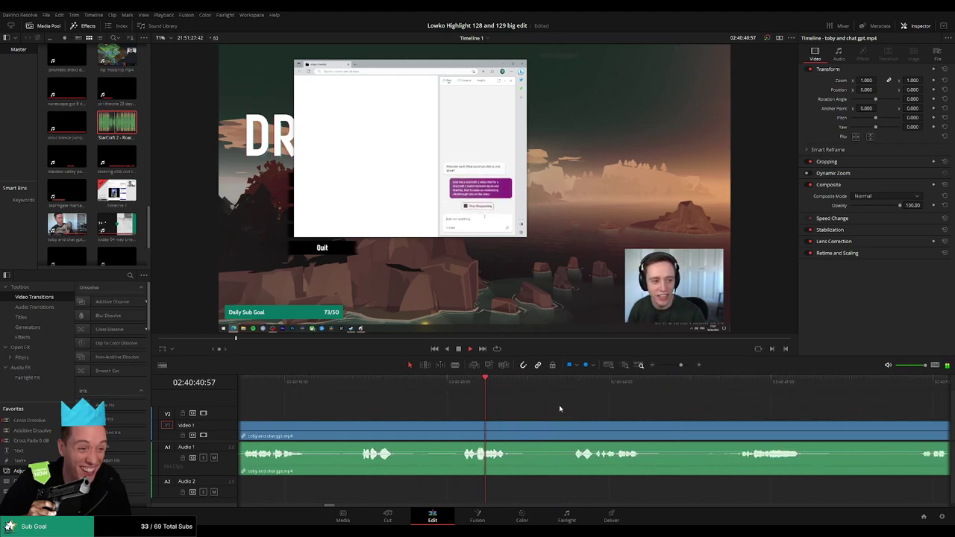
pyautogui.click(572, 382)
pyautogui.moveTo(636, 418); pyautogui.dragTo(515, 414)
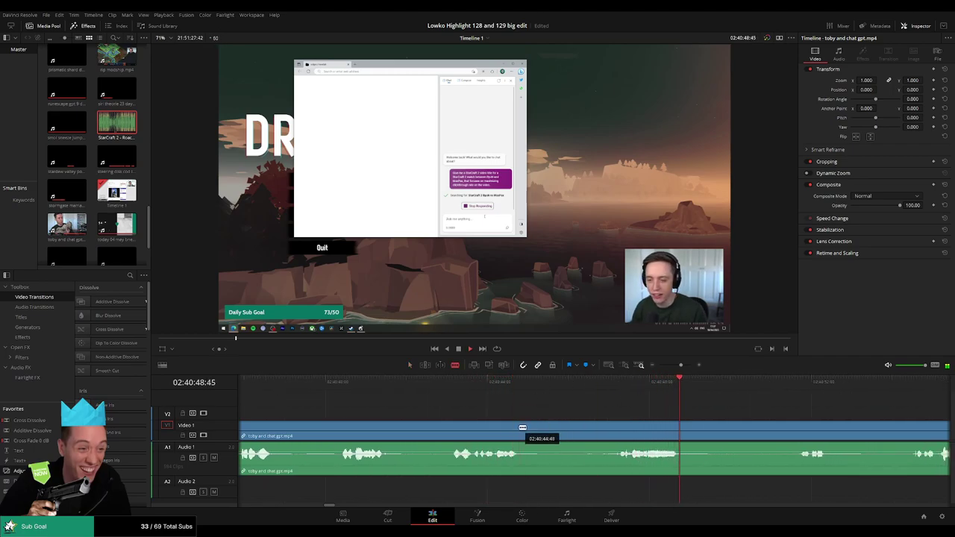
# Step: Cut out the silence from about 02:40:44:47 to 02:40:47:15 and close the gap
pyautogui.click(520, 428)
pyautogui.click(617, 427)
pyautogui.press('a')
pyautogui.click(593, 431)
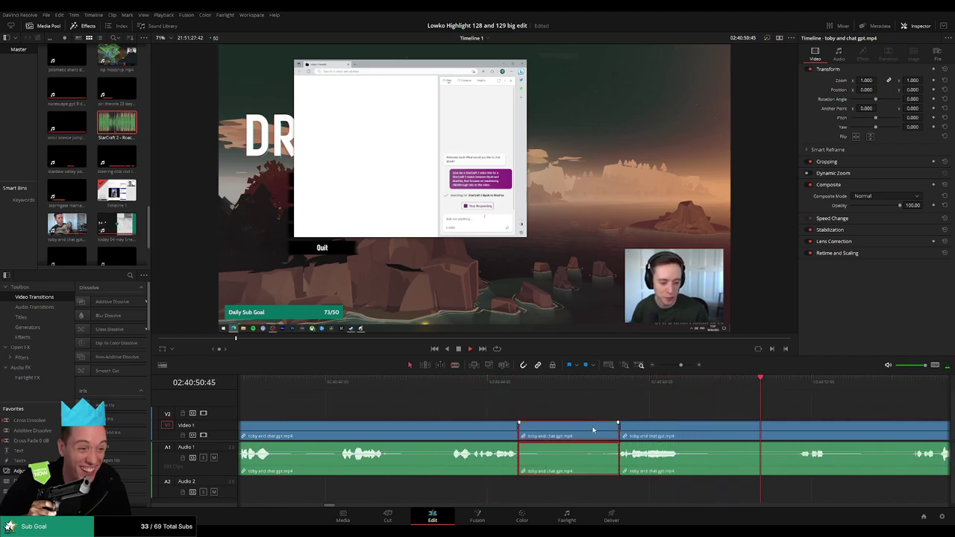
pyautogui.press('Delete')
# Step: Ripple-delete the wait for the chat answer from about 02:40:46:19 to 02:40:52:05
pyautogui.click(581, 429)
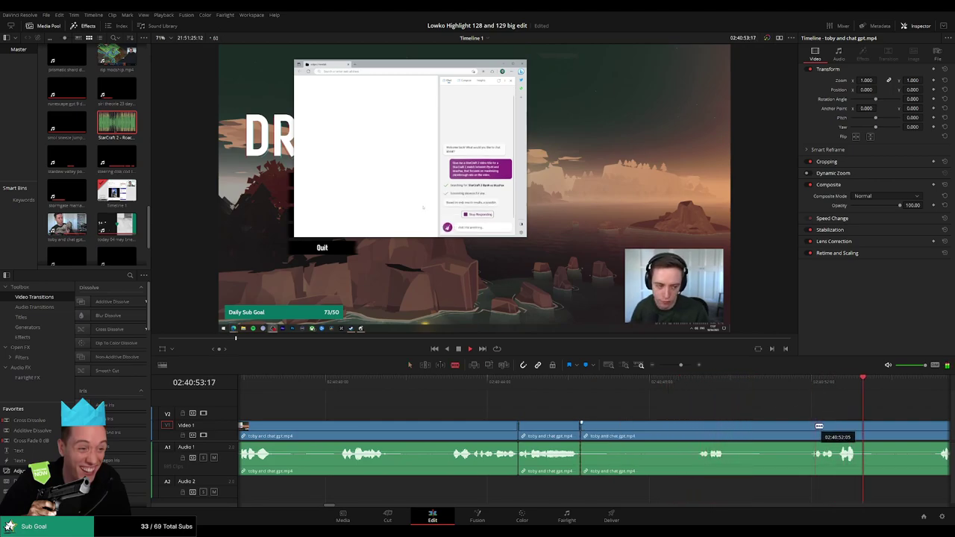
pyautogui.click(819, 425)
pyautogui.press('a')
pyautogui.click(791, 430)
pyautogui.press('Delete')
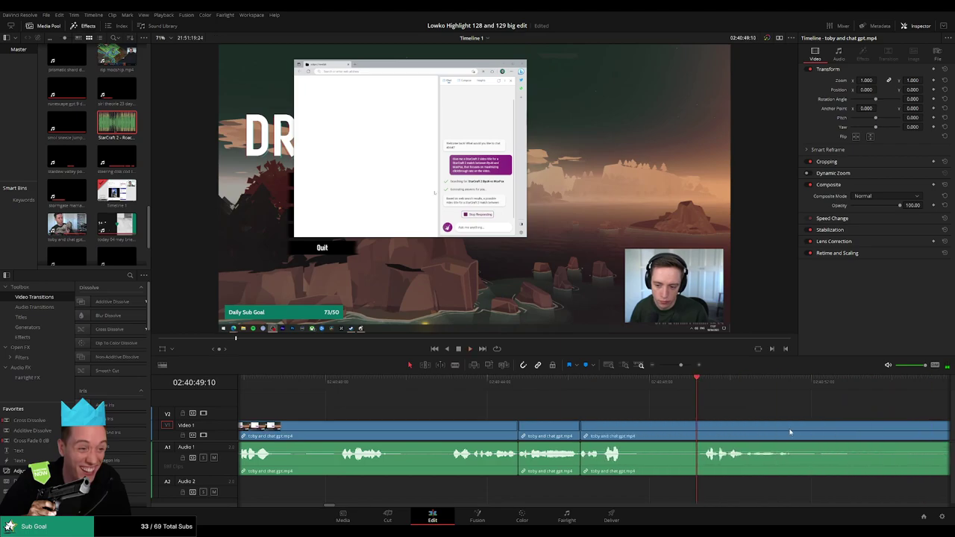
# Step: Replay the last join, then ripple-delete the silence from about 02:40:47:20 to 02:40:49:18
pyautogui.click(590, 394)
pyautogui.hscroll(4, 710, 421)
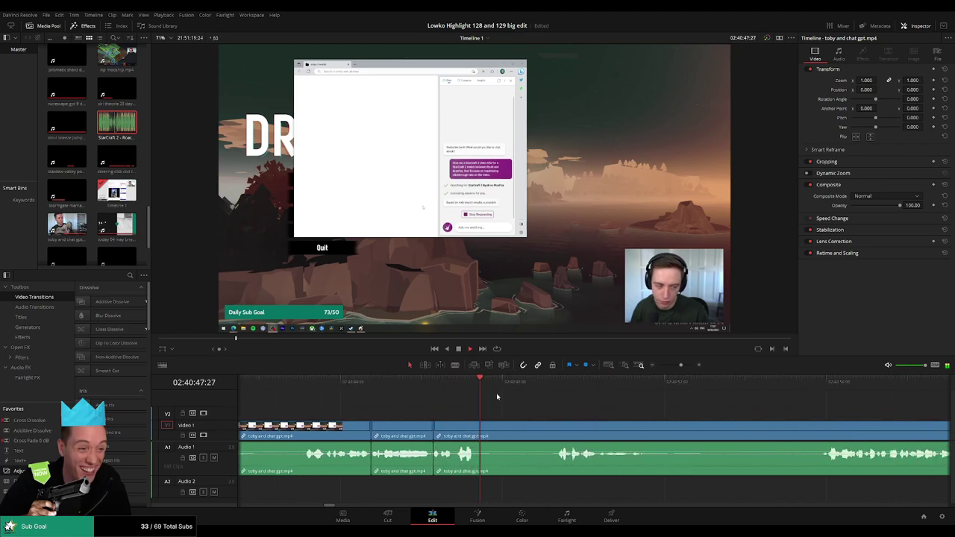
pyautogui.click(547, 386)
pyautogui.press('b')
pyautogui.click(476, 427)
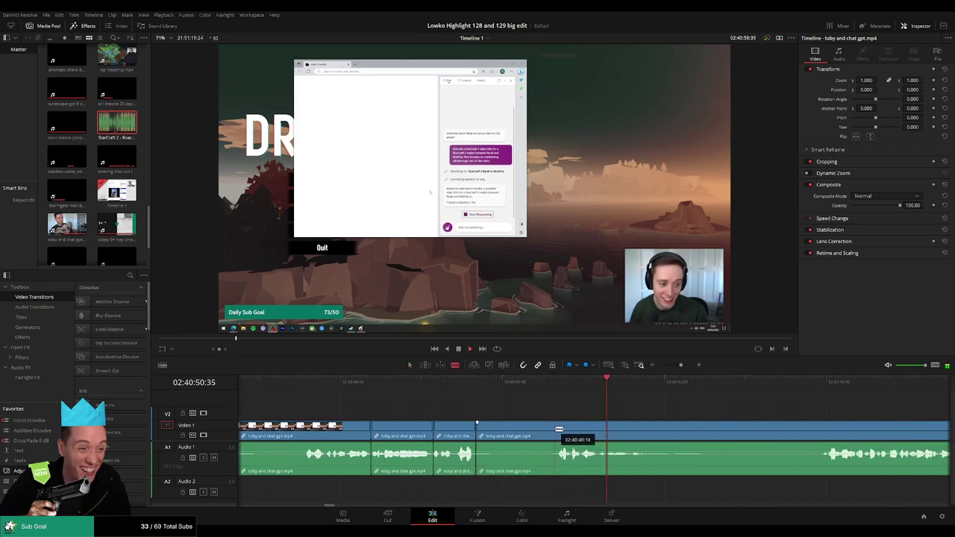
pyautogui.click(554, 426)
pyautogui.press('a')
pyautogui.click(541, 431)
pyautogui.press('Delete')
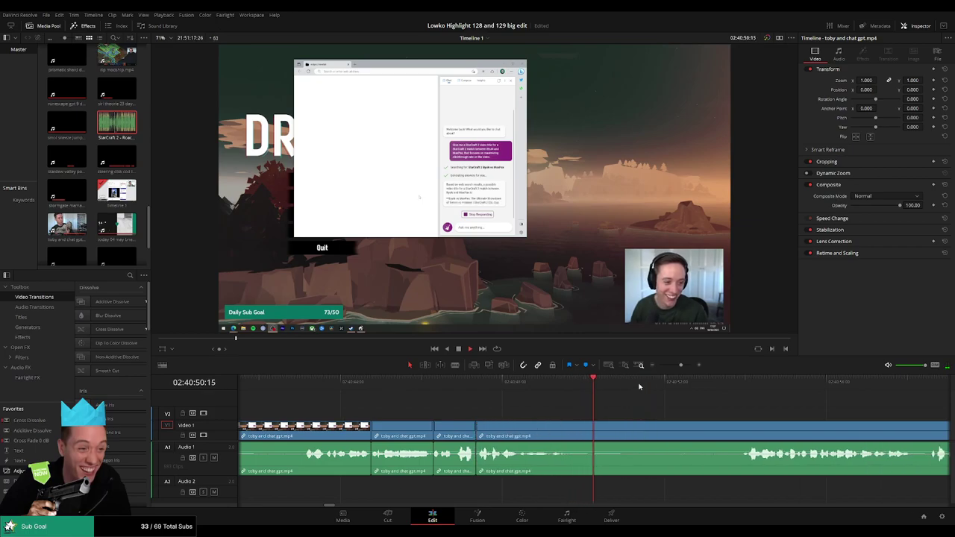
# Step: Cut out the silence from about 02:40:49:41 to 02:40:53:49 and close the gap
pyautogui.press('b')
pyautogui.click(570, 440)
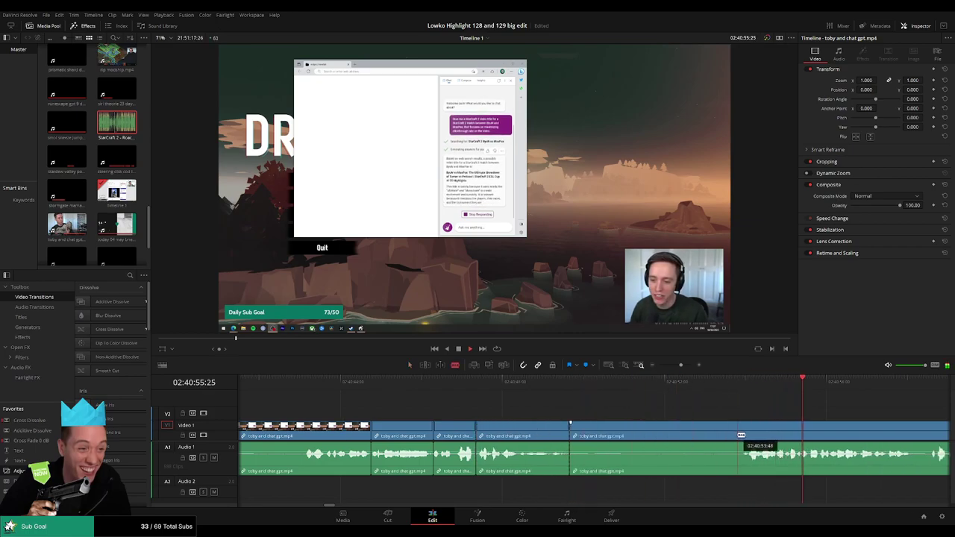
pyautogui.click(738, 435)
pyautogui.press('a')
pyautogui.click(715, 435)
pyautogui.press('Delete')
# Step: Cut out the silence from about 02:41:05:50 to 02:41:07:03 and close the gap
pyautogui.moveTo(752, 433); pyautogui.dragTo(464, 419)
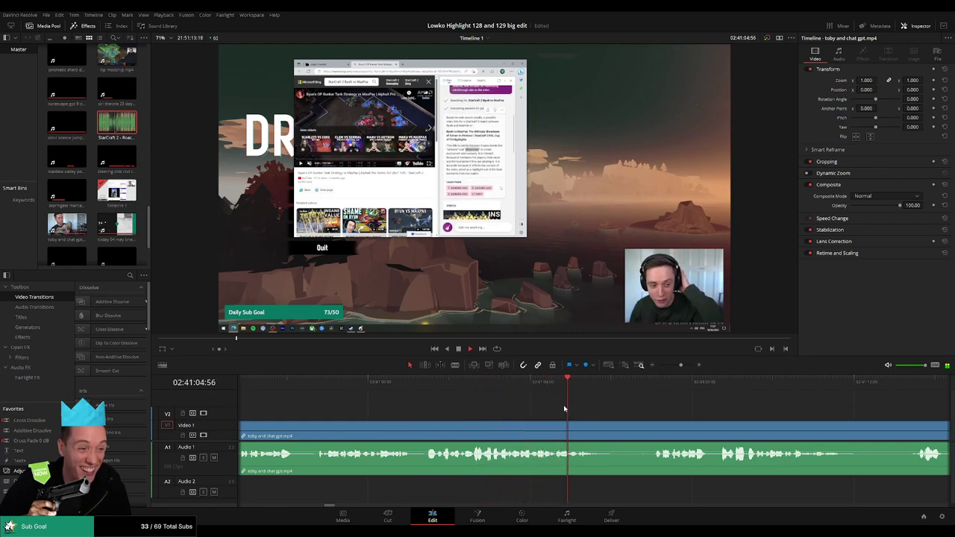
pyautogui.press('b')
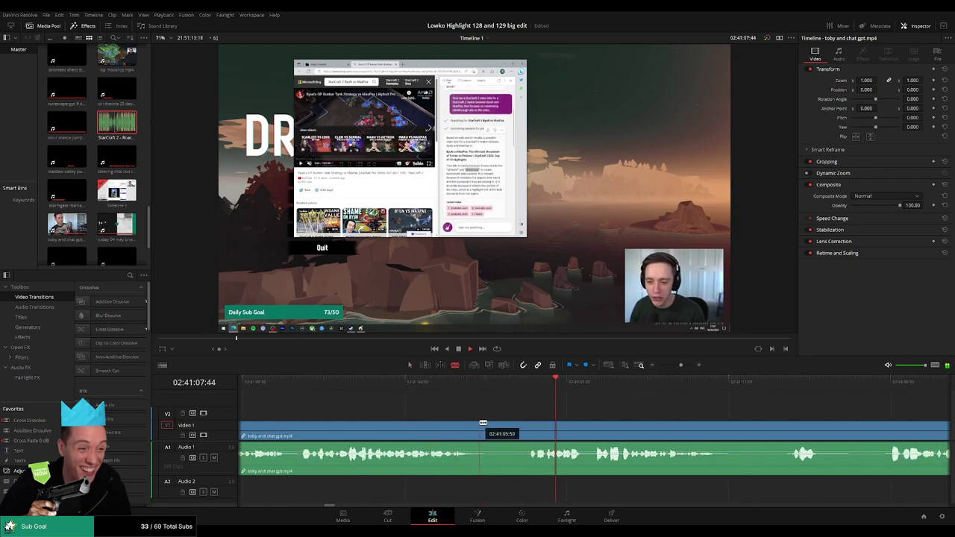
pyautogui.click(480, 423)
pyautogui.click(529, 423)
pyautogui.press('a')
pyautogui.click(512, 426)
pyautogui.press('Delete')
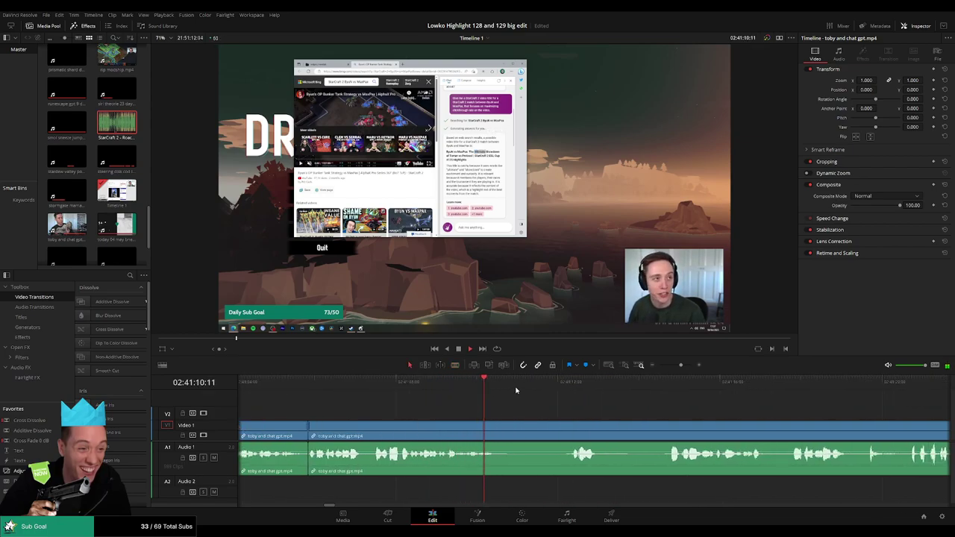
# Step: Ripple-delete the unneeded section from about 02:41:10:32 to 02:41:14:46
pyautogui.press('b')
pyautogui.click(498, 423)
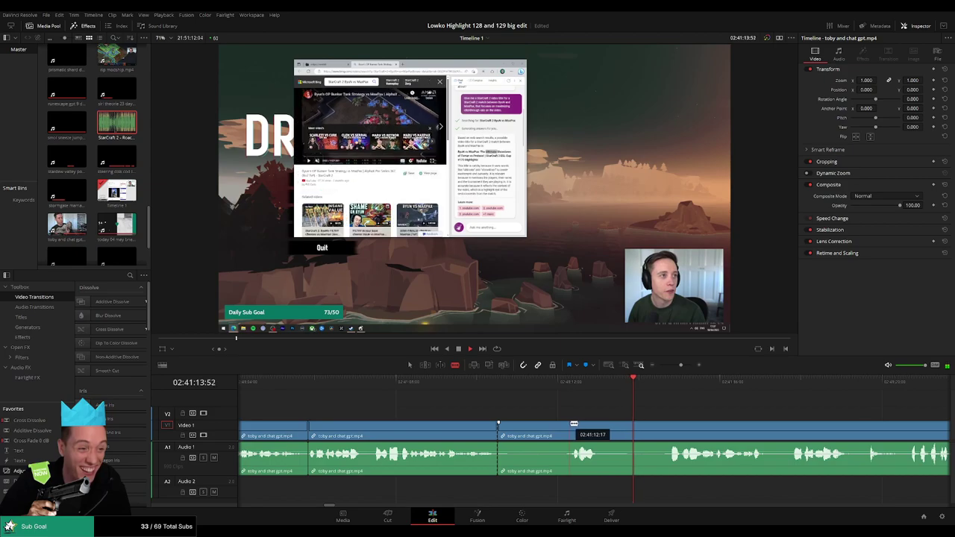
pyautogui.click(571, 423)
pyautogui.press('a')
pyautogui.click(543, 428)
pyautogui.press('Delete')
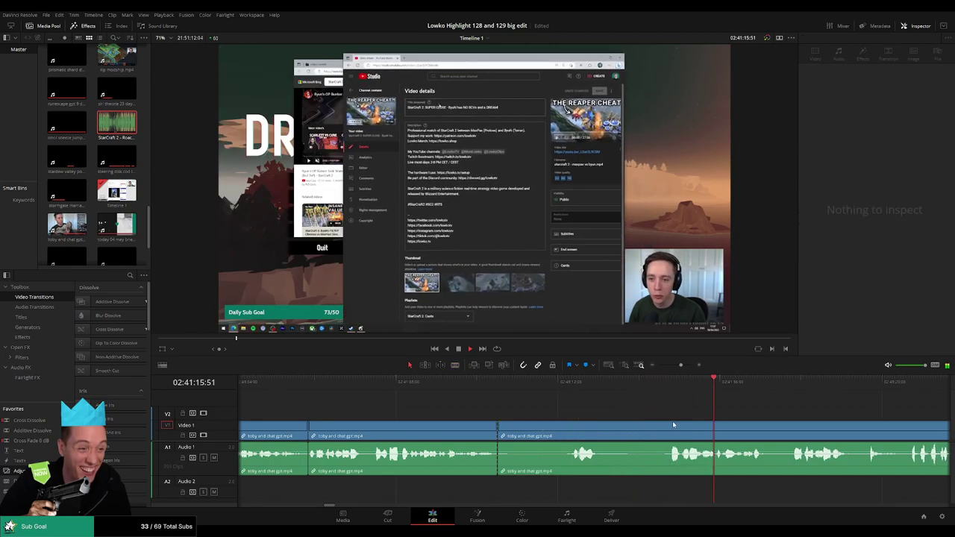
pyautogui.moveTo(672, 424); pyautogui.dragTo(670, 424)
pyautogui.press('Delete')
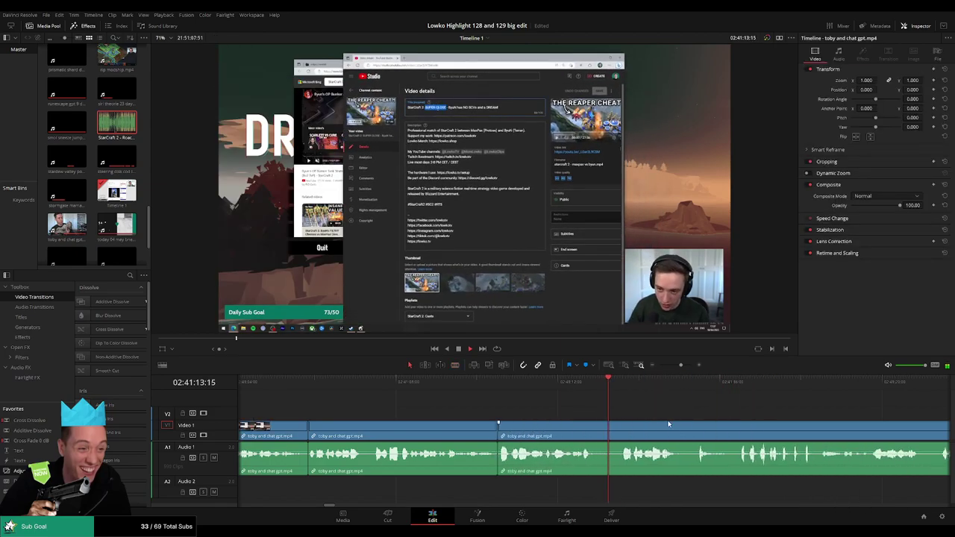
# Step: Cut out the near-silent section from about 02:41:18:25 to 02:41:19:43 and close the gap
pyautogui.moveTo(546, 415); pyautogui.dragTo(440, 404)
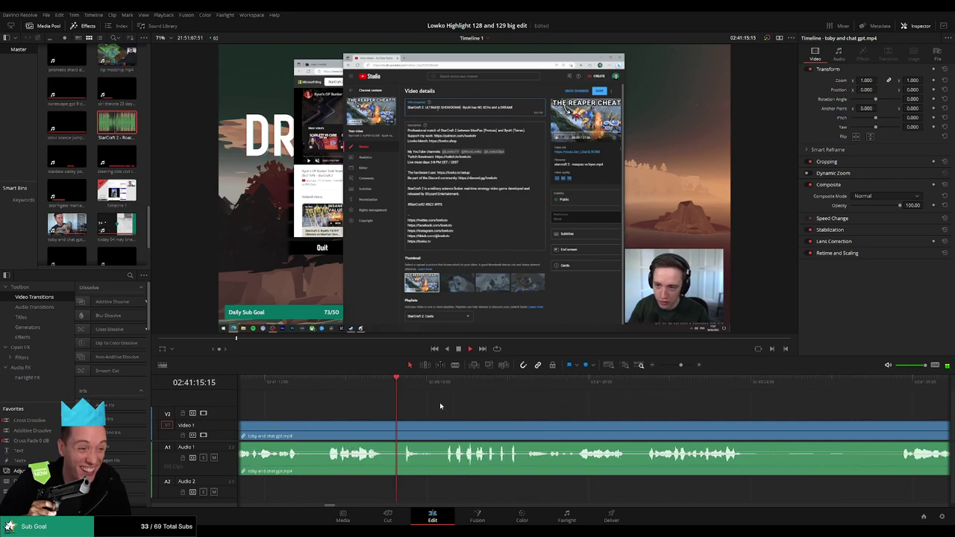
pyautogui.hscroll(2, 515, 403)
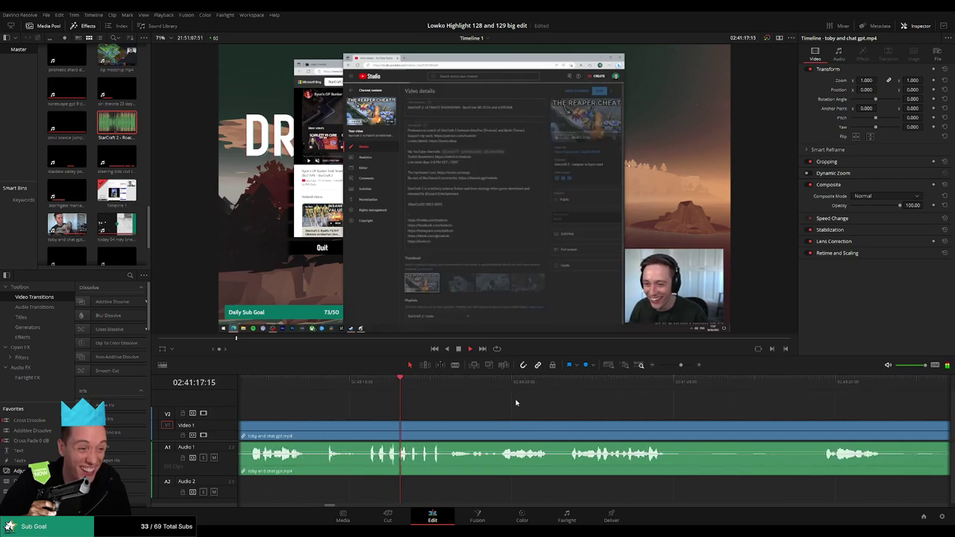
pyautogui.click(454, 383)
pyautogui.press('b')
pyautogui.click(448, 430)
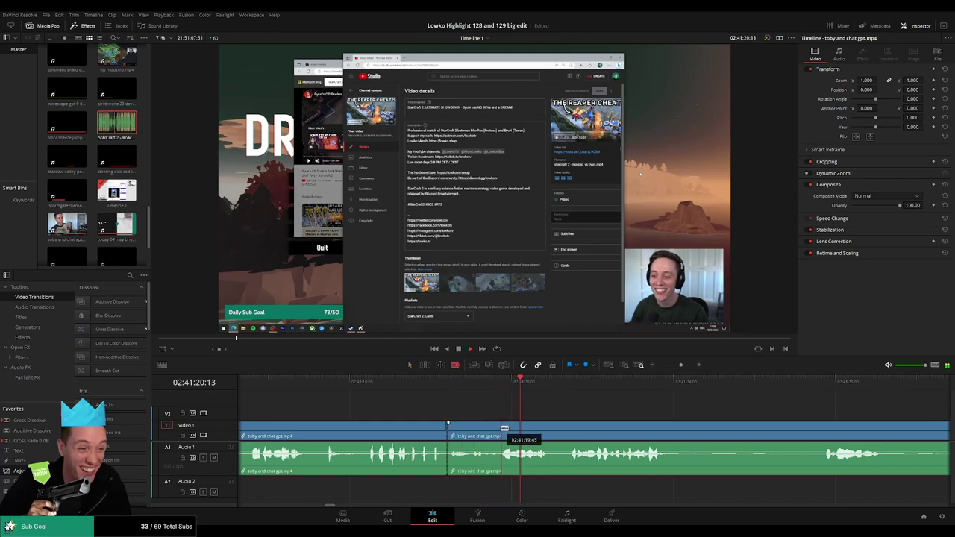
pyautogui.click(500, 430)
pyautogui.press('a')
pyautogui.click(483, 432)
pyautogui.press('Delete')
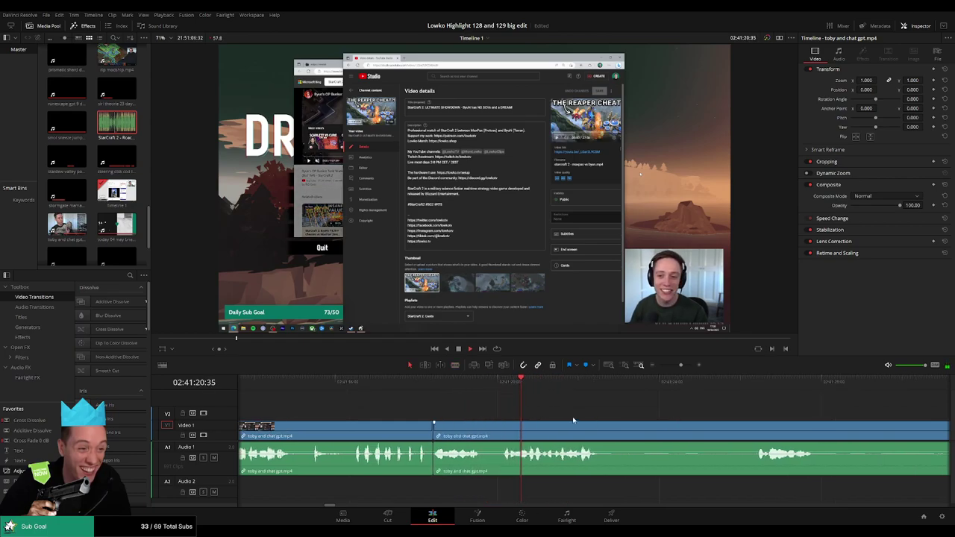
# Step: Ripple-delete the silence from about 02:41:22:41 to 02:41:26:23
pyautogui.click(630, 436)
pyautogui.press('a')
pyautogui.click(597, 429)
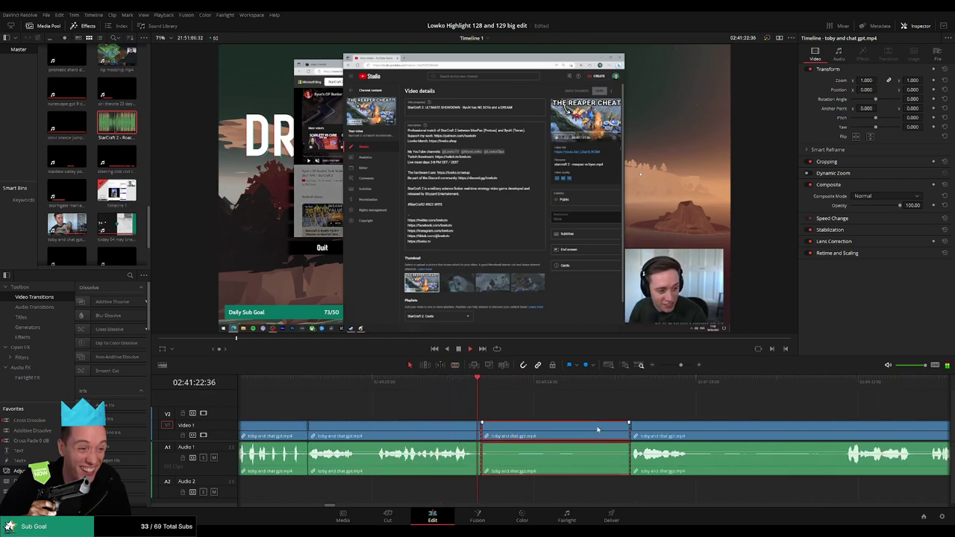
pyautogui.press('Delete')
# Step: Cut out the silence from about 02:41:24:13 to 02:41:27:58 and close the gap
pyautogui.moveTo(614, 422); pyautogui.dragTo(476, 422)
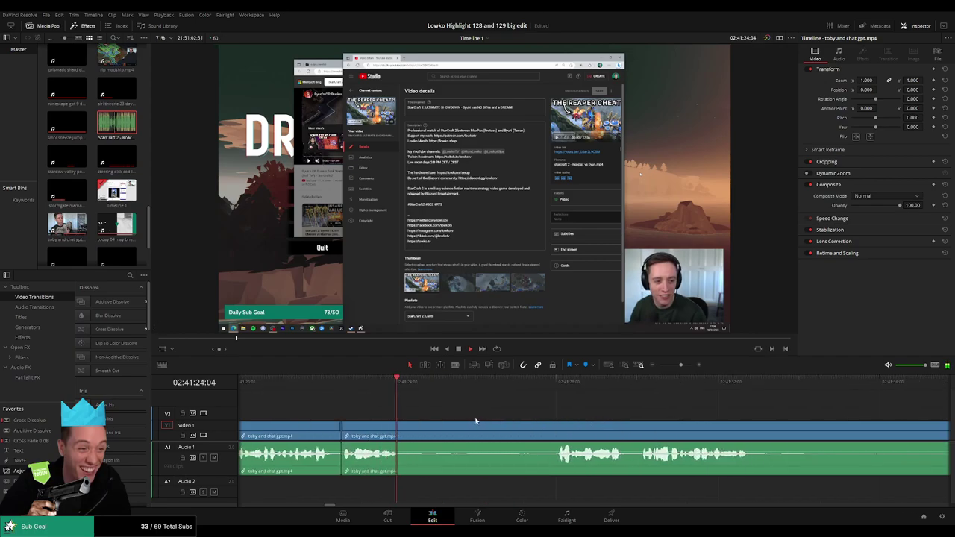
pyautogui.click(403, 428)
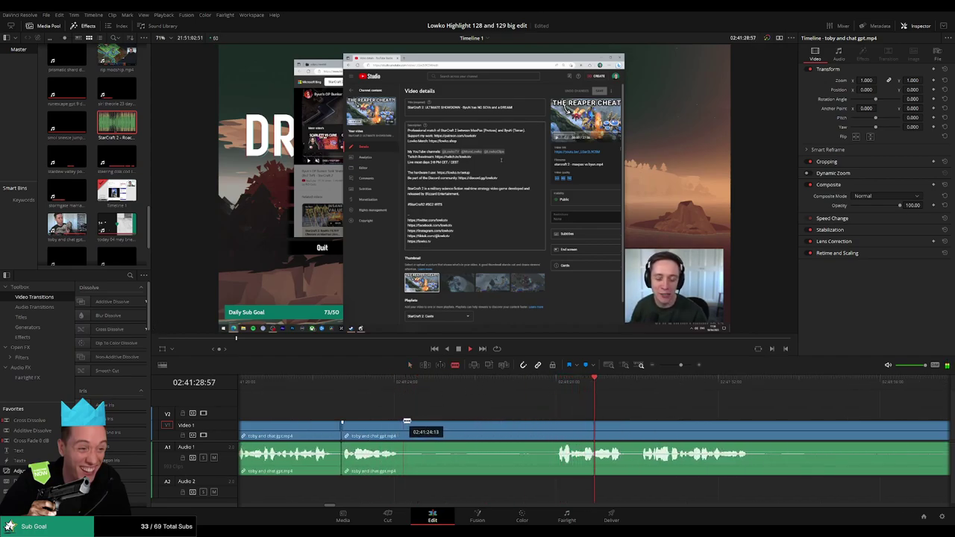
pyautogui.click(554, 429)
pyautogui.press('a')
pyautogui.click(477, 429)
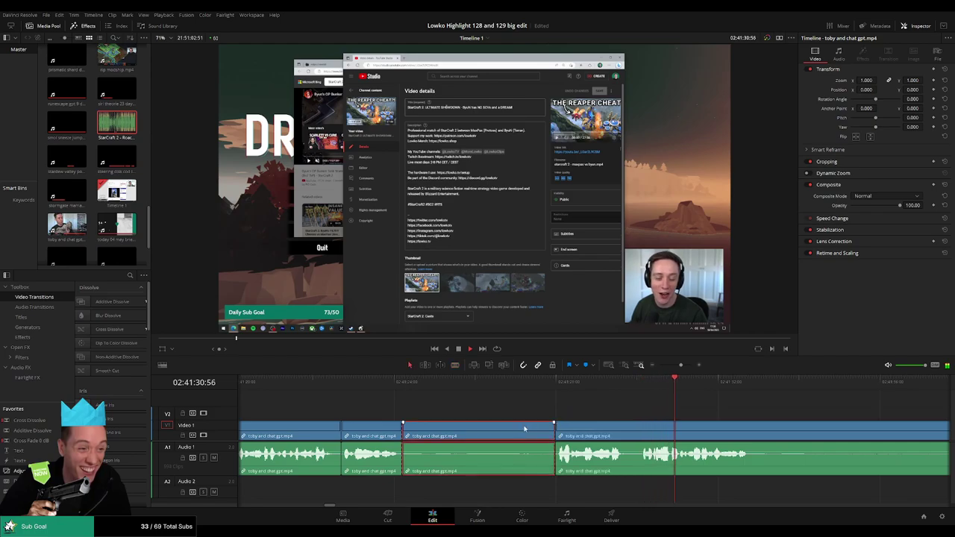
pyautogui.press('Delete')
# Step: Ripple-delete the silence from about 02:41:28:58 to 02:41:34:34
pyautogui.hscroll(3, 440, 426)
pyautogui.press('b')
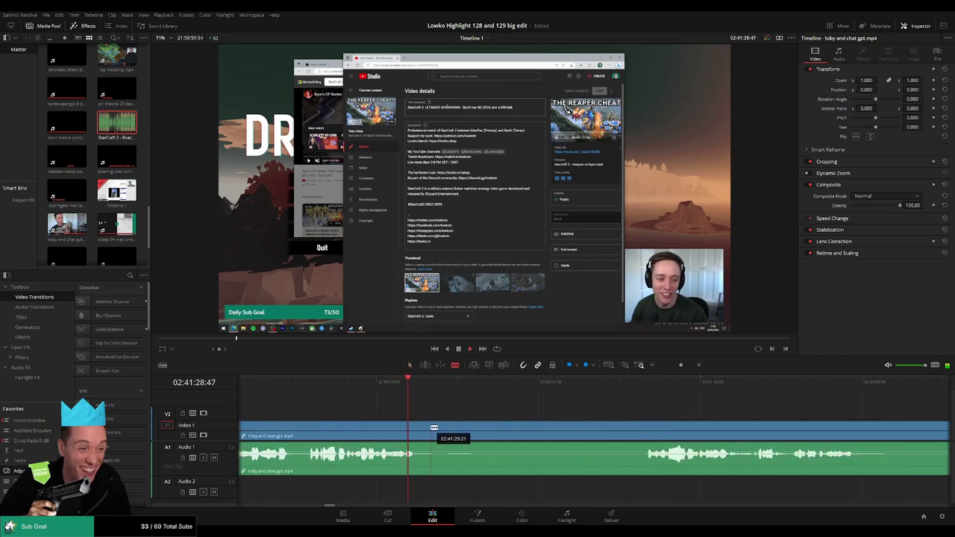
pyautogui.click(416, 430)
pyautogui.click(643, 428)
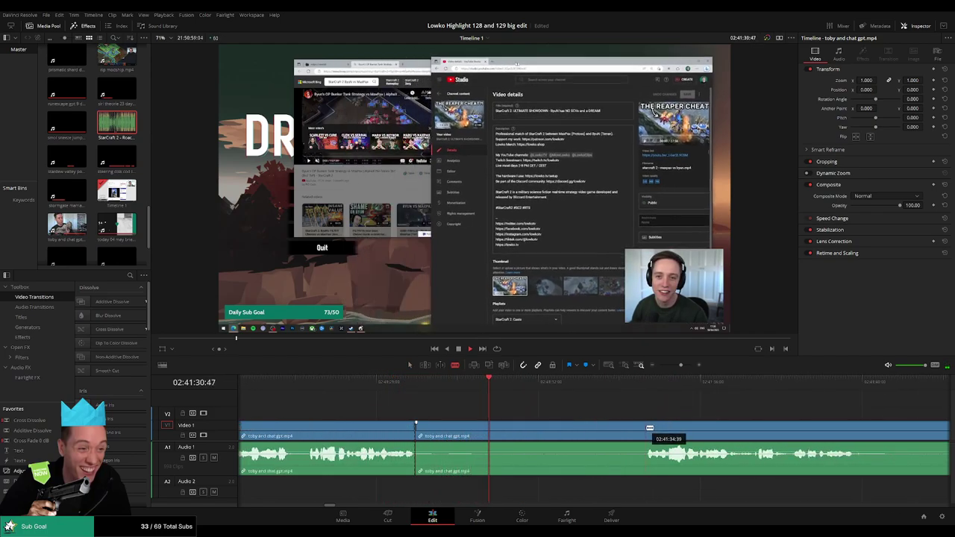
pyautogui.press('a')
pyautogui.click(613, 430)
pyautogui.press('Delete')
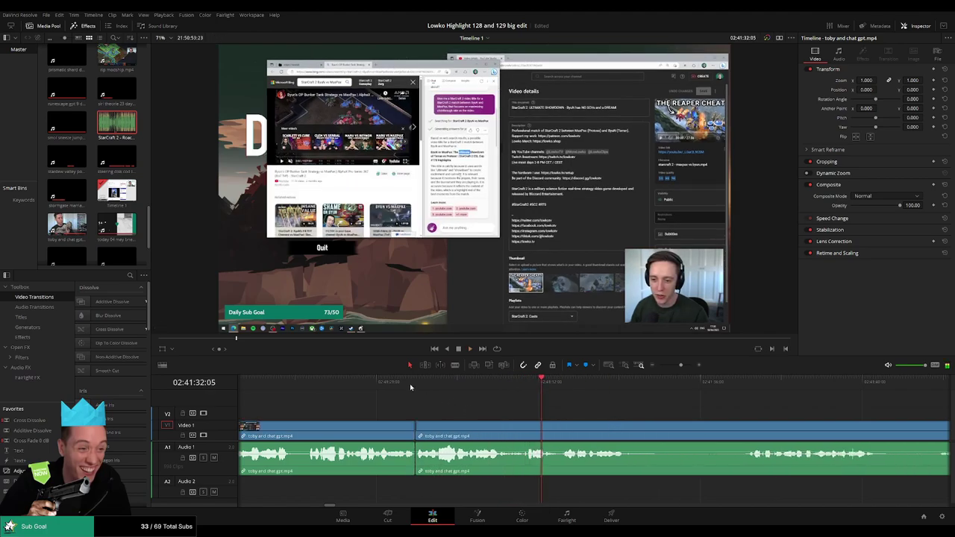
# Step: Replay the last join, then ripple-delete the silence from about 02:41:34:12 to 02:41:37:10
pyautogui.click(409, 383)
pyautogui.hscroll(3, 493, 408)
pyautogui.press('b')
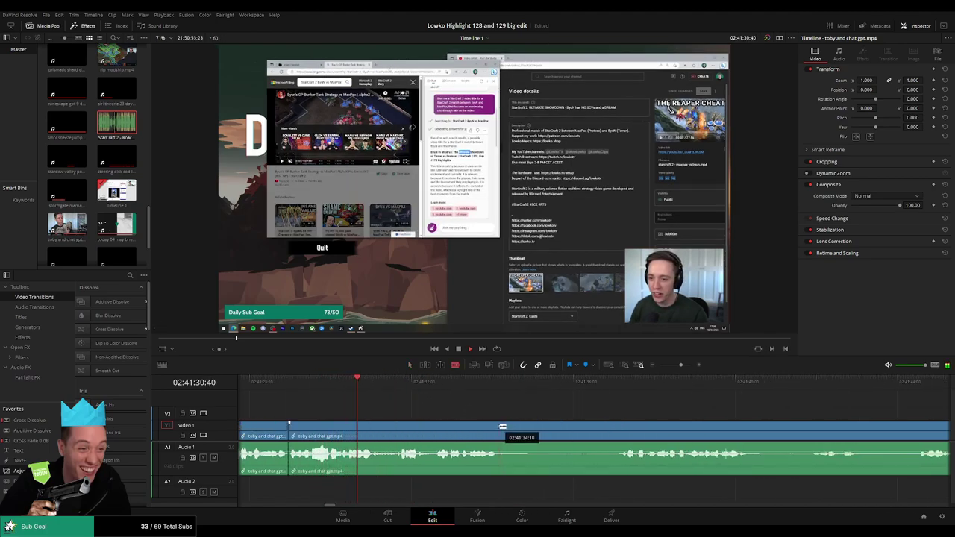
pyautogui.click(502, 429)
pyautogui.click(619, 430)
pyautogui.press('a')
pyautogui.click(594, 433)
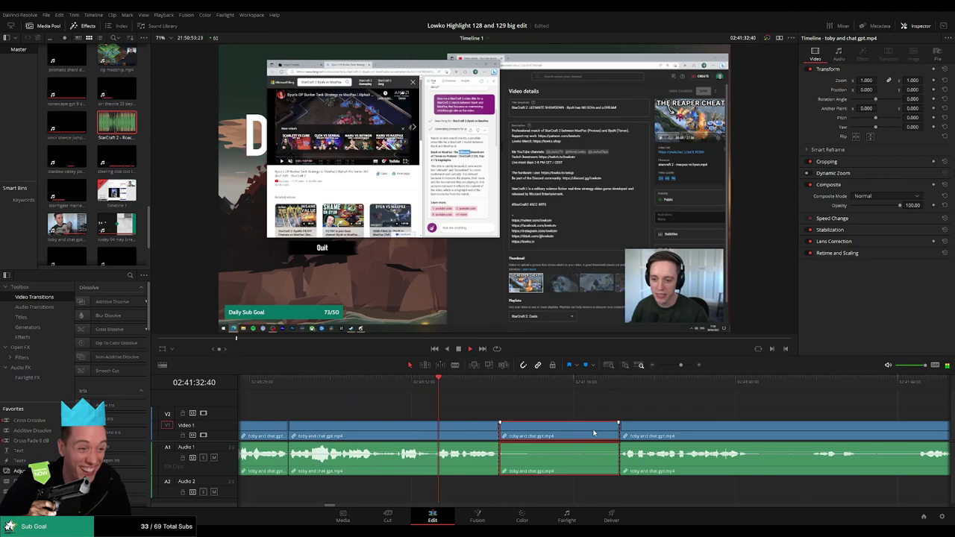
pyautogui.press('Delete')
# Step: Cut out the silence from about 02:41:37:22 to 02:41:38:52 and close the gap
pyautogui.hscroll(3, 502, 418)
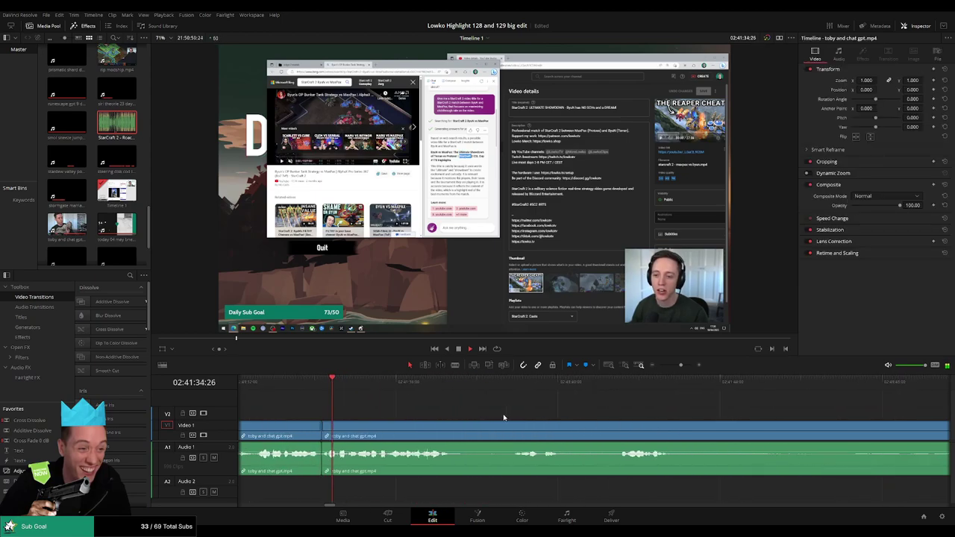
pyautogui.press('b')
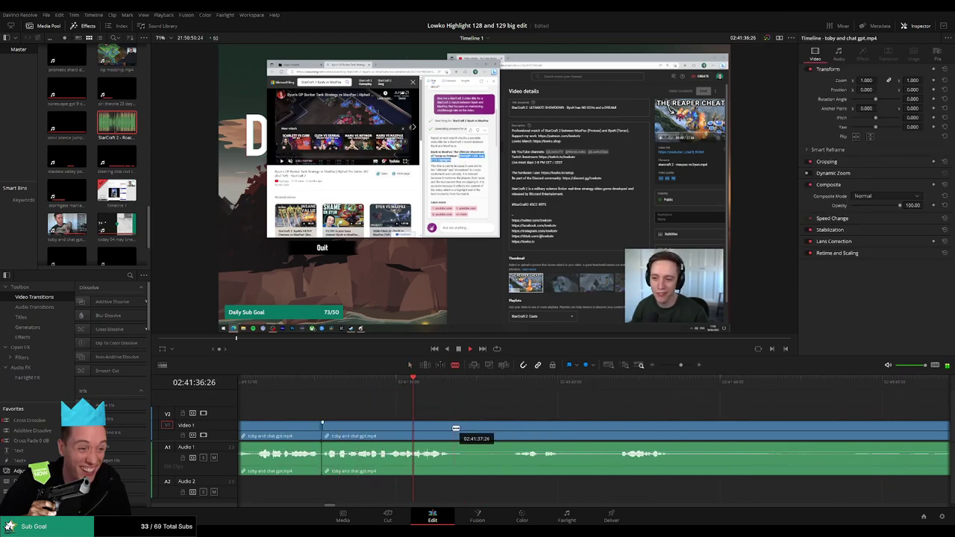
pyautogui.click(453, 436)
pyautogui.click(512, 433)
pyautogui.press('a')
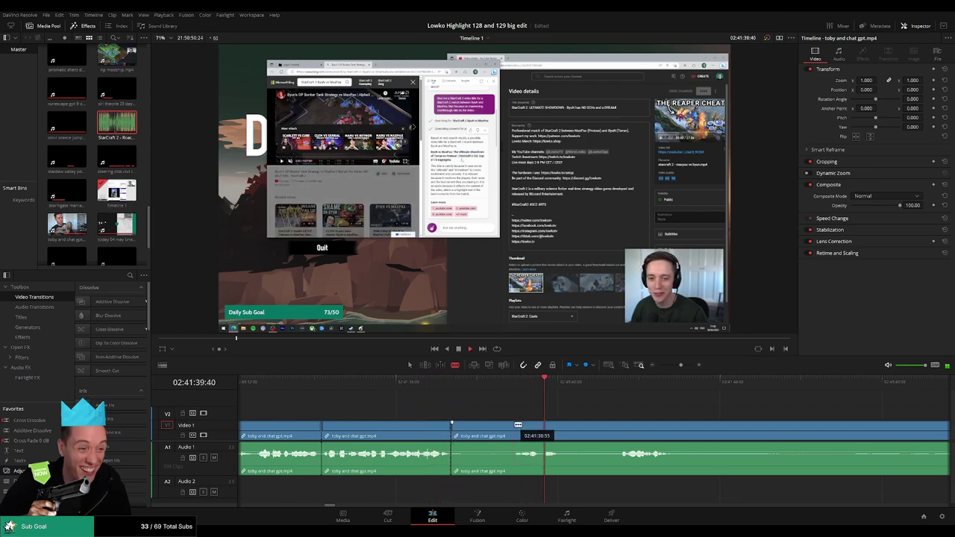
pyautogui.click(491, 431)
pyautogui.press('Delete')
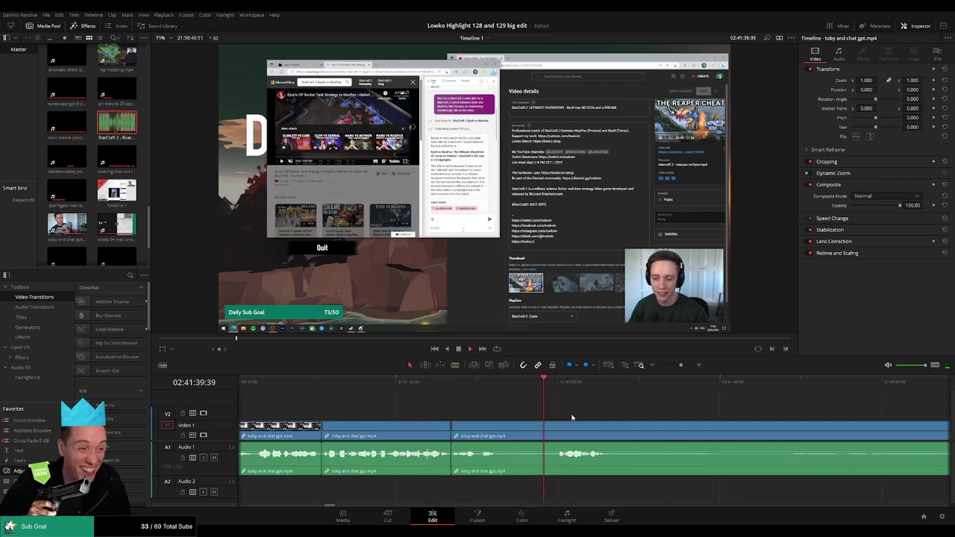
# Step: Ripple-delete the pause from about 02:41:38:35 to 02:41:39:54
pyautogui.hscroll(3, 571, 416)
pyautogui.click(366, 426)
pyautogui.click(420, 426)
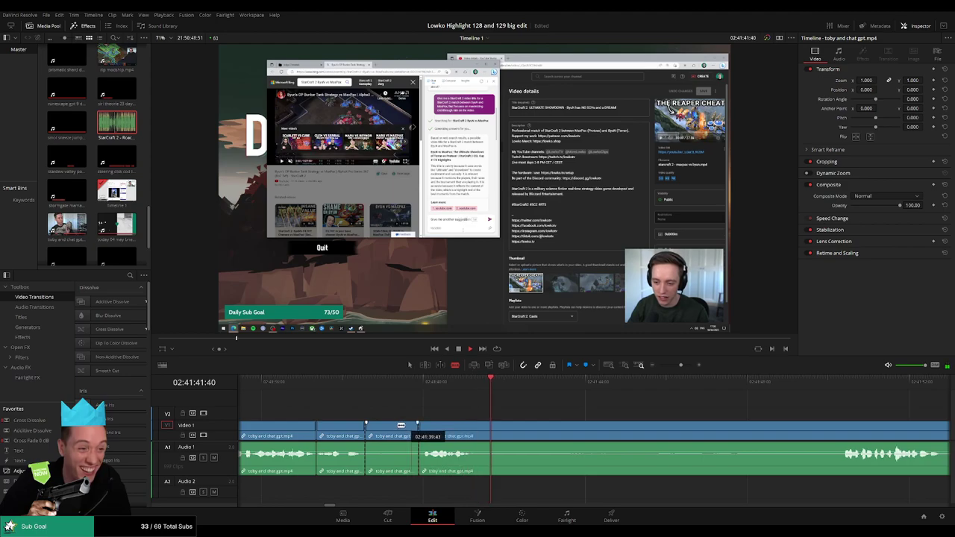
pyautogui.press('a')
pyautogui.click(397, 427)
pyautogui.press('Delete')
# Step: Ripple-delete the silent section where another chat suggestion is requested, from about 02:41:40:03 to 02:41:48:55
pyautogui.press('b')
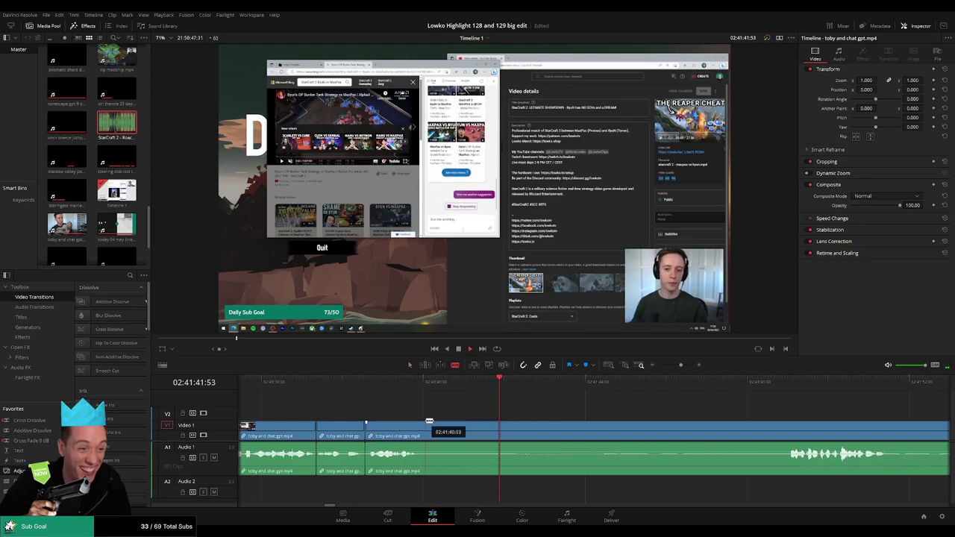
pyautogui.click(426, 431)
pyautogui.click(788, 431)
pyautogui.press('a')
pyautogui.click(733, 427)
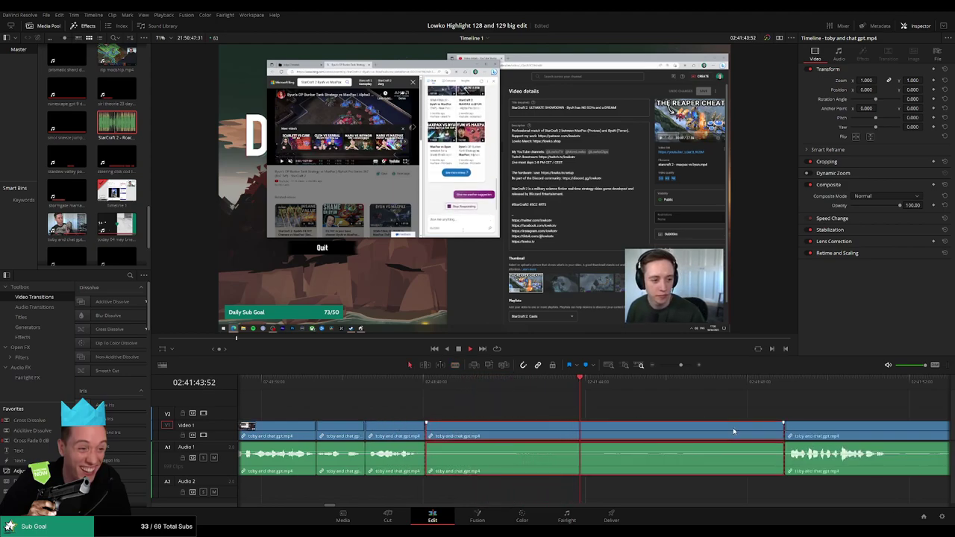
pyautogui.press('Delete')
# Step: Replay the last join, then ripple-delete the silence from about 02:41:42:36 to 02:41:46:03
pyautogui.click(437, 383)
pyautogui.moveTo(569, 408); pyautogui.dragTo(455, 420)
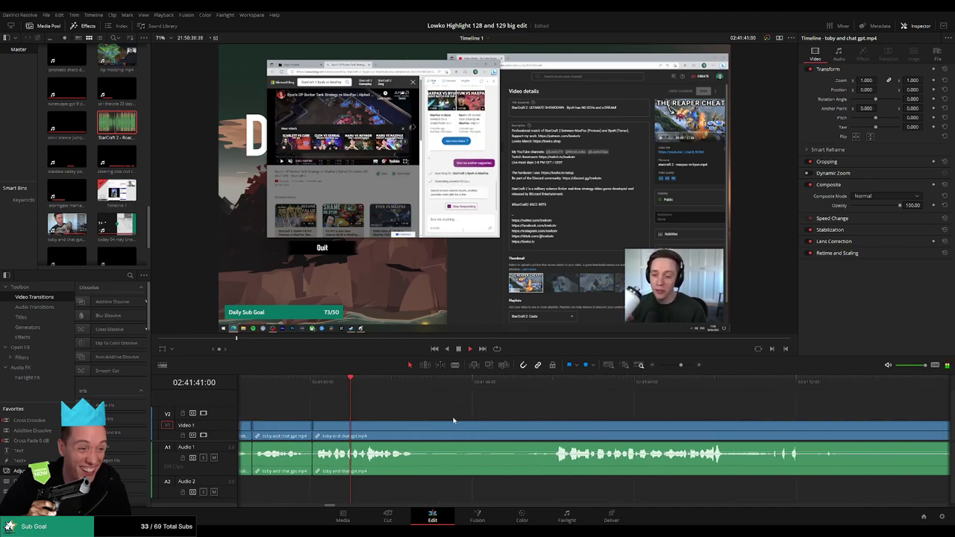
pyautogui.press('b')
pyautogui.click(415, 425)
pyautogui.click(557, 426)
pyautogui.press('a')
pyautogui.click(519, 427)
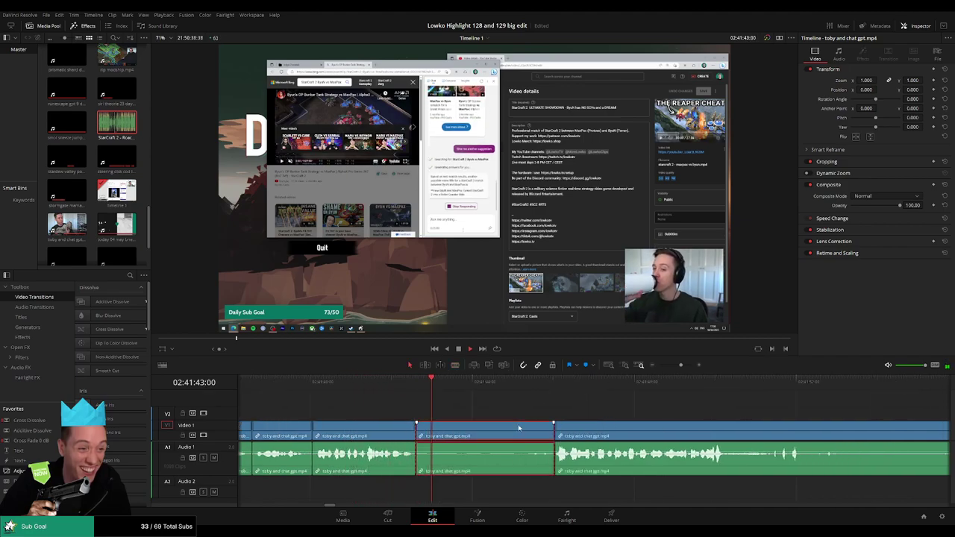
pyautogui.press('Delete')
# Step: Cut out the quiet chat-typing section from about 02:41:48:48 to 02:41:54:05 and close the gap
pyautogui.hscroll(4, 457, 406)
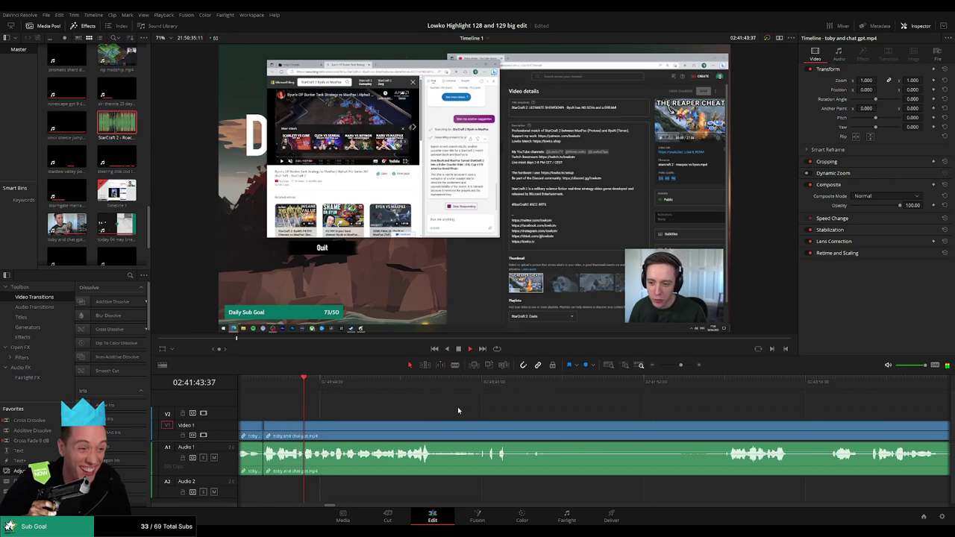
pyautogui.hscroll(2, 432, 410)
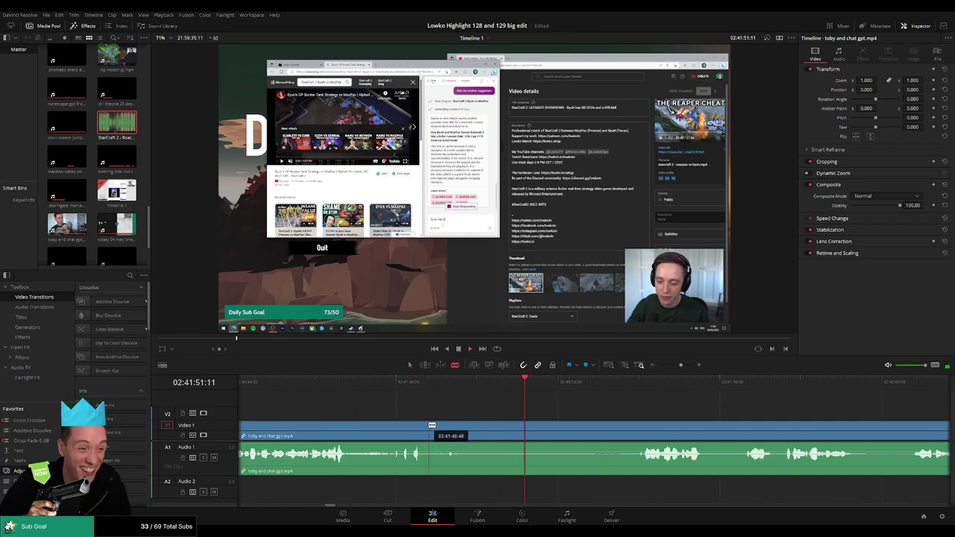
pyautogui.click(429, 425)
pyautogui.click(640, 425)
pyautogui.press('a')
pyautogui.click(617, 427)
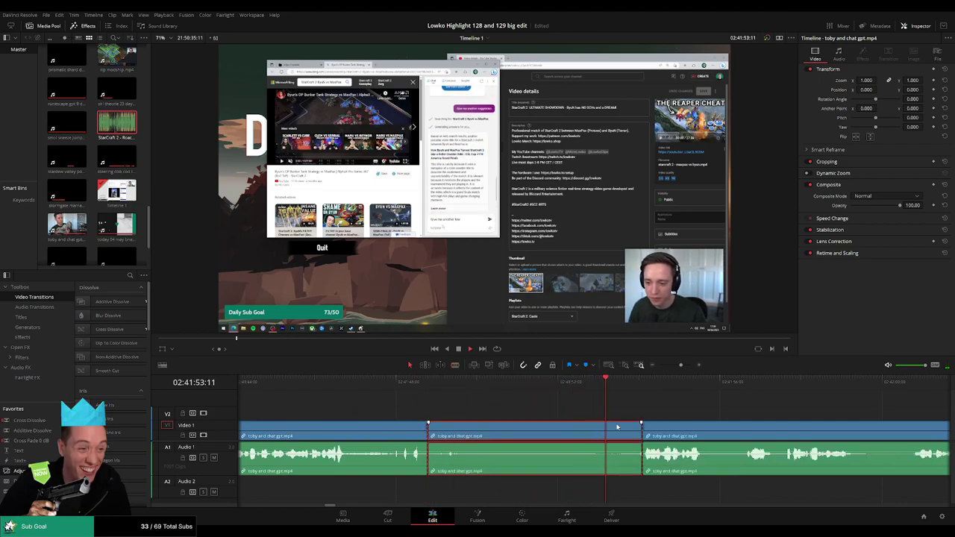
pyautogui.press('Delete')
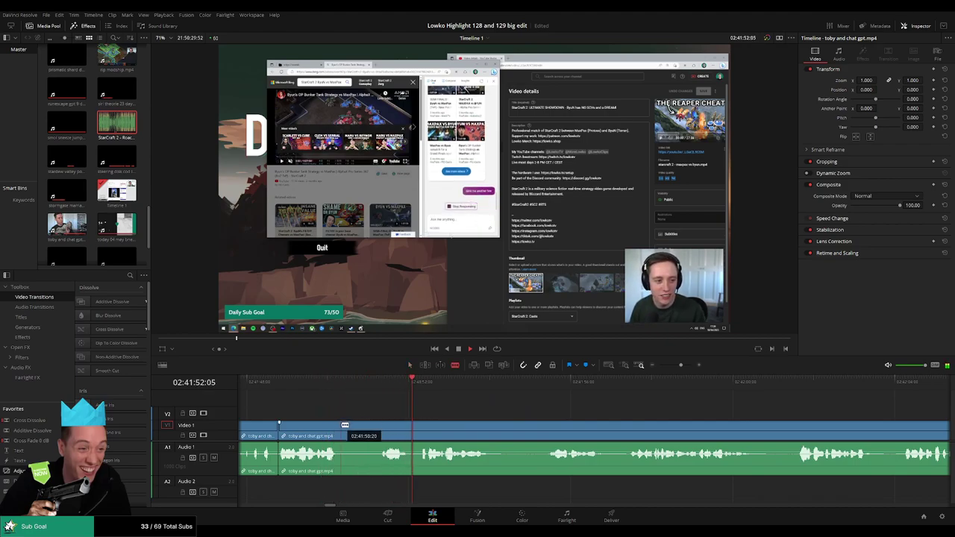
# Step: Ripple-delete the short pause from about 02:41:50:20 to 02:41:51:16
pyautogui.click(340, 425)
pyautogui.click(378, 427)
pyautogui.press('a')
pyautogui.click(366, 429)
pyautogui.press('Delete')
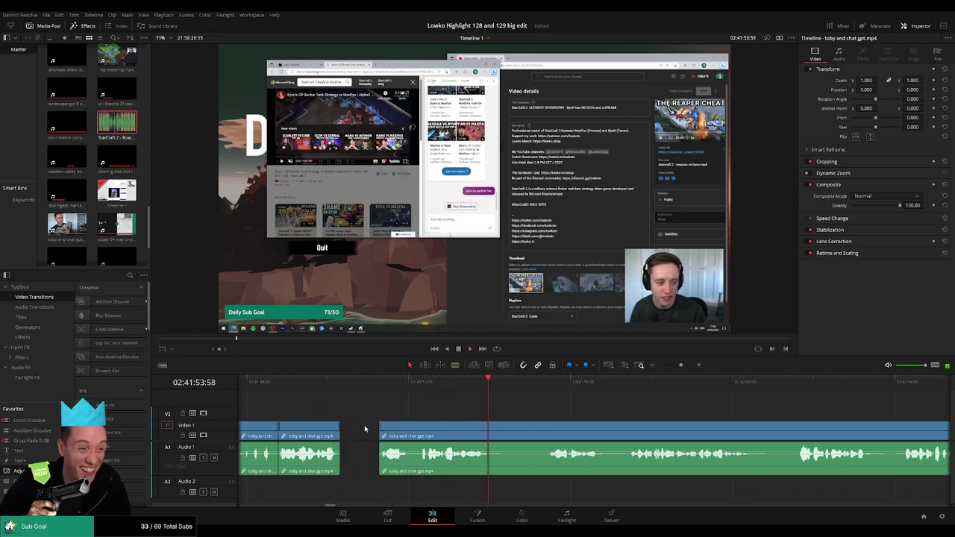
# Step: Cut out the silence from about 02:41:53:02 to 02:41:54:30 and close the gap
pyautogui.press('b')
pyautogui.click(450, 429)
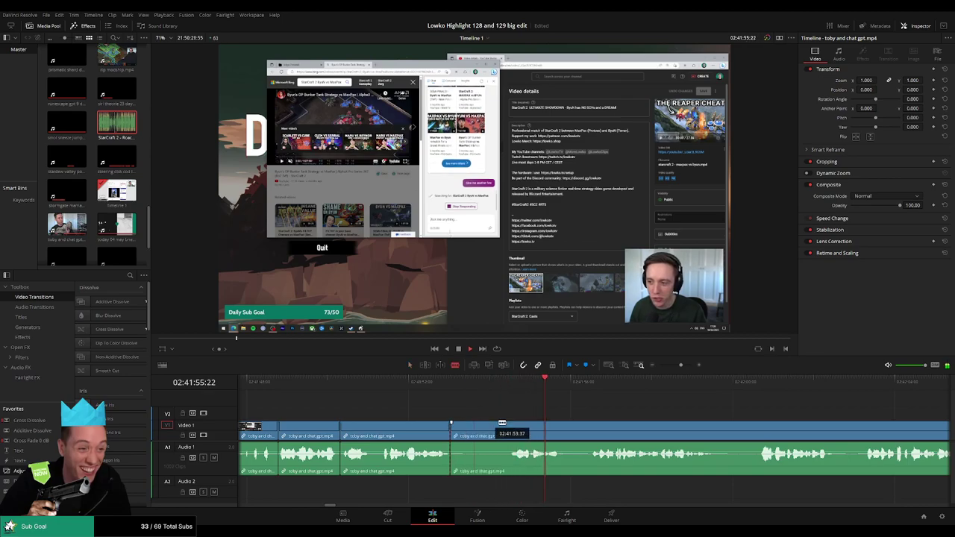
pyautogui.click(509, 429)
pyautogui.press('a')
pyautogui.click(488, 429)
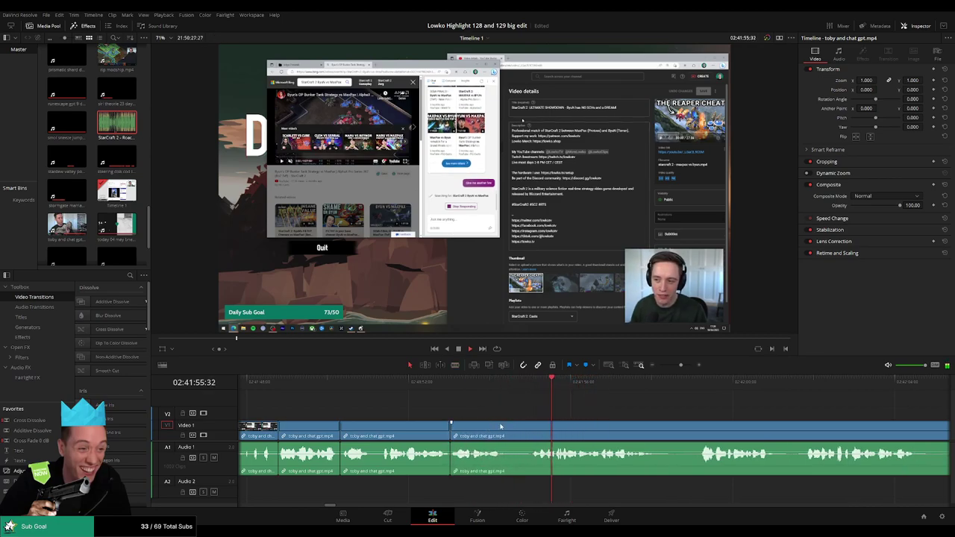
# Step: Ripple-delete the short pause from about 02:41:54:16 to 02:41:55:00
pyautogui.press('Delete')
pyautogui.click(321, 429)
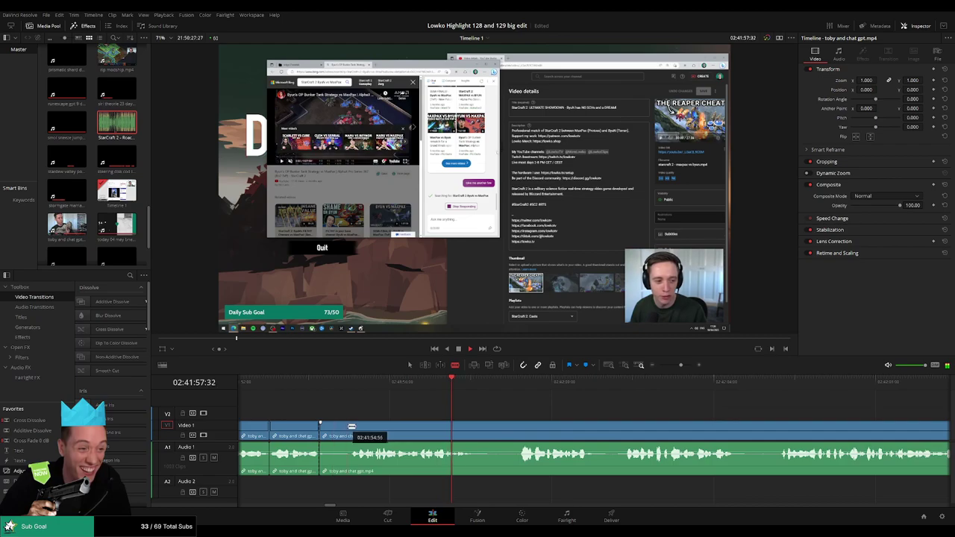
pyautogui.click(349, 429)
pyautogui.press('a')
pyautogui.click(343, 429)
pyautogui.press('Delete')
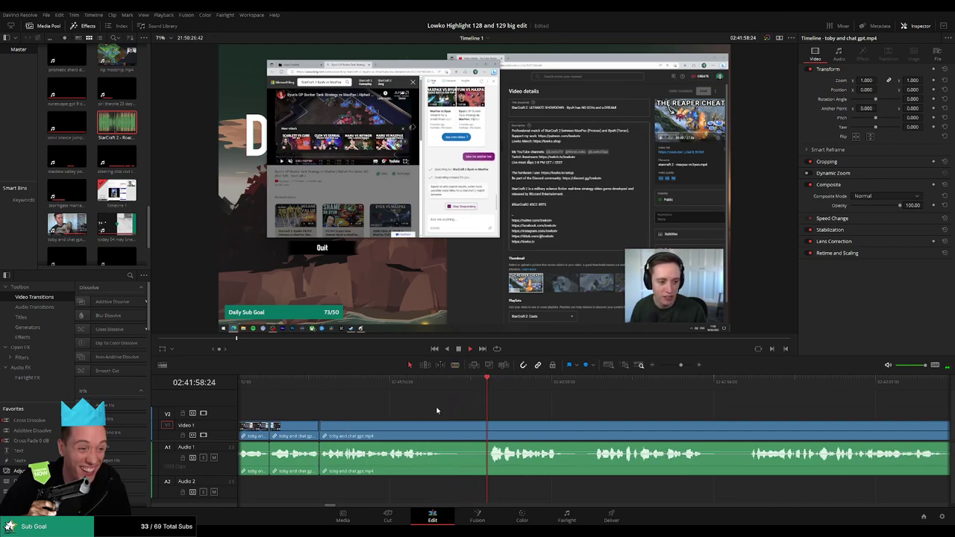
# Step: Cut out the silence from about 02:41:57:18 to 02:41:58:23 and close the gap
pyautogui.press('b')
pyautogui.click(442, 425)
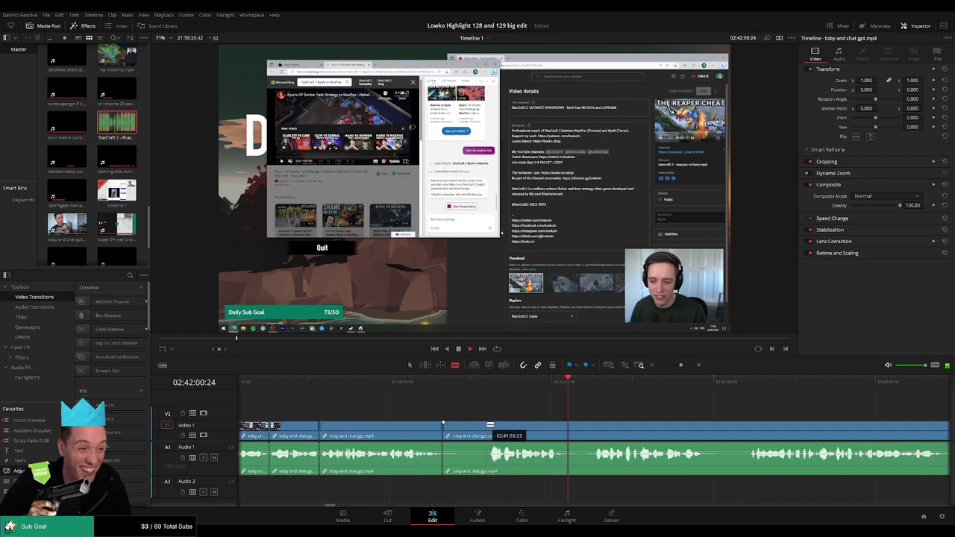
pyautogui.click(485, 425)
pyautogui.press('a')
pyautogui.click(467, 429)
pyautogui.press('Delete')
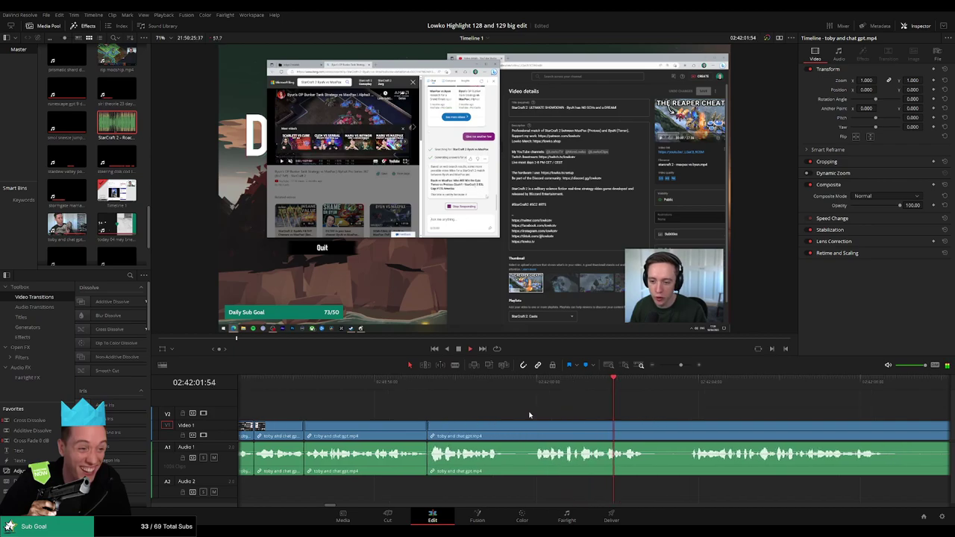
# Step: Ripple-delete the short pause from about 02:41:59:10 to 02:41:59:53
pyautogui.hscroll(2, 529, 415)
pyautogui.press('b')
pyautogui.click(367, 429)
pyautogui.click(394, 429)
pyautogui.press('a')
pyautogui.click(377, 431)
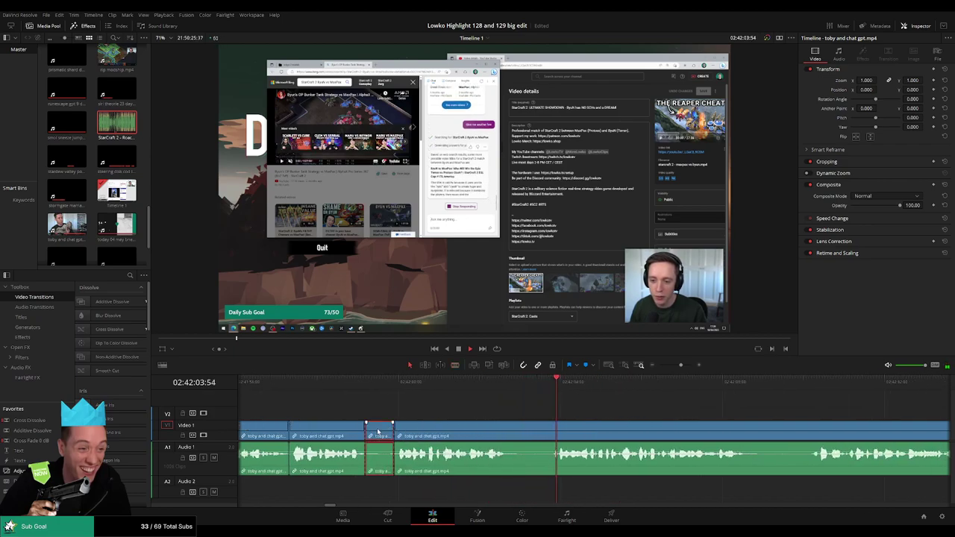
pyautogui.press('Delete')
# Step: Replay the last join, then ripple-delete the silence from about 02:42:02:00 to 02:42:03:04
pyautogui.click(371, 384)
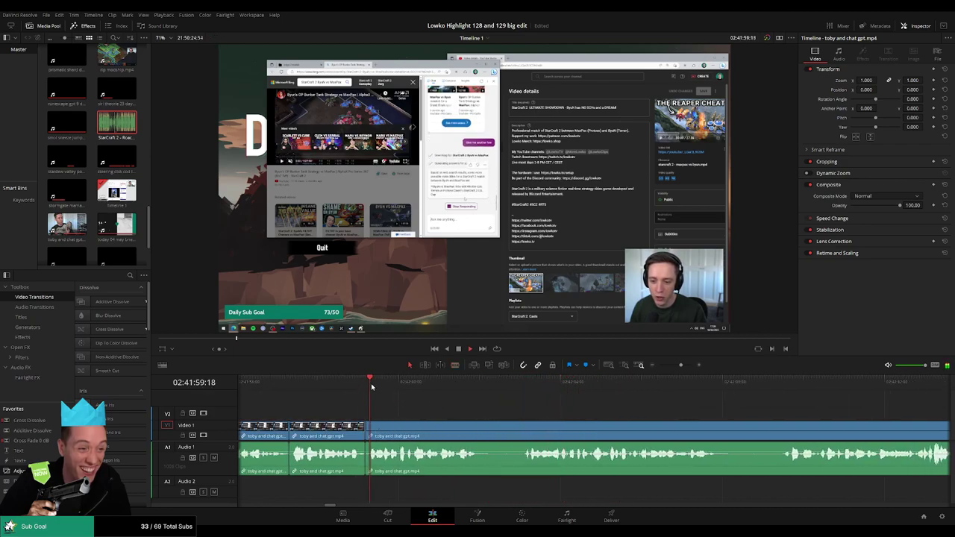
pyautogui.press('b')
pyautogui.click(480, 425)
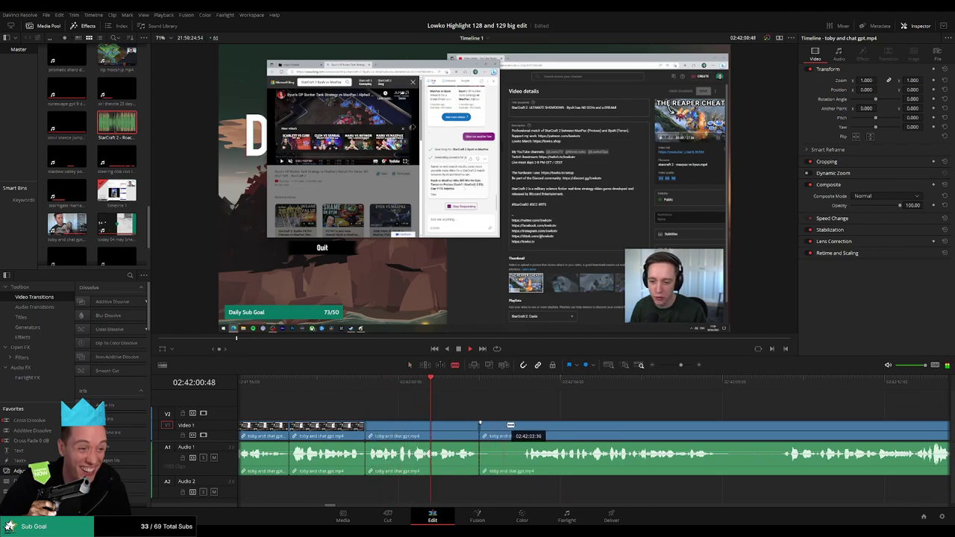
pyautogui.click(523, 427)
pyautogui.press('a')
pyautogui.click(501, 430)
pyautogui.press('Delete')
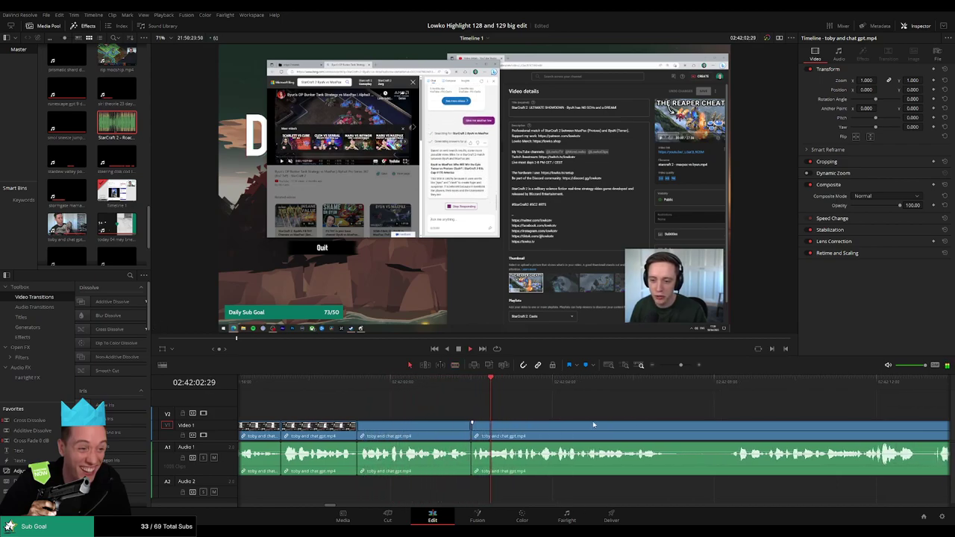
# Step: Cut out the silence from about 02:42:06:51 to 02:42:08:26 and close the gap
pyautogui.press('b')
pyautogui.click(472, 429)
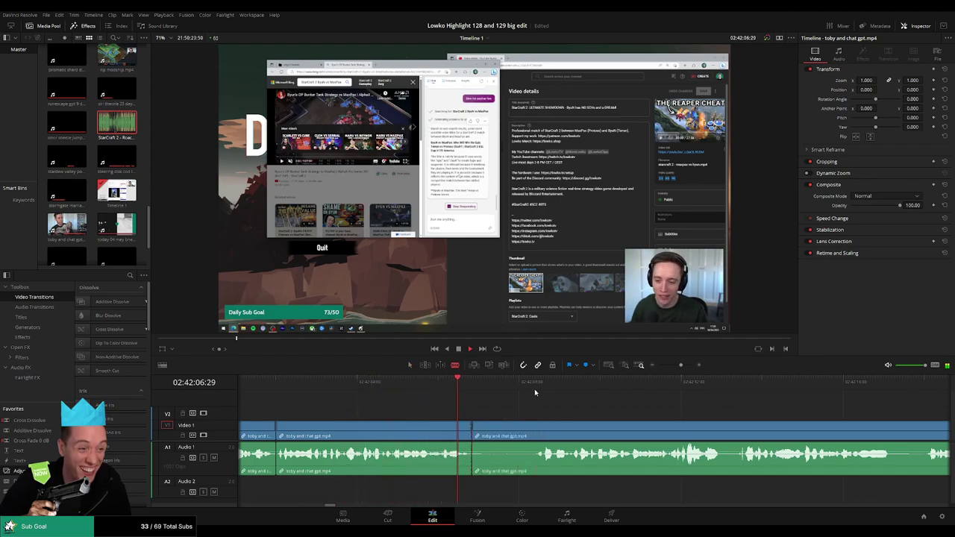
pyautogui.click(538, 426)
pyautogui.press('a')
pyautogui.click(519, 431)
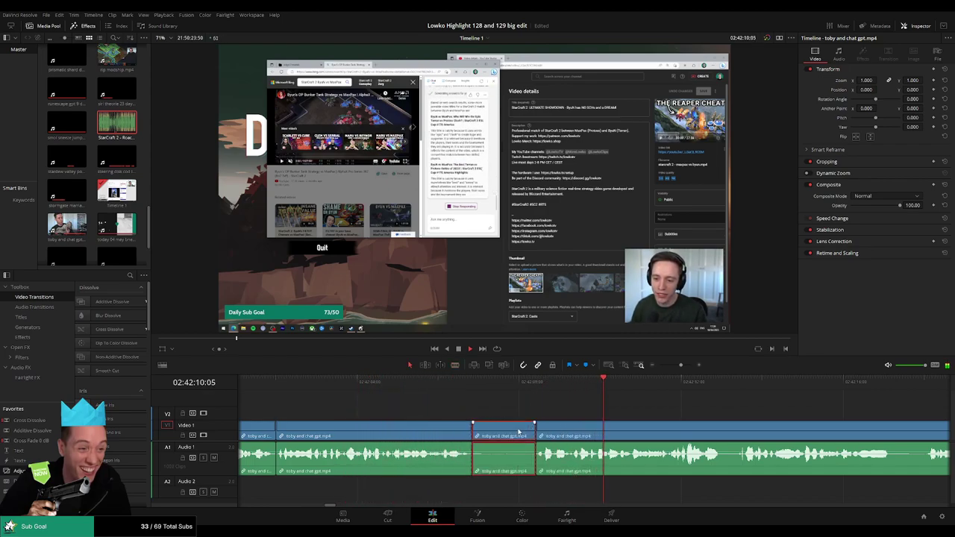
pyautogui.press('Delete')
# Step: Replay from about 02:42:12:00, then ripple-delete the short pause from about 02:42:11:34 to 02:42:12:00
pyautogui.hscroll(2, 493, 417)
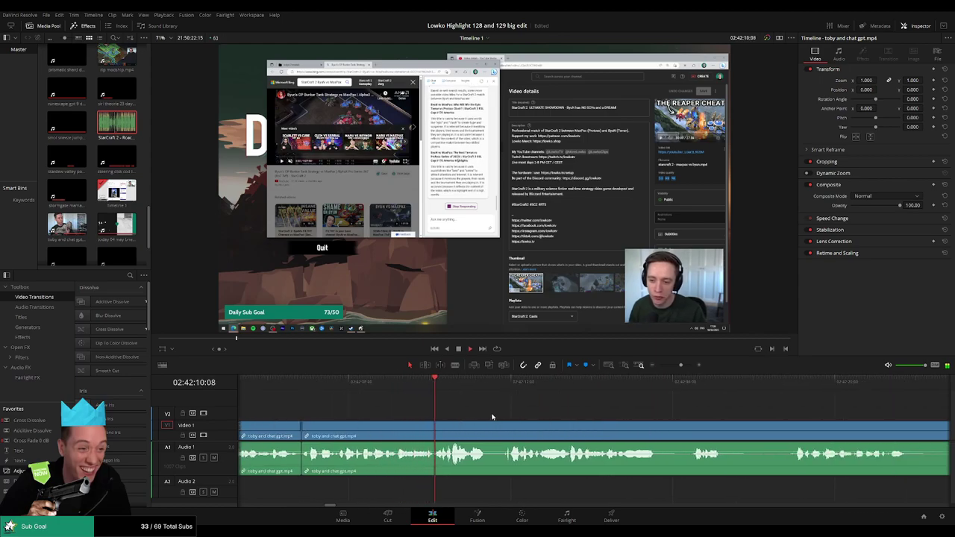
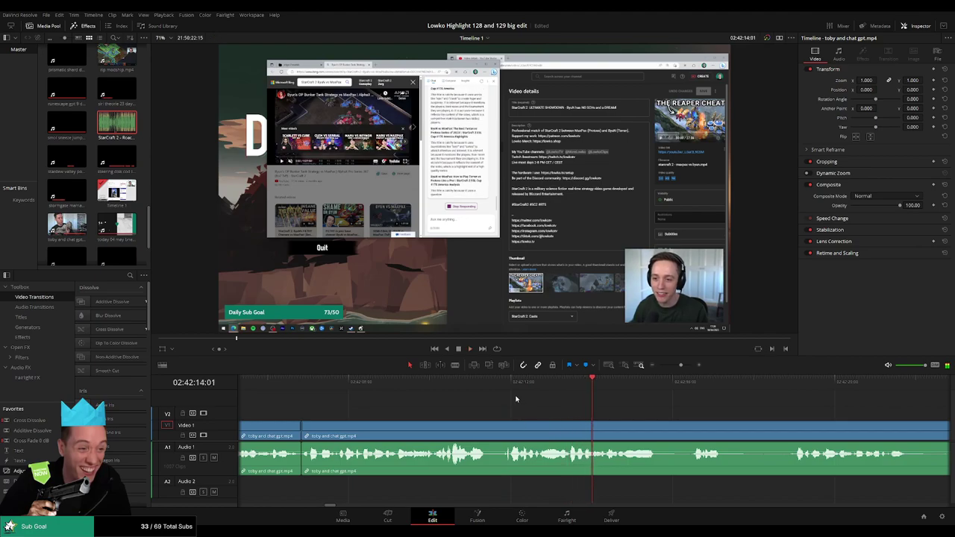
pyautogui.click(508, 386)
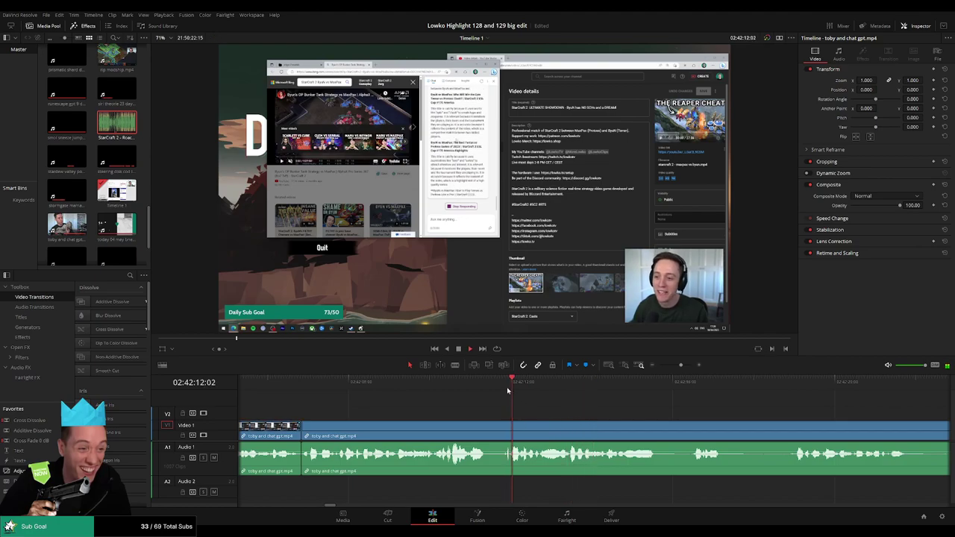
pyautogui.click(494, 437)
pyautogui.click(514, 432)
pyautogui.press('a')
pyautogui.click(506, 431)
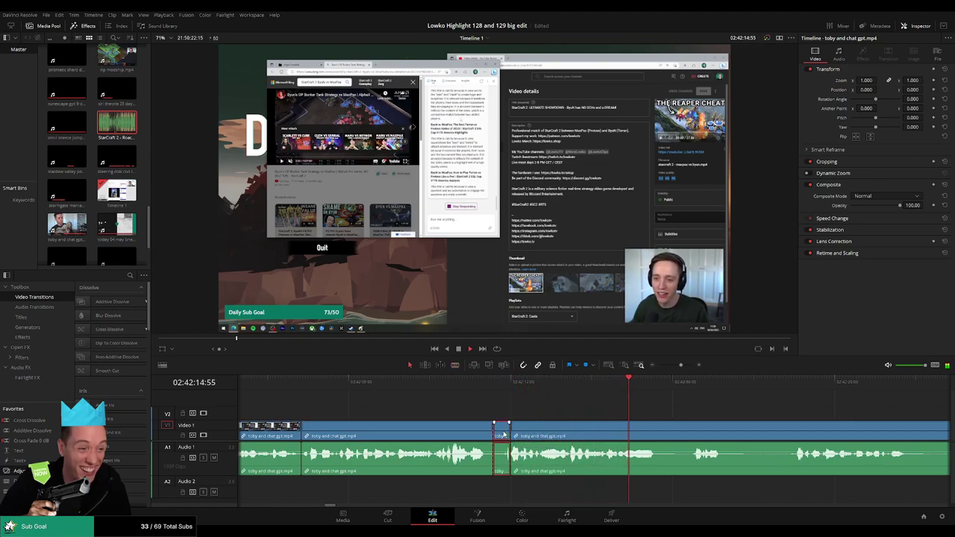
pyautogui.press('Delete')
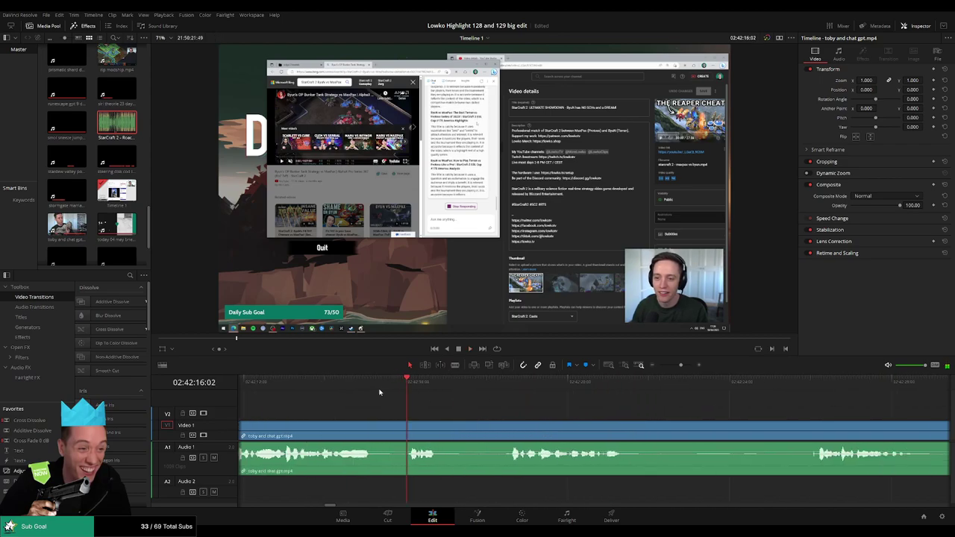
# Step: Replay from before the pause, then ripple-delete the silence from about 02:42:15:07 to 02:42:16:07
pyautogui.click(361, 386)
pyautogui.press('b')
pyautogui.click(373, 424)
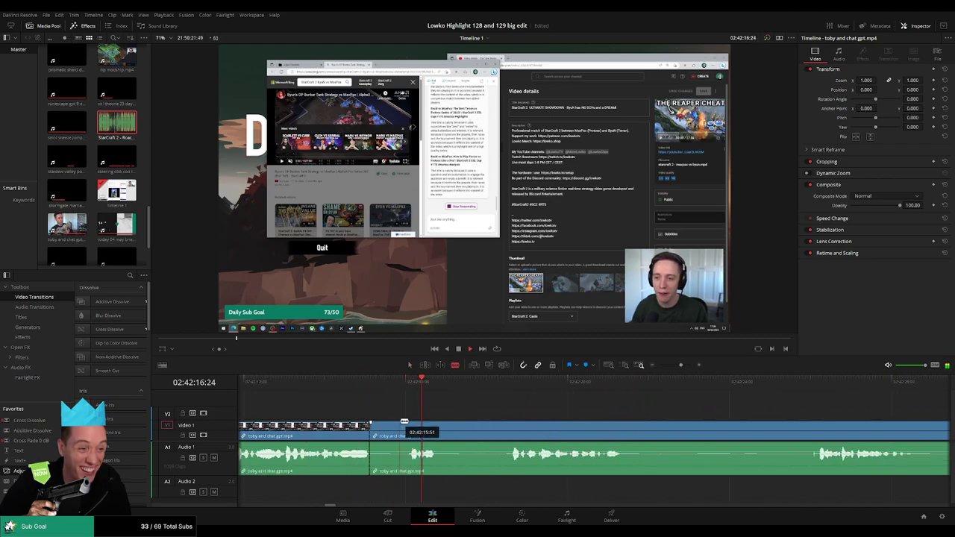
pyautogui.moveTo(403, 422); pyautogui.dragTo(408, 424)
pyautogui.press('Delete')
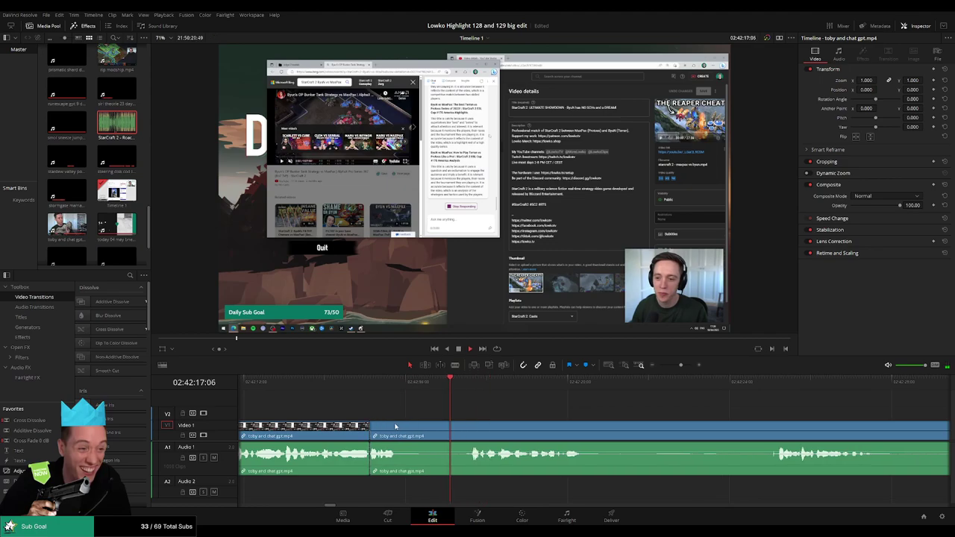
# Step: Cut out the silence from about 02:42:15:46 to 02:42:17:36 and close the gap
pyautogui.click(398, 426)
pyautogui.click(472, 425)
pyautogui.press('a')
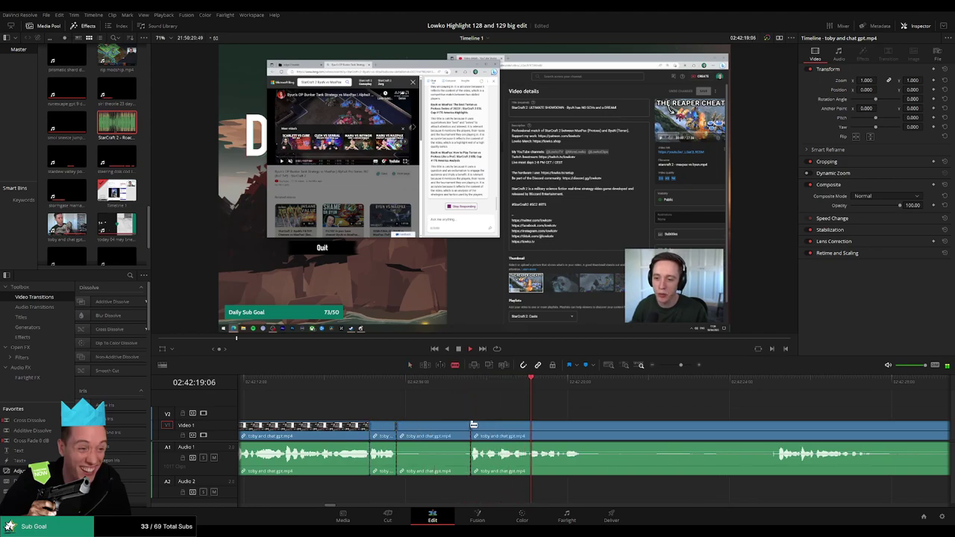
pyautogui.click(452, 427)
pyautogui.press('Delete')
# Step: Cut out the long quiet section from about 02:42:18:32 to 02:42:23:21 and close the gap
pyautogui.moveTo(595, 420); pyautogui.dragTo(464, 403)
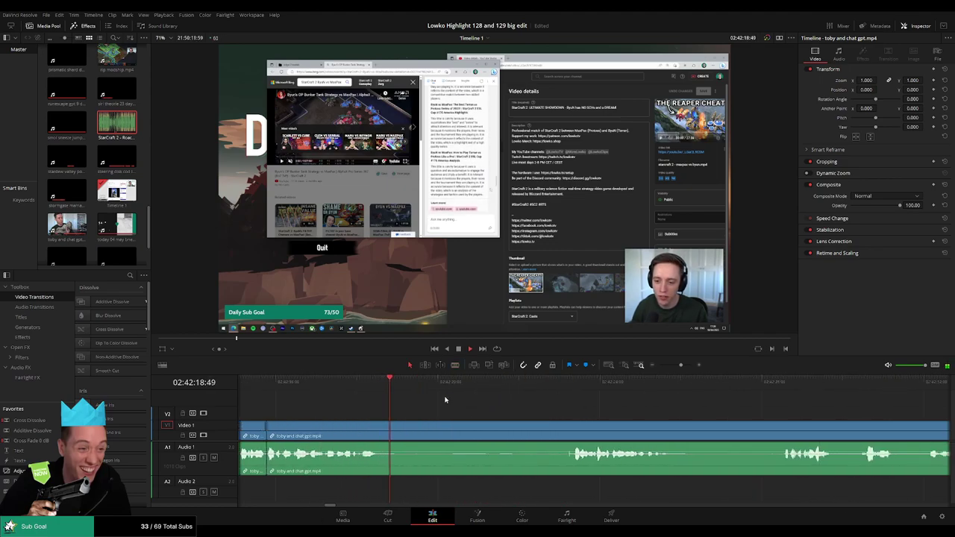
pyautogui.click(569, 382)
pyautogui.click(383, 426)
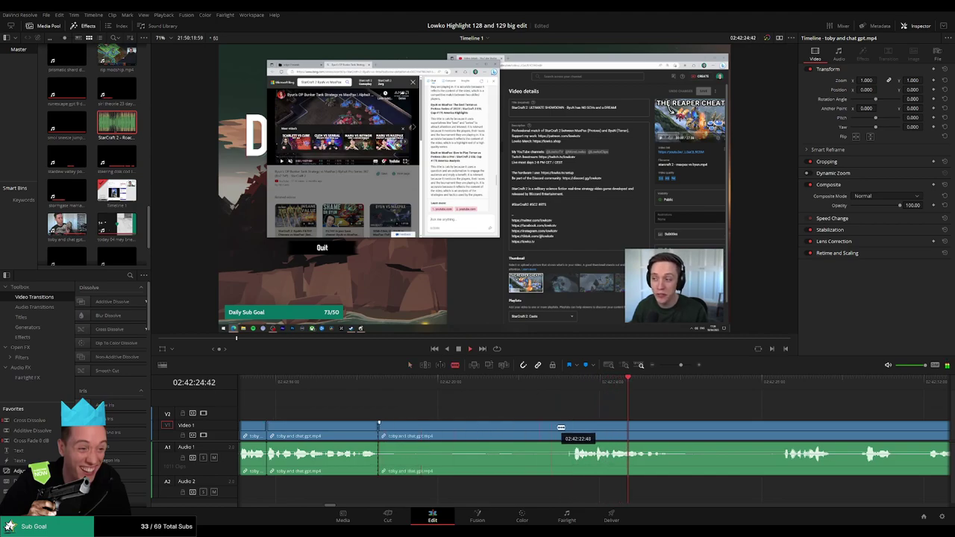
pyautogui.click(577, 426)
pyautogui.press('a')
pyautogui.click(544, 431)
pyautogui.press('Delete')
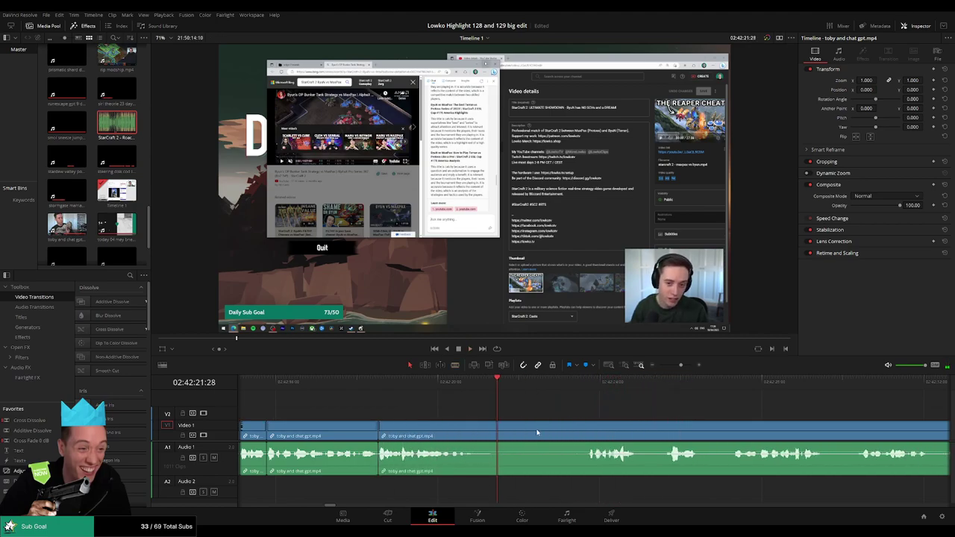
# Step: Ripple-delete the silence from about 02:42:20:49 to 02:42:23:42
pyautogui.click(589, 431)
pyautogui.press('a')
pyautogui.click(555, 432)
pyautogui.press('Delete')
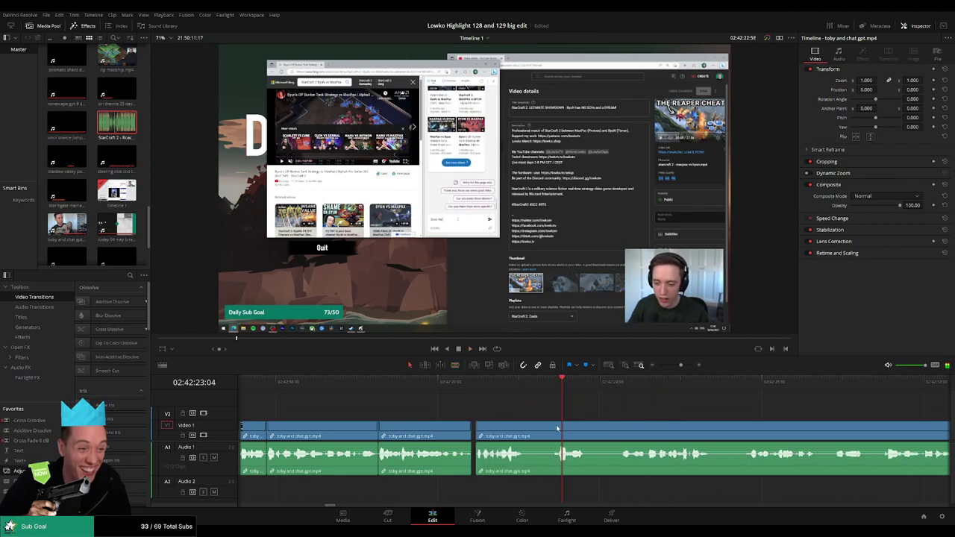
pyautogui.press('a')
# Step: Ripple-delete the short pause from about 02:42:26:40 to 02:42:27:30
pyautogui.moveTo(691, 417); pyautogui.dragTo(425, 407)
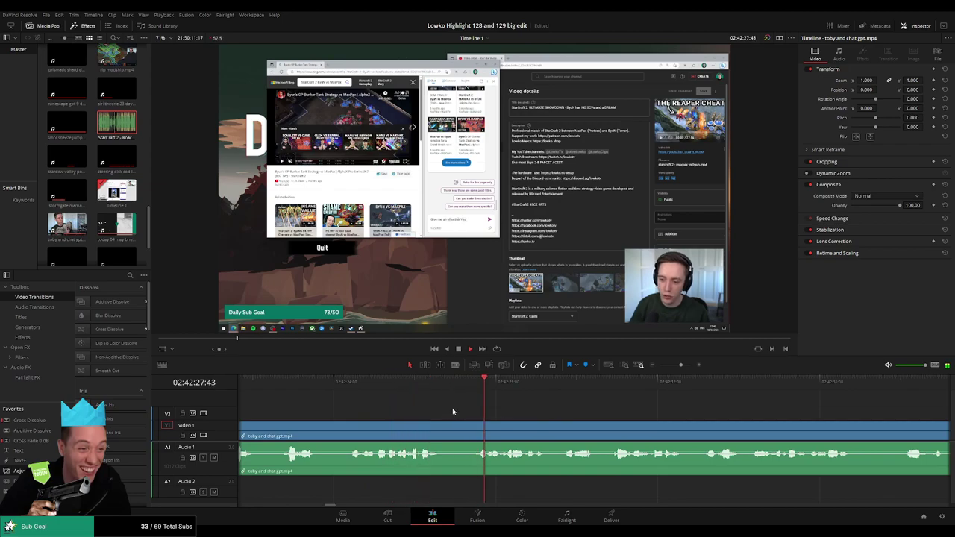
pyautogui.click(445, 423)
pyautogui.click(473, 426)
pyautogui.press('a')
pyautogui.click(460, 428)
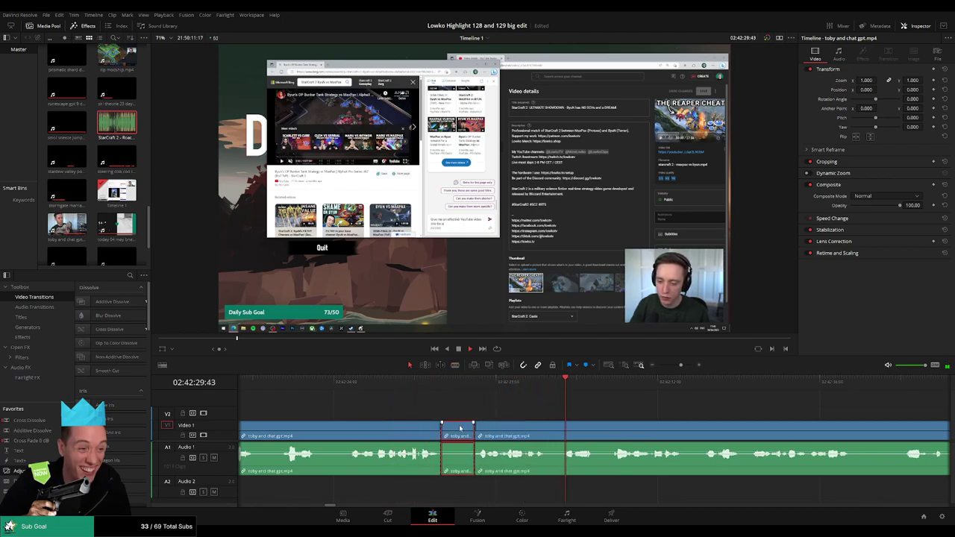
pyautogui.press('Delete')
# Step: Cut out the silence from about 02:42:35:53 to 02:42:37:15 and close the gap
pyautogui.hscroll(3, 532, 412)
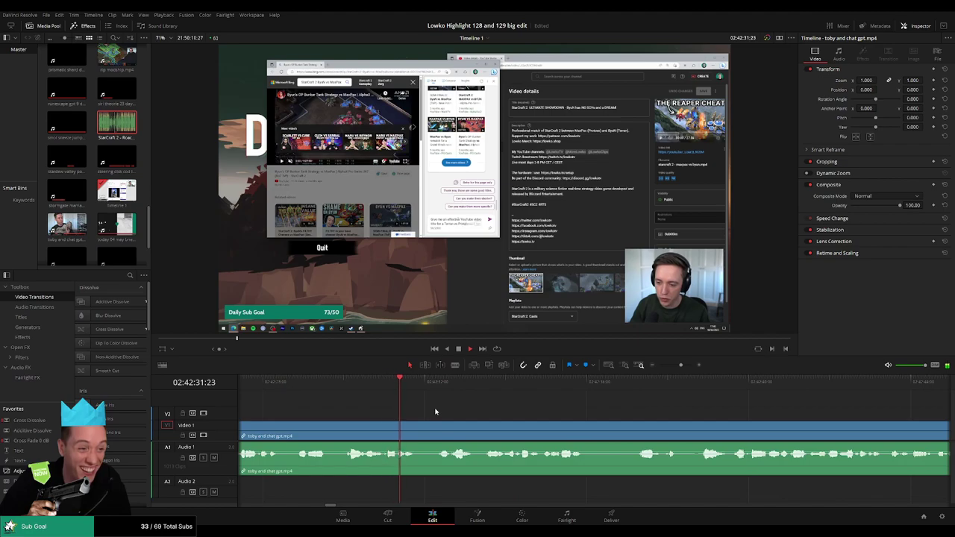
pyautogui.hscroll(2, 478, 399)
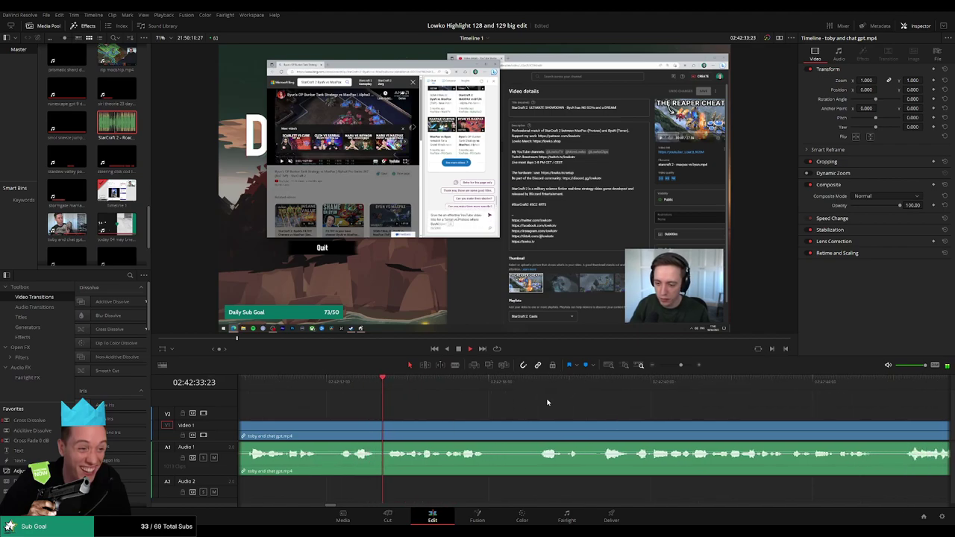
pyautogui.click(484, 427)
pyautogui.click(536, 382)
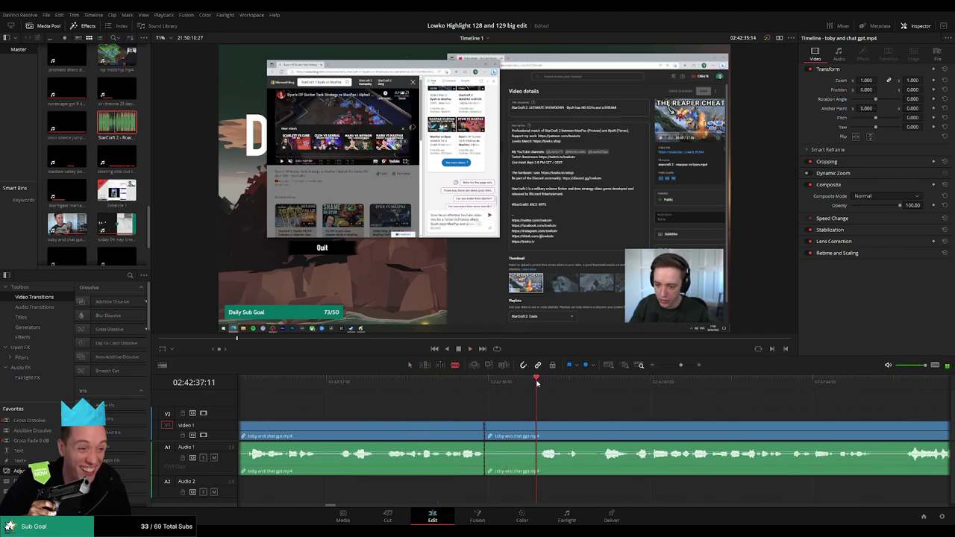
pyautogui.click(538, 431)
pyautogui.press('a')
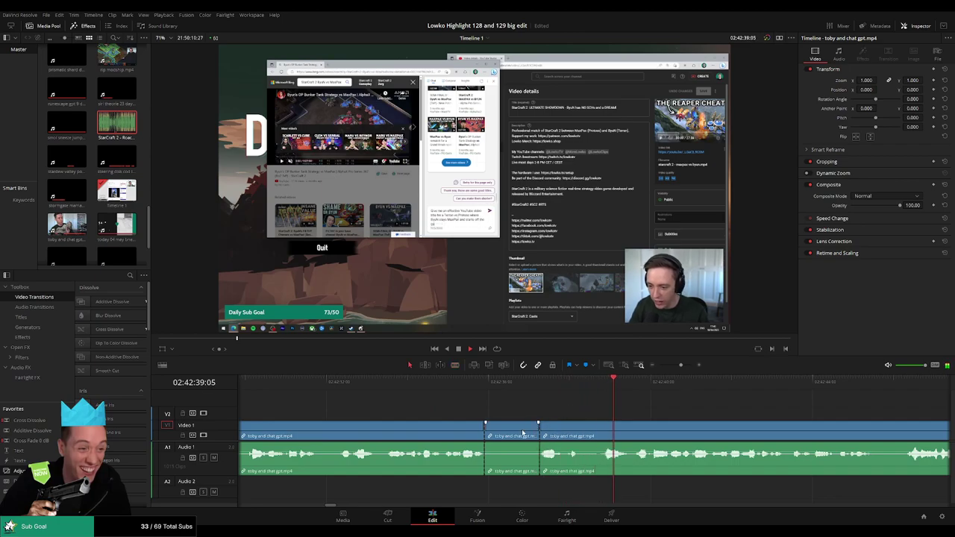
pyautogui.press('Delete')
# Step: Ripple-delete the short pause from about 02:42:44:05 to 02:42:44:54
pyautogui.hscroll(5, 744, 423)
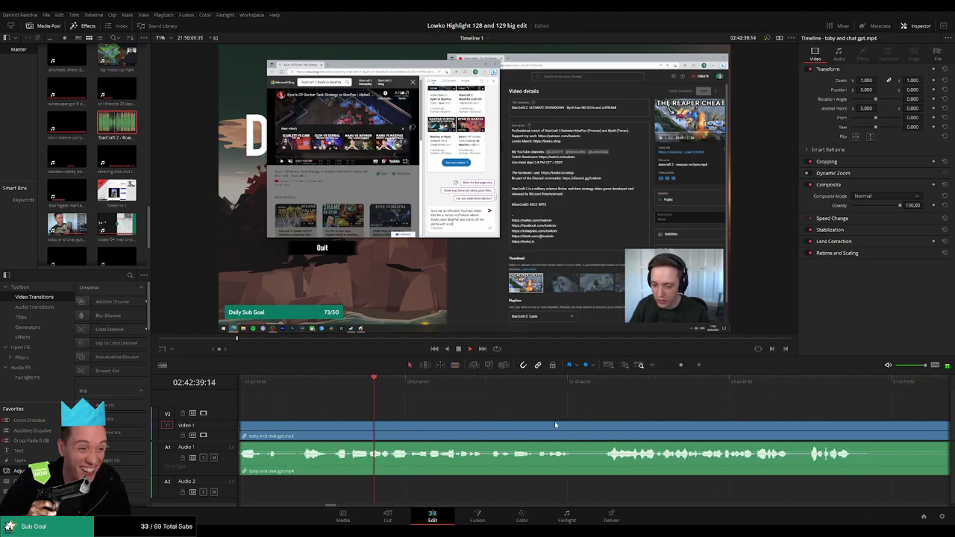
pyautogui.press('b')
pyautogui.click(572, 426)
pyautogui.click(606, 425)
pyautogui.press('a')
pyautogui.click(590, 429)
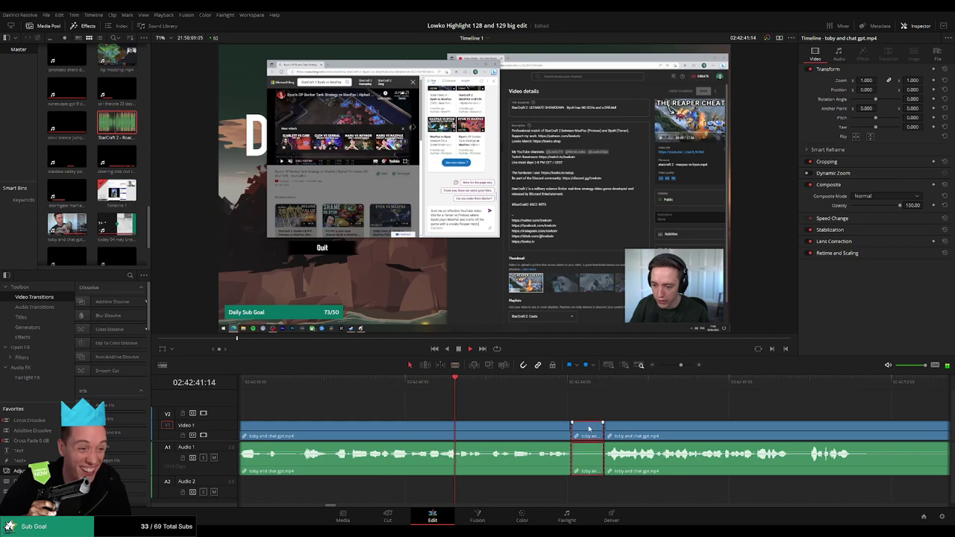
pyautogui.press('Delete')
# Step: Cut out the wait for the chat answer from about 02:42:50:20 to 02:43:00:24 and close the gap
pyautogui.moveTo(668, 417); pyautogui.dragTo(481, 414)
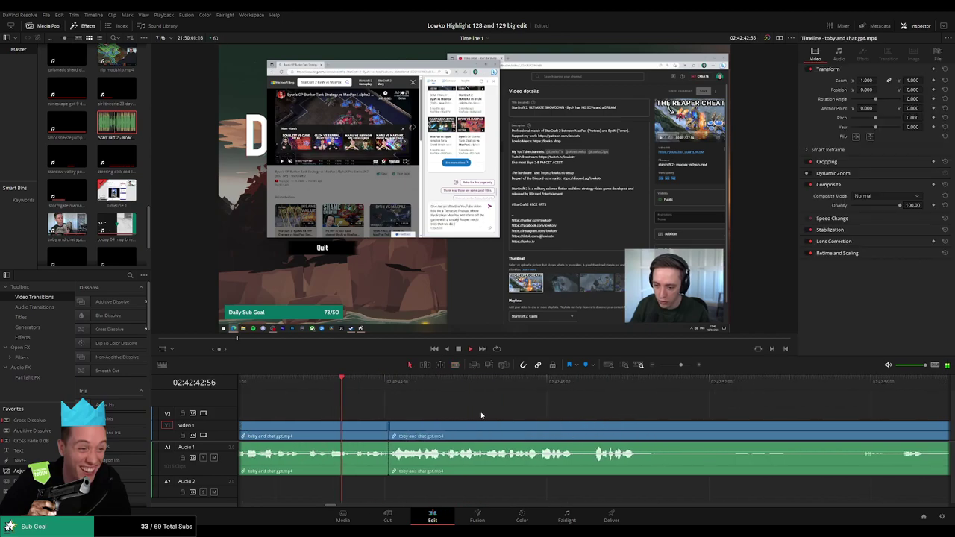
pyautogui.click(643, 424)
pyautogui.hscroll(4, 571, 410)
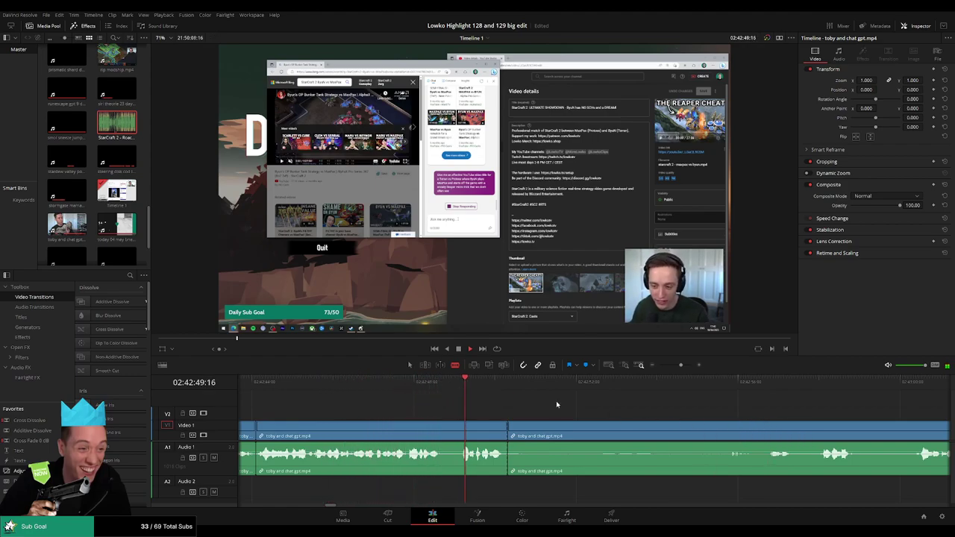
pyautogui.hscroll(3, 556, 404)
pyautogui.click(654, 395)
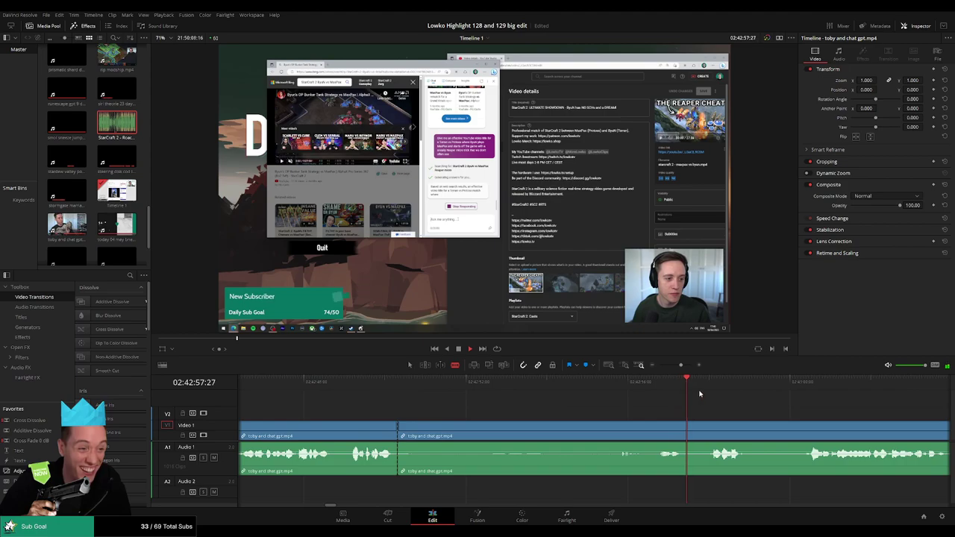
pyautogui.hscroll(2, 679, 396)
pyautogui.click(718, 407)
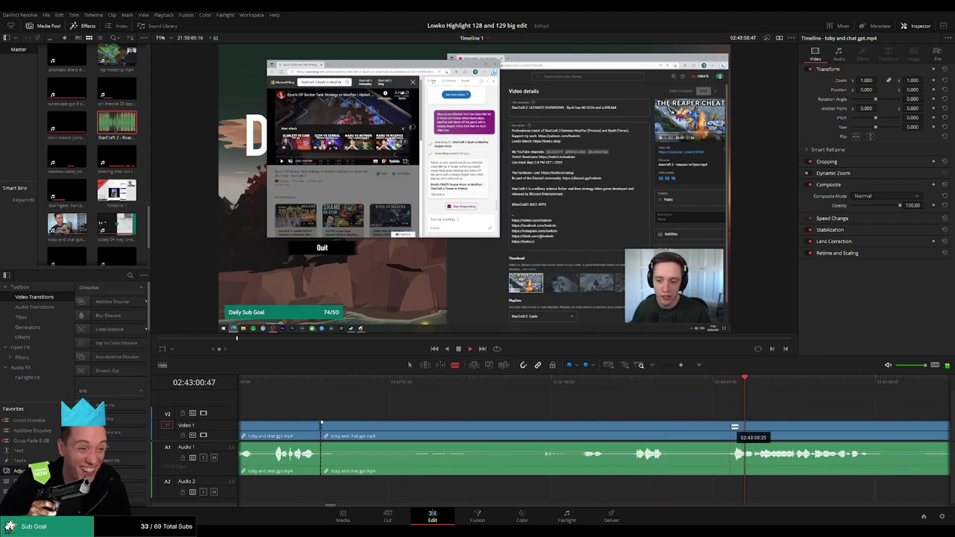
pyautogui.click(732, 427)
pyautogui.press('a')
pyautogui.click(682, 431)
pyautogui.press('Delete')
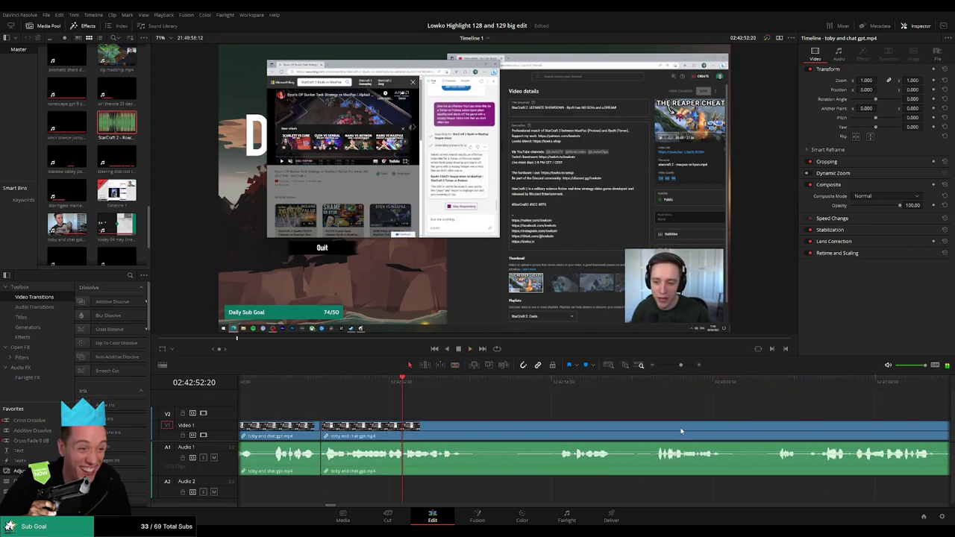
# Step: Cut out the pause from about 02:42:53:52 to 02:42:56:12 and close the gap
pyautogui.click(468, 426)
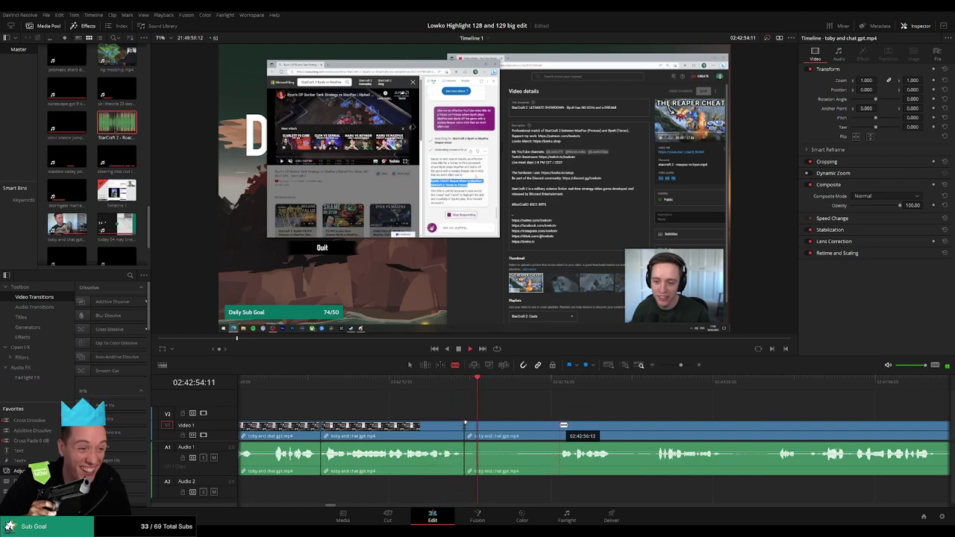
pyautogui.click(562, 425)
pyautogui.press('a')
pyautogui.click(542, 428)
pyautogui.press('Delete')
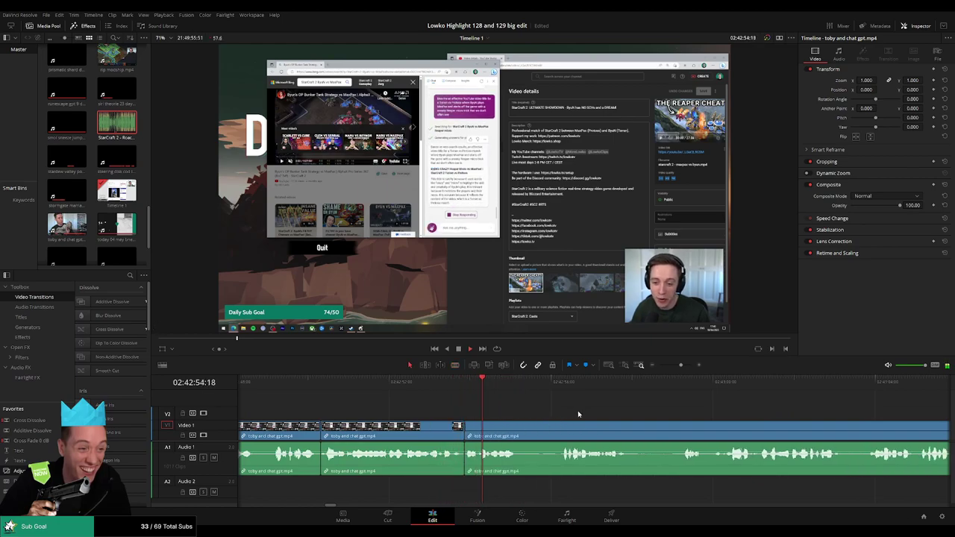
# Step: Ripple-delete the unneeded section from about 02:42:55:08 to 02:42:59:15 and return to the cut
pyautogui.hscroll(3, 579, 413)
pyautogui.click(445, 386)
pyautogui.click(397, 425)
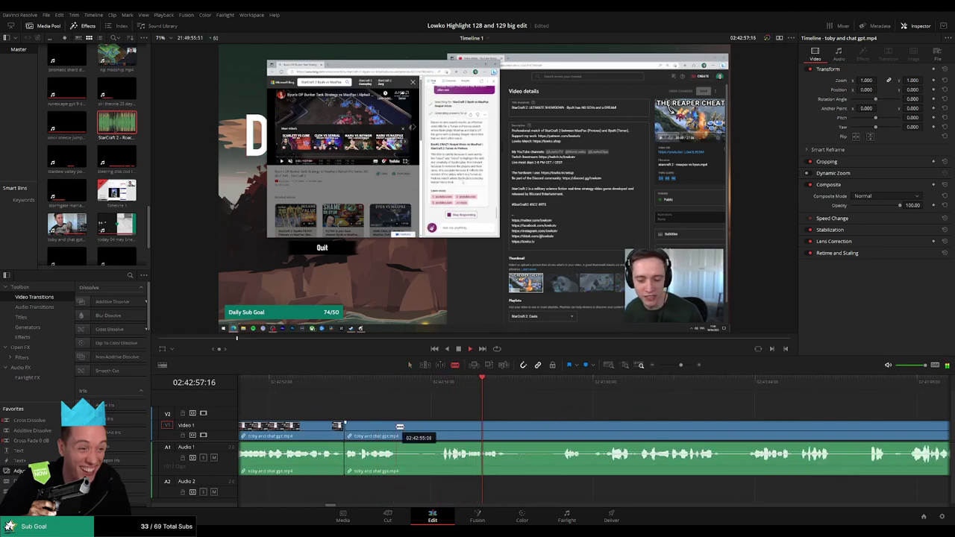
pyautogui.click(440, 426)
pyautogui.press('a')
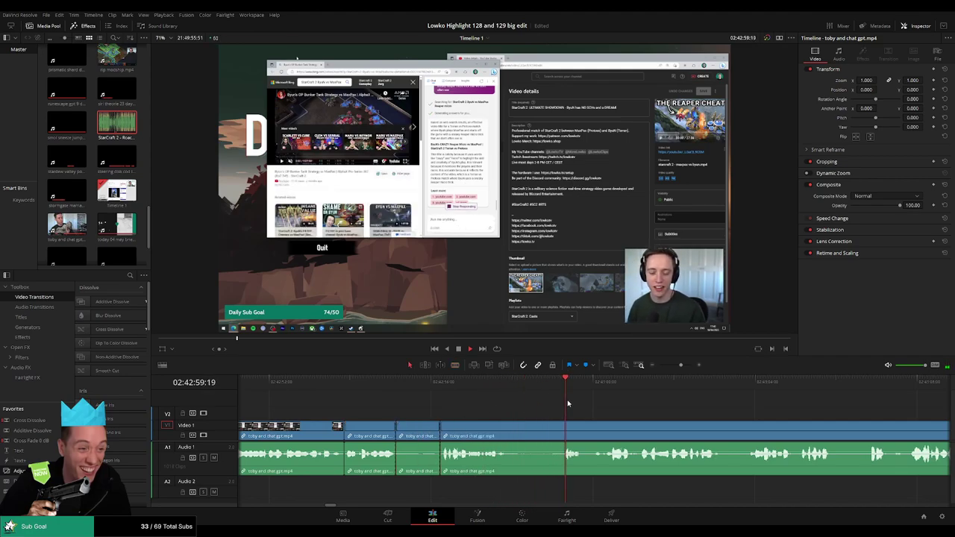
pyautogui.hotkey('ctrl', 'z')
pyautogui.press('b')
pyautogui.click(564, 430)
pyautogui.press('a')
pyautogui.click(539, 434)
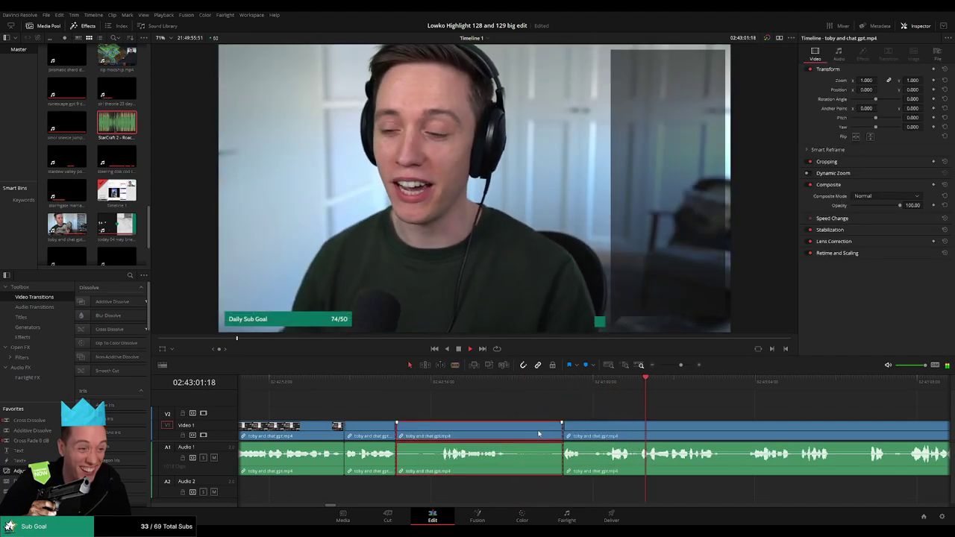
pyautogui.press('Delete')
pyautogui.press('Up')
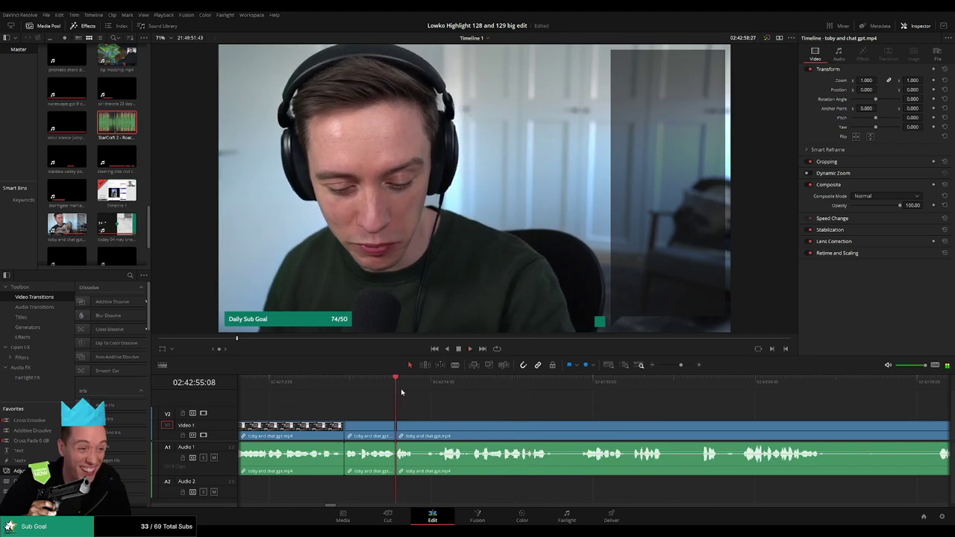
# Step: Ripple-delete the short silence from about 02:42:59:04 to 02:42:59:42
pyautogui.moveTo(680, 365)
pyautogui.mouseDown()
pyautogui.moveTo(668, 367)
pyautogui.moveTo(678, 367)
pyautogui.mouseUp()
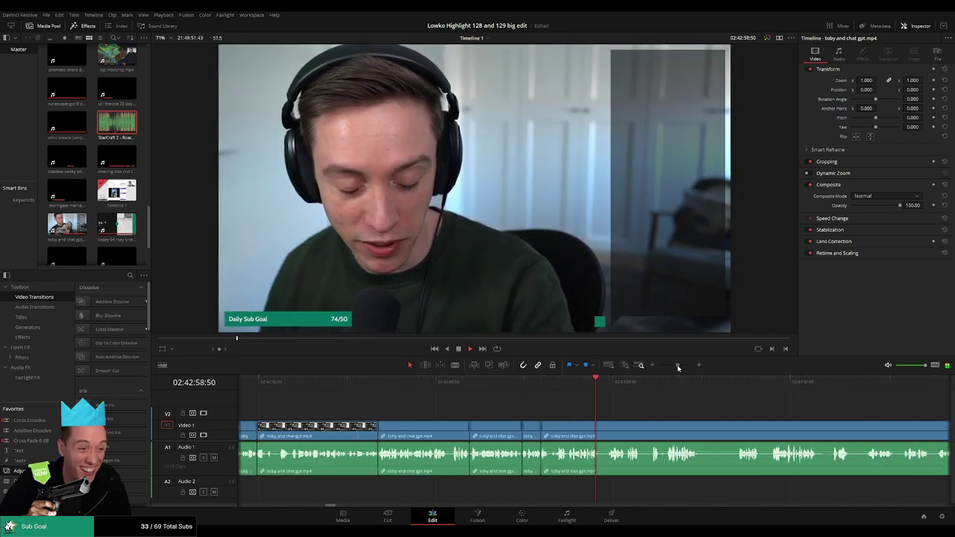
pyautogui.hscroll(2, 660, 418)
pyautogui.press('b')
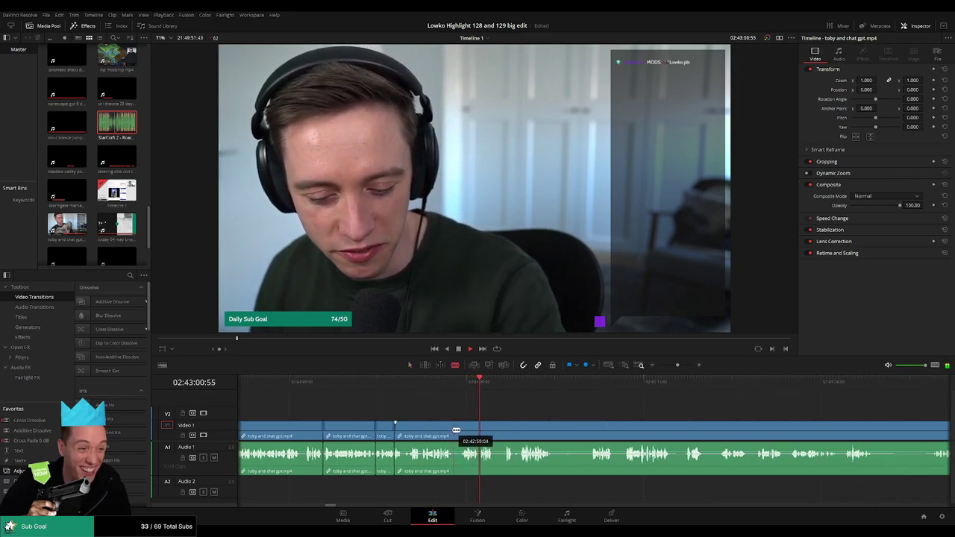
pyautogui.click(453, 430)
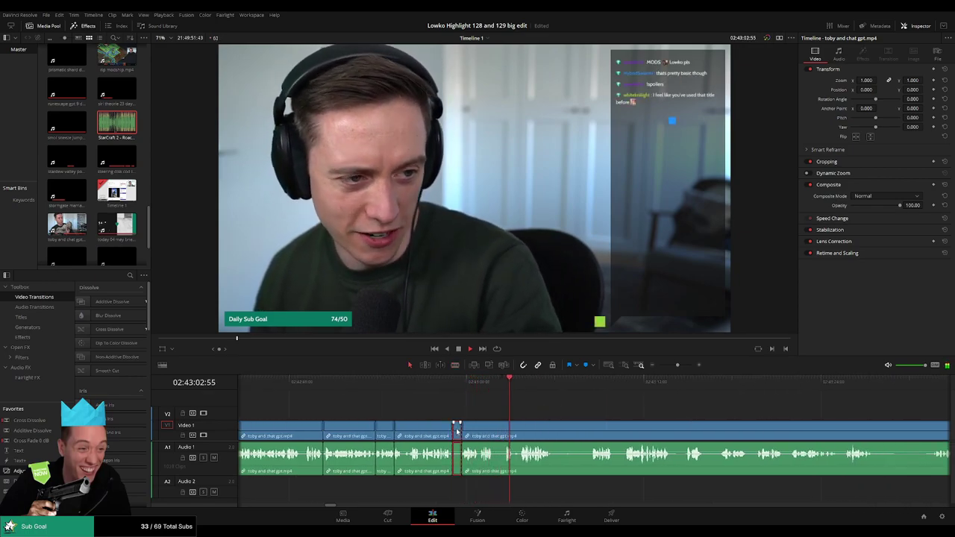
pyautogui.press('a')
# Step: Cut out the unneeded section from about 02:43:01:10 to 02:43:03:04 and close the gap
pyautogui.press('b')
pyautogui.click(484, 430)
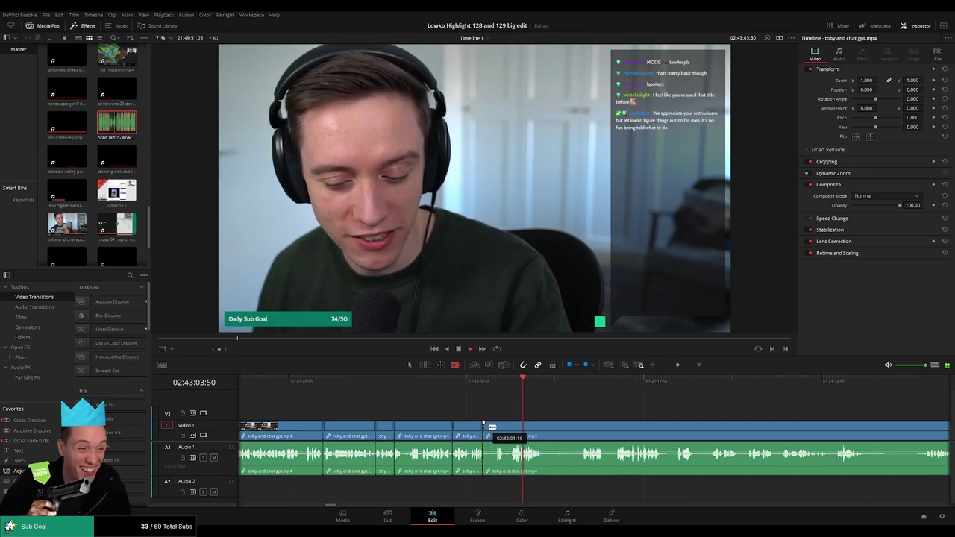
pyautogui.click(474, 384)
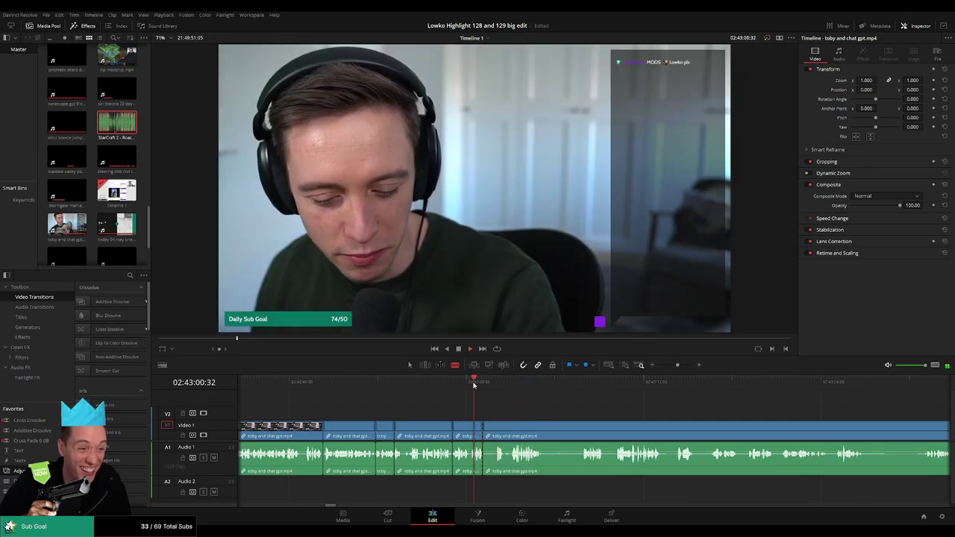
pyautogui.click(514, 384)
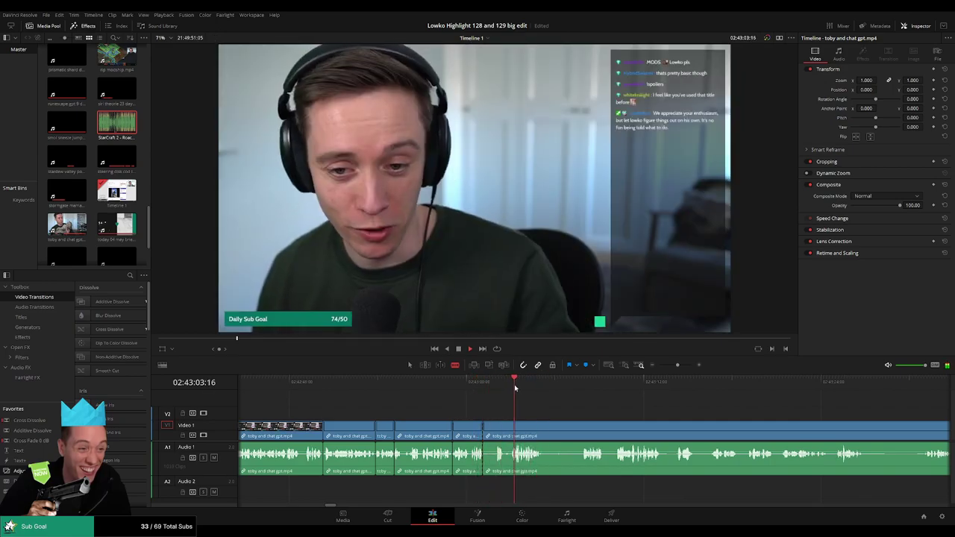
pyautogui.click(511, 426)
pyautogui.press('a')
pyautogui.click(497, 430)
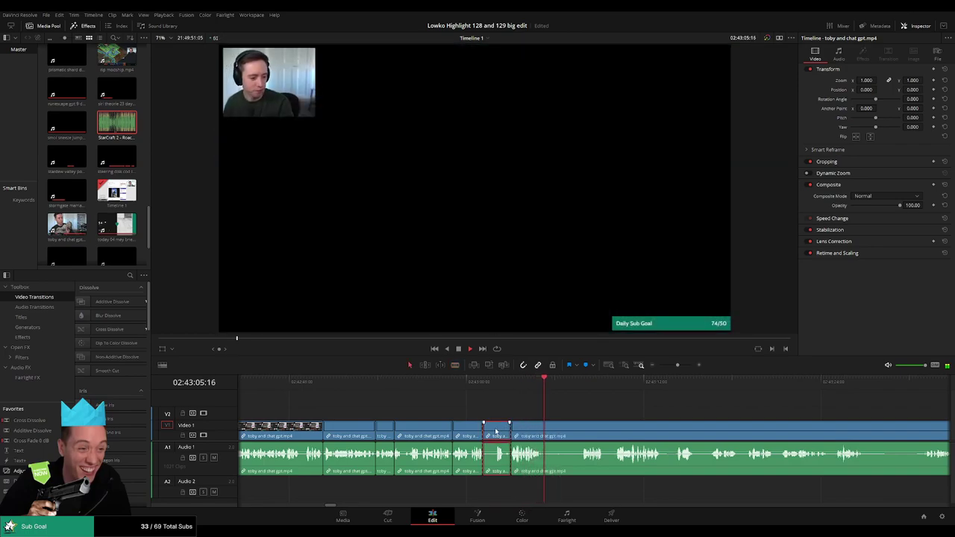
pyautogui.press('Delete')
# Step: Ripple-delete the silence from about 02:43:03:19 to 02:43:05:53
pyautogui.press('b')
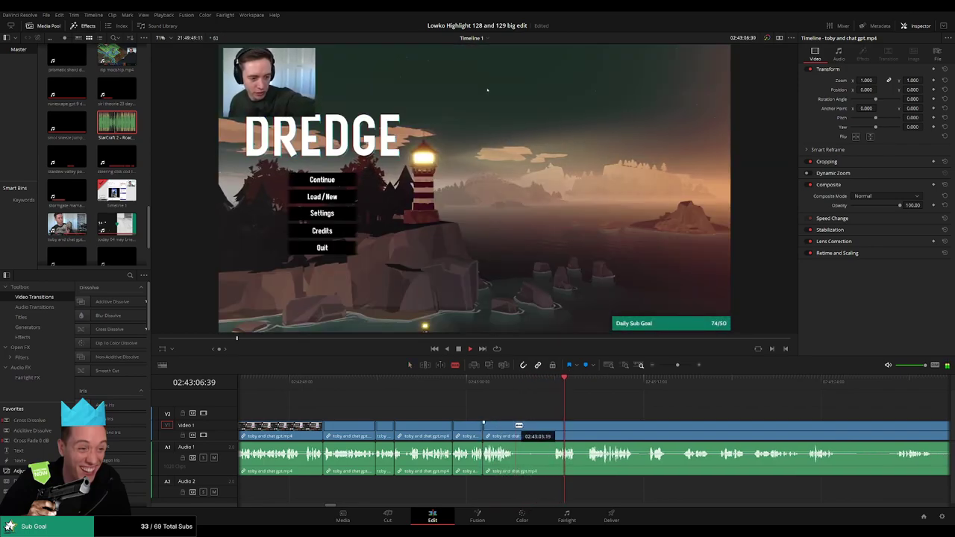
pyautogui.click(517, 426)
pyautogui.click(554, 425)
pyautogui.press('a')
pyautogui.click(545, 429)
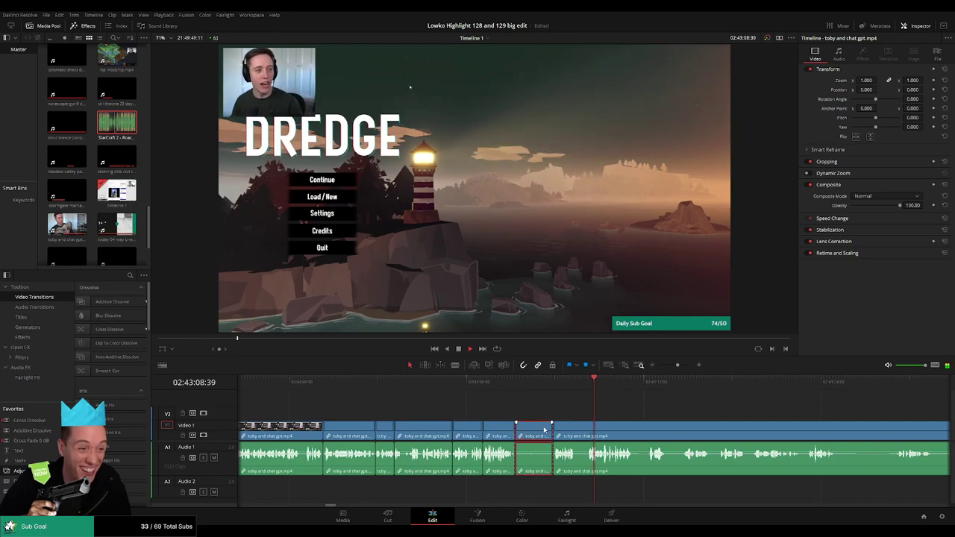
pyautogui.press('Delete')
# Step: Cut out the short pause from about 02:43:04:54 to 02:43:05:38 and close the gap
pyautogui.press('b')
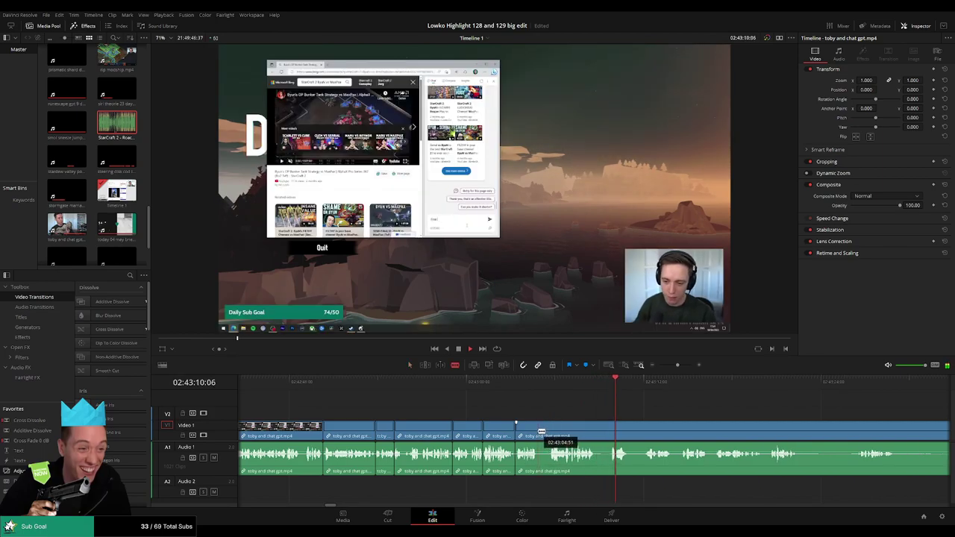
pyautogui.click(525, 385)
pyautogui.moveTo(548, 425); pyautogui.dragTo(545, 433)
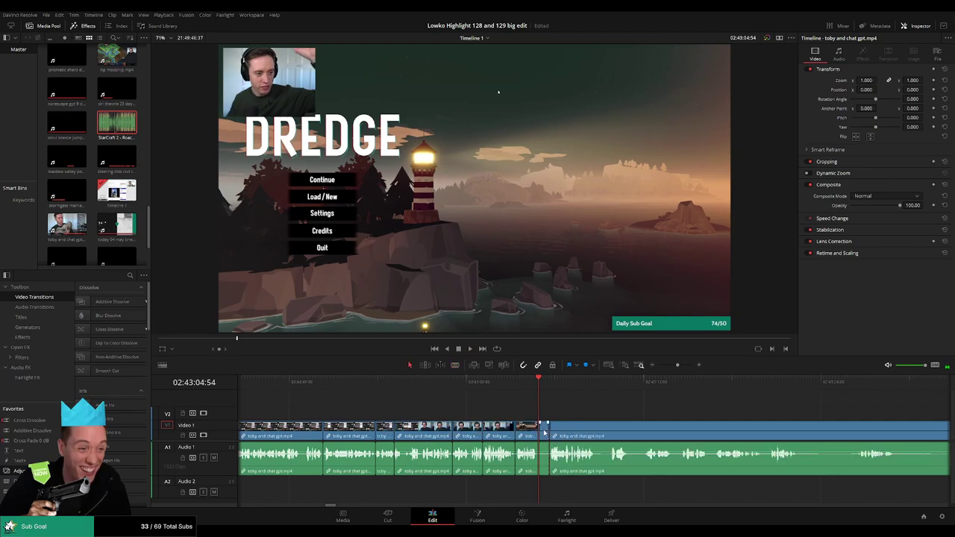
pyautogui.press('Delete')
# Step: Ripple-delete the silence from about 02:43:21:43 to 02:43:25:57 while the chat prompt is being written
pyautogui.press('space')
pyautogui.scroll(2, 615, 423)
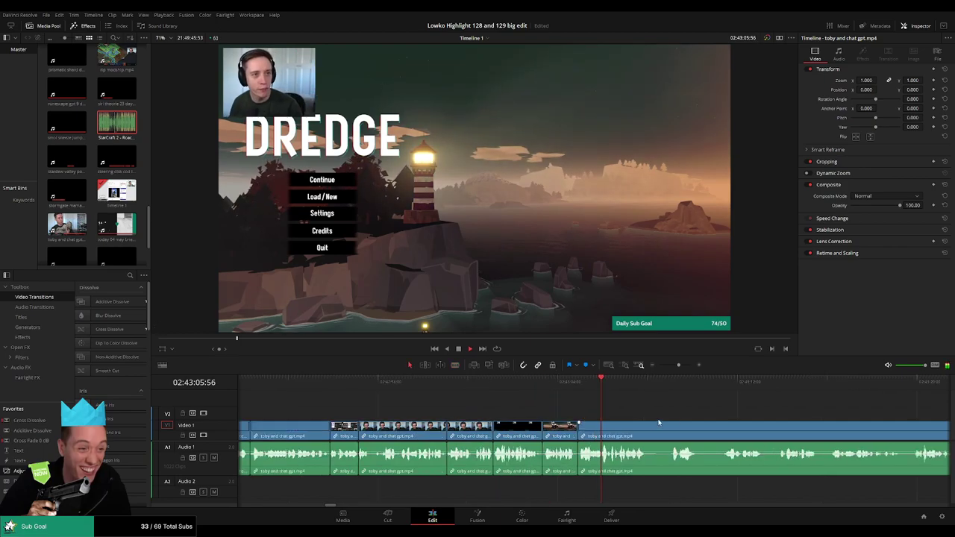
pyautogui.moveTo(674, 421); pyautogui.dragTo(455, 415)
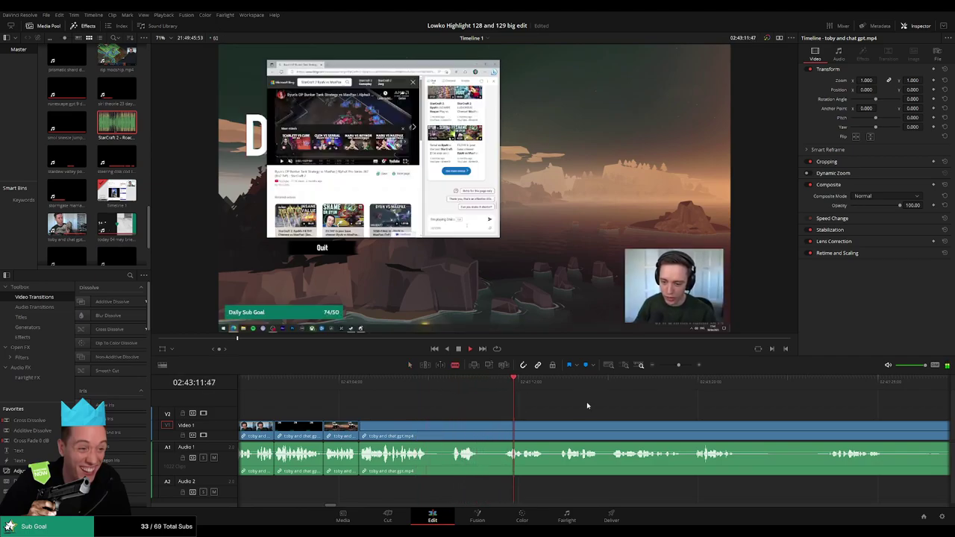
pyautogui.moveTo(563, 413); pyautogui.dragTo(435, 409)
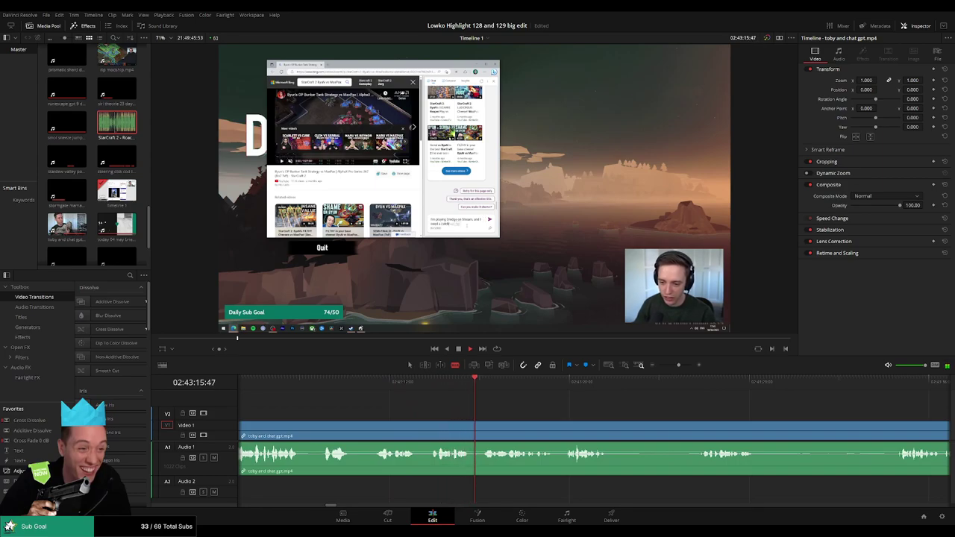
pyautogui.moveTo(610, 405); pyautogui.dragTo(467, 403)
pyautogui.click(464, 422)
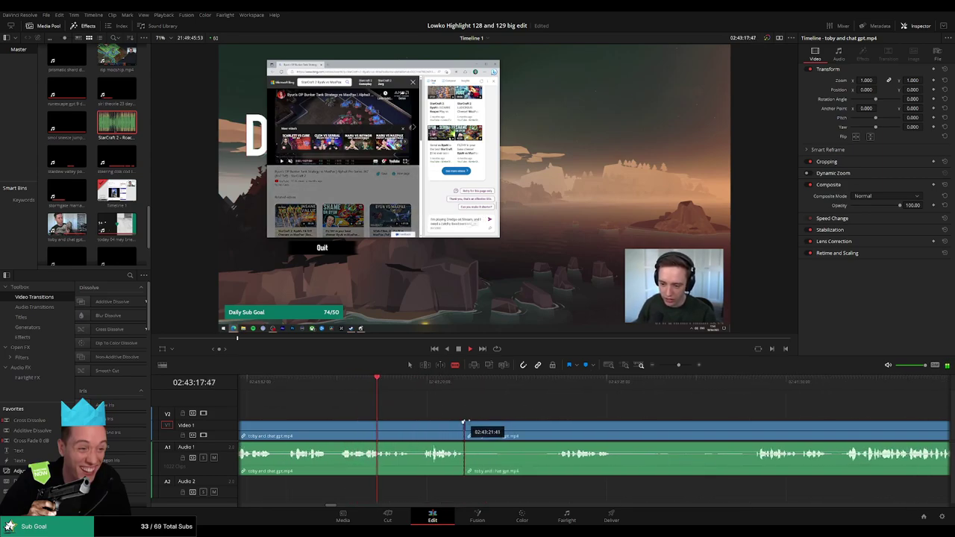
pyautogui.click(558, 423)
pyautogui.press('a')
pyautogui.click(527, 429)
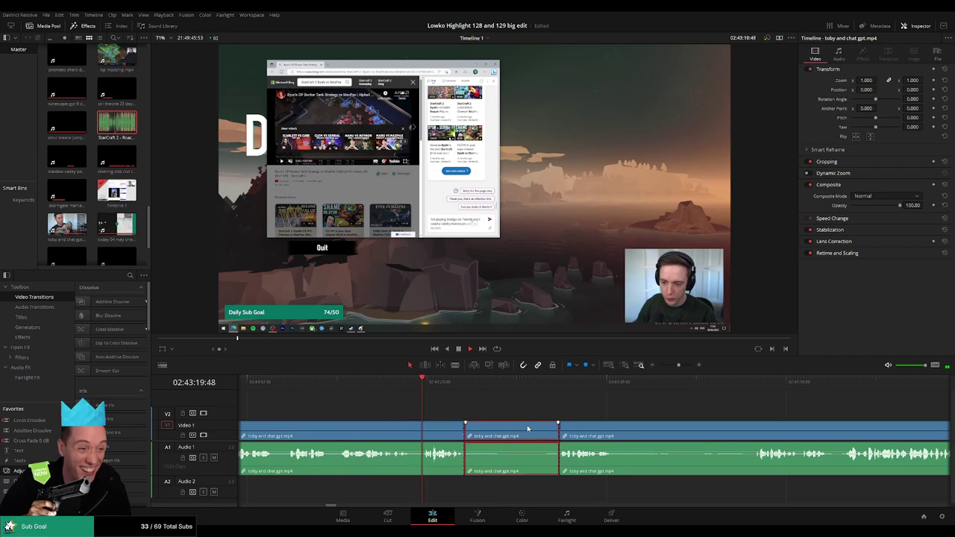
pyautogui.press('Delete')
# Step: Cut out the wait for the chat answer from about 02:43:24:06 to 02:43:30:36 and close the gap
pyautogui.hscroll(3, 432, 405)
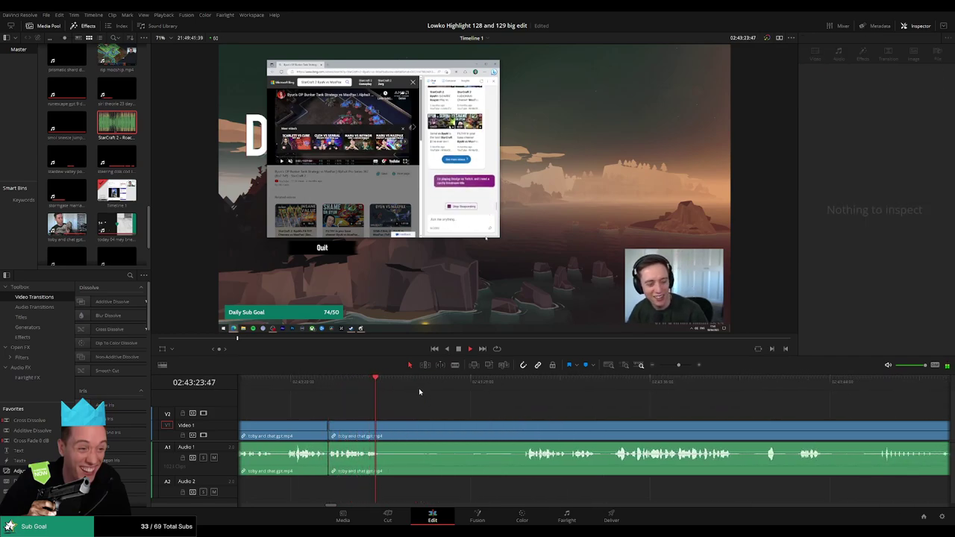
pyautogui.click(405, 425)
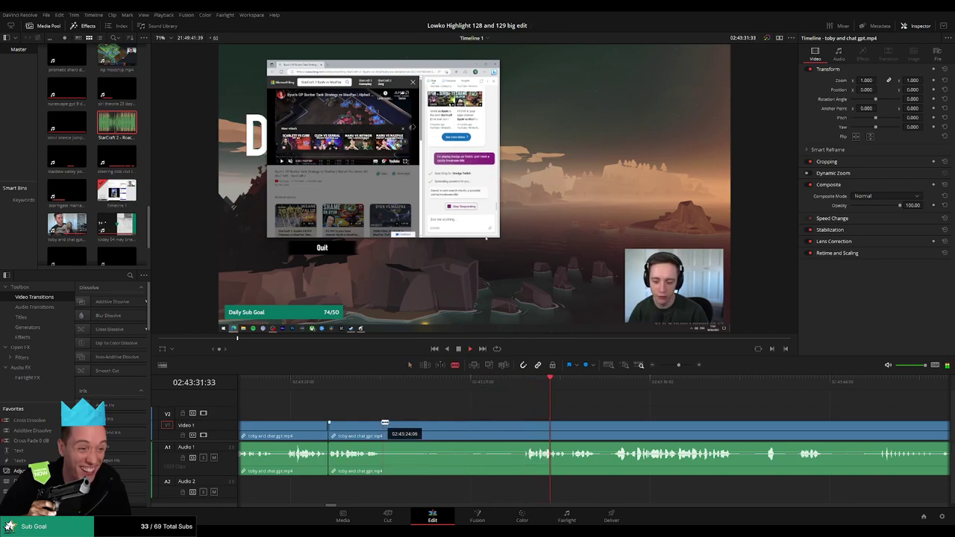
pyautogui.click(382, 423)
pyautogui.click(527, 423)
pyautogui.press('a')
pyautogui.click(494, 429)
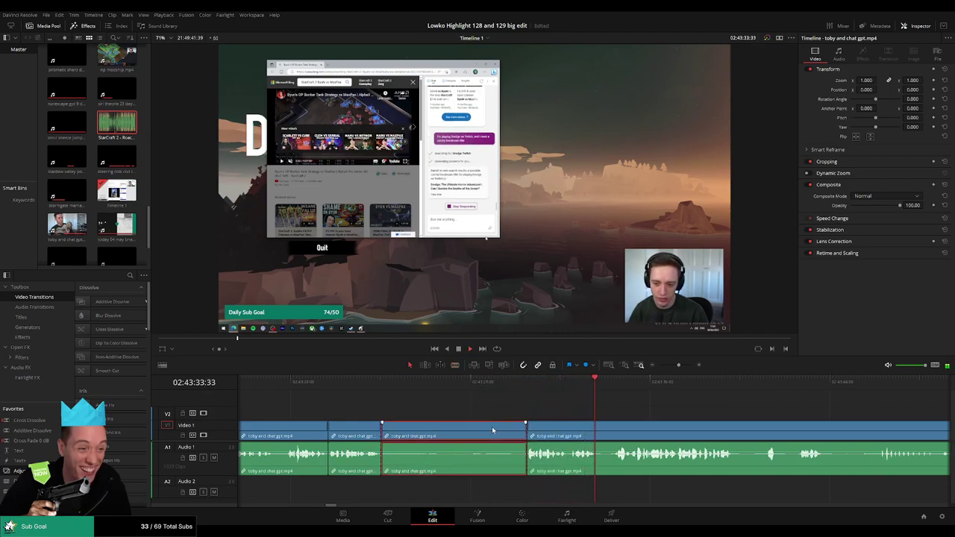
pyautogui.press('Delete')
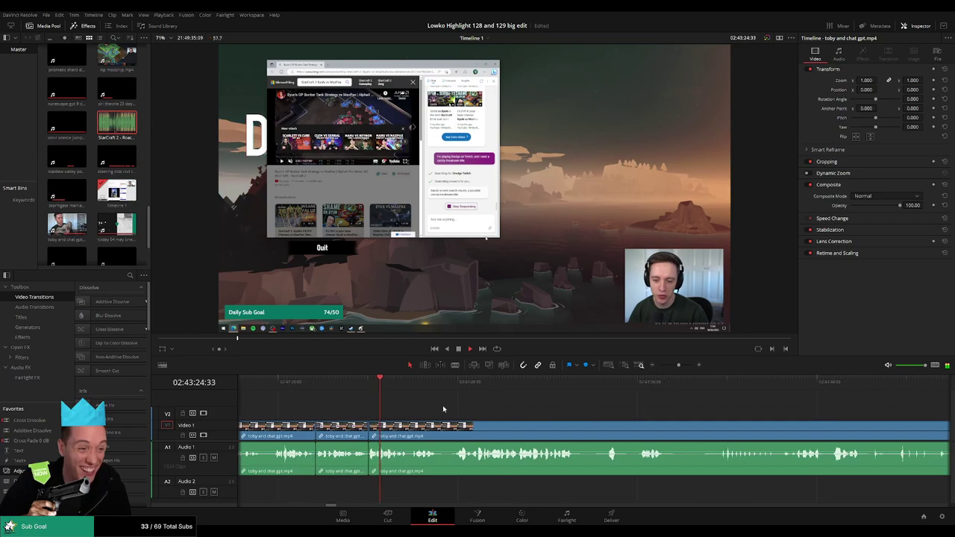
# Step: Ripple-delete the silence after the chat title is read, from about 02:43:37:15 to 02:43:39:40
pyautogui.hscroll(3, 443, 409)
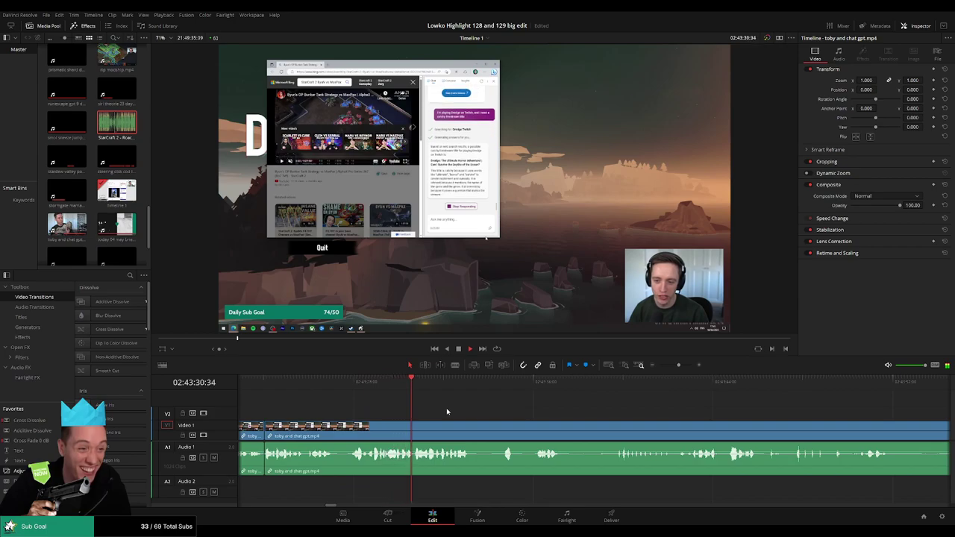
pyautogui.moveTo(501, 416); pyautogui.dragTo(410, 407)
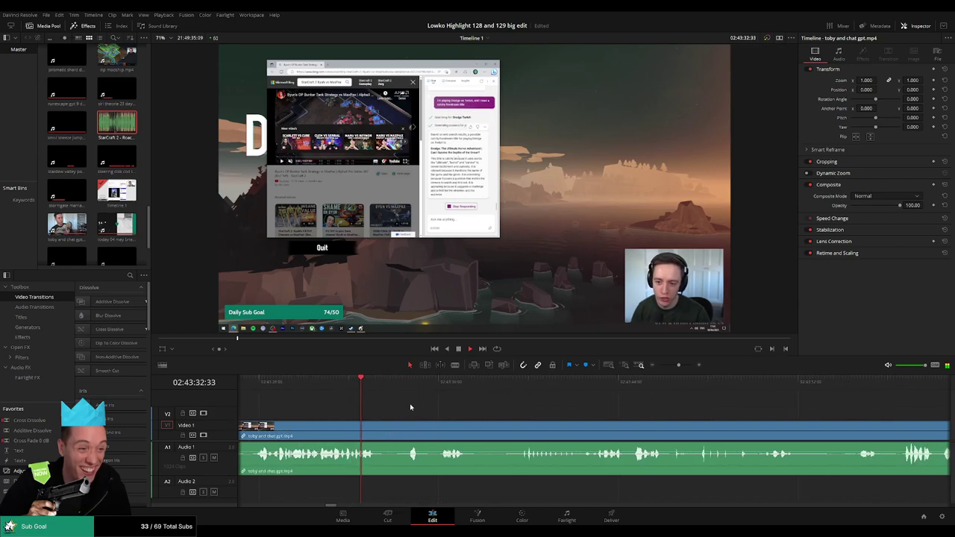
pyautogui.click(399, 383)
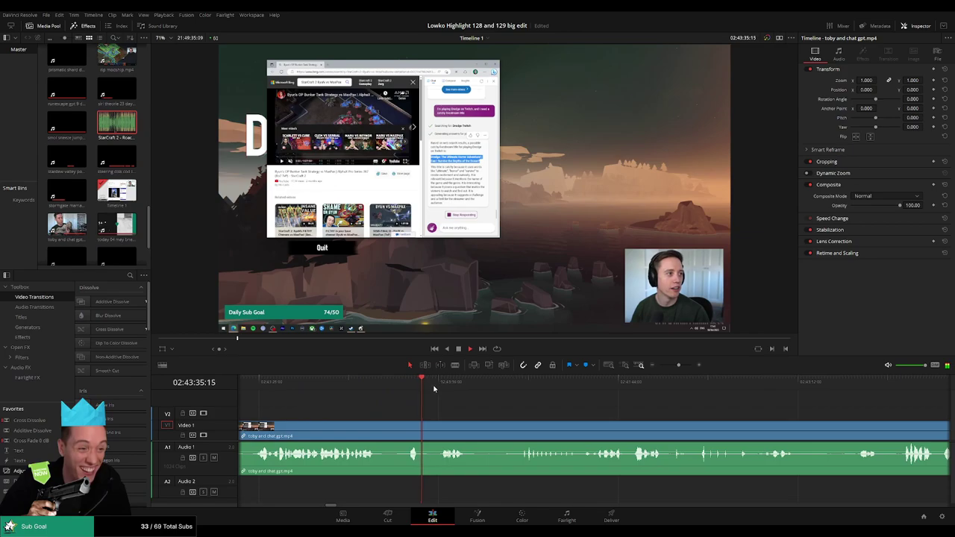
pyautogui.hscroll(3, 420, 405)
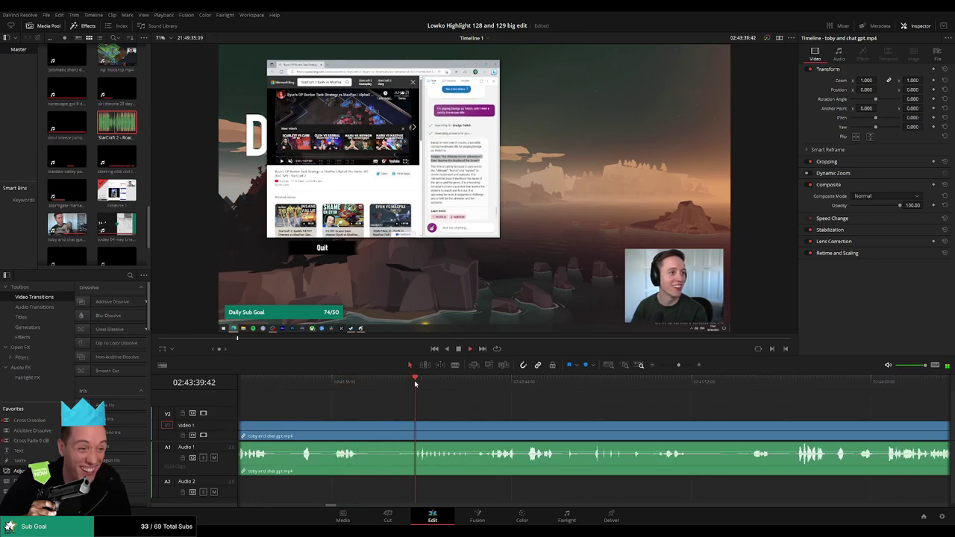
pyautogui.press('b')
pyautogui.click(360, 437)
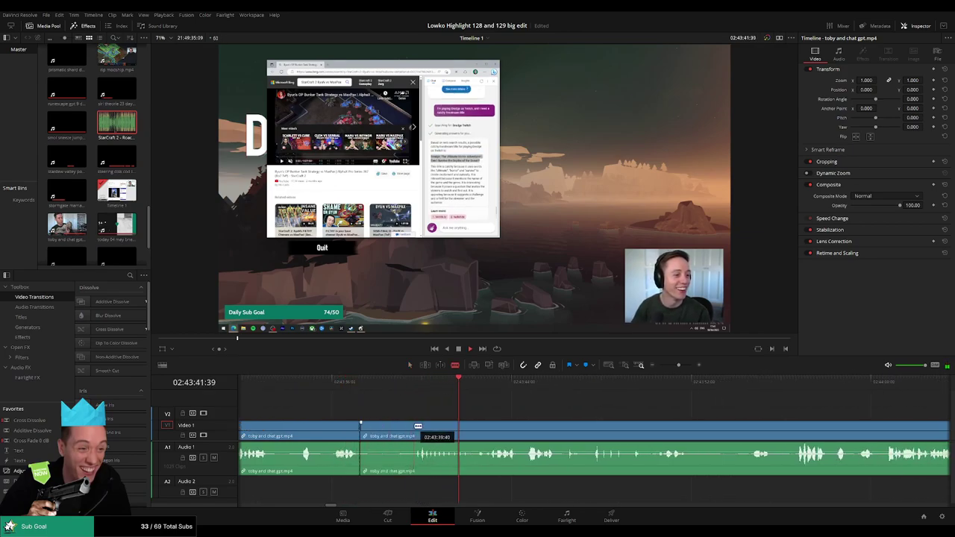
pyautogui.click(417, 427)
pyautogui.press('a')
pyautogui.click(393, 431)
pyautogui.press('Delete')
# Step: Cut out the quiet section from about 02:43:49:37 to 02:43:52:14 and close the gap
pyautogui.hscroll(3, 422, 411)
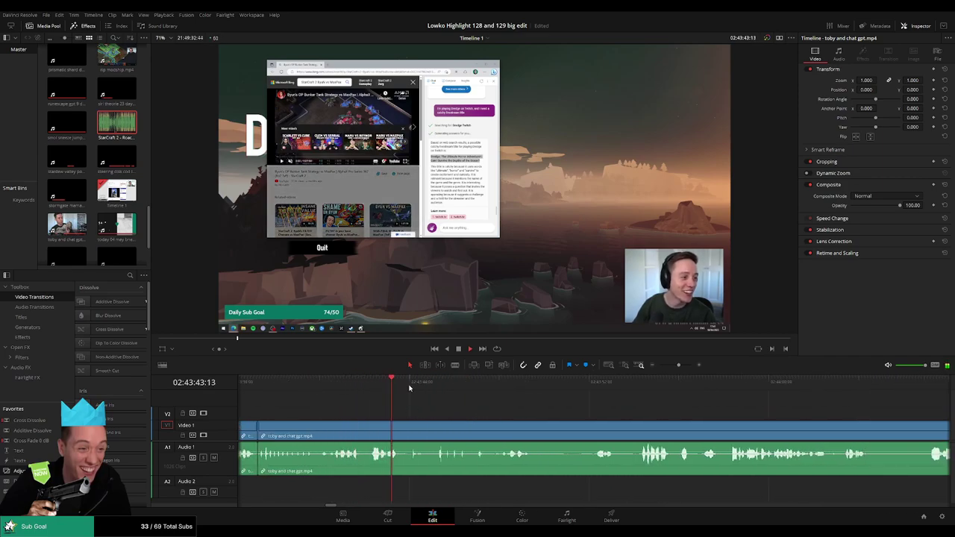
pyautogui.press('b')
pyautogui.click(410, 433)
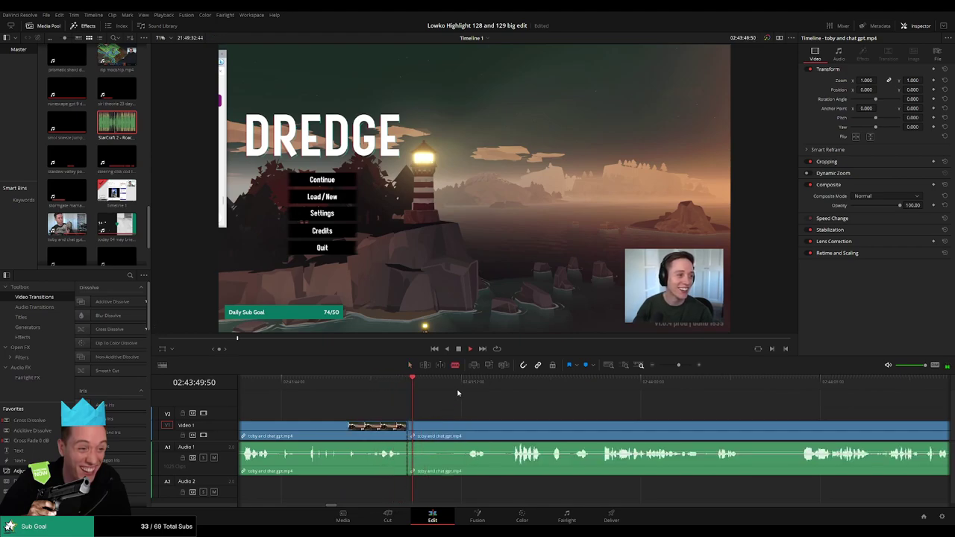
pyautogui.click(468, 426)
pyautogui.press('a')
pyautogui.click(445, 433)
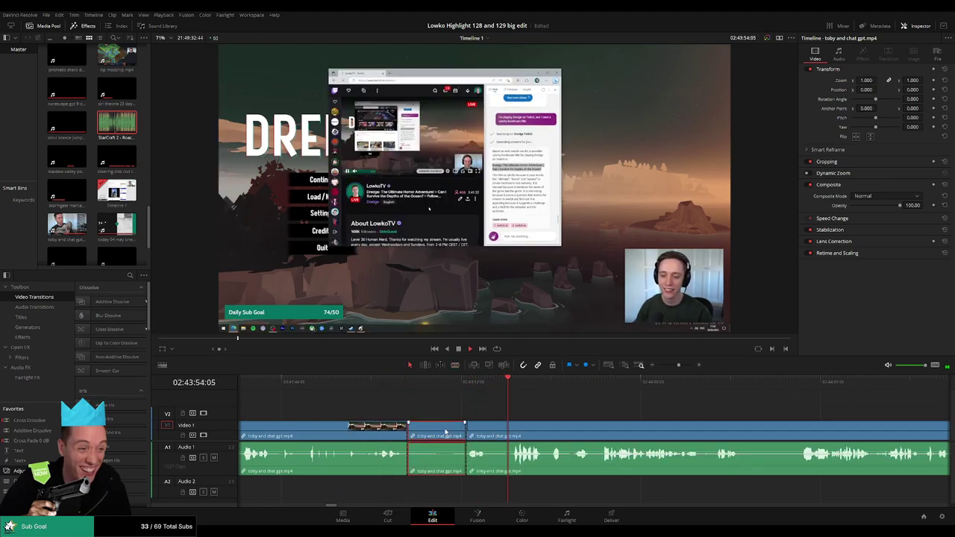
pyautogui.press('Delete')
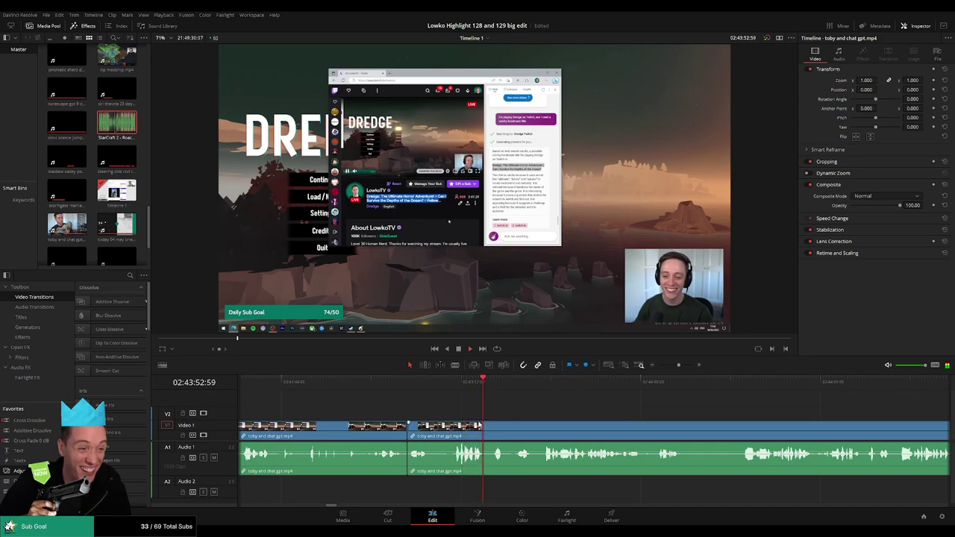
# Step: Split toby and chat gpt.mp4 at about 02:44:02:00 and ripple-delete its remaining footage up to smol sneeze jump.mp4
pyautogui.hscroll(4, 492, 418)
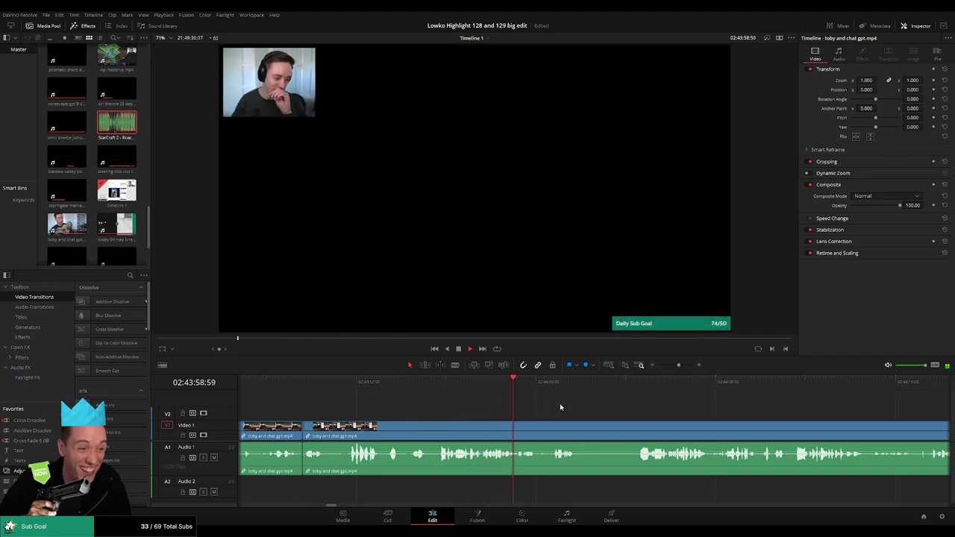
pyautogui.hscroll(4, 478, 401)
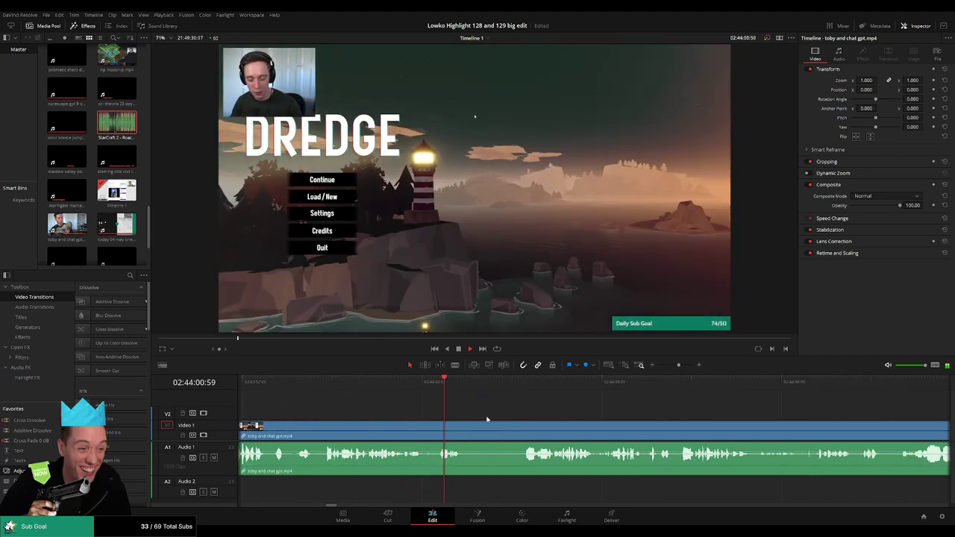
pyautogui.click(522, 381)
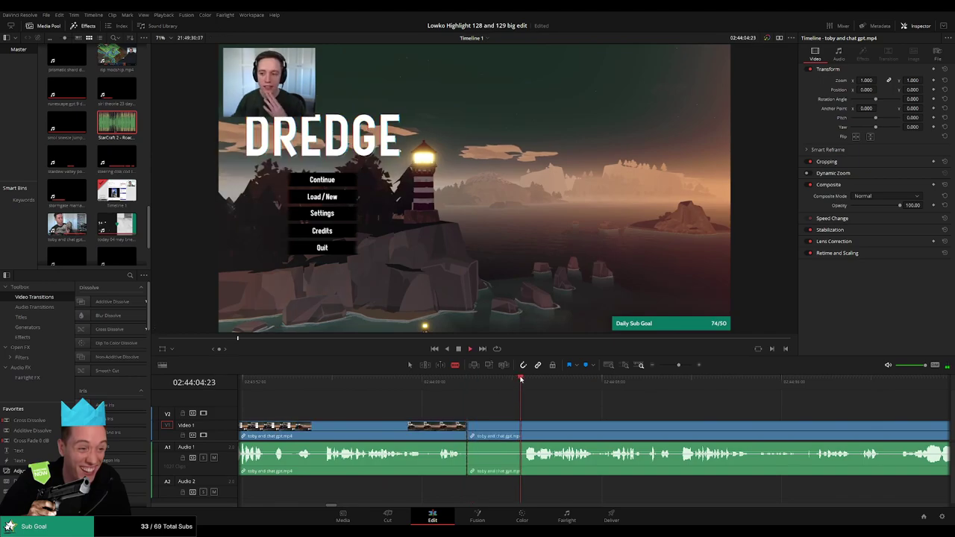
pyautogui.hscroll(1, 563, 399)
pyautogui.moveTo(678, 365); pyautogui.dragTo(668, 368)
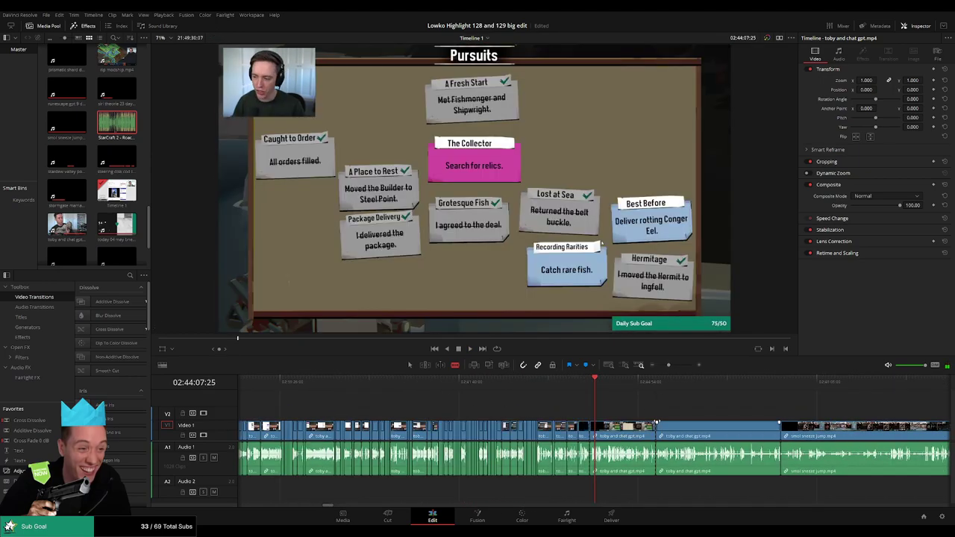
pyautogui.click(665, 431)
pyautogui.press('Delete')
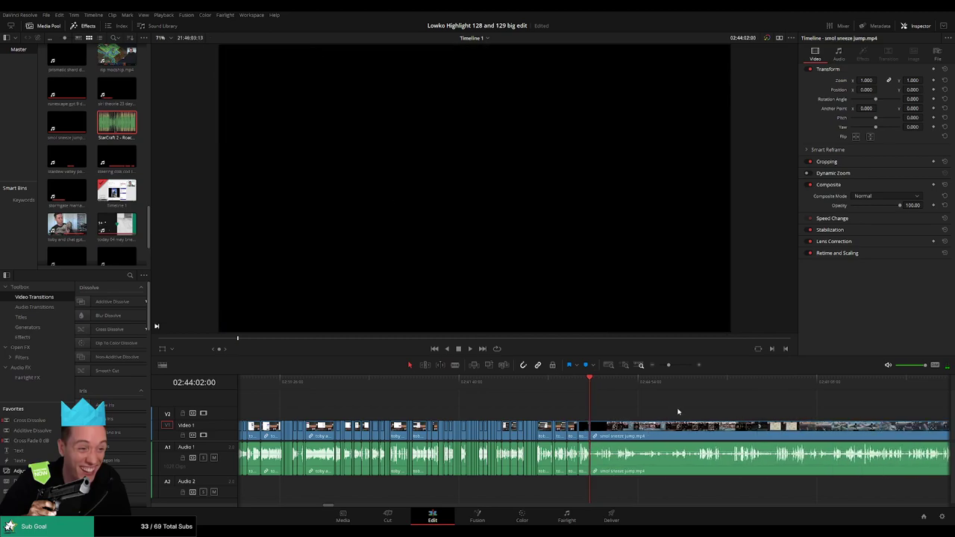
# Step: Review the remaining clips through the end of the timeline, then return the playhead to the start of smol sneeze jump.mp4
pyautogui.moveTo(677, 365); pyautogui.dragTo(659, 366)
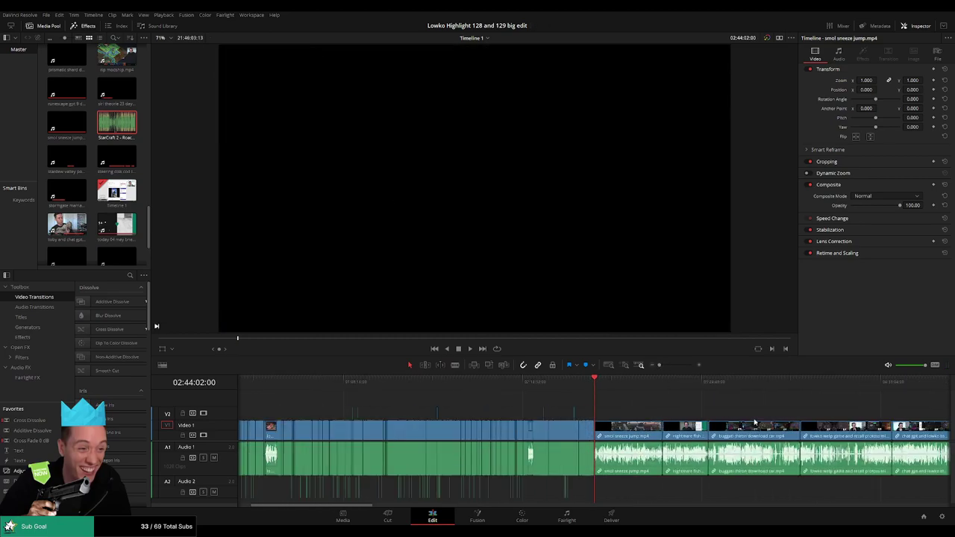
pyautogui.hscroll(15, 696, 412)
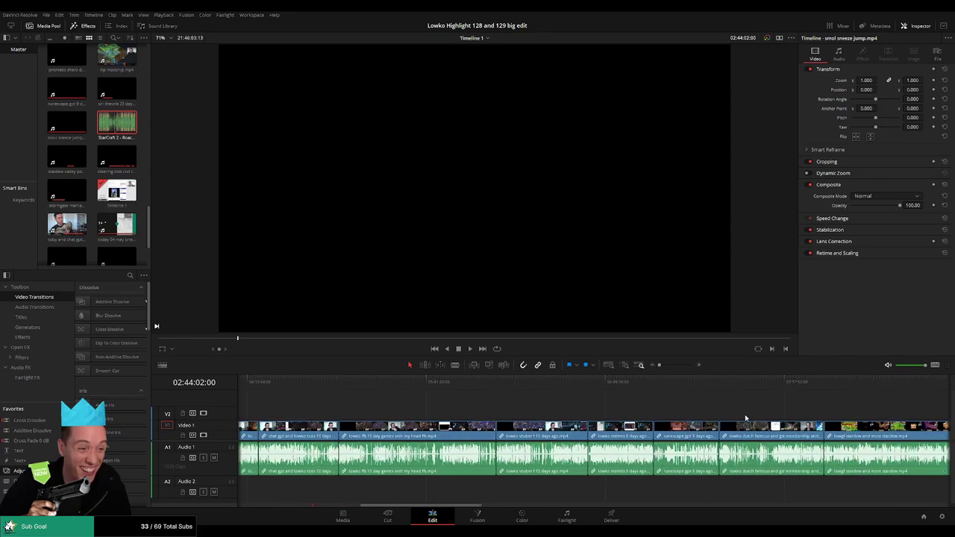
pyautogui.hscroll(15, 715, 415)
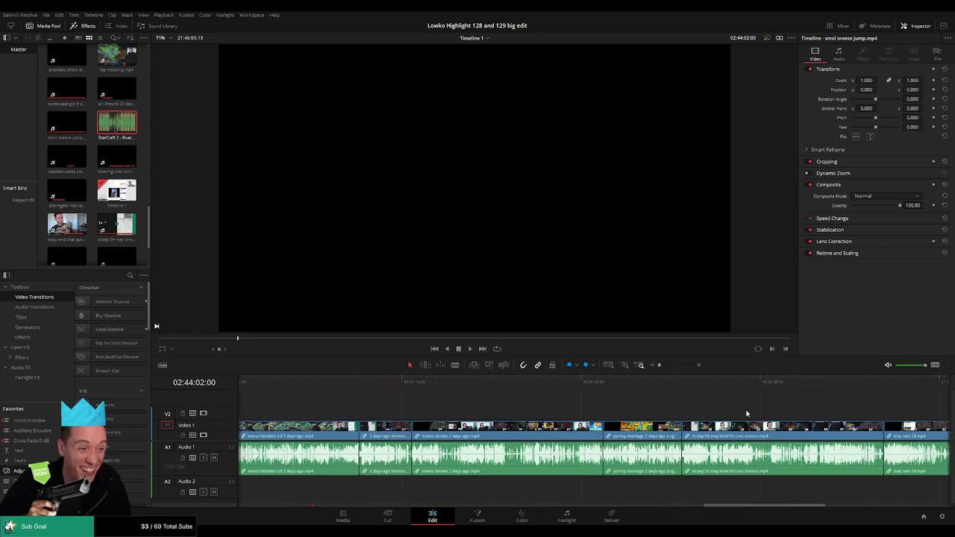
pyautogui.click(585, 388)
pyautogui.hscroll(-4, 428, 418)
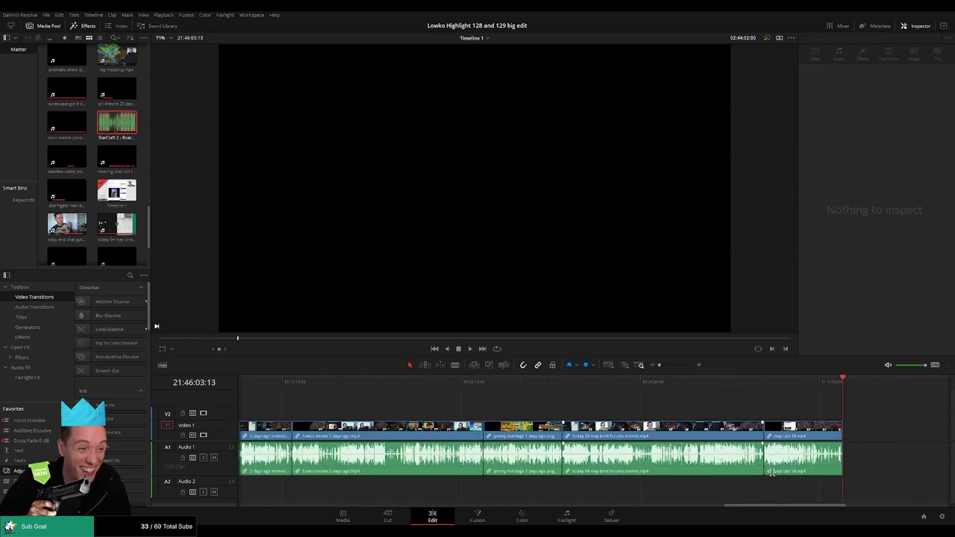
pyautogui.moveTo(767, 506); pyautogui.dragTo(302, 505)
pyautogui.click(431, 401)
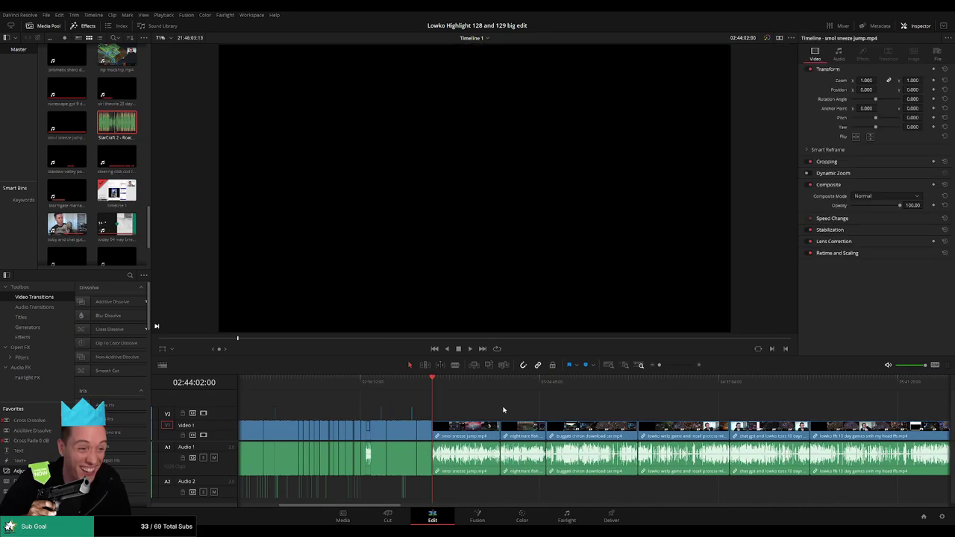